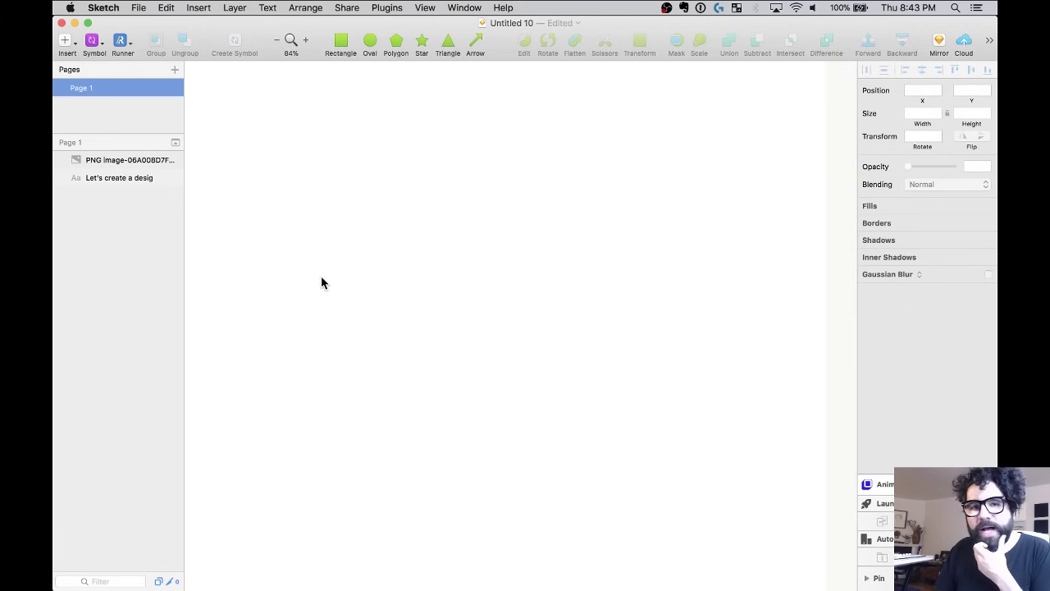
# Switch to Chrome's live dashboard window, open coolors.co in a new tab and enlarge the window to fill the screen.
pyautogui.moveTo(459, 570)
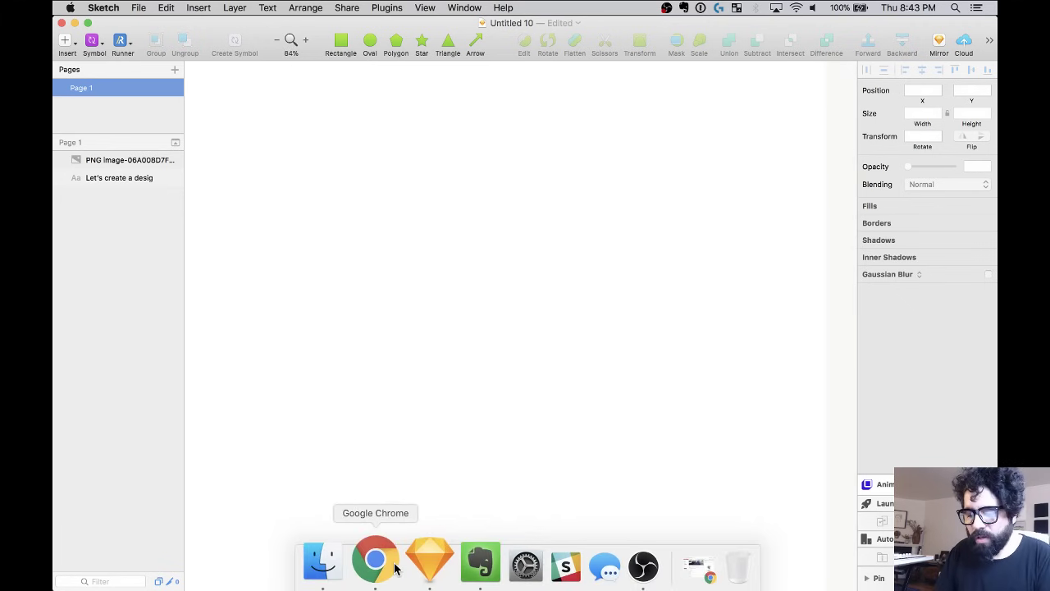
pyautogui.click(374, 560)
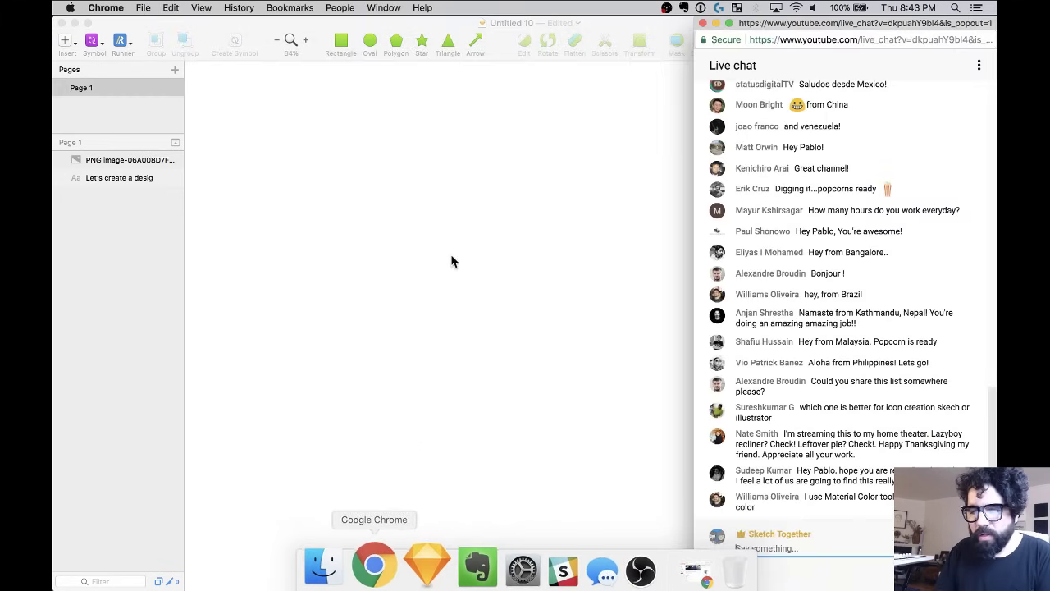
pyautogui.rightClick(391, 574)
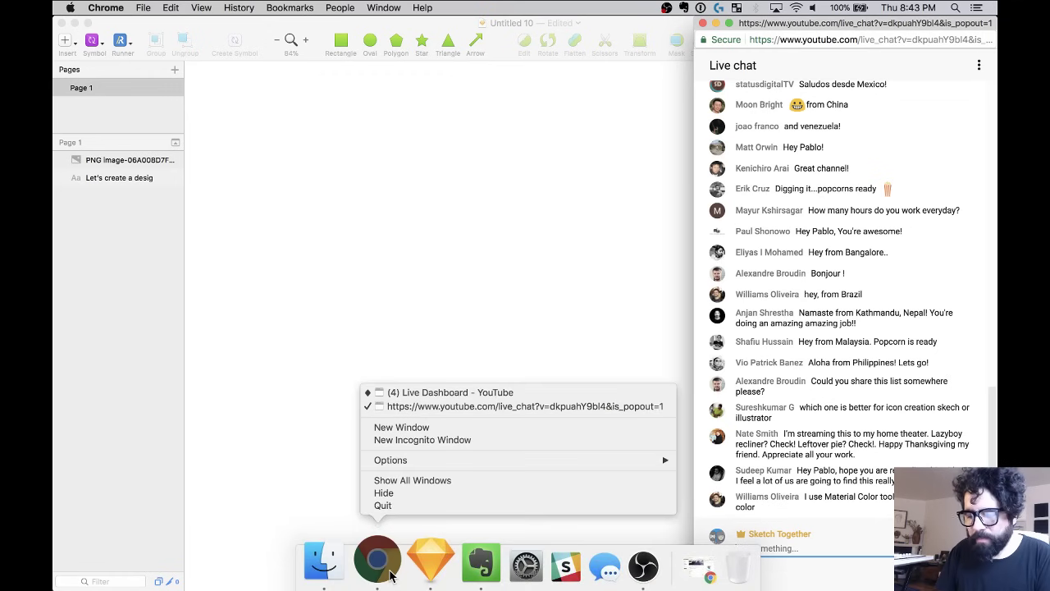
pyautogui.click(450, 395)
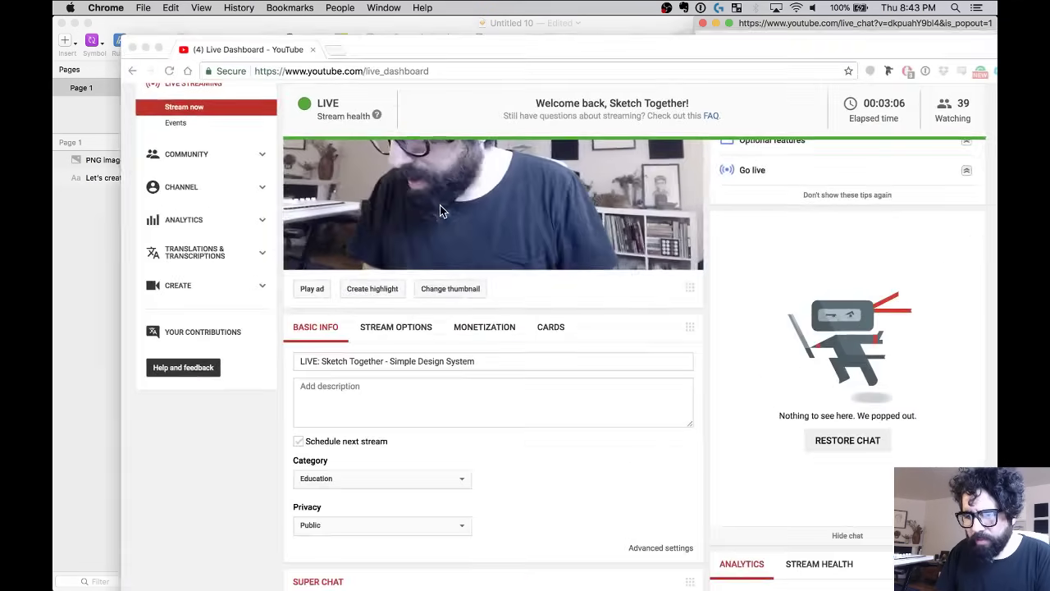
pyautogui.press('super+t')
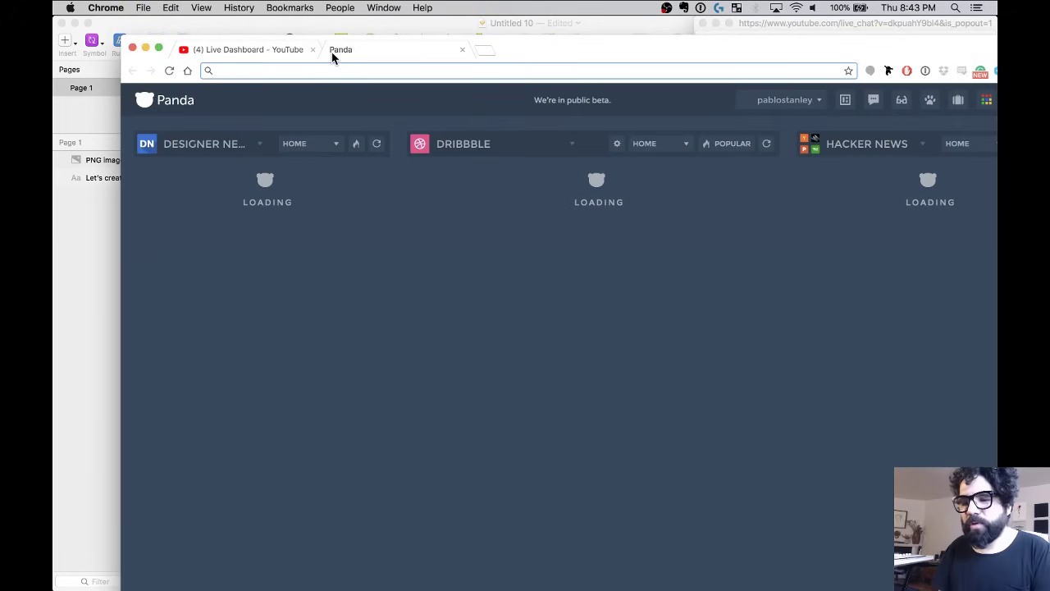
pyautogui.write('coolors.co')
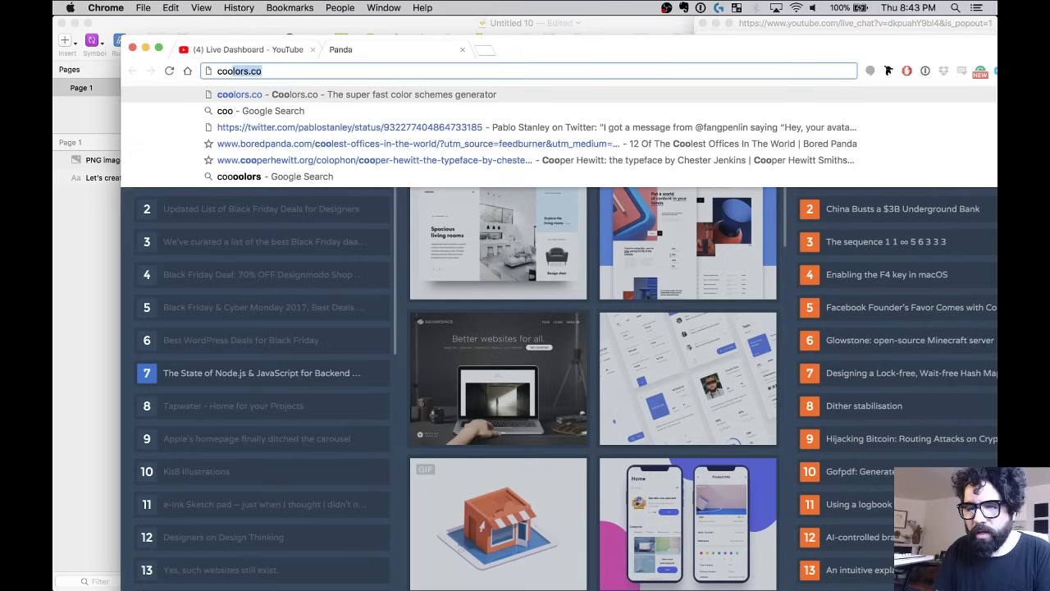
pyautogui.press('Return')
pyautogui.press('super+alt+f')
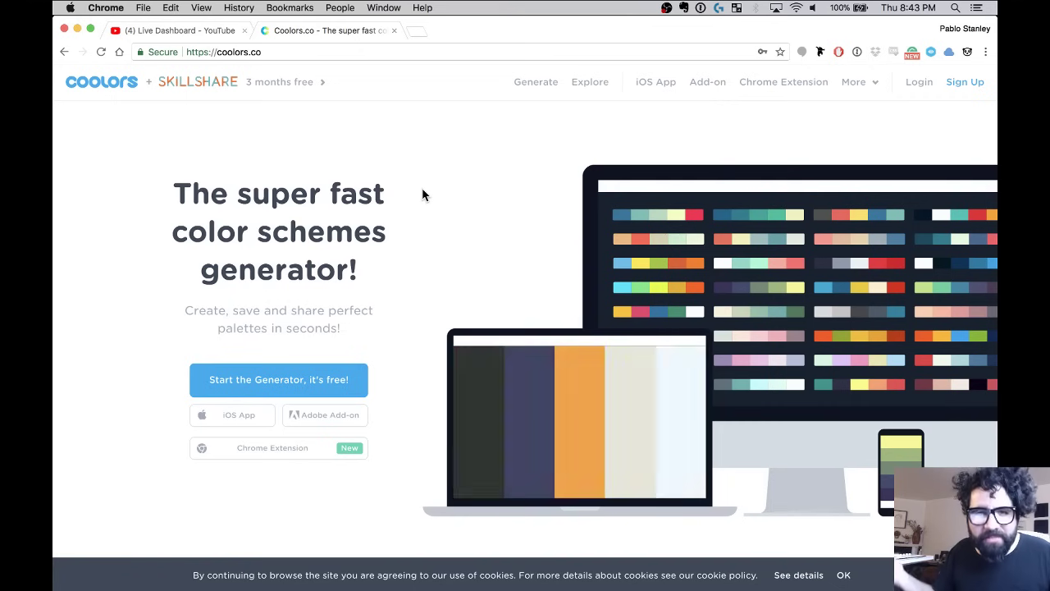
# Open the Coolors generator, browse the best color schemes in Explore and view the "royale" palette.
pyautogui.click(300, 386)
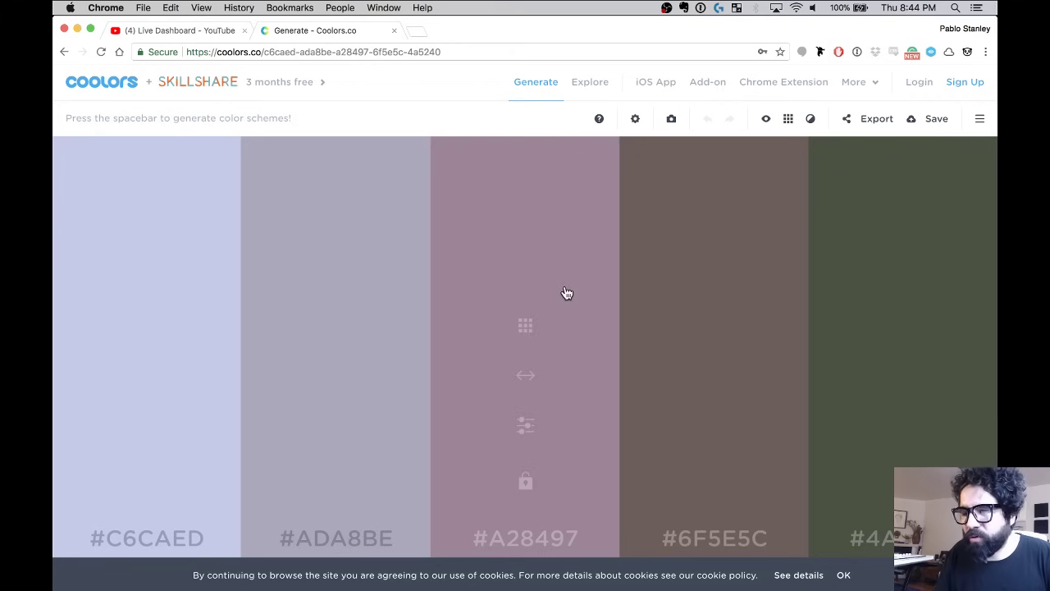
pyautogui.click(597, 87)
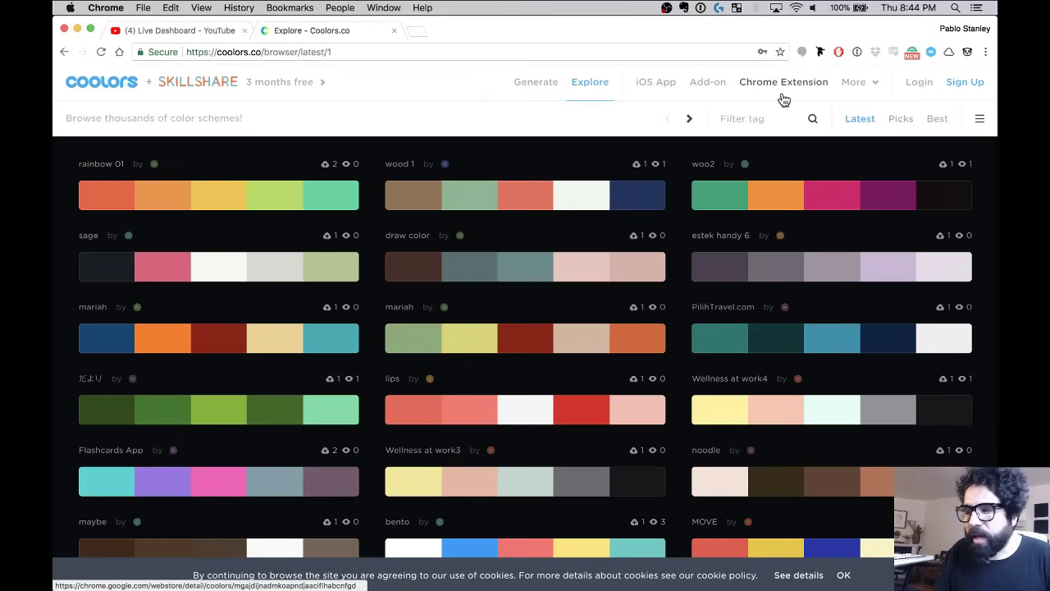
pyautogui.click(936, 123)
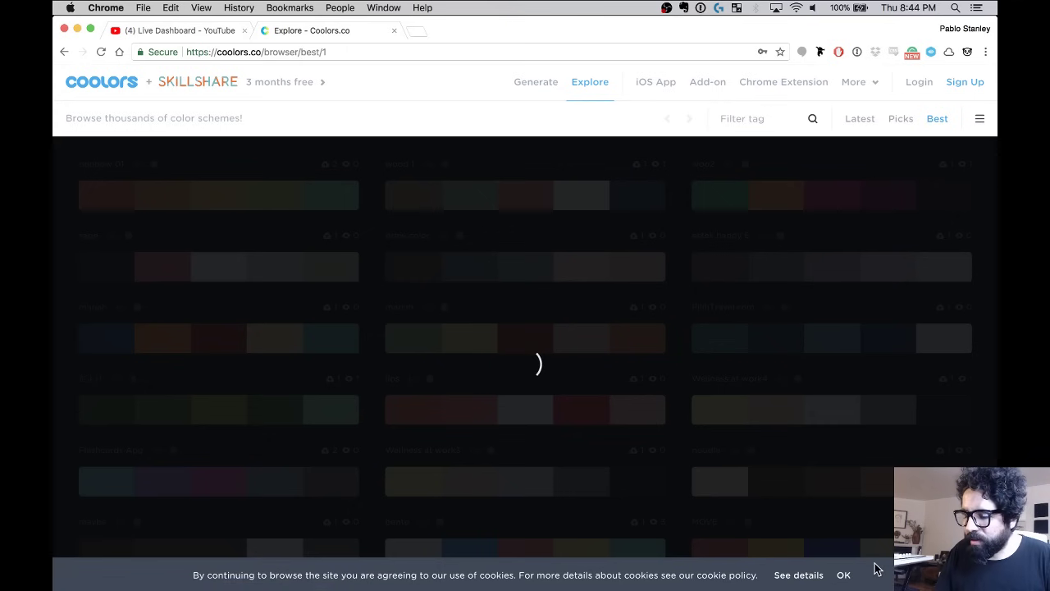
pyautogui.click(843, 575)
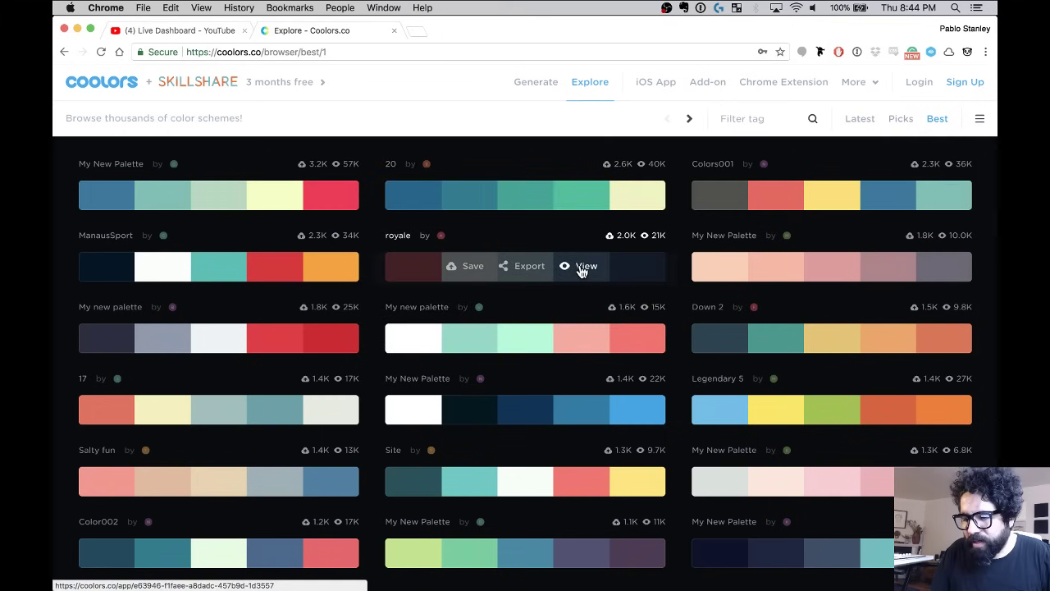
pyautogui.click(580, 265)
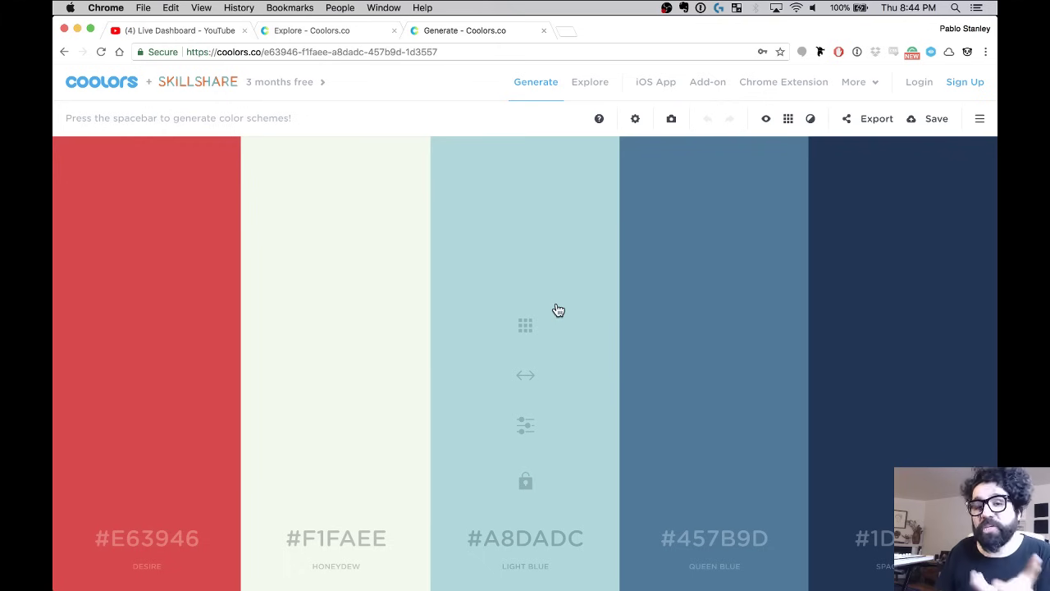
# Open the Adobe Color wheel in a new tab and dismiss its sign-in prompt.
pyautogui.click(572, 31)
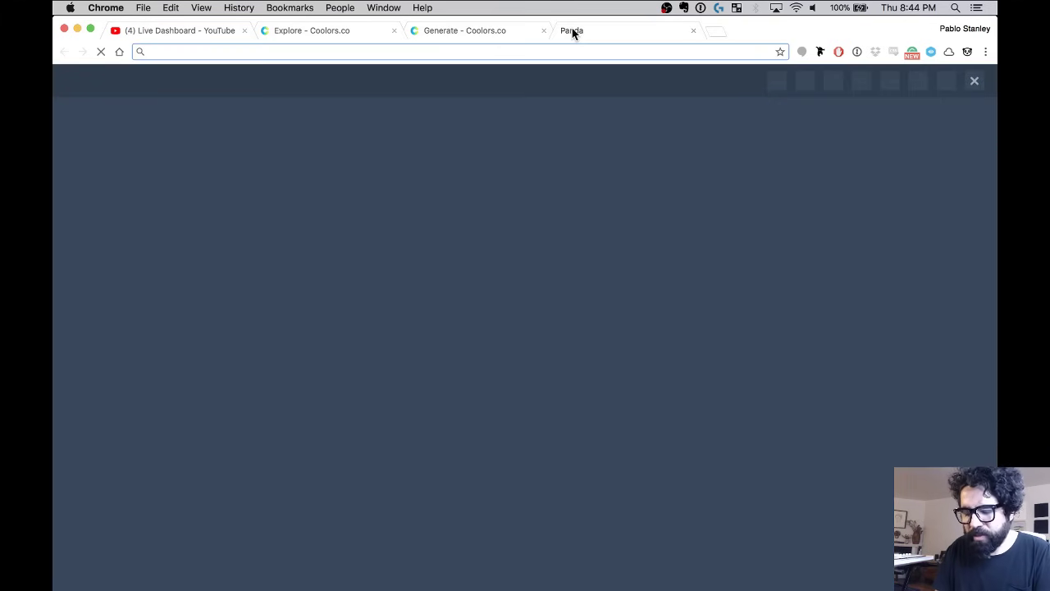
pyautogui.write('color')
pyautogui.press('Return')
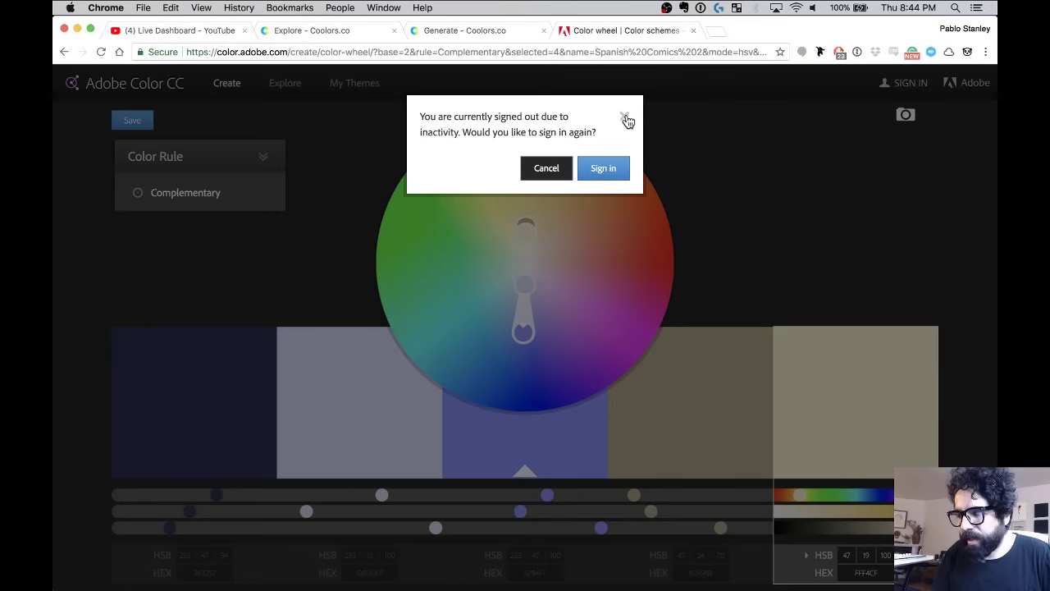
pyautogui.click(625, 120)
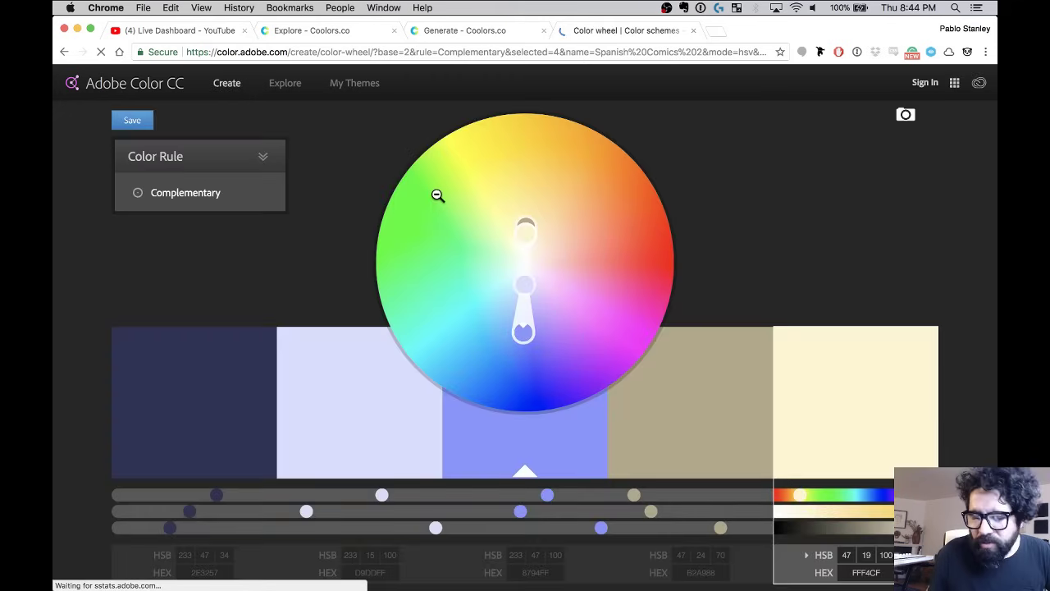
# Review the color rules, keep Complementary, and adjust the wheel to a blue base color of 3997FF with a lighter blue of A7D1FF.
pyautogui.click(219, 161)
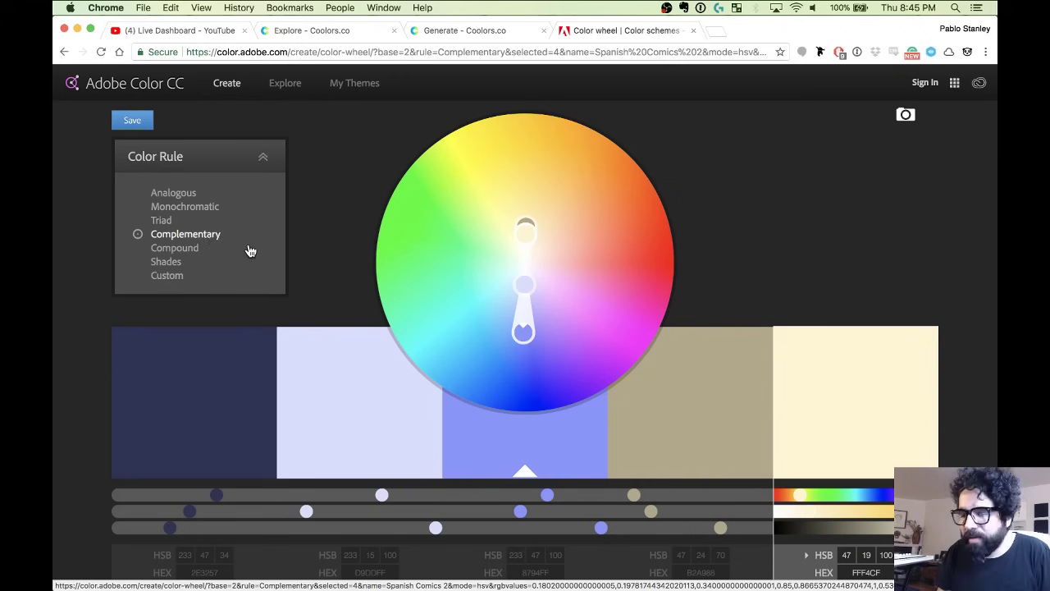
pyautogui.moveTo(525, 332); pyautogui.dragTo(455, 350)
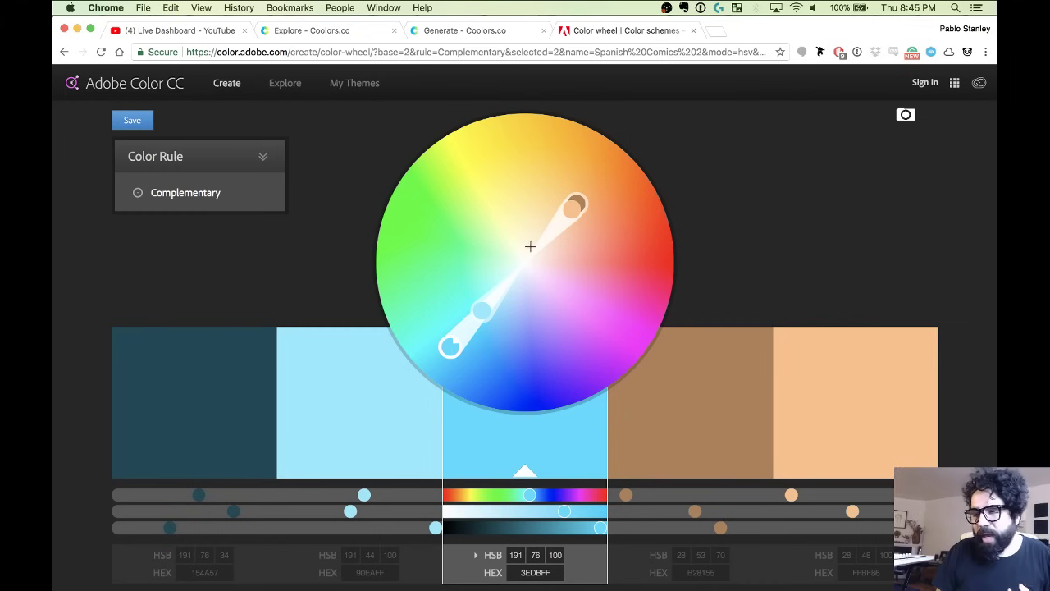
pyautogui.moveTo(450, 347); pyautogui.dragTo(482, 371)
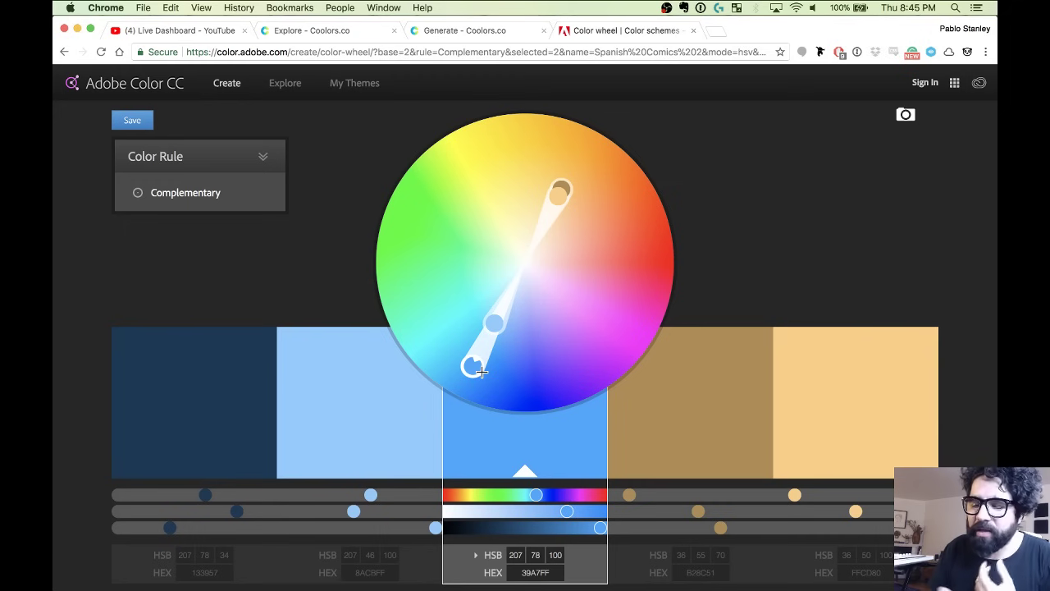
pyautogui.moveTo(494, 323); pyautogui.dragTo(500, 312)
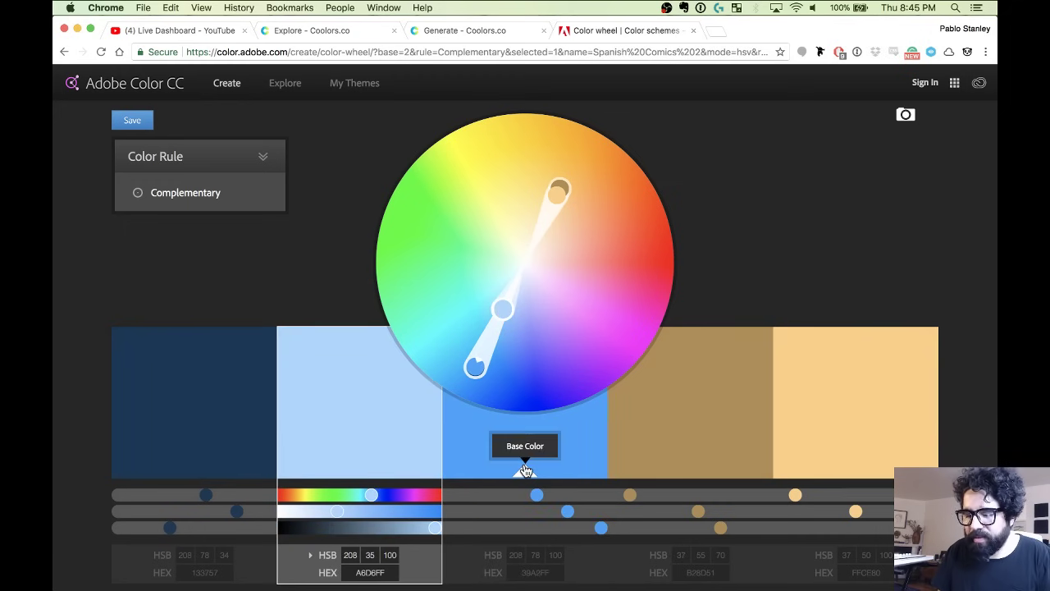
pyautogui.moveTo(474, 366); pyautogui.dragTo(490, 385)
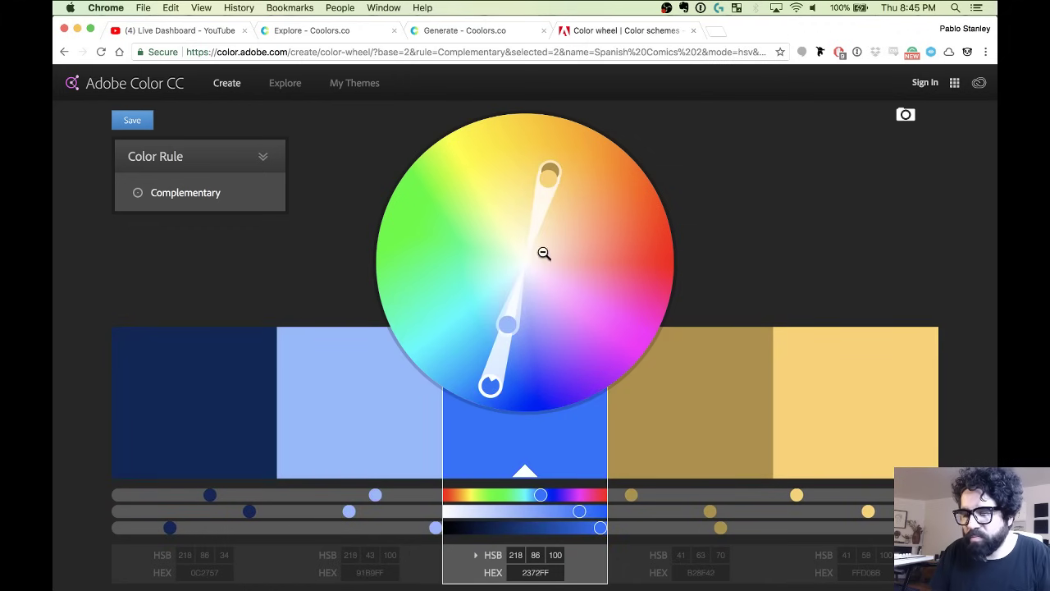
pyautogui.moveTo(548, 175)
pyautogui.mouseDown()
pyautogui.moveTo(574, 188)
pyautogui.moveTo(553, 185)
pyautogui.mouseUp()
pyautogui.moveTo(483, 383); pyautogui.dragTo(482, 370)
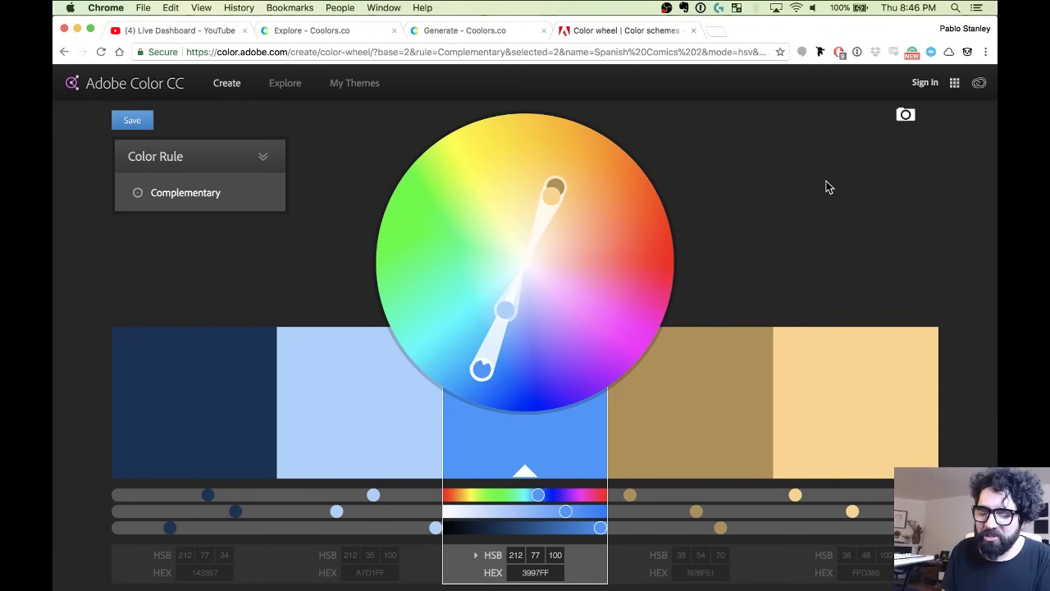
# Capture a screenshot of the area covering the palette's five color swatches.
pyautogui.press('super+shift+4')
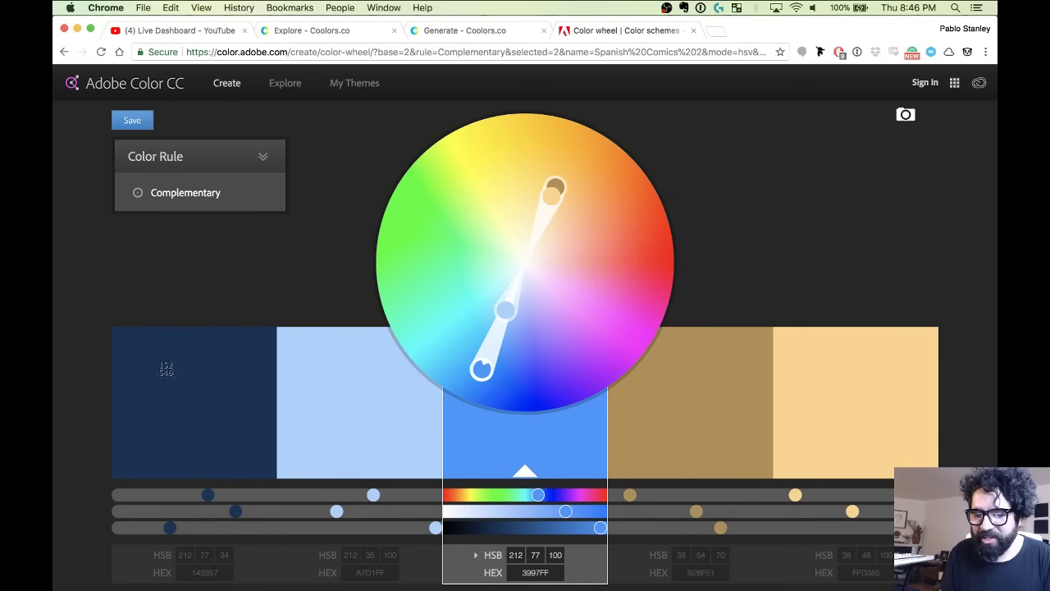
pyautogui.moveTo(140, 351); pyautogui.dragTo(911, 455)
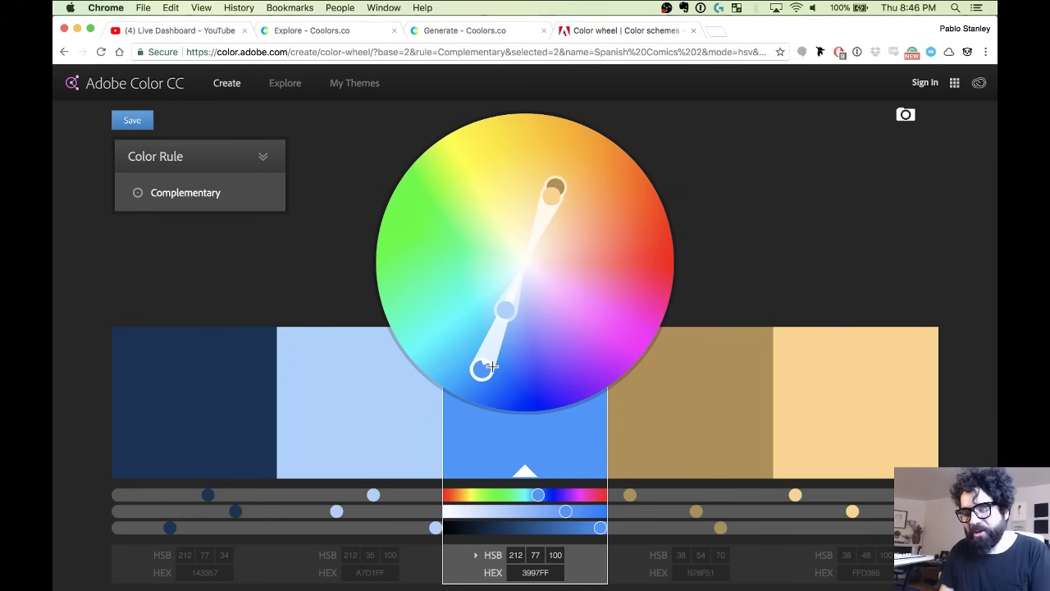
# Close the Adobe Color tab and both Coolors tabs in Chrome, keeping the live dashboard tab.
pyautogui.moveTo(603, 574)
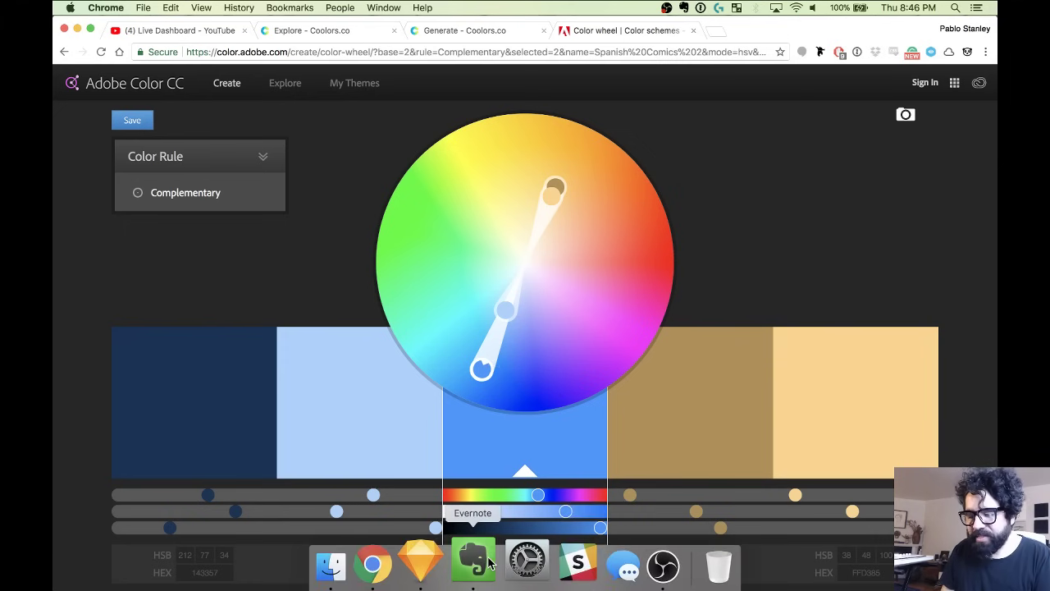
pyautogui.click(489, 564)
pyautogui.press('super+Tab')
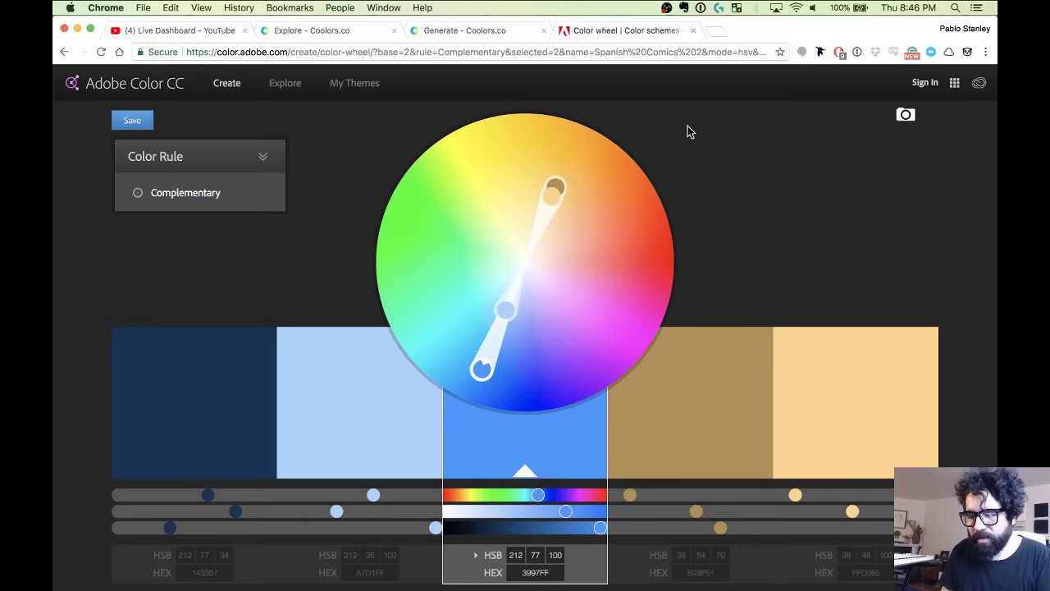
pyautogui.press('super+w')
pyautogui.press('super+w')
pyautogui.press('super+w')
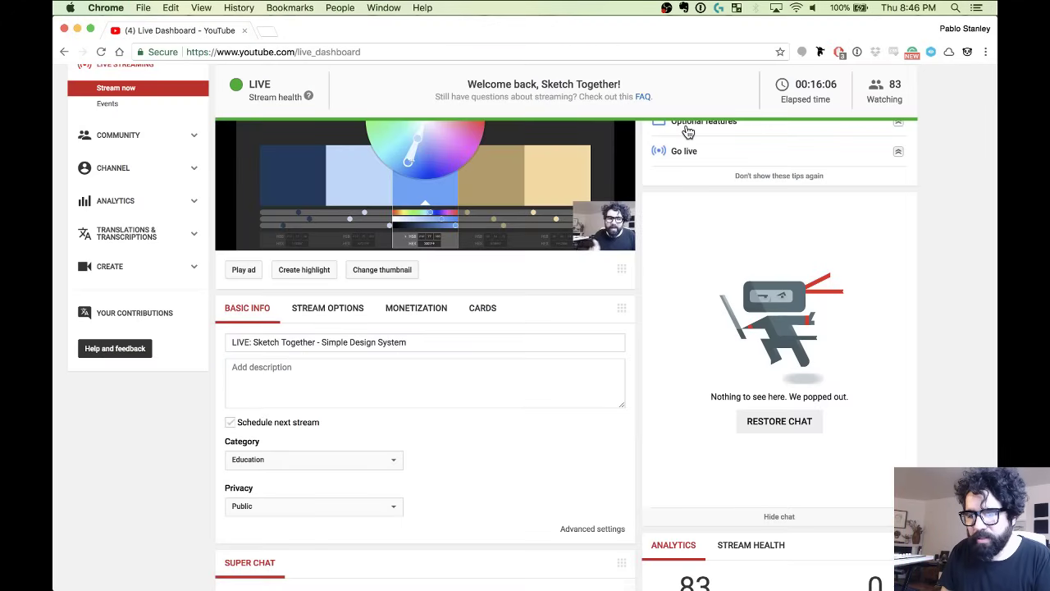
# Copy the Colors list from Primary to Danger in Evernote's Design Kit note and insert it as a text layer in Sketch.
pyautogui.press('super+Tab')
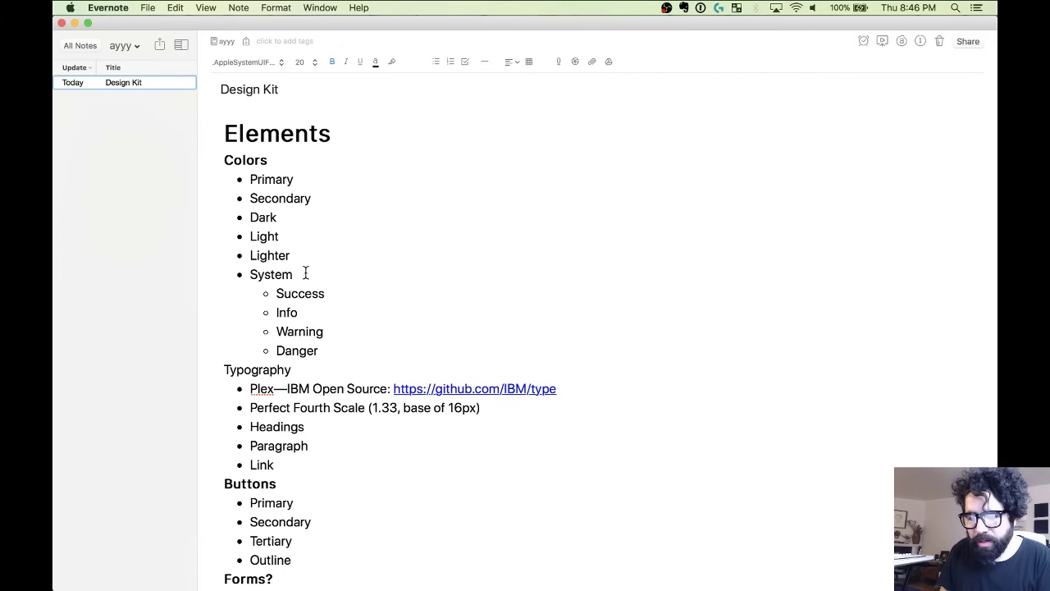
pyautogui.moveTo(323, 351); pyautogui.dragTo(239, 185)
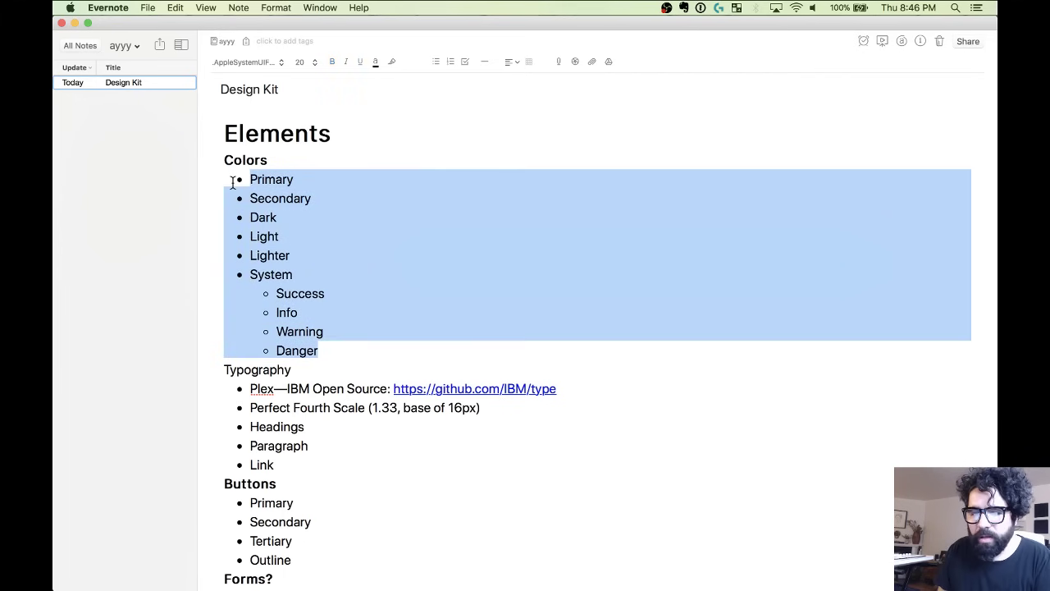
pyautogui.press('super+Tab')
pyautogui.press('super+Tab')
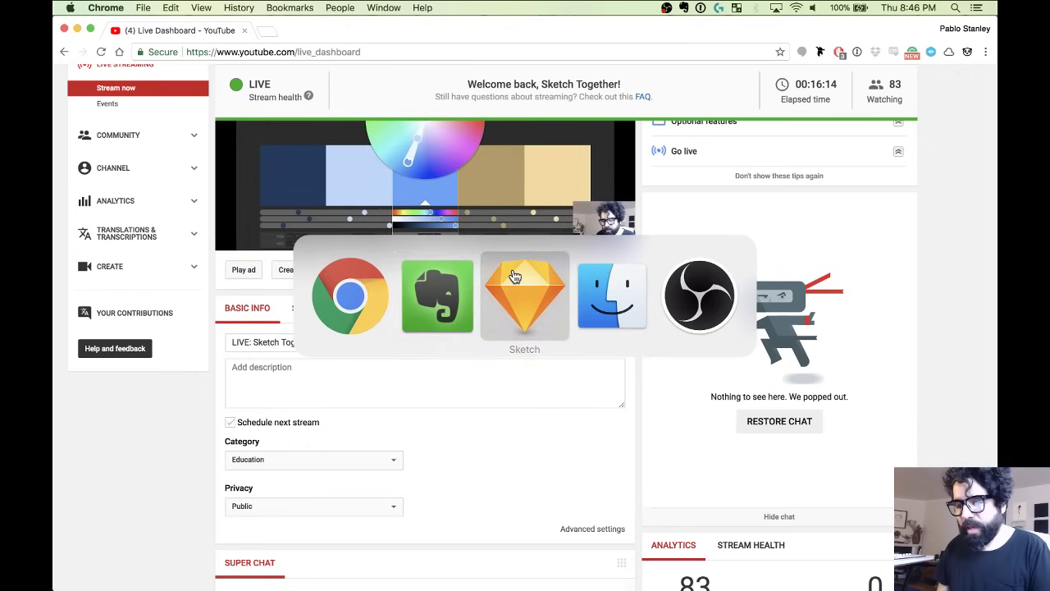
pyautogui.click(515, 276)
pyautogui.press('t')
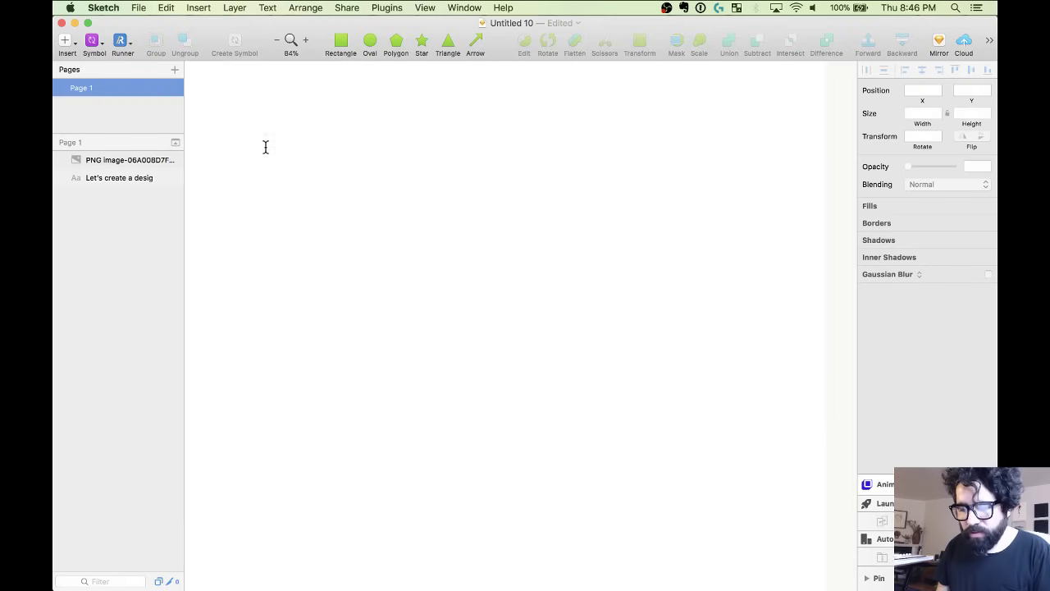
pyautogui.moveTo(265, 145); pyautogui.dragTo(419, 381)
pyautogui.write('* Primary * Secondary * Dark * Light * Lighter * System   * Success   * Info   * Warning   * Danger')
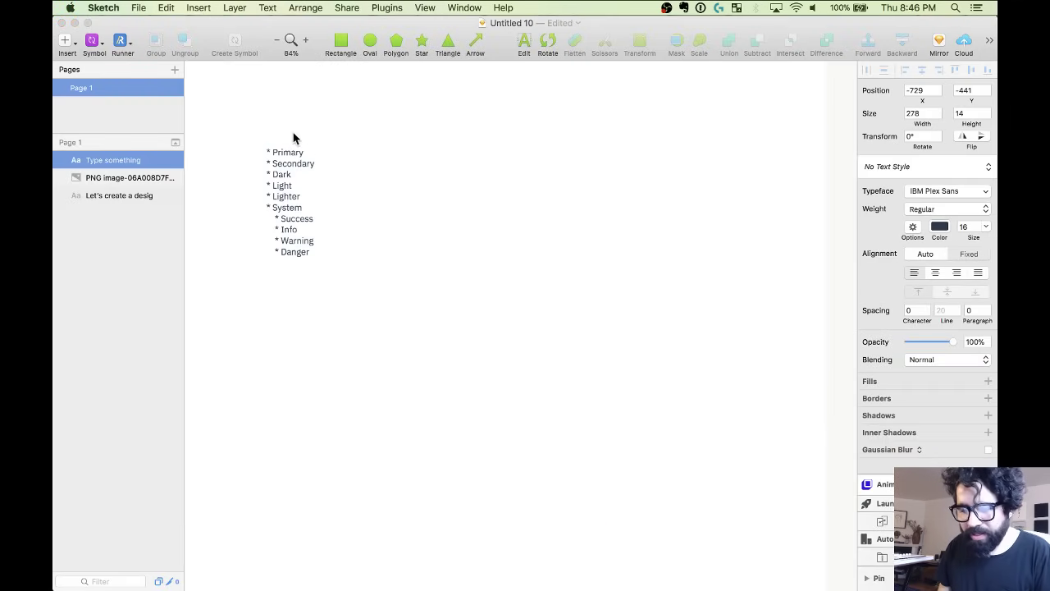
pyautogui.press('Escape')
pyautogui.press('Escape')
# Draw a square of about 114 by 114 beside the color names list.
pyautogui.moveTo(236, 108); pyautogui.dragTo(538, 382)
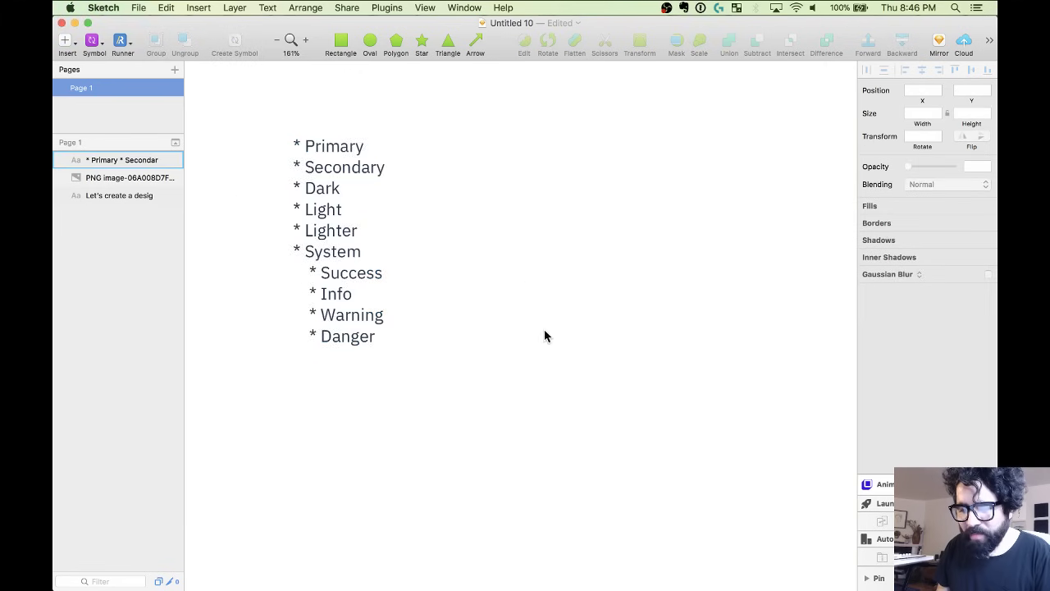
pyautogui.press('r')
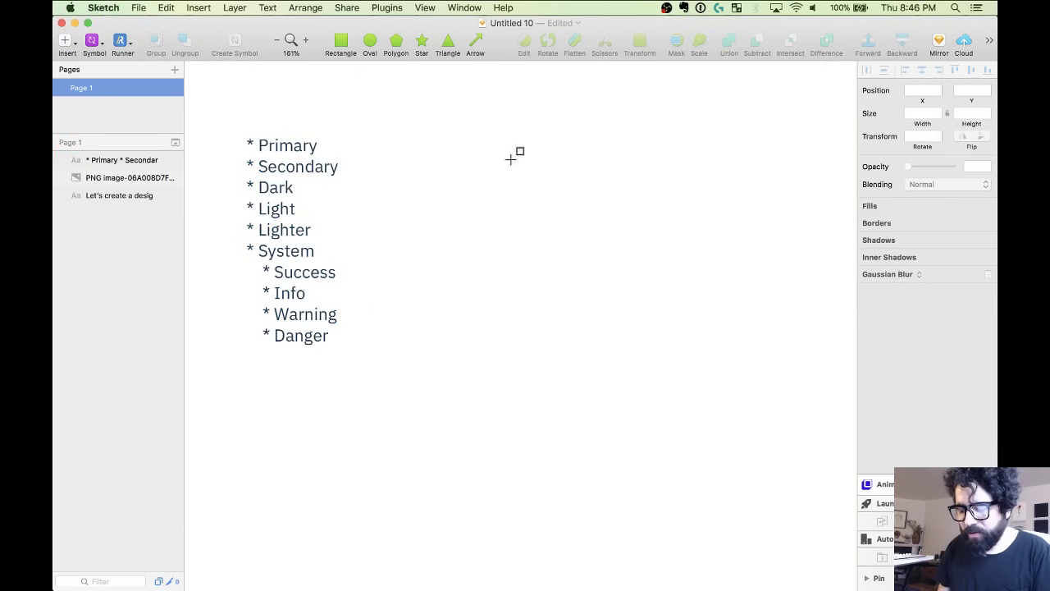
pyautogui.moveTo(490, 137); pyautogui.dragTo(611, 257)
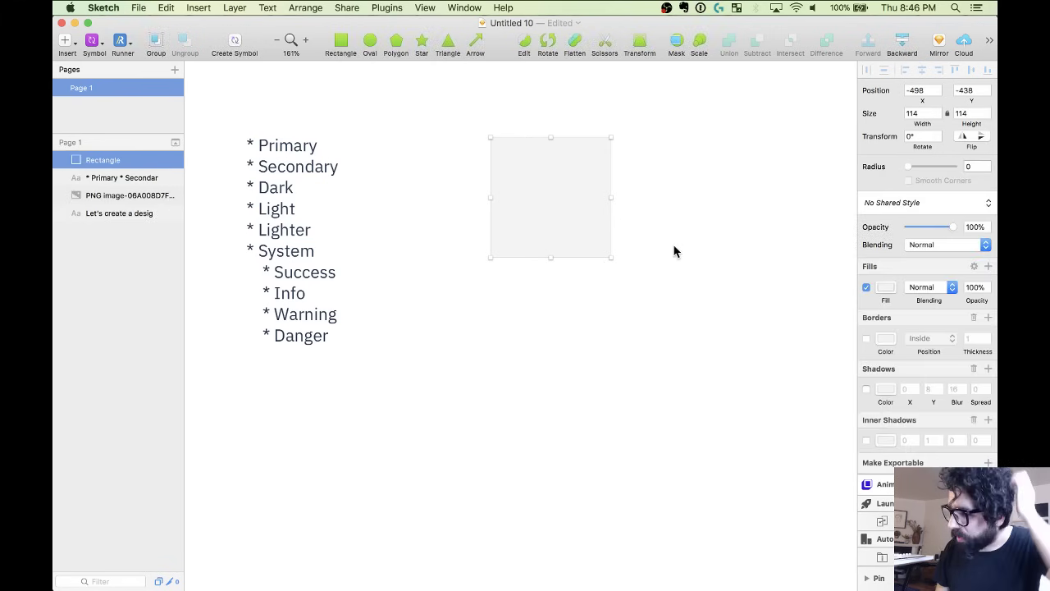
# Set the square's size to 96 by 96.
pyautogui.click(917, 113)
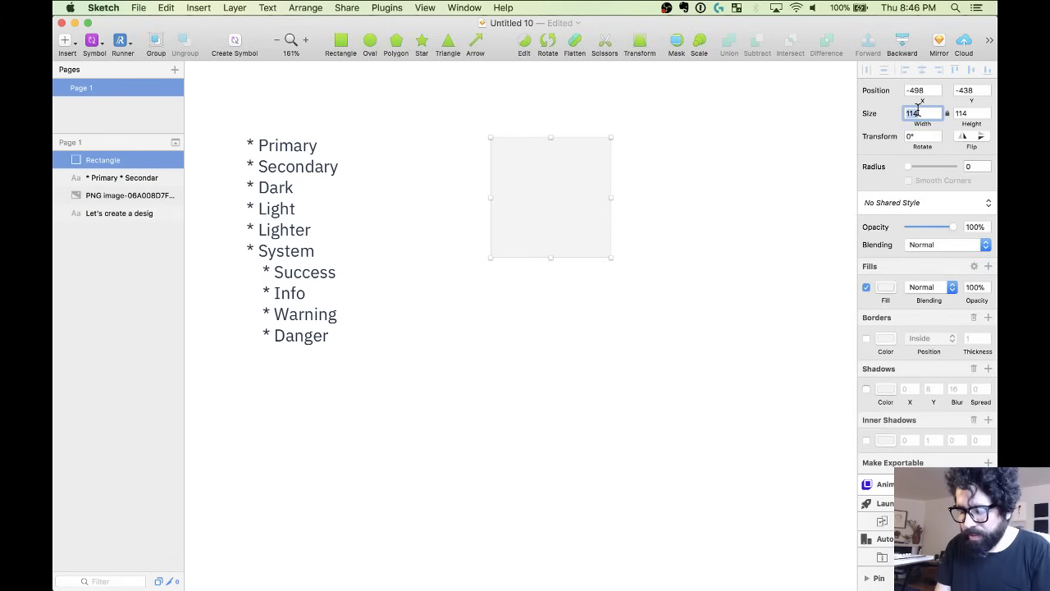
pyautogui.write('96')
pyautogui.press('Return')
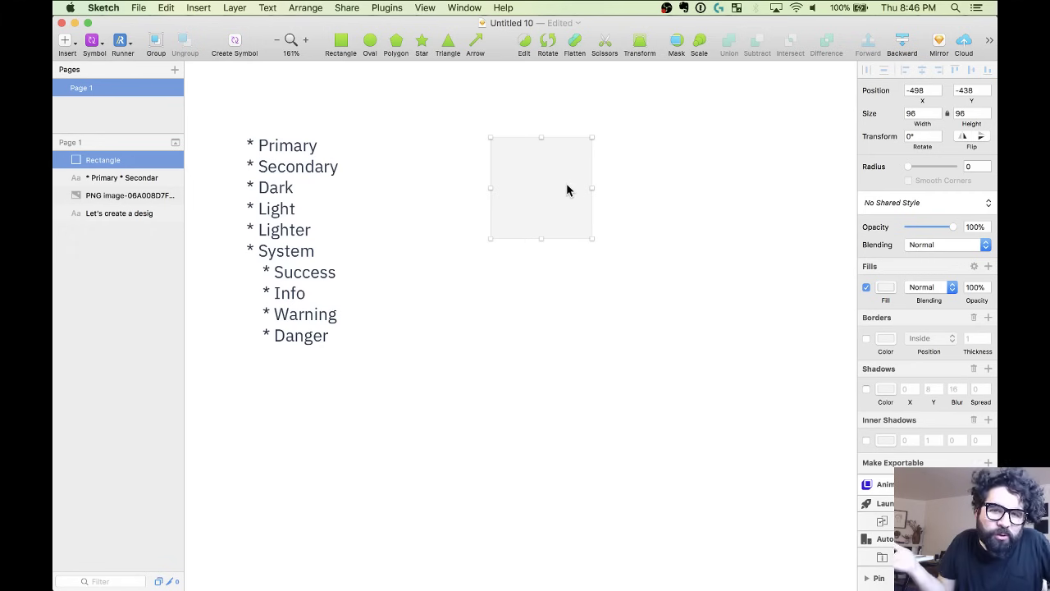
# Try a saturated blue, 1244CE, as the square's fill color.
pyautogui.click(885, 287)
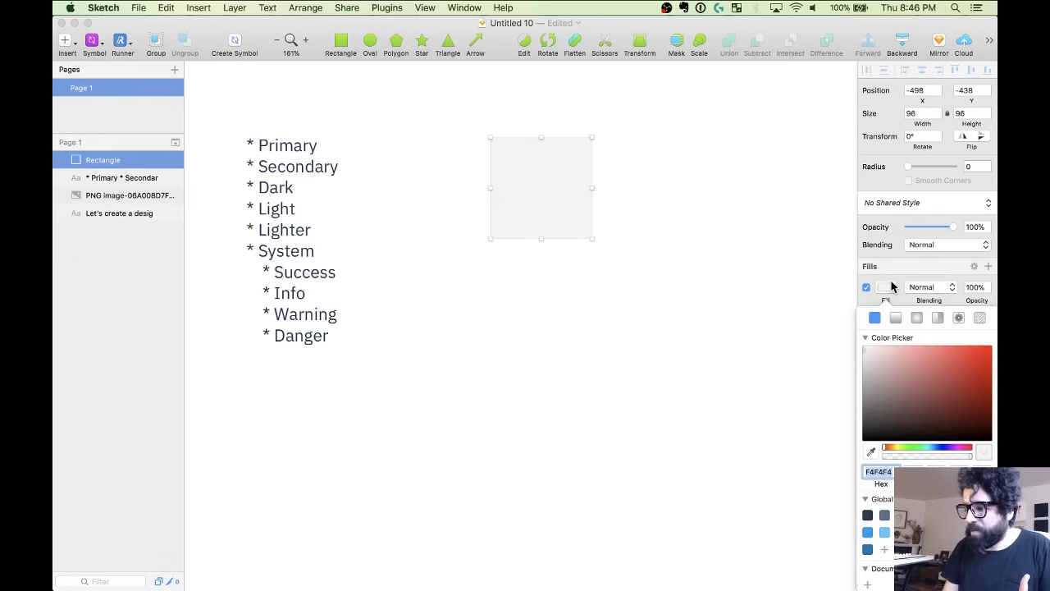
pyautogui.click(938, 447)
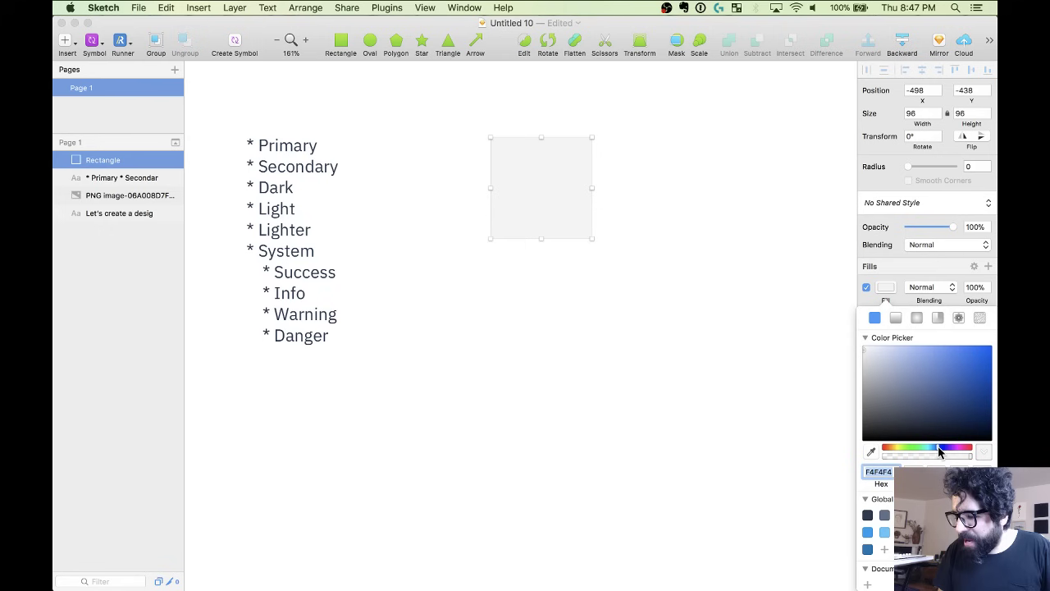
pyautogui.click(964, 384)
pyautogui.moveTo(964, 380); pyautogui.dragTo(980, 364)
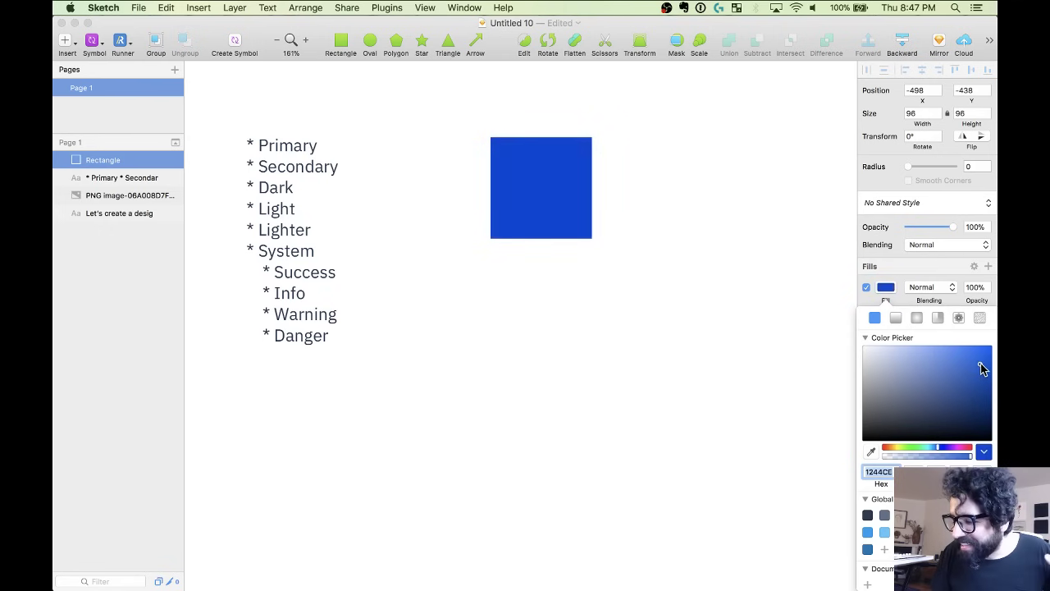
# Shift the square's fill hue to pink and brighten it to the hot pink FF1E8E.
pyautogui.click(956, 449)
pyautogui.moveTo(956, 449); pyautogui.dragTo(962, 453)
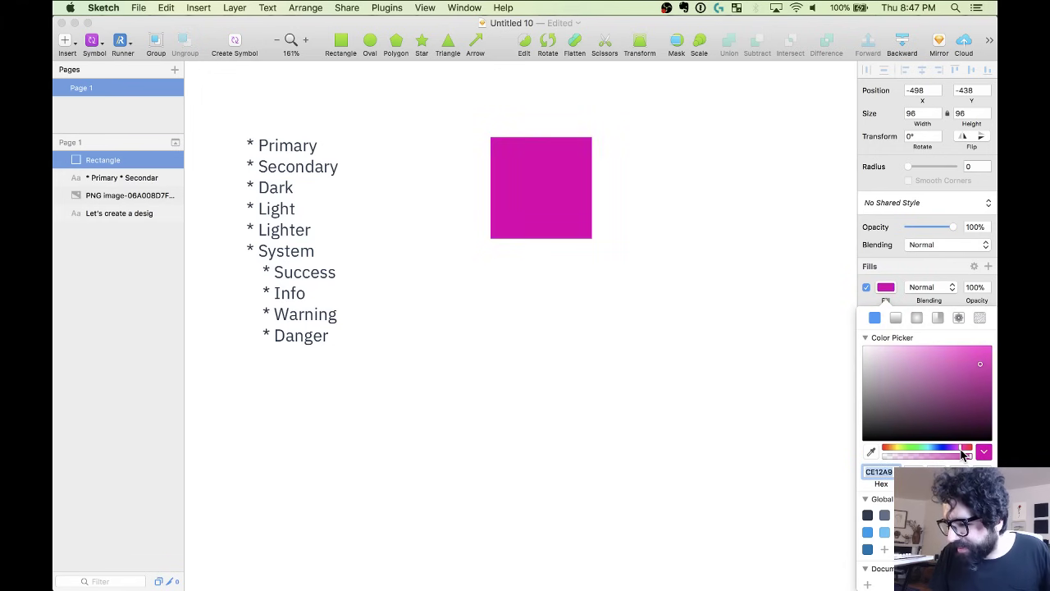
pyautogui.moveTo(982, 361); pyautogui.dragTo(979, 350)
pyautogui.click(606, 218)
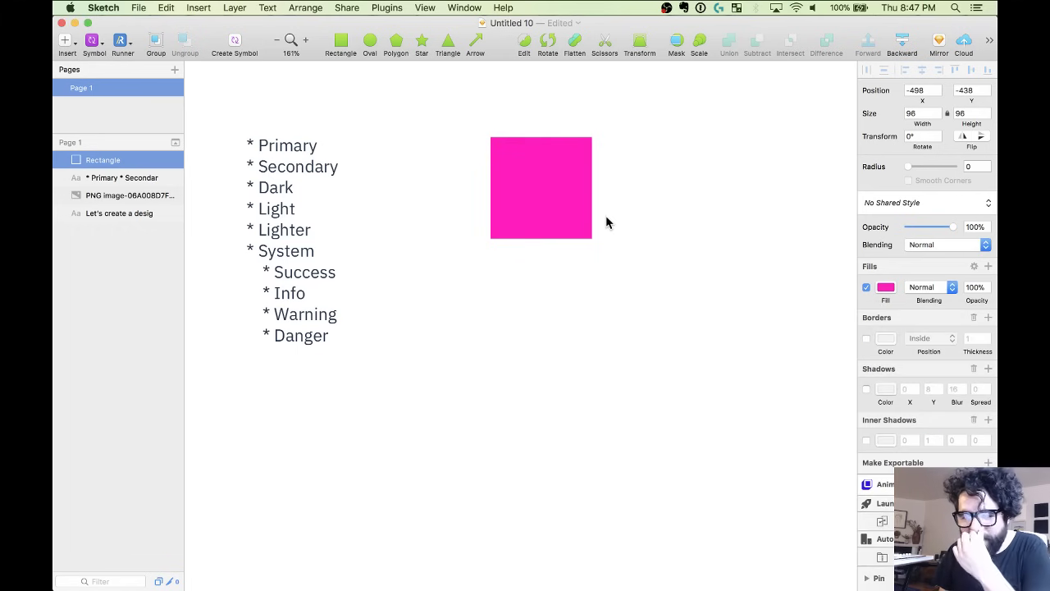
pyautogui.click(887, 292)
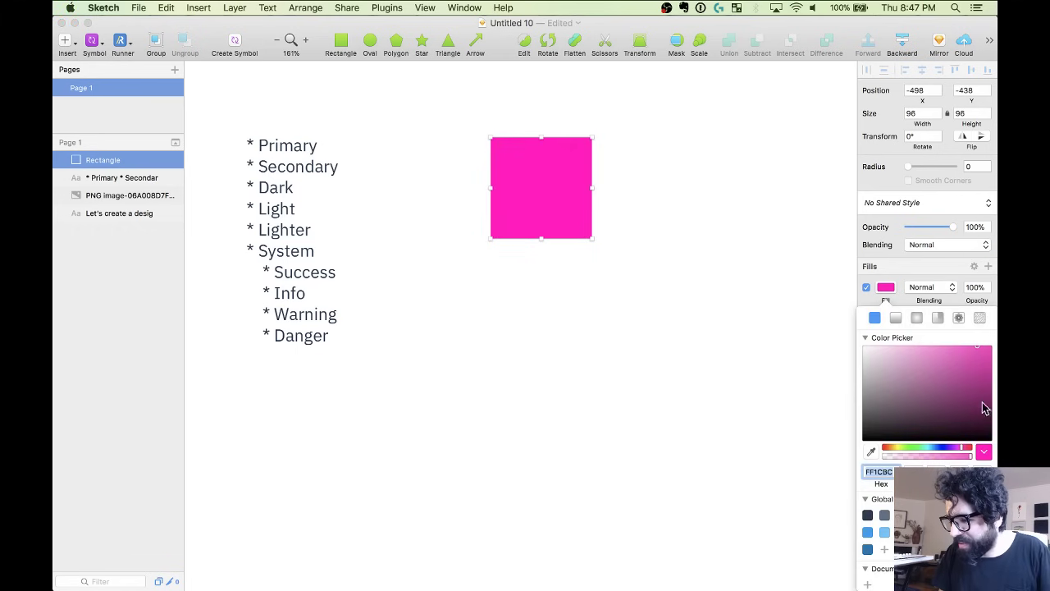
pyautogui.moveTo(965, 452); pyautogui.dragTo(965, 454)
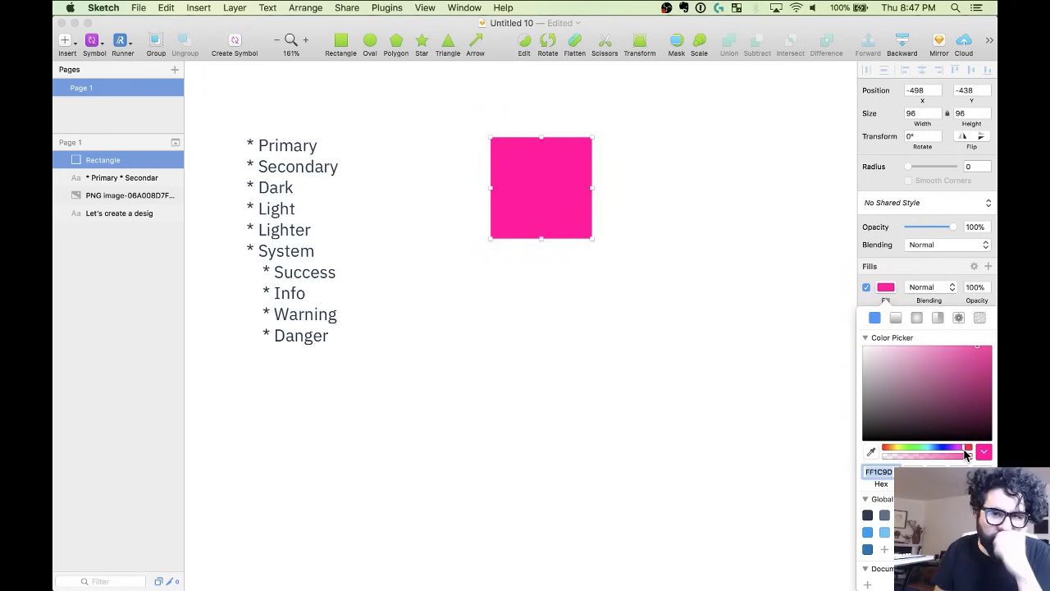
pyautogui.moveTo(966, 454); pyautogui.dragTo(967, 454)
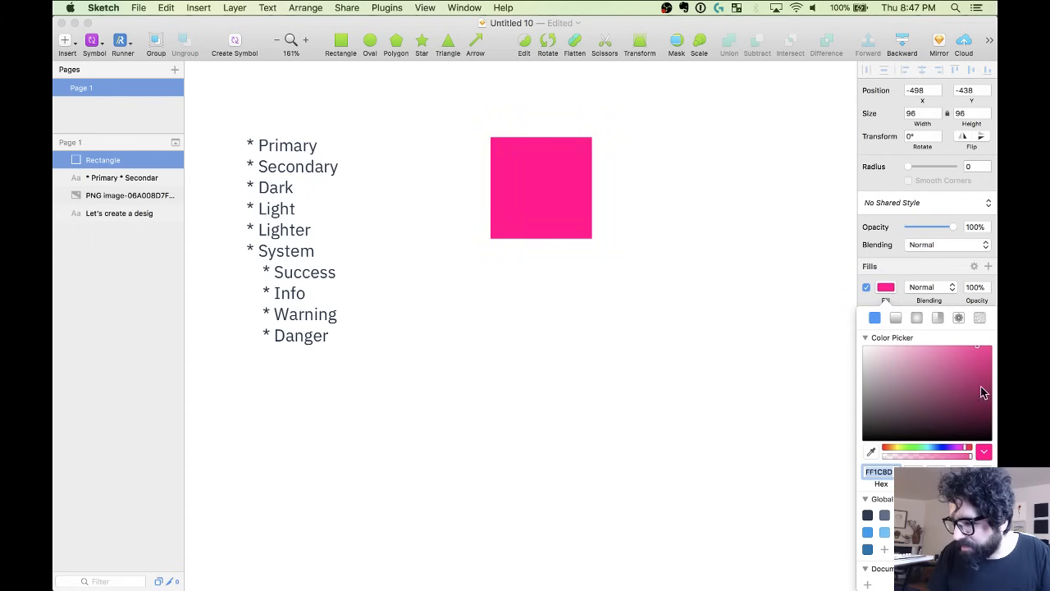
pyautogui.moveTo(980, 354); pyautogui.dragTo(978, 344)
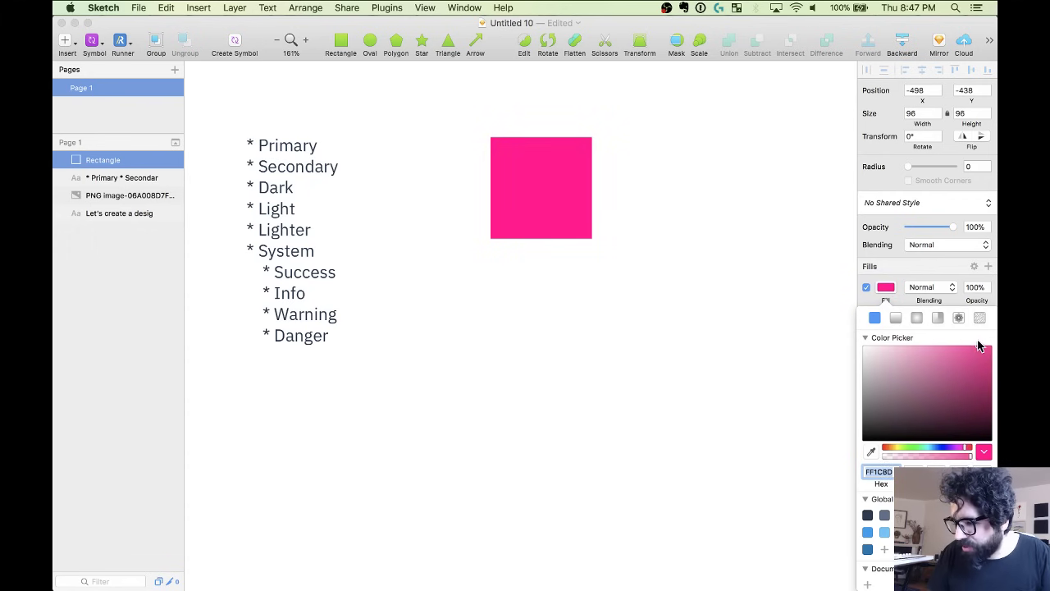
# Duplicate the hot pink square to its right with a gap of about 11, and fill the copy with lighter pink FF61AF.
pyautogui.click(574, 180)
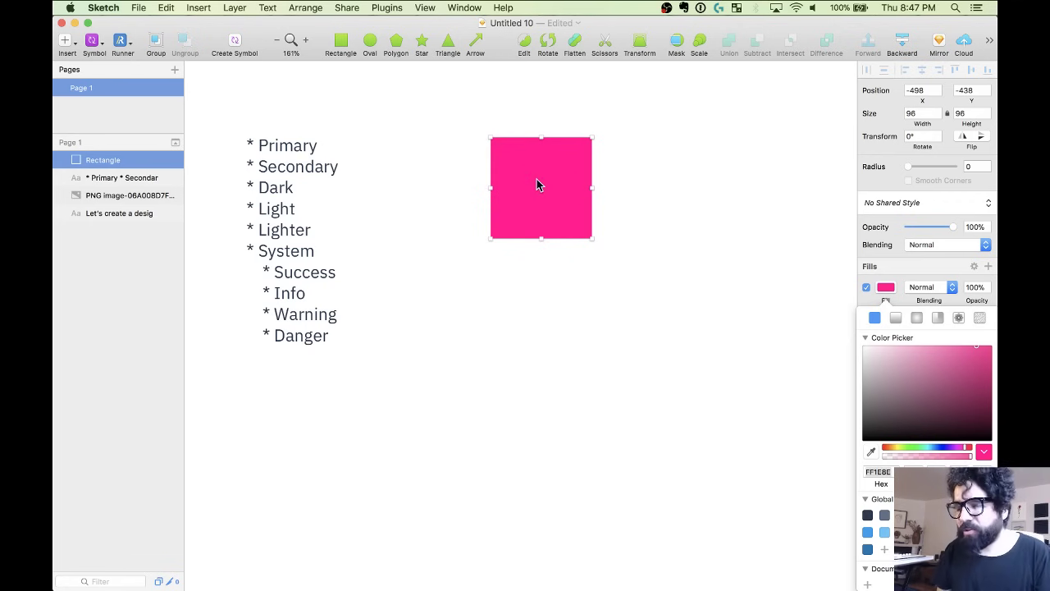
pyautogui.moveTo(537, 184); pyautogui.dragTo(650, 193)
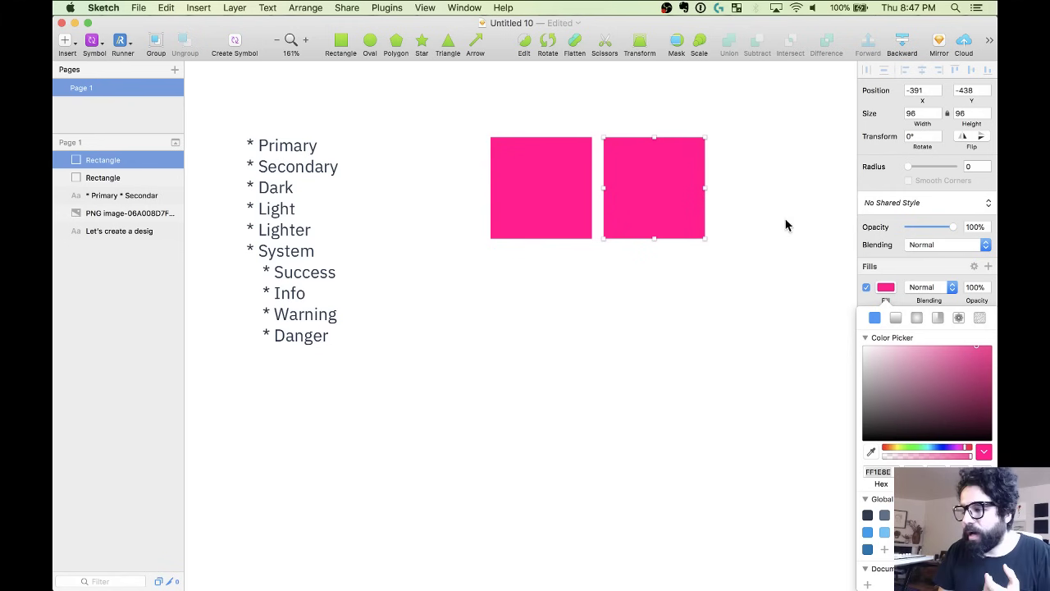
pyautogui.moveTo(950, 351)
pyautogui.mouseDown()
pyautogui.moveTo(927, 335)
pyautogui.moveTo(942, 333)
pyautogui.mouseUp()
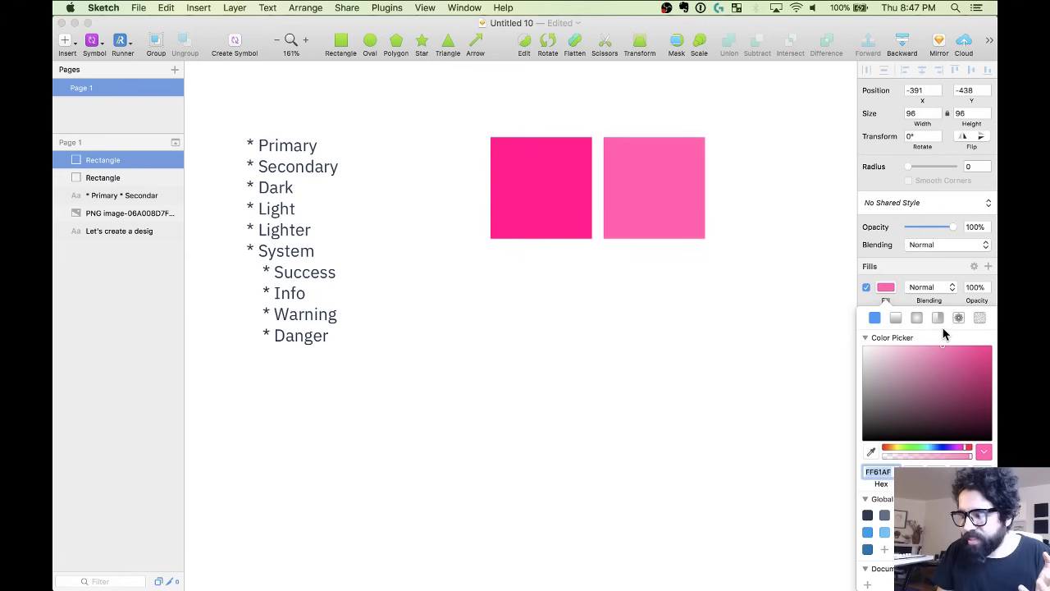
# Deepen the original hot pink square's fill to EF0C7D.
pyautogui.click(586, 157)
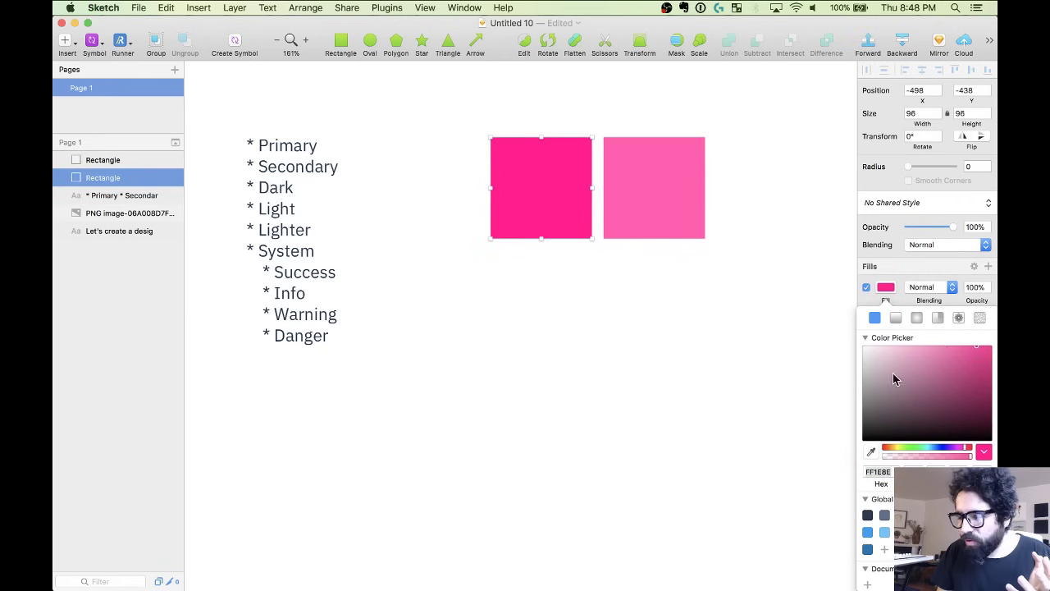
pyautogui.click(978, 347)
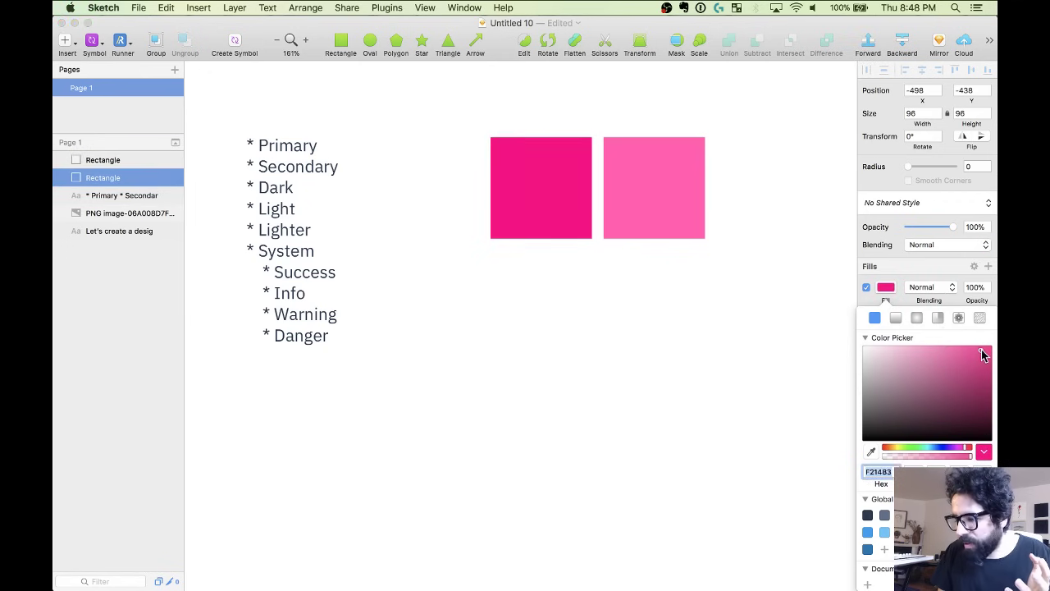
pyautogui.moveTo(982, 356); pyautogui.dragTo(987, 355)
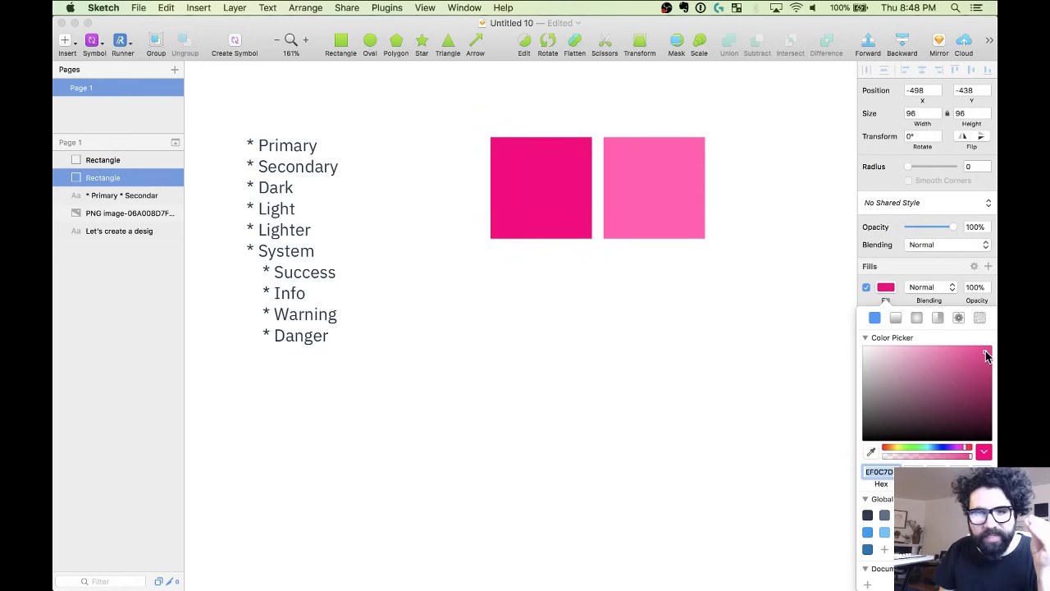
pyautogui.click(555, 192)
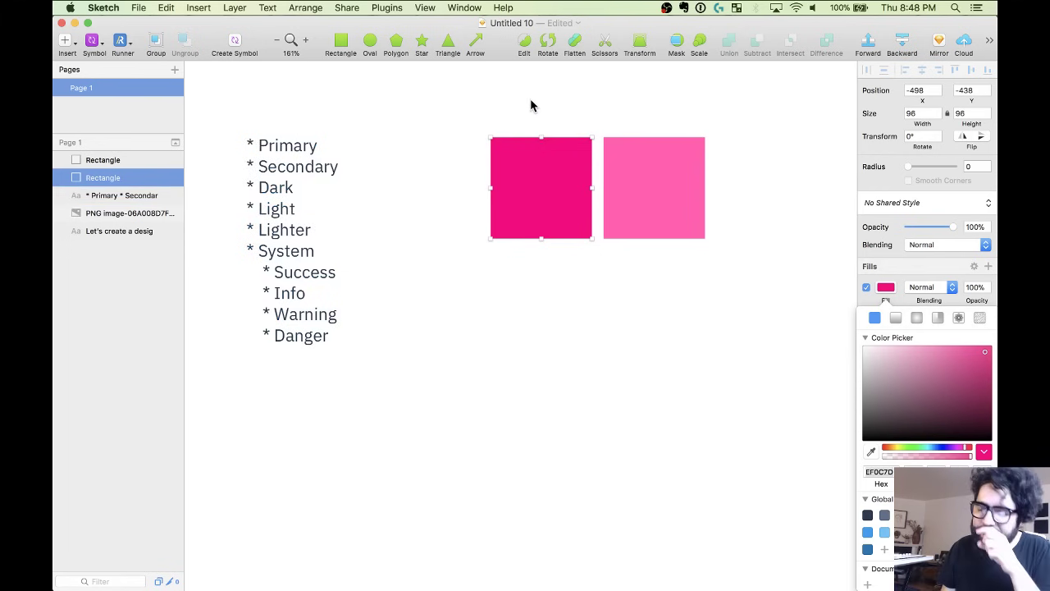
pyautogui.click(666, 153)
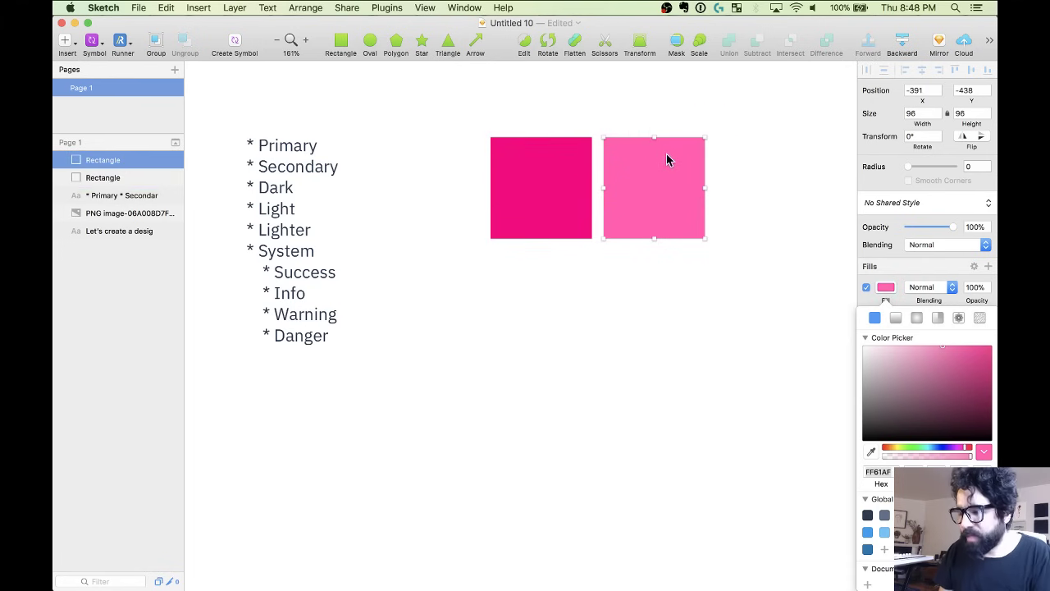
pyautogui.press('Escape')
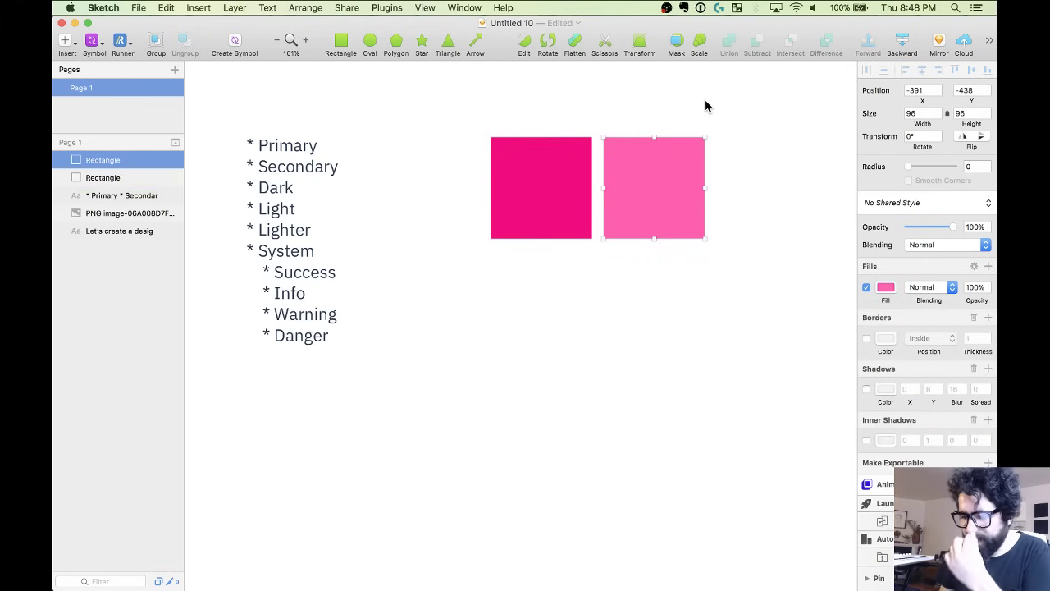
# Duplicate the deep pink square to its left with a gap of about 11, and fill the copy with the pink-tinted dark 312028.
pyautogui.click(564, 203)
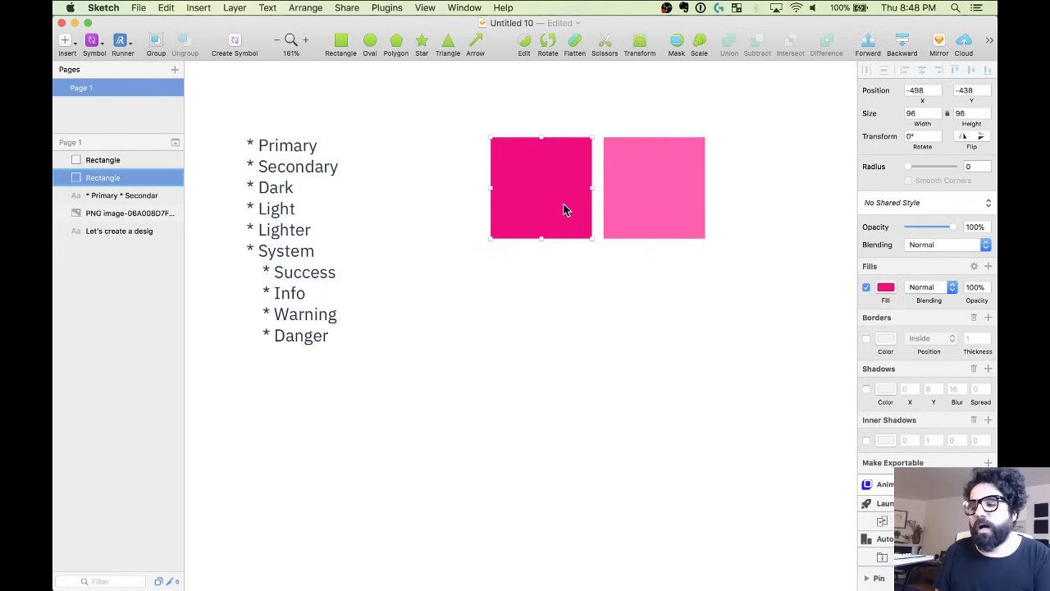
pyautogui.moveTo(563, 203); pyautogui.dragTo(450, 191)
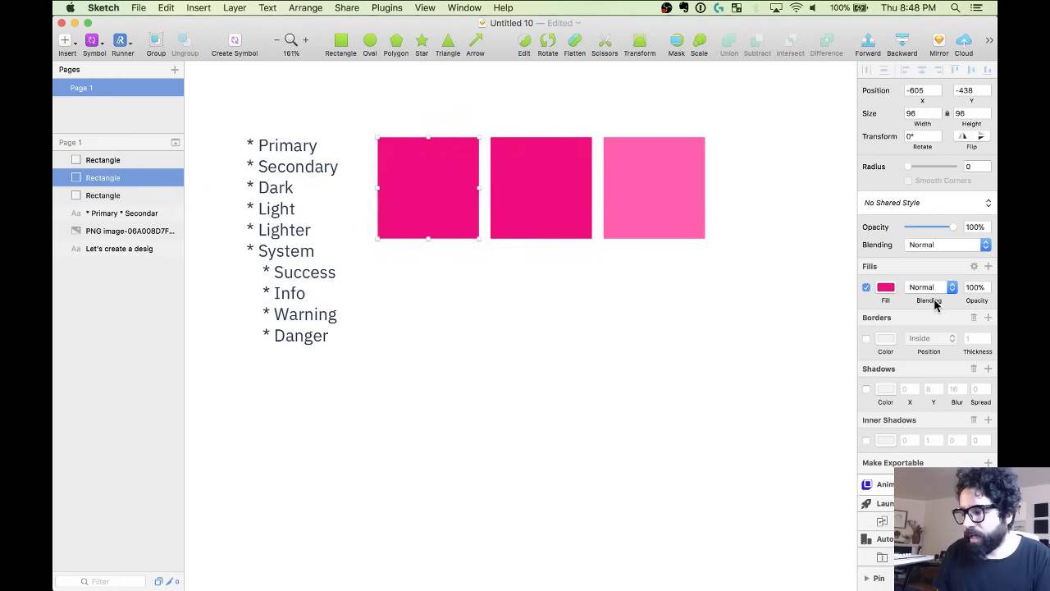
pyautogui.click(885, 287)
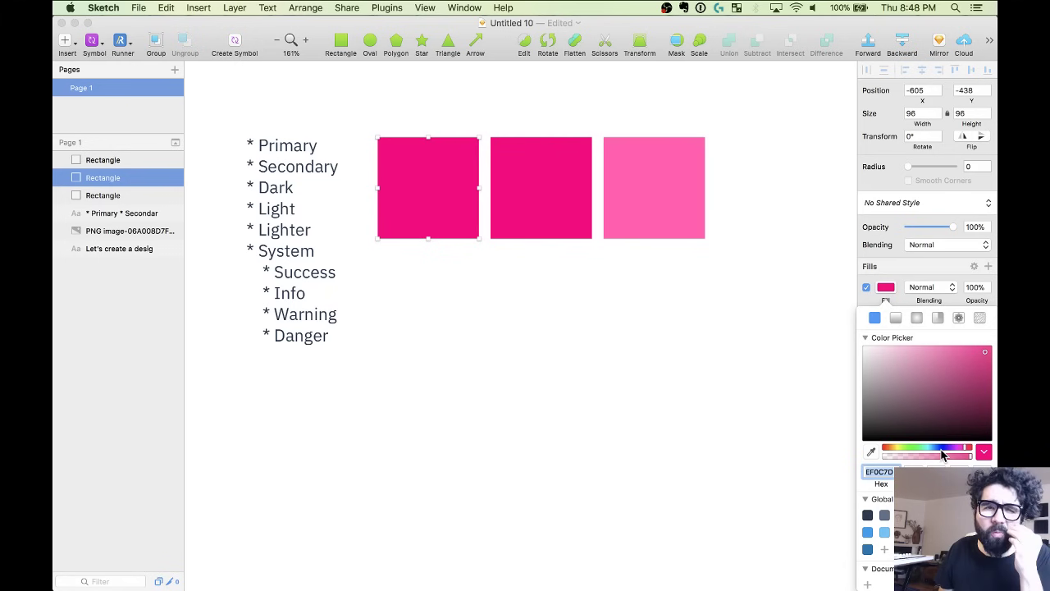
pyautogui.moveTo(964, 402); pyautogui.dragTo(849, 456)
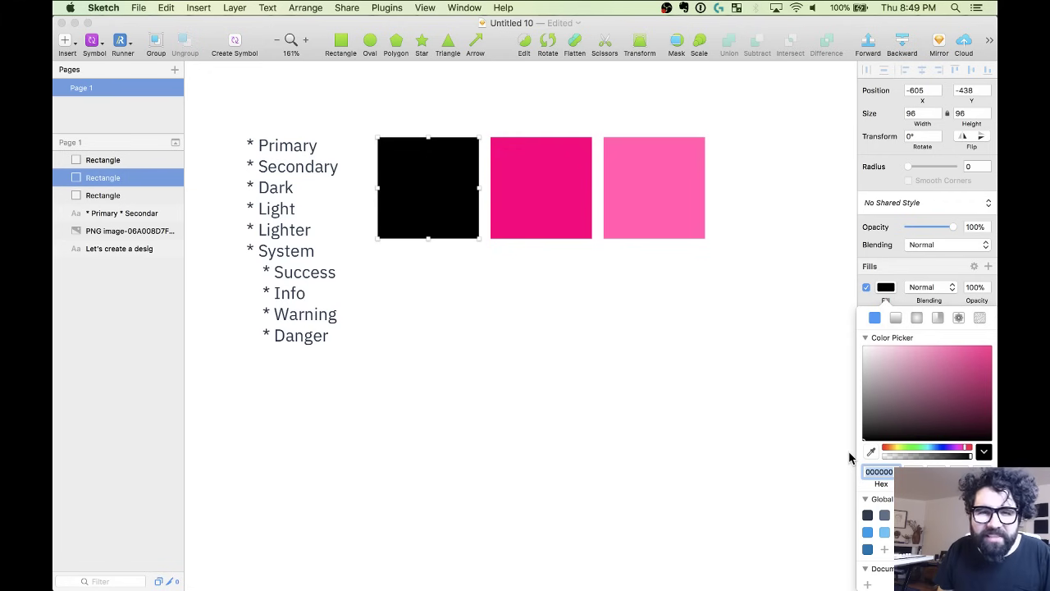
pyautogui.moveTo(907, 429)
pyautogui.mouseDown()
pyautogui.moveTo(897, 429)
pyautogui.moveTo(906, 422)
pyautogui.mouseUp()
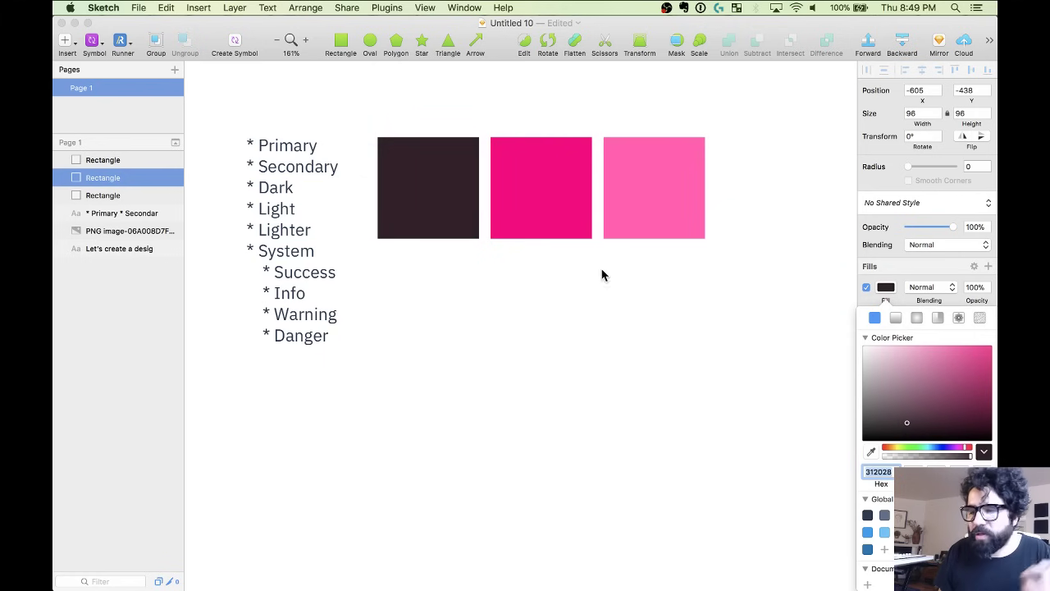
# Move all three squares together about 81 to the right, away from the color names list.
pyautogui.click(435, 200)
pyautogui.moveTo(429, 82); pyautogui.dragTo(662, 172)
pyautogui.keyDown('shift'); pyautogui.click(292, 171); pyautogui.keyUp('shift')
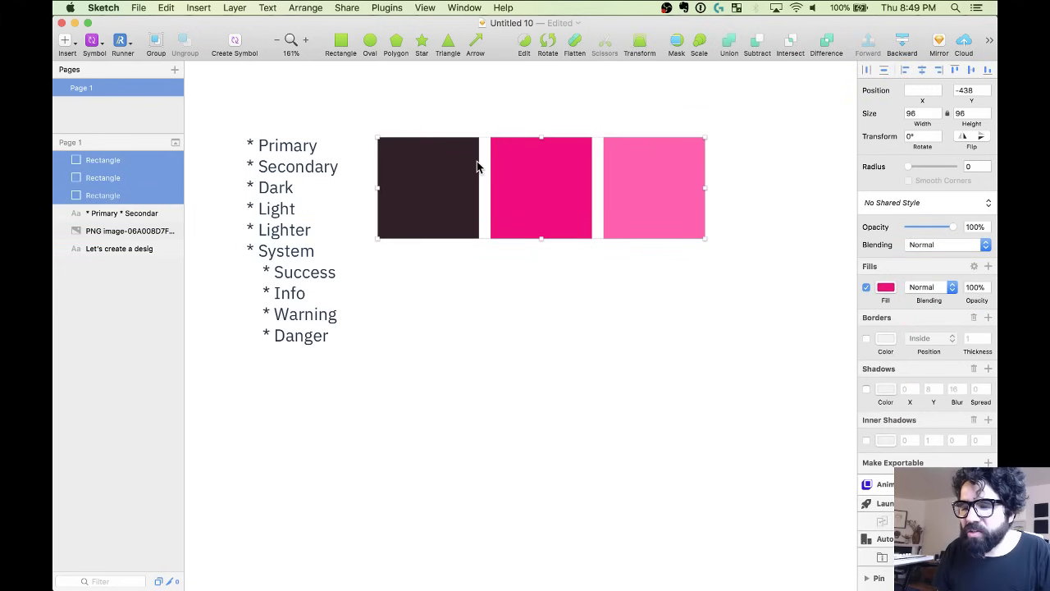
pyautogui.moveTo(477, 161); pyautogui.dragTo(551, 157)
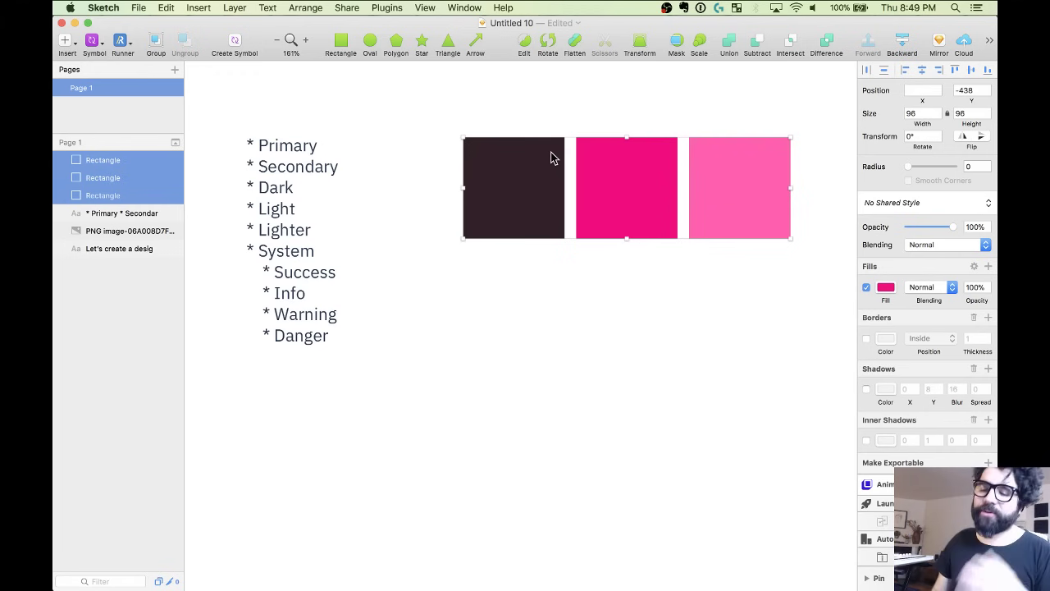
pyautogui.hscroll(3, 551, 157)
pyautogui.click(476, 105)
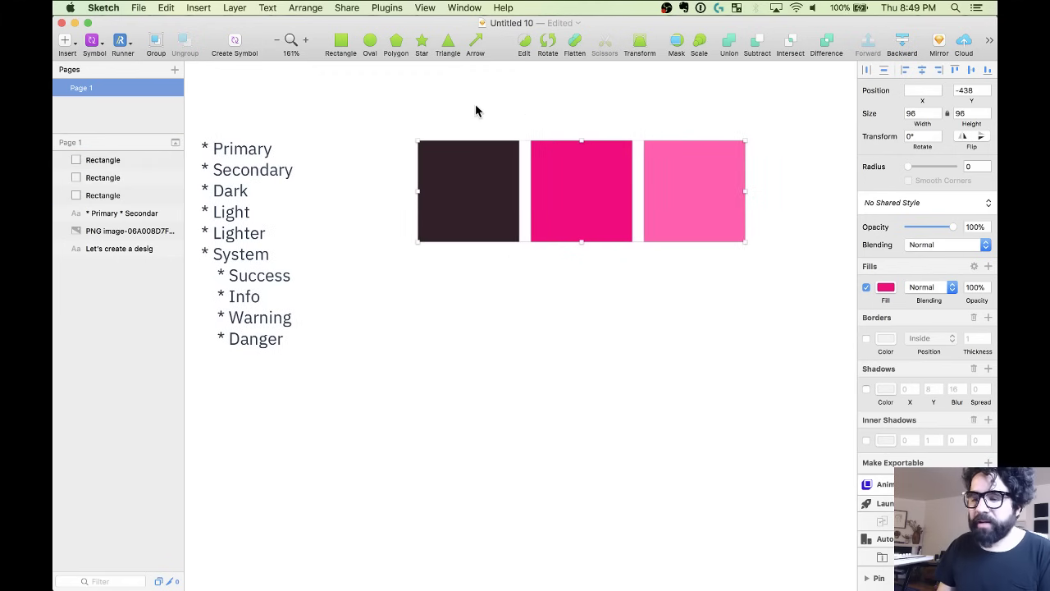
# Duplicate the lighter pink square to its right with a gap of about 11, and fill the copy with the very pale pink FFF2F8.
pyautogui.click(476, 201)
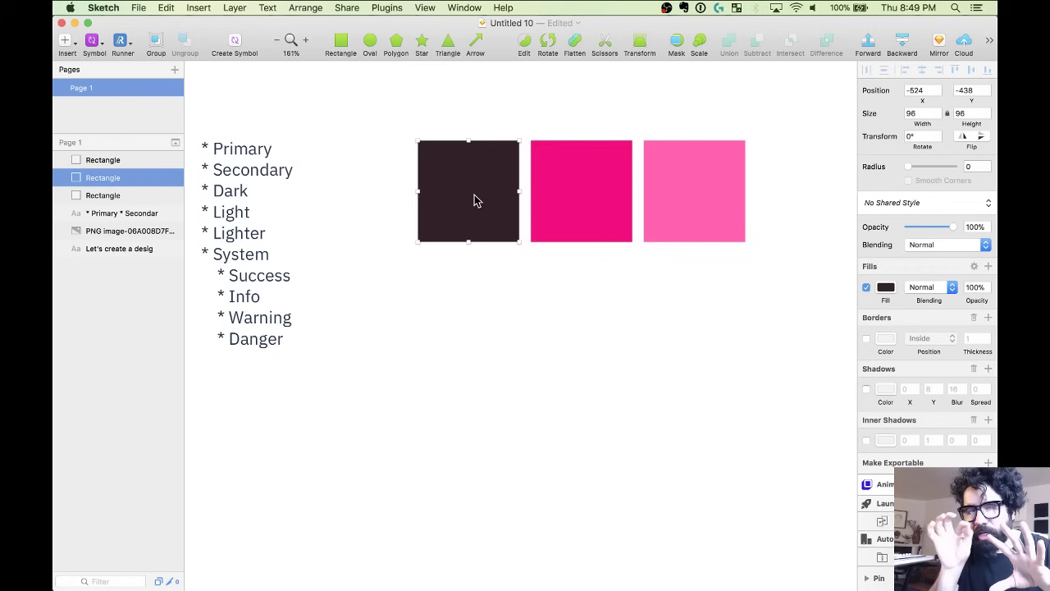
pyautogui.click(668, 210)
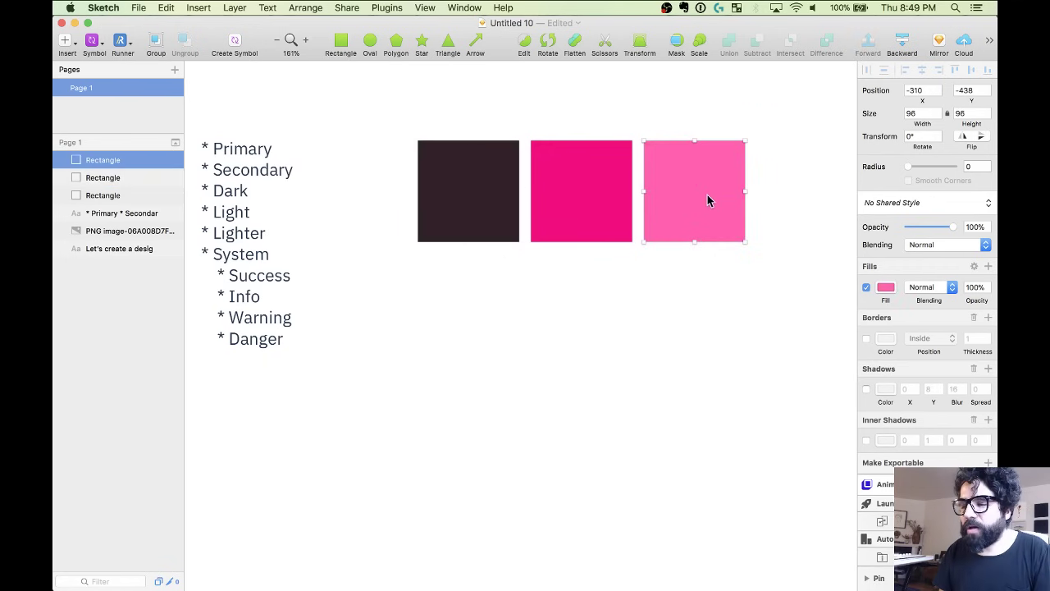
pyautogui.moveTo(708, 202); pyautogui.dragTo(799, 202)
pyautogui.hscroll(5, 647, 278)
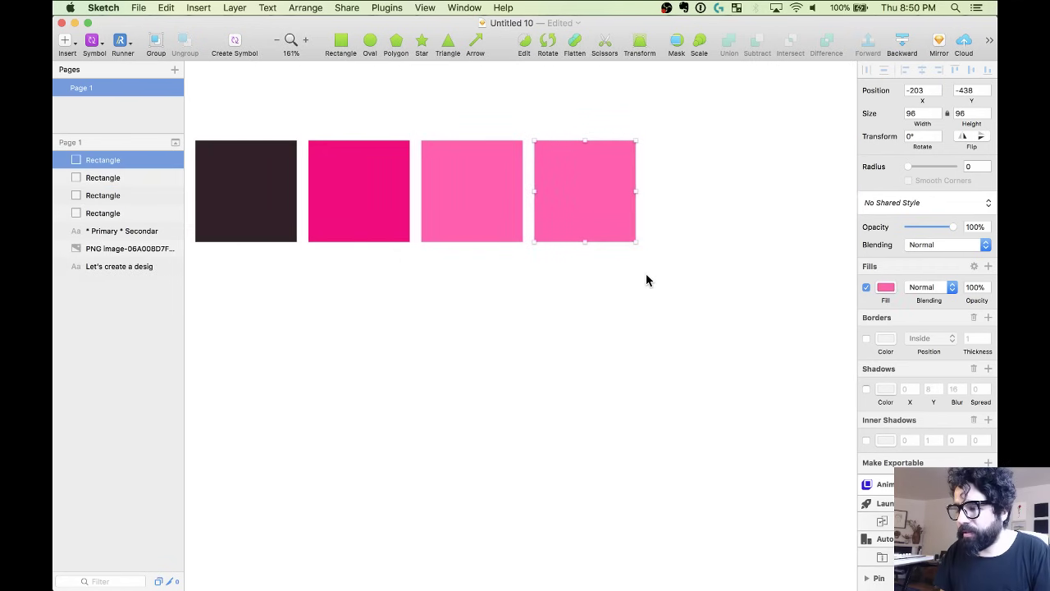
pyautogui.click(885, 287)
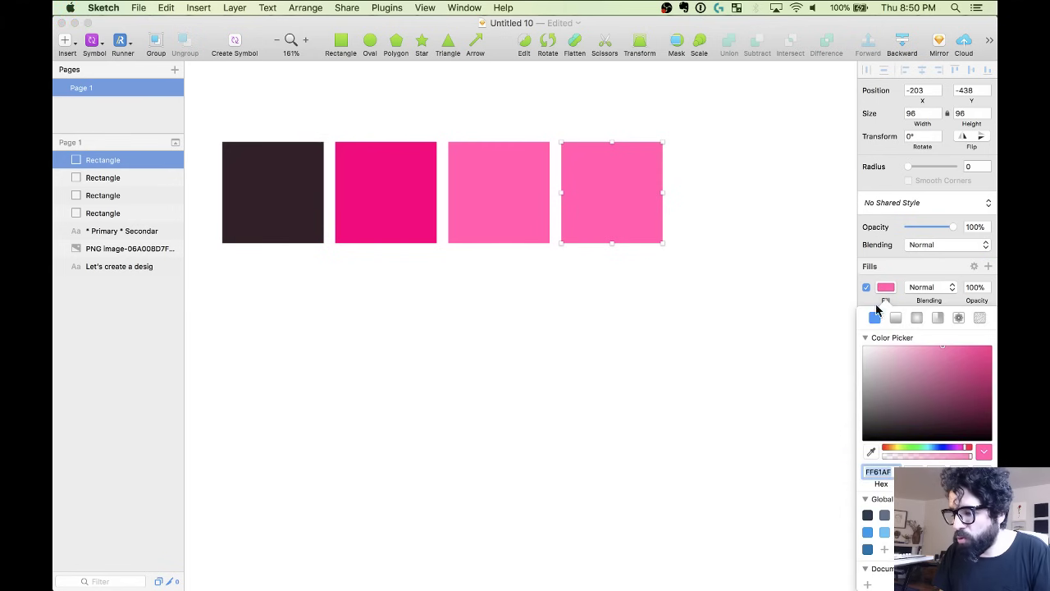
pyautogui.click(871, 352)
pyautogui.moveTo(870, 348); pyautogui.dragTo(867, 344)
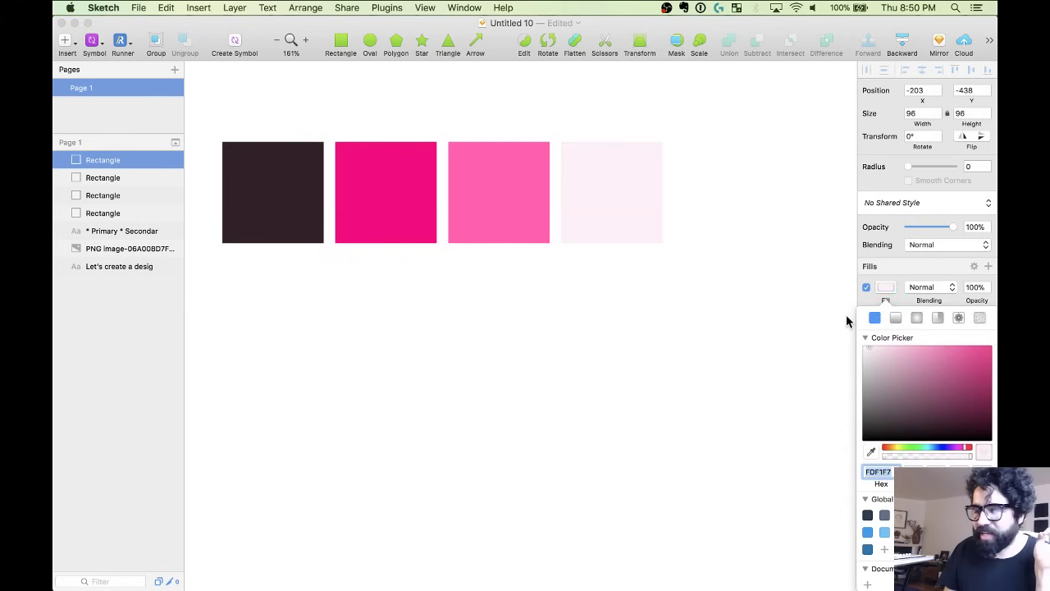
pyautogui.click(626, 212)
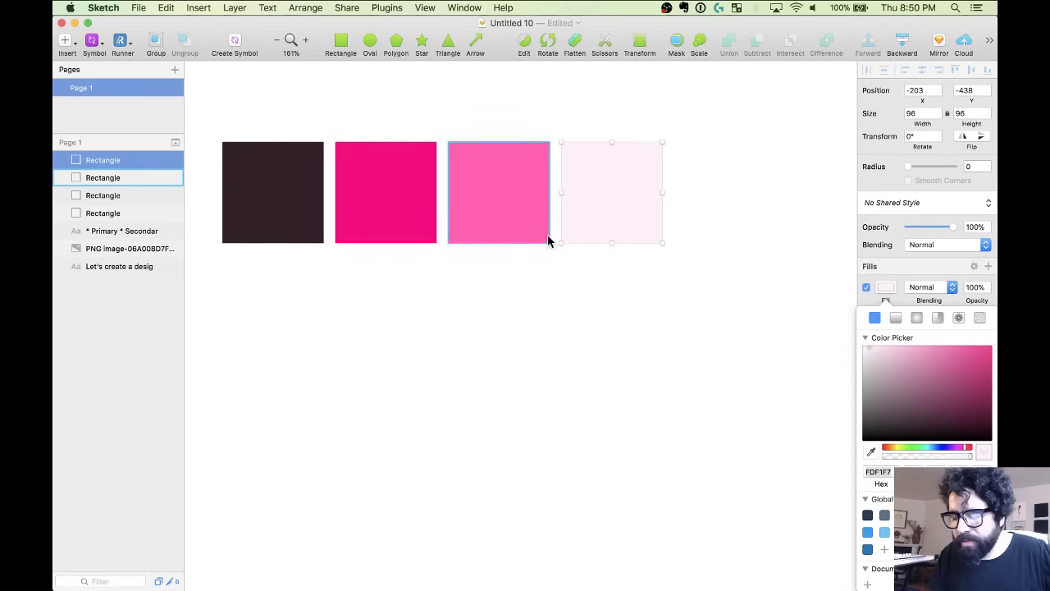
pyautogui.click(869, 345)
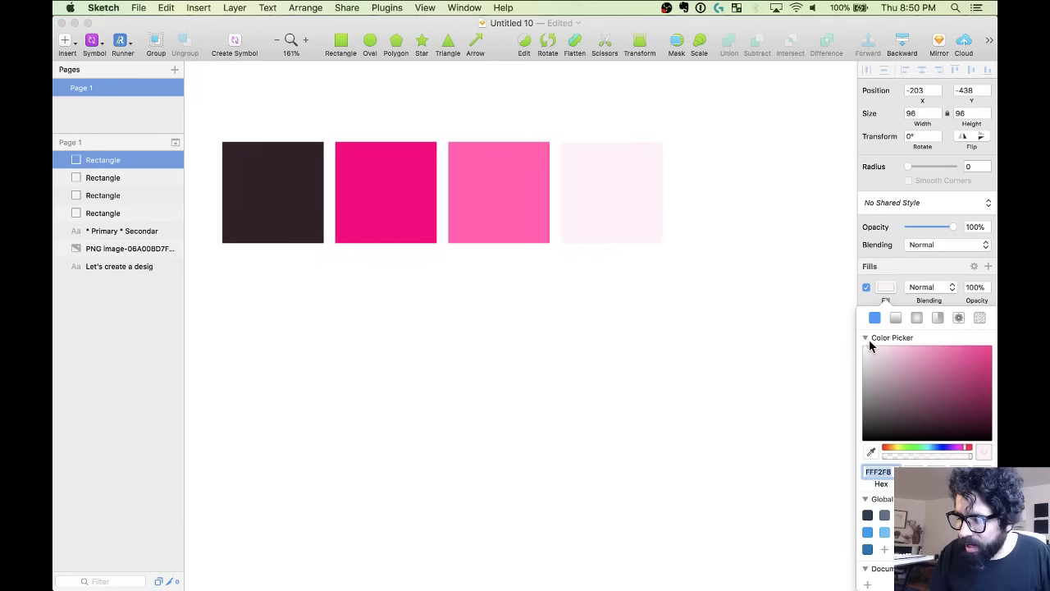
# Tone down the very pale pink square's fill to the greyish pink F7F0F4.
pyautogui.write('eeeeee')
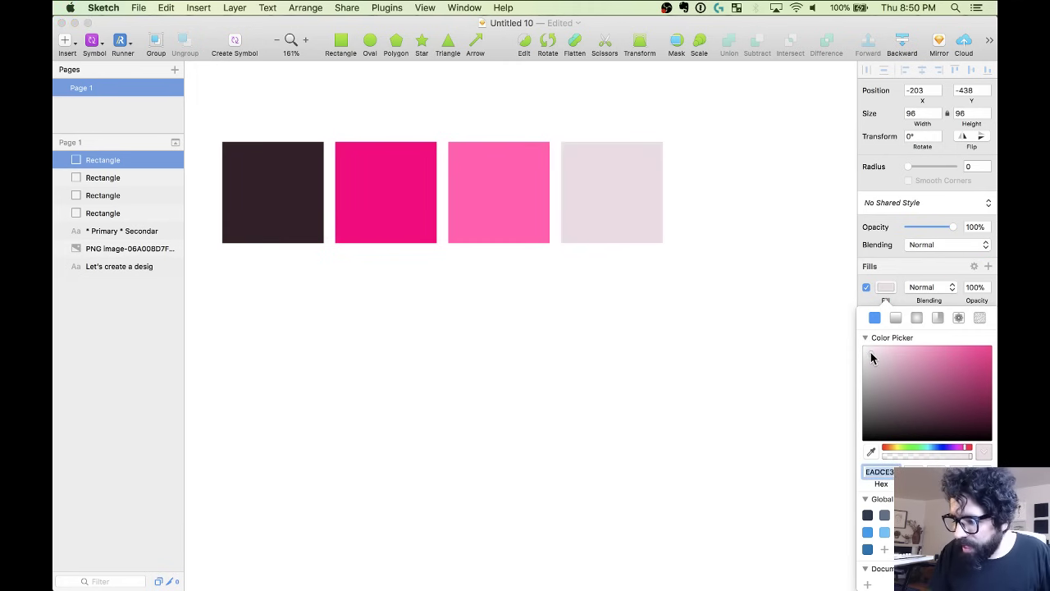
pyautogui.press('Return')
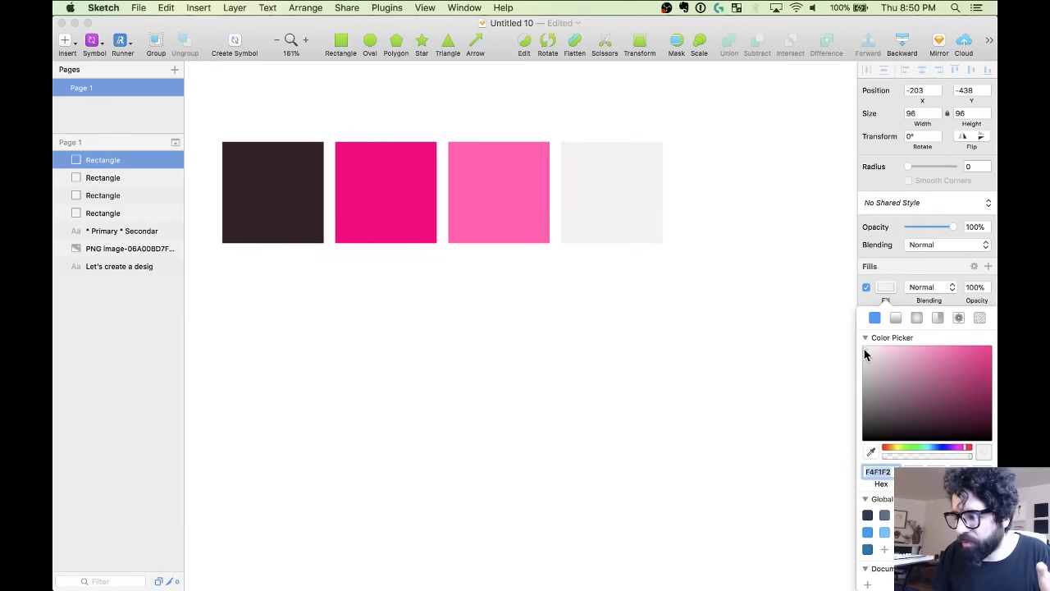
pyautogui.write('f7f0f4')
pyautogui.press('Return')
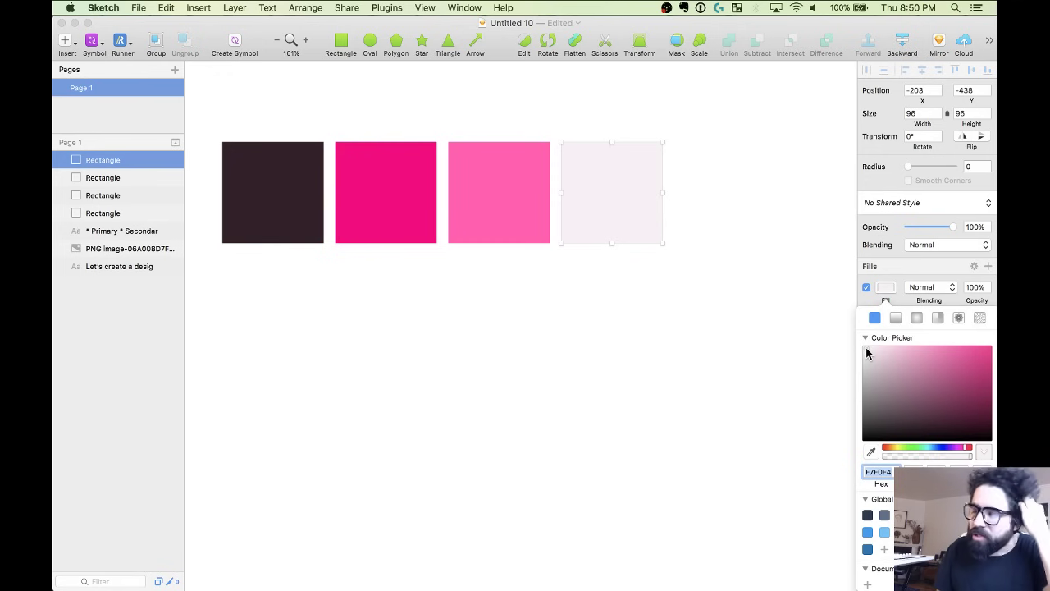
# Duplicate the palest square to its right with a gap of about 11, and fill the copy with the slightly darker F2E5EB.
pyautogui.moveTo(644, 204); pyautogui.dragTo(727, 199)
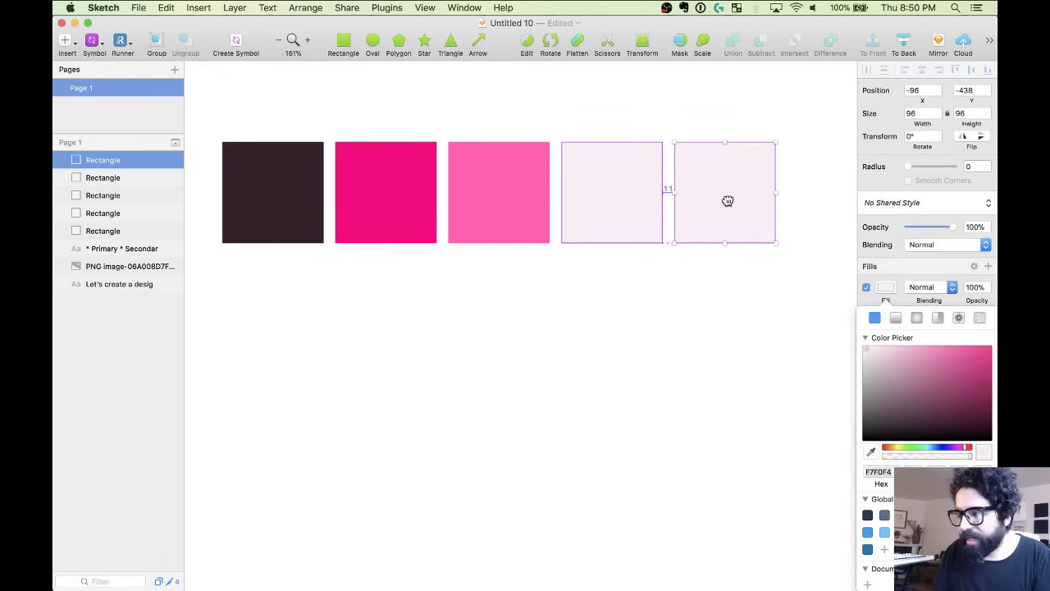
pyautogui.click(870, 352)
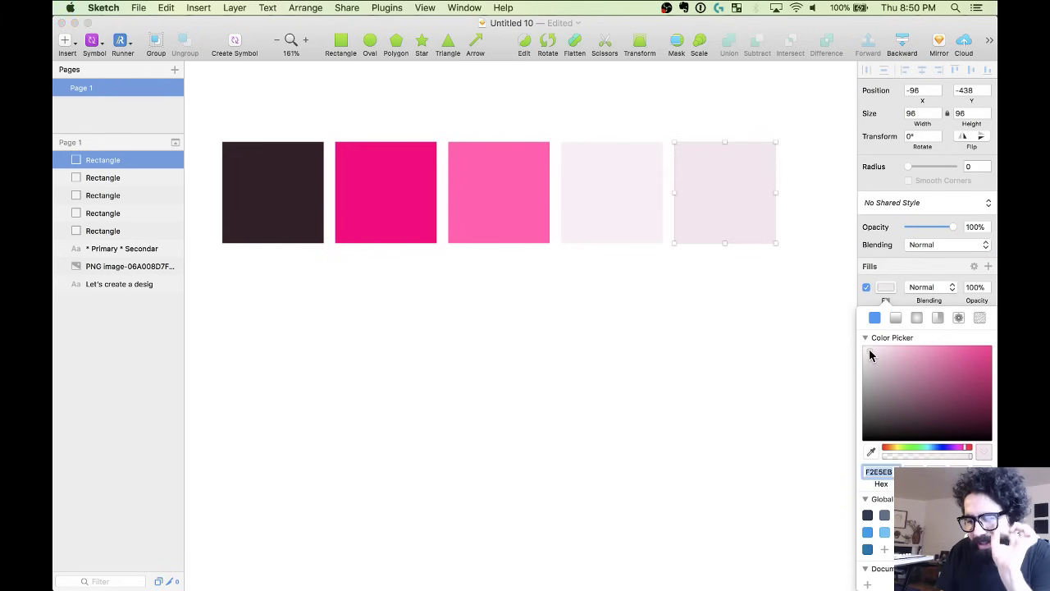
pyautogui.scroll(-2, 629, 288)
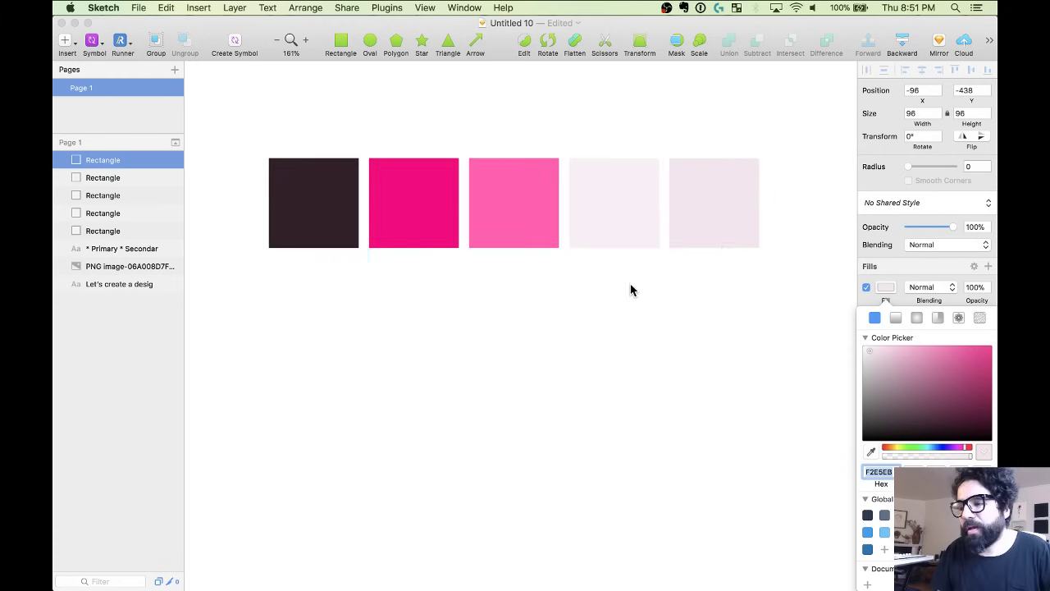
pyautogui.press('Escape')
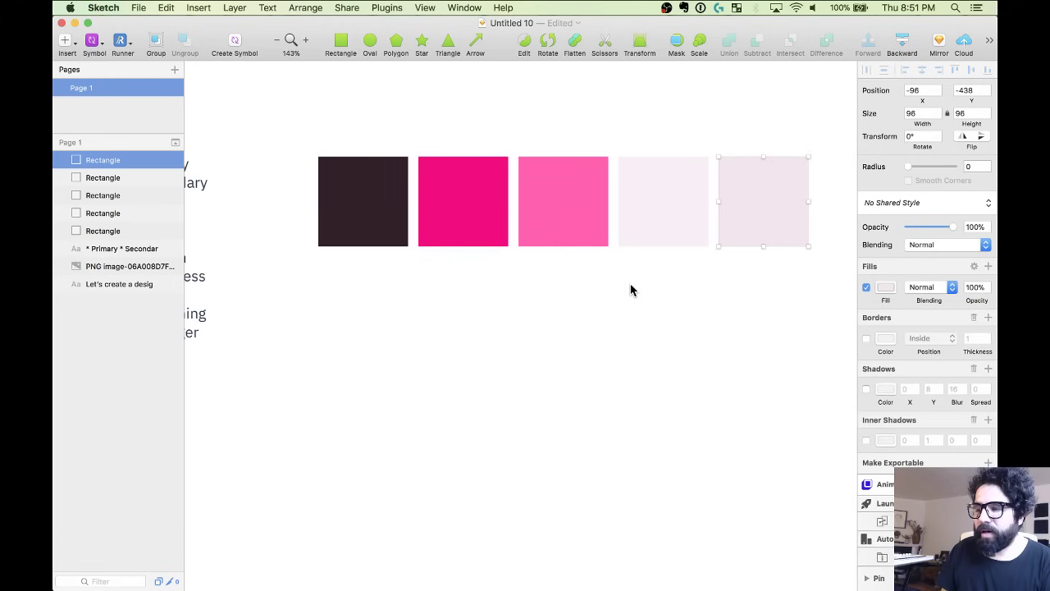
pyautogui.scroll(-2, 630, 289)
pyautogui.click(630, 289)
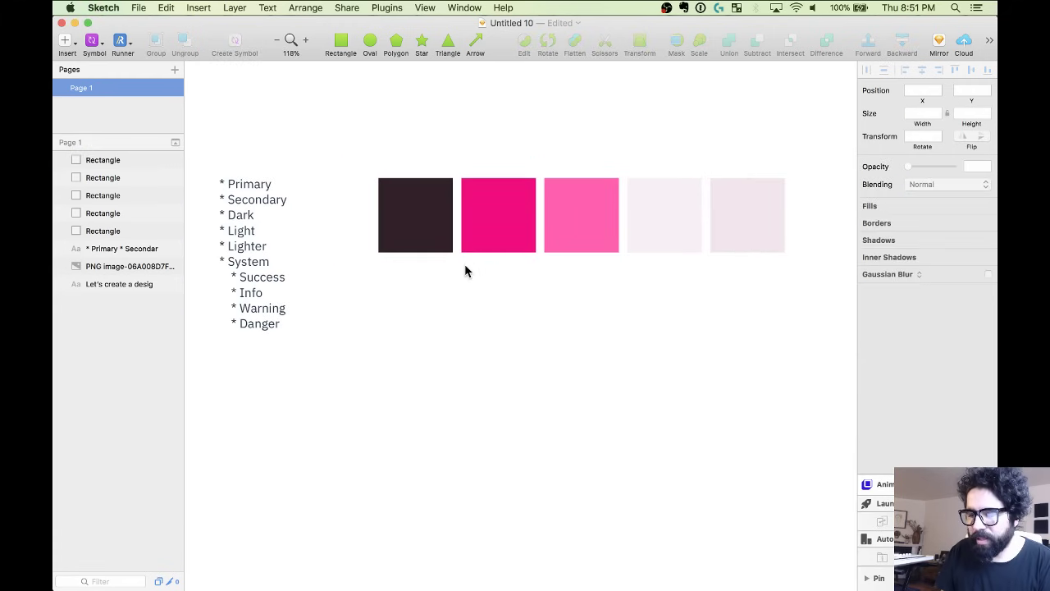
pyautogui.click(505, 221)
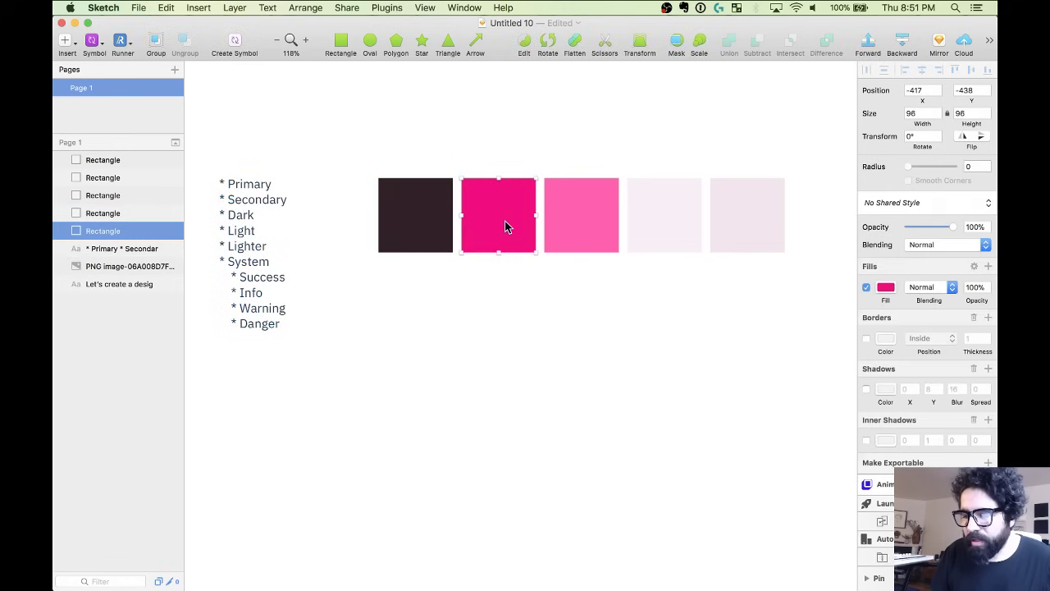
pyautogui.click(572, 222)
pyautogui.click(695, 233)
pyautogui.click(743, 234)
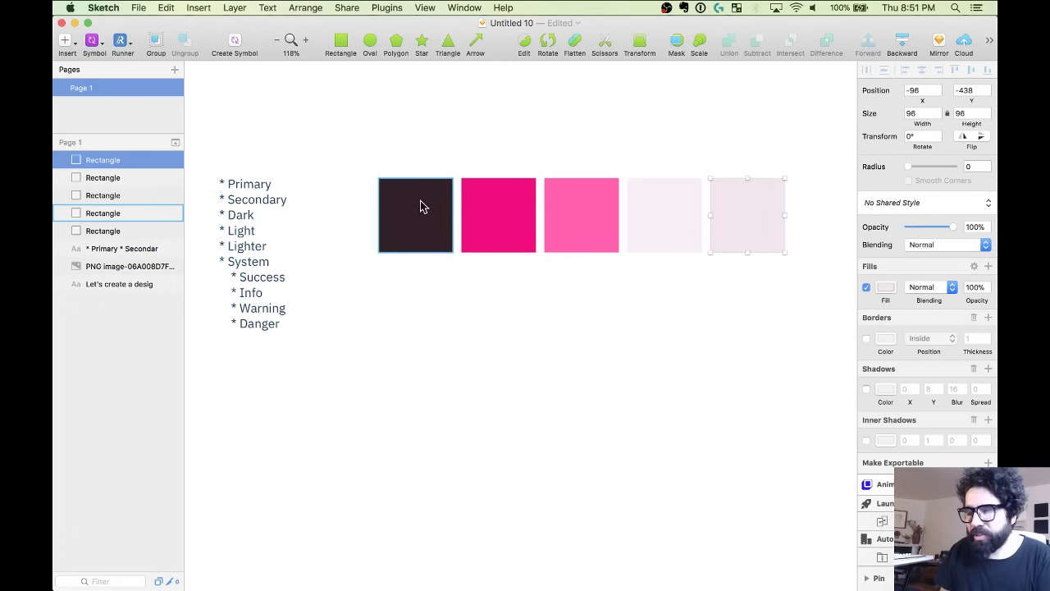
# Duplicate the dark square directly below itself with a gap of about 5, and fill the copy with the green 1AD055.
pyautogui.moveTo(423, 215); pyautogui.dragTo(422, 295)
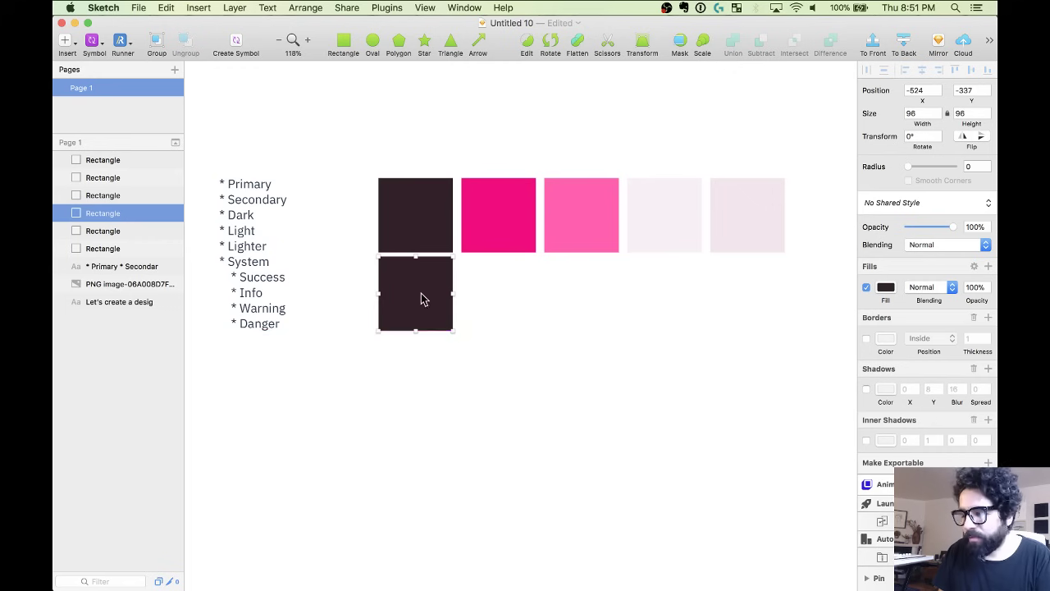
pyautogui.click(885, 287)
pyautogui.moveTo(958, 456); pyautogui.dragTo(925, 453)
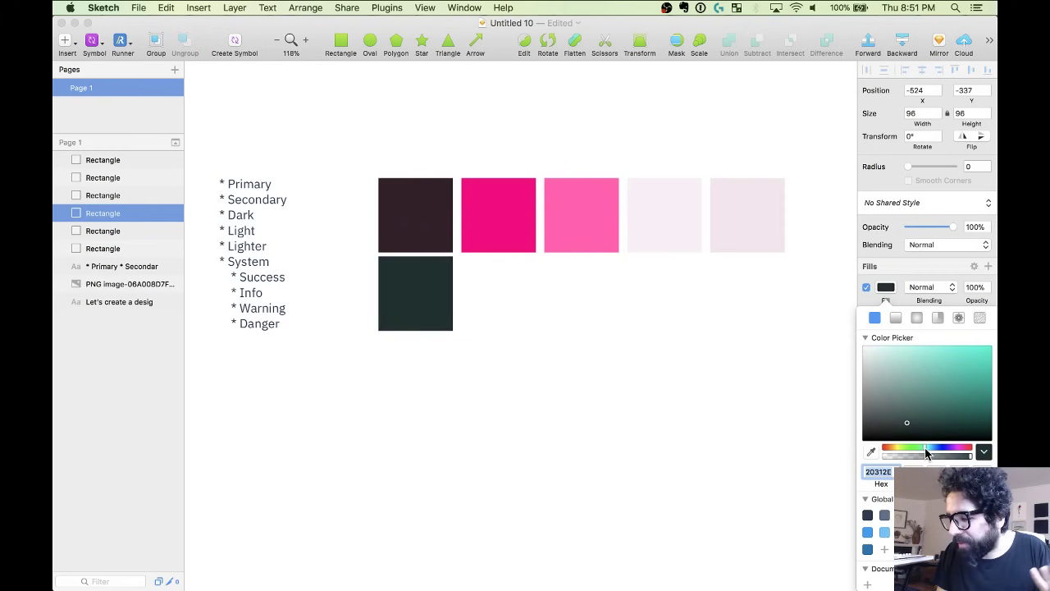
pyautogui.click(939, 383)
pyautogui.moveTo(940, 383); pyautogui.dragTo(975, 363)
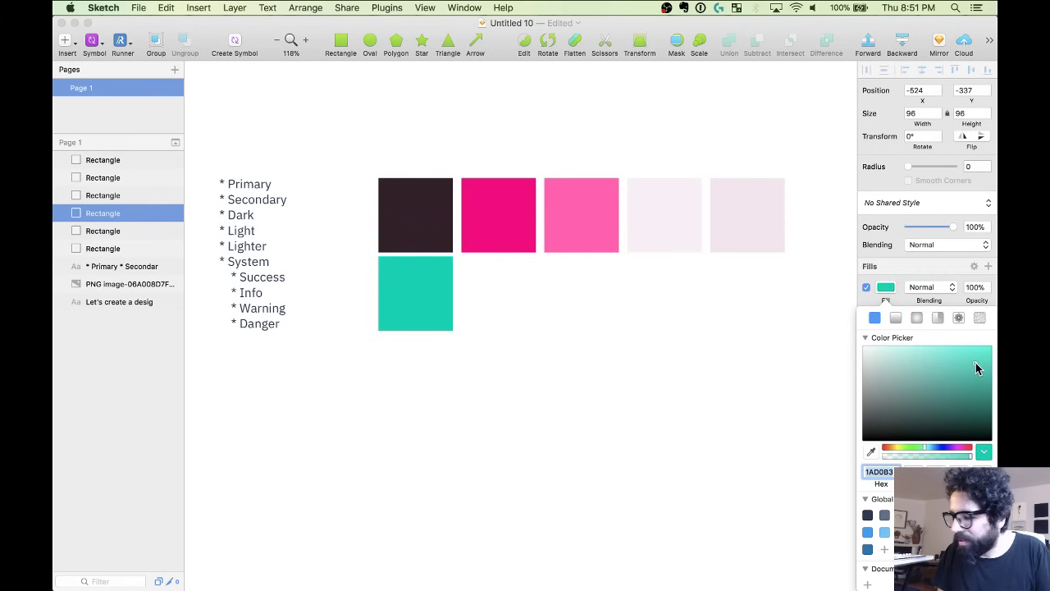
pyautogui.click(918, 451)
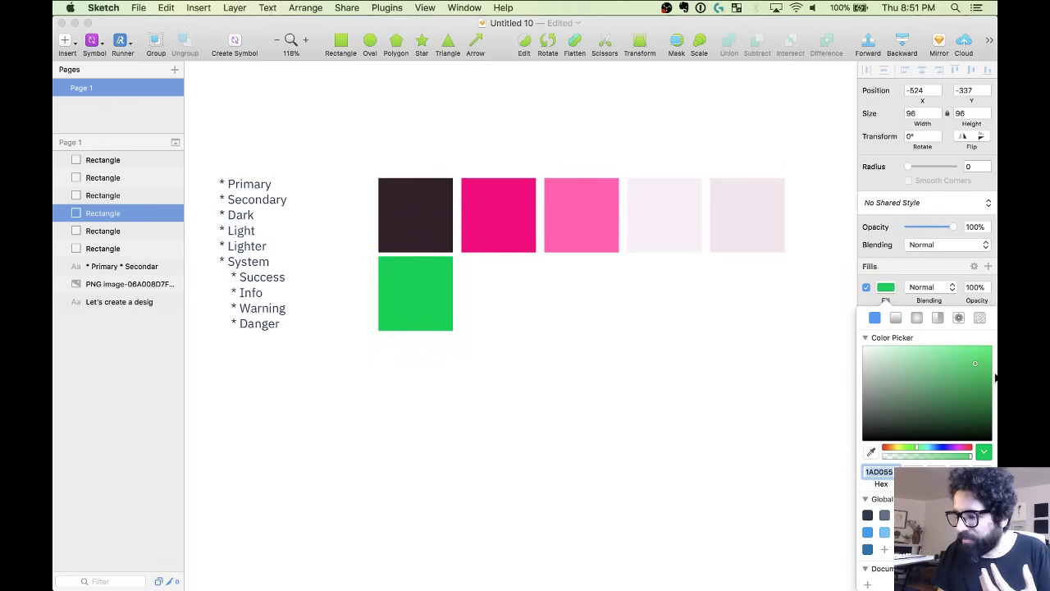
# Fine-tune the green square's fill to 28CF5F.
pyautogui.click(968, 363)
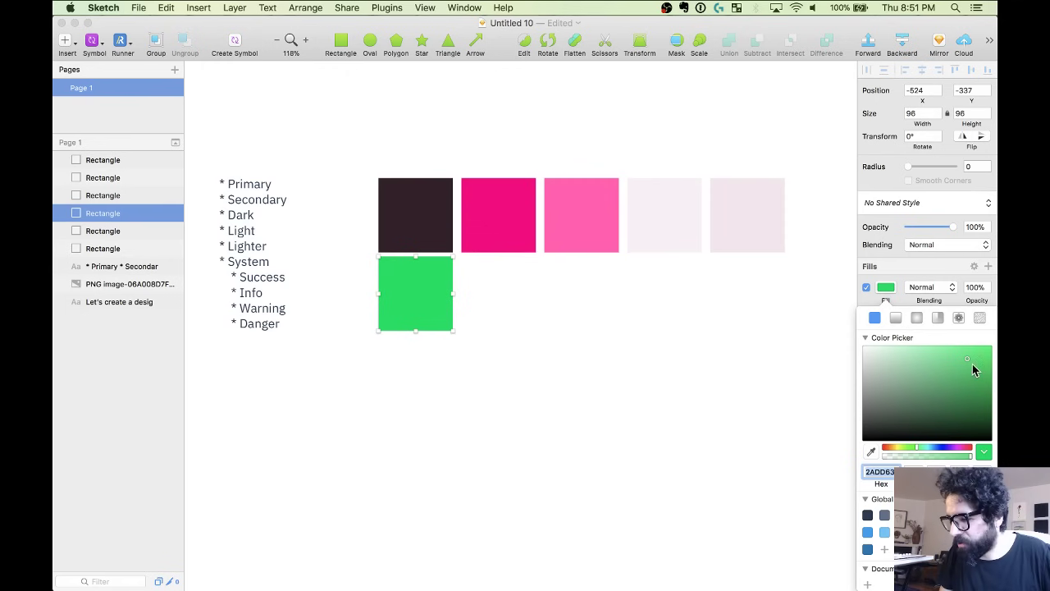
pyautogui.click(970, 364)
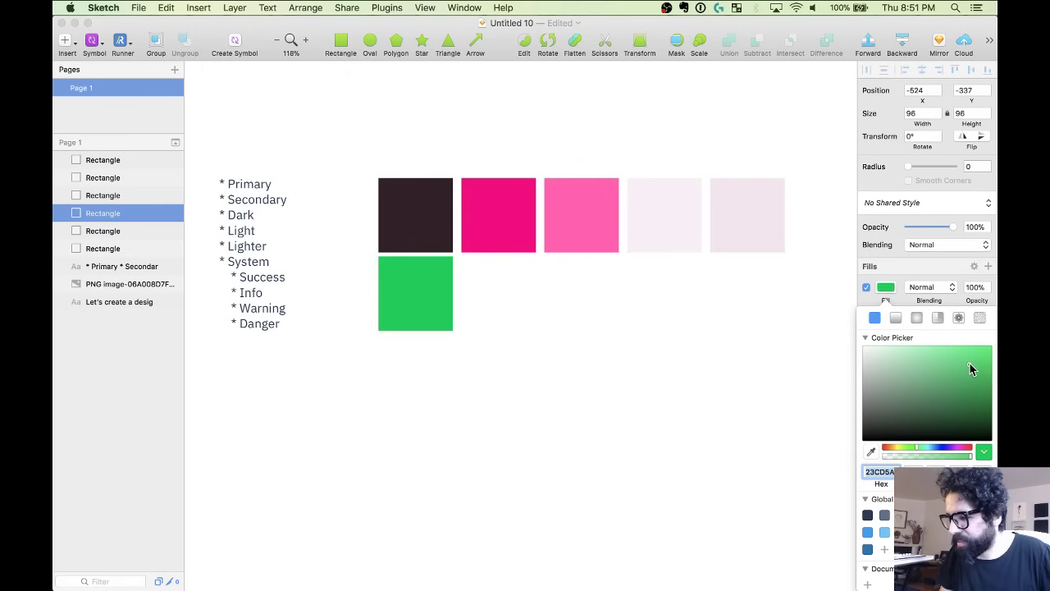
pyautogui.click(916, 448)
pyautogui.moveTo(923, 453)
pyautogui.mouseDown()
pyautogui.moveTo(901, 453)
pyautogui.moveTo(918, 451)
pyautogui.mouseUp()
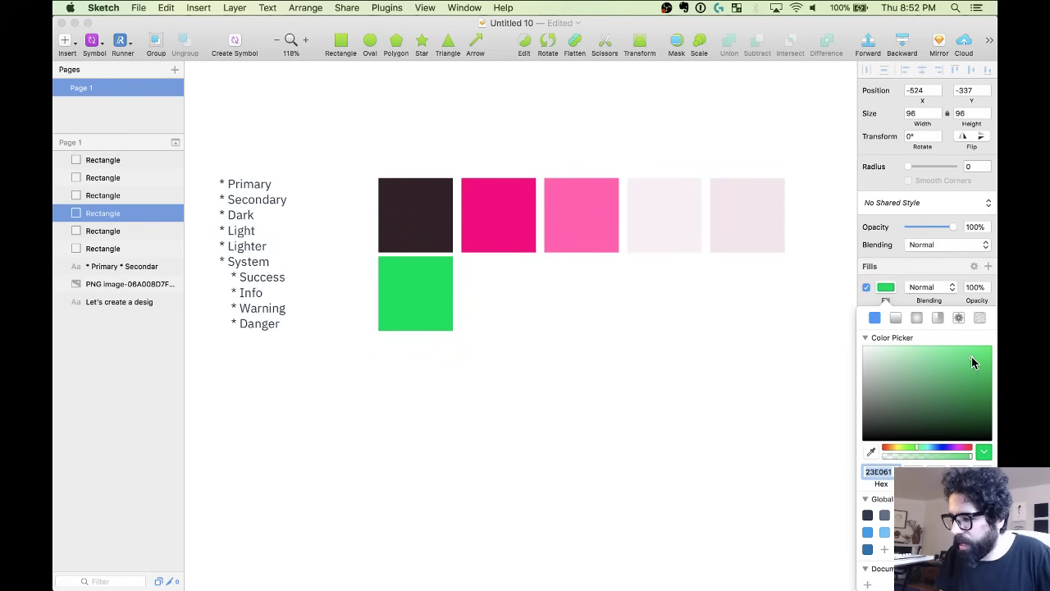
pyautogui.moveTo(973, 358)
pyautogui.mouseDown()
pyautogui.moveTo(990, 351)
pyautogui.moveTo(944, 369)
pyautogui.moveTo(975, 364)
pyautogui.moveTo(965, 368)
pyautogui.mouseUp()
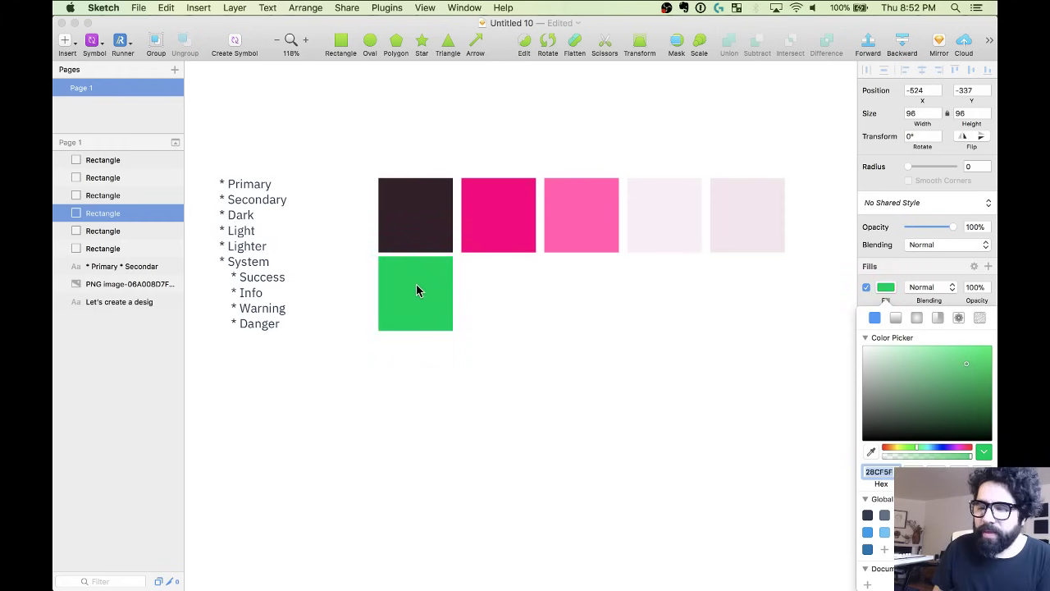
# Move the green square 16 down to widen the gap below the dark square.
pyautogui.hotkey('shift', 'Down')
pyautogui.press('Down')
pyautogui.press('Down')
pyautogui.press('Down')
pyautogui.press('Down')
pyautogui.press('Down')
pyautogui.press('Down')
# Duplicate the green square to its right with a gap of about 11, and fill the copy with the yellow EDC83C.
pyautogui.scroll(5, 416, 289)
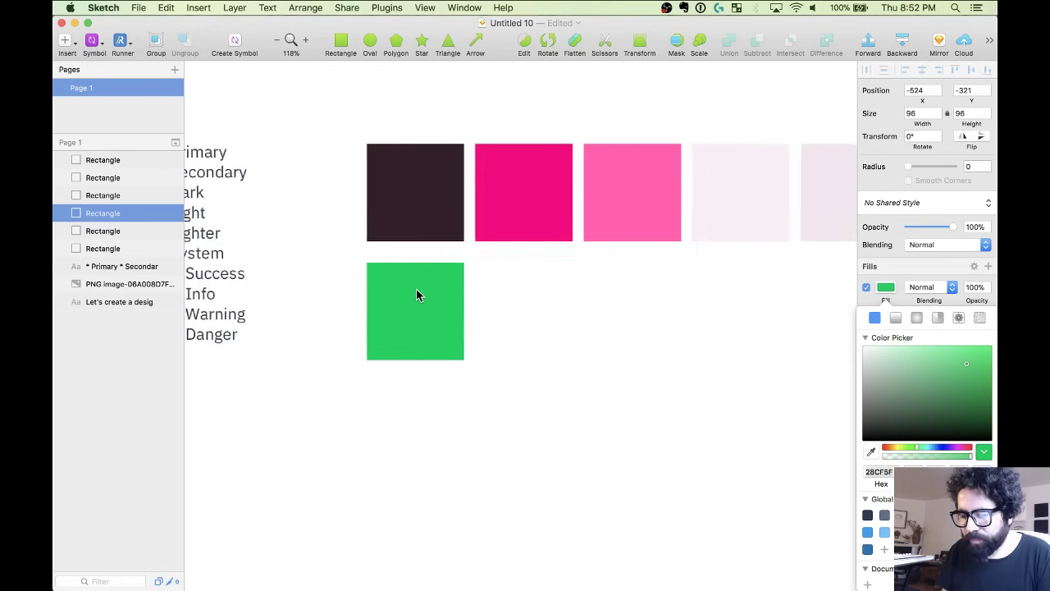
pyautogui.press('super+d')
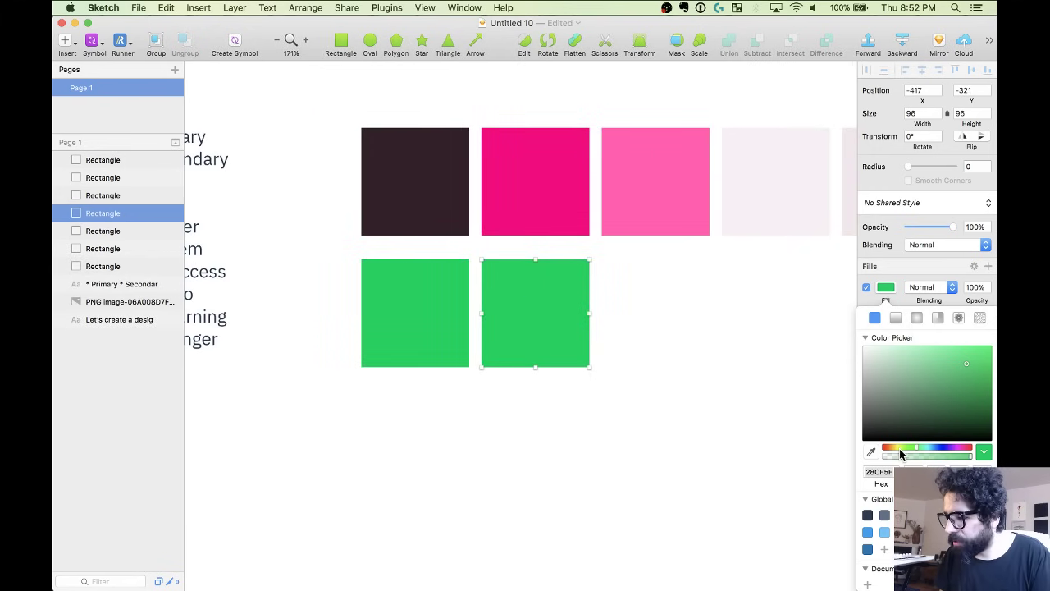
pyautogui.moveTo(899, 454); pyautogui.dragTo(896, 451)
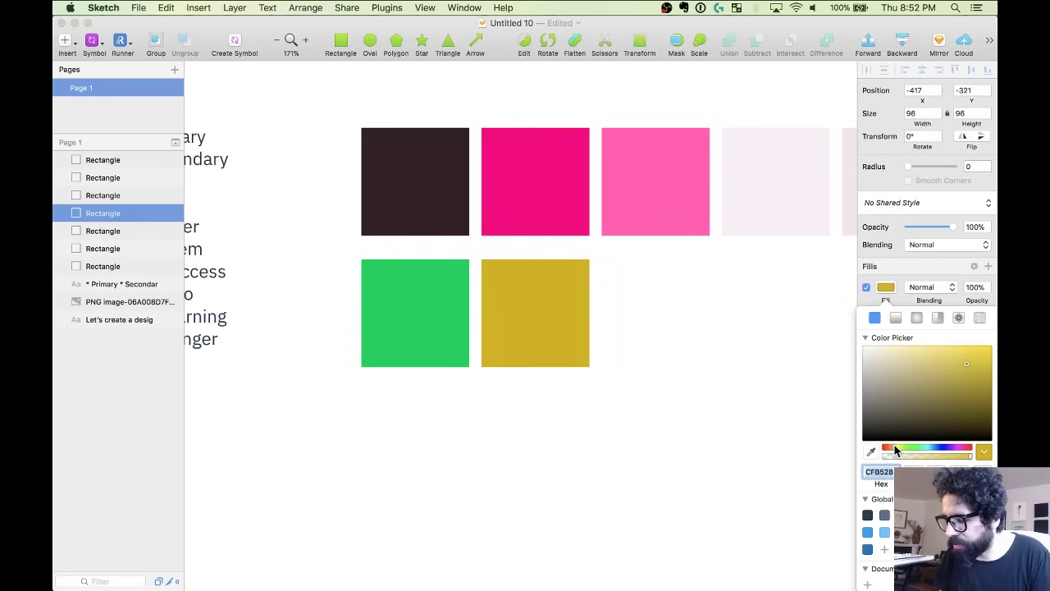
pyautogui.moveTo(978, 357); pyautogui.dragTo(965, 352)
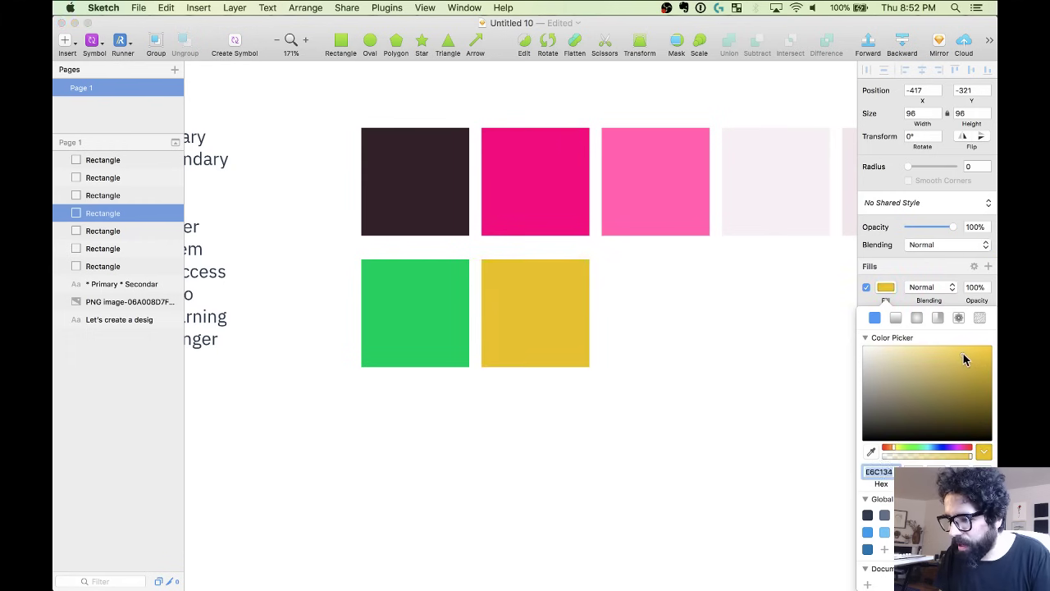
pyautogui.click(606, 333)
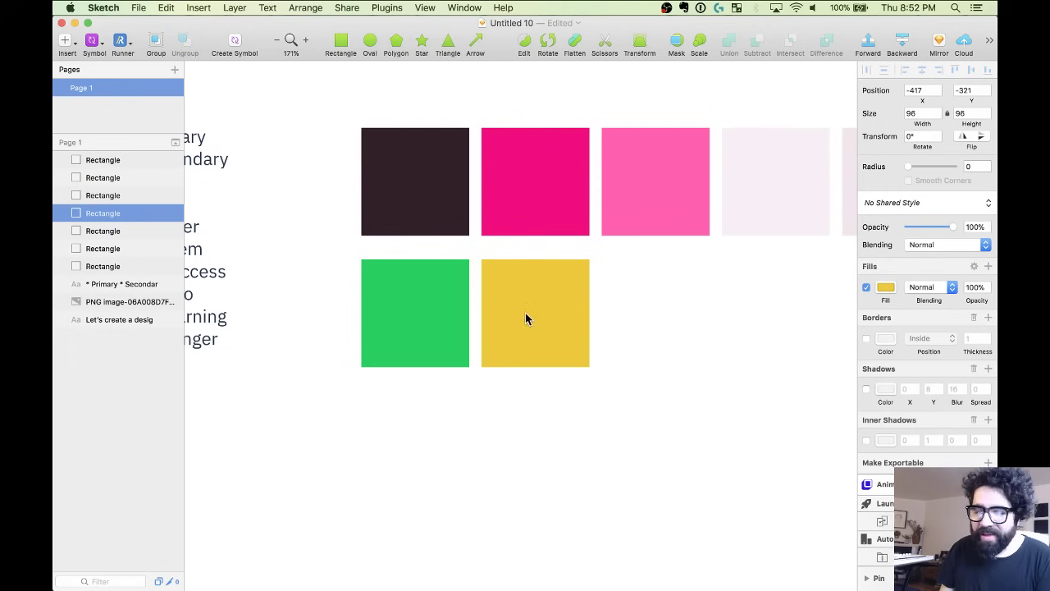
pyautogui.click(526, 366)
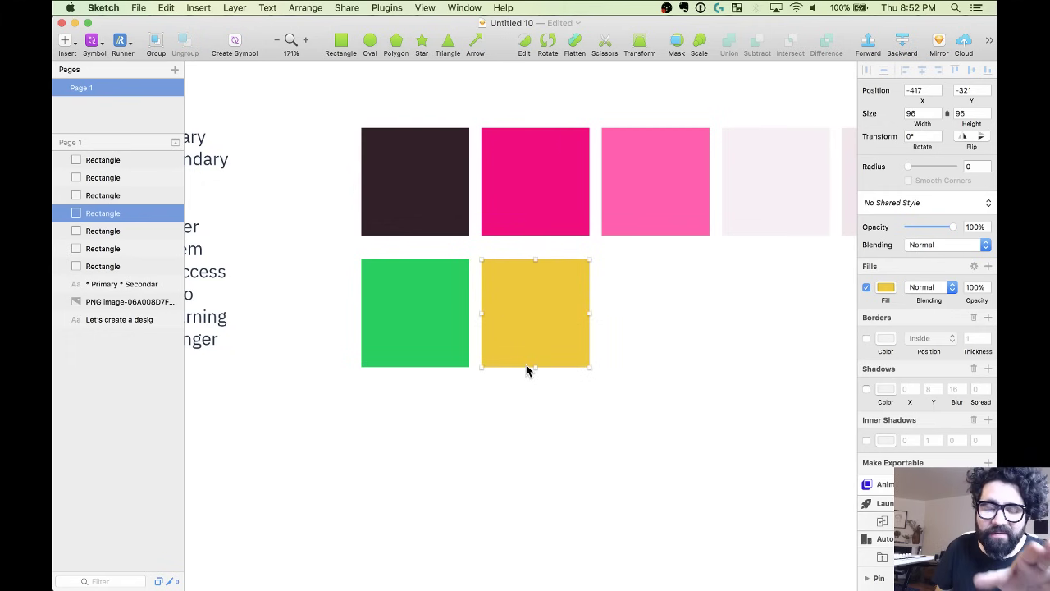
pyautogui.click(711, 329)
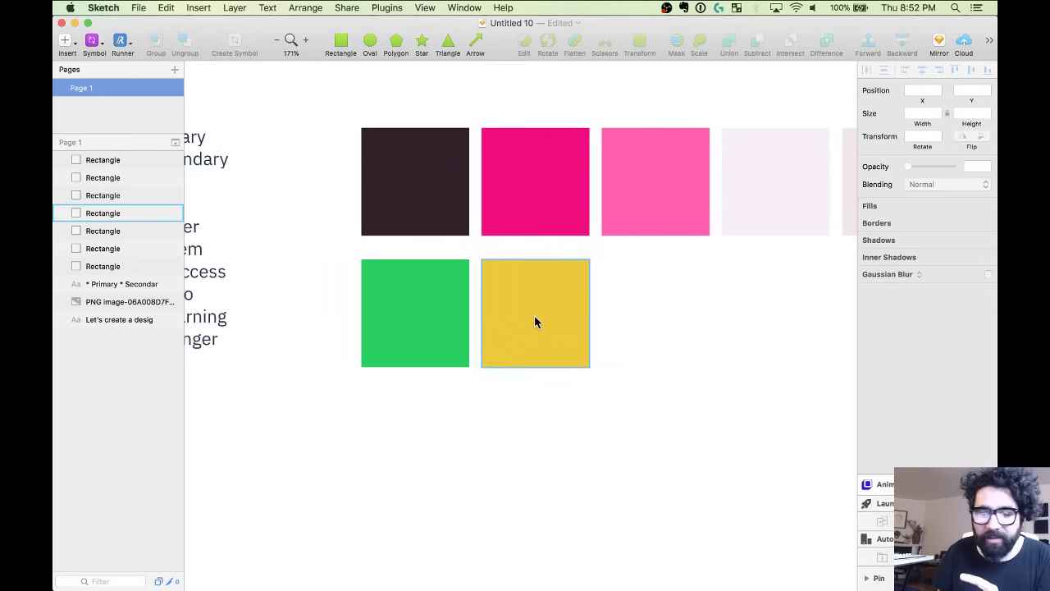
pyautogui.moveTo(403, 433); pyautogui.dragTo(590, 351)
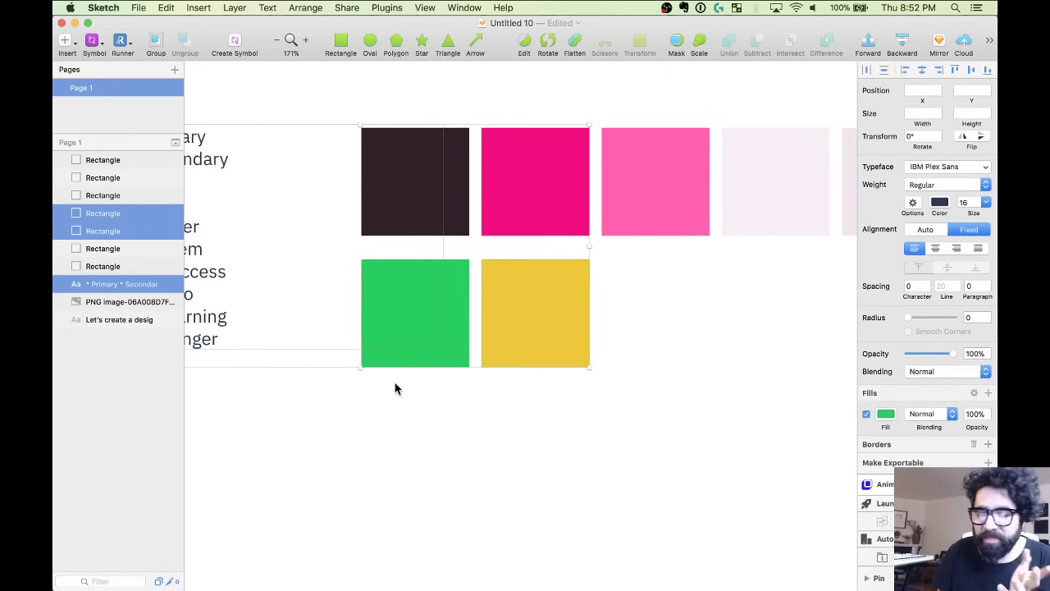
pyautogui.click(470, 436)
# Shift the yellow square's fill to the more saturated orange EDA826.
pyautogui.click(550, 339)
pyautogui.scroll(-2, 550, 340)
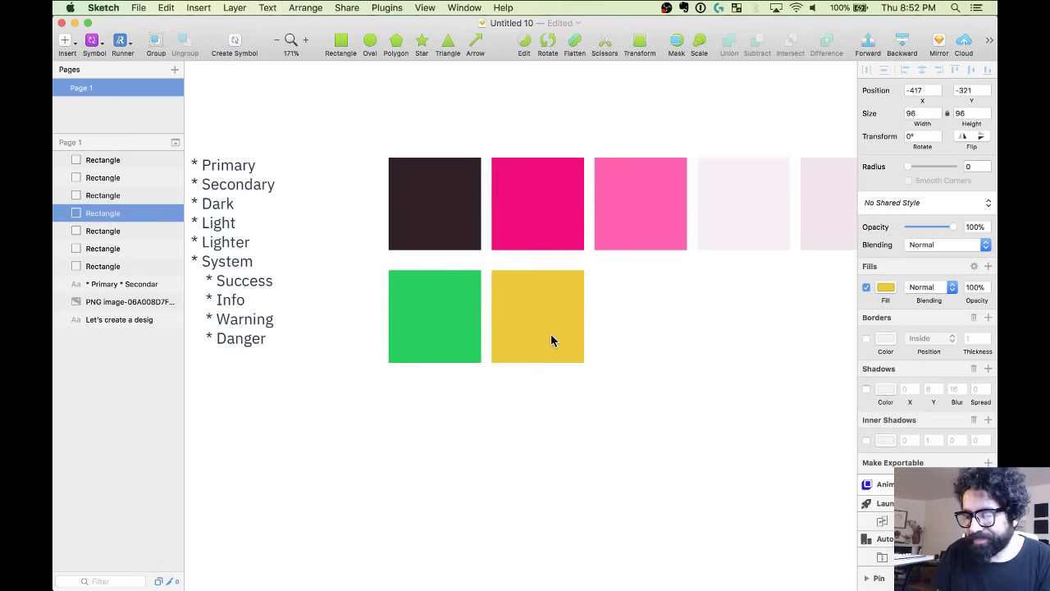
pyautogui.click(886, 287)
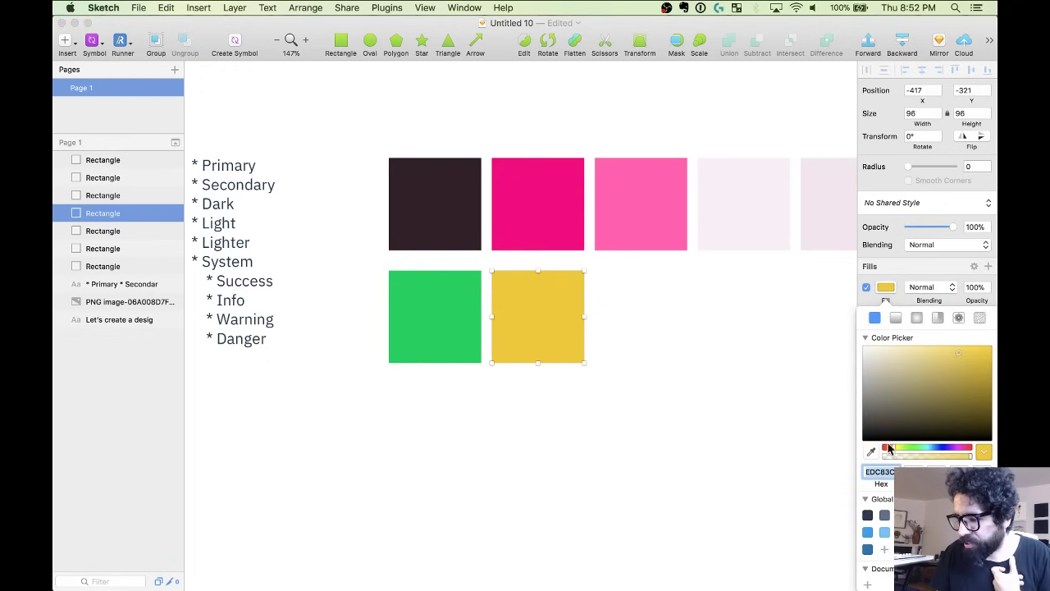
pyautogui.moveTo(893, 447); pyautogui.dragTo(892, 445)
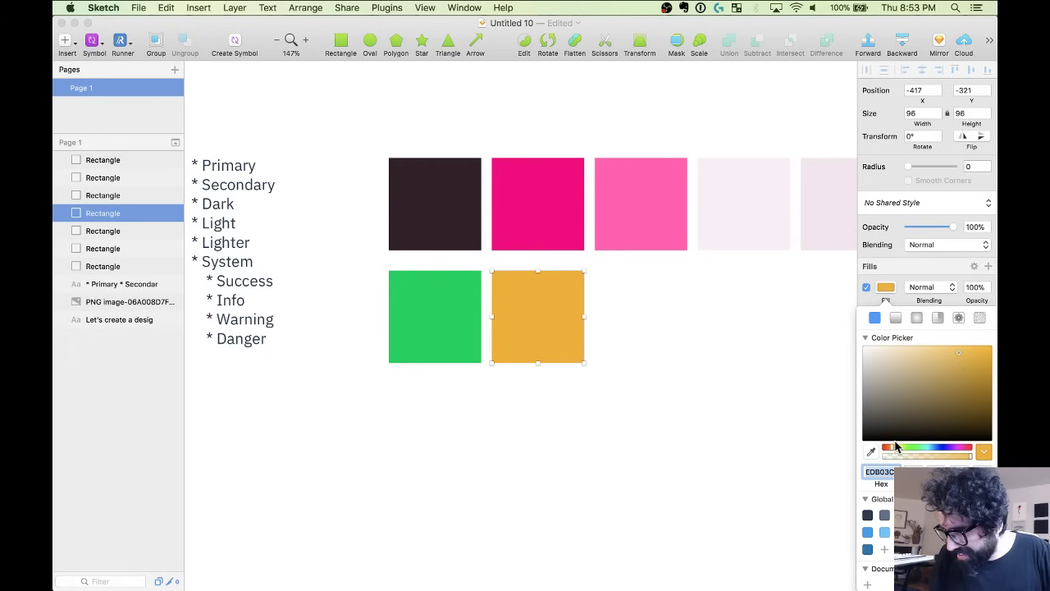
pyautogui.click(970, 353)
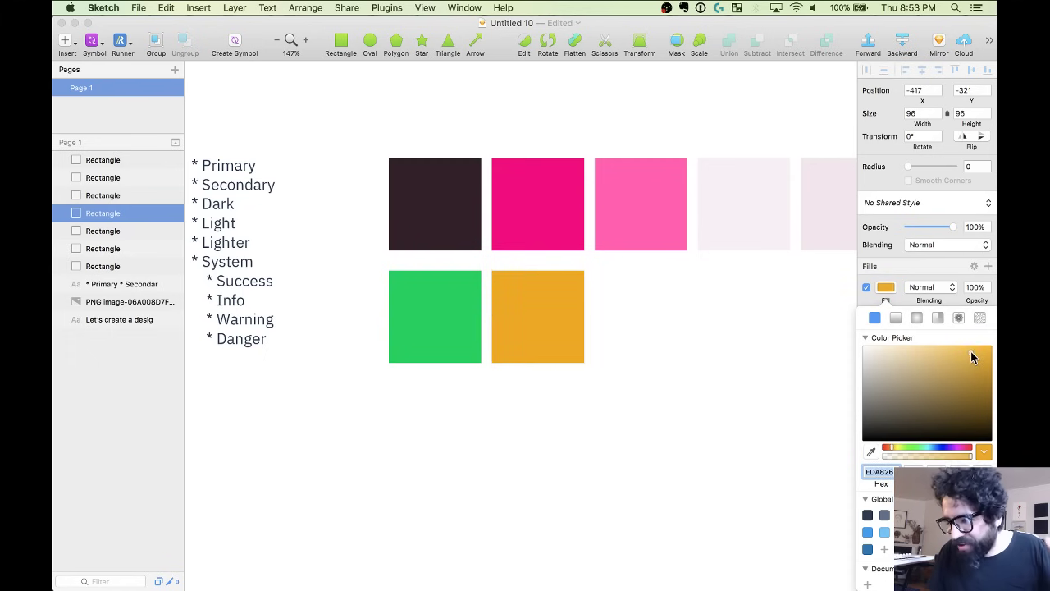
pyautogui.click(672, 358)
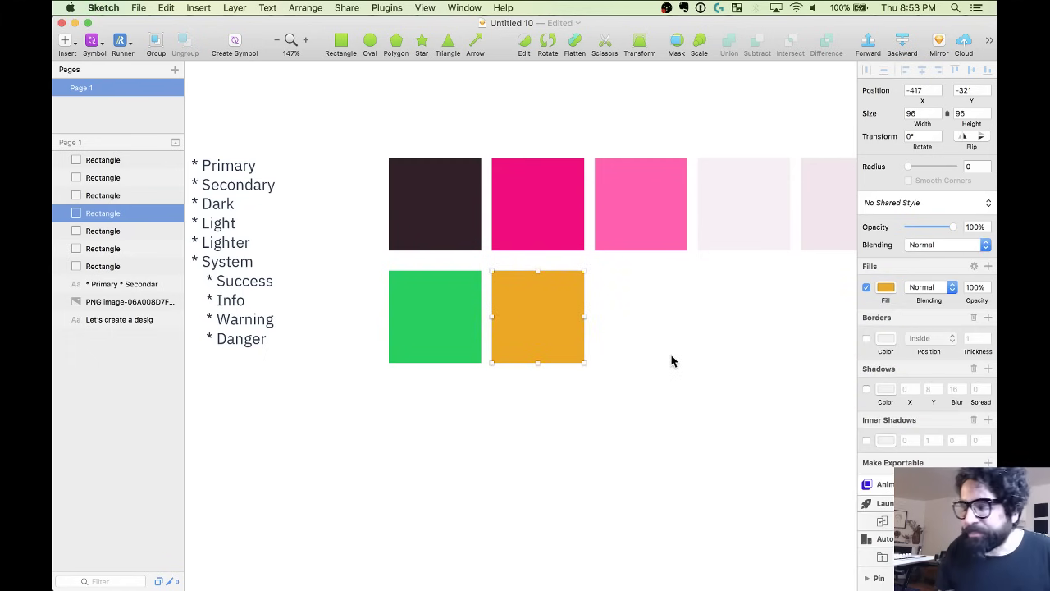
# Duplicate the orange square to its right with a gap of about 11, and fill the copy with the light blue 26C9ED.
pyautogui.hscroll(-3, 673, 358)
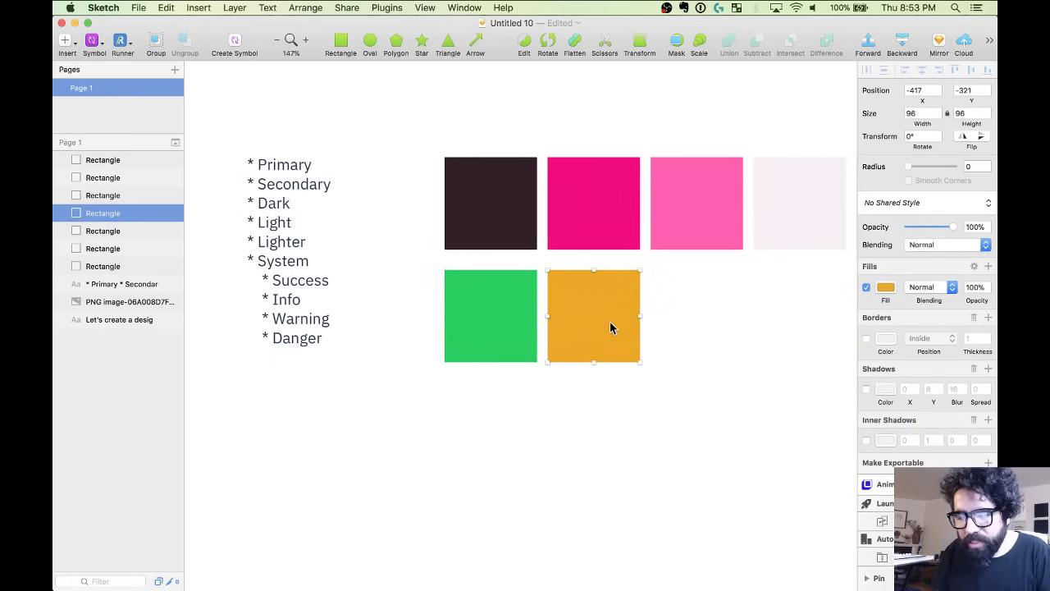
pyautogui.keyDown('alt'); pyautogui.moveTo(611, 326); pyautogui.dragTo(709, 322); pyautogui.keyUp('alt')
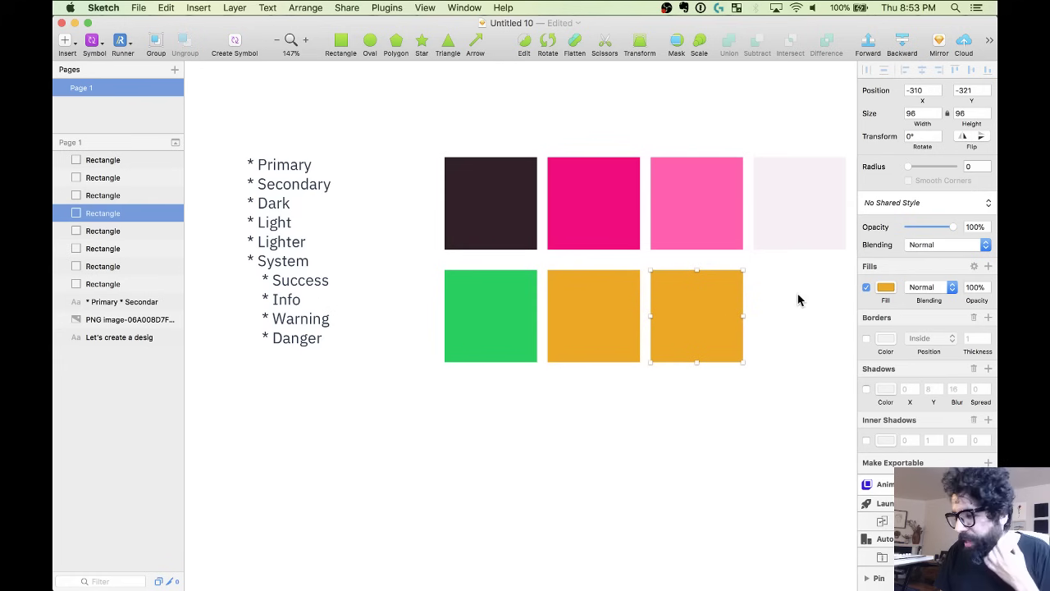
pyautogui.click(885, 287)
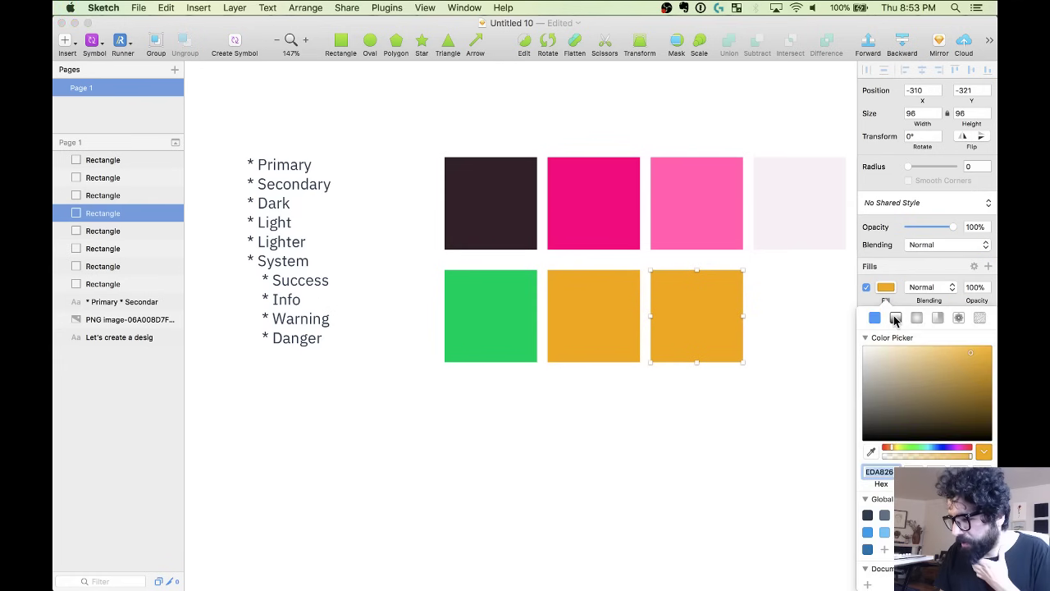
pyautogui.click(930, 448)
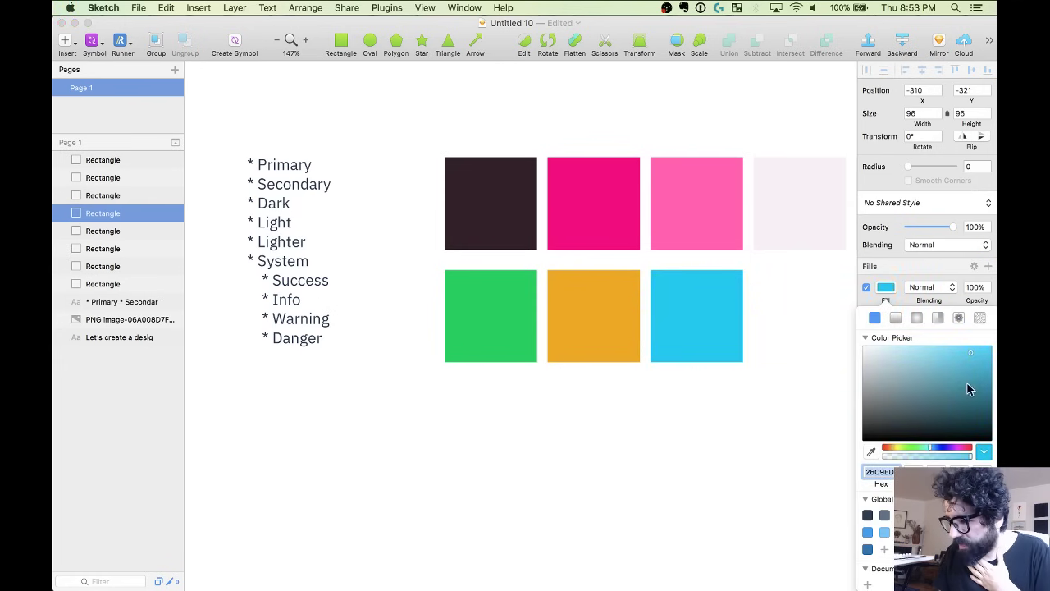
# Adjust the light blue square's fill to 2AC7E9 and duplicate the square to its right with a gap of about 11.
pyautogui.moveTo(967, 383); pyautogui.dragTo(968, 353)
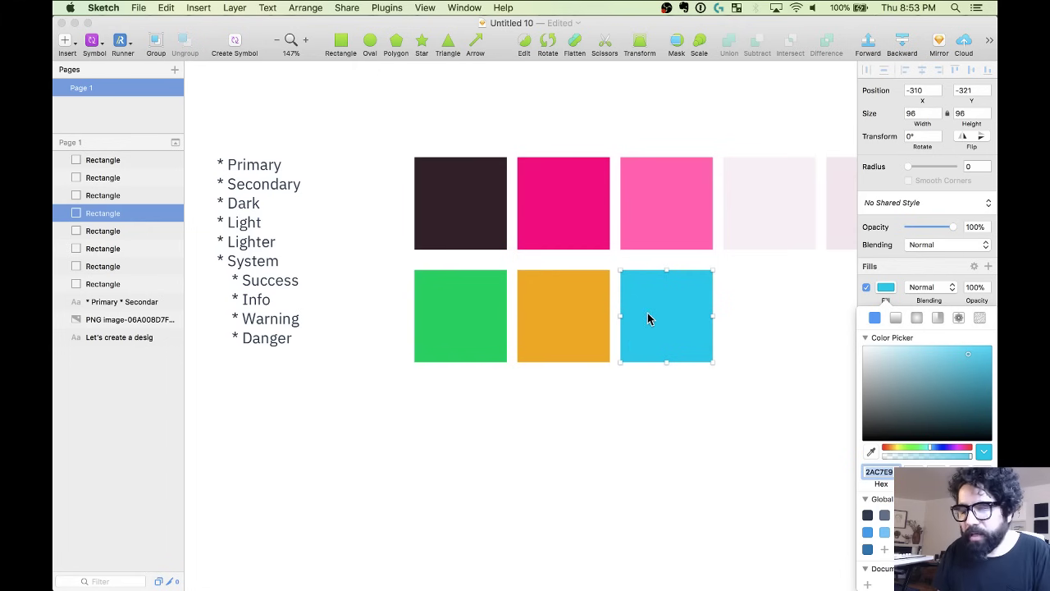
pyautogui.moveTo(648, 318); pyautogui.dragTo(745, 314)
pyautogui.hscroll(3, 746, 314)
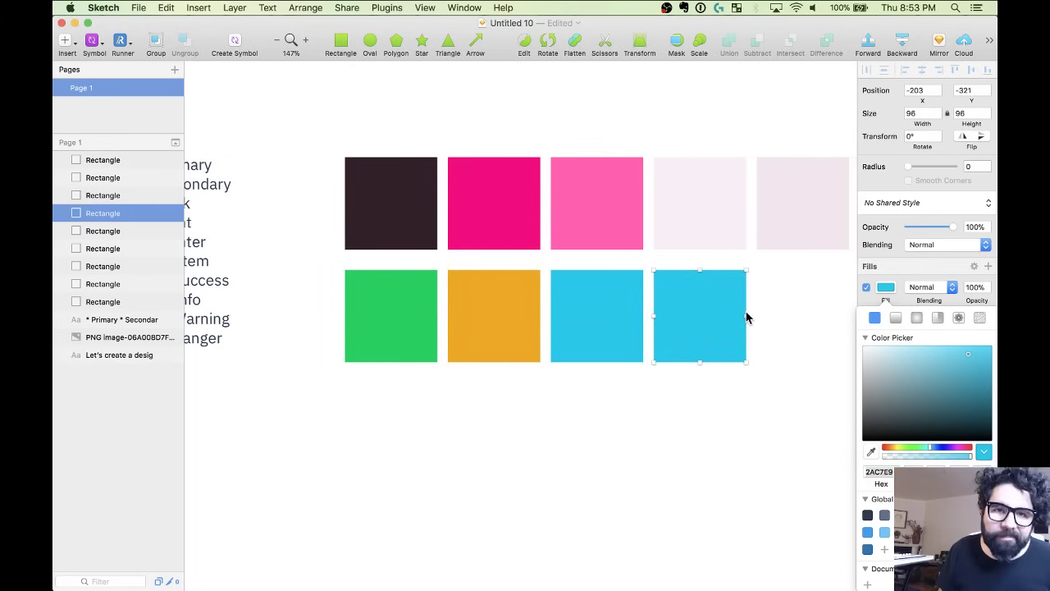
# Fill the new copy beside the light blue square with the bright red FF3232.
pyautogui.moveTo(899, 434); pyautogui.dragTo(884, 448)
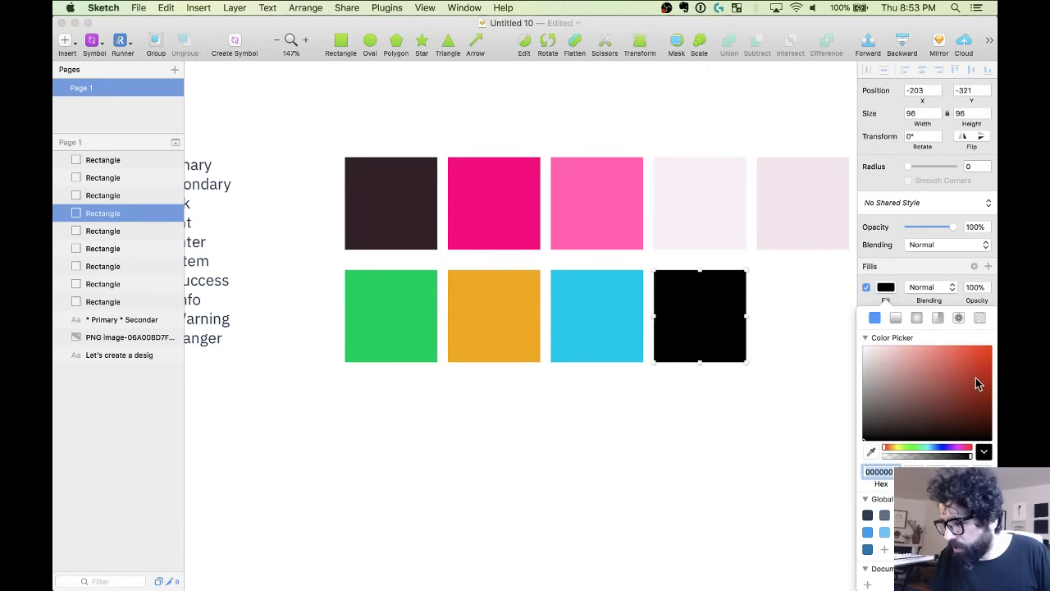
pyautogui.moveTo(977, 383); pyautogui.dragTo(994, 338)
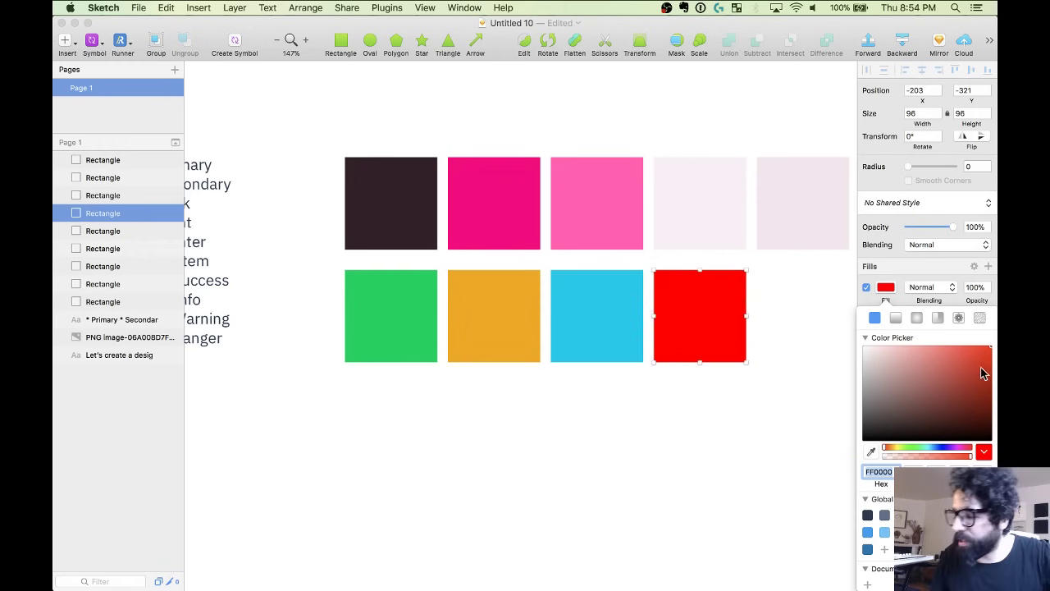
pyautogui.moveTo(980, 367); pyautogui.dragTo(969, 338)
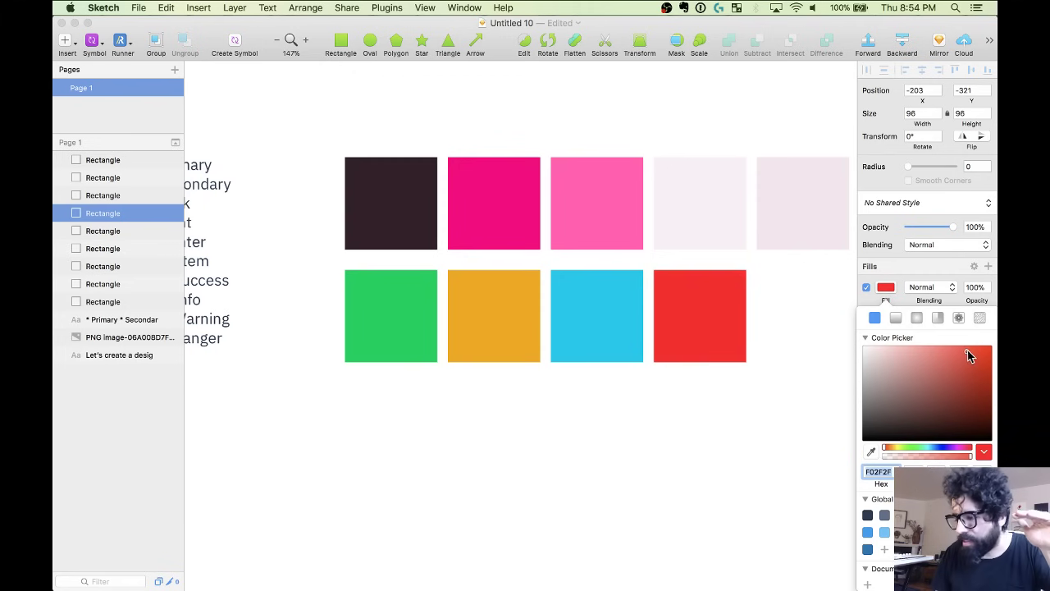
pyautogui.moveTo(968, 356)
pyautogui.mouseDown()
pyautogui.moveTo(992, 349)
pyautogui.moveTo(967, 346)
pyautogui.mouseUp()
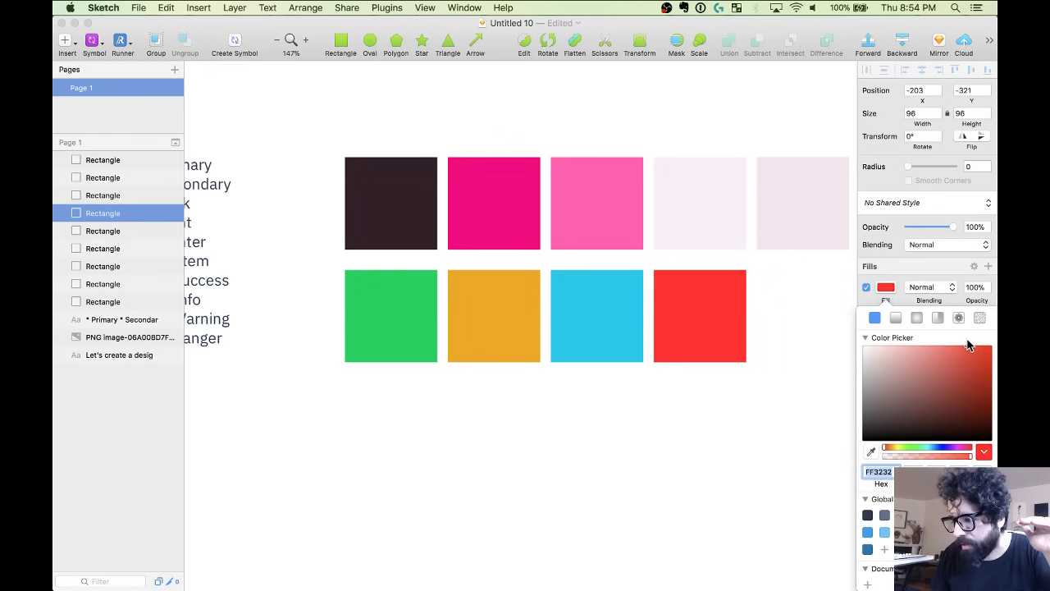
pyautogui.click(713, 304)
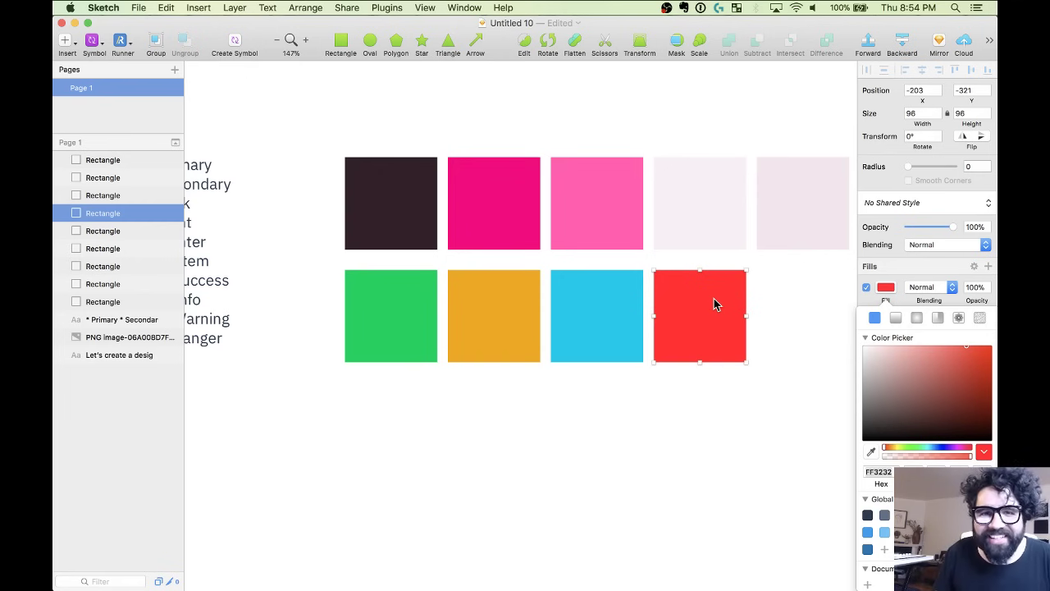
# Narrow the color role list's text box to a width of 159 so it clears the dark and green swatches.
pyautogui.scroll(-3, 714, 304)
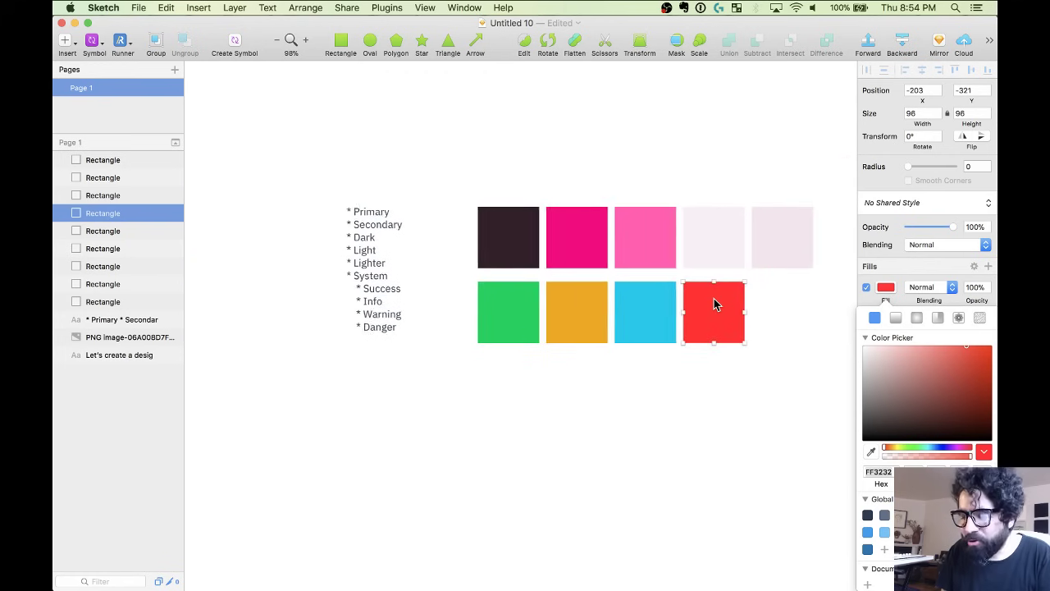
pyautogui.moveTo(488, 184); pyautogui.dragTo(534, 380)
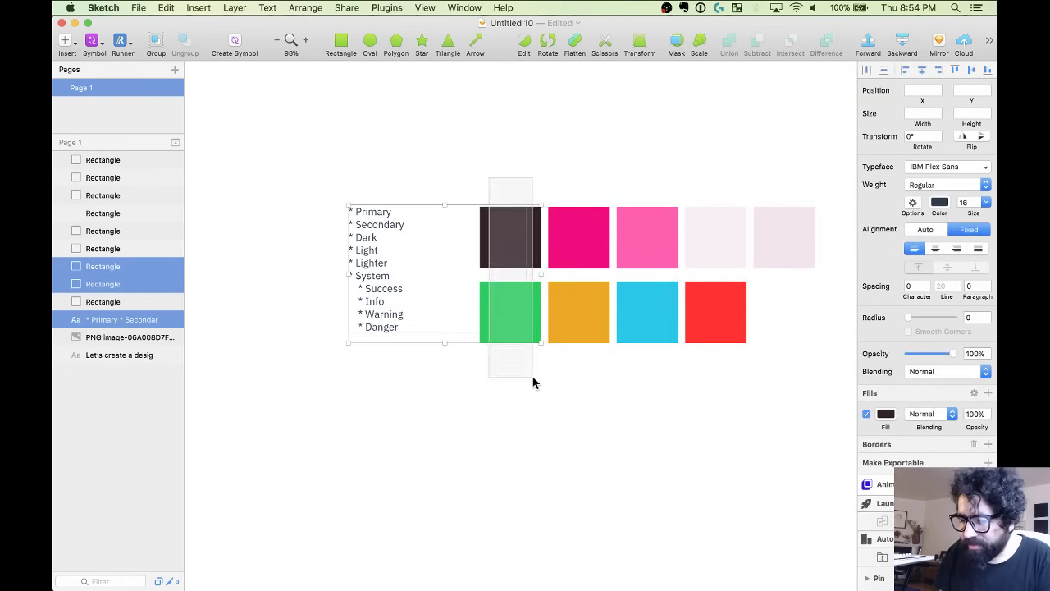
pyautogui.click(394, 279)
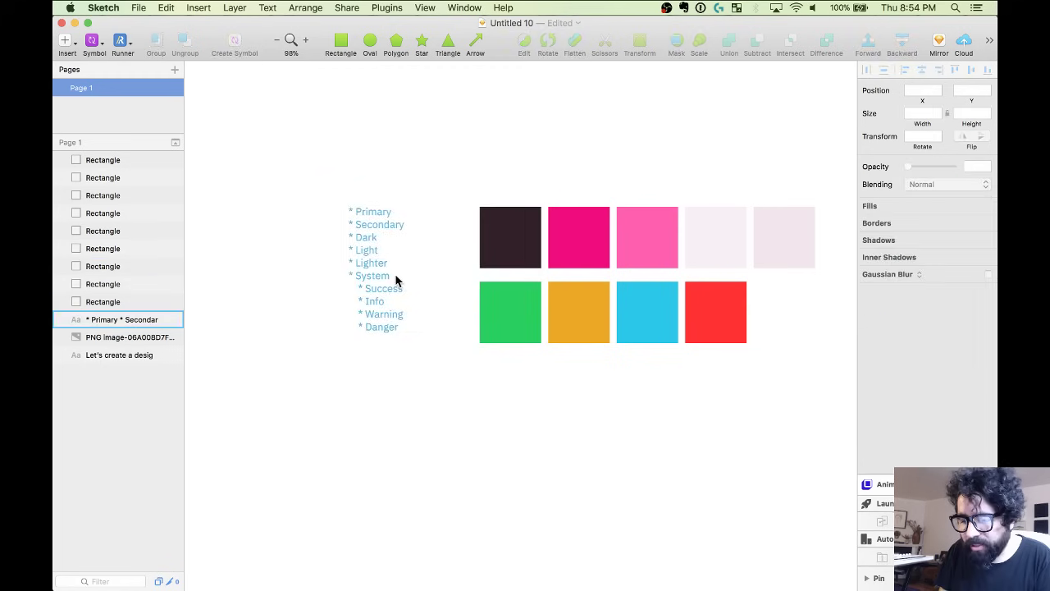
pyautogui.moveTo(523, 268); pyautogui.dragTo(450, 271)
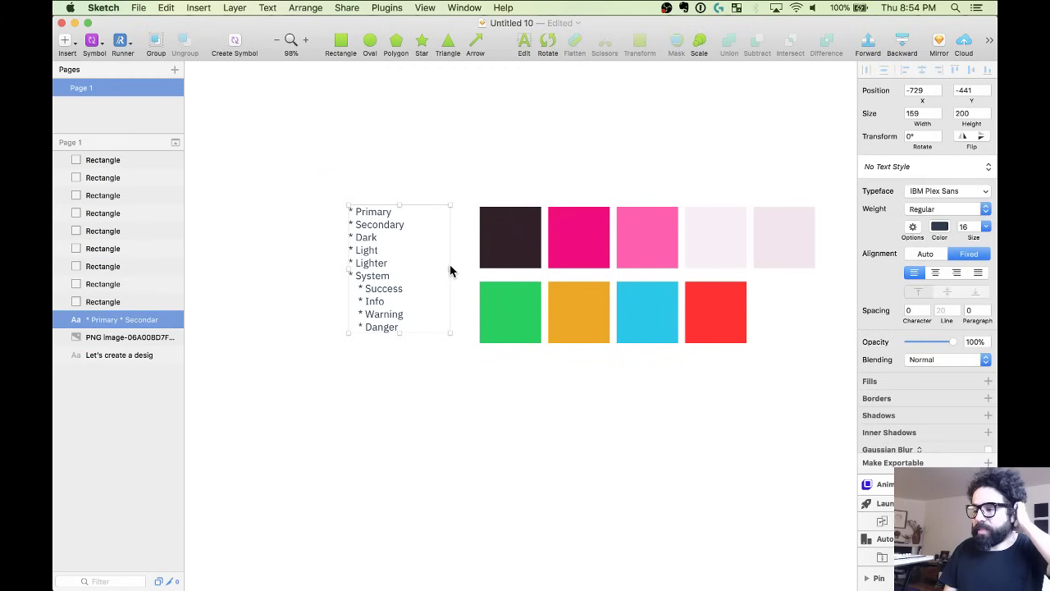
# Look over the whole page and examine the hero and content wireframe sketches beside the palette.
pyautogui.scroll(-3, 449, 271)
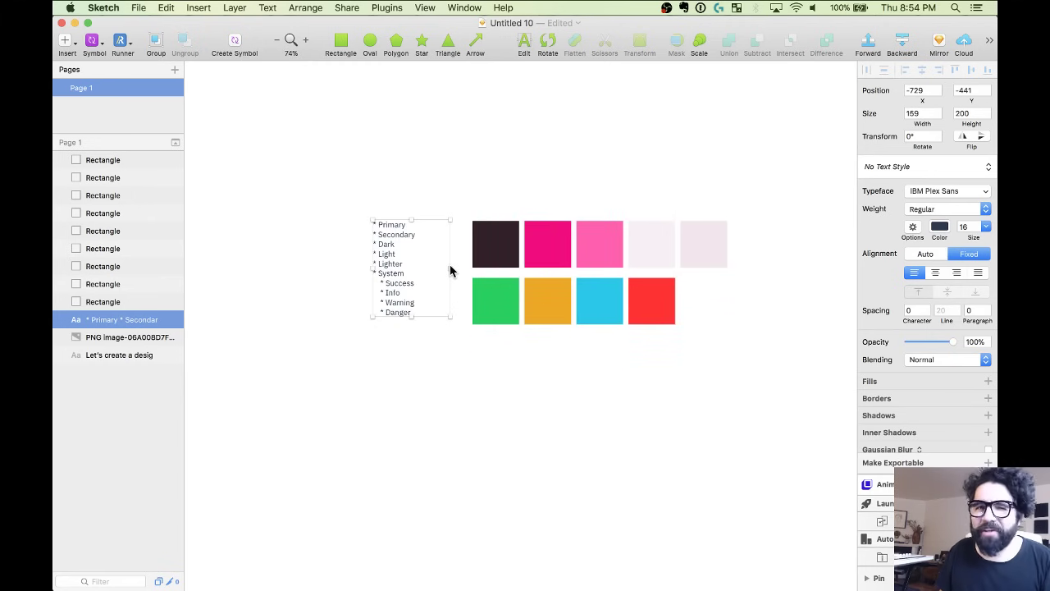
pyautogui.scroll(4, 450, 271)
pyautogui.press('super+1')
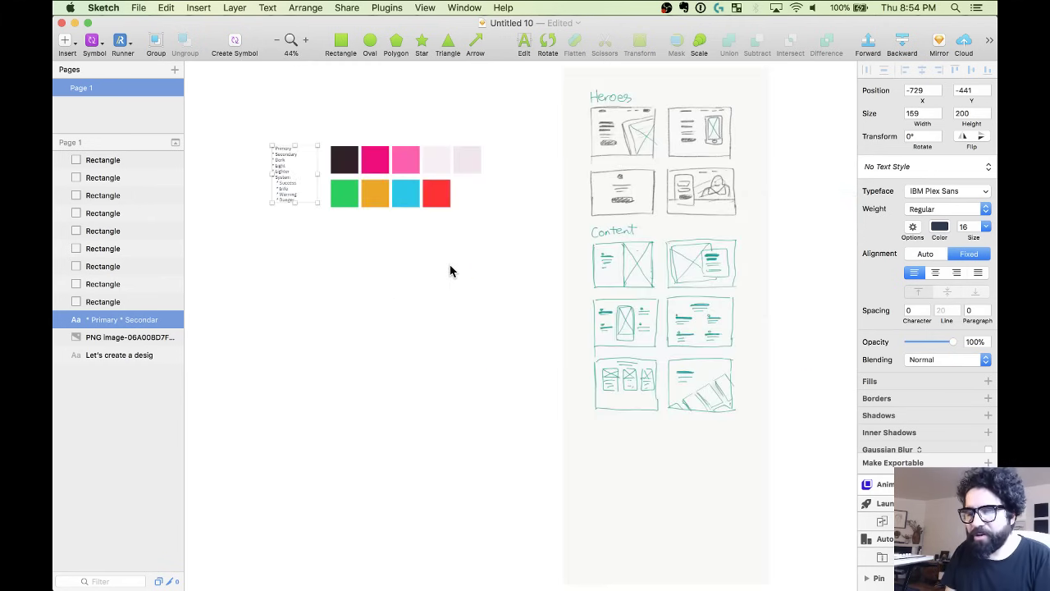
pyautogui.click(659, 228)
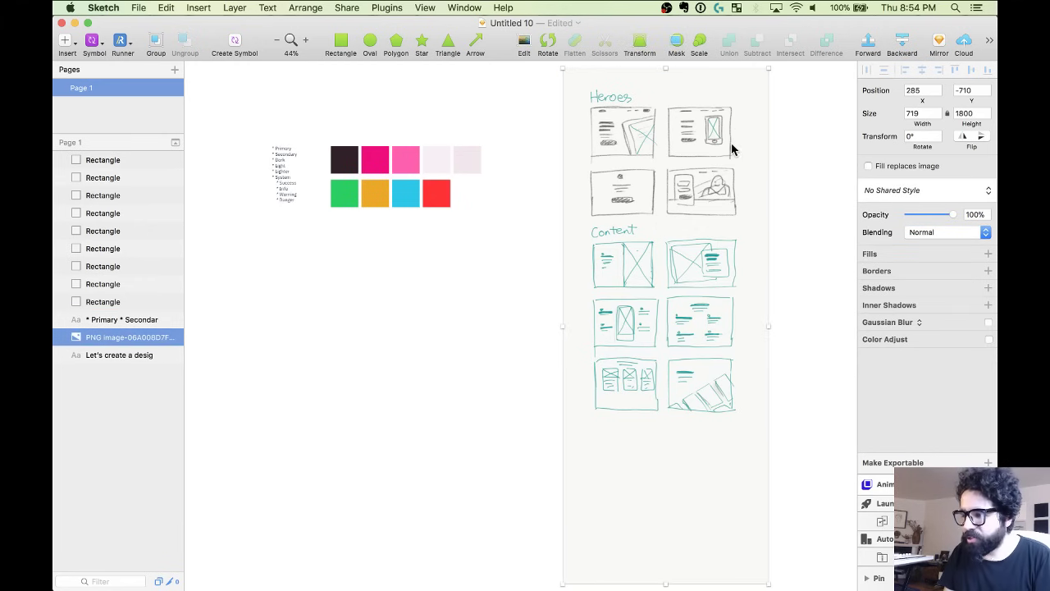
# Create a new shared style from the dark square in the first row.
pyautogui.click(343, 123)
pyautogui.moveTo(304, 135); pyautogui.dragTo(537, 230)
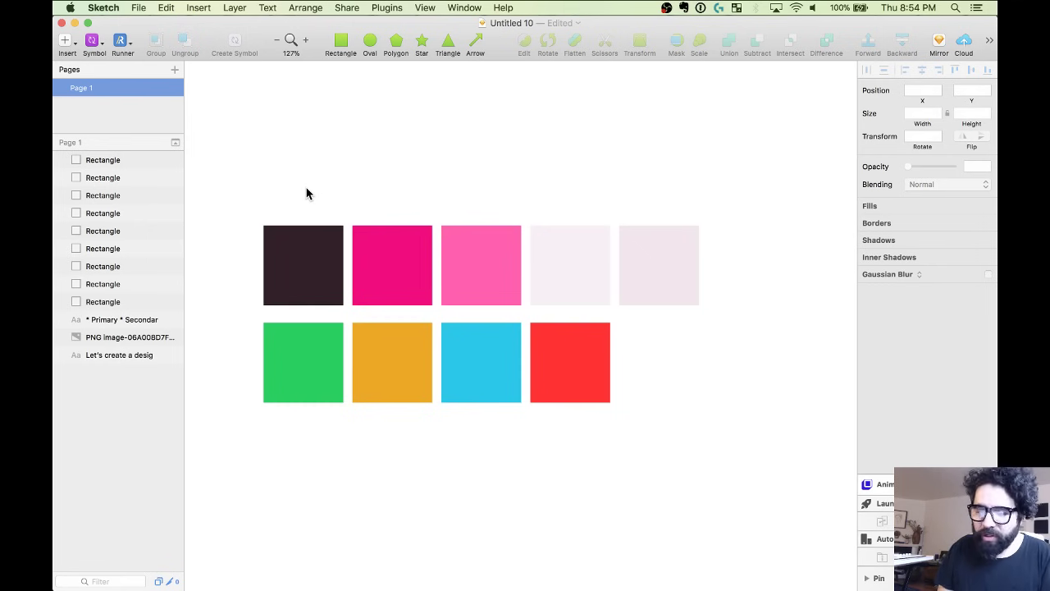
pyautogui.click(315, 259)
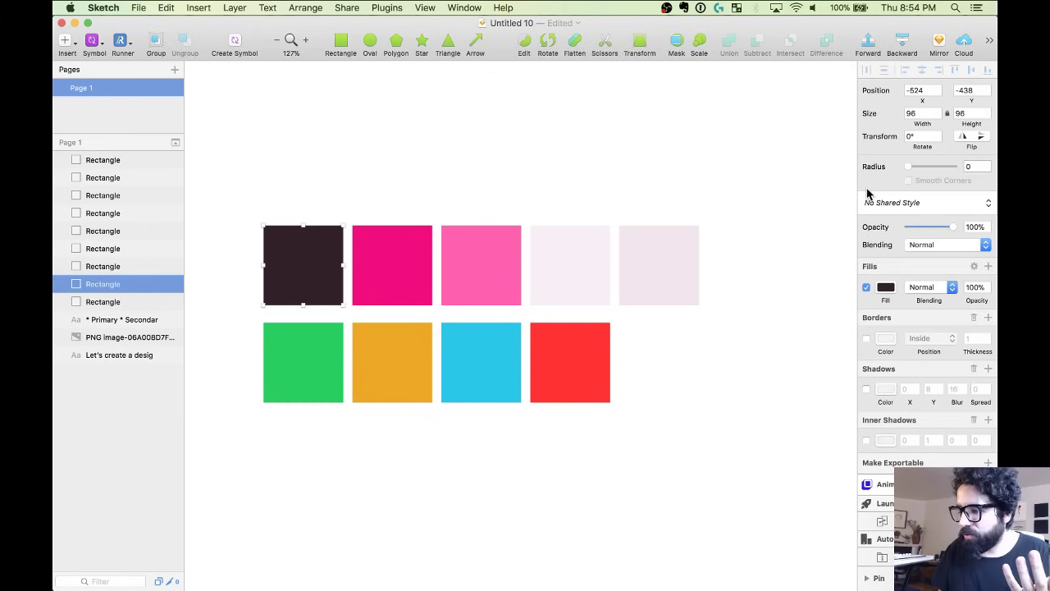
pyautogui.click(913, 205)
pyautogui.click(913, 205)
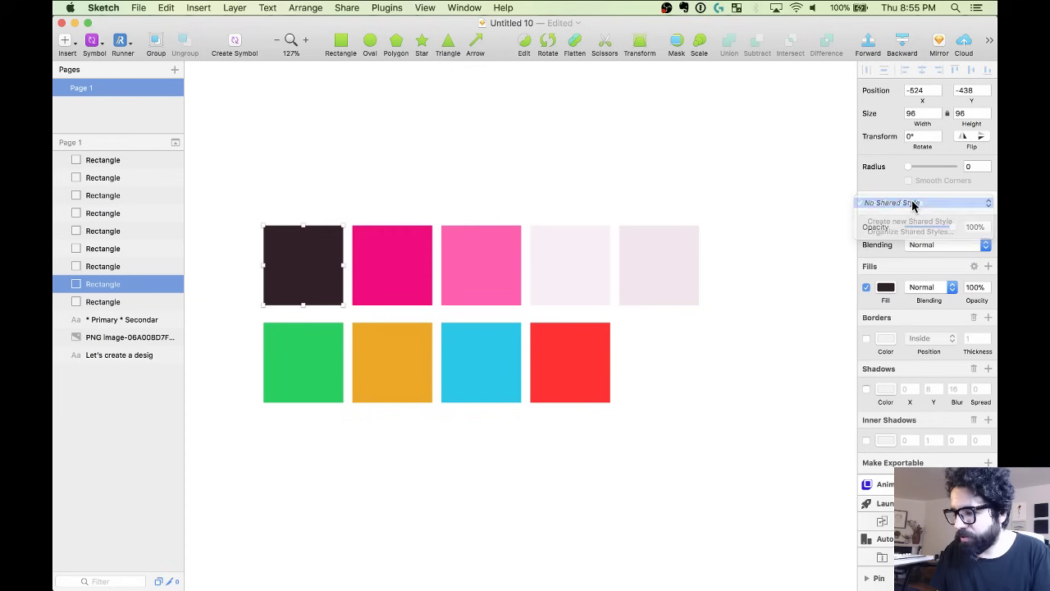
pyautogui.click(960, 202)
pyautogui.click(952, 221)
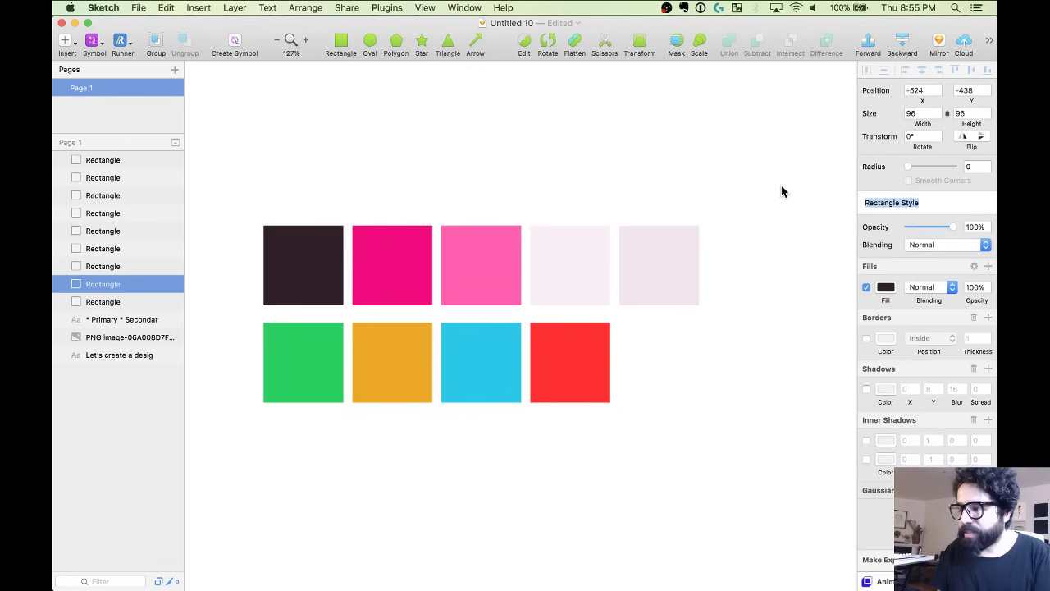
# Name the dark square's shared style Palette/Dark.
pyautogui.write('palette')
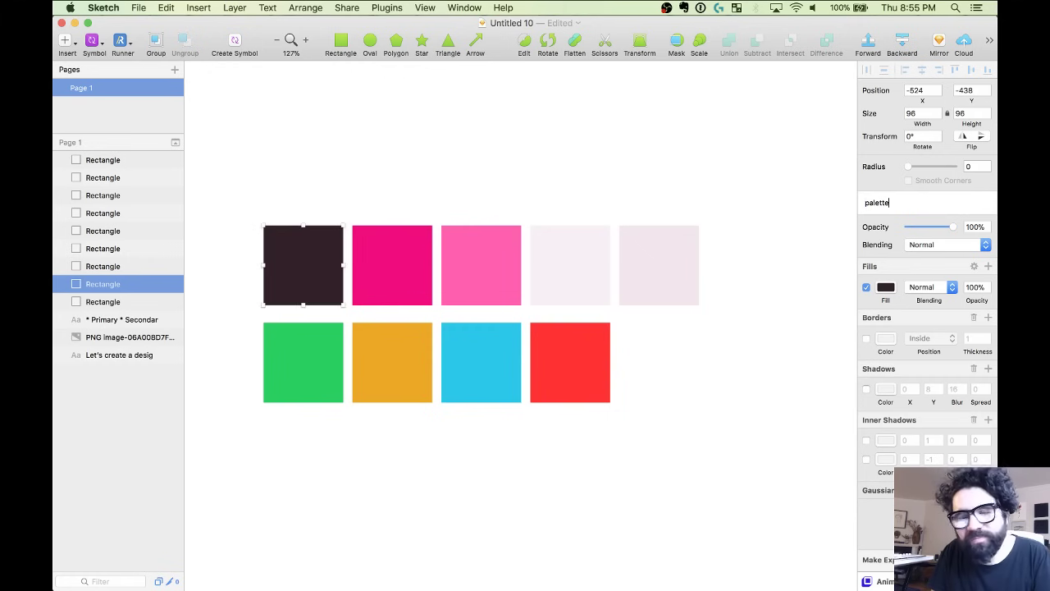
pyautogui.write('/')
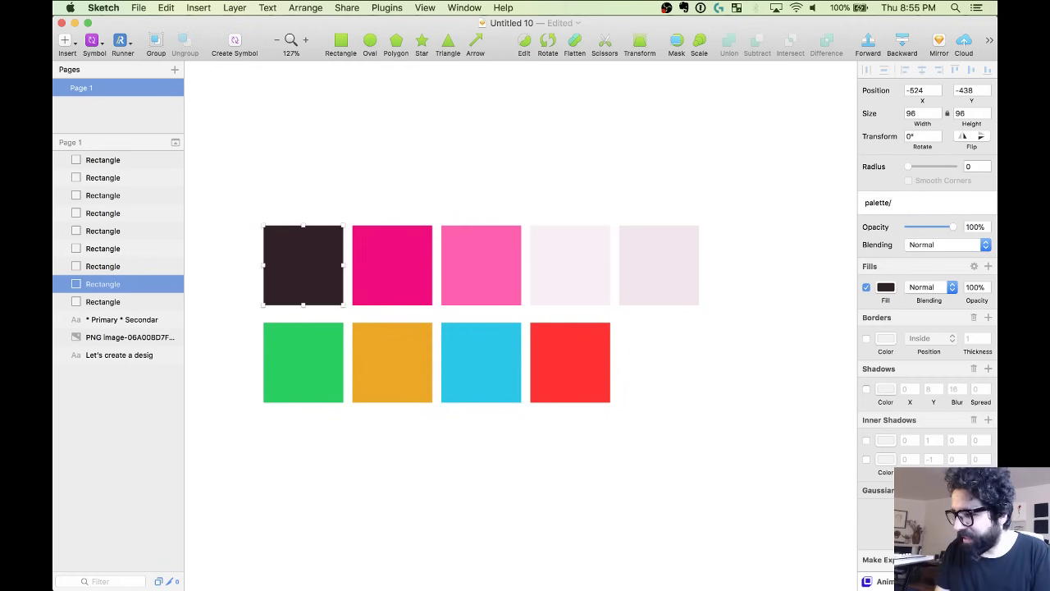
pyautogui.write('Dark')
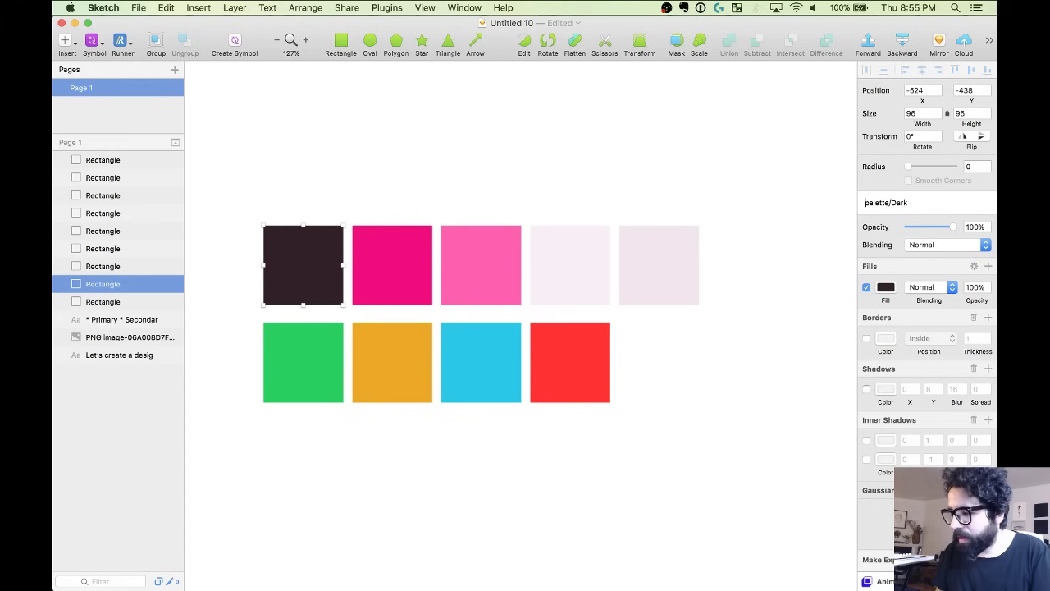
pyautogui.hotkey('shift', 'Right')
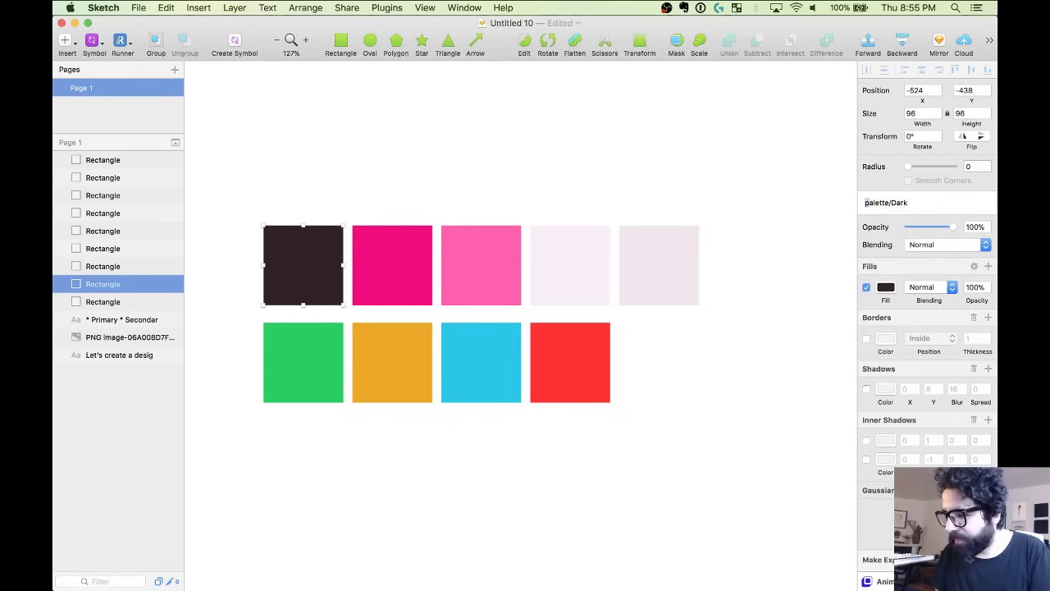
pyautogui.write('P')
pyautogui.click(888, 203)
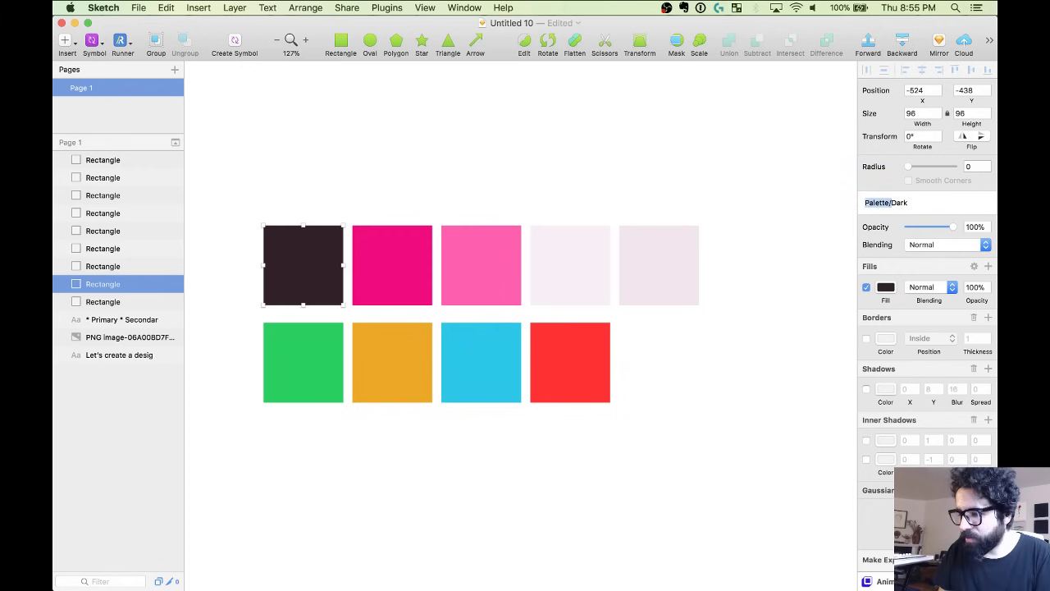
pyautogui.press('Return')
# Create a shared style named Palette/Primary from the saturated pink square.
pyautogui.click(402, 246)
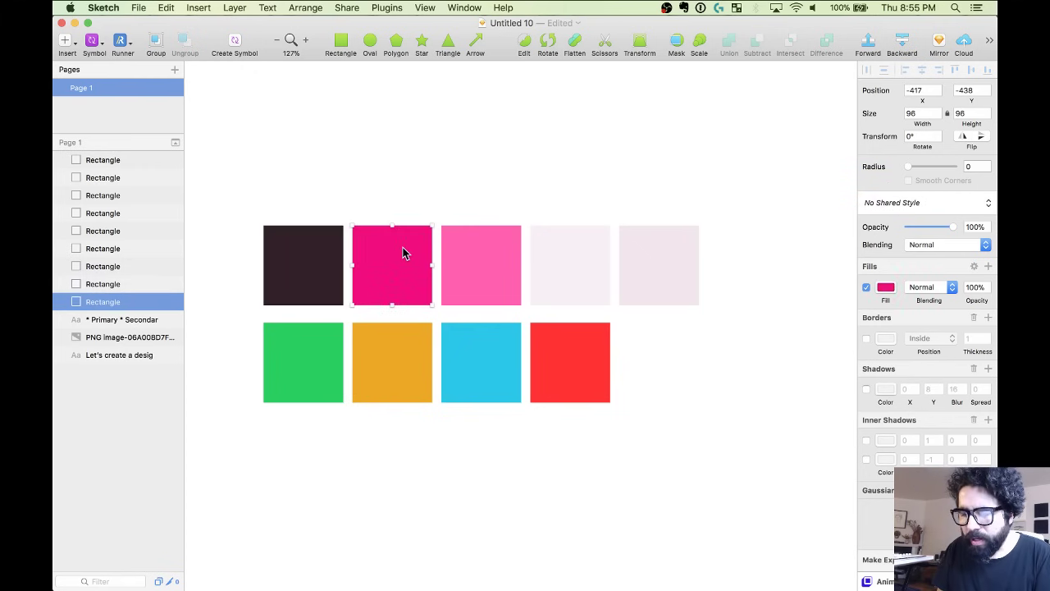
pyautogui.click(951, 205)
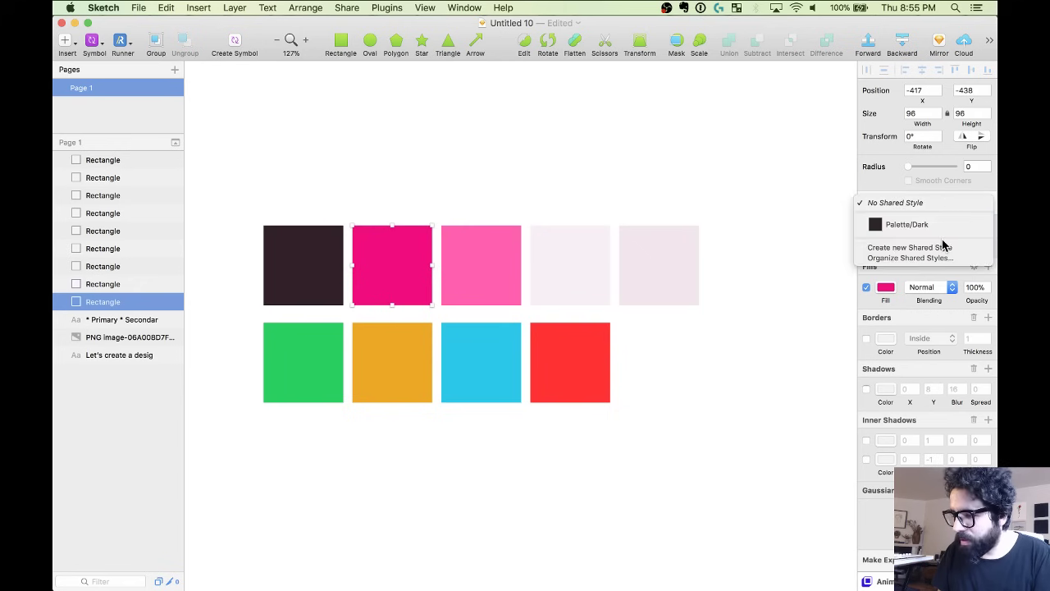
pyautogui.click(943, 248)
pyautogui.write('Palette/Pr')
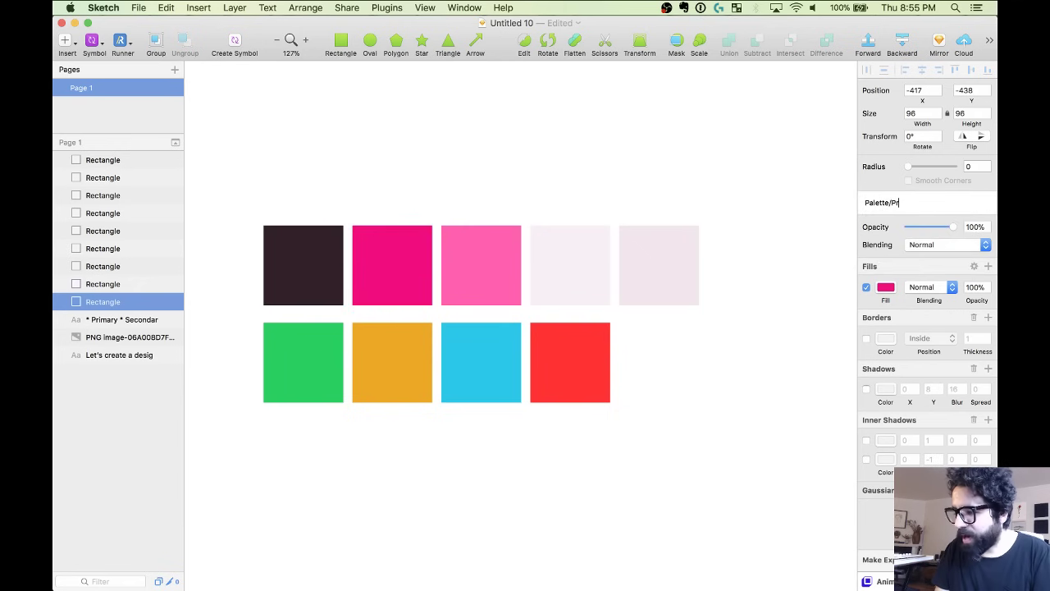
pyautogui.write('imary')
pyautogui.press('Return')
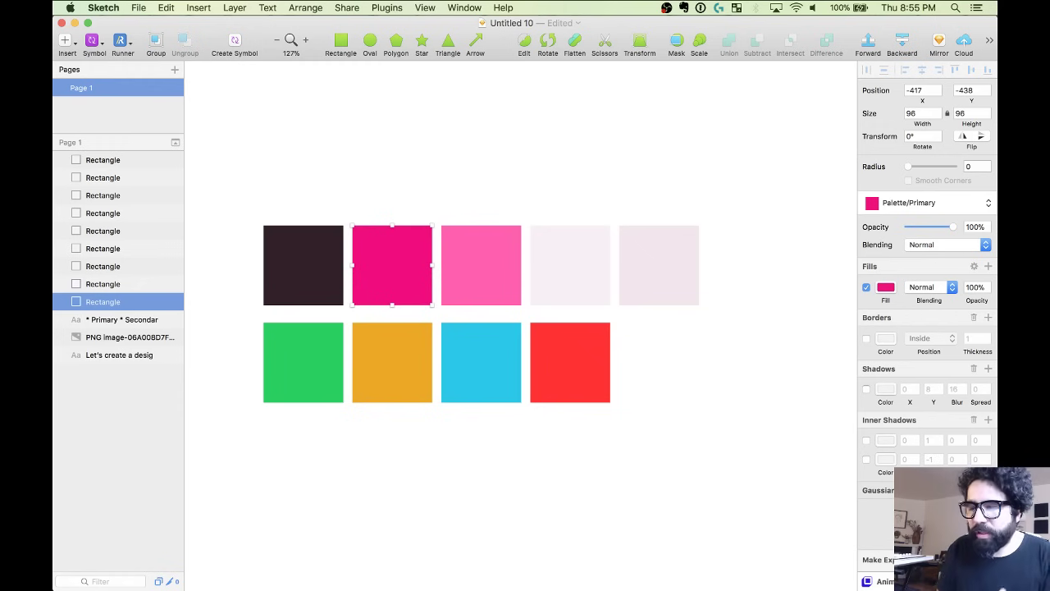
# Create a shared style named Palette/Secondary from the lighter pink square.
pyautogui.click(498, 255)
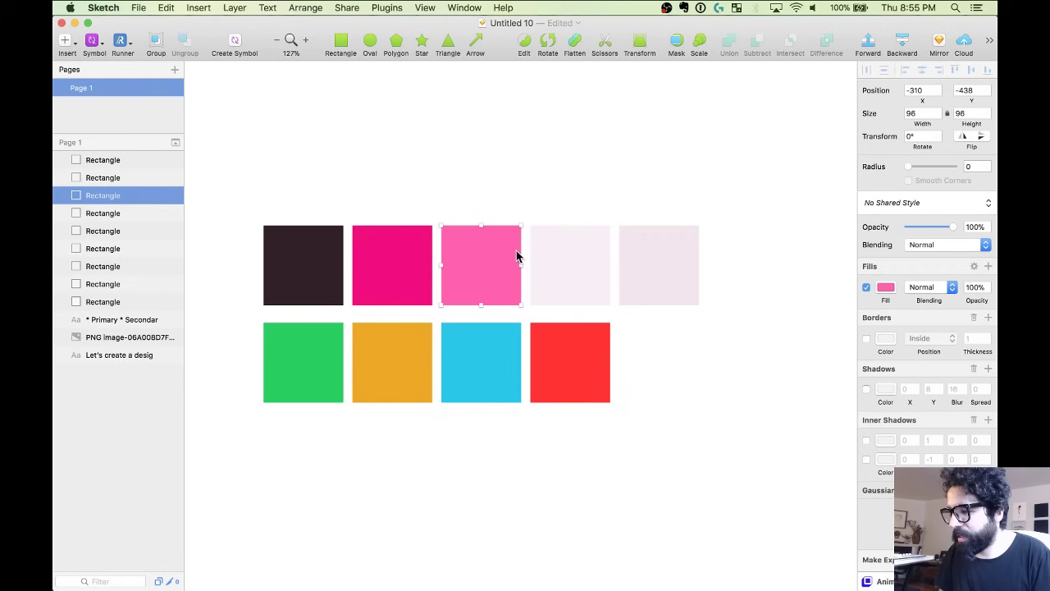
pyautogui.click(944, 204)
pyautogui.click(921, 246)
pyautogui.write('Palette/')
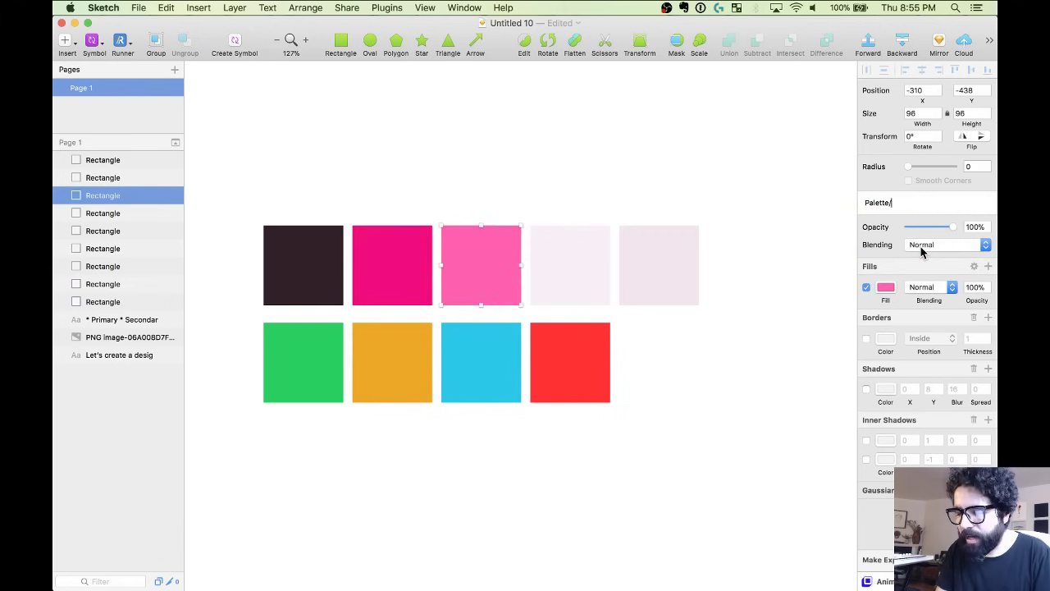
pyautogui.write('Seconda')
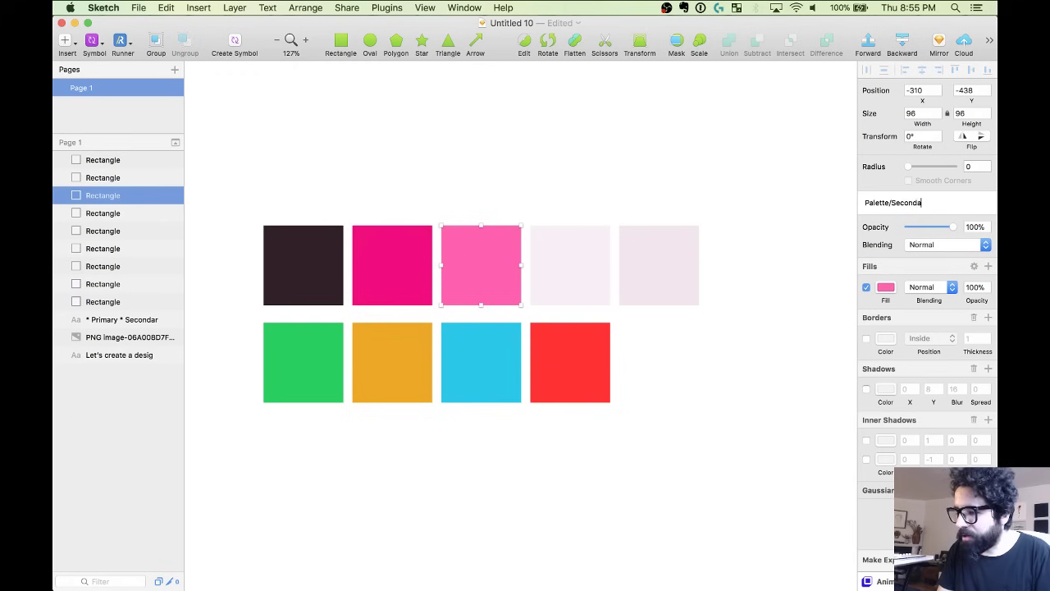
pyautogui.write('ry')
pyautogui.press('Return')
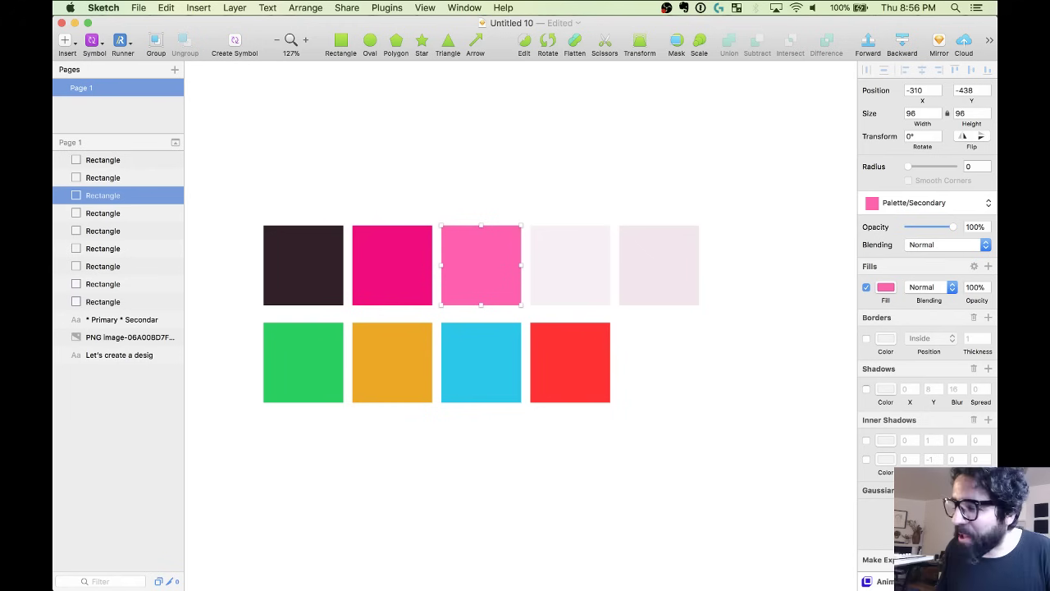
# Check how the shared styles are grouped under Palette, leaving the current style as it is.
pyautogui.click(927, 205)
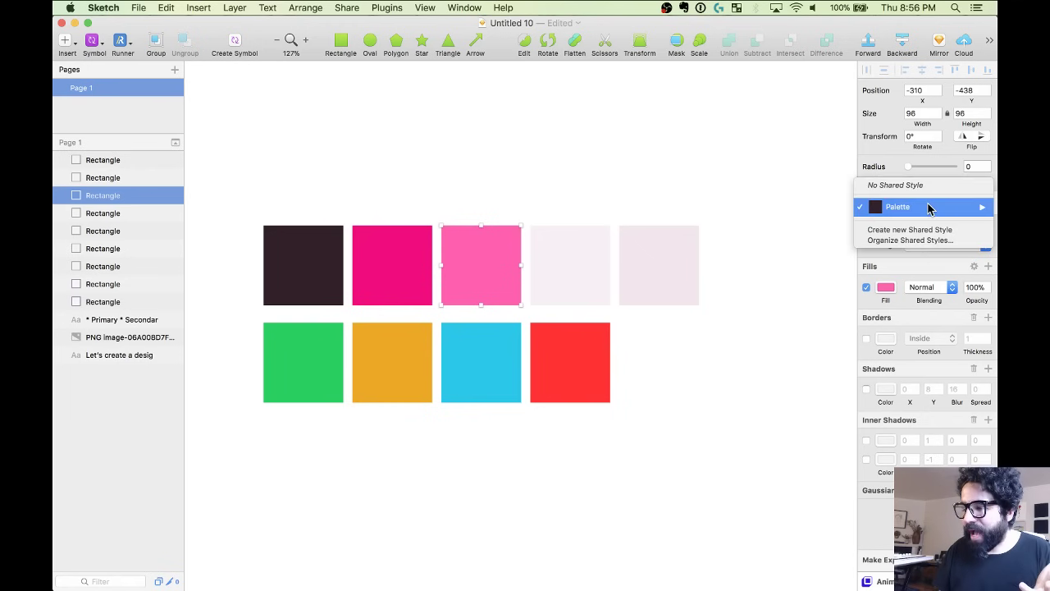
pyautogui.moveTo(922, 207)
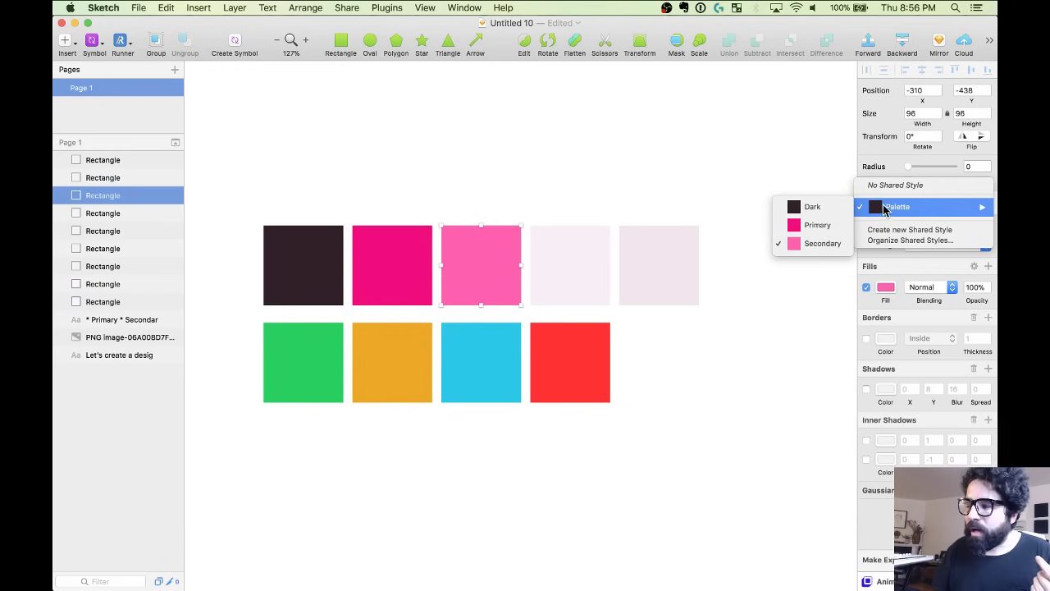
pyautogui.click(841, 161)
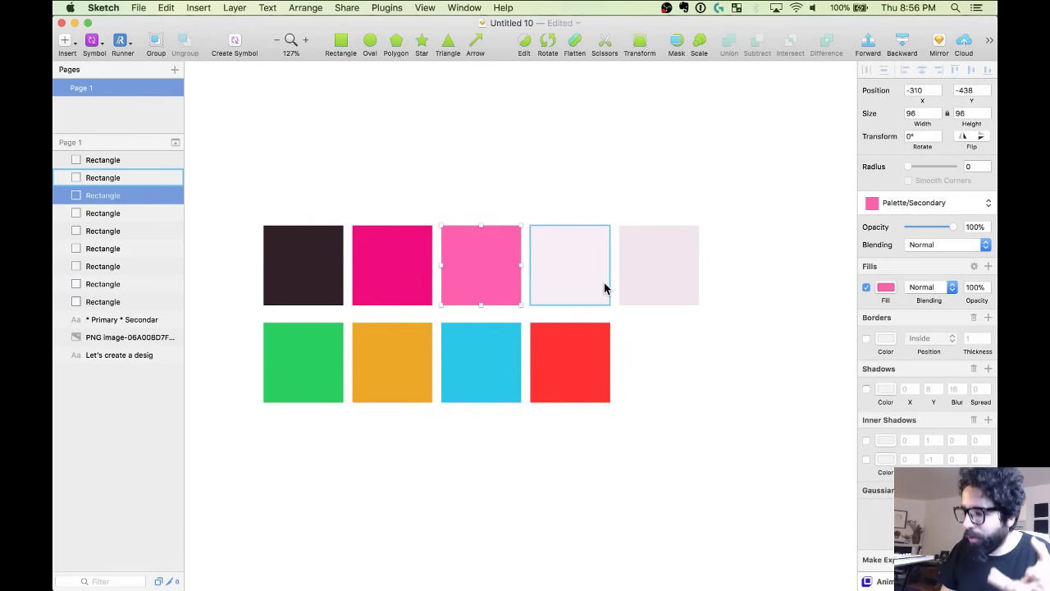
# Create a shared style named Palette/Light from the pale swatch at the far end of the brand color row.
pyautogui.click(680, 267)
pyautogui.click(905, 205)
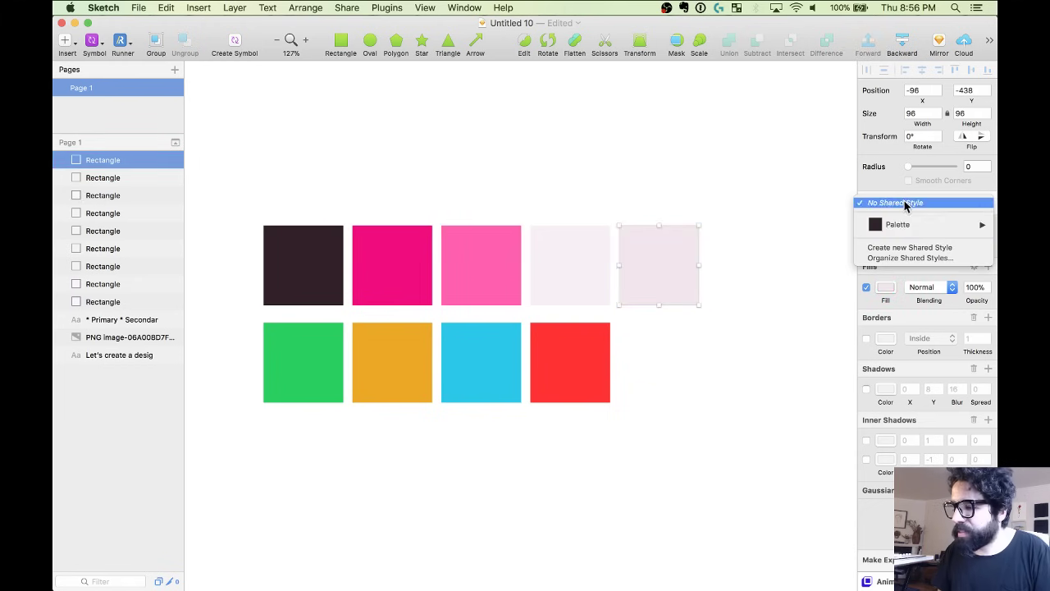
pyautogui.click(909, 247)
pyautogui.write('Palette/')
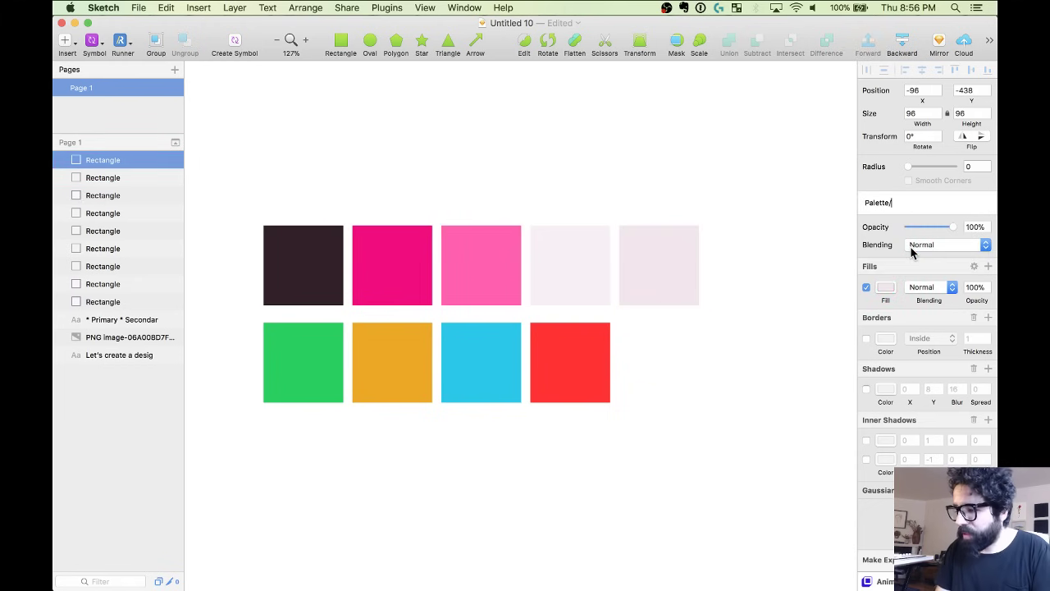
pyautogui.write('Light')
pyautogui.press('Return')
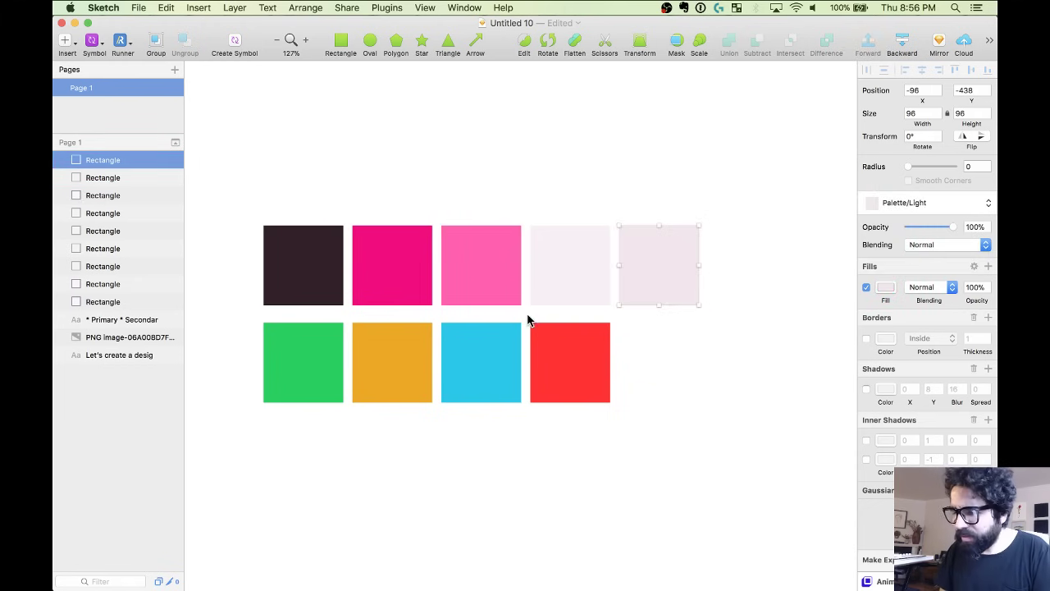
# Create a shared style named Palette/Lighter from the fourth, palest swatch in the brand color row.
pyautogui.click(569, 266)
pyautogui.click(930, 207)
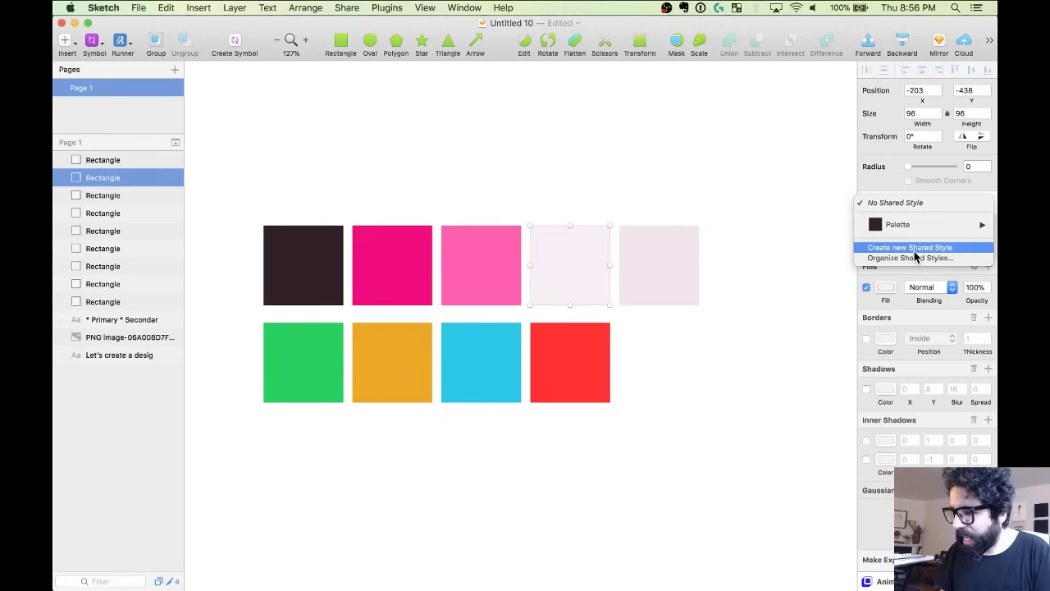
pyautogui.click(914, 248)
pyautogui.write('Palette/Lighter')
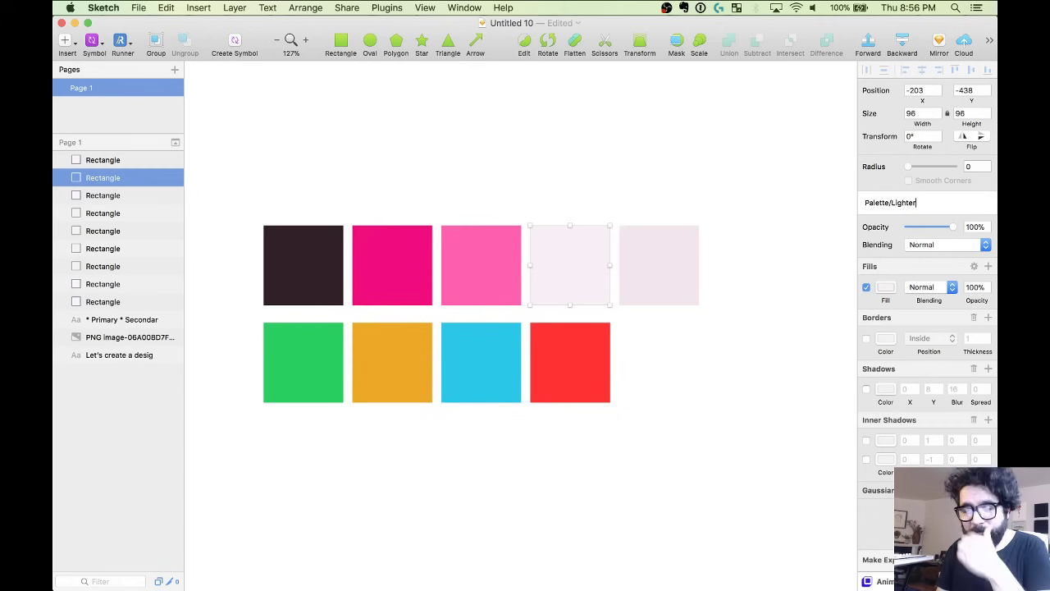
pyautogui.press('Return')
# Create a shared style named System/Success from the green square.
pyautogui.click(305, 366)
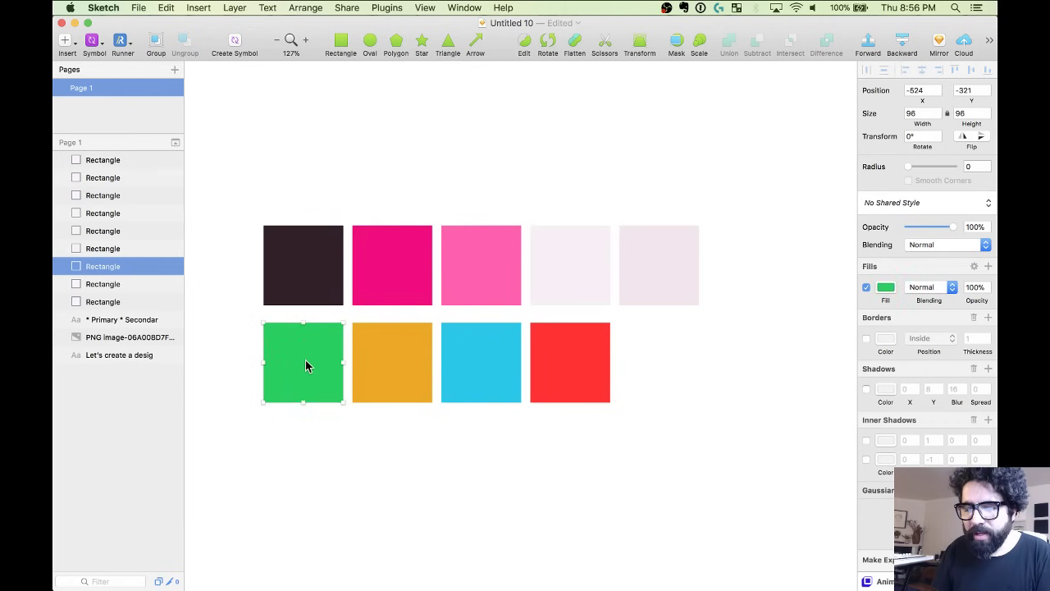
pyautogui.click(894, 205)
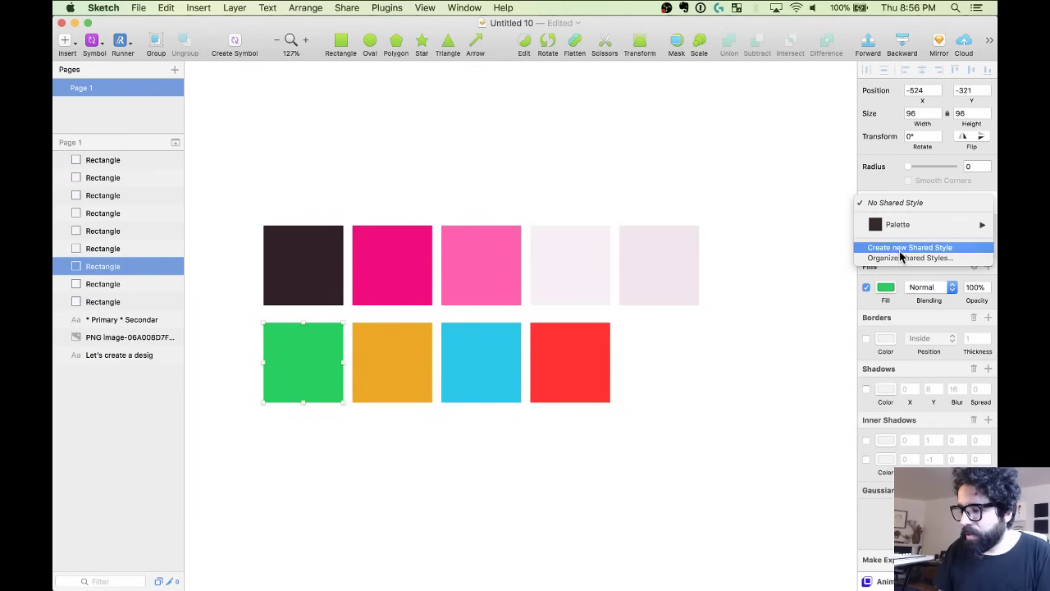
pyautogui.click(900, 251)
pyautogui.write('Sys')
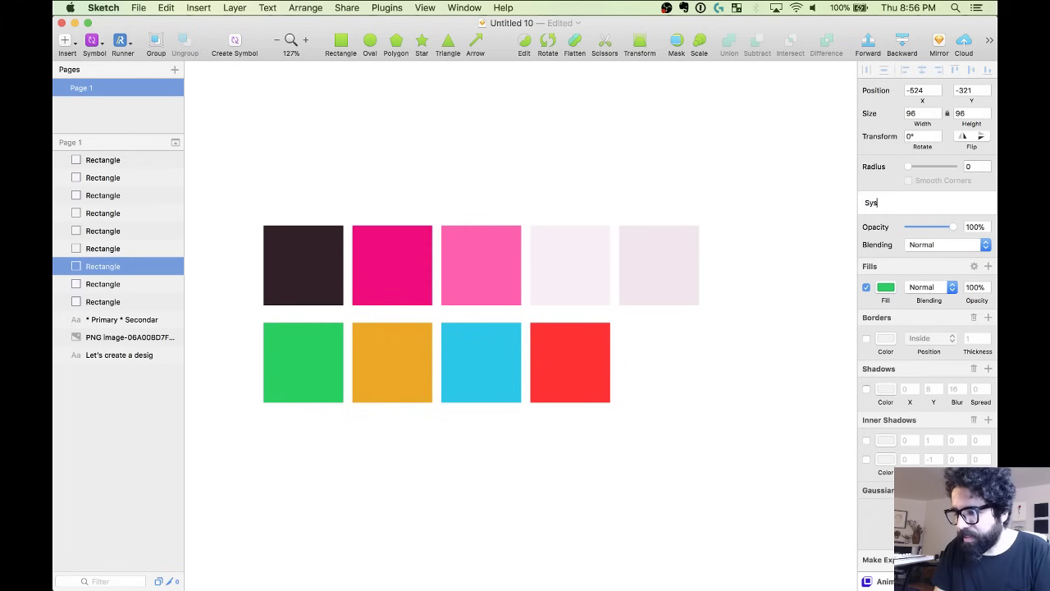
pyautogui.write('tem/Success')
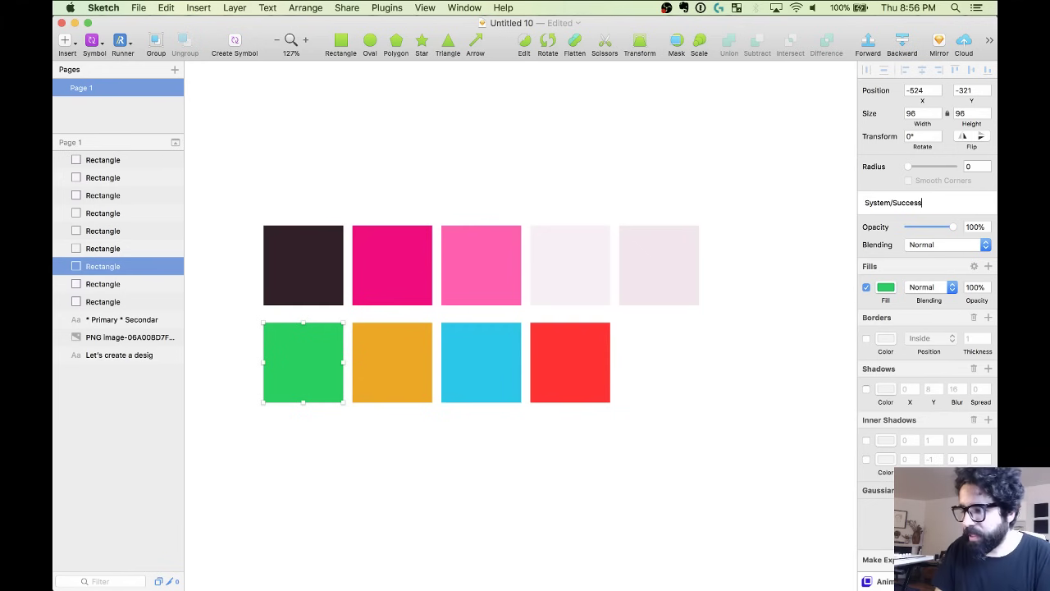
pyautogui.press('Return')
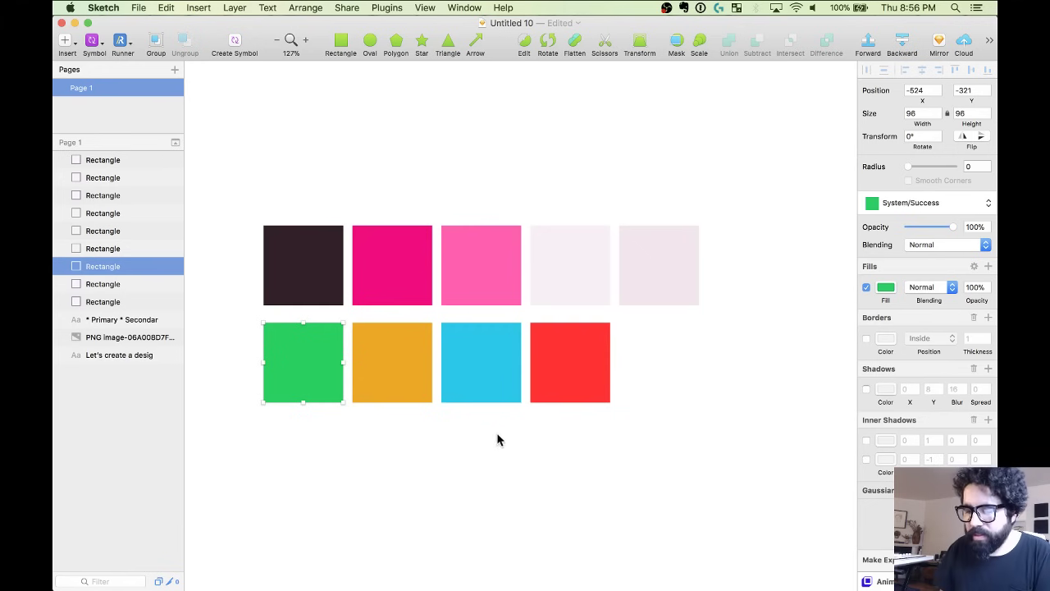
# Create a shared style named System/Warning from the orange square.
pyautogui.click(396, 361)
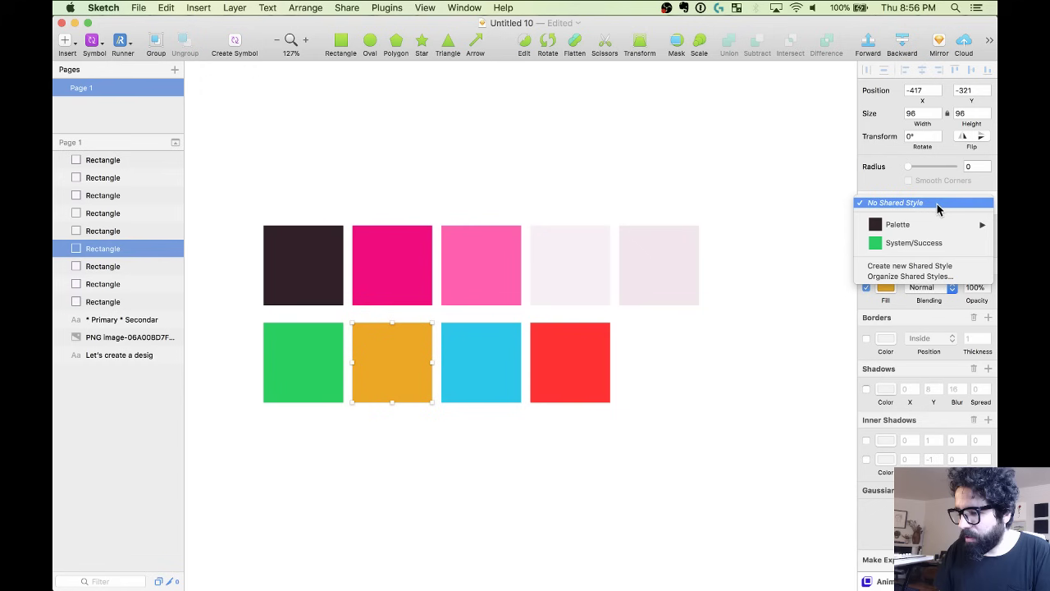
pyautogui.click(909, 264)
pyautogui.write('system/')
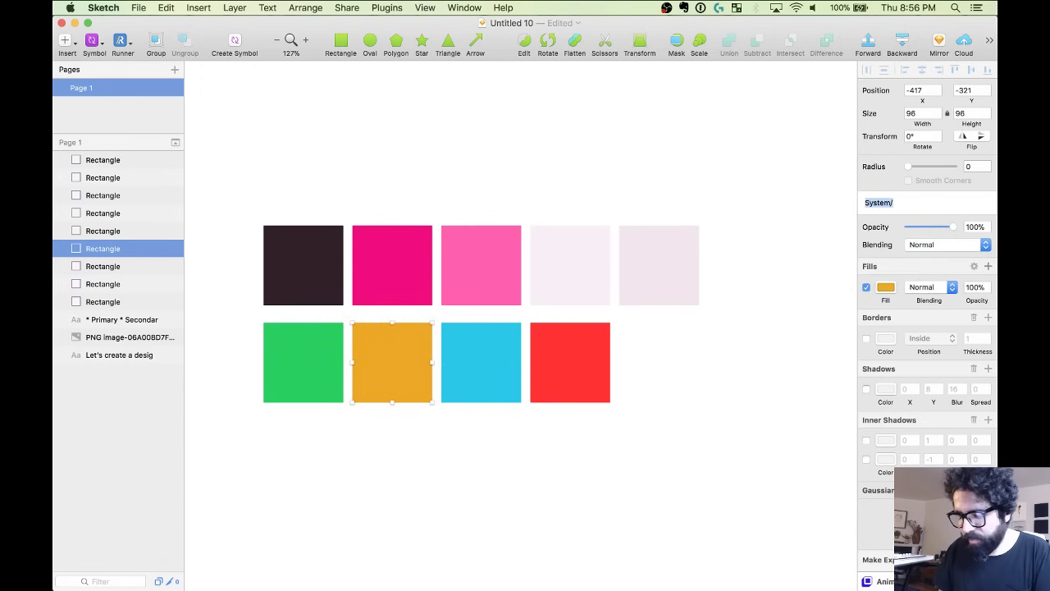
pyautogui.write('Warnin')
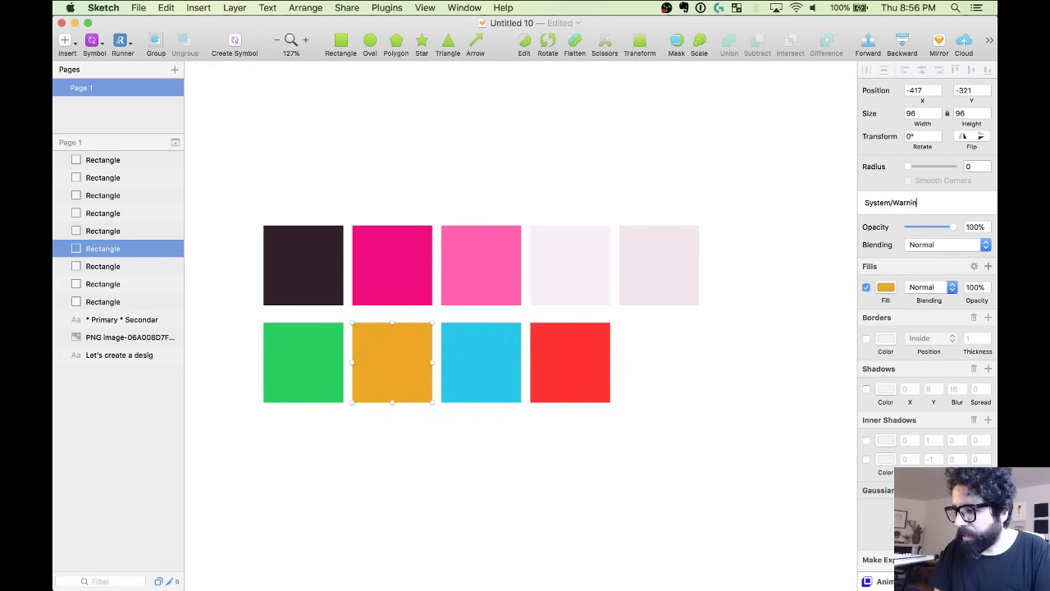
pyautogui.write('g')
pyautogui.press('Return')
# Create a shared style named System/Info from the blue square.
pyautogui.click(535, 364)
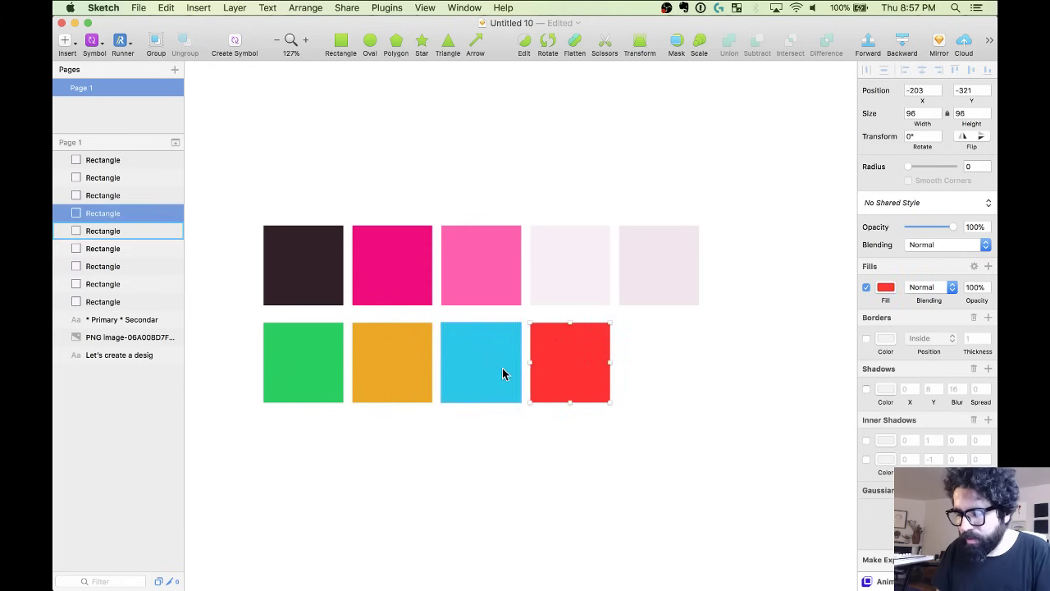
pyautogui.click(501, 373)
pyautogui.click(929, 205)
pyautogui.click(919, 265)
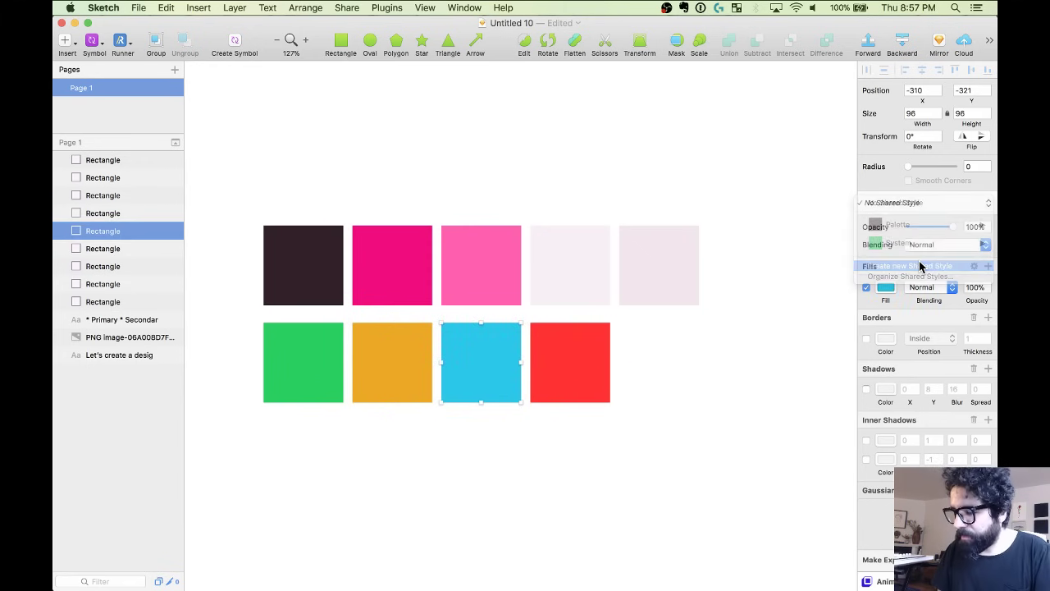
pyautogui.write('Inf')
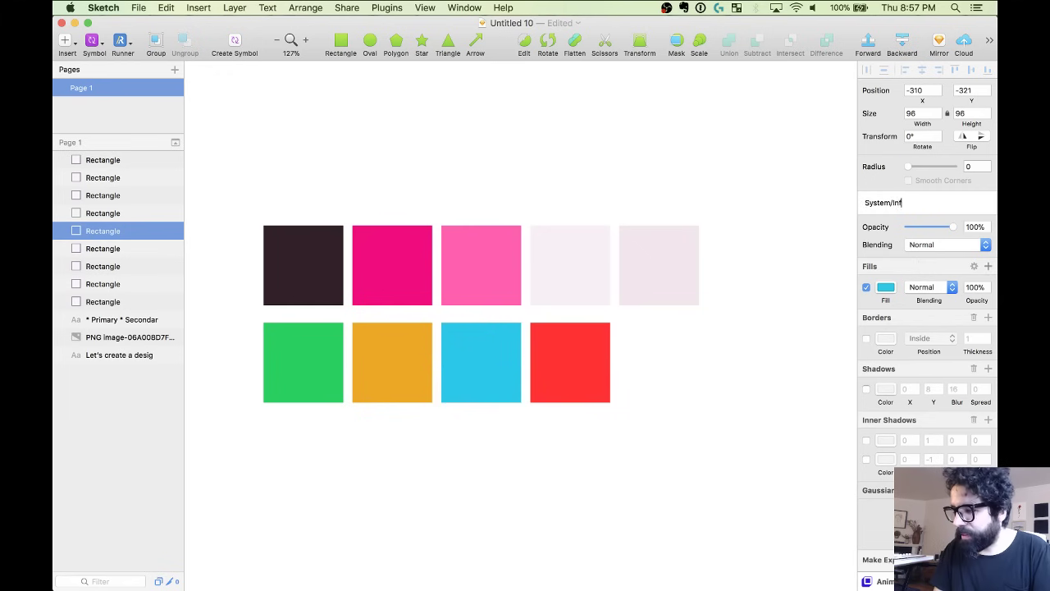
pyautogui.write('o')
pyautogui.press('Return')
# Create a shared style named System/Danger from the red square.
pyautogui.click(556, 387)
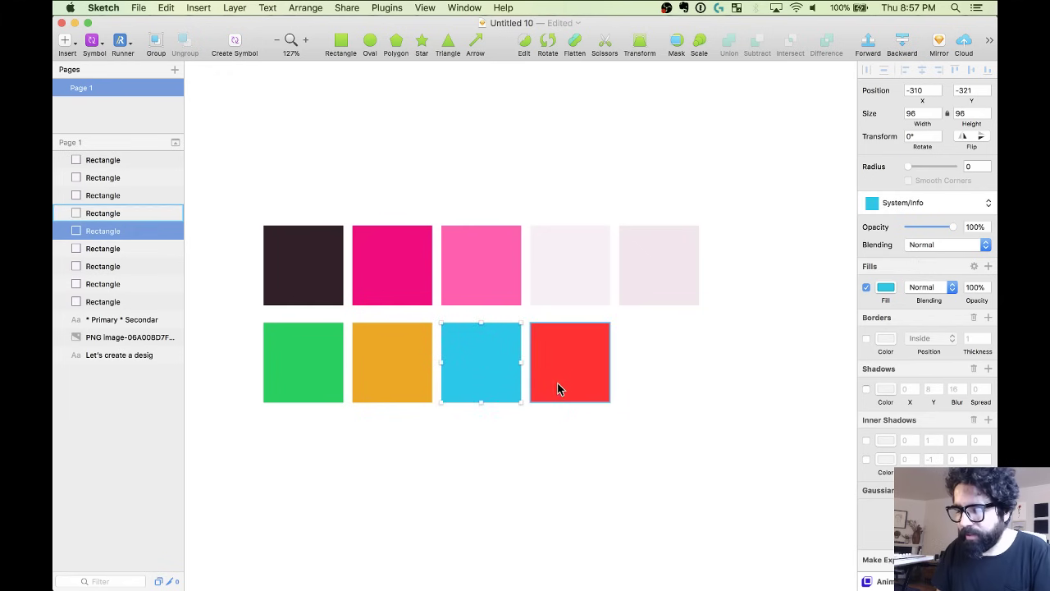
pyautogui.click(940, 205)
pyautogui.click(935, 264)
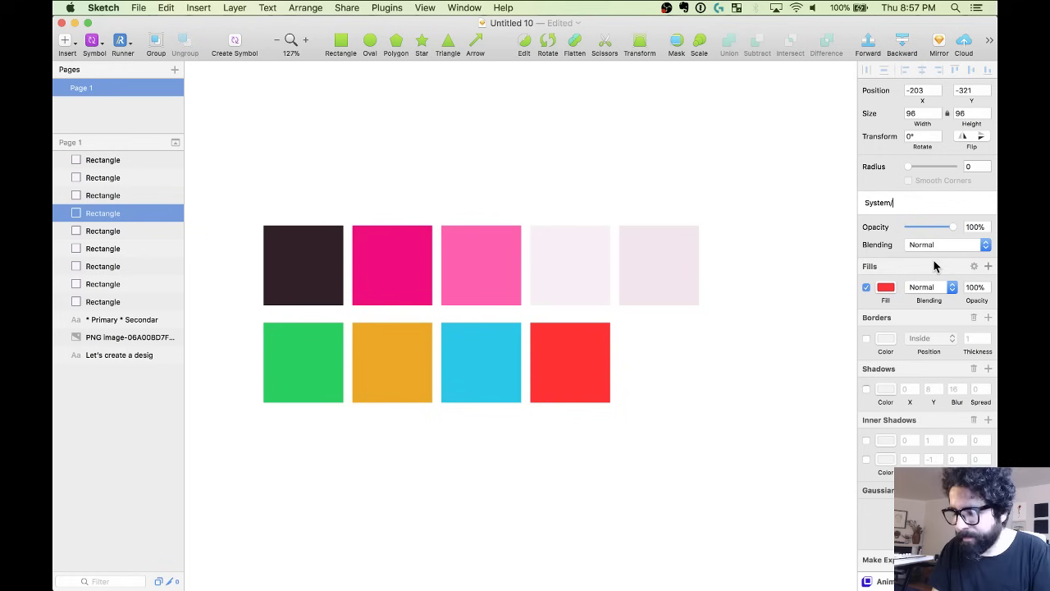
pyautogui.write('Danger')
pyautogui.press('Return')
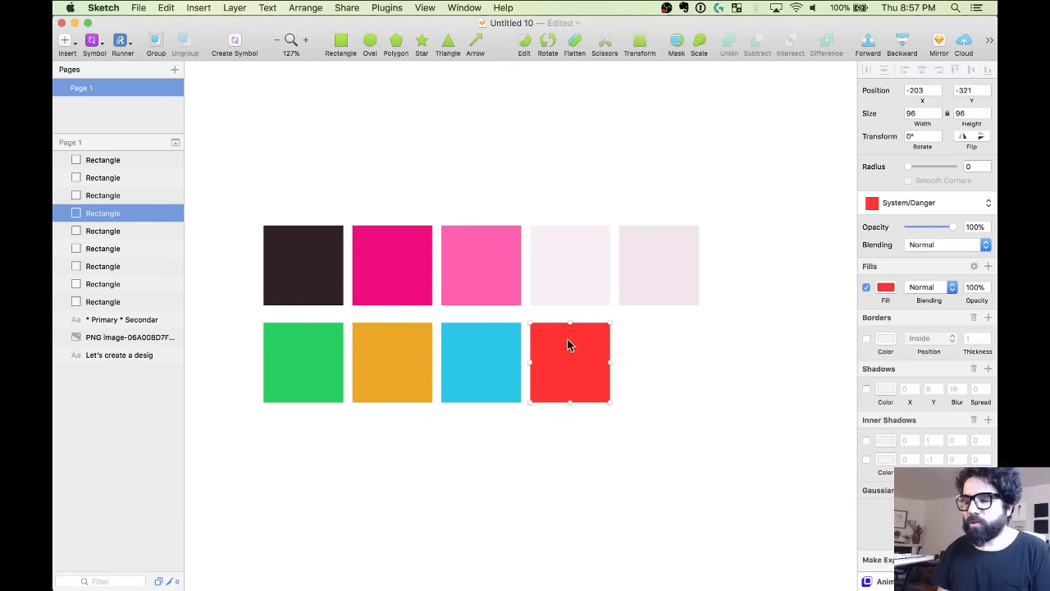
# Delete the bulleted text list of color names beside the swatches.
pyautogui.click(435, 162)
pyautogui.scroll(-3, 435, 162)
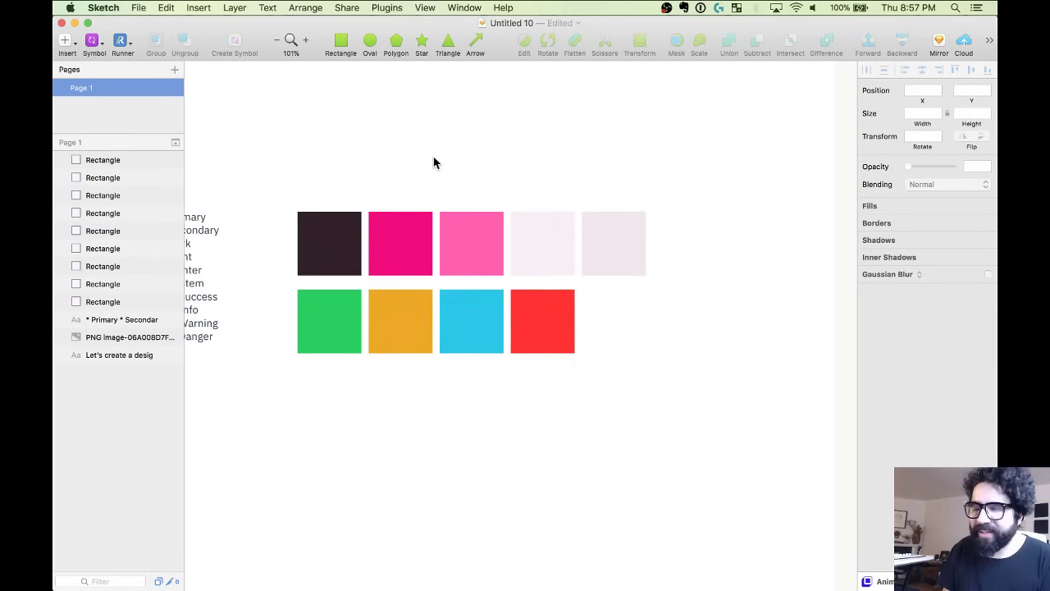
pyautogui.hscroll(-5, 434, 162)
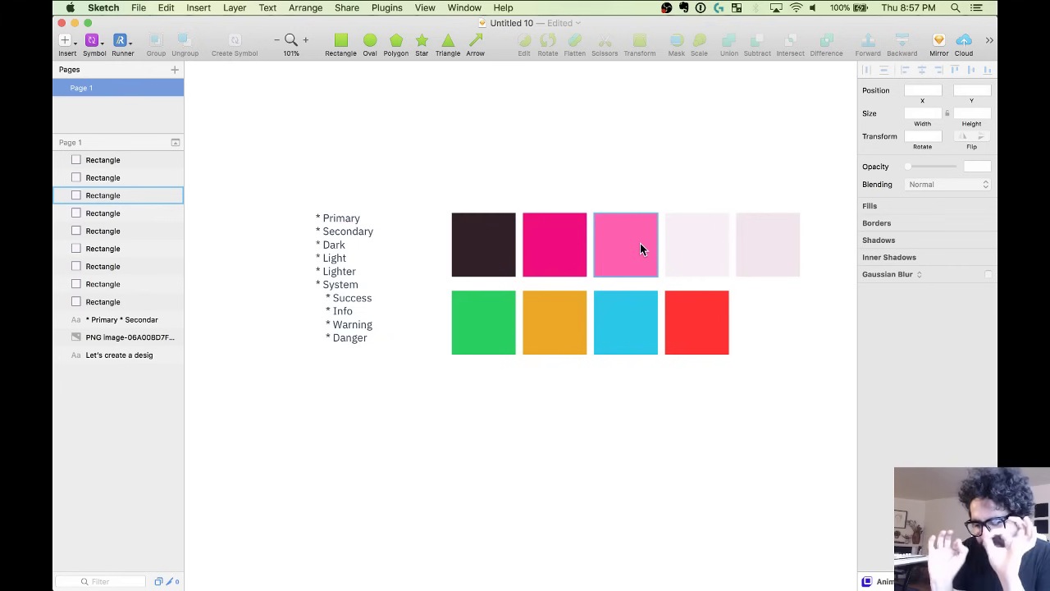
pyautogui.hscroll(2, 639, 243)
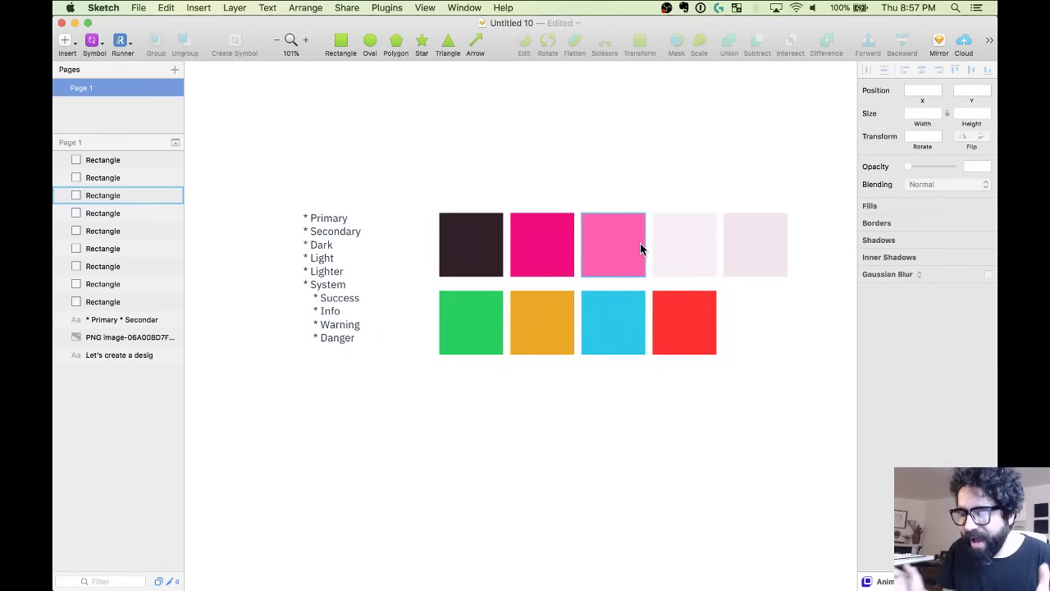
pyautogui.click(314, 236)
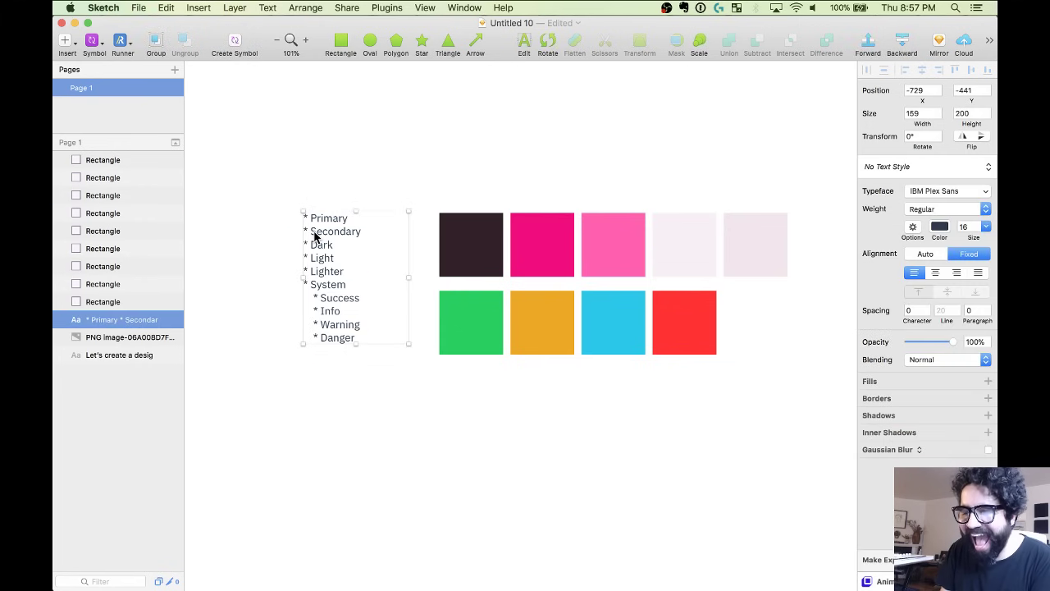
pyautogui.press('Delete')
# Add a text heading reading Colors above the swatches, aligned with the dark square's left edge.
pyautogui.press('t')
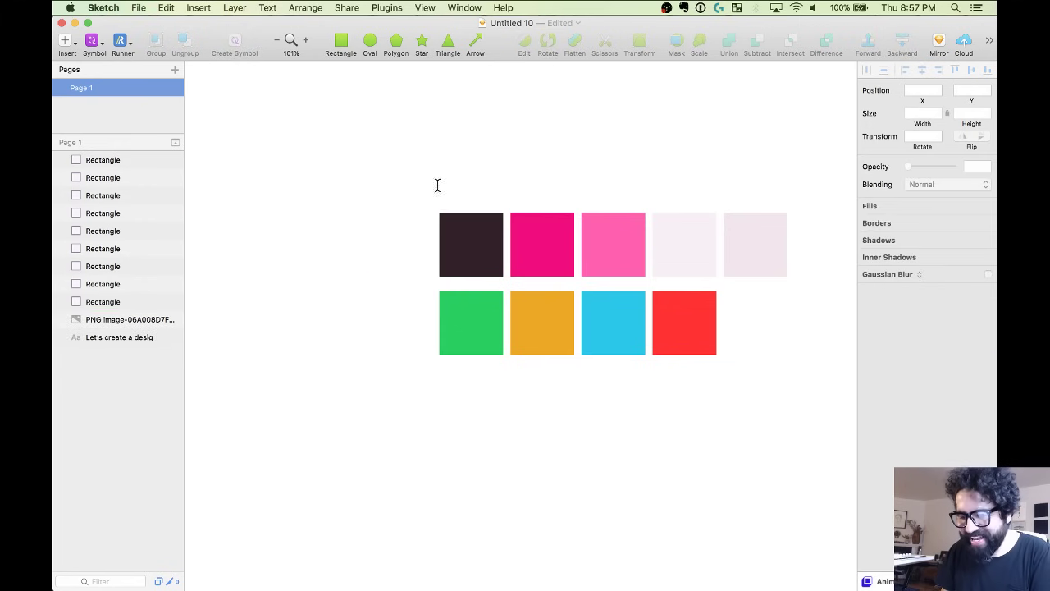
pyautogui.click(450, 197)
pyautogui.write('Colors')
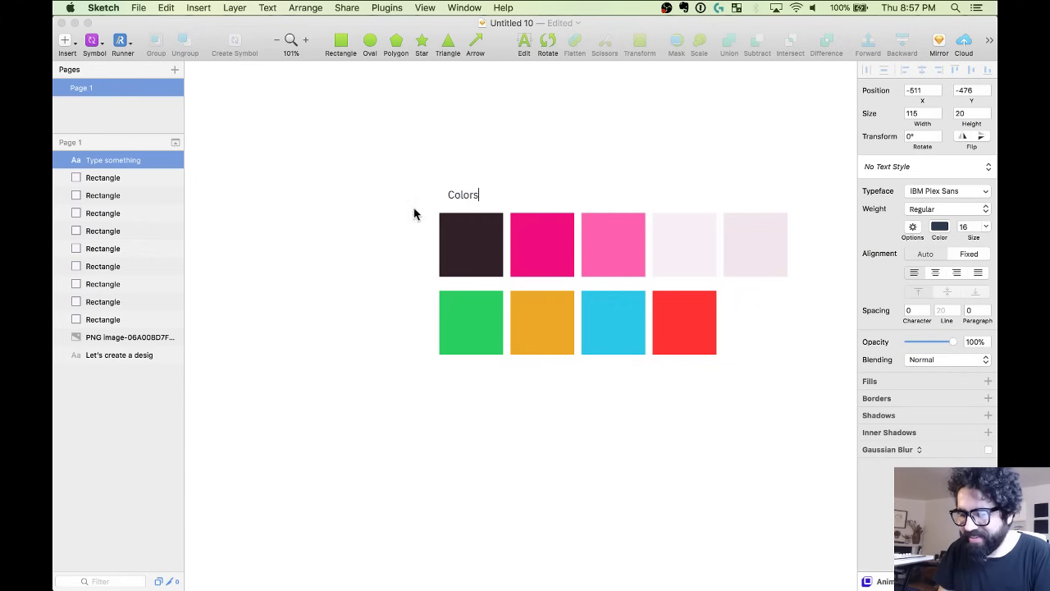
pyautogui.press('Escape')
pyautogui.moveTo(463, 195); pyautogui.dragTo(456, 194)
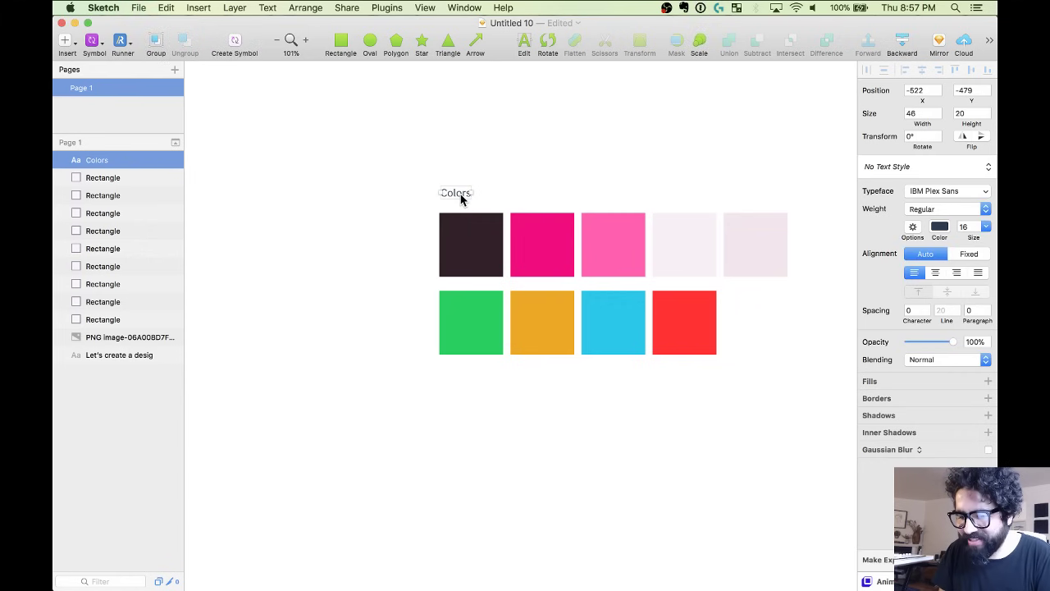
pyautogui.click(399, 169)
# Turn the five brand swatches into a horizontal stacked group and tighten the spacing between them.
pyautogui.moveTo(398, 169); pyautogui.dragTo(790, 375)
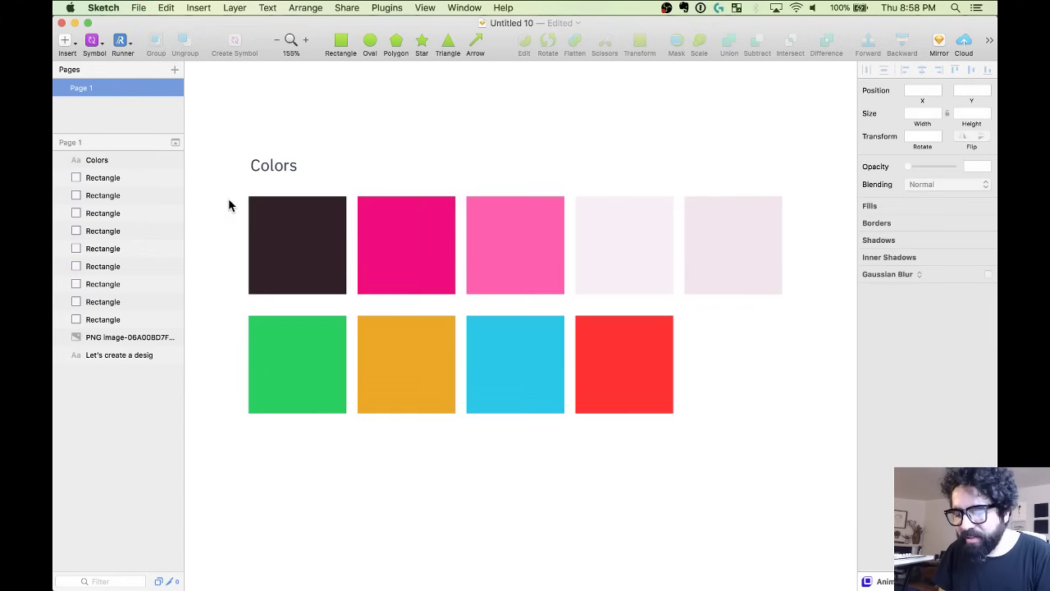
pyautogui.moveTo(230, 205); pyautogui.dragTo(296, 211)
pyautogui.moveTo(800, 288); pyautogui.dragTo(801, 288)
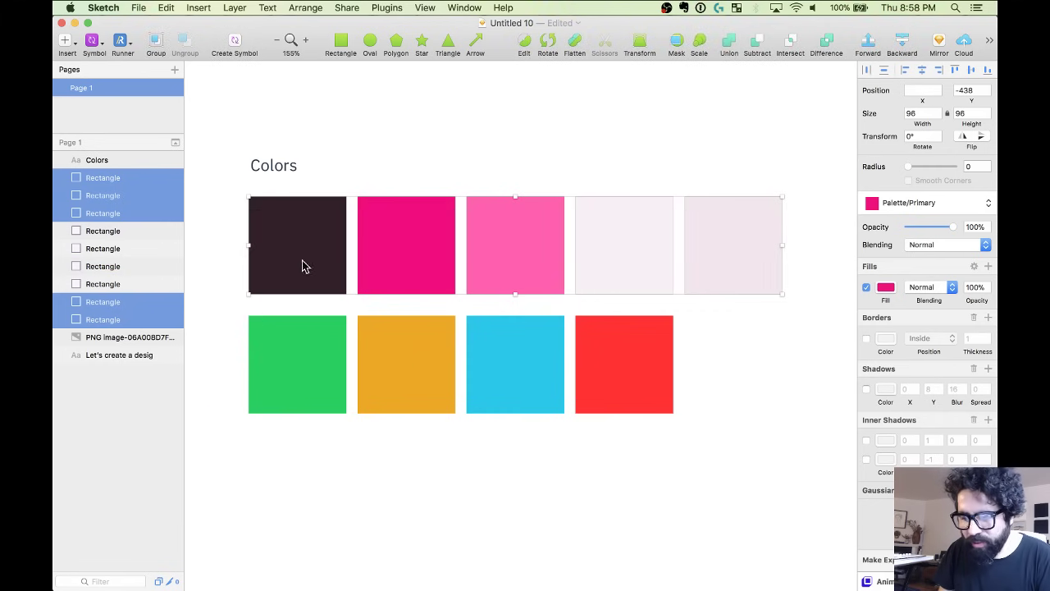
pyautogui.click(342, 153)
pyautogui.click(321, 222)
pyautogui.moveTo(377, 173); pyautogui.dragTo(752, 264)
pyautogui.moveTo(209, 220); pyautogui.dragTo(806, 288)
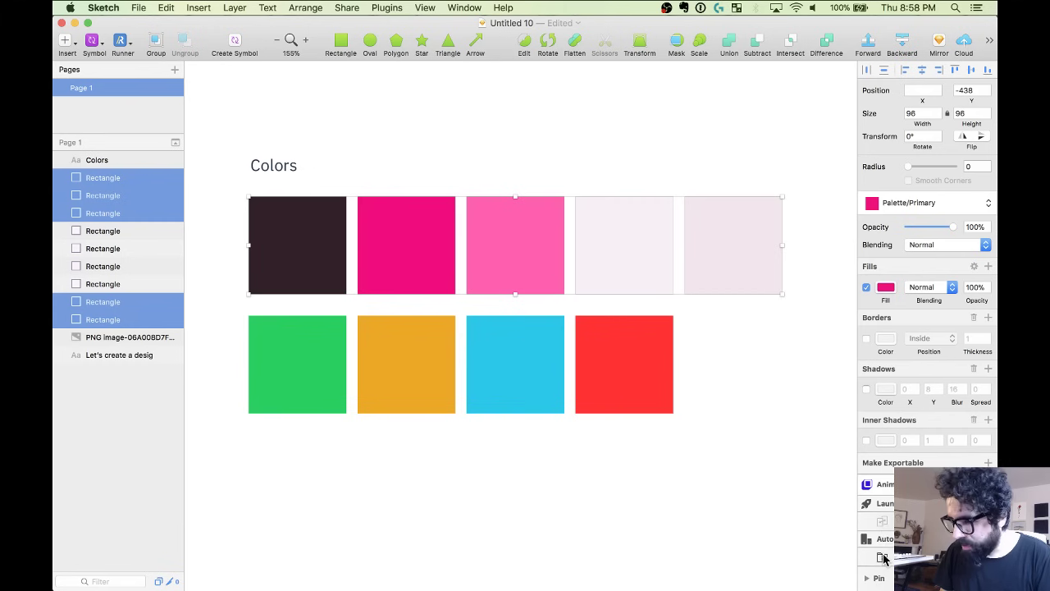
pyautogui.click(883, 558)
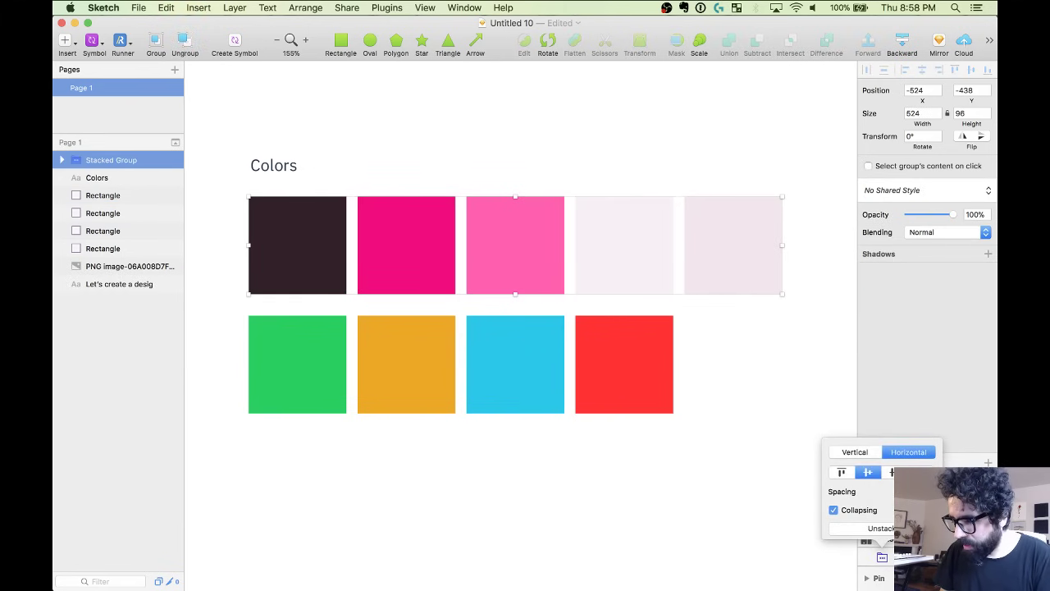
pyautogui.press('Down')
pyautogui.press('Down')
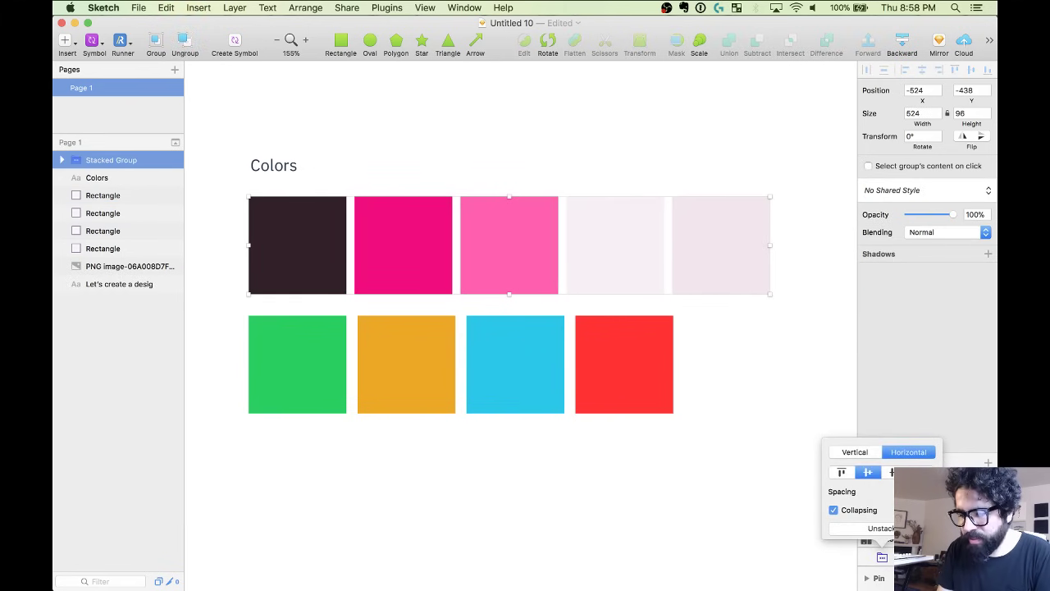
# Turn the four system swatches into a horizontal stacked group, matching the swatch spacing of the brand row.
pyautogui.moveTo(223, 310); pyautogui.dragTo(698, 419)
pyautogui.click(883, 558)
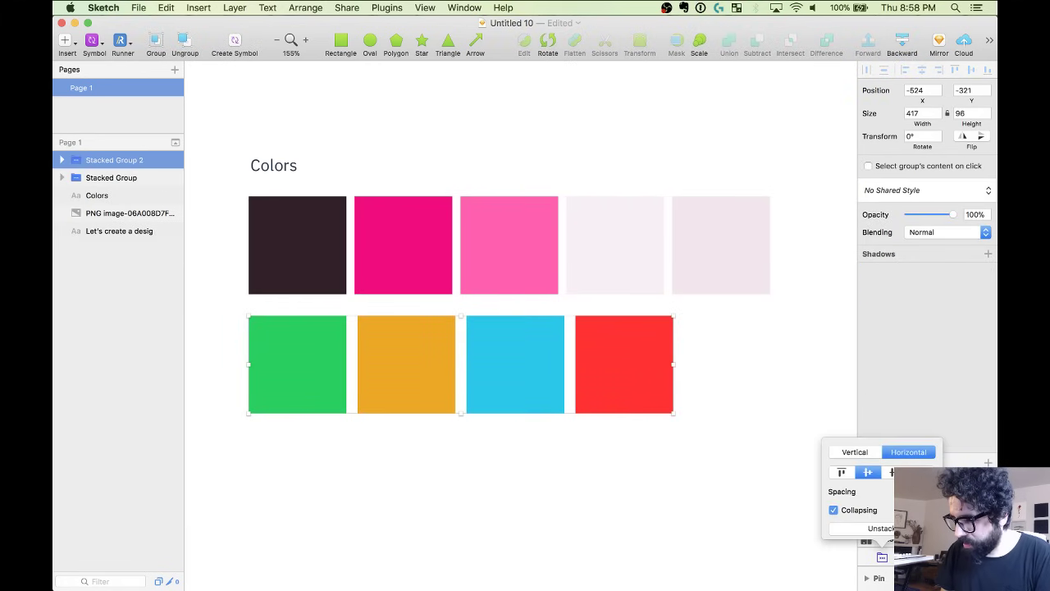
pyautogui.press('Down')
pyautogui.press('Down')
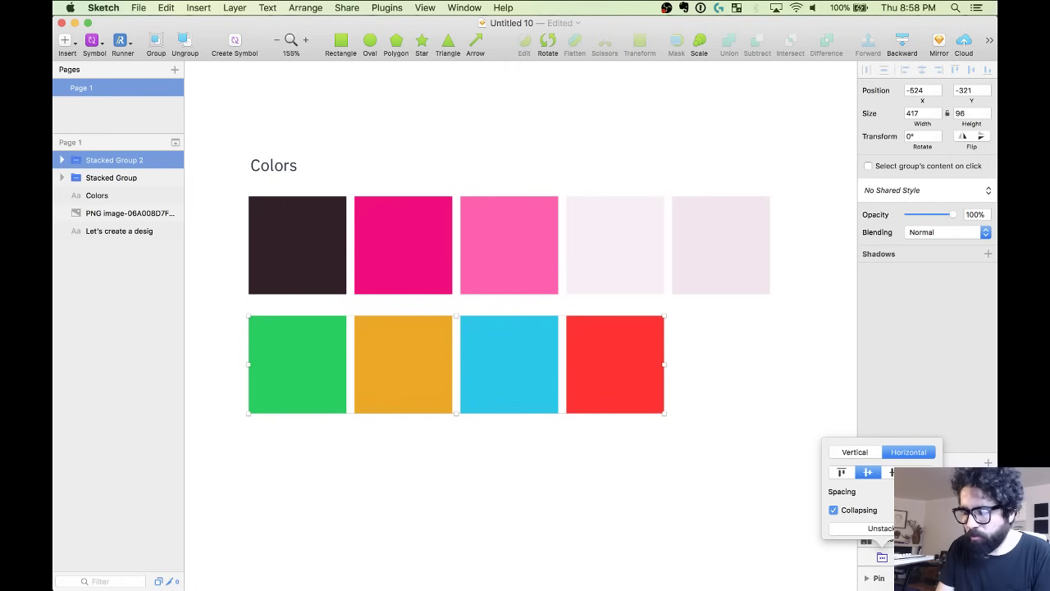
pyautogui.hotkey('shift', 'Up')
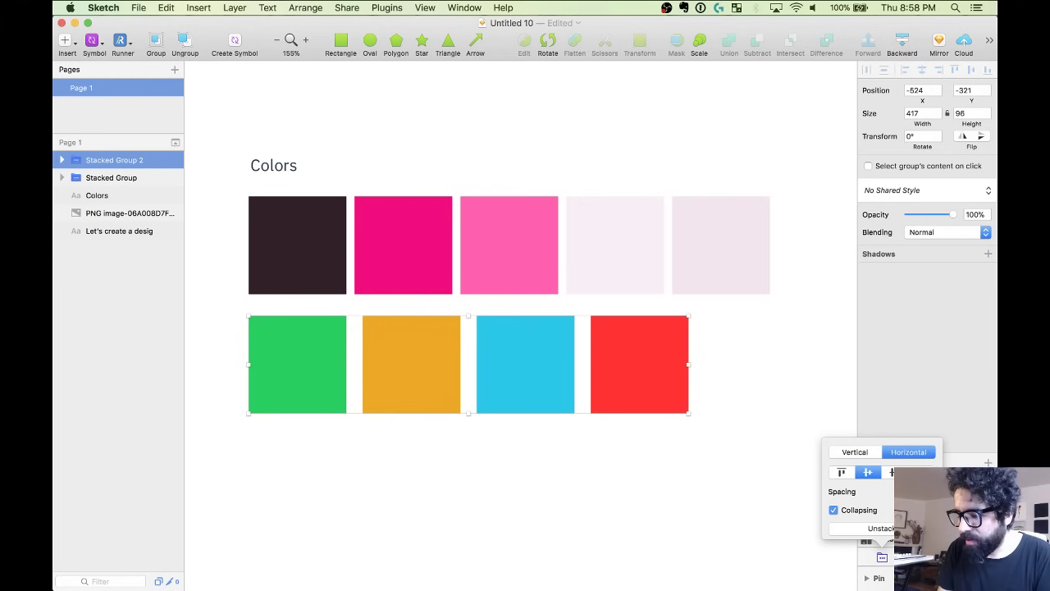
pyautogui.hotkey('shift', 'Down')
pyautogui.click(474, 469)
pyautogui.click(529, 338)
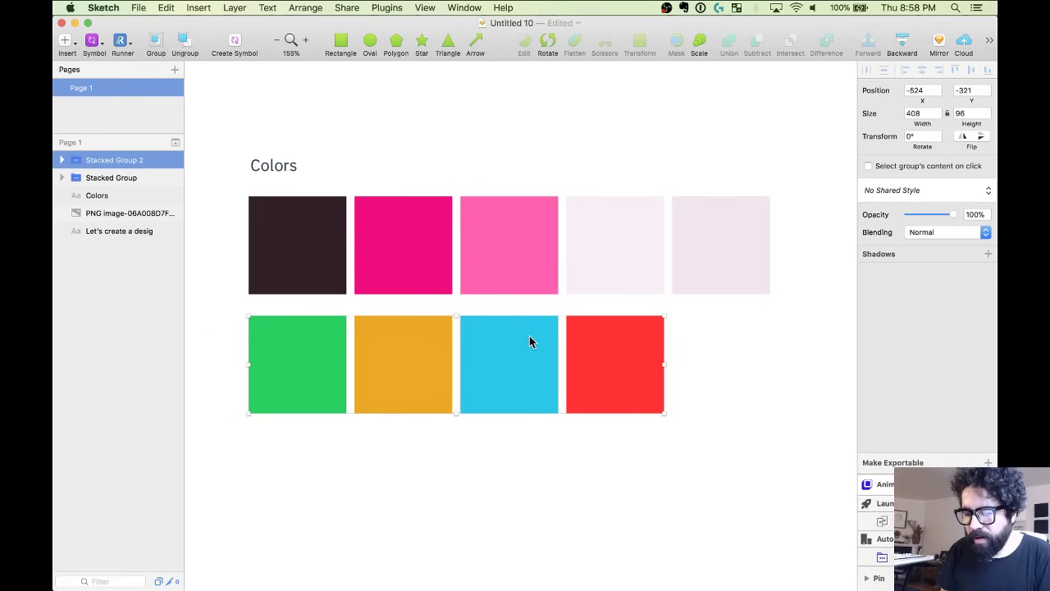
# Move the system swatch row up beneath the brand row so the vertical gap matches the spacing between swatches.
pyautogui.hotkey('shift', 'Up')
pyautogui.hotkey('shift', 'Up')
pyautogui.press('Down')
pyautogui.press('Down')
pyautogui.press('Down')
pyautogui.press('Down')
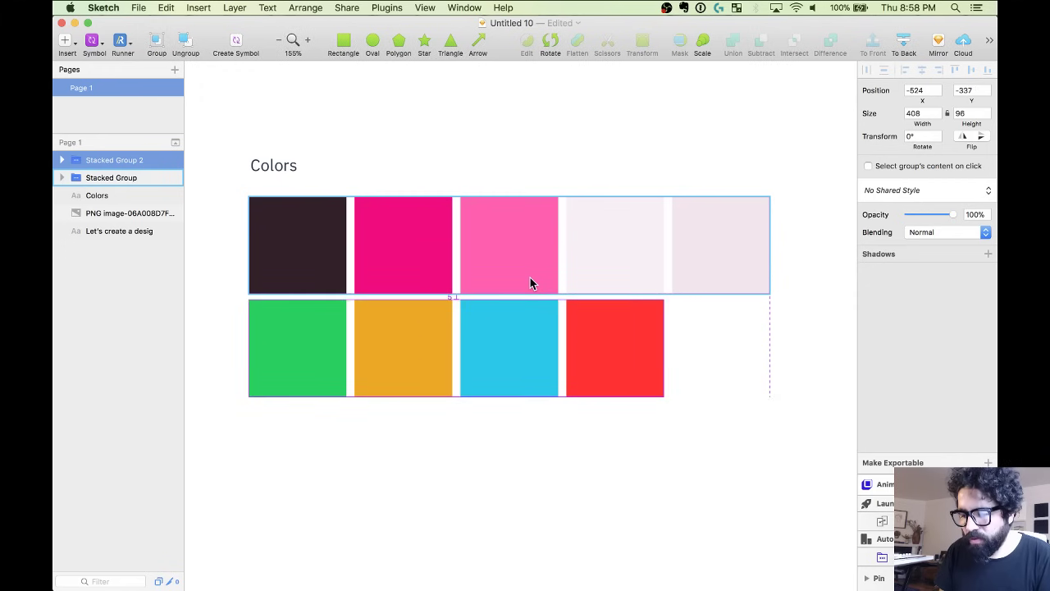
pyautogui.press('Down')
pyautogui.press('Down')
pyautogui.press('Down')
pyautogui.click(497, 504)
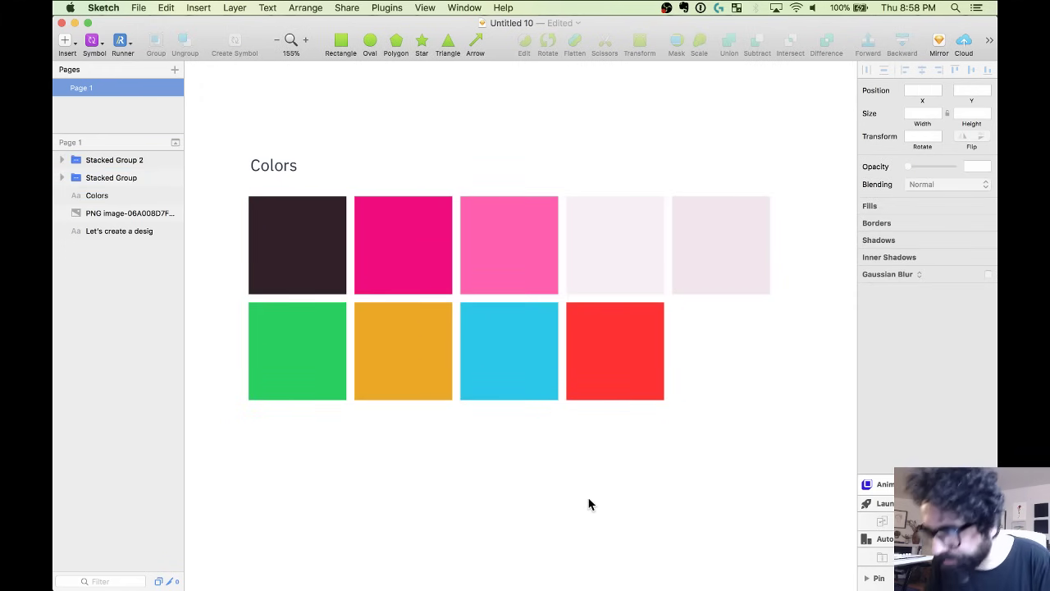
# Round the corners of all nine swatches in both color rows with a radius of 4.
pyautogui.scroll(-5, 589, 504)
pyautogui.moveTo(317, 303); pyautogui.dragTo(756, 387)
pyautogui.click(973, 211)
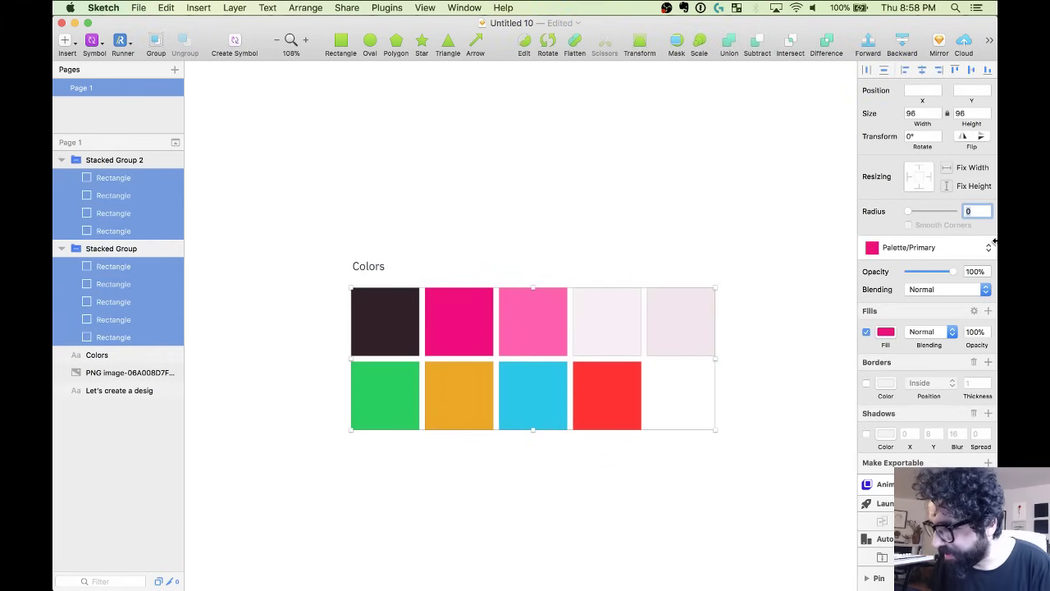
pyautogui.write('4')
pyautogui.press('Return')
pyautogui.click(416, 502)
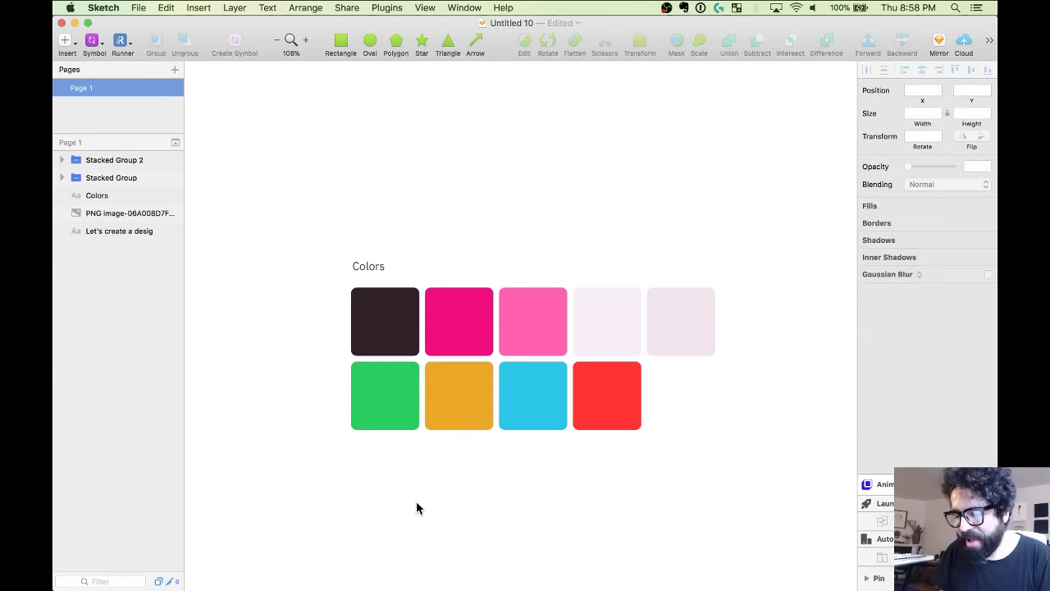
# Move the Colors heading down slightly so it sits closer to the brand swatch row.
pyautogui.scroll(5, 415, 500)
pyautogui.click(286, 181)
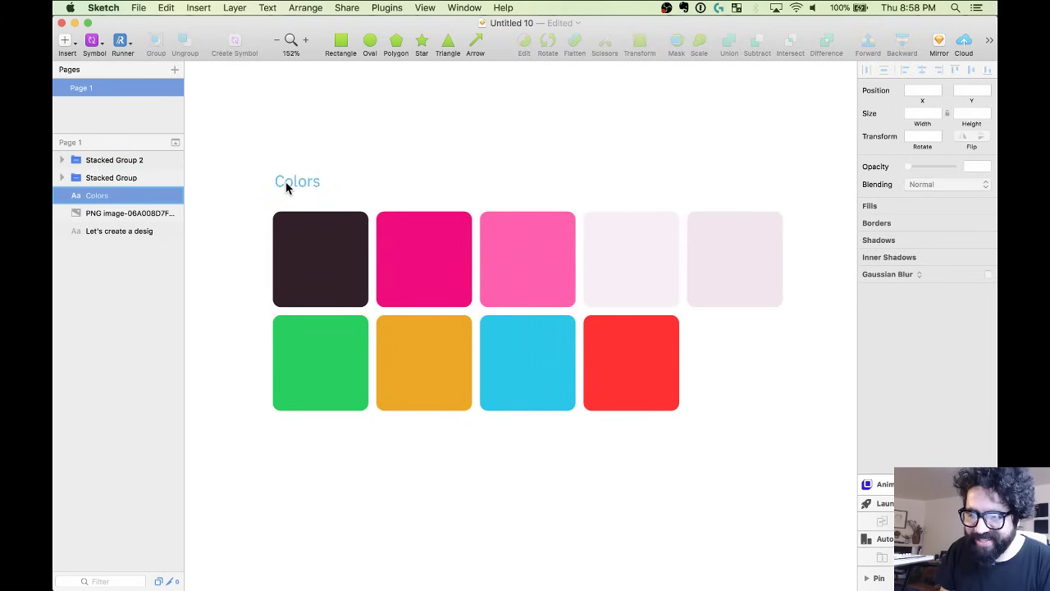
pyautogui.moveTo(286, 183); pyautogui.dragTo(286, 187)
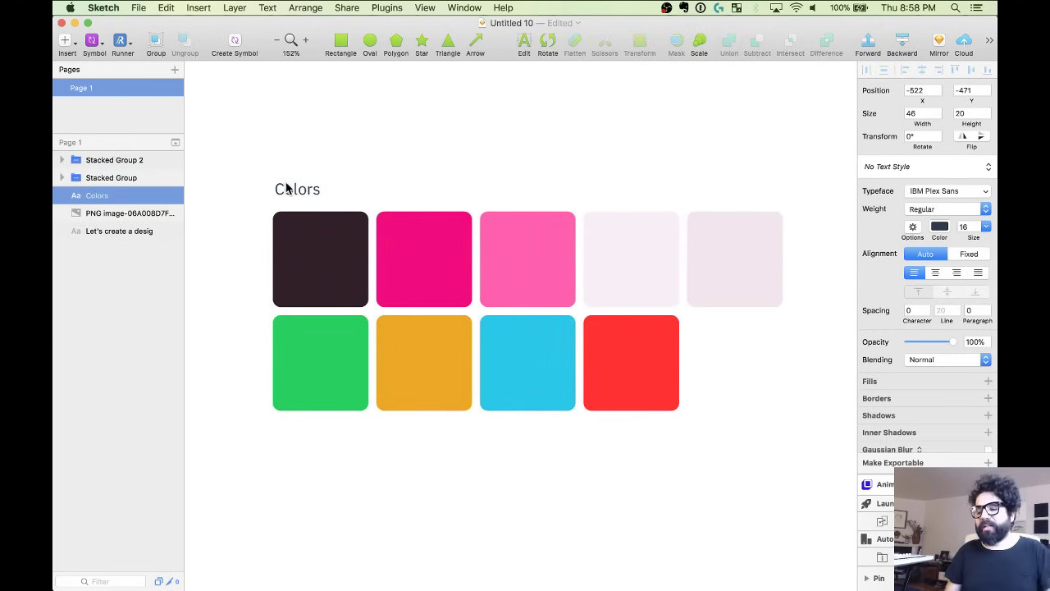
# Switch to Evernote and review the Typography section of the Design Kit note.
pyautogui.moveTo(574, 579)
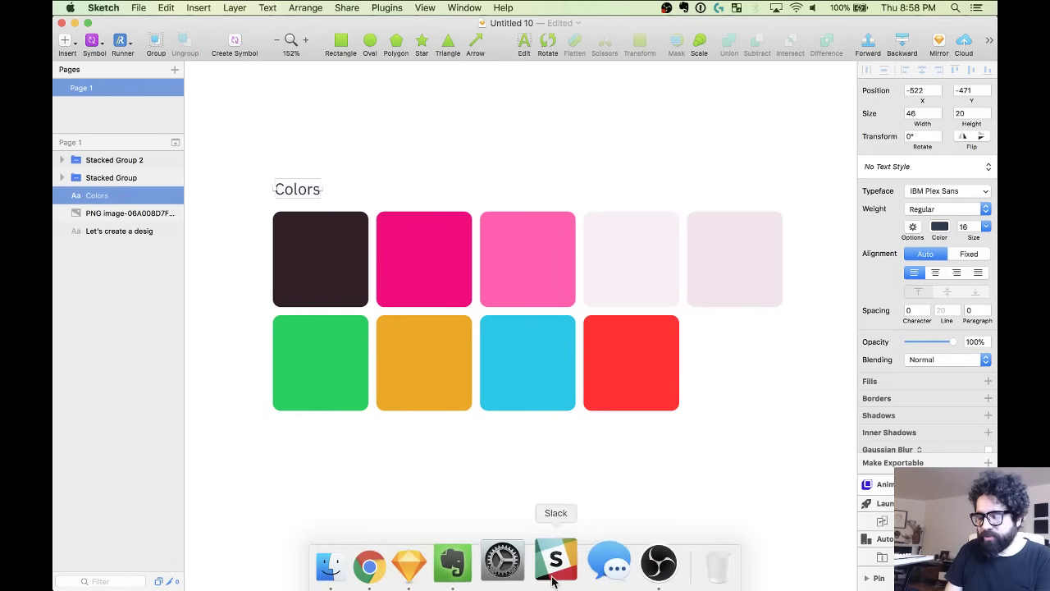
pyautogui.click(472, 564)
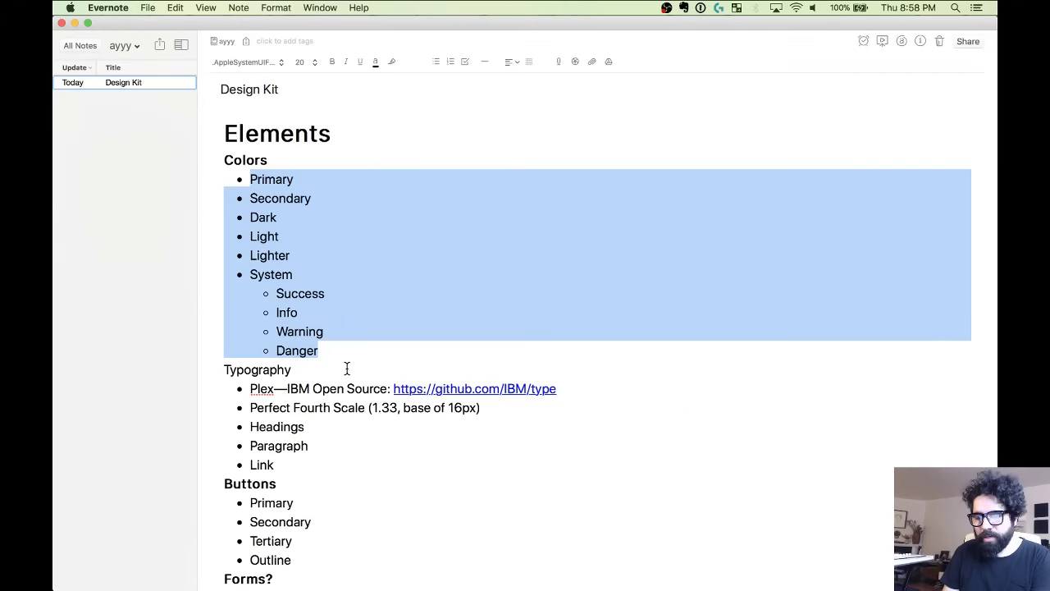
pyautogui.click(347, 368)
pyautogui.scroll(-2, 346, 368)
pyautogui.moveTo(339, 371); pyautogui.dragTo(197, 284)
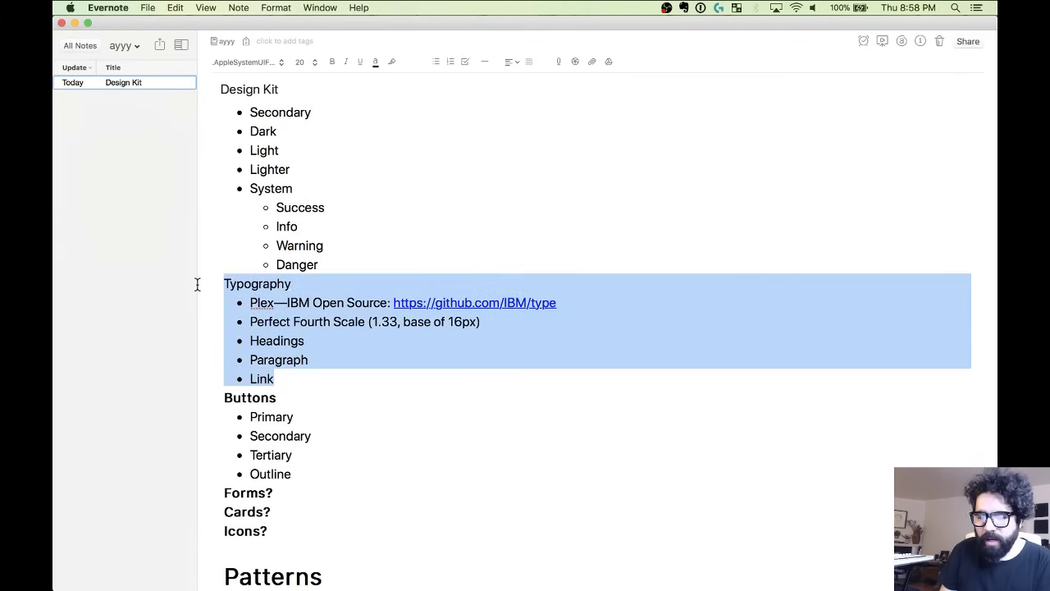
pyautogui.click(449, 357)
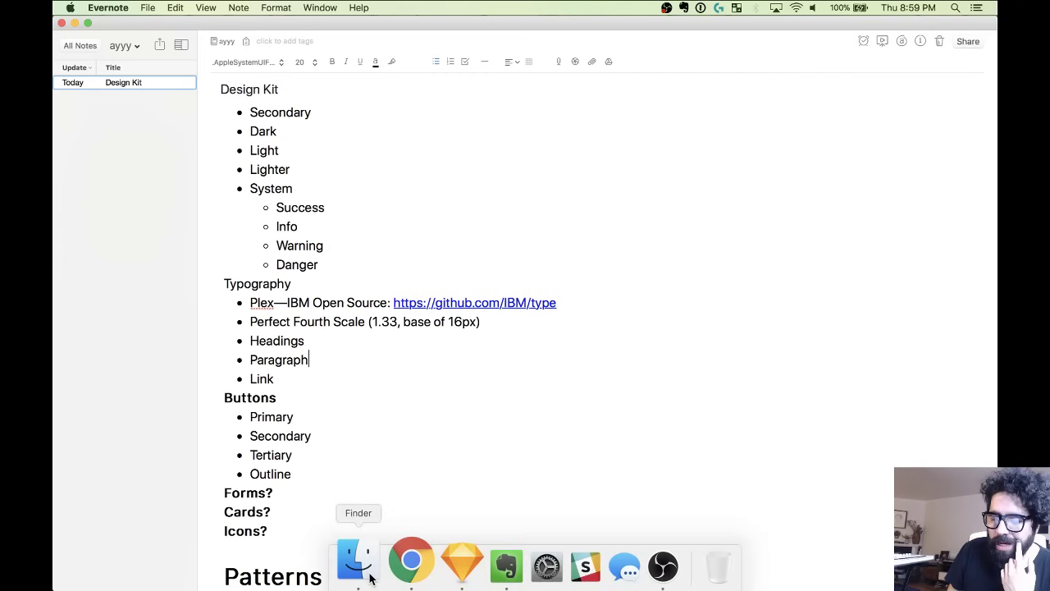
# Switch to Finder, open the fonts folder inside type-master, and look at the contents of its Serif folder.
pyautogui.click(369, 576)
pyautogui.doubleClick(463, 163)
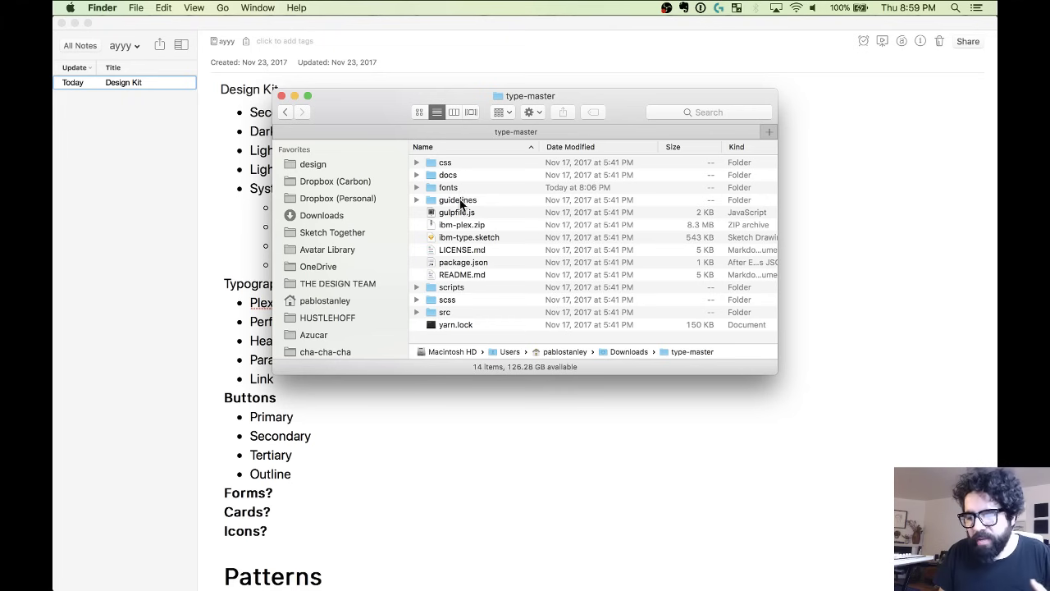
pyautogui.click(459, 200)
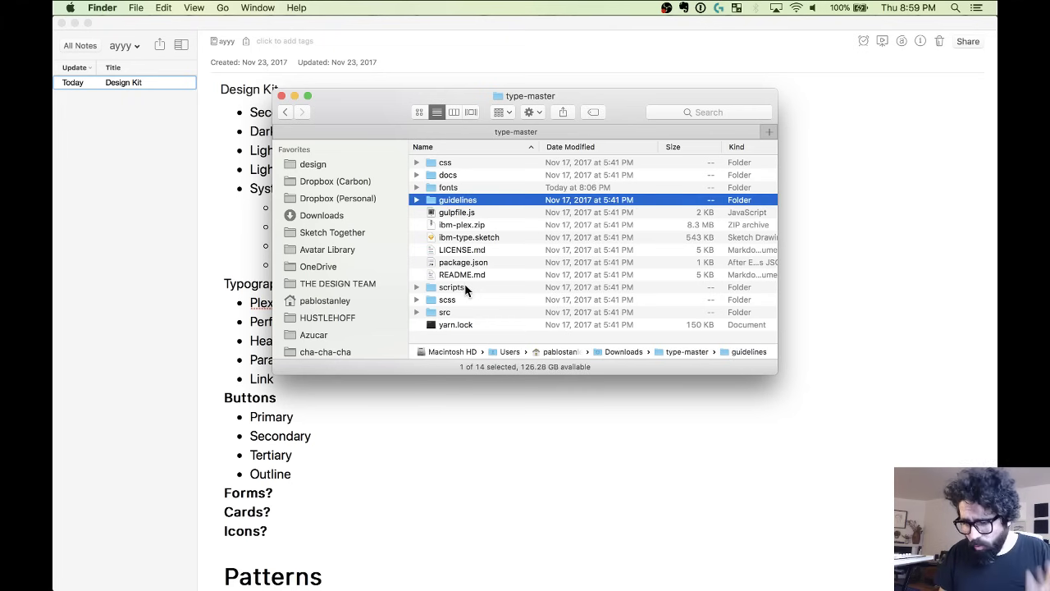
pyautogui.click(456, 187)
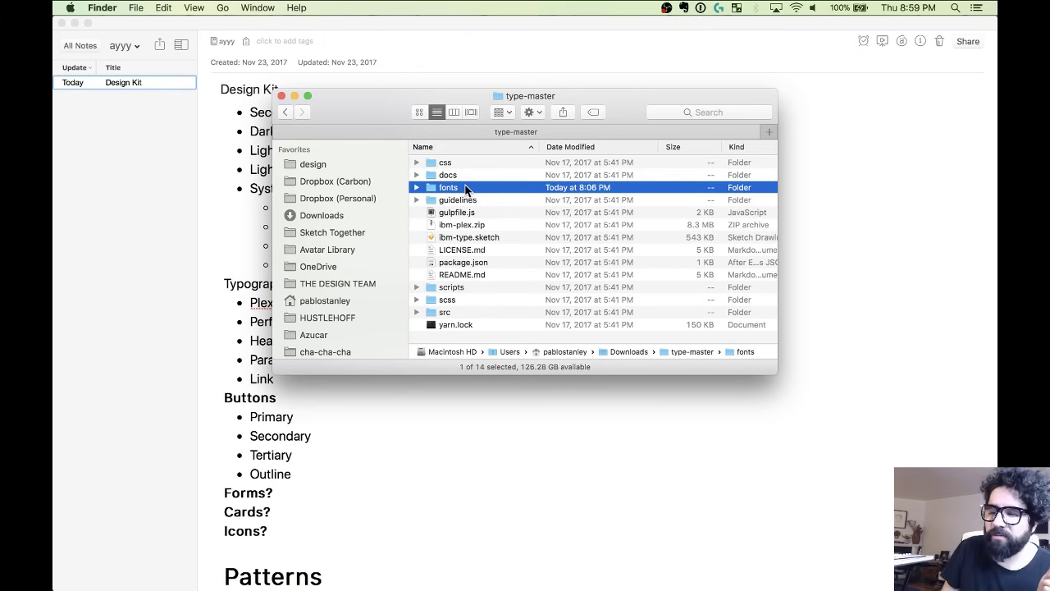
pyautogui.doubleClick(465, 187)
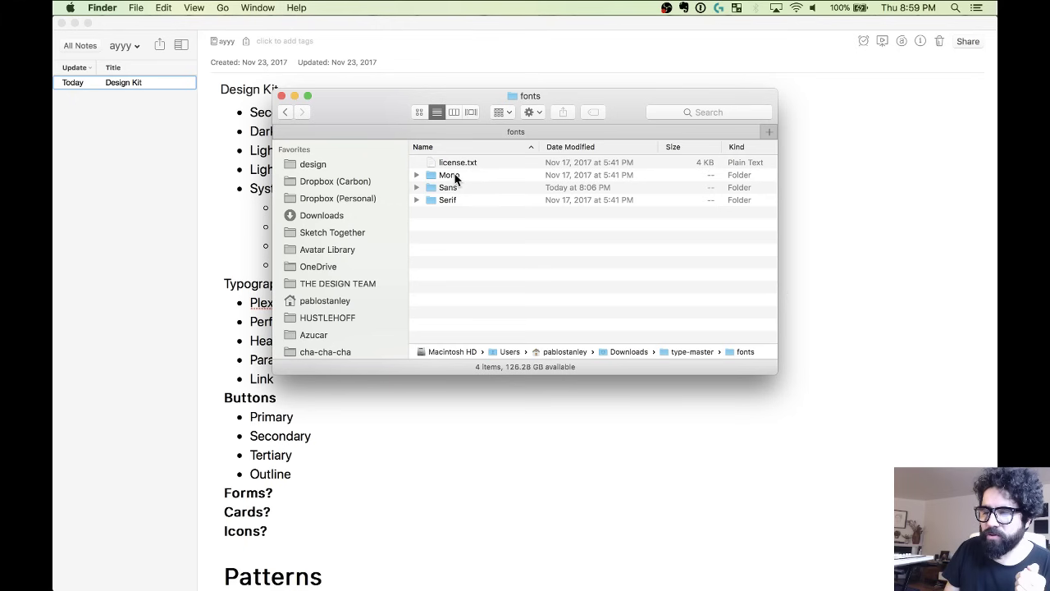
pyautogui.click(476, 200)
pyautogui.click(417, 200)
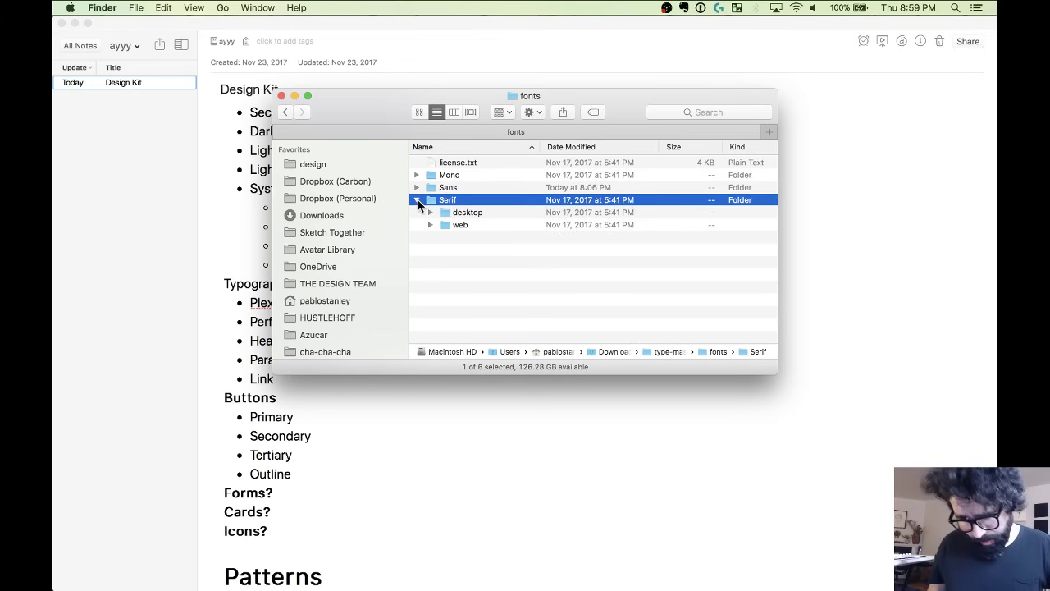
pyautogui.click(417, 200)
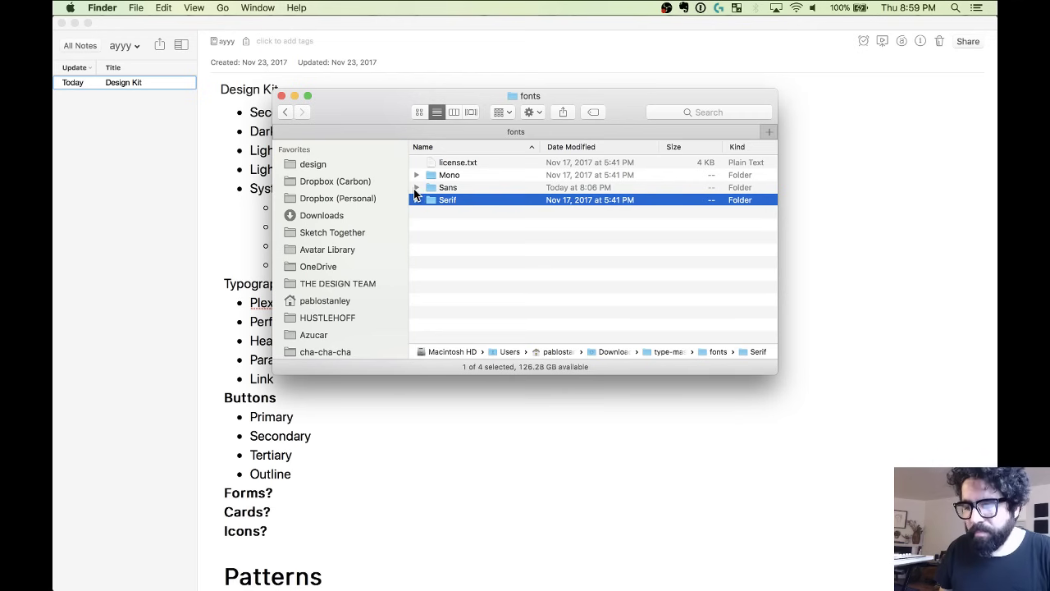
# Expand the Sans desktop mac folder and review all its IBM Plex Sans OTF files with full names showing, closing the window when done.
pyautogui.click(416, 188)
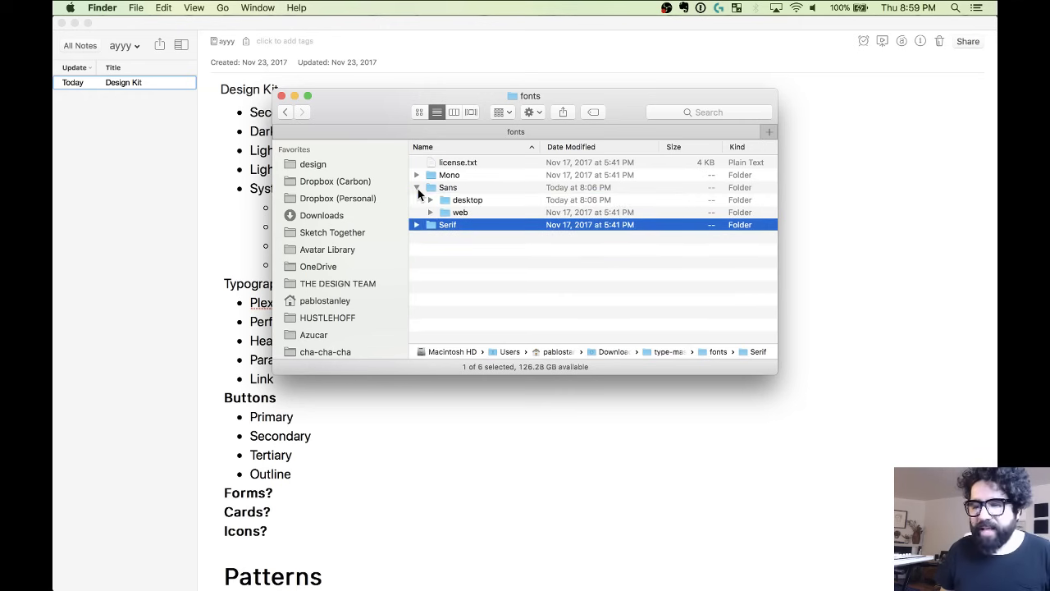
pyautogui.click(430, 200)
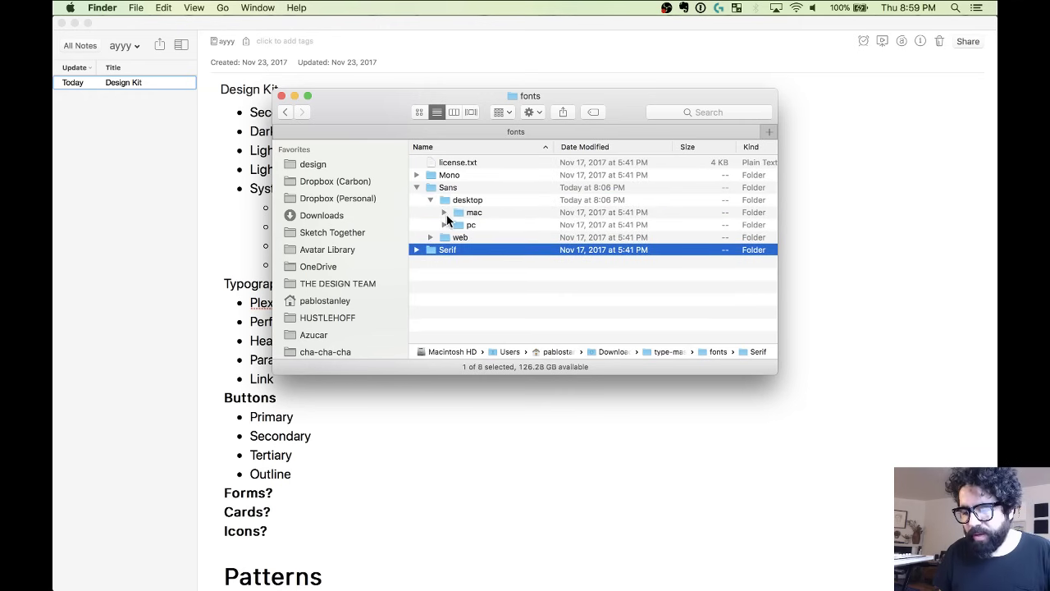
pyautogui.click(444, 212)
pyautogui.click(502, 229)
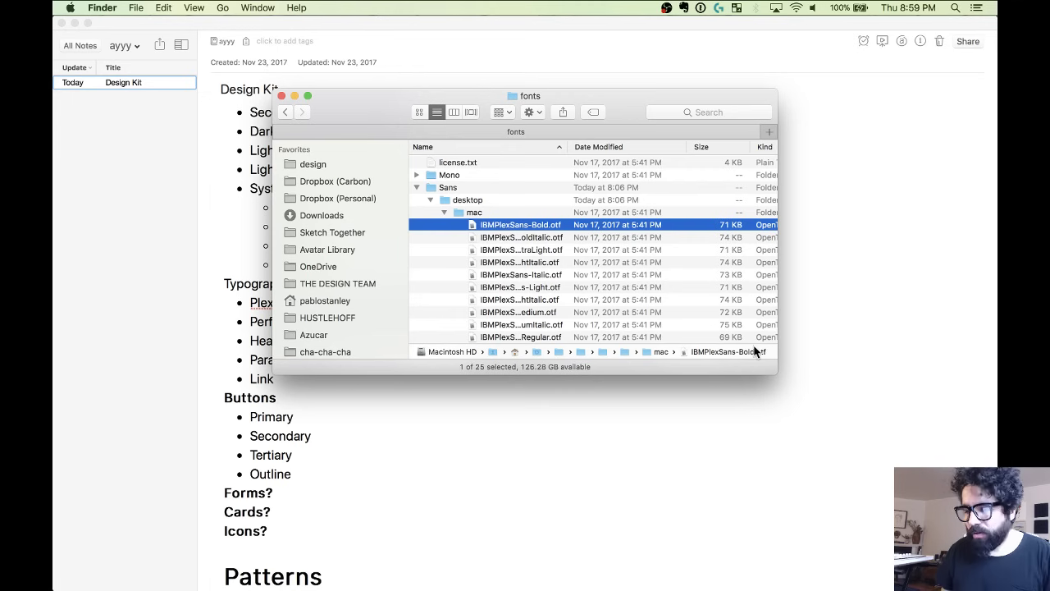
pyautogui.moveTo(776, 372); pyautogui.dragTo(799, 515)
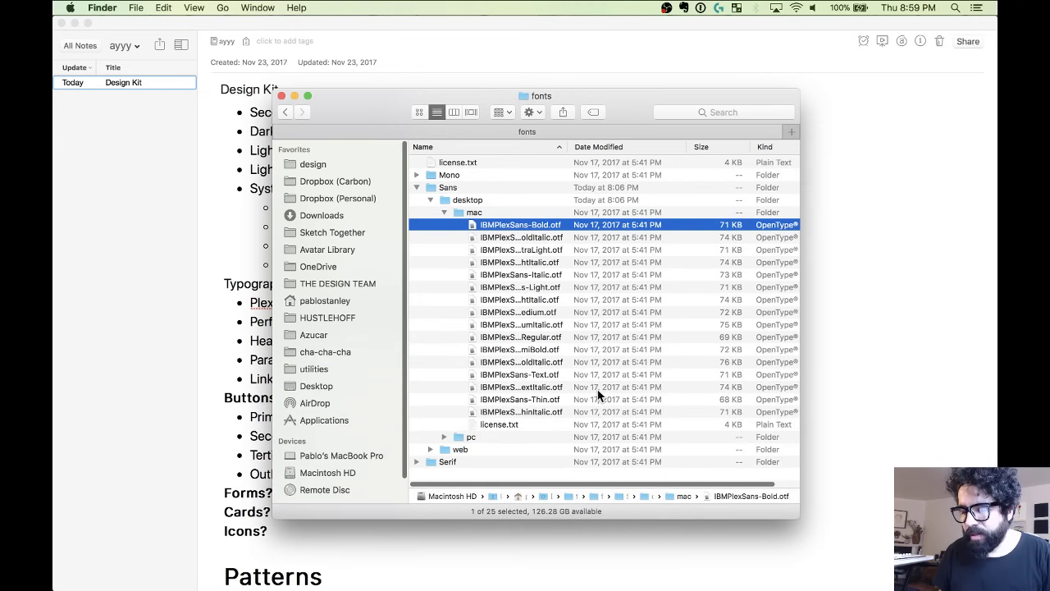
pyautogui.click(537, 411)
pyautogui.keyDown('shift'); pyautogui.click(545, 229); pyautogui.keyUp('shift')
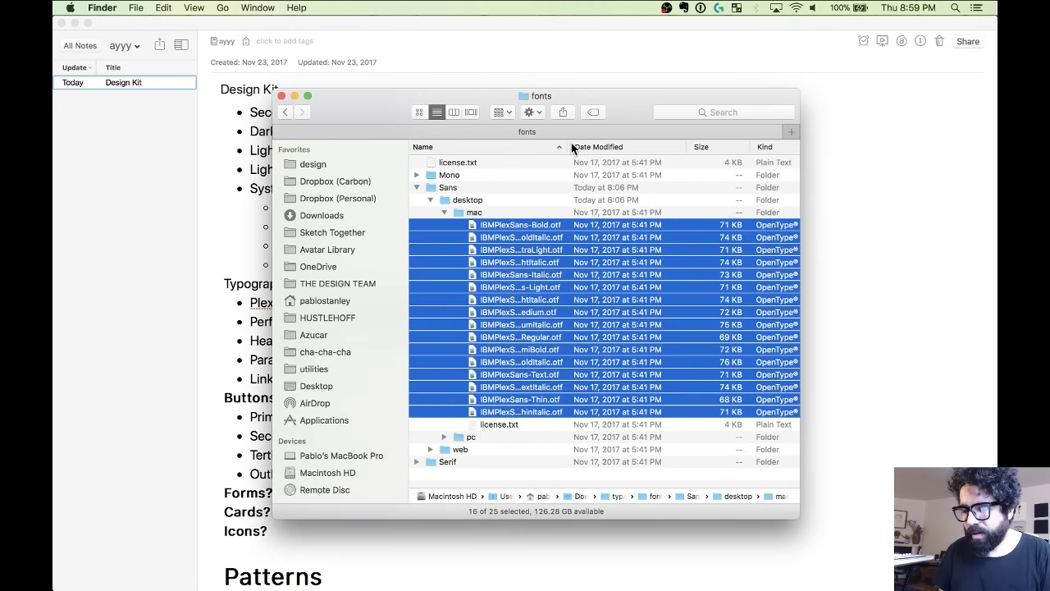
pyautogui.moveTo(569, 147); pyautogui.dragTo(650, 152)
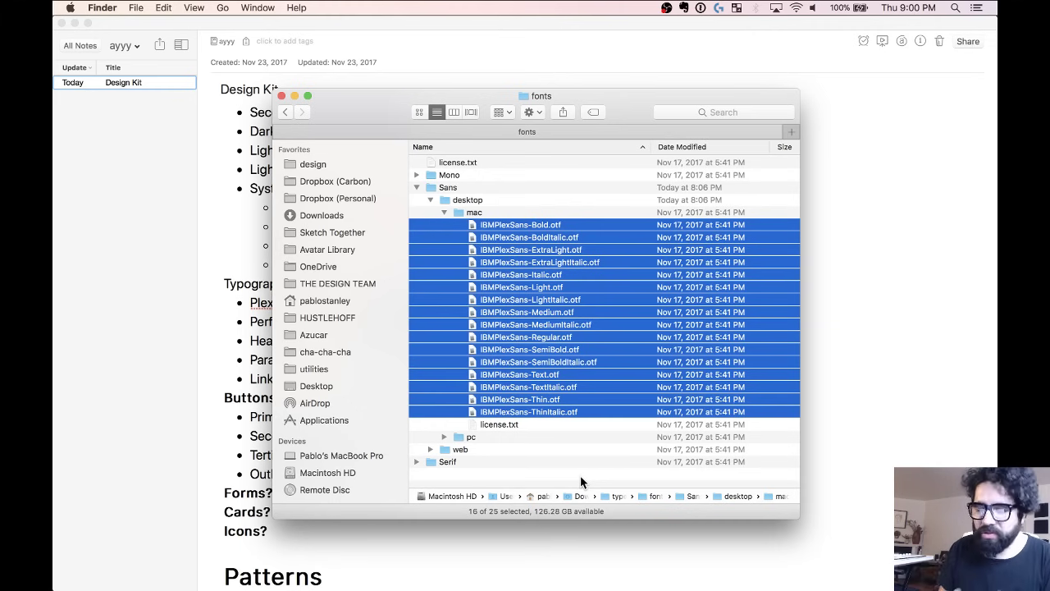
pyautogui.press('super+w')
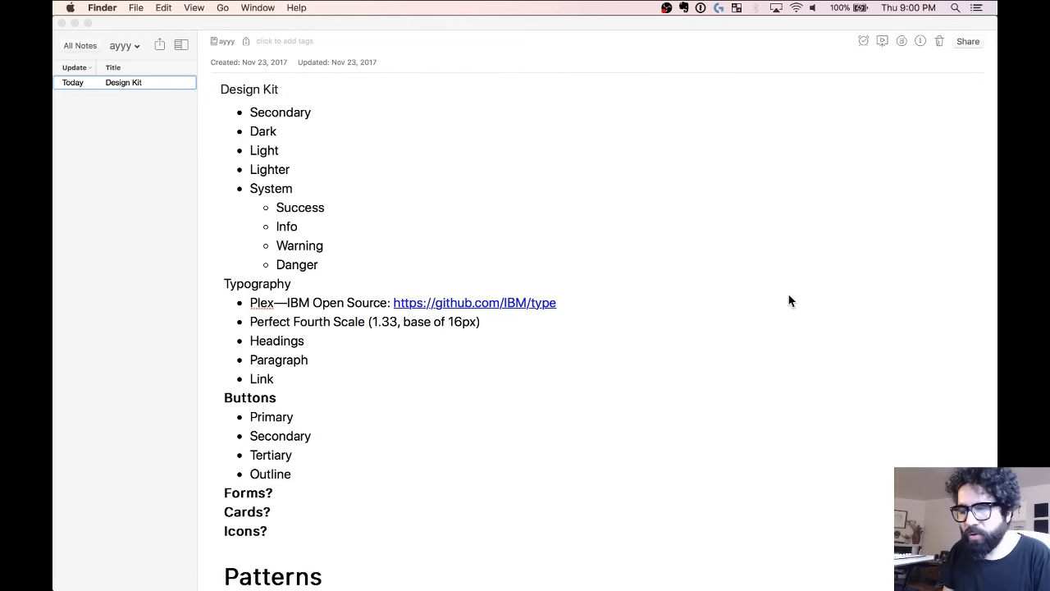
# Review the Perfect Fourth Scale entry and its 1.33 ratio under Typography in the Evernote Design Kit note.
pyautogui.click(756, 281)
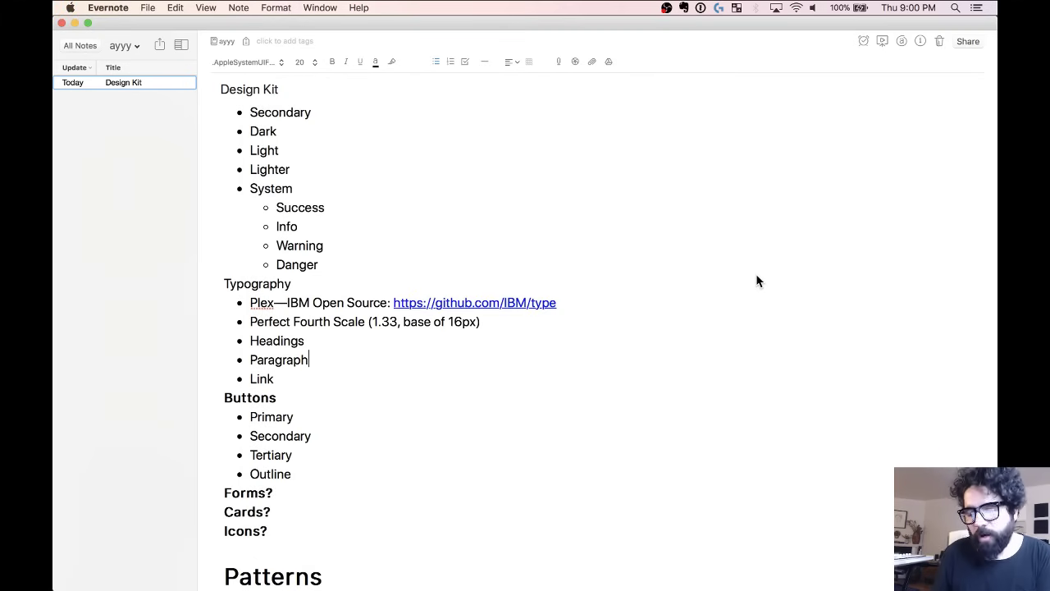
pyautogui.click(481, 322)
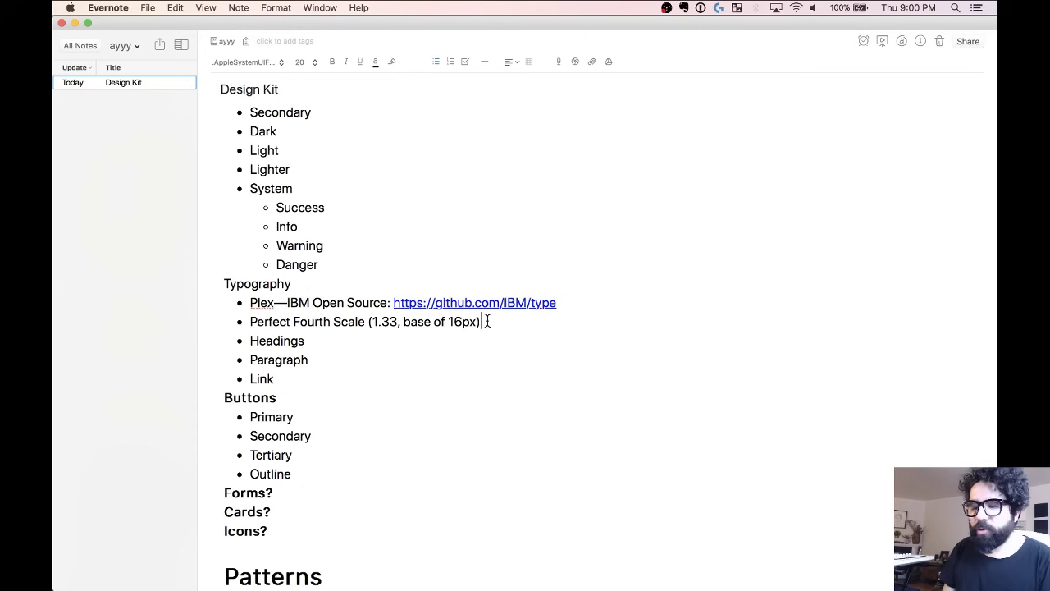
pyautogui.moveTo(488, 321); pyautogui.dragTo(244, 323)
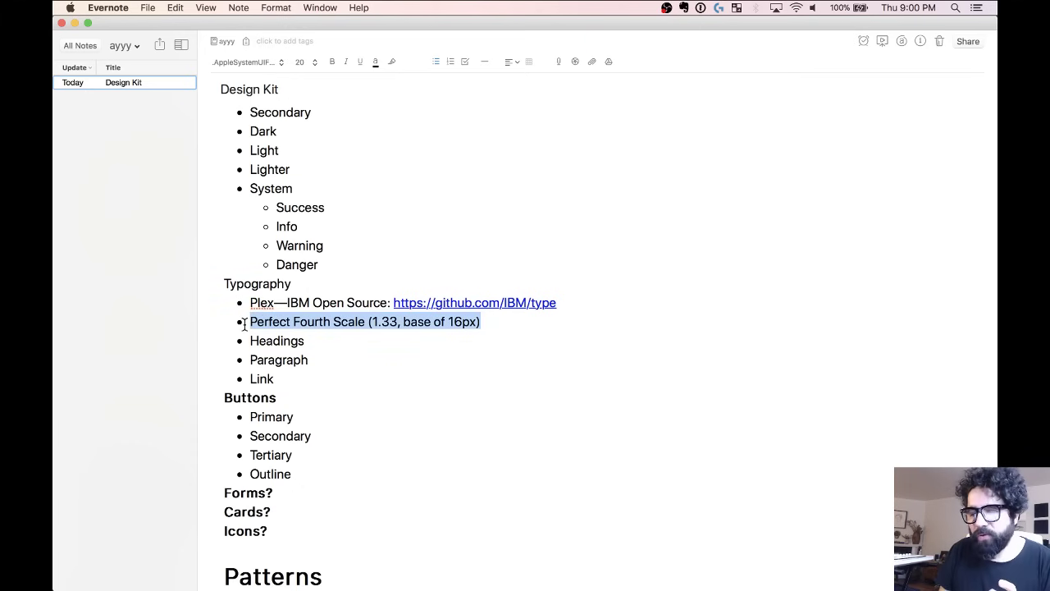
pyautogui.click(439, 322)
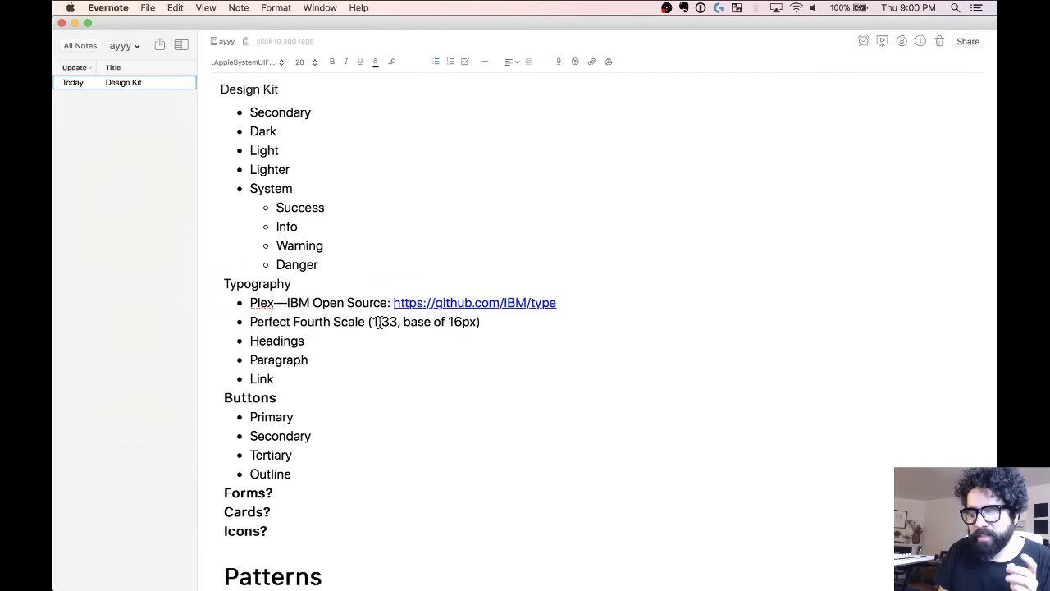
pyautogui.moveTo(371, 321); pyautogui.dragTo(398, 322)
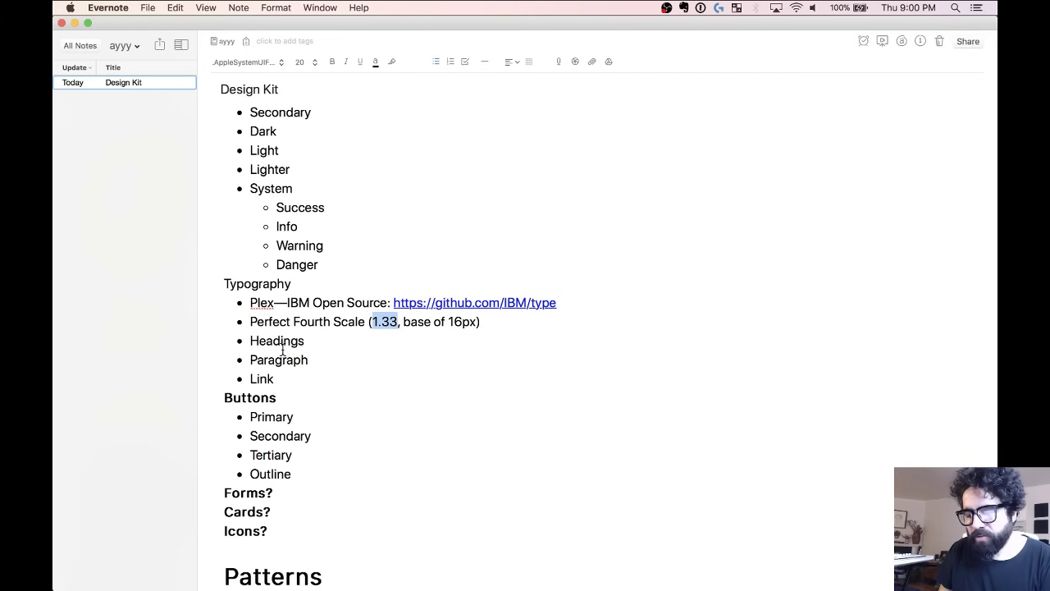
pyautogui.click(288, 377)
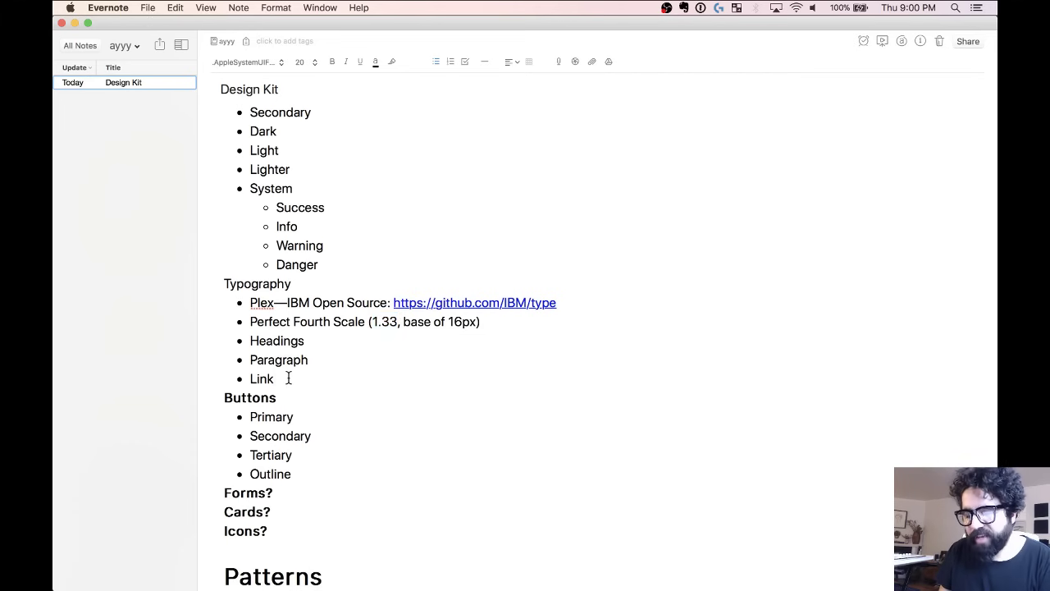
# Switch back to Sketch and deselect the Colors heading.
pyautogui.press('super+Tab')
pyautogui.press('super+Tab')
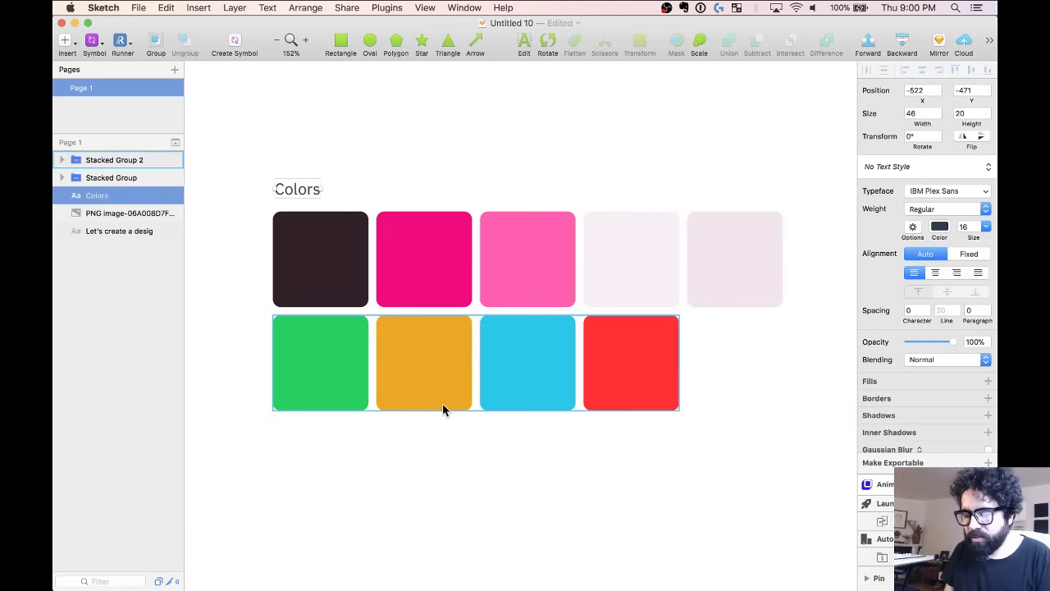
pyautogui.click(405, 474)
# Switch to Chrome, search the web for type scale, and open the Type Scale visual calculator at type-scale.com.
pyautogui.moveTo(513, 584)
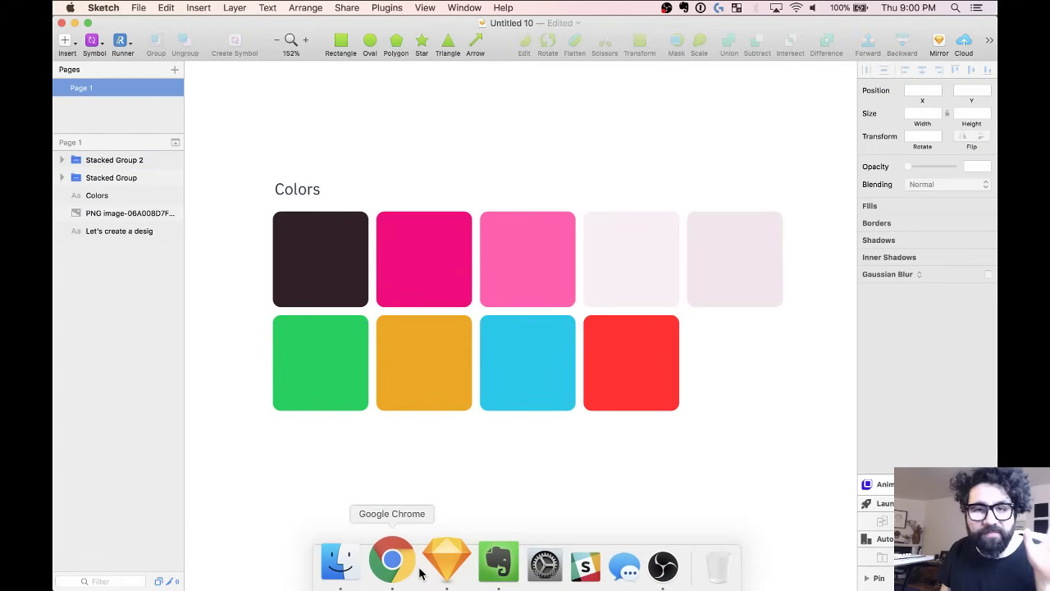
pyautogui.click(415, 568)
pyautogui.press('super+t')
pyautogui.write('t')
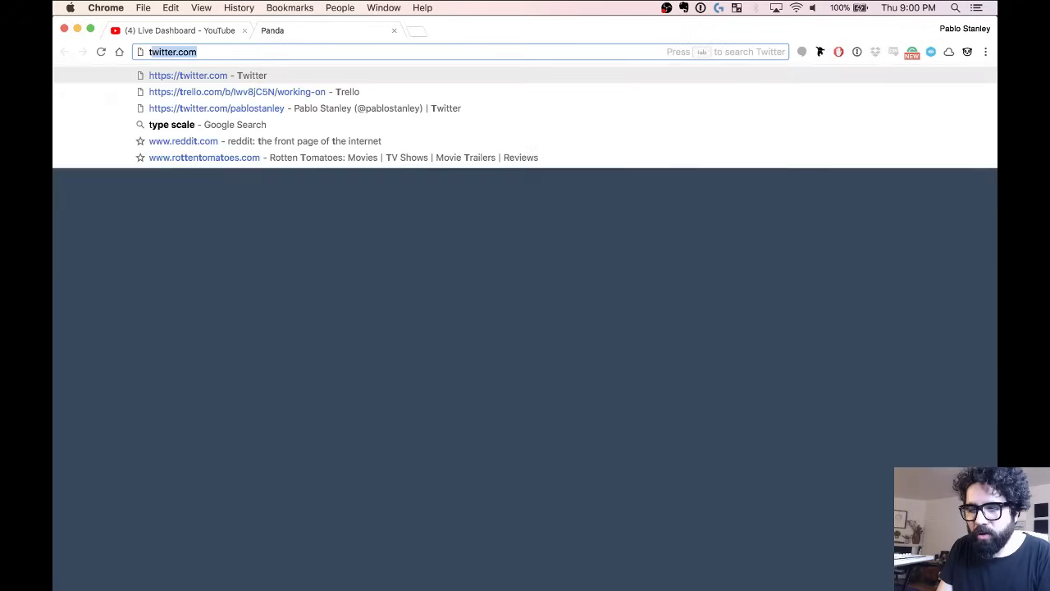
pyautogui.write('ype s')
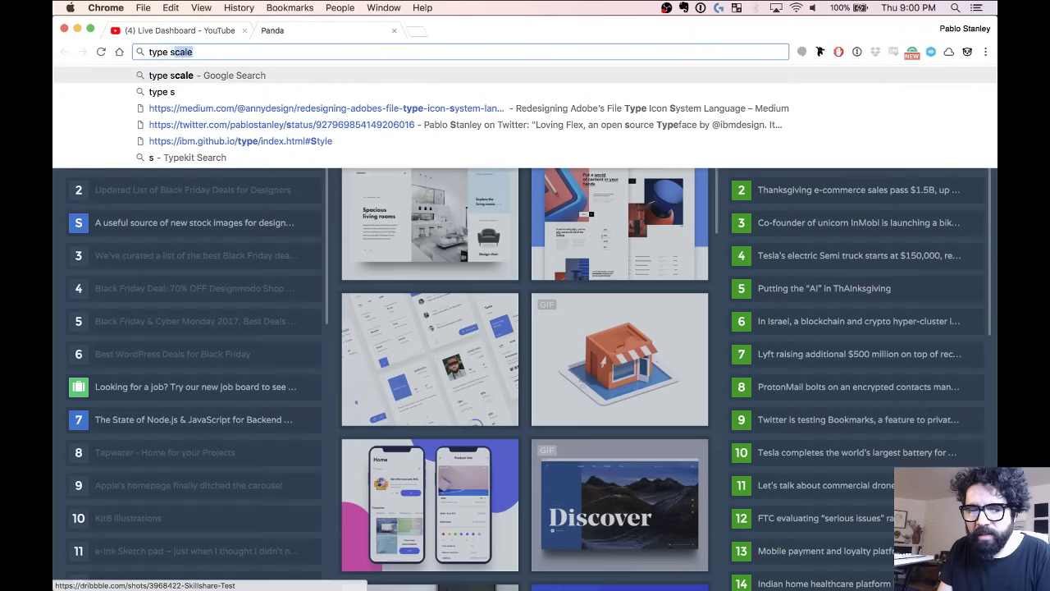
pyautogui.press('Return')
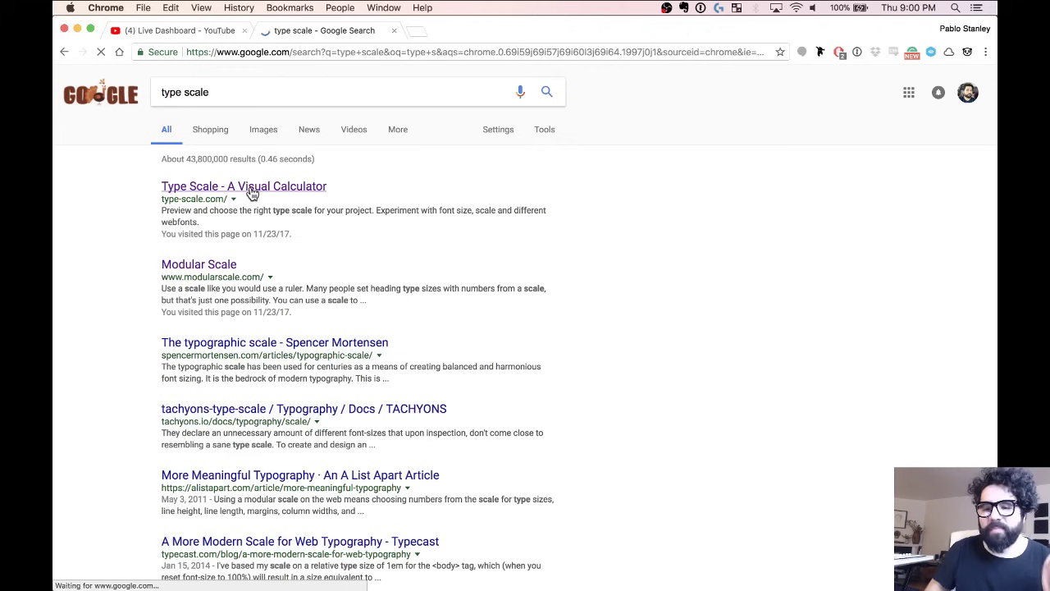
pyautogui.click(252, 188)
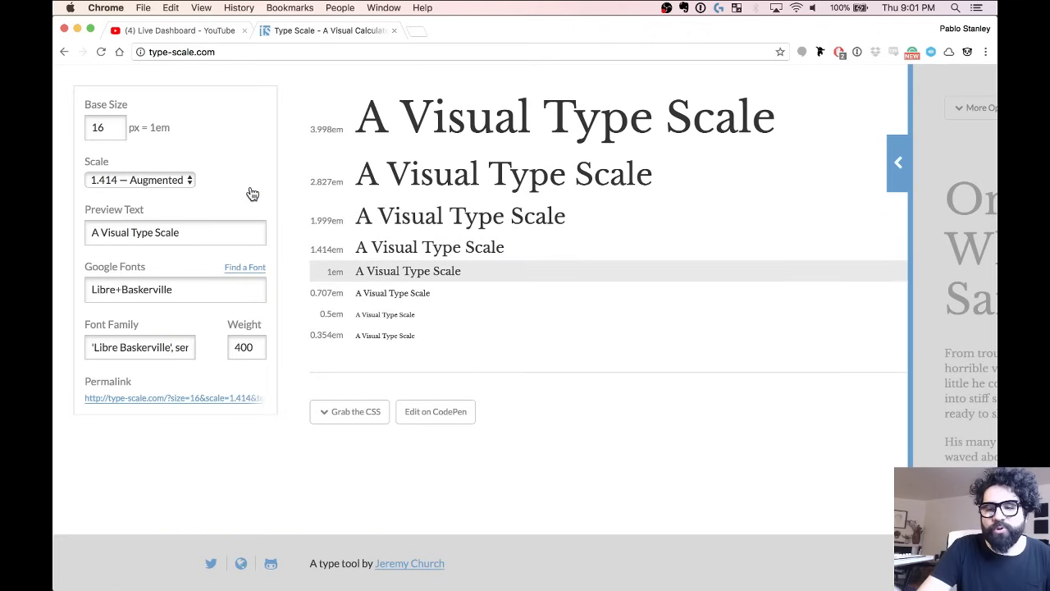
# Set the type scale in the calculator to 1.333 — Perfect Fourth.
pyautogui.click(189, 178)
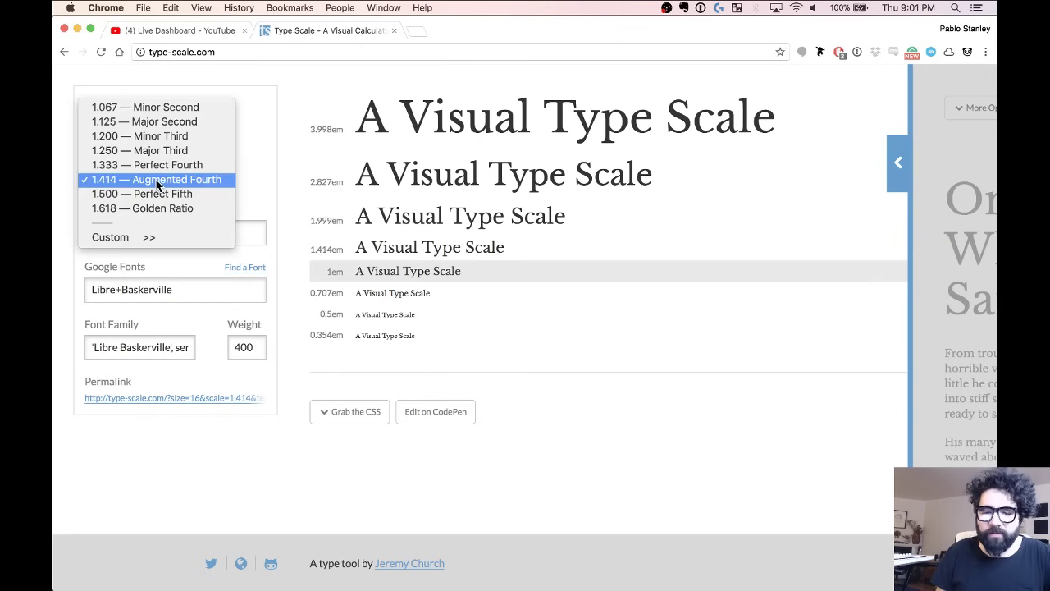
pyautogui.click(188, 172)
pyautogui.press('Up')
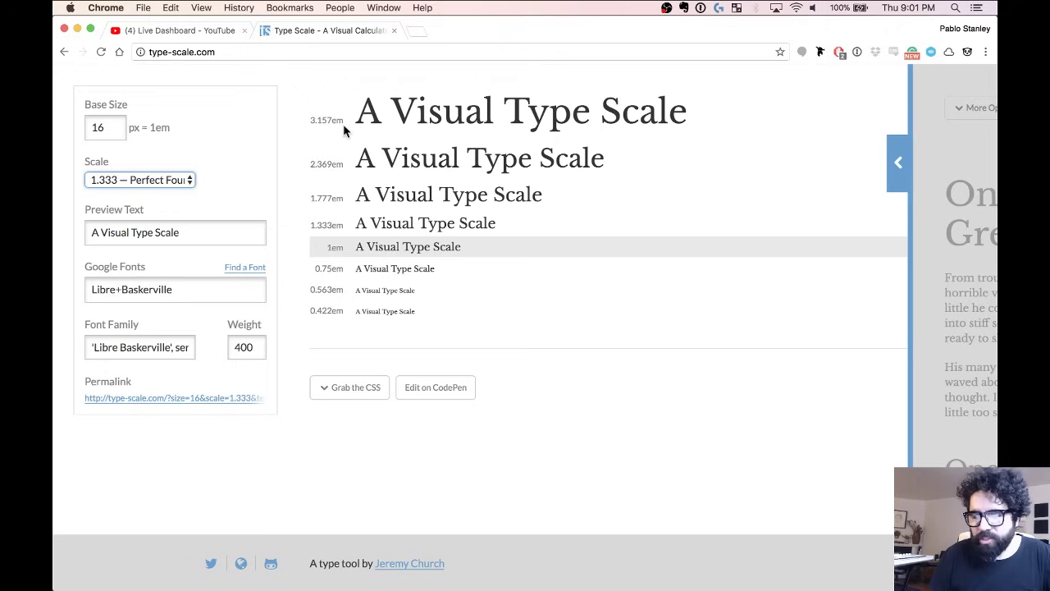
# Review the sample article preview set in the Perfect Fourth scale, closing the preview when done.
pyautogui.click(898, 156)
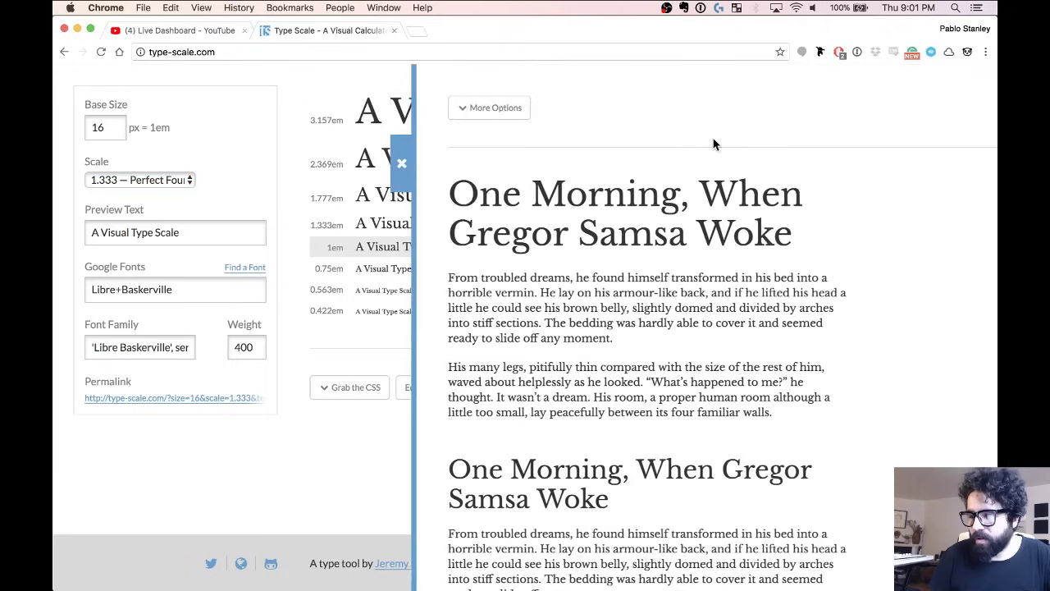
pyautogui.scroll(-5, 629, 343)
pyautogui.scroll(5, 629, 343)
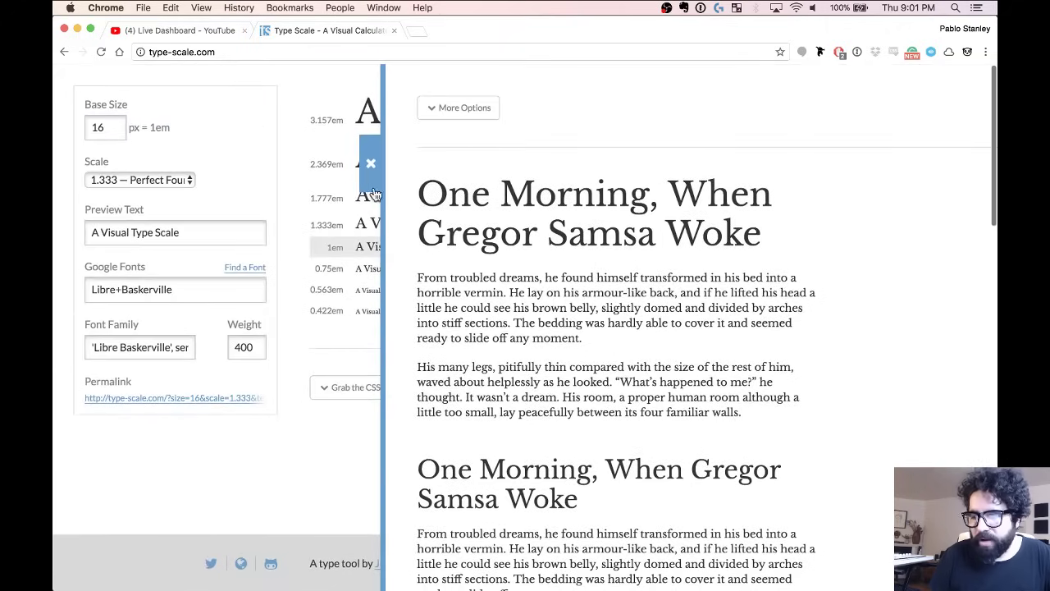
pyautogui.click(371, 174)
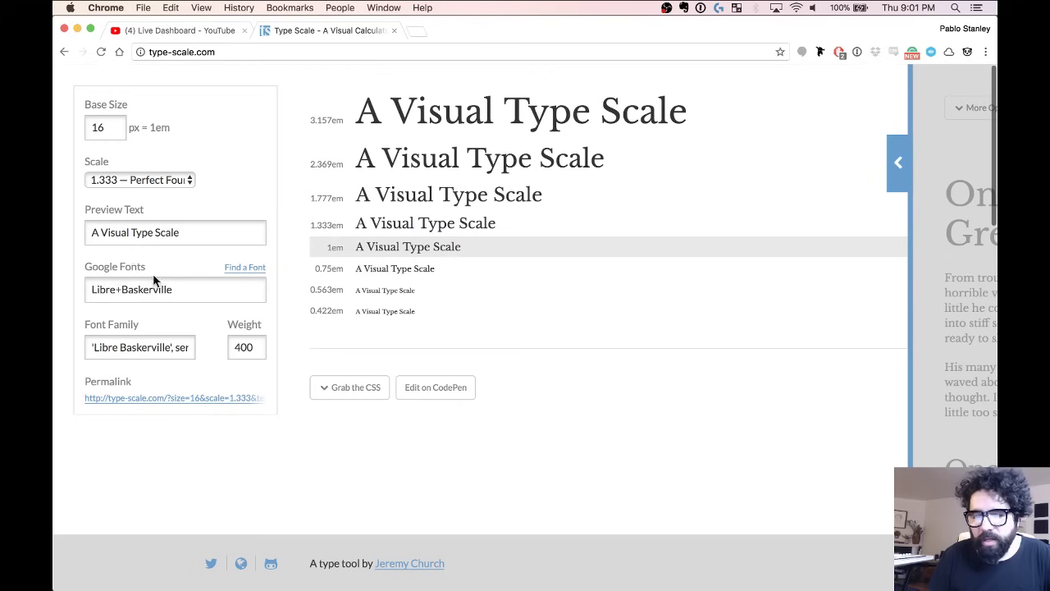
# Compare the 1.250 Major Third, 1.500 Perfect Fifth and 1.618 Golden Ratio scales, returning to 1.333 Perfect Fourth.
pyautogui.click(112, 127)
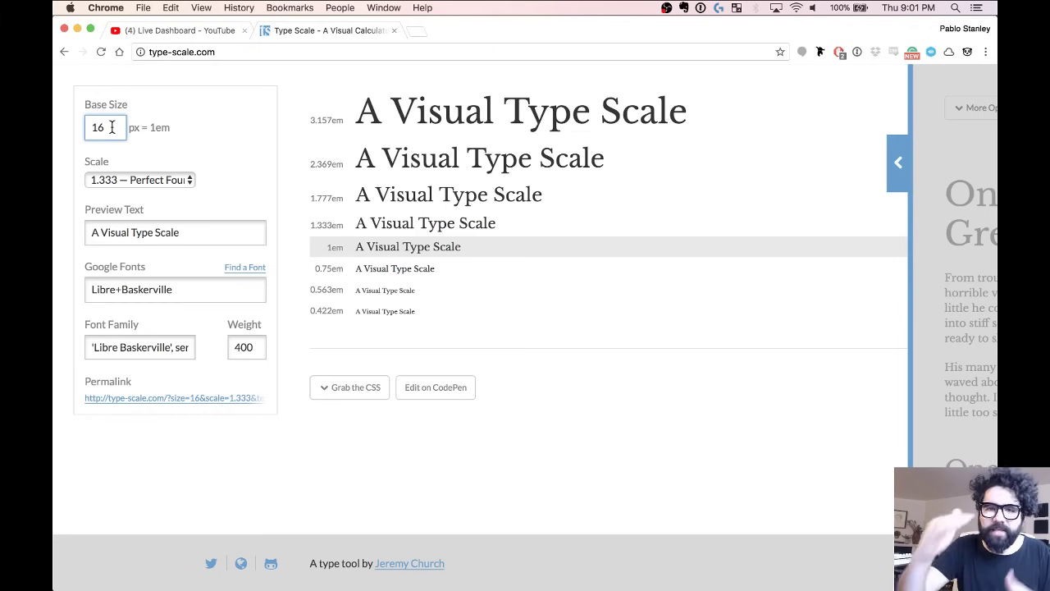
pyautogui.click(121, 179)
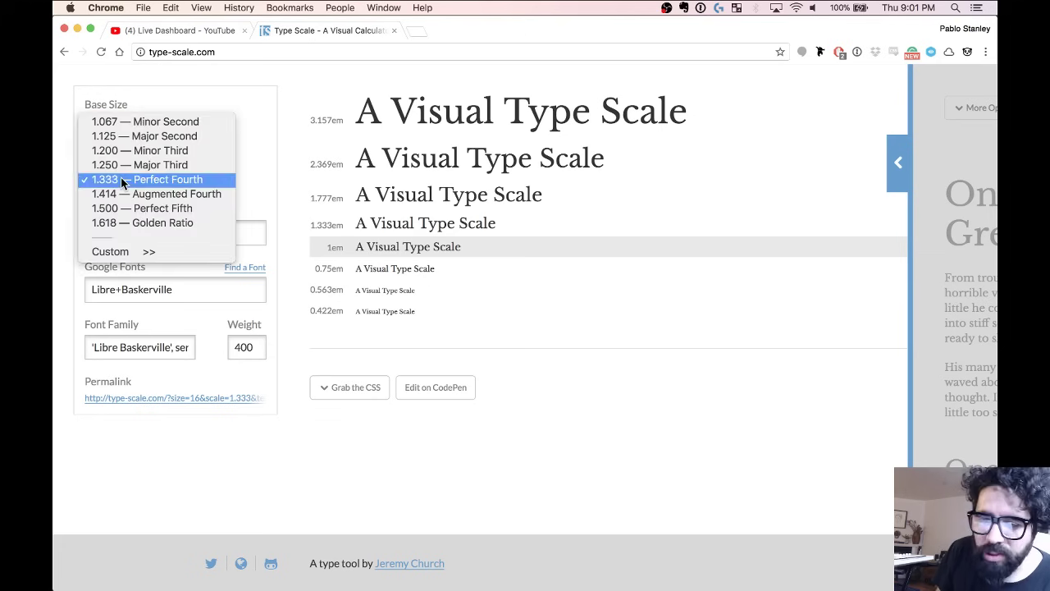
pyautogui.click(151, 165)
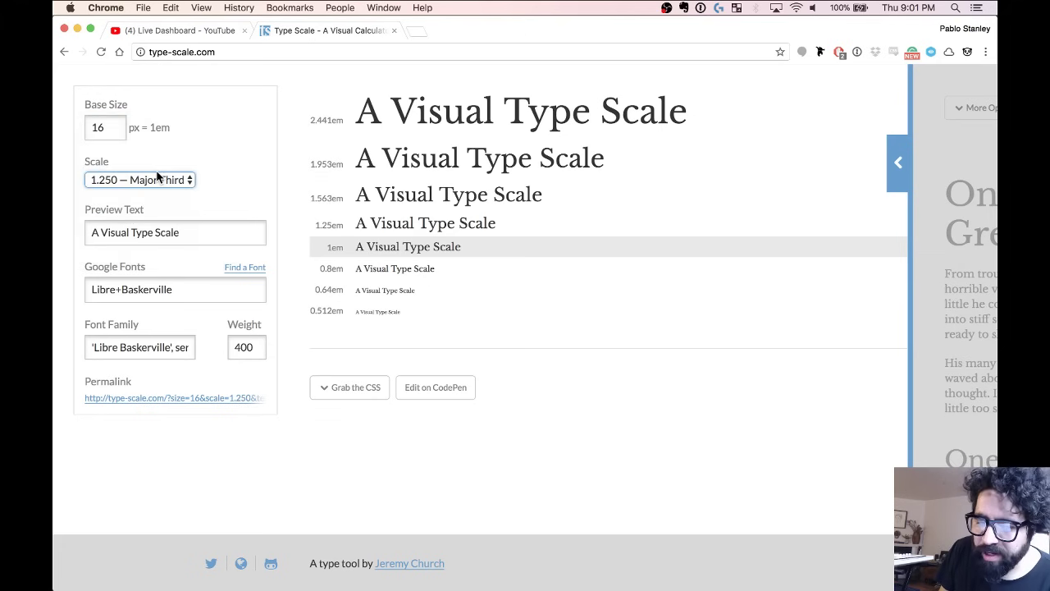
pyautogui.click(150, 179)
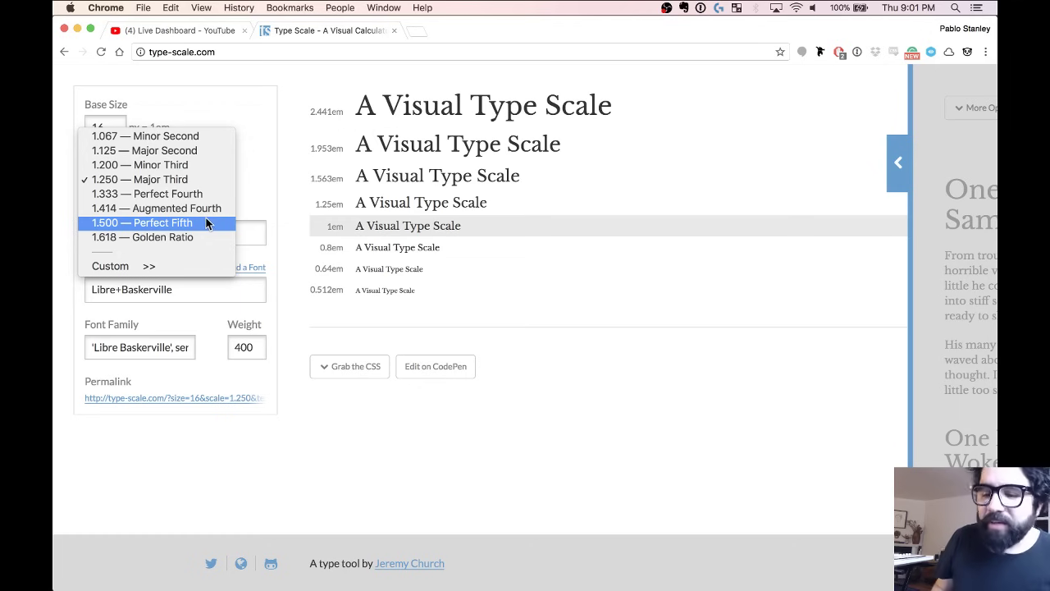
pyautogui.click(206, 222)
pyautogui.click(152, 186)
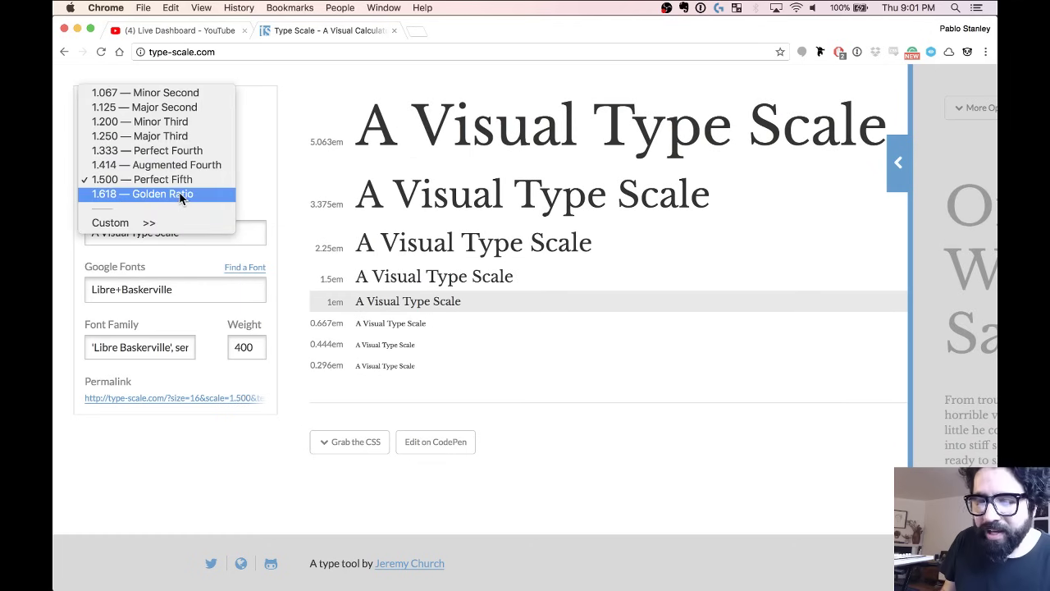
pyautogui.click(180, 195)
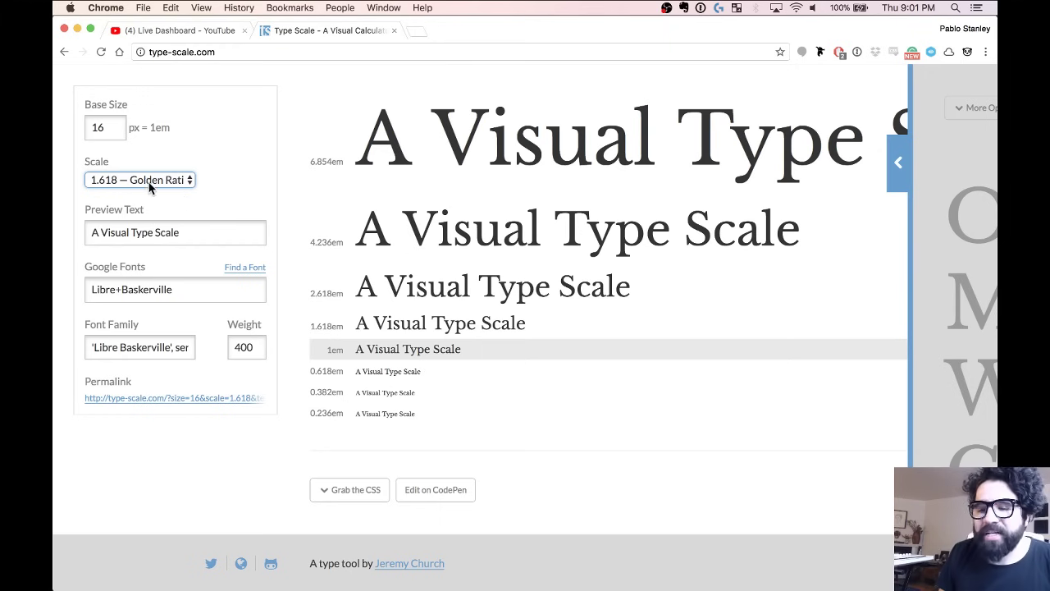
pyautogui.click(151, 185)
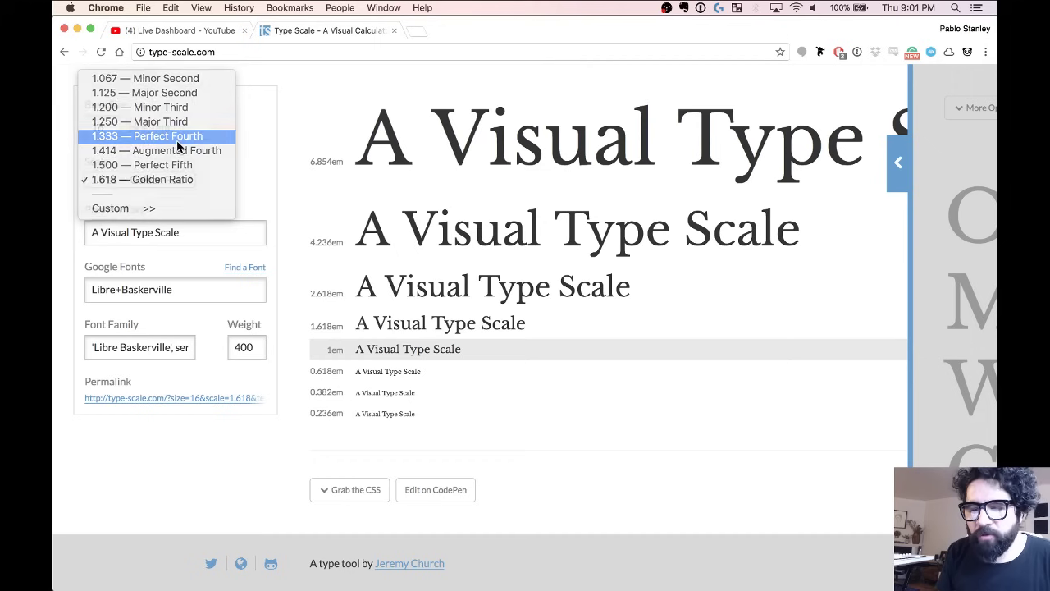
pyautogui.click(178, 137)
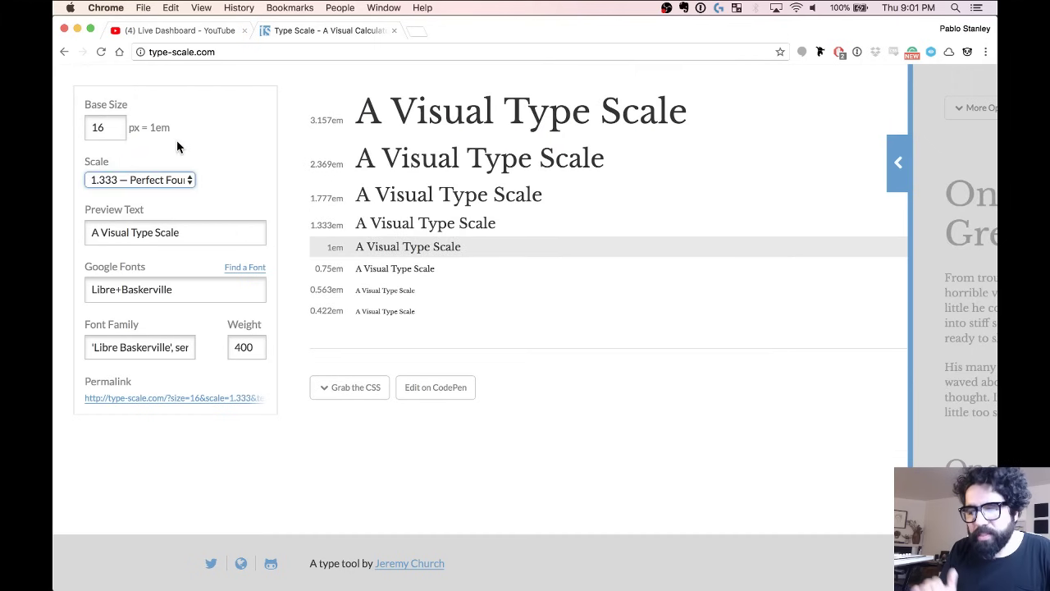
# Preview the 1.414 Augmented Fourth scale and return the calculator to 1.333 Perfect Fourth.
pyautogui.click(176, 180)
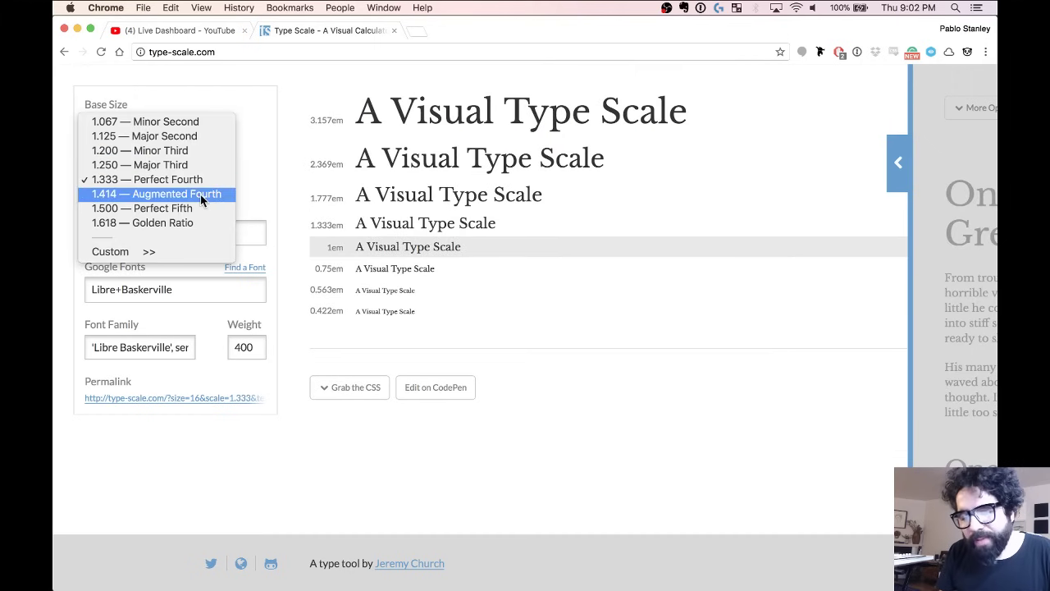
pyautogui.click(204, 199)
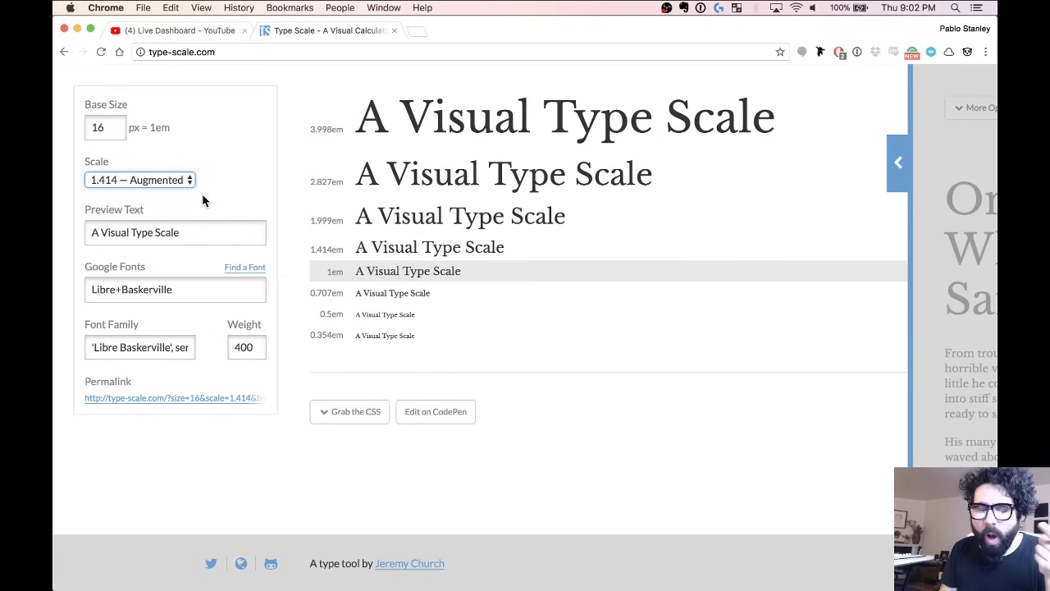
pyautogui.click(185, 180)
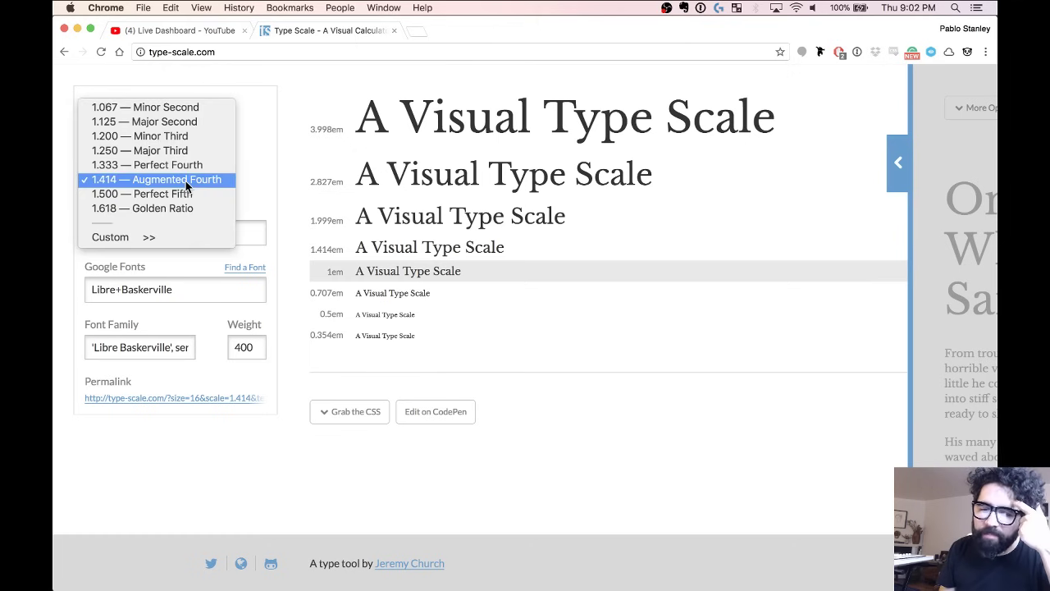
pyautogui.click(188, 169)
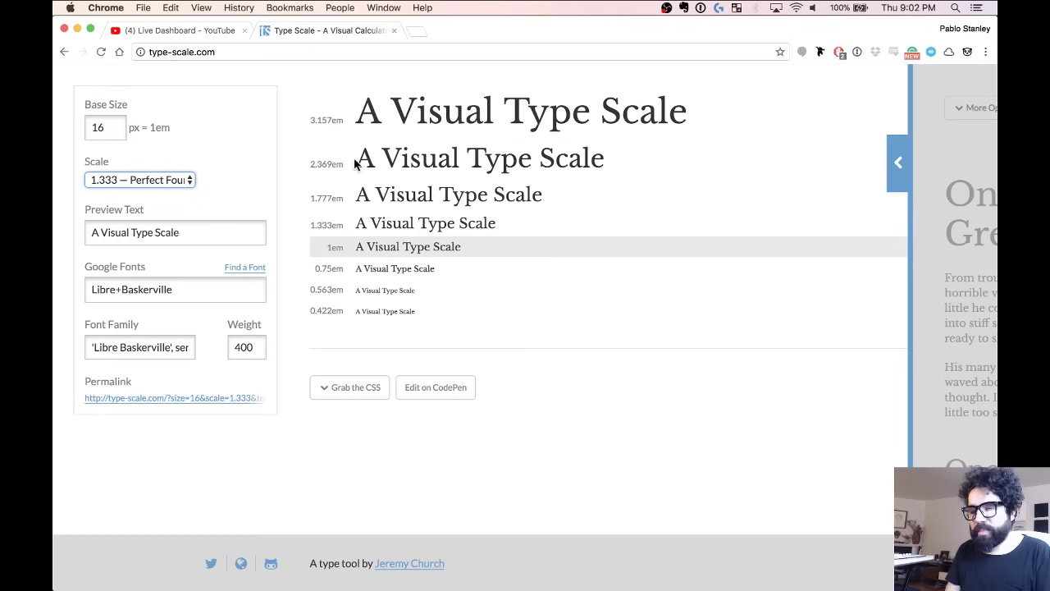
# Switch to Sketch, add a "Typography" text below the color swatches flush with their left edge, and open it for editing.
pyautogui.press('super+Tab')
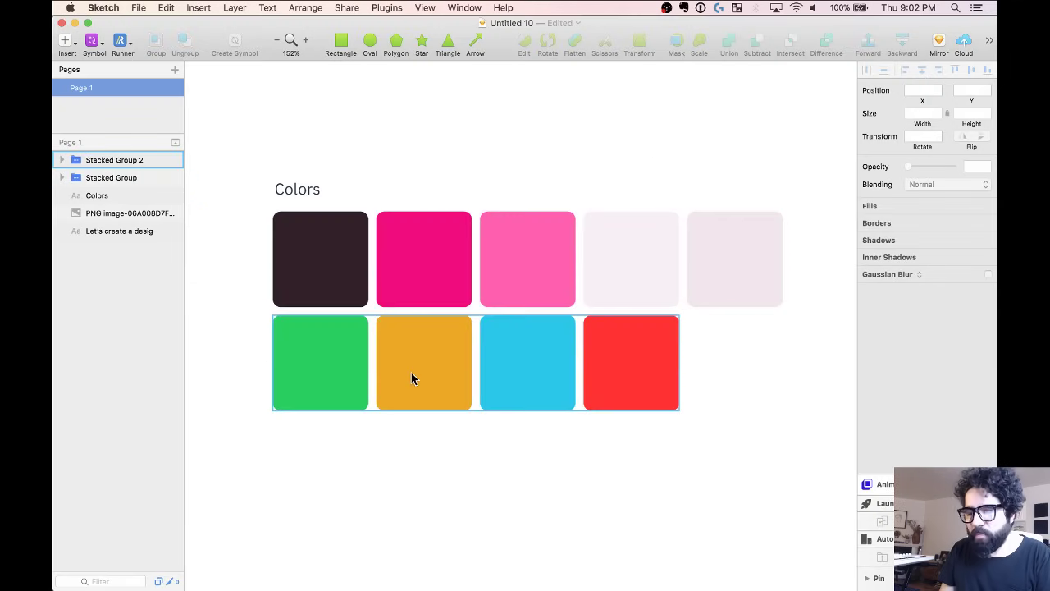
pyautogui.scroll(-4, 412, 378)
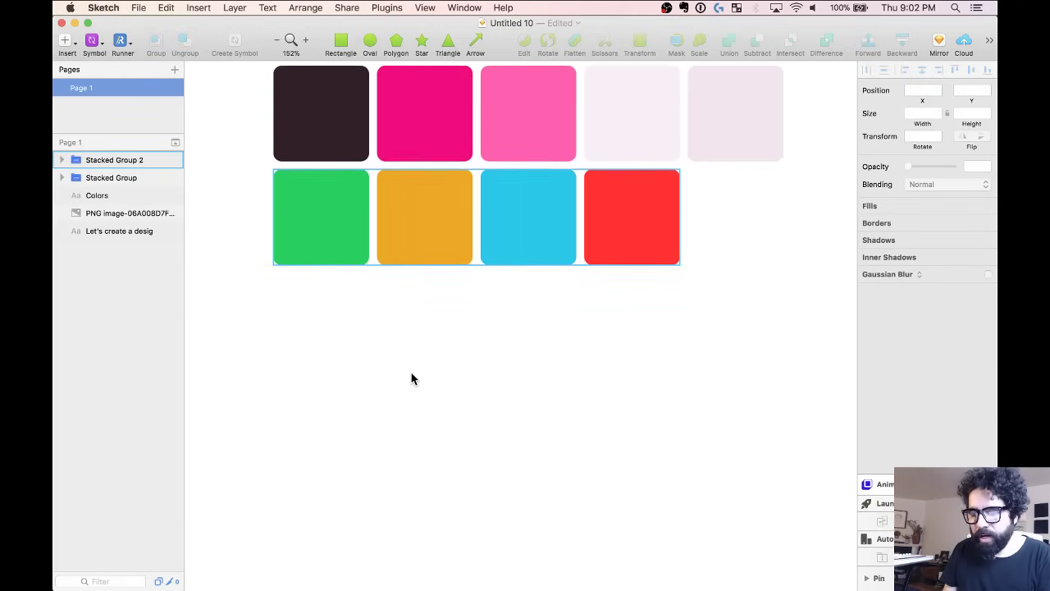
pyautogui.press('t')
pyautogui.click(291, 355)
pyautogui.write('Typography')
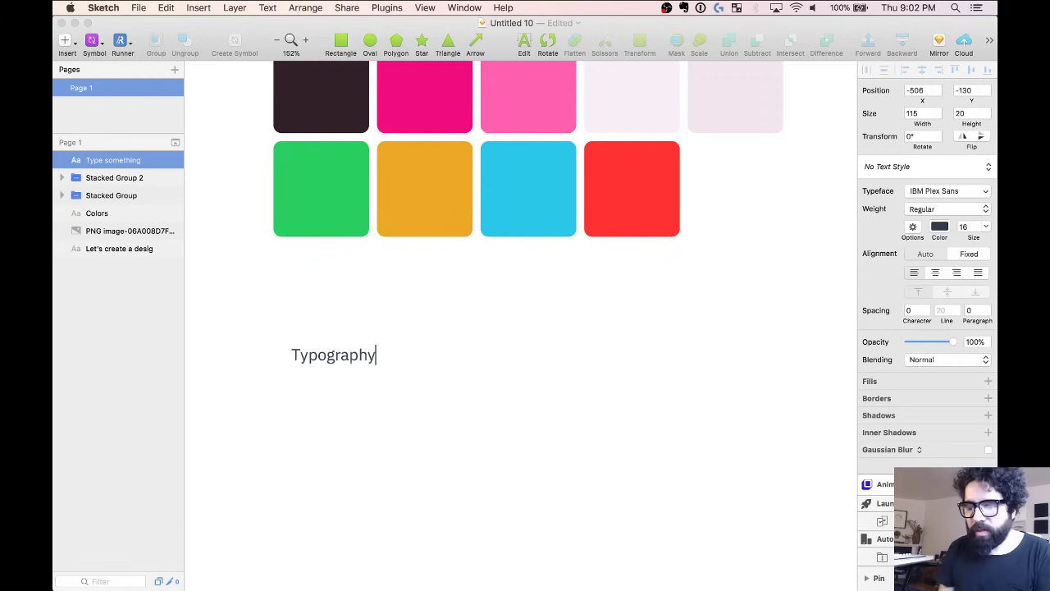
pyautogui.press('Escape')
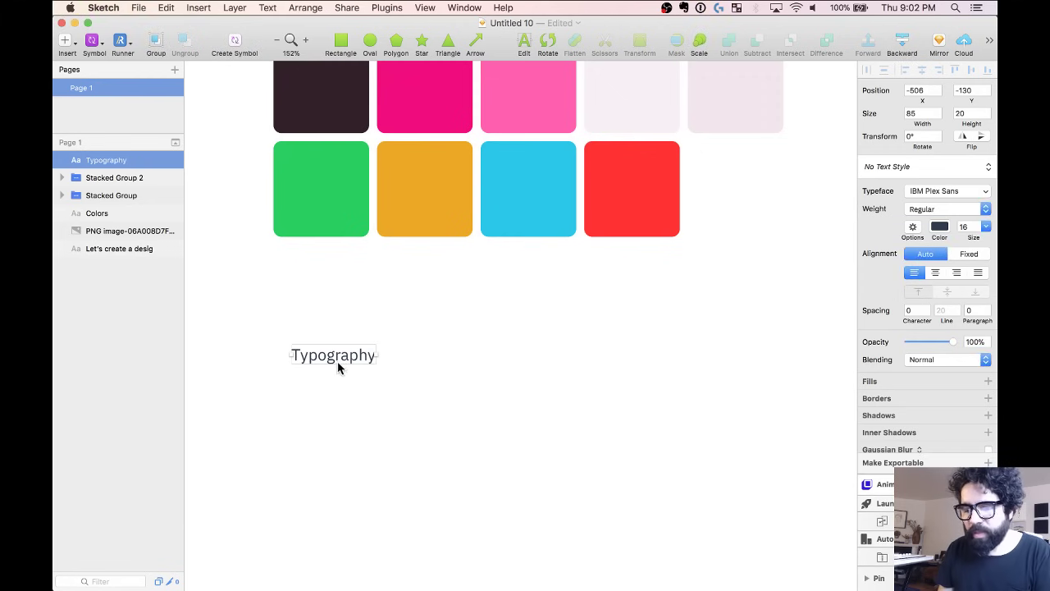
pyautogui.moveTo(338, 364); pyautogui.dragTo(318, 409)
pyautogui.doubleClick(315, 405)
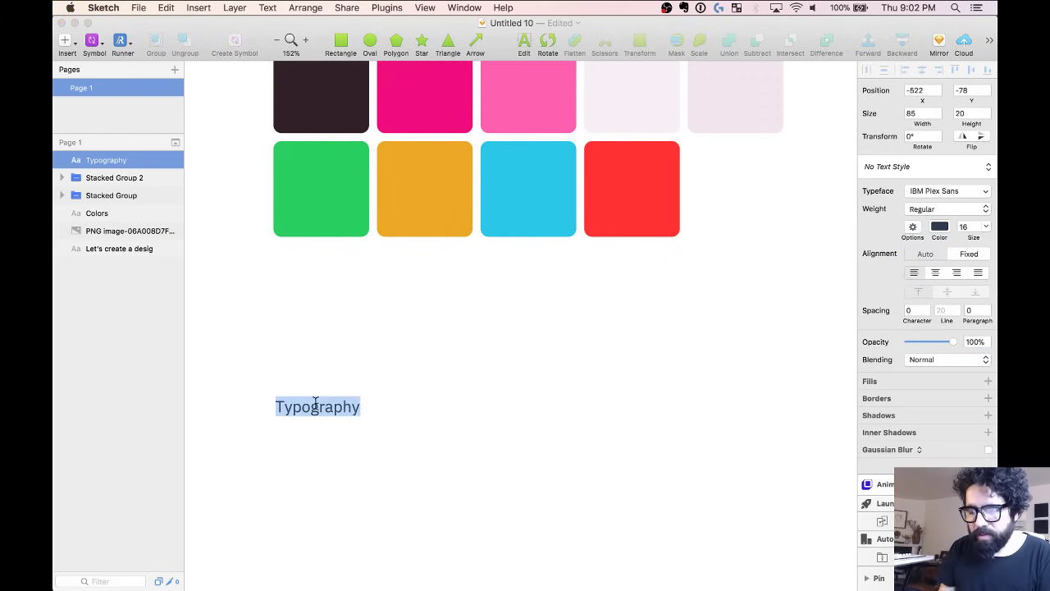
pyautogui.press('Left')
pyautogui.write('Design')
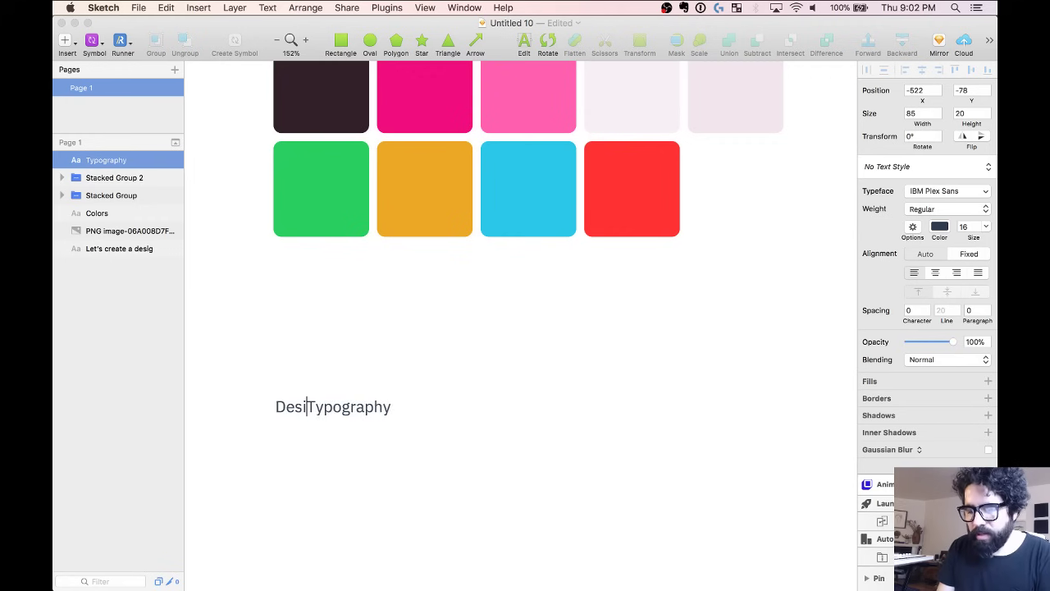
pyautogui.press('BackSpace')
pyautogui.press('BackSpace')
pyautogui.press('BackSpace')
pyautogui.press('BackSpace')
pyautogui.press('BackSpace')
pyautogui.press('BackSpace')
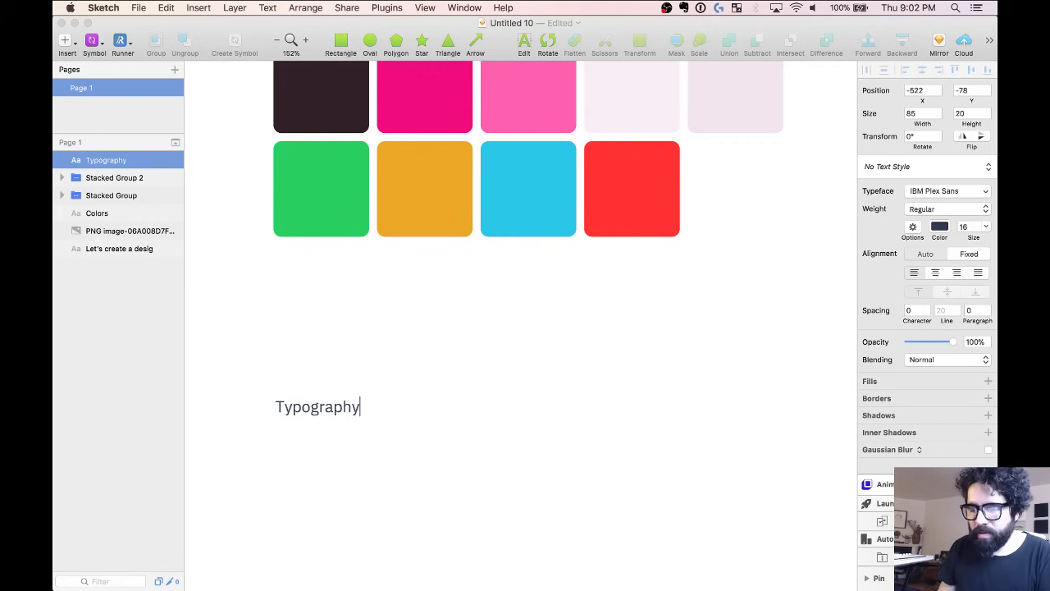
# Extend the text to read "Typography System" and move it straight down to about Y 38.
pyautogui.write('System')
pyautogui.press('Escape')
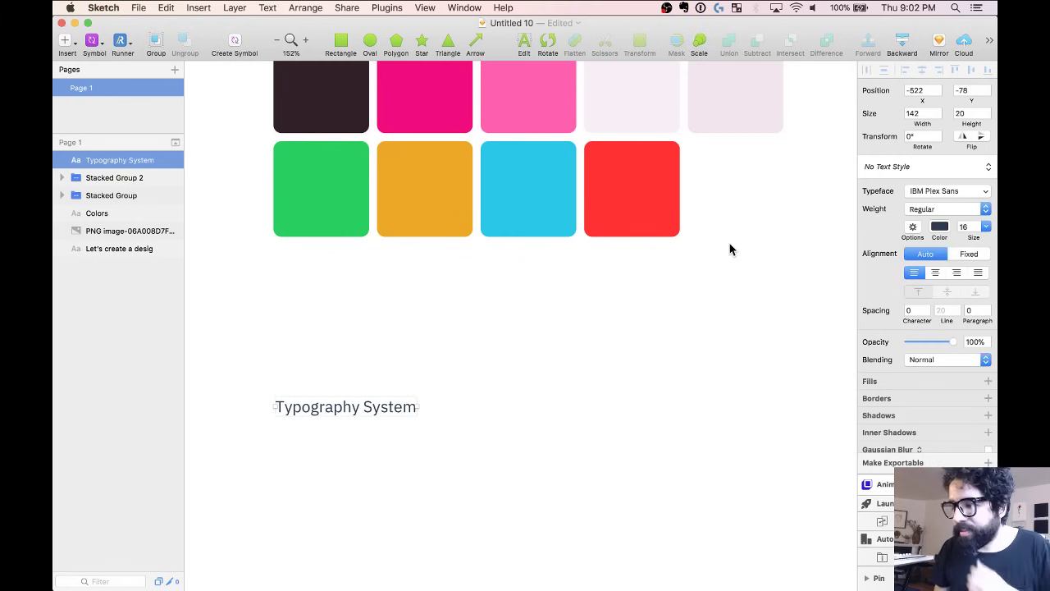
pyautogui.moveTo(392, 407); pyautogui.dragTo(392, 522)
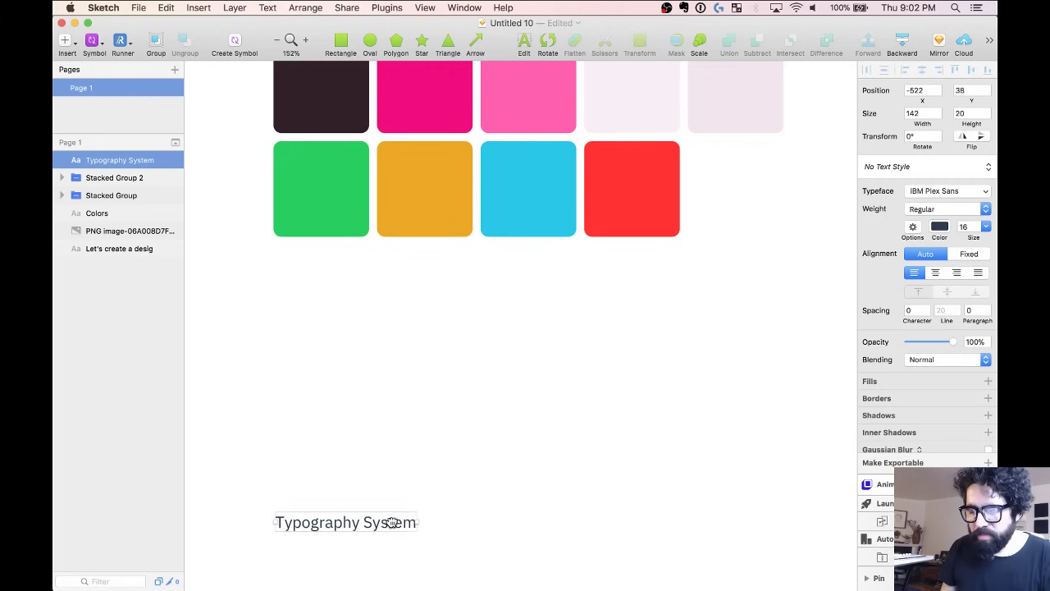
# Duplicate the Typography System text just above the original and set the copy's font size to 16*1.33.
pyautogui.scroll(-5, 410, 424)
pyautogui.moveTo(380, 317)
pyautogui.mouseDown()
pyautogui.moveTo(380, 339)
pyautogui.moveTo(380, 305)
pyautogui.mouseUp()
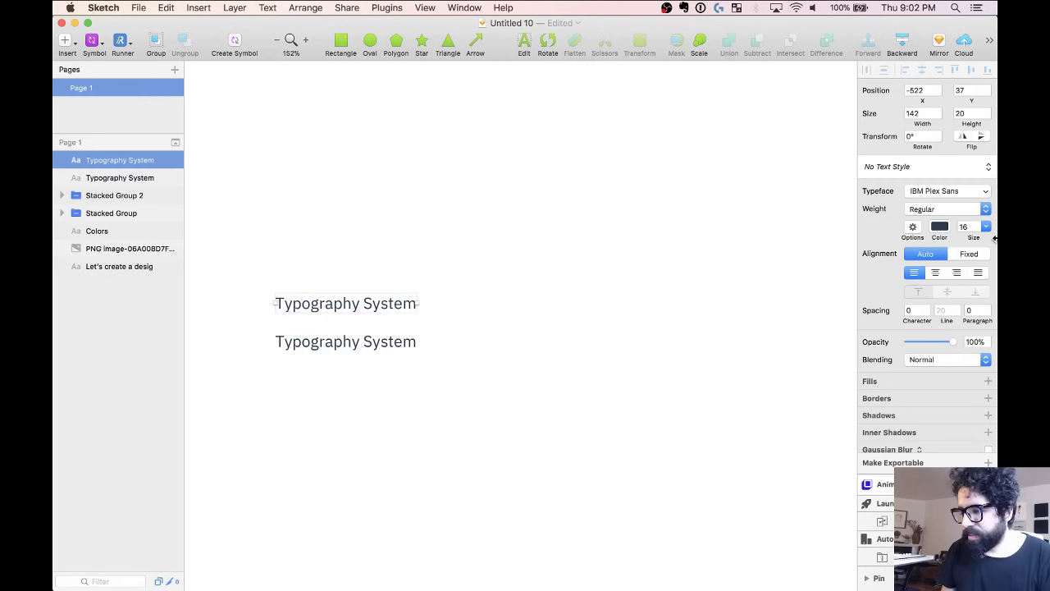
pyautogui.click(965, 227)
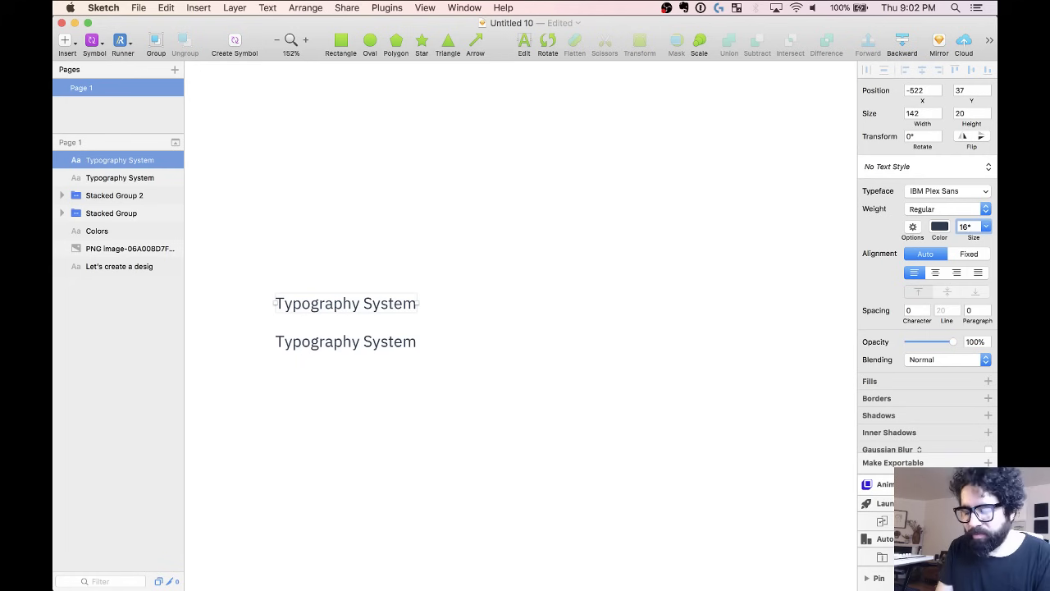
pyautogui.write('*1.33')
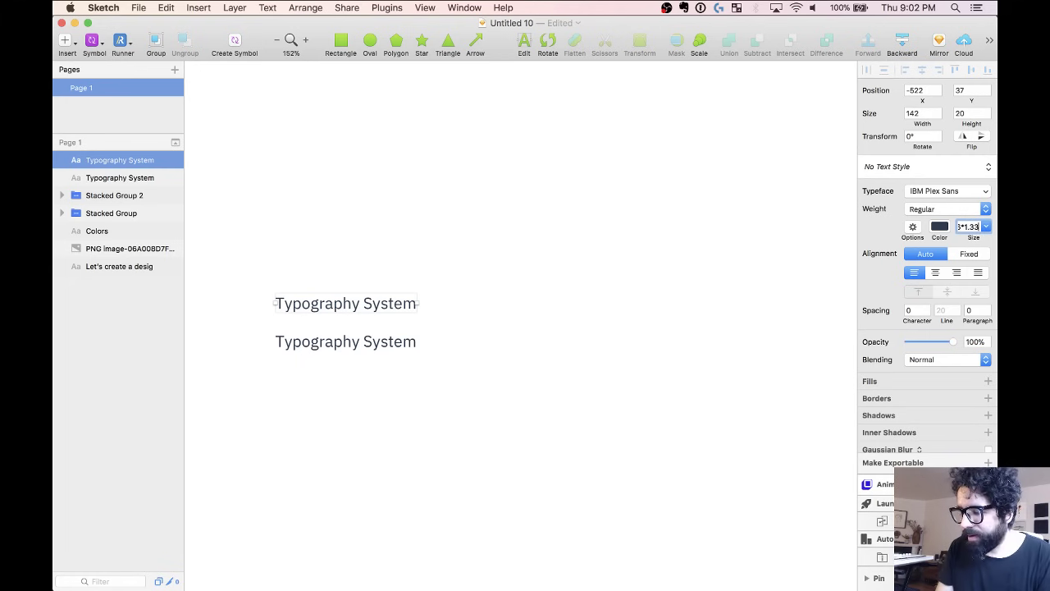
pyautogui.press('Return')
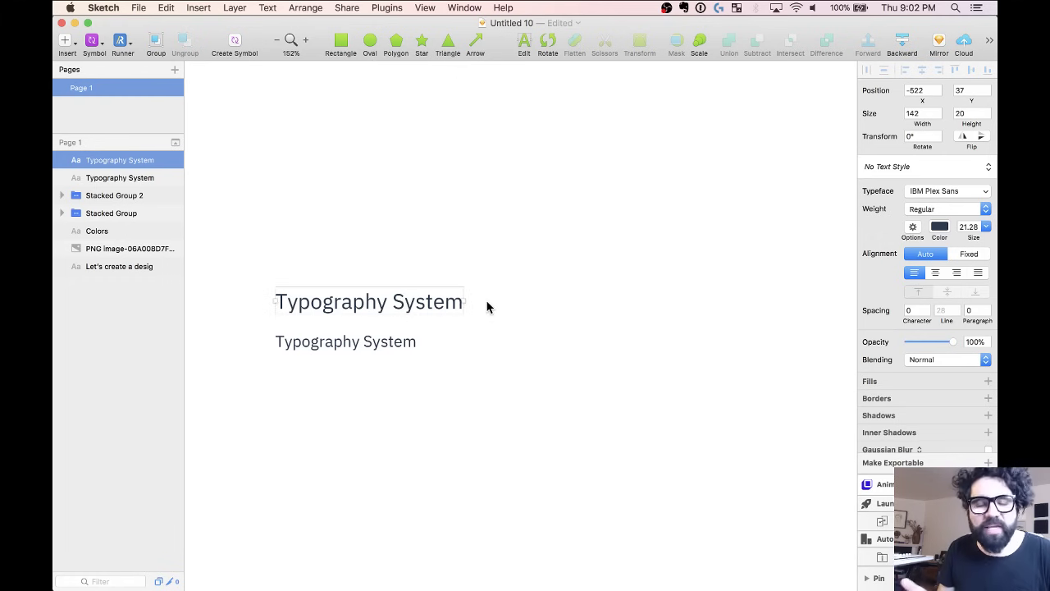
# Try another duplicate of the enlarged text, undo it, and set the enlarged text's font size to 21.
pyautogui.moveTo(413, 306); pyautogui.dragTo(412, 260)
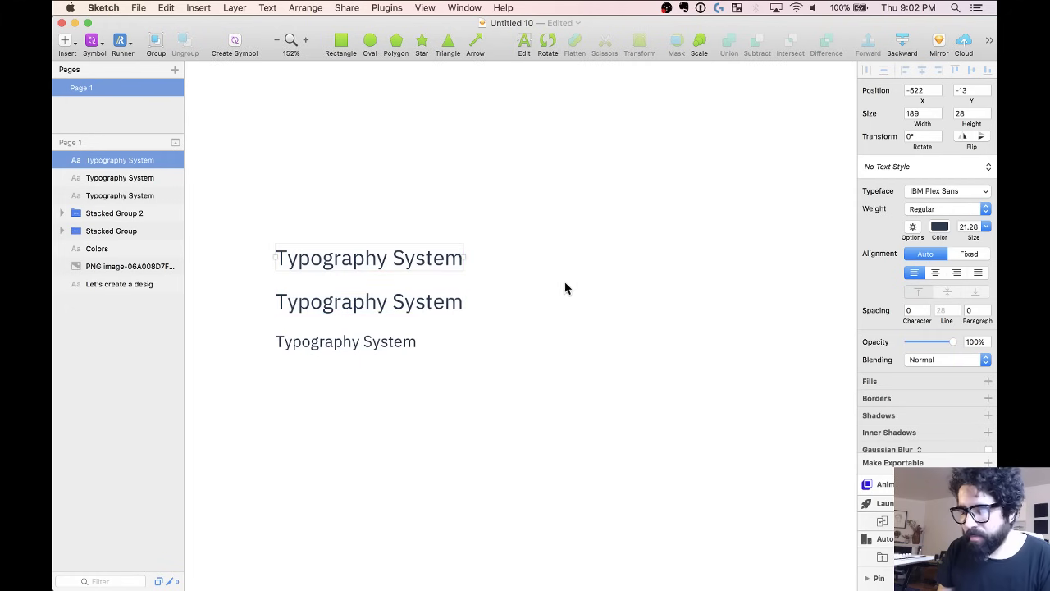
pyautogui.press('super+z')
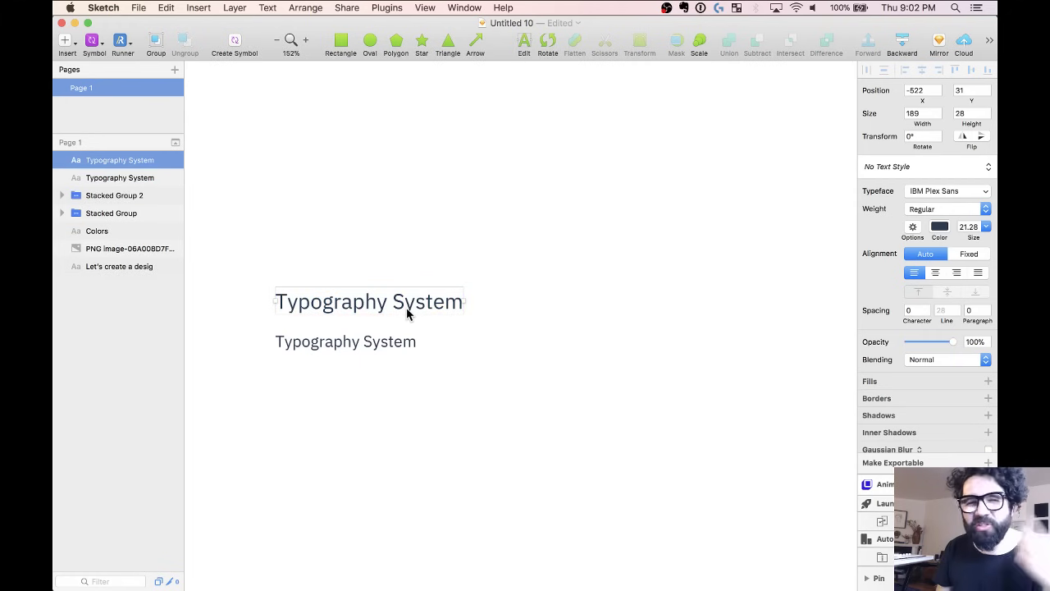
pyautogui.click(966, 227)
pyautogui.write('21')
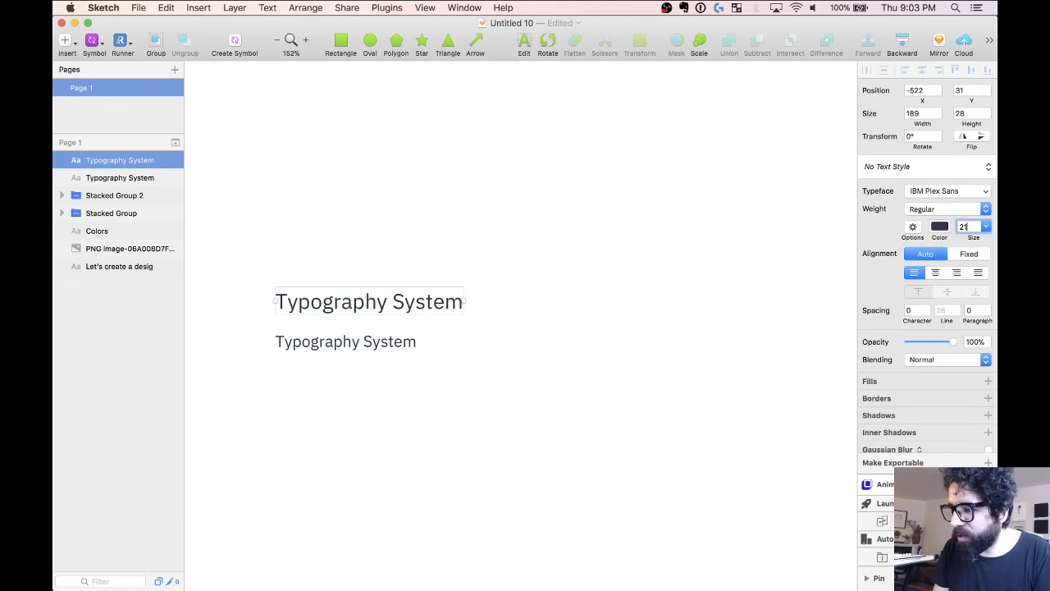
pyautogui.press('Return')
# Duplicate the size-21 Typography System text just above itself, set the copy's font size to 21*1.33, and round it to 28.
pyautogui.moveTo(375, 300); pyautogui.dragTo(376, 260)
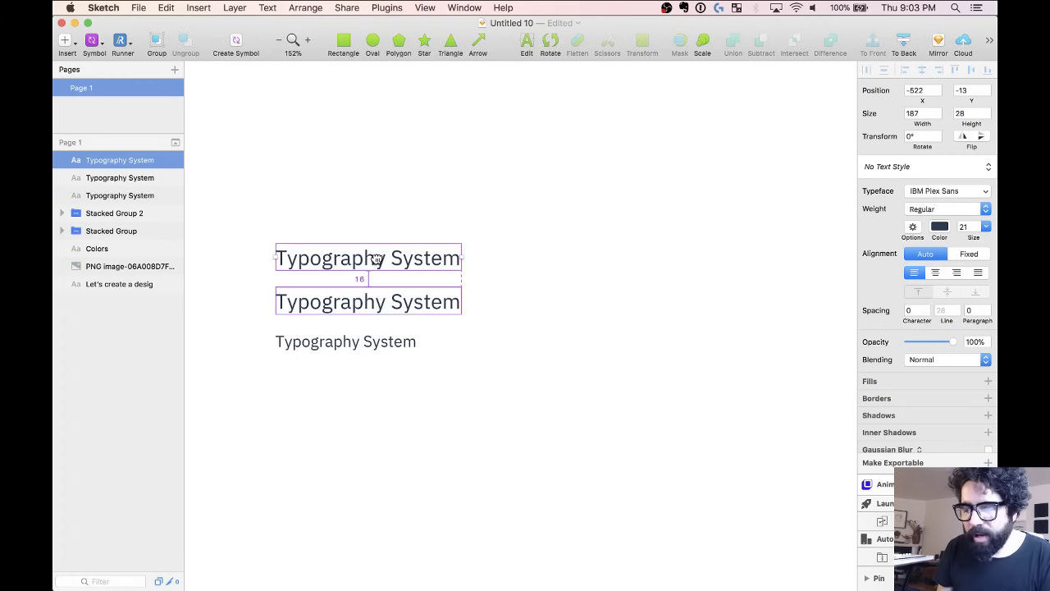
pyautogui.click(973, 225)
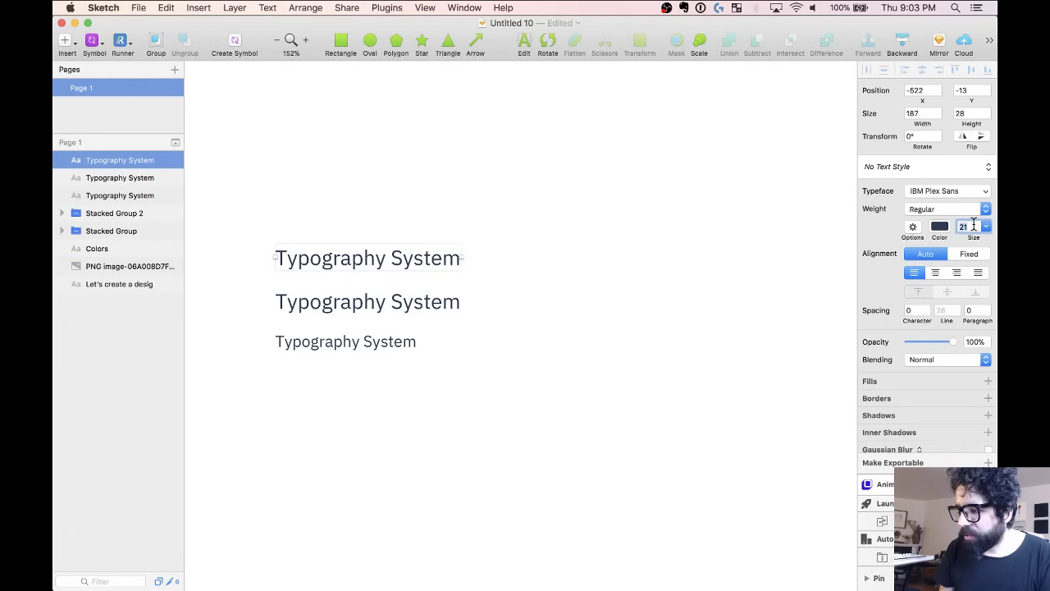
pyautogui.write('21')
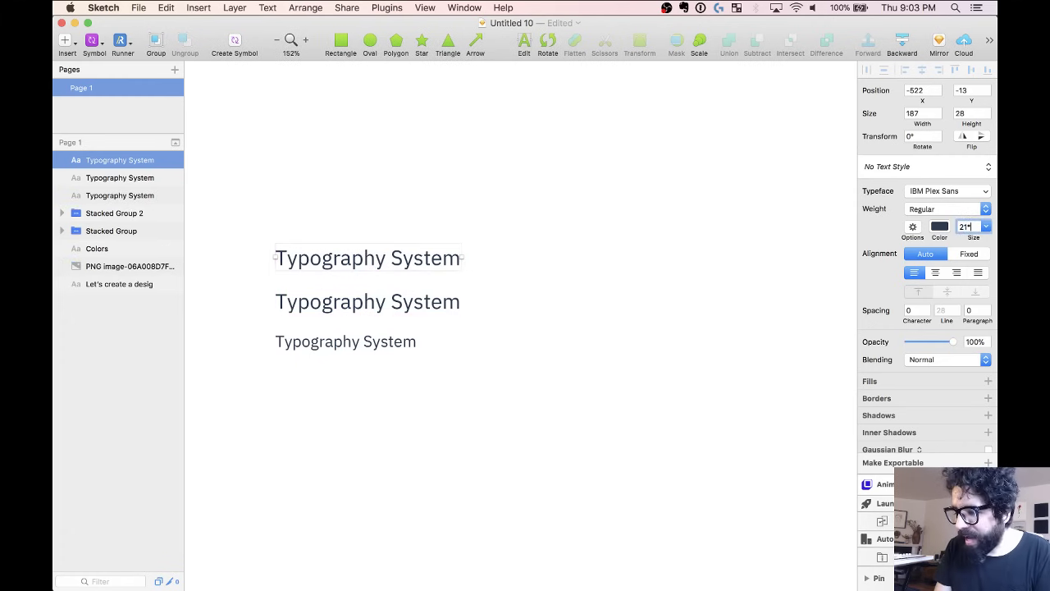
pyautogui.write('*1.33')
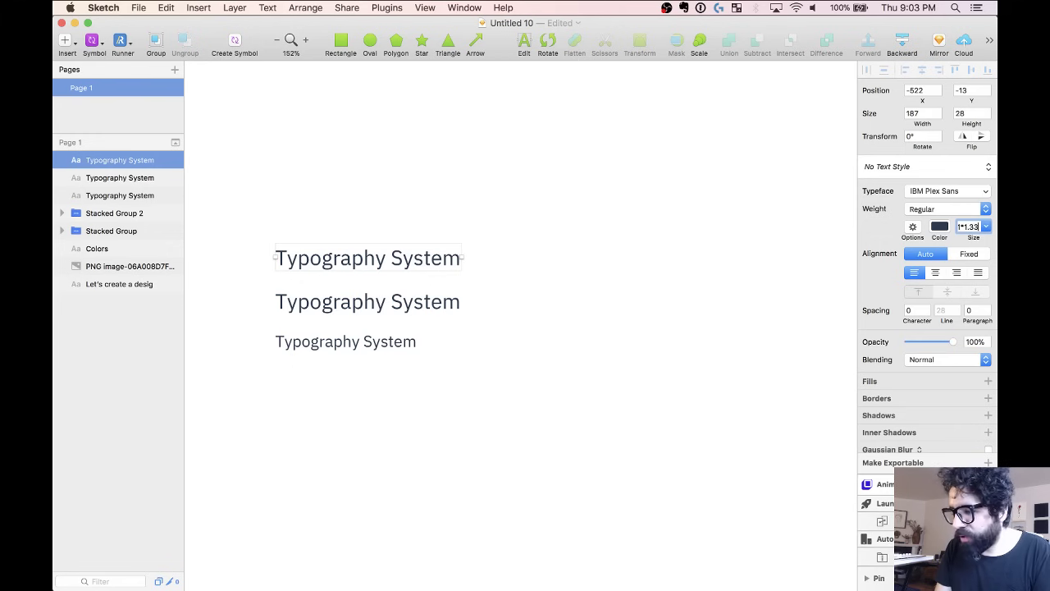
pyautogui.press('Return')
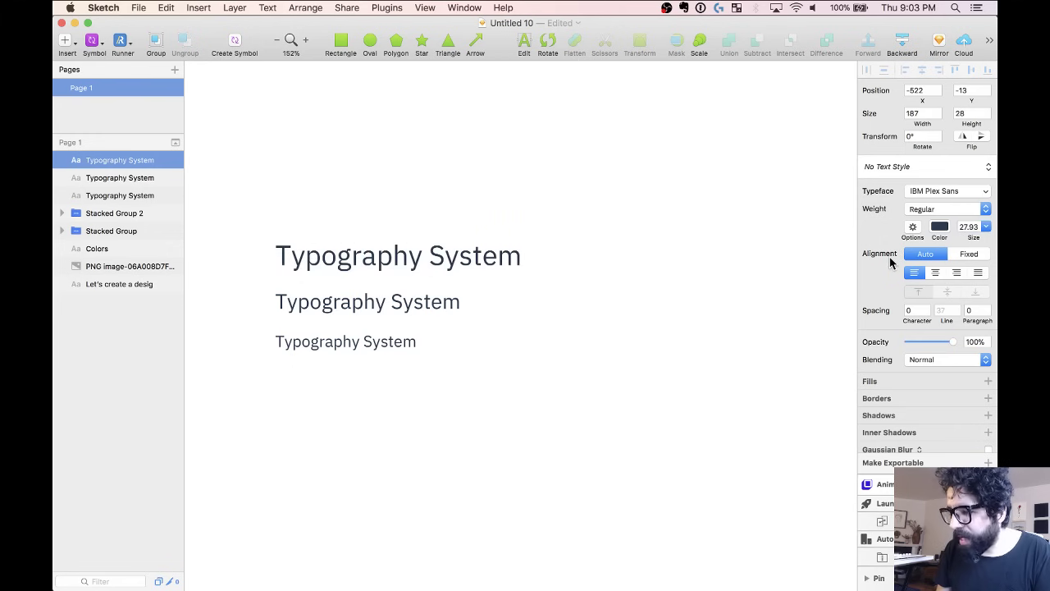
pyautogui.click(968, 226)
pyautogui.write('28')
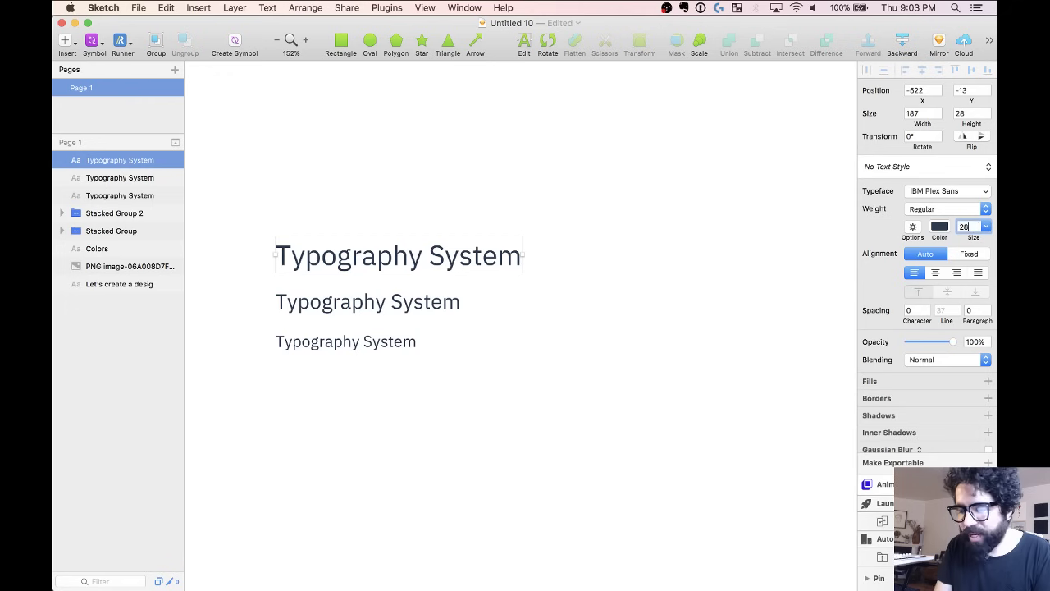
pyautogui.press('Return')
# Duplicate the size-28 text just above itself, set the copy's font size to 28*1.33, and round it to 37.
pyautogui.moveTo(467, 257); pyautogui.dragTo(468, 206)
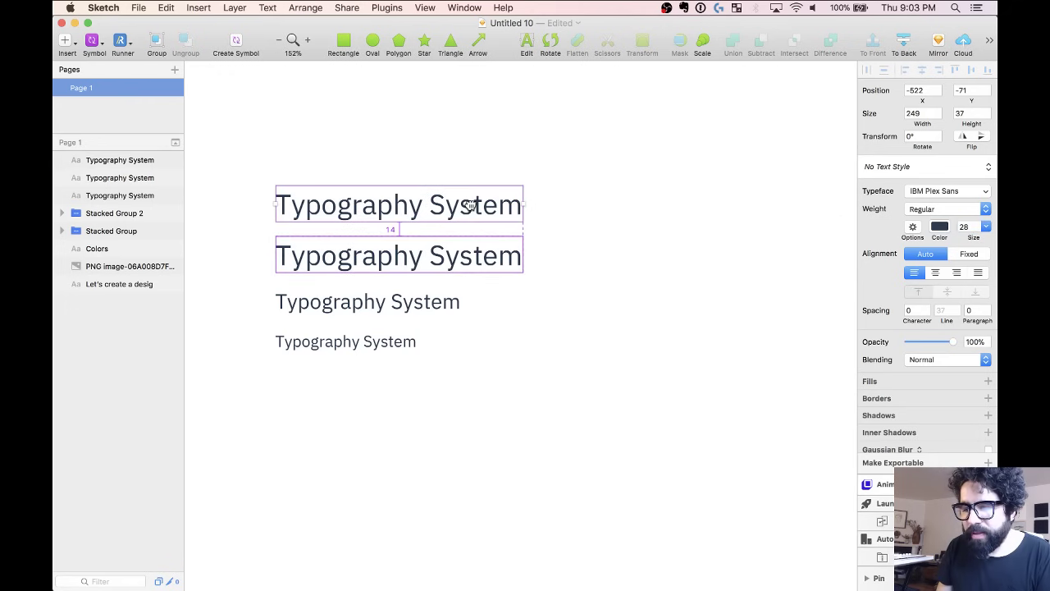
pyautogui.click(973, 232)
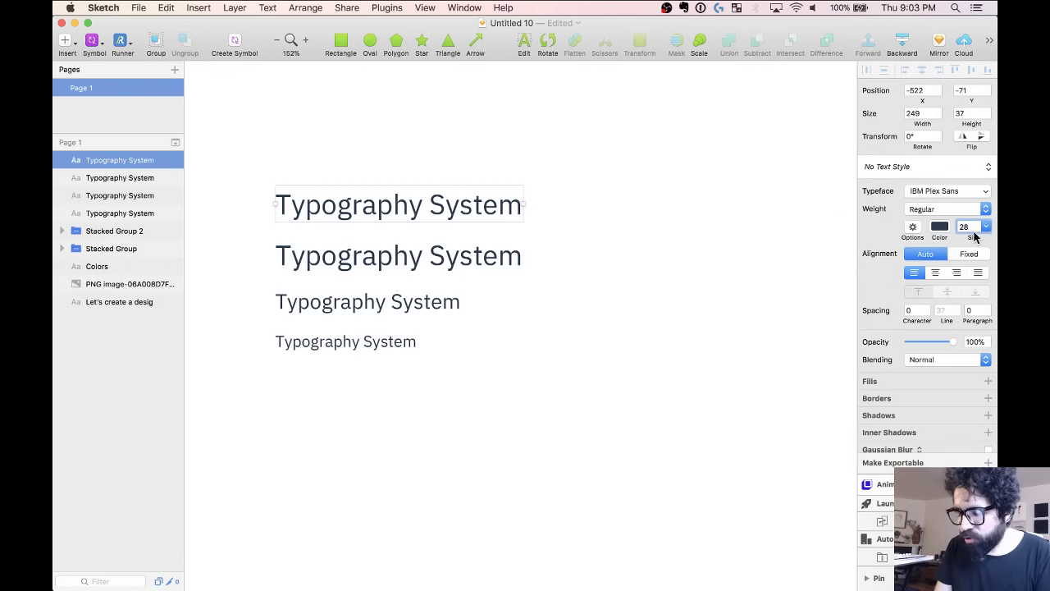
pyautogui.write('.33')
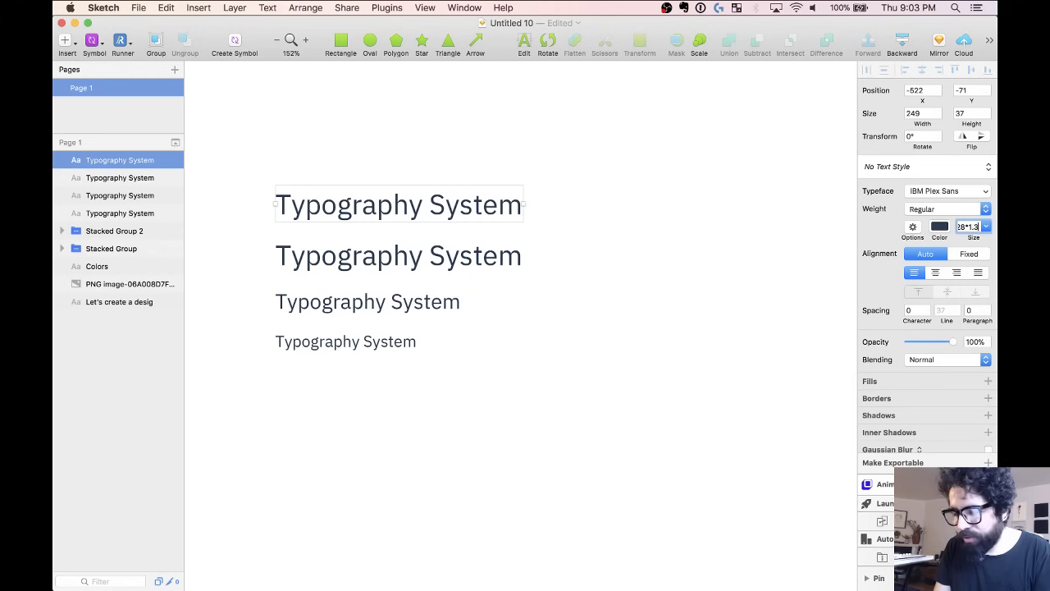
pyautogui.press('Return')
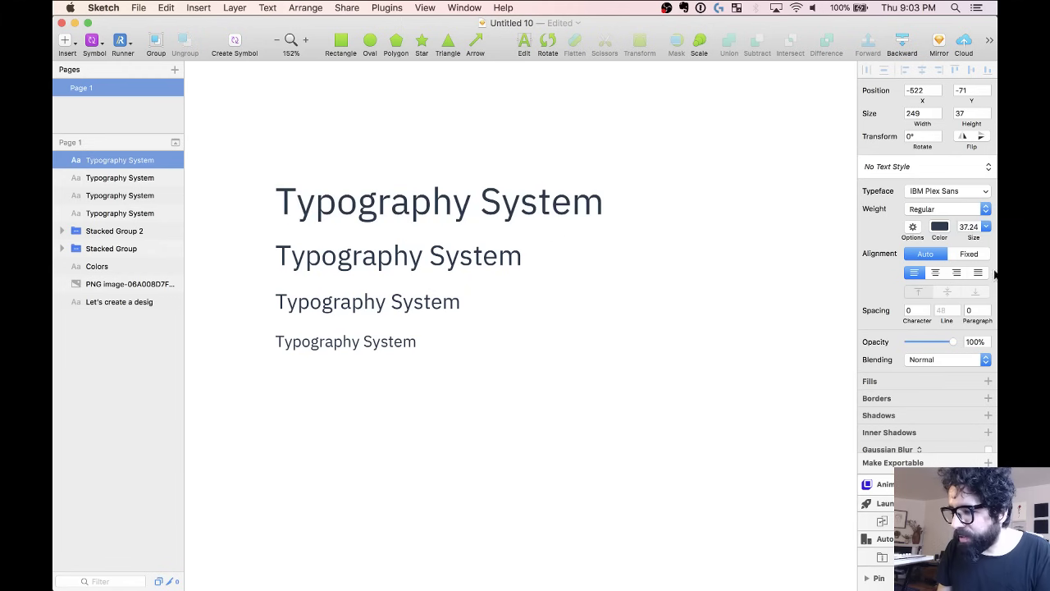
pyautogui.click(967, 227)
pyautogui.write('2')
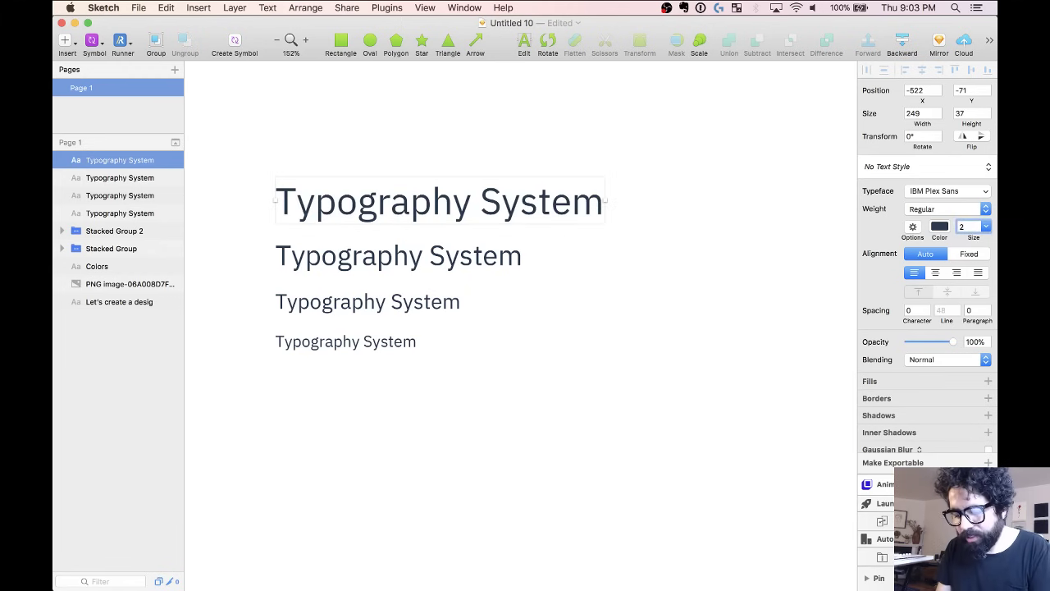
pyautogui.press('Return')
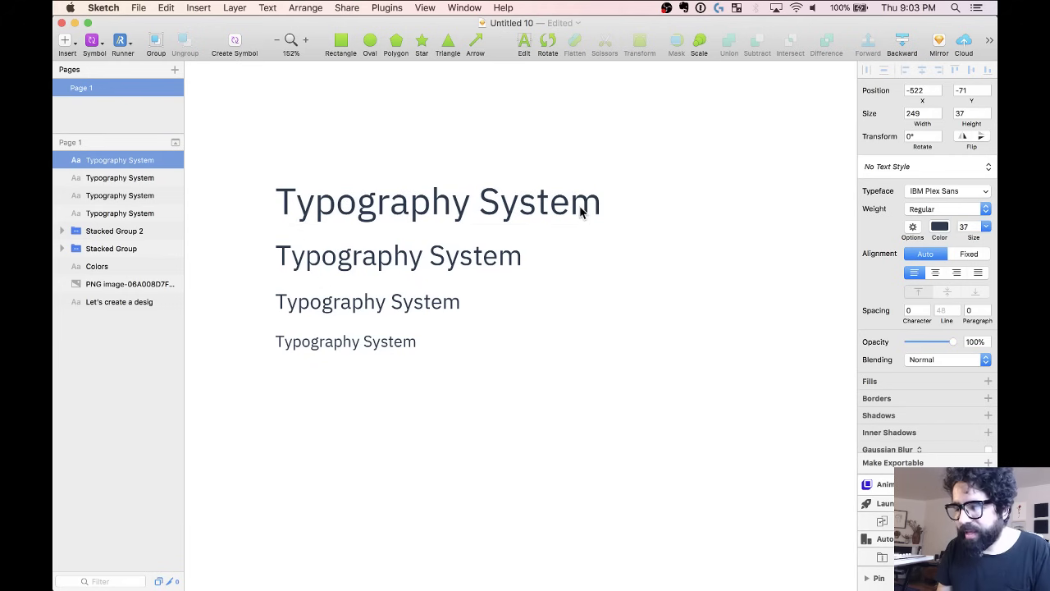
# Duplicate the size-37 text just above itself, set the copy's font size to 37*1.33, and round it to 50.
pyautogui.moveTo(581, 206); pyautogui.dragTo(579, 147)
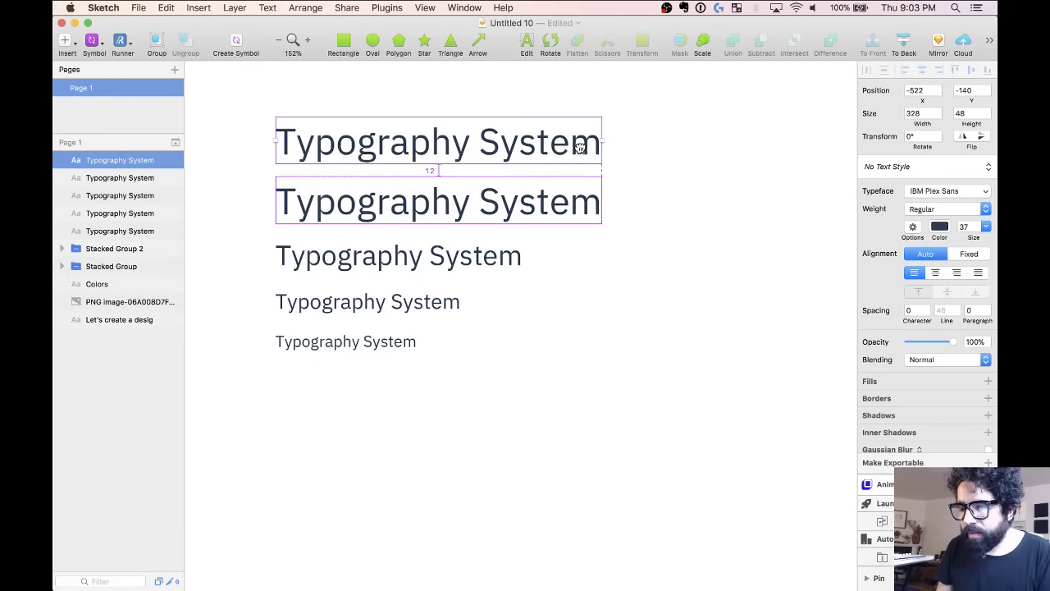
pyautogui.click(975, 226)
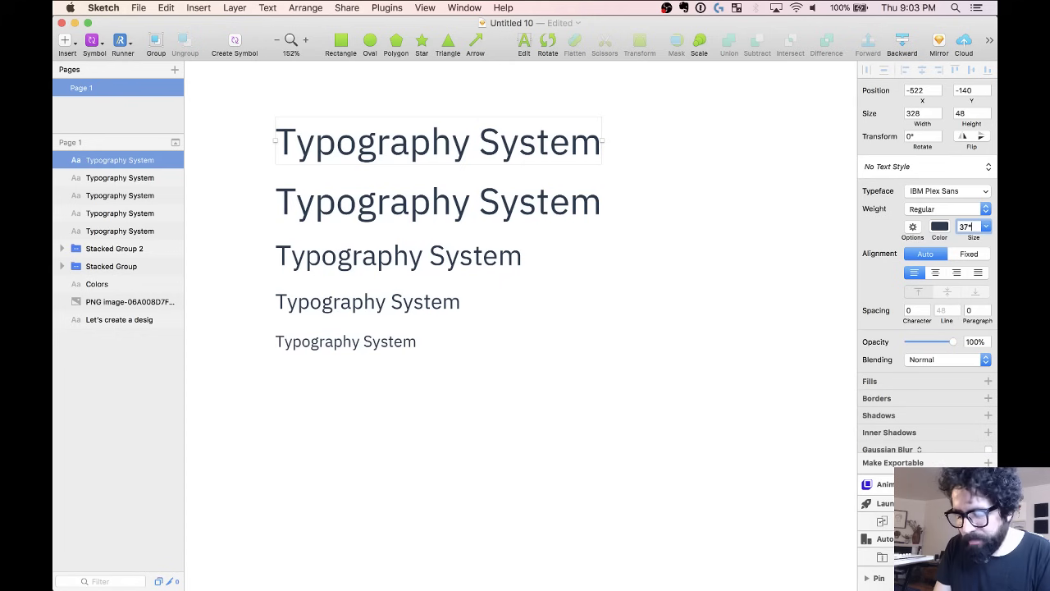
pyautogui.write('.33')
pyautogui.press('Return')
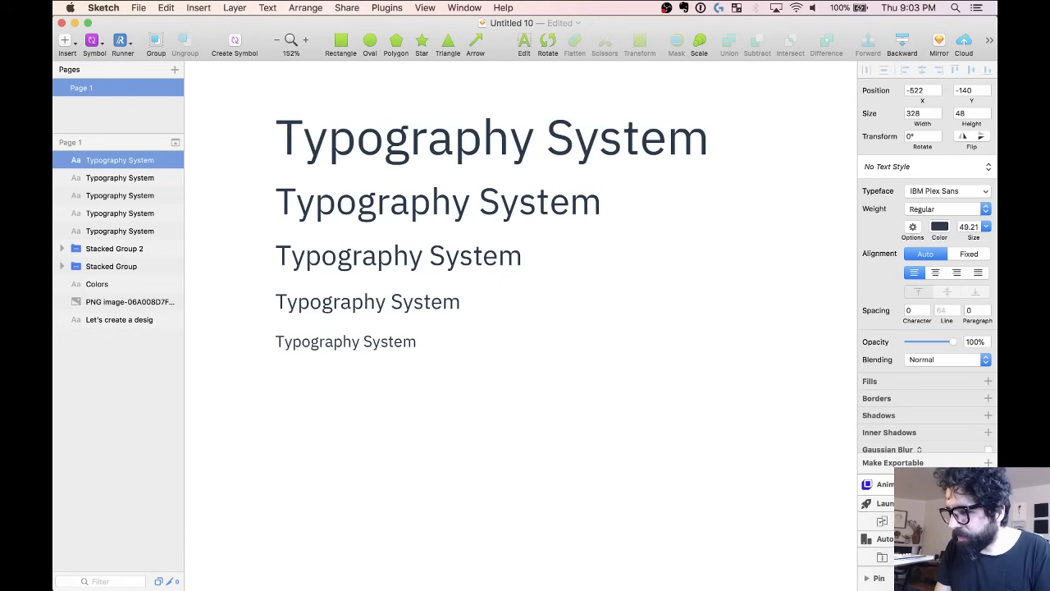
pyautogui.click(970, 226)
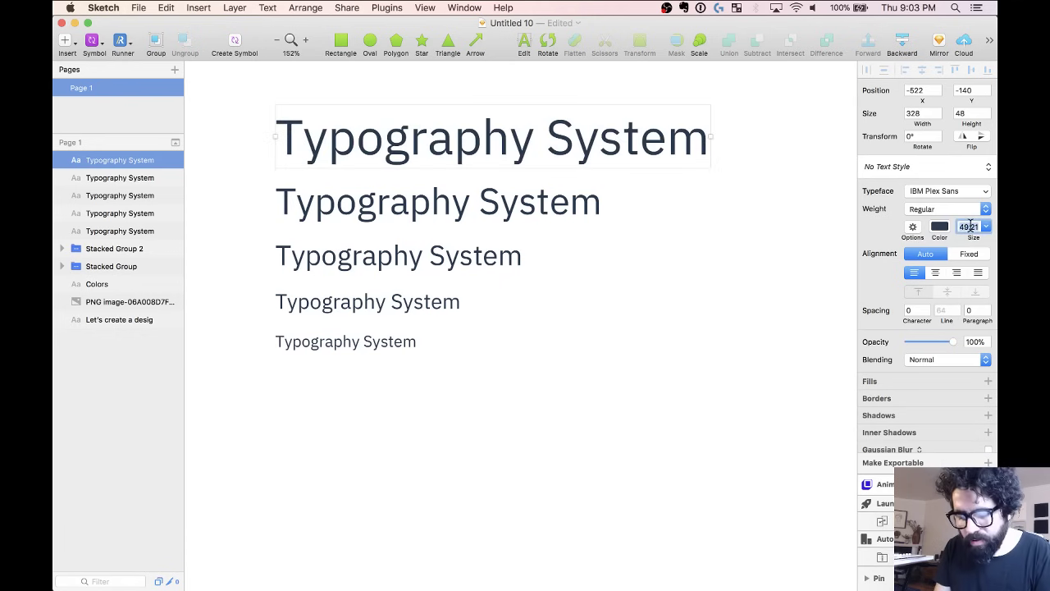
pyautogui.write('50')
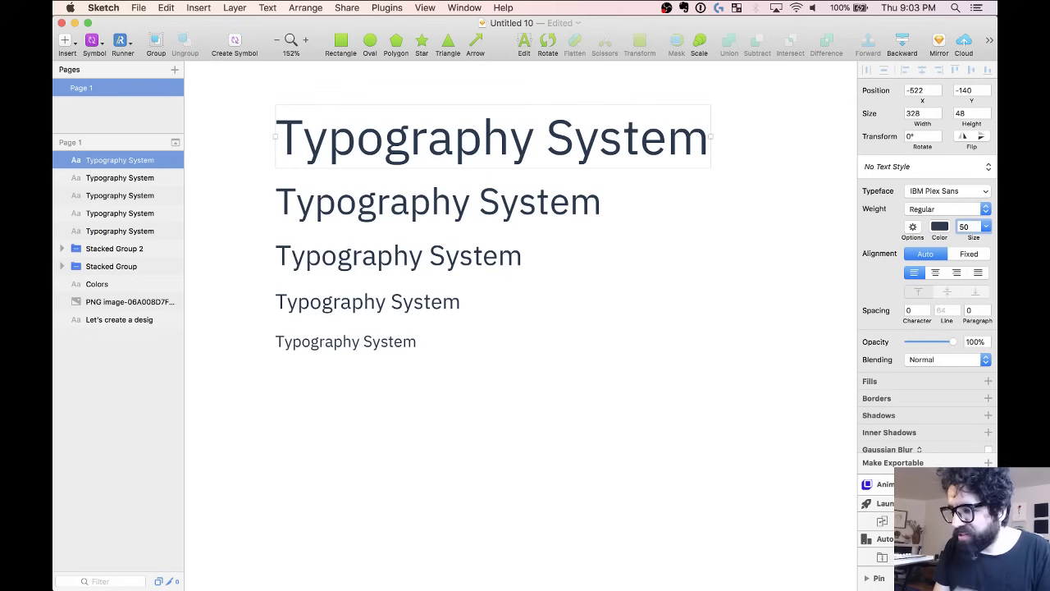
pyautogui.press('Return')
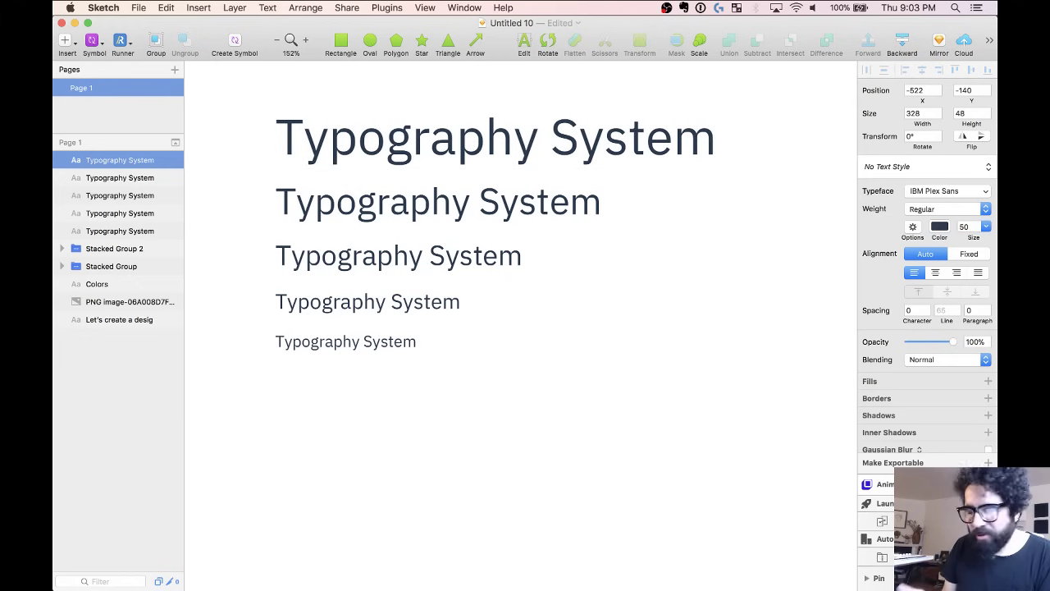
# Check the font sizes of the stacked texts and set the weight of the four largest Typography System texts to Bold.
pyautogui.click(503, 203)
pyautogui.click(447, 255)
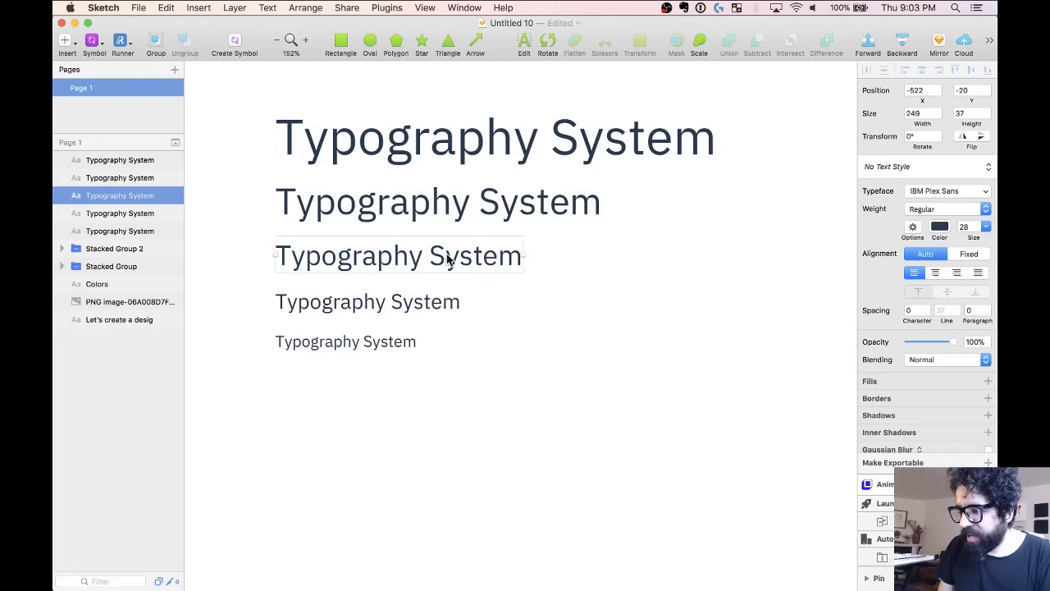
pyautogui.click(424, 301)
pyautogui.click(387, 348)
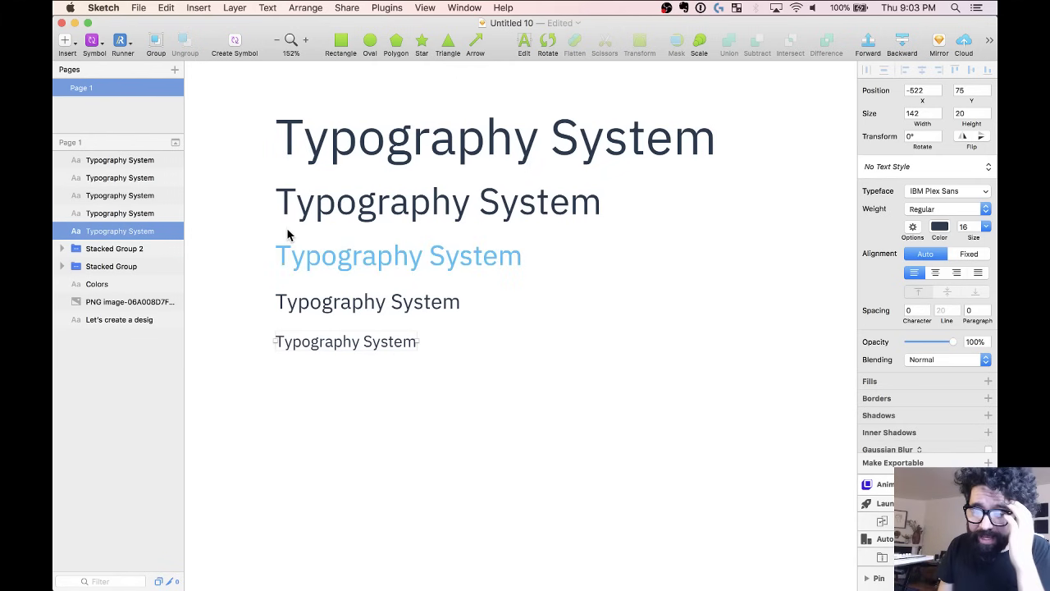
pyautogui.moveTo(246, 130); pyautogui.dragTo(370, 309)
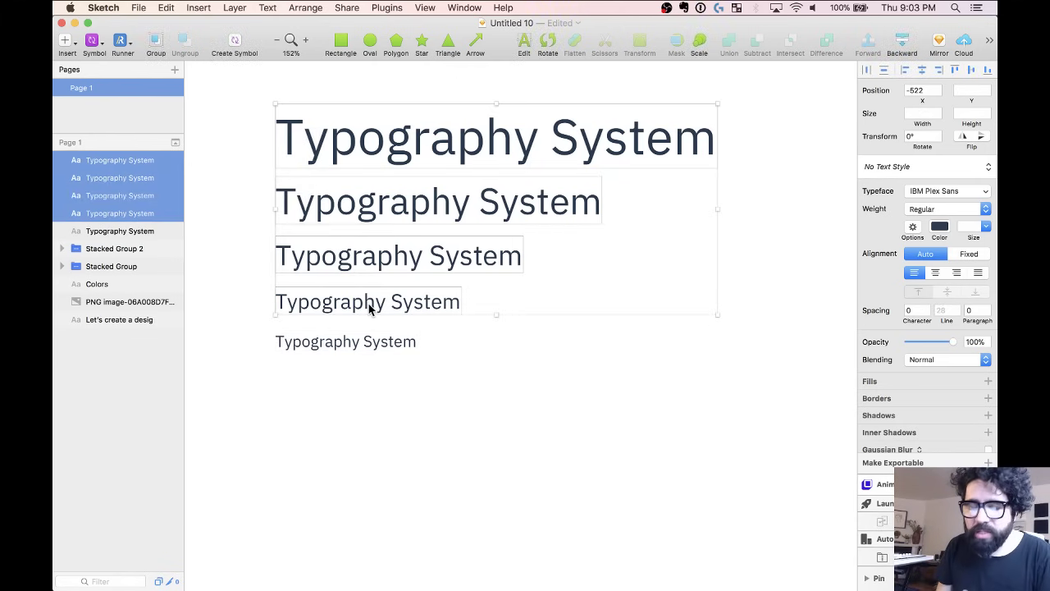
pyautogui.click(942, 210)
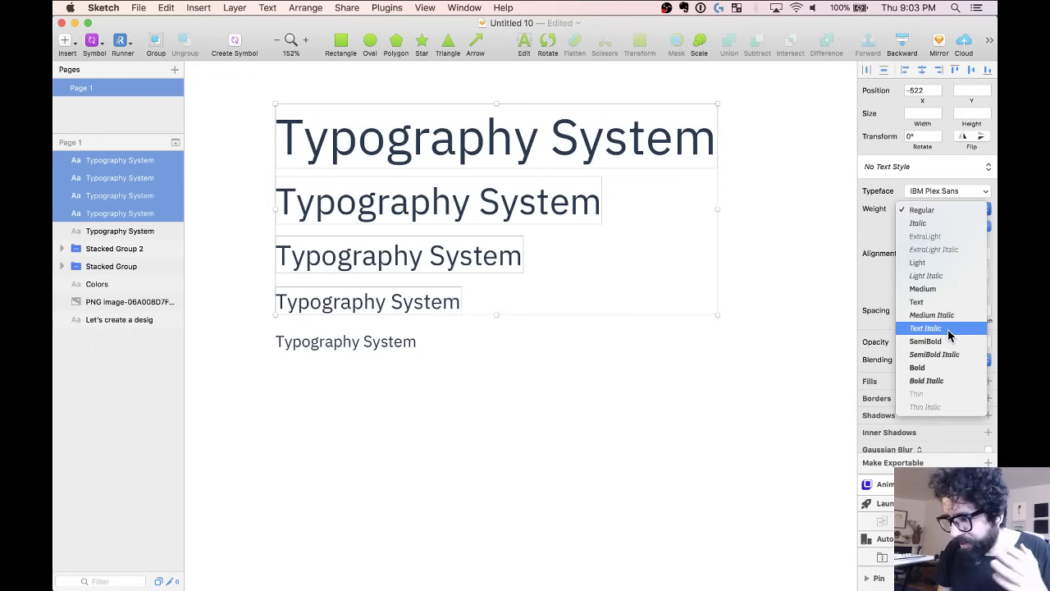
pyautogui.click(937, 368)
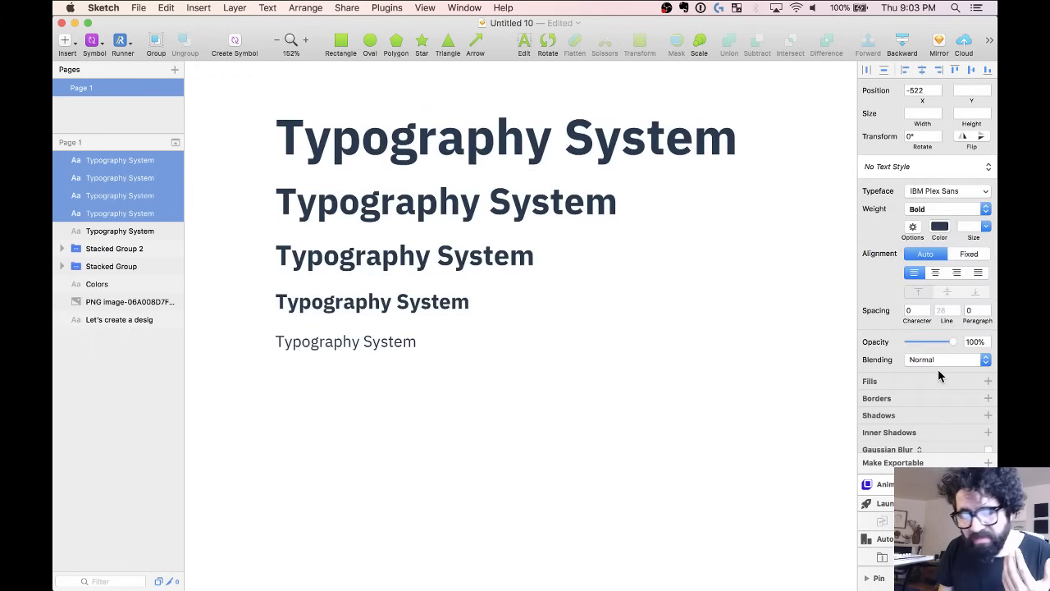
pyautogui.click(589, 376)
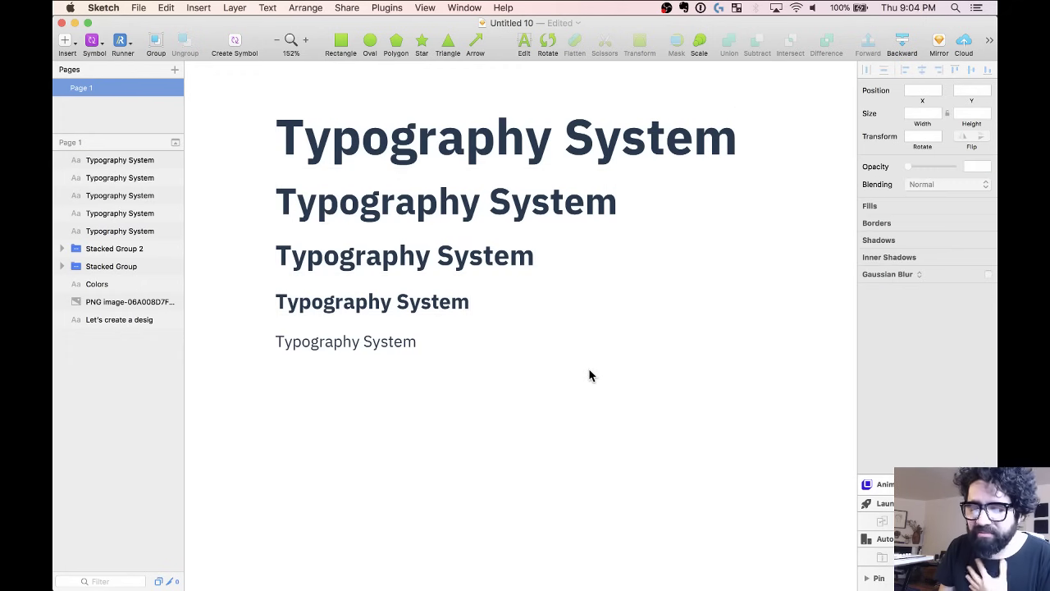
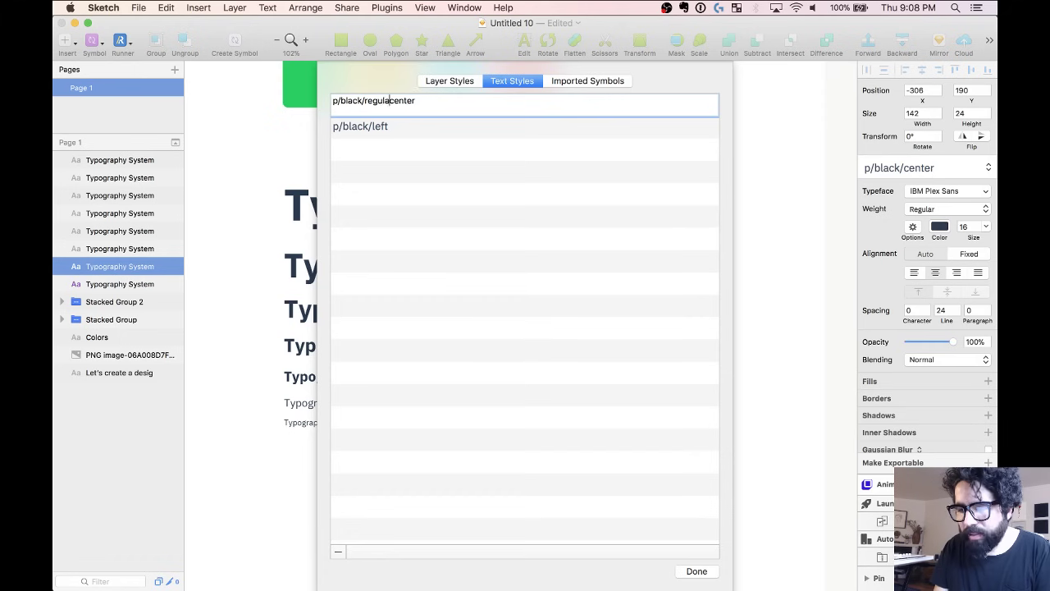
# Rename the centered and left-aligned black paragraph text styles as p/black/regular/center and p/black/regular/left.
pyautogui.press('Return')
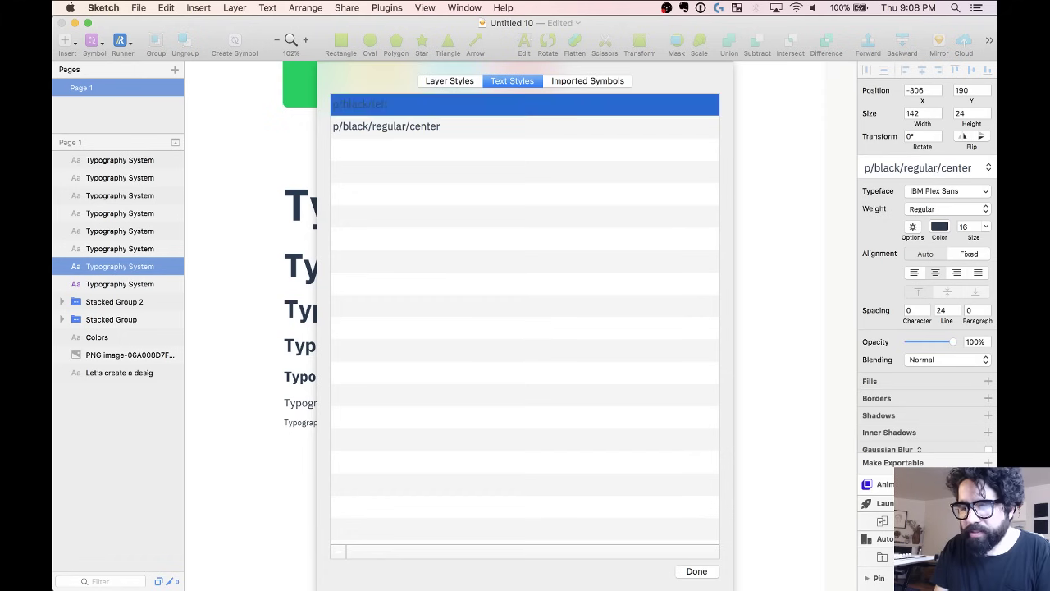
pyautogui.doubleClick(381, 105)
pyautogui.click(366, 100)
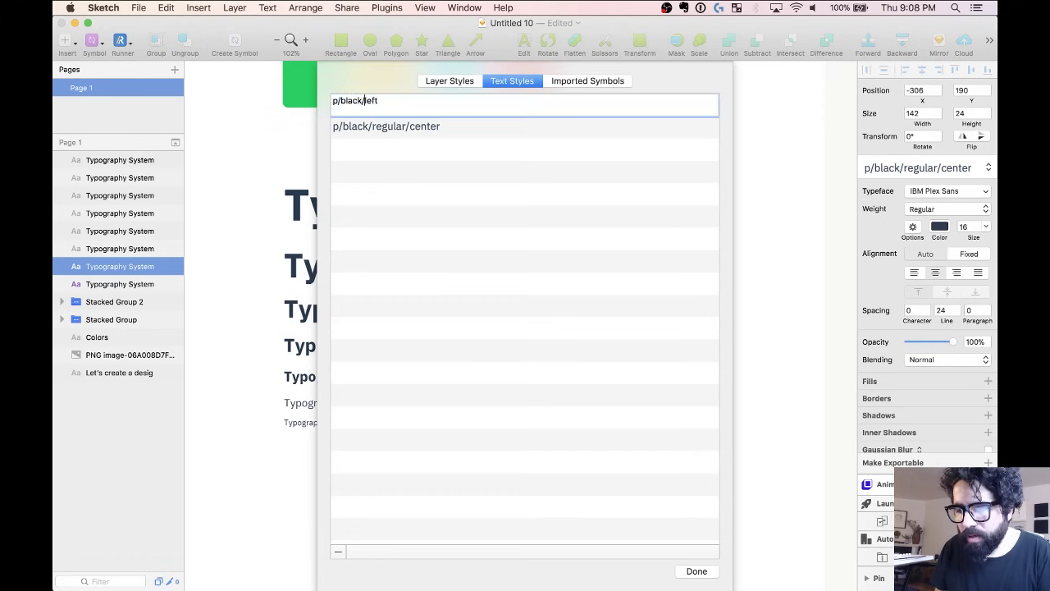
pyautogui.write('regular/')
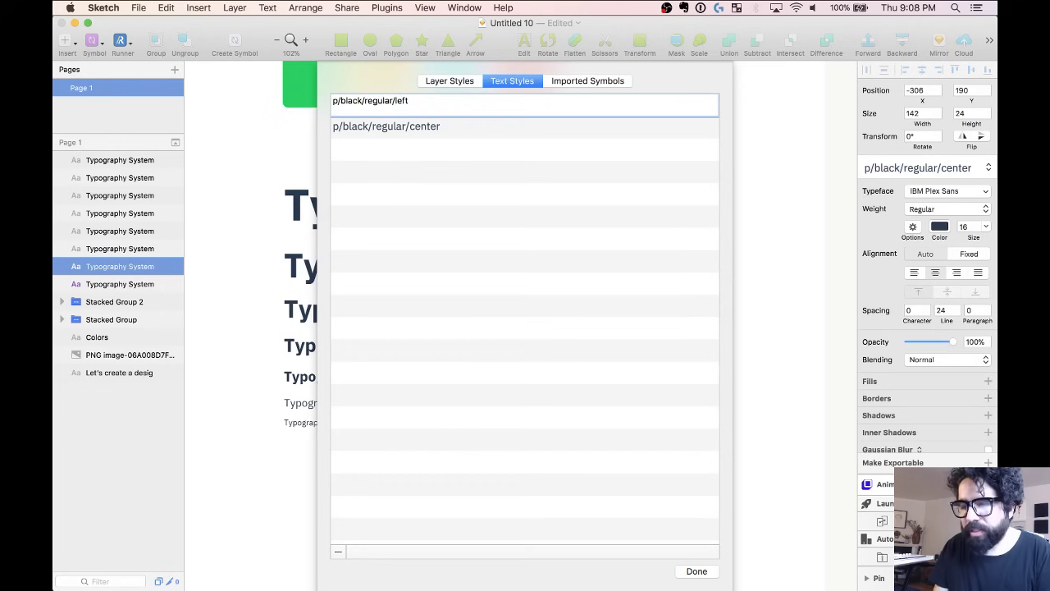
pyautogui.press('Return')
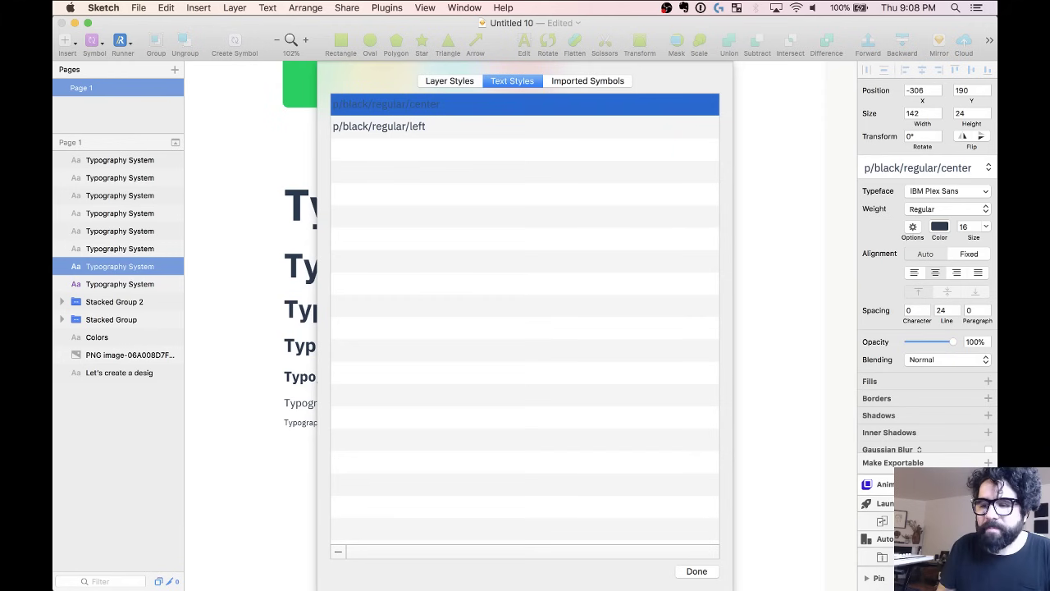
# Rename the left-aligned black paragraph text style as p/black/left/regular.
pyautogui.click(378, 129)
pyautogui.click(374, 125)
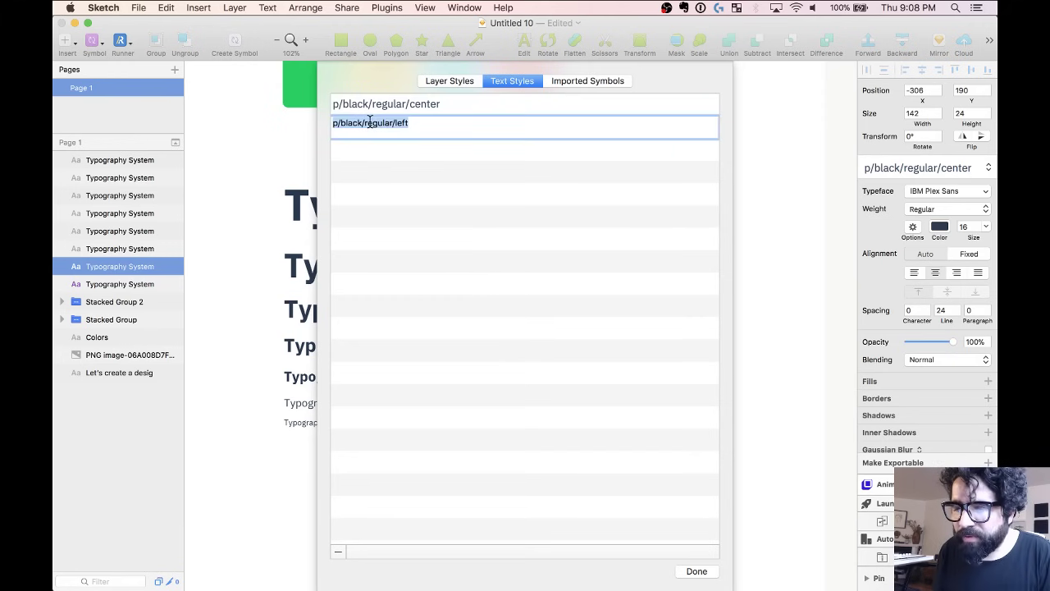
pyautogui.click(364, 123)
pyautogui.doubleClick(377, 123)
pyautogui.write('left/re')
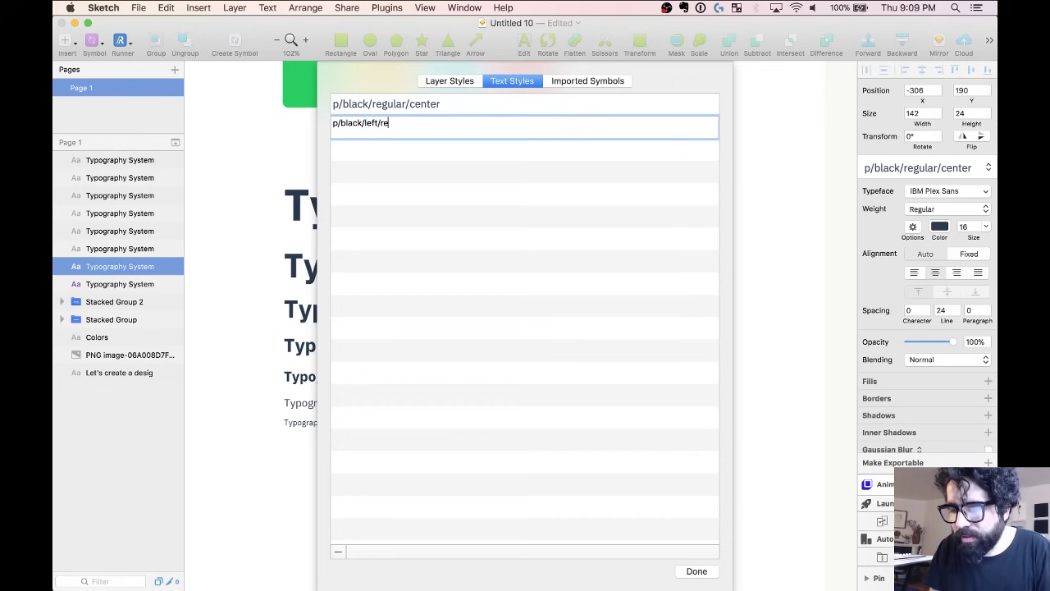
pyautogui.write('r')
# Rename the centered black paragraph text style as p/black/center/regular and close the style manager.
pyautogui.click(363, 126)
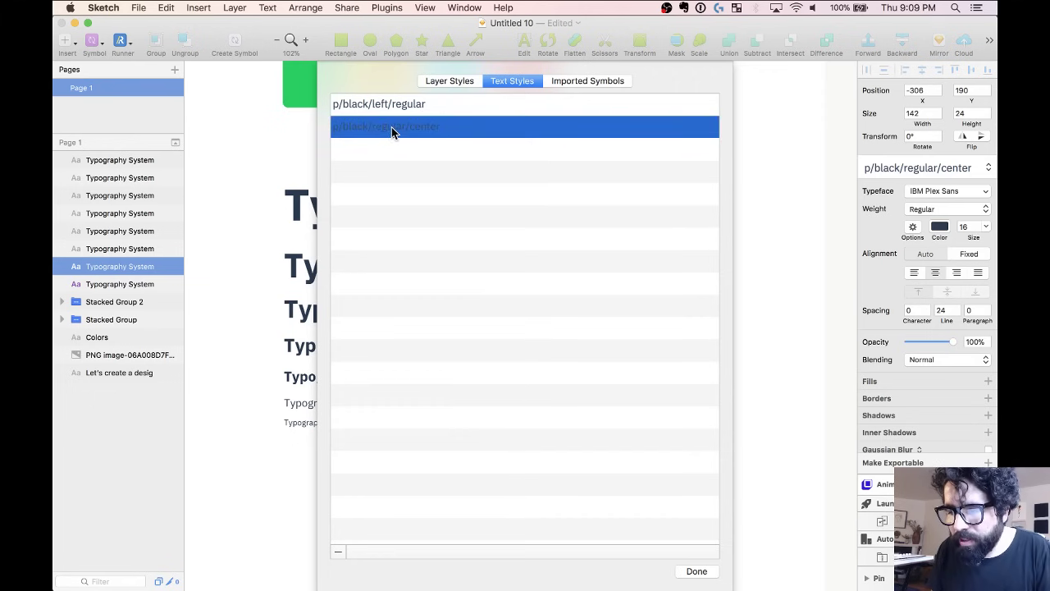
pyautogui.click(386, 129)
pyautogui.doubleClick(384, 123)
pyautogui.write('center')
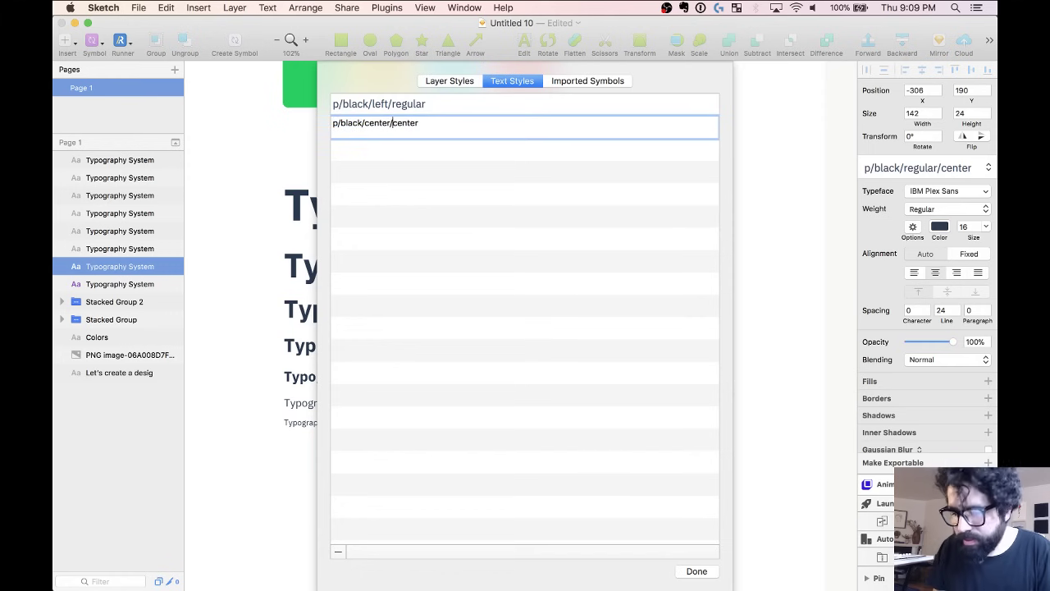
pyautogui.hotkey('shift', 'Left')
pyautogui.hotkey('shift', 'Left')
pyautogui.hotkey('shift', 'Left')
pyautogui.hotkey('shift', 'Left')
pyautogui.hotkey('shift', 'Left')
pyautogui.hotkey('shift', 'Left')
pyautogui.write('/regular')
pyautogui.press('Return')
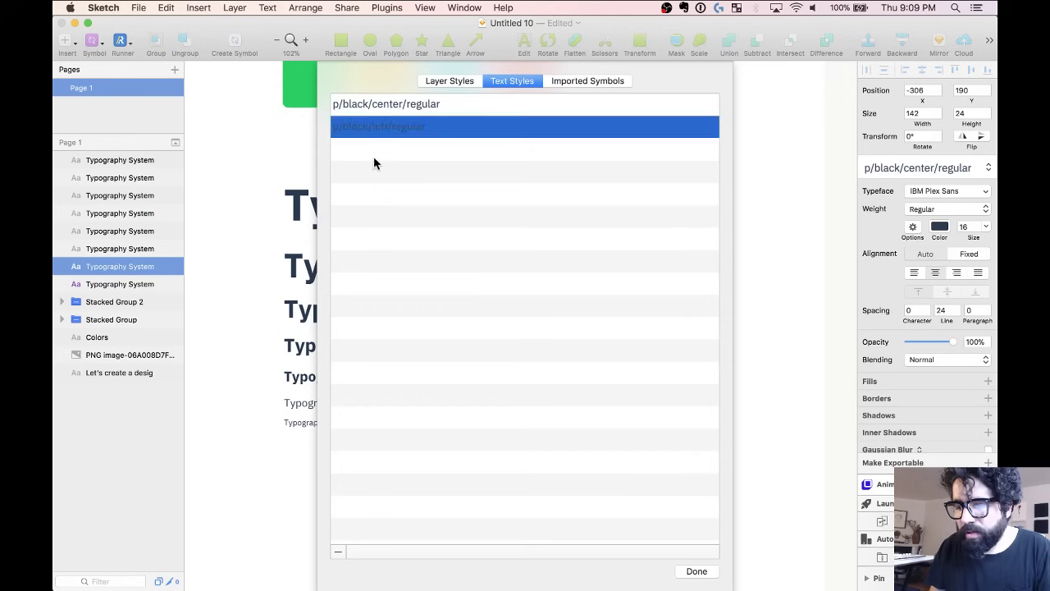
pyautogui.click(696, 571)
pyautogui.scroll(-3, 447, 347)
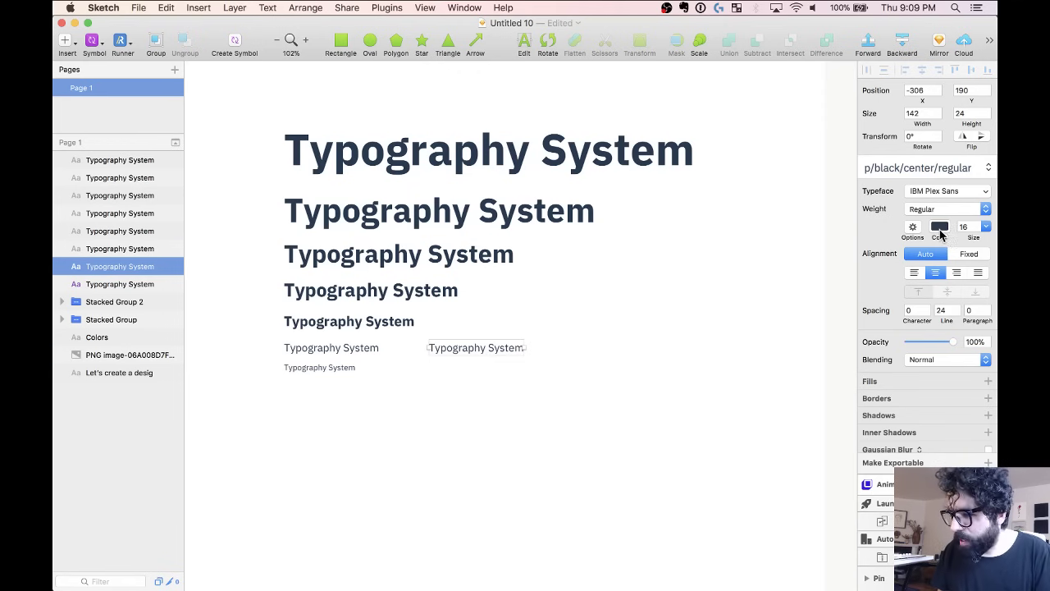
# Duplicate the centered paragraph text to its right with a 36 px gap and set the copy's weight to Bold.
pyautogui.press('alt')
pyautogui.press('super+d')
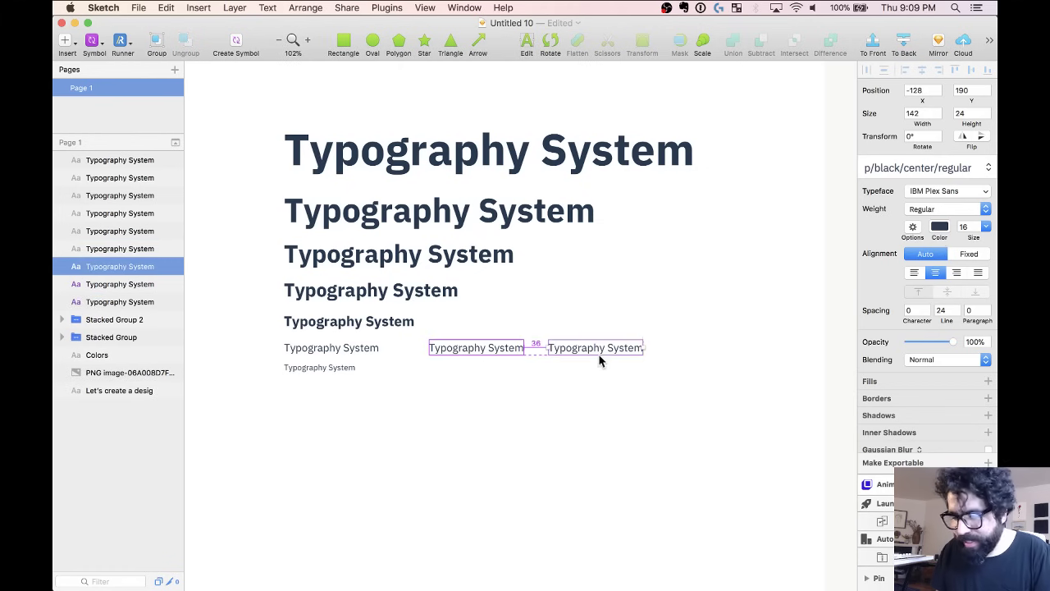
pyautogui.click(949, 210)
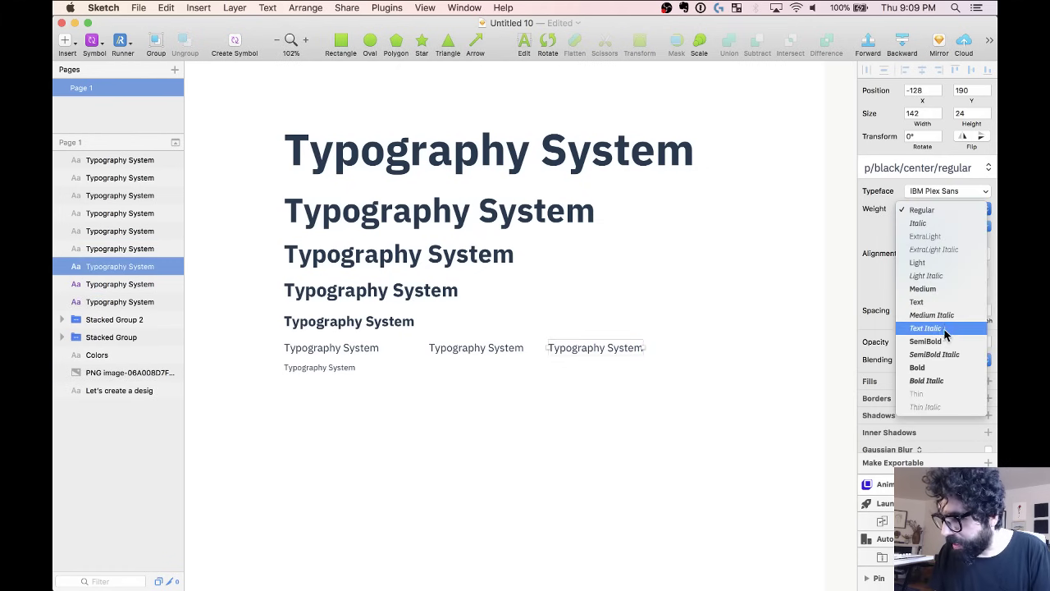
pyautogui.click(942, 368)
# Create a new text style from the bold centered paragraph text and name it p/black/center/bold.
pyautogui.click(951, 170)
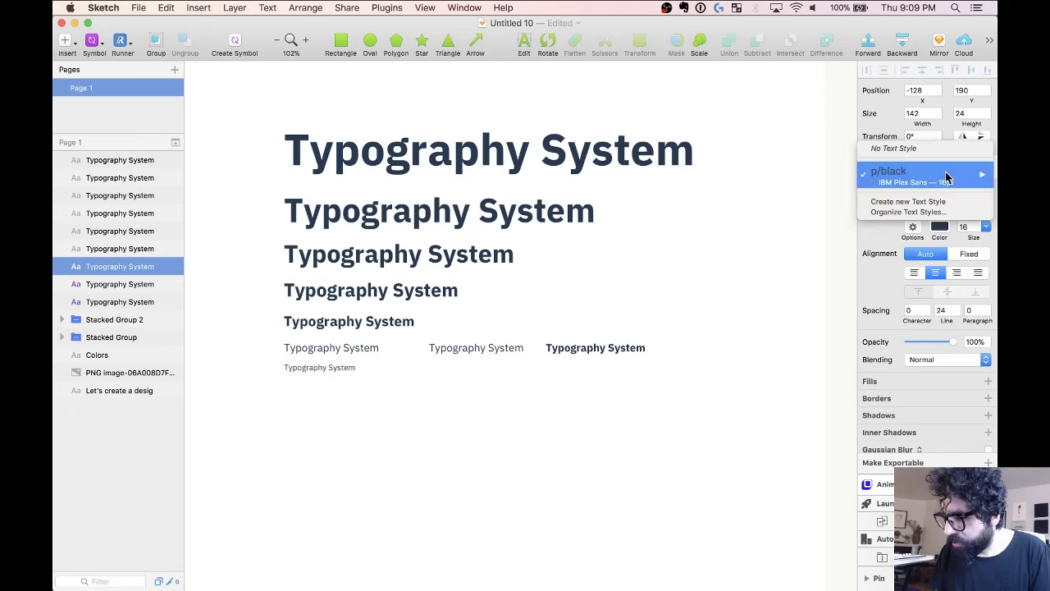
pyautogui.click(939, 201)
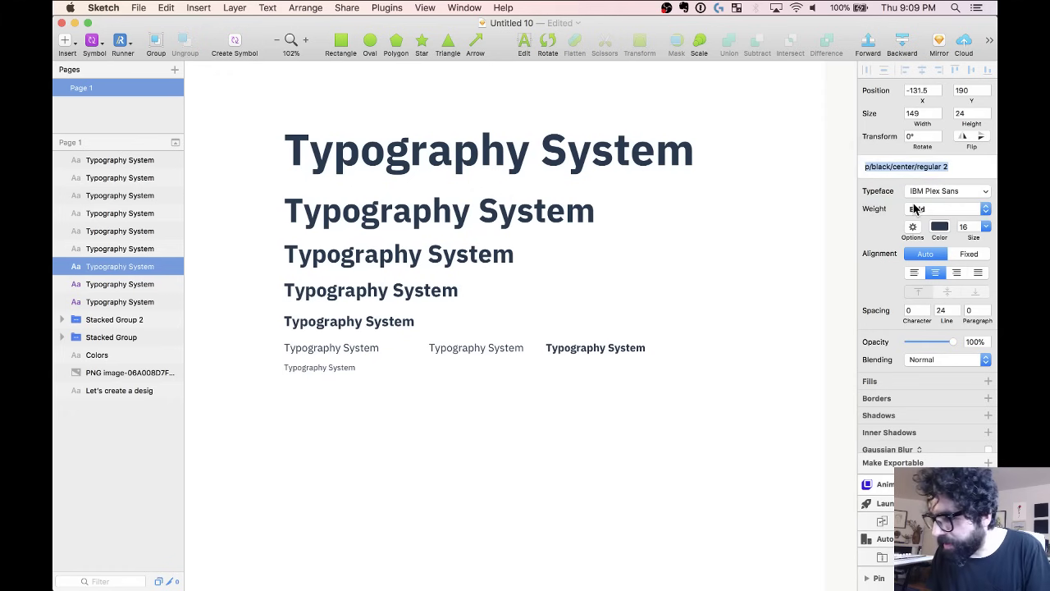
pyautogui.doubleClick(935, 167)
pyautogui.write('bo')
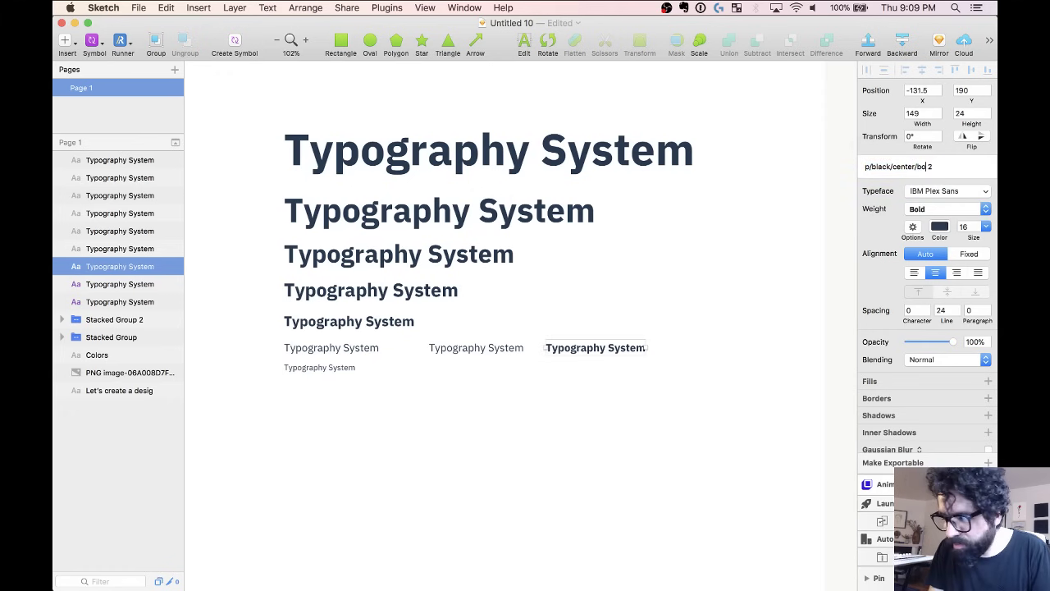
pyautogui.write('ld')
pyautogui.press('Return')
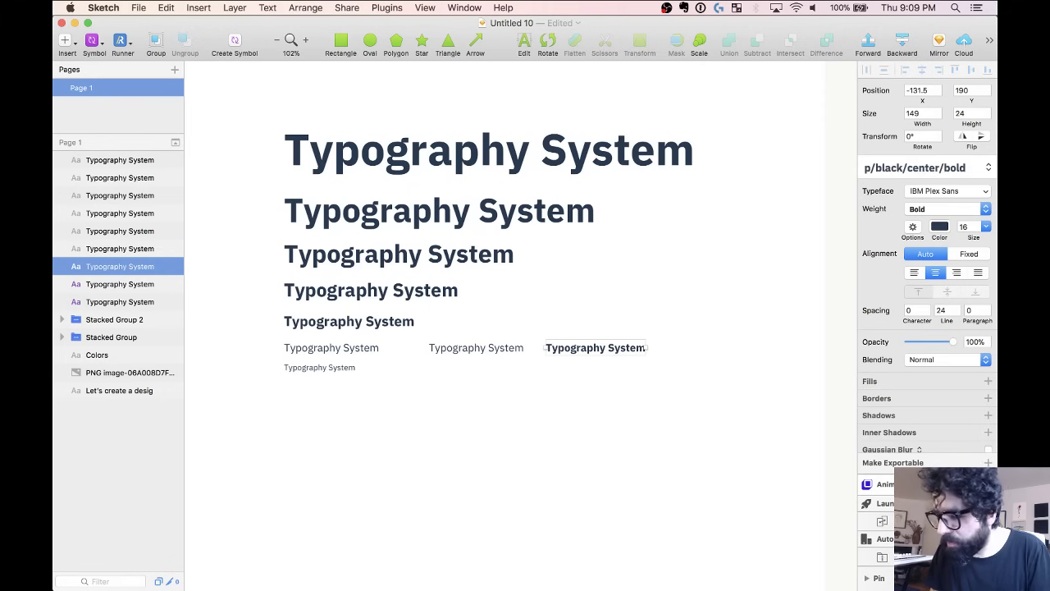
# Copy the left-aligned regular paragraph text to the end of its row and set the copy's weight to Bold.
pyautogui.click(358, 348)
pyautogui.moveTo(357, 349); pyautogui.dragTo(720, 366)
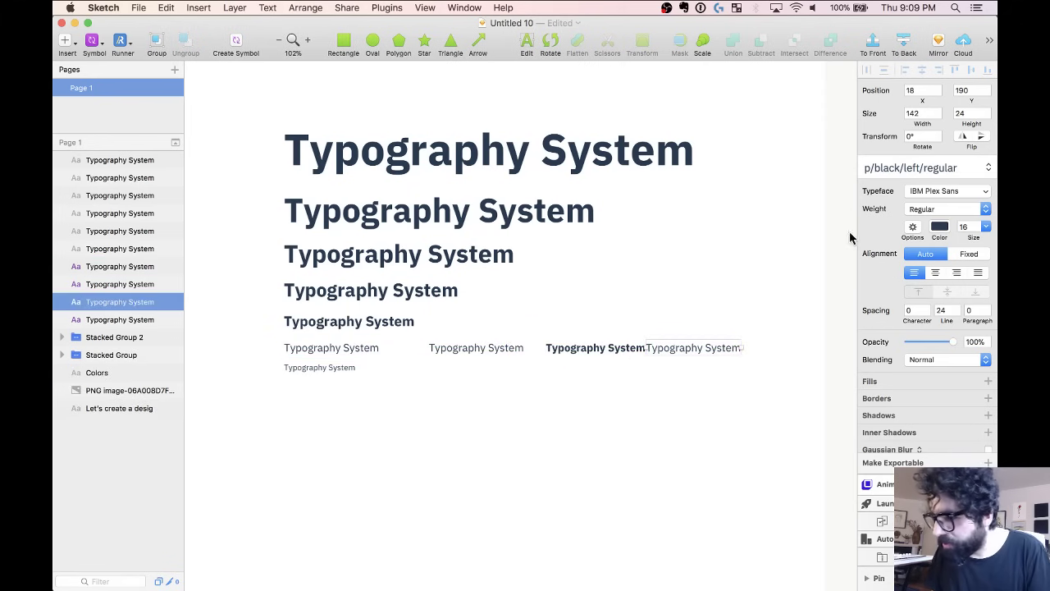
pyautogui.click(917, 172)
pyautogui.click(871, 294)
pyautogui.click(956, 212)
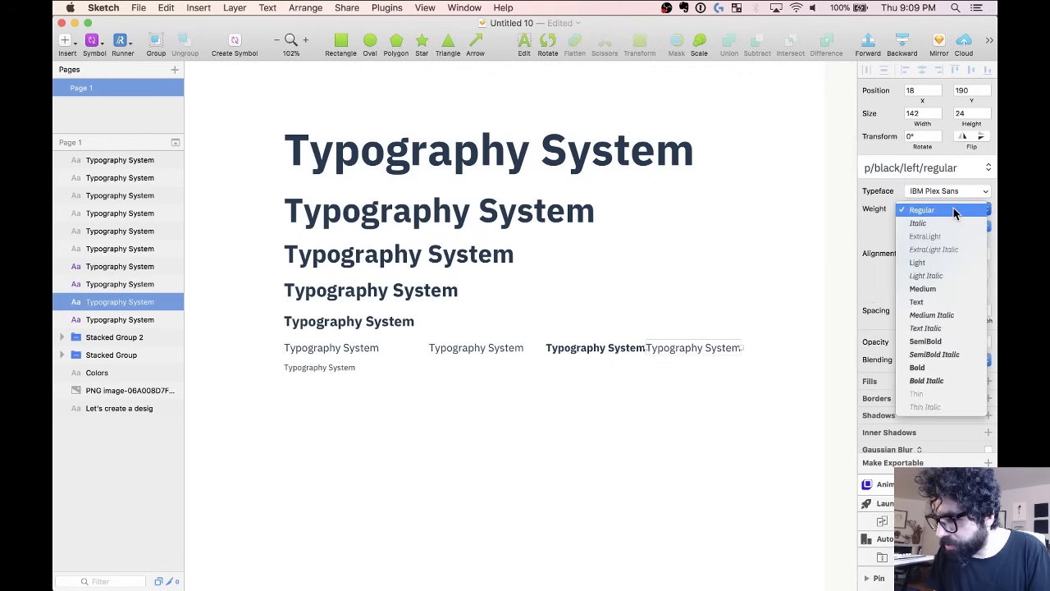
pyautogui.click(927, 366)
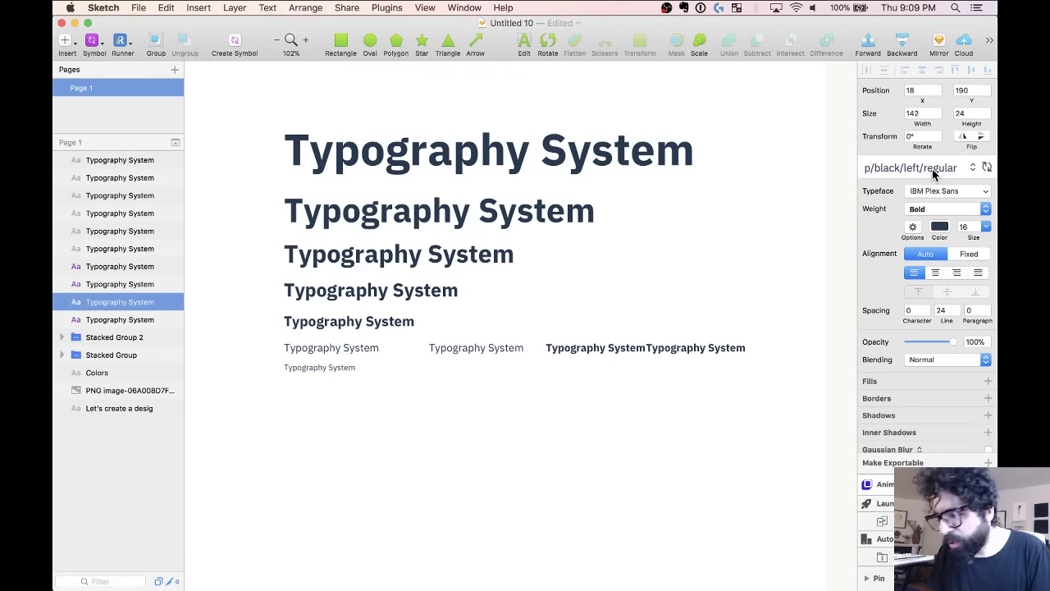
# Create a new text style from the bold left-aligned paragraph text and name it p/black/left/bold/.
pyautogui.scroll(5, 642, 366)
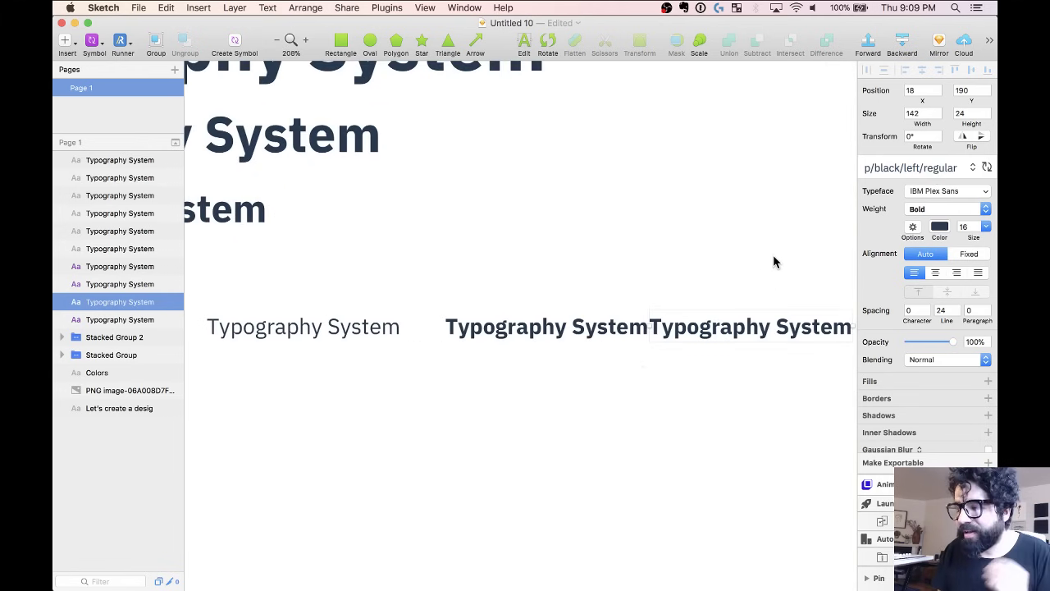
pyautogui.click(902, 166)
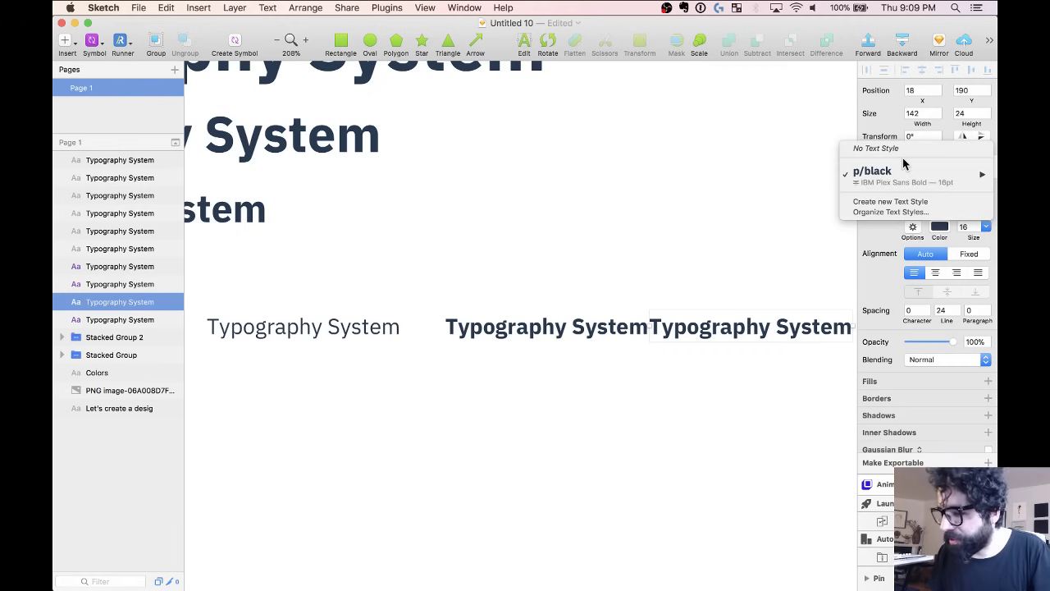
pyautogui.click(906, 202)
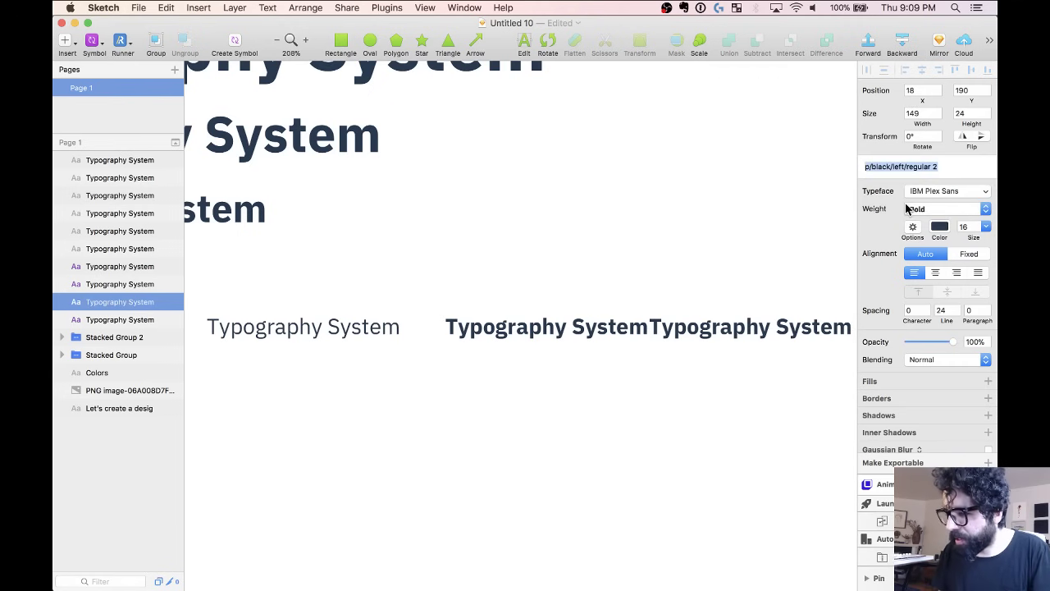
pyautogui.press('Right')
pyautogui.press('BackSpace')
pyautogui.press('BackSpace')
pyautogui.press('BackSpace')
pyautogui.press('BackSpace')
pyautogui.press('BackSpace')
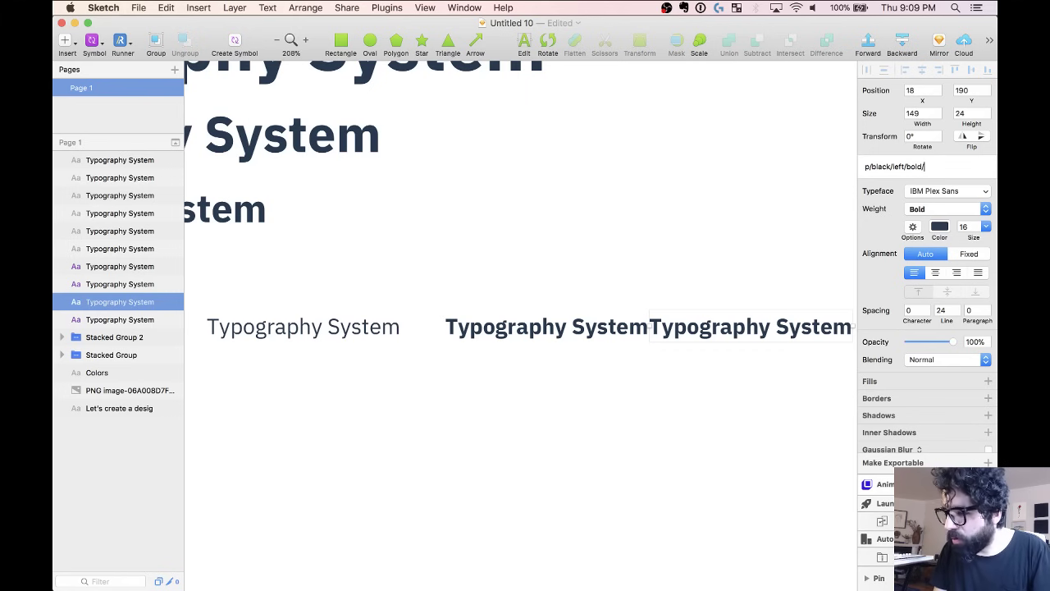
pyautogui.press('Return')
# Try to remove the trailing slash from the p/black/left/bold/ style name in the text style manager.
pyautogui.click(927, 168)
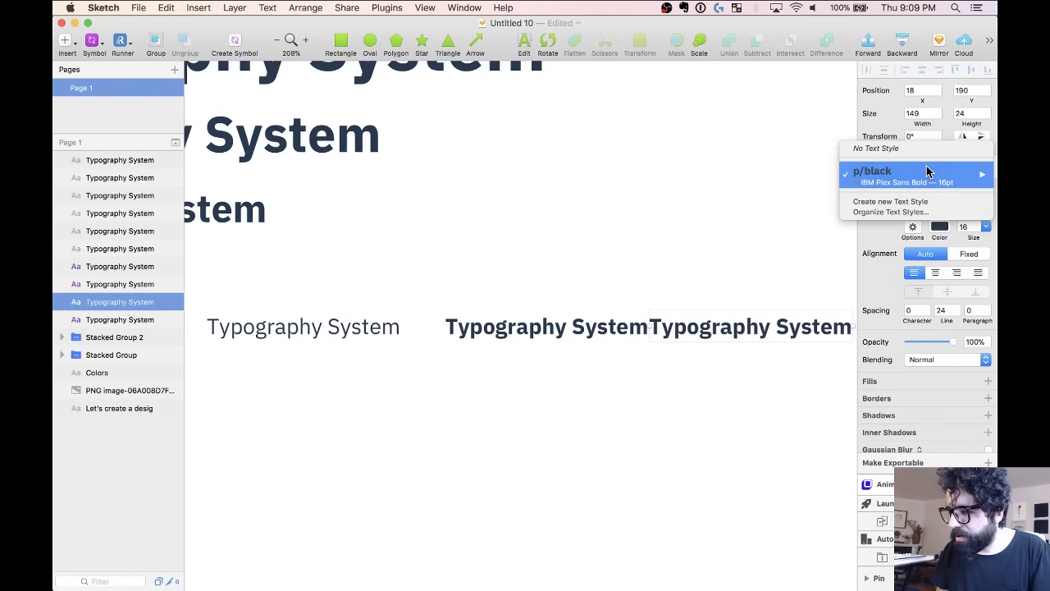
pyautogui.click(924, 212)
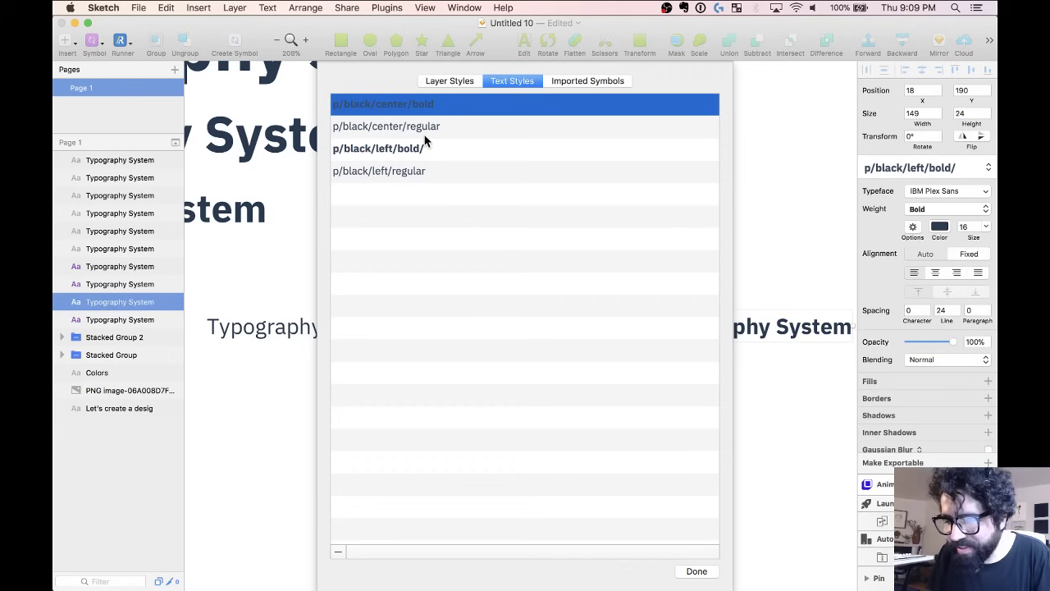
pyautogui.doubleClick(415, 147)
pyautogui.click(415, 147)
pyautogui.press('BackSpace')
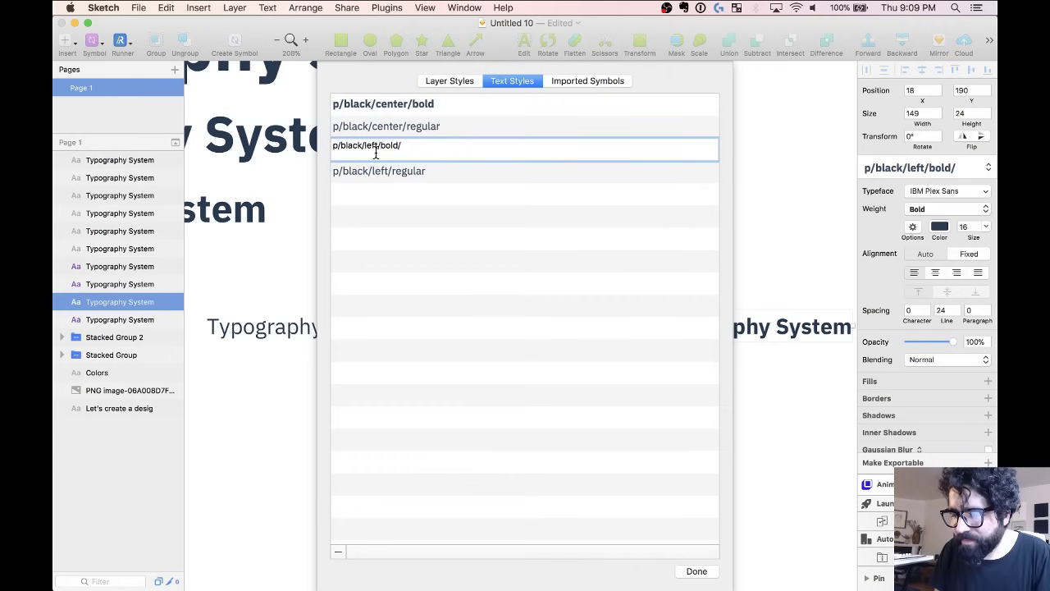
pyautogui.click(697, 571)
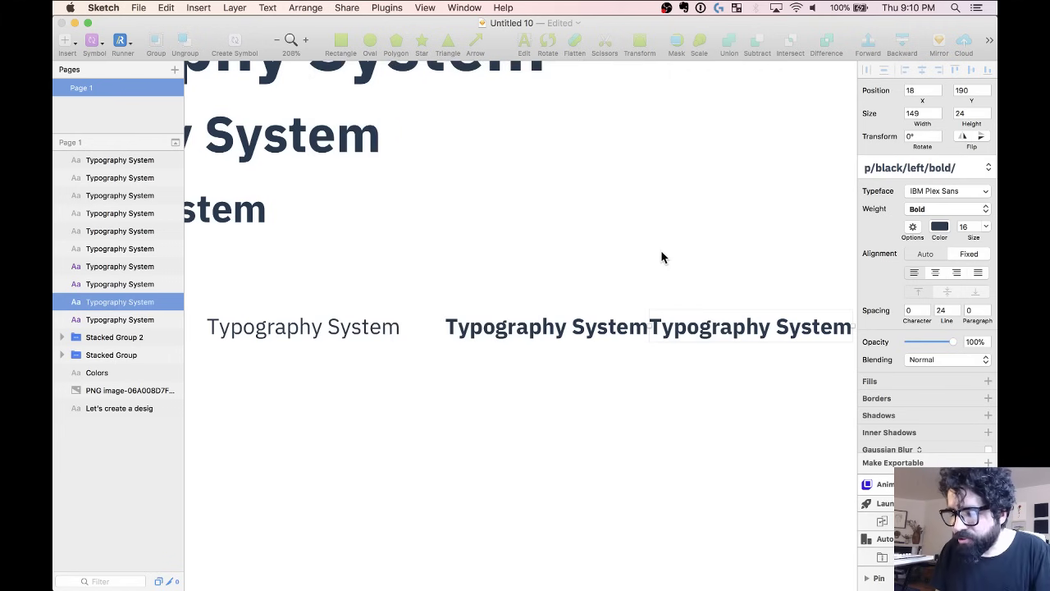
# Add a test text reading lksdjflad on an empty canvas area and browse the center and left p/black text styles.
pyautogui.click(658, 246)
pyautogui.scroll(-1, 637, 256)
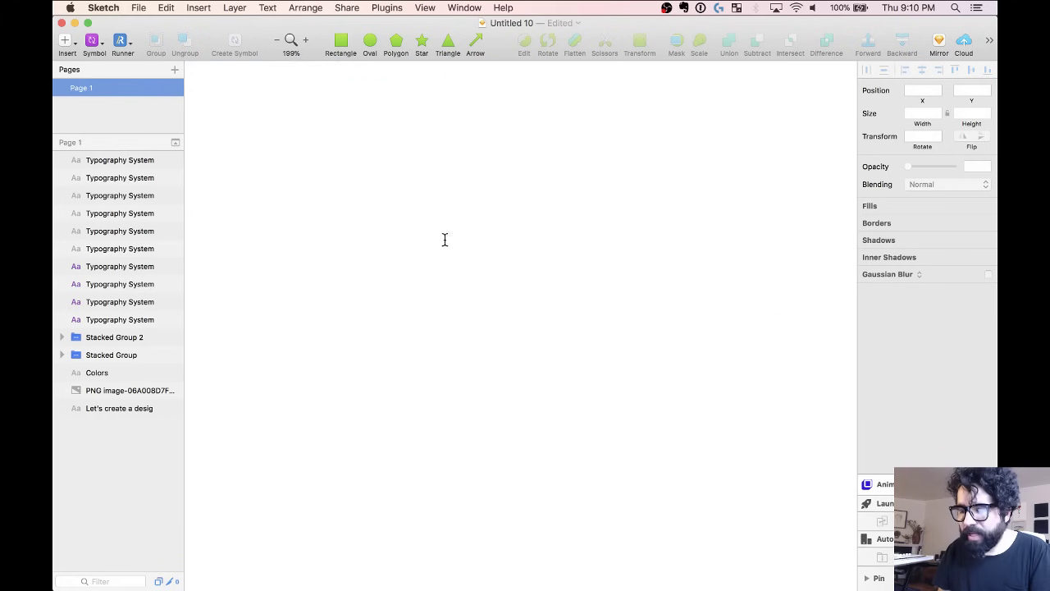
pyautogui.click(414, 236)
pyautogui.write('lksdjflad')
pyautogui.press('Escape')
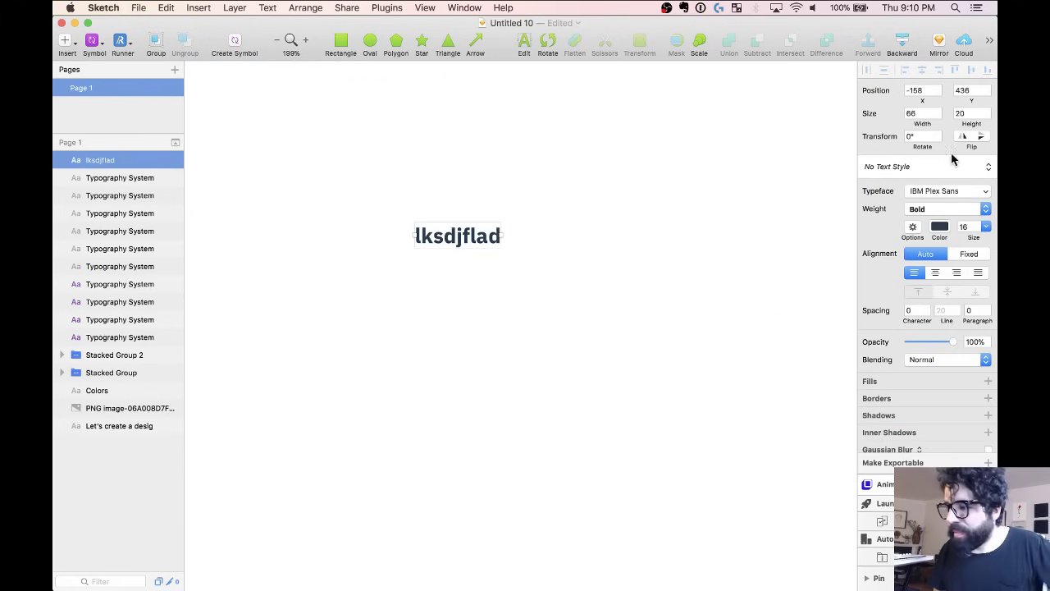
pyautogui.click(939, 174)
pyautogui.moveTo(938, 202)
pyautogui.moveTo(804, 200)
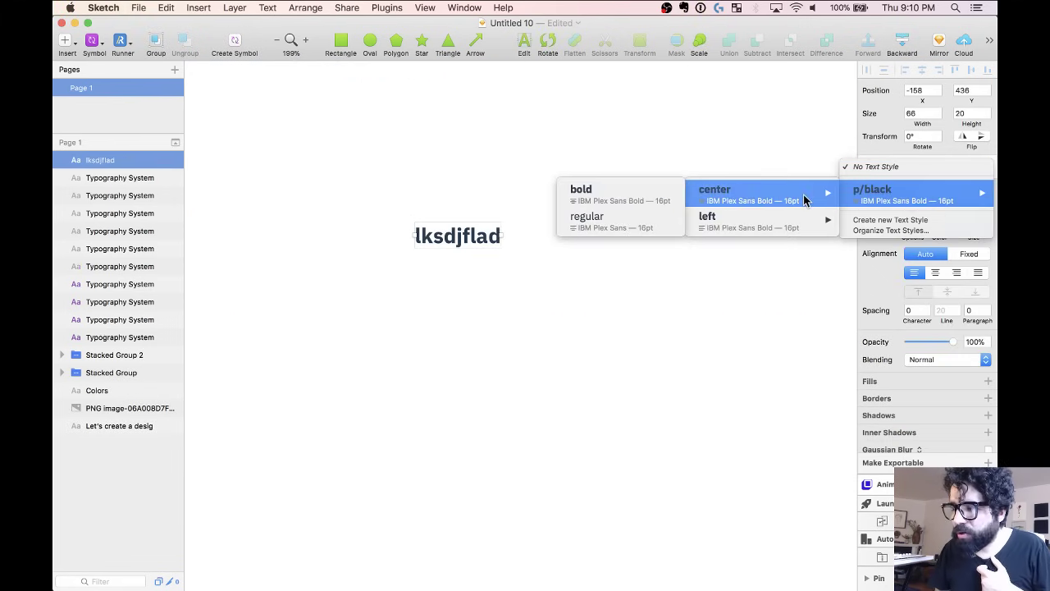
pyautogui.moveTo(796, 220)
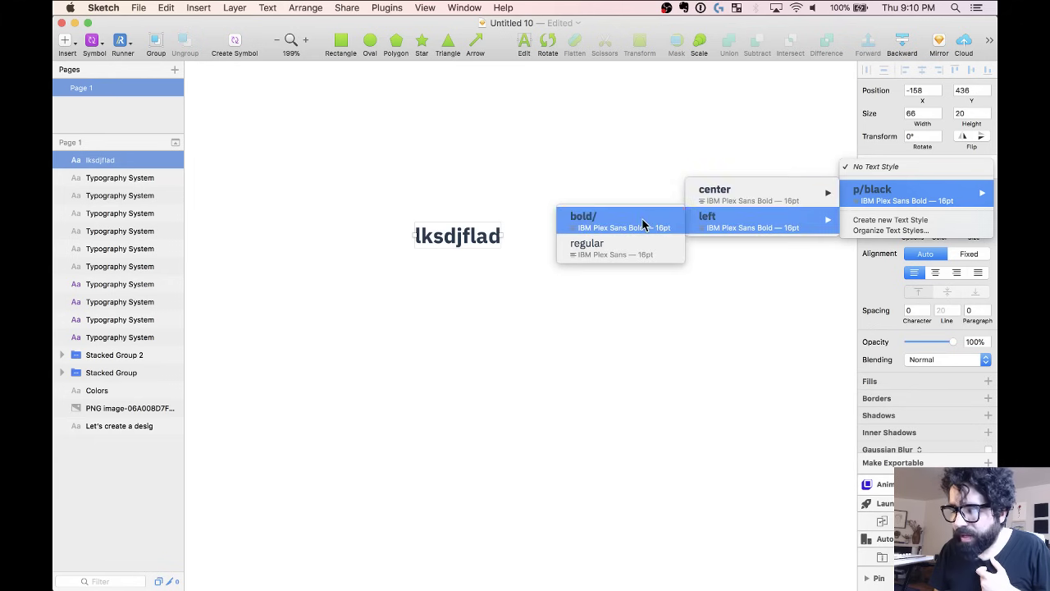
pyautogui.moveTo(766, 187)
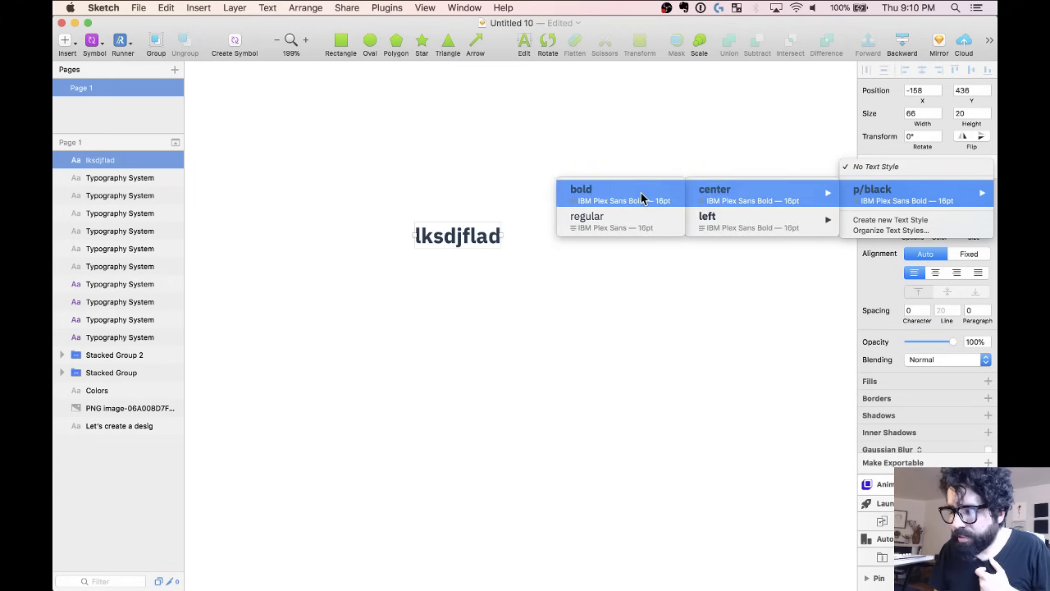
pyautogui.moveTo(722, 220)
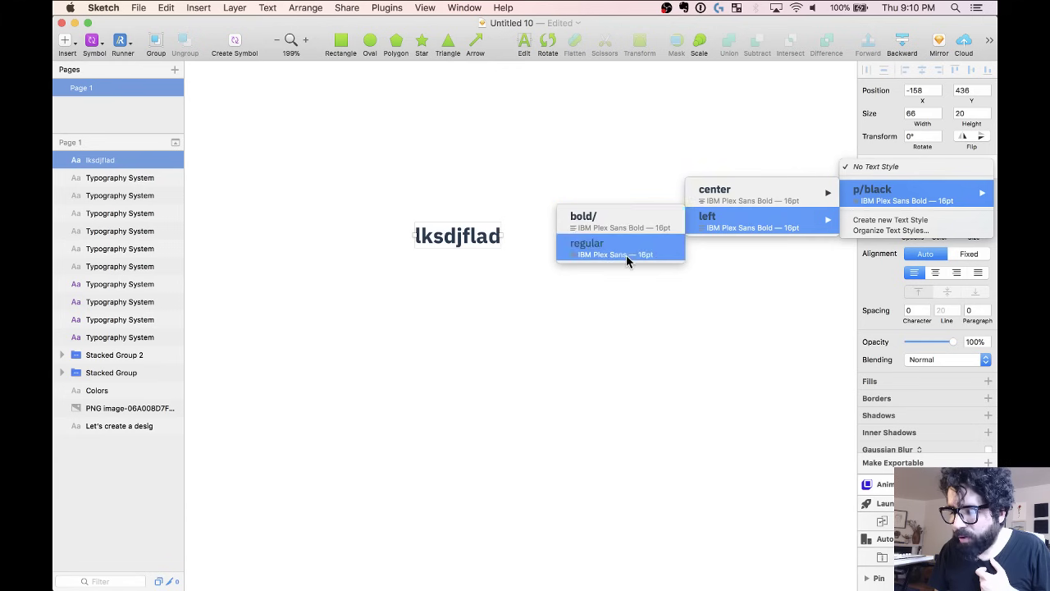
pyautogui.click(882, 297)
# Rename the p/black/left/bold/ text style as p/black/left/bold and close the style manager.
pyautogui.click(930, 168)
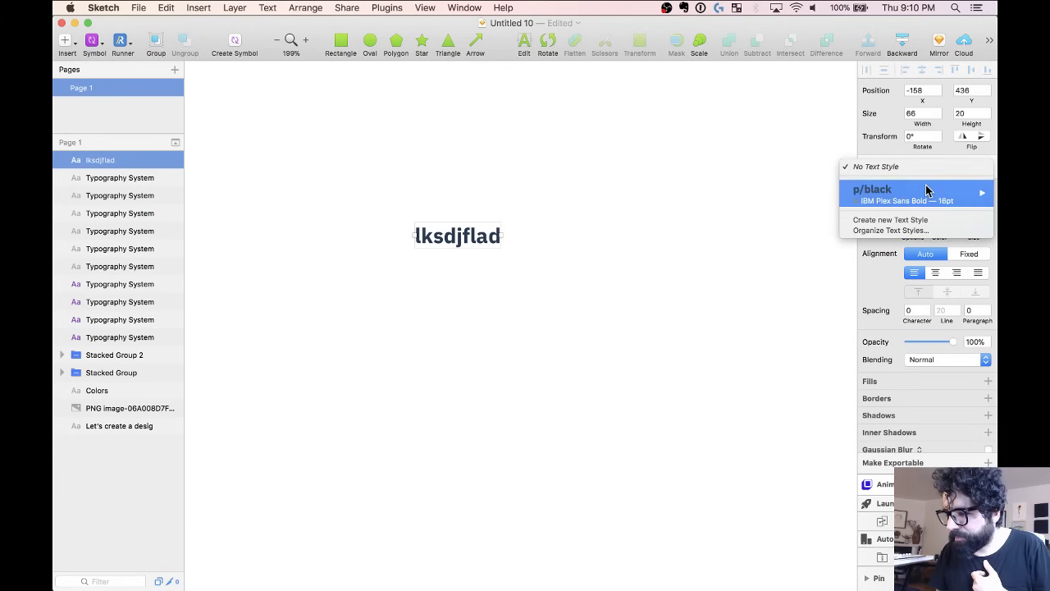
pyautogui.click(917, 235)
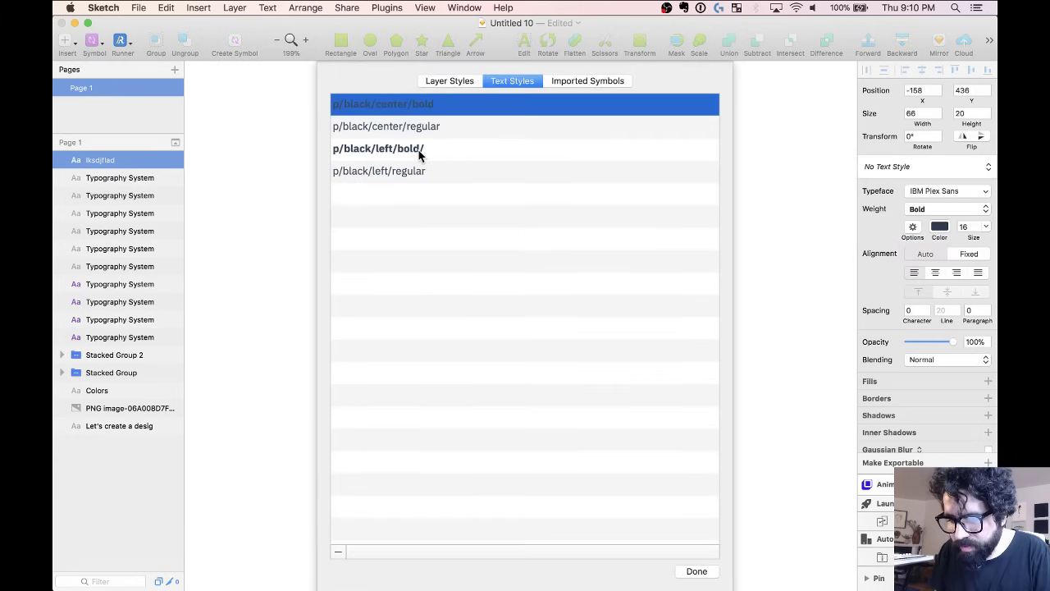
pyautogui.doubleClick(410, 150)
pyautogui.press('Right')
pyautogui.press('BackSpace')
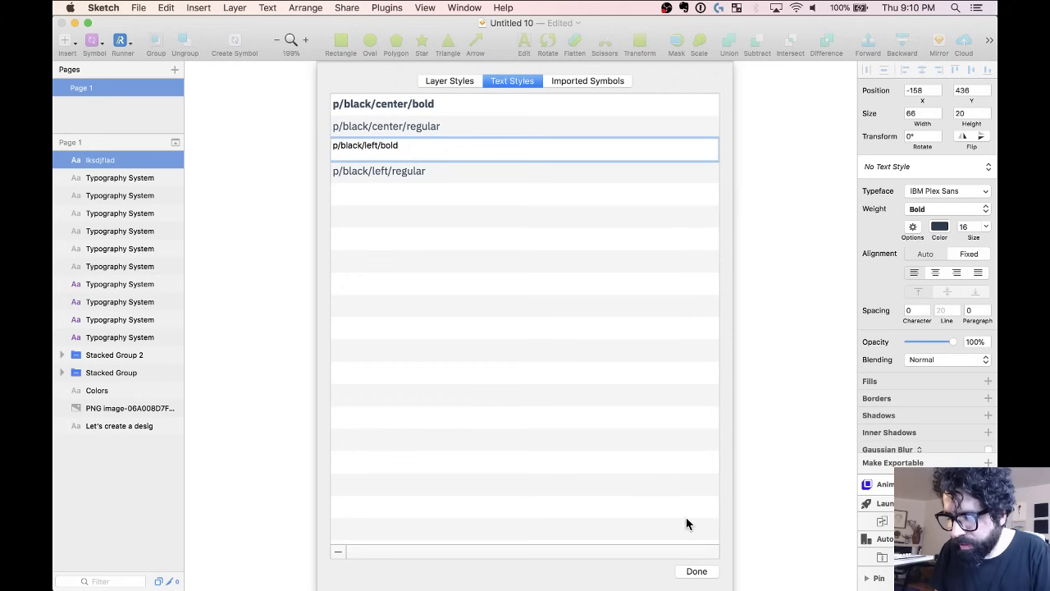
pyautogui.press('Return')
pyautogui.press('Return')
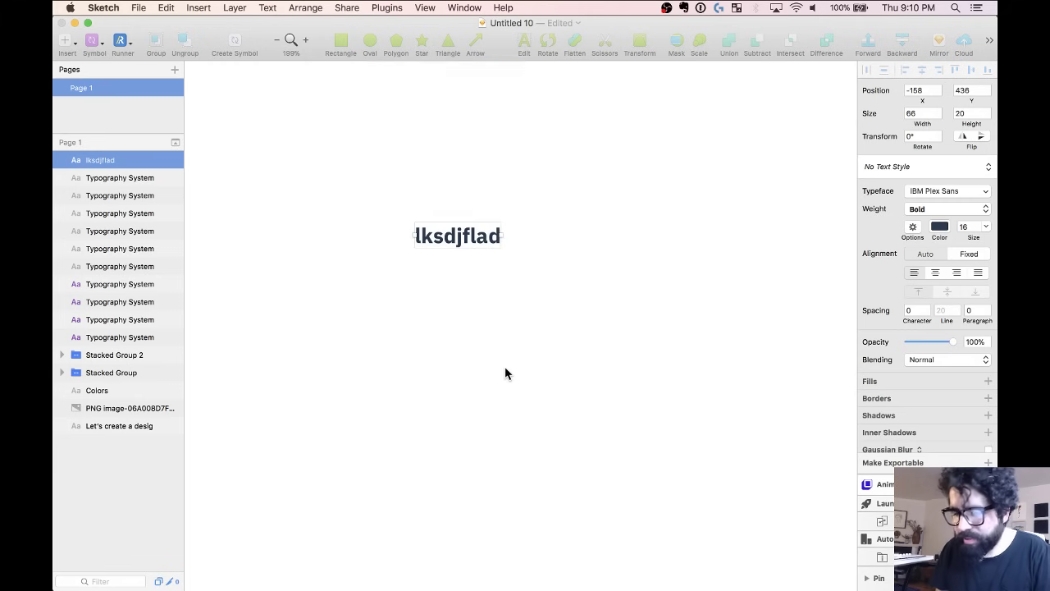
# Delete the lksdjflad test text.
pyautogui.scroll(-5, 504, 366)
pyautogui.press('BackSpace')
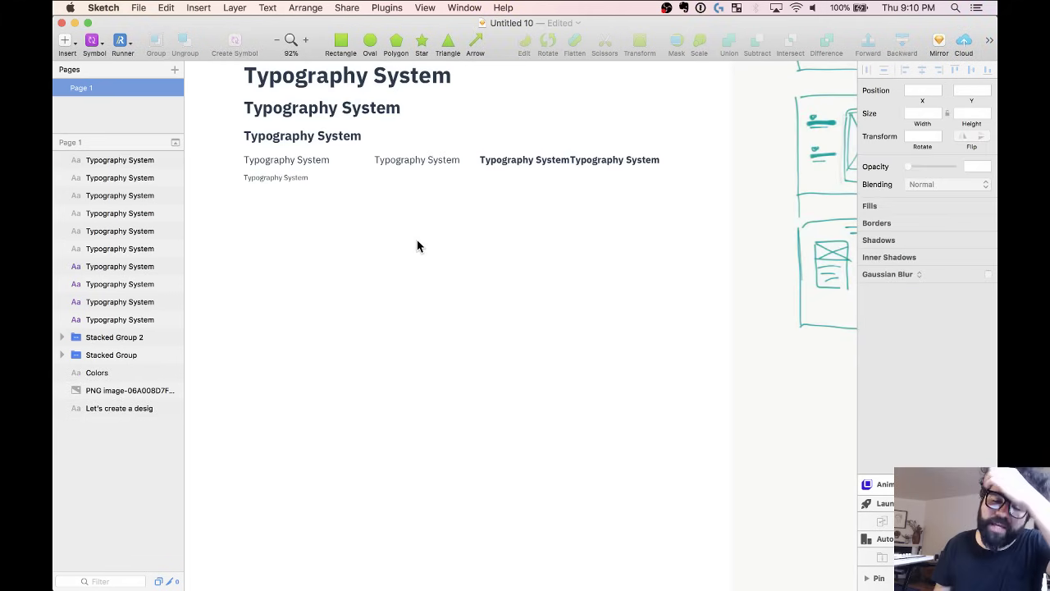
pyautogui.scroll(3, 442, 123)
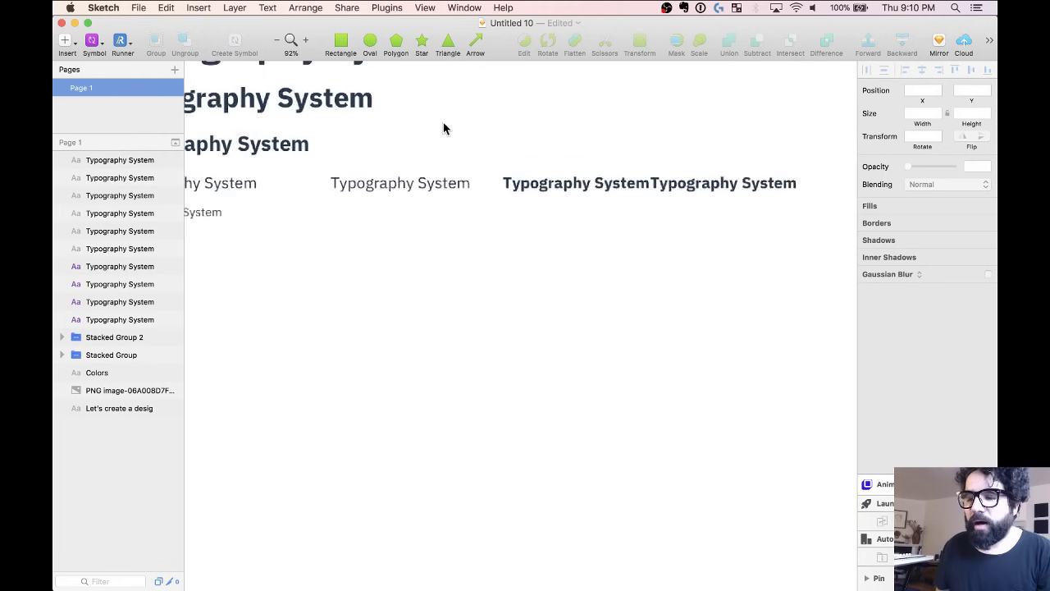
pyautogui.click(414, 186)
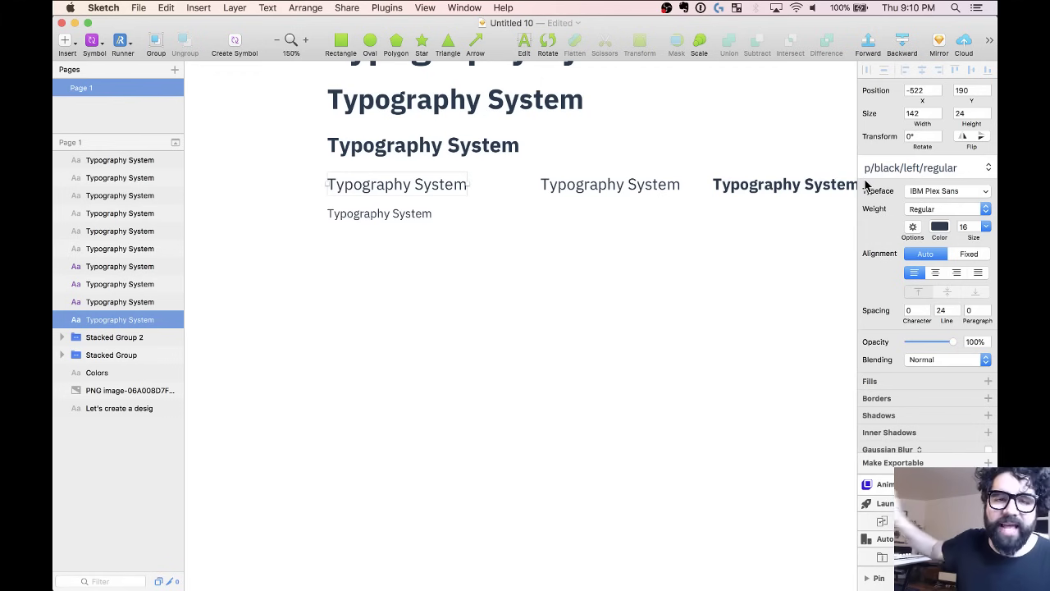
pyautogui.scroll(1, 865, 185)
pyautogui.scroll(-1, 865, 185)
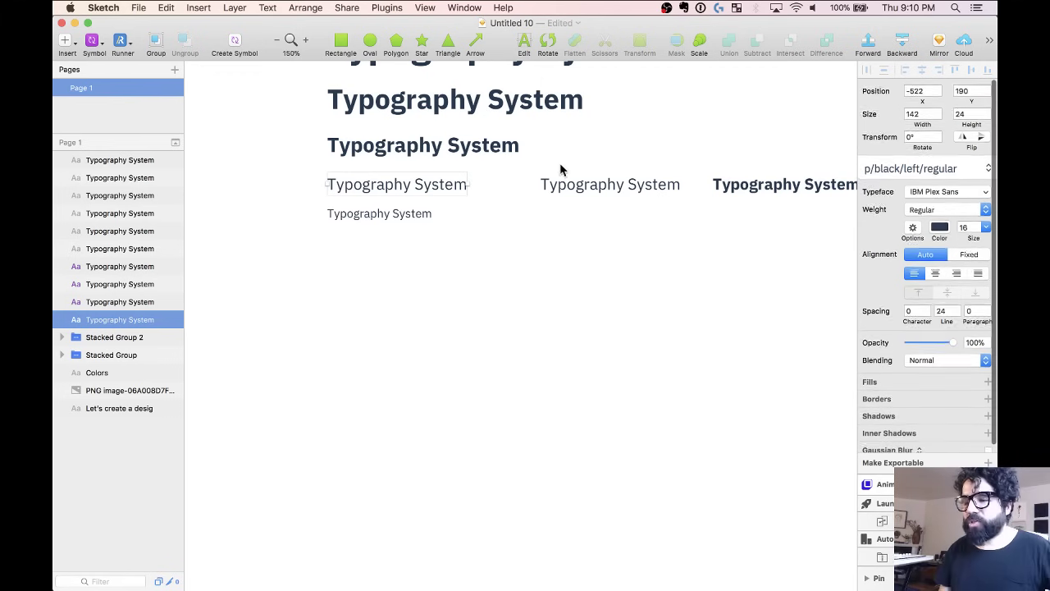
pyautogui.scroll(5, 515, 232)
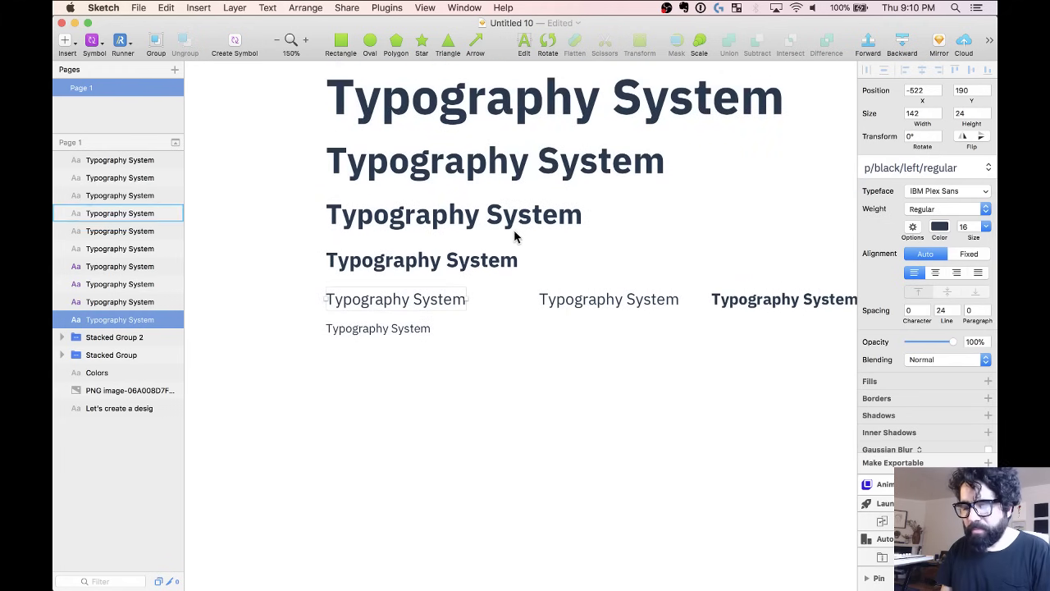
# Create a text style named label/black/left from the 12 pt Typography System text.
pyautogui.click(399, 330)
pyautogui.click(890, 169)
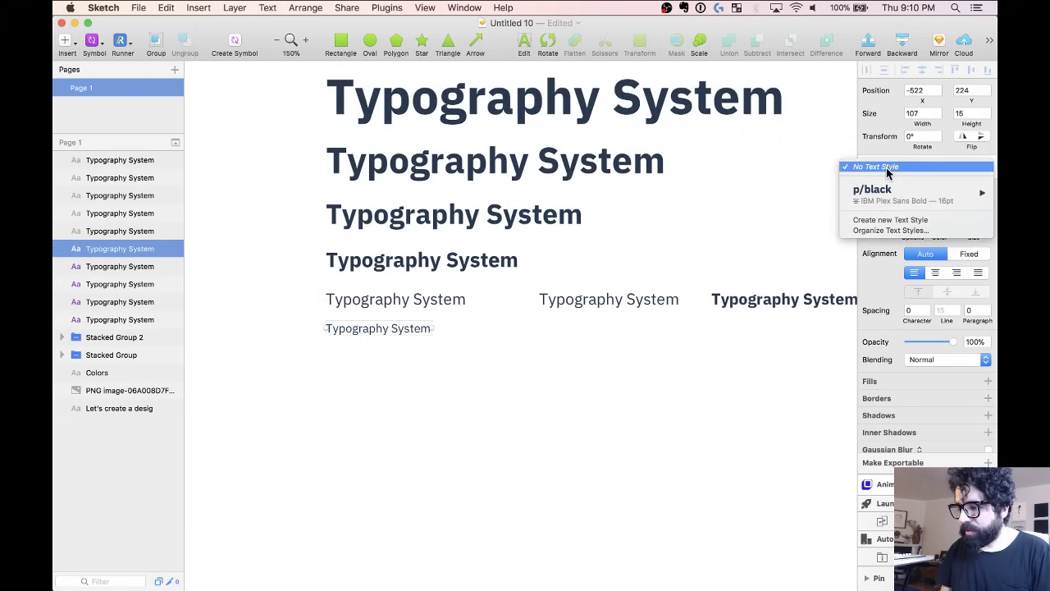
pyautogui.click(894, 224)
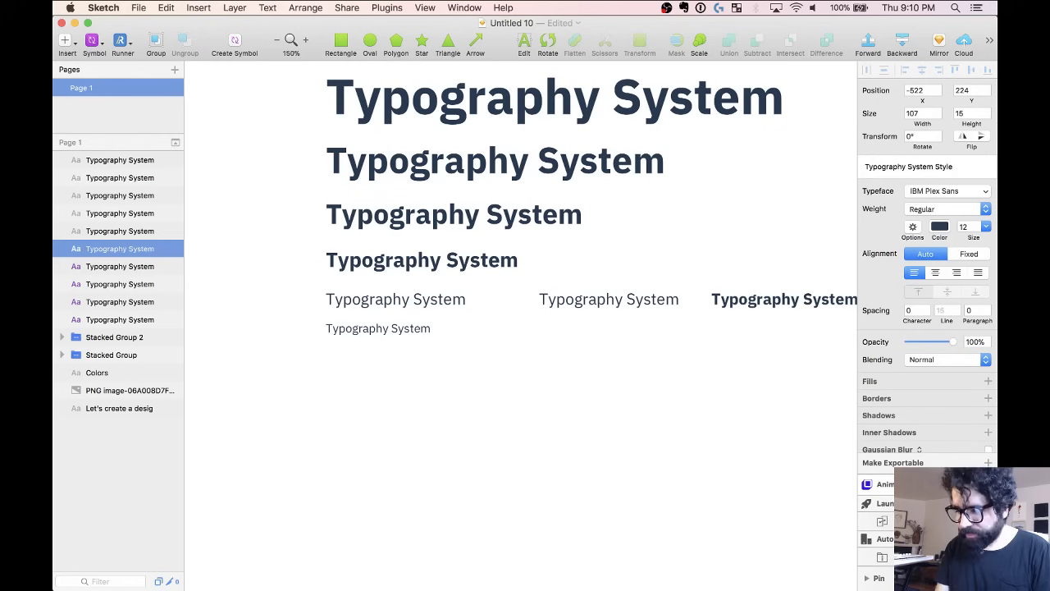
pyautogui.press('super+a')
pyautogui.press('BackSpace')
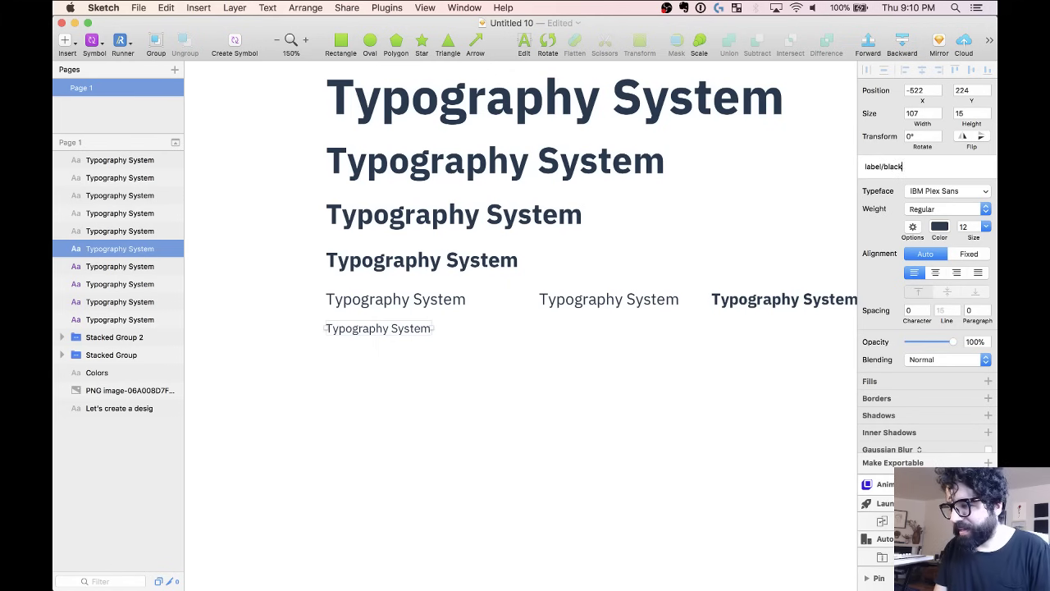
pyautogui.press('Return')
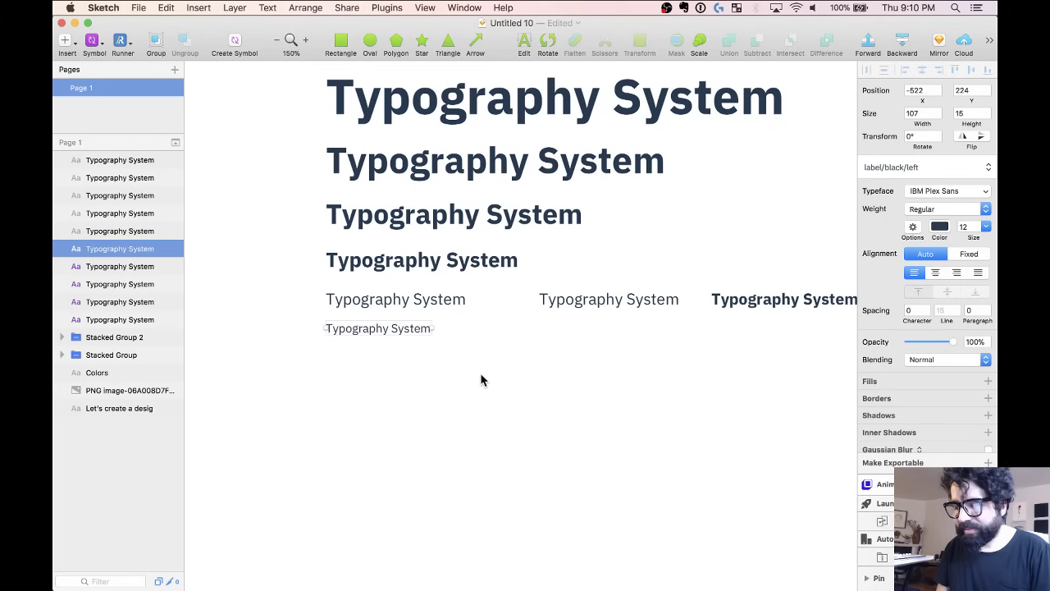
# Duplicate the 12 pt label text to its right and center-align the copy.
pyautogui.click(431, 302)
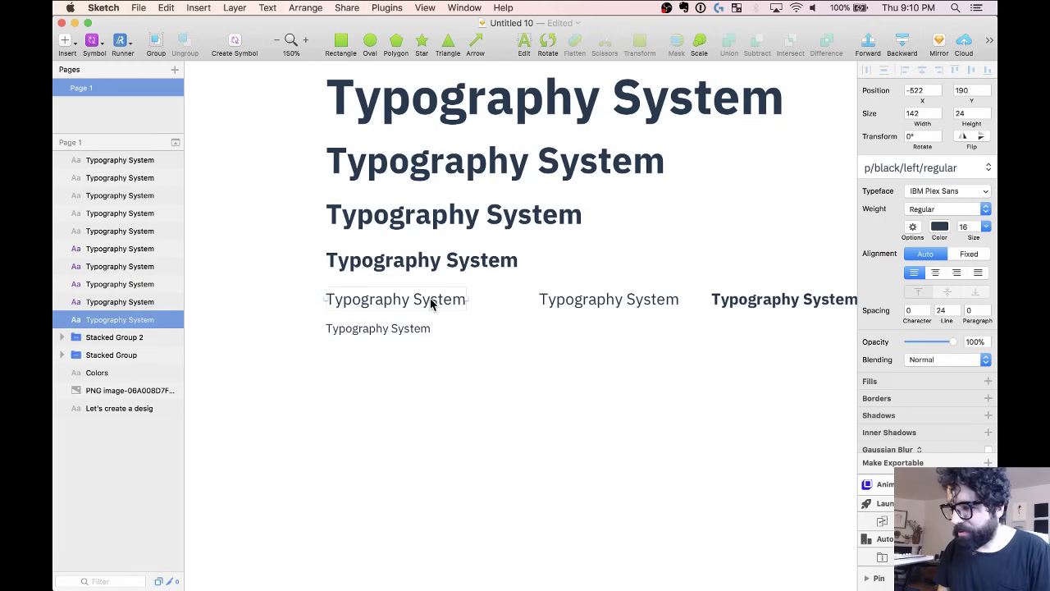
pyautogui.click(355, 328)
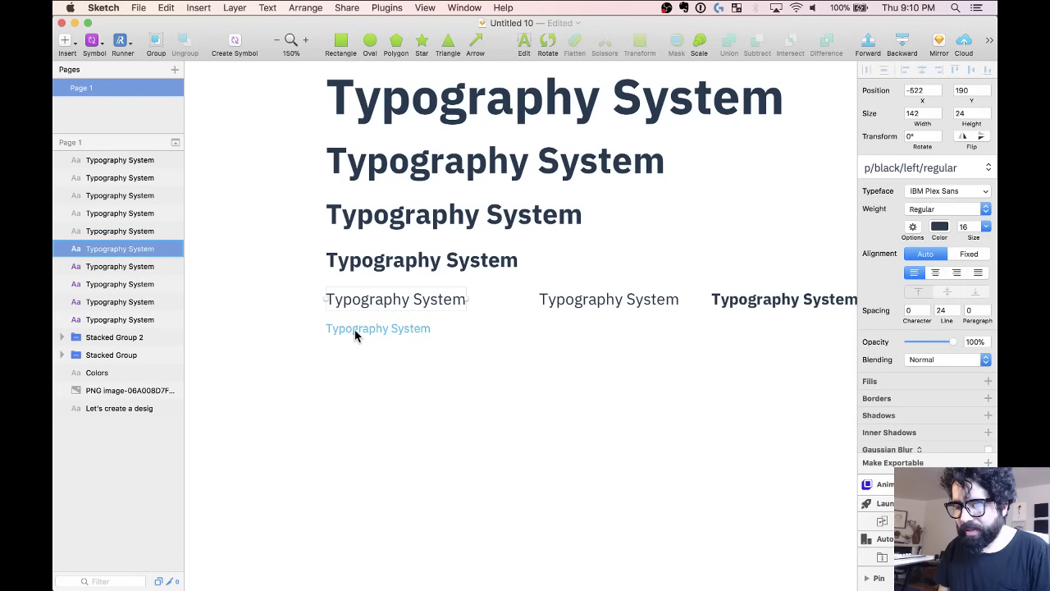
pyautogui.keyDown('alt'); pyautogui.moveTo(355, 329); pyautogui.dragTo(506, 330); pyautogui.keyUp('alt')
pyautogui.click(943, 169)
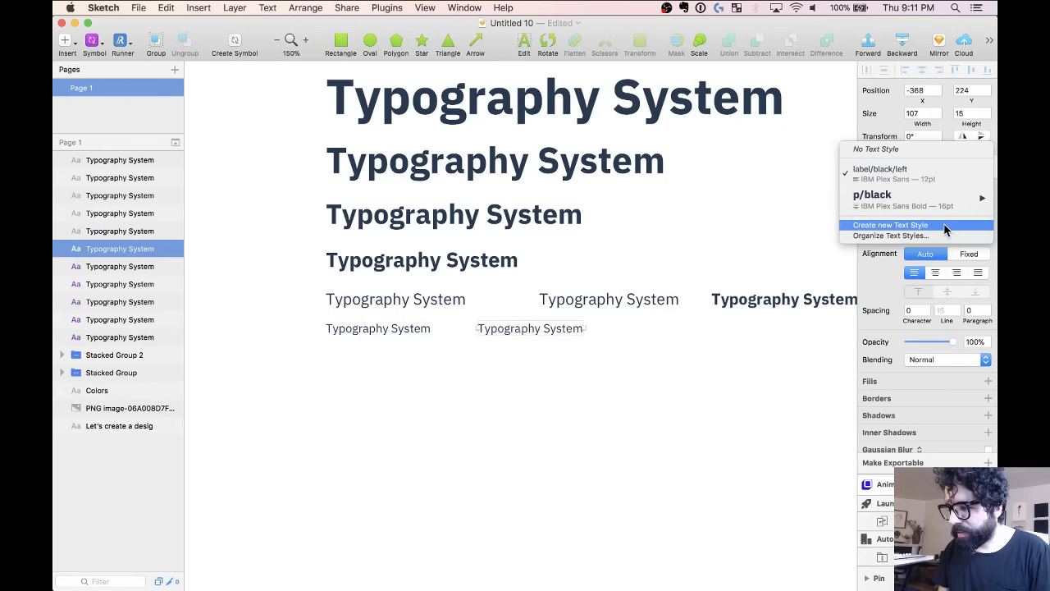
pyautogui.click(877, 285)
pyautogui.click(935, 275)
# Create a new text style named label/black/centered from the copied label text.
pyautogui.click(925, 172)
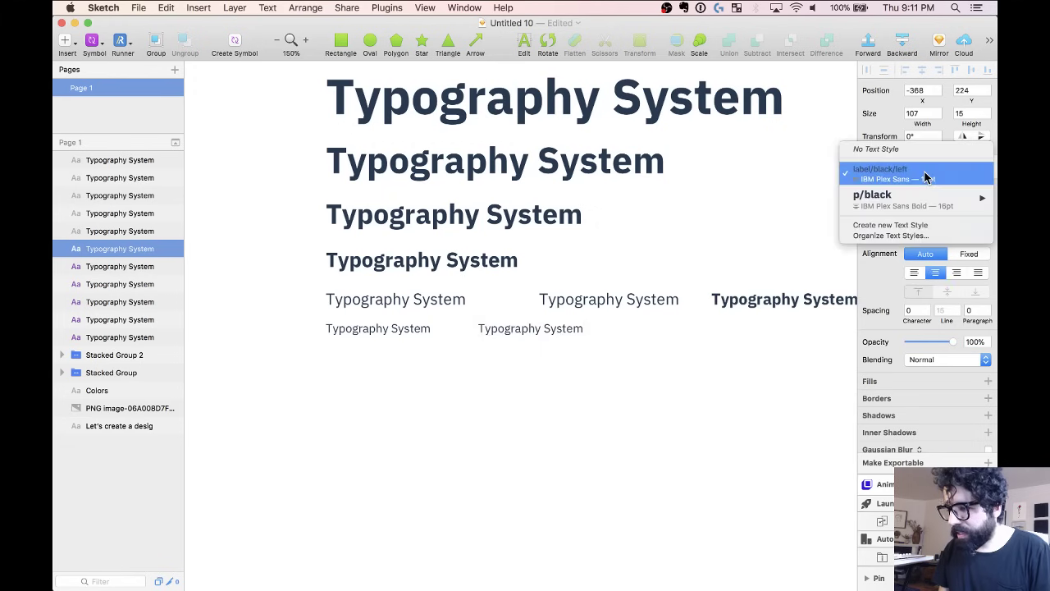
pyautogui.click(925, 227)
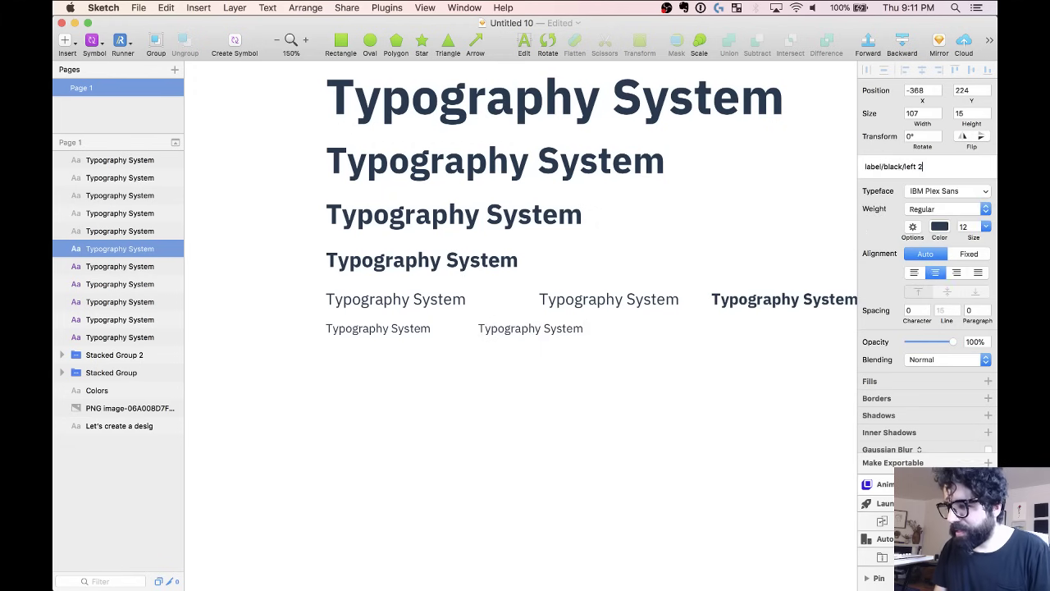
pyautogui.write('cente')
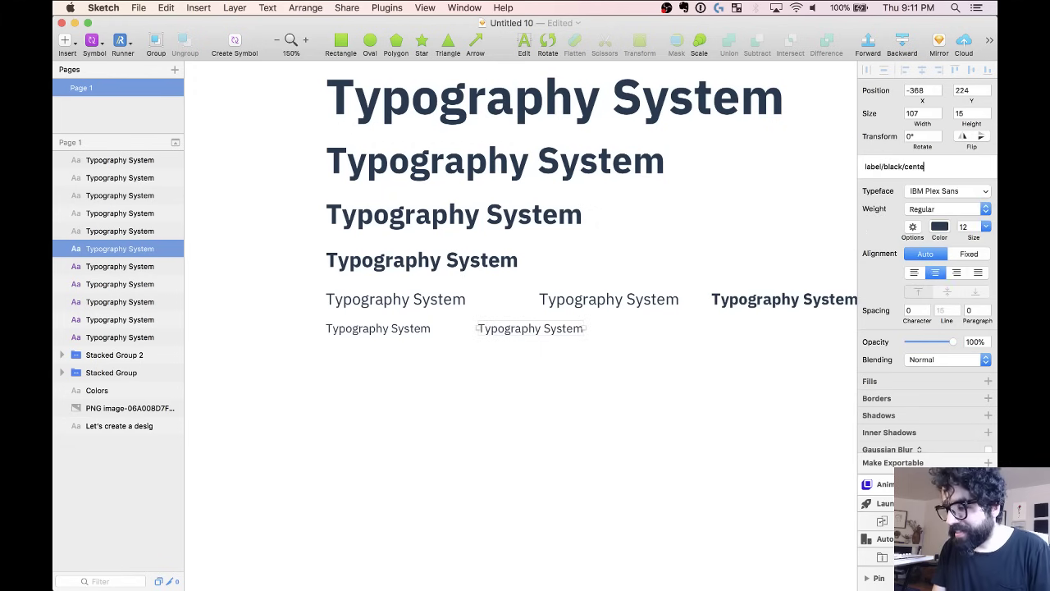
pyautogui.write('red')
pyautogui.press('Return')
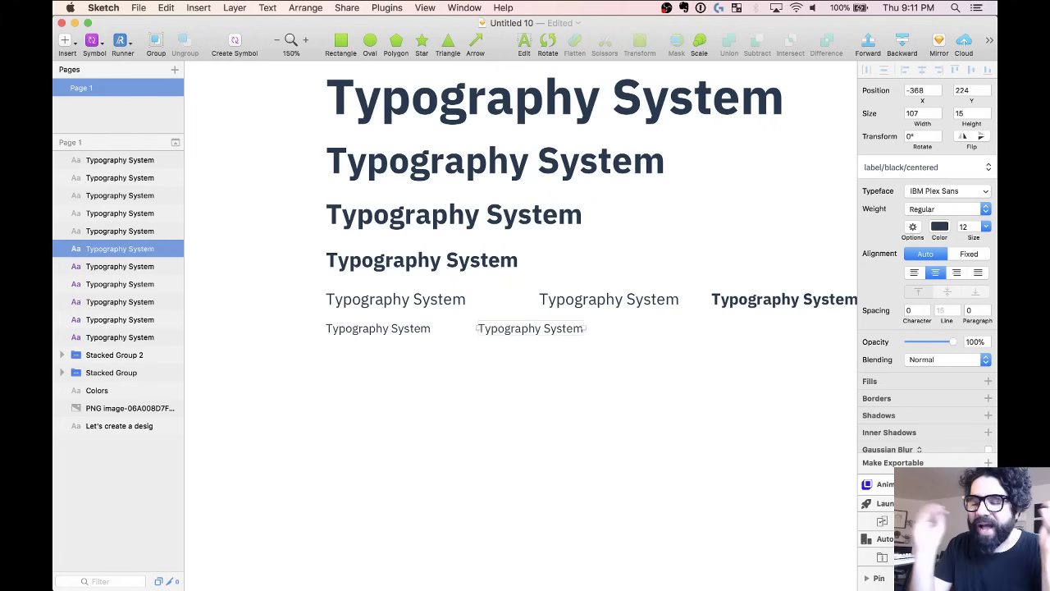
# Create a text style named h4/black/left from the 21 pt bold Typography System heading.
pyautogui.scroll(-2, 605, 275)
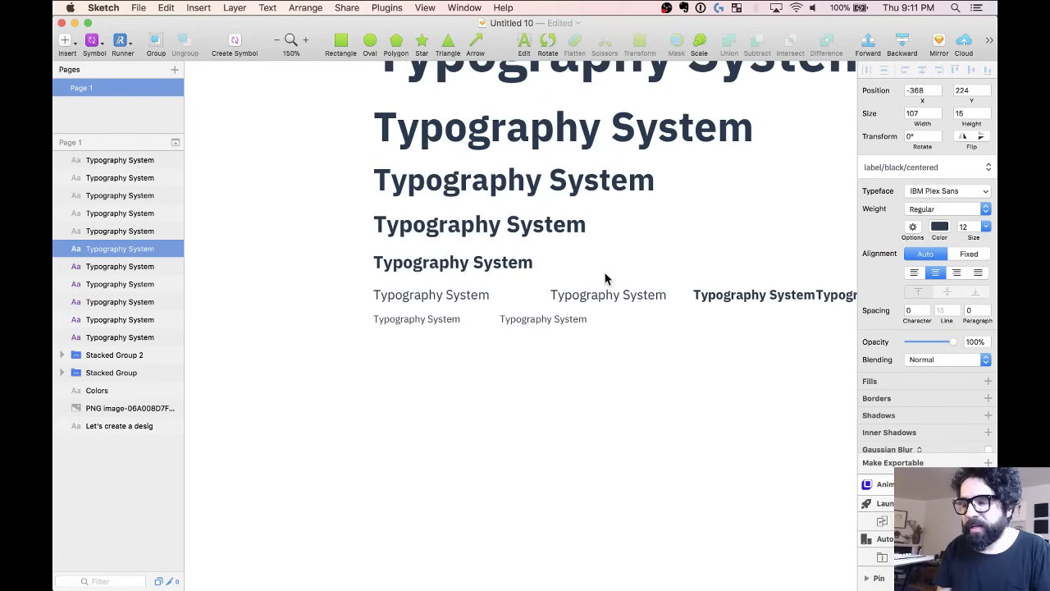
pyautogui.click(504, 264)
pyautogui.scroll(5, 600, 314)
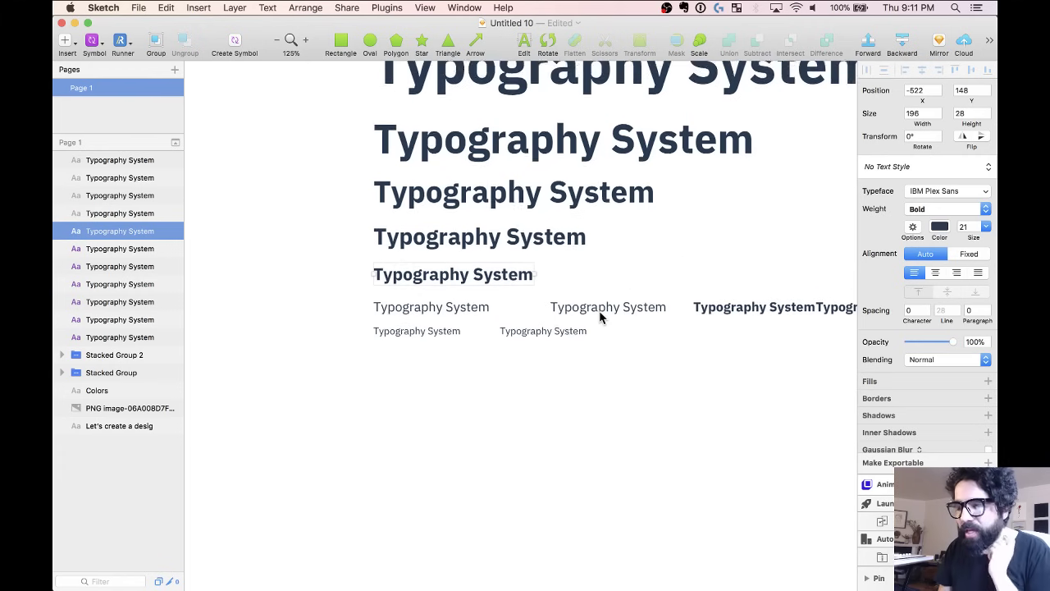
pyautogui.hscroll(3, 600, 314)
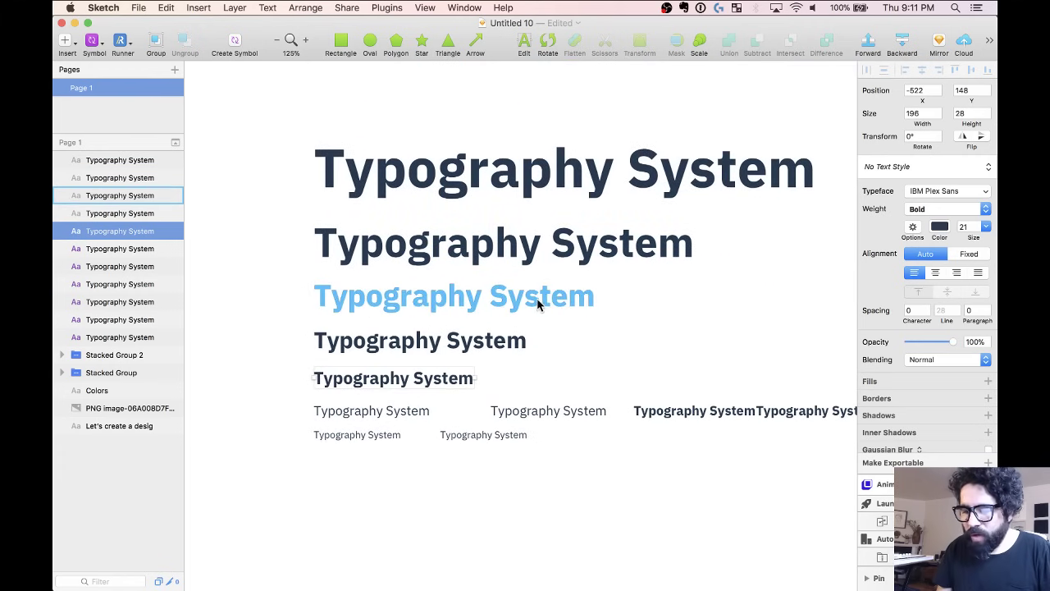
pyautogui.click(920, 169)
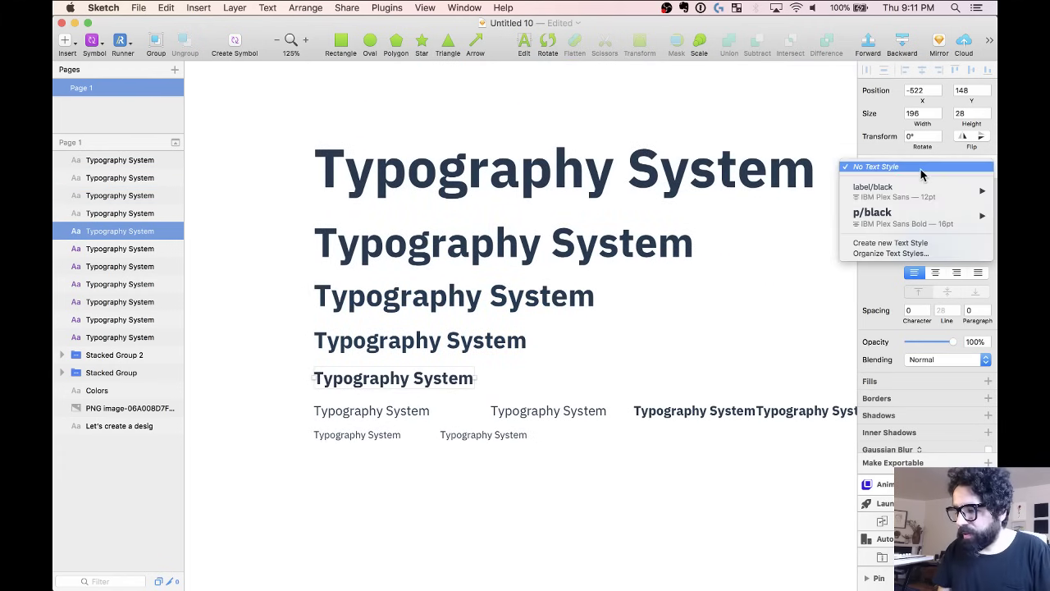
pyautogui.click(915, 244)
pyautogui.write('h4/black')
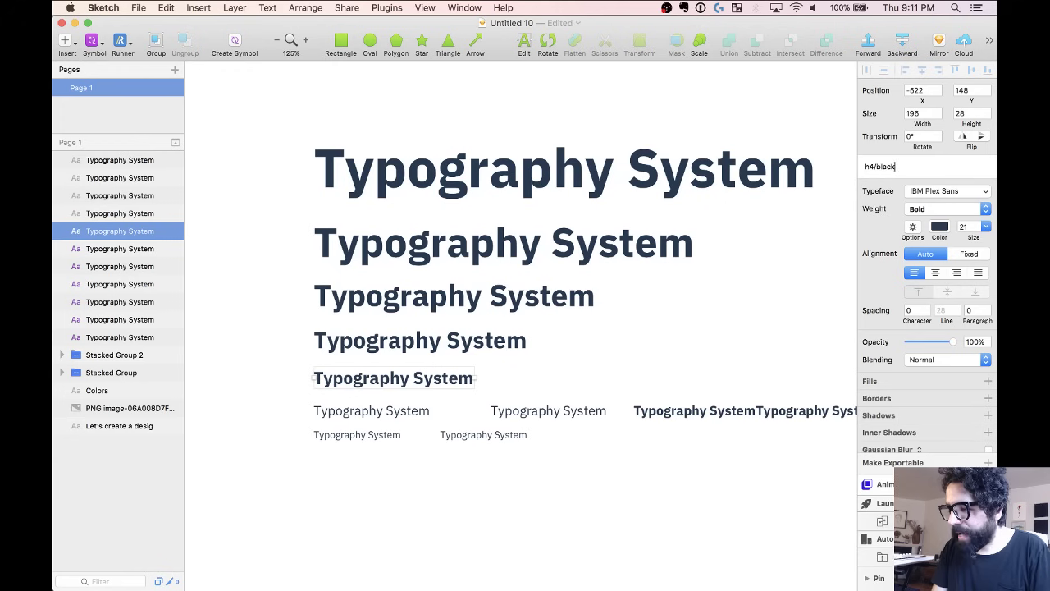
pyautogui.write('/left')
pyautogui.press('Return')
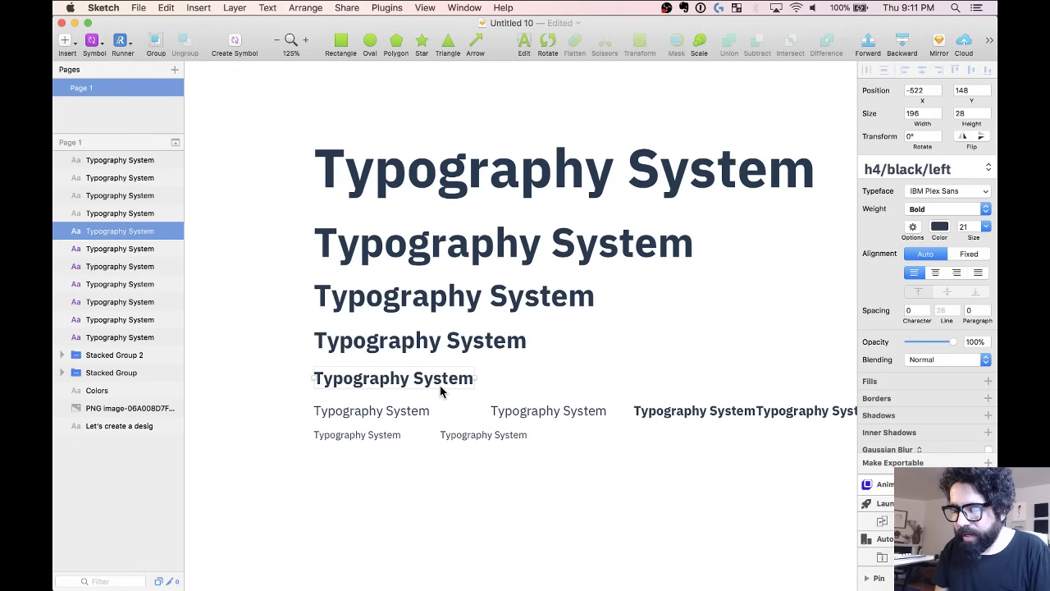
# Center-align the 21 pt heading and save it as a new text style named h4/black/centered.
pyautogui.click(935, 274)
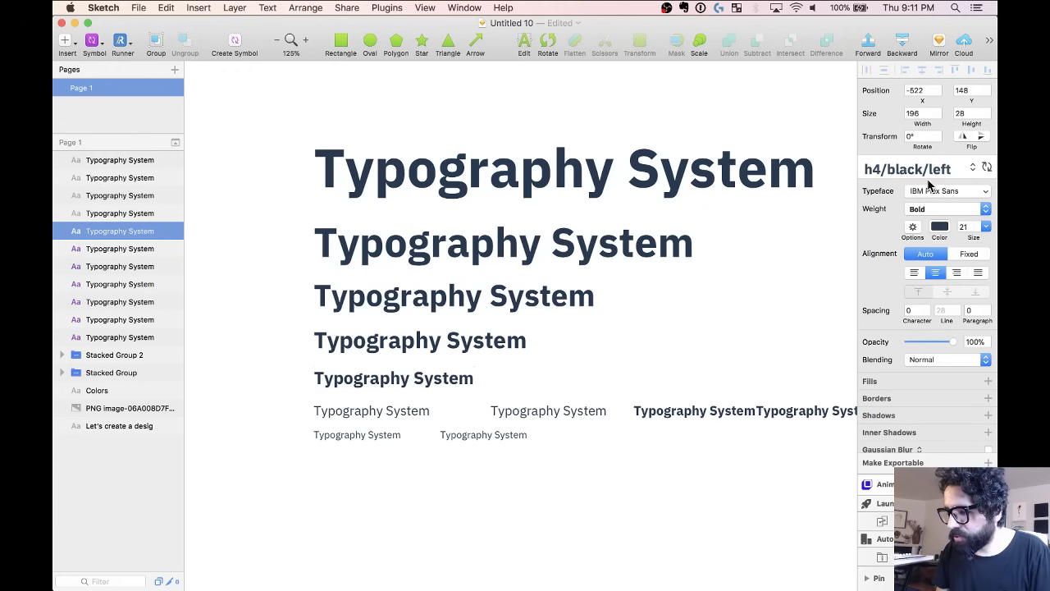
pyautogui.click(931, 171)
pyautogui.click(927, 258)
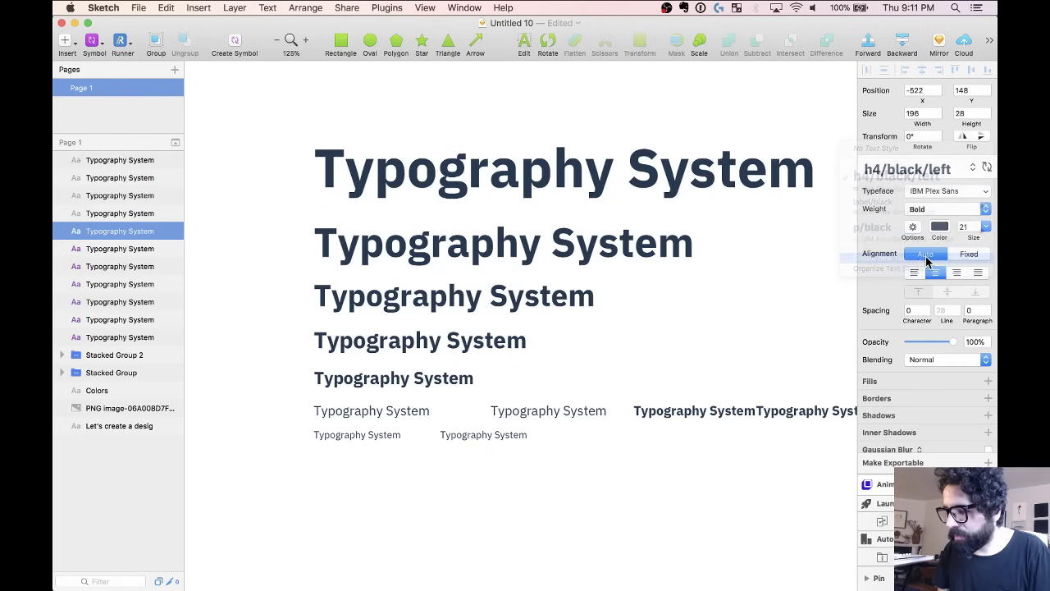
pyautogui.press('Right')
pyautogui.write('cen')
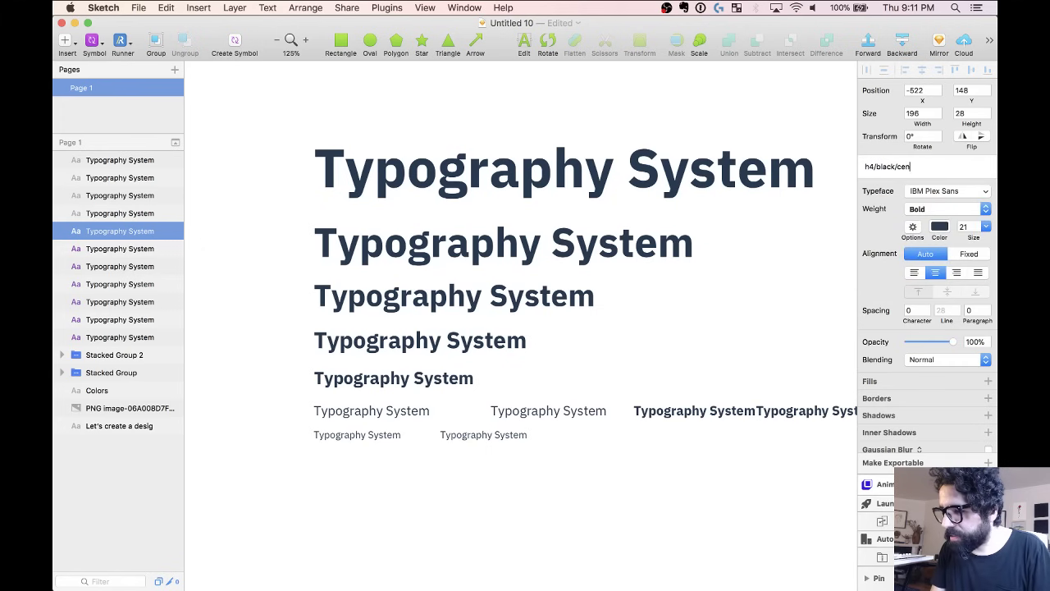
pyautogui.write('tered')
pyautogui.press('Return')
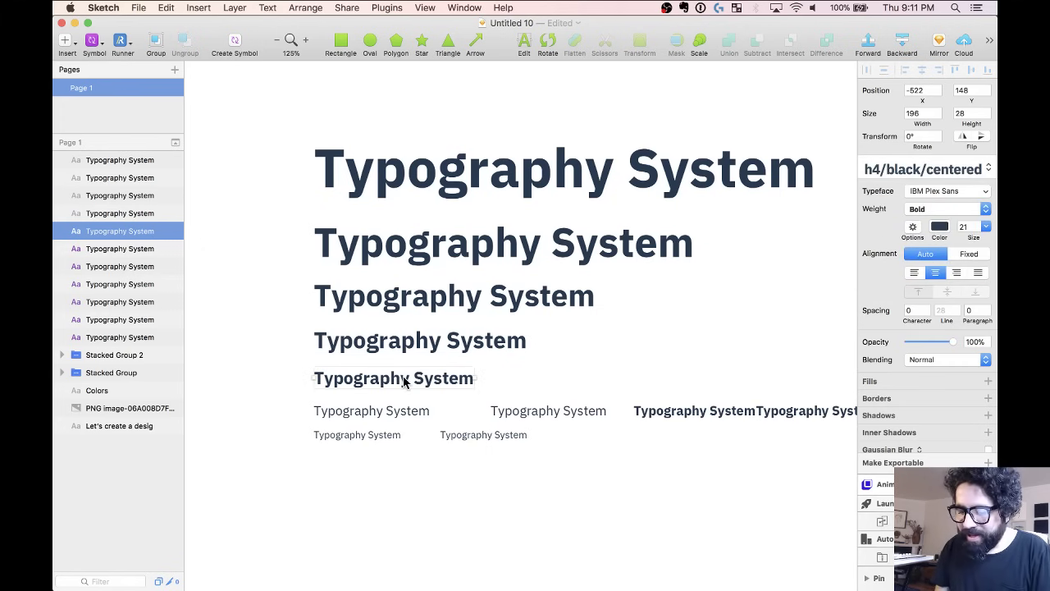
# Duplicate the 21 pt heading to its right and apply the h4/black/left text style to the original.
pyautogui.moveTo(399, 389); pyautogui.dragTo(607, 402)
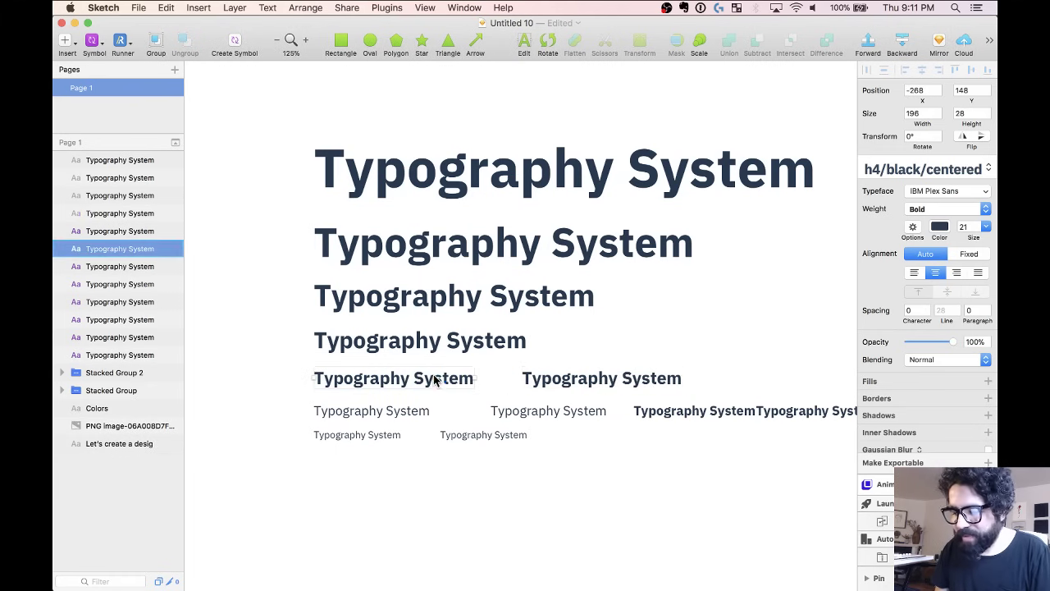
pyautogui.click(921, 170)
pyautogui.moveTo(931, 189)
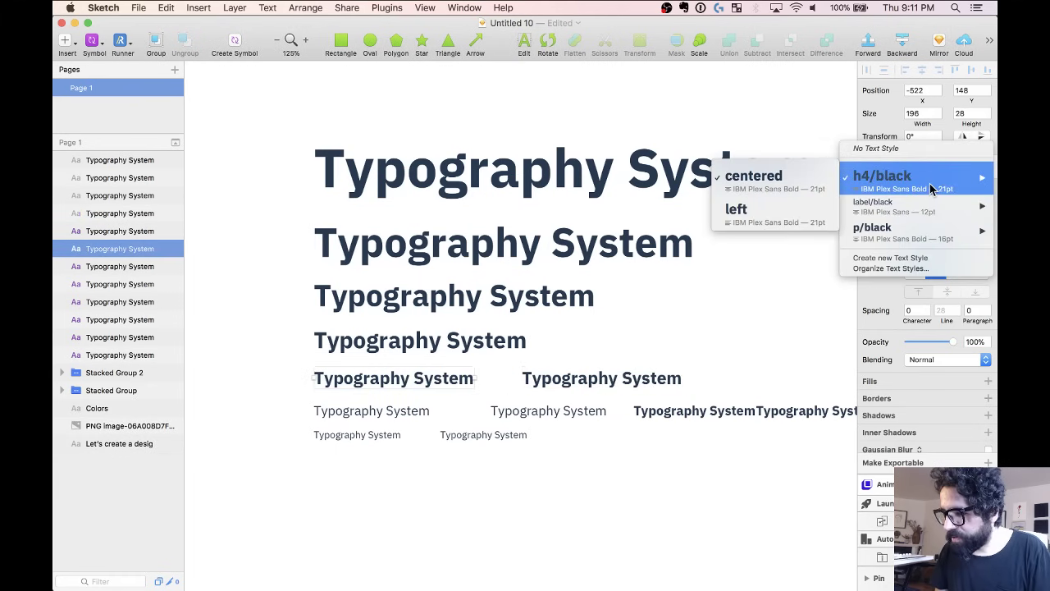
pyautogui.click(736, 212)
pyautogui.click(482, 340)
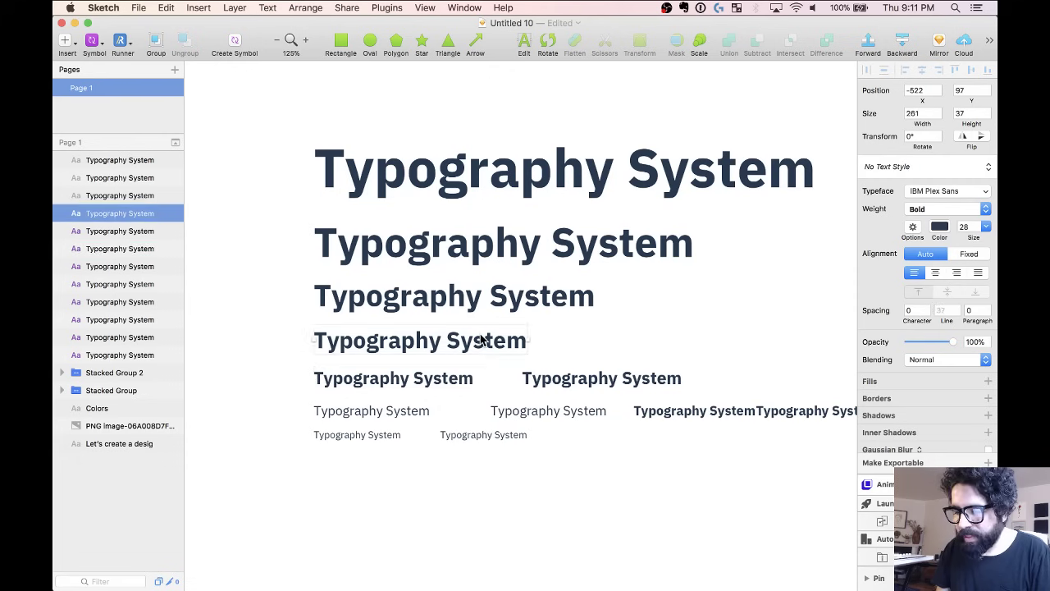
pyautogui.click(447, 377)
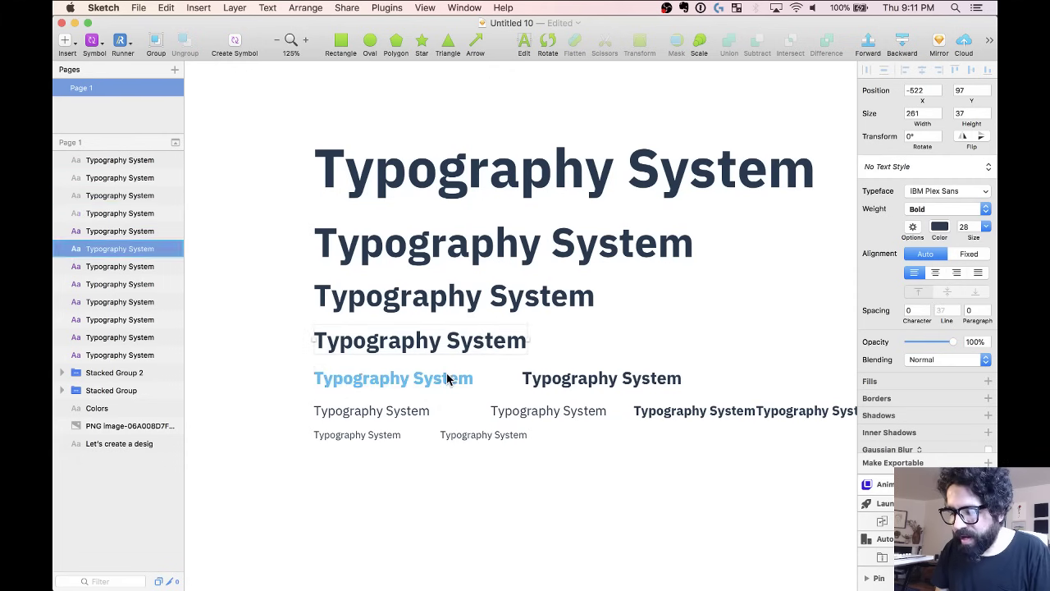
pyautogui.click(456, 353)
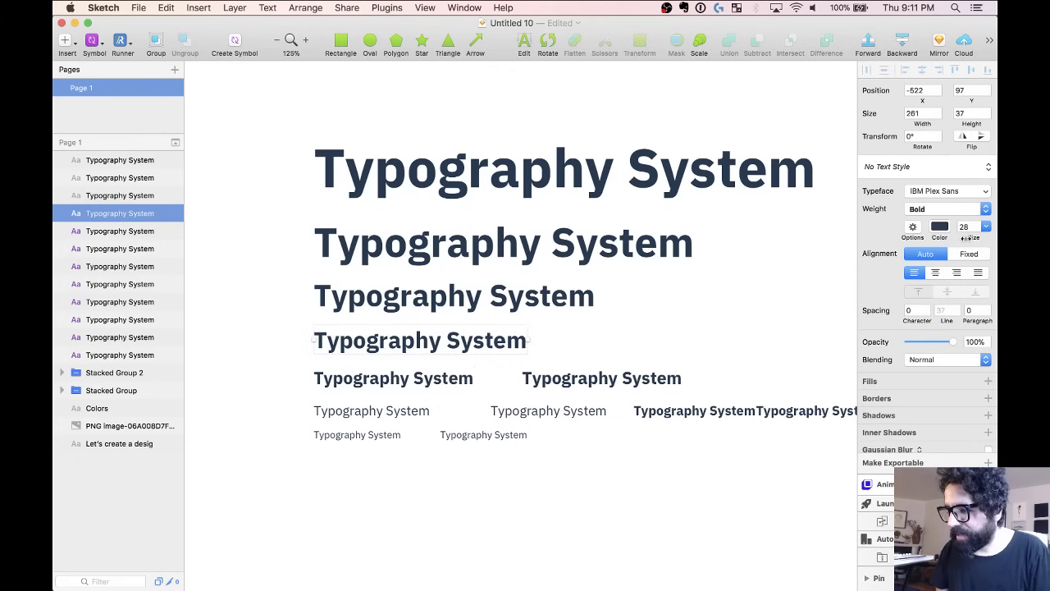
pyautogui.click(930, 167)
pyautogui.click(472, 361)
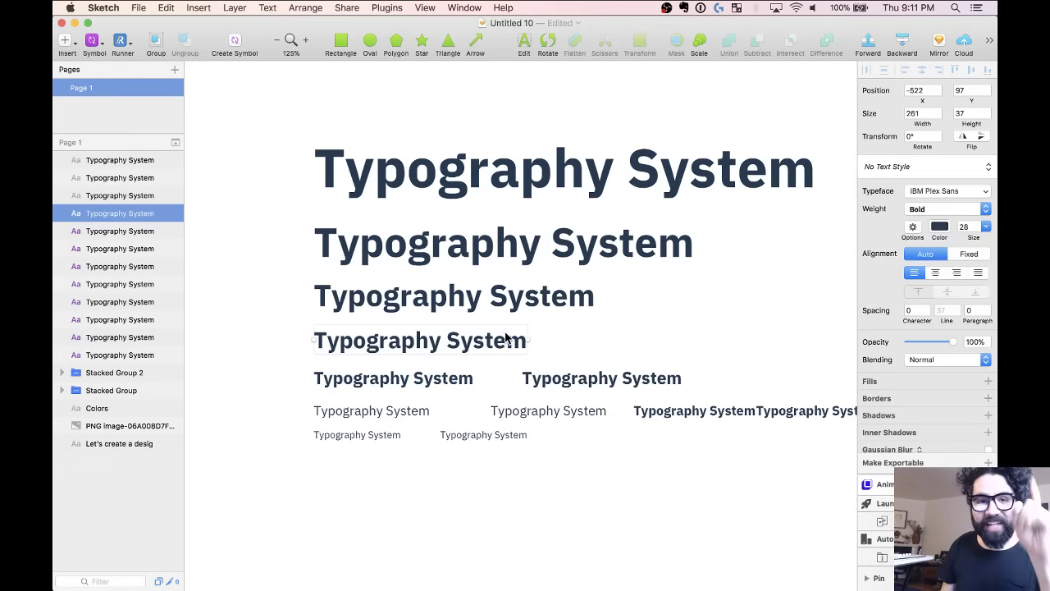
# Set the line spacing of the 50-size heading to 50*1.1, giving 55.
pyautogui.click(478, 248)
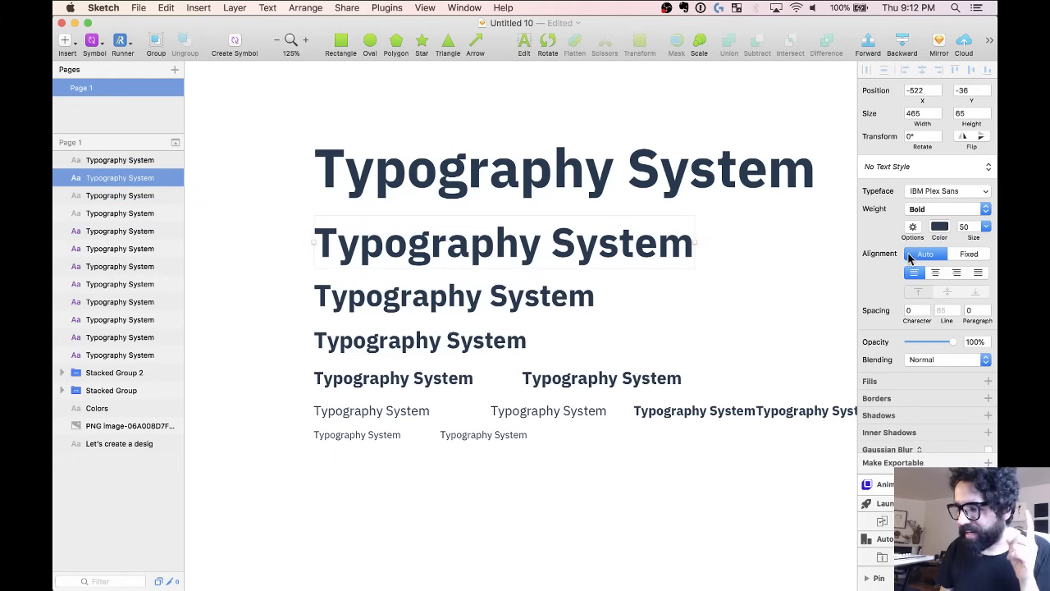
pyautogui.click(942, 309)
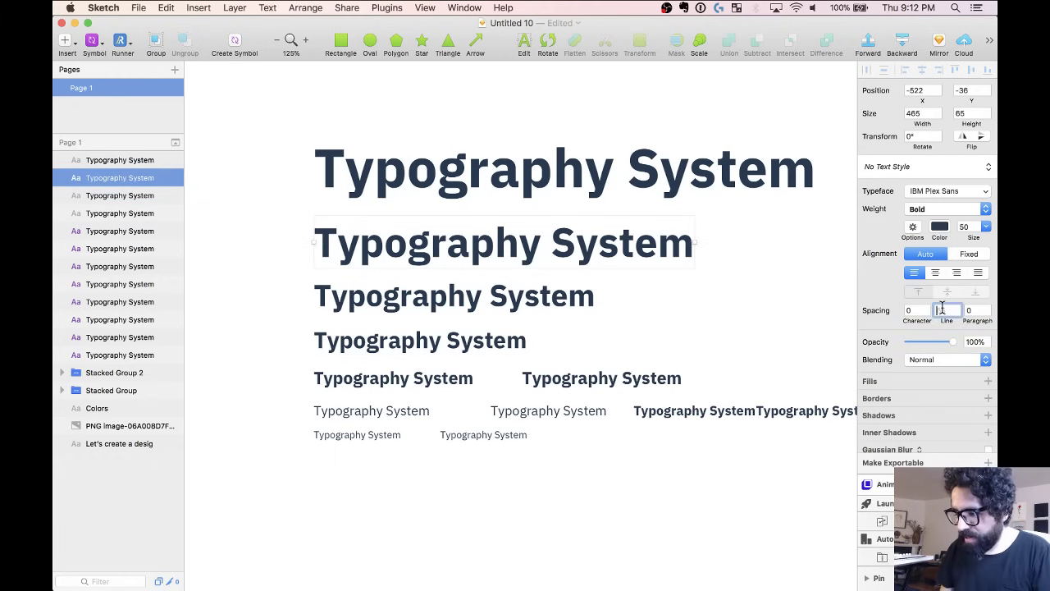
pyautogui.write('50')
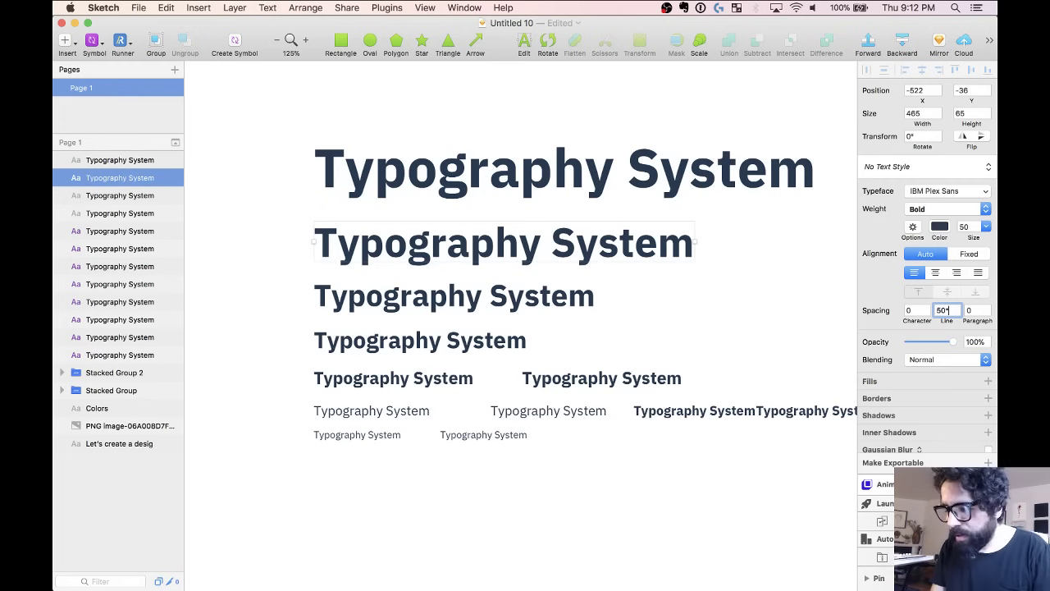
pyautogui.write('*1.1')
pyautogui.press('Return')
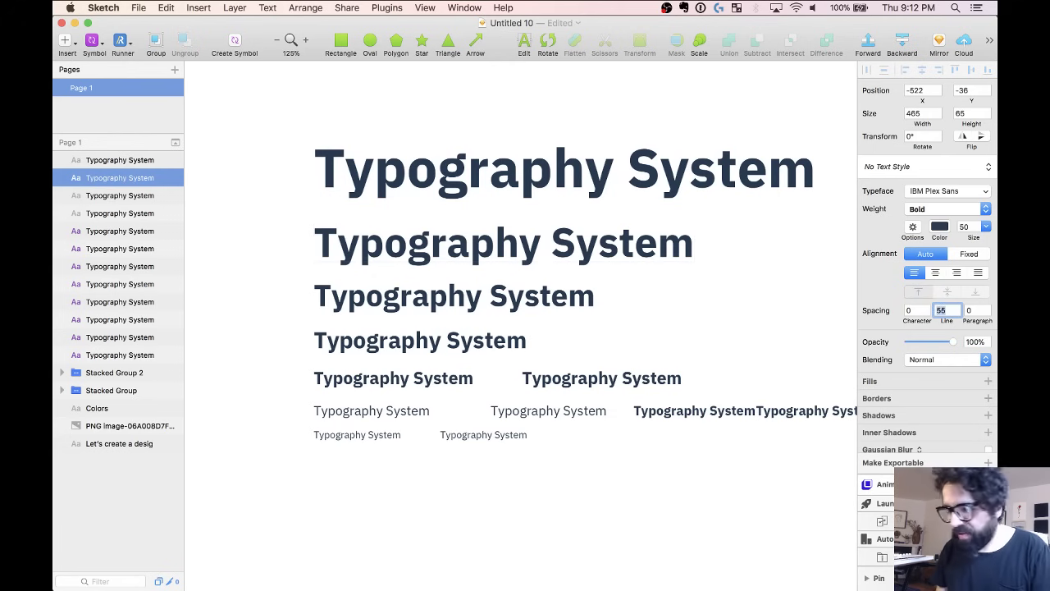
pyautogui.click(689, 292)
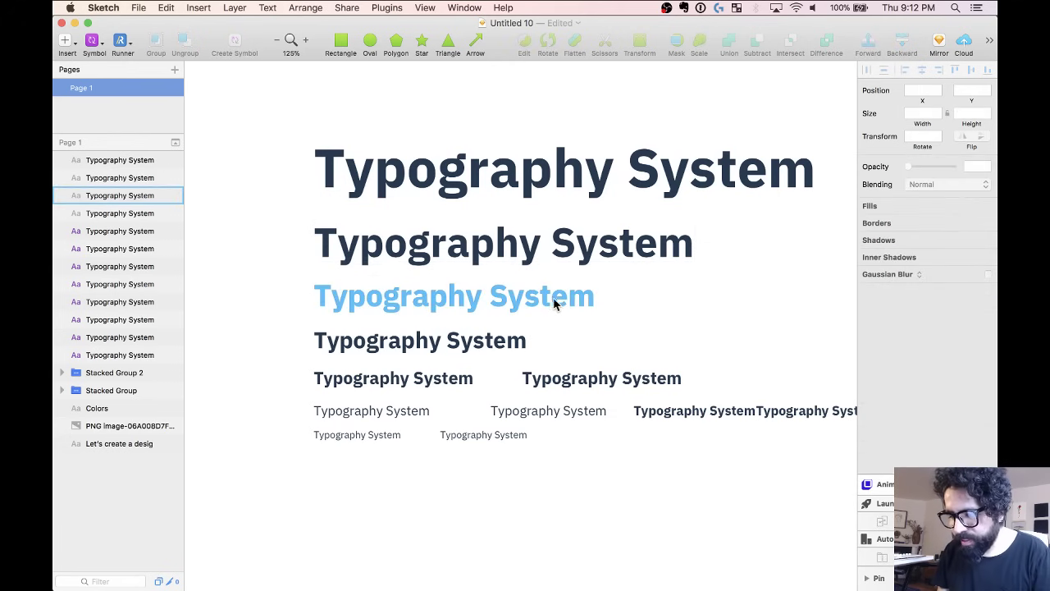
# Set the line spacing of the 37-size heading to 37*1.2 and trim the decimals so it is 44.
pyautogui.click(555, 303)
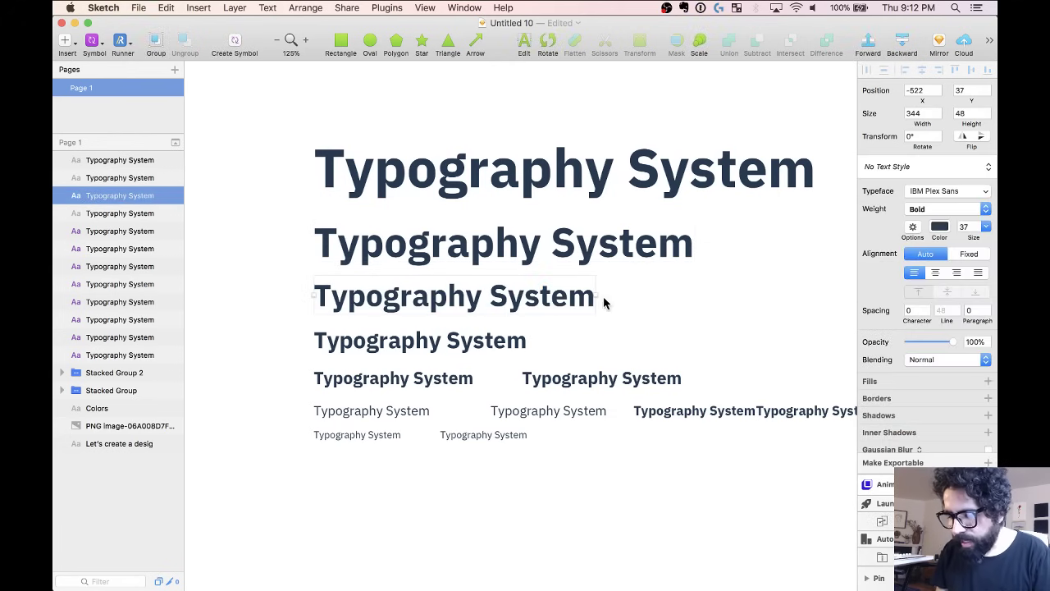
pyautogui.click(943, 310)
pyautogui.write('3')
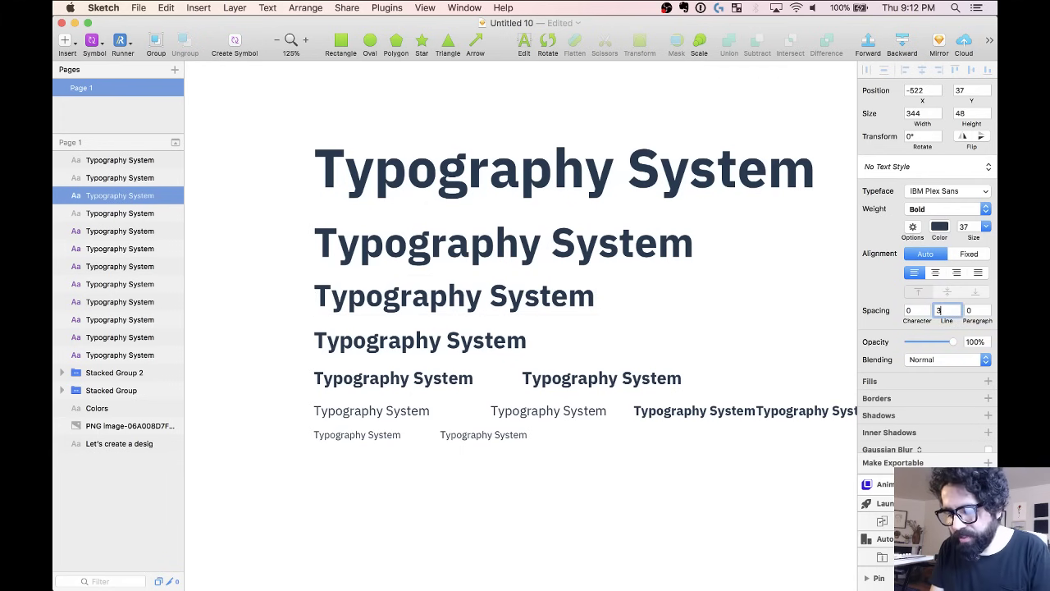
pyautogui.write('7*1.')
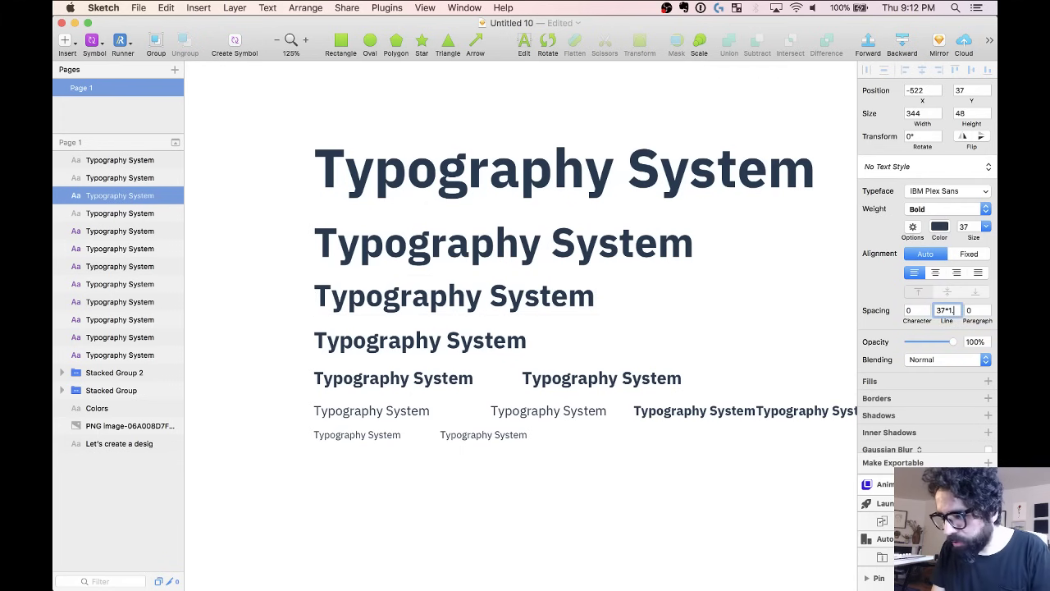
pyautogui.write('2')
pyautogui.press('Return')
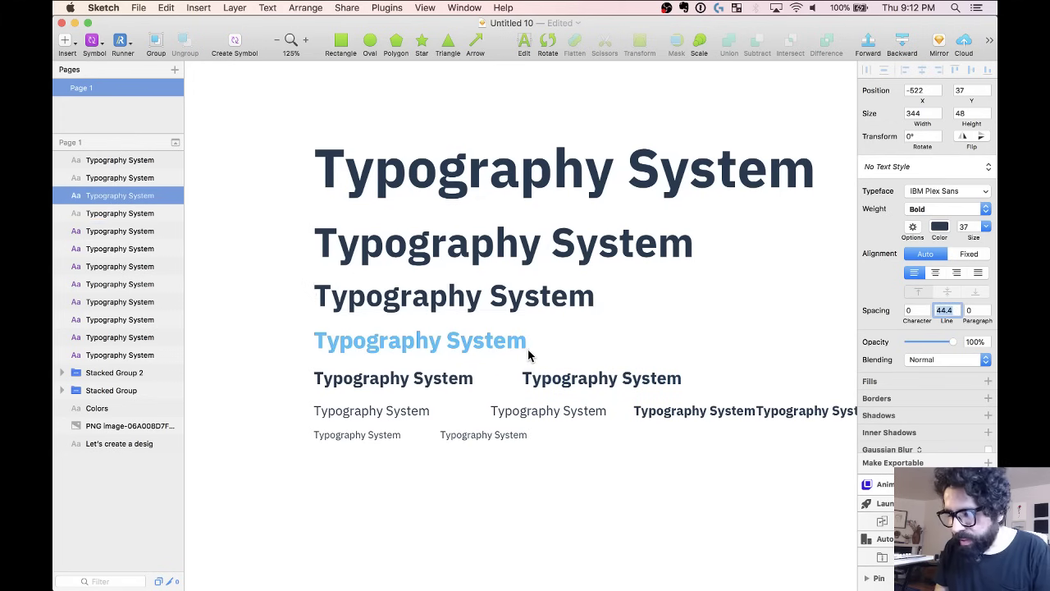
pyautogui.press('Right')
pyautogui.press('BackSpace')
pyautogui.press('BackSpace')
pyautogui.press('Return')
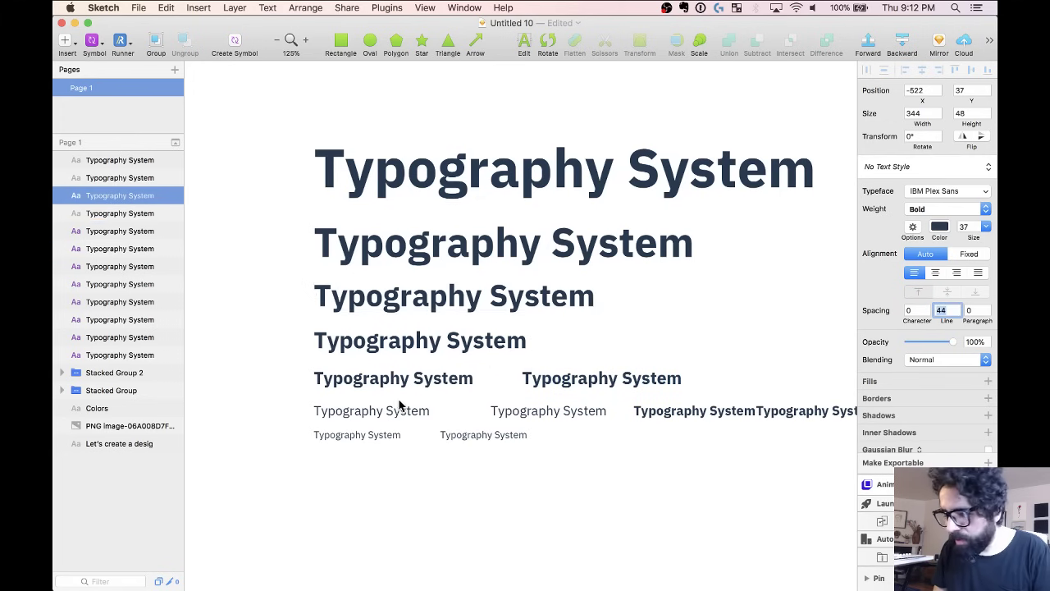
# Set the line spacing of the 28-size heading to 28*1.2 and trim it to 33.
pyautogui.click(414, 350)
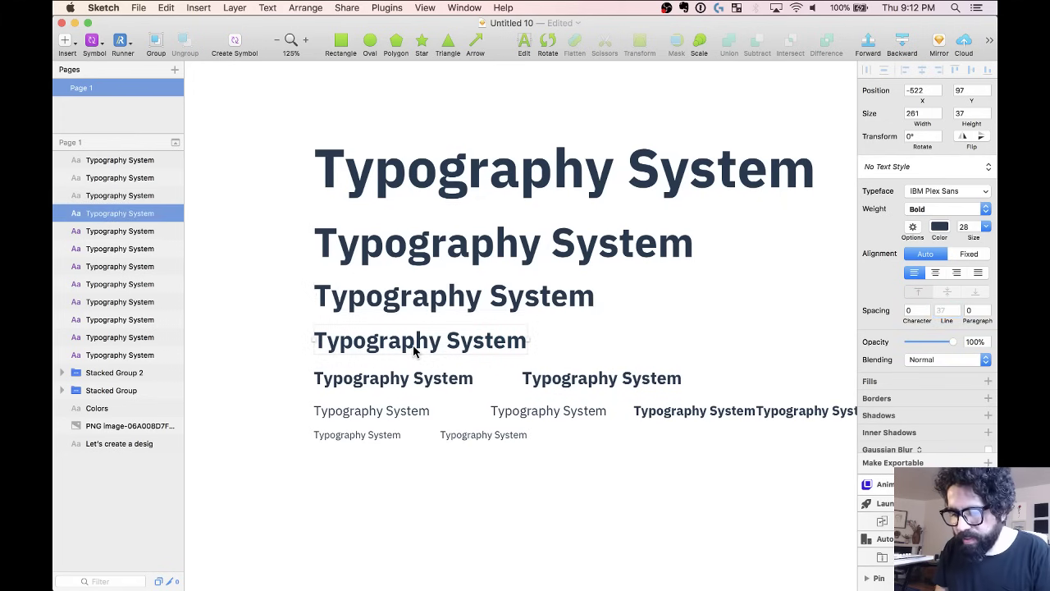
pyautogui.click(946, 309)
pyautogui.write('28')
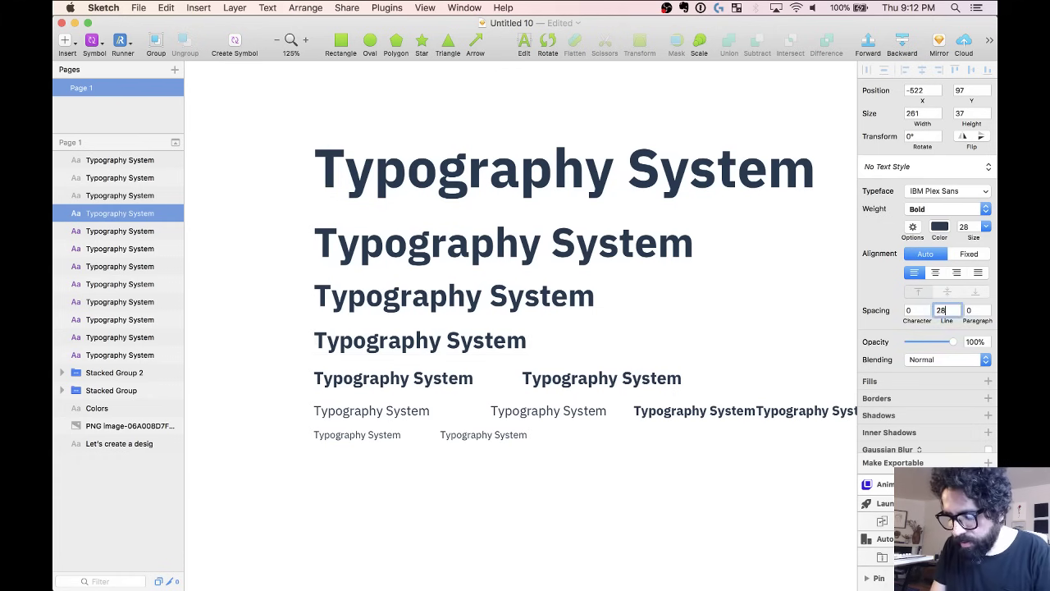
pyautogui.write('*1.2')
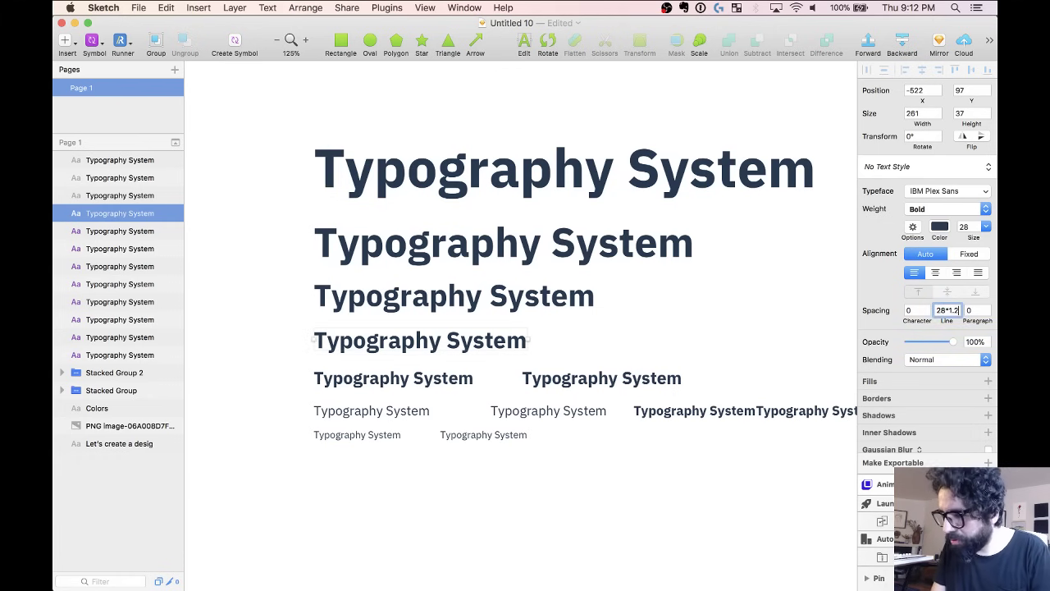
pyautogui.press('Return')
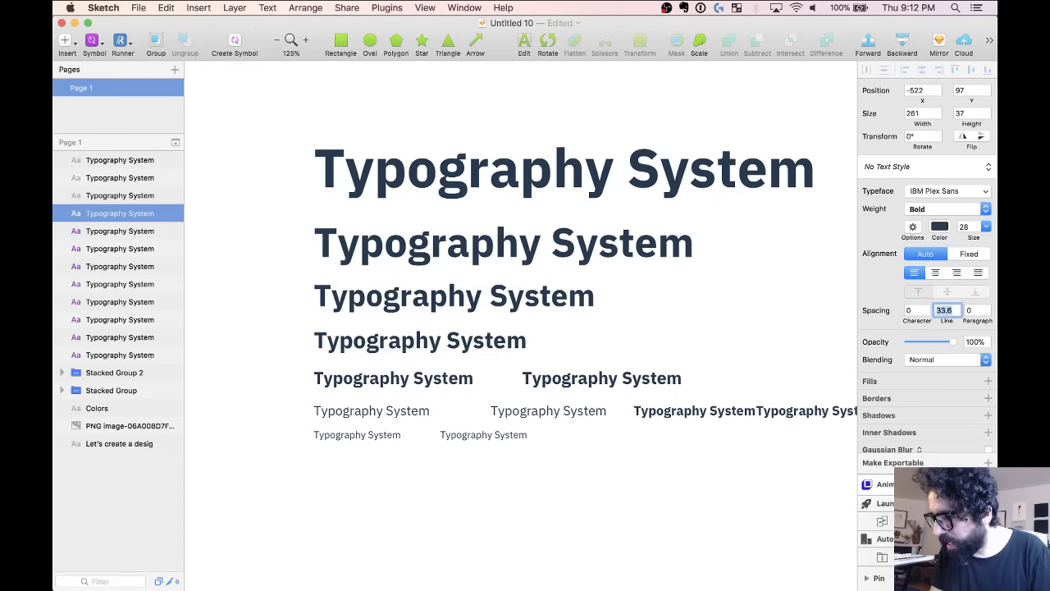
pyautogui.press('BackSpace')
pyautogui.press('Return')
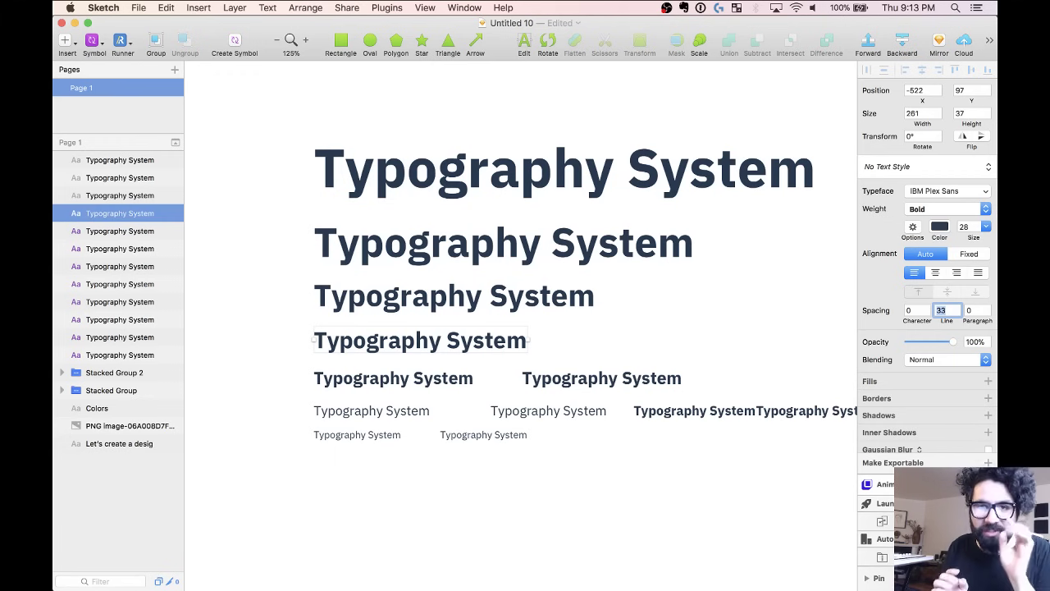
# Set the line spacing of the h4/black/left sample to 25 and update its text style with the change.
pyautogui.click(394, 380)
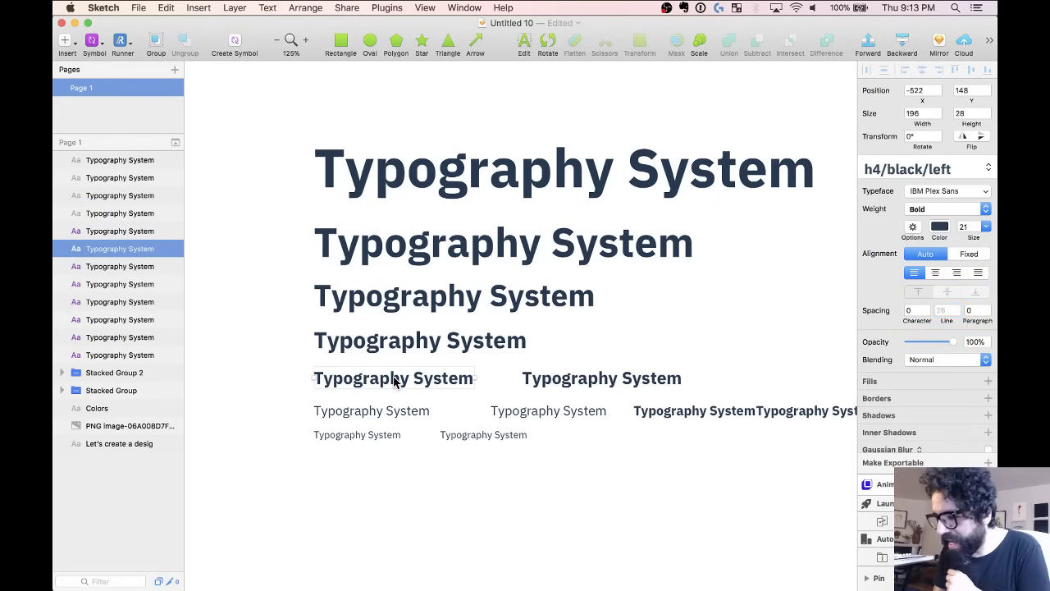
pyautogui.click(944, 310)
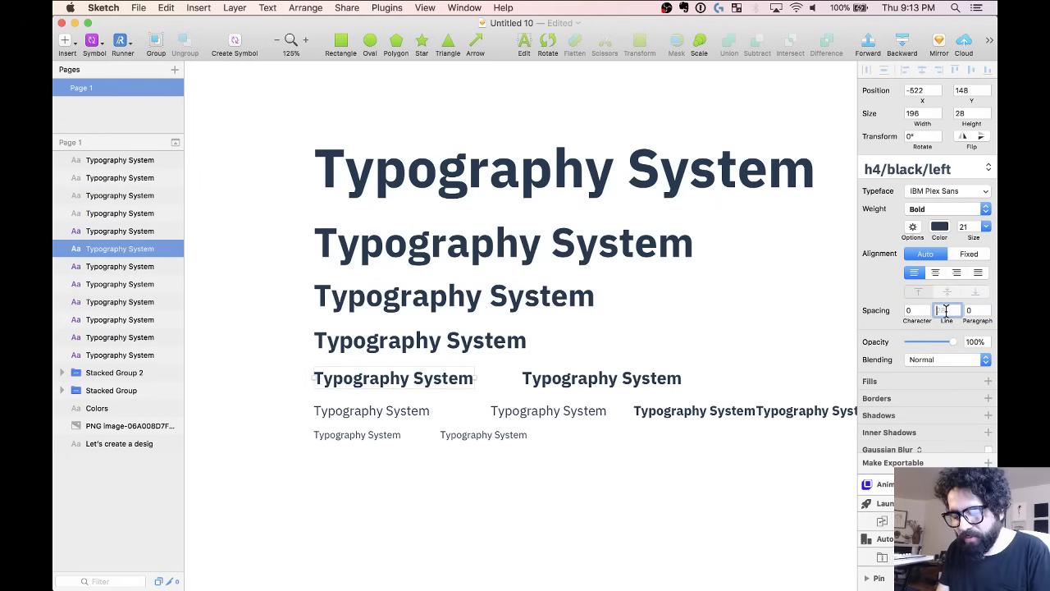
pyautogui.write('25')
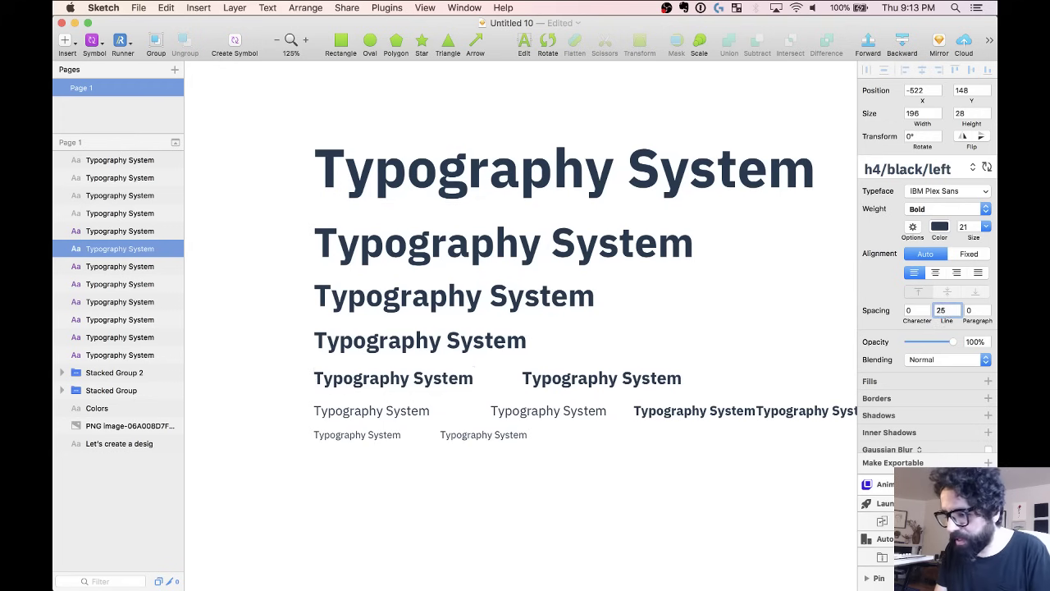
pyautogui.click(986, 167)
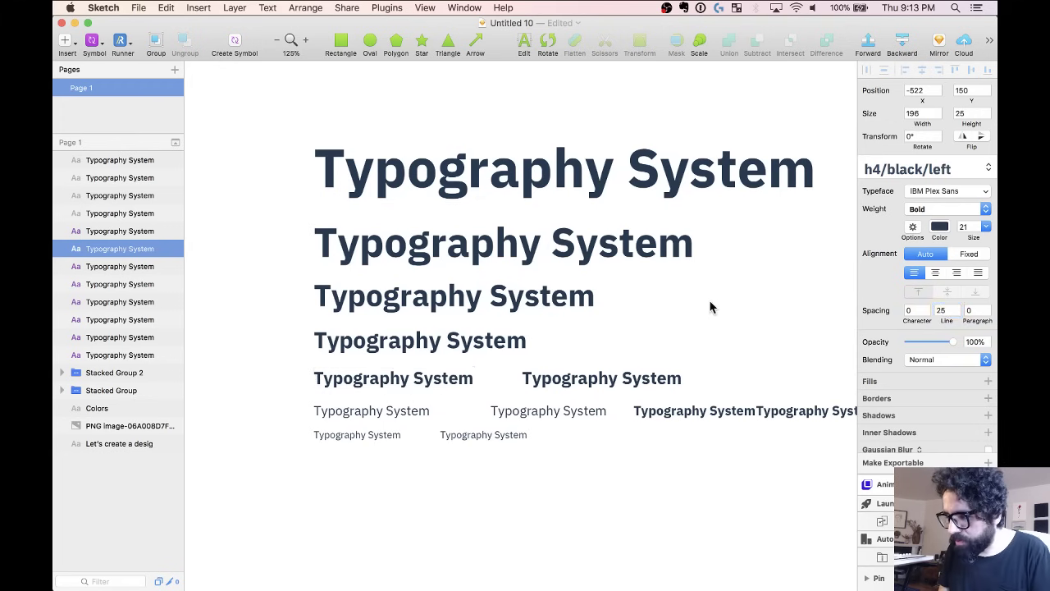
# Set the line spacing of the h4/black/centered sample to 25 and update its text style with the change.
pyautogui.click(616, 377)
pyautogui.click(939, 311)
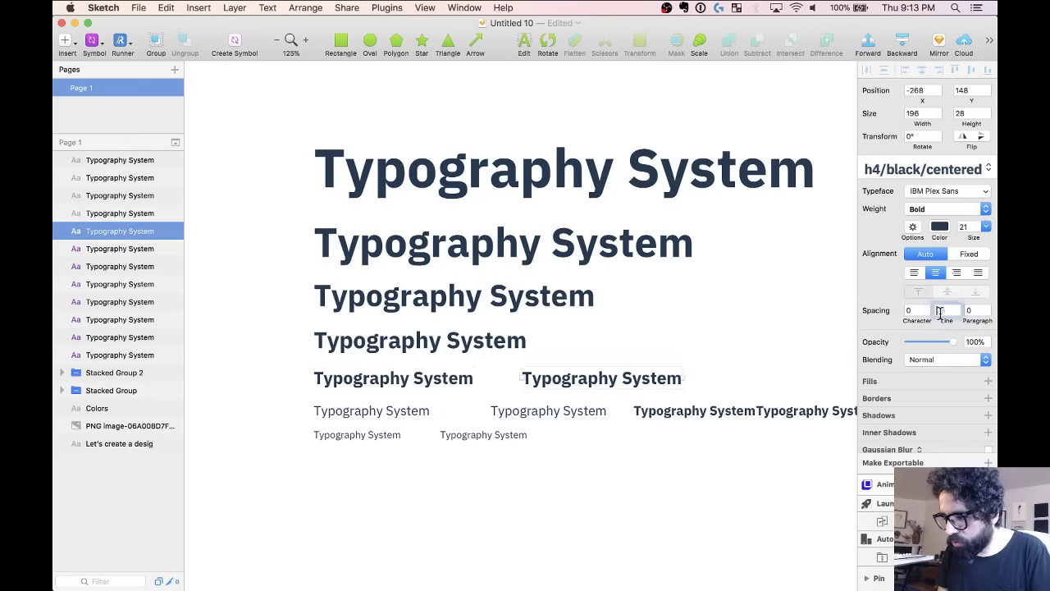
pyautogui.write('25')
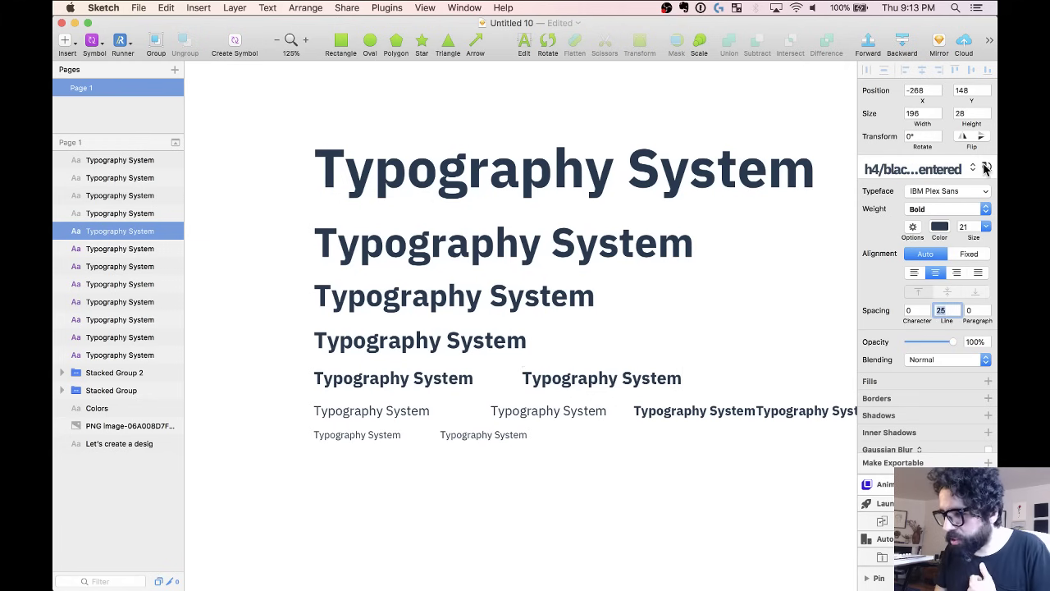
pyautogui.click(987, 168)
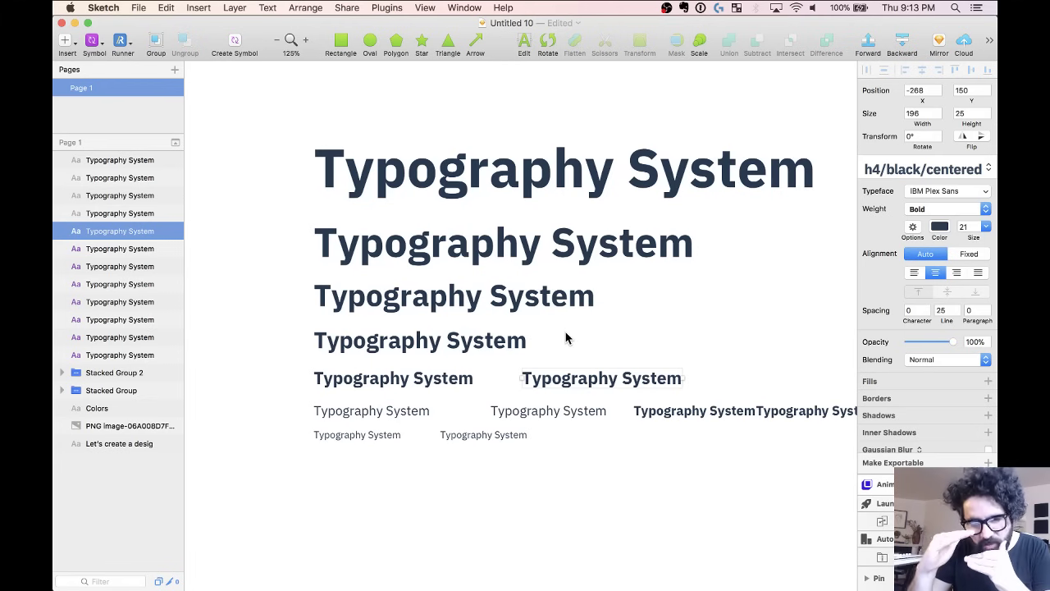
# Duplicate the 50-size heading into the empty area below the typography samples.
pyautogui.scroll(-3, 565, 331)
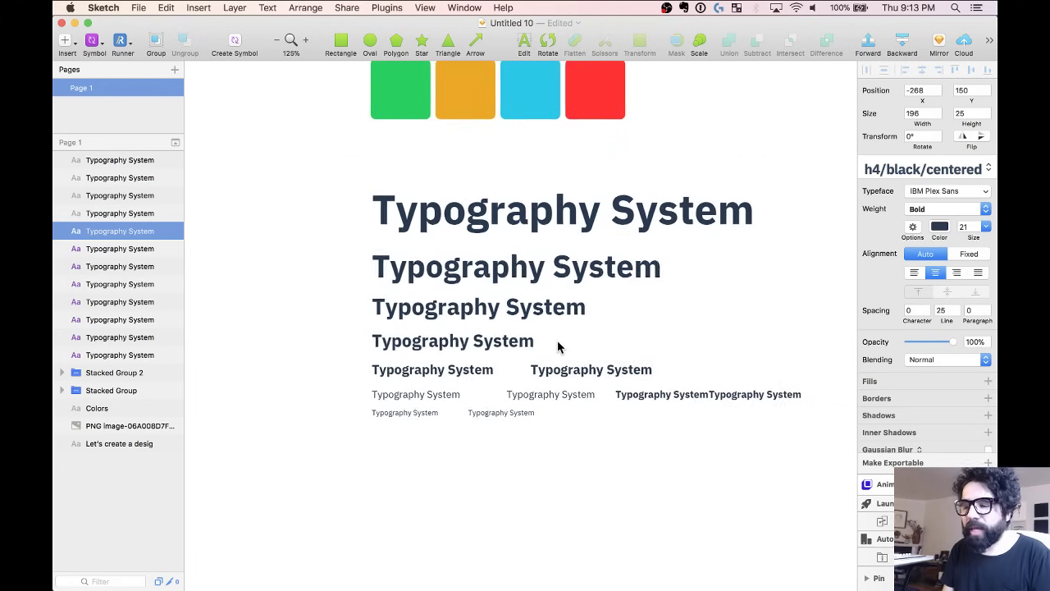
pyautogui.click(579, 263)
pyautogui.scroll(-2, 579, 262)
pyautogui.moveTo(567, 264); pyautogui.dragTo(551, 471)
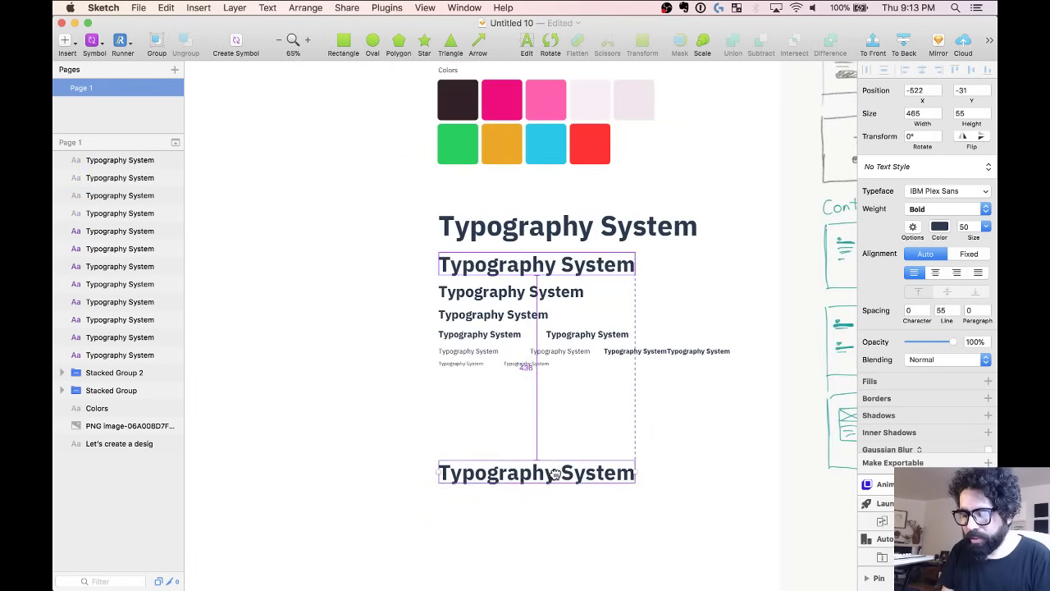
pyautogui.moveTo(404, 415); pyautogui.dragTo(738, 587)
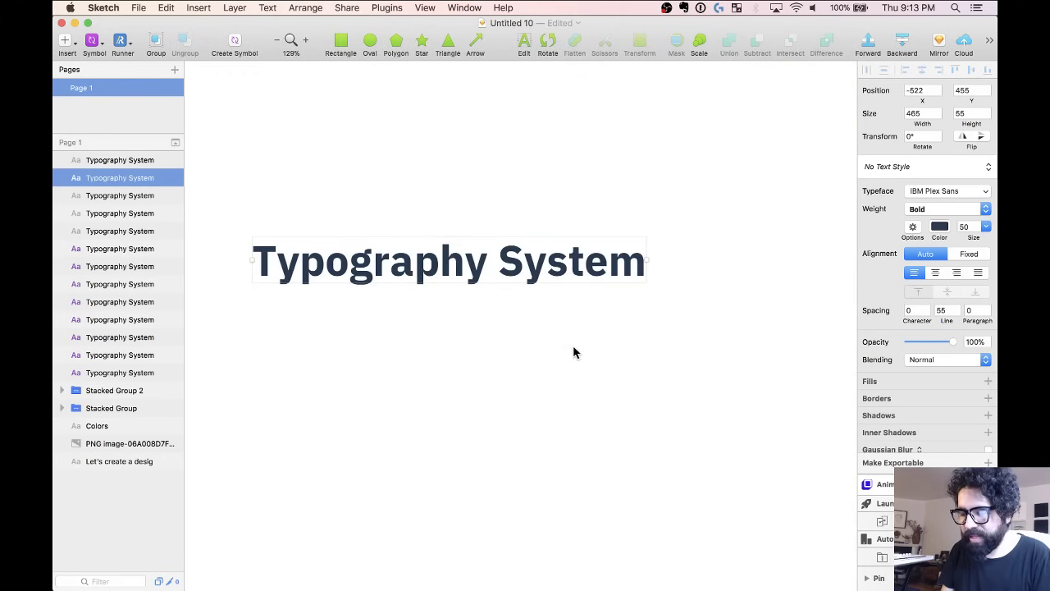
# Replace the duplicated heading's text with "This is a headline".
pyautogui.doubleClick(554, 260)
pyautogui.press('super+a')
pyautogui.write('Thi')
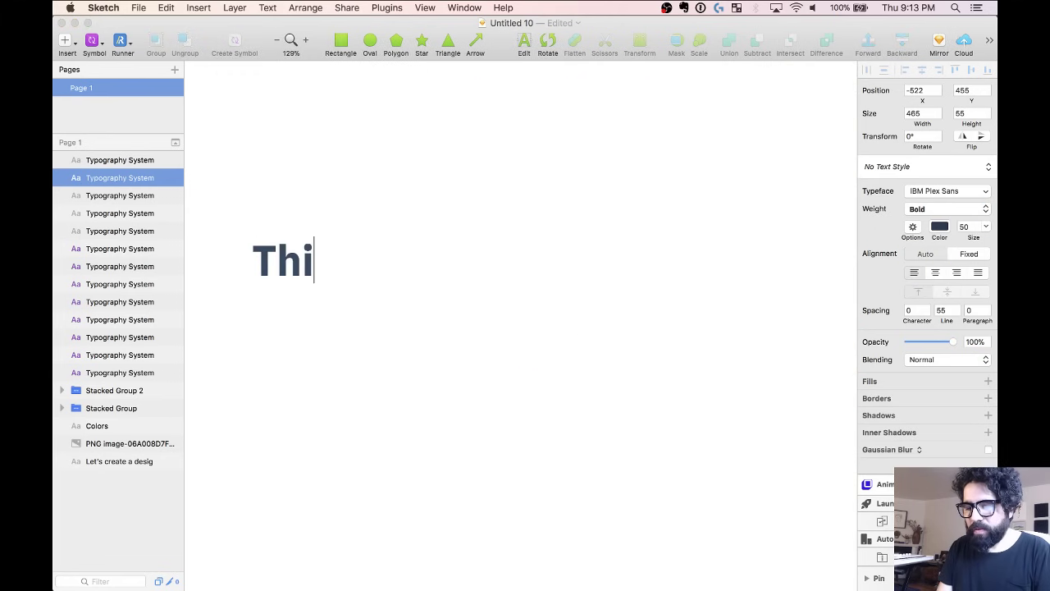
pyautogui.write('s is a head')
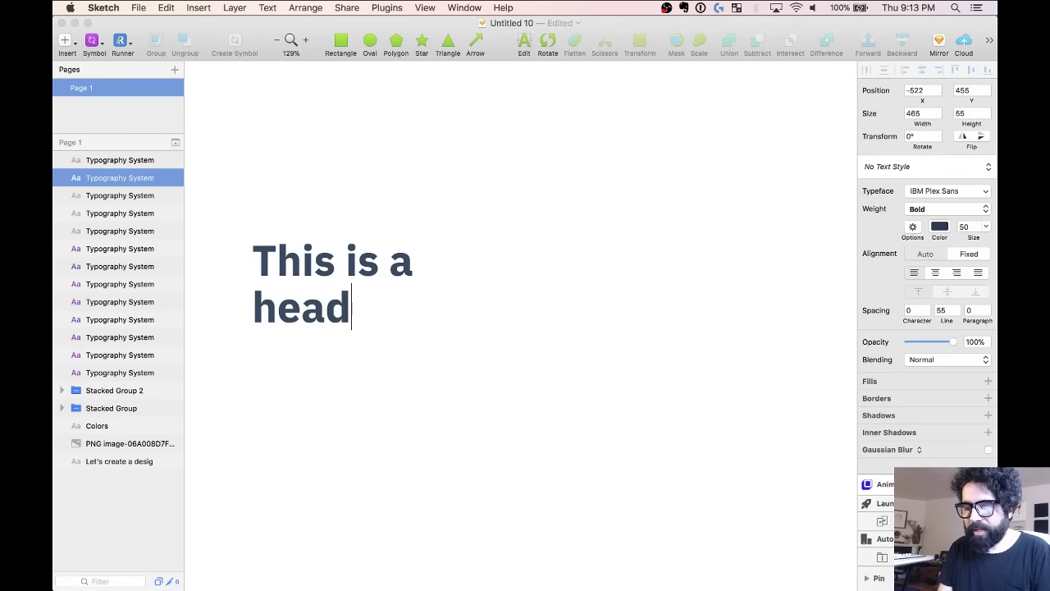
pyautogui.write('line')
pyautogui.press('Escape')
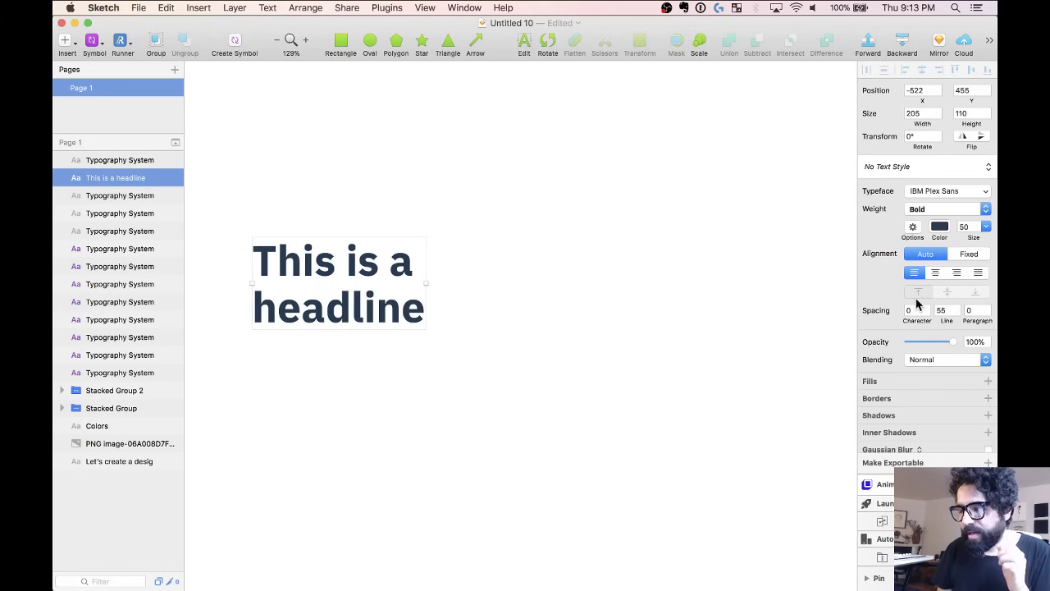
# Clear the custom line spacing of the test headline so it uses the font's default spacing.
pyautogui.doubleClick(941, 310)
pyautogui.press('BackSpace')
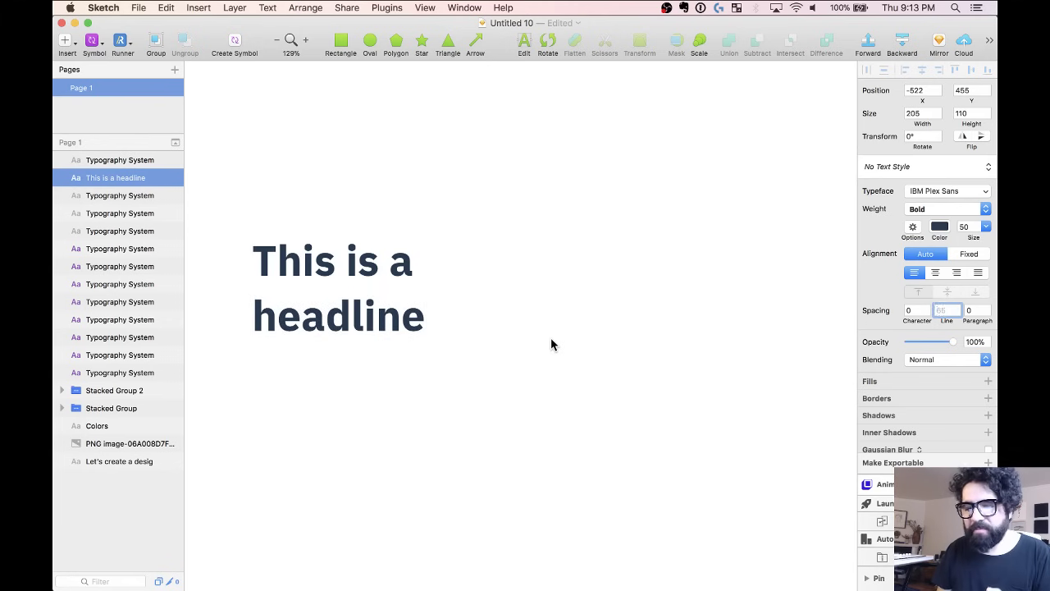
pyautogui.click(551, 343)
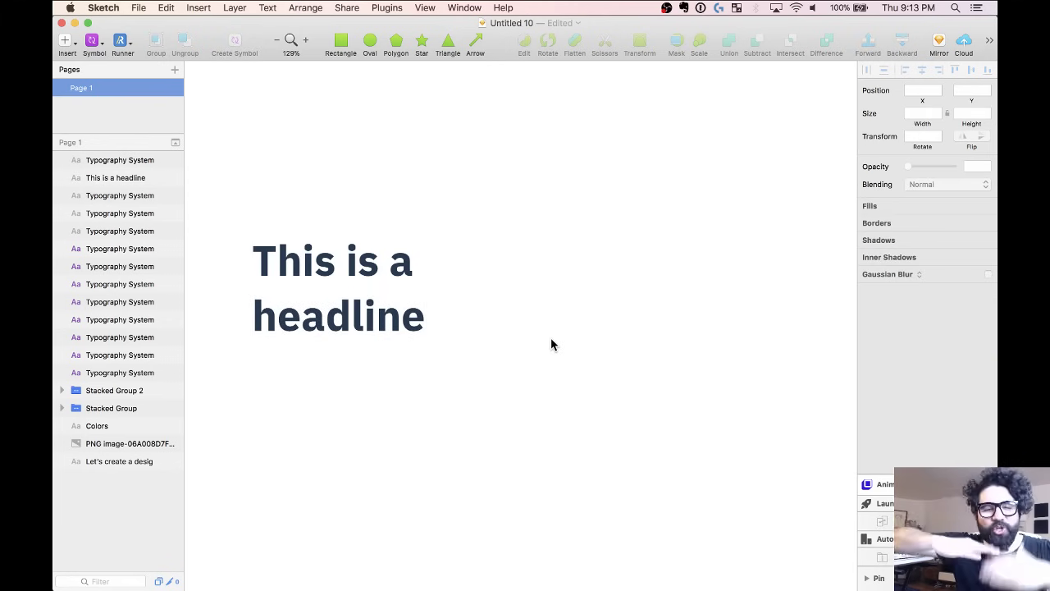
# Undo the line spacing reset and delete the test headline.
pyautogui.press('super+z')
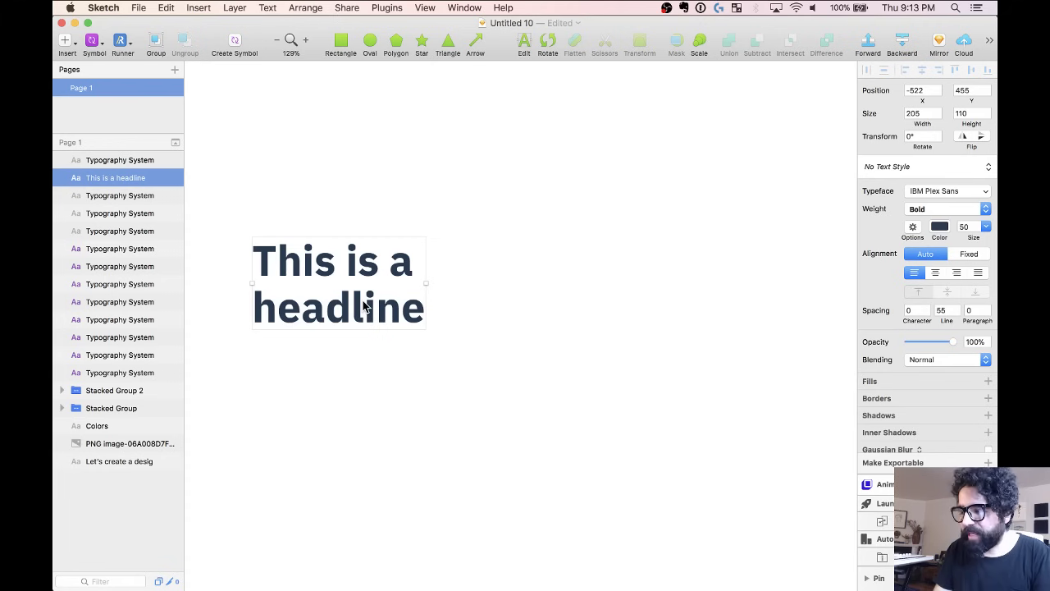
pyautogui.press('Delete')
pyautogui.scroll(-5, 459, 279)
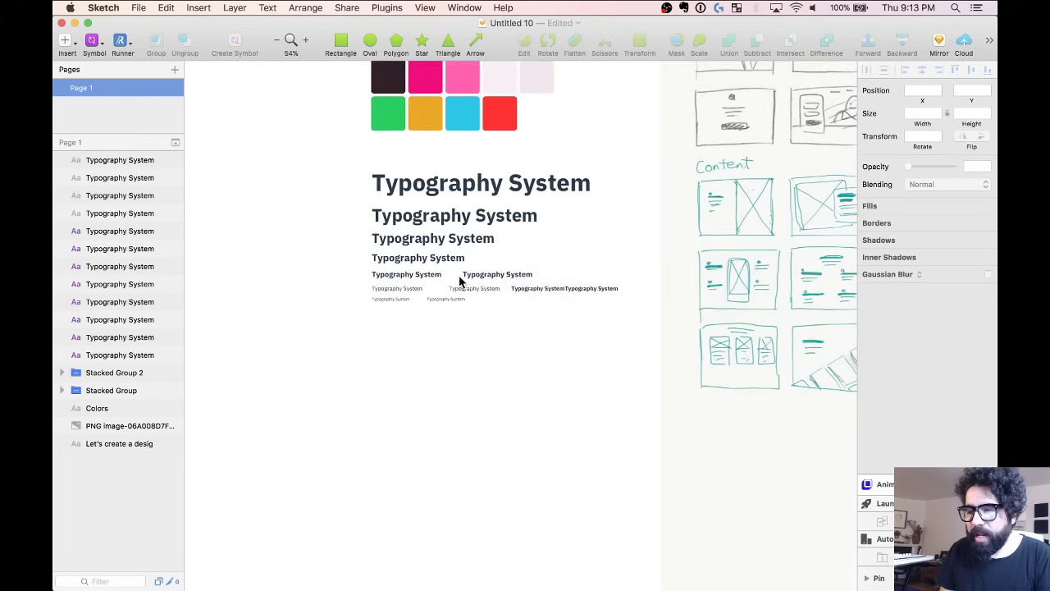
# Create a new text style named h3/black/left from the 28-size heading.
pyautogui.moveTo(345, 215); pyautogui.dragTo(664, 452)
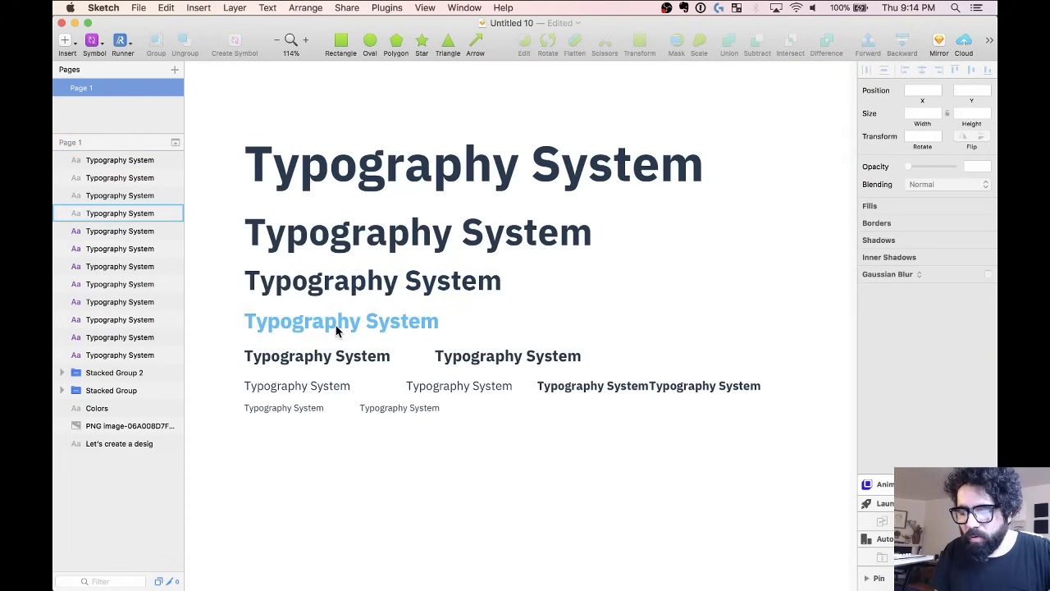
pyautogui.click(346, 356)
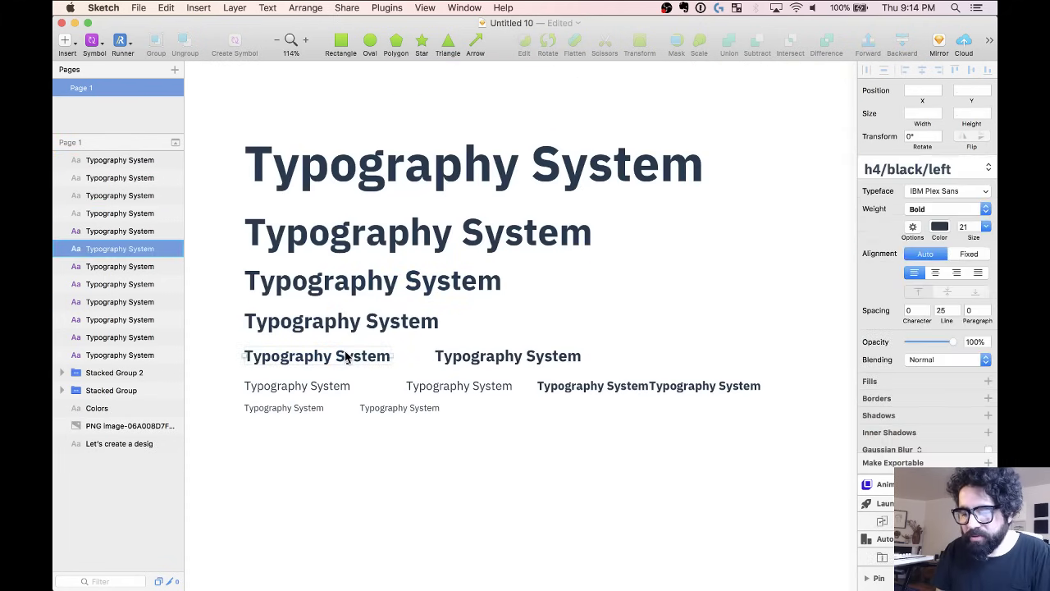
pyautogui.click(488, 373)
pyautogui.click(489, 361)
pyautogui.click(405, 325)
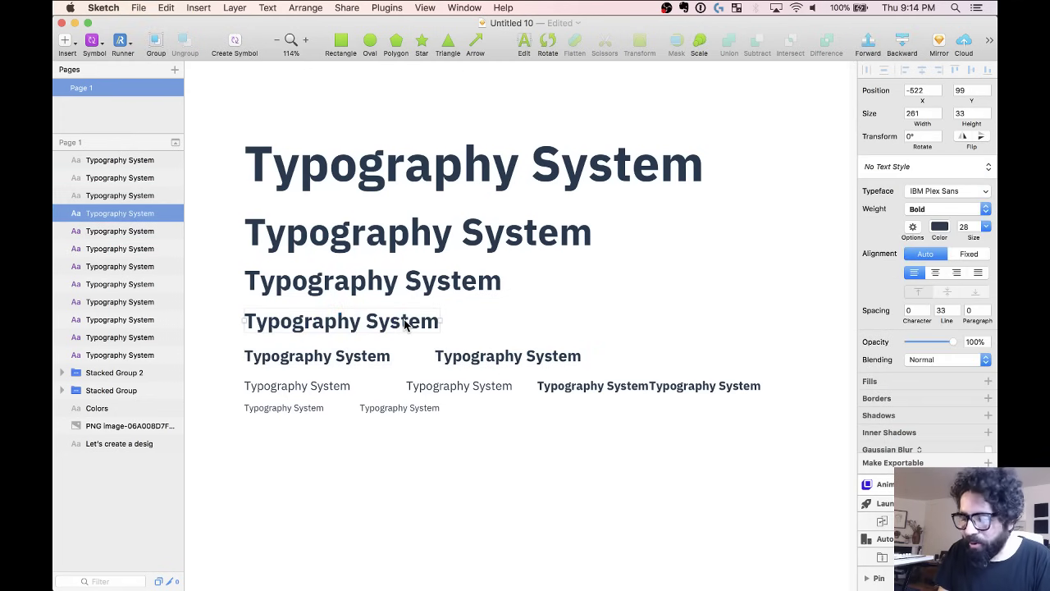
pyautogui.click(378, 353)
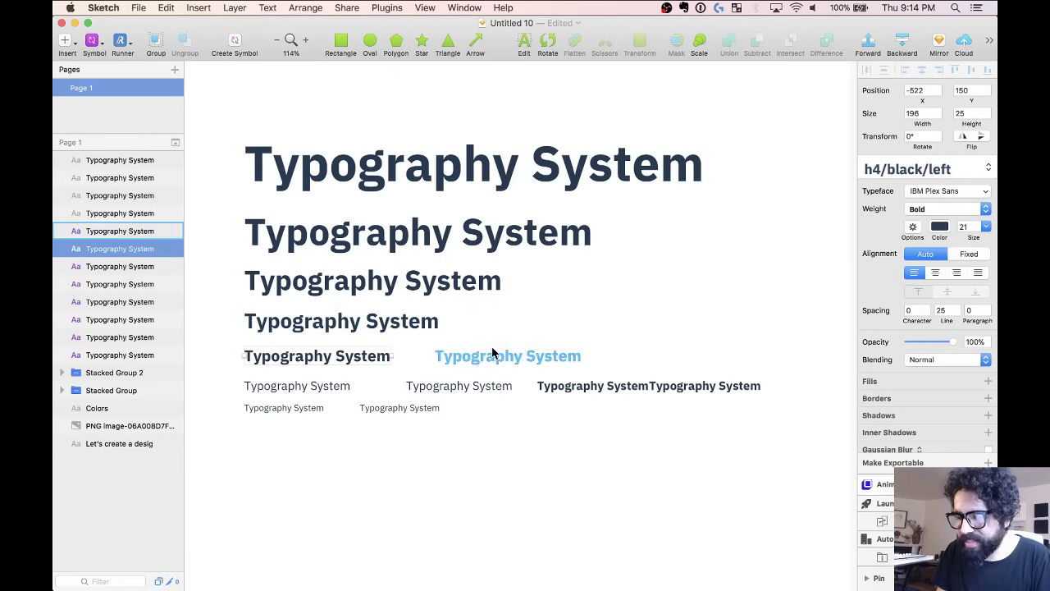
pyautogui.click(390, 329)
pyautogui.click(912, 169)
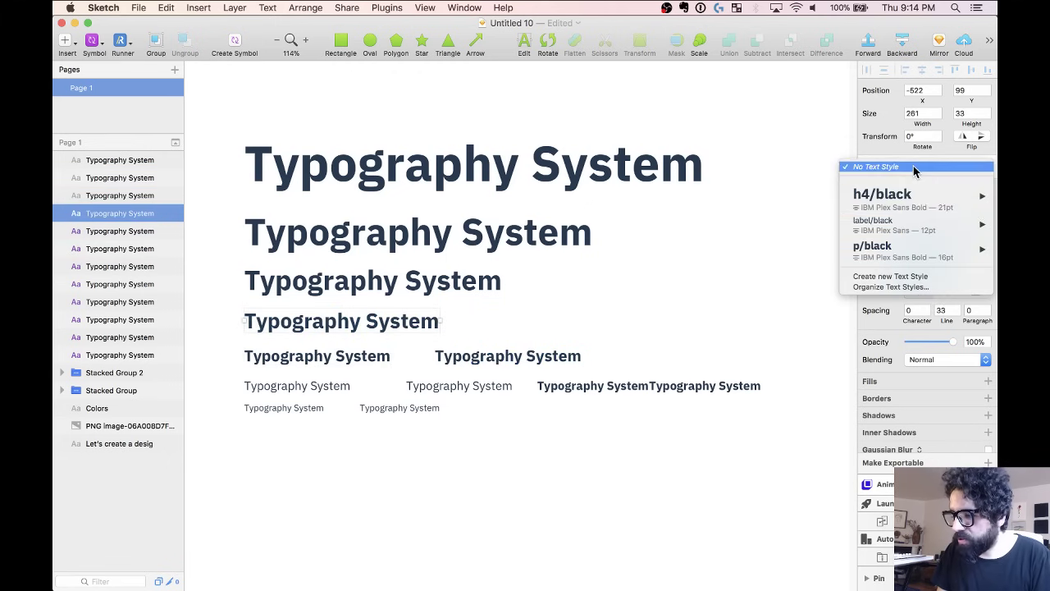
pyautogui.click(896, 277)
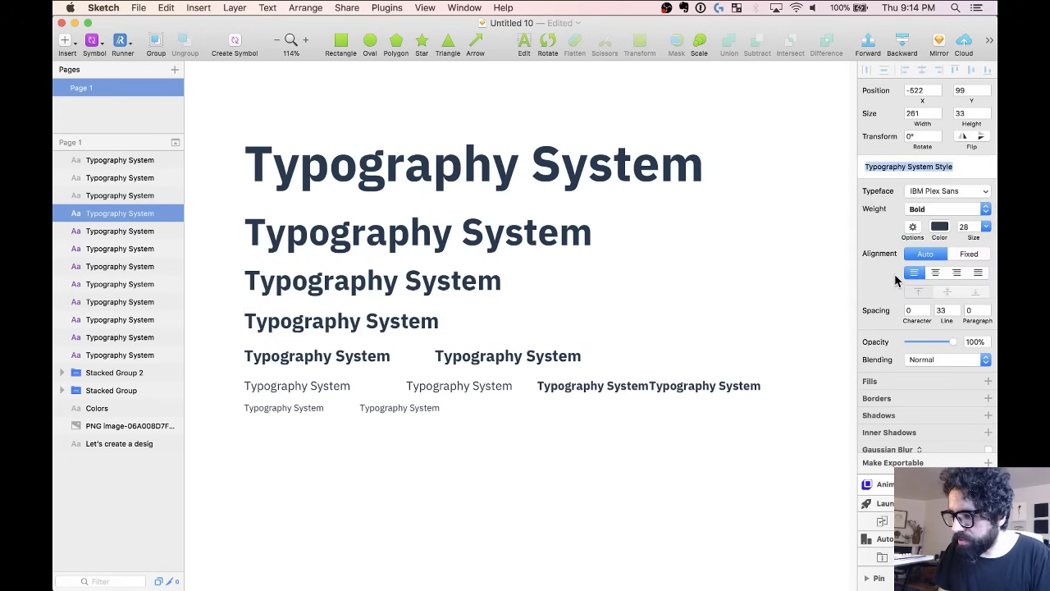
pyautogui.write('h3/black')
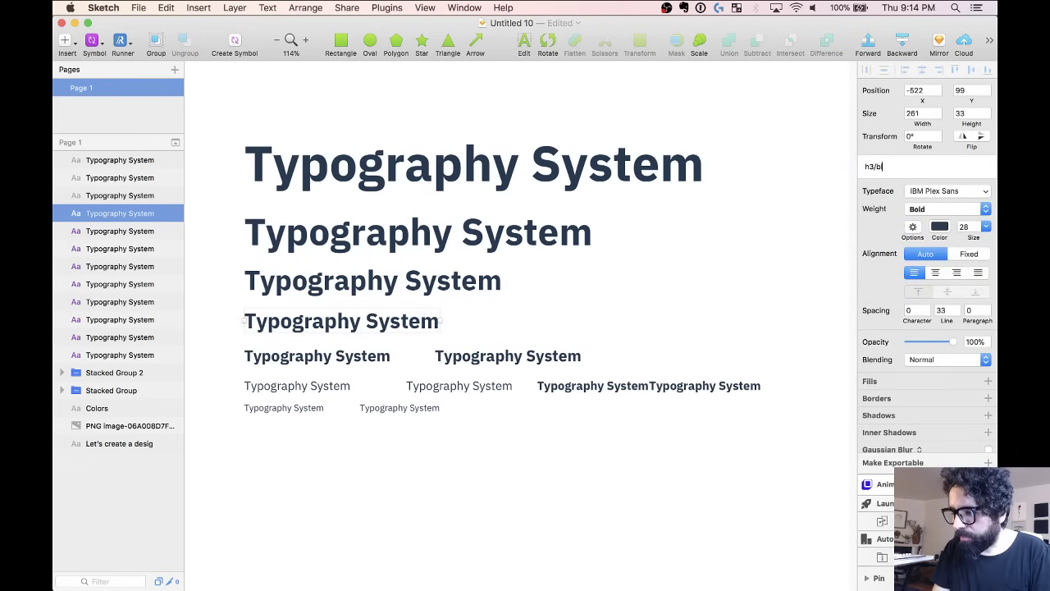
pyautogui.write('/left')
pyautogui.press('Return')
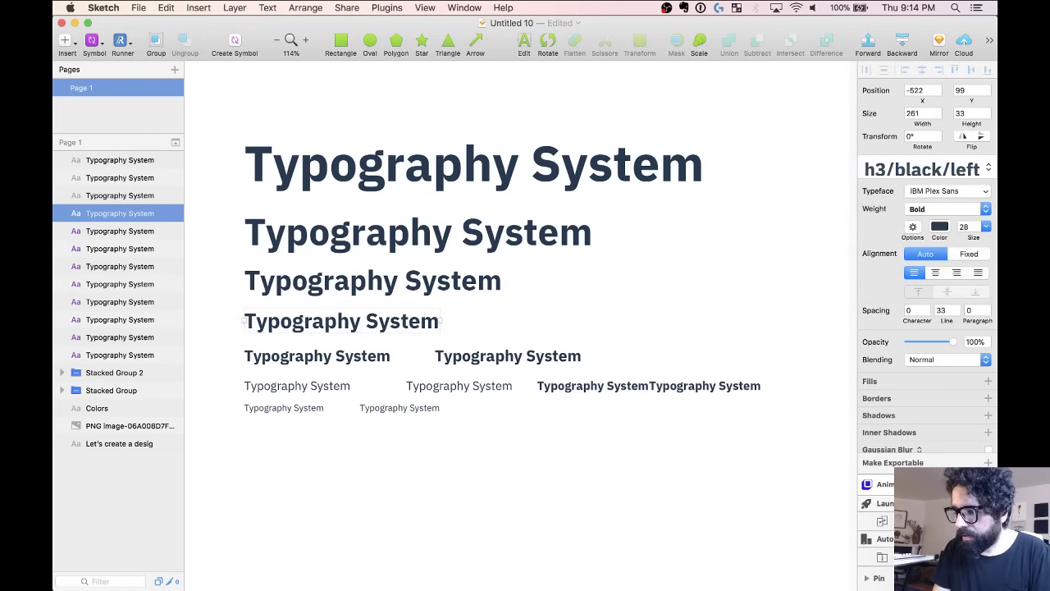
# Place a center-aligned copy of the h3 heading beside the original and save it as the new text style h3/black/centered.
pyautogui.moveTo(408, 320); pyautogui.dragTo(671, 320)
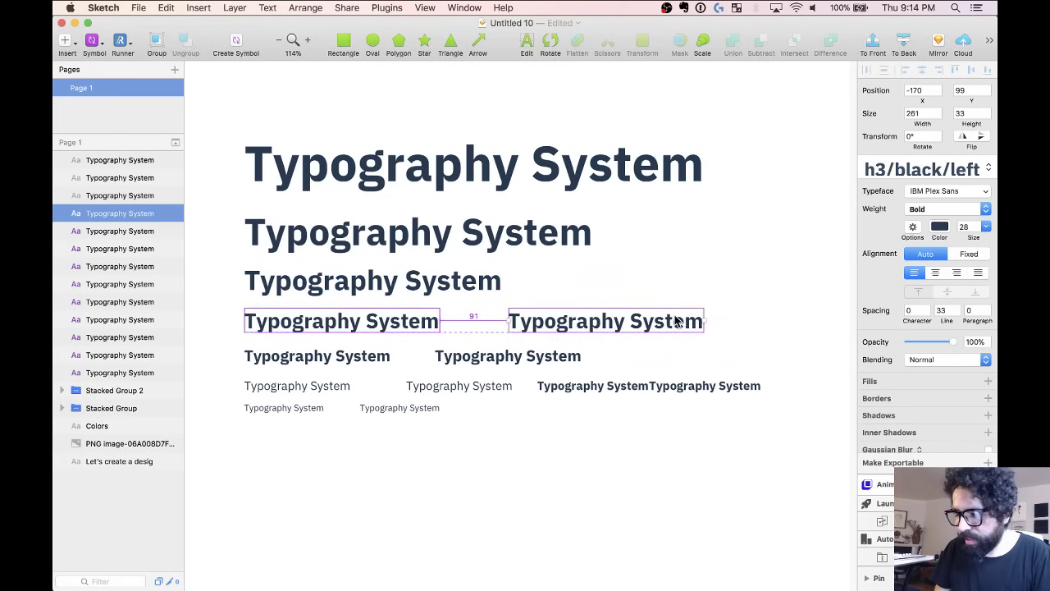
pyautogui.click(935, 271)
pyautogui.click(935, 172)
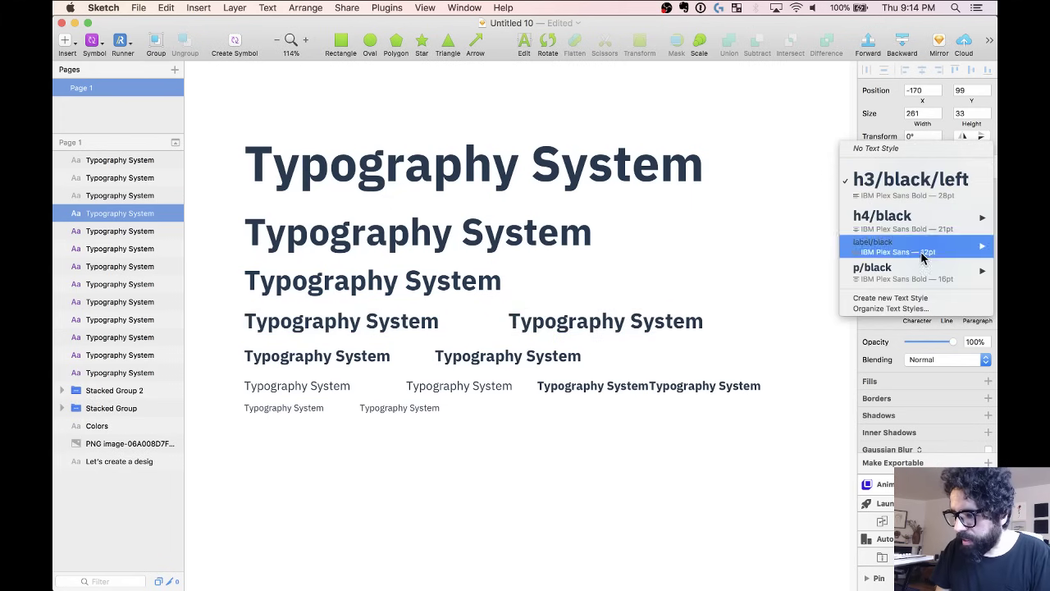
pyautogui.click(914, 303)
pyautogui.press('BackSpace')
pyautogui.press('BackSpace')
pyautogui.press('BackSpace')
pyautogui.press('BackSpace')
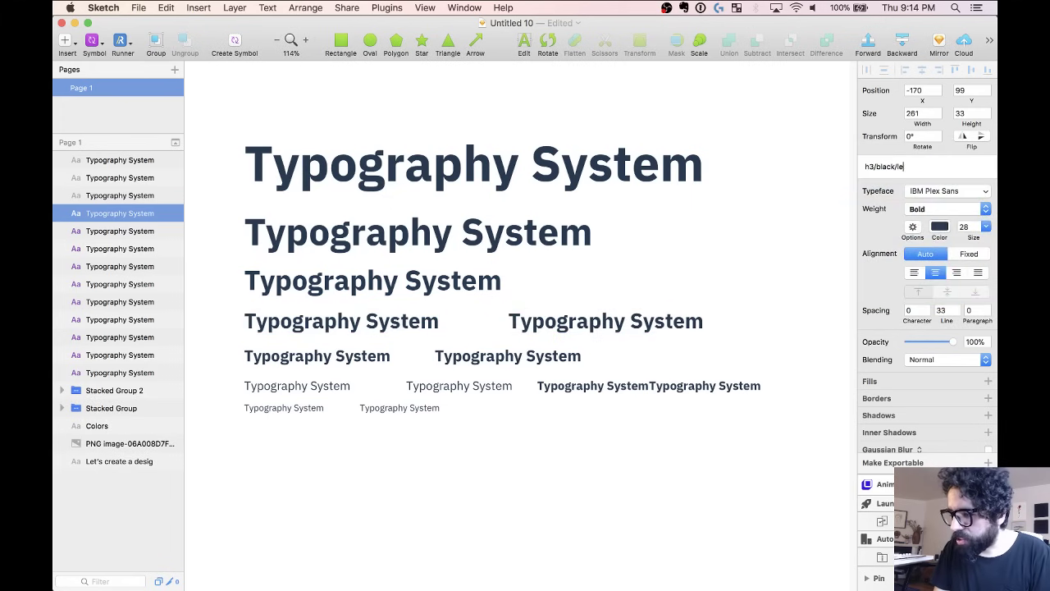
pyautogui.write('centered')
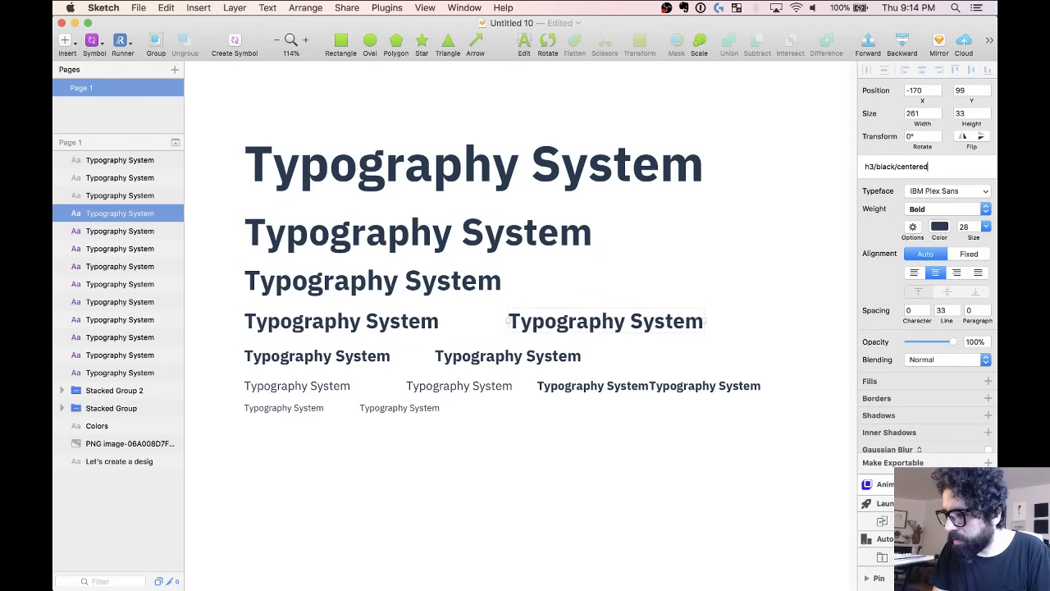
pyautogui.press('Return')
# Create a new text style named h2/black/left from the 37-size heading.
pyautogui.click(377, 281)
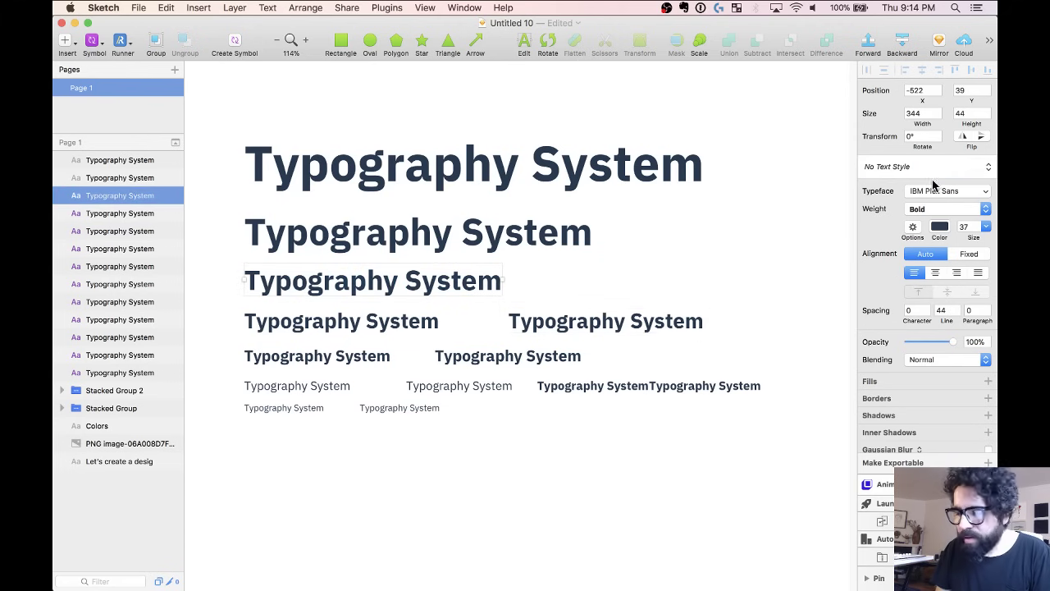
pyautogui.click(951, 168)
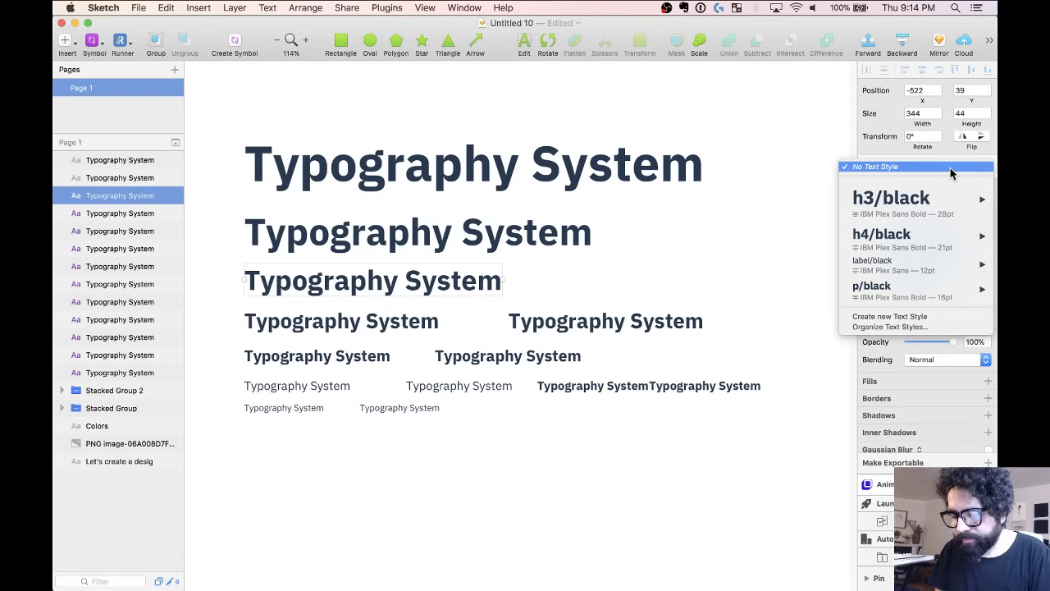
pyautogui.click(952, 168)
pyautogui.click(555, 342)
pyautogui.click(461, 300)
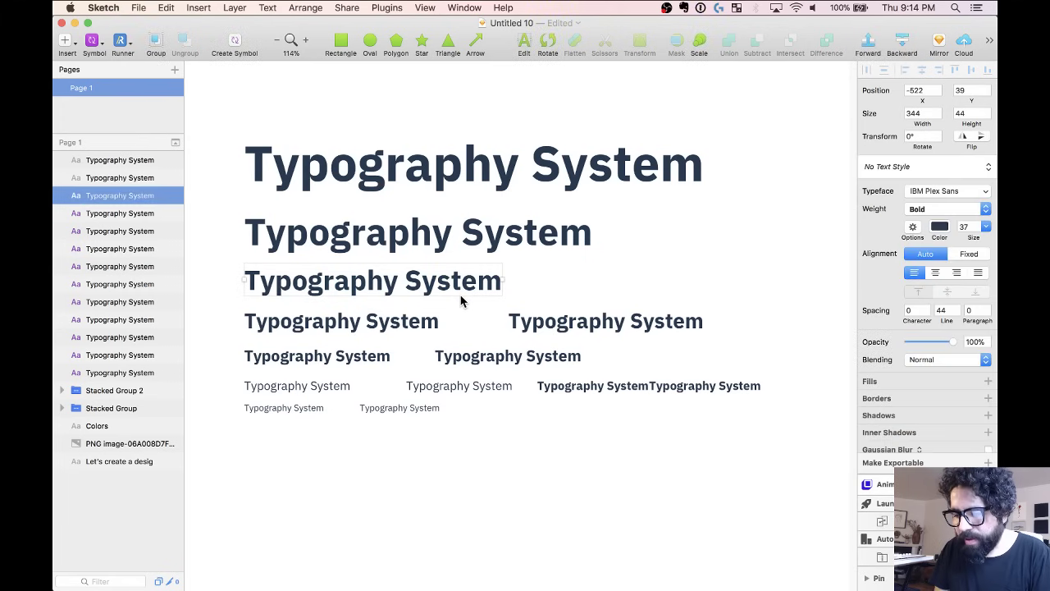
pyautogui.click(925, 167)
pyautogui.click(918, 319)
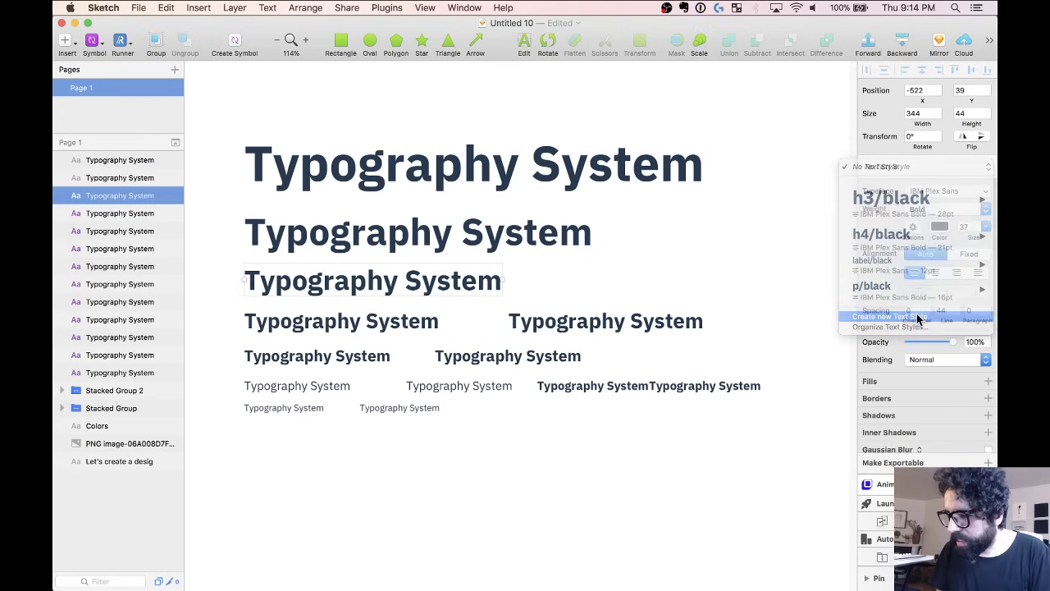
pyautogui.write('h2/')
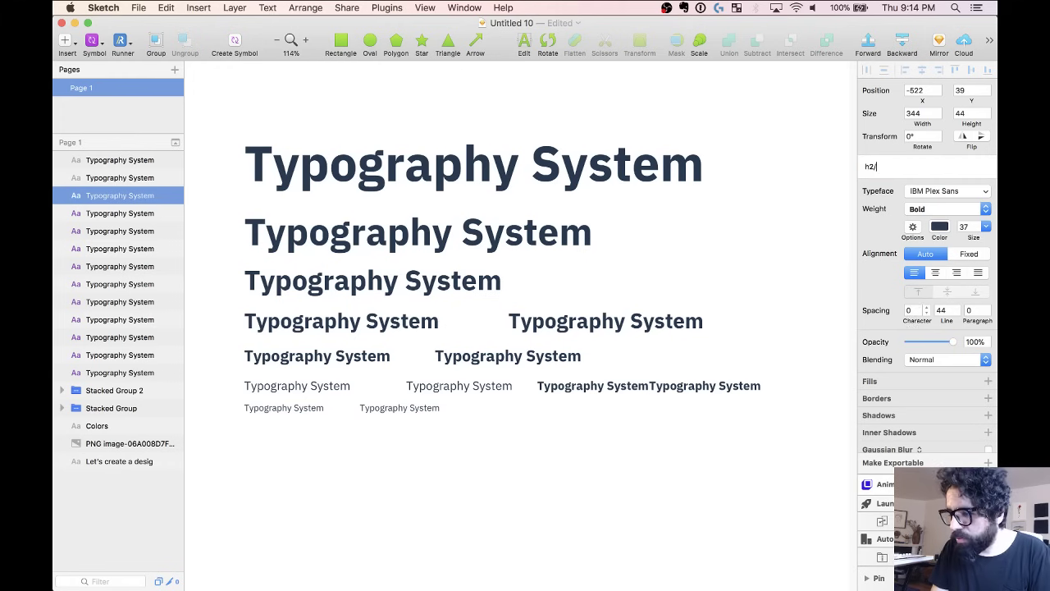
pyautogui.write('black/')
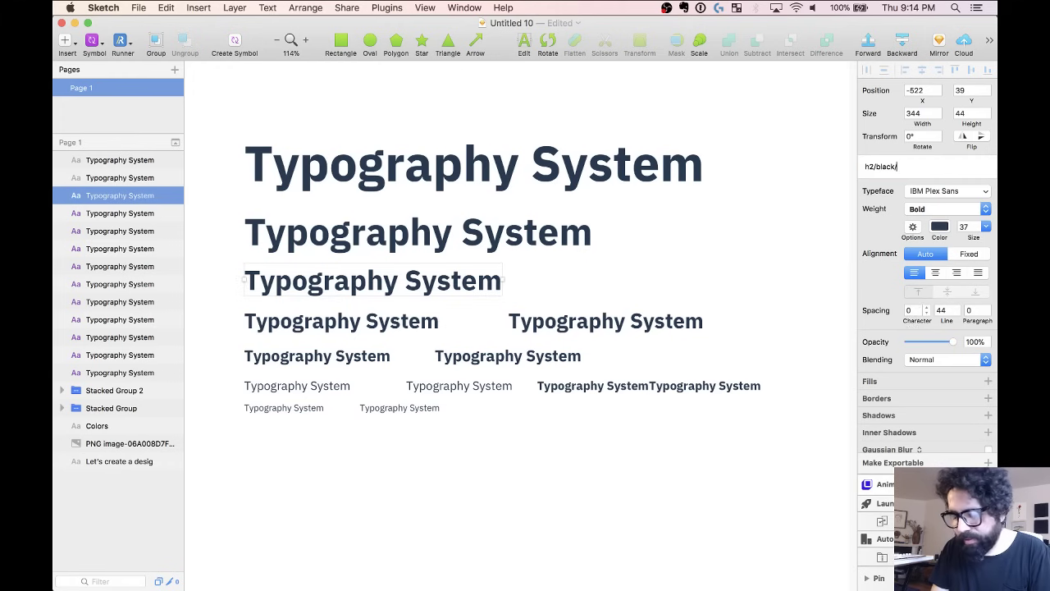
pyautogui.write('left')
pyautogui.press('Return')
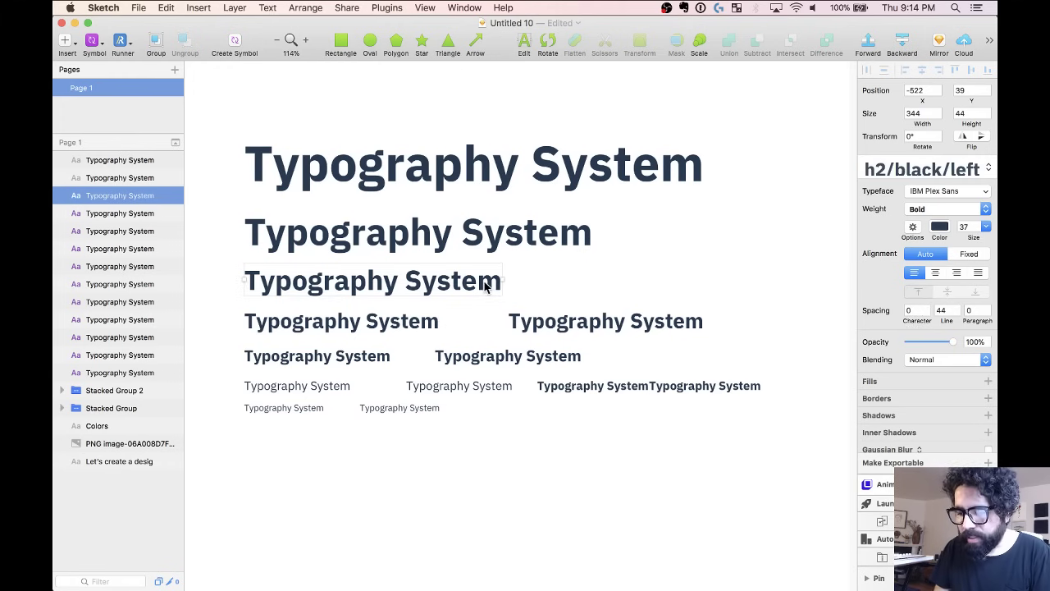
# Place a center-aligned copy of the h2 heading beside the original and save it as the new text style h2/black/centered.
pyautogui.moveTo(480, 279); pyautogui.dragTo(753, 284)
pyautogui.click(922, 169)
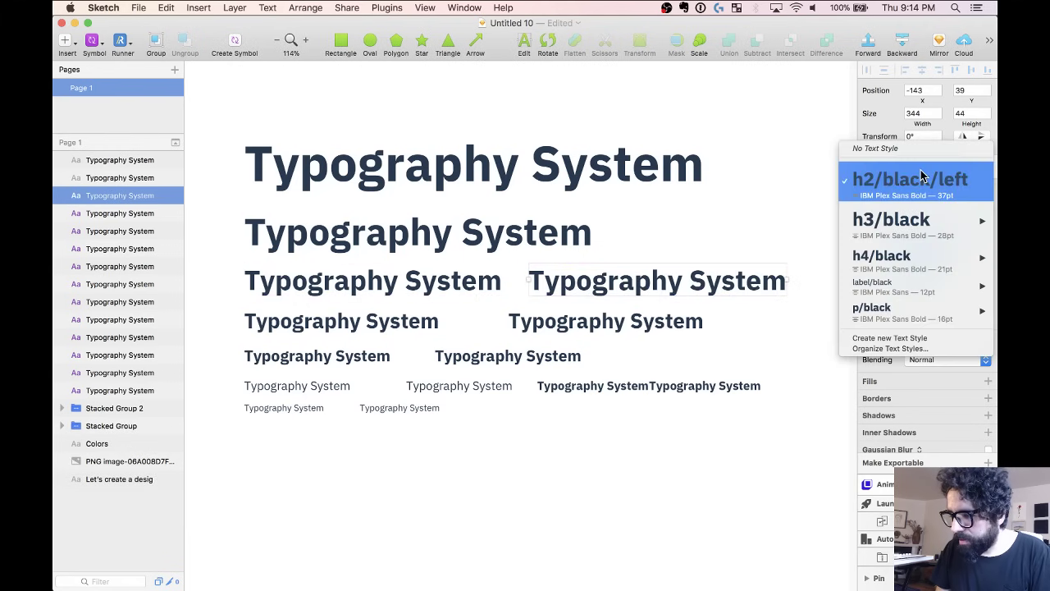
pyautogui.click(772, 146)
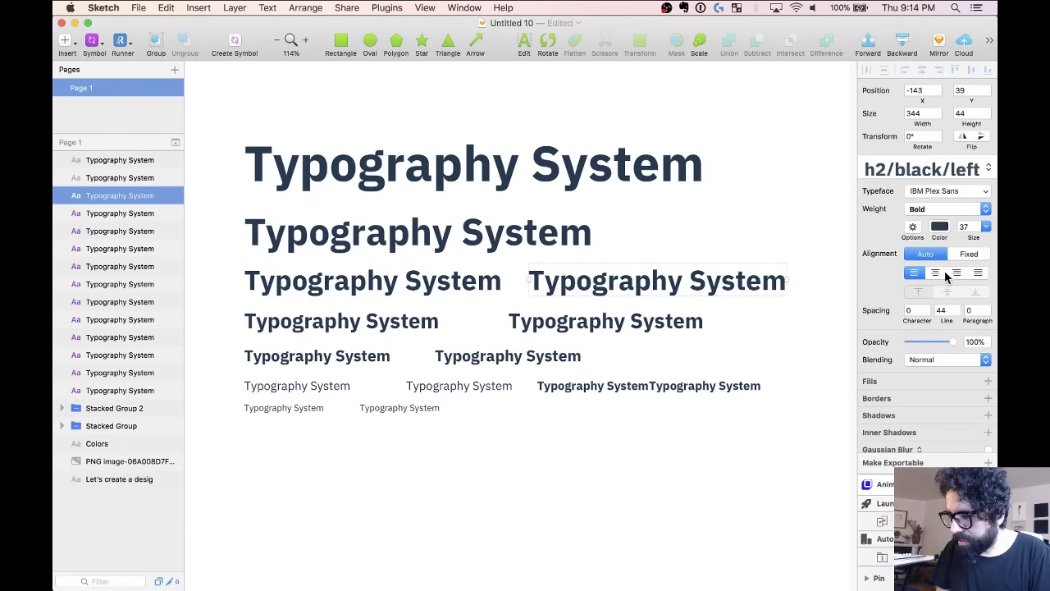
pyautogui.click(932, 170)
pyautogui.click(909, 337)
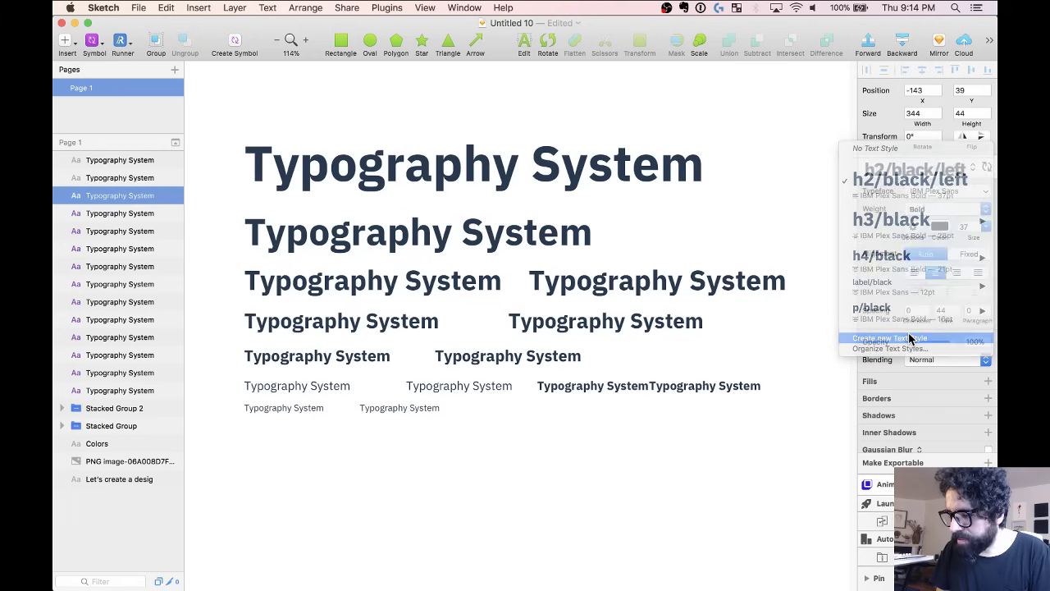
pyautogui.press('BackSpace')
pyautogui.press('BackSpace')
pyautogui.press('BackSpace')
pyautogui.press('BackSpace')
pyautogui.write('centered')
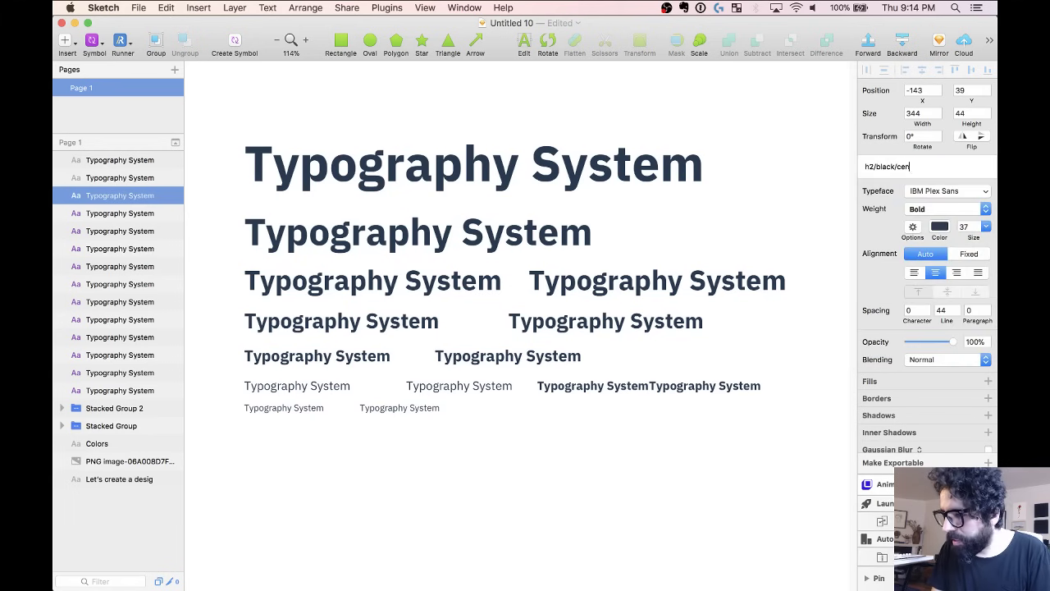
pyautogui.press('Return')
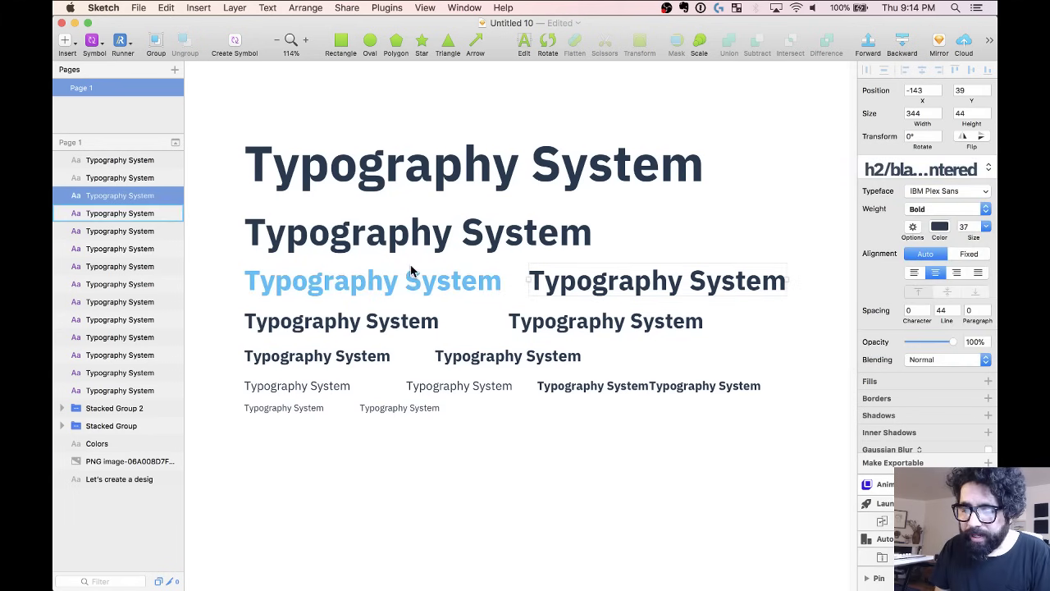
# Create a new text style named h1/black/left from the 50-size heading.
pyautogui.click(415, 231)
pyautogui.click(902, 167)
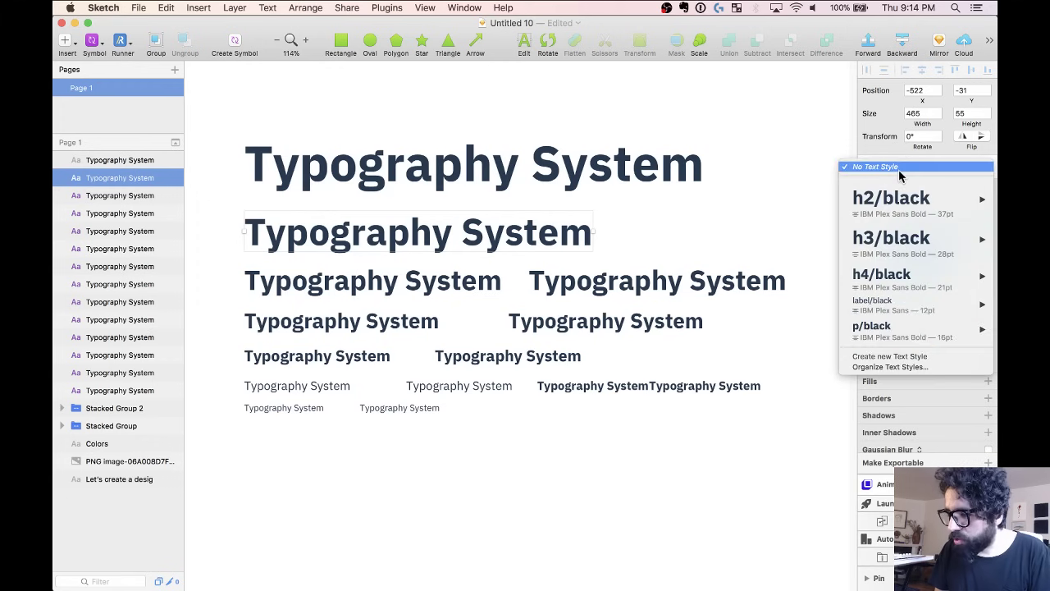
pyautogui.click(907, 363)
pyautogui.write('h1')
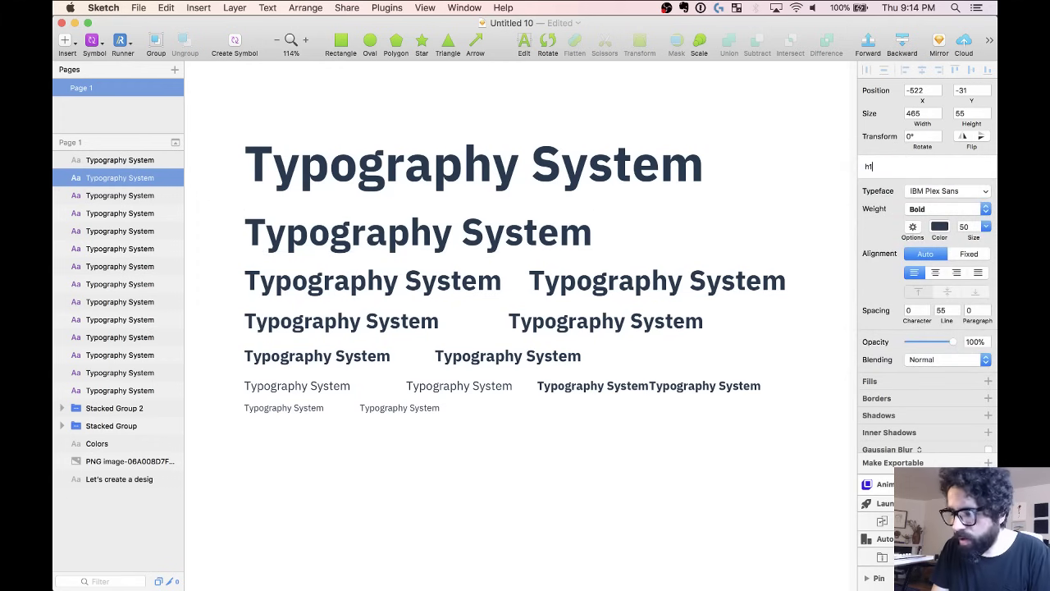
pyautogui.write('/black/left')
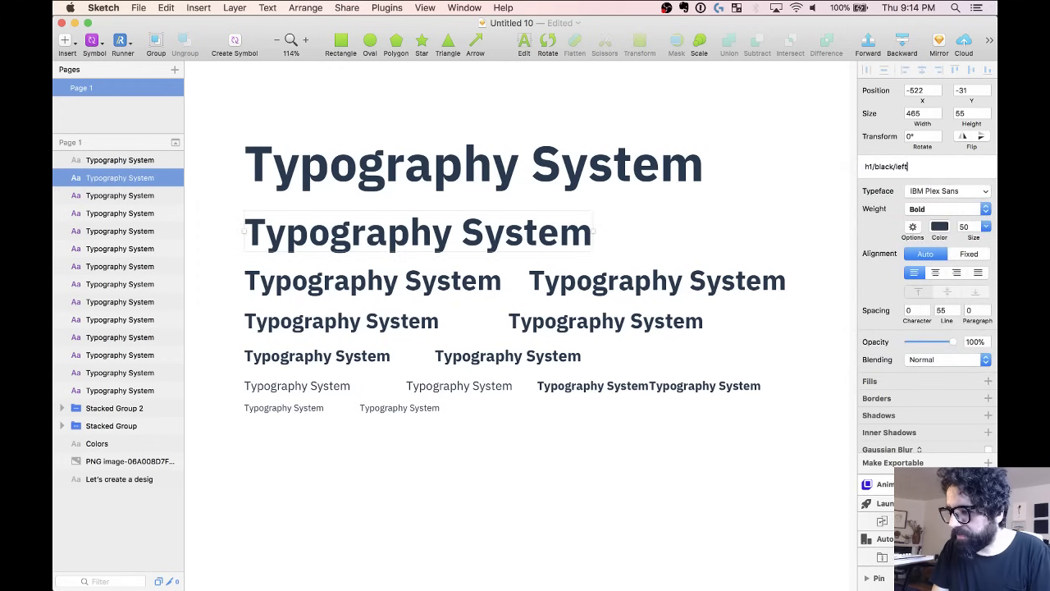
pyautogui.press('Return')
# Place a center-aligned copy of the h1 heading beside the original and save it as the new text style h1/black/centered.
pyautogui.moveTo(371, 239)
pyautogui.mouseDown()
pyautogui.moveTo(734, 258)
pyautogui.moveTo(722, 251)
pyautogui.moveTo(708, 262)
pyautogui.mouseUp()
pyautogui.hscroll(5, 447, 276)
pyautogui.scroll(-5, 462, 273)
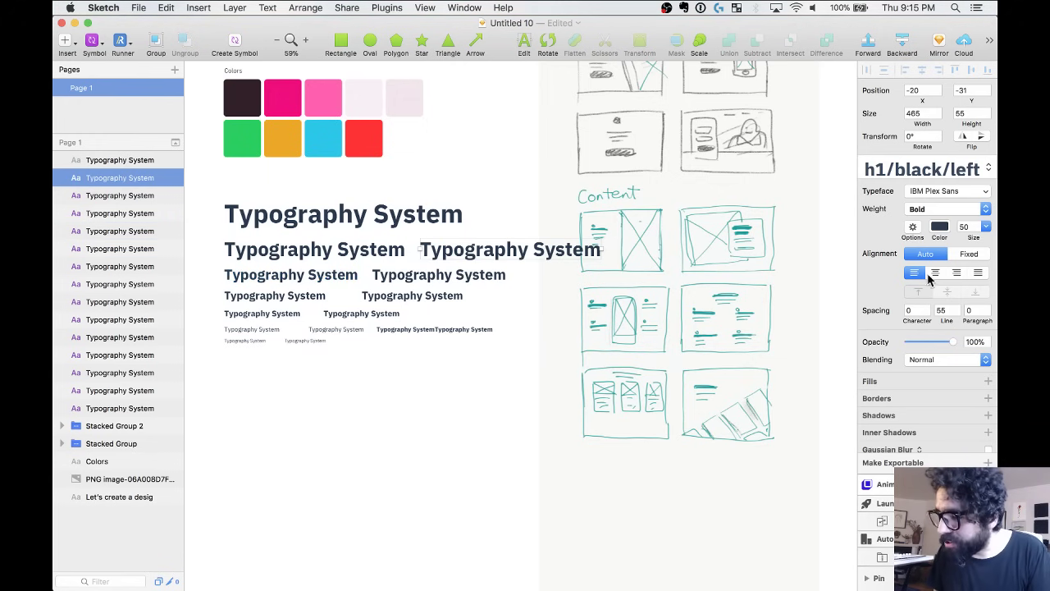
pyautogui.click(935, 170)
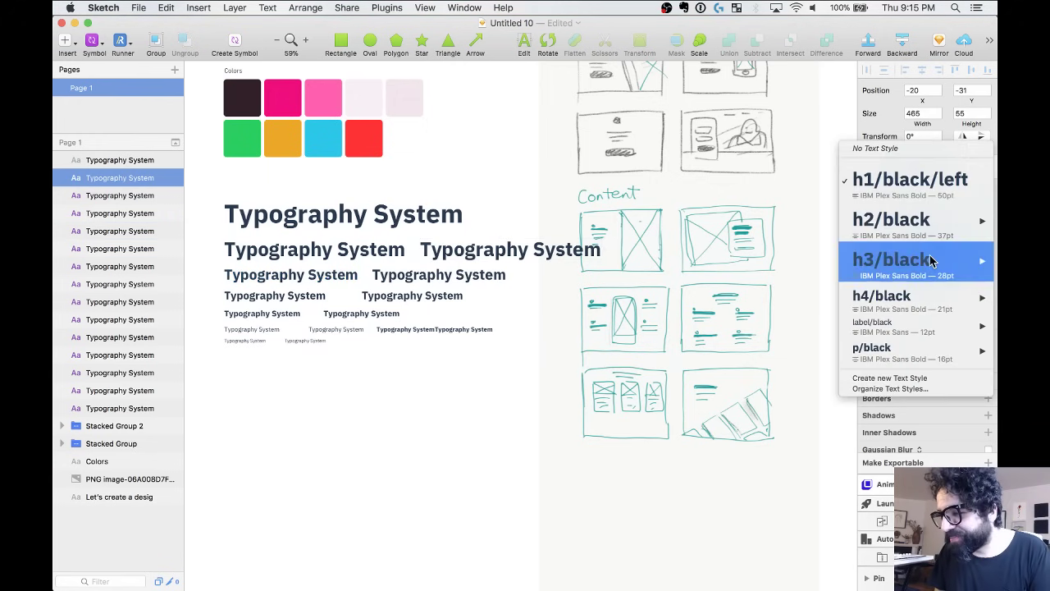
pyautogui.click(930, 378)
pyautogui.press('BackSpace')
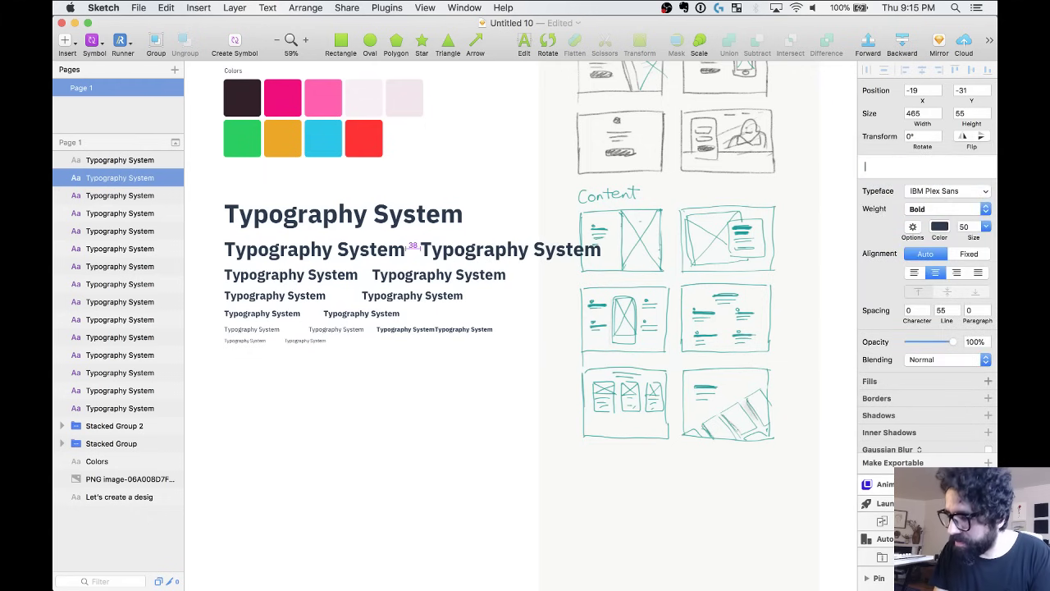
pyautogui.write('h1')
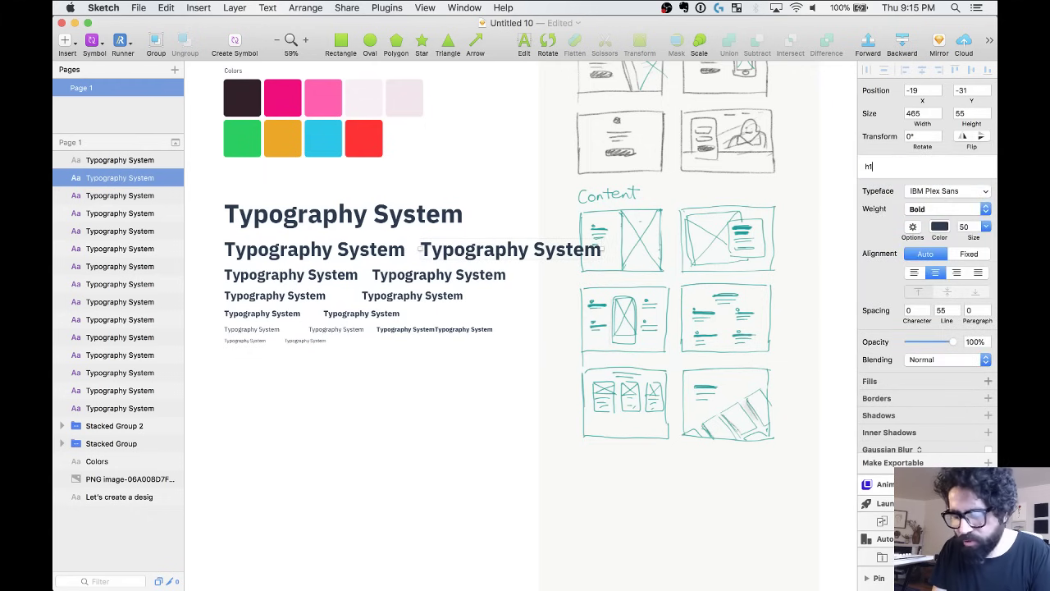
pyautogui.write('/black/centered')
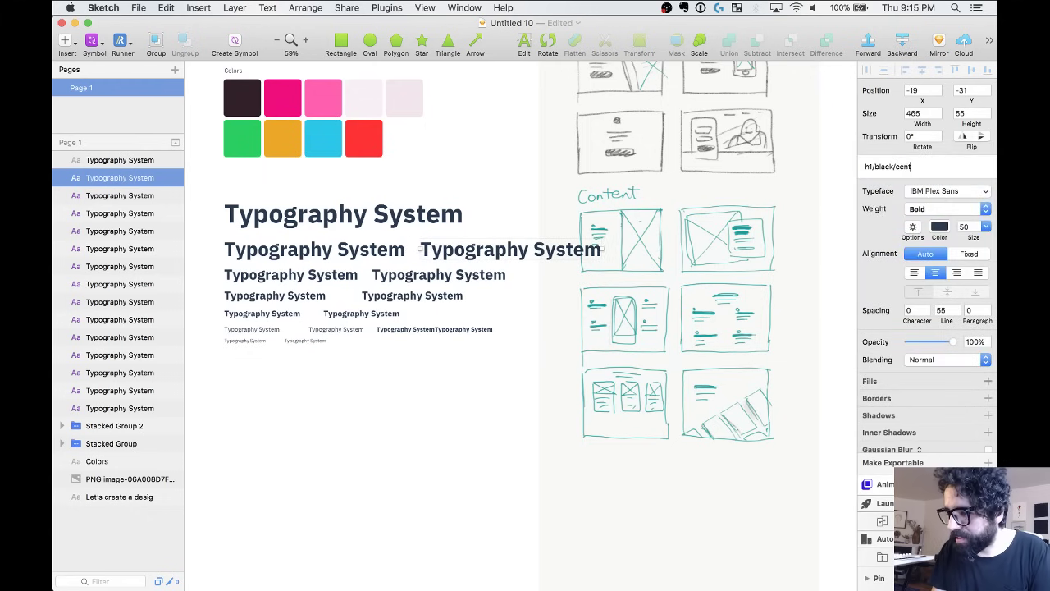
pyautogui.press('Return')
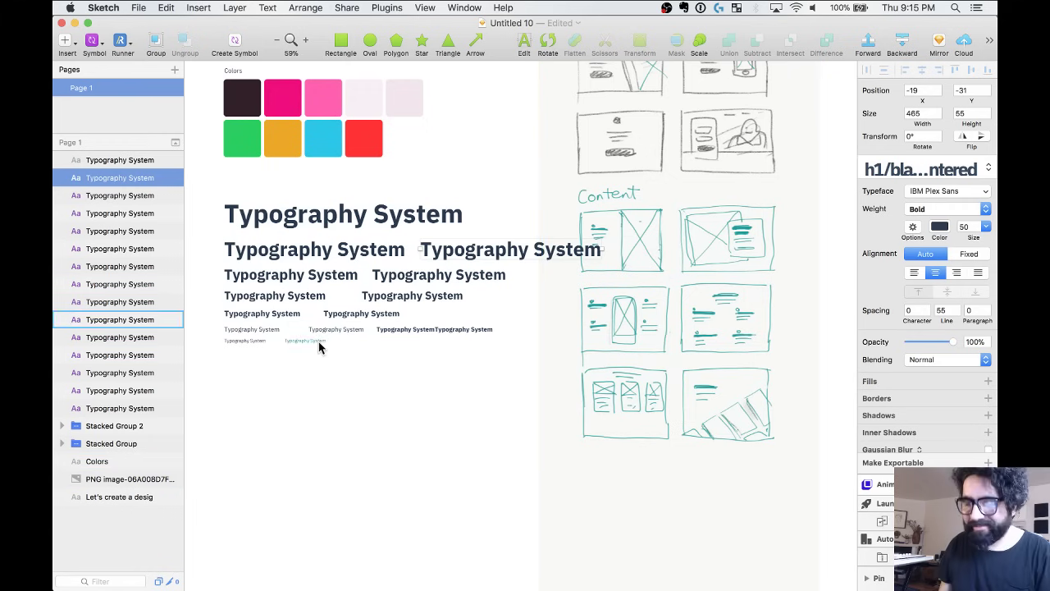
# Create a new text style named Jumbo/Black/Left from the 66-size heading.
pyautogui.scroll(5, 319, 344)
pyautogui.click(393, 146)
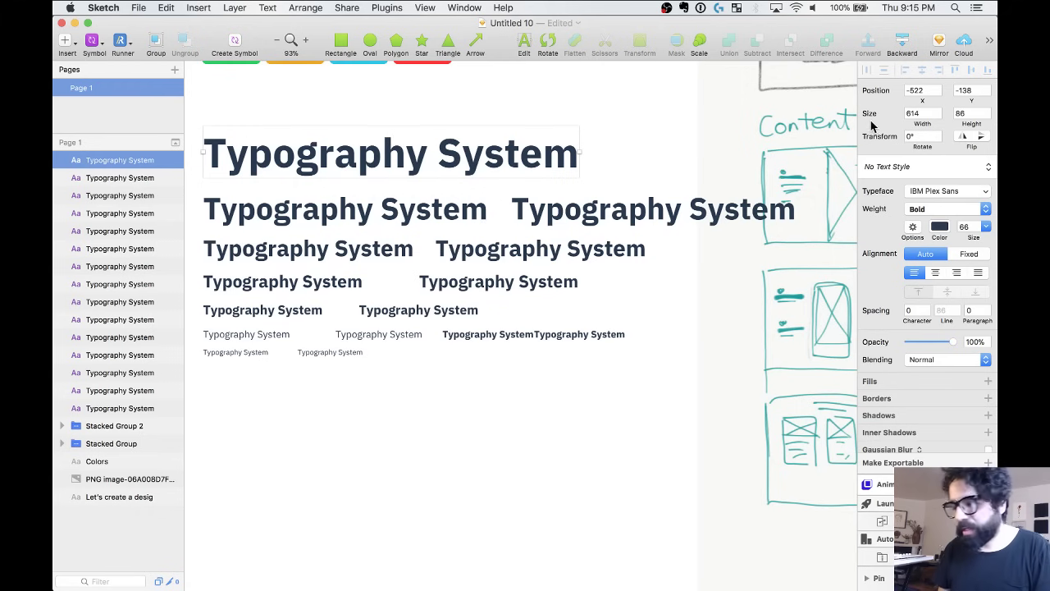
pyautogui.click(934, 168)
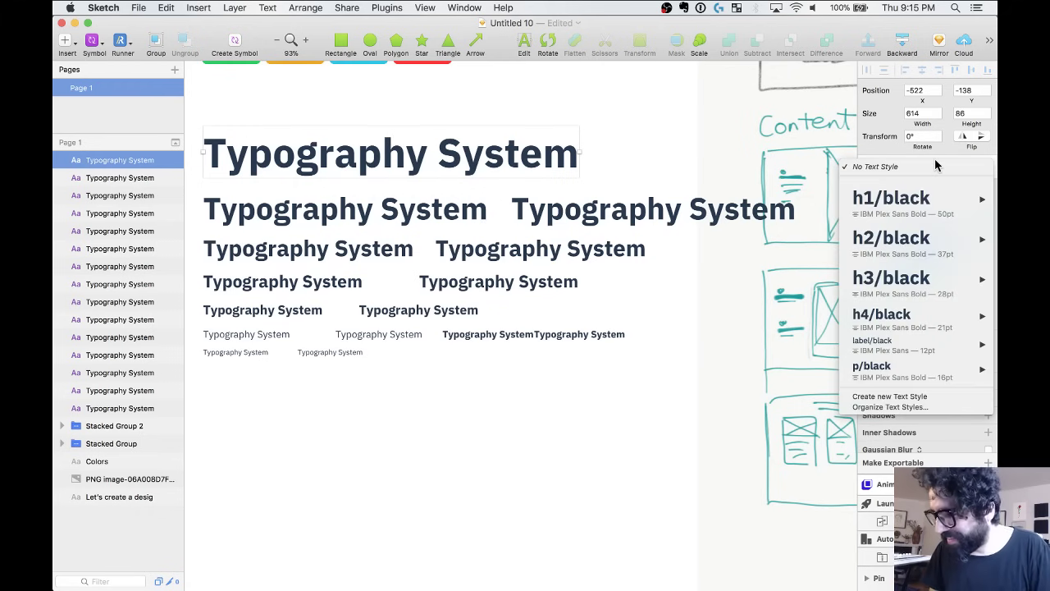
pyautogui.click(918, 396)
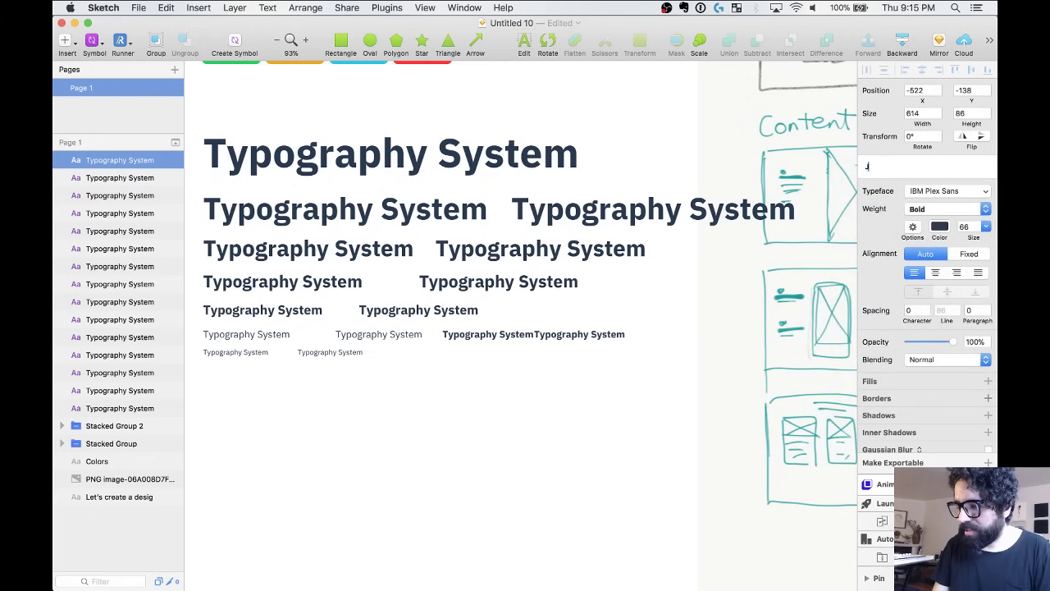
pyautogui.write('Jumbo/Left/Black')
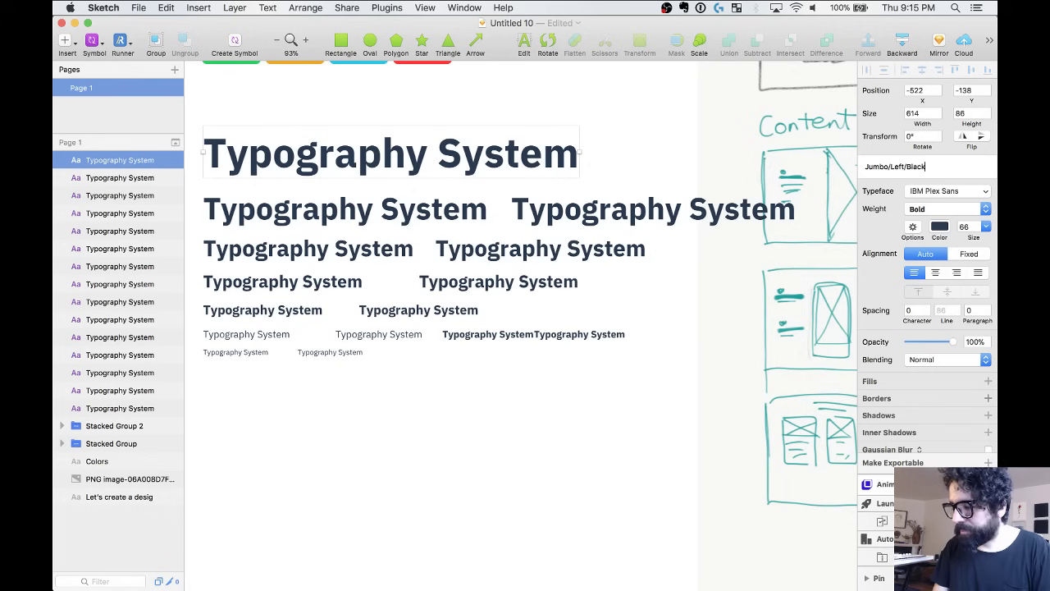
pyautogui.press('BackSpace')
pyautogui.press('BackSpace')
pyautogui.press('BackSpace')
pyautogui.press('BackSpace')
pyautogui.press('BackSpace')
pyautogui.press('BackSpace')
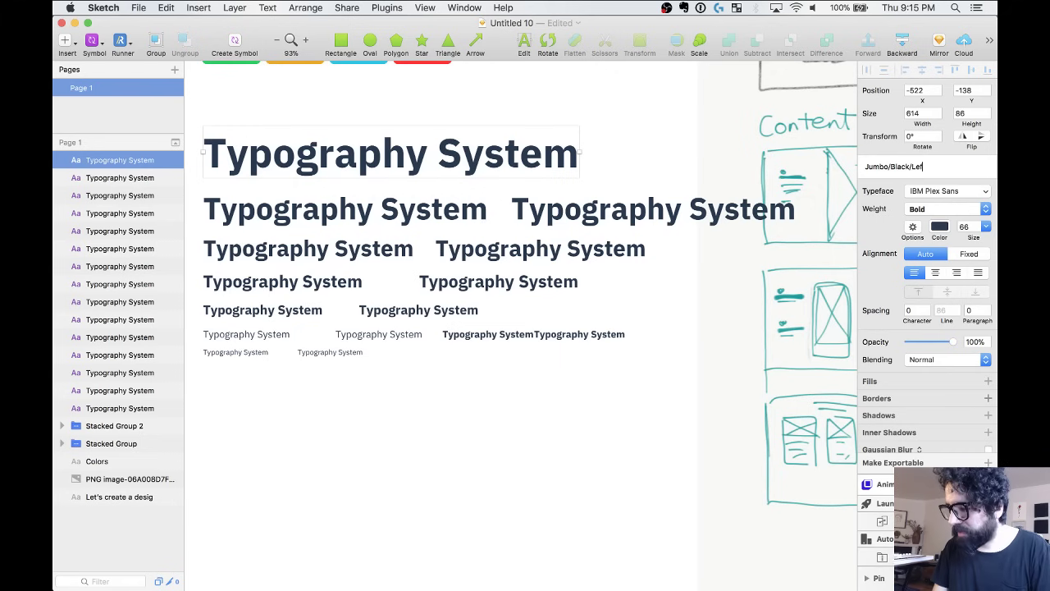
pyautogui.write('t')
pyautogui.press('Return')
# Place a center-aligned copy of the 66-size heading beside the original and save it as the new text style Jumbo/Black/Centered.
pyautogui.scroll(-5, 316, 498)
pyautogui.scroll(-1, 402, 415)
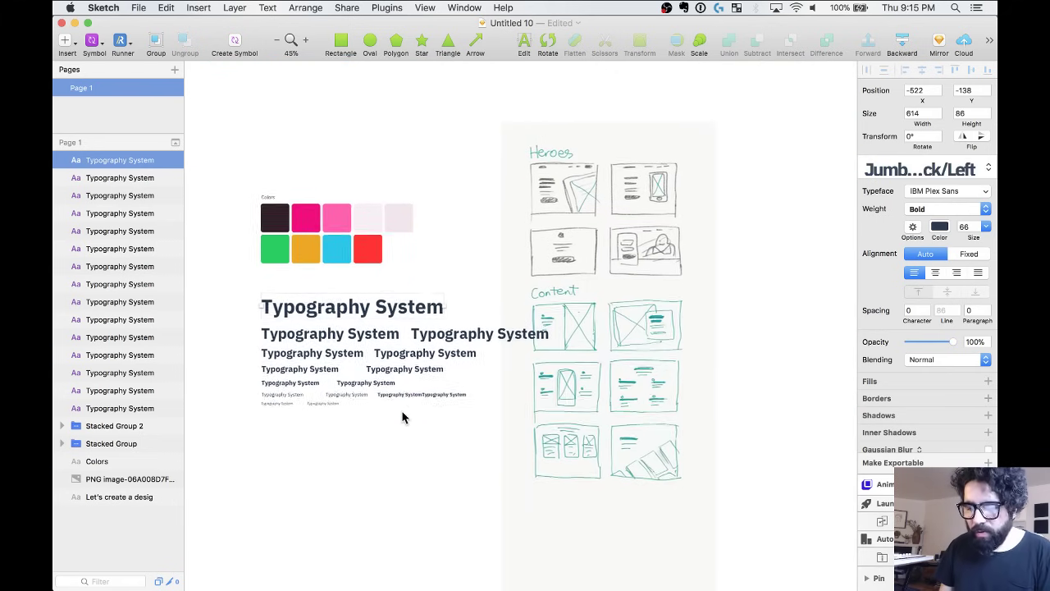
pyautogui.hscroll(-3, 441, 382)
pyautogui.moveTo(546, 291); pyautogui.dragTo(671, 291)
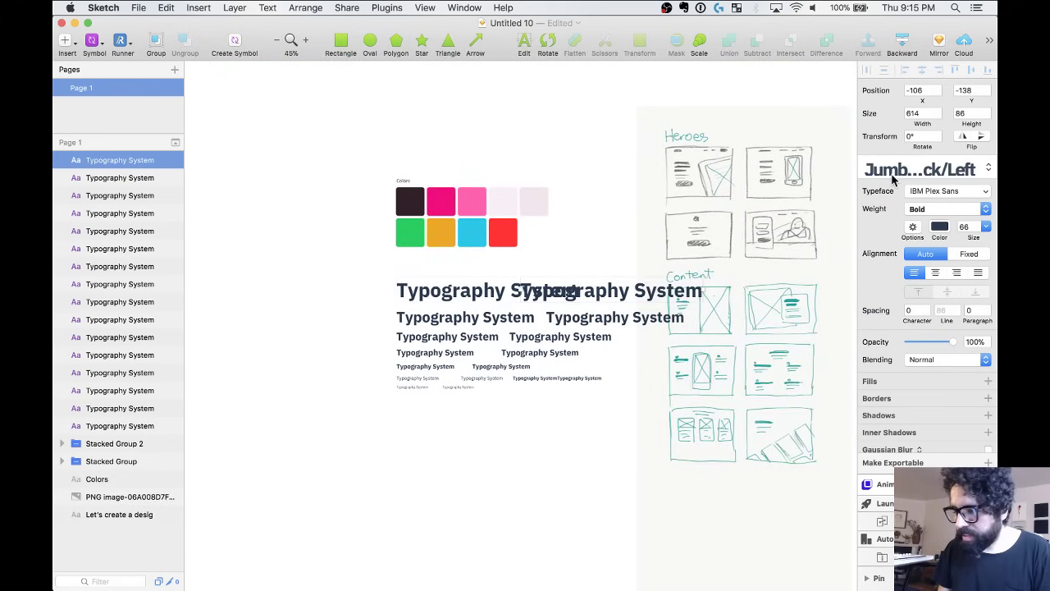
pyautogui.click(931, 173)
pyautogui.click(887, 136)
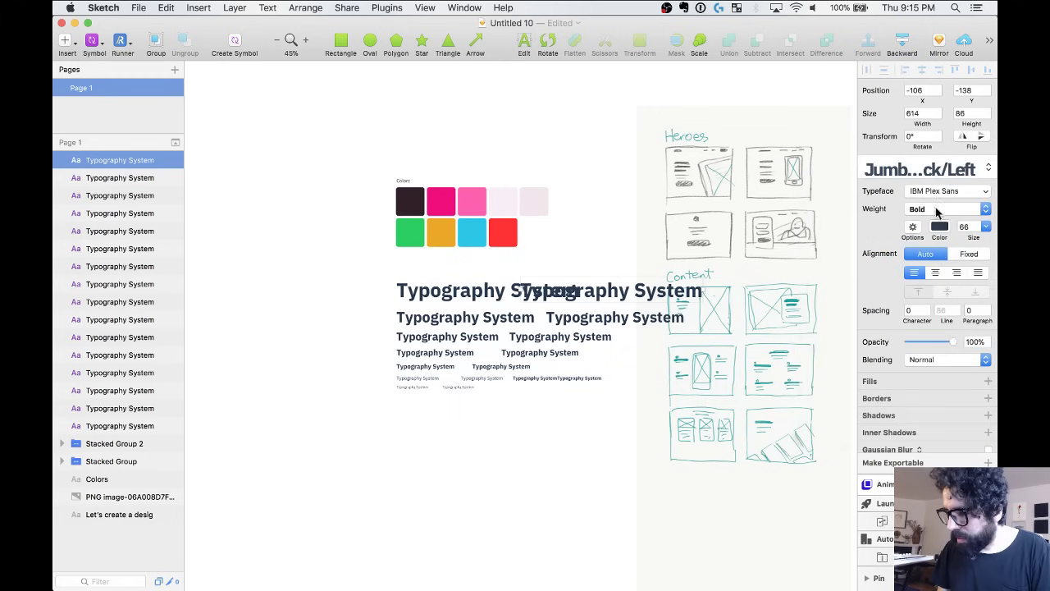
pyautogui.click(932, 171)
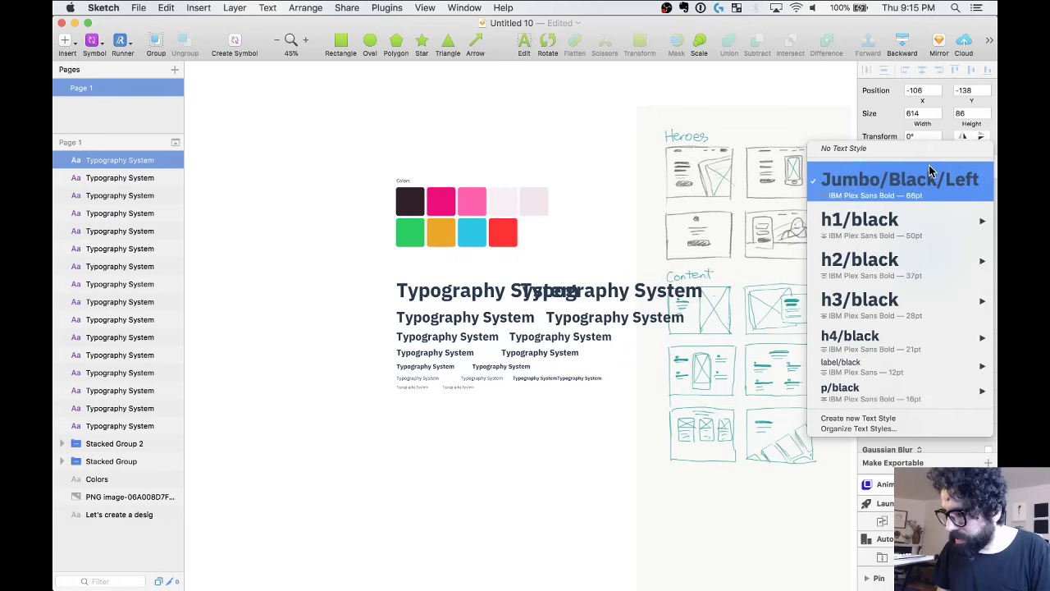
pyautogui.click(898, 419)
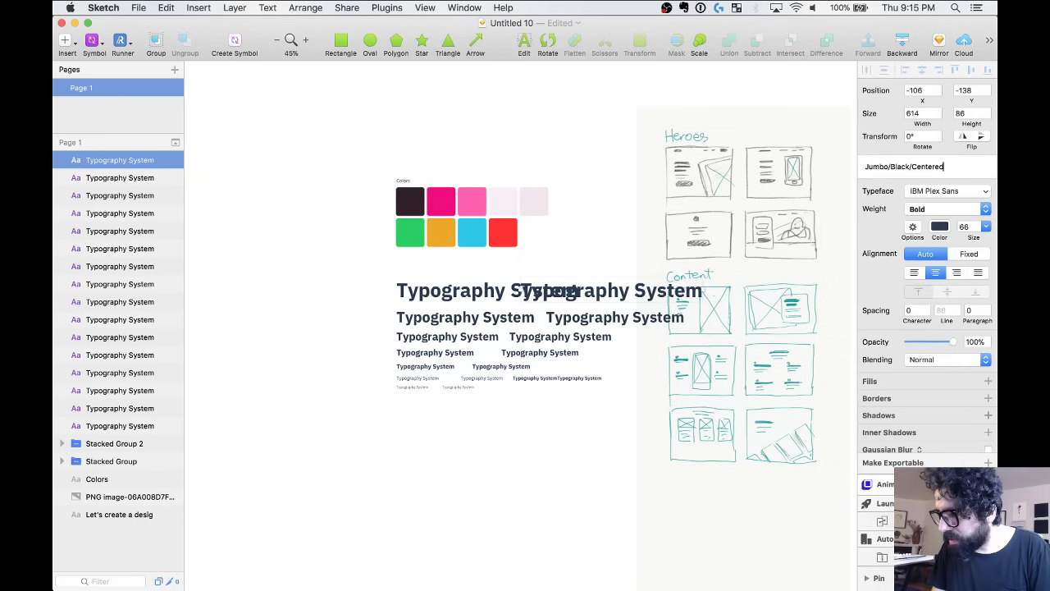
pyautogui.press('Return')
# Move the whole column of left-aligned text samples sideways, clear of the centered copies.
pyautogui.scroll(3, 524, 369)
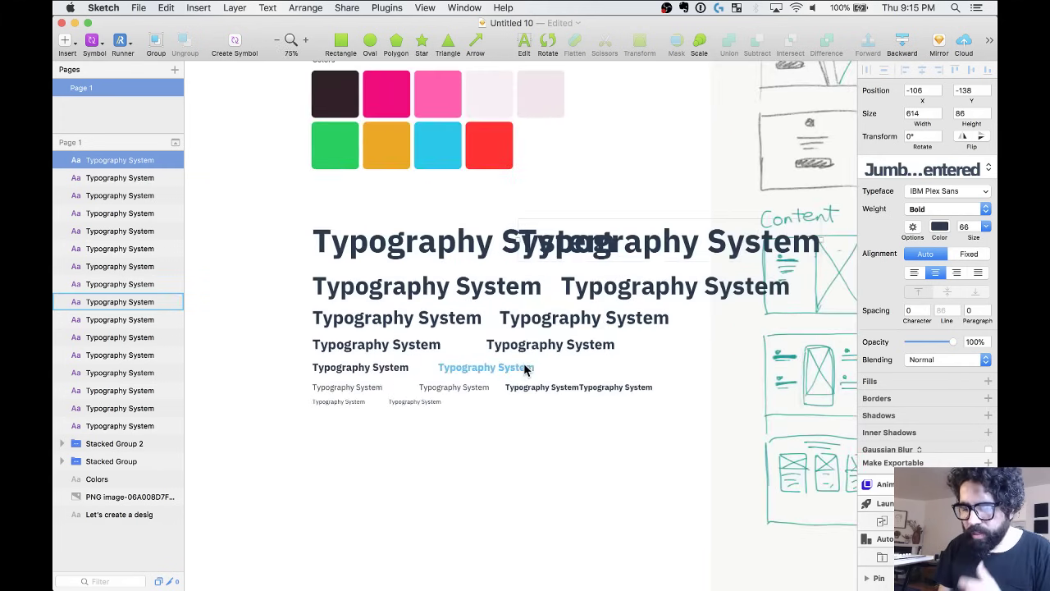
pyautogui.scroll(-3, 525, 368)
pyautogui.moveTo(392, 291); pyautogui.dragTo(436, 397)
pyautogui.moveTo(435, 308); pyautogui.dragTo(322, 305)
# Align all the text samples of the second column on a common vertical center line.
pyautogui.press('z')
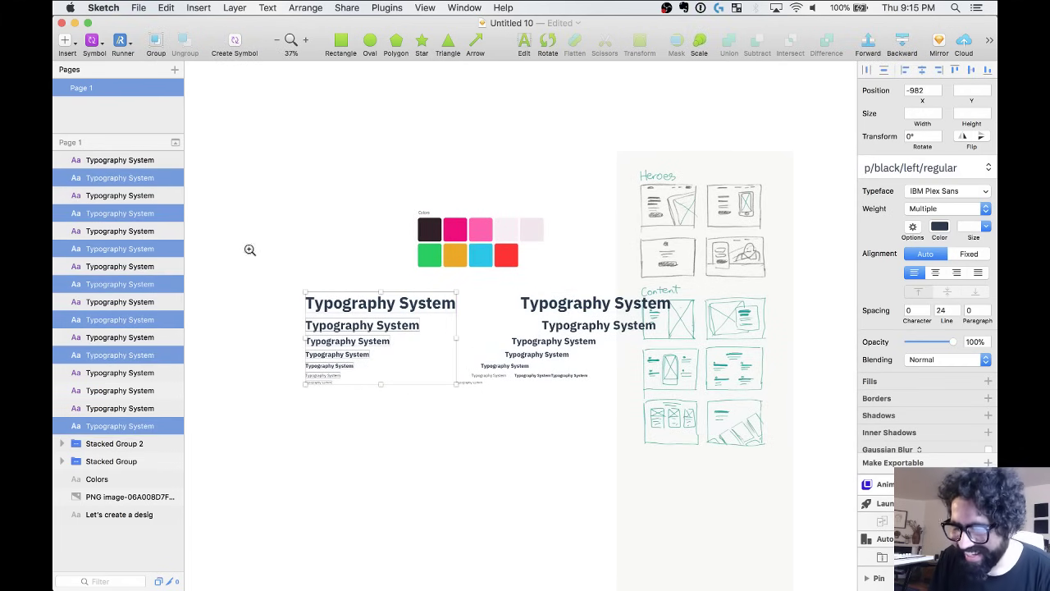
pyautogui.moveTo(248, 247); pyautogui.dragTo(671, 447)
pyautogui.moveTo(527, 427); pyautogui.dragTo(694, 244)
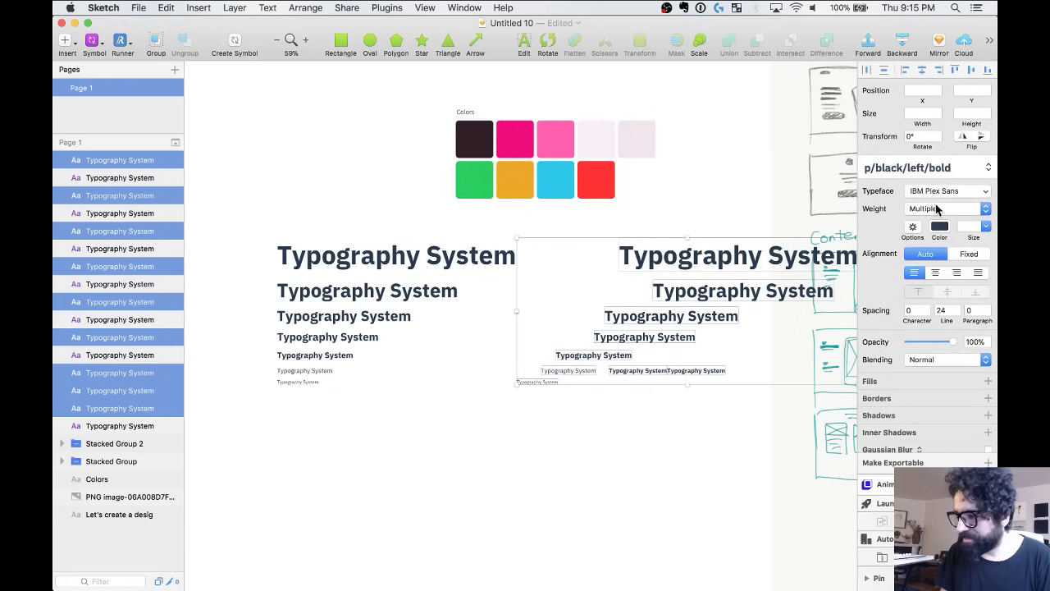
pyautogui.click(924, 71)
# Move the wireframe sketch image further right so it clears the centered typography column.
pyautogui.scroll(-5, 589, 418)
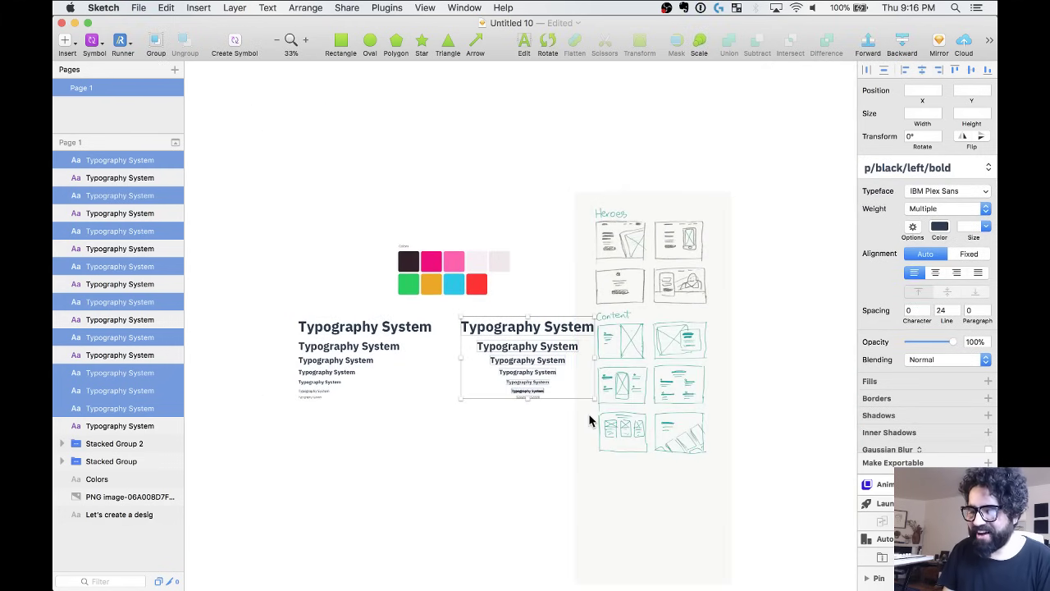
pyautogui.moveTo(589, 420); pyautogui.dragTo(660, 420)
pyautogui.moveTo(282, 227); pyautogui.dragTo(654, 522)
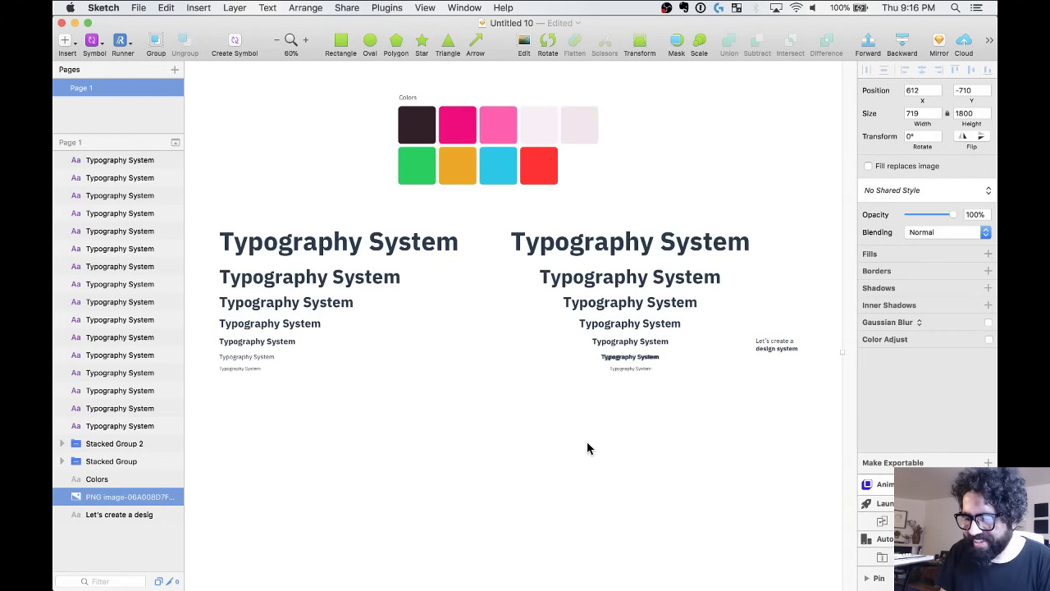
# Pull apart the overlapping 16-size samples in the centered column and delete the stray p/black/left/bold one.
pyautogui.click(611, 361)
pyautogui.moveTo(605, 356); pyautogui.dragTo(705, 362)
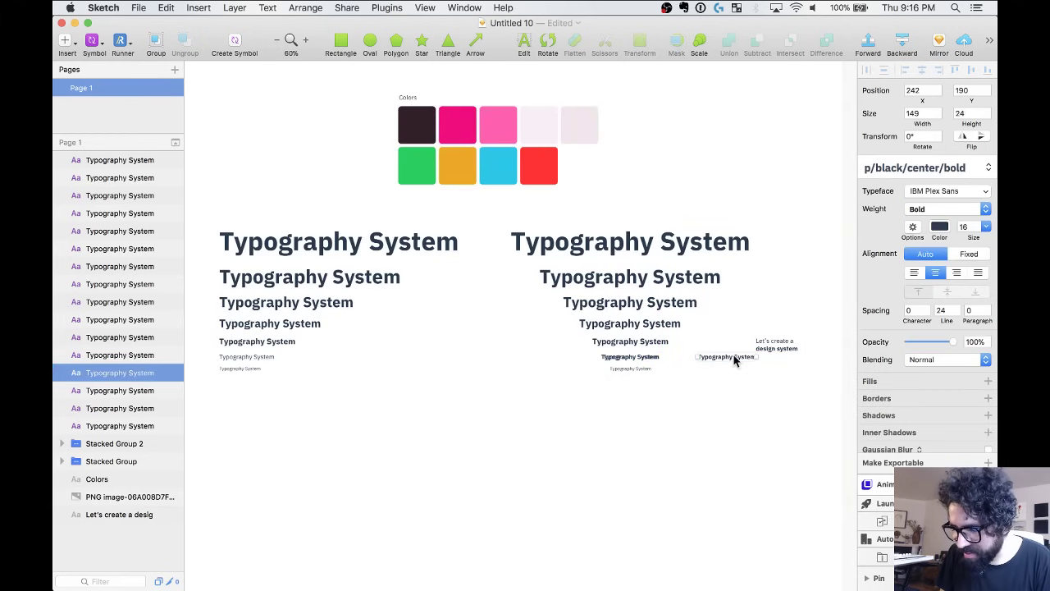
pyautogui.moveTo(637, 356); pyautogui.dragTo(680, 363)
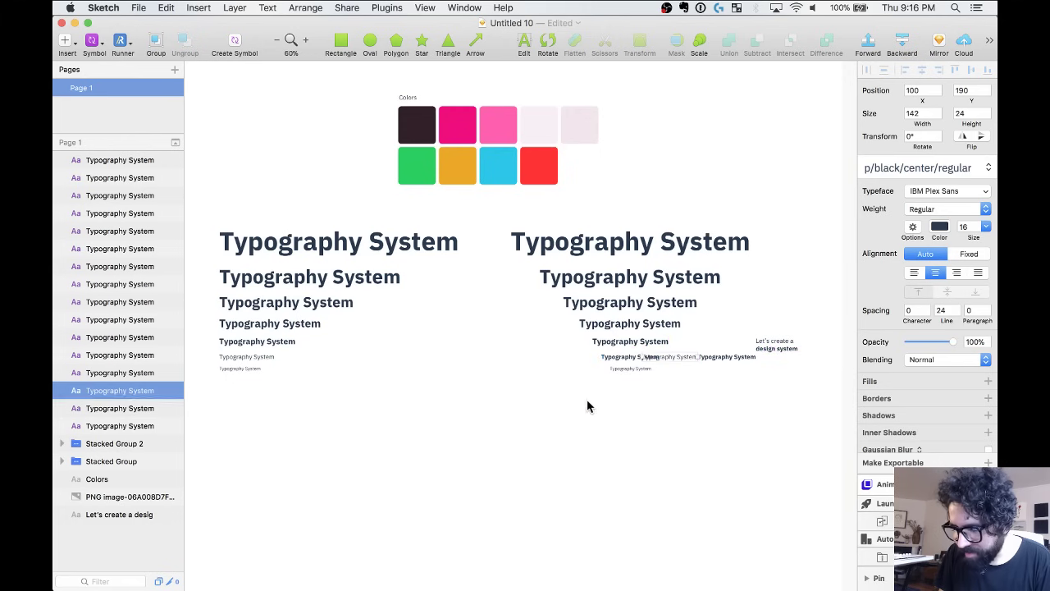
pyautogui.moveTo(587, 405); pyautogui.dragTo(632, 240)
pyautogui.click(674, 377)
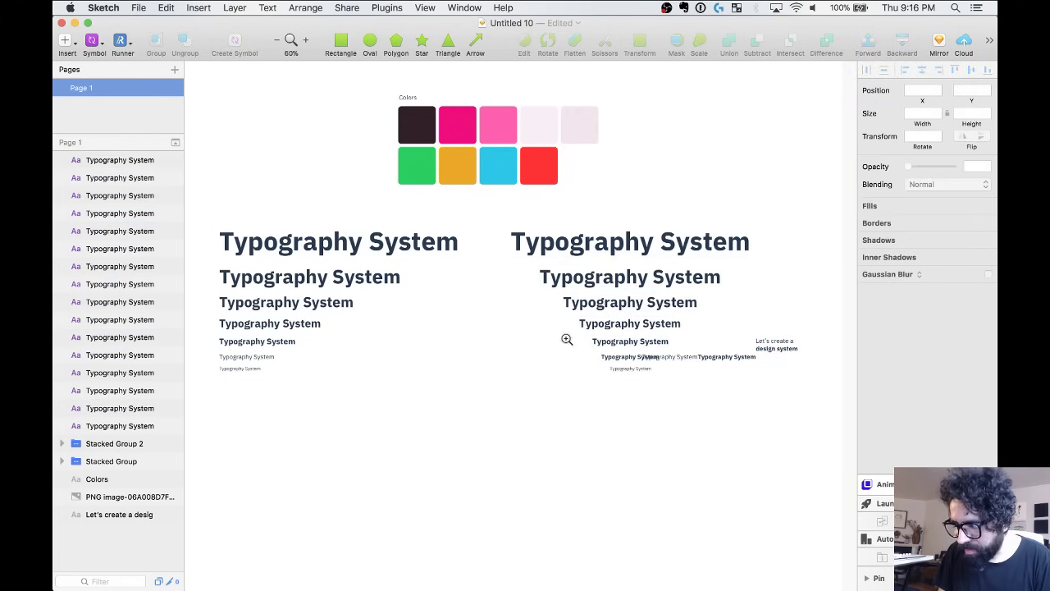
pyautogui.scroll(5, 792, 452)
pyautogui.click(570, 274)
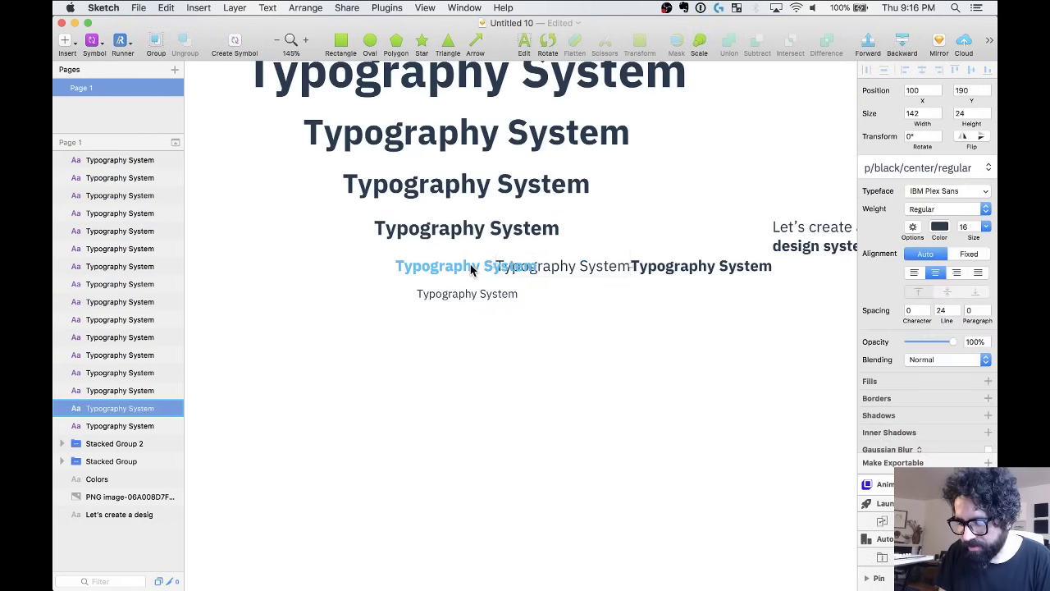
pyautogui.moveTo(474, 266); pyautogui.dragTo(404, 266)
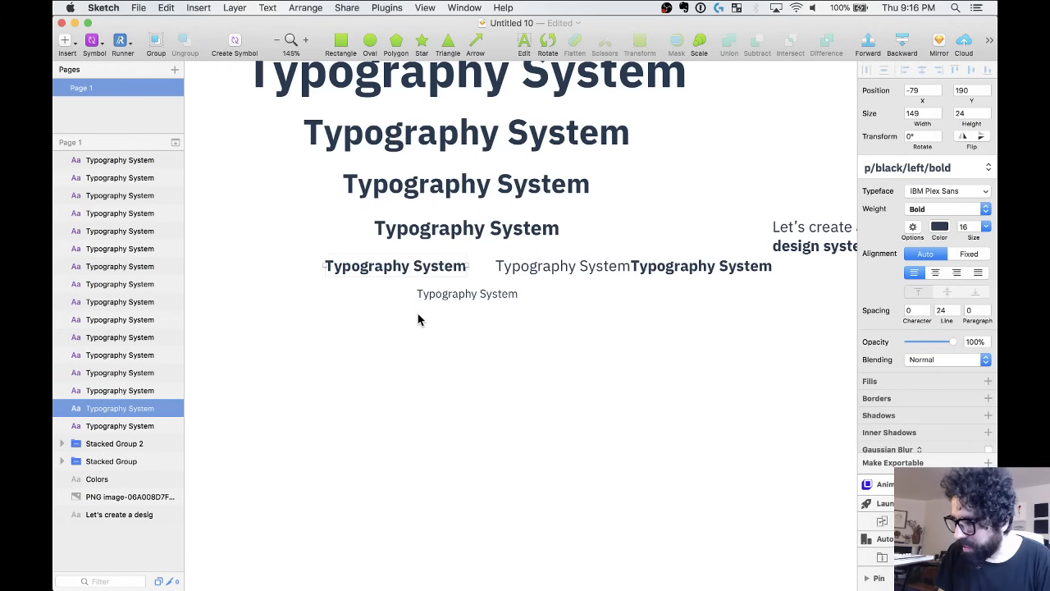
pyautogui.press('Delete')
# Center the p/black/center/regular sample horizontally under the heading directly above it.
pyautogui.click(534, 266)
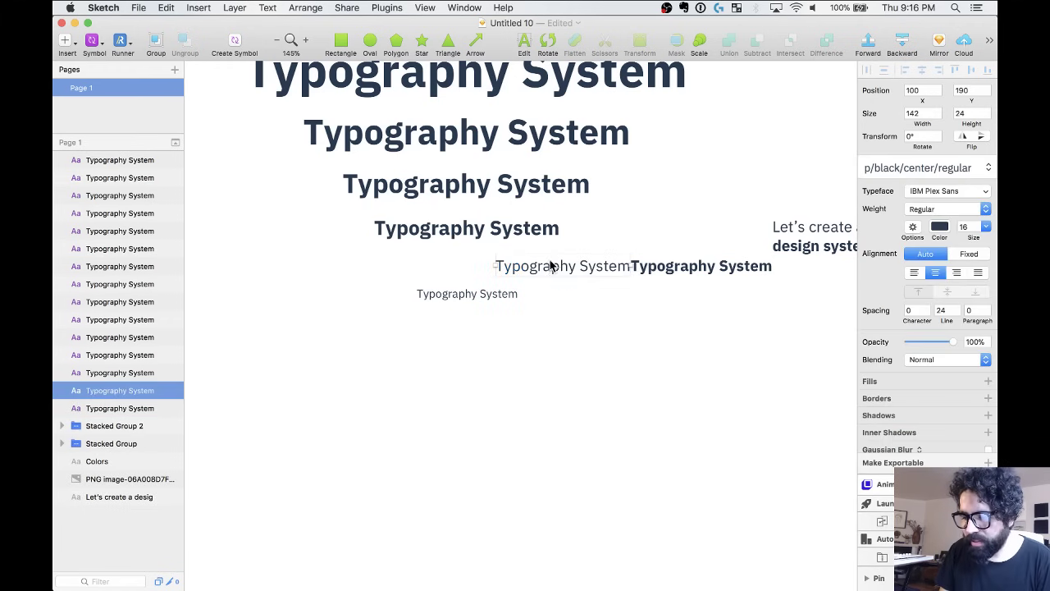
pyautogui.keyDown('shift'); pyautogui.click(513, 238); pyautogui.keyUp('shift')
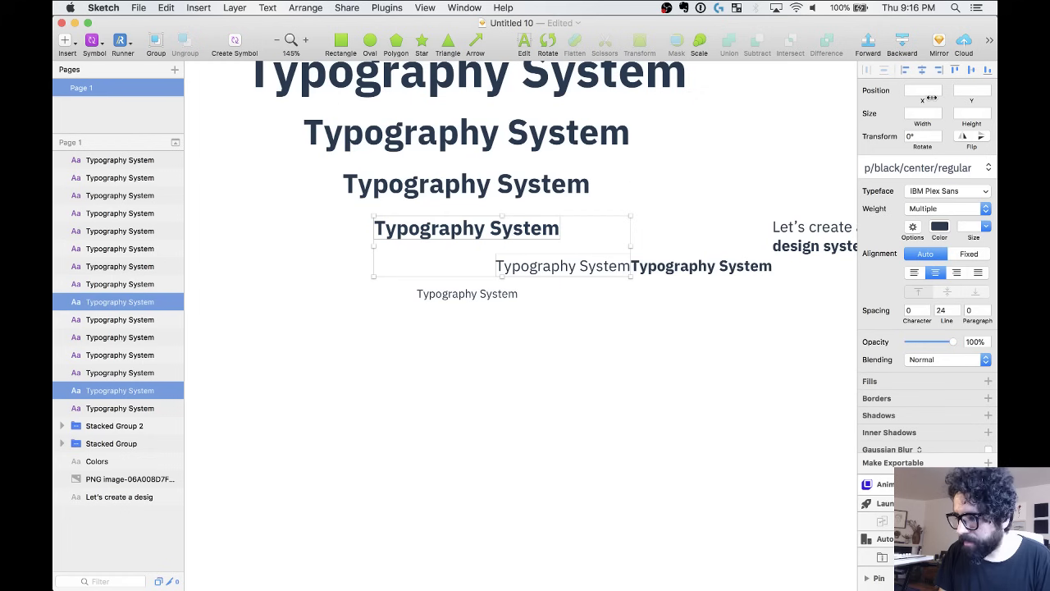
pyautogui.click(904, 71)
# Delete the "Let's create a design system" text and the detached p/black/center/bold sample.
pyautogui.click(710, 270)
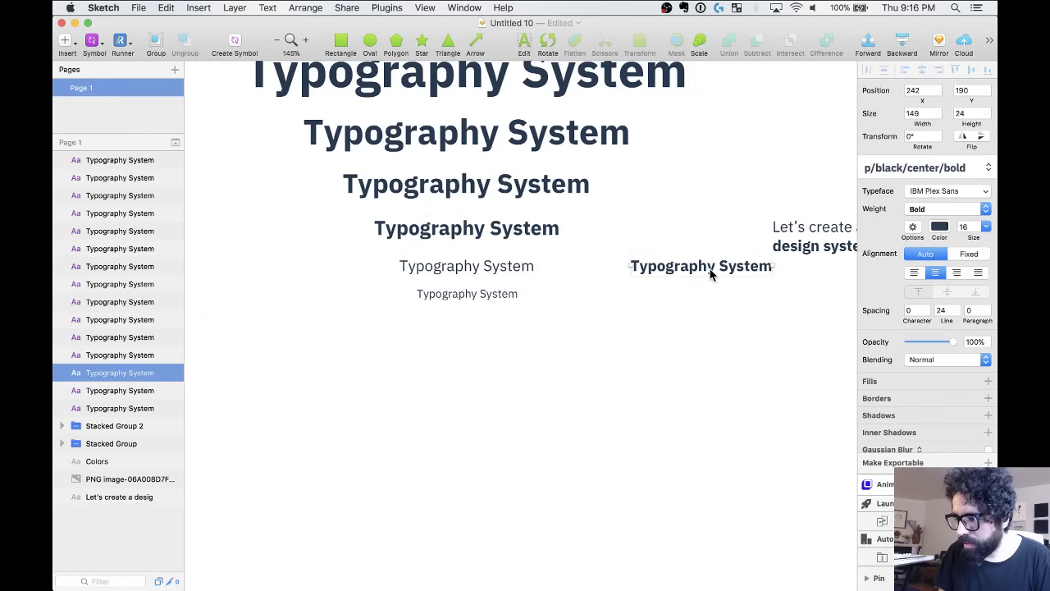
pyautogui.scroll(-3, 698, 309)
pyautogui.hscroll(3, 717, 270)
pyautogui.click(715, 256)
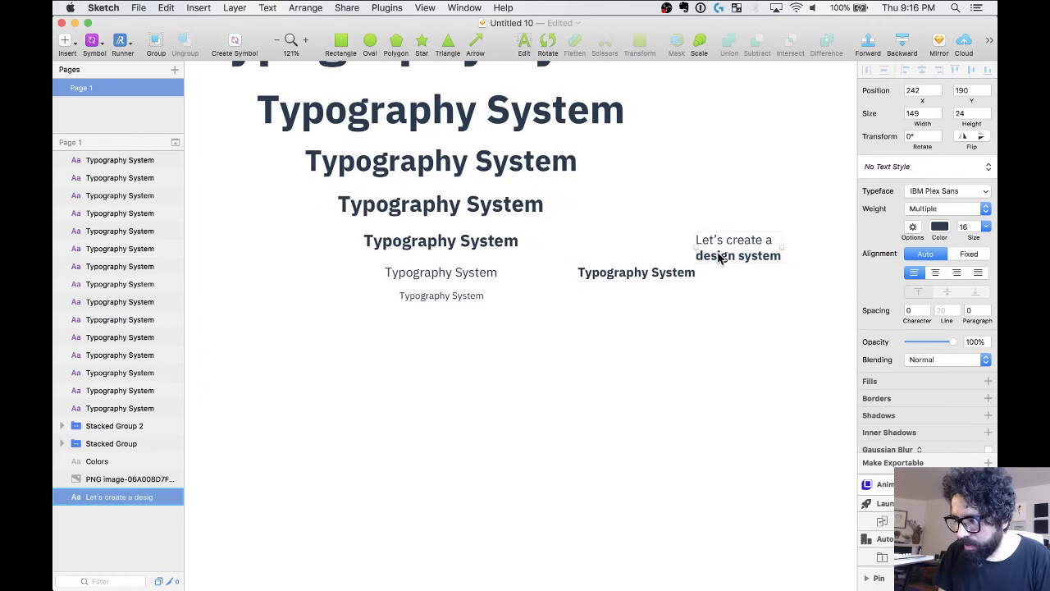
pyautogui.press('Delete')
pyautogui.click(658, 282)
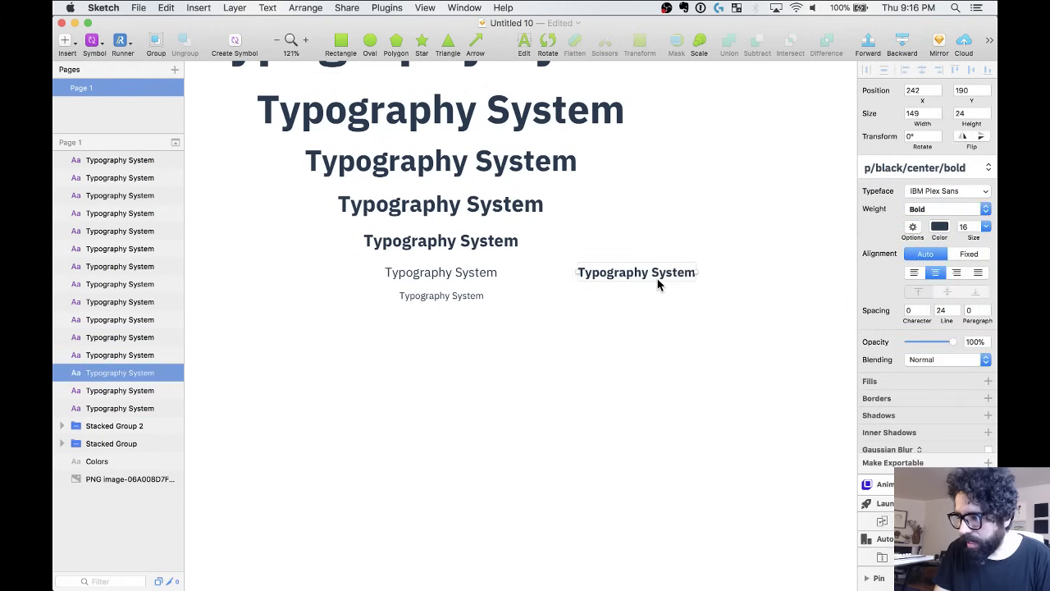
pyautogui.press('Delete')
# Move the left-aligned and centered 12-size label samples down together to Y 256.
pyautogui.scroll(-1, 658, 283)
pyautogui.hscroll(3, 658, 284)
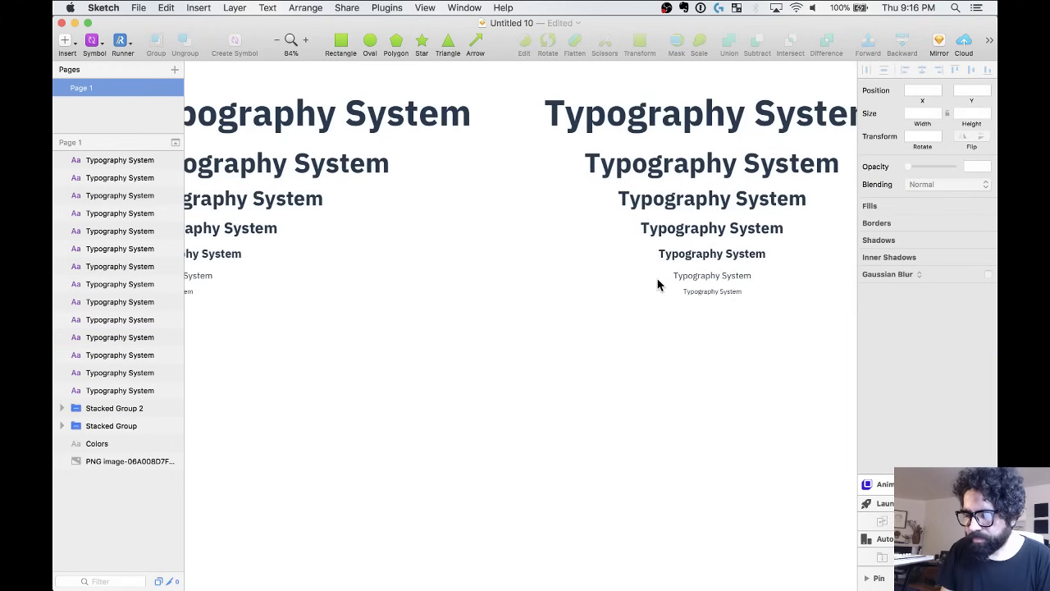
pyautogui.scroll(-3, 658, 284)
pyautogui.scroll(-3, 658, 284)
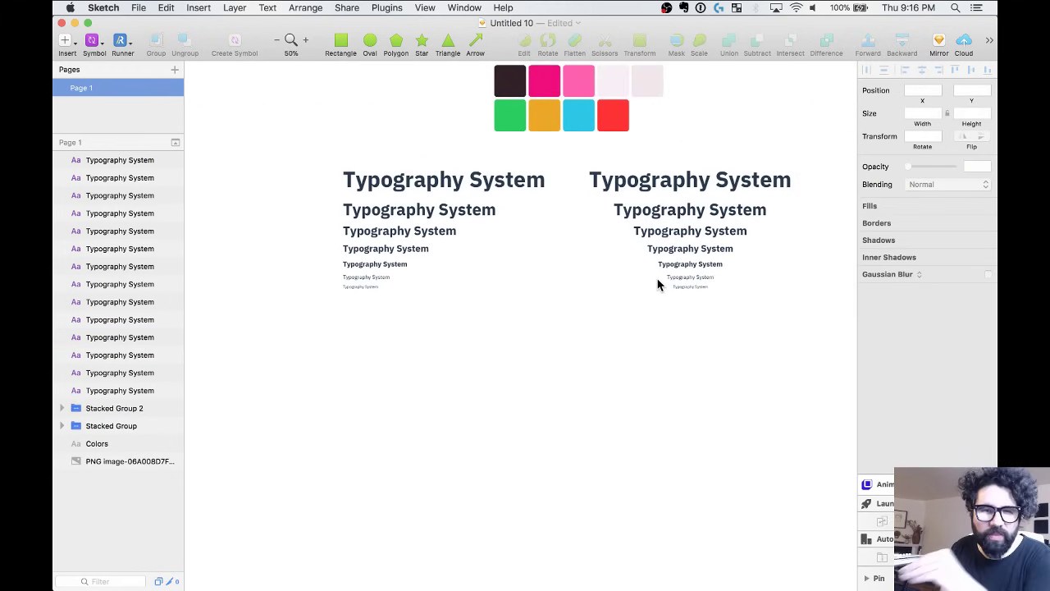
pyautogui.press('z')
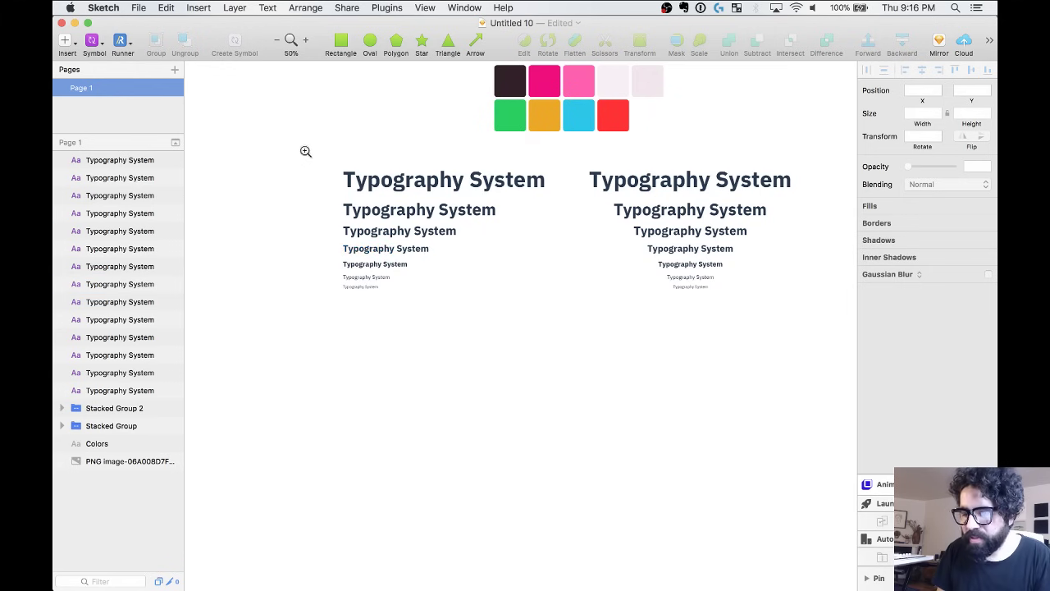
pyautogui.moveTo(304, 150); pyautogui.dragTo(736, 436)
pyautogui.click(259, 305)
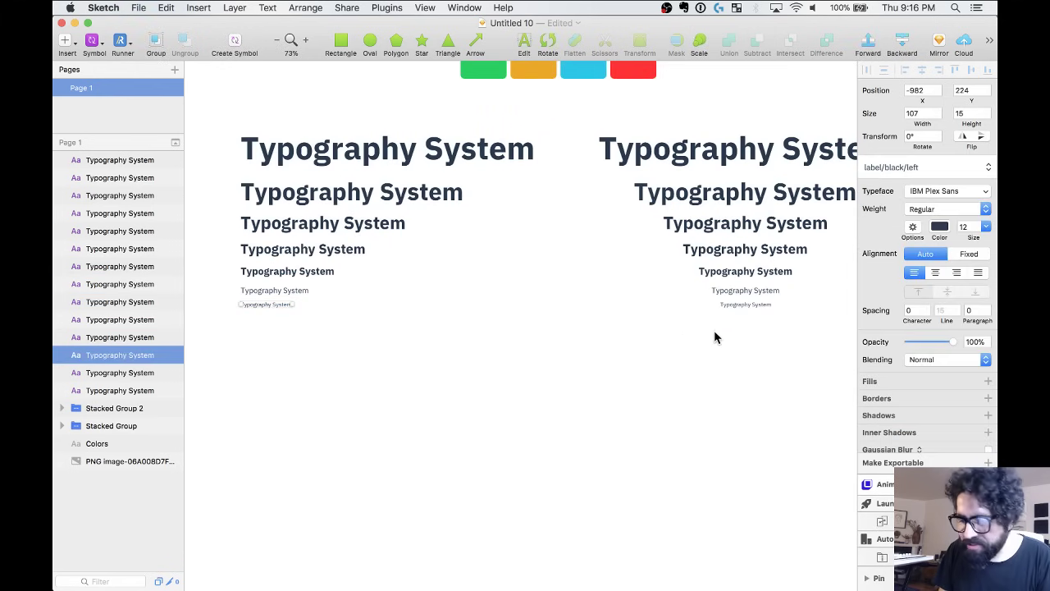
pyautogui.keyDown('shift'); pyautogui.click(734, 304); pyautogui.keyUp('shift')
pyautogui.hotkey('shift', 'Down')
pyautogui.hotkey('shift', 'Down')
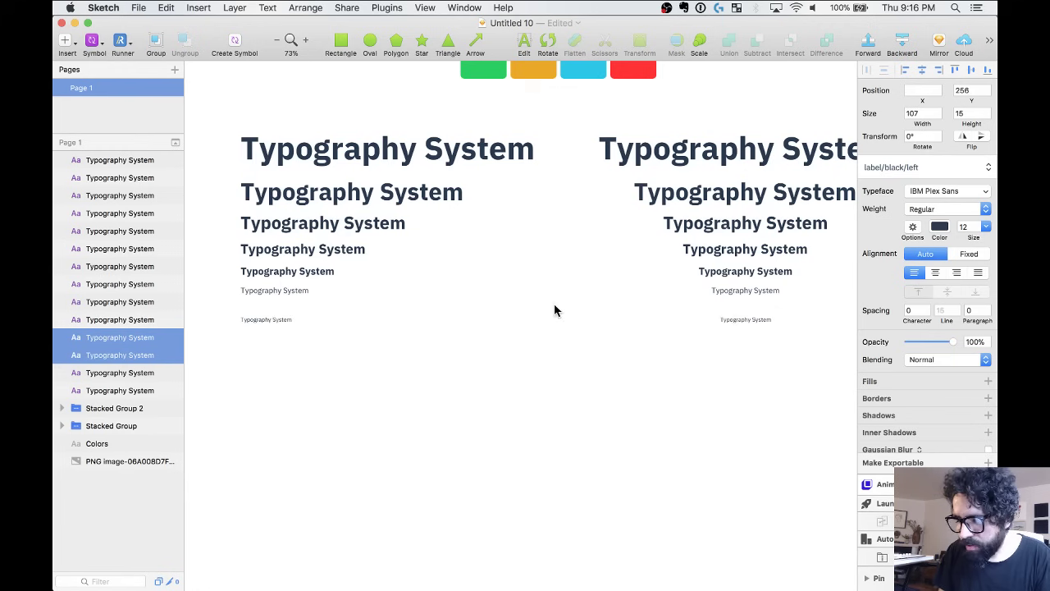
# Duplicate the left-aligned regular paragraph sample just below itself and apply the p/black/left/bold text style to the copy.
pyautogui.click(291, 293)
pyautogui.moveTo(292, 293); pyautogui.dragTo(292, 306)
pyautogui.click(968, 167)
pyautogui.moveTo(904, 177)
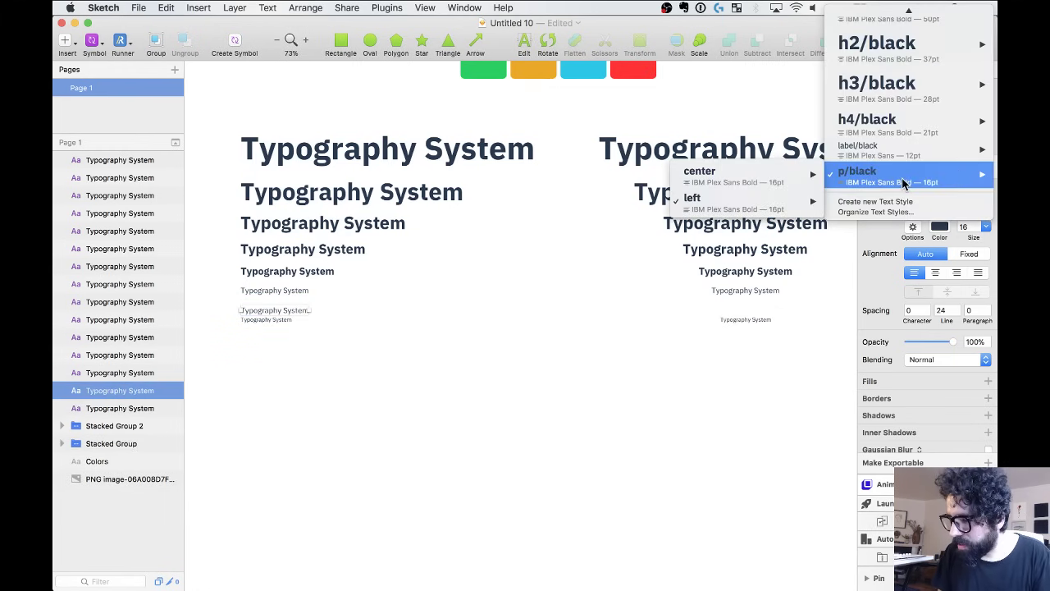
pyautogui.moveTo(787, 204)
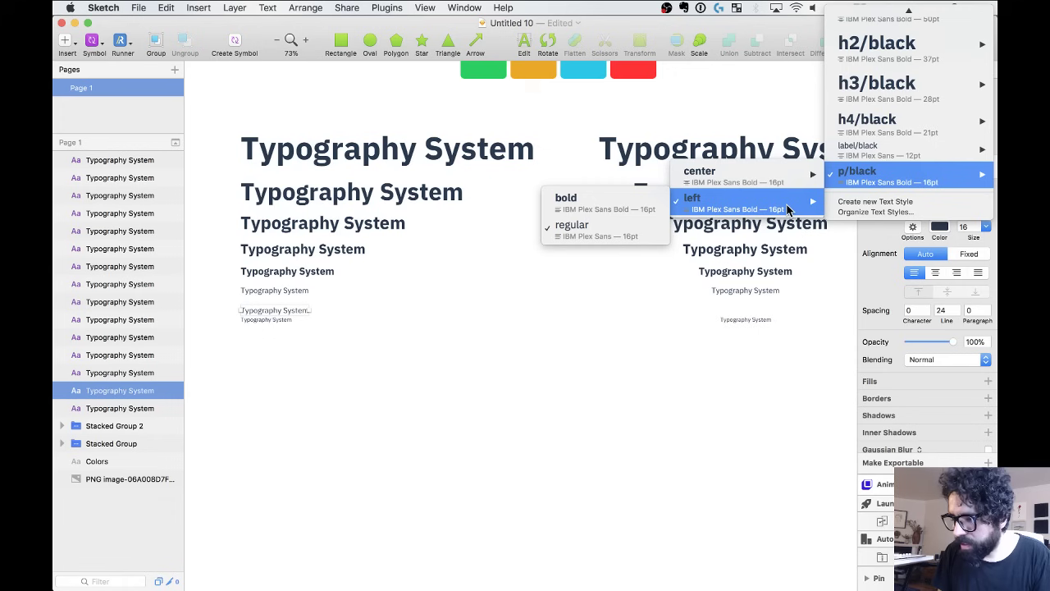
pyautogui.click(611, 216)
# Duplicate the centered regular paragraph sample just below itself and apply the p/black/center/bold text style to the copy.
pyautogui.moveTo(752, 291); pyautogui.dragTo(753, 305)
pyautogui.click(907, 172)
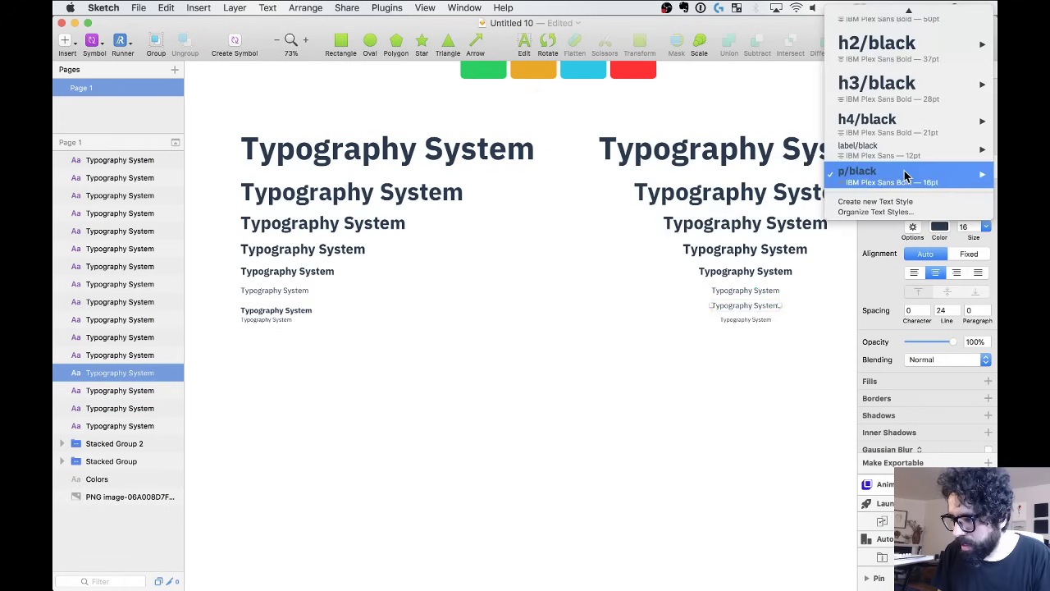
pyautogui.moveTo(870, 177)
pyautogui.moveTo(752, 173)
pyautogui.click(647, 173)
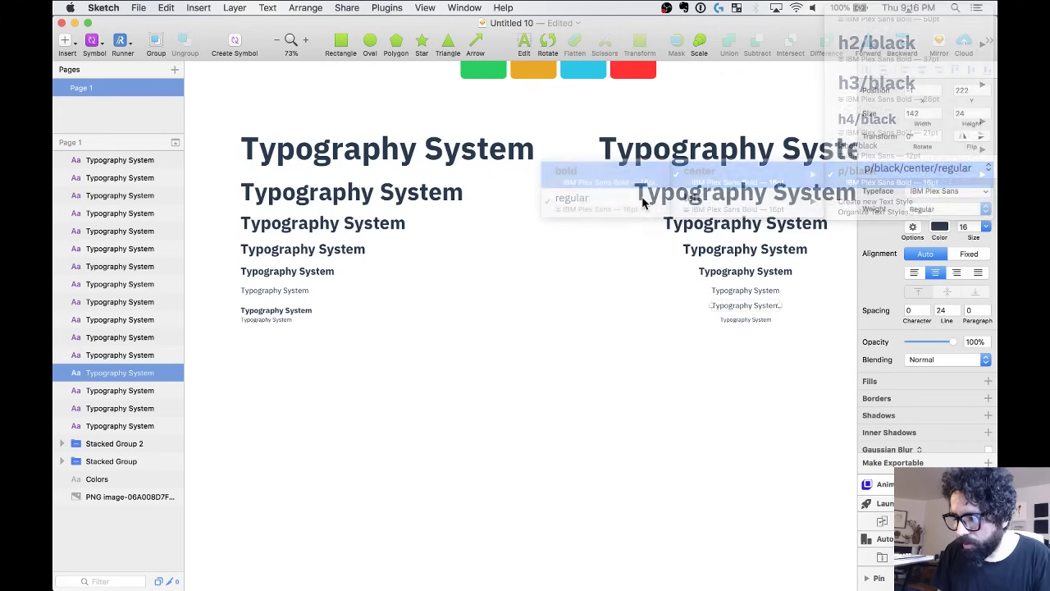
# Distribute all the left-aligned typography samples evenly in the vertical direction.
pyautogui.click(417, 348)
pyautogui.moveTo(262, 351); pyautogui.dragTo(401, 113)
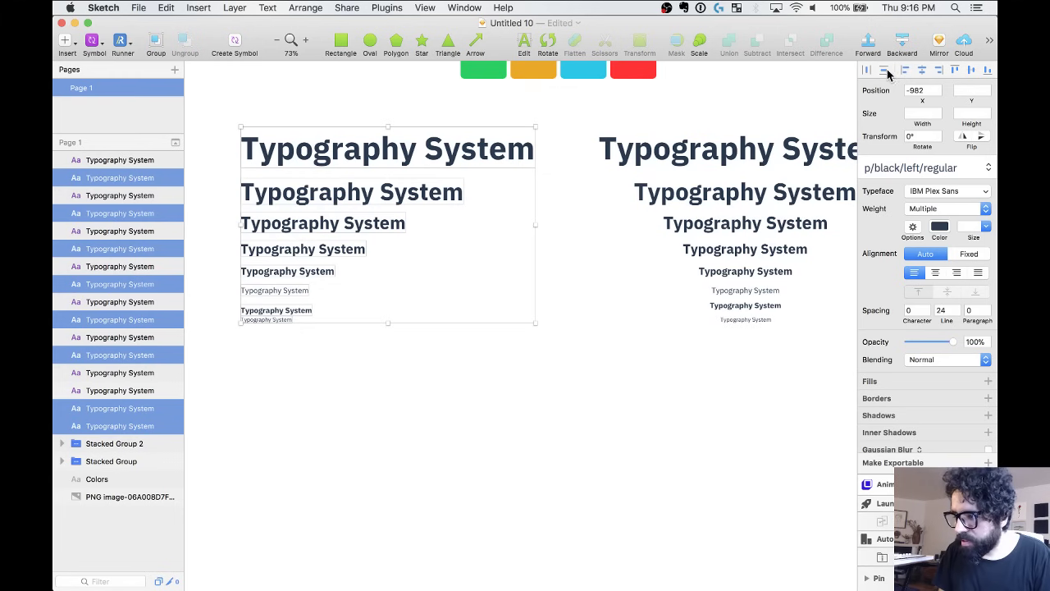
pyautogui.click(887, 72)
pyautogui.click(541, 129)
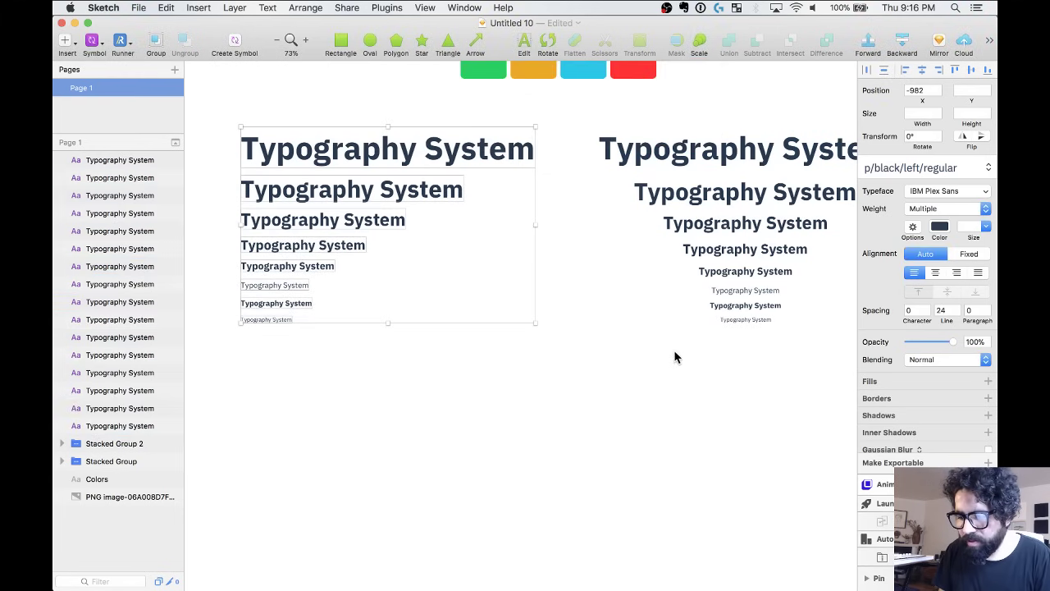
# Distribute the centered typography samples evenly in the vertical direction and align them on their horizontal centers.
pyautogui.moveTo(674, 357); pyautogui.dragTo(756, 134)
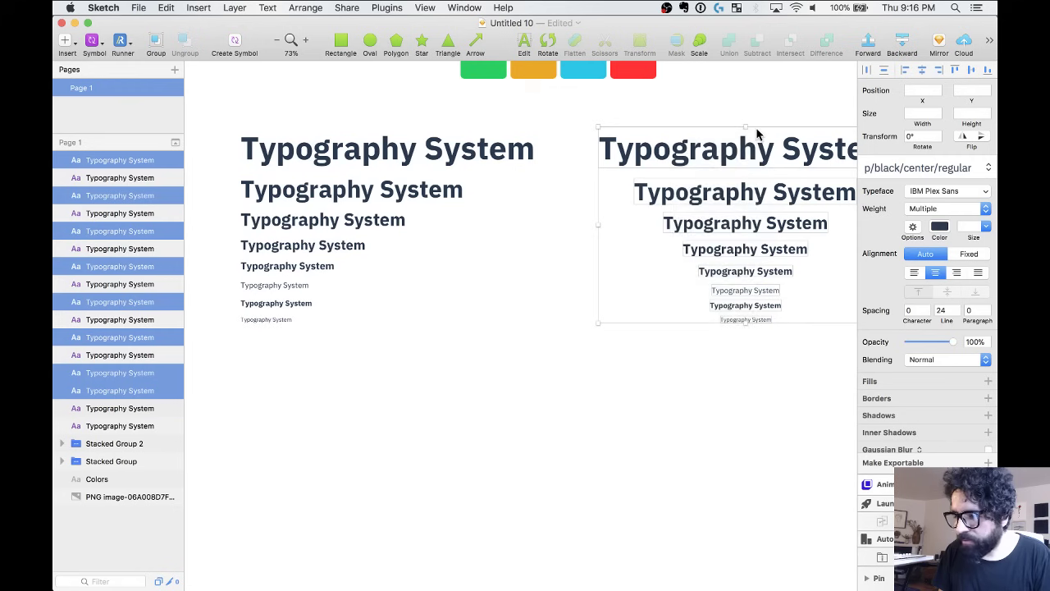
pyautogui.click(884, 73)
pyautogui.click(571, 136)
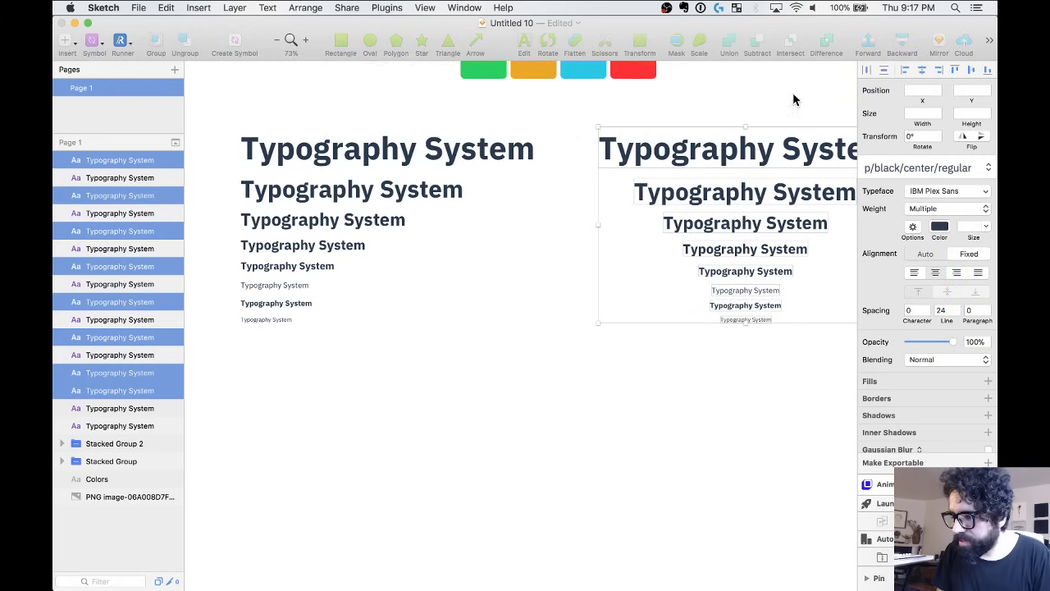
pyautogui.click(923, 72)
pyautogui.scroll(-3, 618, 371)
pyautogui.click(619, 371)
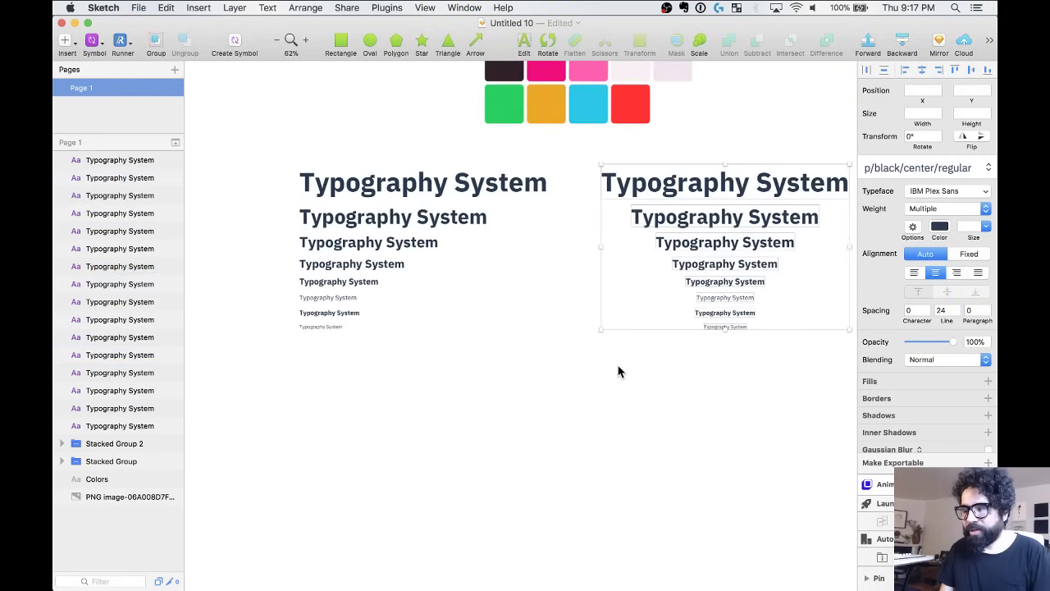
pyautogui.hscroll(2, 618, 371)
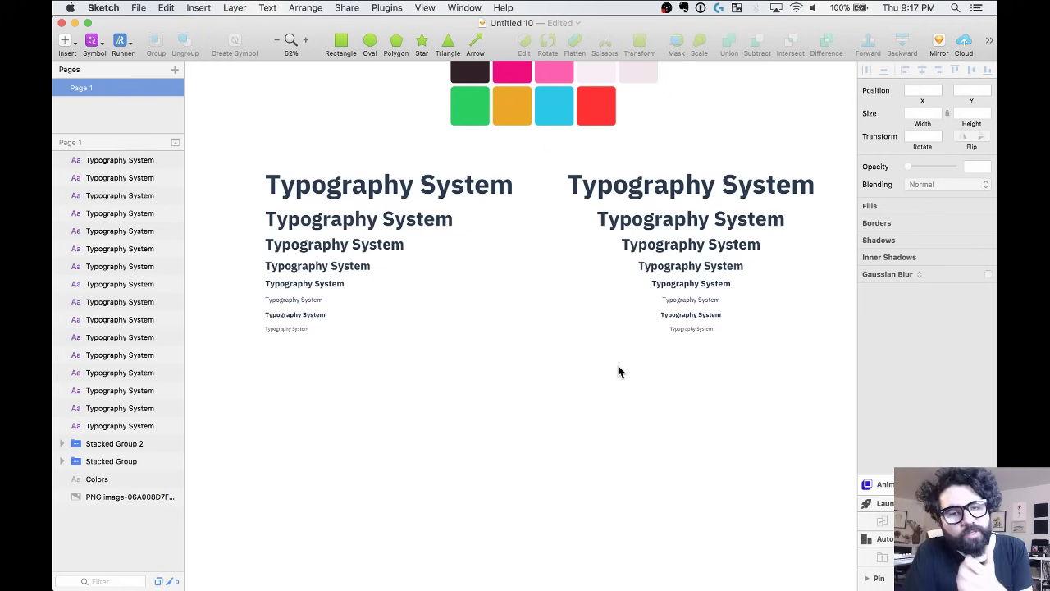
# Review the Jumbo/Black text style variants for the largest left-aligned sample, keeping the Left variant.
pyautogui.click(448, 181)
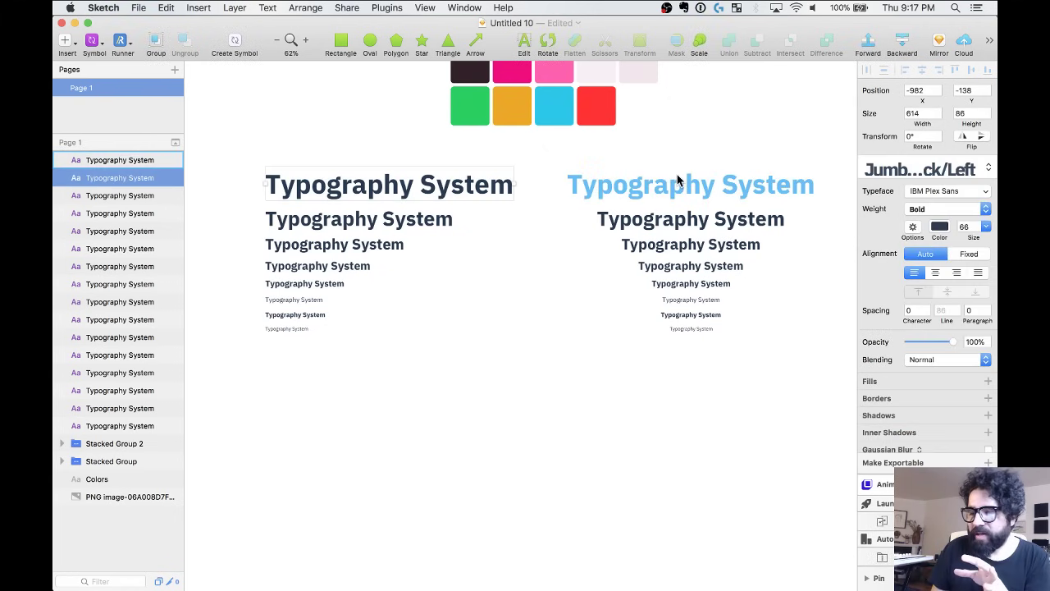
pyautogui.click(921, 174)
pyautogui.moveTo(922, 183)
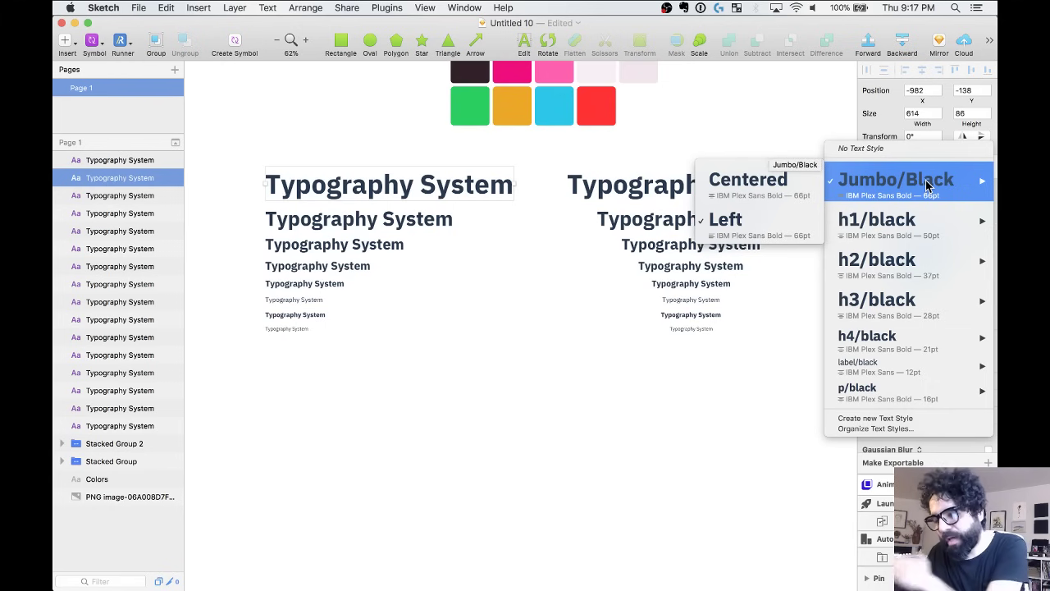
pyautogui.click(788, 219)
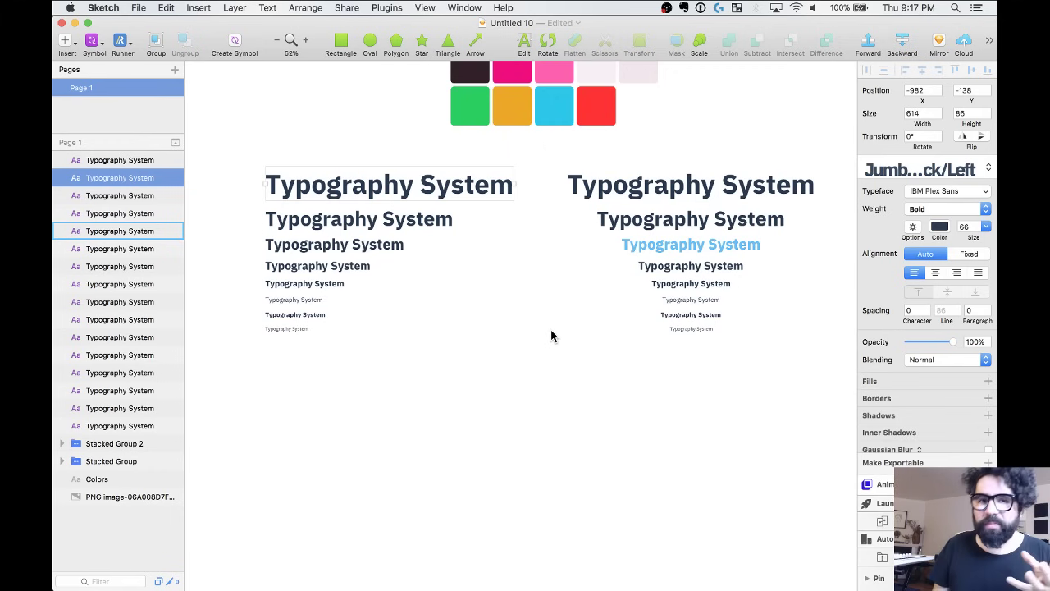
# Move the hand-drawn wireframe image horizontally away from the typography samples to about X 989.
pyautogui.scroll(-4, 550, 329)
pyautogui.hscroll(2, 550, 329)
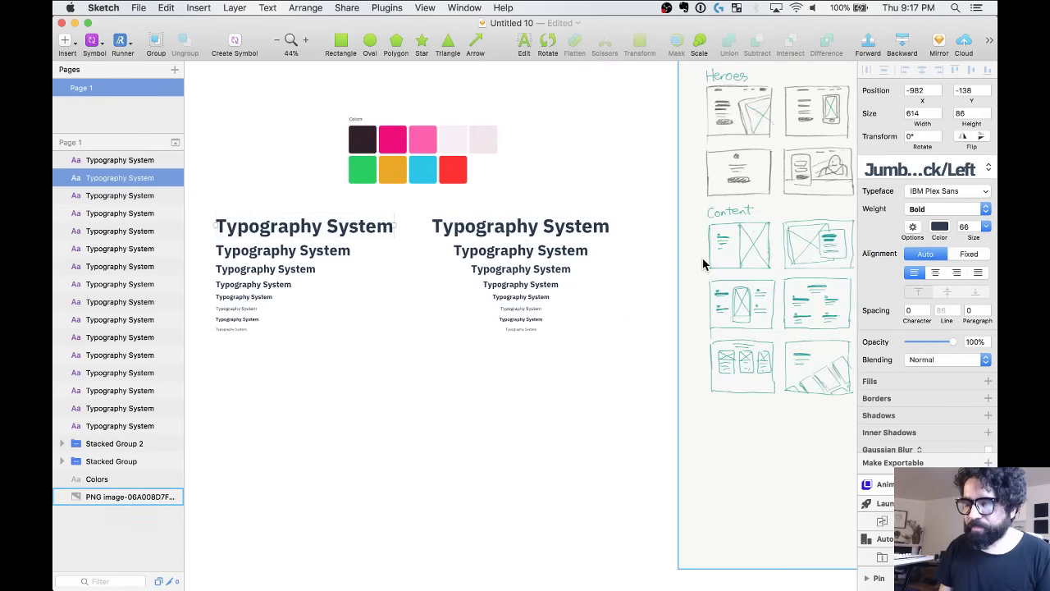
pyautogui.moveTo(702, 263); pyautogui.dragTo(810, 263)
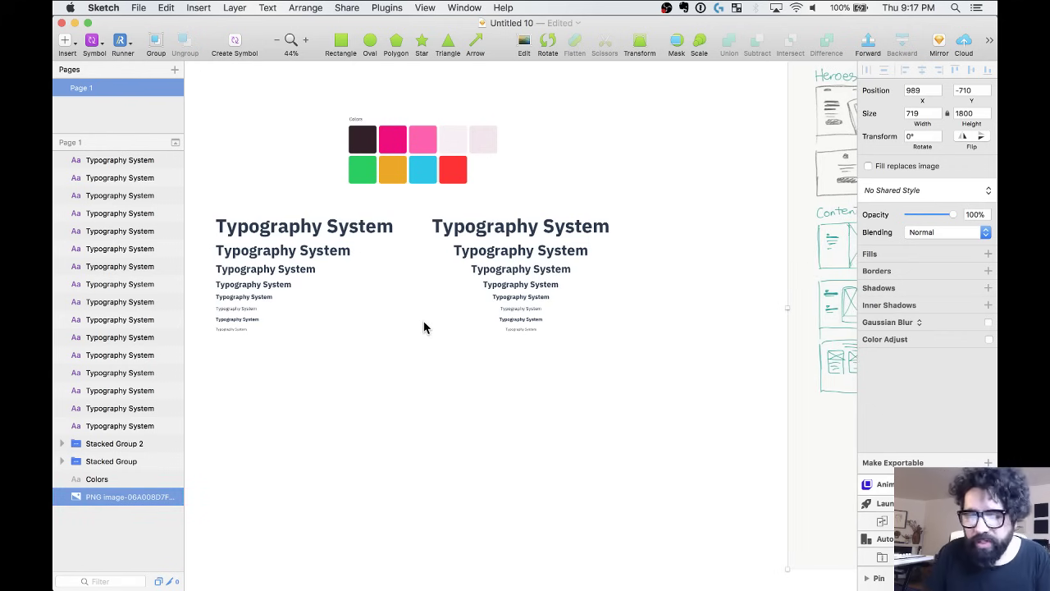
# Draw a rectangle about 738 by 432 beside the left-aligned samples and place copies of the samples from Jumbo to bold paragraph on it.
pyautogui.scroll(3, 424, 328)
pyautogui.hscroll(-5, 340, 300)
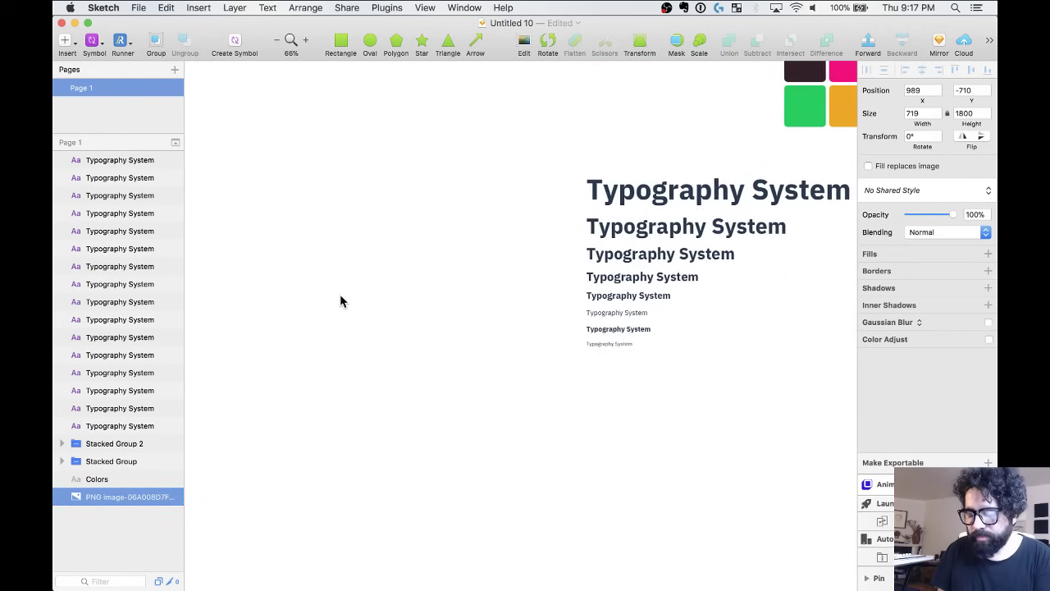
pyautogui.press('r')
pyautogui.moveTo(576, 167); pyautogui.dragTo(257, 353)
pyautogui.moveTo(595, 169); pyautogui.dragTo(653, 306)
pyautogui.moveTo(646, 196); pyautogui.dragTo(328, 189)
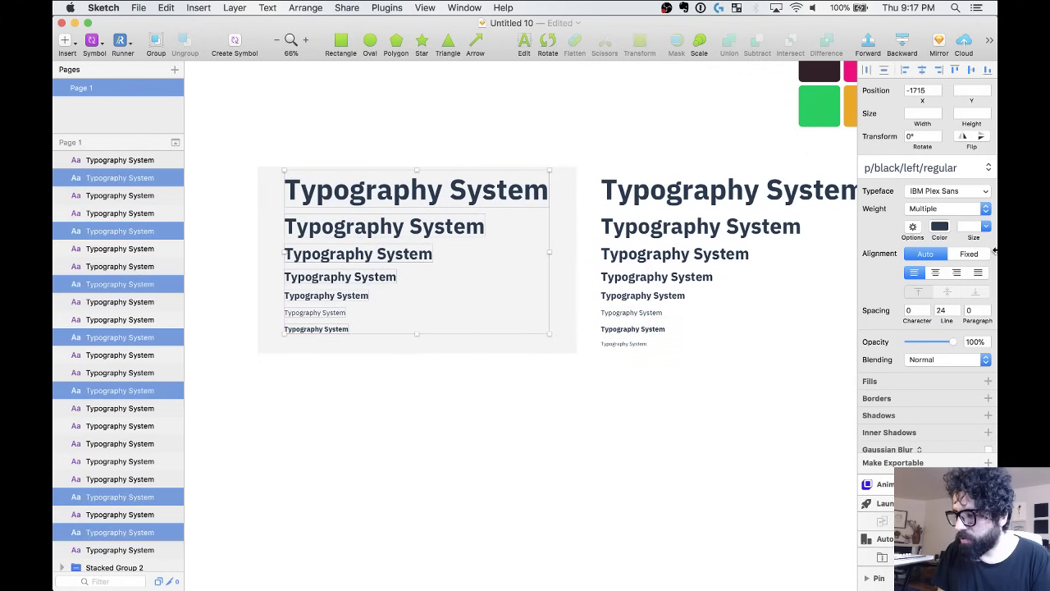
# Set the copied samples' text color to white (FFFFFF) and fill the rectangle behind them with muted red 8A4A4A.
pyautogui.click(946, 230)
pyautogui.click(987, 429)
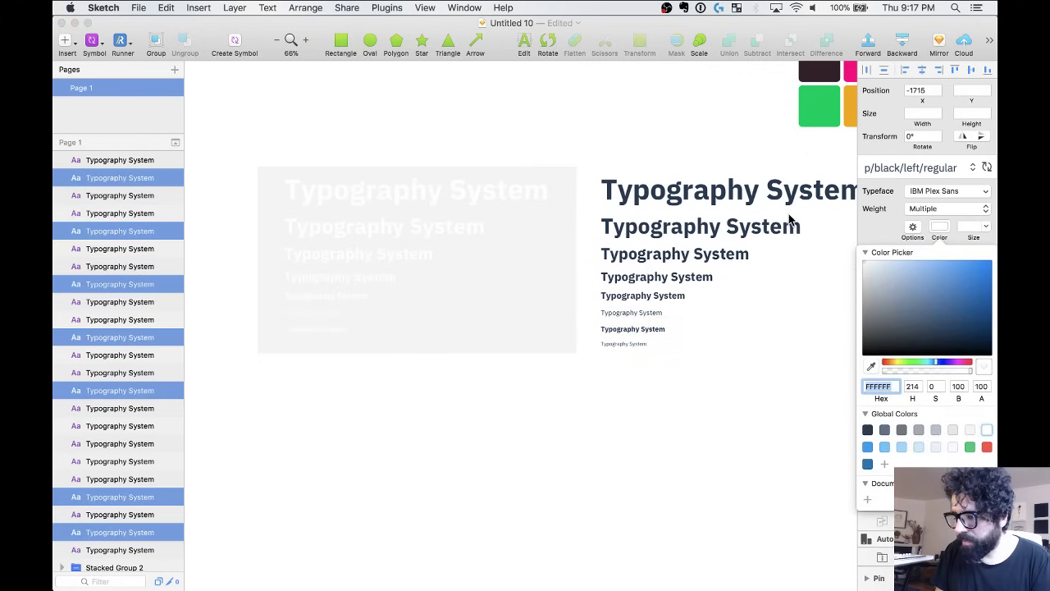
pyautogui.click(568, 174)
pyautogui.click(885, 287)
pyautogui.click(923, 392)
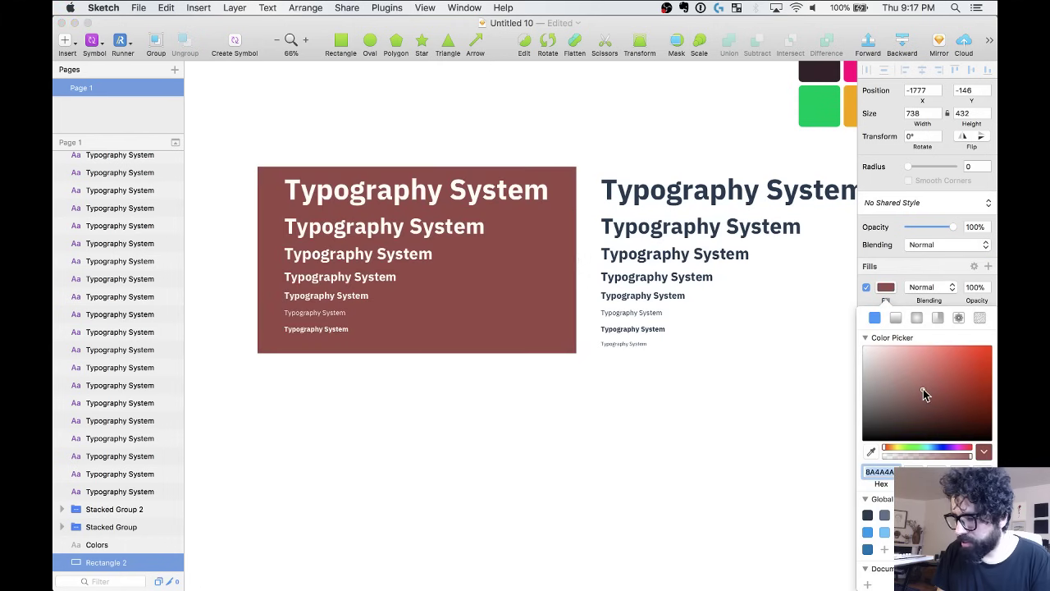
pyautogui.press('Escape')
# Create a new text style named Jumbo/White/Left from the largest white sample.
pyautogui.press('z')
pyautogui.moveTo(276, 114); pyautogui.dragTo(497, 438)
pyautogui.click(474, 177)
pyautogui.click(935, 174)
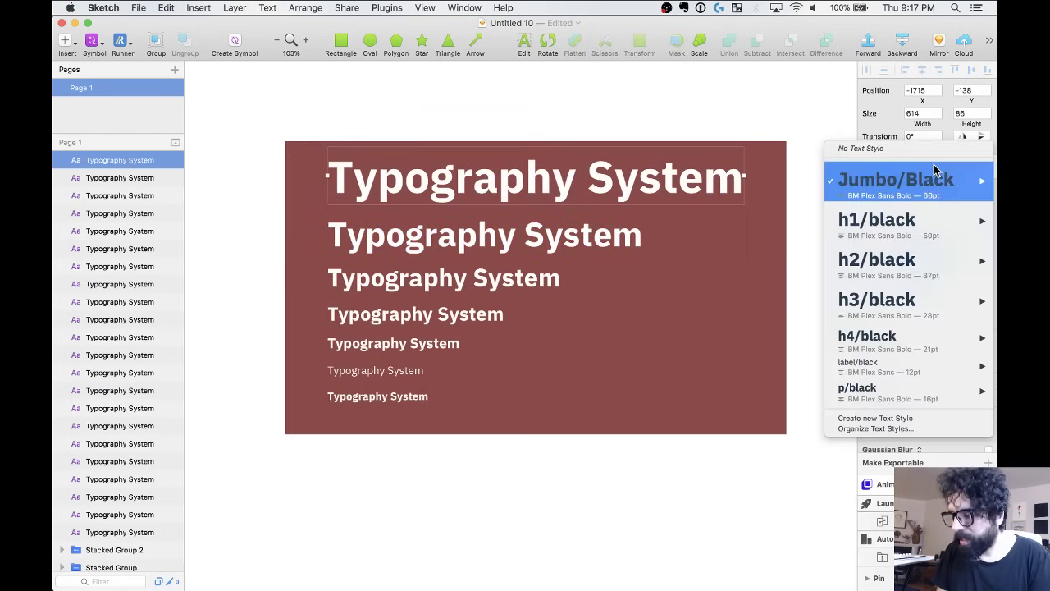
pyautogui.click(876, 419)
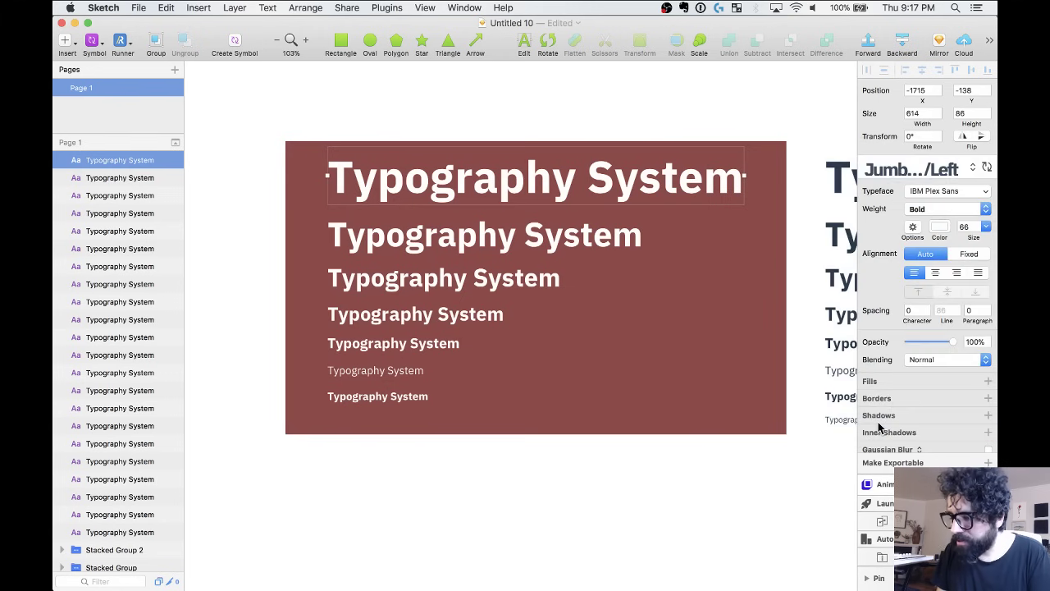
pyautogui.press('Return')
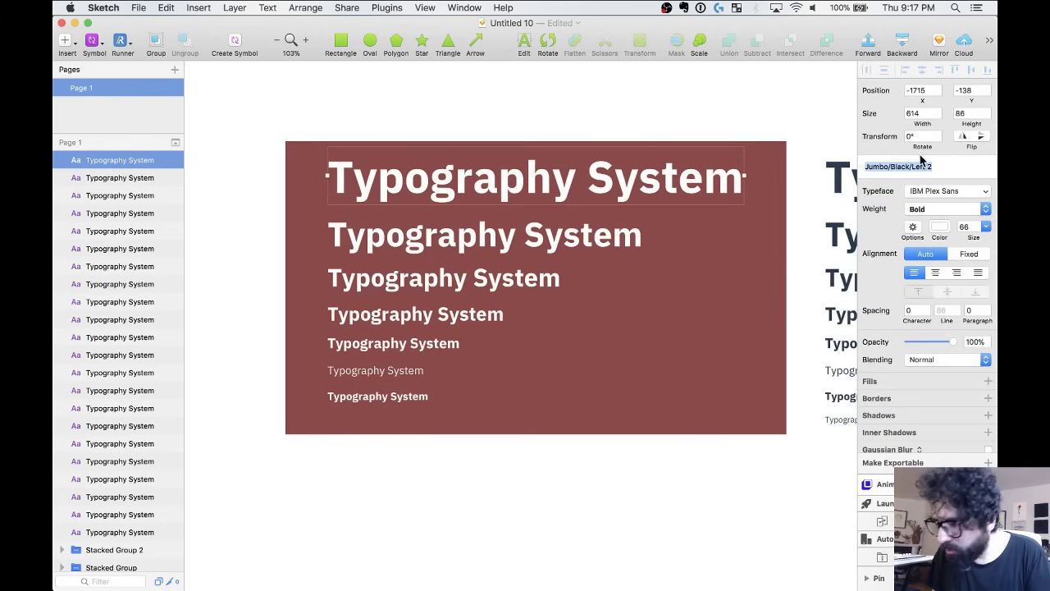
pyautogui.doubleClick(898, 165)
pyautogui.write('White')
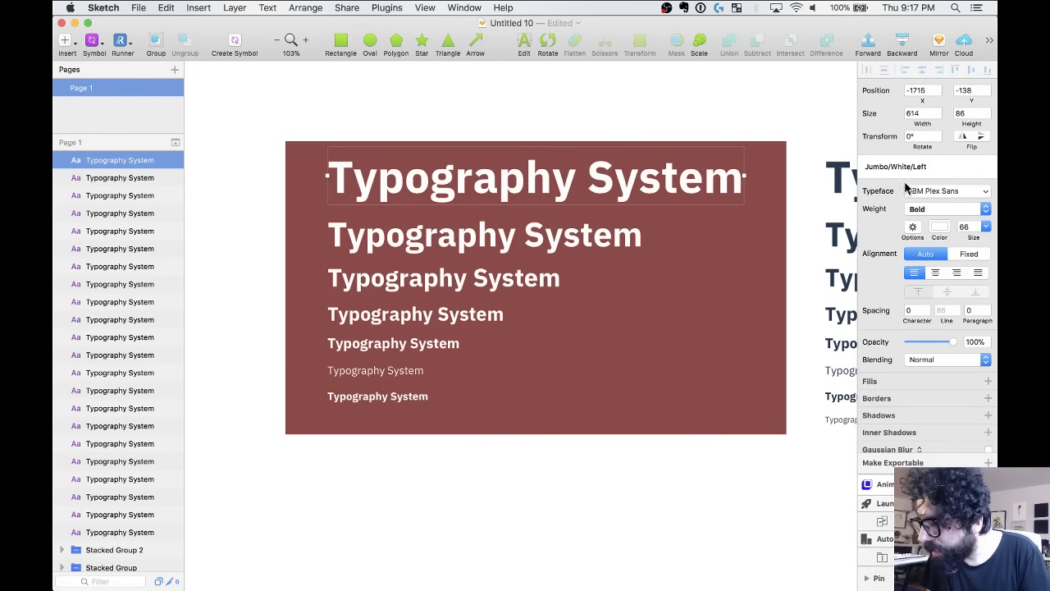
pyautogui.press('Return')
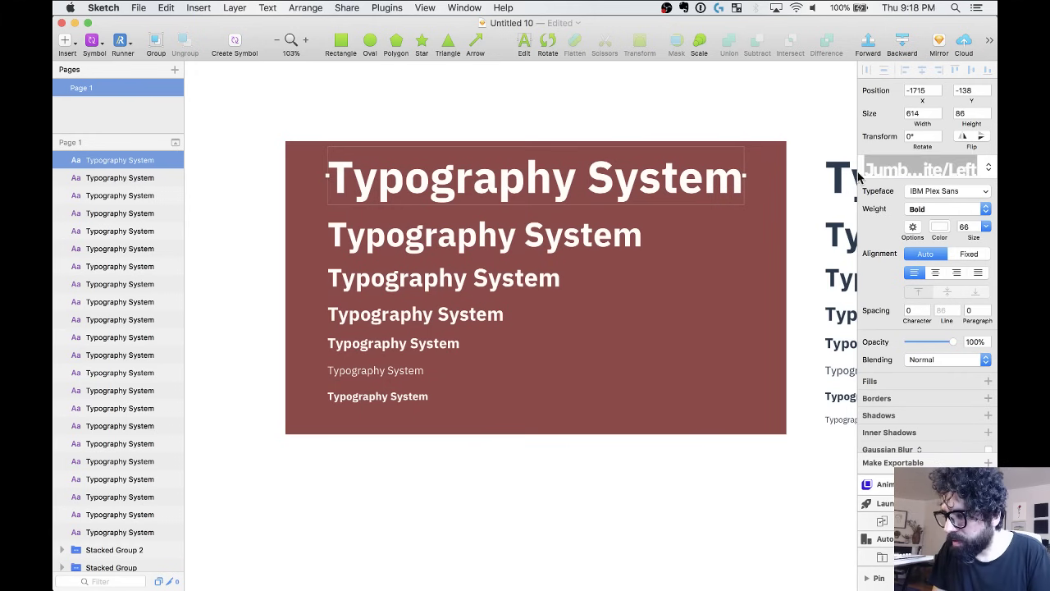
# Open the text style choices for the second-largest white sample.
pyautogui.click(525, 225)
pyautogui.click(944, 183)
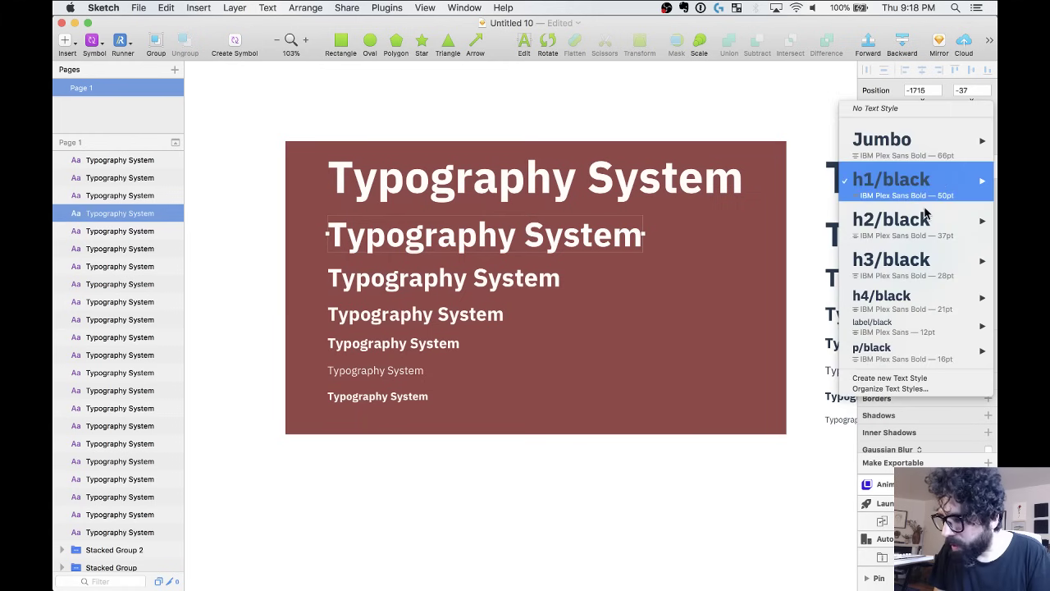
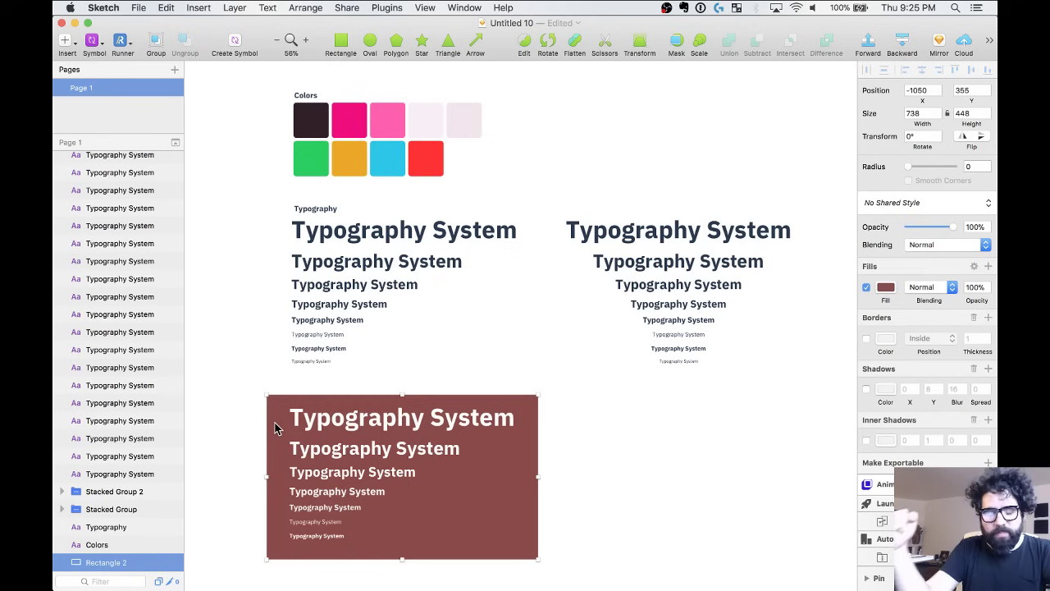
# Switch to Chrome to read the live chat and return to Sketch.
pyautogui.moveTo(699, 572)
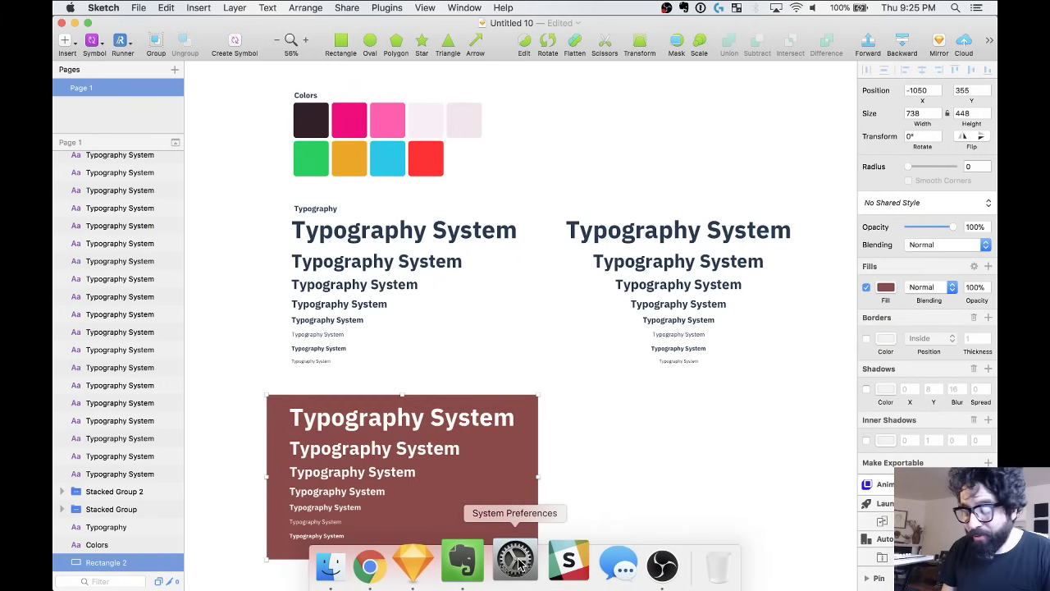
pyautogui.click(398, 561)
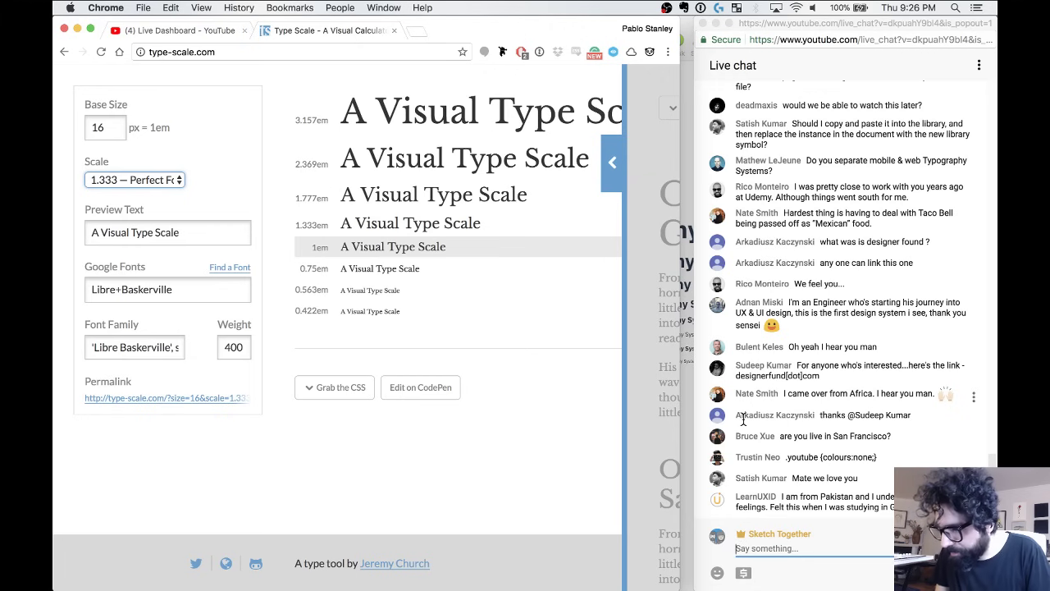
pyautogui.press('super+Tab')
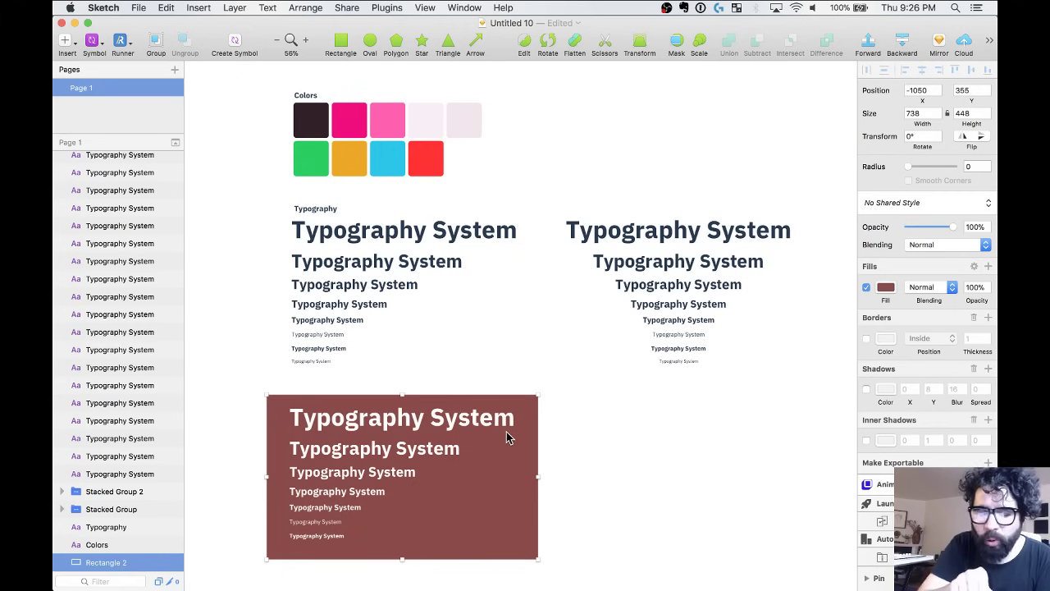
# Draw a rectangle about 257 by 74 in the empty area below the typography samples and apply the Palette/Primary shared style.
pyautogui.scroll(-10, 408, 199)
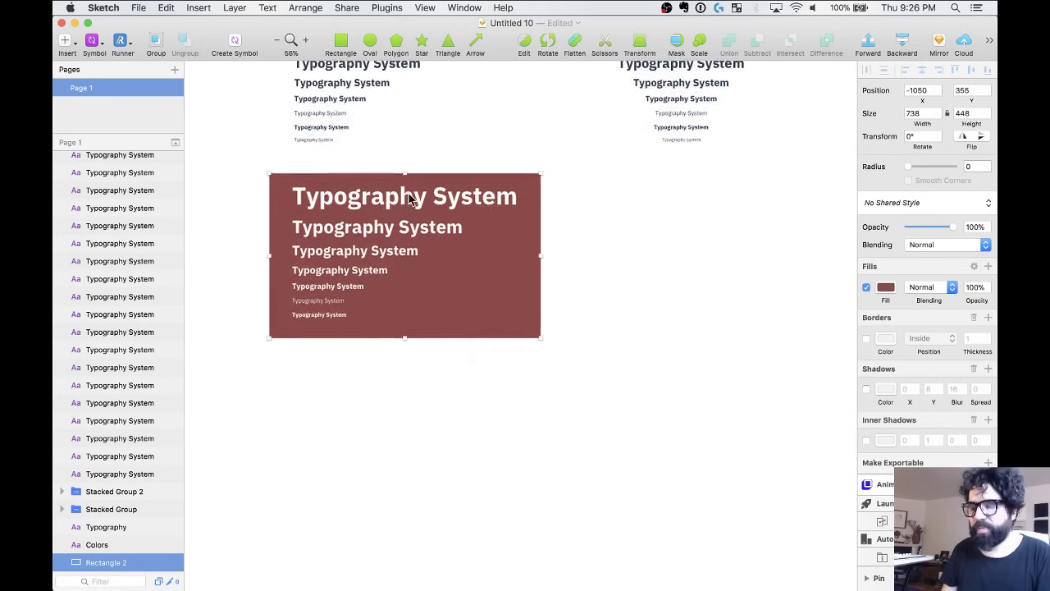
pyautogui.click(338, 249)
pyautogui.press('z')
pyautogui.moveTo(263, 213); pyautogui.dragTo(482, 450)
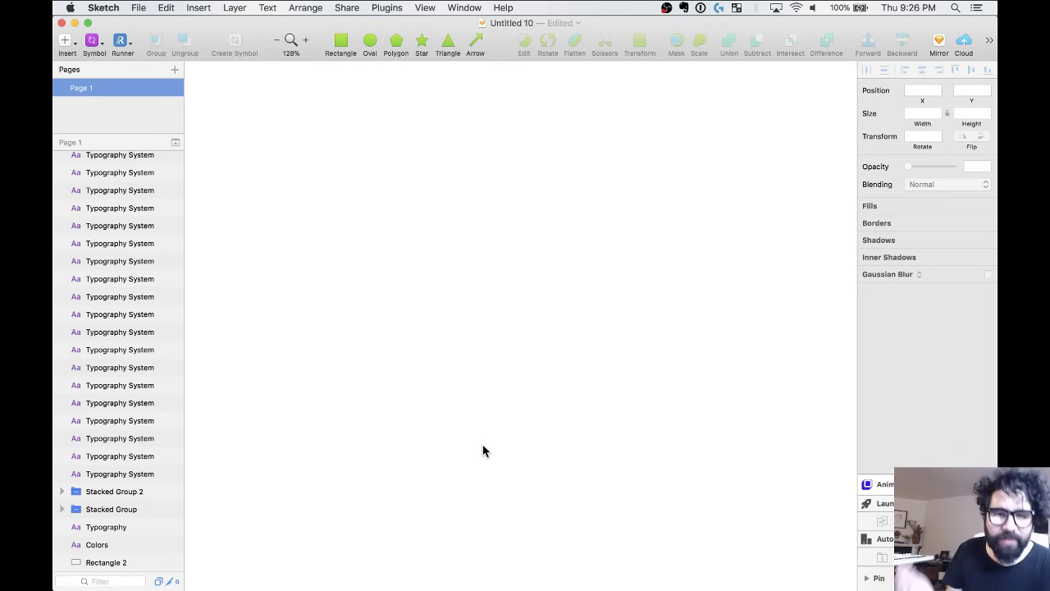
pyautogui.press('r')
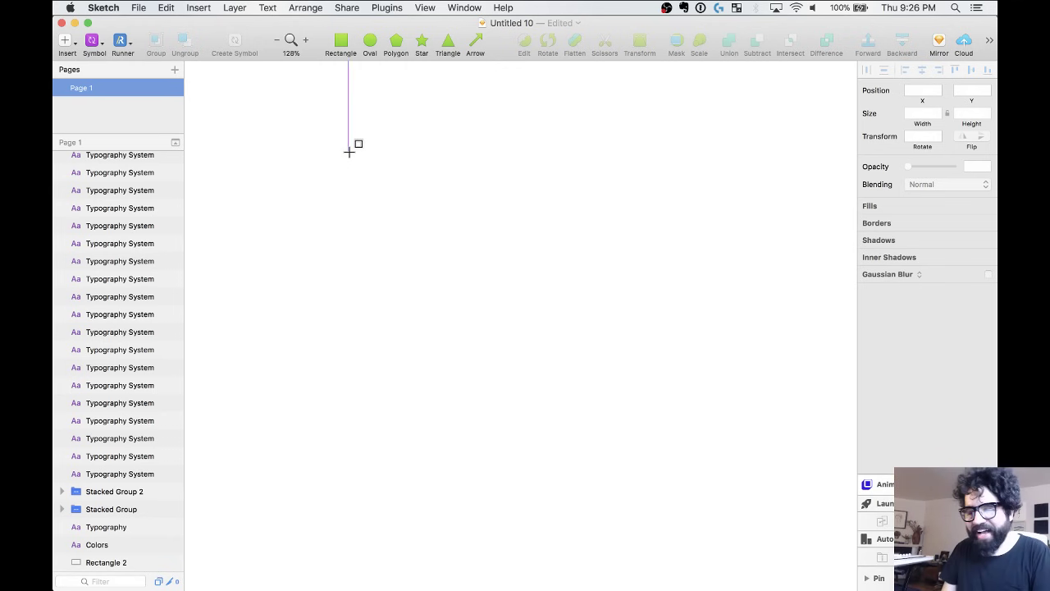
pyautogui.moveTo(312, 173); pyautogui.dragTo(529, 236)
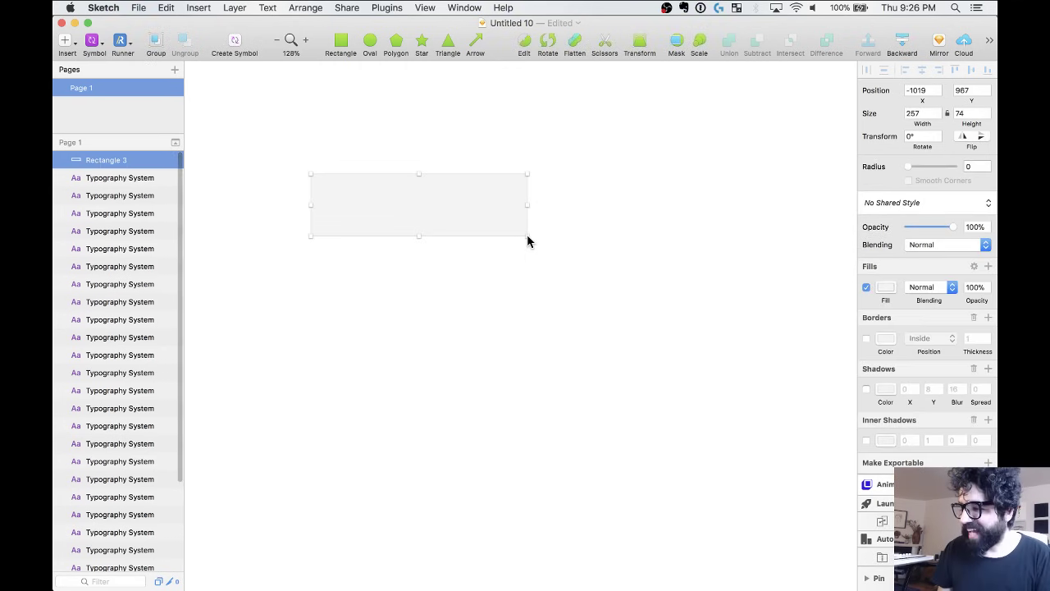
pyautogui.click(930, 205)
pyautogui.moveTo(876, 231)
pyautogui.click(825, 283)
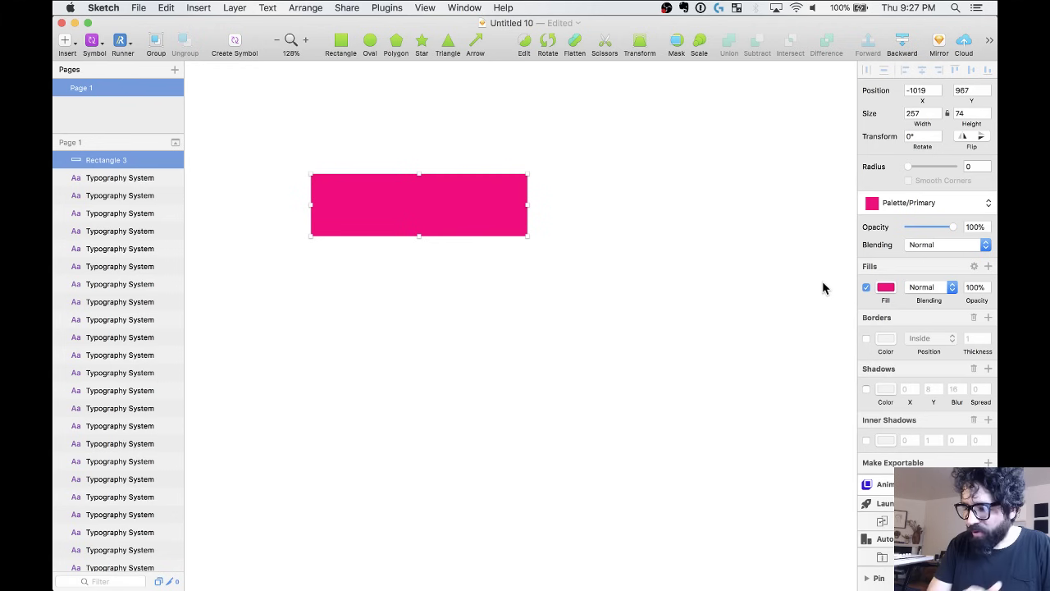
# Add the text "Primary Button" on top of the pink rectangle.
pyautogui.press('t')
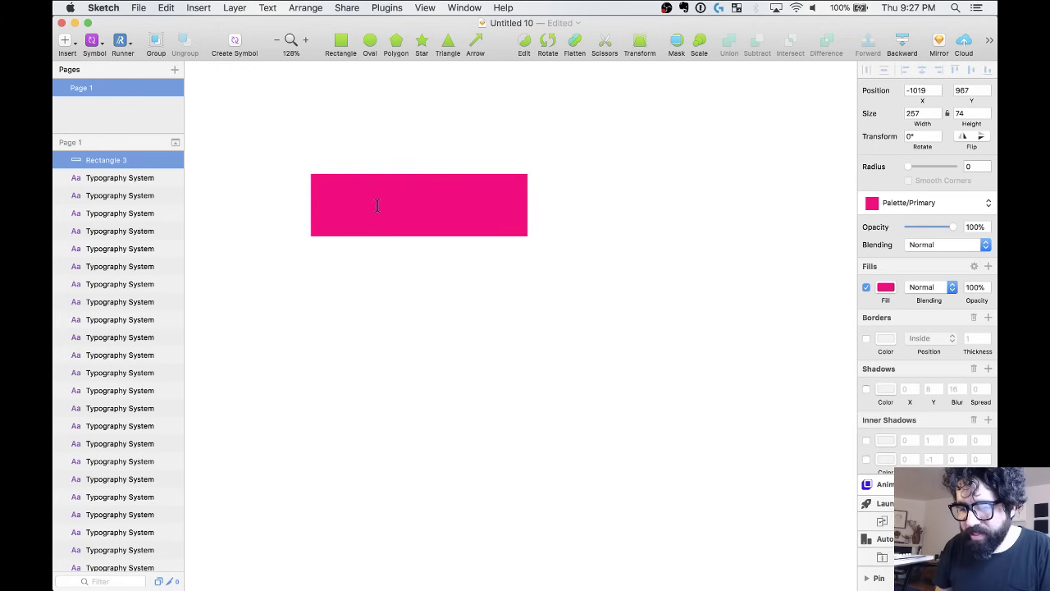
pyautogui.click(377, 207)
pyautogui.write('T')
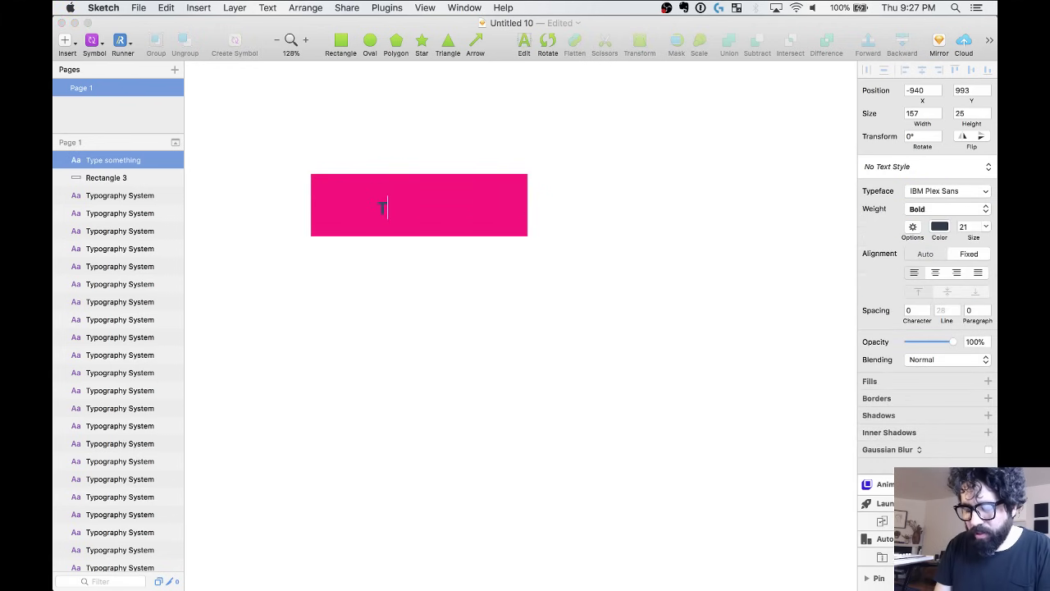
pyautogui.press('BackSpace')
pyautogui.write('P')
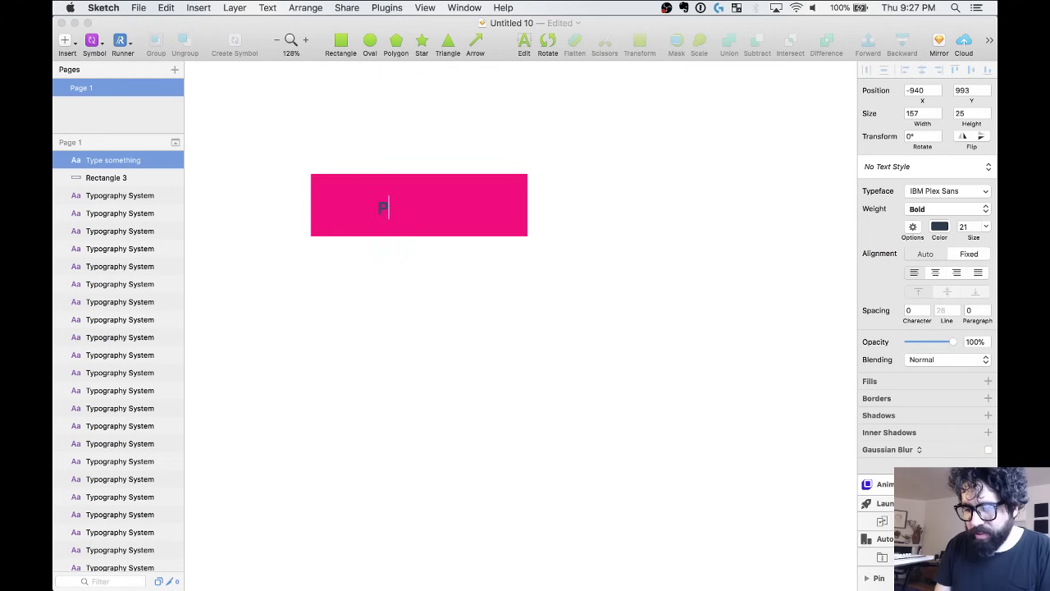
pyautogui.write('rimary Button')
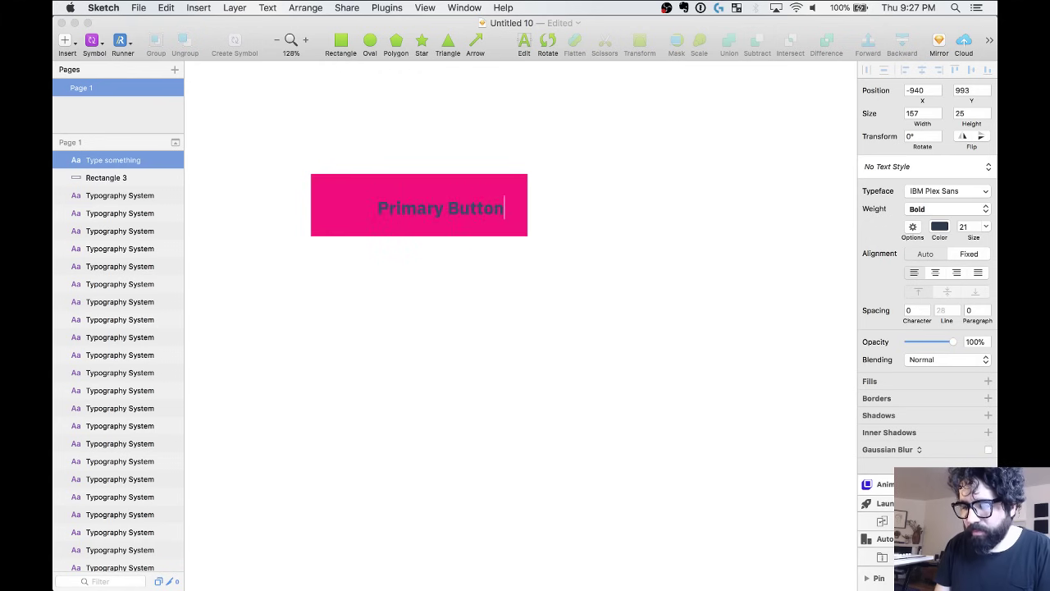
pyautogui.press('Escape')
# Apply the shared text style p/white/left/bold to the Primary Button text.
pyautogui.click(942, 167)
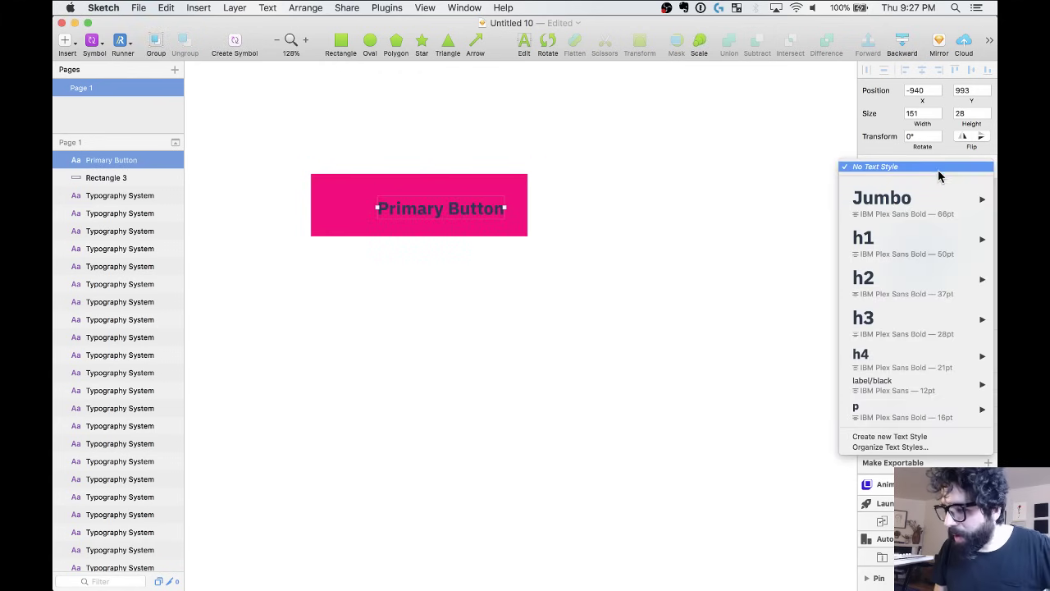
pyautogui.moveTo(900, 388)
pyautogui.moveTo(902, 415)
pyautogui.moveTo(781, 435)
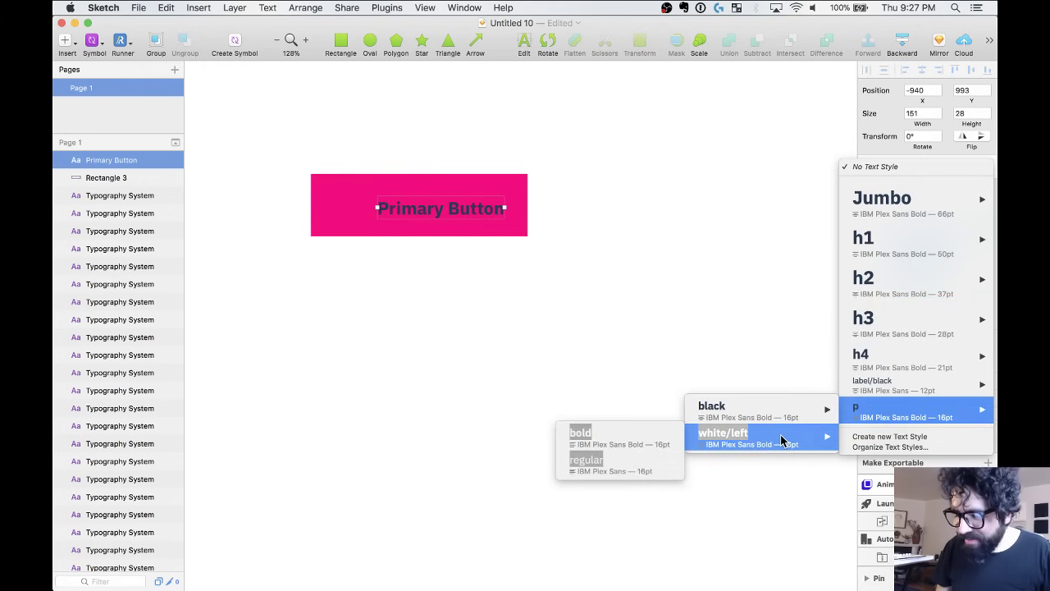
pyautogui.click(653, 437)
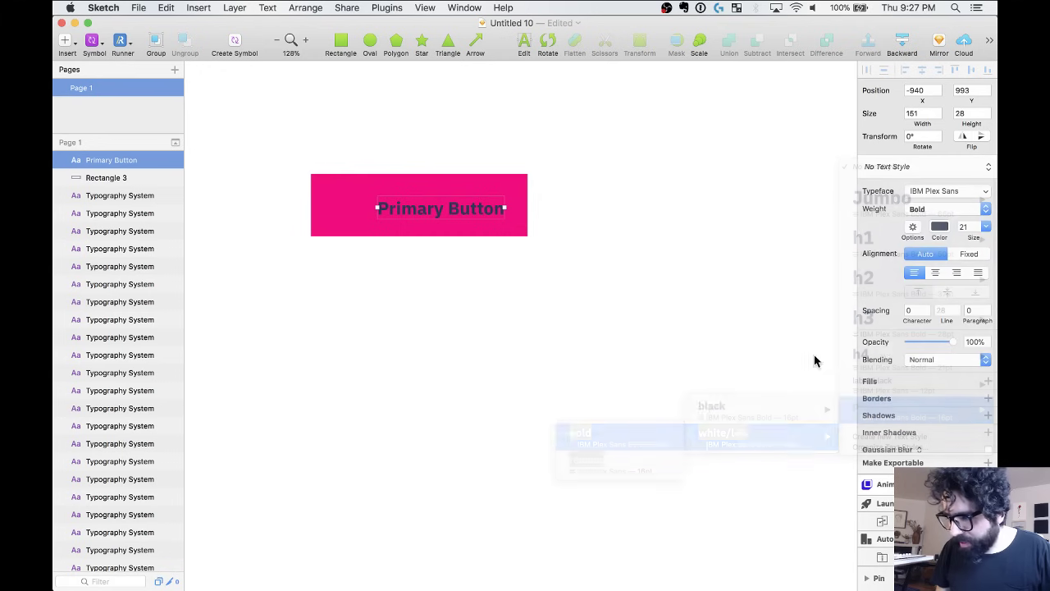
# Center-align the Primary Button text and save it as a new text style named p/white/centered/bold.
pyautogui.click(935, 275)
pyautogui.click(938, 168)
pyautogui.click(927, 200)
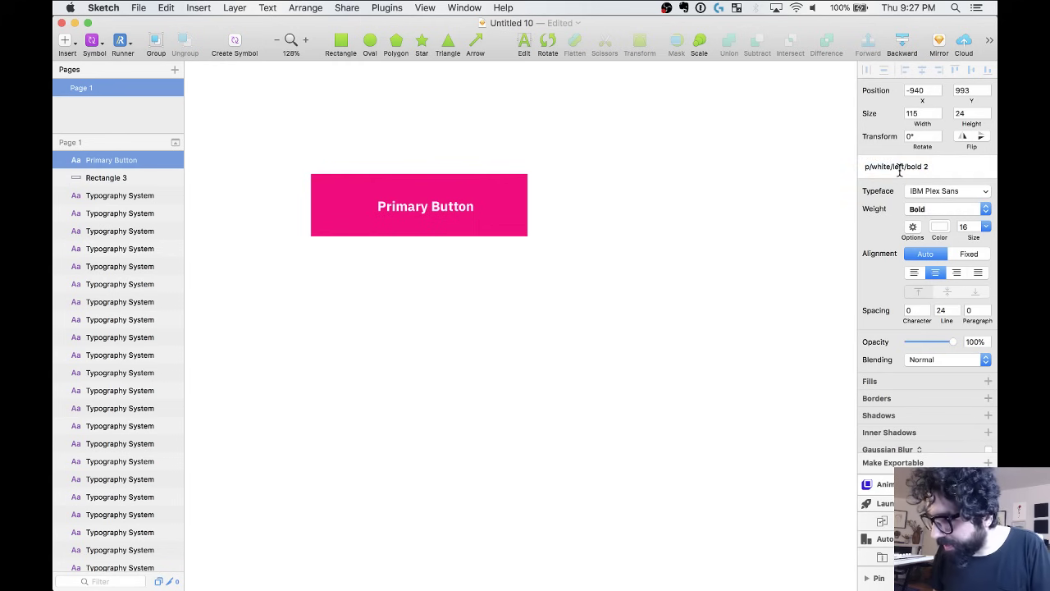
pyautogui.doubleClick(897, 167)
pyautogui.write('centered')
pyautogui.press('BackSpace')
pyautogui.press('BackSpace')
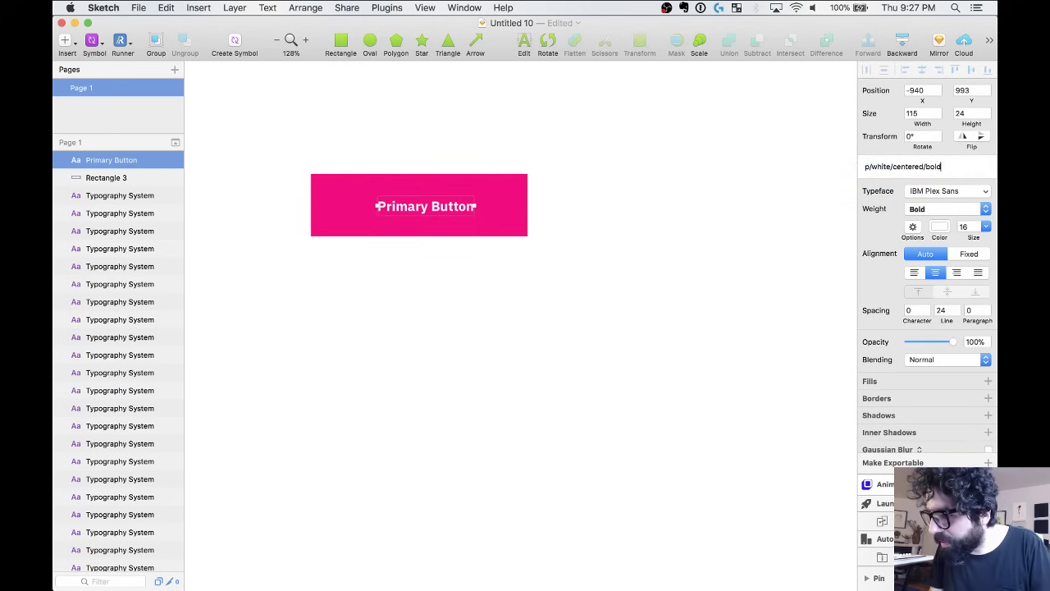
pyautogui.press('Return')
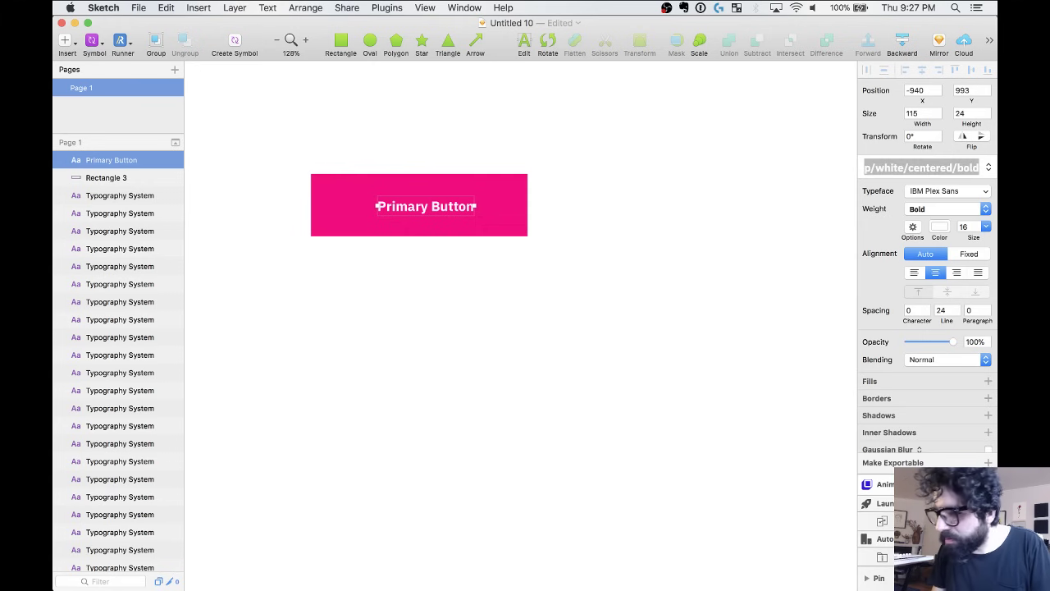
# Examine how the white paragraph styles are grouped in the text style list.
pyautogui.click(934, 172)
pyautogui.moveTo(917, 187)
pyautogui.moveTo(730, 203)
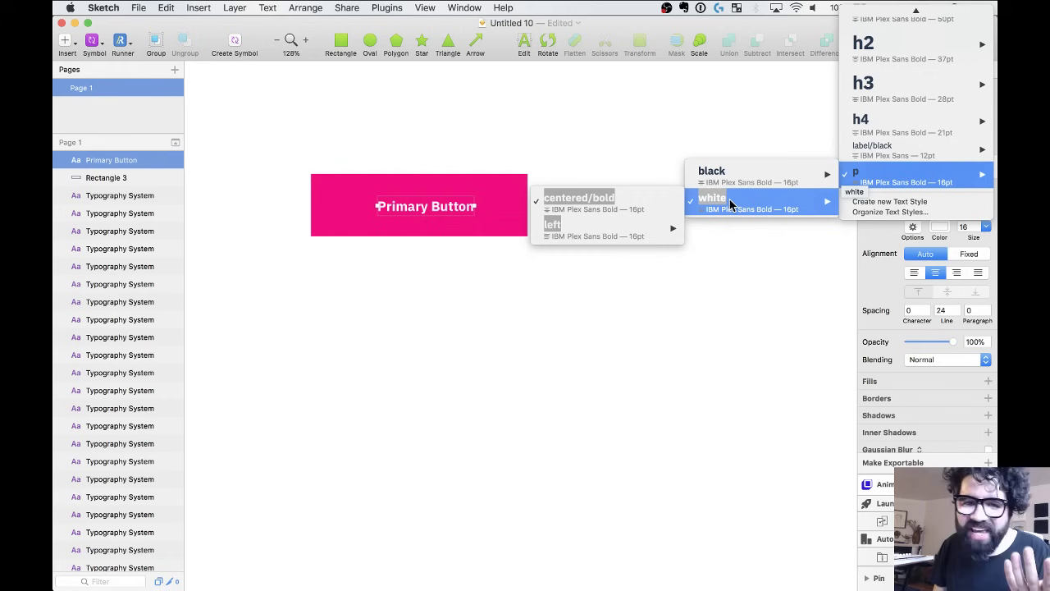
pyautogui.click(615, 293)
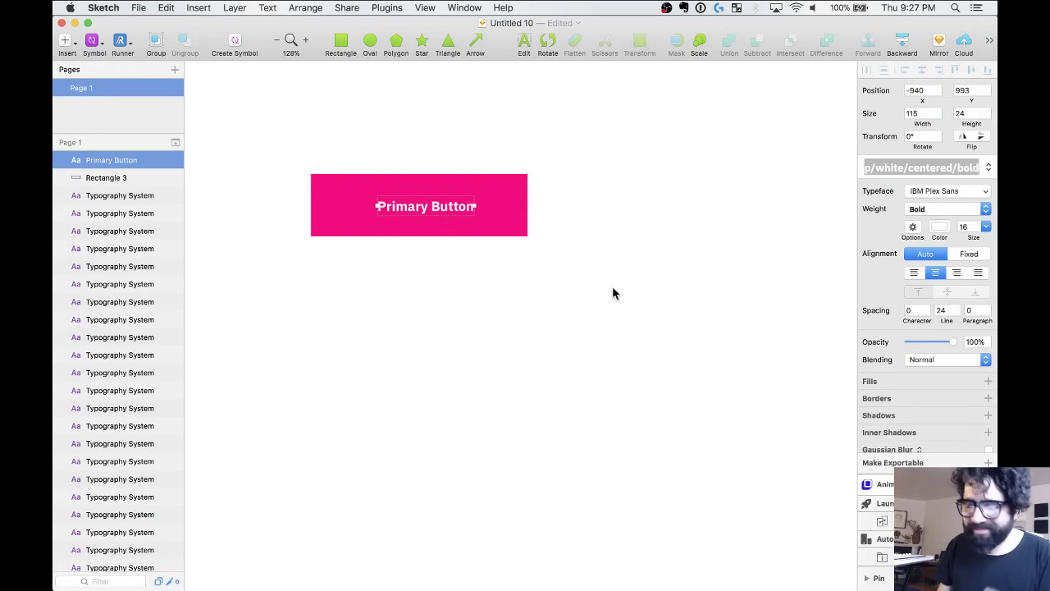
# Nudge the pink rectangle behind the label down to Y 983.
pyautogui.keyDown('shift'); pyautogui.click(413, 187); pyautogui.keyUp('shift')
pyautogui.hotkey('shift', 'Down')
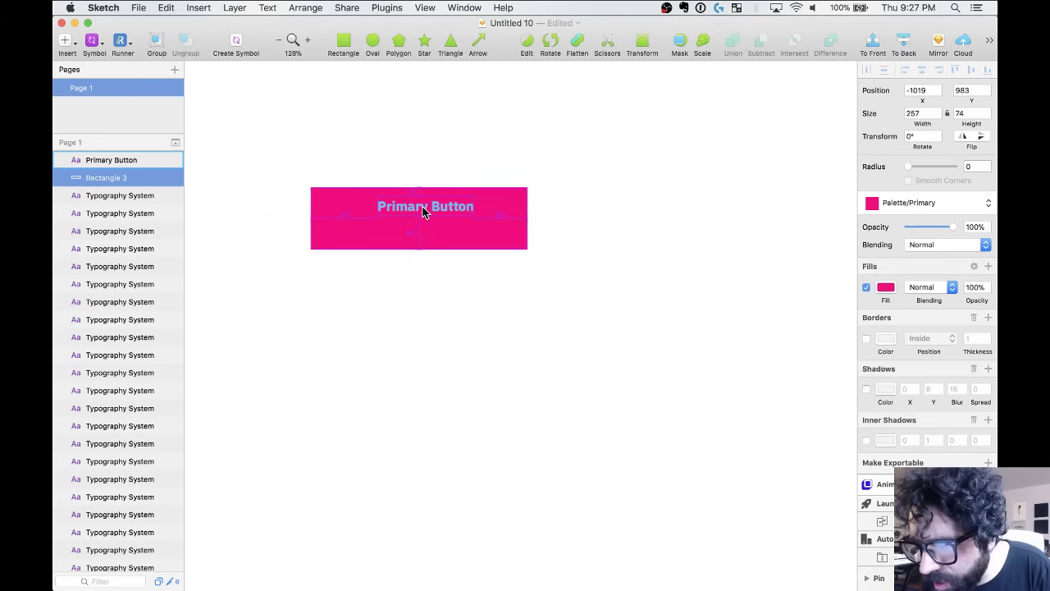
pyautogui.scroll(5, 423, 212)
pyautogui.click(415, 102)
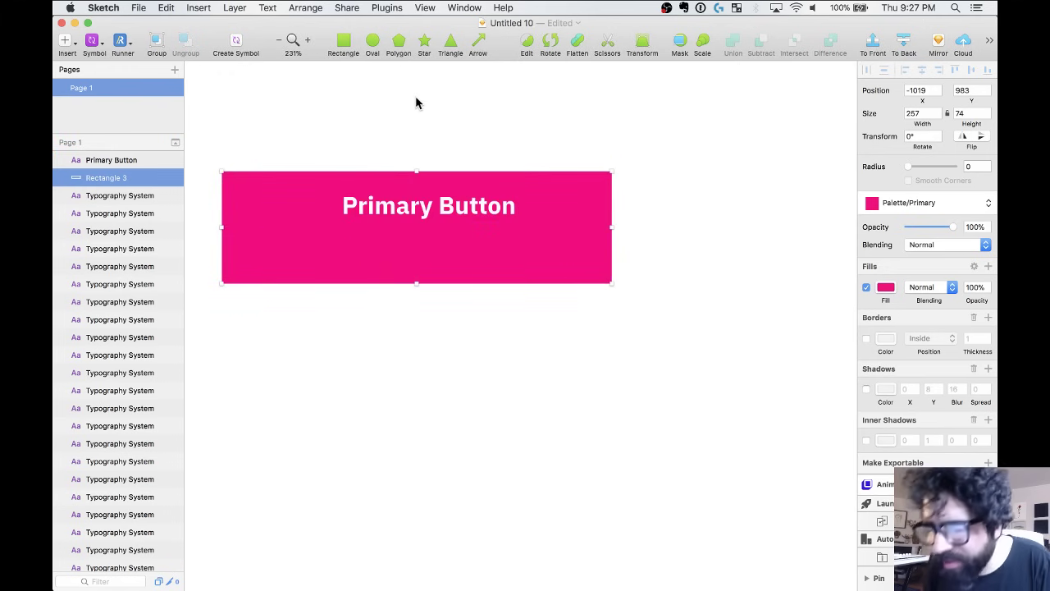
# Change the canvas guides color to blue in the preferences.
pyautogui.press('super+comma')
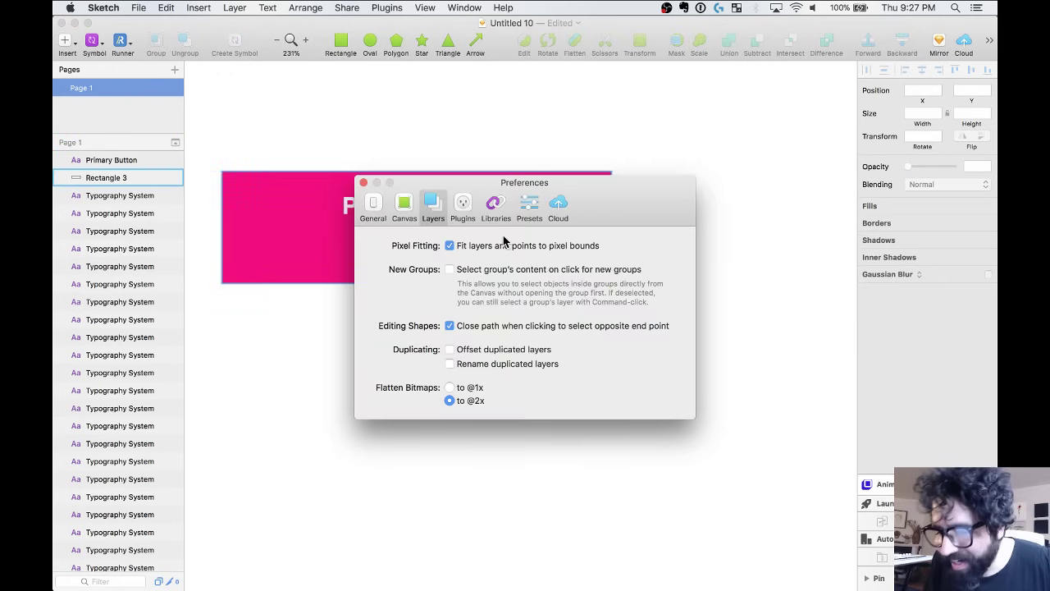
pyautogui.click(405, 209)
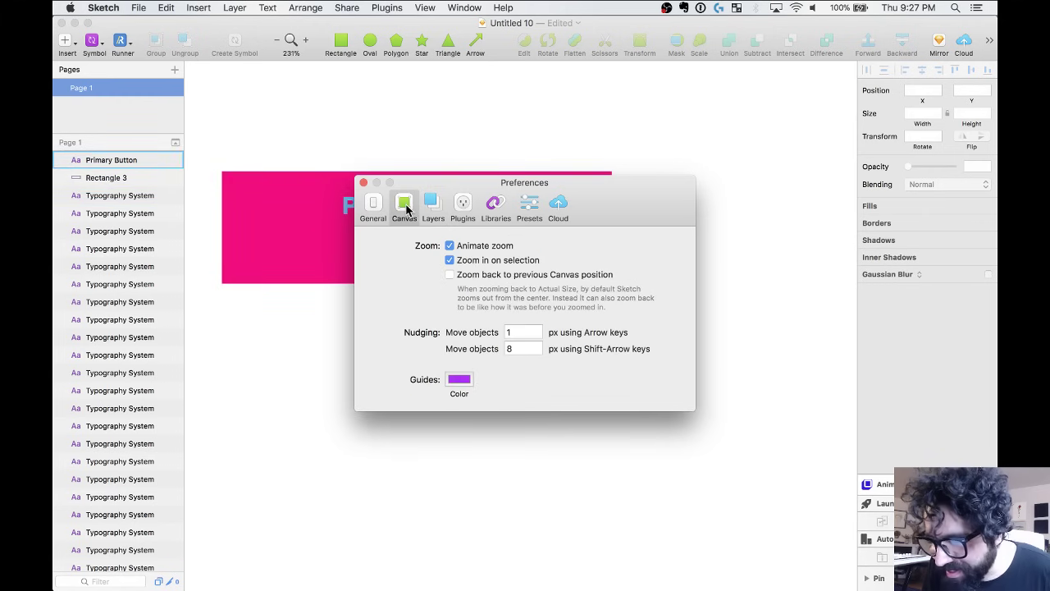
pyautogui.click(458, 379)
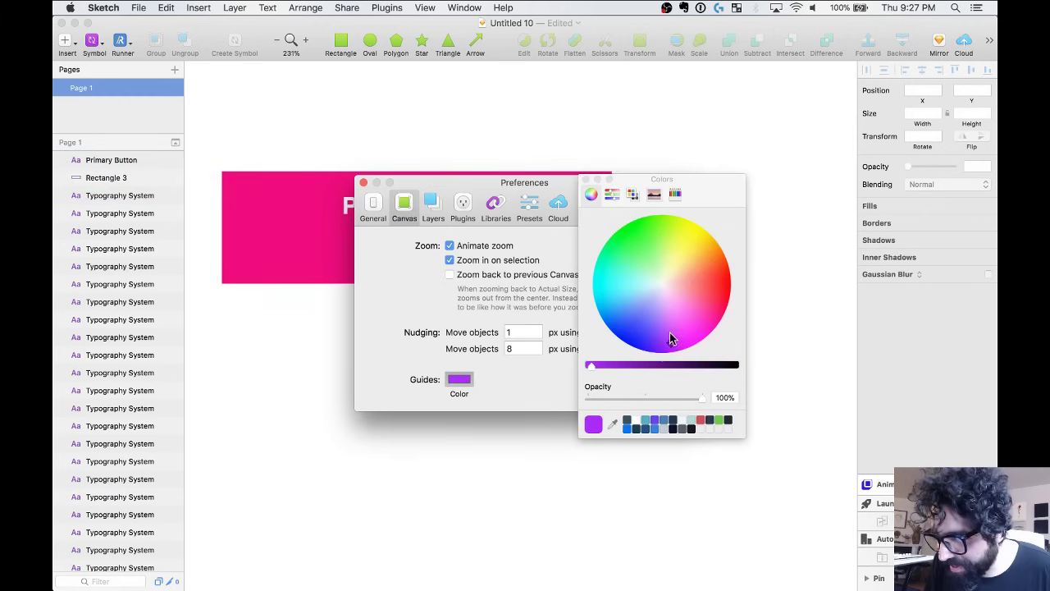
pyautogui.moveTo(668, 342); pyautogui.dragTo(617, 312)
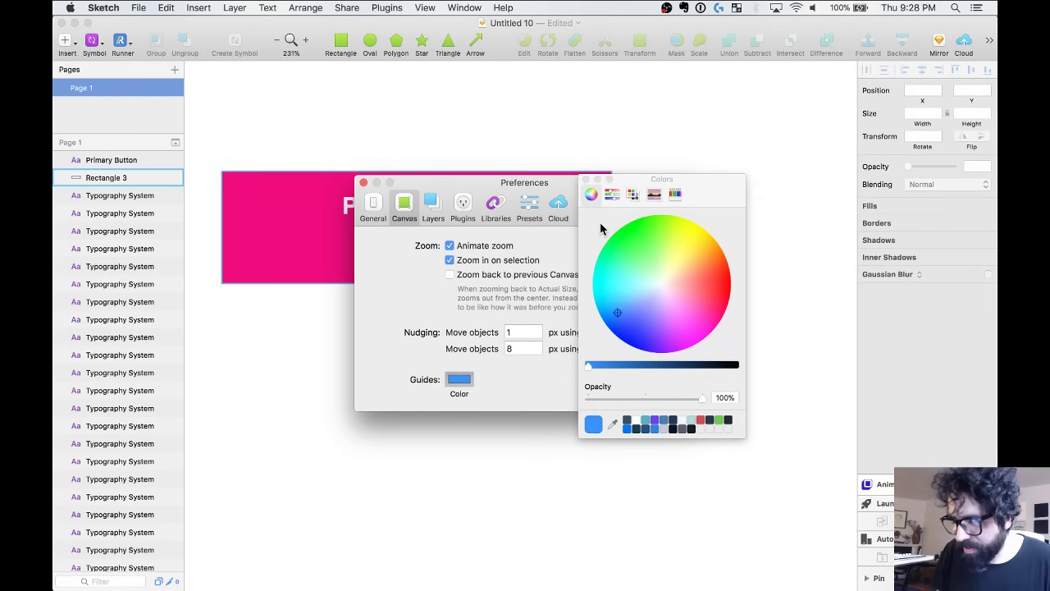
pyautogui.click(584, 179)
pyautogui.click(364, 182)
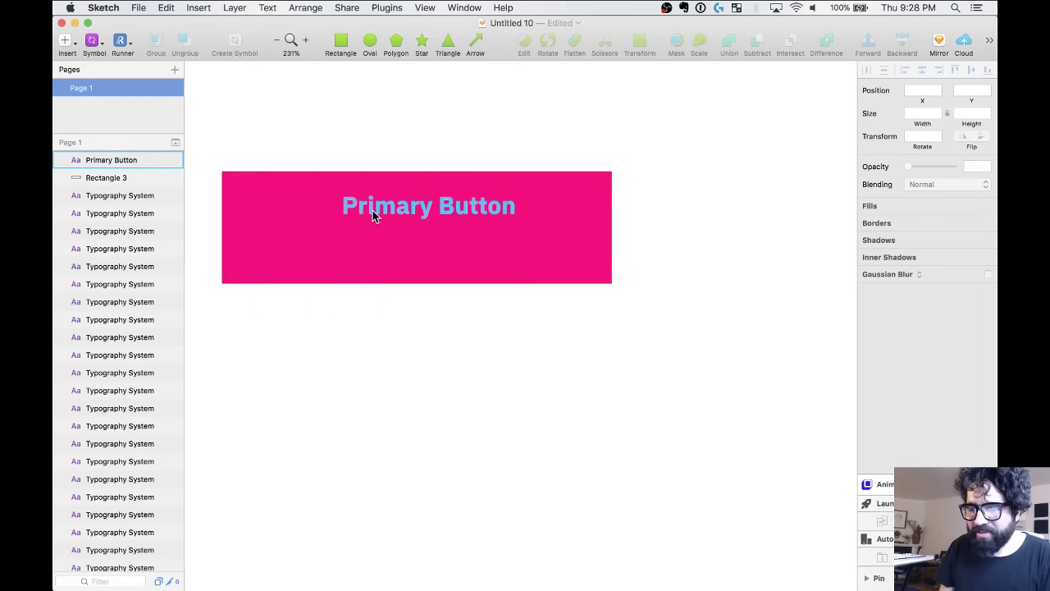
# Nudge the Primary Button text down to Y 999, 16 px below the rectangle's top edge.
pyautogui.click(370, 210)
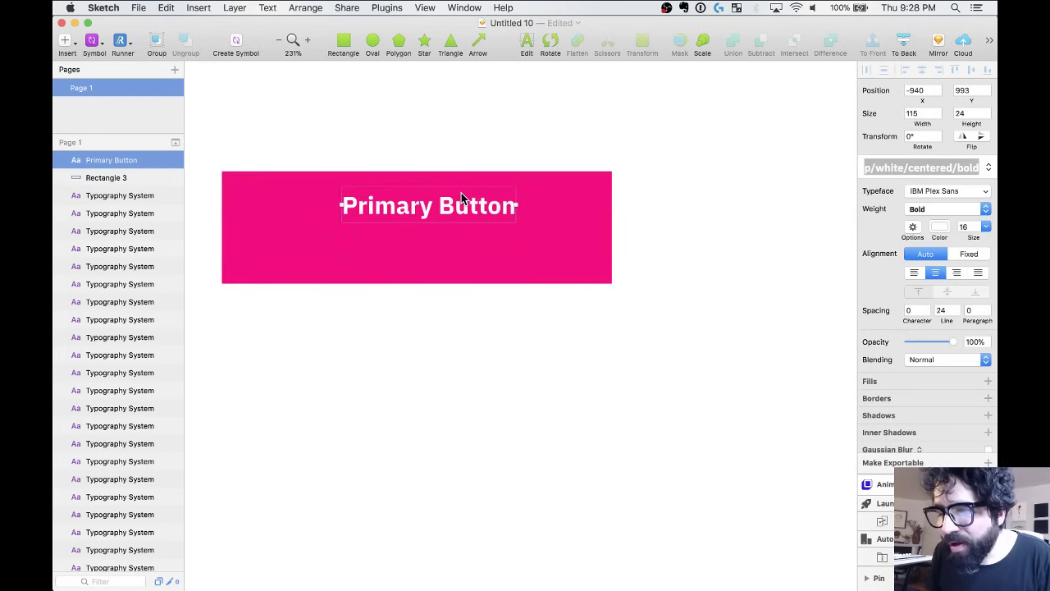
pyautogui.press('Down')
pyautogui.press('Down')
pyautogui.press('Down')
pyautogui.press('Down')
pyautogui.press('Down')
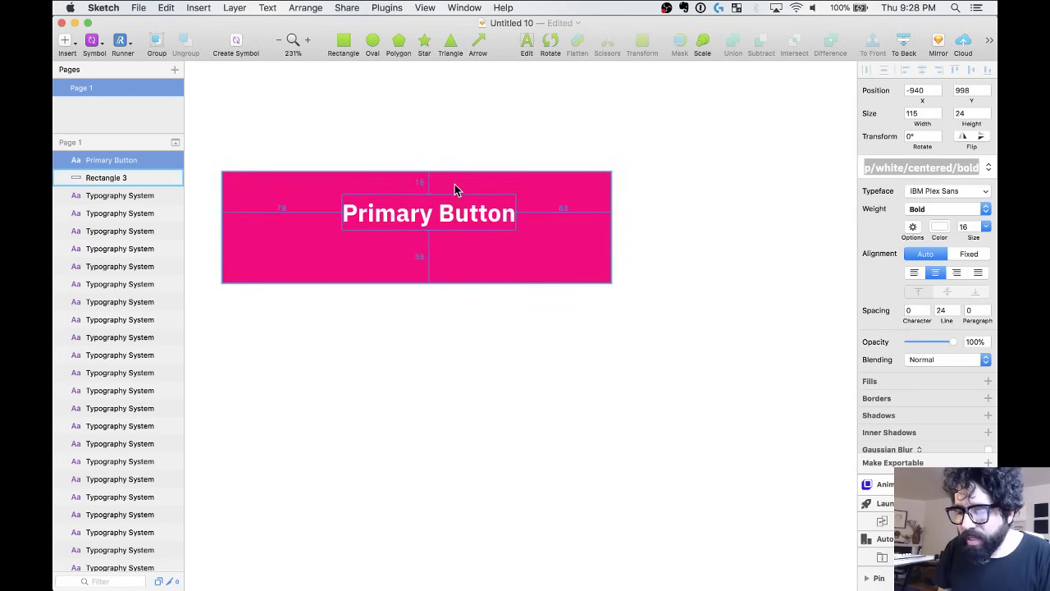
pyautogui.press('Down')
# Reduce the pink rectangle's height to 56 so the space below the text is 16 px.
pyautogui.click(449, 244)
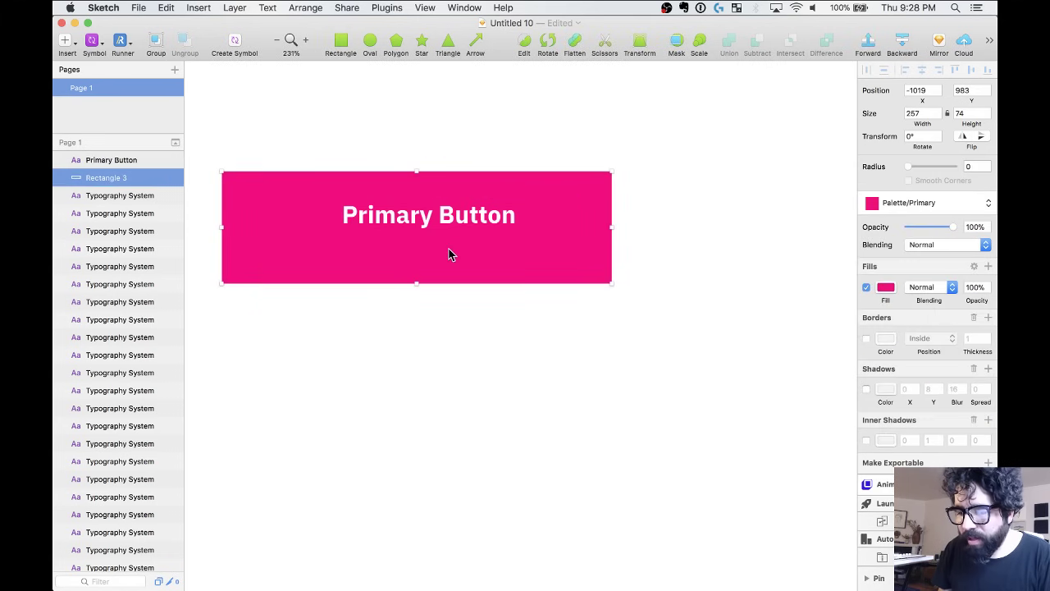
pyautogui.press('super+shift+Up')
pyautogui.press('super+Up')
pyautogui.press('super+Up')
pyautogui.press('super+Up')
pyautogui.press('super+Up')
pyautogui.press('super+Up')
pyautogui.press('super+Up')
pyautogui.press('super+Up')
pyautogui.press('super+Up')
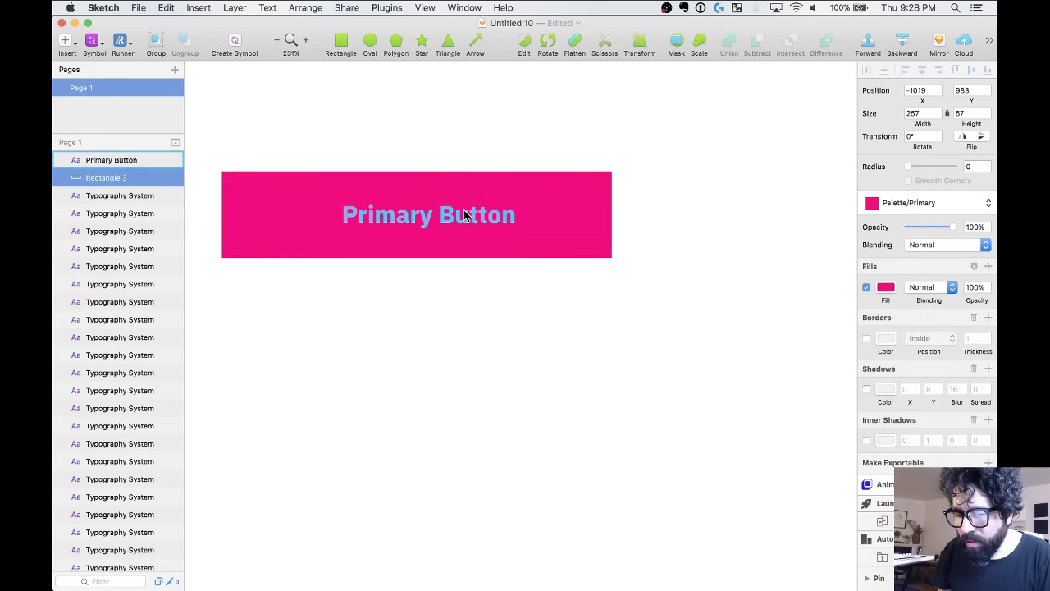
# Move the text to about 16 px from the rectangle's left edge and narrow the rectangle to about 149 wide.
pyautogui.click(464, 215)
pyautogui.moveTo(464, 215); pyautogui.dragTo(357, 214)
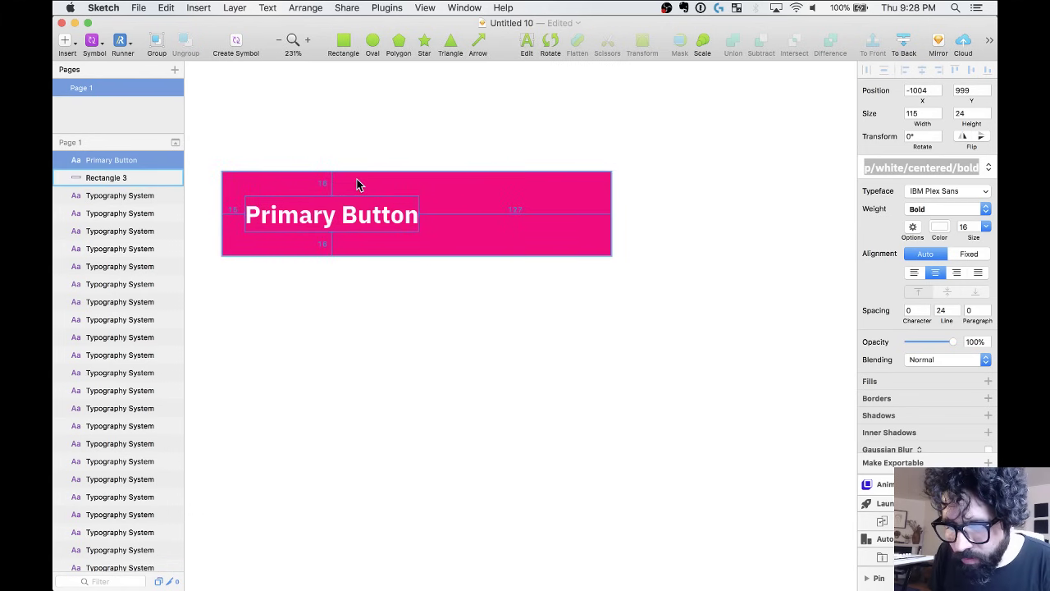
pyautogui.click(359, 182)
pyautogui.moveTo(612, 213); pyautogui.dragTo(447, 223)
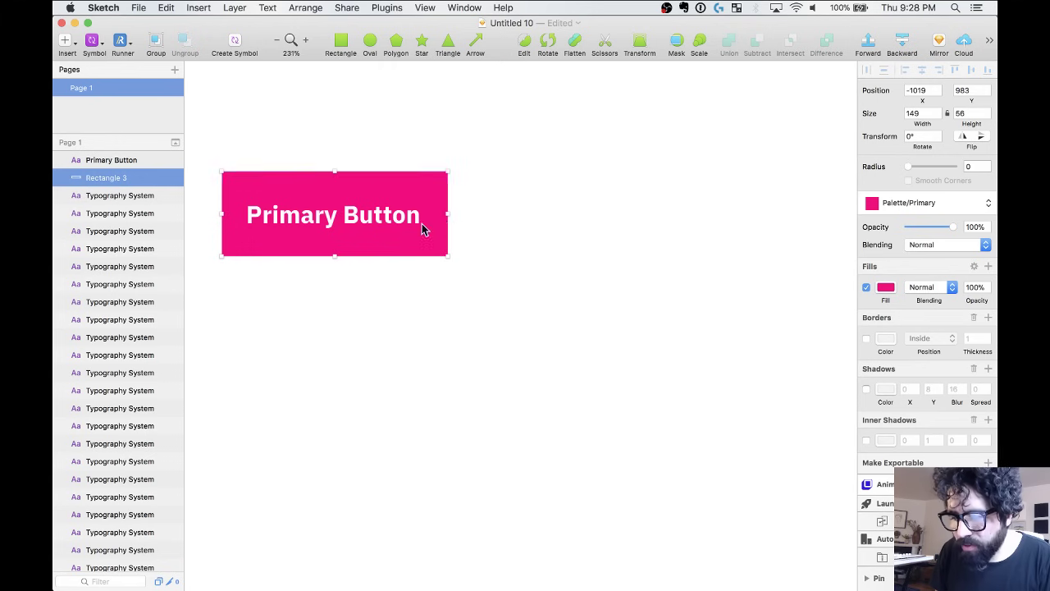
# Shift the pink rectangle left to X -1027 and widen it to 159.
pyautogui.hotkey('shift', 'Left')
pyautogui.press('super+shift+Right')
pyautogui.press('super+Right')
pyautogui.press('super+Right')
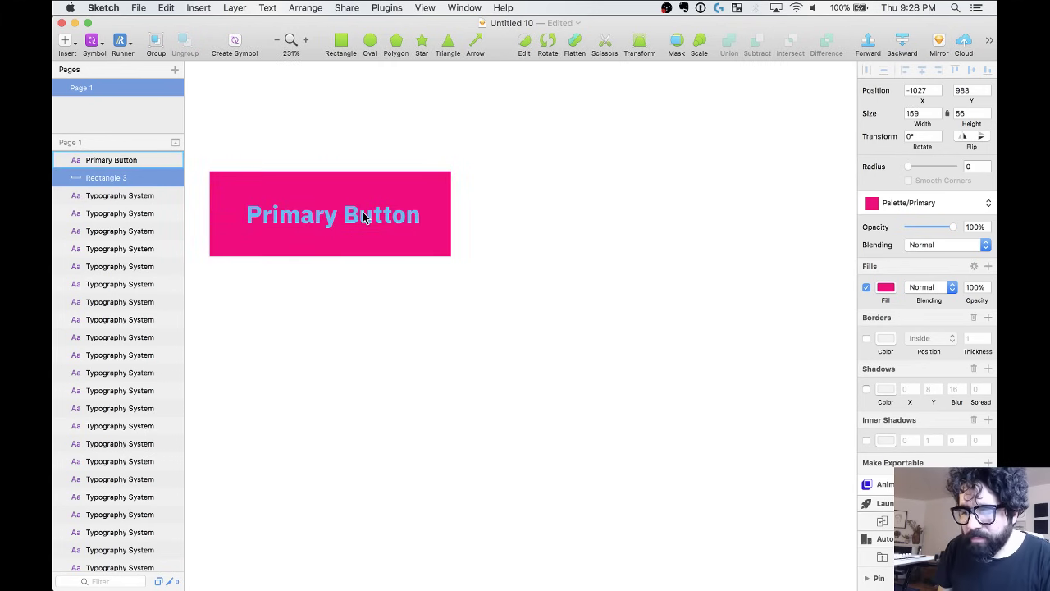
# Widen the pink rectangle to 163 so the text has 24 px of padding on both sides.
pyautogui.press('Right')
pyautogui.press('Right')
pyautogui.press('Left')
pyautogui.press('Left')
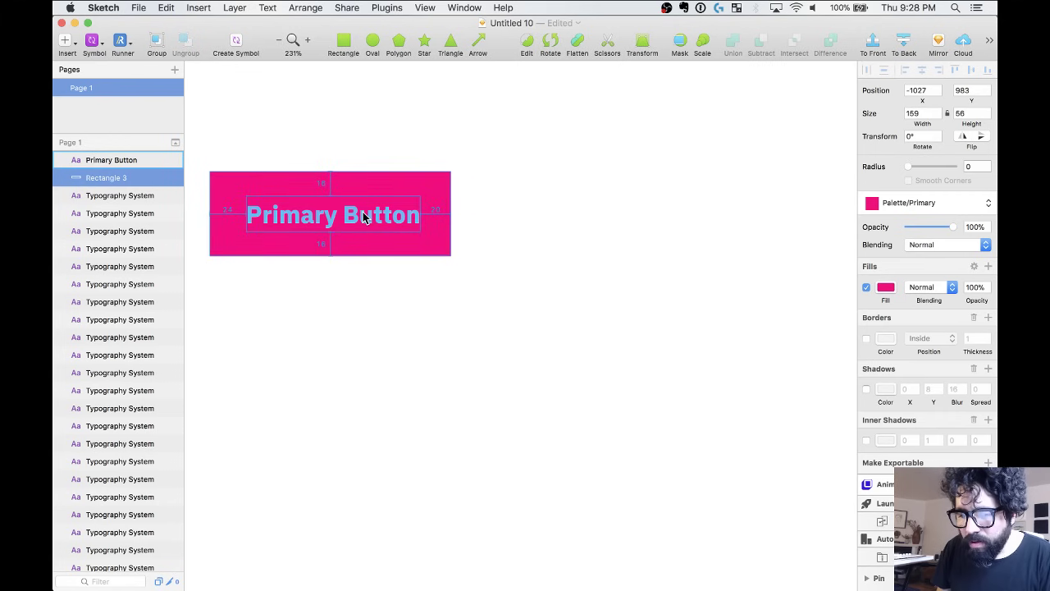
pyautogui.press('super+shift+Right')
pyautogui.press('super+Left')
pyautogui.press('super+Left')
pyautogui.press('super+Left')
pyautogui.press('super+Left')
pyautogui.press('alt')
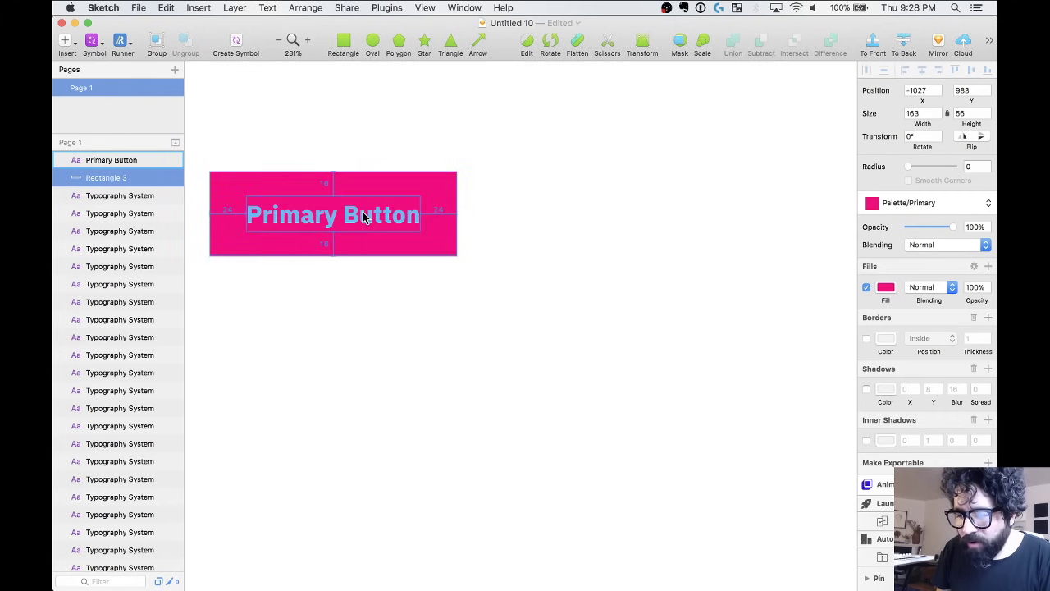
pyautogui.click(406, 322)
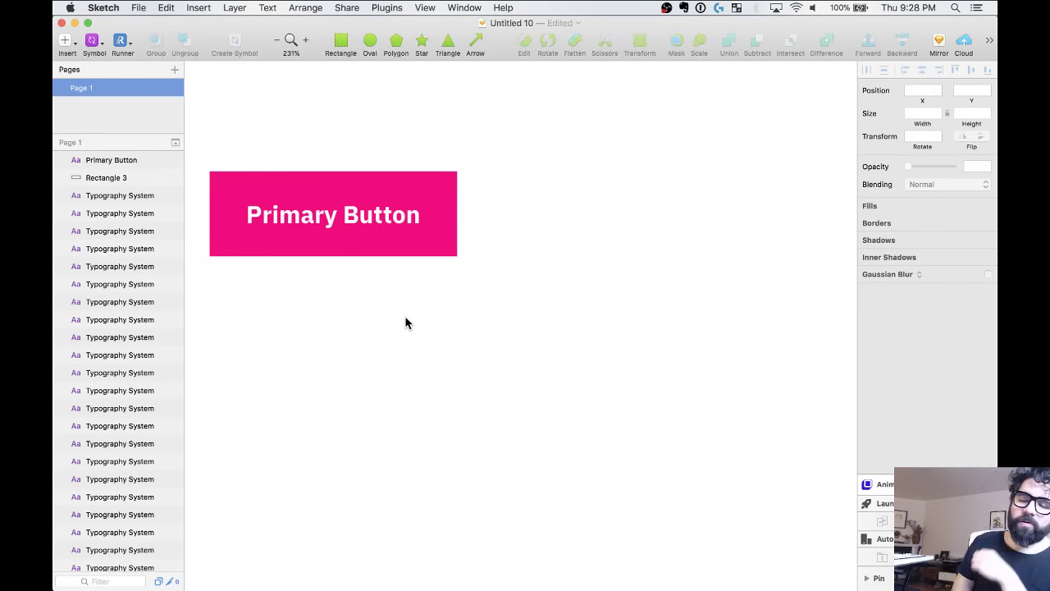
# Rename the pink rectangle layer as Background.
pyautogui.click(446, 195)
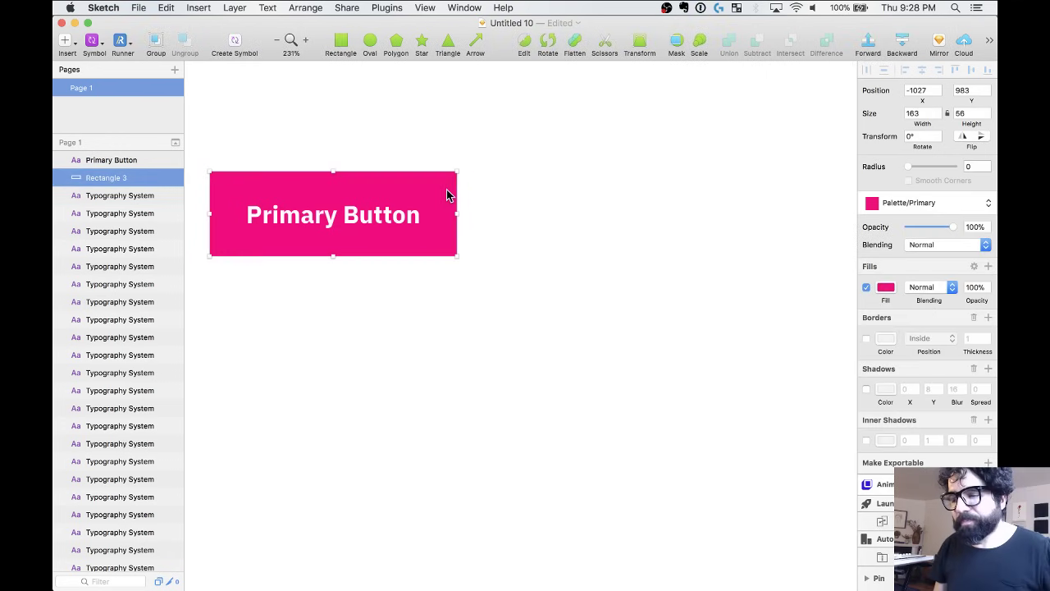
pyautogui.hscroll(-5, 446, 194)
pyautogui.moveTo(389, 140); pyautogui.dragTo(489, 297)
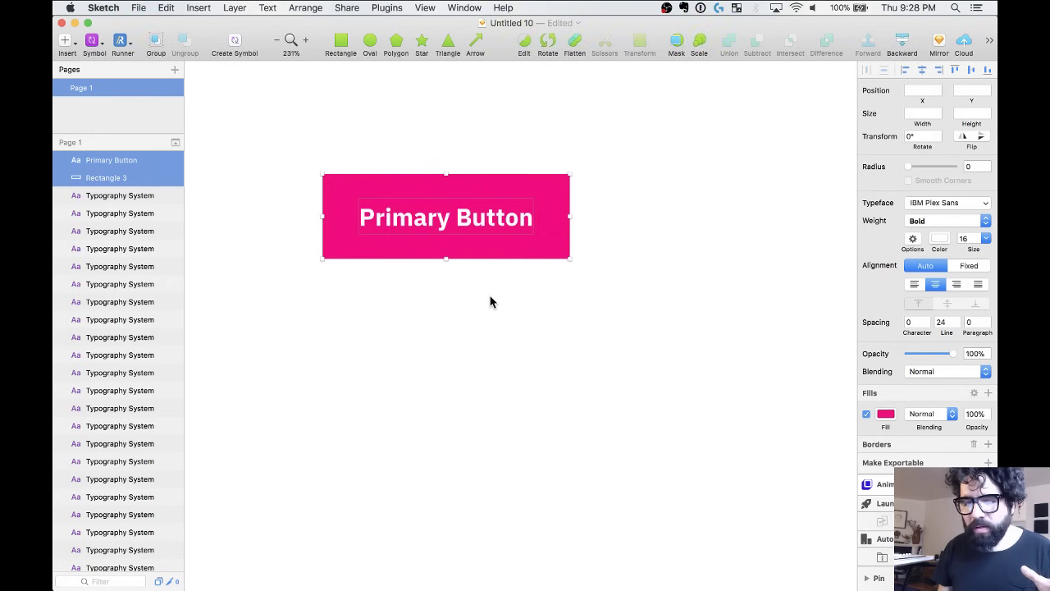
pyautogui.click(336, 323)
pyautogui.click(363, 195)
pyautogui.press('super+r')
pyautogui.write('Background')
pyautogui.press('Return')
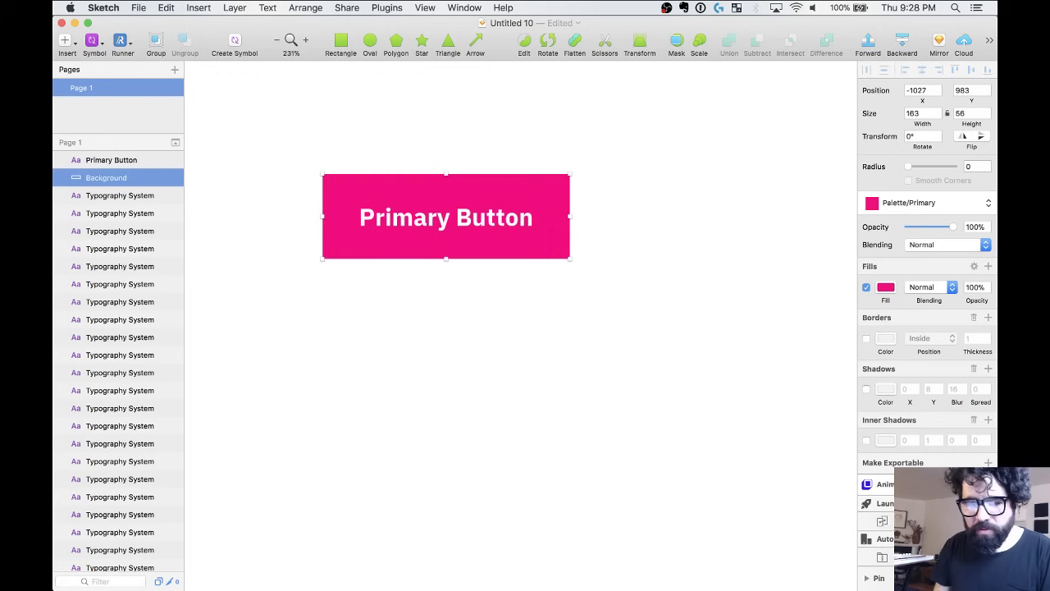
# Rename the Primary Button text layer as Label.
pyautogui.doubleClick(91, 160)
pyautogui.write('Labels')
pyautogui.press('Return')
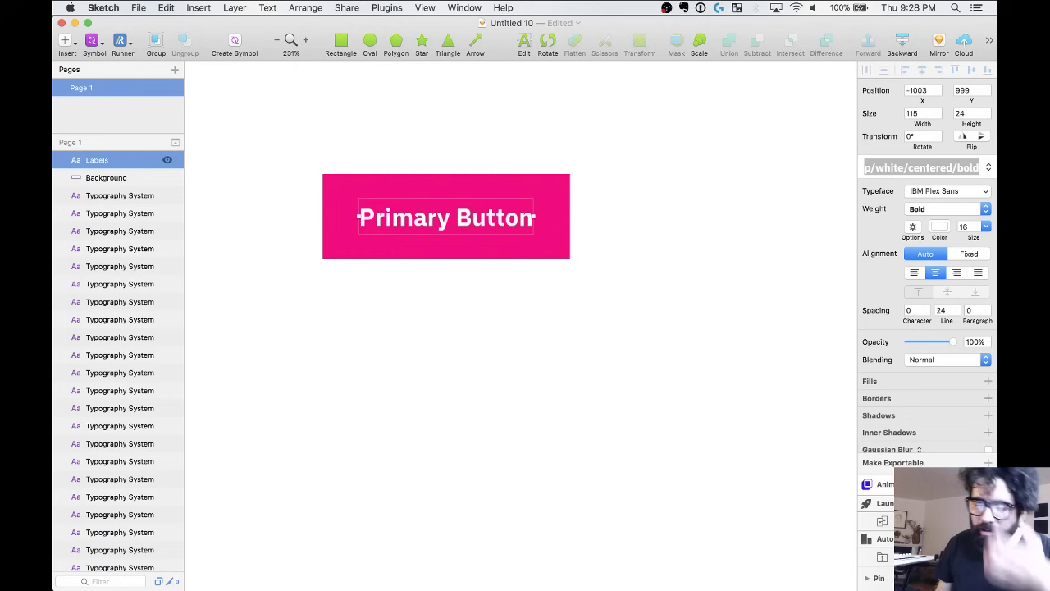
pyautogui.doubleClick(107, 163)
pyautogui.press('Right')
pyautogui.press('BackSpace')
pyautogui.press('Return')
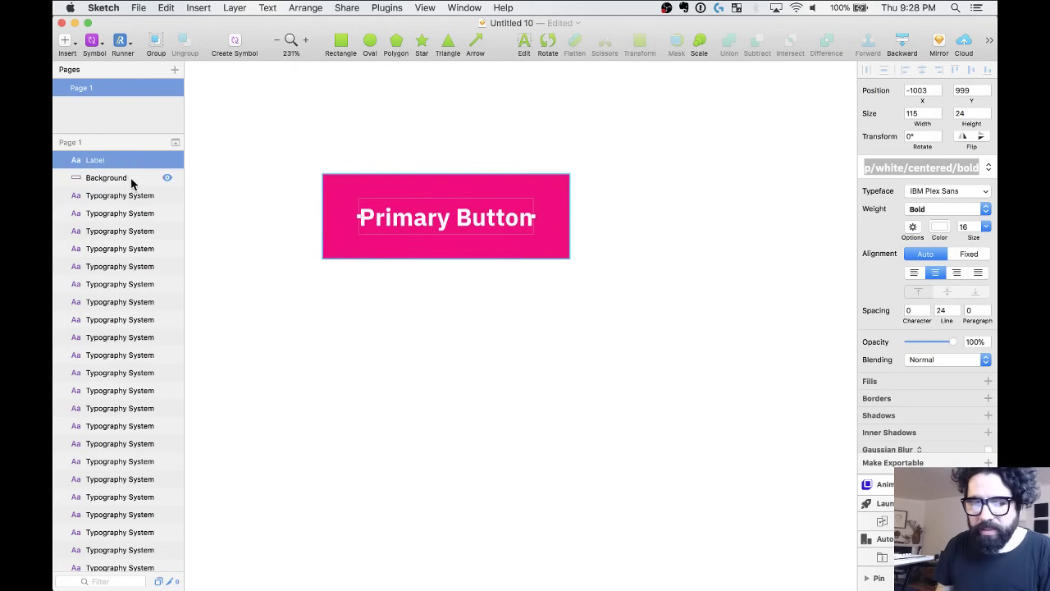
# Create a symbol named UI/Button/Primary from the Label and Background layers, sent to the Symbols page, and open it for editing.
pyautogui.keyDown('shift'); pyautogui.click(115, 179); pyautogui.keyUp('shift')
pyautogui.moveTo(410, 145); pyautogui.dragTo(461, 289)
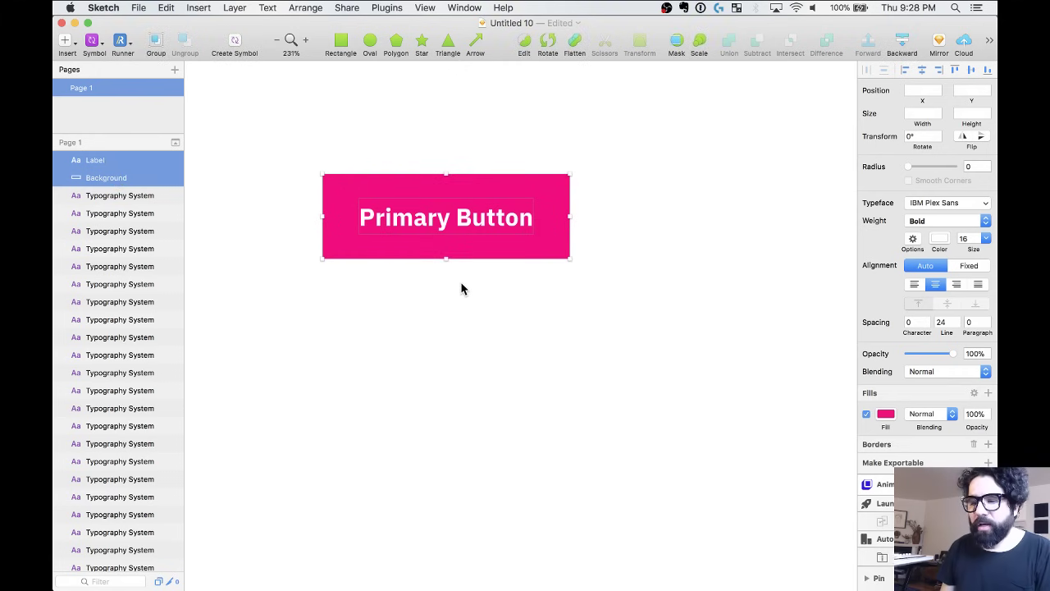
pyautogui.click(235, 42)
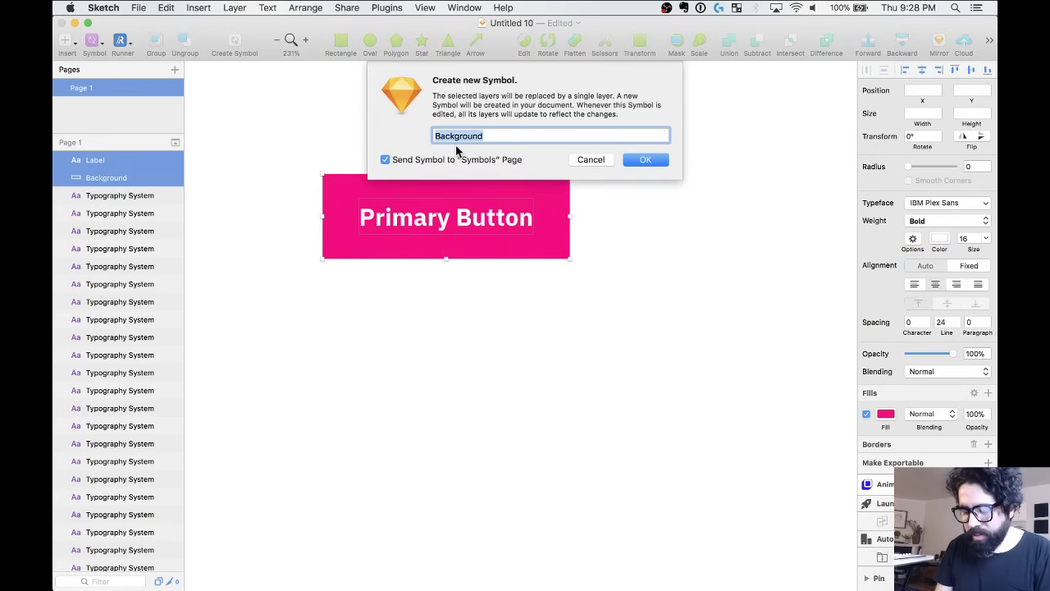
pyautogui.write('UI/Button/Primary')
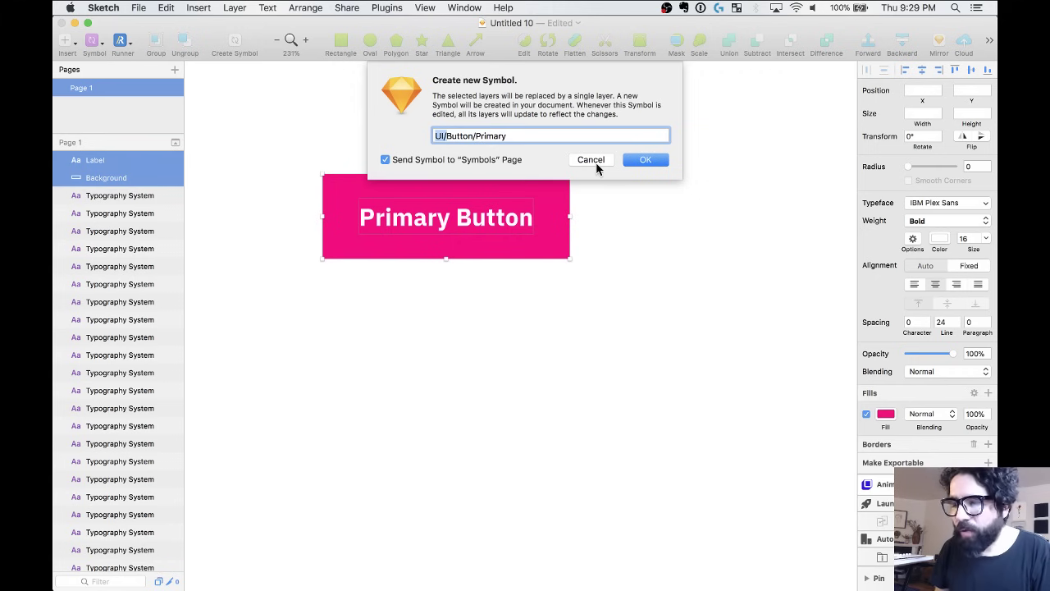
pyautogui.click(661, 162)
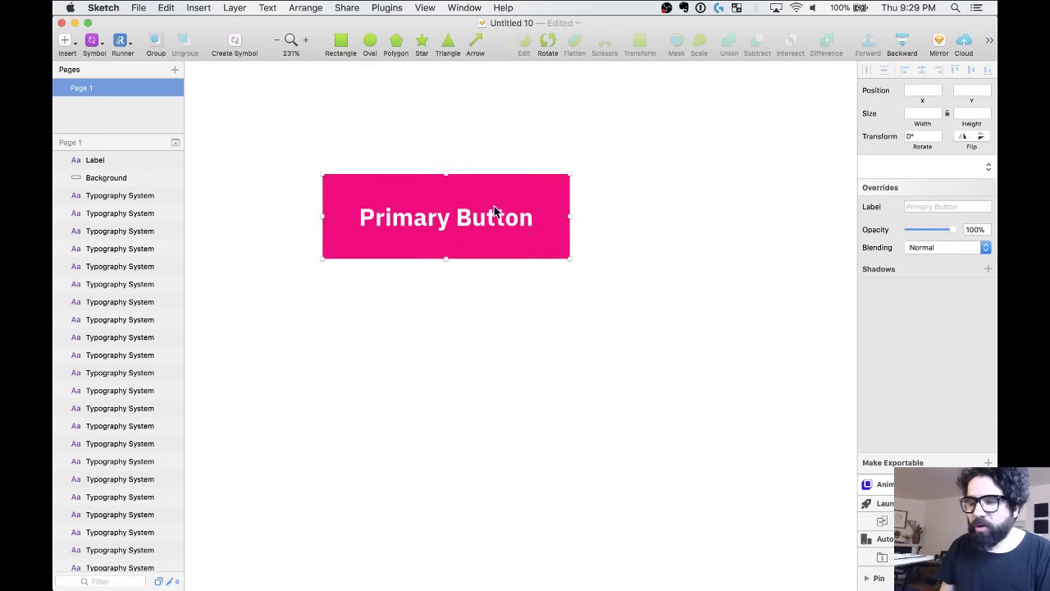
pyautogui.doubleClick(444, 216)
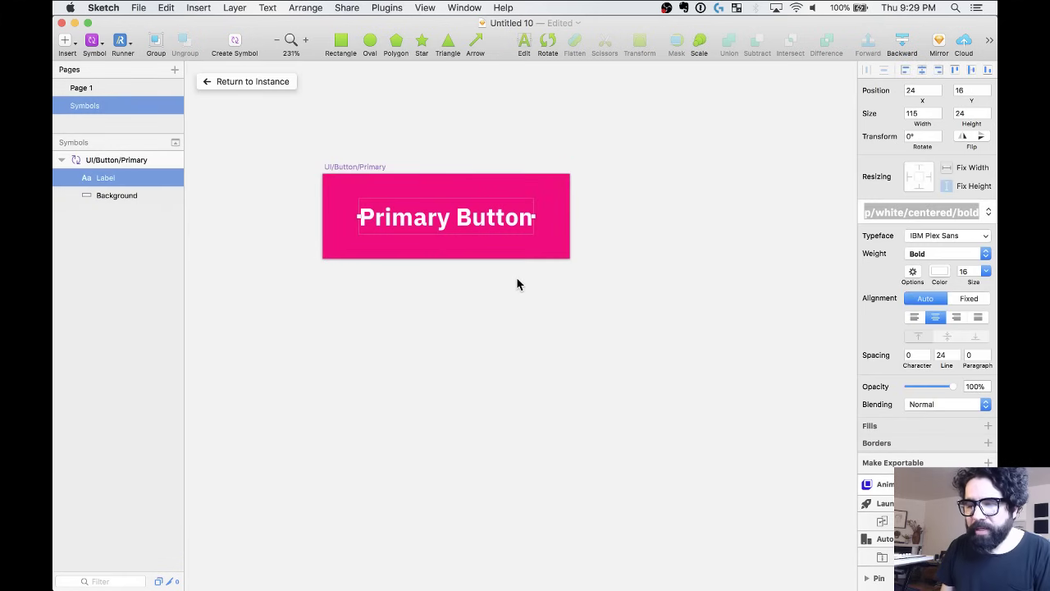
# Create a symbol named Palette/Brand/Primary from the Background layer inside the UI/Button/Primary symbol.
pyautogui.click(447, 327)
pyautogui.hscroll(-2, 410, 246)
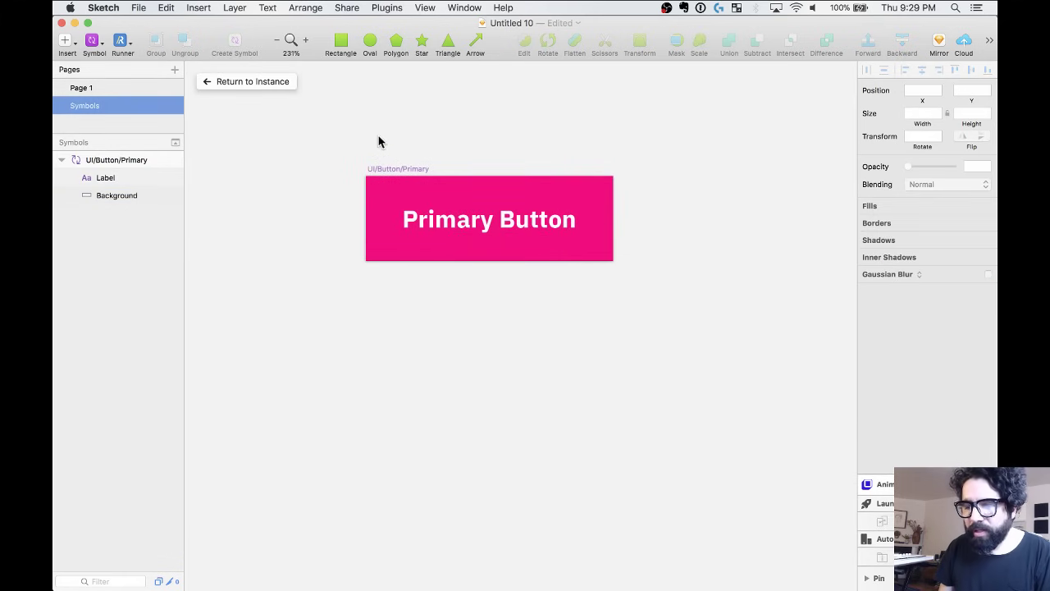
pyautogui.click(382, 188)
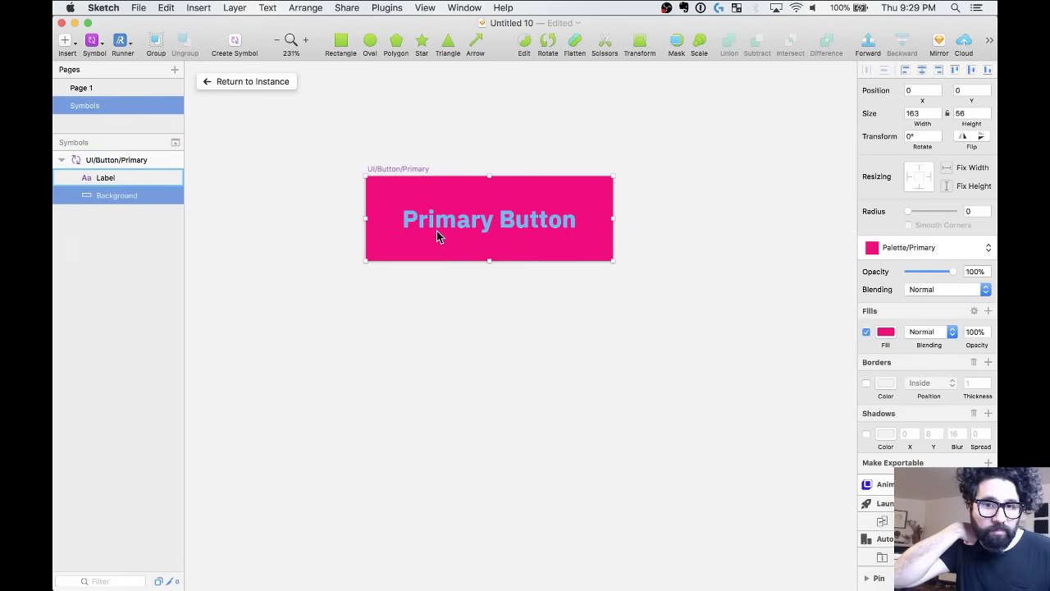
pyautogui.click(236, 43)
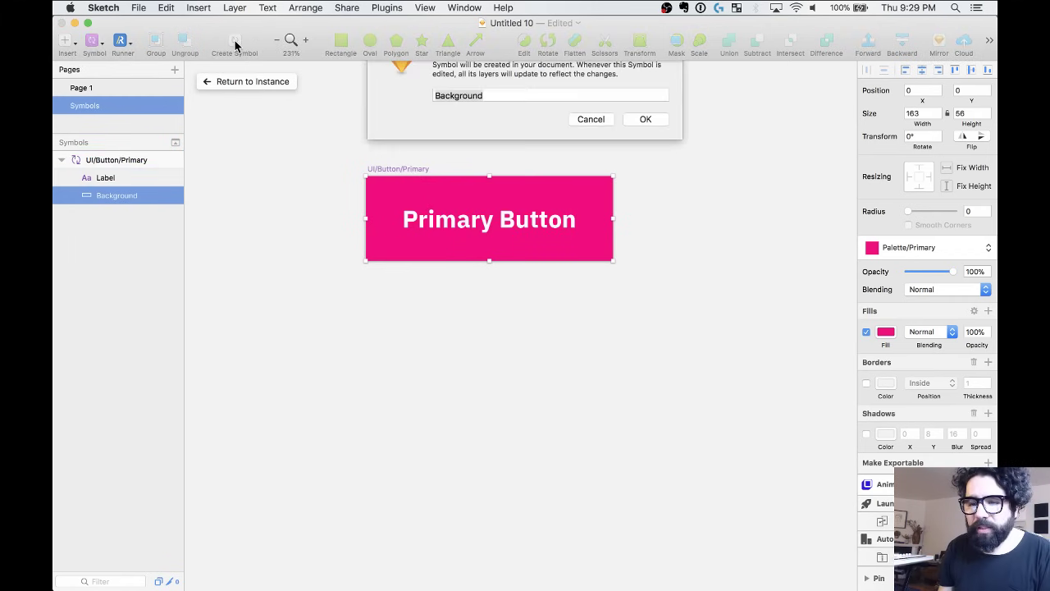
pyautogui.write('UI')
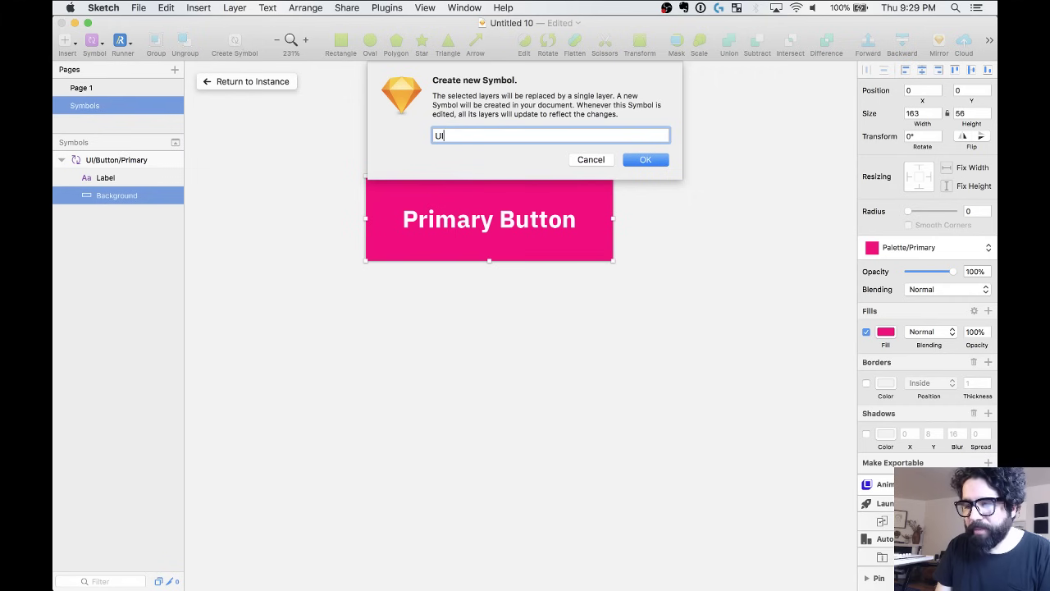
pyautogui.press('BackSpace')
pyautogui.press('BackSpace')
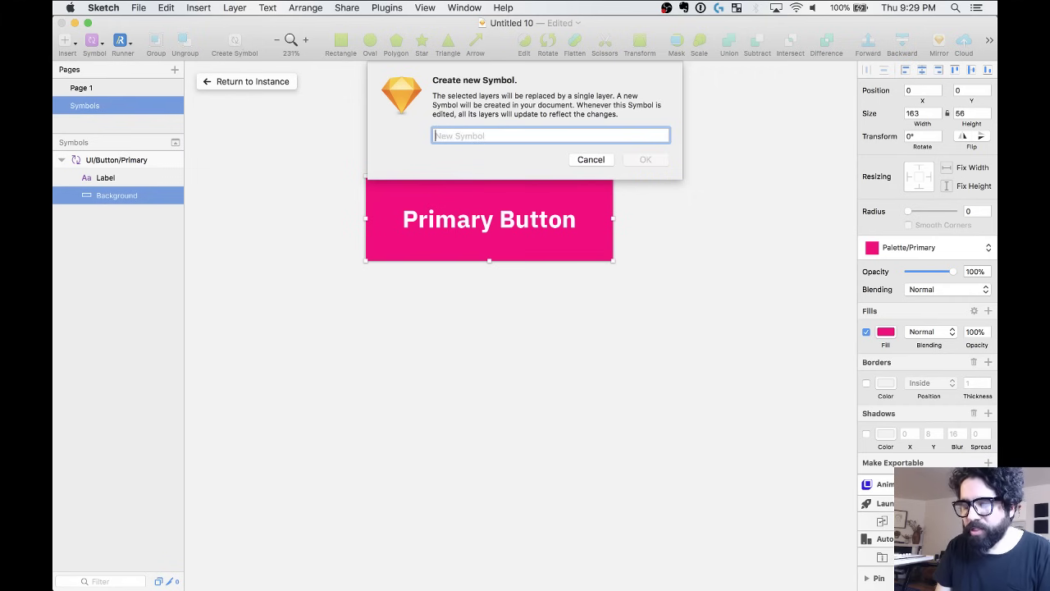
pyautogui.write('Palette/Brand/Primary')
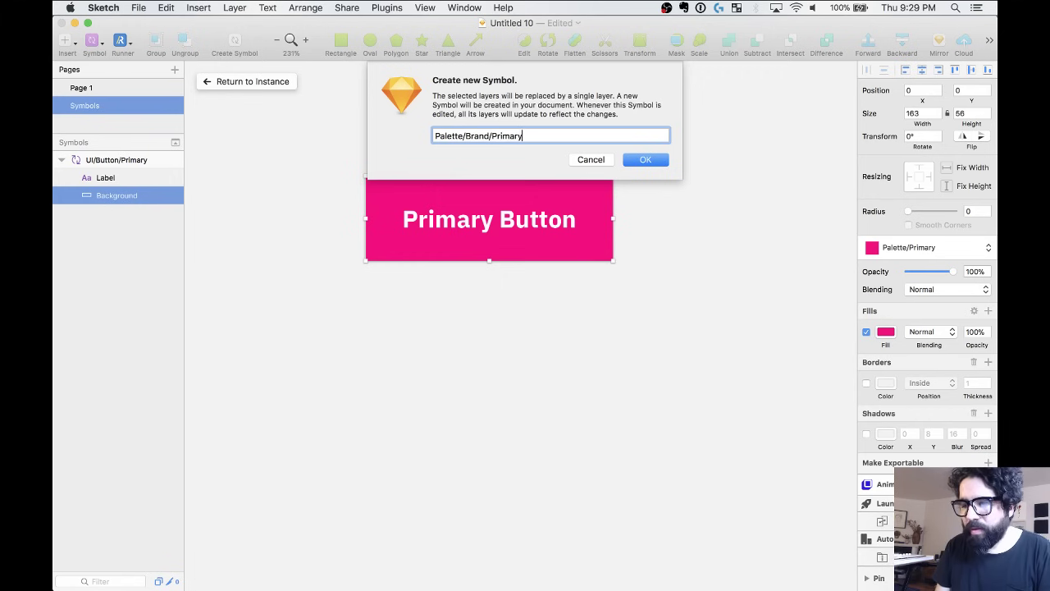
pyautogui.press('Return')
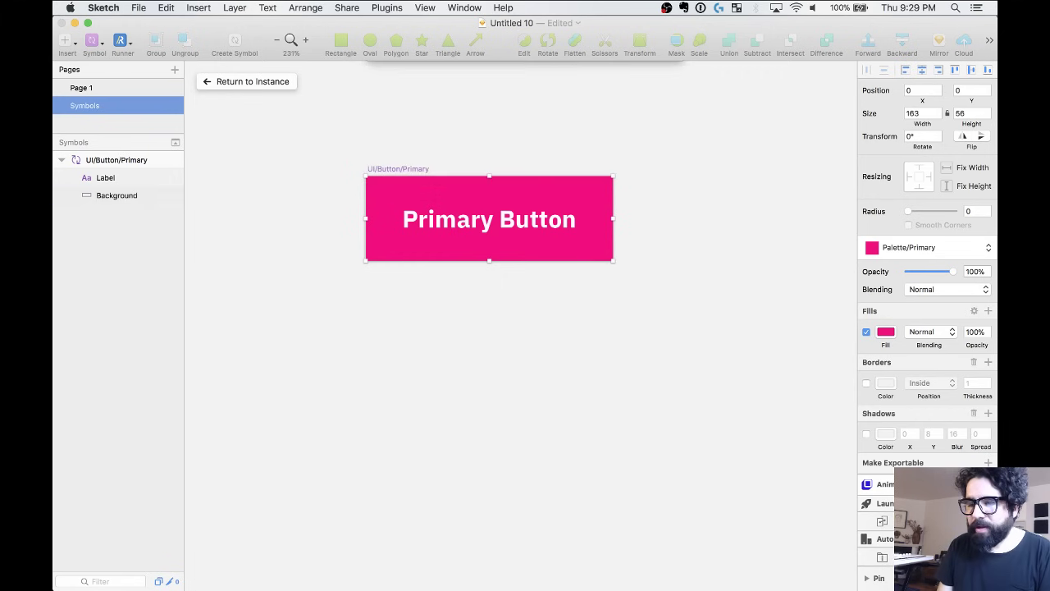
# Narrow the Palette/Brand/Primary symbol and its Background rectangle to a width of 91 beneath the button symbol.
pyautogui.moveTo(734, 203); pyautogui.dragTo(490, 284)
pyautogui.moveTo(606, 318); pyautogui.dragTo(537, 316)
pyautogui.click(596, 316)
pyautogui.click(498, 307)
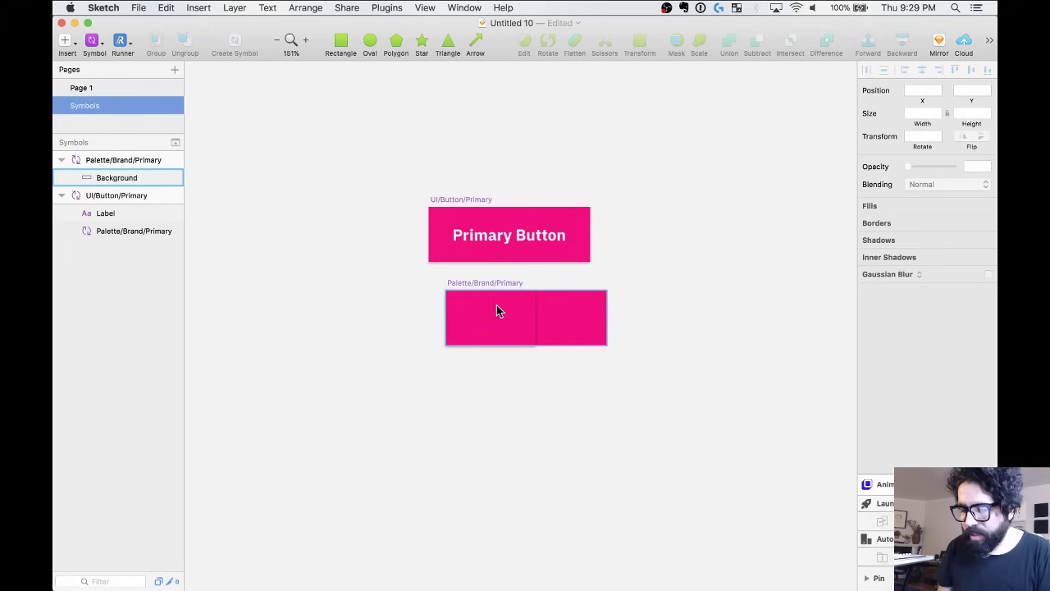
pyautogui.moveTo(607, 317); pyautogui.dragTo(536, 318)
# Widen the Palette/Brand/Primary instance inside UI/Button/Primary to 163 so it fills the whole button.
pyautogui.click(492, 259)
pyautogui.scroll(3, 492, 259)
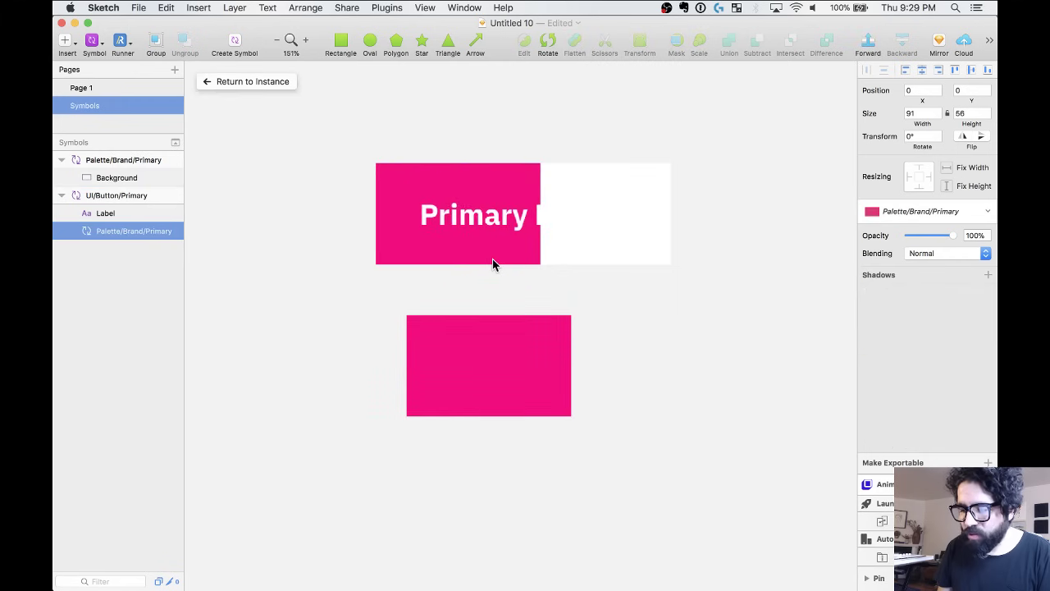
pyautogui.moveTo(539, 213); pyautogui.dragTo(673, 217)
pyautogui.scroll(-2, 468, 204)
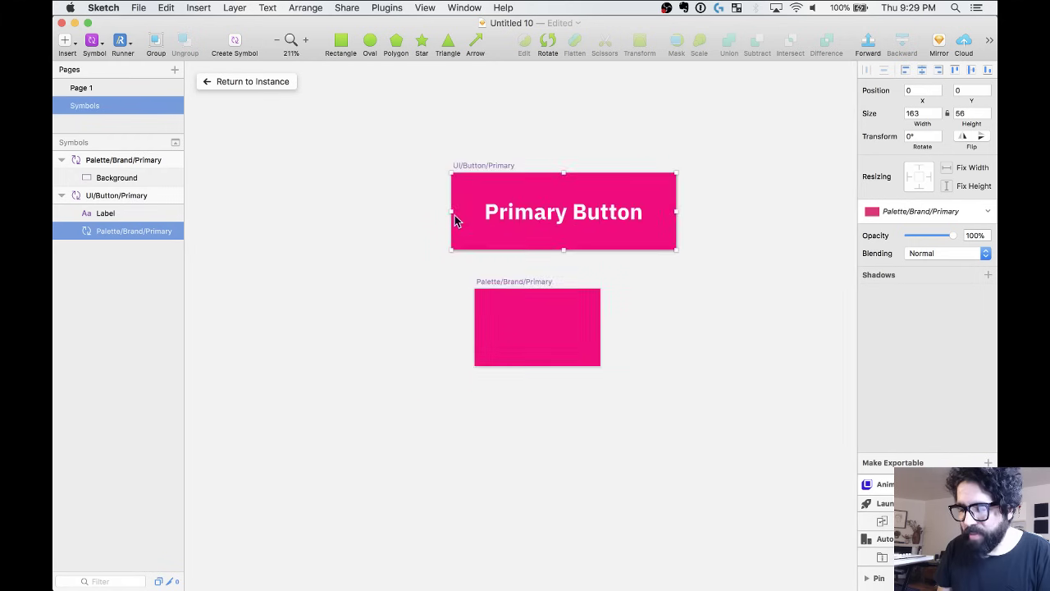
# Move the Palette/Brand/Primary symbol to X 217, Y 377, in line with UI/Button/Primary on its left side.
pyautogui.scroll(-3, 509, 211)
pyautogui.moveTo(502, 265); pyautogui.dragTo(284, 186)
pyautogui.press('z')
pyautogui.moveTo(228, 146); pyautogui.dragTo(528, 310)
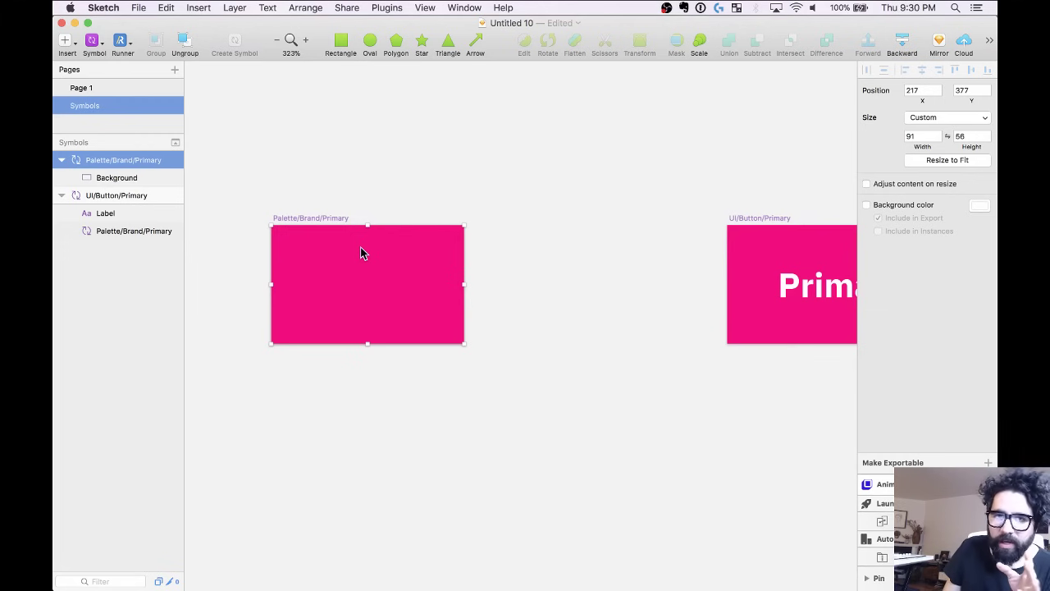
# Duplicate the Palette/Brand/Primary symbol directly below itself and rename the copy as Palette/Brand/Secondary.
pyautogui.scroll(-3, 361, 252)
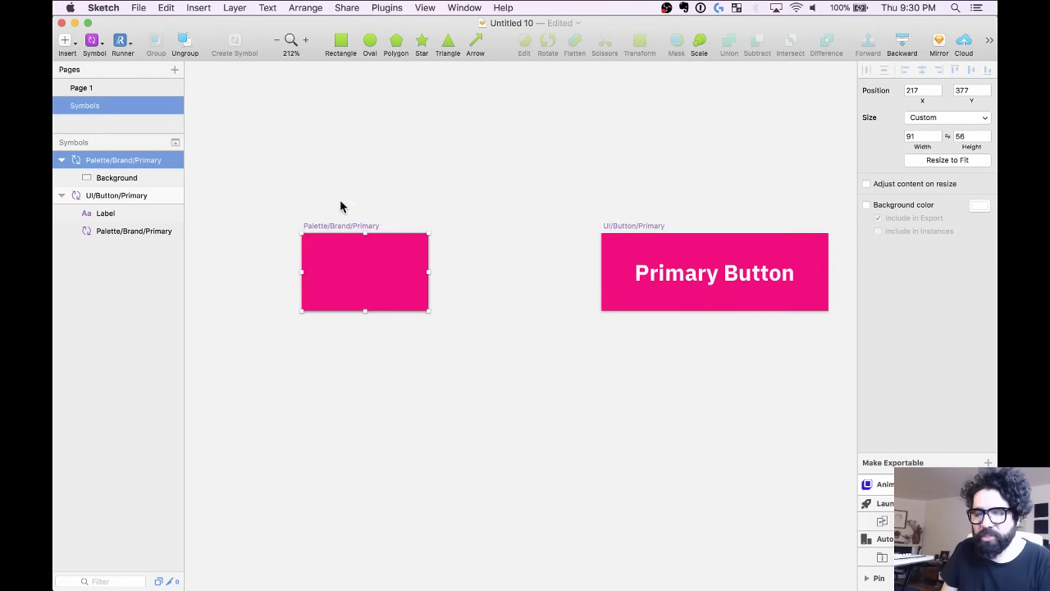
pyautogui.moveTo(334, 227); pyautogui.dragTo(328, 326)
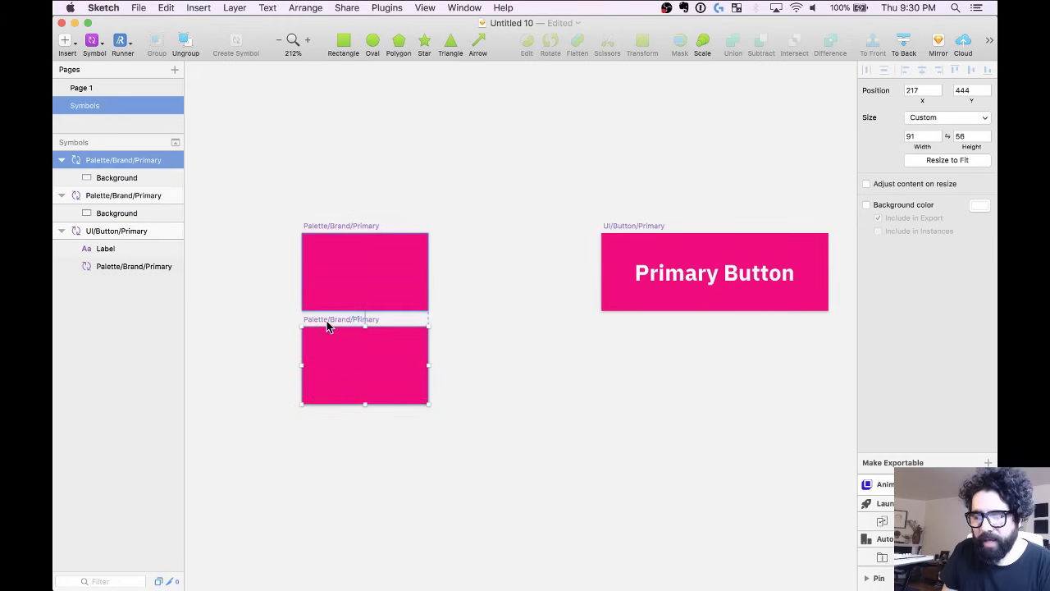
pyautogui.press('super+r')
pyautogui.press('Right')
pyautogui.press('BackSpace')
pyautogui.press('BackSpace')
pyautogui.press('BackSpace')
pyautogui.press('BackSpace')
pyautogui.press('BackSpace')
pyautogui.press('BackSpace')
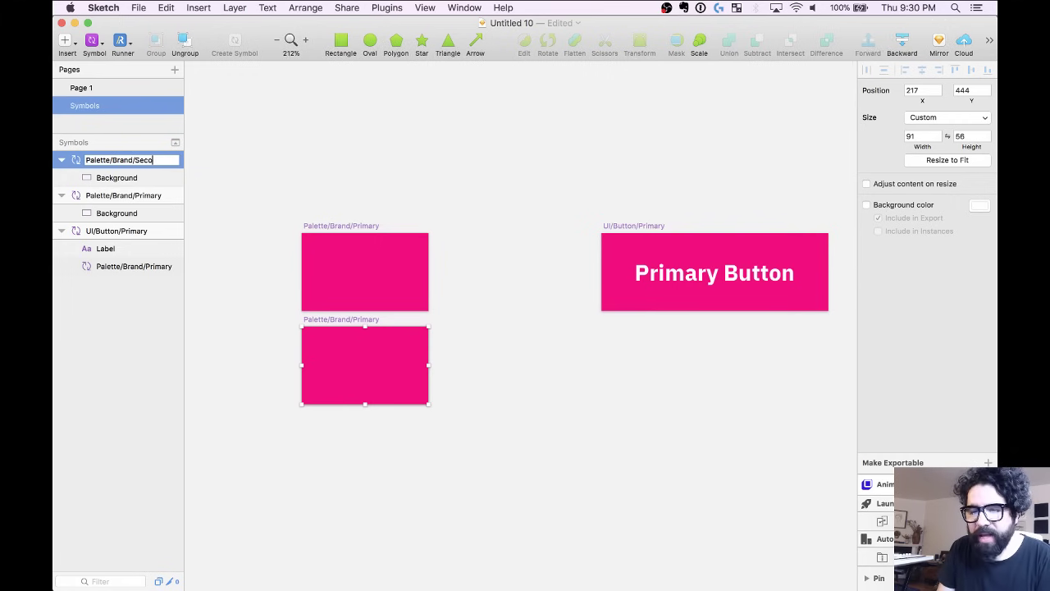
pyautogui.write('Secondary')
pyautogui.press('Return')
# Apply the Palette/Secondary shared style to the Background layer of the Palette/Brand/Secondary symbol.
pyautogui.scroll(2, 445, 389)
pyautogui.click(523, 340)
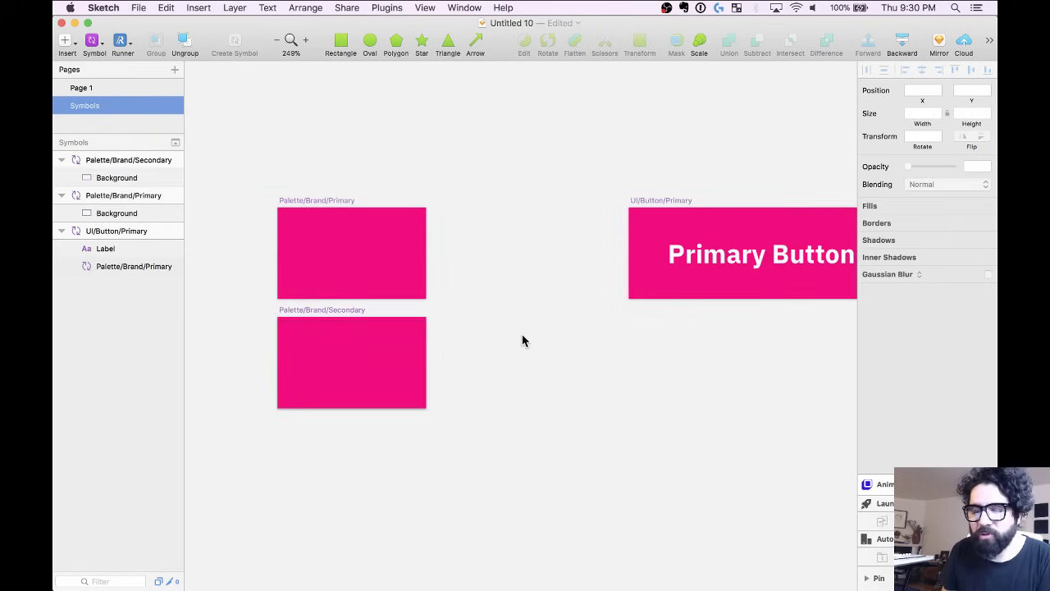
pyautogui.click(356, 336)
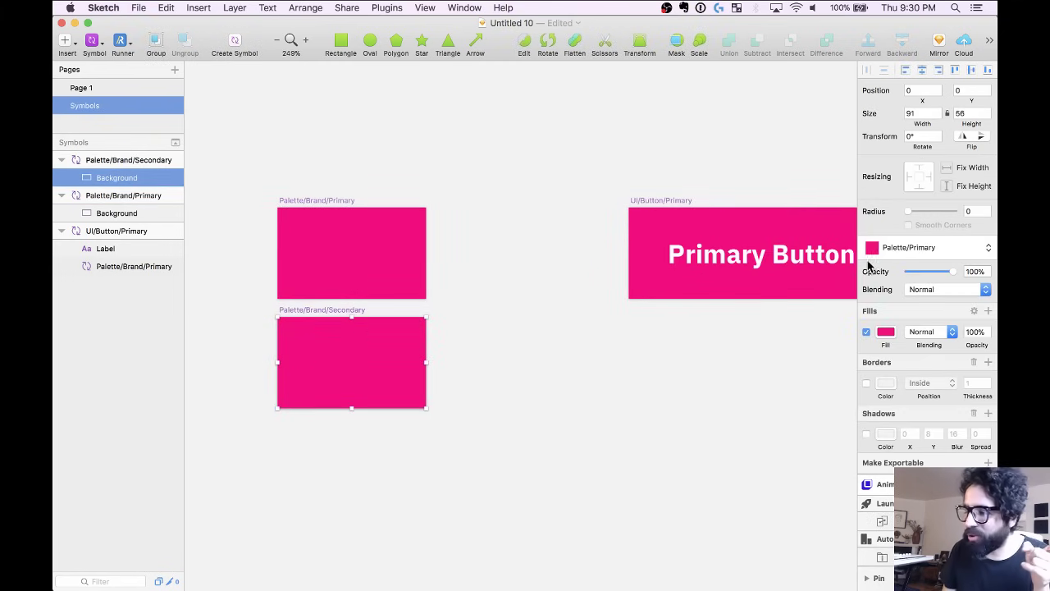
pyautogui.click(897, 248)
pyautogui.moveTo(902, 251)
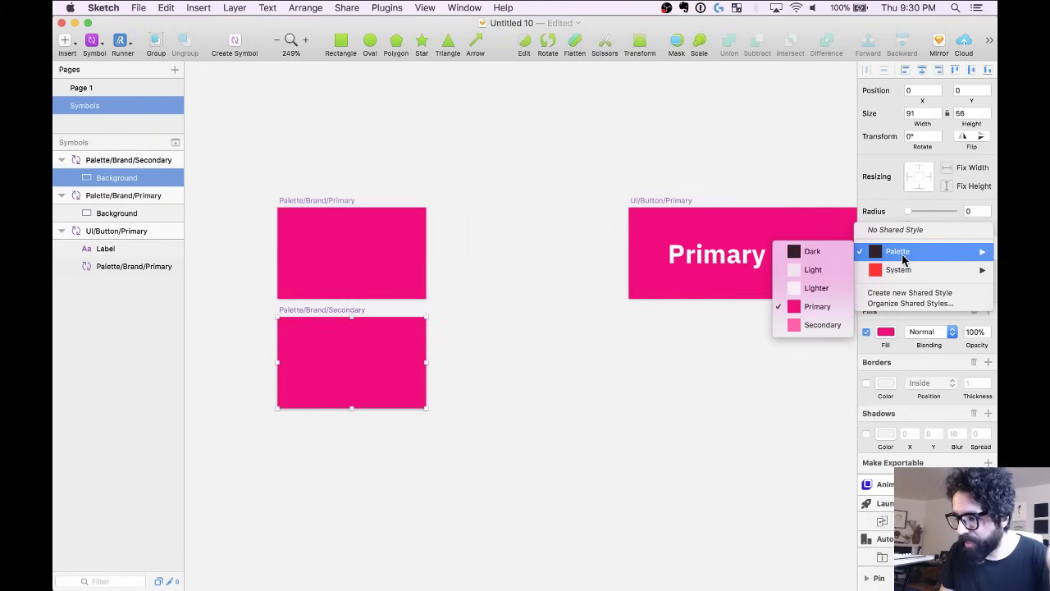
pyautogui.click(835, 325)
# Adjust the Secondary background's fill to FF6AB4 and update the Palette/Secondary shared style with it.
pyautogui.click(887, 333)
pyautogui.moveTo(943, 392); pyautogui.dragTo(938, 383)
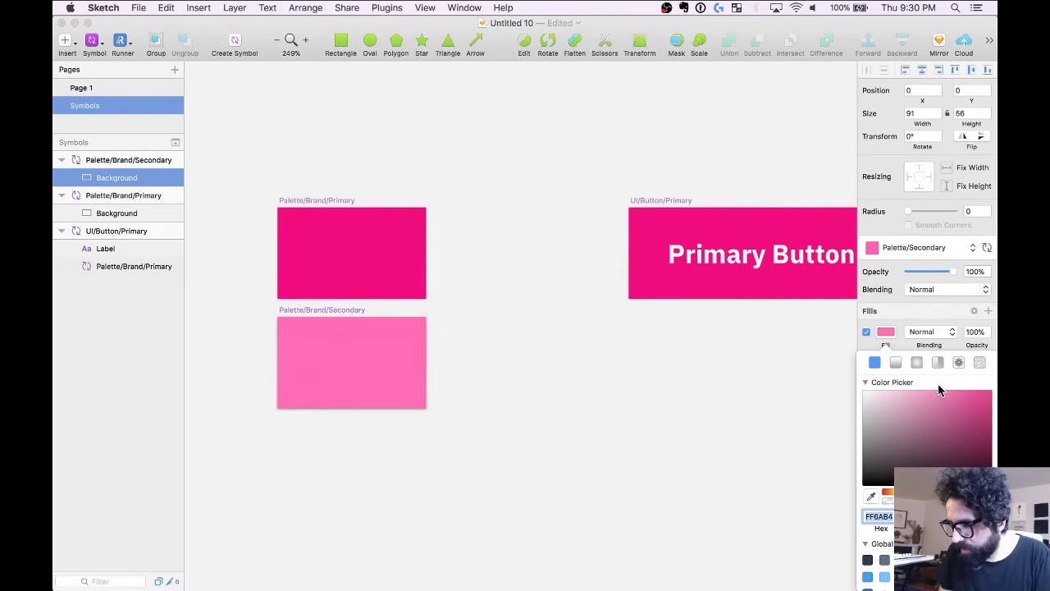
pyautogui.click(987, 247)
pyautogui.click(465, 368)
# Duplicate the Palette/Brand/Secondary symbol directly below and apply the Palette/Lighter shared style to the copy's Background layer.
pyautogui.click(336, 310)
pyautogui.moveTo(336, 310); pyautogui.dragTo(336, 421)
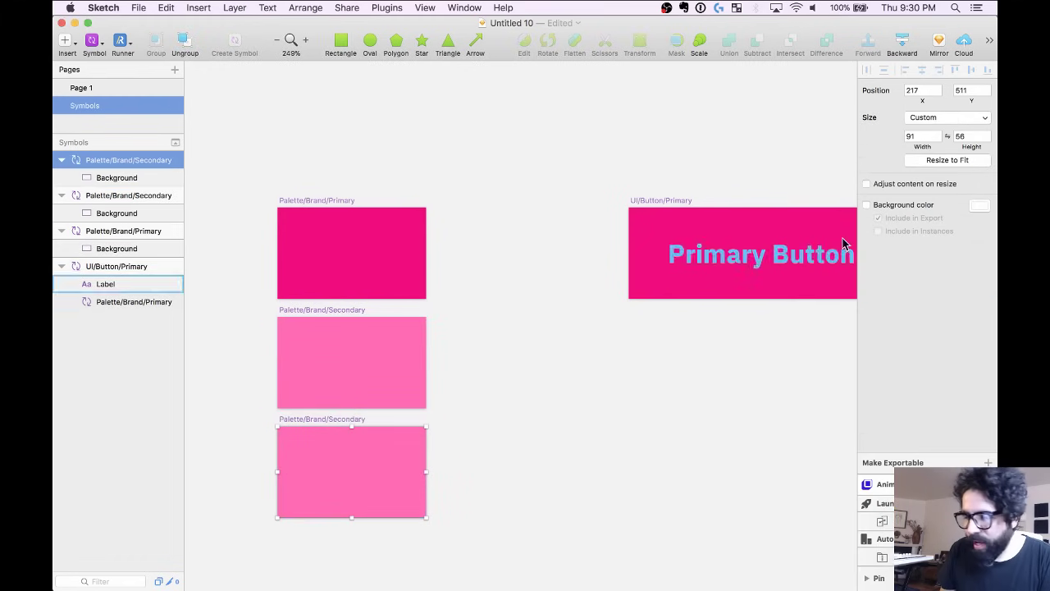
pyautogui.click(330, 451)
pyautogui.click(941, 250)
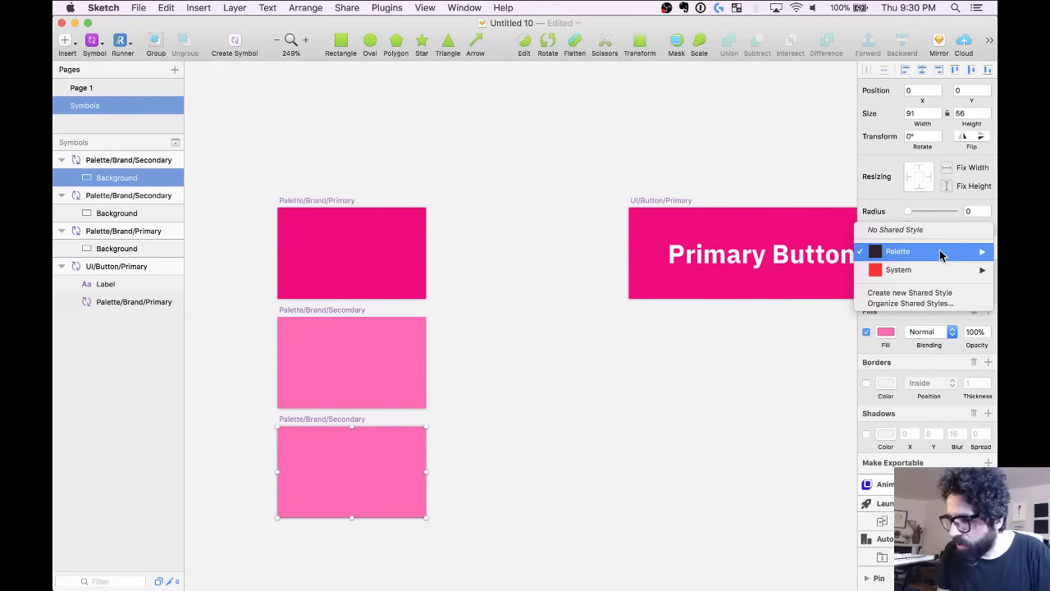
pyautogui.moveTo(940, 252)
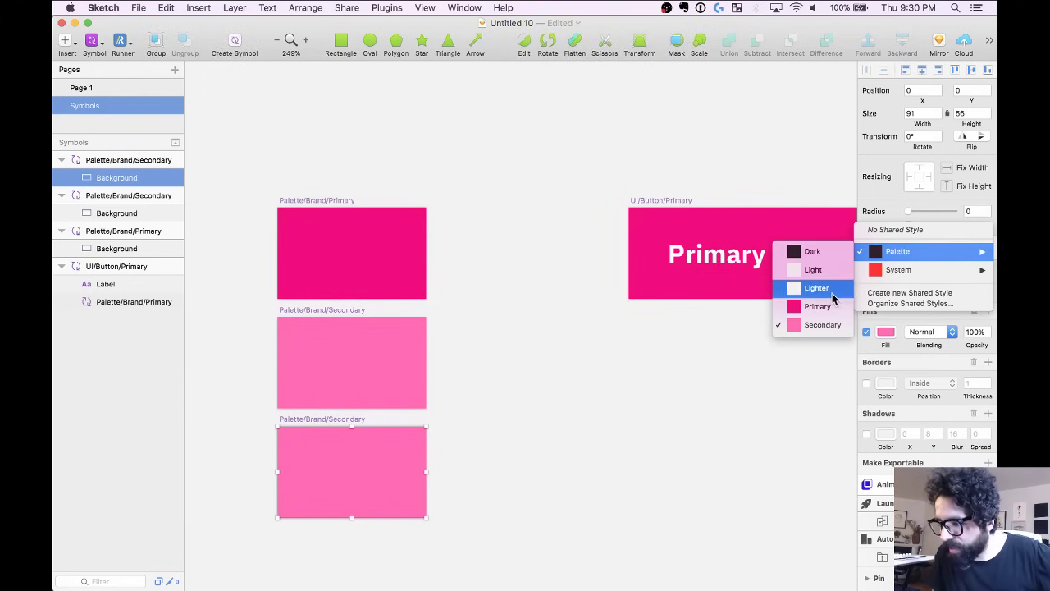
pyautogui.click(833, 288)
# Rename the light-coloured copy of the Secondary symbol as Palette/Brand/Lighter.
pyautogui.doubleClick(348, 419)
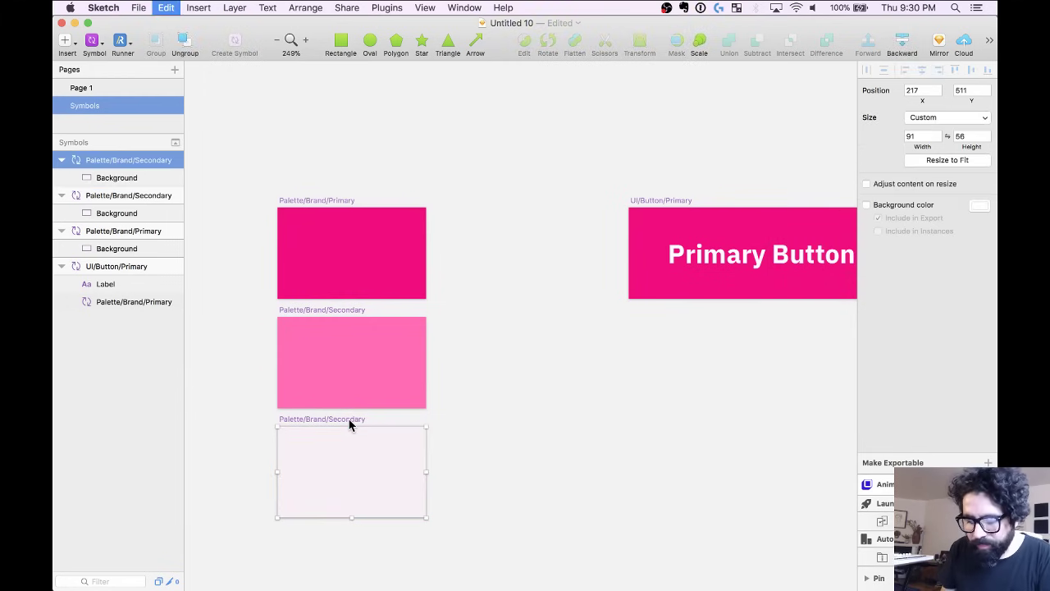
pyautogui.press('BackSpace')
pyautogui.press('BackSpace')
pyautogui.press('BackSpace')
pyautogui.press('BackSpace')
pyautogui.press('BackSpace')
pyautogui.press('BackSpace')
pyautogui.press('BackSpace')
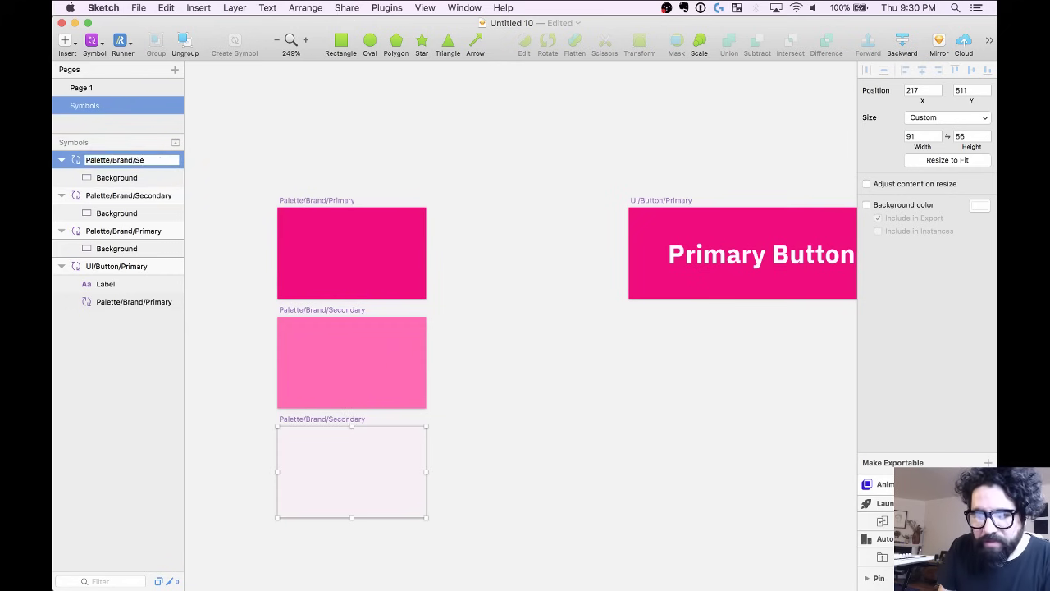
pyautogui.write('Ligher')
pyautogui.press('Return')
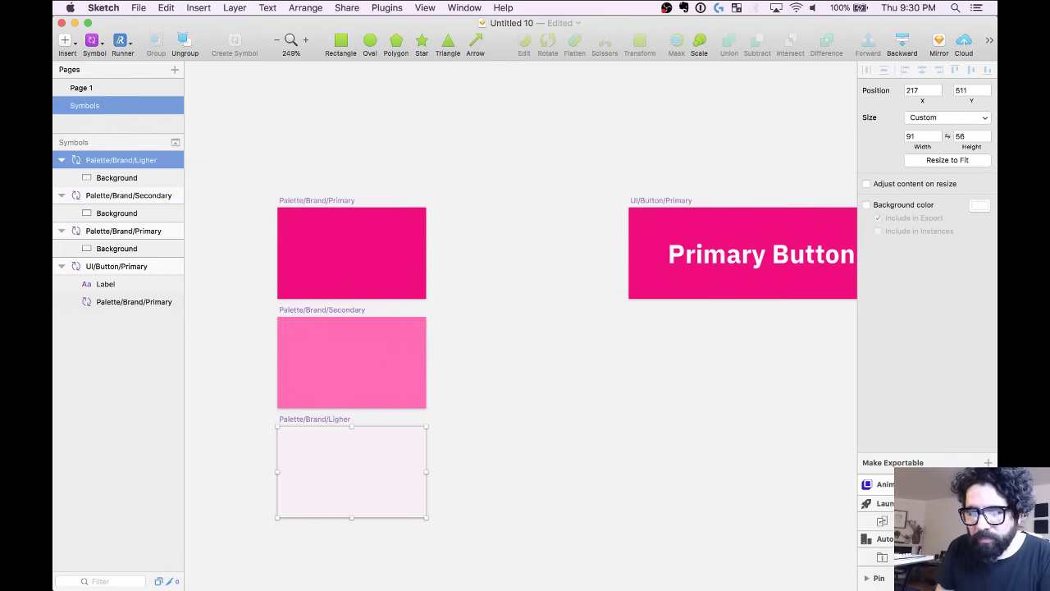
pyautogui.press('Return')
pyautogui.press('Right')
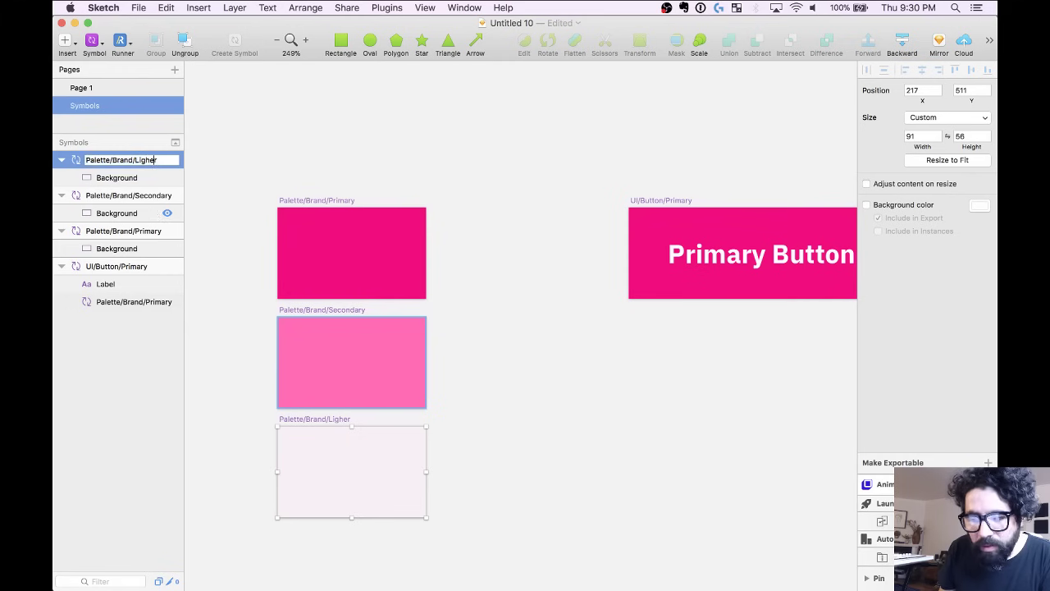
pyautogui.write('t')
pyautogui.press('Return')
# Duplicate the Palette/Brand/Lighter symbol below, remove the shared style from the copy's Background layer and fill it with white.
pyautogui.scroll(-5, 310, 264)
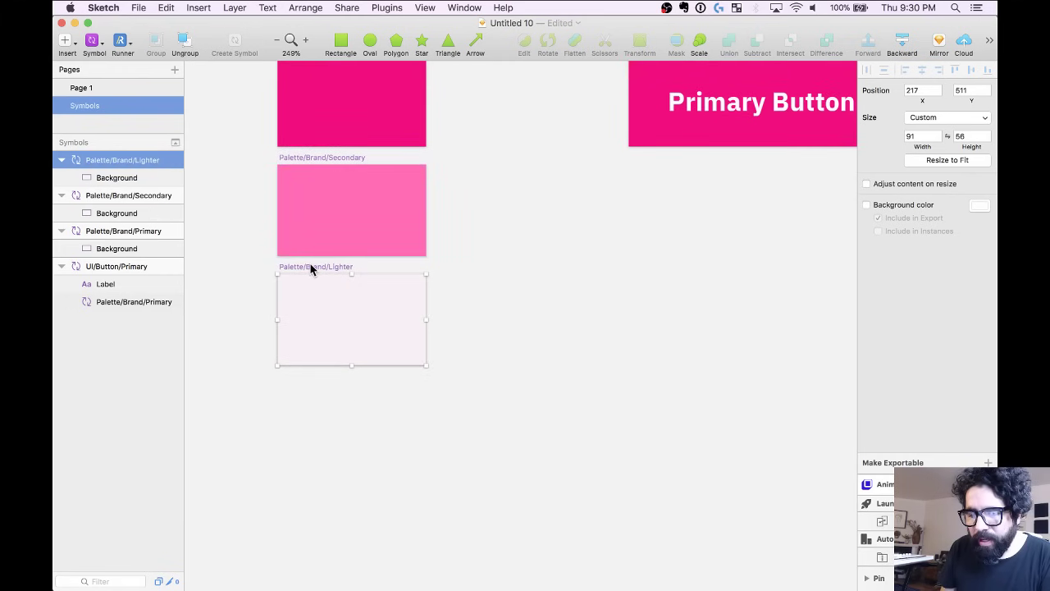
pyautogui.moveTo(312, 326); pyautogui.dragTo(316, 383)
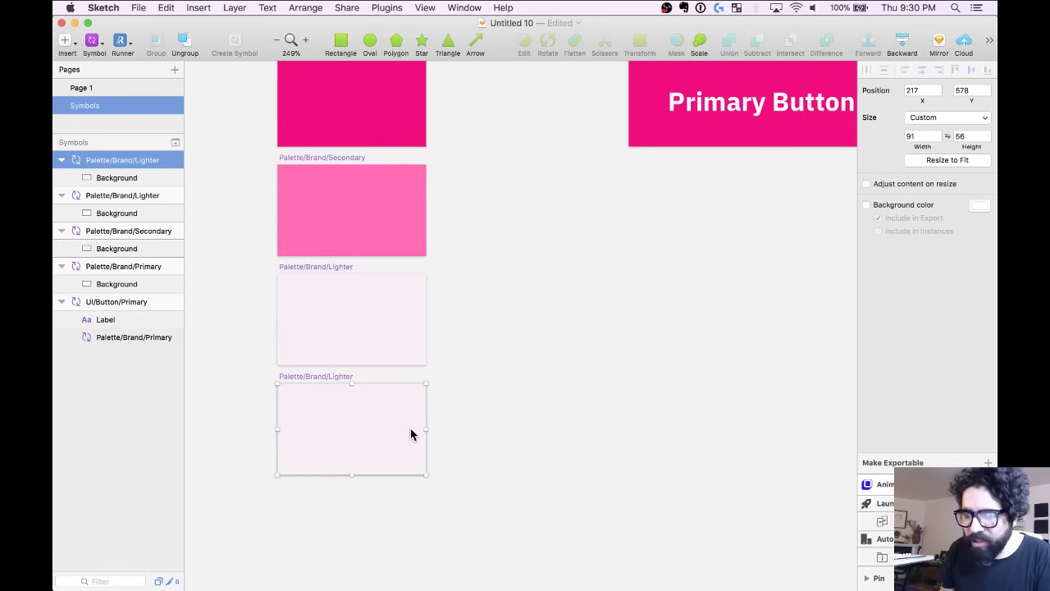
pyautogui.click(371, 433)
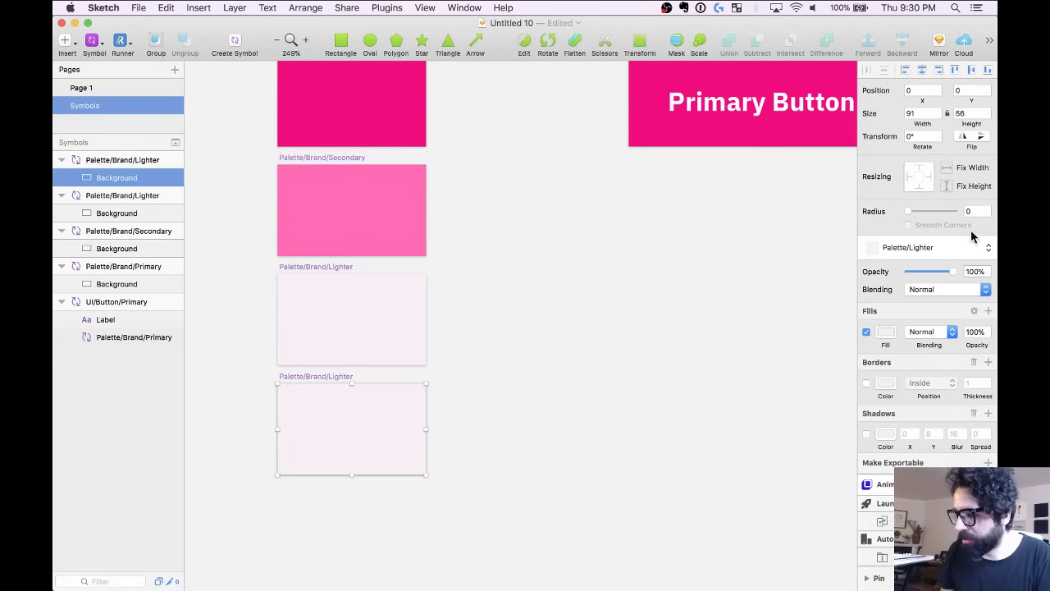
pyautogui.click(888, 335)
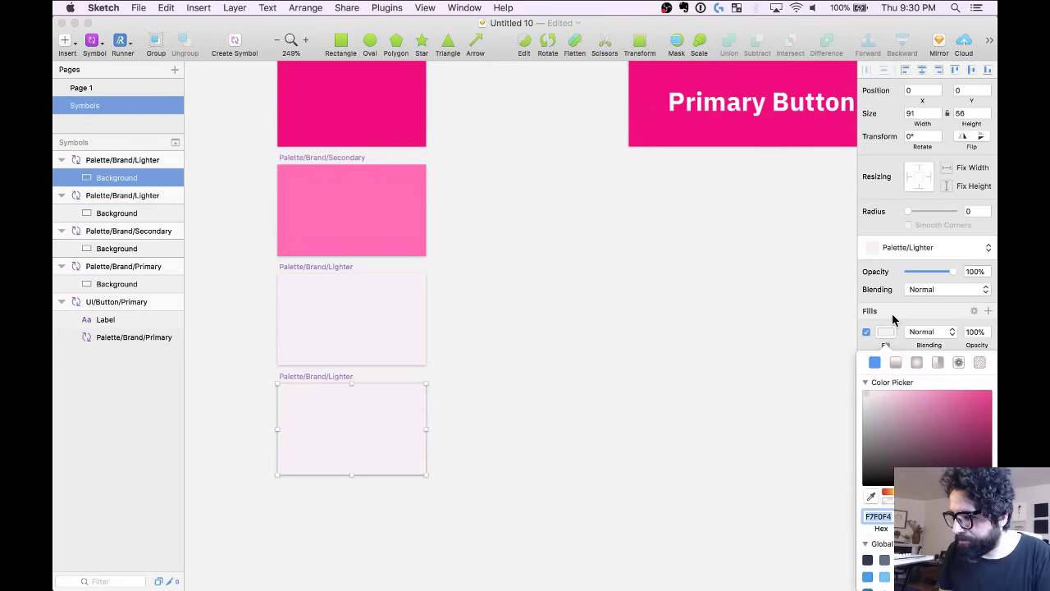
pyautogui.click(918, 248)
pyautogui.click(918, 231)
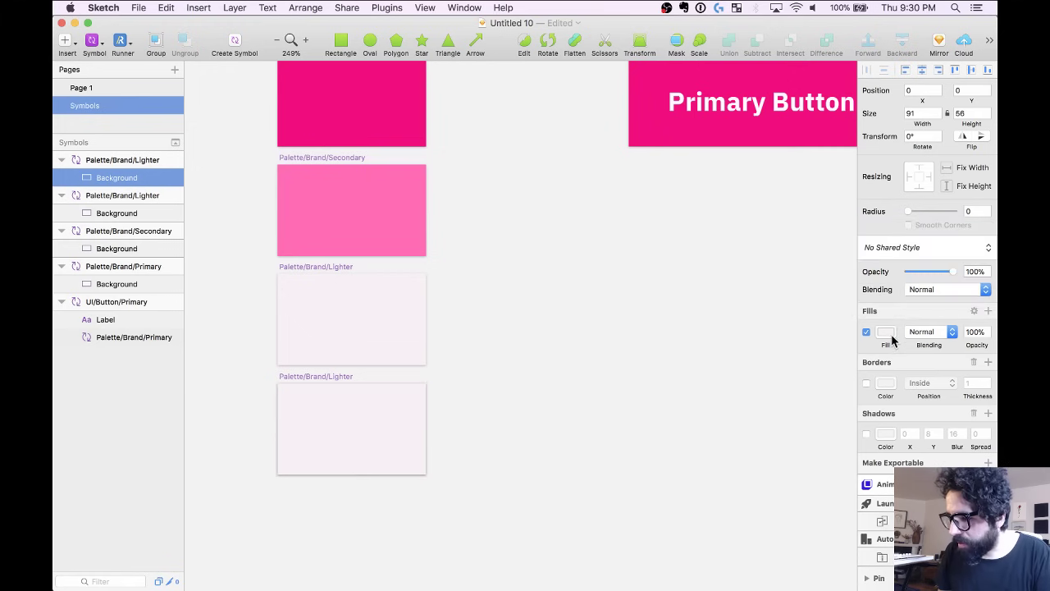
pyautogui.click(885, 331)
pyautogui.press('Escape')
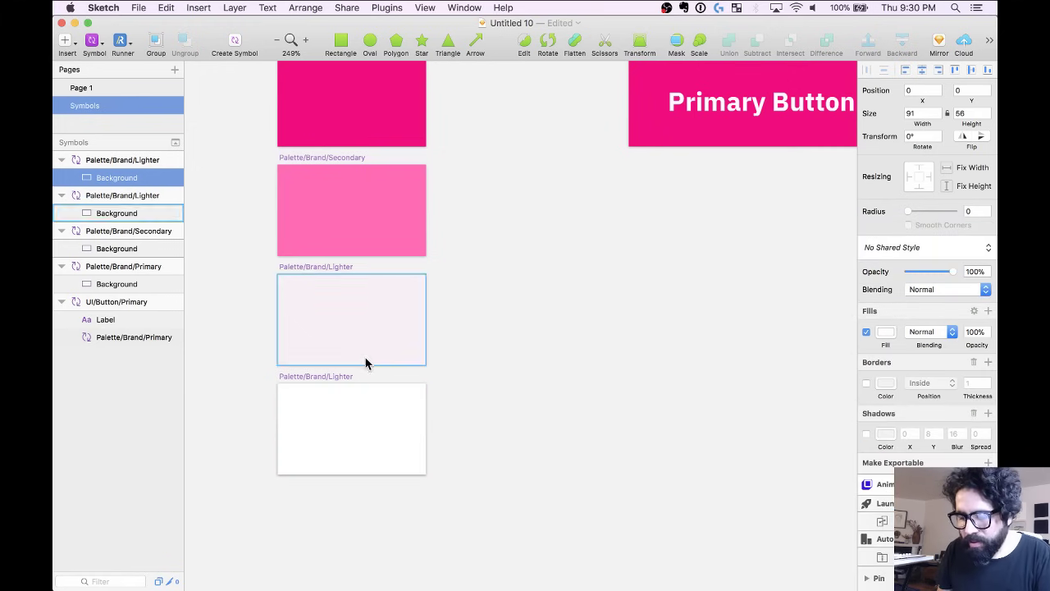
# Rename the white copy of the Lighter symbol as Palette/Brand/White.
pyautogui.click(317, 378)
pyautogui.press('super+r')
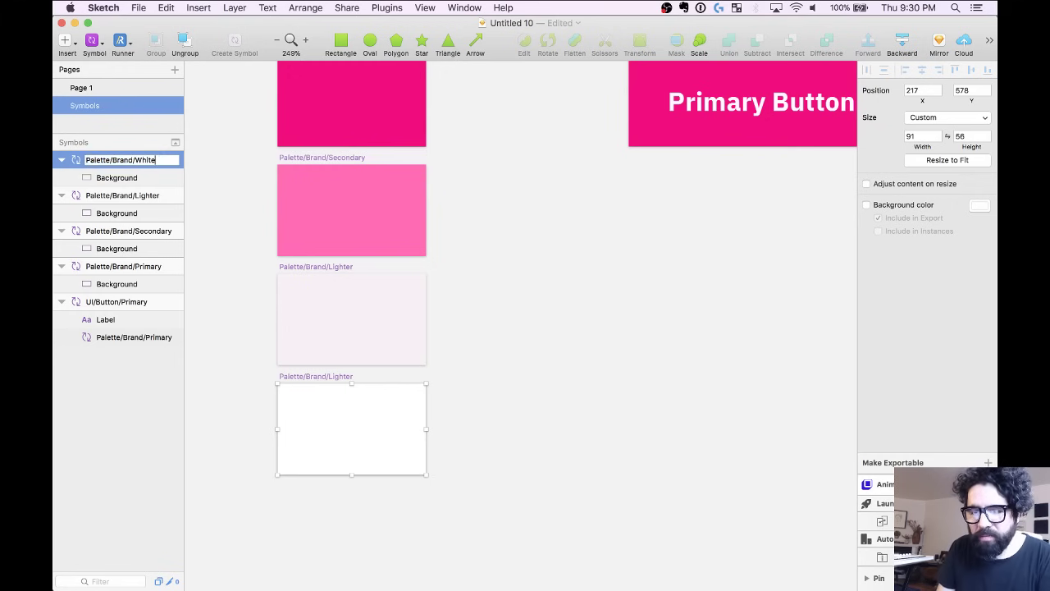
pyautogui.press('Return')
# Duplicate the Palette/Brand/White symbol directly below itself and rename the copy as Palette/Brand/Dark.
pyautogui.moveTo(330, 377); pyautogui.dragTo(317, 492)
pyautogui.scroll(-4, 365, 440)
pyautogui.press('super+r')
pyautogui.press('Right')
pyautogui.press('BackSpace')
pyautogui.press('BackSpace')
pyautogui.write('Dark')
pyautogui.press('Return')
pyautogui.click(602, 454)
# Apply the Palette/Dark shared style to the Background layer of the Palette/Brand/Dark symbol.
pyautogui.click(351, 424)
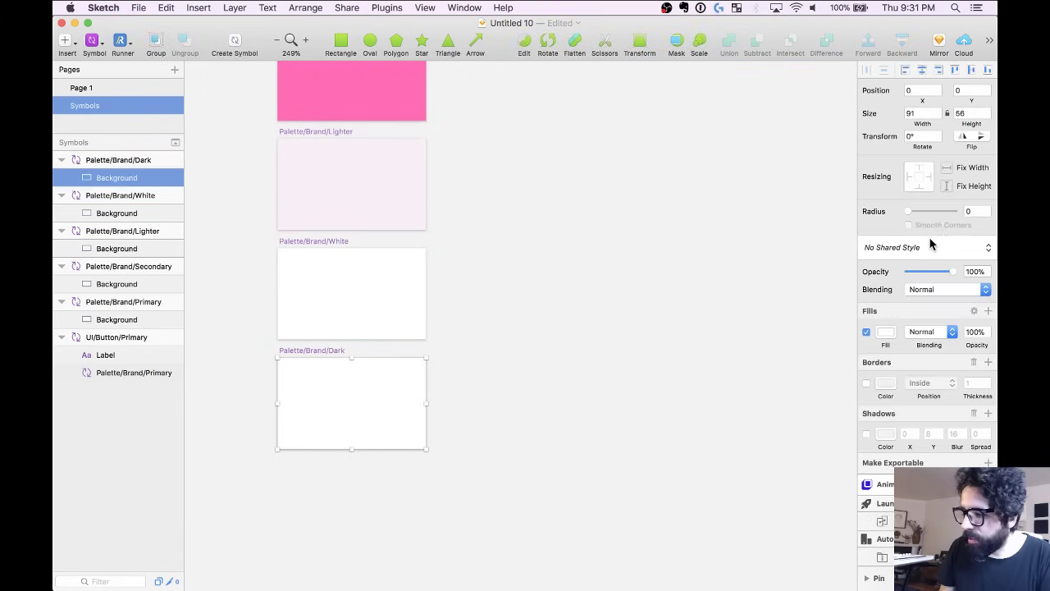
pyautogui.click(919, 247)
pyautogui.moveTo(915, 270)
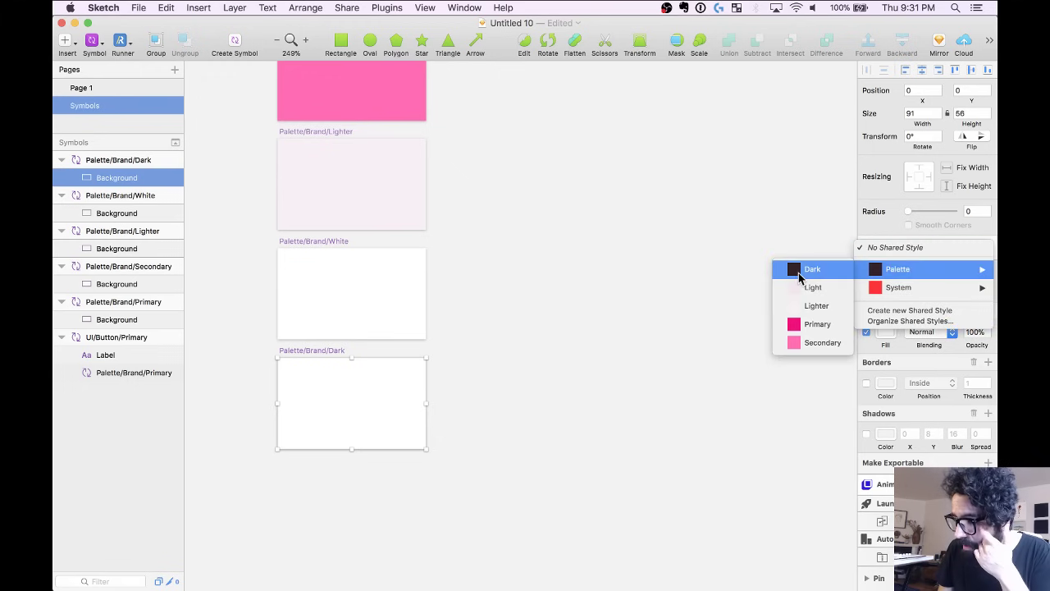
pyautogui.click(797, 273)
pyautogui.scroll(-3, 556, 305)
pyautogui.scroll(1, 556, 305)
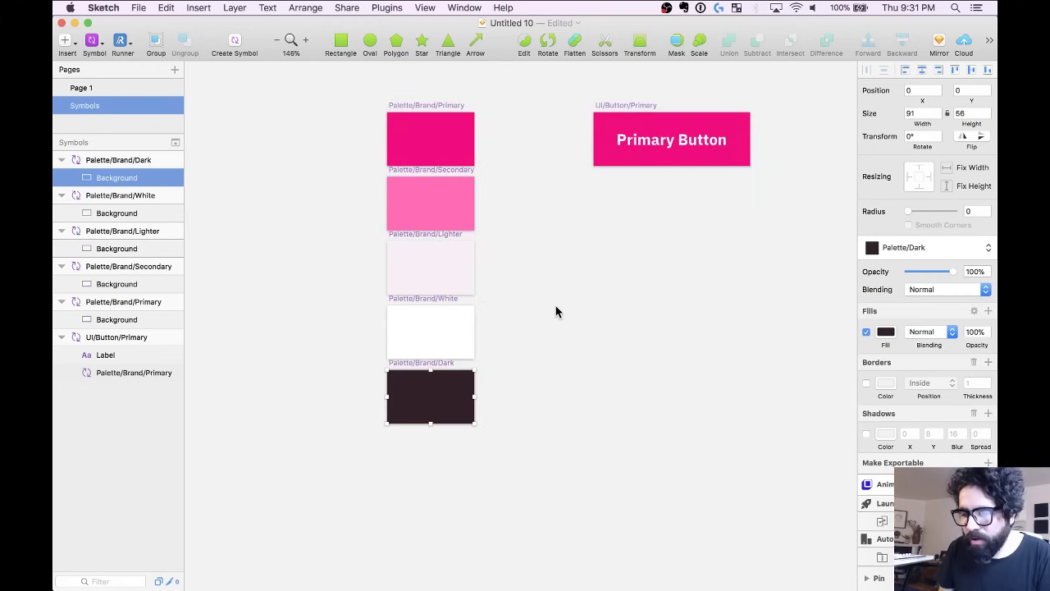
# Duplicate the Palette/Brand/Dark symbol directly below itself.
pyautogui.press('z')
pyautogui.moveTo(325, 328); pyautogui.dragTo(529, 489)
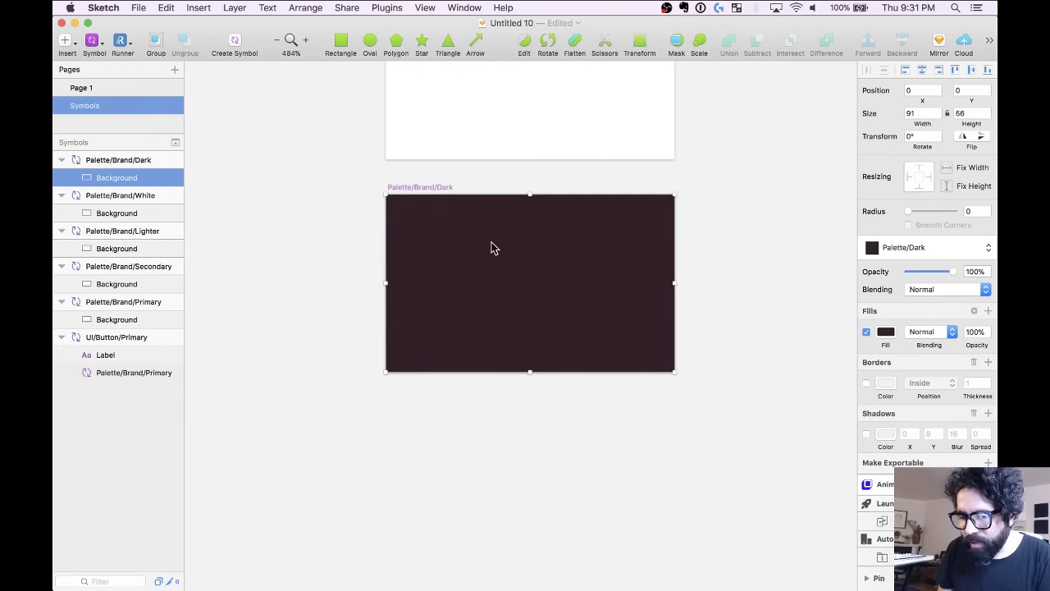
pyautogui.moveTo(421, 186); pyautogui.dragTo(424, 410)
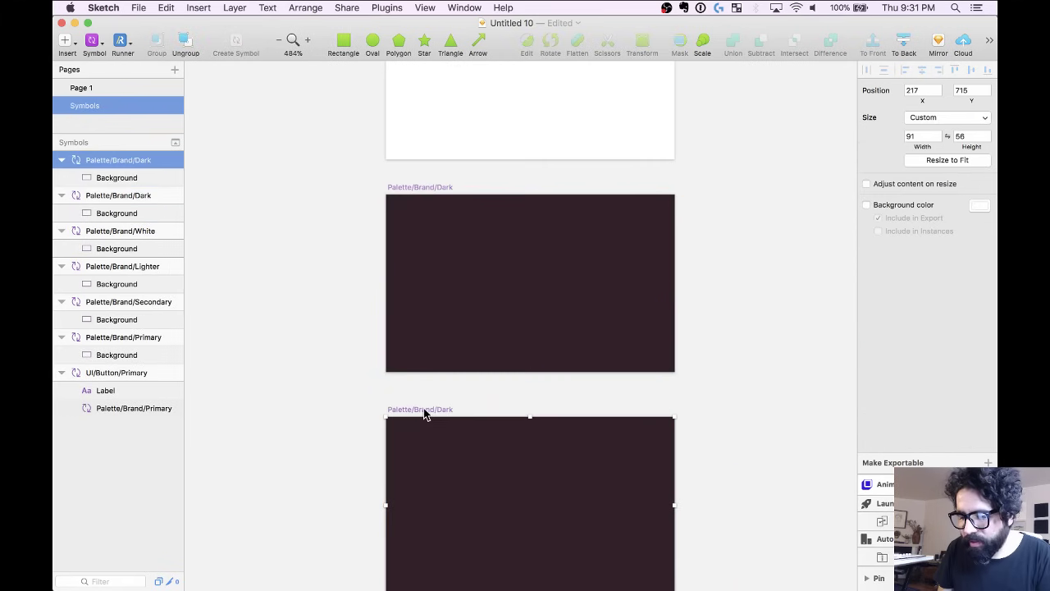
# Apply the Palette/Light shared style to the Background layer of the lower Palette/Brand/Dark copy.
pyautogui.press('Return')
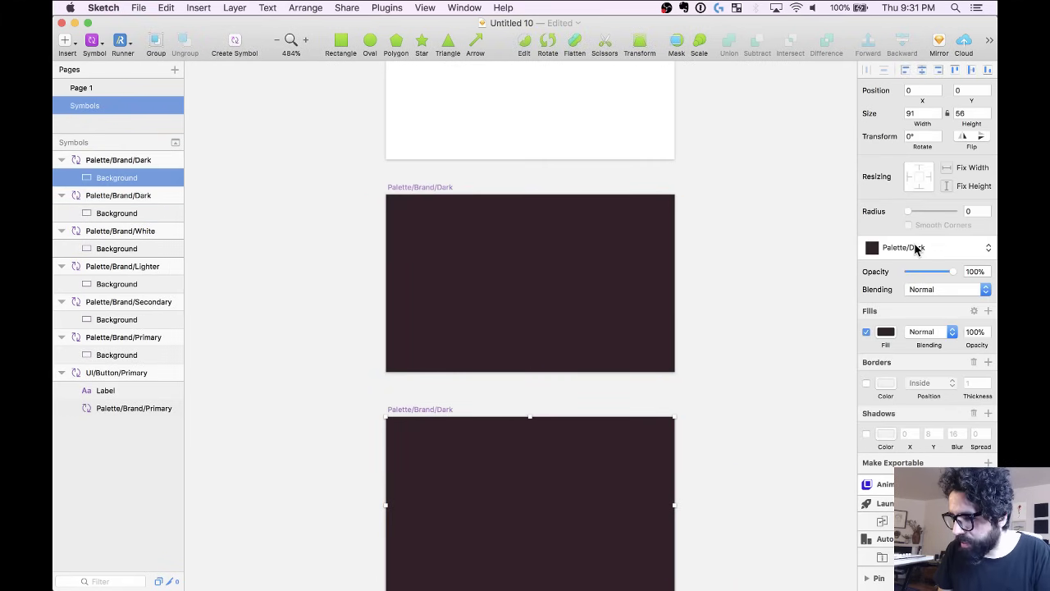
pyautogui.scroll(-3, 574, 297)
pyautogui.click(584, 170)
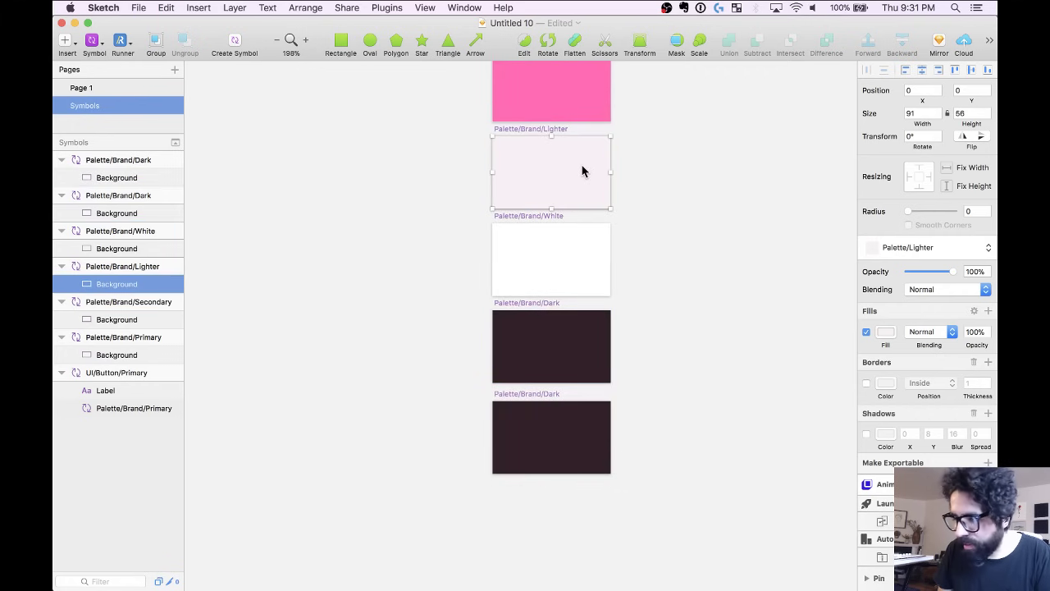
pyautogui.click(571, 441)
pyautogui.click(929, 257)
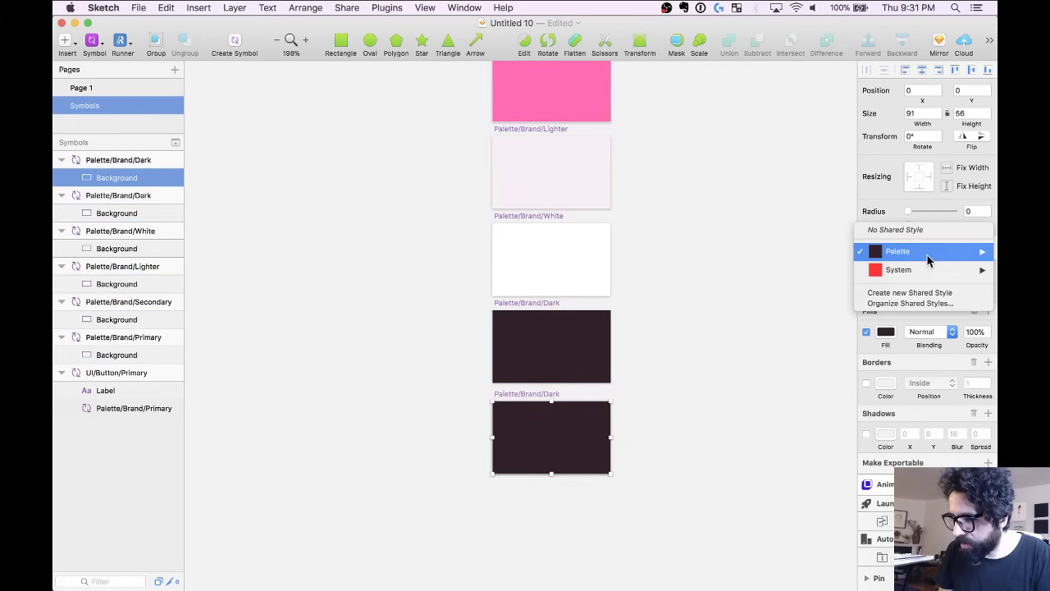
pyautogui.moveTo(919, 257)
pyautogui.click(812, 269)
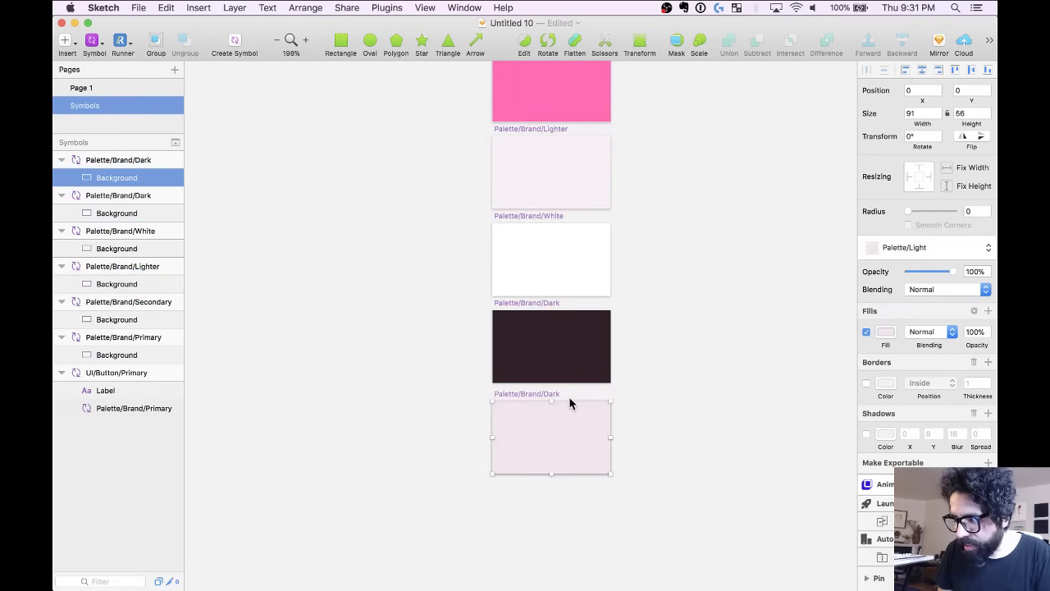
# Rename the light copy of the Dark symbol as Palette/Brand/Light.
pyautogui.click(548, 394)
pyautogui.press('super+r')
pyautogui.press('Right')
pyautogui.press('BackSpace')
pyautogui.press('BackSpace')
pyautogui.write('Light')
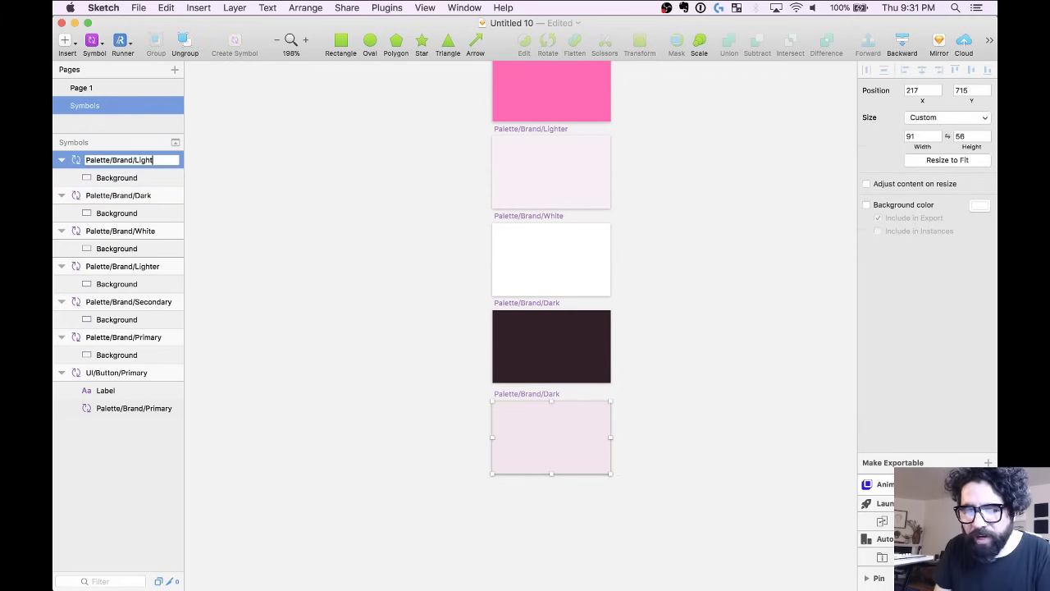
pyautogui.press('Return')
pyautogui.scroll(-5, 668, 487)
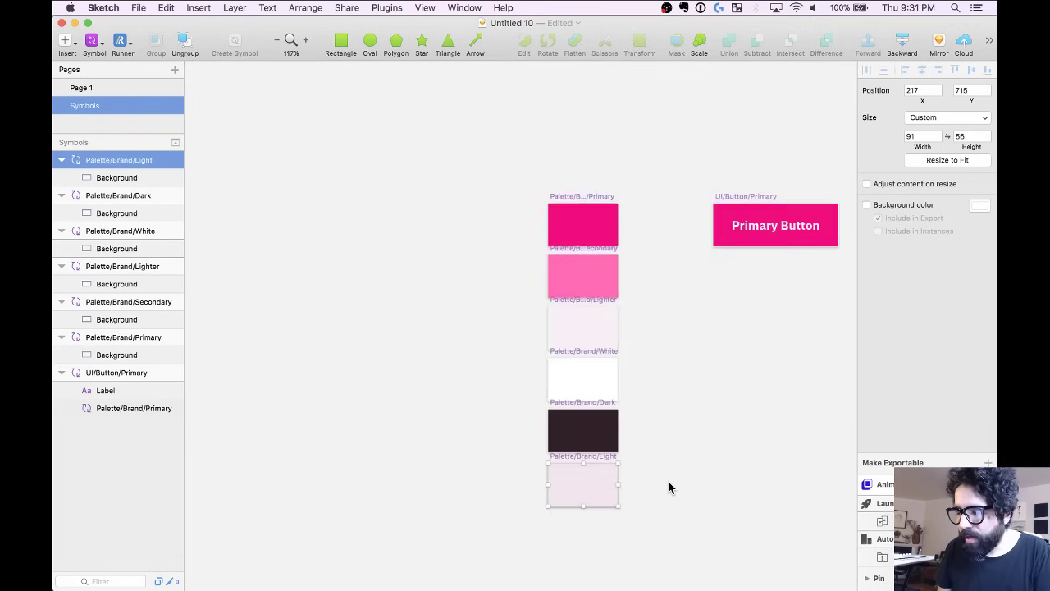
pyautogui.hscroll(3, 668, 487)
pyautogui.scroll(3, 639, 234)
pyautogui.scroll(2, 631, 237)
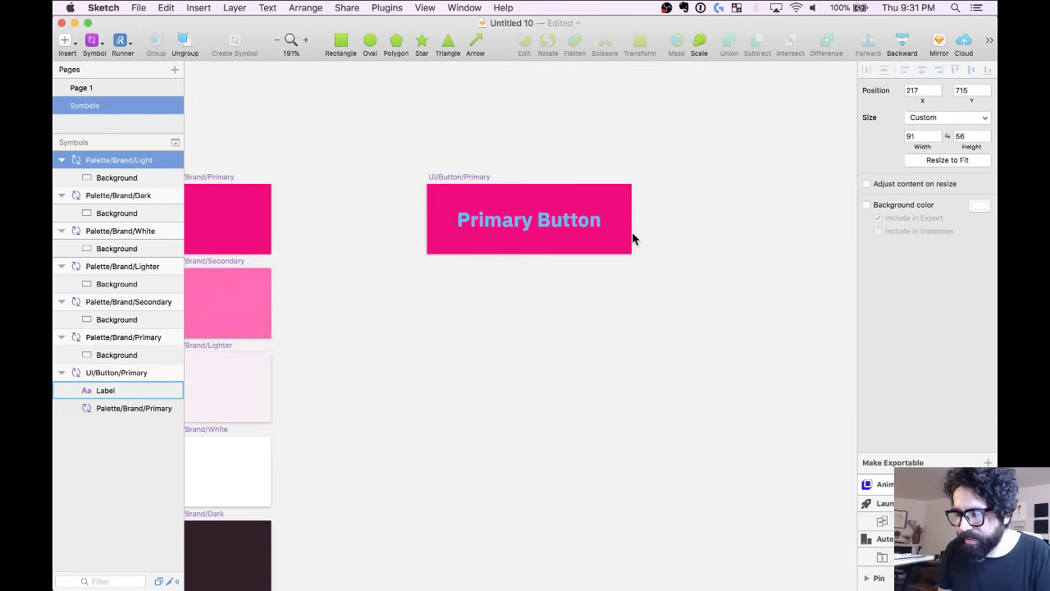
pyautogui.scroll(3, 453, 237)
pyautogui.scroll(2, 453, 237)
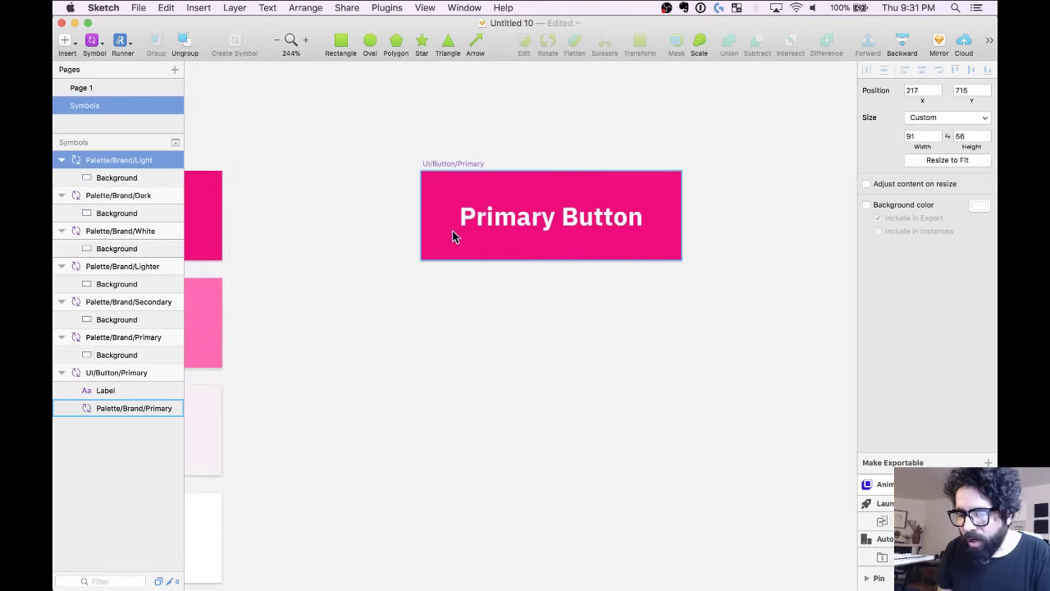
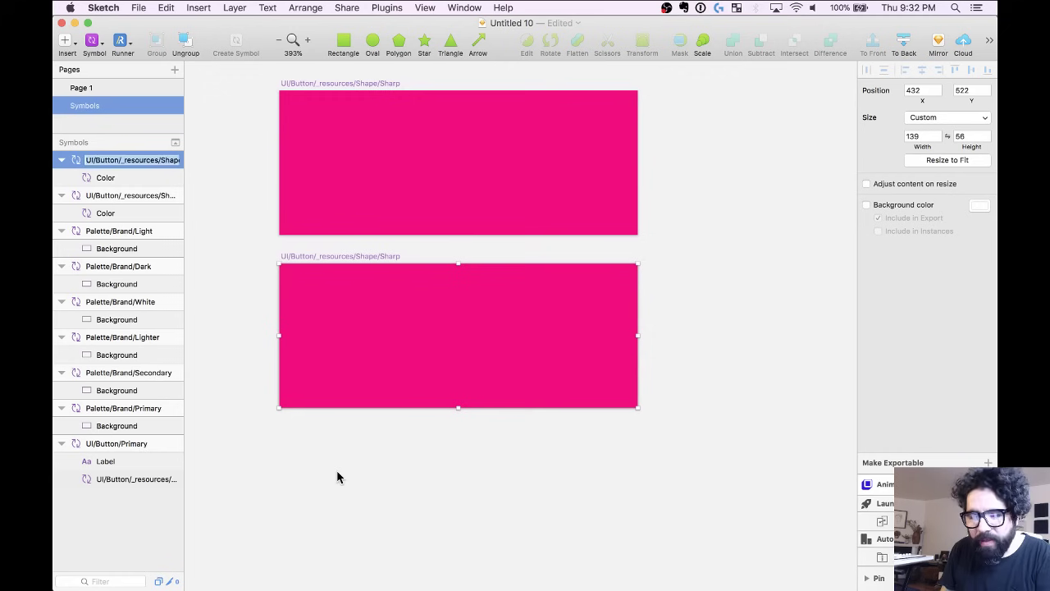
# Rename the lower Sharp shape symbol as UI/Button/_resources/Shape/8px and draw a 139 × 56 rectangle covering it.
pyautogui.write('8px')
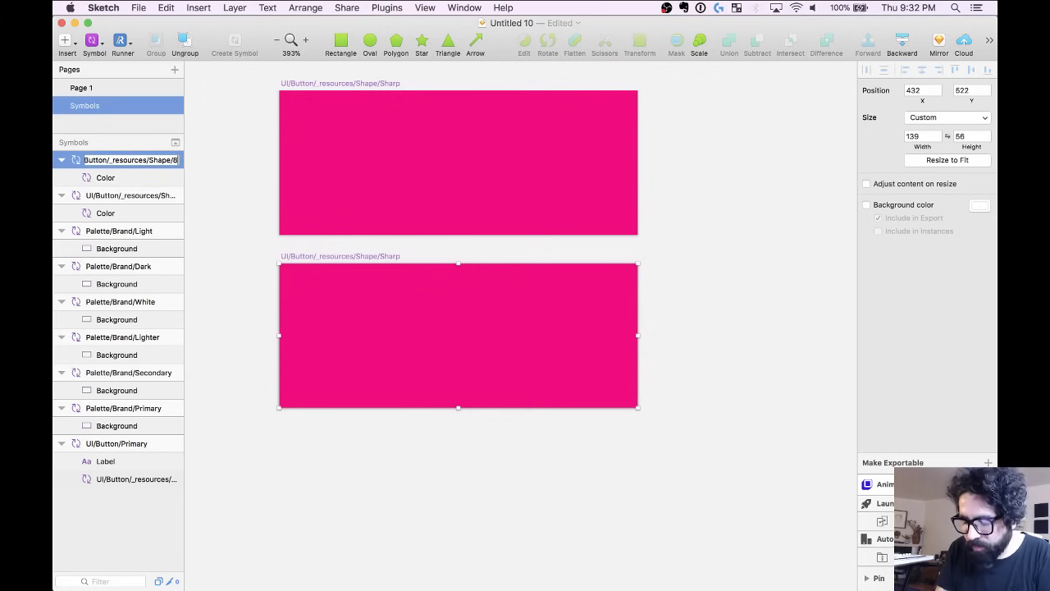
pyautogui.press('Return')
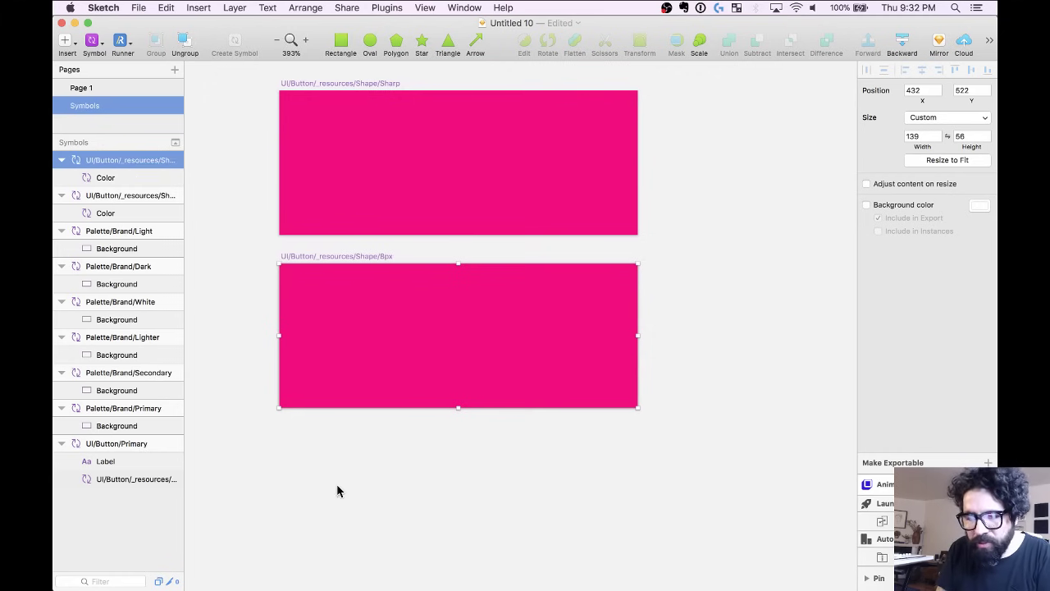
pyautogui.click(235, 382)
pyautogui.press('r')
pyautogui.moveTo(351, 334); pyautogui.dragTo(280, 264)
pyautogui.moveTo(351, 335); pyautogui.dragTo(637, 418)
# Set the new rectangle's corner radius to 8 and move it behind the Color layer.
pyautogui.click(976, 211)
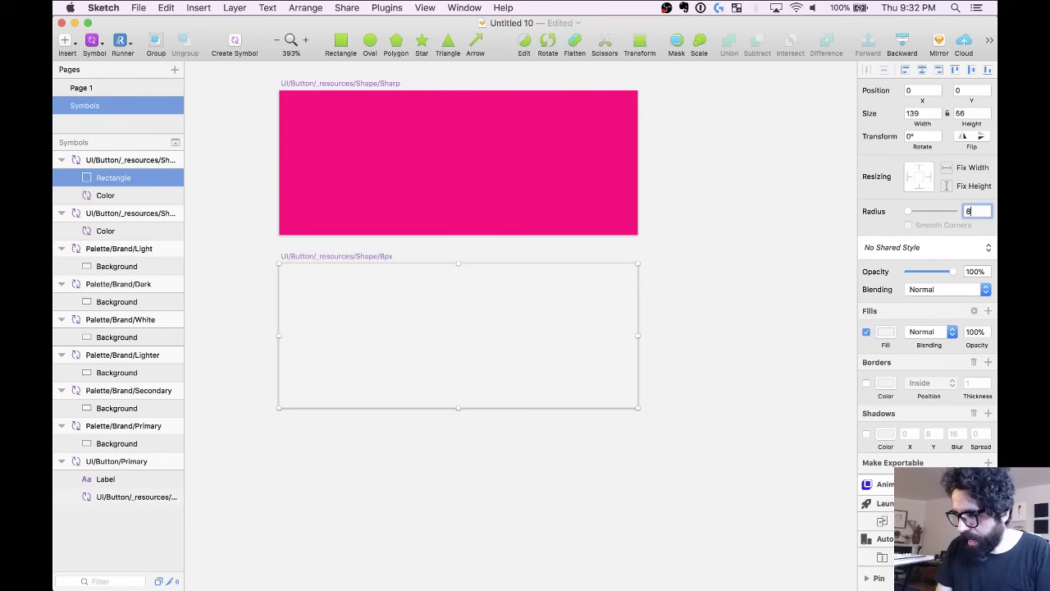
pyautogui.press('Return')
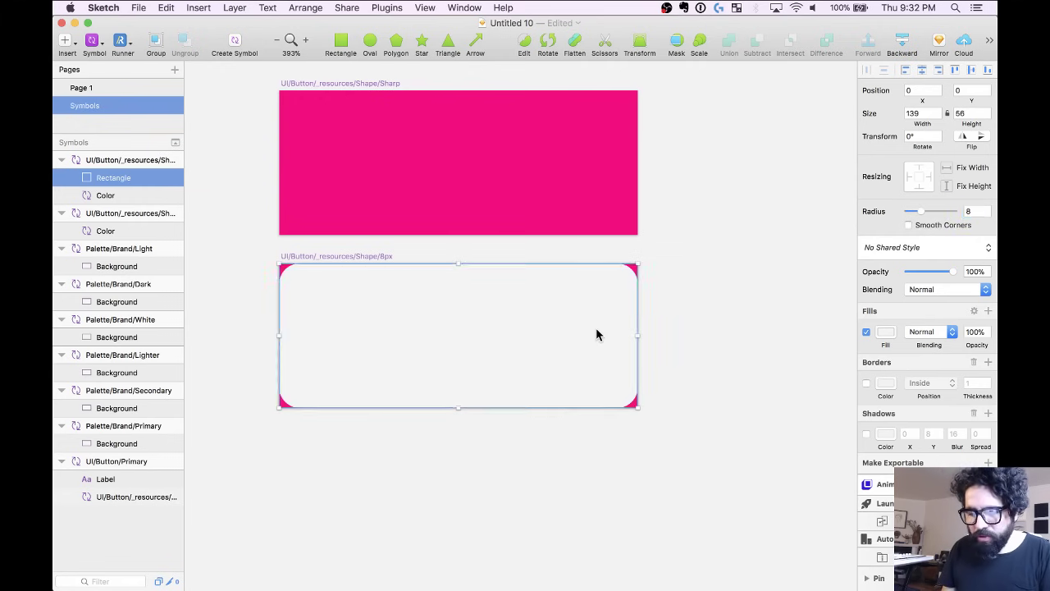
pyautogui.press('super+alt+Down')
# Rename the rounded rectangle as Mask and use it as a mask for the Color layer in the 8px symbol.
pyautogui.doubleClick(113, 195)
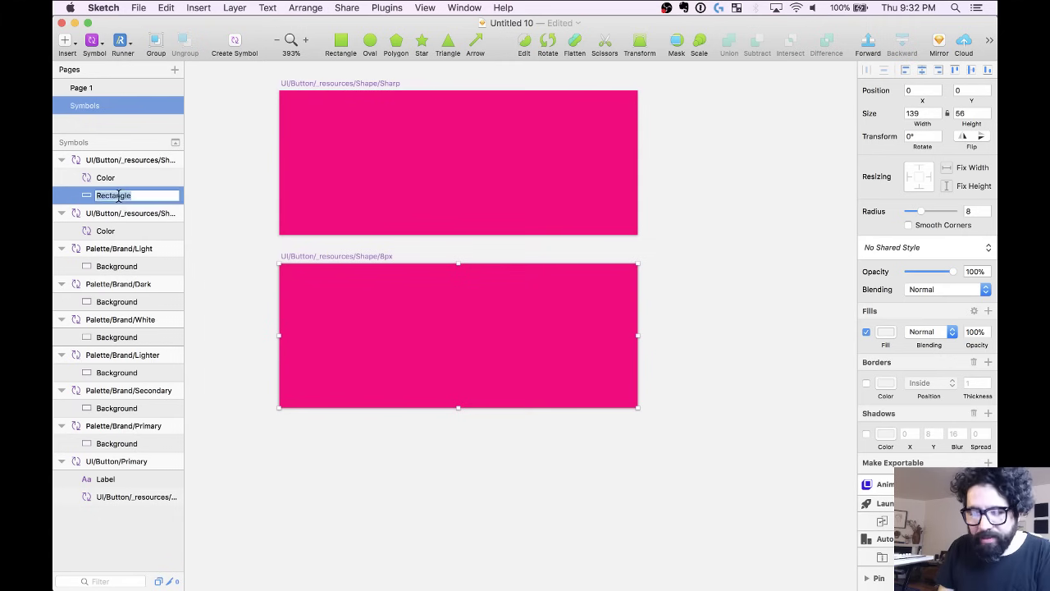
pyautogui.write('Mask')
pyautogui.press('Return')
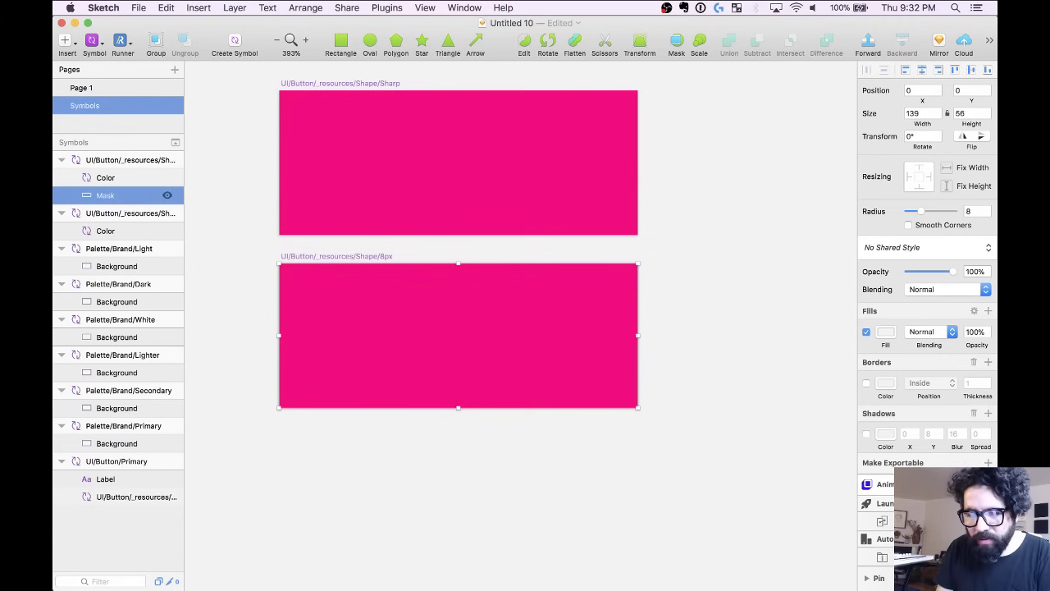
pyautogui.rightClick(103, 197)
pyautogui.click(159, 506)
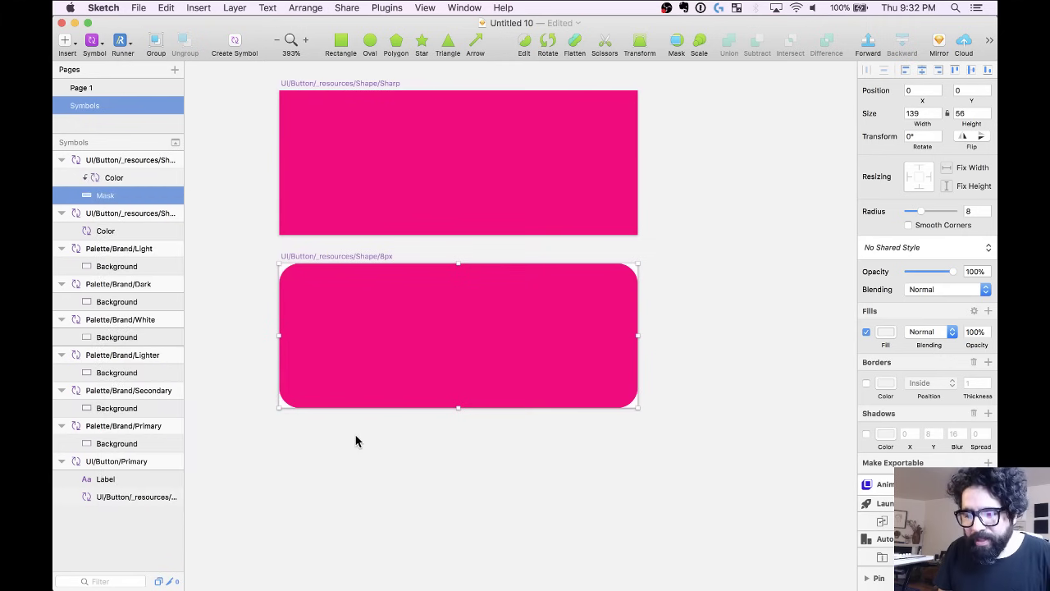
pyautogui.click(376, 482)
# Try to narrow the Sharp and 8px shape symbols together.
pyautogui.scroll(-3, 374, 483)
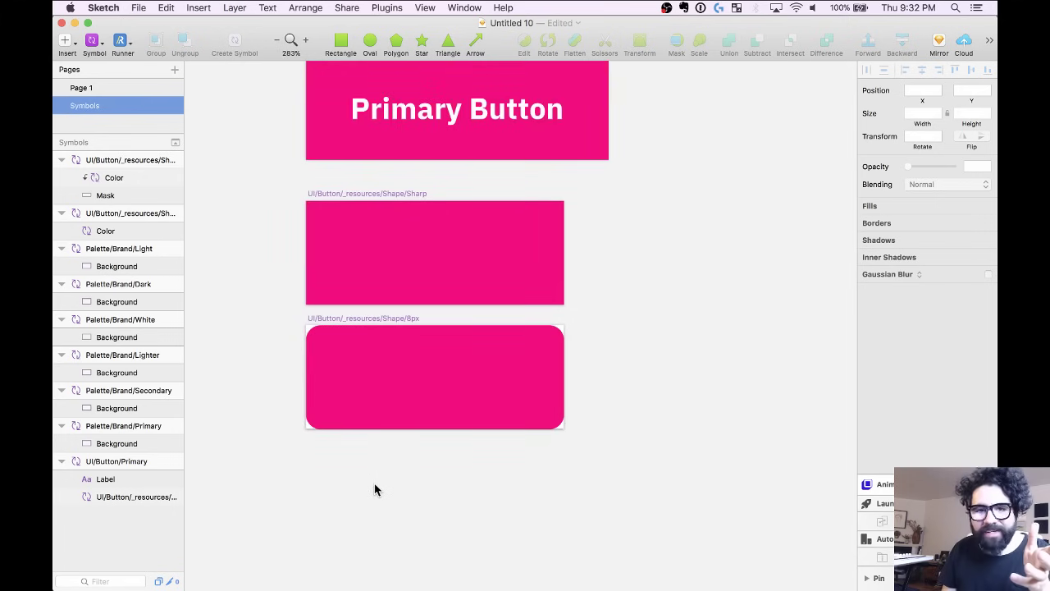
pyautogui.click(352, 319)
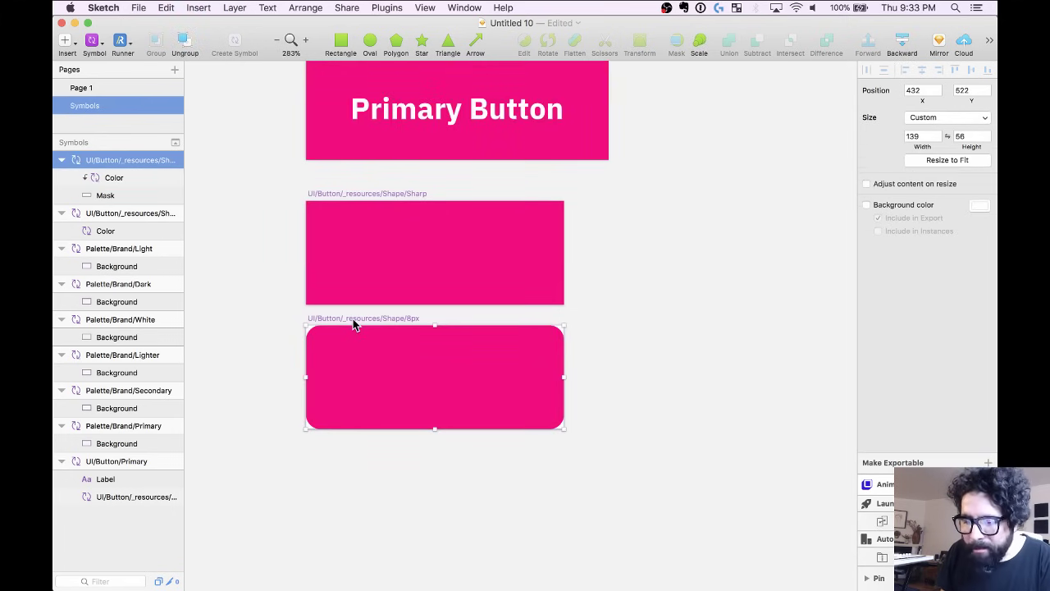
pyautogui.keyDown('shift'); pyautogui.click(369, 206); pyautogui.keyUp('shift')
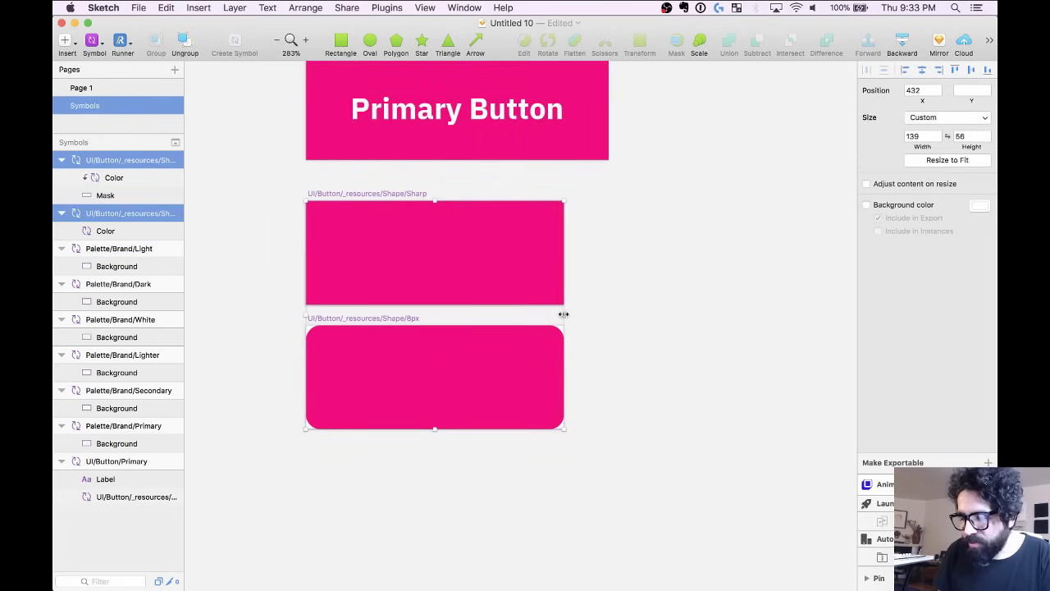
pyautogui.moveTo(563, 314); pyautogui.dragTo(402, 316)
# Try to narrow the Color and Mask layers inside both shape symbols to a width of 50.
pyautogui.click(685, 272)
pyautogui.click(372, 256)
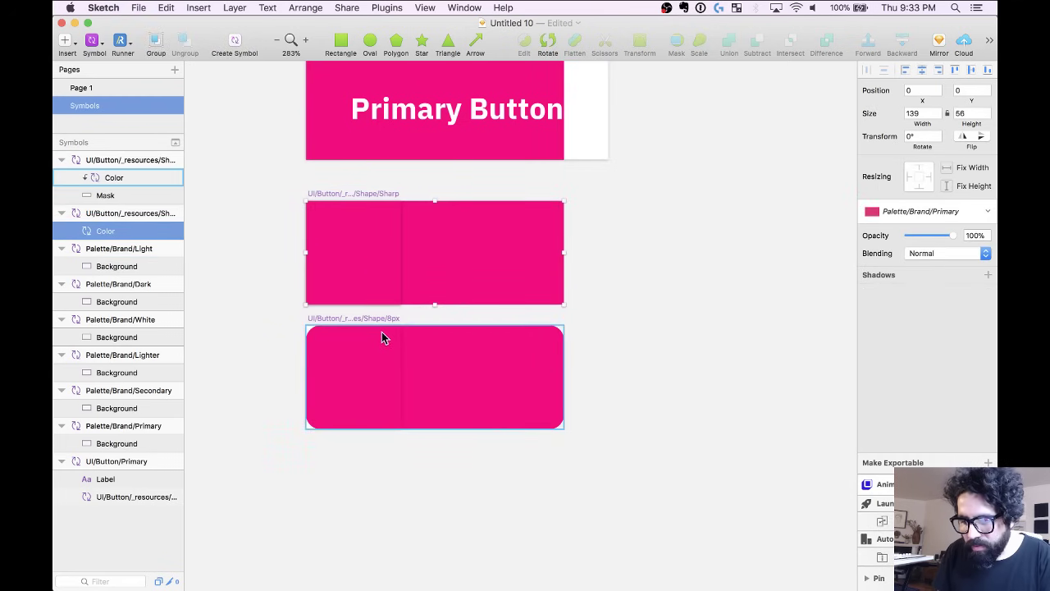
pyautogui.click(283, 263)
pyautogui.moveTo(274, 254); pyautogui.dragTo(347, 394)
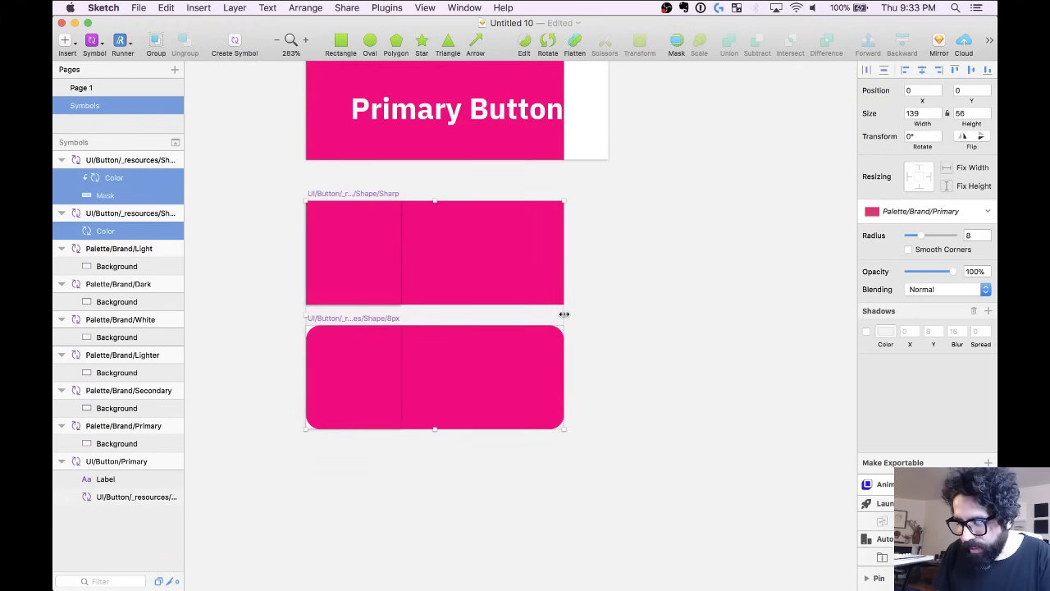
pyautogui.moveTo(564, 314); pyautogui.dragTo(397, 290)
pyautogui.scroll(5, 399, 288)
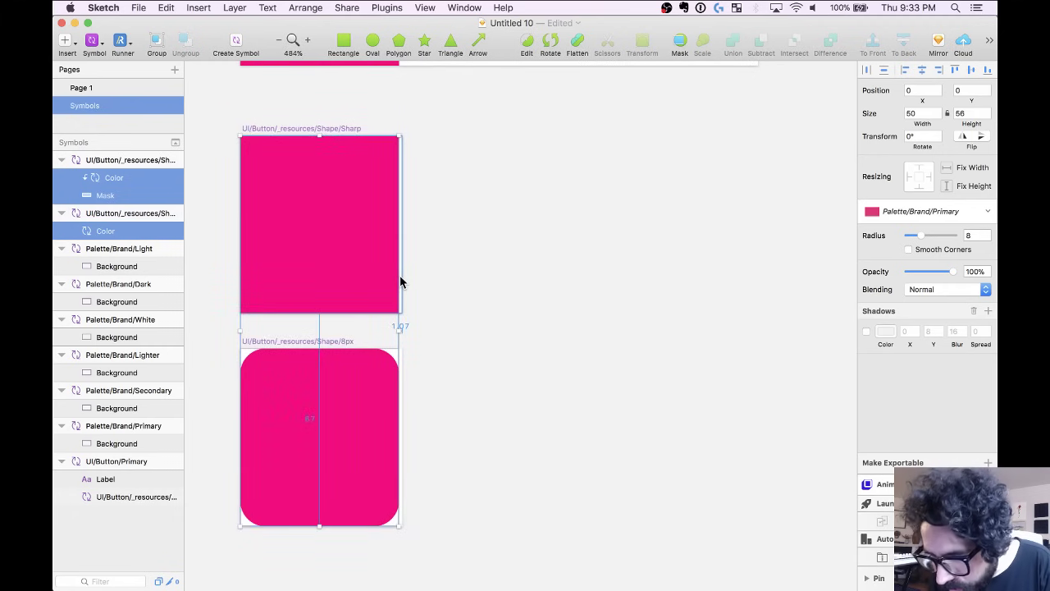
pyautogui.click(235, 7)
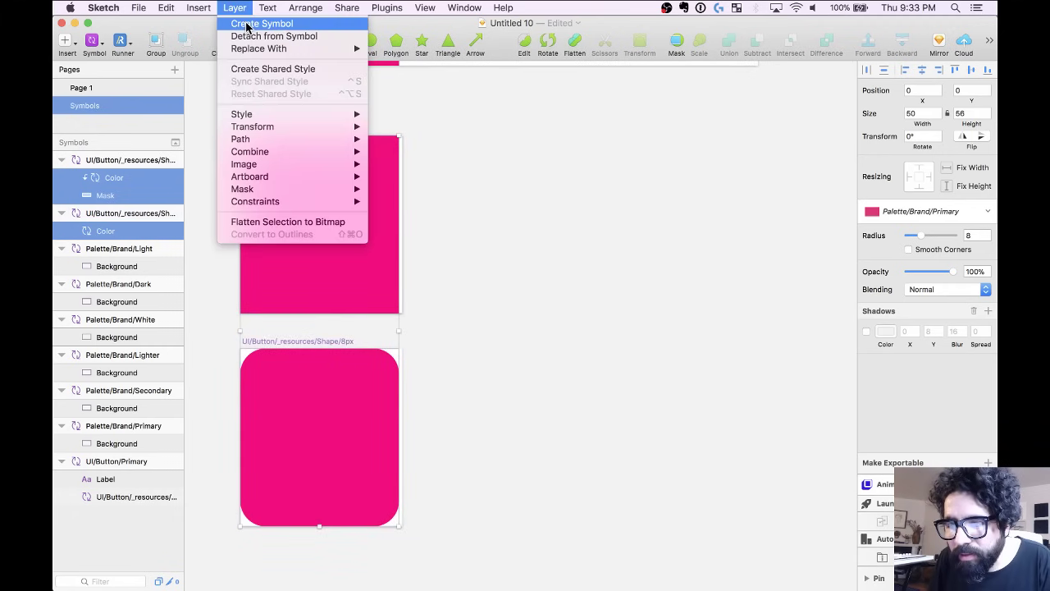
pyautogui.click(306, 10)
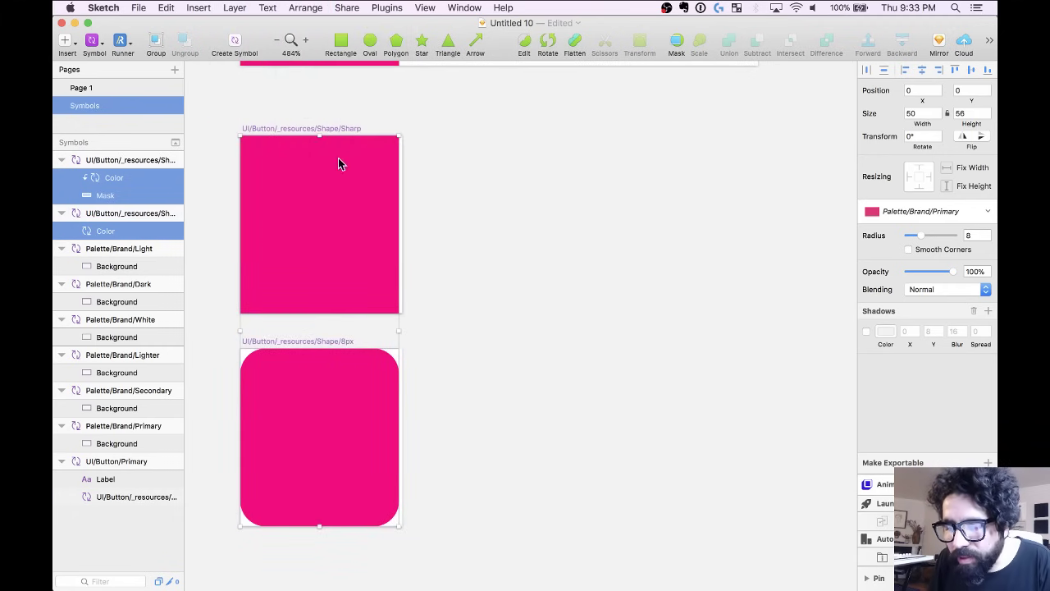
pyautogui.click(292, 131)
pyautogui.click(286, 171)
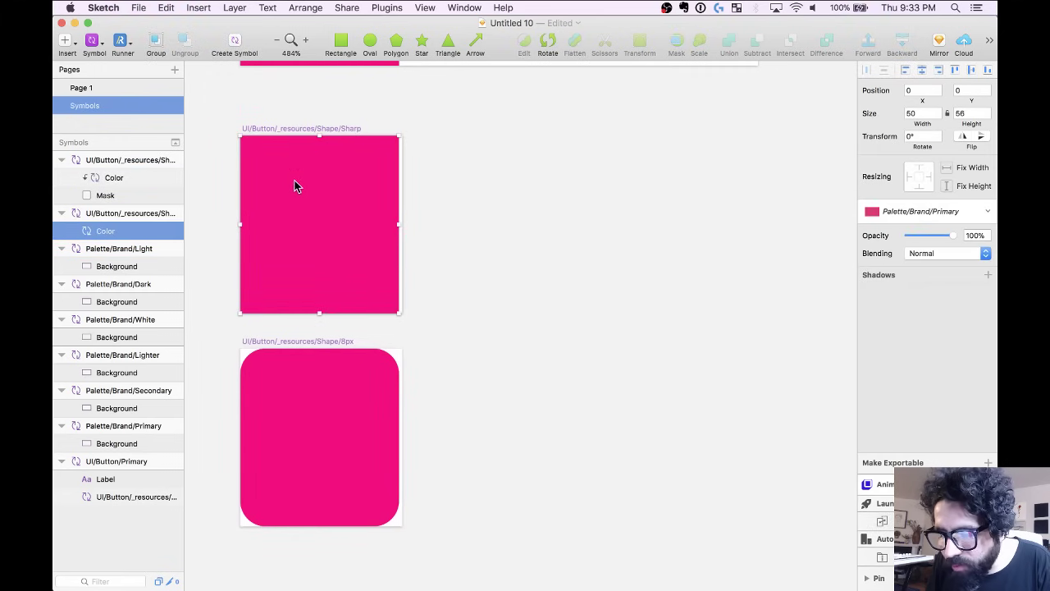
pyautogui.press('super+s')
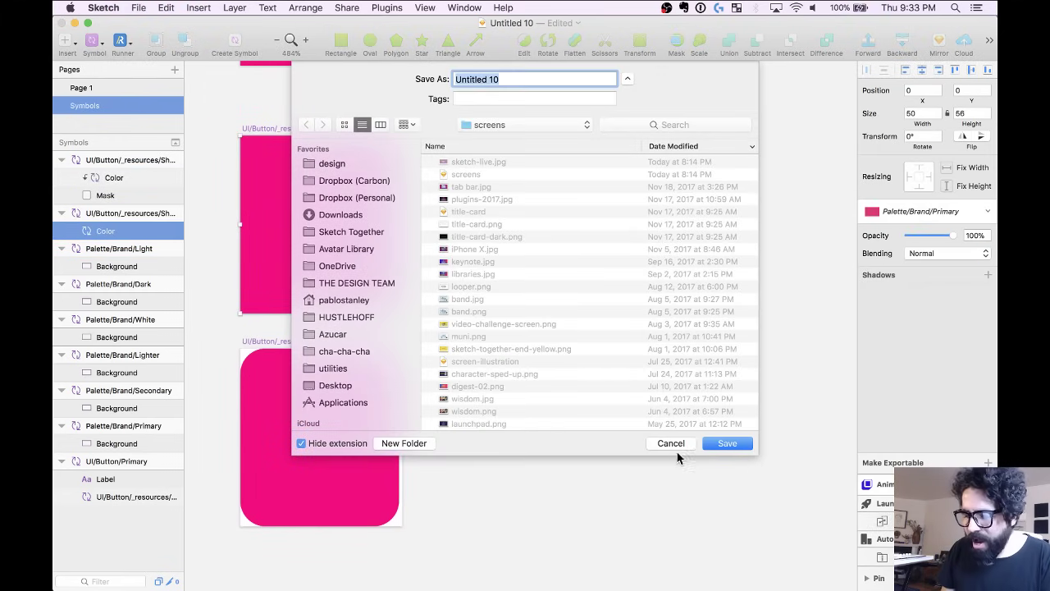
pyautogui.click(673, 447)
# Undo the width changes to the Sharp and 8px shape symbols and their layers, and clear the selection.
pyautogui.press('super+2')
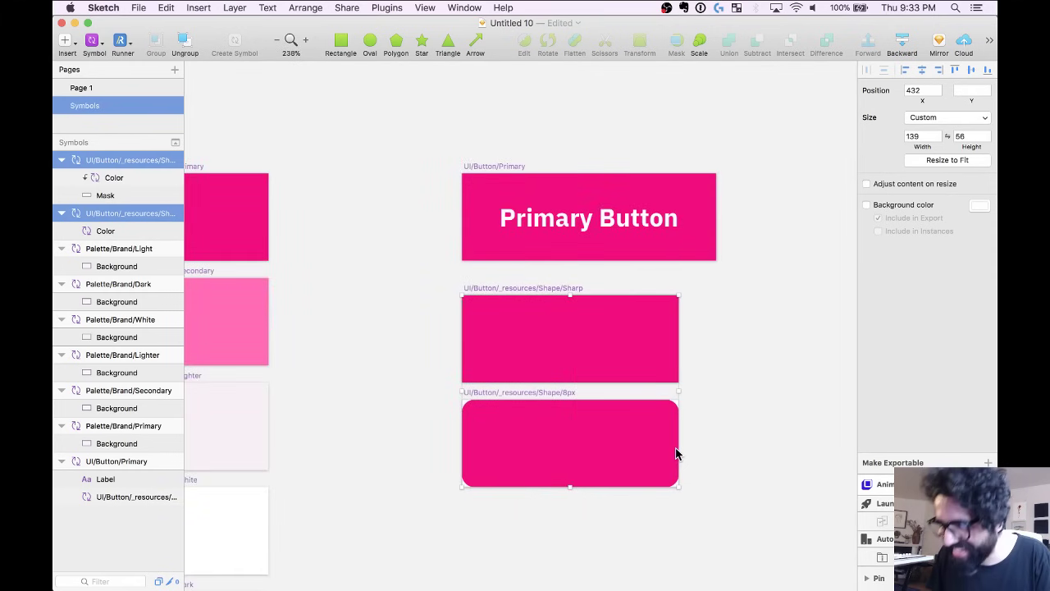
pyautogui.scroll(3, 675, 454)
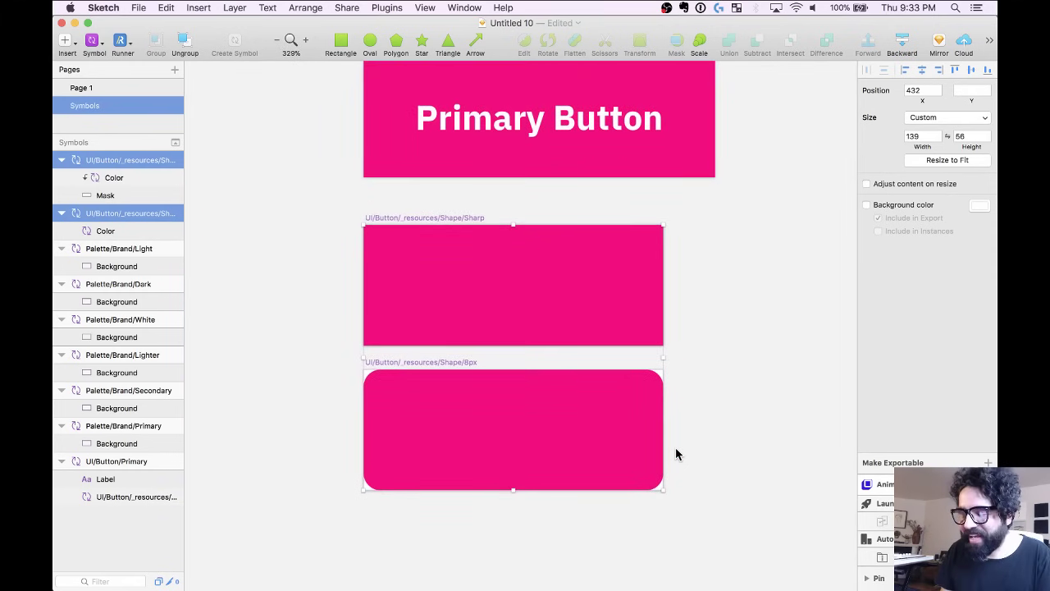
pyautogui.click(748, 402)
# Duplicate the UI/Button/_resources/Shape/8px symbol directly below itself.
pyautogui.scroll(-3, 361, 281)
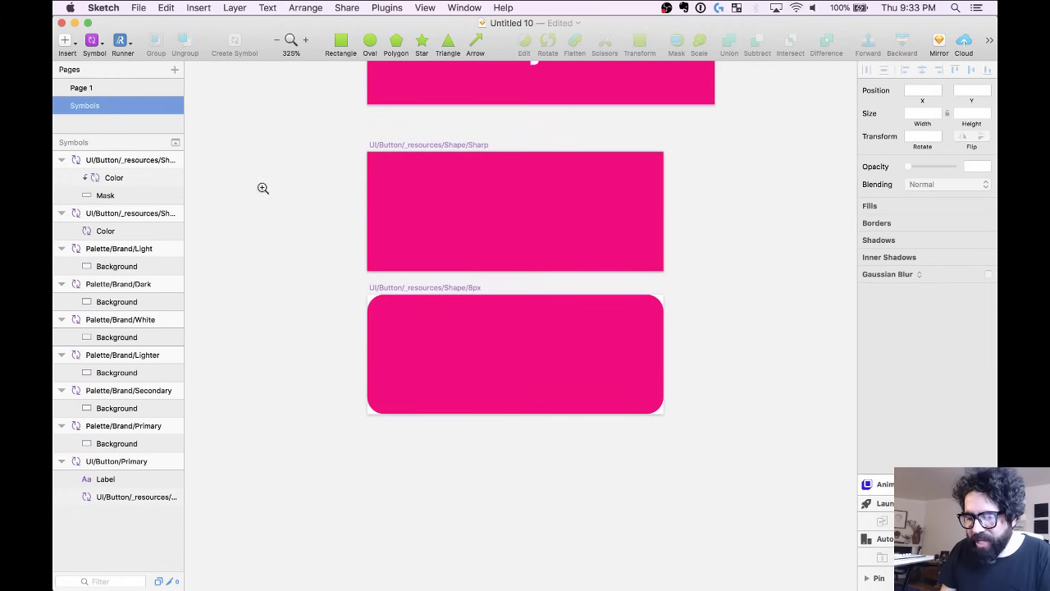
pyautogui.moveTo(262, 188); pyautogui.dragTo(787, 520)
pyautogui.click(349, 246)
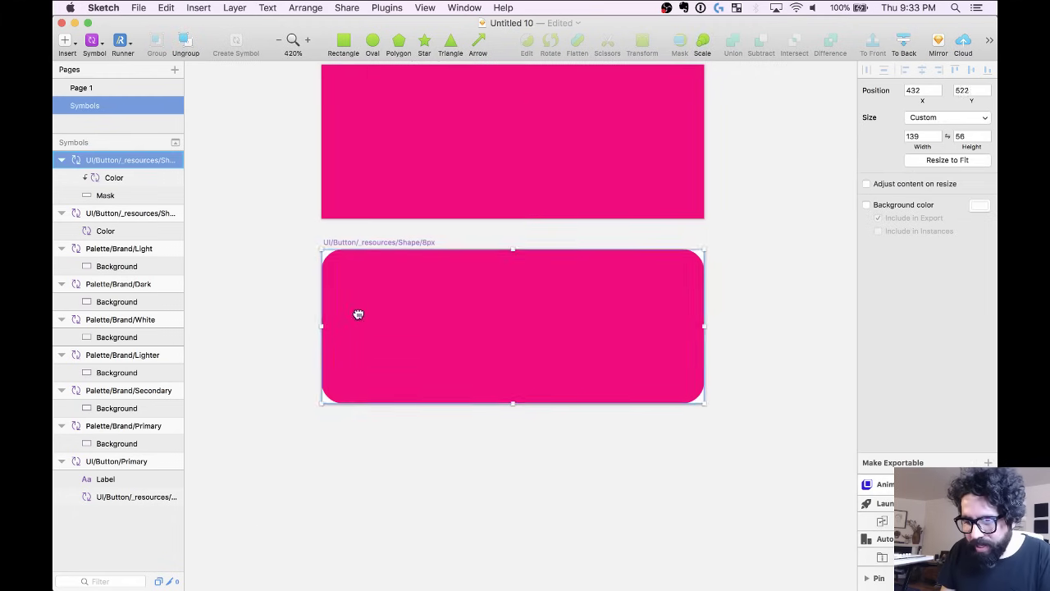
pyautogui.moveTo(358, 314); pyautogui.dragTo(340, 429)
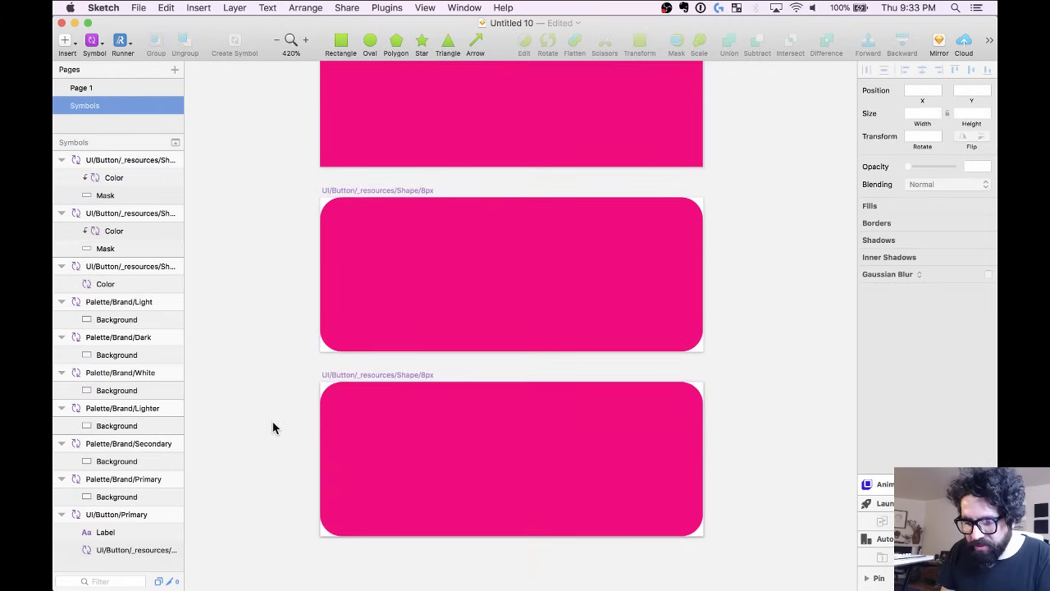
# Set the Mask corner radius to 4 in the lower copy of the 8px shape symbol.
pyautogui.click(365, 412)
pyautogui.click(133, 197)
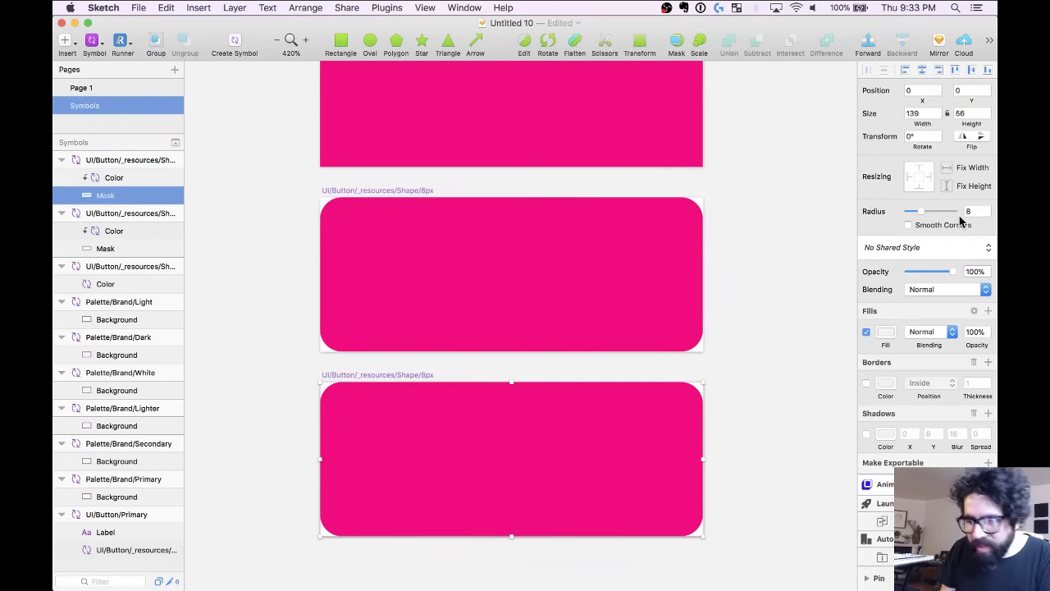
pyautogui.click(971, 210)
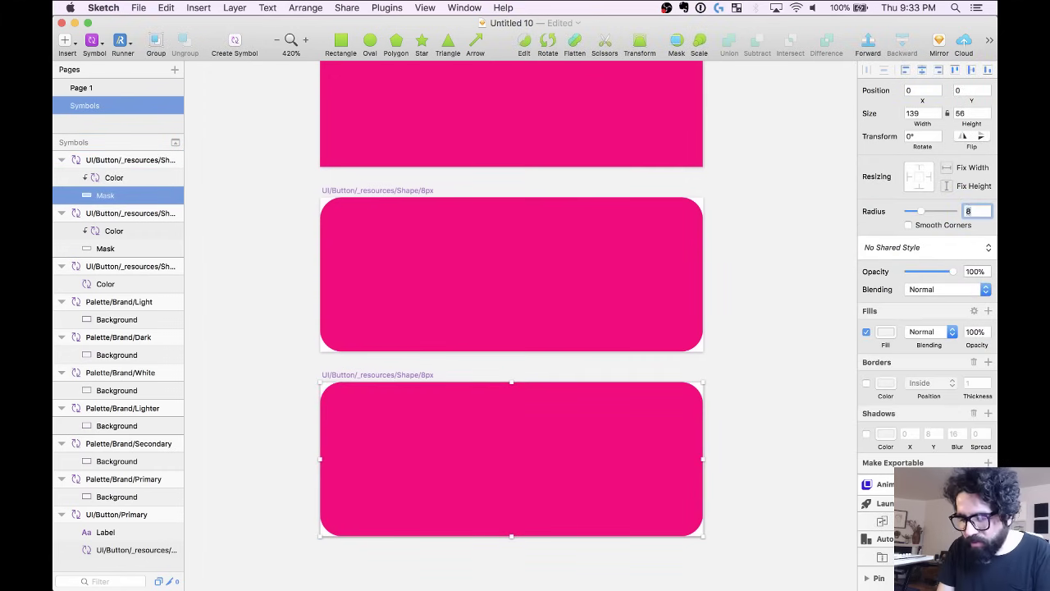
pyautogui.write('4')
pyautogui.press('Return')
# Rename the lower 8px shape symbol copy to UI/Button/_resources/Shape/4px.
pyautogui.click(398, 375)
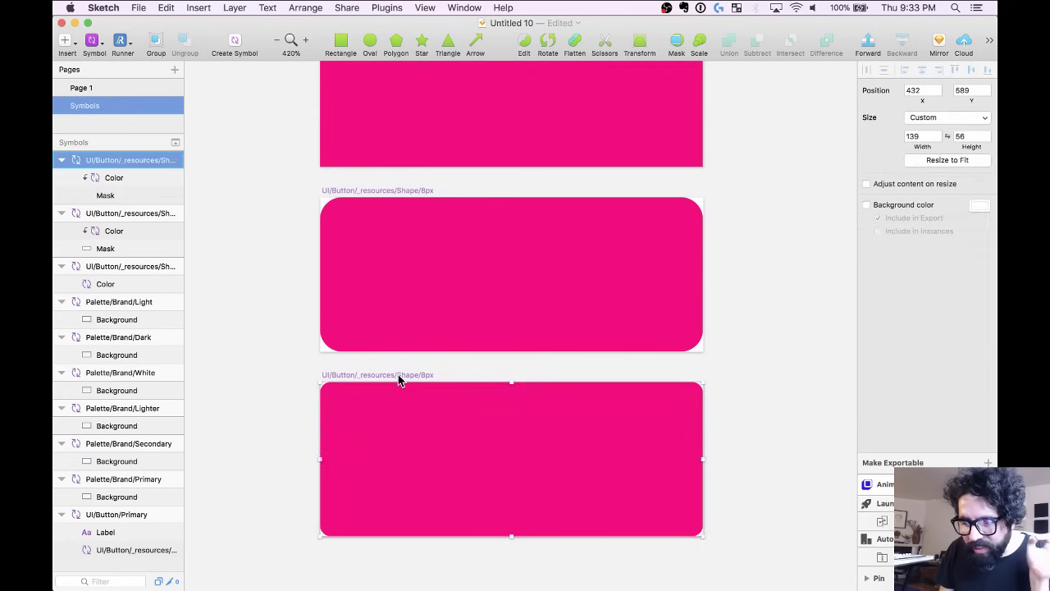
pyautogui.doubleClick(163, 167)
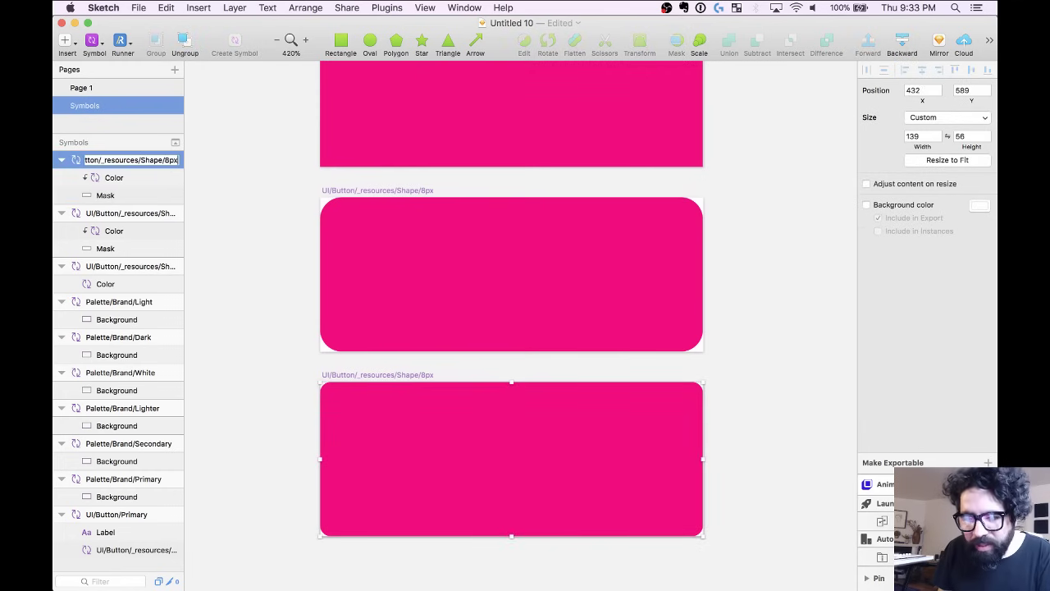
pyautogui.write('4')
pyautogui.press('Return')
# Duplicate the UI/Button/_resources/Shape/4px symbol directly below itself.
pyautogui.scroll(-2, 399, 251)
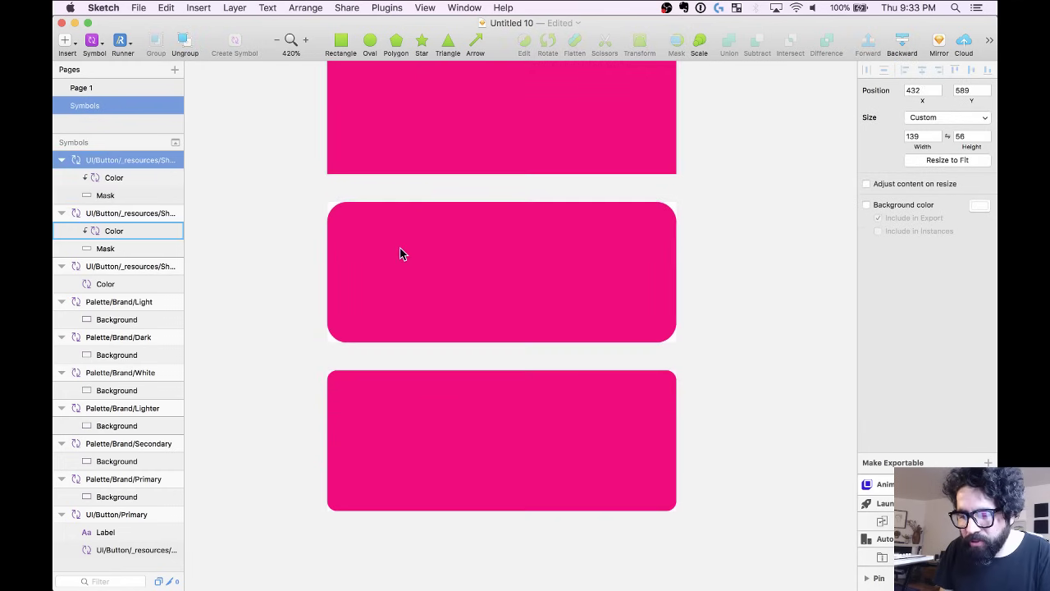
pyautogui.moveTo(385, 370); pyautogui.dragTo(375, 542)
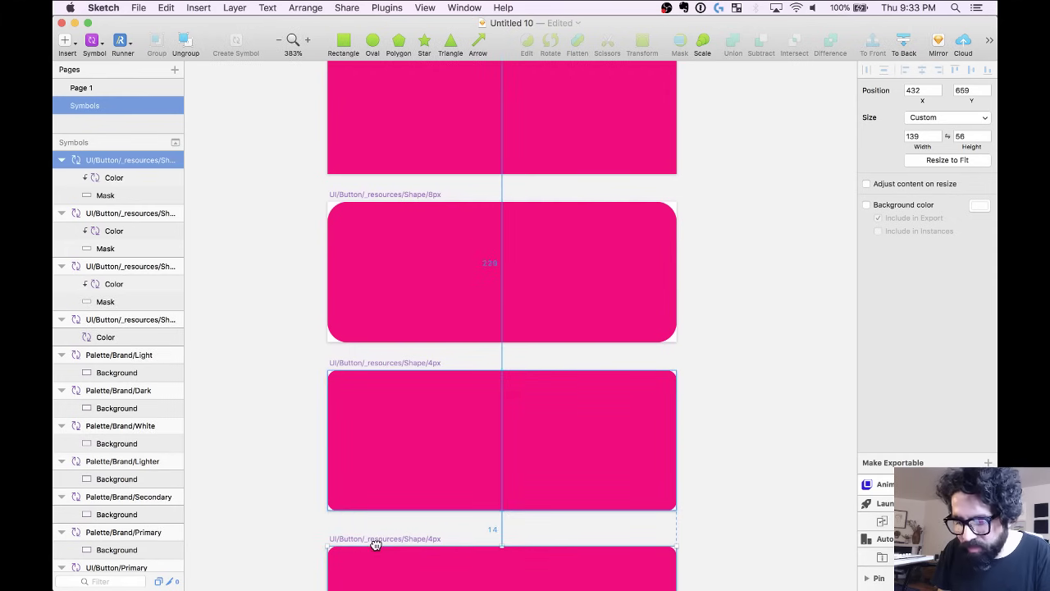
pyautogui.scroll(-3, 419, 471)
pyautogui.scroll(-2, 437, 449)
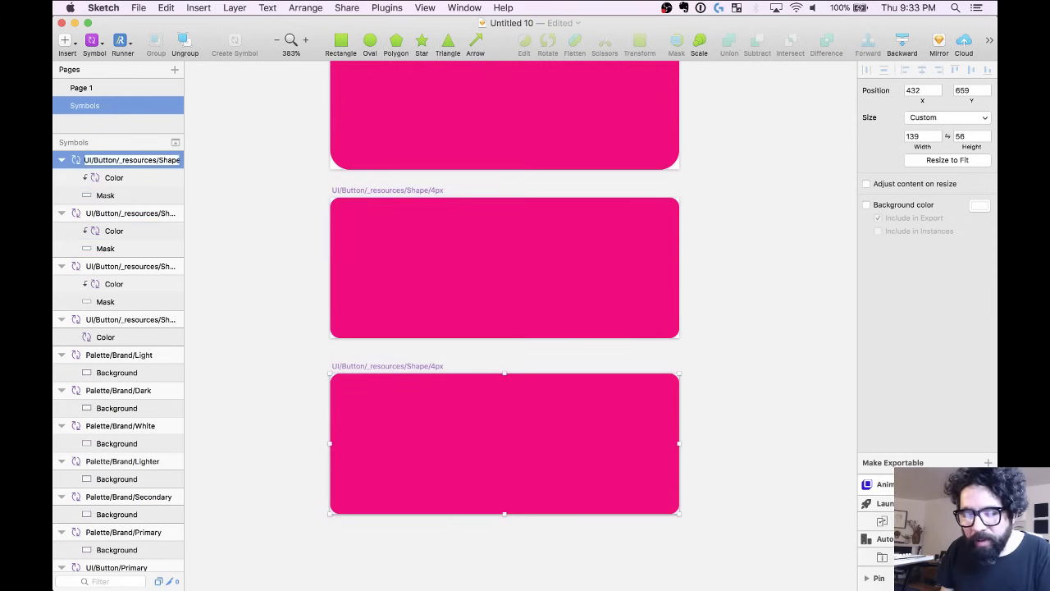
# Rename the lower copy of the 4px shape symbol to UI/Button/_resources/Shape/100px.
pyautogui.press('super+r')
pyautogui.press('Right')
pyautogui.press('BackSpace')
pyautogui.press('BackSpace')
pyautogui.press('BackSpace')
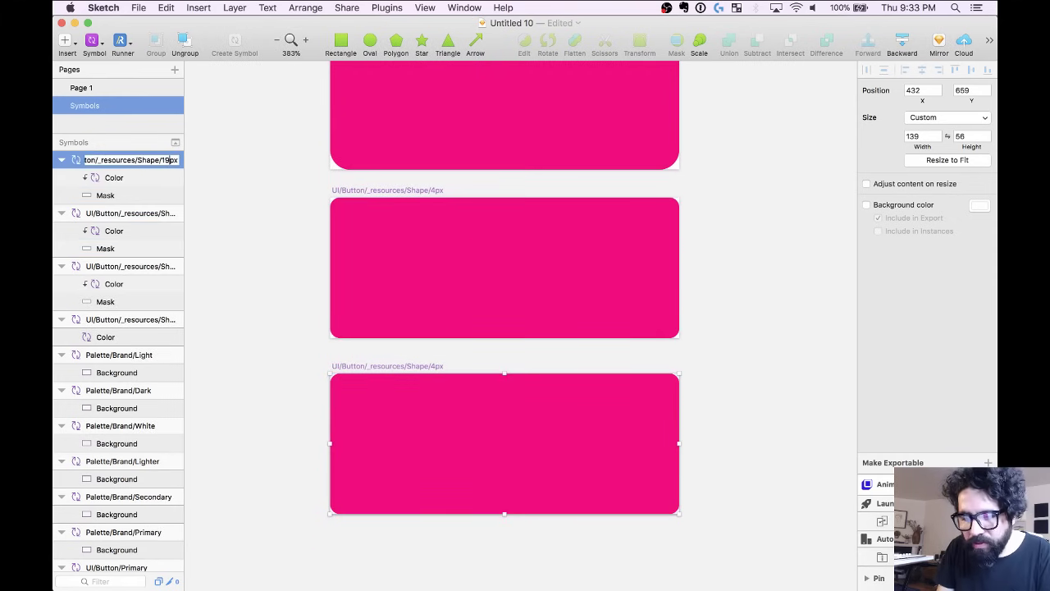
pyautogui.write('10ppx')
pyautogui.press('Return')
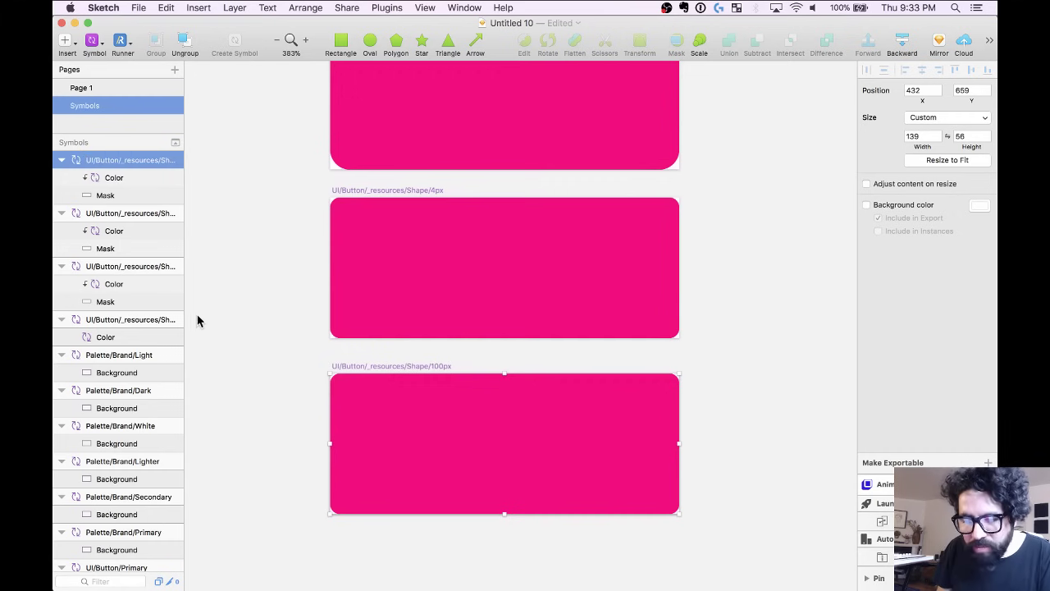
# Widen the layer list to show full symbol names, and set the 100px shape symbol's Mask corner radius to 100.
pyautogui.moveTo(183, 310); pyautogui.dragTo(228, 306)
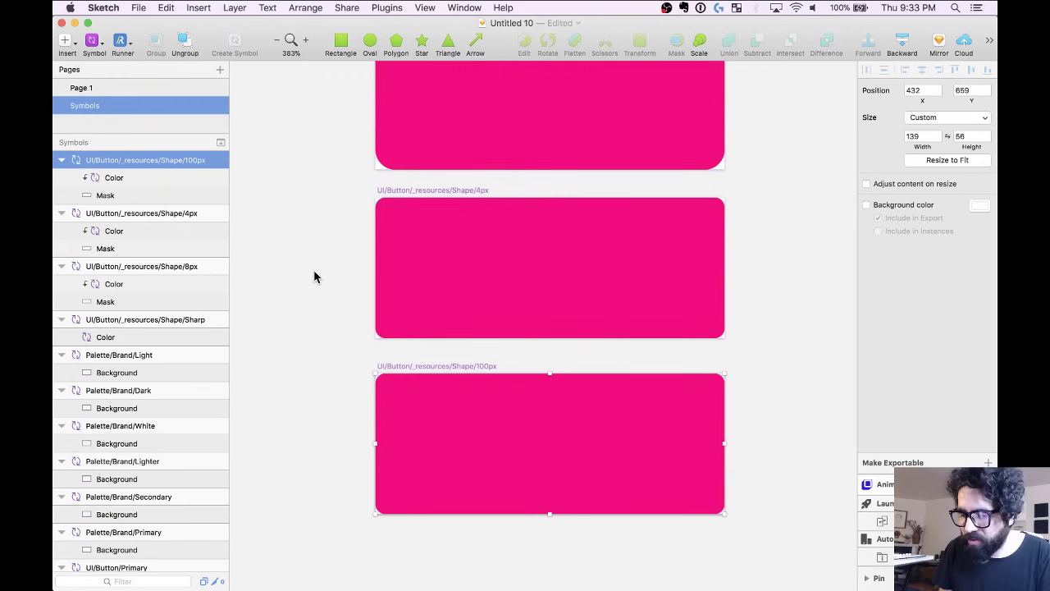
pyautogui.scroll(-2, 314, 276)
pyautogui.click(403, 374)
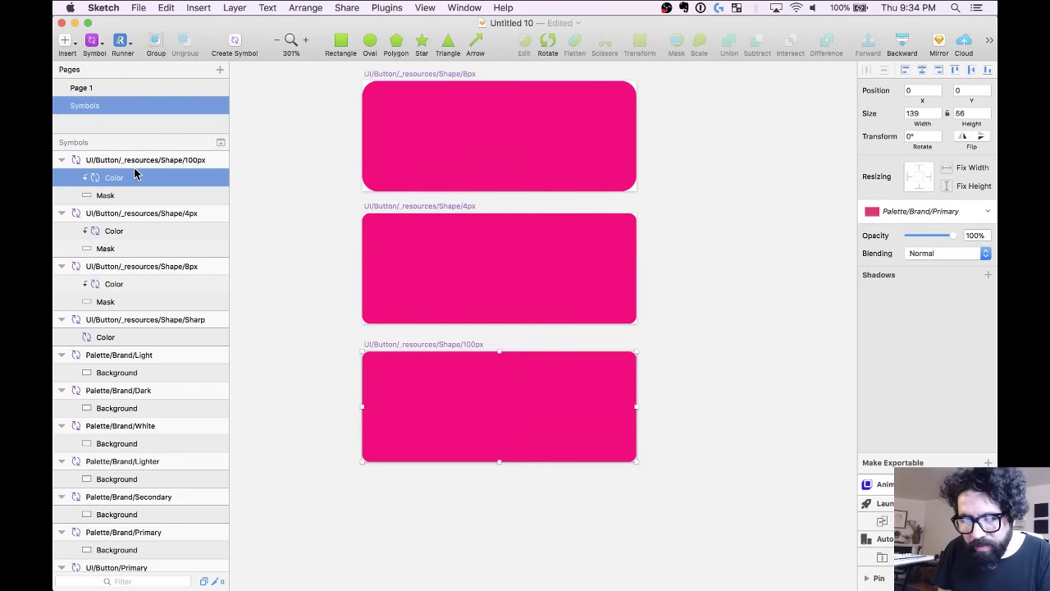
pyautogui.click(134, 194)
pyautogui.click(977, 210)
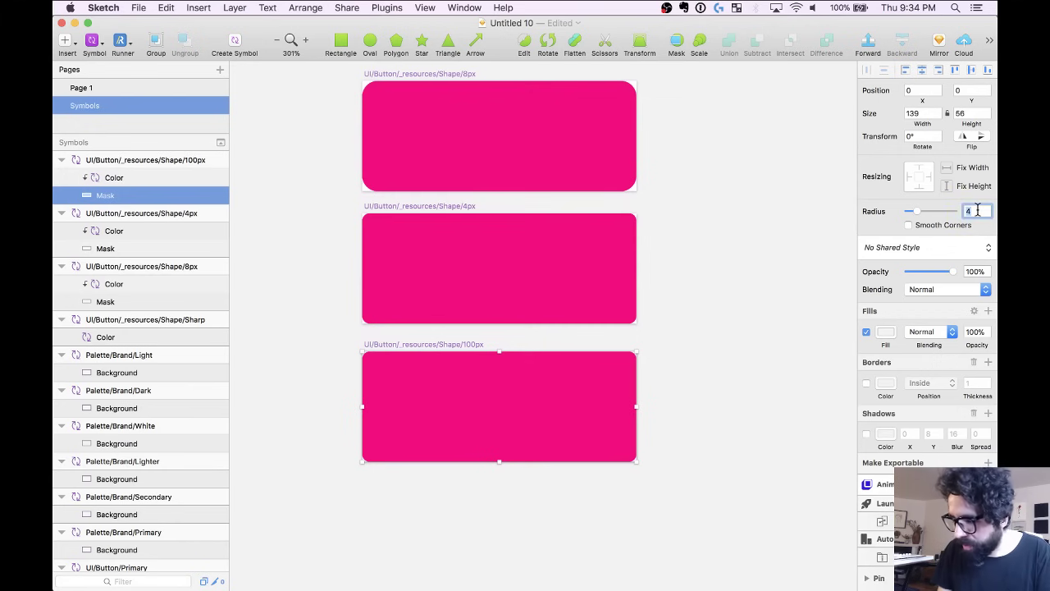
pyautogui.press('Return')
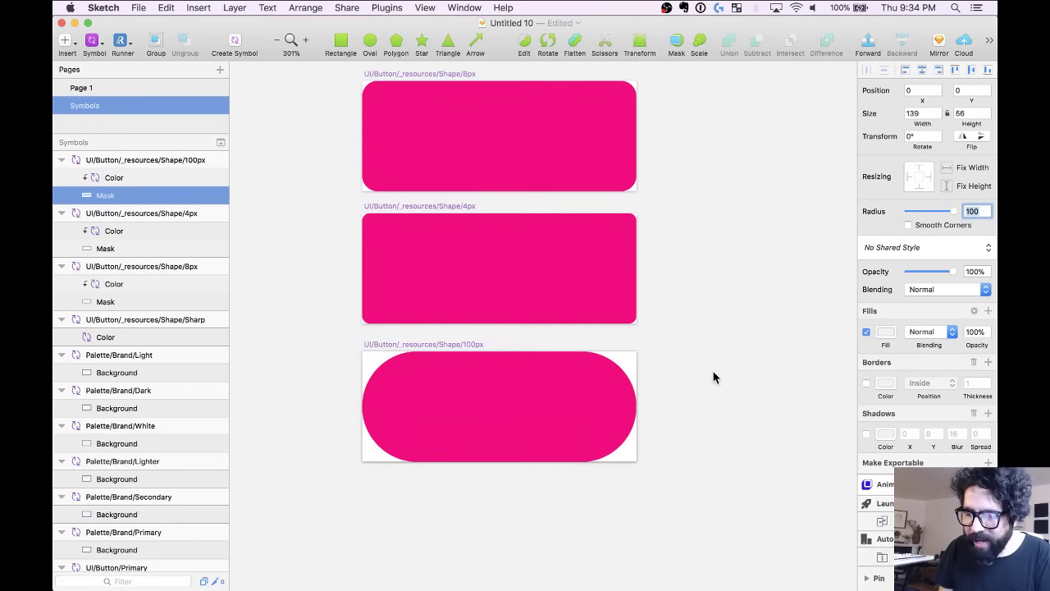
# Rename the nested UI/Button/_resources/Shape/Sharp layer inside the UI/Button/Primary symbol to Shape and clear the selection.
pyautogui.scroll(-3, 713, 371)
pyautogui.hscroll(2, 713, 370)
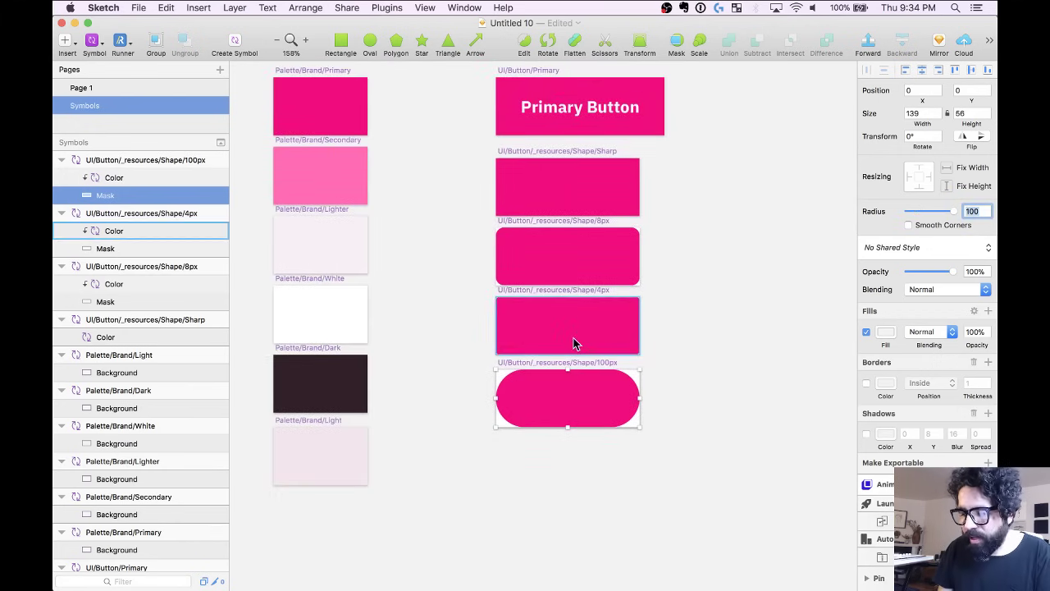
pyautogui.doubleClick(611, 197)
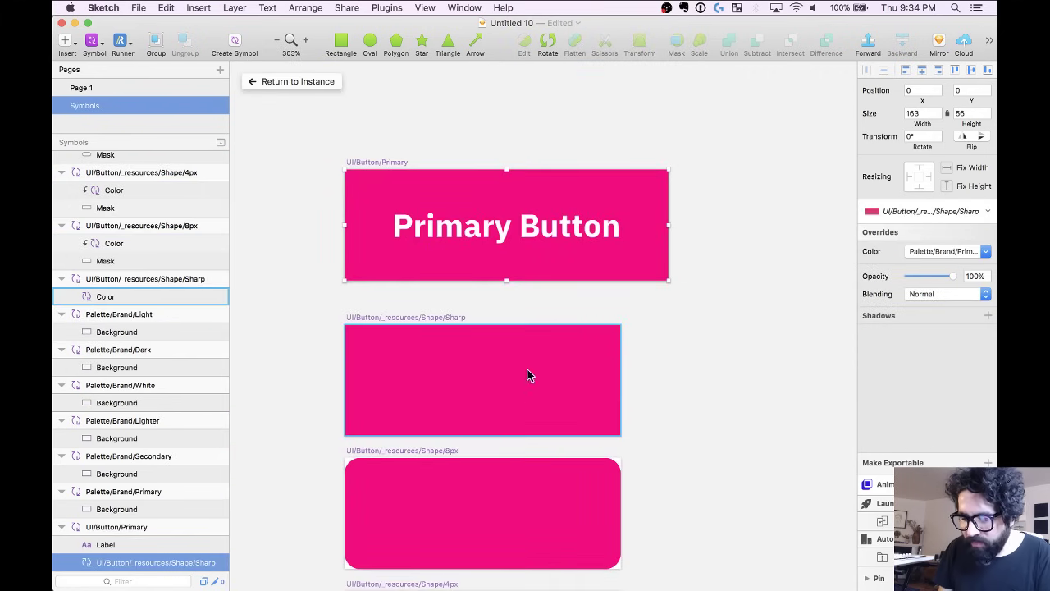
pyautogui.scroll(-2, 164, 501)
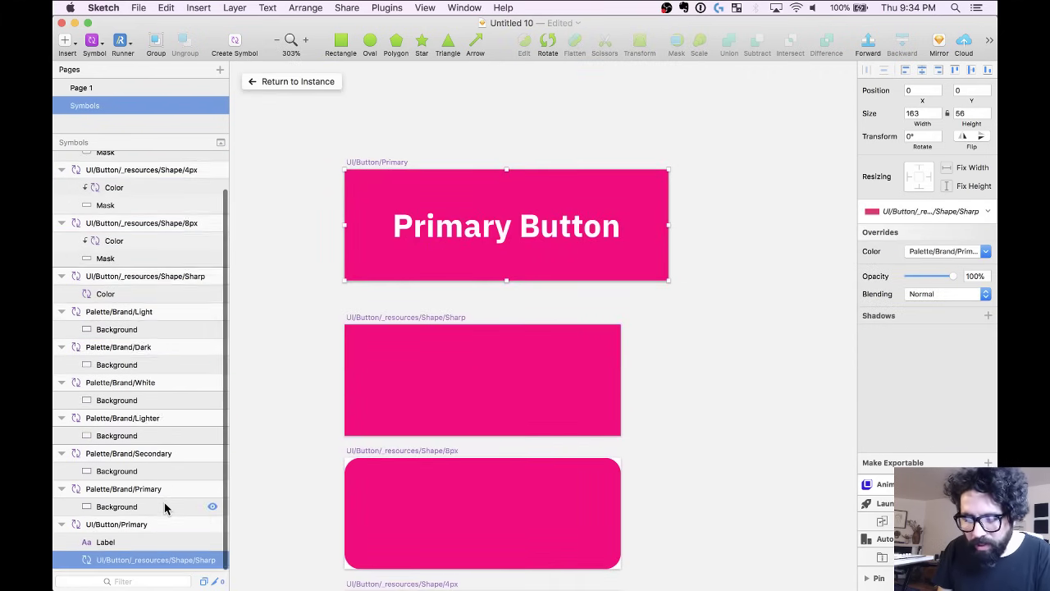
pyautogui.doubleClick(119, 562)
pyautogui.write('Shape')
pyautogui.press('Return')
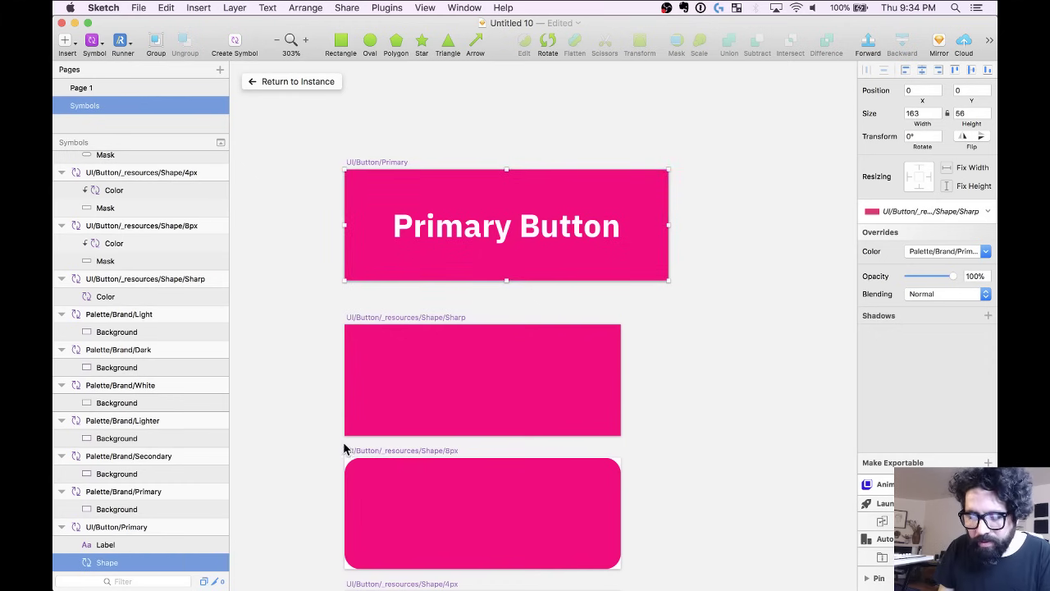
pyautogui.click(298, 304)
# Insert an instance of UI/Button/Primary to the right of its master and align it level with the master.
pyautogui.scroll(-3, 295, 305)
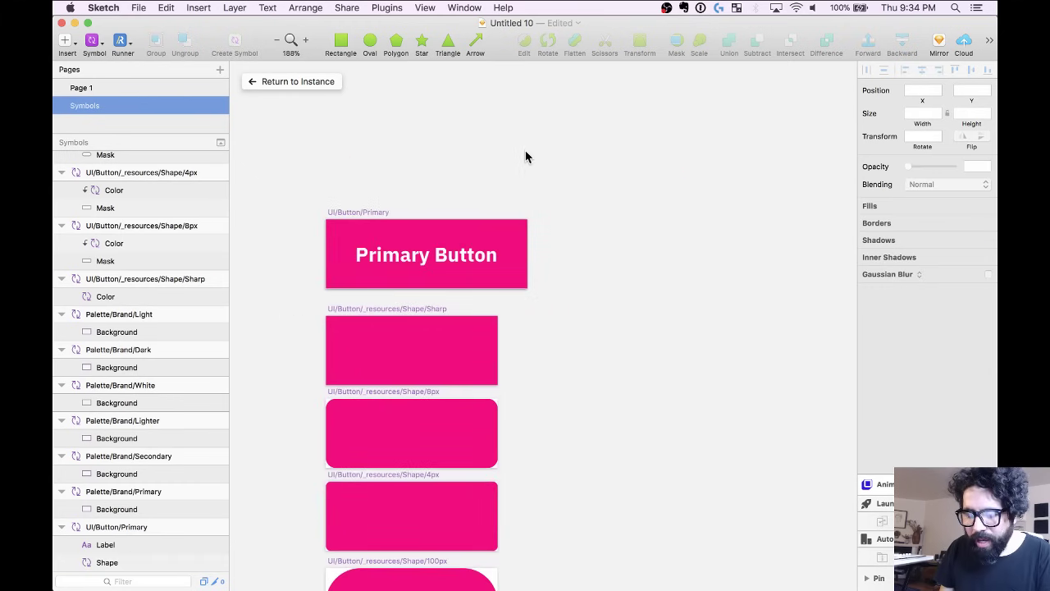
pyautogui.scroll(2, 525, 157)
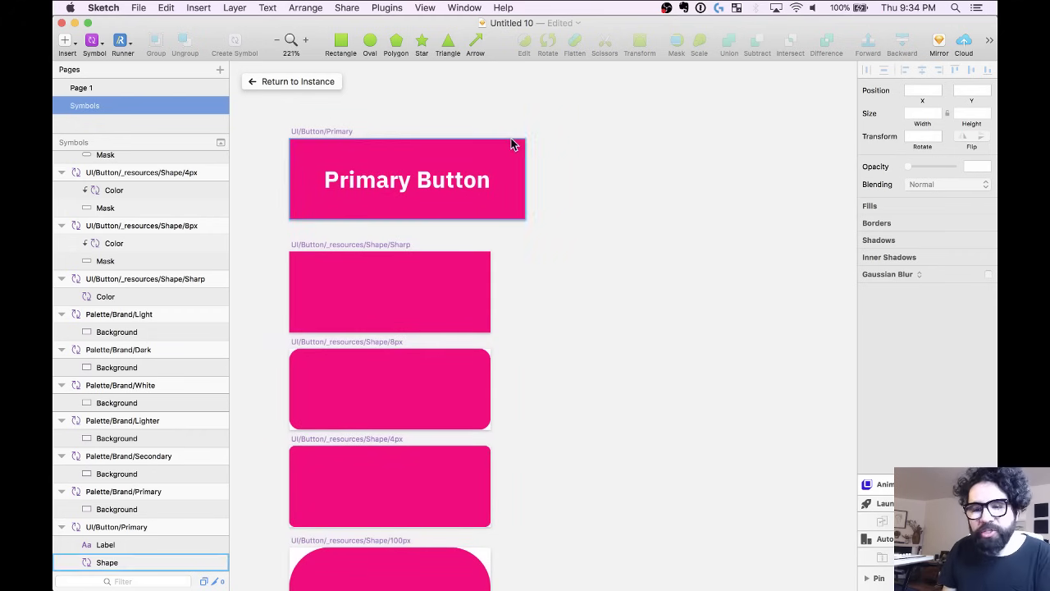
pyautogui.click(100, 46)
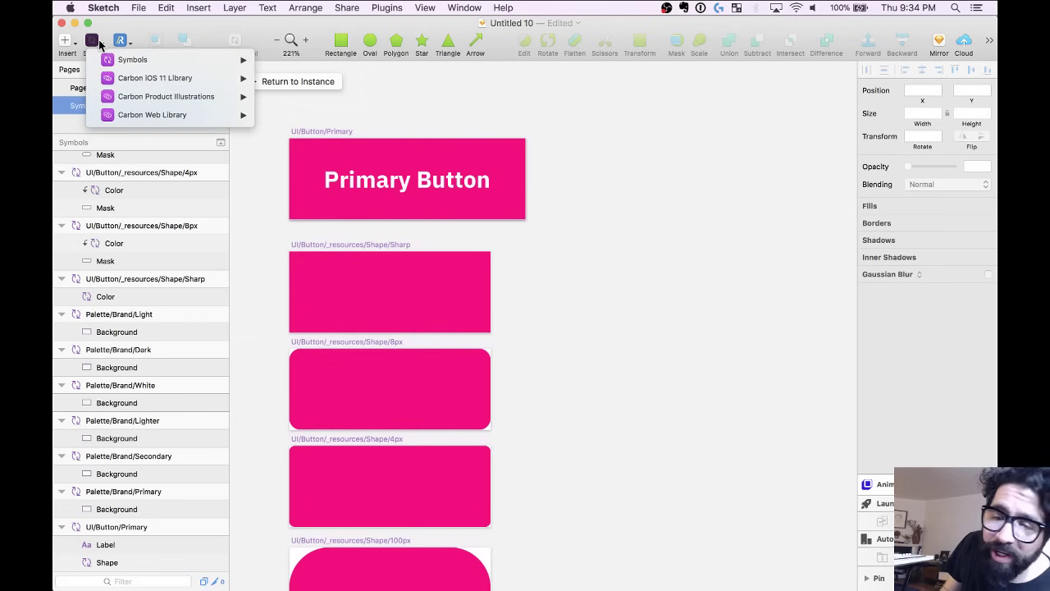
pyautogui.moveTo(136, 60)
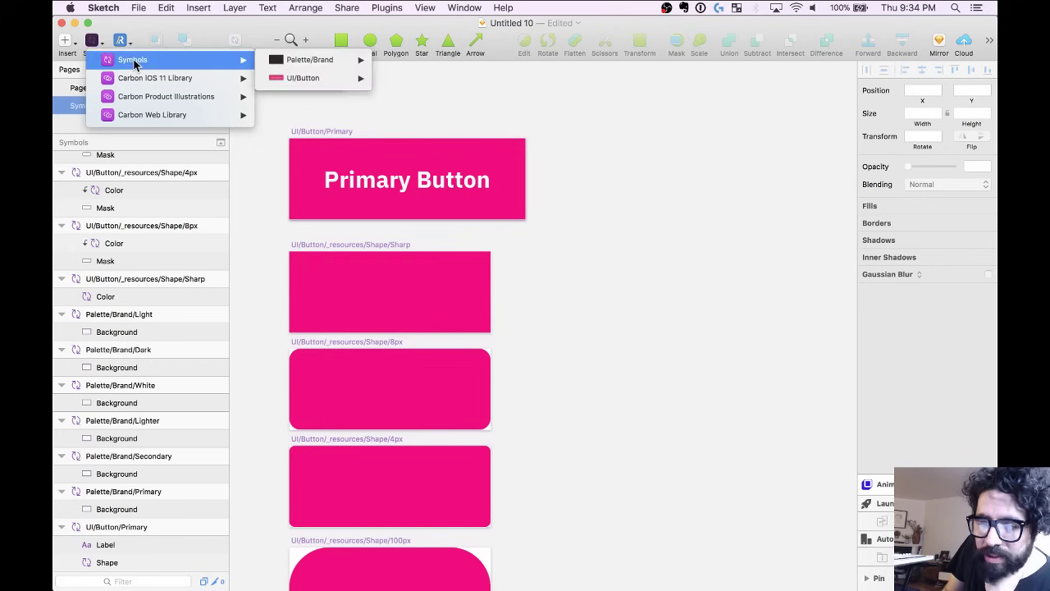
pyautogui.moveTo(303, 78)
pyautogui.click(394, 82)
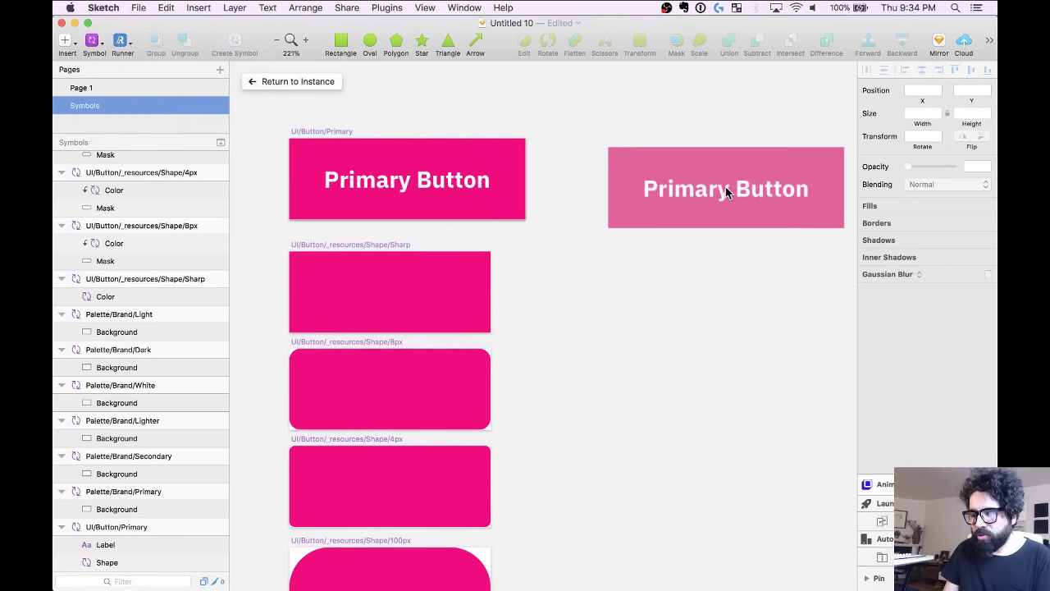
pyautogui.click(725, 187)
pyautogui.moveTo(679, 200); pyautogui.dragTo(658, 194)
pyautogui.click(634, 259)
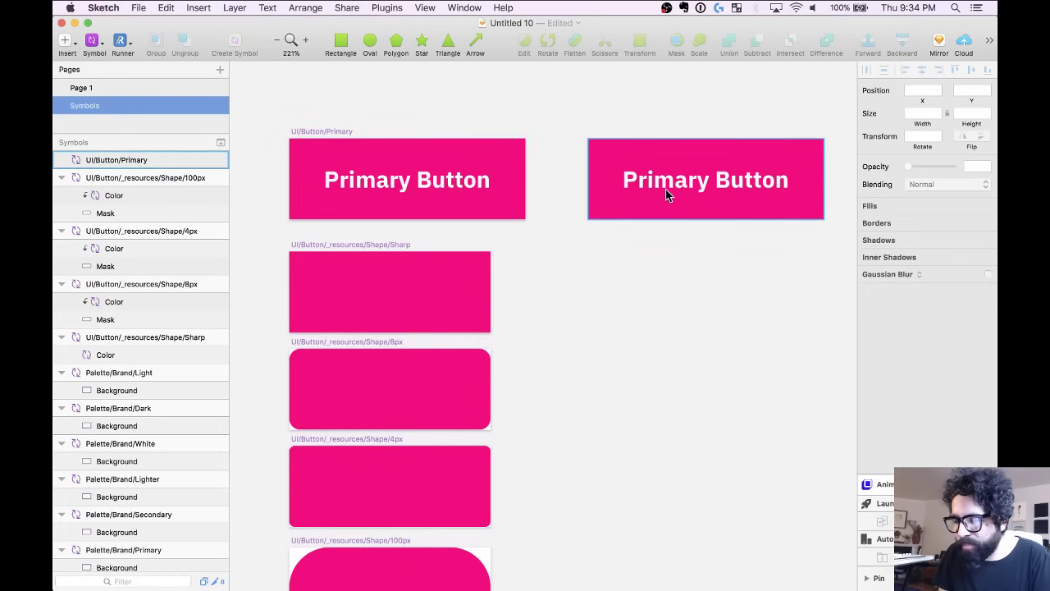
# Set the new button instance's Shape override to UI/Button/_resources/Shape/100px.
pyautogui.click(666, 195)
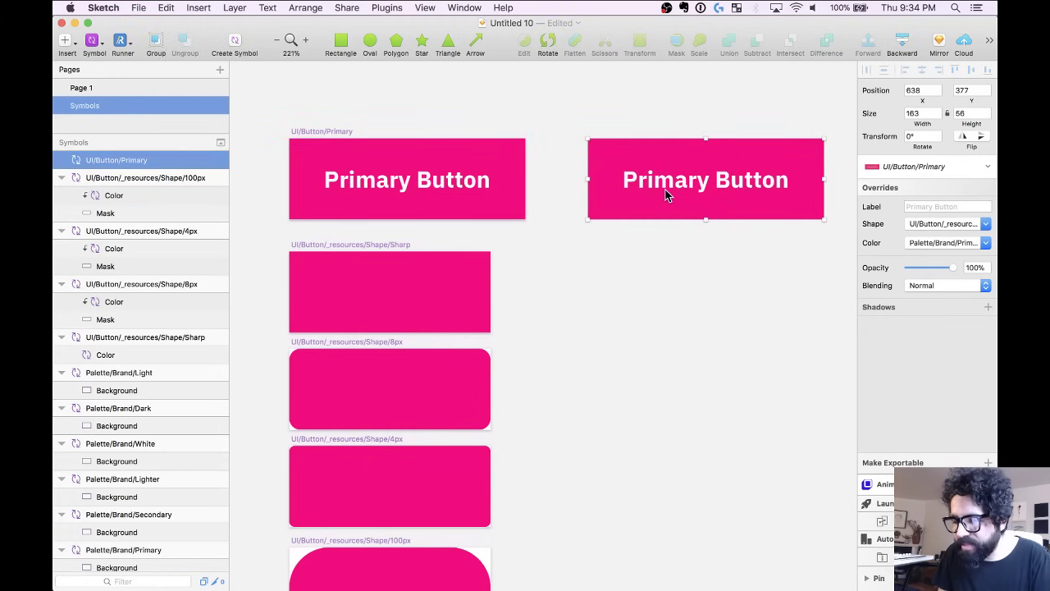
pyautogui.click(943, 224)
pyautogui.click(935, 260)
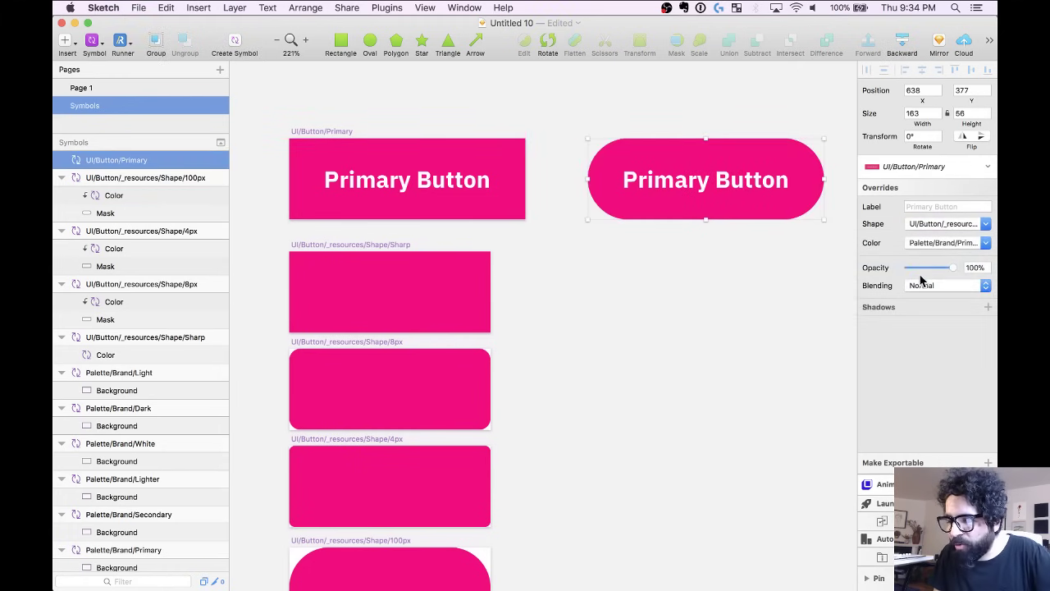
# Try the Light, Dark, Secondary, Primary and White brand palette symbols as the button instance's Color override.
pyautogui.click(927, 245)
pyautogui.click(926, 298)
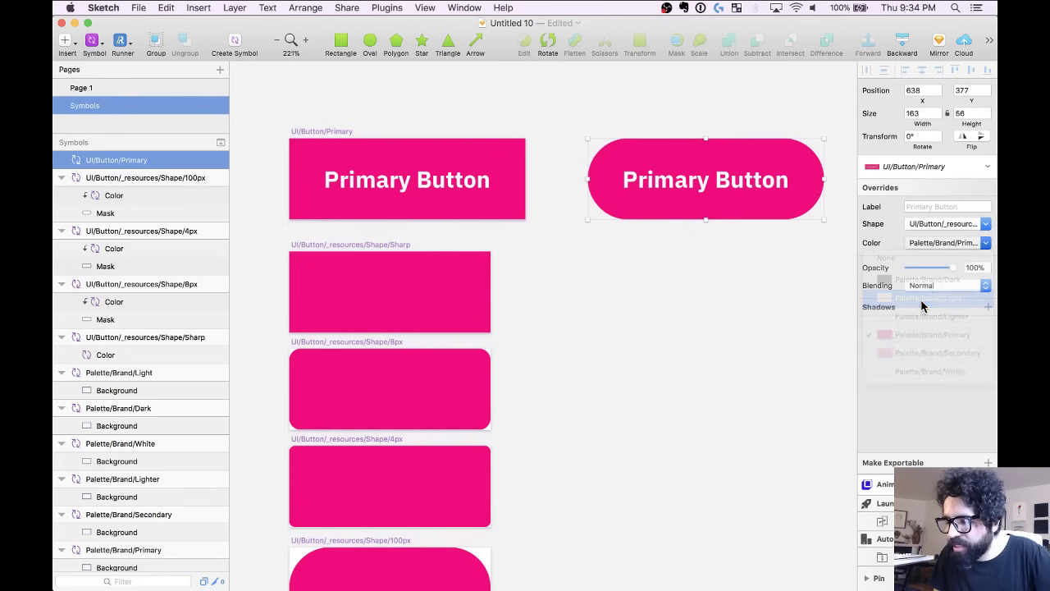
pyautogui.click(945, 244)
pyautogui.click(942, 279)
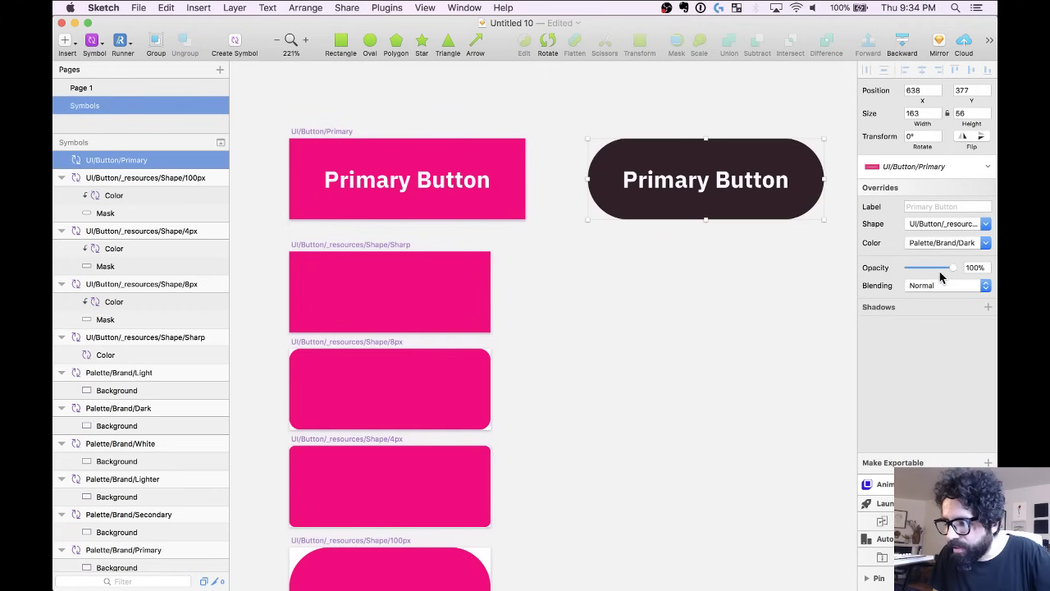
pyautogui.click(945, 243)
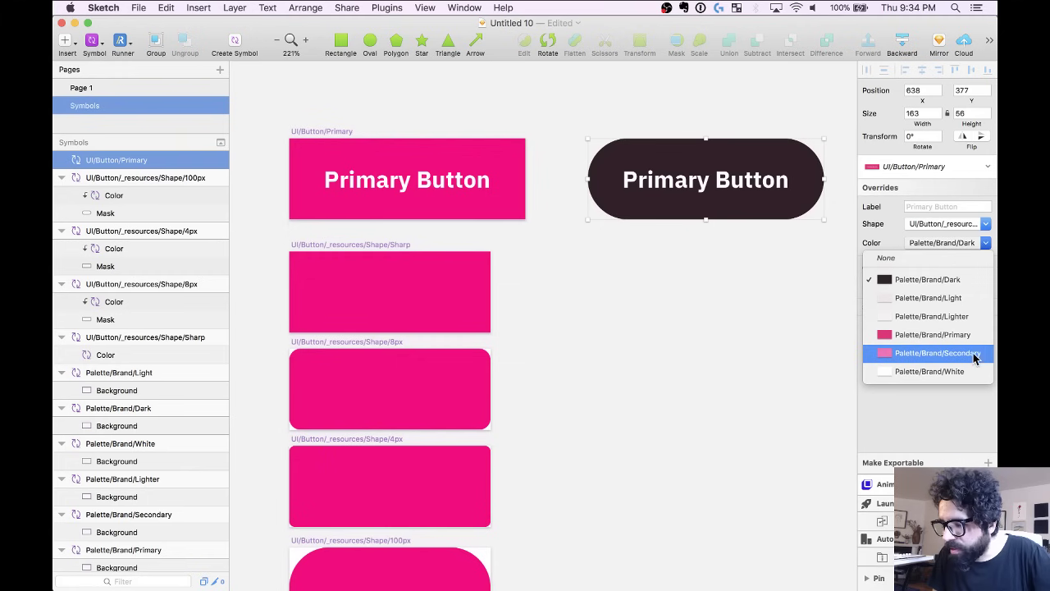
pyautogui.click(974, 354)
pyautogui.click(966, 246)
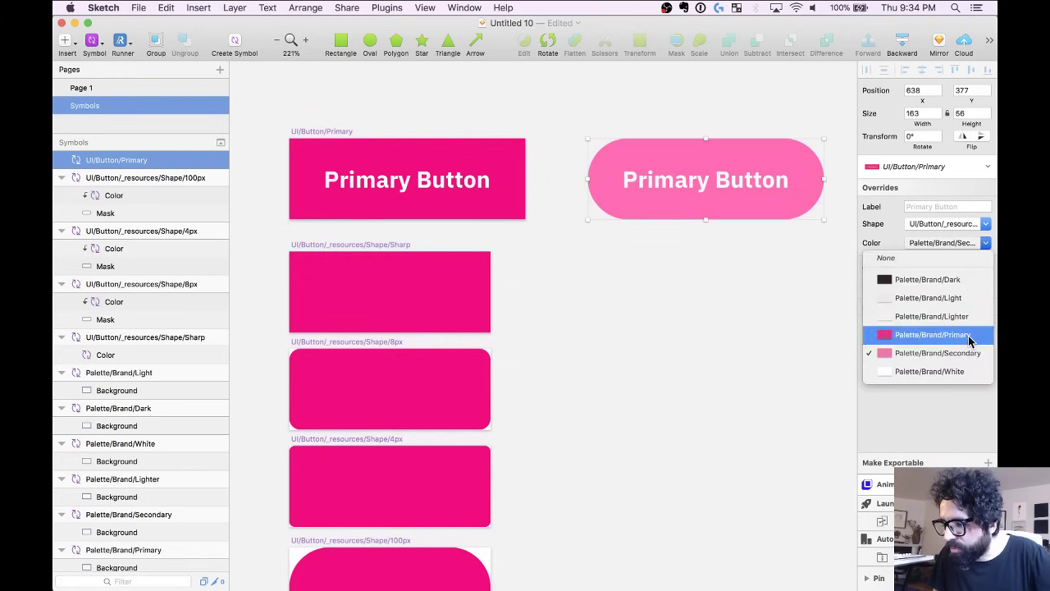
pyautogui.click(973, 336)
pyautogui.click(954, 243)
pyautogui.click(948, 371)
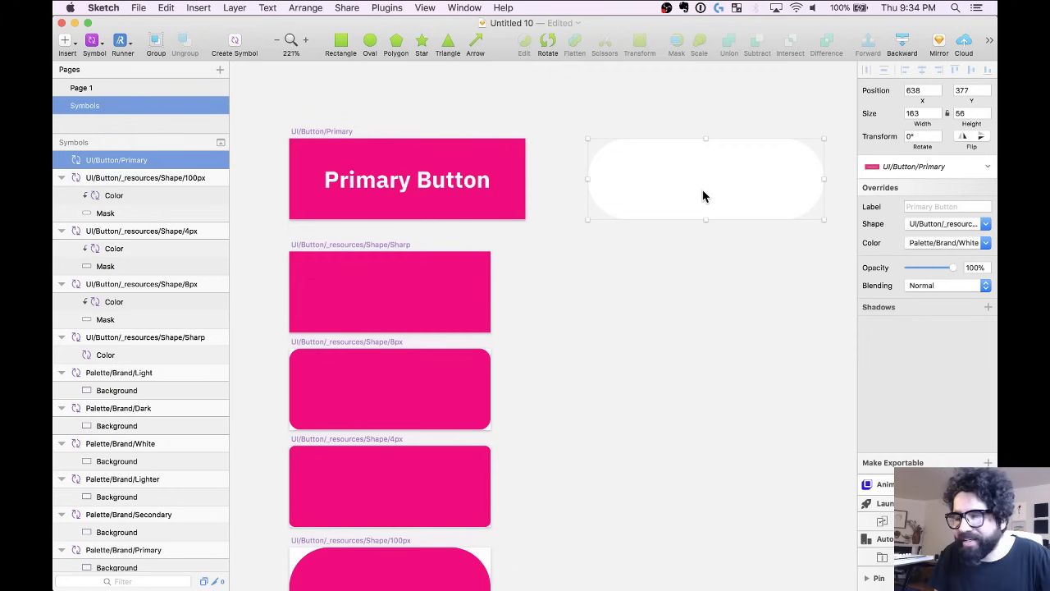
# Check the label's text style in the primary button master, and return the instance's Color override to Palette/Brand/Primary.
pyautogui.click(423, 191)
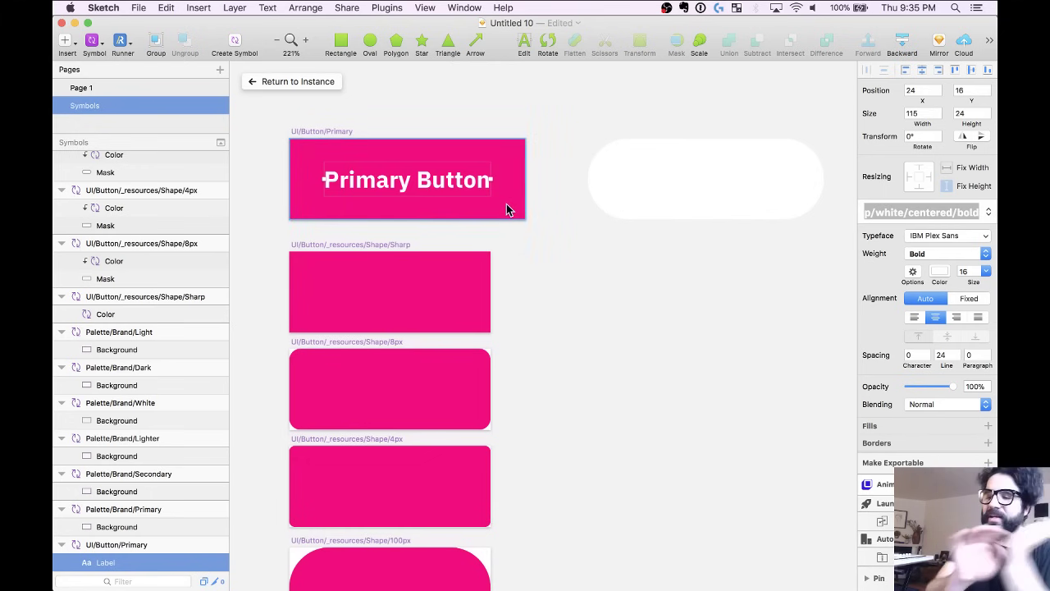
pyautogui.press('Escape')
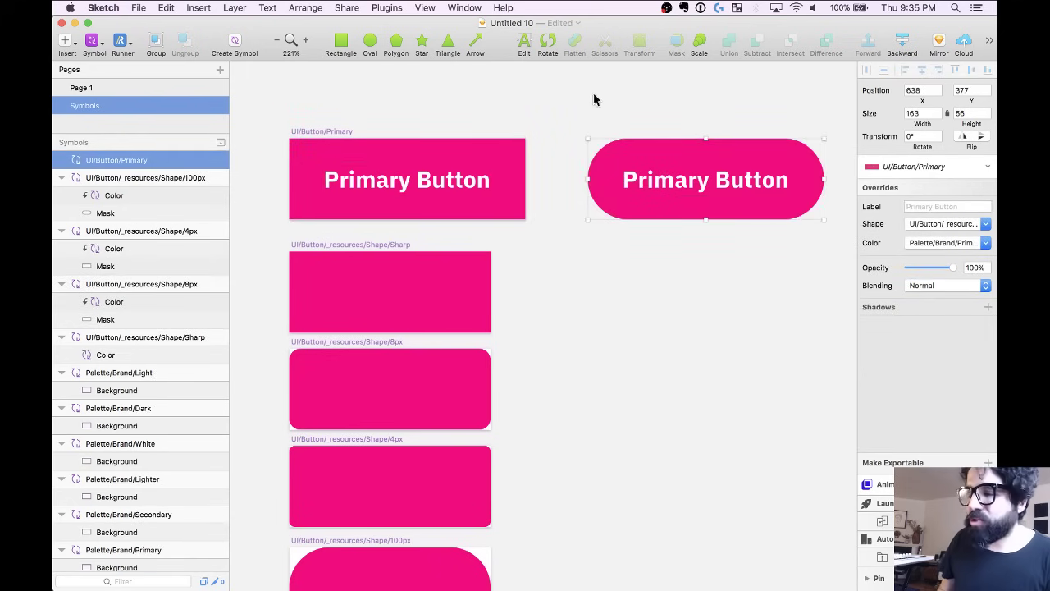
pyautogui.scroll(-3, 588, 104)
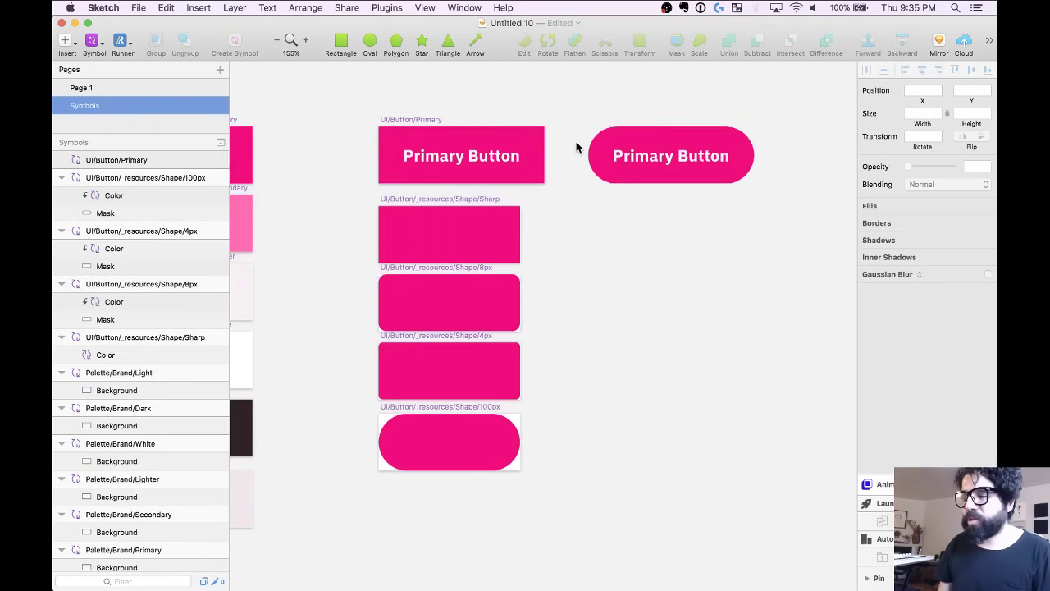
pyautogui.scroll(3, 640, 172)
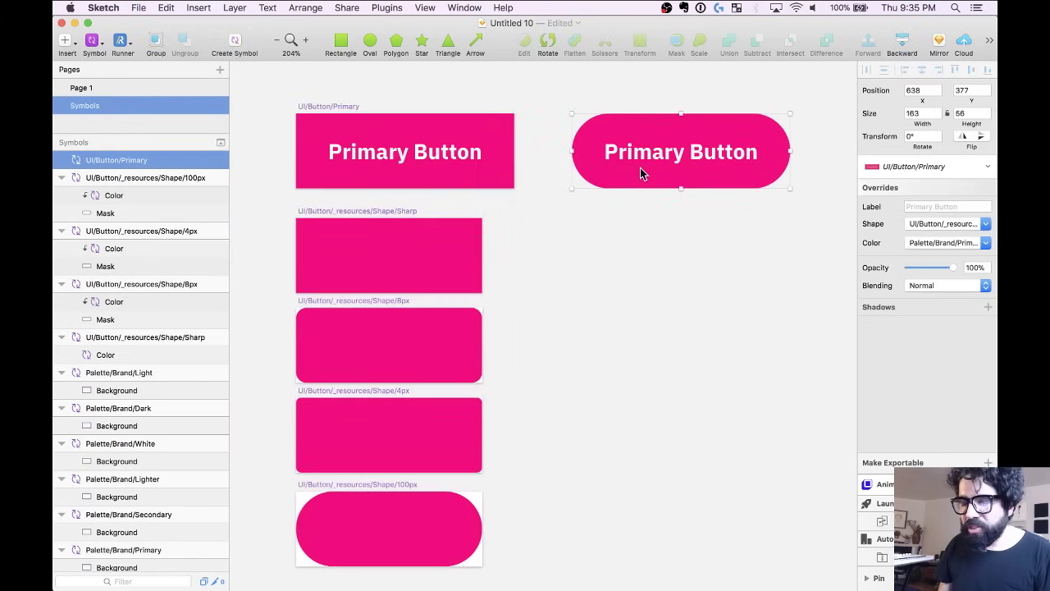
pyautogui.scroll(2, 639, 172)
pyautogui.hscroll(-3, 643, 100)
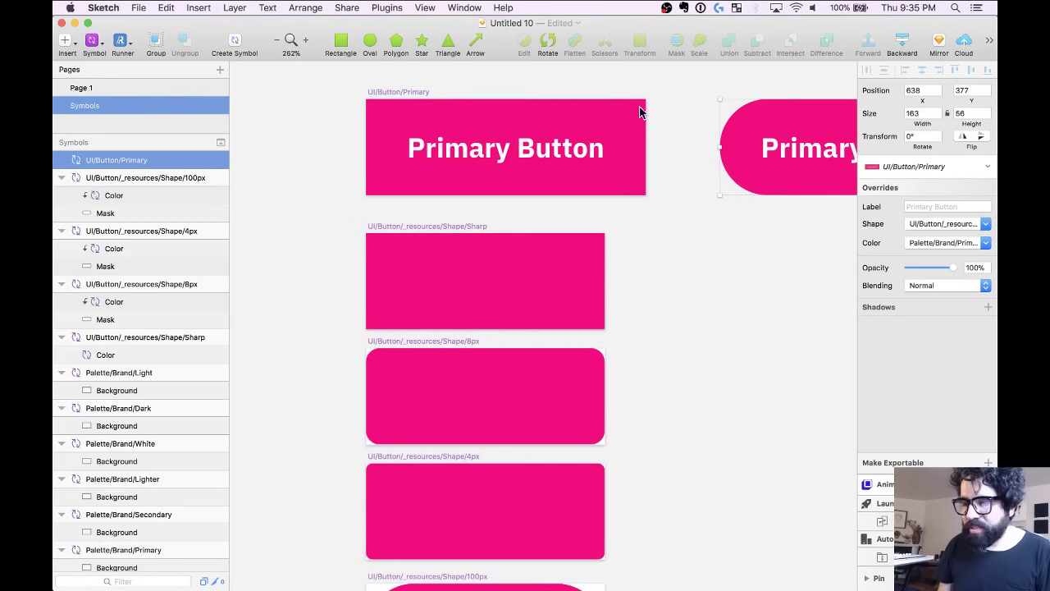
# Review the primary button master's nested shape alongside the brand palette symbols and the Sharp, 8px, 4px and 100px shape resources.
pyautogui.scroll(-10, 546, 285)
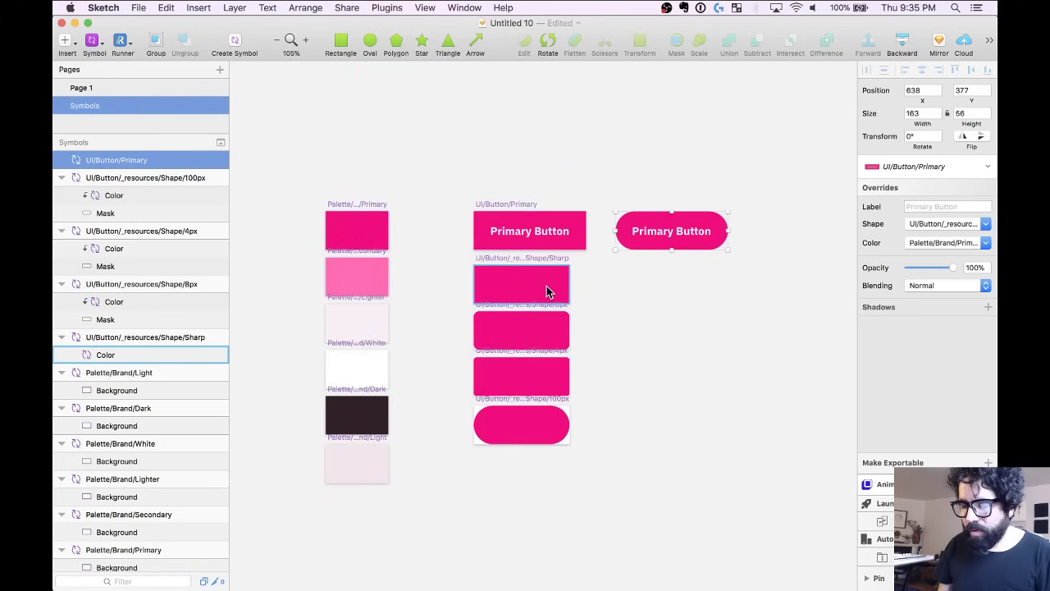
pyautogui.scroll(4, 509, 212)
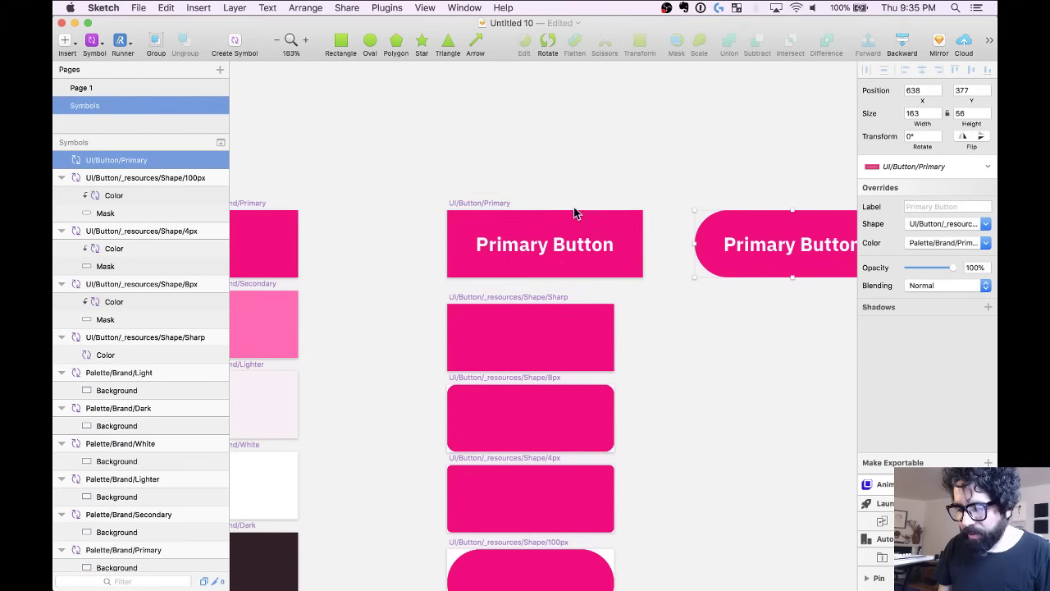
pyautogui.press('Return')
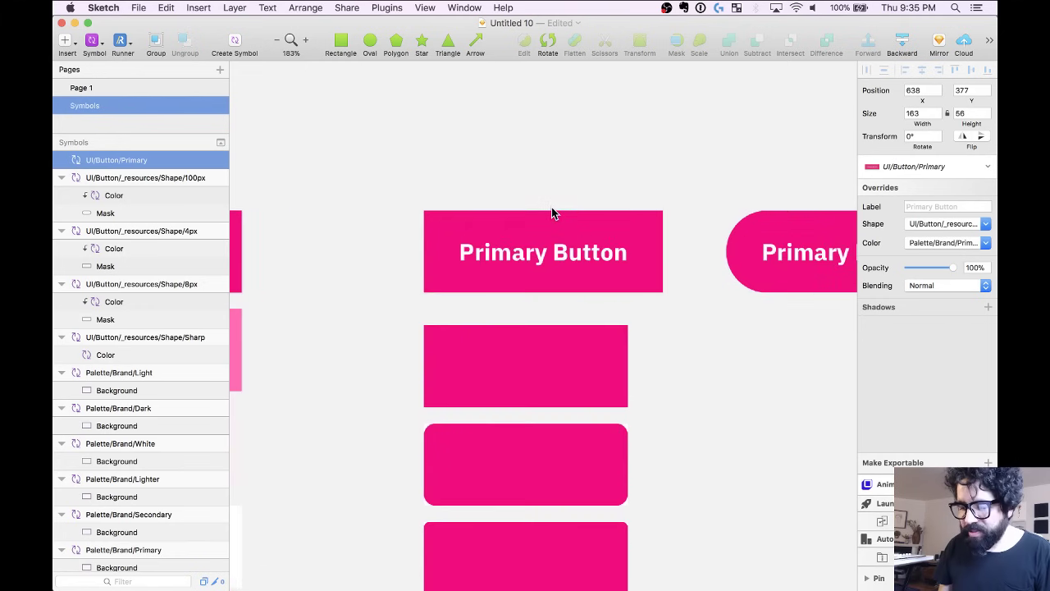
pyautogui.click(508, 226)
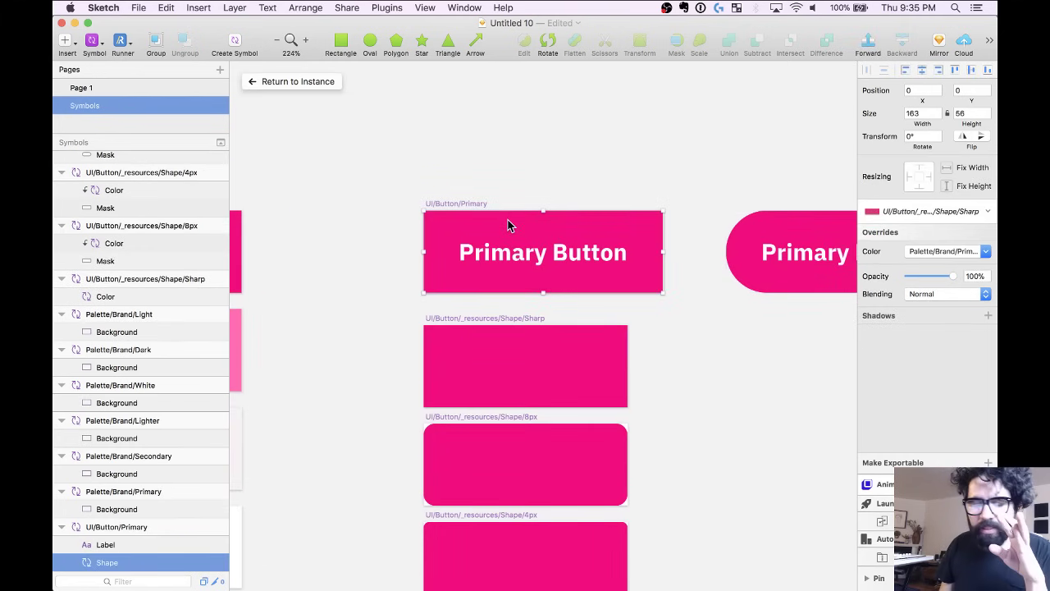
pyautogui.scroll(-5, 509, 225)
pyautogui.hscroll(-10, 509, 225)
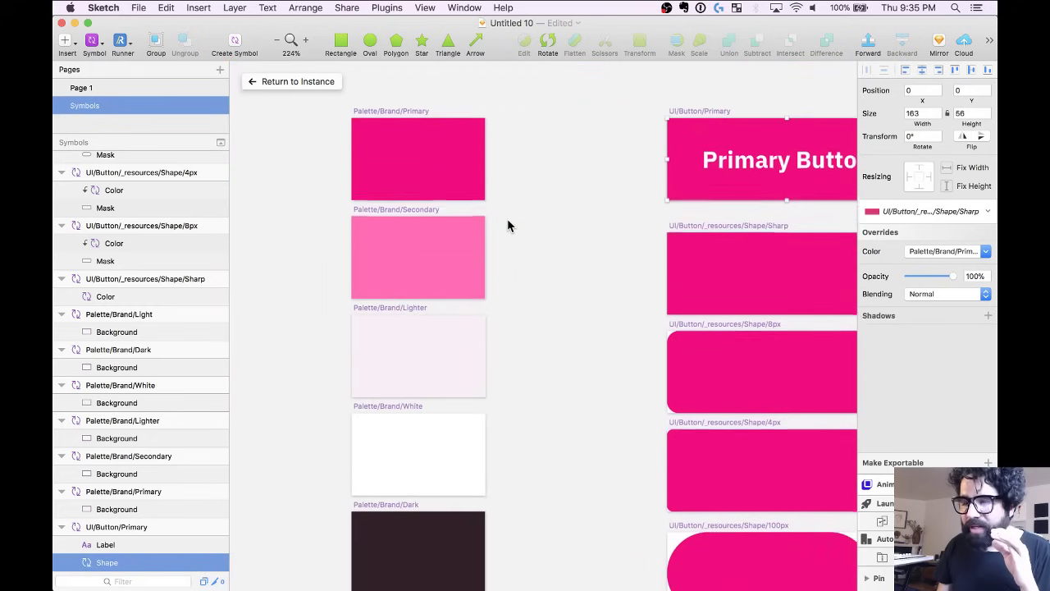
pyautogui.scroll(-3, 507, 225)
pyautogui.hscroll(-1, 507, 225)
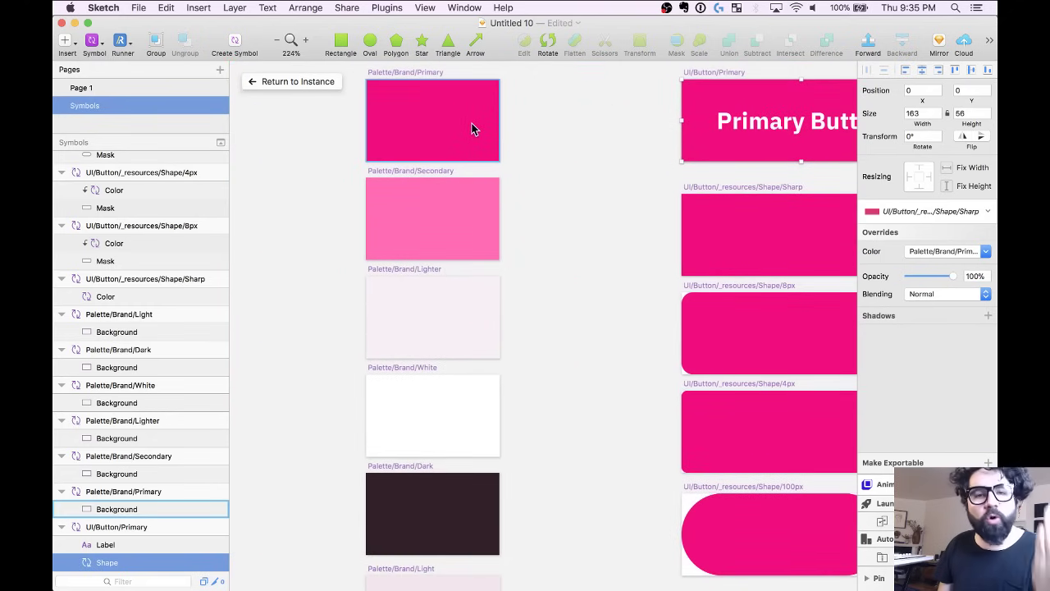
pyautogui.hscroll(10, 481, 132)
pyautogui.scroll(-2, 480, 131)
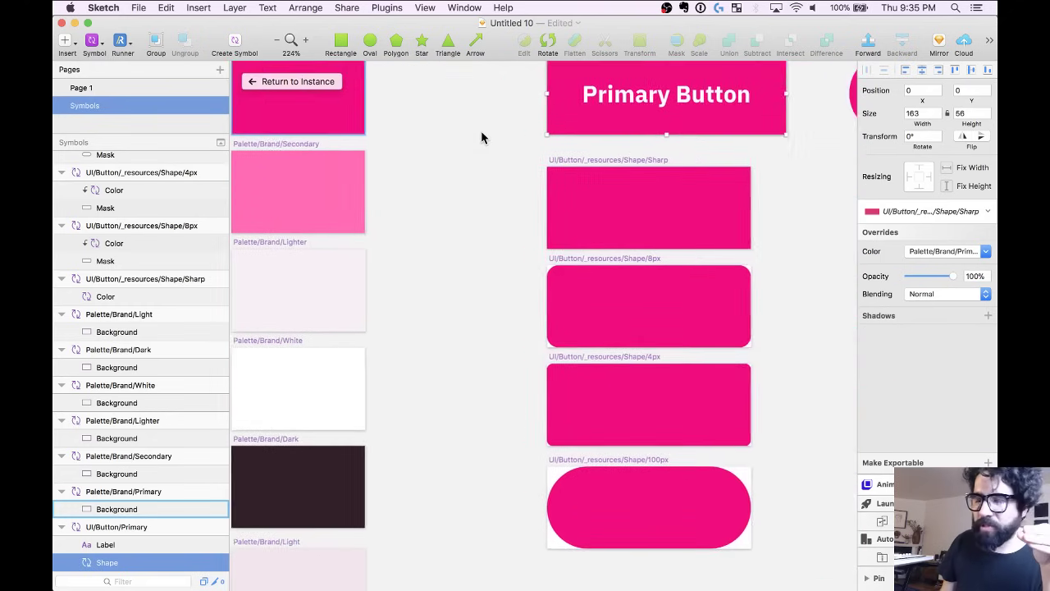
pyautogui.hscroll(4, 481, 133)
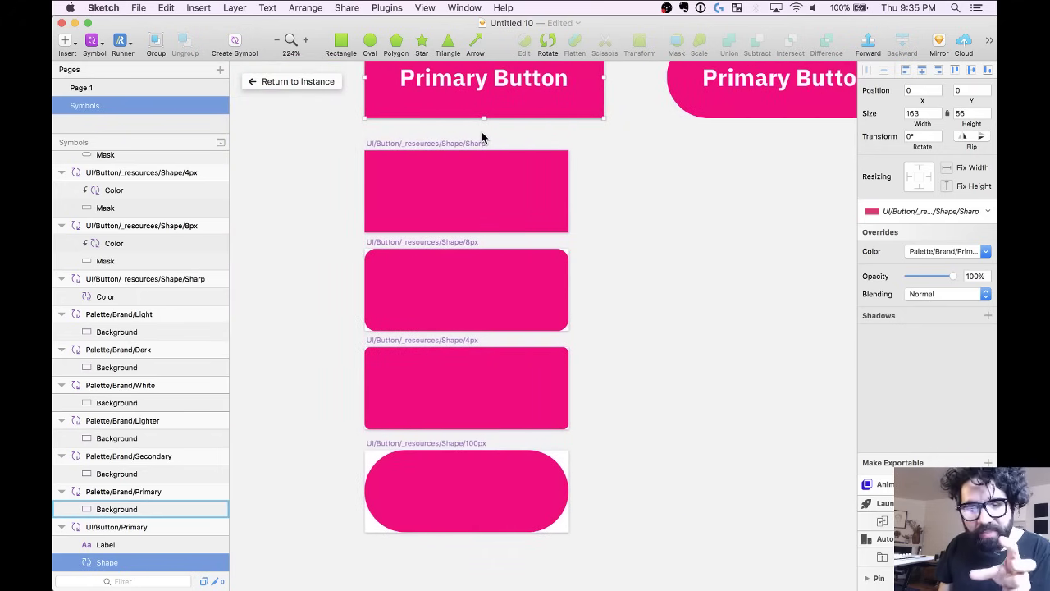
pyautogui.click(472, 158)
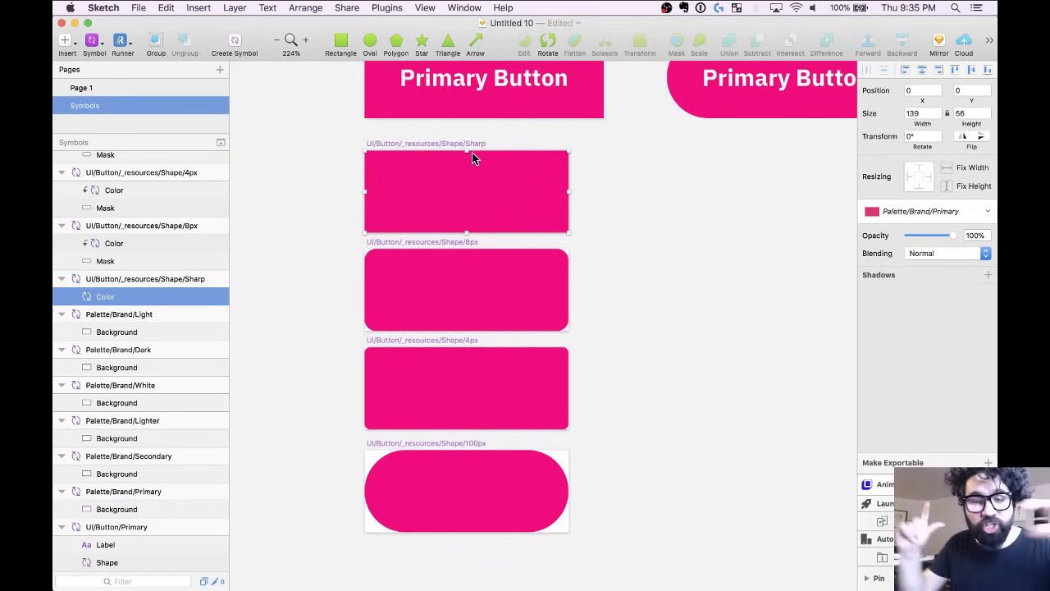
pyautogui.hscroll(9, 473, 159)
pyautogui.scroll(7, 473, 158)
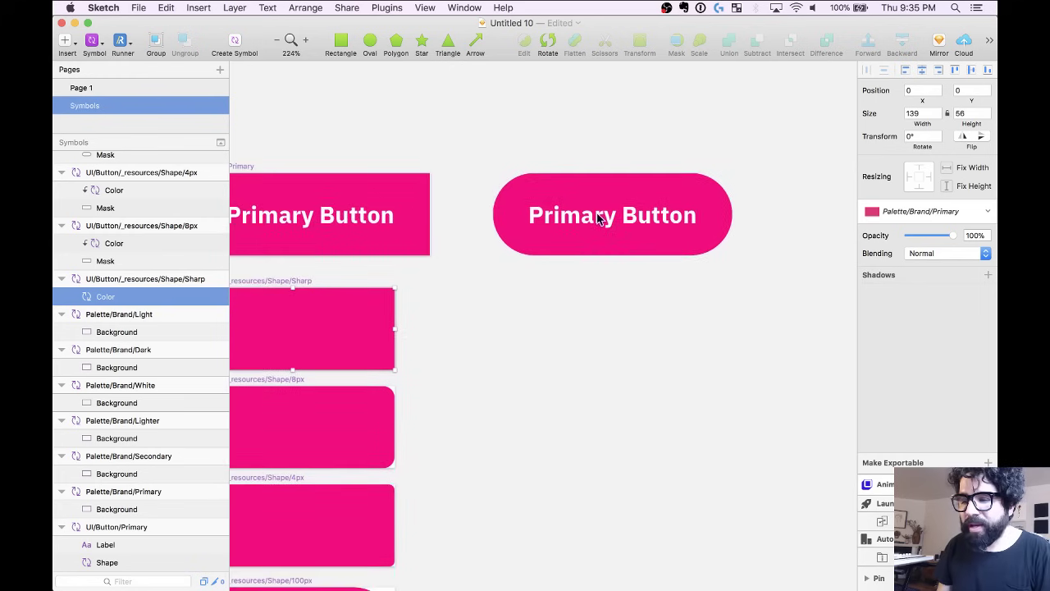
# Set the button instance's Shape override to UI/Button/_resources/Shape/8px and its Color override to Palette/Brand/Dark.
pyautogui.click(614, 221)
pyautogui.scroll(5, 614, 222)
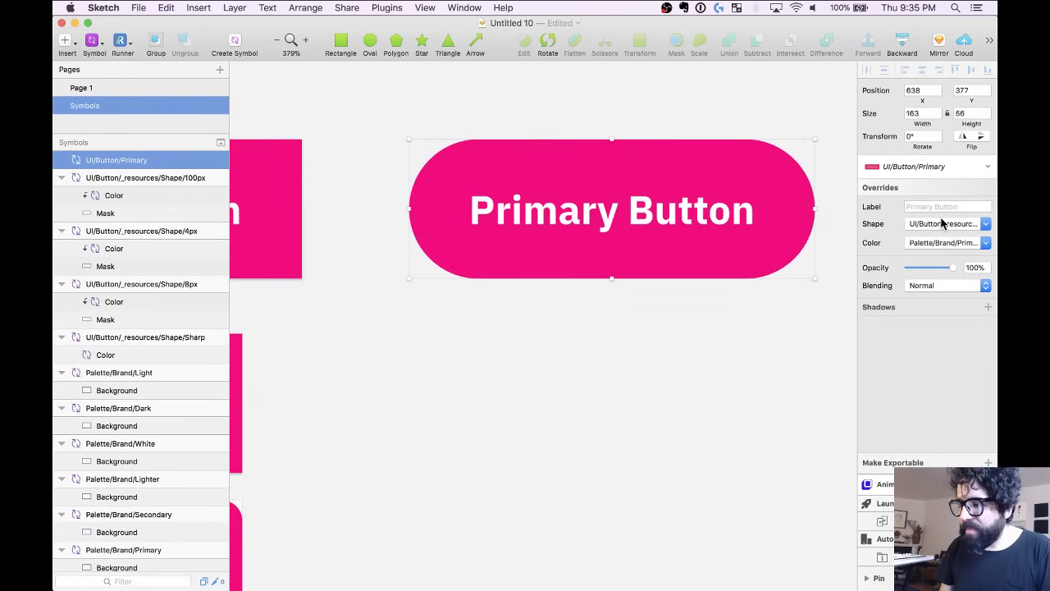
pyautogui.click(943, 223)
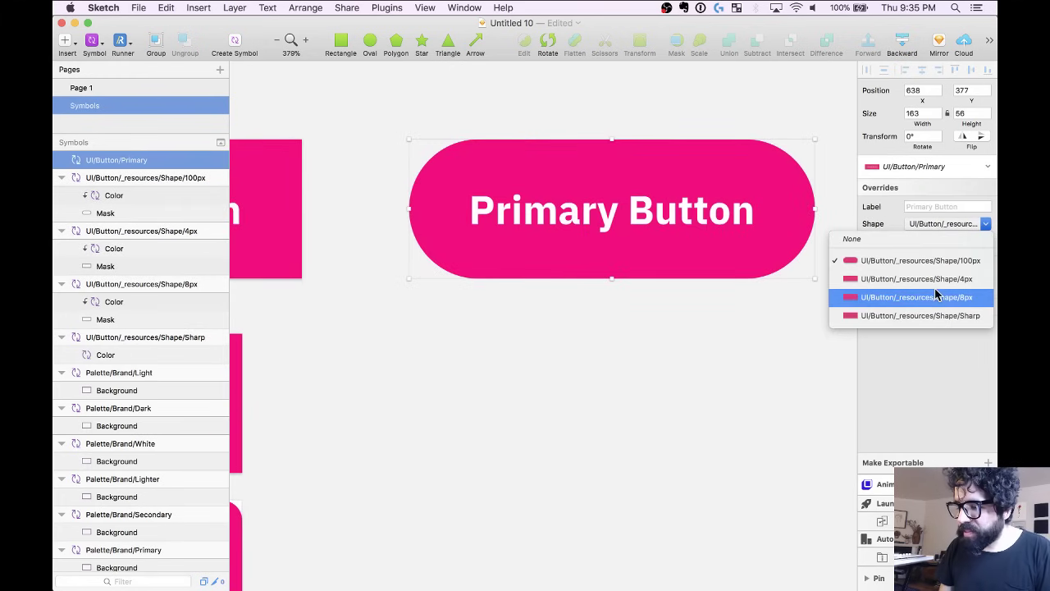
pyautogui.click(938, 296)
pyautogui.click(947, 243)
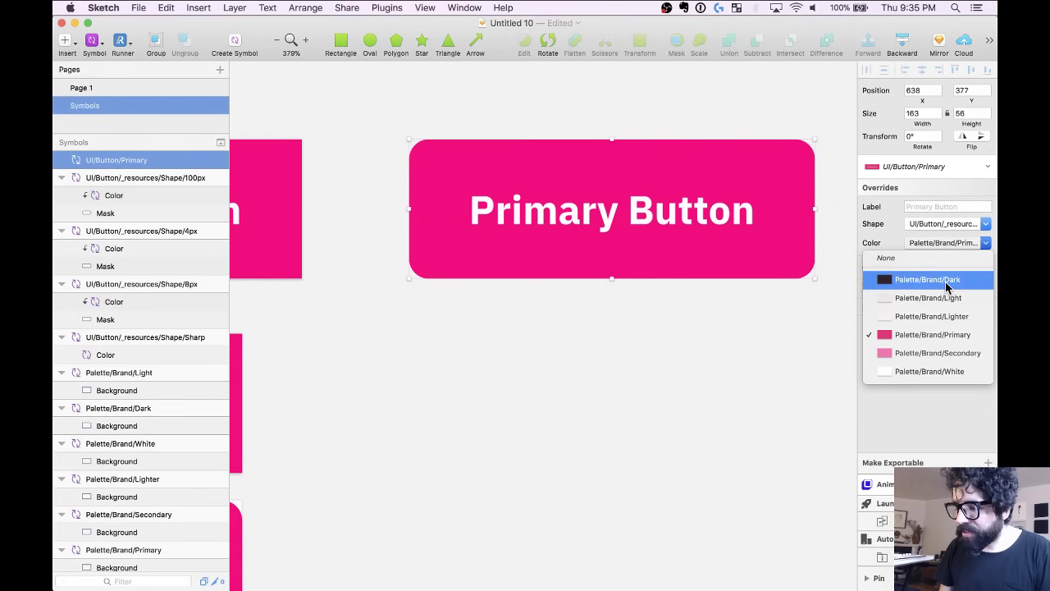
pyautogui.click(948, 280)
# Compare the dark instance with its source symbols and examine the label's text style and alignment in the primary button master.
pyautogui.scroll(-5, 659, 331)
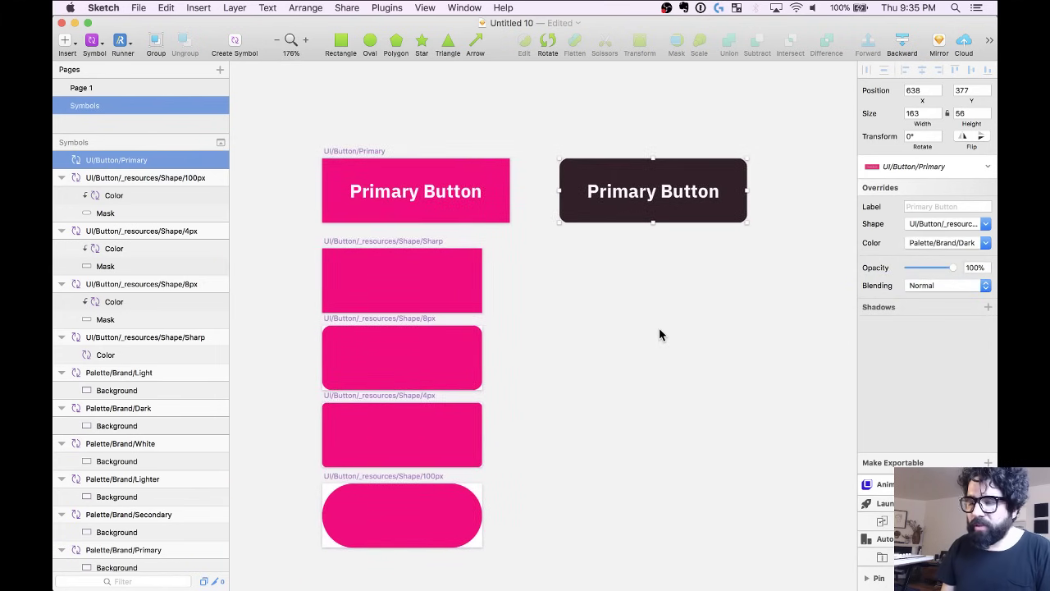
pyautogui.hscroll(-3, 661, 333)
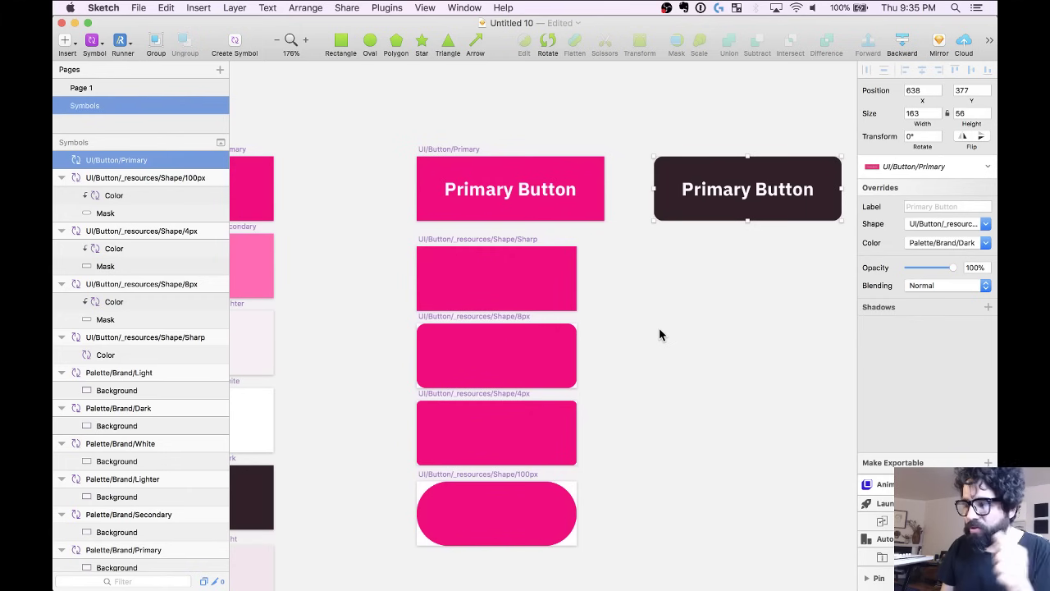
pyautogui.scroll(-2, 658, 328)
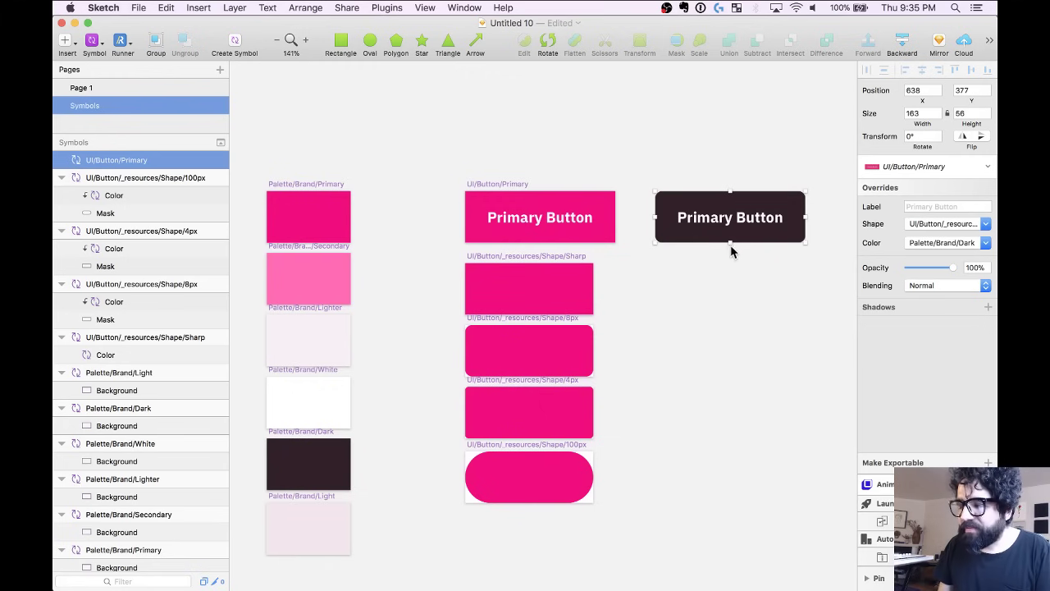
pyautogui.hscroll(3, 750, 236)
pyautogui.scroll(3, 482, 225)
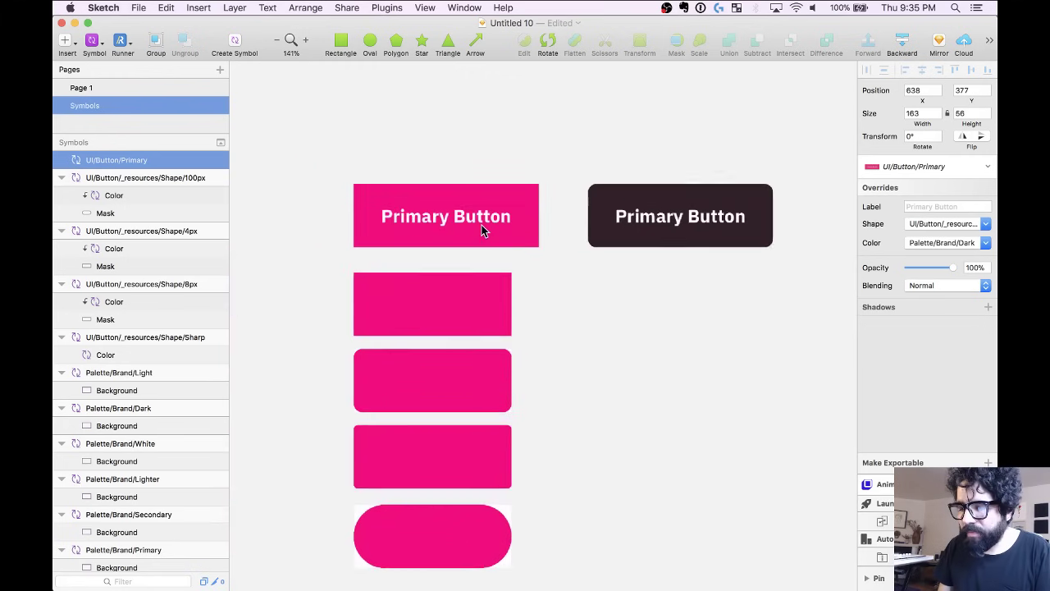
pyautogui.doubleClick(481, 225)
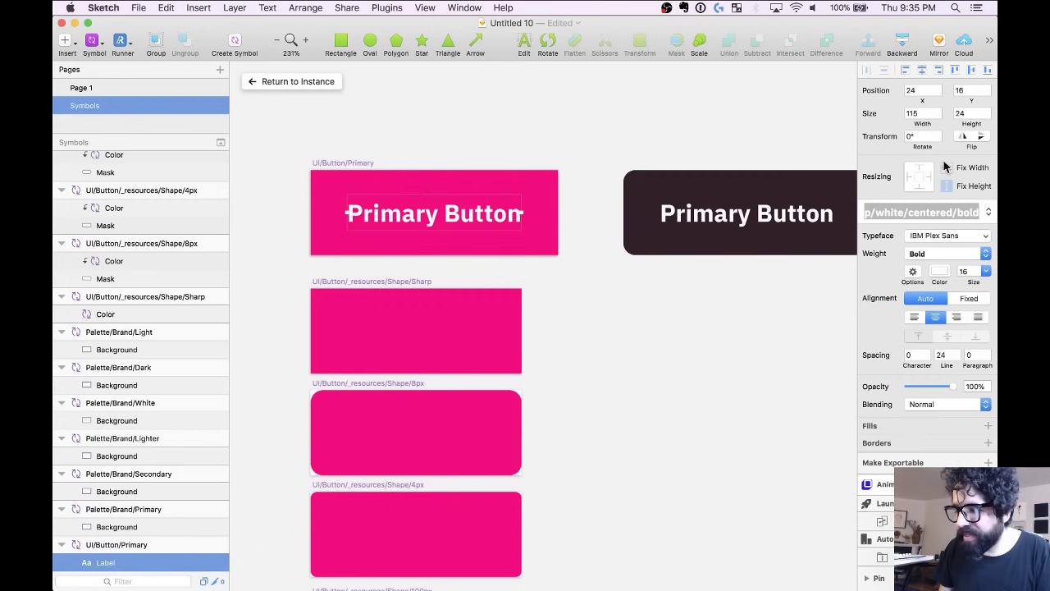
pyautogui.hscroll(2, 568, 224)
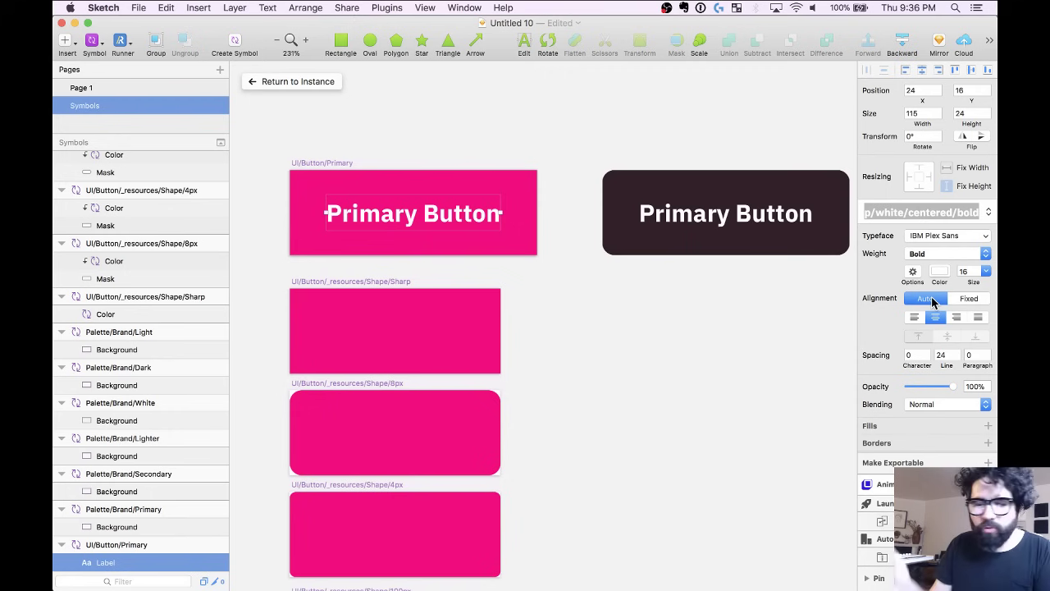
pyautogui.scroll(-3, 678, 331)
pyautogui.hscroll(3, 648, 309)
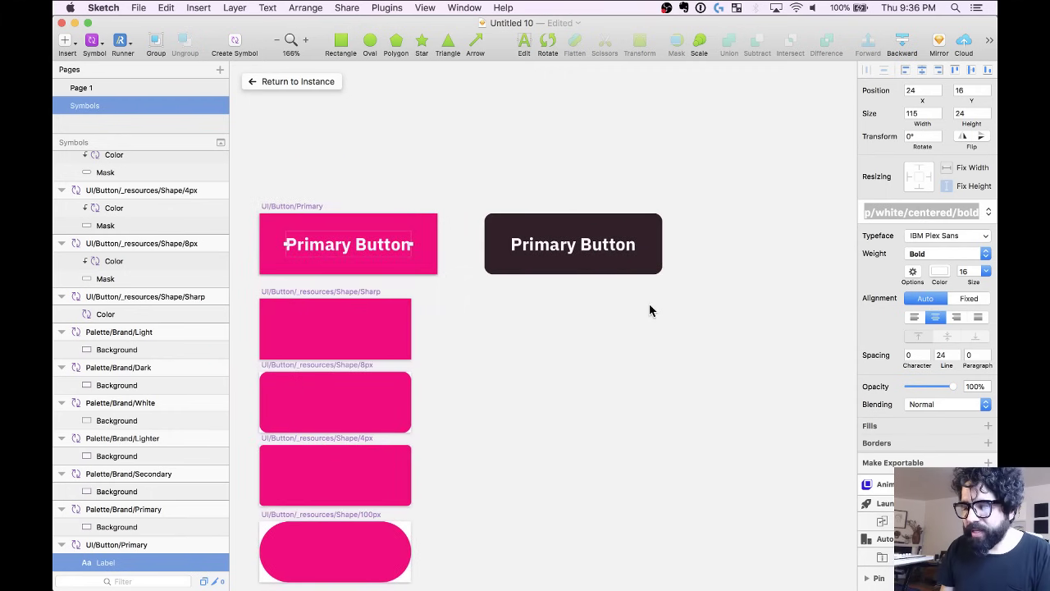
# Resize the dark button instance to 283 px wide and 67 px high to test how its label and shape respond.
pyautogui.click(635, 248)
pyautogui.moveTo(661, 244); pyautogui.dragTo(684, 243)
pyautogui.moveTo(584, 277)
pyautogui.mouseDown()
pyautogui.moveTo(584, 344)
pyautogui.moveTo(584, 285)
pyautogui.mouseUp()
pyautogui.moveTo(683, 250); pyautogui.dragTo(793, 261)
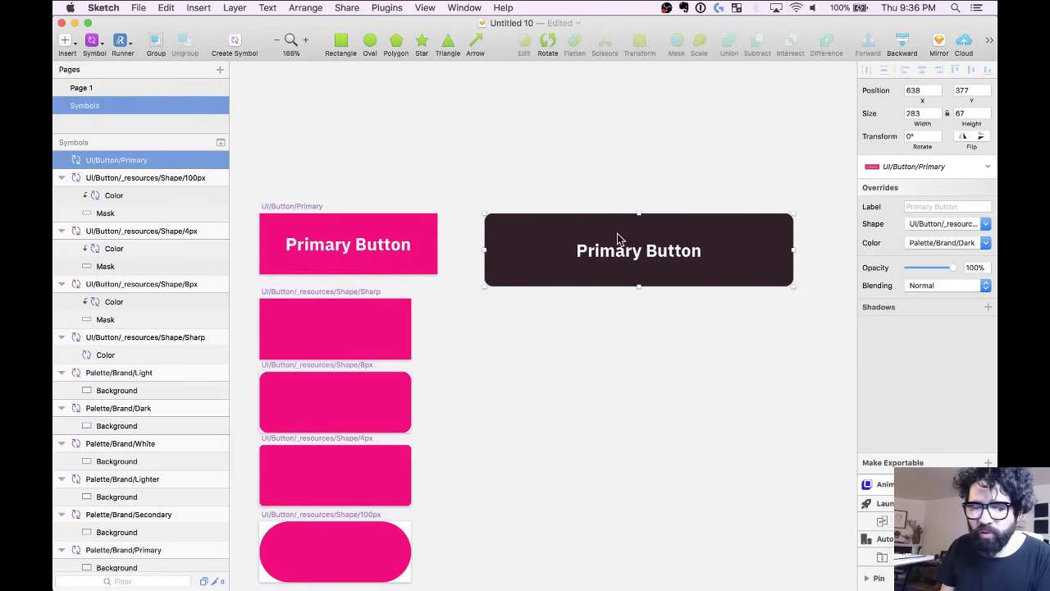
# Try stretching the label in the primary button master to the full 163 px button width, and undo the change.
pyautogui.scroll(3, 428, 229)
pyautogui.hscroll(-5, 359, 265)
pyautogui.click(408, 250)
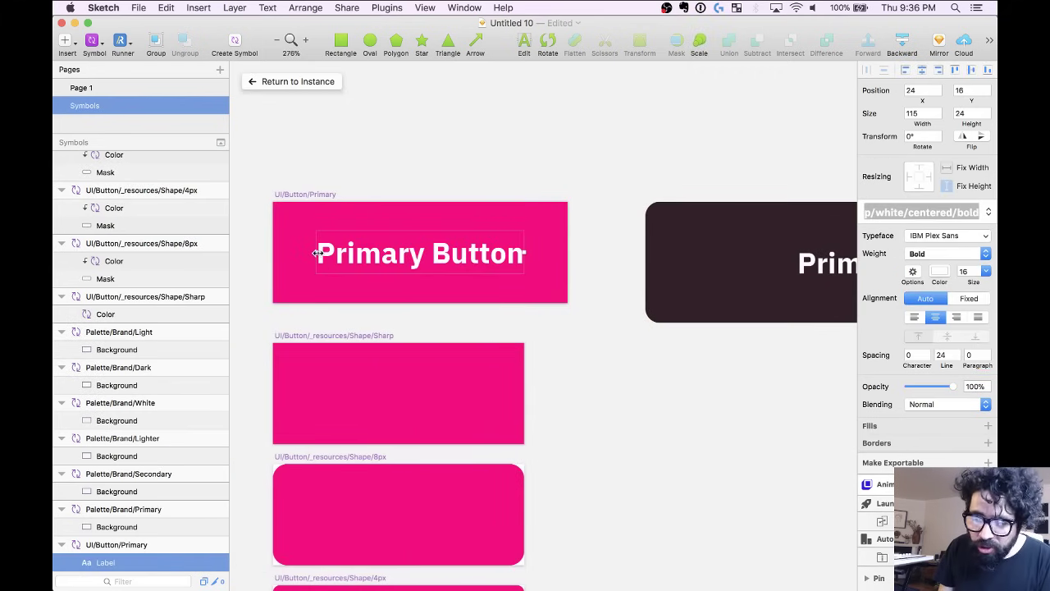
pyautogui.moveTo(316, 253); pyautogui.dragTo(275, 253)
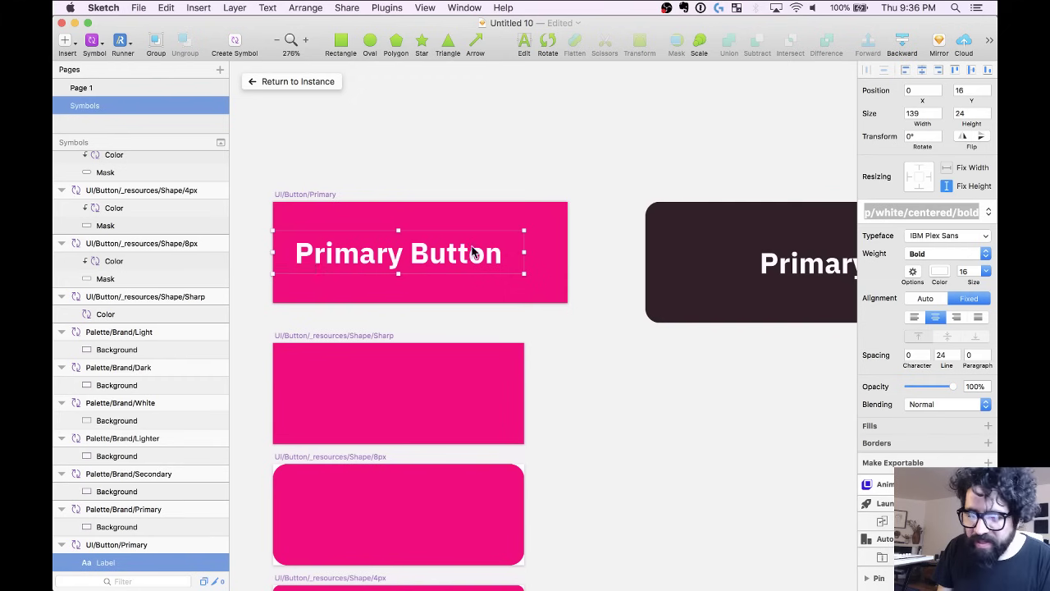
pyautogui.moveTo(523, 252); pyautogui.dragTo(554, 259)
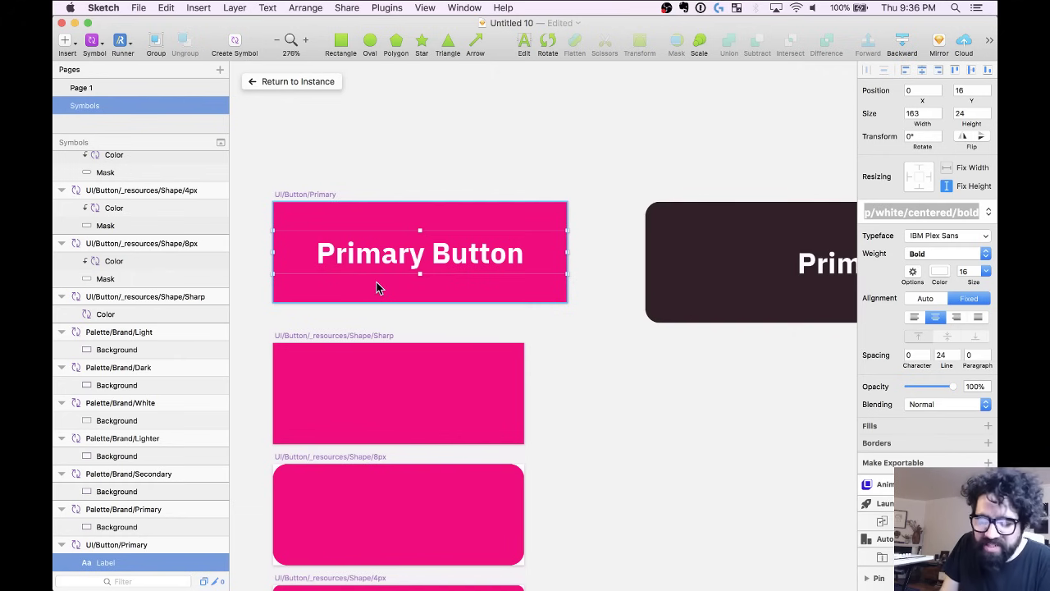
pyautogui.press('super+z')
pyautogui.press('super+z')
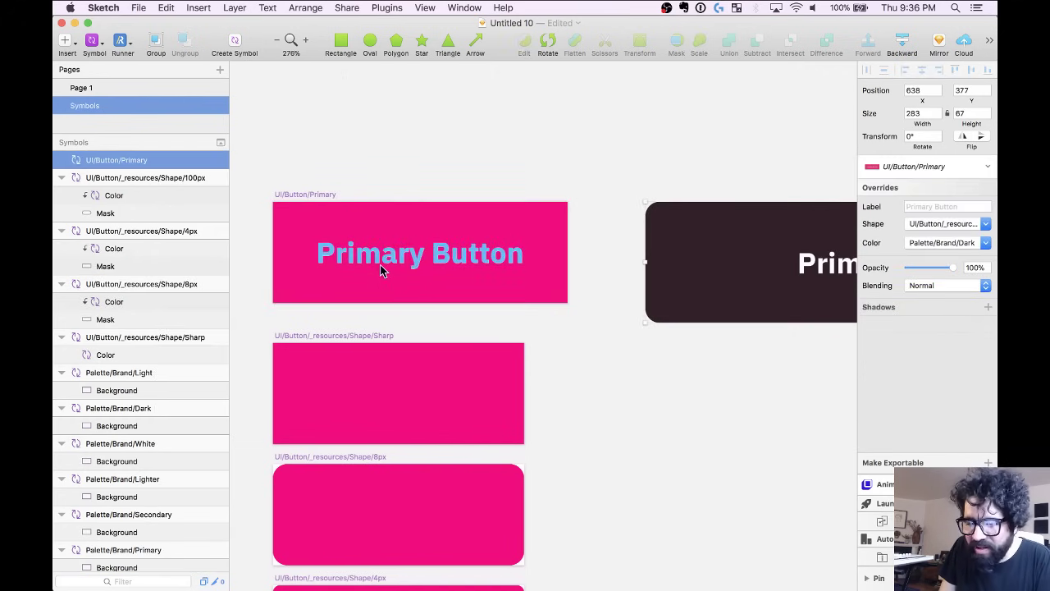
# Leave the master's label as it is and delete the dark button instance beside the primary button master.
pyautogui.doubleClick(380, 271)
pyautogui.press('super+1')
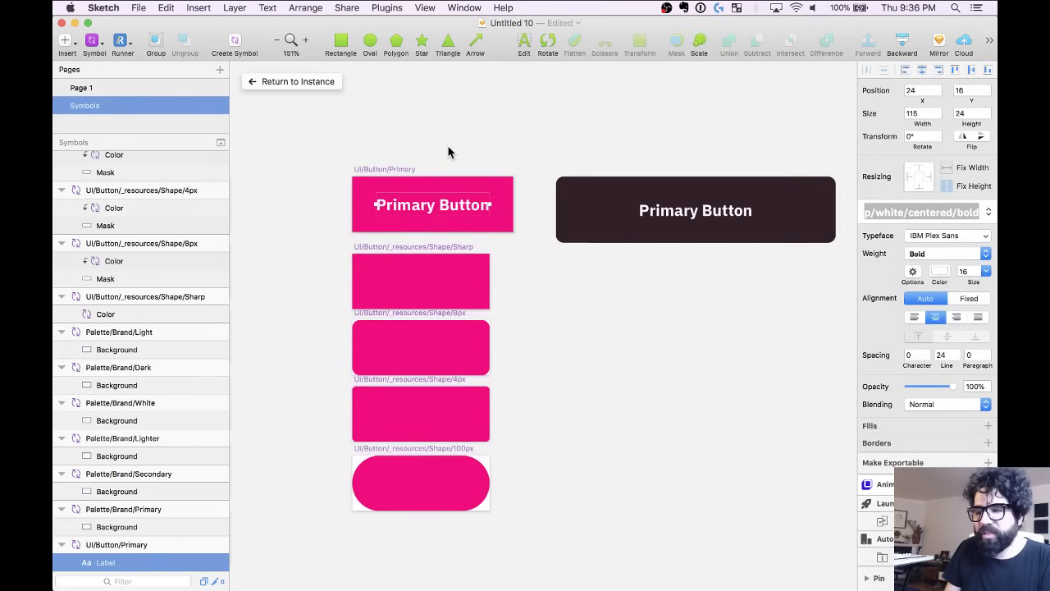
pyautogui.click(448, 151)
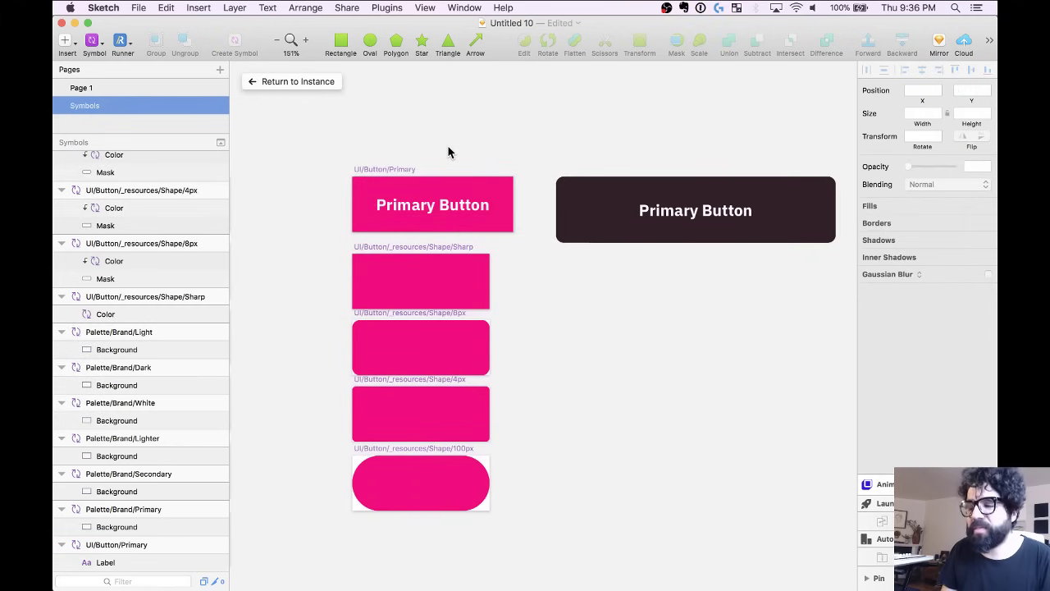
pyautogui.press('super+1')
pyautogui.click(581, 179)
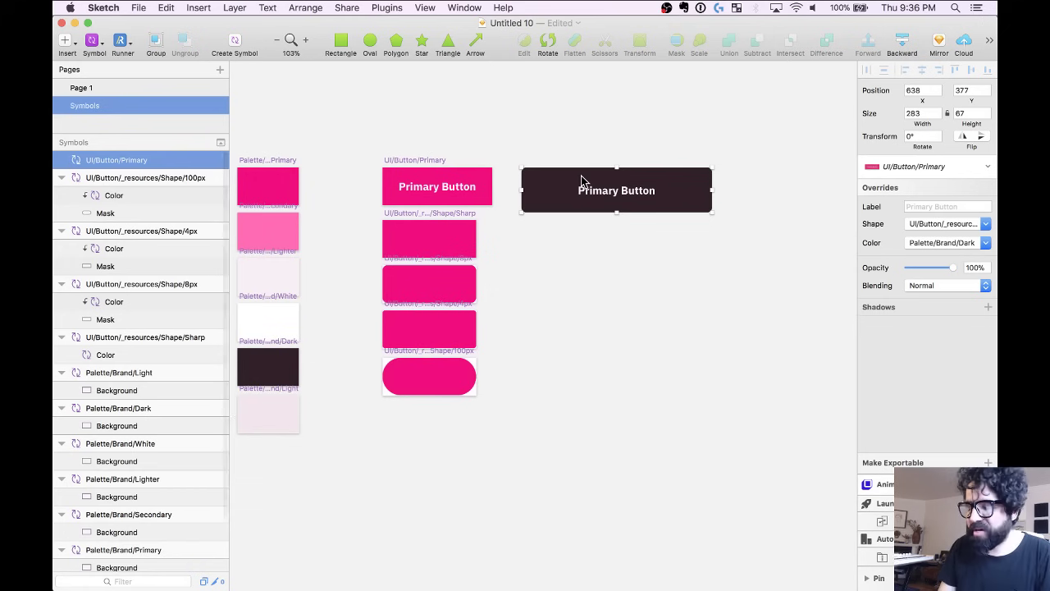
pyautogui.press('BackSpace')
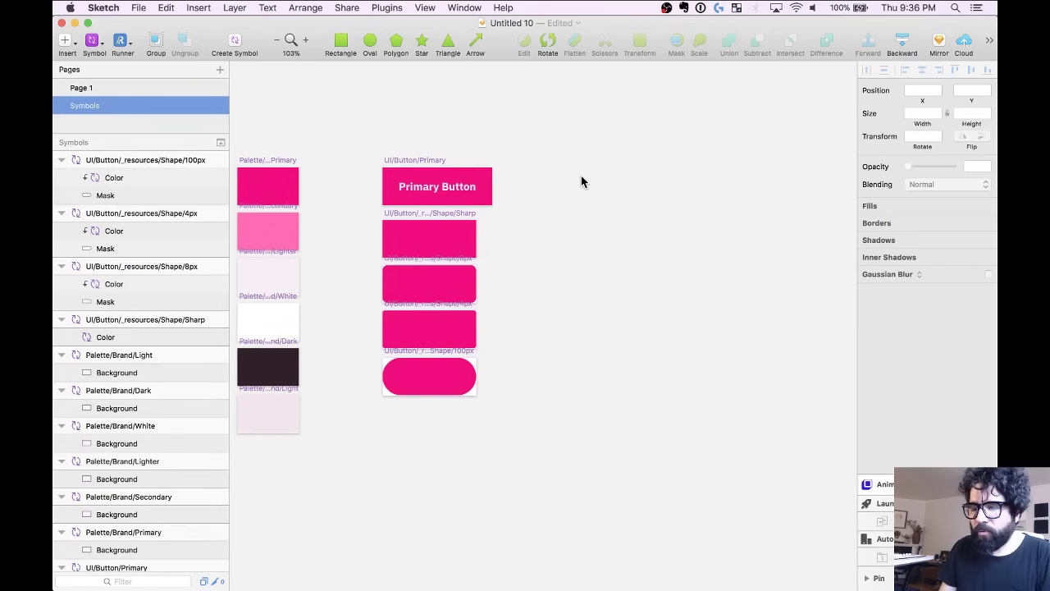
# On Page 1, move the primary button instance closer below the typography samples and place a duplicate beside it on the right.
pyautogui.scroll(-3, 565, 210)
pyautogui.hscroll(-1, 565, 210)
pyautogui.moveTo(328, 154); pyautogui.dragTo(681, 392)
pyautogui.click(124, 88)
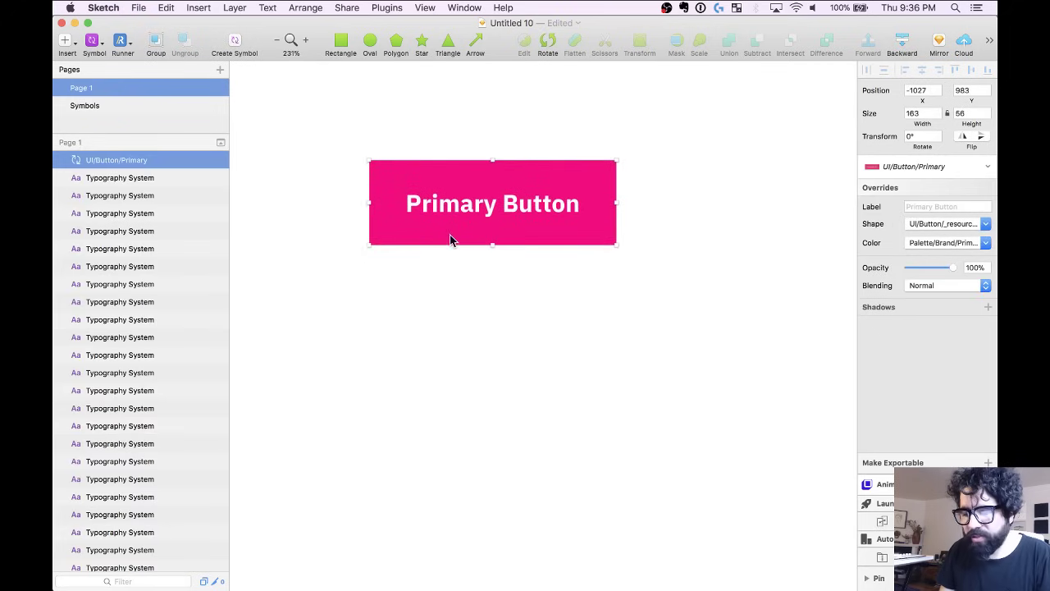
pyautogui.keyDown('alt'); pyautogui.click(442, 285); pyautogui.keyUp('alt')
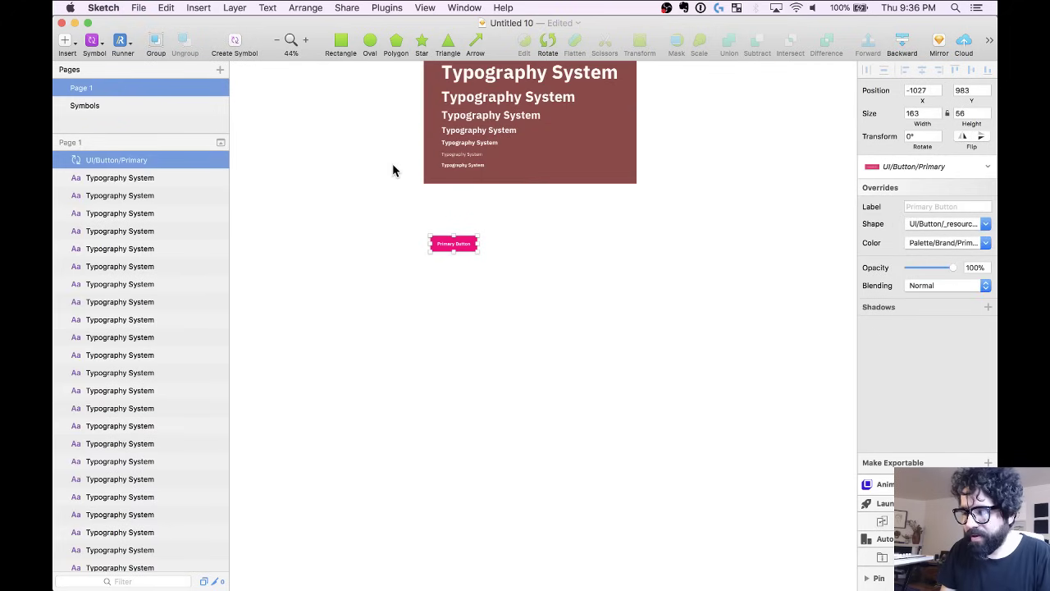
pyautogui.moveTo(387, 124); pyautogui.dragTo(589, 325)
pyautogui.moveTo(465, 397); pyautogui.dragTo(570, 331)
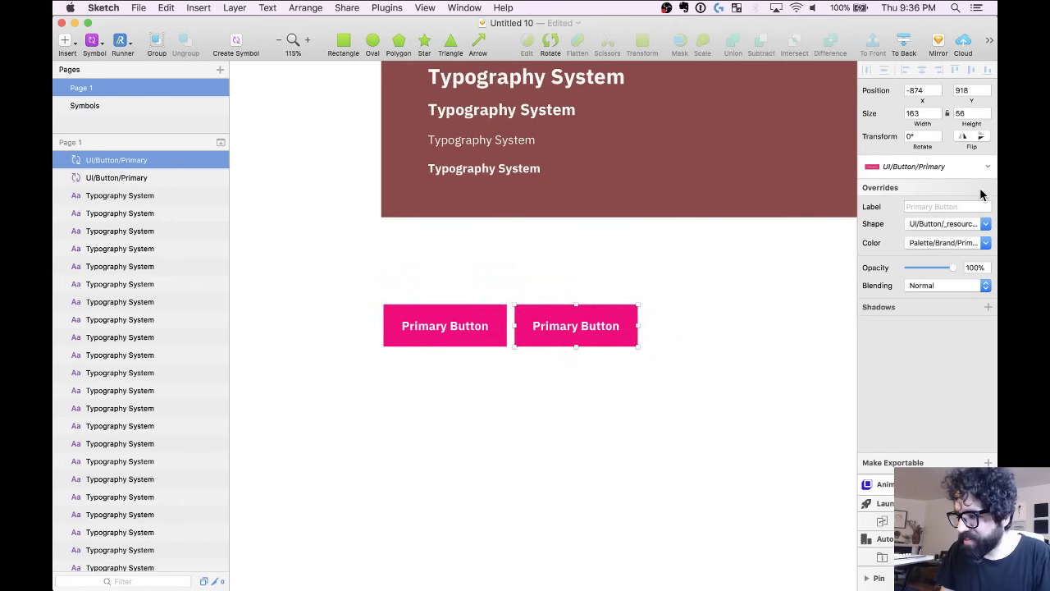
# Set the second button's Shape override to UI/Button/_resources/Shape/4px.
pyautogui.click(951, 223)
pyautogui.click(972, 279)
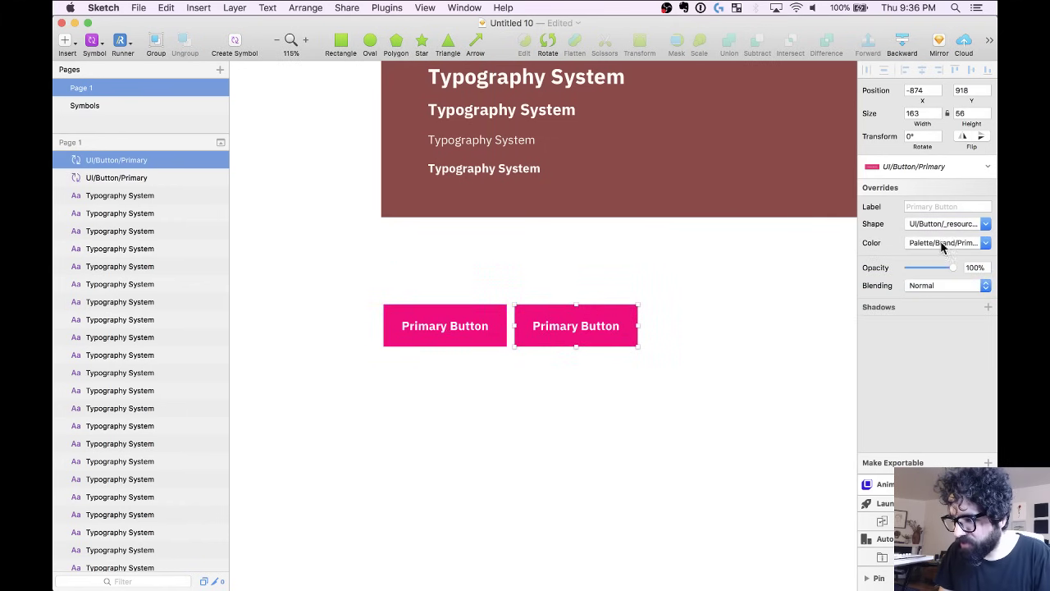
pyautogui.click(949, 229)
pyautogui.click(949, 229)
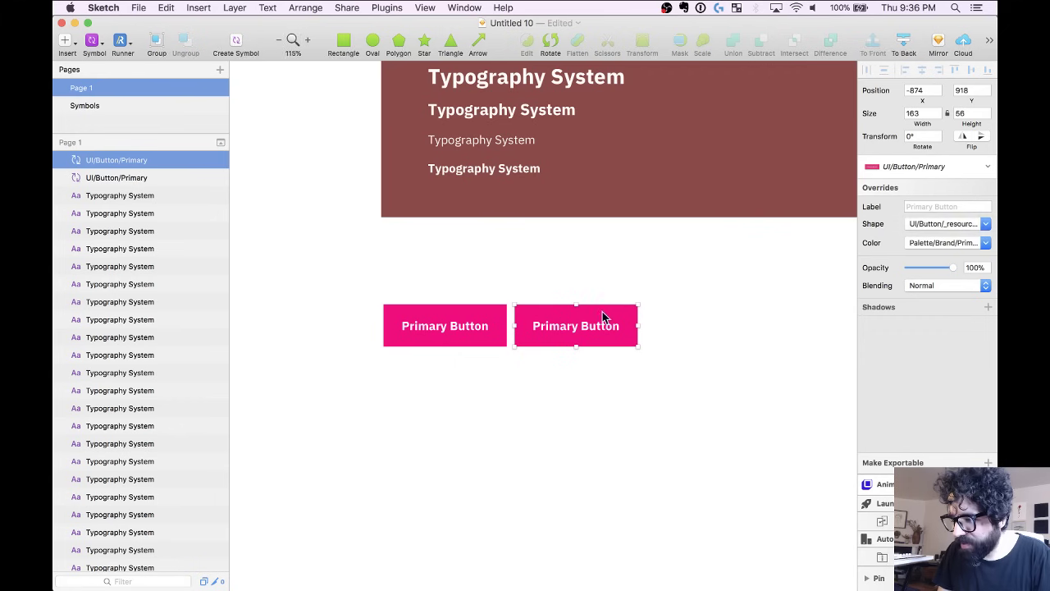
# Add two more primary button instances to the row, setting their Shape overrides to UI/Button/_resources/Shape/8px and UI/Button/_resources/Shape/100px.
pyautogui.keyDown('alt'); pyautogui.moveTo(605, 321); pyautogui.dragTo(805, 325); pyautogui.keyUp('alt')
pyautogui.click(974, 226)
pyautogui.click(969, 300)
pyautogui.click(985, 224)
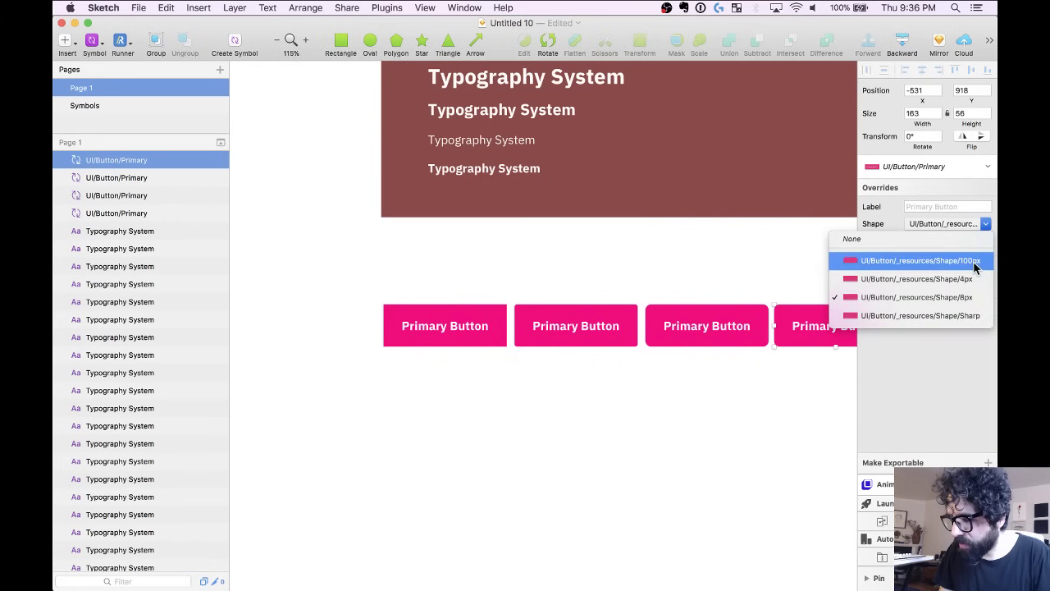
pyautogui.click(976, 261)
pyautogui.hscroll(2, 621, 336)
# In the primary button master, swap the Shape layer's symbol to UI/Button/_resources/Shape/4px and return to the instance.
pyautogui.click(458, 341)
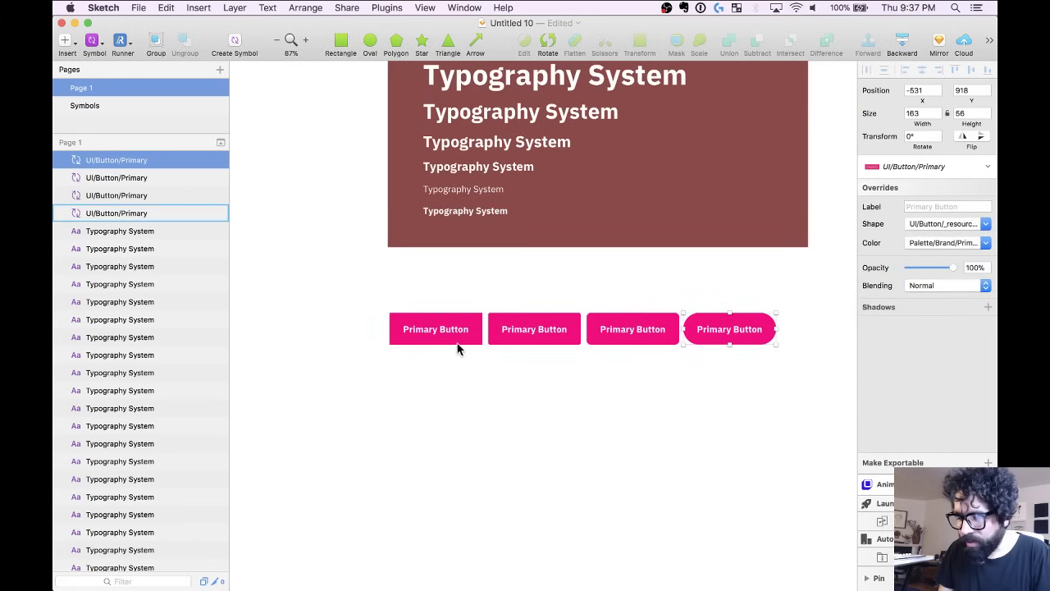
pyautogui.doubleClick(456, 341)
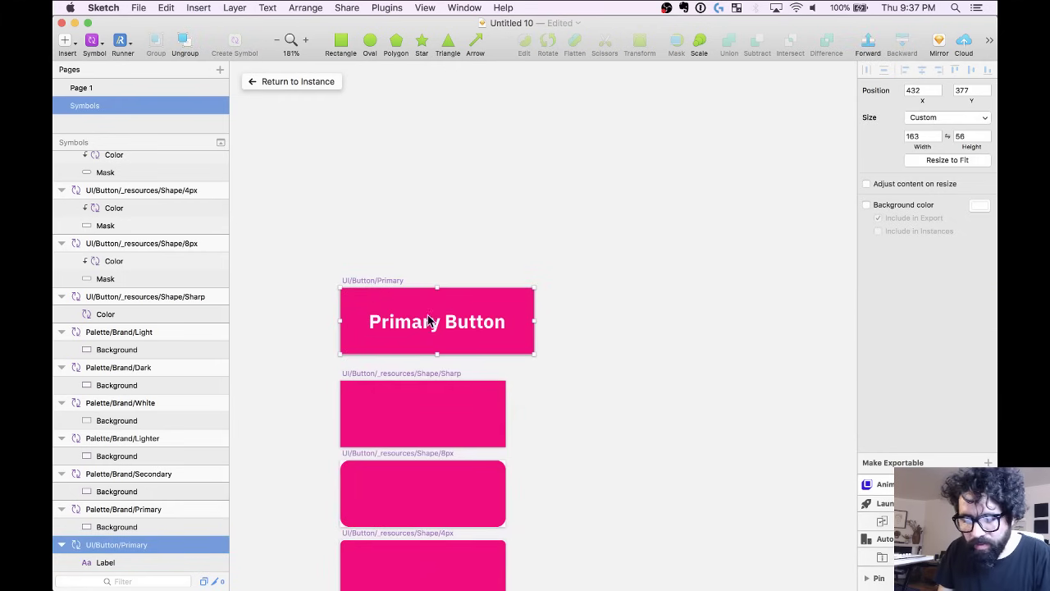
pyautogui.scroll(-2, 197, 395)
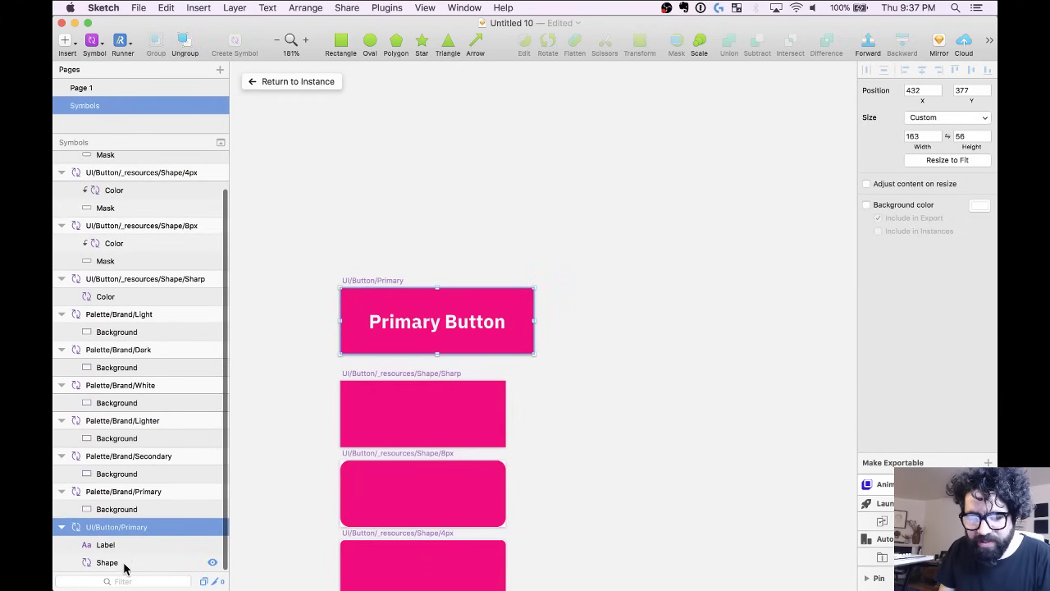
pyautogui.click(124, 563)
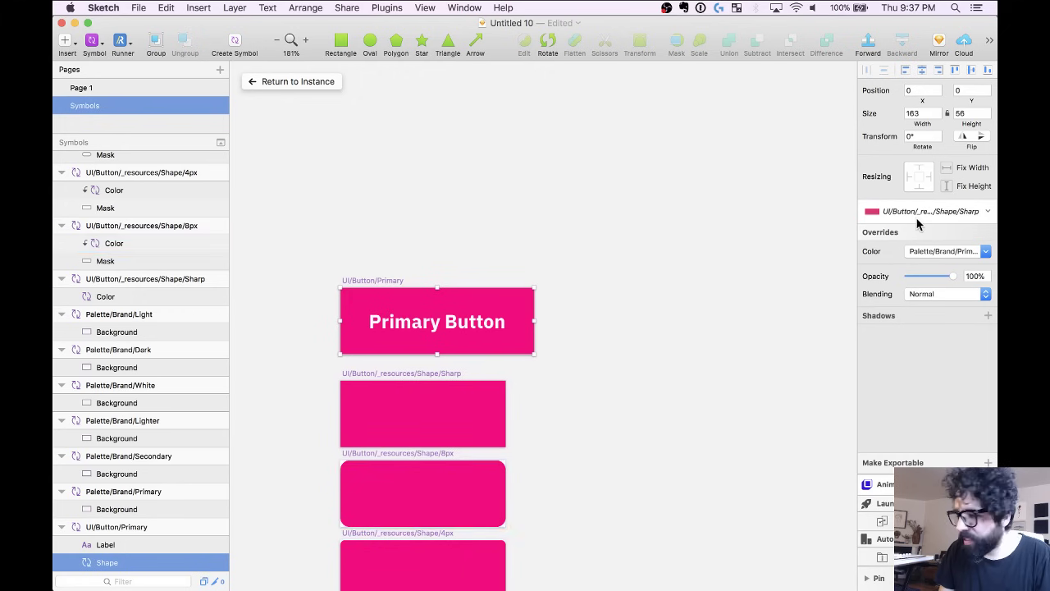
pyautogui.click(960, 211)
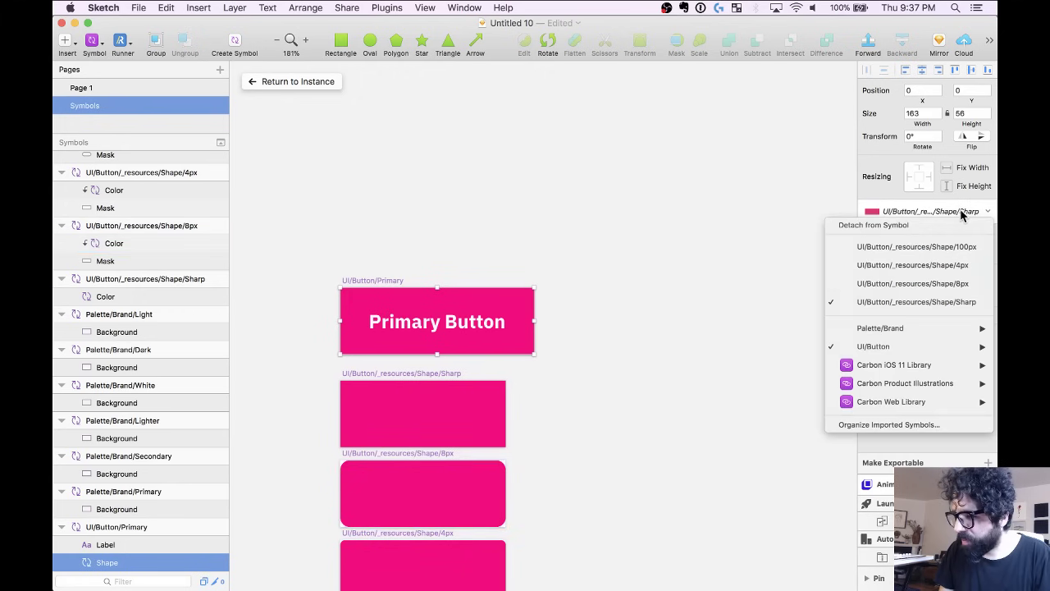
pyautogui.click(977, 271)
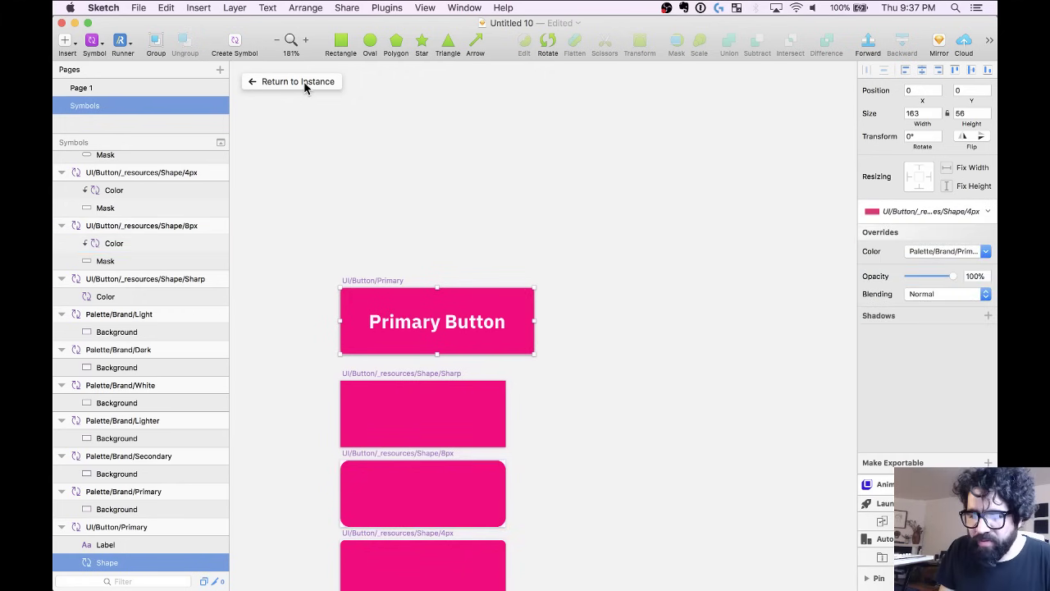
pyautogui.click(298, 81)
# Set the first button's Shape override to UI/Button/_resources/Shape/Sharp.
pyautogui.click(502, 429)
pyautogui.scroll(3, 473, 411)
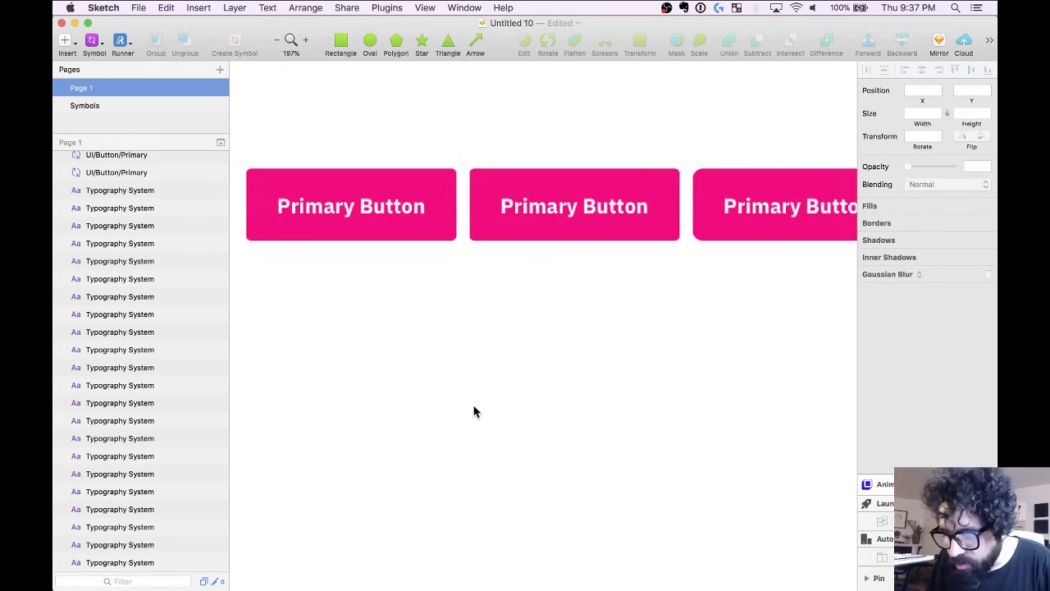
pyautogui.click(329, 205)
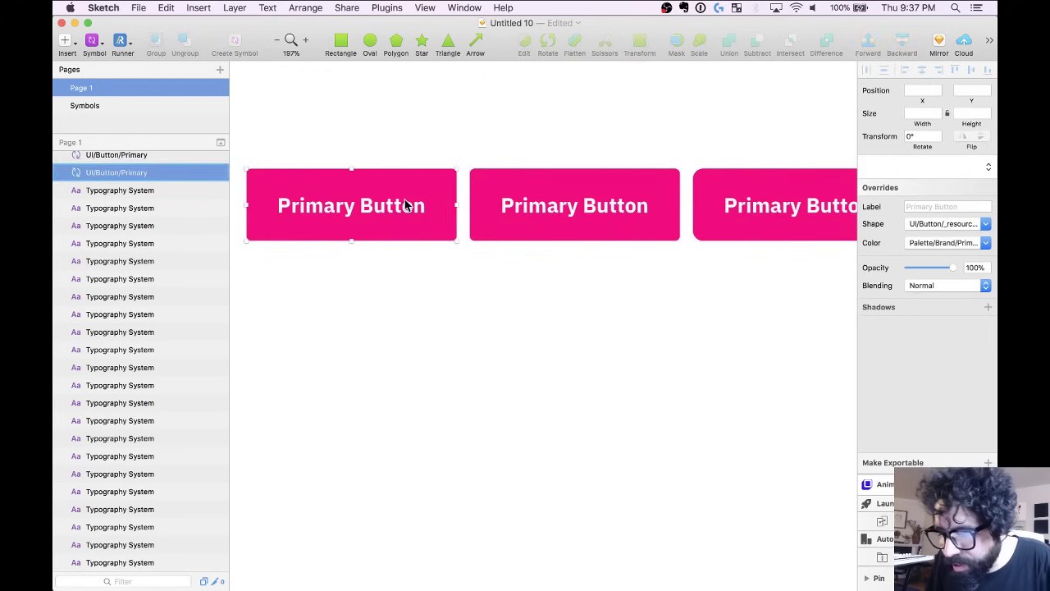
pyautogui.click(928, 228)
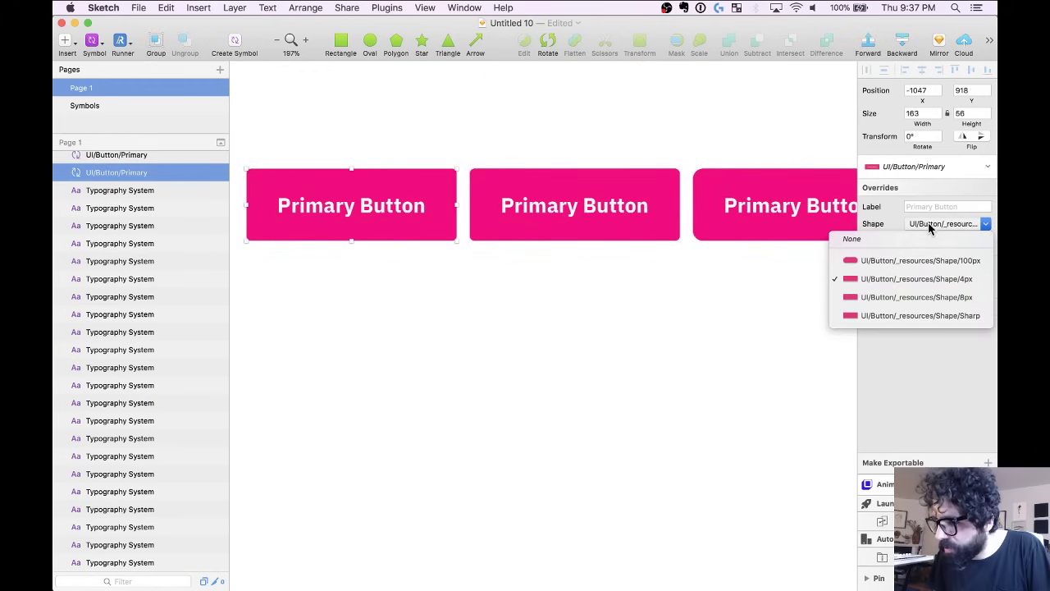
pyautogui.click(959, 317)
pyautogui.scroll(-3, 492, 283)
pyautogui.click(469, 300)
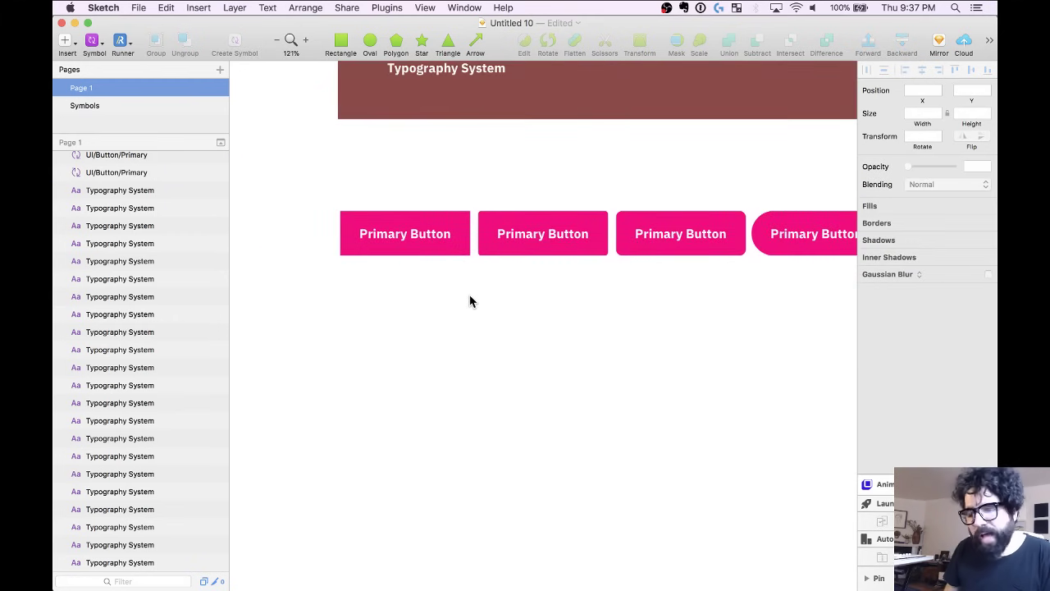
# Review the overall Page 1 layout of colour swatches, typography samples and the row of button variants.
pyautogui.scroll(-3, 470, 300)
pyautogui.scroll(5, 470, 301)
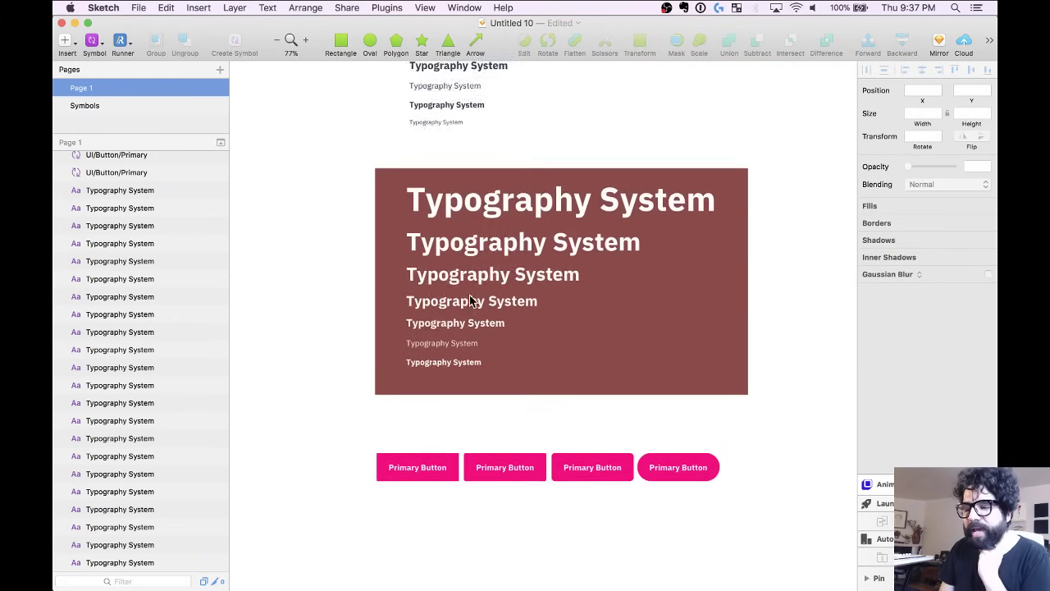
pyautogui.scroll(-3, 470, 300)
pyautogui.scroll(-3, 469, 301)
pyautogui.scroll(-3, 469, 300)
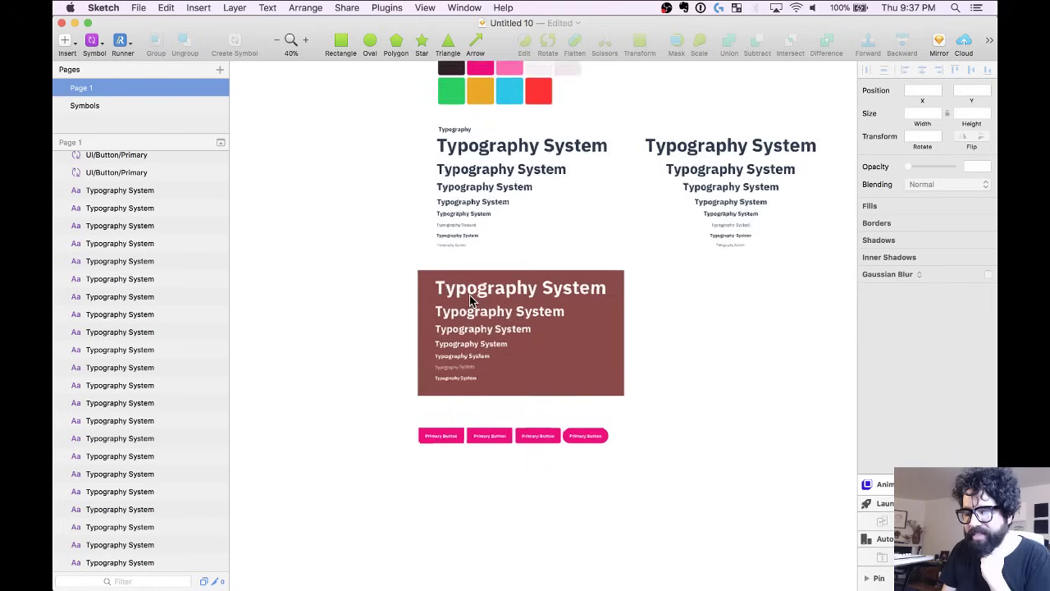
pyautogui.scroll(4, 470, 300)
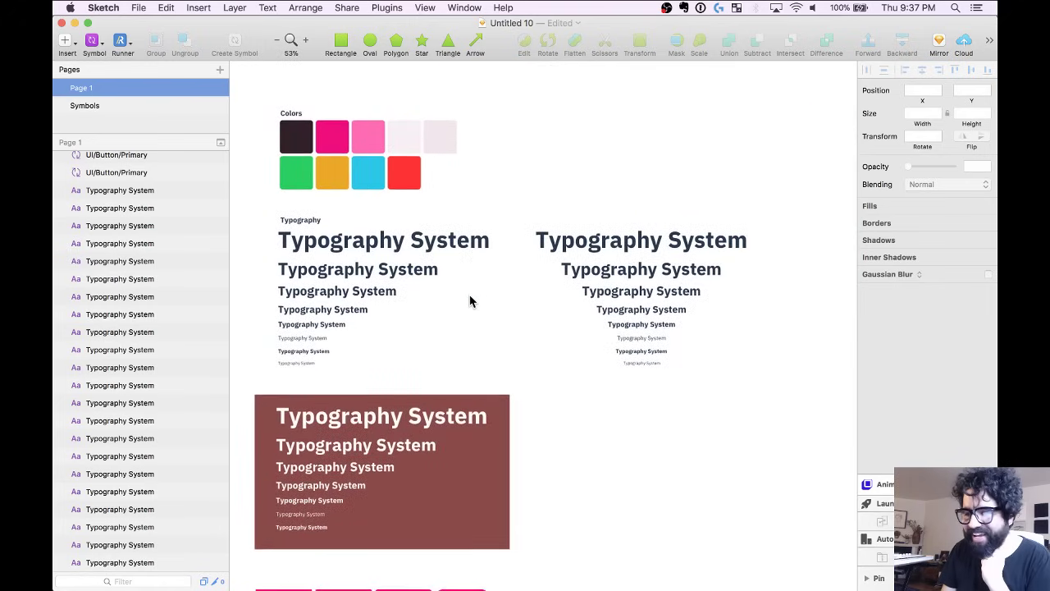
pyautogui.scroll(-3, 469, 300)
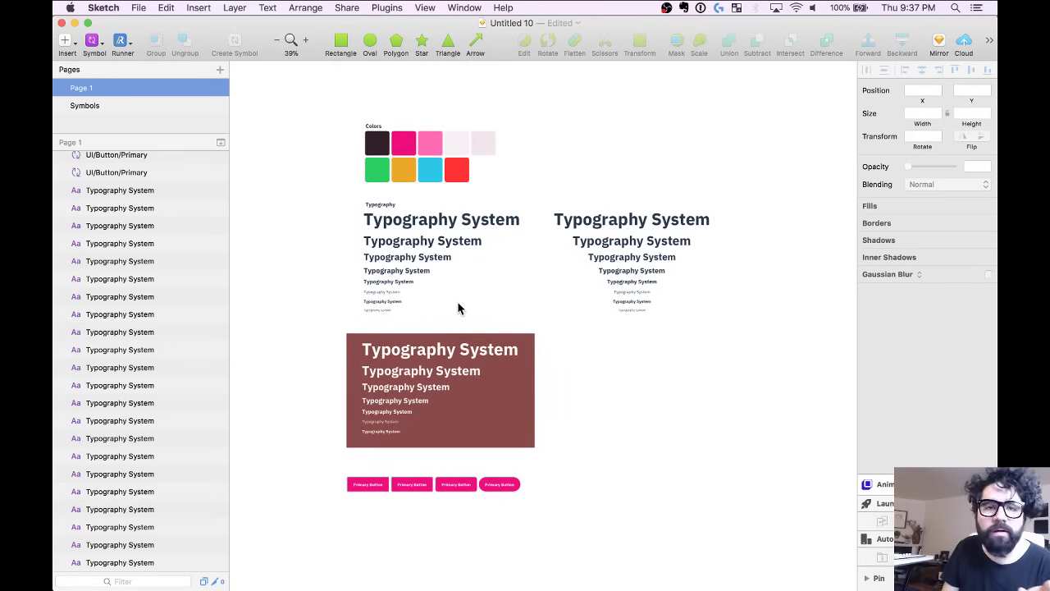
pyautogui.scroll(3, 458, 307)
pyautogui.scroll(-2, 457, 308)
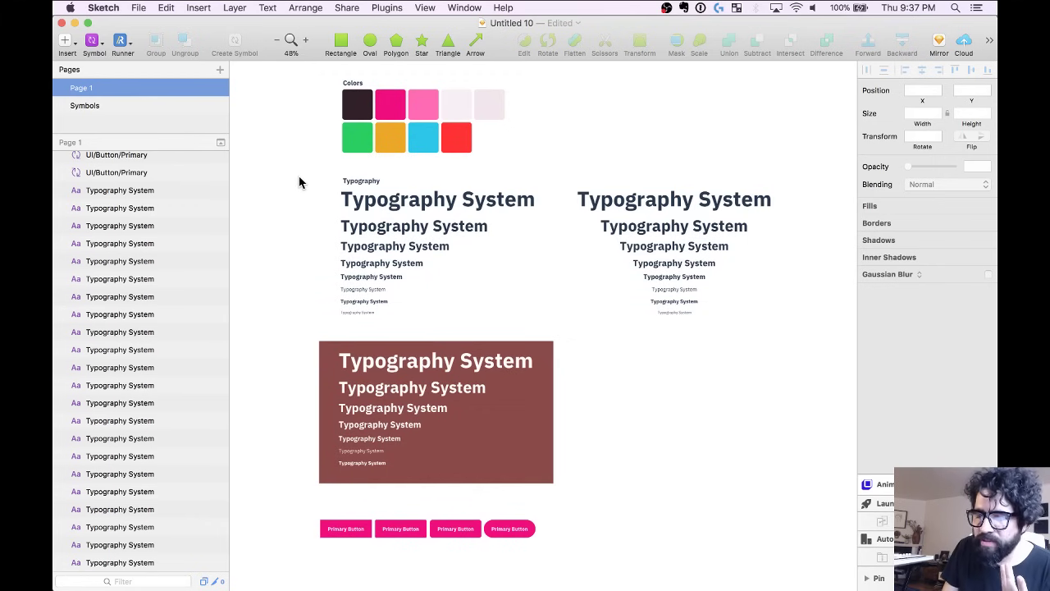
# Inspect the typeface choices and text styles of the left-aligned, centred and white typography samples.
pyautogui.moveTo(300, 181); pyautogui.dragTo(390, 317)
pyautogui.click(945, 192)
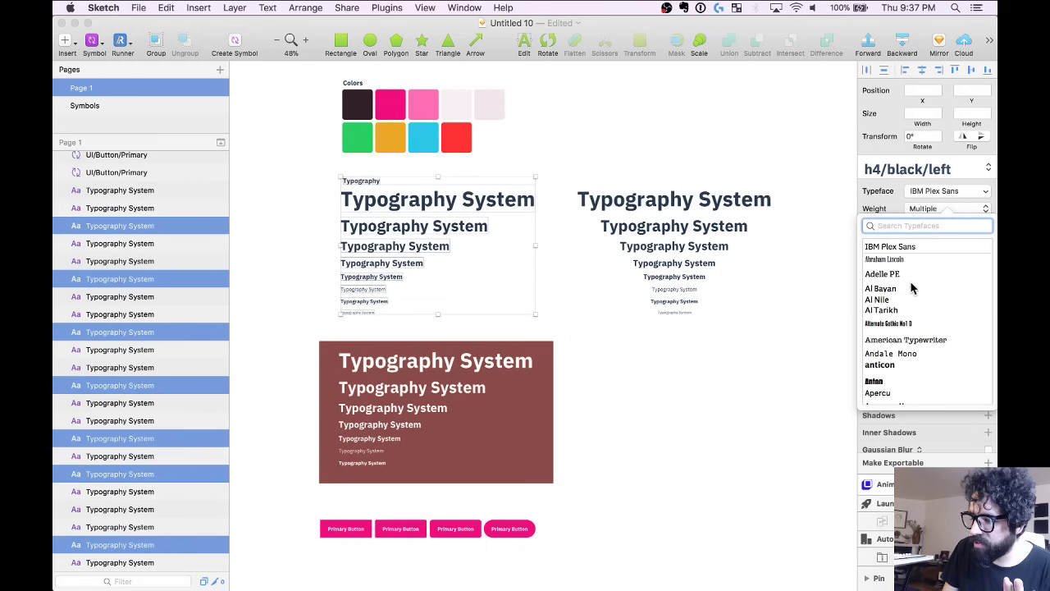
pyautogui.click(702, 134)
pyautogui.moveTo(673, 138); pyautogui.dragTo(761, 377)
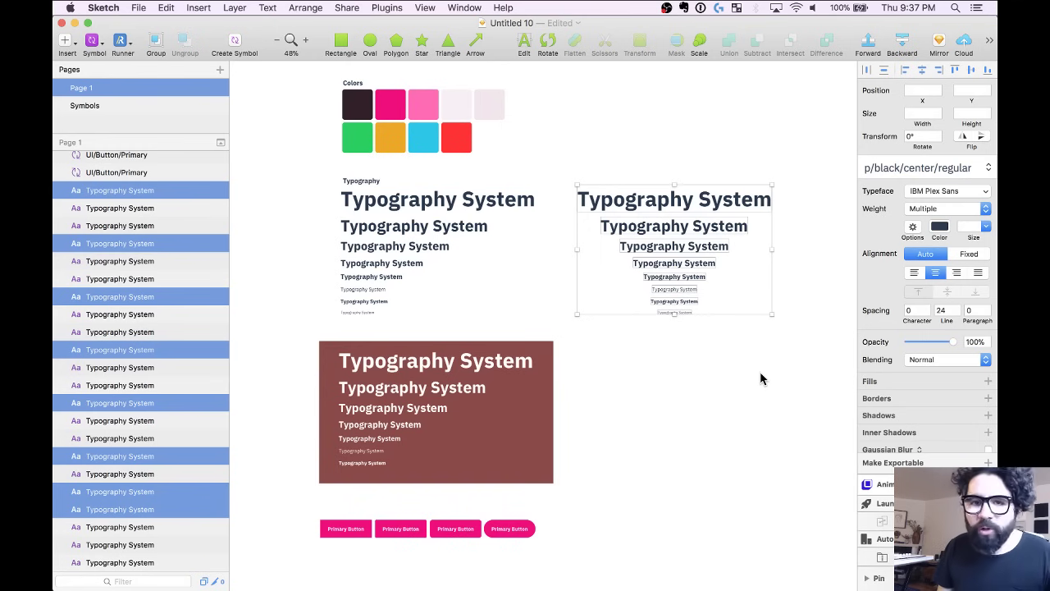
pyautogui.scroll(-2, 760, 375)
pyautogui.click(394, 317)
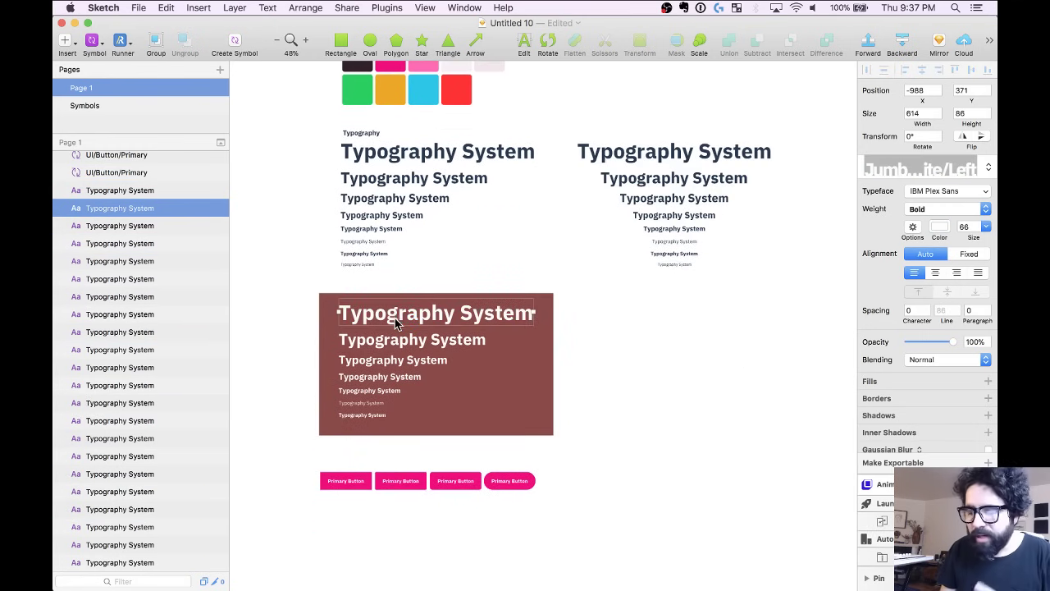
# Place a duplicate of the sharp-cornered primary button above the Colors heading.
pyautogui.scroll(-3, 394, 320)
pyautogui.click(353, 411)
pyautogui.scroll(10, 354, 414)
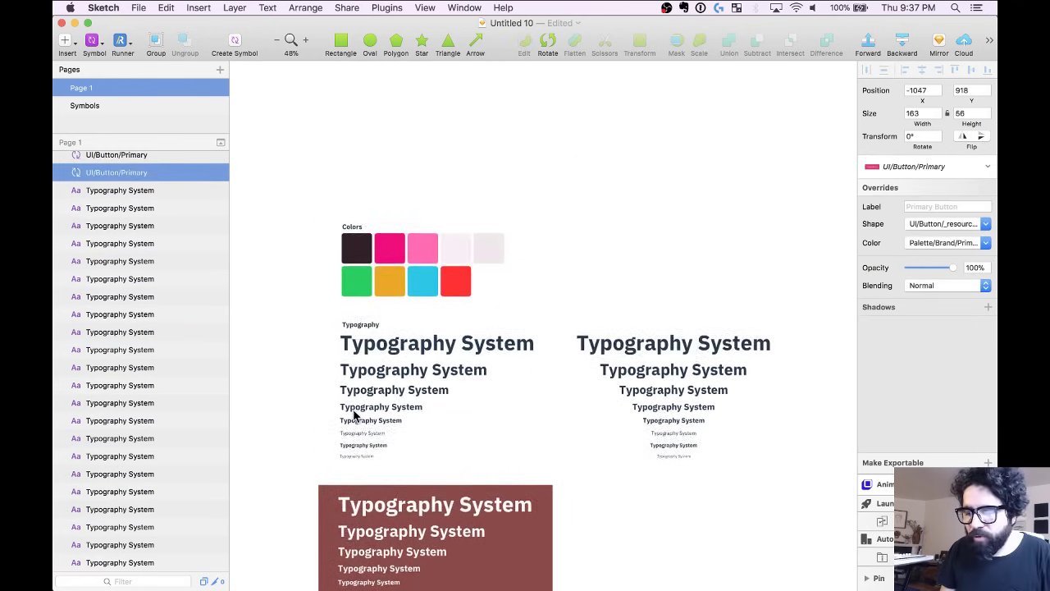
pyautogui.scroll(-3, 352, 415)
pyautogui.scroll(-3, 345, 443)
pyautogui.moveTo(353, 534); pyautogui.dragTo(347, 212)
pyautogui.scroll(5, 472, 326)
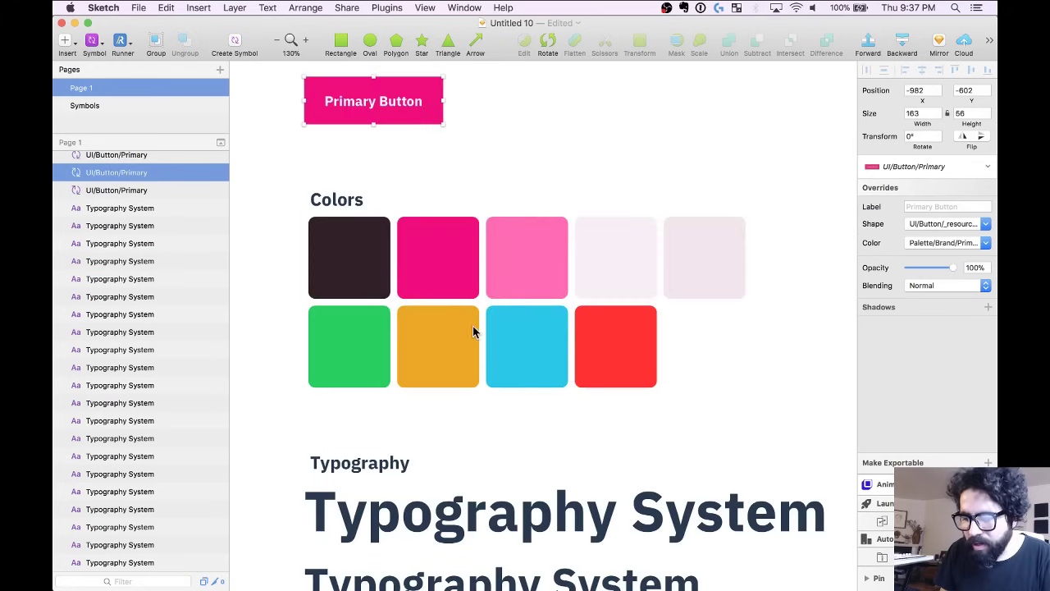
# Set the fill of the Palette/Primary swatch under Colors to blue 0C58EF.
pyautogui.click(428, 237)
pyautogui.click(442, 241)
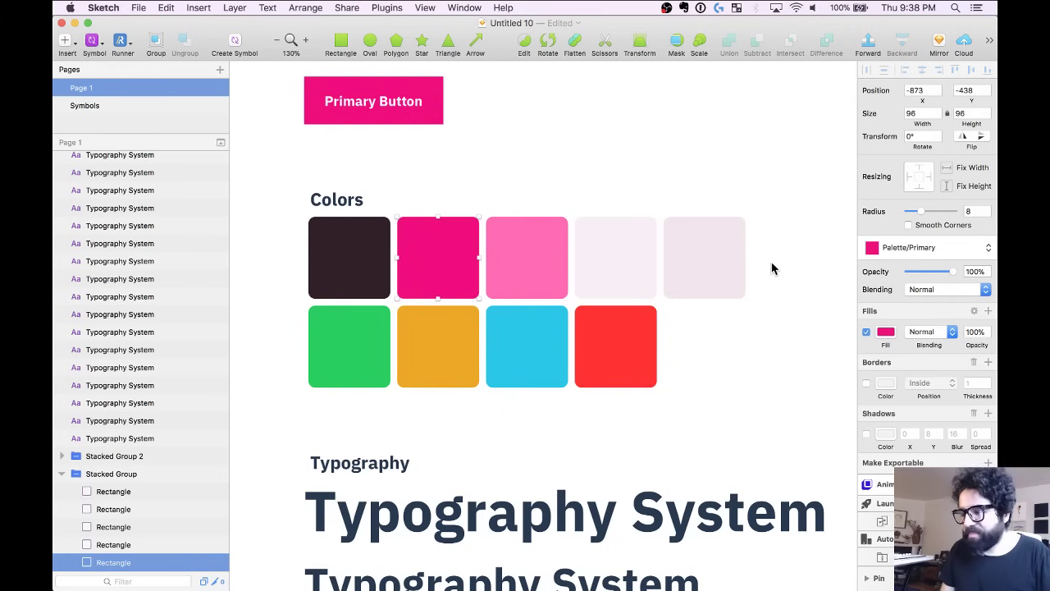
pyautogui.click(886, 332)
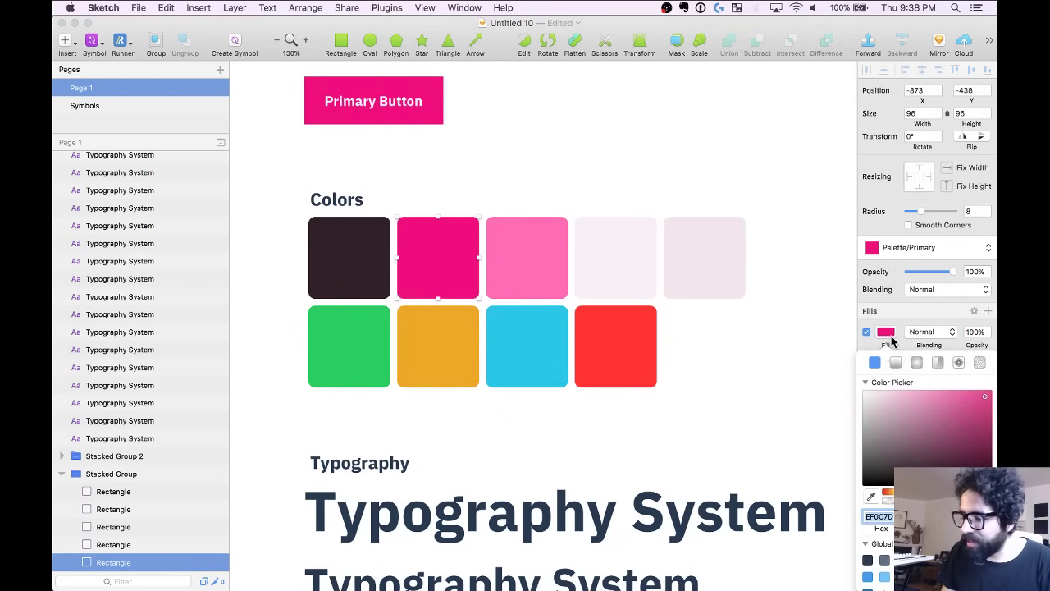
pyautogui.write('0C5EEF')
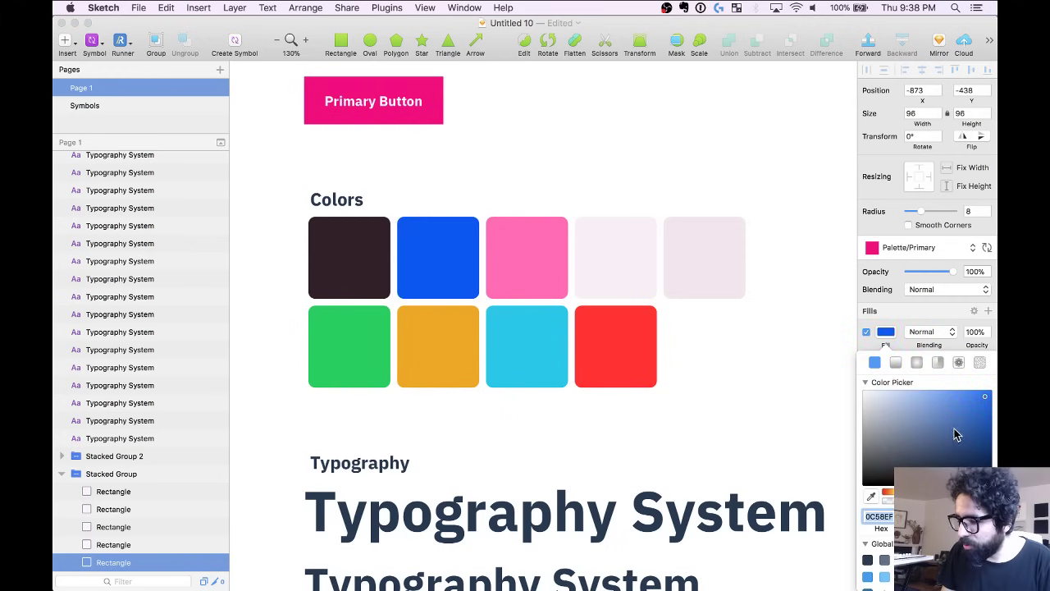
# Try the blue 1467D9 on the swatch, update the Palette/Primary shared style from it, and undo these changes.
pyautogui.moveTo(968, 400); pyautogui.dragTo(982, 407)
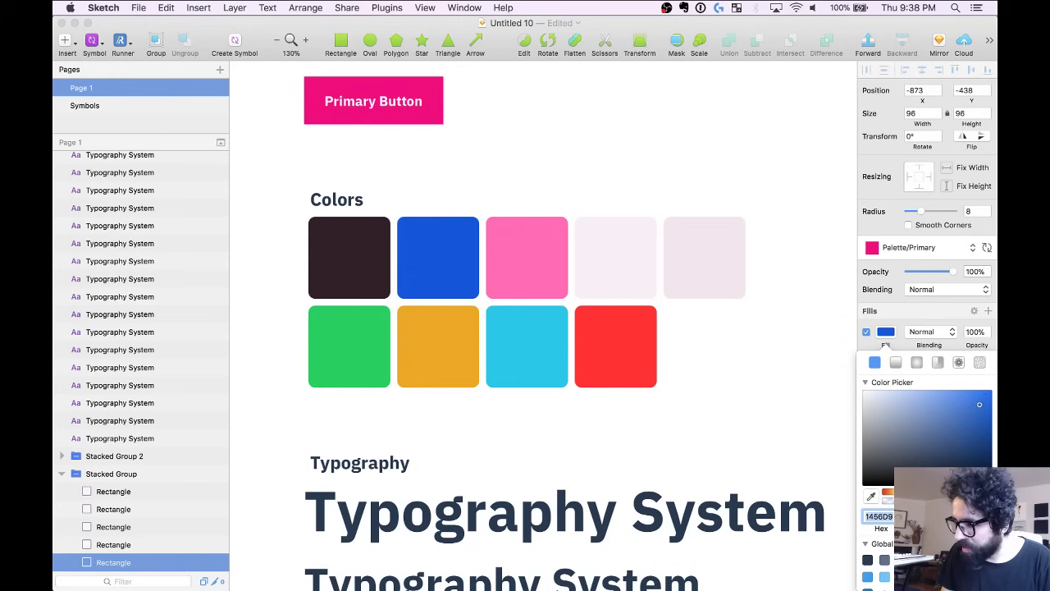
pyautogui.moveTo(949, 492); pyautogui.dragTo(947, 492)
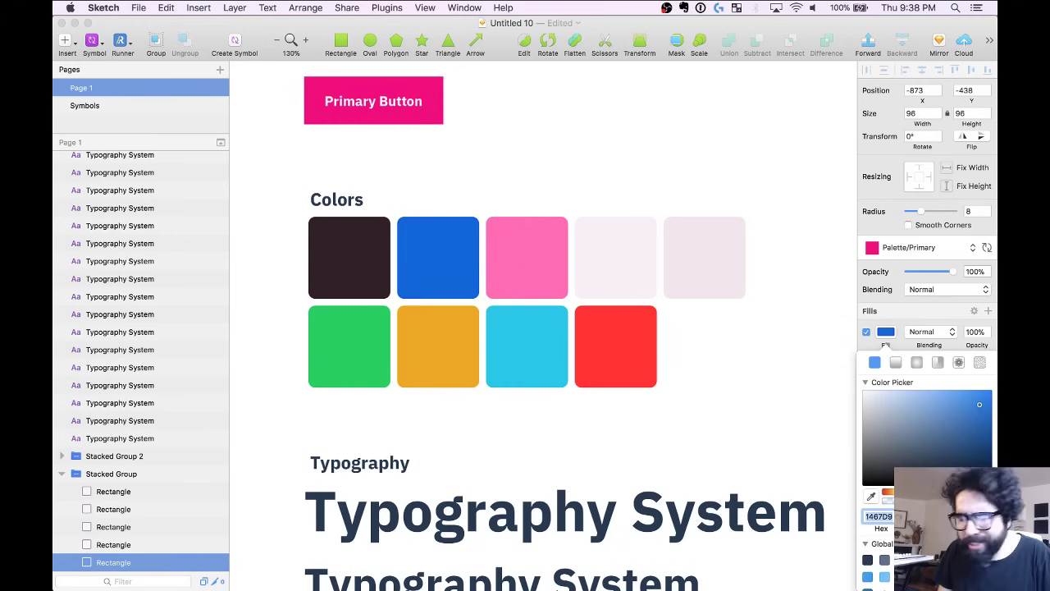
pyautogui.click(900, 269)
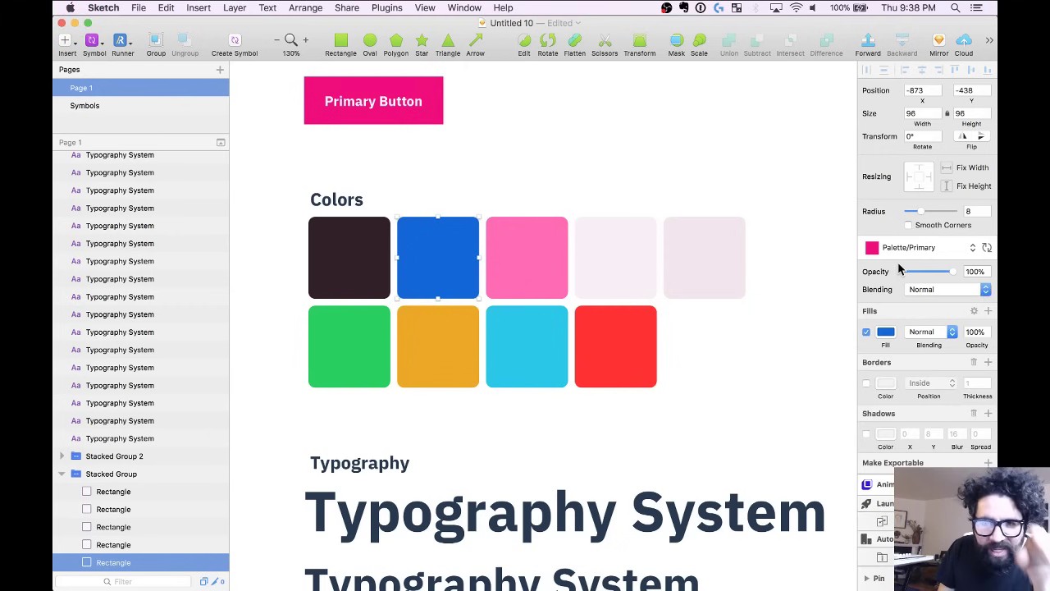
pyautogui.click(987, 248)
pyautogui.scroll(1, 402, 159)
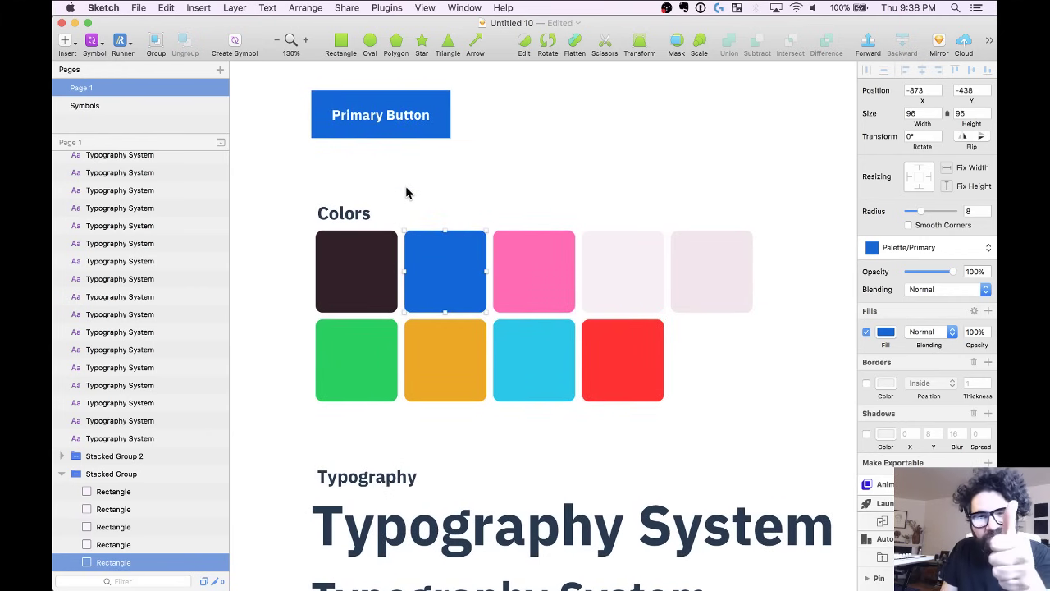
pyautogui.press('super+z')
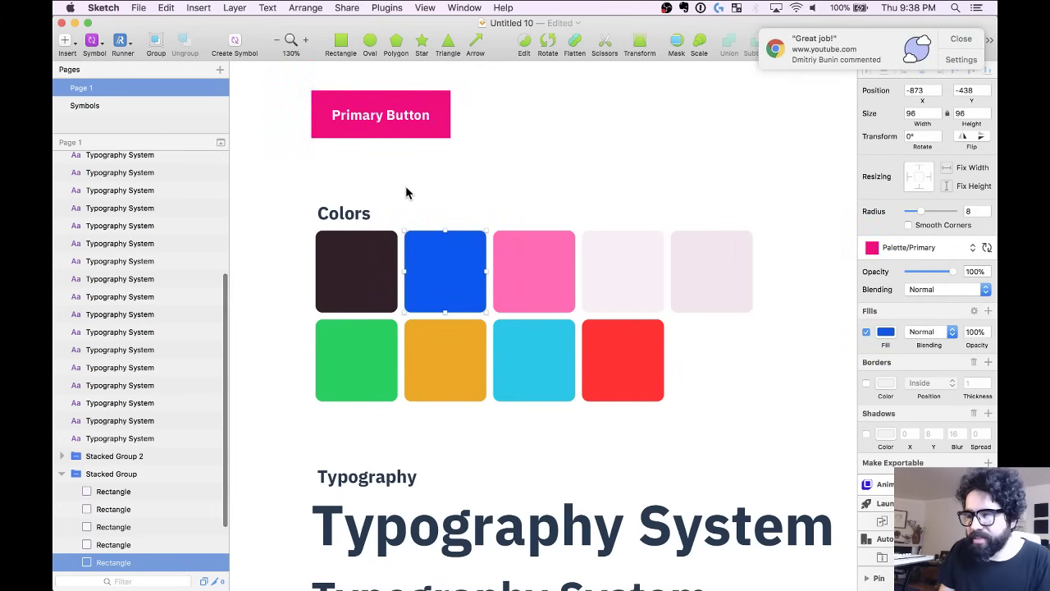
# Dismiss the incoming notification and open the Notification Center with its Do Not Disturb setting.
pyautogui.click(965, 44)
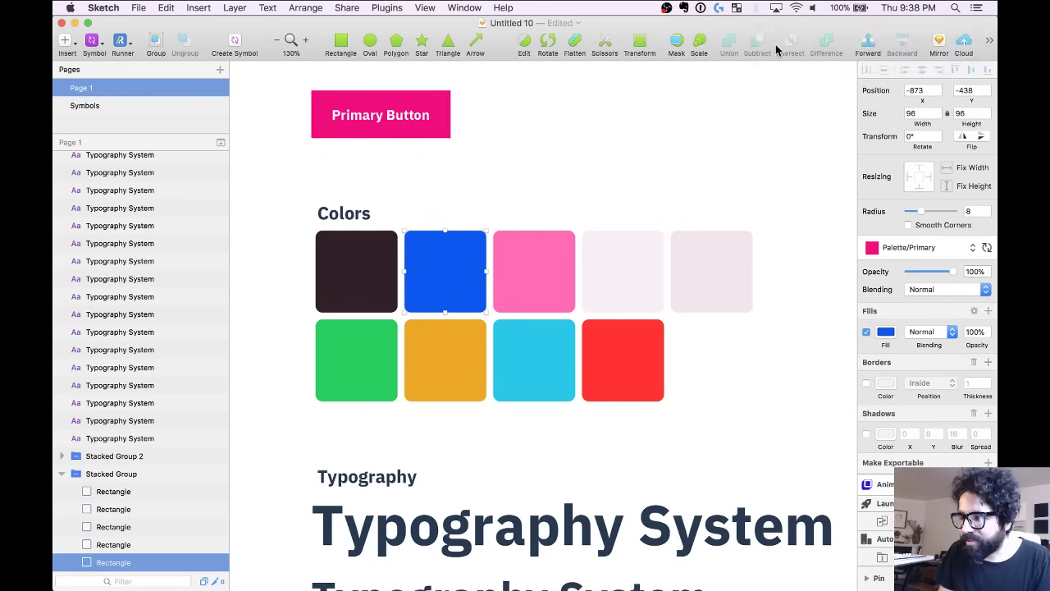
pyautogui.click(976, 7)
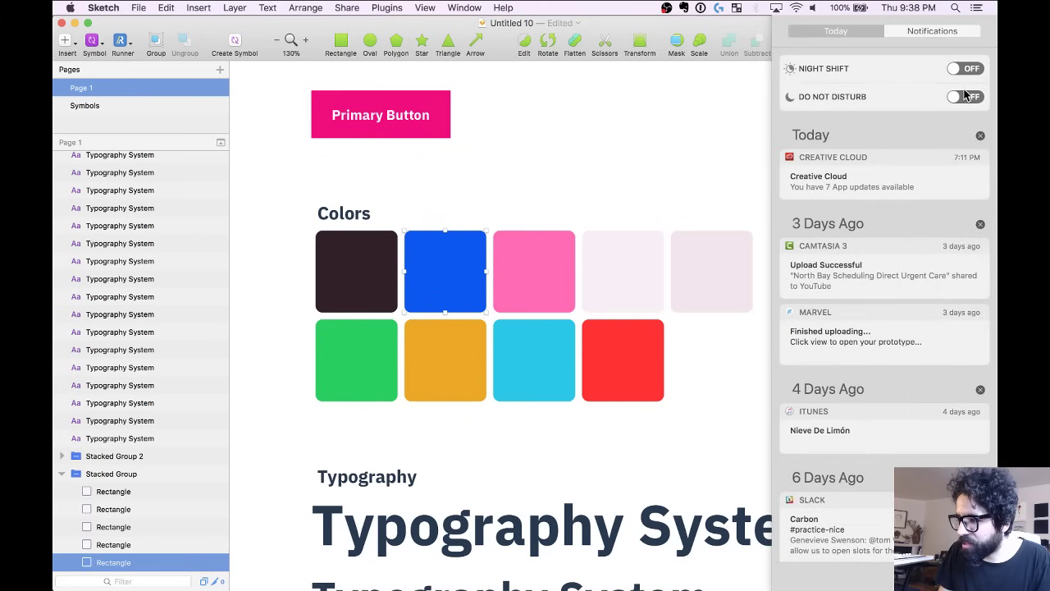
# Turn on Do Not Disturb and undo the blue recolouring of the second swatch in the Colors palette.
pyautogui.click(965, 97)
pyautogui.click(376, 221)
pyautogui.click(434, 167)
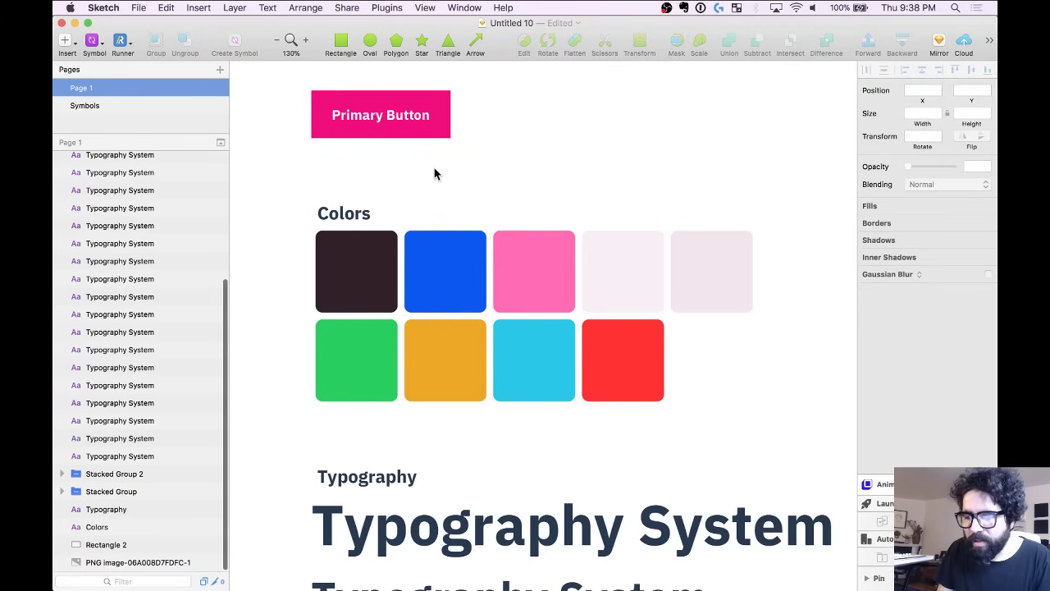
pyautogui.press('super+z')
pyautogui.click(454, 195)
# Delete the Primary Button instance placed above the Colors heading.
pyautogui.click(408, 140)
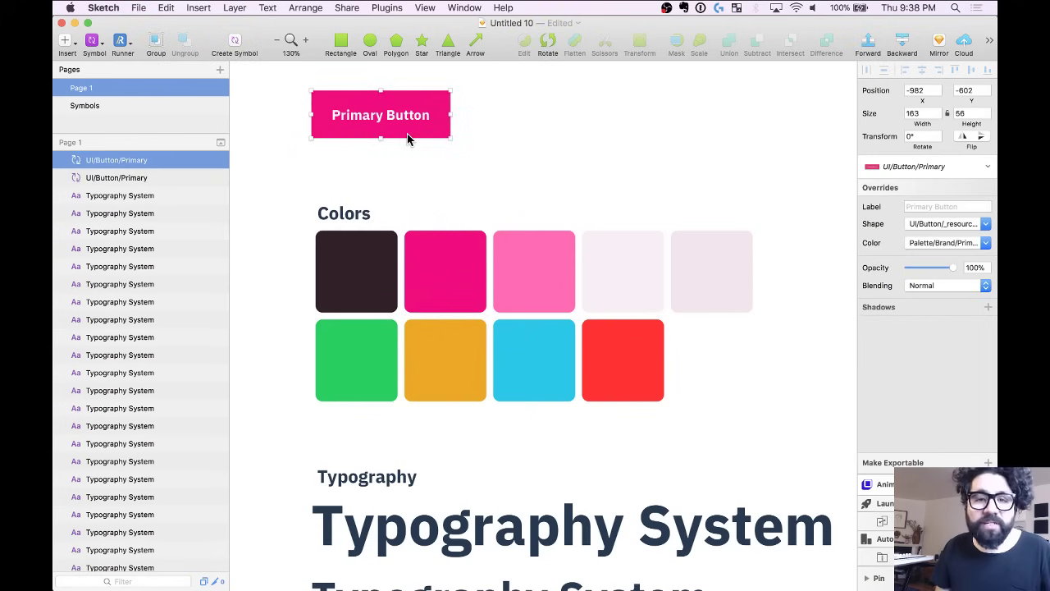
pyautogui.scroll(-3, 407, 139)
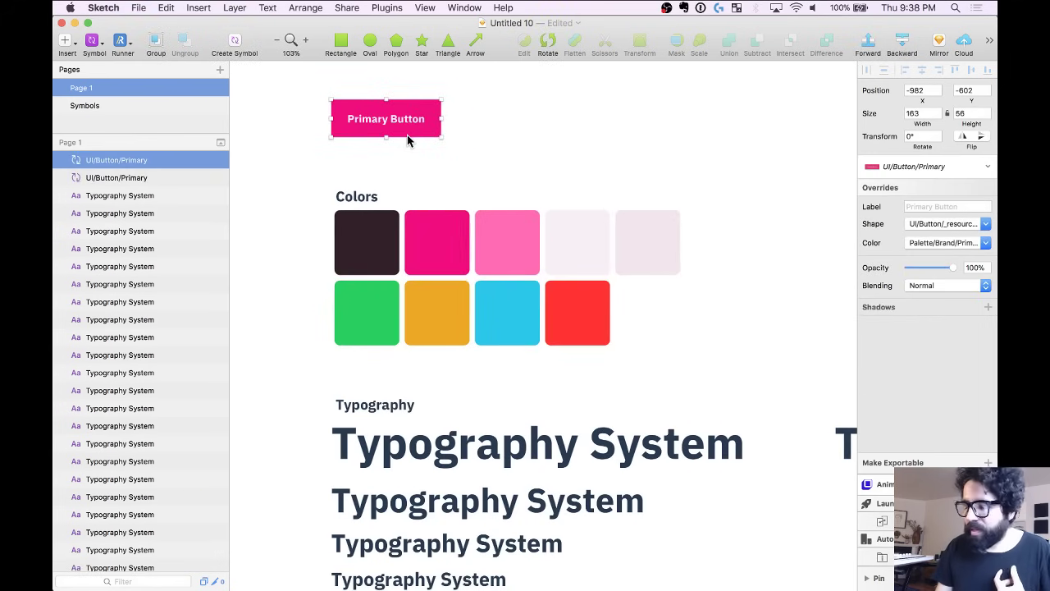
pyautogui.press('Delete')
pyautogui.scroll(-5, 408, 140)
pyautogui.scroll(-5, 408, 141)
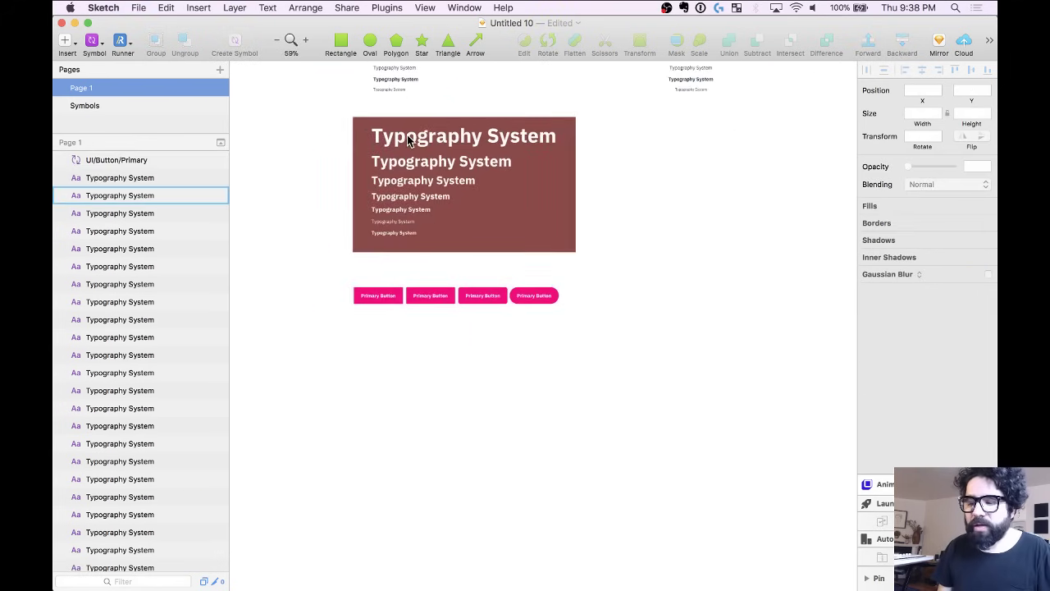
pyautogui.scroll(5, 407, 140)
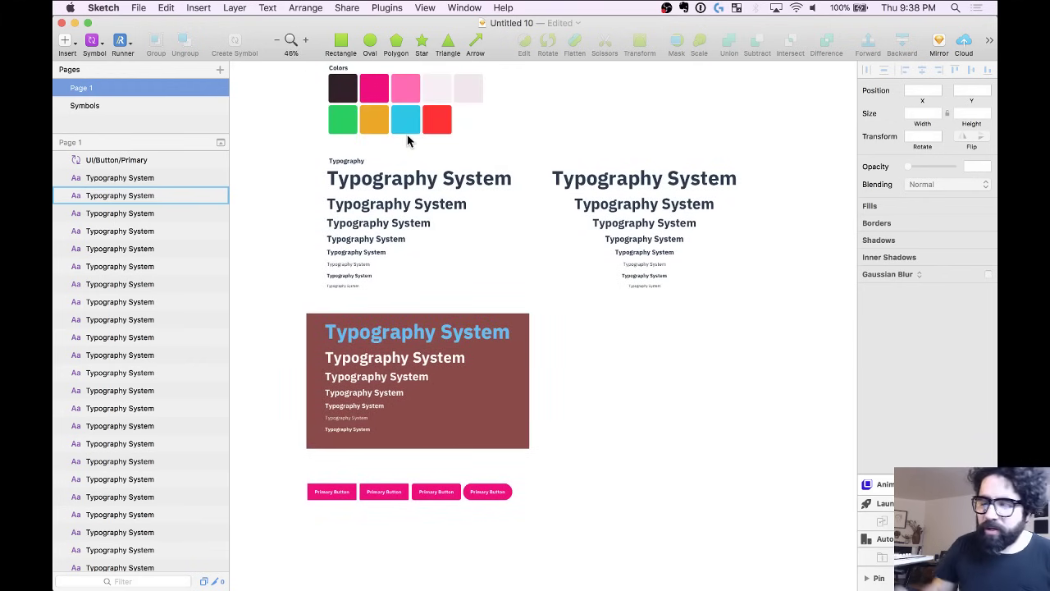
pyautogui.scroll(-1, 406, 140)
pyautogui.scroll(1, 406, 139)
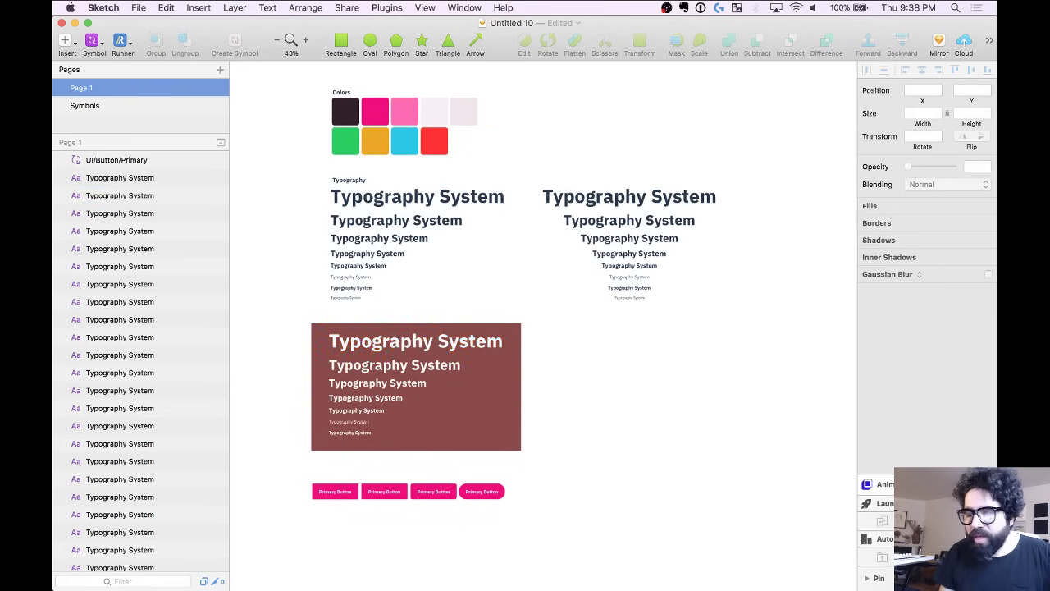
# Switch to Evernote and review the Forms, Cards, Icons and Patterns sections of the Design Kit note.
pyautogui.moveTo(583, 566)
pyautogui.click(460, 565)
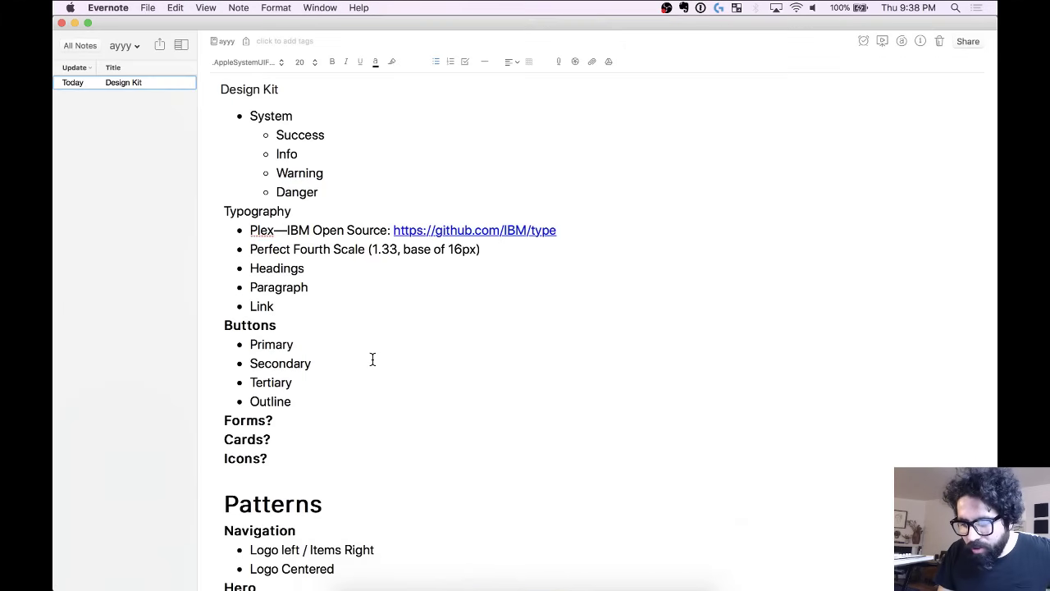
pyautogui.scroll(-1, 373, 359)
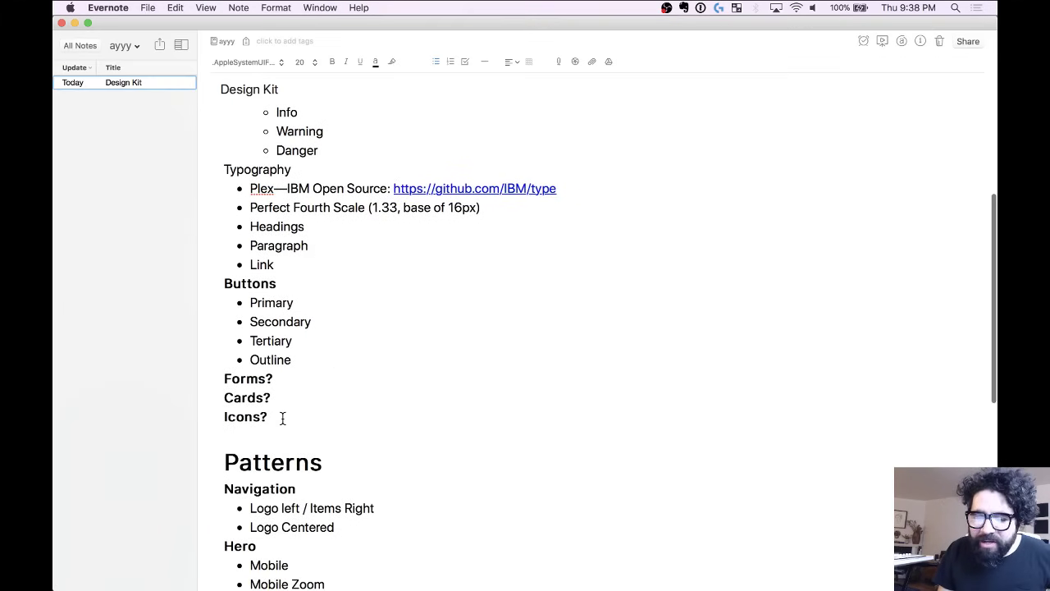
pyautogui.moveTo(282, 418); pyautogui.dragTo(210, 379)
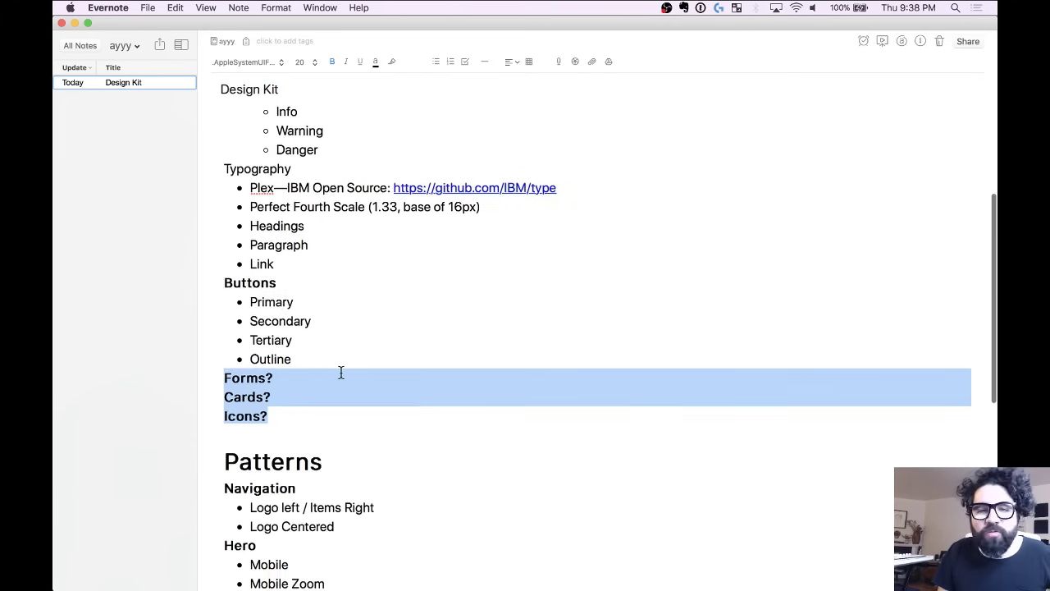
pyautogui.scroll(-5, 340, 371)
pyautogui.moveTo(225, 248); pyautogui.dragTo(388, 322)
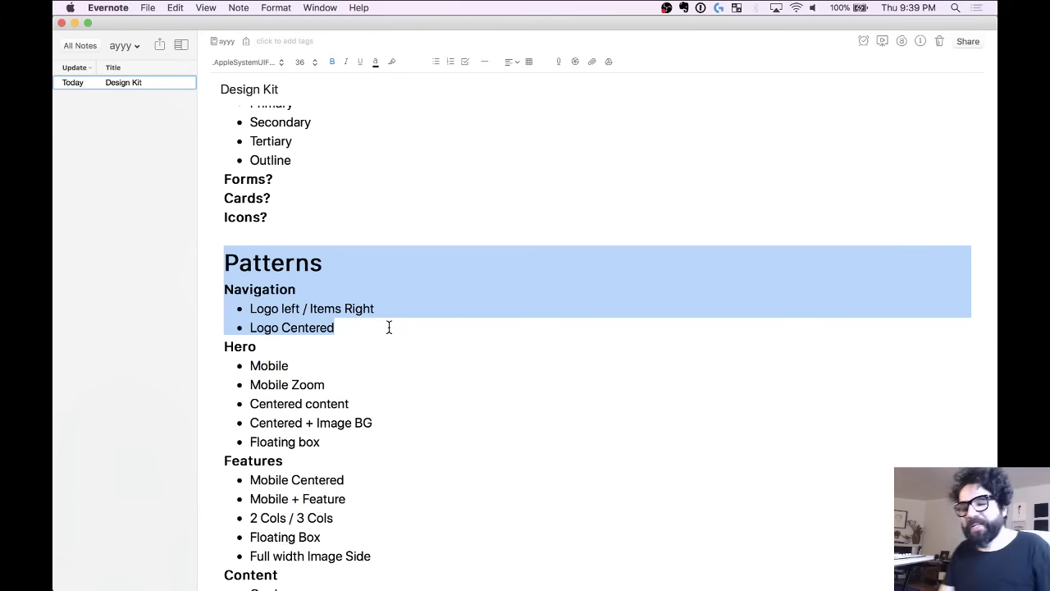
pyautogui.click(361, 324)
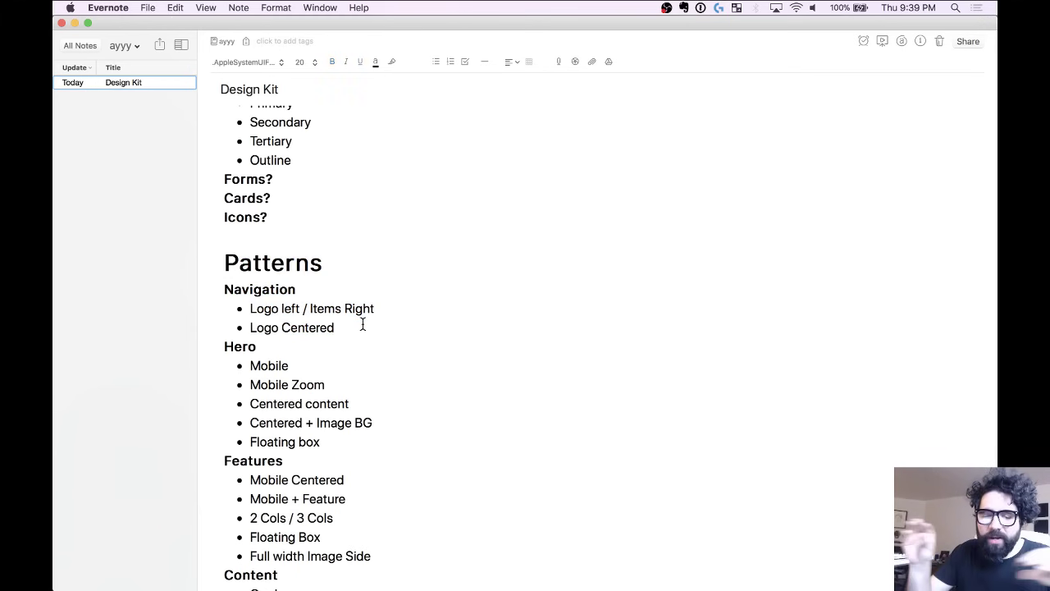
# Switch back to Sketch and rename Page 1 as Styleguide.
pyautogui.press('super+Tab')
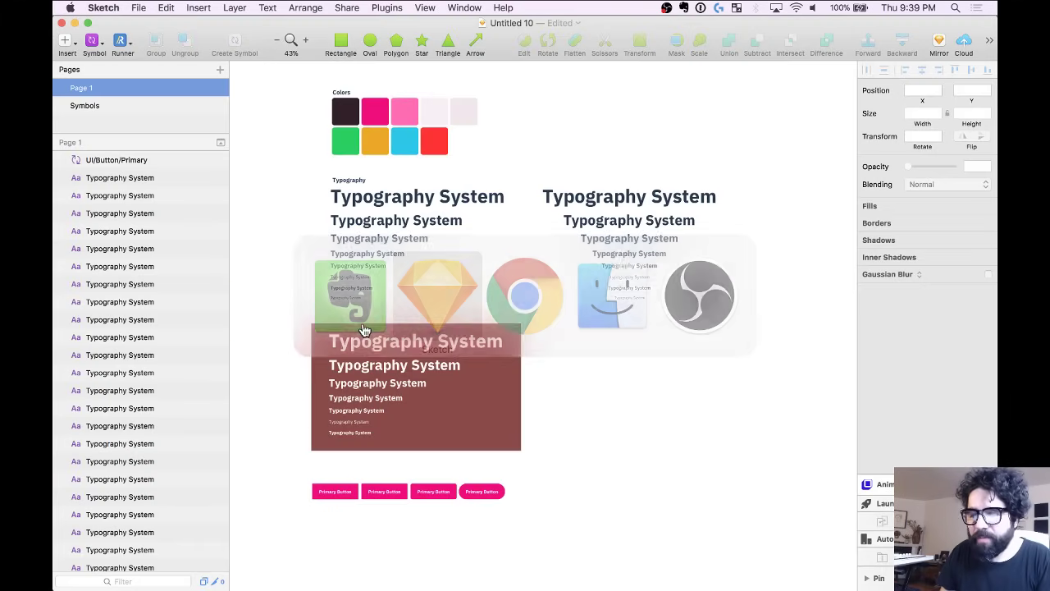
pyautogui.doubleClick(90, 87)
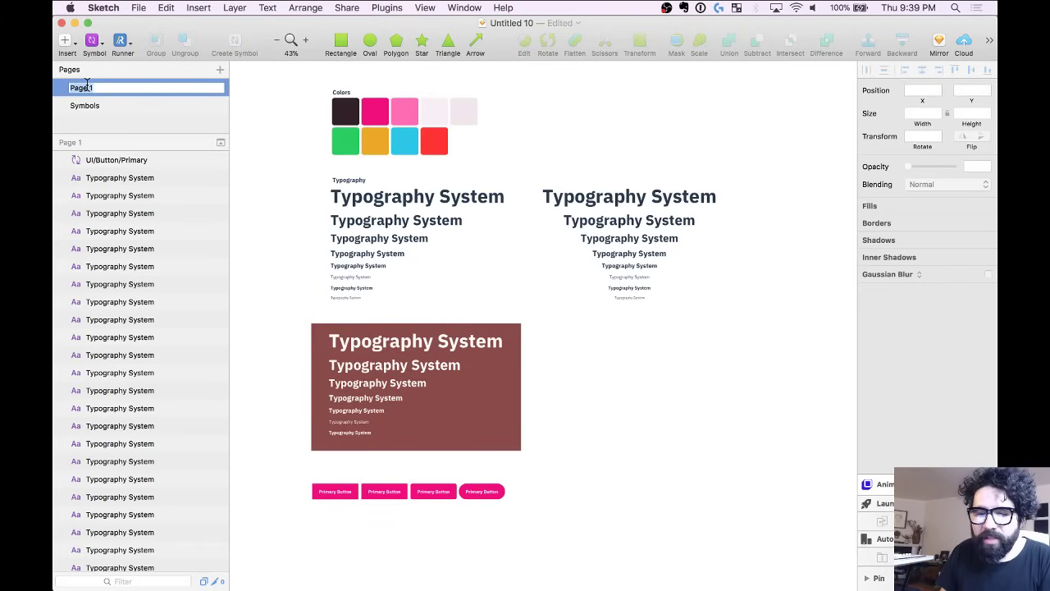
pyautogui.write('Sty')
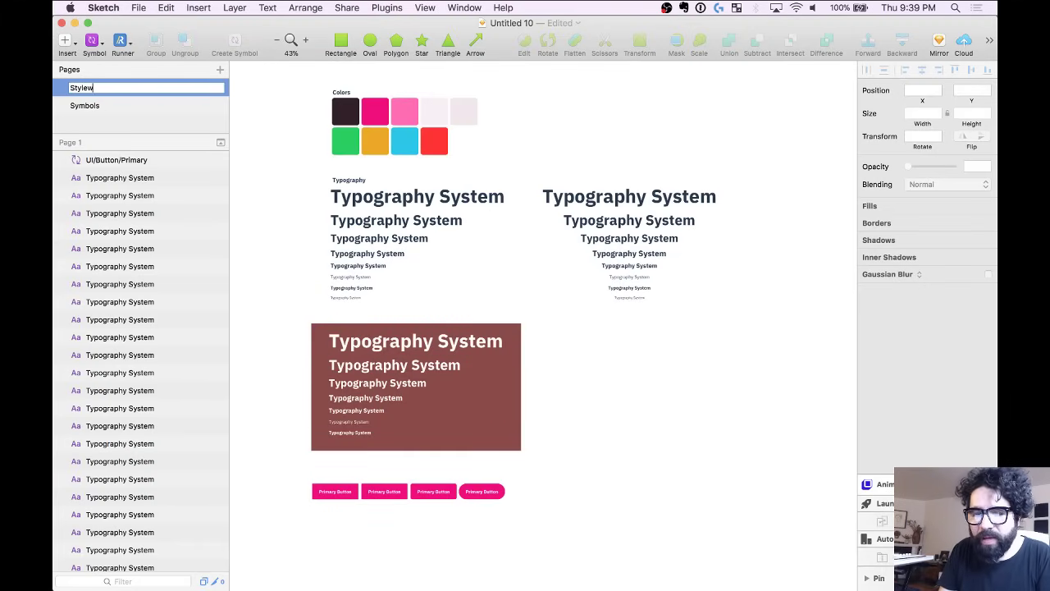
pyautogui.write('leguide')
pyautogui.press('Return')
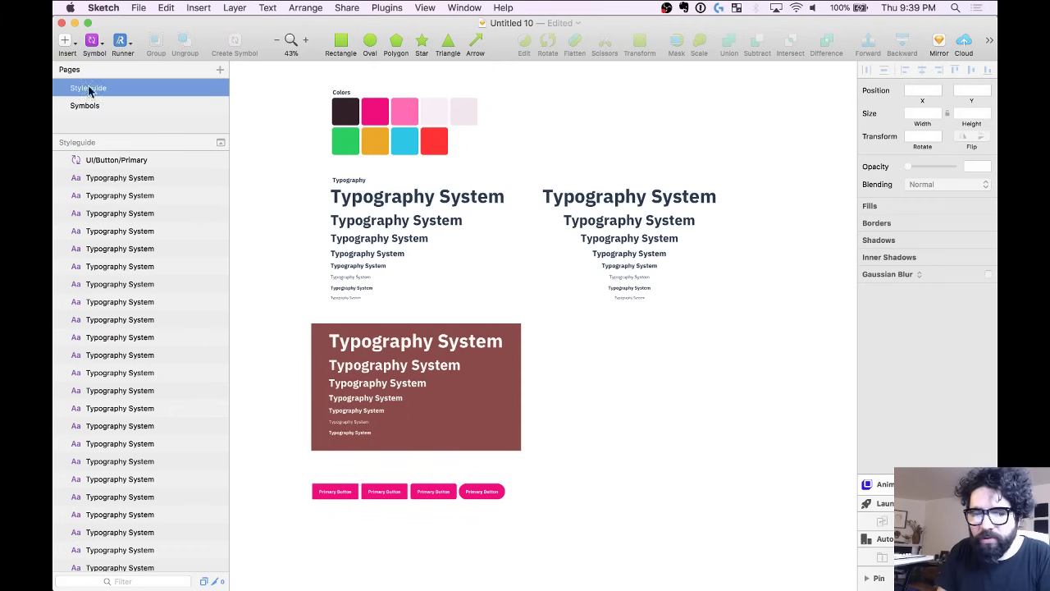
# Add a new page to the document and name it Patterns.
pyautogui.click(220, 70)
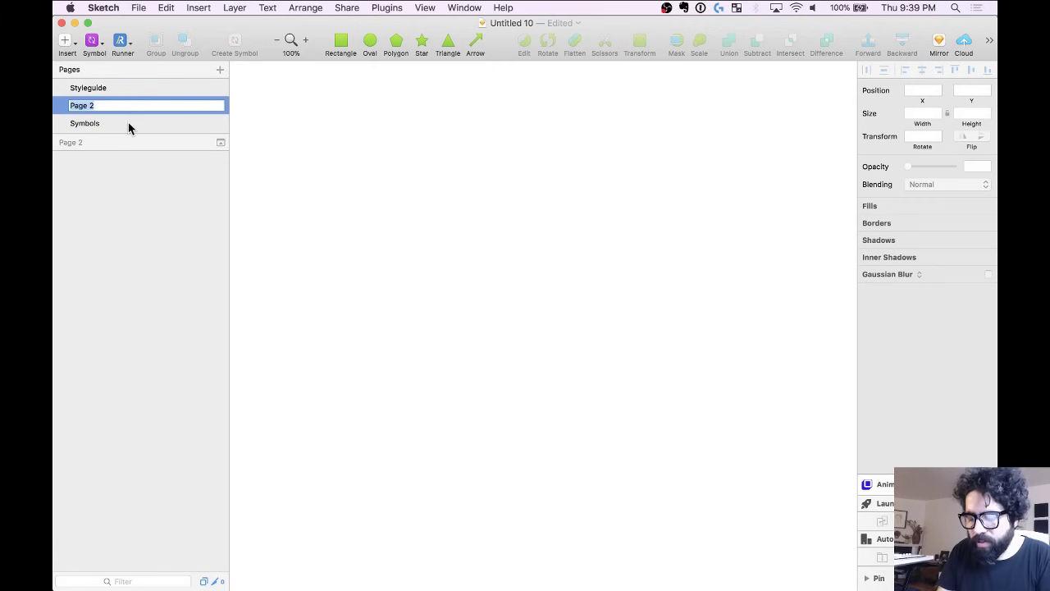
pyautogui.write('P')
pyautogui.write('terns')
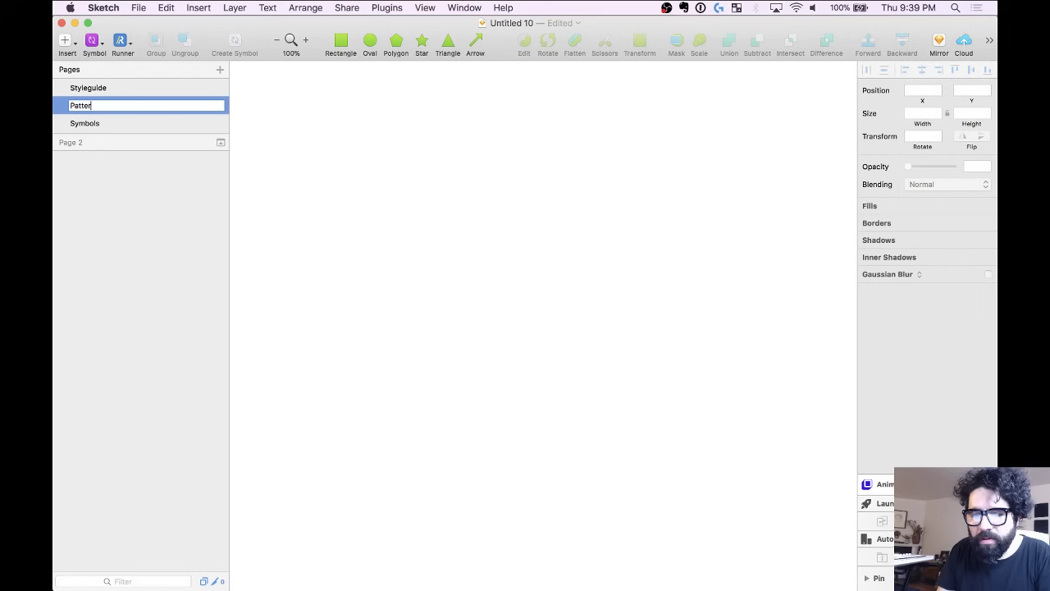
pyautogui.press('Return')
# Insert a Desktop HD artboard of 1440×1024 on the Patterns page.
pyautogui.scroll(-2, 446, 254)
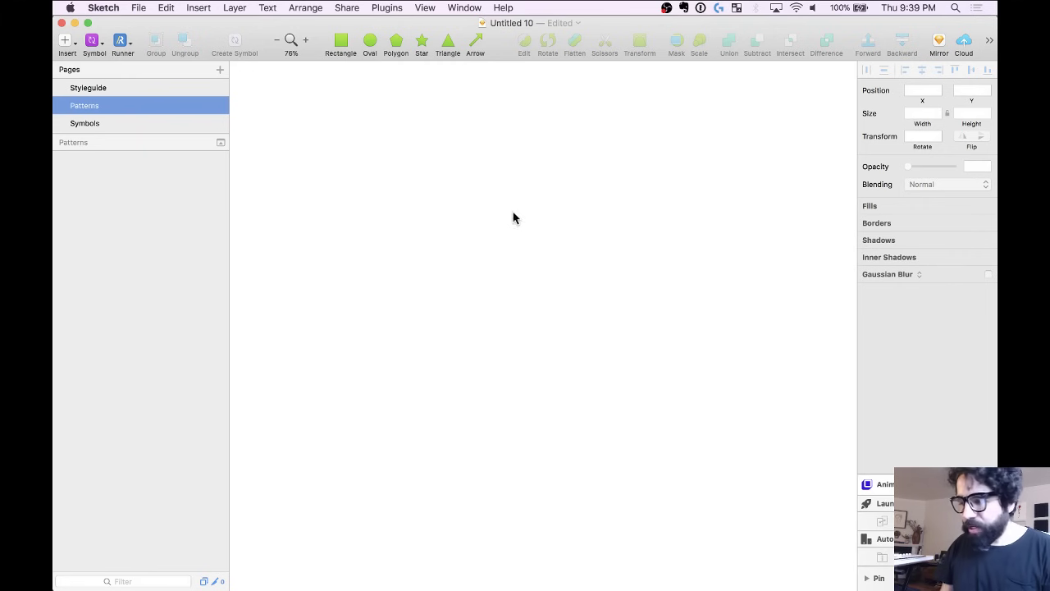
pyautogui.press('a')
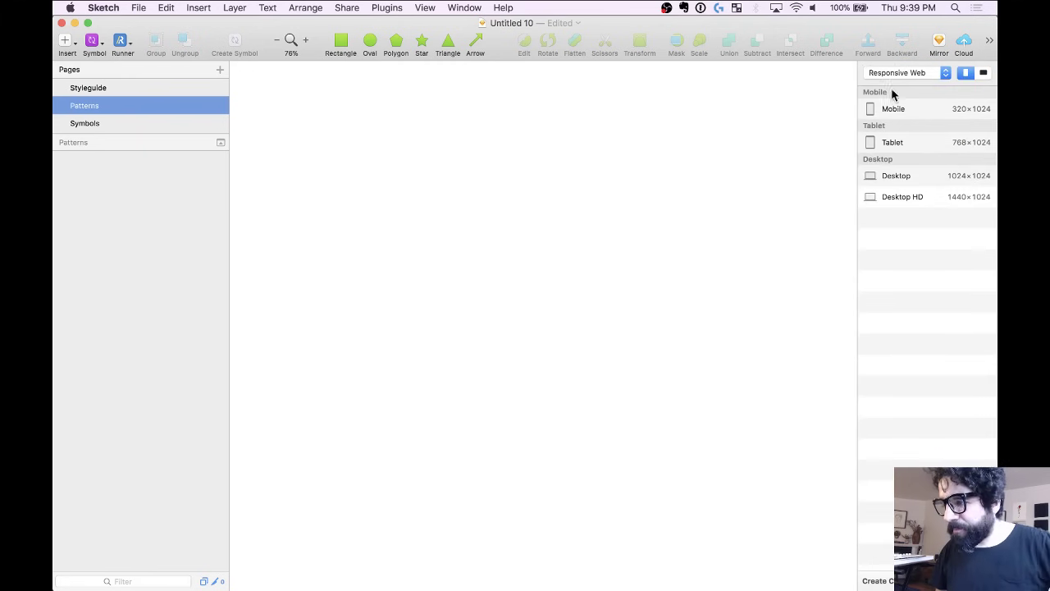
pyautogui.click(903, 199)
pyautogui.press('super+1')
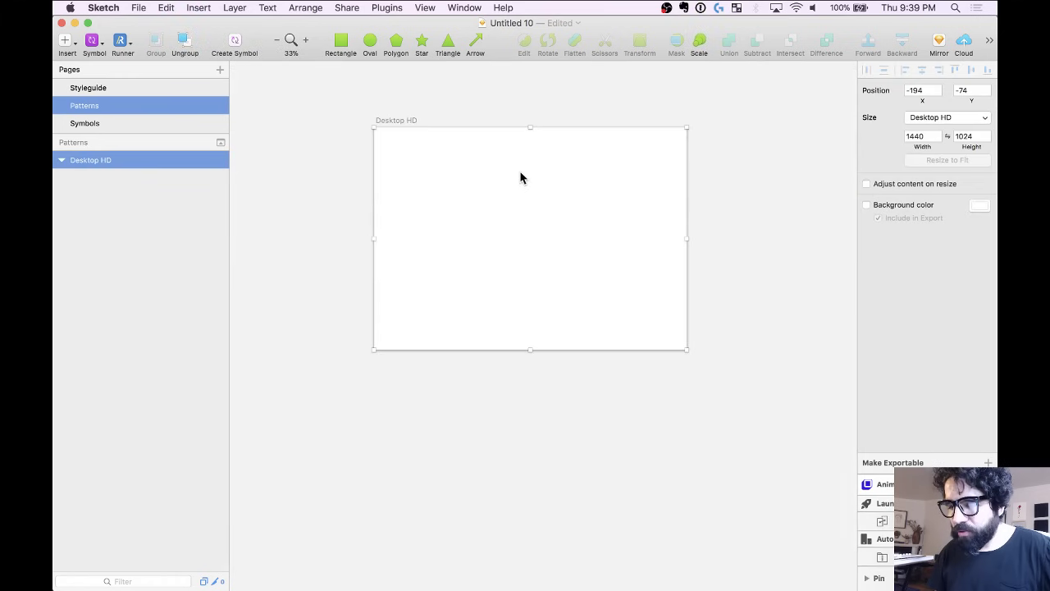
pyautogui.scroll(2, 520, 178)
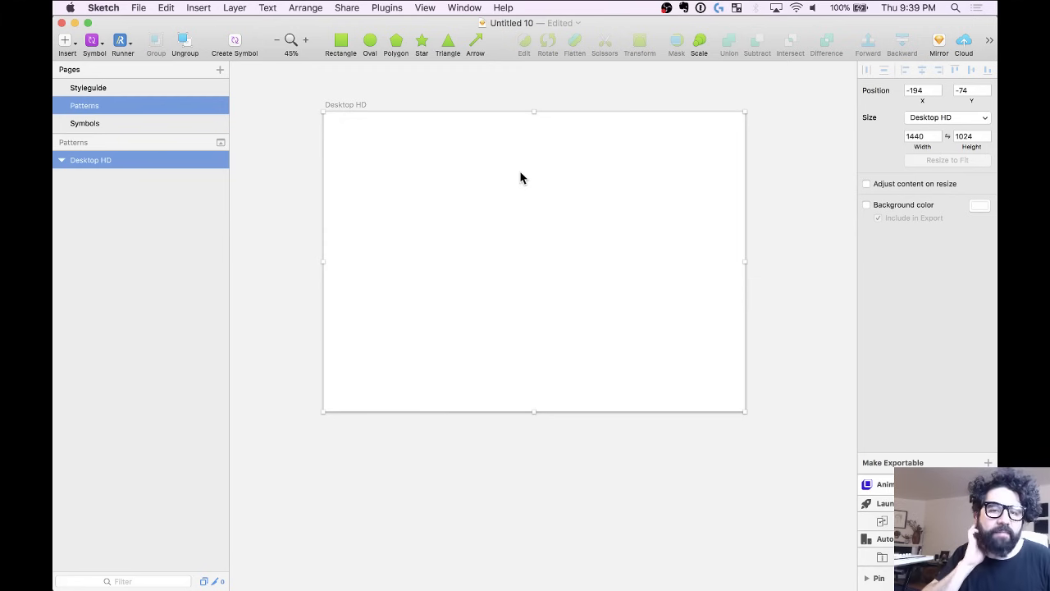
pyautogui.click(458, 90)
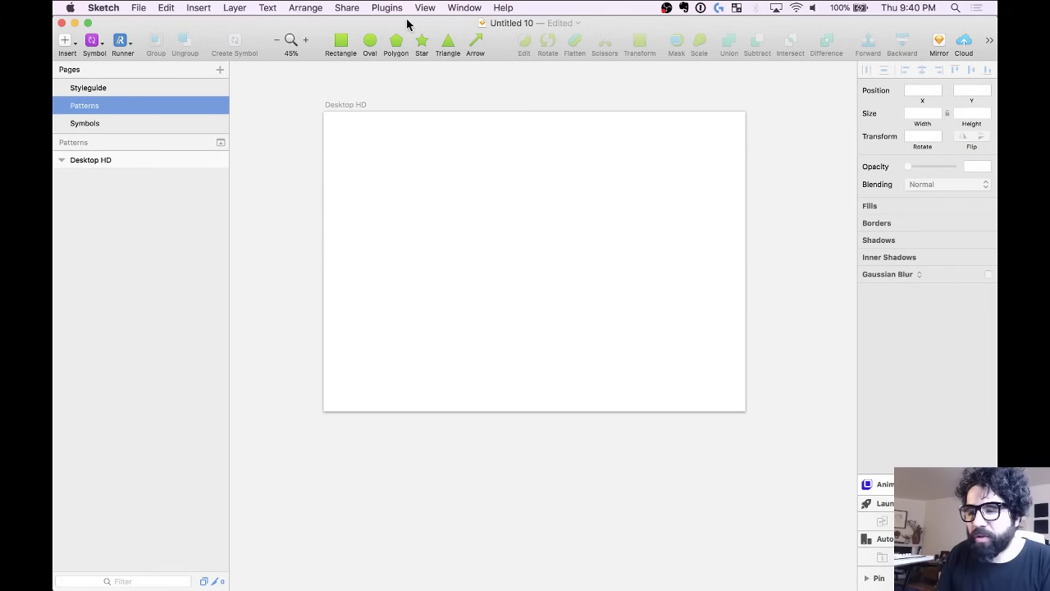
pyautogui.click(384, 8)
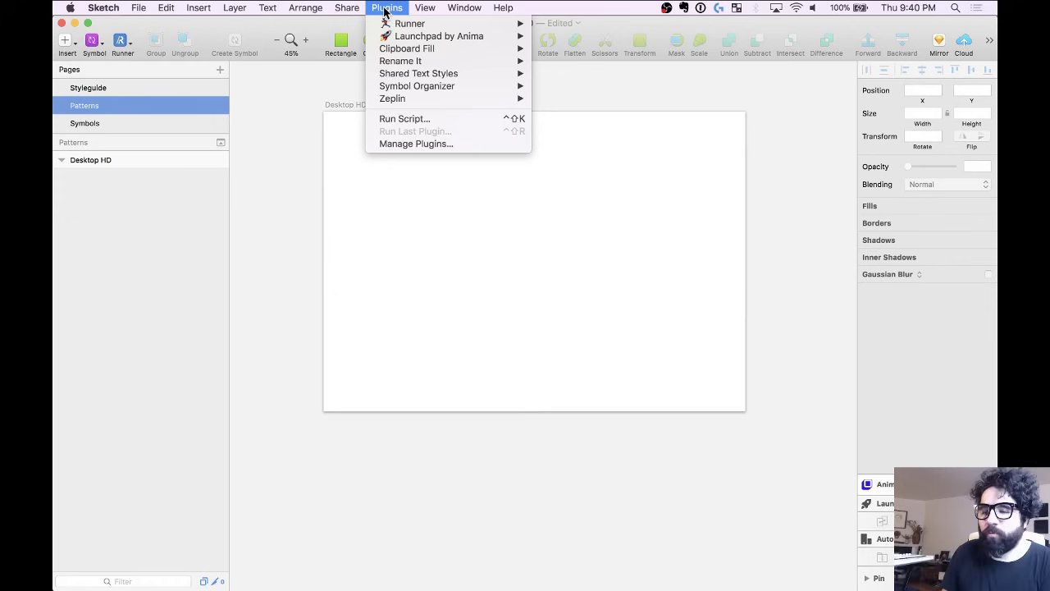
pyautogui.moveTo(427, 9)
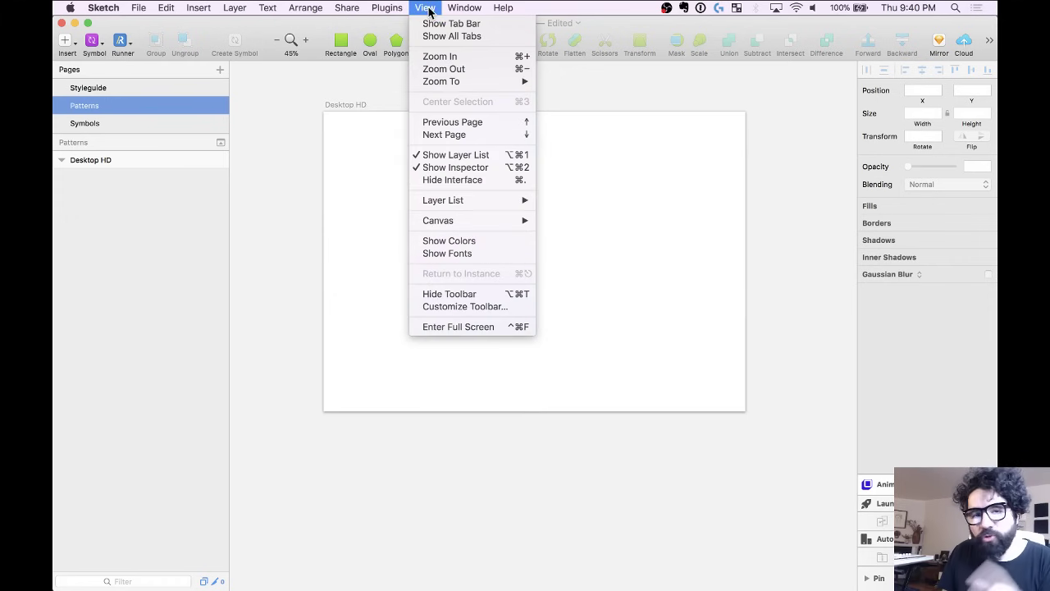
pyautogui.click(358, 118)
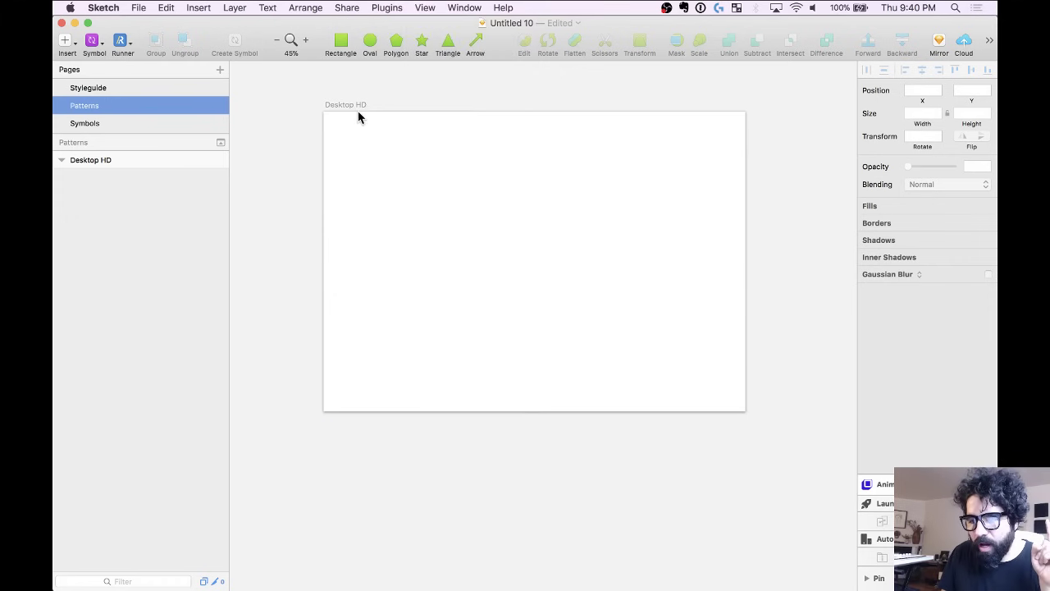
# Open the layout settings for the Desktop HD artboard and center its 1200 px wide column grid.
pyautogui.click(353, 105)
pyautogui.click(426, 9)
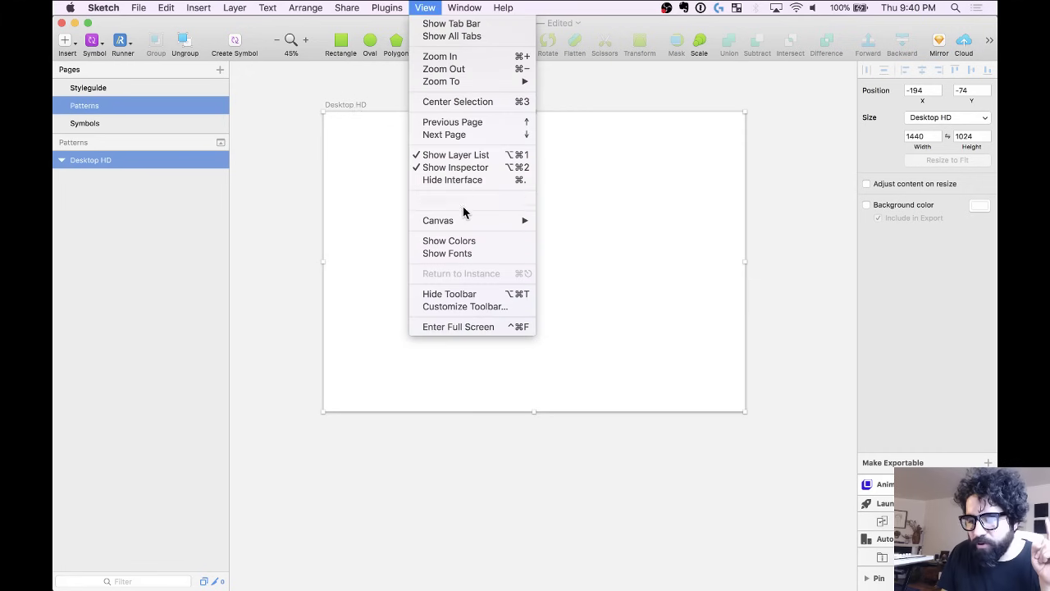
pyautogui.moveTo(464, 222)
pyautogui.click(600, 371)
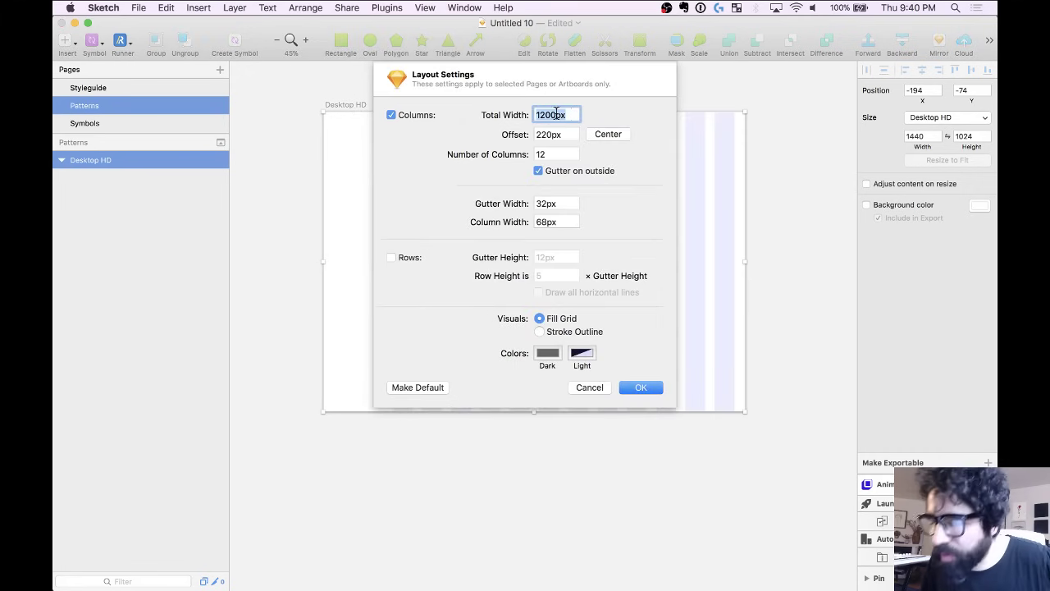
pyautogui.click(606, 139)
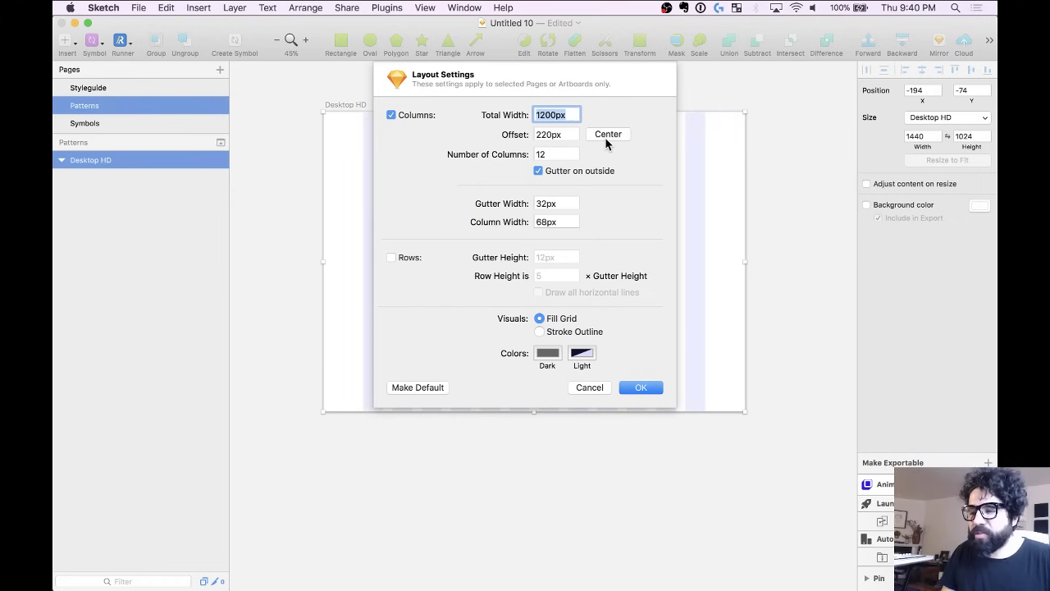
# Set the gutter width to 32 px for the 12-column grid and apply the layout settings.
pyautogui.click(553, 155)
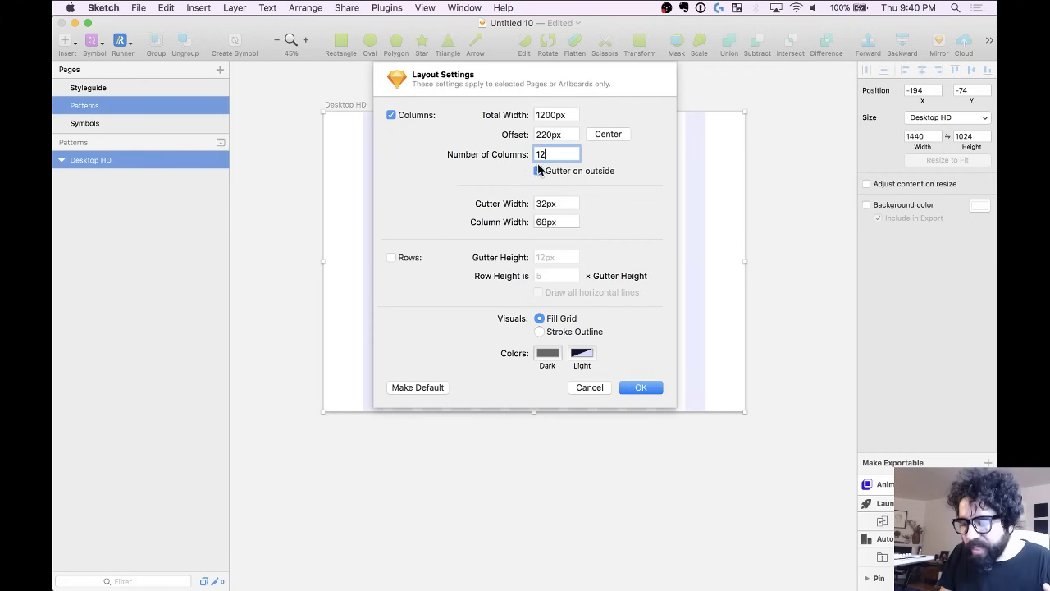
pyautogui.click(561, 205)
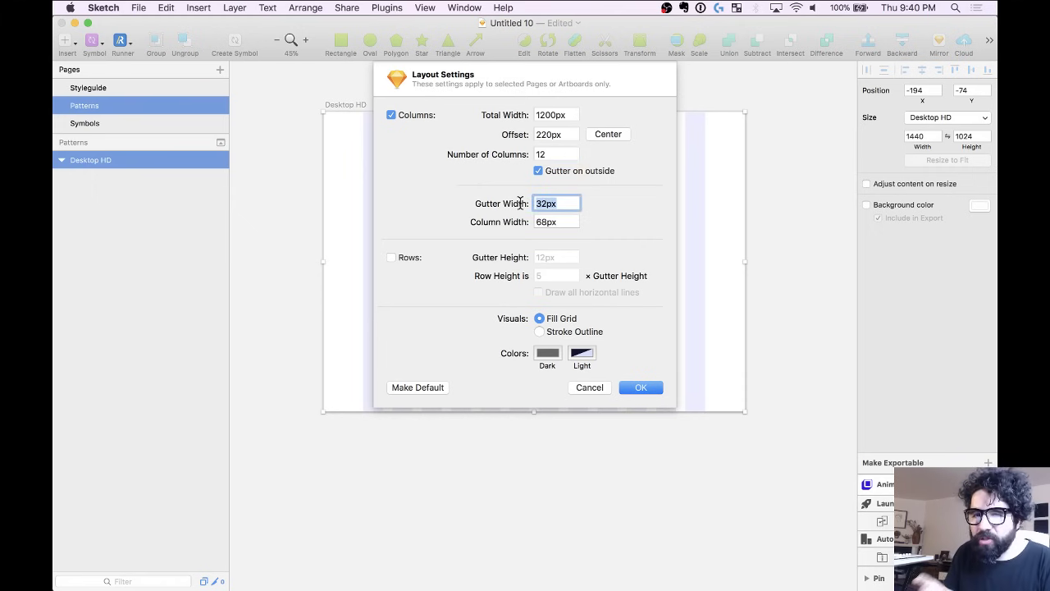
pyautogui.write('32')
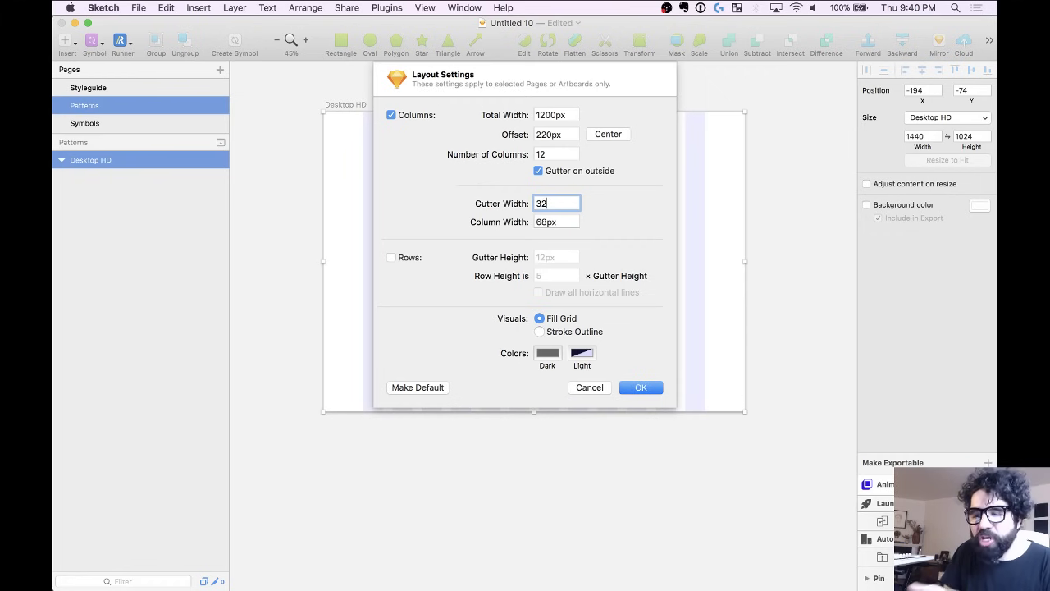
pyautogui.press('Tab')
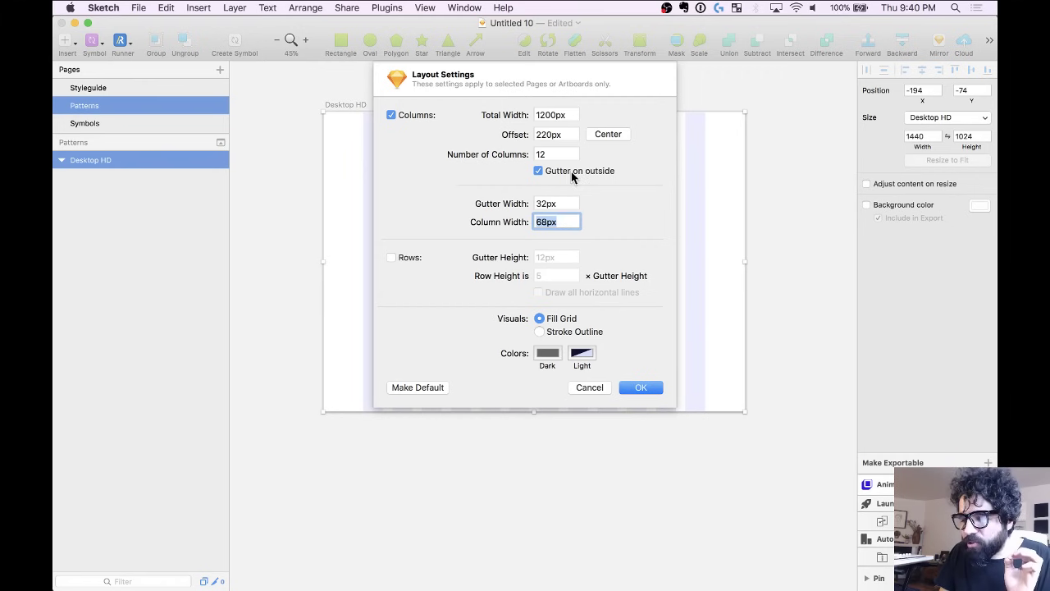
pyautogui.click(645, 388)
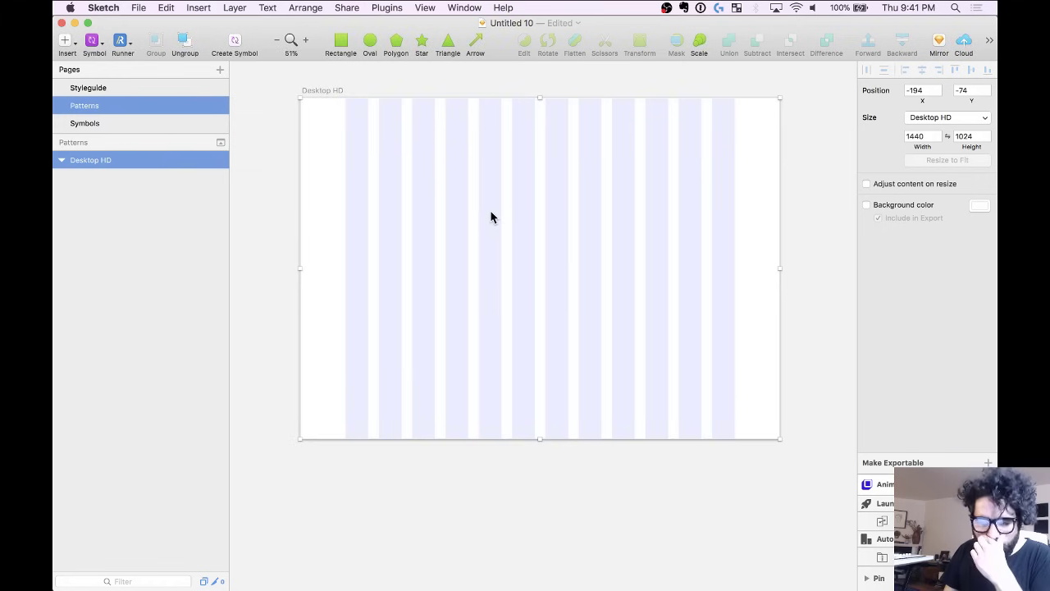
# Switch to Evernote, copy the Hero heading and its bullet list from the Design Kit note, and return to Sketch.
pyautogui.moveTo(500, 587)
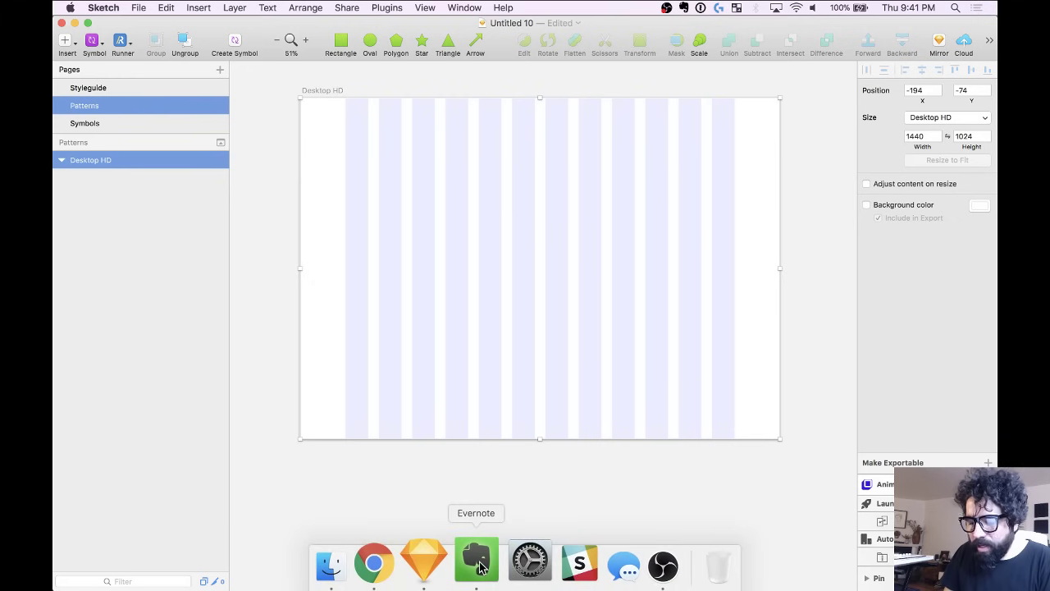
pyautogui.click(476, 564)
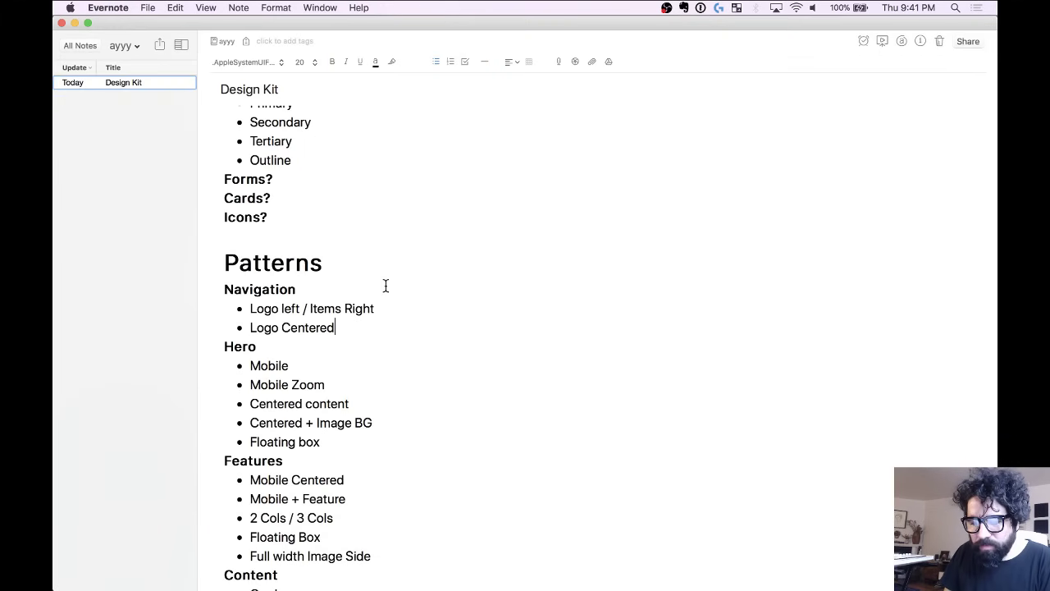
pyautogui.moveTo(330, 439); pyautogui.dragTo(189, 346)
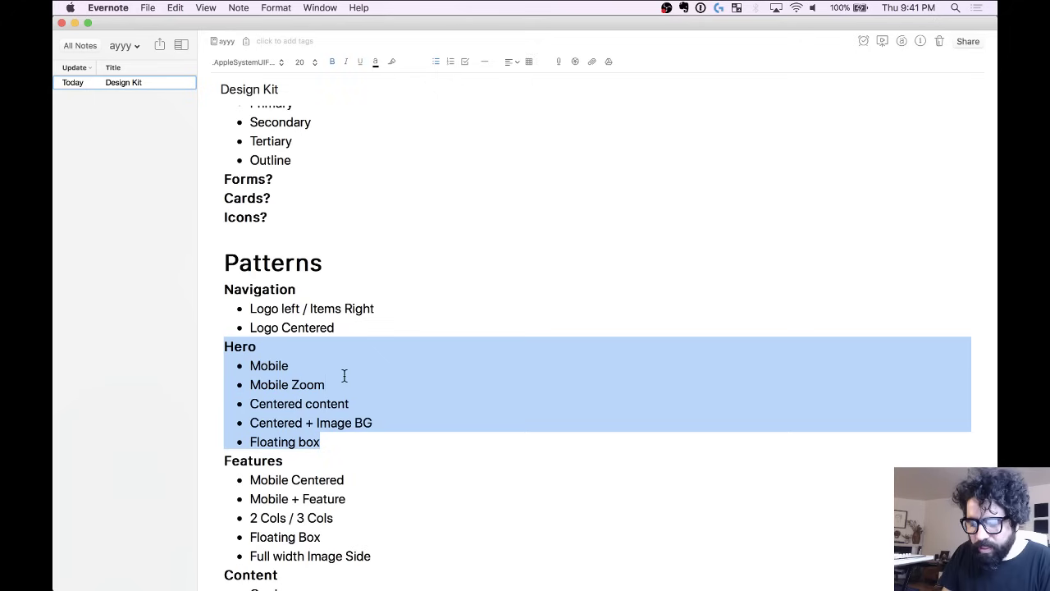
pyautogui.press('super+c')
pyautogui.press('super+Tab')
pyautogui.hscroll(-5, 319, 236)
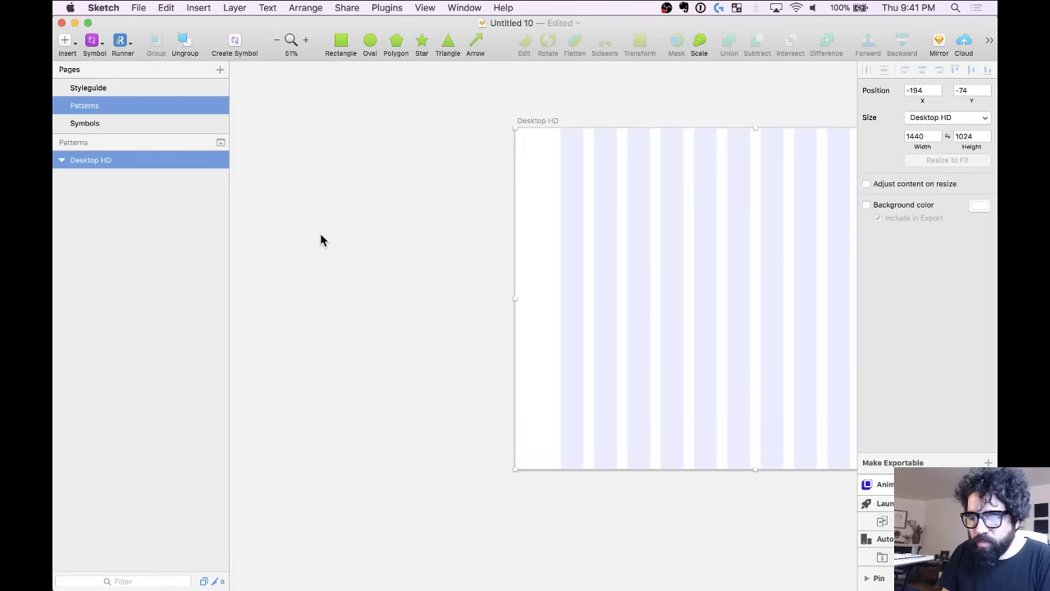
pyautogui.press('r')
pyautogui.moveTo(317, 186); pyautogui.dragTo(451, 266)
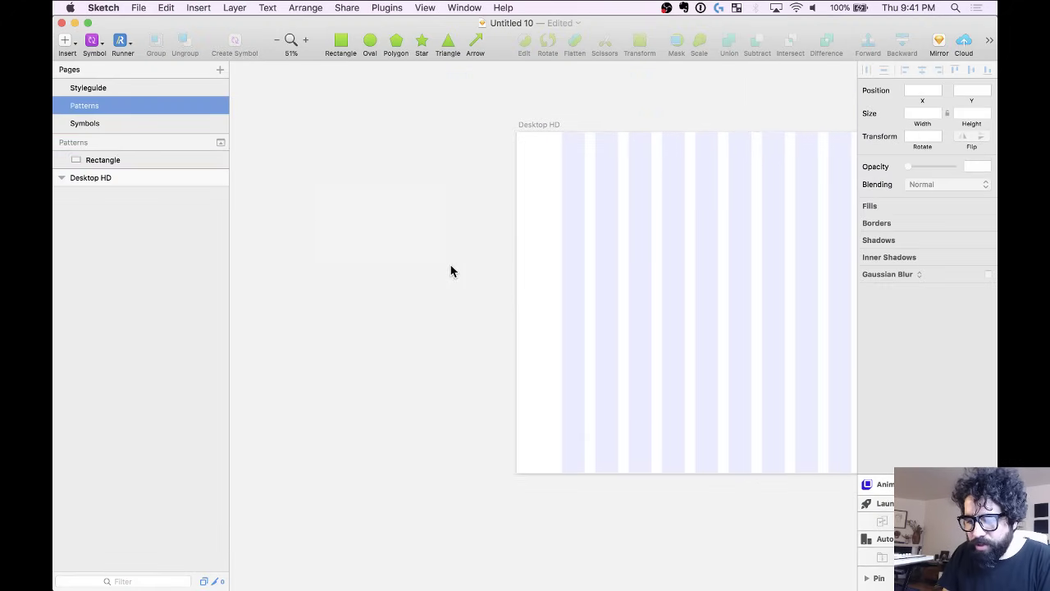
pyautogui.click(363, 155)
pyautogui.click(422, 260)
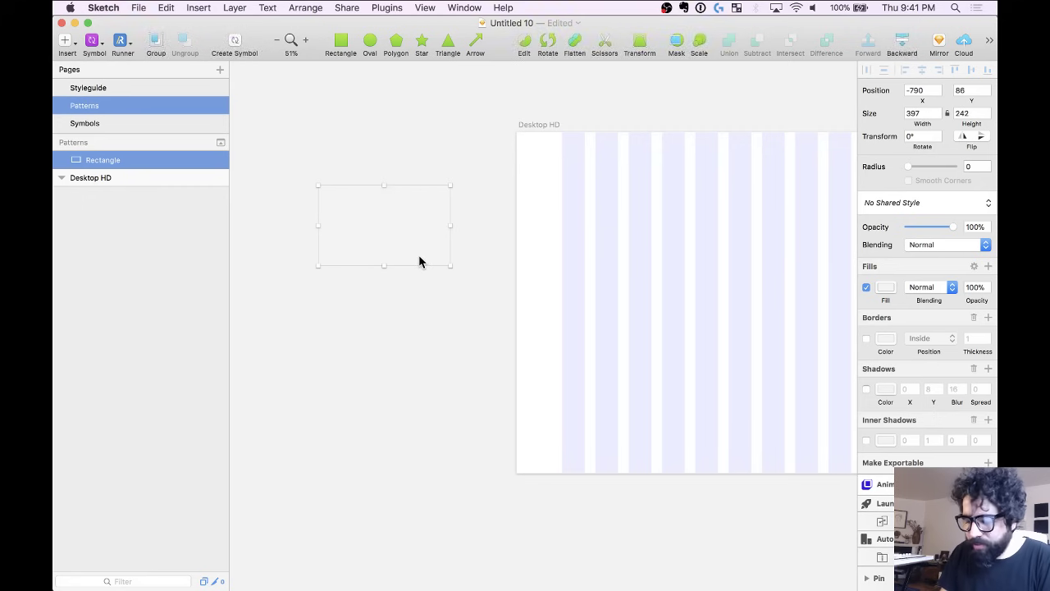
pyautogui.press('Delete')
# Add a text box about 339 px wide on the empty canvas beside the Desktop HD artboard and paste the Hero list into it.
pyautogui.press('t')
pyautogui.moveTo(346, 187); pyautogui.dragTo(458, 318)
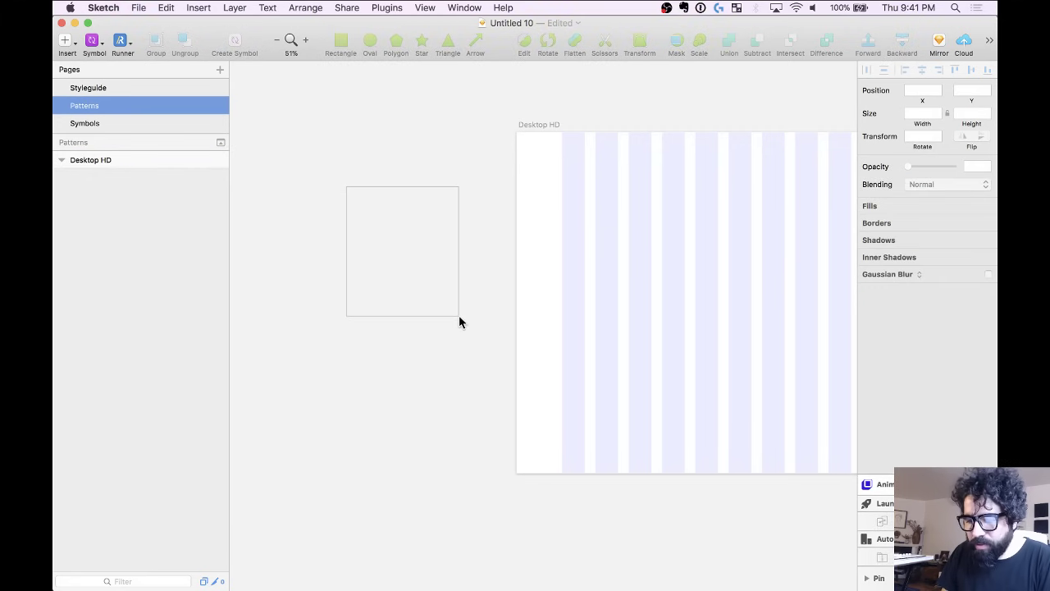
pyautogui.press('super+v')
pyautogui.press('Escape')
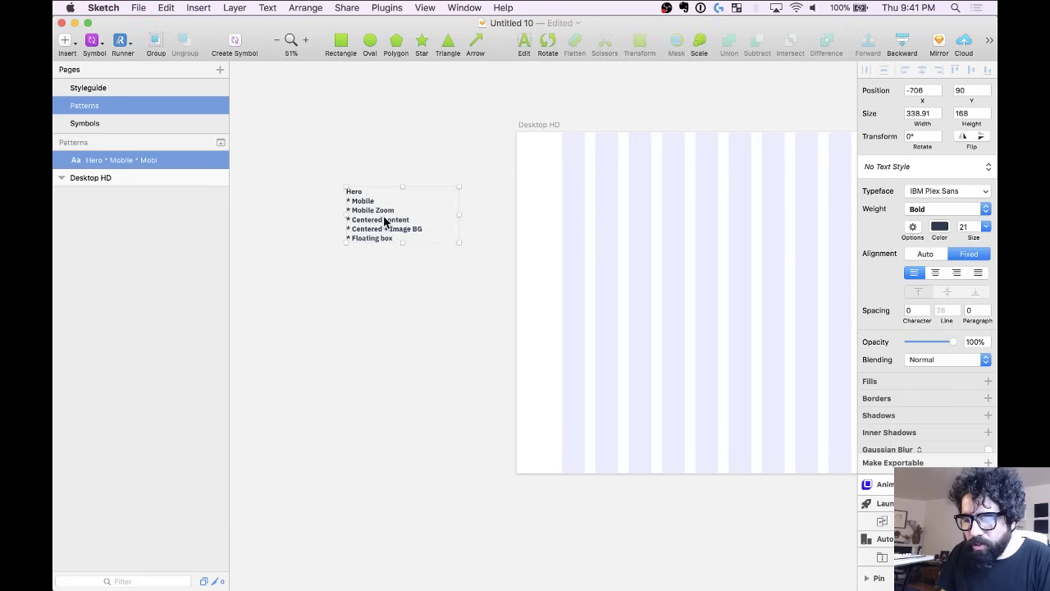
pyautogui.scroll(3, 384, 222)
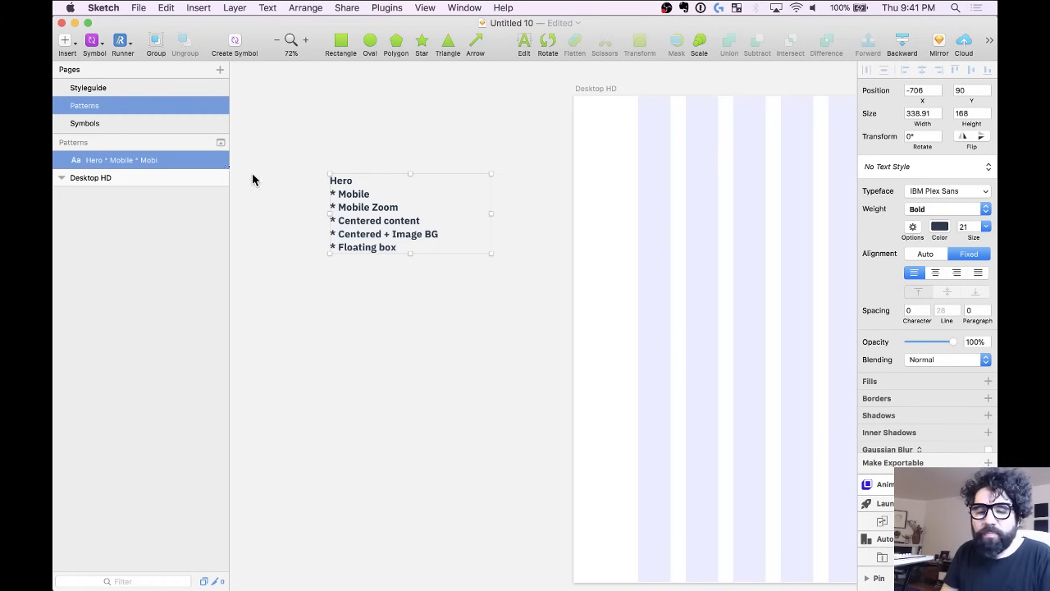
# Crop the wireframe sketch image on the Styleguide page to the Heroes and Content drawings, about 579×1256 px.
pyautogui.click(139, 89)
pyautogui.scroll(-5, 490, 192)
pyautogui.hscroll(5, 490, 192)
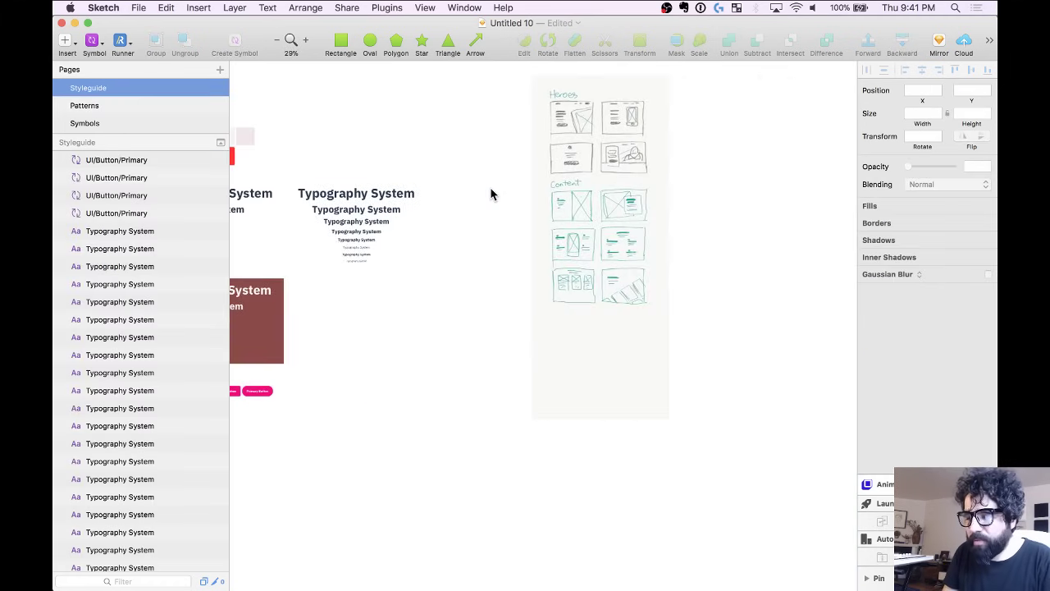
pyautogui.click(596, 157)
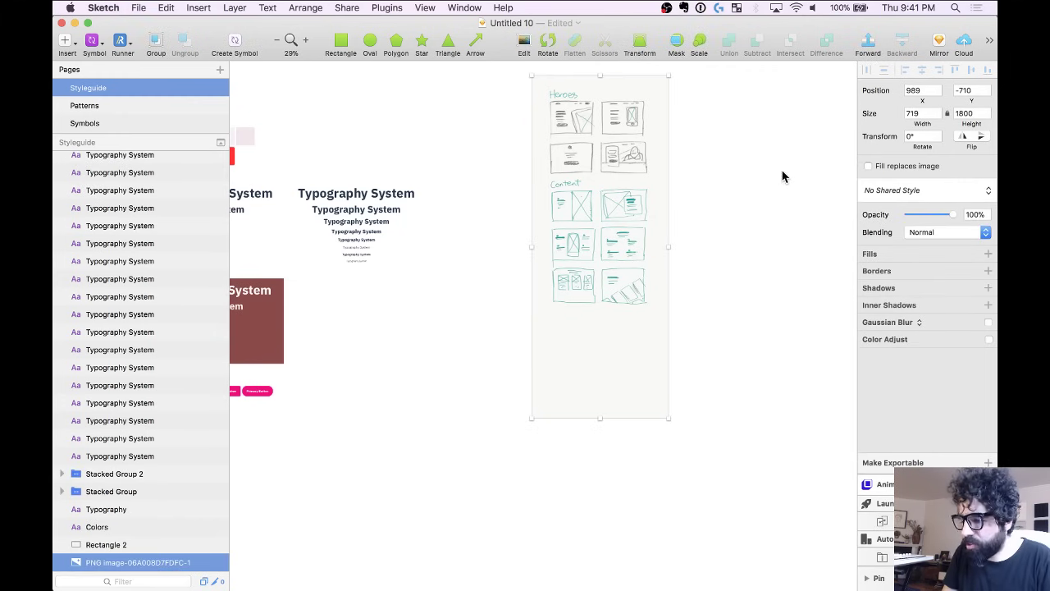
pyautogui.press('Return')
pyautogui.moveTo(544, 80)
pyautogui.mouseDown()
pyautogui.moveTo(665, 298)
pyautogui.moveTo(632, 300)
pyautogui.moveTo(653, 320)
pyautogui.mouseUp()
pyautogui.click(927, 146)
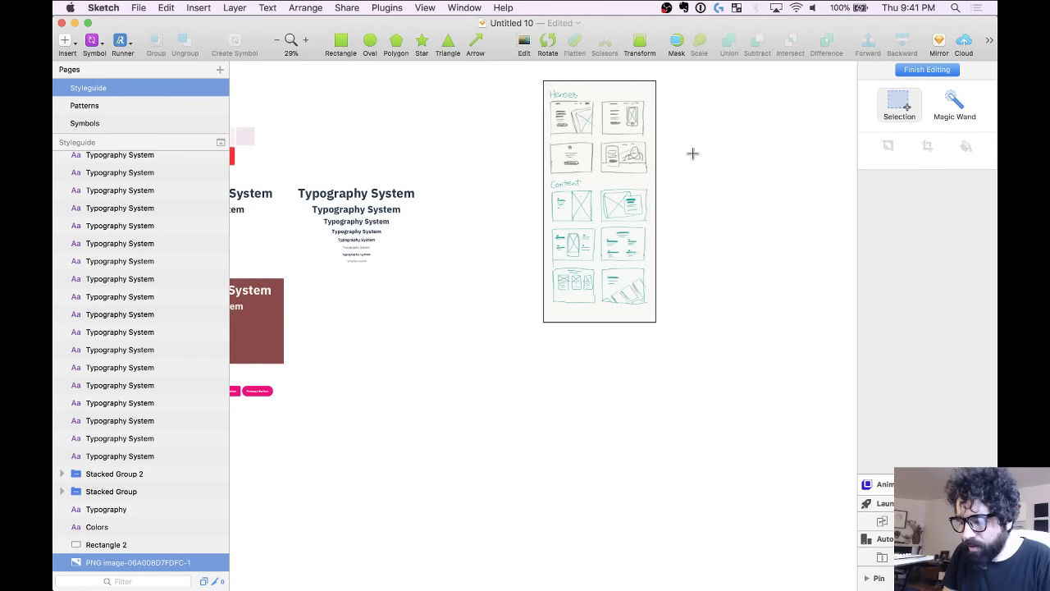
pyautogui.press('Escape')
# Copy the cropped wireframe image onto the Patterns page beside the Desktop HD artboard and examine its Heroes sketches.
pyautogui.press('super+c')
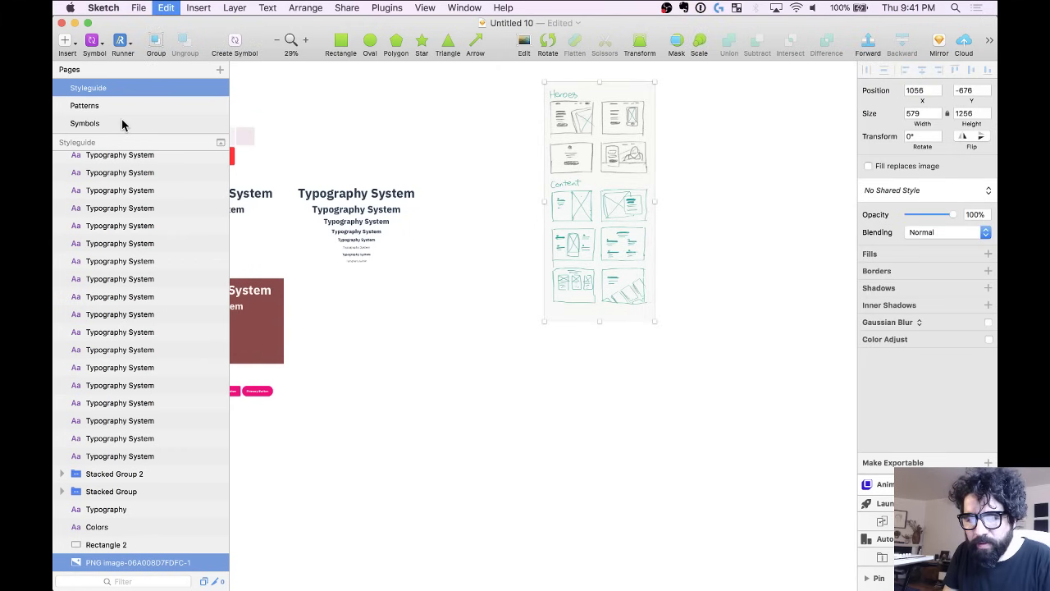
pyautogui.click(112, 106)
pyautogui.scroll(-3, 377, 153)
pyautogui.hscroll(3, 377, 153)
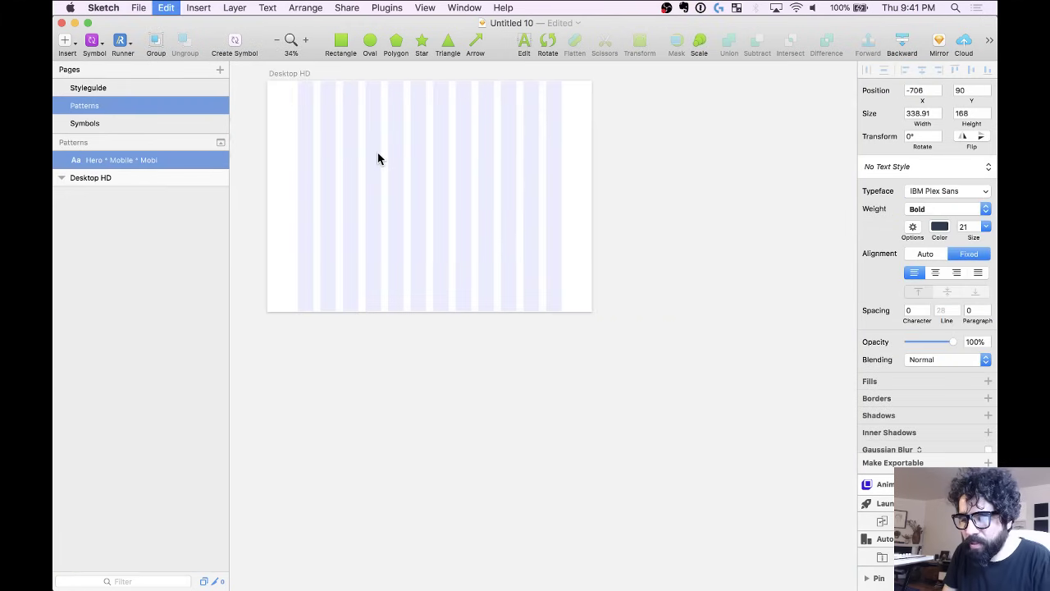
pyautogui.press('super+v')
pyautogui.scroll(5, 717, 106)
pyautogui.scroll(5, 715, 101)
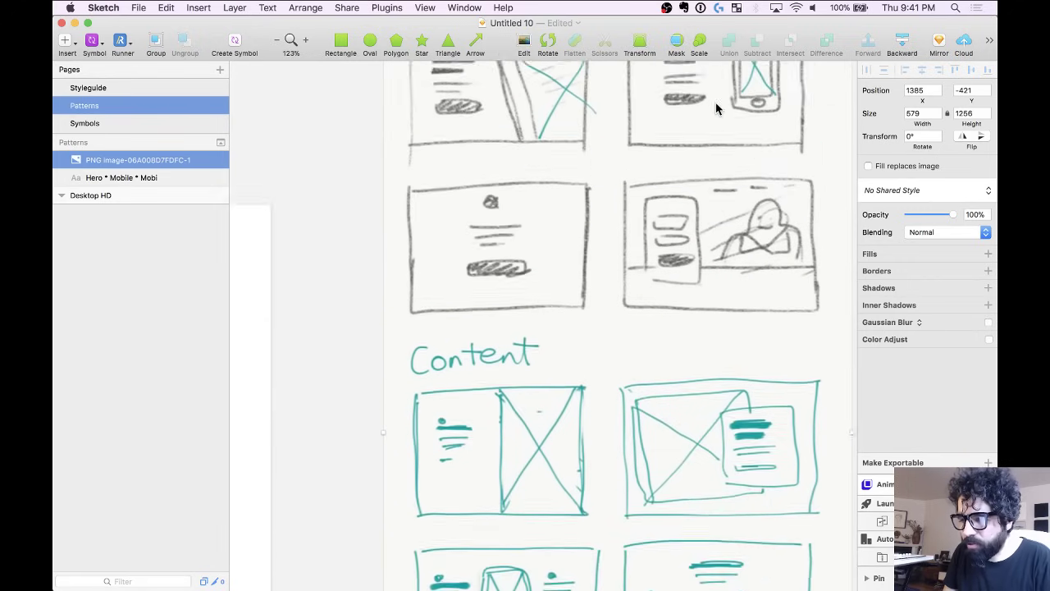
pyautogui.scroll(3, 716, 102)
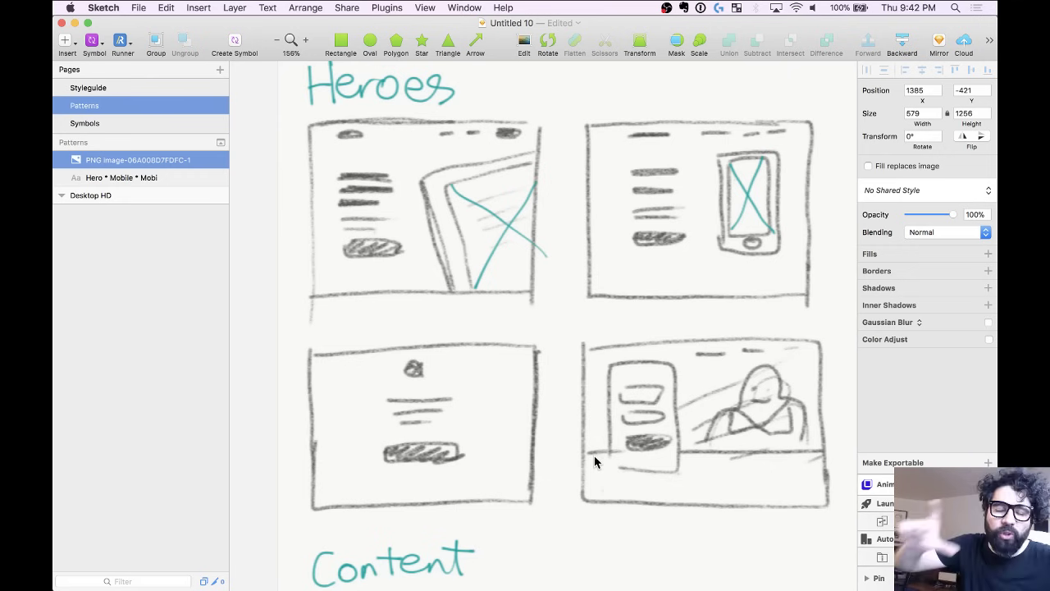
# Add a text layer reading "This is a headline" near the grid's first column on the Desktop HD artboard.
pyautogui.scroll(-8, 594, 462)
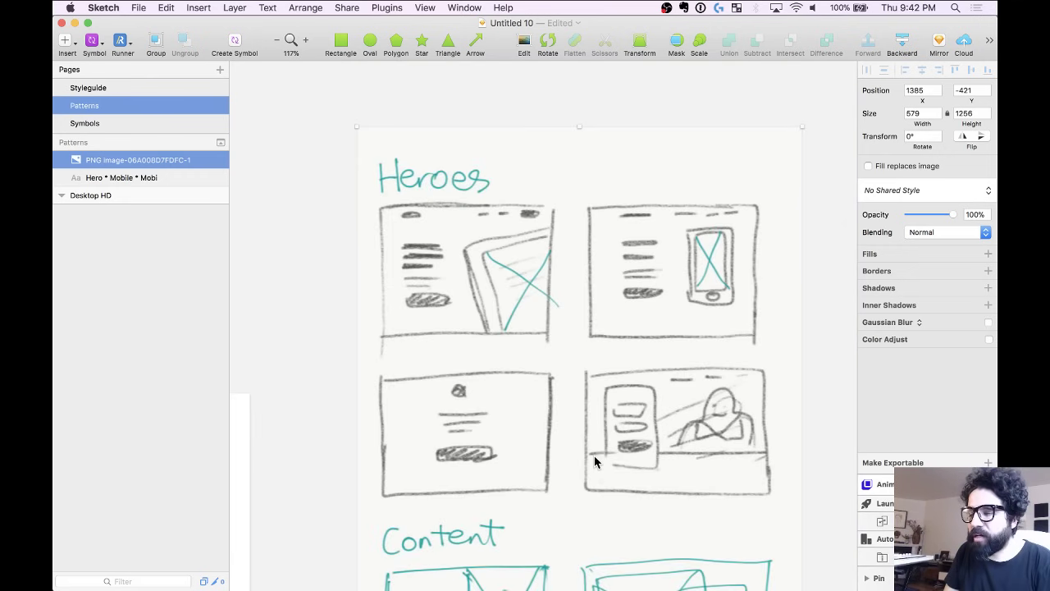
pyautogui.scroll(-5, 594, 460)
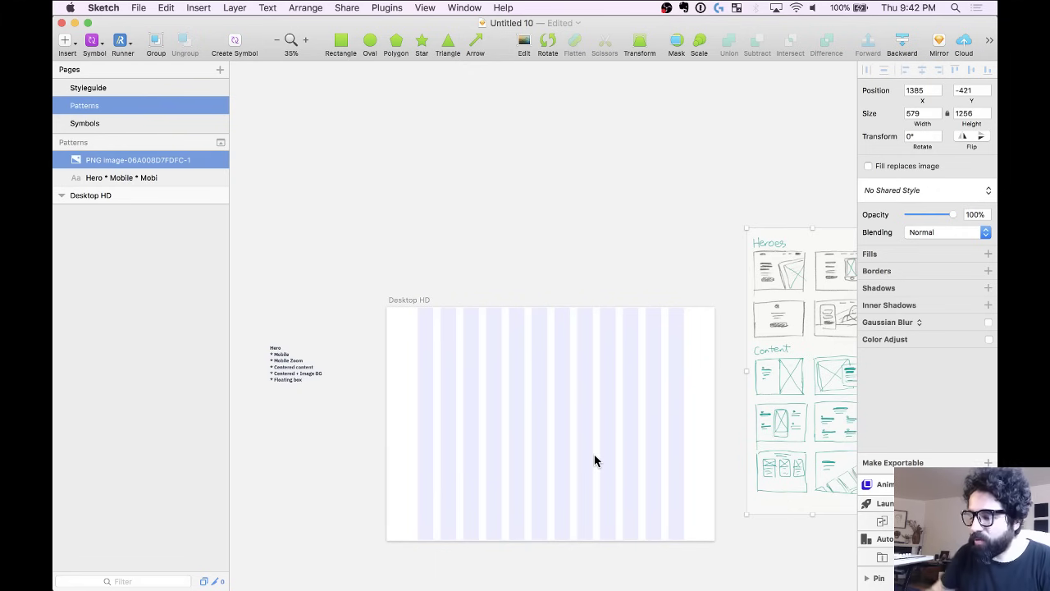
pyautogui.scroll(2, 594, 461)
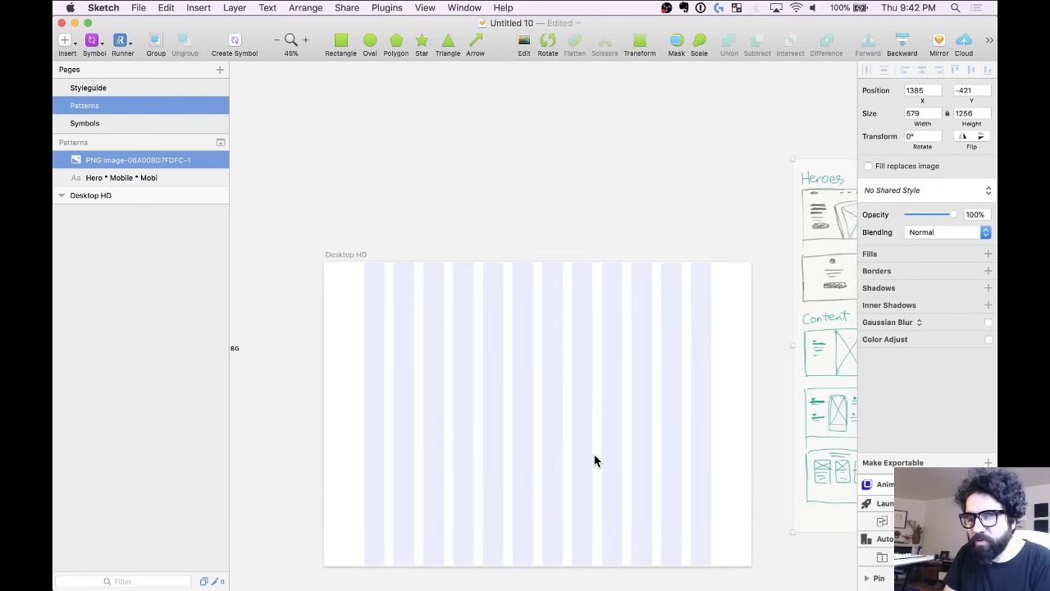
pyautogui.scroll(2, 594, 460)
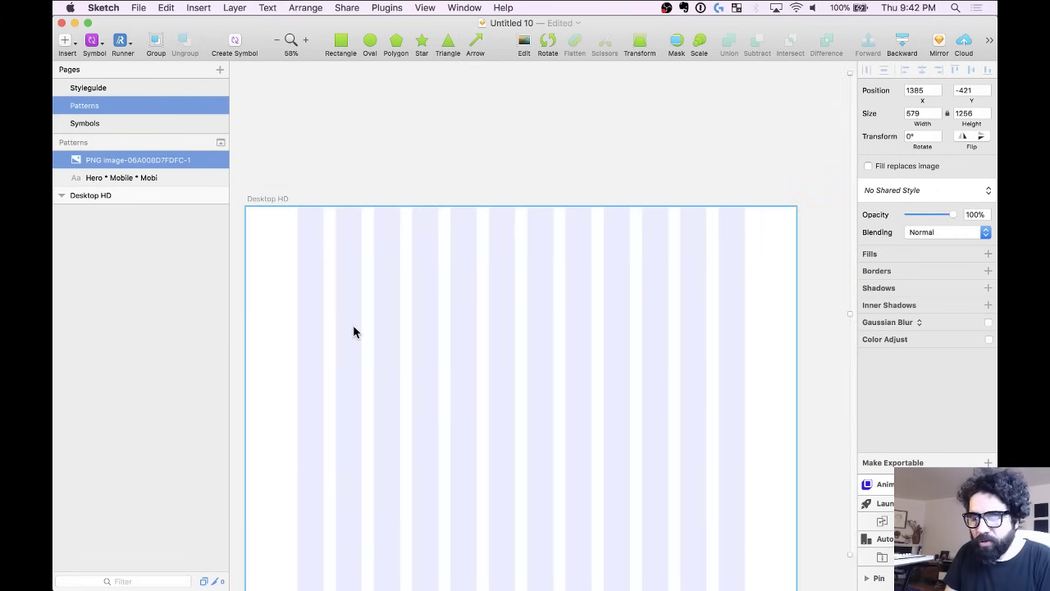
pyautogui.press('t')
pyautogui.click(304, 304)
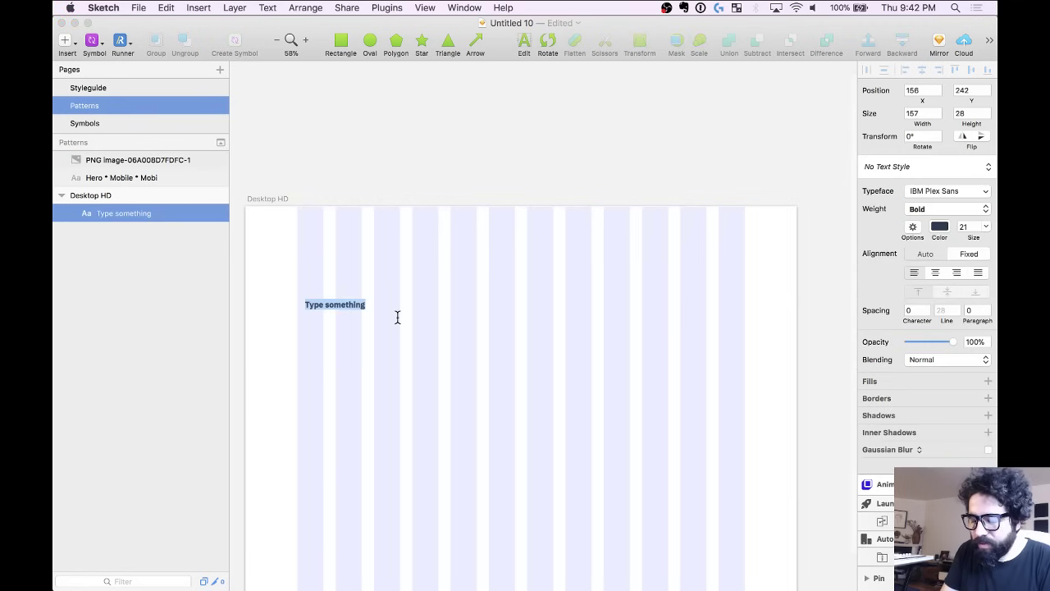
pyautogui.write('This')
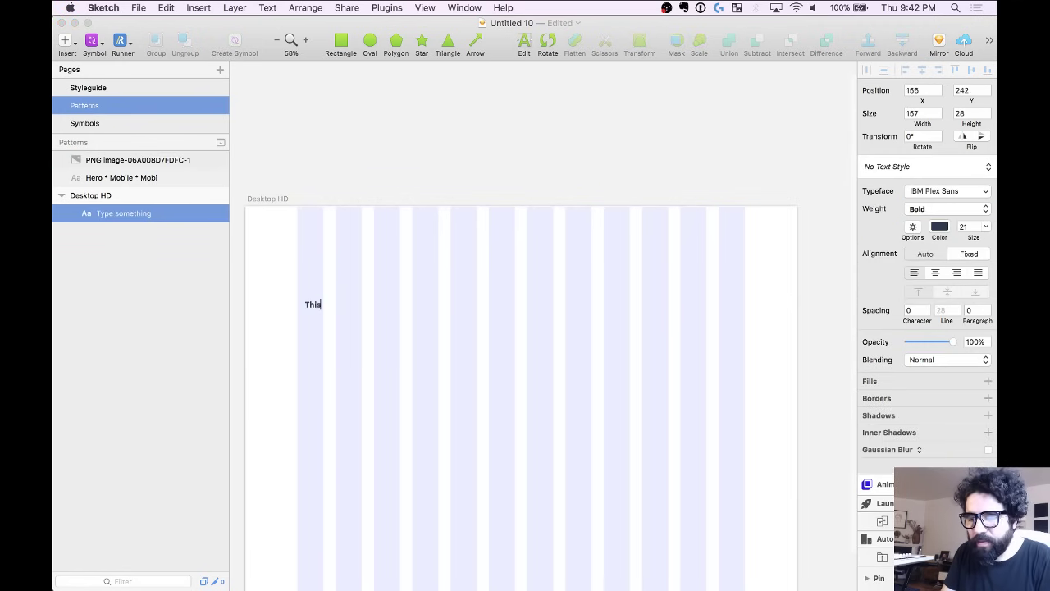
pyautogui.write(' is a jhe')
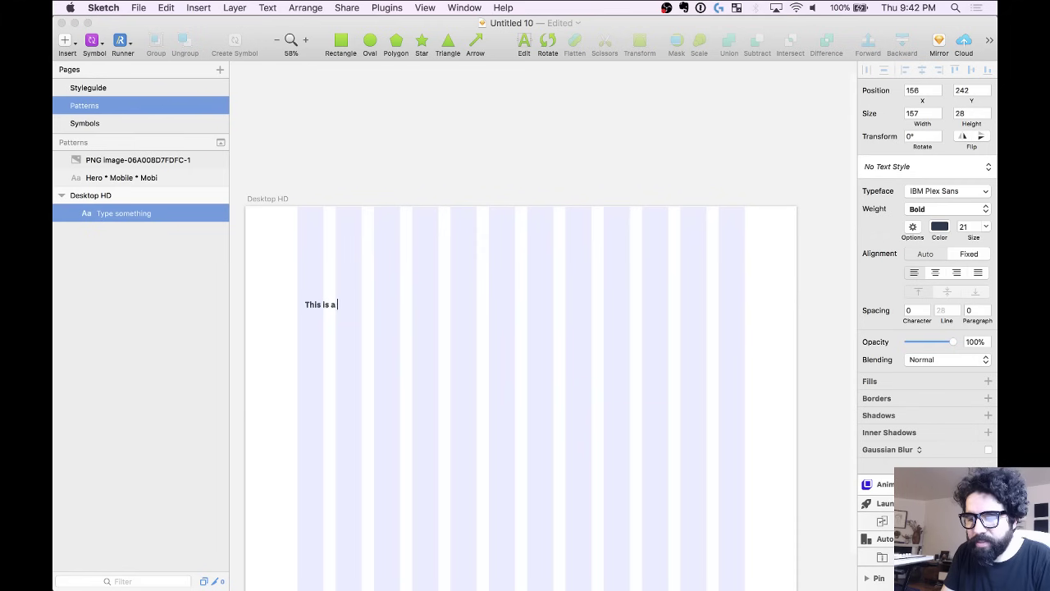
pyautogui.press('BackSpace')
pyautogui.press('BackSpace')
pyautogui.press('BackSpace')
pyautogui.write('headline')
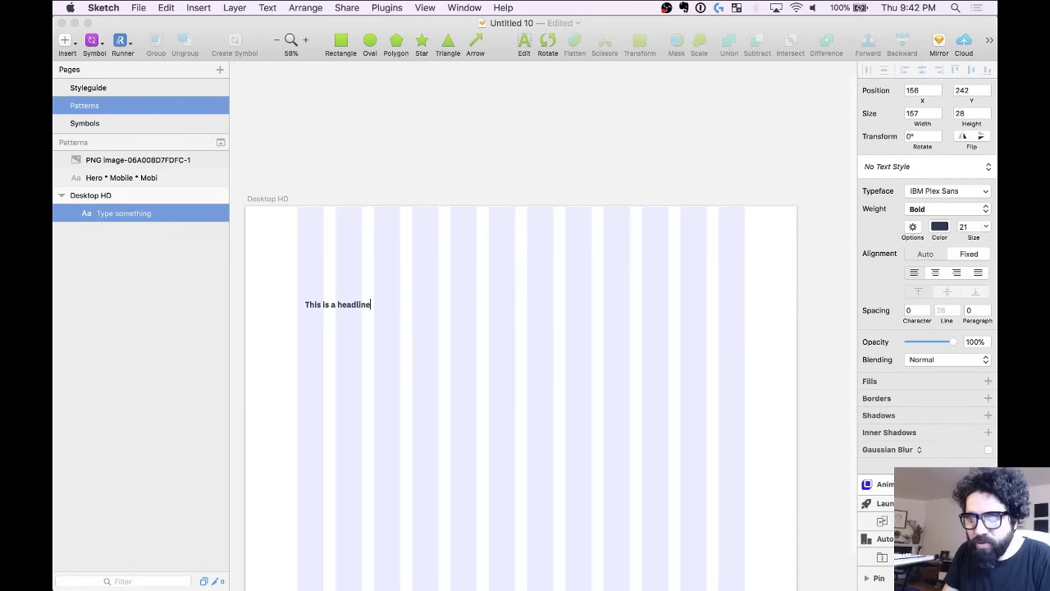
pyautogui.press('Escape')
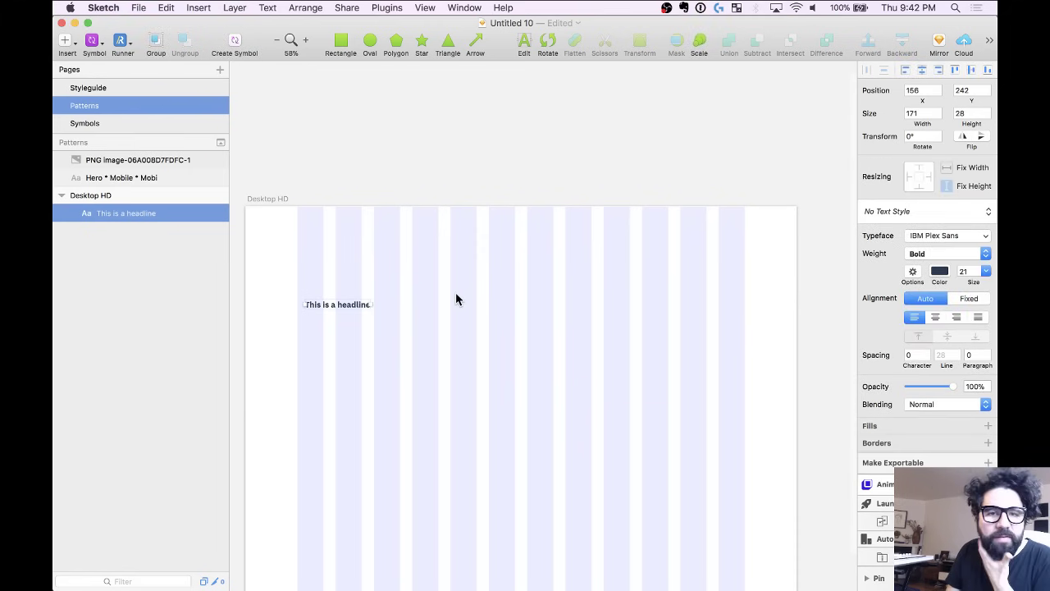
# Apply the h1/black/left text style to the headline at the grid's left edge and duplicate it directly below.
pyautogui.moveTo(599, 587)
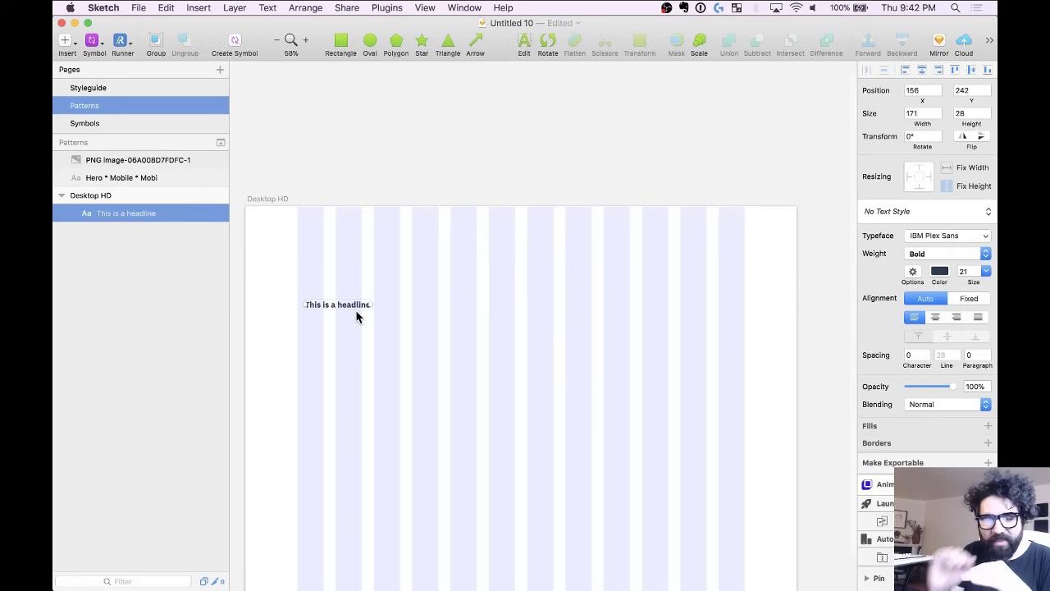
pyautogui.click(928, 215)
pyautogui.moveTo(905, 287)
pyautogui.moveTo(804, 279)
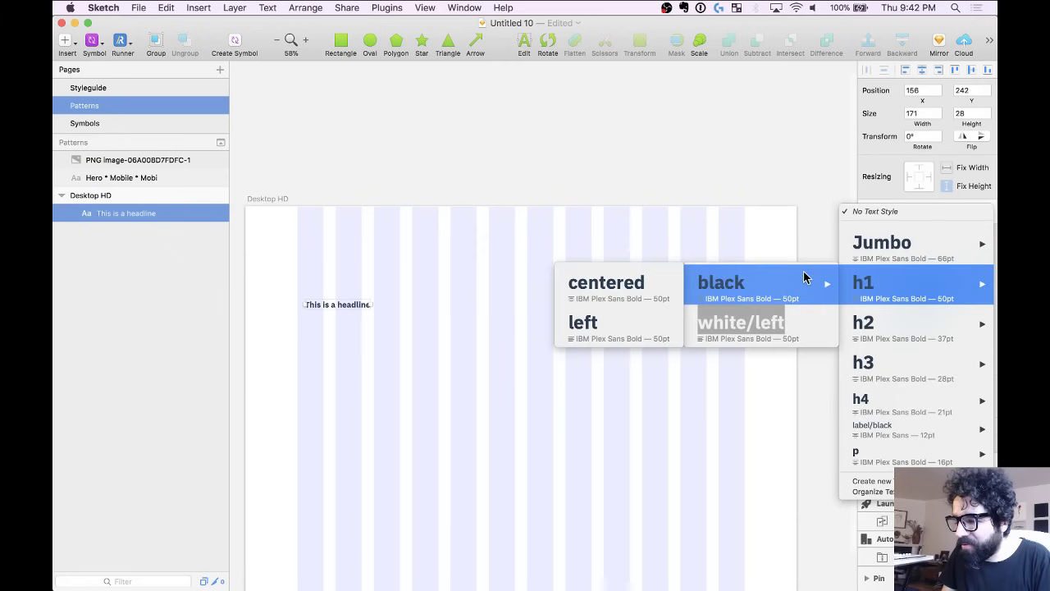
pyautogui.click(638, 321)
pyautogui.moveTo(385, 310); pyautogui.dragTo(382, 344)
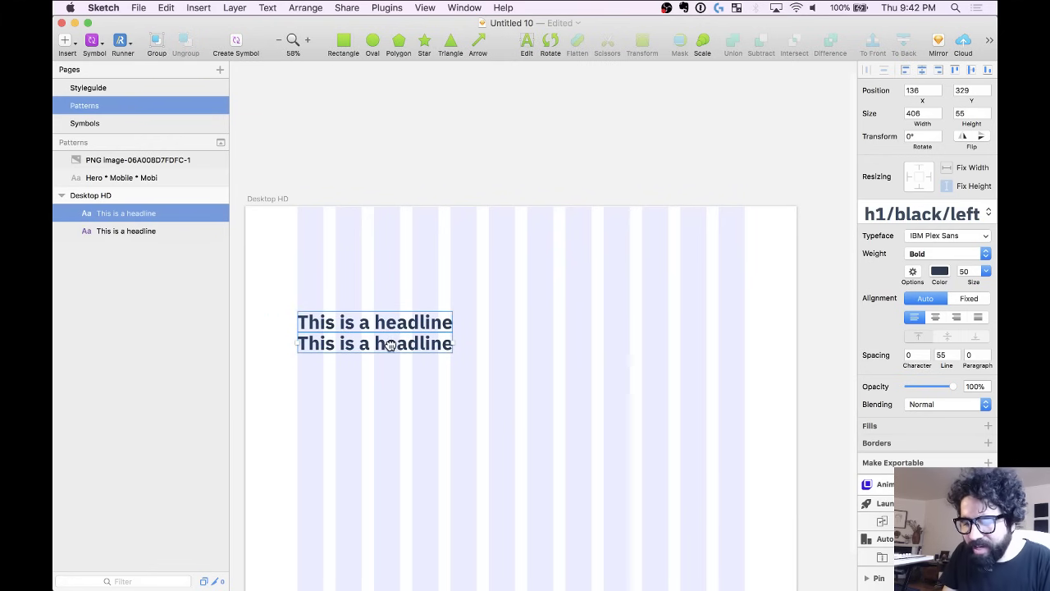
# Apply the h4/black/left text style to the duplicated headline.
pyautogui.click(882, 213)
pyautogui.moveTo(883, 297)
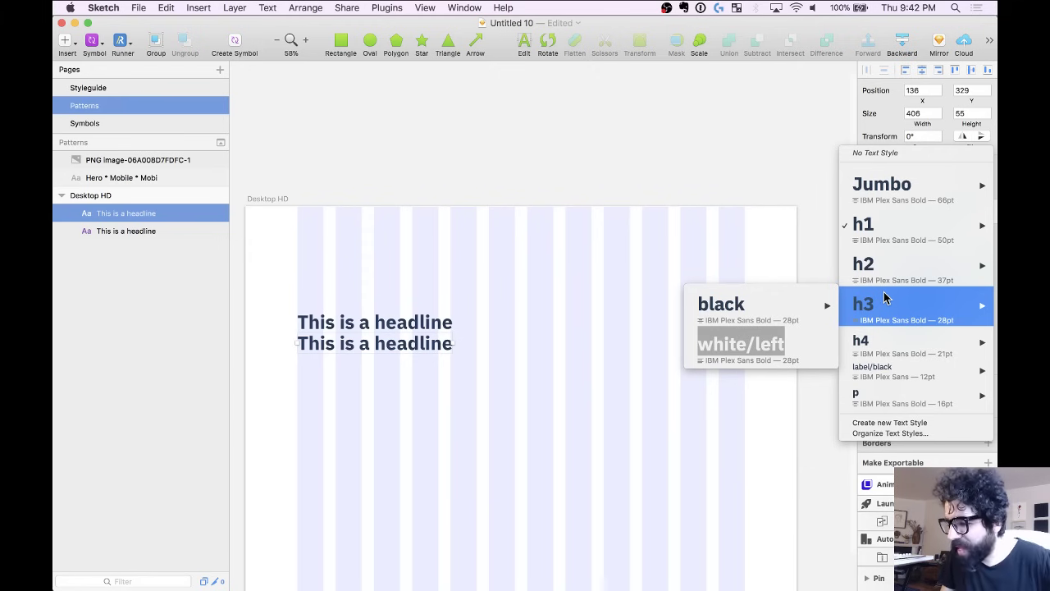
pyautogui.moveTo(875, 343)
pyautogui.moveTo(789, 337)
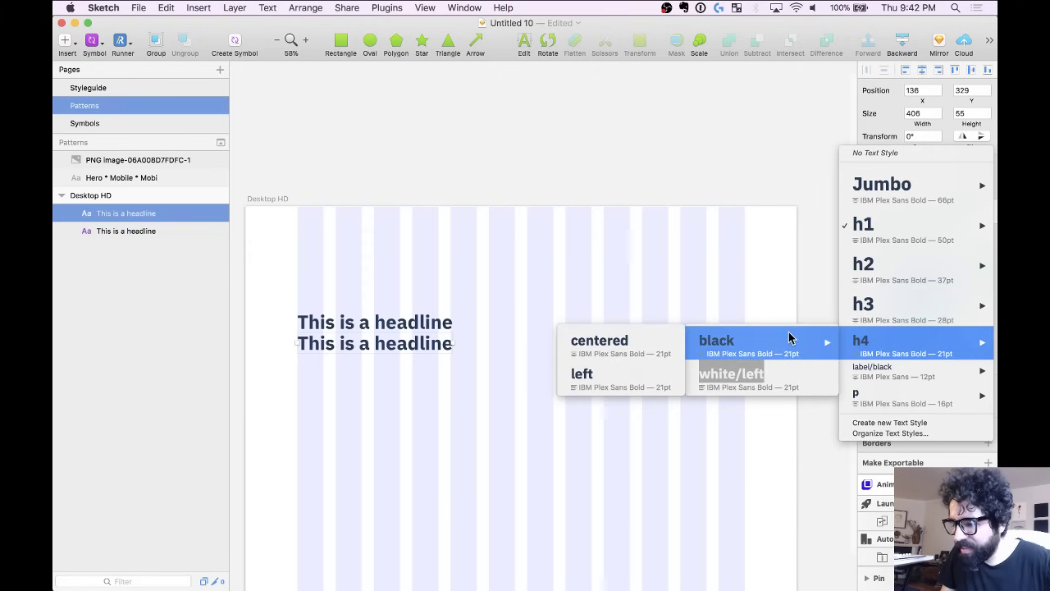
pyautogui.click(618, 378)
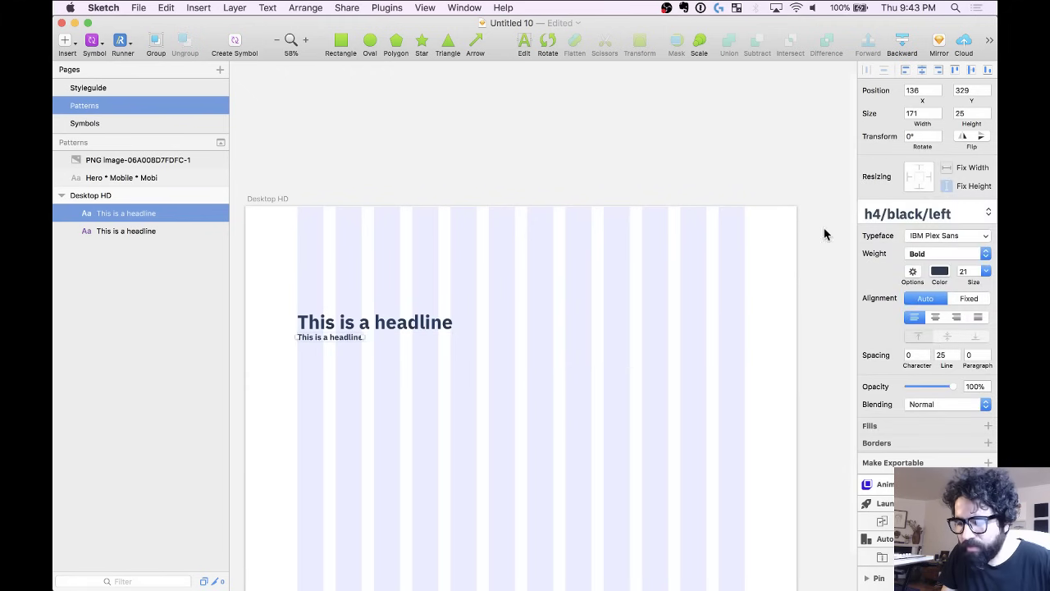
# Apply the h3/black/left text style to the duplicated headline and place it 24 px below the main headline.
pyautogui.click(969, 215)
pyautogui.moveTo(921, 187)
pyautogui.moveTo(777, 195)
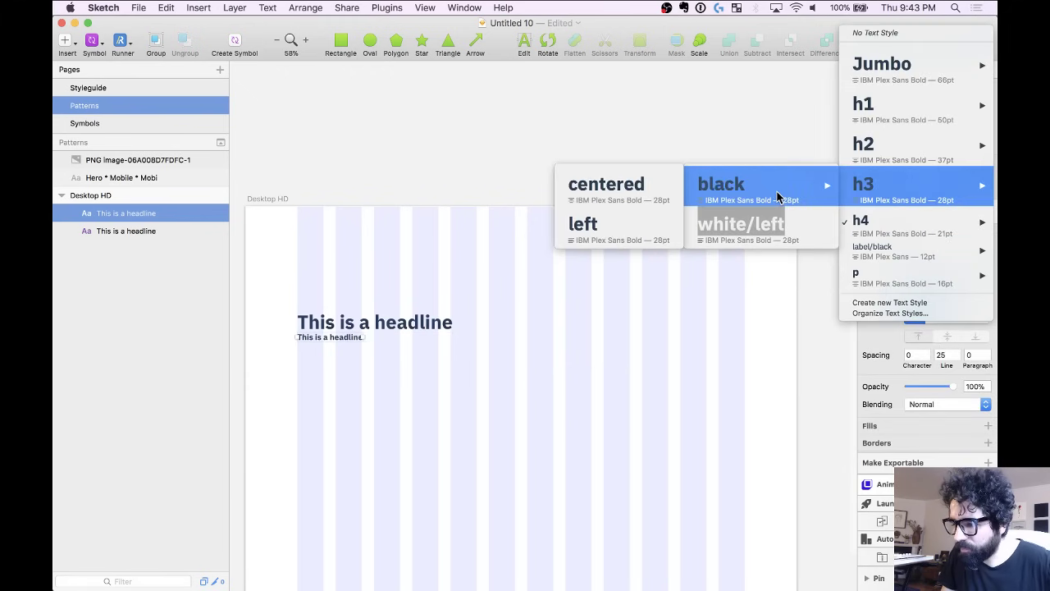
pyautogui.click(616, 227)
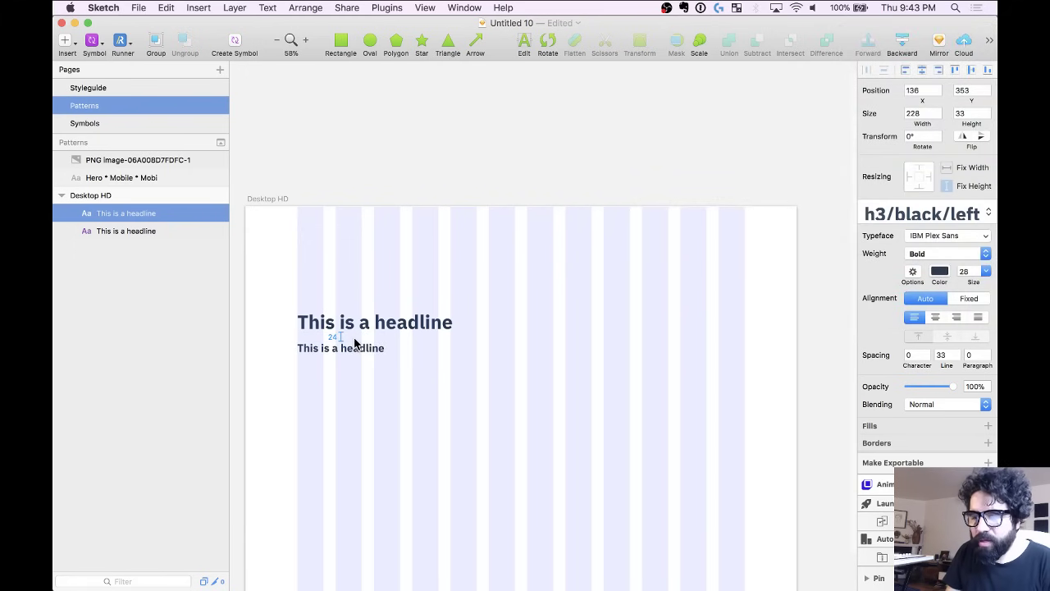
# Set the font weight of the smaller second headline to Regular.
pyautogui.scroll(3, 354, 339)
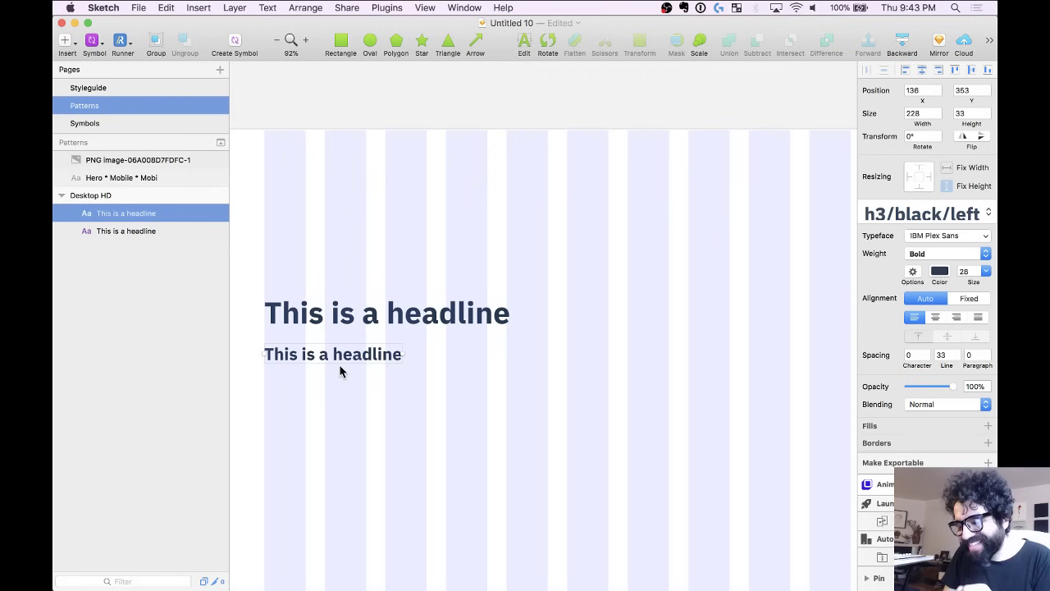
pyautogui.click(938, 254)
pyautogui.click(943, 97)
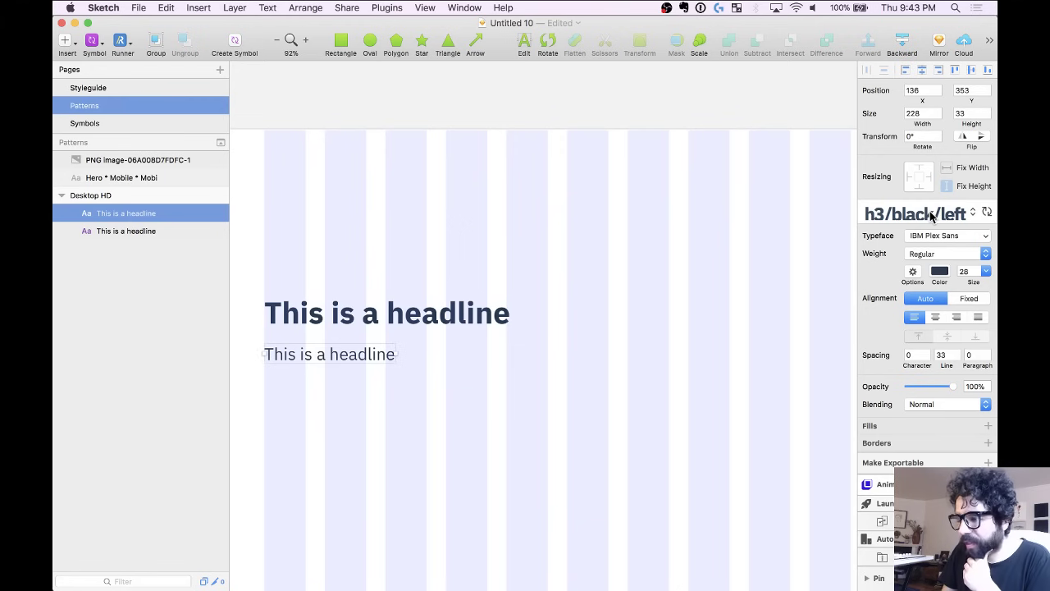
# Create a new text style named h3/black/left/regular from the smaller second headline.
pyautogui.click(932, 215)
pyautogui.moveTo(912, 228)
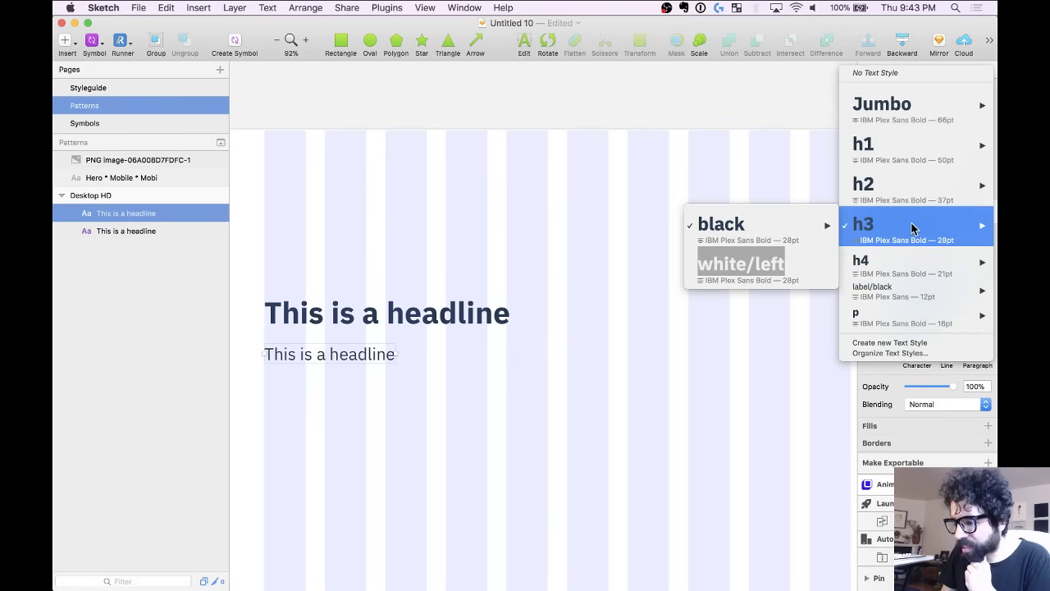
pyautogui.click(886, 343)
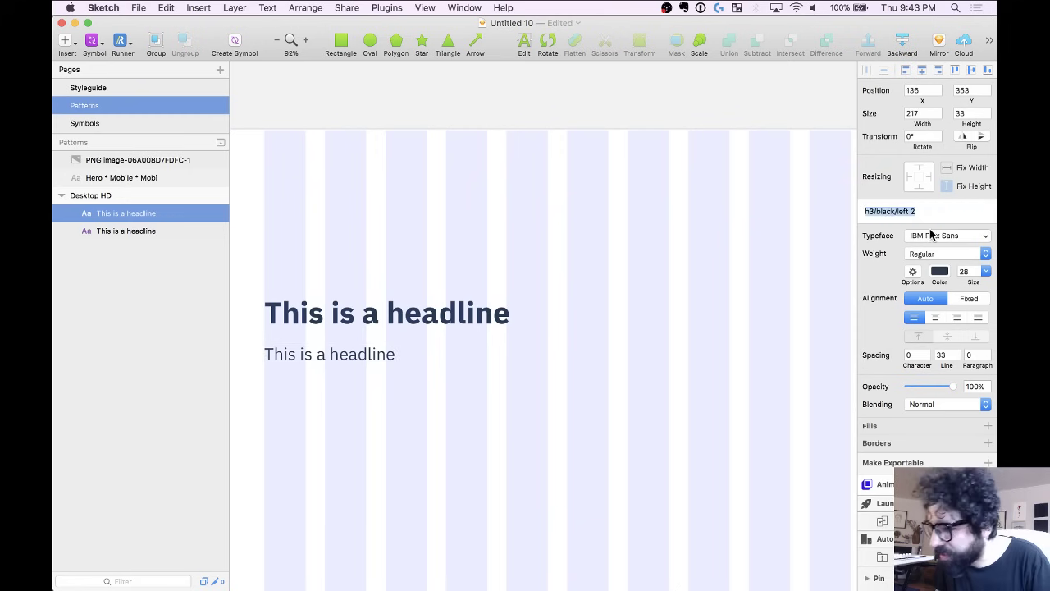
pyautogui.click(909, 211)
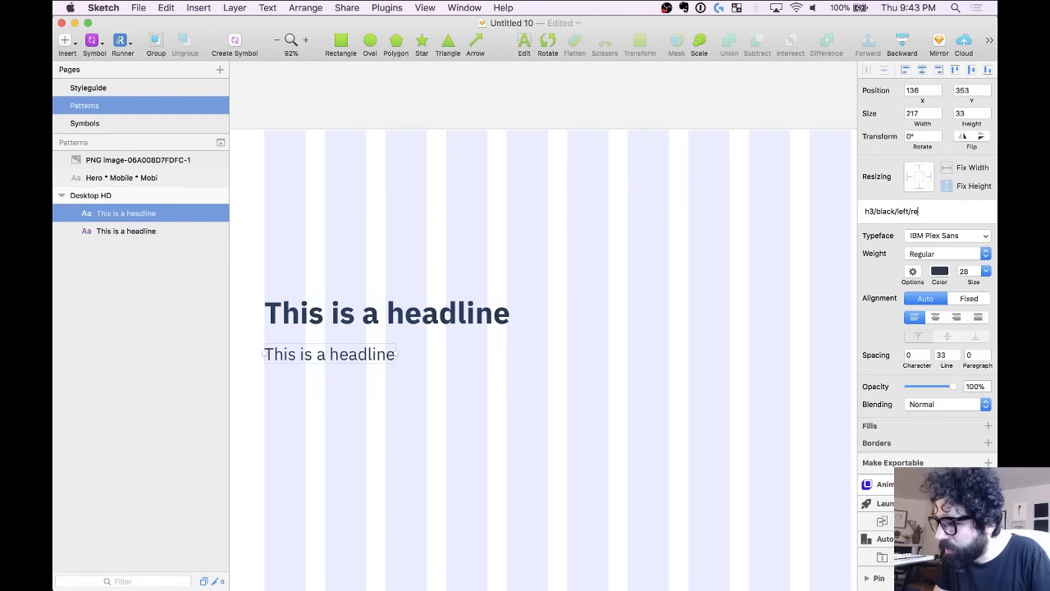
pyautogui.press('Return')
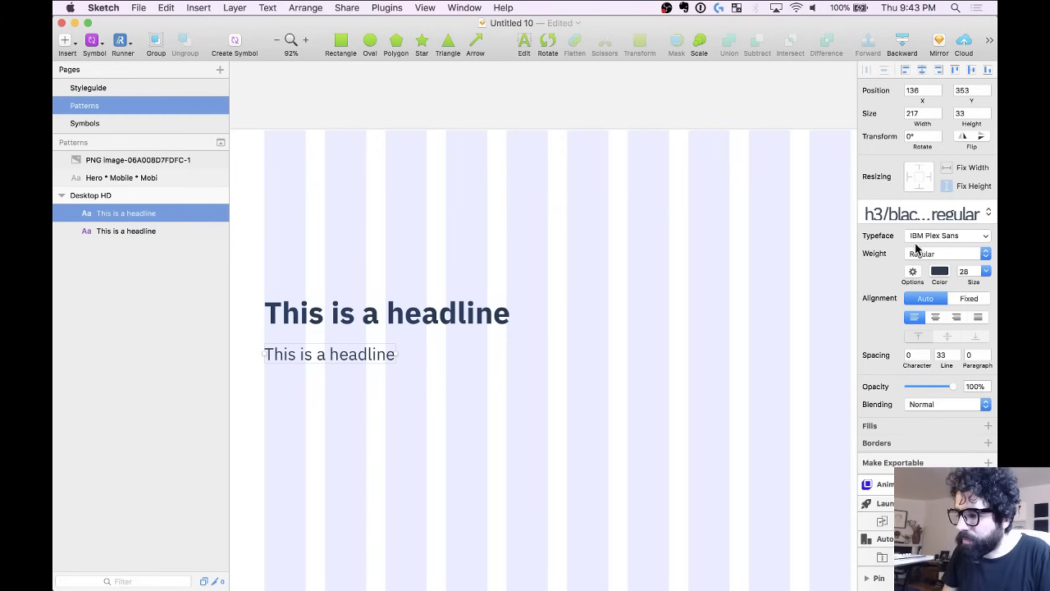
# Open the text style organizer and rename the h3/black/left style as h3/black/left/bold.
pyautogui.click(917, 212)
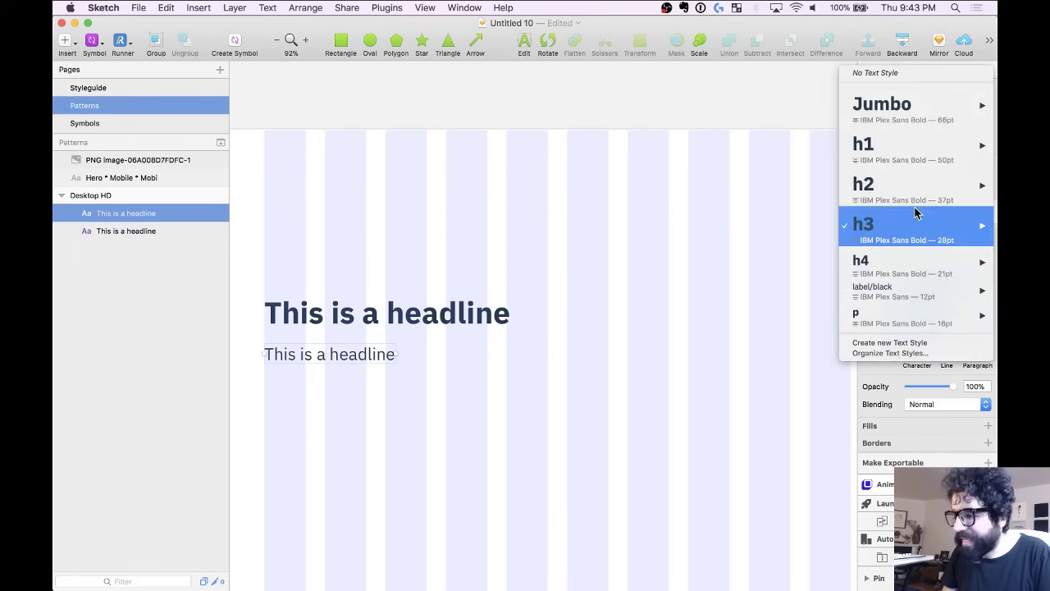
pyautogui.click(921, 354)
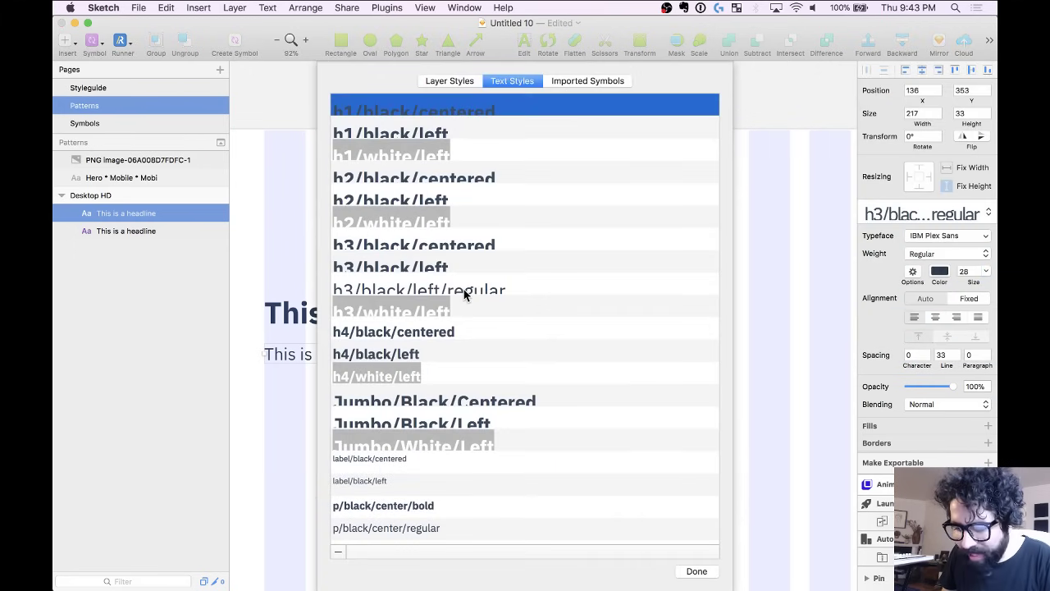
pyautogui.click(464, 297)
pyautogui.doubleClick(439, 270)
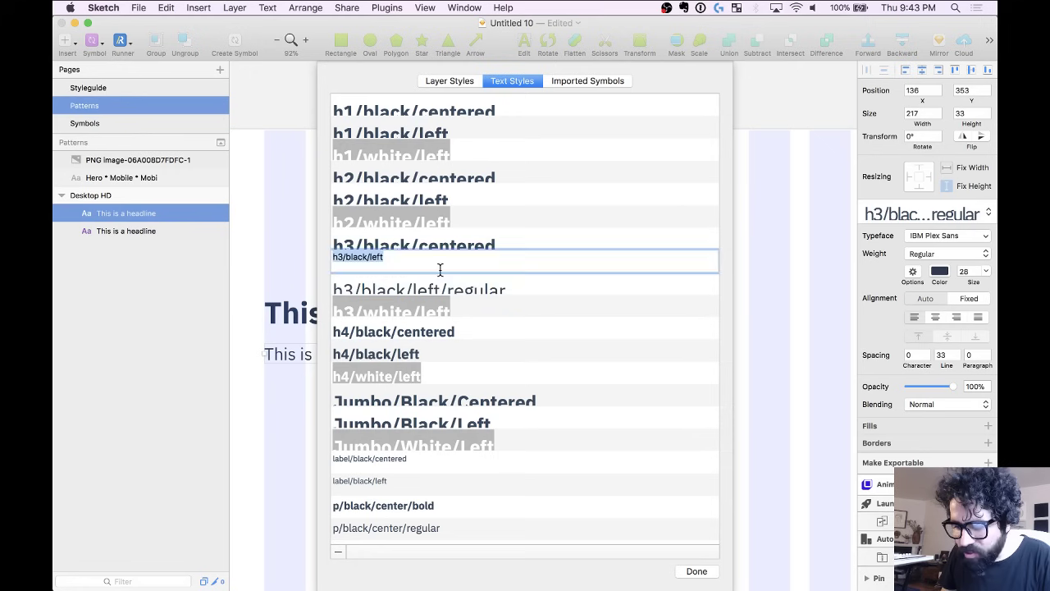
pyautogui.press('Right')
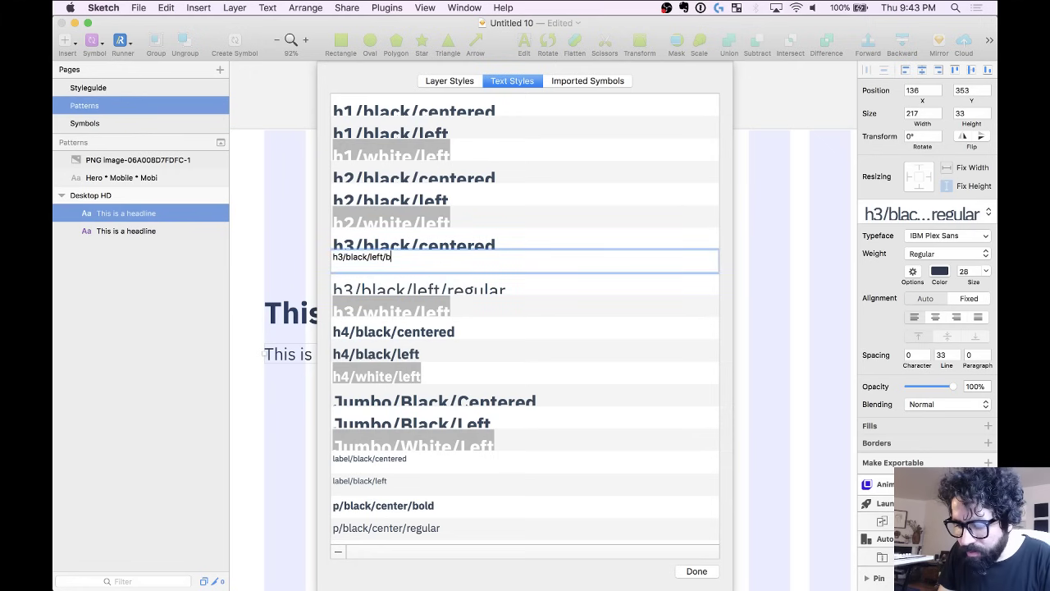
pyautogui.write('/bold')
pyautogui.press('Return')
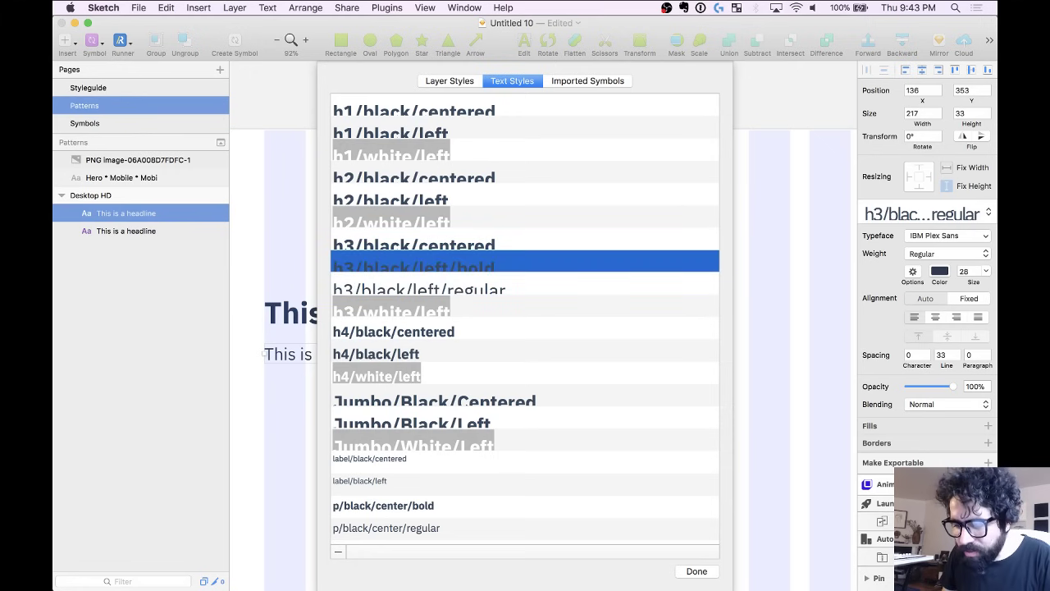
# Rename the h3/black/centered text style as h3/black/centered/bold and close the style organizer.
pyautogui.doubleClick(435, 240)
pyautogui.press('Right')
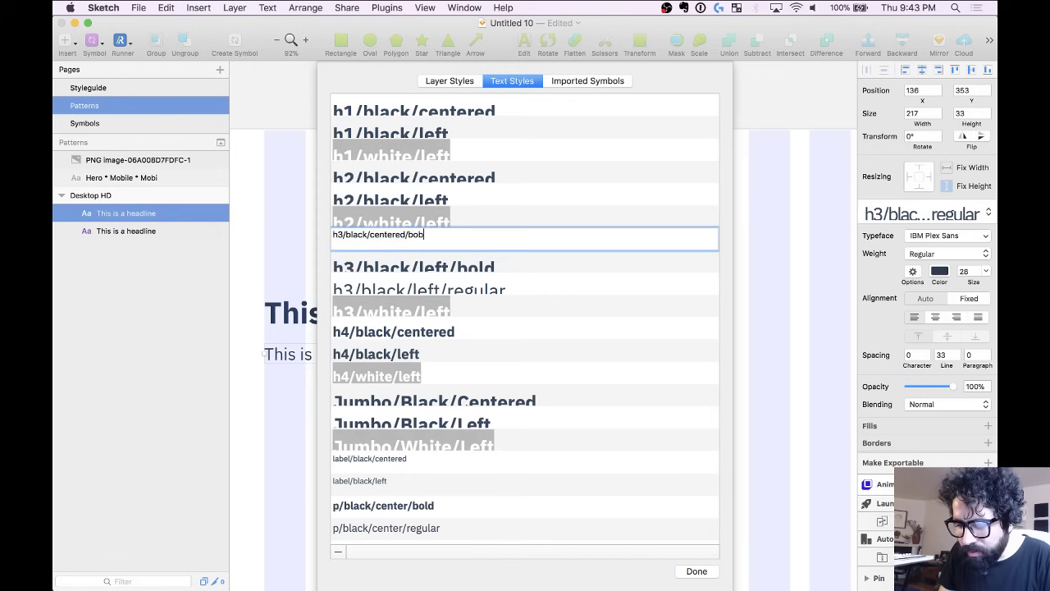
pyautogui.write('/bold')
pyautogui.press('Return')
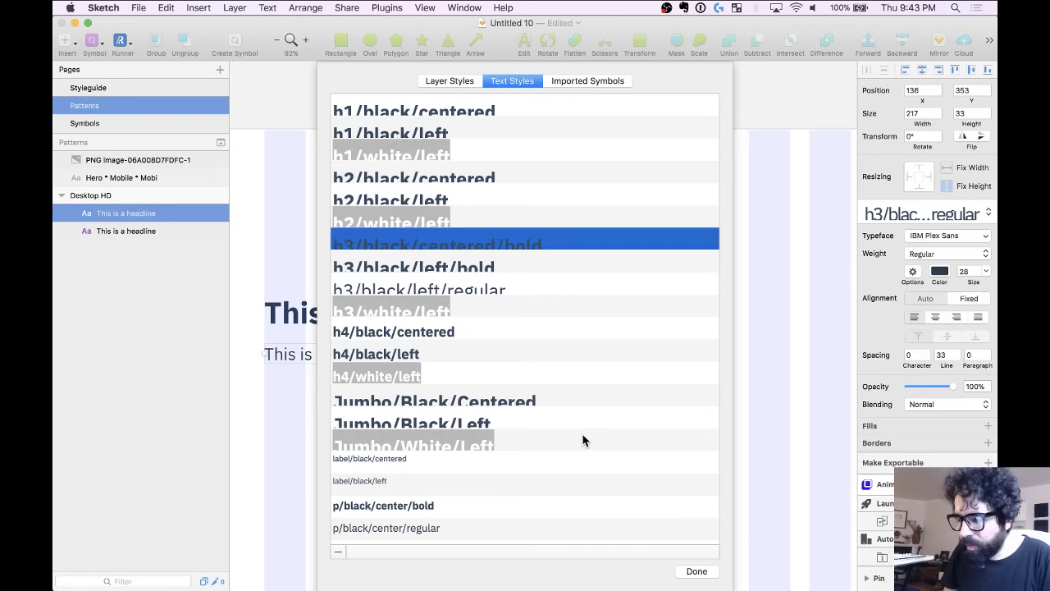
pyautogui.click(702, 574)
# Move the smaller second headline up so it sits 16 px below the main headline.
pyautogui.hscroll(-3, 617, 402)
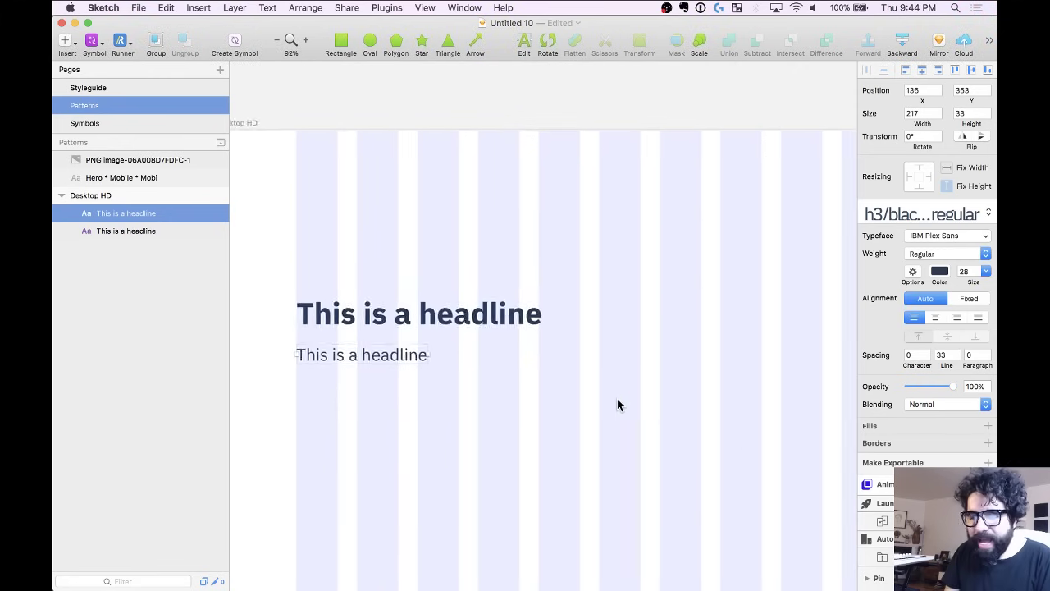
pyautogui.scroll(-2, 617, 402)
pyautogui.scroll(-2, 616, 402)
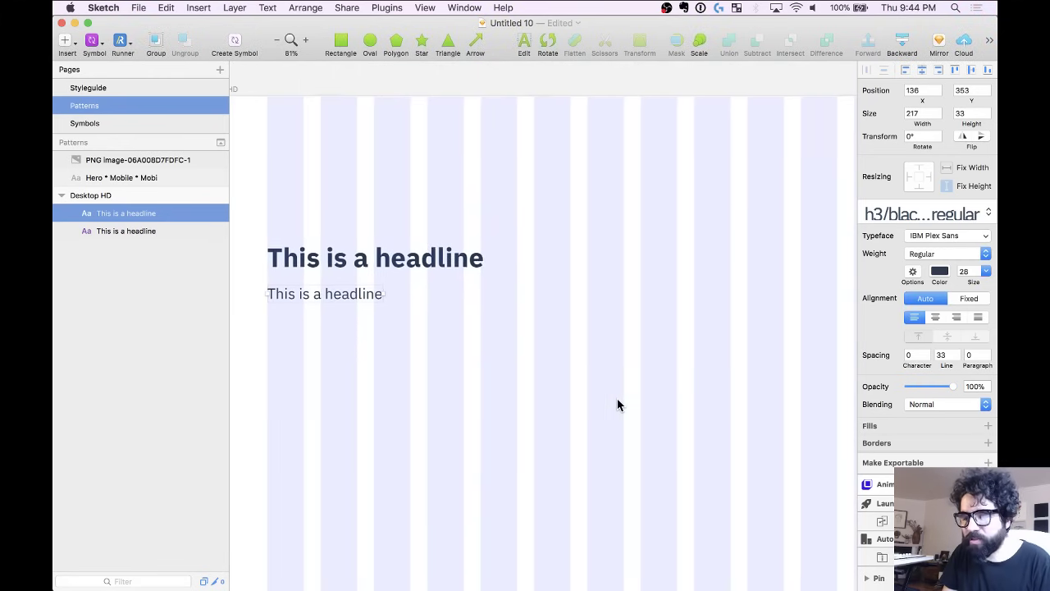
pyautogui.press('alt')
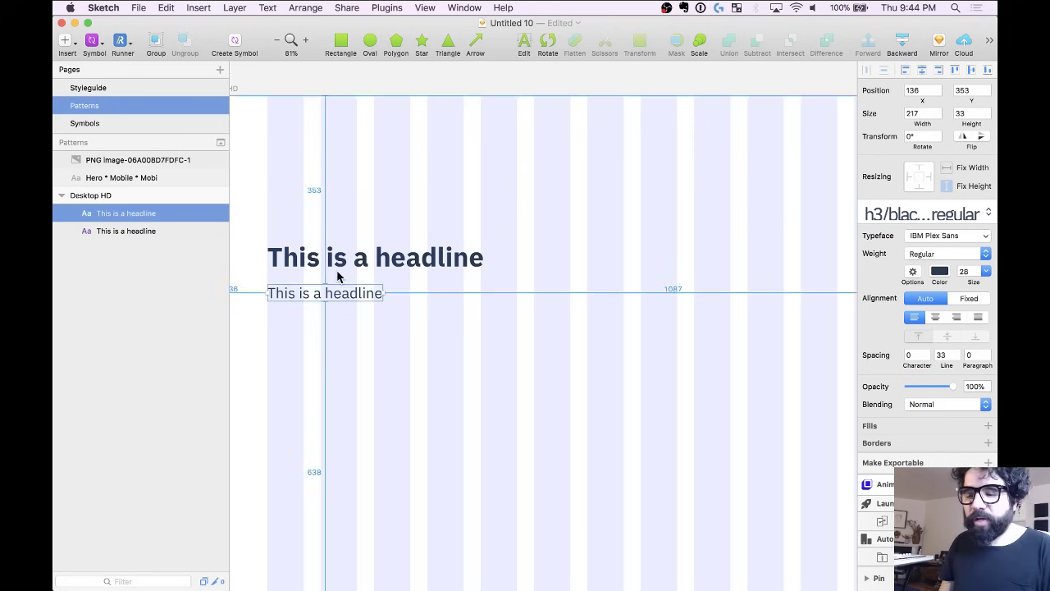
pyautogui.moveTo(353, 299); pyautogui.dragTo(353, 294)
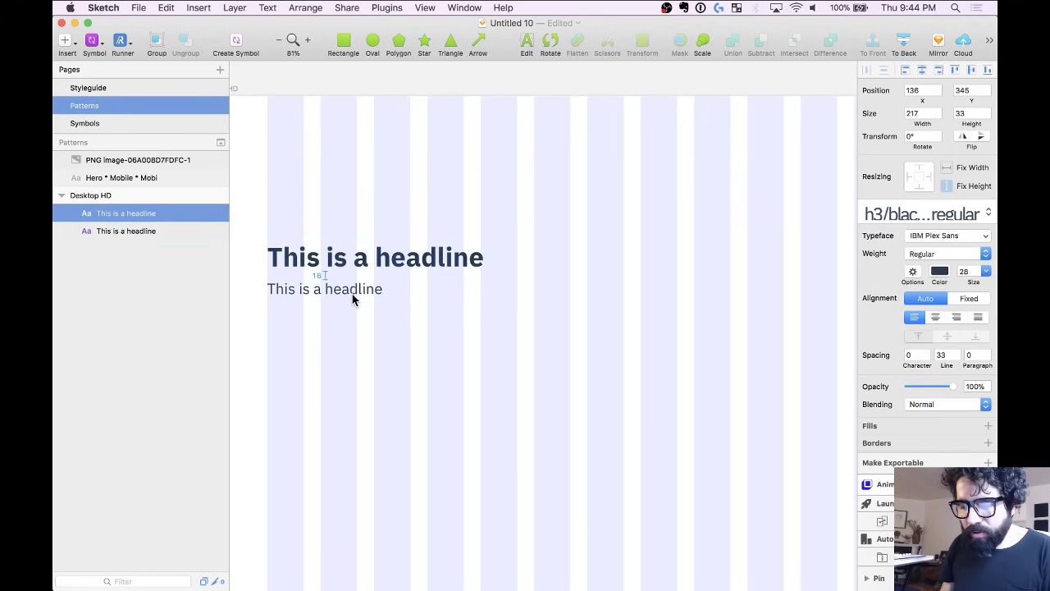
# Switch to Chrome and copy the phrase "Ave Maria purisima" from the live chat.
pyautogui.moveTo(440, 577)
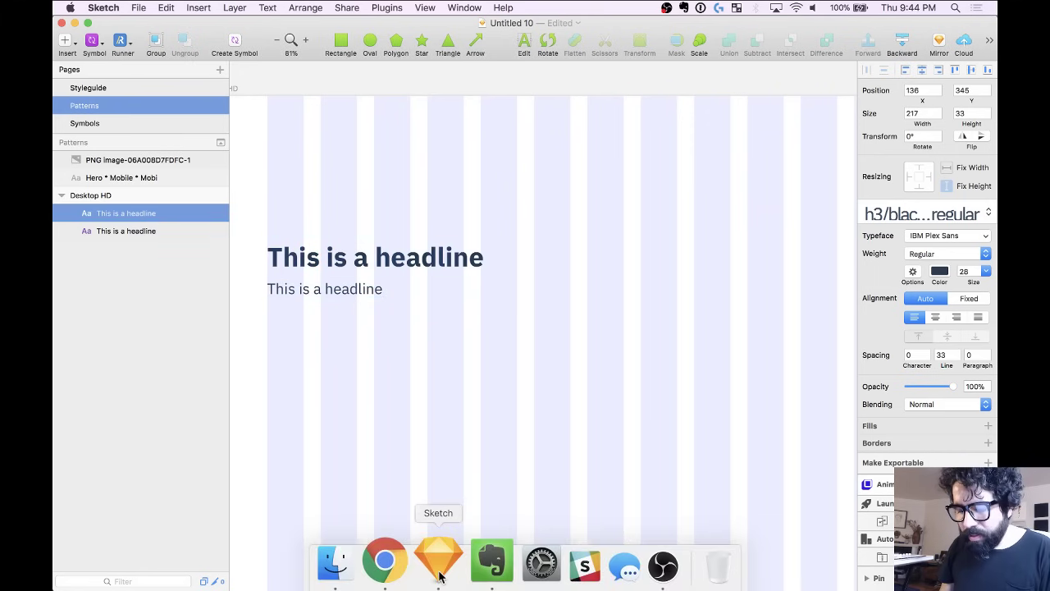
pyautogui.click(385, 561)
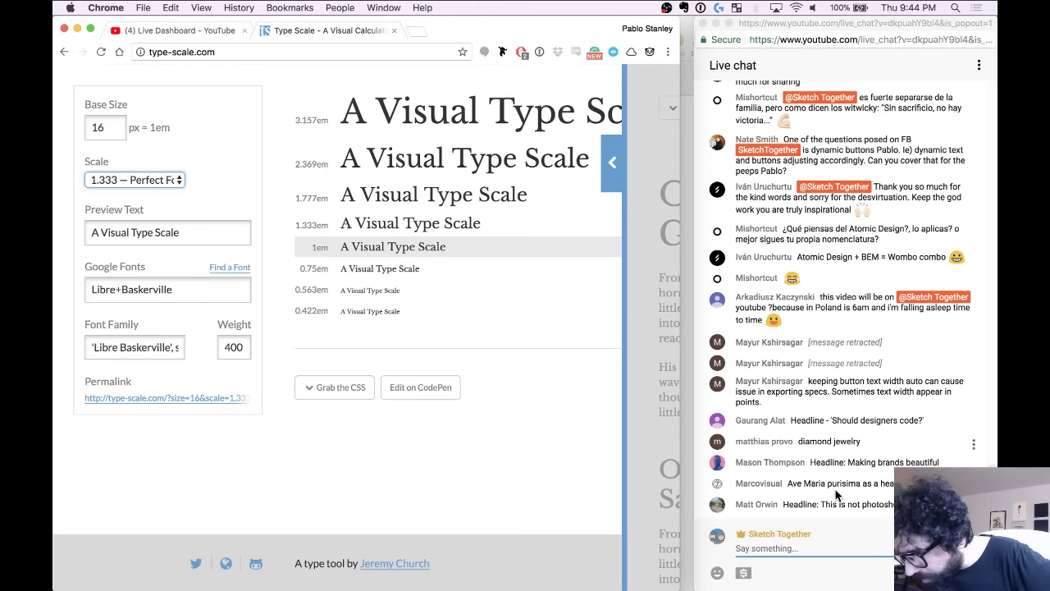
pyautogui.click(864, 466)
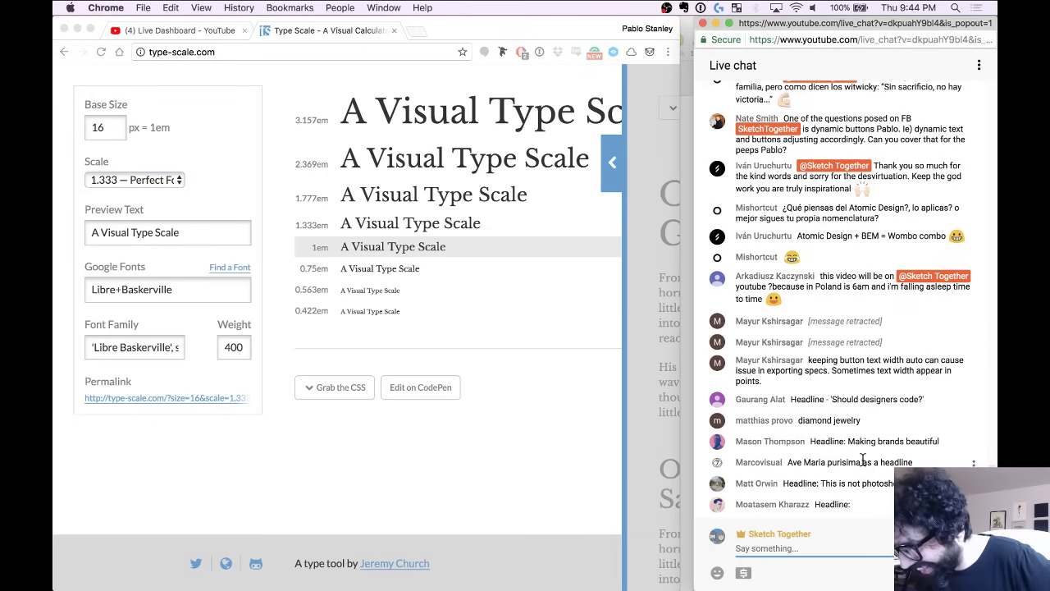
pyautogui.moveTo(859, 462); pyautogui.dragTo(788, 462)
pyautogui.press('super+c')
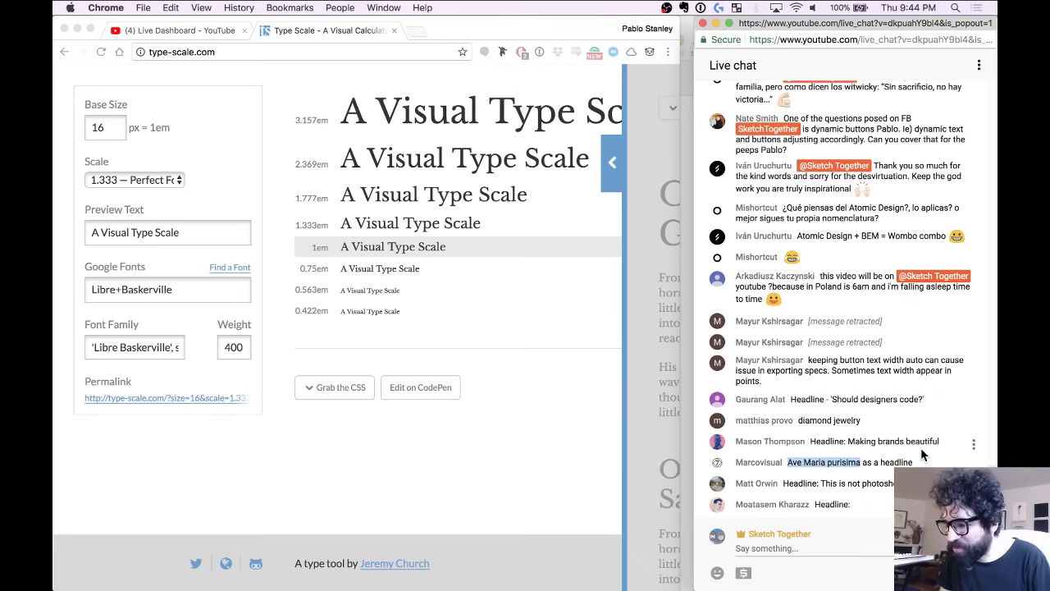
# Back in Sketch, replace the main headline's text with the copied phrase, extended to read "Ave Maria purisima. Making brands beautiful.".
pyautogui.press('super+Tab')
pyautogui.click(375, 254)
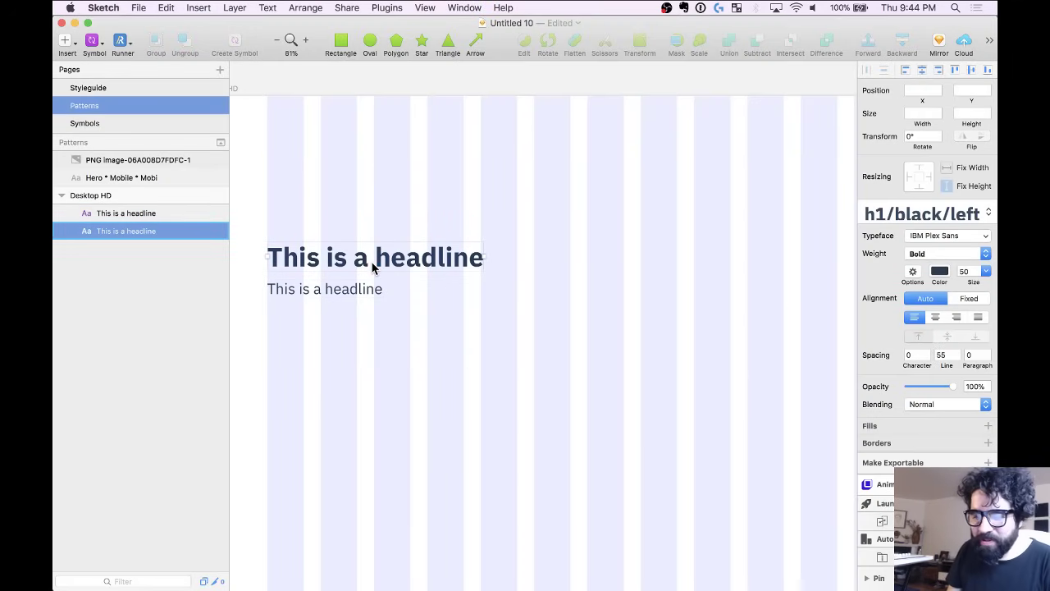
pyautogui.doubleClick(371, 260)
pyautogui.press('super+a')
pyautogui.press('super+v')
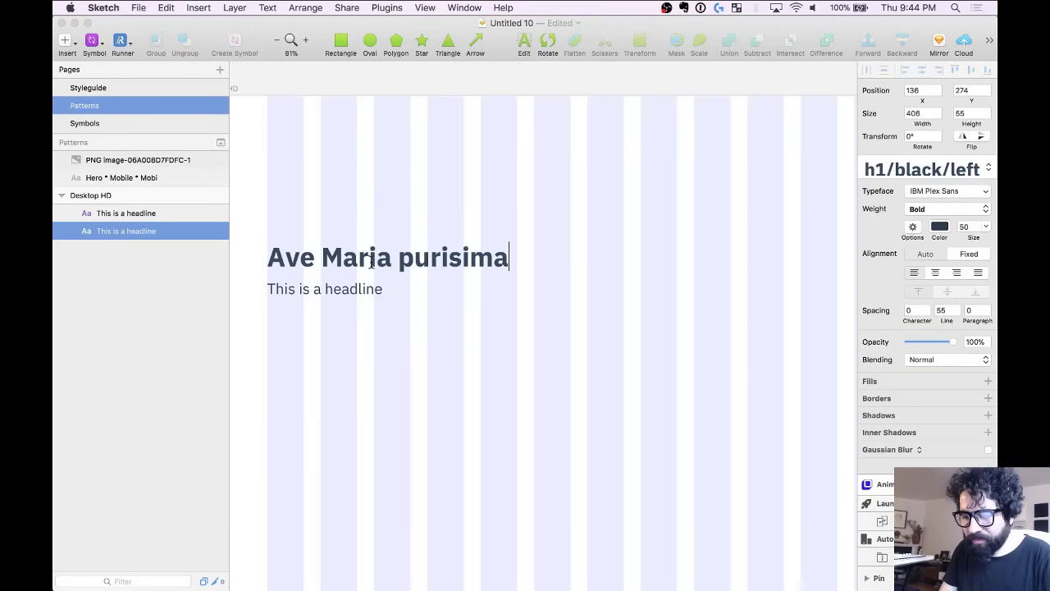
pyautogui.write(', ma')
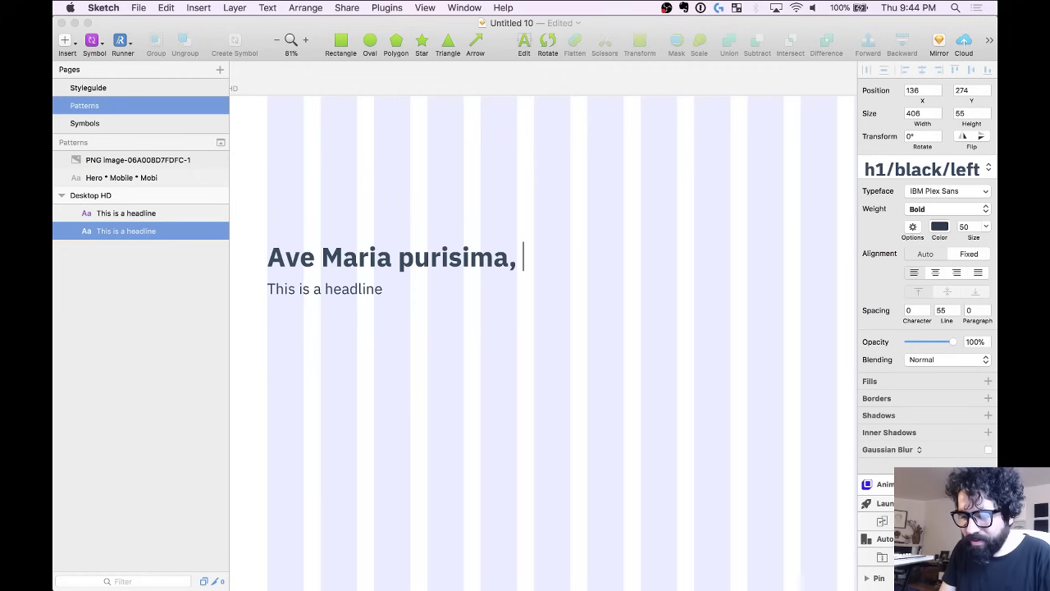
pyautogui.press('BackSpace')
pyautogui.press('BackSpace')
pyautogui.press('BackSpace')
pyautogui.press('BackSpace')
pyautogui.write('. Mak')
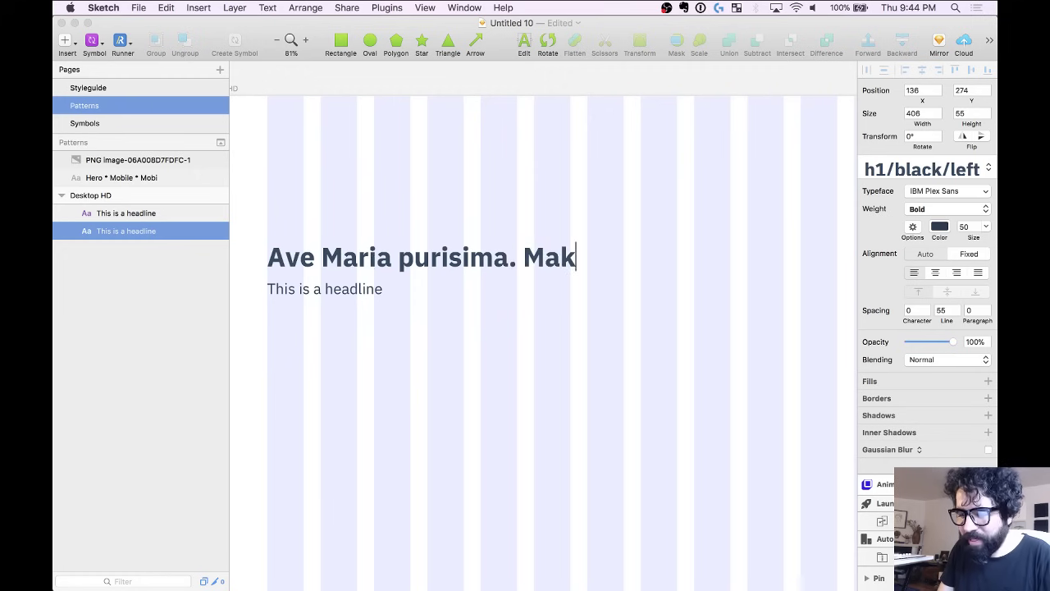
pyautogui.write('ing brands')
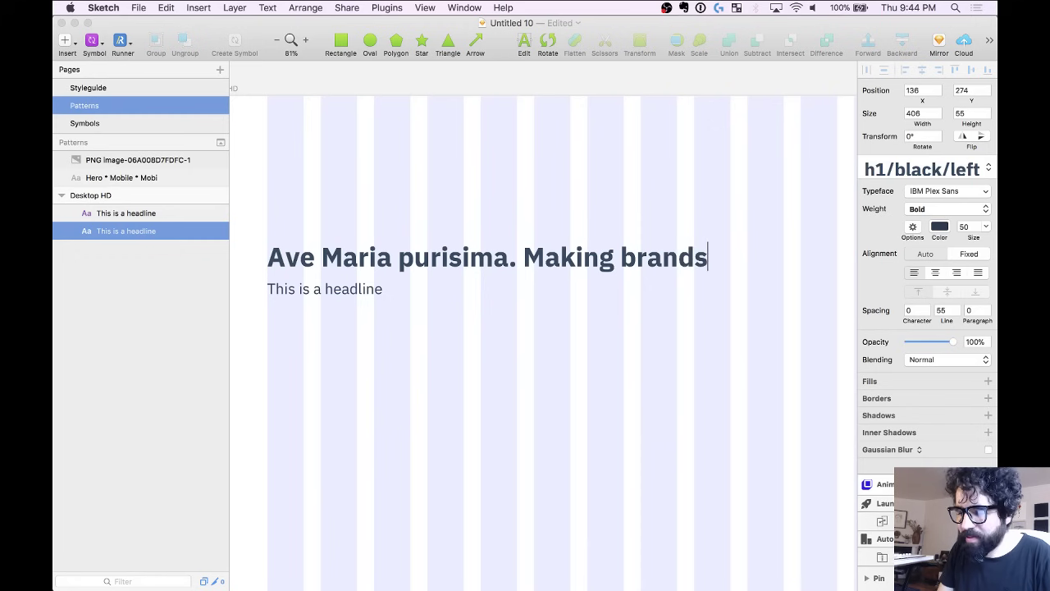
pyautogui.write(' beautif')
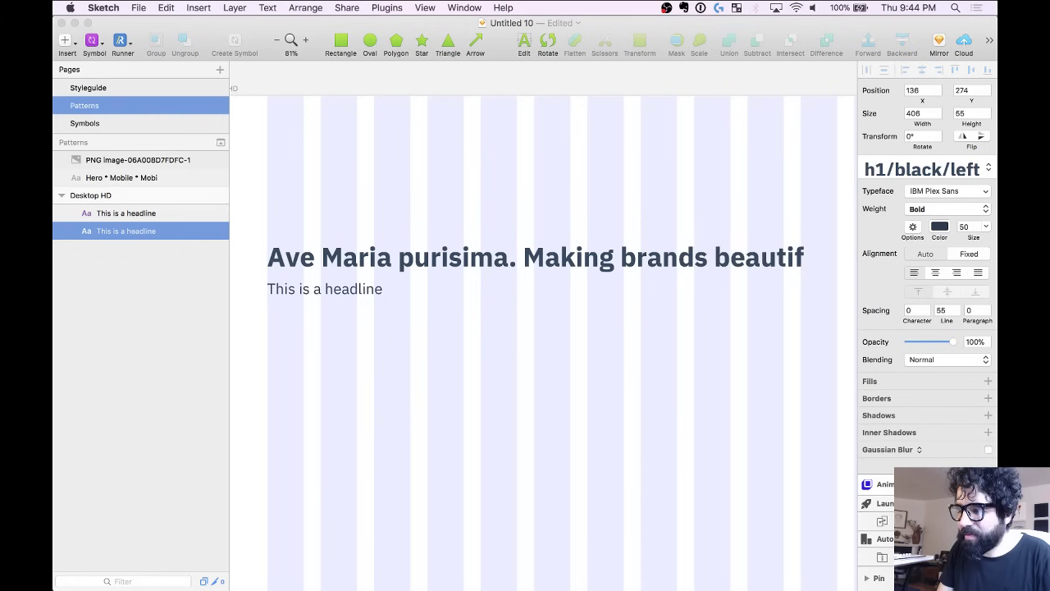
pyautogui.write('ul')
pyautogui.press('Escape')
# Narrow the main headline's text box to 568 px wide and move it up to Y 157, above the second headline.
pyautogui.scroll(-5, 304, 288)
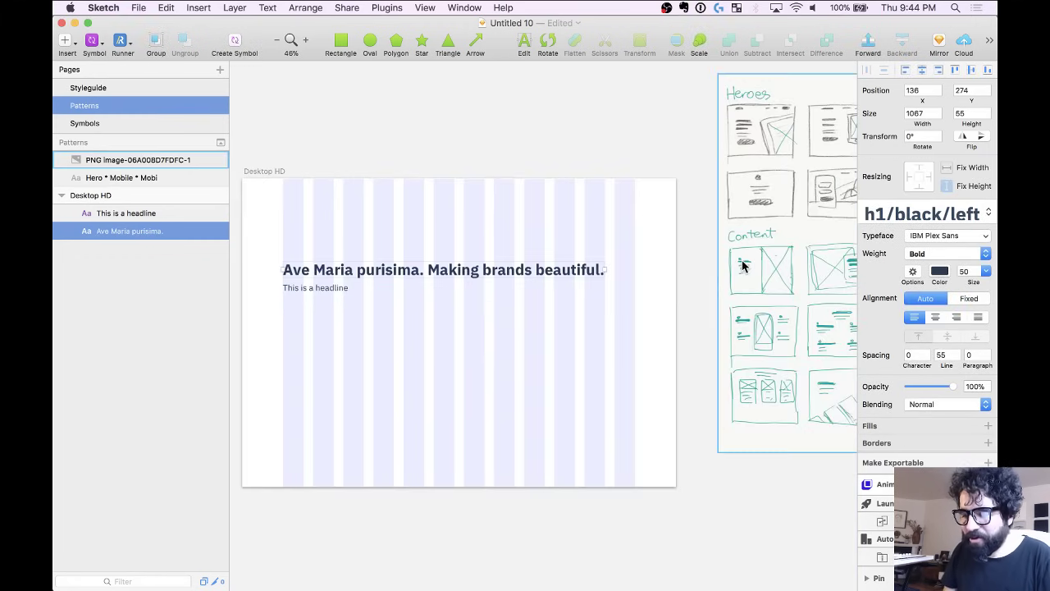
pyautogui.moveTo(601, 269); pyautogui.dragTo(422, 267)
pyautogui.scroll(5, 421, 271)
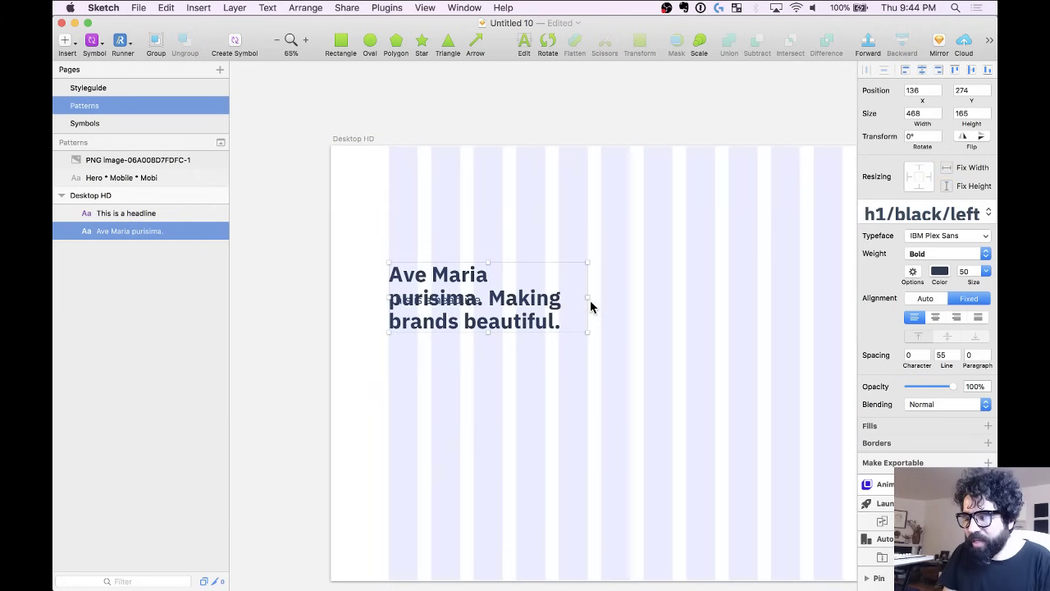
pyautogui.moveTo(586, 298); pyautogui.dragTo(626, 307)
pyautogui.moveTo(528, 283); pyautogui.dragTo(515, 232)
pyautogui.scroll(3, 470, 281)
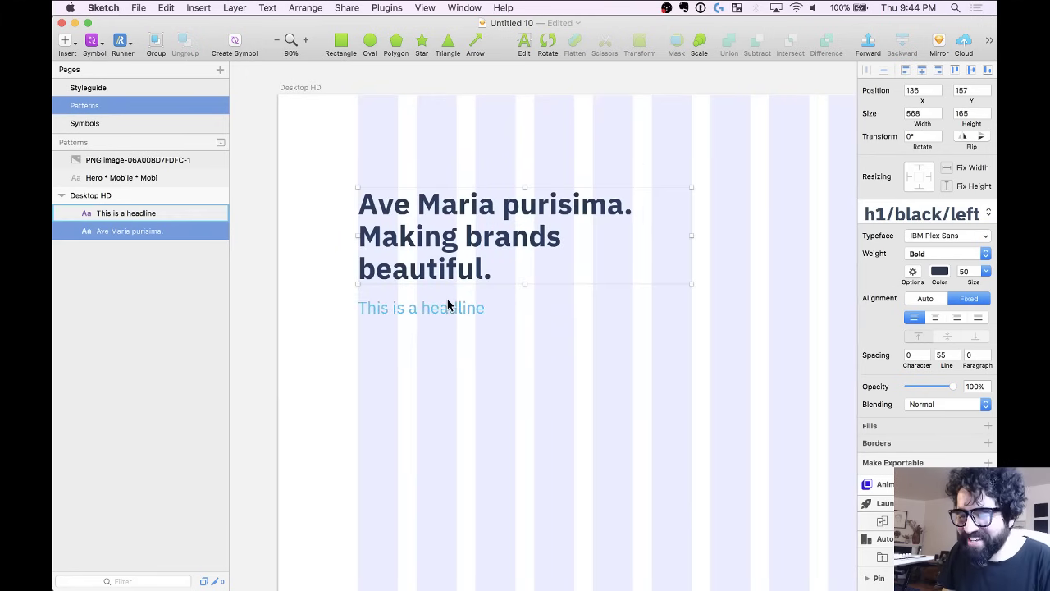
# Insert the word "super" before "beautiful" in the main headline.
pyautogui.press('super+Tab')
pyautogui.press('super+shift+Tab')
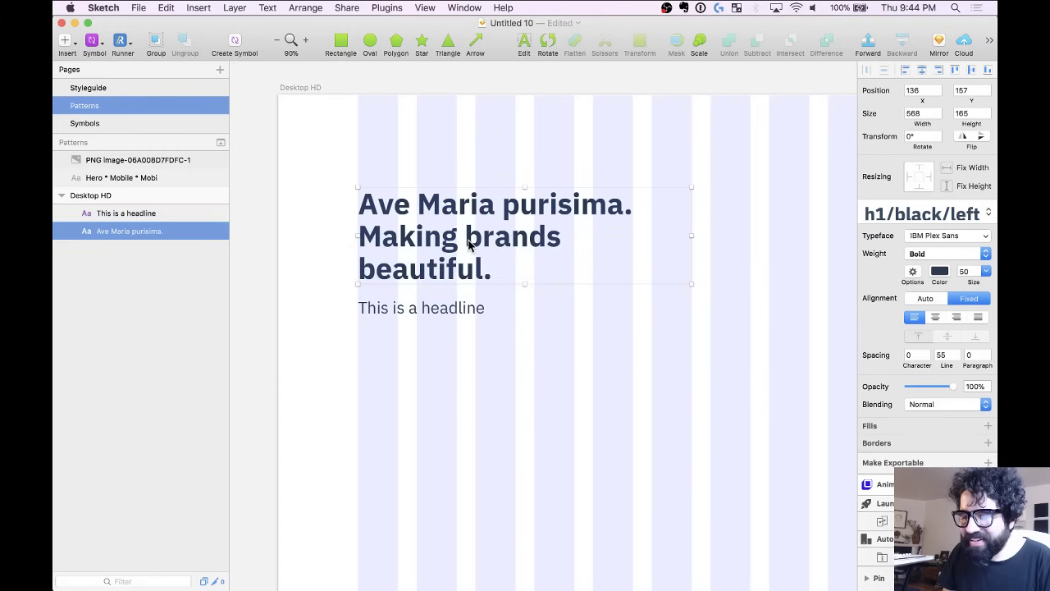
pyautogui.doubleClick(468, 237)
pyautogui.click(569, 234)
pyautogui.press('Right')
pyautogui.write('supe')
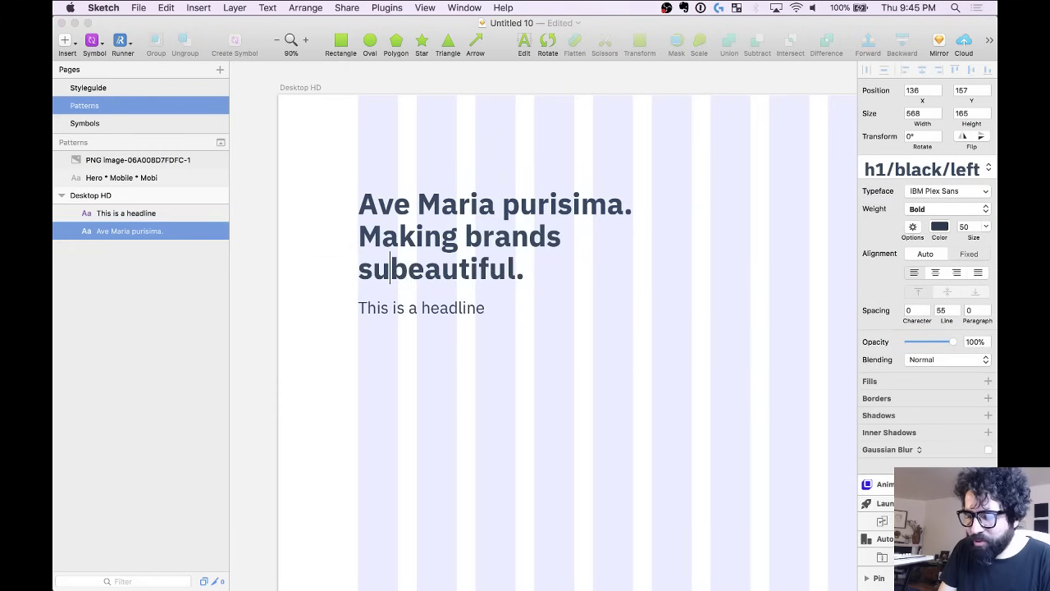
pyautogui.write('r')
pyautogui.press('Escape')
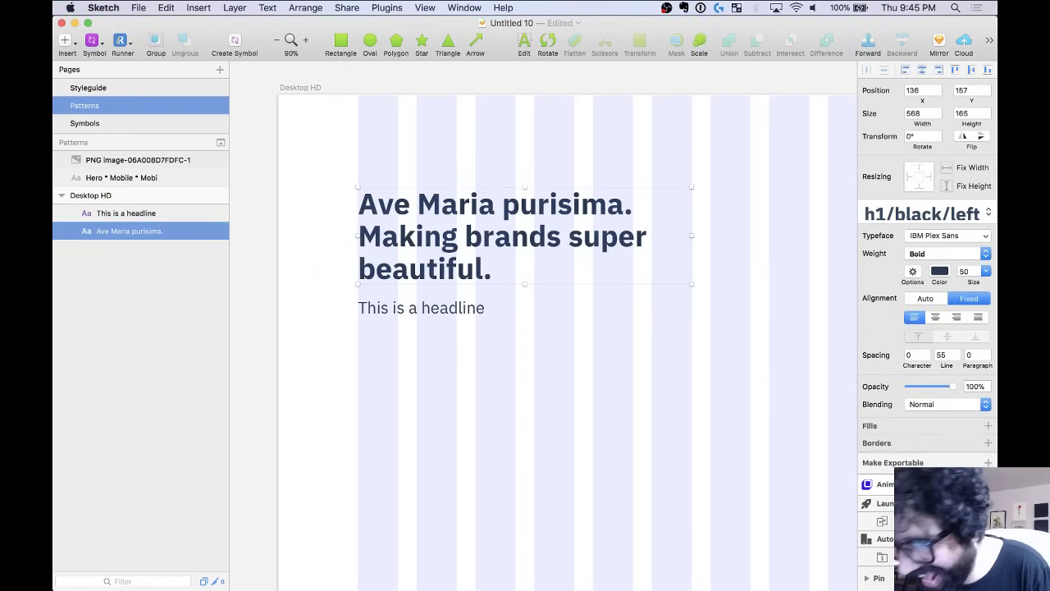
# Replace "super beautiful." with "pretty." in the main headline and move the headline down to Y 219, just above the second headline.
pyautogui.doubleClick(572, 237)
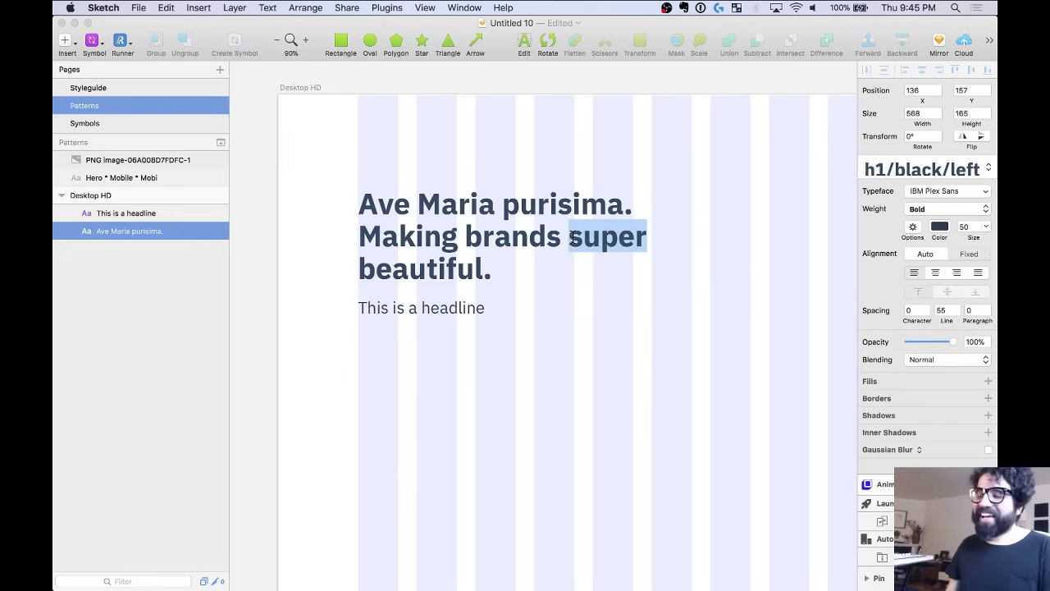
pyautogui.hotkey('shift', 'Down')
pyautogui.write('pretty.')
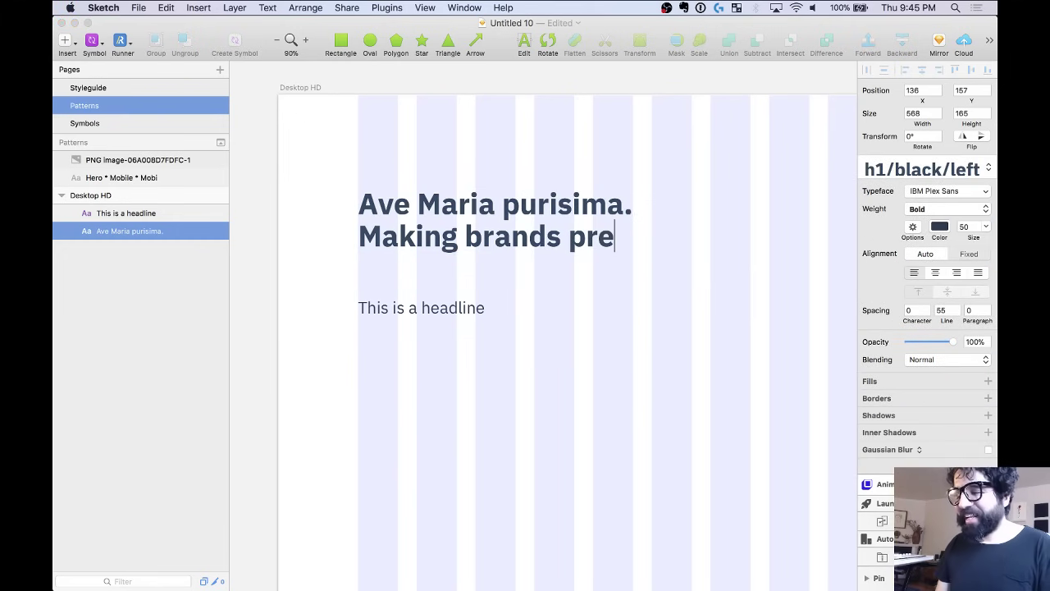
pyautogui.press('Escape')
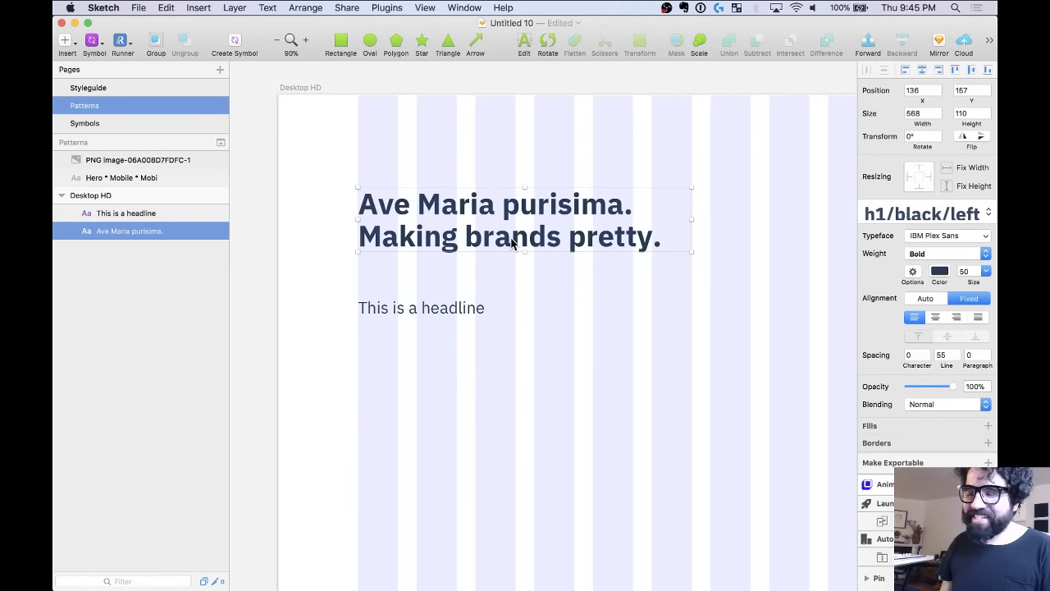
pyautogui.moveTo(537, 235); pyautogui.dragTo(495, 293)
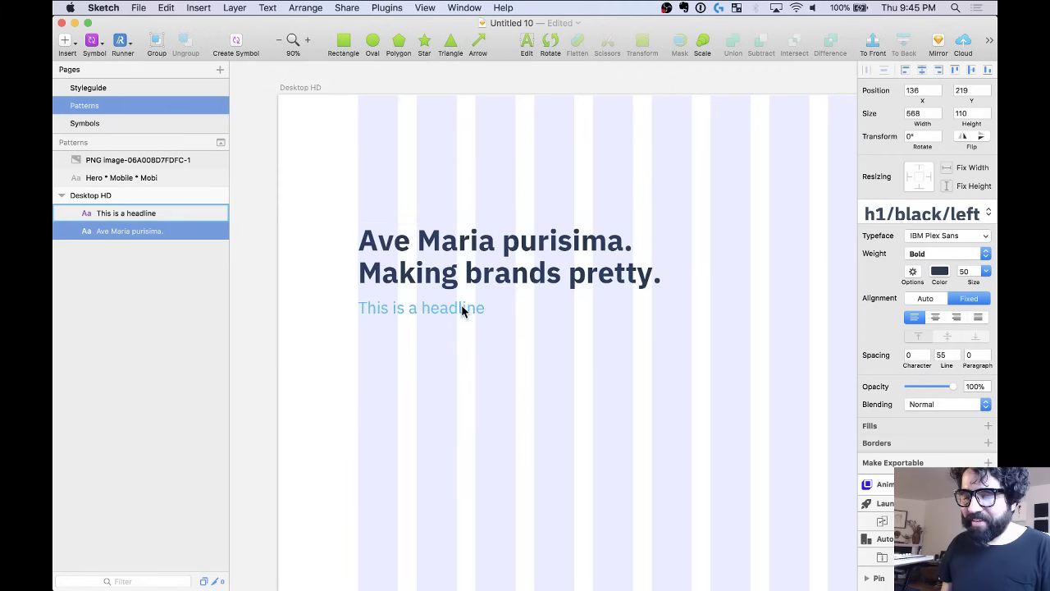
# Select the second headline, switch to Chrome to copy "Should designers code?" from the live chat, and return to Sketch.
pyautogui.click(464, 308)
pyautogui.moveTo(545, 587)
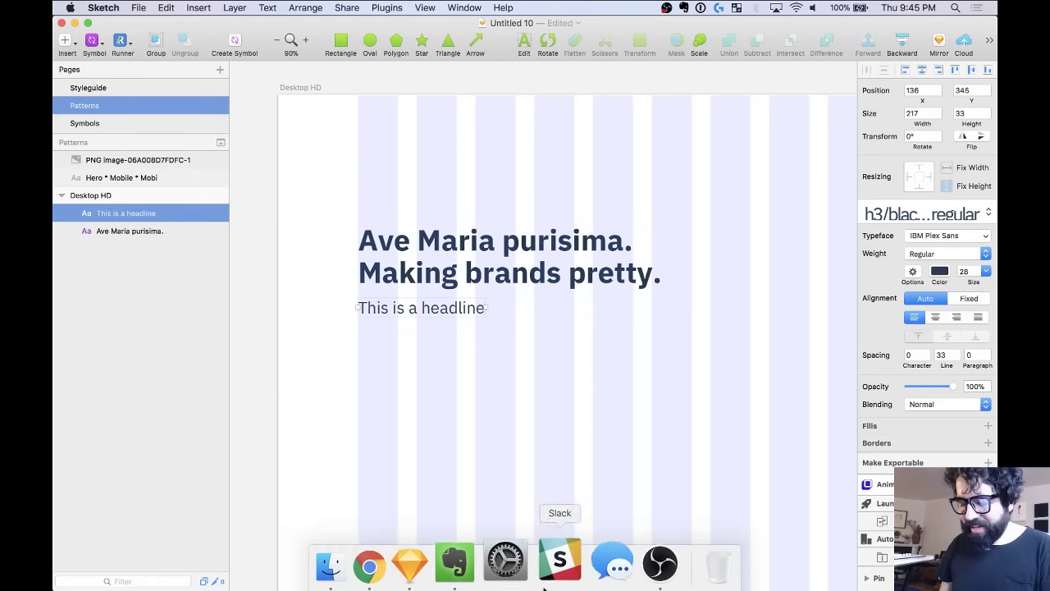
pyautogui.click(392, 563)
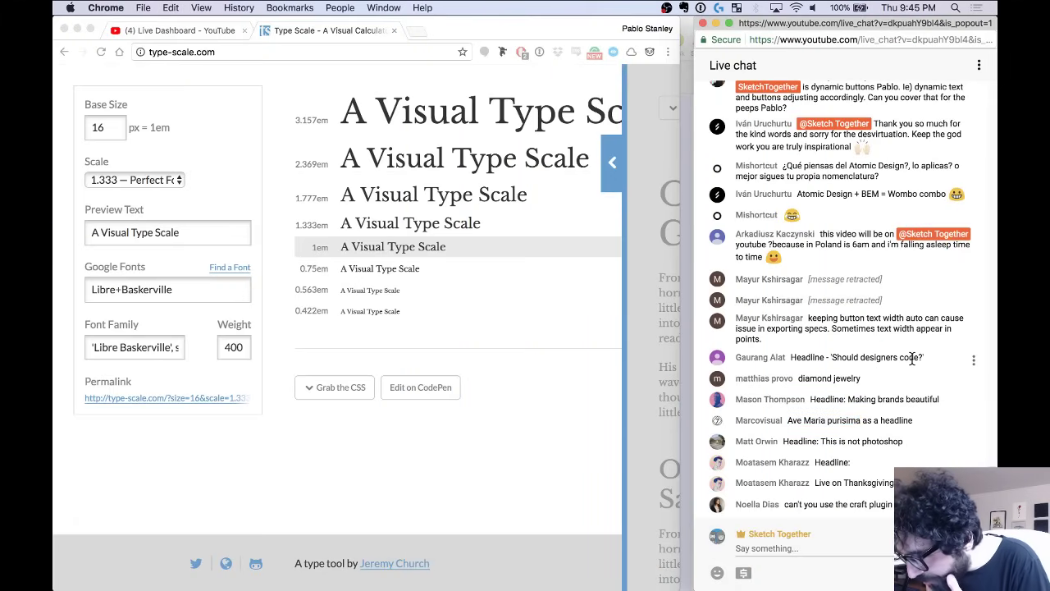
pyautogui.moveTo(923, 359); pyautogui.dragTo(837, 356)
pyautogui.press('super+c')
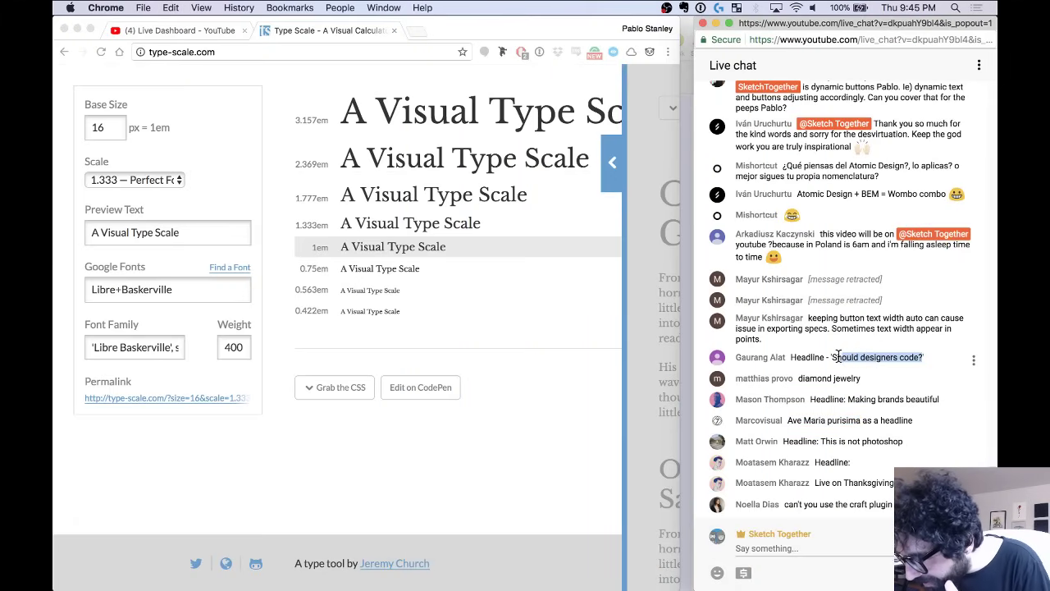
pyautogui.press('super+Tab')
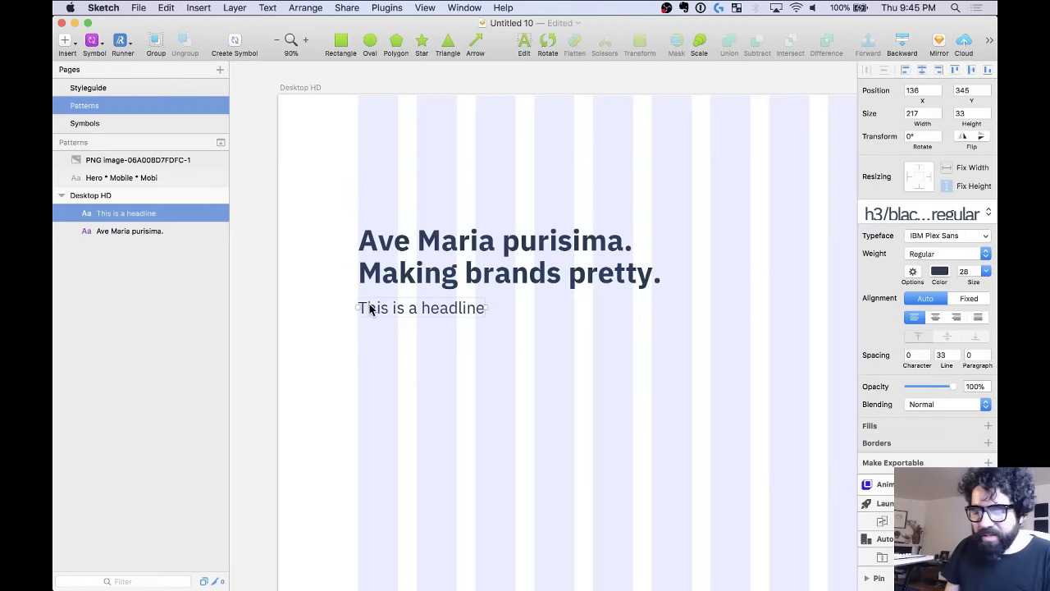
# Replace the second headline's text with the copied question, extended to read "Should designers code? Let's find all about it with this app.".
pyautogui.doubleClick(370, 306)
pyautogui.press('super+v')
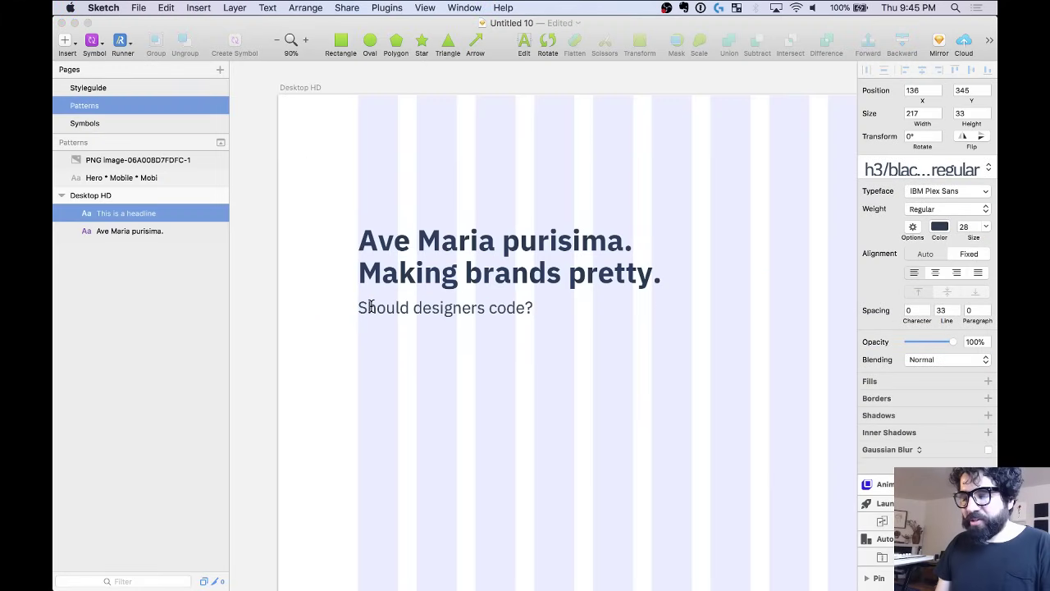
pyautogui.write("Let's find")
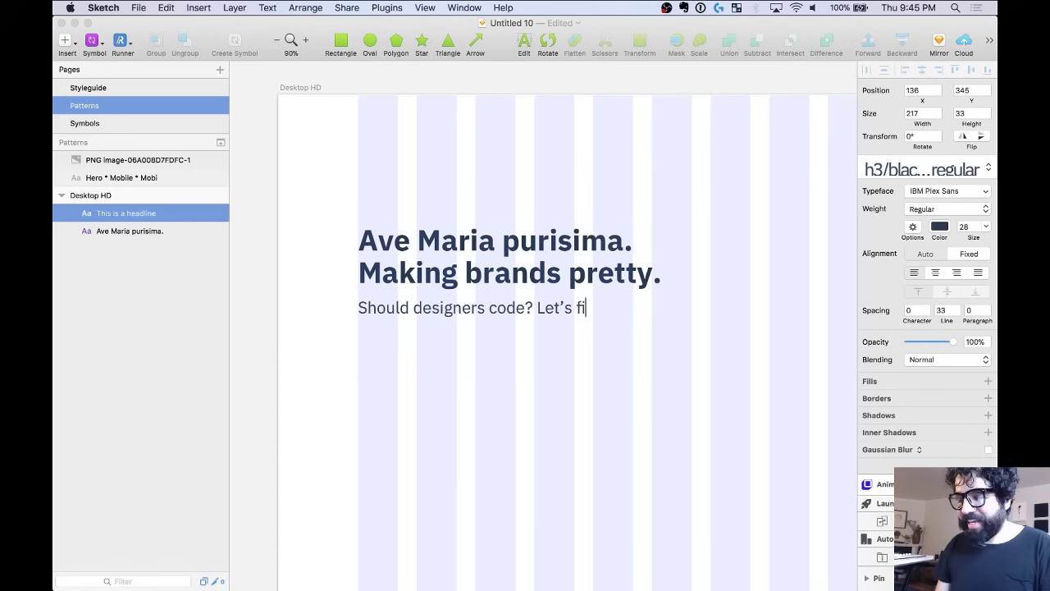
pyautogui.write(' all abo')
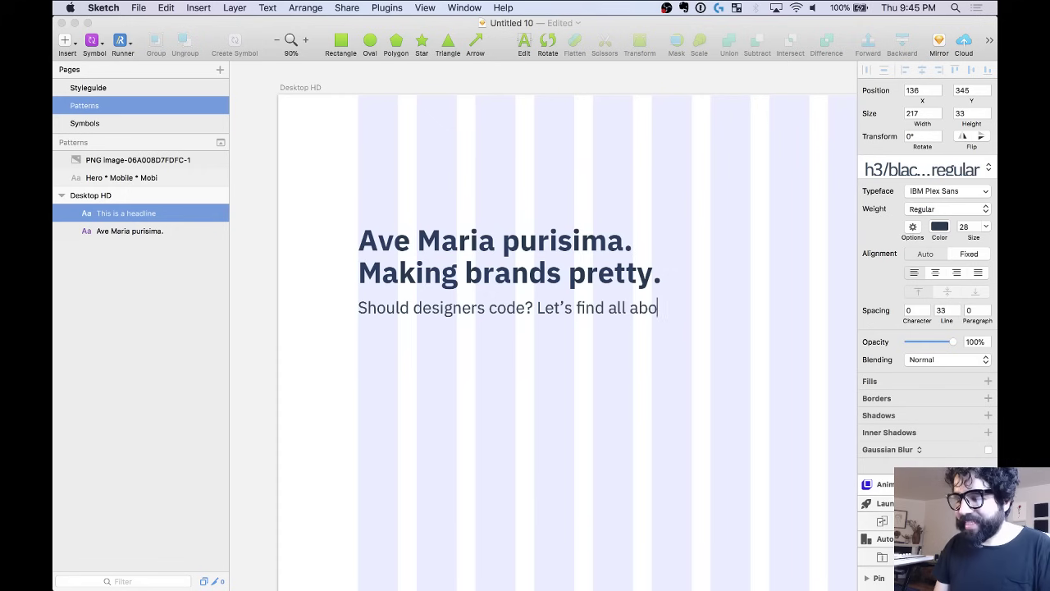
pyautogui.write('but it with this app')
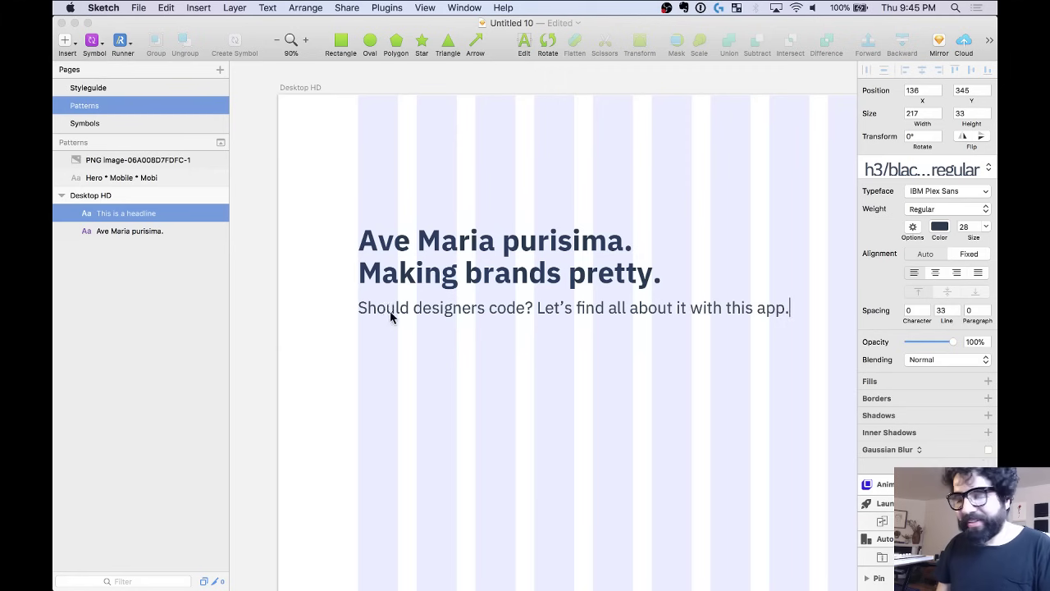
pyautogui.write('.')
pyautogui.press('Escape')
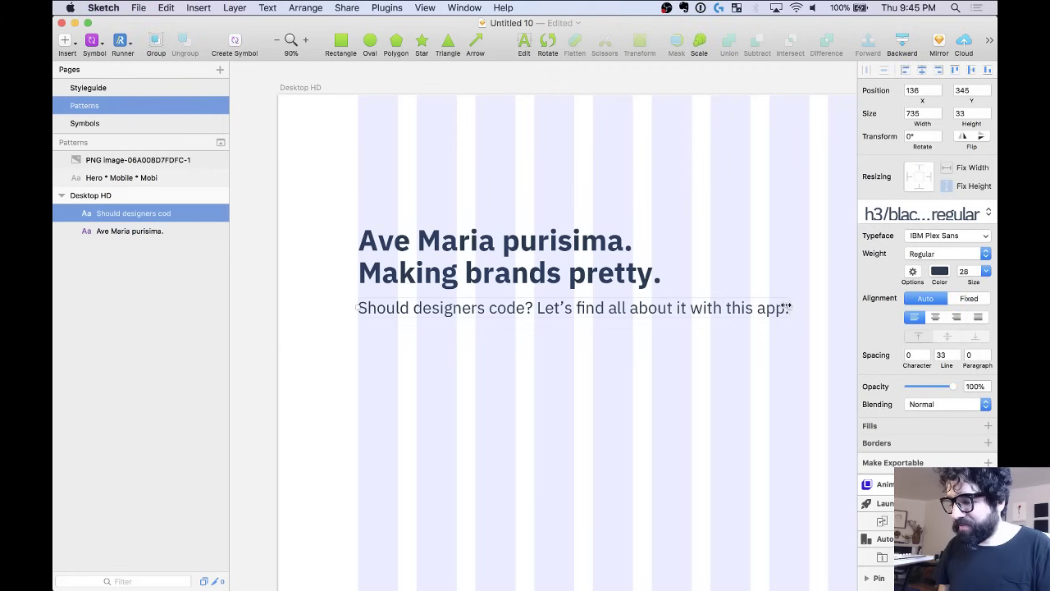
# Narrow the subheadline's text box to 568 px wide so it wraps onto two lines.
pyautogui.moveTo(787, 310); pyautogui.dragTo(693, 308)
pyautogui.press('super+z')
pyautogui.scroll(-3, 615, 310)
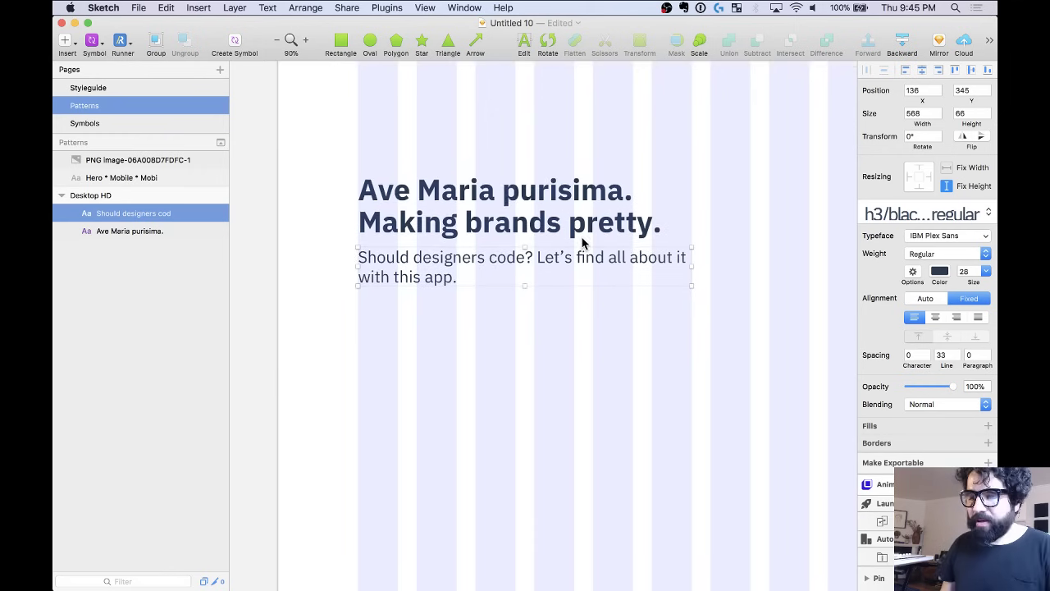
pyautogui.scroll(-3, 556, 349)
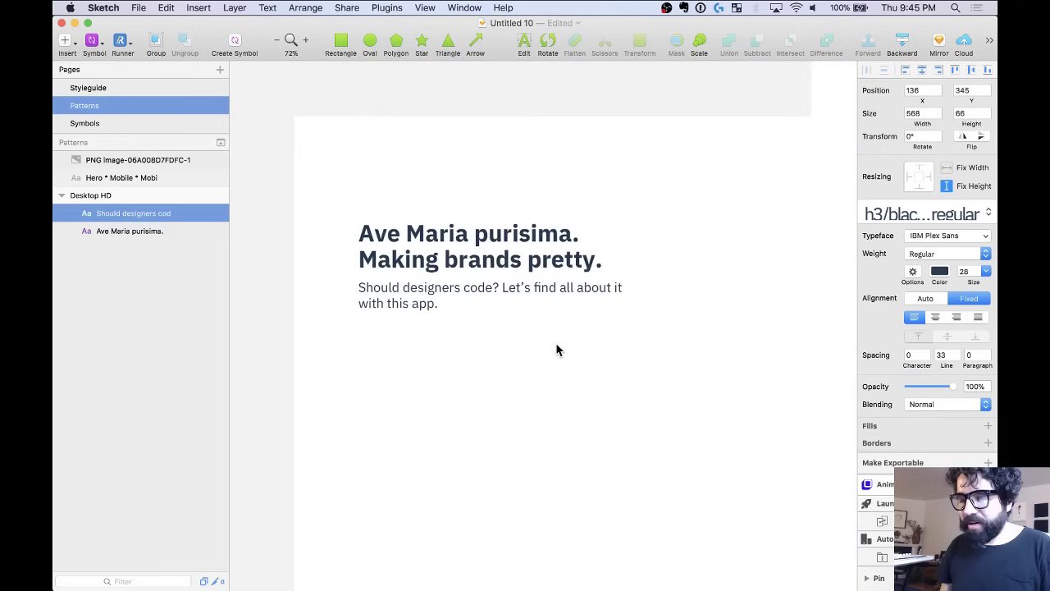
pyautogui.click(484, 374)
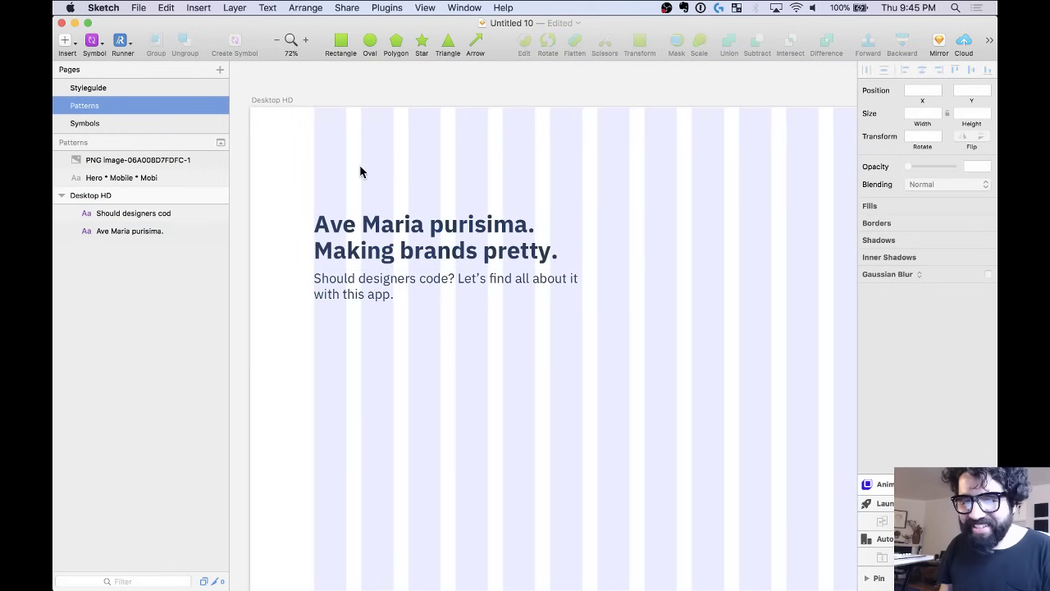
# Insert the UI/Button/Primary symbol just below the subheadline, at about X 137, Y 433.
pyautogui.click(93, 41)
pyautogui.moveTo(115, 60)
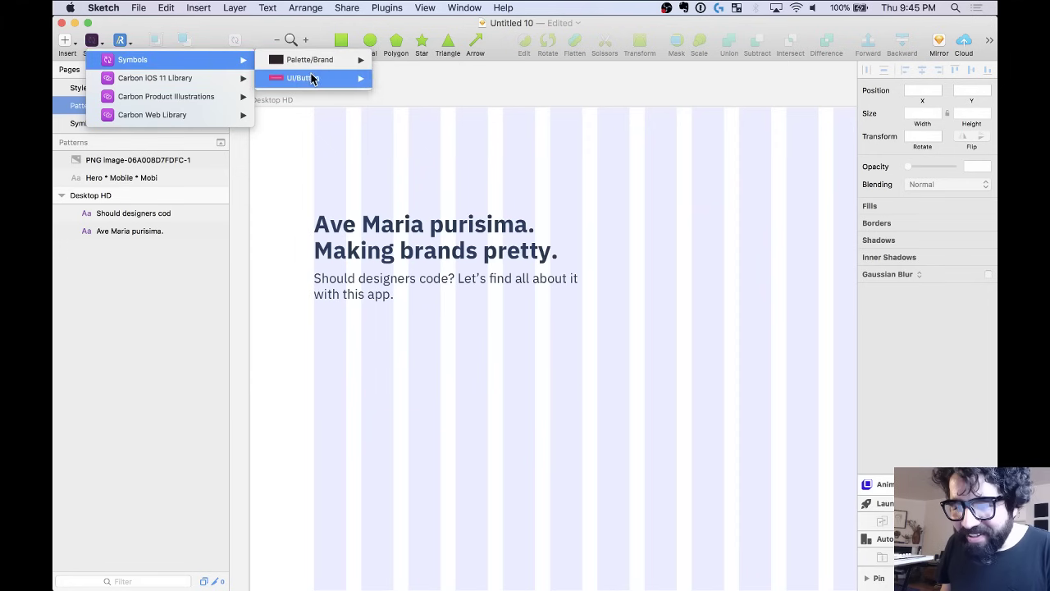
pyautogui.moveTo(300, 78)
pyautogui.click(416, 78)
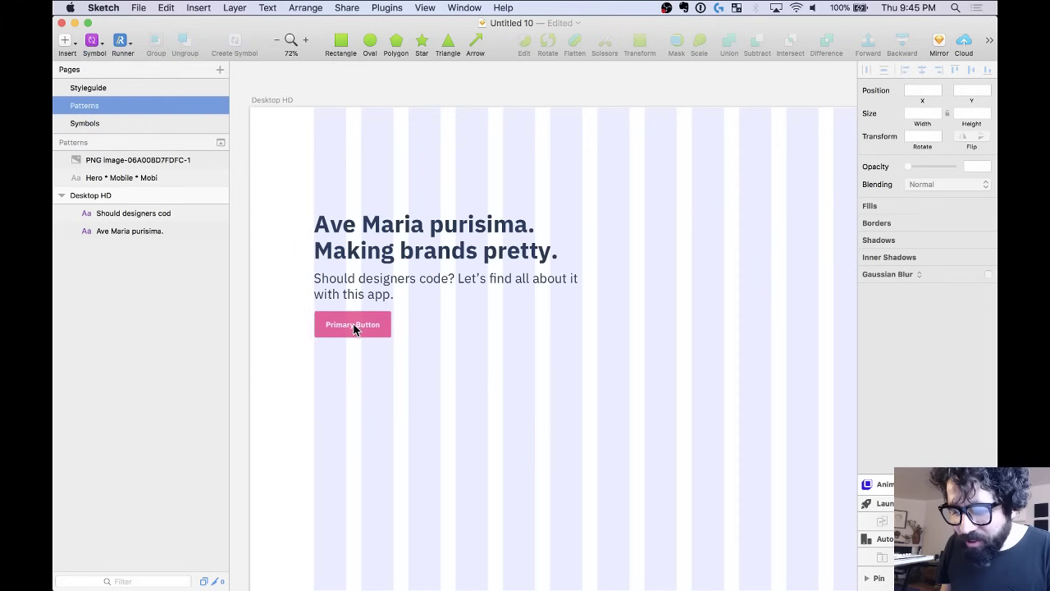
pyautogui.click(362, 328)
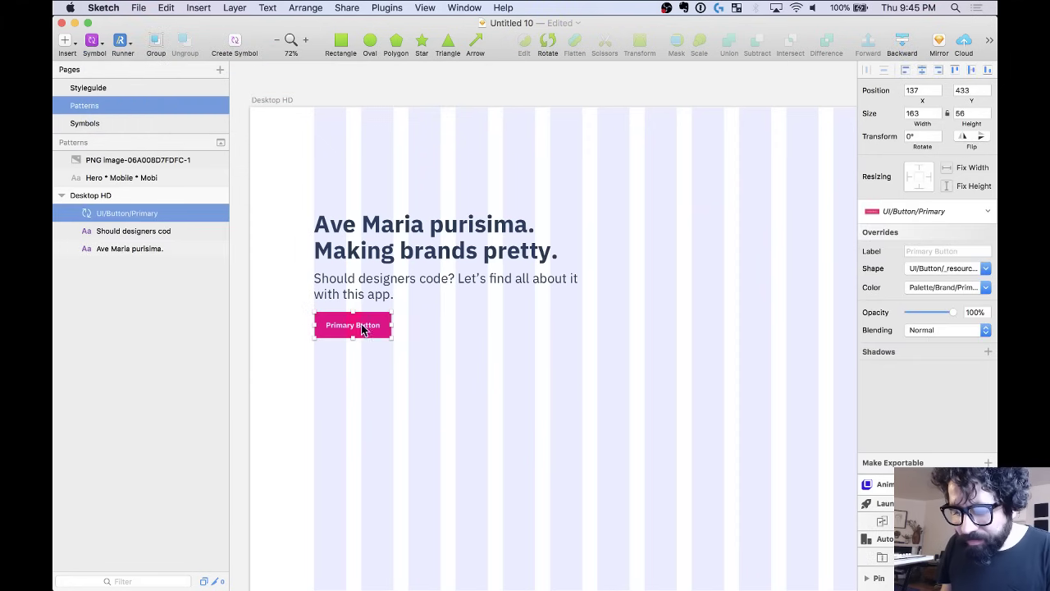
# Override the button's label with "Start Learning".
pyautogui.click(930, 251)
pyautogui.write('Sl')
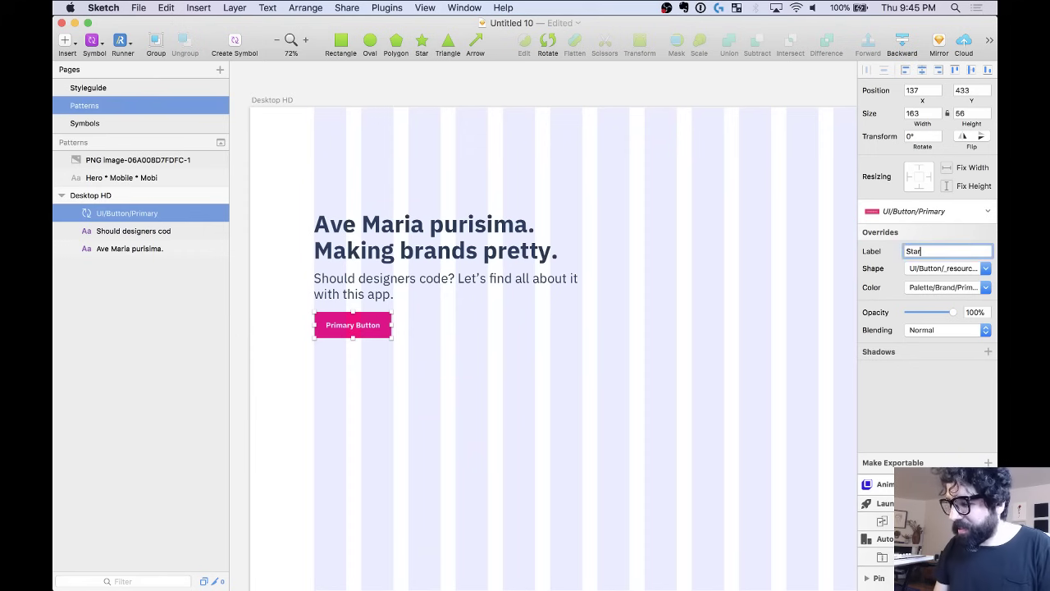
pyautogui.write('art Learning')
pyautogui.press('Return')
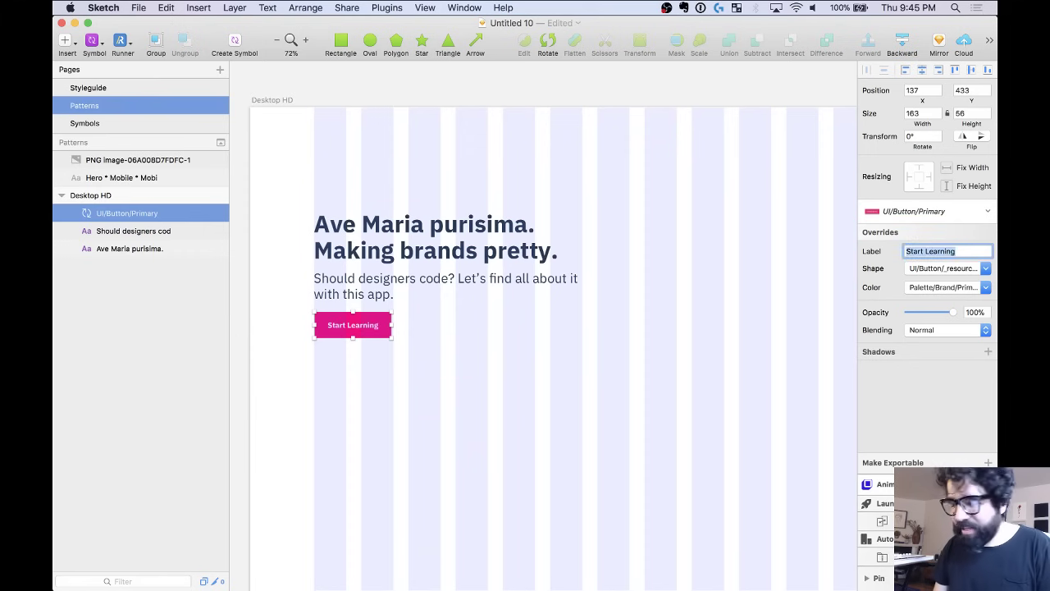
pyautogui.hotkey('ctrl', 'l')
# Align the button with the subheadline's left edge at X 136 and position it at Y 435.
pyautogui.scroll(5, 378, 336)
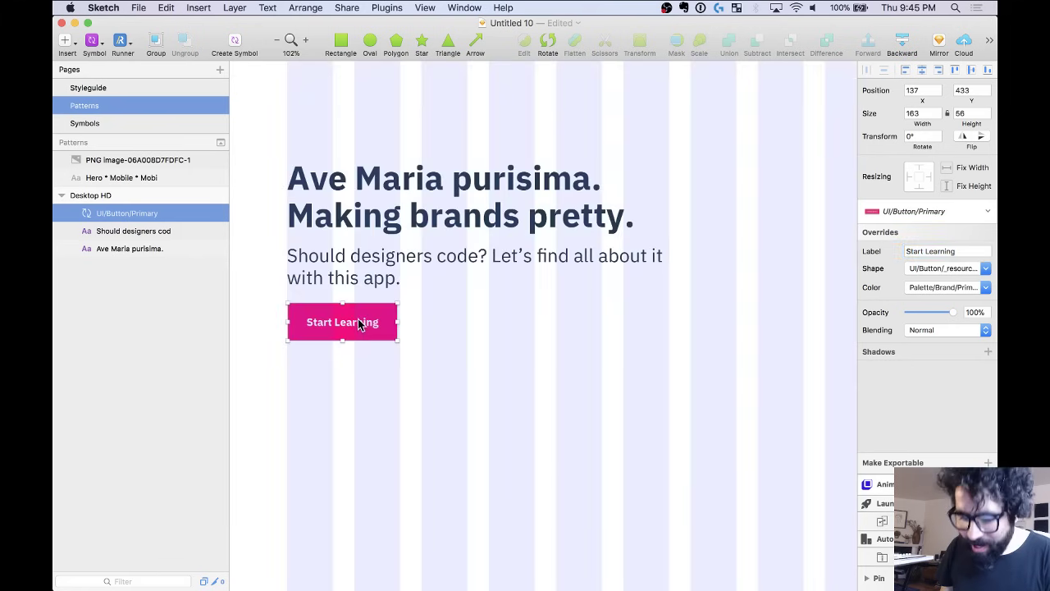
pyautogui.moveTo(358, 320); pyautogui.dragTo(357, 324)
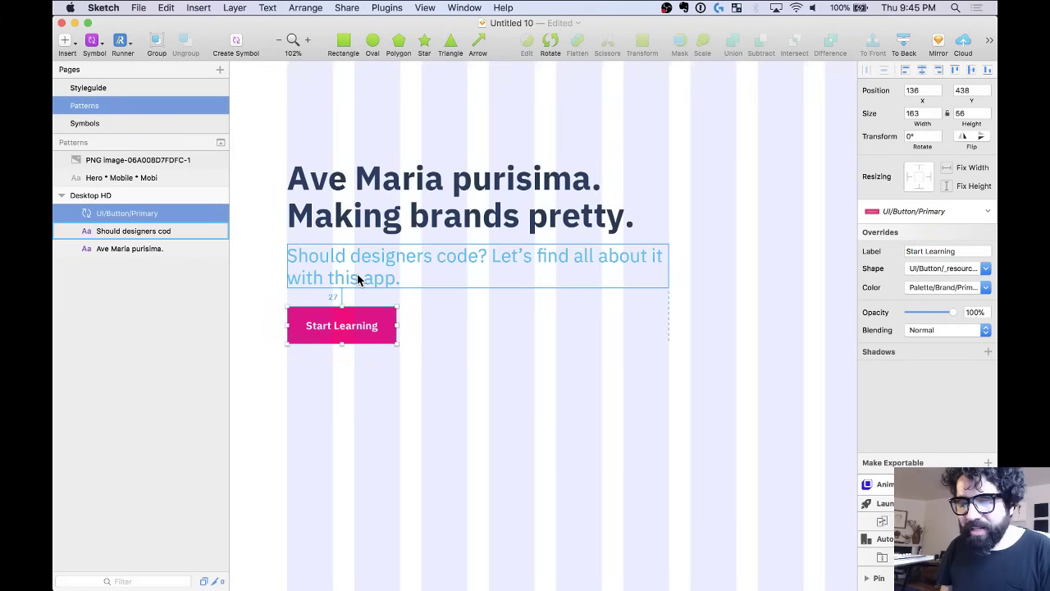
pyautogui.press('Up')
pyautogui.press('Up')
pyautogui.press('Up')
pyautogui.scroll(-5, 424, 445)
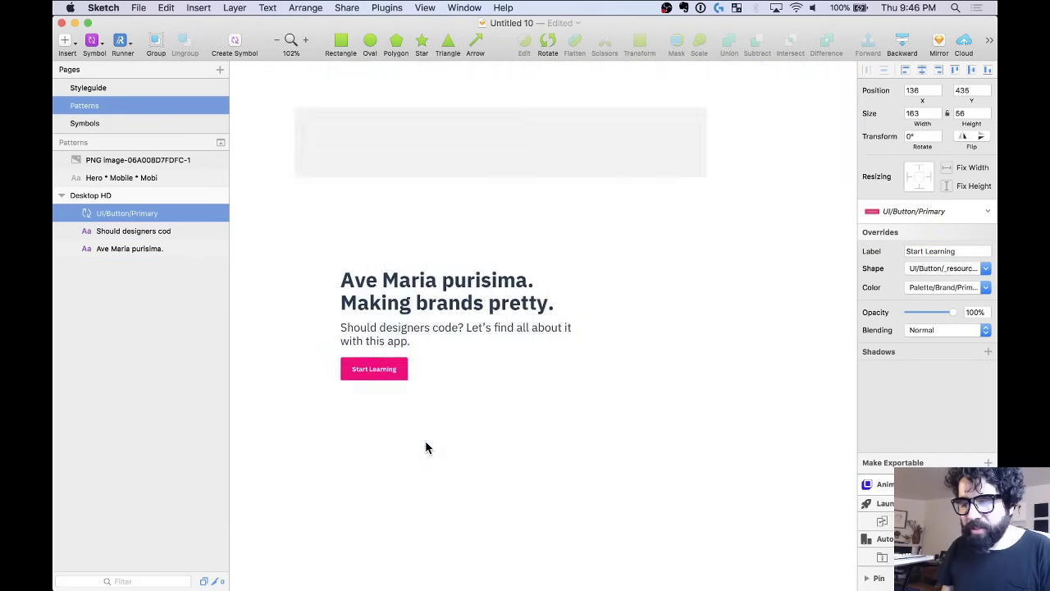
pyautogui.click(412, 458)
# Widen the Start Learning button to 268 px, ending at a grid column edge.
pyautogui.click(393, 371)
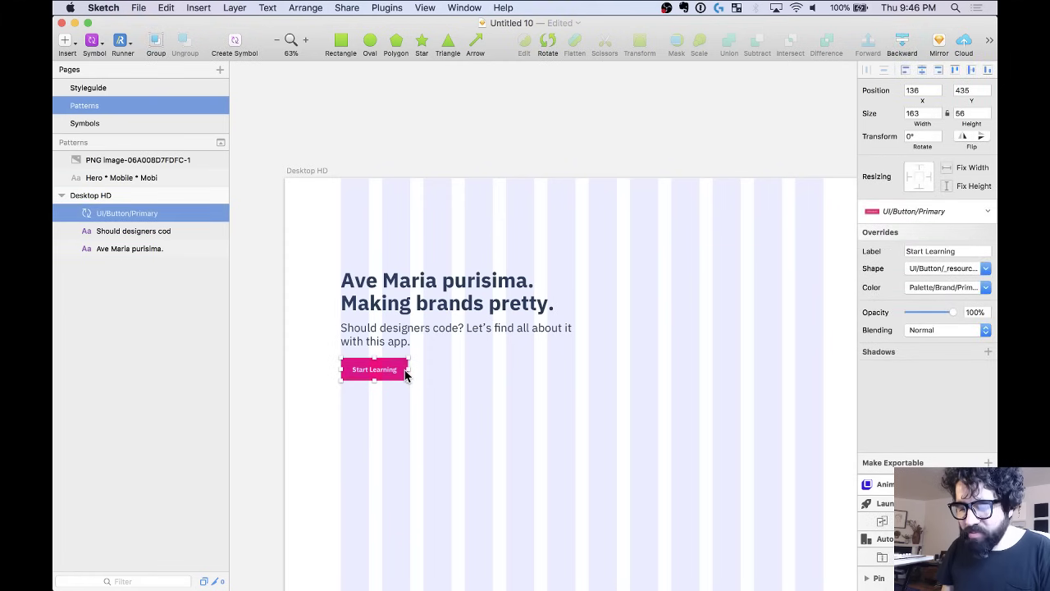
pyautogui.moveTo(406, 368); pyautogui.dragTo(451, 370)
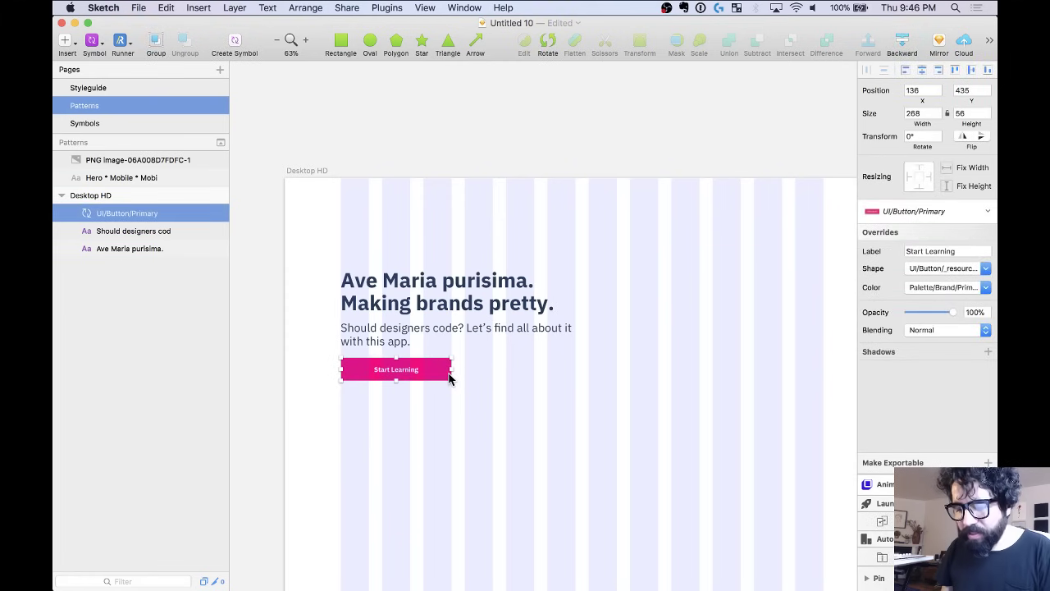
pyautogui.scroll(2, 442, 441)
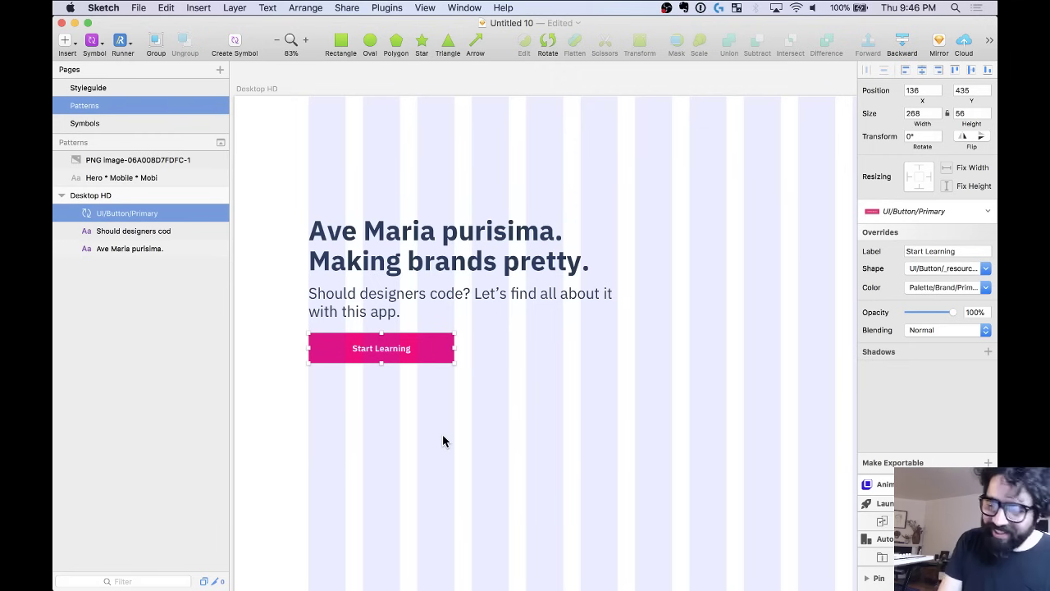
pyautogui.scroll(-1, 442, 442)
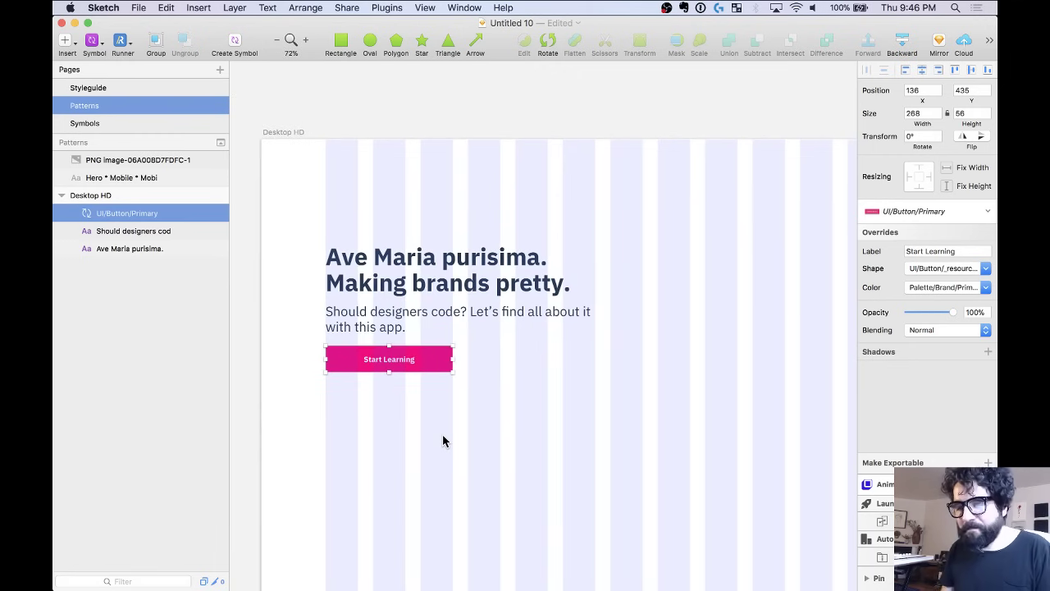
pyautogui.click(373, 119)
# Switch to Chrome to check the newest live chat messages, and return to Sketch.
pyautogui.moveTo(557, 584)
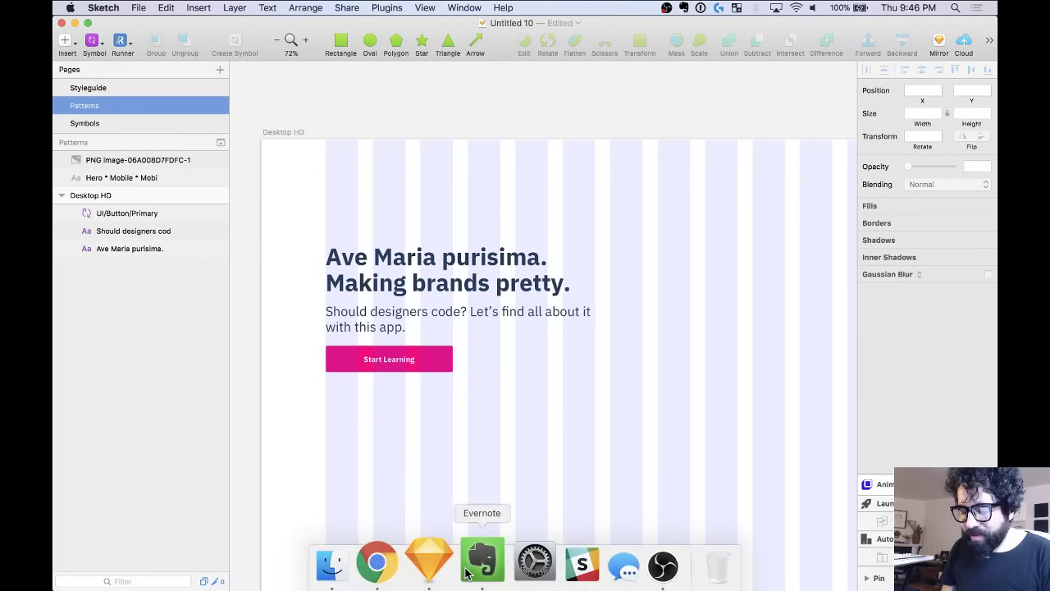
pyautogui.click(400, 575)
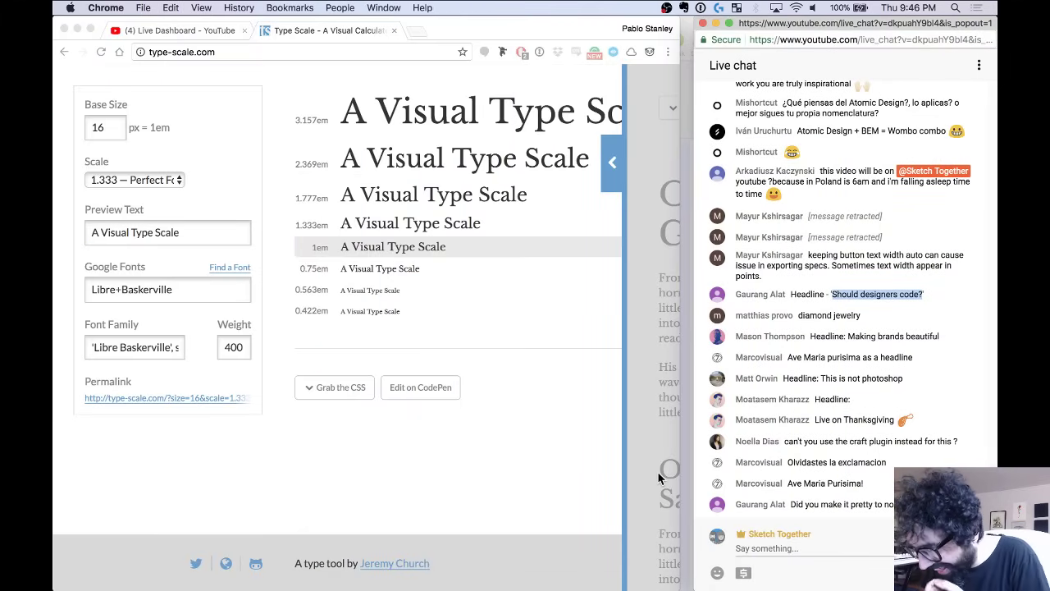
pyautogui.press('super+Tab')
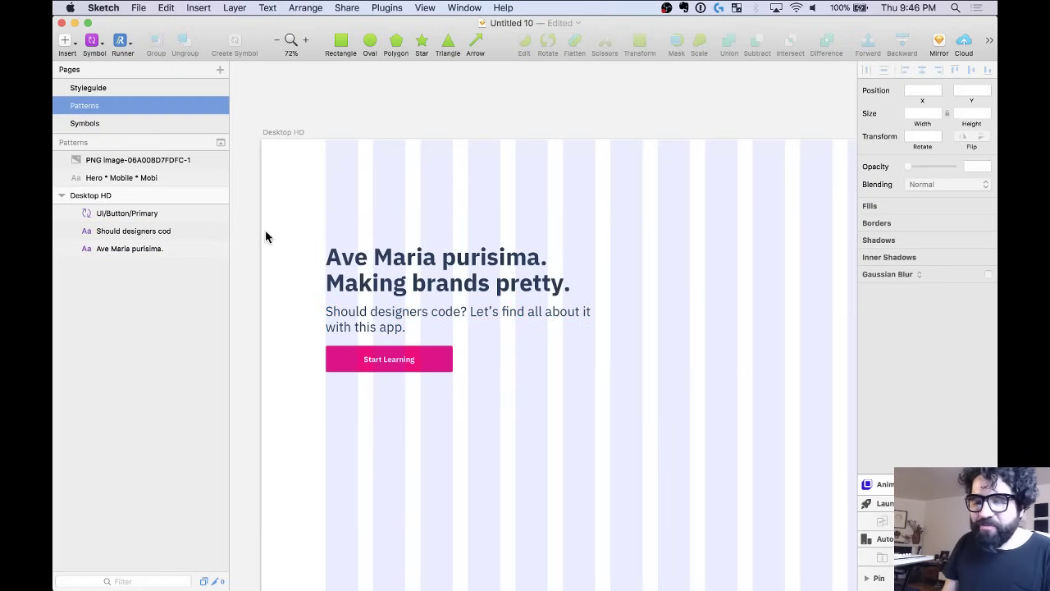
# Change "purisima." in the main headline to "purísima!" with an accented i and an exclamation mark.
pyautogui.doubleClick(515, 271)
pyautogui.moveTo(443, 257); pyautogui.dragTo(558, 257)
pyautogui.click(539, 257)
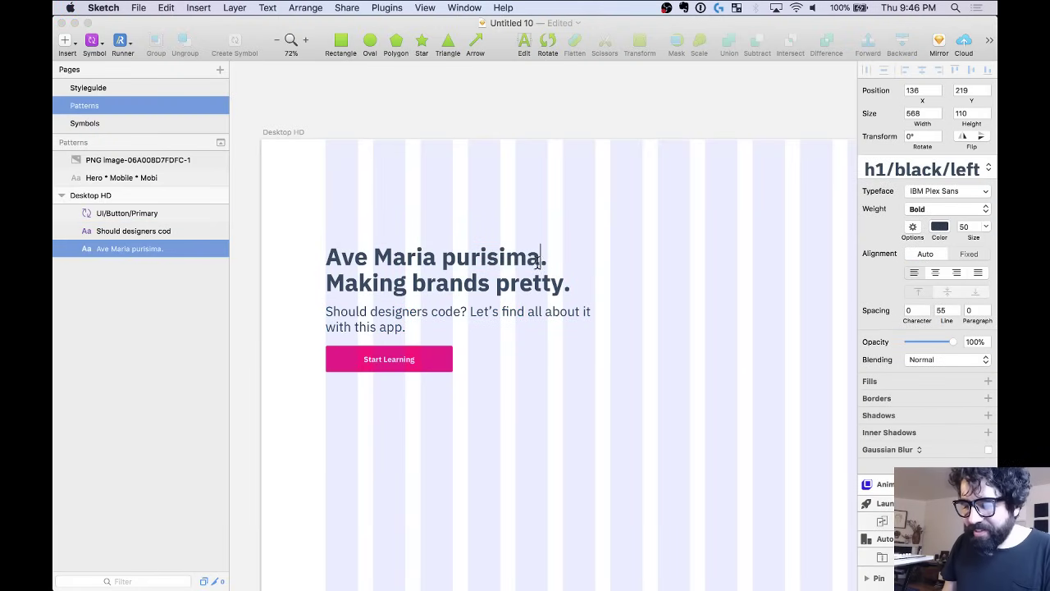
pyautogui.hotkey('shift', 'Right')
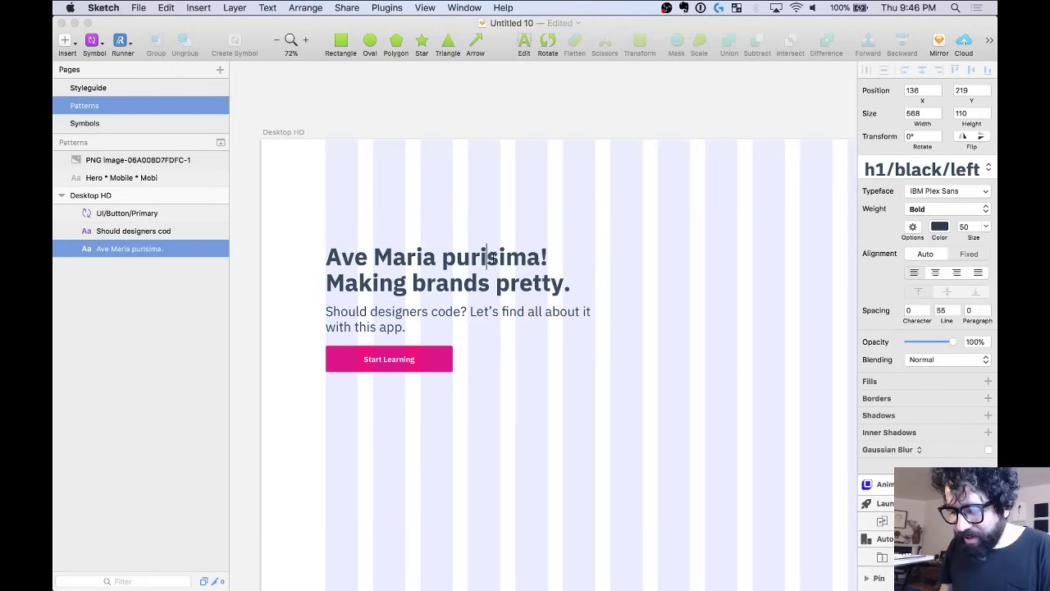
pyautogui.press('BackSpace')
pyautogui.hotkey('alt', 'e')
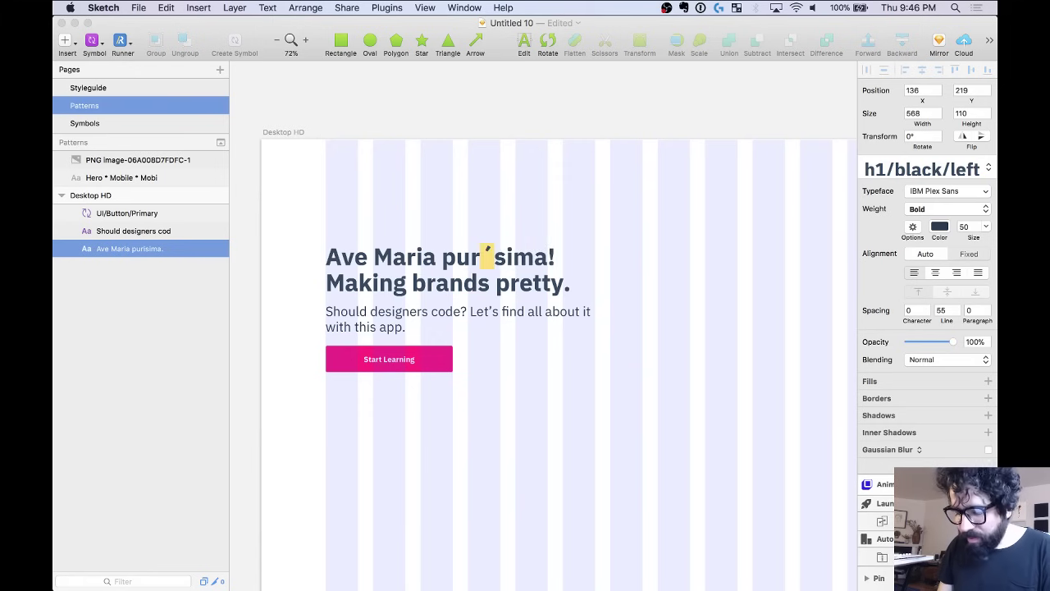
pyautogui.write('i')
pyautogui.press('Escape')
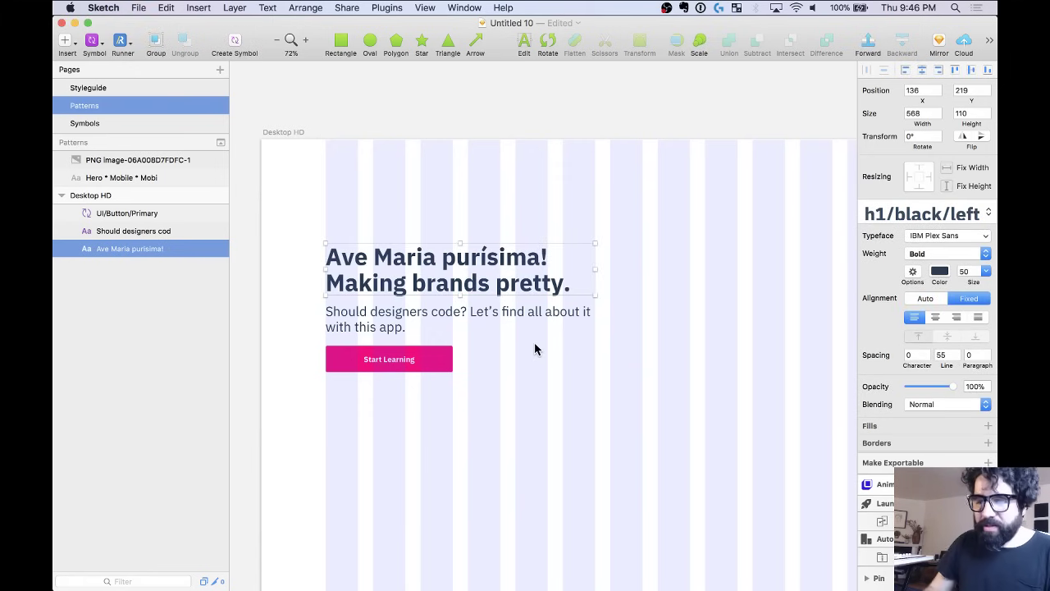
# Change "Maria" in the main headline to "María" with an accented i.
pyautogui.doubleClick(415, 257)
pyautogui.click(423, 256)
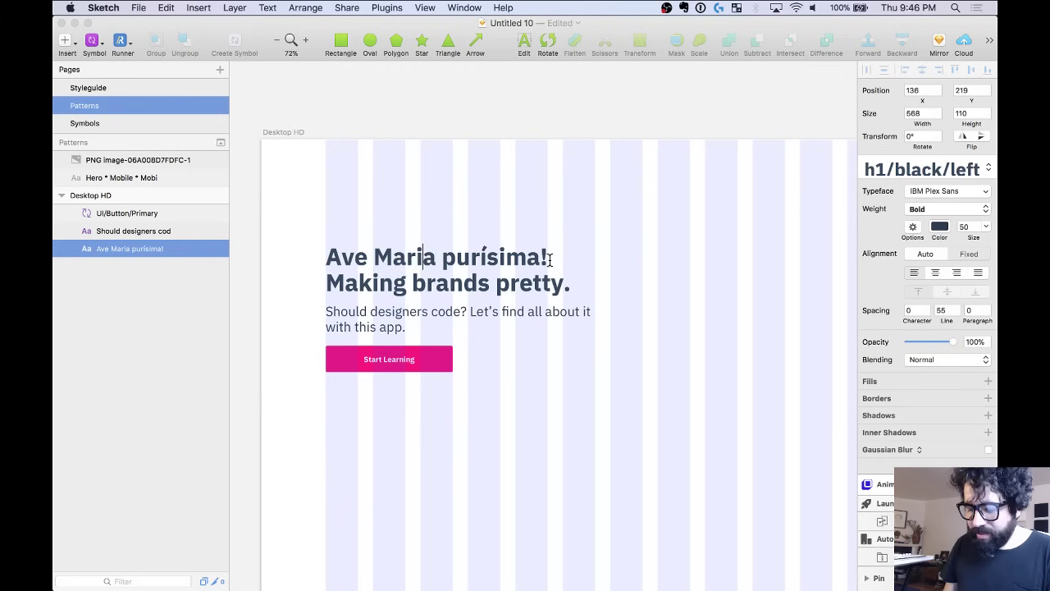
pyautogui.press('BackSpace')
pyautogui.hotkey('alt', 'e')
pyautogui.write('i')
pyautogui.click(510, 141)
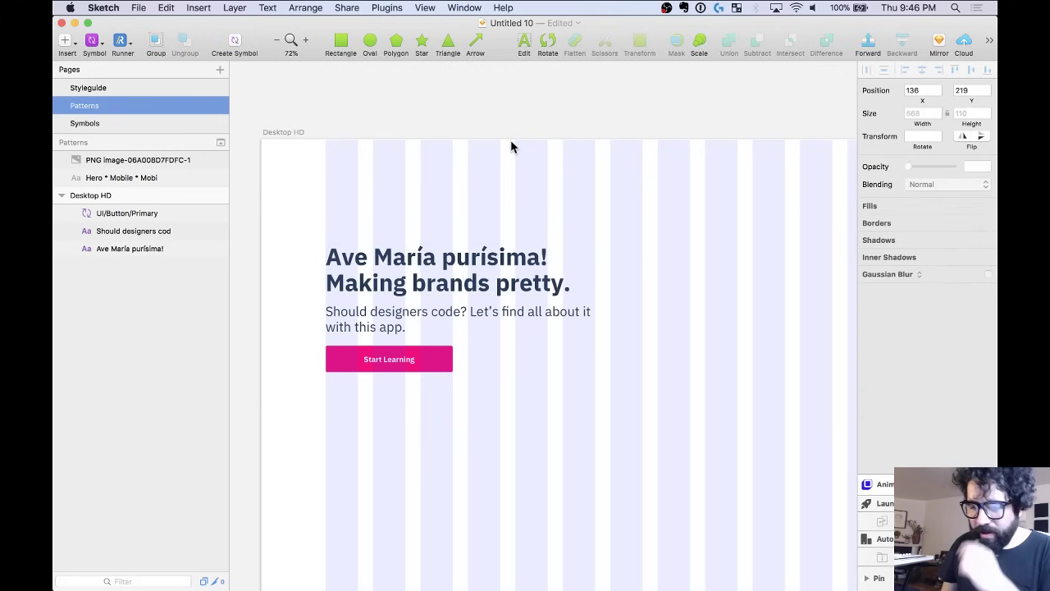
# Replace the word "app" with "course" in the subheadline below the main headline.
pyautogui.scroll(3, 510, 146)
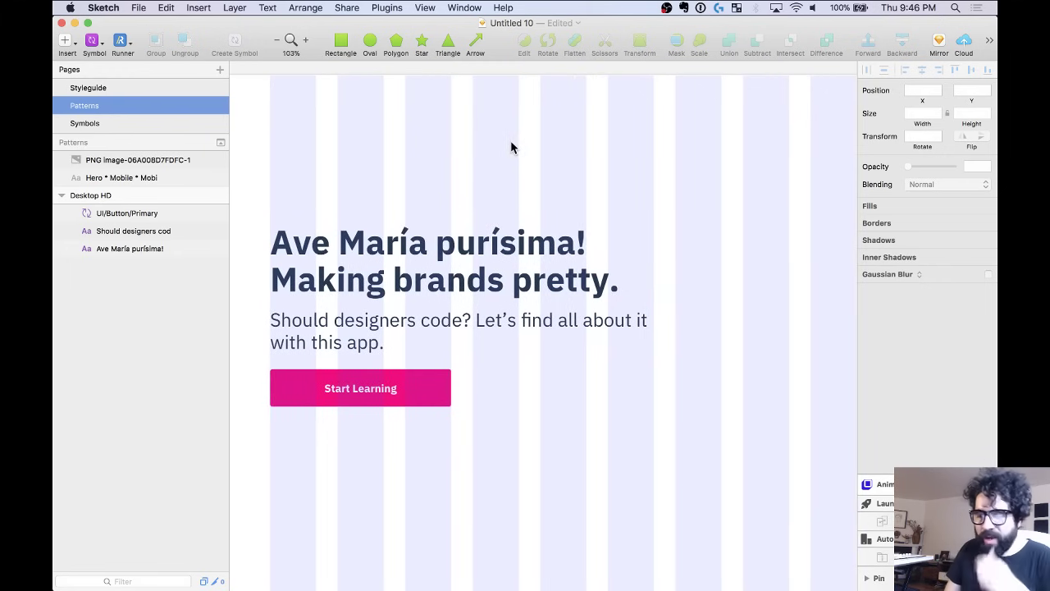
pyautogui.click(365, 332)
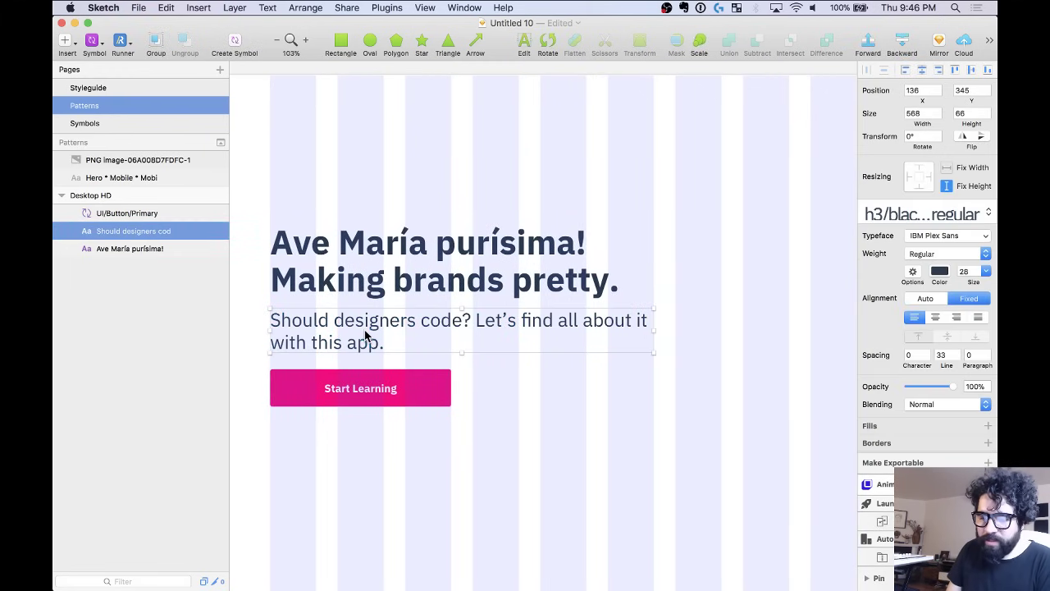
pyautogui.doubleClick(363, 341)
pyautogui.write('course')
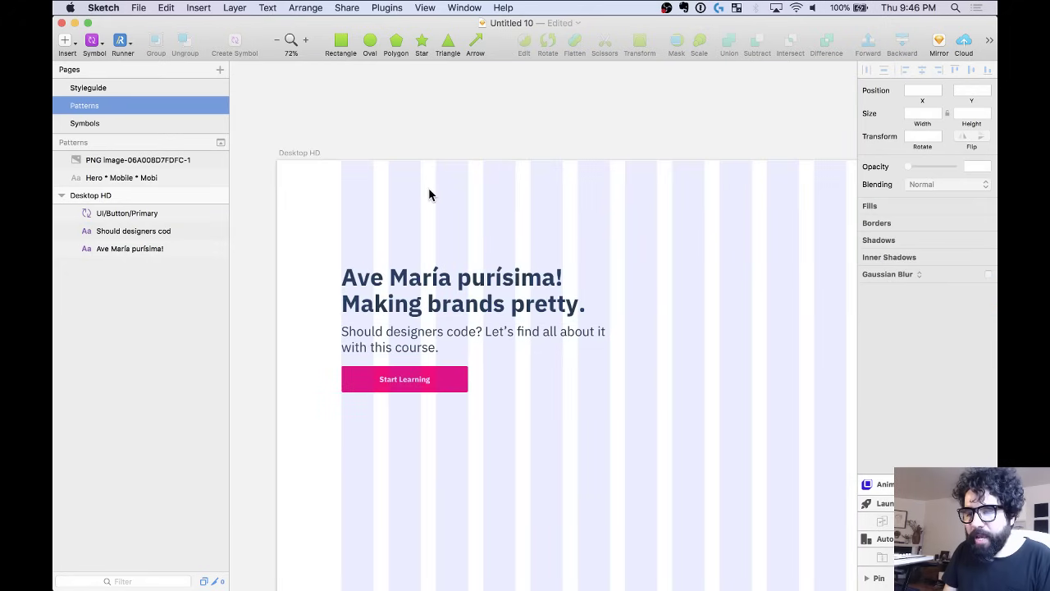
# Duplicate the main headline up to the artboard's upper edge at Y 16 and change the copy's text to "sketch together".
pyautogui.moveTo(391, 276); pyautogui.dragTo(385, 174)
pyautogui.doubleClick(386, 174)
pyautogui.write('sket')
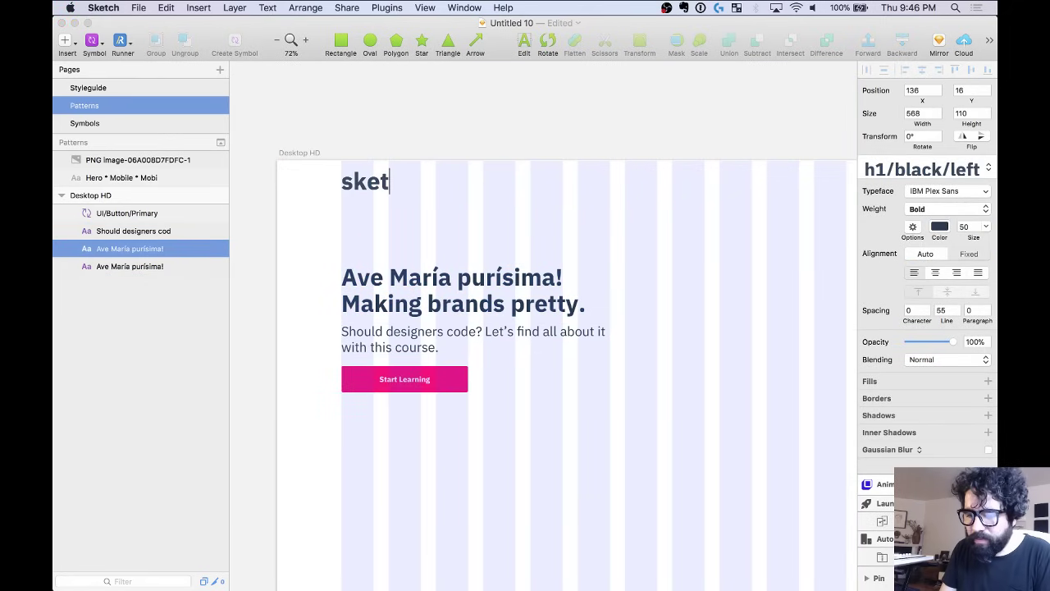
pyautogui.write('ch together')
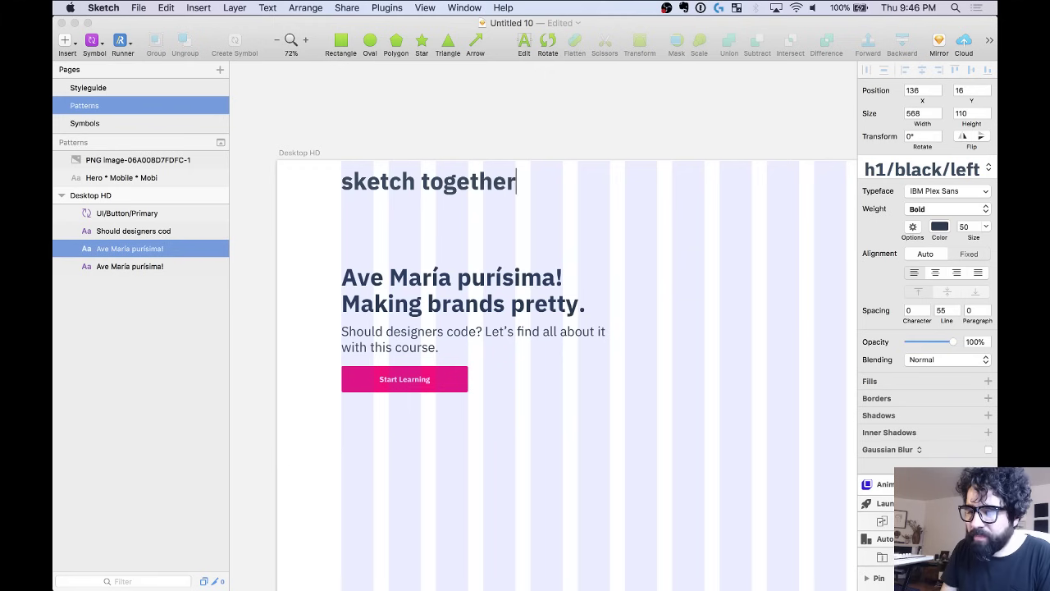
pyautogui.press('Escape')
# Apply the h4/black/left text style to the "sketch together" text and set its text box sizing to Auto.
pyautogui.click(922, 213)
pyautogui.moveTo(902, 343)
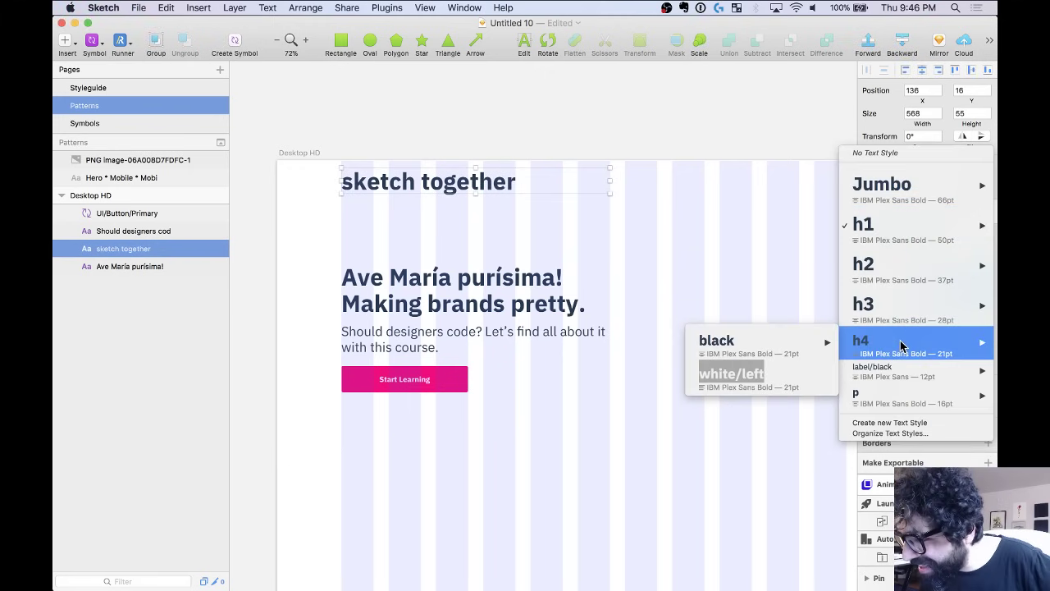
pyautogui.moveTo(773, 339)
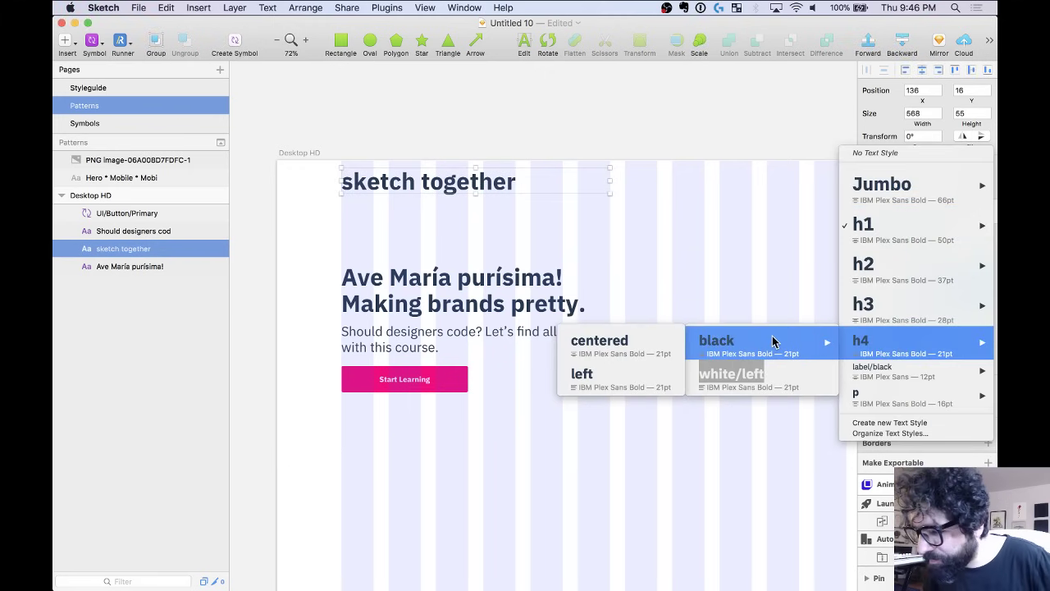
pyautogui.click(648, 373)
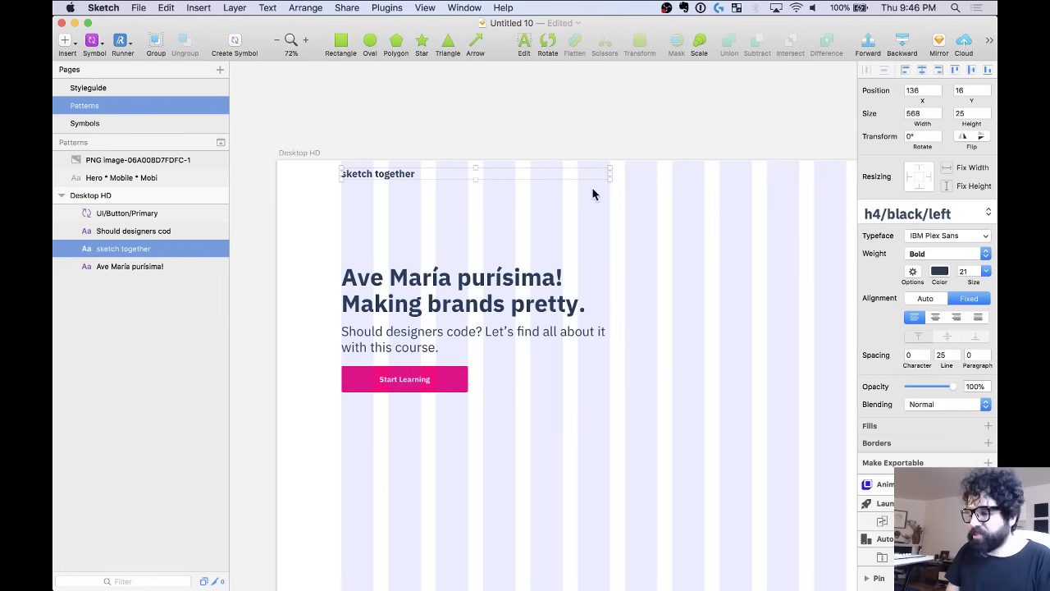
pyautogui.rightClick(410, 180)
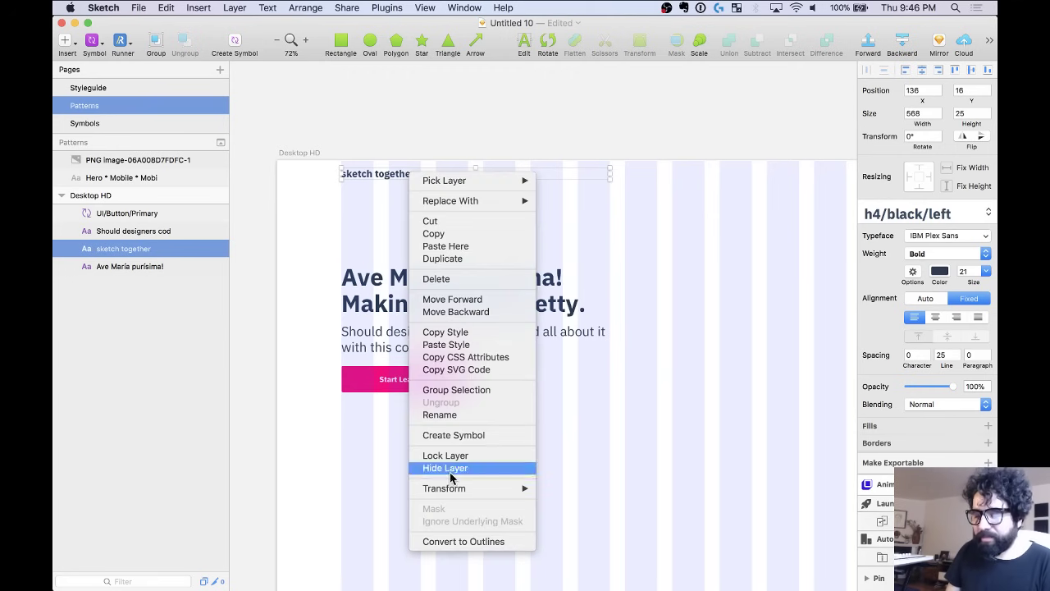
pyautogui.click(745, 195)
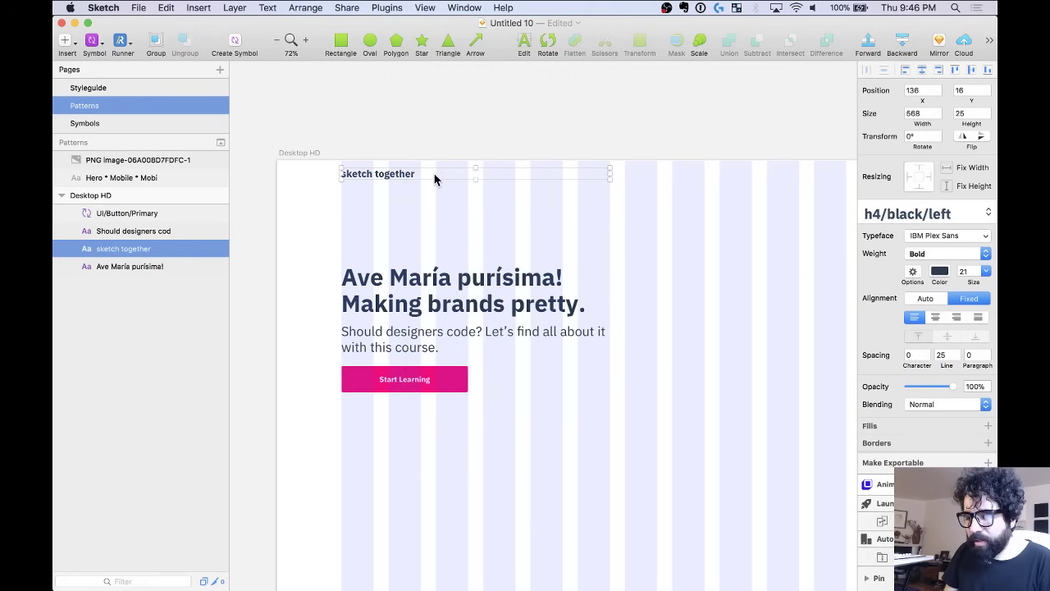
pyautogui.click(927, 299)
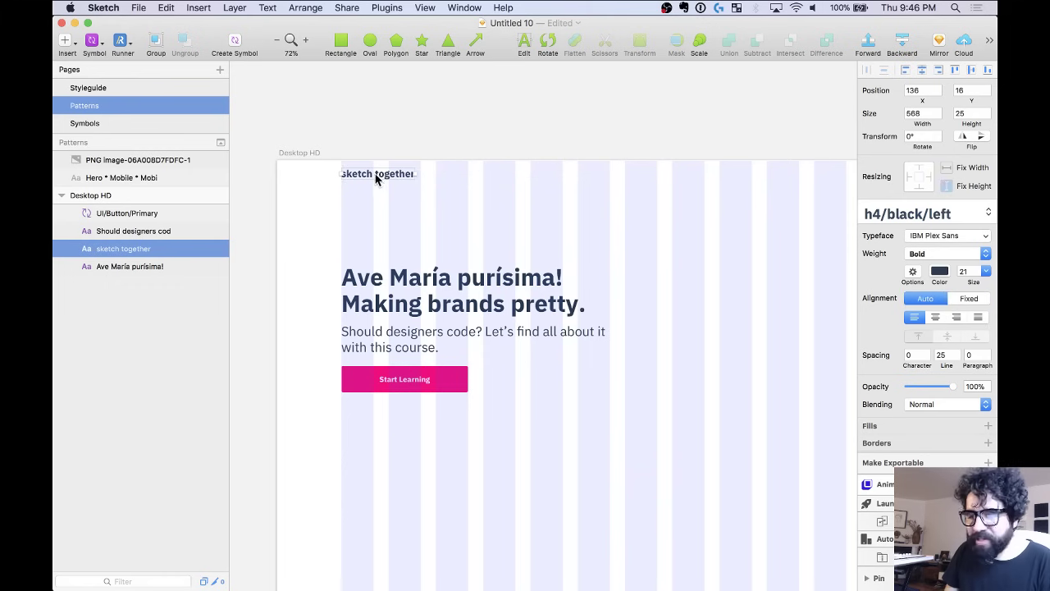
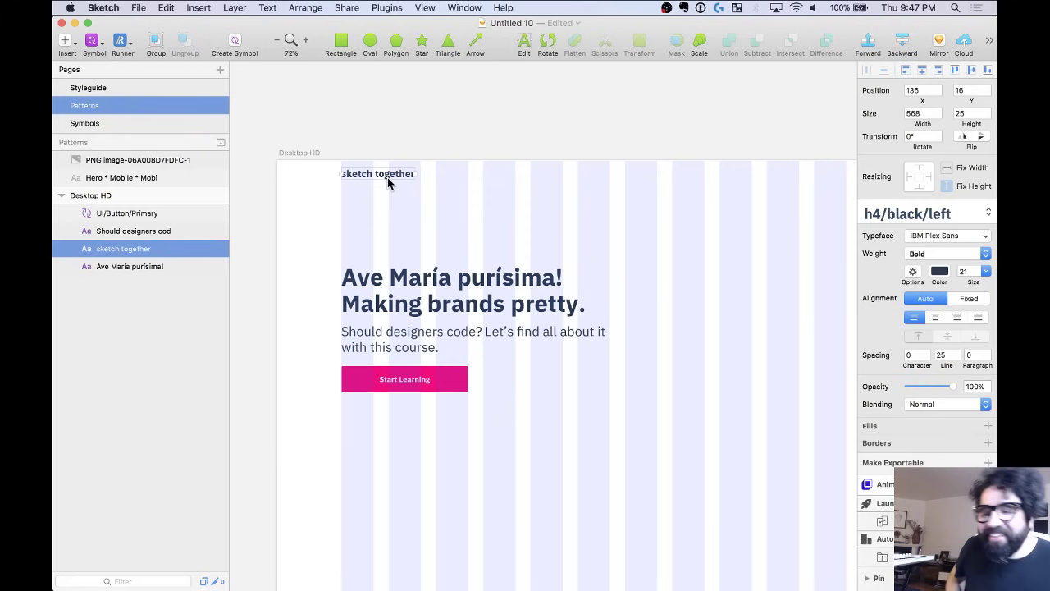
pyautogui.press('alt')
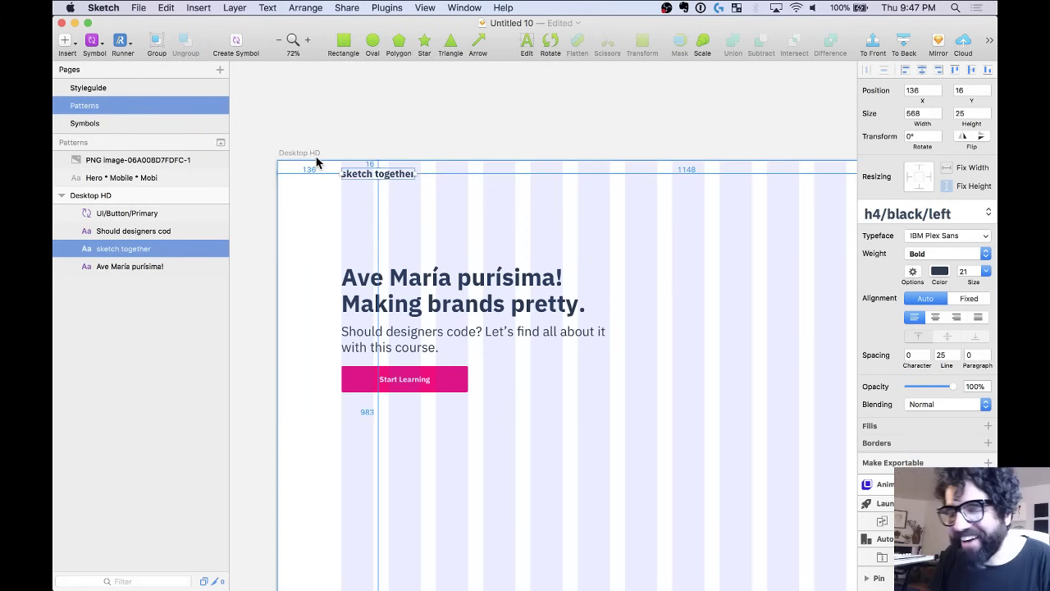
# Duplicate "sketch together" along the same row, change the copy's text to "Courses" and place it at X 880.
pyautogui.scroll(2, 414, 208)
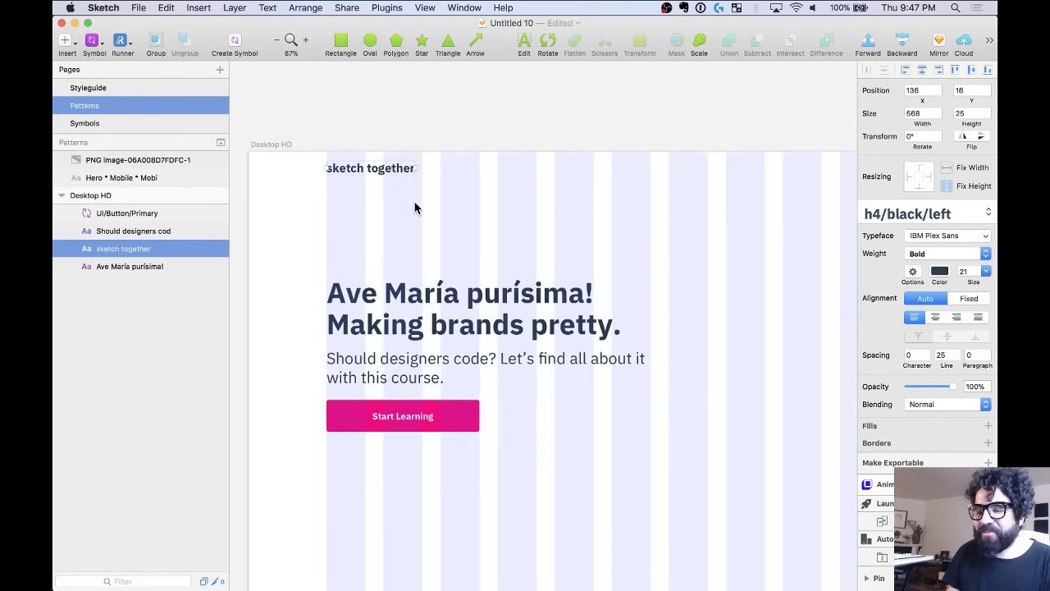
pyautogui.scroll(-2, 373, 180)
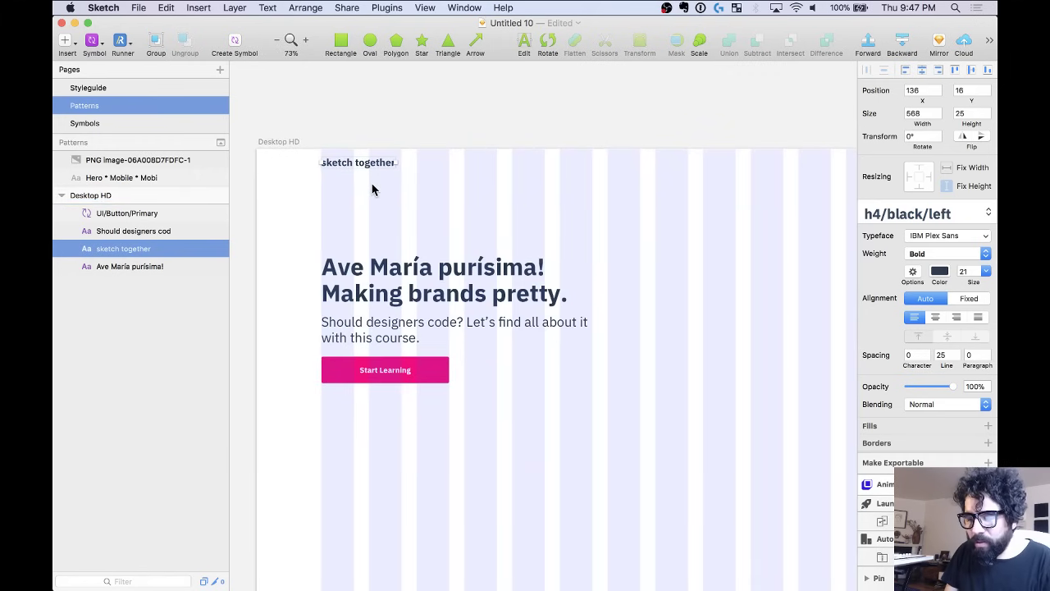
pyautogui.hscroll(3, 371, 189)
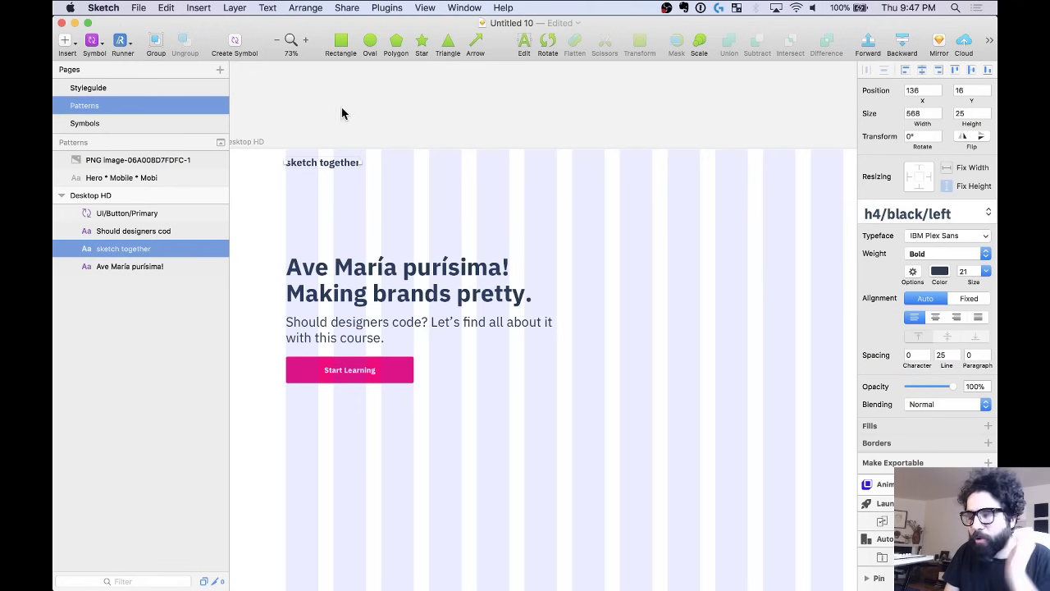
pyautogui.scroll(-2, 315, 167)
pyautogui.moveTo(328, 168)
pyautogui.mouseDown()
pyautogui.moveTo(679, 195)
pyautogui.moveTo(621, 177)
pyautogui.mouseUp()
pyautogui.scroll(4, 621, 177)
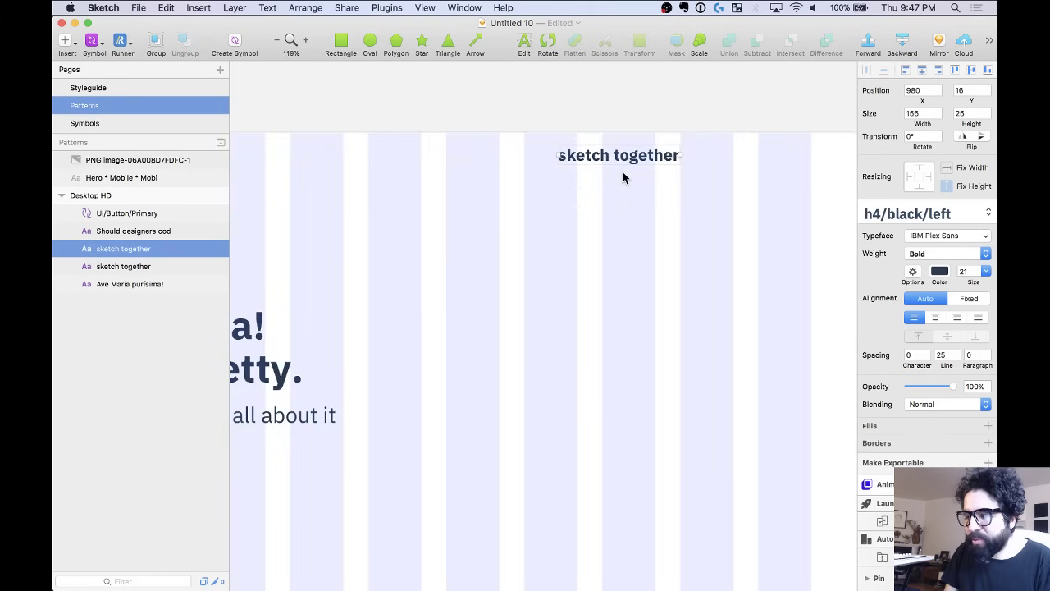
pyautogui.press('Return')
pyautogui.write('c')
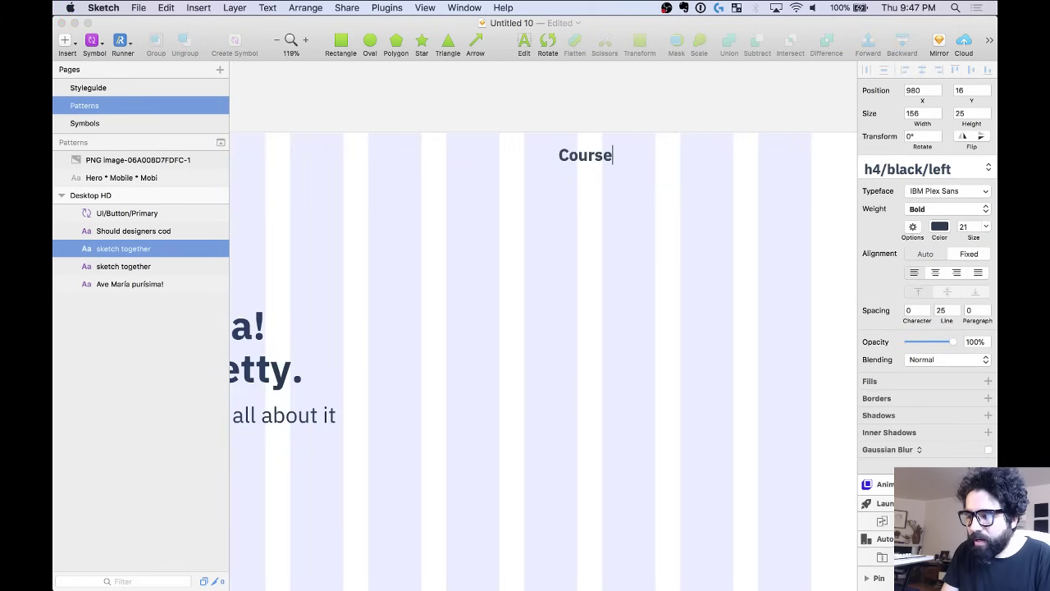
pyautogui.press('Escape')
pyautogui.moveTo(601, 155); pyautogui.dragTo(524, 155)
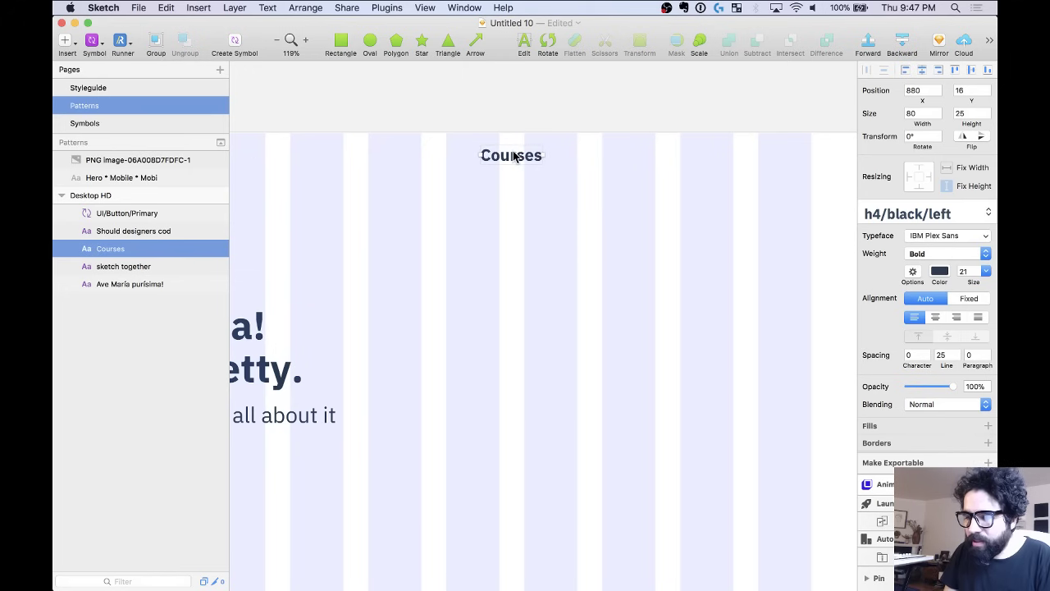
# Duplicate the "Courses" link to X 996 on the same row and change the copy's text to "About".
pyautogui.moveTo(598, 154); pyautogui.dragTo(601, 157)
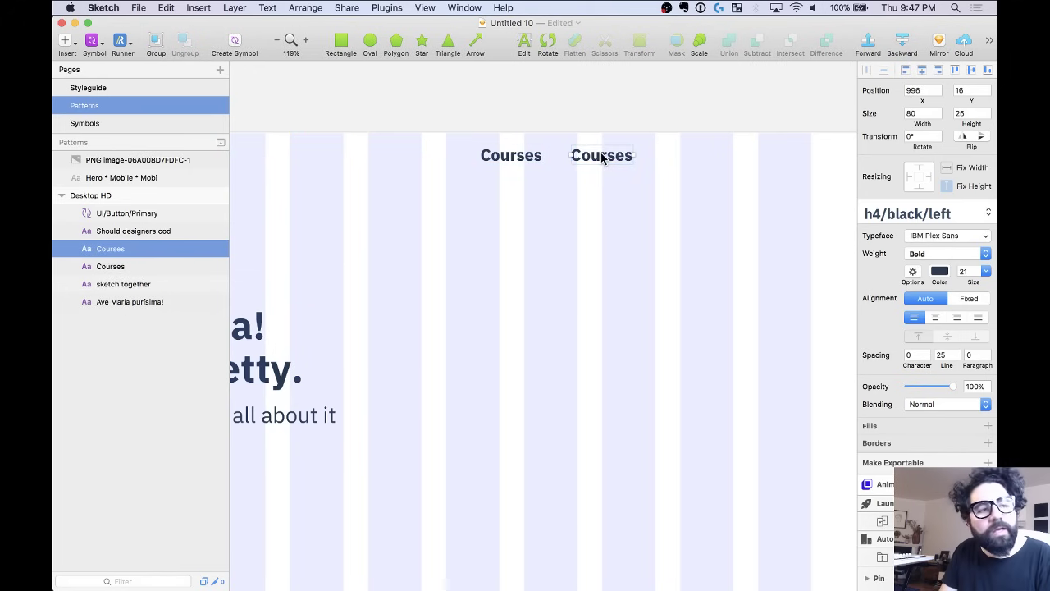
pyautogui.doubleClick(601, 156)
pyautogui.write('About')
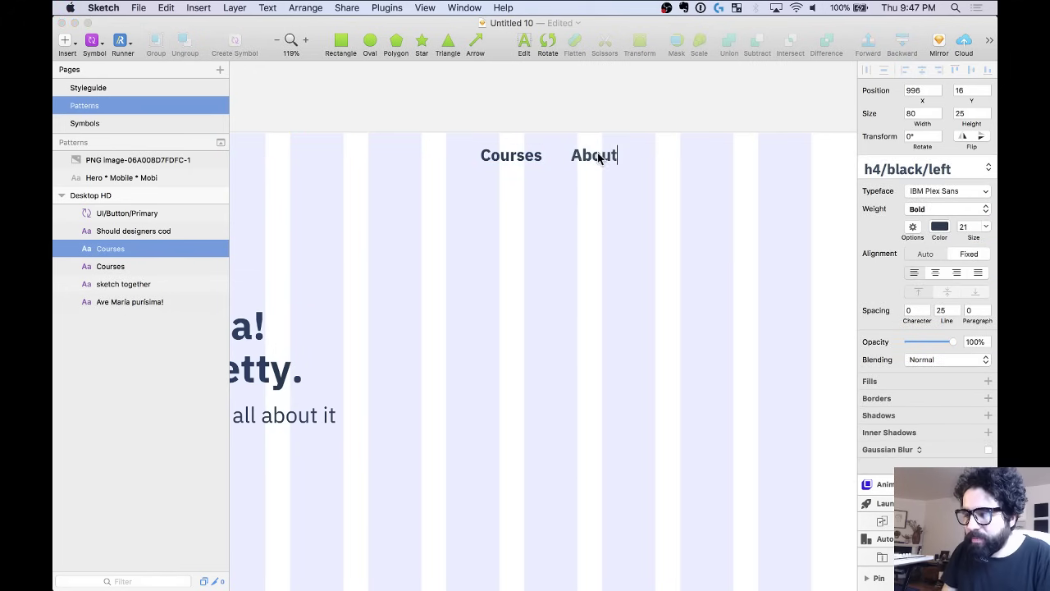
pyautogui.press('Escape')
# Duplicate the "About" link to X 1106 on the same row and change the copy's text to "Contact".
pyautogui.moveTo(584, 157); pyautogui.dragTo(672, 167)
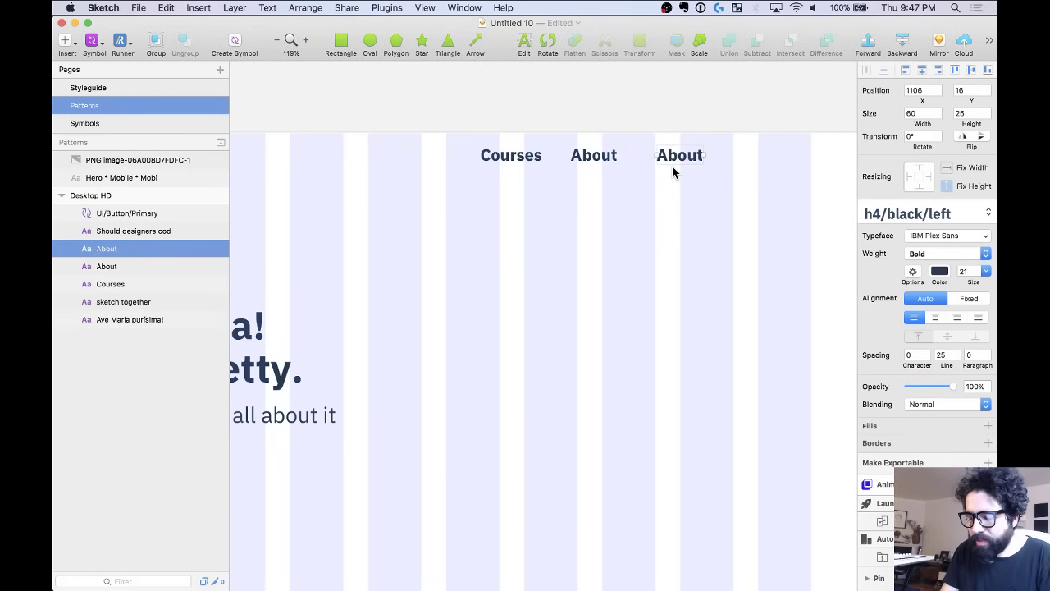
pyautogui.doubleClick(672, 166)
pyautogui.write('Con')
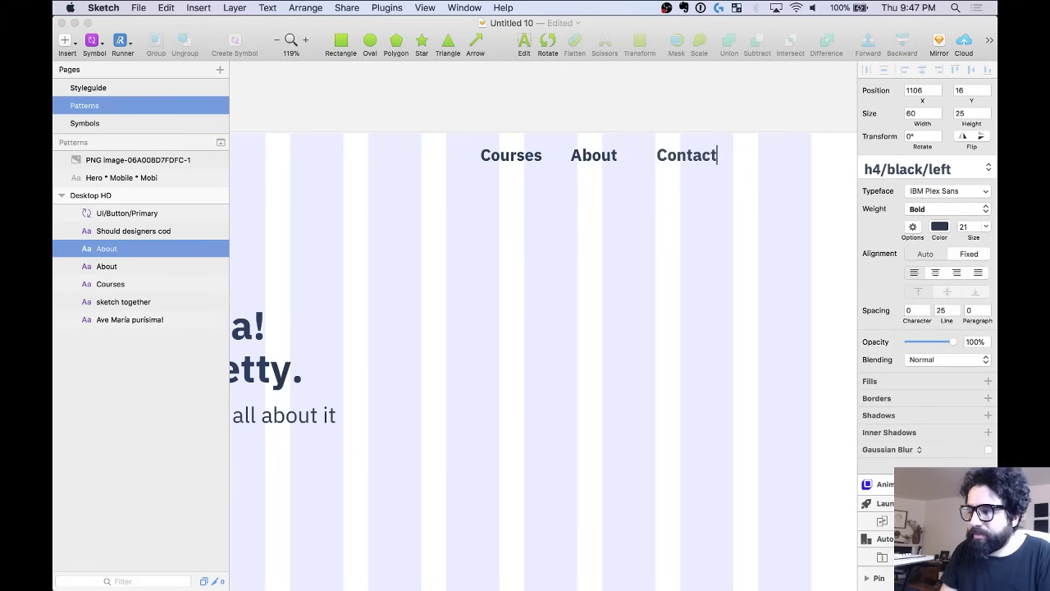
pyautogui.write('tact')
pyautogui.press('Escape')
# Apply the p/black/left/regular text style to the Courses, About and Contact links together.
pyautogui.moveTo(469, 113); pyautogui.dragTo(751, 195)
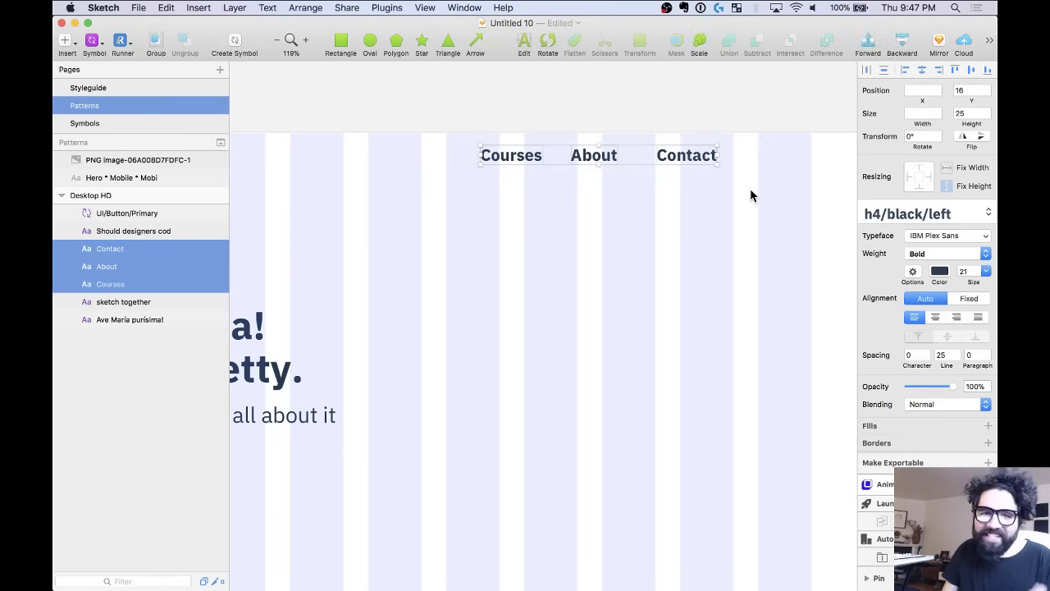
pyautogui.click(951, 214)
pyautogui.moveTo(940, 285)
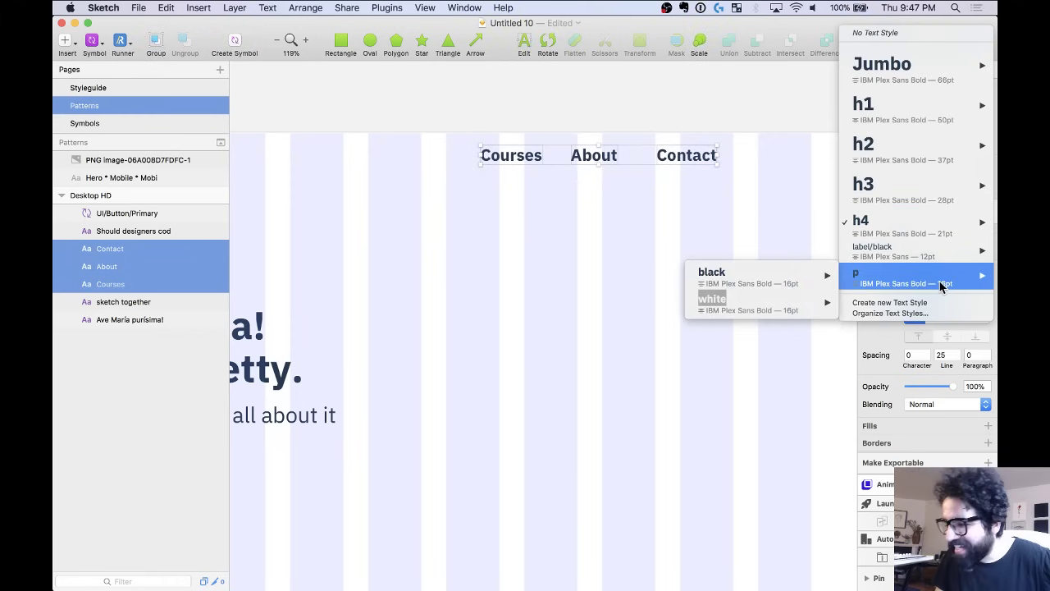
pyautogui.moveTo(805, 286)
pyautogui.moveTo(659, 283)
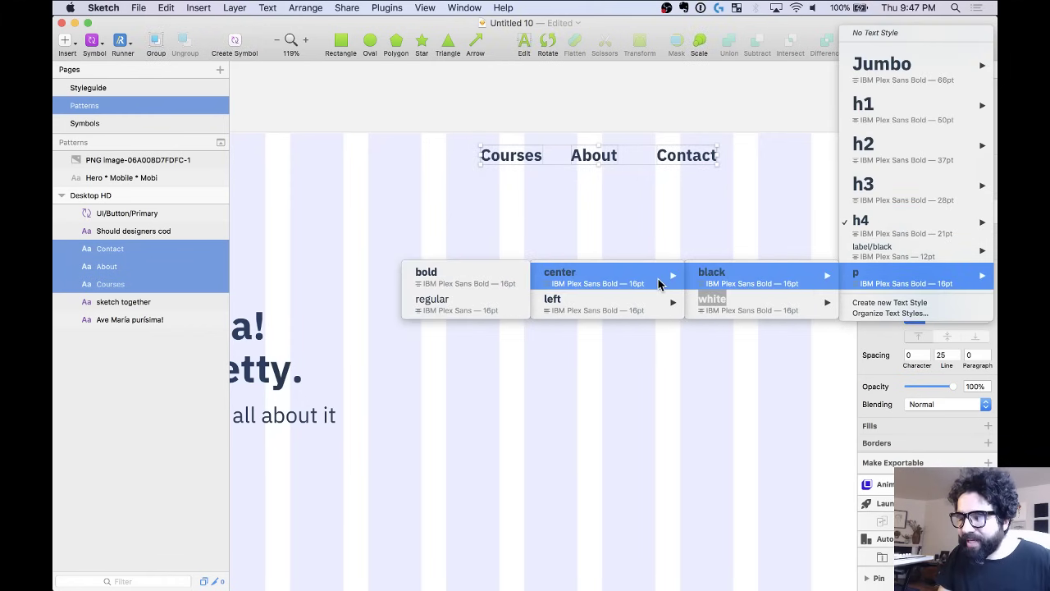
pyautogui.moveTo(642, 306)
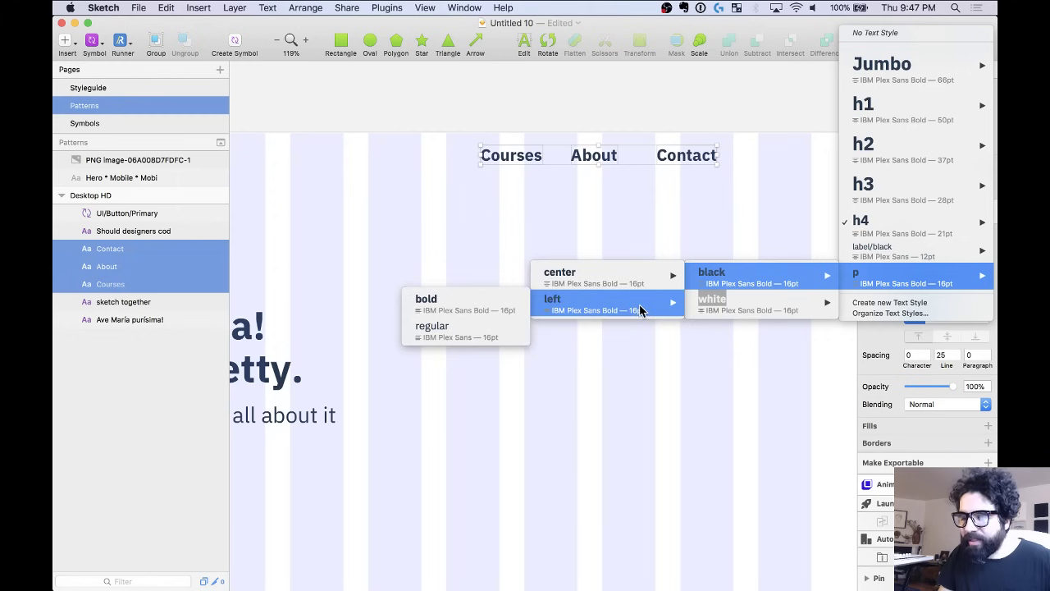
pyautogui.click(472, 331)
# Examine the navigation row's placement against the column grid and the hand-drawn hero sketches beside the artboard.
pyautogui.scroll(-4, 711, 263)
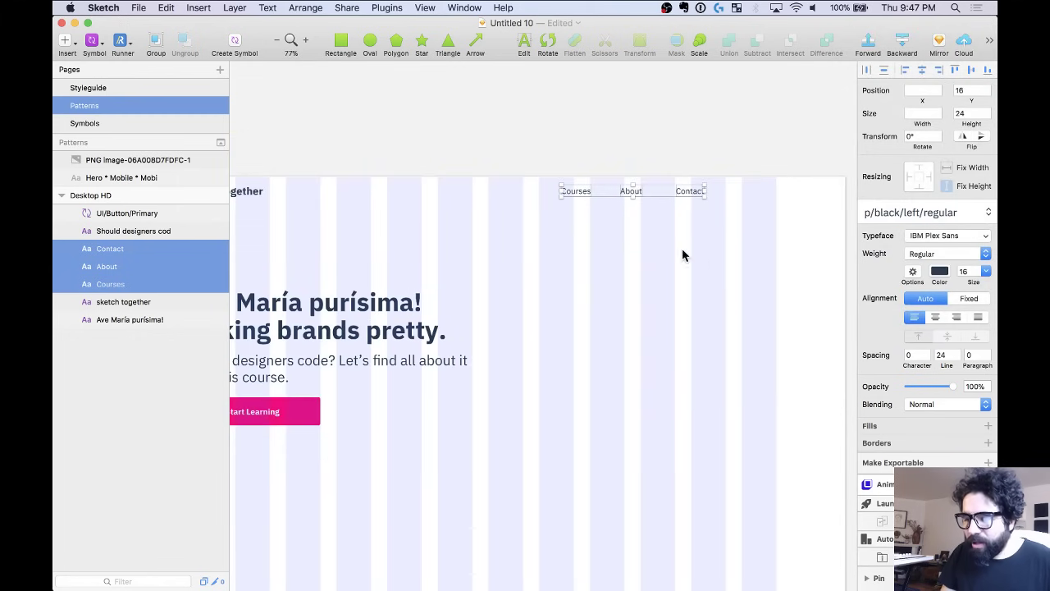
pyautogui.hscroll(-2, 594, 259)
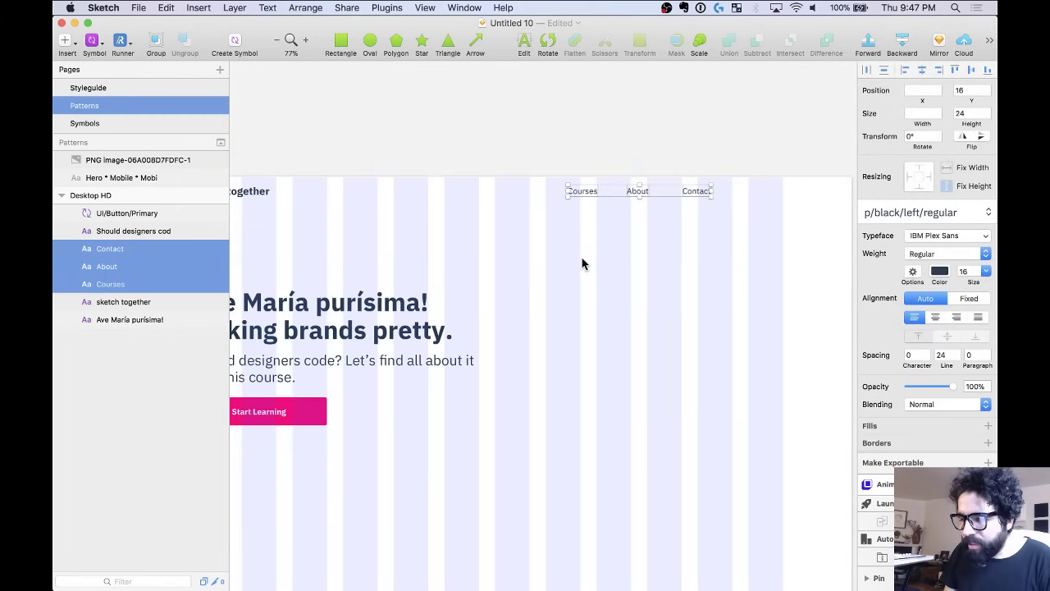
pyautogui.scroll(3, 582, 263)
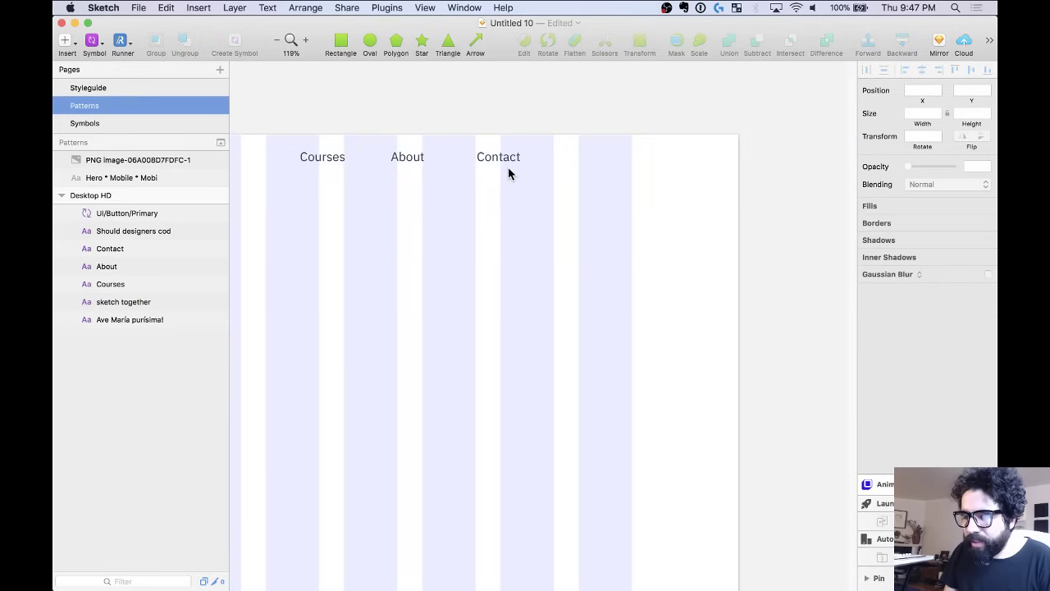
pyautogui.click(505, 164)
pyautogui.scroll(-4, 504, 163)
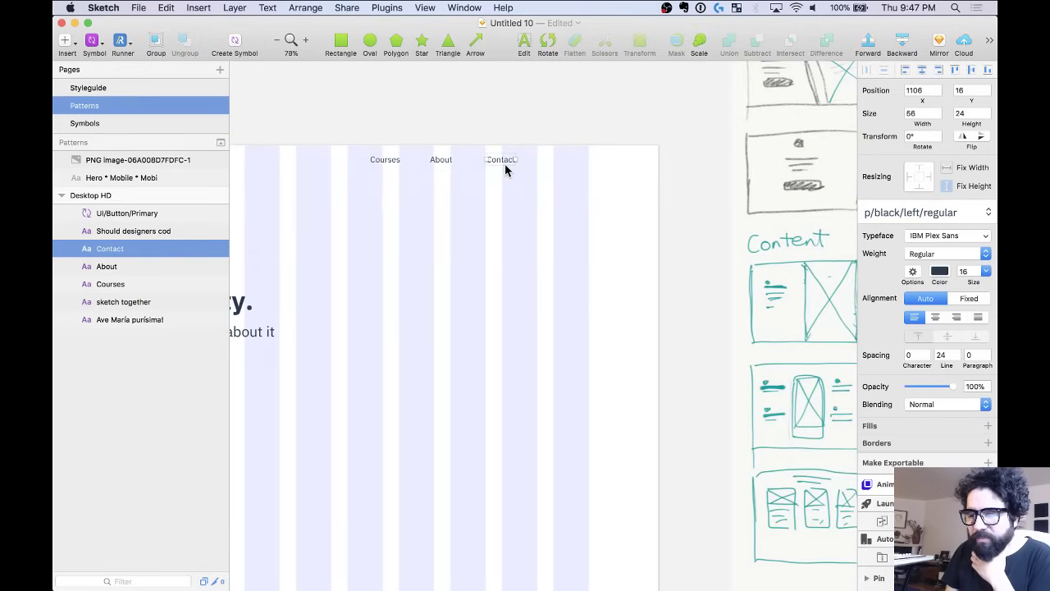
pyautogui.hscroll(-3, 504, 163)
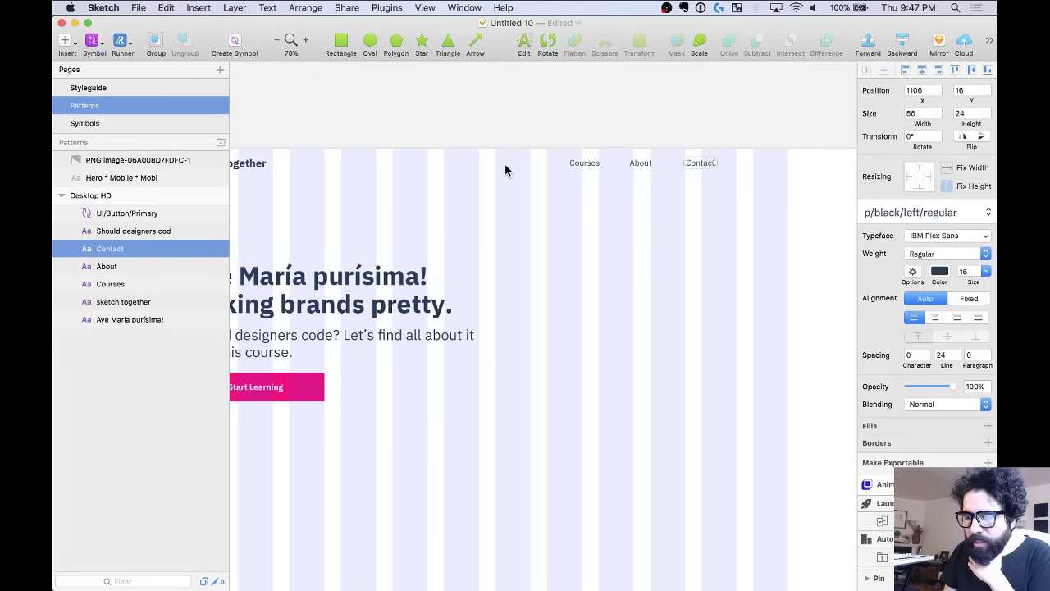
pyautogui.hscroll(-2, 505, 163)
pyautogui.hscroll(3, 691, 129)
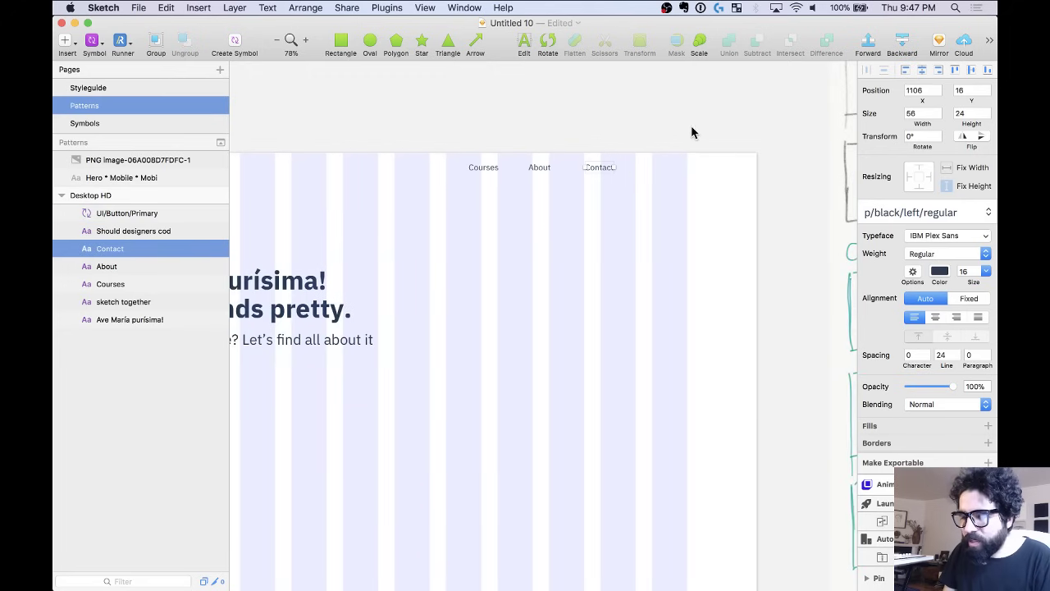
pyautogui.scroll(3, 610, 148)
pyautogui.scroll(-4, 431, 259)
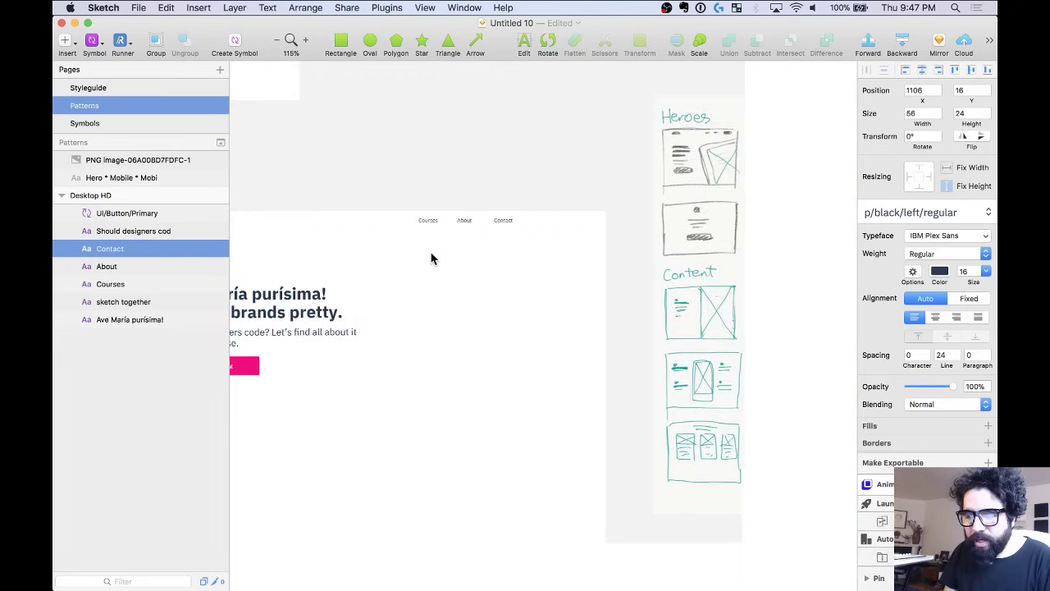
# Duplicate the Start Learning button into the navigation row, placing the copy over the Contact link at about X 1104, Y 2.
pyautogui.click(240, 364)
pyautogui.moveTo(240, 364); pyautogui.dragTo(566, 224)
pyautogui.press('z')
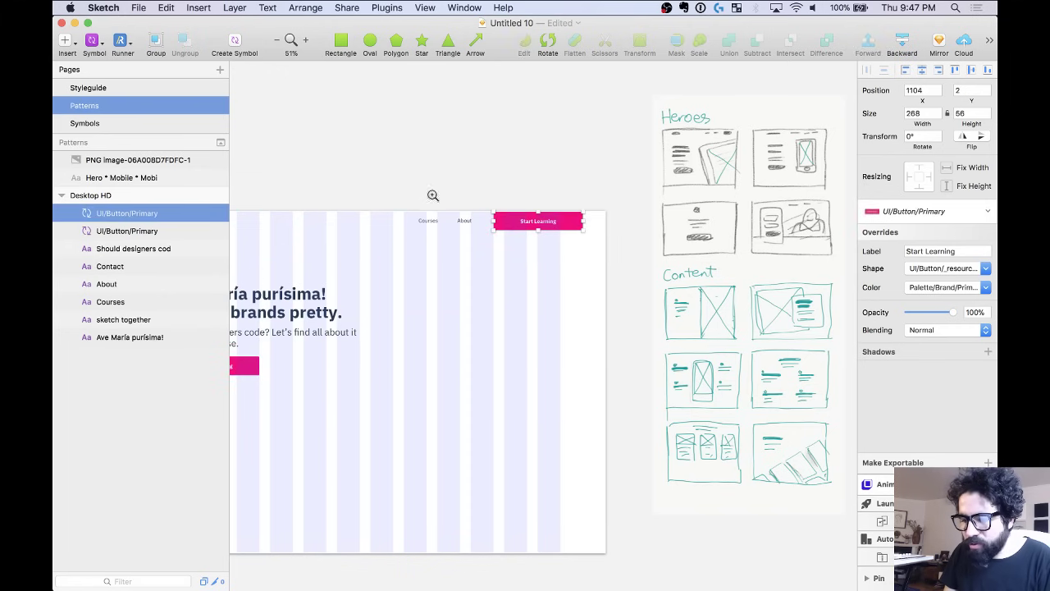
# Override the navigation button copy's color with Palette/Brand/Secondary and its shape with UI/Button/_resources/Shape/100px.
pyautogui.moveTo(422, 188); pyautogui.dragTo(657, 288)
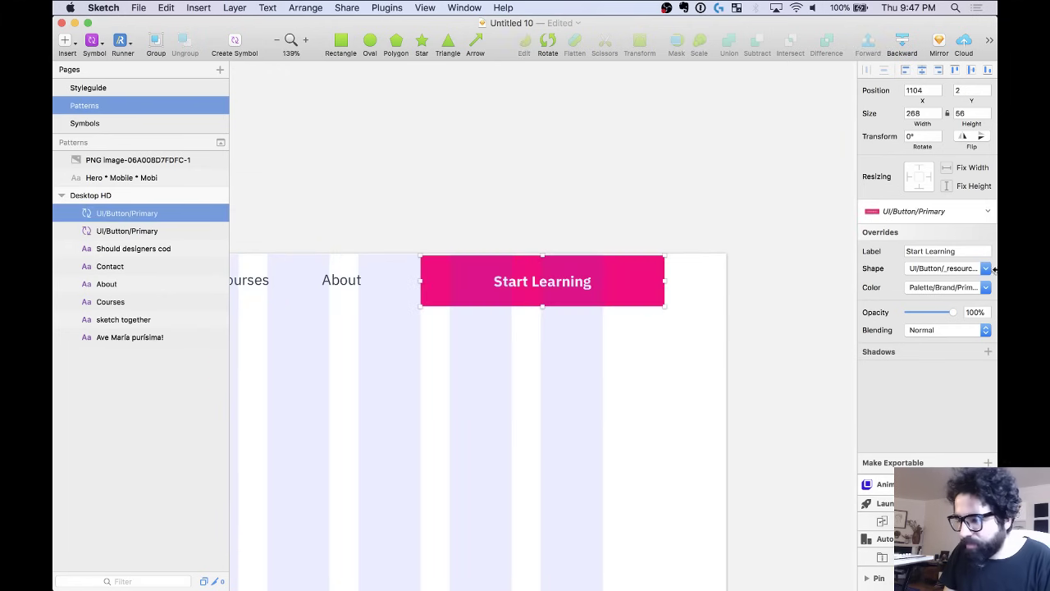
pyautogui.click(958, 287)
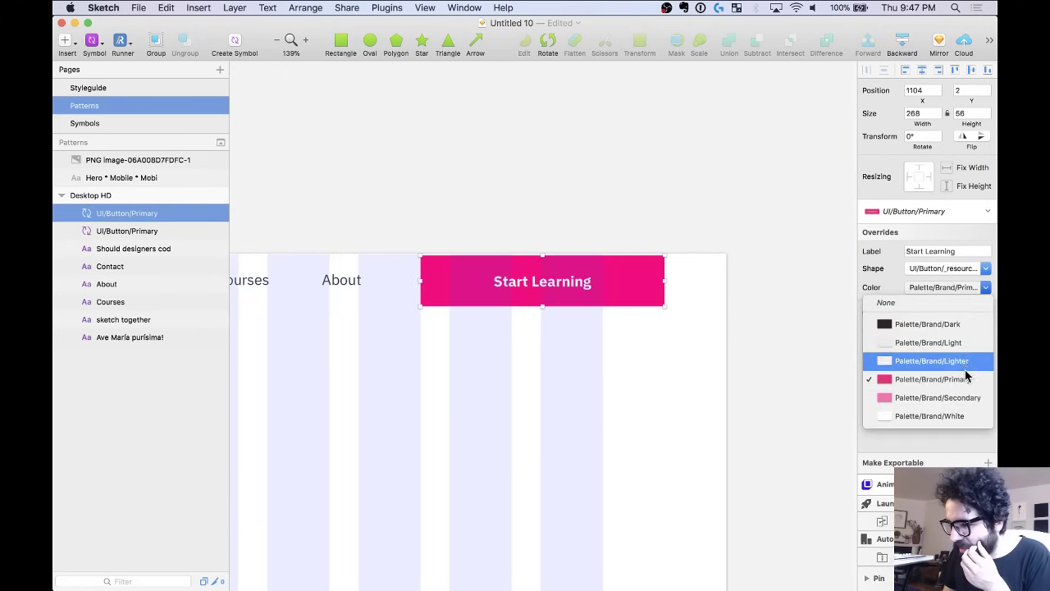
pyautogui.click(967, 397)
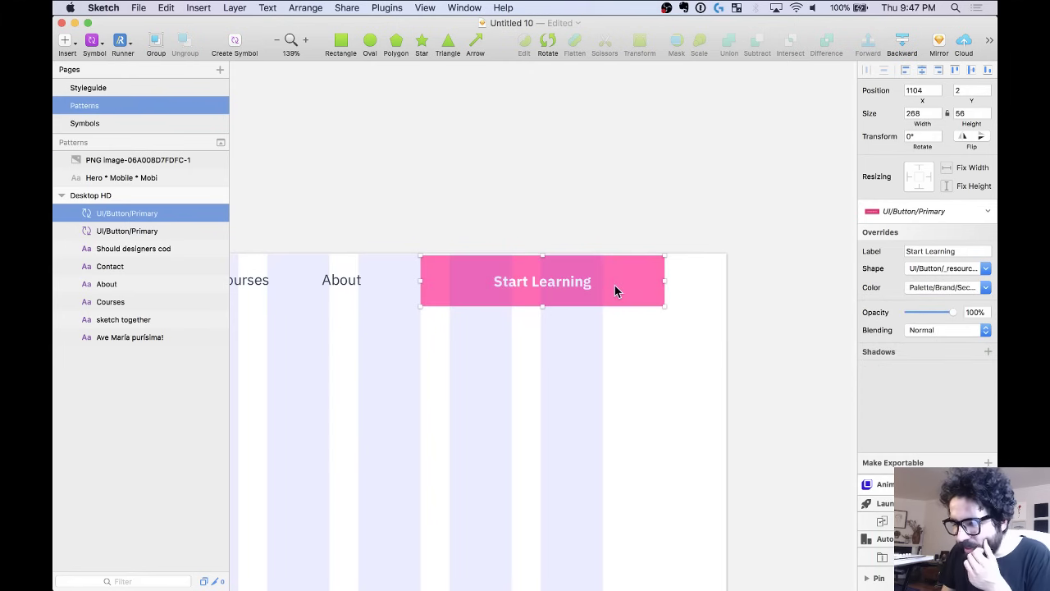
pyautogui.click(931, 270)
pyautogui.click(970, 307)
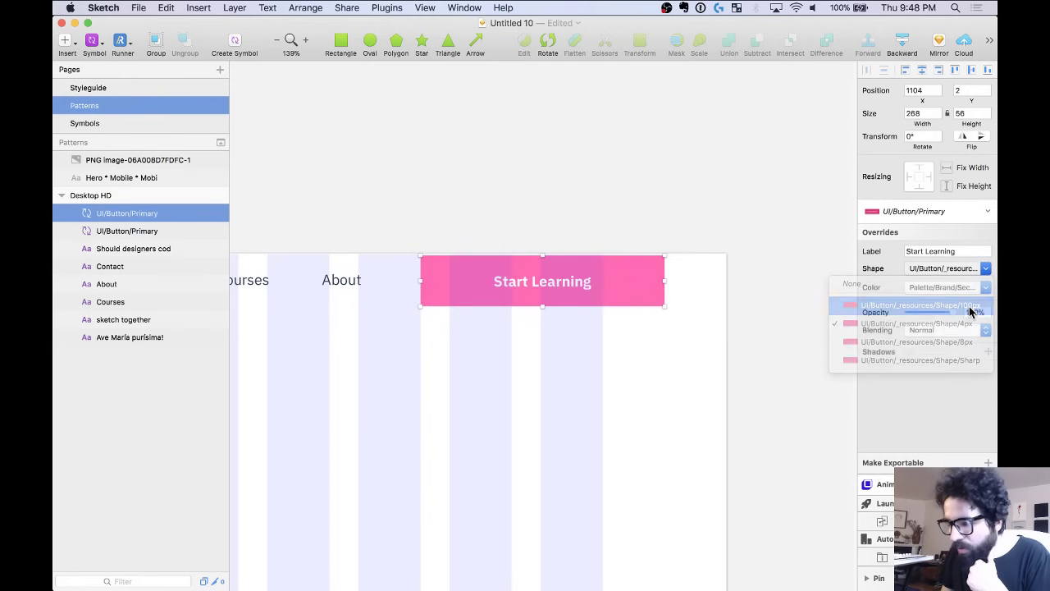
# Resize the navigation button to about 189 × 47 px and shift the Courses, About and Contact links left to clear it.
pyautogui.moveTo(628, 277); pyautogui.dragTo(652, 297)
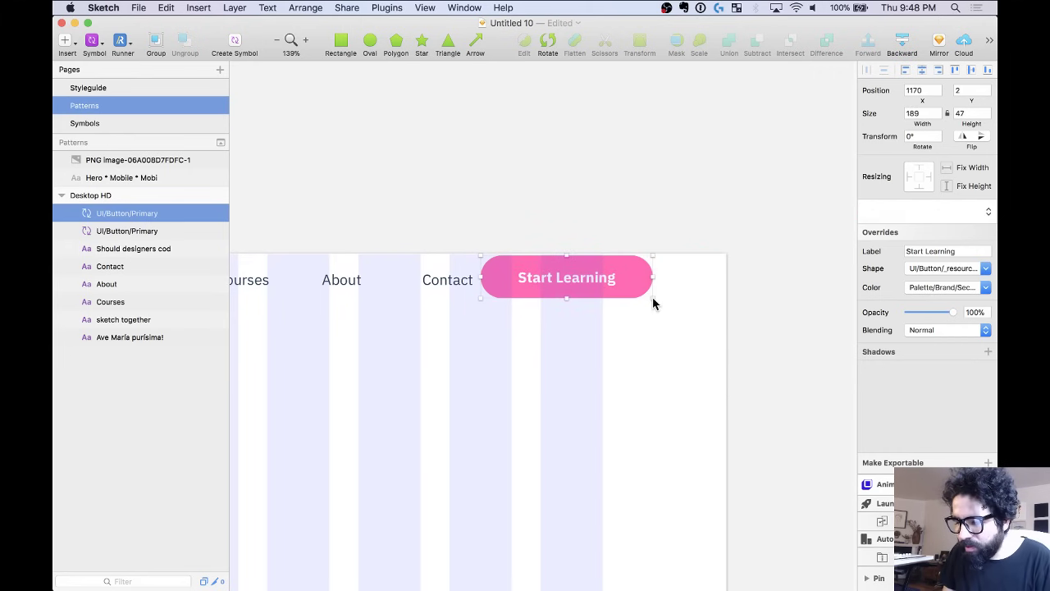
pyautogui.hscroll(-5, 590, 314)
pyautogui.scroll(-3, 590, 314)
pyautogui.moveTo(481, 274); pyautogui.dragTo(647, 327)
pyautogui.hotkey('shift', 'Left')
pyautogui.hotkey('shift', 'Left')
pyautogui.hotkey('shift', 'Left')
pyautogui.hotkey('shift', 'Left')
pyautogui.hotkey('shift', 'Left')
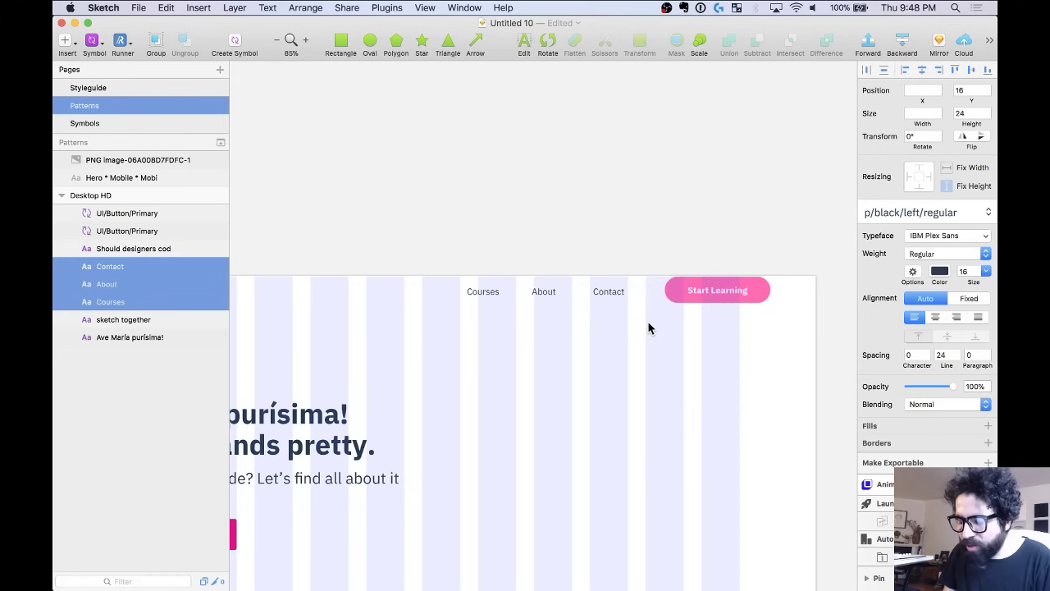
# Move the three links and the navigation button left together until the button's right edge meets the last grid column.
pyautogui.keyDown('shift'); pyautogui.click(692, 293); pyautogui.keyUp('shift')
pyautogui.moveTo(727, 295); pyautogui.dragTo(694, 293)
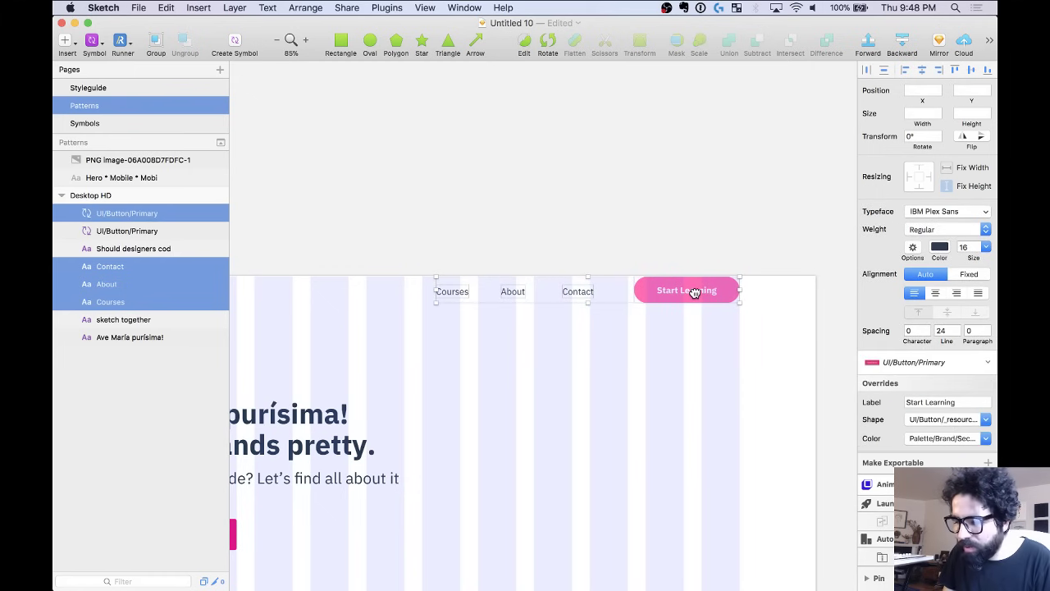
pyautogui.scroll(2, 695, 297)
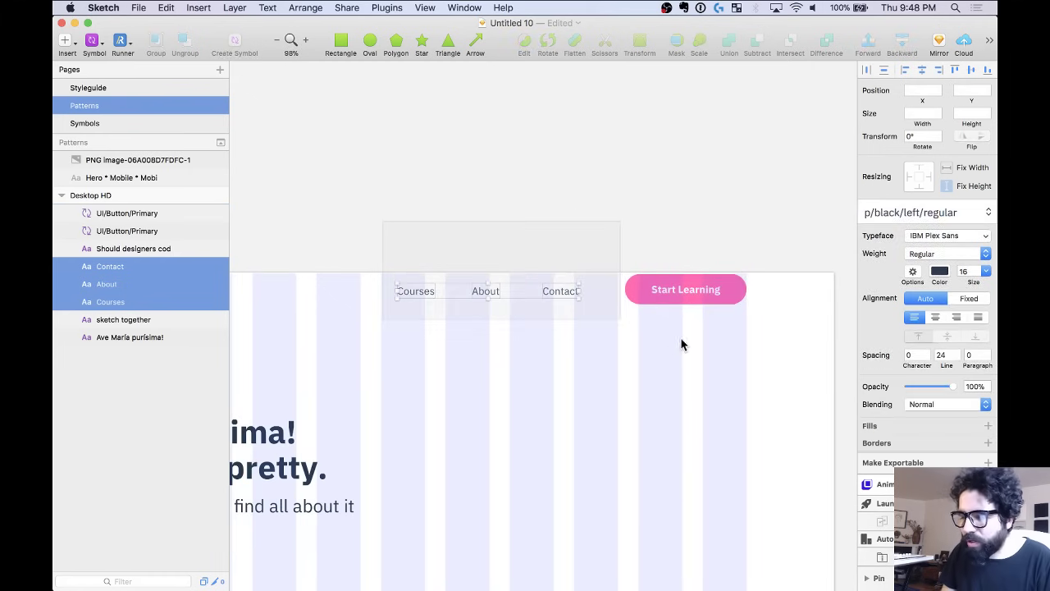
# Align the "sketch together" logo, links and navigation button to a common vertical middle and lower the row until the button sits at Y 18.
pyautogui.scroll(-3, 681, 338)
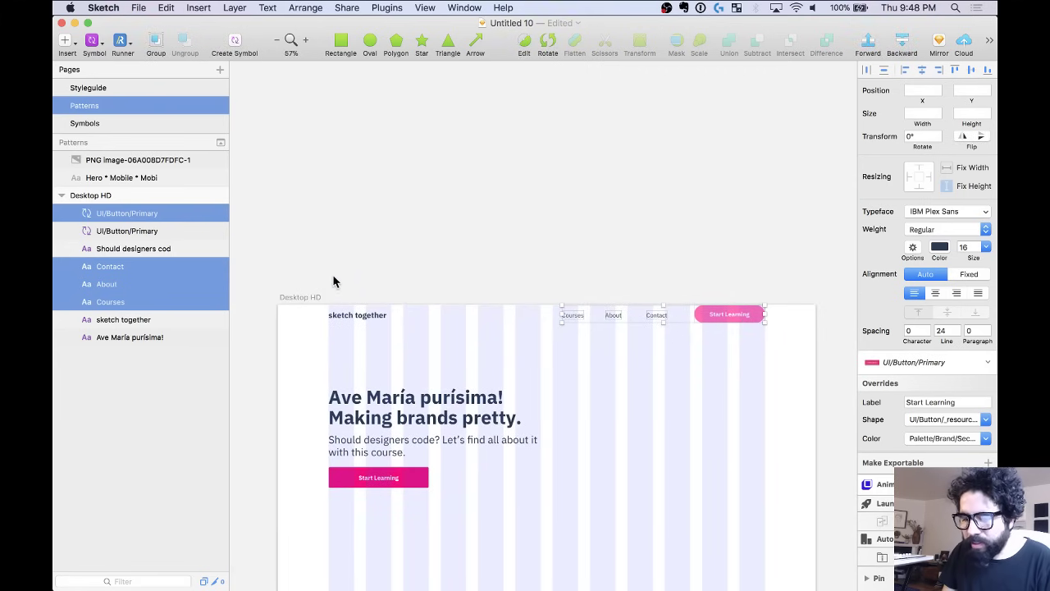
pyautogui.moveTo(333, 279); pyautogui.dragTo(745, 339)
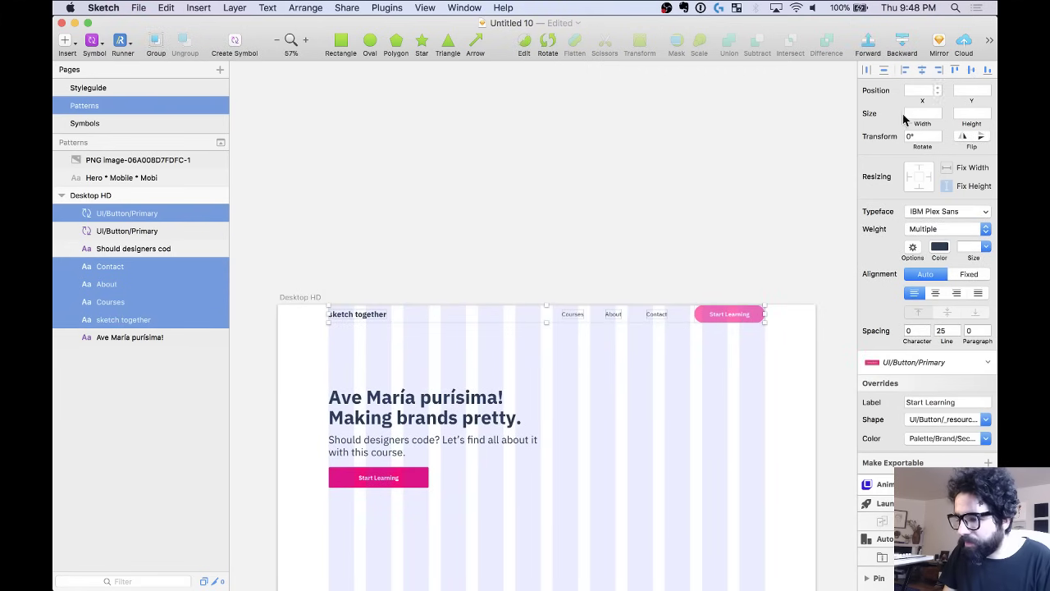
pyautogui.hotkey('shift', 'Down')
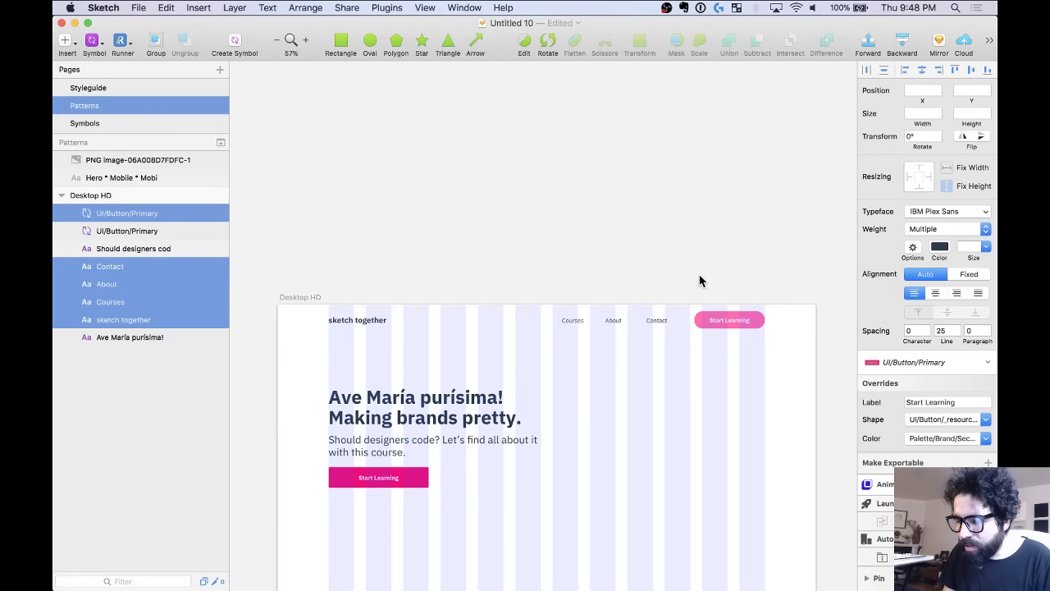
# Adjust the height of the Start Learning button in the navigation row to about 44 px.
pyautogui.scroll(3, 699, 282)
pyautogui.click(719, 323)
pyautogui.click(735, 342)
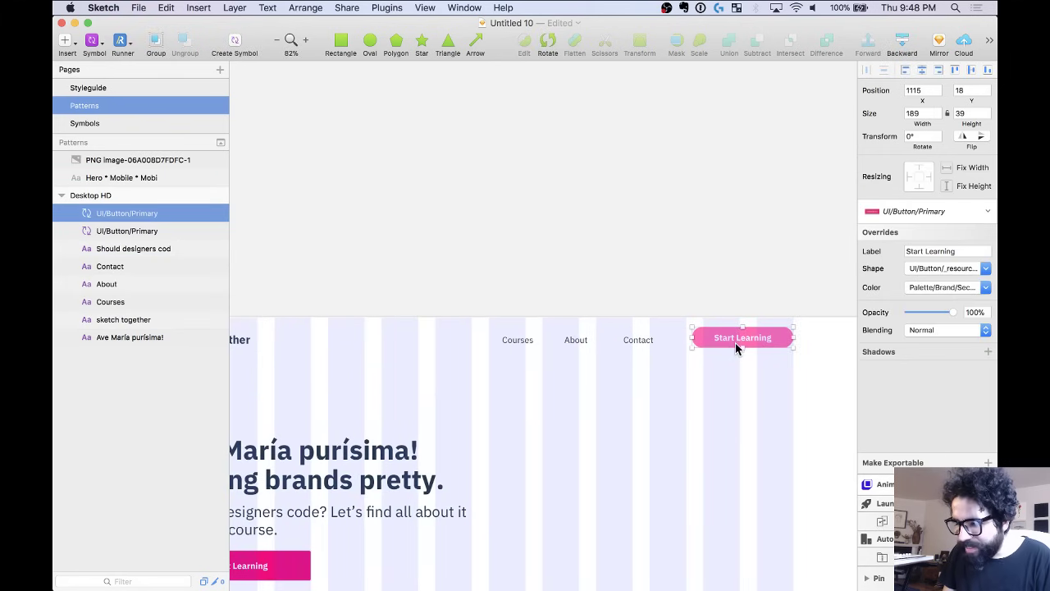
pyautogui.press('super+Down')
pyautogui.press('super+Down')
pyautogui.press('super+Down')
pyautogui.press('super+Down')
pyautogui.press('super+Down')
pyautogui.press('super+Down')
pyautogui.press('super+Down')
pyautogui.press('super+Down')
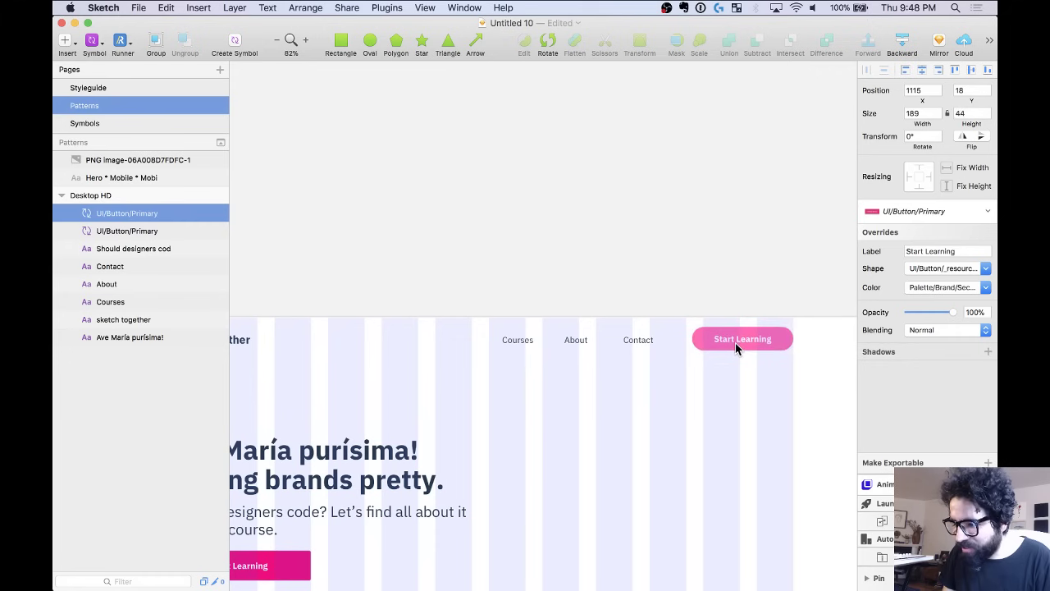
# Combine Courses, About, Contact and the navigation button into a horizontal, middle-aligned stacked group with tighter, equal spacing.
pyautogui.moveTo(492, 332); pyautogui.dragTo(792, 375)
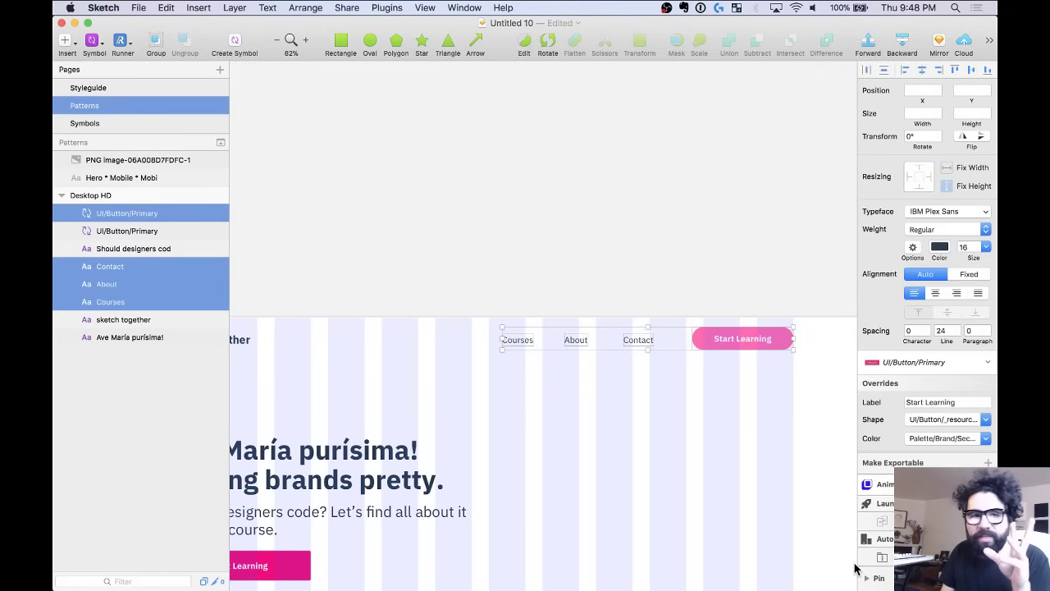
pyautogui.click(883, 559)
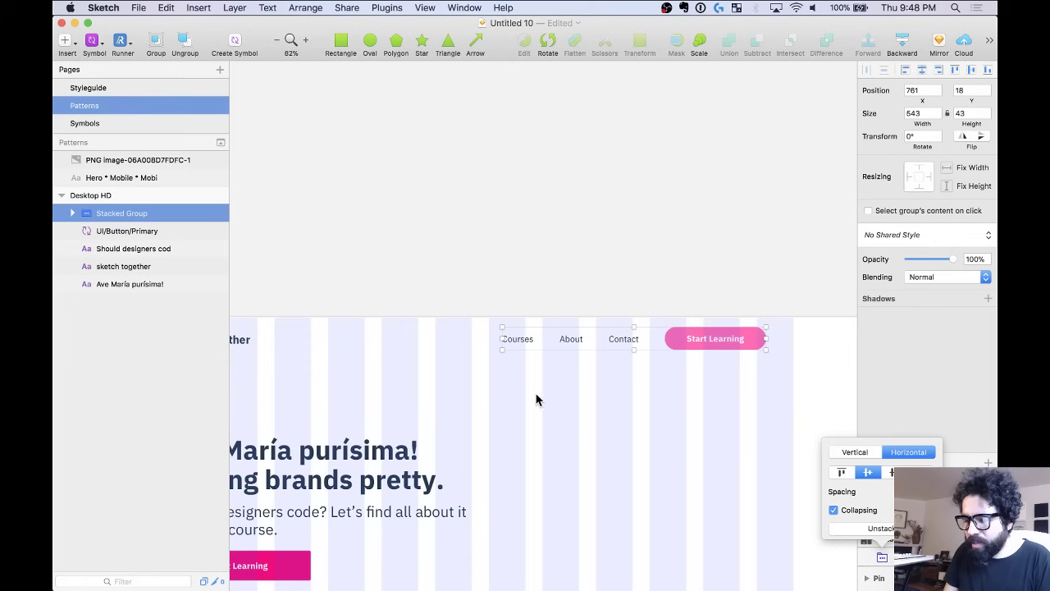
pyautogui.click(770, 381)
# Move the stacked navigation group to X 812 so it ends at the last grid column.
pyautogui.click(727, 336)
pyautogui.moveTo(727, 336); pyautogui.dragTo(753, 338)
pyautogui.scroll(5, 753, 338)
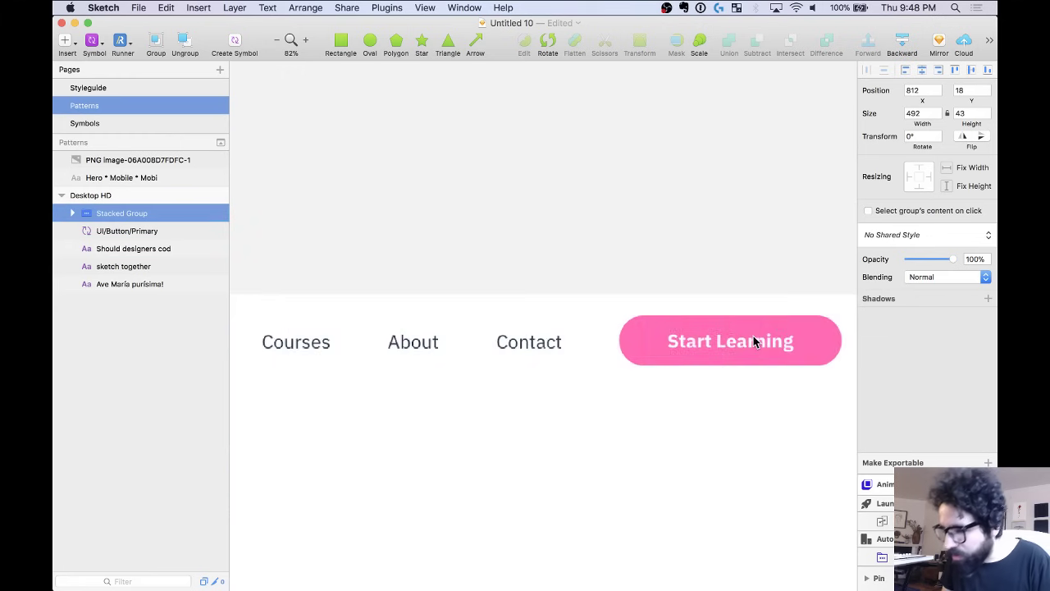
# Try nudging the stacked navigation group 8 px left to X 804, and undo the nudge.
pyautogui.press('Left')
pyautogui.press('Left')
pyautogui.press('Left')
pyautogui.press('Left')
pyautogui.press('Left')
pyautogui.press('Left')
pyautogui.press('Left')
pyautogui.press('Left')
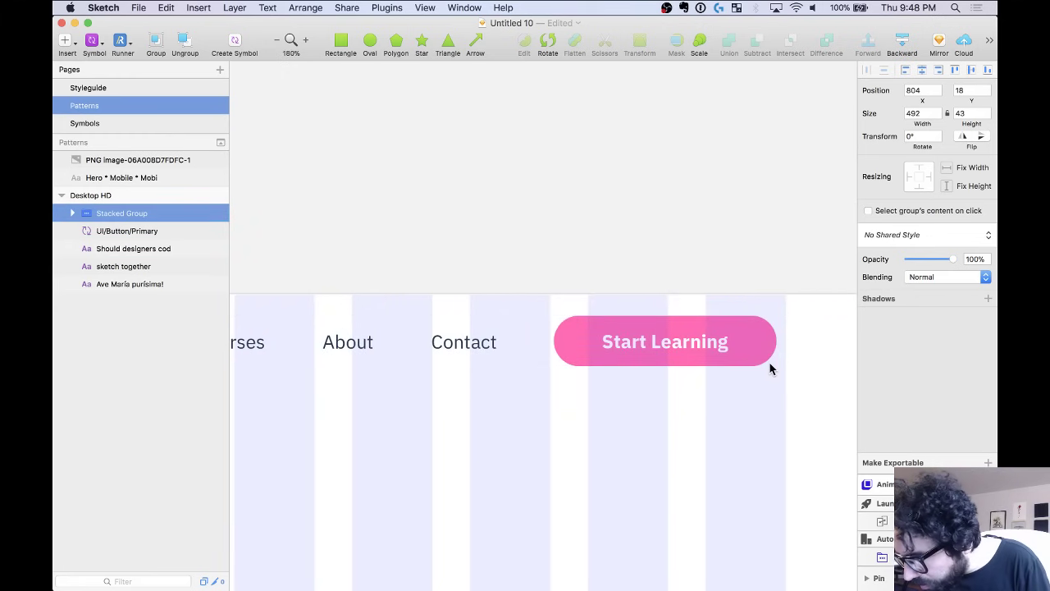
pyautogui.press('super+z')
pyautogui.scroll(-5, 786, 344)
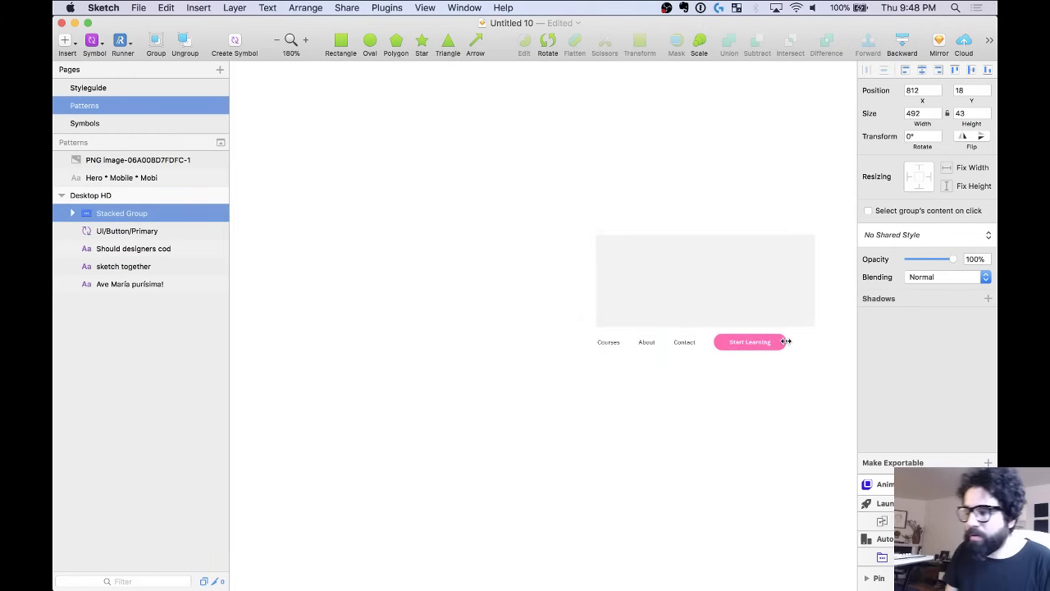
# Draw a rectangle about 1351 × 86 px over the navigation row, starting at the artboard's origin.
pyautogui.click(386, 347)
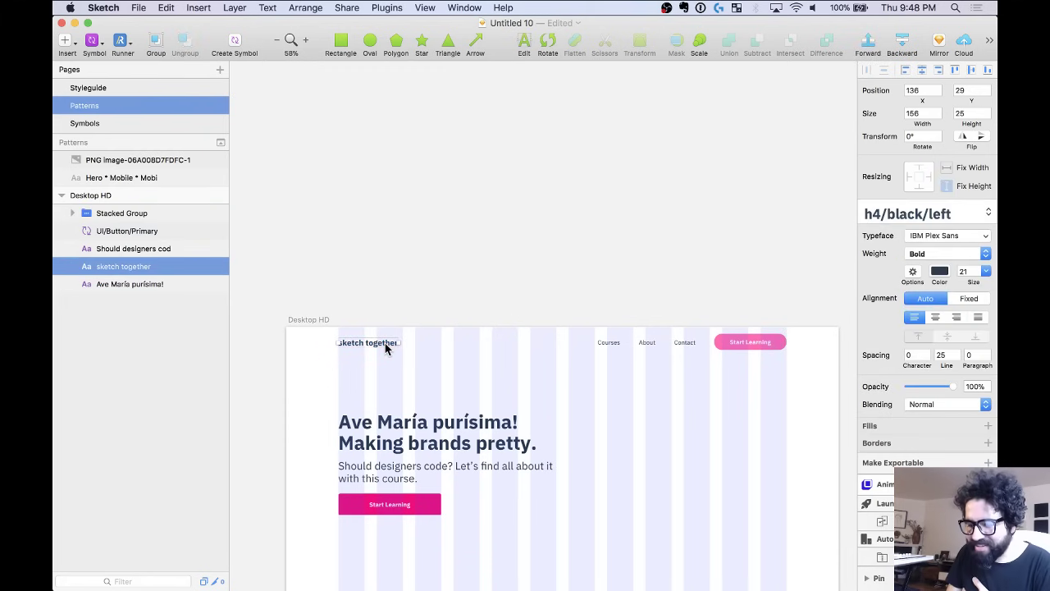
pyautogui.click(382, 305)
pyautogui.scroll(1, 383, 306)
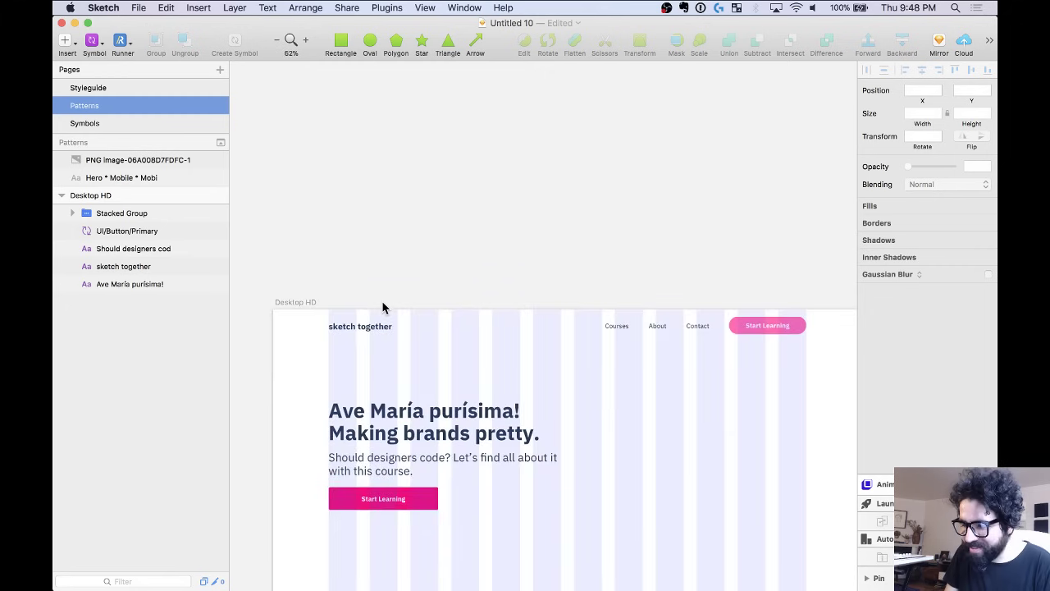
pyautogui.scroll(-2, 382, 305)
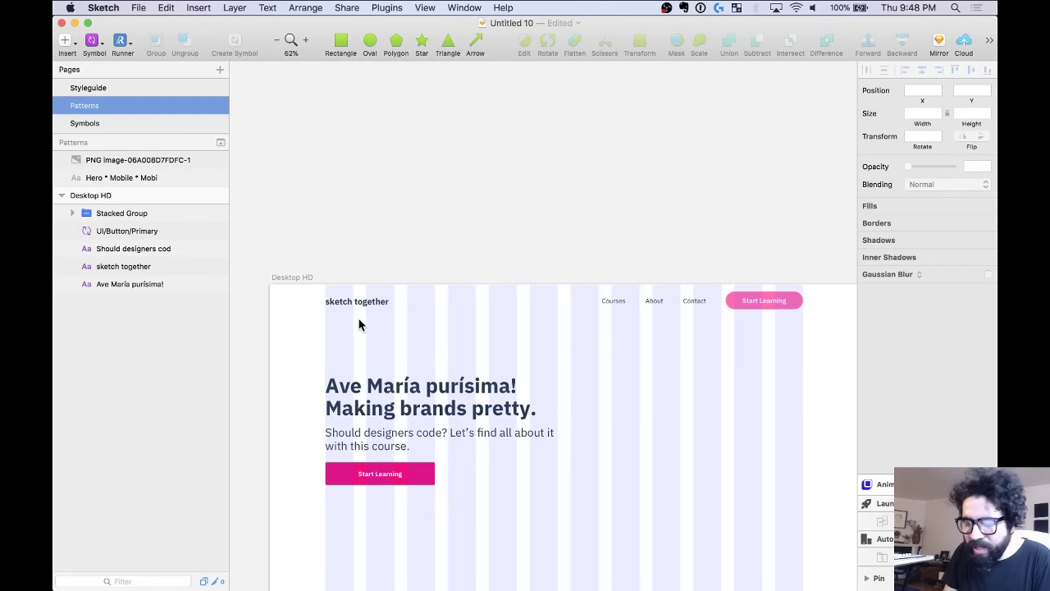
pyautogui.press('r')
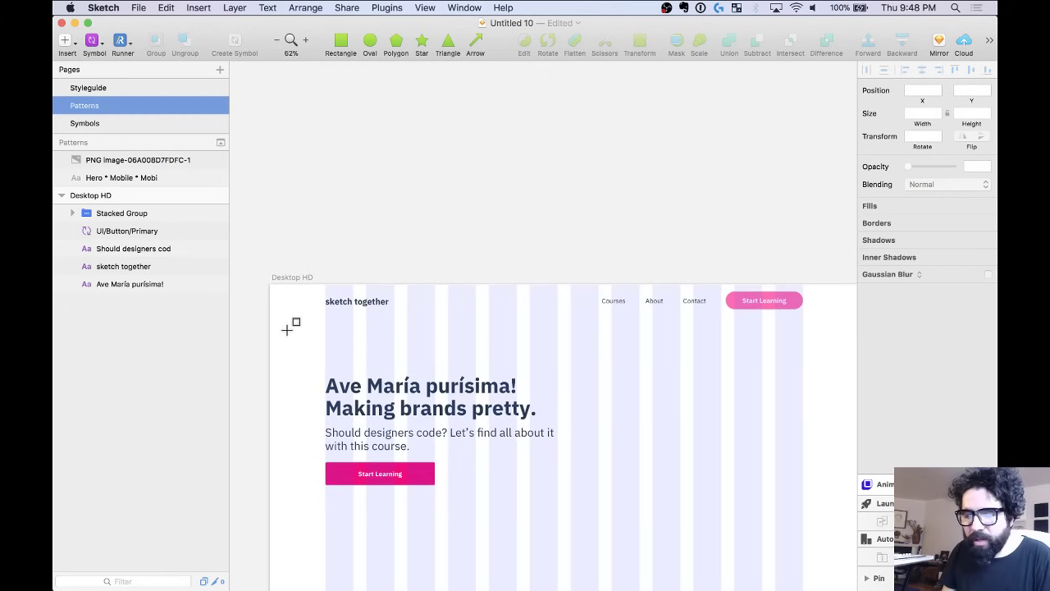
pyautogui.moveTo(270, 284); pyautogui.dragTo(822, 317)
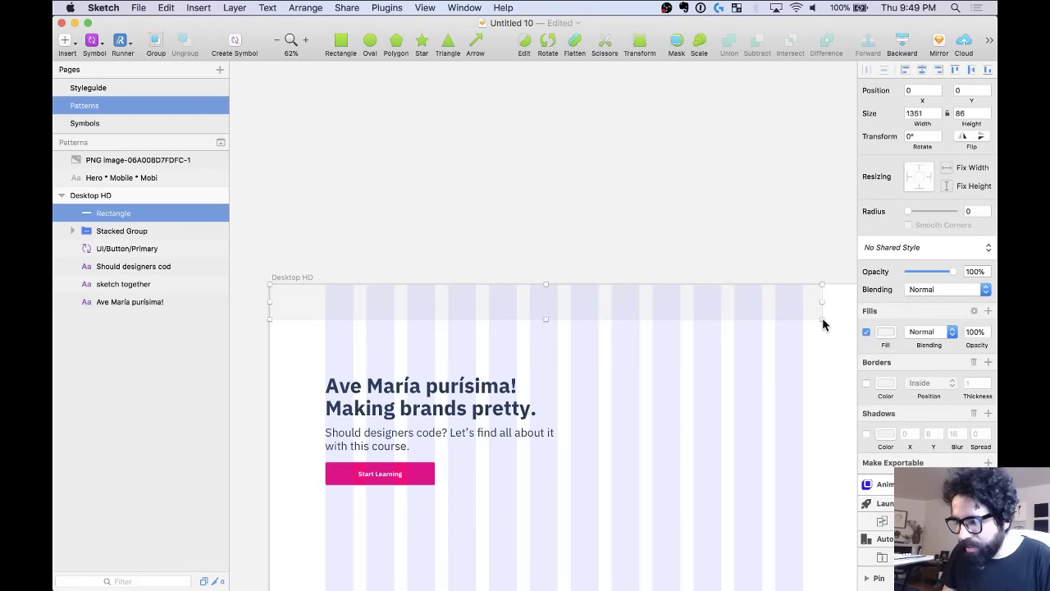
# Send the rectangle behind all other artboard layers and widen it to 1440 px to span the full artboard.
pyautogui.press('ctrl+alt+super+Down')
pyautogui.hscroll(3, 822, 318)
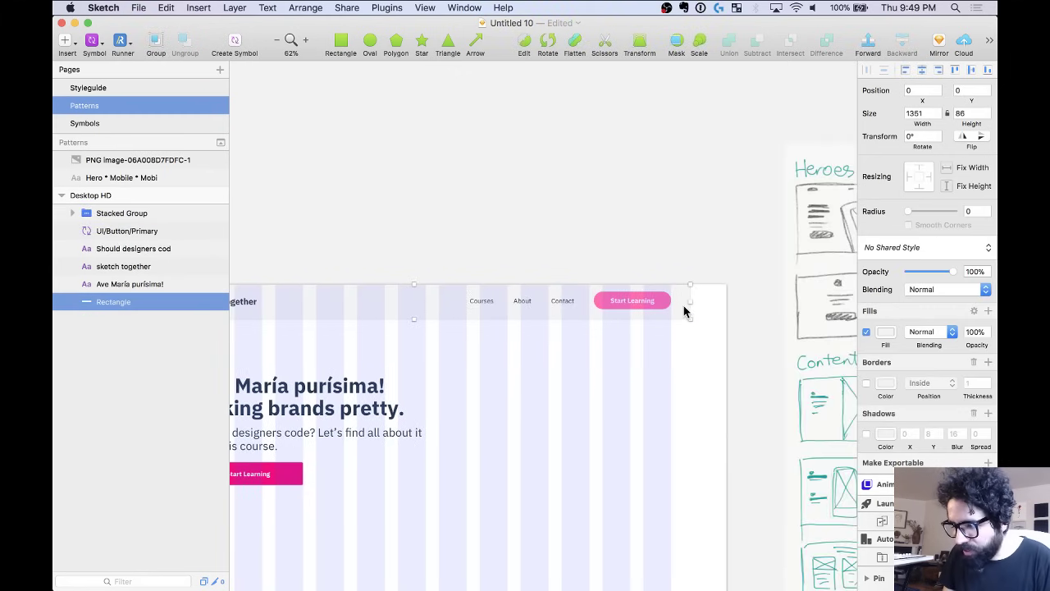
pyautogui.moveTo(691, 300); pyautogui.dragTo(727, 304)
pyautogui.hscroll(-3, 726, 304)
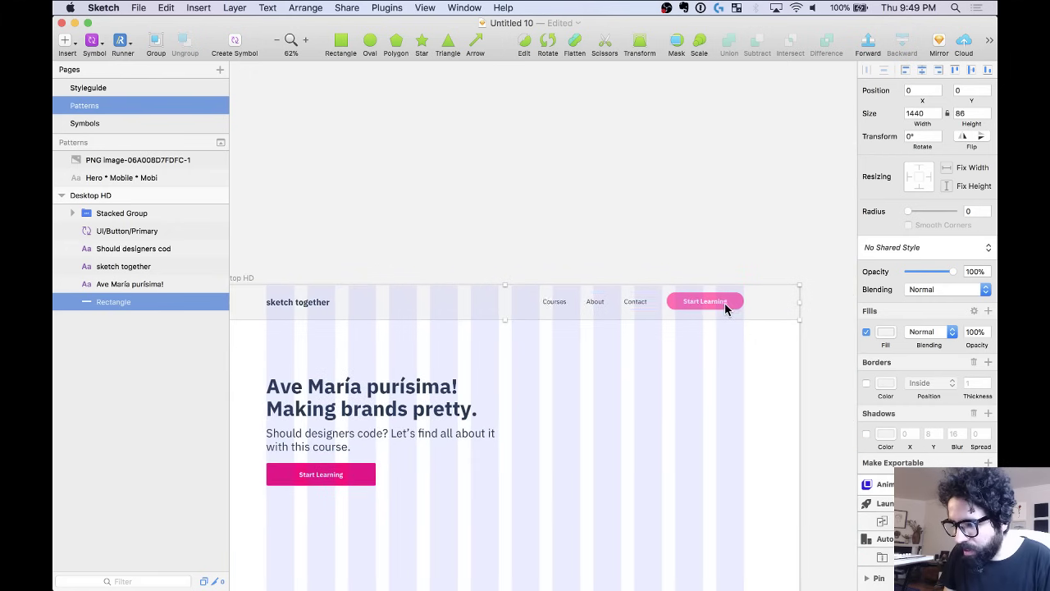
# Nudge the logo and link group up slightly and set the background rectangle's height to 75 px to even the vertical margins.
pyautogui.scroll(3, 710, 305)
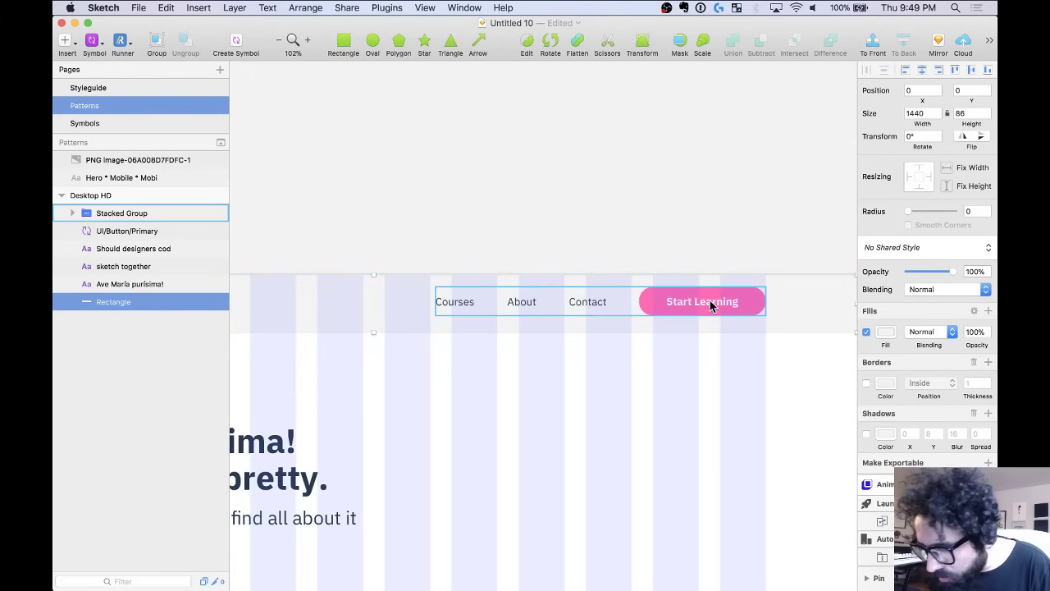
pyautogui.scroll(-4, 710, 305)
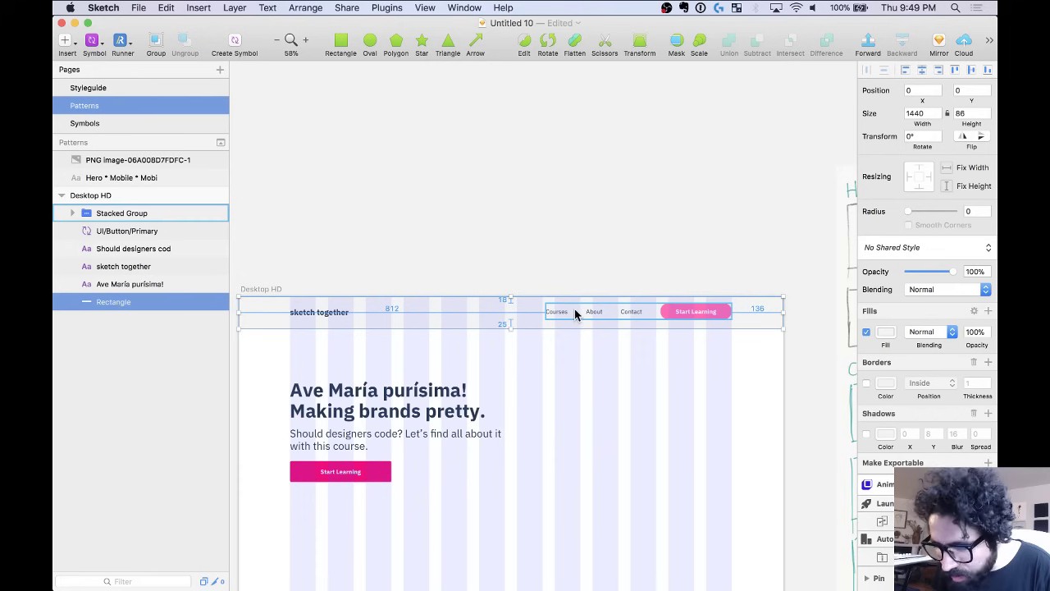
pyautogui.click(574, 312)
pyautogui.keyDown('shift'); pyautogui.click(305, 320); pyautogui.keyUp('shift')
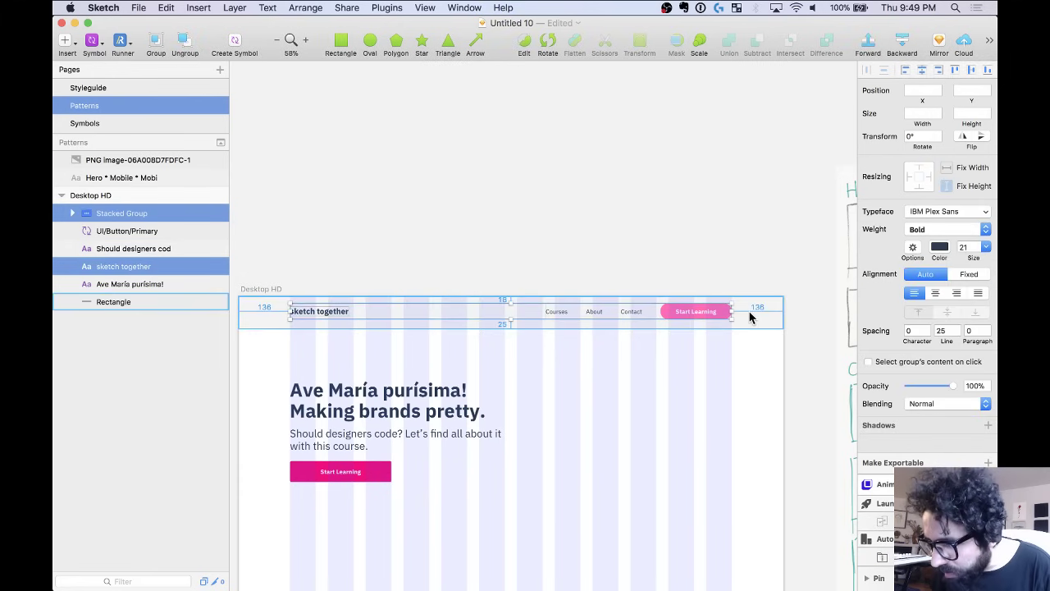
pyautogui.click(734, 329)
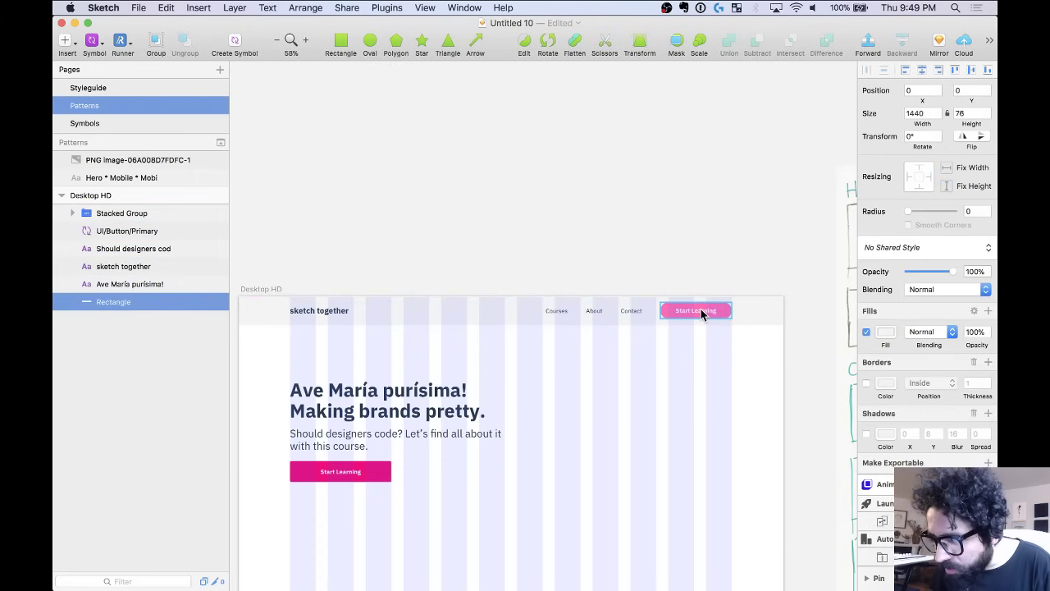
pyautogui.press('alt')
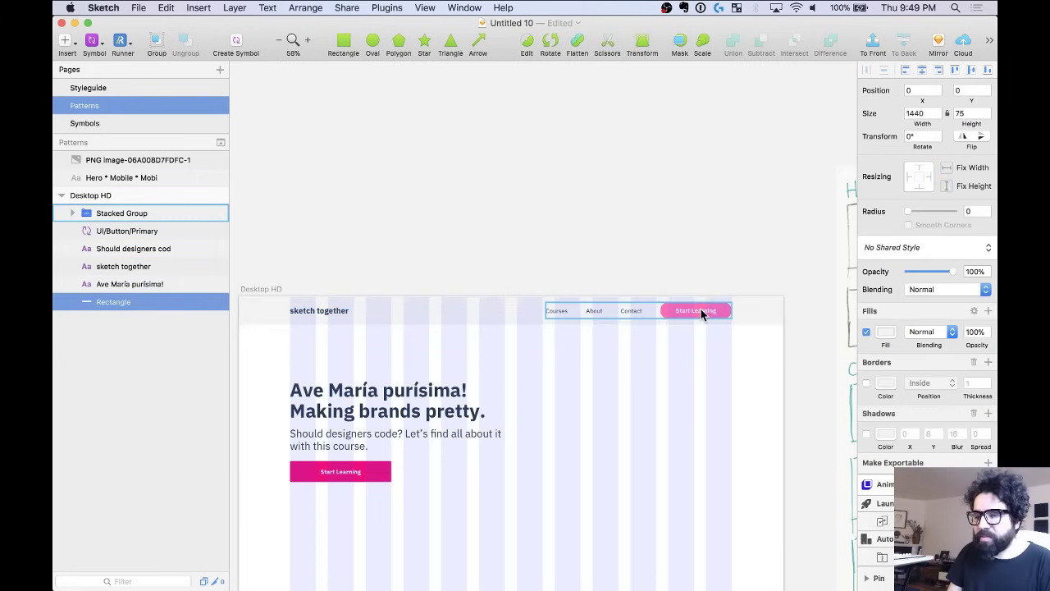
pyautogui.click(916, 248)
pyautogui.moveTo(912, 269)
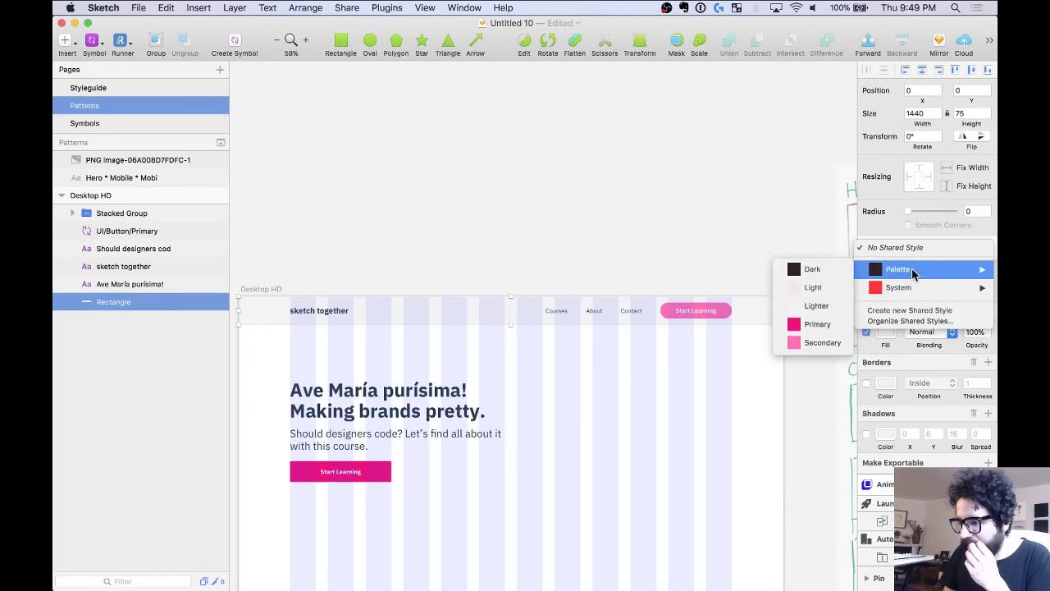
pyautogui.click(876, 230)
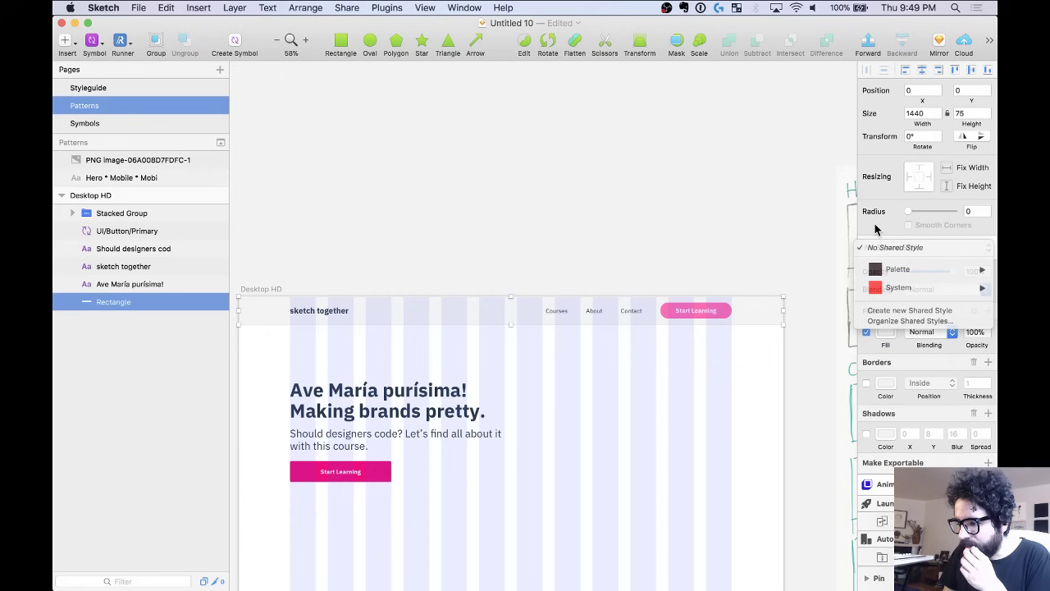
# Set the navigation background rectangle's fill color to white, FFFFFF.
pyautogui.click(886, 332)
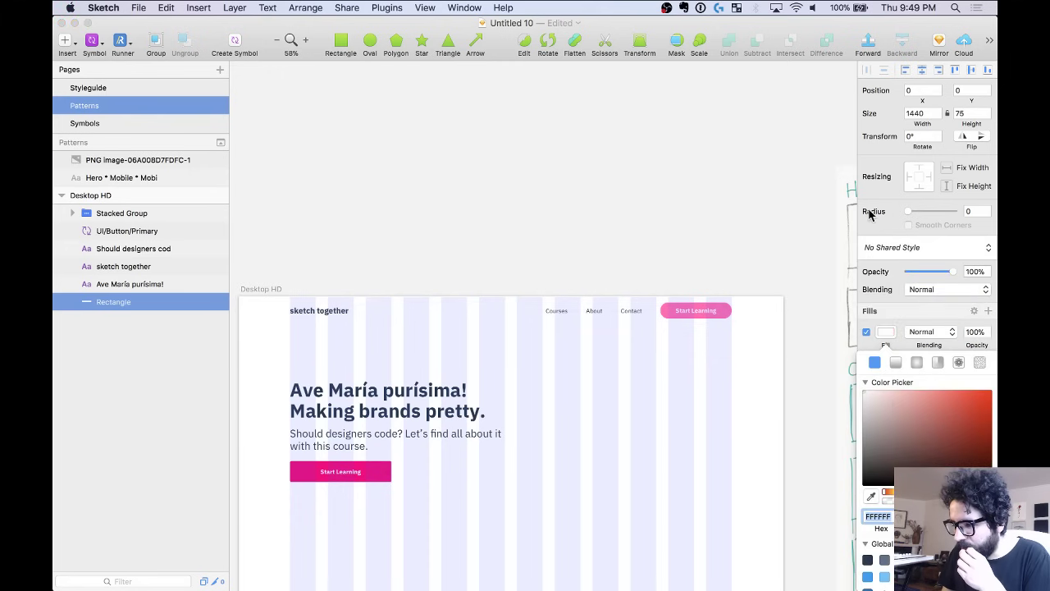
pyautogui.click(748, 316)
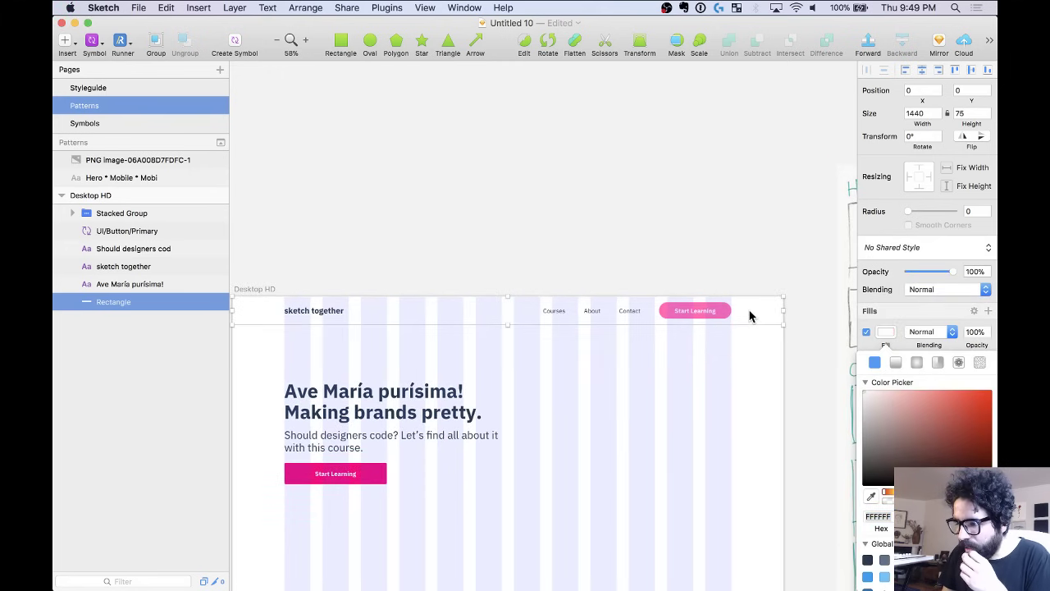
pyautogui.click(333, 260)
# Create a symbol named UI/Nav/Top Nav Bar from the logo, link group and navigation background, sending it to the Symbols page.
pyautogui.moveTo(263, 258)
pyautogui.mouseDown()
pyautogui.moveTo(559, 306)
pyautogui.moveTo(736, 352)
pyautogui.moveTo(566, 321)
pyautogui.mouseUp()
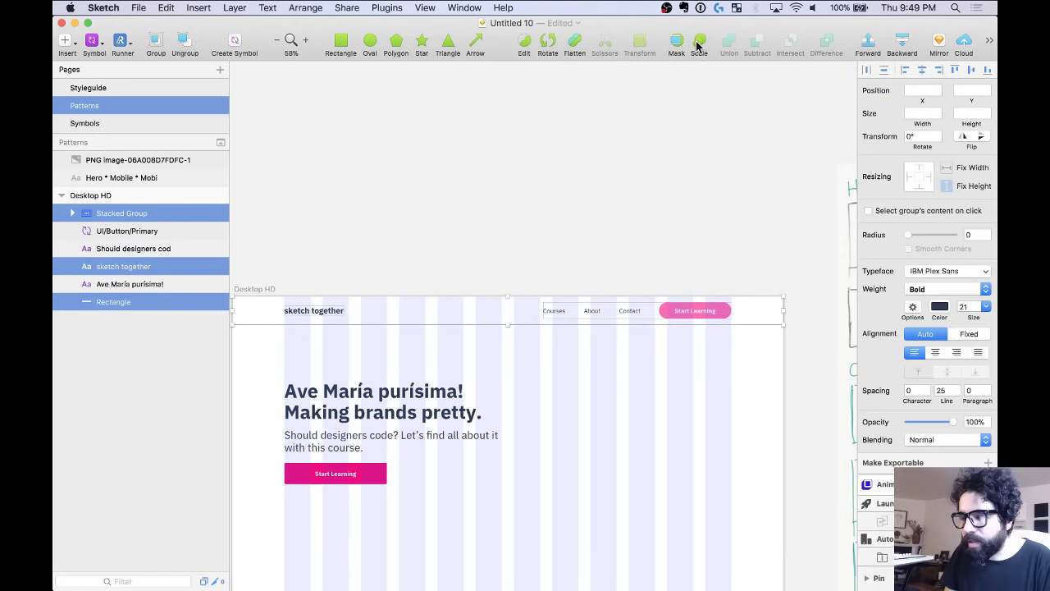
pyautogui.click(234, 45)
pyautogui.write('UI')
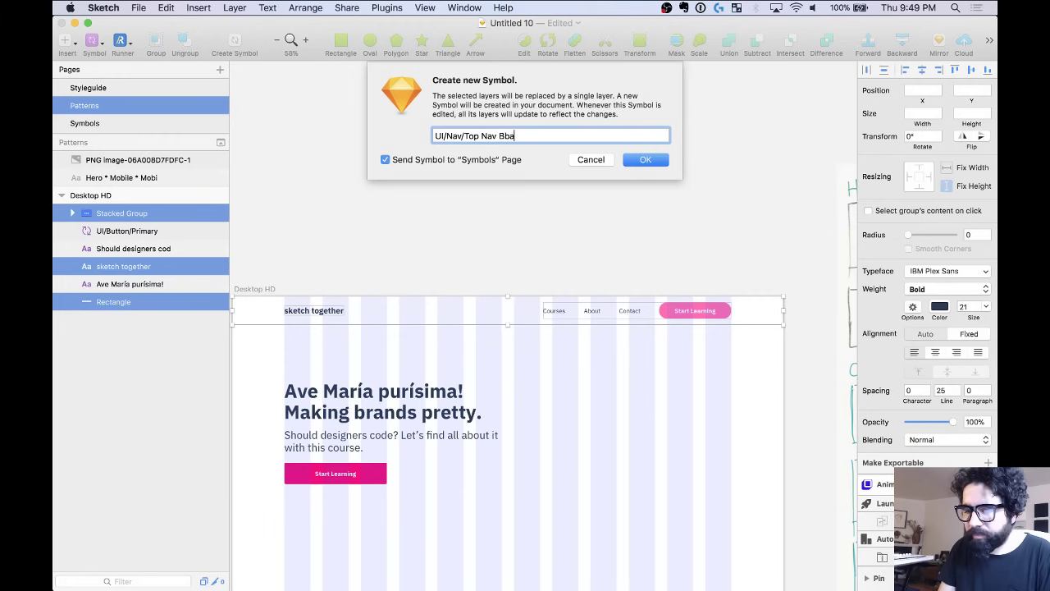
pyautogui.write('/Nav/Top Nav Bar')
pyautogui.press('Return')
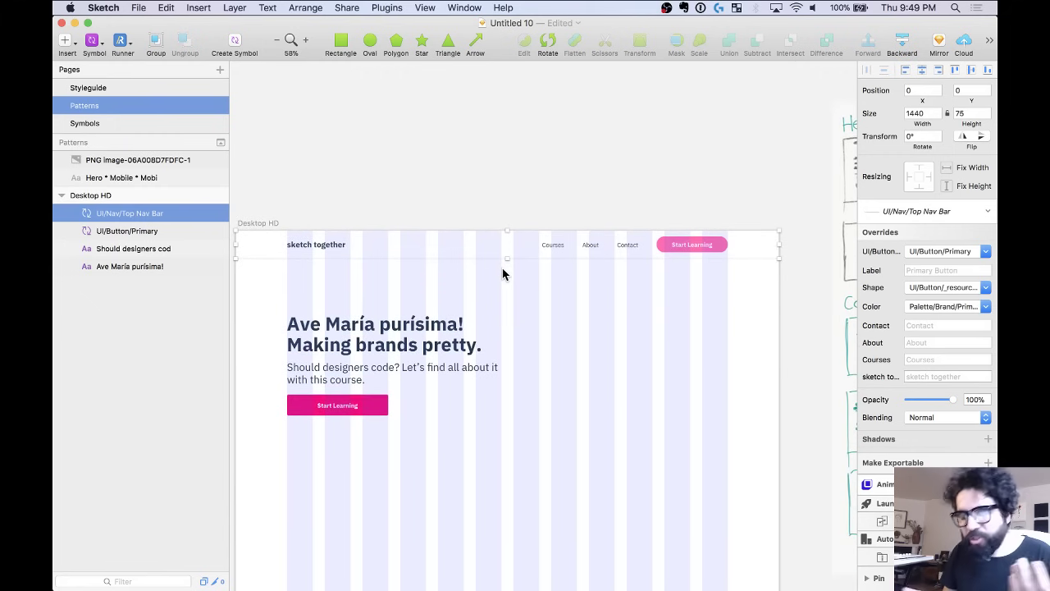
# Examine the hero layout and compare it with the hand-drawn Heroes and Content wireframes beside the artboard.
pyautogui.scroll(-2, 502, 274)
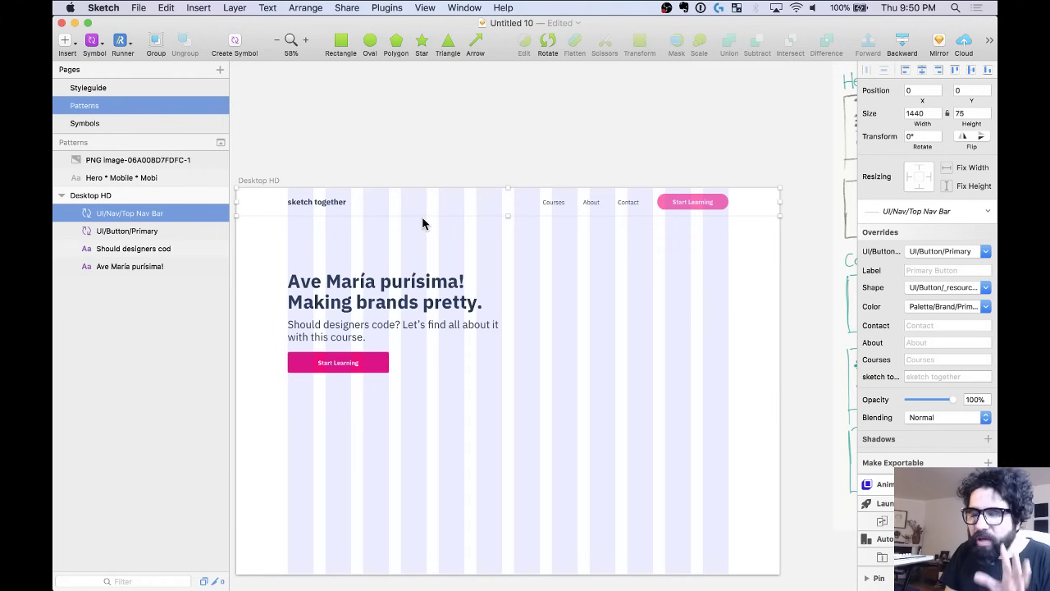
pyautogui.scroll(3, 415, 297)
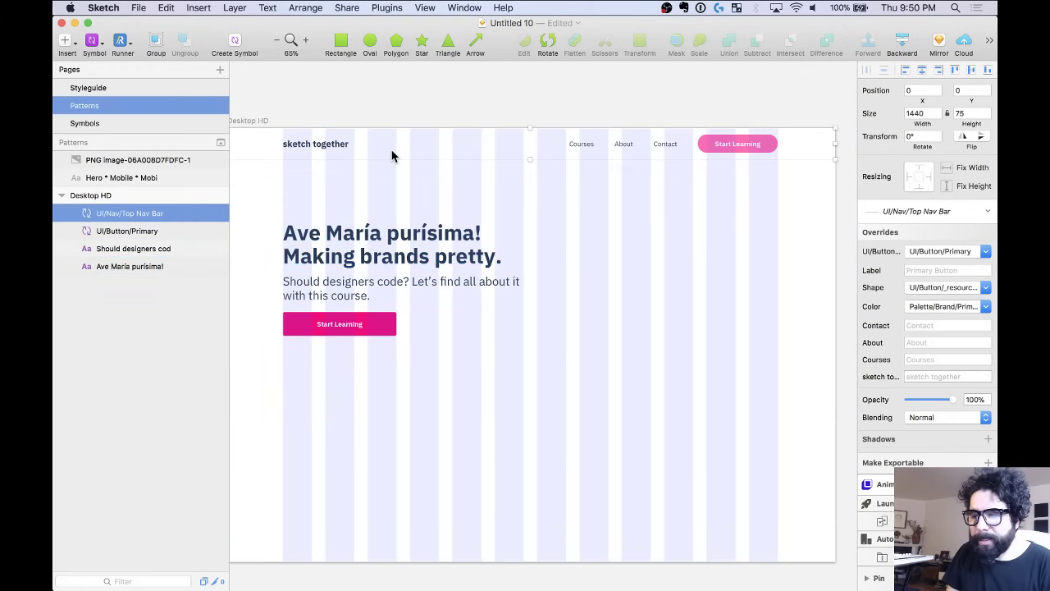
pyautogui.scroll(-3, 598, 204)
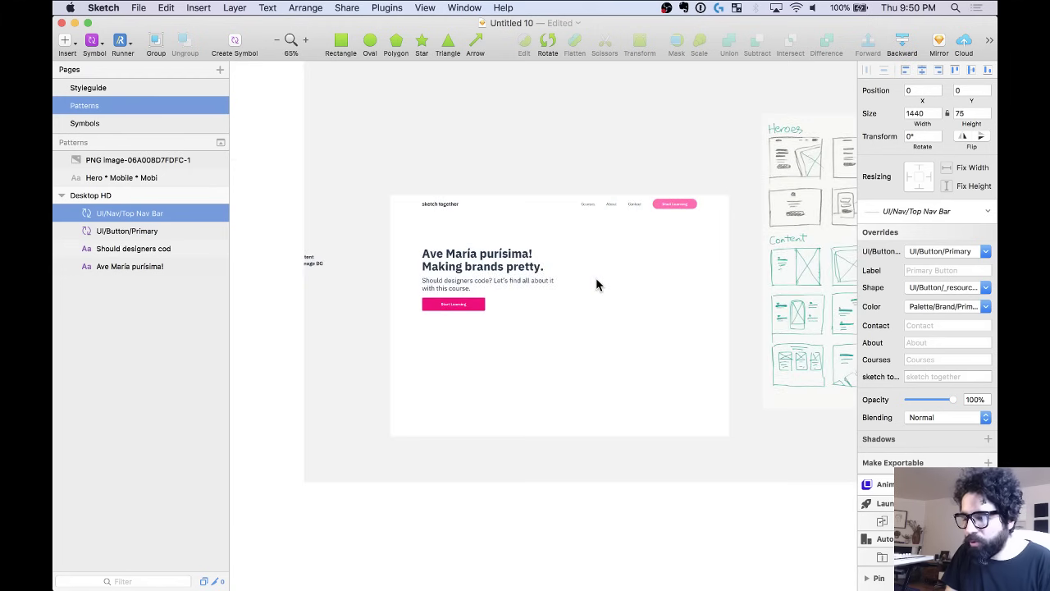
pyautogui.hscroll(3, 595, 277)
pyautogui.scroll(3, 695, 196)
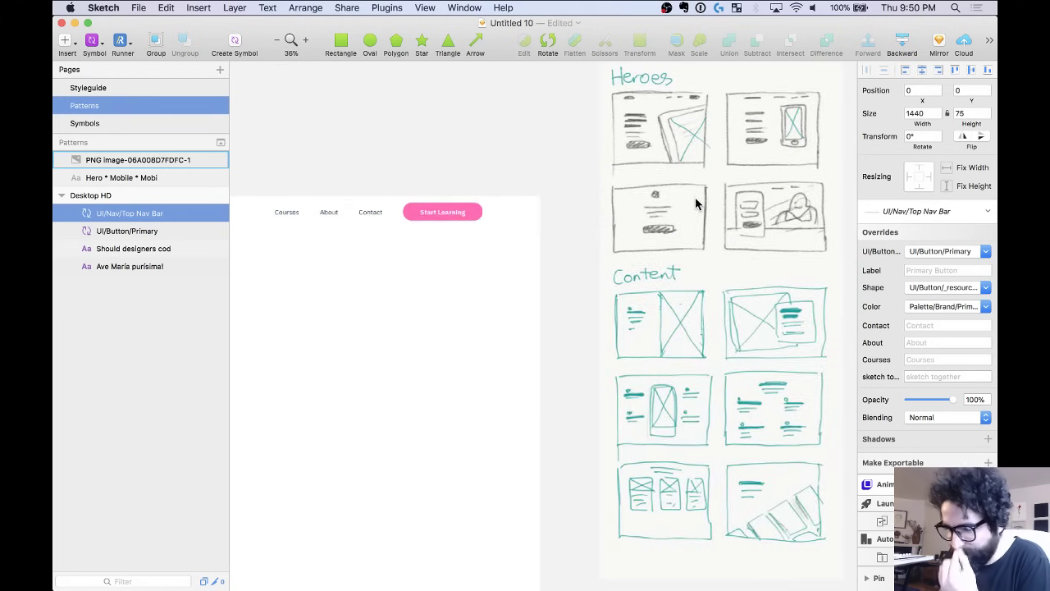
pyautogui.scroll(-1, 452, 339)
pyautogui.scroll(2, 451, 339)
pyautogui.hscroll(-3, 452, 339)
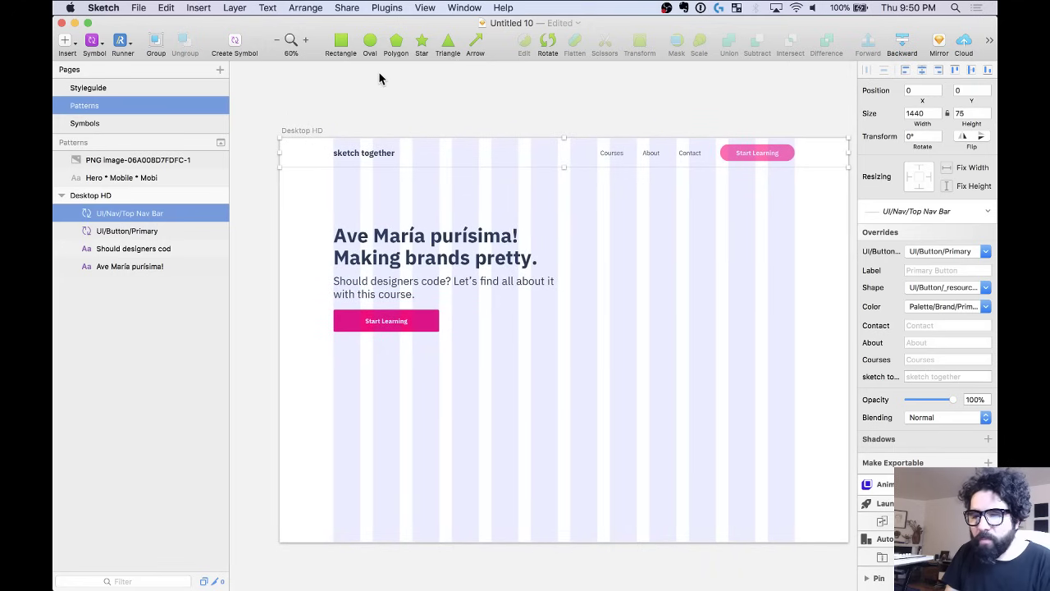
# Draw a 1440 × 678 px rectangle from the artboard's origin and send it behind all other artboard layers.
pyautogui.press('r')
pyautogui.moveTo(279, 403); pyautogui.dragTo(849, 140)
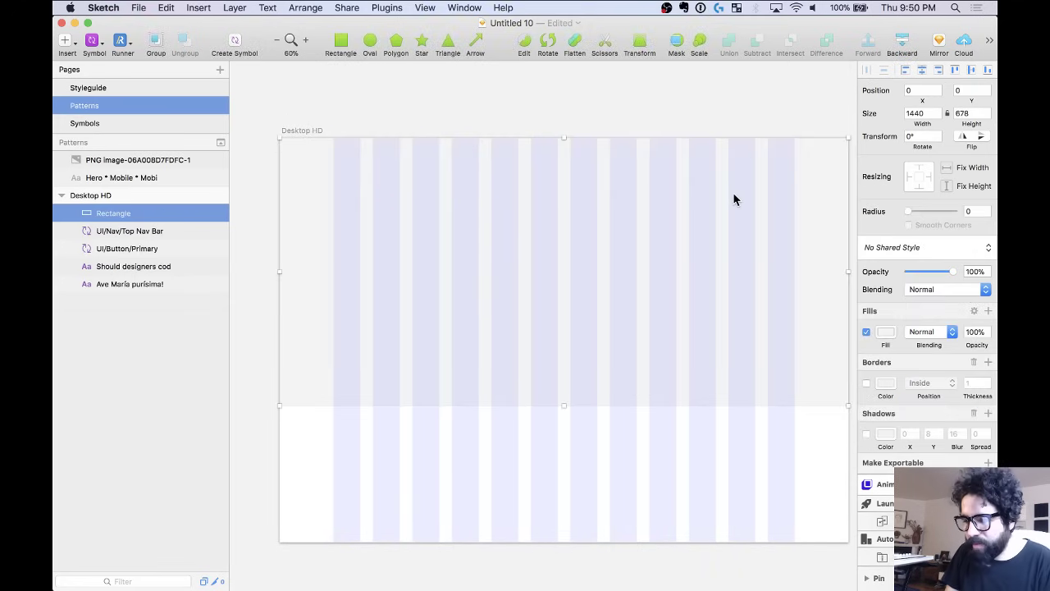
pyautogui.press('ctrl+alt+super+Down')
# Set the hero background rectangle's fill color to white, FFFFFF.
pyautogui.scroll(-1, 612, 251)
pyautogui.hscroll(2, 612, 250)
pyautogui.hscroll(3, 608, 259)
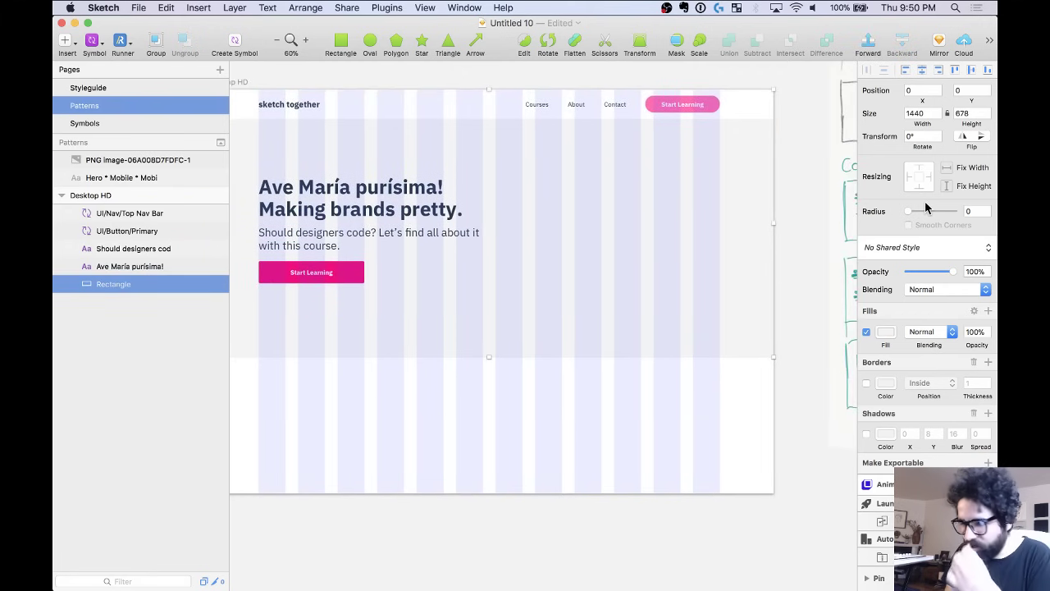
pyautogui.click(885, 331)
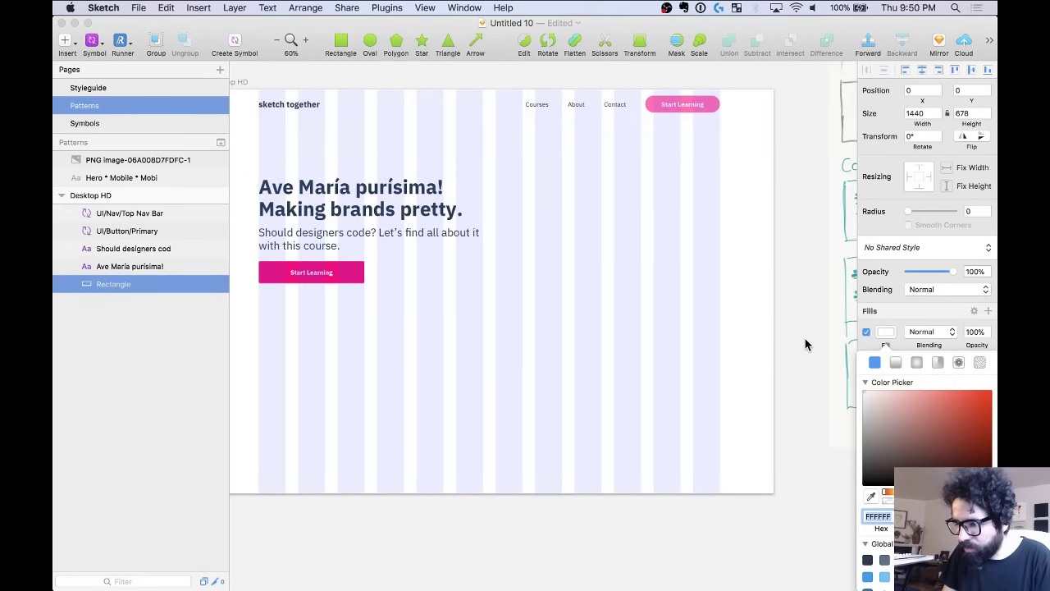
# Enable the Desktop HD artboard's background color, exclude it from export and set it to light gray, F4F4F4.
pyautogui.press('super+minus')
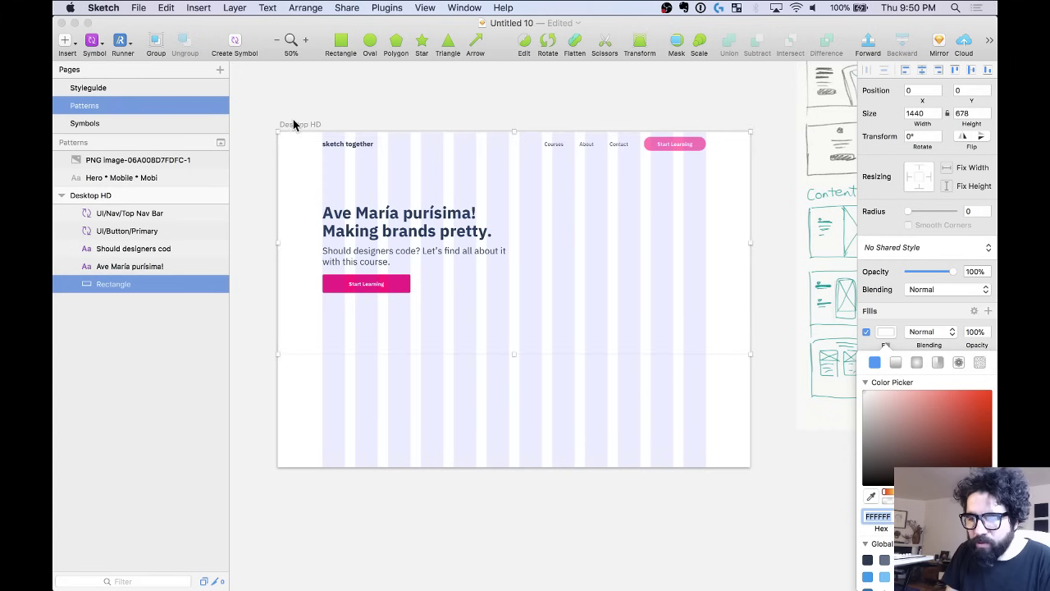
pyautogui.click(293, 125)
pyautogui.click(920, 207)
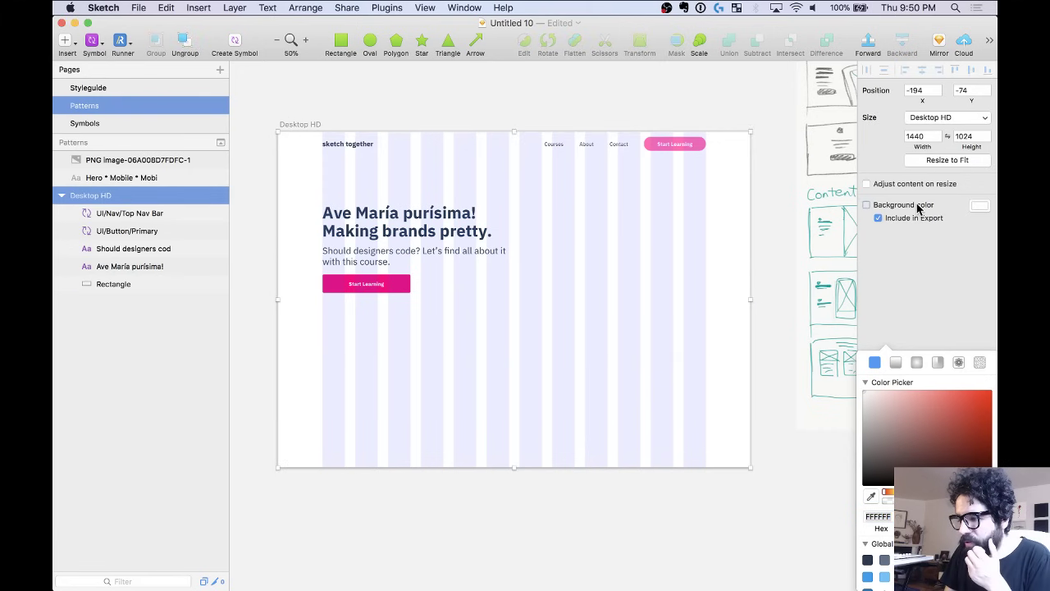
pyautogui.click(925, 221)
pyautogui.click(978, 206)
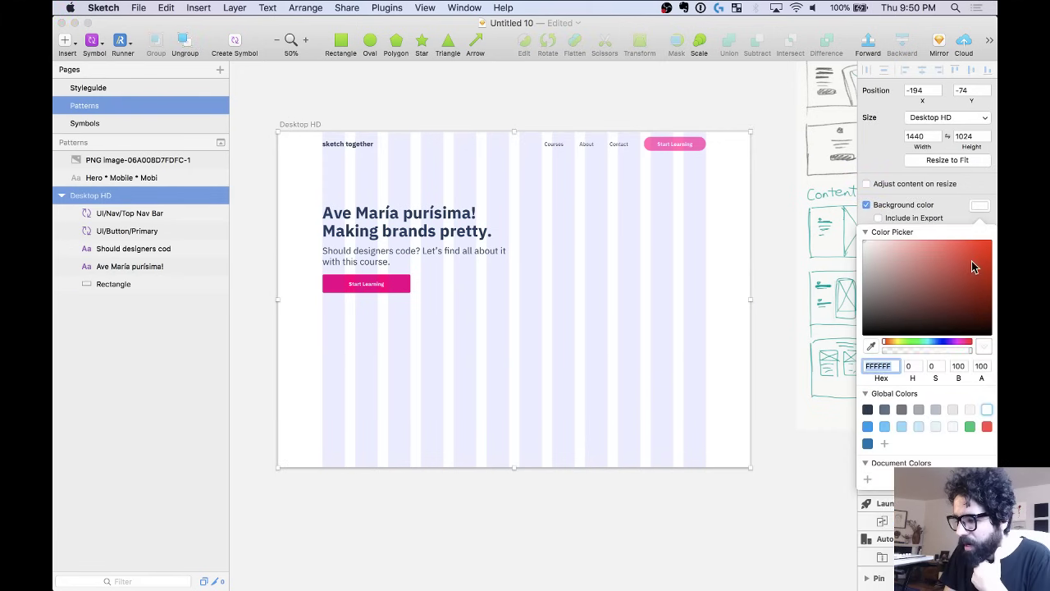
pyautogui.click(971, 410)
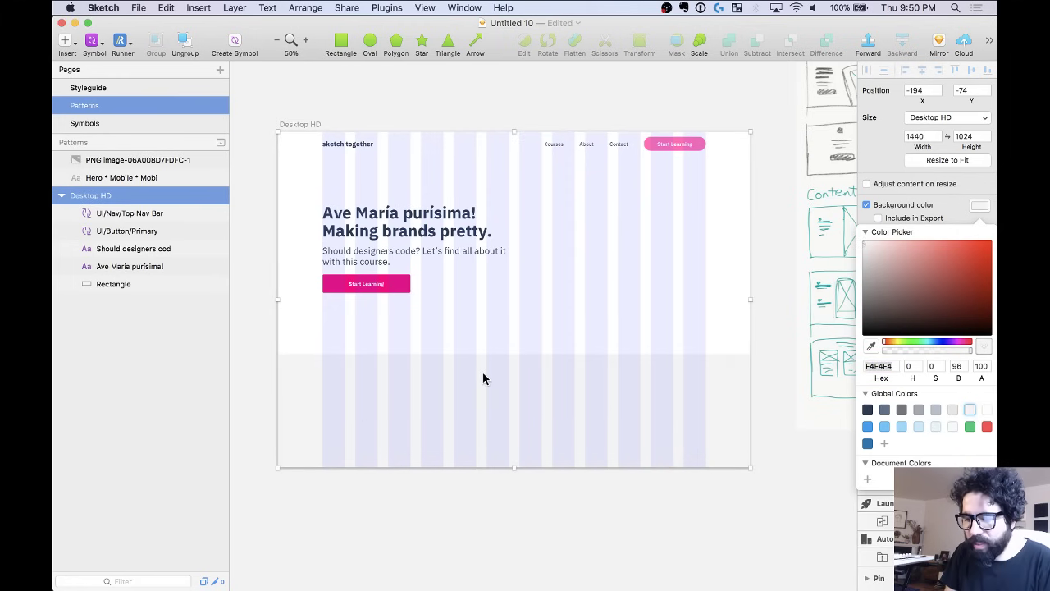
pyautogui.scroll(2, 483, 372)
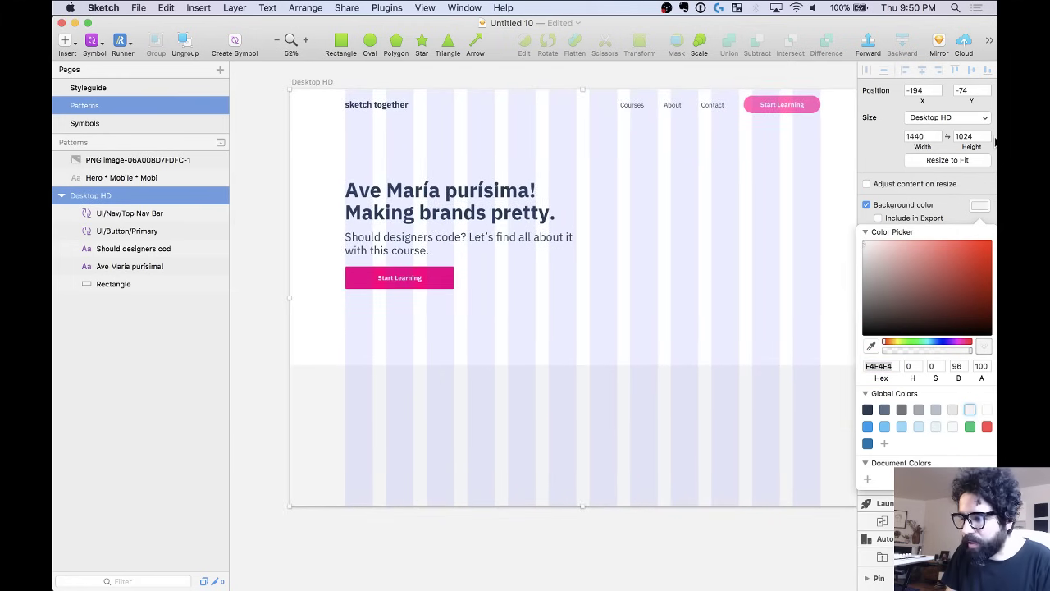
pyautogui.click(975, 213)
pyautogui.scroll(-1, 540, 435)
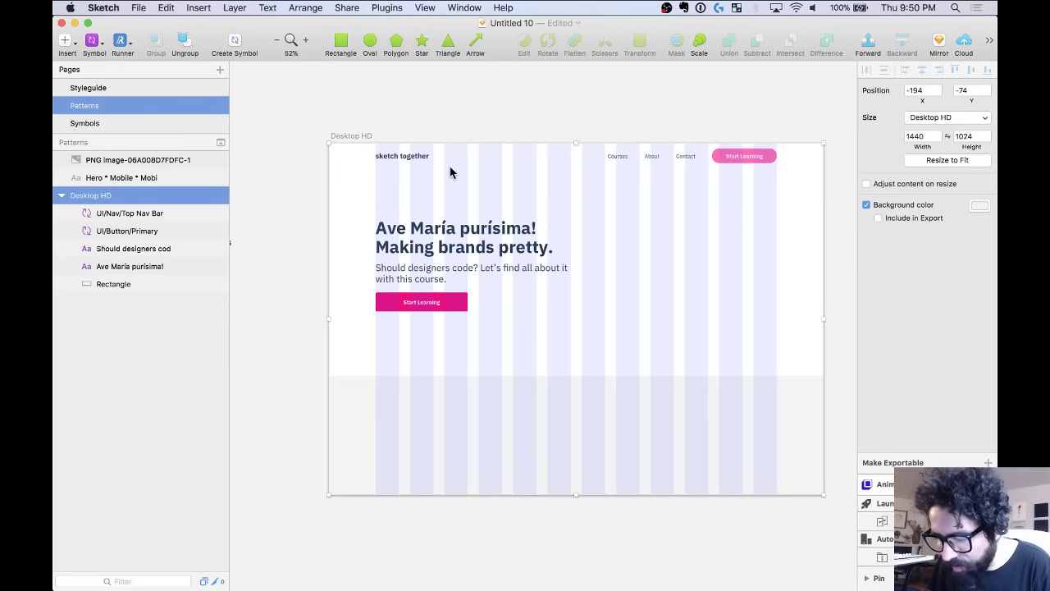
# Check the headline's gap to the navigation bar, then group the headline, subheadline and button as Content.
pyautogui.click(324, 95)
pyautogui.click(421, 237)
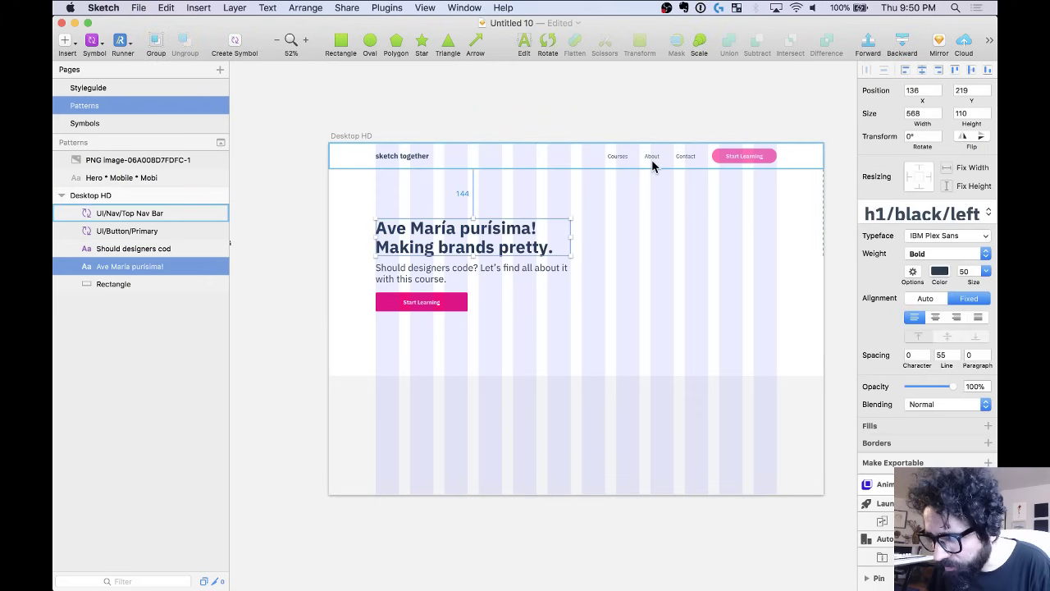
pyautogui.moveTo(250, 239); pyautogui.dragTo(462, 188)
pyautogui.click(499, 311)
pyautogui.press('super+z')
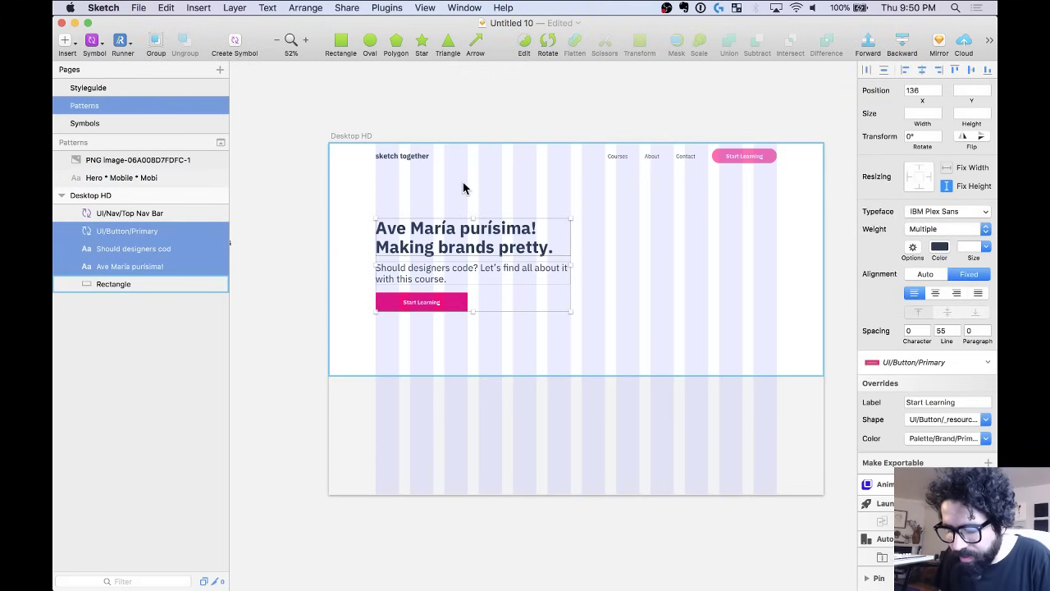
pyautogui.press('super+g')
pyautogui.scroll(3, 463, 181)
pyautogui.press('super+r')
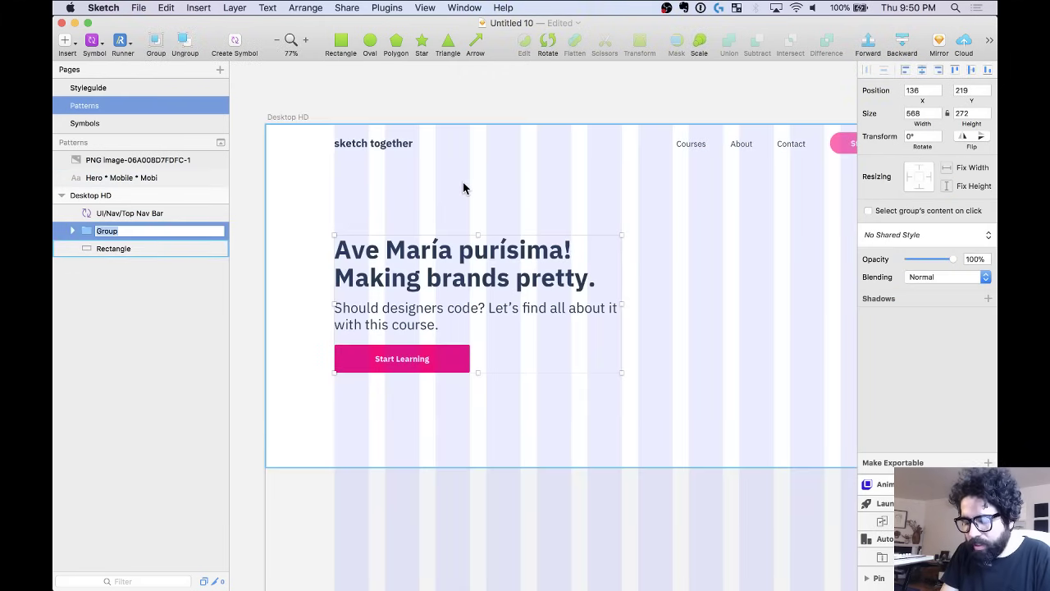
pyautogui.write('Content')
pyautogui.press('Return')
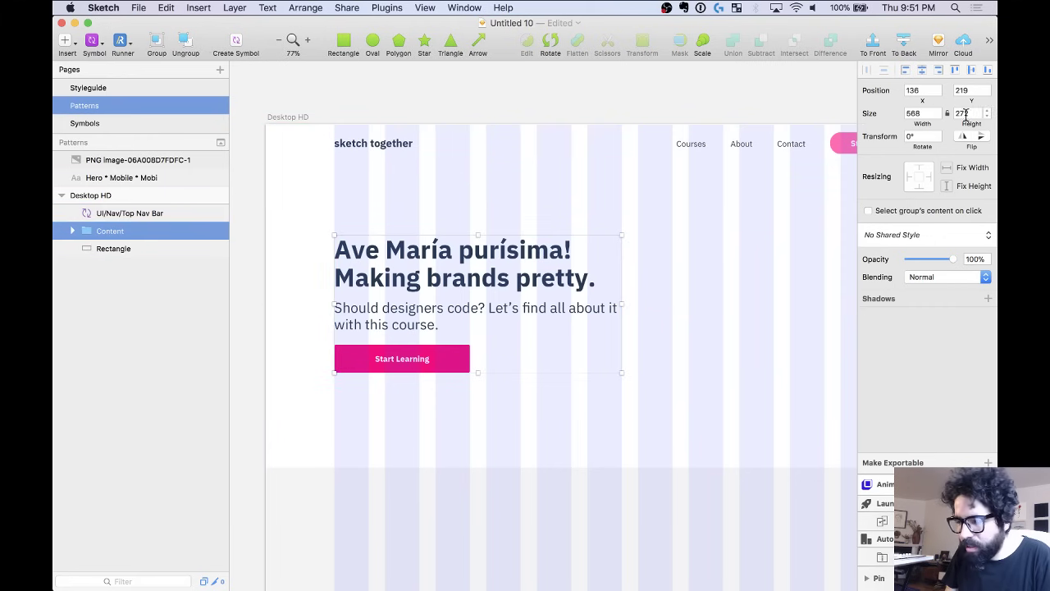
# Switch to Google Chrome and calculate 144/8 with a Google search in a new tab.
pyautogui.click(519, 103)
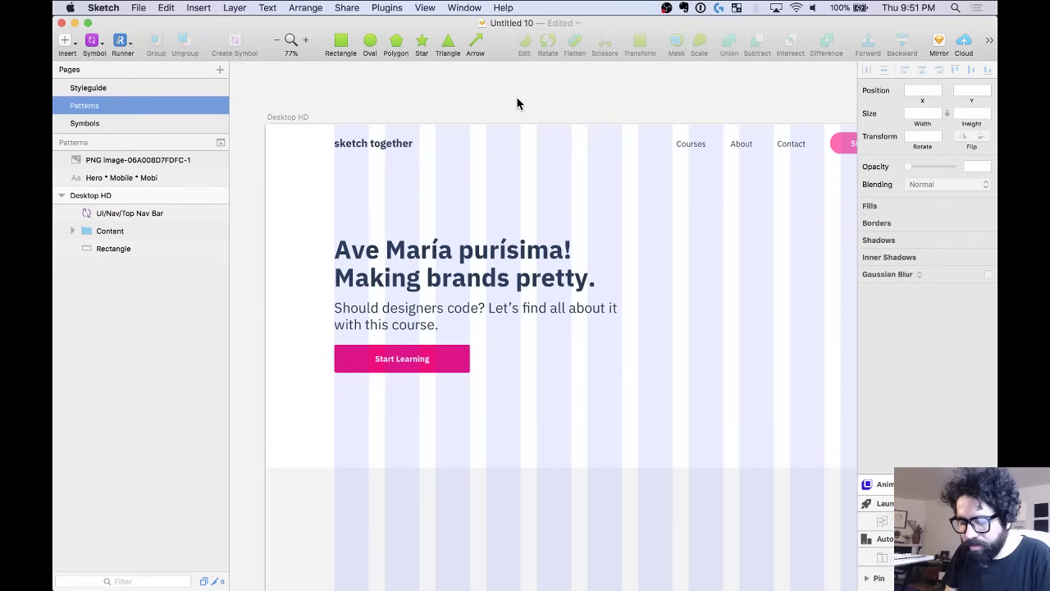
pyautogui.moveTo(379, 584)
pyautogui.click(407, 561)
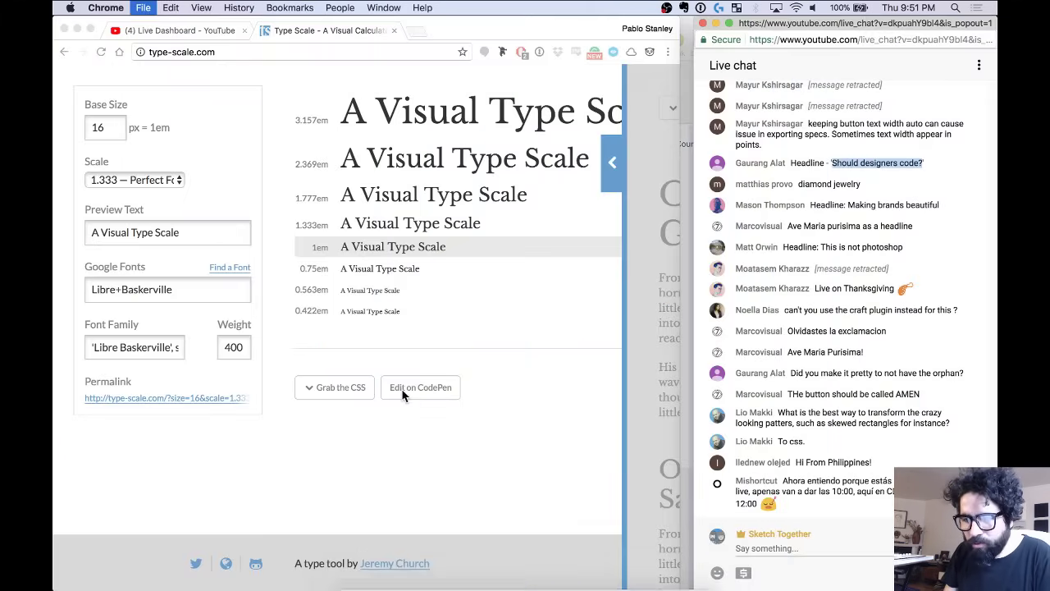
pyautogui.hotkey('ctrl', 'Tab')
pyautogui.write('144/8')
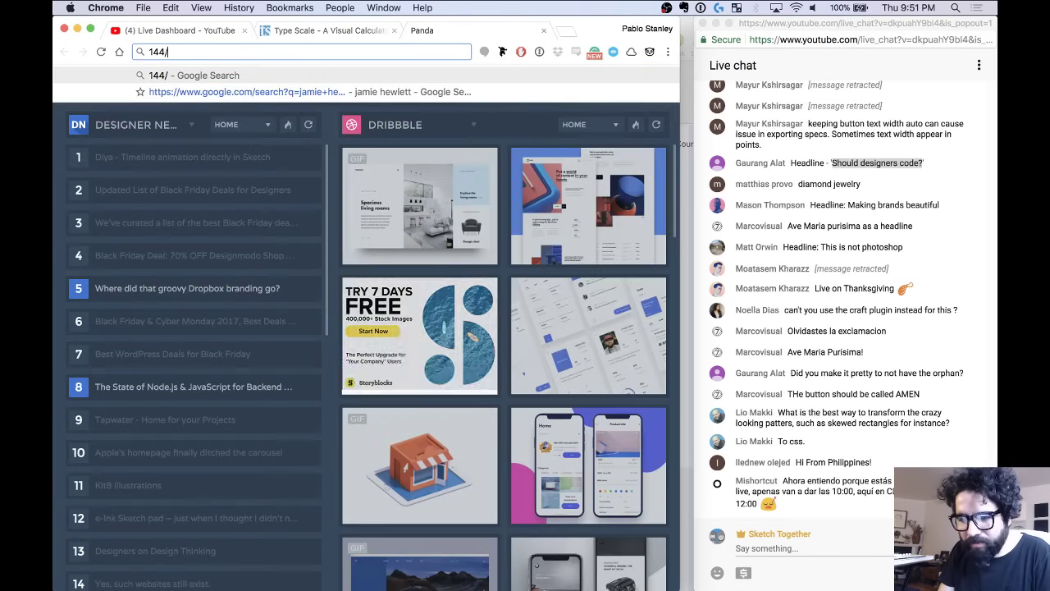
pyautogui.press('Return')
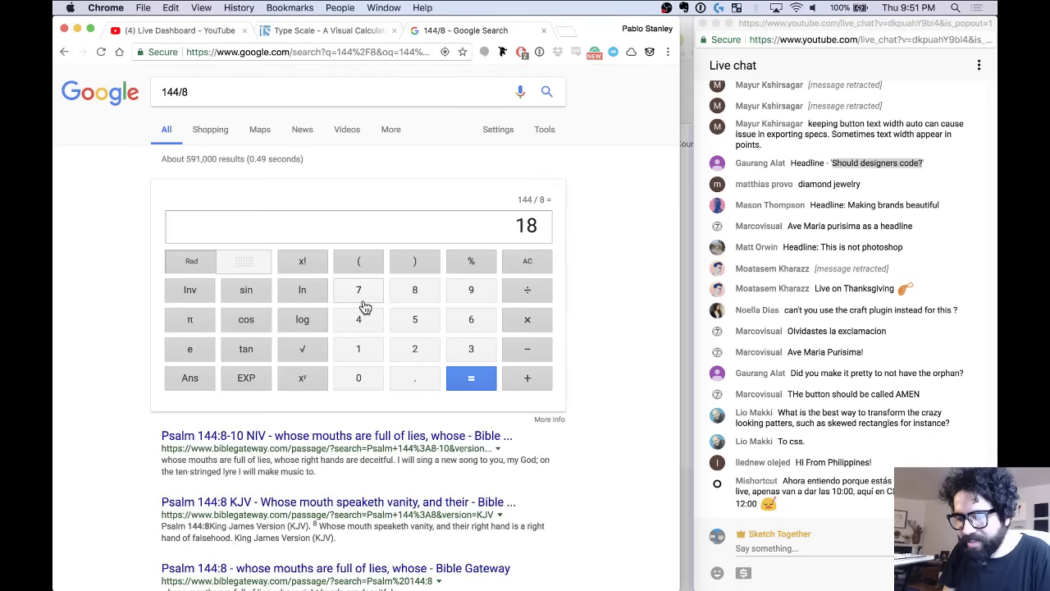
# Switch back to Sketch and reduce the hero background rectangle's height to 635 px to match the spacing above and below the content.
pyautogui.press('super+Tab')
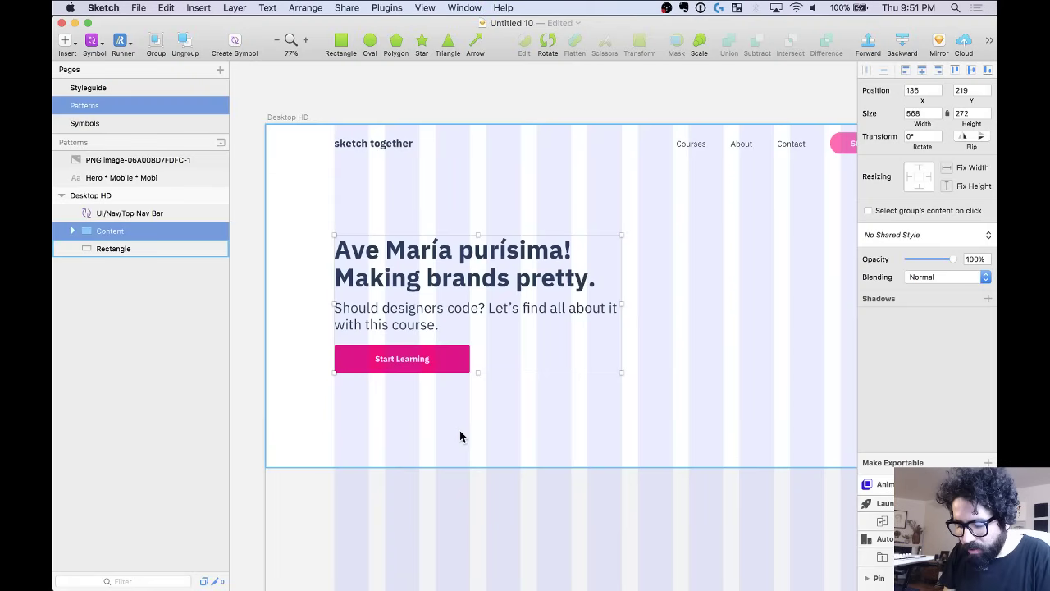
pyautogui.click(460, 430)
pyautogui.press('alt')
pyautogui.press('super+Up')
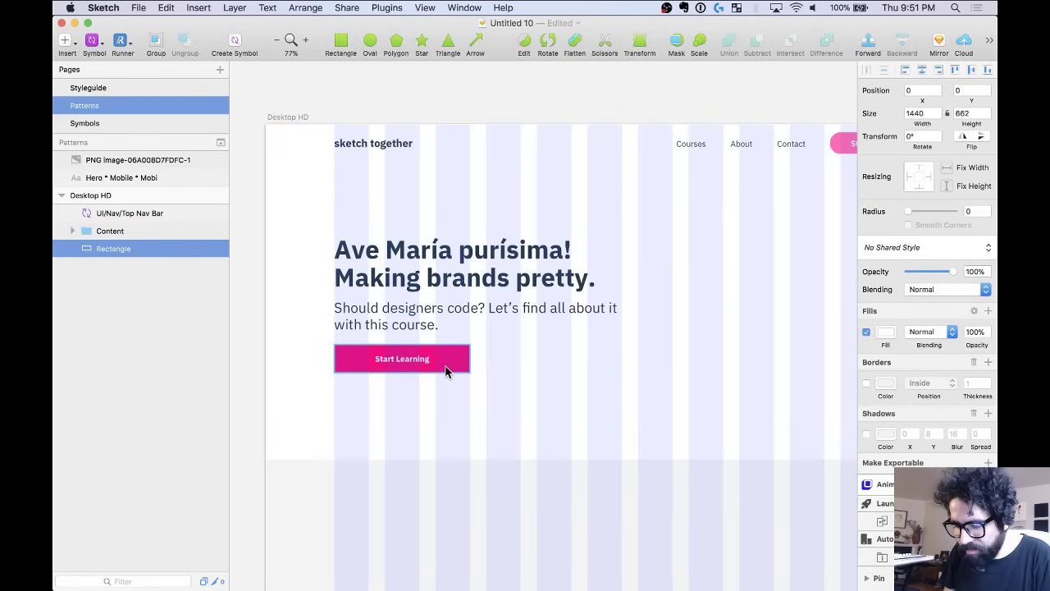
pyautogui.press('super+Up')
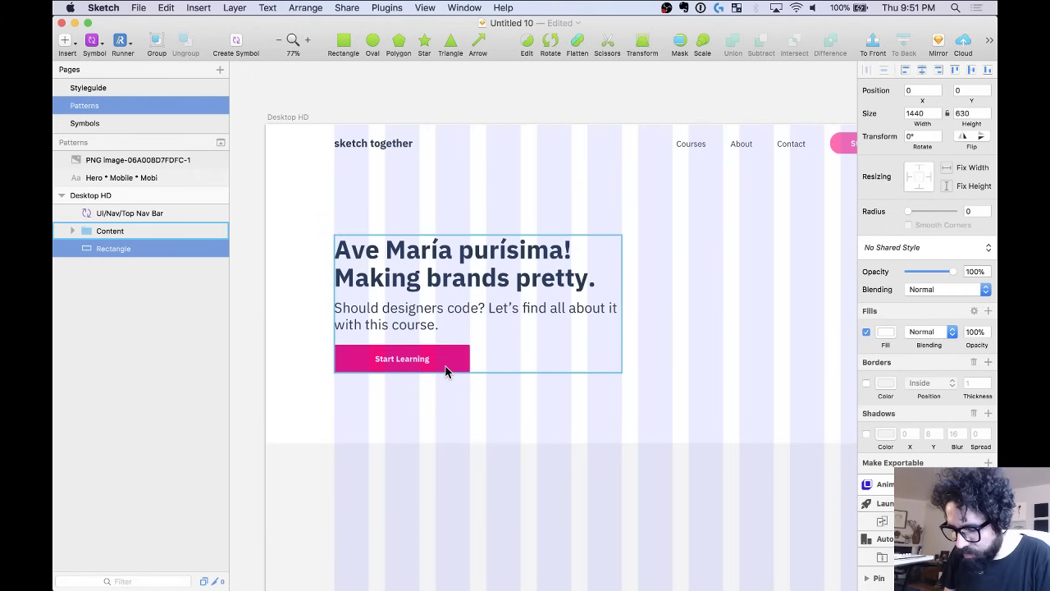
pyautogui.press('alt')
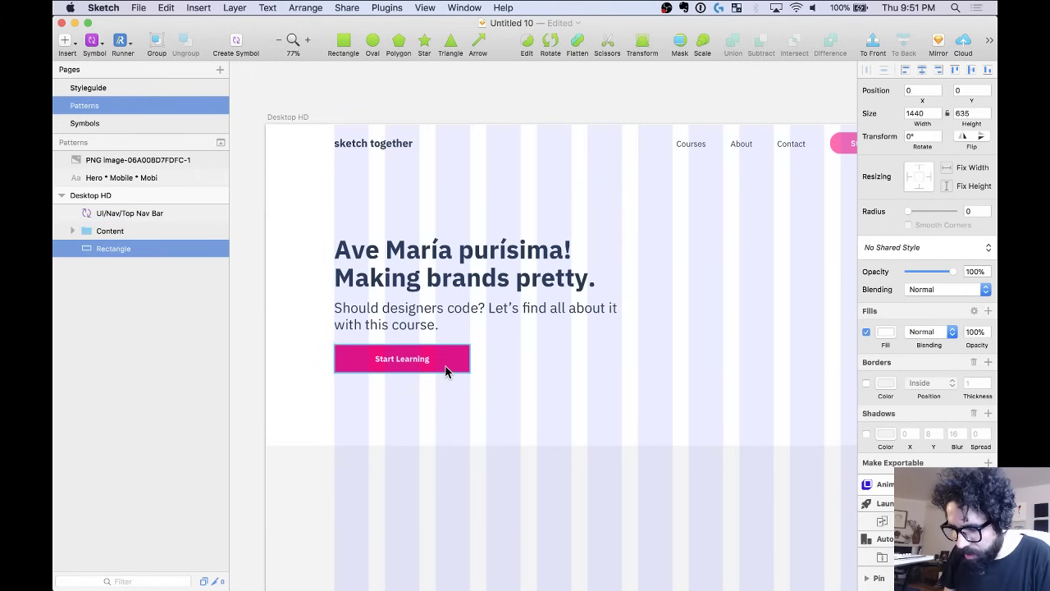
pyautogui.press('alt')
pyautogui.scroll(-3, 445, 371)
pyautogui.click(430, 504)
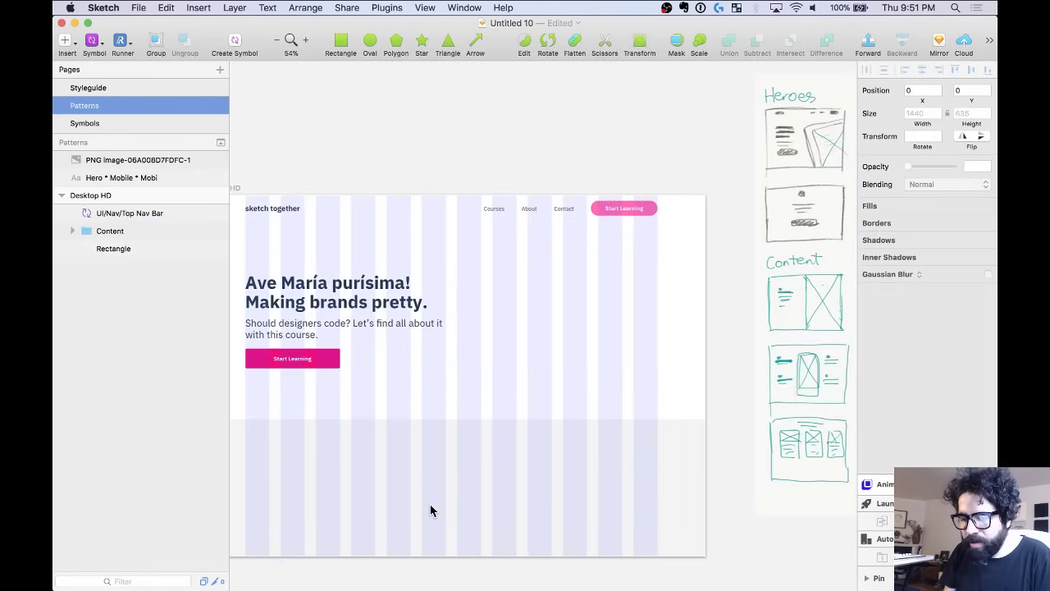
# Switch to Google Chrome and run a Google image search for "iphone 8" in a new tab.
pyautogui.hscroll(-2, 430, 503)
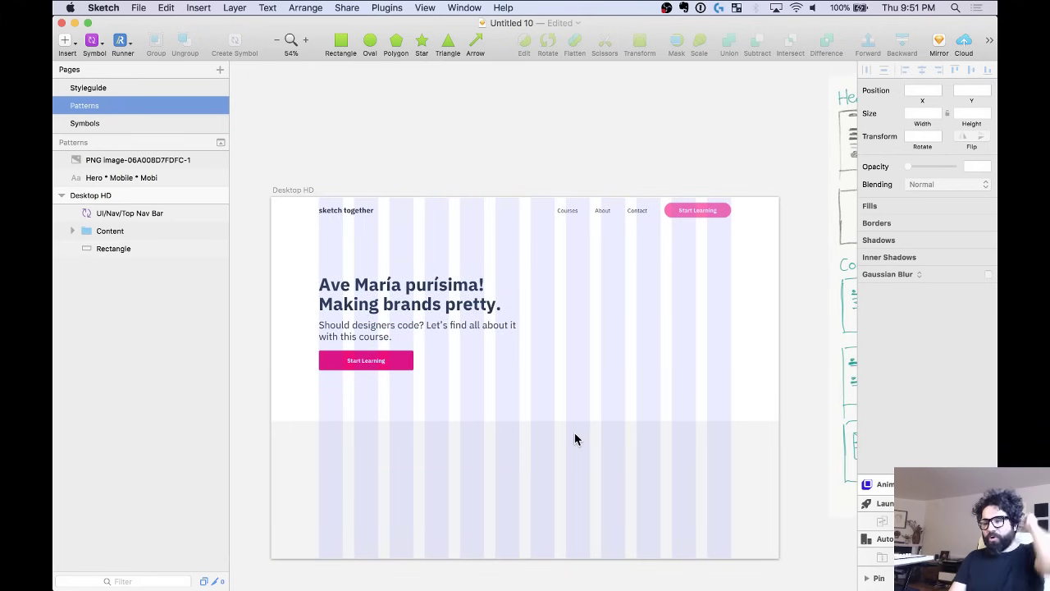
pyautogui.scroll(2, 574, 432)
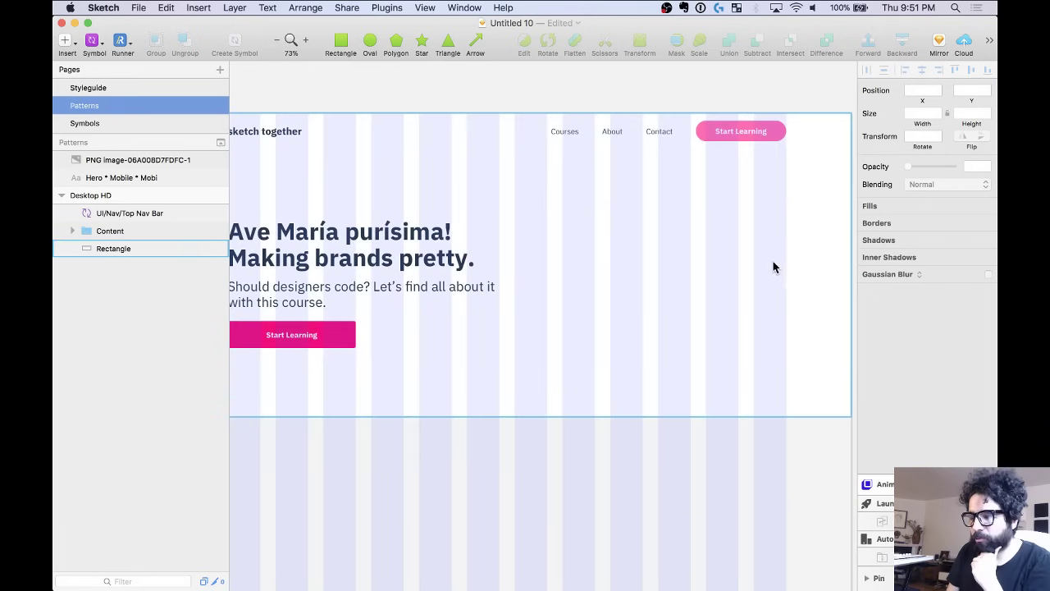
pyautogui.moveTo(399, 564)
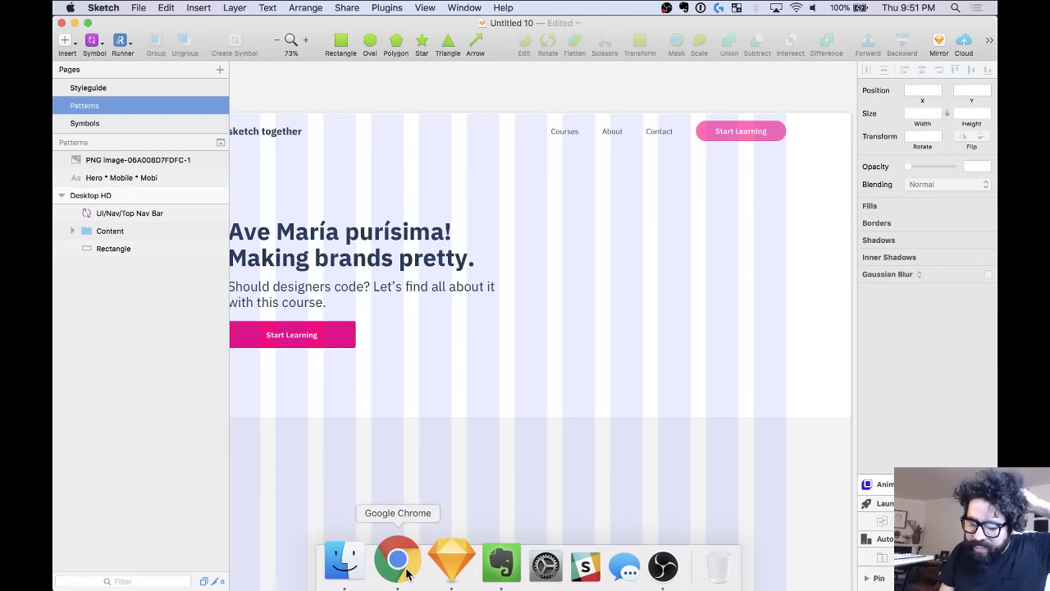
pyautogui.click(399, 562)
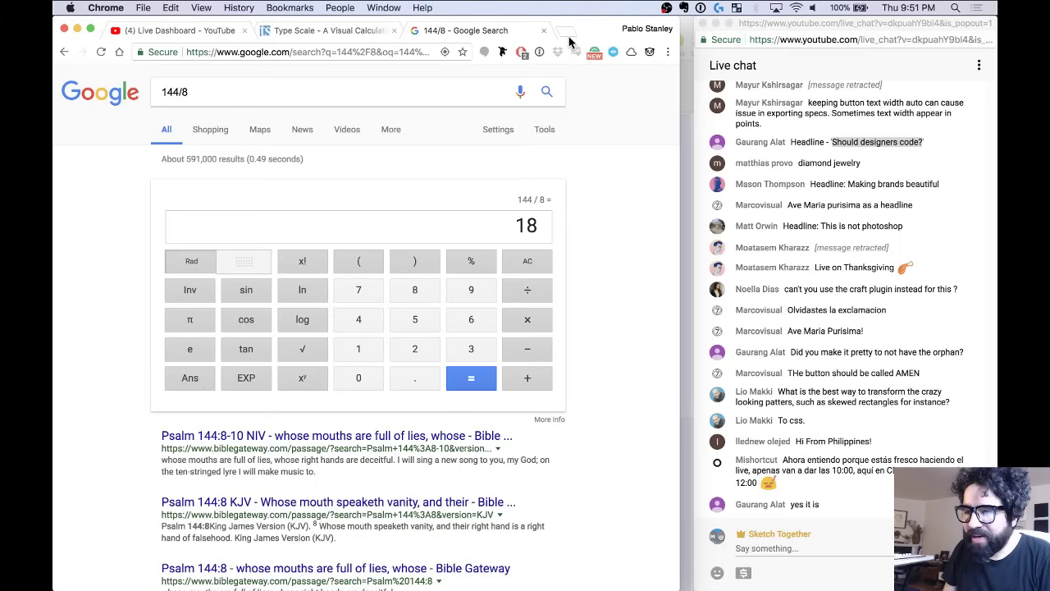
pyautogui.click(568, 36)
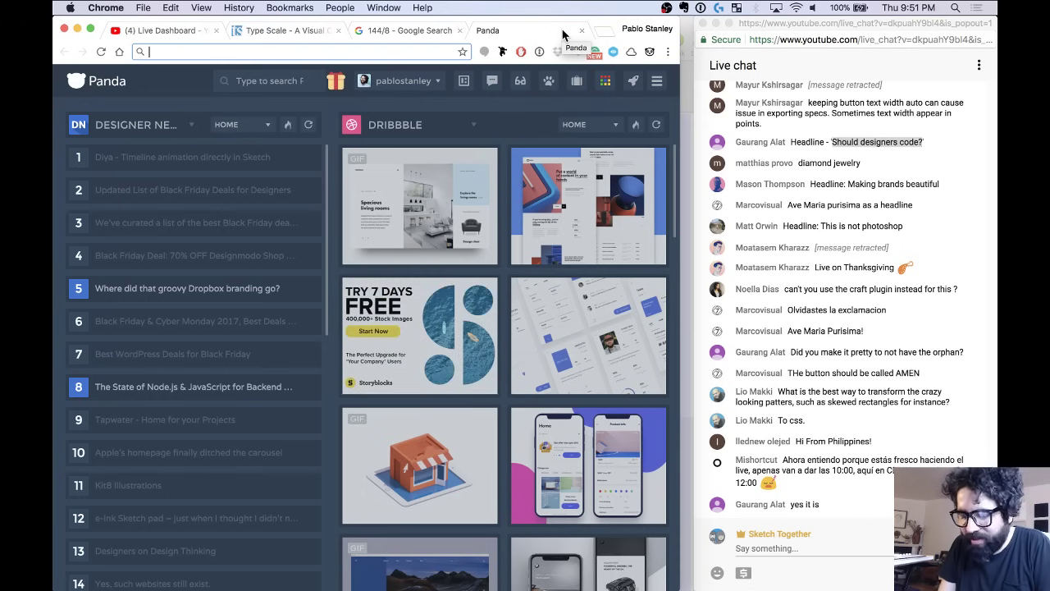
pyautogui.write('iphone')
pyautogui.press('Return')
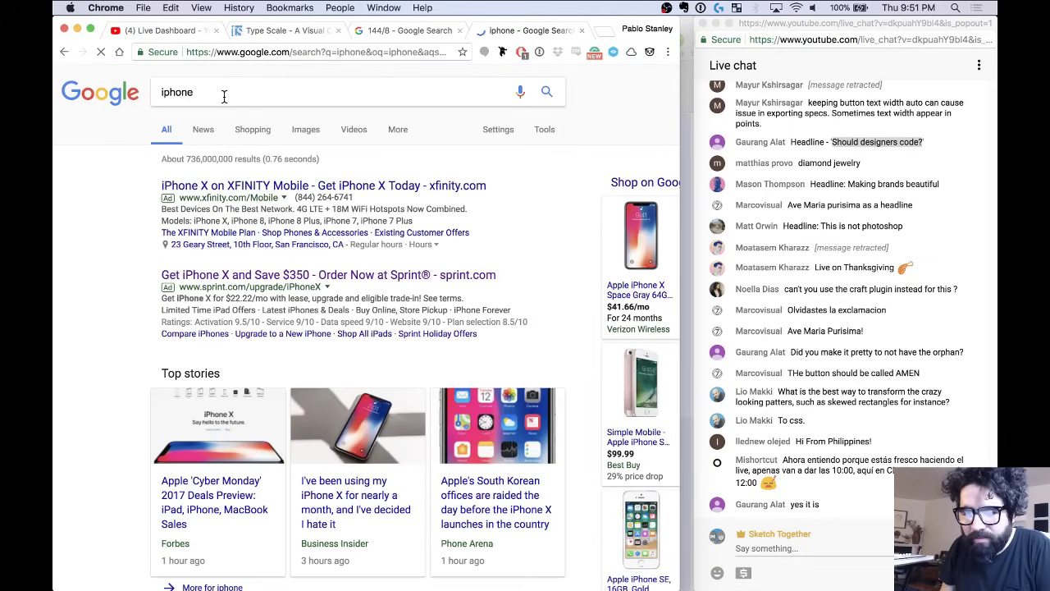
pyautogui.click(223, 92)
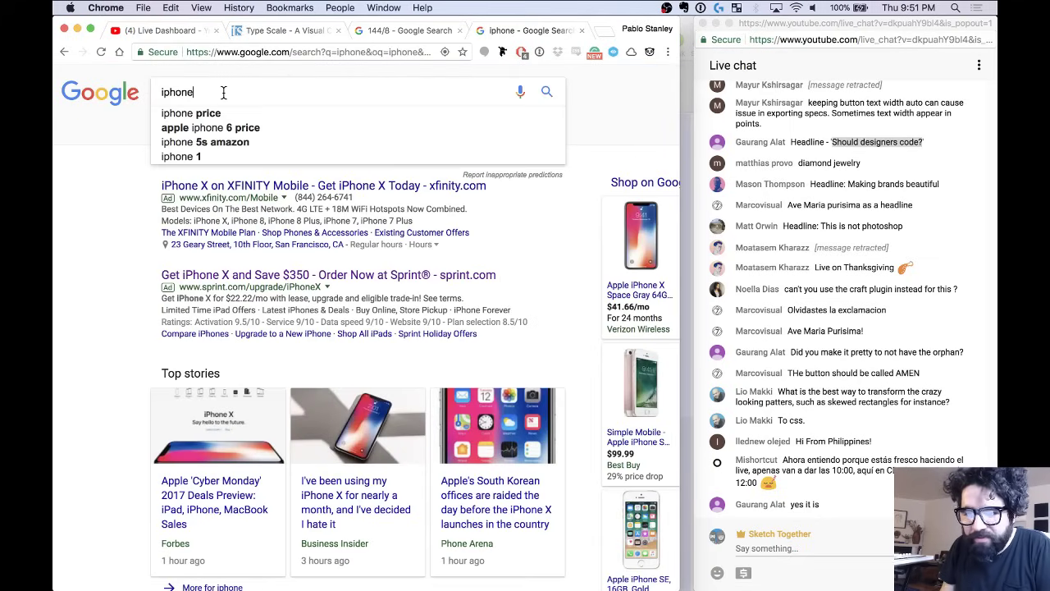
pyautogui.write('8')
pyautogui.press('Return')
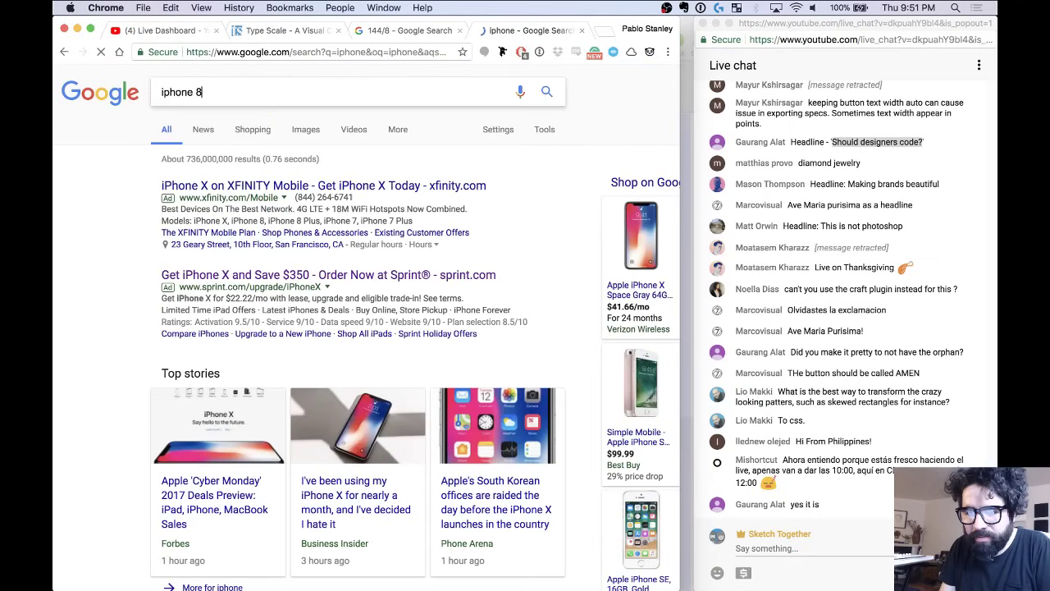
pyautogui.click(297, 130)
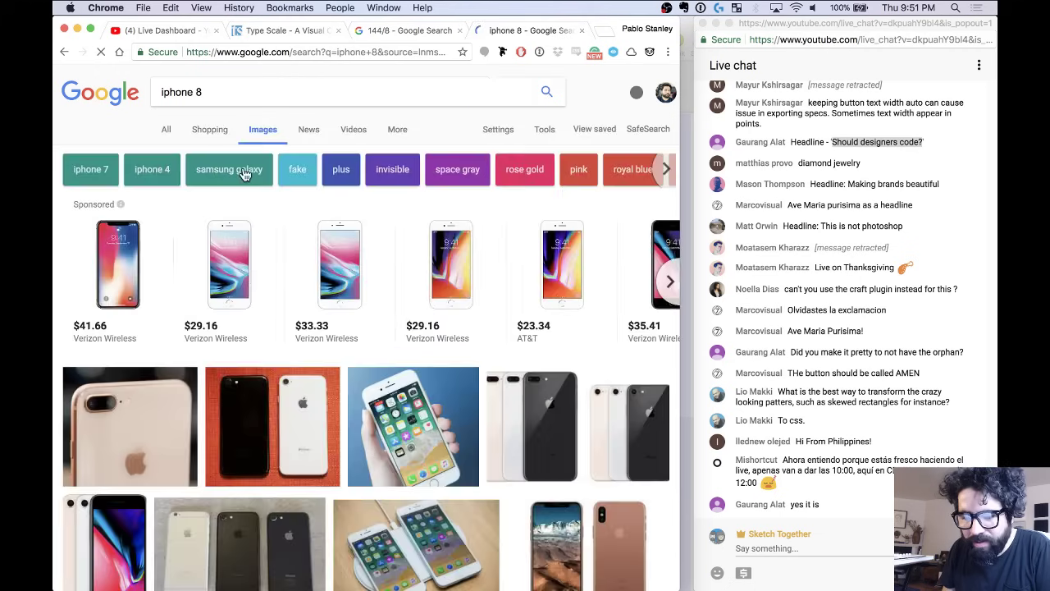
pyautogui.scroll(-2, 227, 205)
pyautogui.scroll(-2, 228, 209)
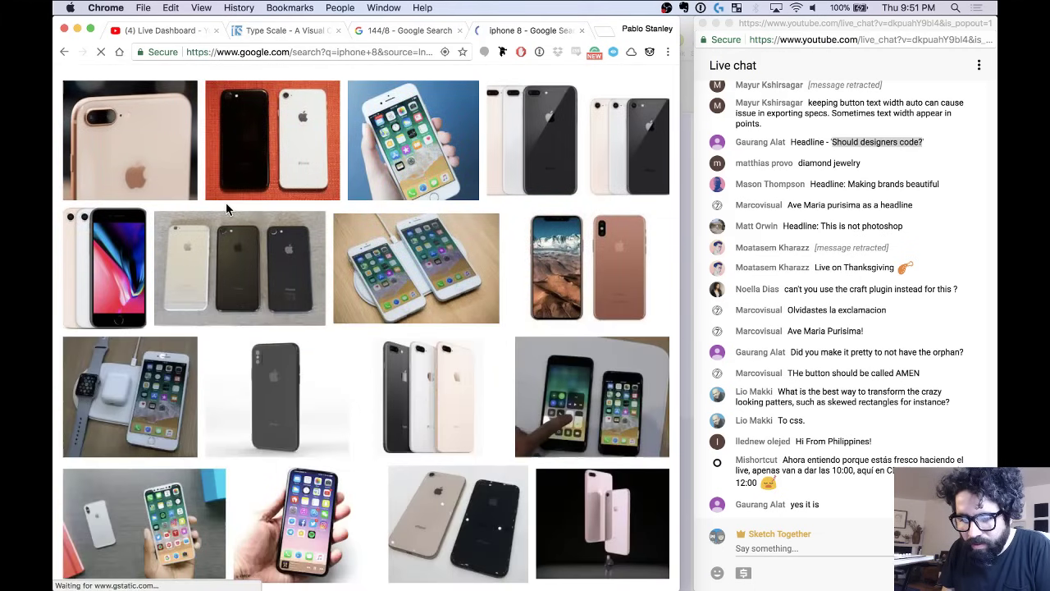
pyautogui.scroll(4, 228, 209)
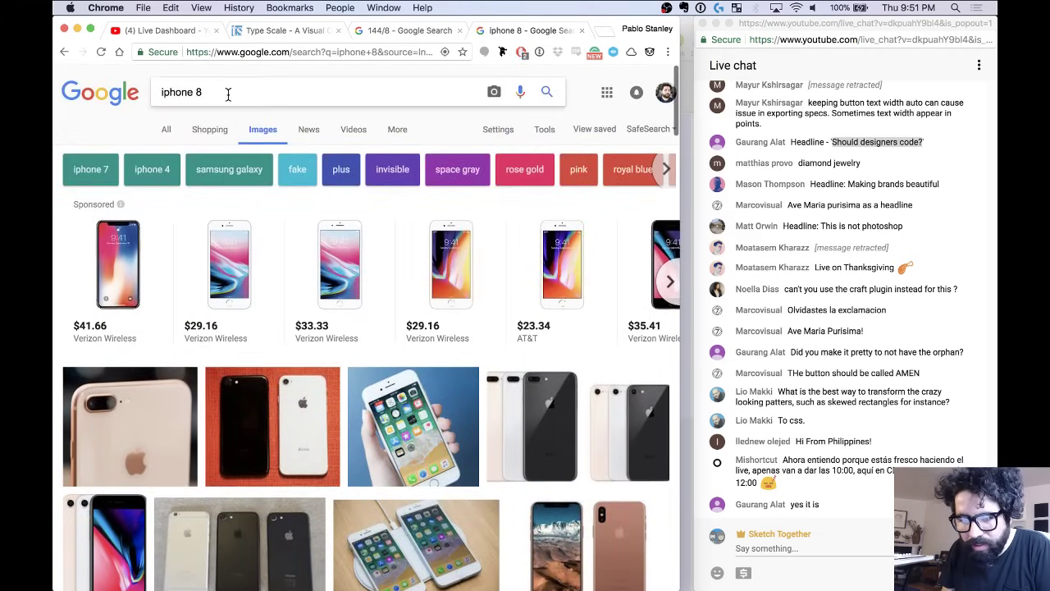
# Refine the image search to "iphone 8 front" and copy the Mac Rumors picture showing the white phone's front and back.
pyautogui.click(253, 94)
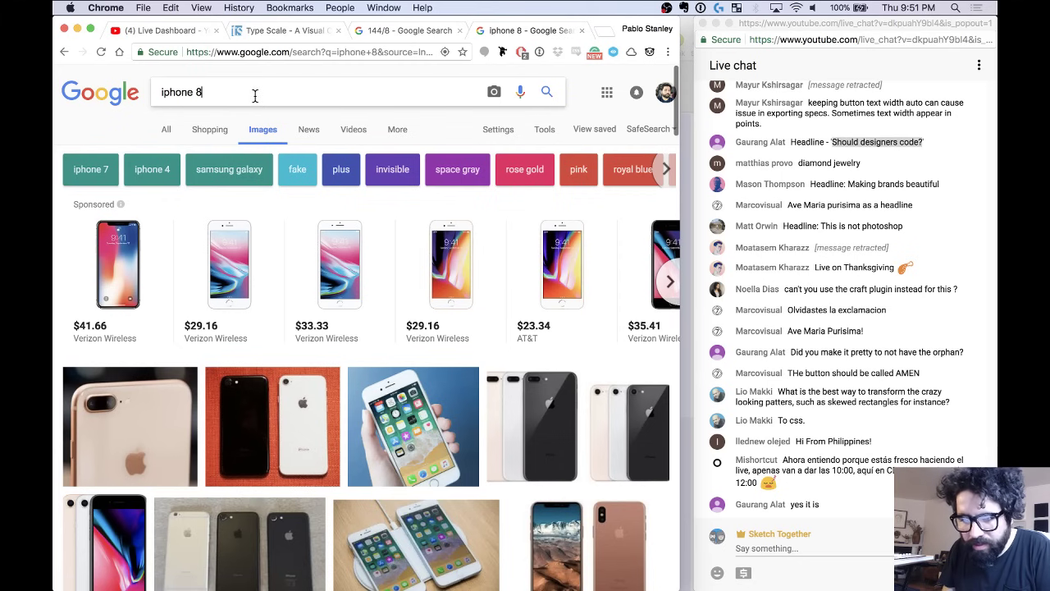
pyautogui.write('front')
pyautogui.press('Return')
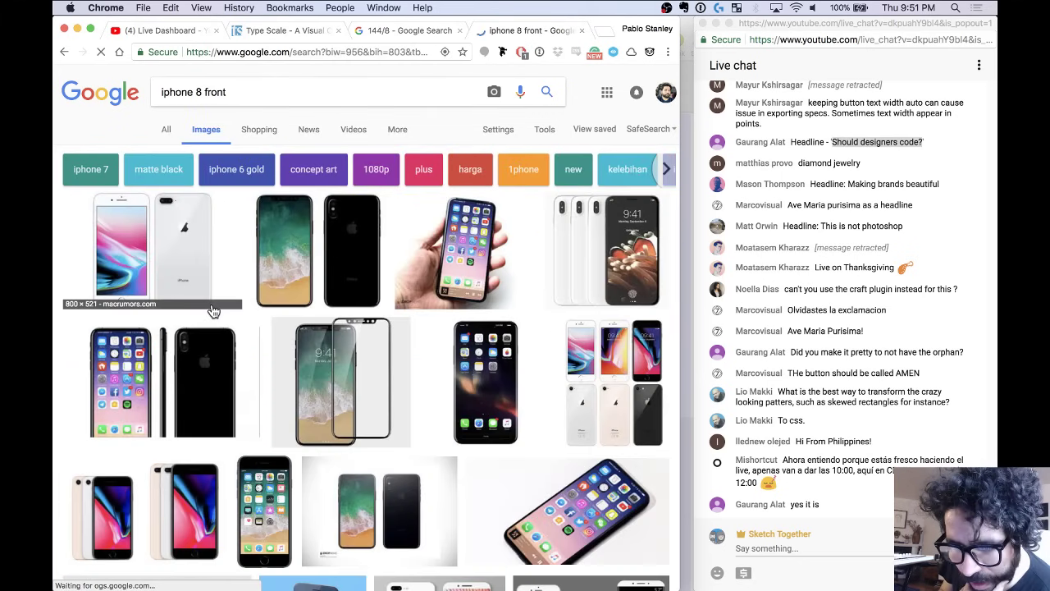
pyautogui.click(211, 310)
pyautogui.rightClick(149, 343)
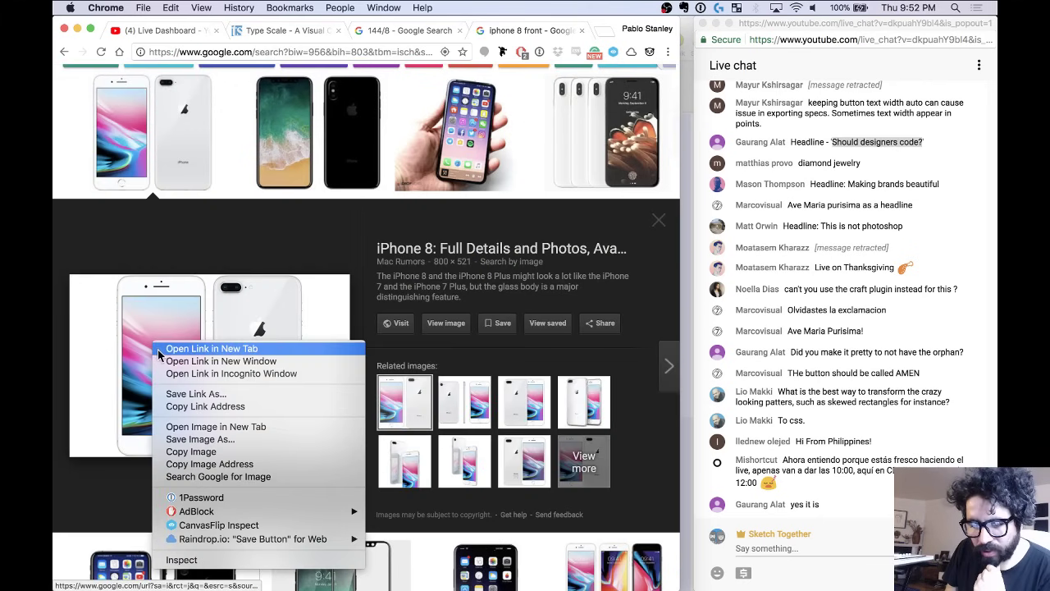
pyautogui.click(201, 452)
# Switch back to Sketch and paste the copied iPhone picture onto empty canvas away from the Desktop HD artboard.
pyautogui.press('super+Tab')
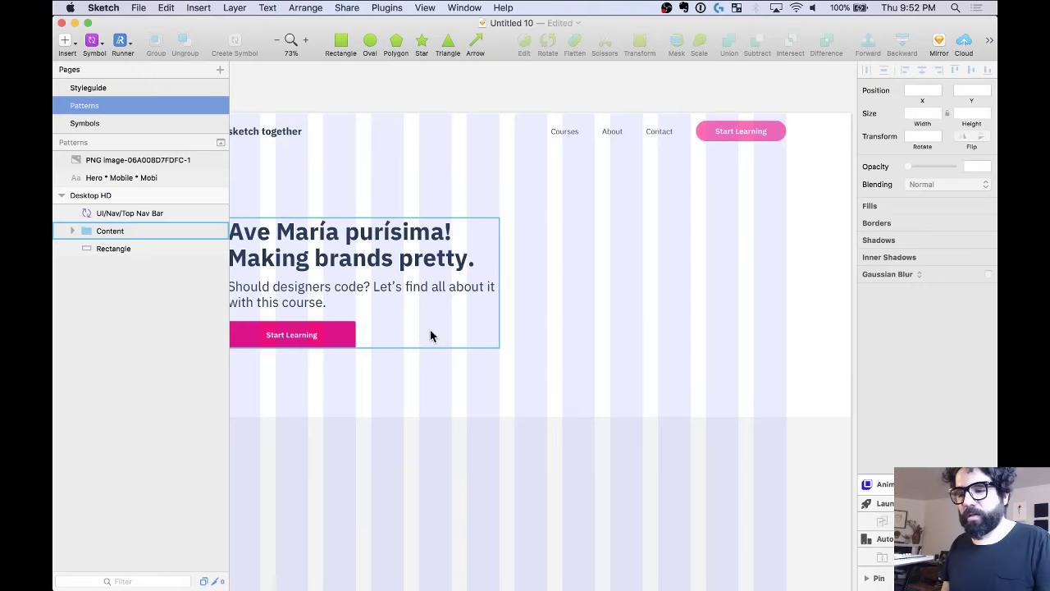
pyautogui.scroll(-3, 546, 295)
pyautogui.hscroll(5, 546, 295)
pyautogui.hscroll(6, 547, 296)
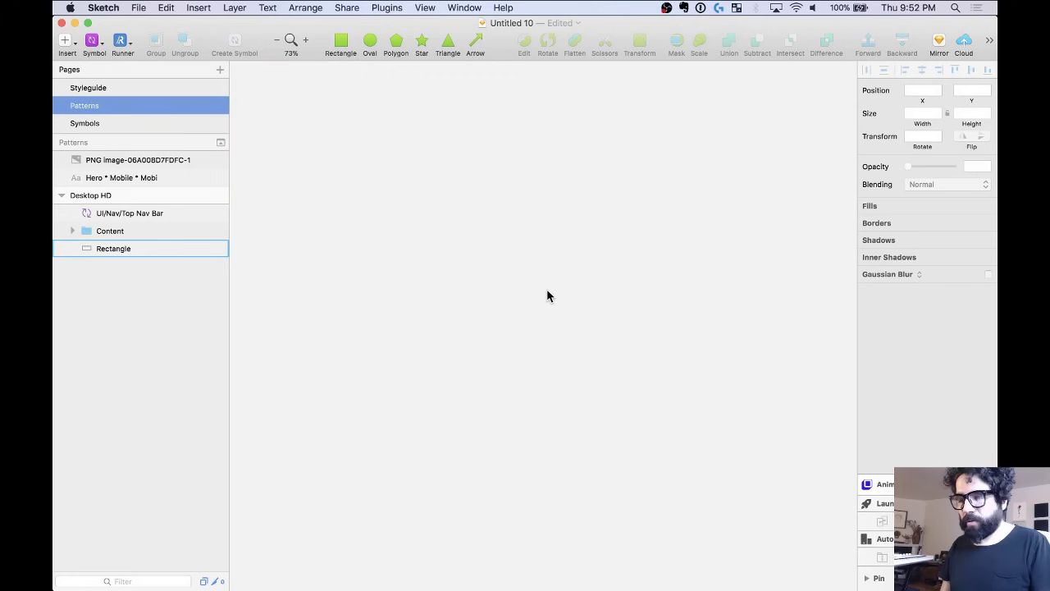
pyautogui.press('super+v')
pyautogui.press('z')
pyautogui.moveTo(388, 176); pyautogui.dragTo(607, 479)
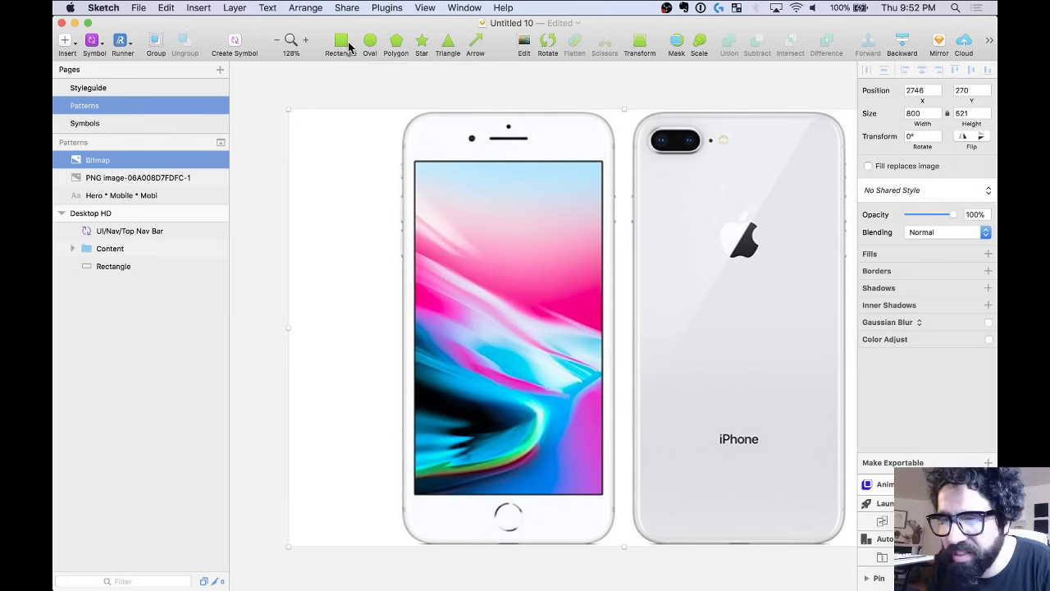
# Draw a rectangle of about 250 × 520 px over the front view of the phone.
pyautogui.click(342, 43)
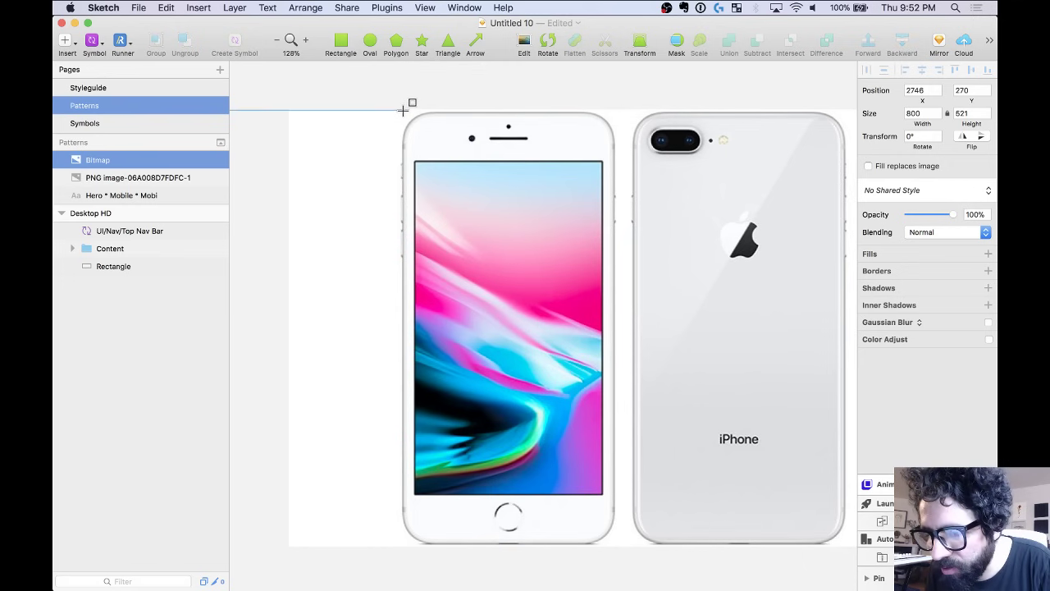
pyautogui.moveTo(403, 110)
pyautogui.mouseDown()
pyautogui.moveTo(621, 403)
pyautogui.moveTo(616, 551)
pyautogui.mouseUp()
pyautogui.scroll(4, 611, 545)
pyautogui.hscroll(-3, 518, 387)
pyautogui.scroll(10, 518, 387)
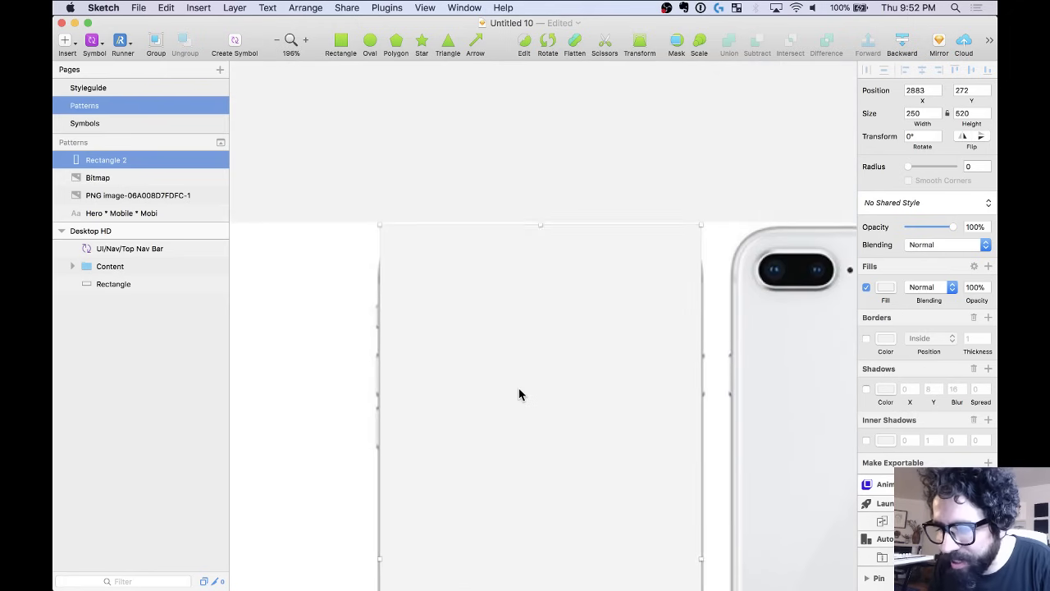
pyautogui.scroll(-3, 526, 269)
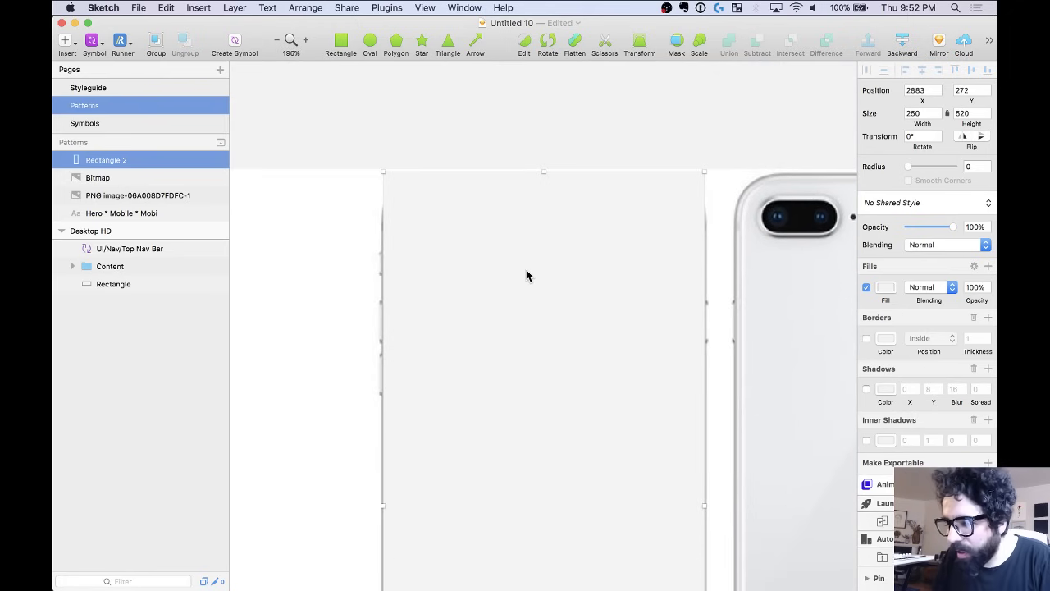
# Enable a 1 px inside border in 644747 on the phone rectangle and turn off its fill.
pyautogui.click(866, 338)
pyautogui.click(886, 337)
pyautogui.hotkey('ctrl', 'v')
pyautogui.press('Return')
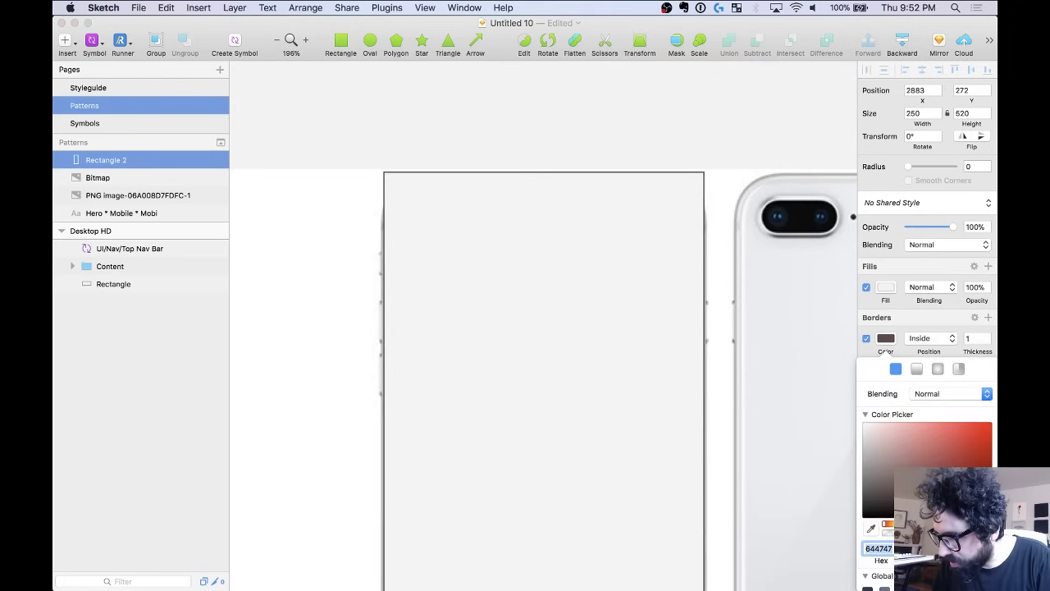
pyautogui.click(866, 287)
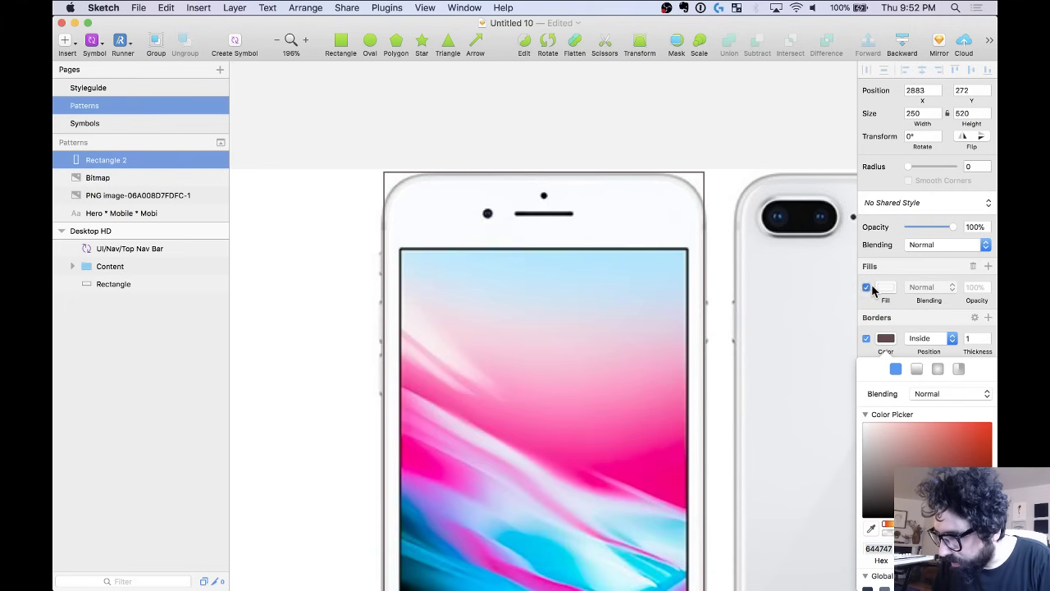
# Nudge the outline to X 2880, Y 273 and widen it to 255 px to match the phone's sides.
pyautogui.press('Left')
pyautogui.press('Left')
pyautogui.press('Left')
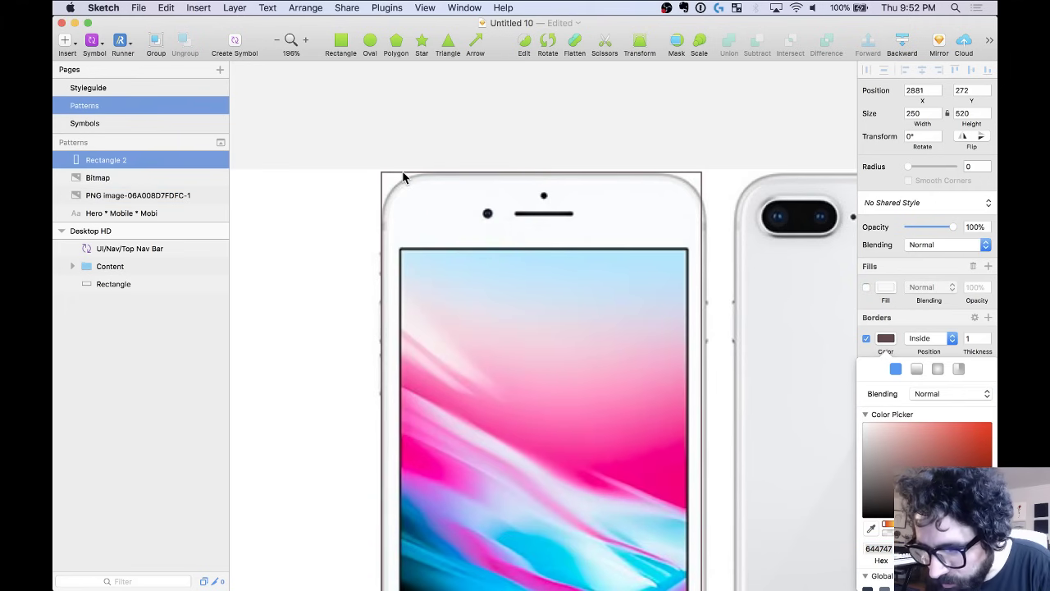
pyautogui.press('Down')
pyautogui.press('super+Right')
pyautogui.press('super+Right')
pyautogui.press('super+Right')
pyautogui.press('super+Right')
pyautogui.press('super+Right')
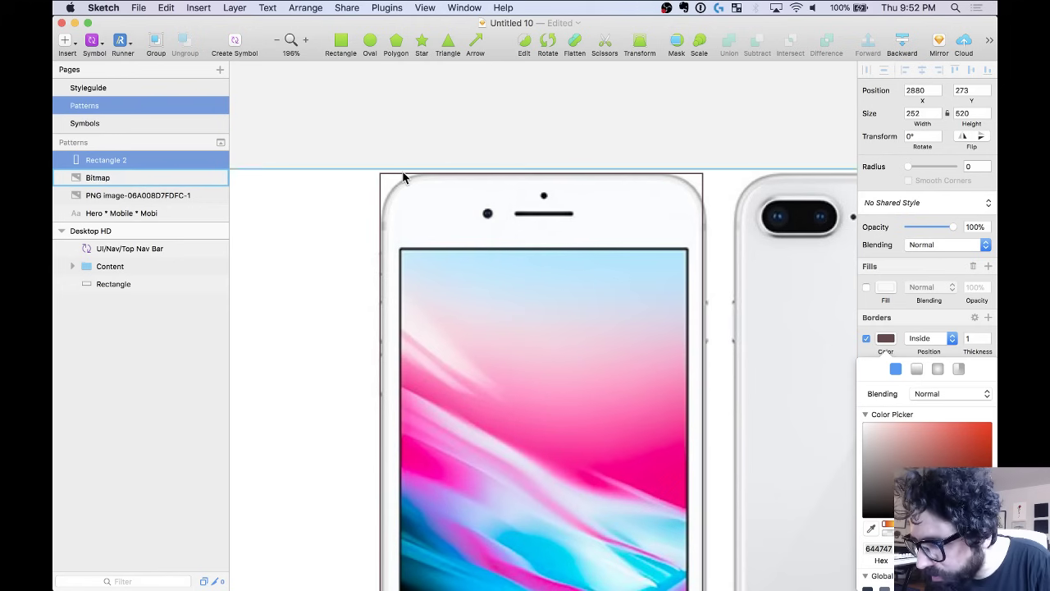
# Shorten the outline to 515 px at the phone's bottom edge and round its corners with a radius of 37.
pyautogui.scroll(-10, 403, 176)
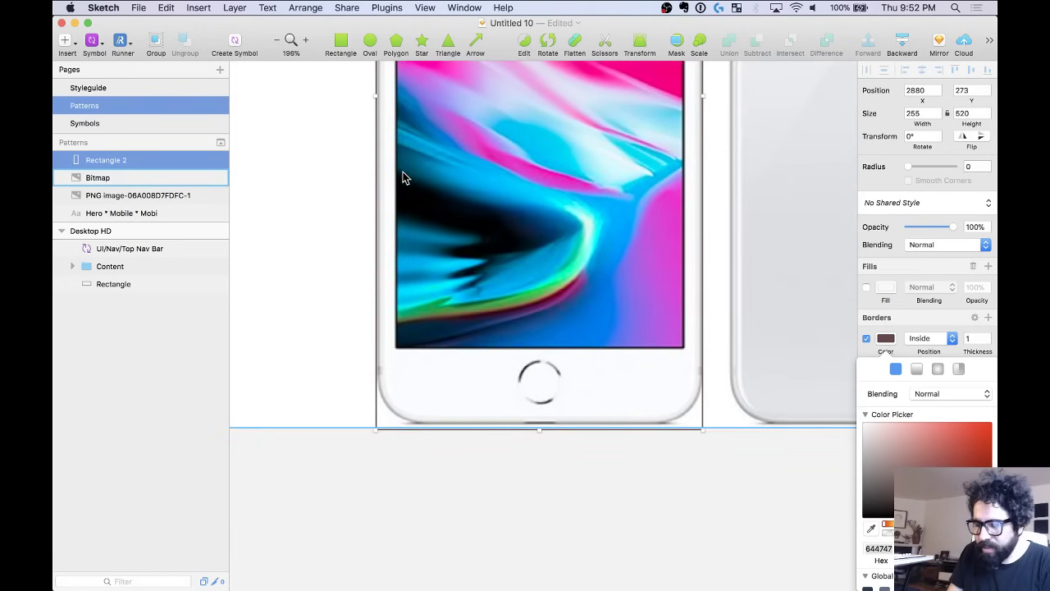
pyautogui.press('super+Up')
pyautogui.press('super+Up')
pyautogui.press('super+Up')
pyautogui.press('super+Up')
pyautogui.press('super+Up')
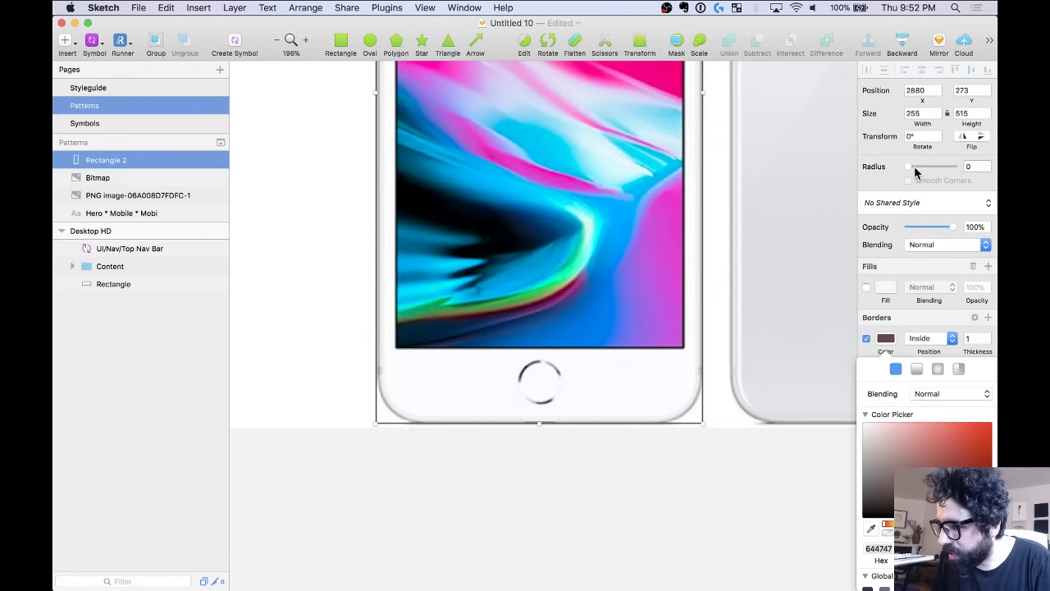
pyautogui.moveTo(915, 170); pyautogui.dragTo(937, 173)
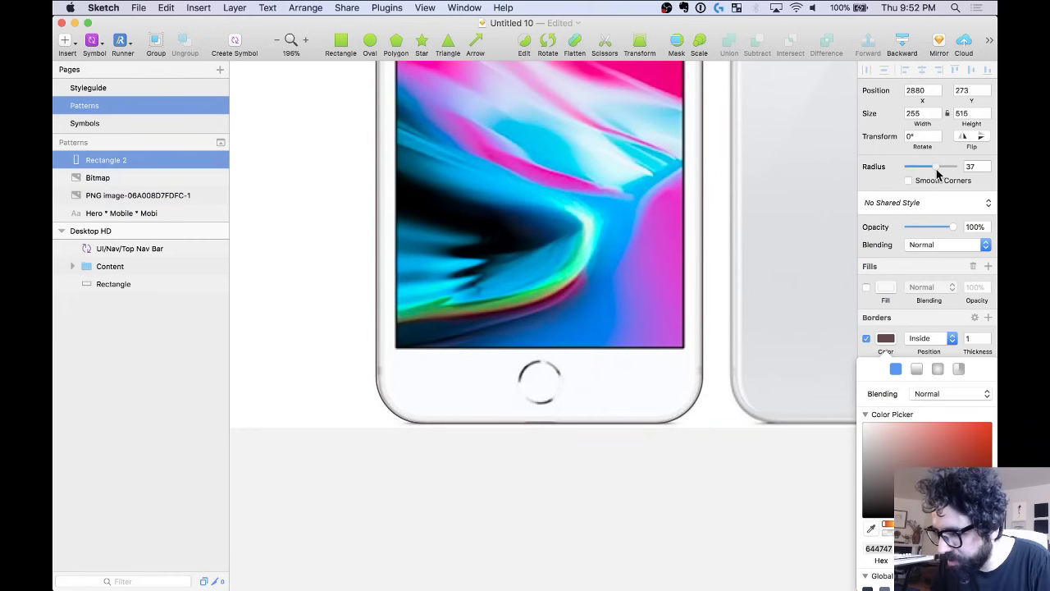
# Draw an 8 × 8 px oval over the phone's front camera and nudge it to X 2960, Y 301.
pyautogui.scroll(5, 500, 300)
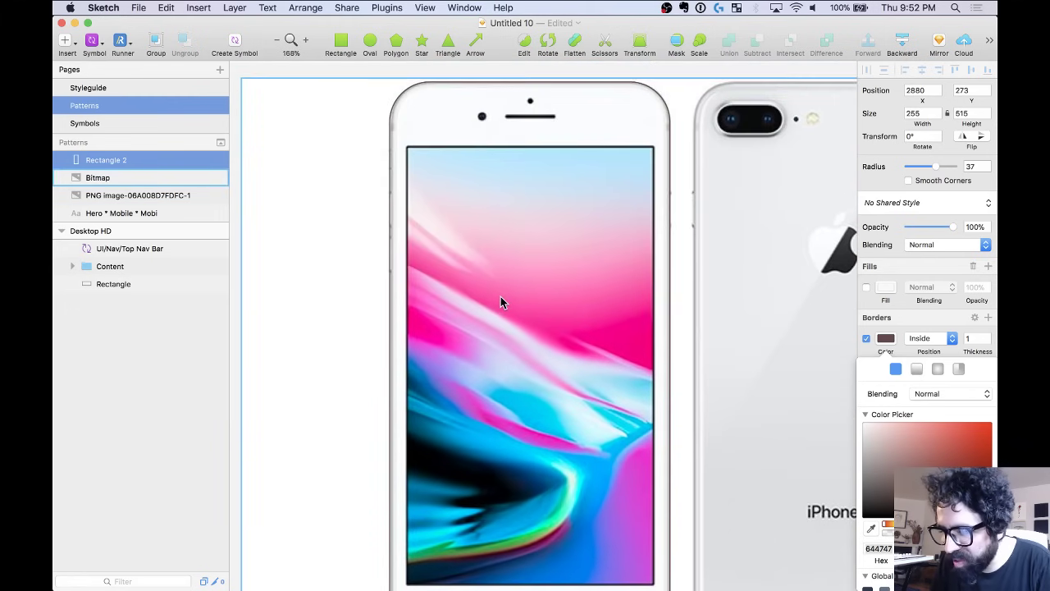
pyautogui.scroll(1, 500, 298)
pyautogui.scroll(5, 514, 154)
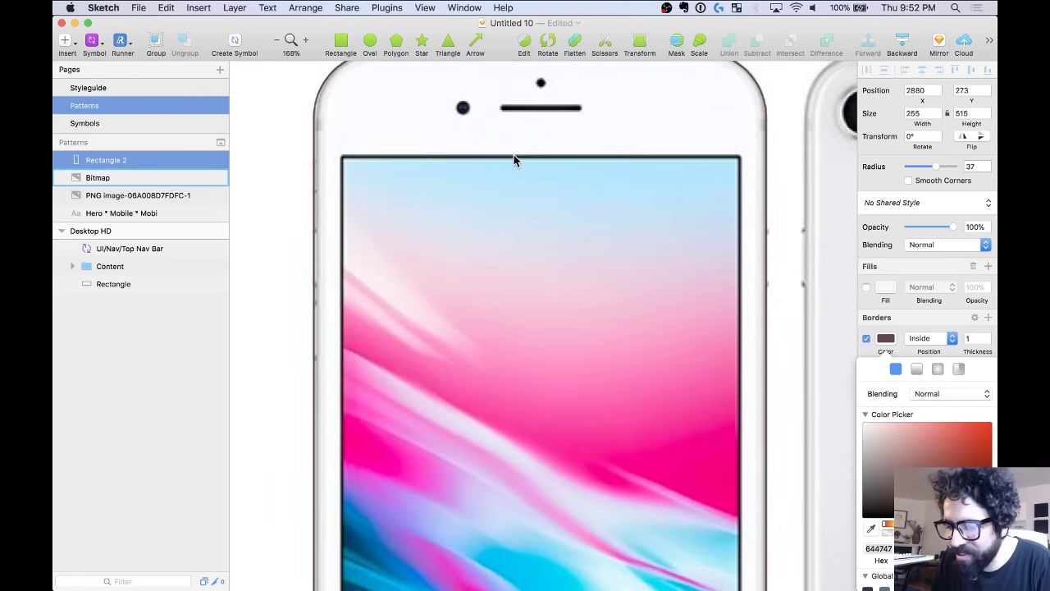
pyautogui.scroll(3, 514, 154)
pyautogui.scroll(2, 483, 187)
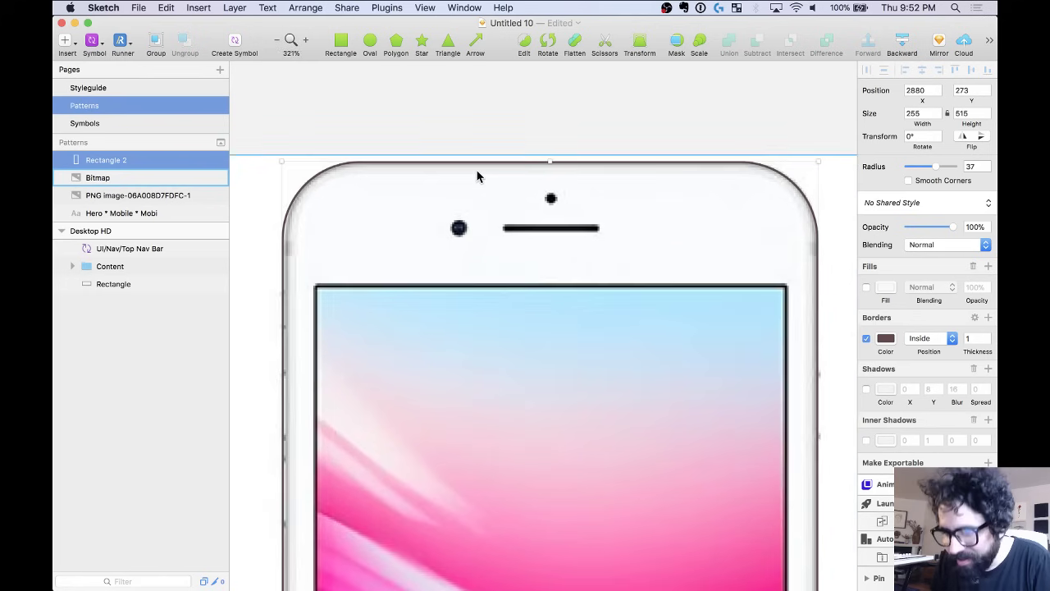
pyautogui.click(370, 41)
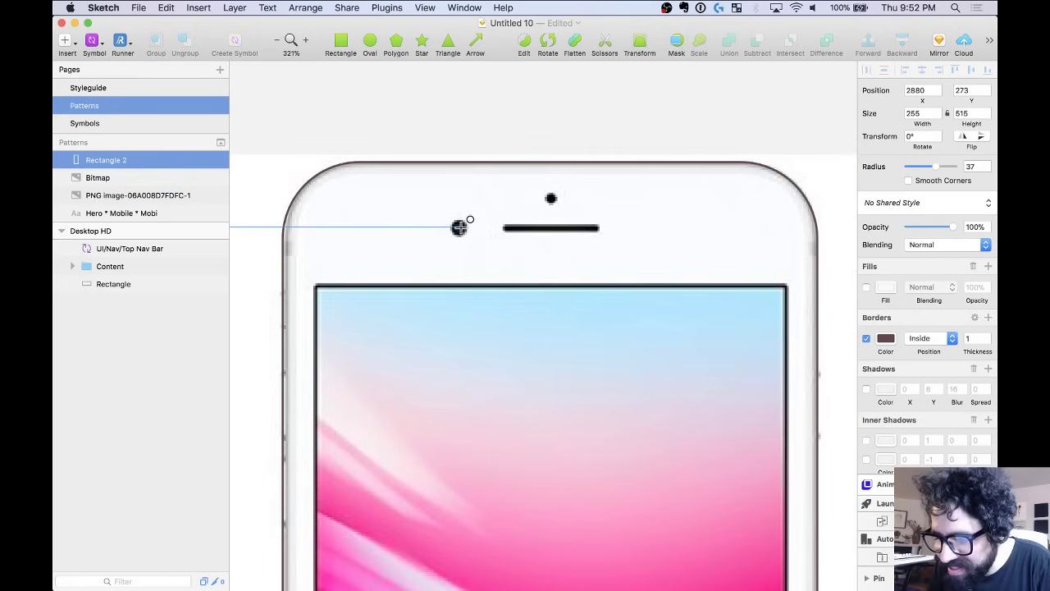
pyautogui.moveTo(459, 225); pyautogui.dragTo(470, 221)
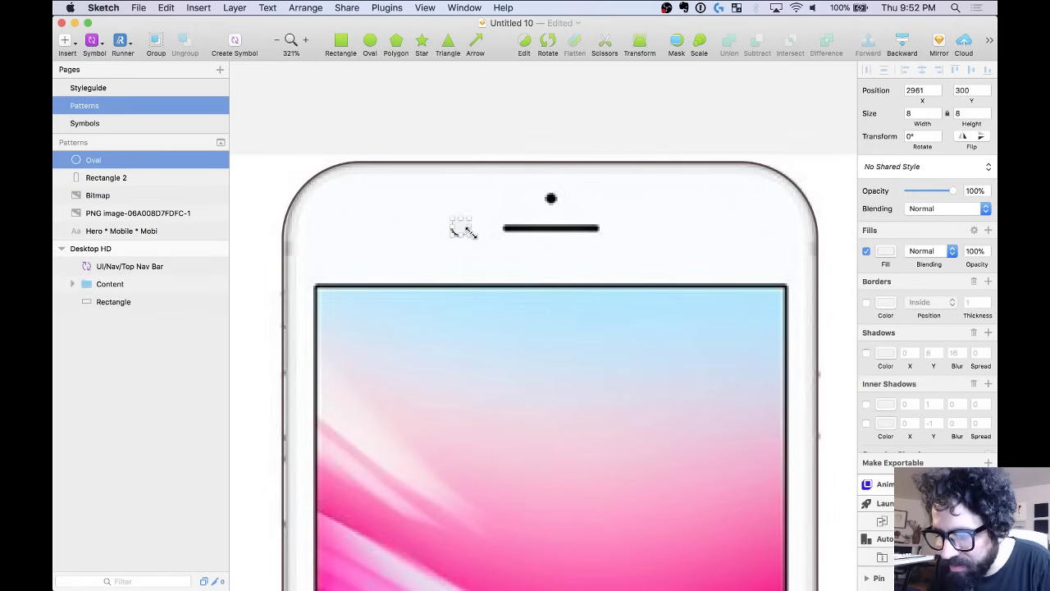
pyautogui.press('Left')
pyautogui.press('Down')
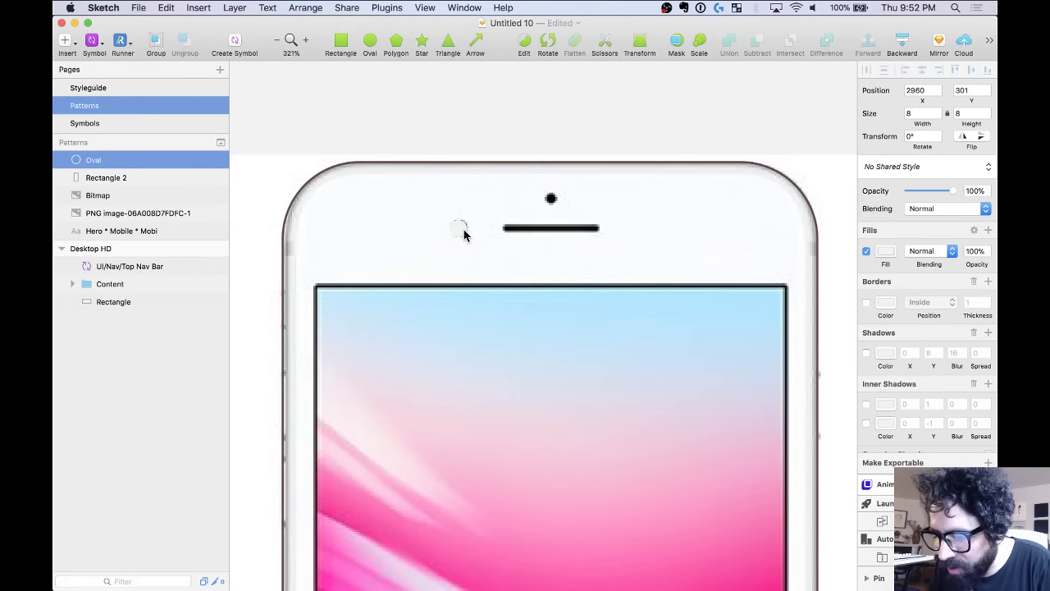
# Duplicate the camera oval onto the small sensor above the speaker and reduce the copy to 5 × 5 px.
pyautogui.moveTo(464, 234); pyautogui.dragTo(557, 198)
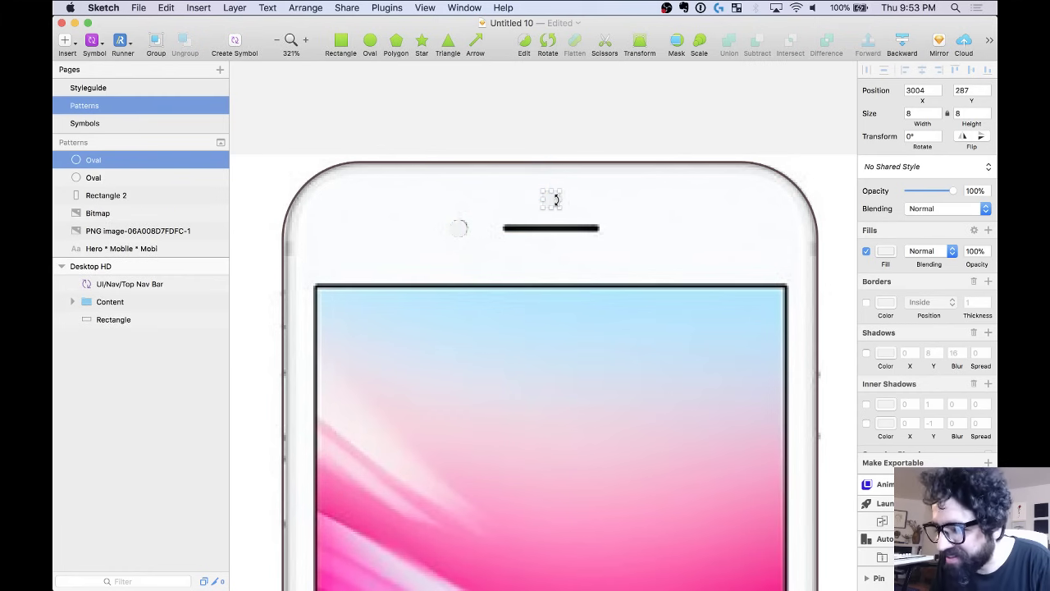
pyautogui.press('super+Left')
pyautogui.press('super+Up')
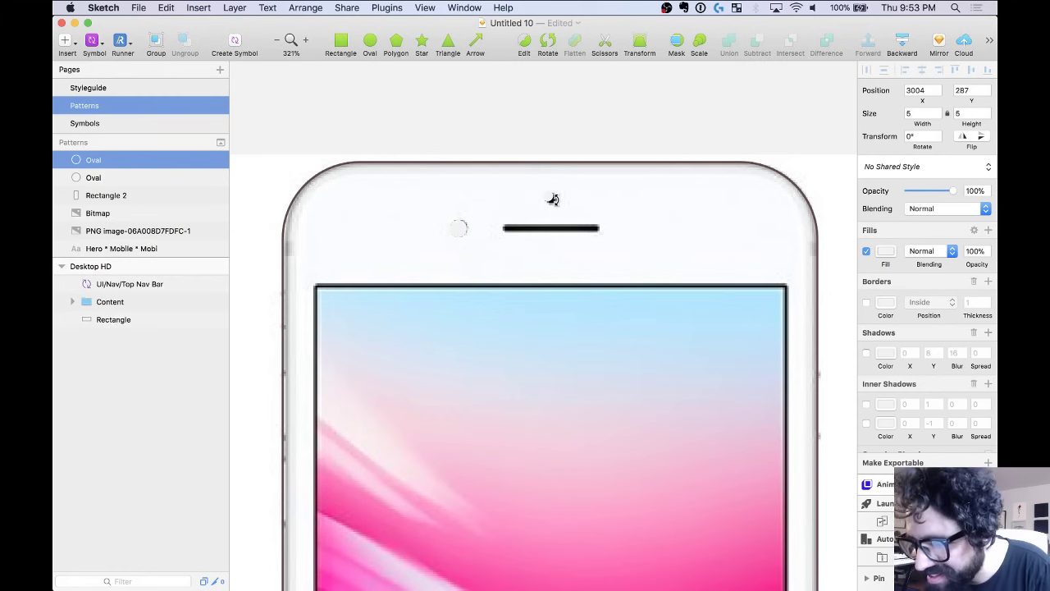
# Nudge the small sensor oval above the speaker to X 3005, Y 288.
pyautogui.scroll(5, 554, 200)
pyautogui.press('Right')
pyautogui.press('Right')
pyautogui.press('Down')
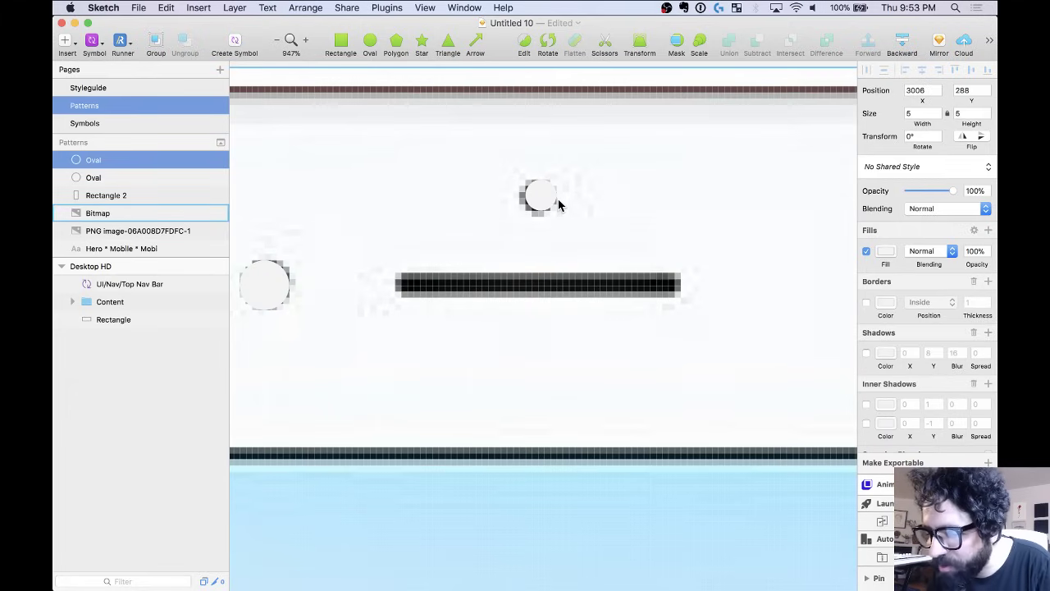
pyautogui.press('Left')
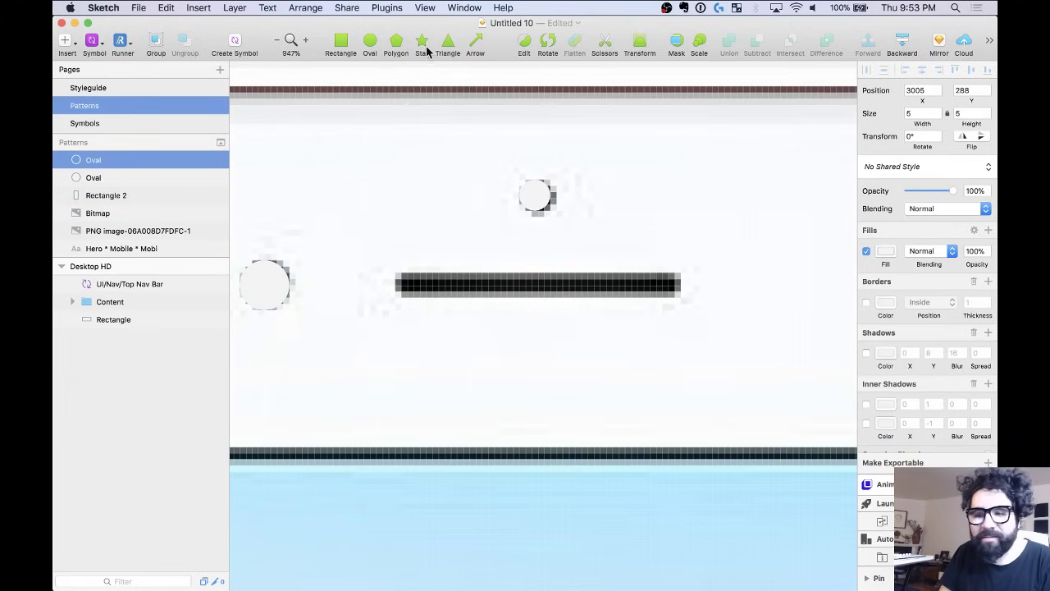
# Draw a 48 × 4 px rounded rectangle over the phone's speaker slot at X 2984, Y 303.
pyautogui.click(341, 41)
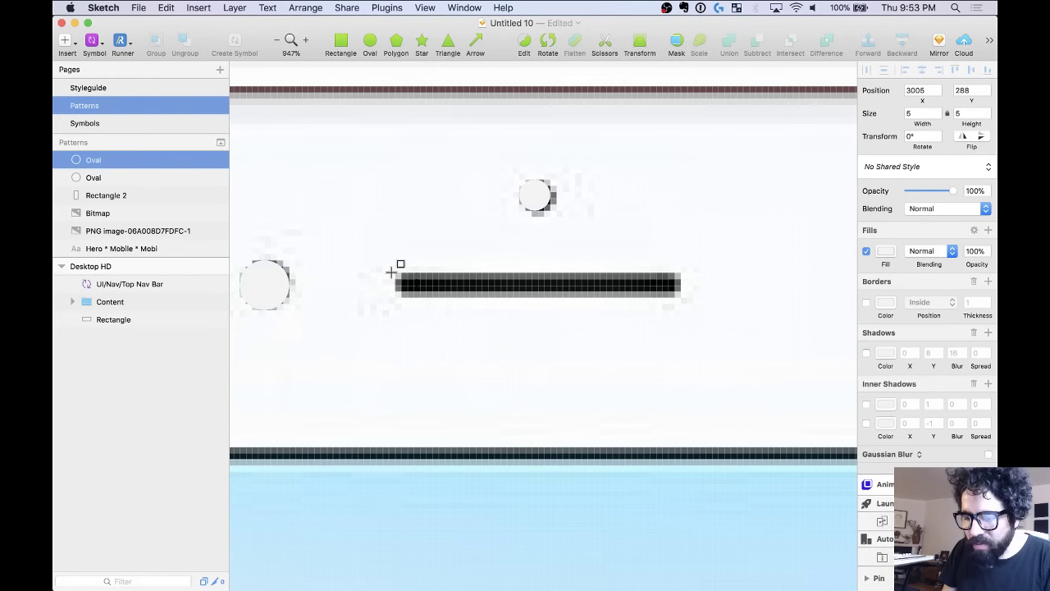
pyautogui.moveTo(391, 273); pyautogui.dragTo(686, 305)
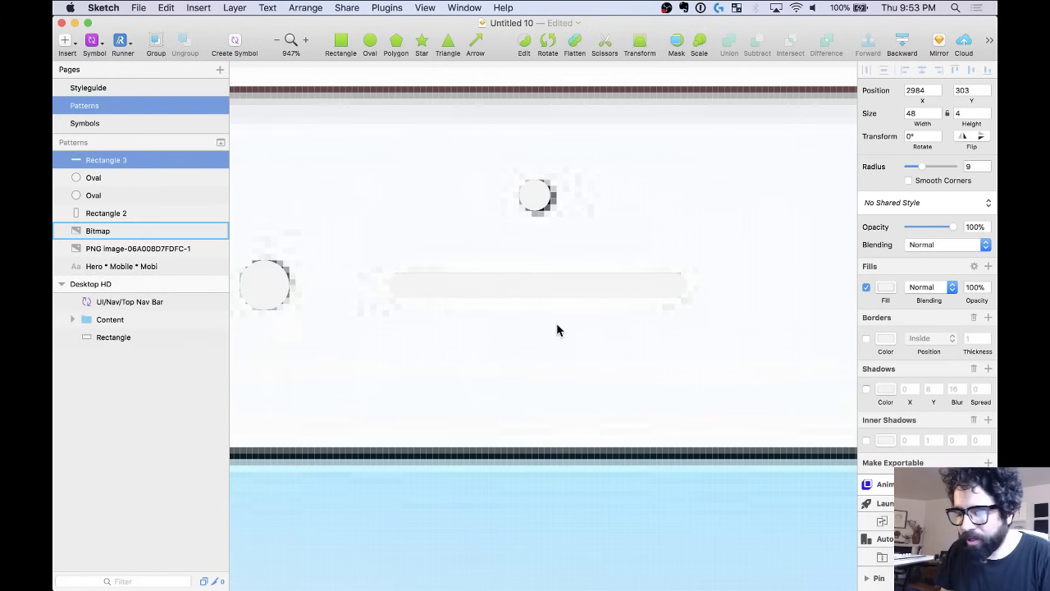
# Draw a 35 × 35 px oval from the centre of the phone's home button, placed at X 2991, Y 738.
pyautogui.scroll(-5, 557, 328)
pyautogui.scroll(-5, 497, 318)
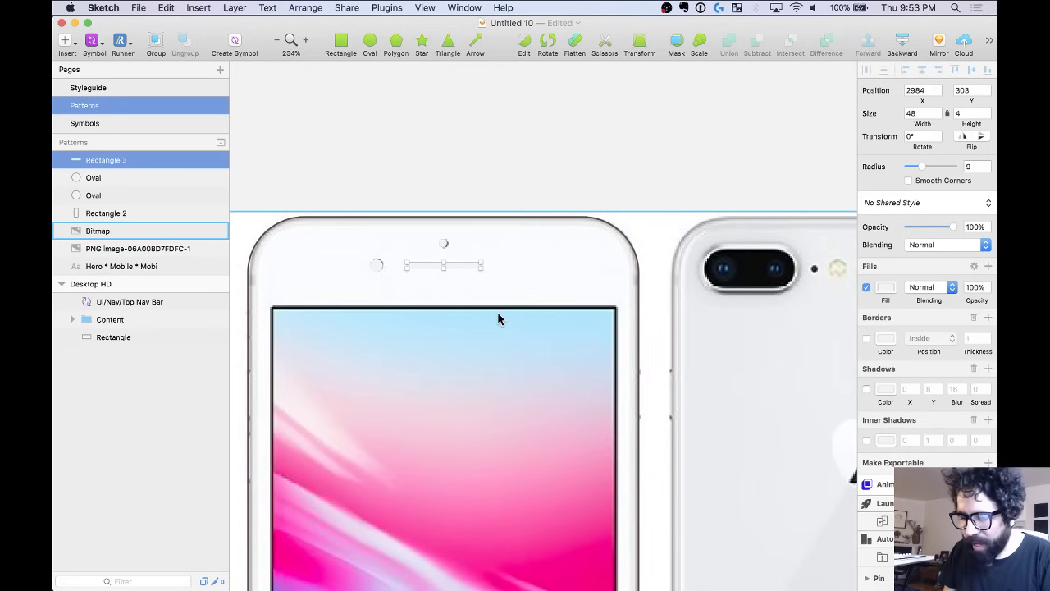
pyautogui.scroll(-5, 497, 318)
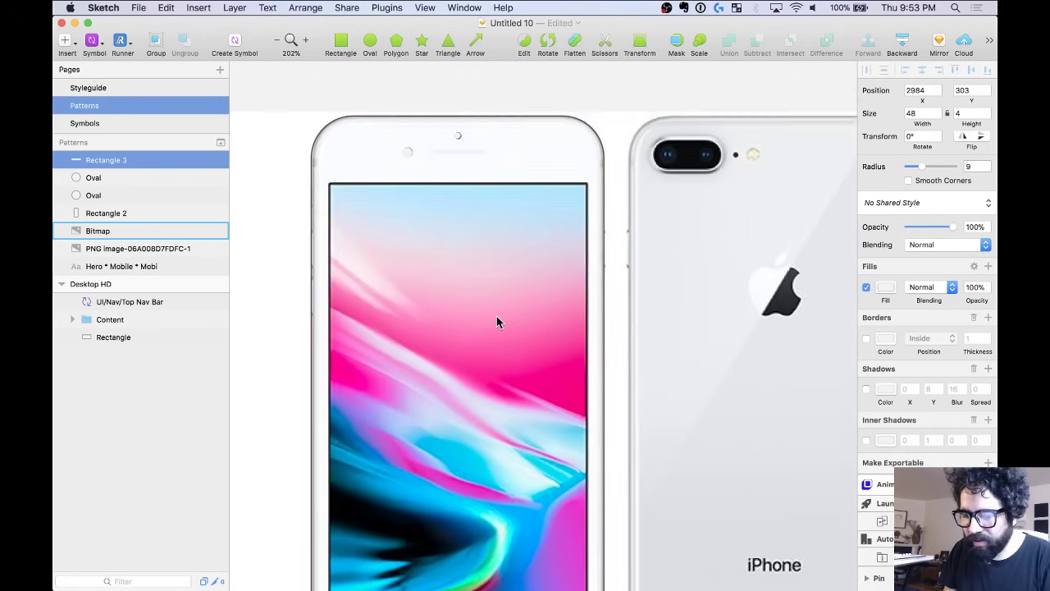
pyautogui.scroll(5, 477, 461)
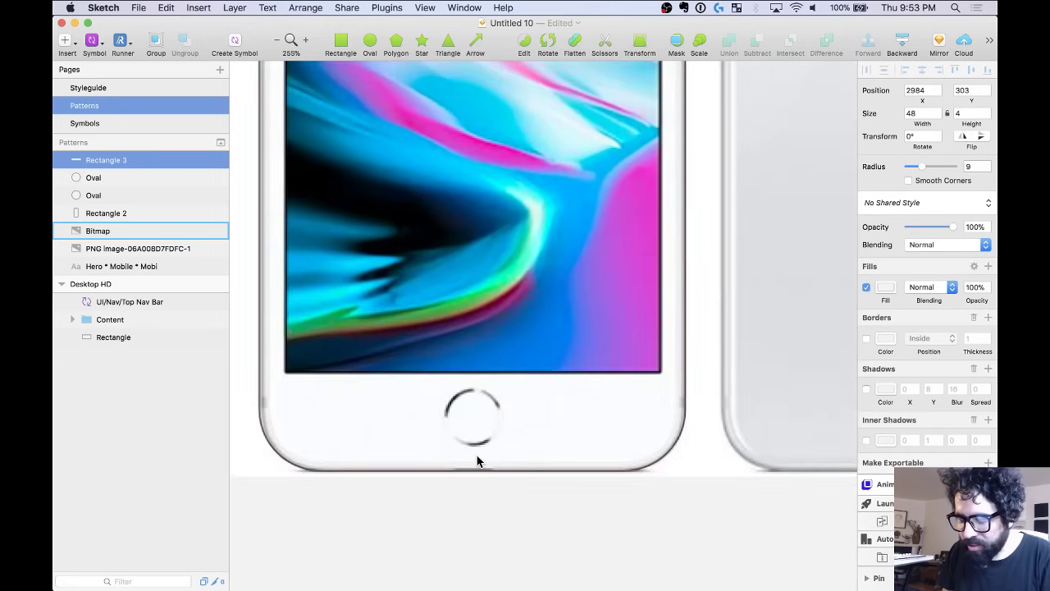
pyautogui.click(443, 548)
pyautogui.click(370, 42)
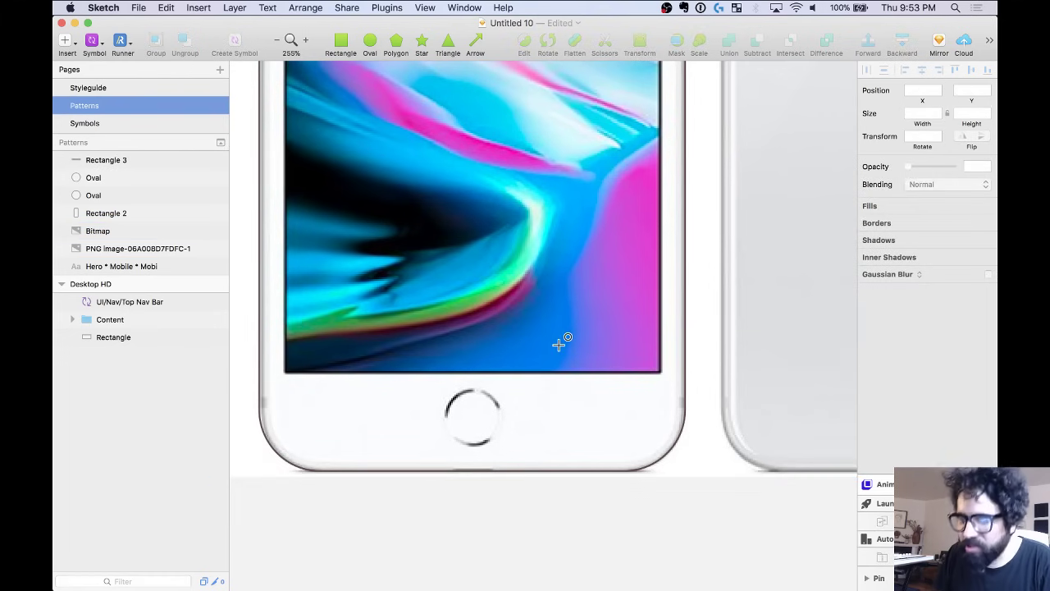
pyautogui.scroll(5, 557, 343)
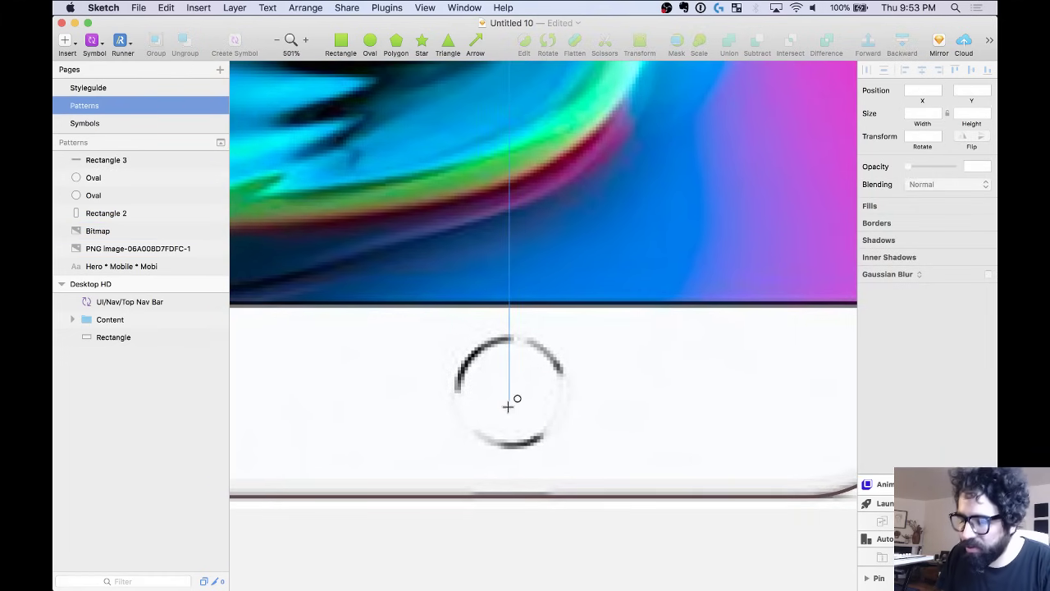
pyautogui.moveTo(509, 388); pyautogui.dragTo(561, 333)
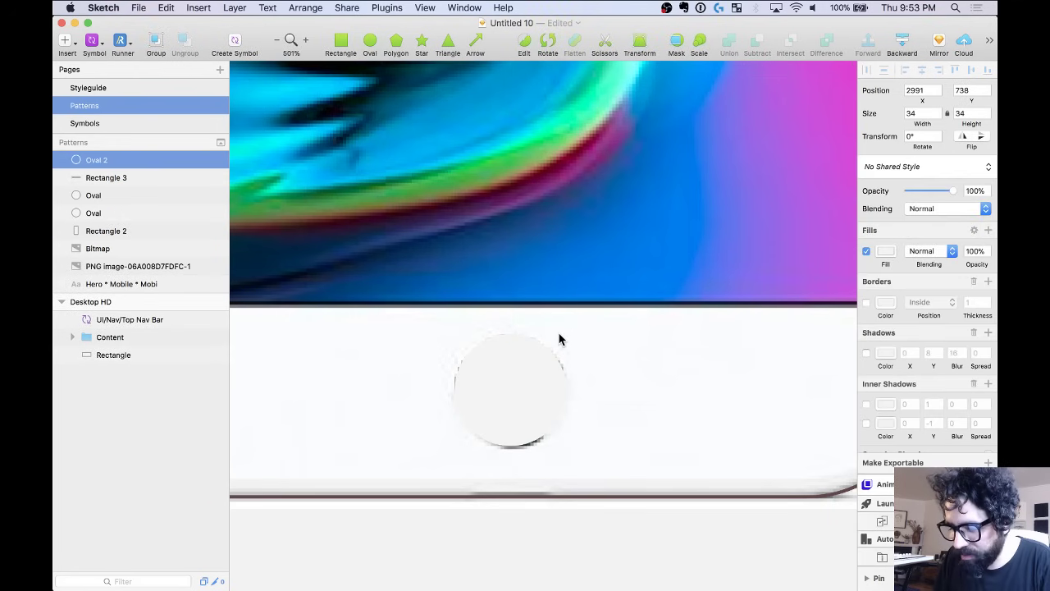
# Draw a rectangle about 227 × 400 px over the phone's screen.
pyautogui.scroll(-5, 560, 339)
pyautogui.scroll(-3, 559, 339)
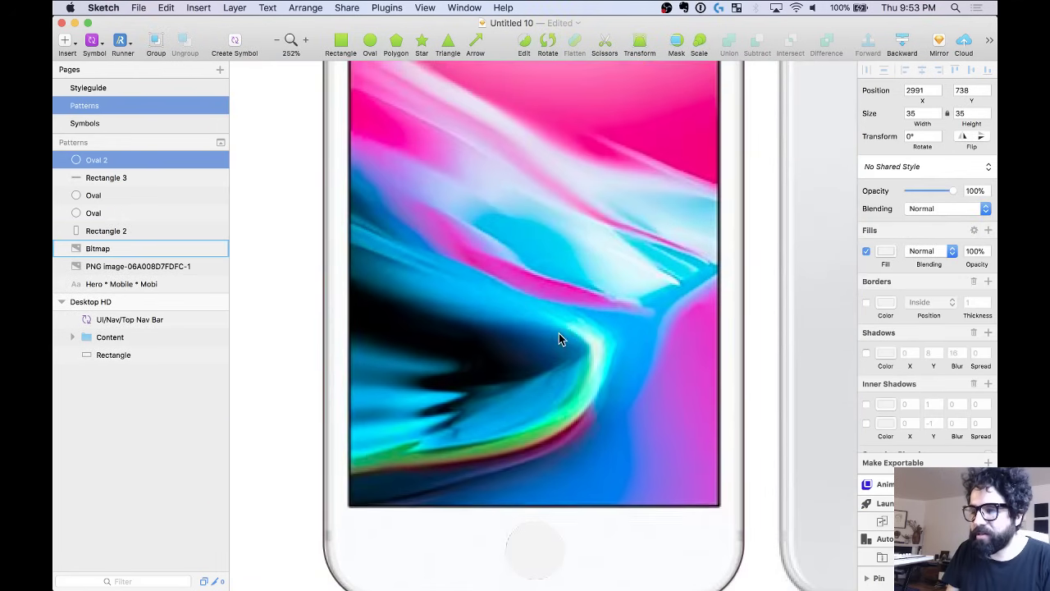
pyautogui.scroll(-3, 559, 333)
pyautogui.hscroll(3, 559, 333)
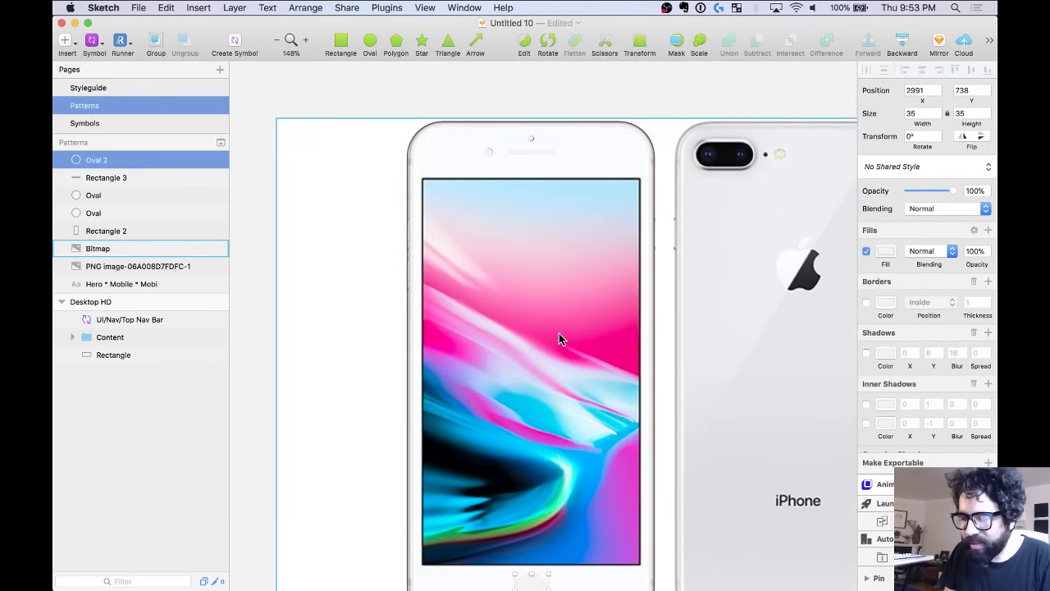
pyautogui.click(341, 41)
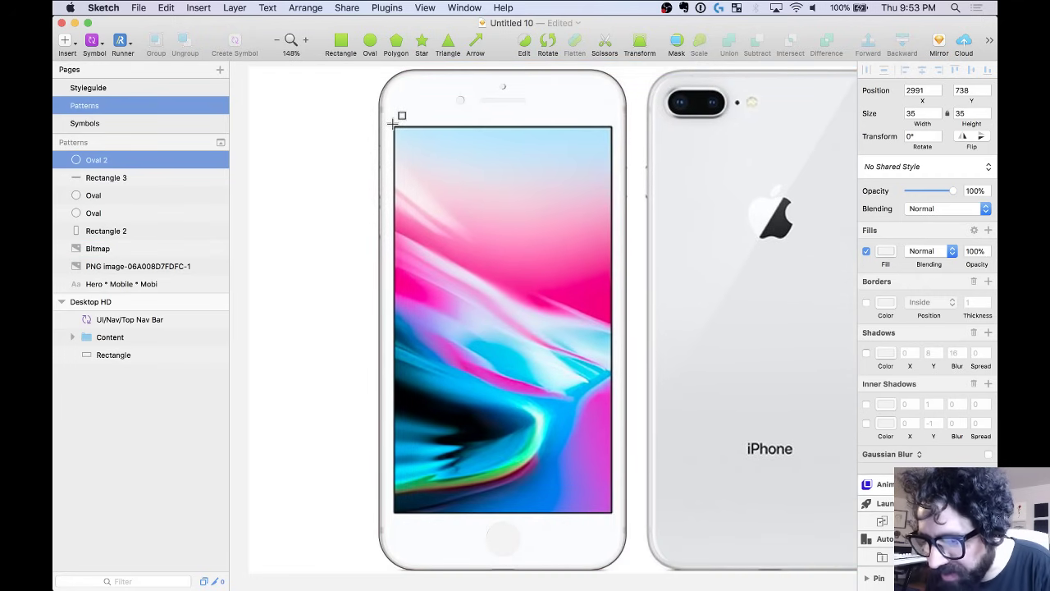
pyautogui.moveTo(393, 124); pyautogui.dragTo(614, 516)
# Give the screen rectangle a dark 1 px inside border and disable its fill.
pyautogui.scroll(5, 493, 238)
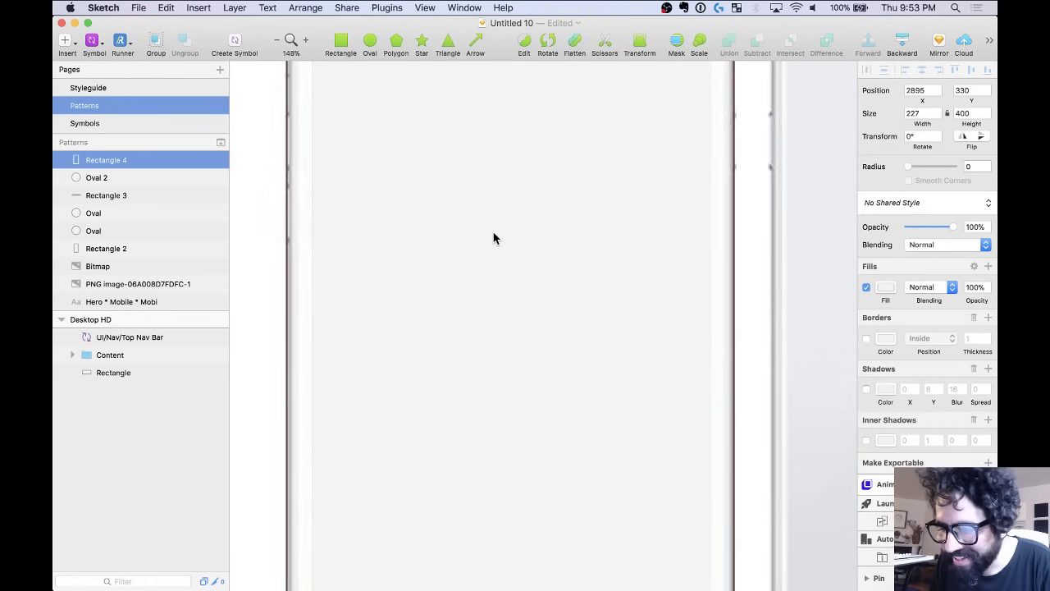
pyautogui.click(866, 338)
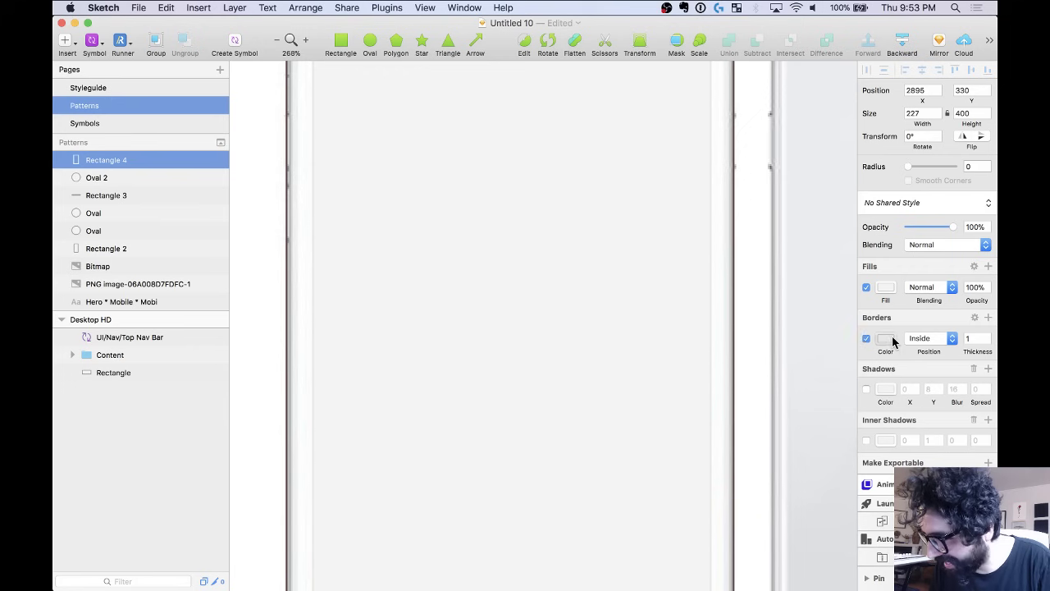
pyautogui.click(891, 339)
pyautogui.click(866, 287)
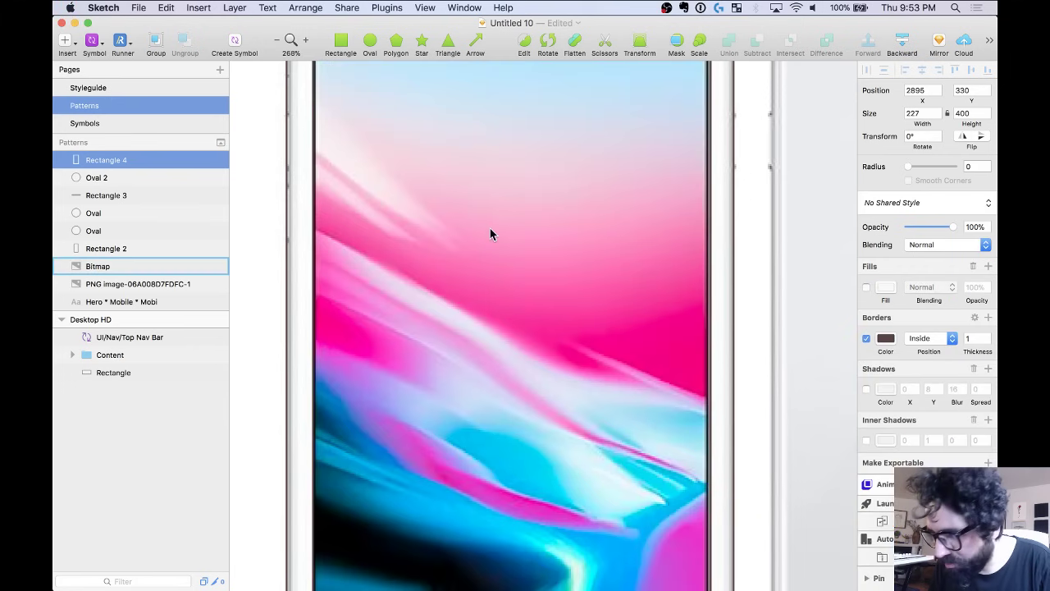
# Nudge the screen rectangle to X 2895, Y 331 to match the display's upper corner.
pyautogui.scroll(3, 492, 232)
pyautogui.hscroll(-2, 492, 232)
pyautogui.press('Left')
pyautogui.press('Up')
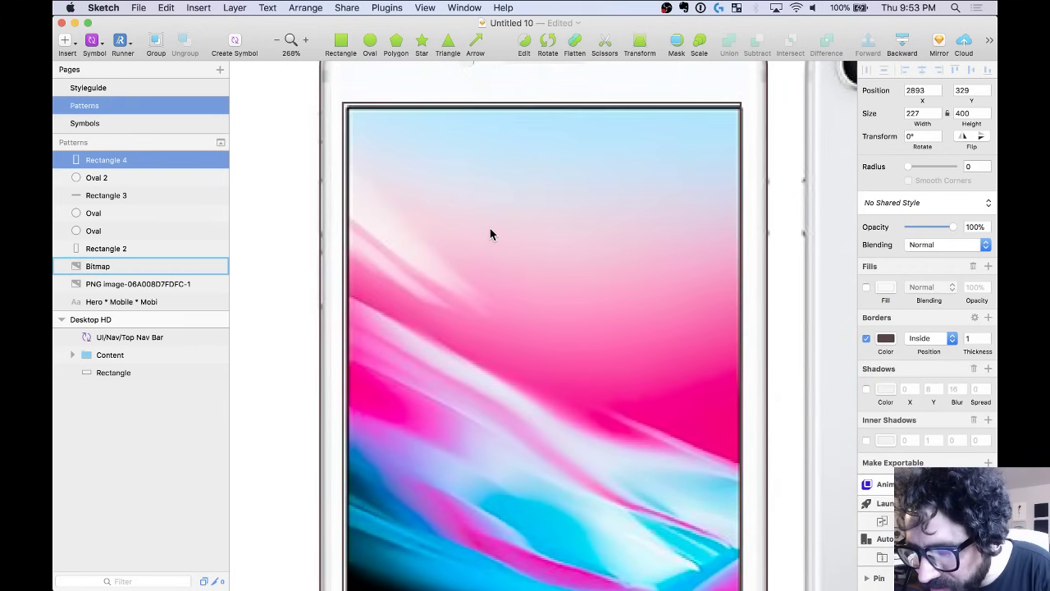
pyautogui.press('Right')
pyautogui.press('Down')
pyautogui.press('Down')
pyautogui.press('Right')
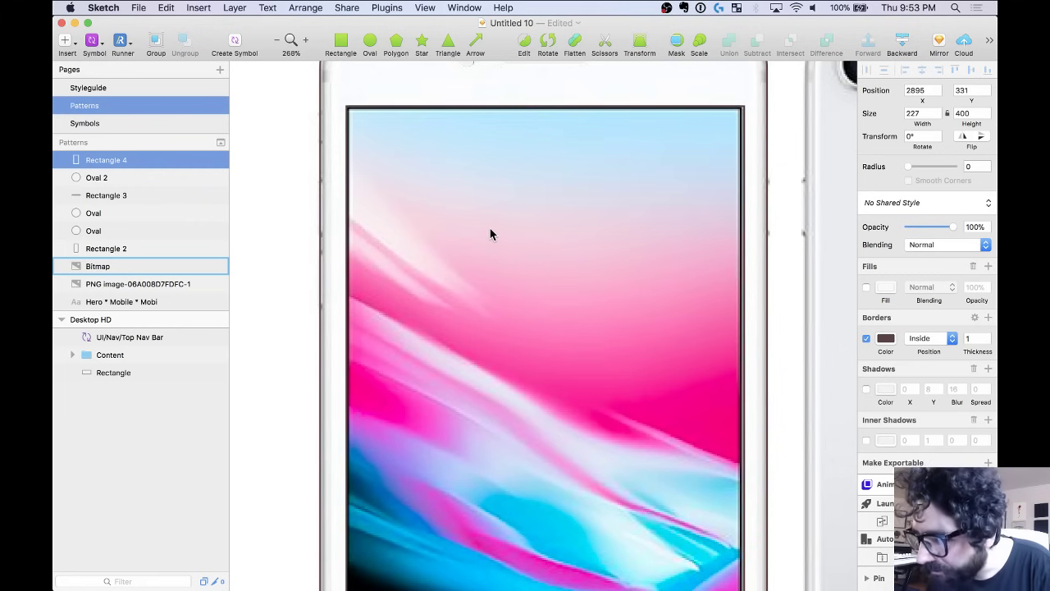
# Shrink the screen rectangle to 226 × 399 px to match the display's far edges.
pyautogui.scroll(-10, 489, 234)
pyautogui.press('super+Left')
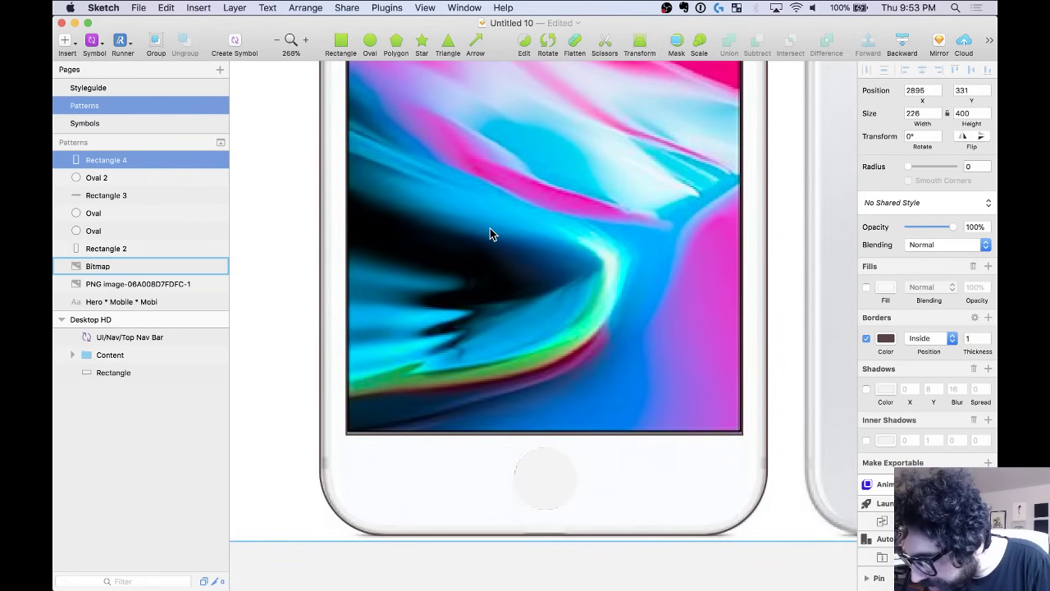
pyautogui.scroll(5, 489, 234)
pyautogui.press('super+Up')
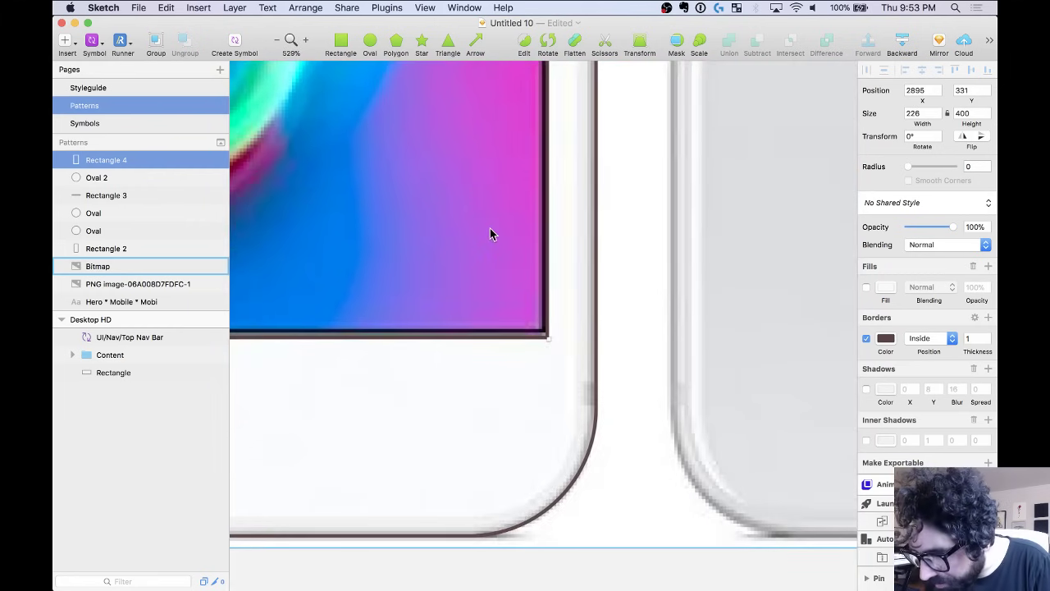
# Move the iPhone reference bitmap sideways to X 3254, off the traced shapes.
pyautogui.press('super+1')
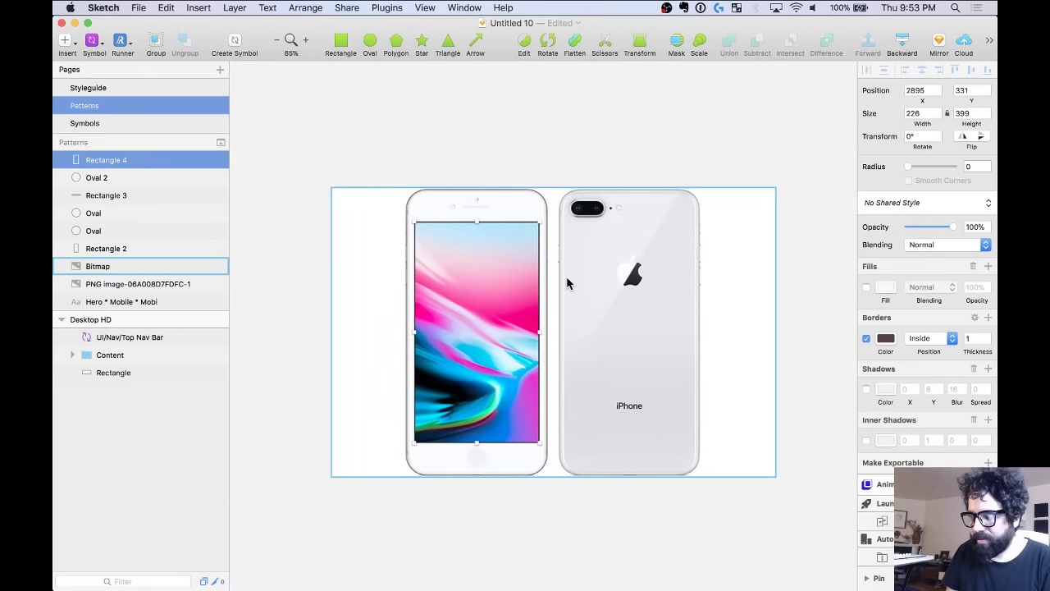
pyautogui.click(609, 282)
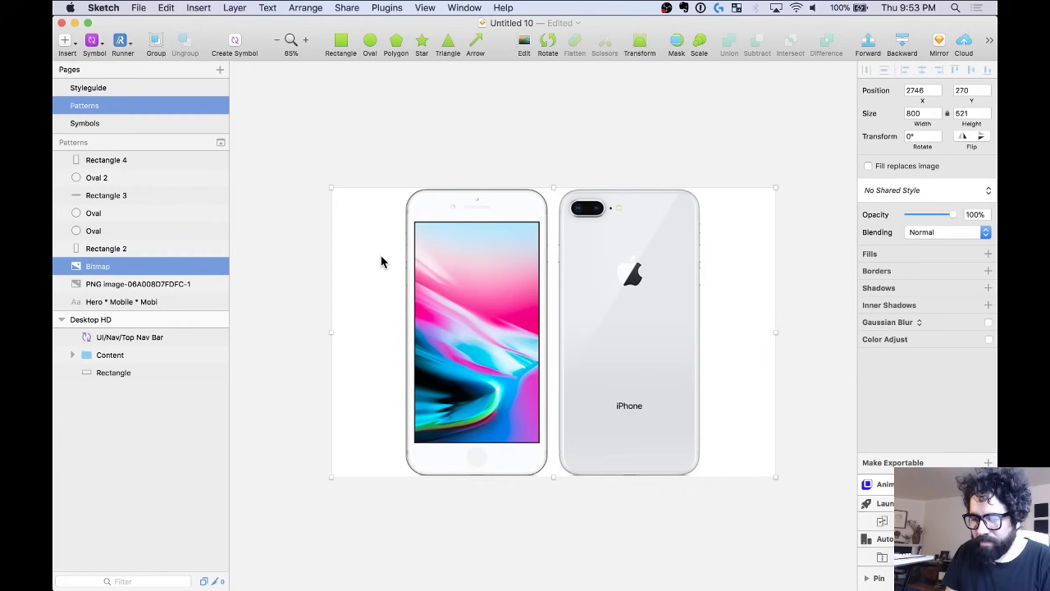
pyautogui.moveTo(382, 257); pyautogui.dragTo(664, 283)
# Fill the rounded phone body with white and turn off its border.
pyautogui.press('z')
pyautogui.moveTo(362, 153); pyautogui.dragTo(663, 491)
pyautogui.click(396, 141)
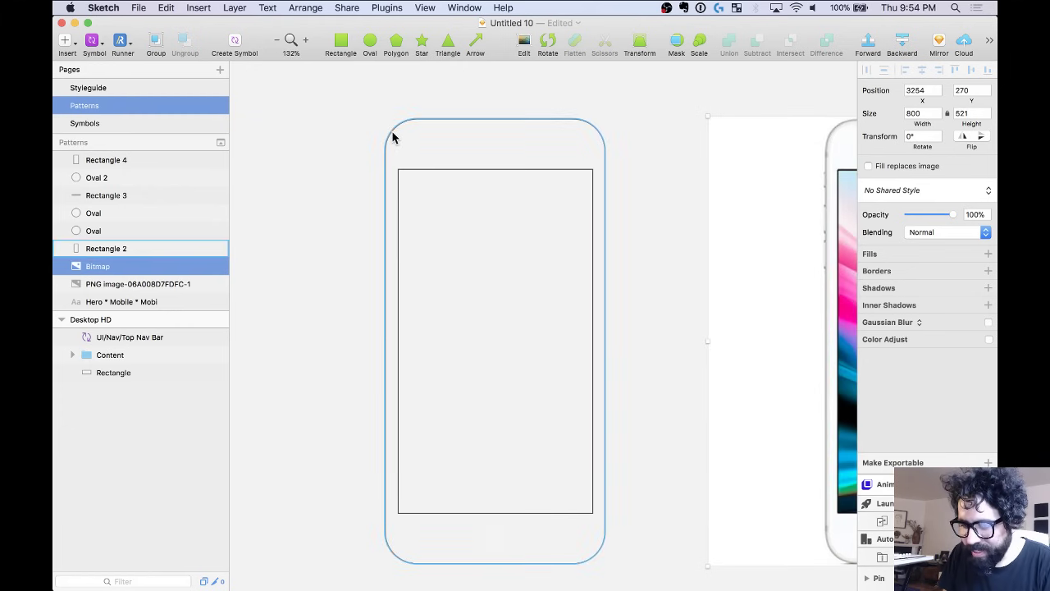
pyautogui.click(866, 287)
pyautogui.click(885, 287)
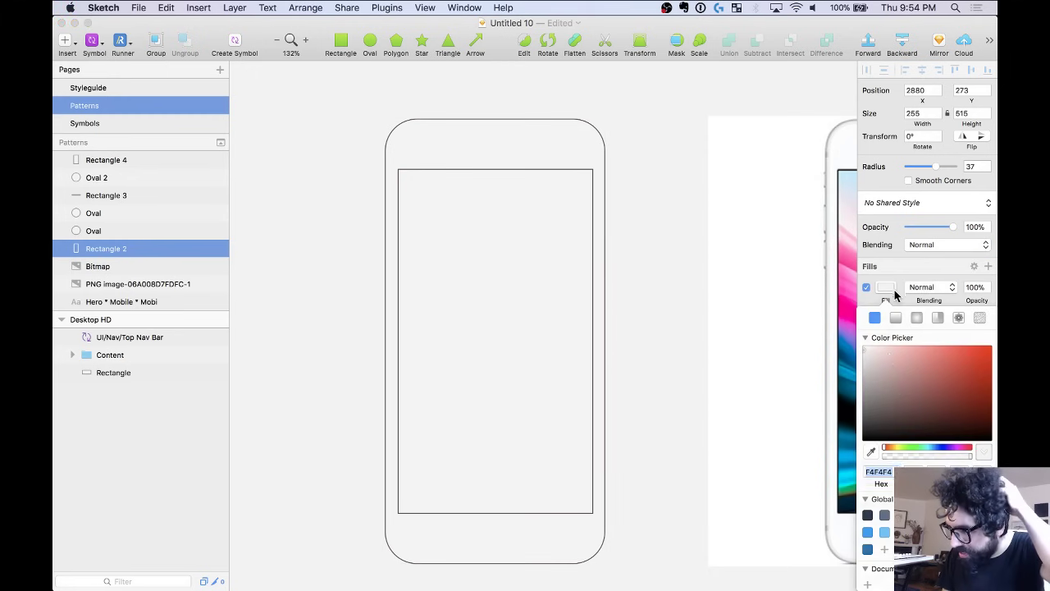
pyautogui.click(871, 300)
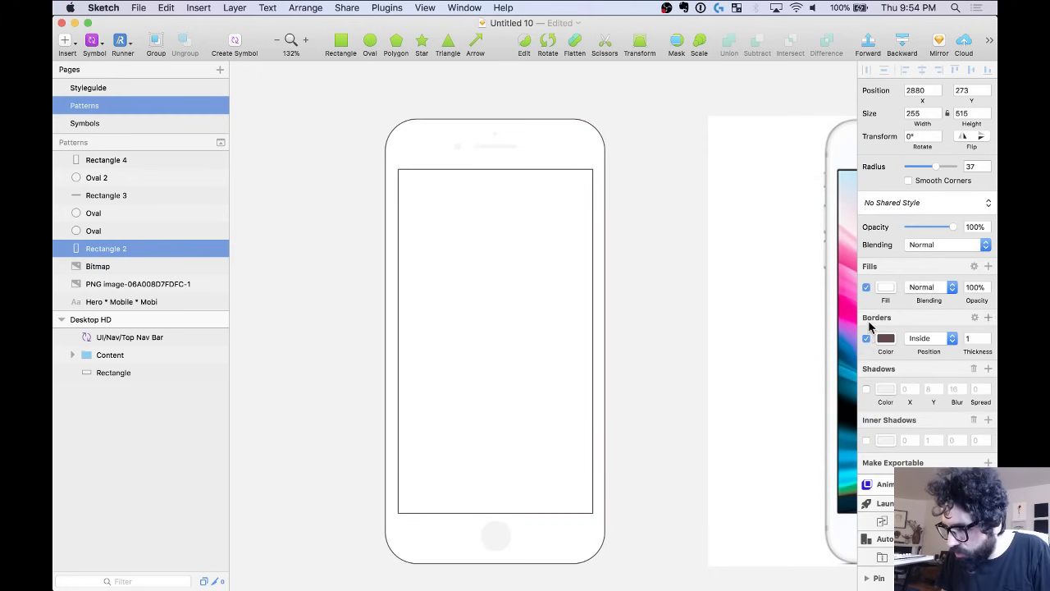
pyautogui.click(867, 342)
# Send the white phone body behind all other layers and deselect it.
pyautogui.press('ctrl+alt+super+Down')
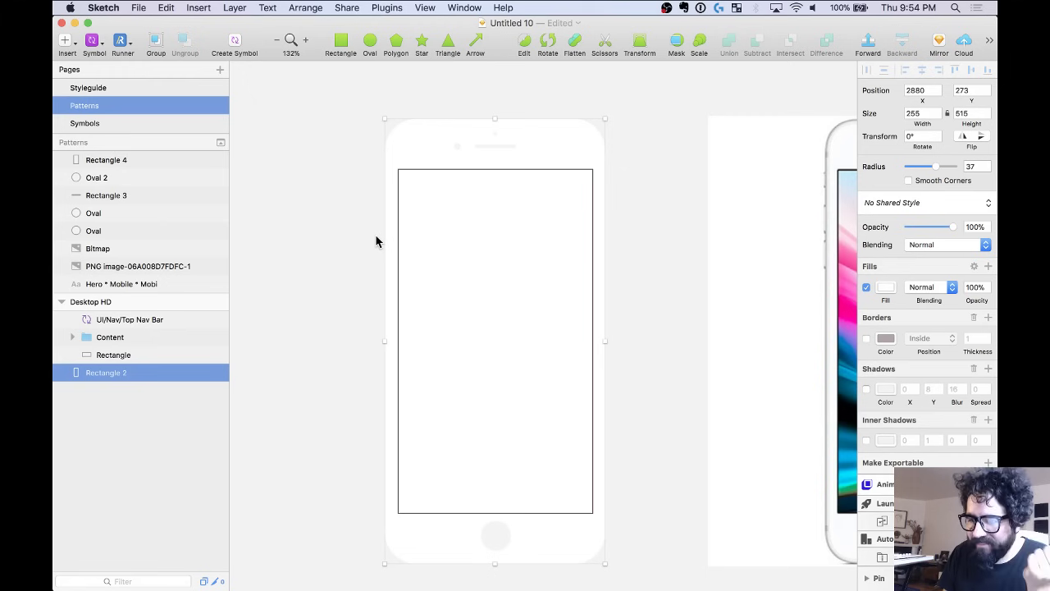
pyautogui.click(366, 205)
pyautogui.click(496, 215)
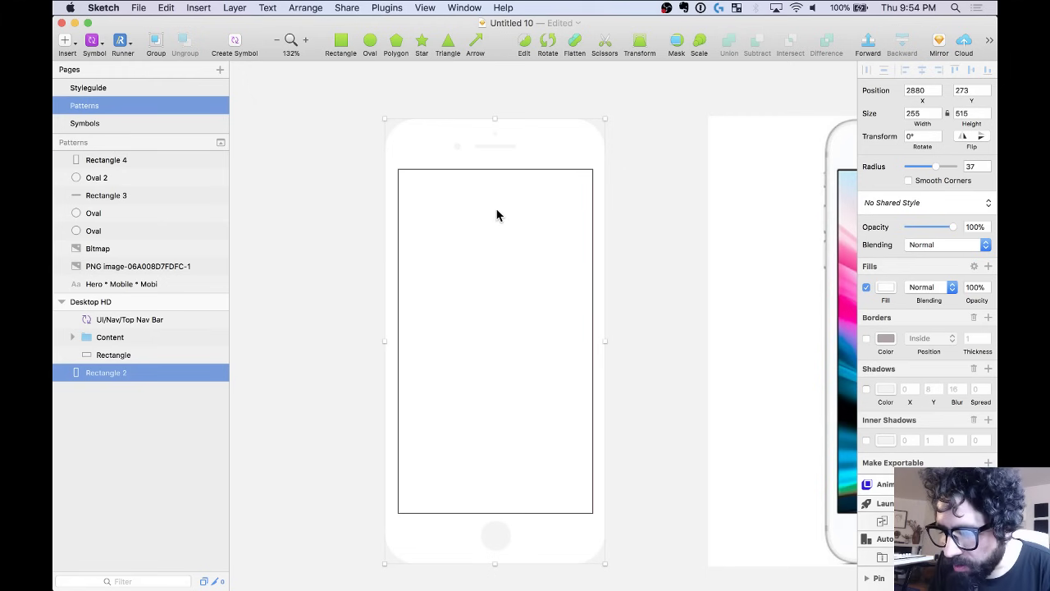
pyautogui.click(366, 202)
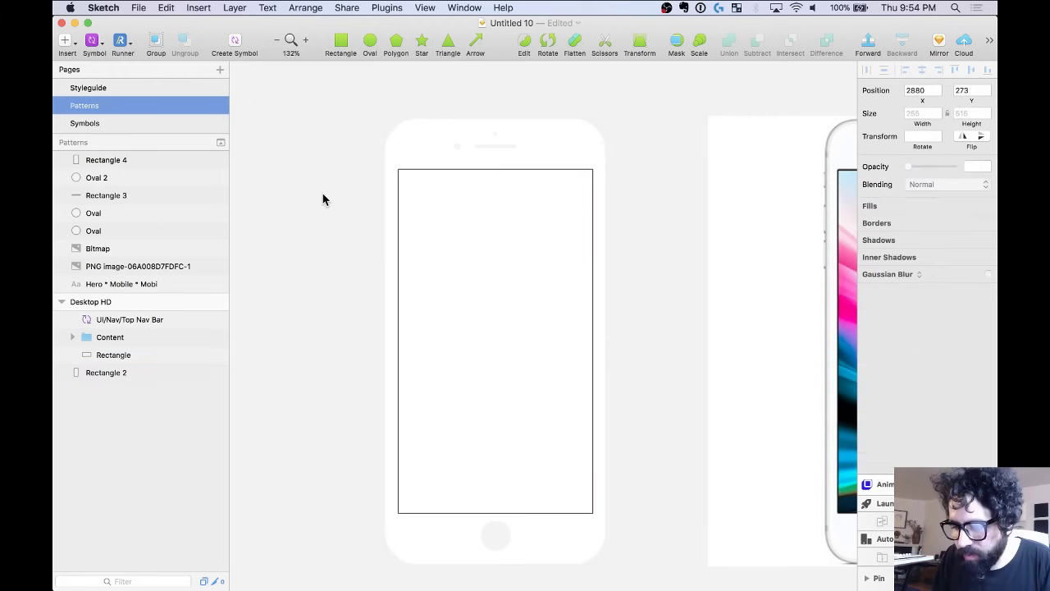
# Fill the screen rectangle with a medium grey and turn off its border.
pyautogui.click(403, 172)
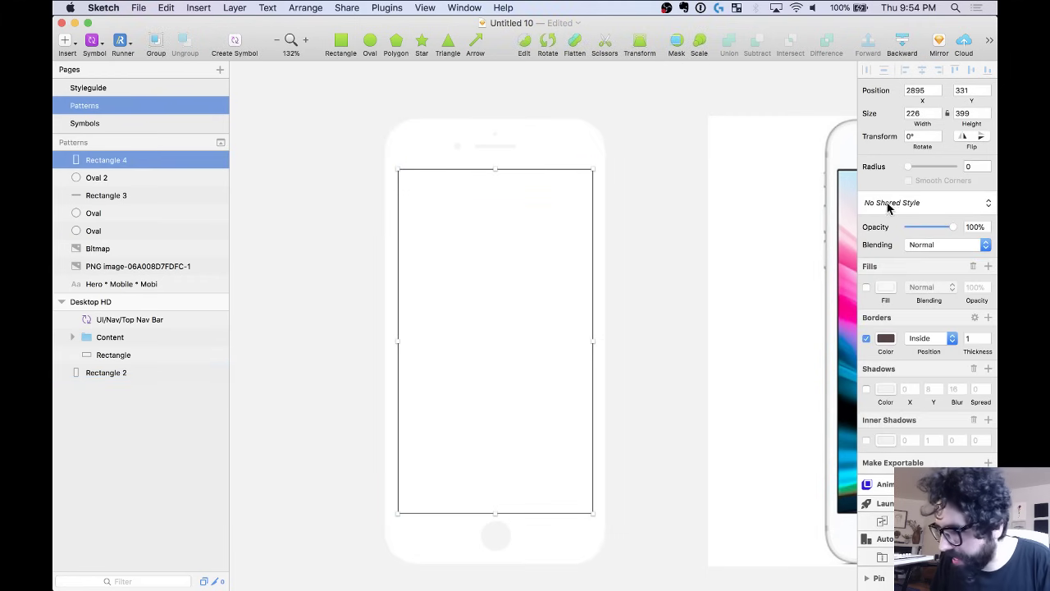
pyautogui.click(867, 287)
pyautogui.click(884, 287)
pyautogui.moveTo(884, 395); pyautogui.dragTo(844, 385)
pyautogui.click(882, 292)
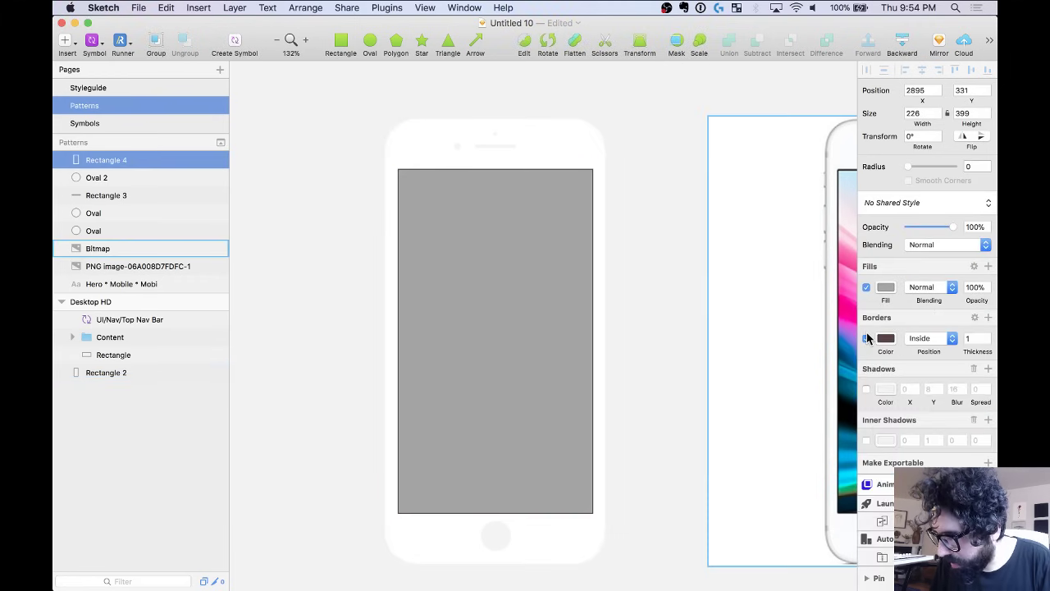
pyautogui.click(867, 338)
# Apply the Palette/Light shared style to the camera, sensor, speaker and home button shapes, leaving out the phone body.
pyautogui.moveTo(422, 108); pyautogui.dragTo(516, 160)
pyautogui.scroll(-5, 459, 246)
pyautogui.keyDown('shift'); pyautogui.click(497, 400); pyautogui.keyUp('shift')
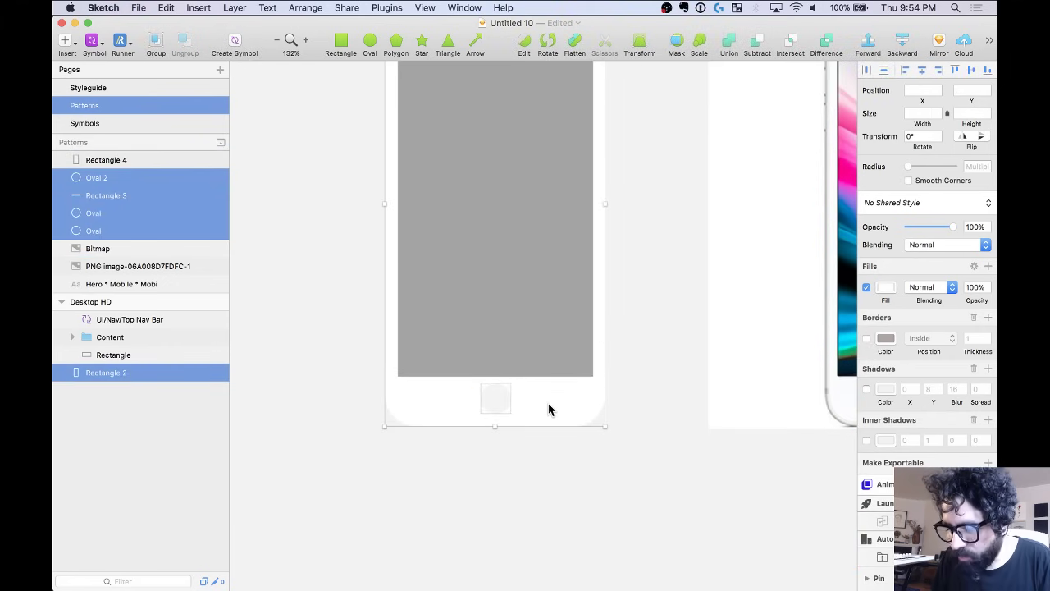
pyautogui.keyDown('shift'); pyautogui.click(550, 409); pyautogui.keyUp('shift')
pyautogui.click(954, 200)
pyautogui.moveTo(942, 243)
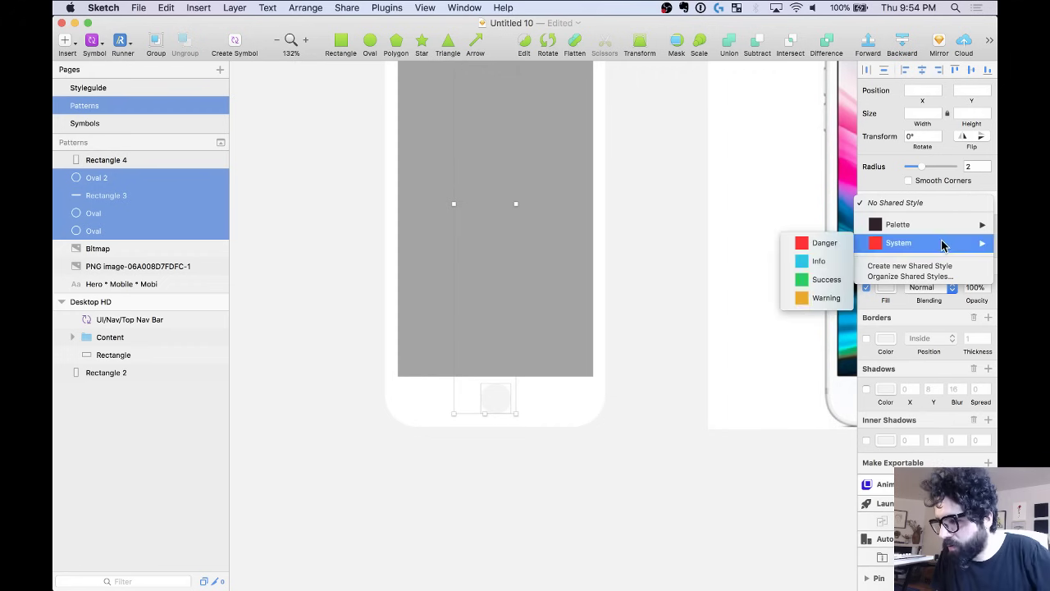
pyautogui.moveTo(911, 224)
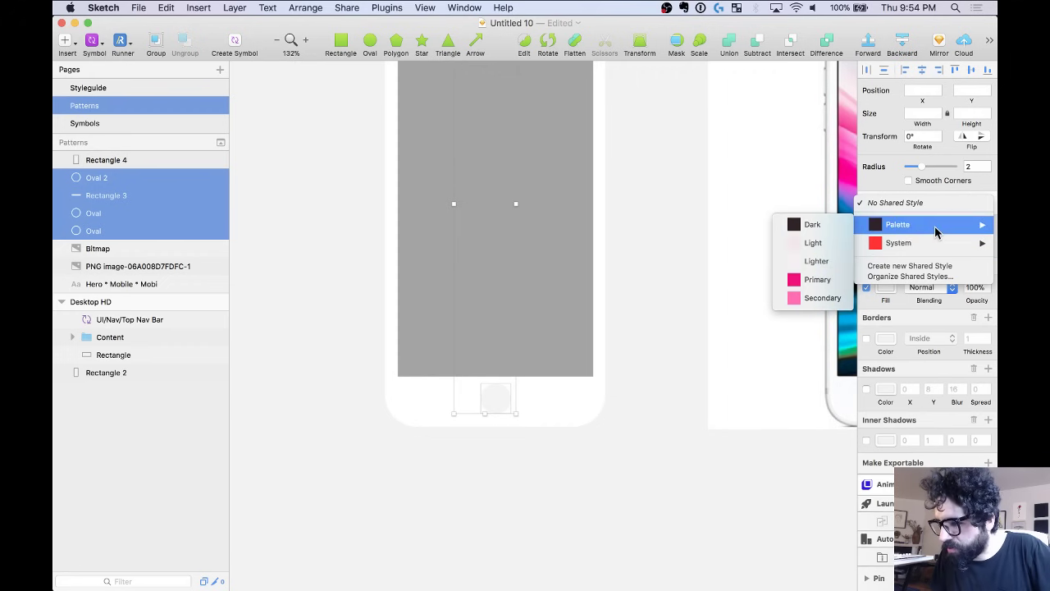
pyautogui.click(832, 244)
# Apply the Palette/Dark shared style to the grey screen rectangle of the phone.
pyautogui.scroll(5, 629, 345)
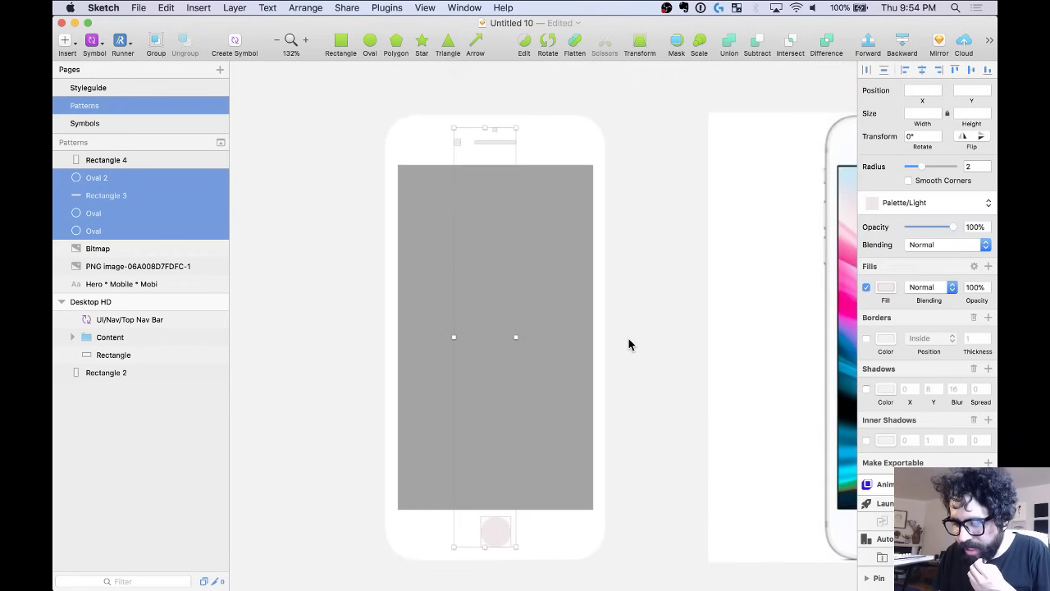
pyautogui.click(544, 293)
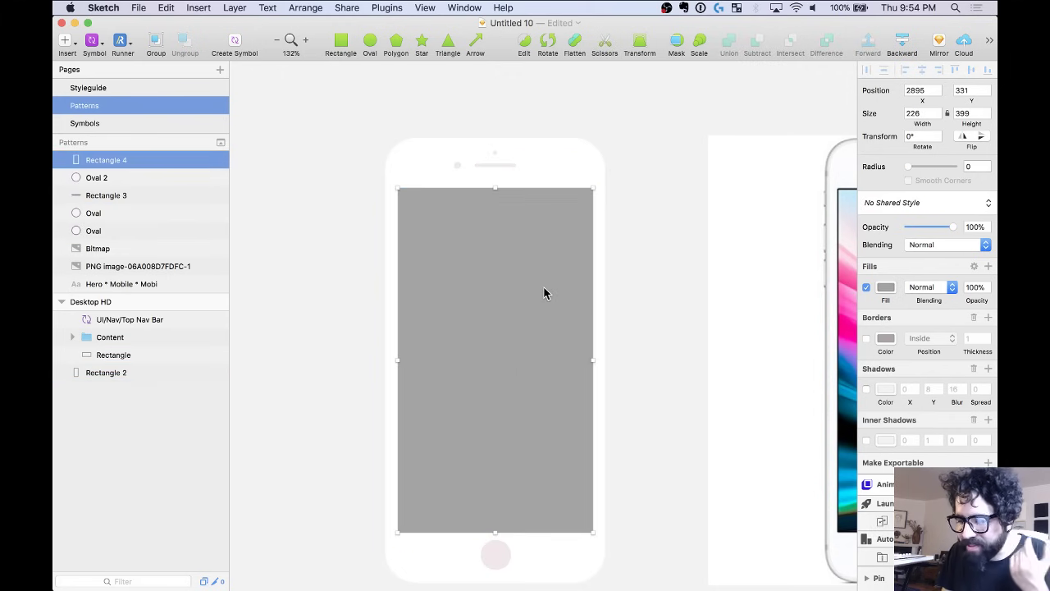
pyautogui.click(942, 210)
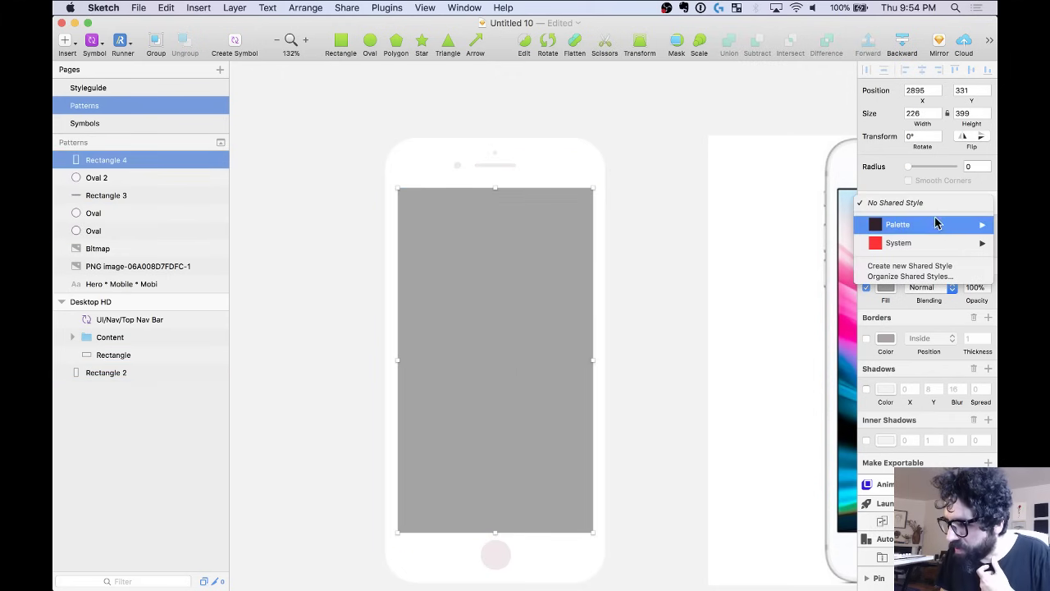
pyautogui.moveTo(937, 222)
pyautogui.click(808, 224)
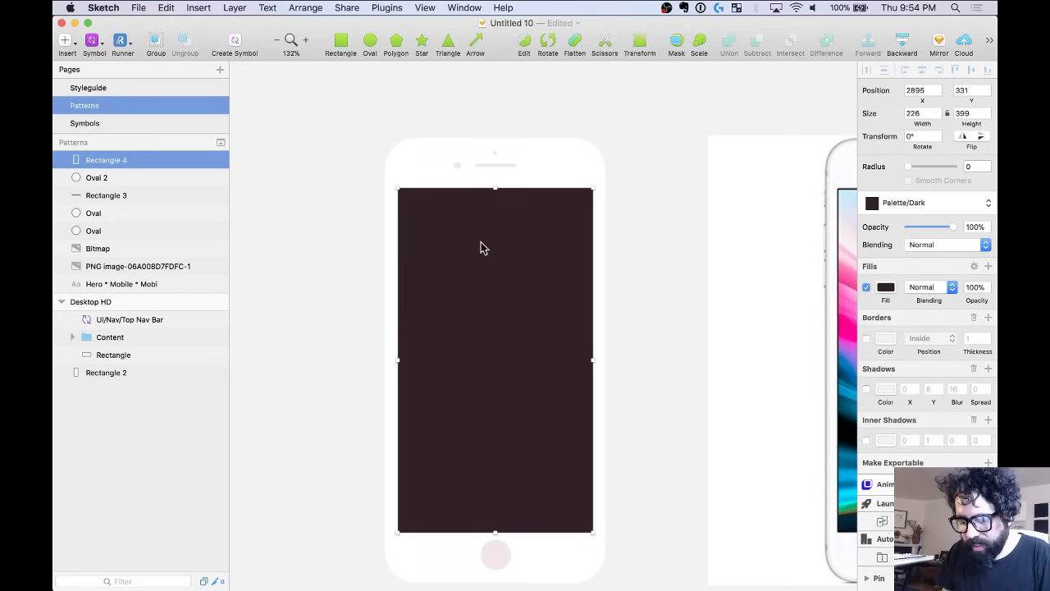
# Duplicate the dark screen rectangle, remove the copy's shared style and fill it with light pink F0D1E0.
pyautogui.press('super+d')
pyautogui.scroll(5, 481, 242)
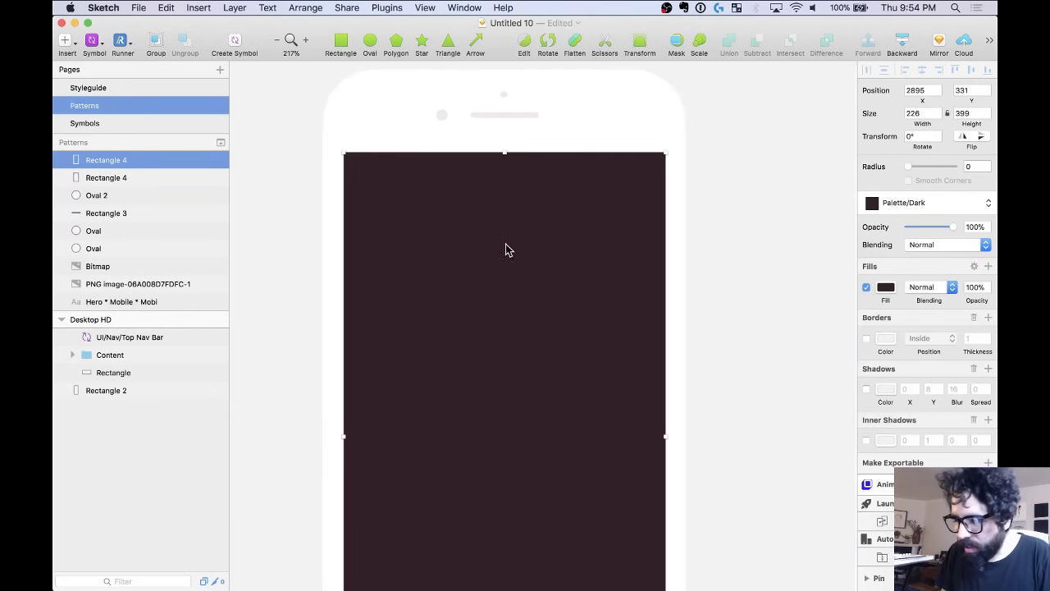
pyautogui.click(903, 205)
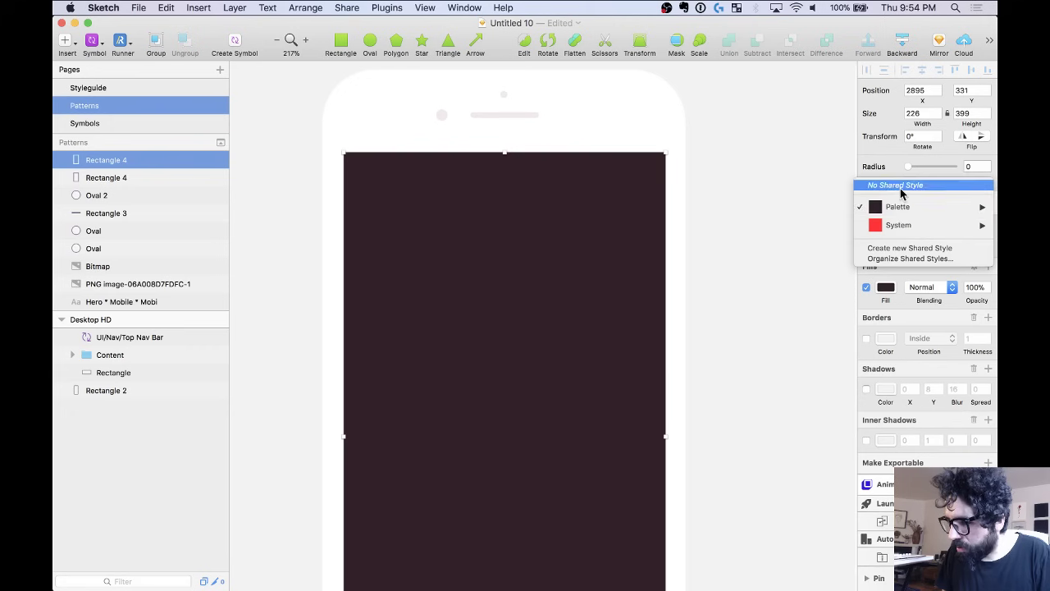
pyautogui.click(901, 187)
pyautogui.click(885, 288)
pyautogui.click(879, 351)
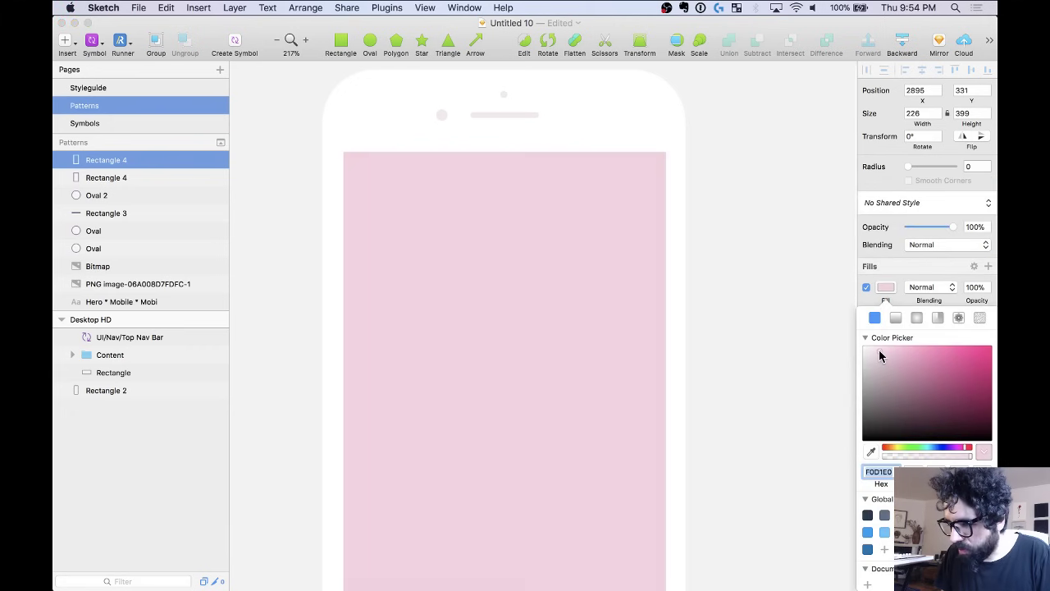
# Nudge the pink screen copy diagonally to X 2896, Y 332, exposing a thin dark edge.
pyautogui.press('Right')
pyautogui.press('Right')
pyautogui.press('Right')
pyautogui.press('Right')
pyautogui.press('Right')
pyautogui.press('Right')
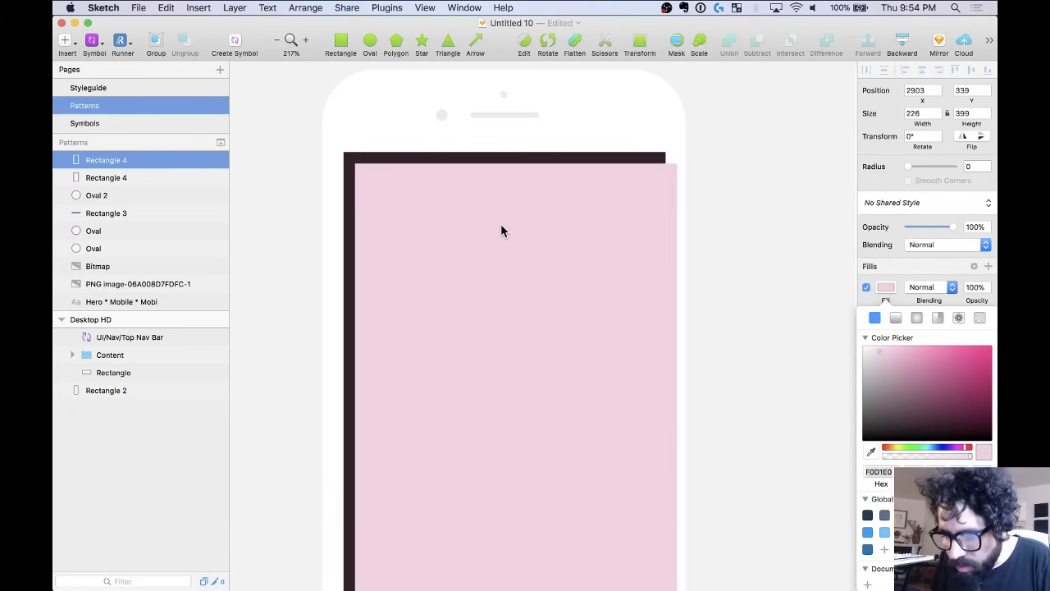
pyautogui.press('Left')
pyautogui.press('Left')
pyautogui.press('Left')
pyautogui.press('Left')
pyautogui.press('Down')
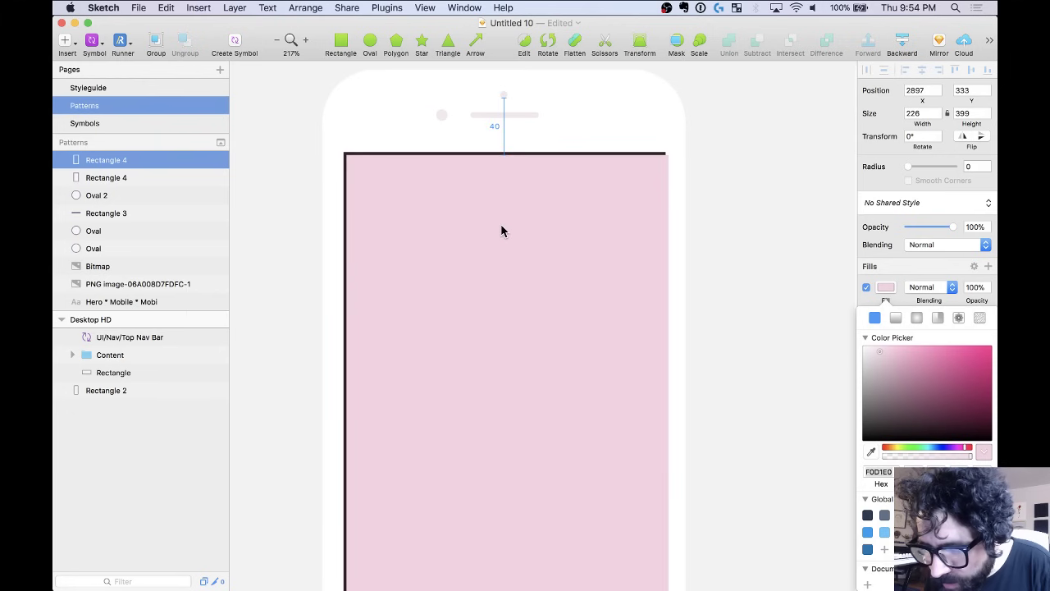
pyautogui.press('Left')
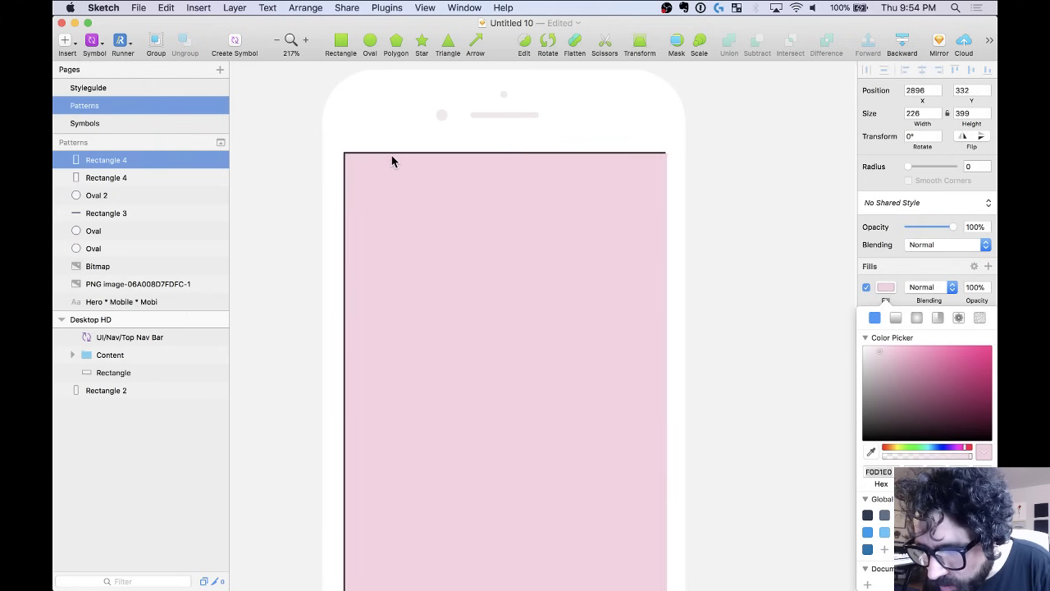
# Move the pink rectangle to X 2897, Y 333 and shrink it to 222 by 395, leaving an even dark frame.
pyautogui.scroll(5, 391, 158)
pyautogui.press('alt')
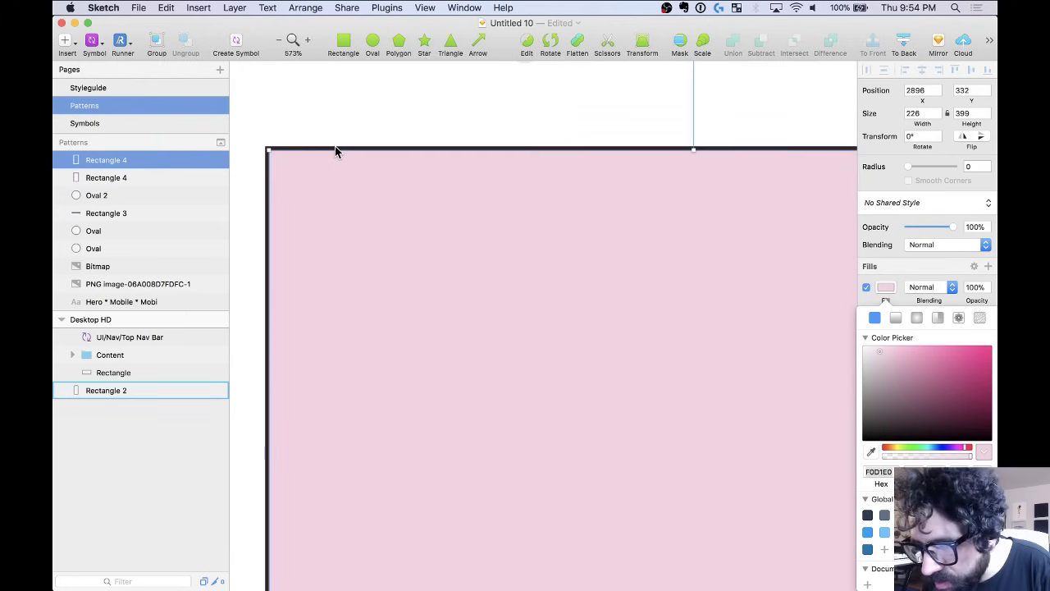
pyautogui.scroll(-5, 336, 151)
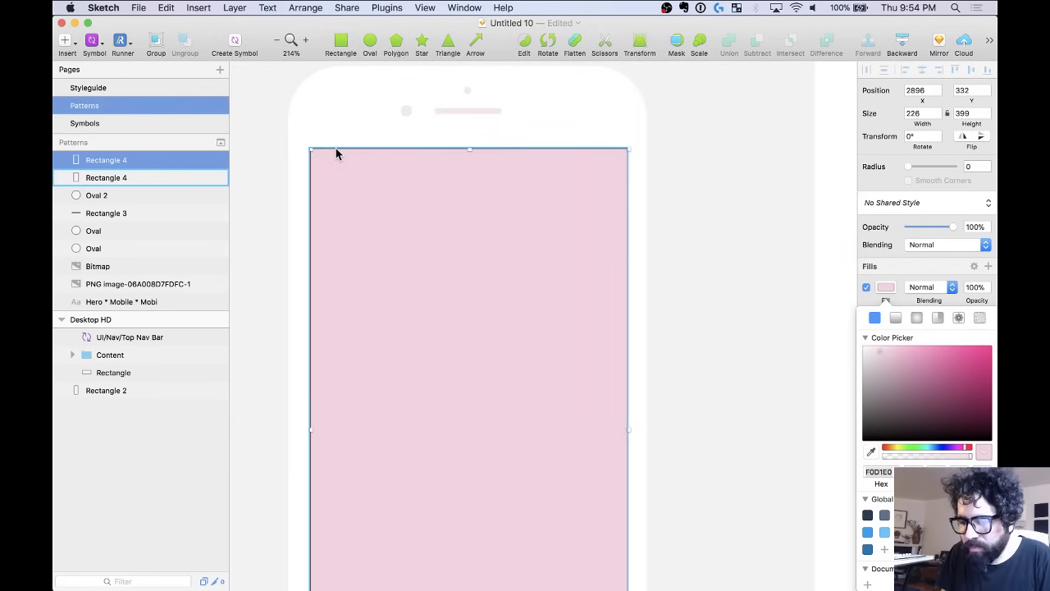
pyautogui.scroll(-5, 336, 154)
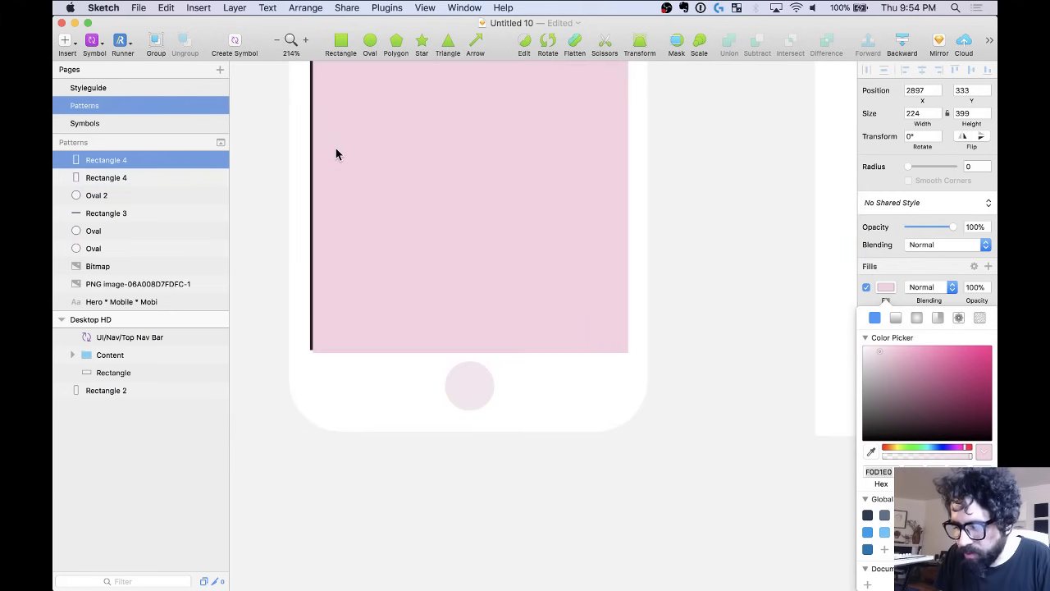
pyautogui.press('super+Up')
pyautogui.press('super+Up')
pyautogui.press('super+Up')
pyautogui.press('super+Up')
pyautogui.press('super+Left')
pyautogui.press('super+Left')
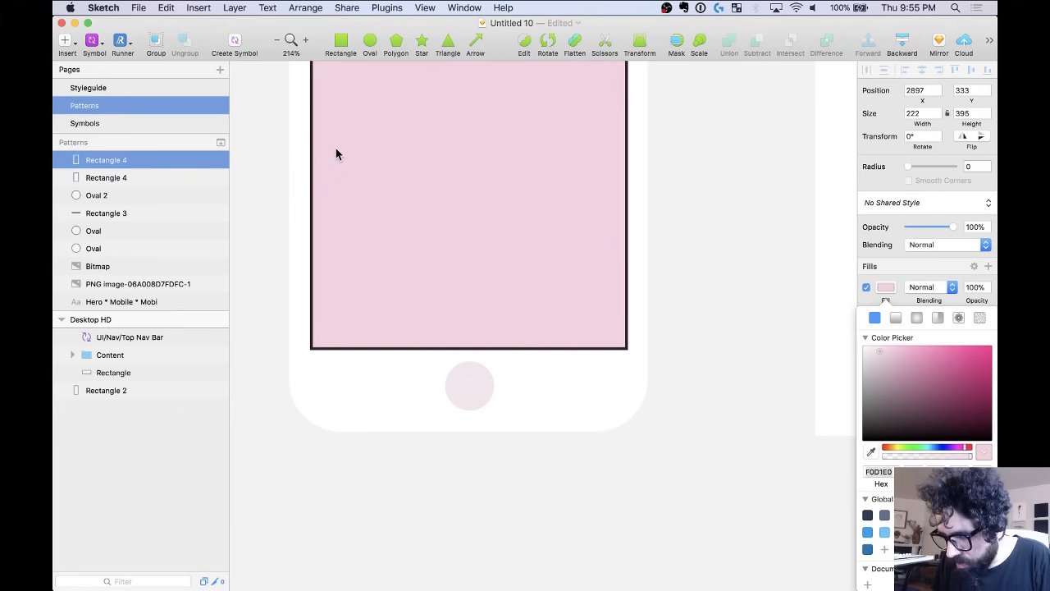
# Delete the iPhone reference image beside the traced mockup.
pyautogui.scroll(-5, 432, 188)
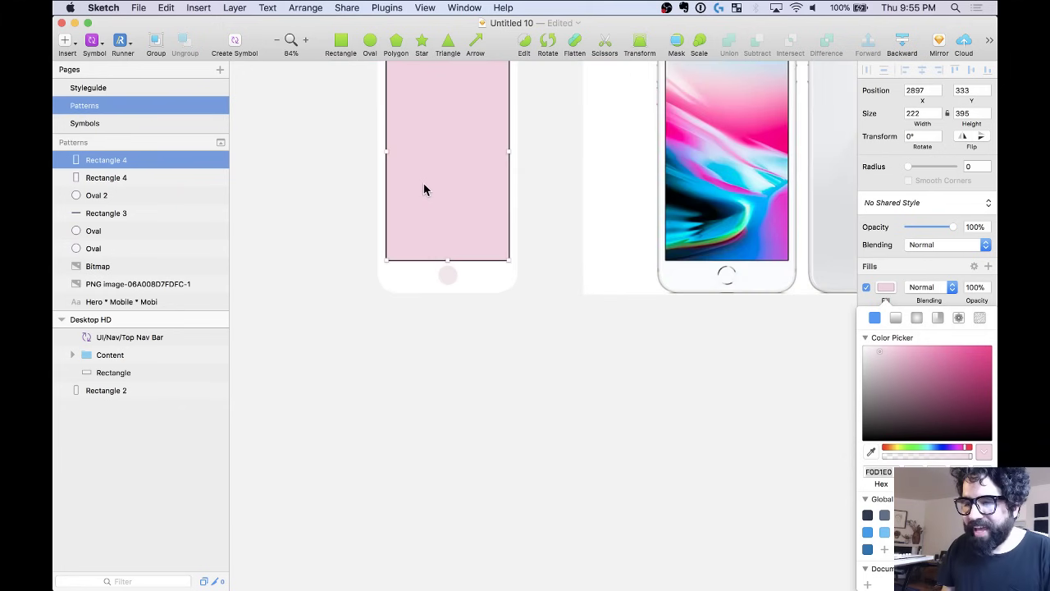
pyautogui.scroll(3, 410, 190)
pyautogui.click(692, 176)
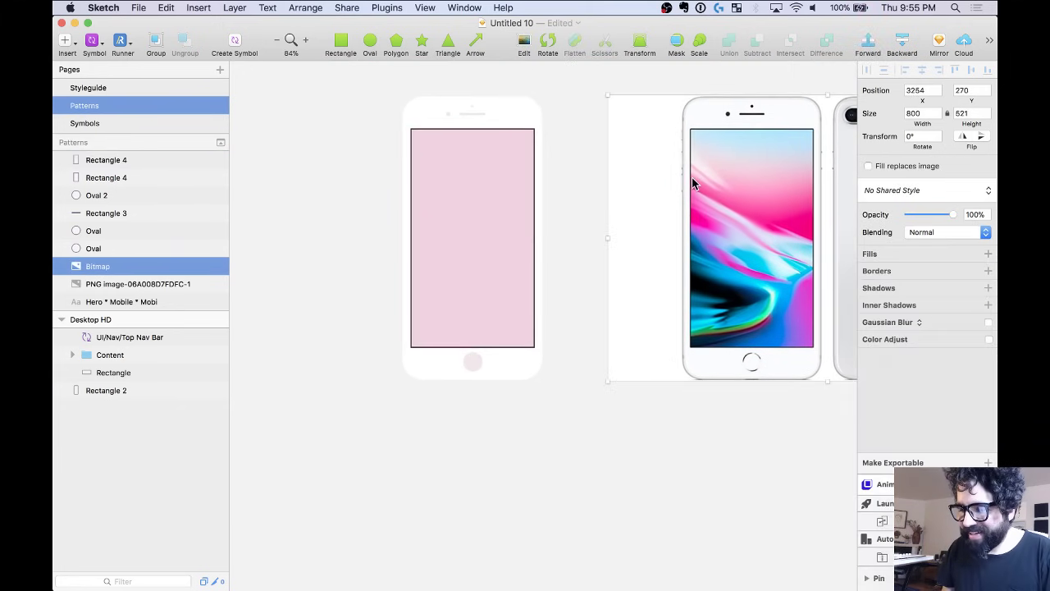
pyautogui.press('Delete')
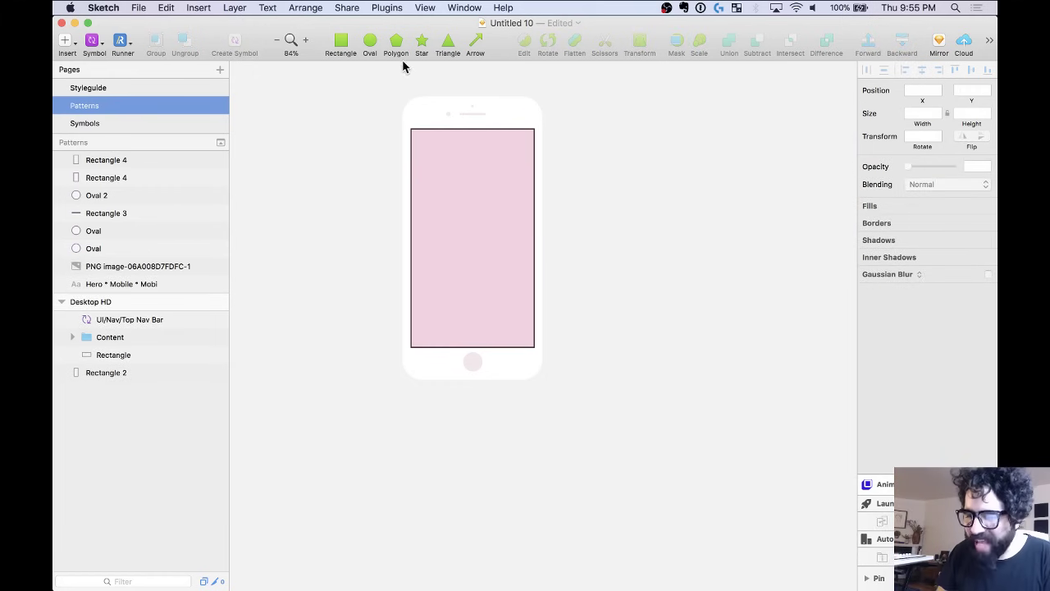
pyautogui.moveTo(389, 107); pyautogui.dragTo(625, 433)
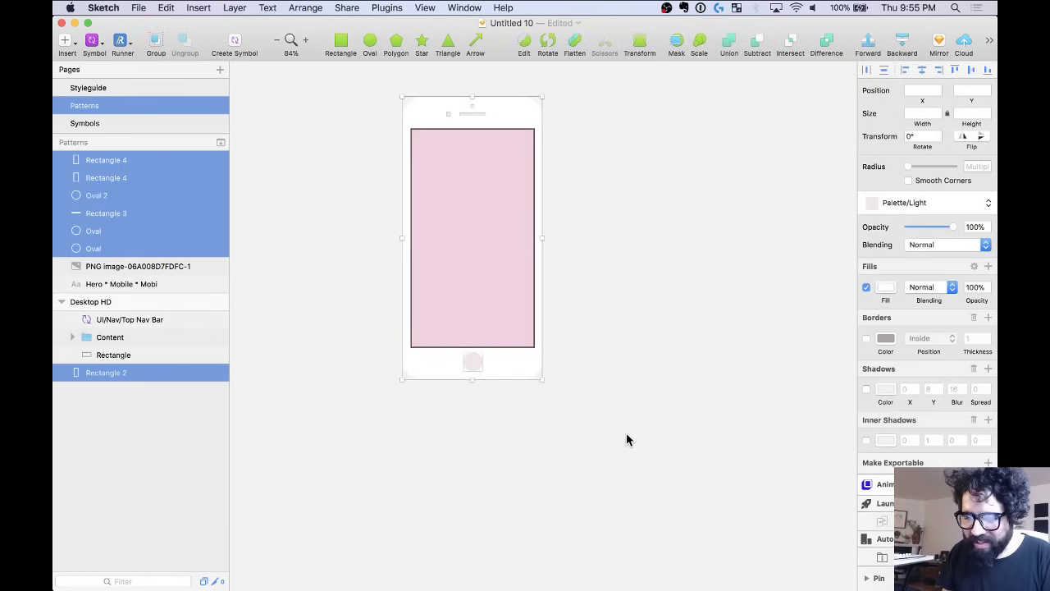
pyautogui.press('super+2')
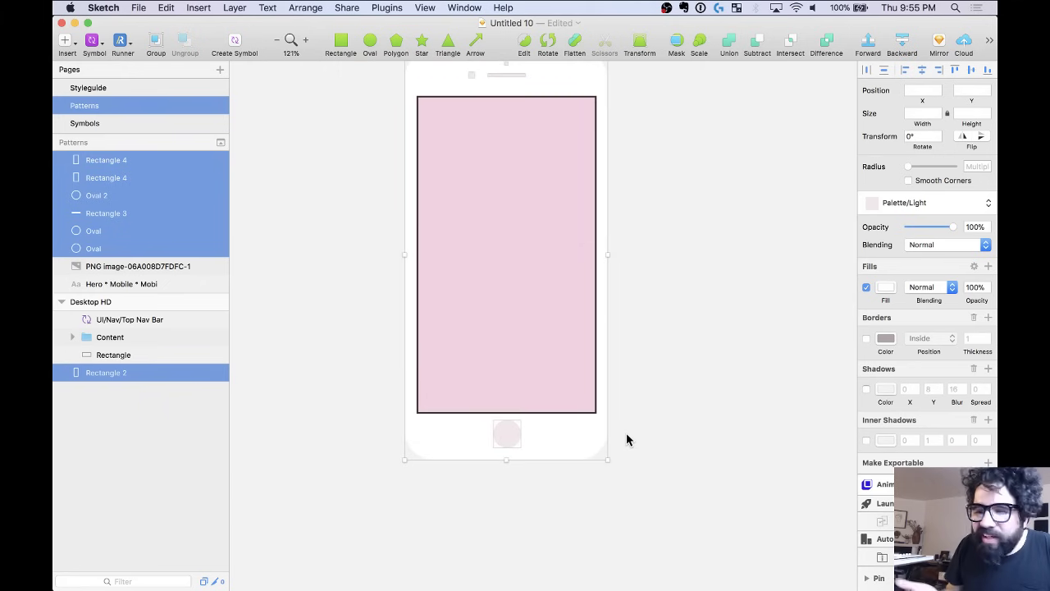
pyautogui.scroll(3, 626, 440)
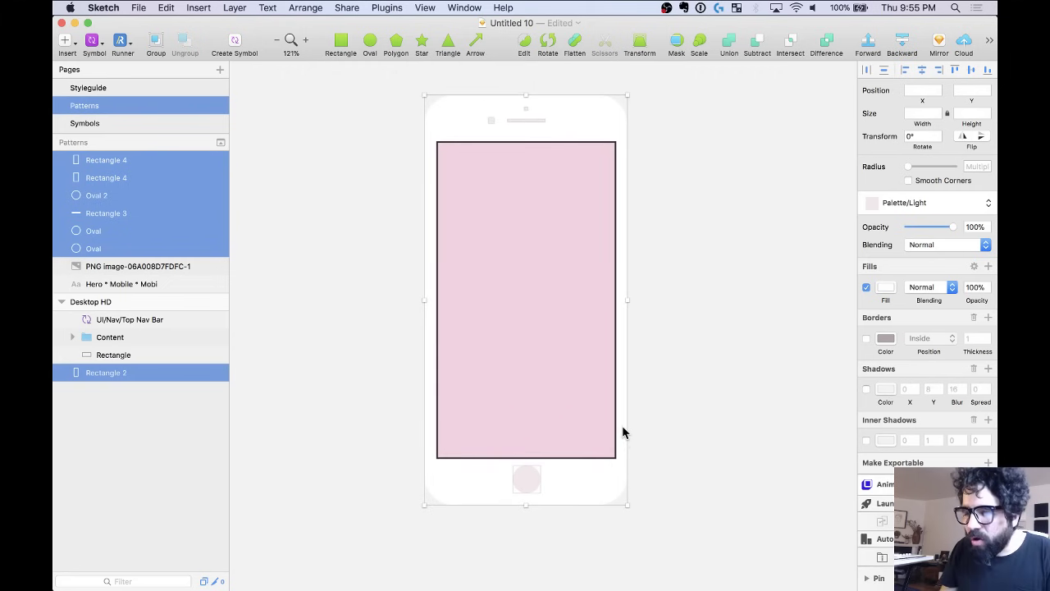
pyautogui.click(656, 284)
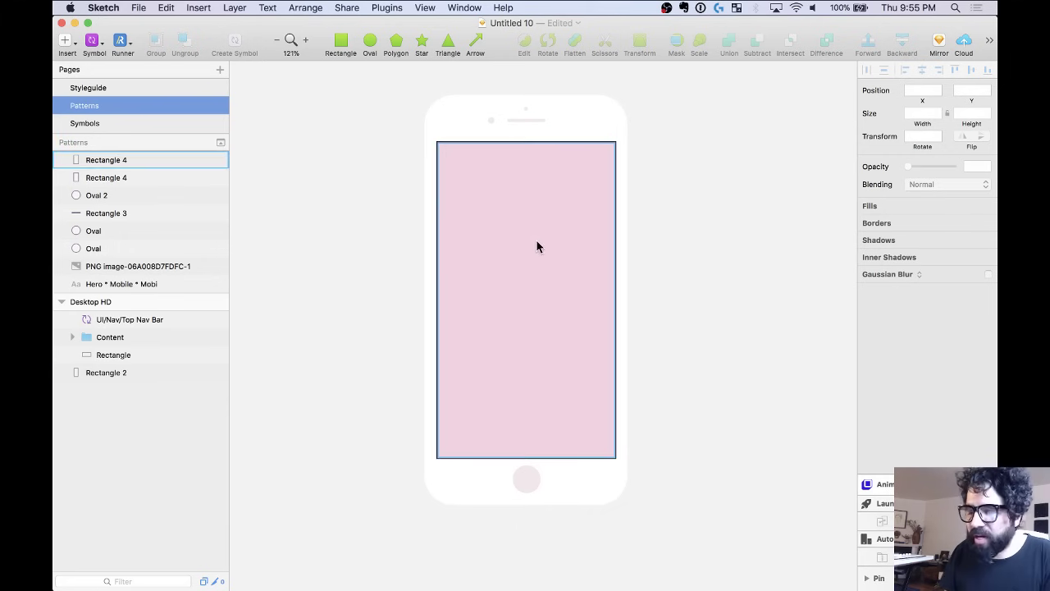
# Try deleting the phone's home button circle and undo the deletion.
pyautogui.click(530, 486)
pyautogui.press('Delete')
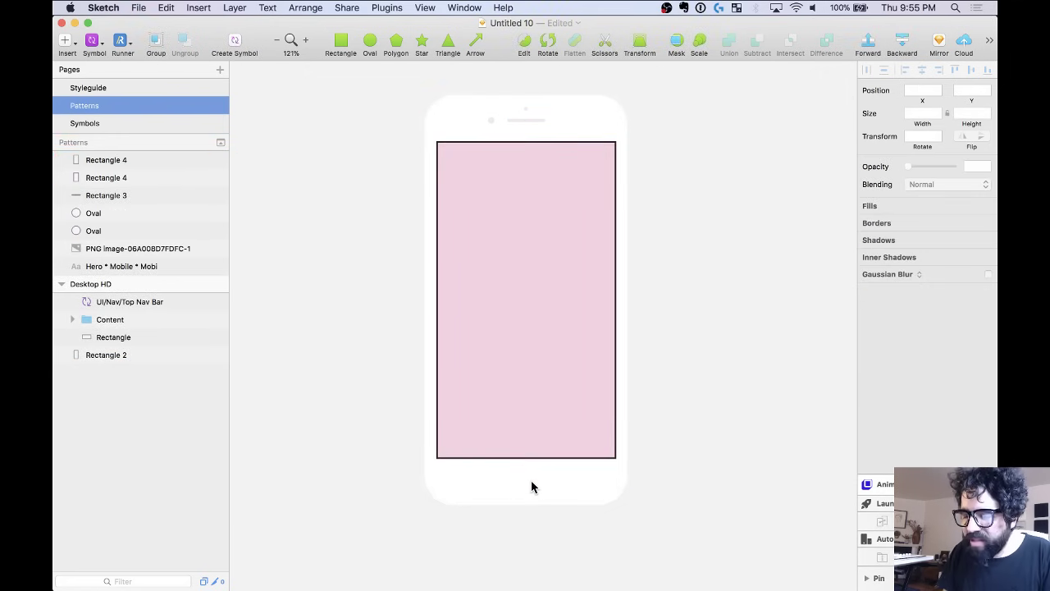
pyautogui.press('super+z')
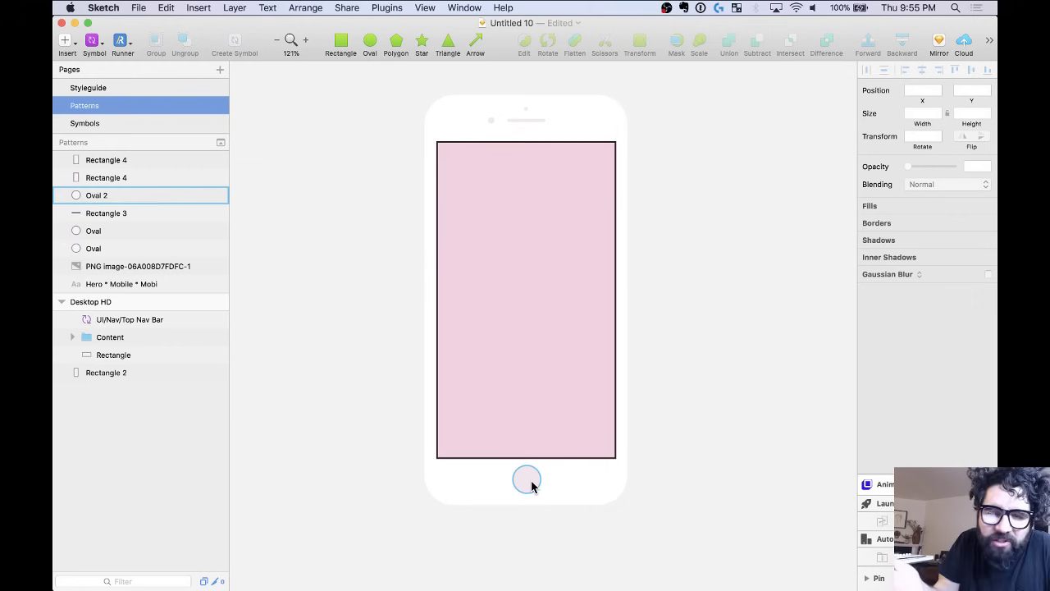
# Add an inner shadow to the white phone body with X 0, Y 0, blur 3 and colour black.
pyautogui.click(449, 131)
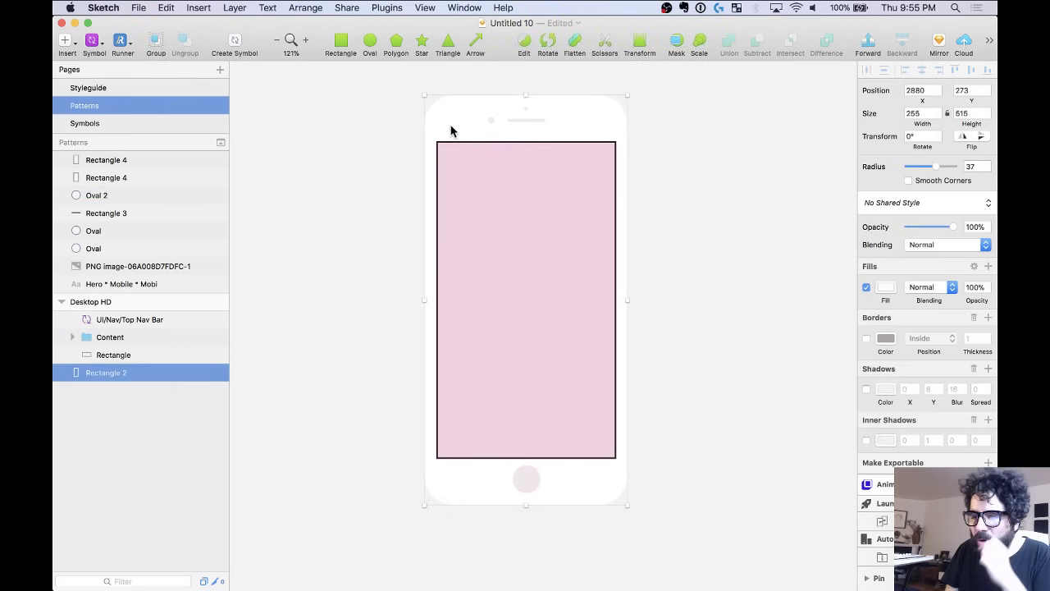
pyautogui.scroll(2, 603, 254)
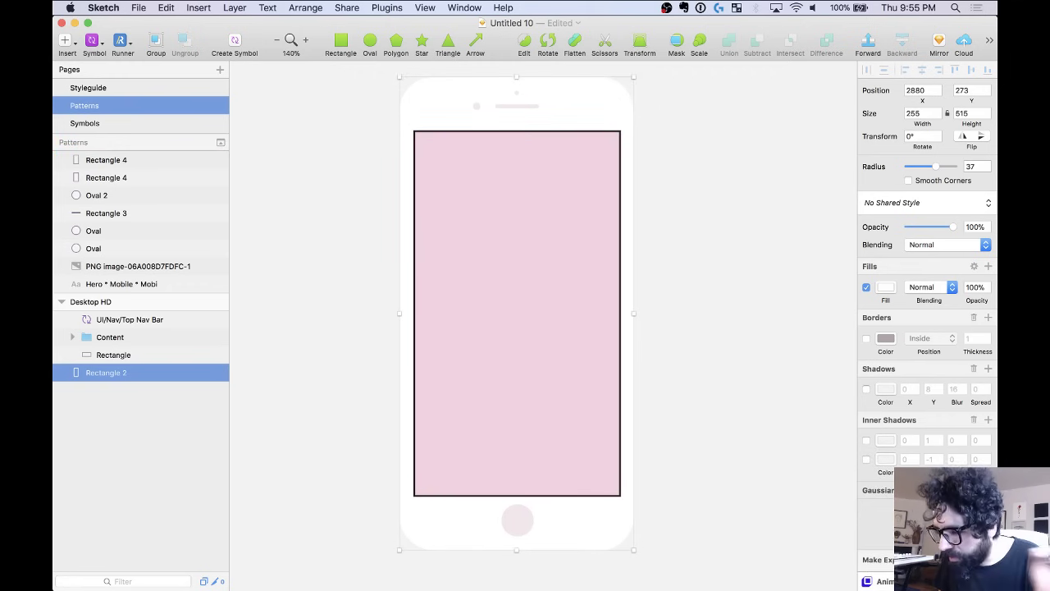
pyautogui.click(866, 459)
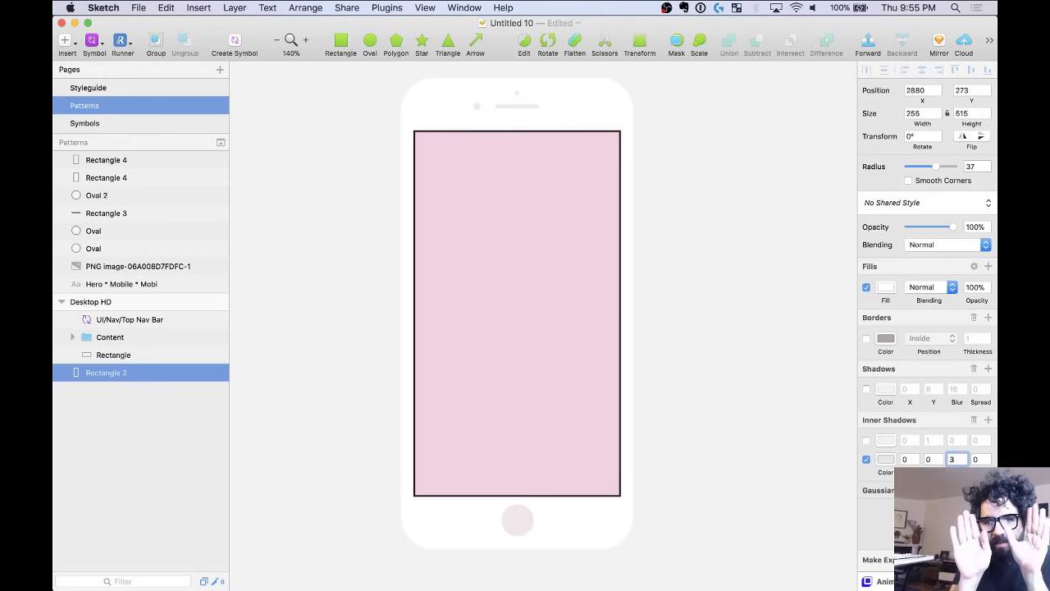
pyautogui.click(888, 460)
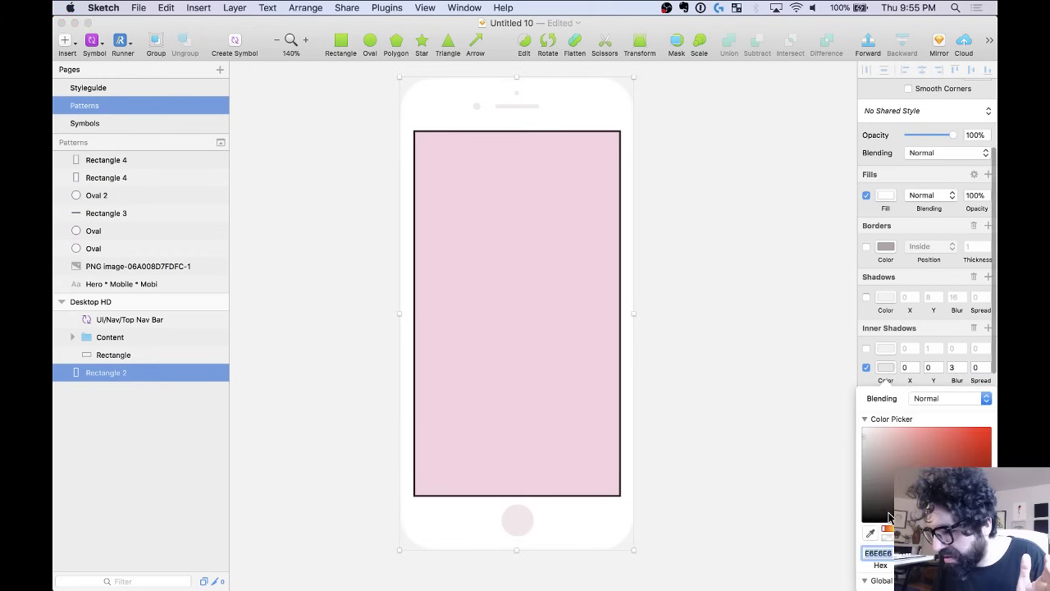
pyautogui.click(872, 387)
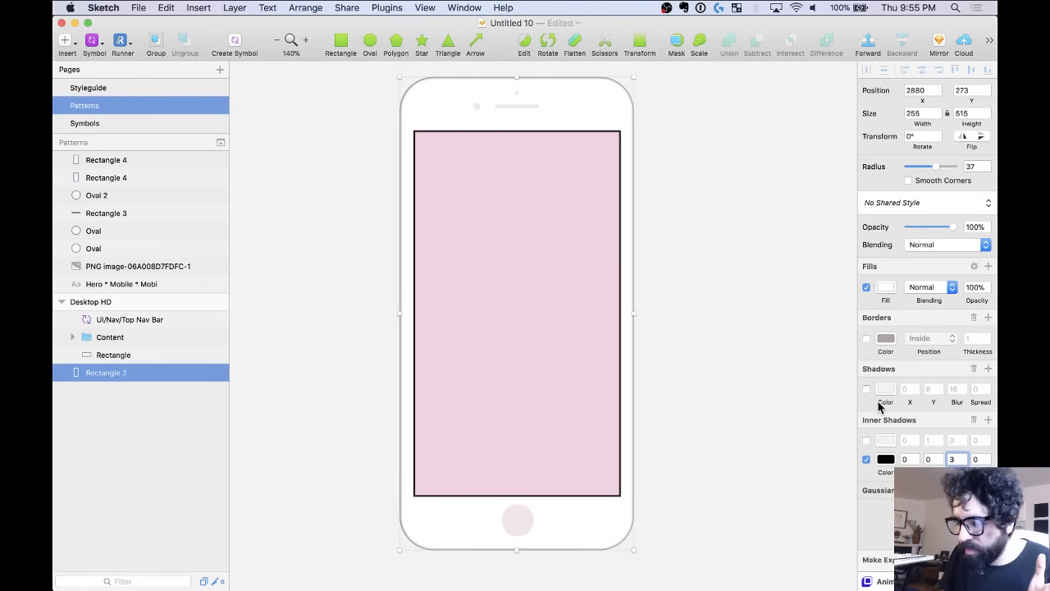
# Make the phone body's inner shadow colour semi-transparent and set its blur, trying 6 before settling on 4.
pyautogui.click(886, 459)
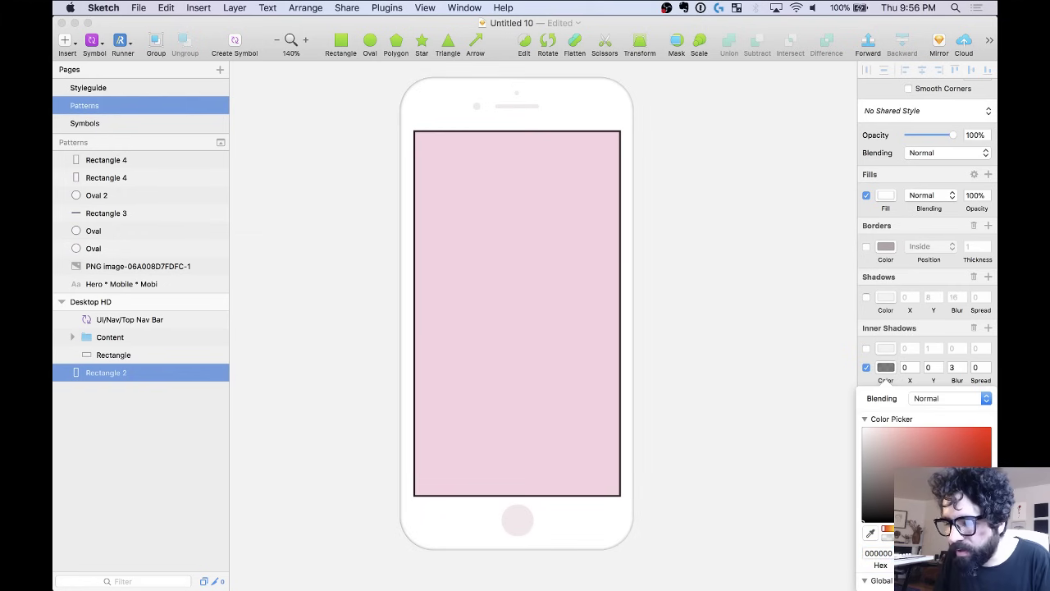
pyautogui.click(952, 369)
pyautogui.write('4')
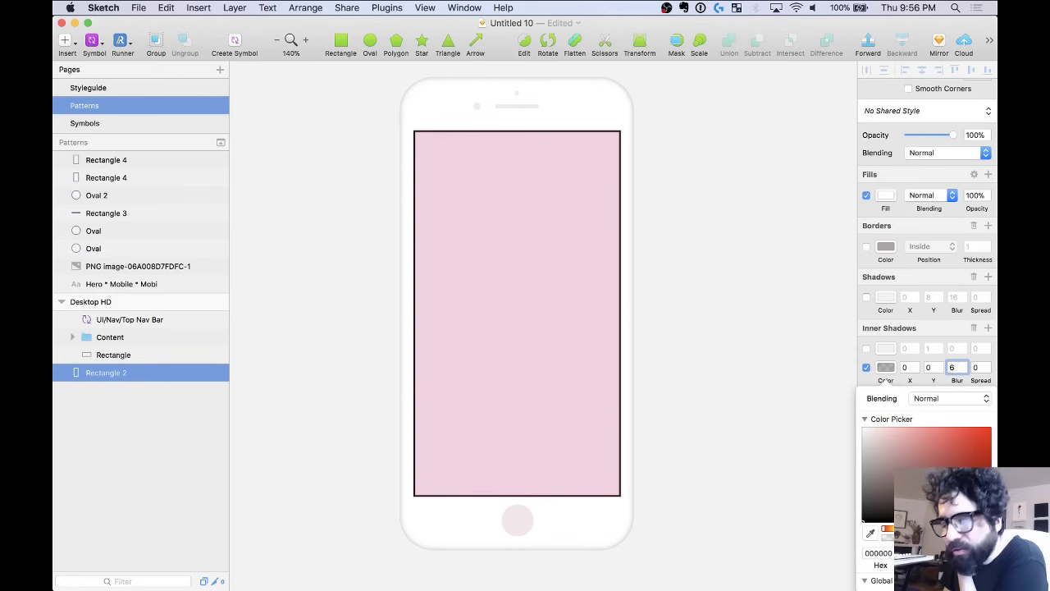
pyautogui.press('Return')
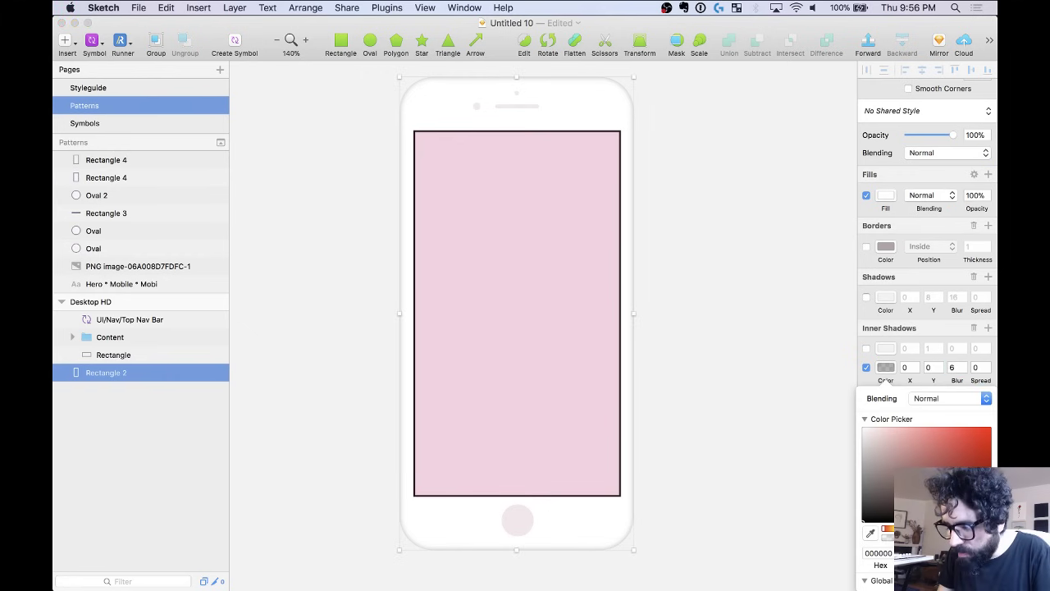
pyautogui.click(956, 370)
pyautogui.write('5')
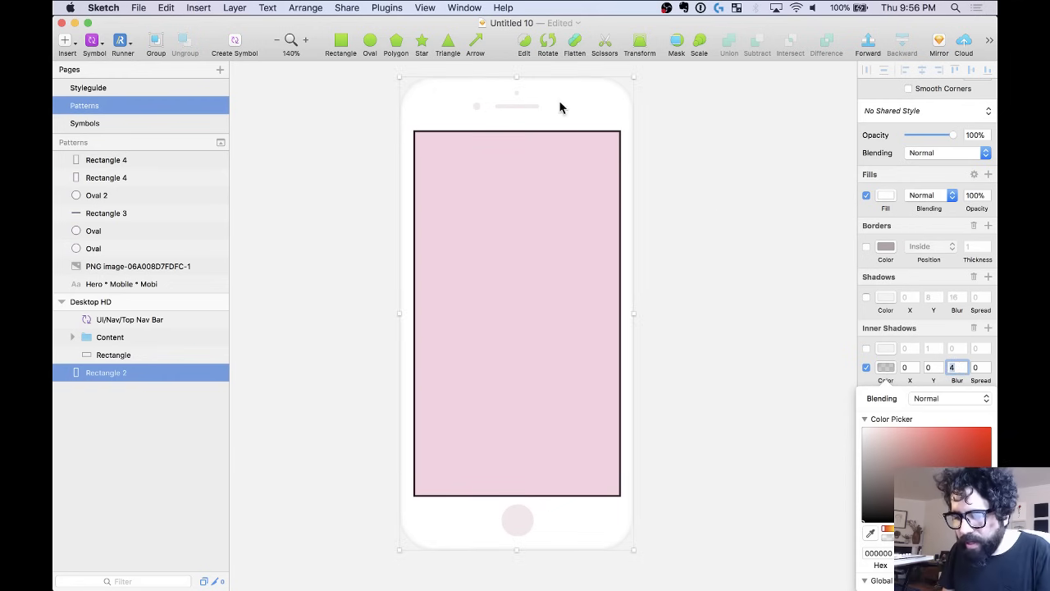
# Close the colour settings and rename the pink rectangle on the phone as "Screen".
pyautogui.press('Escape')
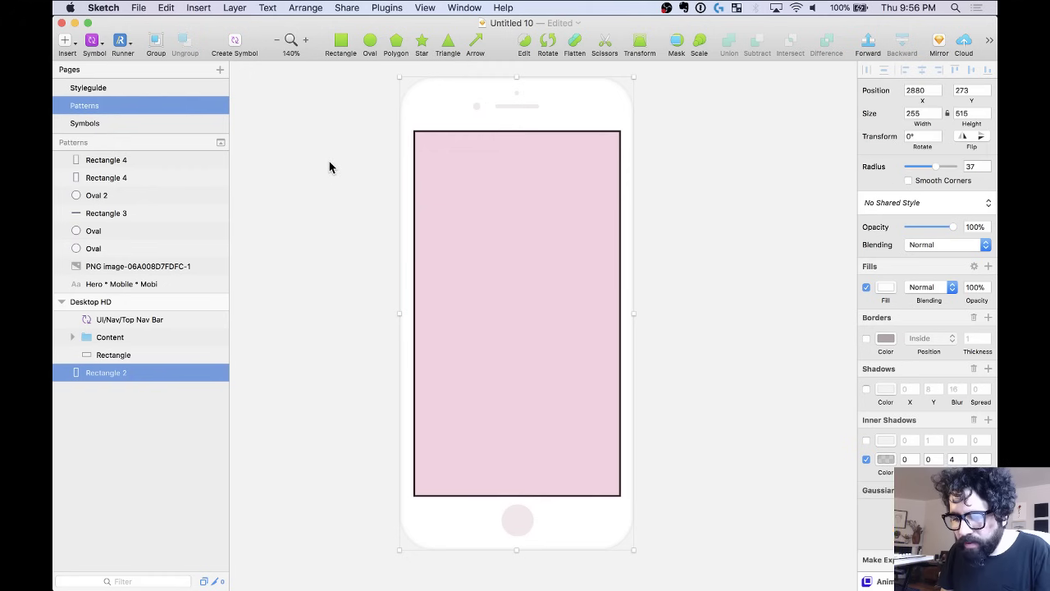
pyautogui.click(487, 181)
pyautogui.press('super+c')
pyautogui.press('super+r')
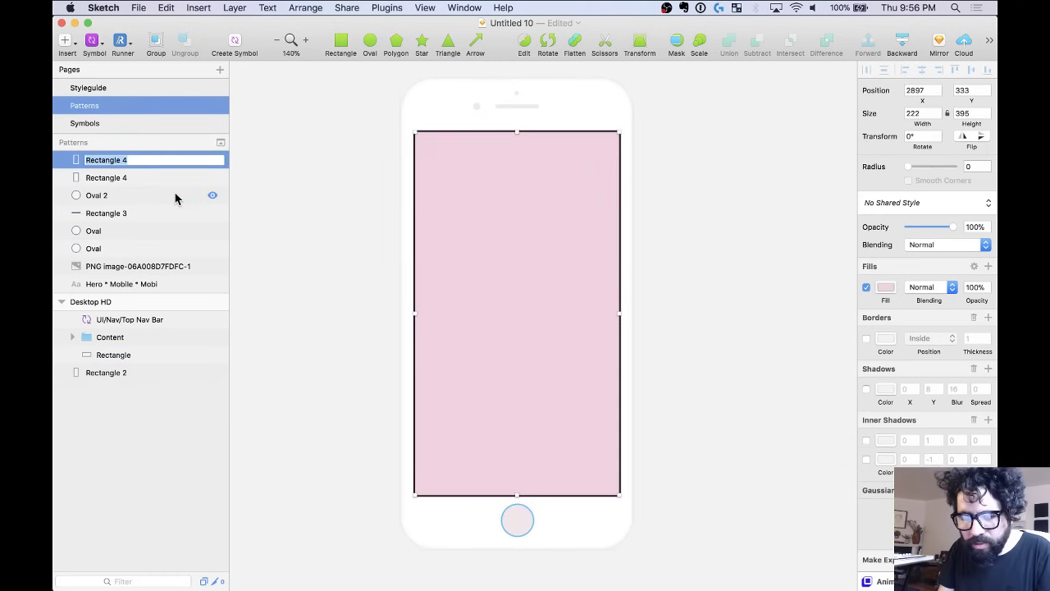
pyautogui.write('Screen')
pyautogui.press('Return')
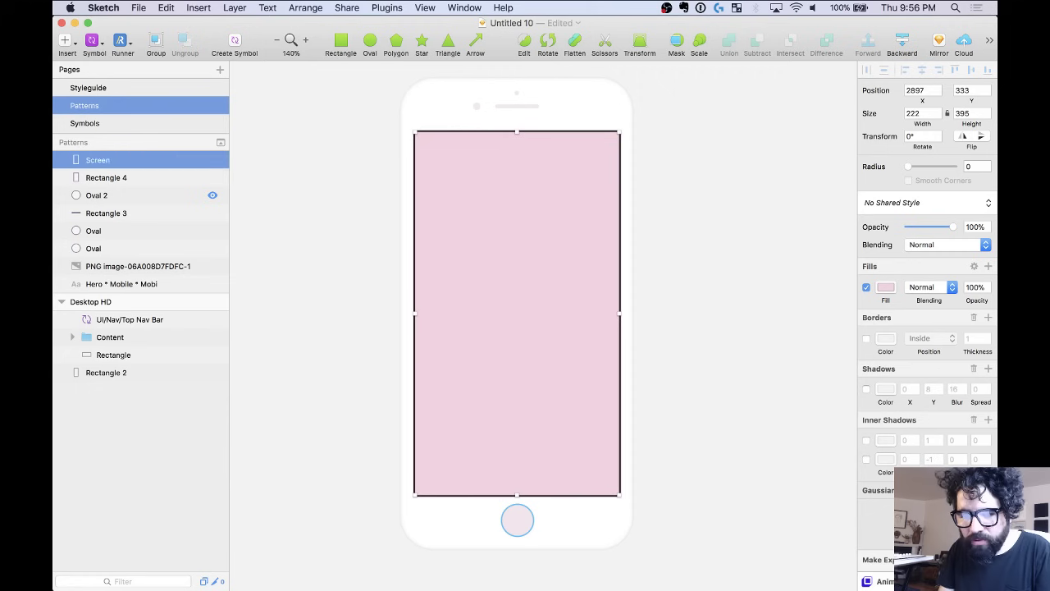
# Group the camera, sensor and speaker shapes above the phone's screen and name the group "camera-sensors".
pyautogui.click(343, 151)
pyautogui.scroll(-3, 342, 151)
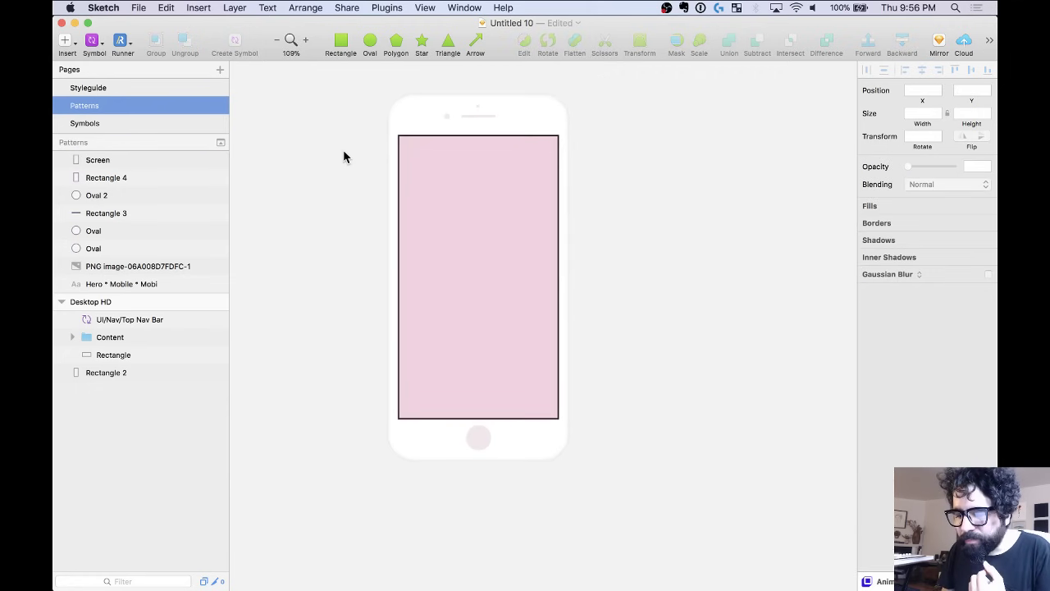
pyautogui.moveTo(425, 78); pyautogui.dragTo(513, 134)
pyautogui.press('super+g')
pyautogui.press('super+r')
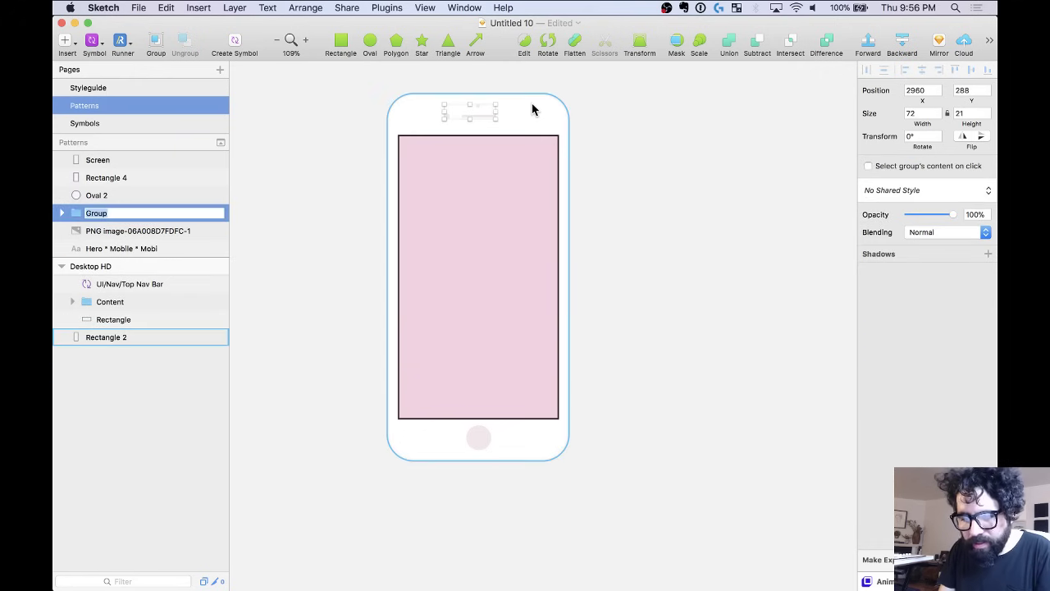
pyautogui.write('camera-')
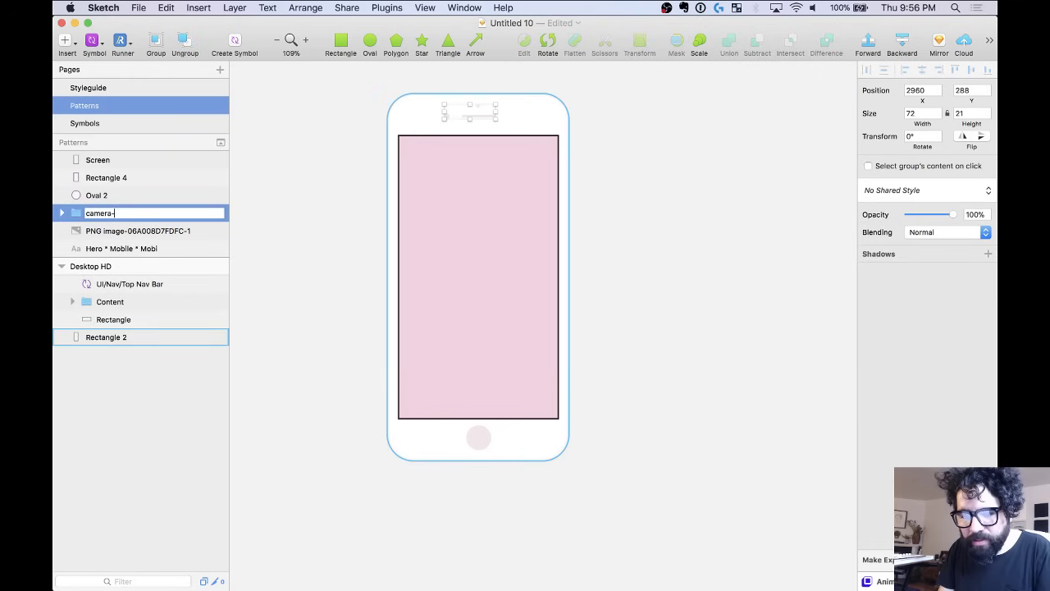
pyautogui.write('sensors')
pyautogui.press('Return')
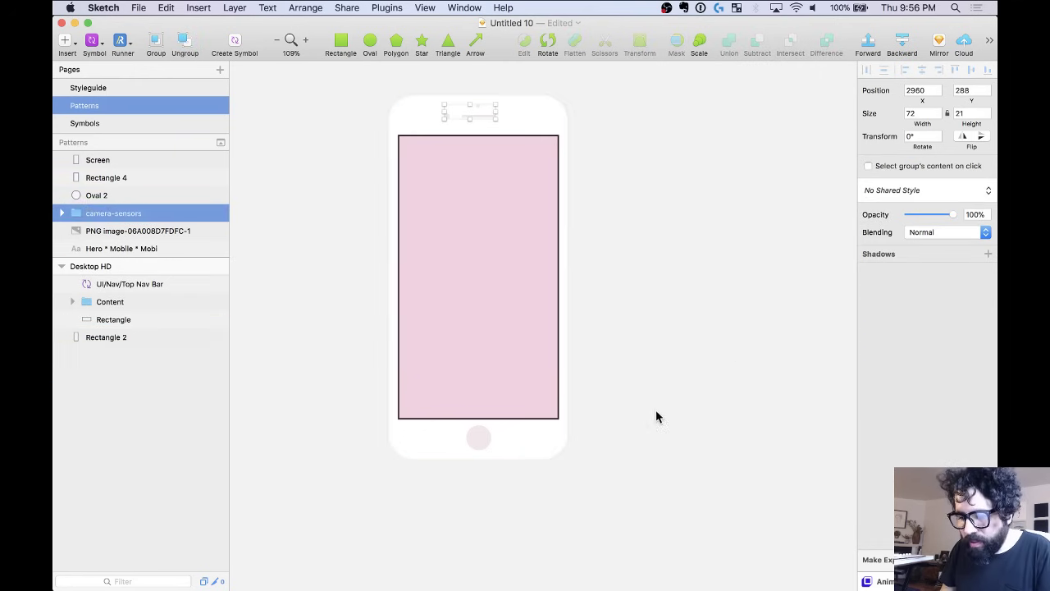
# Rename the circle below the phone's screen as "home-button".
pyautogui.click(476, 439)
pyautogui.press('super+r')
pyautogui.write('h')
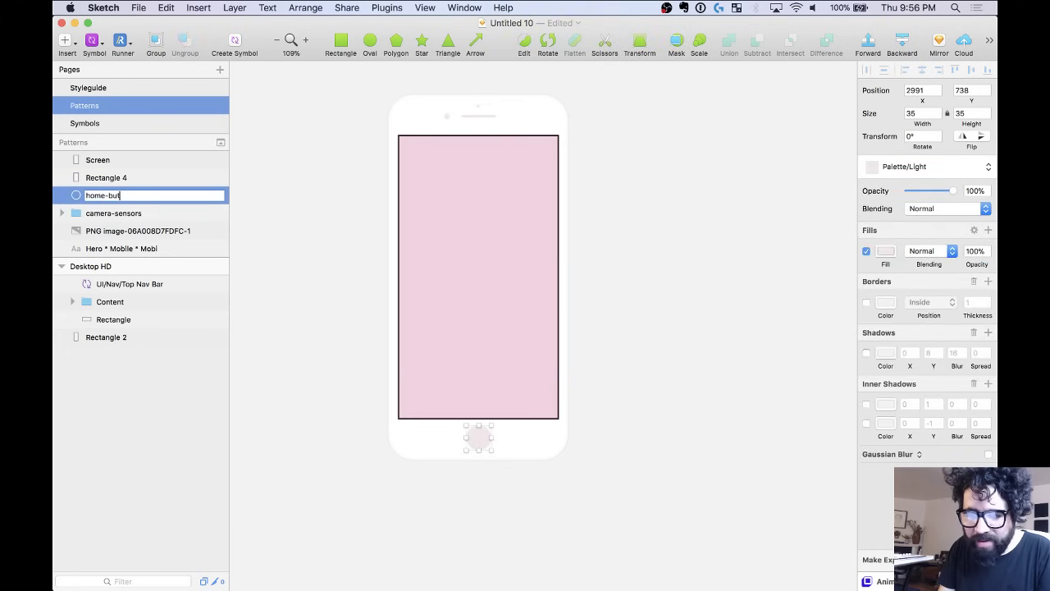
pyautogui.press('Return')
# Rename the phone's white rounded rectangle as "boby".
pyautogui.click(422, 122)
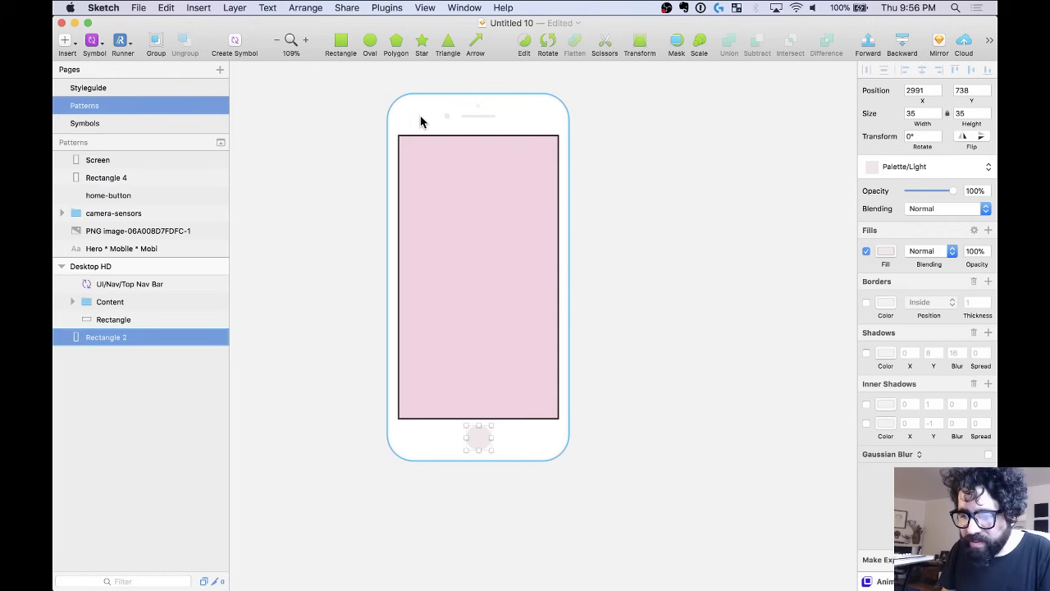
pyautogui.press('super+r')
pyautogui.write('b')
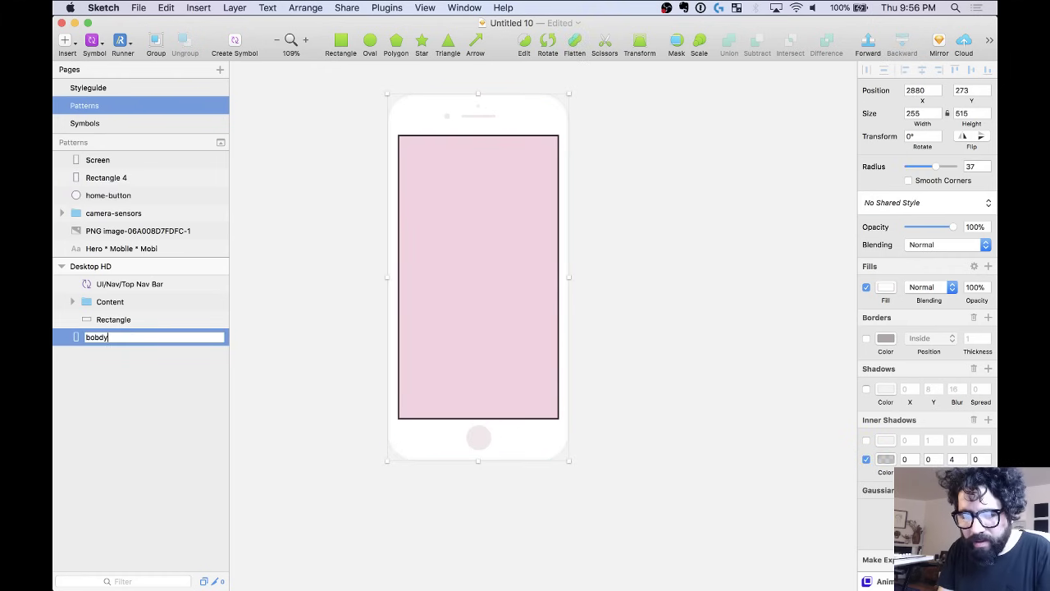
pyautogui.write('oby')
pyautogui.press('Return')
pyautogui.moveTo(339, 100); pyautogui.dragTo(603, 451)
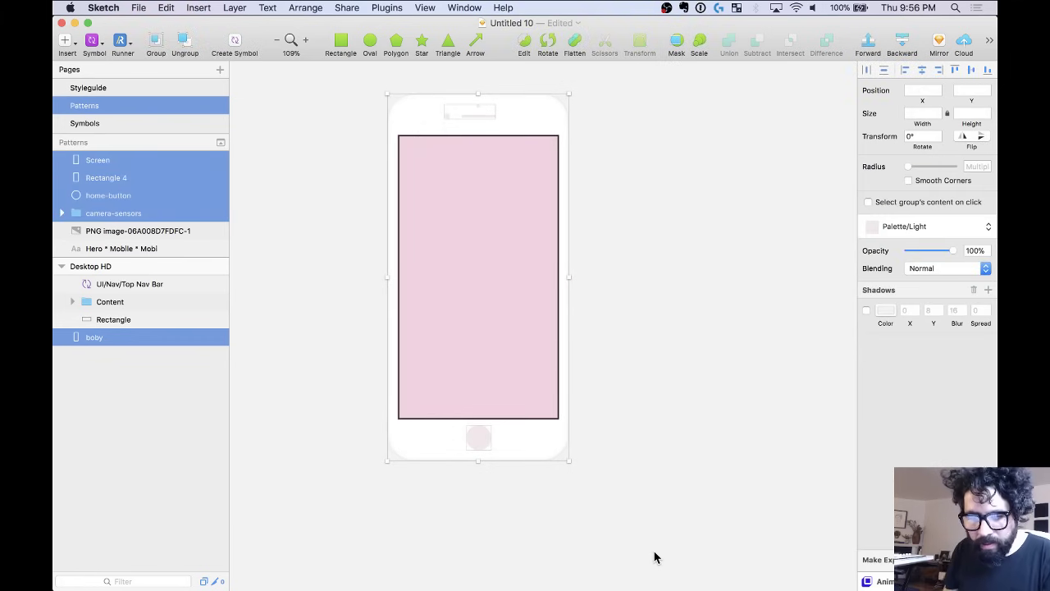
pyautogui.click(672, 448)
# Rename the dark Rectangle 4 behind the phone's screen as "Border".
pyautogui.click(98, 180)
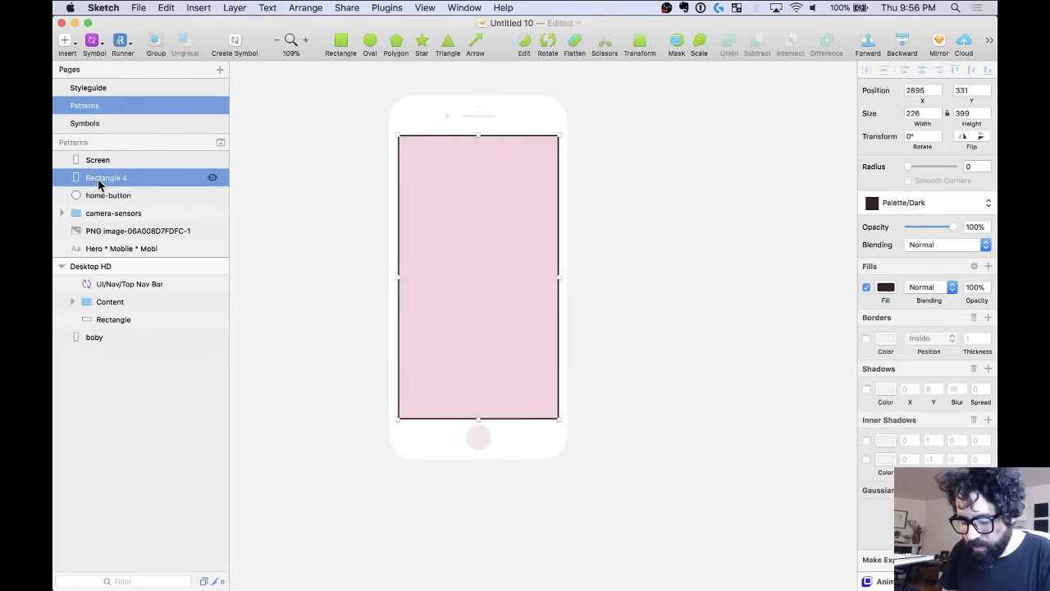
pyautogui.doubleClick(99, 182)
pyautogui.write('Borde')
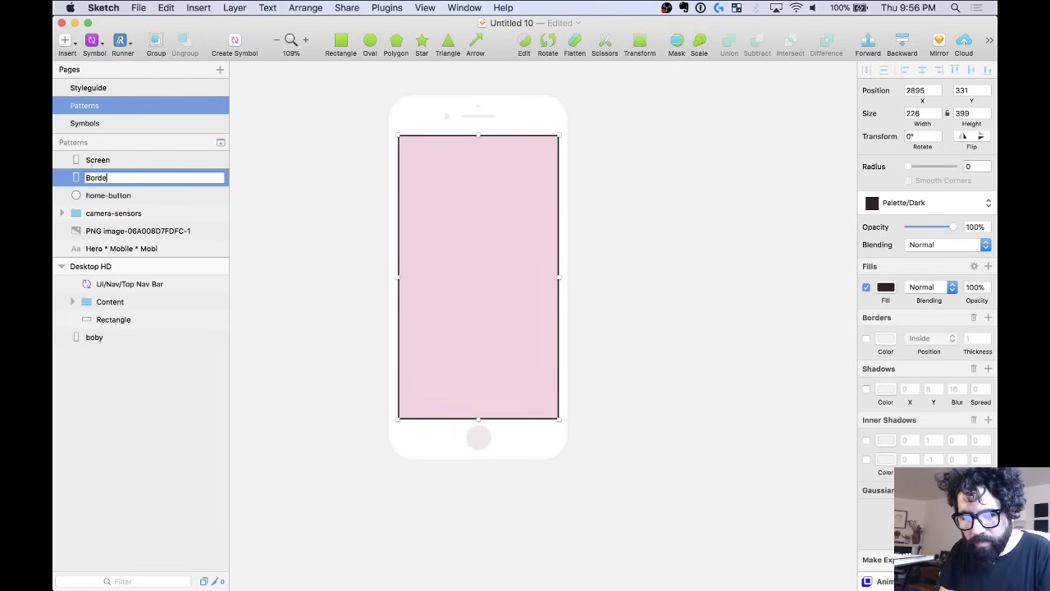
pyautogui.write('r')
pyautogui.press('Return')
pyautogui.click(323, 115)
pyautogui.moveTo(345, 113); pyautogui.dragTo(627, 486)
pyautogui.click(705, 283)
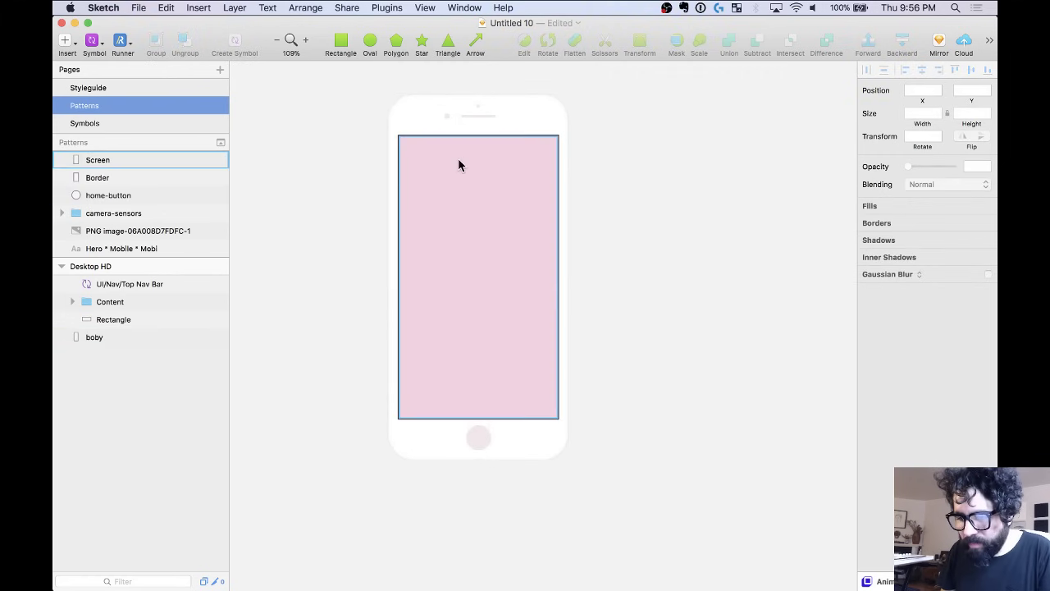
# Apply the Palette/Light shared style to the Border rectangle around the phone's screen.
pyautogui.scroll(5, 458, 165)
pyautogui.click(304, 94)
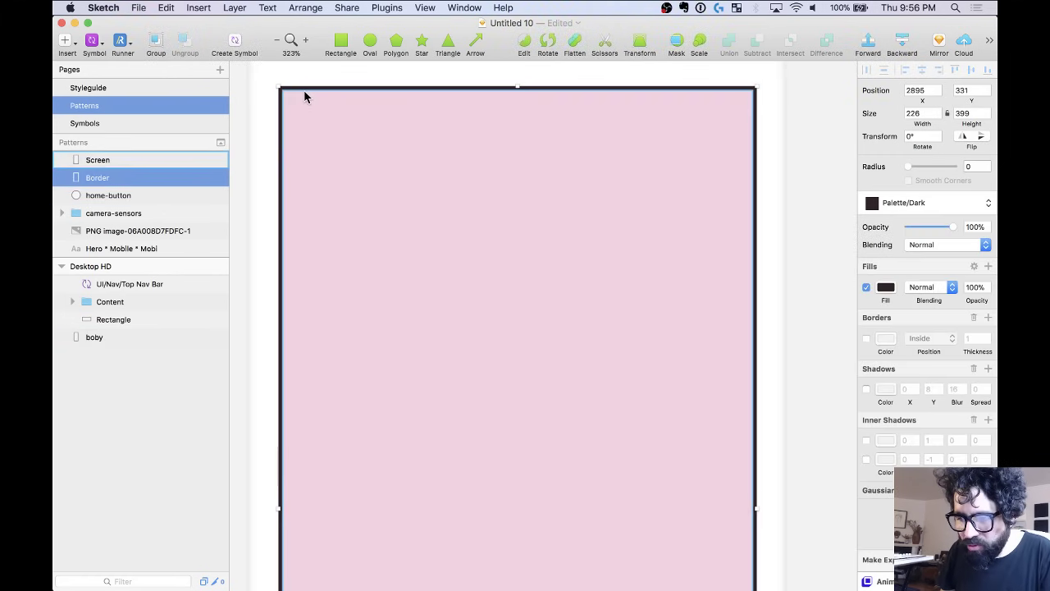
pyautogui.click(924, 203)
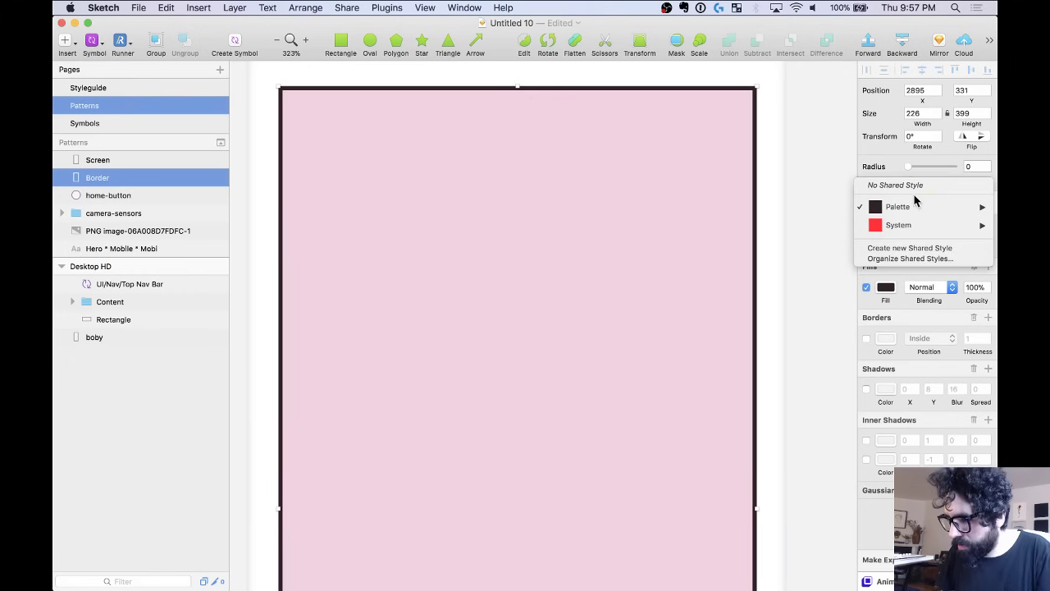
pyautogui.click(916, 186)
pyautogui.click(922, 203)
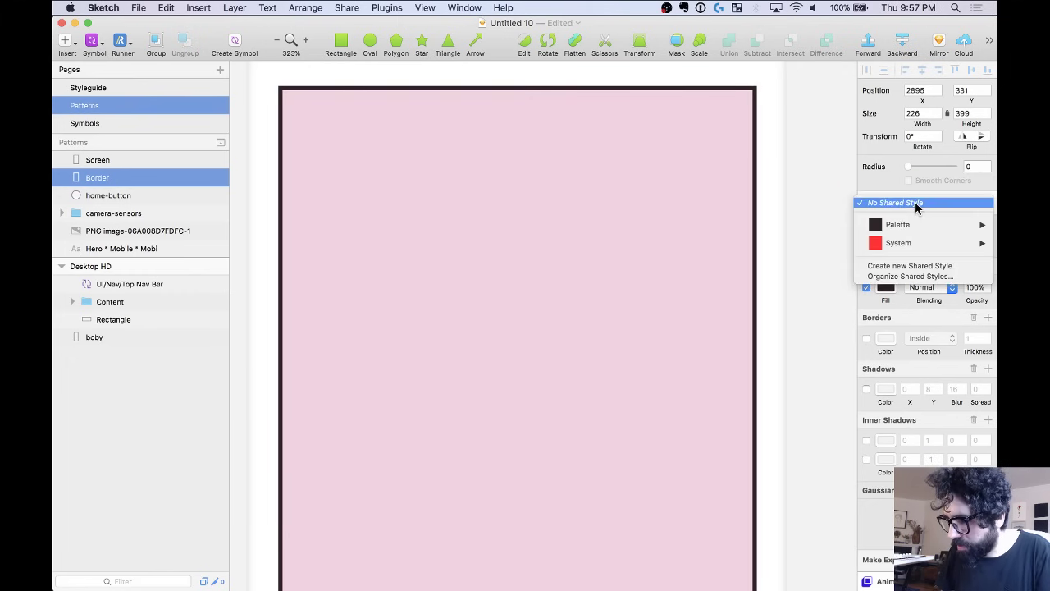
pyautogui.moveTo(910, 225)
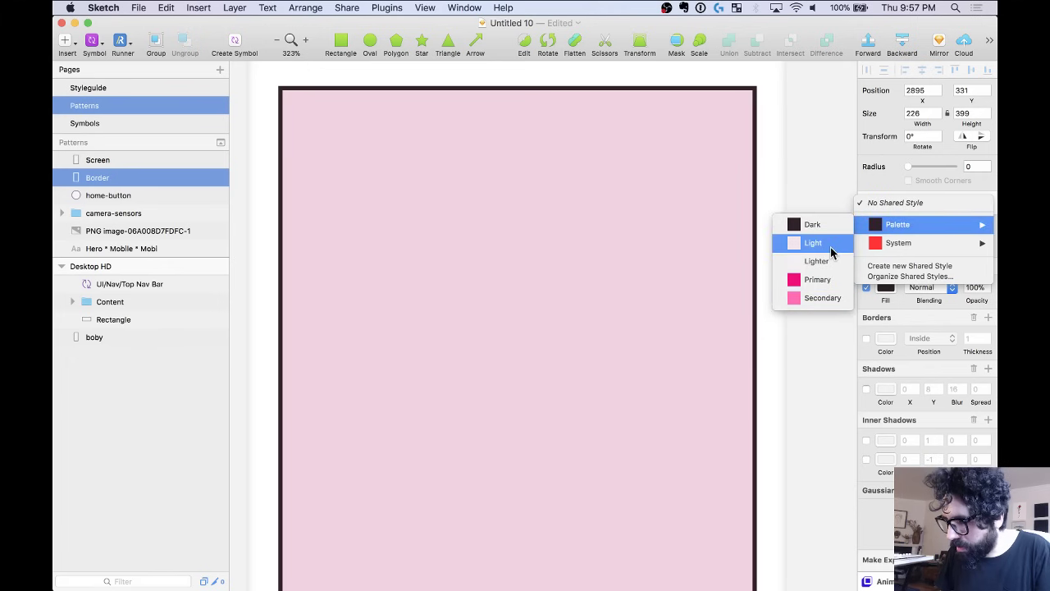
pyautogui.click(830, 244)
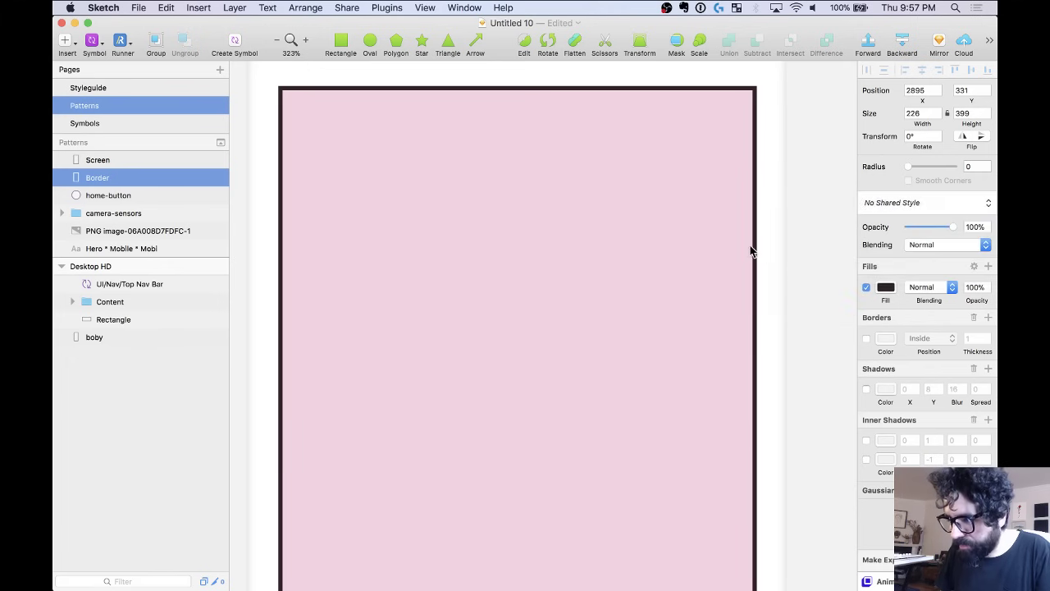
pyautogui.press('super+1')
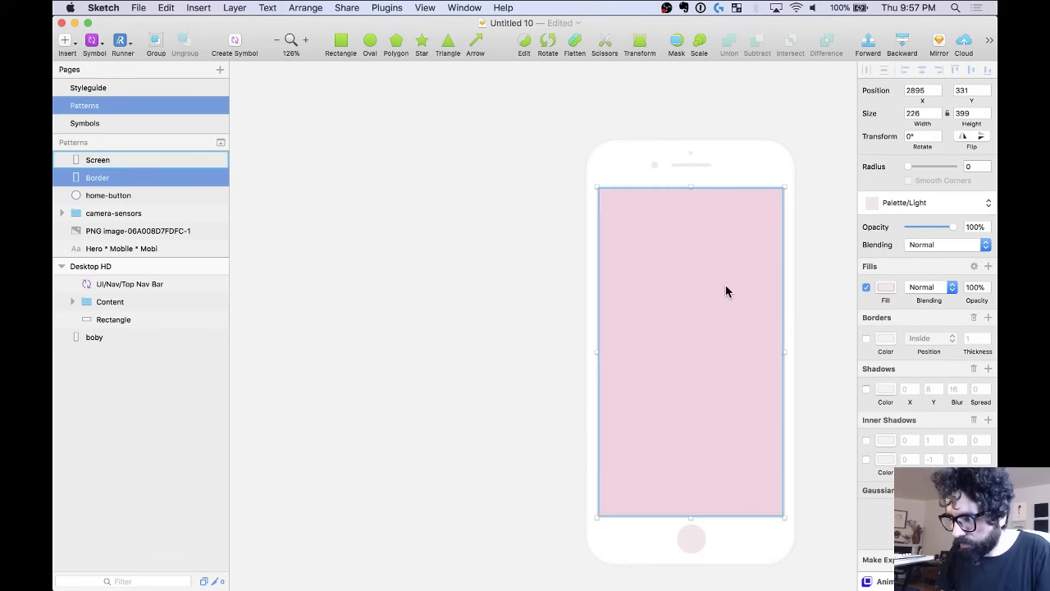
# Change the Screen rectangle's fill to the darker mauve B37895.
pyautogui.click(727, 290)
pyautogui.click(885, 287)
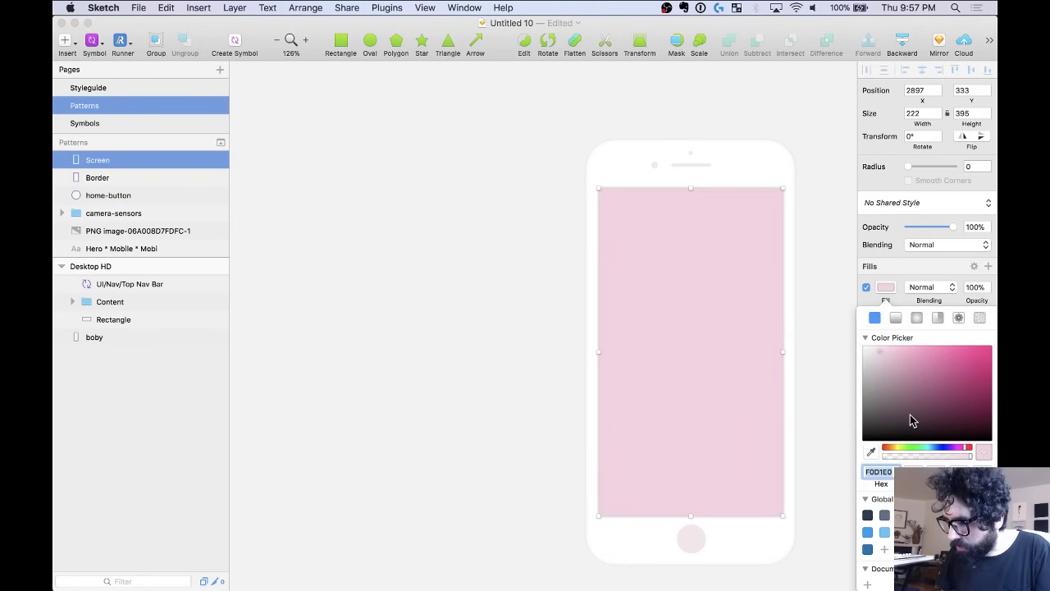
pyautogui.click(893, 376)
pyautogui.moveTo(893, 377)
pyautogui.mouseDown()
pyautogui.moveTo(892, 393)
pyautogui.moveTo(905, 373)
pyautogui.mouseUp()
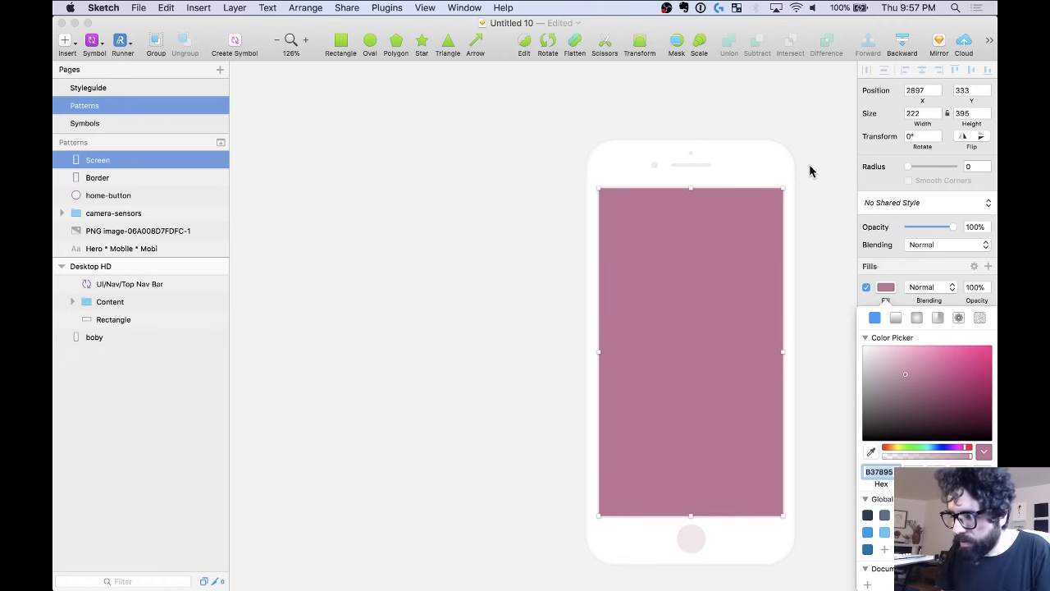
pyautogui.click(824, 143)
# Group all the parts of the phone mockup together.
pyautogui.hscroll(3, 829, 133)
pyautogui.moveTo(448, 113); pyautogui.dragTo(698, 561)
pyautogui.press('super+g')
# Move the phone group onto the Desktop HD artboard beside the headline, at about X 942, Y 164.
pyautogui.scroll(-6, 690, 366)
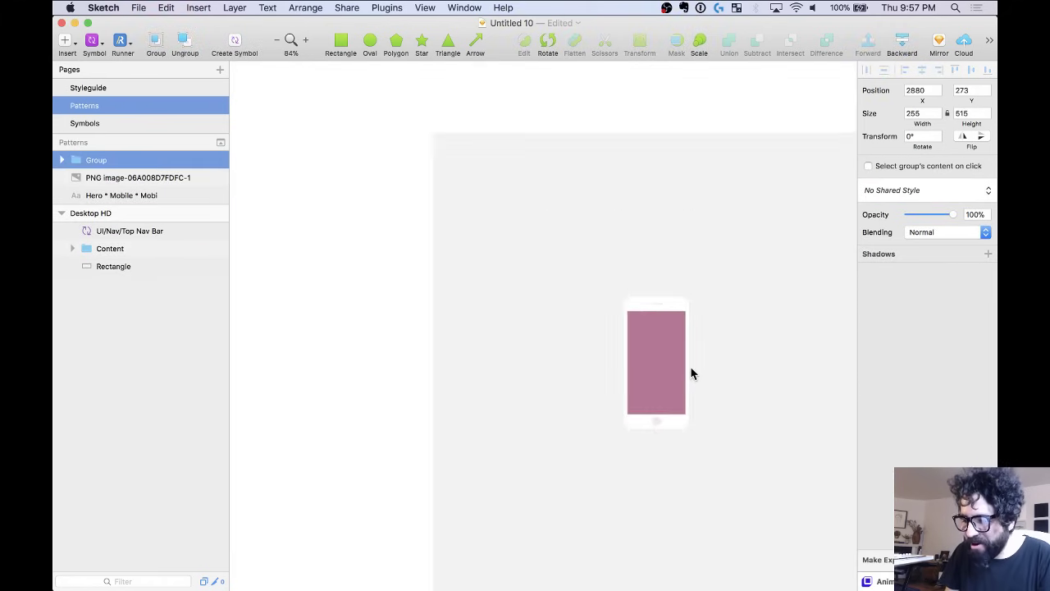
pyautogui.scroll(-5, 431, 329)
pyautogui.hscroll(-3, 431, 329)
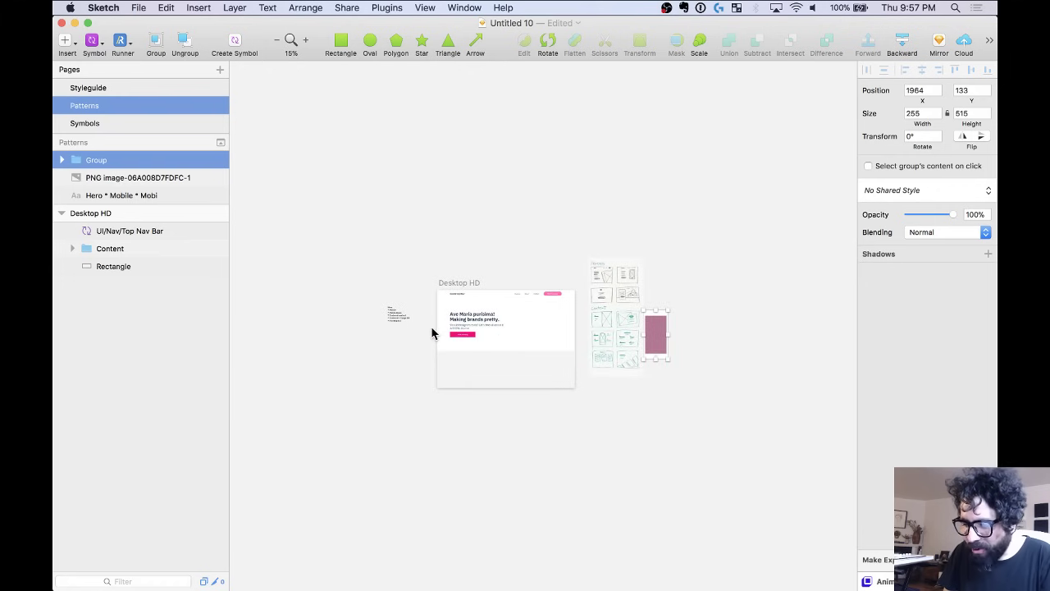
pyautogui.scroll(3, 738, 427)
pyautogui.moveTo(639, 289); pyautogui.dragTo(437, 287)
pyautogui.scroll(5, 438, 287)
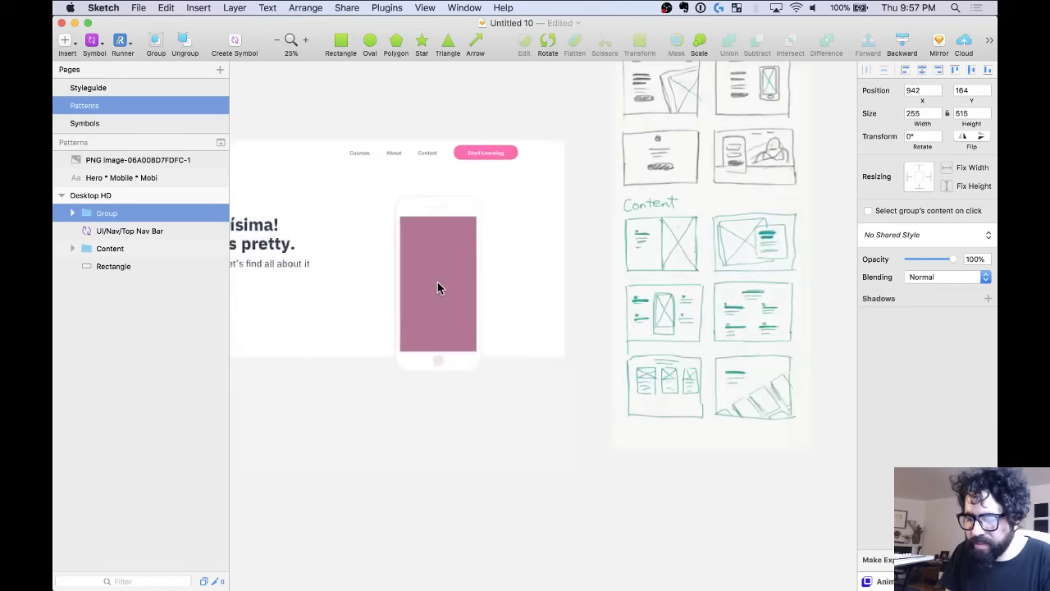
# With the layout grid shown, move the phone group to about X 809, Y 187 and scale it proportionally to about 268 × 541.
pyautogui.hscroll(-4, 437, 287)
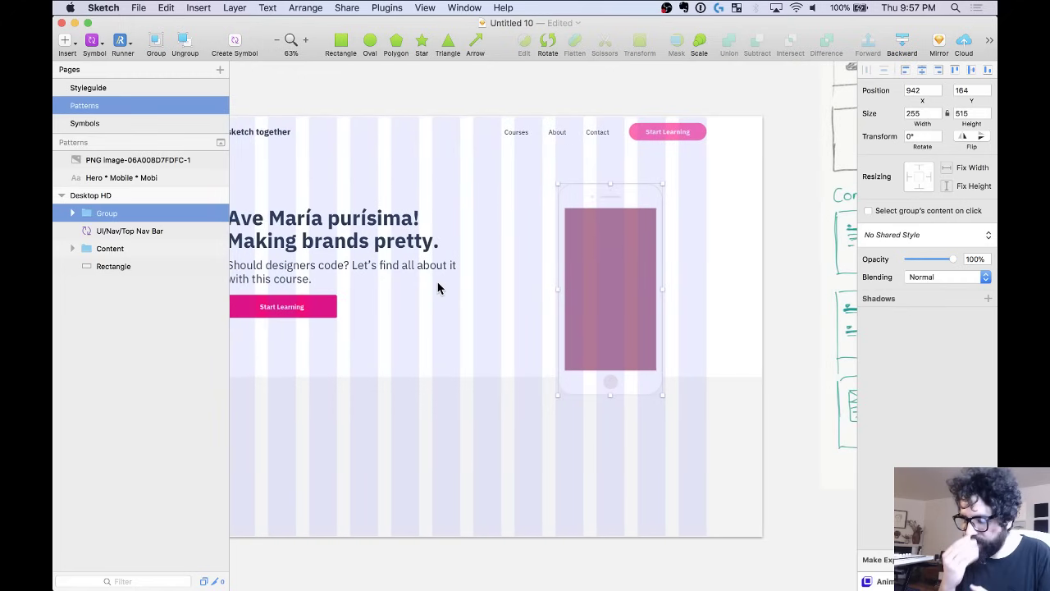
pyautogui.moveTo(578, 274); pyautogui.dragTo(525, 283)
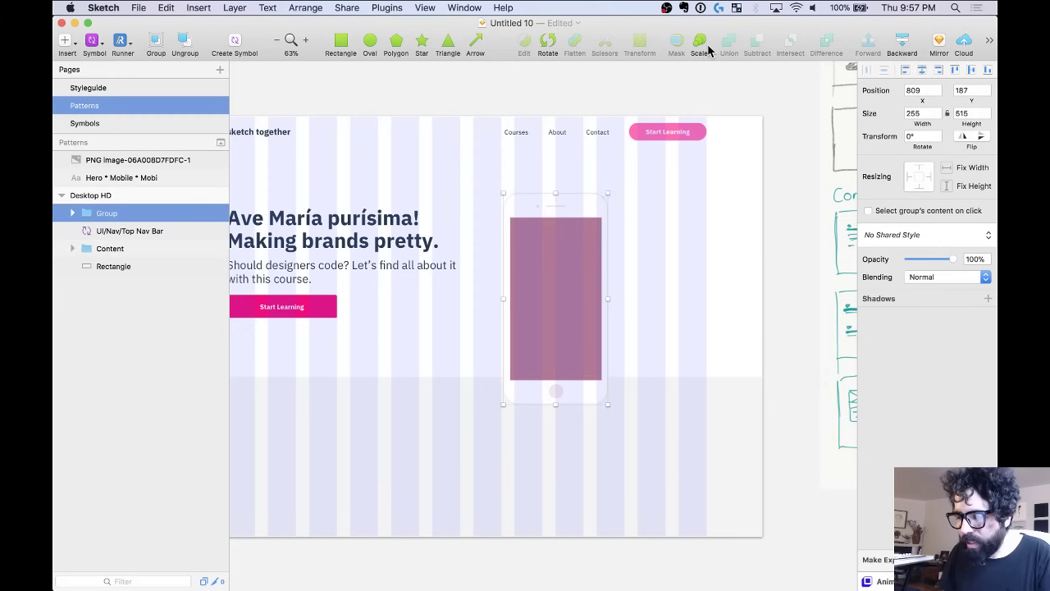
pyautogui.click(946, 114)
pyautogui.moveTo(607, 406); pyautogui.dragTo(613, 416)
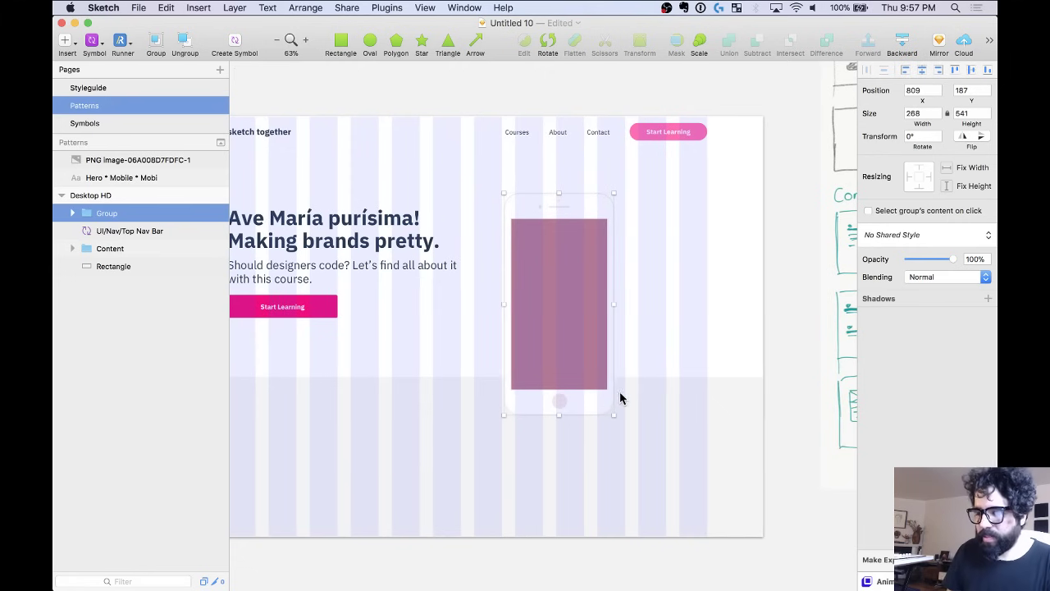
# Move the phone group up to about X 804, Y 138 and hide the artboard's layout grid.
pyautogui.scroll(3, 630, 375)
pyautogui.moveTo(520, 314); pyautogui.dragTo(501, 270)
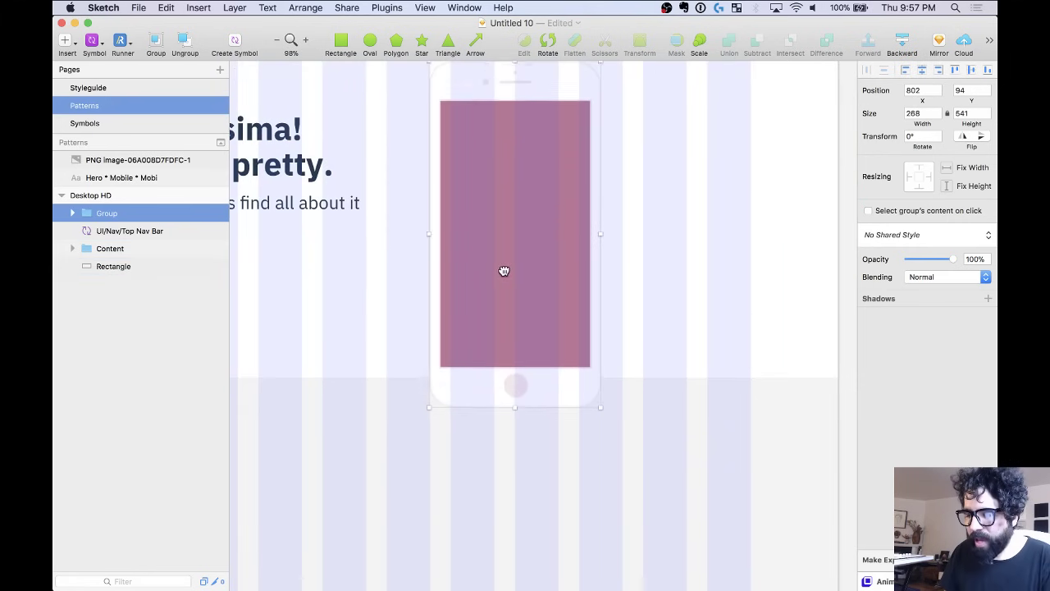
pyautogui.hscroll(-5, 459, 370)
pyautogui.scroll(-3, 460, 372)
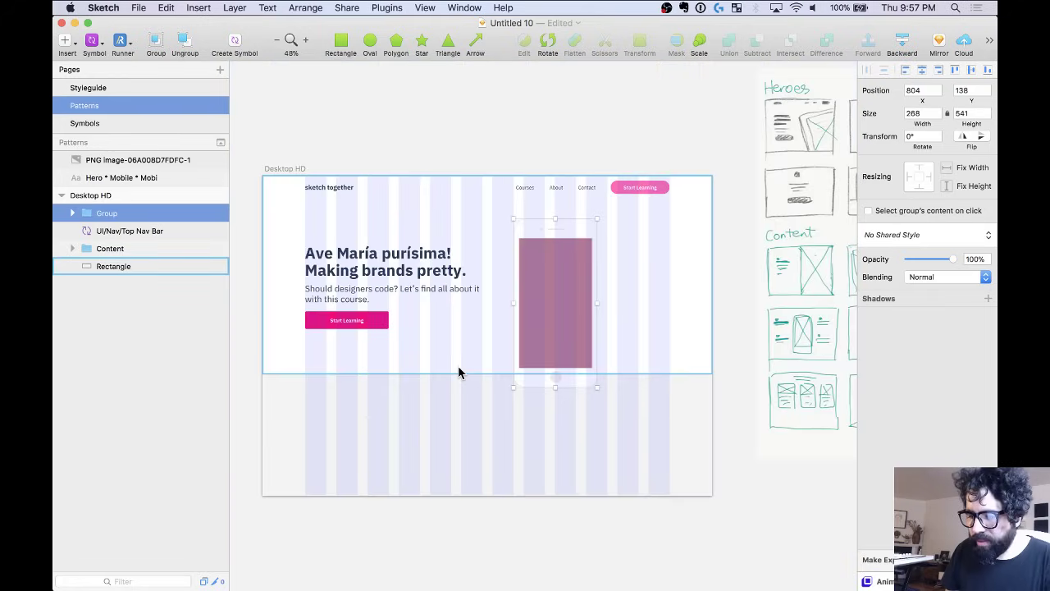
pyautogui.hscroll(-2, 457, 370)
pyautogui.click(346, 168)
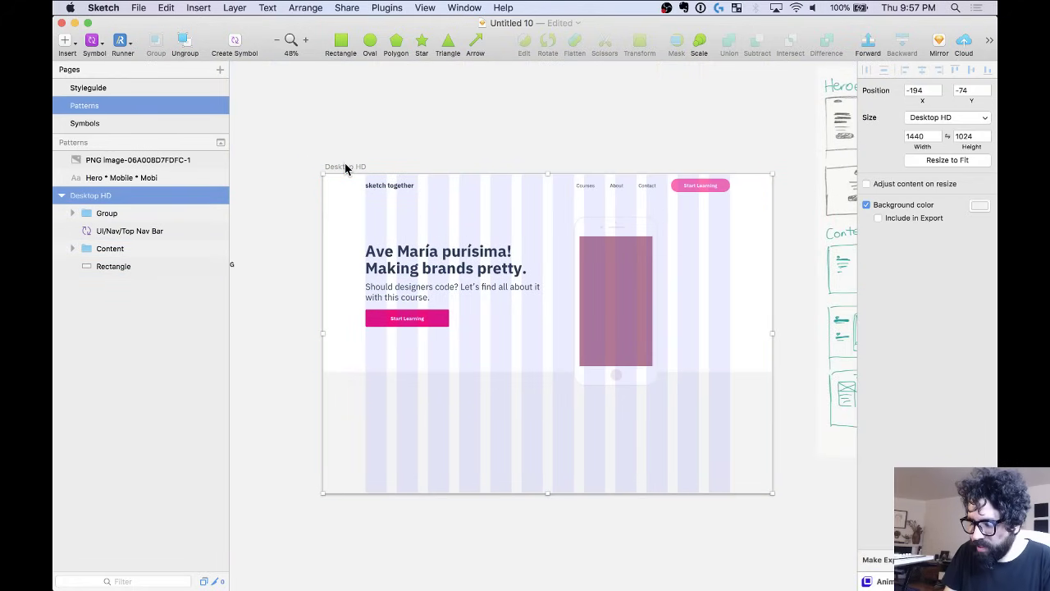
pyautogui.scroll(2, 707, 301)
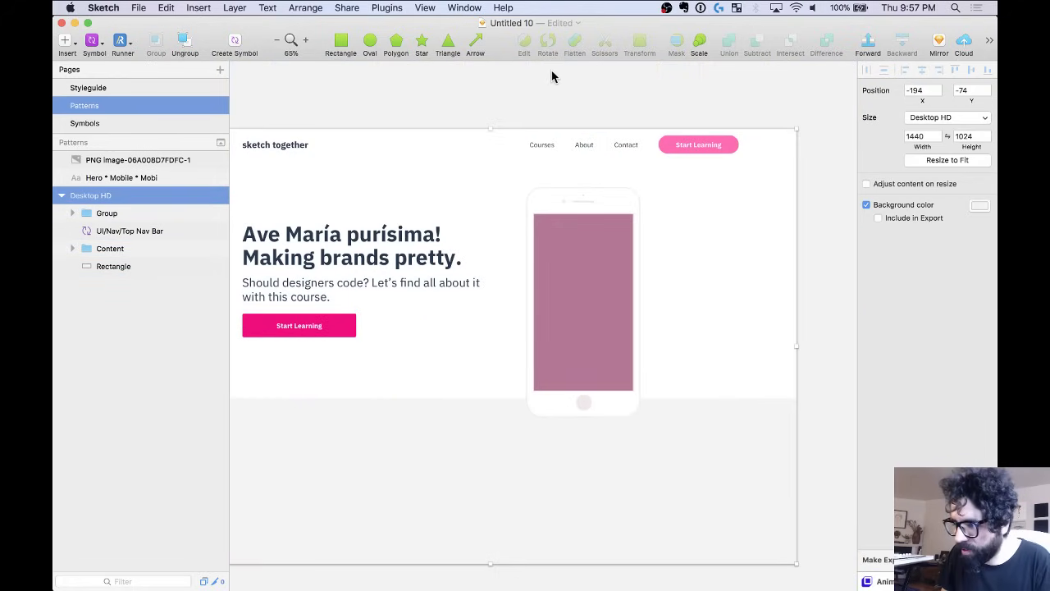
# Show the layout grid again and move the phone group closer to the headline, to about X 736, Y 139.
pyautogui.click(573, 234)
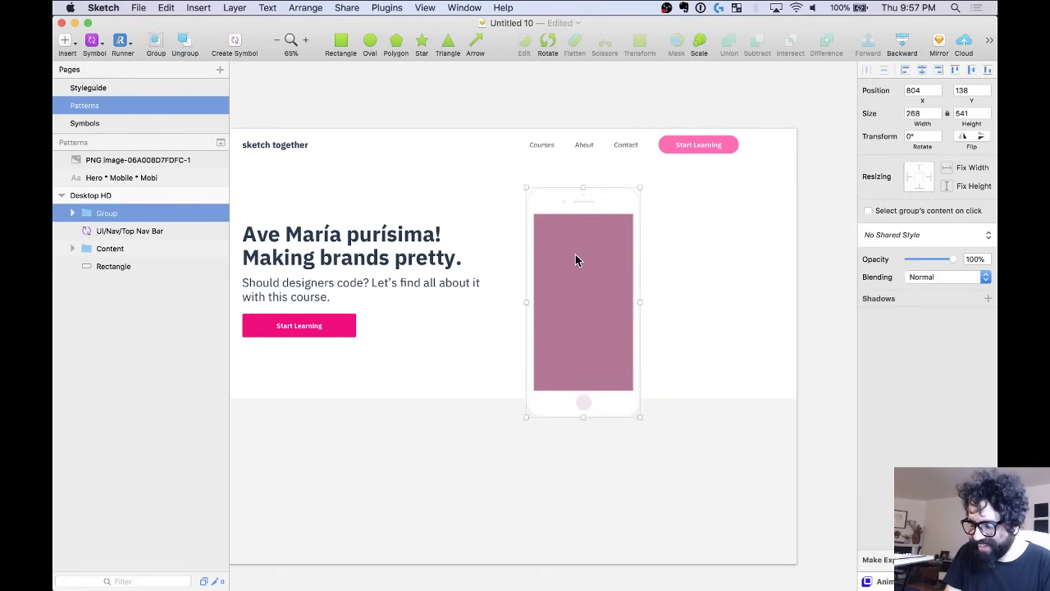
pyautogui.hotkey('ctrl', 'l')
pyautogui.moveTo(593, 274); pyautogui.dragTo(566, 272)
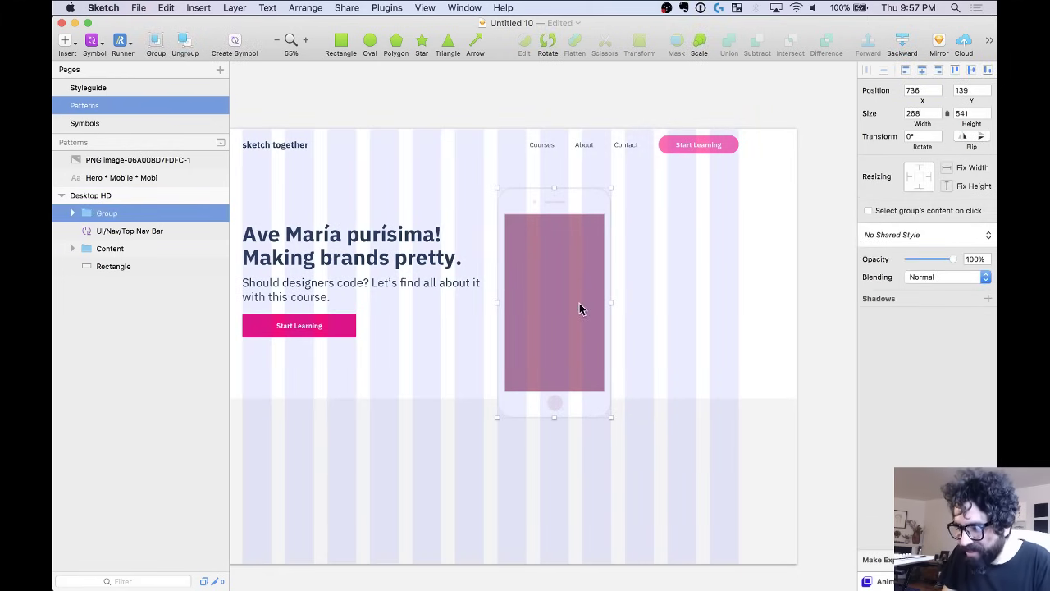
pyautogui.scroll(3, 579, 303)
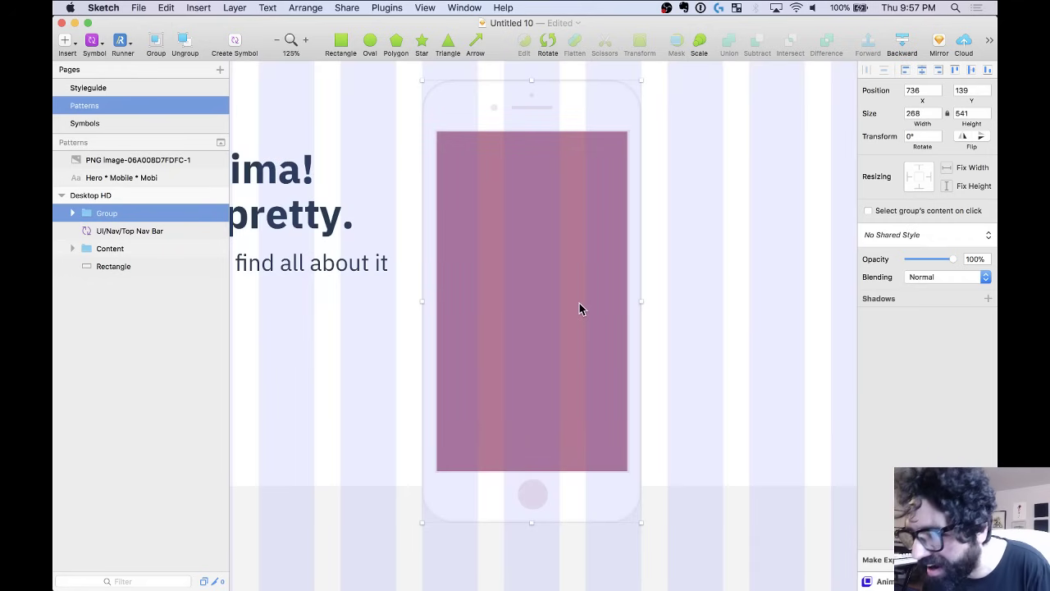
# Duplicate the phone group and place the copy beside the original, at about X 1036, Y 139.
pyautogui.scroll(-5, 579, 308)
pyautogui.moveTo(566, 293); pyautogui.dragTo(650, 292)
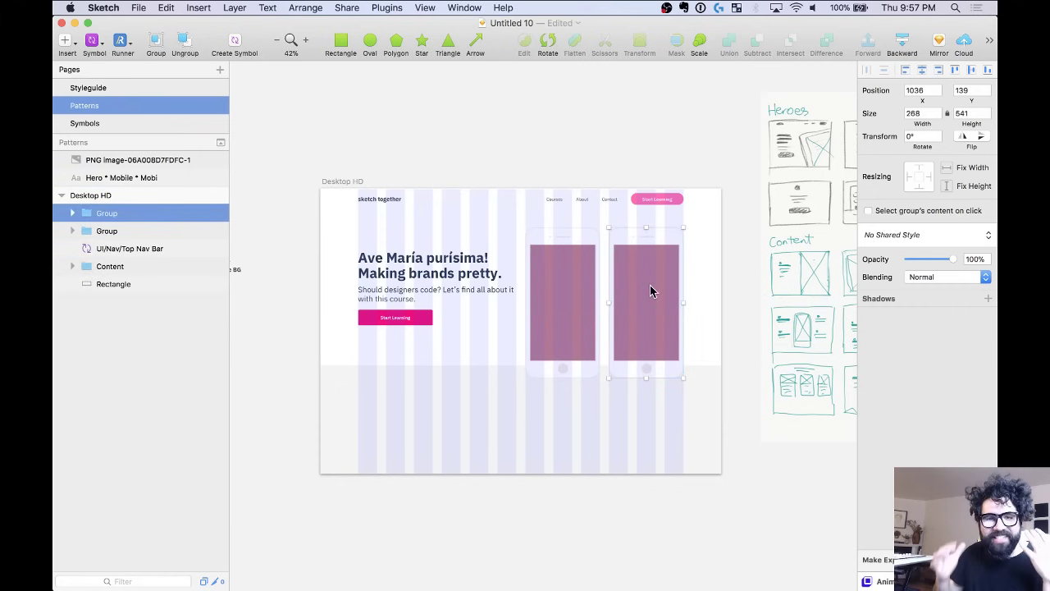
pyautogui.scroll(5, 649, 291)
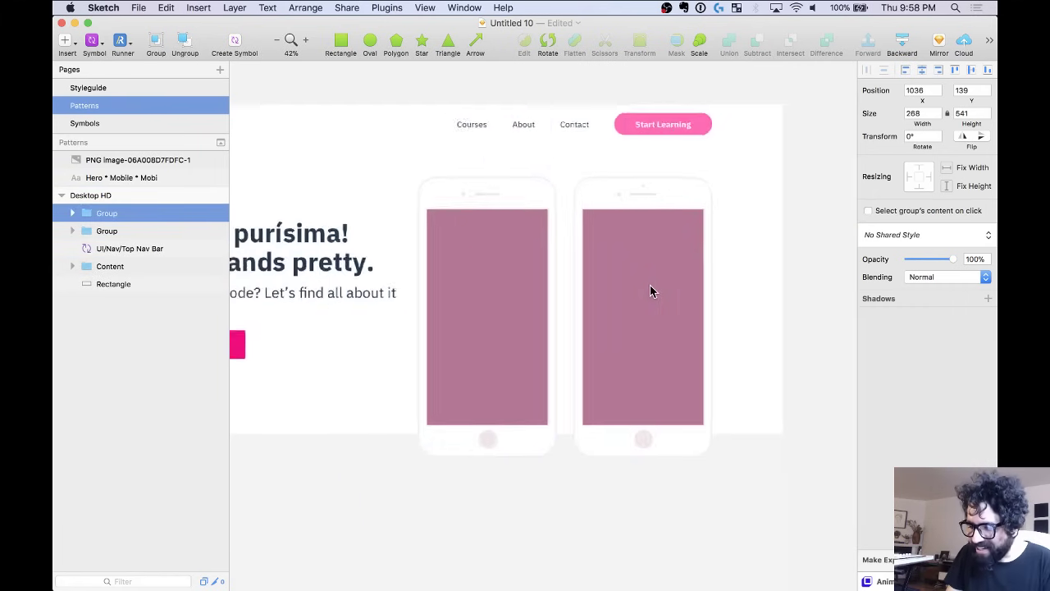
pyautogui.hscroll(-3, 650, 291)
pyautogui.hscroll(-1, 650, 291)
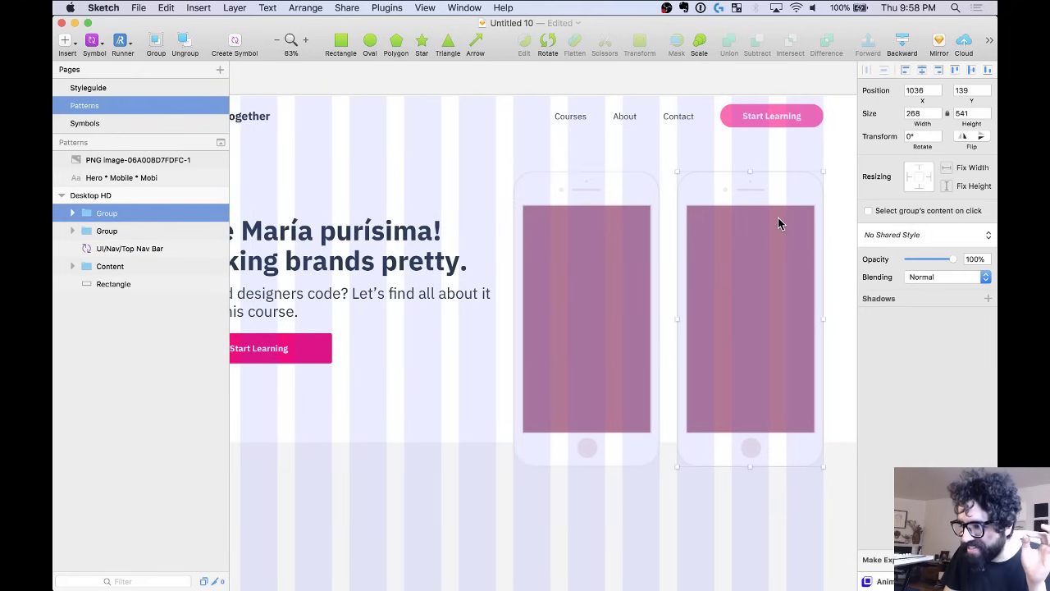
pyautogui.click(617, 203)
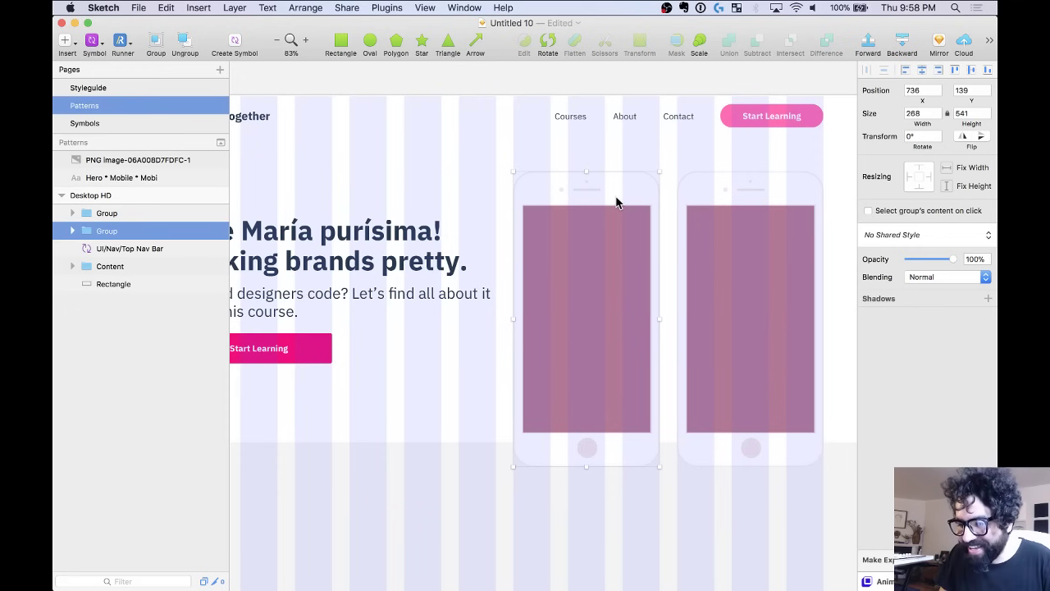
pyautogui.scroll(3, 617, 203)
pyautogui.scroll(2, 615, 197)
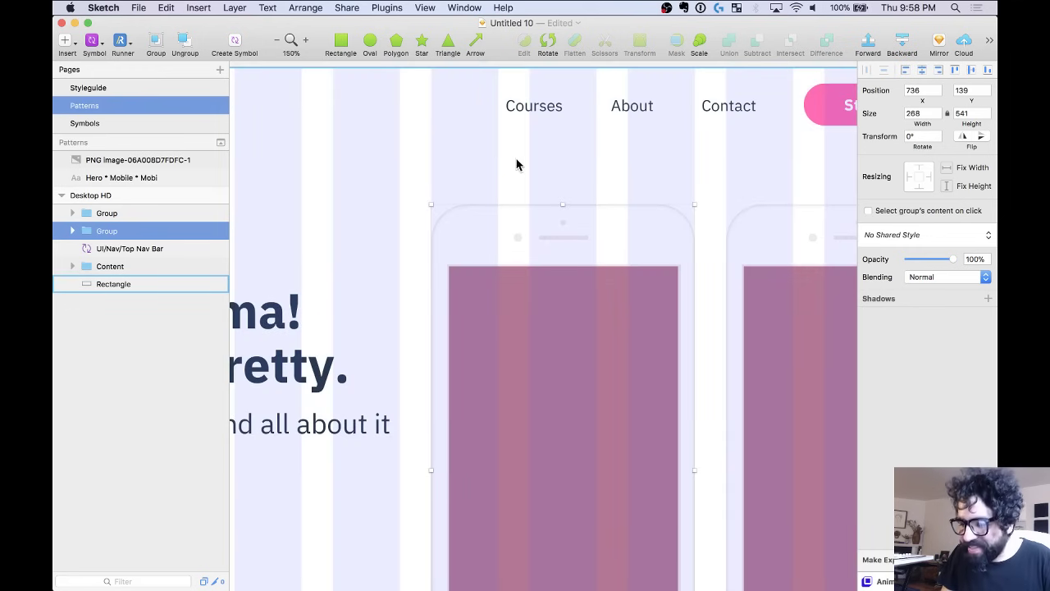
pyautogui.scroll(-5, 696, 222)
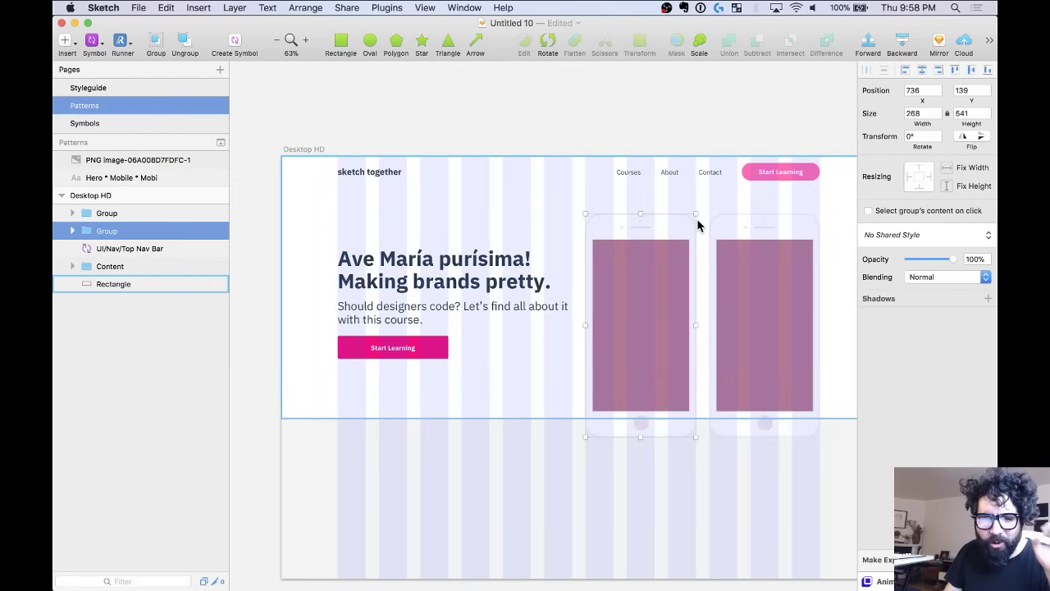
pyautogui.click(697, 219)
pyautogui.scroll(-3, 697, 218)
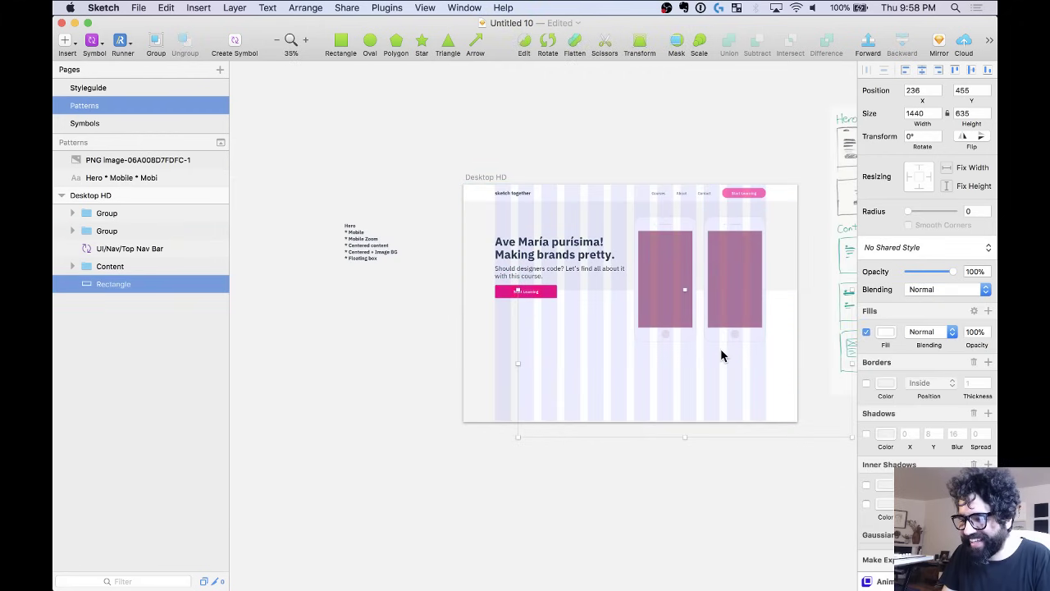
pyautogui.click(699, 365)
pyautogui.scroll(2, 698, 369)
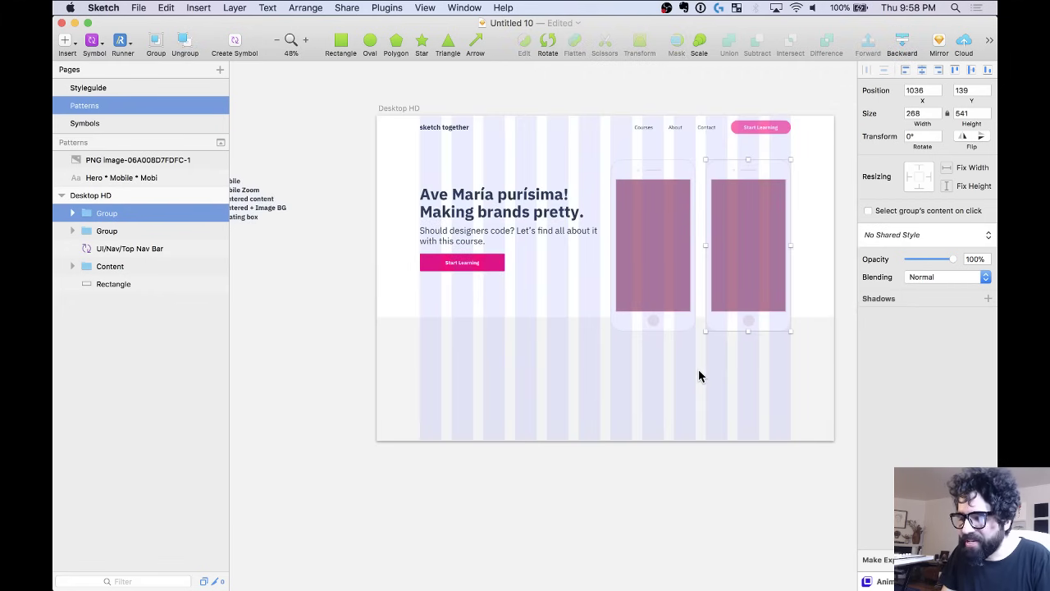
# Vertically centre-align the headline content group with the two phone groups.
pyautogui.click(621, 474)
pyautogui.hscroll(5, 623, 480)
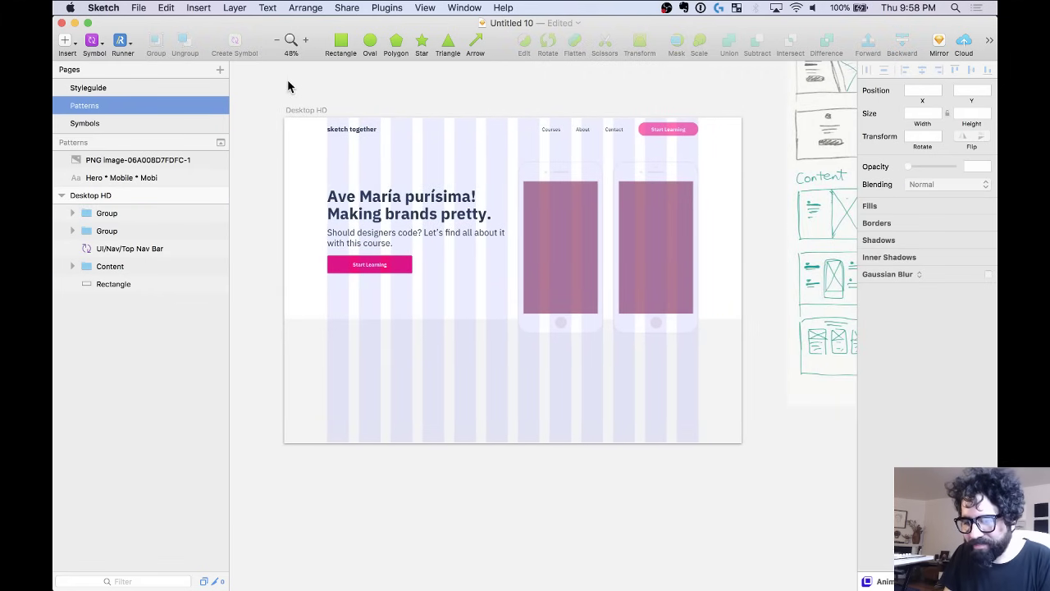
pyautogui.click(300, 110)
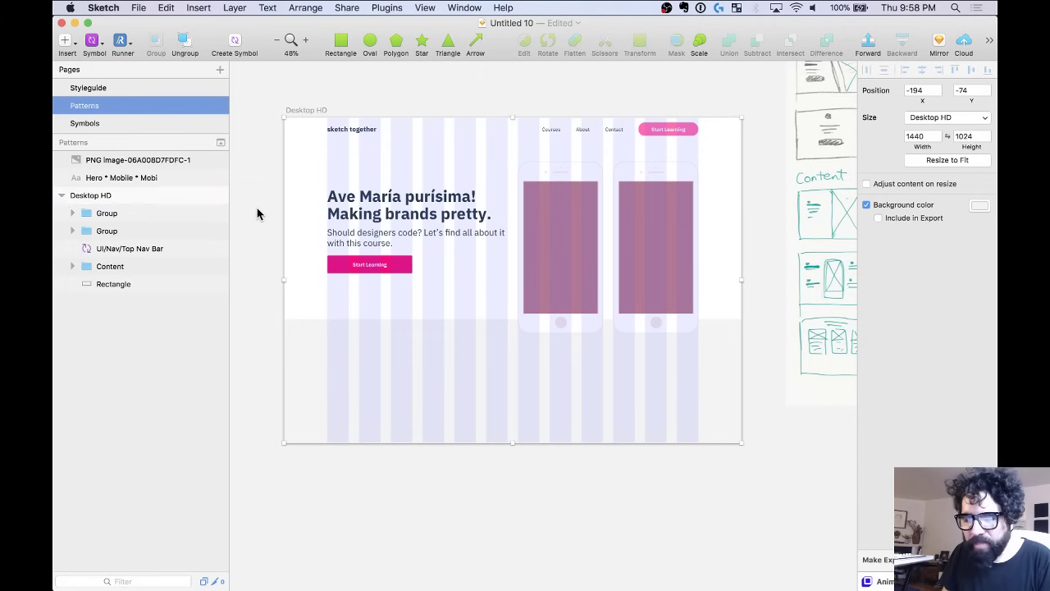
pyautogui.moveTo(257, 211); pyautogui.dragTo(664, 226)
pyautogui.click(973, 71)
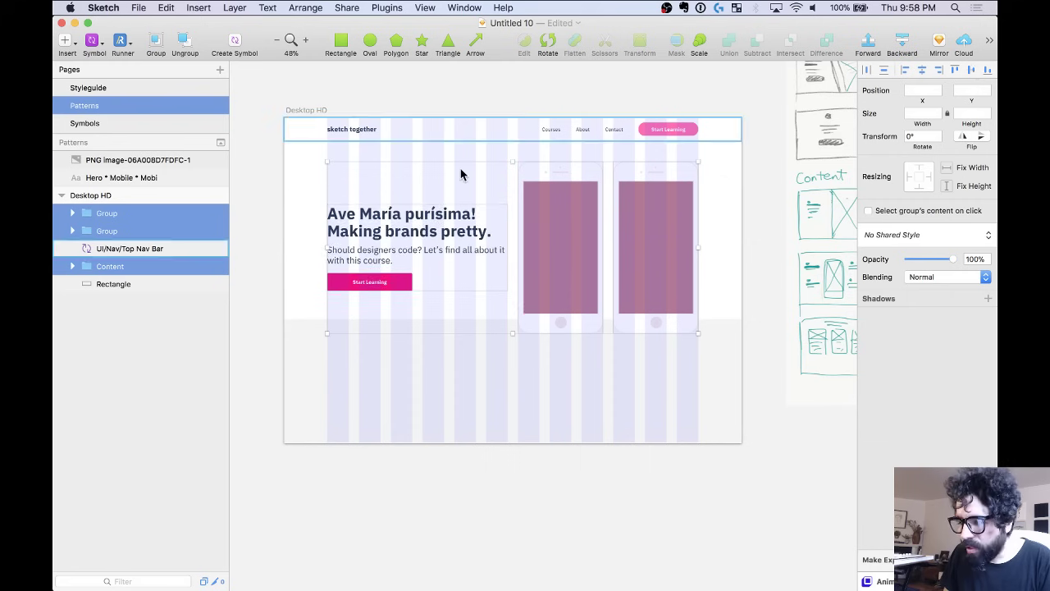
# Extend the hero's white background rectangle downward to a height of about 801.
pyautogui.click(493, 316)
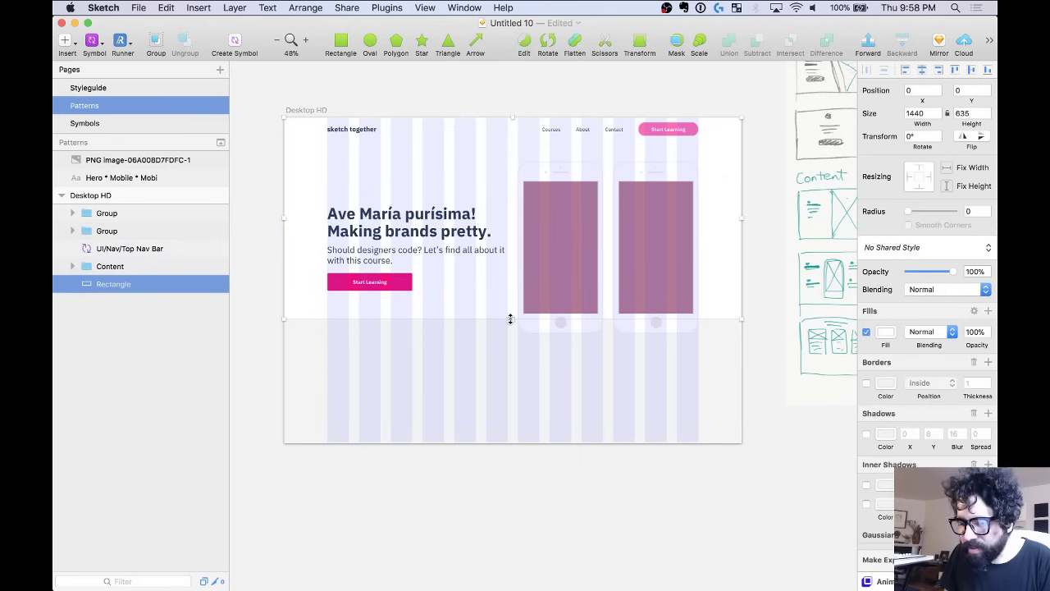
pyautogui.moveTo(510, 318); pyautogui.dragTo(520, 371)
pyautogui.click(514, 416)
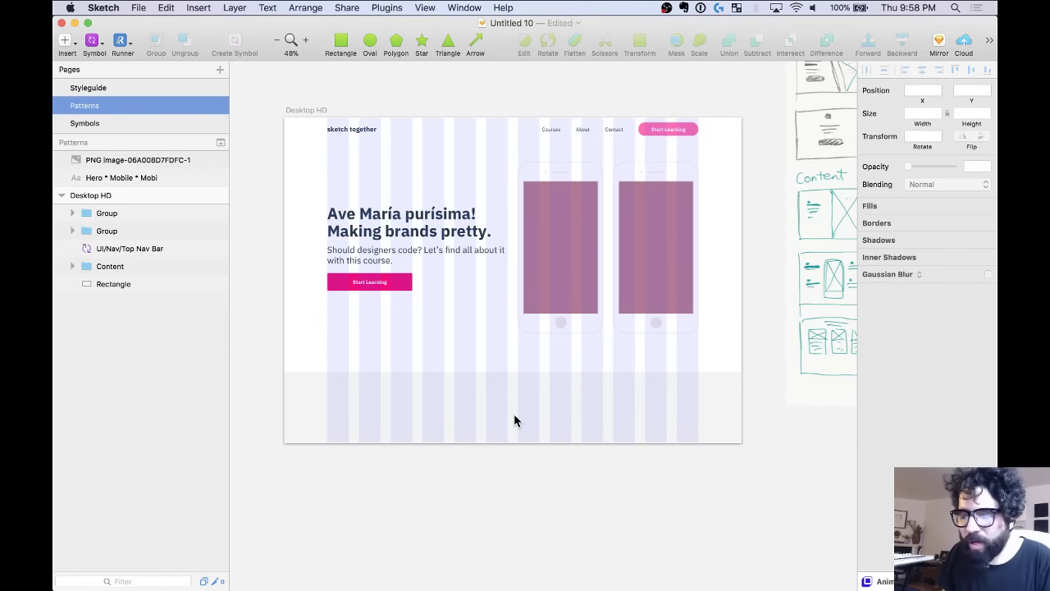
# Add a shadow with the default settings to both phone groups.
pyautogui.click(571, 236)
pyautogui.keyDown('shift'); pyautogui.click(655, 233); pyautogui.keyUp('shift')
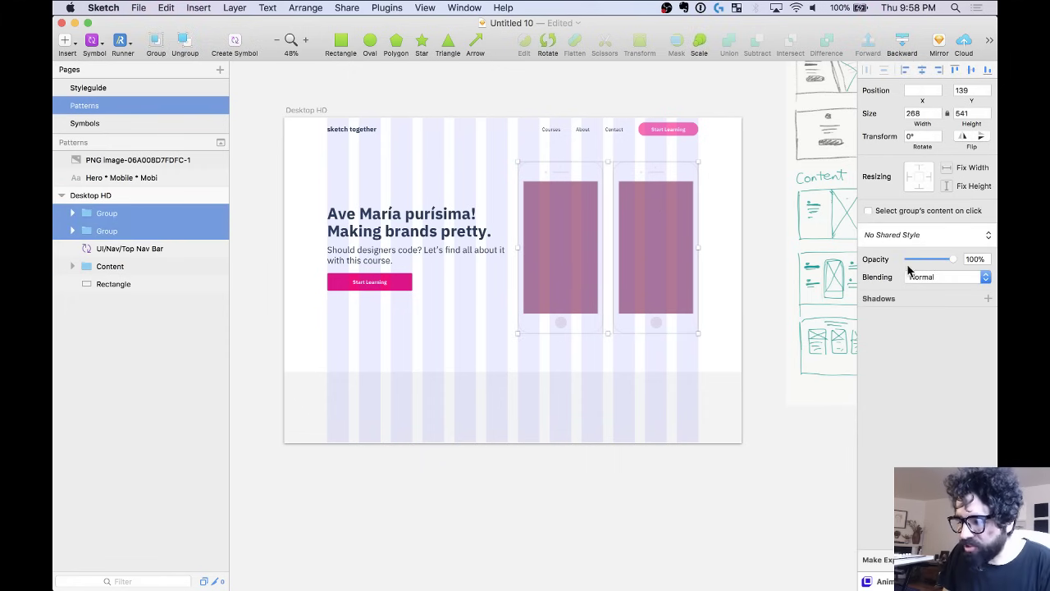
pyautogui.click(988, 300)
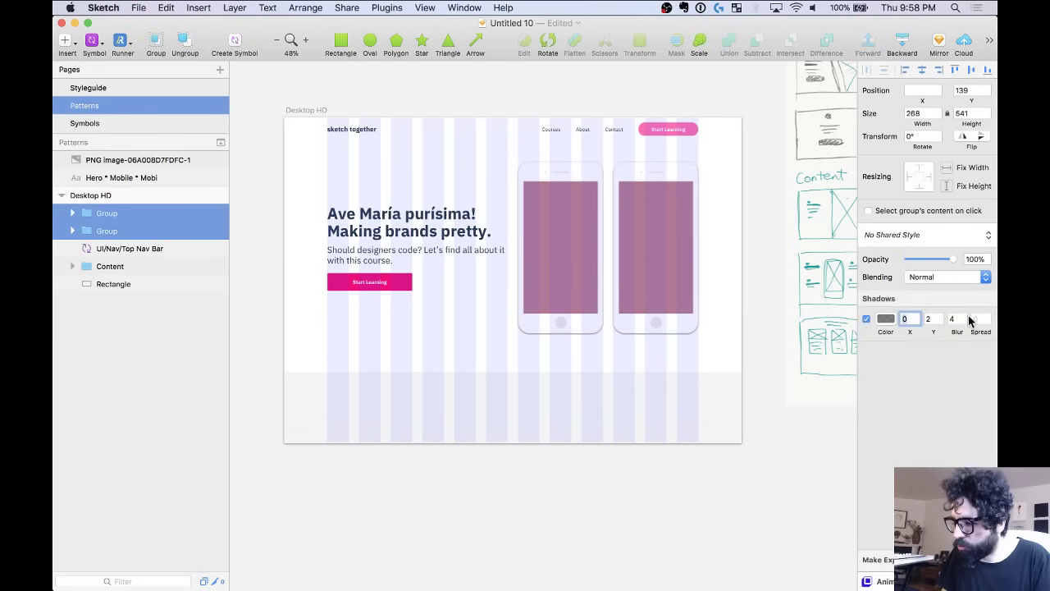
pyautogui.click(695, 463)
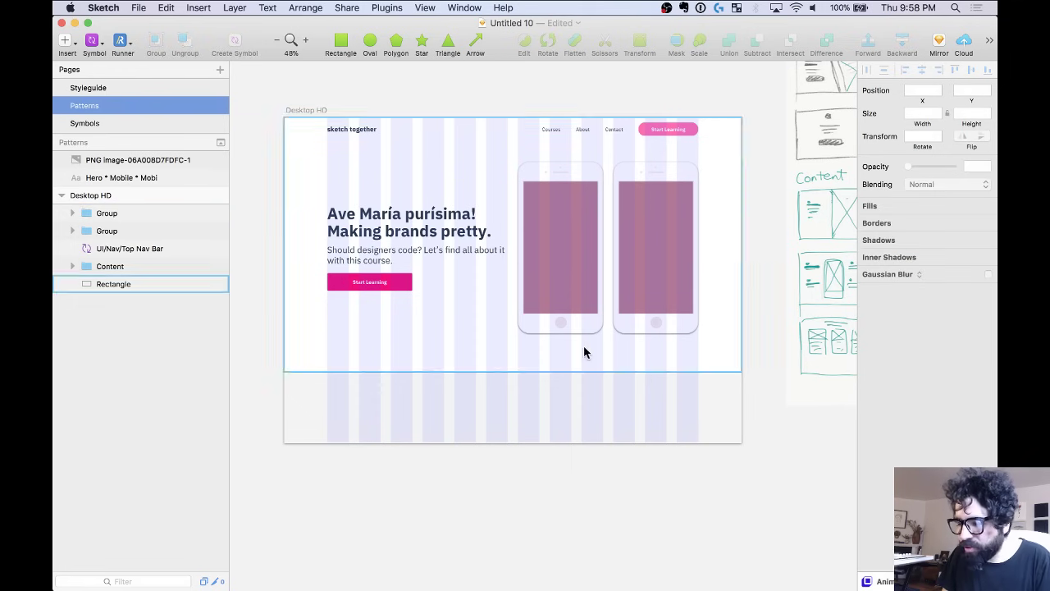
# Check the body layer inside the first phone group and undo the default shadow on both phones.
pyautogui.scroll(5, 567, 326)
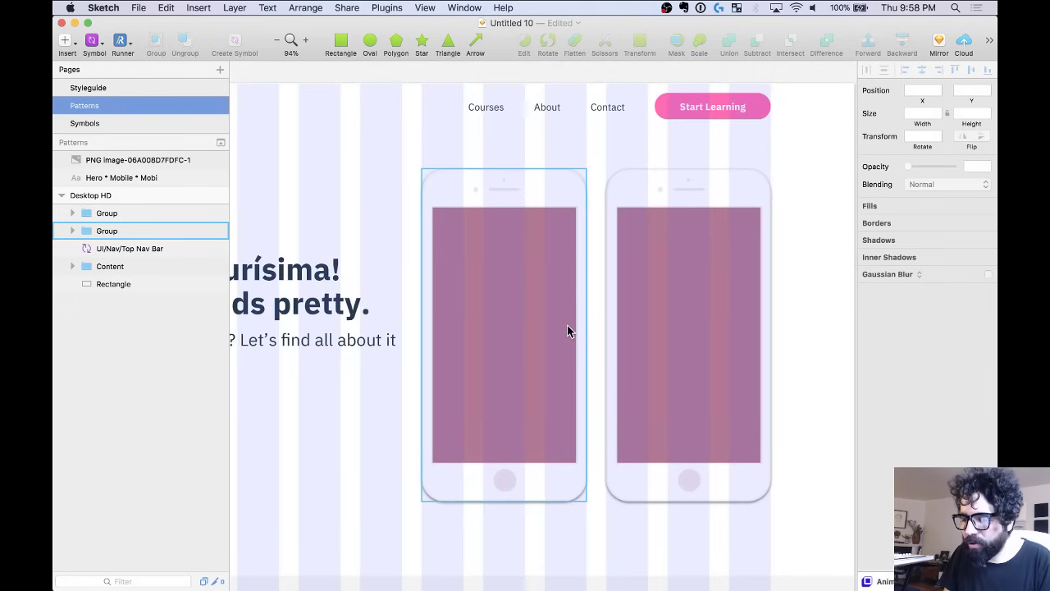
pyautogui.rightClick(567, 325)
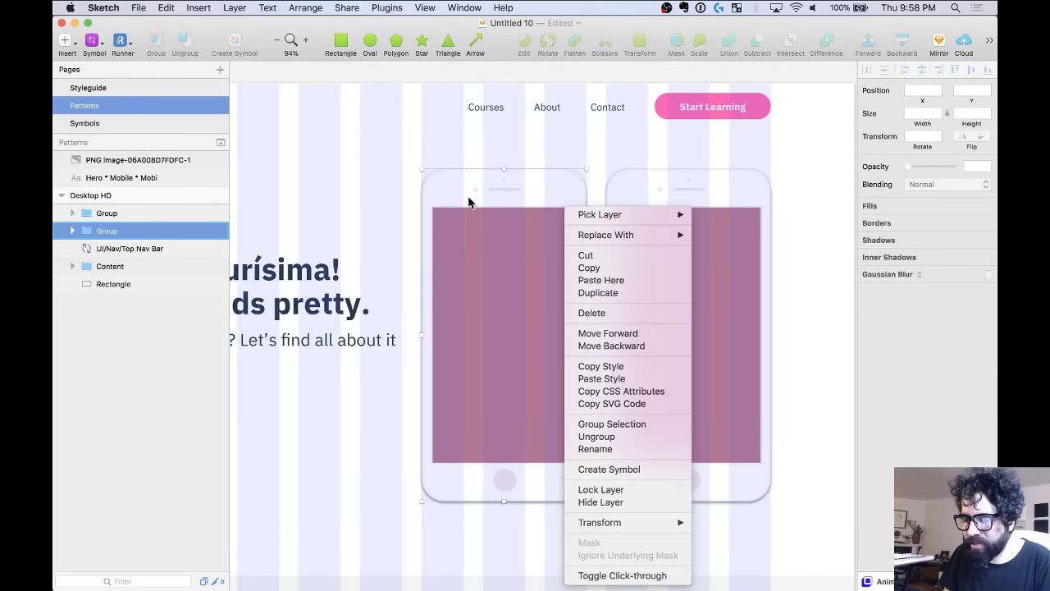
pyautogui.click(451, 183)
pyautogui.doubleClick(450, 180)
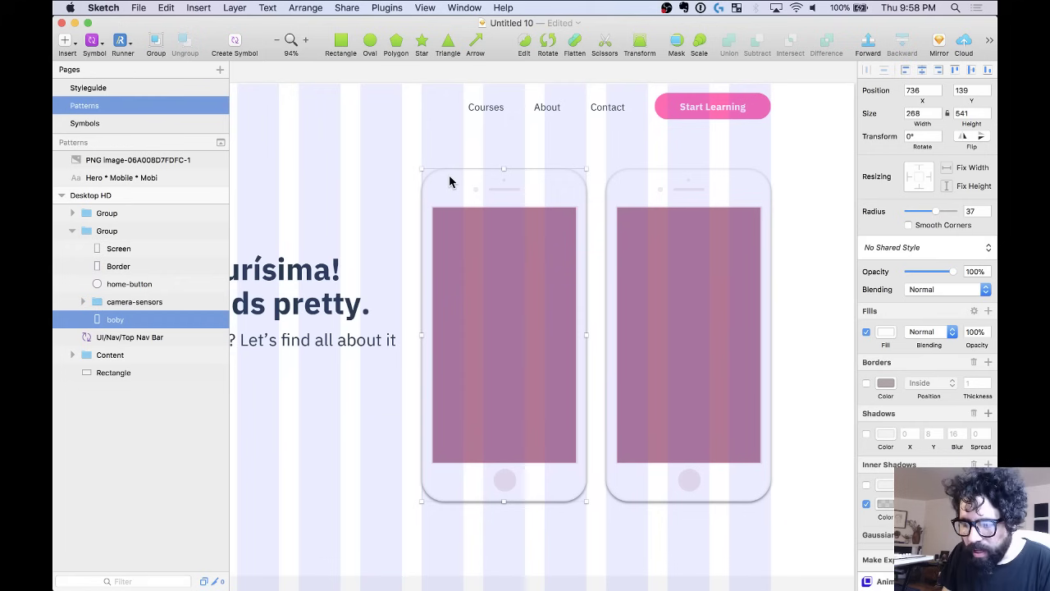
pyautogui.press('Escape')
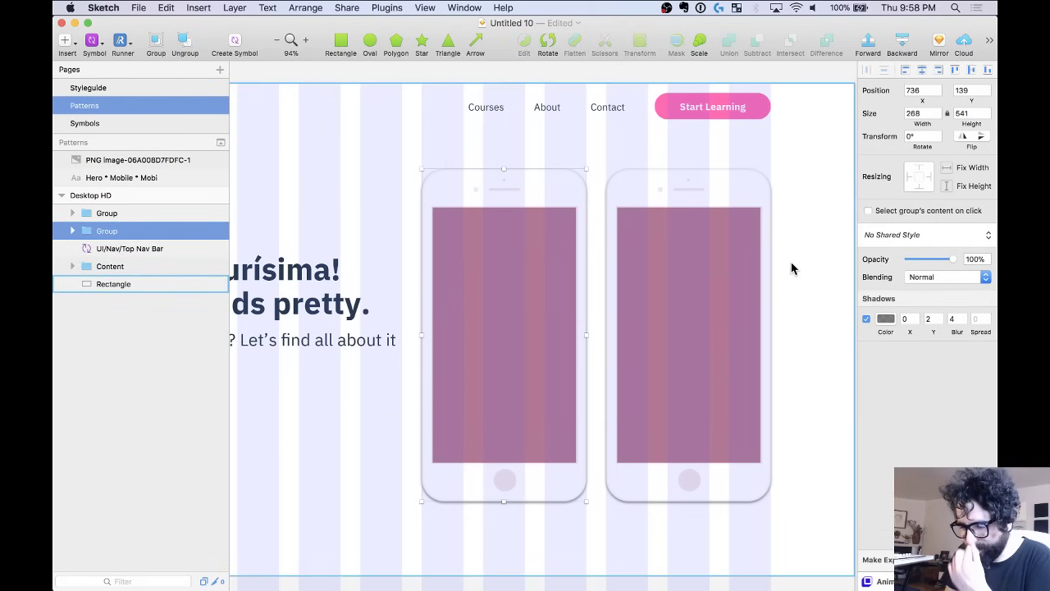
pyautogui.click(792, 268)
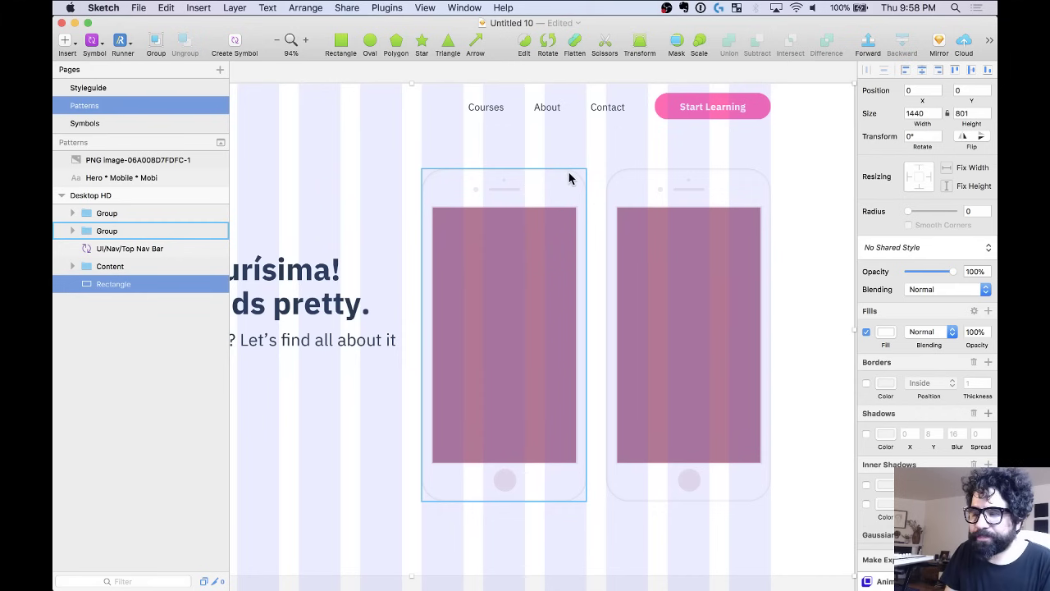
# Add a shadow to both phone groups and set its blur to 24.
pyautogui.click(568, 172)
pyautogui.keyDown('shift'); pyautogui.click(705, 261); pyautogui.keyUp('shift')
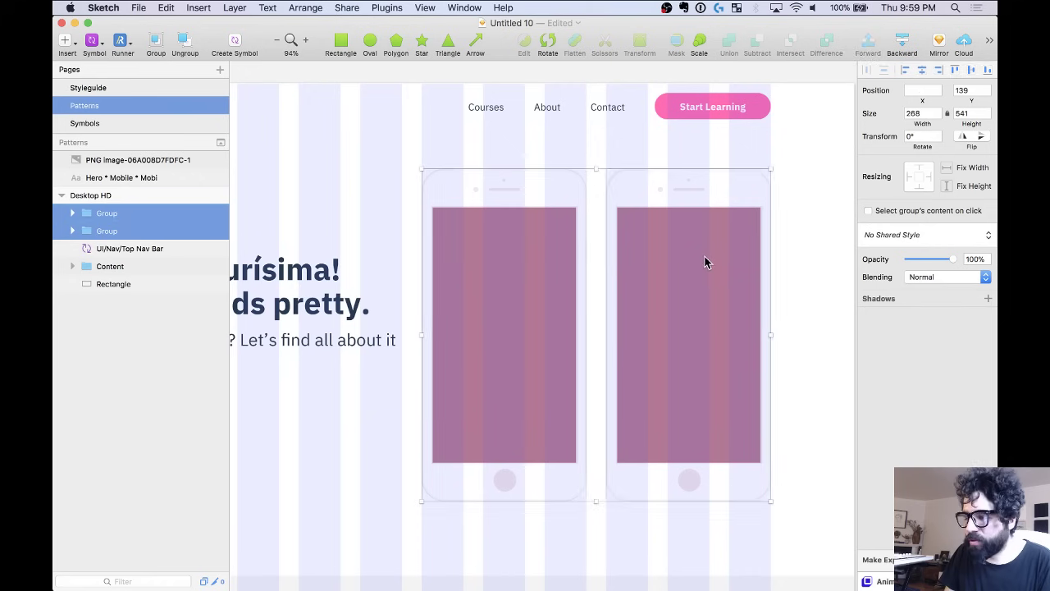
pyautogui.click(988, 298)
pyautogui.click(952, 322)
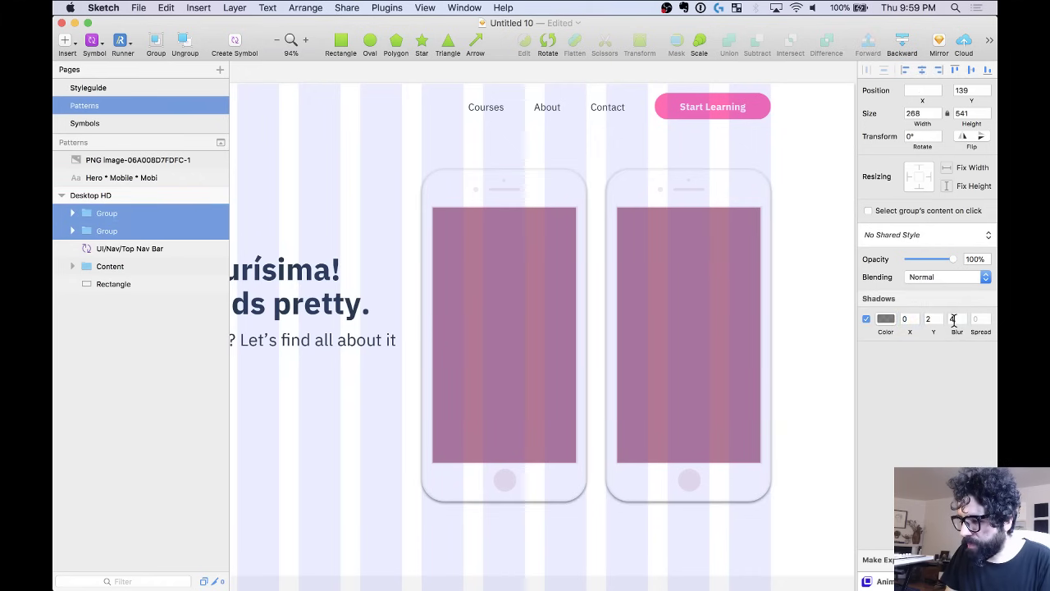
pyautogui.write('24')
pyautogui.press('Return')
# Set the phones' shadow to a Y offset of 22 and a blur of 34.
pyautogui.click(929, 318)
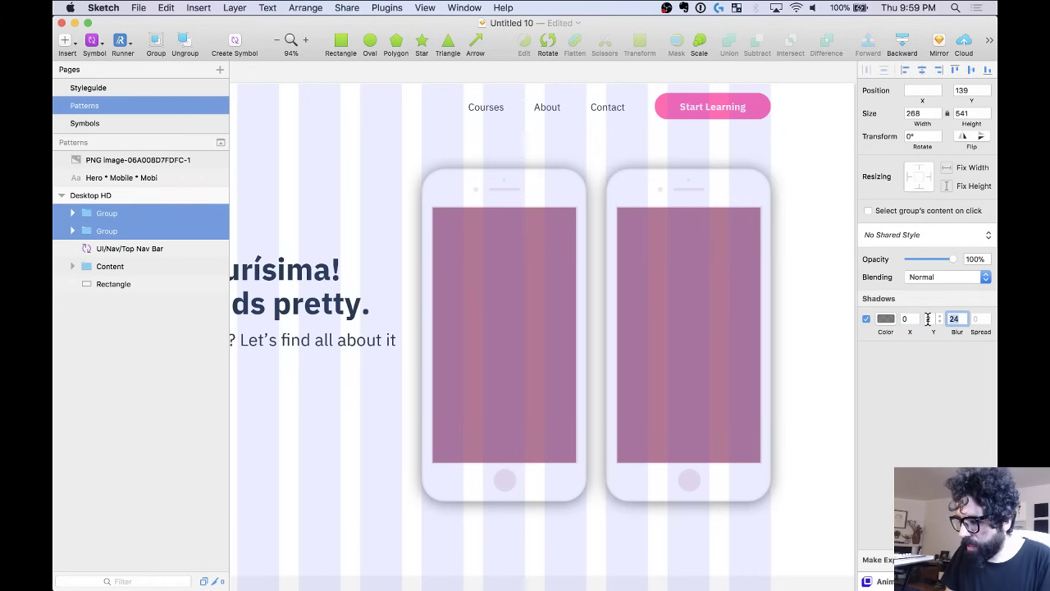
pyautogui.write('22')
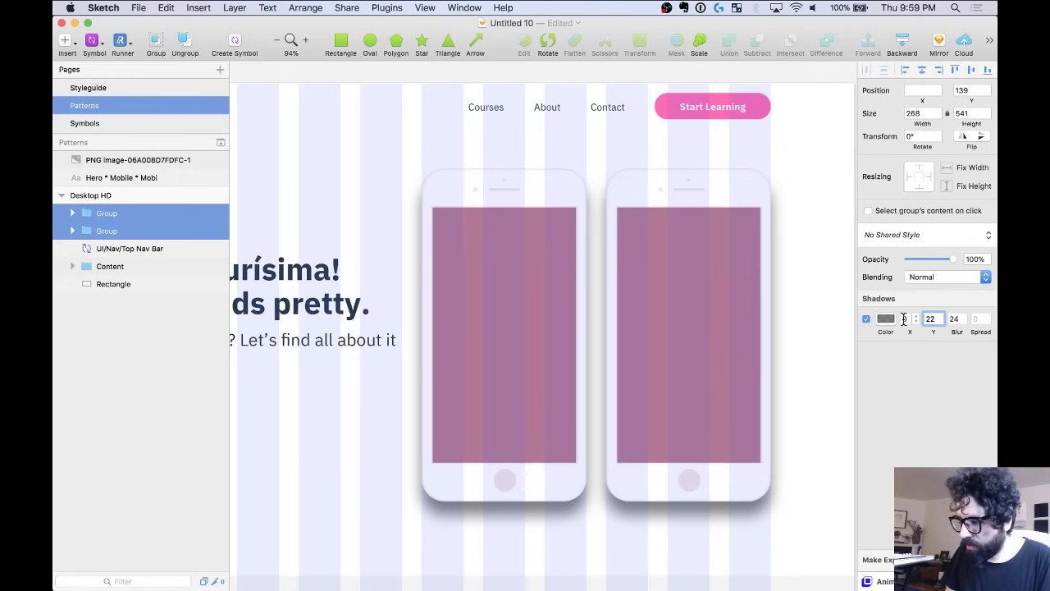
pyautogui.click(952, 318)
pyautogui.write('34')
pyautogui.press('Return')
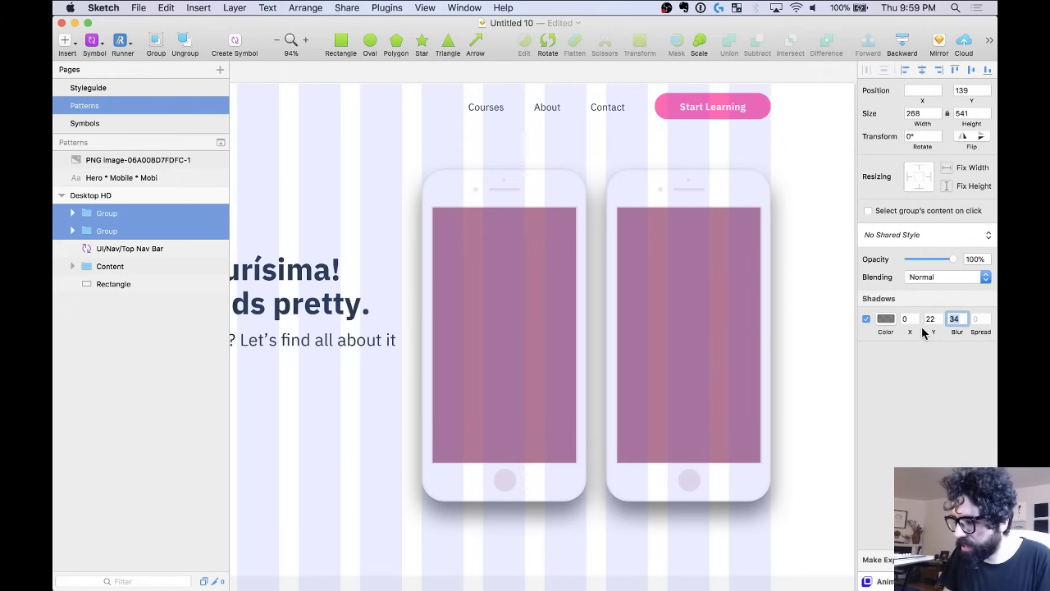
# Soften the phones' shadow by making its black colour more transparent.
pyautogui.click(885, 318)
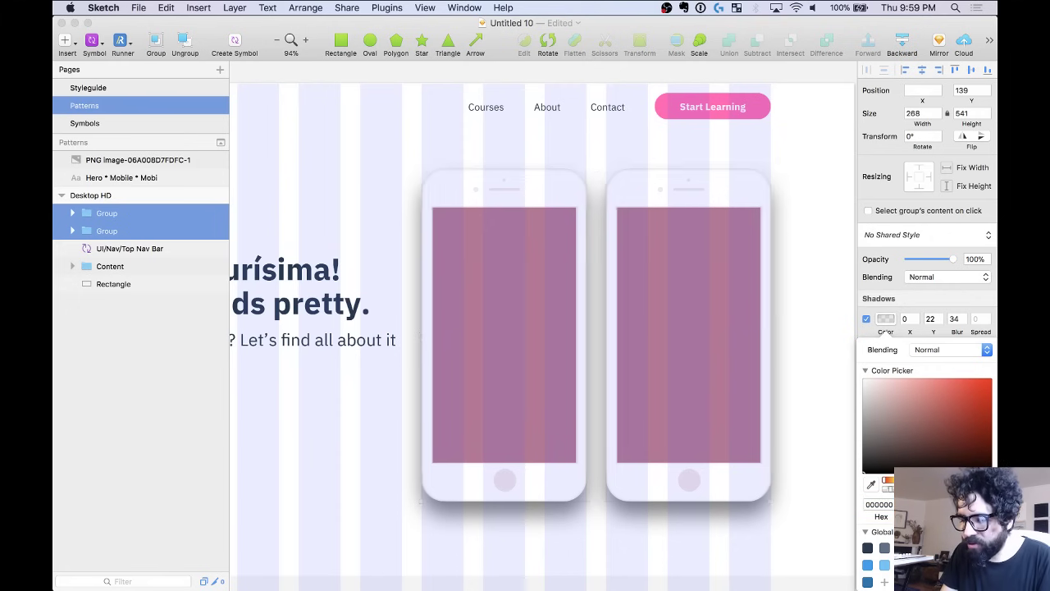
pyautogui.scroll(-5, 635, 373)
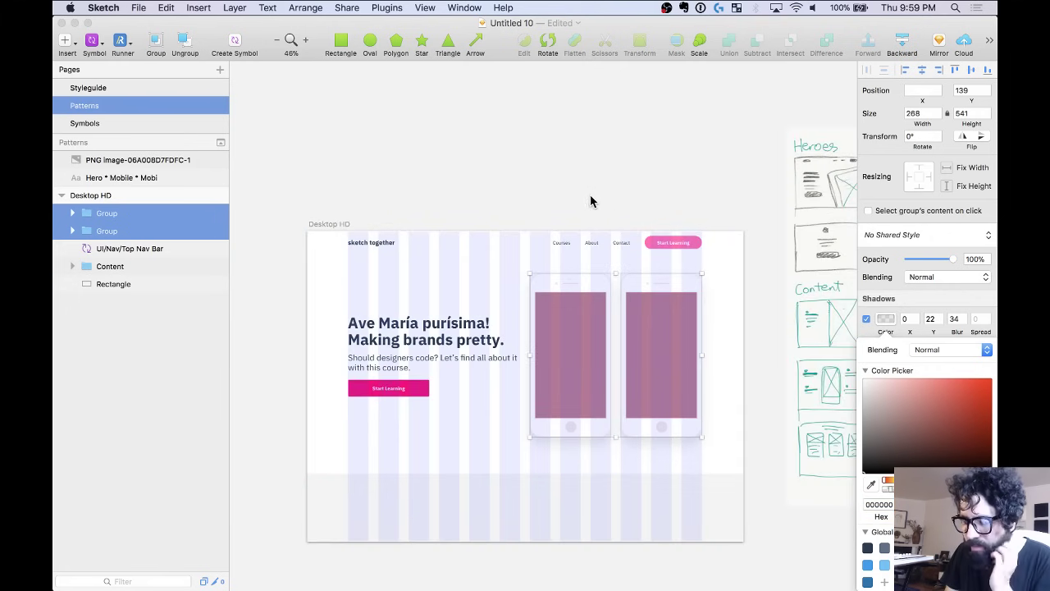
pyautogui.click(554, 202)
# Hide the Desktop HD artboard's layout grid, zoom in on the artboard and narrow the layer list.
pyautogui.hotkey('ctrl', 'l')
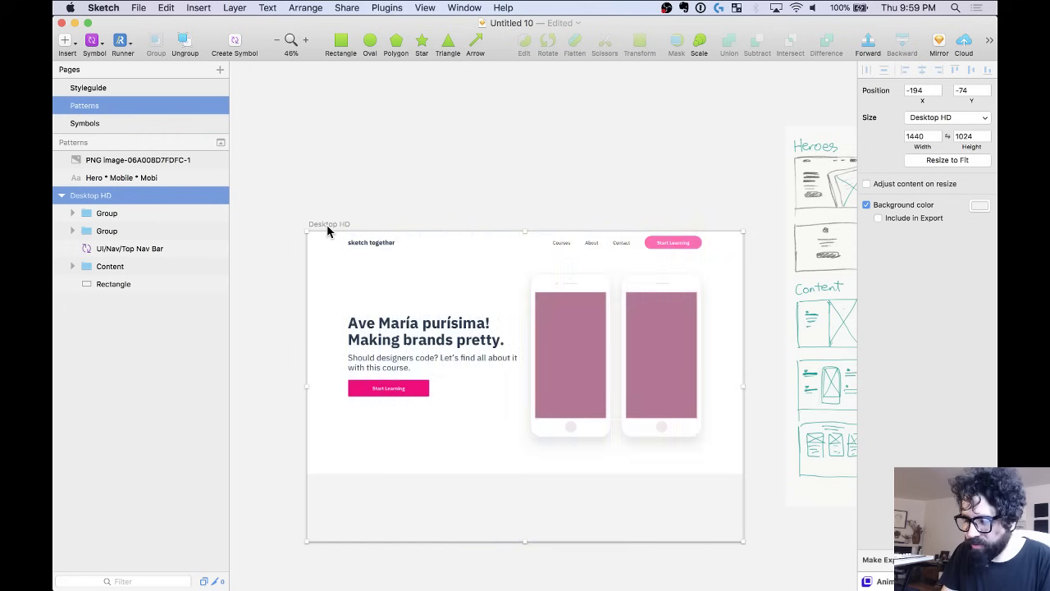
pyautogui.press('super+2')
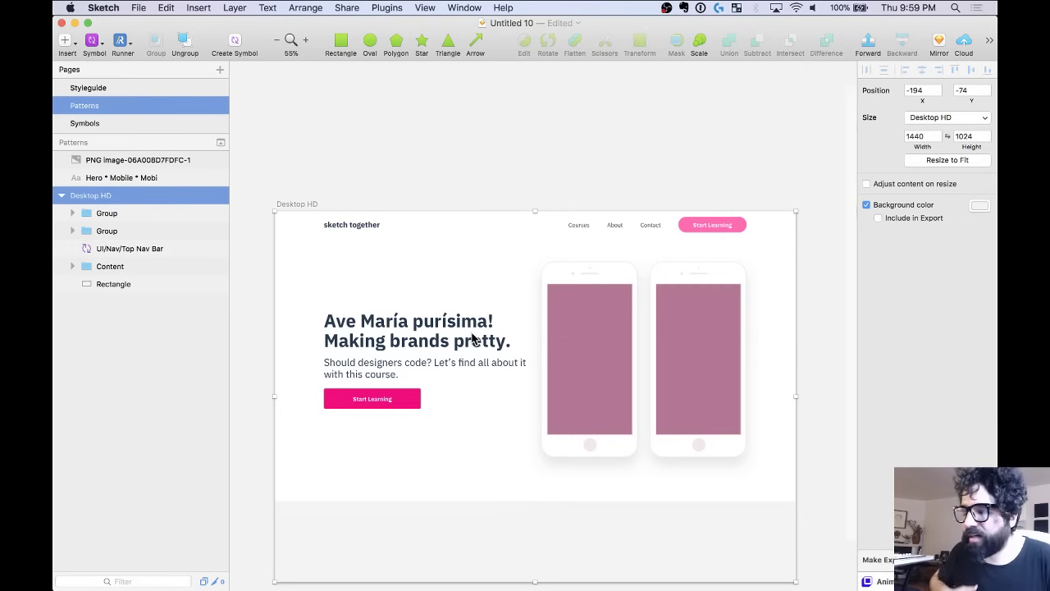
pyautogui.press('super+2')
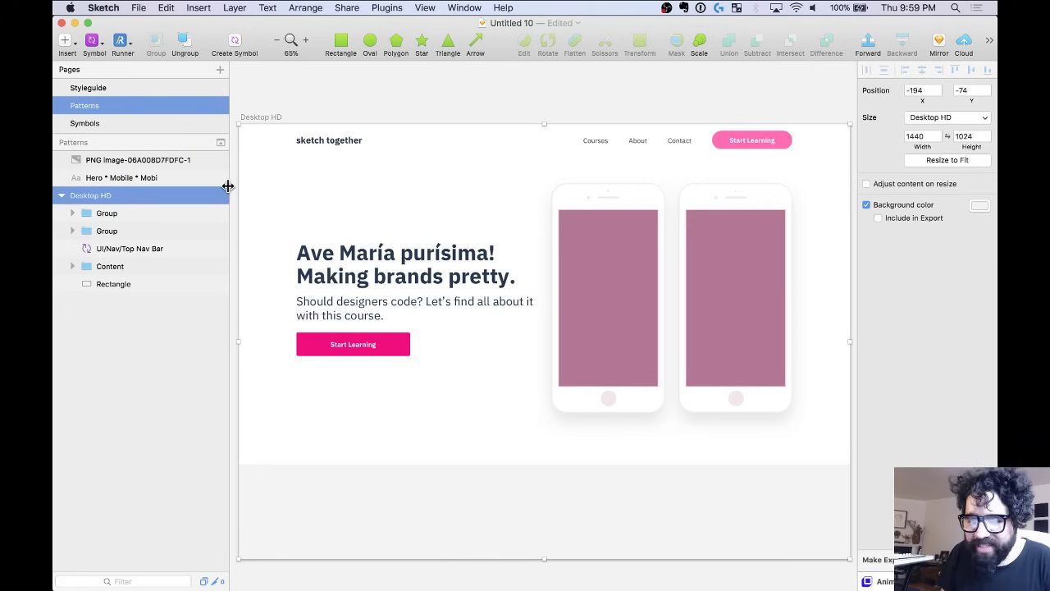
pyautogui.moveTo(228, 185); pyautogui.dragTo(172, 182)
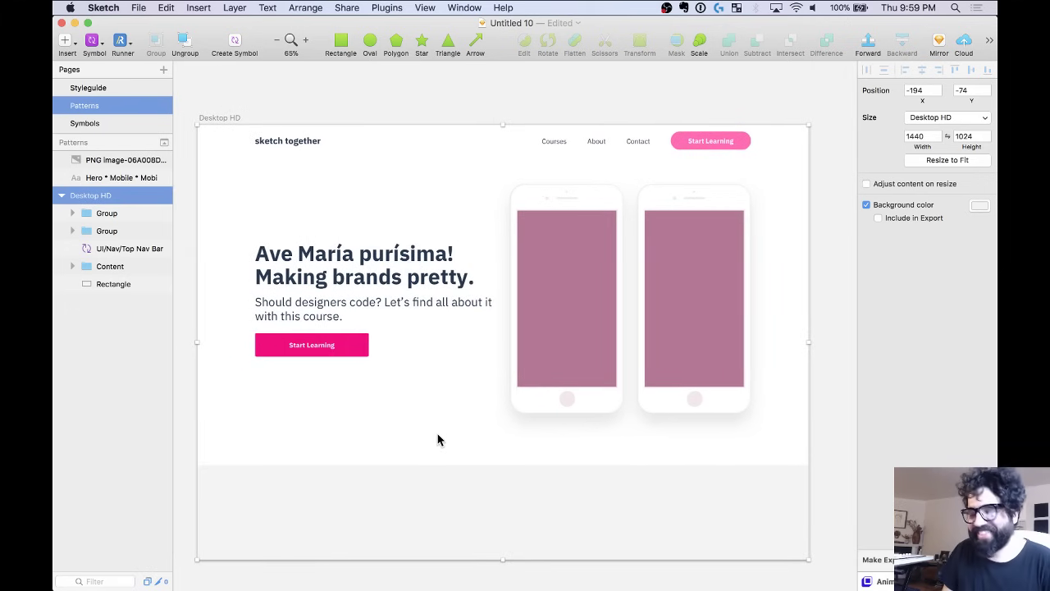
pyautogui.scroll(-1, 437, 439)
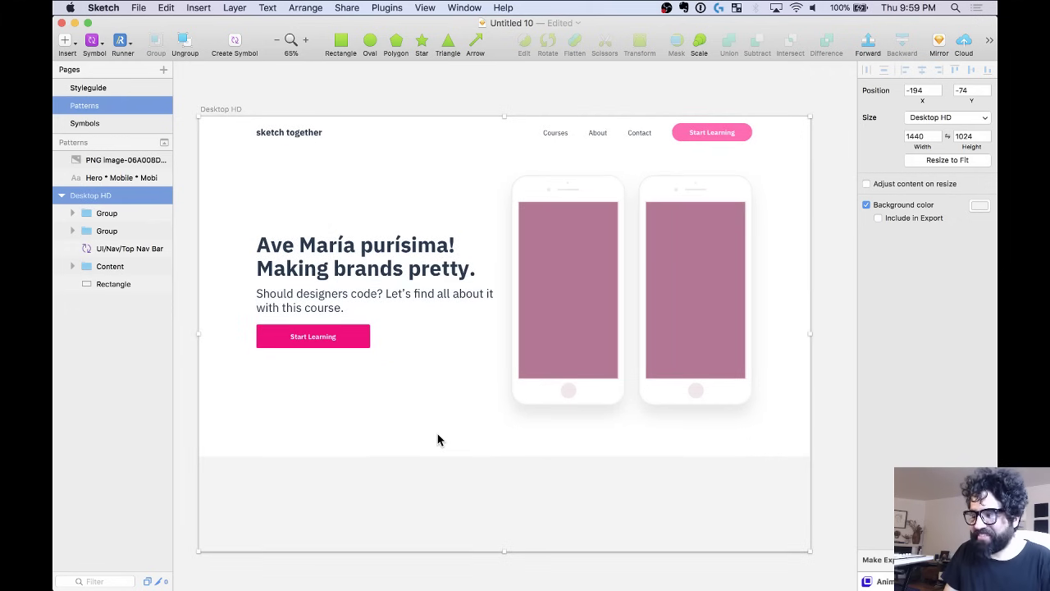
# Select the wireframe sketch image and zoom in on its Heroes drawings for reference.
pyautogui.scroll(-5, 437, 435)
pyautogui.click(691, 345)
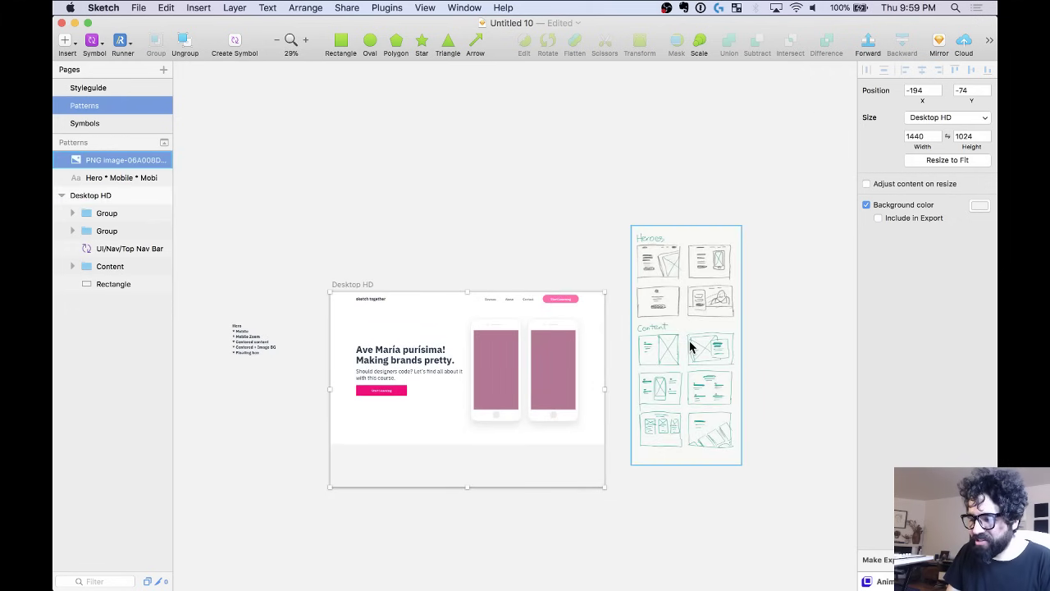
pyautogui.moveTo(641, 224); pyautogui.dragTo(764, 368)
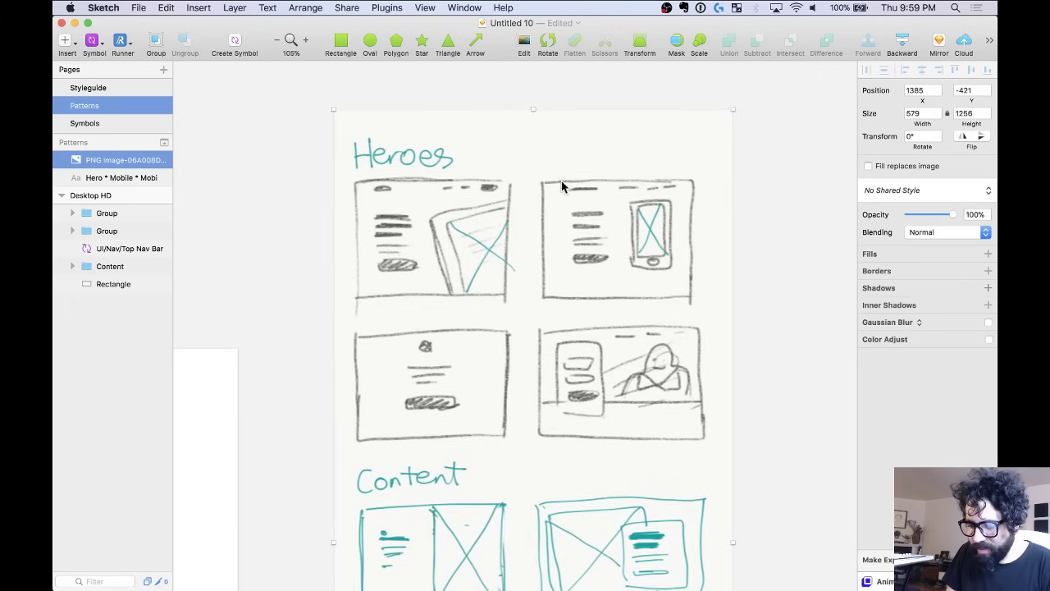
# Move the wireframe sketch image to the empty canvas below the Desktop HD artboard.
pyautogui.scroll(-5, 504, 248)
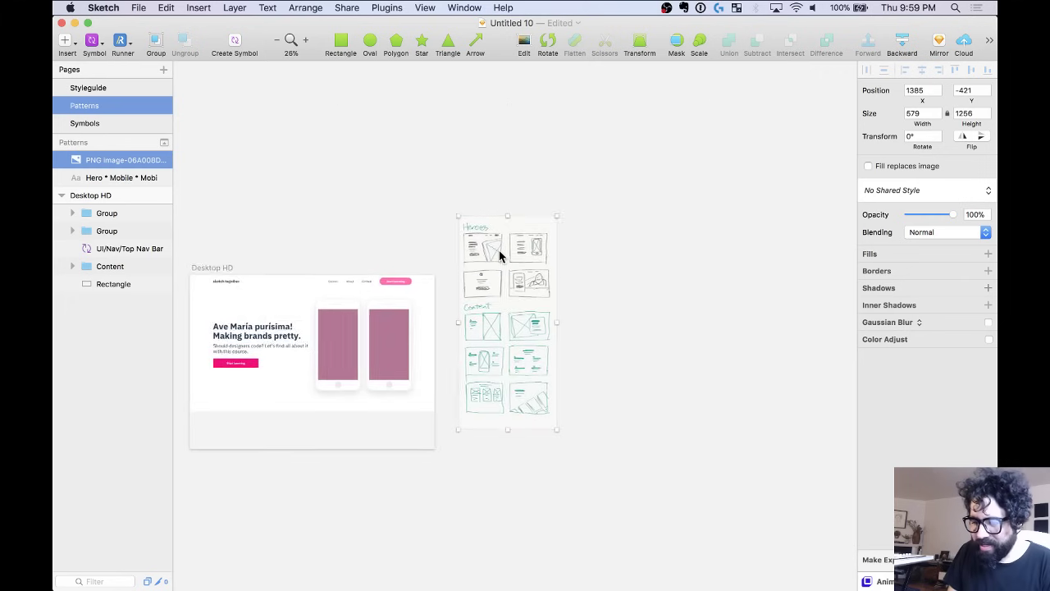
pyautogui.scroll(-2, 504, 235)
pyautogui.moveTo(505, 233)
pyautogui.mouseDown()
pyautogui.moveTo(497, 370)
pyautogui.moveTo(349, 508)
pyautogui.mouseUp()
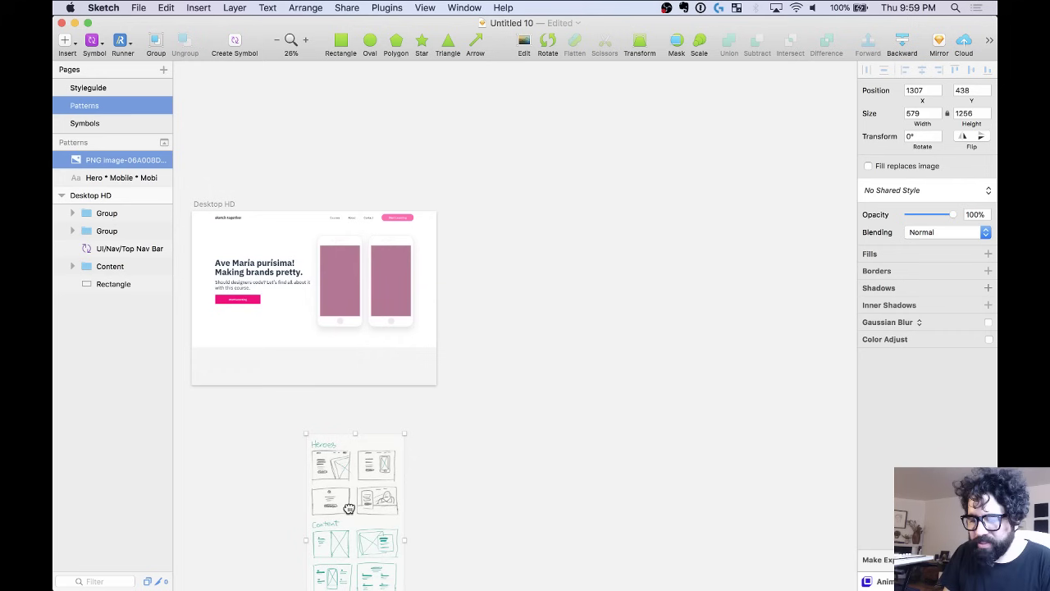
# Duplicate the Desktop HD artboard beside the original and delete the right phone from the copy.
pyautogui.click(349, 280)
pyautogui.click(205, 203)
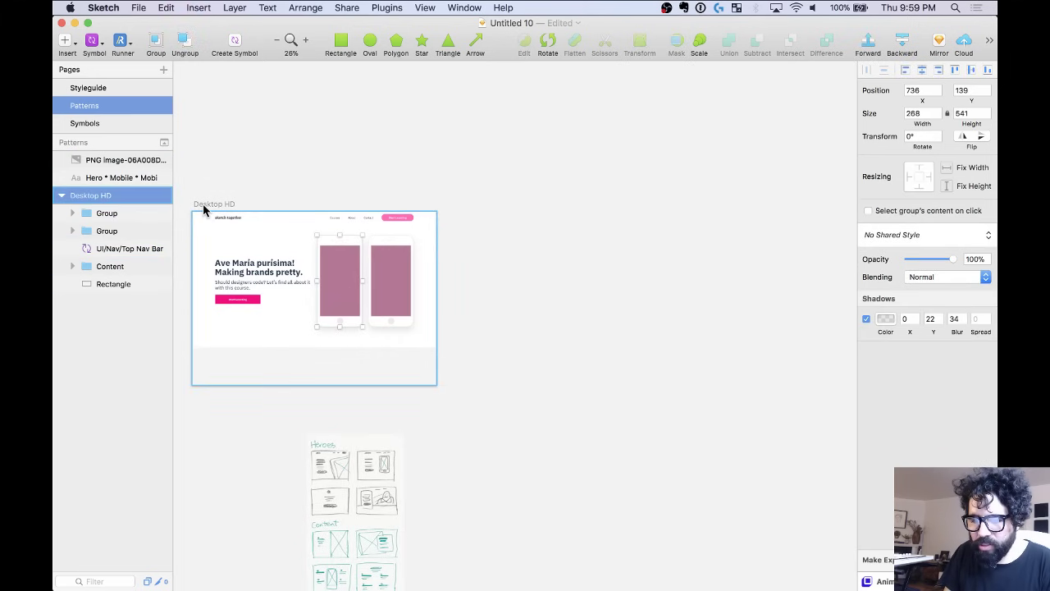
pyautogui.keyDown('alt'); pyautogui.moveTo(205, 203); pyautogui.dragTo(760, 420); pyautogui.keyUp('alt')
pyautogui.click(639, 303)
pyautogui.press('shift+super+h')
pyautogui.press('Delete')
# Move the remaining phone in the copied artboard further right and down, to about X 910, Y 182.
pyautogui.click(534, 318)
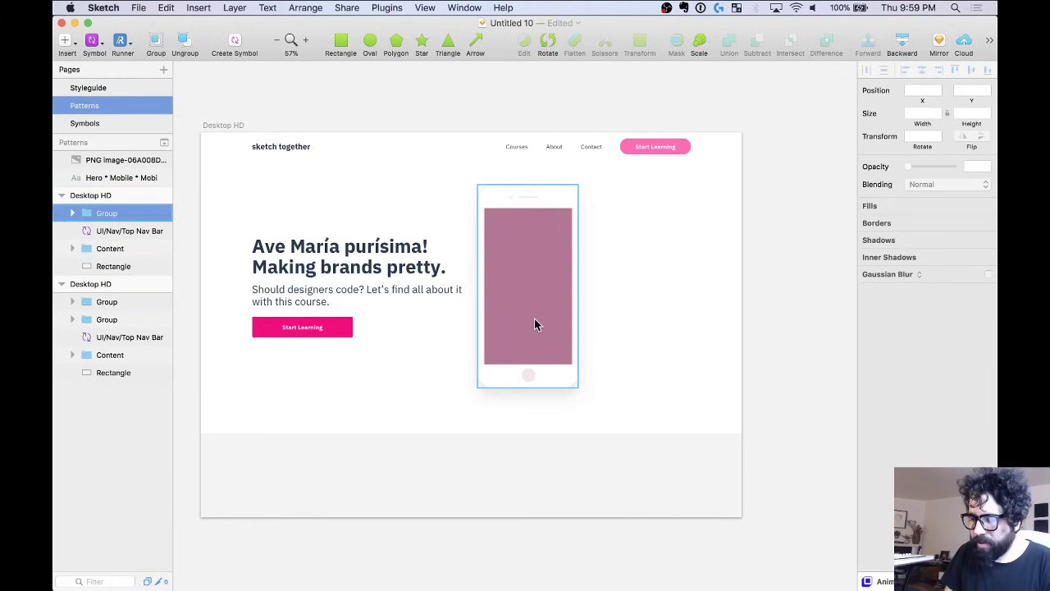
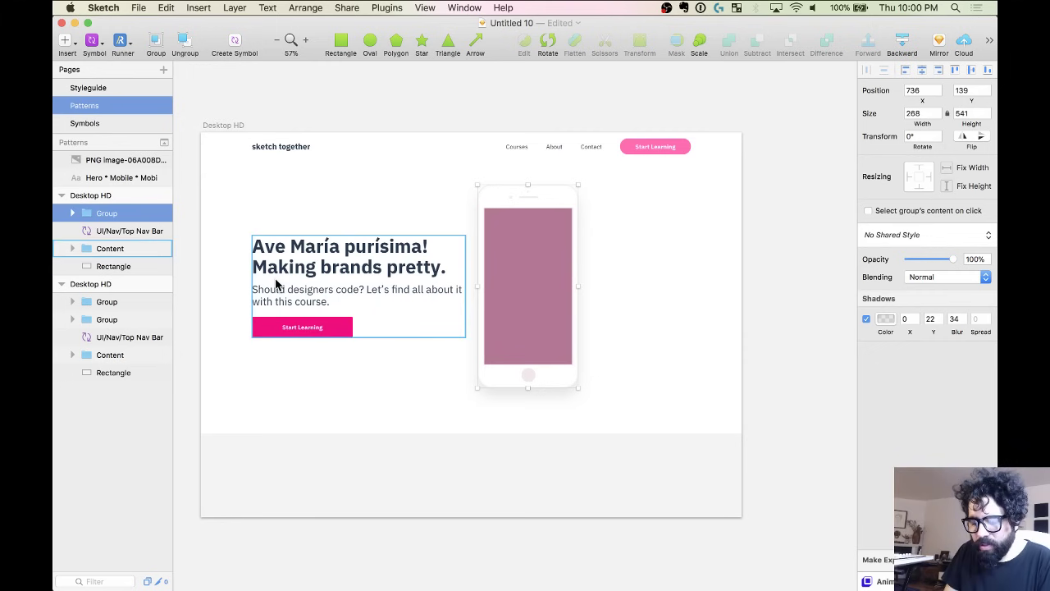
pyautogui.hscroll(2, 278, 284)
pyautogui.moveTo(471, 277); pyautogui.dragTo(571, 297)
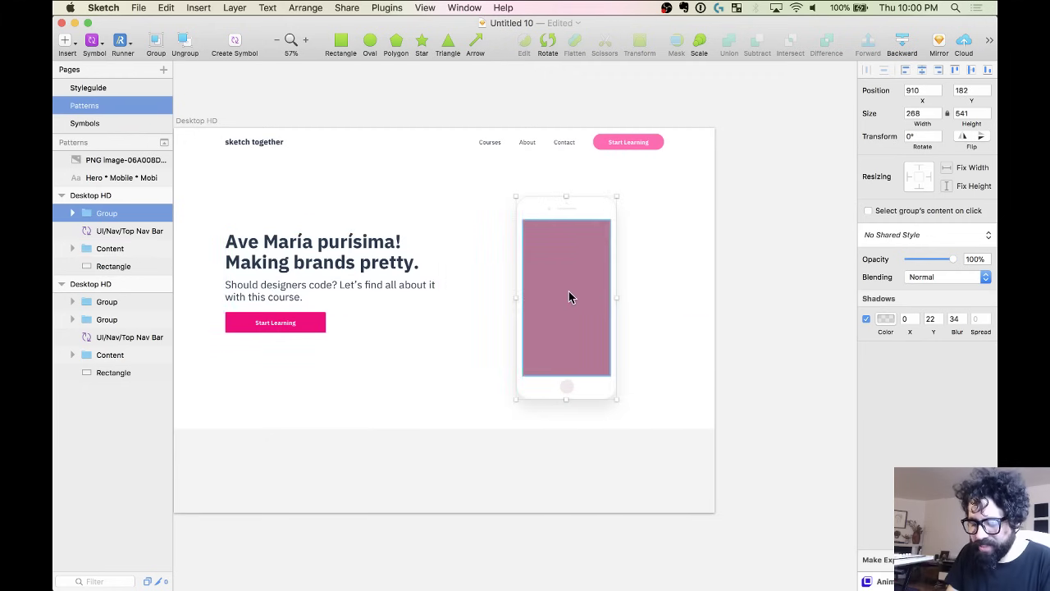
# Ungroup the phone and its camera-sensors group, and select all of the phone's layers from Screen to boby.
pyautogui.press('Return')
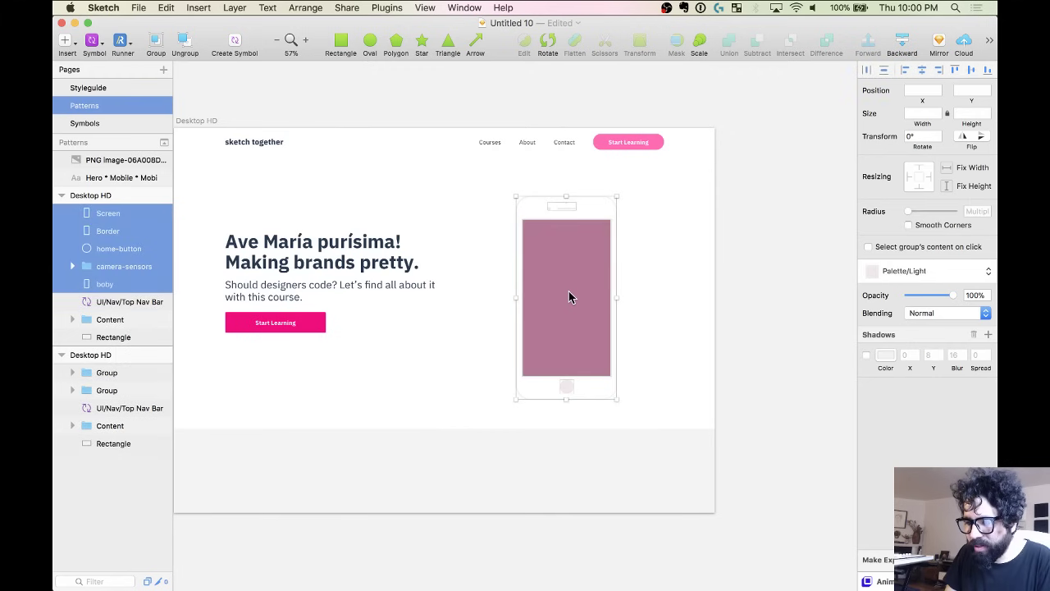
pyautogui.click(132, 267)
pyautogui.press('super+shift+g')
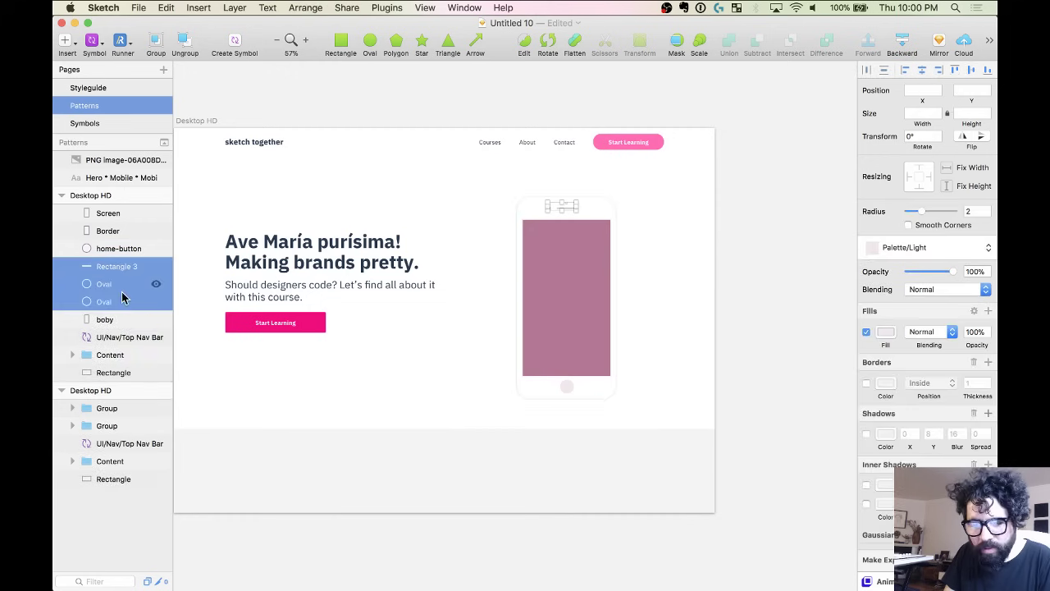
pyautogui.click(121, 320)
pyautogui.keyDown('shift'); pyautogui.click(120, 217); pyautogui.keyUp('shift')
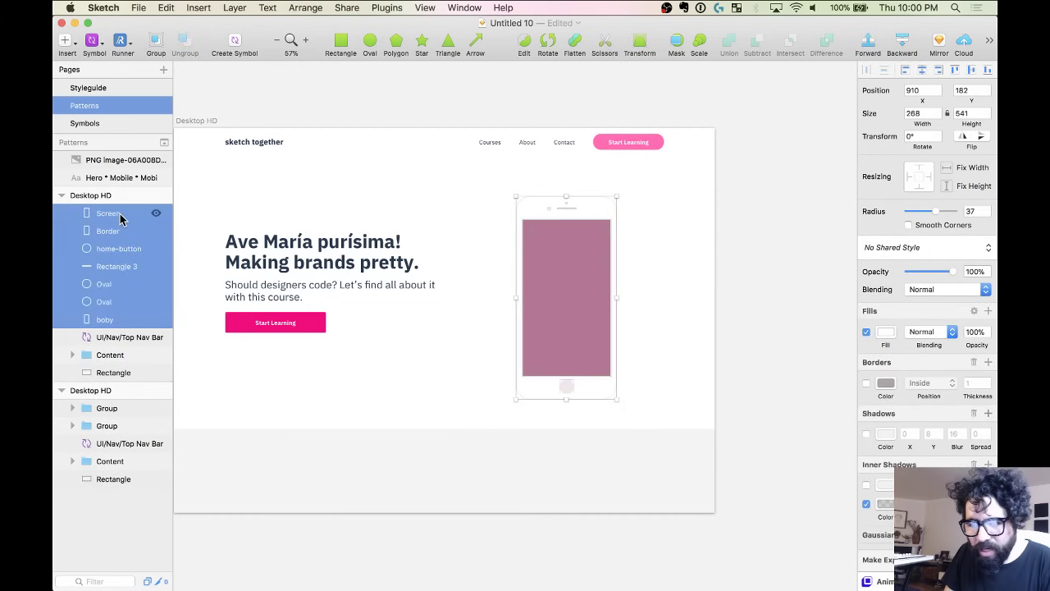
pyautogui.rightClick(642, 28)
pyautogui.click(656, 73)
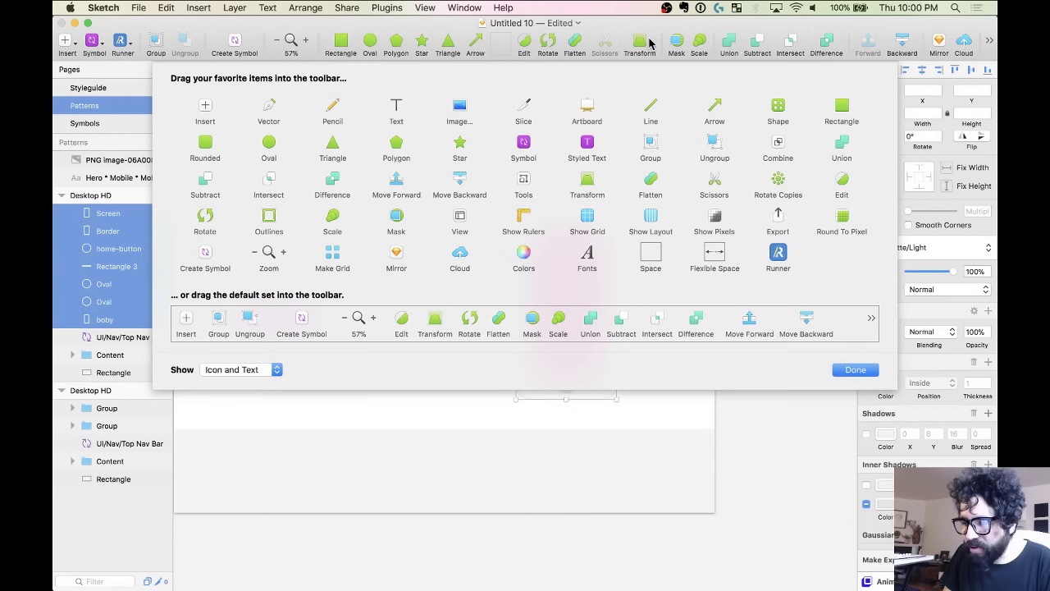
pyautogui.click(853, 371)
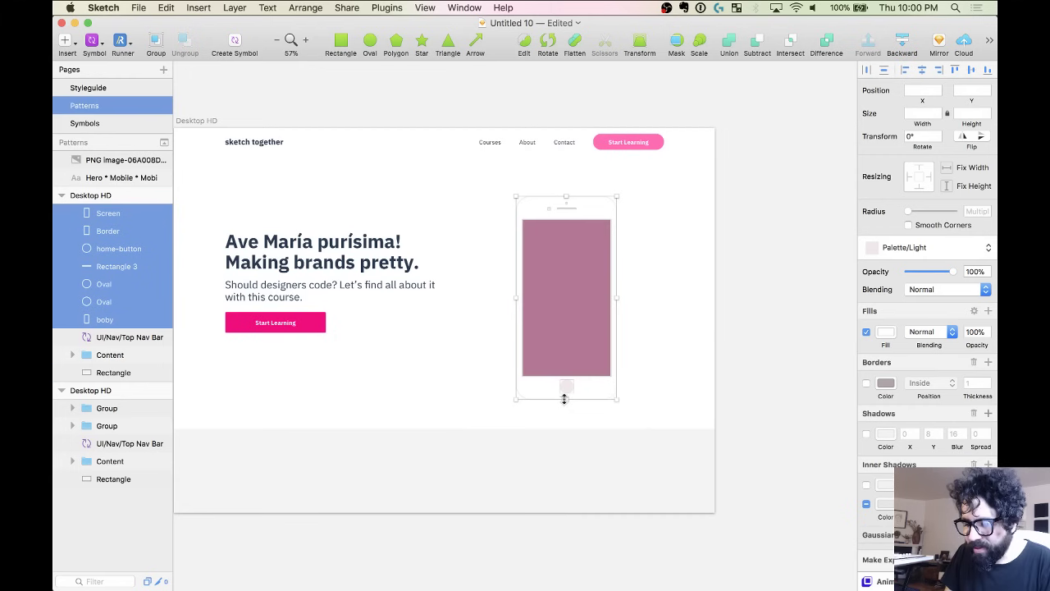
# Try widening the phone and distorting it with Transform, enlarging and lowering its left side and shifting its bottom edge right.
pyautogui.moveTo(566, 398); pyautogui.dragTo(688, 405)
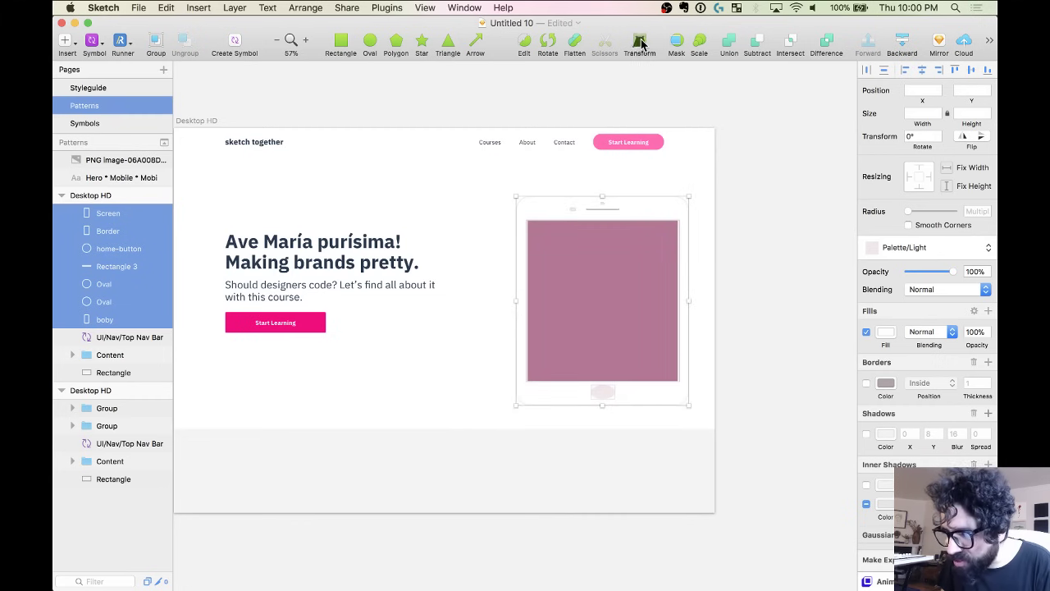
pyautogui.click(640, 43)
pyautogui.moveTo(515, 404); pyautogui.dragTo(446, 475)
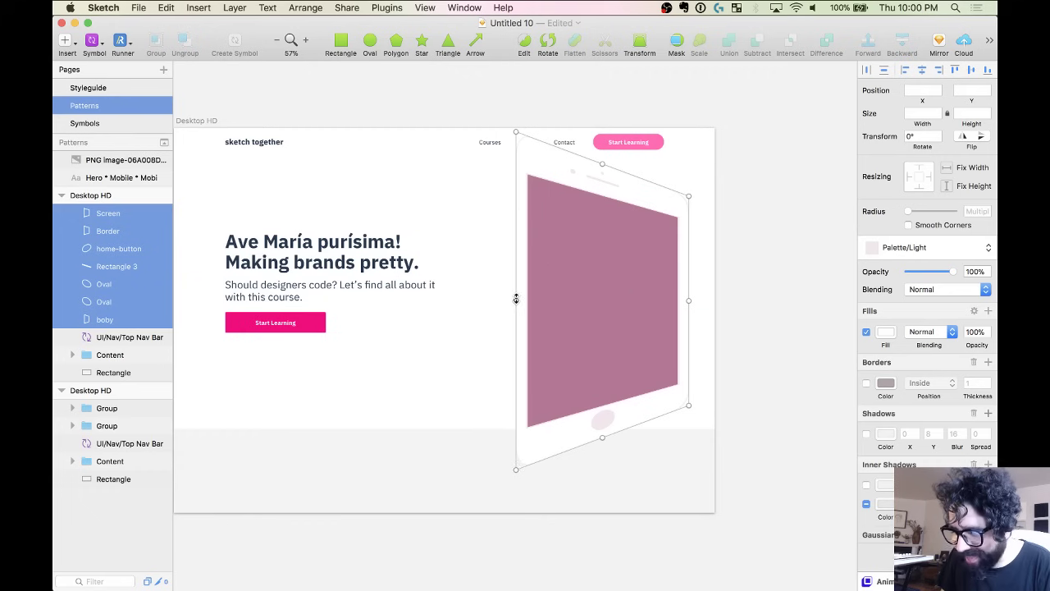
pyautogui.moveTo(516, 299); pyautogui.dragTo(516, 374)
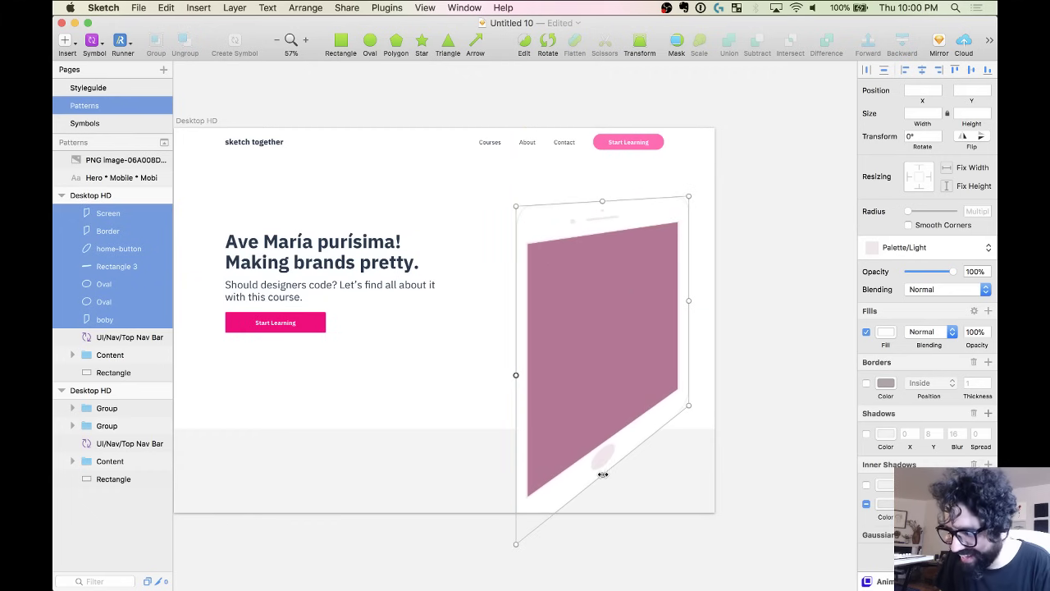
pyautogui.moveTo(602, 474); pyautogui.dragTo(722, 446)
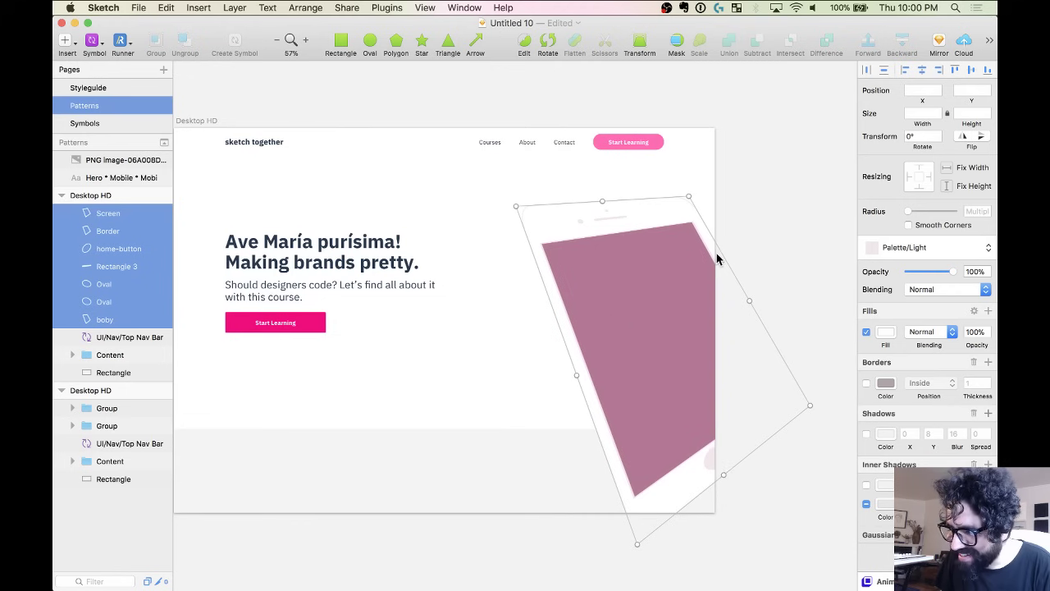
# Try refining the phone's tilt with Transform by shifting its top edge left, raising and narrowing its bottom edge, and adjusting its right side.
pyautogui.moveTo(603, 201); pyautogui.dragTo(576, 214)
pyautogui.moveTo(661, 206)
pyautogui.mouseDown()
pyautogui.moveTo(652, 211)
pyautogui.moveTo(661, 210)
pyautogui.mouseUp()
pyautogui.moveTo(575, 214); pyautogui.dragTo(559, 214)
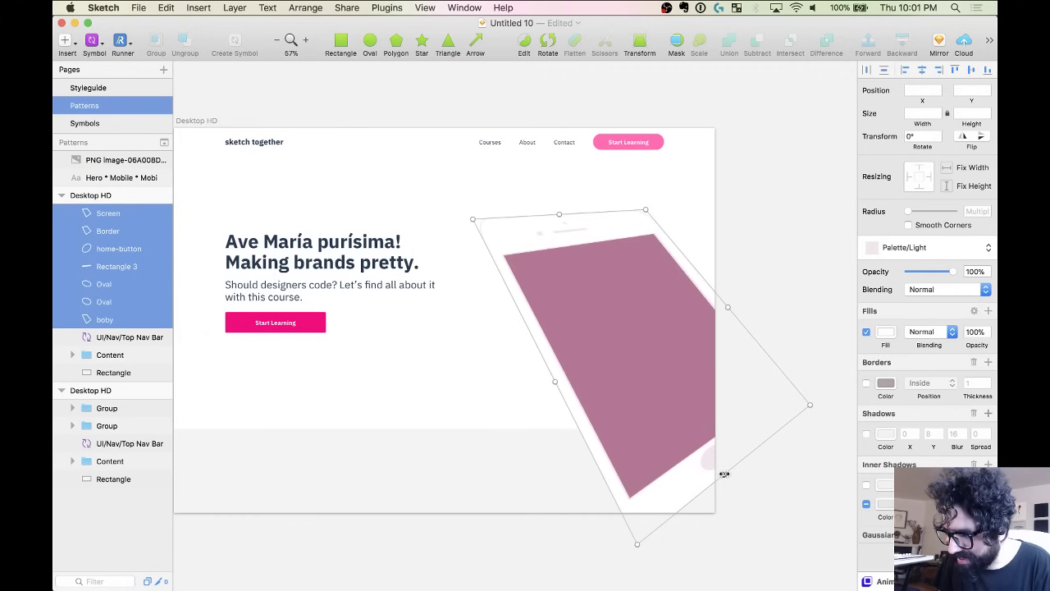
pyautogui.moveTo(723, 474); pyautogui.dragTo(734, 448)
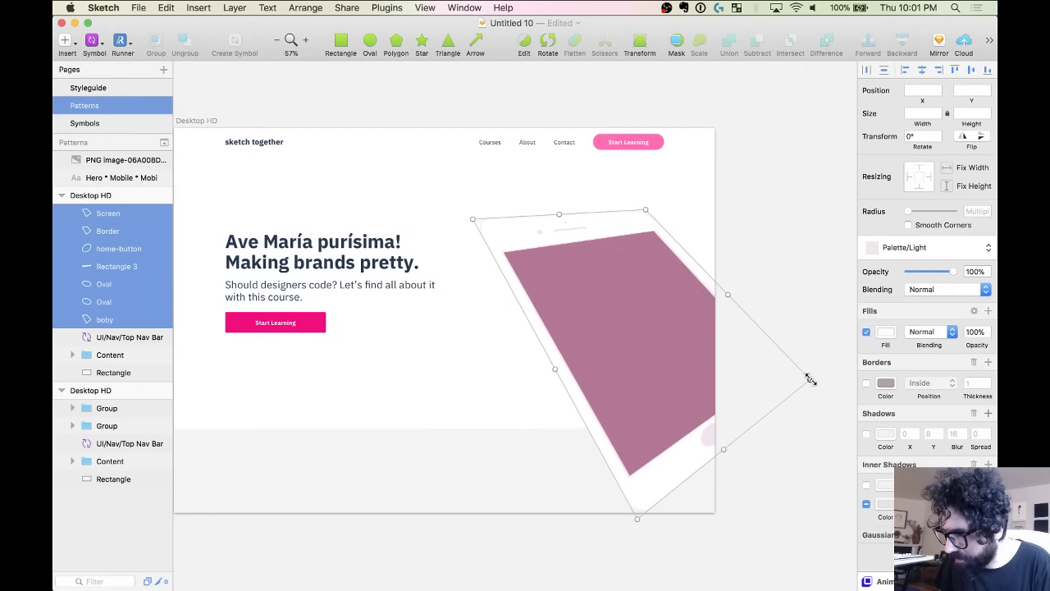
pyautogui.moveTo(810, 378); pyautogui.dragTo(776, 377)
pyautogui.press('Return')
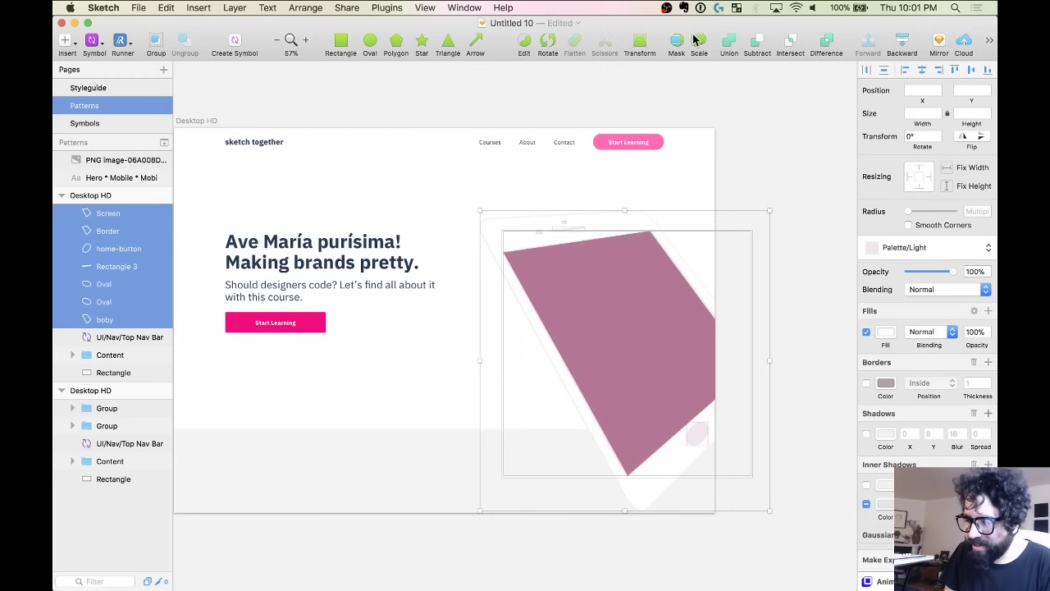
pyautogui.click(643, 46)
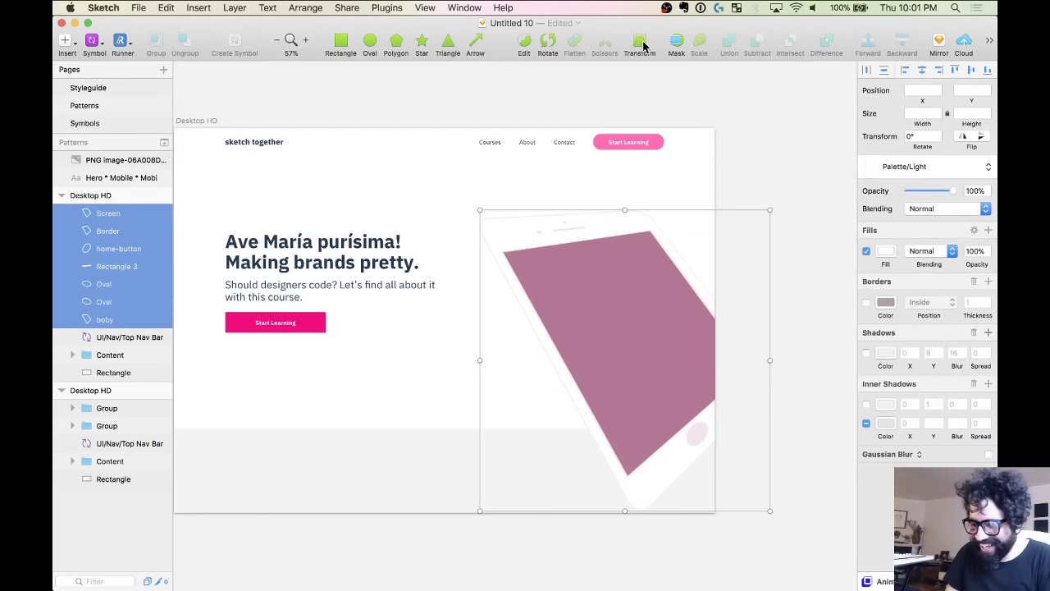
pyautogui.moveTo(770, 360)
pyautogui.mouseDown()
pyautogui.moveTo(785, 344)
pyautogui.moveTo(790, 356)
pyautogui.mouseUp()
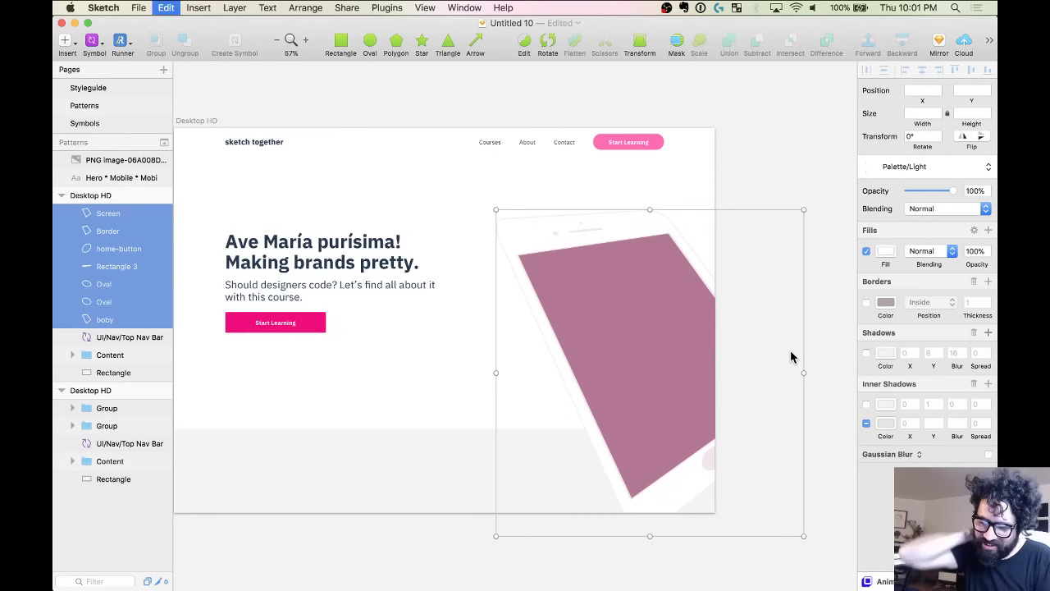
# Undo the Transform distortions back to the widened, upright phone.
pyautogui.press('super+z')
pyautogui.press('super+z')
pyautogui.press('super+z')
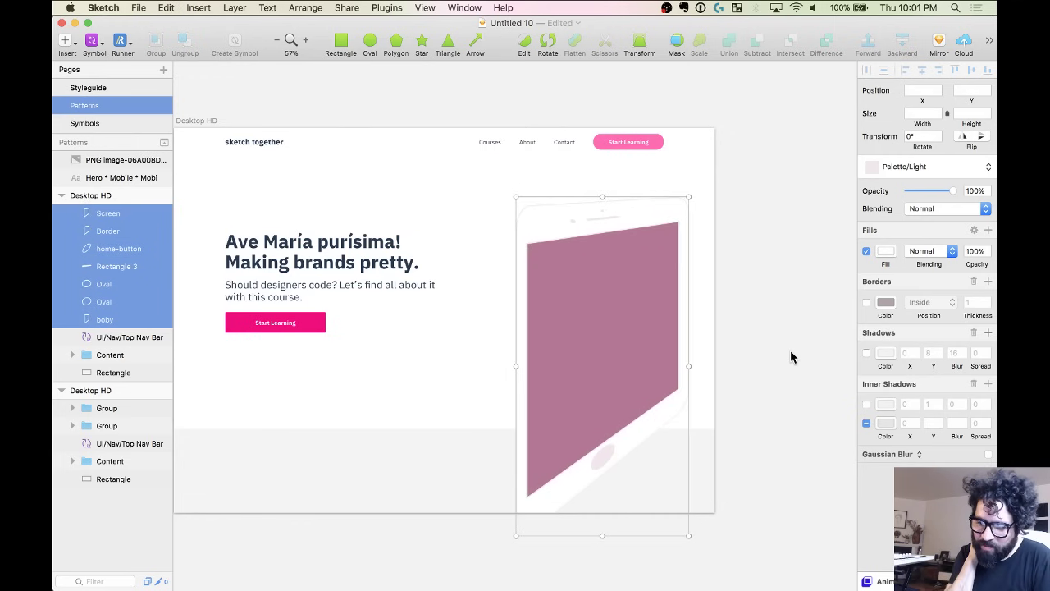
pyautogui.press('super+z')
pyautogui.press('super+z')
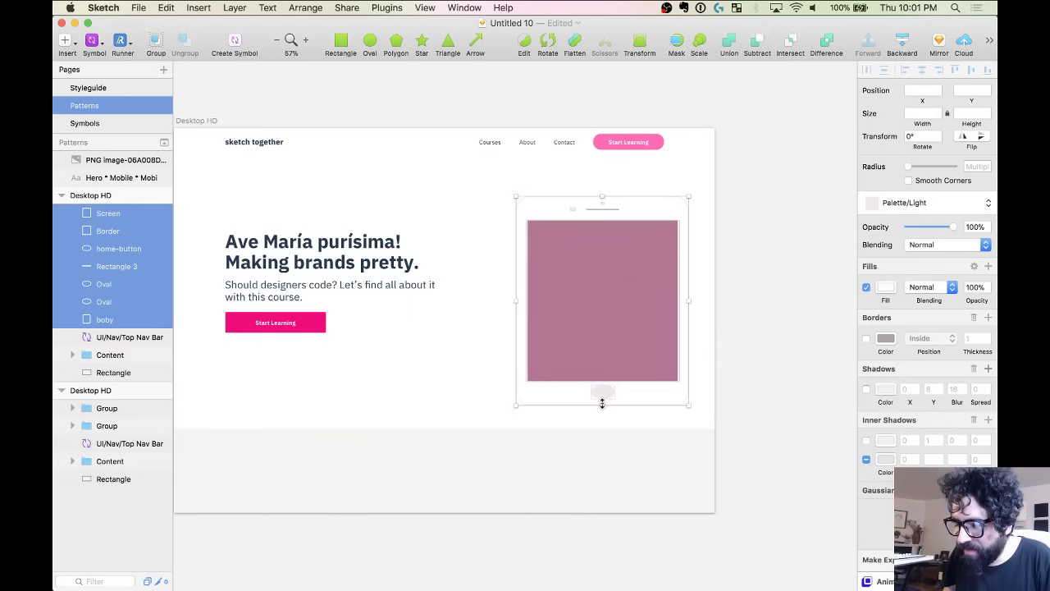
# Try stretching the phone taller and spreading its bottom edge outward with Transform to form a trapezoid.
pyautogui.moveTo(602, 404); pyautogui.dragTo(621, 481)
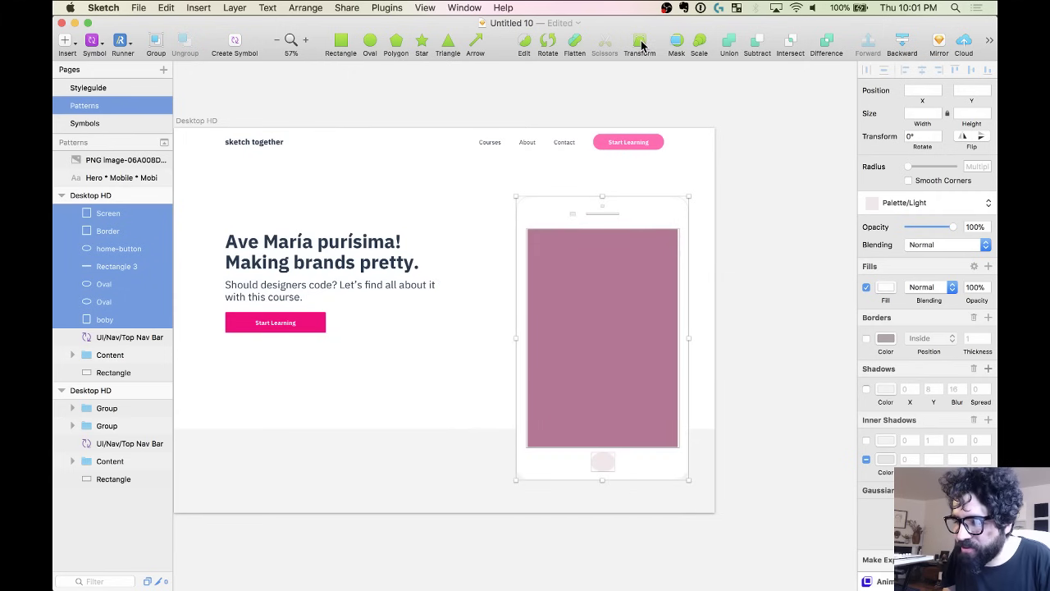
pyautogui.click(643, 45)
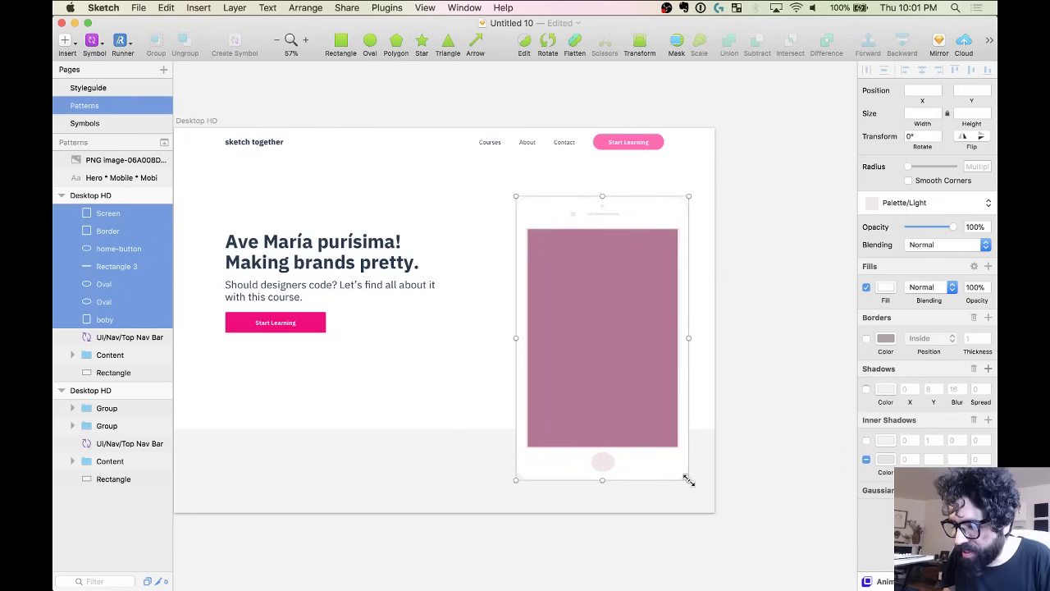
pyautogui.moveTo(688, 480); pyautogui.dragTo(784, 476)
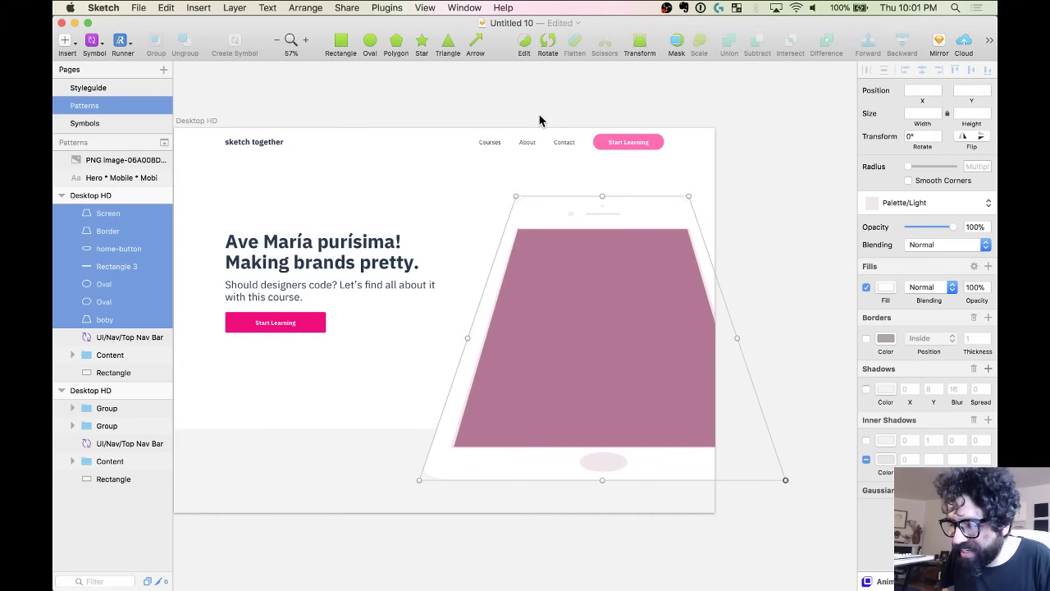
# Try rotating the tapered phone by -30°, undo the rotation and the taper, and deselect the phone's layers.
pyautogui.click(547, 43)
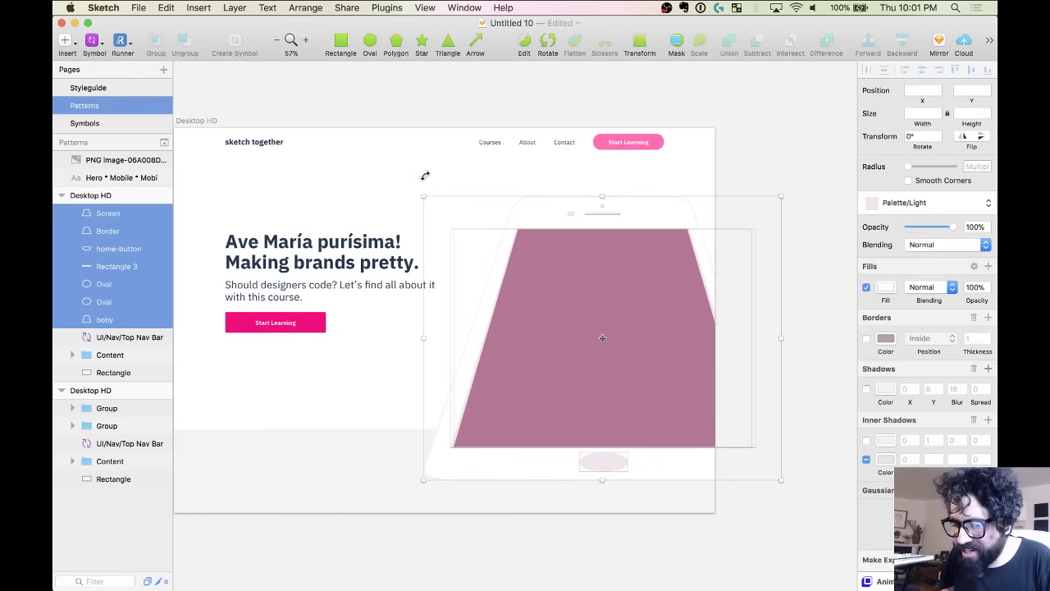
pyautogui.moveTo(425, 176); pyautogui.dragTo(375, 292)
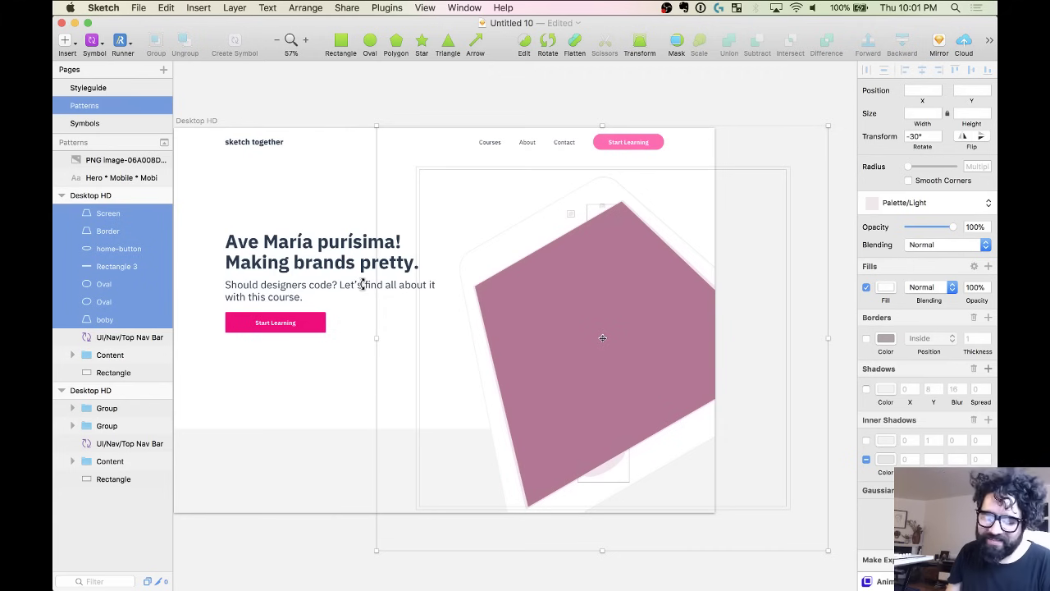
pyautogui.press('super+z')
pyautogui.press('super+z')
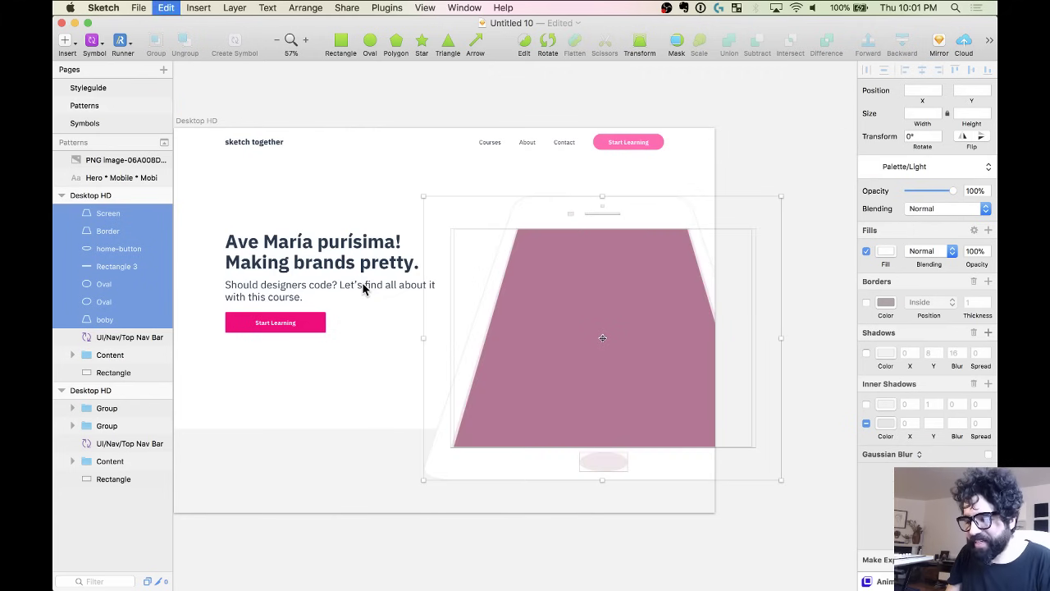
pyautogui.press('super+z')
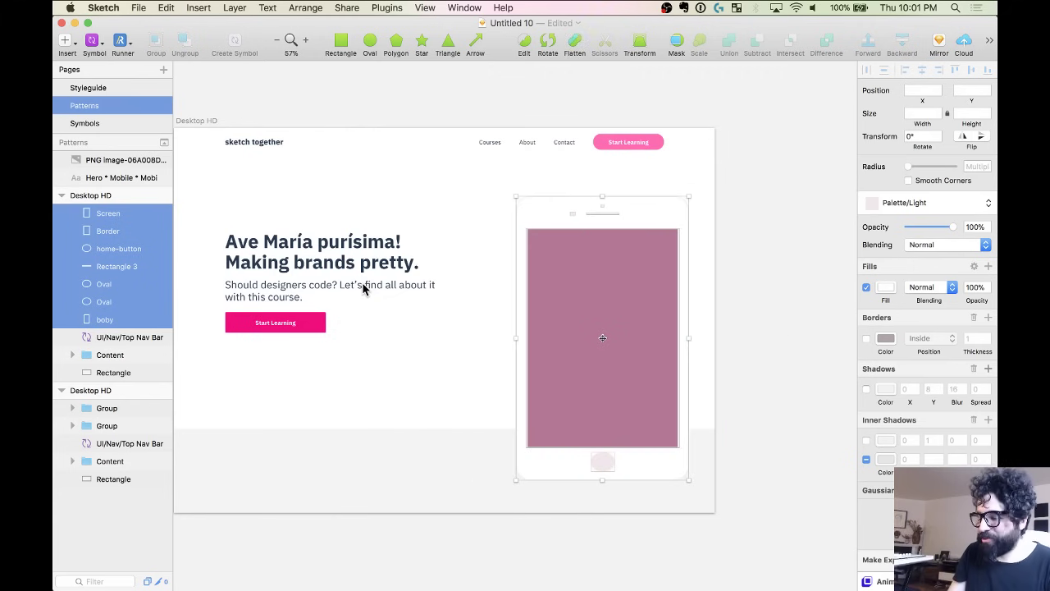
pyautogui.press('Escape')
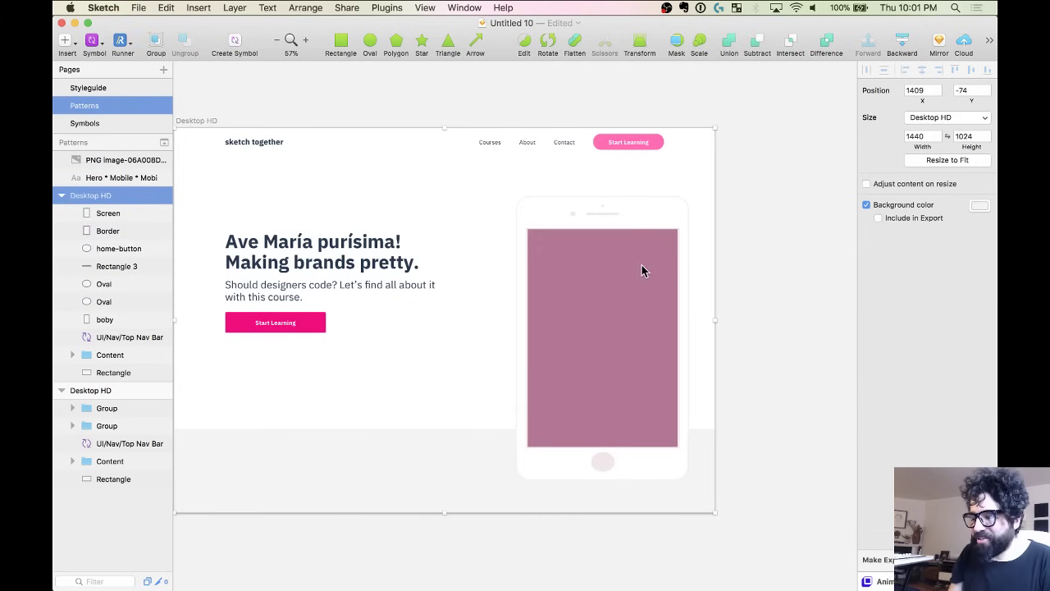
# Delete all the phone's parts, including its camera and speaker shapes, from the copied Desktop HD artboard, keeping the background rectangle.
pyautogui.scroll(-5, 641, 265)
pyautogui.click(580, 270)
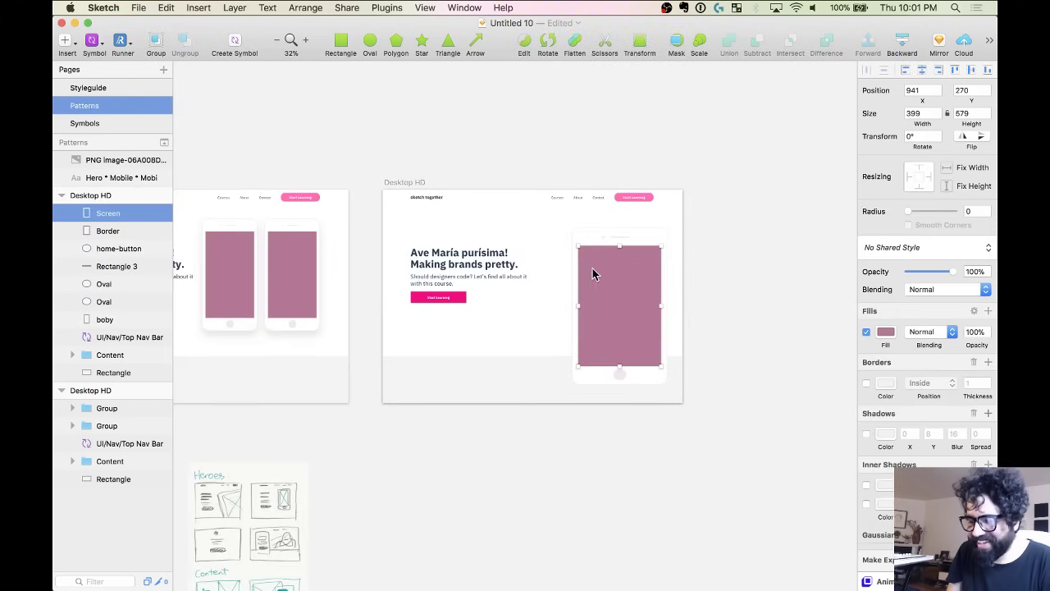
pyautogui.moveTo(713, 244); pyautogui.dragTo(556, 426)
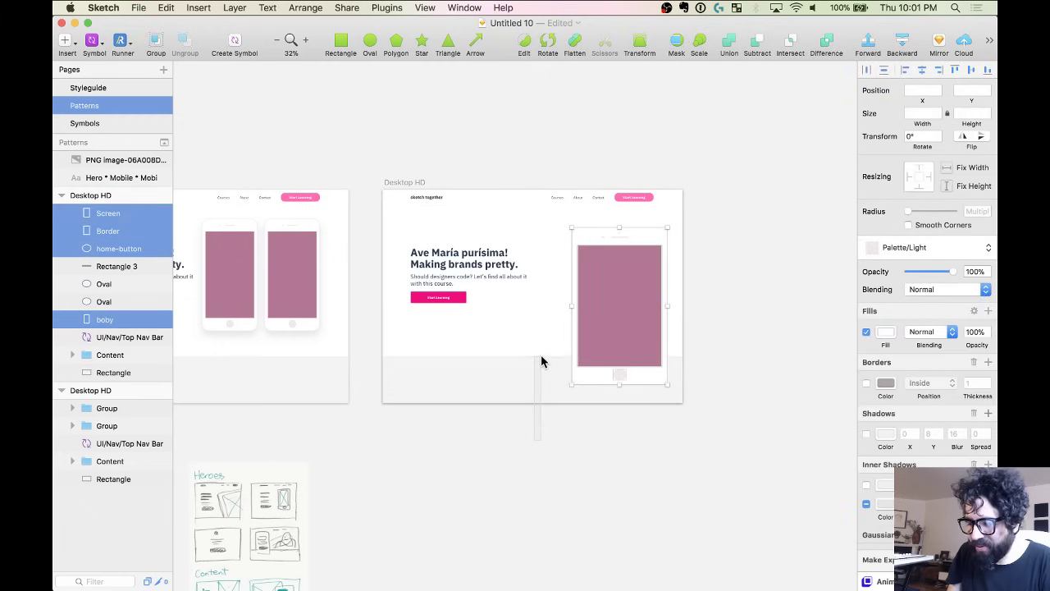
pyautogui.press('BackSpace')
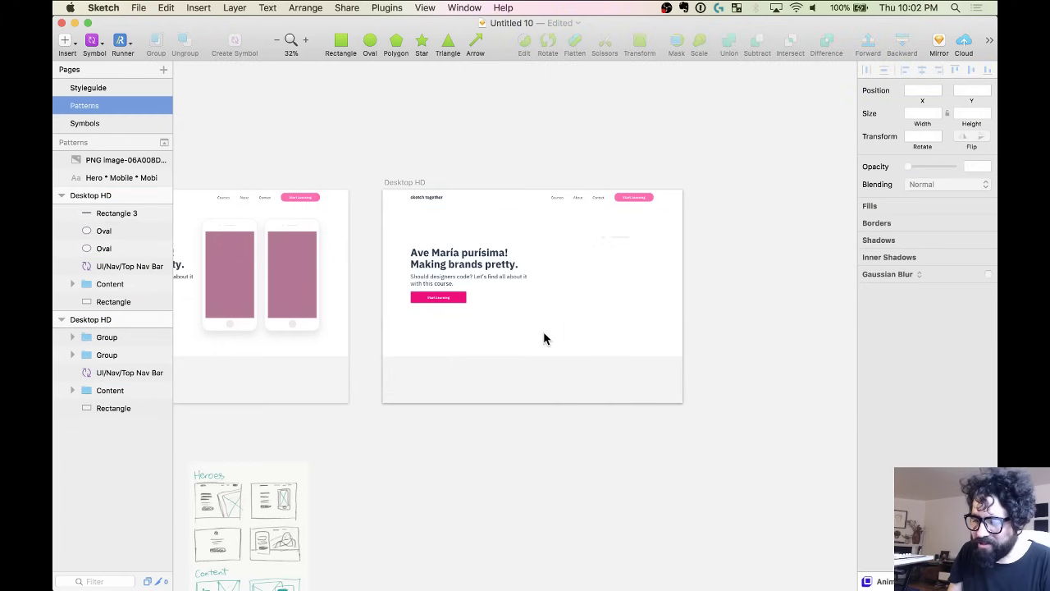
pyautogui.click(622, 264)
pyautogui.moveTo(622, 264); pyautogui.dragTo(625, 308)
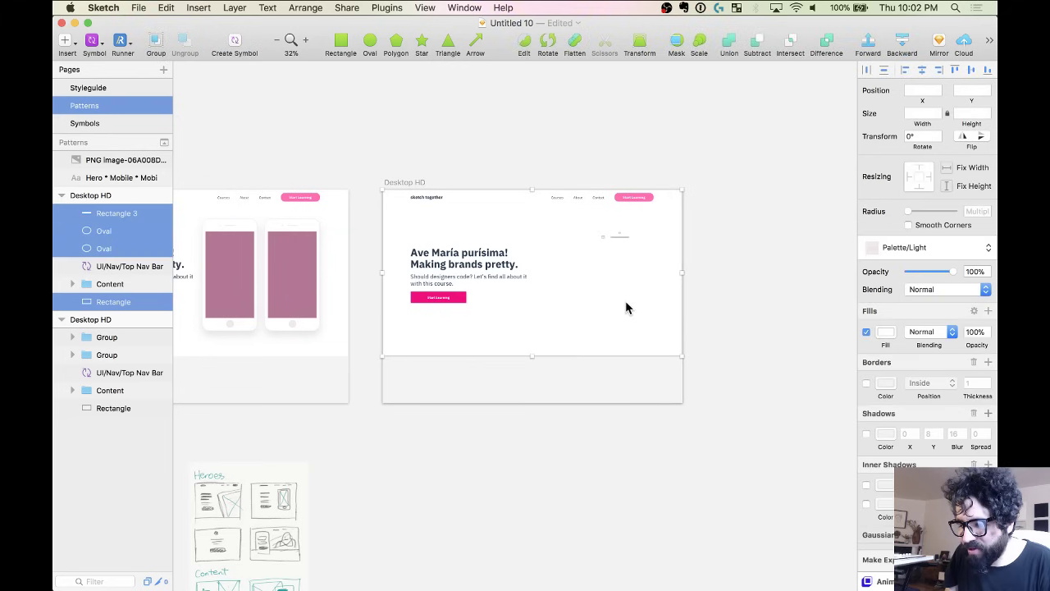
pyautogui.press('BackSpace')
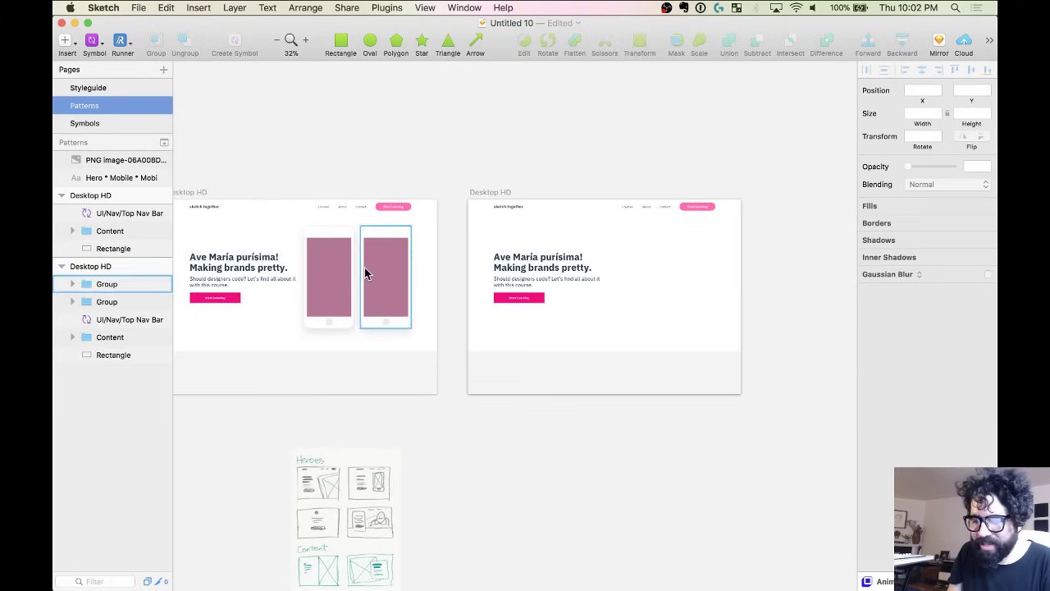
# Copy one phone group into the second Desktop HD artboard and enlarge it to about 601 × 1213, positioned around X 755, Y 156.
pyautogui.click(383, 279)
pyautogui.moveTo(383, 279); pyautogui.dragTo(649, 311)
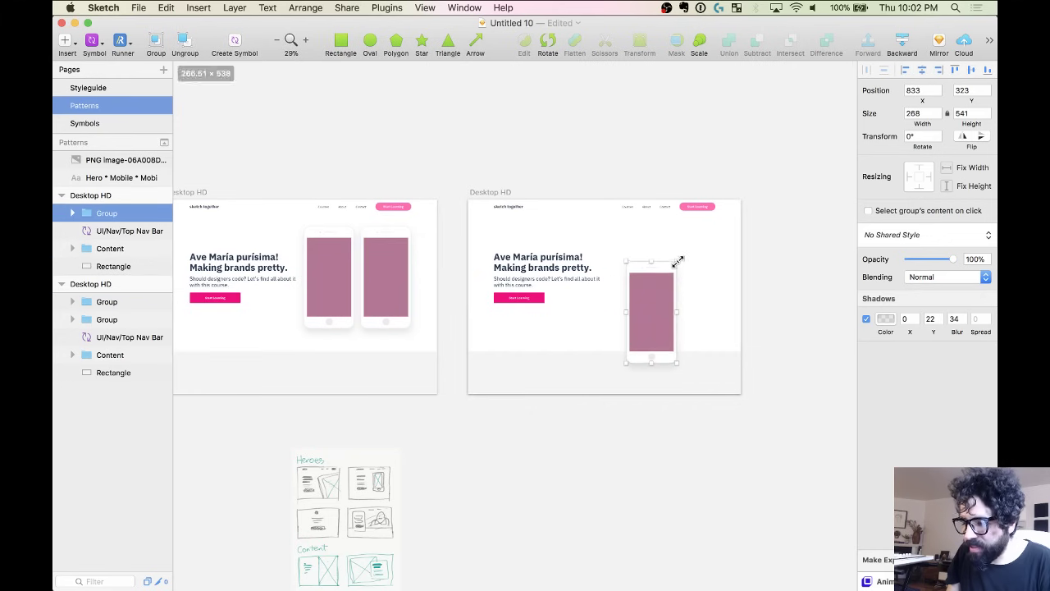
pyautogui.moveTo(677, 263); pyautogui.dragTo(769, 150)
pyautogui.moveTo(683, 243); pyautogui.dragTo(700, 281)
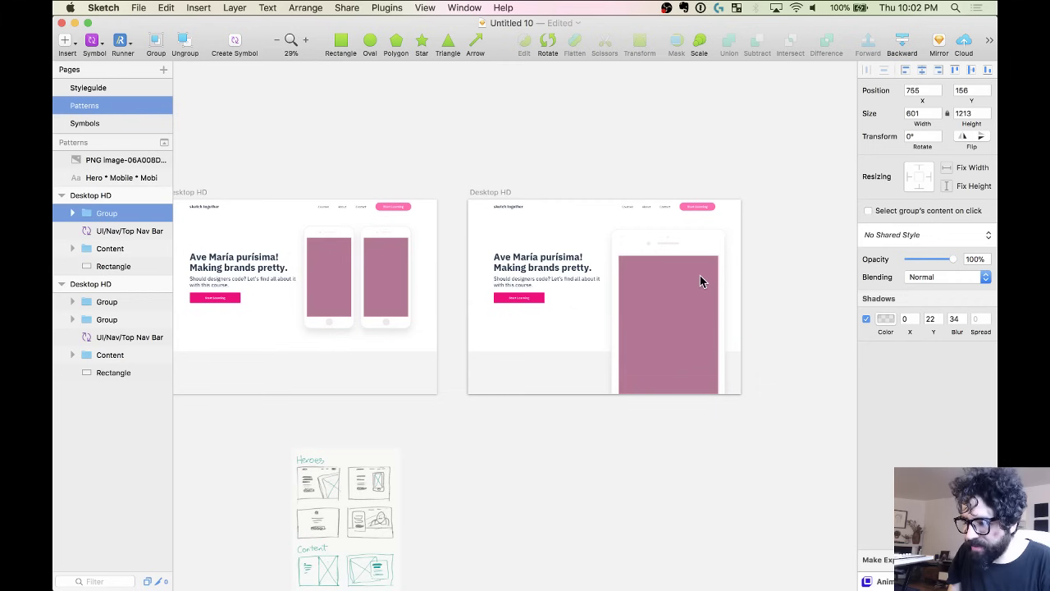
# Mask the enlarged phone with the artboard's white background rectangle and send the masked group behind the text content and navigation bar.
pyautogui.scroll(3, 699, 282)
pyautogui.click(432, 414)
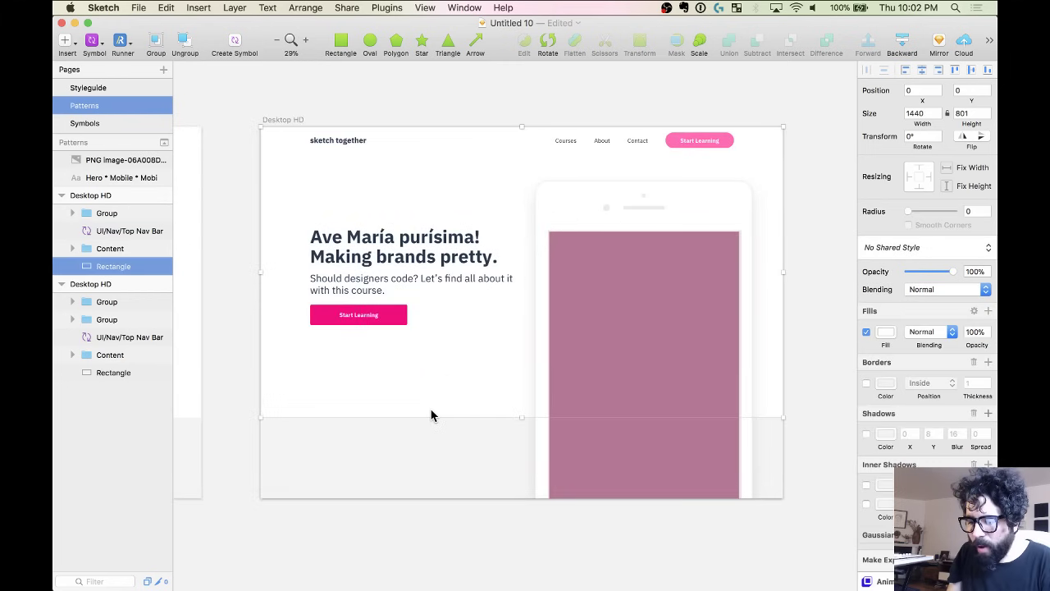
pyautogui.click(642, 287)
pyautogui.keyDown('shift'); pyautogui.click(476, 364); pyautogui.keyUp('shift')
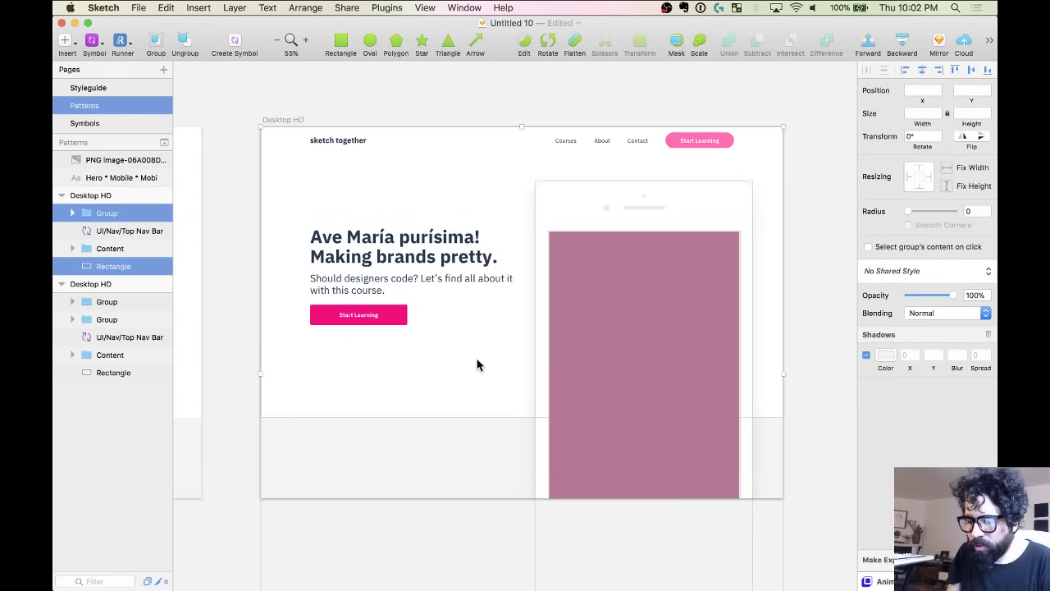
pyautogui.rightClick(477, 365)
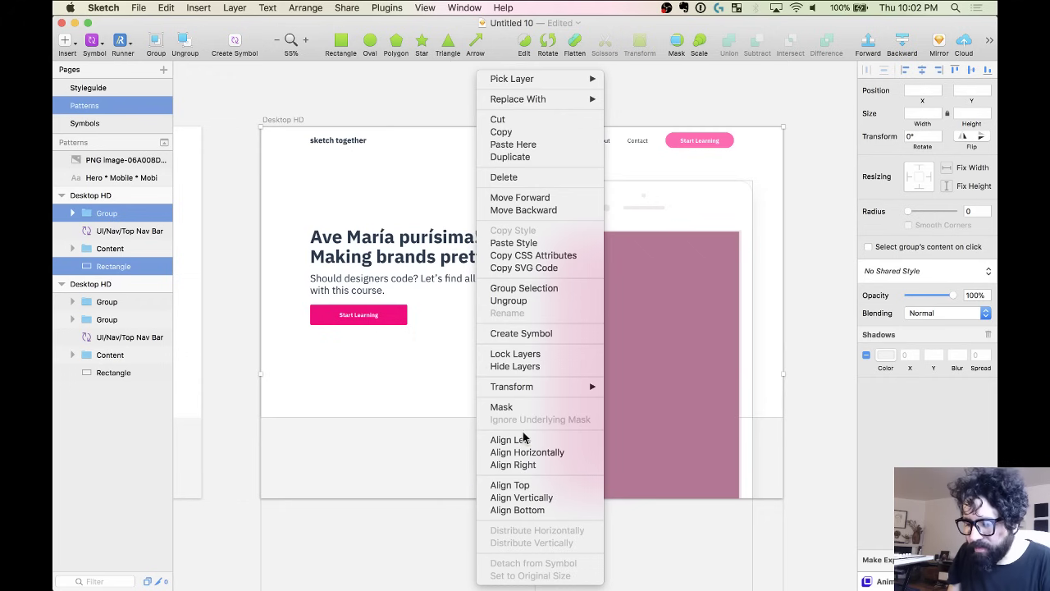
pyautogui.click(521, 407)
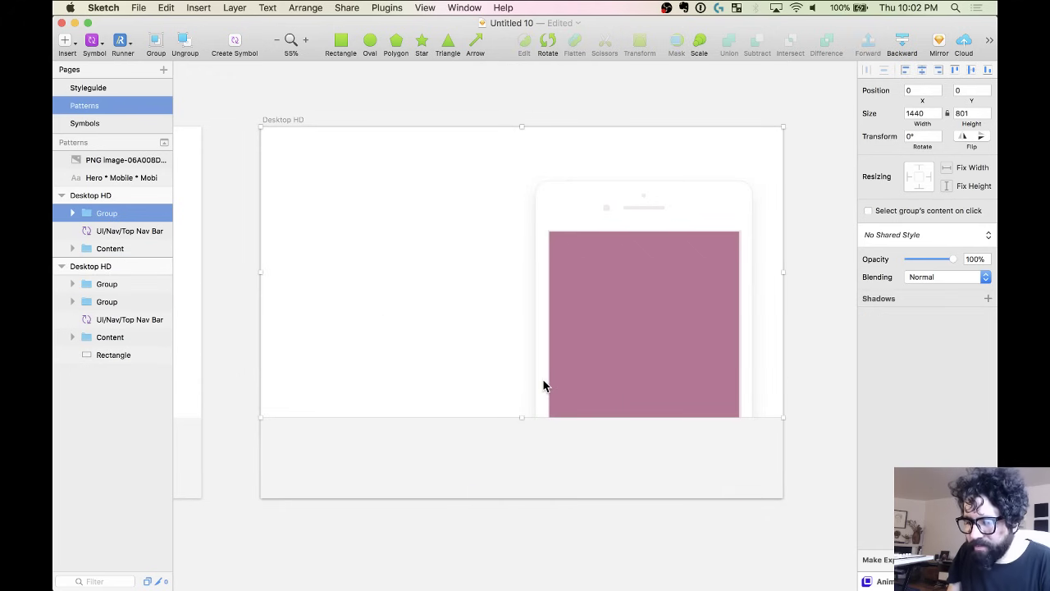
pyautogui.press('super+alt+bracketleft')
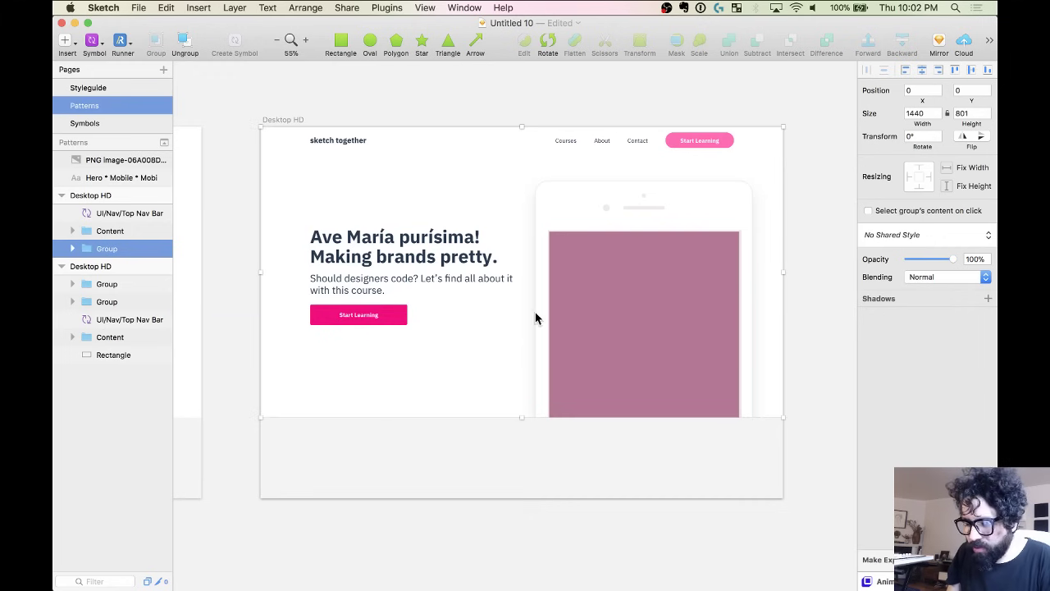
pyautogui.press('Escape')
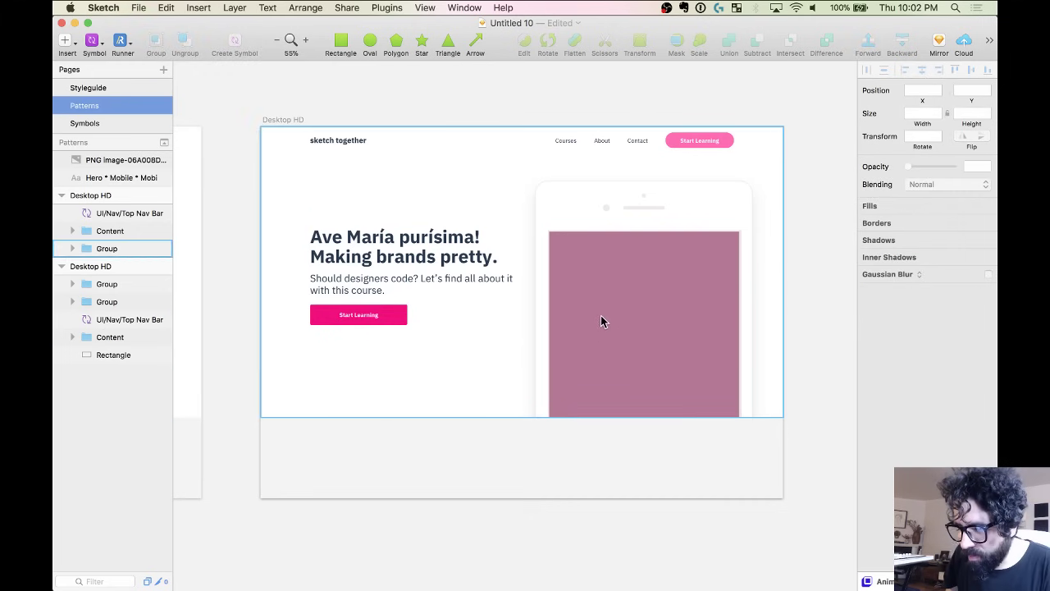
# Review the masked phone hero against the Heroes wireframe sketches and the neighbouring two-phone artboard.
pyautogui.click(601, 320)
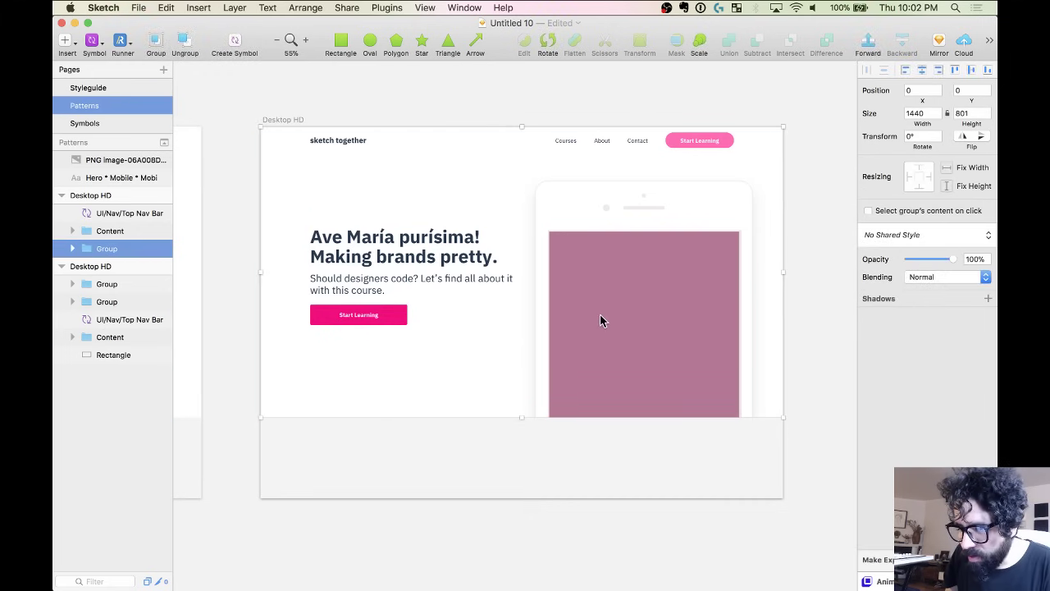
pyautogui.click(157, 248)
pyautogui.click(157, 249)
pyautogui.scroll(-2, 385, 394)
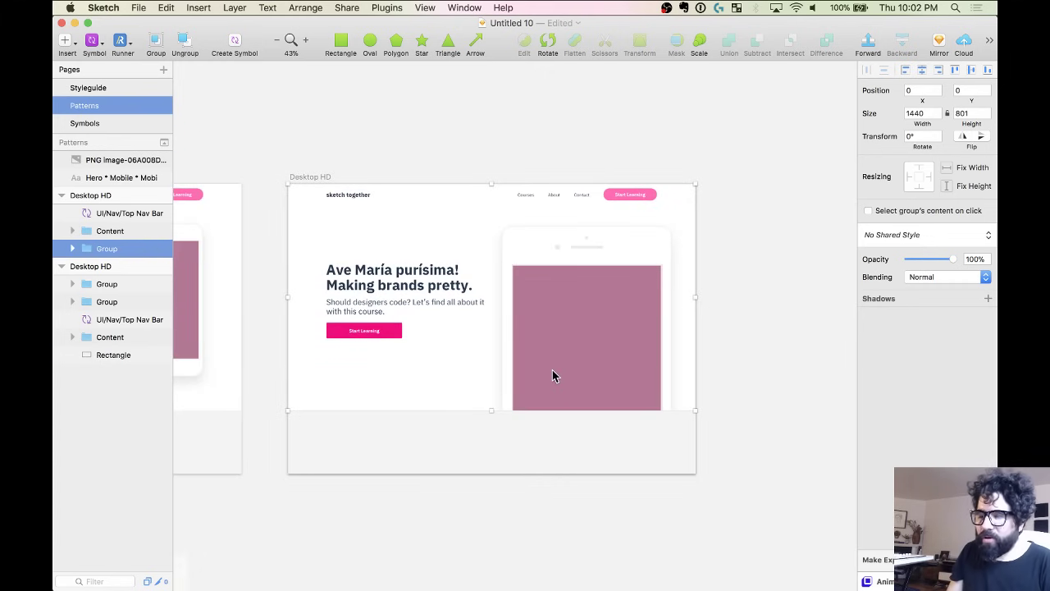
pyautogui.scroll(-2, 552, 371)
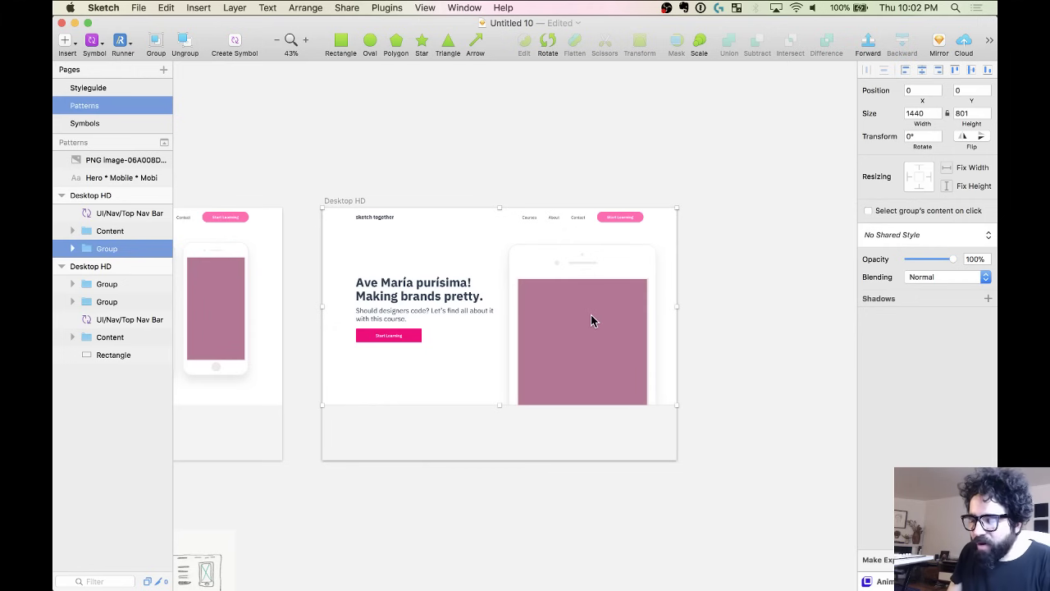
pyautogui.scroll(5, 591, 314)
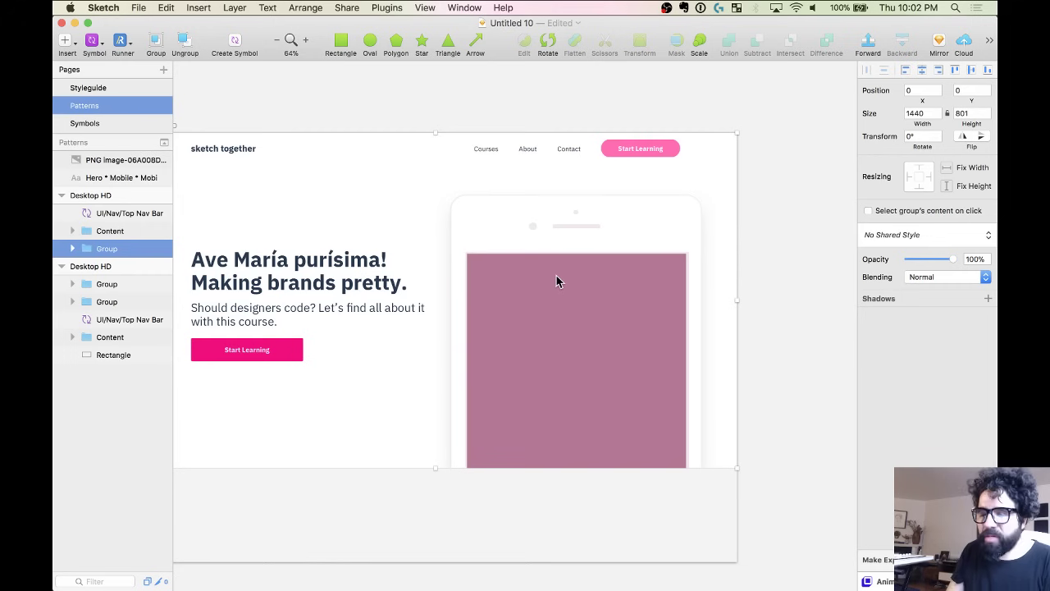
pyautogui.scroll(-3, 557, 275)
pyautogui.click(529, 279)
pyautogui.scroll(-2, 529, 277)
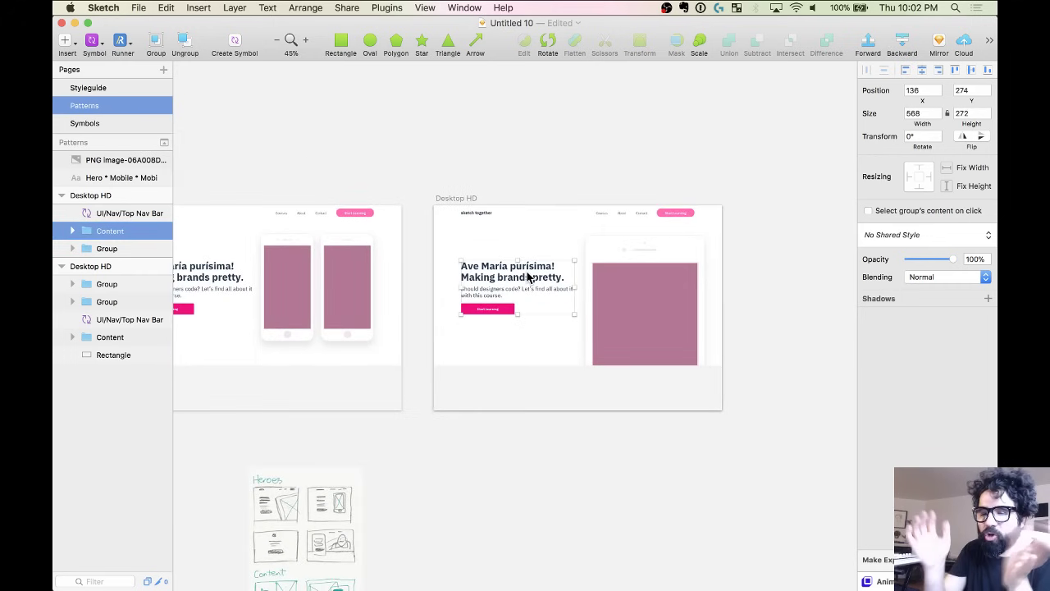
pyautogui.scroll(-2, 529, 277)
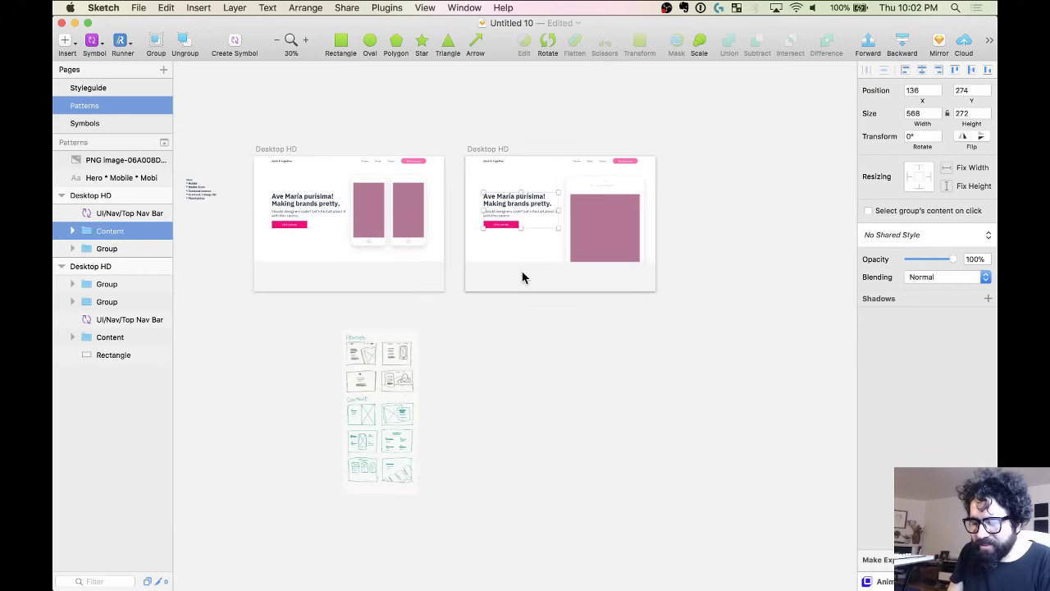
pyautogui.scroll(5, 379, 375)
pyautogui.scroll(10, 379, 376)
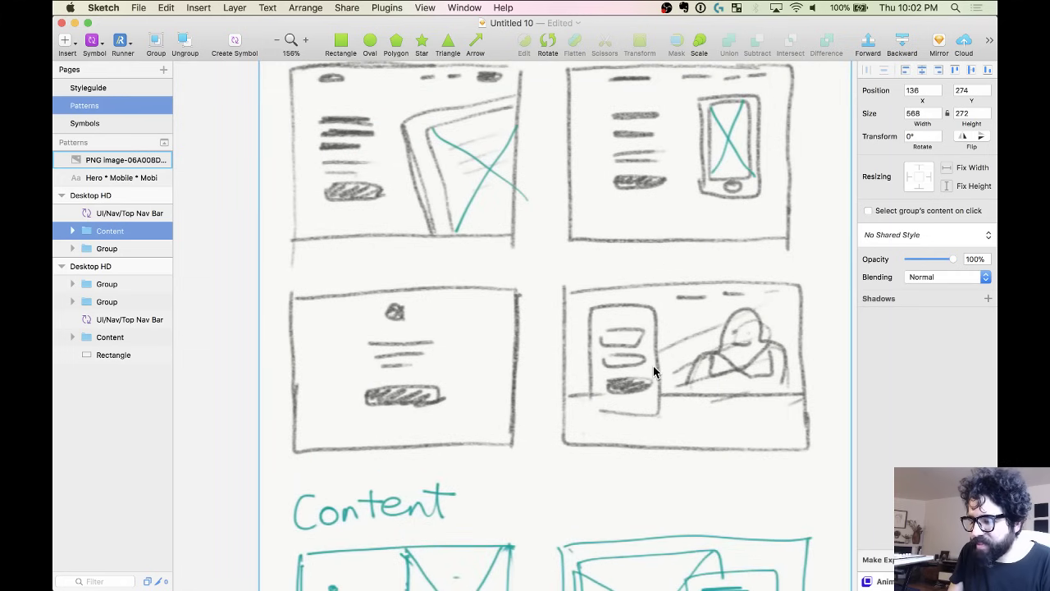
pyautogui.scroll(-5, 653, 365)
pyautogui.scroll(5, 654, 370)
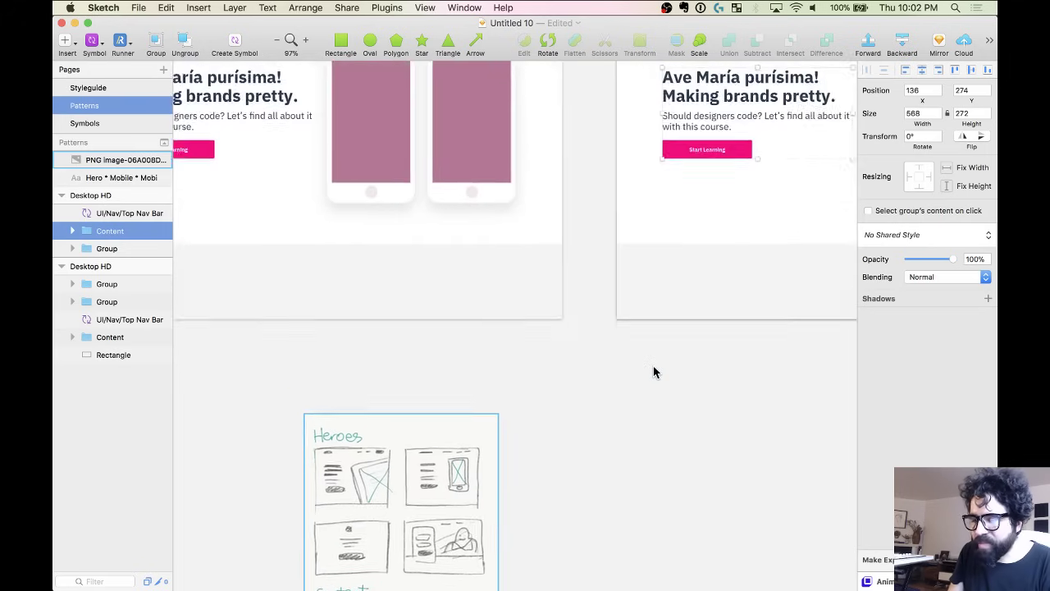
pyautogui.scroll(-5, 654, 370)
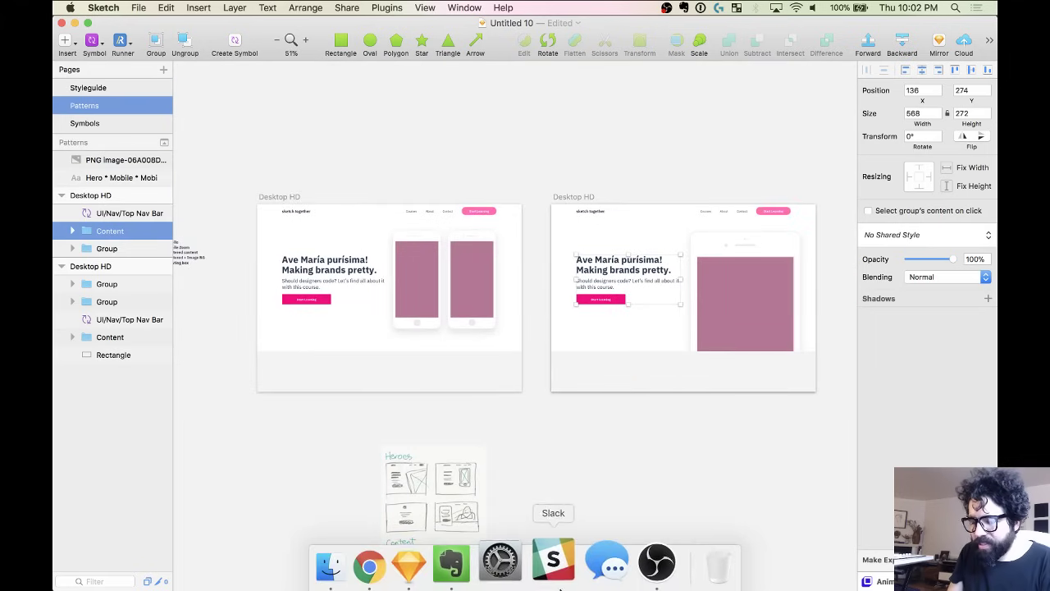
# Switch to Chrome to read through the viewers' messages in the YouTube live chat, and return to Sketch.
pyautogui.click(369, 565)
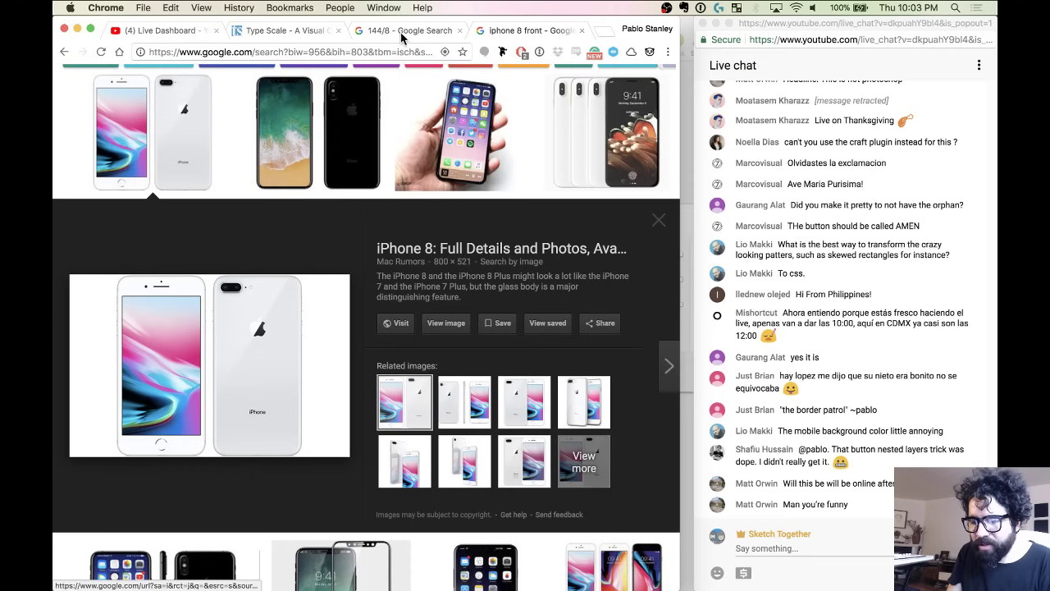
pyautogui.click(283, 30)
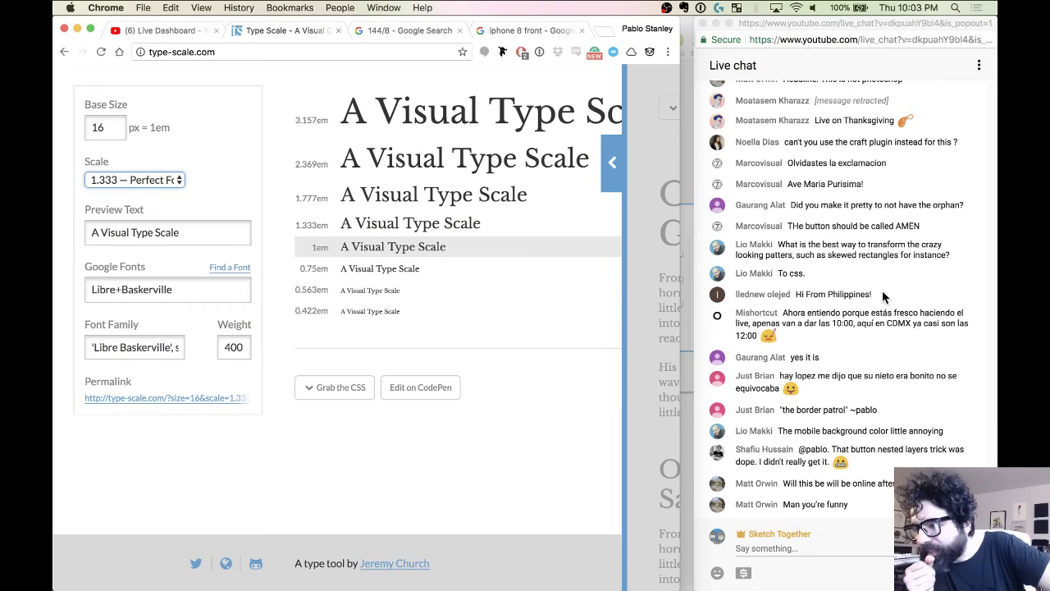
pyautogui.scroll(3, 882, 290)
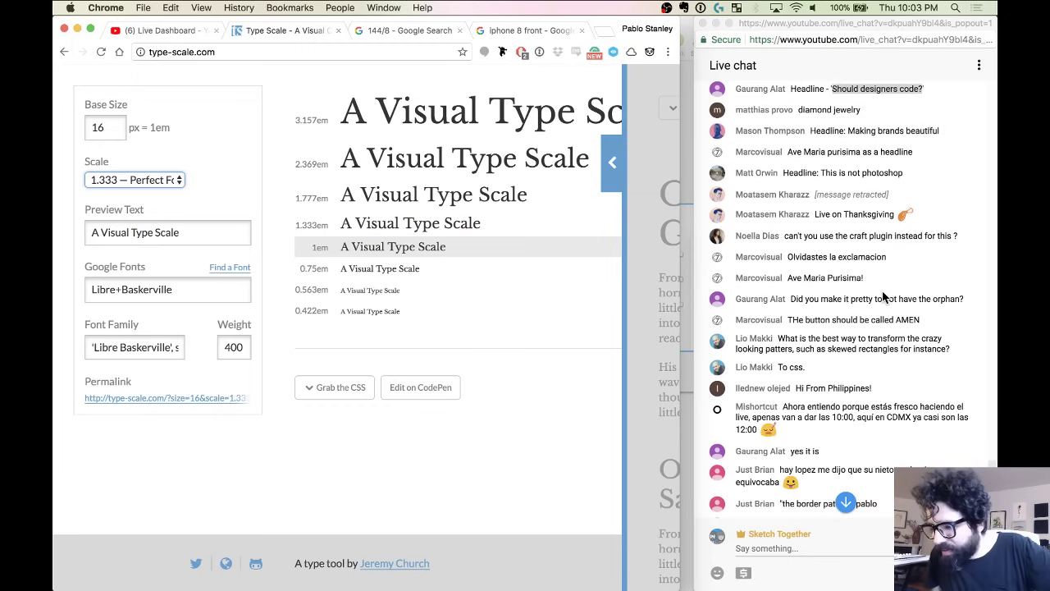
pyautogui.scroll(3, 881, 297)
pyautogui.scroll(-10, 882, 297)
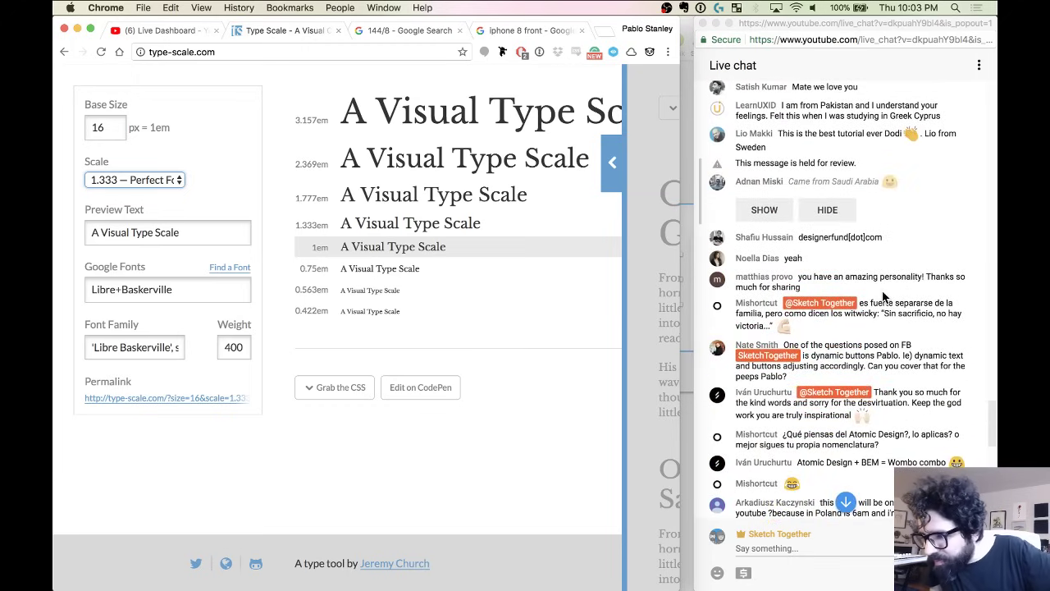
pyautogui.scroll(1, 881, 297)
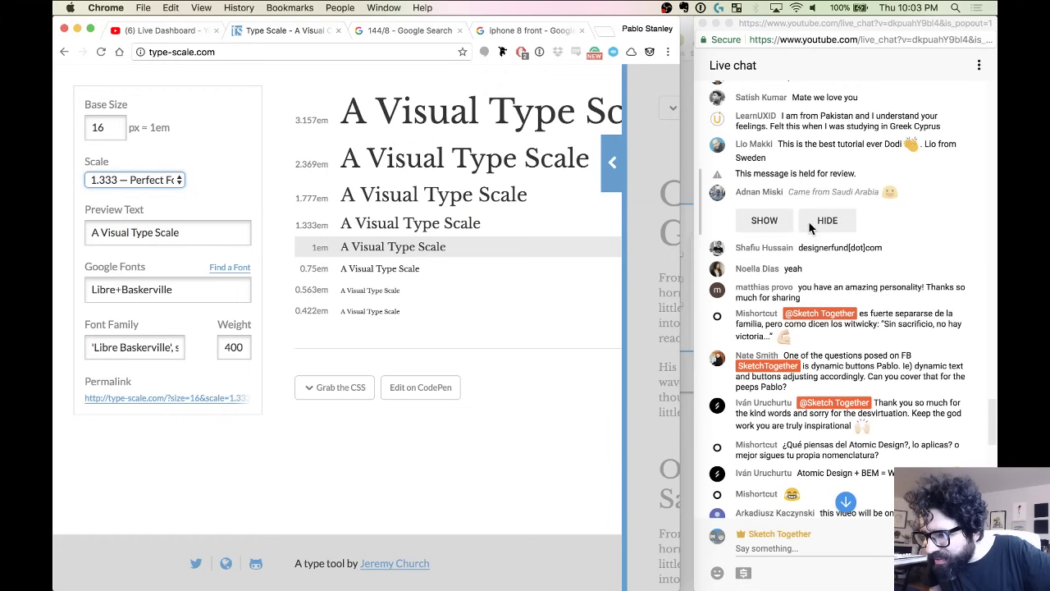
pyautogui.scroll(2, 810, 228)
pyautogui.scroll(4, 809, 228)
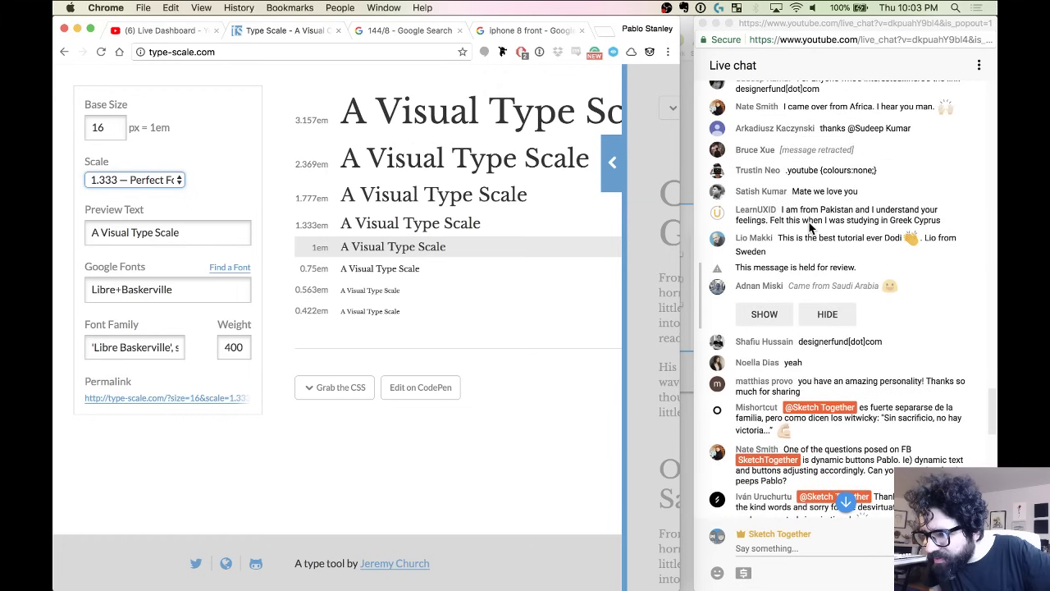
pyautogui.scroll(-10, 809, 228)
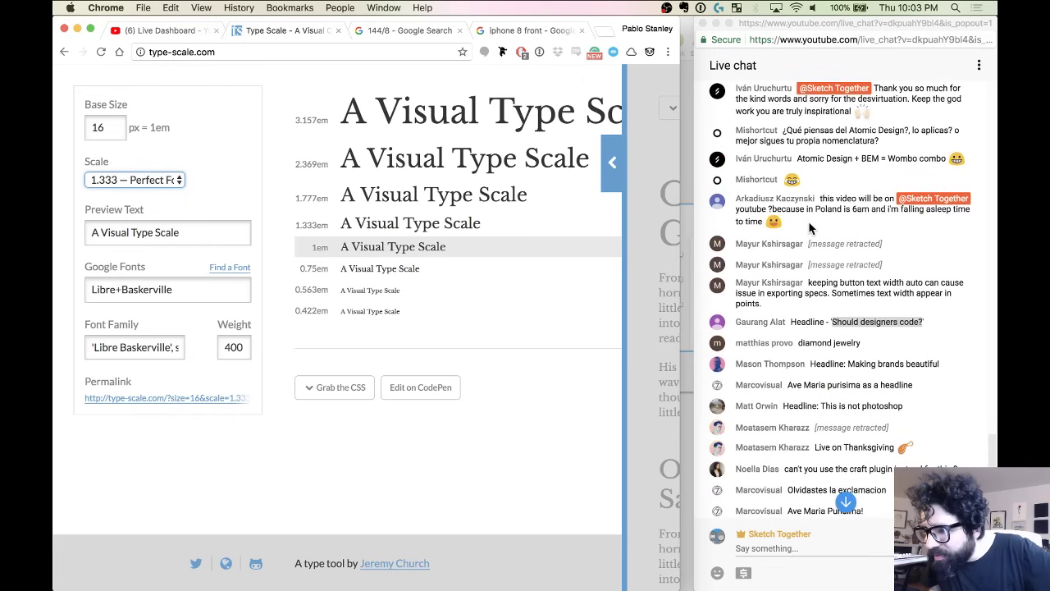
pyautogui.scroll(-1, 810, 228)
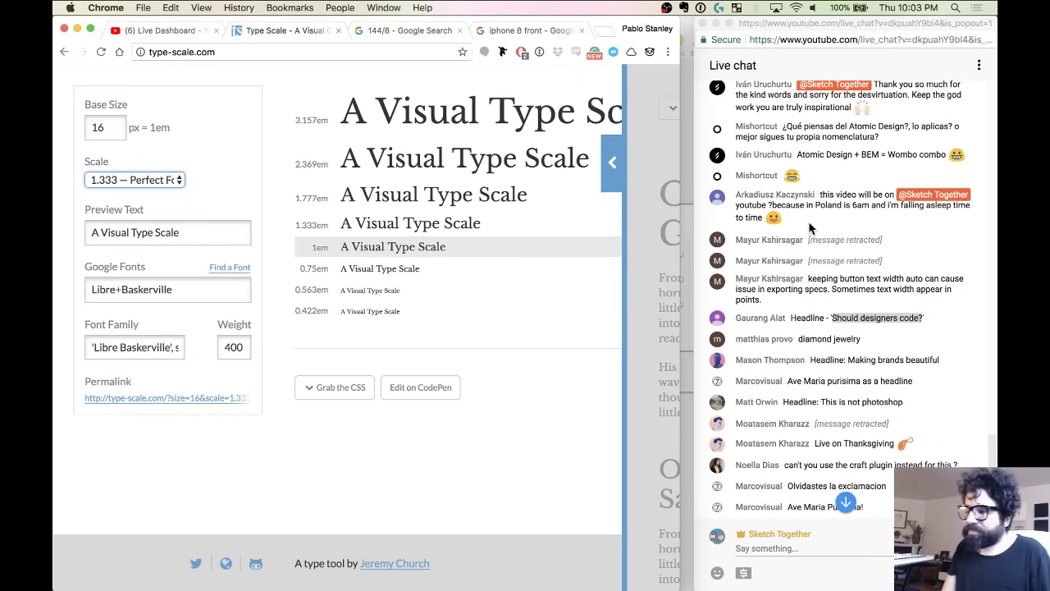
pyautogui.scroll(-10, 809, 229)
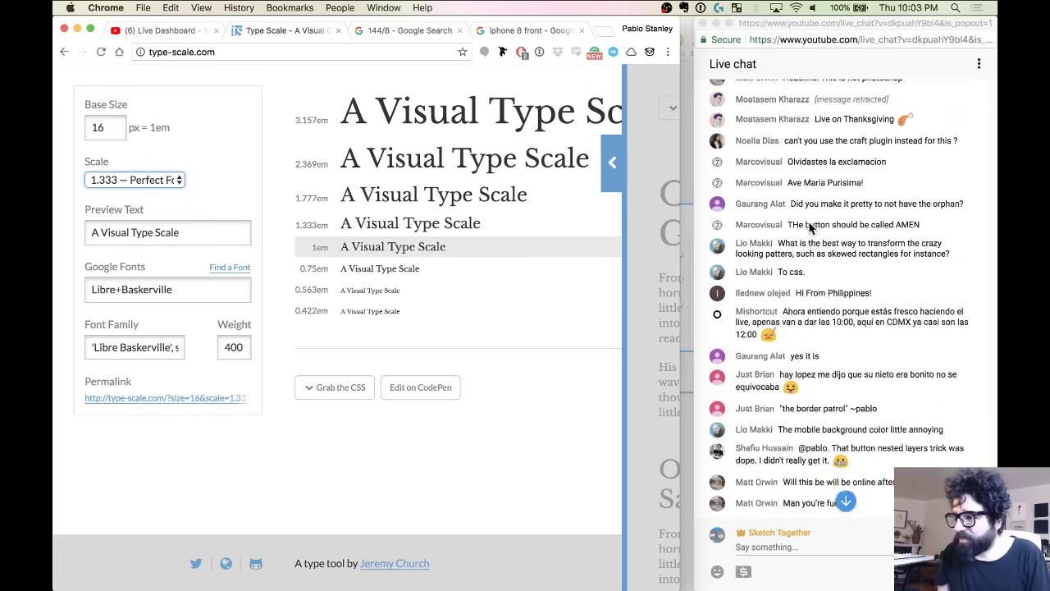
pyautogui.press('super+Tab')
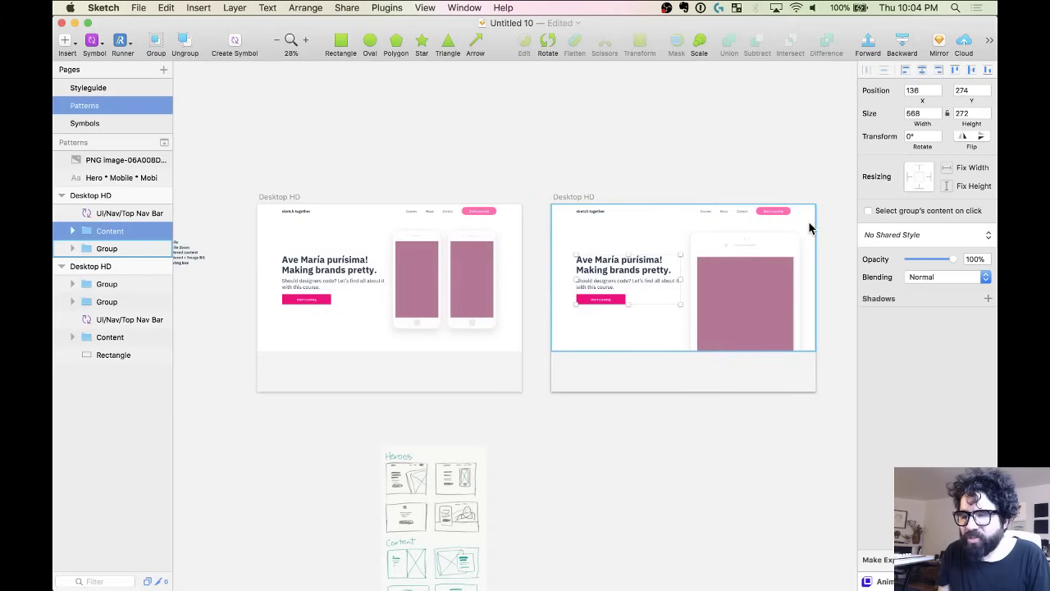
# Deselect everything and examine the Heroes and Content wireframe sketches for the next pattern to build.
pyautogui.click(649, 116)
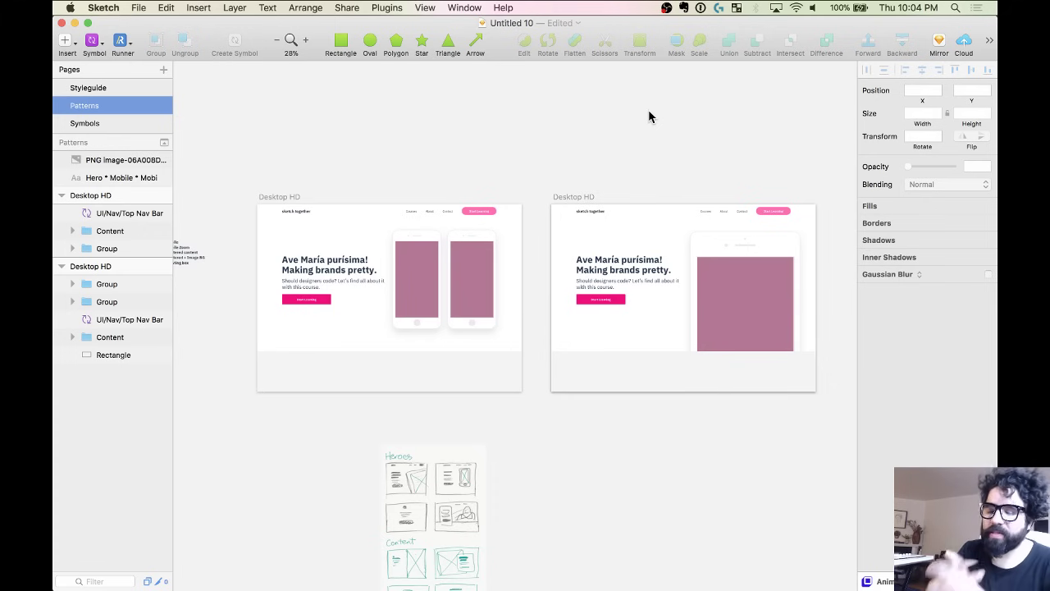
pyautogui.scroll(3, 545, 432)
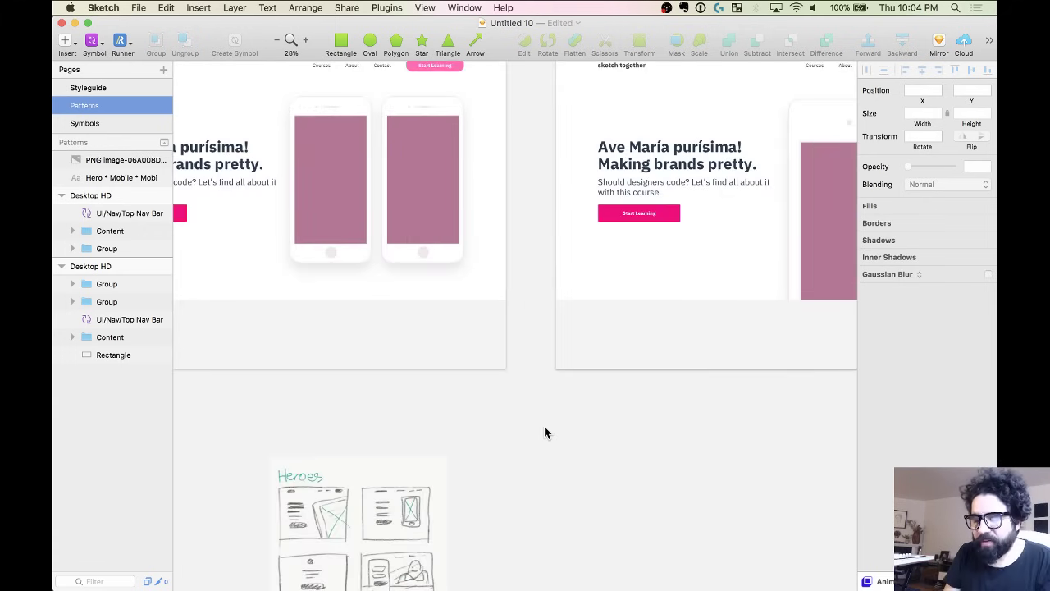
pyautogui.scroll(-3, 545, 432)
pyautogui.scroll(-5, 543, 431)
pyautogui.scroll(5, 417, 356)
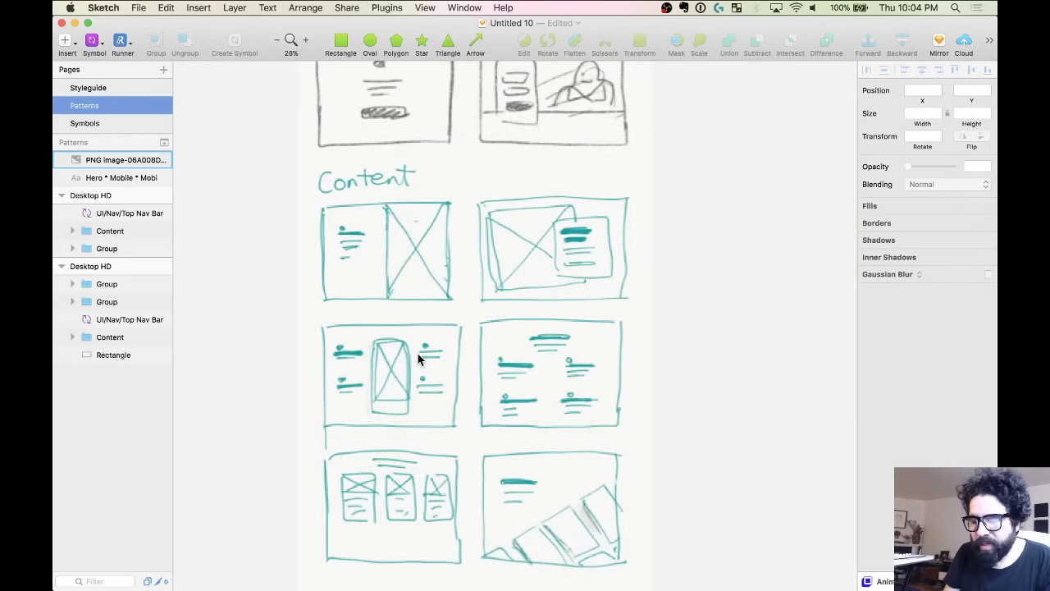
pyautogui.scroll(-5, 433, 321)
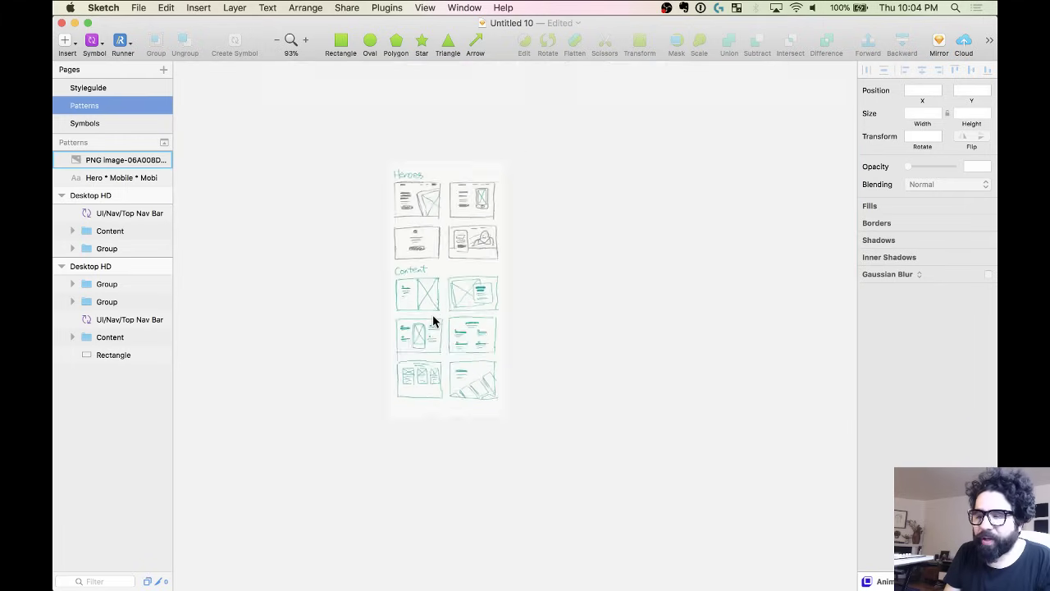
pyautogui.scroll(-5, 433, 321)
pyautogui.scroll(2, 433, 314)
# Duplicate the single large-phone Desktop HD artboard beside the original at about X 3083, Y -74, and select the copy's masked phone group.
pyautogui.click(435, 170)
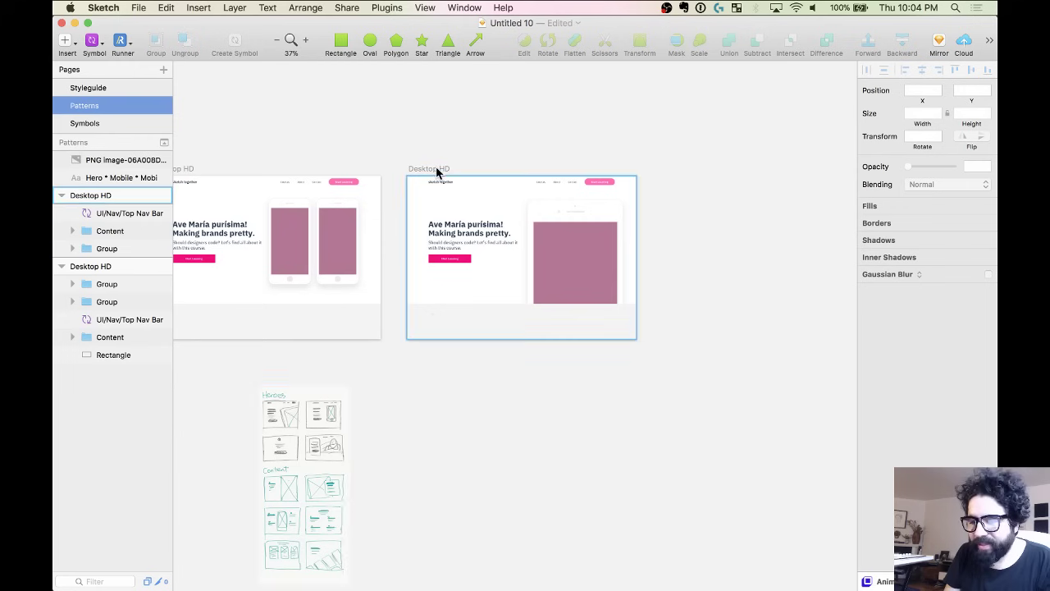
pyautogui.click(435, 169)
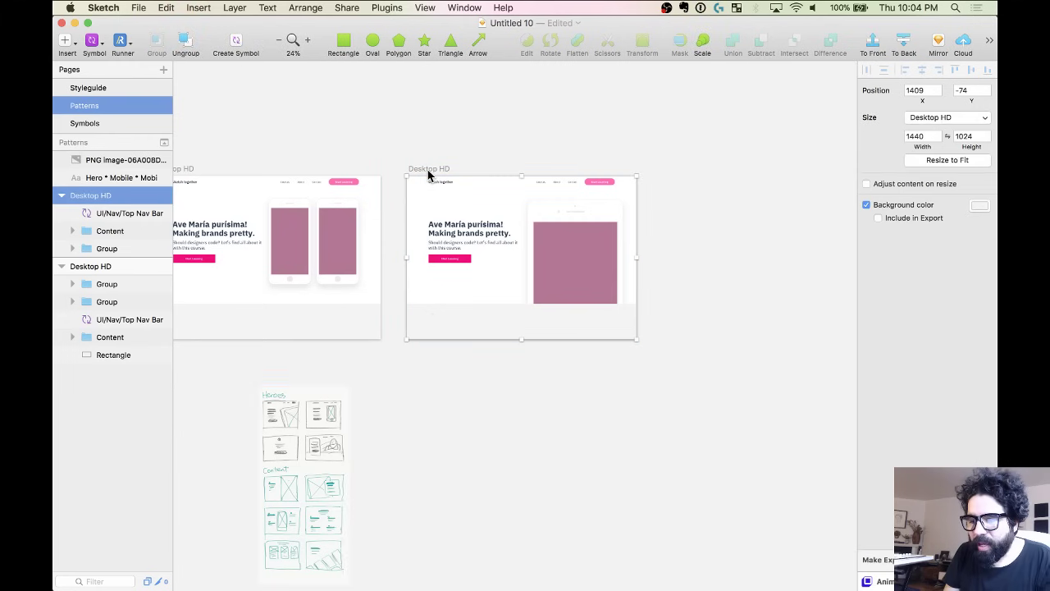
pyautogui.keyDown('alt'); pyautogui.moveTo(428, 174); pyautogui.dragTo(694, 173); pyautogui.keyUp('alt')
pyautogui.scroll(2, 979, 362)
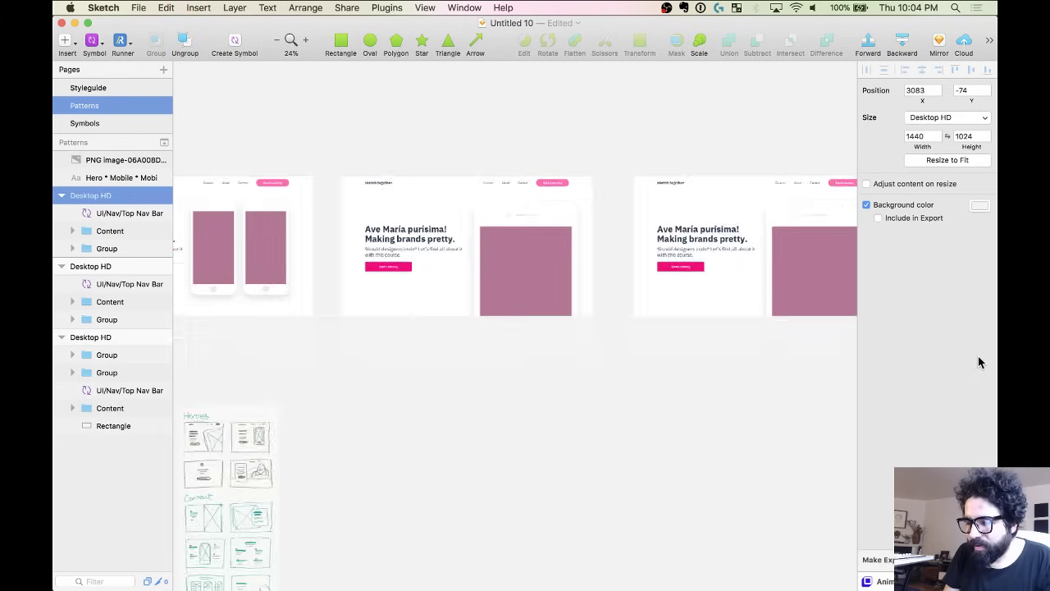
pyautogui.scroll(3, 631, 282)
pyautogui.click(666, 290)
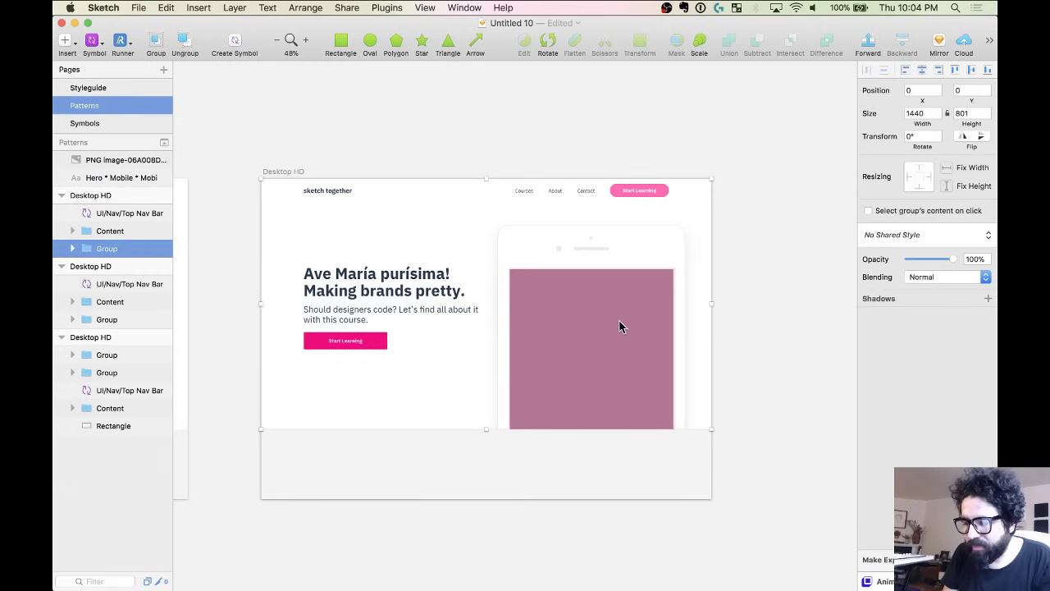
# Remove the large phone from the masked group in the duplicated artboard, keeping only the full-width Mask rectangle.
pyautogui.rightClick(620, 327)
pyautogui.click(631, 268)
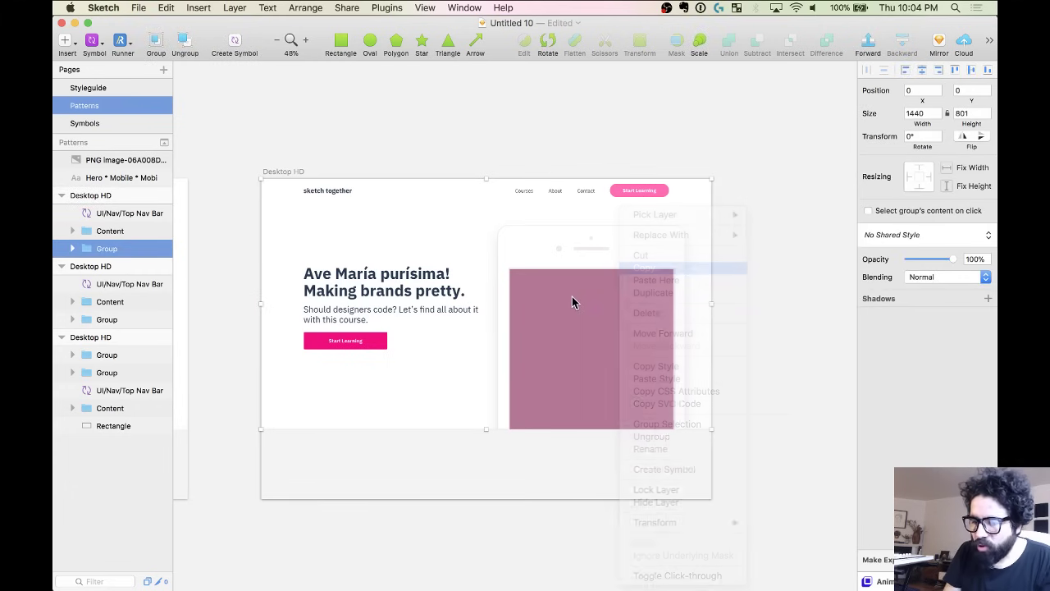
pyautogui.rightClick(599, 300)
pyautogui.click(119, 257)
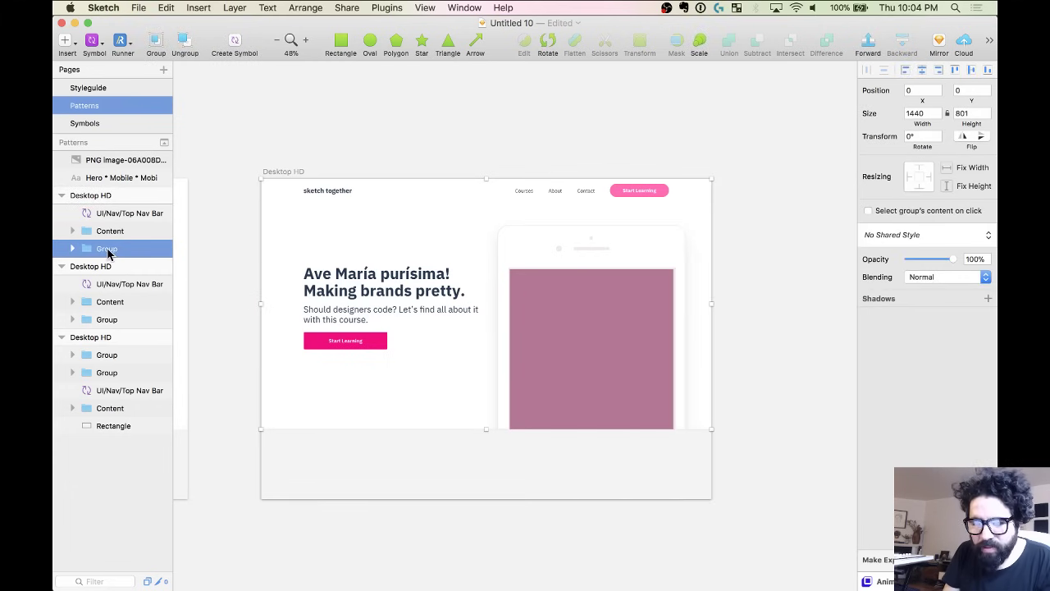
pyautogui.press('super+v')
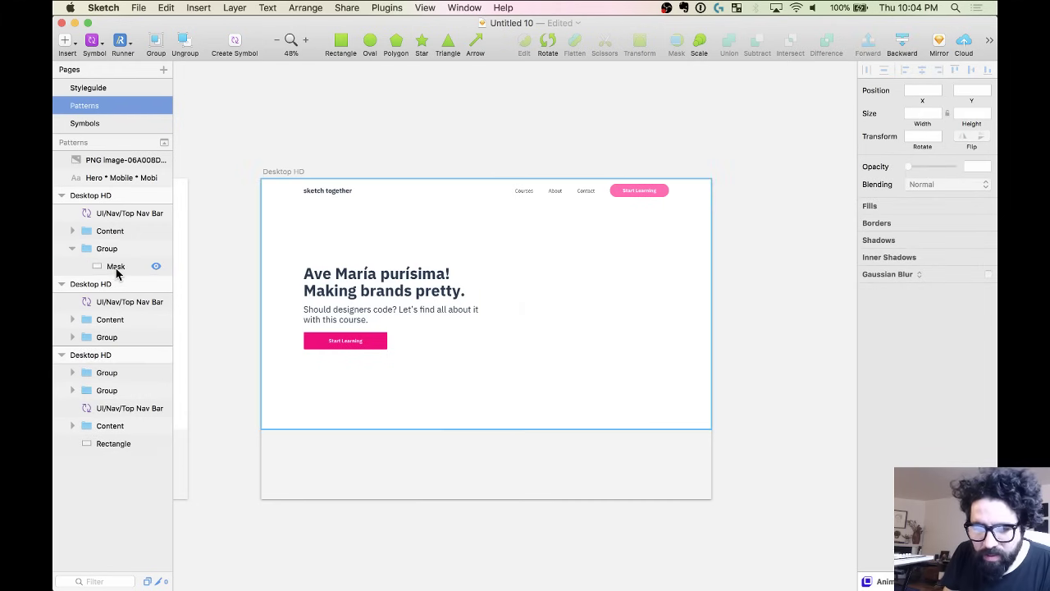
# Turn off masking on the Mask rectangle and ungroup the group that contains it.
pyautogui.rightClick(113, 268)
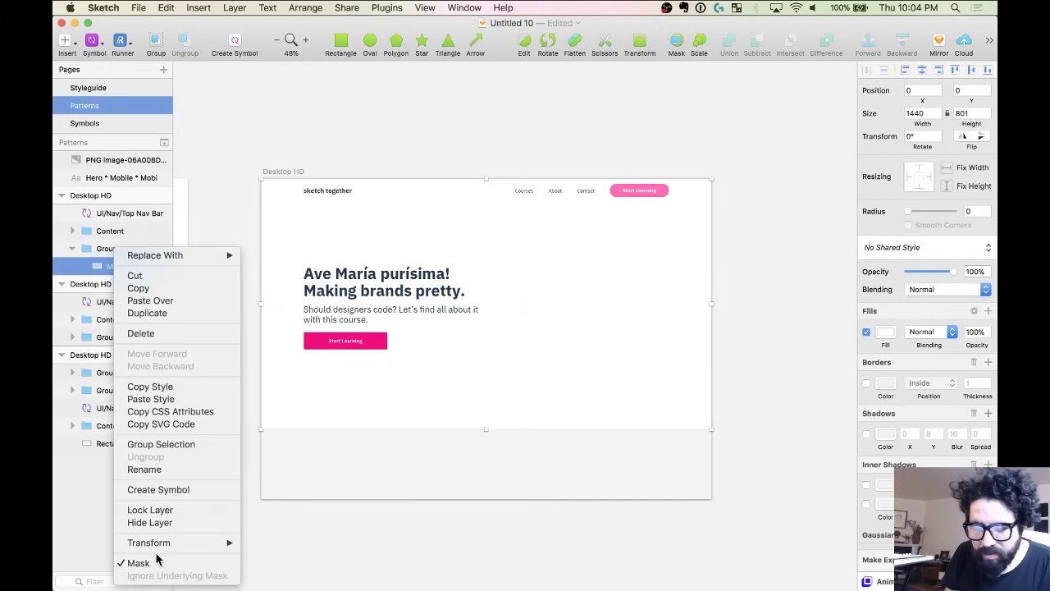
pyautogui.click(158, 564)
pyautogui.click(111, 251)
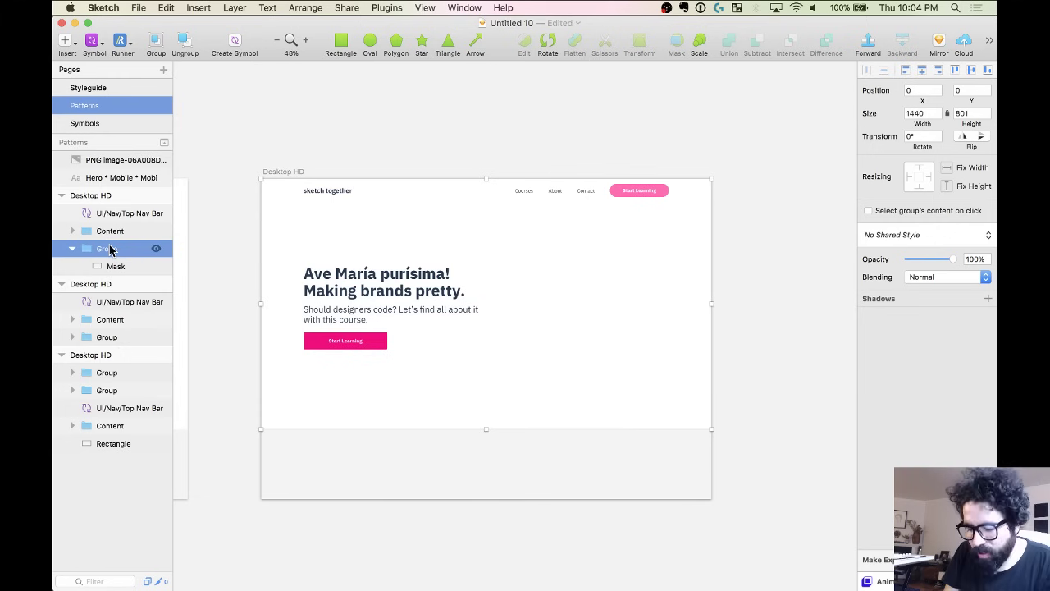
pyautogui.press('shift+super+g')
# Rename the former mask rectangle as Background.
pyautogui.doubleClick(107, 249)
pyautogui.write('Back')
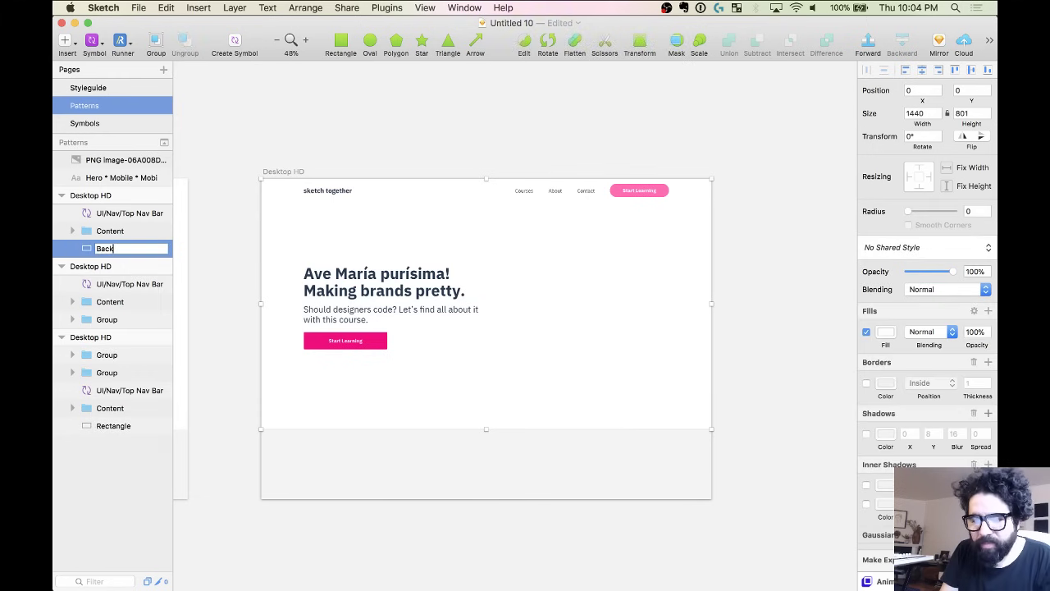
pyautogui.write('ground')
pyautogui.press('Return')
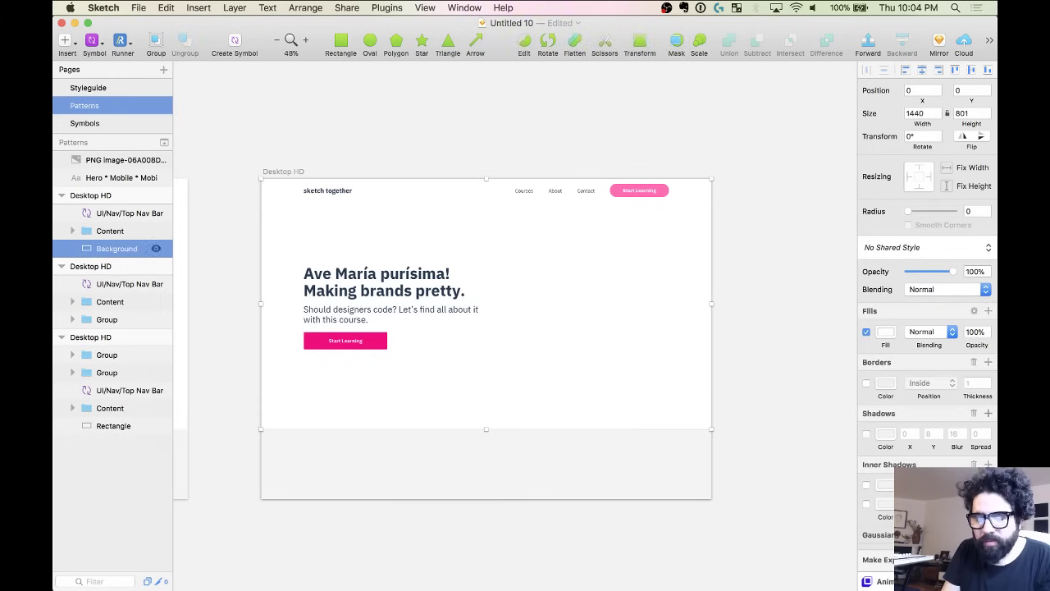
pyautogui.click(443, 440)
# Compare the duplicated artboard's Content group with the wireframe sketch of a hero with centered text and button.
pyautogui.click(392, 295)
pyautogui.scroll(3, 390, 291)
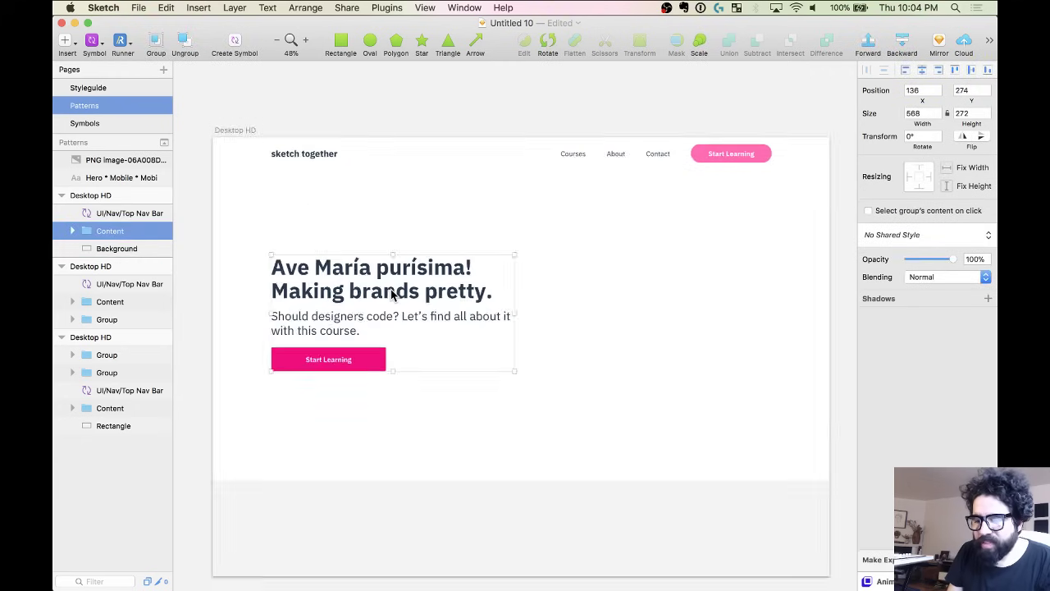
pyautogui.scroll(-5, 390, 288)
pyautogui.scroll(-3, 390, 289)
pyautogui.hscroll(-3, 391, 295)
pyautogui.scroll(10, 389, 300)
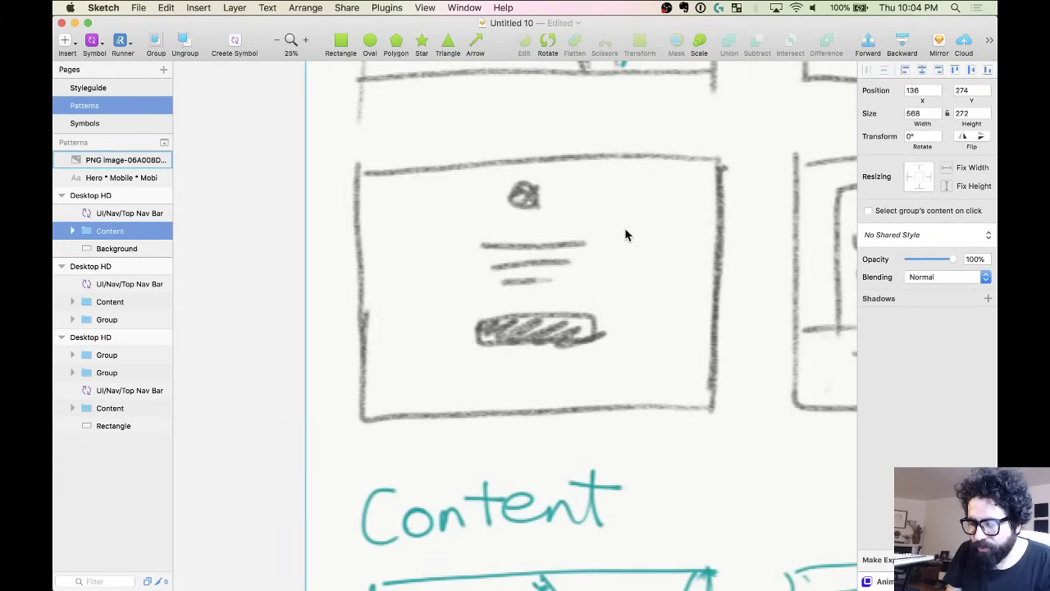
pyautogui.scroll(-10, 585, 331)
pyautogui.scroll(-5, 586, 330)
pyautogui.hscroll(10, 638, 119)
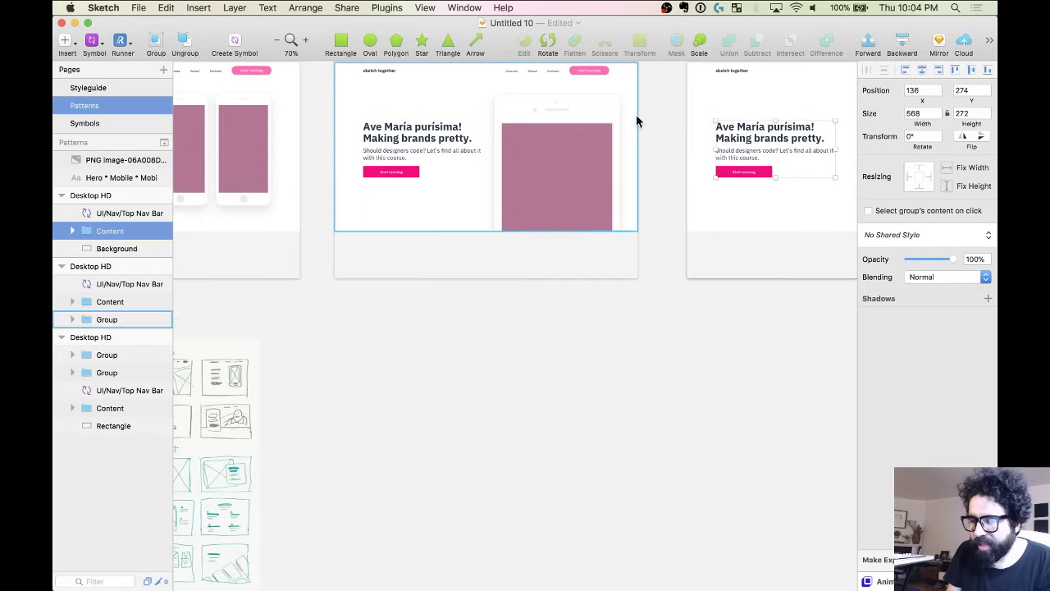
pyautogui.scroll(5, 602, 116)
pyautogui.scroll(3, 410, 307)
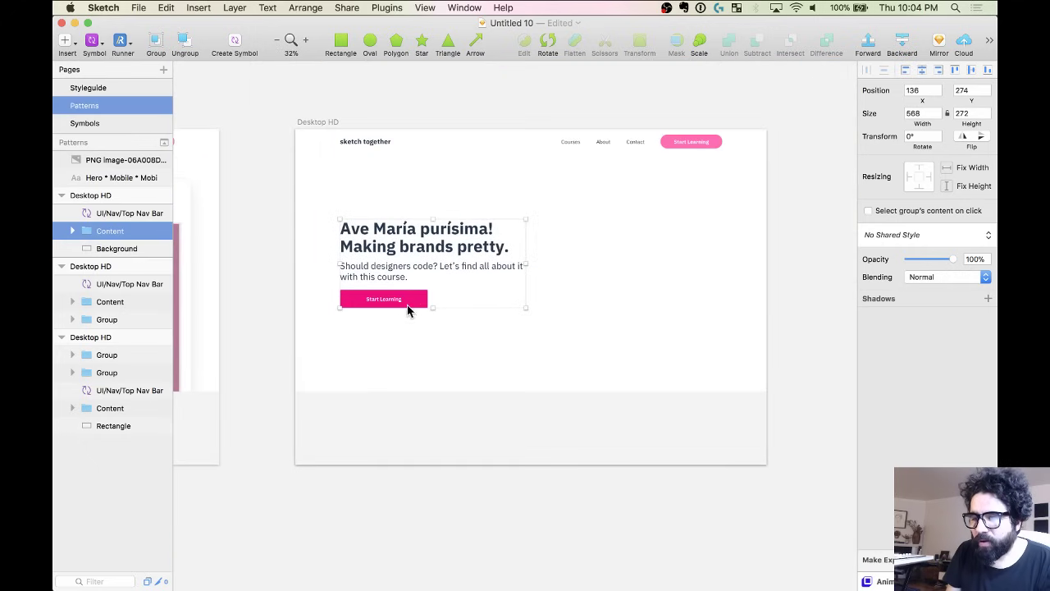
# Apply the h1/black/centered text style to the "Ave María purísima! Making brands pretty." headline.
pyautogui.doubleClick(481, 237)
pyautogui.click(939, 217)
pyautogui.moveTo(939, 217)
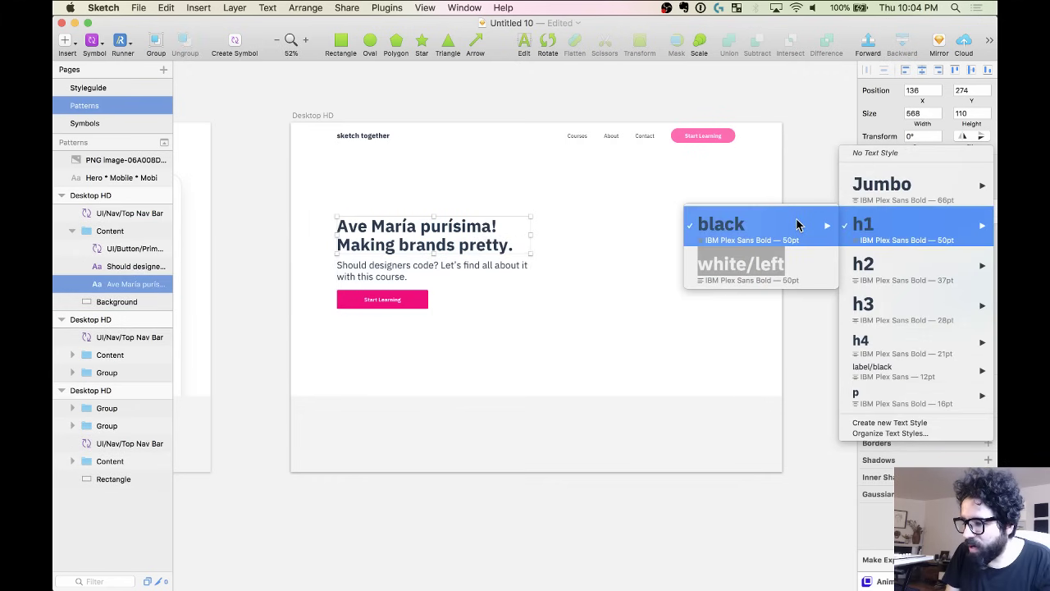
pyautogui.moveTo(787, 225)
pyautogui.click(630, 226)
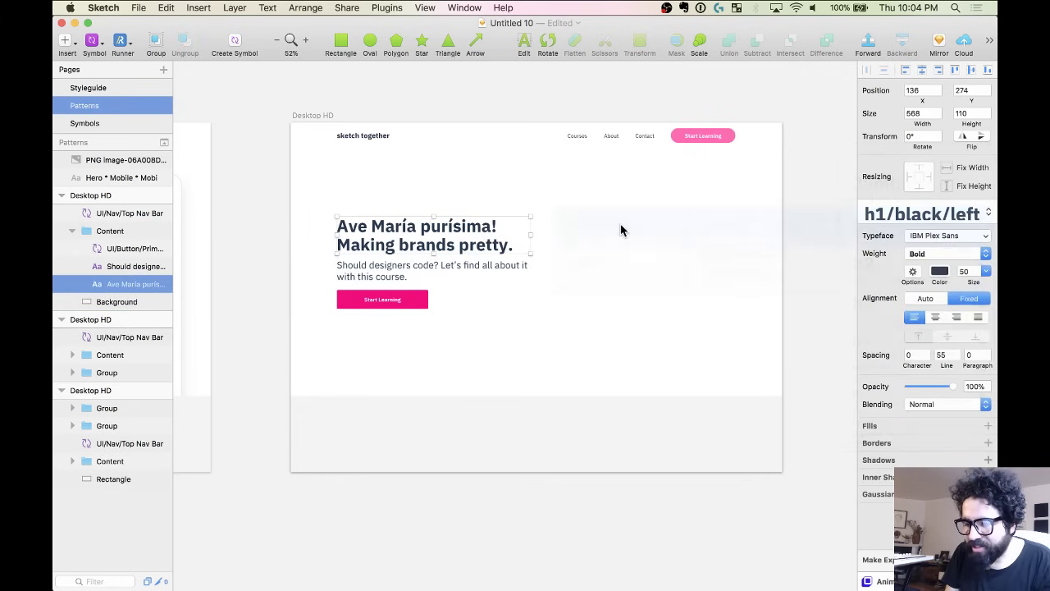
# Apply the h3/black/centered/bold text style to the "Should designers code?" subtitle.
pyautogui.click(490, 268)
pyautogui.click(945, 218)
pyautogui.moveTo(941, 222)
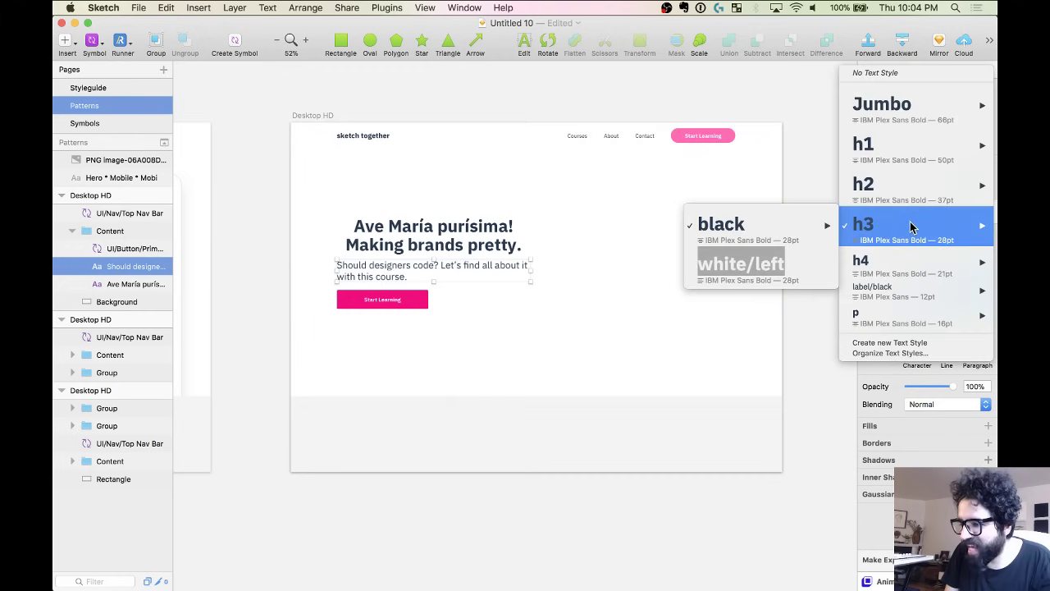
pyautogui.moveTo(752, 222)
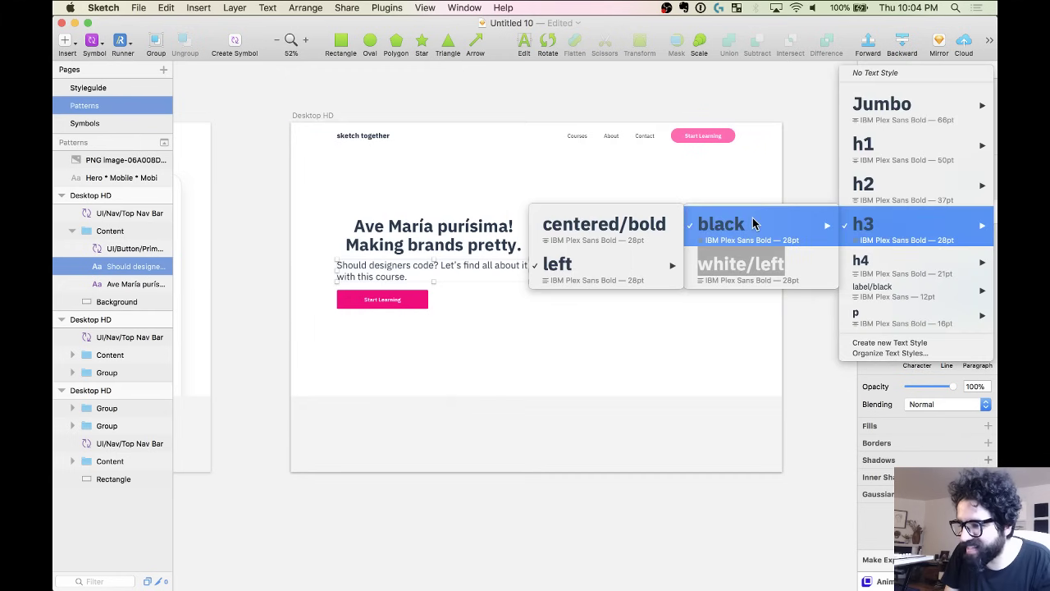
pyautogui.click(598, 238)
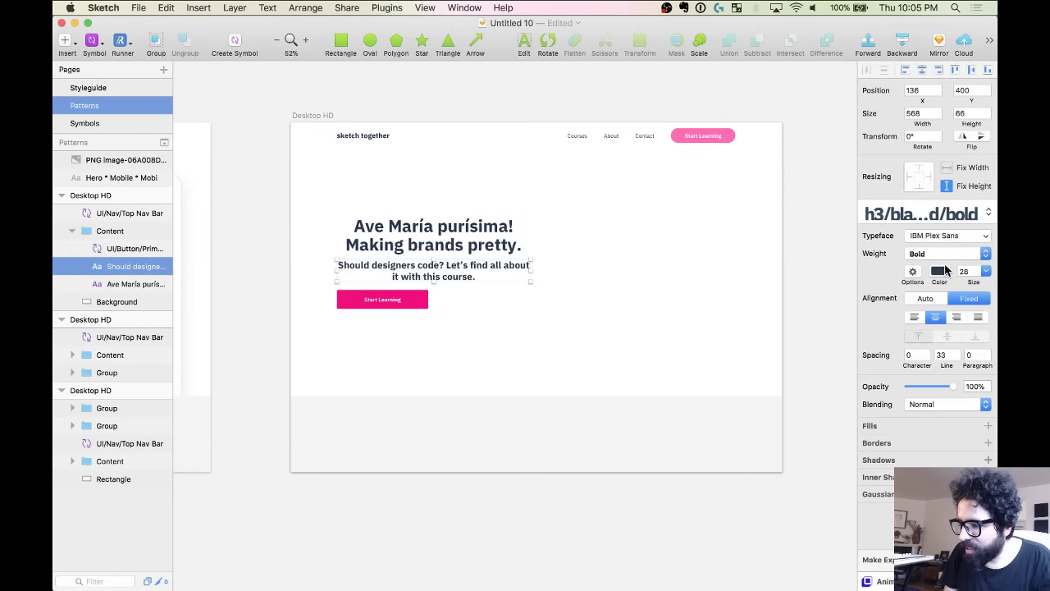
# Set the subtitle's weight to Regular and save it as a new text style named h3/black/centered/regular.
pyautogui.click(945, 261)
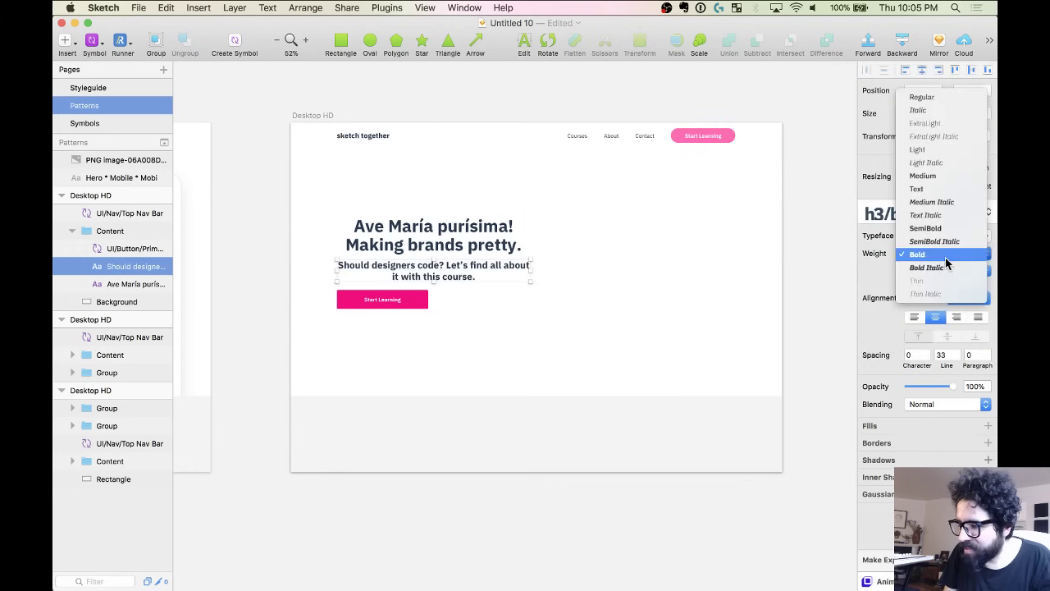
pyautogui.click(938, 99)
pyautogui.click(927, 215)
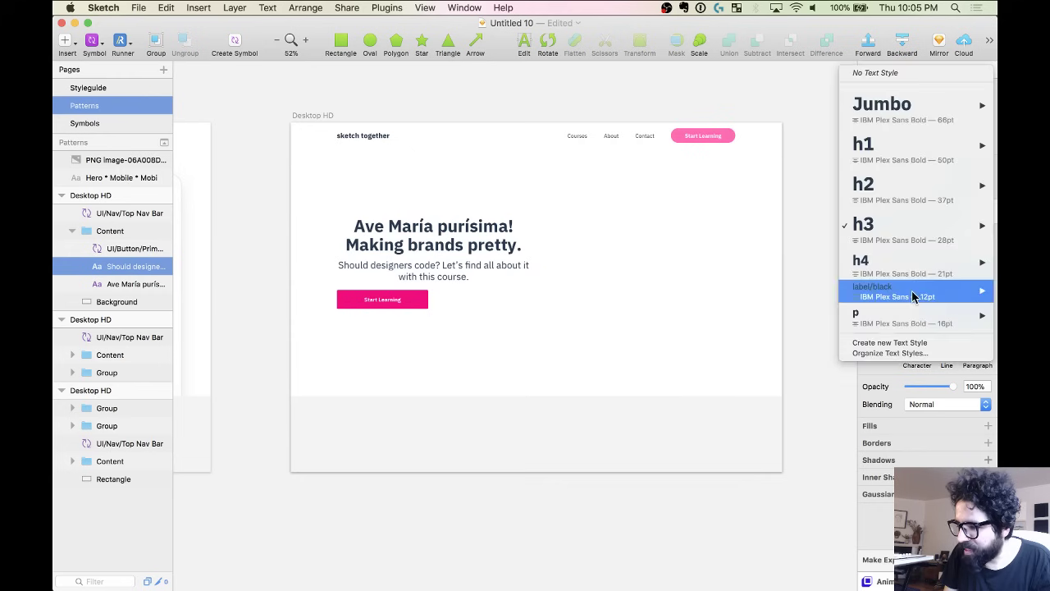
pyautogui.click(908, 343)
pyautogui.press('Right')
pyautogui.press('BackSpace')
pyautogui.press('BackSpace')
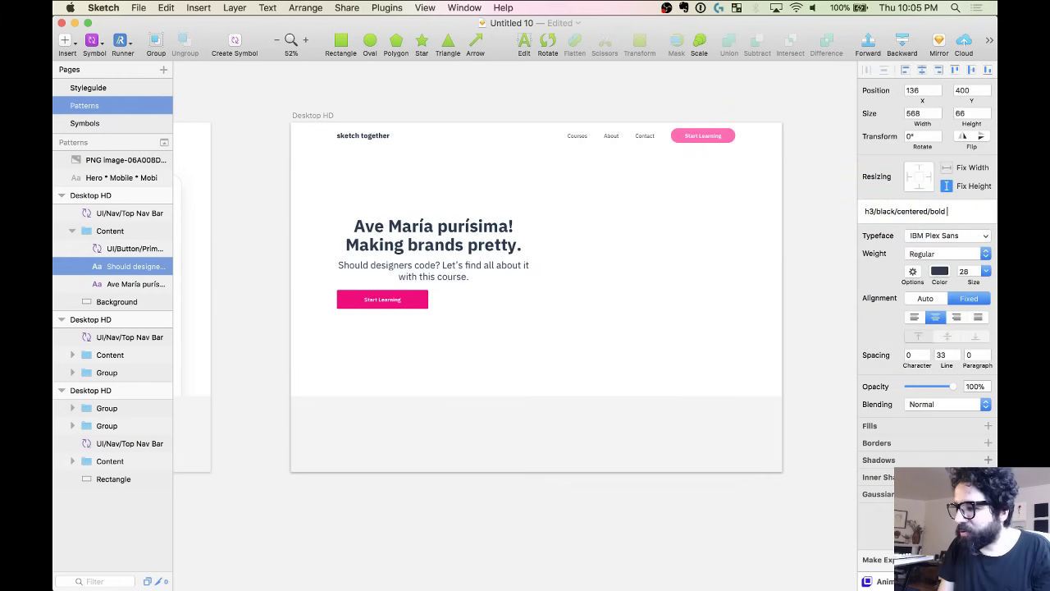
pyautogui.press('BackSpace')
pyautogui.press('BackSpace')
pyautogui.write('regular')
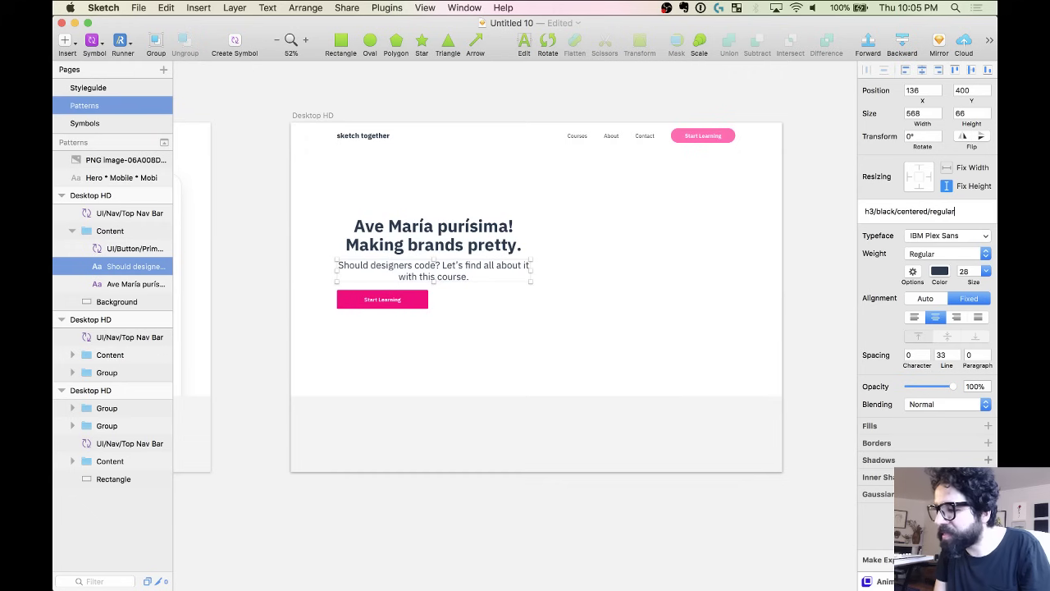
pyautogui.press('Return')
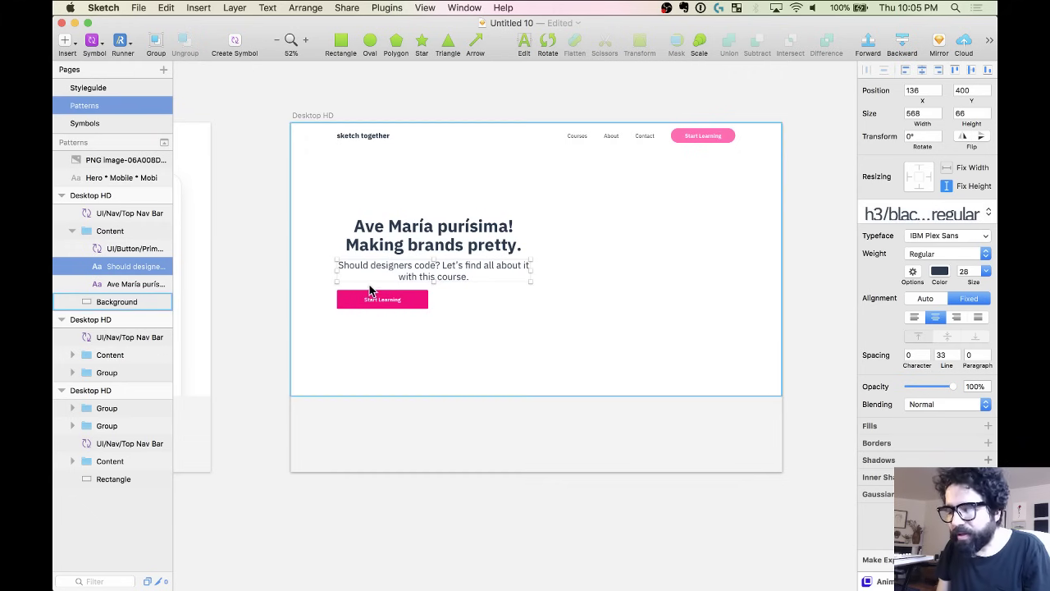
# Center the Content group horizontally on the Background rectangle.
pyautogui.click(374, 303)
pyautogui.click(411, 377)
pyautogui.keyDown('shift'); pyautogui.click(441, 264); pyautogui.keyUp('shift')
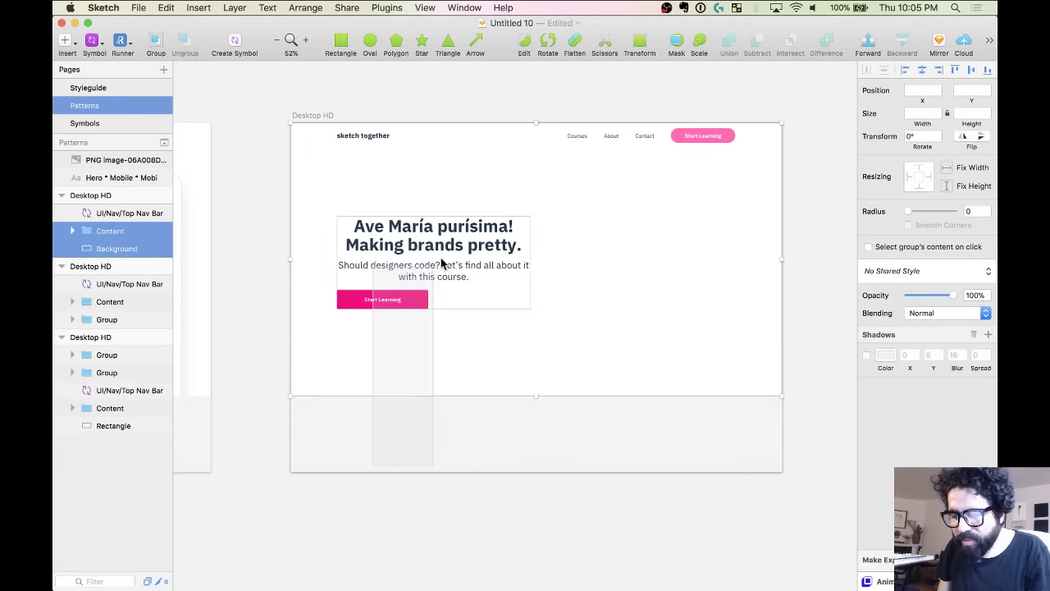
pyautogui.click(921, 71)
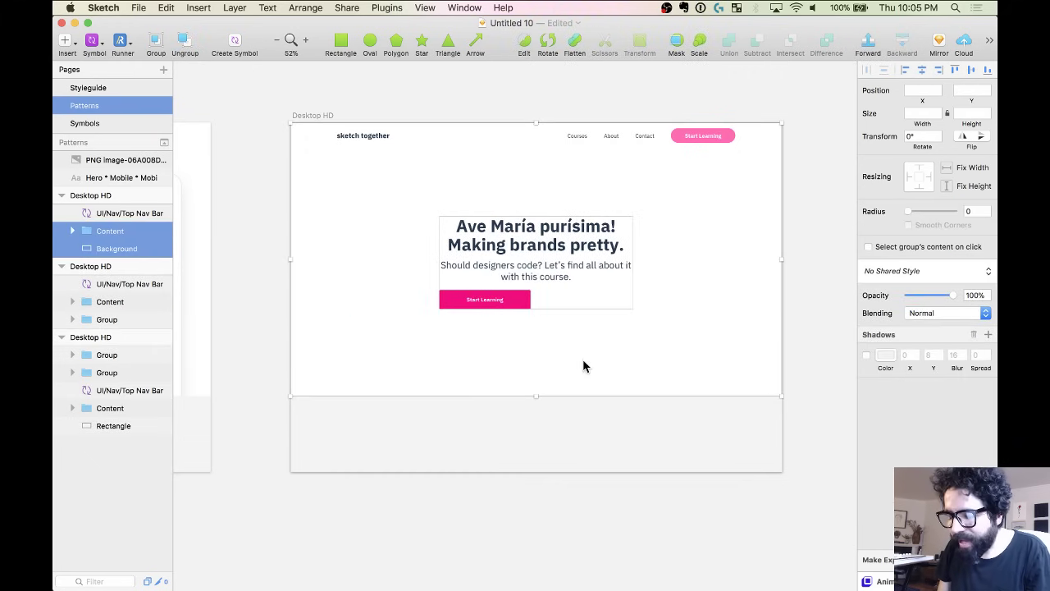
# Ungroup the Content group and center its headline, subtitle and Start Learning button horizontally with the Background.
pyautogui.click(570, 433)
pyautogui.click(498, 301)
pyautogui.press('super+shift+g')
pyautogui.keyDown('shift'); pyautogui.click(573, 370); pyautogui.keyUp('shift')
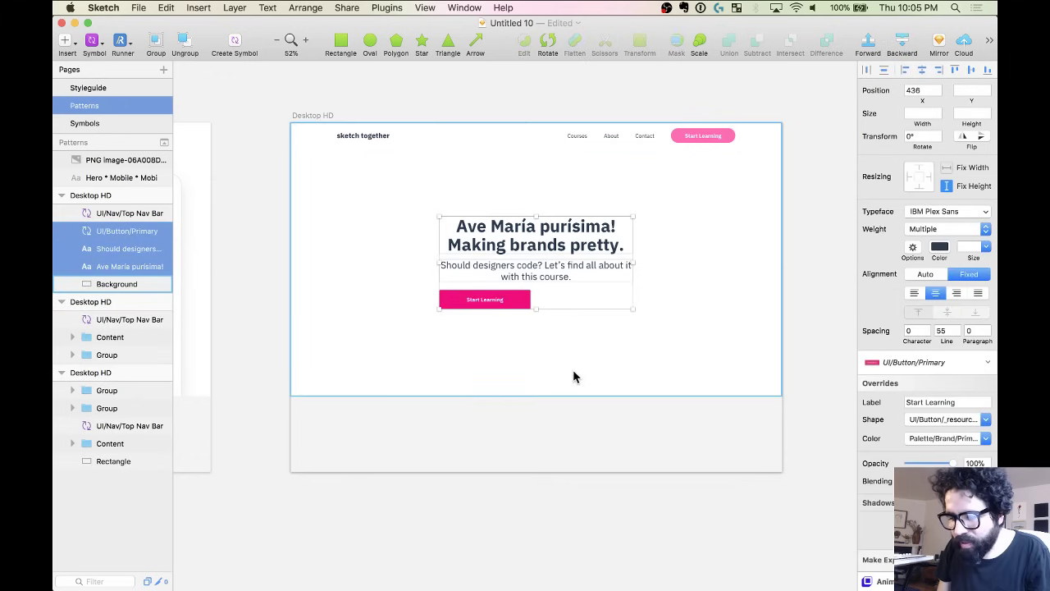
pyautogui.click(926, 71)
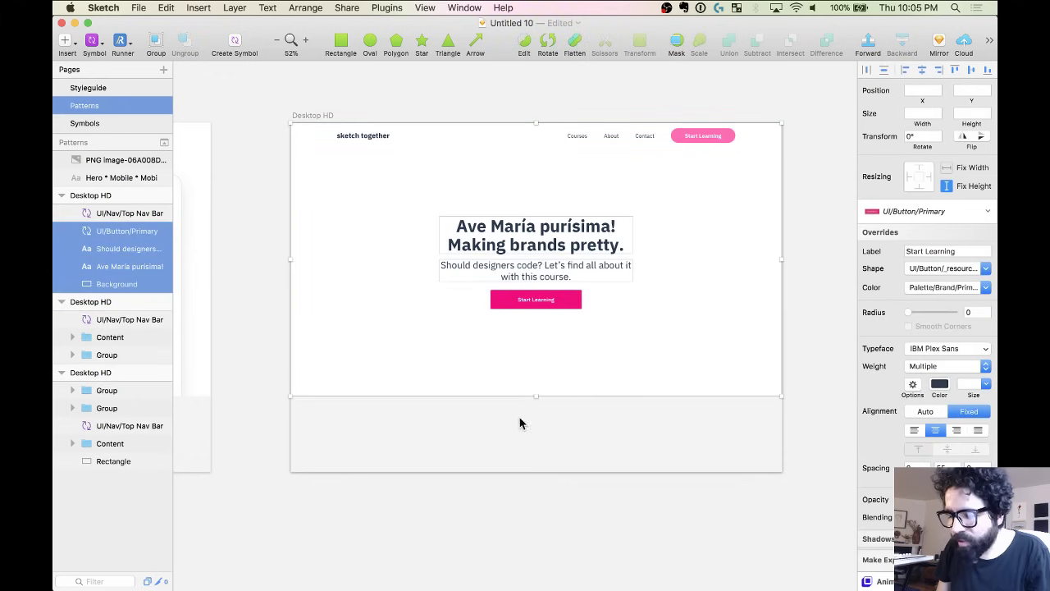
# Shorten the Background rectangle by raising its lower edge closer to the Start Learning button.
pyautogui.click(517, 448)
pyautogui.click(536, 392)
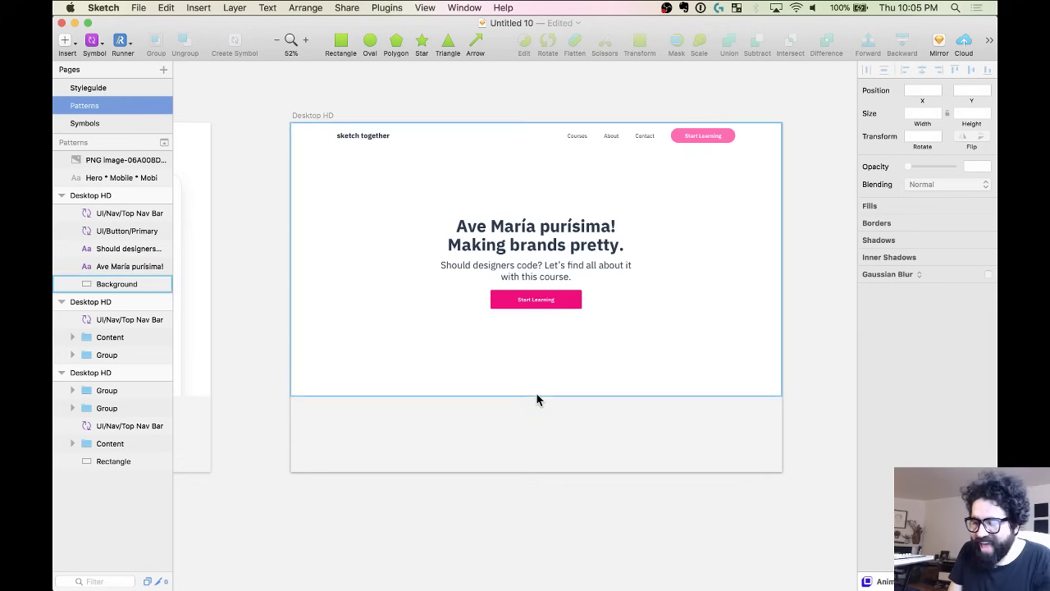
pyautogui.press('super+shift+Up')
pyautogui.press('super+shift+Up')
pyautogui.press('super+shift+Up')
pyautogui.press('super+shift+Up')
pyautogui.press('super+shift+Up')
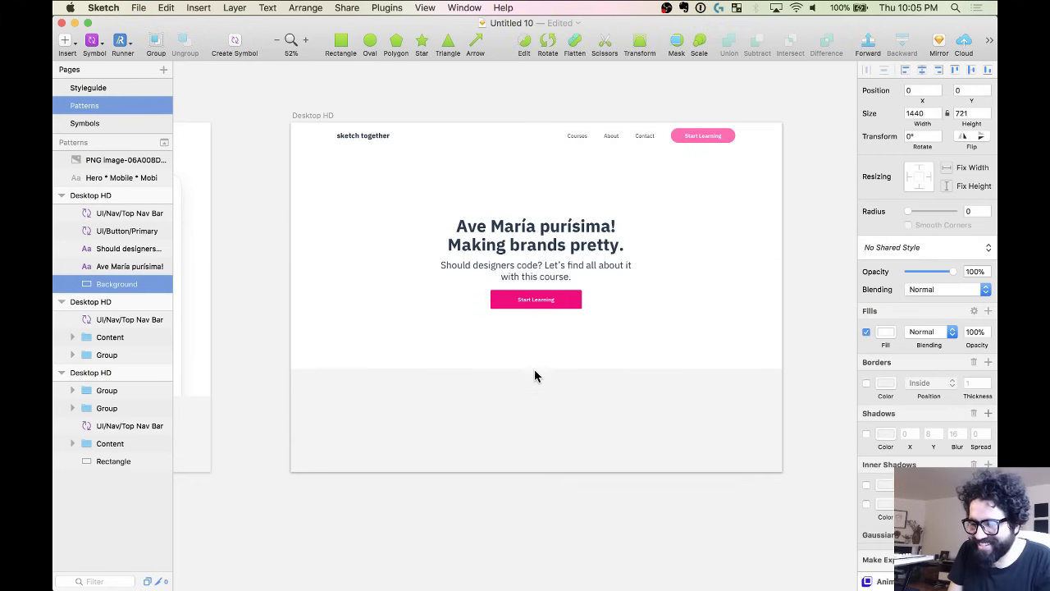
# Move the headline, subtitle and button up together until the headline sits at Y 226.
pyautogui.moveTo(504, 400); pyautogui.dragTo(569, 187)
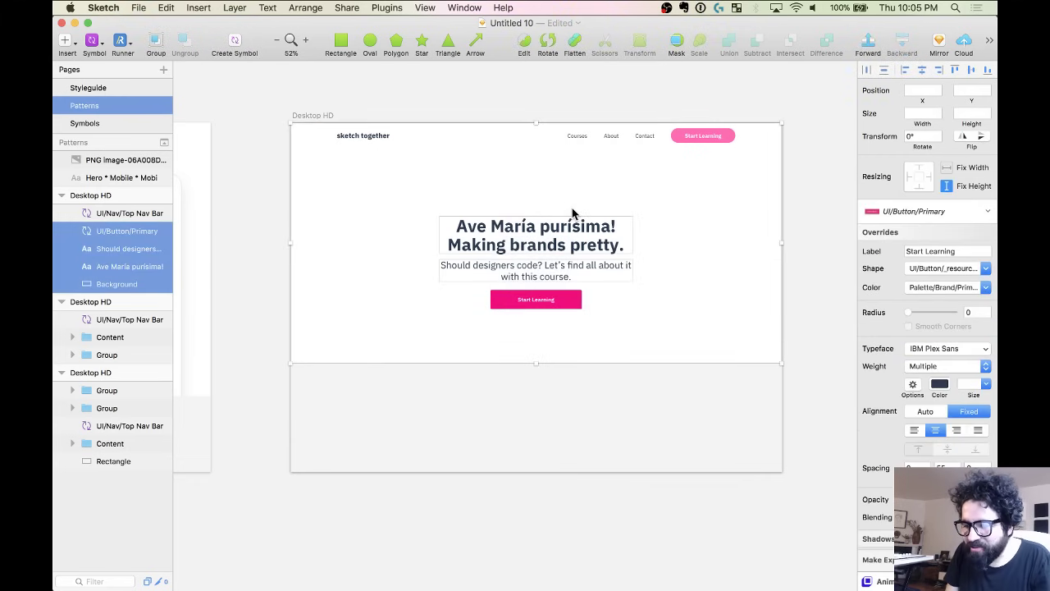
pyautogui.keyDown('shift'); pyautogui.click(569, 187); pyautogui.keyUp('shift')
pyautogui.hotkey('shift', 'Up')
pyautogui.hotkey('shift', 'Up')
pyautogui.press('Up')
pyautogui.press('Up')
pyautogui.press('Up')
pyautogui.press('Up')
pyautogui.press('Up')
pyautogui.hotkey('shift', 'Up')
pyautogui.press('Up')
pyautogui.press('Up')
pyautogui.press('Up')
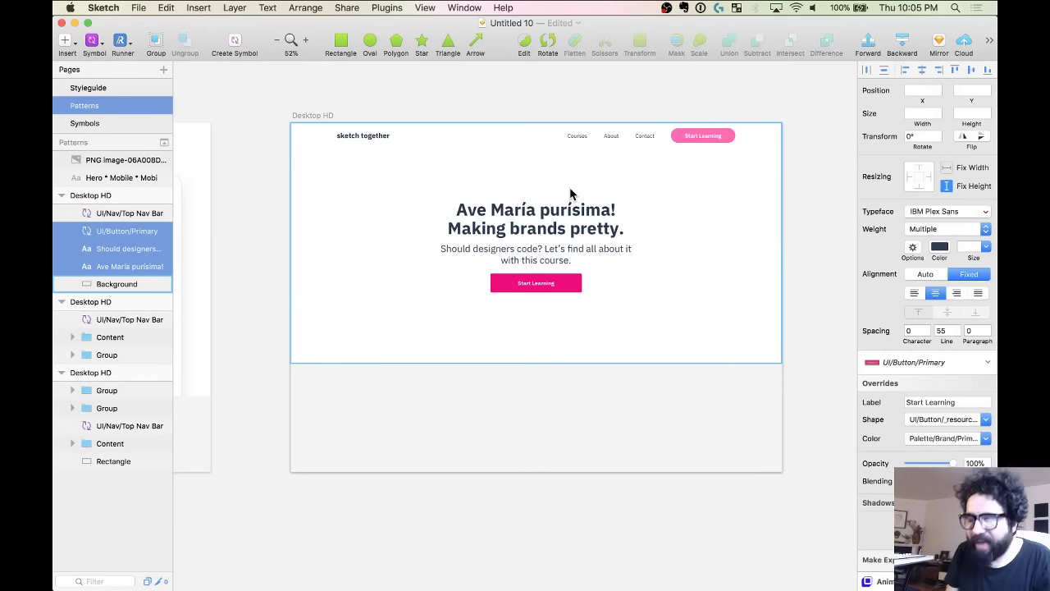
pyautogui.scroll(2, 571, 194)
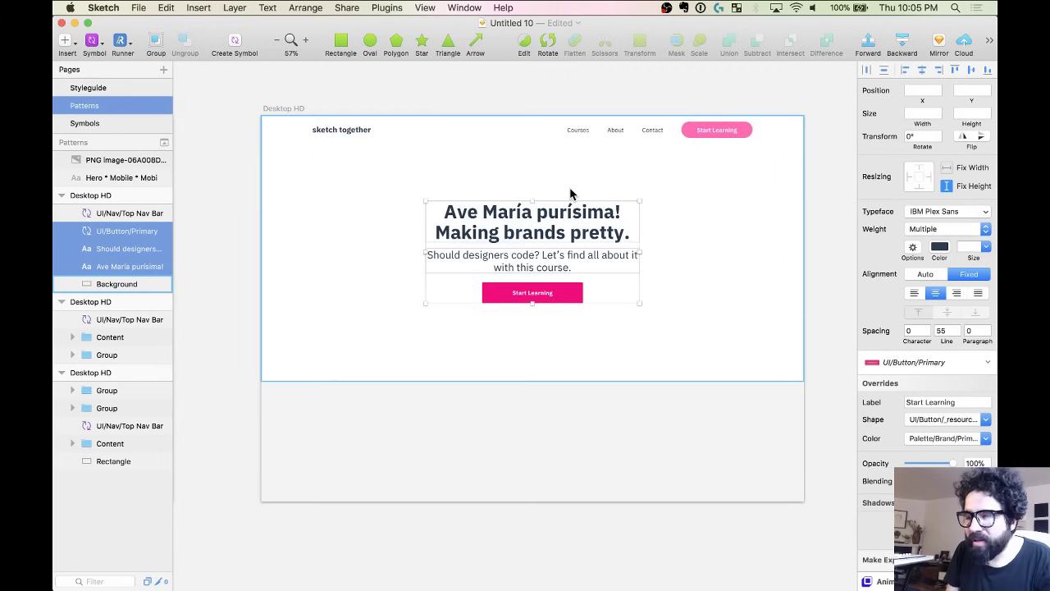
pyautogui.click(442, 100)
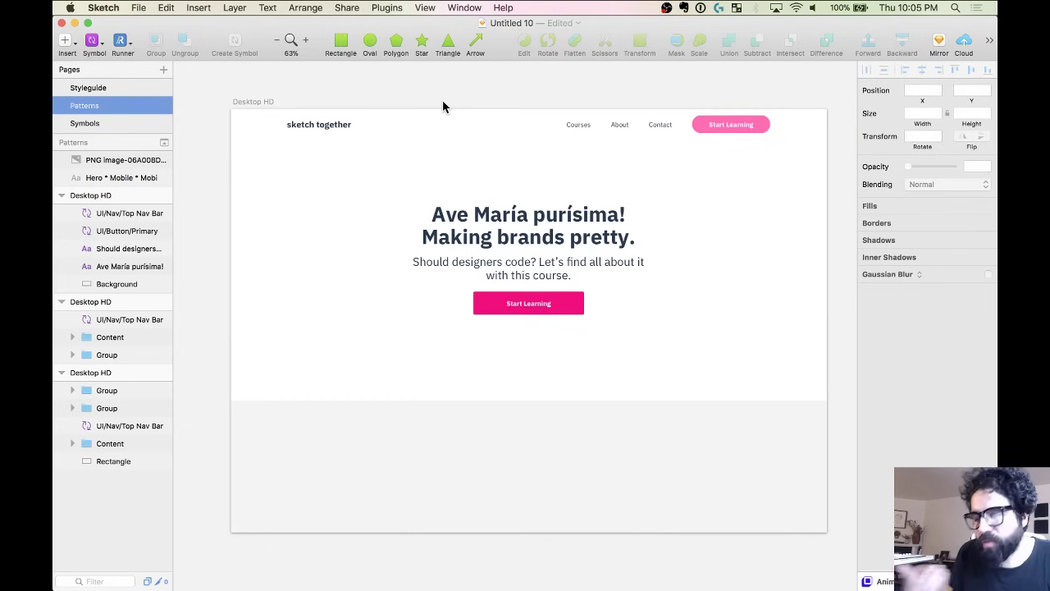
# Raise the headline, subtitle and button slightly more within the hero, and view the whole page of patterns.
pyautogui.click(502, 244)
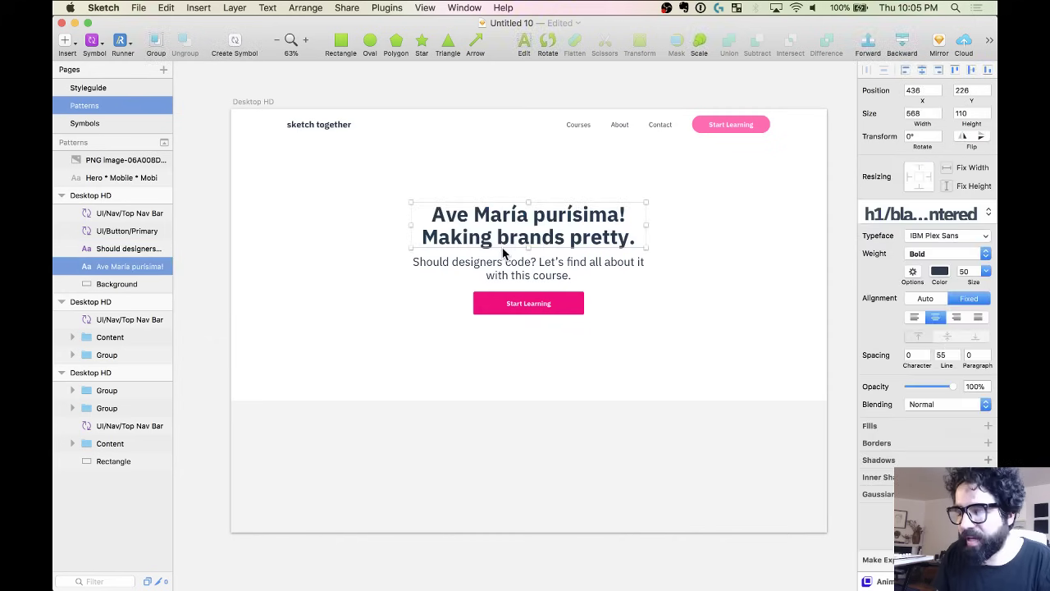
pyautogui.click(518, 341)
pyautogui.moveTo(518, 341); pyautogui.dragTo(558, 187)
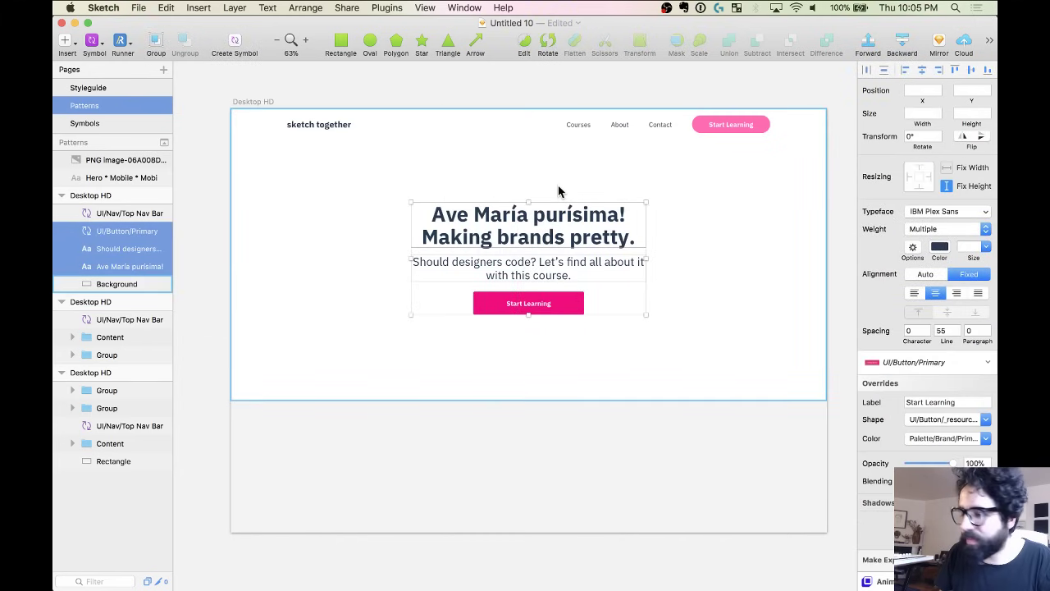
pyautogui.click(534, 448)
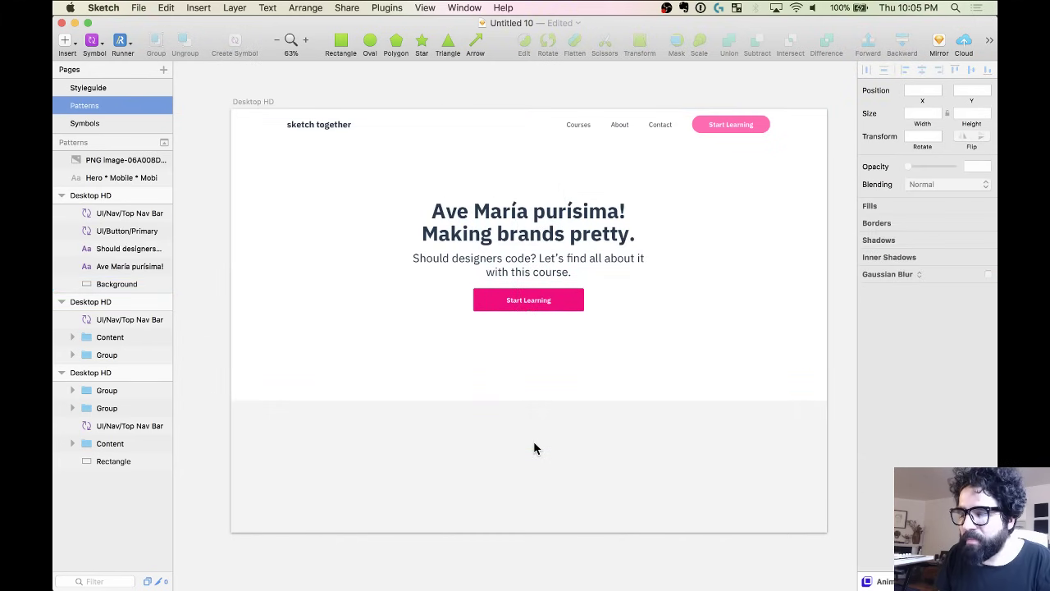
pyautogui.press('super+1')
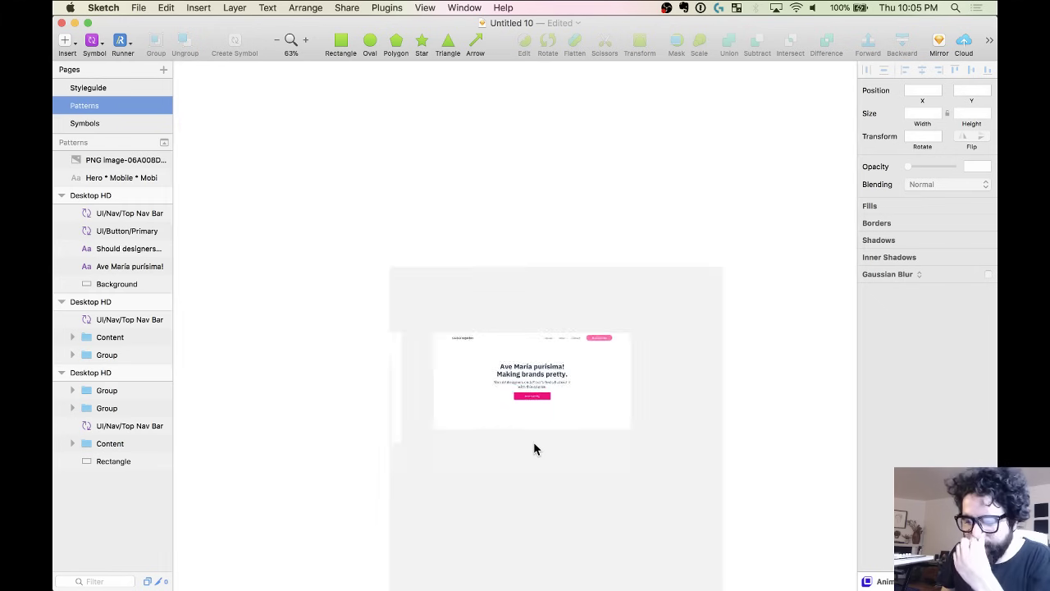
# Copy a phone mockup from the two-phone hero into the centered text-and-button hero's artboard.
pyautogui.click(542, 342)
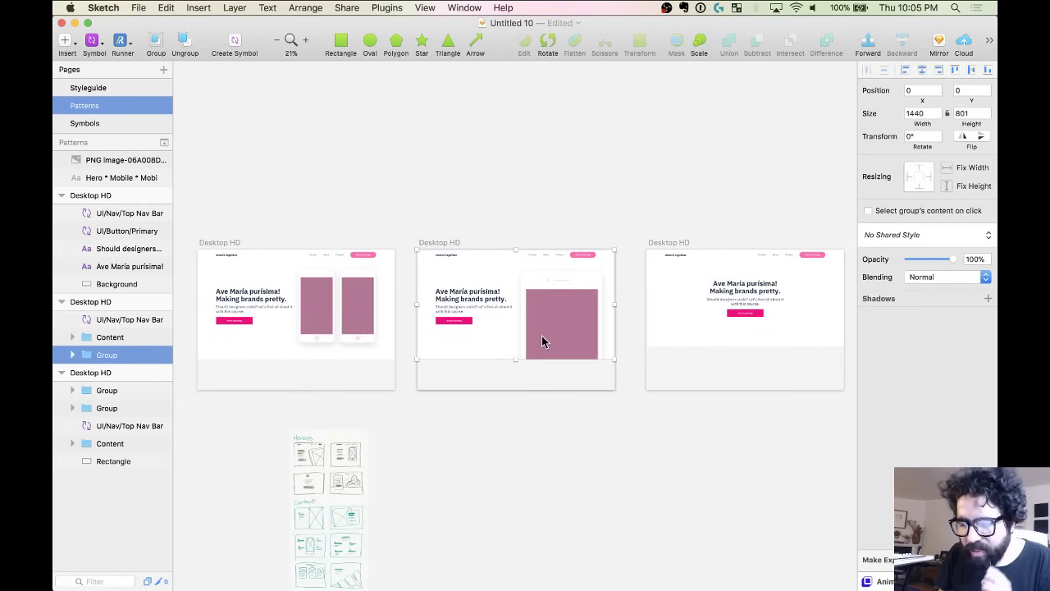
pyautogui.click(369, 301)
pyautogui.moveTo(369, 301); pyautogui.dragTo(816, 338)
pyautogui.moveTo(631, 258); pyautogui.dragTo(879, 473)
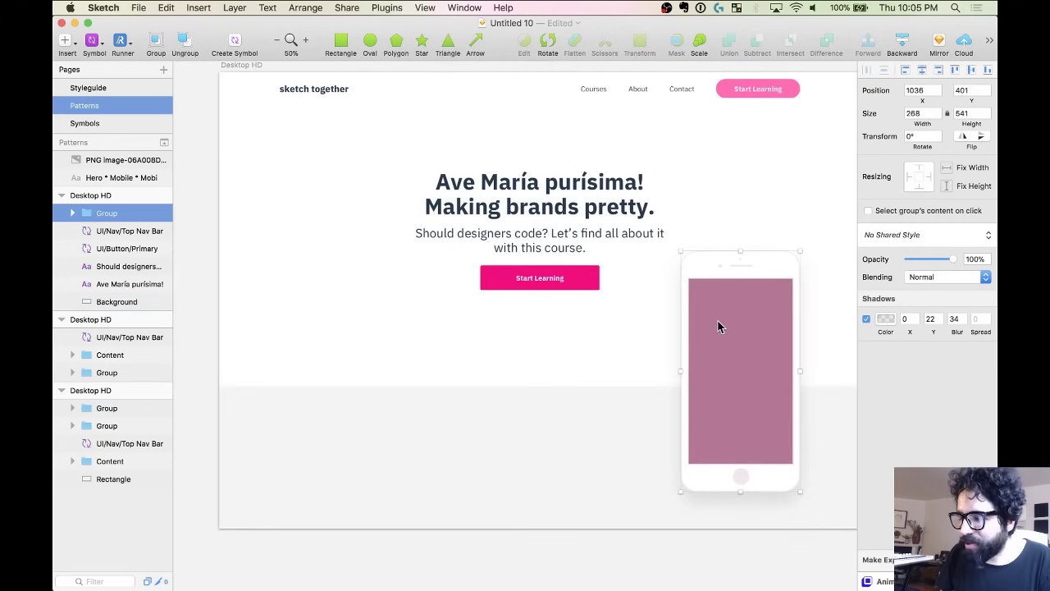
# Duplicate the phone to its lower left and move both phones toward the hero's right edge.
pyautogui.moveTo(719, 323); pyautogui.dragTo(739, 291)
pyautogui.moveTo(736, 315); pyautogui.dragTo(595, 376)
pyautogui.keyDown('shift'); pyautogui.click(744, 311); pyautogui.keyUp('shift')
pyautogui.moveTo(722, 312); pyautogui.dragTo(764, 309)
# Rotate both phones in the centered hero to 45°.
pyautogui.hscroll(5, 764, 309)
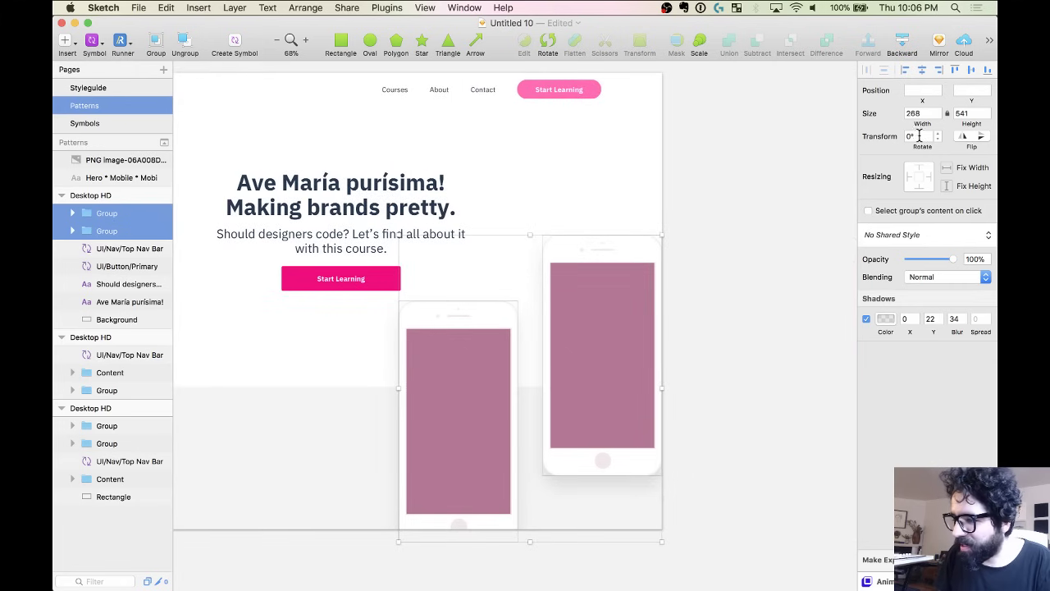
pyautogui.write('45')
pyautogui.press('Return')
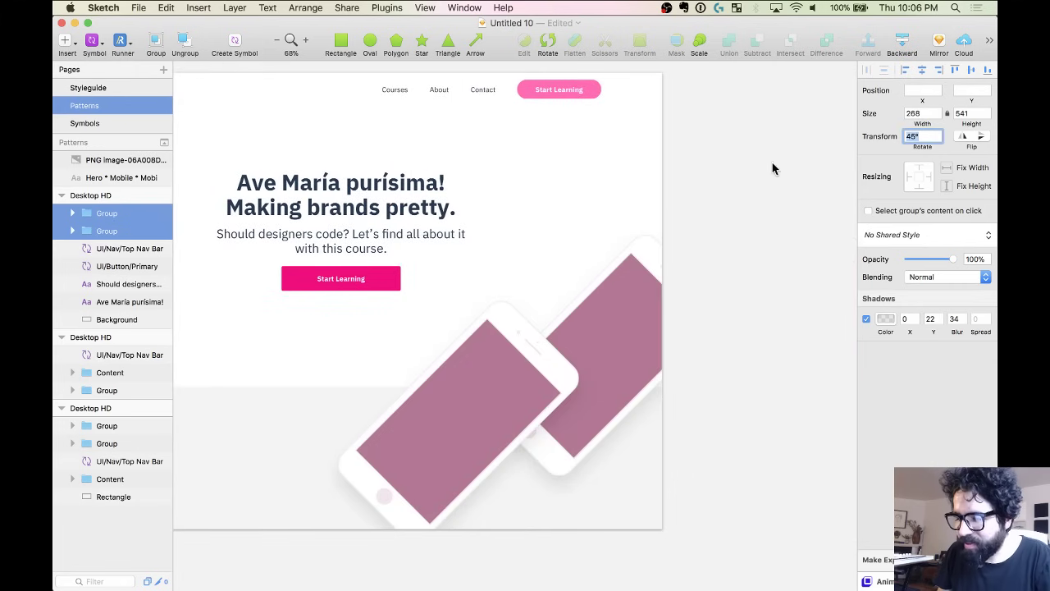
pyautogui.click(685, 420)
pyautogui.hscroll(-5, 686, 417)
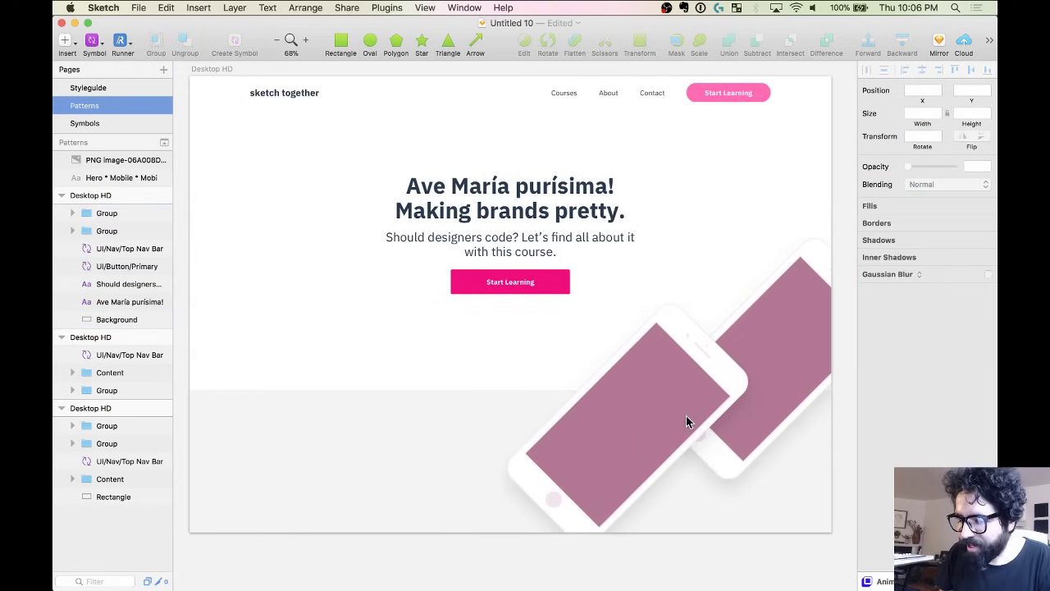
# Move the front phone up and to the left, and set both phones' rotation to 30°.
pyautogui.moveTo(685, 416); pyautogui.dragTo(580, 350)
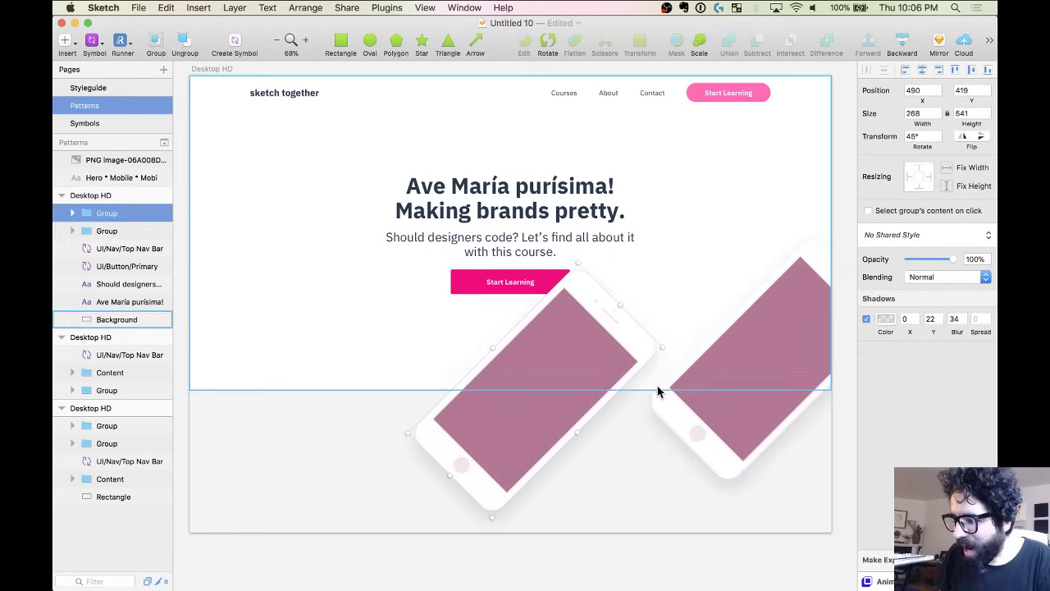
pyautogui.keyDown('shift'); pyautogui.click(724, 418); pyautogui.keyUp('shift')
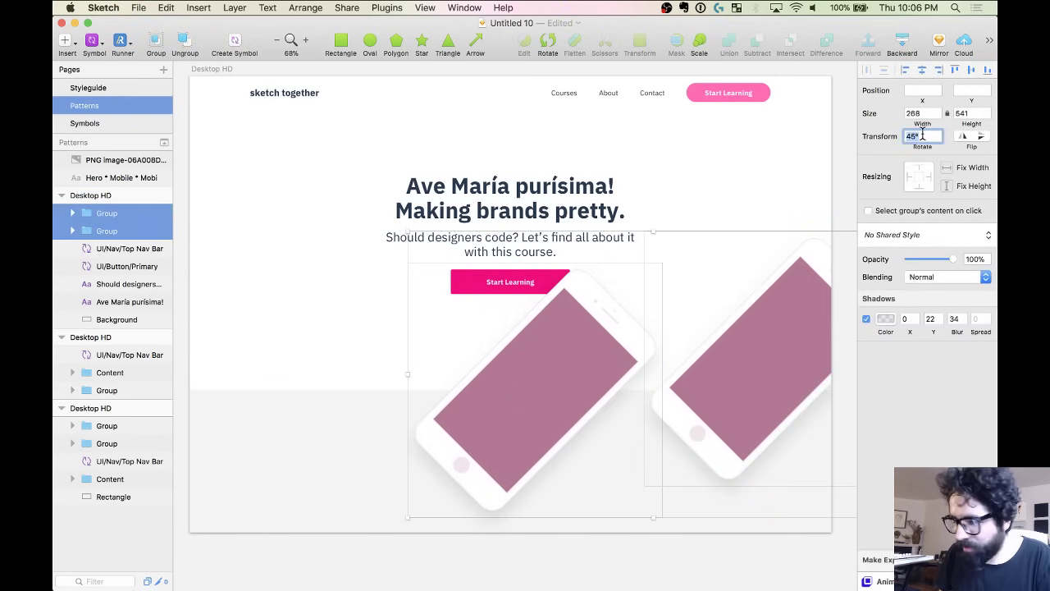
pyautogui.write('30')
pyautogui.press('Return')
pyautogui.click(596, 495)
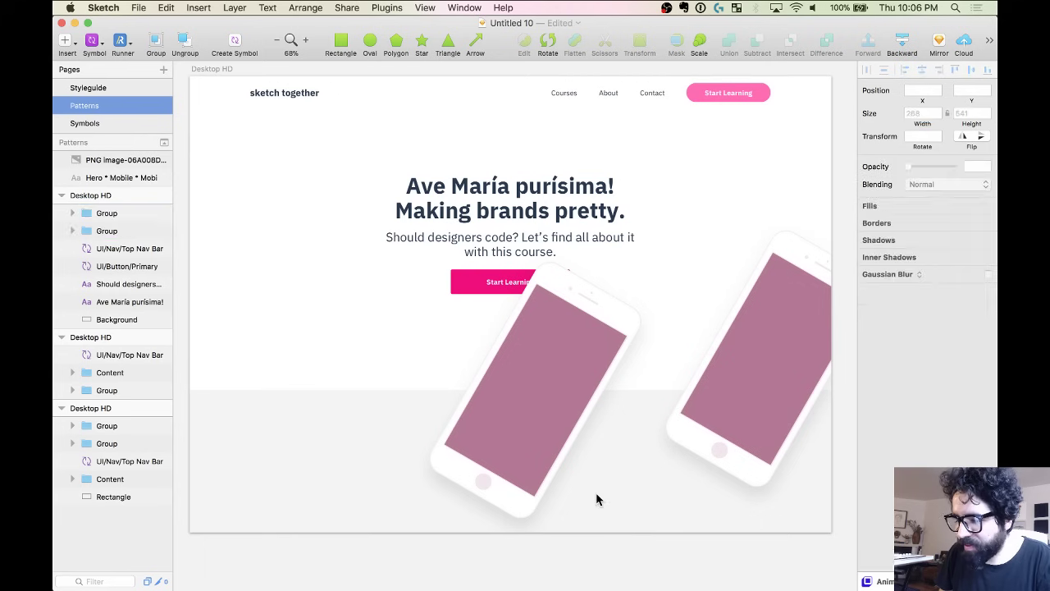
# Move the left phone beside the right one at X 690, Y 410, and shift both phones up and to the left.
pyautogui.moveTo(549, 386); pyautogui.dragTo(622, 390)
pyautogui.keyDown('shift'); pyautogui.click(803, 334); pyautogui.keyUp('shift')
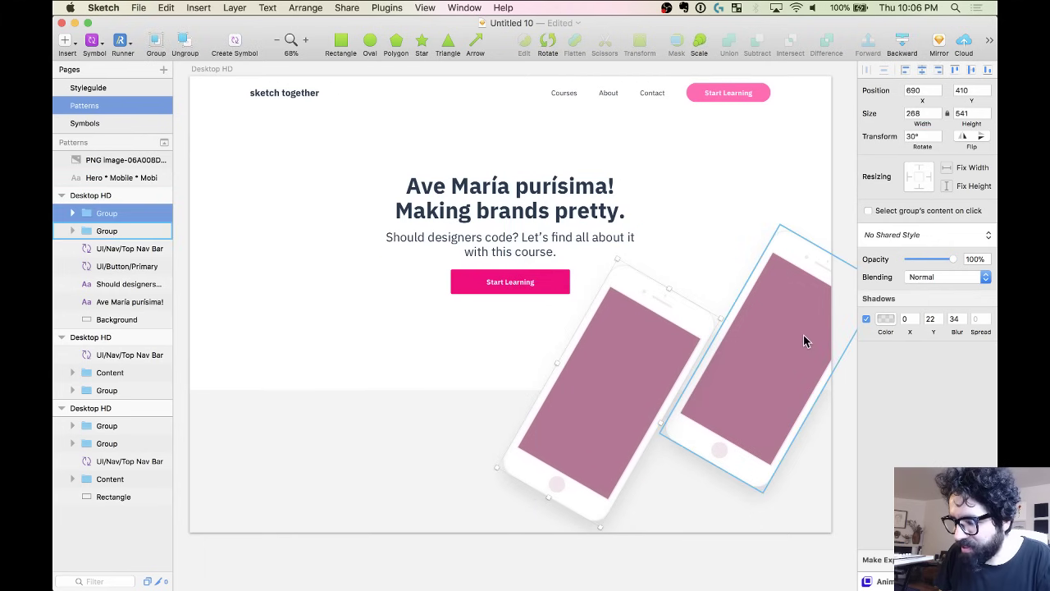
pyautogui.moveTo(780, 328); pyautogui.dragTo(755, 298)
pyautogui.click(647, 433)
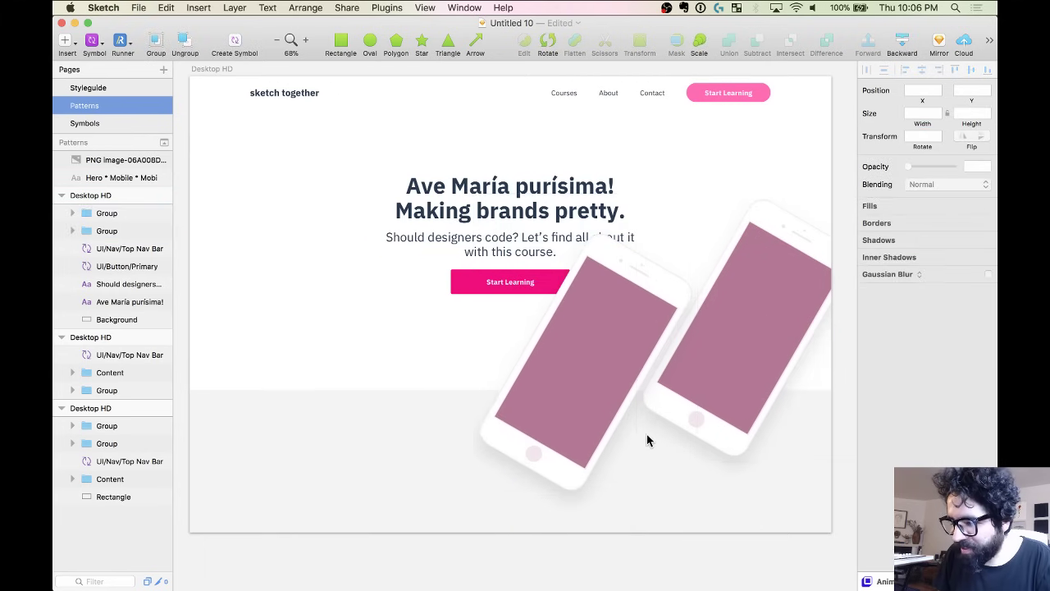
# Duplicate the tilted phones onto the hero's left side and distribute all four phones horizontally.
pyautogui.click(581, 352)
pyautogui.moveTo(580, 352); pyautogui.dragTo(258, 300)
pyautogui.keyDown('shift'); pyautogui.click(446, 376); pyautogui.keyUp('shift')
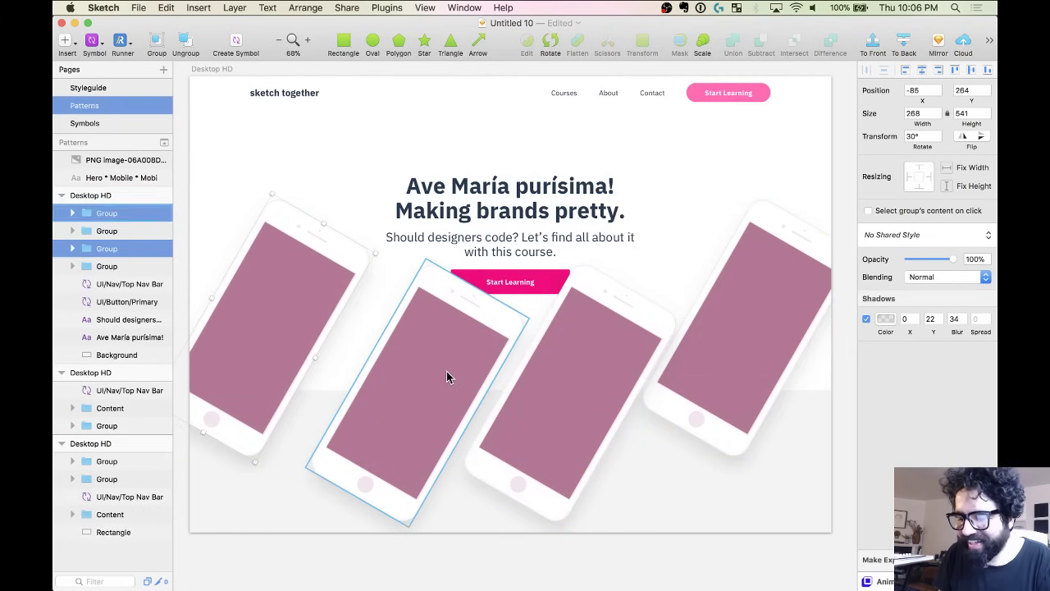
pyautogui.keyDown('shift'); pyautogui.click(591, 369); pyautogui.keyUp('shift')
pyautogui.keyDown('shift'); pyautogui.click(745, 325); pyautogui.keyUp('shift')
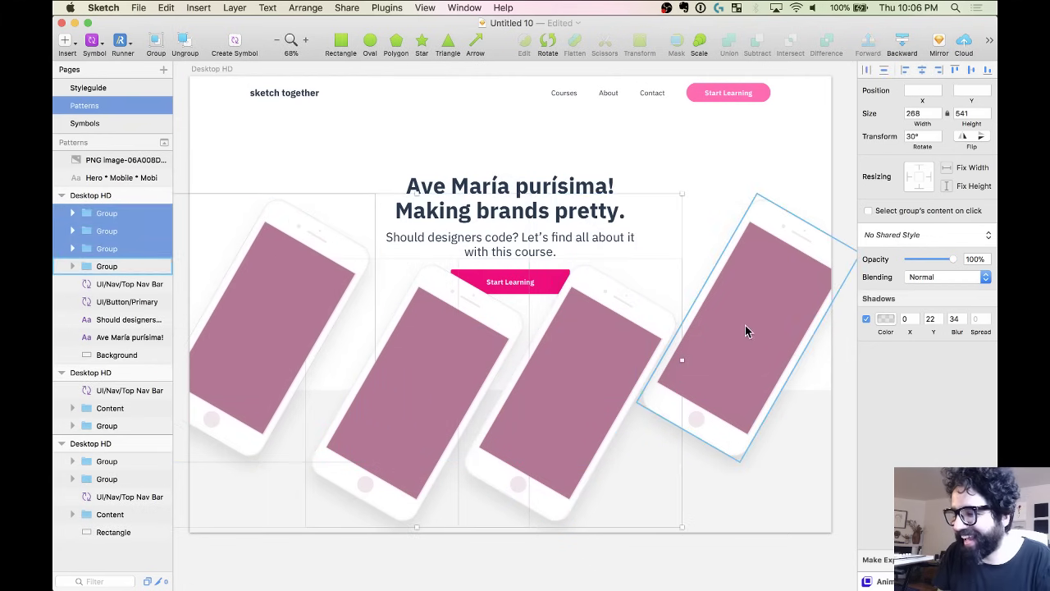
pyautogui.click(866, 70)
pyautogui.click(539, 126)
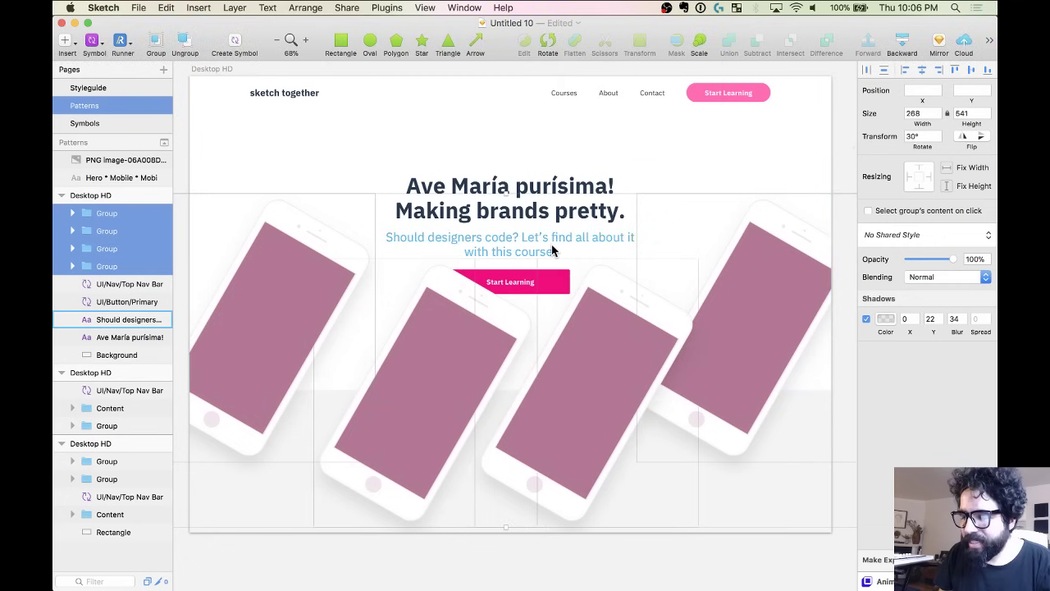
# Nudge the two middle phones left, the first to X 214 and the second to X 568.
pyautogui.scroll(-5, 551, 243)
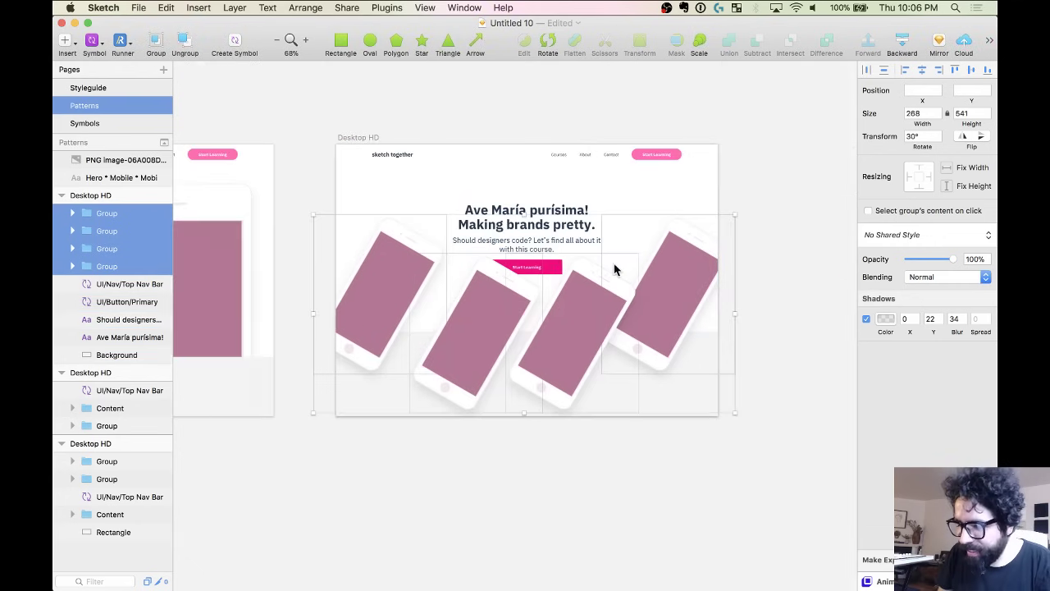
pyautogui.click(630, 469)
pyautogui.click(671, 324)
pyautogui.click(485, 331)
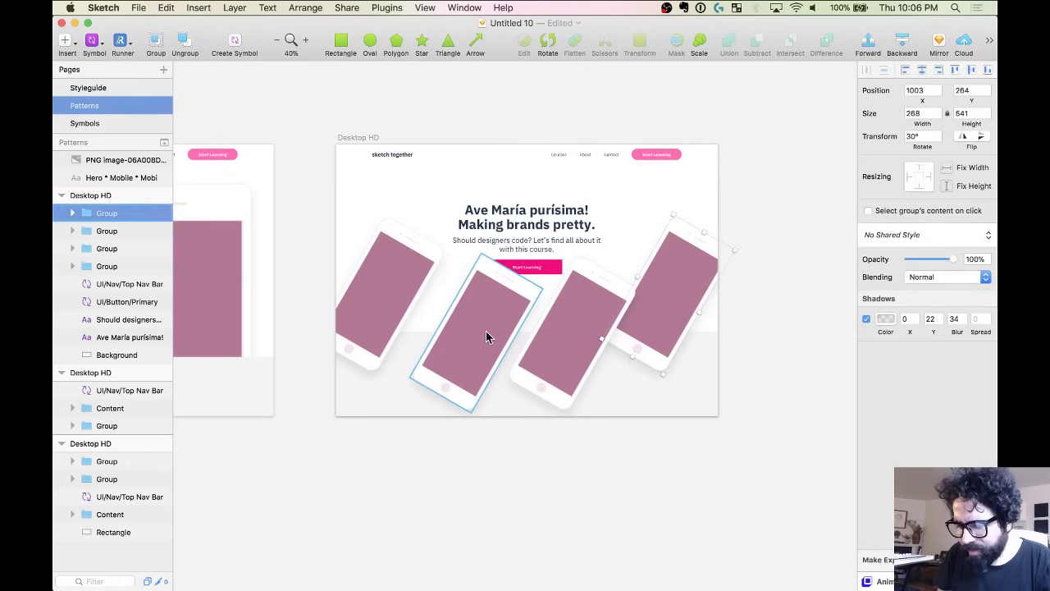
pyautogui.hotkey('shift', 'Left')
pyautogui.hotkey('shift', 'Left')
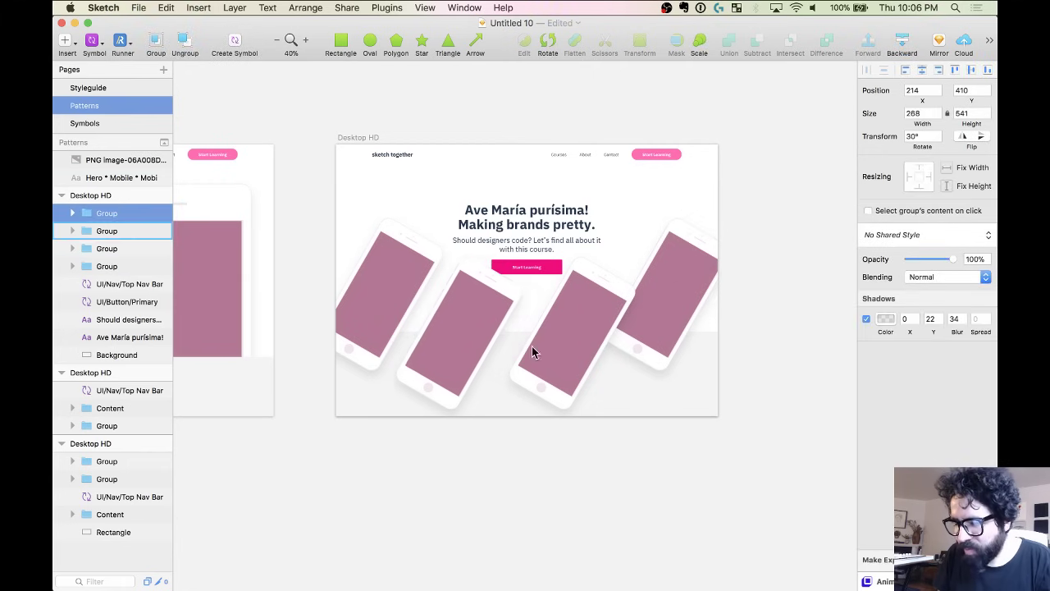
pyautogui.click(533, 348)
pyautogui.hotkey('shift', 'Left')
pyautogui.hotkey('shift', 'Left')
pyautogui.hotkey('shift', 'Left')
pyautogui.hotkey('shift', 'Left')
pyautogui.hotkey('shift', 'Left')
pyautogui.hotkey('shift', 'Left')
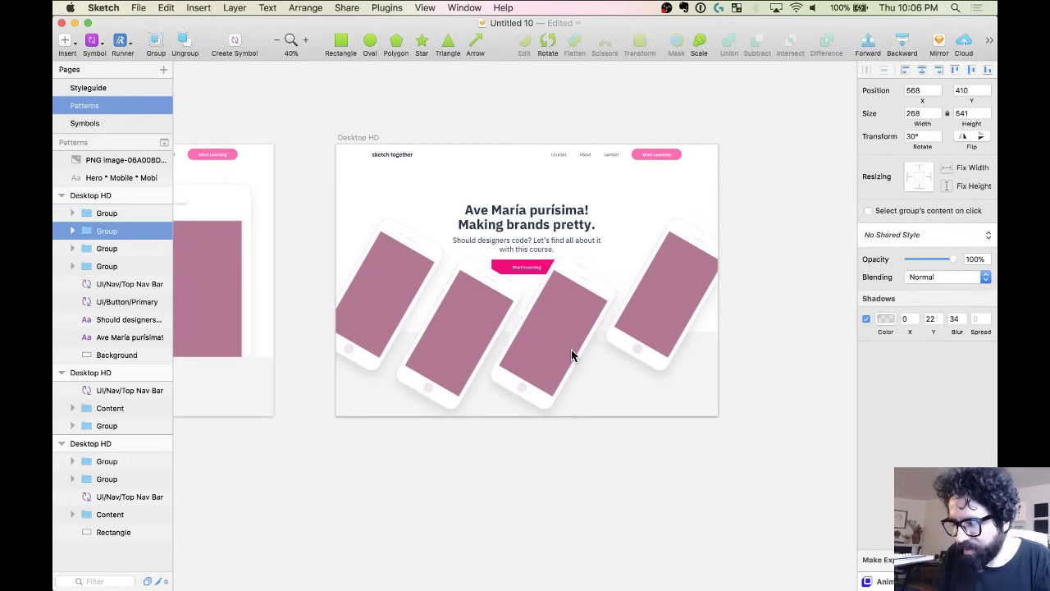
# Mask the four phones with the Background rectangle and send the masked group behind the text and navigation bar.
pyautogui.keyDown('shift'); pyautogui.click(651, 336); pyautogui.keyUp('shift')
pyautogui.keyDown('shift'); pyautogui.click(562, 341); pyautogui.keyUp('shift')
pyautogui.keyDown('shift'); pyautogui.click(464, 329); pyautogui.keyUp('shift')
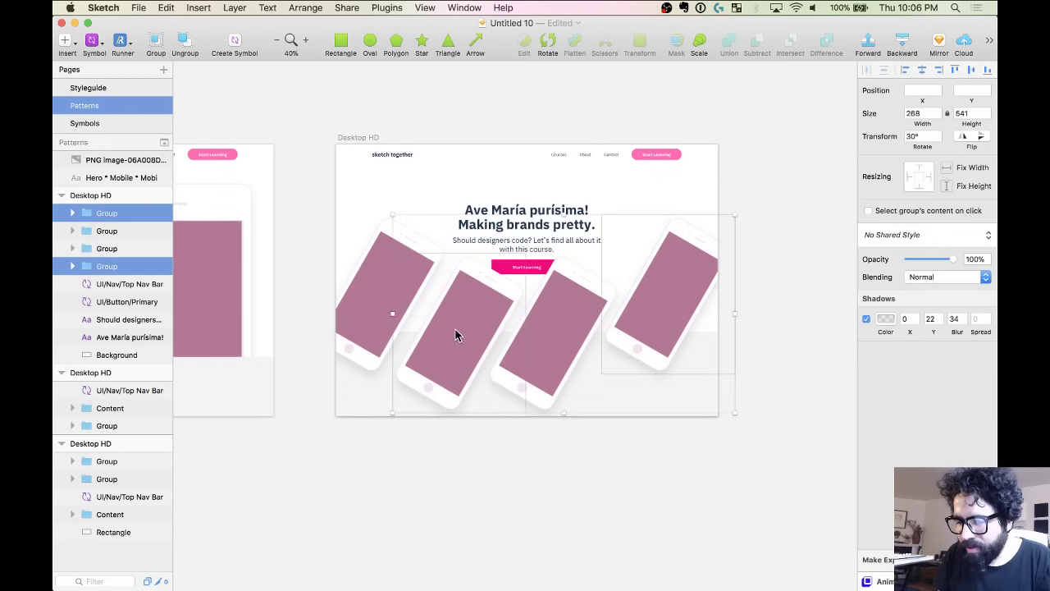
pyautogui.keyDown('shift'); pyautogui.click(381, 288); pyautogui.keyUp('shift')
pyautogui.keyDown('shift'); pyautogui.click(568, 317); pyautogui.keyUp('shift')
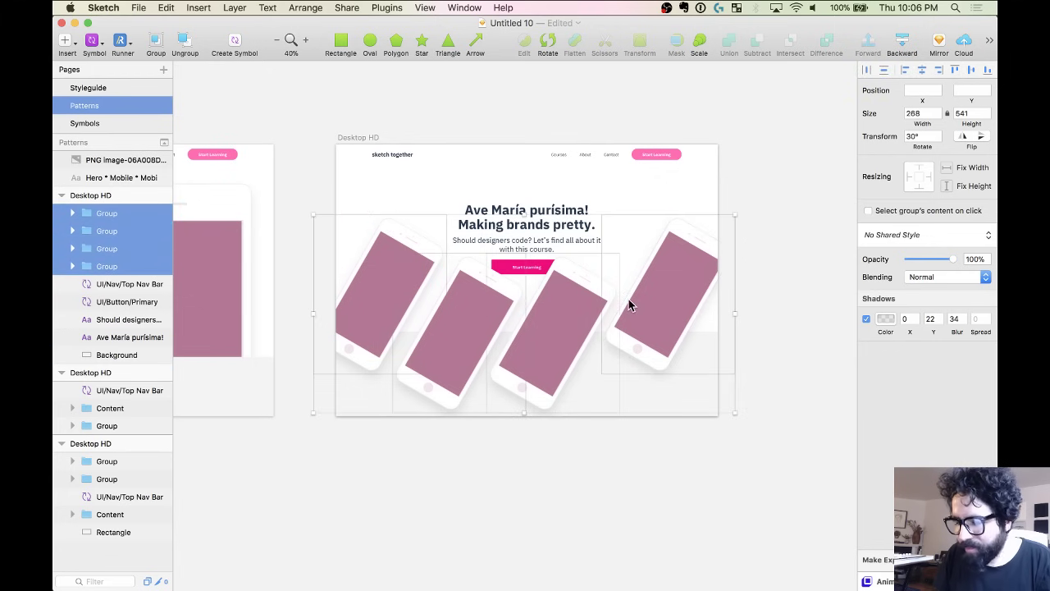
pyautogui.keyDown('shift'); pyautogui.click(477, 181); pyautogui.keyUp('shift')
pyautogui.rightClick(478, 181)
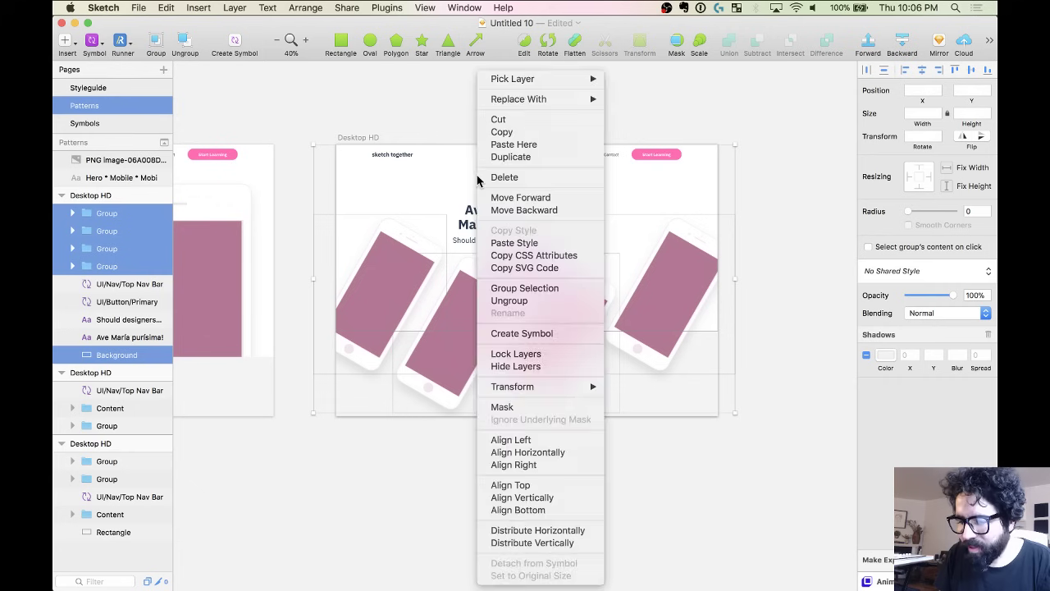
pyautogui.click(538, 410)
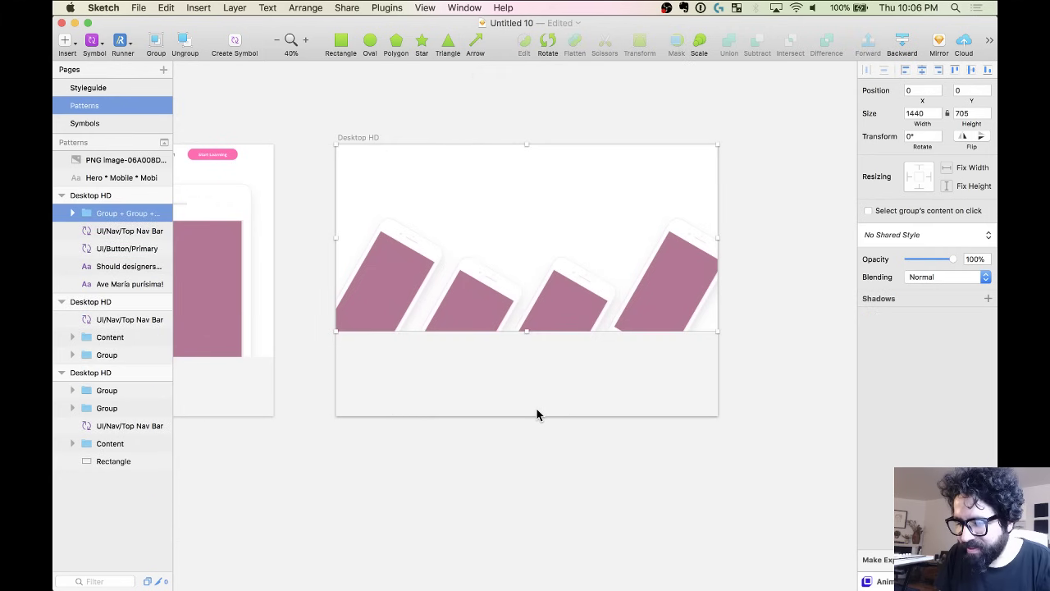
pyautogui.press('alt+super+Down')
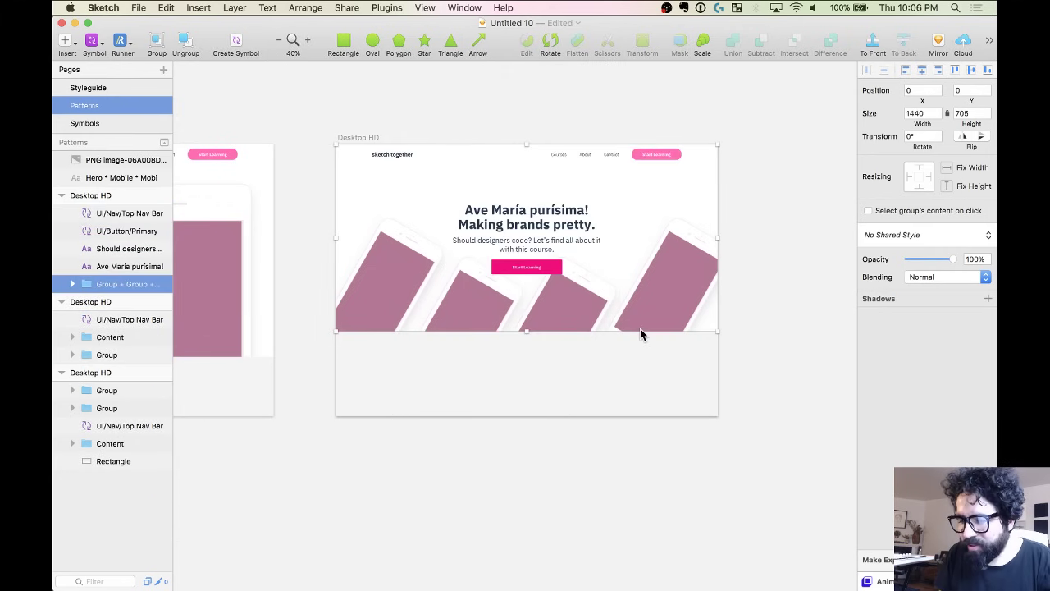
# Raise the headline, subtitle and Start Learning button together until the button clears the middle phones.
pyautogui.click(543, 270)
pyautogui.keyDown('shift'); pyautogui.click(532, 248); pyautogui.keyUp('shift')
pyautogui.keyDown('shift'); pyautogui.click(529, 226); pyautogui.keyUp('shift')
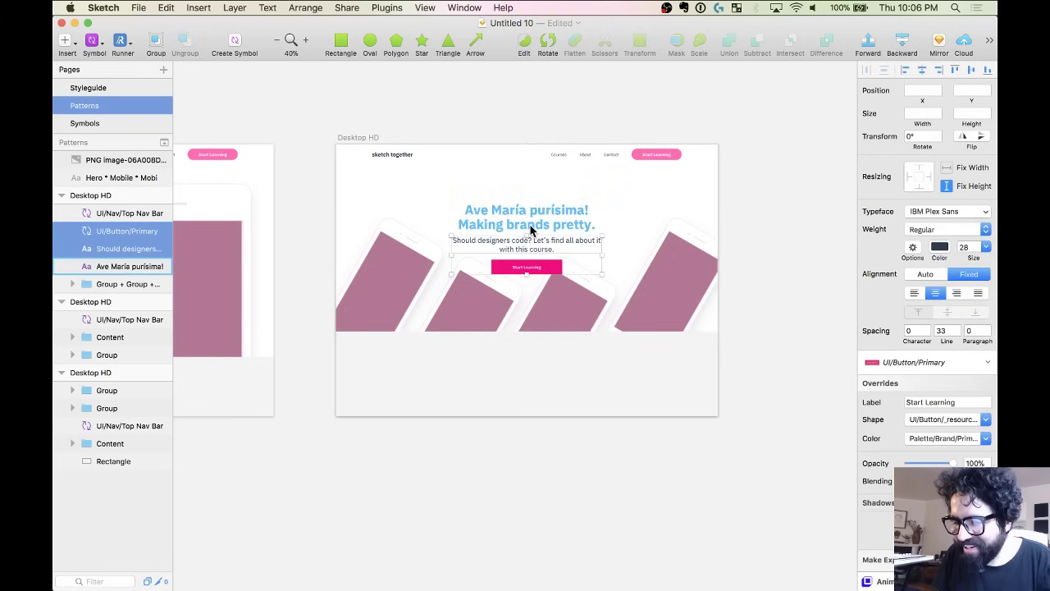
pyautogui.hotkey('shift', 'Up')
pyautogui.hotkey('shift', 'Up')
pyautogui.hotkey('shift', 'Up')
pyautogui.hotkey('shift', 'Up')
pyautogui.hotkey('shift', 'Up')
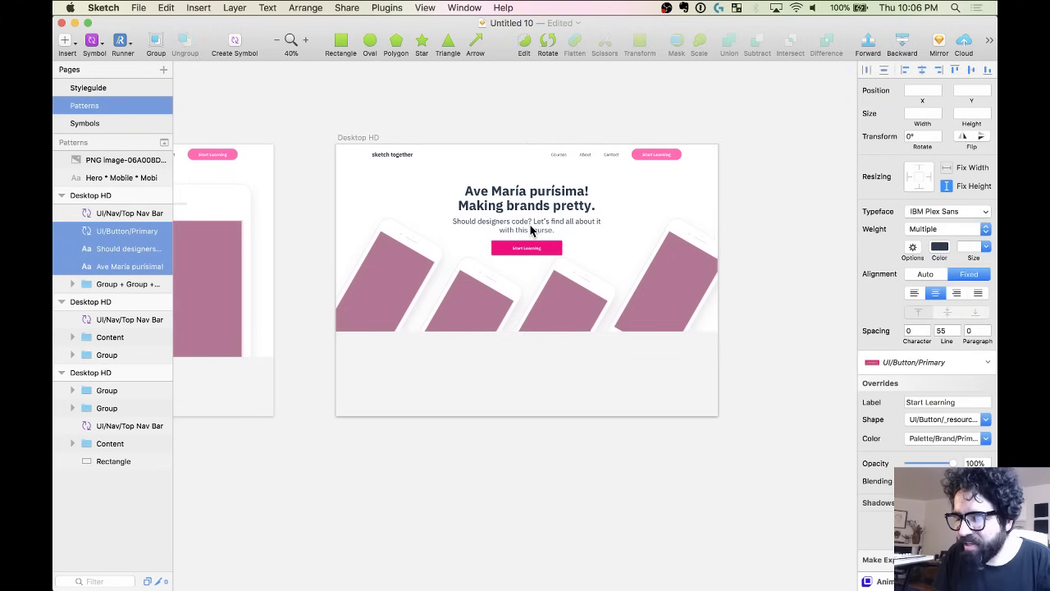
pyautogui.scroll(5, 530, 229)
pyautogui.scroll(-3, 301, 315)
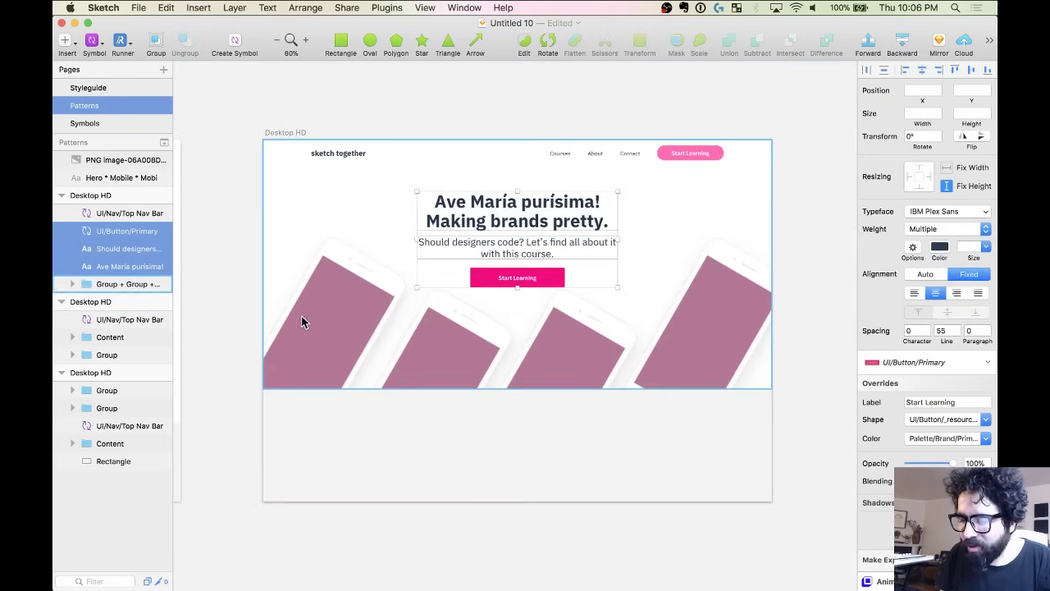
# Raise the leftmost phone inside the masked group.
pyautogui.doubleClick(332, 301)
pyautogui.press('Up')
pyautogui.press('Up')
pyautogui.press('Up')
pyautogui.press('Up')
pyautogui.press('Up')
pyautogui.press('Up')
pyautogui.press('Up')
pyautogui.press('Up')
pyautogui.press('Up')
pyautogui.press('Up')
pyautogui.press('Up')
pyautogui.press('Up')
pyautogui.press('Up')
pyautogui.press('Up')
pyautogui.press('Up')
pyautogui.press('Up')
pyautogui.press('Up')
pyautogui.press('Up')
pyautogui.press('Up')
pyautogui.press('Up')
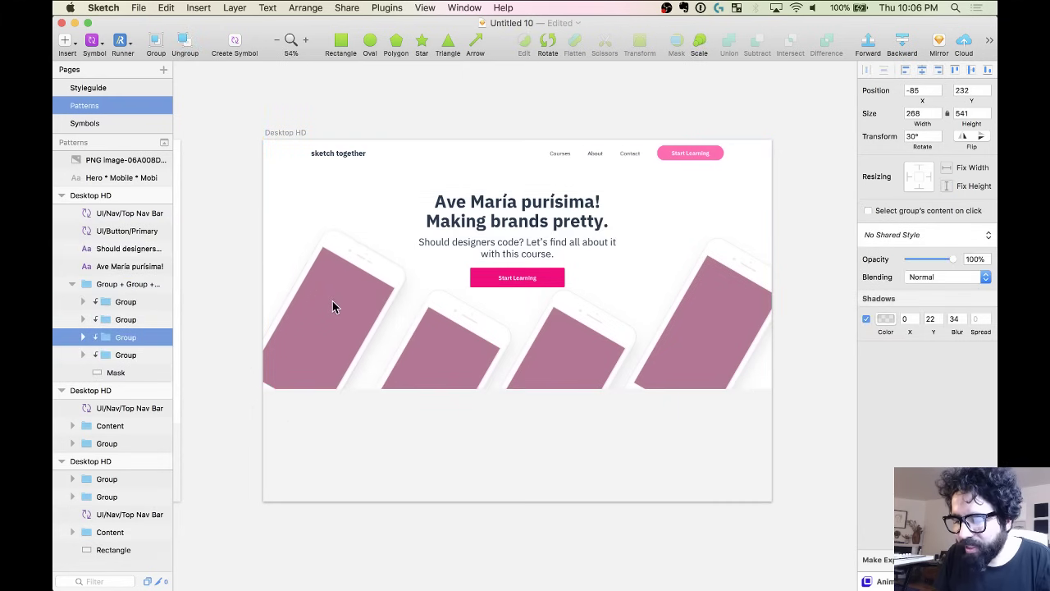
# Align the tops of the two outer phones and lower them together to Y 240.24.
pyautogui.keyDown('shift'); pyautogui.click(714, 283); pyautogui.keyUp('shift')
pyautogui.click(954, 71)
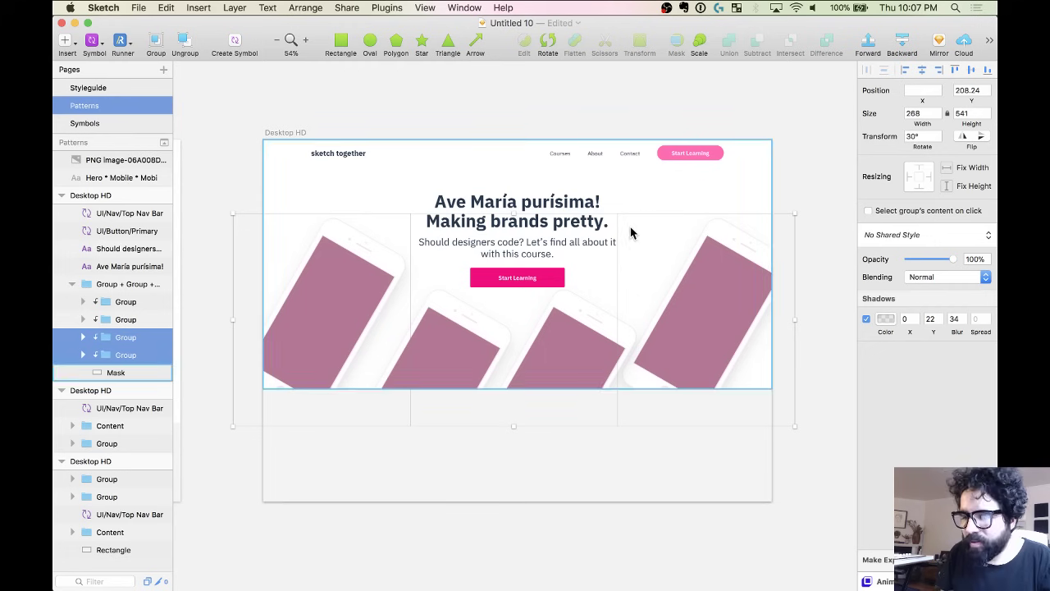
pyautogui.press('Up')
pyautogui.press('Up')
pyautogui.press('Up')
pyautogui.press('Up')
pyautogui.press('Up')
pyautogui.press('Up')
pyautogui.press('Up')
pyautogui.press('Up')
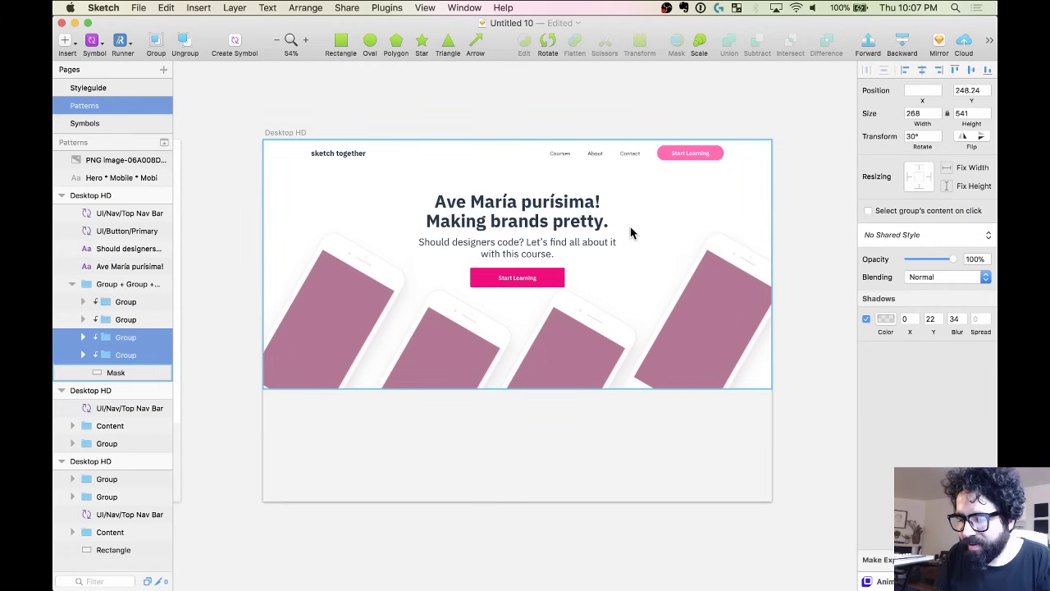
# Examine the four-phone hero's layout, checking the phones' placement around the centered text and button.
pyautogui.scroll(5, 532, 431)
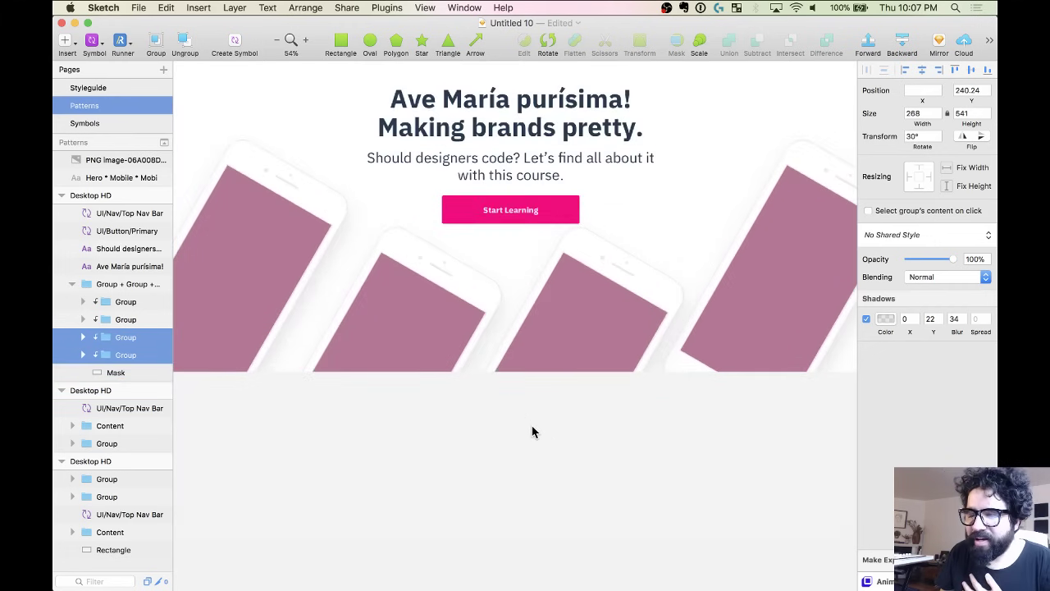
pyautogui.scroll(-5, 525, 439)
pyautogui.click(471, 452)
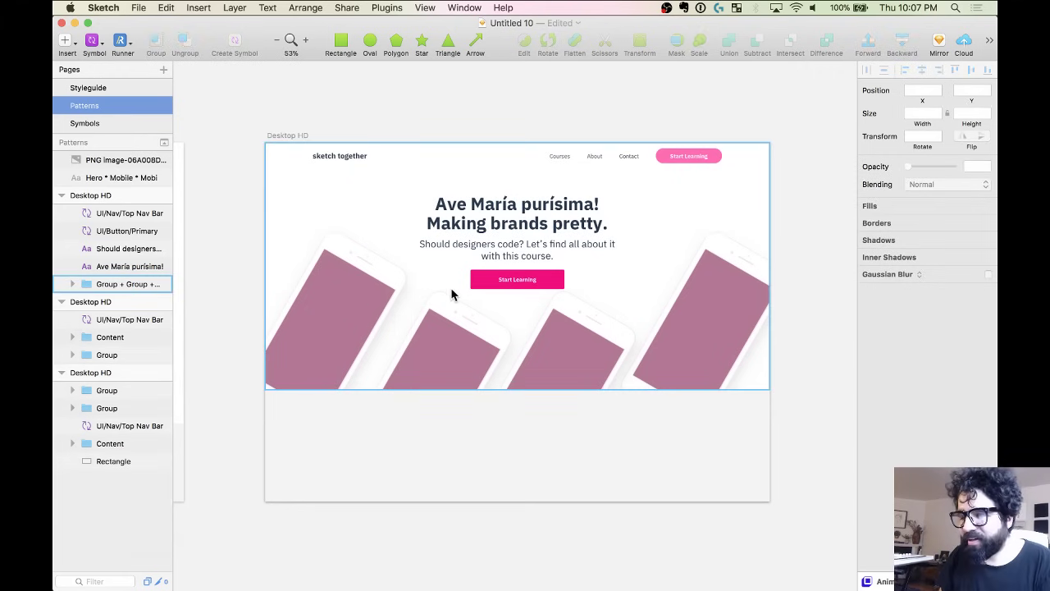
pyautogui.scroll(3, 454, 294)
pyautogui.scroll(-2, 442, 347)
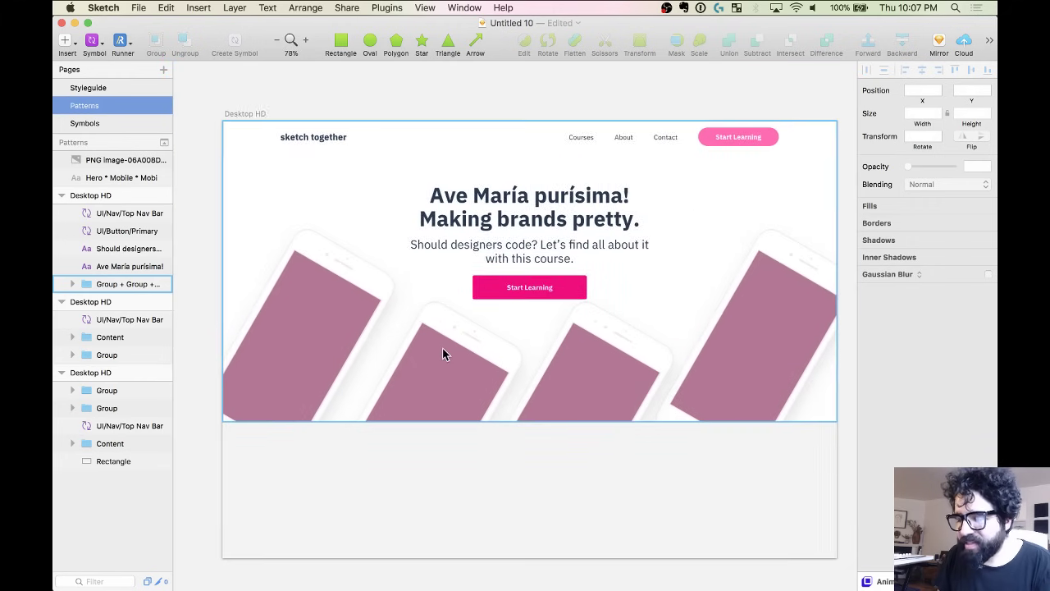
pyautogui.hscroll(2, 442, 347)
pyautogui.hscroll(1, 442, 348)
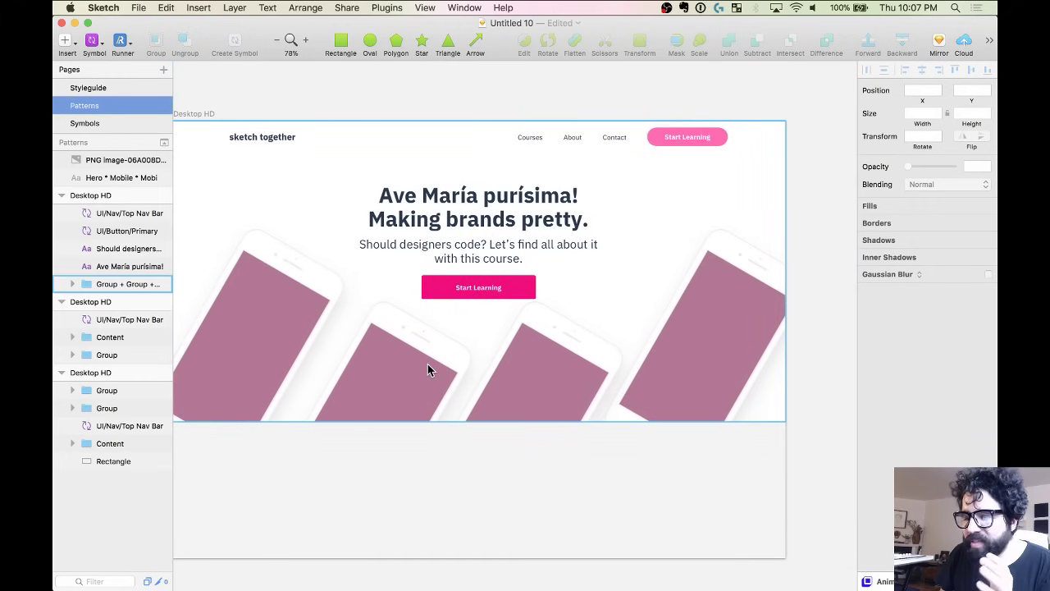
pyautogui.hscroll(-4, 427, 363)
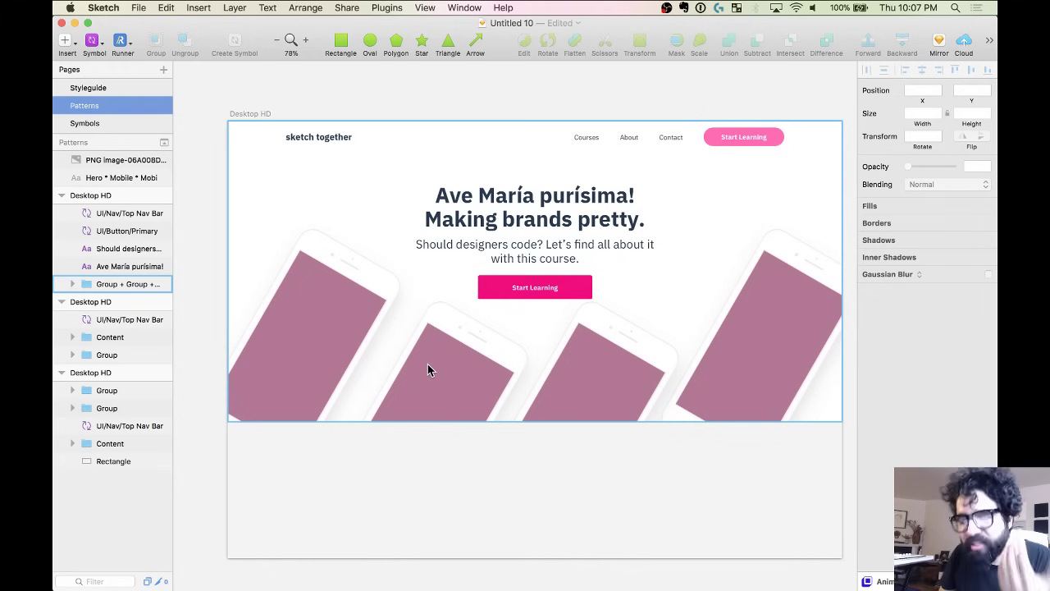
# Raise the two outer phones together slightly inside the masked group.
pyautogui.doubleClick(347, 331)
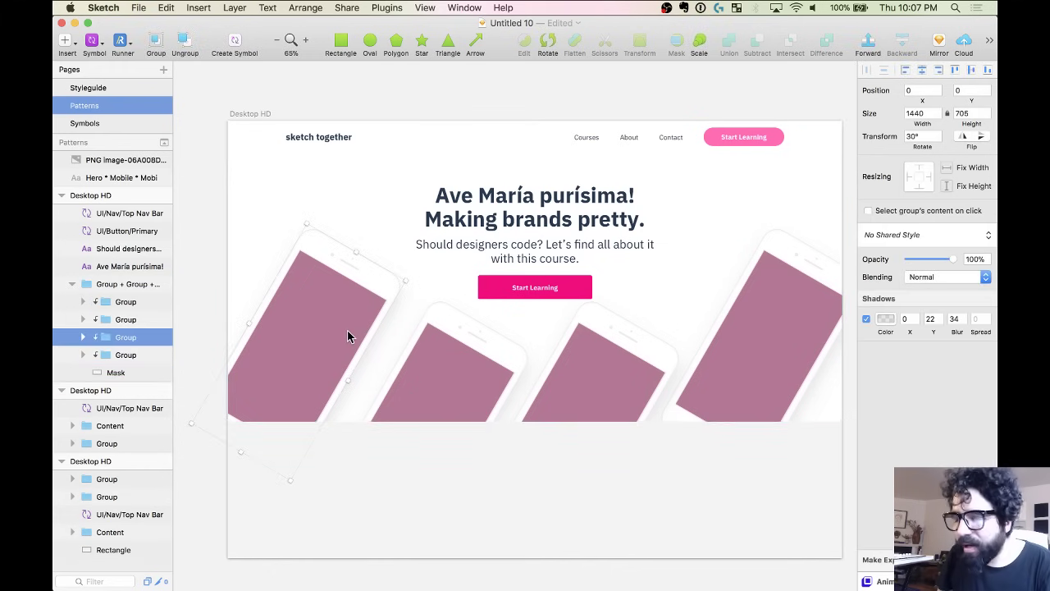
pyautogui.keyDown('shift'); pyautogui.click(780, 292); pyautogui.keyUp('shift')
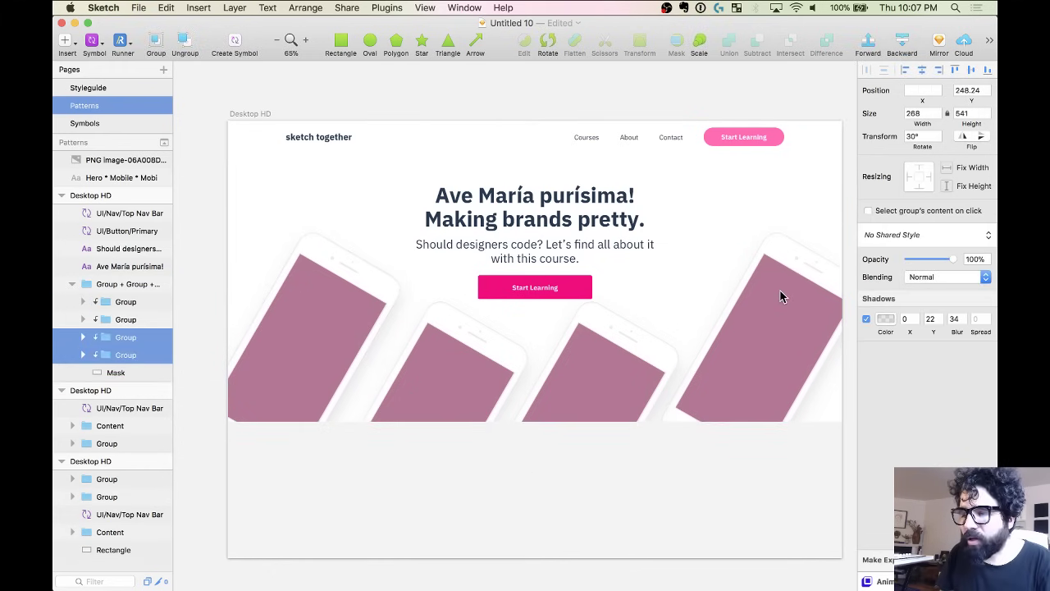
pyautogui.hotkey('shift', 'Up')
# Lower the third phone from the left inside the masked group to Y 426.
pyautogui.click(629, 351)
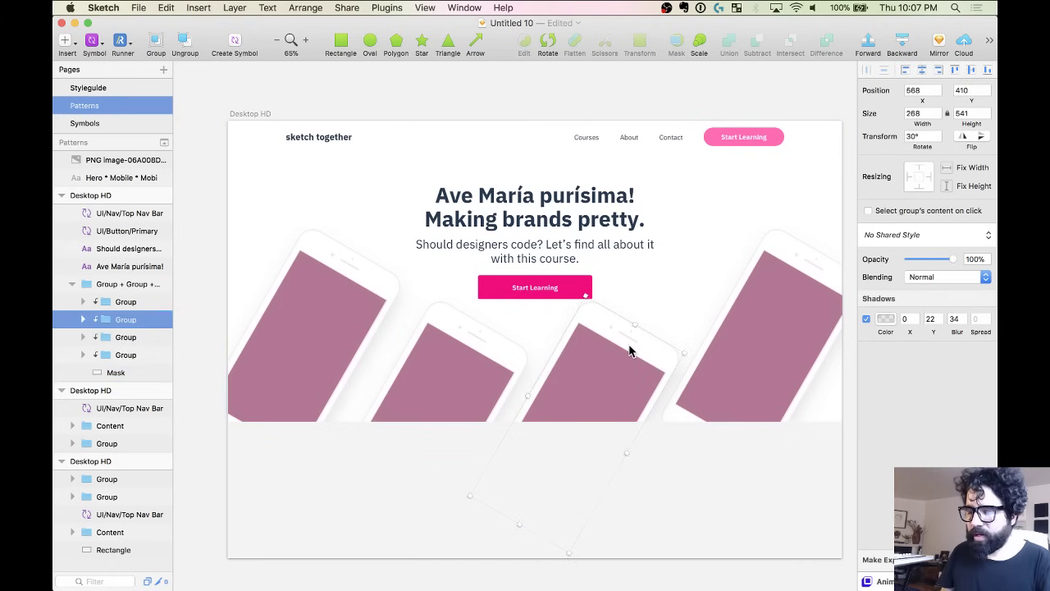
pyautogui.press('Down')
pyautogui.press('Down')
pyautogui.press('Down')
pyautogui.press('Down')
pyautogui.press('Down')
pyautogui.press('Down')
pyautogui.press('Down')
pyautogui.press('Down')
pyautogui.press('Down')
pyautogui.press('Down')
pyautogui.press('Down')
pyautogui.press('Down')
pyautogui.press('Down')
pyautogui.press('Down')
pyautogui.press('Down')
pyautogui.press('Down')
pyautogui.press('Down')
pyautogui.press('Down')
pyautogui.press('Down')
pyautogui.press('Down')
pyautogui.press('Up')
pyautogui.press('Up')
pyautogui.press('Up')
pyautogui.press('Up')
pyautogui.press('Up')
pyautogui.press('Up')
pyautogui.press('Up')
pyautogui.press('Up')
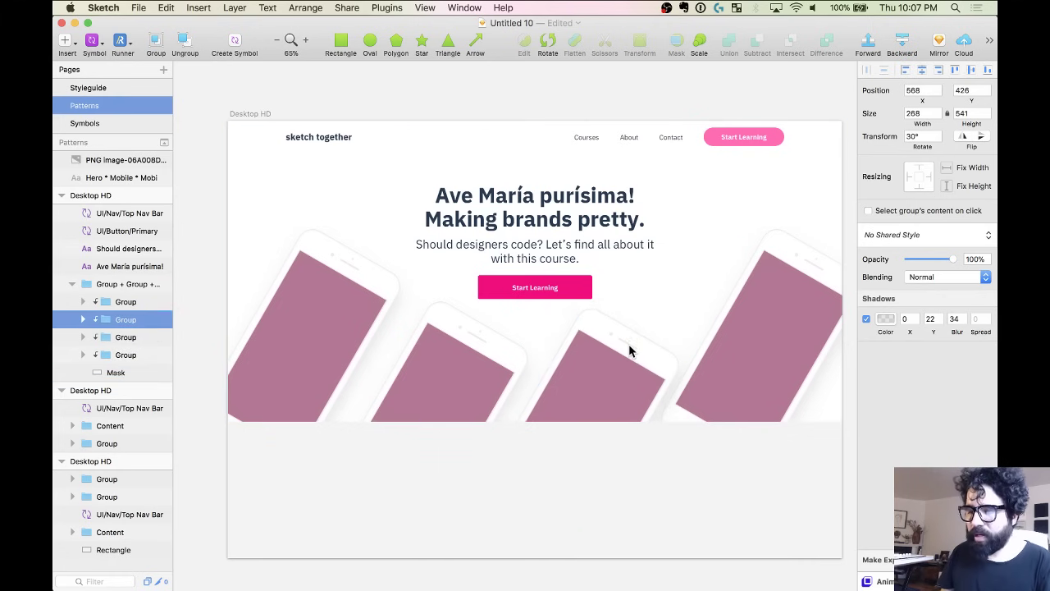
pyautogui.click(577, 470)
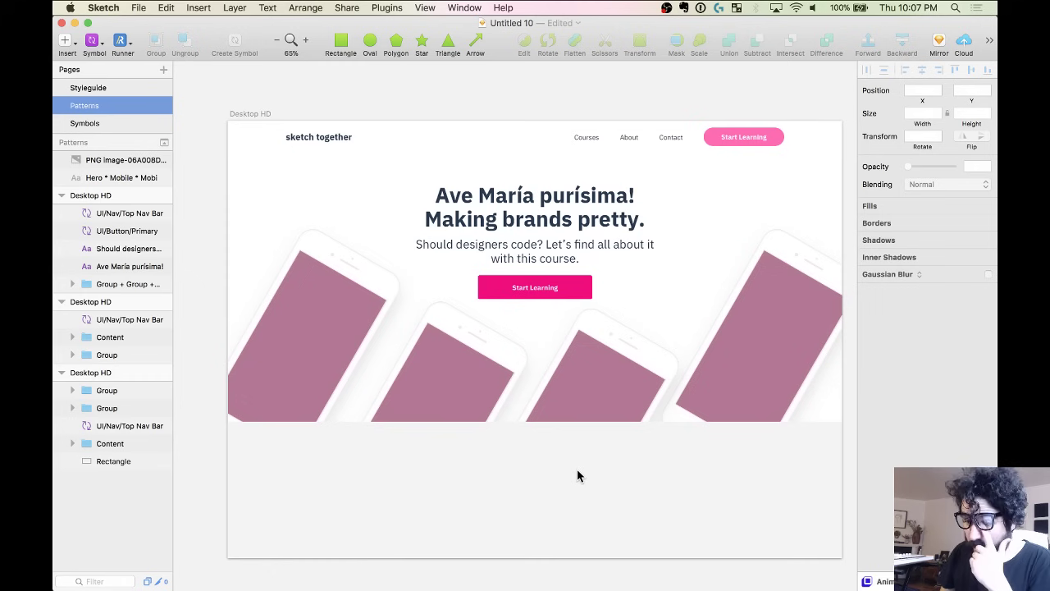
pyautogui.keyDown('super'); pyautogui.click(299, 344); pyautogui.keyUp('super')
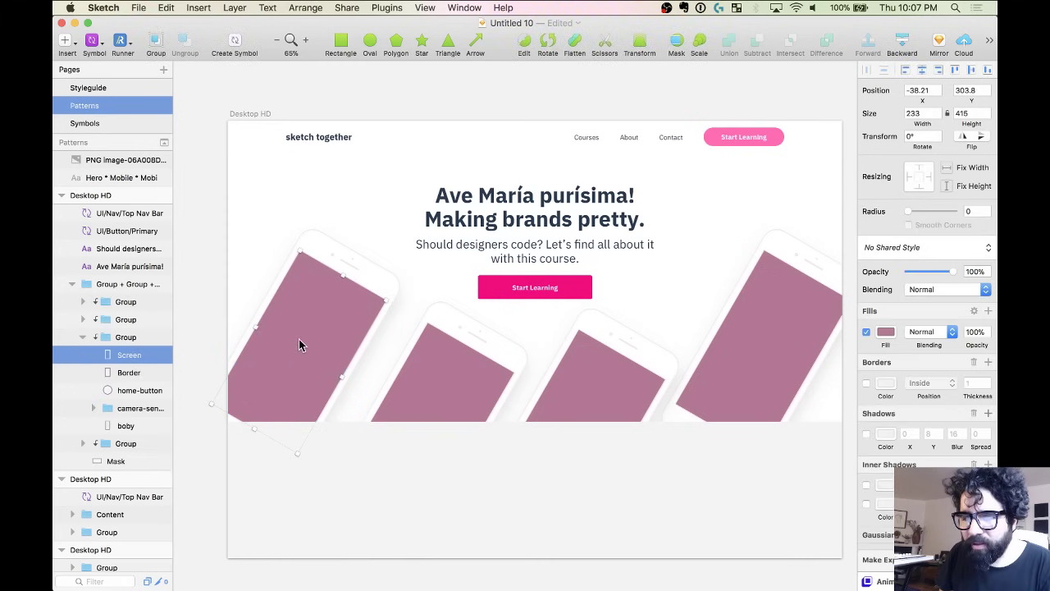
pyautogui.click(385, 8)
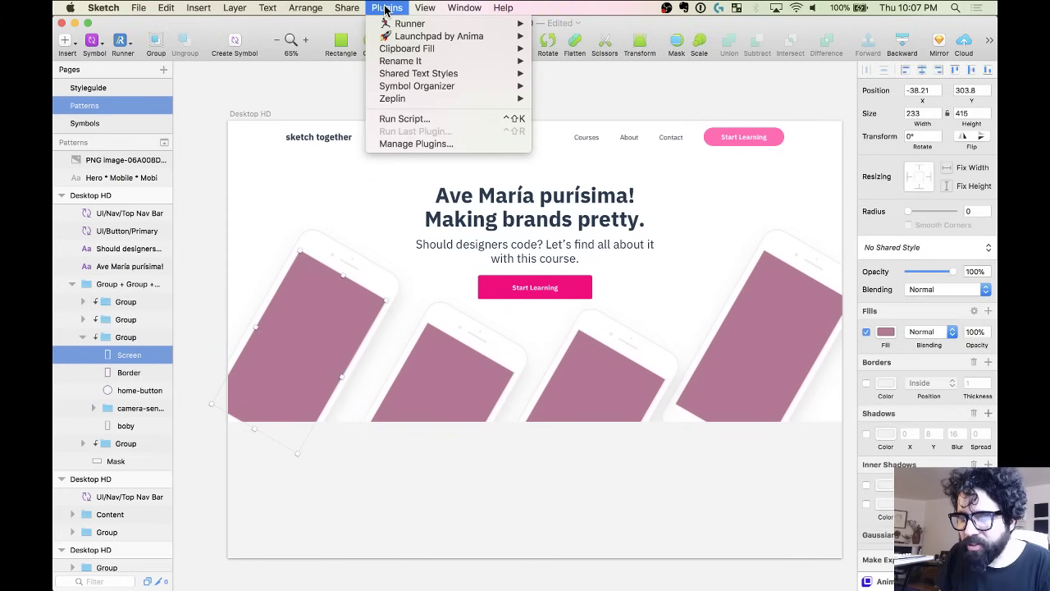
pyautogui.click(386, 8)
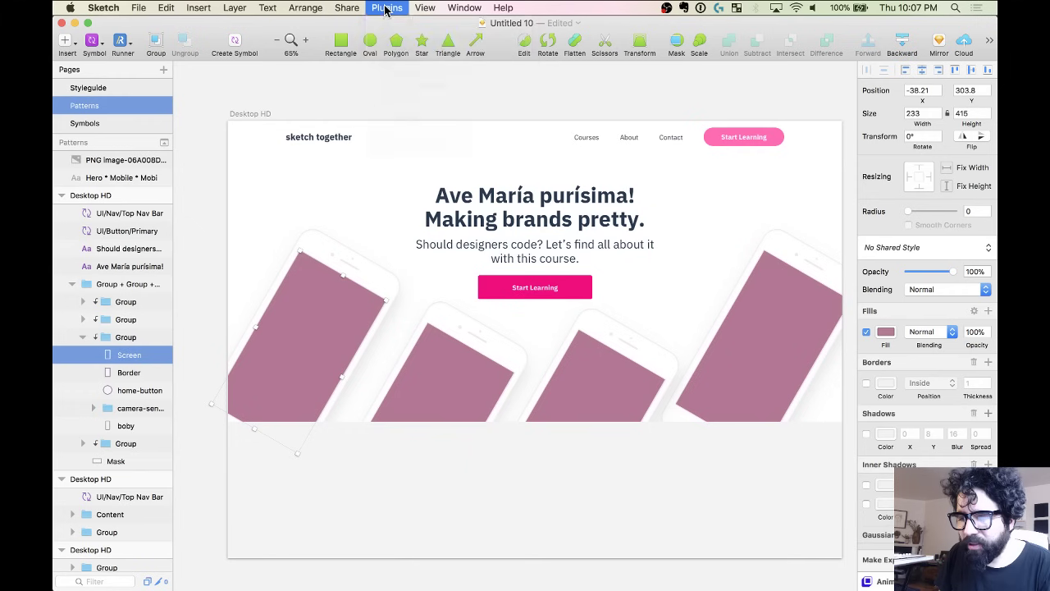
pyautogui.click(368, 99)
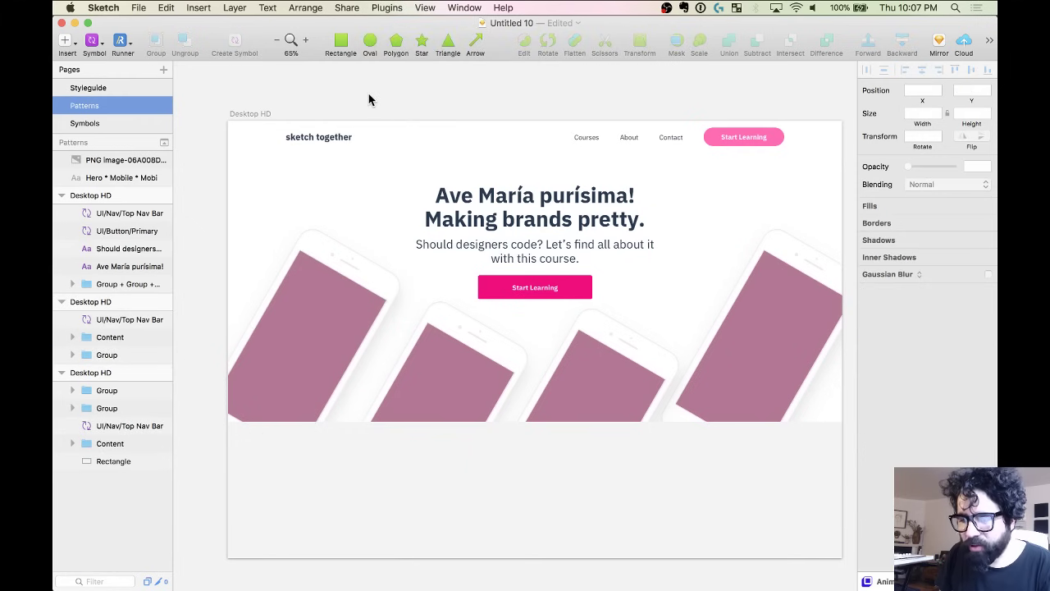
# Enable the Craft plugin by InVision LABS in the plugin preferences.
pyautogui.click(387, 8)
pyautogui.click(416, 144)
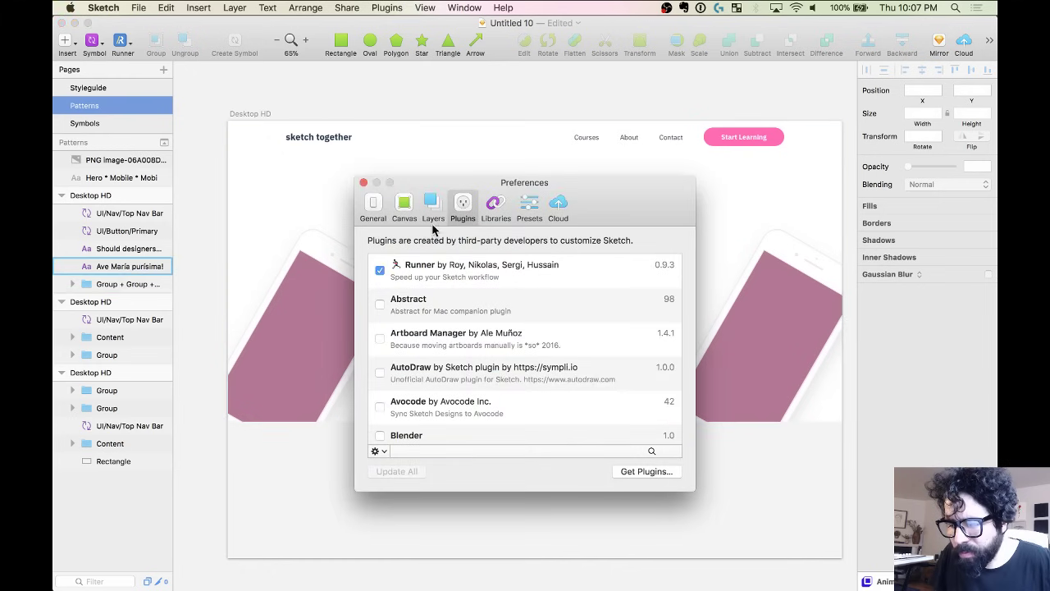
pyautogui.scroll(-10, 428, 297)
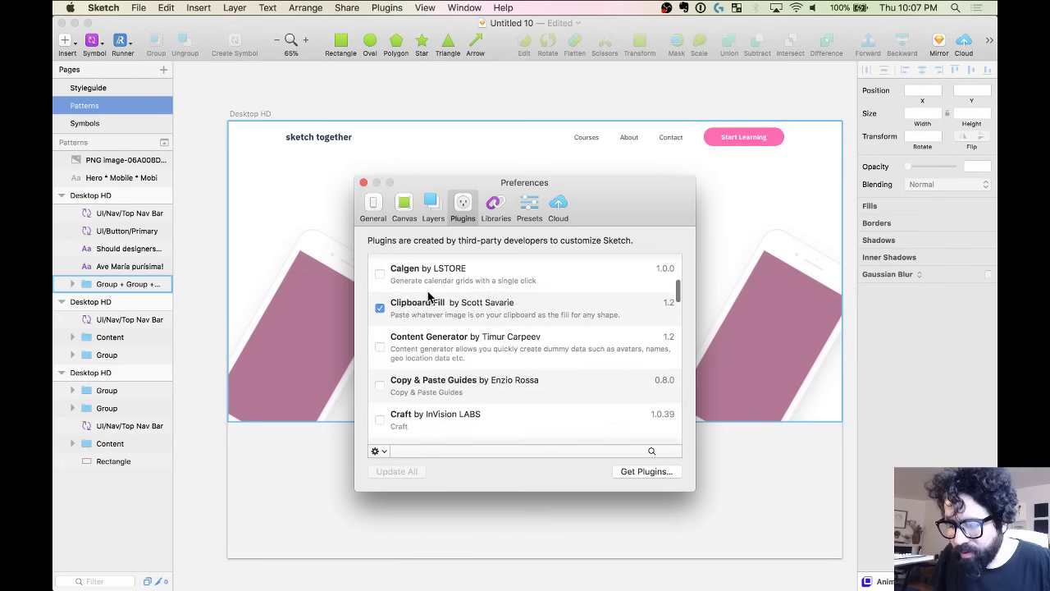
pyautogui.scroll(-3, 427, 297)
pyautogui.click(379, 324)
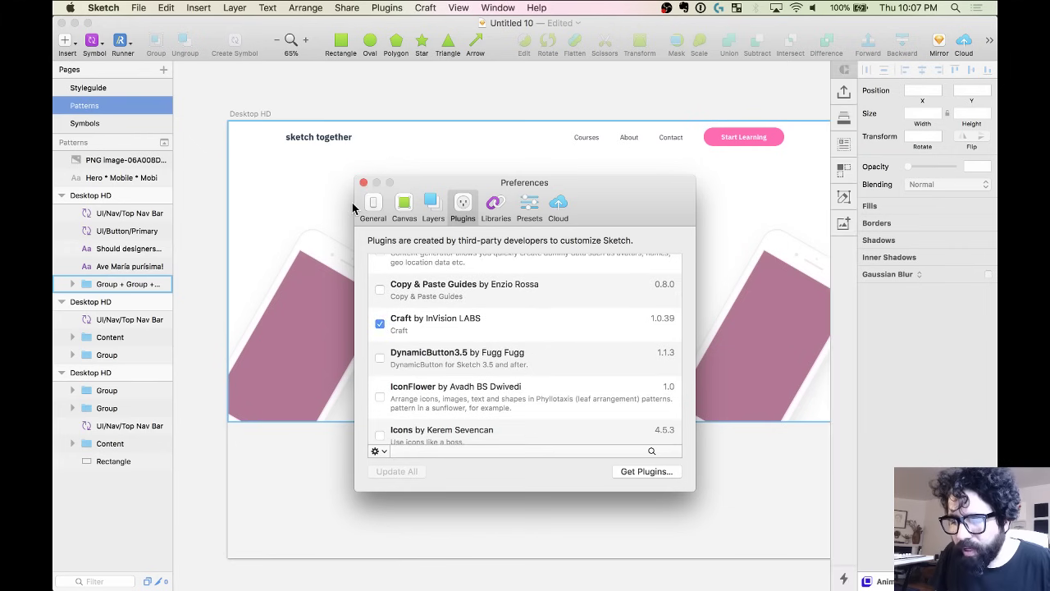
pyautogui.click(364, 182)
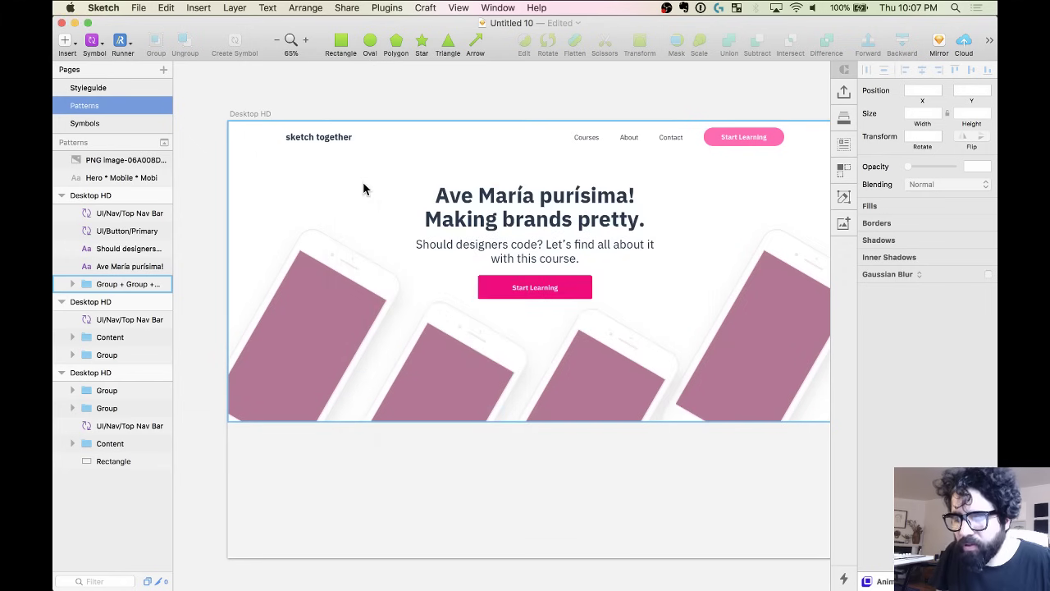
# Fill the screens of all four tilted phones with Unsplash photos using Craft's custom photo data.
pyautogui.click(365, 297)
pyautogui.keyDown('shift'); pyautogui.click(455, 385); pyautogui.keyUp('shift')
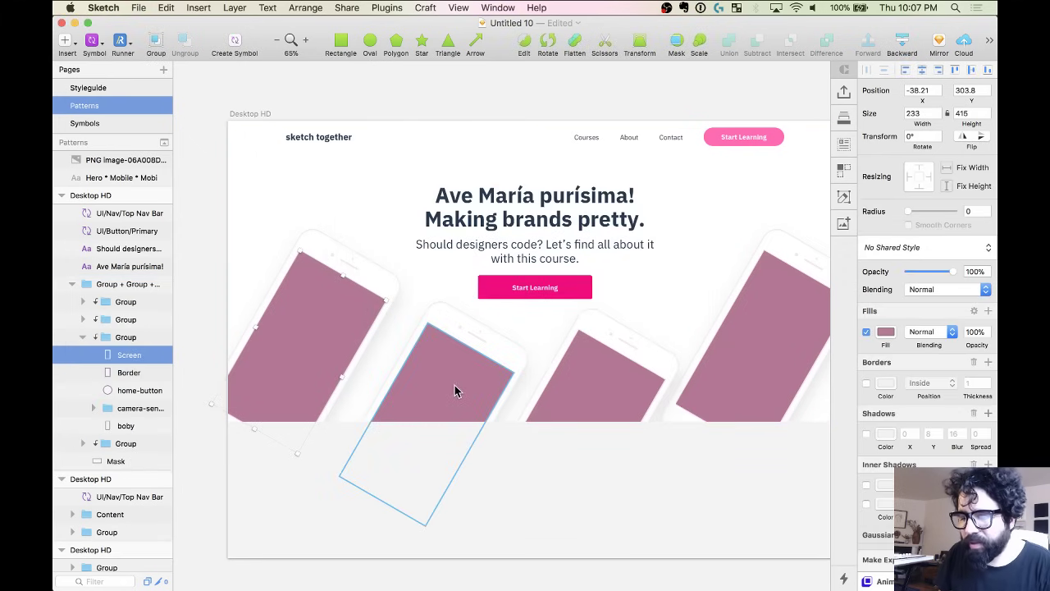
pyautogui.keyDown('shift'); pyautogui.click(621, 380); pyautogui.keyUp('shift')
pyautogui.keyDown('shift'); pyautogui.click(773, 345); pyautogui.keyUp('shift')
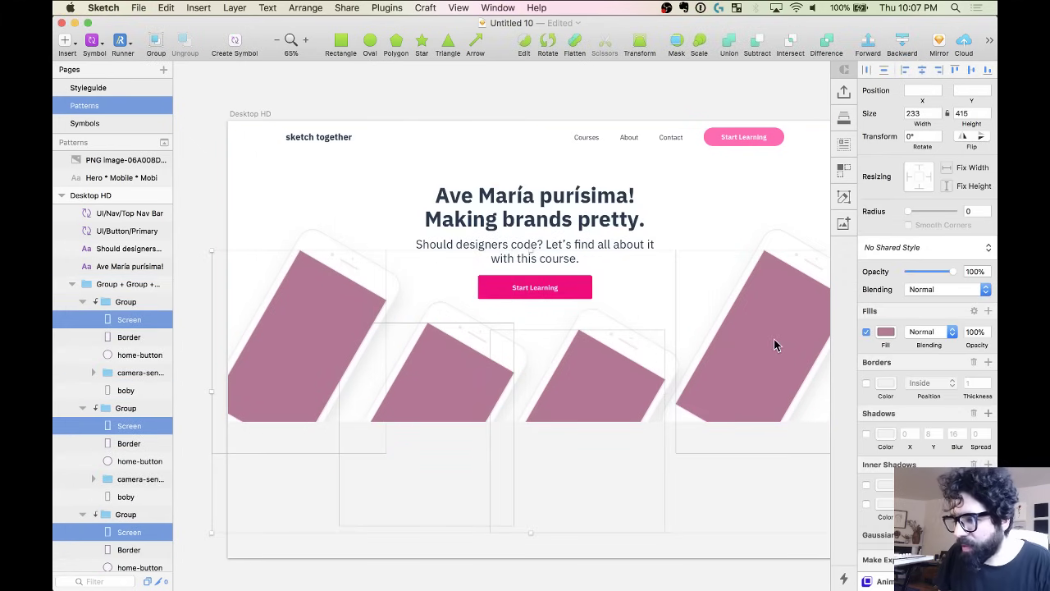
pyautogui.click(844, 145)
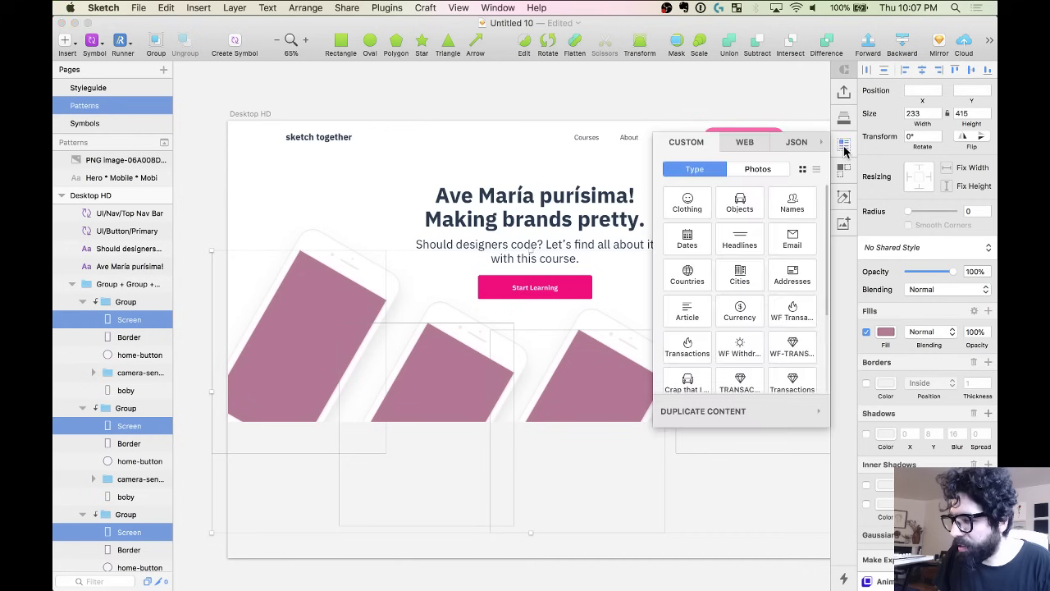
pyautogui.click(749, 172)
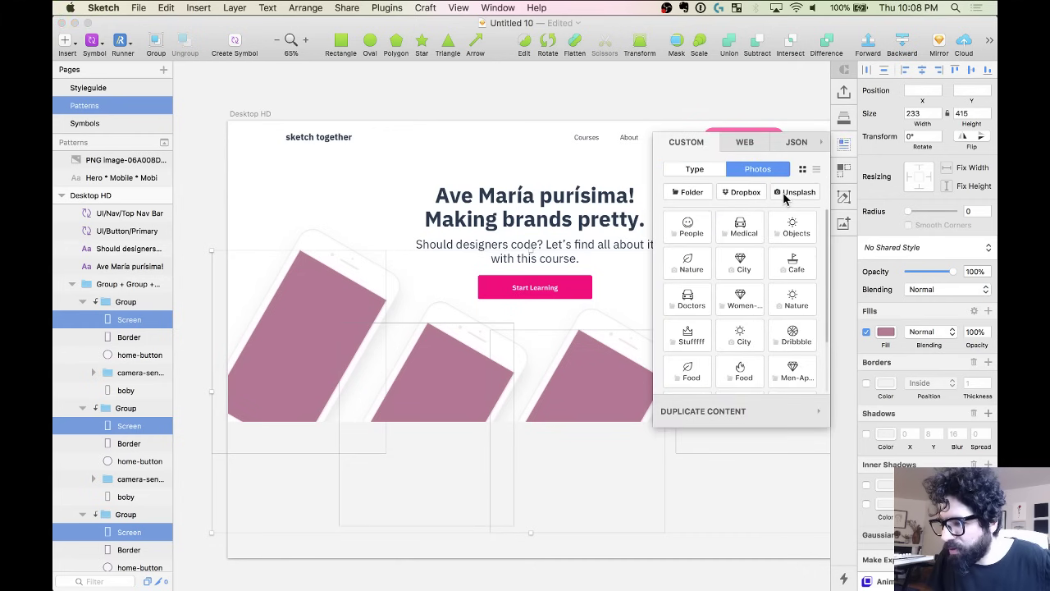
pyautogui.click(784, 195)
pyautogui.click(776, 292)
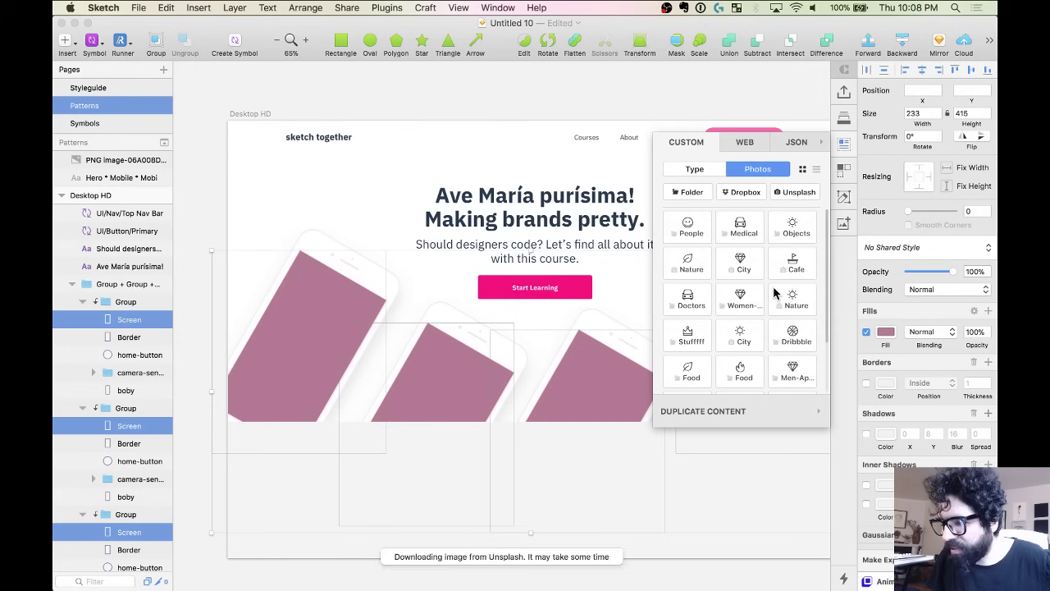
pyautogui.click(845, 146)
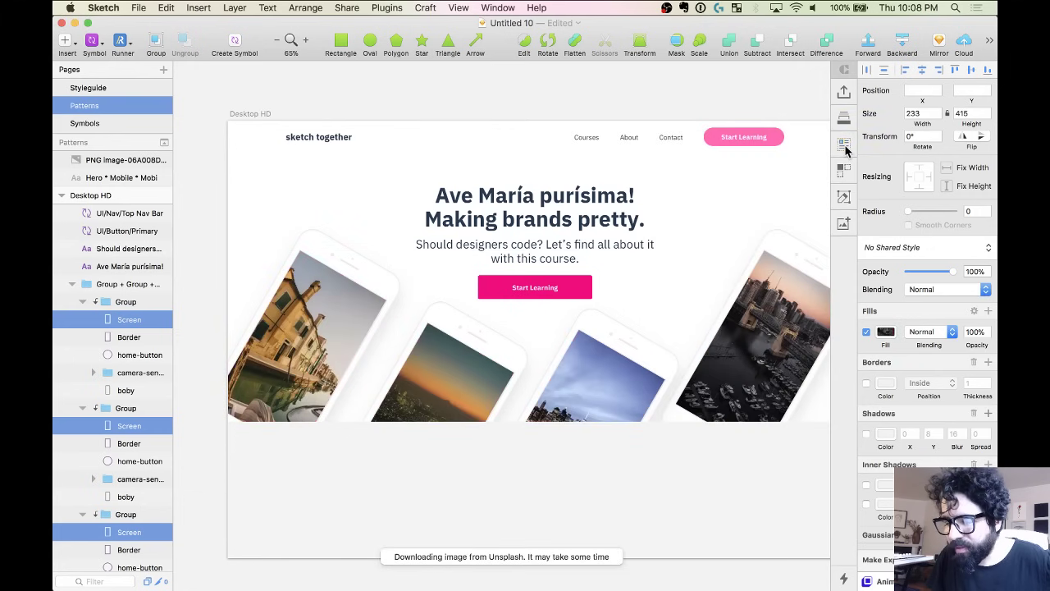
pyautogui.click(649, 82)
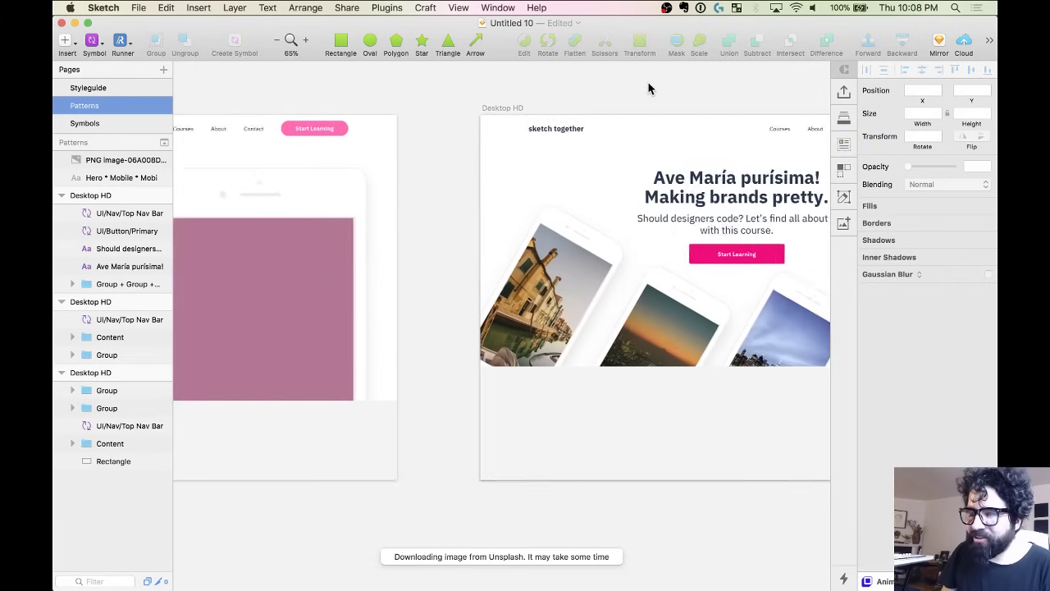
# Fill the phone screens in the two-phone hero and the large cropped-phone hero with Craft's City photos from Unsplash.
pyautogui.hscroll(-5, 457, 309)
pyautogui.click(455, 292)
pyautogui.hscroll(-10, 455, 295)
pyautogui.scroll(-3, 454, 298)
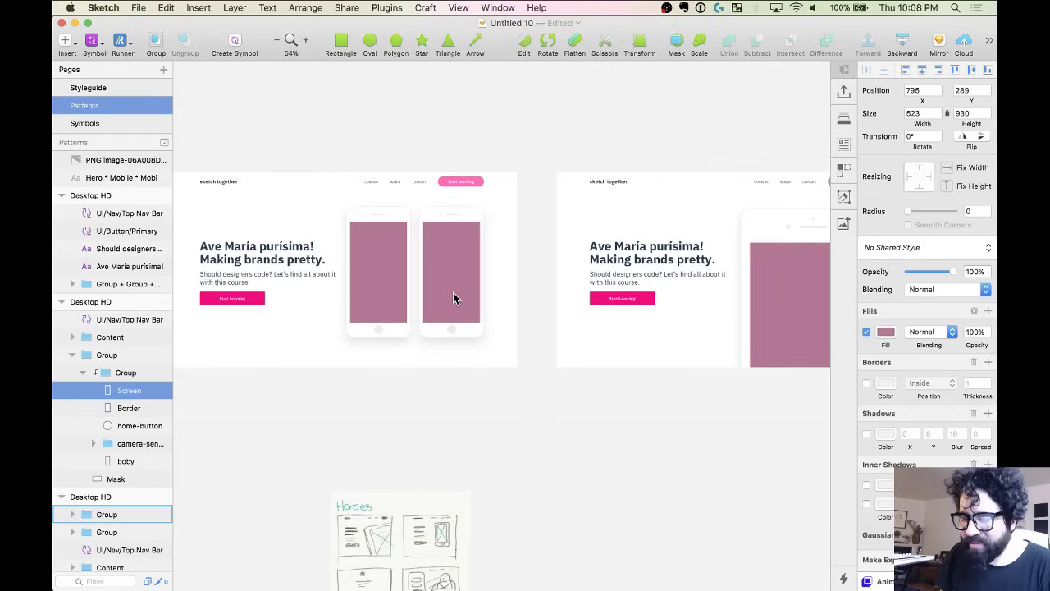
pyautogui.keyDown('shift'); pyautogui.click(435, 273); pyautogui.keyUp('shift')
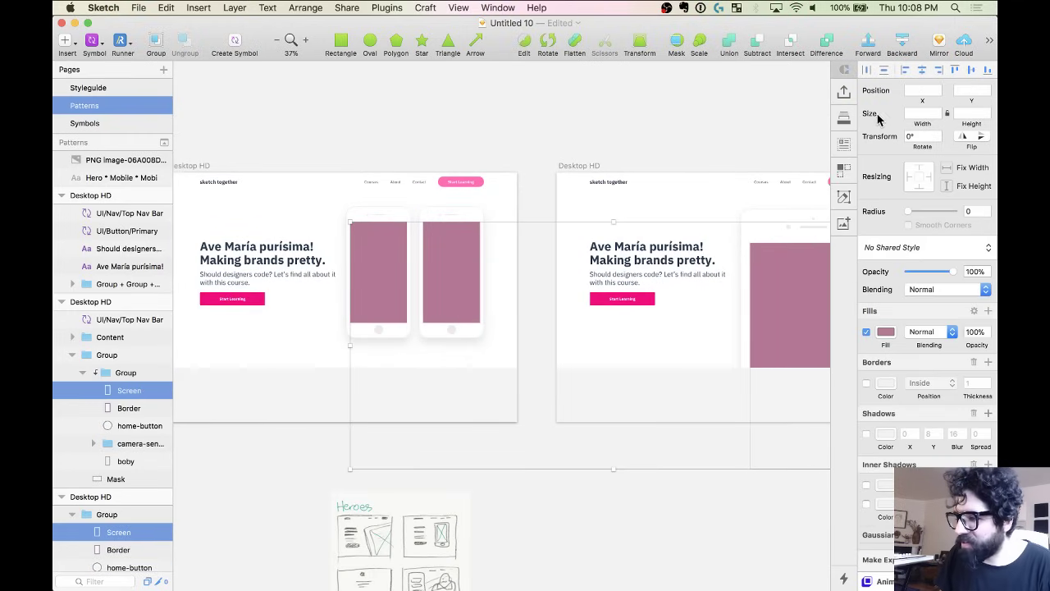
pyautogui.click(846, 142)
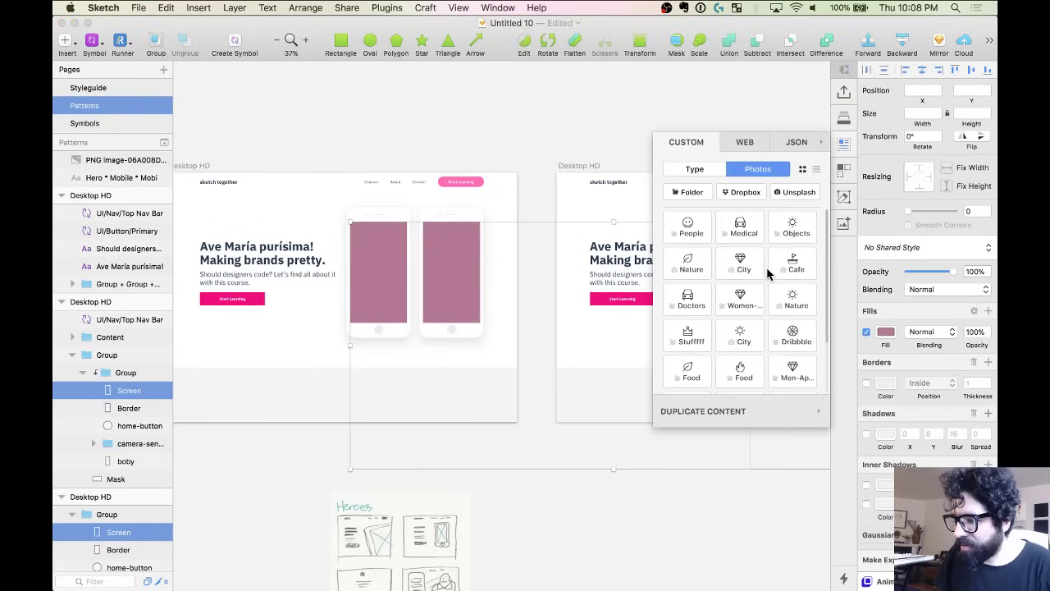
pyautogui.click(743, 267)
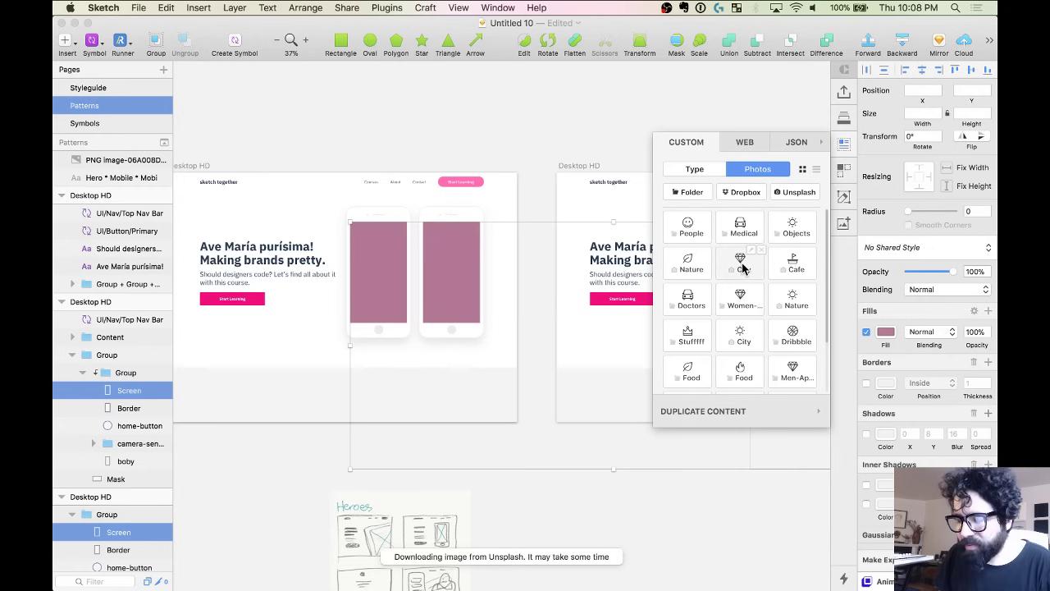
pyautogui.click(841, 144)
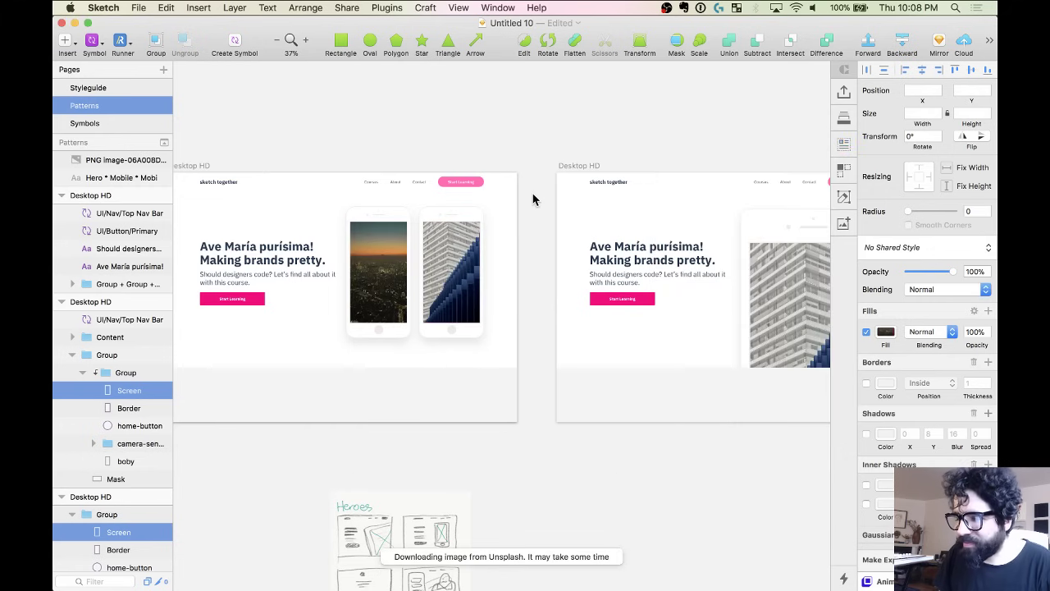
# Lower the Content group in the large cropped-phone hero to Y 346.
pyautogui.scroll(5, 478, 297)
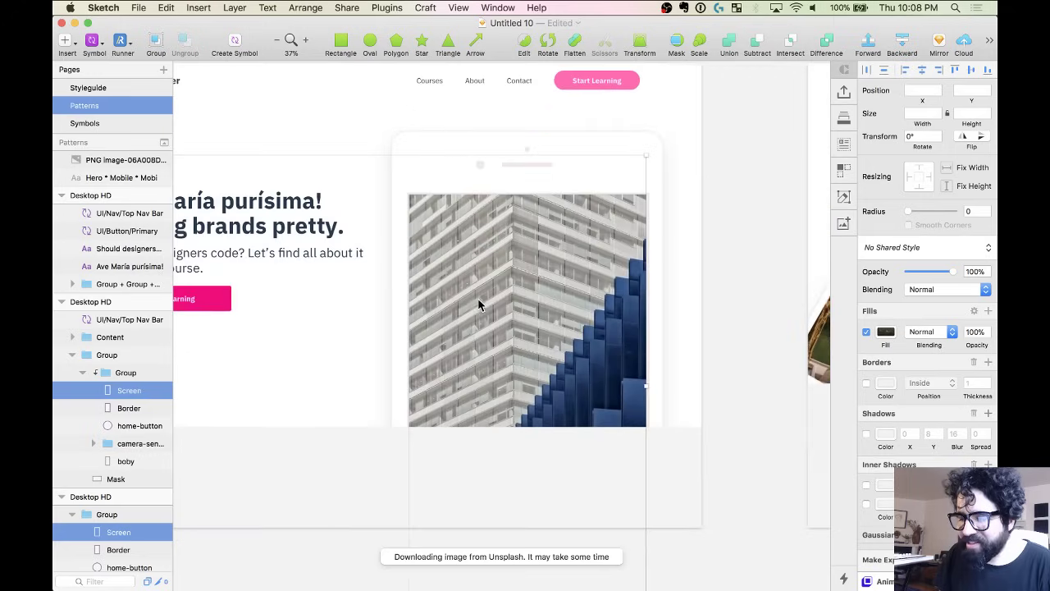
pyautogui.scroll(-3, 534, 307)
pyautogui.click(500, 113)
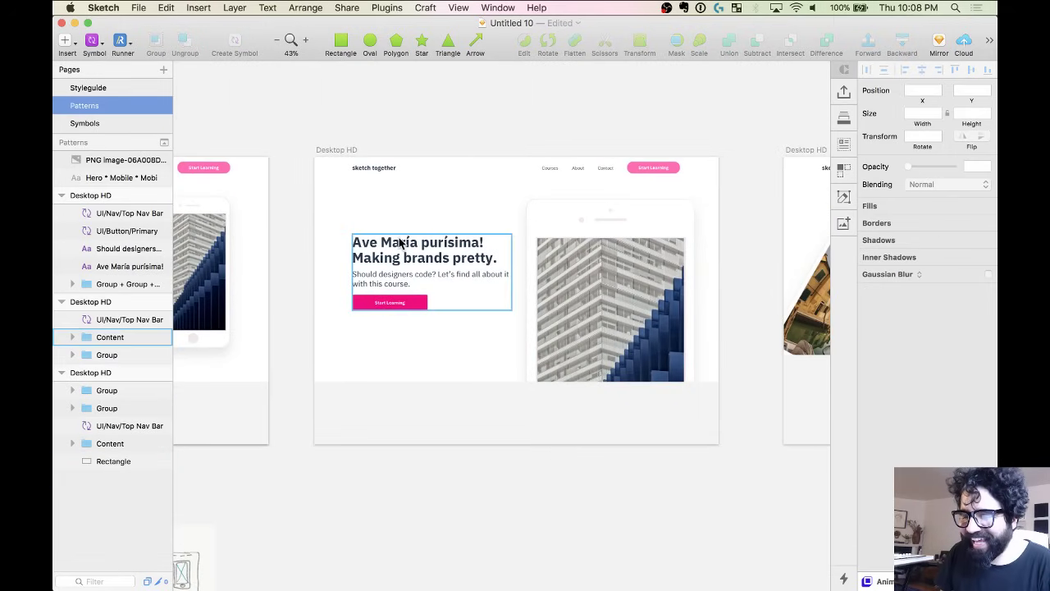
pyautogui.moveTo(398, 242); pyautogui.dragTo(400, 264)
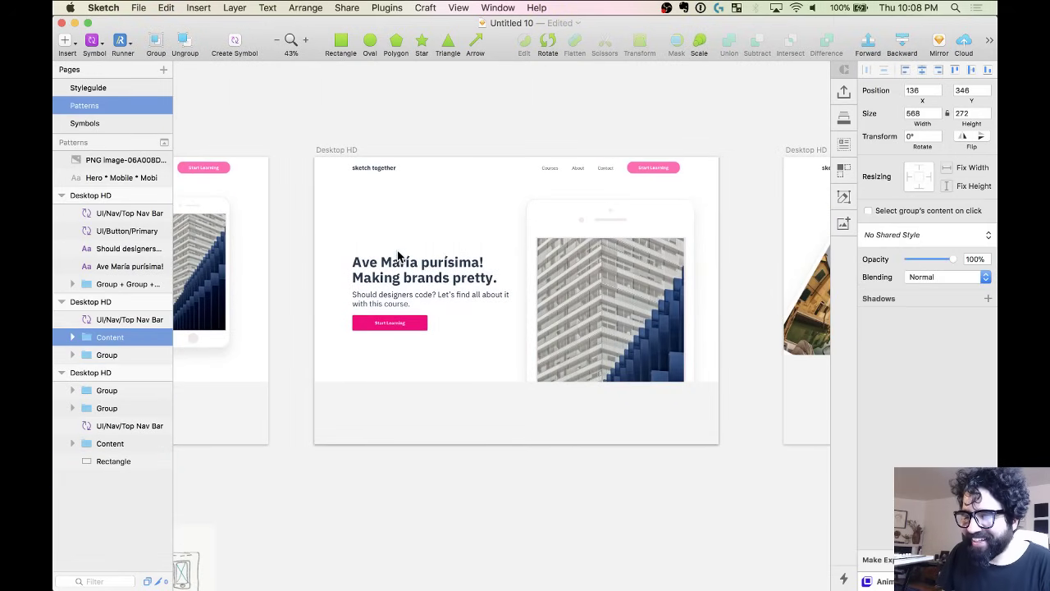
pyautogui.hscroll(-10, 399, 257)
pyautogui.hscroll(20, 398, 256)
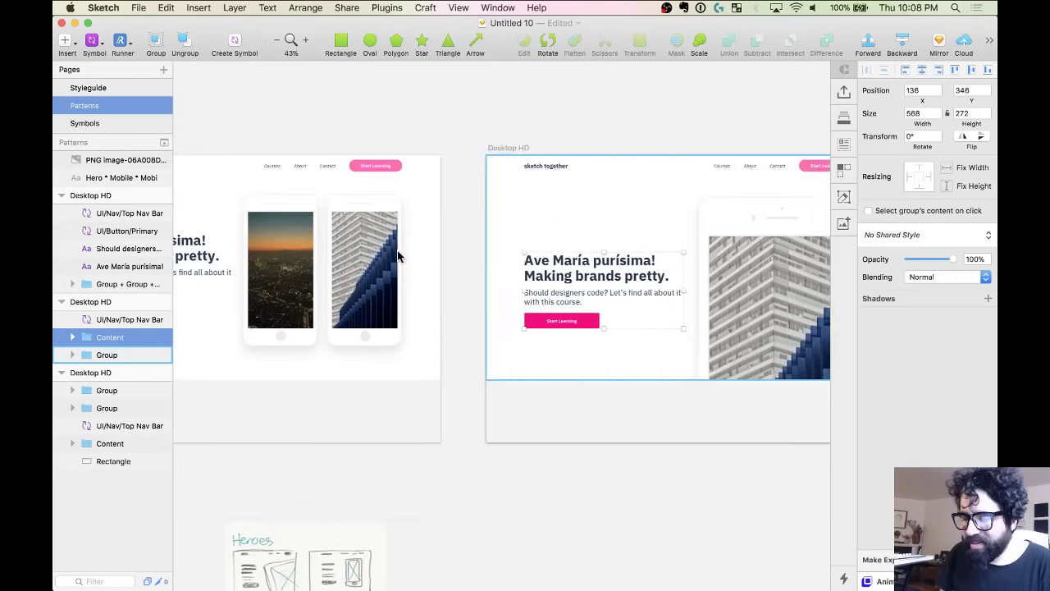
pyautogui.scroll(5, 397, 257)
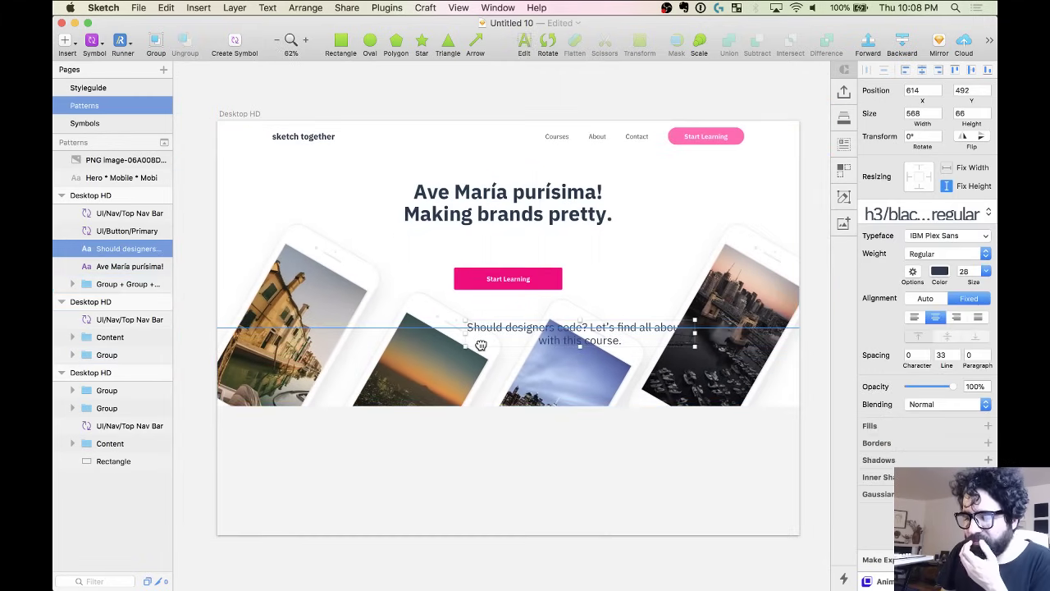
pyautogui.click(560, 103)
pyautogui.click(560, 103)
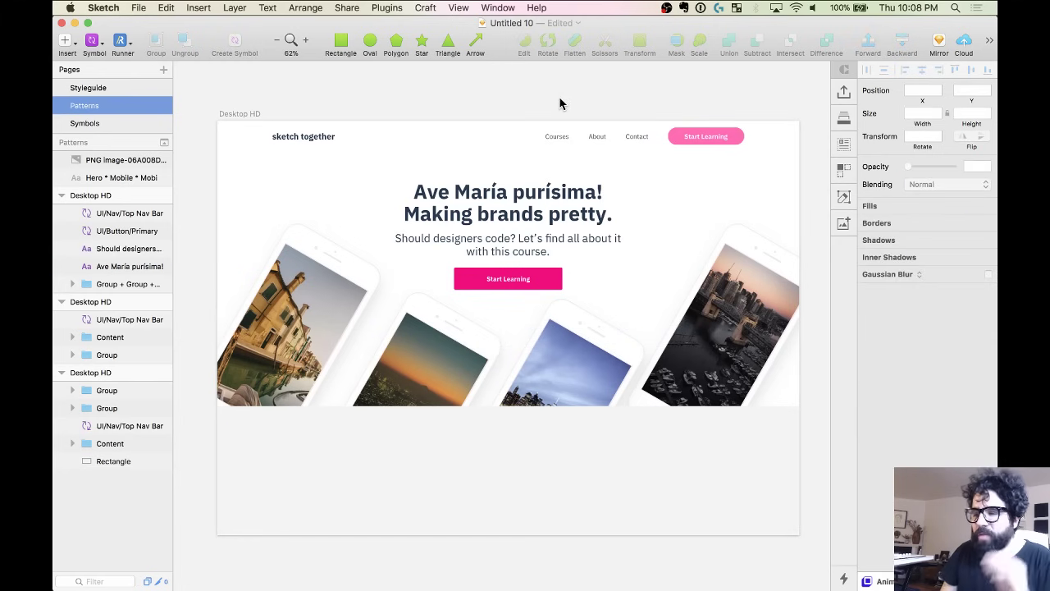
# Examine the Heroes and Content wireframe sketches and compare them with the four-phone hero.
pyautogui.scroll(-2, 556, 114)
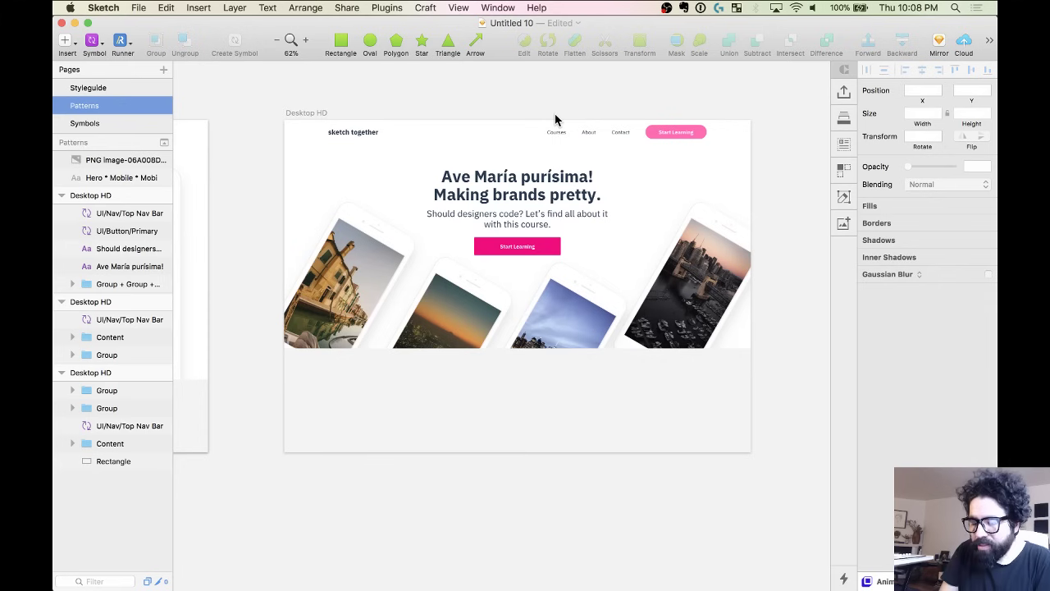
pyautogui.scroll(-3, 555, 119)
pyautogui.scroll(-4, 555, 119)
pyautogui.click(410, 279)
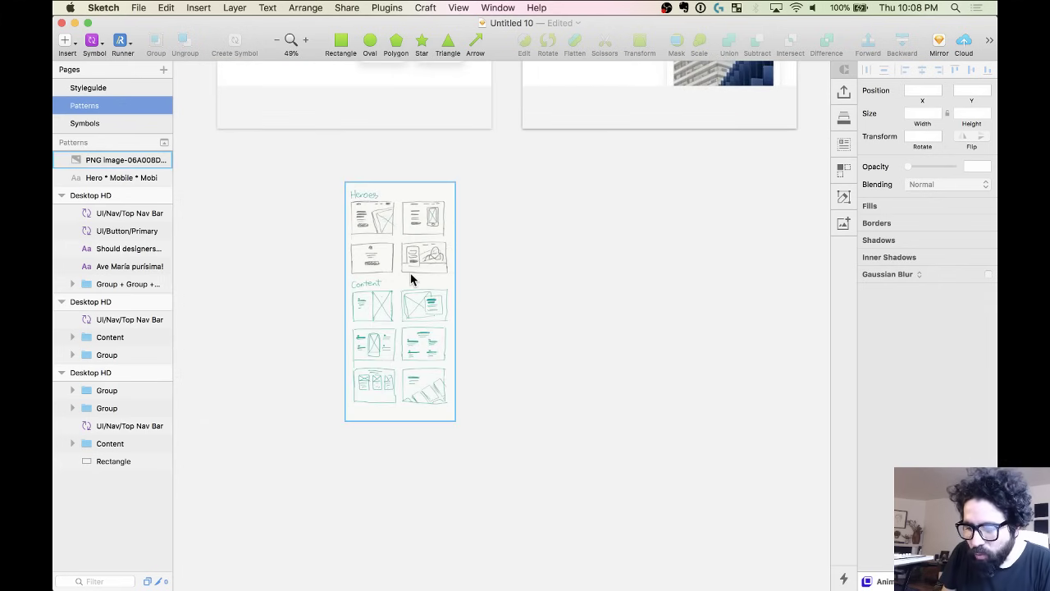
pyautogui.scroll(5, 410, 279)
pyautogui.scroll(-3, 499, 246)
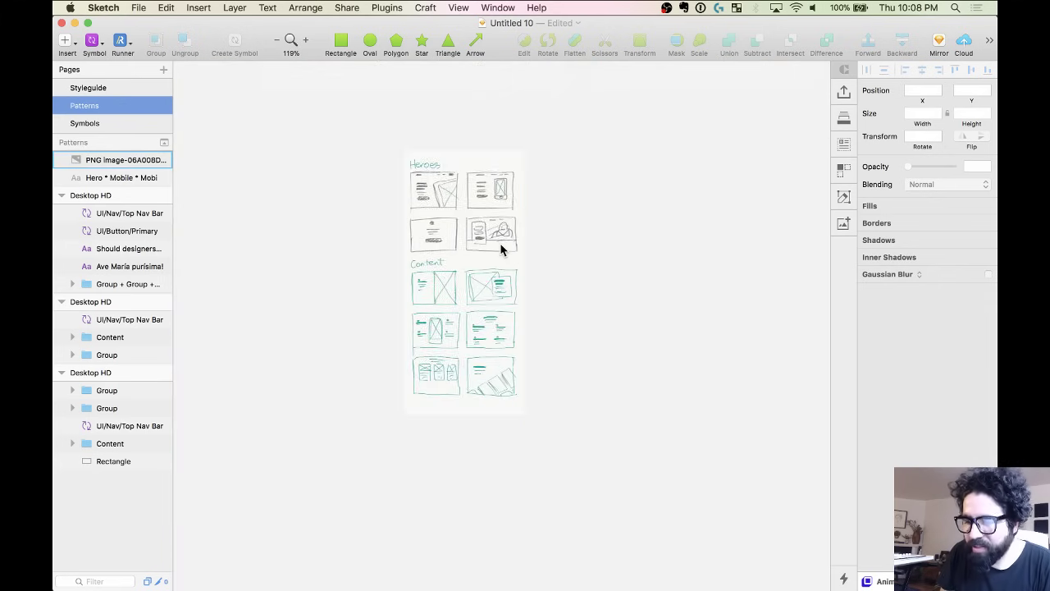
pyautogui.scroll(10, 501, 251)
pyautogui.hscroll(5, 421, 155)
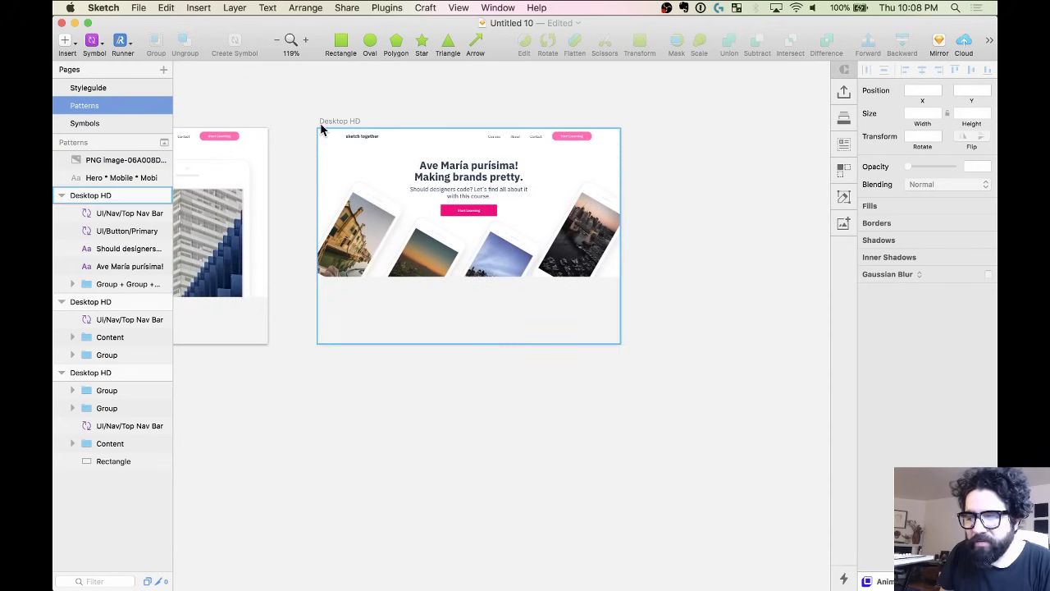
# Duplicate the four-tilted-phone Desktop HD artboard and place the copy beside the original.
pyautogui.click(324, 129)
pyautogui.moveTo(328, 128); pyautogui.dragTo(668, 151)
pyautogui.hscroll(5, 667, 146)
pyautogui.hscroll(-1, 574, 123)
pyautogui.click(477, 96)
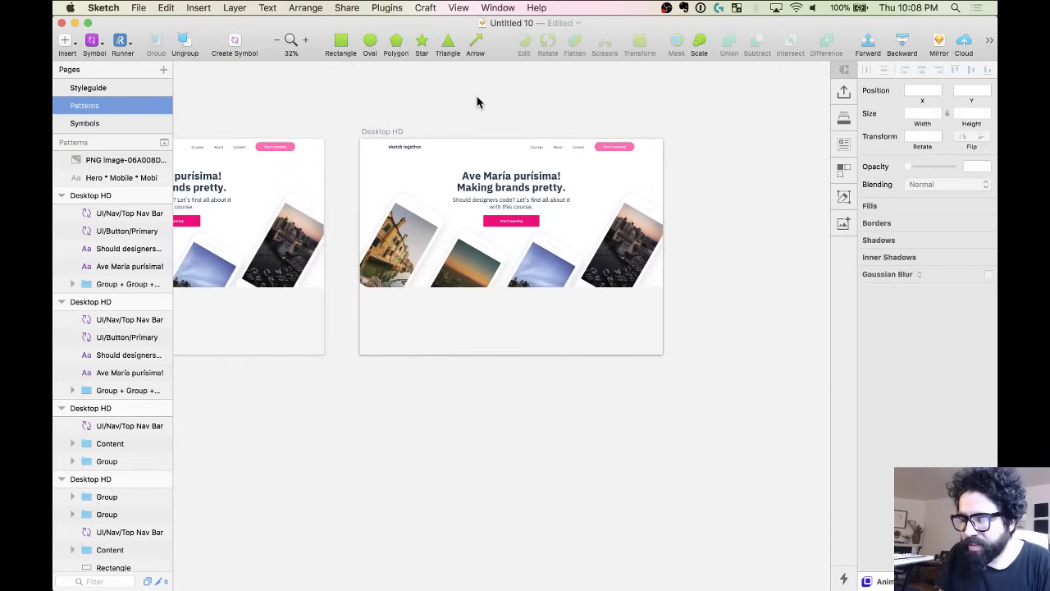
# Delete all four tilted phone groups from the duplicated hero artboard, keeping only the mask behind them.
pyautogui.press('z')
pyautogui.moveTo(332, 103); pyautogui.dragTo(795, 414)
pyautogui.doubleClick(567, 331)
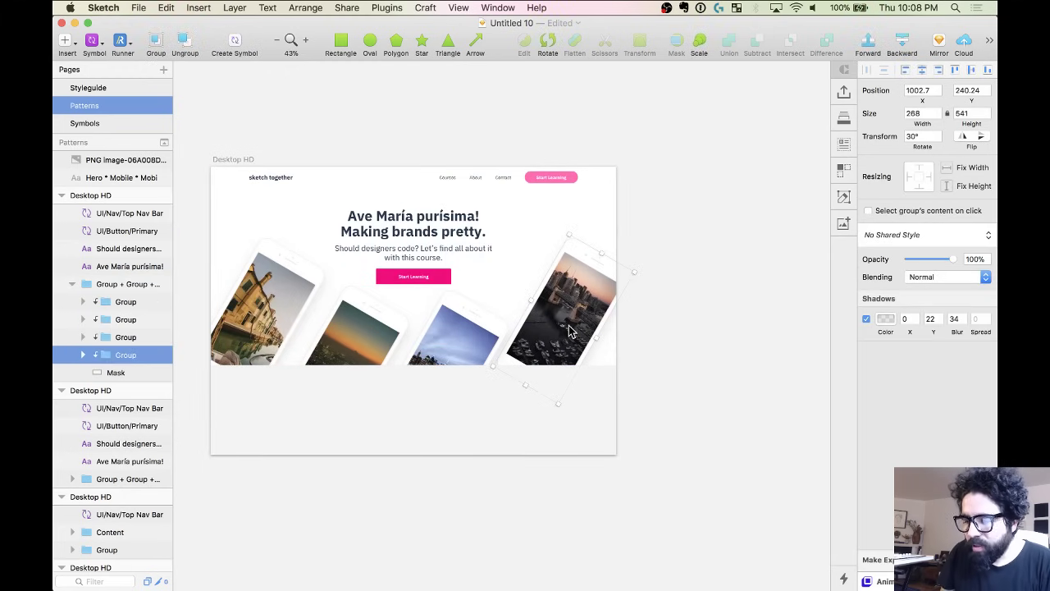
pyautogui.keyDown('shift'); pyautogui.click(455, 337); pyautogui.keyUp('shift')
pyautogui.keyDown('shift'); pyautogui.click(346, 348); pyautogui.keyUp('shift')
pyautogui.keyDown('shift'); pyautogui.click(279, 315); pyautogui.keyUp('shift')
pyautogui.press('Delete')
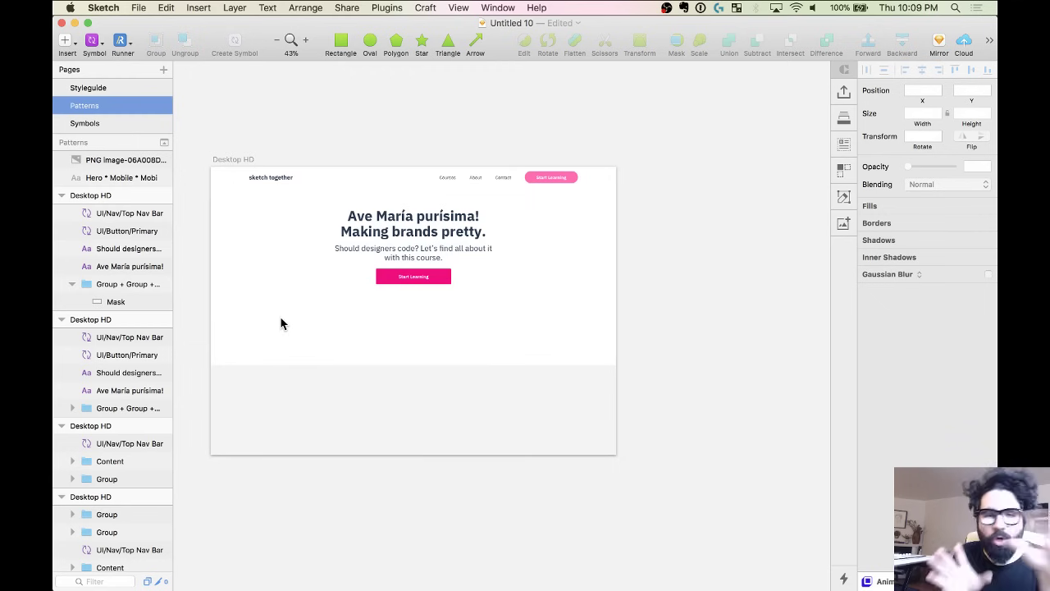
# Group the headline, subtitle and button, and center the group vertically within the hero background.
pyautogui.click(398, 255)
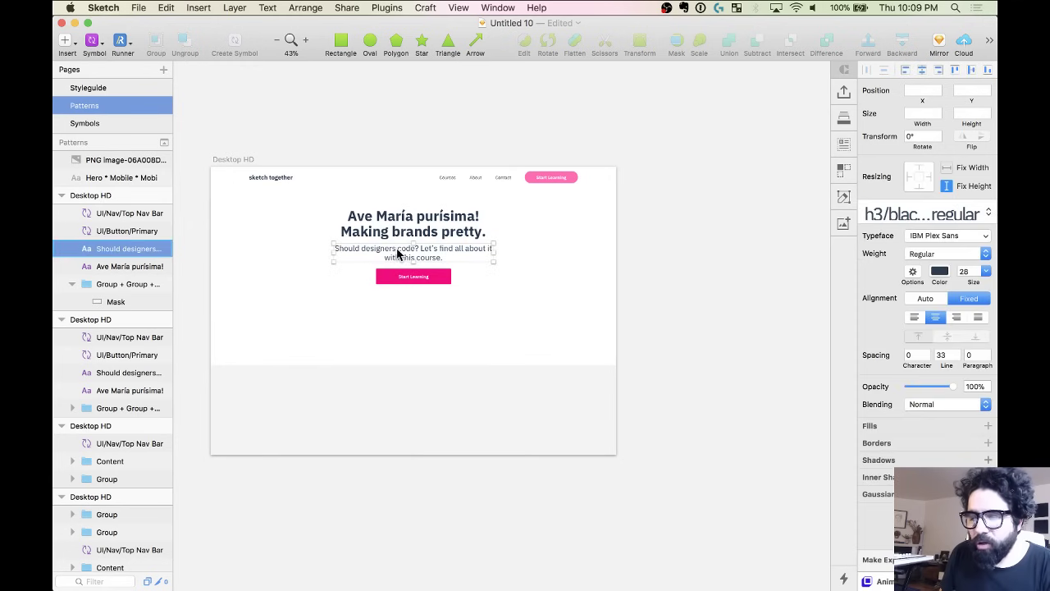
pyautogui.click(401, 336)
pyautogui.moveTo(451, 363); pyautogui.dragTo(456, 215)
pyautogui.hotkey('shift', 'Down')
pyautogui.hotkey('shift', 'Down')
pyautogui.hotkey('shift', 'Down')
pyautogui.hotkey('shift', 'Down')
pyautogui.hotkey('shift', 'Down')
pyautogui.hotkey('shift', 'Down')
pyautogui.hotkey('shift', 'Down')
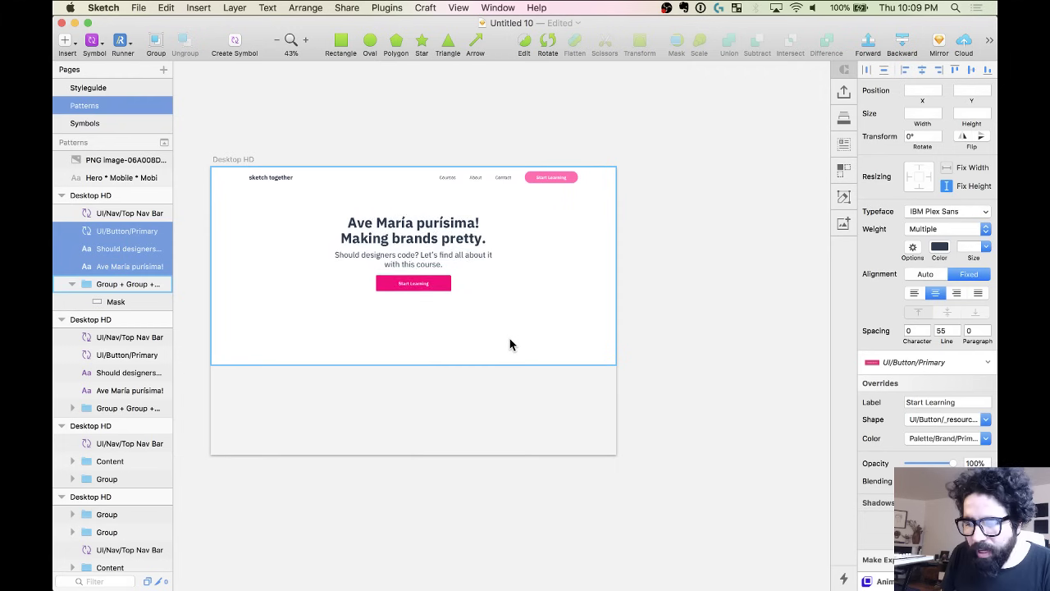
pyautogui.press('super+g')
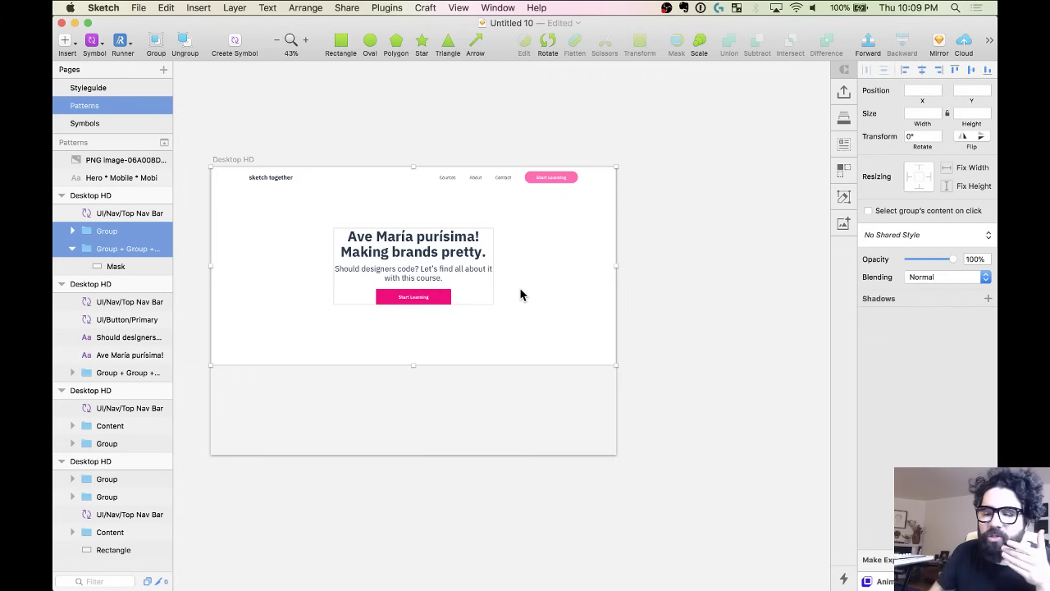
pyautogui.scroll(3, 520, 295)
pyautogui.hscroll(-1, 520, 296)
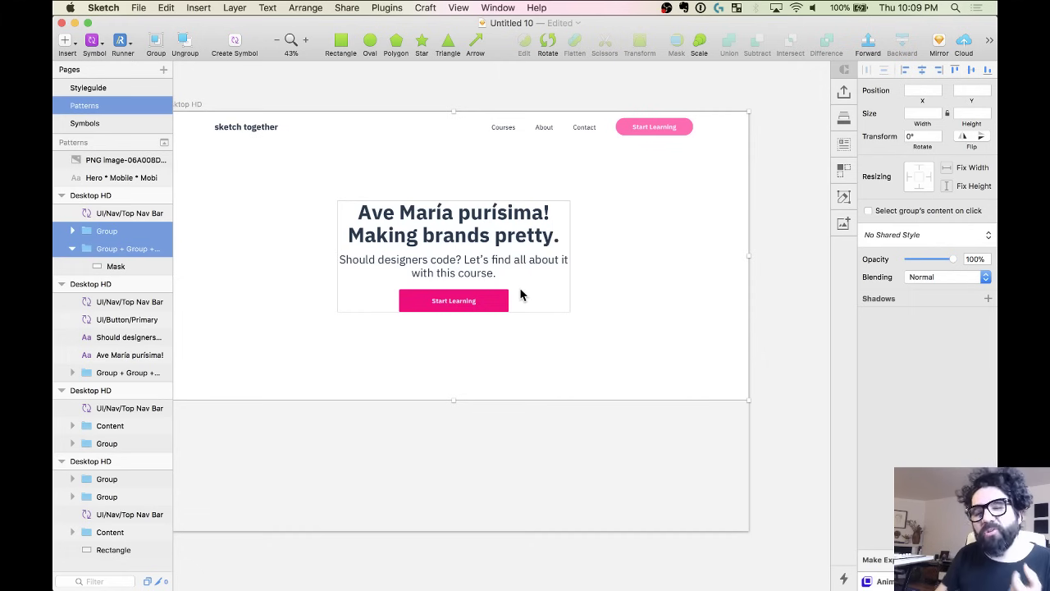
pyautogui.scroll(3, 492, 432)
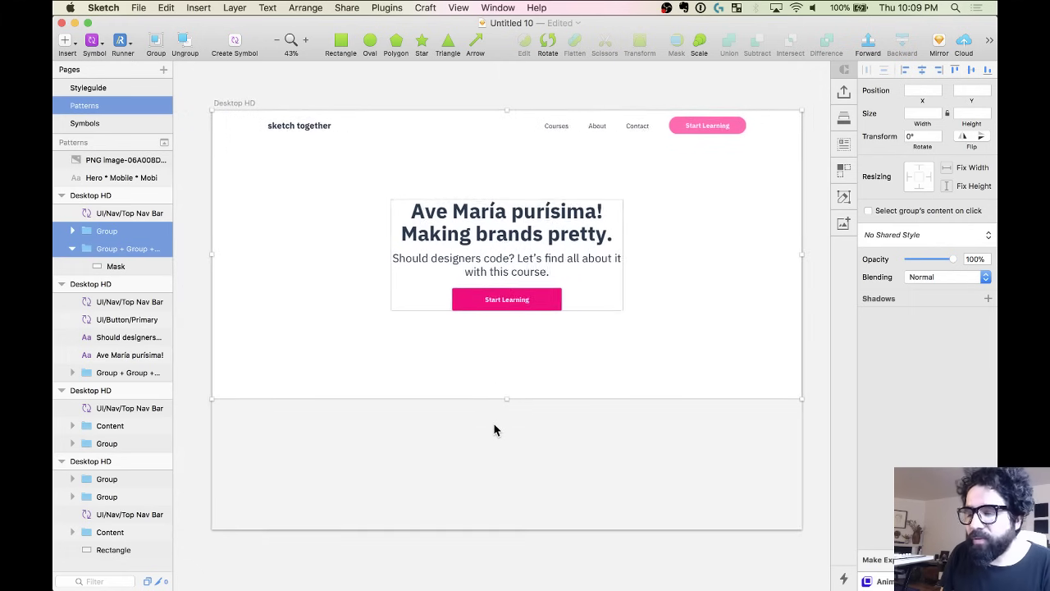
# Make the hero headline white and centered, and save its formatting as a new text style named h1/white/centered.
pyautogui.click(546, 437)
pyautogui.click(616, 319)
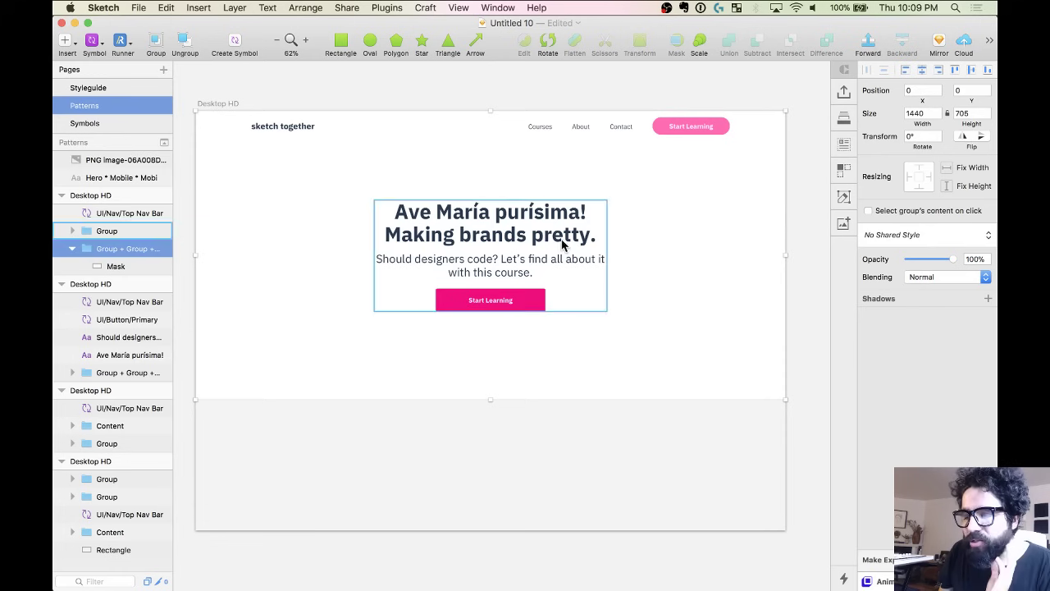
pyautogui.click(546, 219)
pyautogui.click(925, 218)
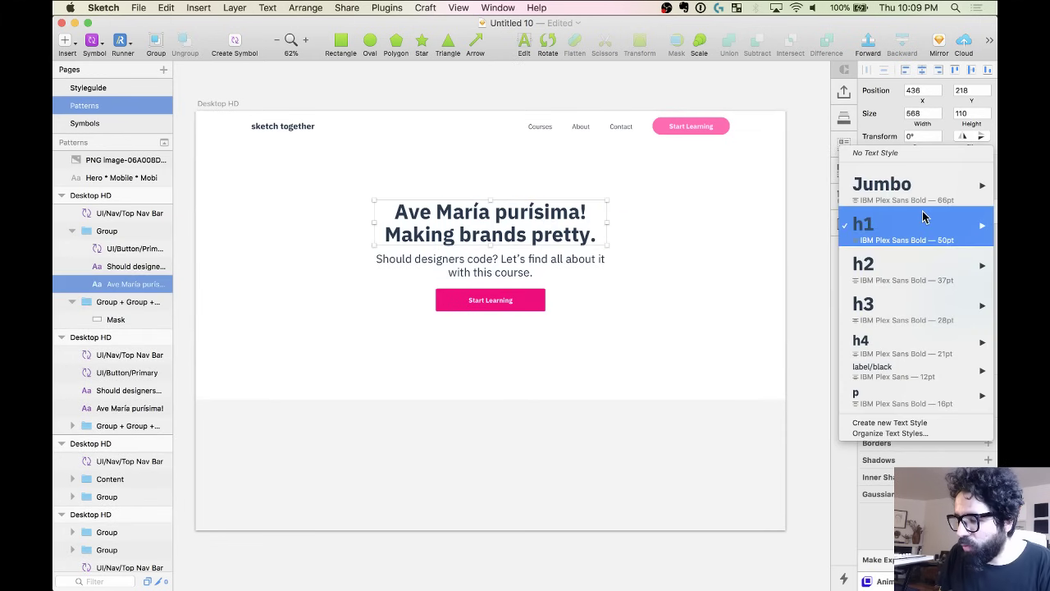
pyautogui.moveTo(921, 220)
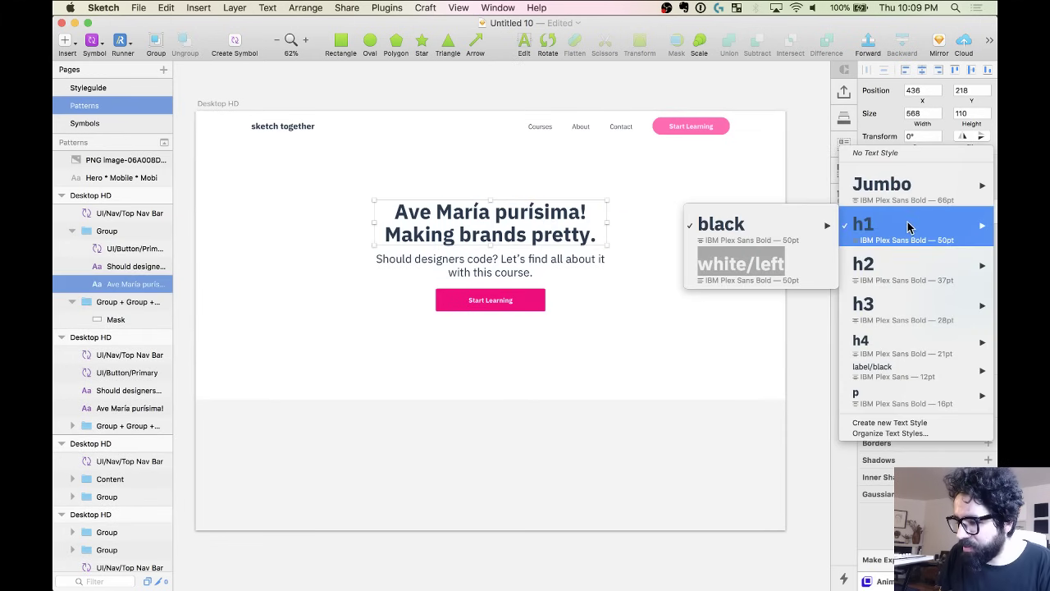
pyautogui.click(783, 266)
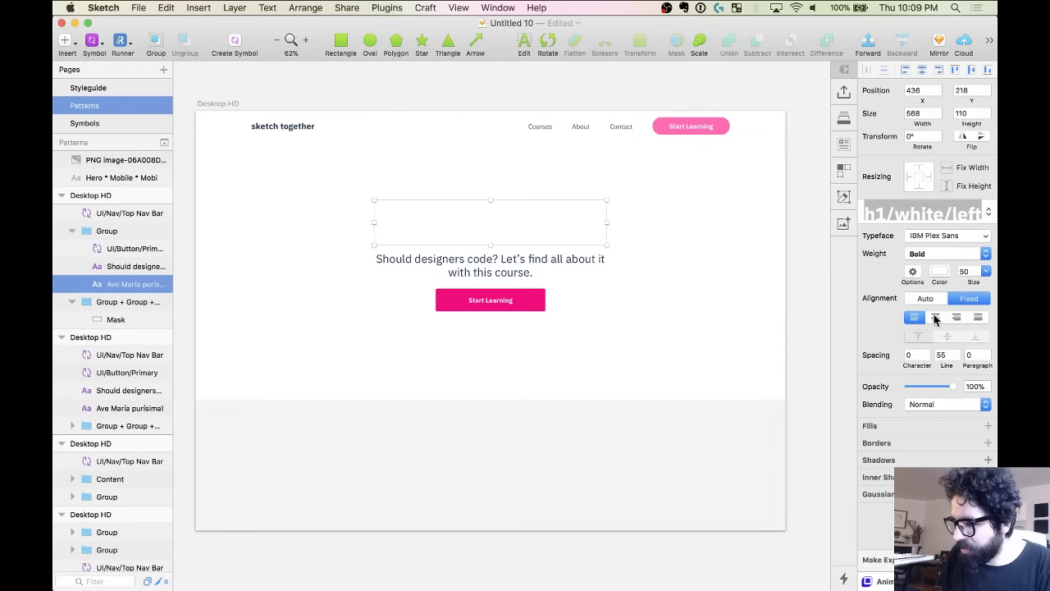
pyautogui.click(927, 215)
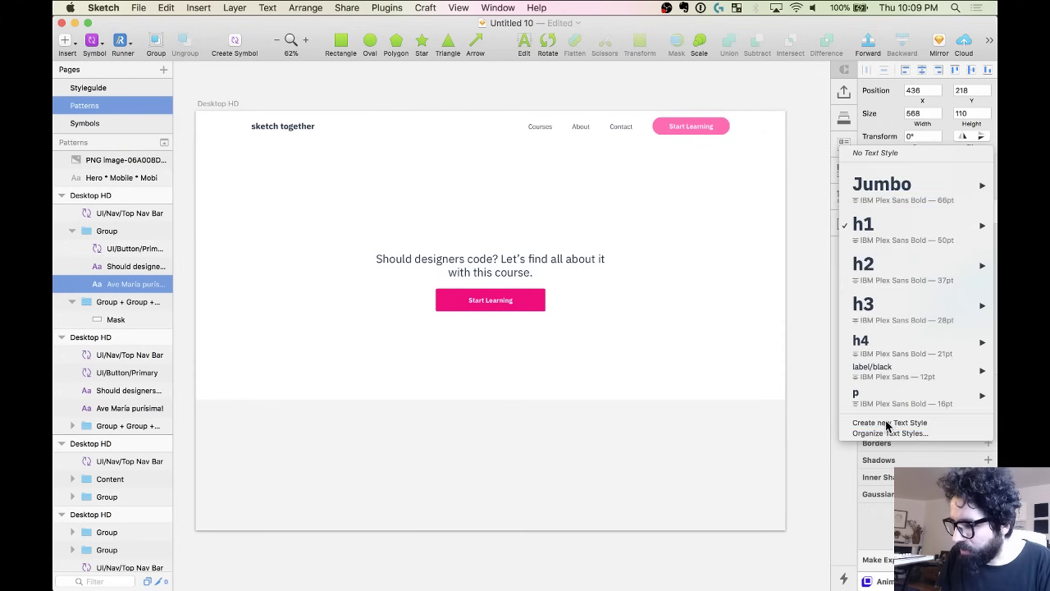
pyautogui.click(887, 423)
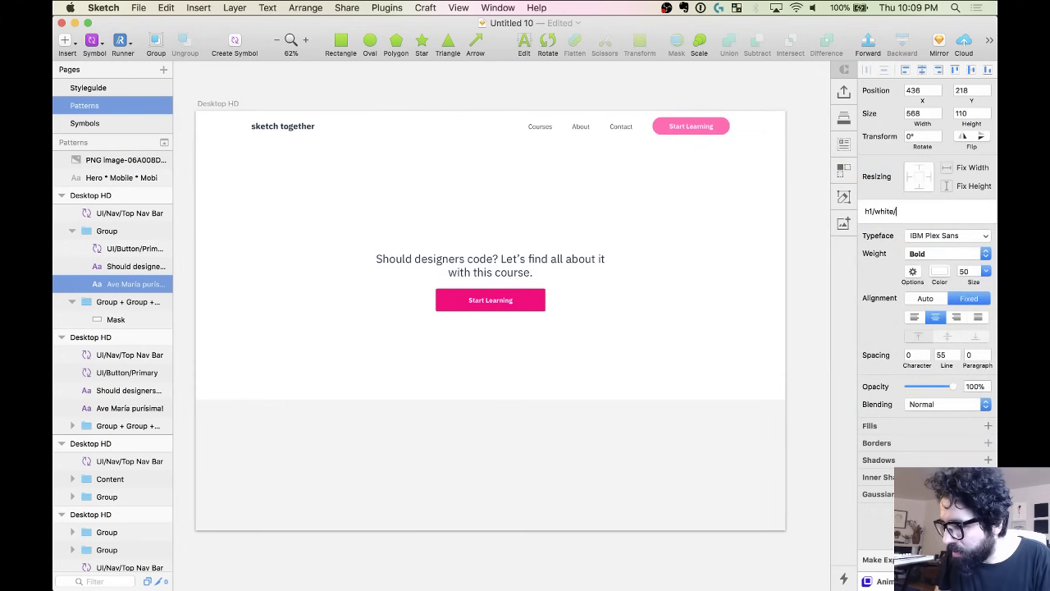
pyautogui.write('centered')
pyautogui.press('Return')
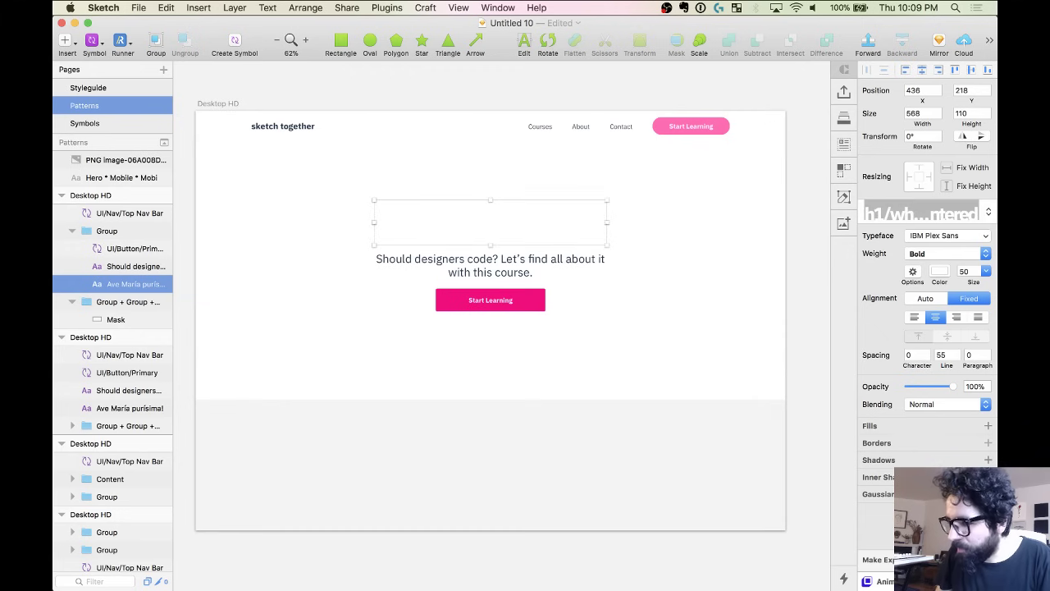
# Fill the hero's mask rectangle with the gray A9A9A9.
pyautogui.click(693, 331)
pyautogui.click(886, 333)
pyautogui.click(871, 443)
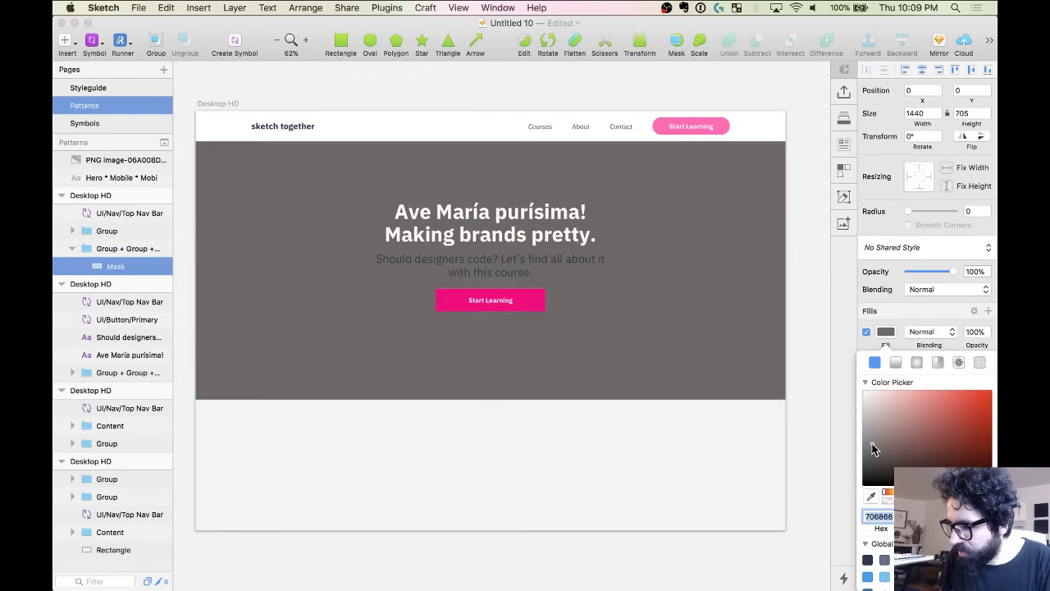
pyautogui.moveTo(887, 398); pyautogui.dragTo(863, 423)
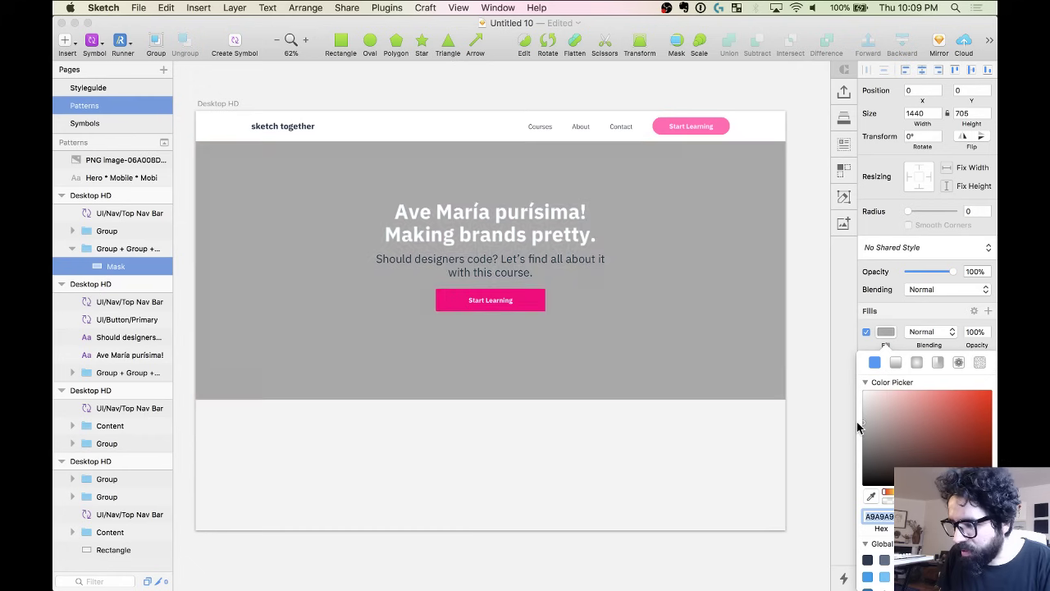
# Delete the white background rectangle from the UI/Nav/Top Nav Bar symbol and return to the hero artboard.
pyautogui.click(742, 137)
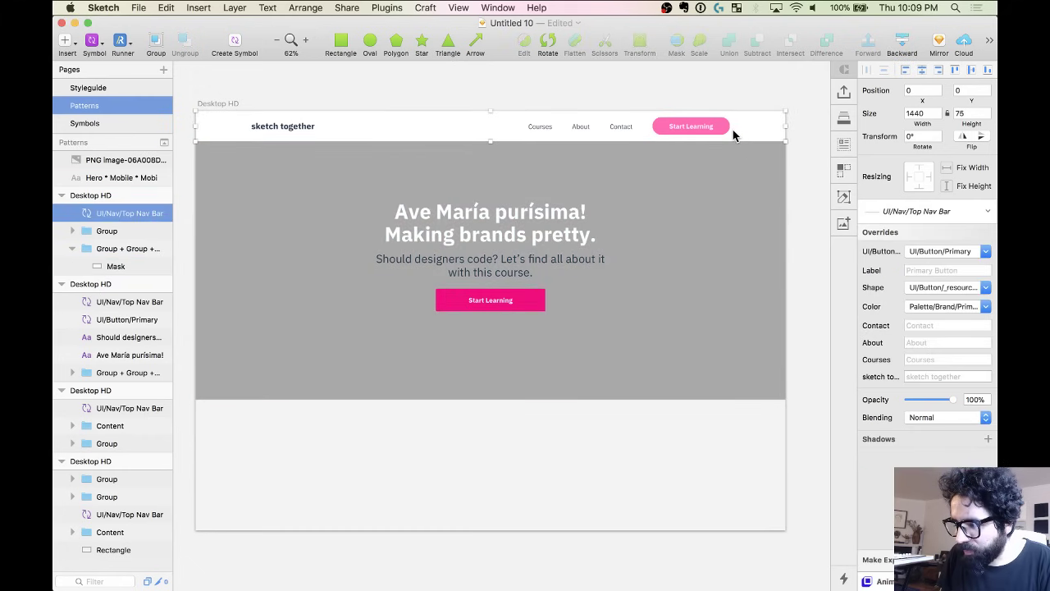
pyautogui.doubleClick(734, 136)
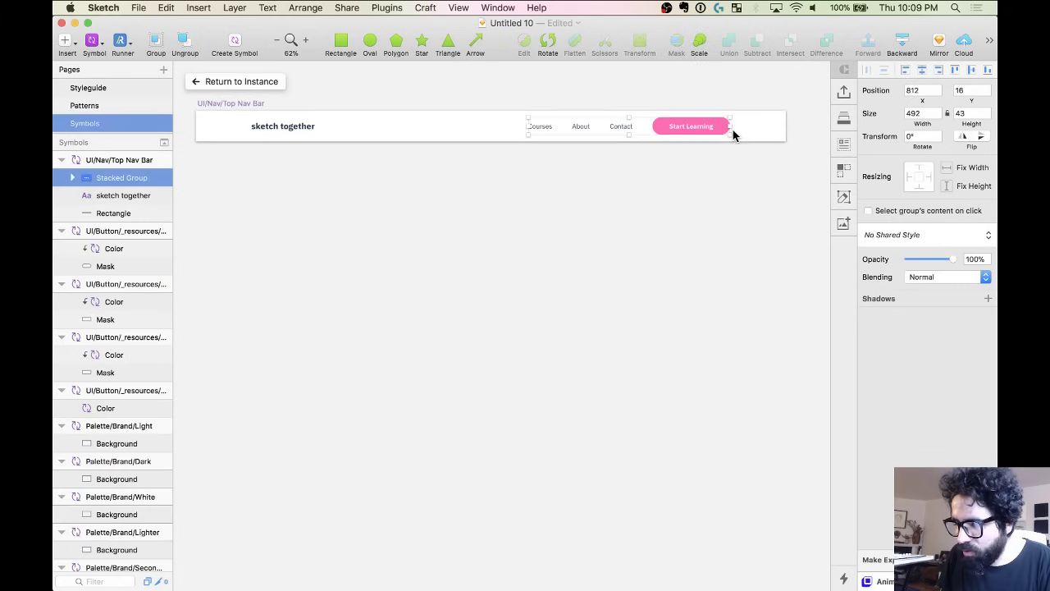
pyautogui.click(418, 129)
pyautogui.press('Delete')
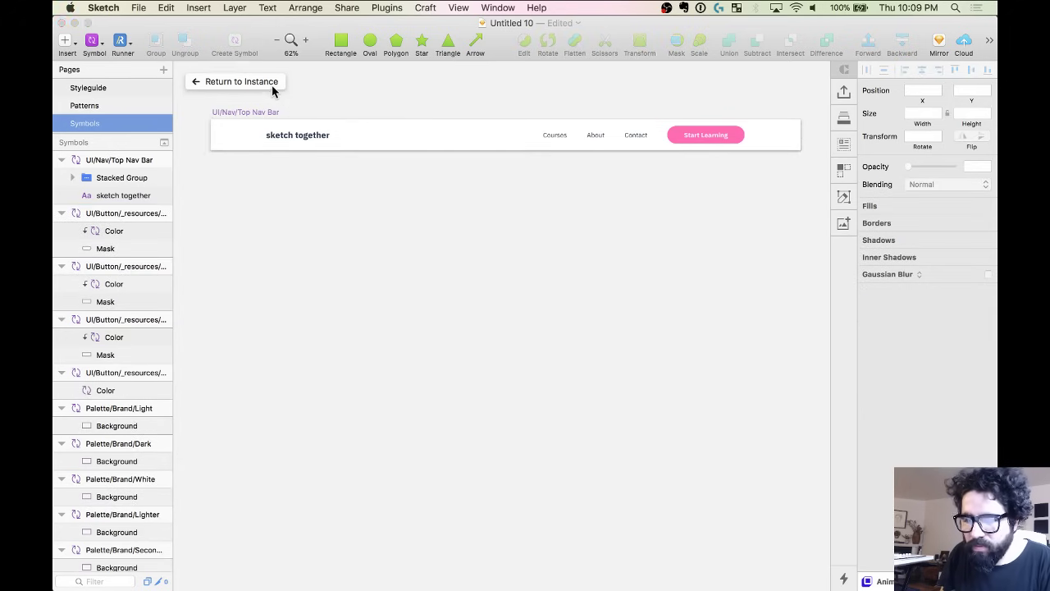
pyautogui.click(273, 84)
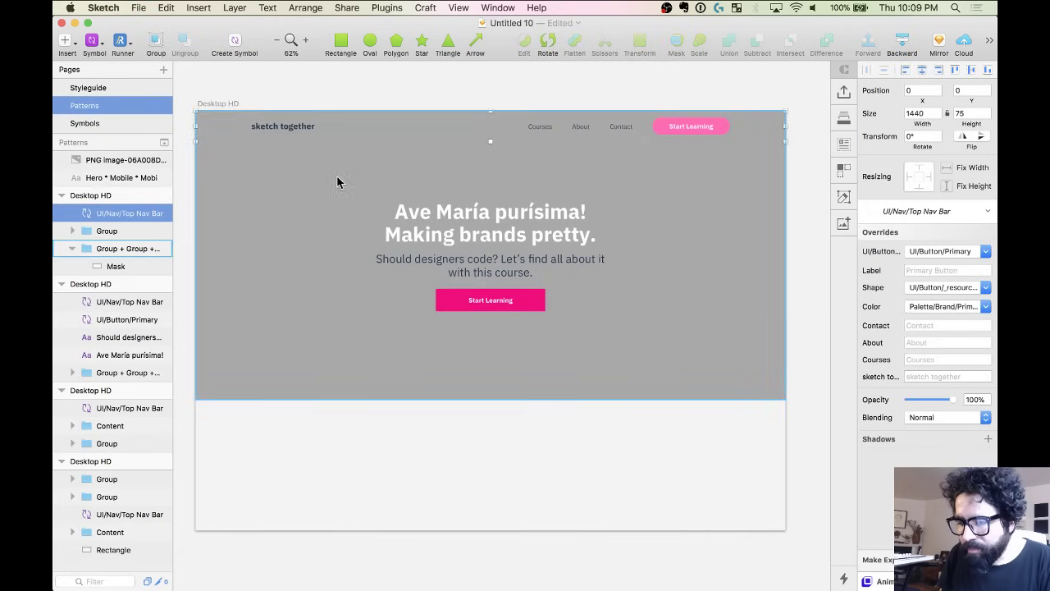
# Duplicate the UI/Nav/Top Nav Bar symbol master and place the copy directly below the original.
pyautogui.doubleClick(290, 130)
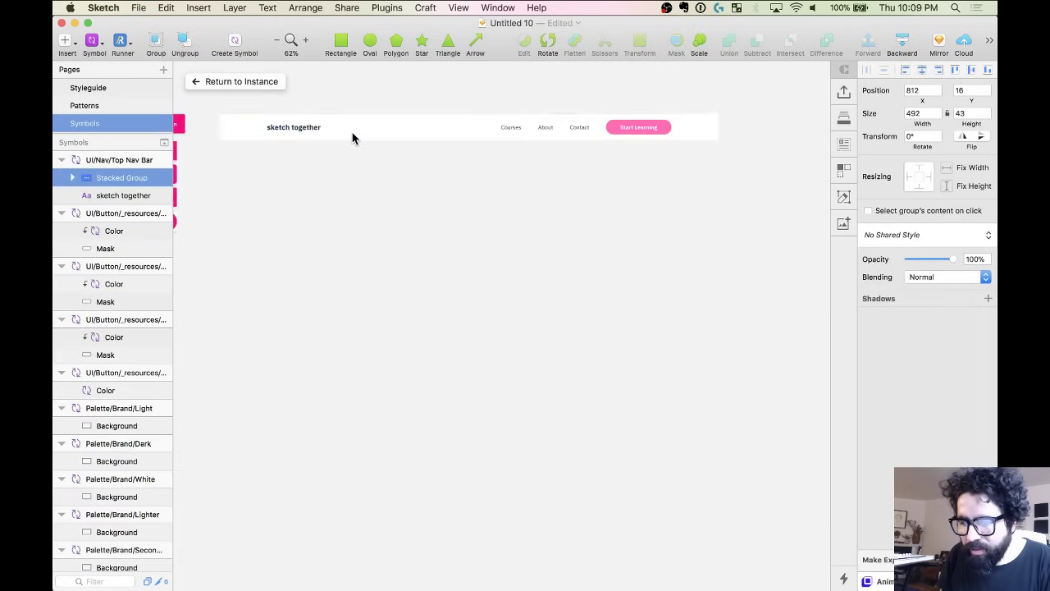
pyautogui.moveTo(274, 110); pyautogui.dragTo(270, 155)
pyautogui.press('z')
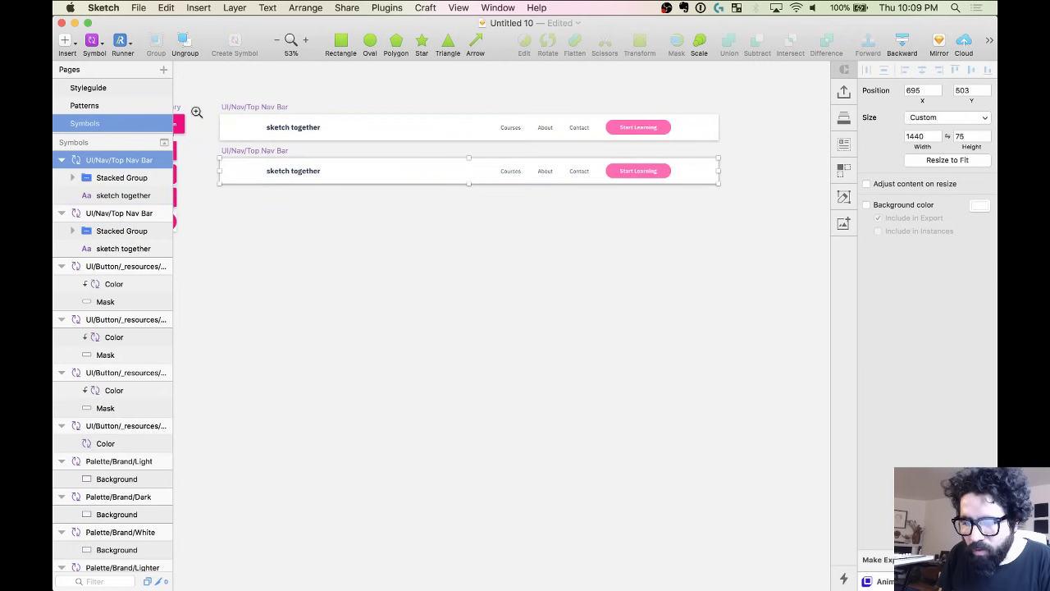
pyautogui.moveTo(197, 110); pyautogui.dragTo(751, 332)
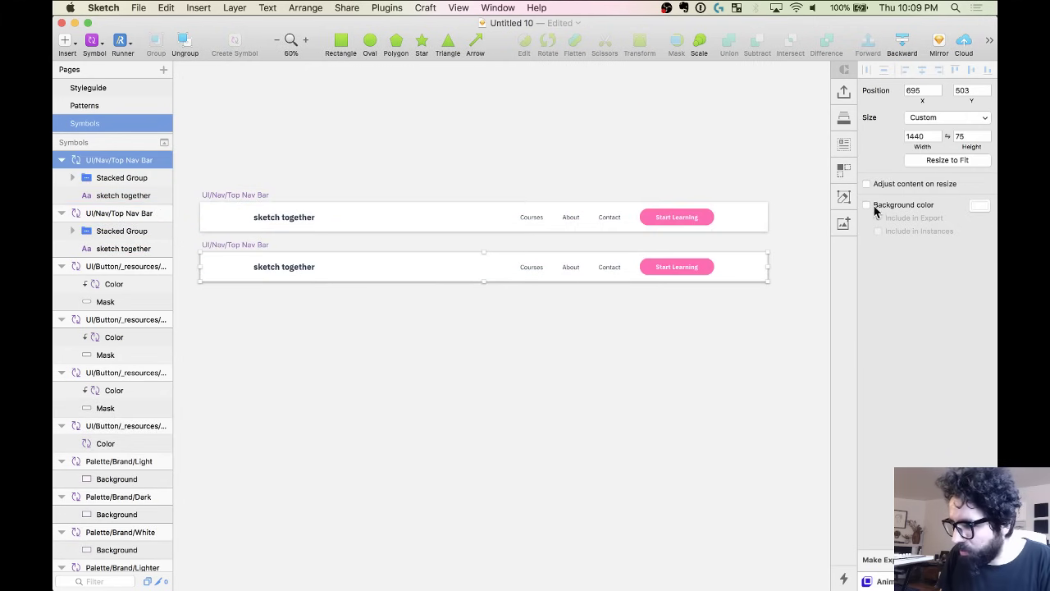
# Give the duplicated nav bar symbol a gray 999999 background color.
pyautogui.click(875, 205)
pyautogui.click(979, 205)
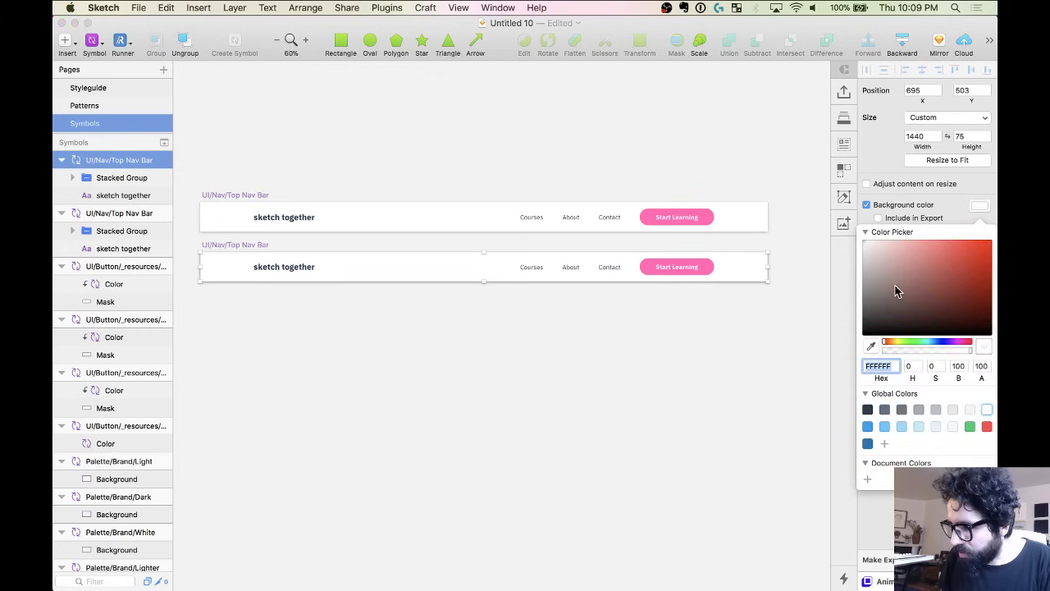
pyautogui.moveTo(898, 291); pyautogui.dragTo(830, 283)
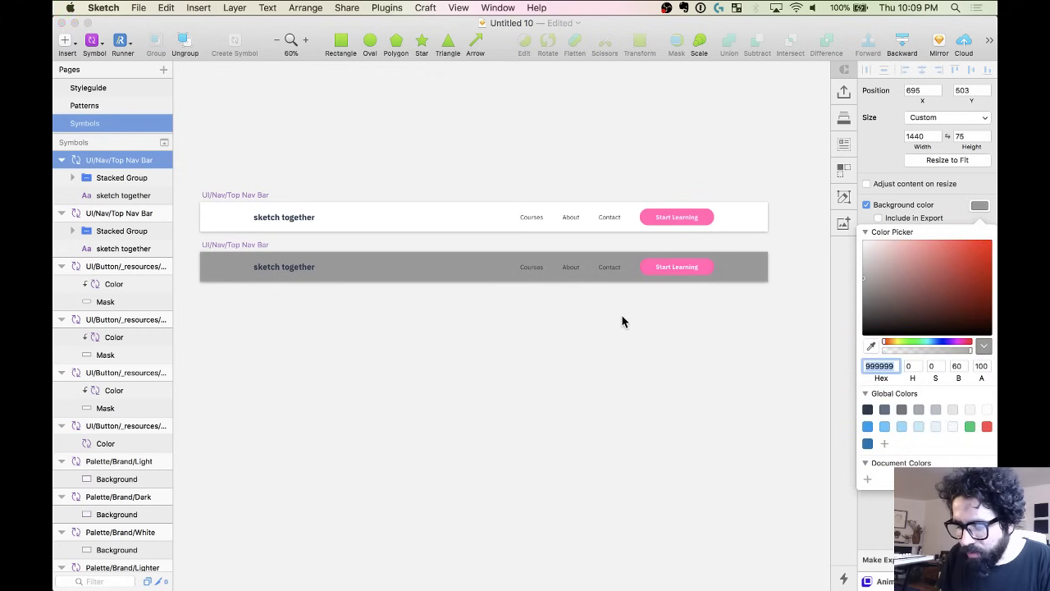
# Apply the h4/white/left text style to the "sketch together" logo text in the gray nav bar.
pyautogui.scroll(3, 622, 322)
pyautogui.hscroll(-5, 282, 277)
pyautogui.click(344, 238)
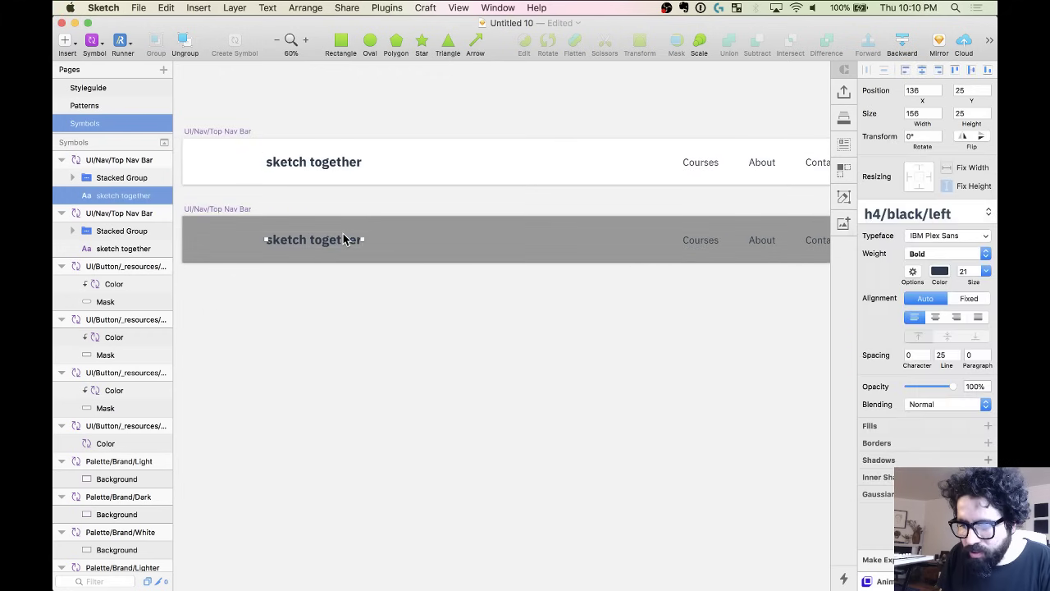
pyautogui.click(969, 218)
pyautogui.moveTo(964, 223)
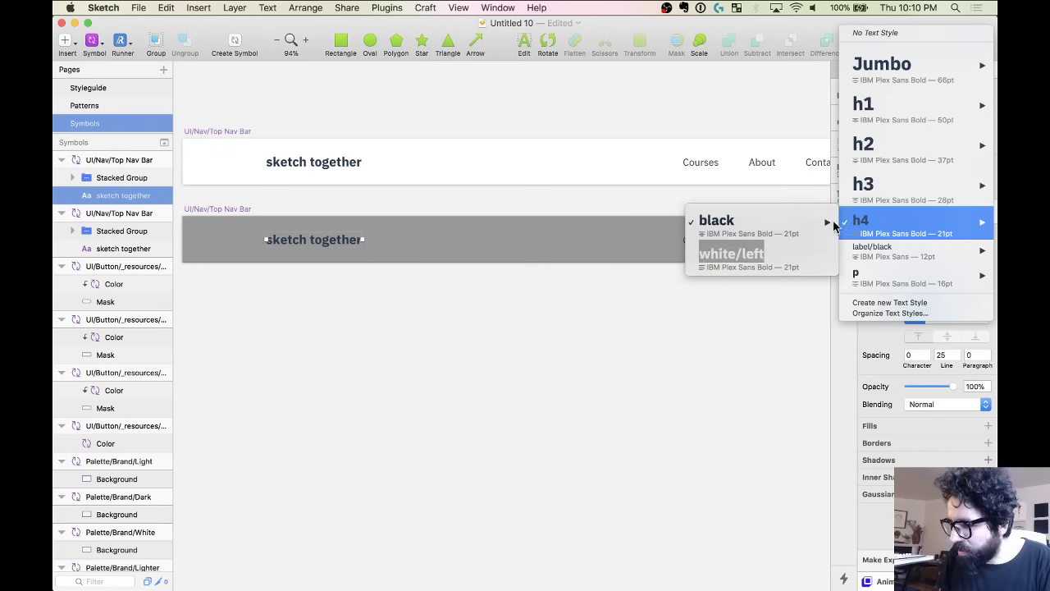
pyautogui.click(782, 259)
# Apply the white left-aligned p text style to the Courses, About and Contact links in the gray nav bar.
pyautogui.hscroll(3, 623, 254)
pyautogui.doubleClick(563, 241)
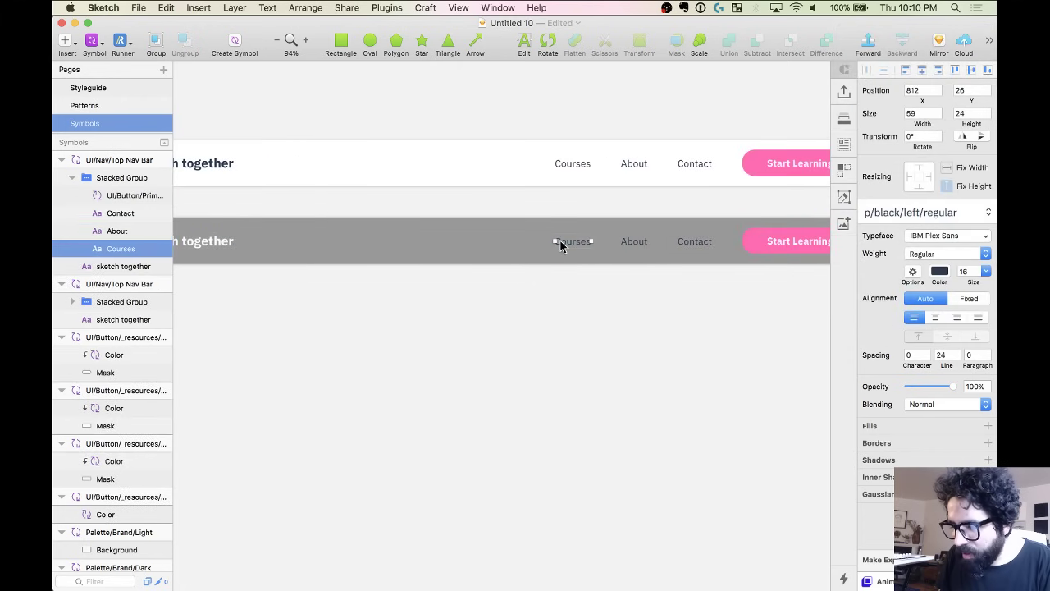
pyautogui.keyDown('shift'); pyautogui.click(631, 246); pyautogui.keyUp('shift')
pyautogui.keyDown('shift'); pyautogui.click(694, 241); pyautogui.keyUp('shift')
pyautogui.click(966, 220)
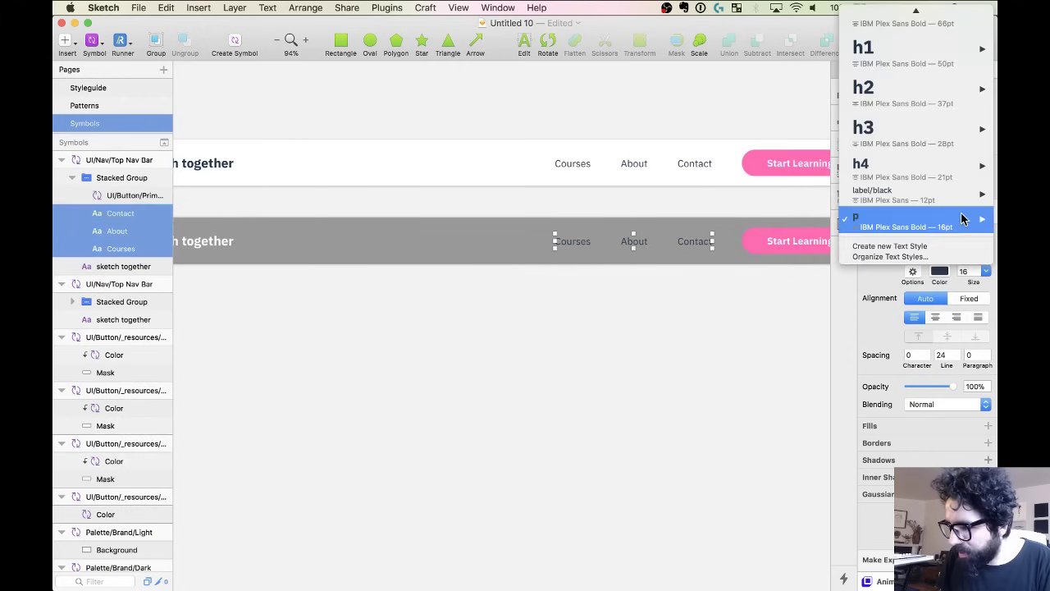
pyautogui.moveTo(841, 220)
pyautogui.moveTo(773, 246)
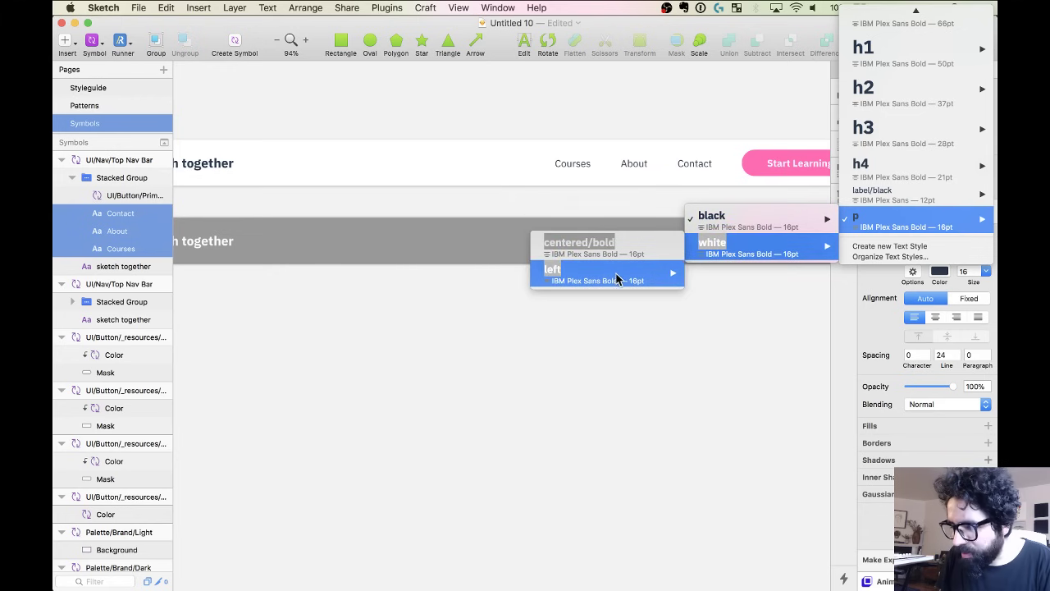
pyautogui.moveTo(611, 272)
pyautogui.click(481, 300)
pyautogui.click(506, 336)
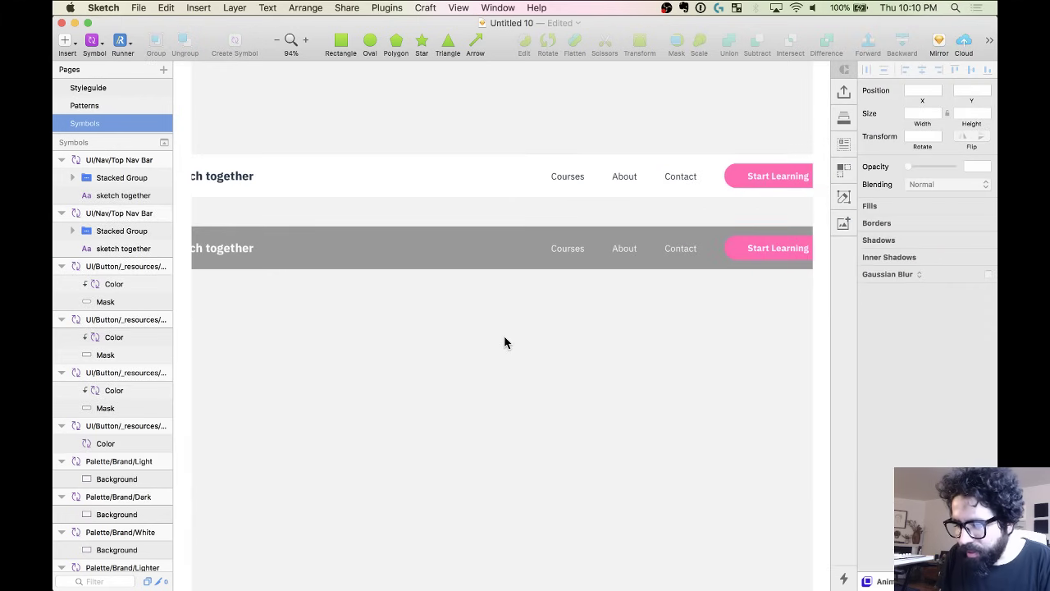
# Rename the gray nav bar symbol as UI/Nav/Top Nav Bar - Dark and return to the Patterns page.
pyautogui.hscroll(-5, 504, 343)
pyautogui.click(361, 222)
pyautogui.doubleClick(361, 222)
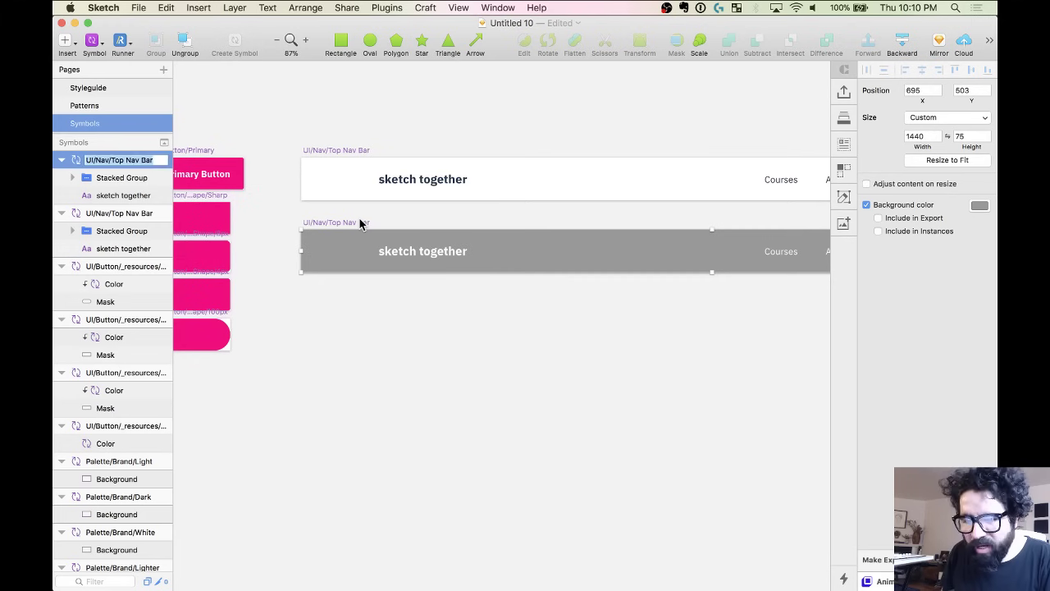
pyautogui.write('- Dark')
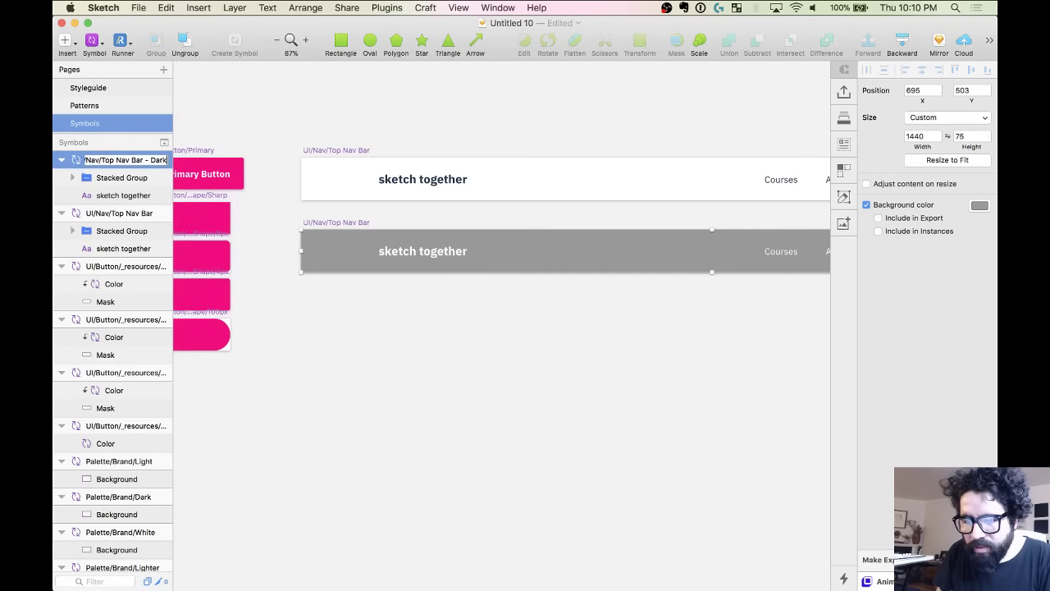
pyautogui.press('Return')
pyautogui.click(97, 111)
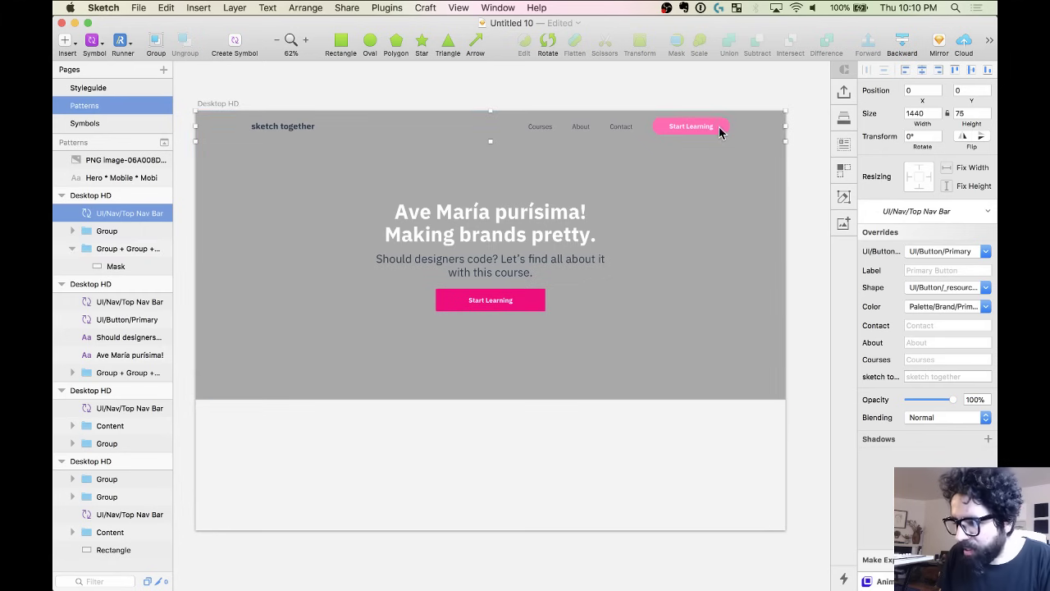
# Swap the hero's nav bar symbol for UI/Nav/Top Nav Bar - Dark.
pyautogui.click(917, 213)
pyautogui.click(916, 264)
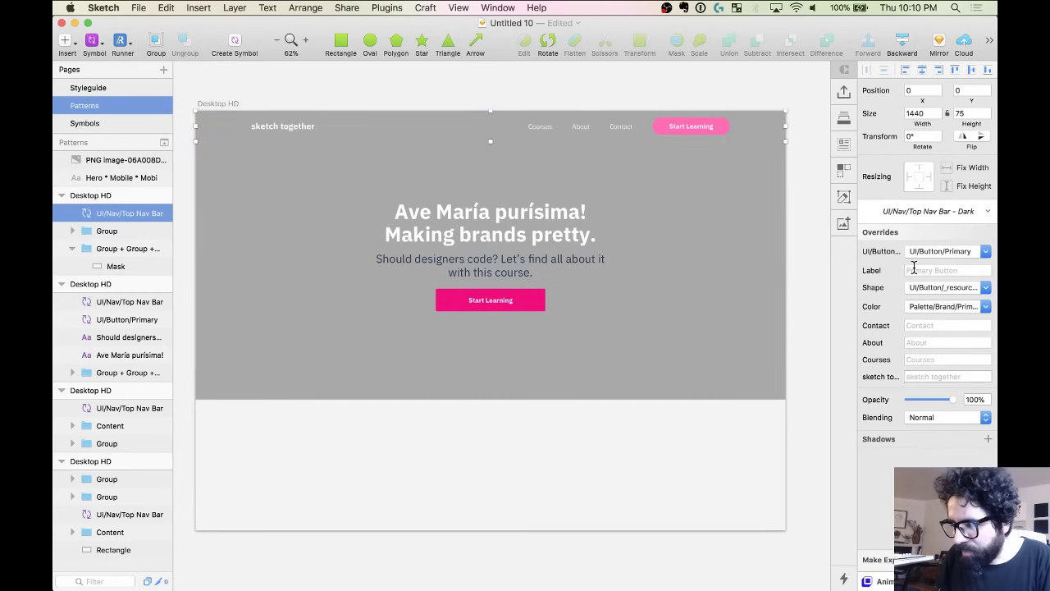
pyautogui.click(571, 457)
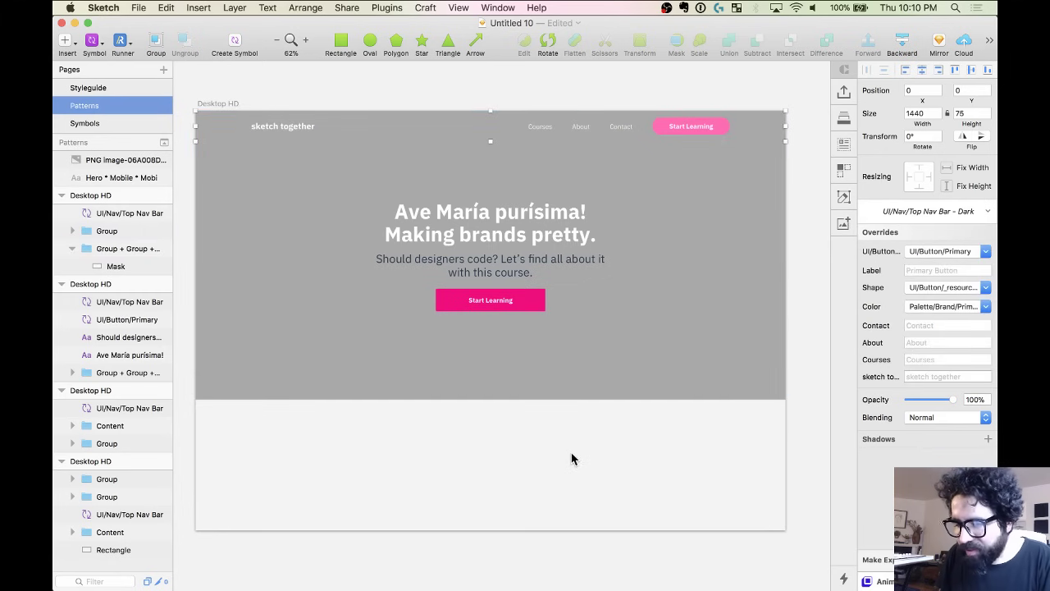
# Apply h3/white/left to the hero subtitle, center its text, and save the result as the text style h3/white/centered.
pyautogui.doubleClick(504, 270)
pyautogui.click(936, 215)
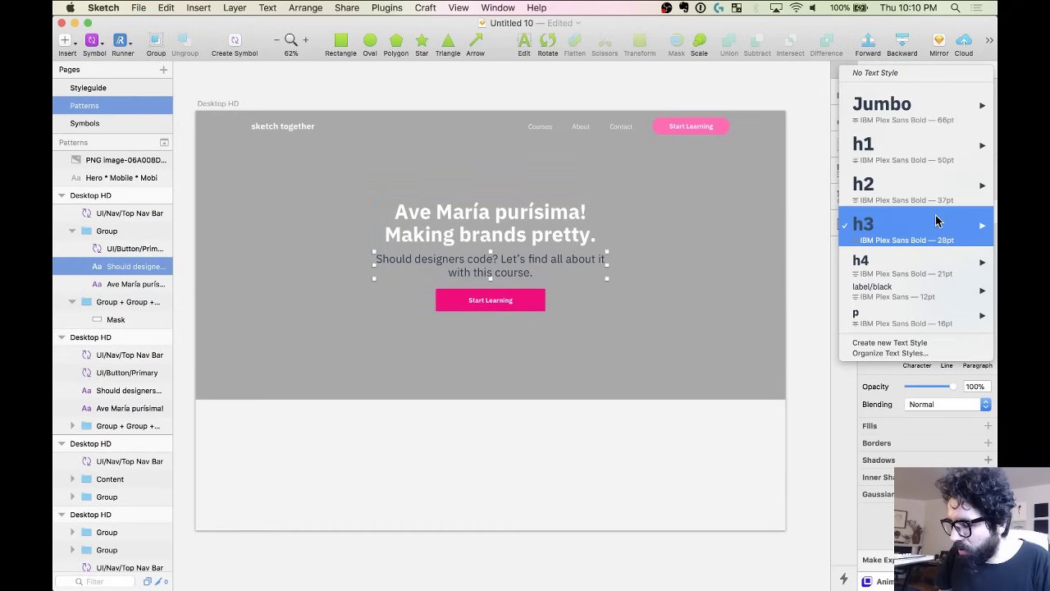
pyautogui.moveTo(881, 230)
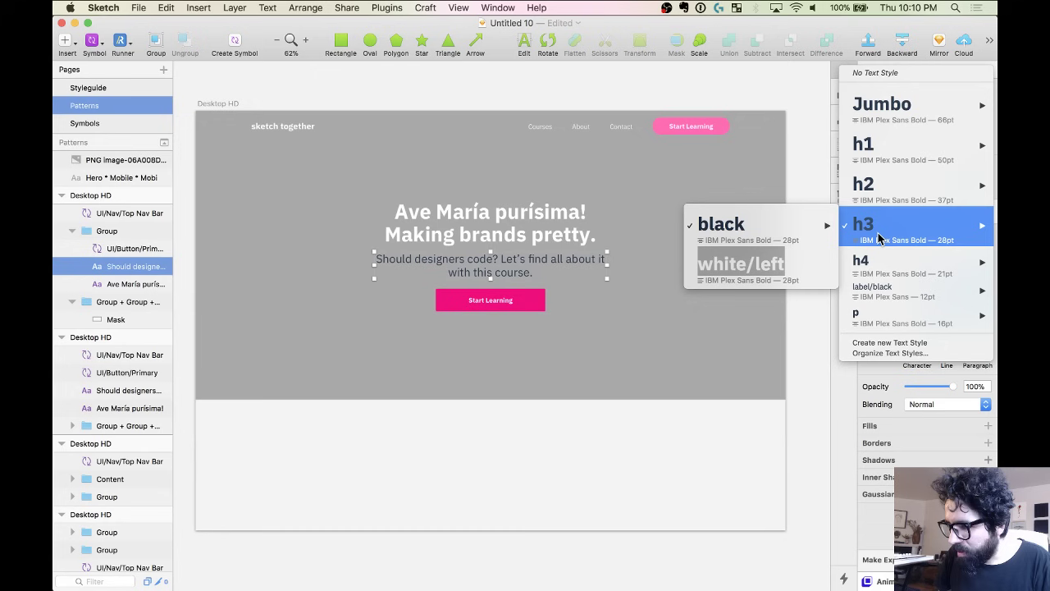
pyautogui.click(769, 269)
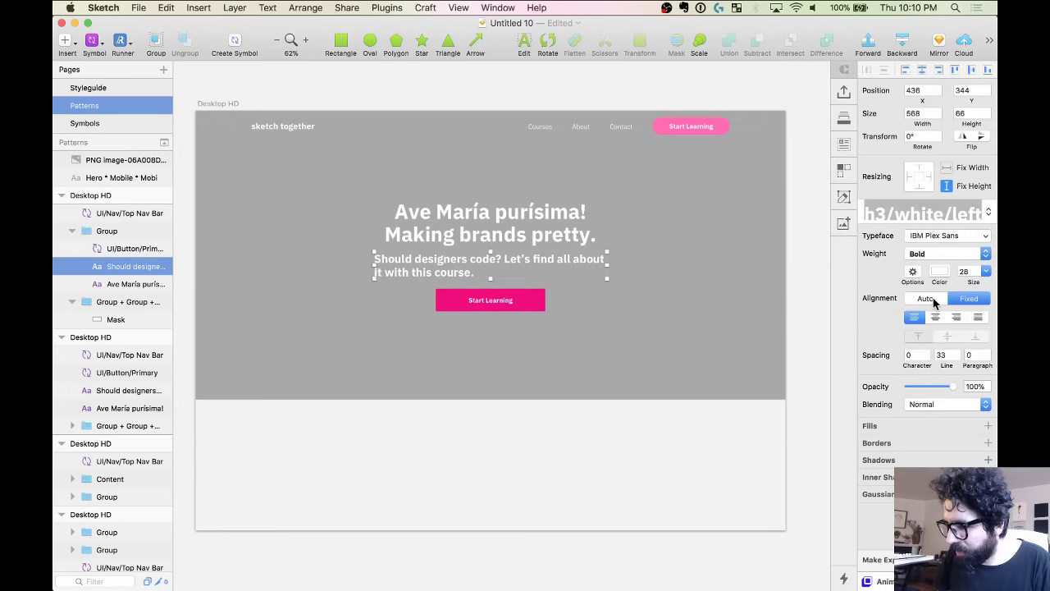
pyautogui.click(932, 211)
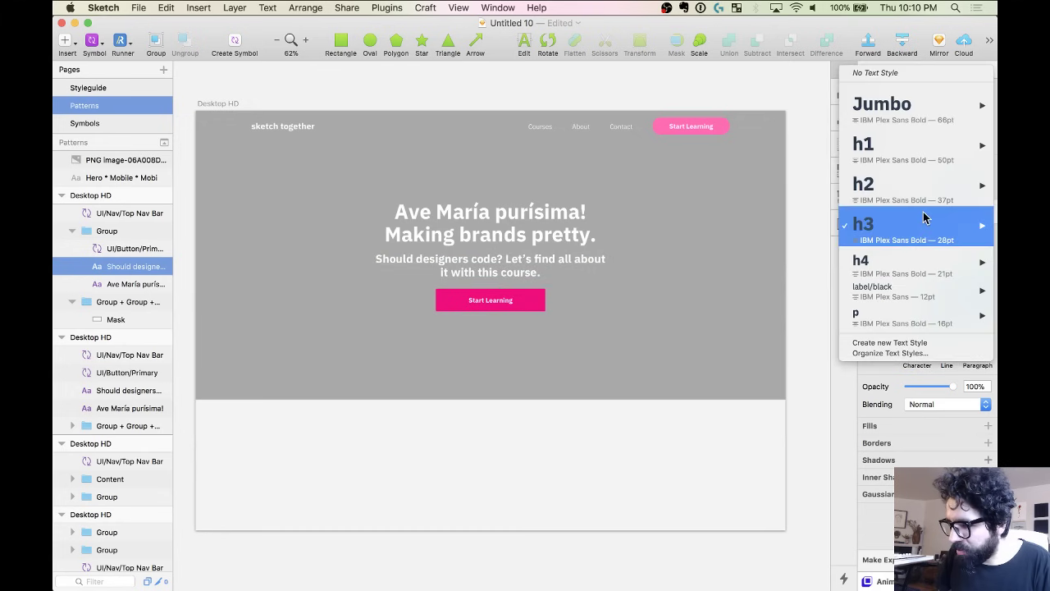
pyautogui.click(900, 343)
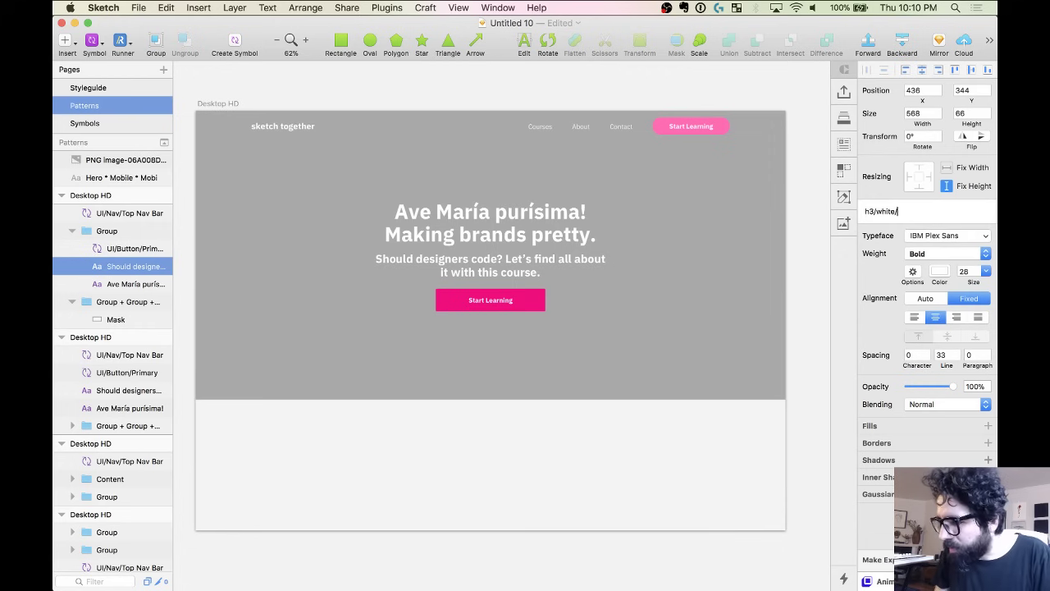
pyautogui.write('centered')
pyautogui.press('Return')
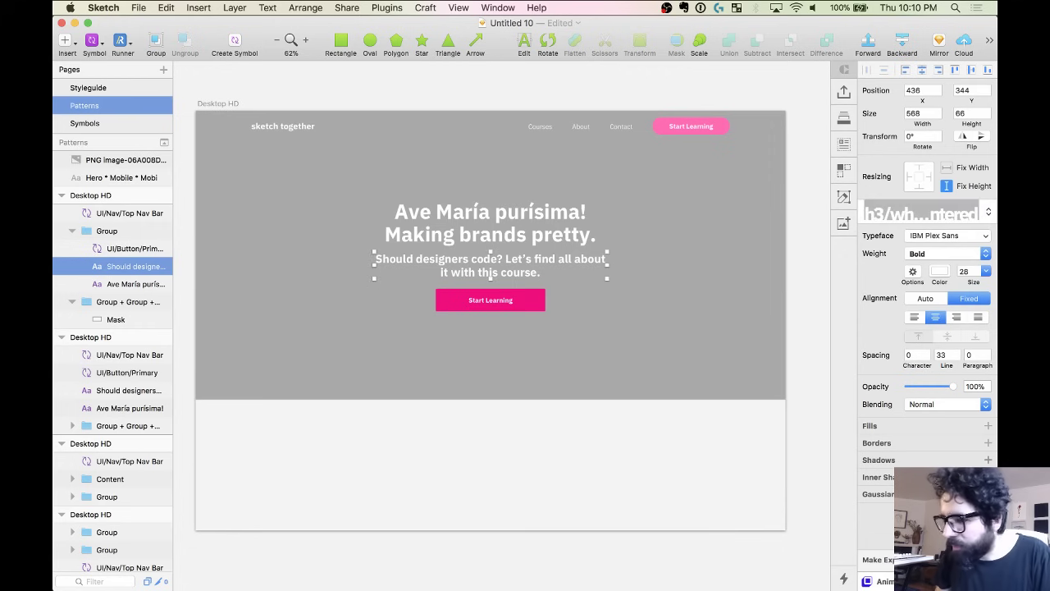
# Set the subtitle's weight to Regular and save it as a new text style named h3/white/centered/regular.
pyautogui.click(938, 255)
pyautogui.click(934, 98)
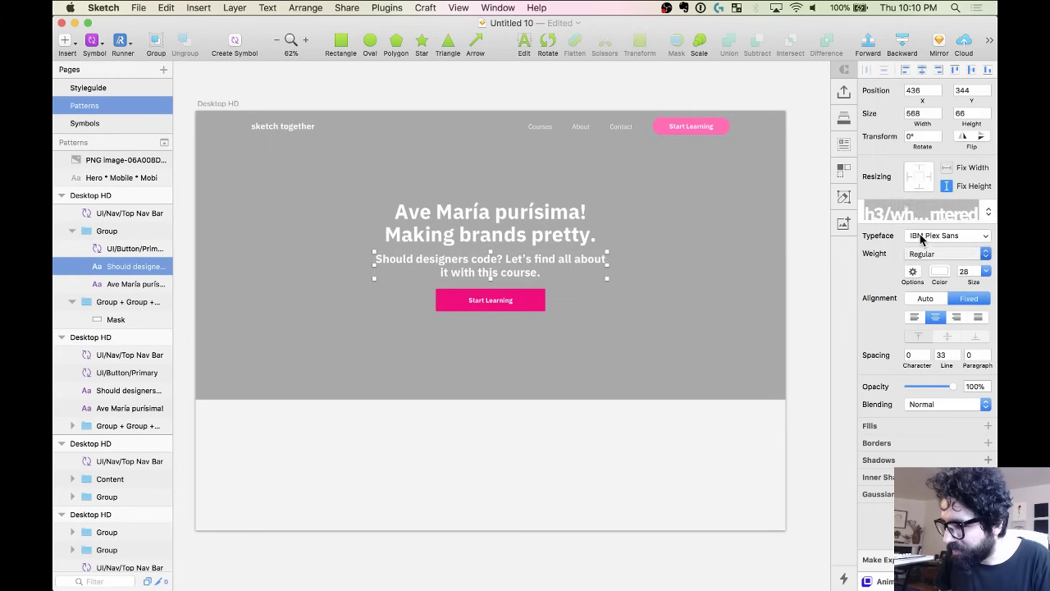
pyautogui.click(919, 213)
pyautogui.click(908, 343)
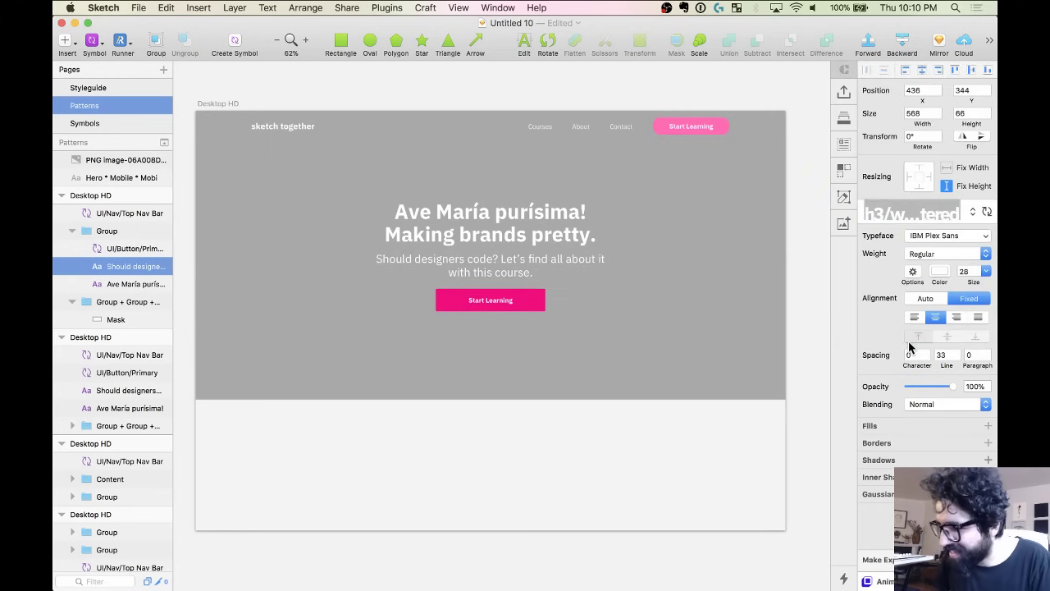
pyautogui.press('Right')
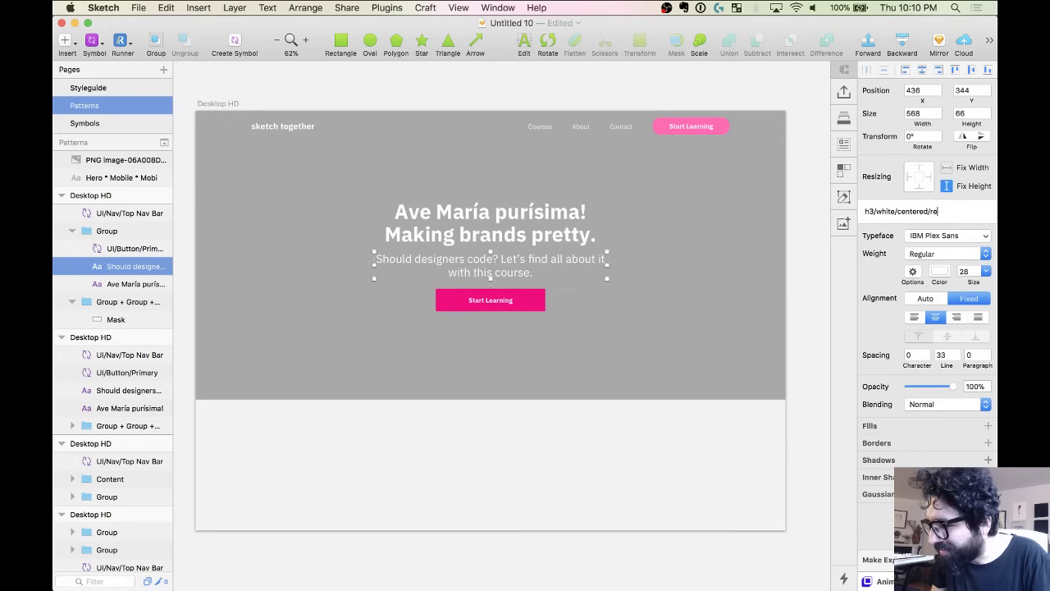
pyautogui.write('/regular')
pyautogui.press('Return')
# Rename the h3/white/centered text style as h3/white/centered/bold in the text style organizer.
pyautogui.click(923, 213)
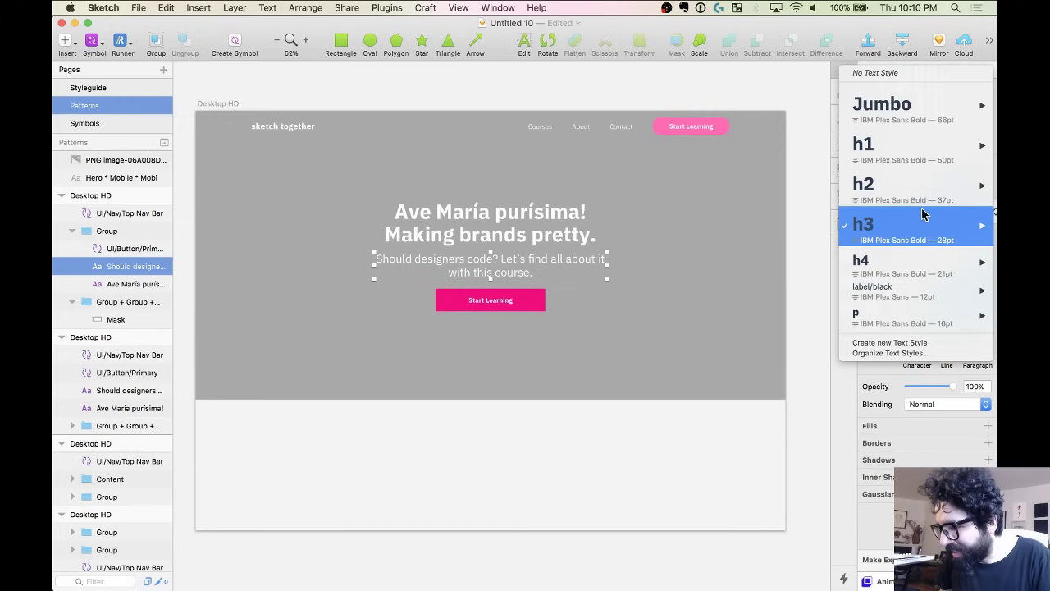
pyautogui.click(911, 353)
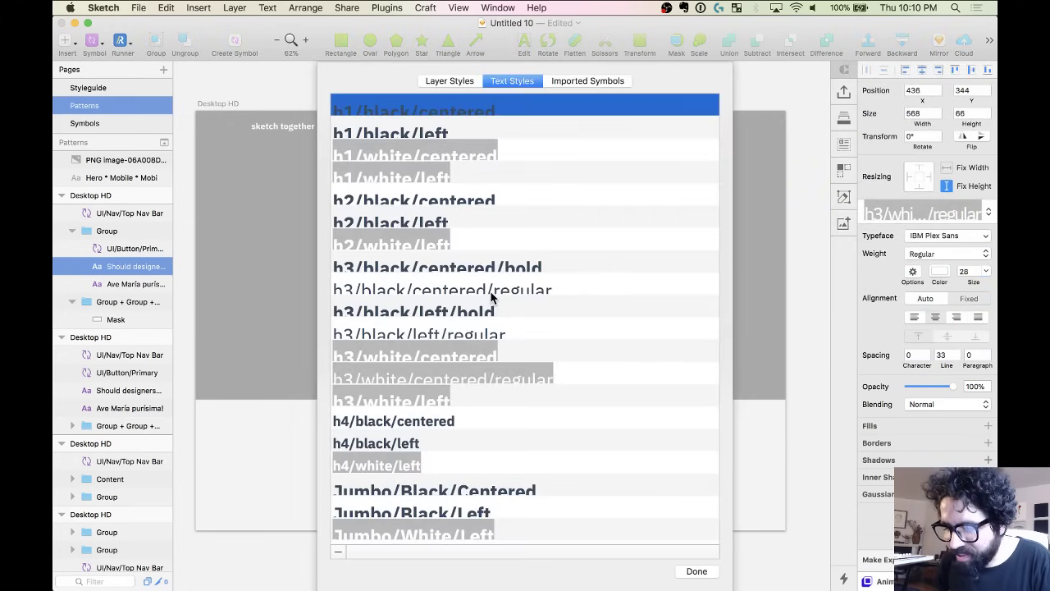
pyautogui.click(462, 331)
pyautogui.click(462, 331)
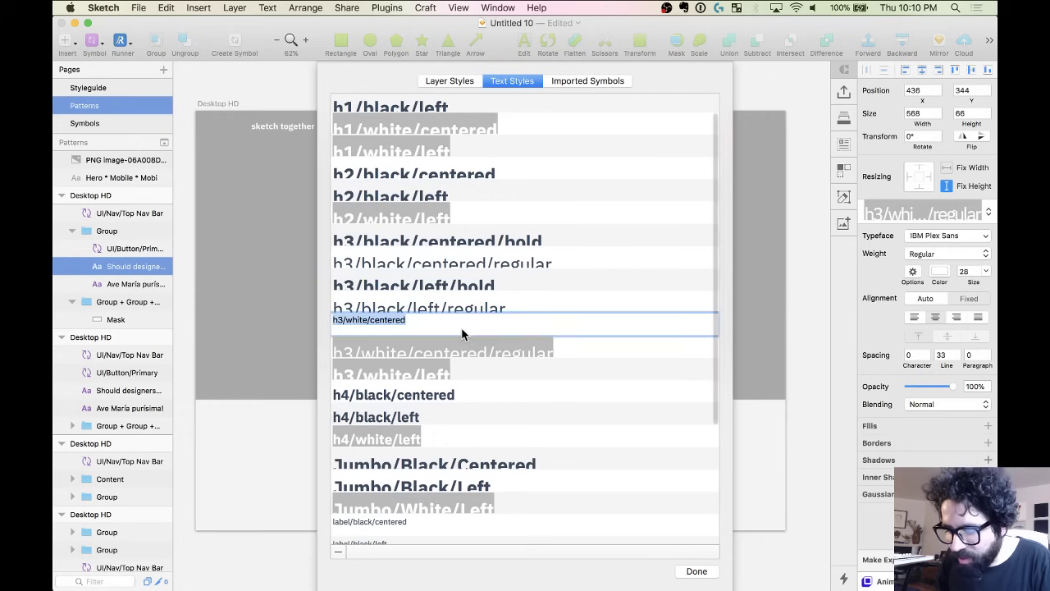
pyautogui.press('Right')
pyautogui.write('/bold')
pyautogui.press('Return')
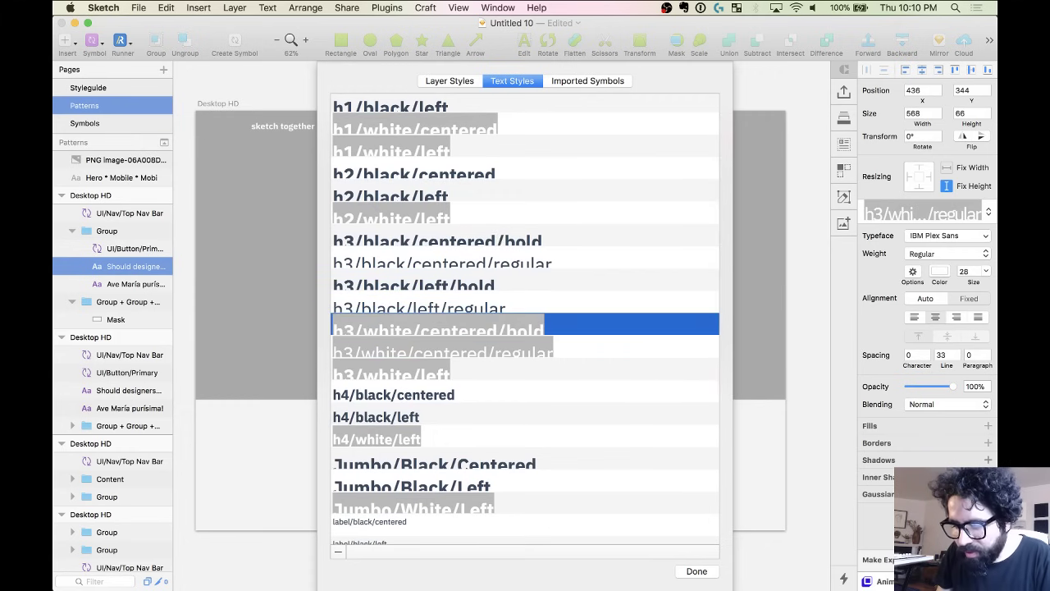
# Rename the h3/white/left text style as h3/white/left/bold and close the style organizer.
pyautogui.doubleClick(424, 374)
pyautogui.press('Right')
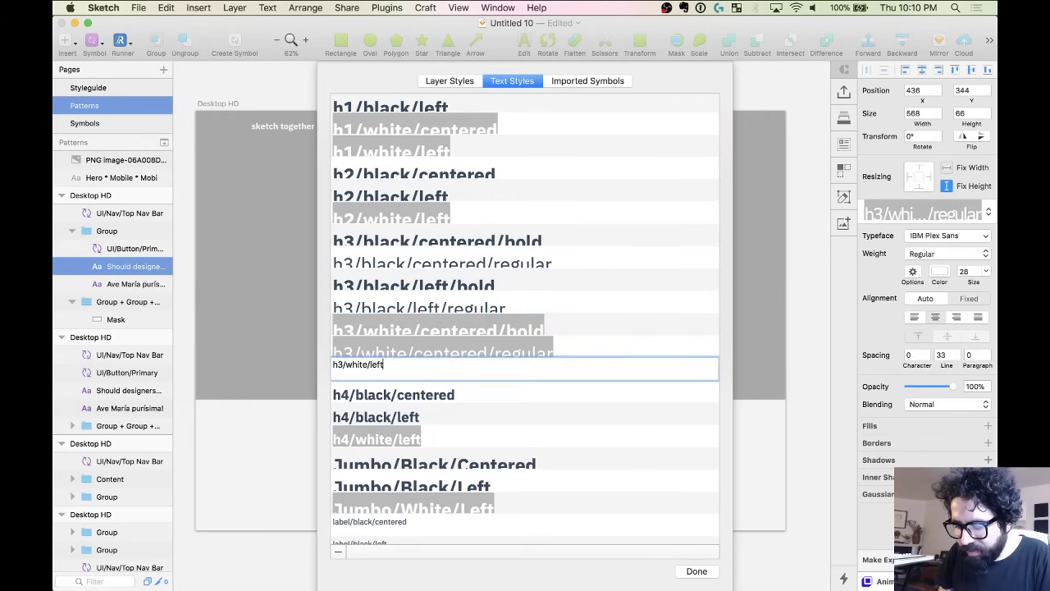
pyautogui.write('/bold')
pyautogui.press('Return')
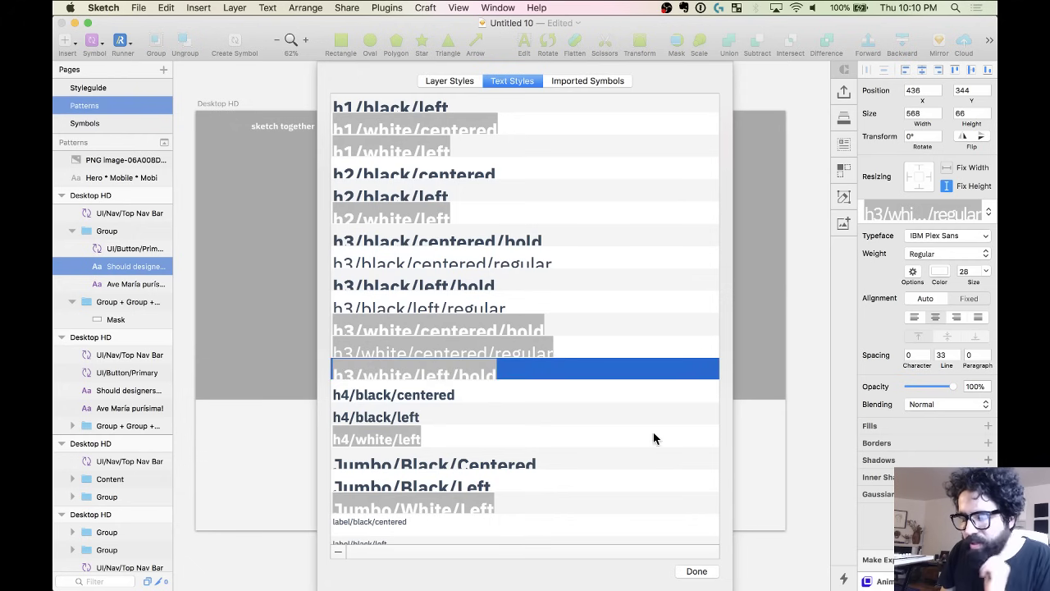
pyautogui.click(703, 574)
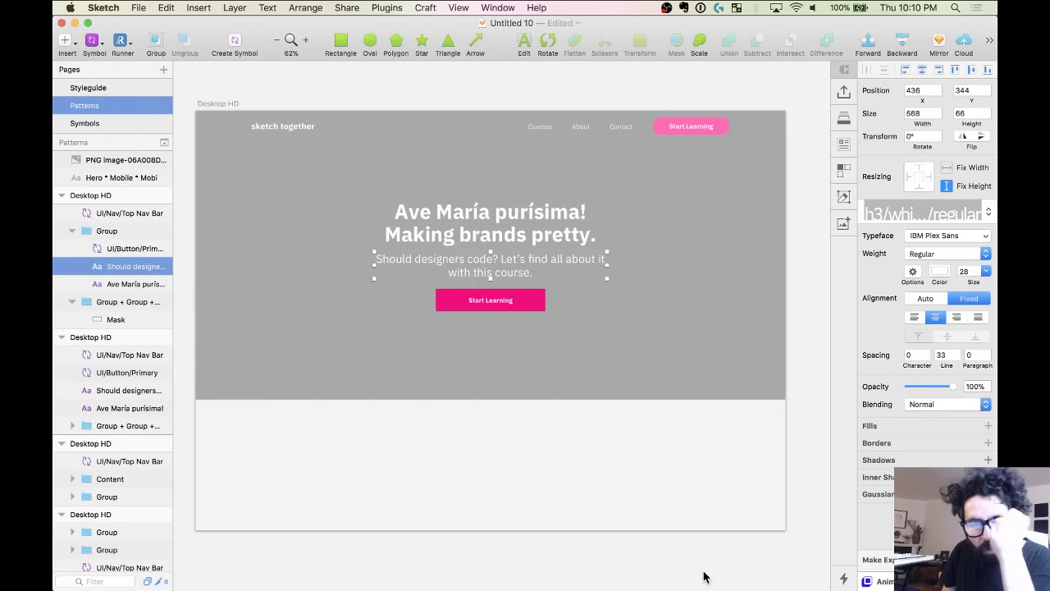
pyautogui.click(475, 295)
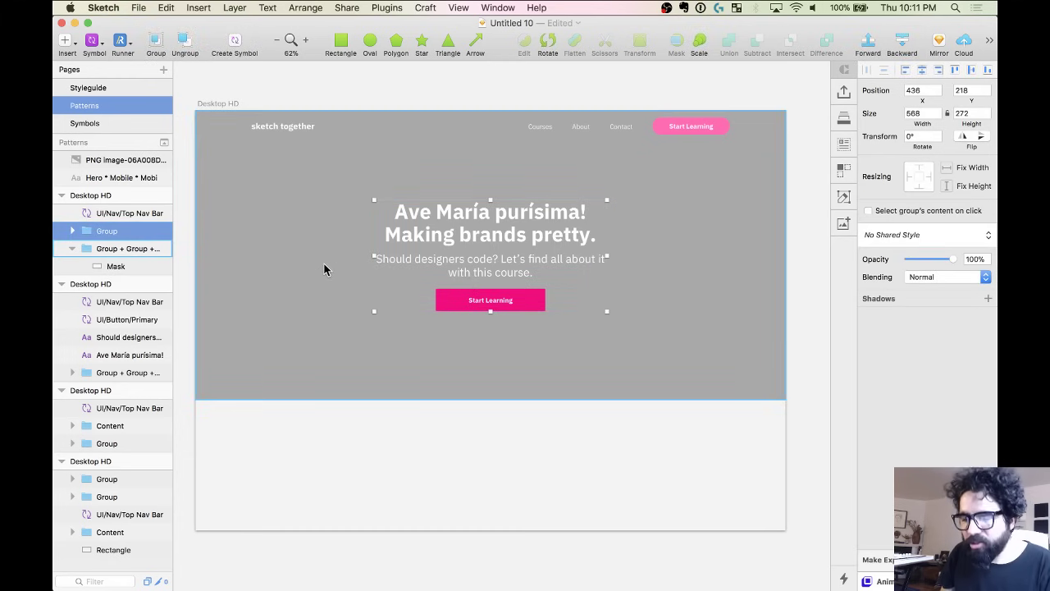
pyautogui.click(312, 351)
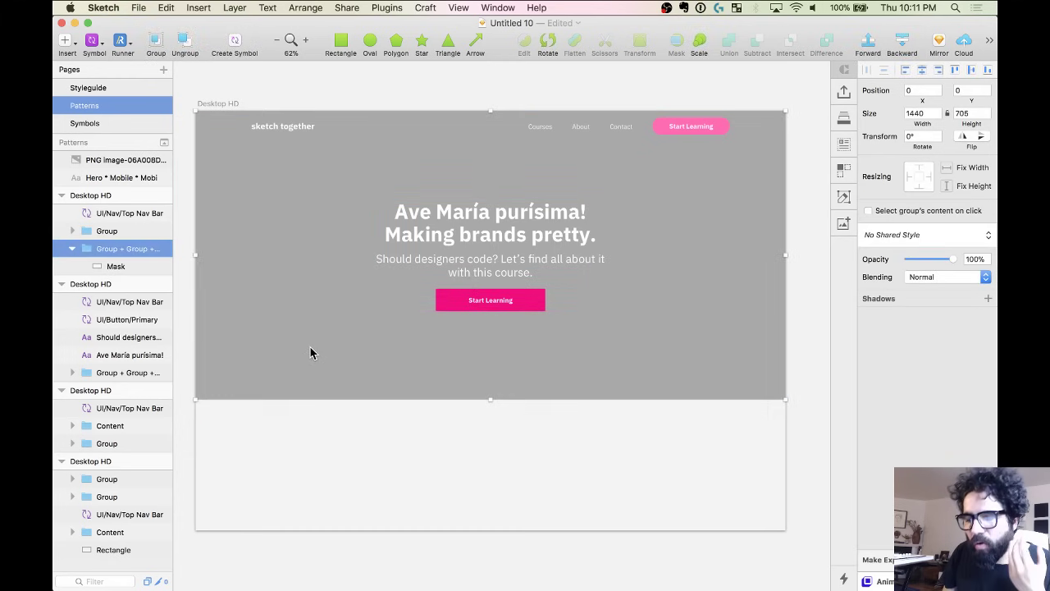
pyautogui.keyDown('shift'); pyautogui.click(485, 258); pyautogui.keyUp('shift')
pyautogui.click(523, 481)
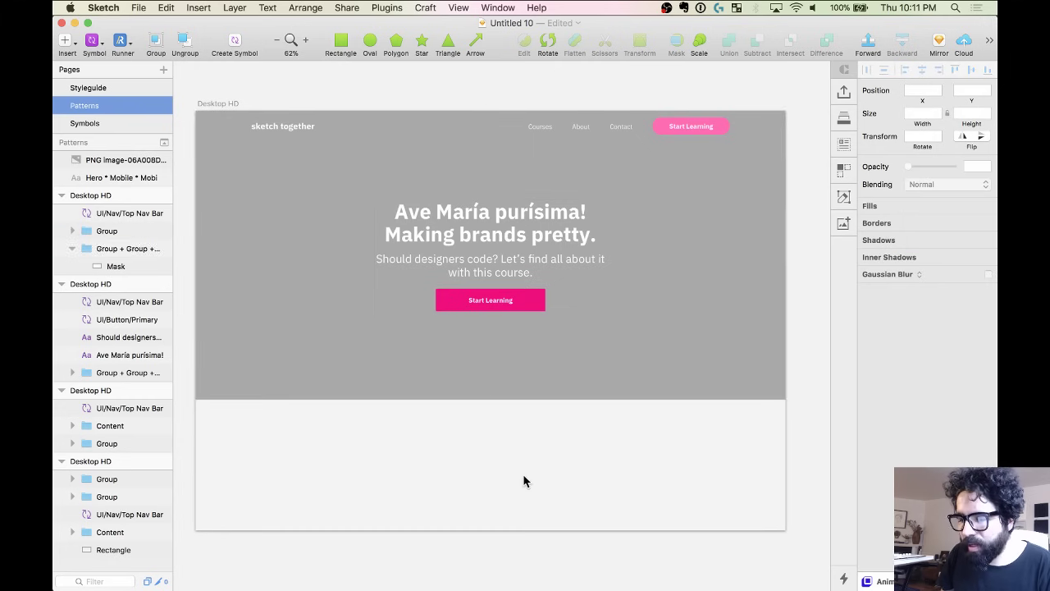
# Try to place an Unsplash City photo on the hero's background group.
pyautogui.click(585, 336)
pyautogui.click(844, 147)
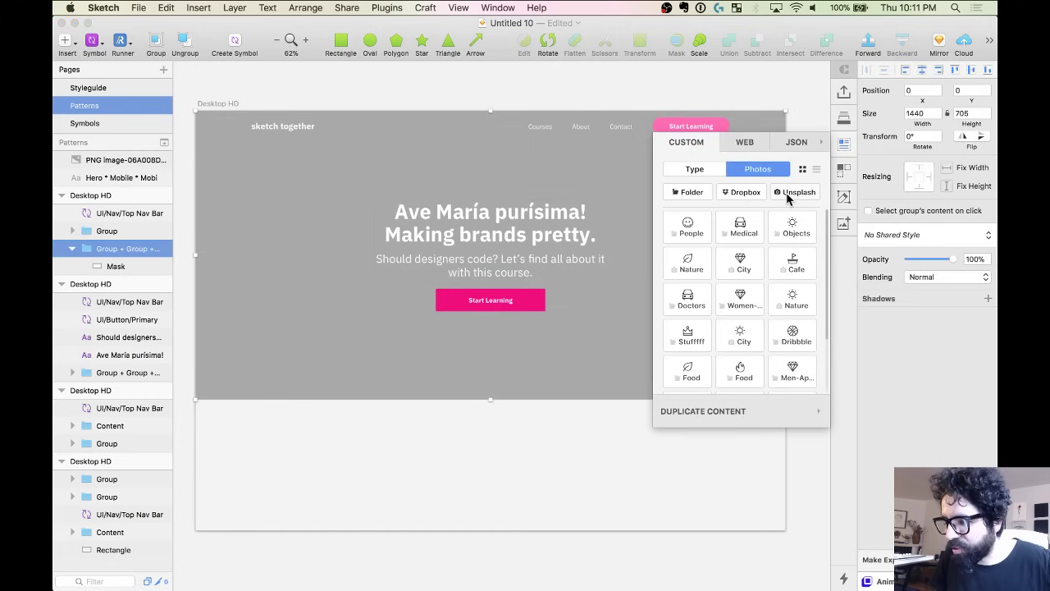
pyautogui.click(787, 193)
pyautogui.click(747, 293)
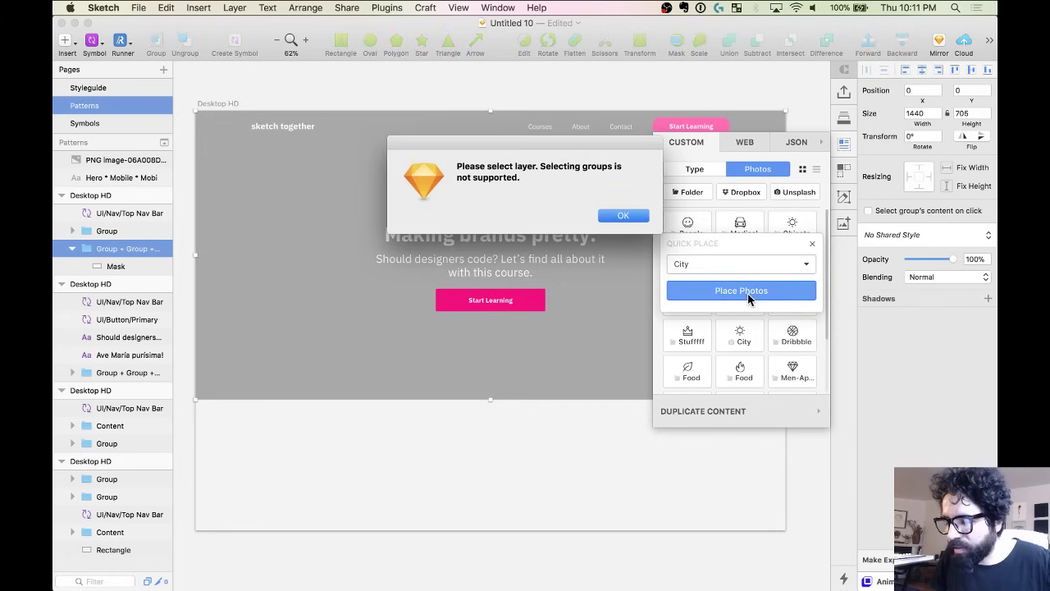
pyautogui.click(623, 214)
pyautogui.click(548, 431)
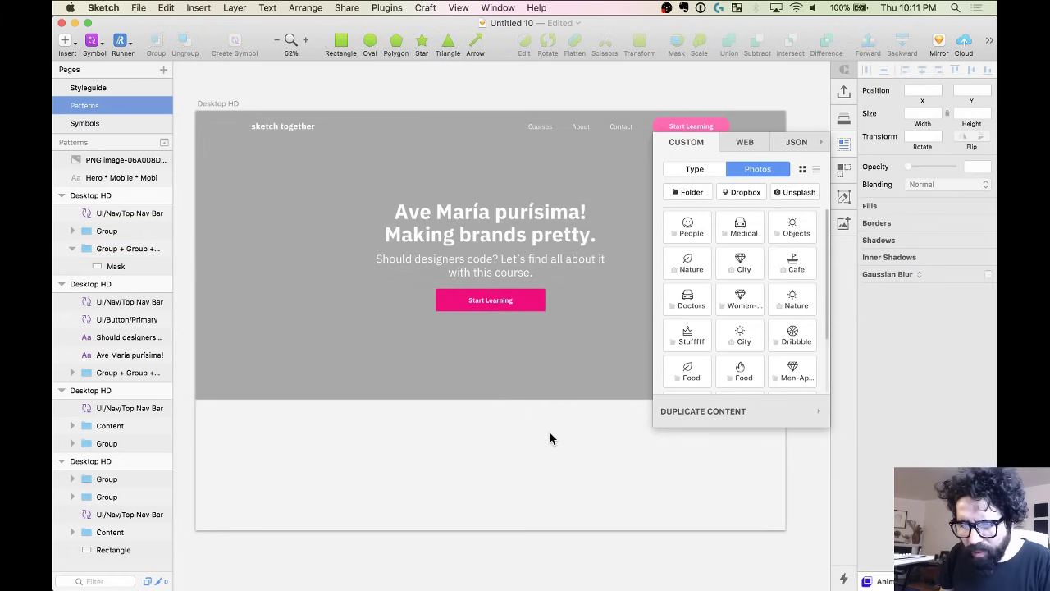
# Fill the Mask rectangle inside the hero's background group with a City photo from Unsplash.
pyautogui.click(566, 369)
pyautogui.click(782, 194)
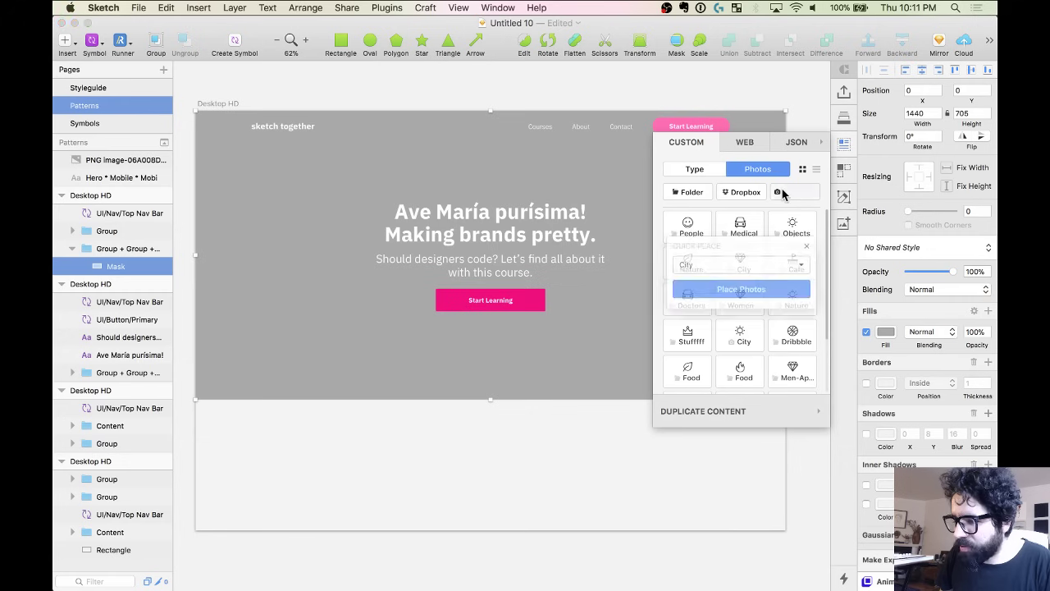
pyautogui.click(752, 290)
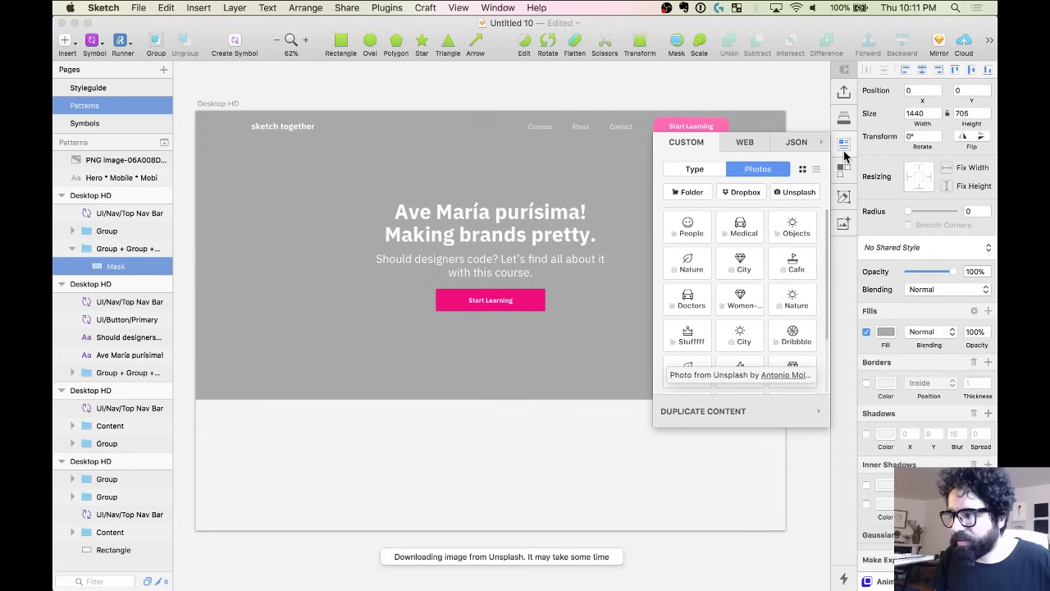
pyautogui.click(844, 146)
pyautogui.click(555, 421)
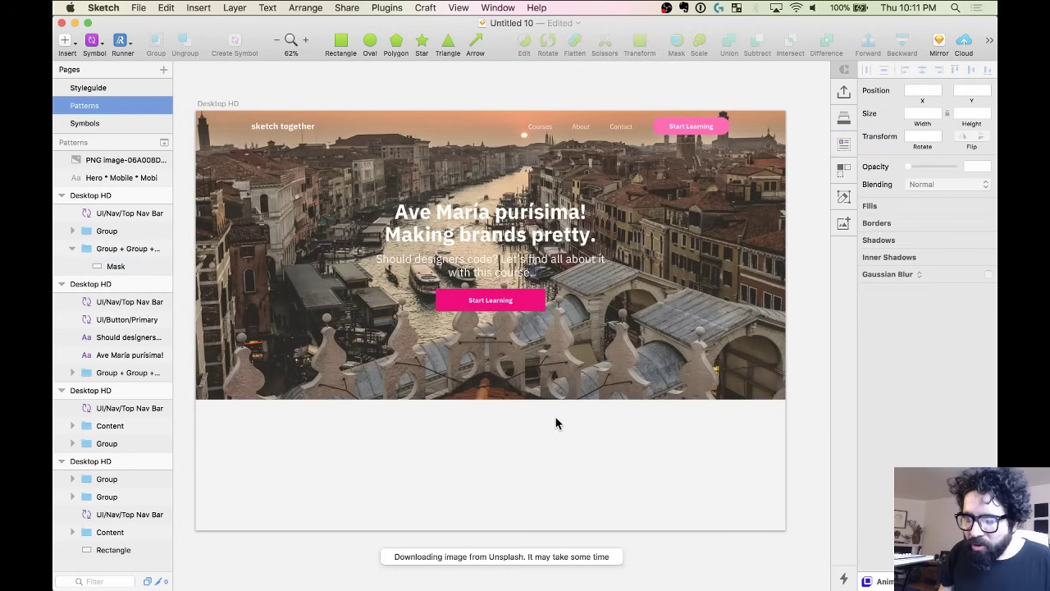
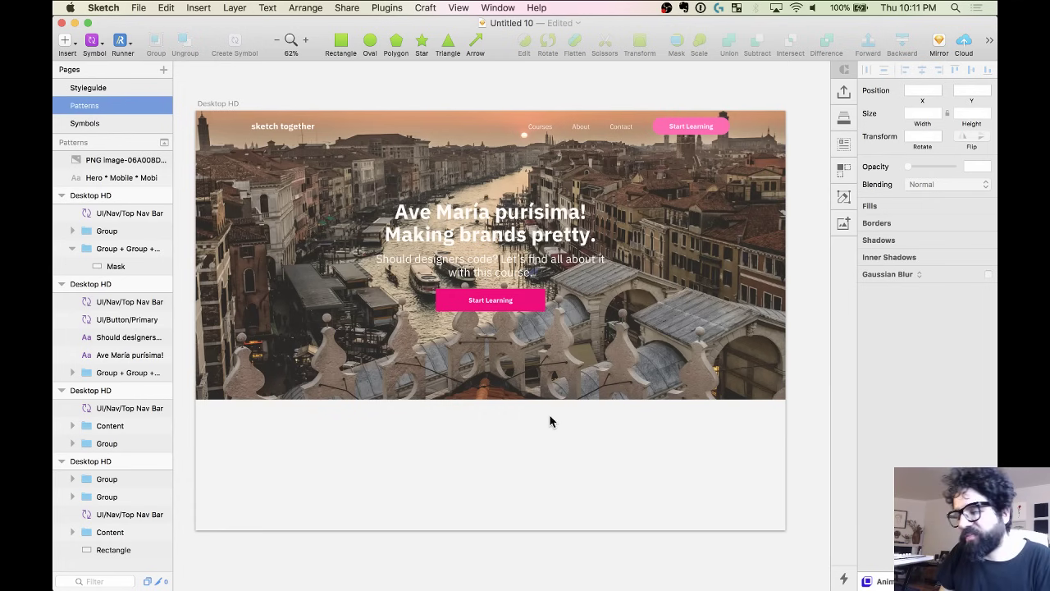
# Add a shadow with Y 2 and blur 14 to the group holding the hero's heading, subtitle and button.
pyautogui.click(518, 243)
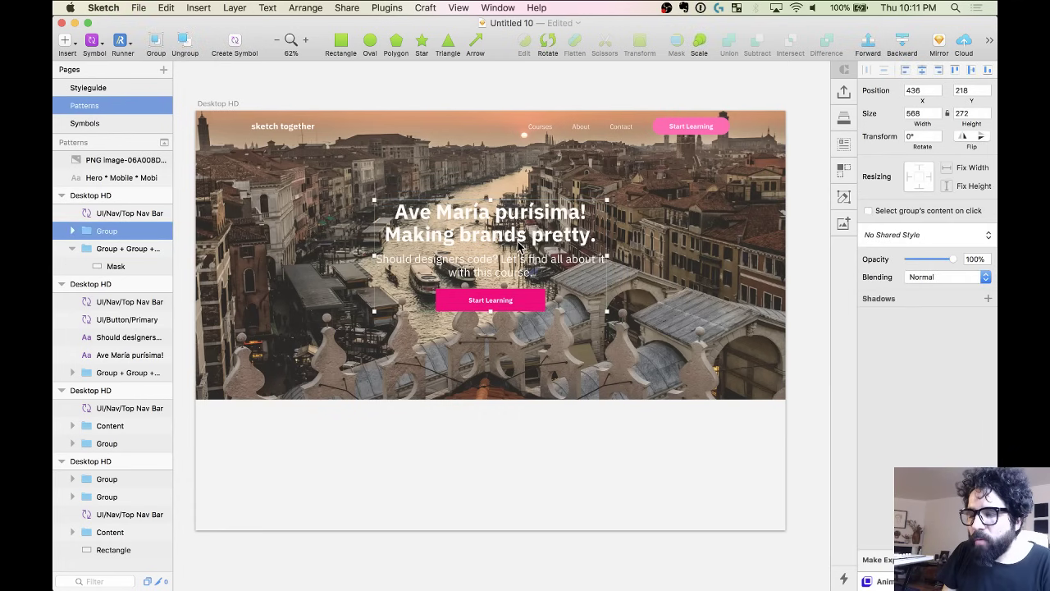
pyautogui.click(525, 473)
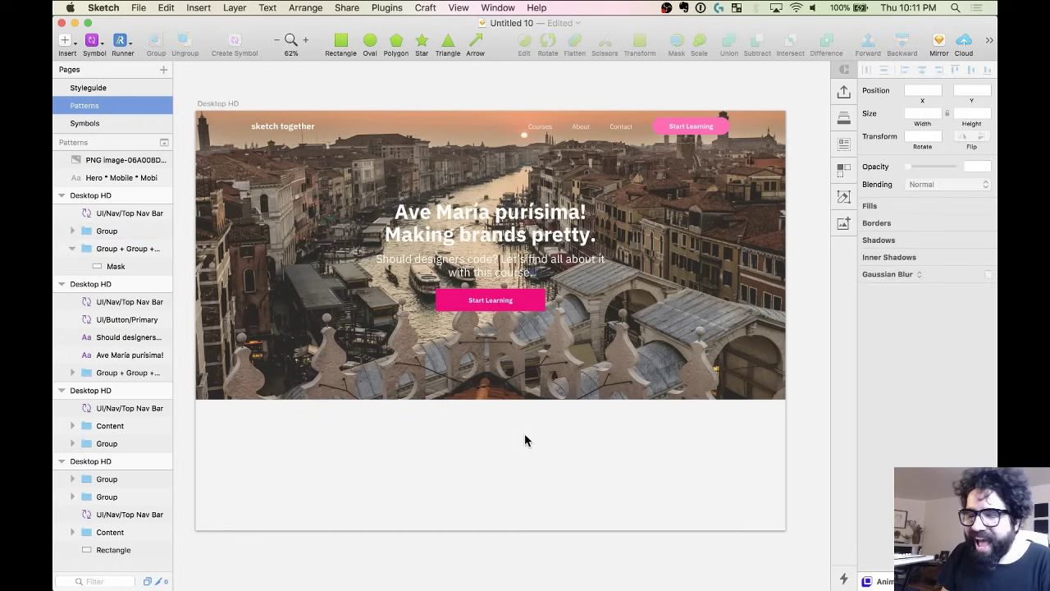
pyautogui.doubleClick(490, 234)
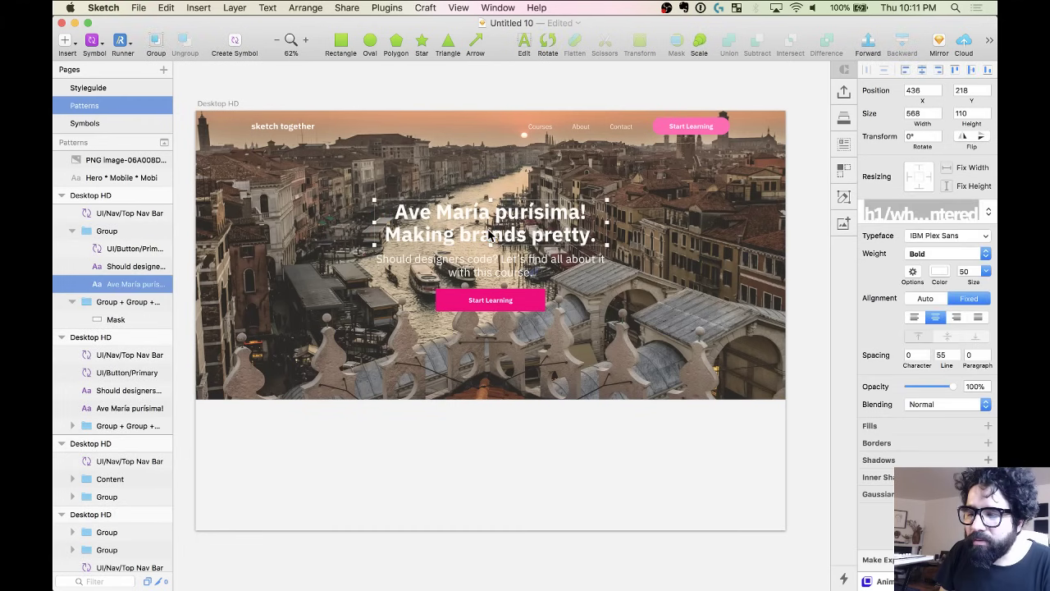
pyautogui.keyDown('shift'); pyautogui.click(500, 262); pyautogui.keyUp('shift')
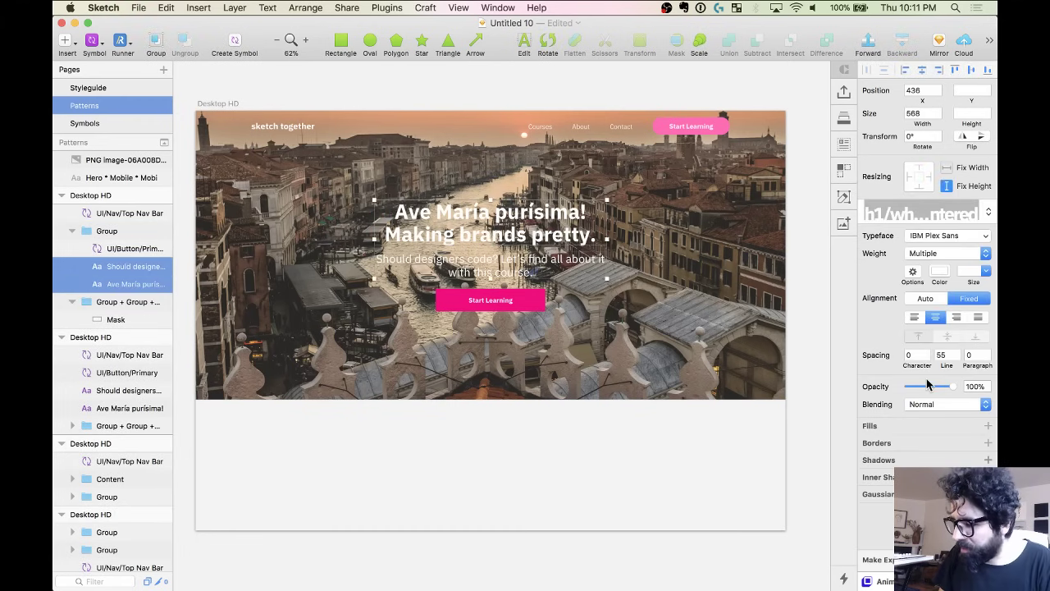
pyautogui.press('Escape')
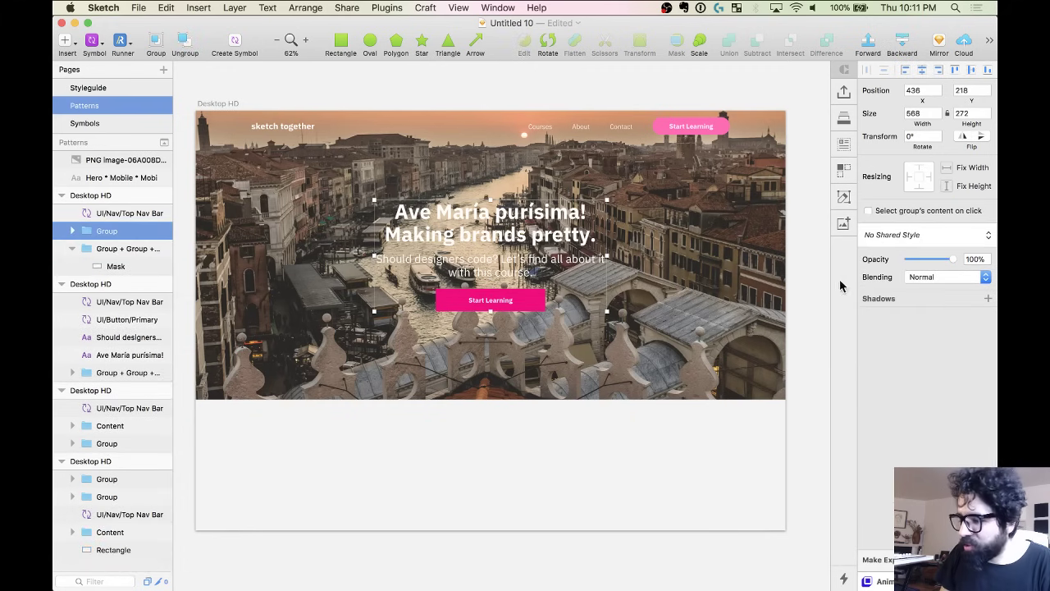
pyautogui.click(987, 298)
pyautogui.click(951, 320)
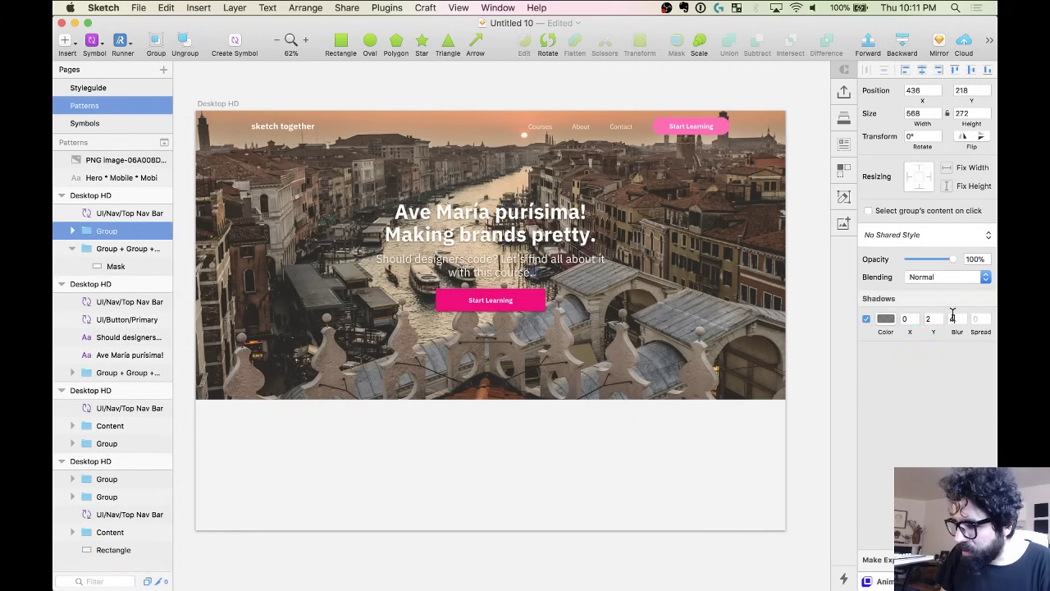
pyautogui.write('14')
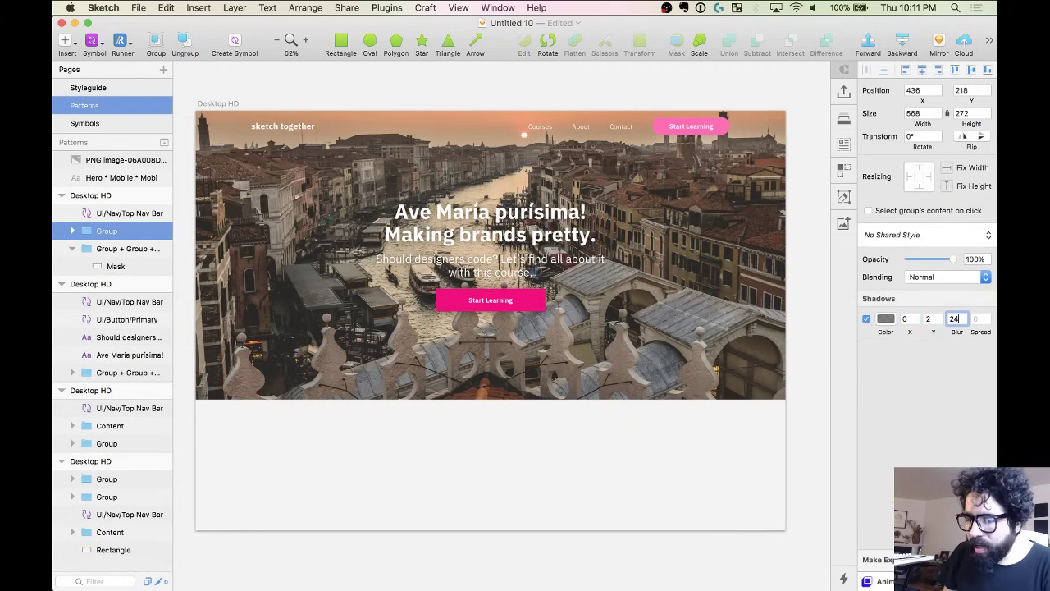
pyautogui.hotkey('shift', 'Down')
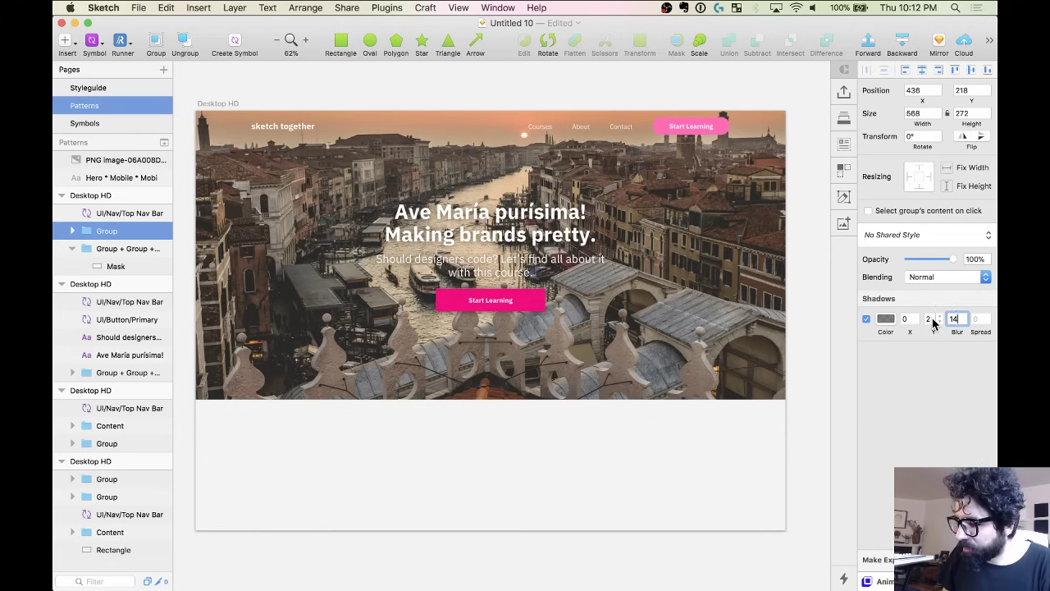
pyautogui.click(595, 447)
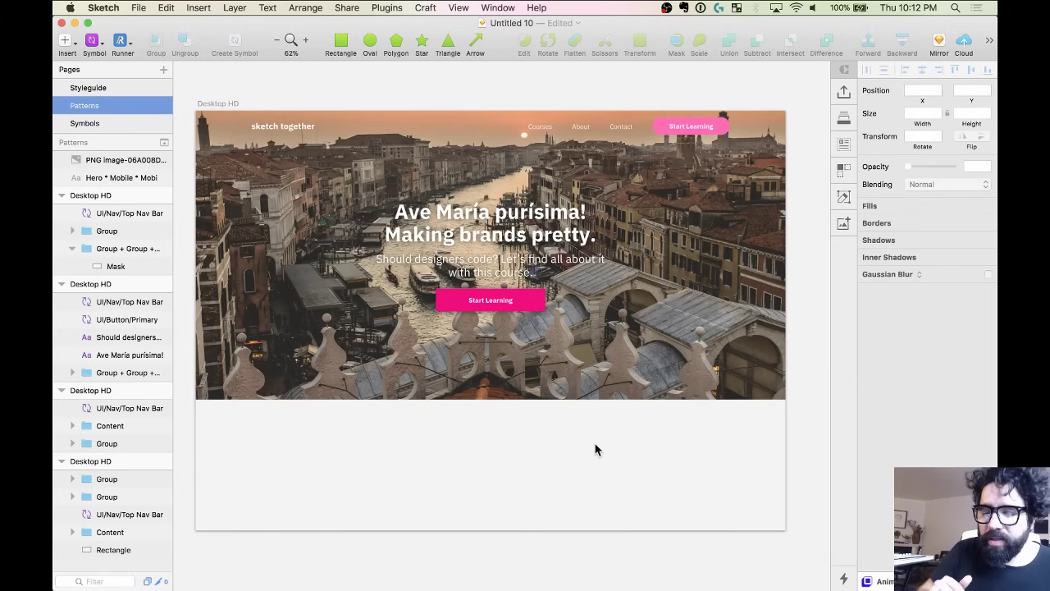
# Ungroup the hero's background group so the Mask rectangle sits directly on the artboard.
pyautogui.doubleClick(562, 367)
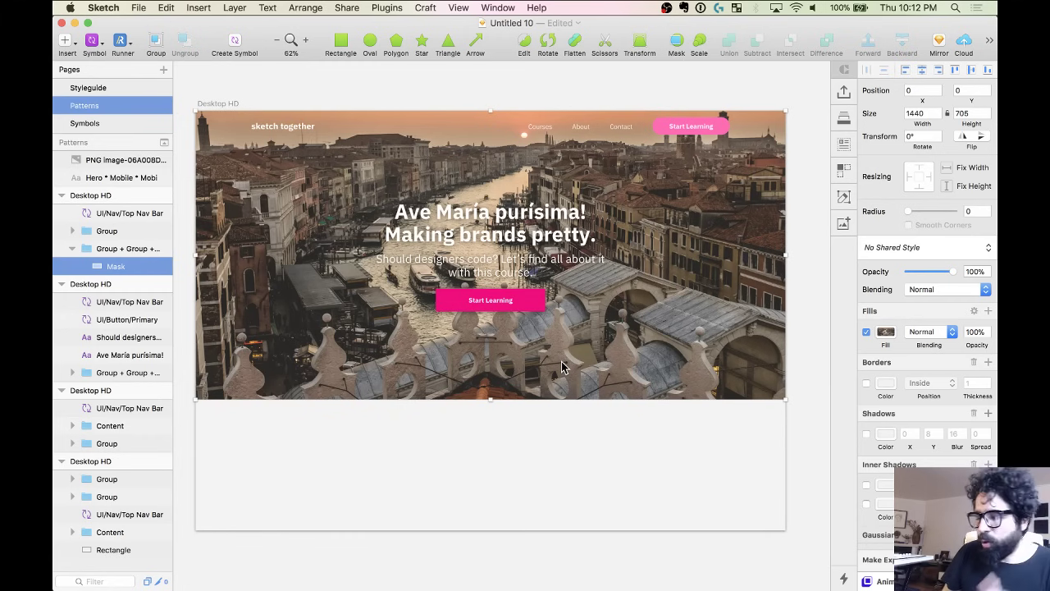
pyautogui.click(635, 517)
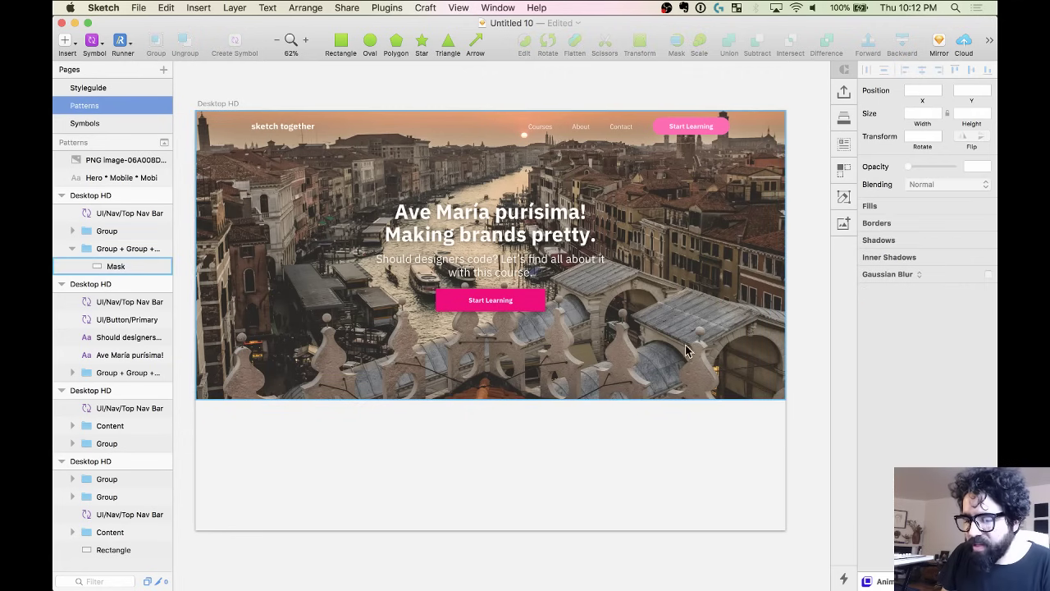
pyautogui.click(634, 352)
pyautogui.click(583, 466)
pyautogui.click(606, 345)
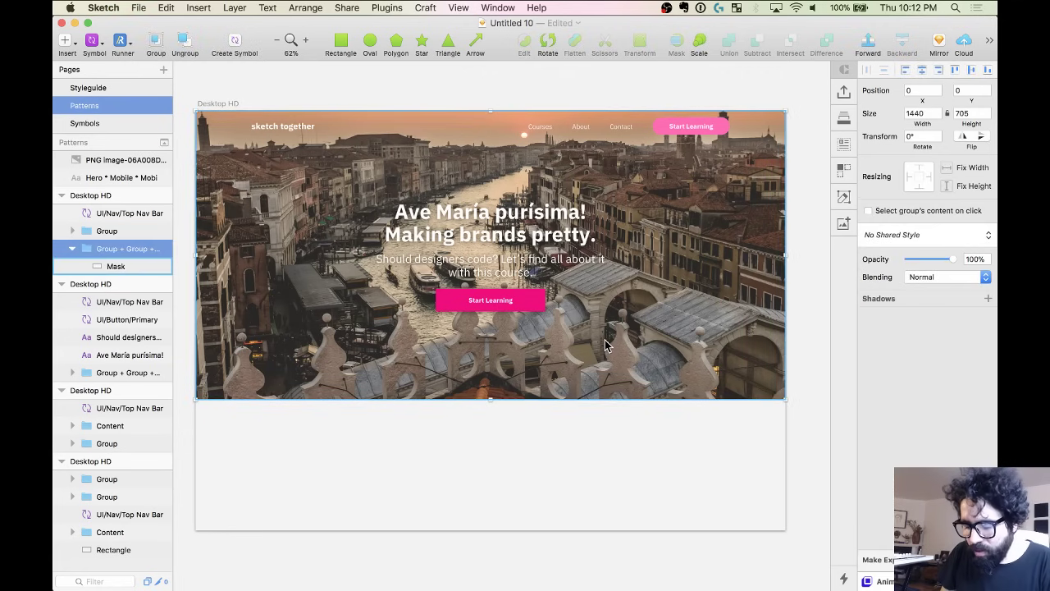
pyautogui.press('super+shift+g')
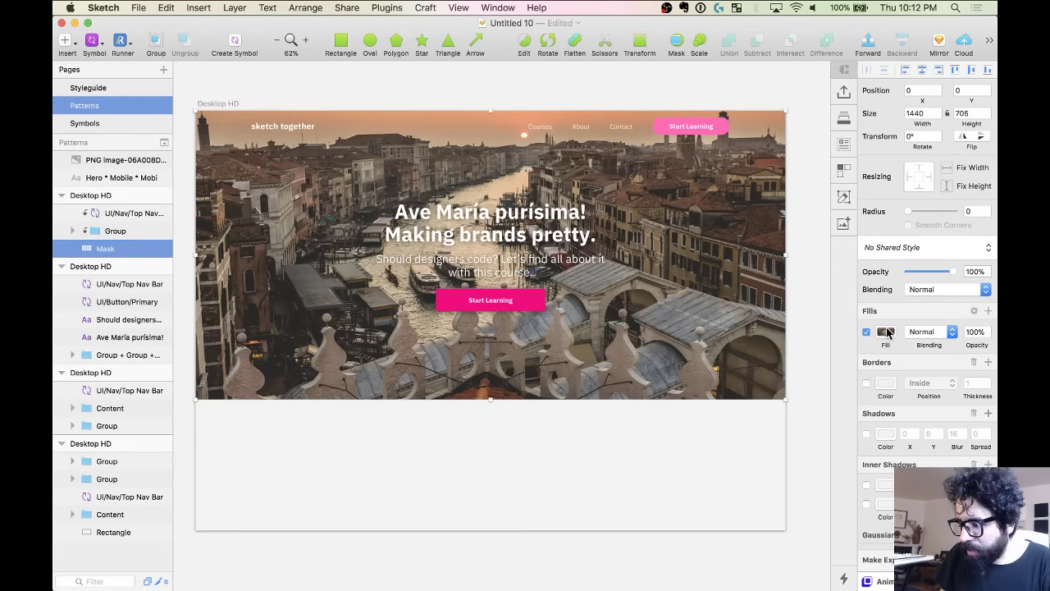
# Add a solid black 000000 fill above the photo fill on the hero's Mask rectangle.
pyautogui.click(866, 332)
pyautogui.click(866, 332)
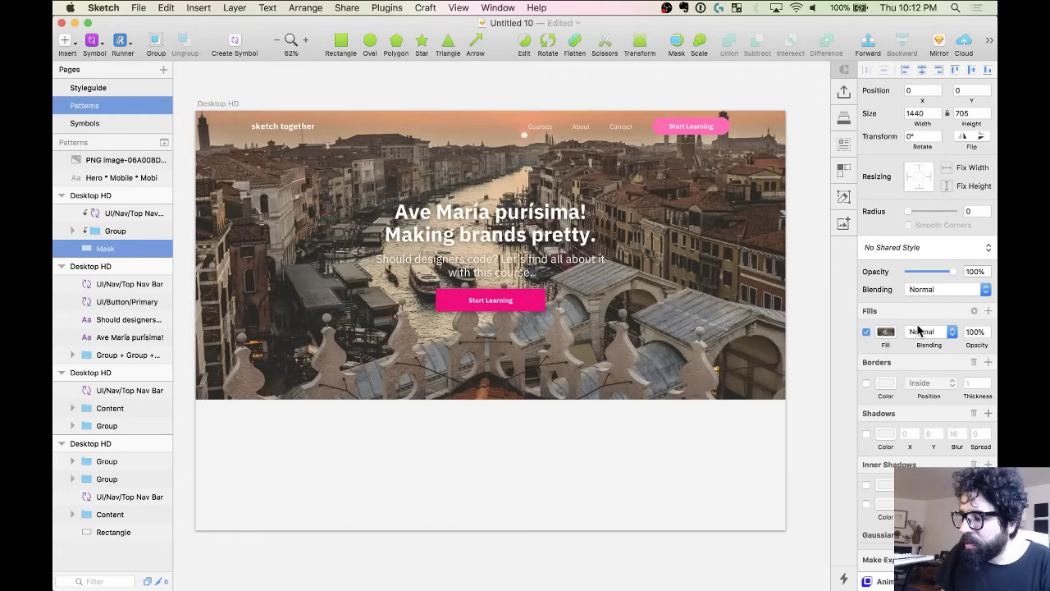
pyautogui.click(987, 311)
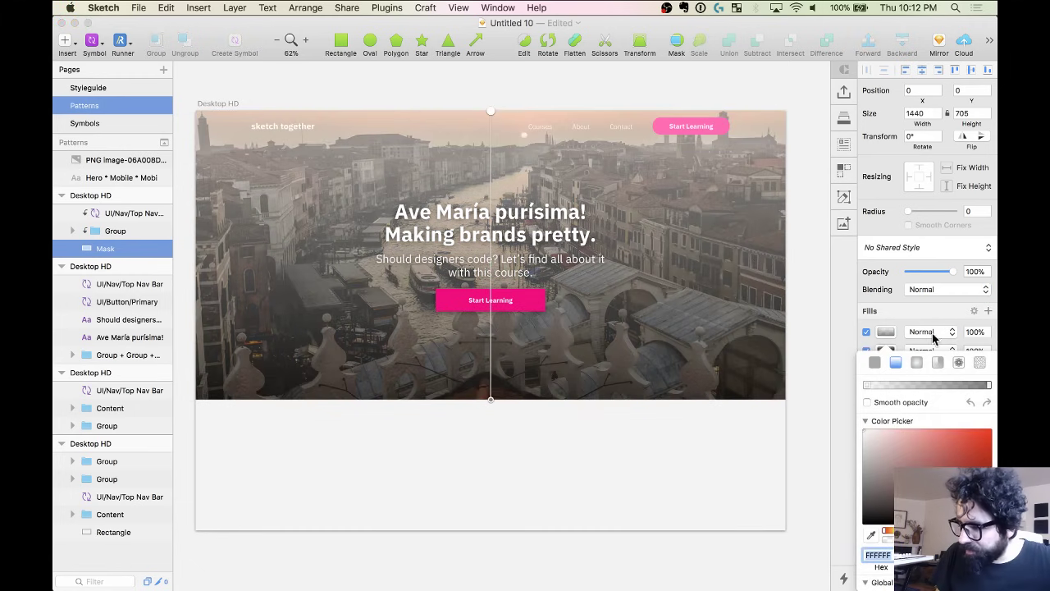
pyautogui.click(876, 363)
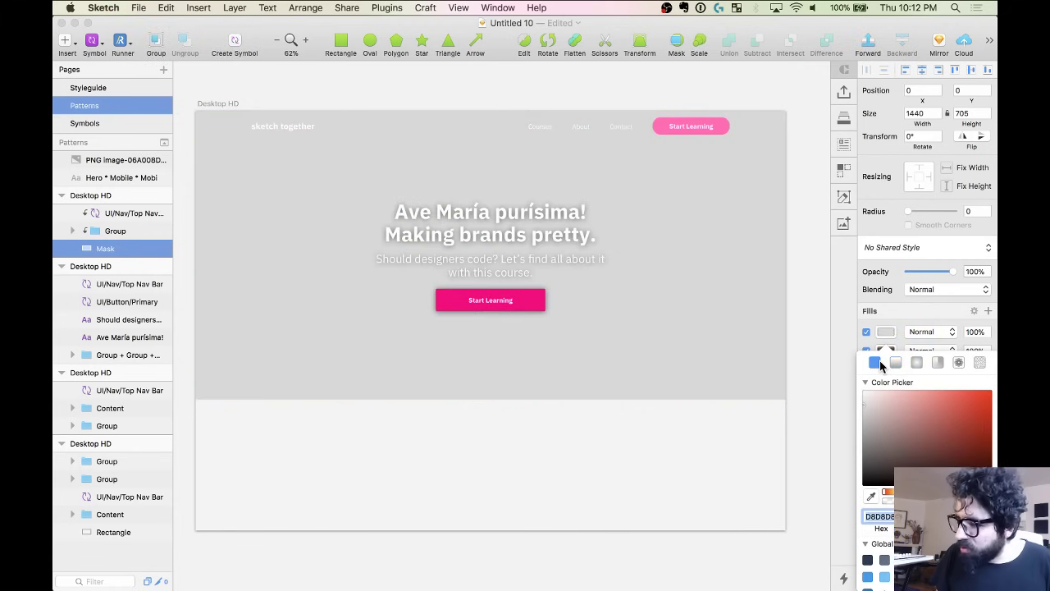
pyautogui.click(906, 342)
pyautogui.click(897, 330)
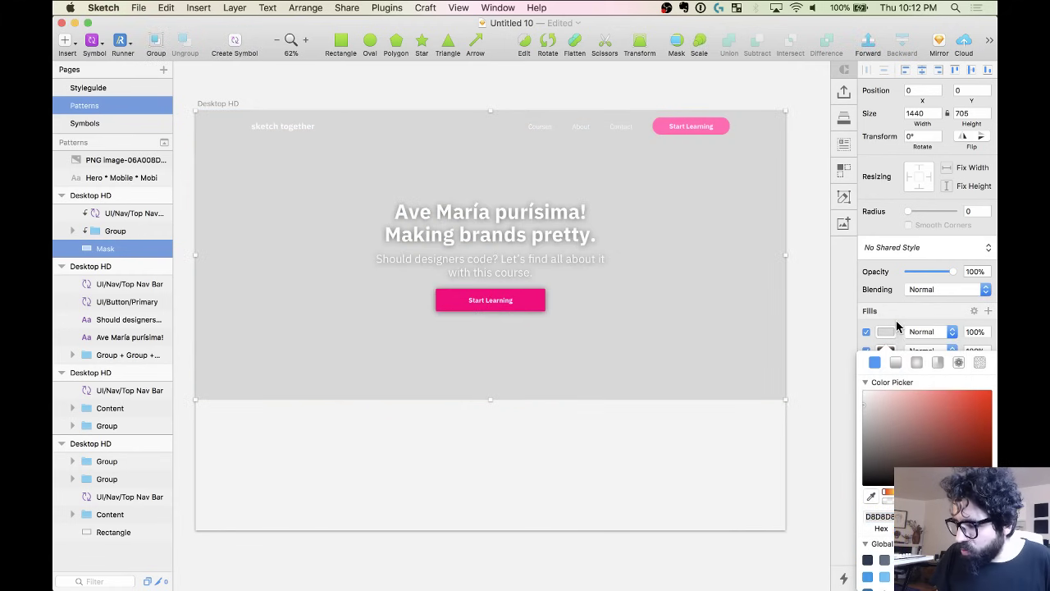
pyautogui.click(881, 422)
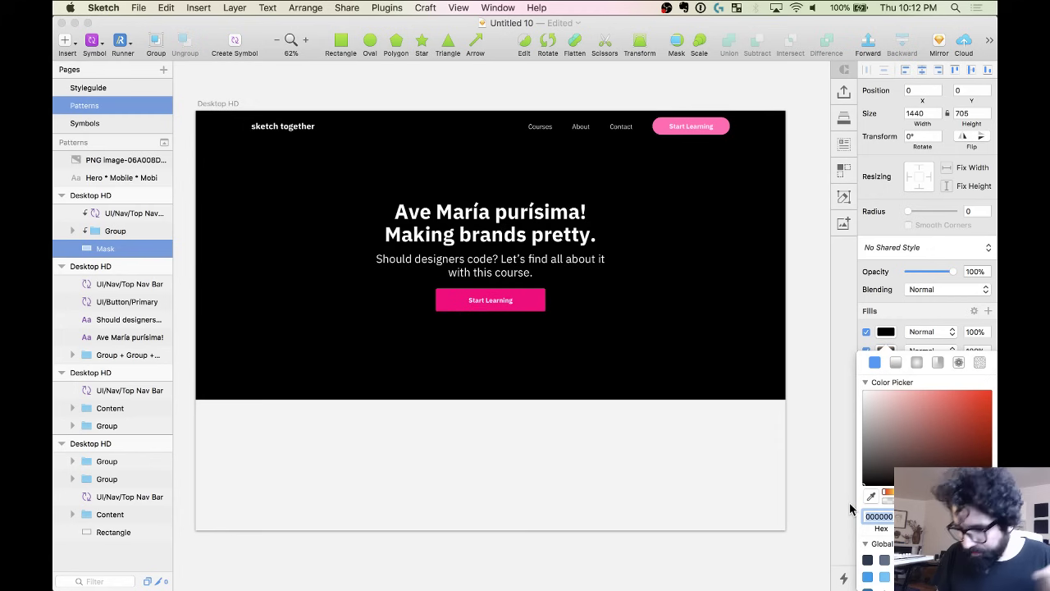
# Set the opacity of the Mask rectangle's black overlay fill to 50%, trying 40% for comparison.
pyautogui.click(971, 332)
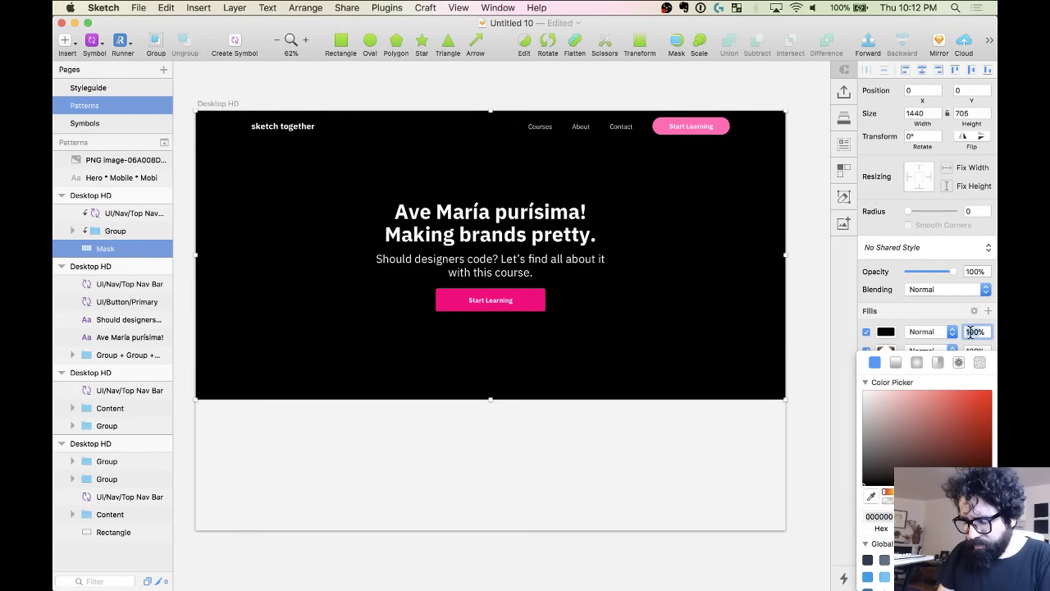
pyautogui.write('50')
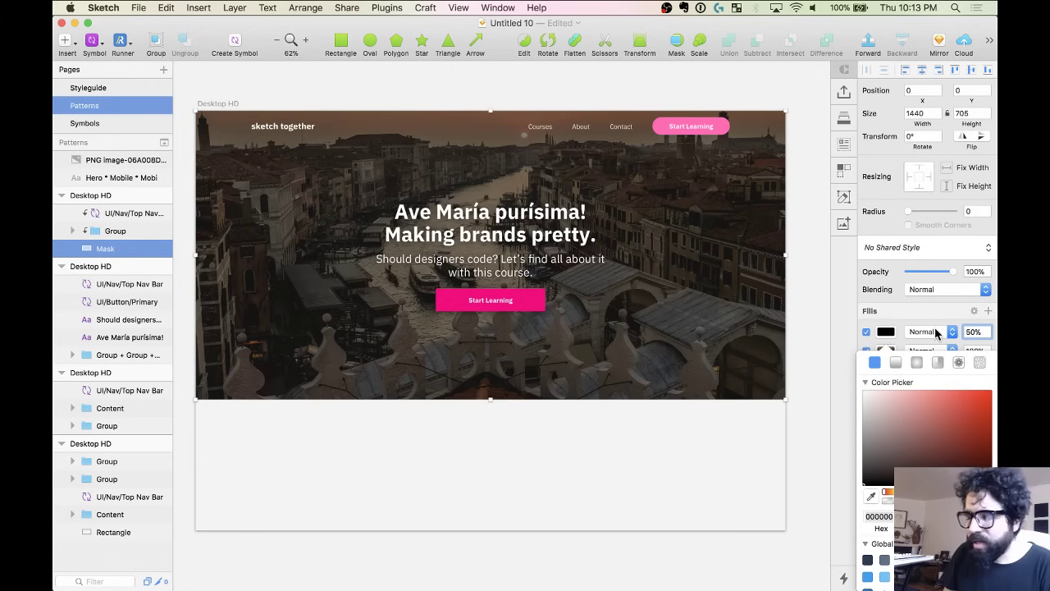
pyautogui.write('40')
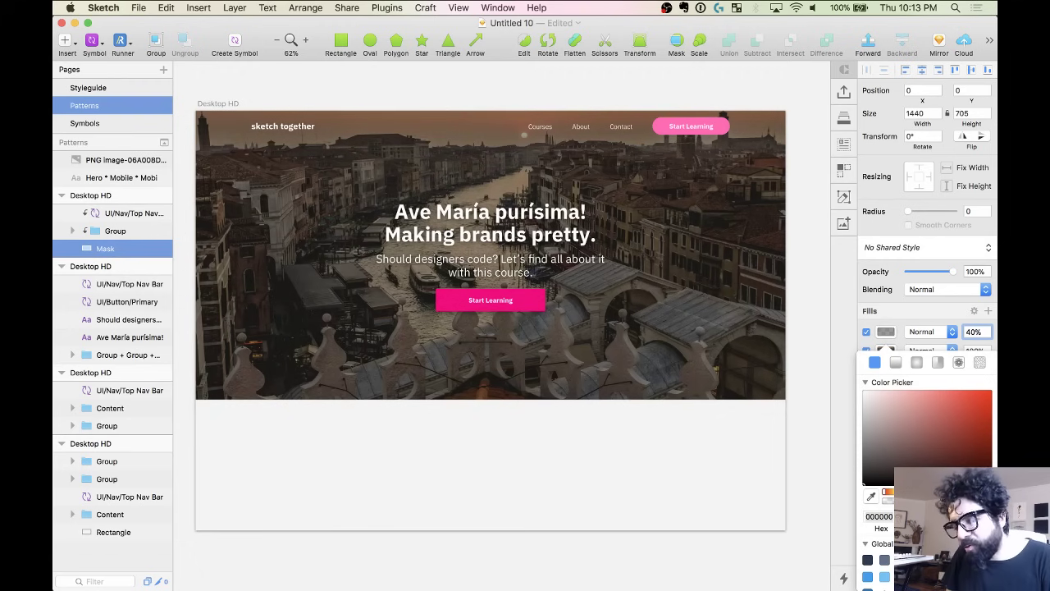
pyautogui.hotkey('shift', 'Up')
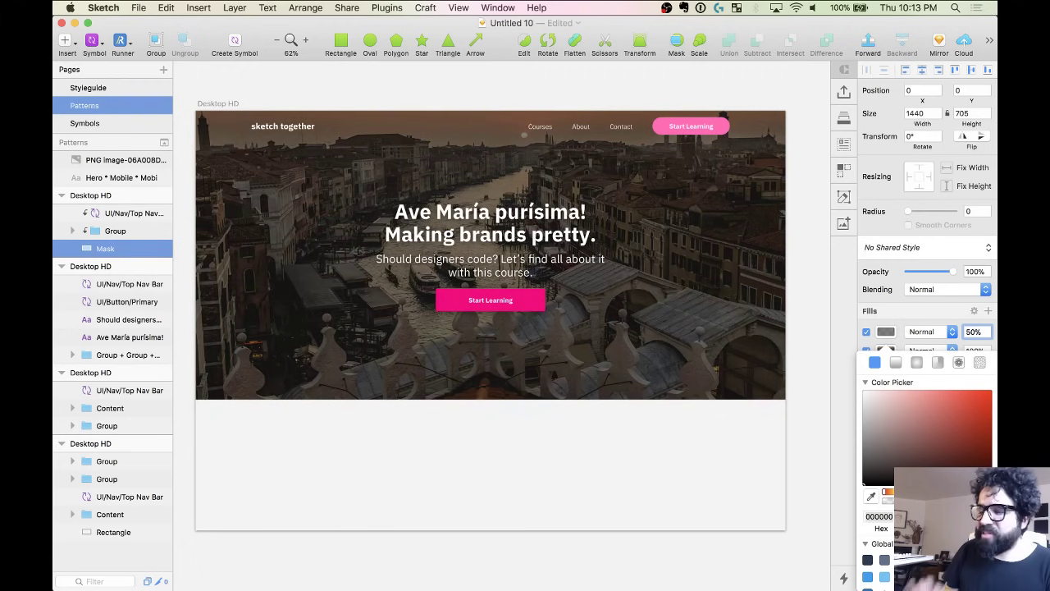
pyautogui.press('Return')
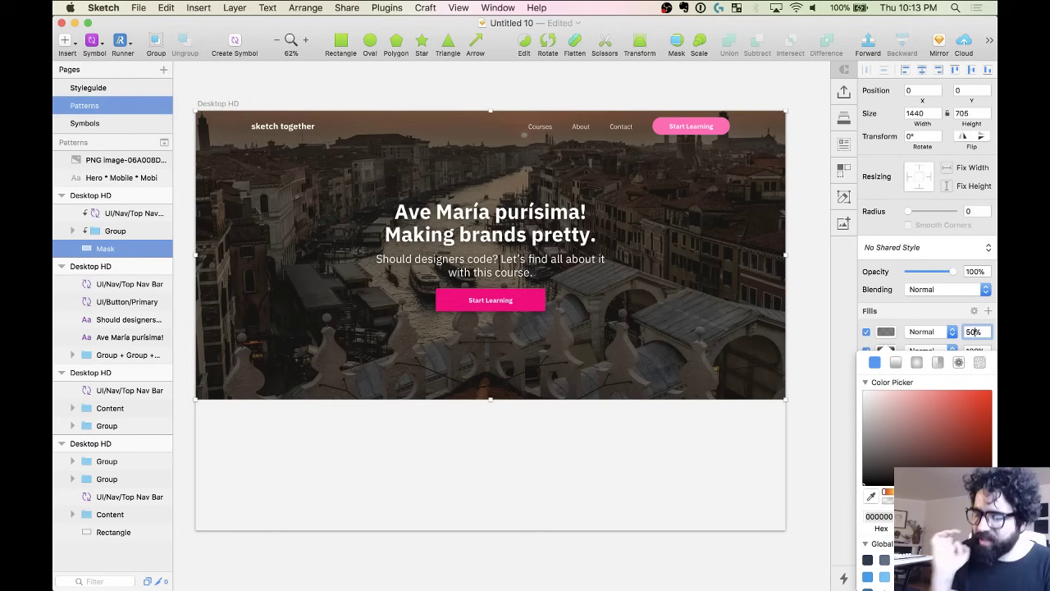
pyautogui.click(706, 450)
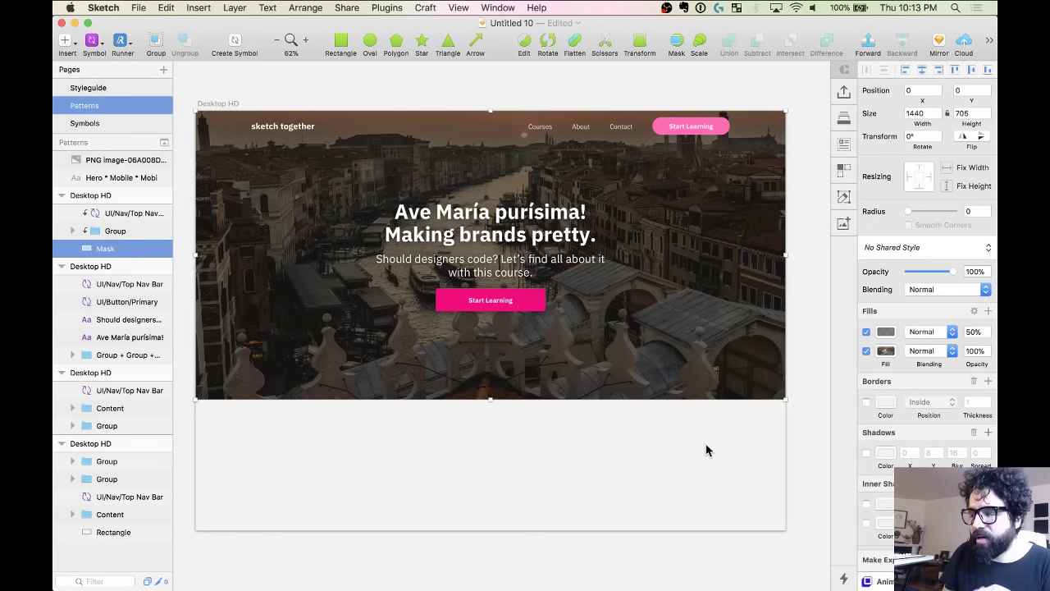
# Duplicate the Desktop HD artboard with the photo hero and place the copy beside the original on its right.
pyautogui.scroll(-5, 705, 442)
pyautogui.hscroll(3, 468, 215)
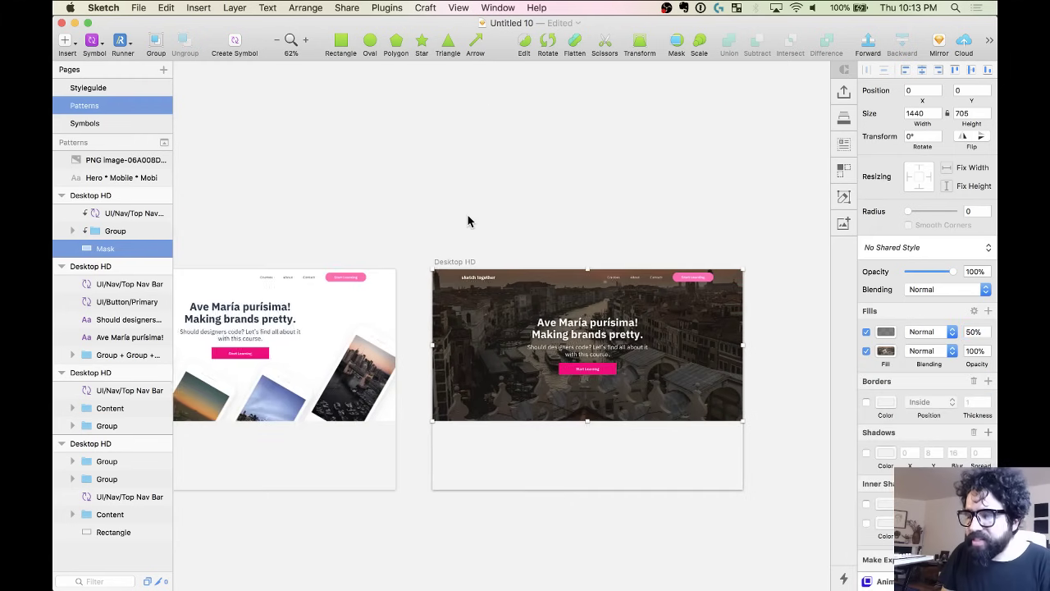
pyautogui.moveTo(336, 263); pyautogui.dragTo(656, 280)
pyautogui.scroll(5, 776, 422)
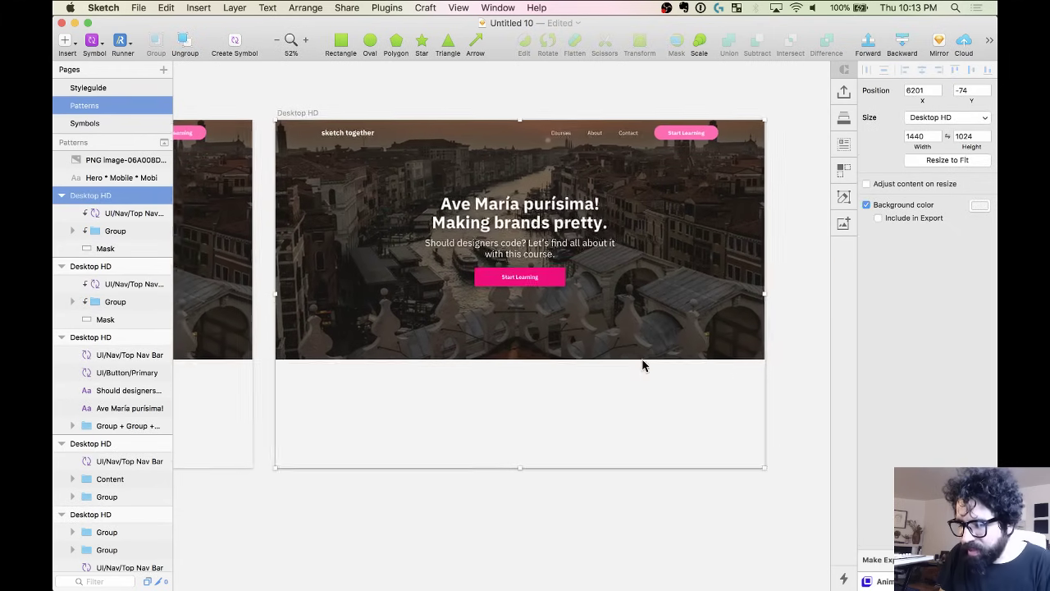
# Replace the photo in the duplicated hero's Mask rectangle with another City photo from Unsplash.
pyautogui.click(593, 323)
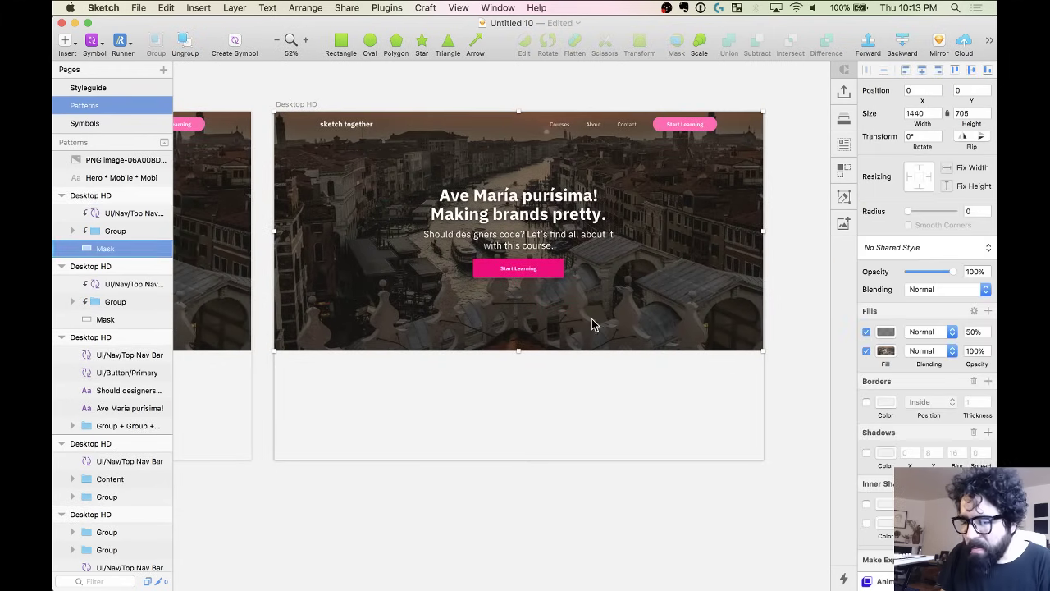
pyautogui.click(845, 146)
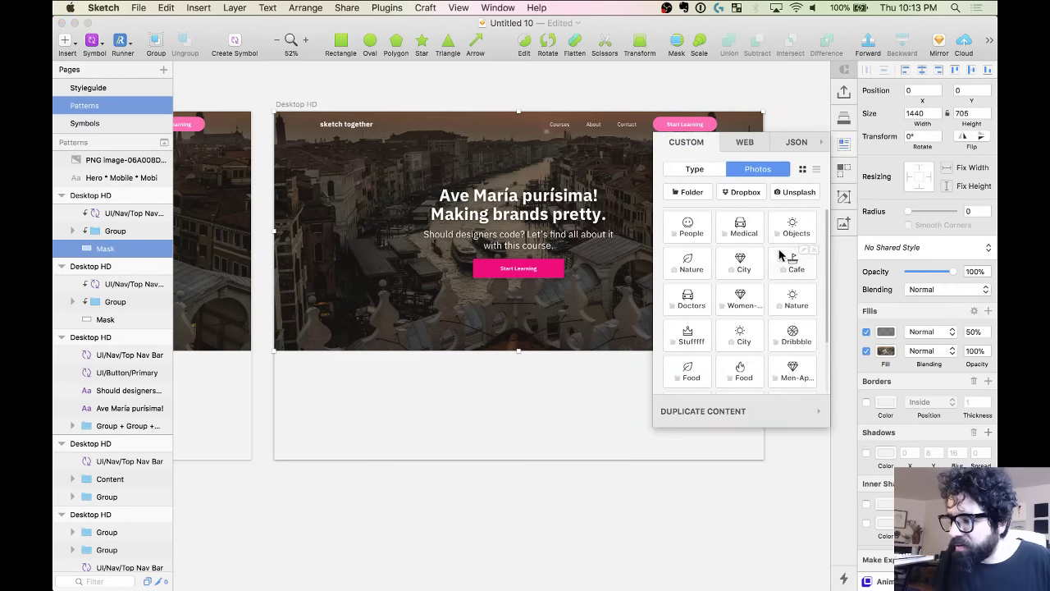
pyautogui.click(746, 265)
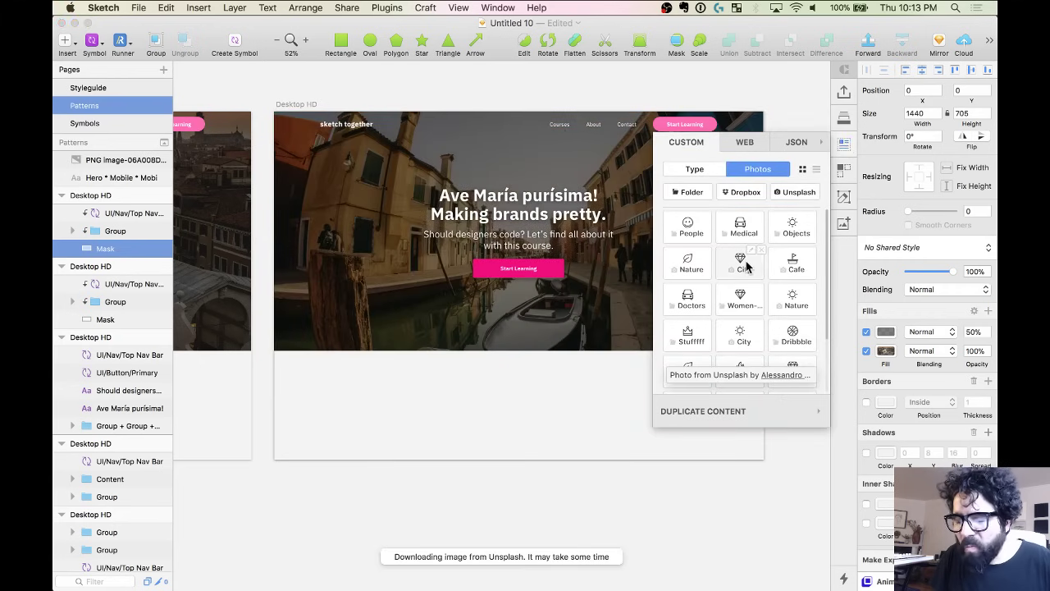
# Replace the hero background photo on the last artboard with another City photo from Unsplash.
pyautogui.hscroll(5, 648, 293)
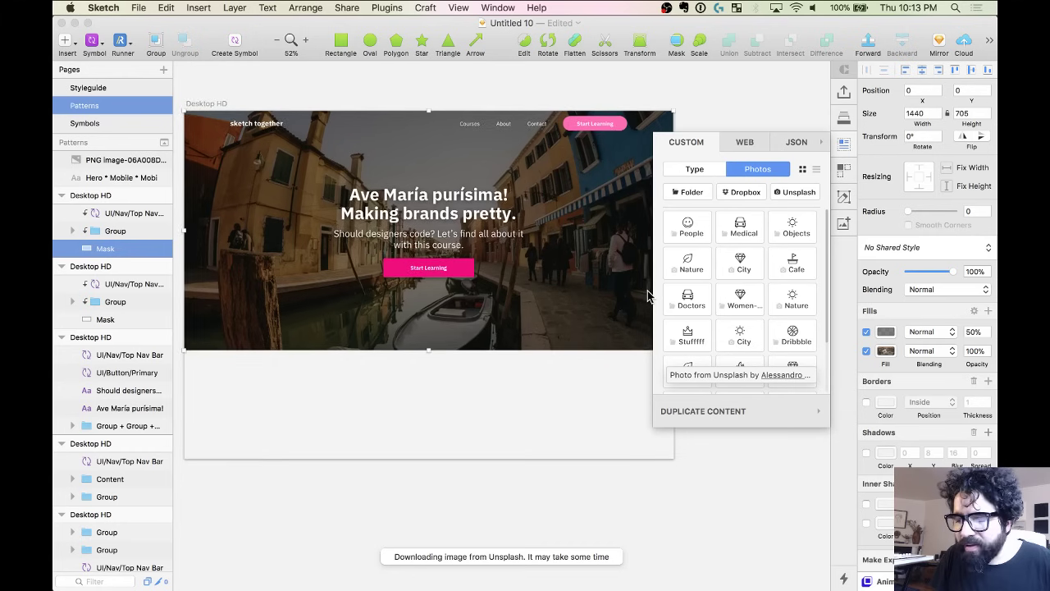
pyautogui.scroll(-2, 648, 293)
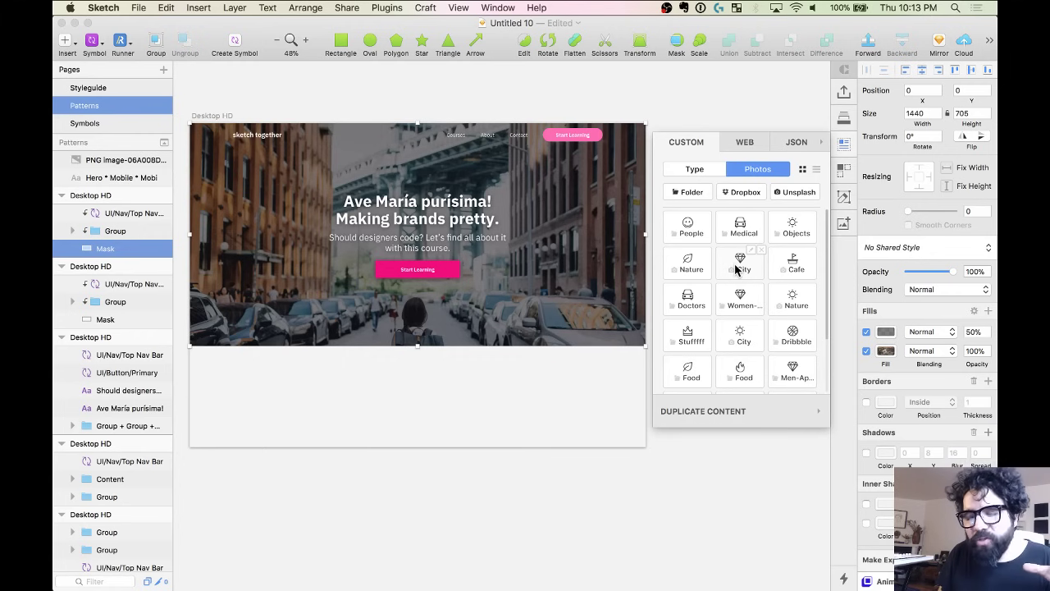
pyautogui.click(736, 269)
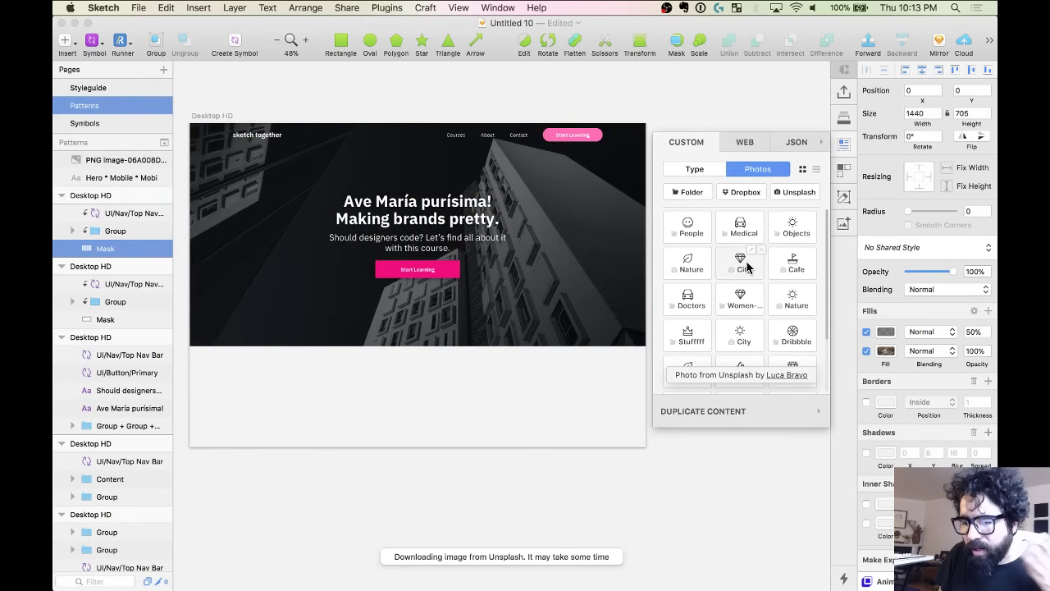
pyautogui.click(844, 144)
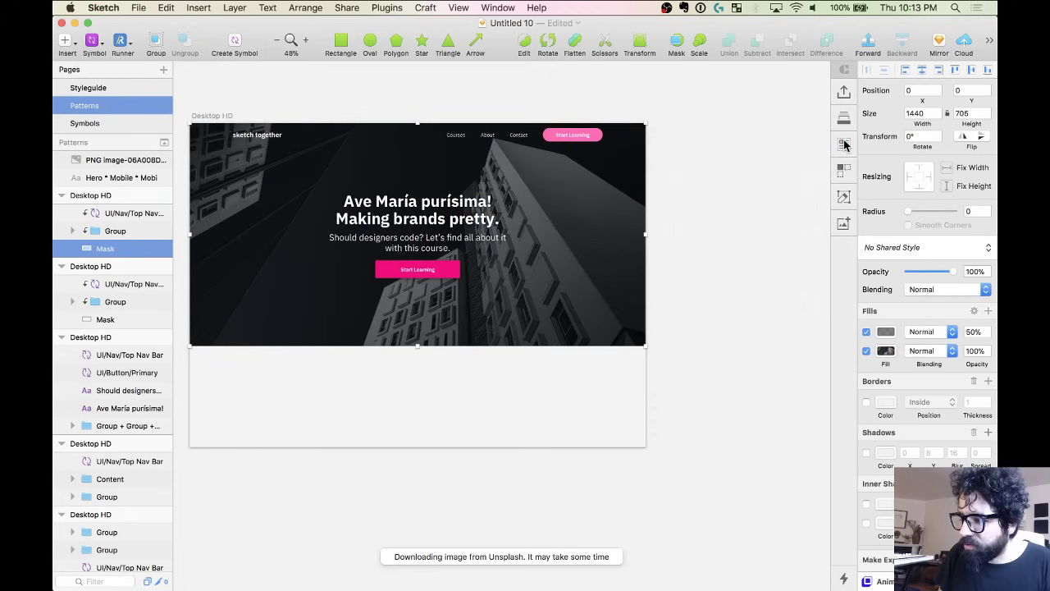
# Delete the last Desktop HD artboard, the copy of the full-photo hero.
pyautogui.hscroll(-5, 735, 149)
pyautogui.click(470, 120)
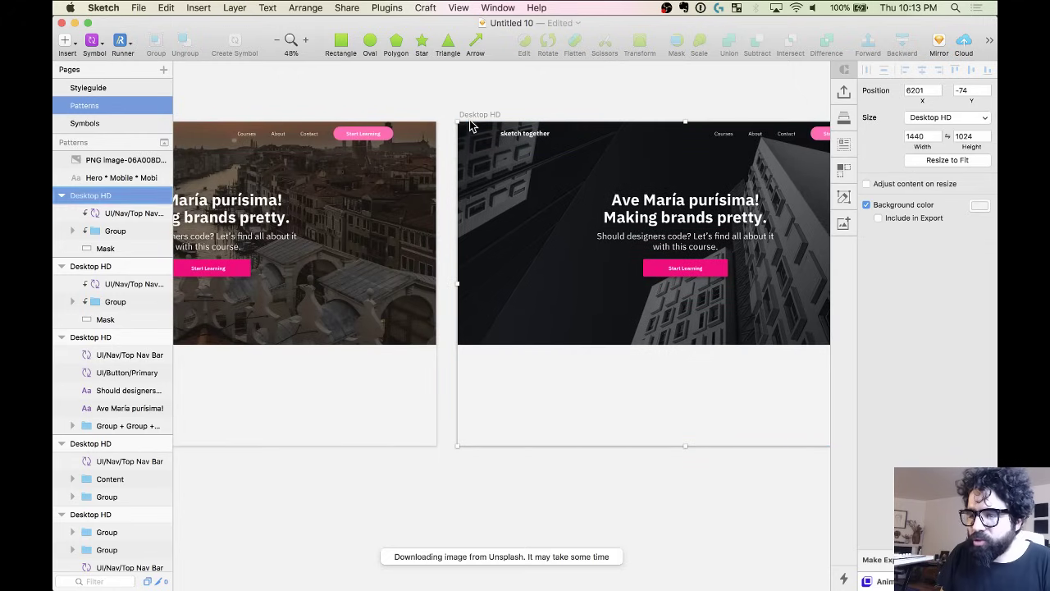
pyautogui.press('Delete')
pyautogui.hscroll(-5, 469, 124)
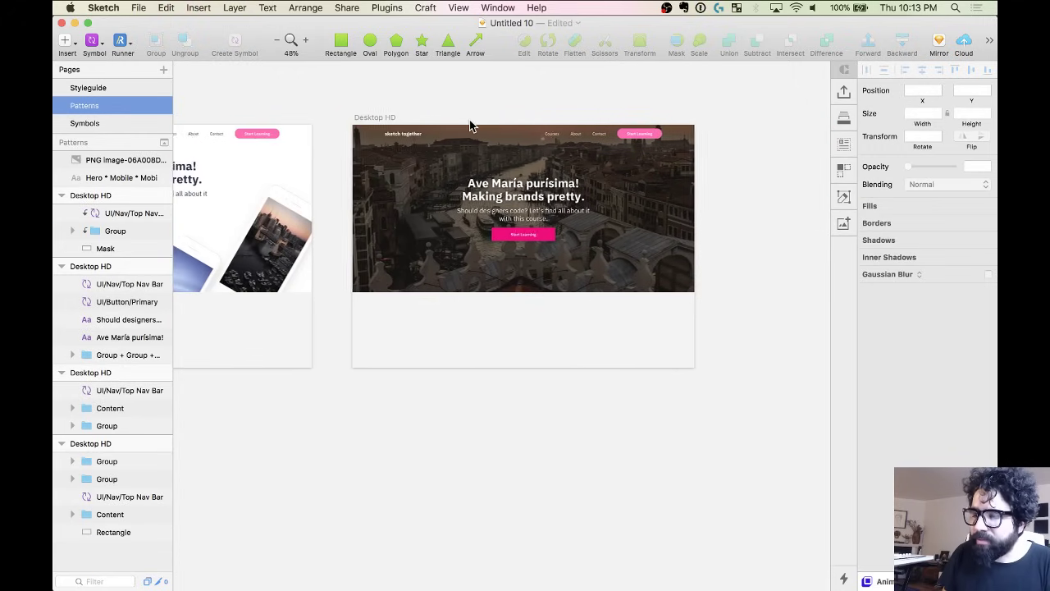
pyautogui.hscroll(-5, 471, 125)
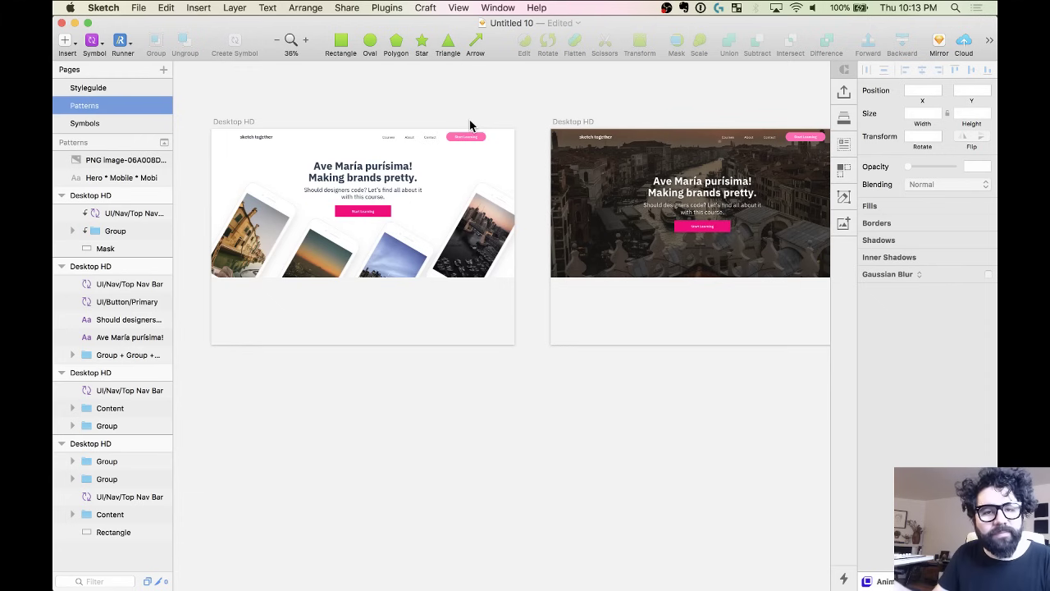
pyautogui.hscroll(-8, 470, 125)
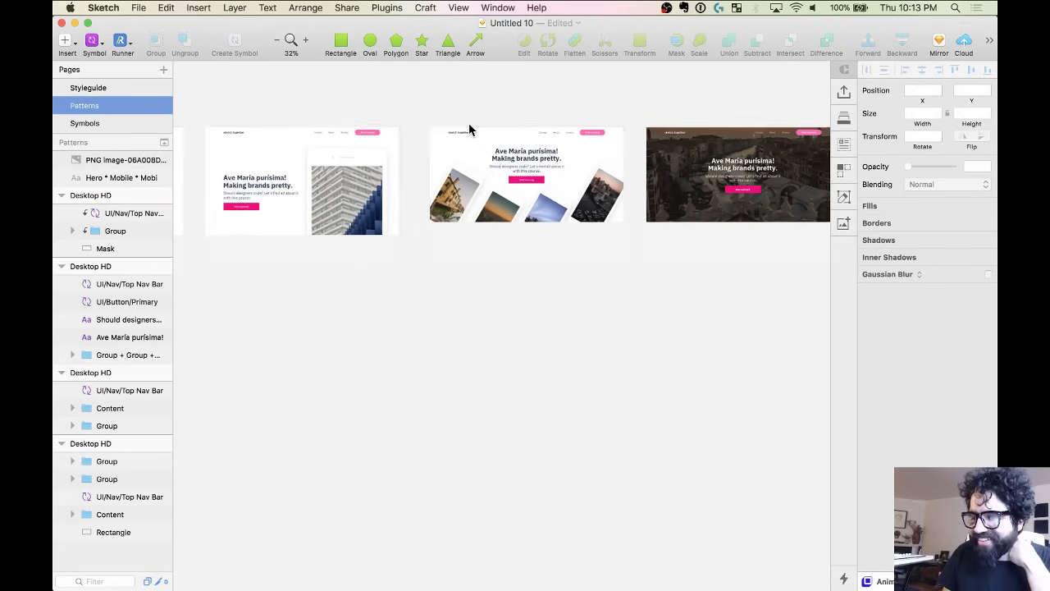
pyautogui.hscroll(-5, 468, 123)
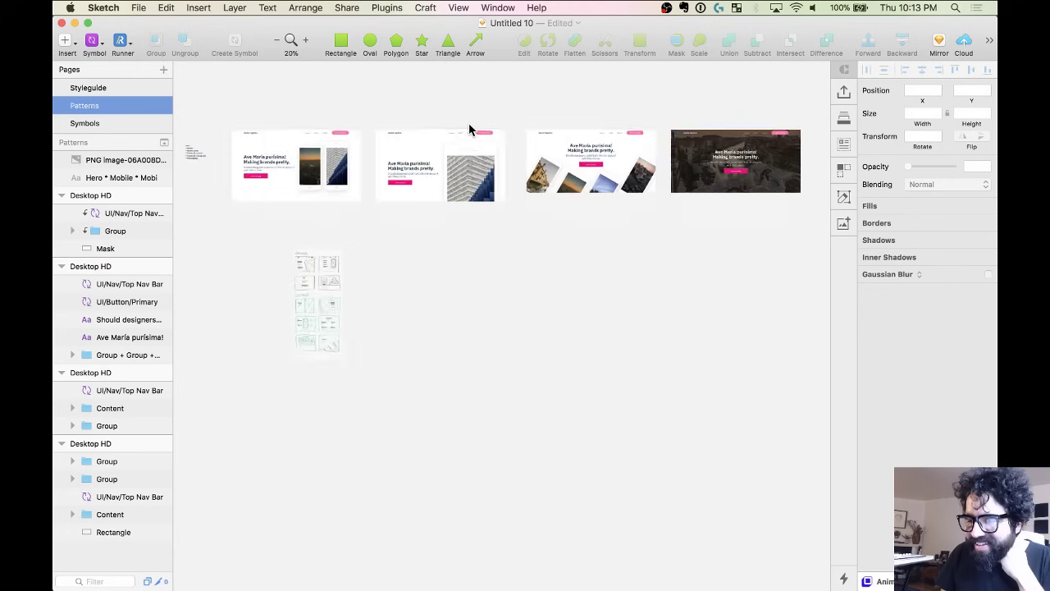
pyautogui.scroll(3, 468, 123)
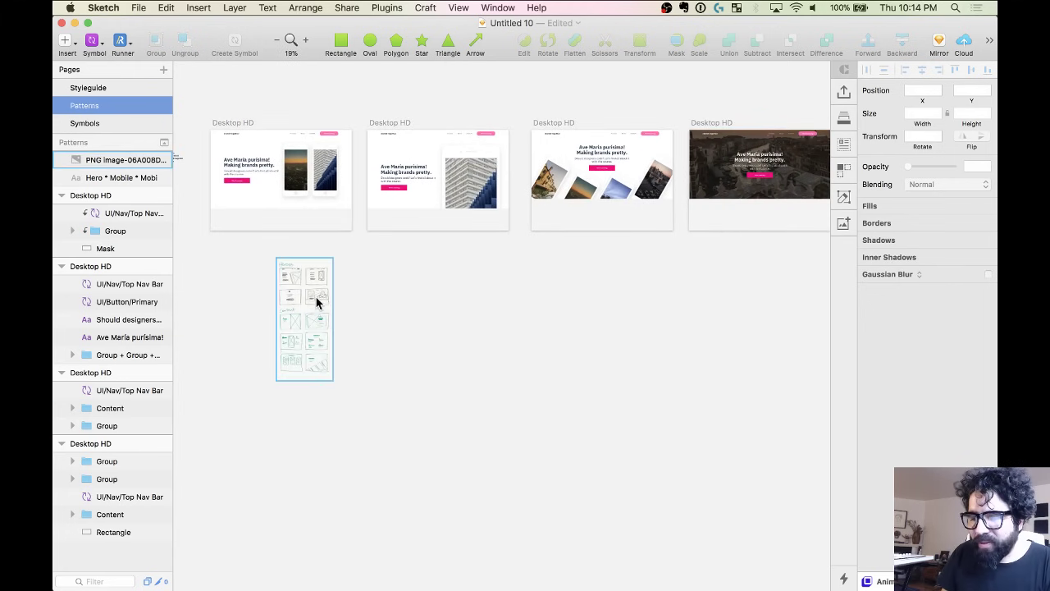
pyautogui.hscroll(5, 638, 164)
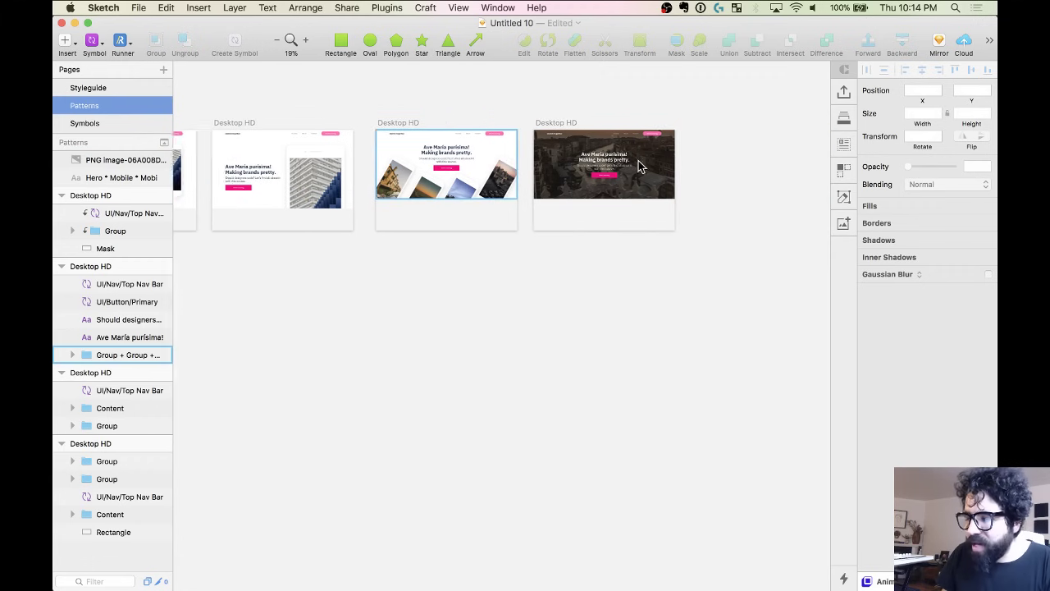
pyautogui.press('z')
pyautogui.moveTo(452, 94); pyautogui.dragTo(662, 227)
pyautogui.click(244, 207)
pyautogui.press('super+d')
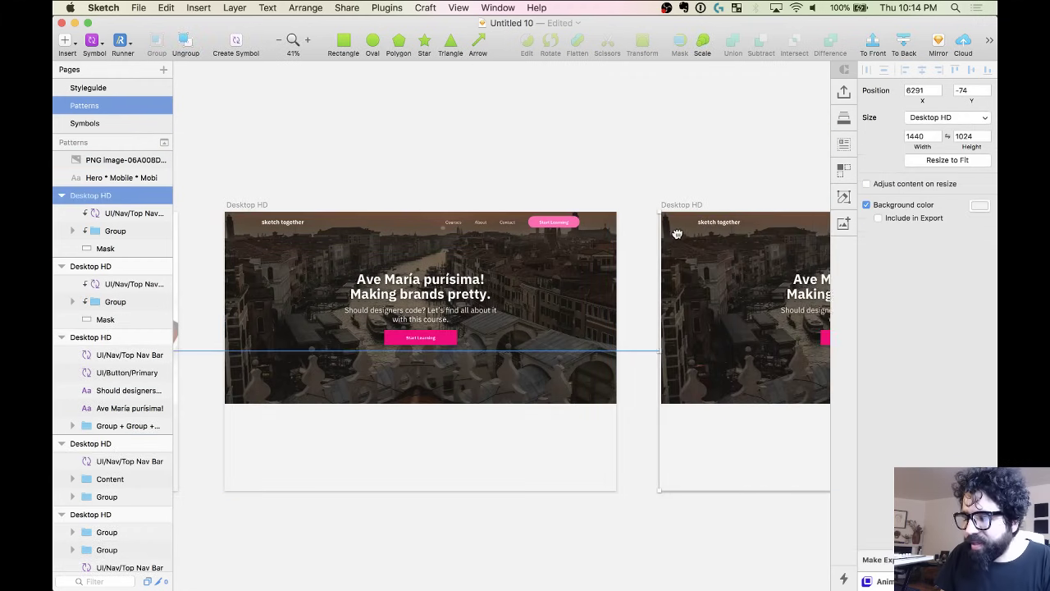
pyautogui.hscroll(5, 678, 239)
pyautogui.hscroll(3, 678, 239)
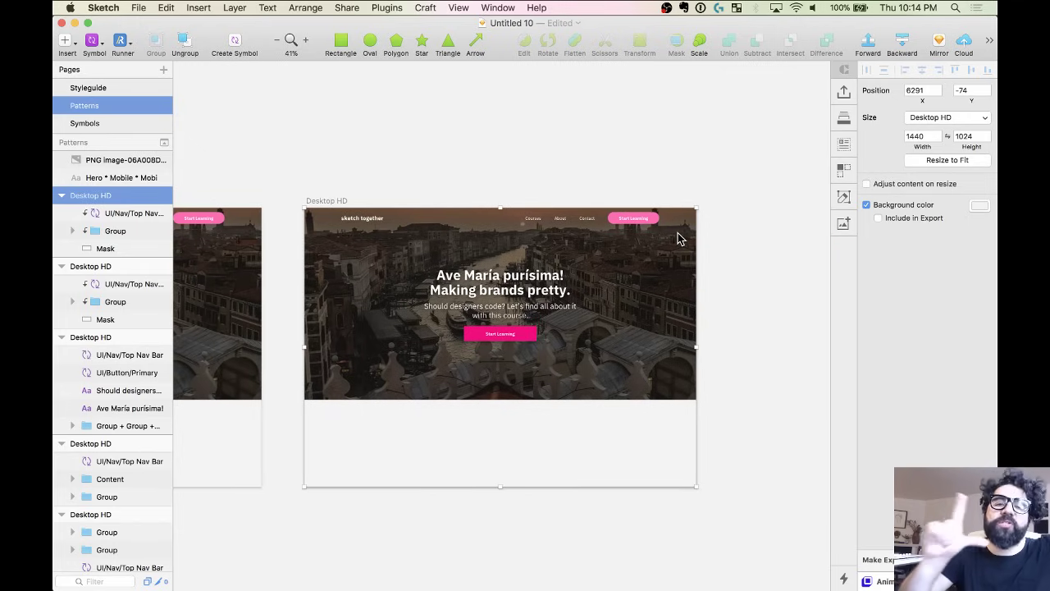
pyautogui.scroll(-5, 677, 239)
pyautogui.press('BackSpace')
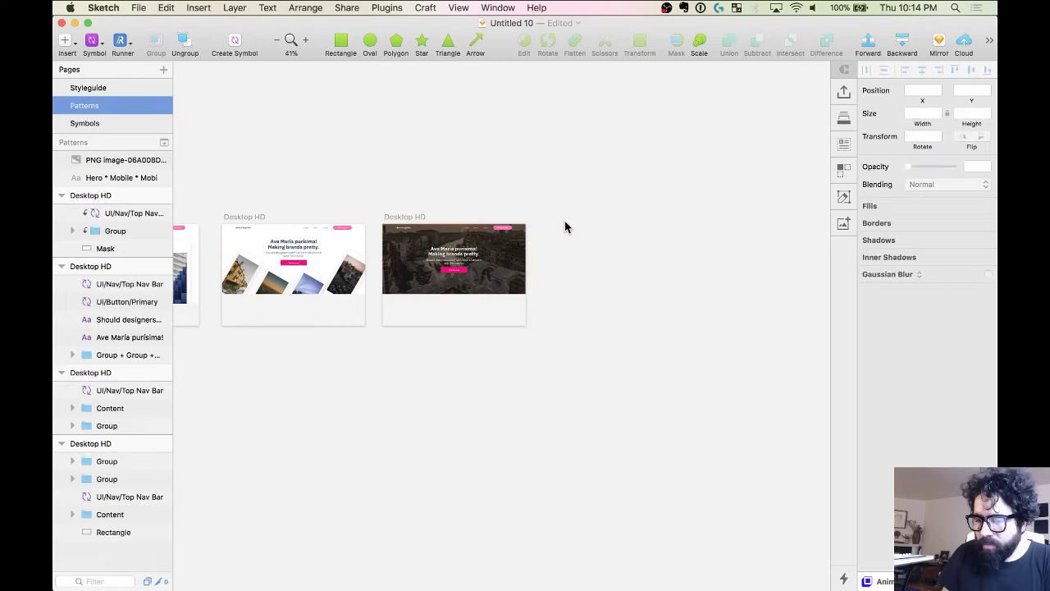
# Duplicate the single-phone hero artboard and place the copy at the end of the row, after the dark photo hero.
pyautogui.press('super+1')
pyautogui.click(449, 225)
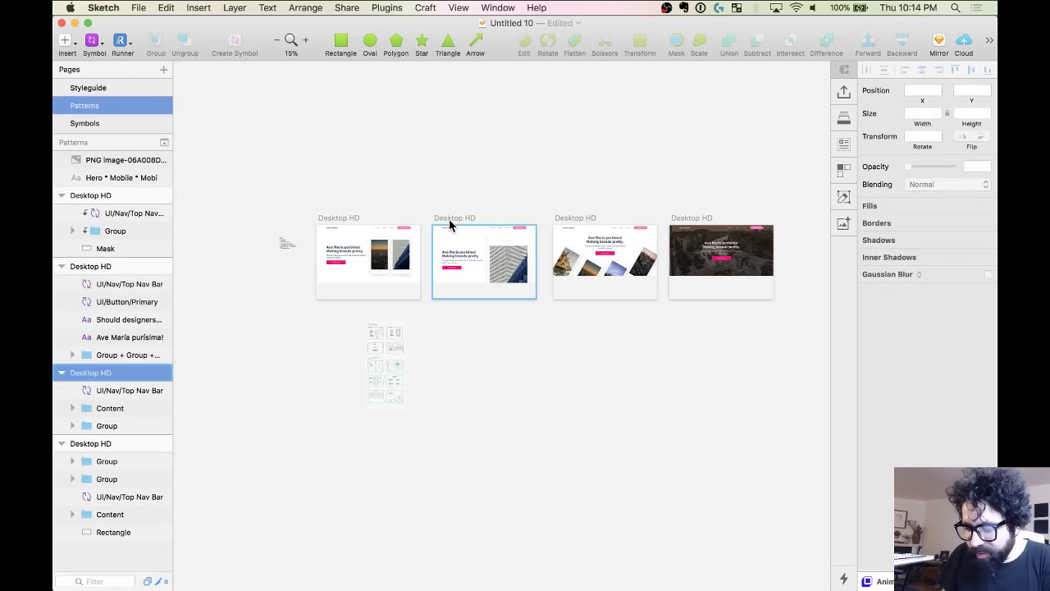
pyautogui.press('super+d')
pyautogui.press('Escape')
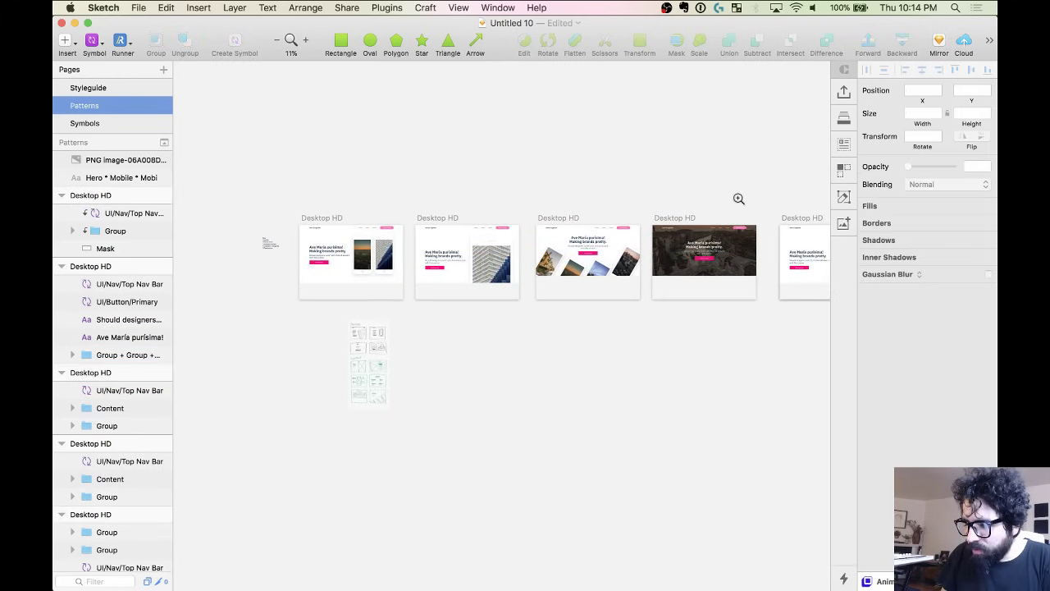
# Delete the phone mockup group from the duplicated artboard.
pyautogui.scroll(5, 943, 366)
pyautogui.click(544, 261)
pyautogui.doubleClick(544, 260)
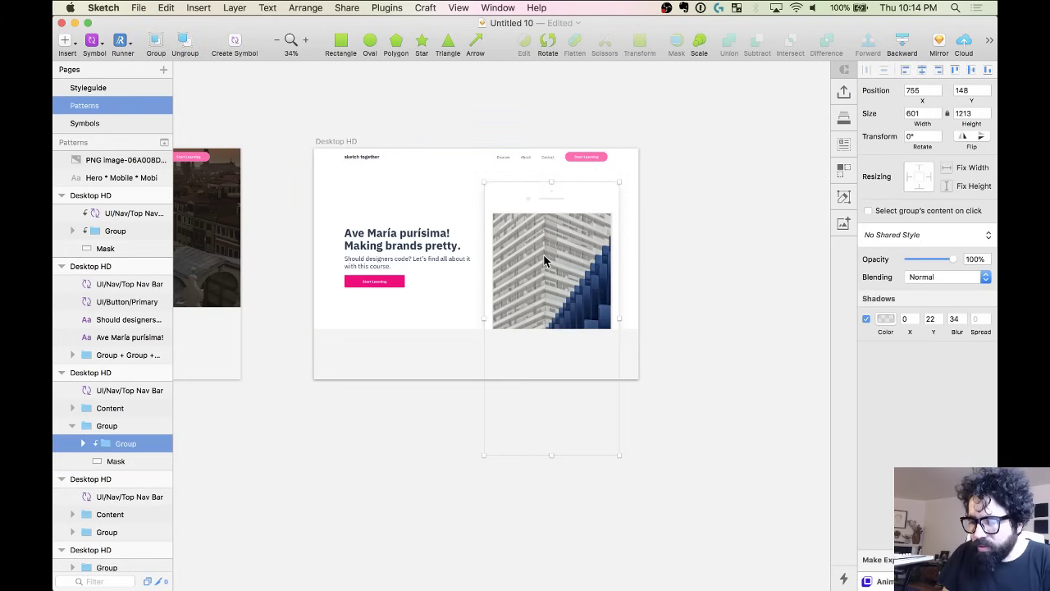
pyautogui.press('Delete')
# Ungroup the remaining background group and turn off masking on its Mask rectangle.
pyautogui.click(534, 260)
pyautogui.click(105, 433)
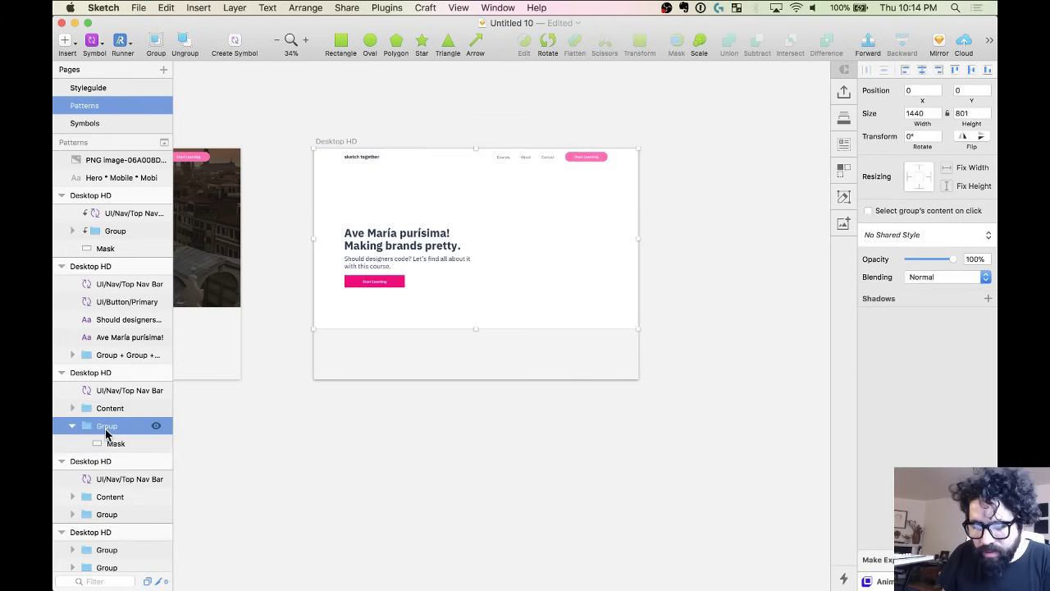
pyautogui.press('shift+super+g')
pyautogui.rightClick(105, 428)
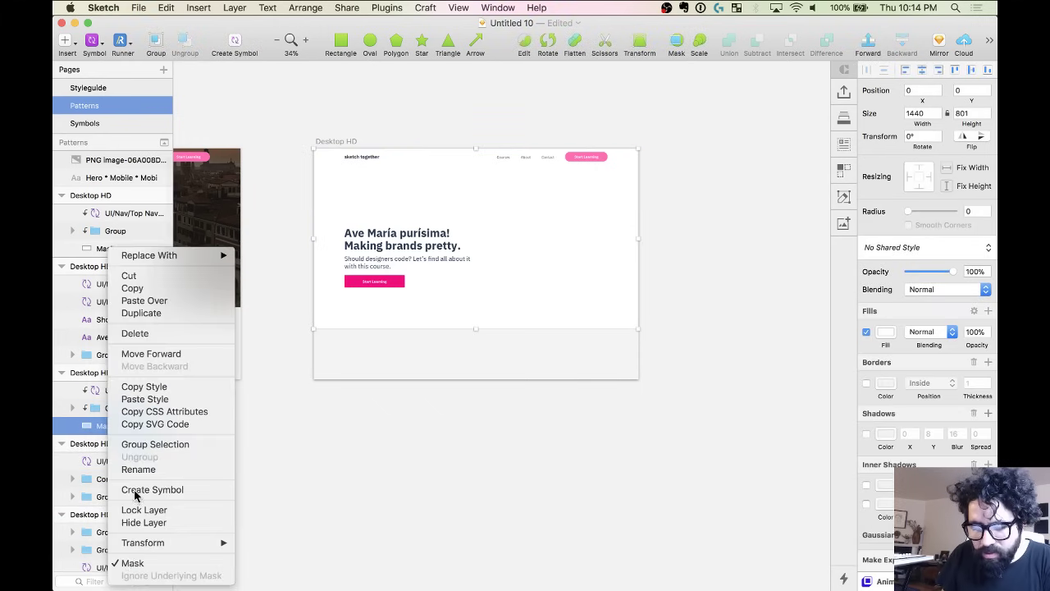
pyautogui.click(132, 564)
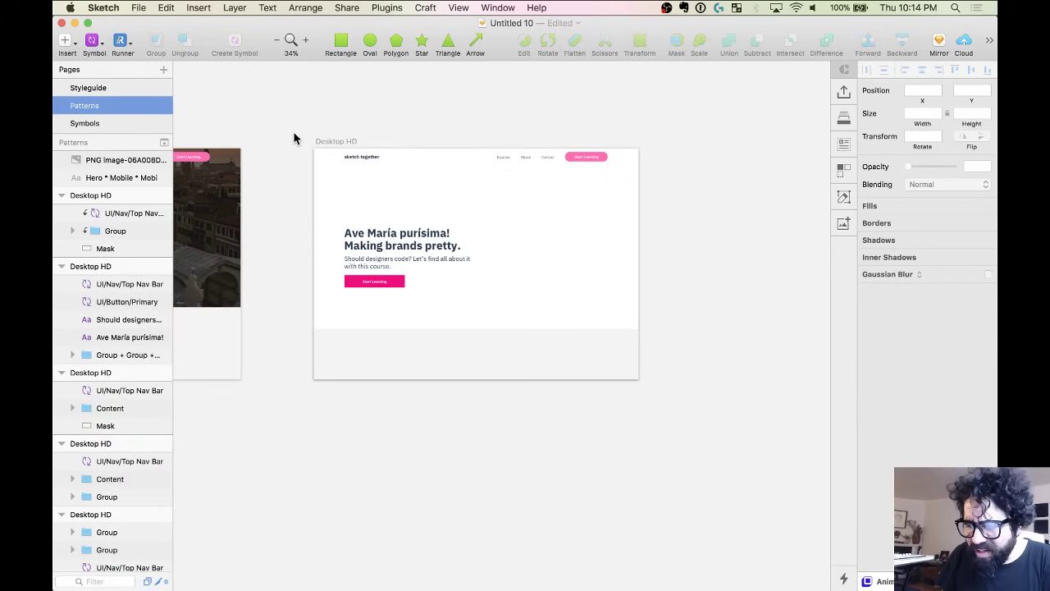
# Move the Content group straight up to about Y 240.
pyautogui.moveTo(293, 138); pyautogui.dragTo(779, 468)
pyautogui.click(369, 274)
pyautogui.moveTo(369, 274); pyautogui.dragTo(356, 232)
# Fill the hero's background rectangle with a City photo from Unsplash.
pyautogui.click(505, 216)
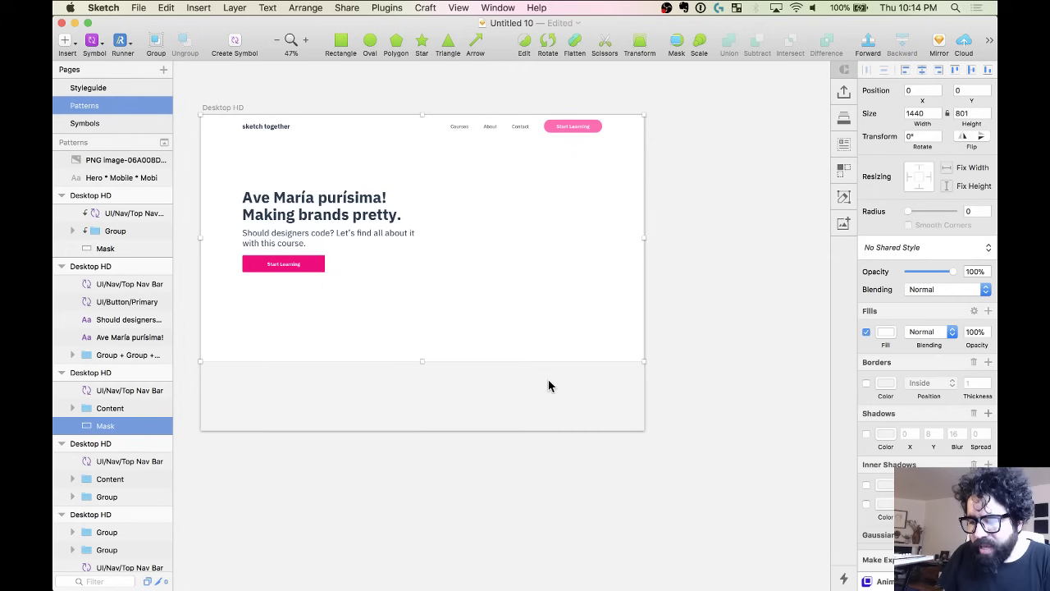
pyautogui.click(845, 146)
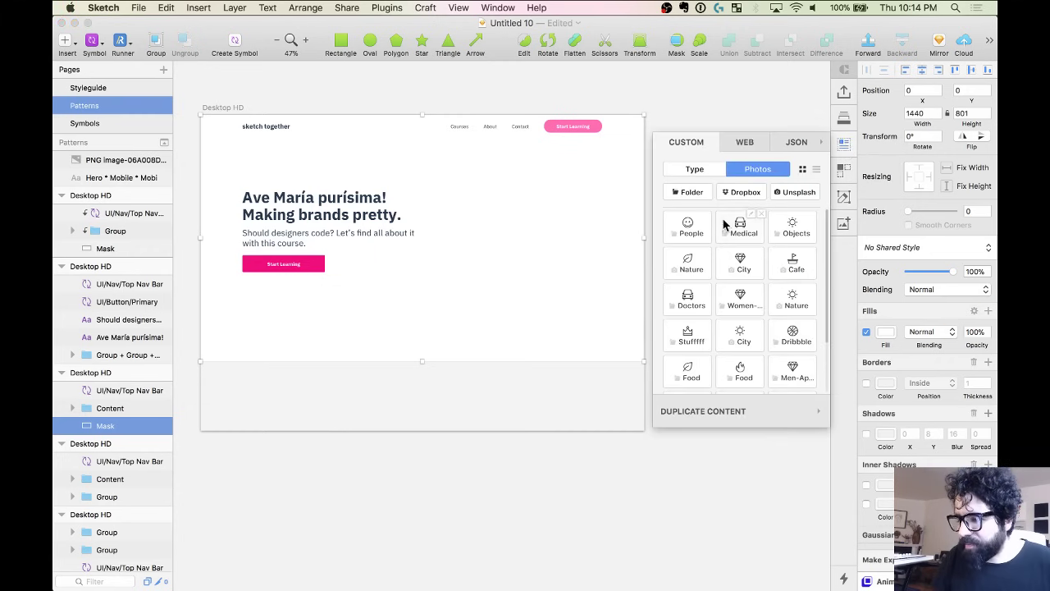
pyautogui.click(742, 264)
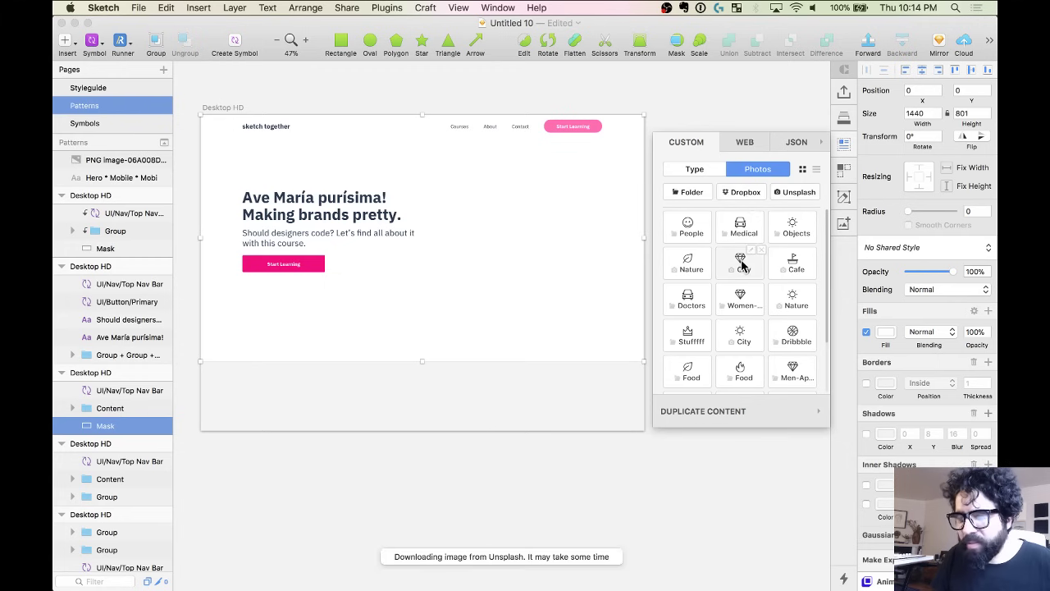
pyautogui.click(380, 413)
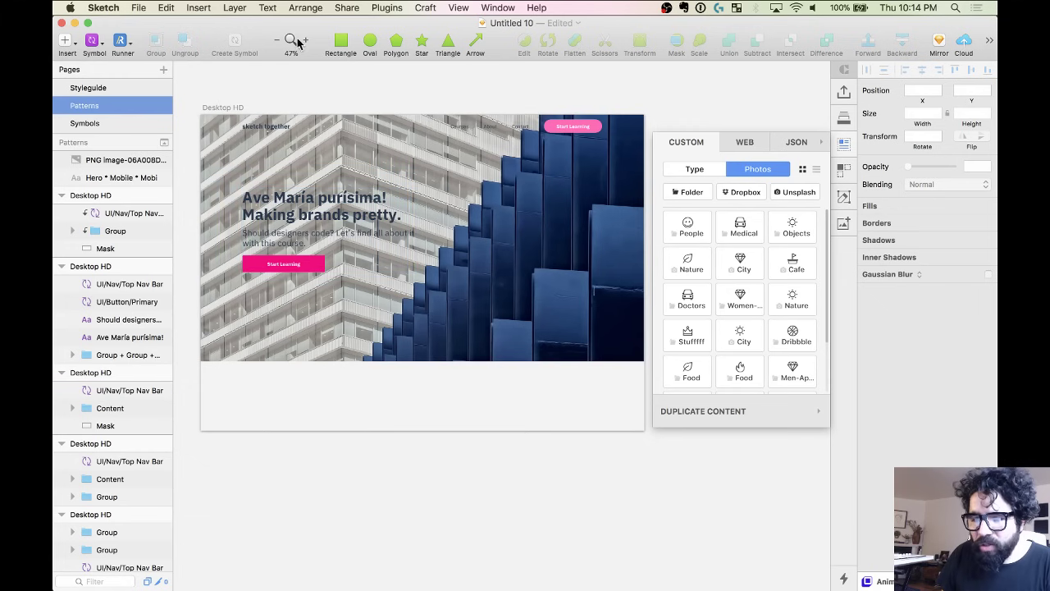
# Show the column layout and draw a rectangle about 568 × 469 over the hero text, starting at the first column.
pyautogui.click(342, 42)
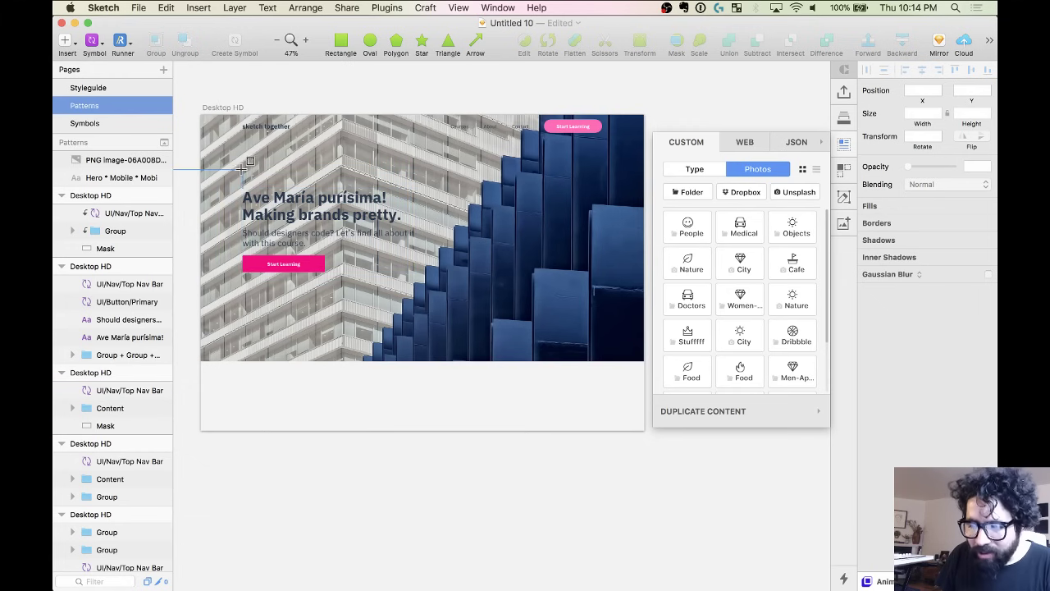
pyautogui.hotkey('ctrl', 'l')
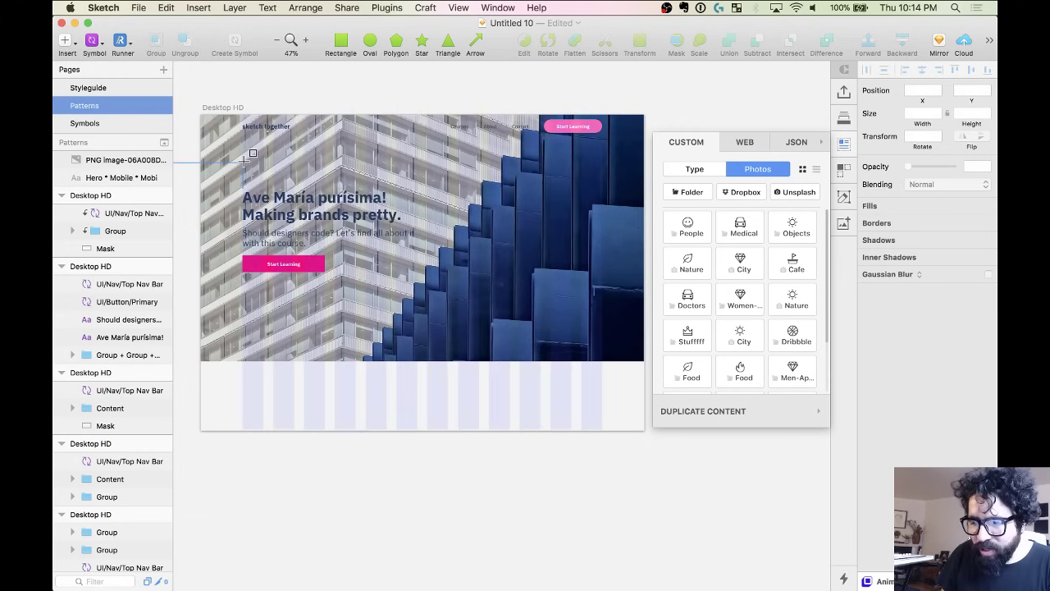
pyautogui.scroll(3, 246, 150)
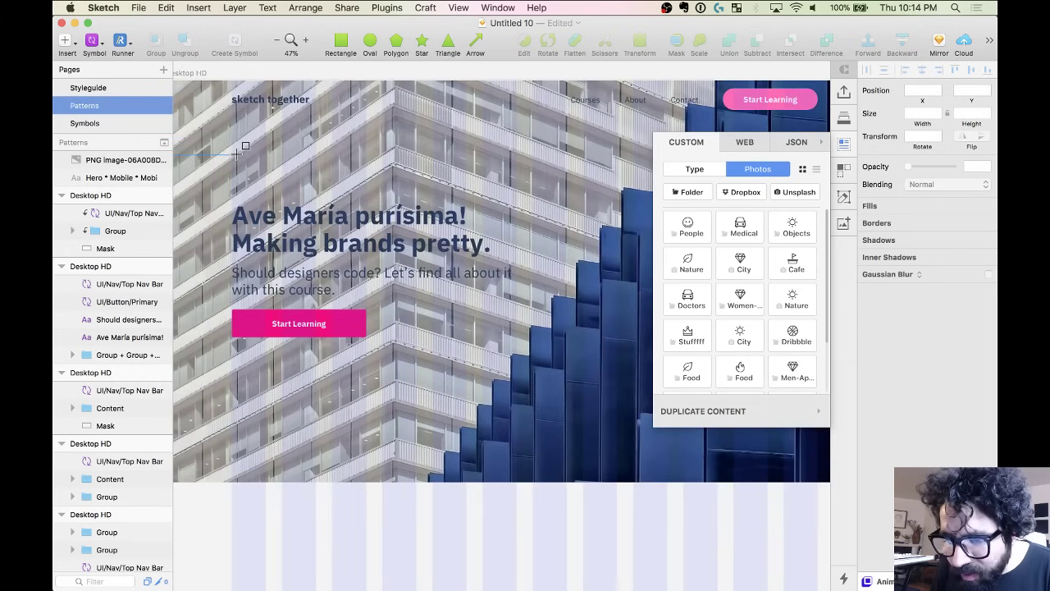
pyautogui.moveTo(234, 153); pyautogui.dragTo(515, 395)
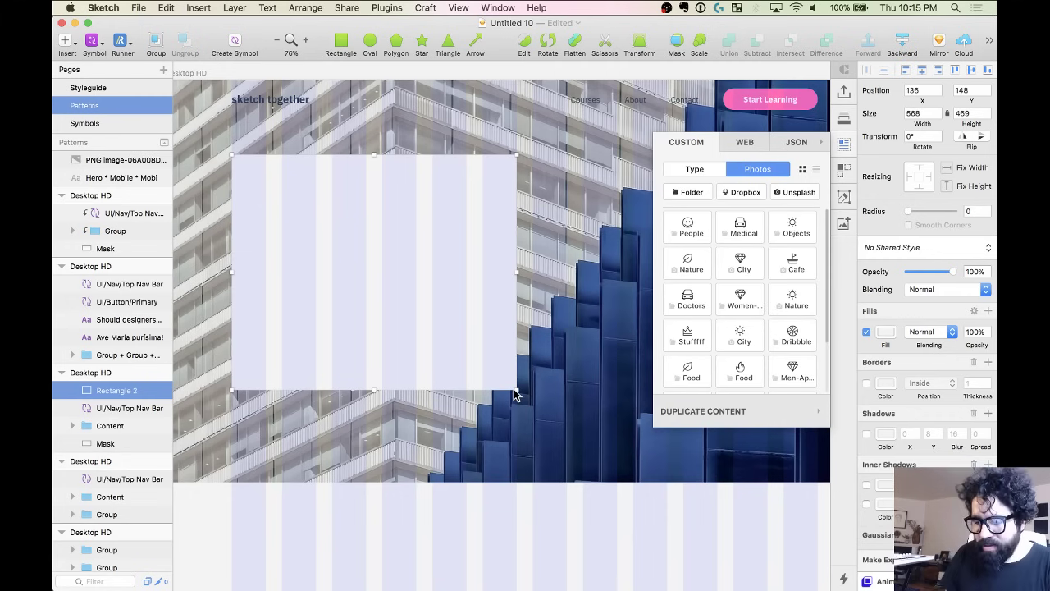
# Send the new rectangle behind the Content group and widen it to about 668.
pyautogui.press('super+alt+Down')
pyautogui.press('super+alt+Down')
pyautogui.scroll(-3, 528, 423)
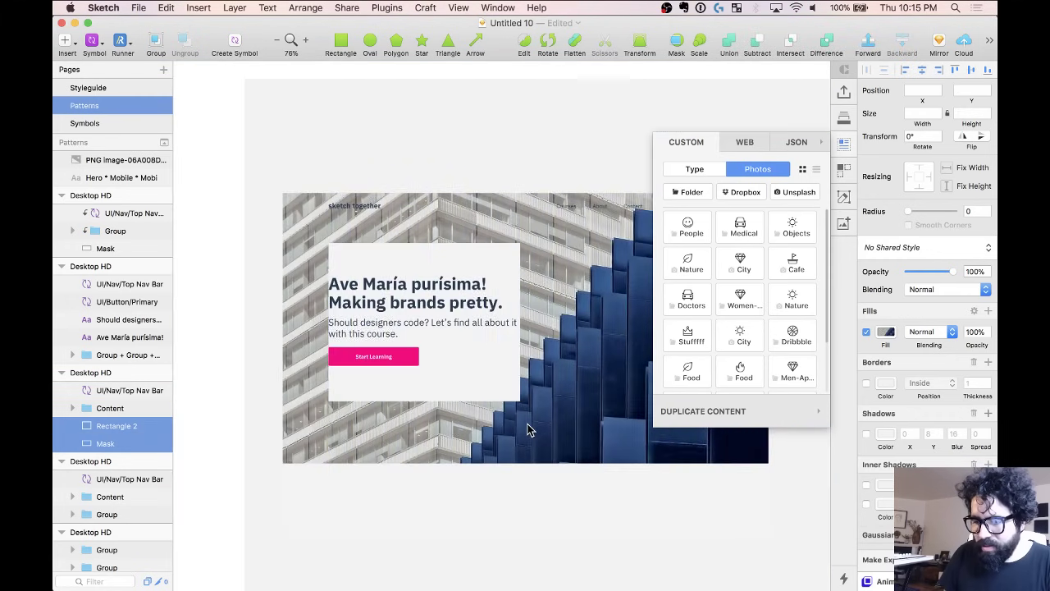
pyautogui.click(488, 541)
pyautogui.click(481, 256)
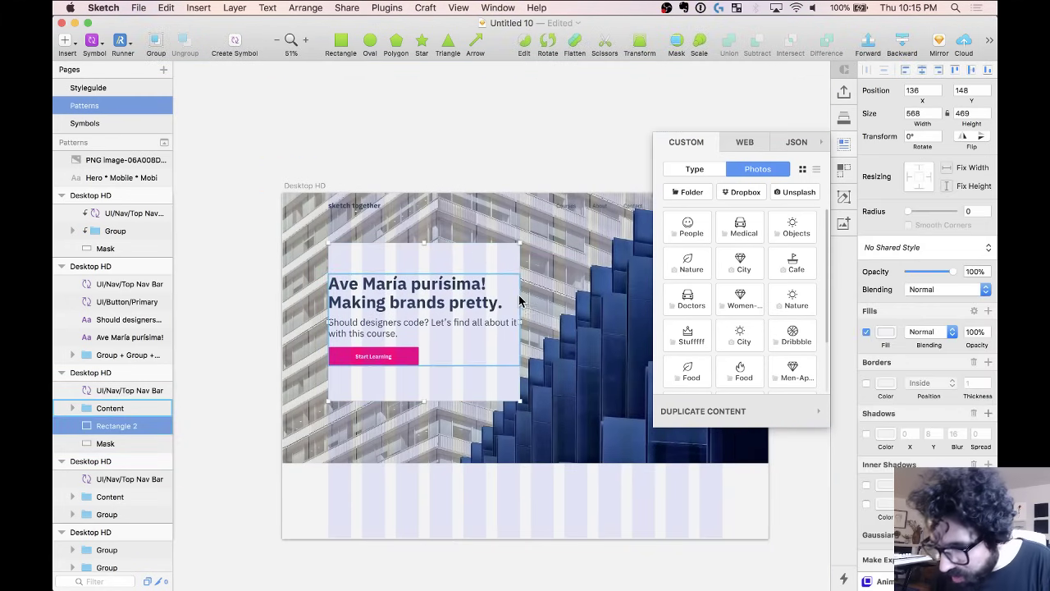
pyautogui.moveTo(518, 322); pyautogui.dragTo(554, 331)
# Center the Content group horizontally and vertically within the light rectangle.
pyautogui.click(410, 313)
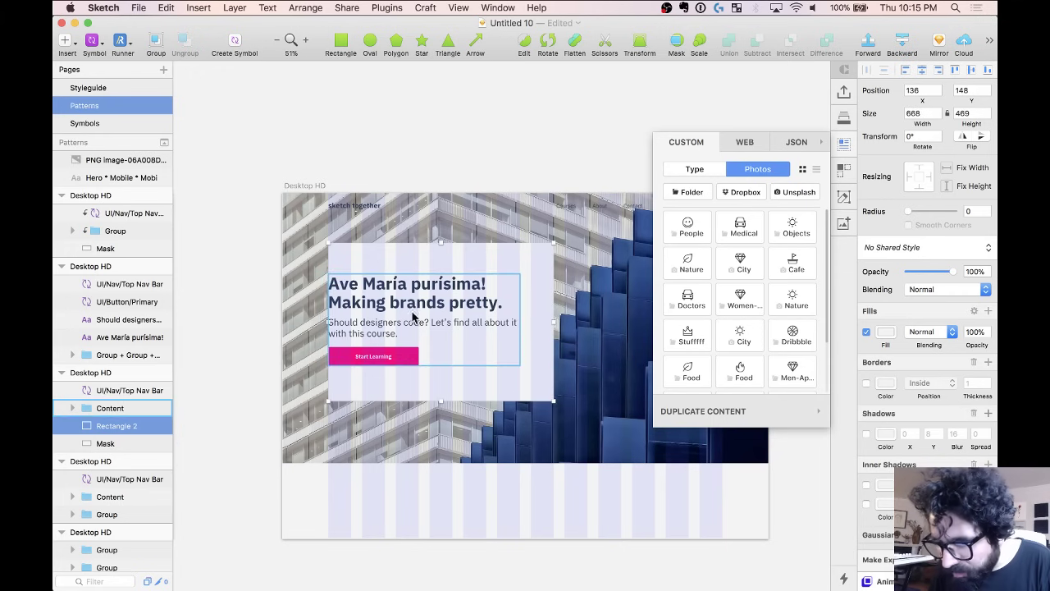
pyautogui.keyDown('shift'); pyautogui.click(398, 271); pyautogui.keyUp('shift')
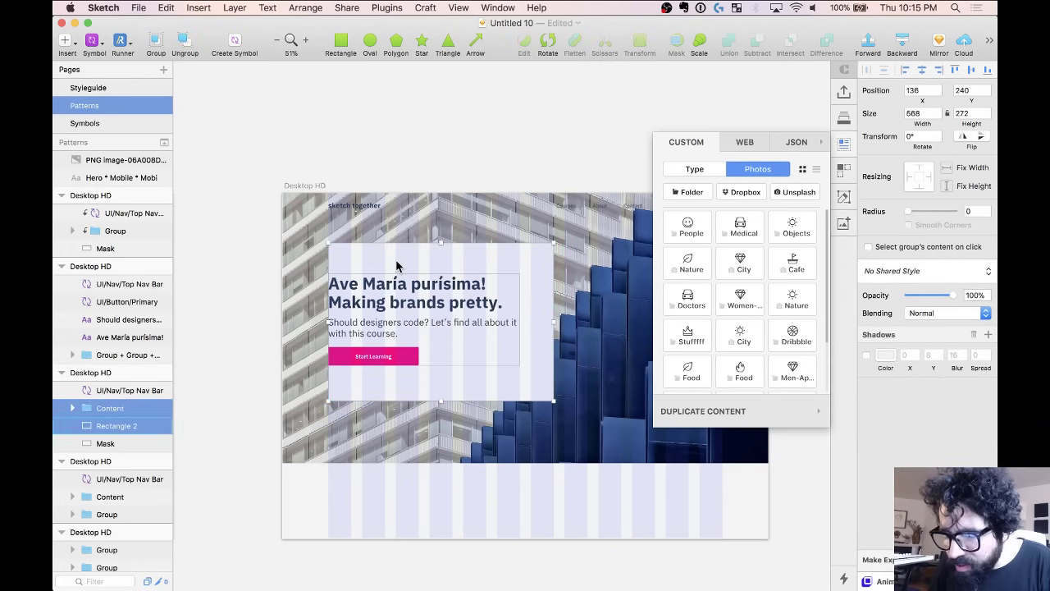
pyautogui.click(921, 70)
pyautogui.click(971, 69)
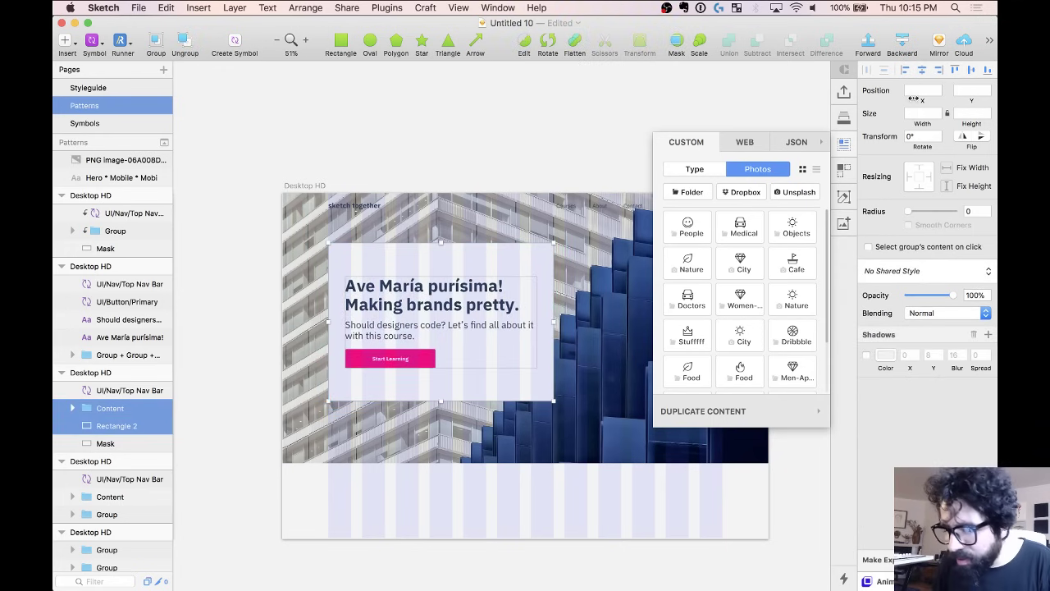
# Measure the spacing between the Content group and the edges of the rectangle behind it.
pyautogui.click(452, 323)
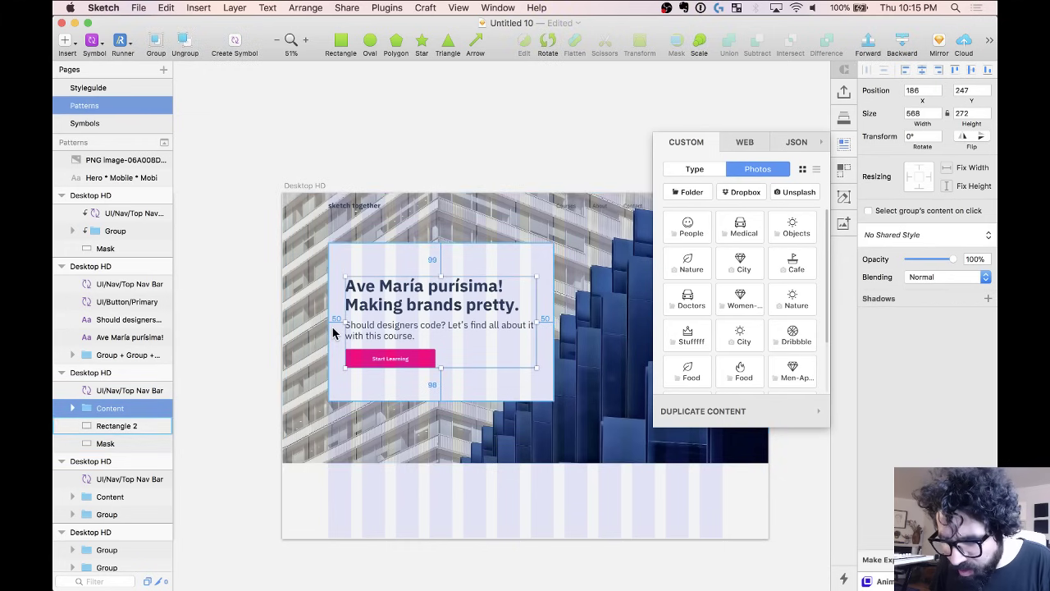
pyautogui.scroll(3, 332, 333)
pyautogui.press('alt')
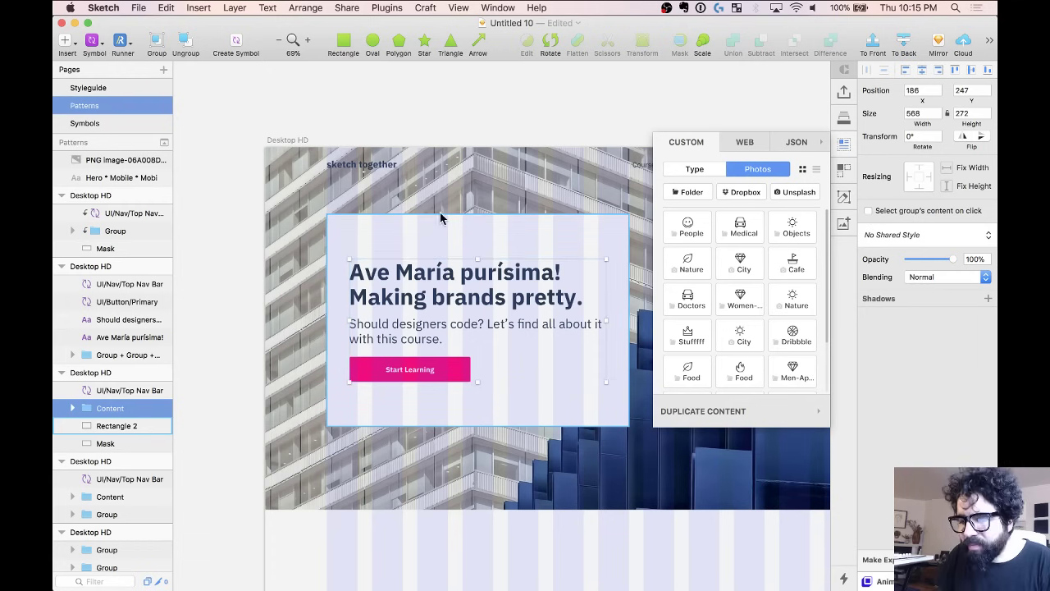
# Nudge the Content group sideways to X 186, checking for even side spacing within the light rectangle.
pyautogui.press('Left')
pyautogui.press('Left')
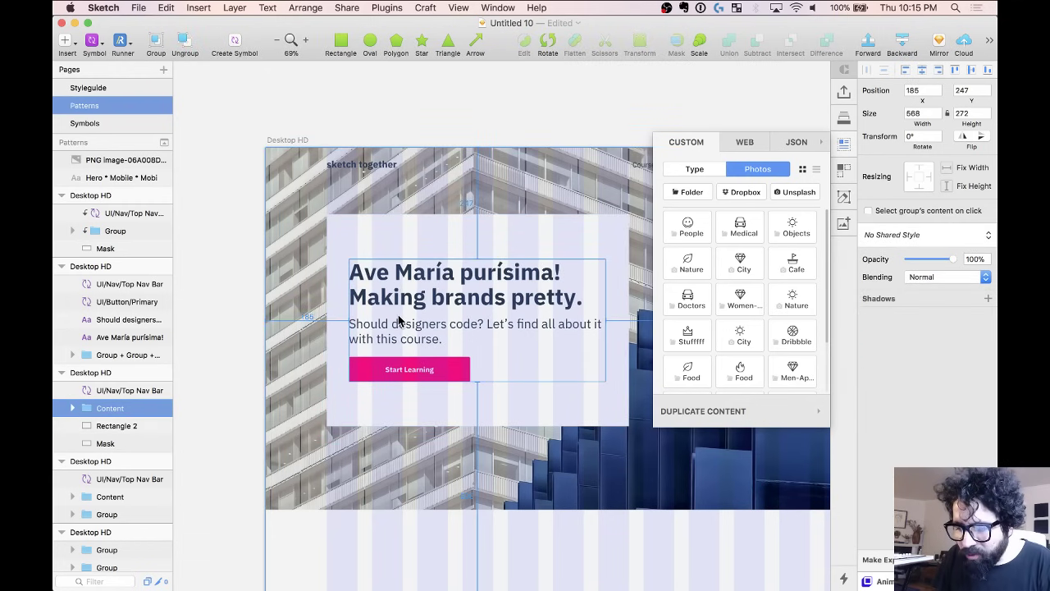
pyautogui.press('Right')
pyautogui.press('Right')
pyautogui.press('Right')
pyautogui.press('Right')
pyautogui.press('Right')
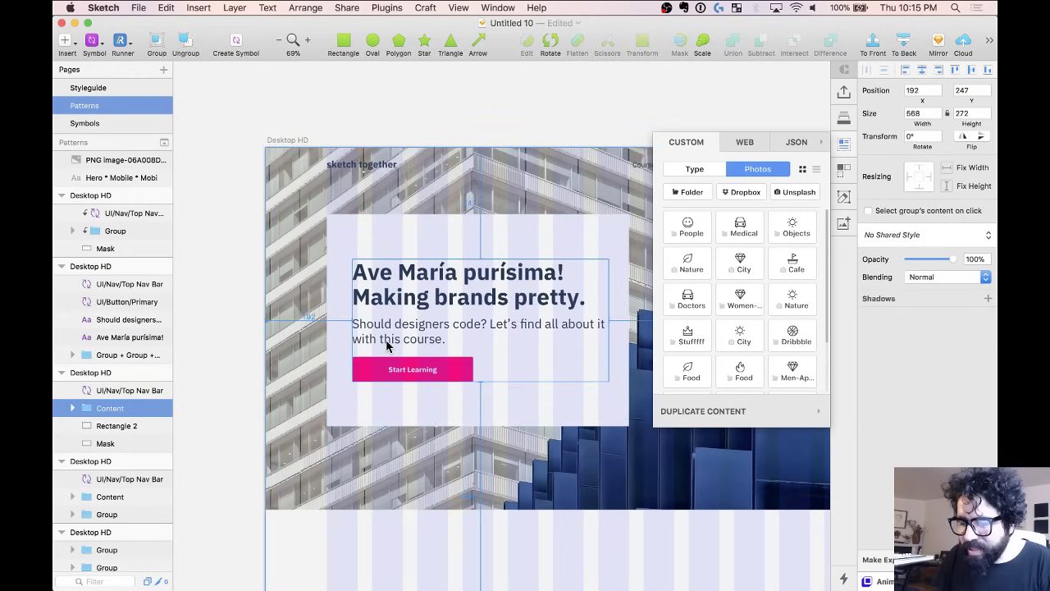
pyautogui.press('alt')
pyautogui.press('Left')
pyautogui.press('Left')
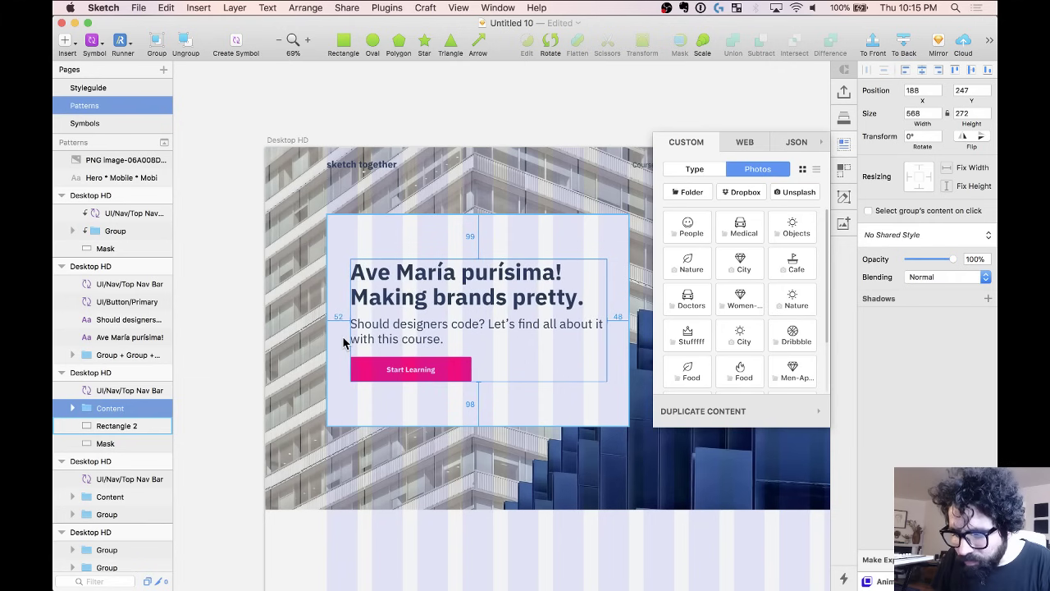
# Shrink the light rectangle behind the Content group vertically from its center to a height of 374.
pyautogui.click(429, 233)
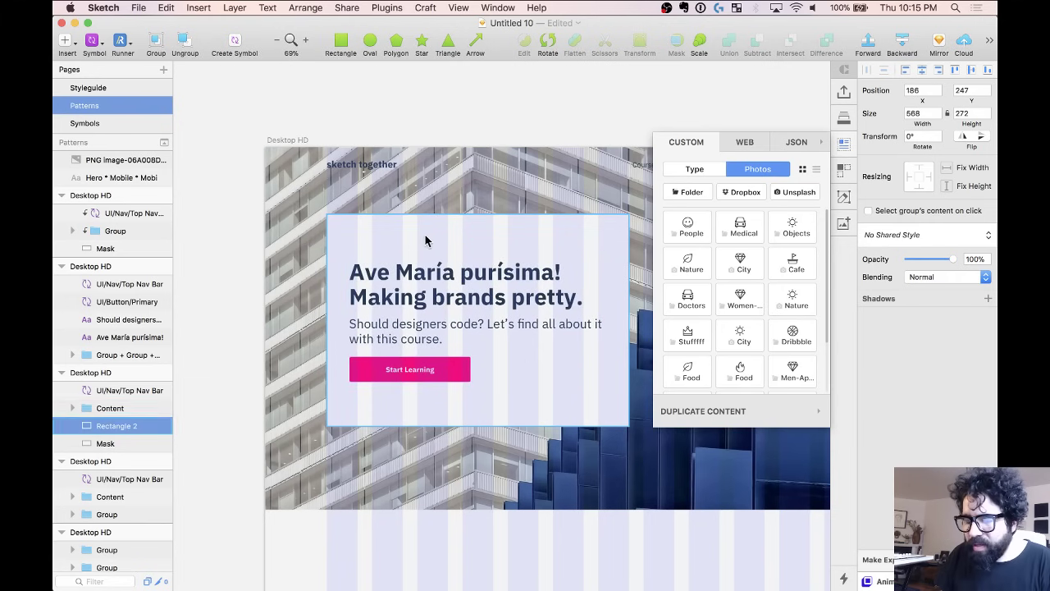
pyautogui.moveTo(476, 215); pyautogui.dragTo(475, 257)
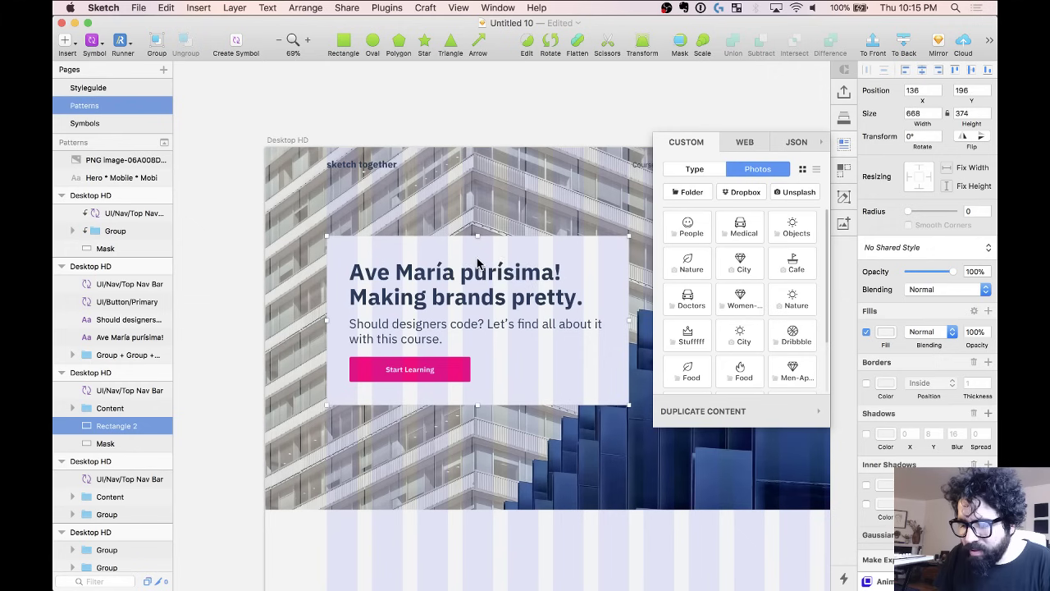
pyautogui.scroll(-2, 422, 369)
pyautogui.scroll(-3, 421, 371)
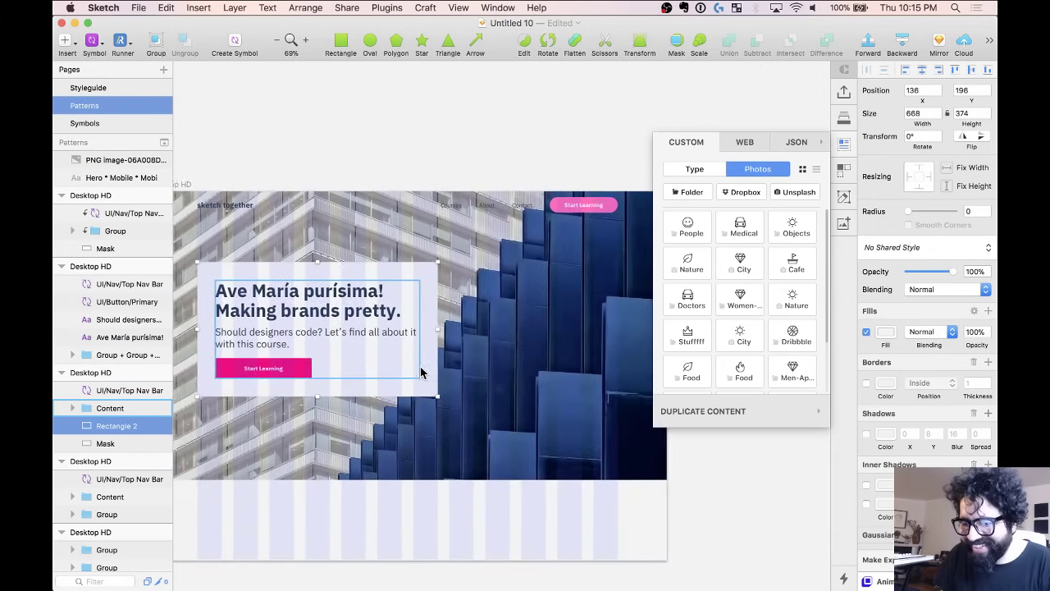
pyautogui.click(623, 351)
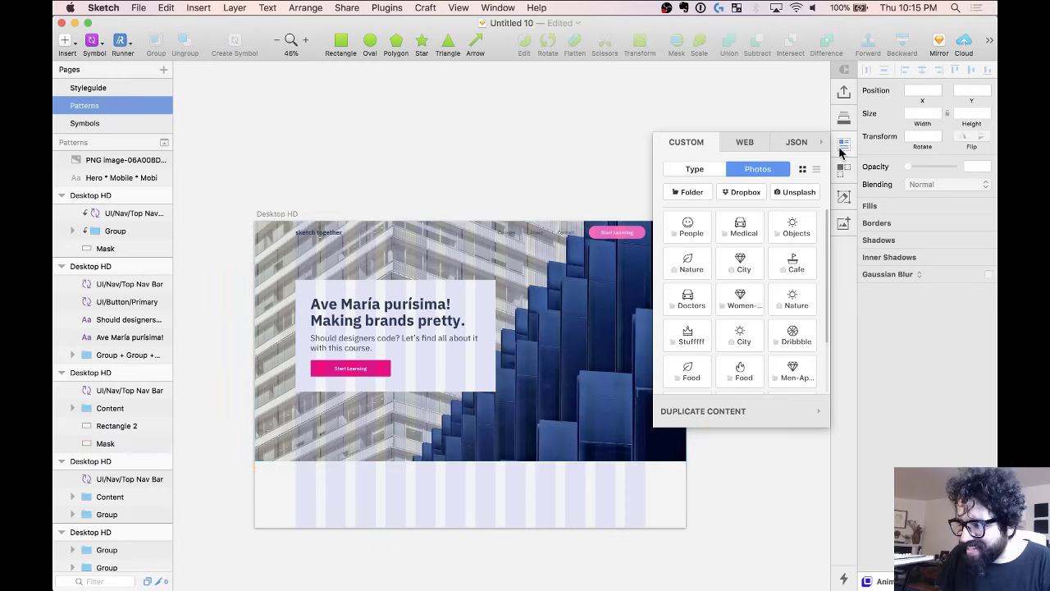
# Hide the column layout and replace the hero's background photo with another City image from Unsplash.
pyautogui.click(610, 326)
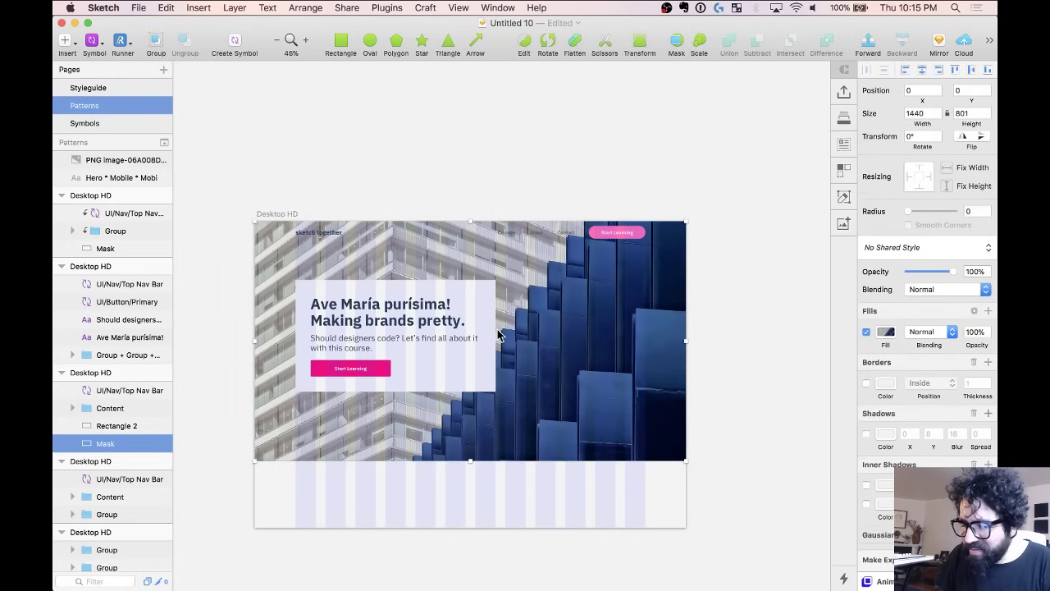
pyautogui.scroll(2, 502, 320)
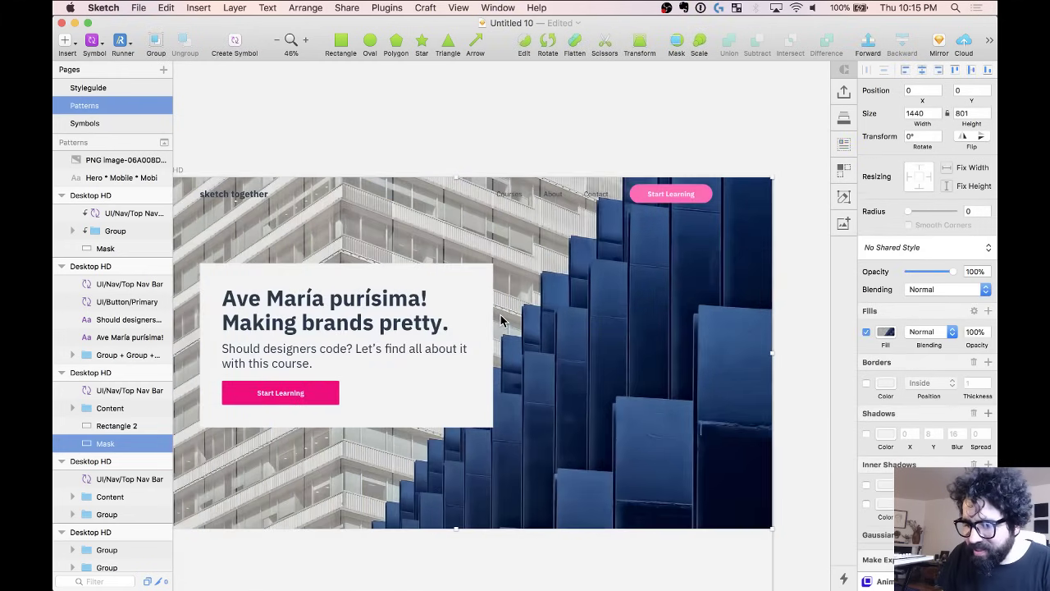
pyautogui.click(844, 145)
pyautogui.click(744, 269)
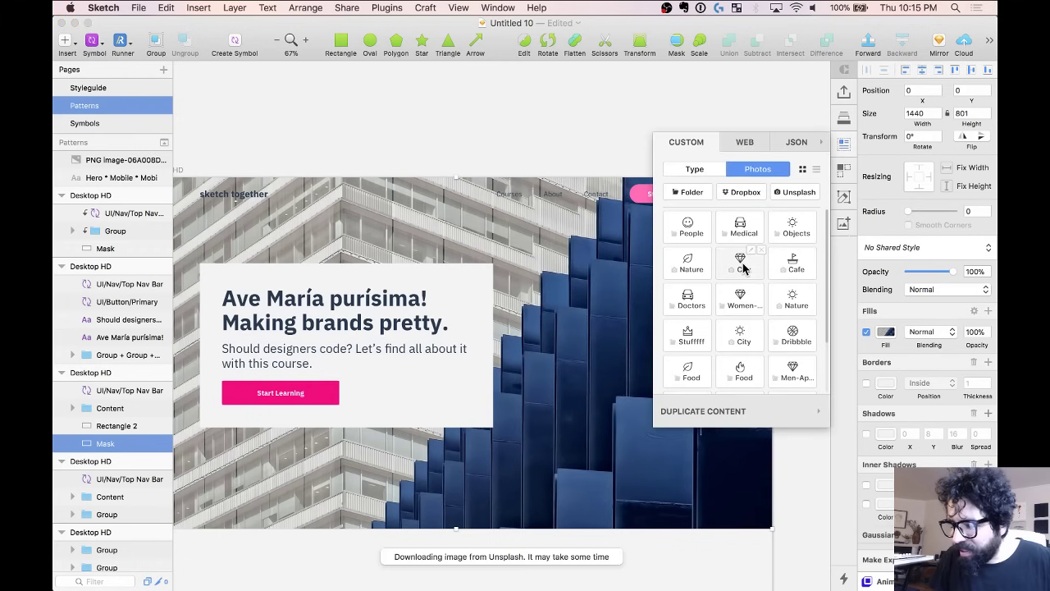
# Shorten the background photo layer from its lower edge to a height of 717.
pyautogui.scroll(-3, 468, 382)
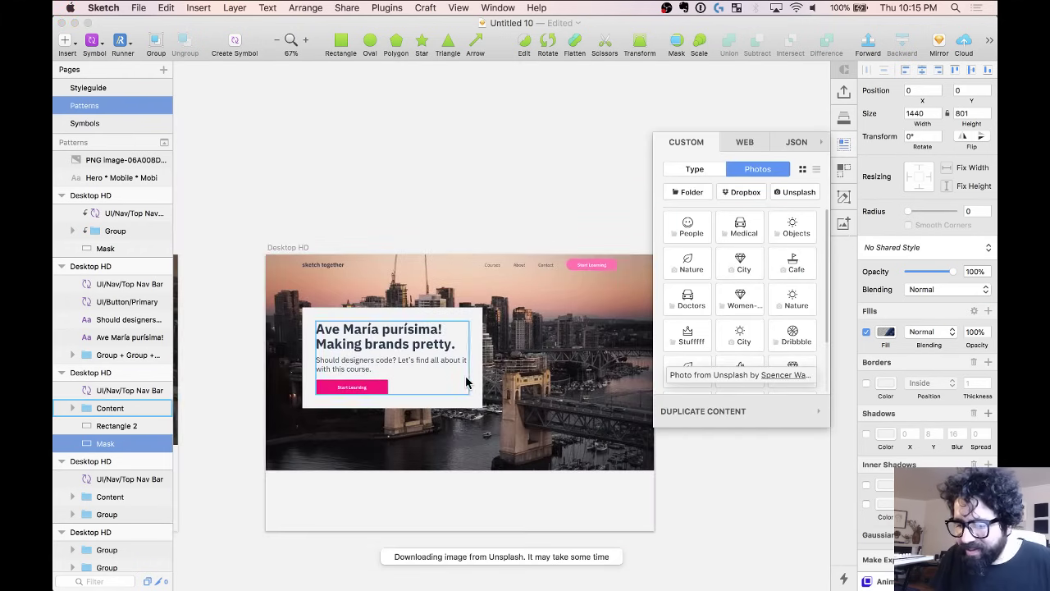
pyautogui.moveTo(459, 470); pyautogui.dragTo(462, 448)
pyautogui.click(460, 485)
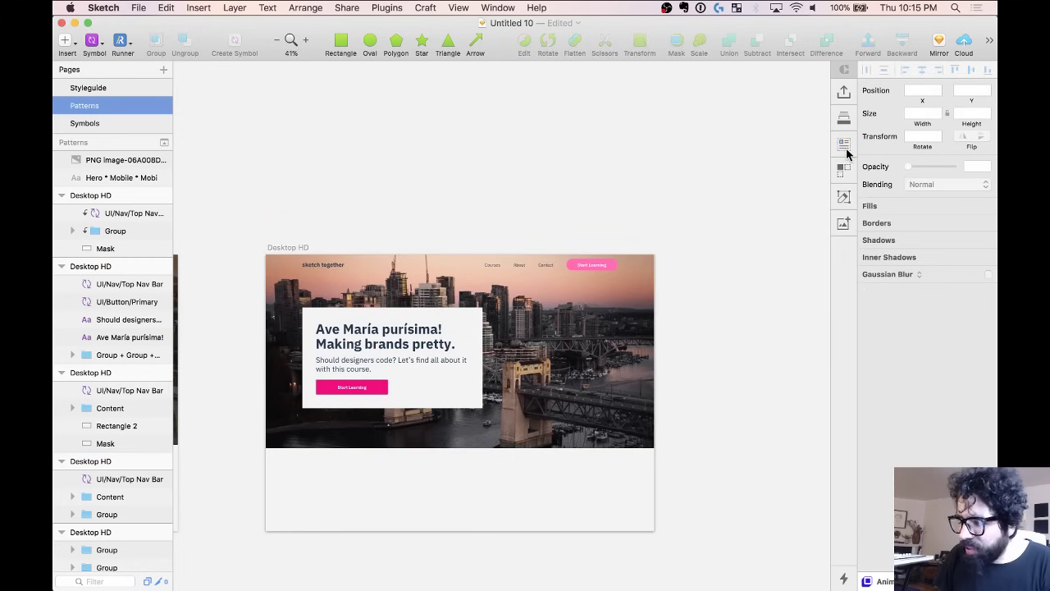
# Swap the hero's navigation bar symbol to UI/Nav/Top Nav Bar - Dark.
pyautogui.scroll(2, 537, 276)
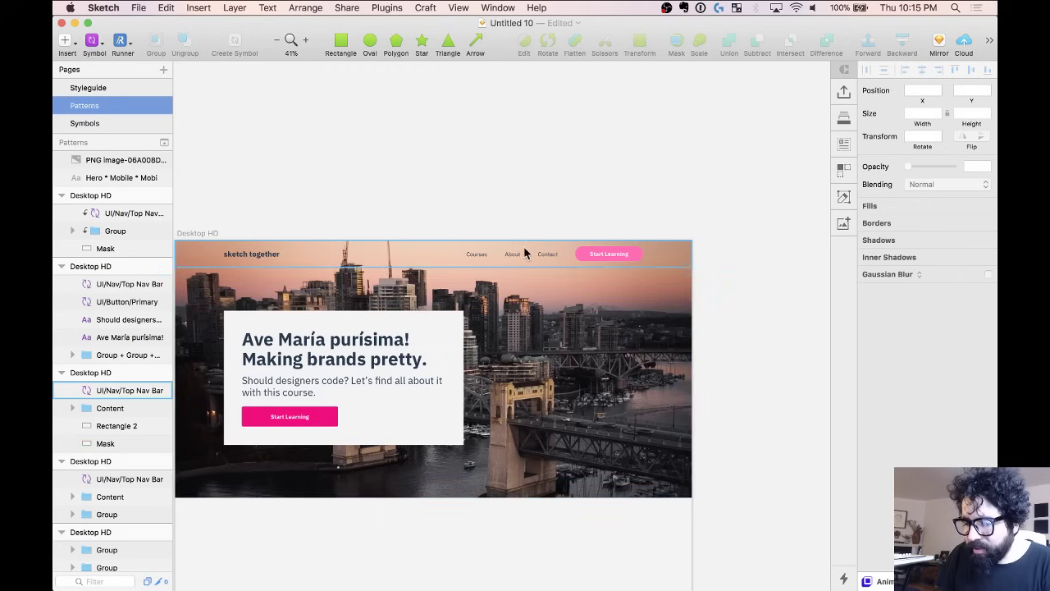
pyautogui.hscroll(-3, 370, 328)
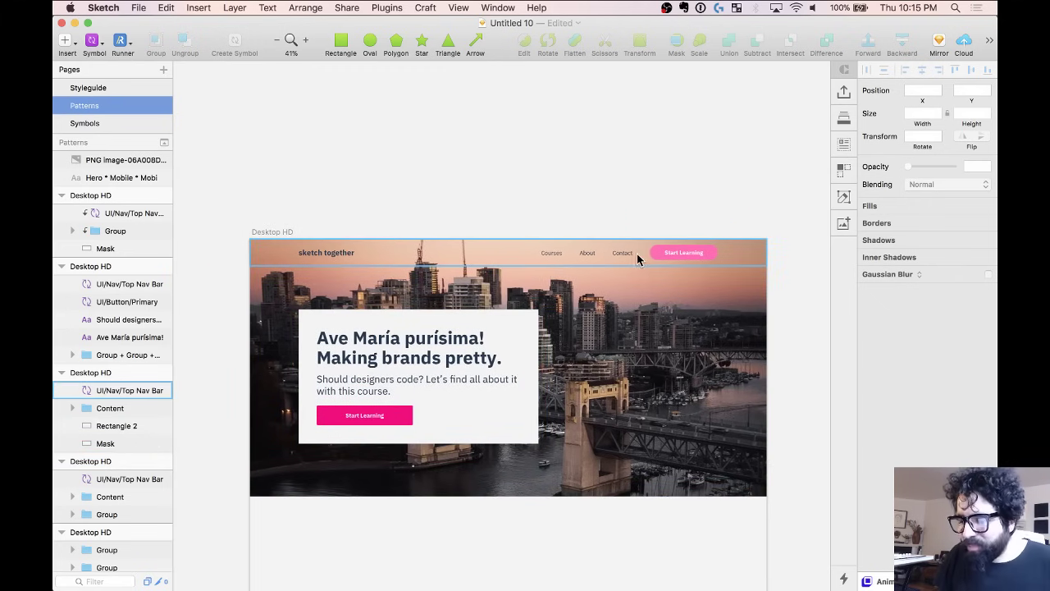
pyautogui.click(341, 252)
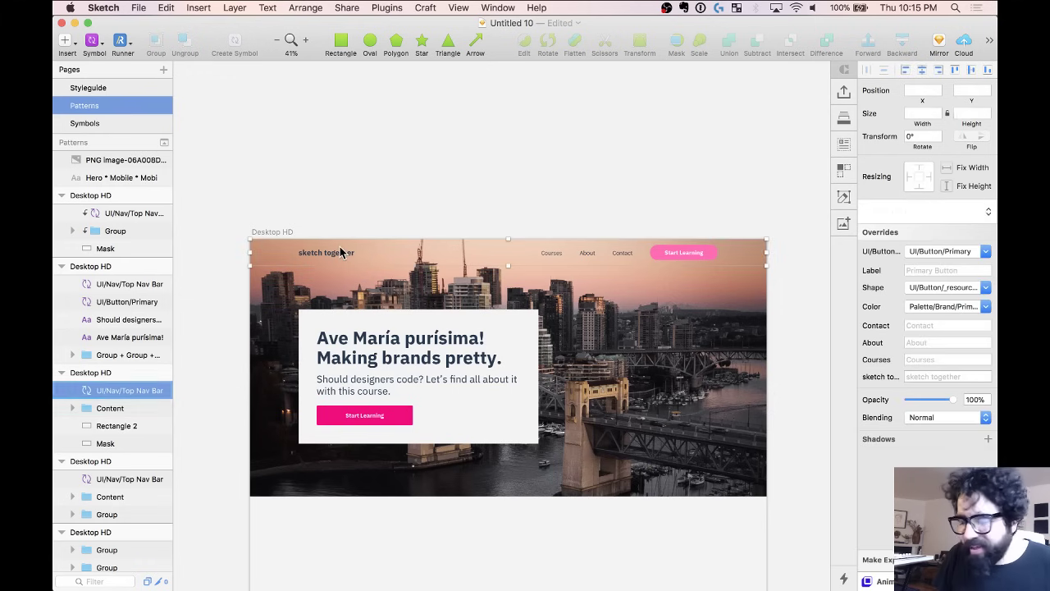
pyautogui.click(956, 212)
pyautogui.click(929, 271)
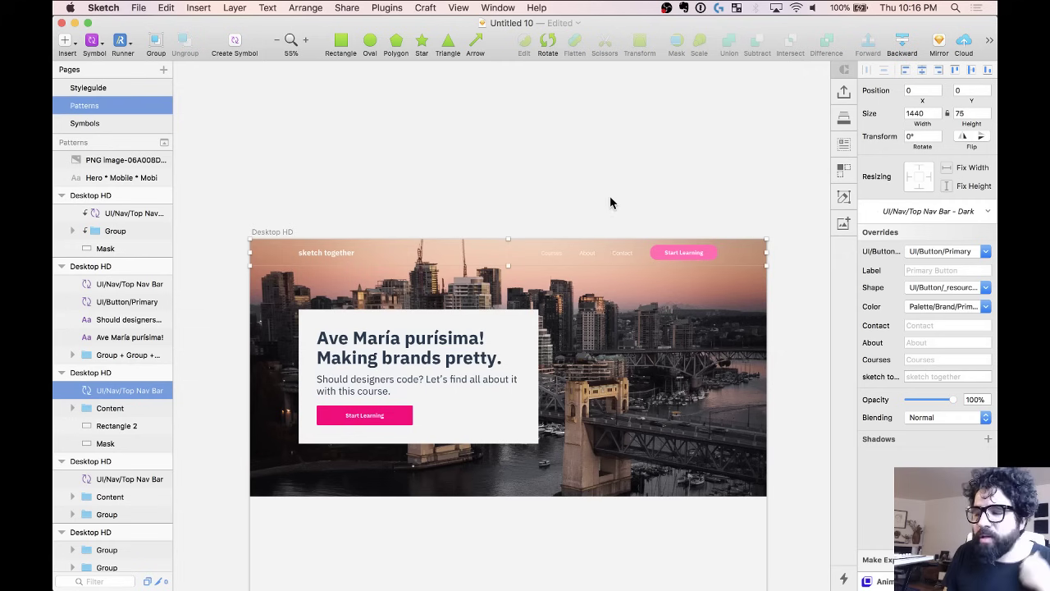
# Add a gradient fill over the city photo and place it vertically across the navigation bar area, dark end at the photo's upper edge.
pyautogui.click(603, 289)
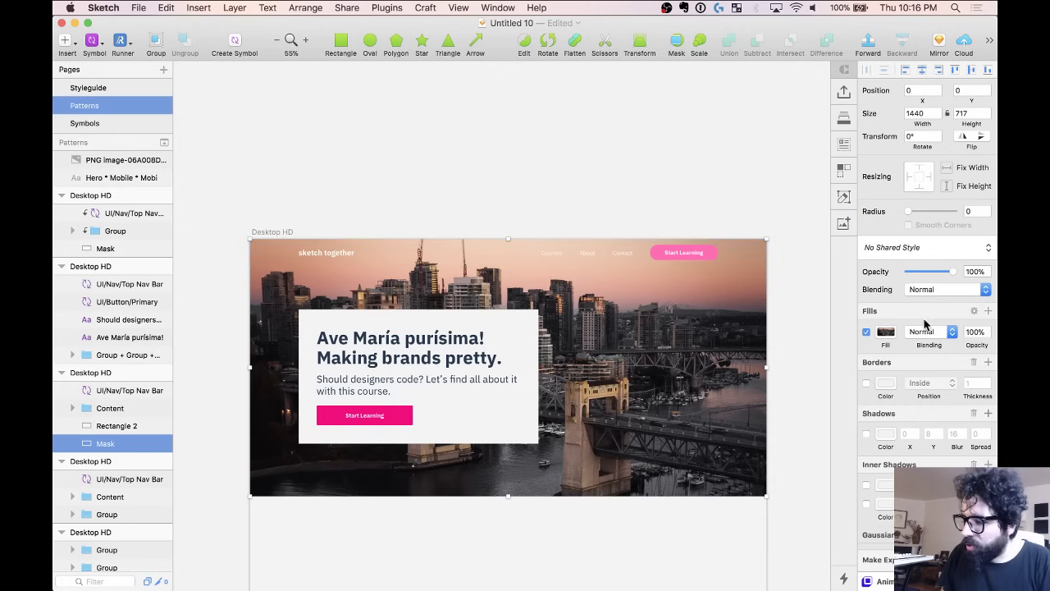
pyautogui.click(989, 313)
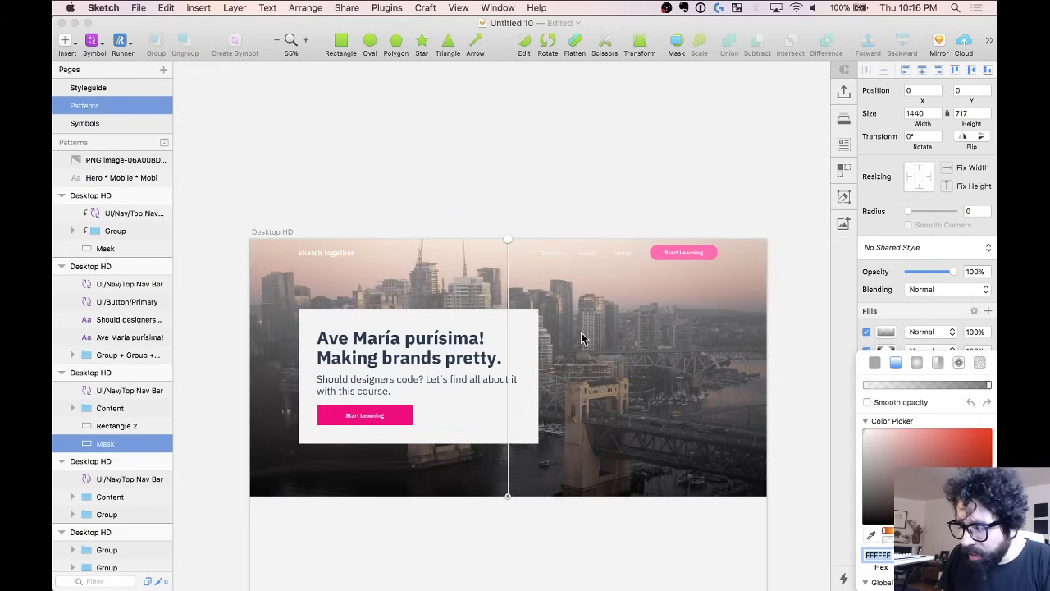
pyautogui.moveTo(508, 496); pyautogui.dragTo(570, 273)
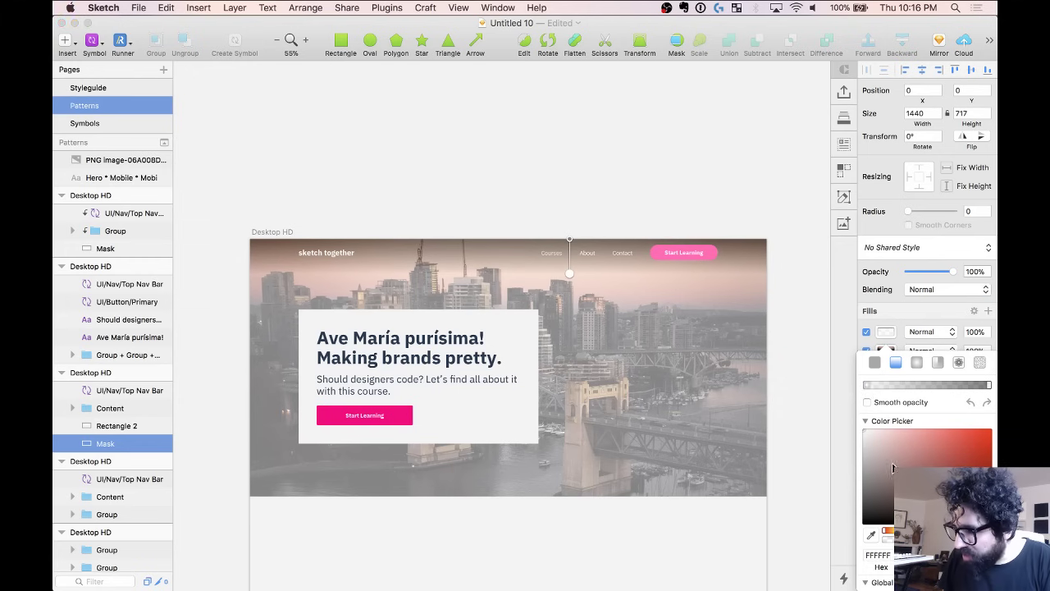
# Make the gradient's lower color stop black (000000) and transparent so only the navigation area is darkened.
pyautogui.moveTo(894, 467); pyautogui.dragTo(839, 544)
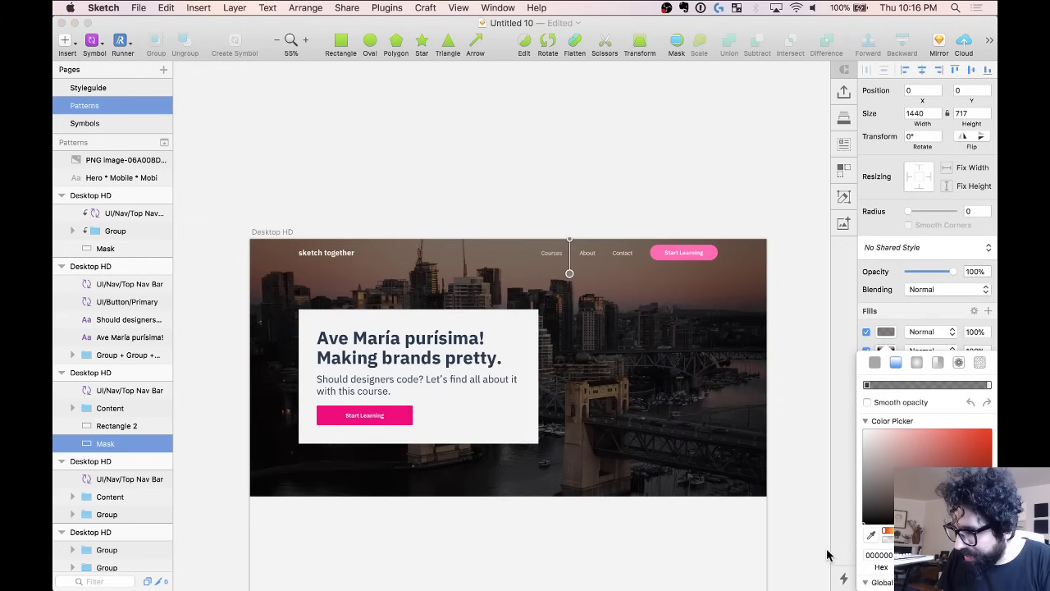
pyautogui.press('Tab')
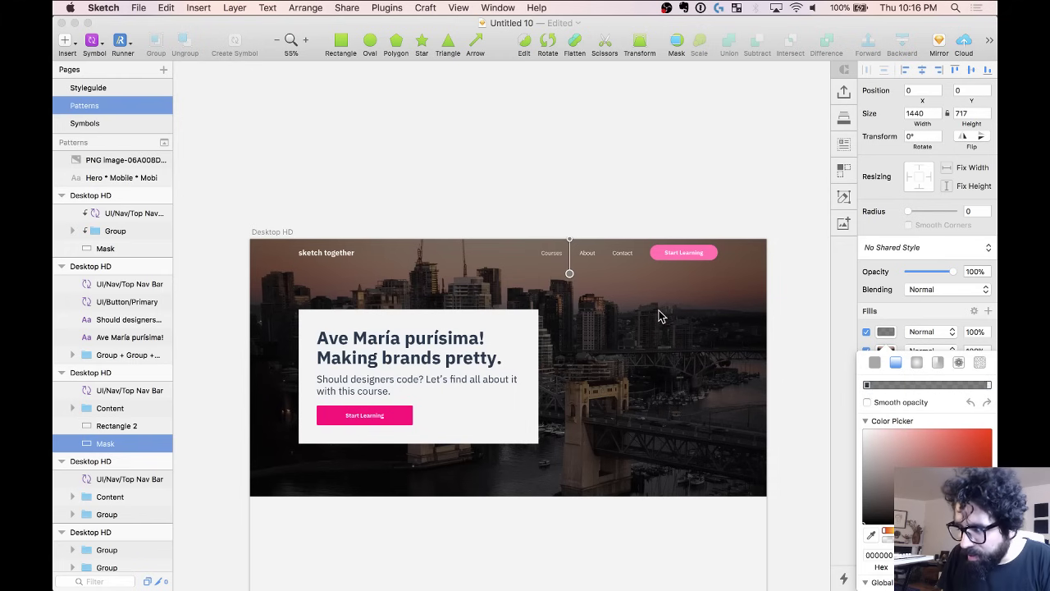
pyautogui.scroll(3, 661, 313)
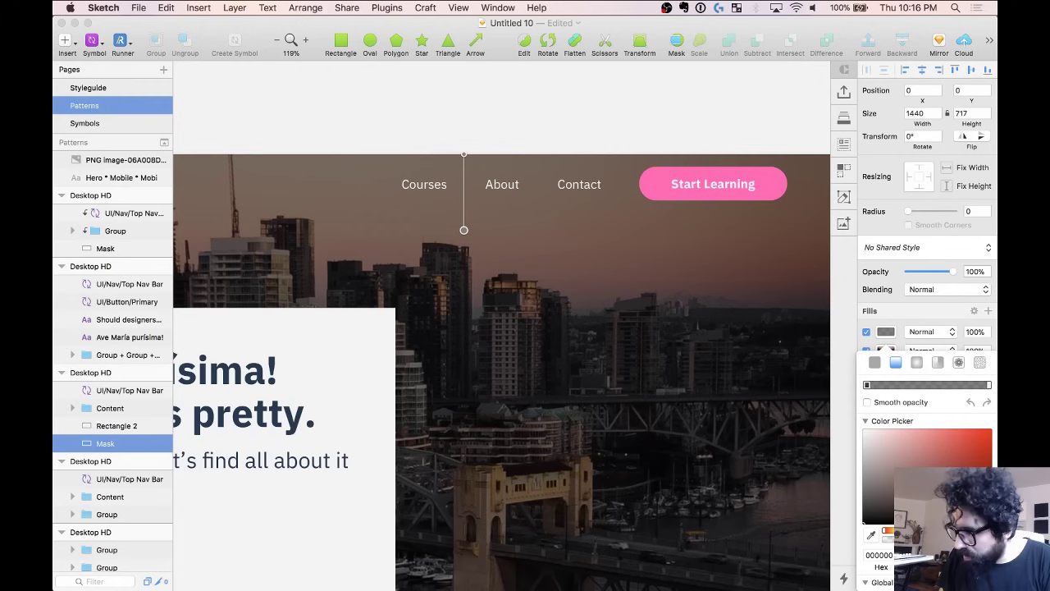
pyautogui.scroll(-3, 452, 203)
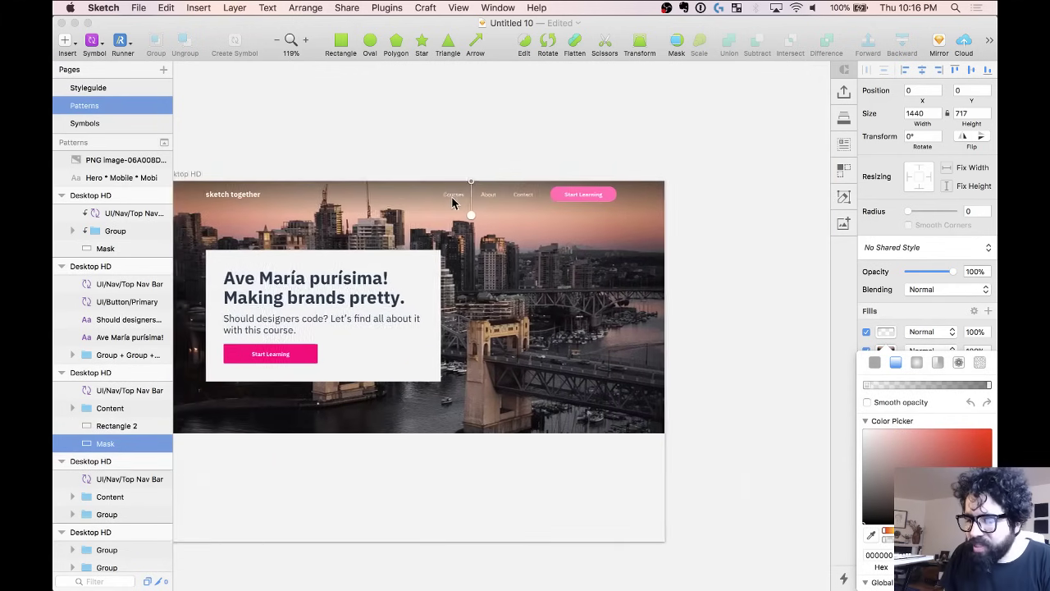
pyautogui.hscroll(-4, 451, 203)
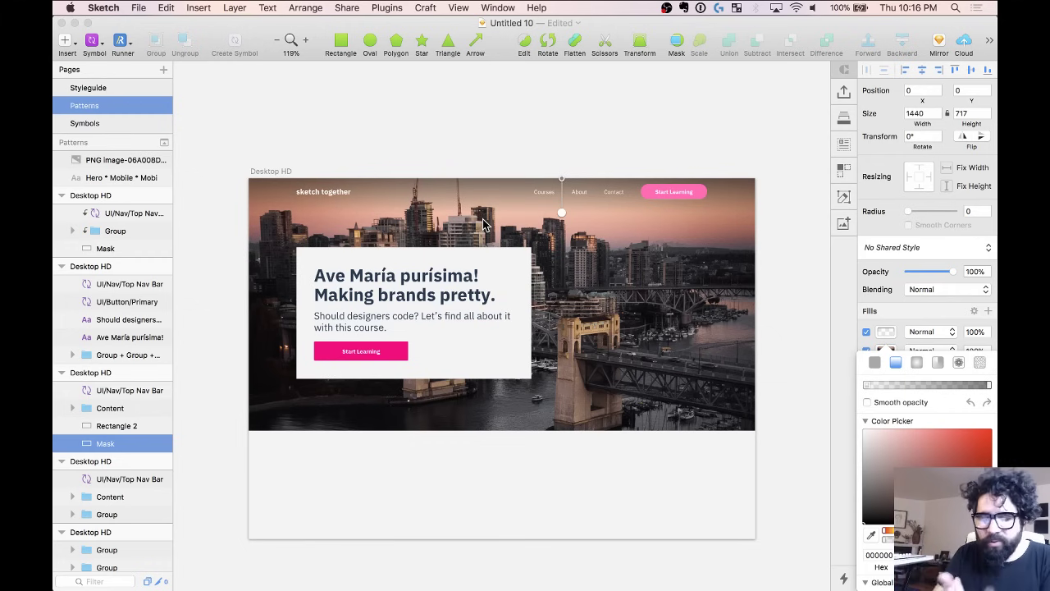
# Check the gradient's upper color stop at the photo's edge and close the fill settings.
pyautogui.scroll(5, 529, 150)
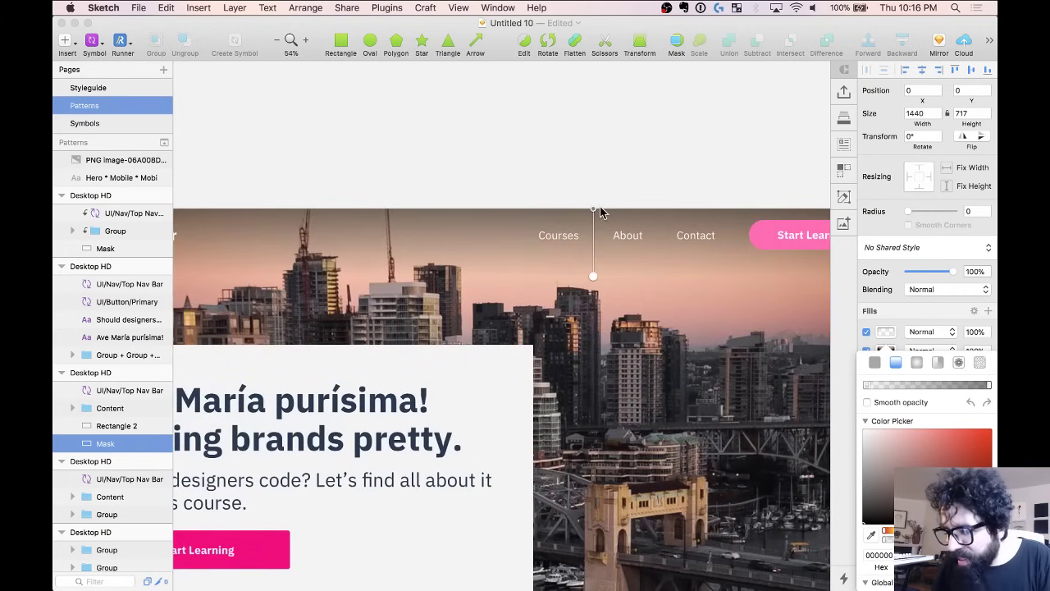
pyautogui.click(594, 210)
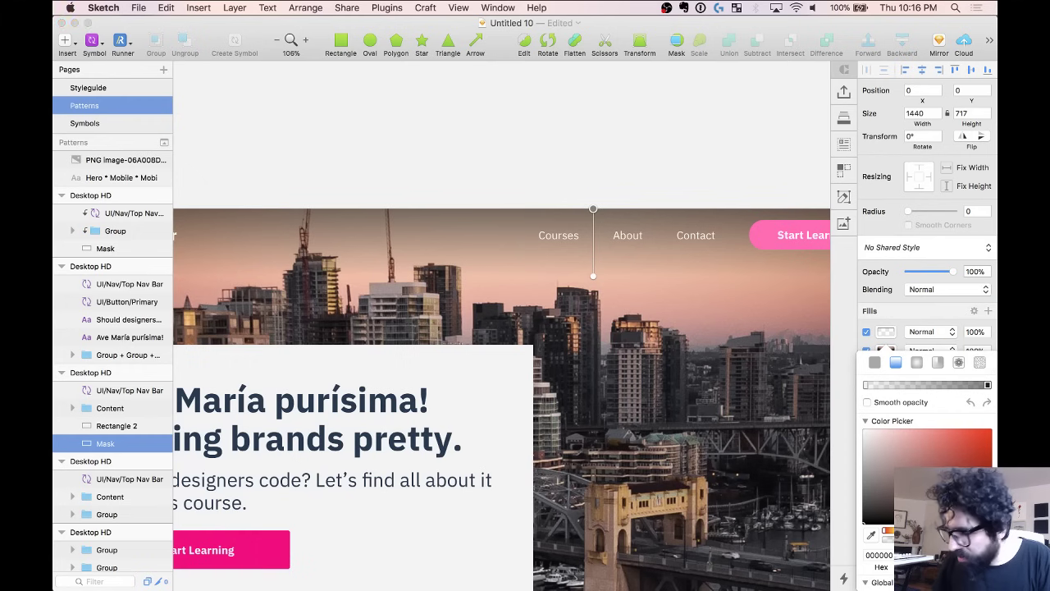
pyautogui.click(610, 157)
pyautogui.scroll(-2, 611, 158)
pyautogui.scroll(-3, 610, 157)
pyautogui.click(608, 152)
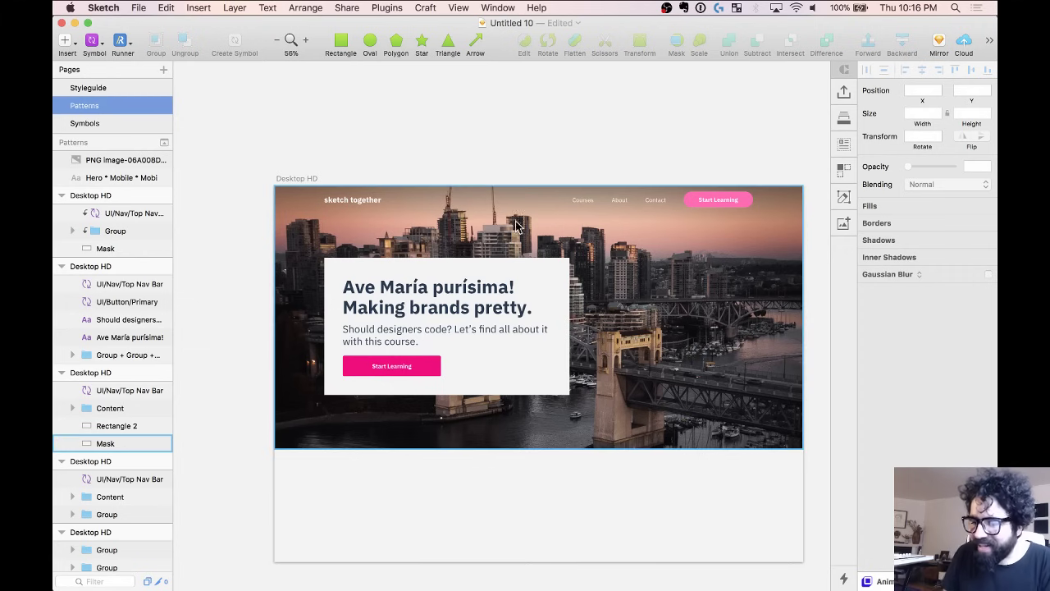
# Replace the background photo twice with other City images from Unsplash to test the gradient overlay.
pyautogui.scroll(-2, 648, 254)
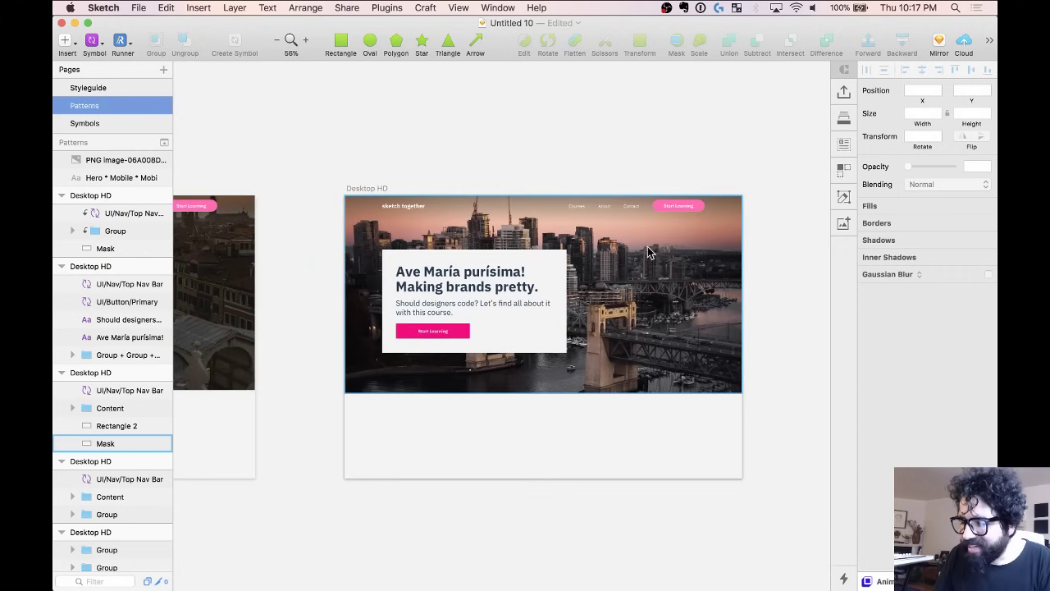
pyautogui.click(657, 260)
pyautogui.scroll(3, 656, 260)
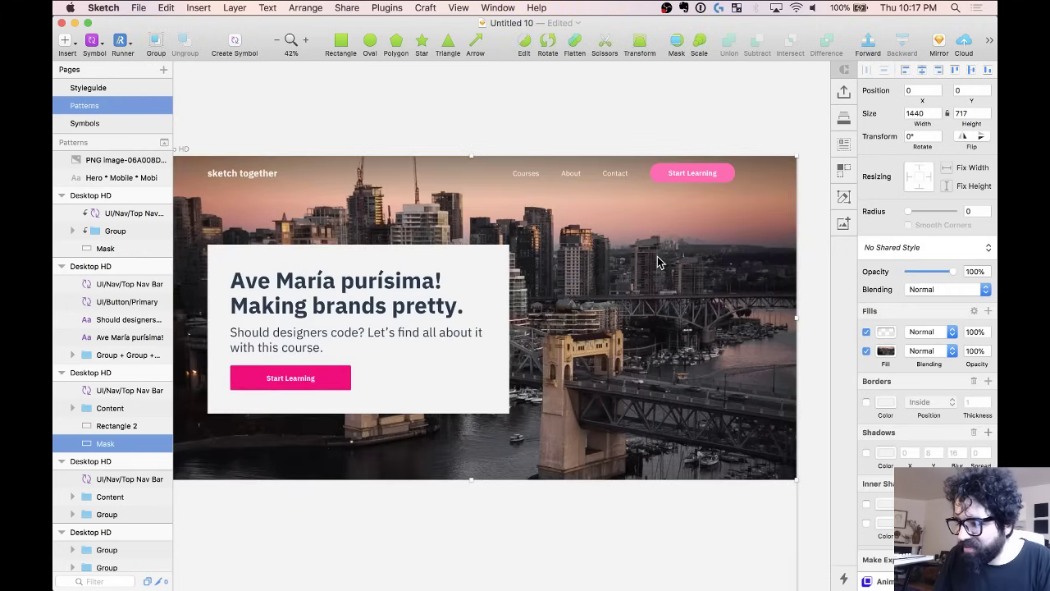
pyautogui.click(842, 150)
pyautogui.click(743, 264)
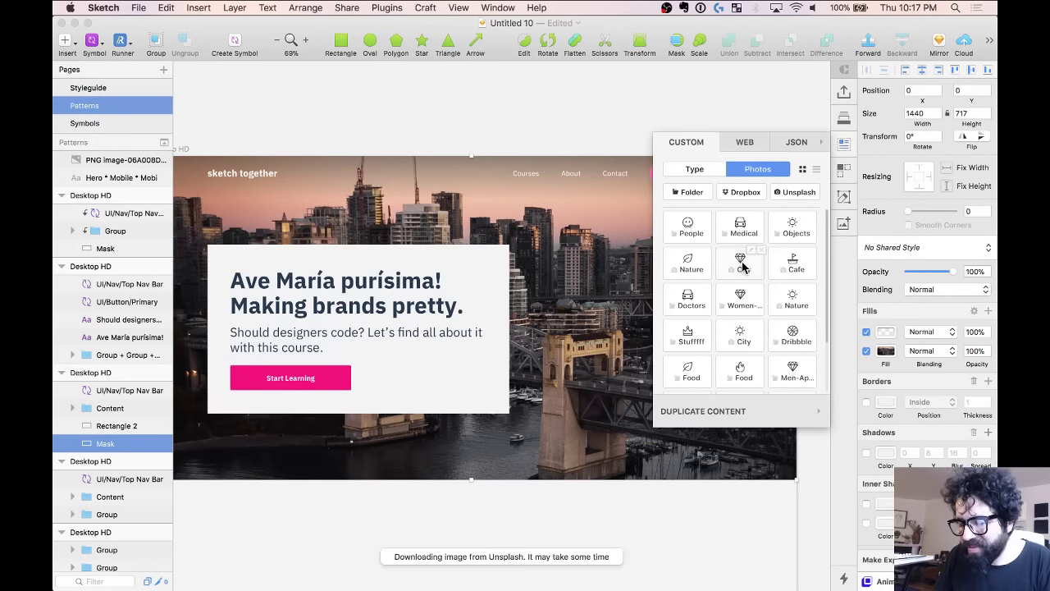
pyautogui.click(847, 150)
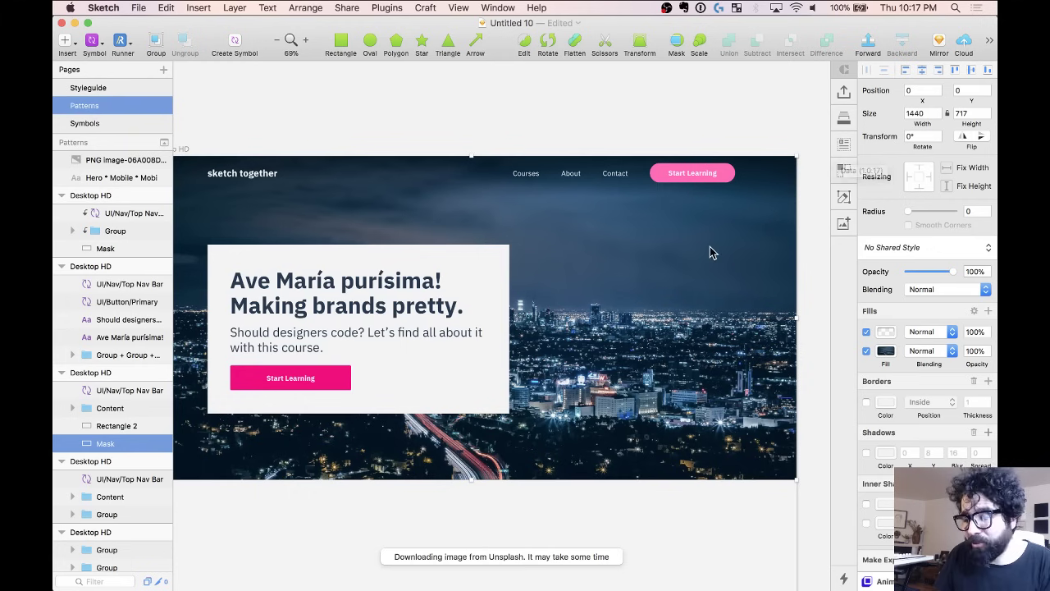
pyautogui.click(845, 149)
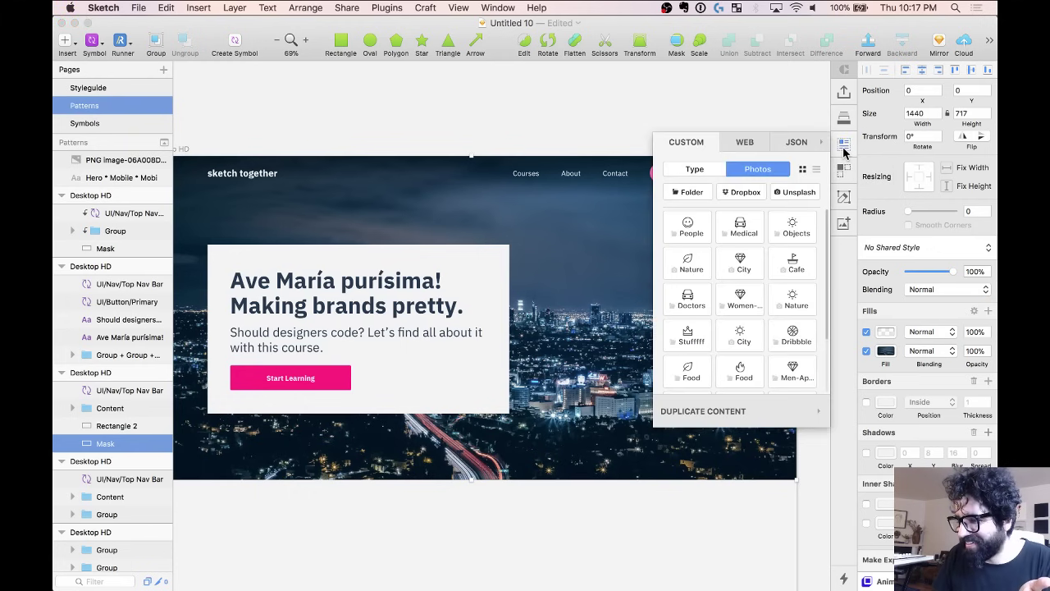
pyautogui.click(763, 256)
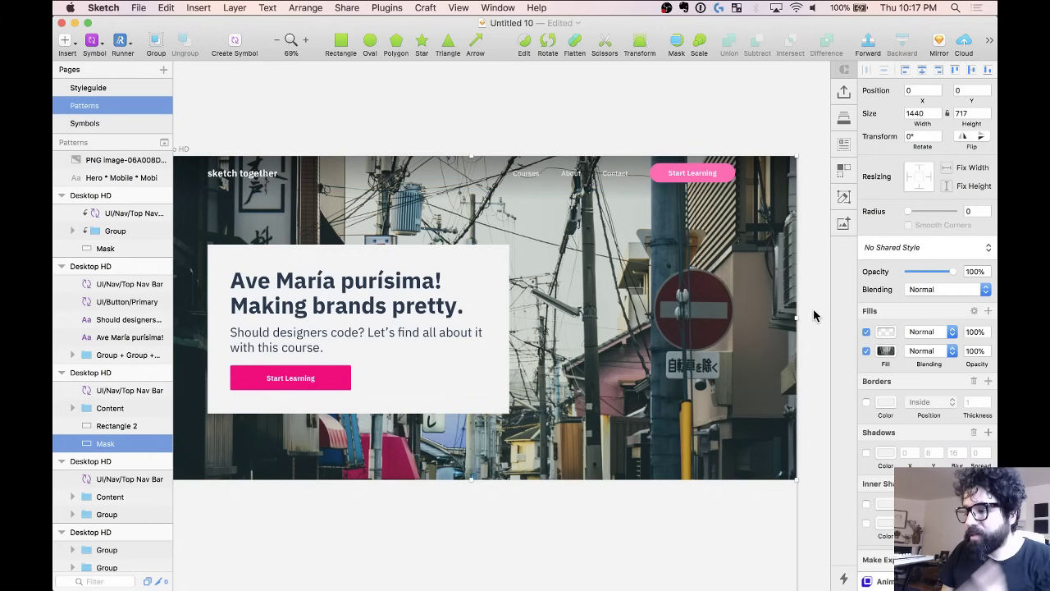
# Extend the gradient overlay on the city photo so its transparent end reaches farther below the navigation bar.
pyautogui.click(885, 332)
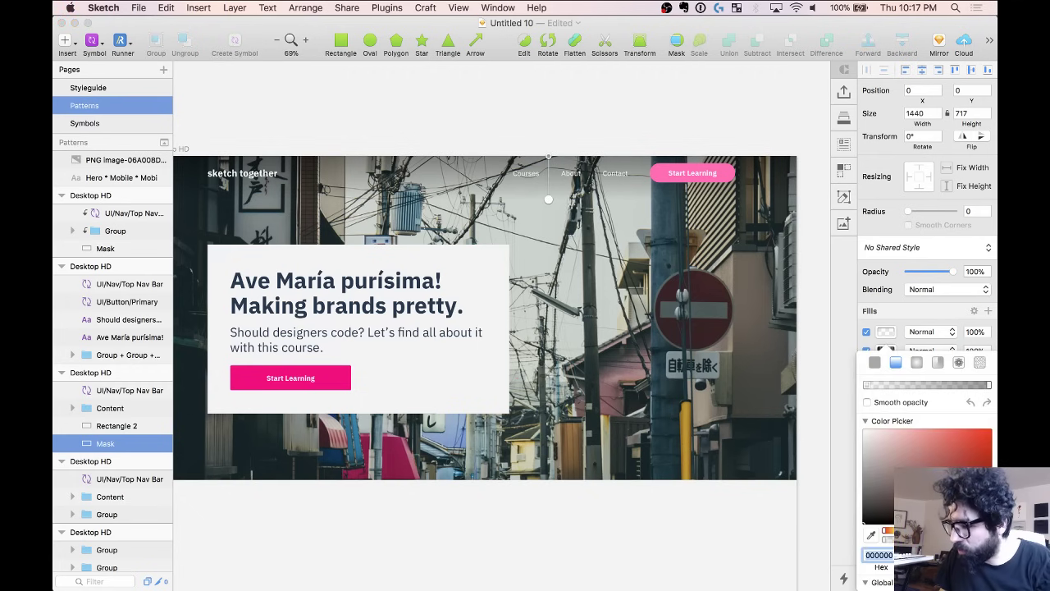
pyautogui.click(988, 385)
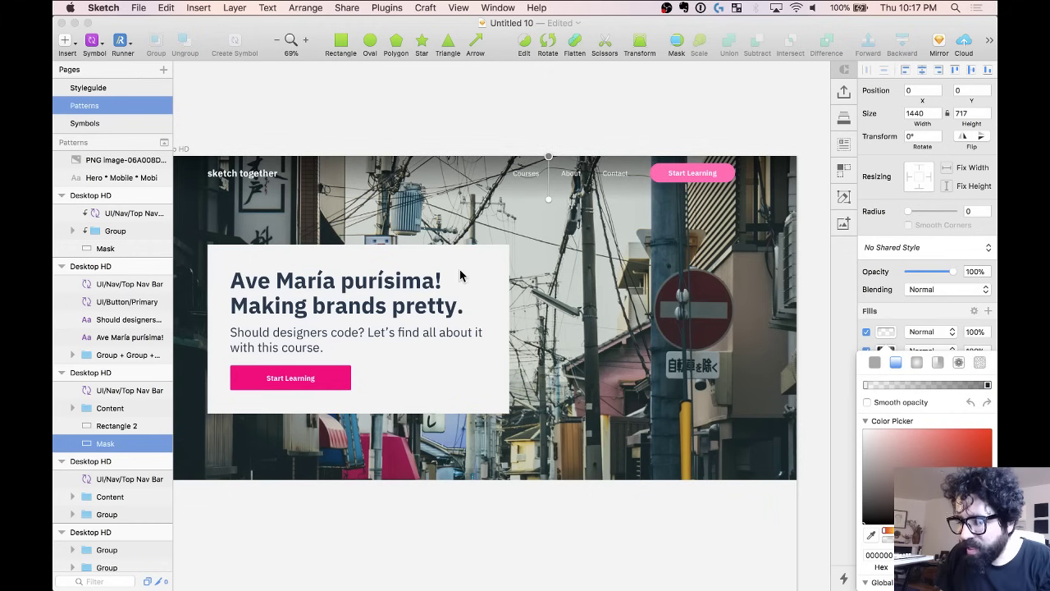
pyautogui.moveTo(550, 200); pyautogui.dragTo(551, 211)
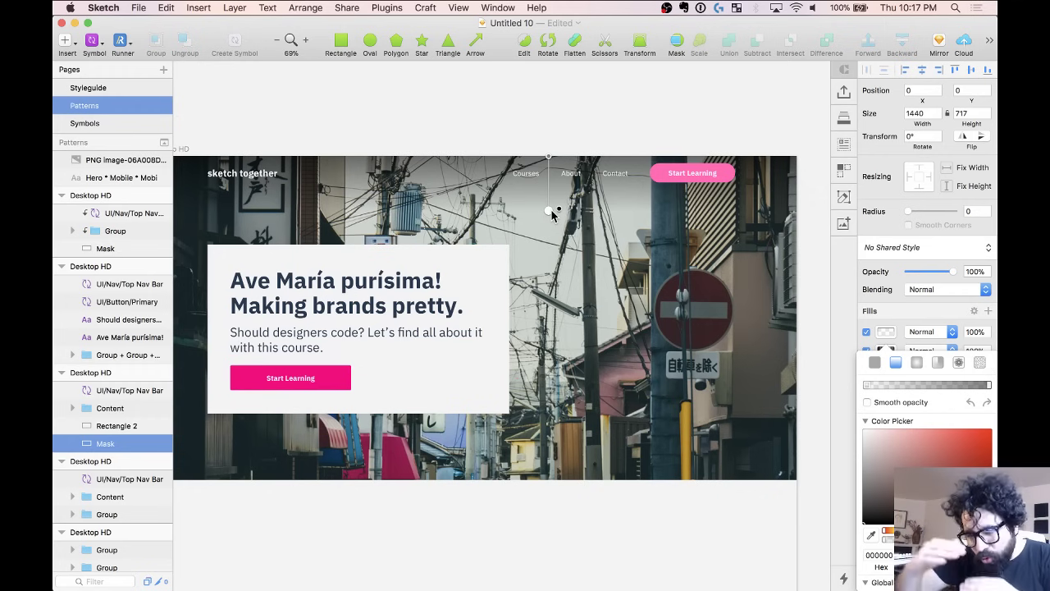
pyautogui.moveTo(551, 213); pyautogui.dragTo(550, 221)
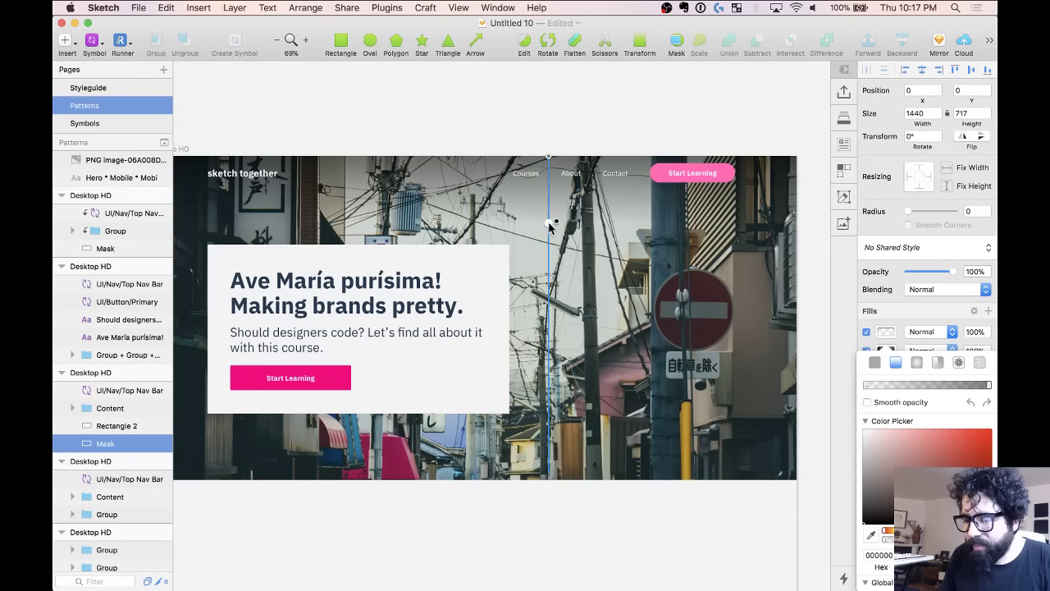
pyautogui.press('Escape')
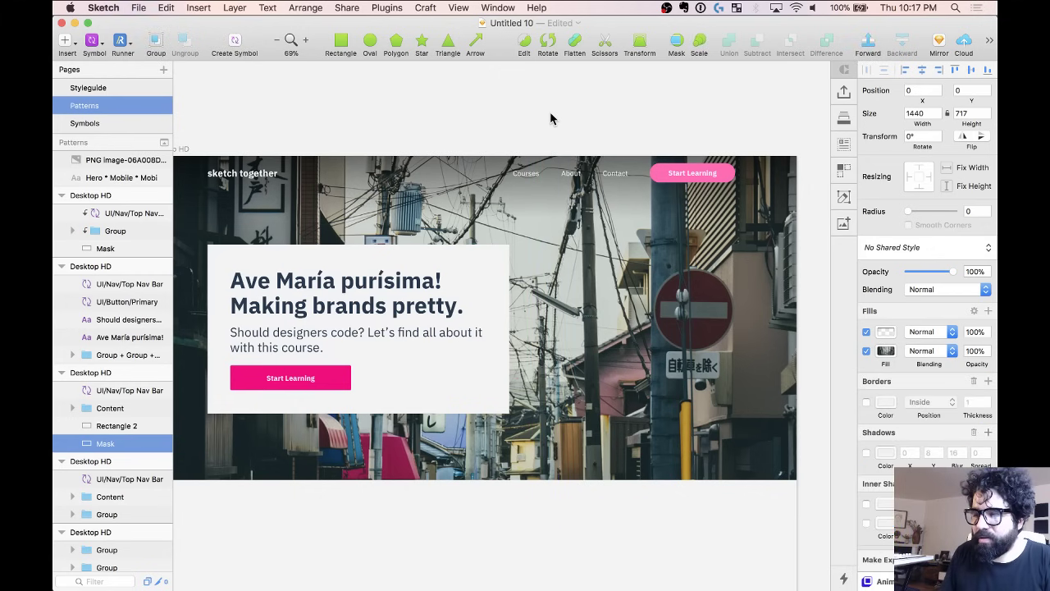
# Replace the hero's background photo with another City image from Unsplash.
pyautogui.scroll(-2, 549, 115)
pyautogui.scroll(-2, 548, 123)
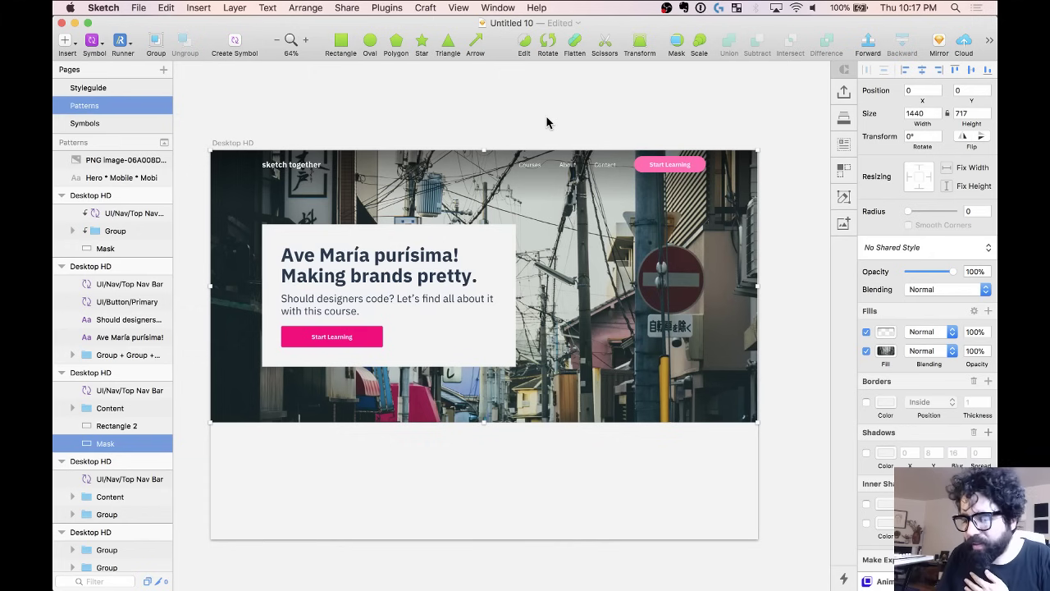
pyautogui.scroll(-6, 548, 123)
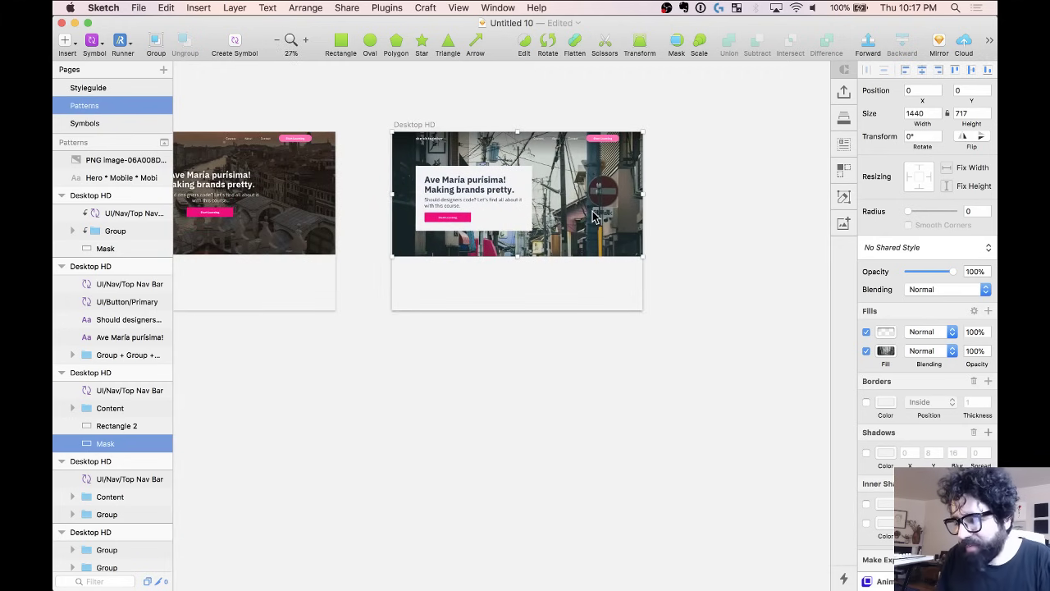
pyautogui.scroll(8, 597, 216)
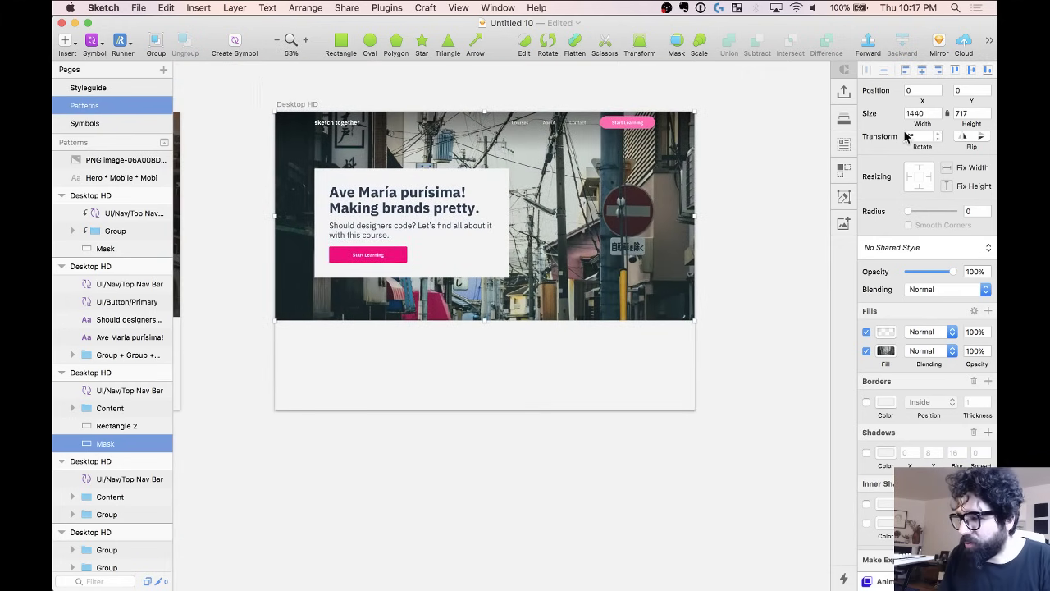
pyautogui.click(843, 143)
pyautogui.click(739, 263)
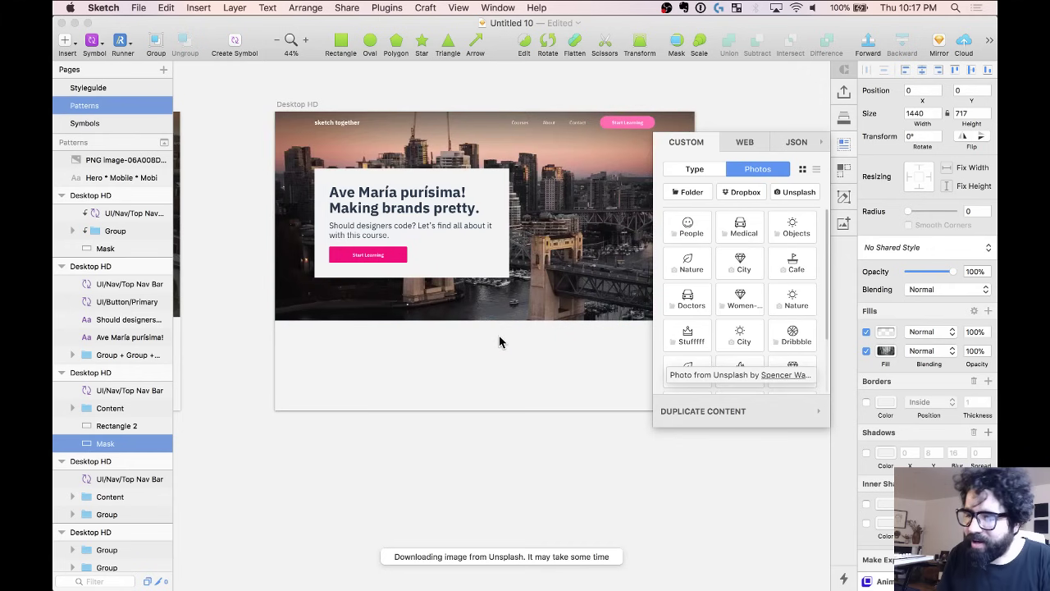
pyautogui.click(844, 144)
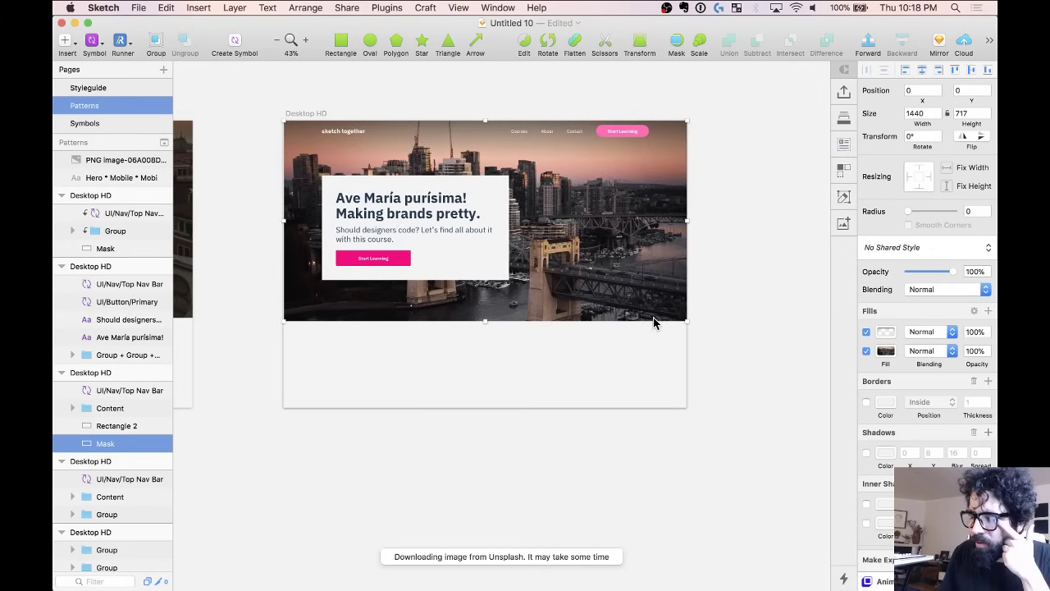
# Review the floating-box hero beside the other hero artboards, and examine the Content section of the wireframe sketches.
pyautogui.scroll(-3, 653, 323)
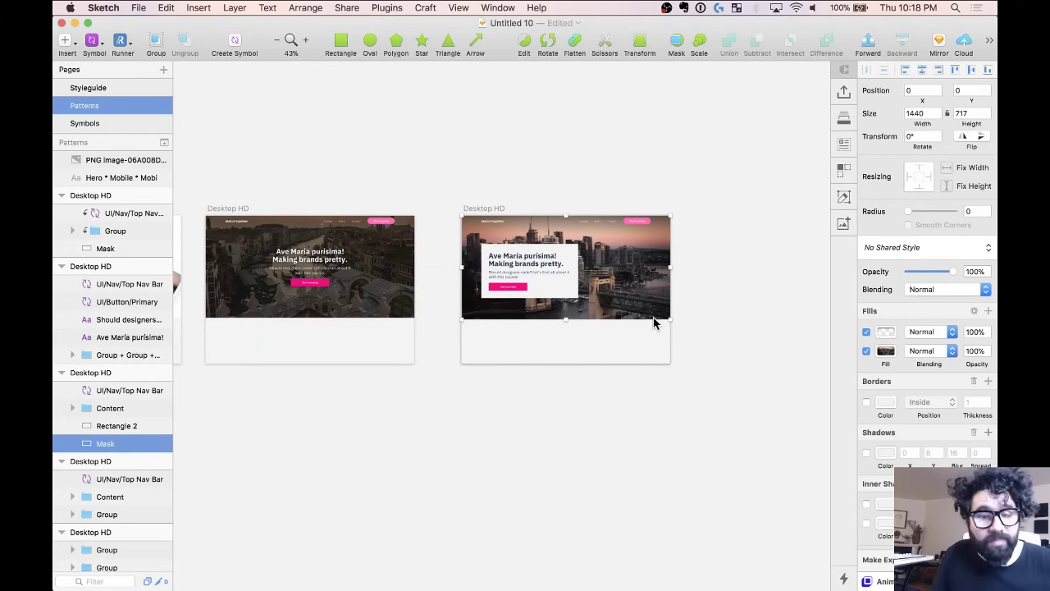
pyautogui.scroll(3, 654, 322)
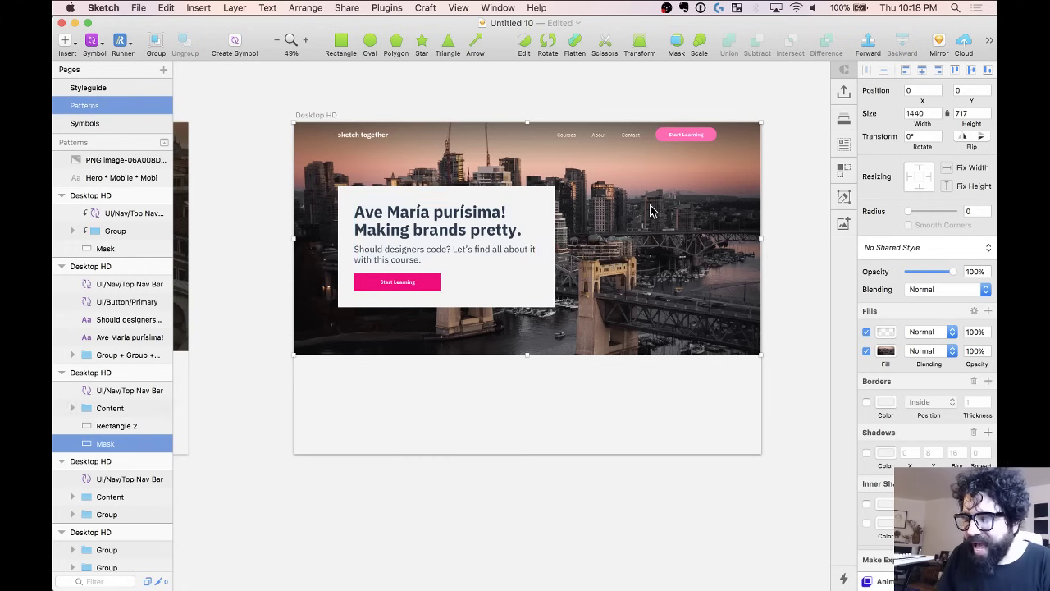
pyautogui.scroll(2, 654, 212)
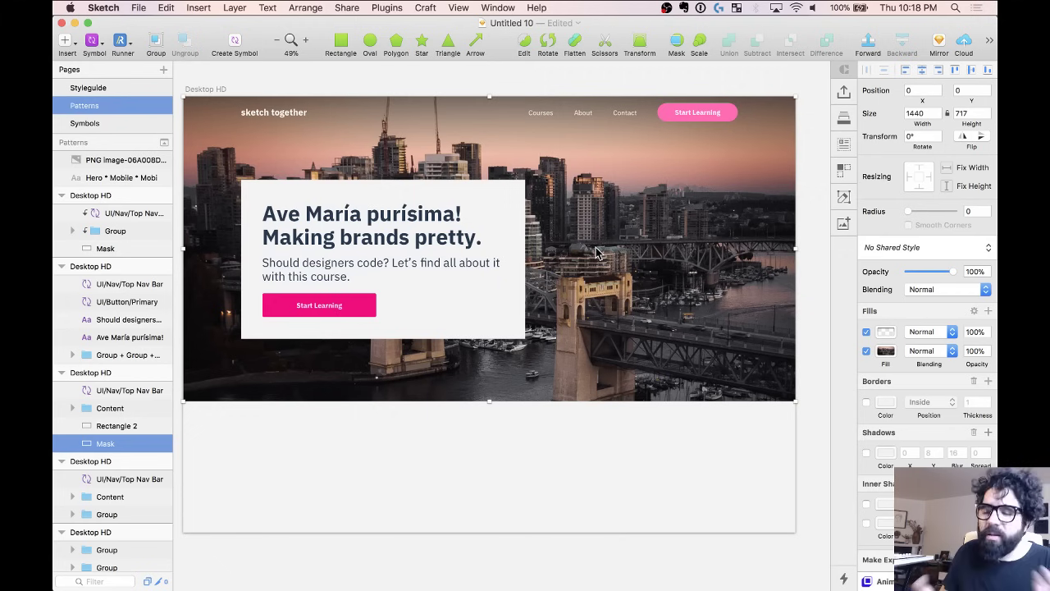
pyautogui.scroll(-4, 597, 253)
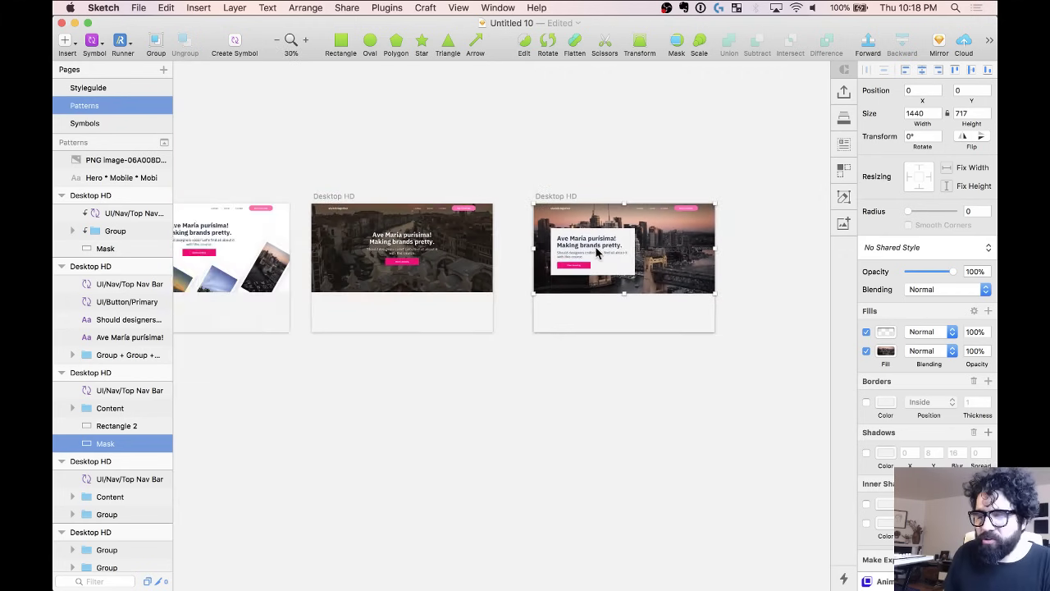
pyautogui.scroll(-3, 597, 253)
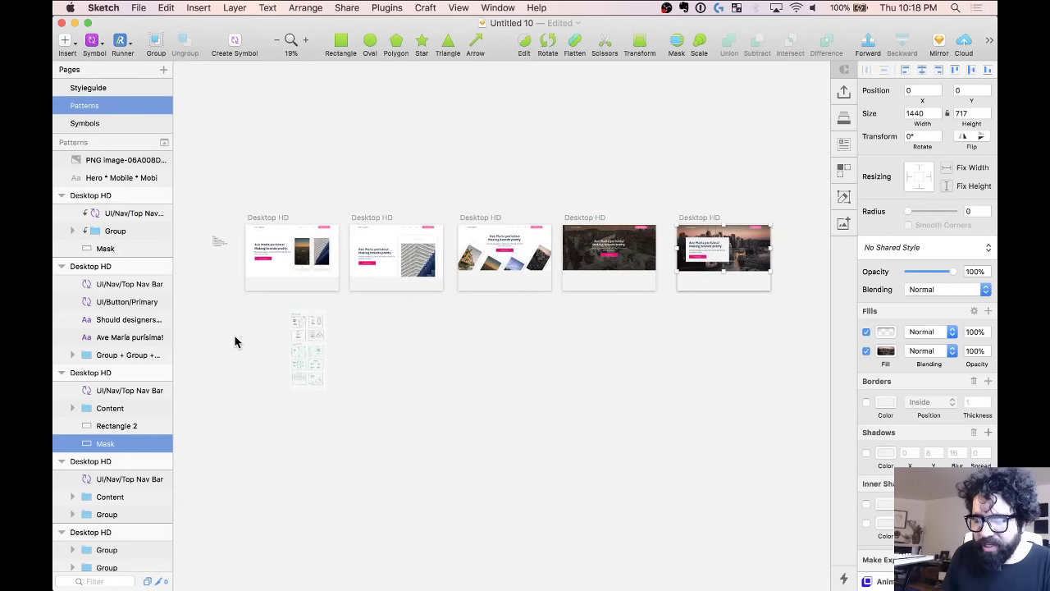
pyautogui.scroll(5, 284, 359)
pyautogui.scroll(3, 283, 359)
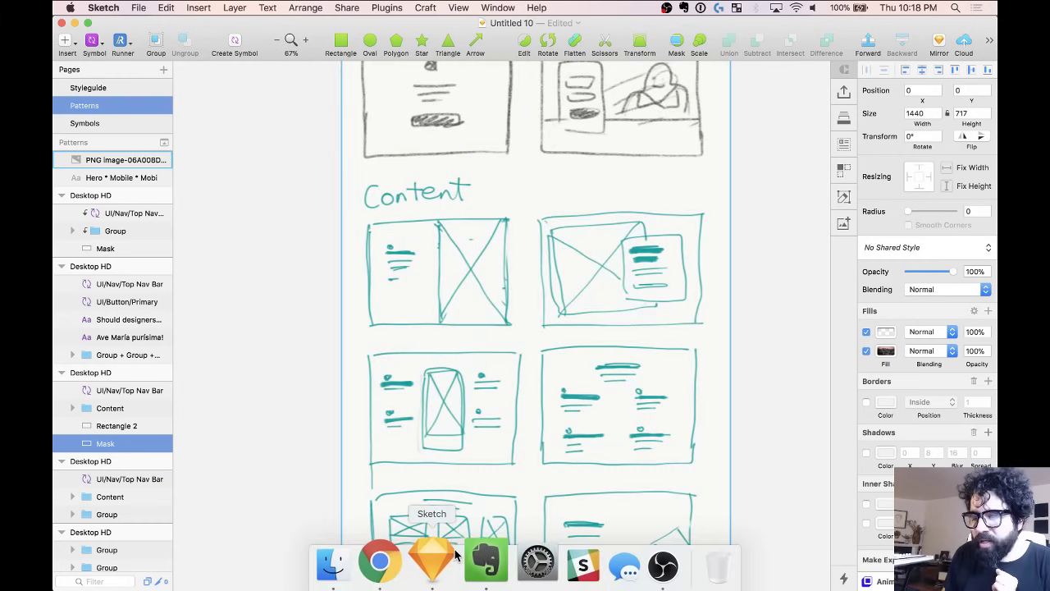
# Switch to Chrome, load sketchtogether.io in place of the type-scale page, and close the two Google search tabs.
pyautogui.moveTo(428, 587)
pyautogui.click(389, 566)
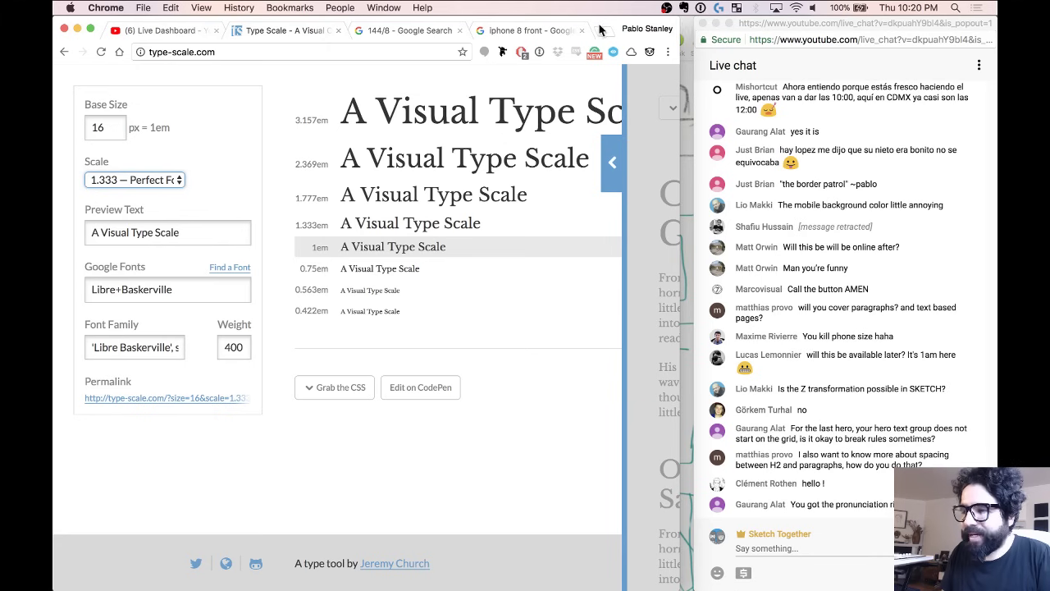
pyautogui.click(432, 51)
pyautogui.write('sketchtogether.io')
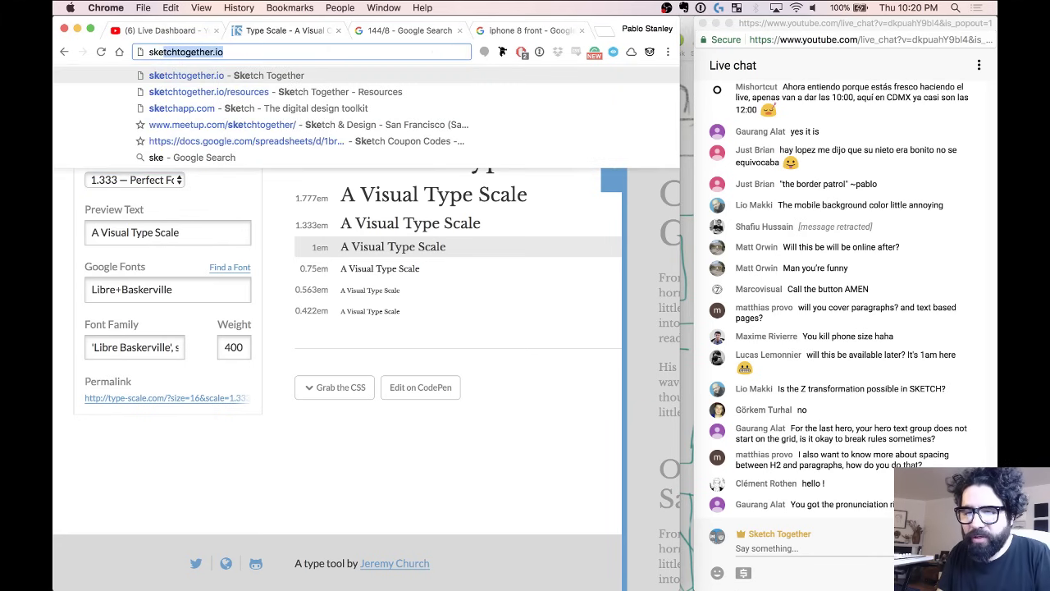
pyautogui.press('Return')
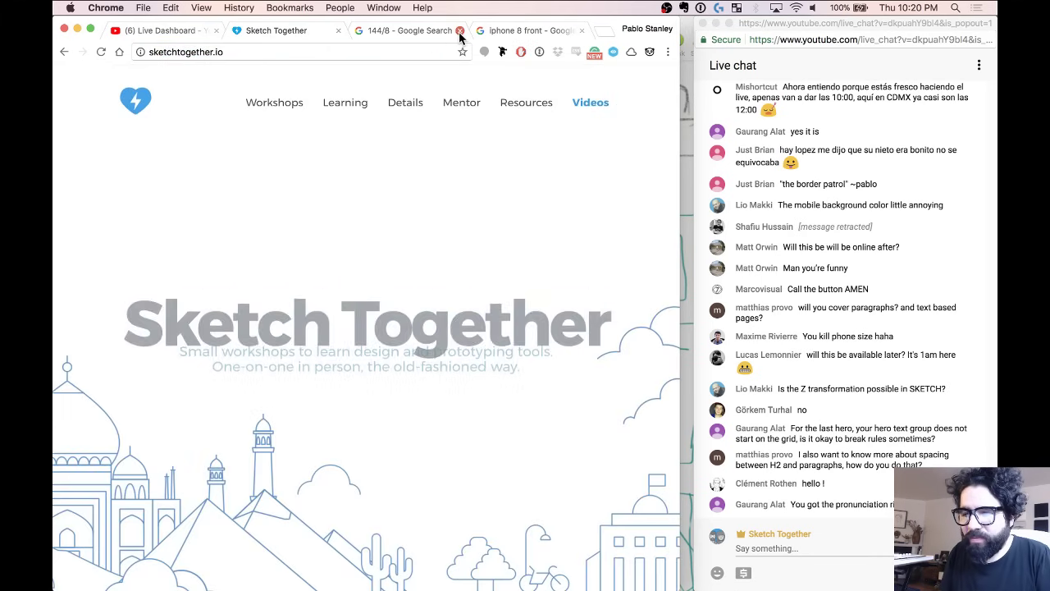
pyautogui.click(460, 31)
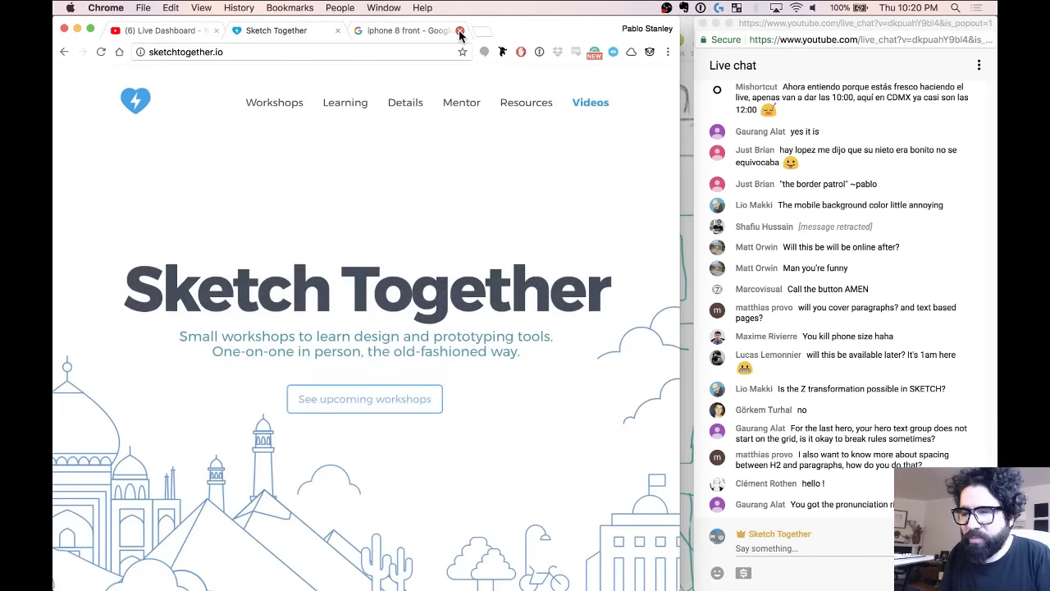
pyautogui.click(460, 30)
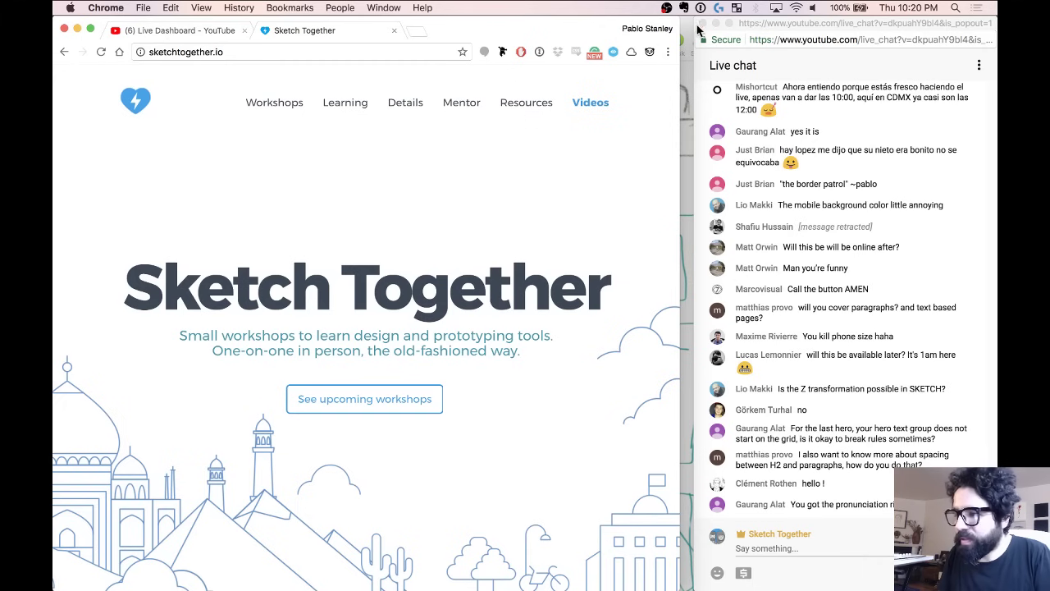
# Check the stream's elapsed time on the YouTube Live Dashboard and switch back to Sketch.
pyautogui.click(176, 31)
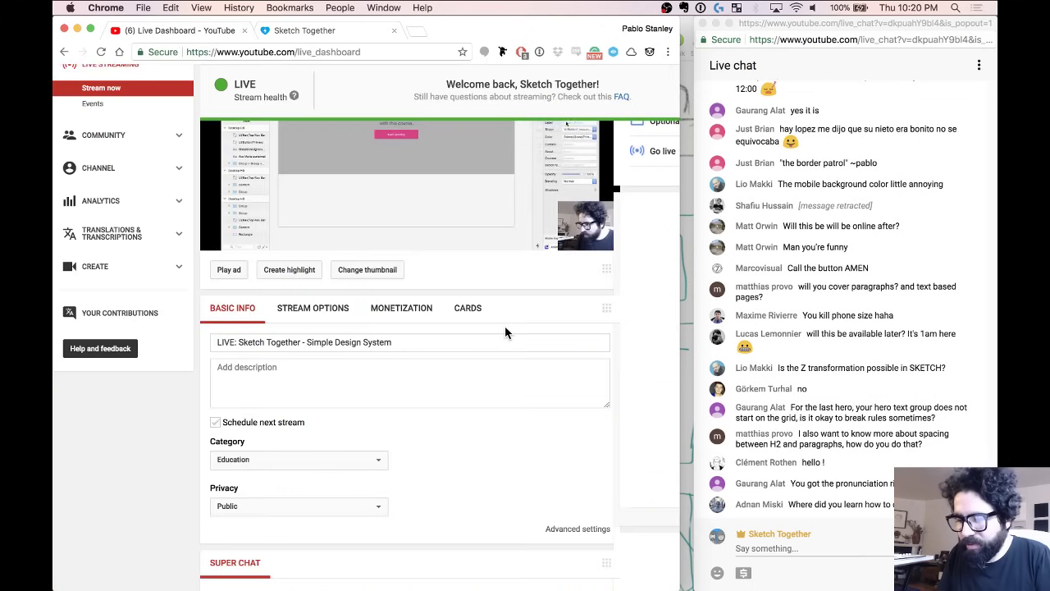
pyautogui.hscroll(5, 504, 325)
pyautogui.scroll(1, 504, 328)
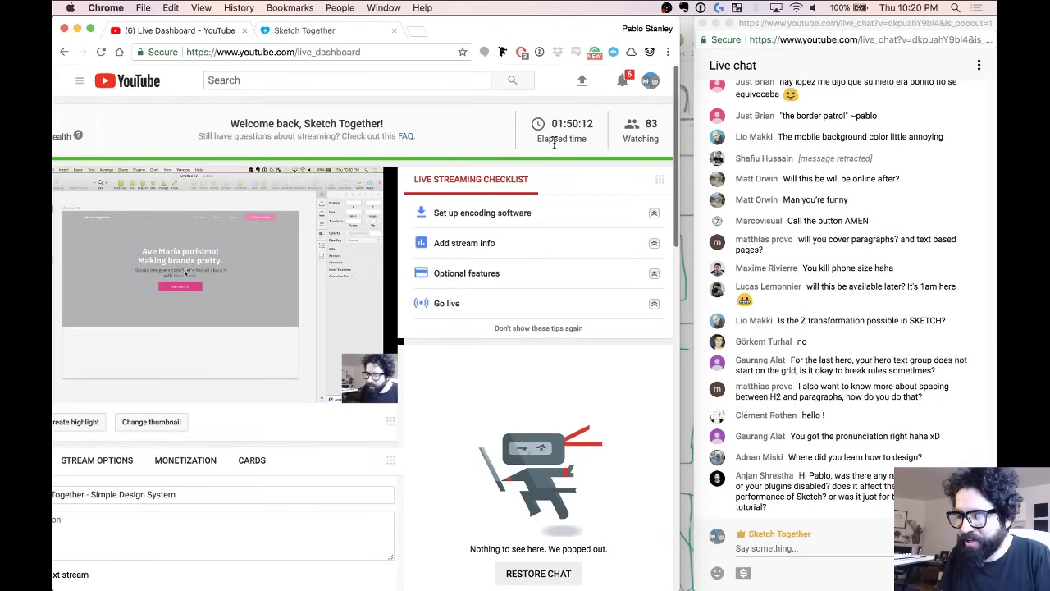
pyautogui.click(314, 32)
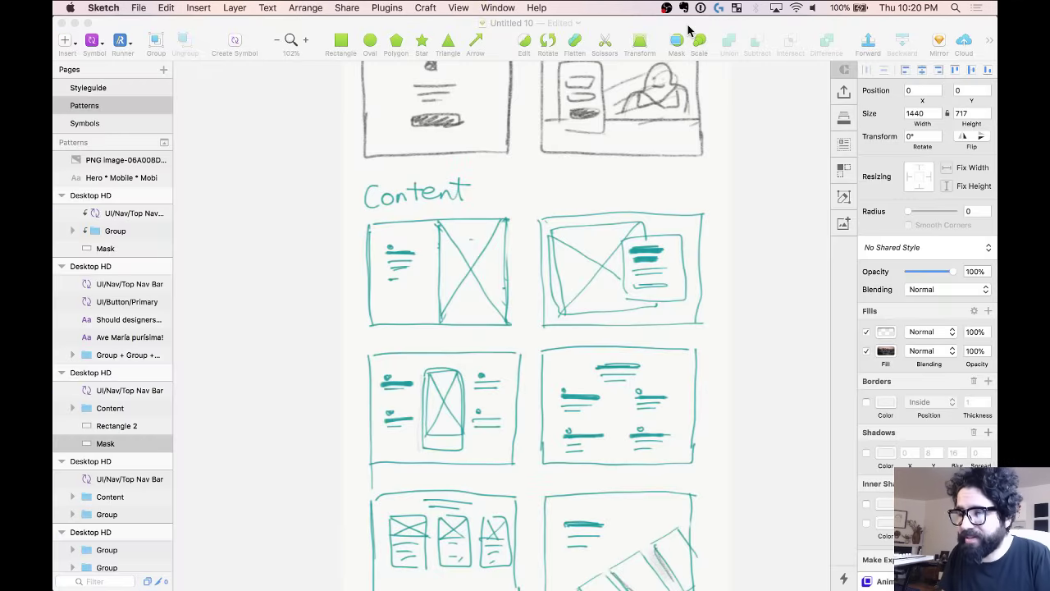
pyautogui.click(687, 31)
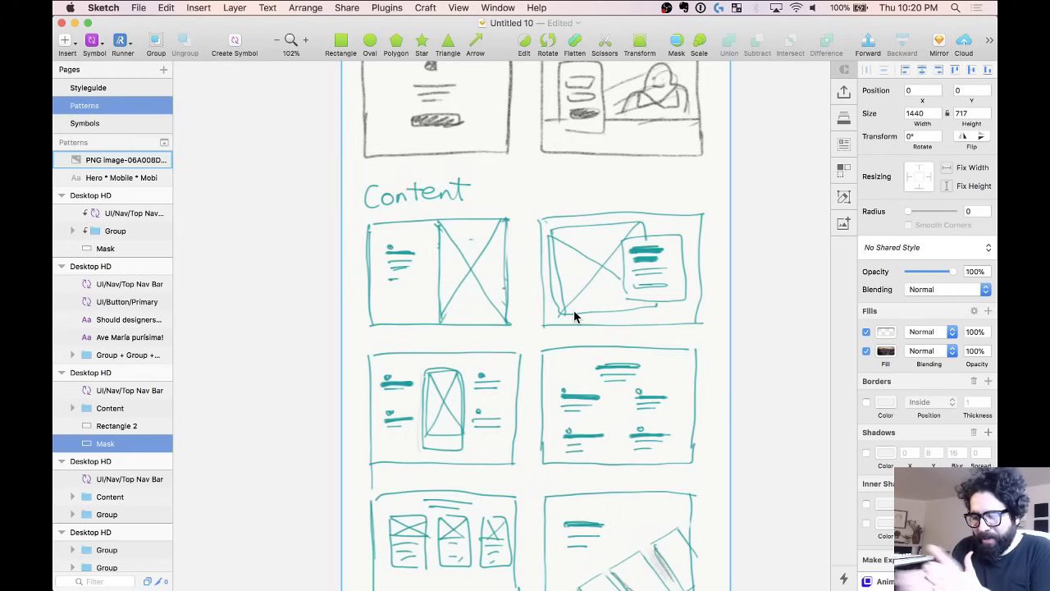
# Duplicate the hand-drawn wireframe image and place the copy beside the original at the same height.
pyautogui.scroll(-3, 573, 312)
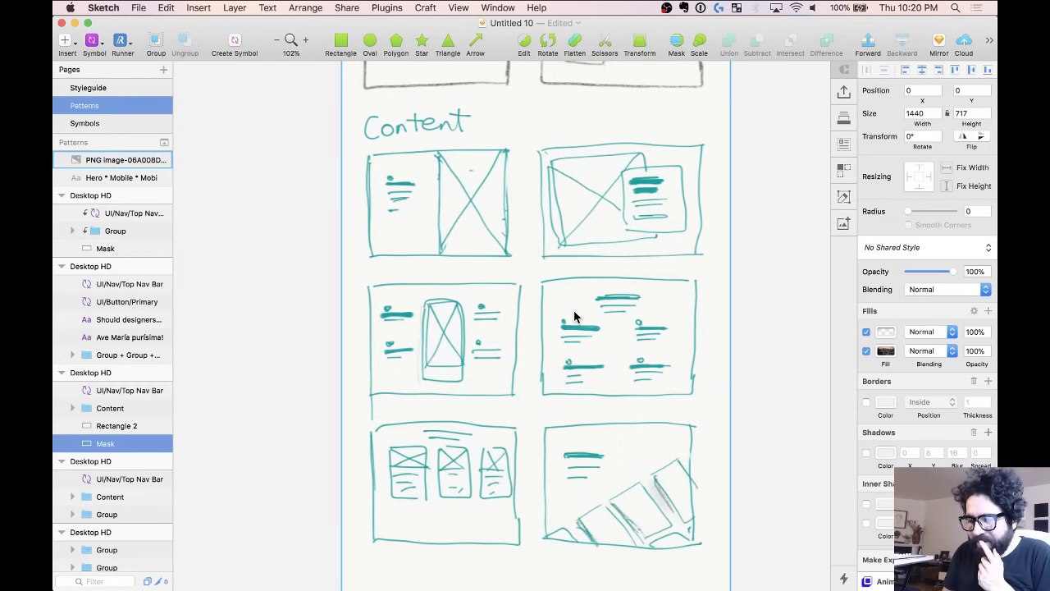
pyautogui.scroll(-3, 574, 316)
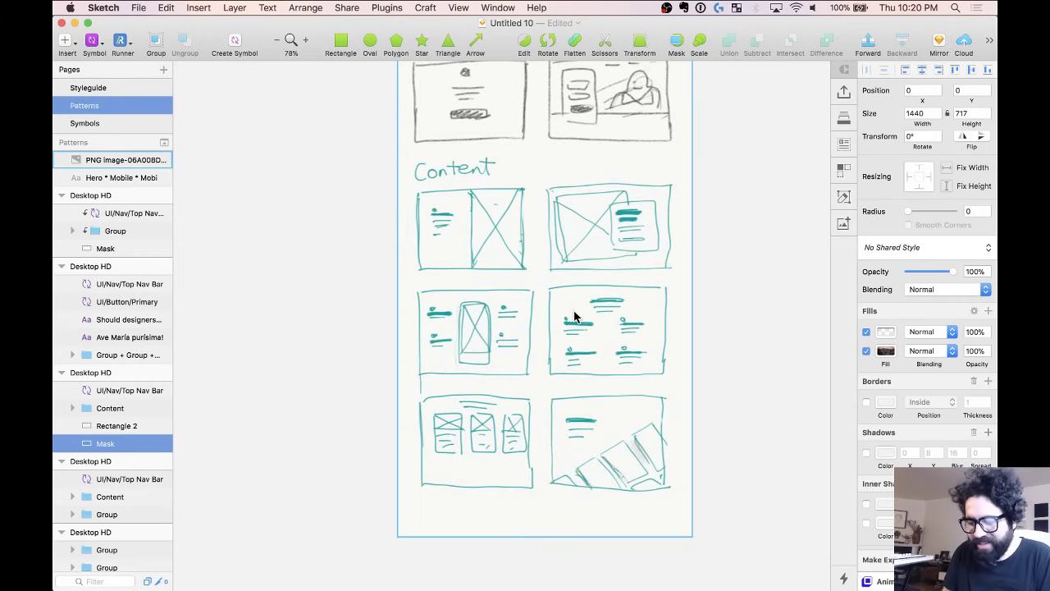
pyautogui.scroll(-5, 575, 316)
pyautogui.moveTo(564, 302)
pyautogui.mouseDown()
pyautogui.moveTo(375, 274)
pyautogui.moveTo(464, 276)
pyautogui.mouseUp()
pyautogui.scroll(3, 464, 277)
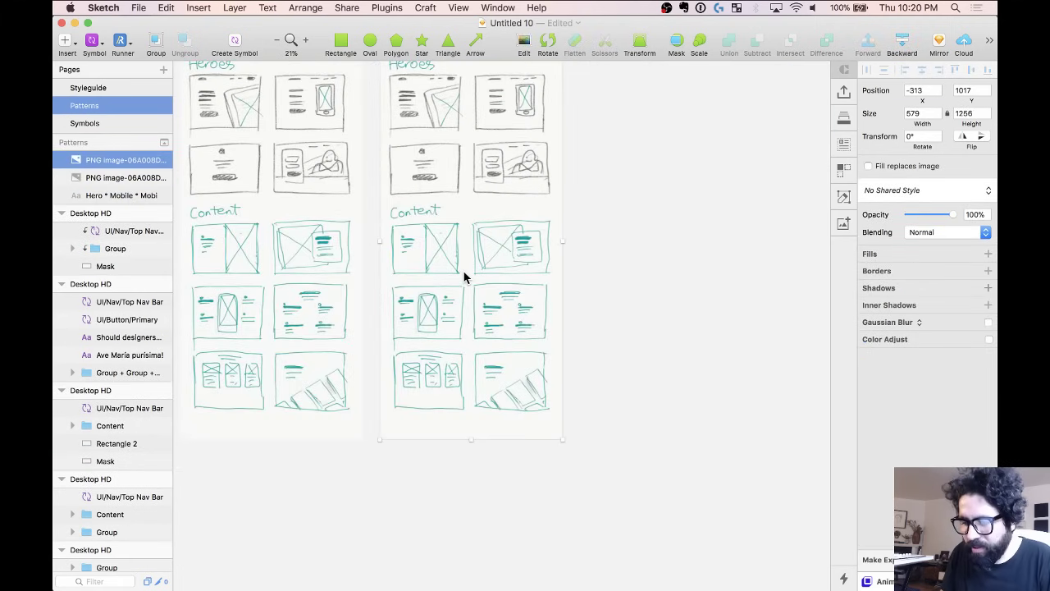
# Crop the copied wireframe image to its Content section, removing the Heroes sketches.
pyautogui.doubleClick(464, 277)
pyautogui.moveTo(379, 195); pyautogui.dragTo(616, 487)
pyautogui.moveTo(366, 155); pyautogui.dragTo(588, 198)
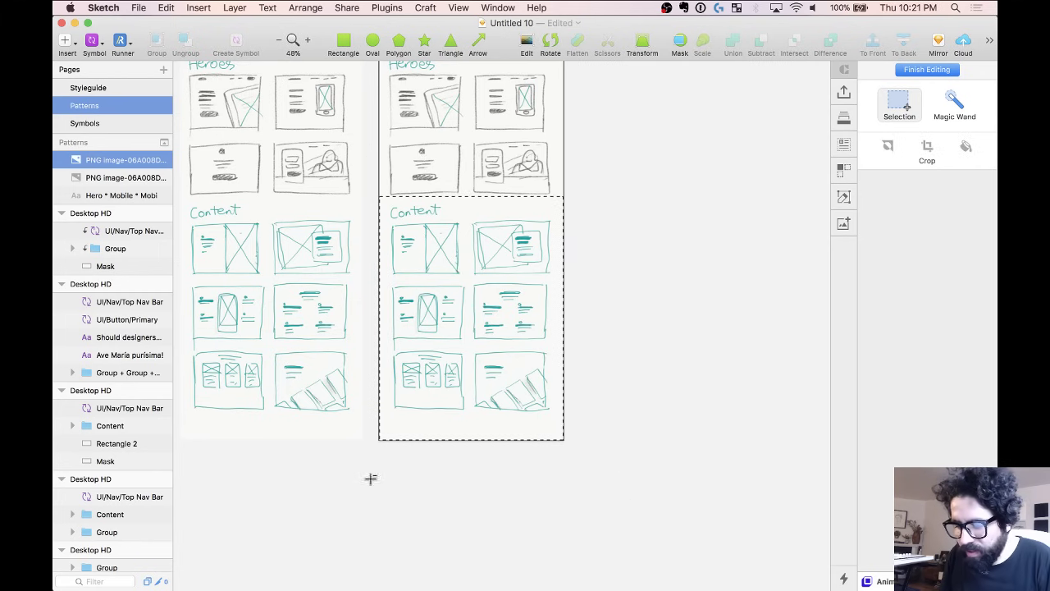
pyautogui.click(927, 148)
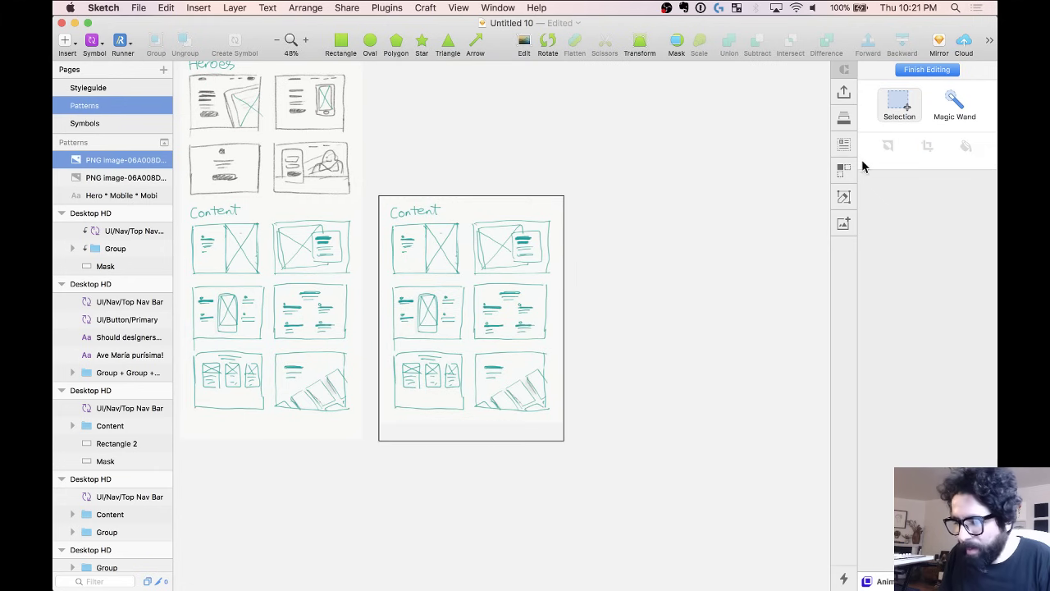
pyautogui.click(576, 262)
# Crop the original wireframe image to its Heroes section, removing the Content sketches.
pyautogui.click(280, 198)
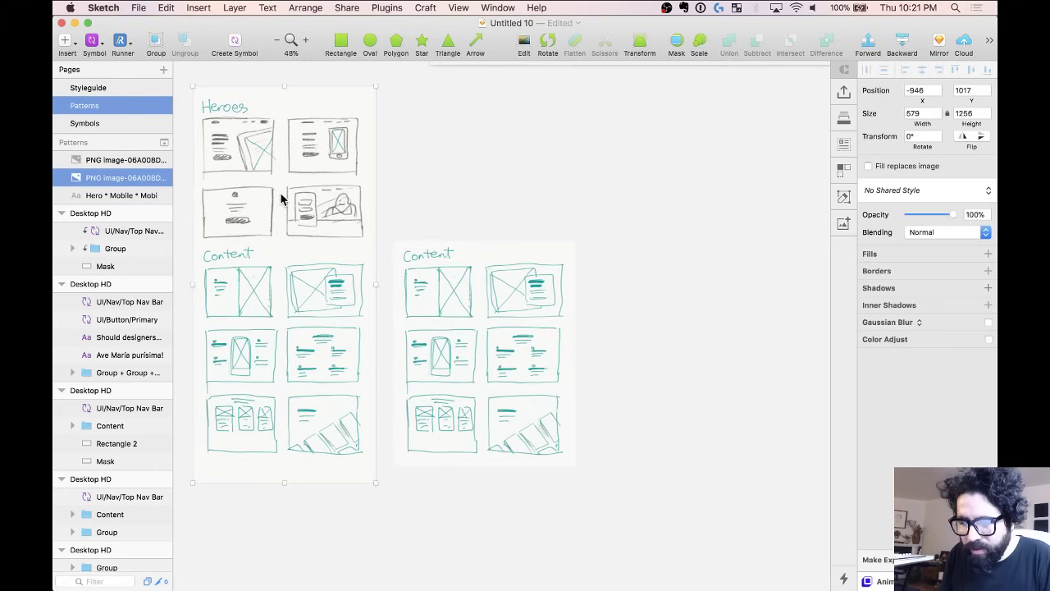
pyautogui.doubleClick(280, 199)
pyautogui.moveTo(366, 76); pyautogui.dragTo(584, 243)
pyautogui.click(928, 150)
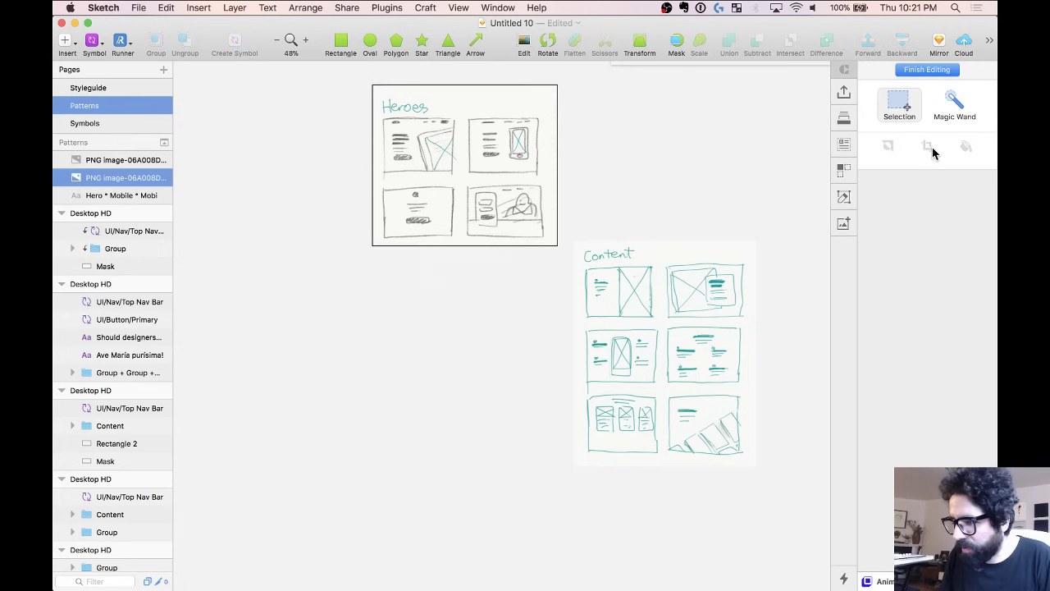
pyautogui.press('Escape')
# Move the Heroes sketch above the first Desktop HD artboard, aligned with its left edge at X -194, Y -737.
pyautogui.scroll(-5, 569, 297)
pyautogui.scroll(3, 382, 424)
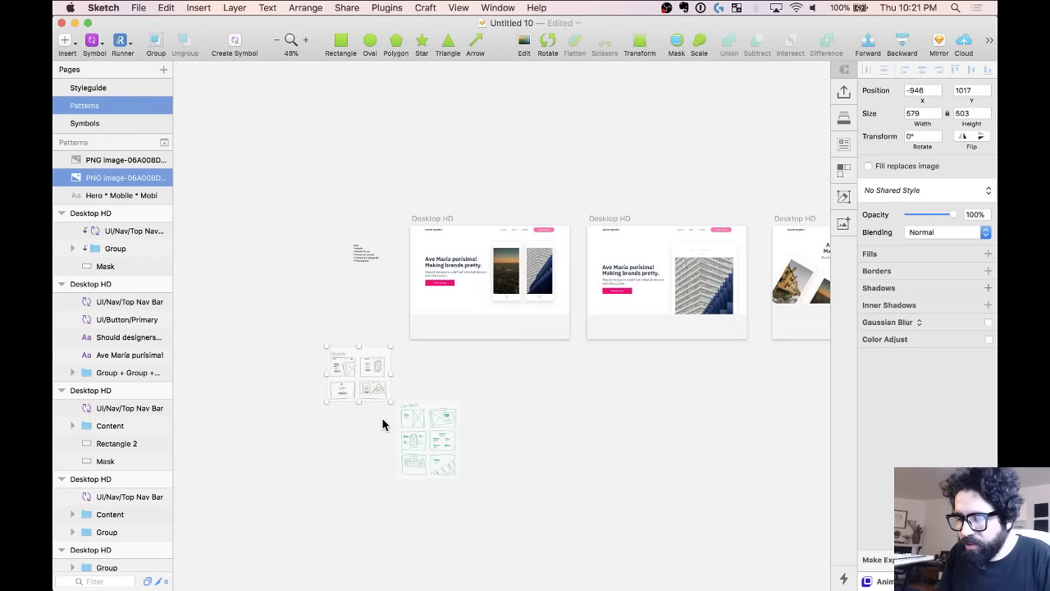
pyautogui.moveTo(353, 378); pyautogui.dragTo(432, 175)
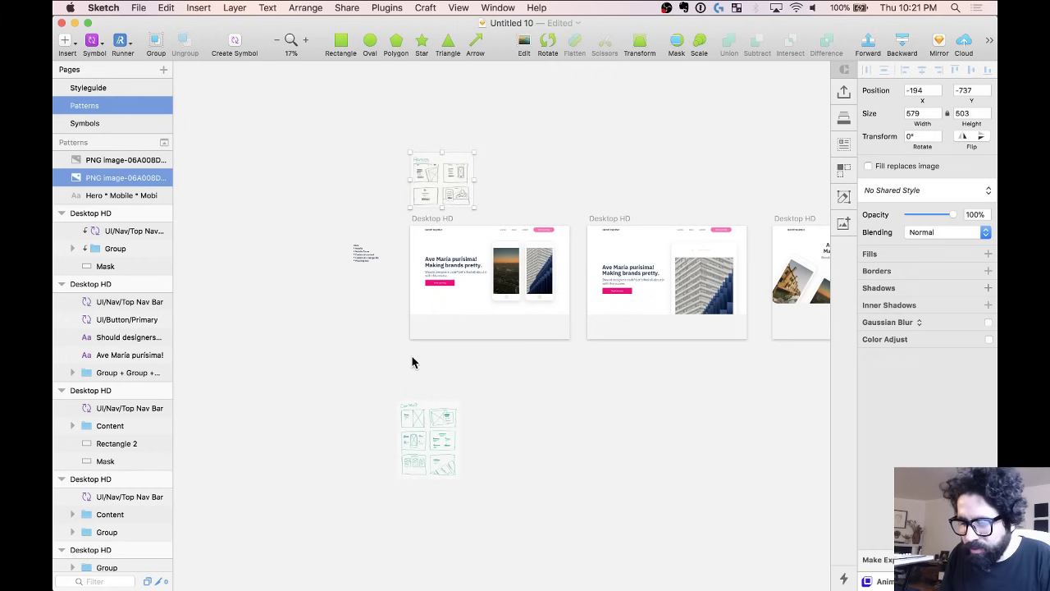
# Move the Content sketch below the first Desktop HD artboard, aligned with its left edge at X -194, Y 1055.
pyautogui.click(416, 408)
pyautogui.moveTo(422, 430); pyautogui.dragTo(437, 375)
pyautogui.moveTo(393, 222); pyautogui.dragTo(651, 520)
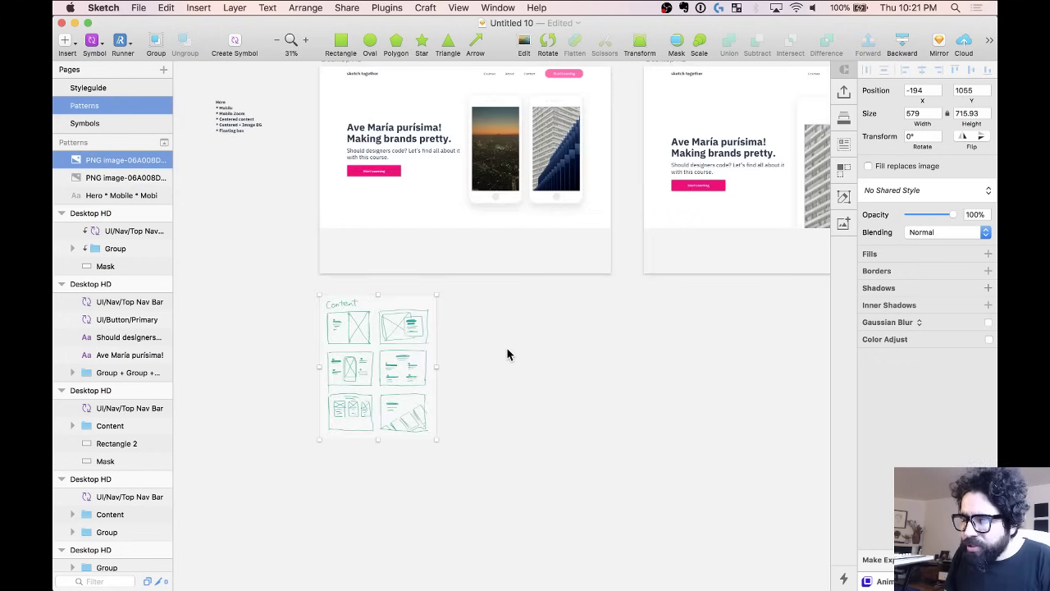
# Duplicate the first Desktop HD artboard below the Content sketch, left-aligned with it at X -194, Y 1951.
pyautogui.scroll(-2, 506, 354)
pyautogui.scroll(3, 506, 353)
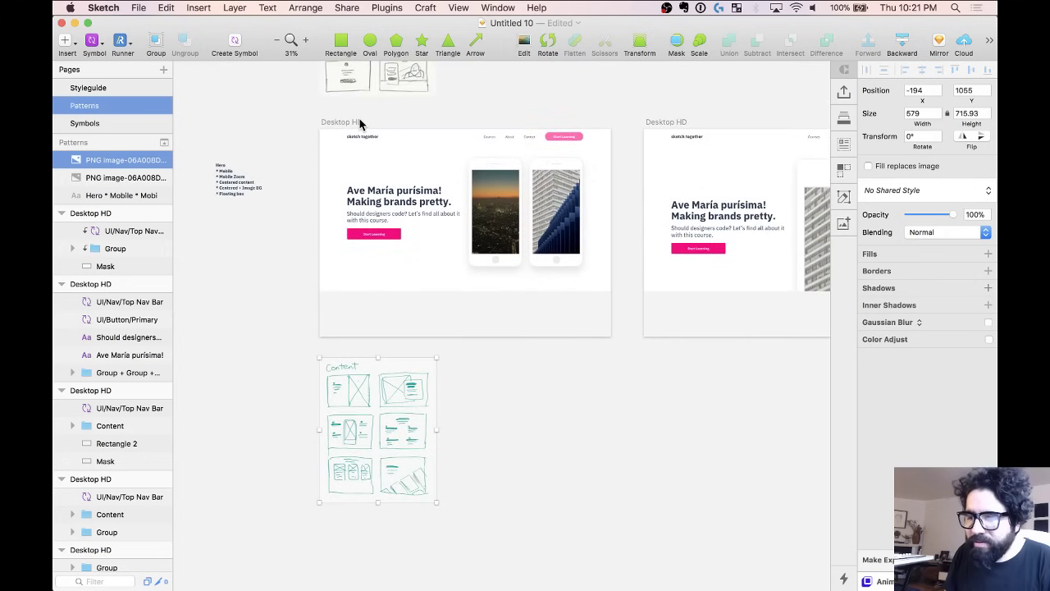
pyautogui.scroll(-4, 361, 123)
pyautogui.scroll(3, 360, 124)
pyautogui.moveTo(328, 76)
pyautogui.mouseDown()
pyautogui.moveTo(344, 476)
pyautogui.moveTo(332, 489)
pyautogui.mouseUp()
pyautogui.scroll(-5, 331, 487)
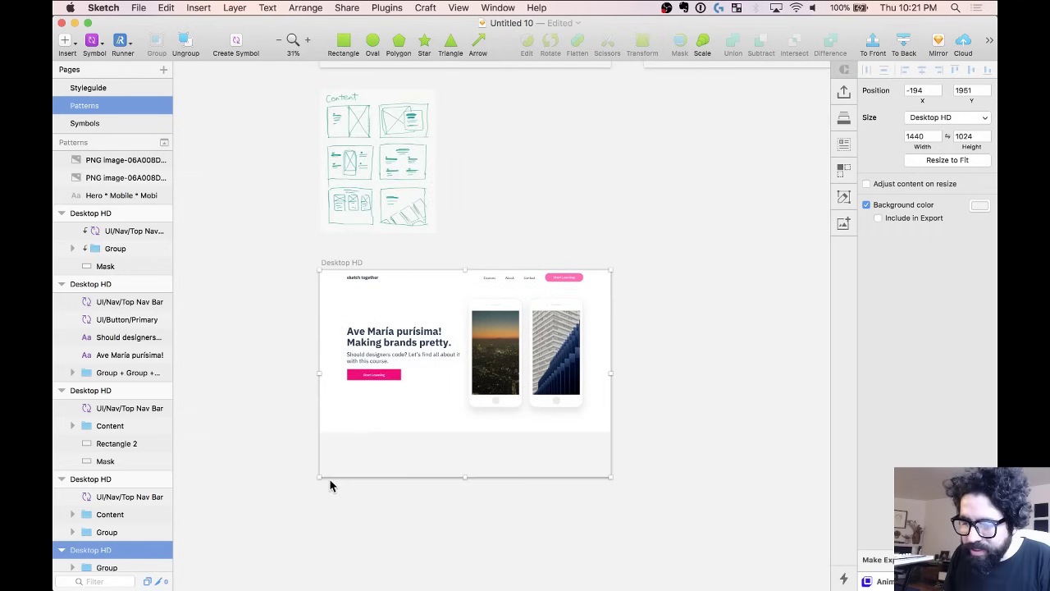
# Delete the top nav bar from the copied artboard and shorten the artboard's height to 857.
pyautogui.click(265, 300)
pyautogui.click(523, 280)
pyautogui.press('Delete')
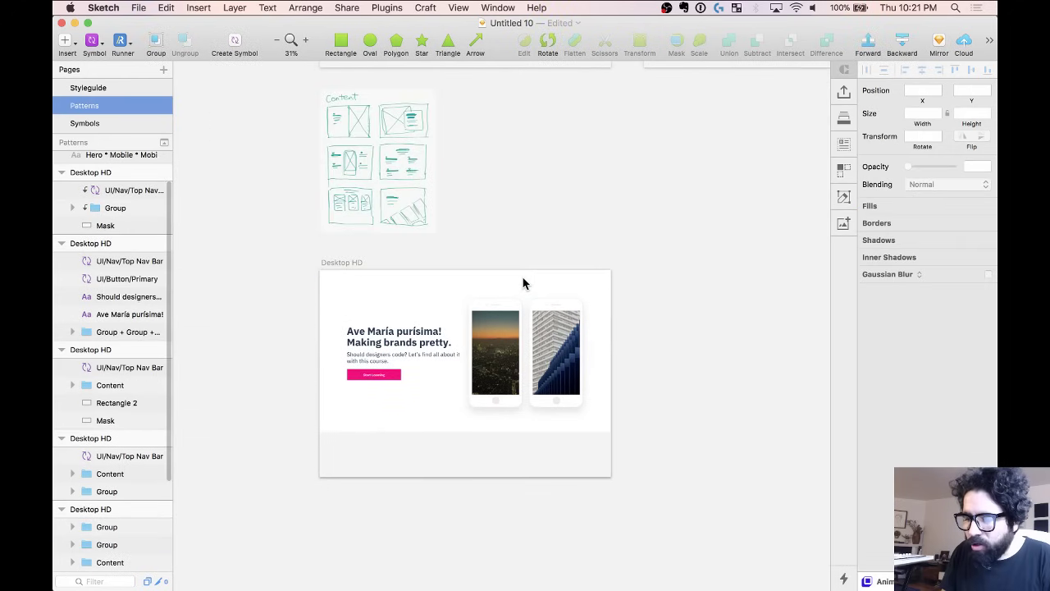
pyautogui.click(337, 274)
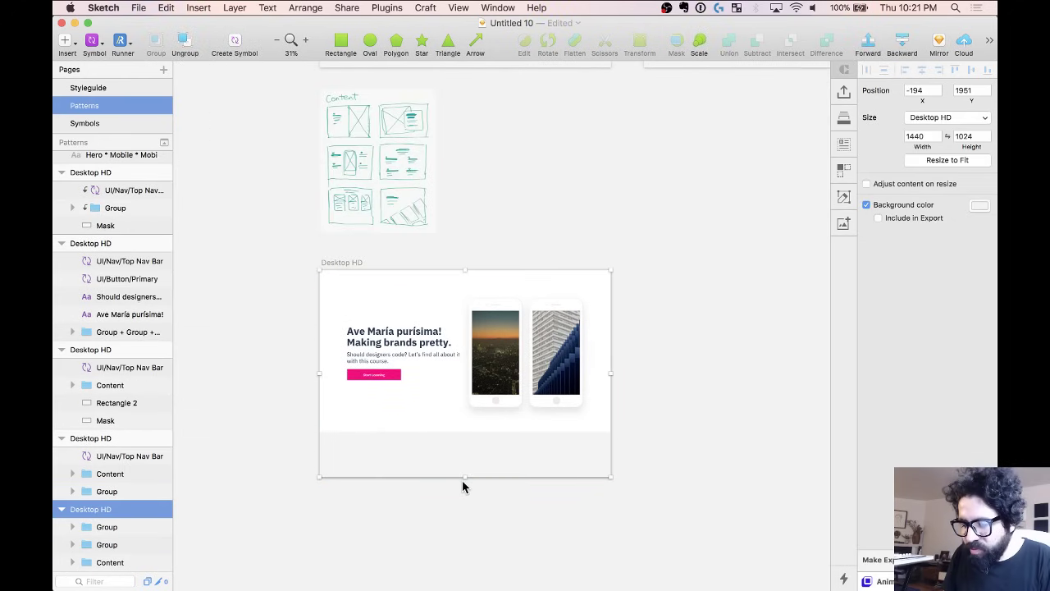
pyautogui.moveTo(464, 476); pyautogui.dragTo(466, 443)
pyautogui.click(281, 304)
pyautogui.moveTo(282, 230); pyautogui.dragTo(587, 507)
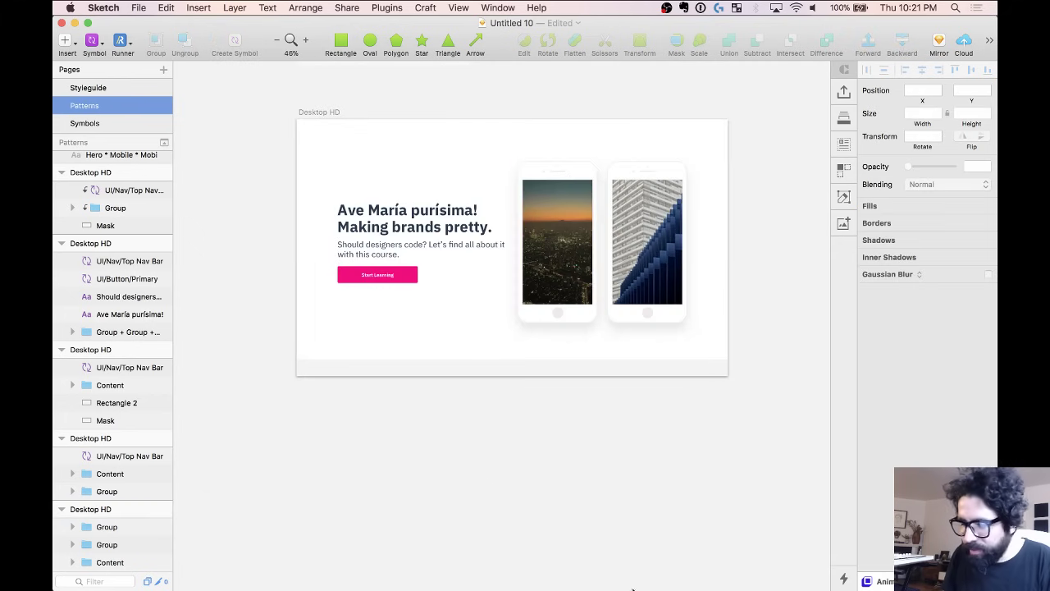
# Move the Content sketch beside the copied artboard, outside its left edge, at X -877, Y 1951.
pyautogui.click(589, 291)
pyautogui.scroll(-3, 645, 281)
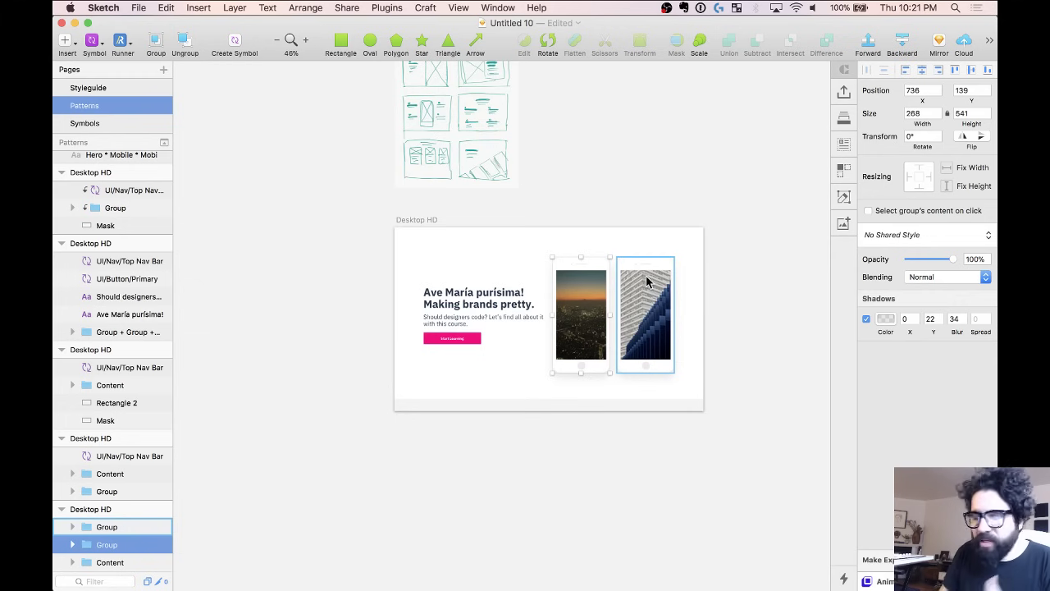
pyautogui.scroll(3, 645, 280)
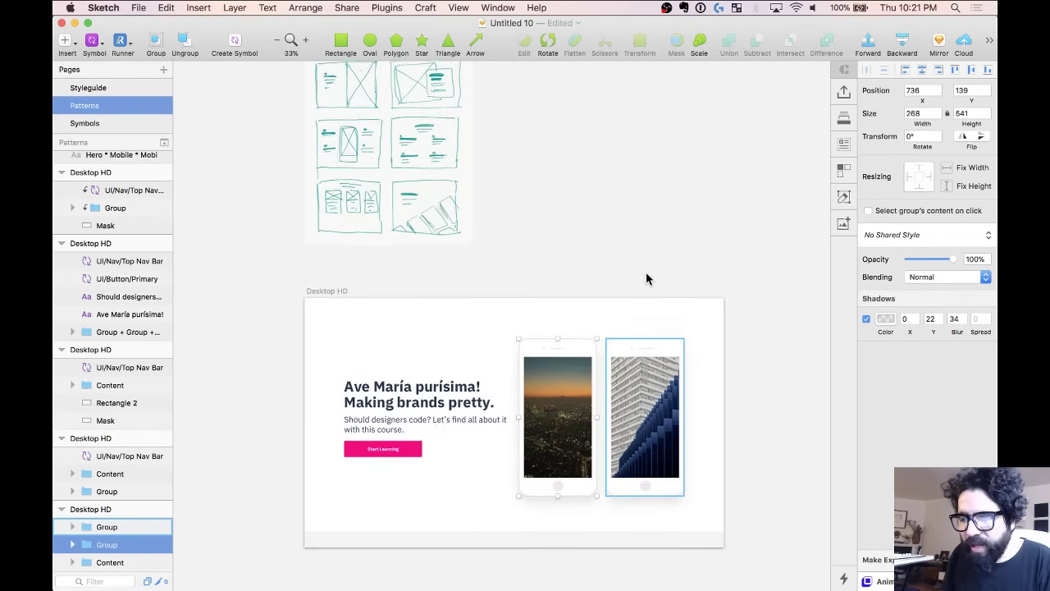
pyautogui.moveTo(427, 146)
pyautogui.mouseDown()
pyautogui.moveTo(235, 344)
pyautogui.moveTo(229, 416)
pyautogui.mouseUp()
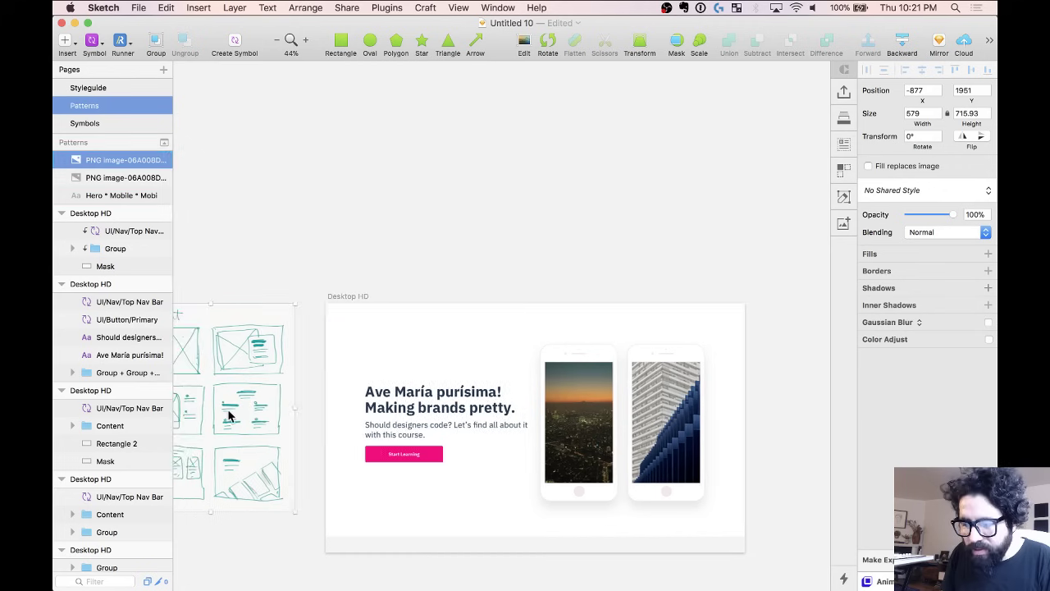
# Examine the Content wireframe sketches up close, comparing the section layouts with the copied artboard.
pyautogui.hscroll(-5, 230, 416)
pyautogui.scroll(-3, 363, 401)
pyautogui.scroll(5, 464, 291)
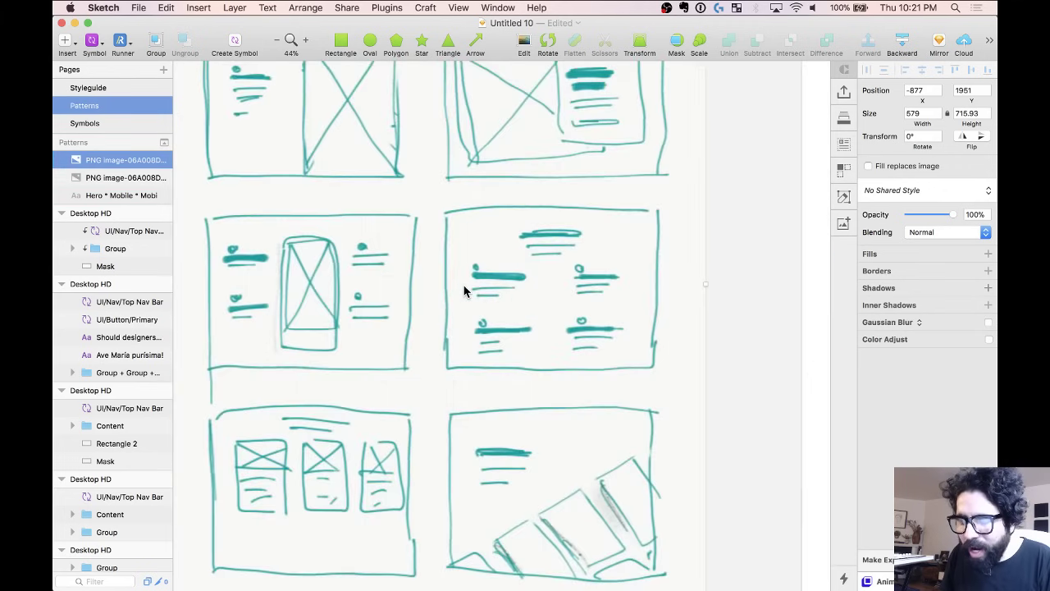
pyautogui.hscroll(-3, 465, 290)
pyautogui.scroll(2, 464, 291)
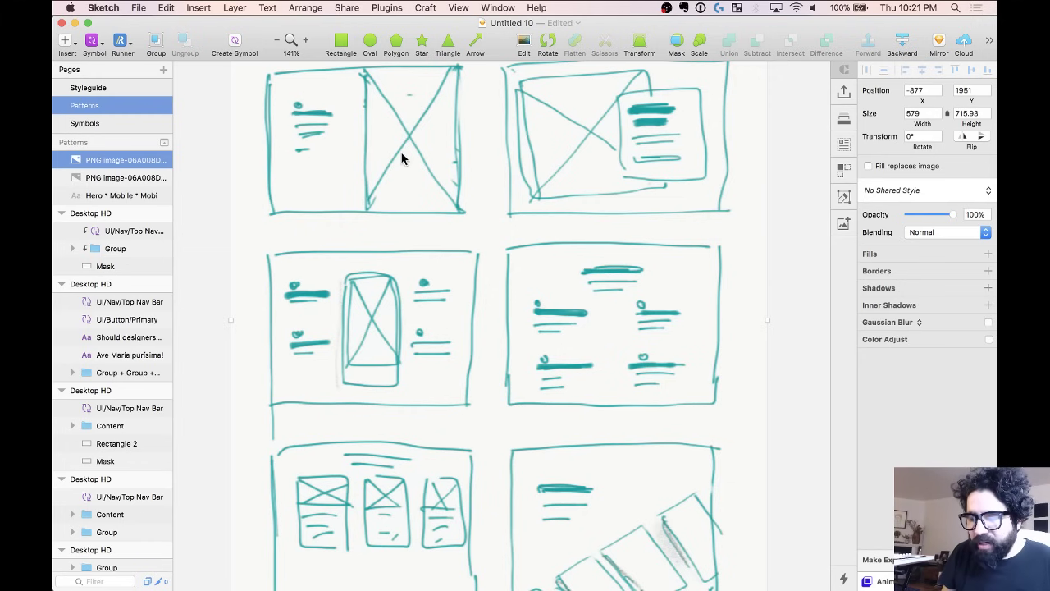
pyautogui.scroll(-5, 402, 158)
pyautogui.hscroll(5, 402, 156)
pyautogui.scroll(4, 402, 157)
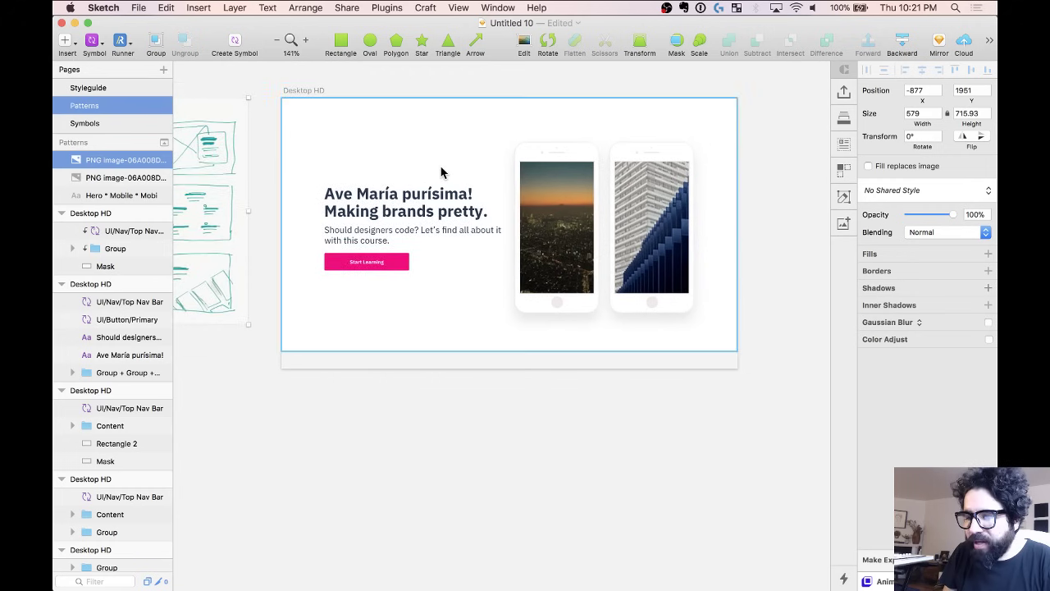
# Delete both phone mockups from the copied artboard.
pyautogui.click(551, 200)
pyautogui.click(656, 197)
pyautogui.press('Delete')
# Set the height of the copied artboard's white background rectangle to 800.
pyautogui.click(615, 195)
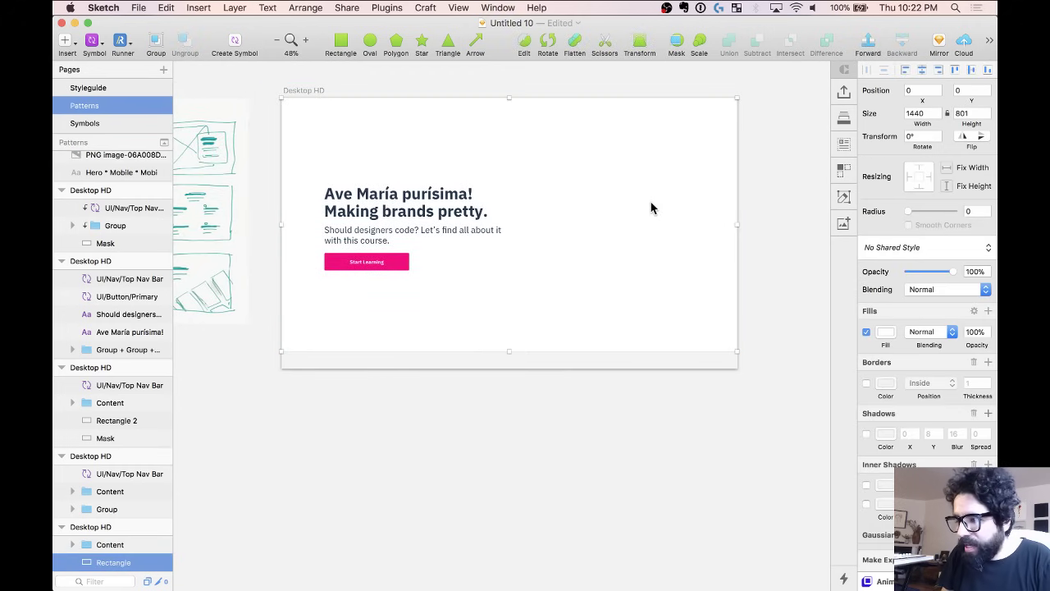
pyautogui.click(973, 113)
pyautogui.write('857')
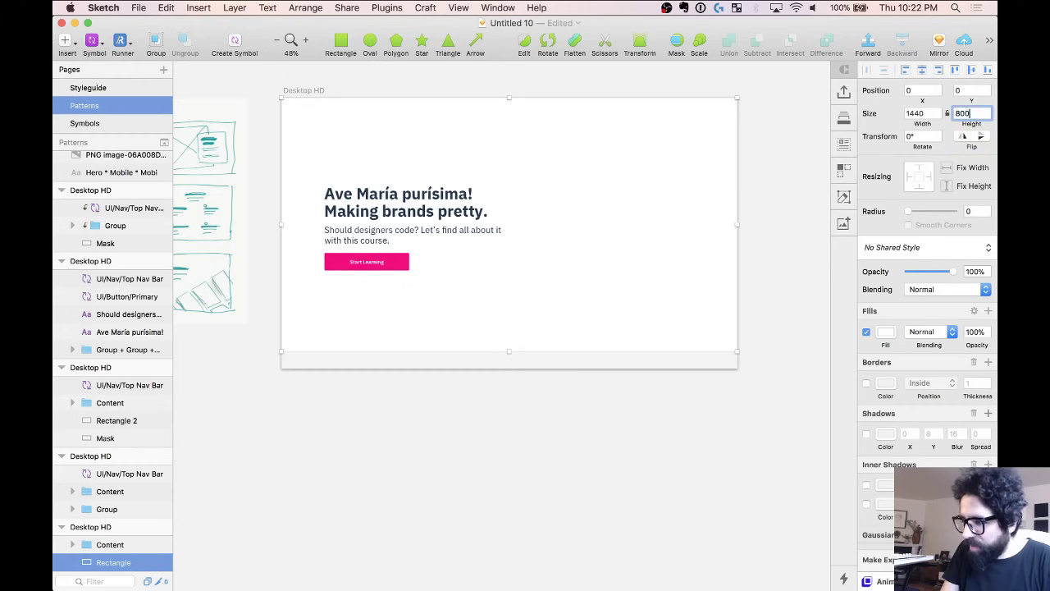
pyautogui.press('Return')
# Extend the copied artboard downward to a height of 3408 to make room for more content sections.
pyautogui.click(317, 93)
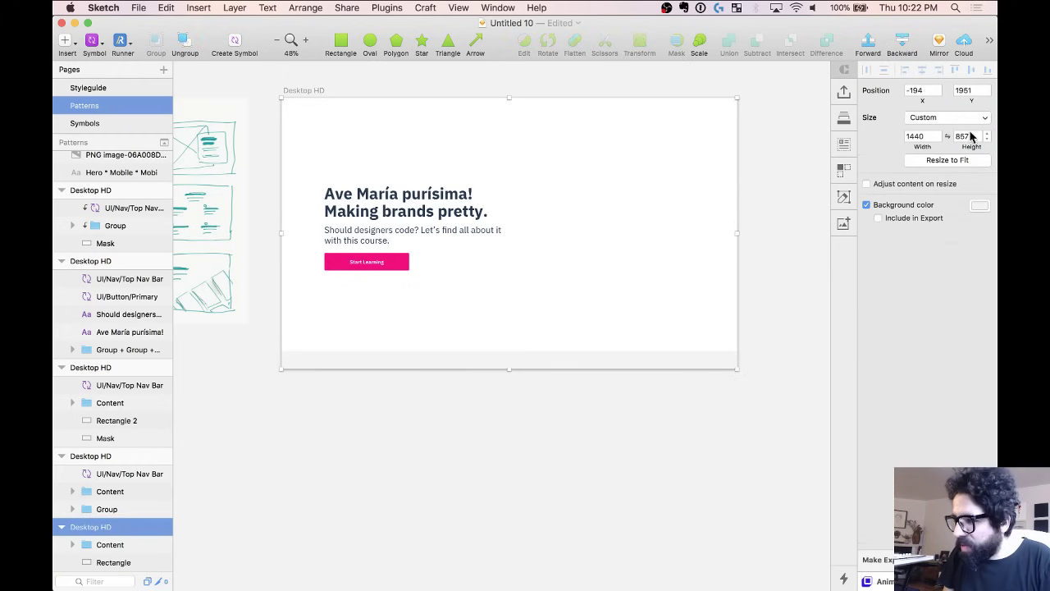
pyautogui.scroll(-5, 696, 188)
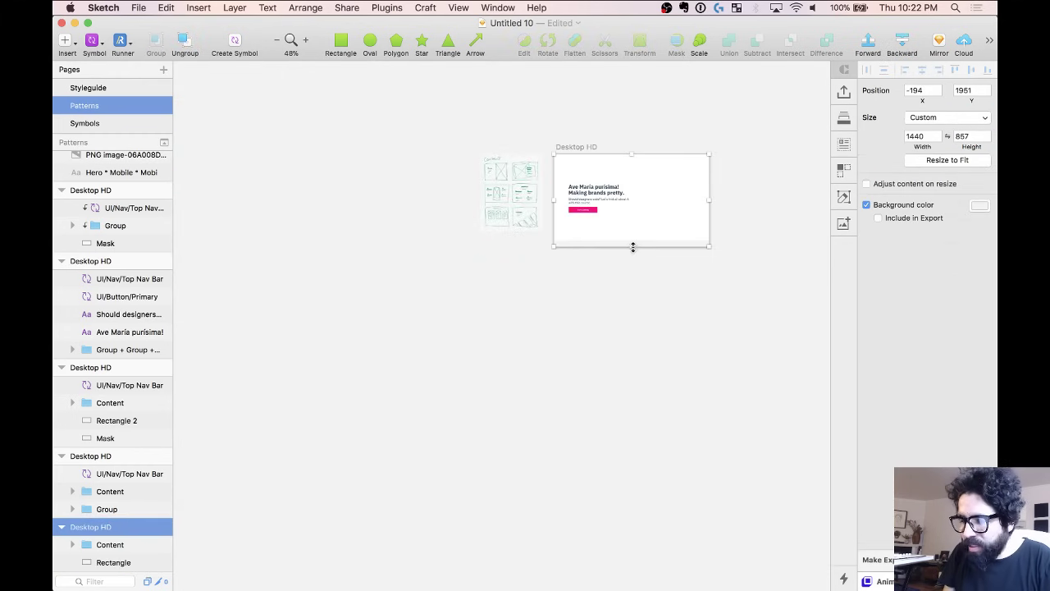
pyautogui.moveTo(631, 246); pyautogui.dragTo(631, 522)
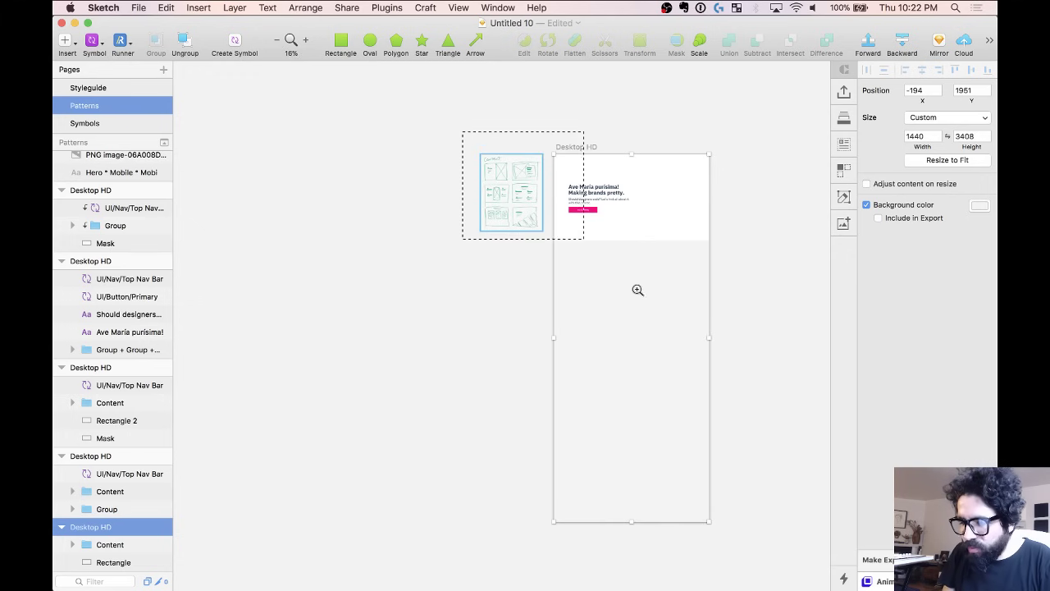
# Duplicate the white background rectangle and narrow the copy to 720 wide at X 720, covering the section's right half.
pyautogui.press('super+plus')
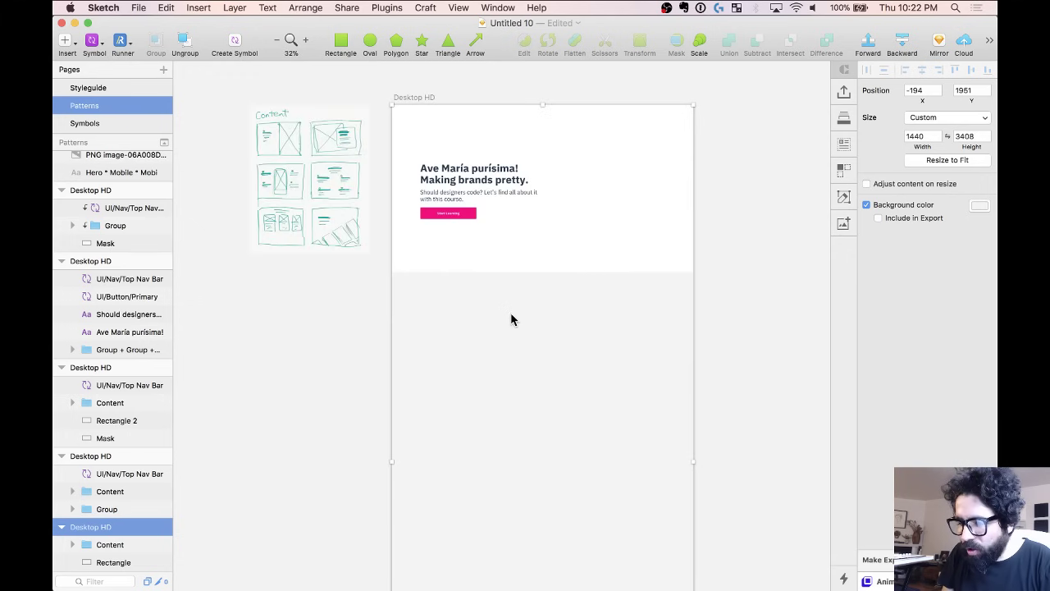
pyautogui.scroll(3, 596, 207)
pyautogui.click(492, 152)
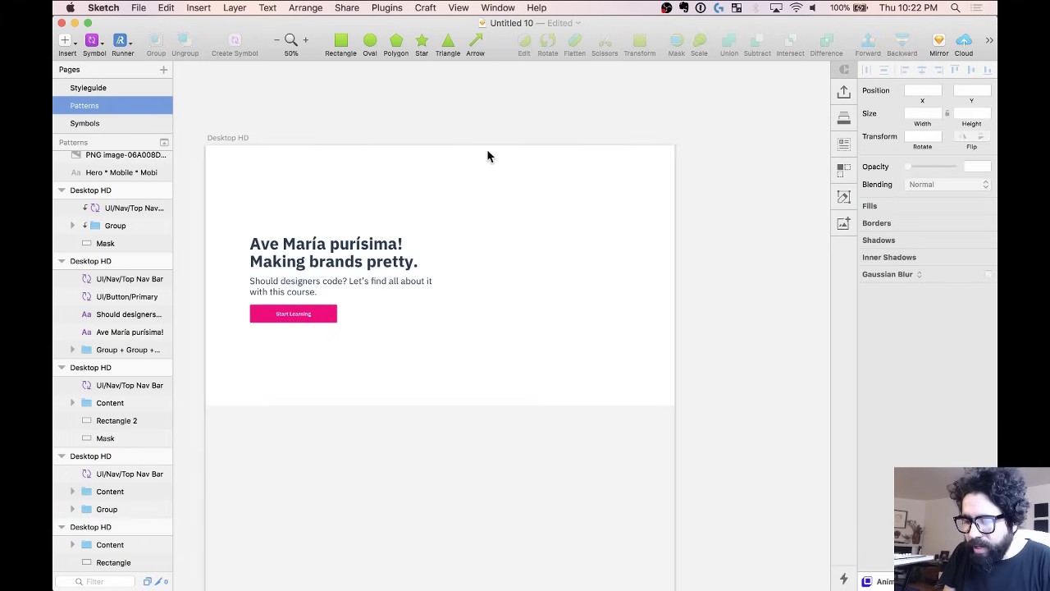
pyautogui.scroll(-1, 498, 172)
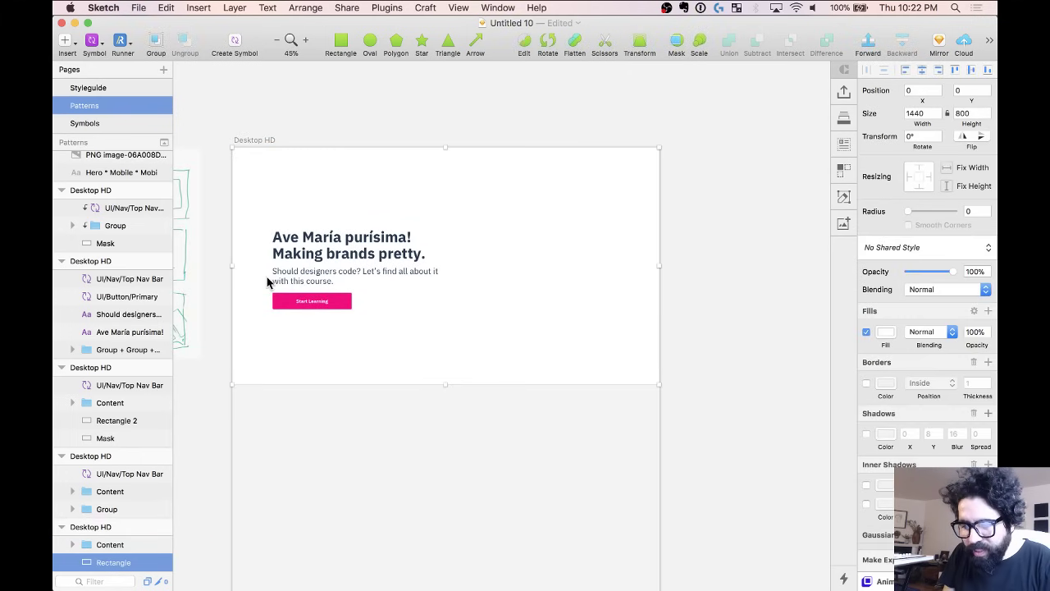
pyautogui.moveTo(232, 265); pyautogui.dragTo(443, 271)
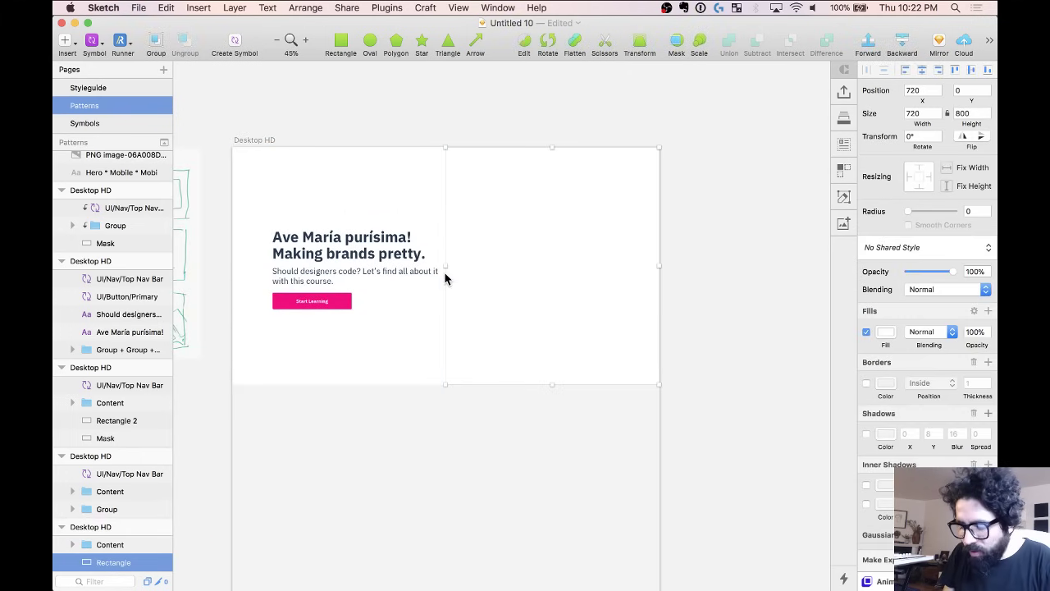
# Show the column layout grid and fill the right-half rectangle with a City photo from Unsplash.
pyautogui.hotkey('ctrl', 'l')
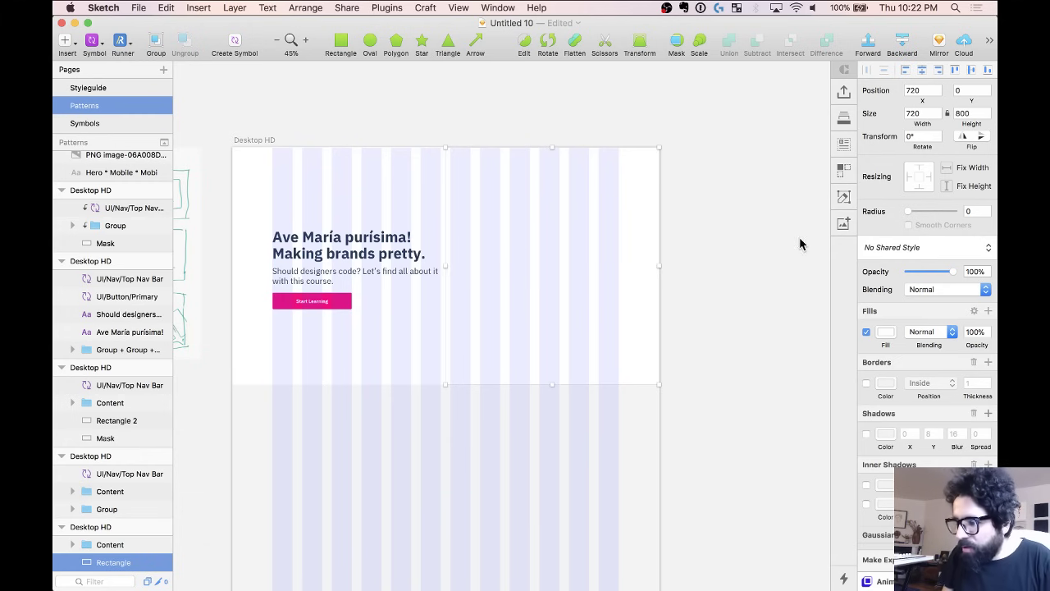
pyautogui.click(846, 146)
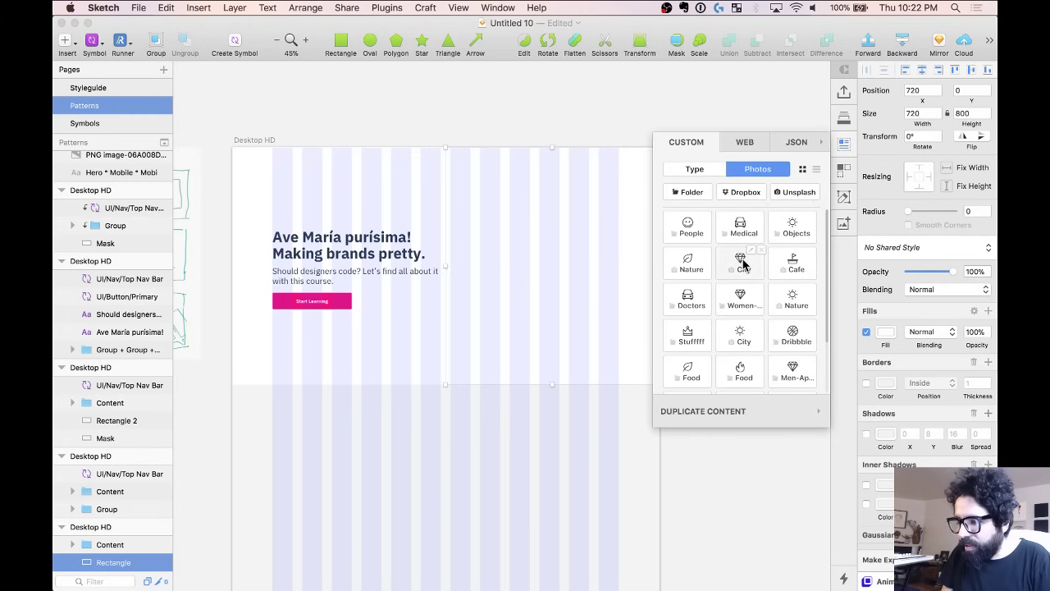
pyautogui.click(743, 262)
pyautogui.click(846, 146)
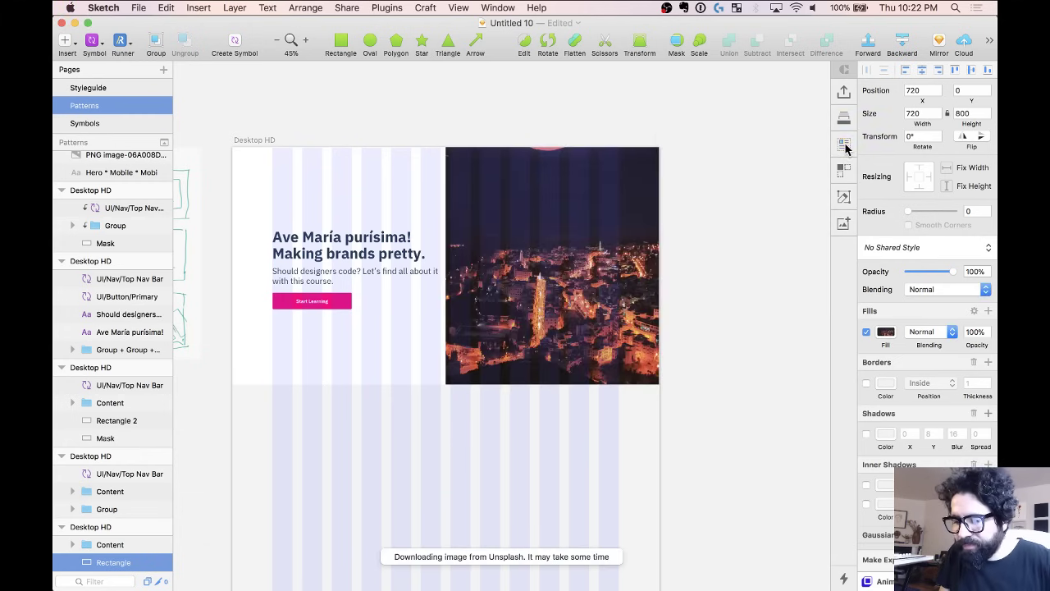
# Try moving the Content text group left to X 68, outside the grid's first column.
pyautogui.scroll(2, 490, 274)
pyautogui.scroll(1, 489, 277)
pyautogui.click(489, 275)
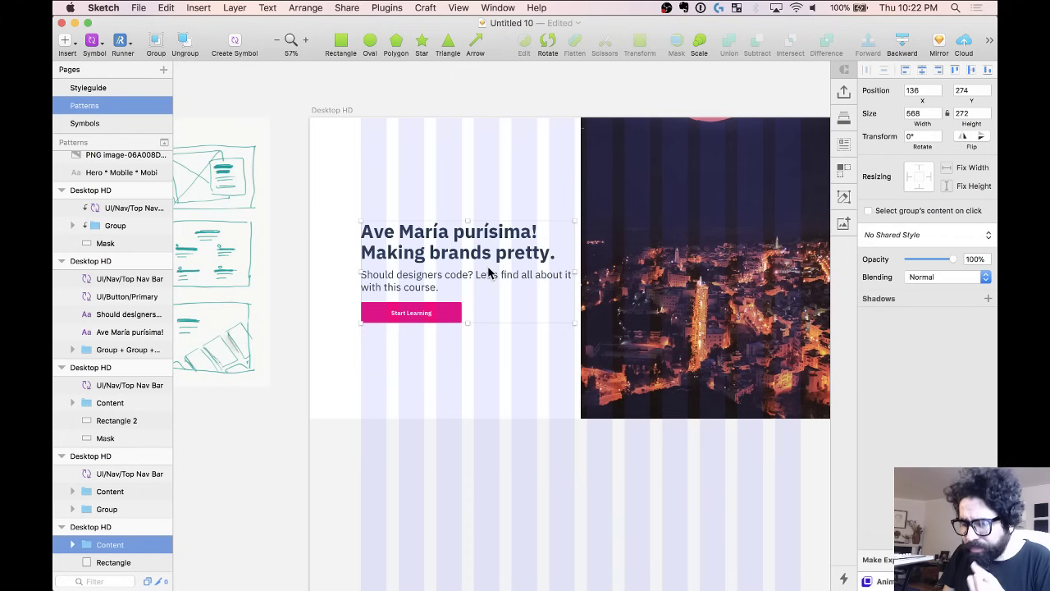
pyautogui.moveTo(488, 274); pyautogui.dragTo(466, 261)
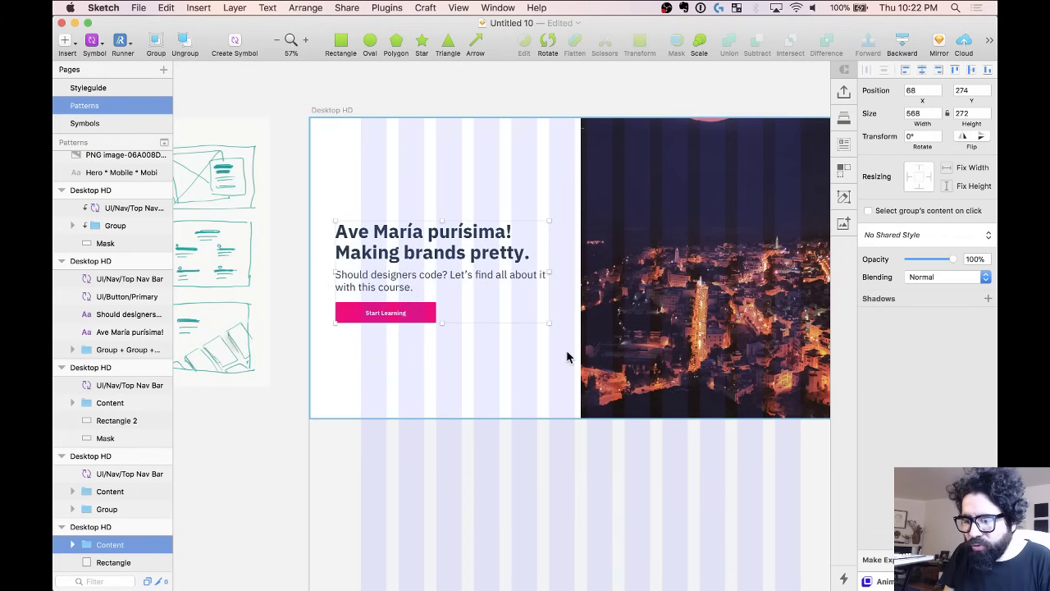
pyautogui.press('super+c')
pyautogui.press('Tab')
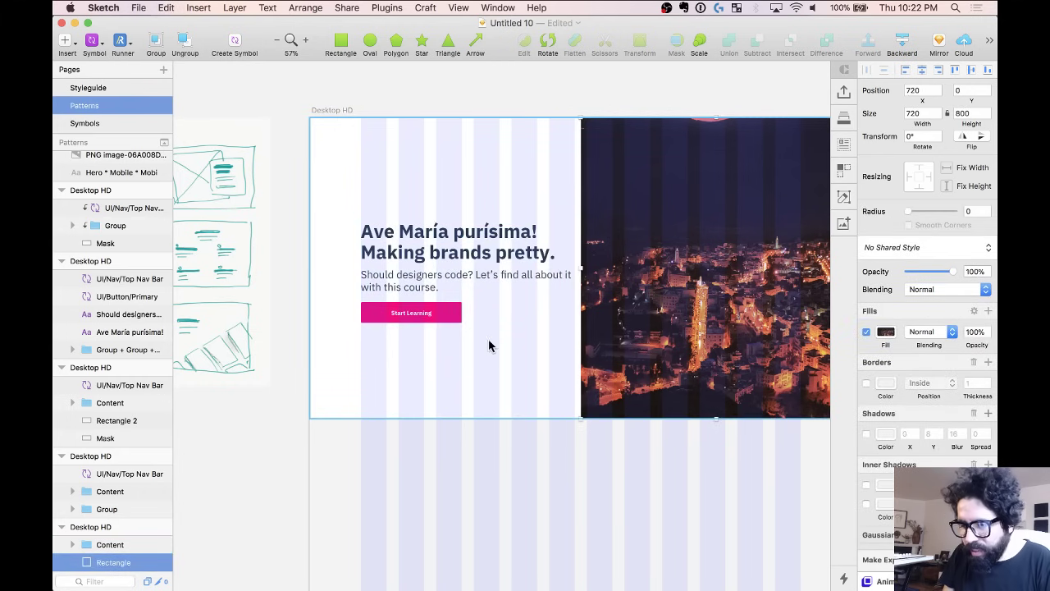
# Fix the Start Learning button's width and height, and delete the button from the Content group.
pyautogui.press('super+2')
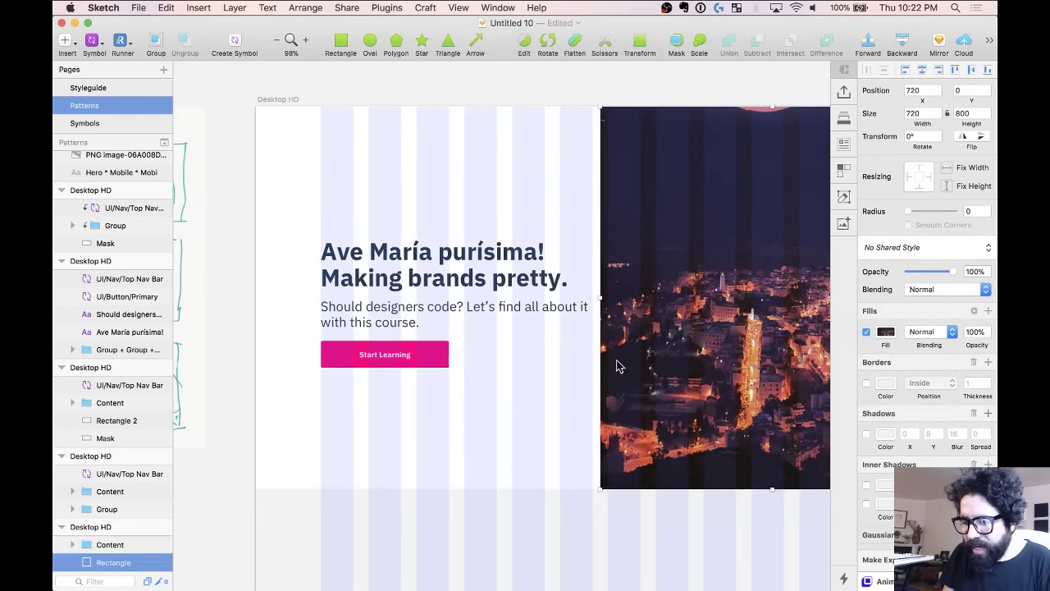
pyautogui.click(557, 303)
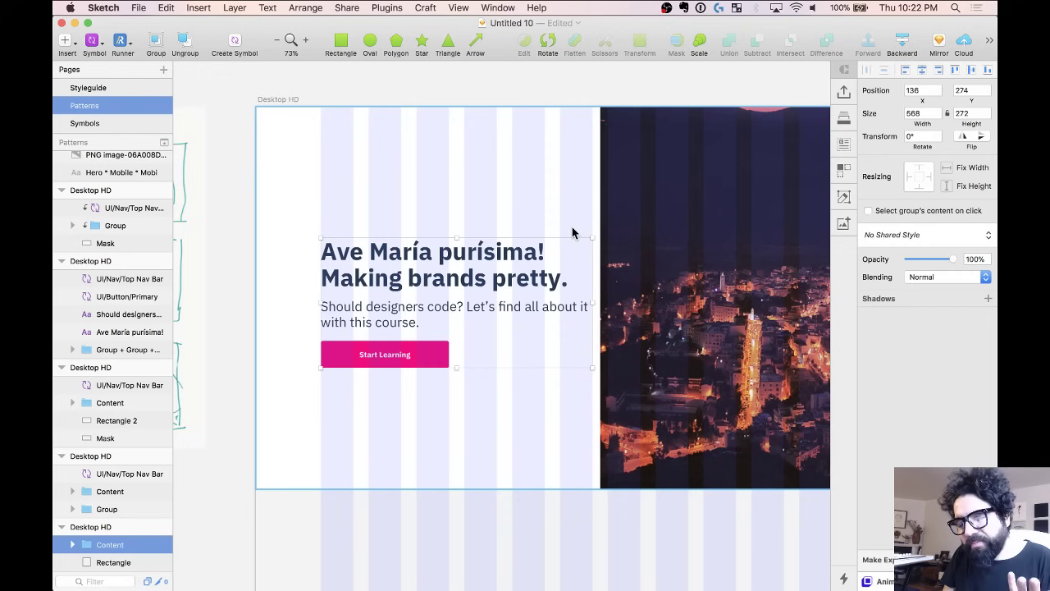
pyautogui.doubleClick(424, 358)
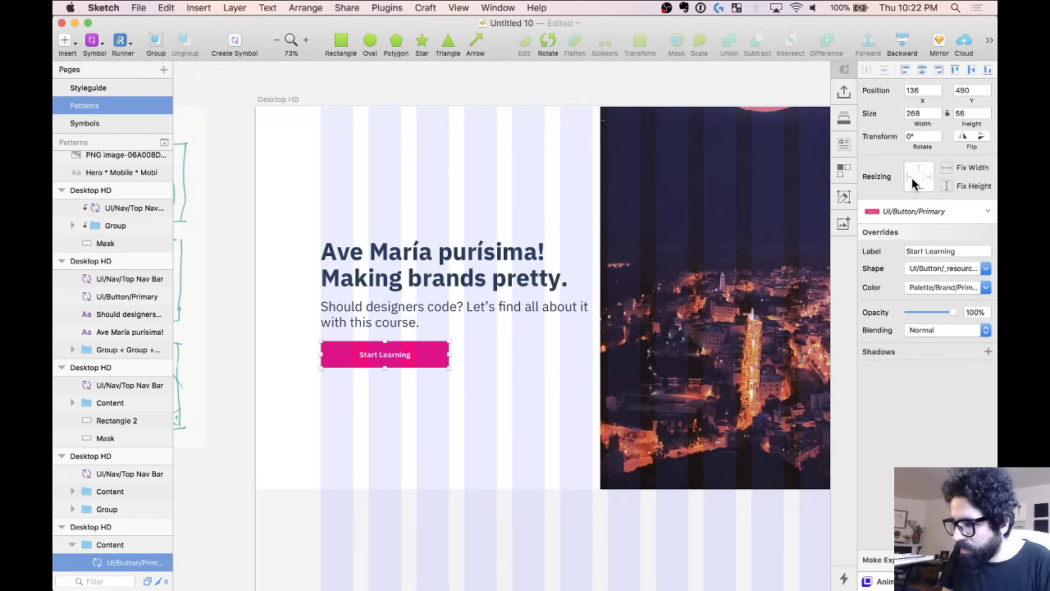
pyautogui.click(948, 167)
pyautogui.click(947, 187)
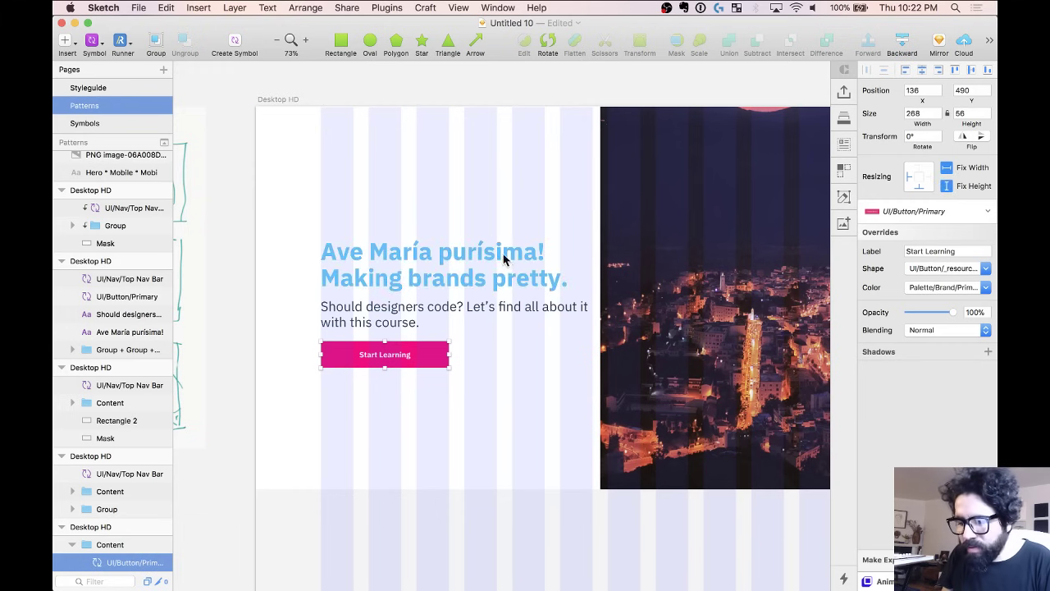
pyautogui.press('BackSpace')
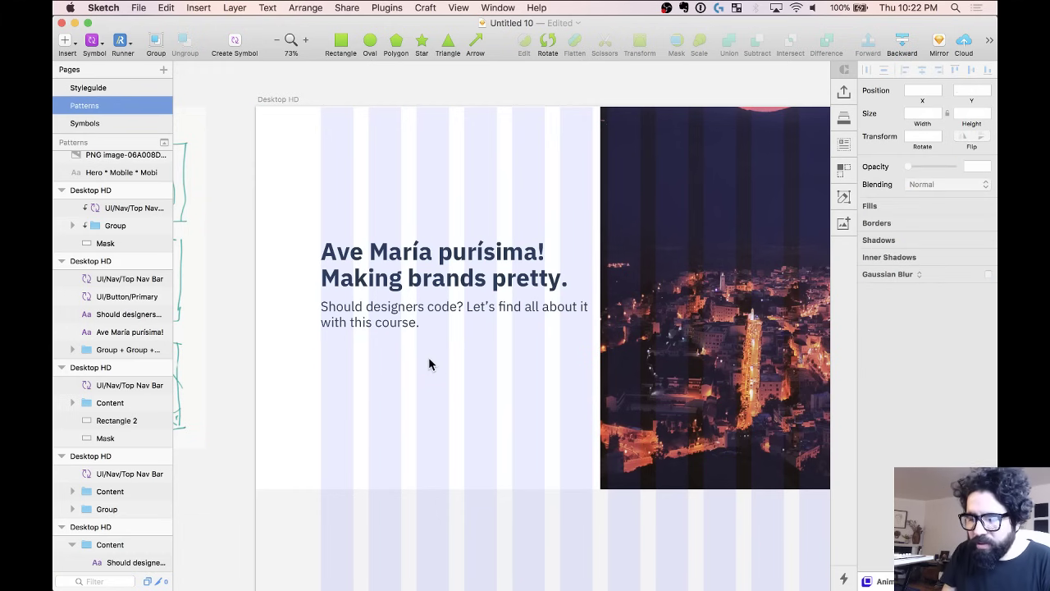
# Narrow the Content group to 468 wide and apply the h2 black left text style to its heading.
pyautogui.click(416, 317)
pyautogui.moveTo(588, 281); pyautogui.dragTo(542, 287)
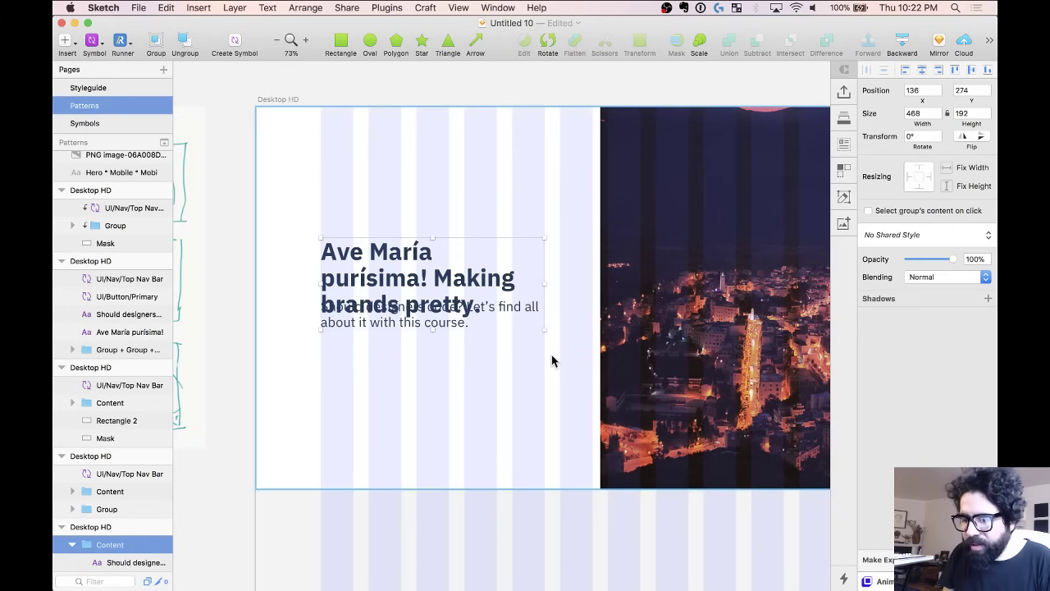
pyautogui.doubleClick(418, 279)
pyautogui.click(900, 207)
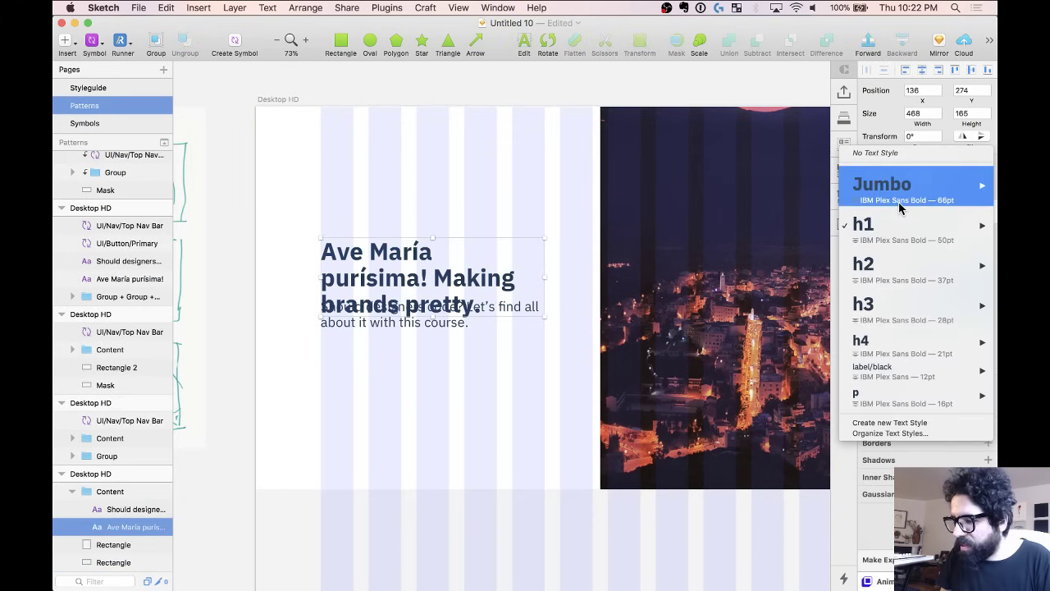
pyautogui.moveTo(897, 271)
pyautogui.moveTo(792, 273)
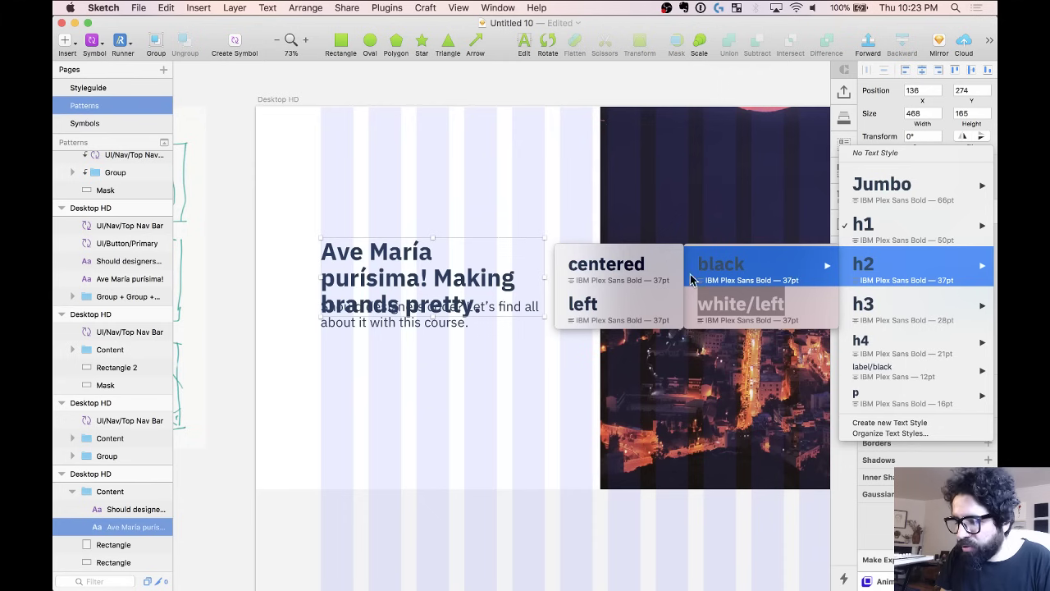
pyautogui.click(651, 302)
# Apply the p black left regular text style to the description paragraph under the heading.
pyautogui.click(478, 312)
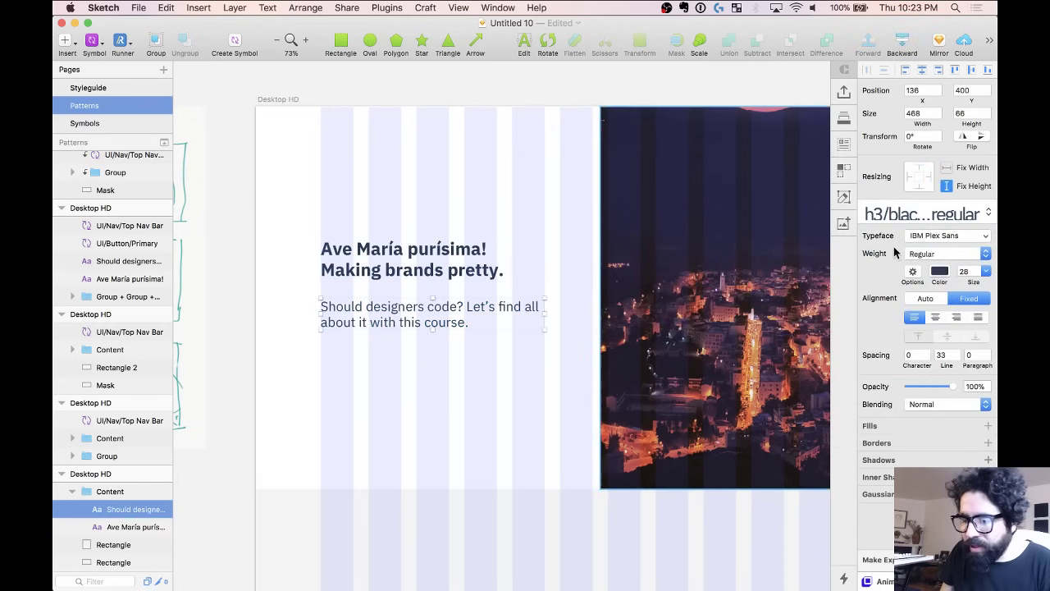
pyautogui.click(931, 215)
pyautogui.moveTo(949, 314)
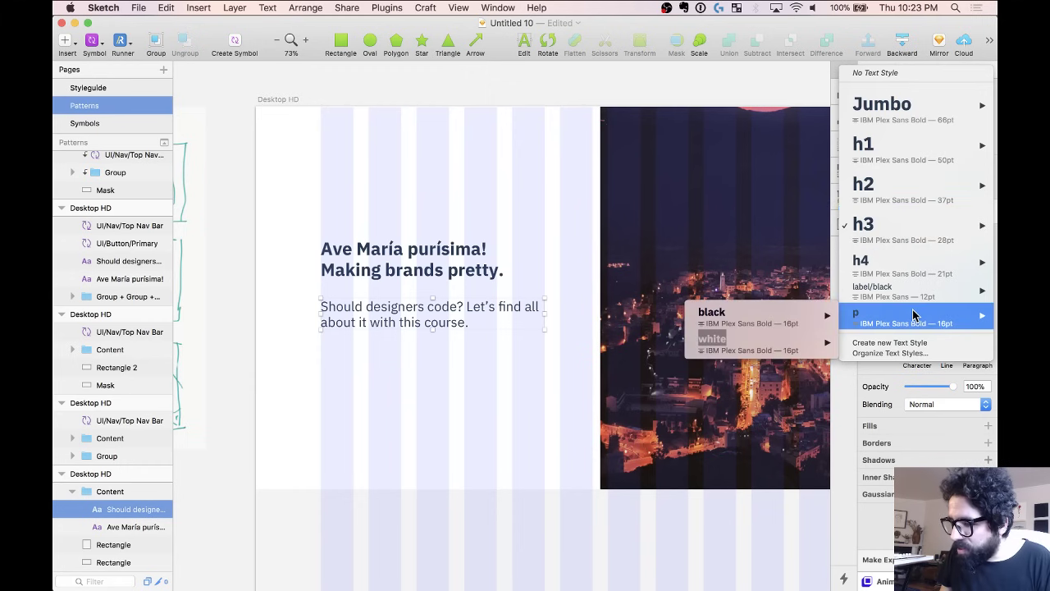
pyautogui.moveTo(769, 317)
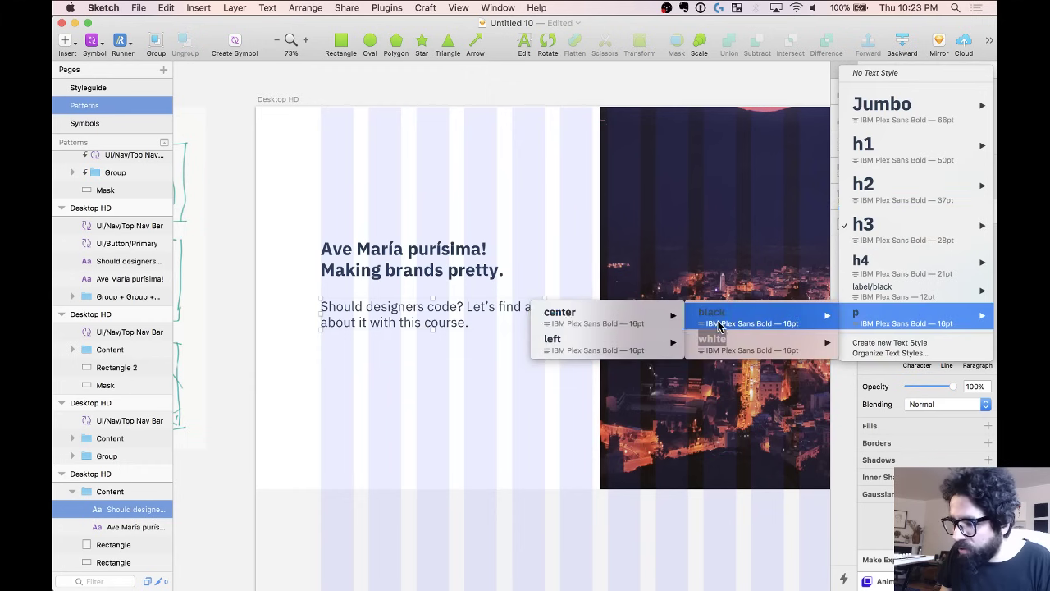
pyautogui.moveTo(606, 351)
pyautogui.click(478, 365)
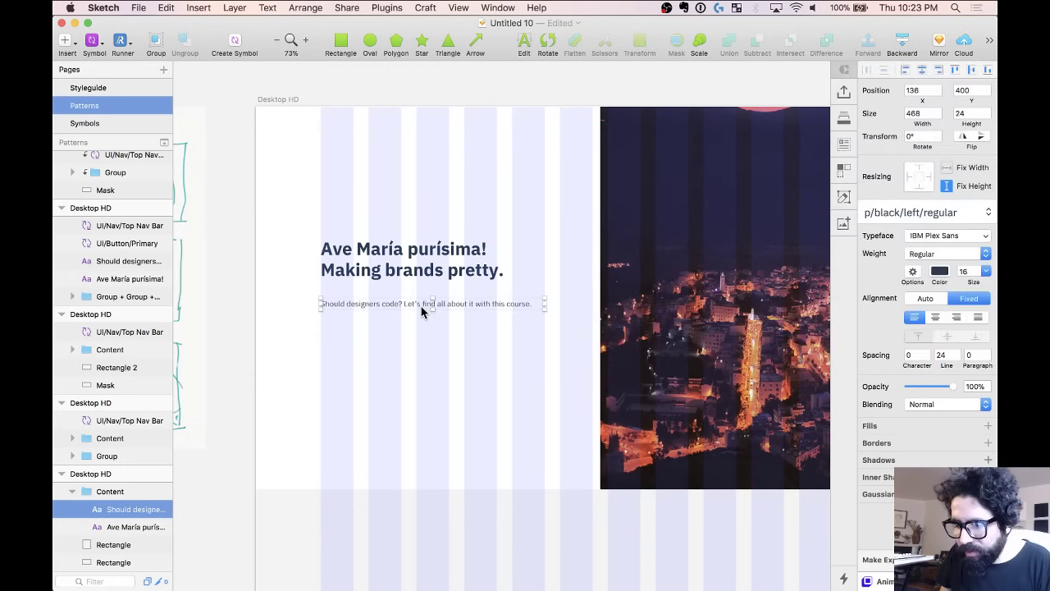
# Move the description paragraph down to Y 459 and replace its text with placeholder Article content about Cooking.
pyautogui.click(843, 144)
pyautogui.click(696, 170)
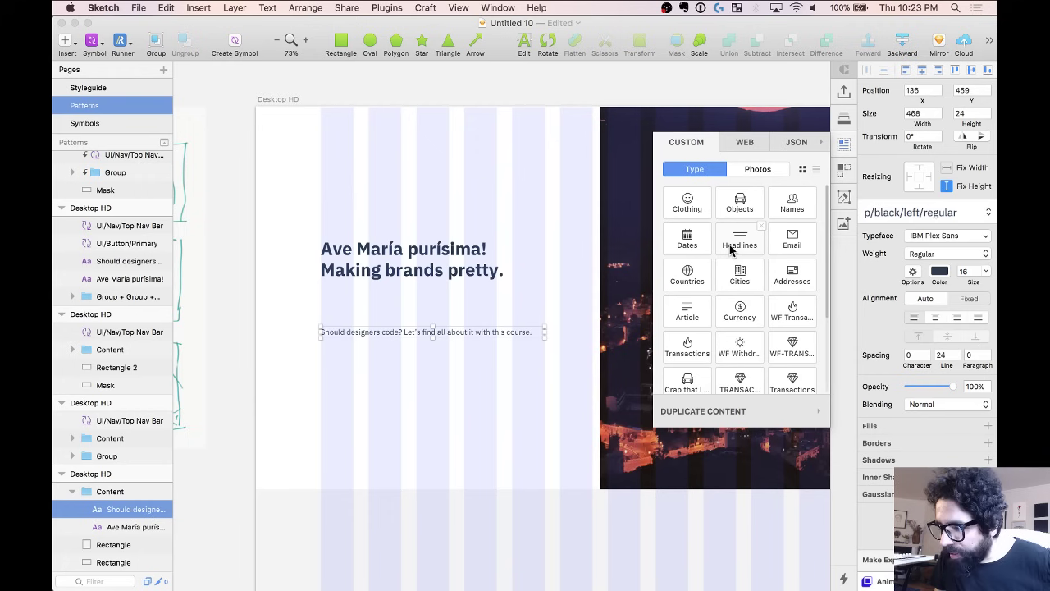
pyautogui.click(732, 250)
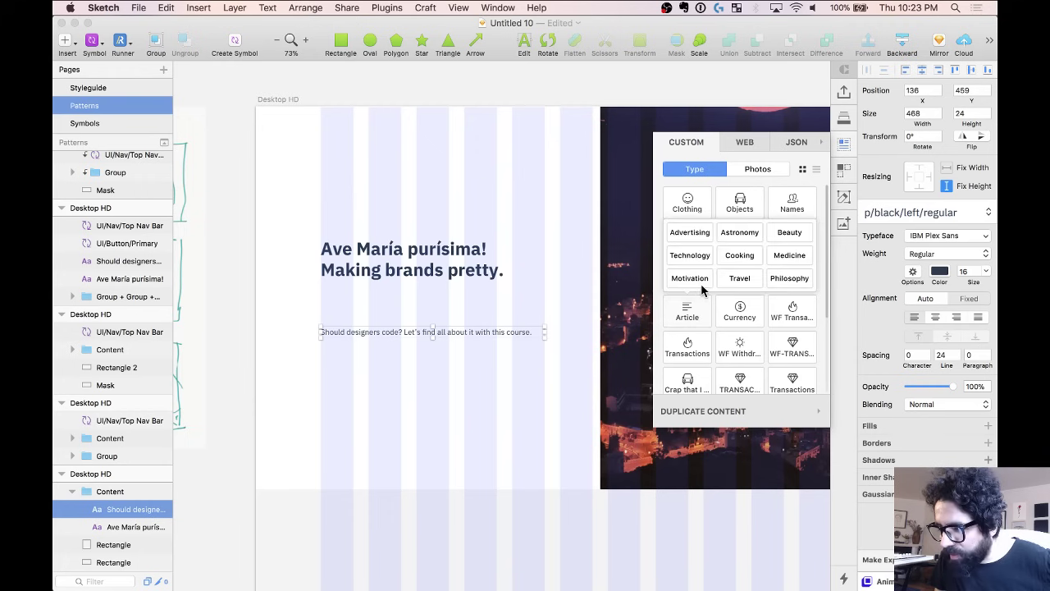
pyautogui.click(739, 255)
# Delete everything in the article text after "making the purchase of designer kitchenware" in its first paragraph.
pyautogui.scroll(-3, 476, 335)
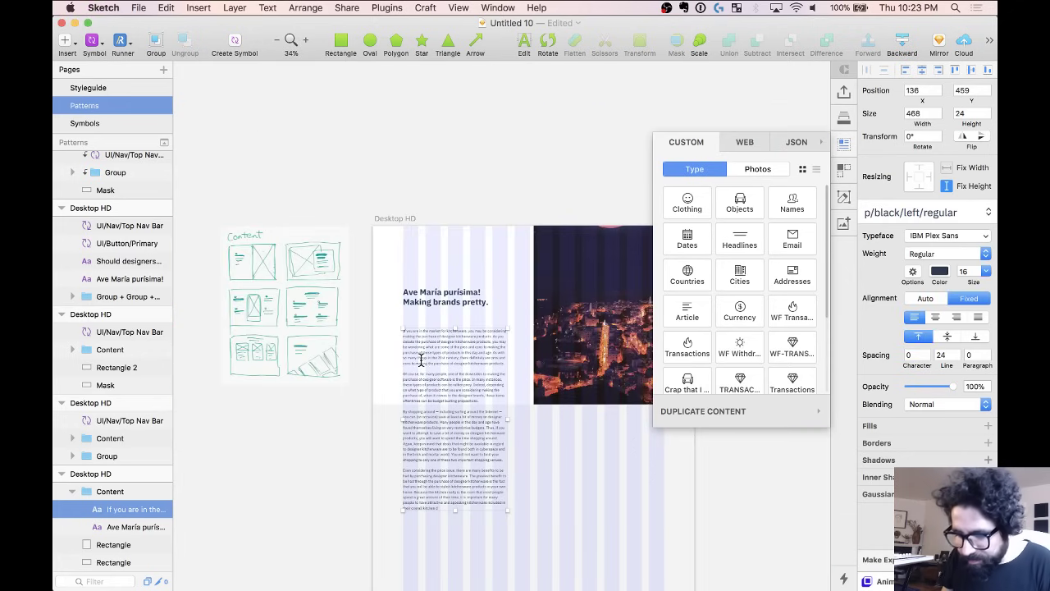
pyautogui.doubleClick(419, 369)
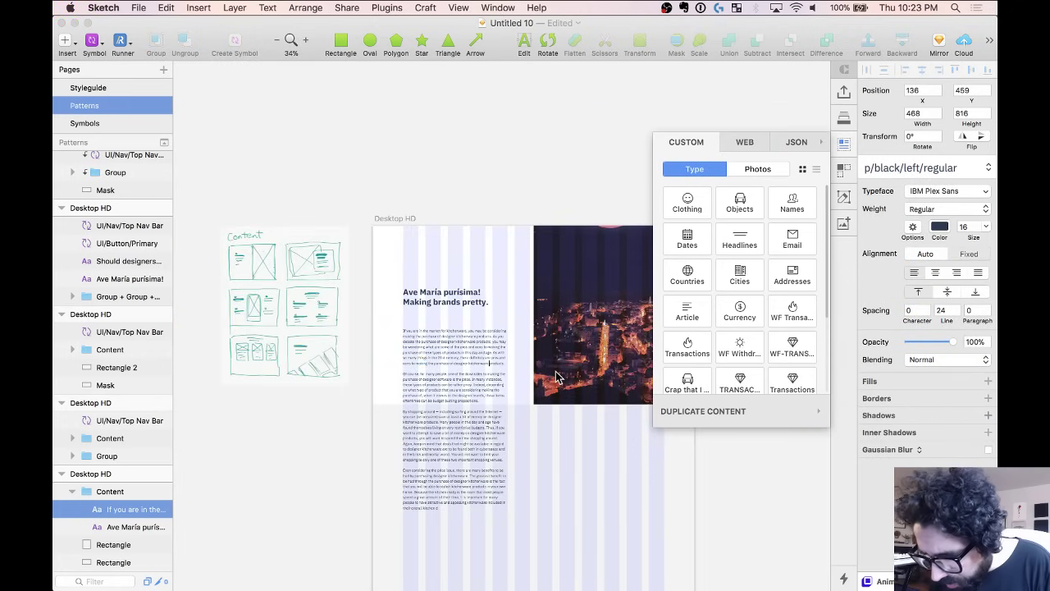
pyautogui.press('shift+super+Down')
pyautogui.press('BackSpace')
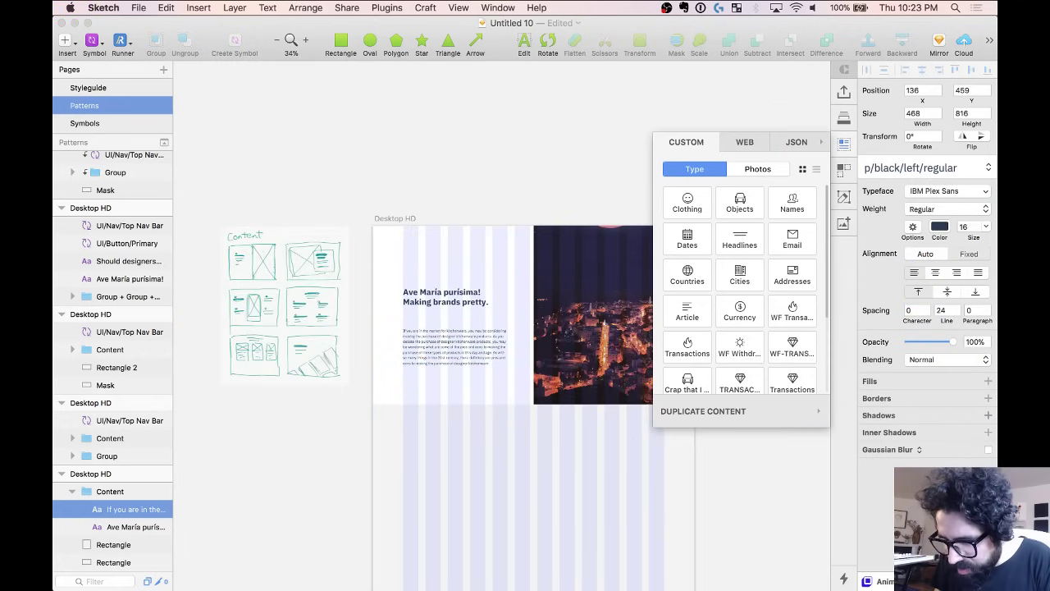
pyautogui.press('Escape')
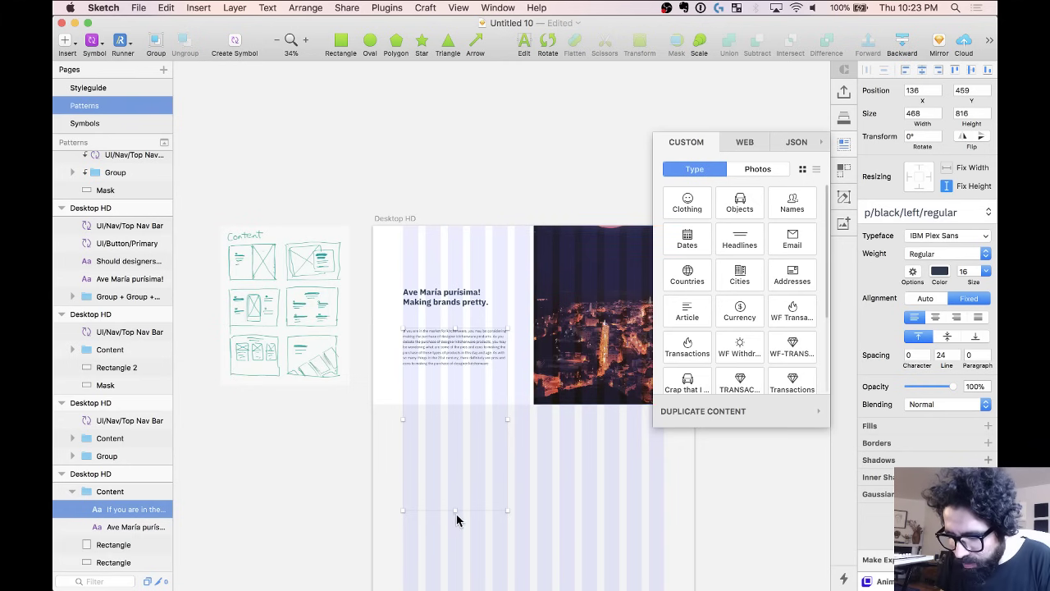
# Shrink the paragraph's text box to fit its remaining lines, at 468 × 172.
pyautogui.scroll(3, 457, 413)
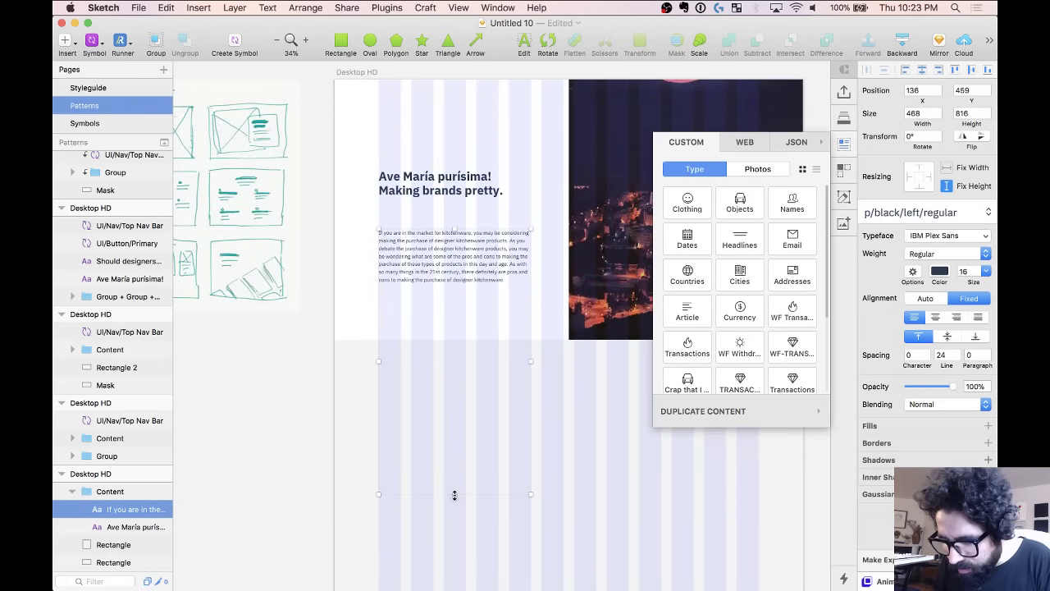
pyautogui.moveTo(455, 495); pyautogui.dragTo(489, 278)
pyautogui.scroll(2, 490, 276)
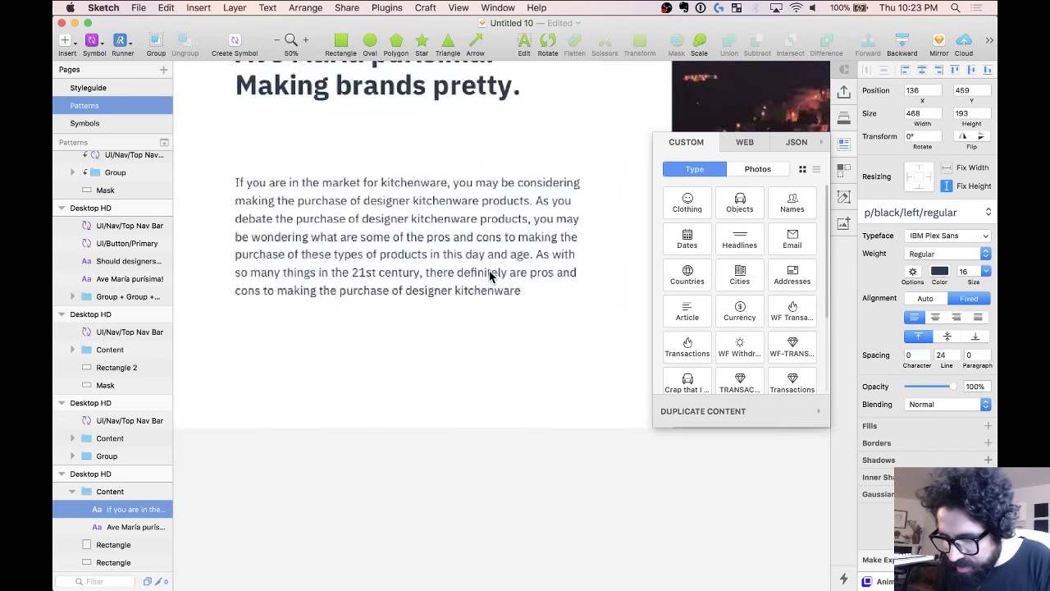
pyautogui.scroll(1, 489, 276)
pyautogui.hotkey('ctrl', 'l')
pyautogui.moveTo(401, 320); pyautogui.dragTo(402, 312)
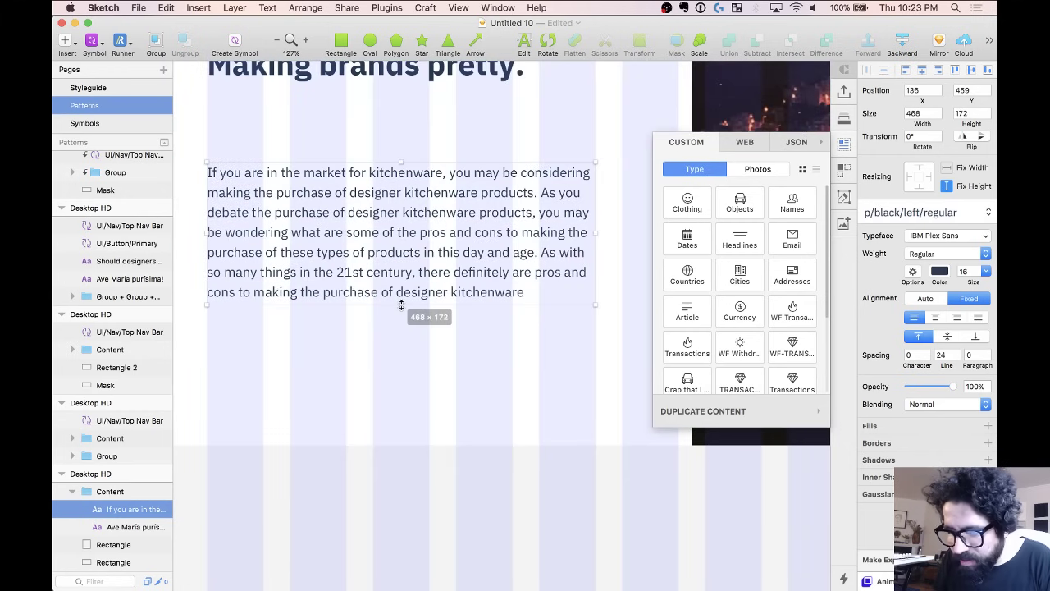
# Cut the paragraph to end at "some of the pros." and reduce its text box height to 104.
pyautogui.scroll(-2, 401, 302)
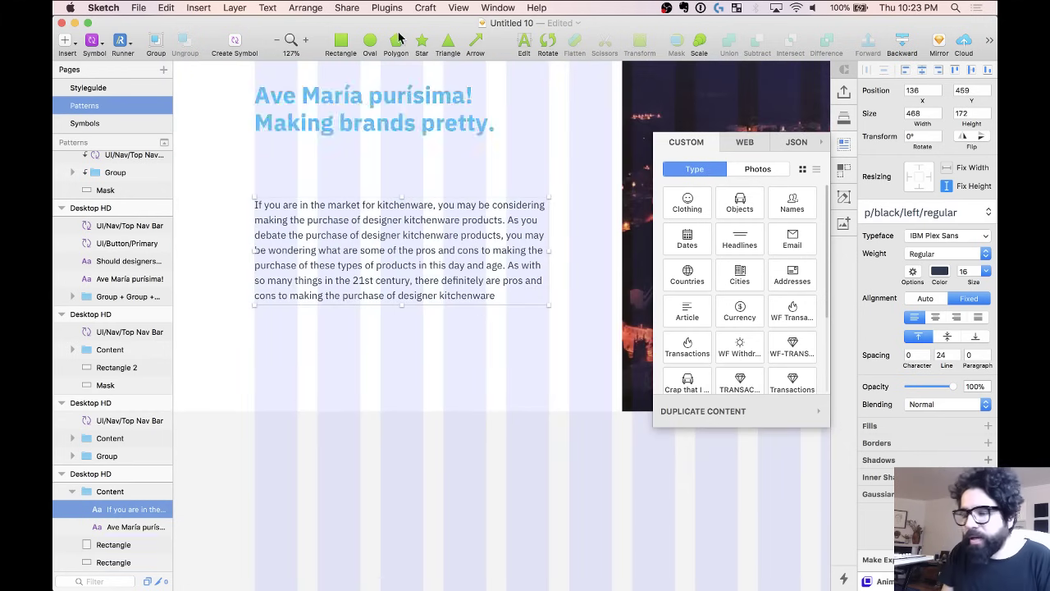
pyautogui.doubleClick(483, 269)
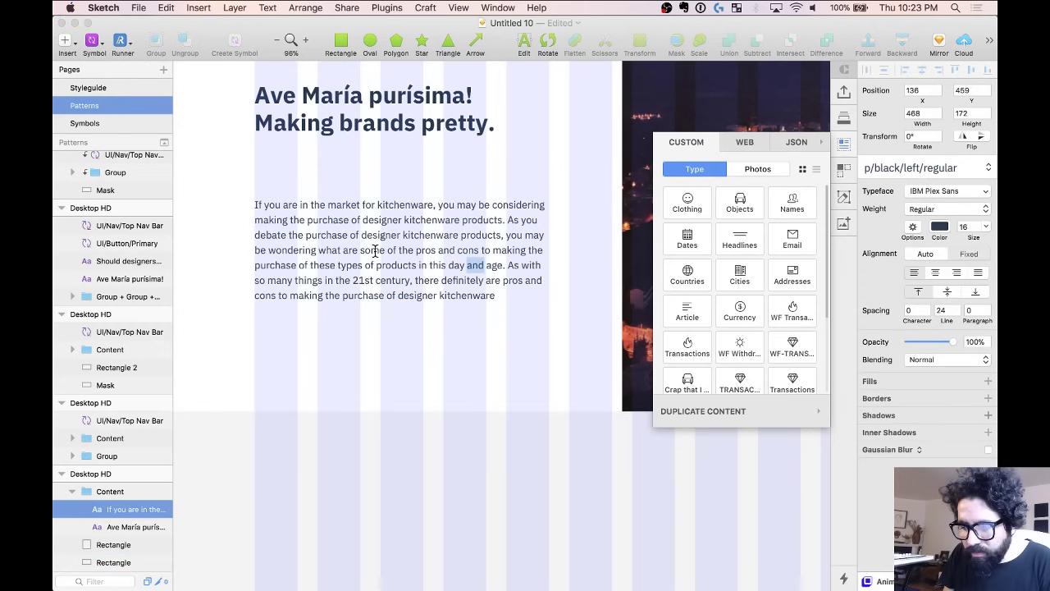
pyautogui.click(433, 250)
pyautogui.press('shift+super+Down')
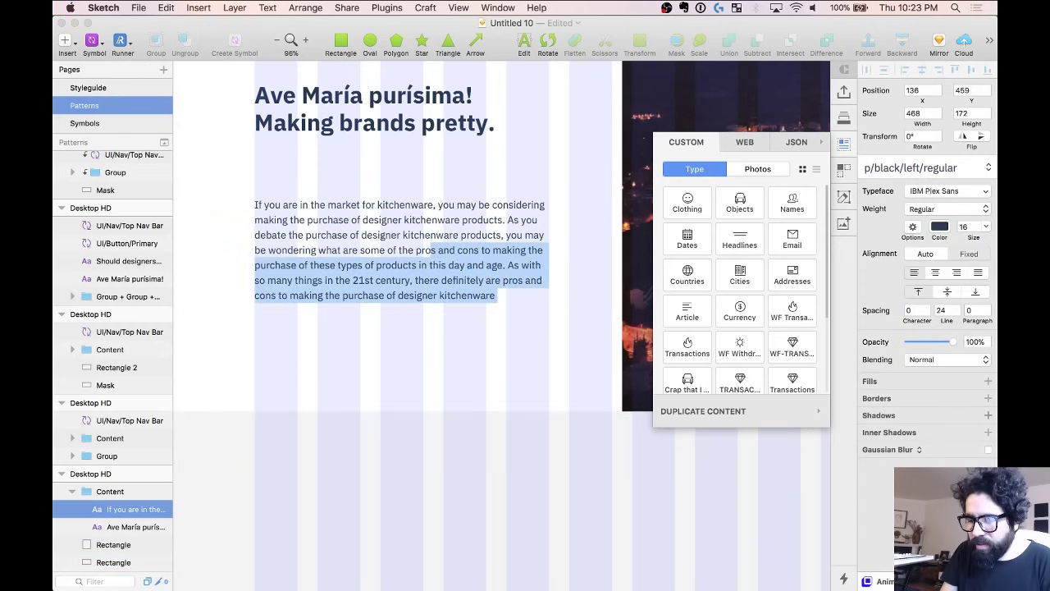
pyautogui.press('BackSpace')
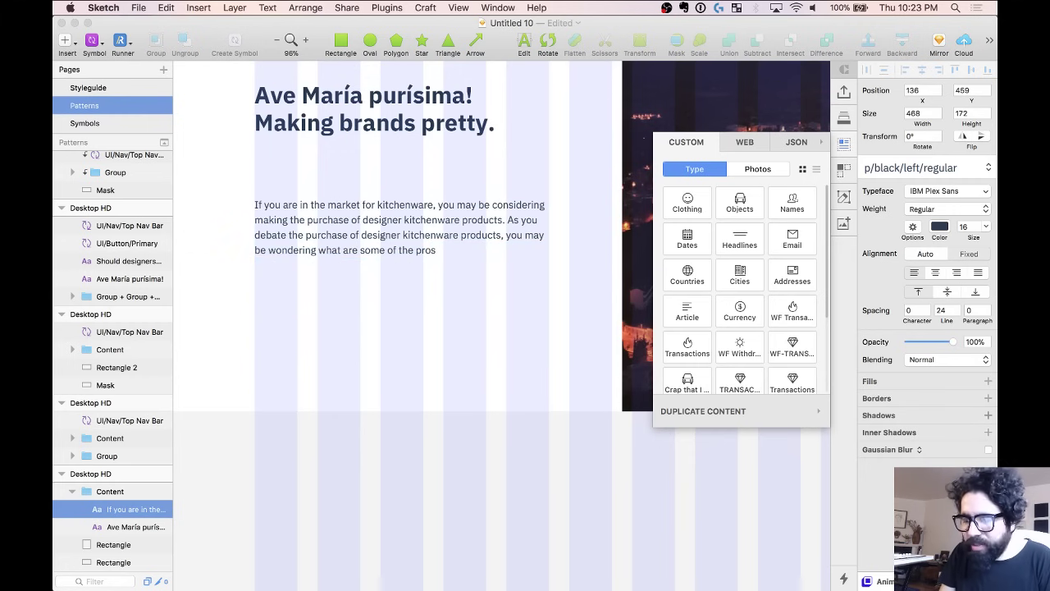
pyautogui.press('Escape')
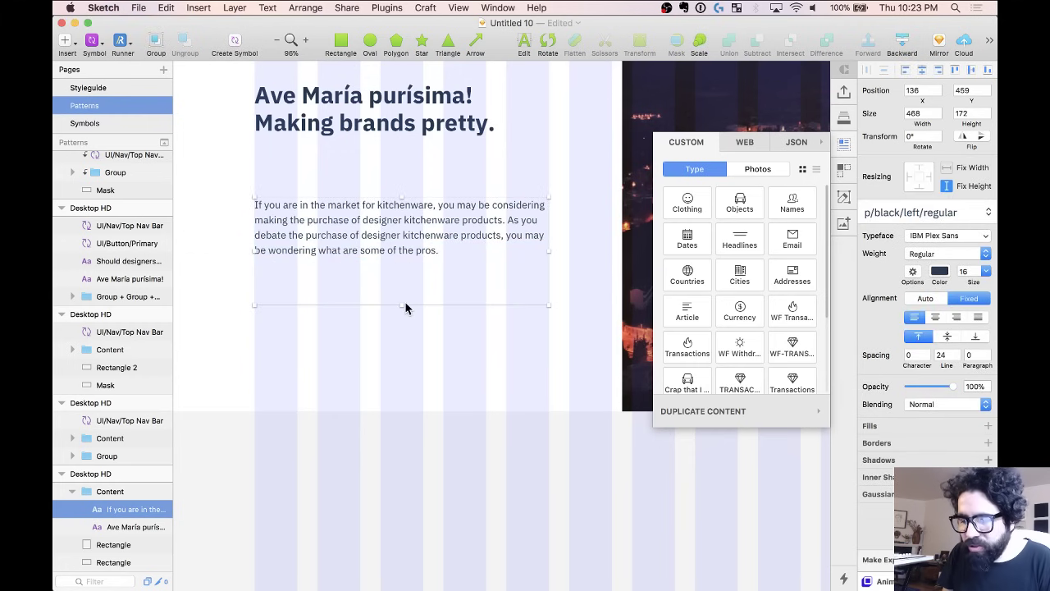
pyautogui.moveTo(400, 305); pyautogui.dragTo(409, 256)
# Close the placeholder content options and move the paragraph up to Y 378, just below the heading.
pyautogui.scroll(-5, 409, 257)
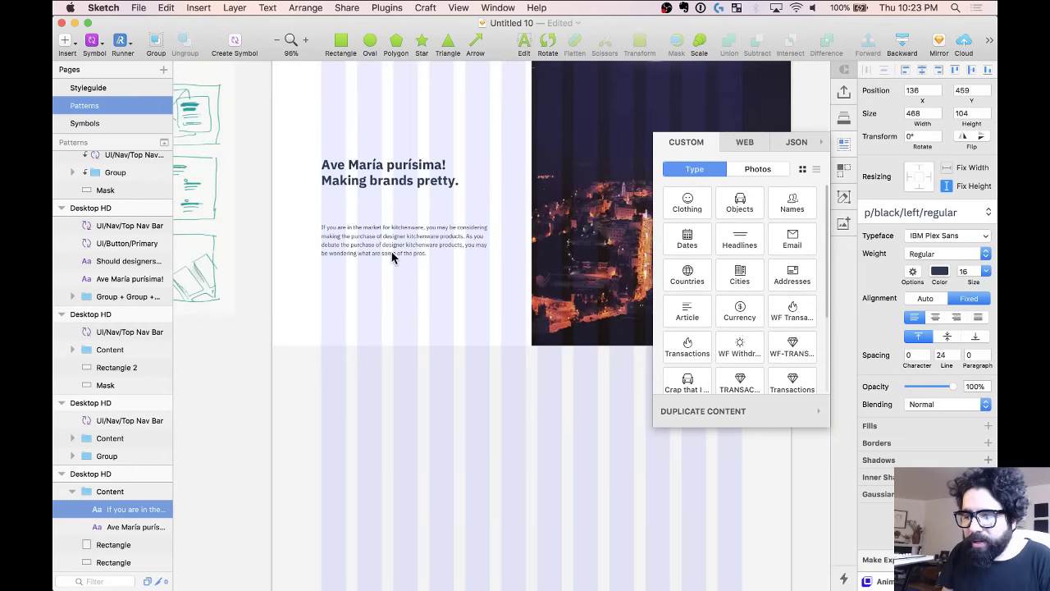
pyautogui.click(402, 182)
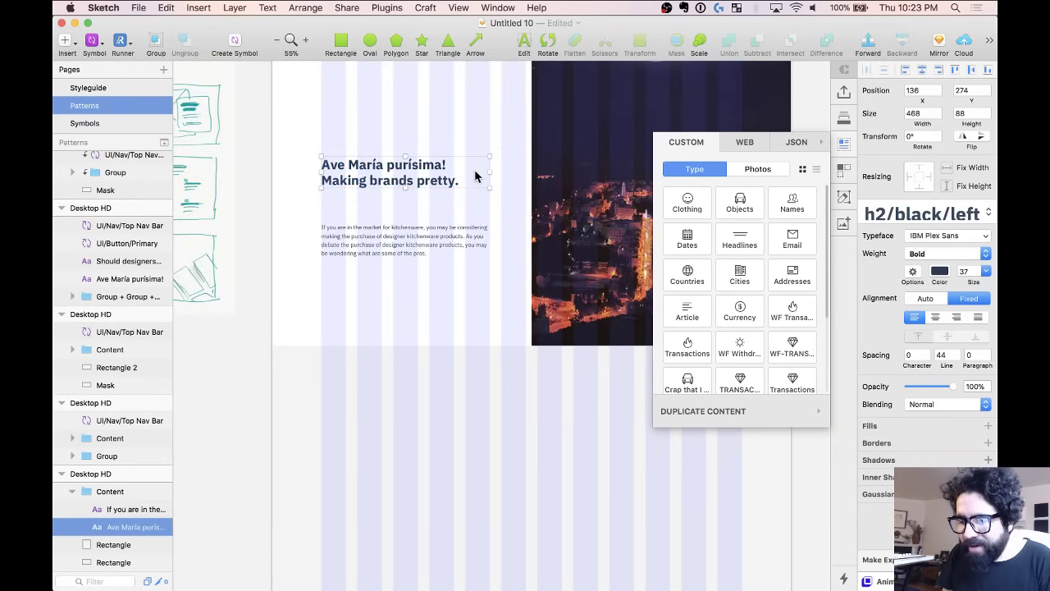
pyautogui.scroll(3, 472, 177)
pyautogui.click(844, 146)
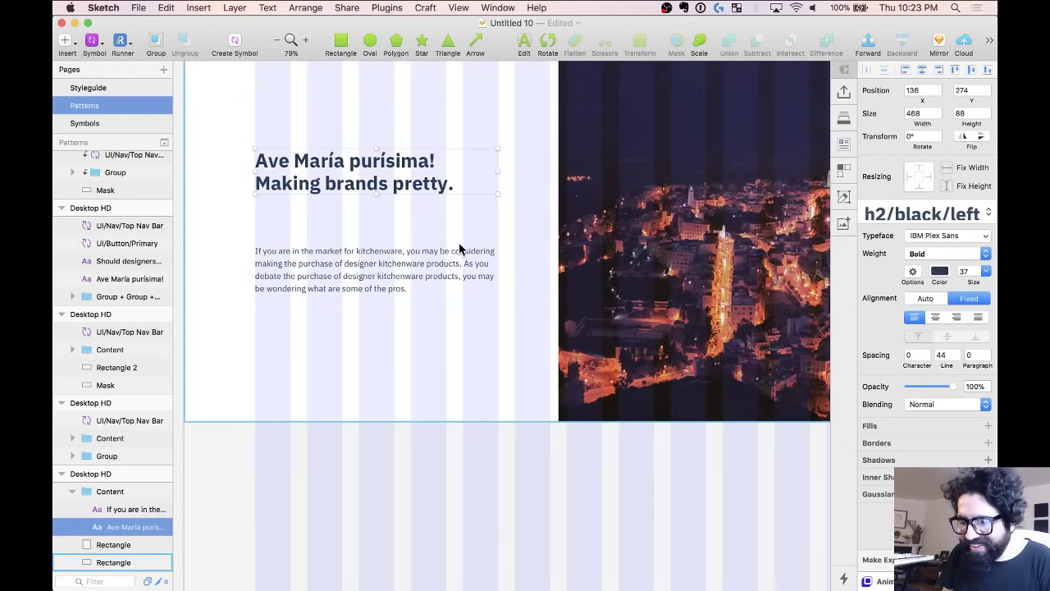
pyautogui.click(459, 249)
pyautogui.moveTo(430, 243)
pyautogui.mouseDown()
pyautogui.moveTo(430, 220)
pyautogui.moveTo(429, 230)
pyautogui.mouseUp()
pyautogui.scroll(-3, 382, 181)
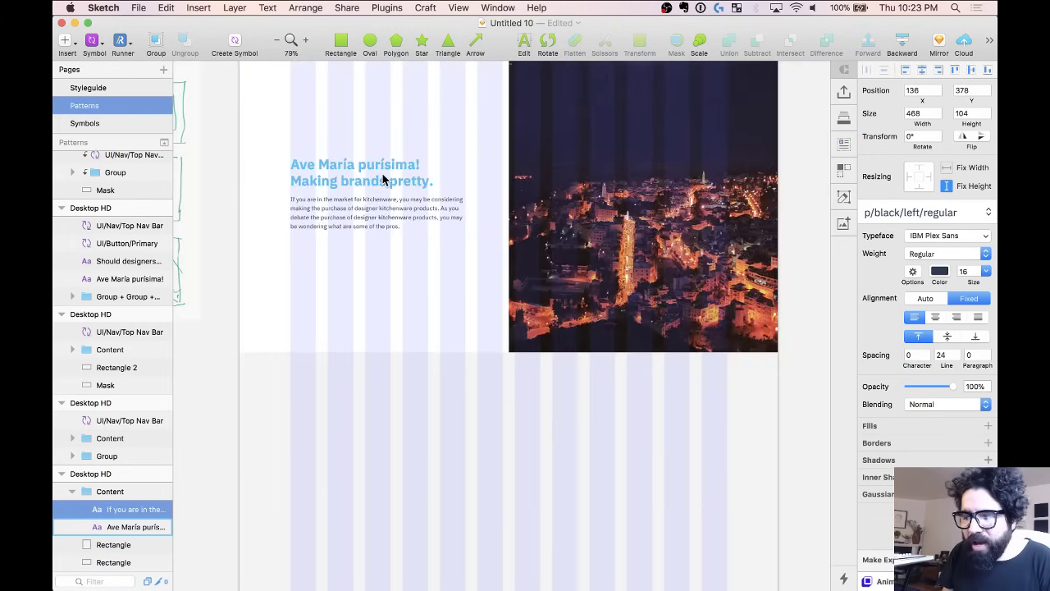
pyautogui.scroll(2, 382, 180)
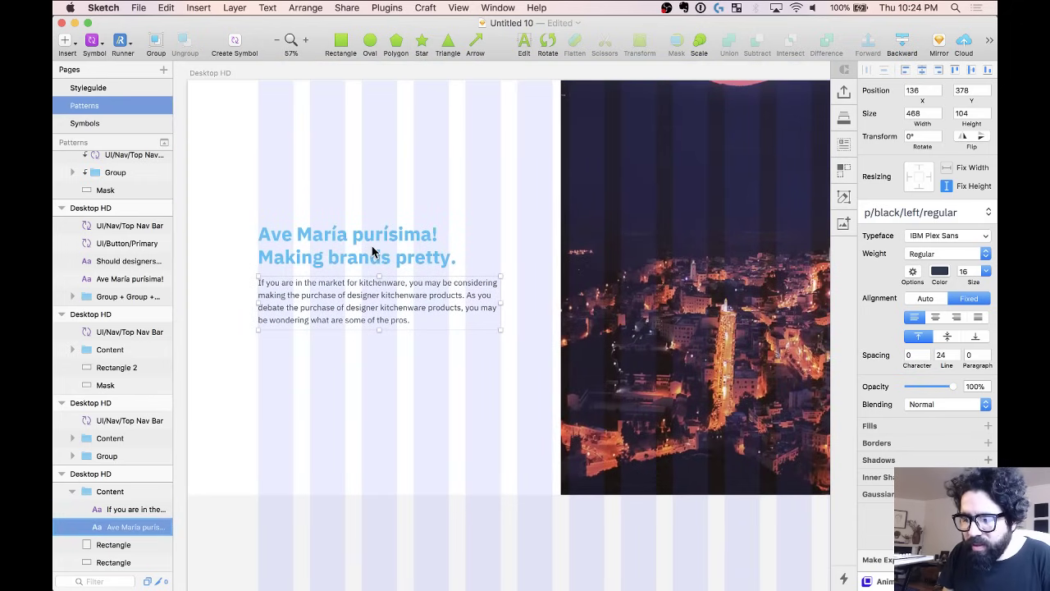
# Try nudging the heading down 8 px to Y 282, check its spacing to the paragraph, and return it to Y 274.
pyautogui.click(372, 250)
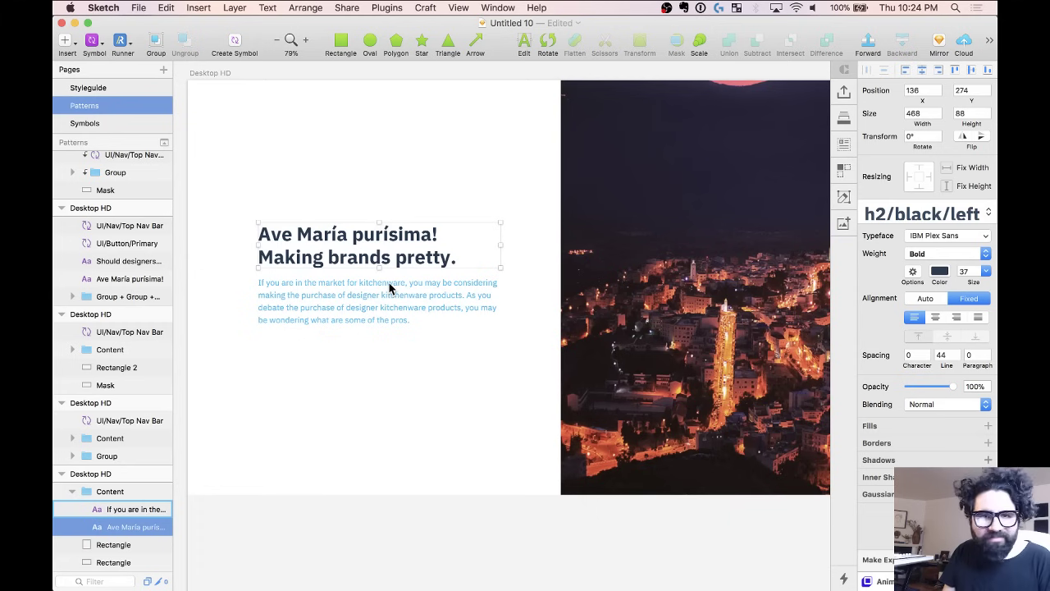
pyautogui.press('Down')
pyautogui.press('Down')
pyautogui.press('Down')
pyautogui.press('Down')
pyautogui.press('Down')
pyautogui.press('Down')
pyautogui.press('Down')
pyautogui.press('Down')
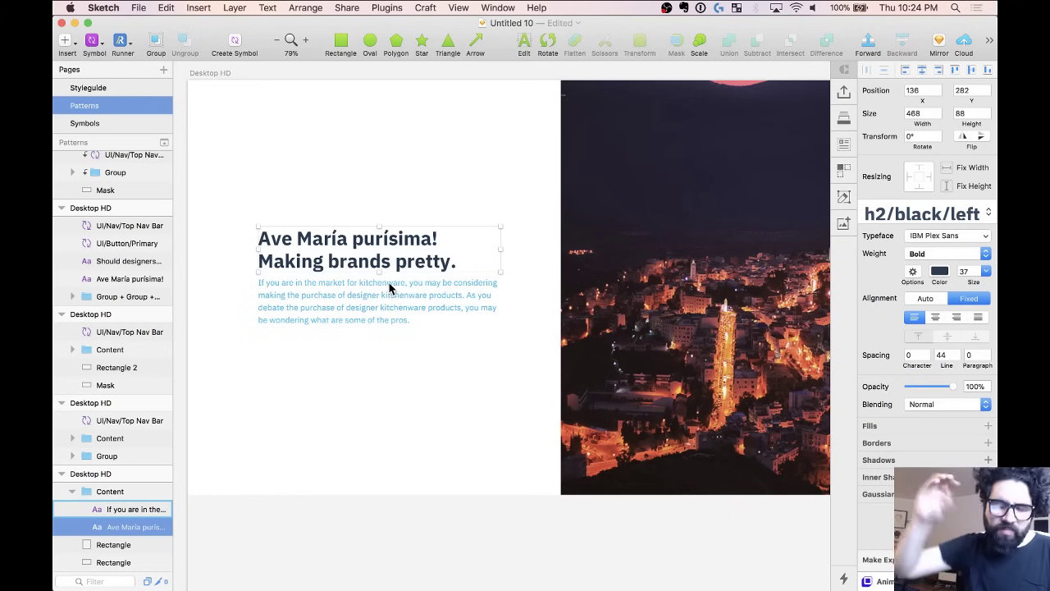
pyautogui.press('alt')
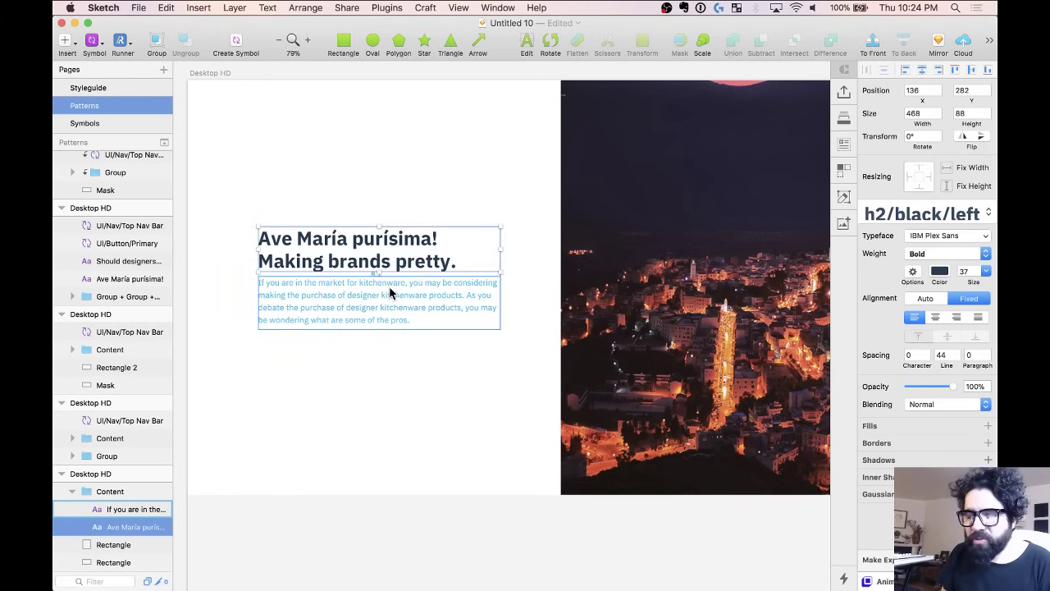
pyautogui.press('Up')
pyautogui.press('Up')
pyautogui.press('Up')
pyautogui.press('Up')
pyautogui.press('Up')
pyautogui.press('Up')
pyautogui.press('Up')
pyautogui.press('Up')
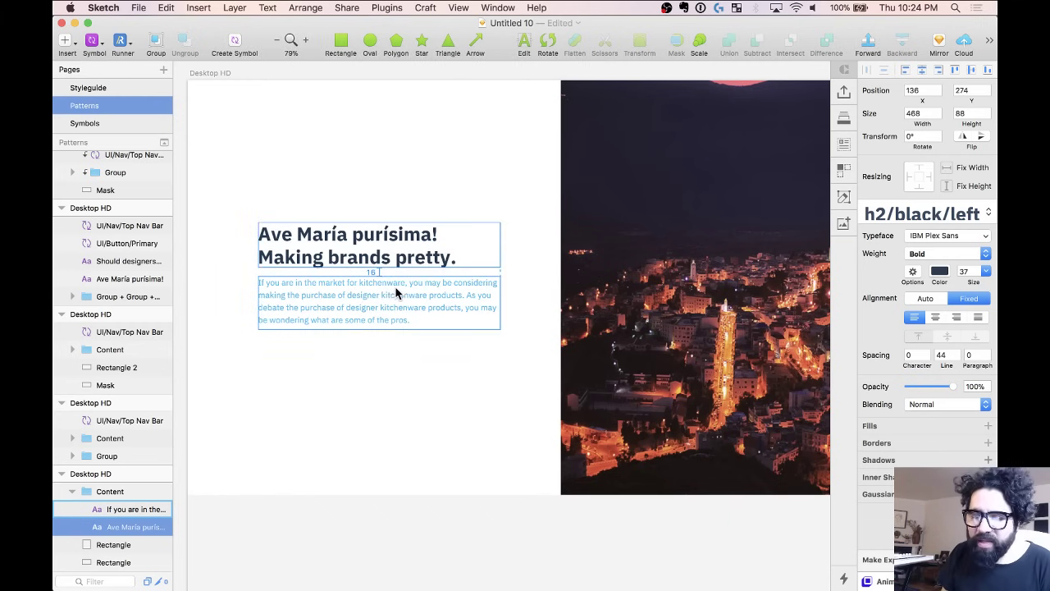
# Try duplicating the paragraph below the original at Y 518, and delete the copy.
pyautogui.click(396, 292)
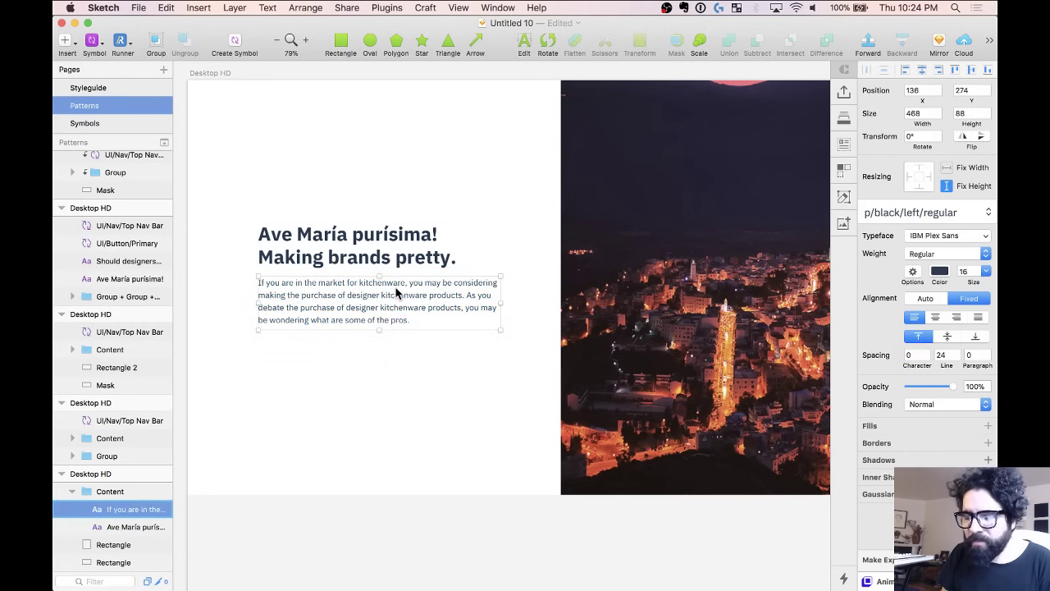
pyautogui.moveTo(392, 310); pyautogui.dragTo(385, 374)
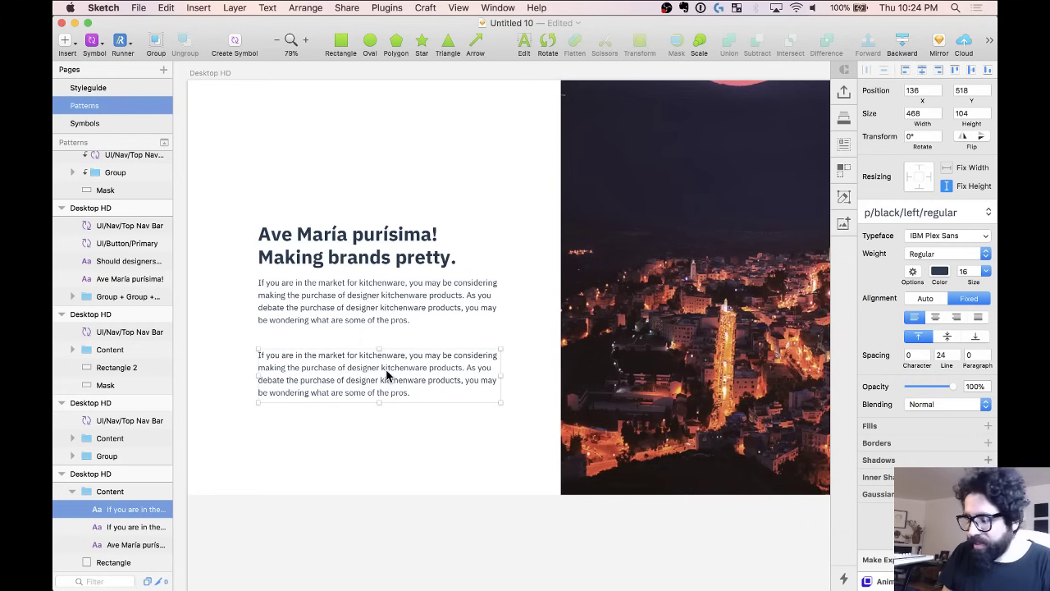
pyautogui.press('Escape')
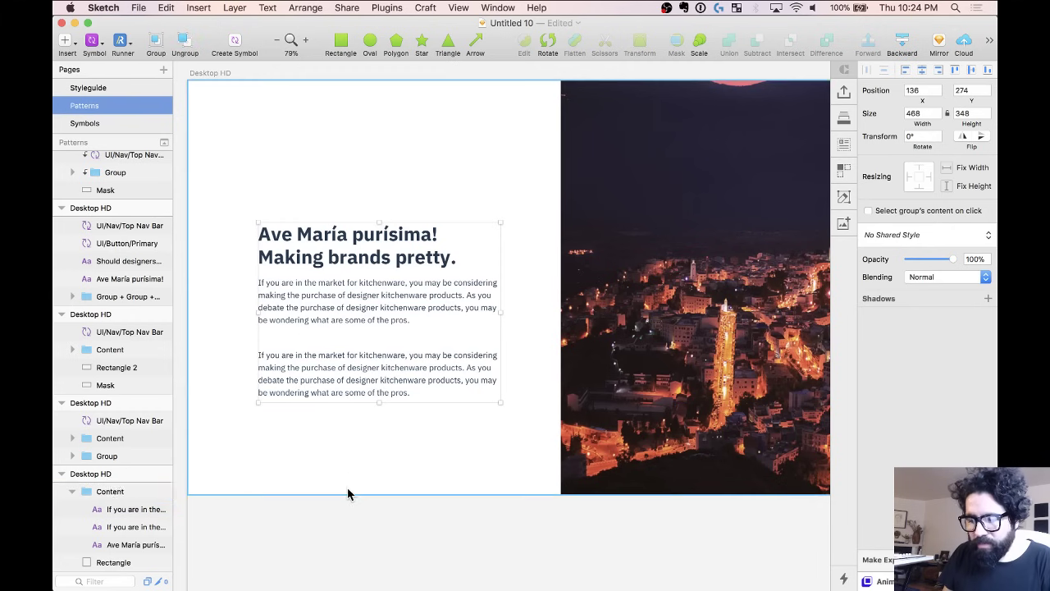
pyautogui.click(347, 386)
pyautogui.press('Delete')
# Add a "Learn more." text layer below the paragraph, at about X 211, Y 503.
pyautogui.press('t')
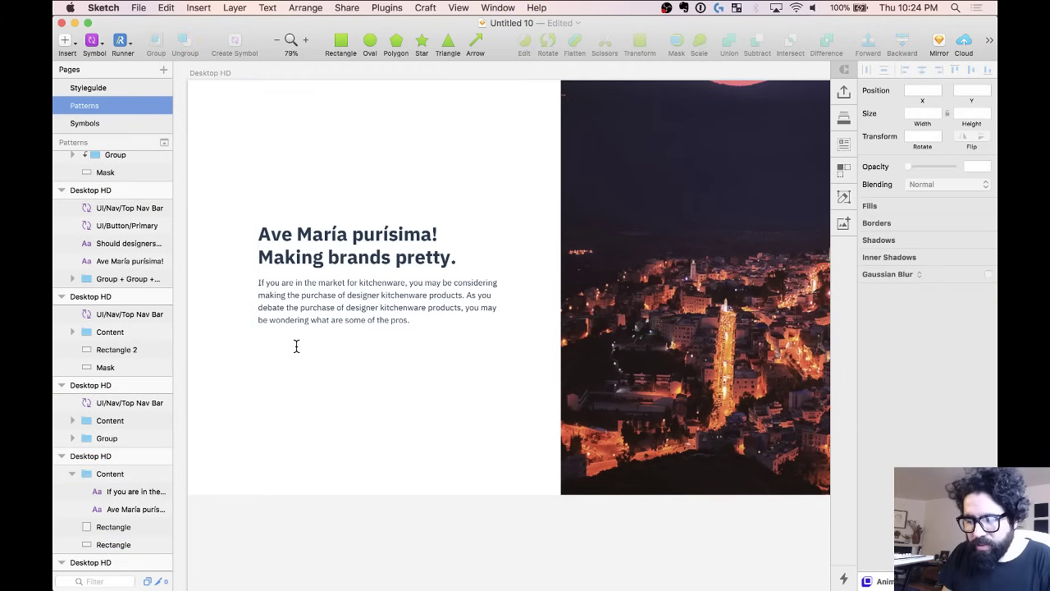
pyautogui.click(296, 346)
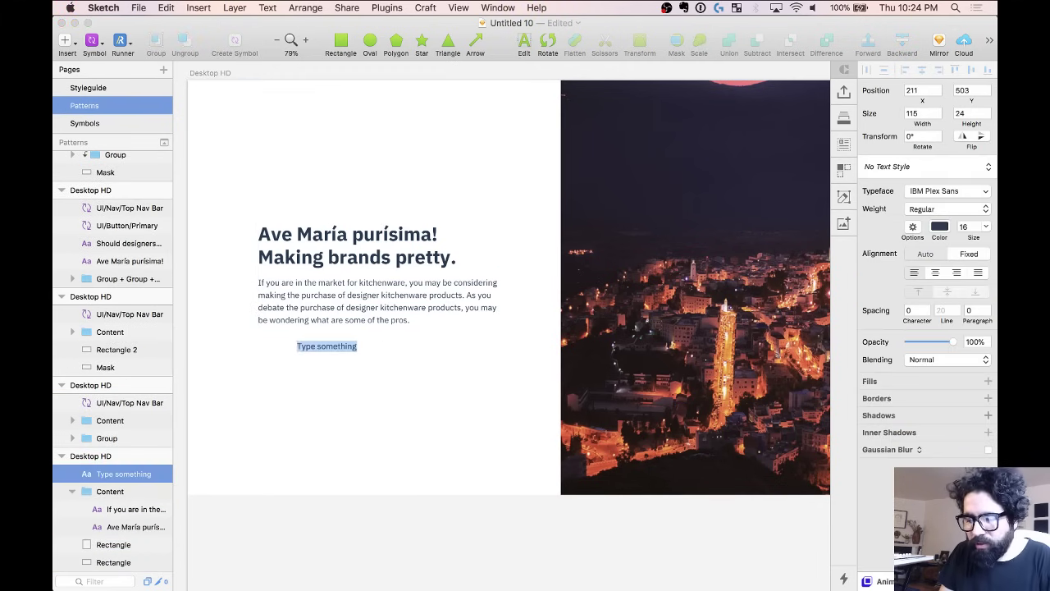
pyautogui.write('Learn more')
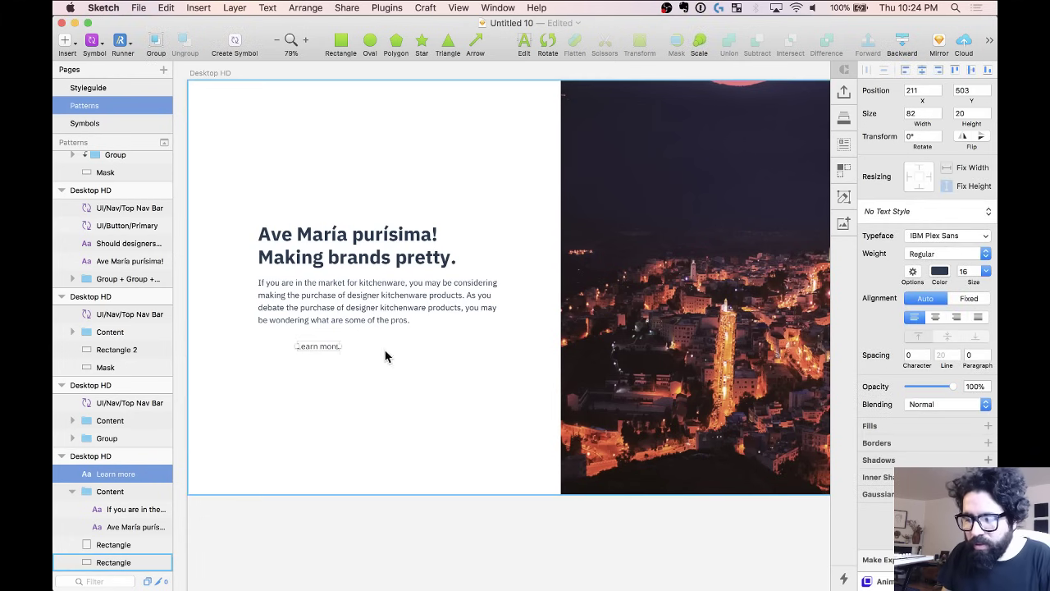
pyautogui.press('Escape')
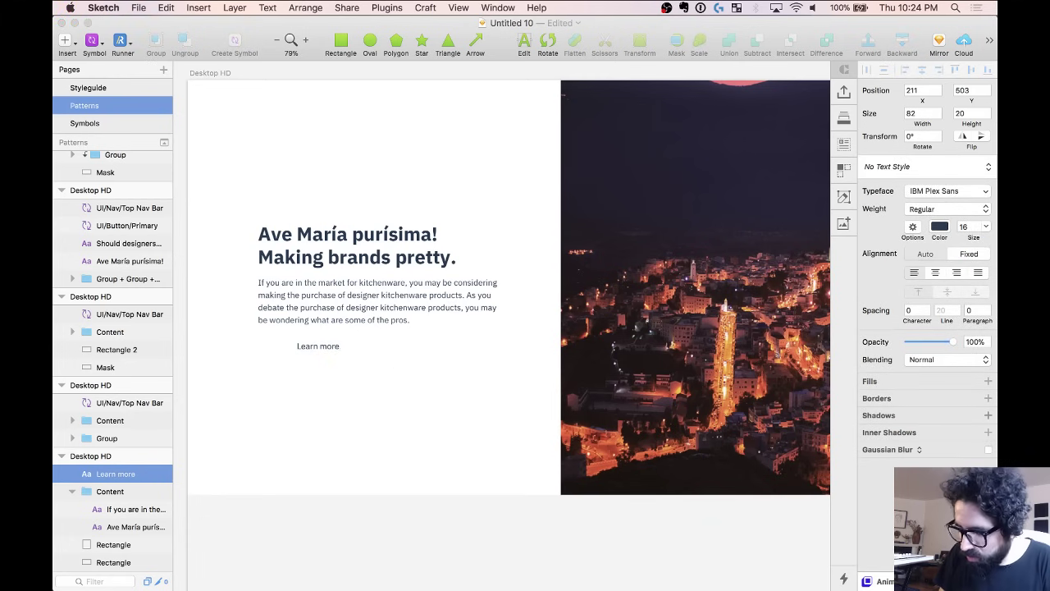
pyautogui.write('.')
pyautogui.scroll(-8, 412, 374)
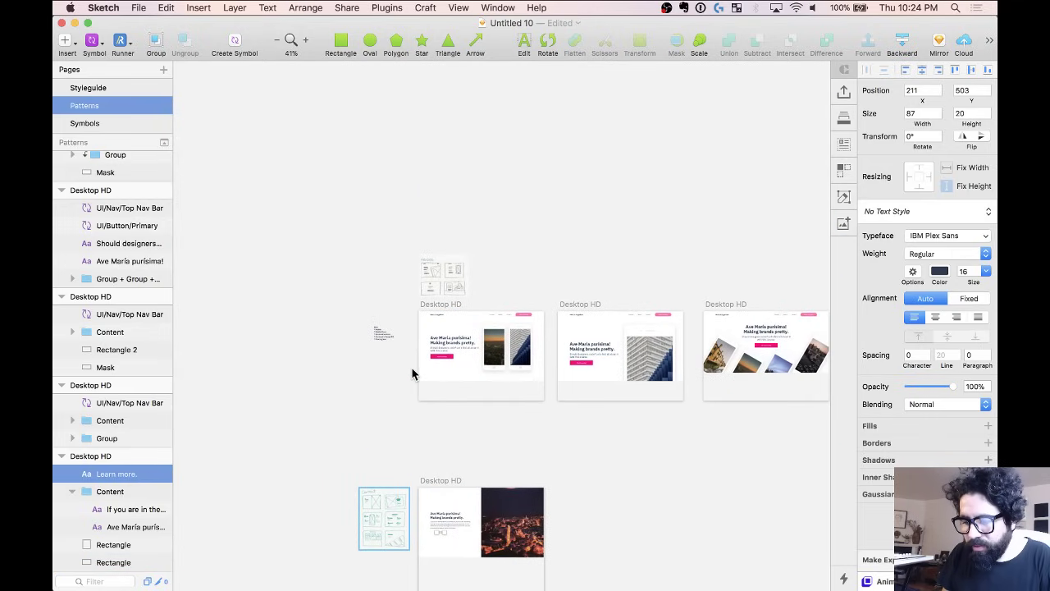
# Draw a temporary rectangle about 129 × 201 px below the paragraph, beside the Learn more text.
pyautogui.scroll(-5, 406, 352)
pyautogui.moveTo(399, 211); pyautogui.dragTo(521, 311)
pyautogui.moveTo(309, 112); pyautogui.dragTo(550, 417)
pyautogui.press('r')
pyautogui.moveTo(283, 185); pyautogui.dragTo(388, 347)
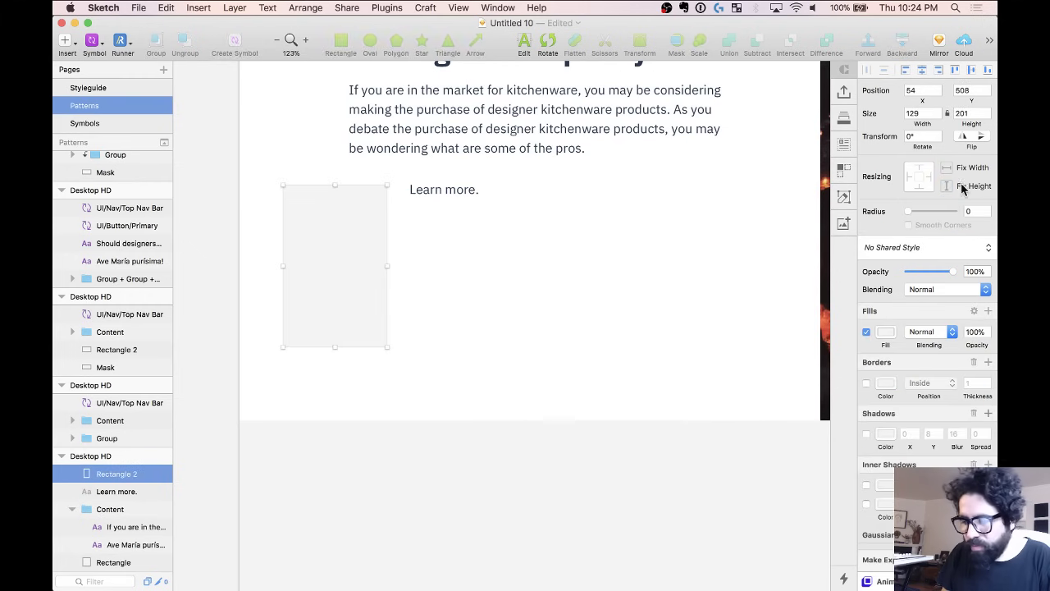
# Apply the Palette/Primary shared style to the temporary rectangle, inspect its fill color, and delete the rectangle.
pyautogui.click(918, 247)
pyautogui.moveTo(919, 269)
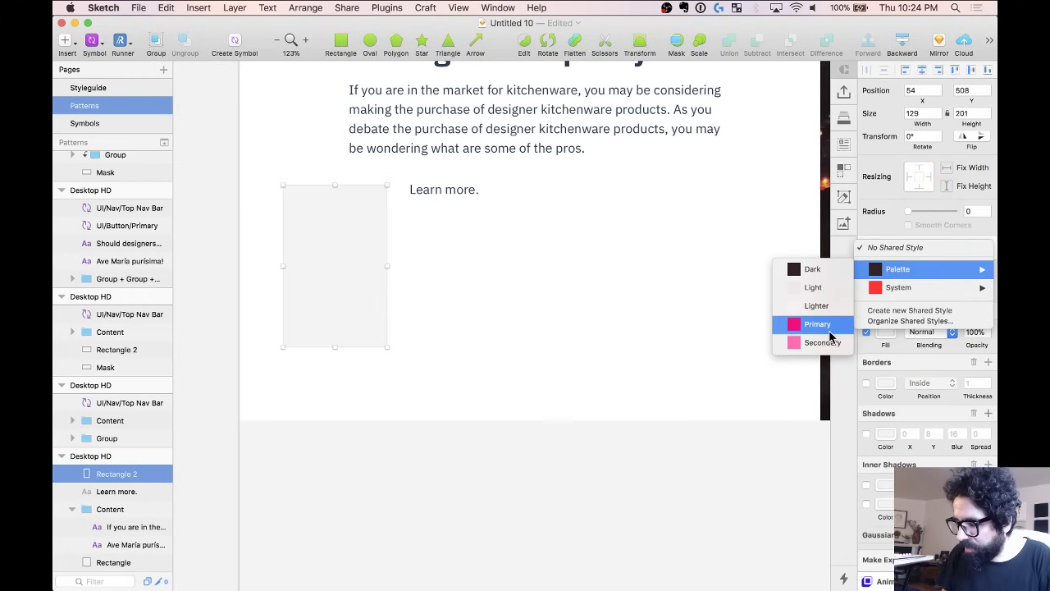
pyautogui.click(887, 226)
pyautogui.click(890, 247)
pyautogui.moveTo(885, 288)
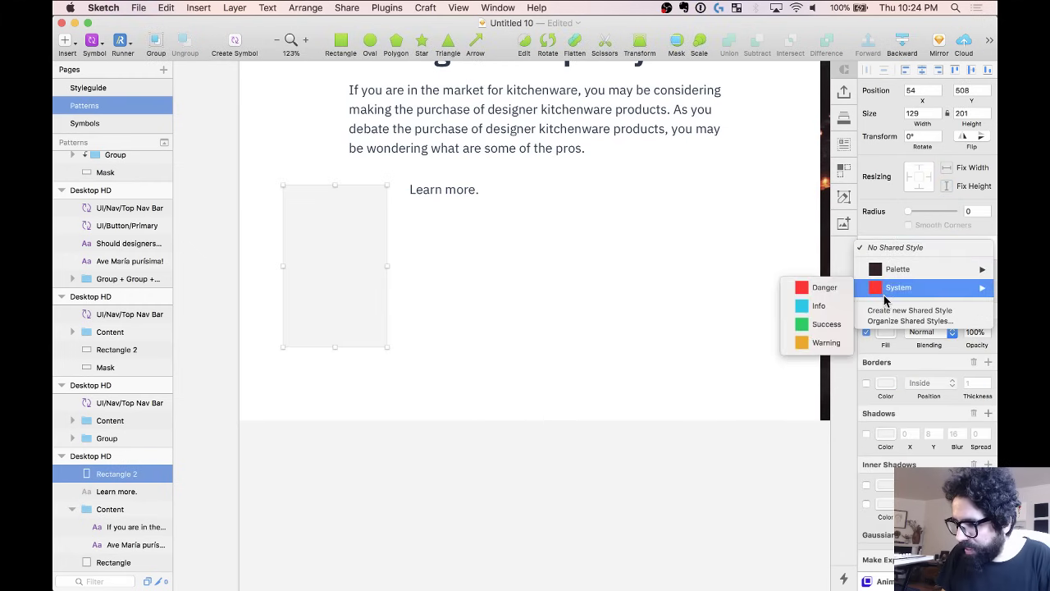
pyautogui.moveTo(895, 271)
pyautogui.click(809, 323)
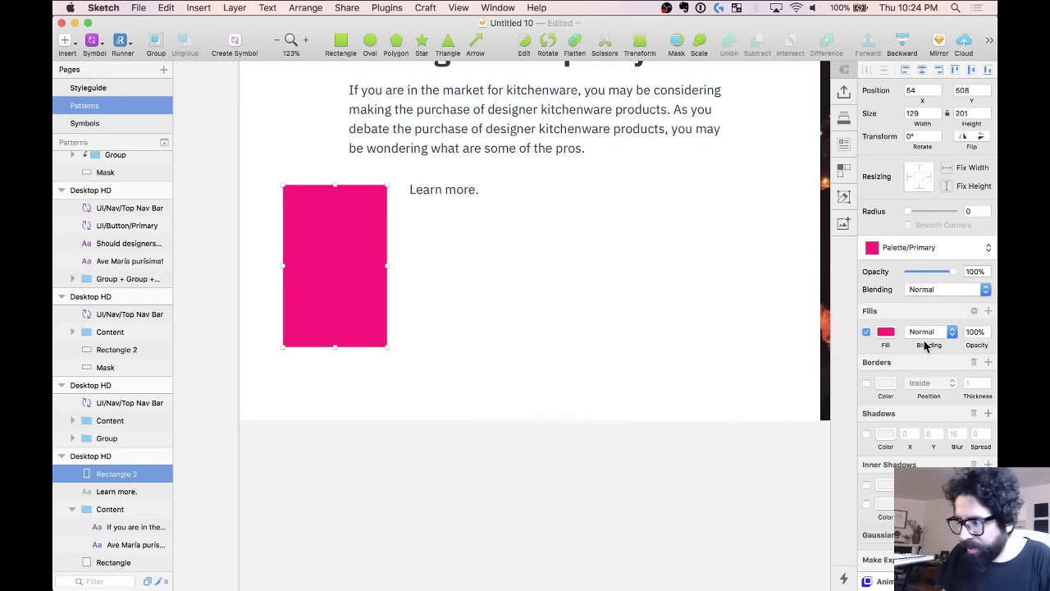
pyautogui.click(886, 331)
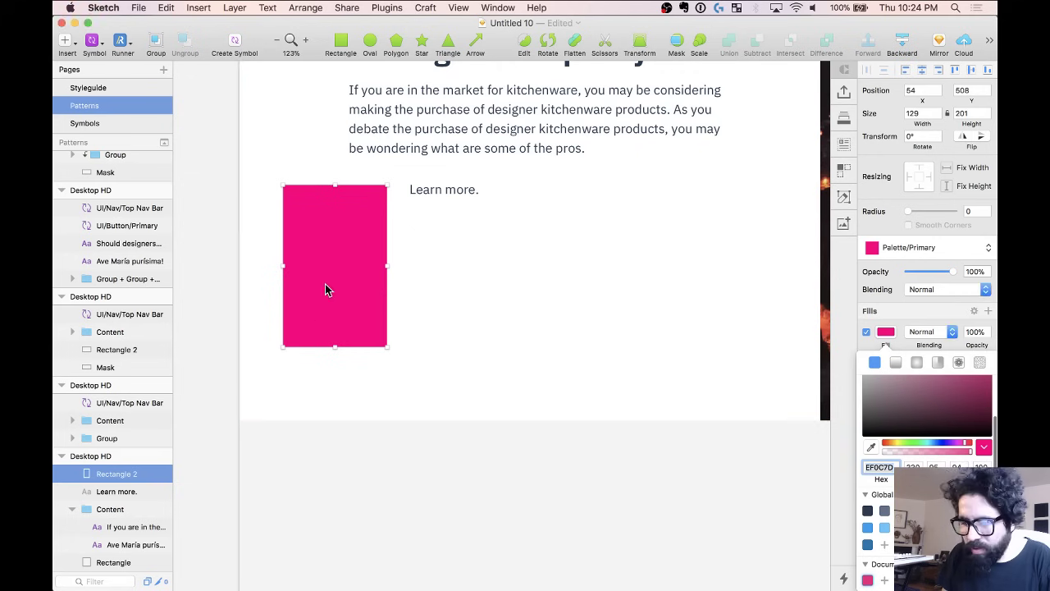
pyautogui.press('BackSpace')
# Color the Learn more text with the document's pink EF0C7D.
pyautogui.click(443, 190)
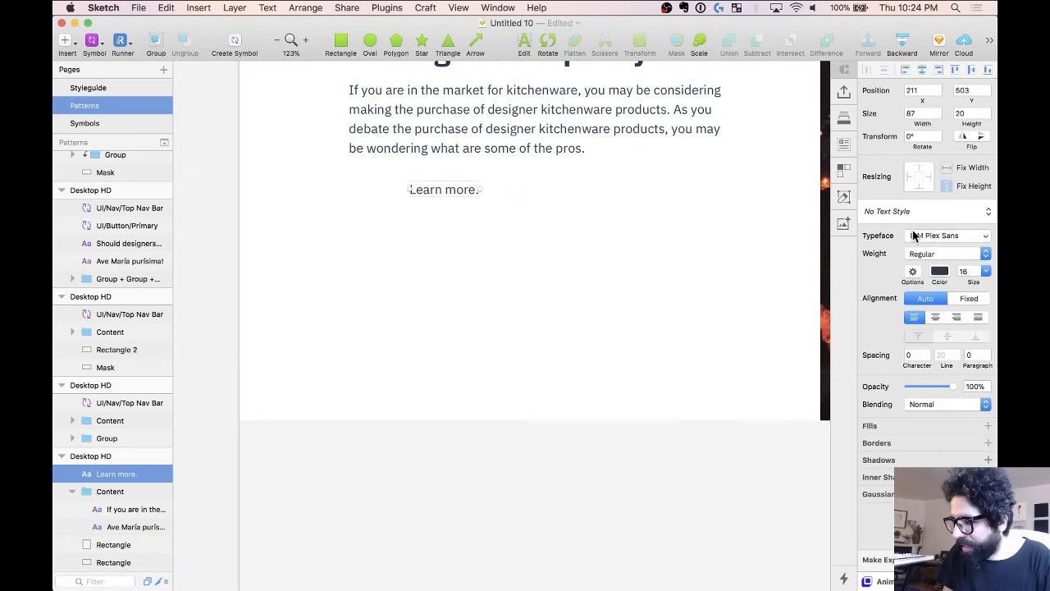
pyautogui.click(939, 272)
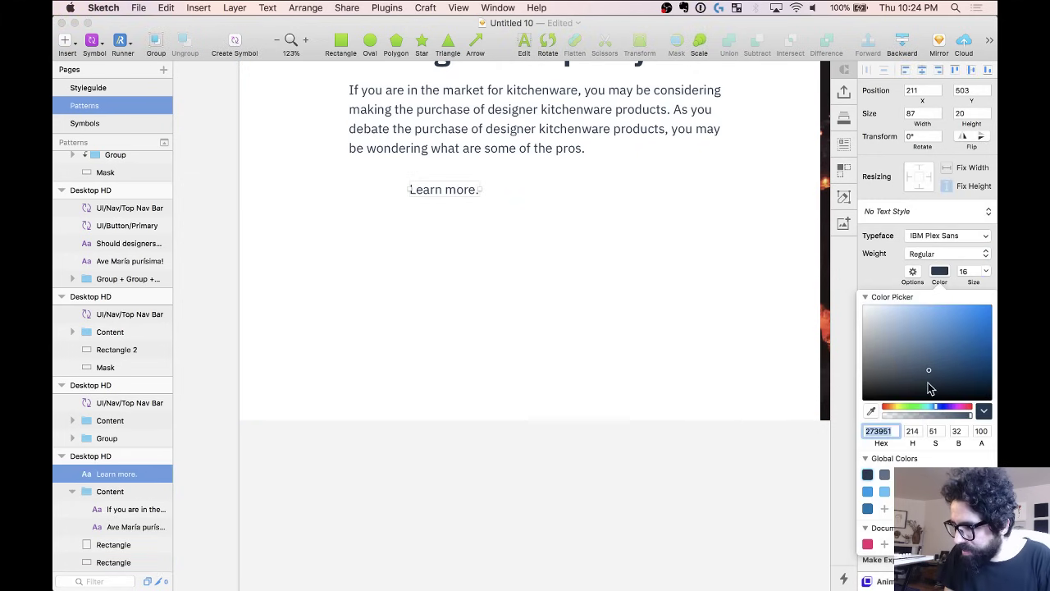
pyautogui.click(867, 543)
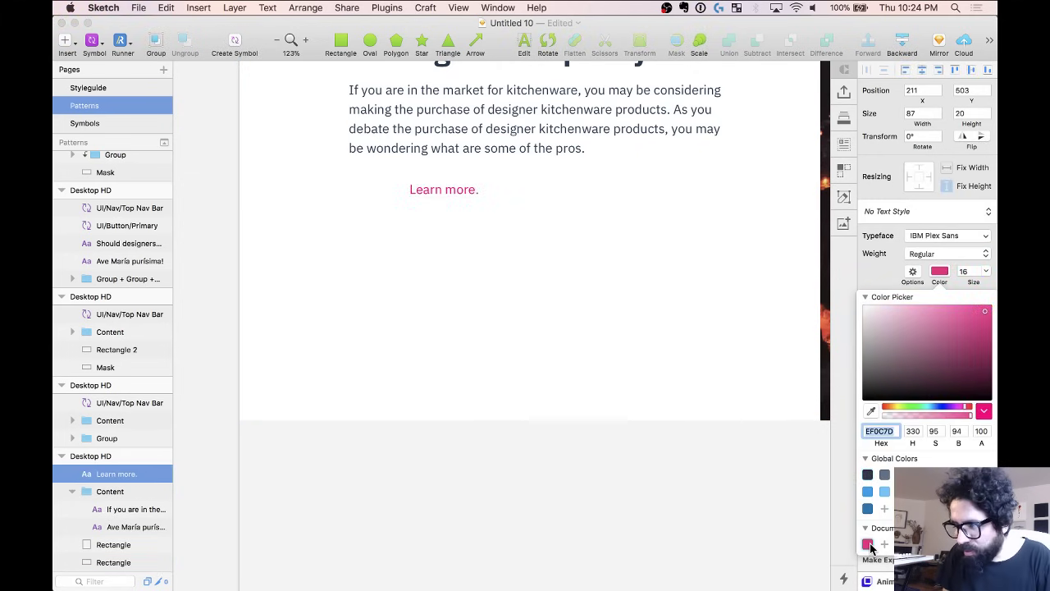
pyautogui.click(949, 259)
pyautogui.click(880, 272)
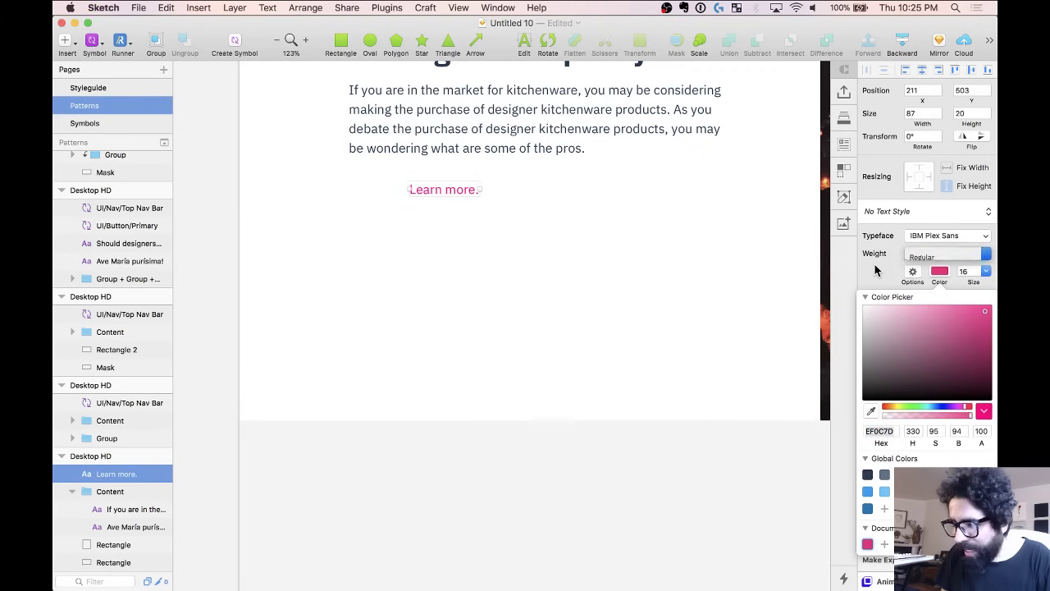
# Try a brighter magenta, FF00C6, on the Learn more text and undo the color change.
pyautogui.scroll(5, 506, 201)
pyautogui.hscroll(-3, 503, 199)
pyautogui.scroll(2, 504, 199)
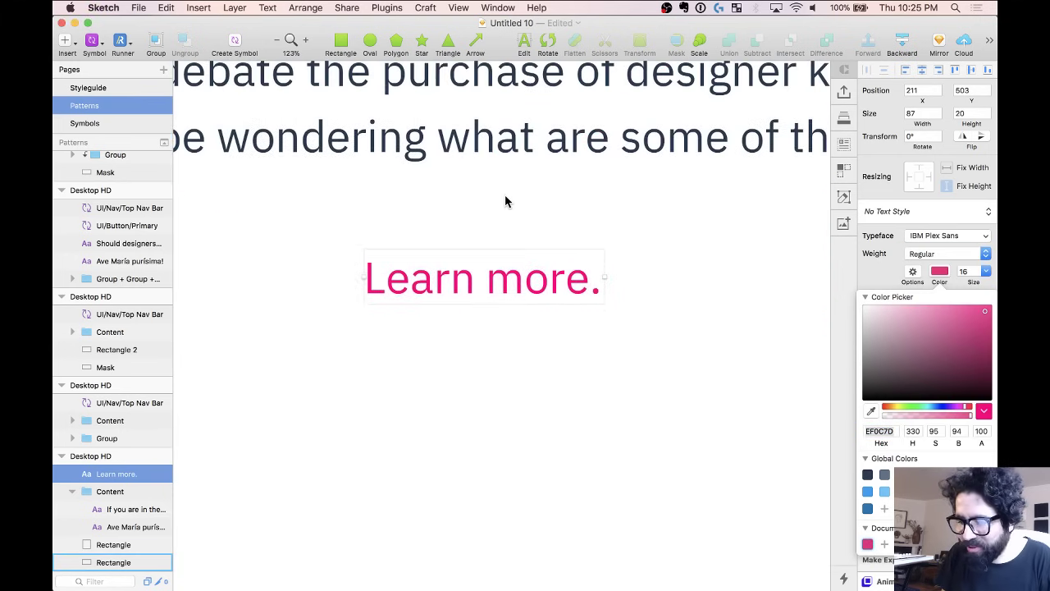
pyautogui.scroll(-3, 529, 246)
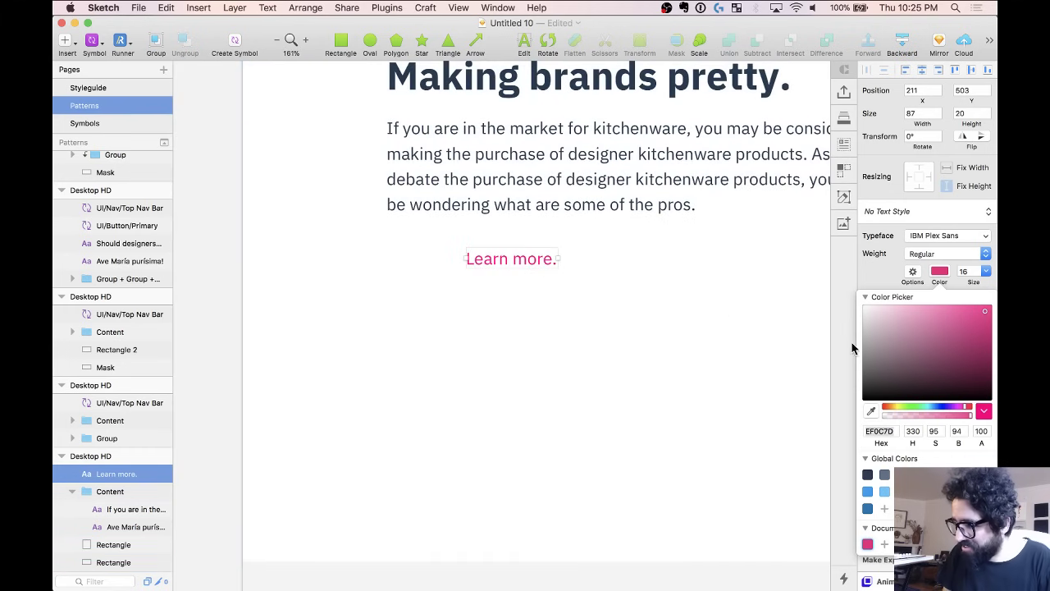
pyautogui.moveTo(985, 323); pyautogui.dragTo(993, 302)
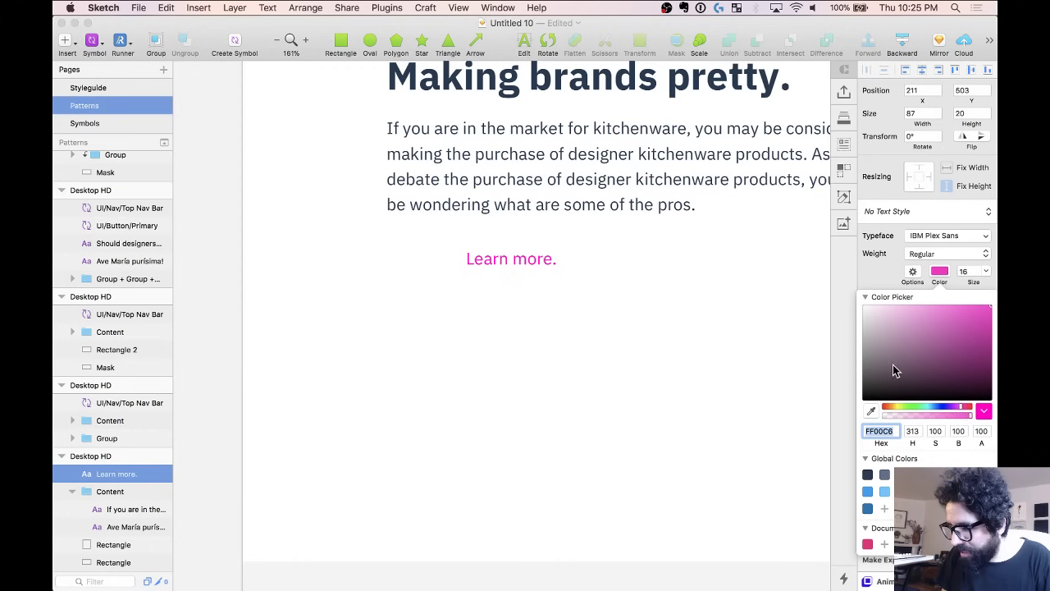
pyautogui.press('super+z')
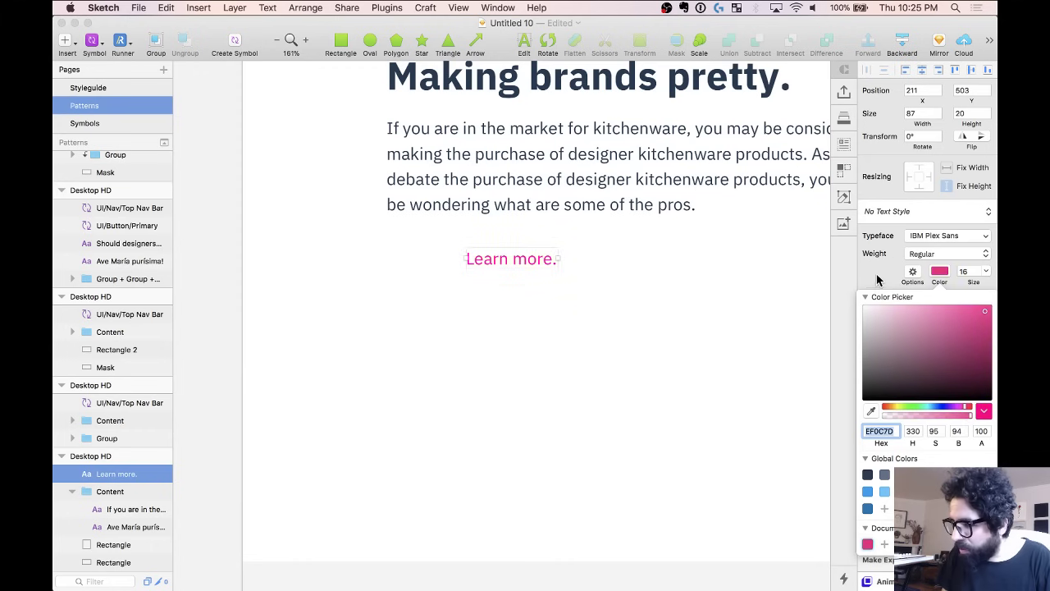
# Set the Learn more text's weight to SemiBold and save its formatting as a new text style named Link/Left/Bold.
pyautogui.click(932, 252)
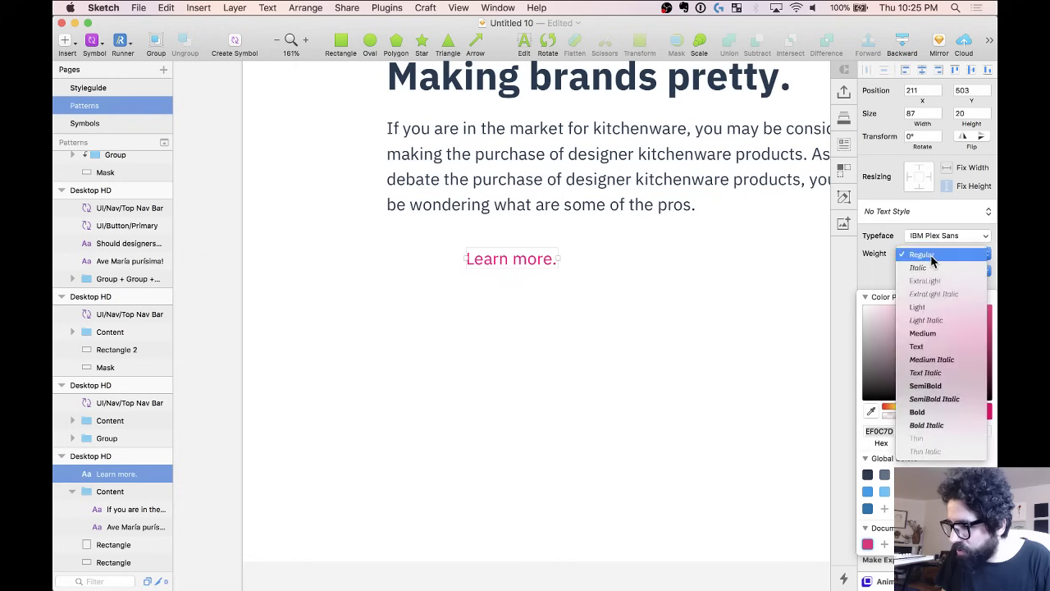
pyautogui.click(931, 385)
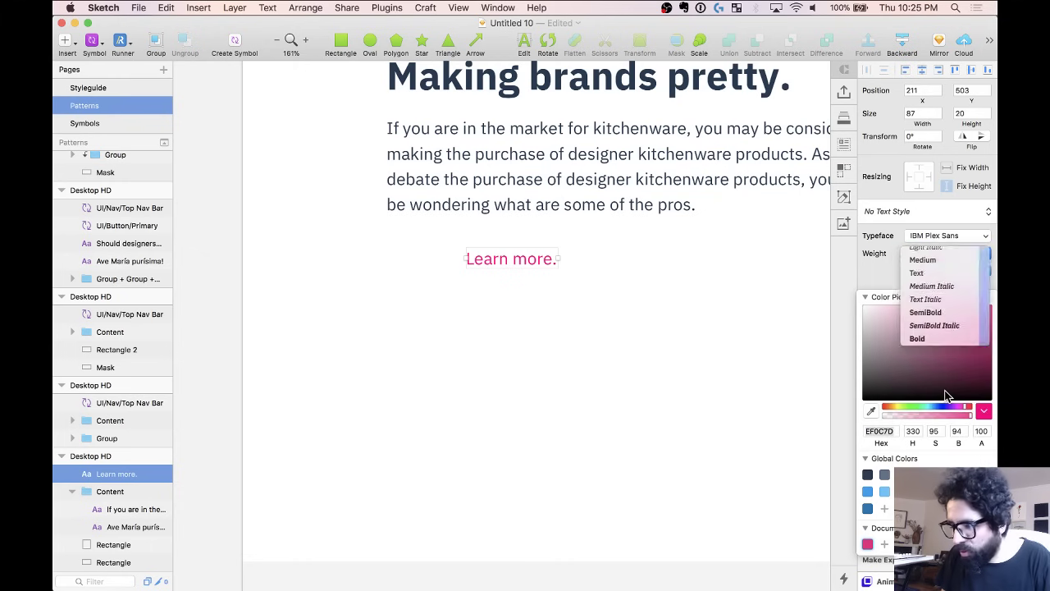
pyautogui.click(921, 211)
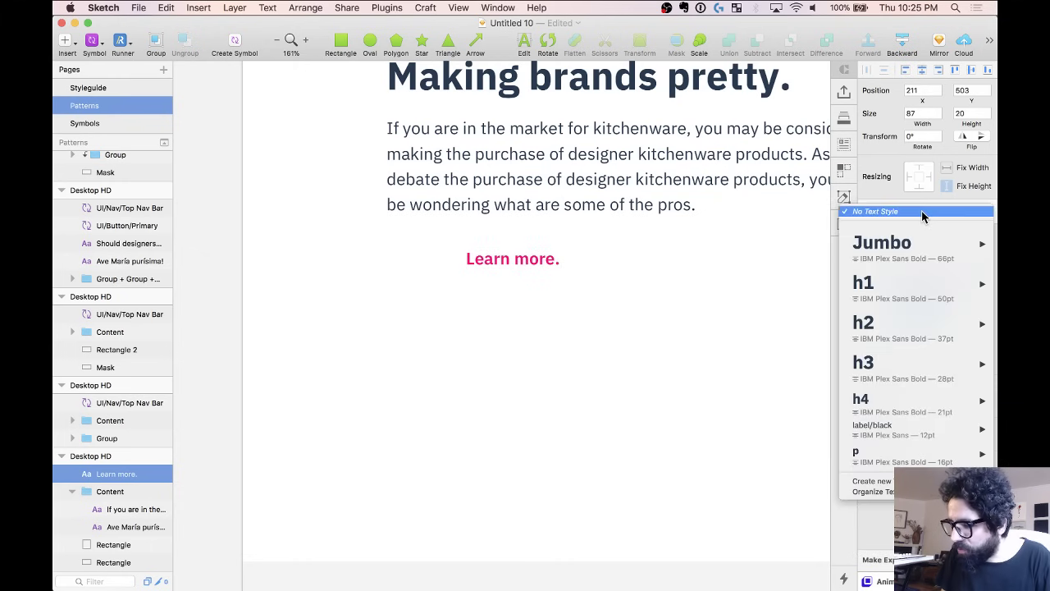
pyautogui.click(871, 481)
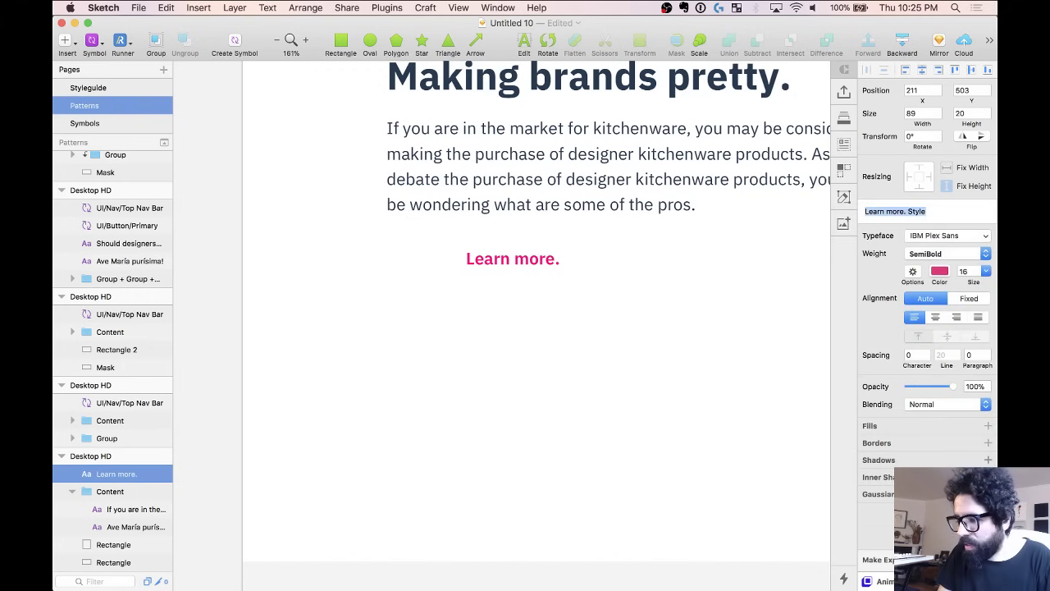
pyautogui.write('Link/')
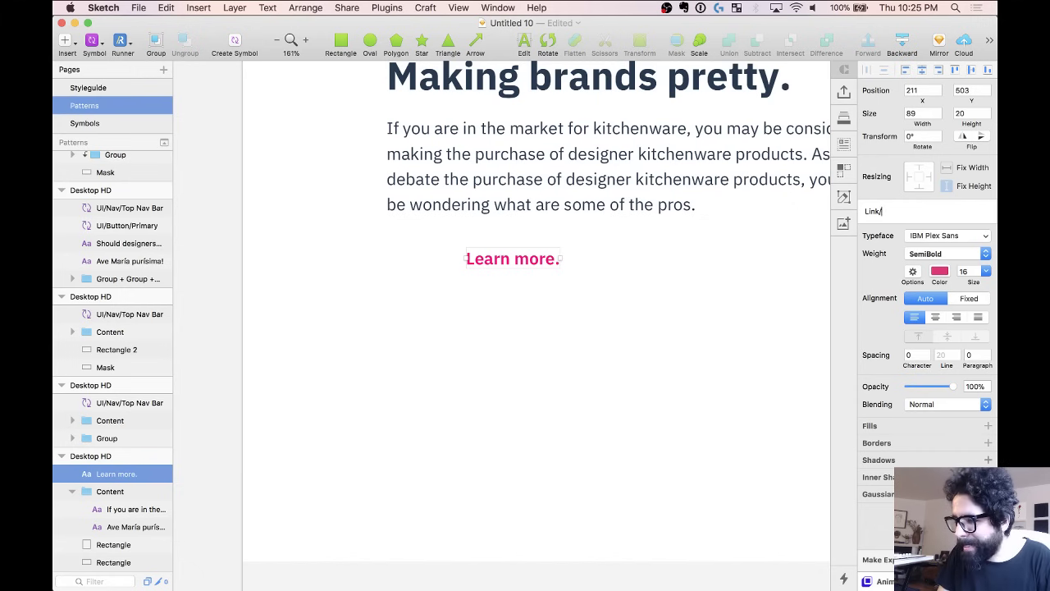
pyautogui.write('Left/Bold')
pyautogui.press('Return')
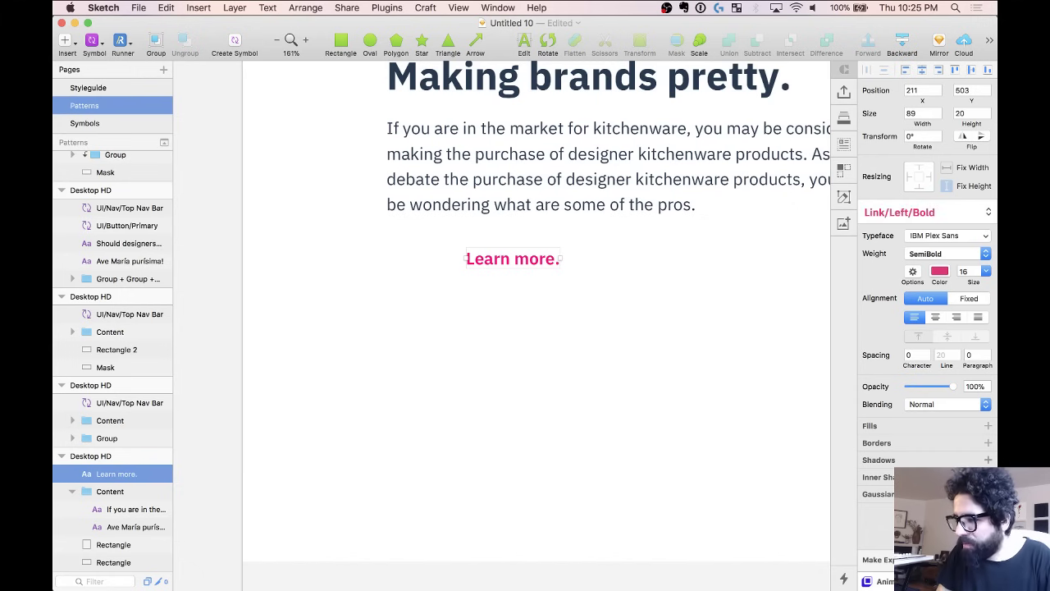
# Move the Learn more text to X 136, Y 514, aligned with the paragraph's left edge.
pyautogui.moveTo(520, 273); pyautogui.dragTo(427, 246)
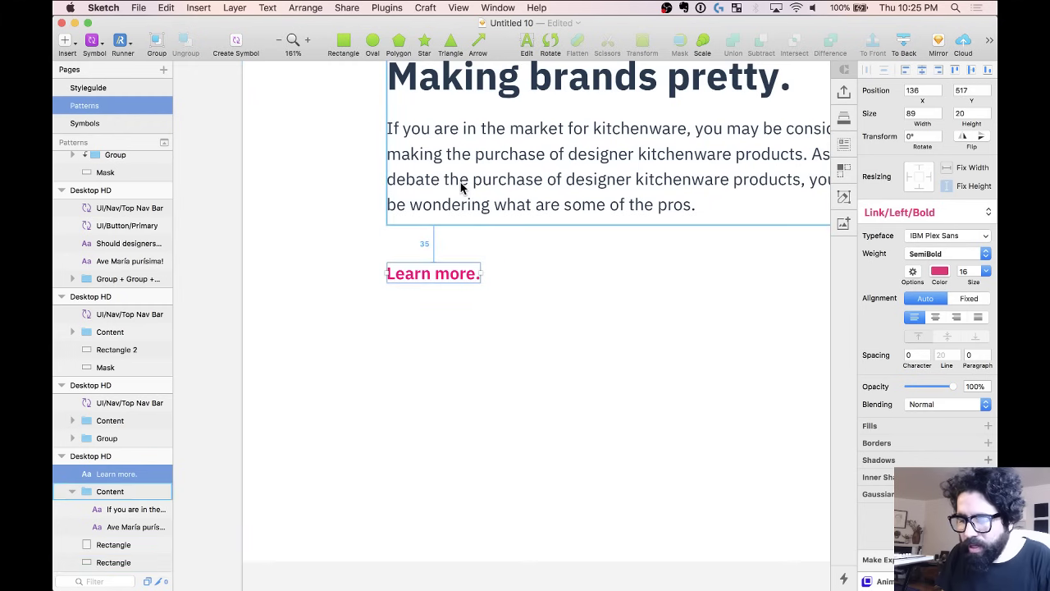
pyautogui.press('Up')
pyautogui.press('Up')
pyautogui.press('Up')
pyautogui.scroll(-5, 460, 188)
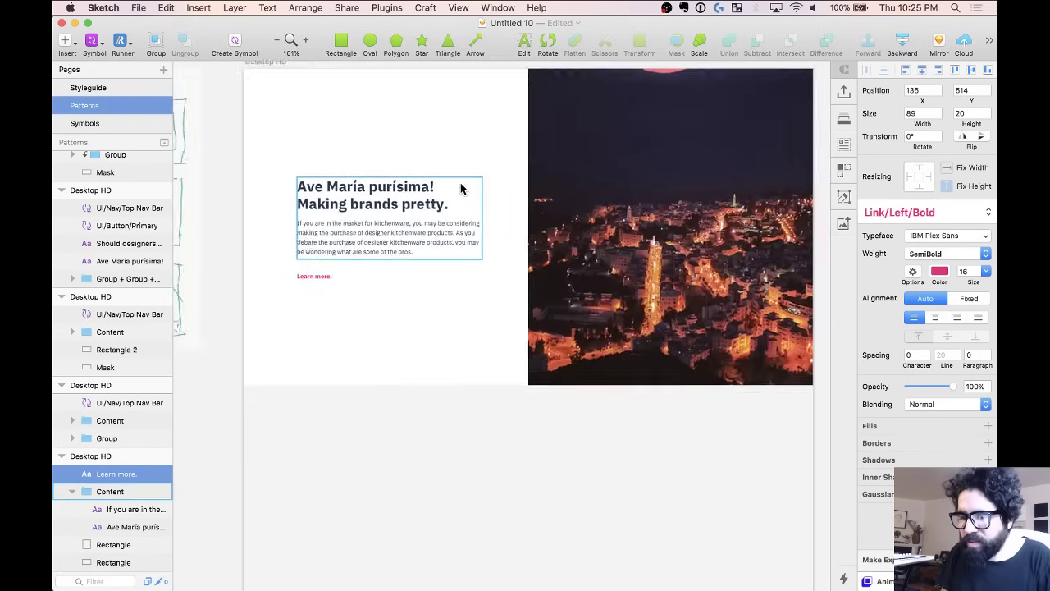
# Group the Learn more text with the Content group and center the new group vertically against the city photo.
pyautogui.keyDown('shift'); pyautogui.click(371, 261); pyautogui.keyUp('shift')
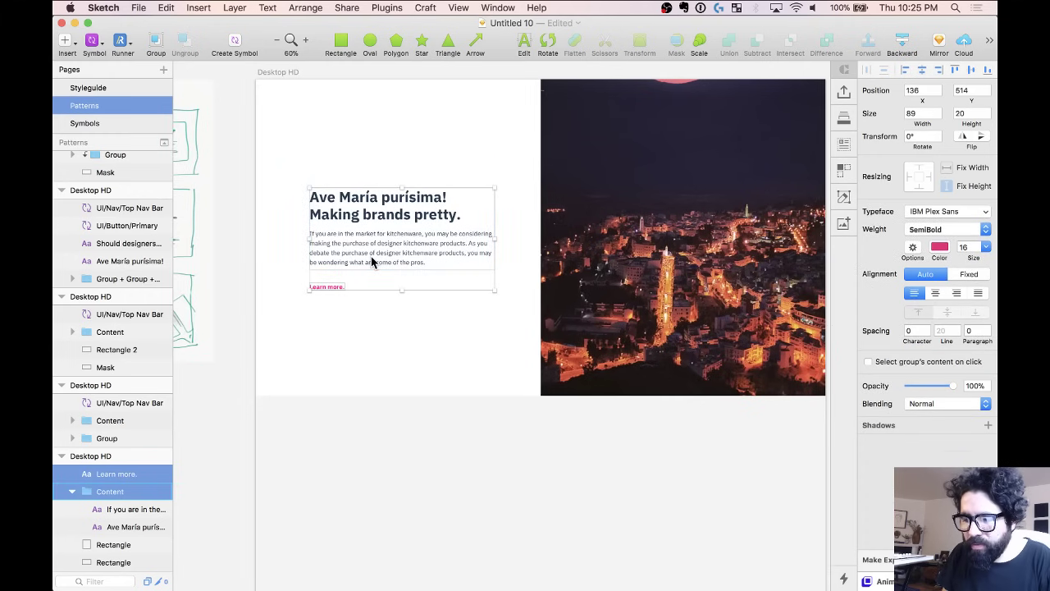
pyautogui.press('super+g')
pyautogui.keyDown('shift'); pyautogui.click(713, 172); pyautogui.keyUp('shift')
pyautogui.click(971, 70)
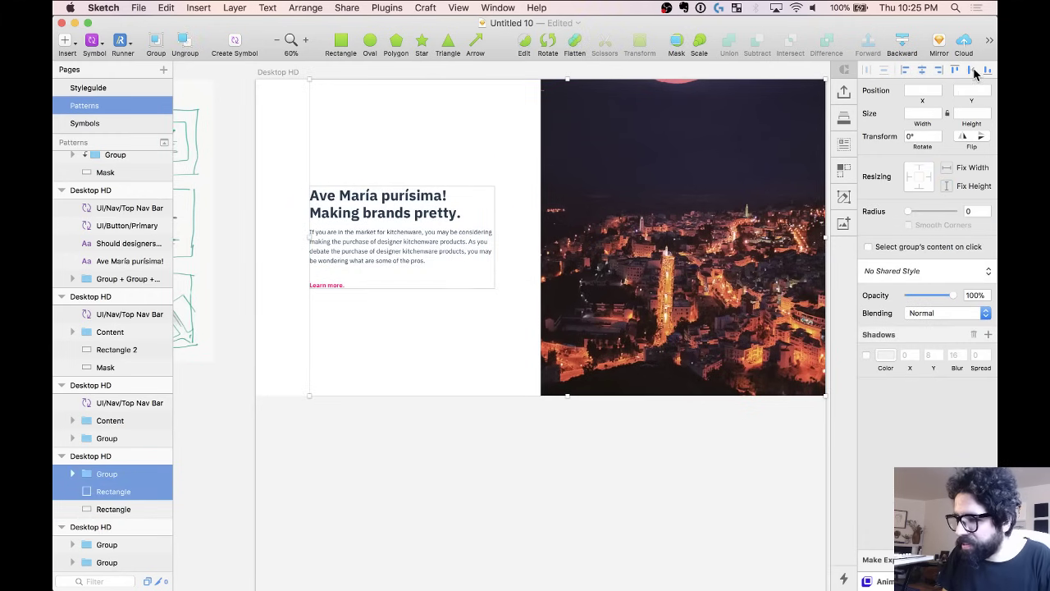
pyautogui.scroll(-3, 585, 237)
pyautogui.click(532, 399)
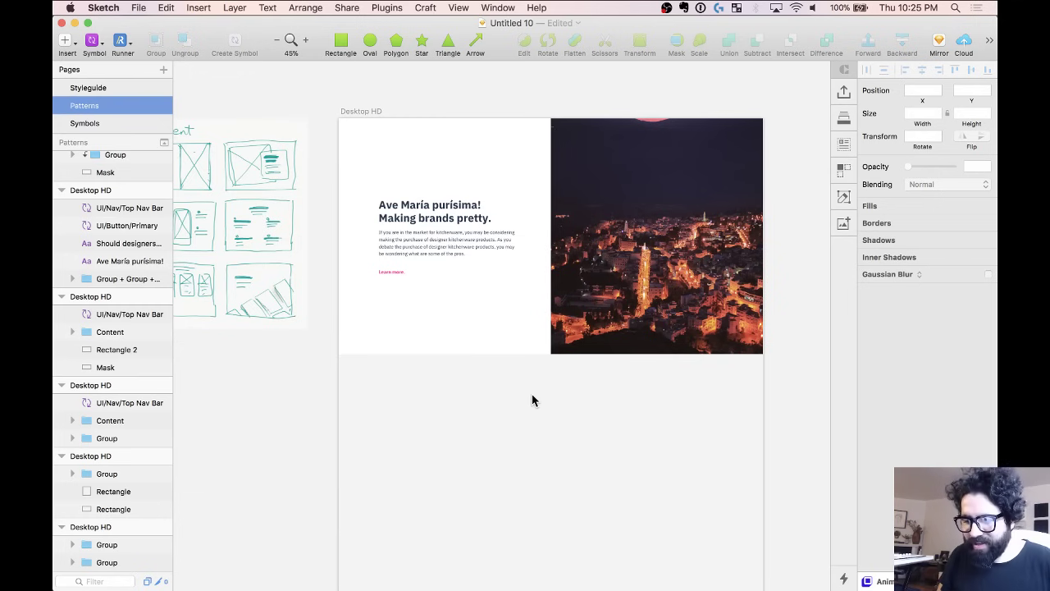
# Replace the night city photo in the 720 × 800 rectangle with another City photo from Unsplash.
pyautogui.scroll(3, 532, 399)
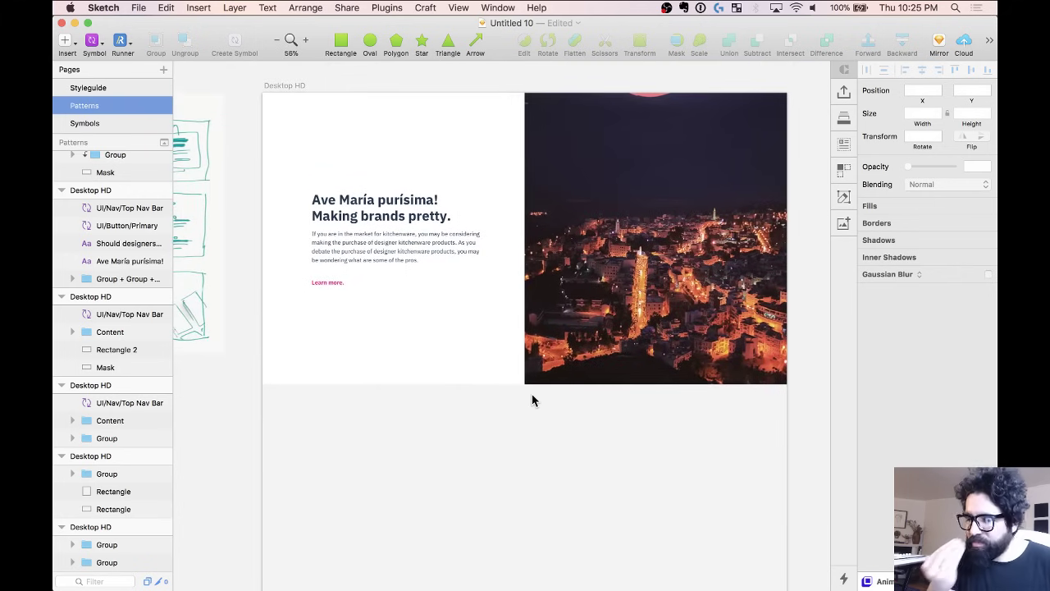
pyautogui.click(541, 374)
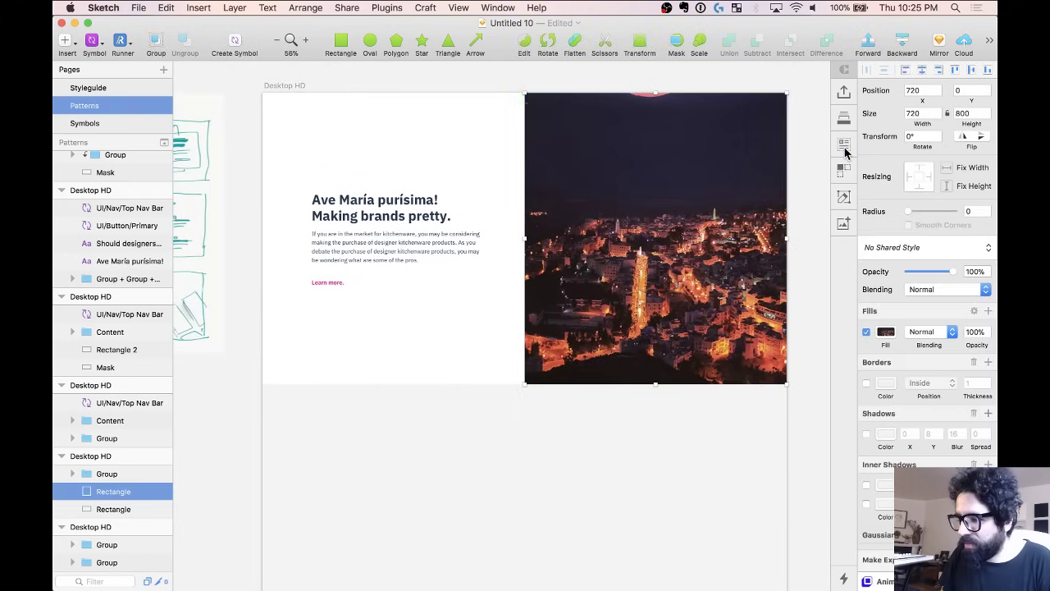
pyautogui.click(844, 146)
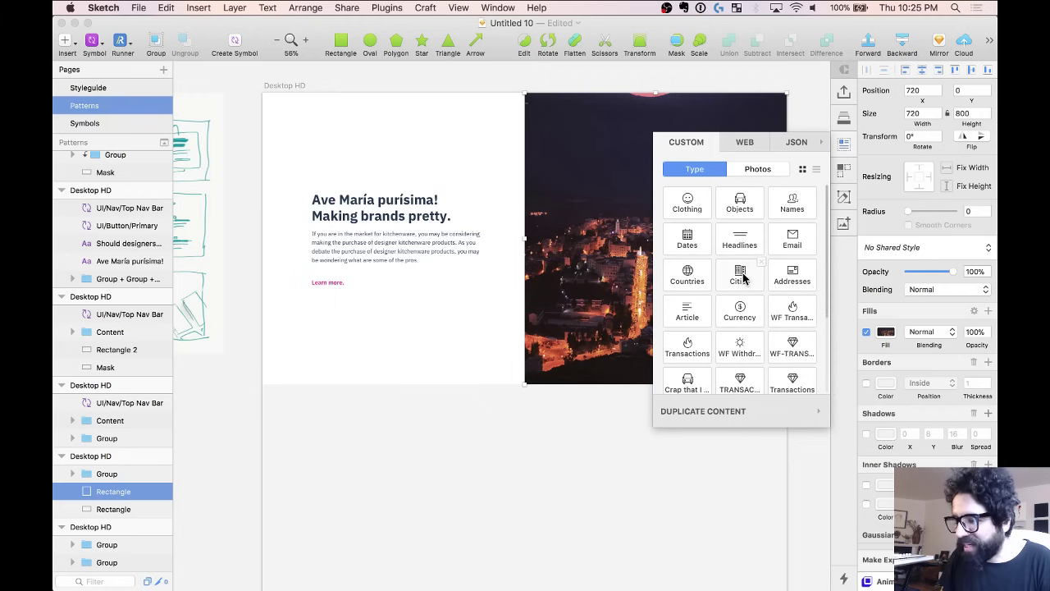
pyautogui.click(743, 279)
pyautogui.click(627, 215)
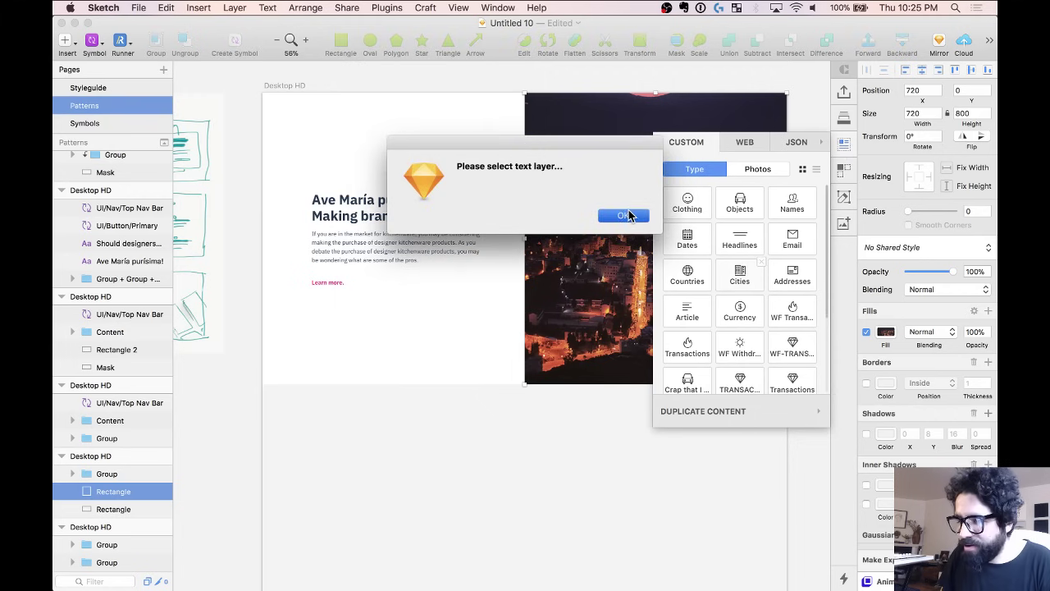
pyautogui.click(566, 373)
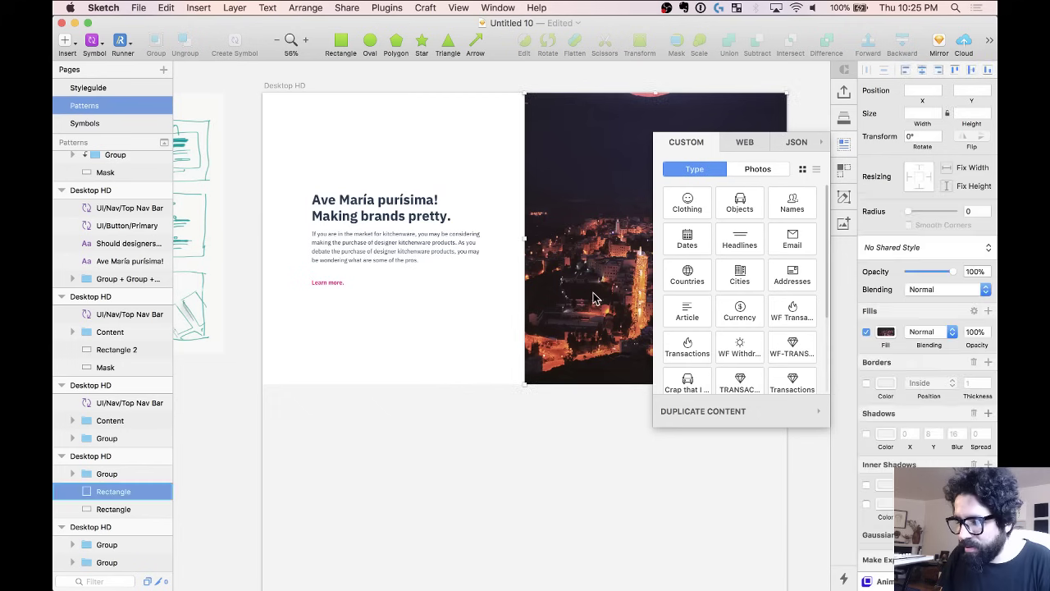
pyautogui.click(755, 169)
pyautogui.click(741, 271)
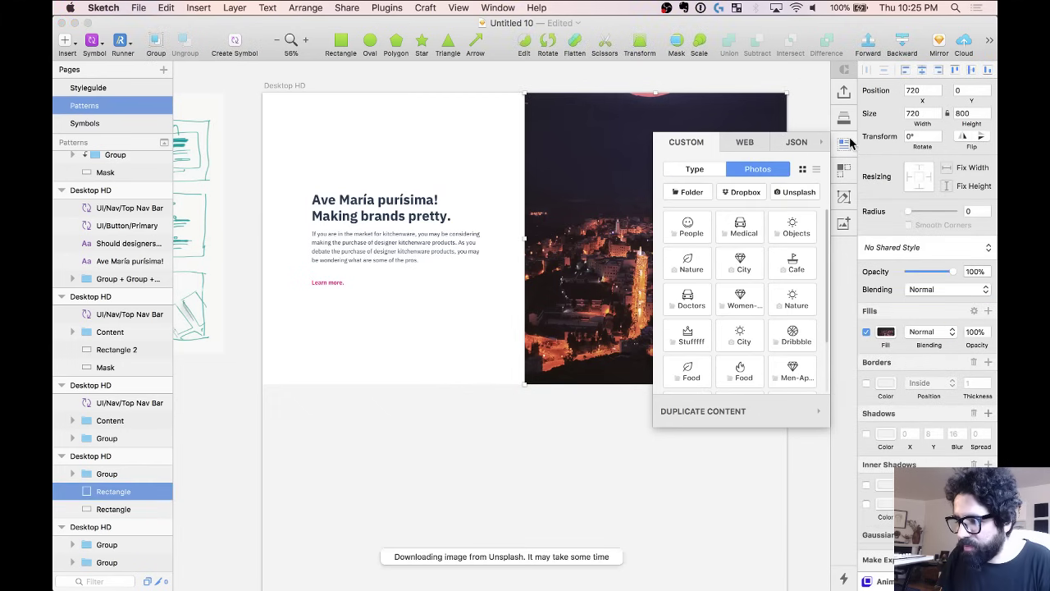
pyautogui.click(846, 146)
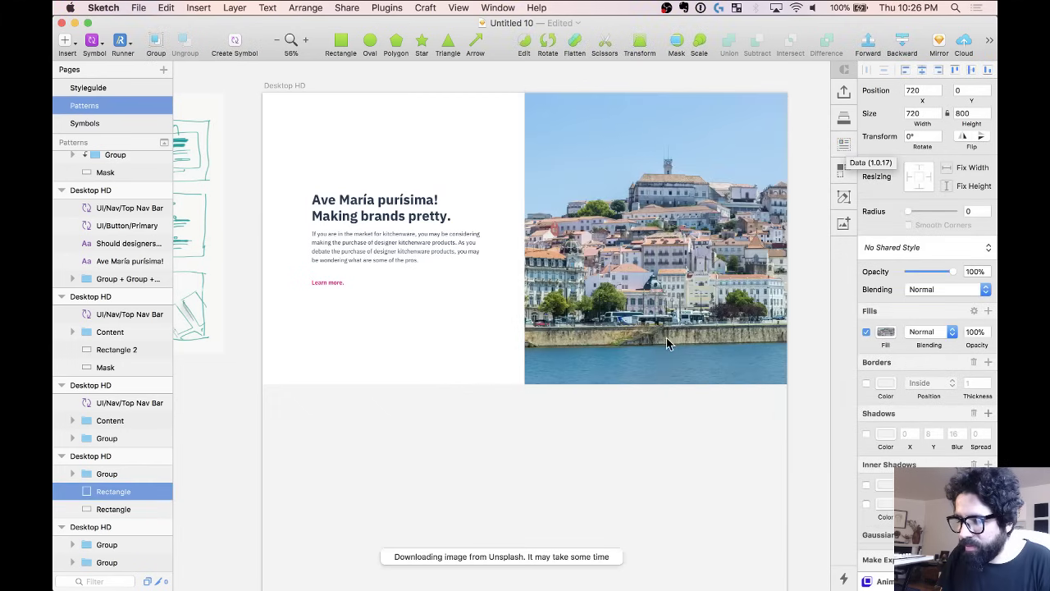
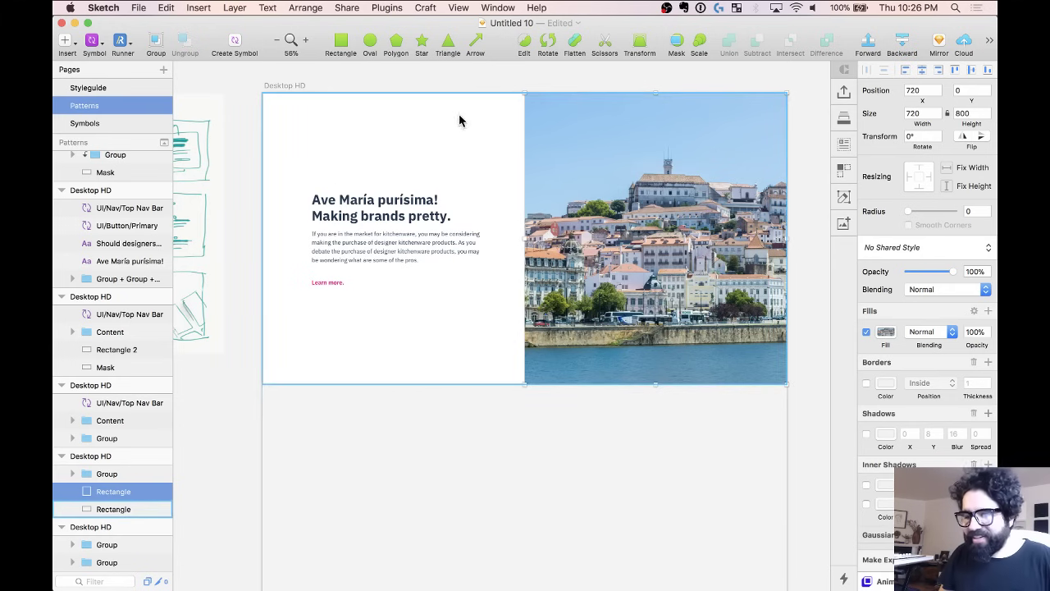
# Review the Content wireframe sketches beside the split section and select the section's text group.
pyautogui.scroll(-2, 598, 291)
pyautogui.scroll(-5, 597, 288)
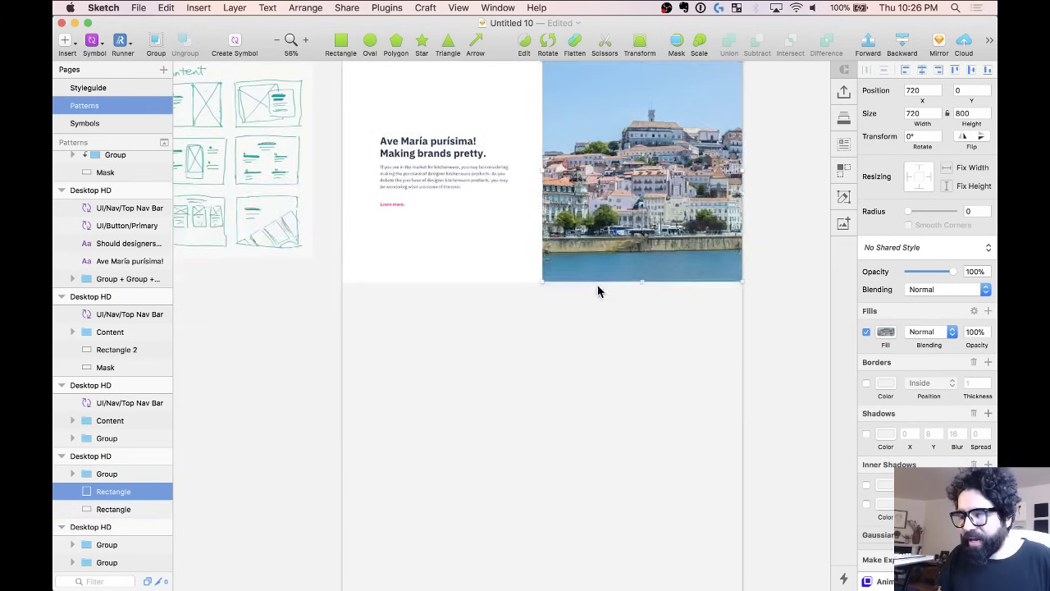
pyautogui.scroll(5, 473, 182)
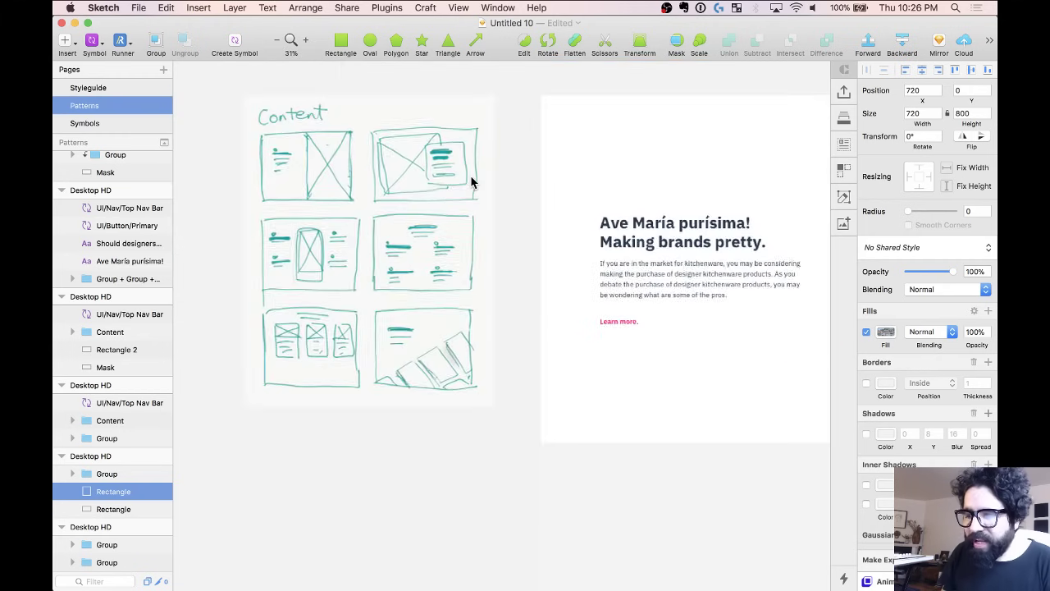
pyautogui.scroll(-8, 469, 184)
pyautogui.click(477, 202)
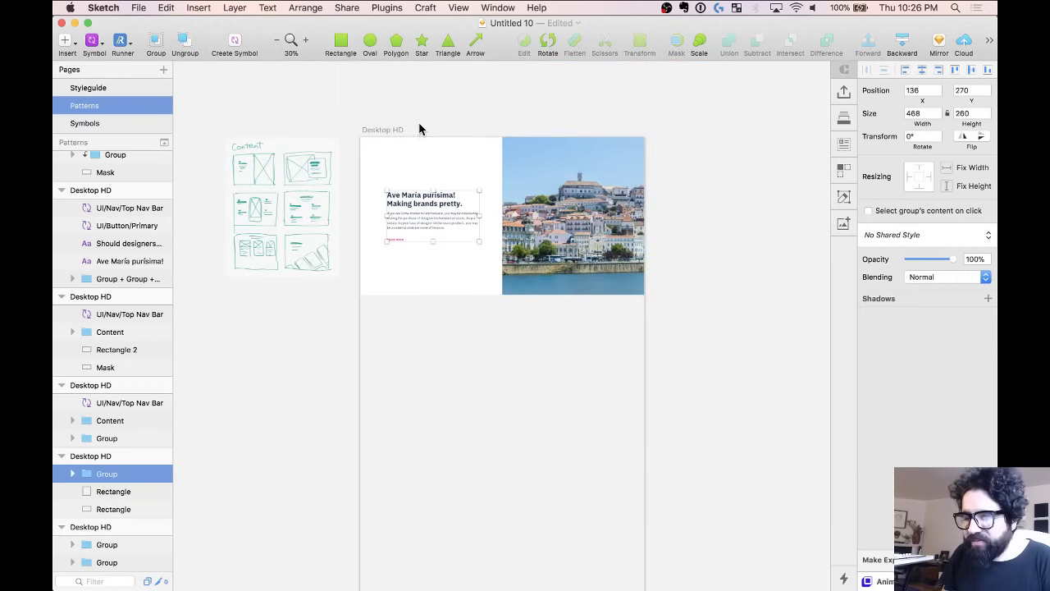
# Duplicate the whole split section directly below the original and move the duplicate's city photo to X 0, Y 800.
pyautogui.click(443, 263)
pyautogui.press('cmd+a')
pyautogui.press('super+d')
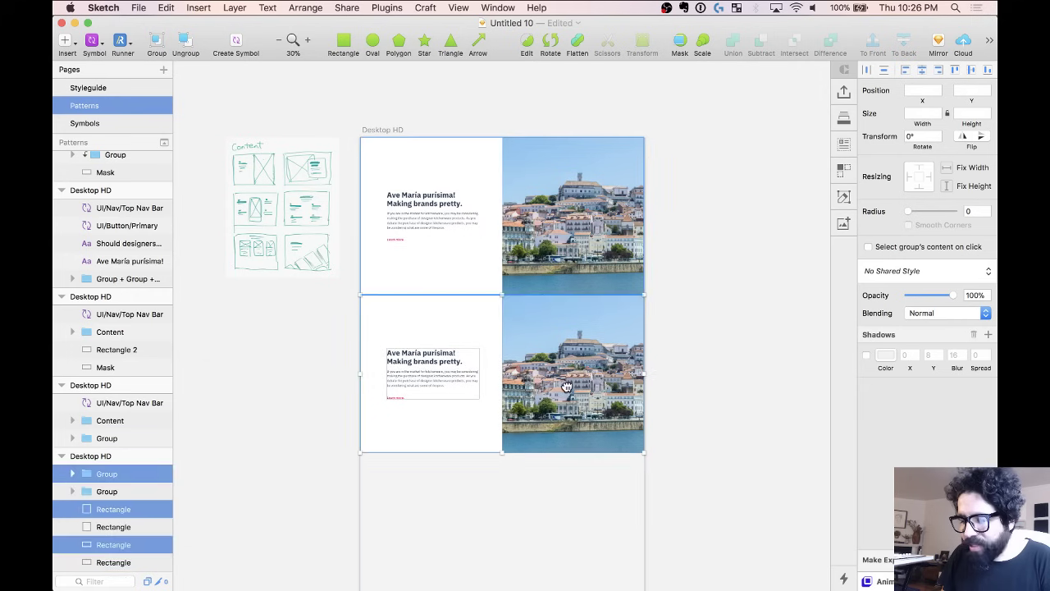
pyautogui.click(750, 352)
pyautogui.moveTo(572, 349); pyautogui.dragTo(430, 339)
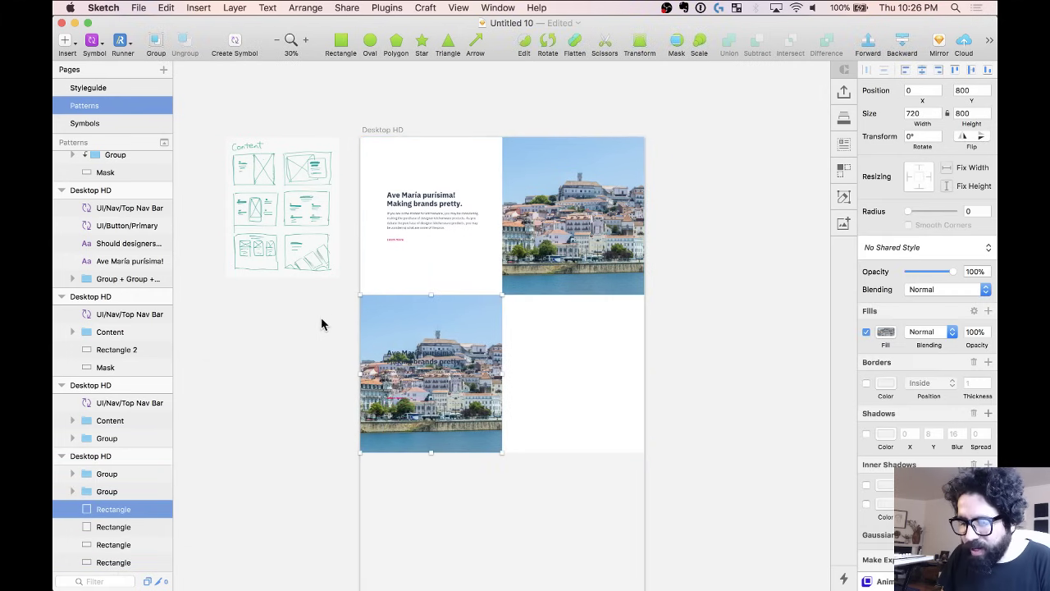
# Move the duplicate's text group onto the white half at X 836, Y 1070, aligning its right edge with the layout grid.
pyautogui.moveTo(321, 324); pyautogui.dragTo(530, 441)
pyautogui.keyDown('shift'); pyautogui.click(462, 316); pyautogui.keyUp('shift')
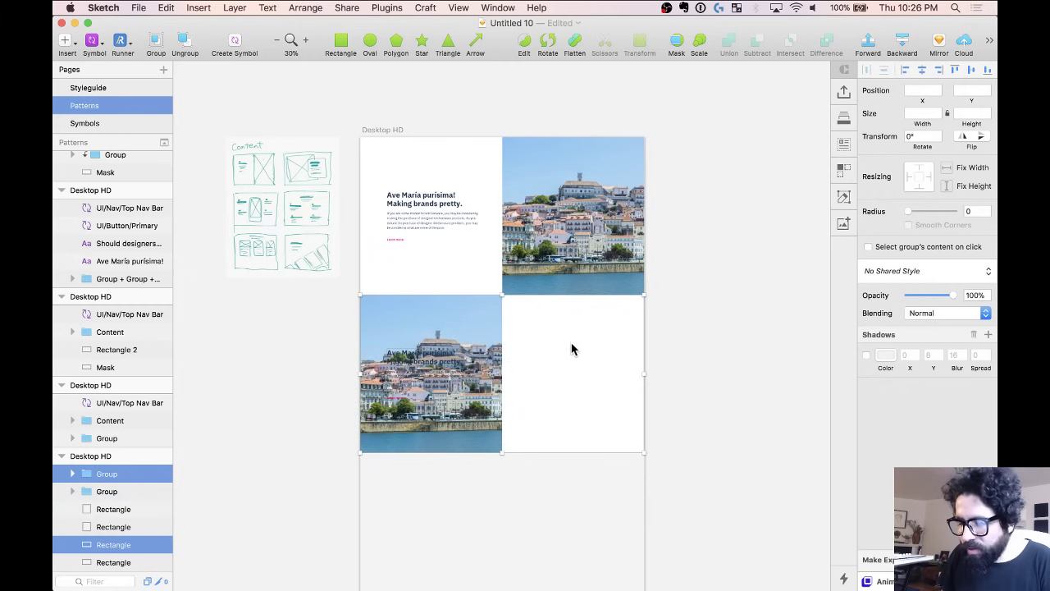
pyautogui.keyDown('shift'); pyautogui.click(572, 347); pyautogui.keyUp('shift')
pyautogui.hotkey('shift', 'Right')
pyautogui.hotkey('shift', 'Right')
pyautogui.press('Right')
pyautogui.press('Right')
pyautogui.press('Right')
pyautogui.press('Right')
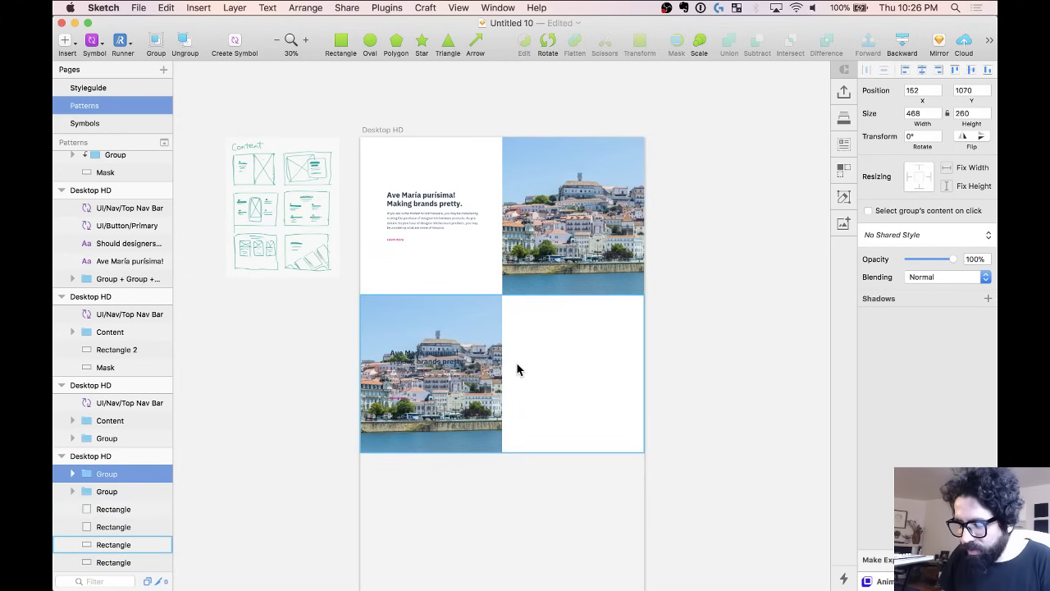
pyautogui.hotkey('ctrl', 'l')
pyautogui.scroll(5, 516, 369)
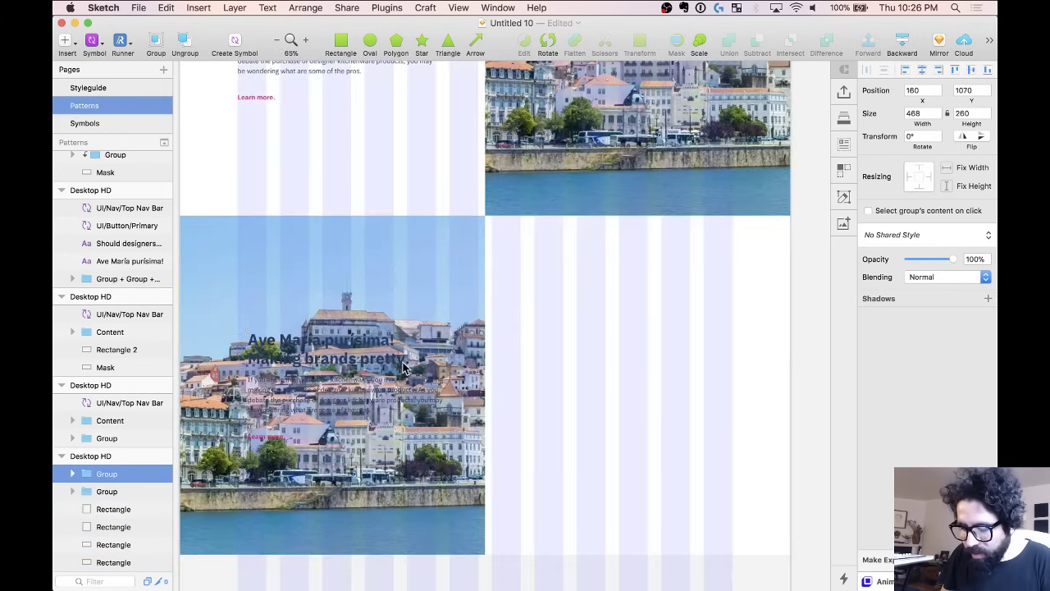
pyautogui.moveTo(380, 368)
pyautogui.mouseDown()
pyautogui.moveTo(607, 369)
pyautogui.moveTo(667, 387)
pyautogui.mouseUp()
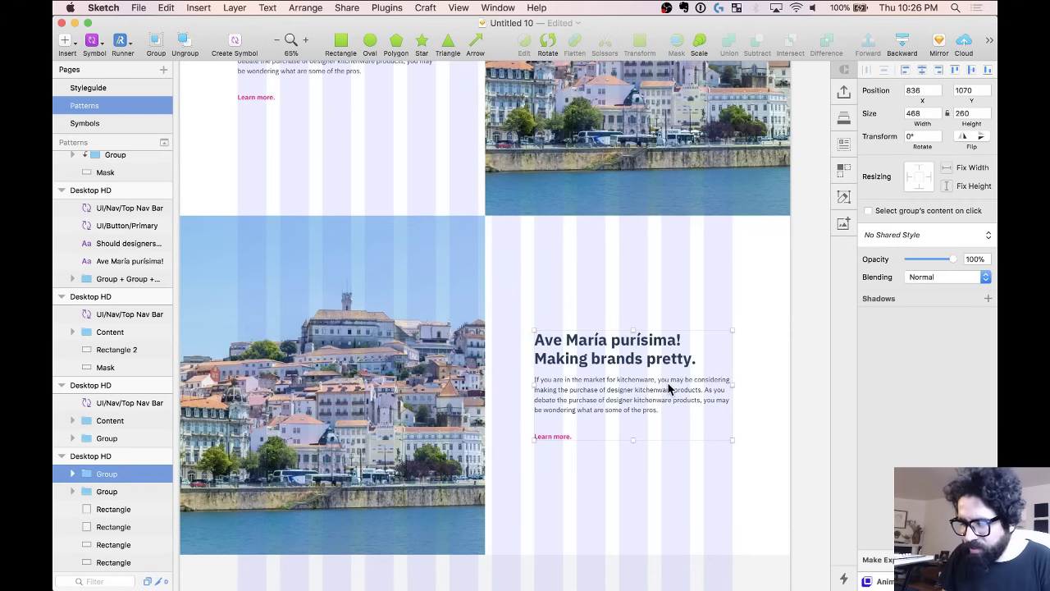
pyautogui.scroll(-2, 667, 386)
pyautogui.scroll(-3, 667, 389)
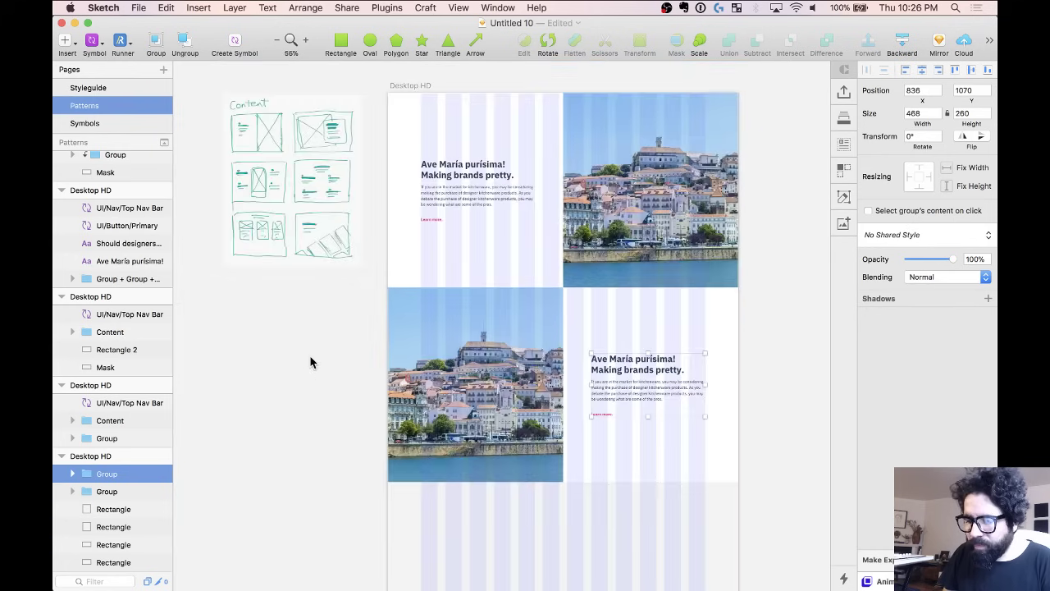
pyautogui.click(307, 363)
pyautogui.hotkey('ctrl', 'l')
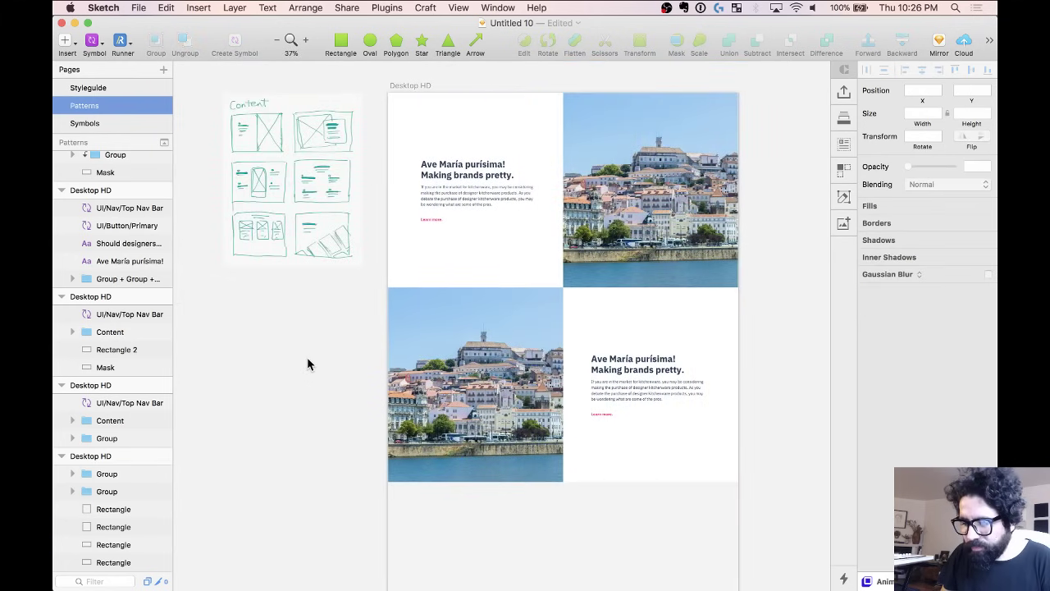
# Rename the text groups of both split sections as content.
pyautogui.scroll(-5, 307, 361)
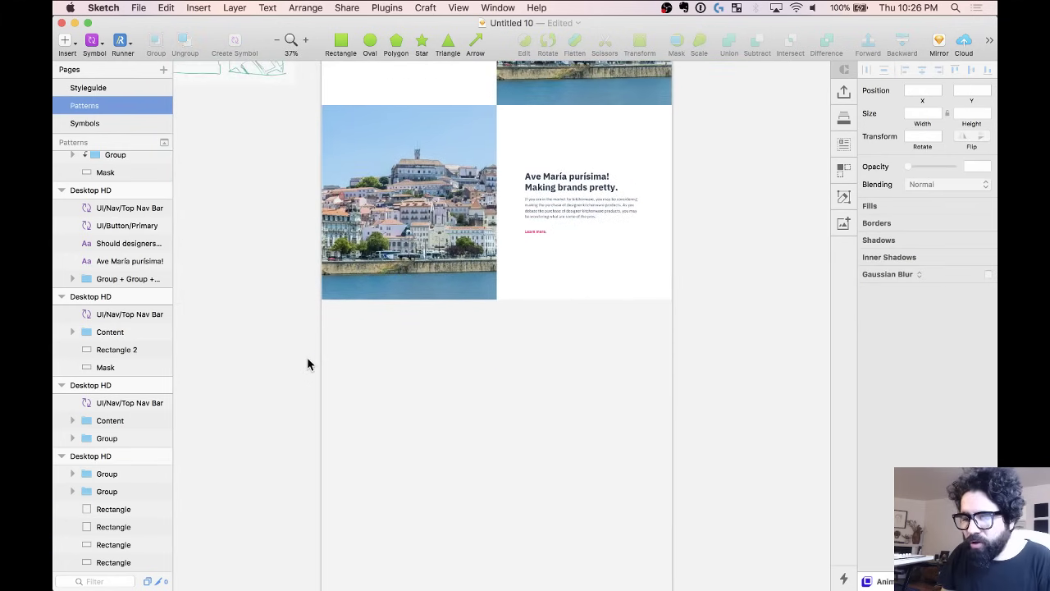
pyautogui.scroll(5, 307, 364)
pyautogui.scroll(2, 452, 274)
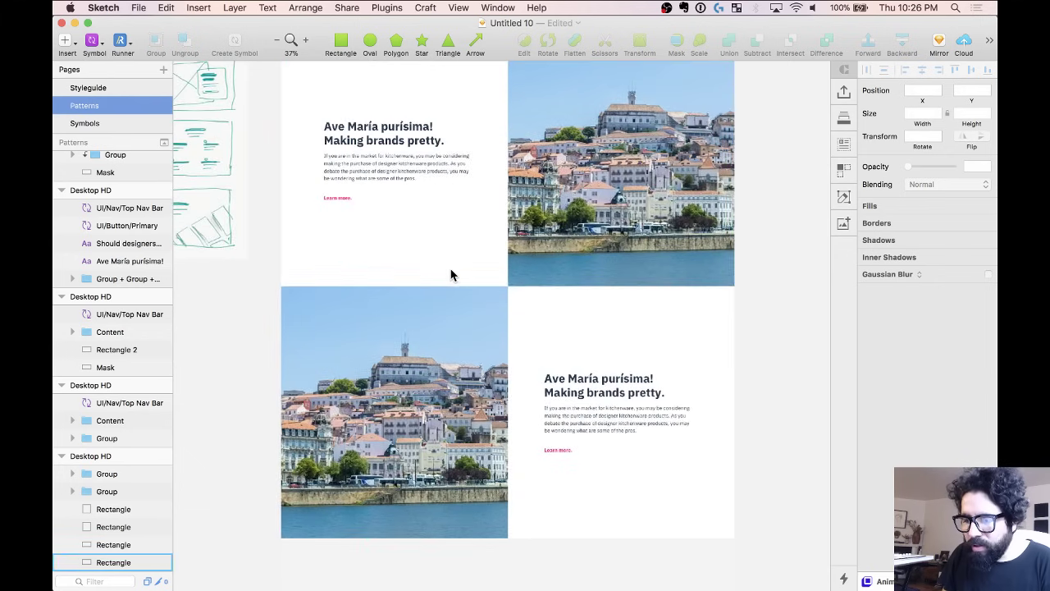
pyautogui.scroll(-2, 374, 174)
pyautogui.click(378, 150)
pyautogui.press('super+r')
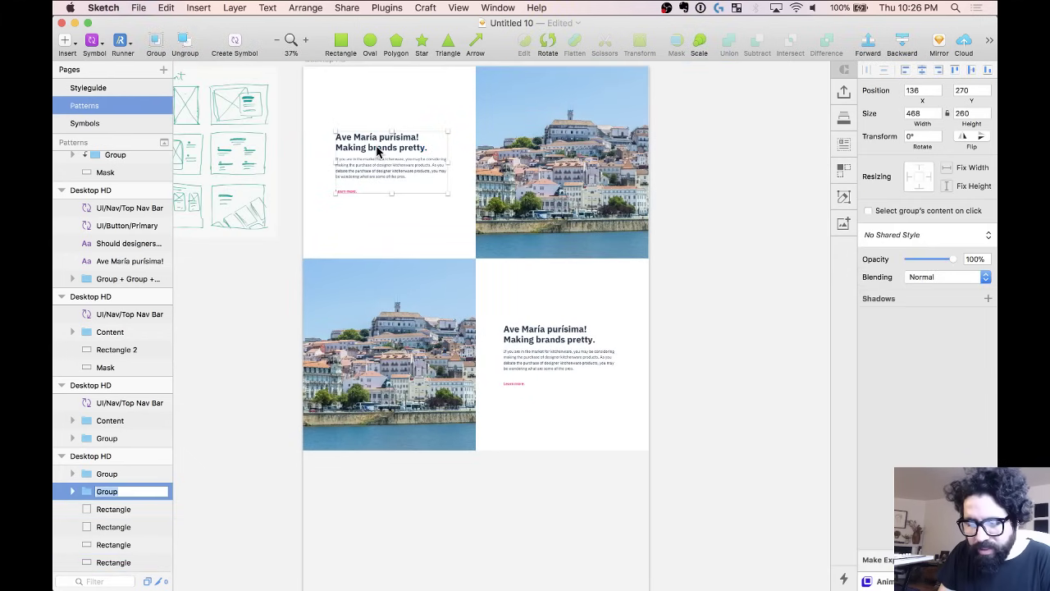
pyautogui.write('content')
pyautogui.press('Return')
pyautogui.click(556, 373)
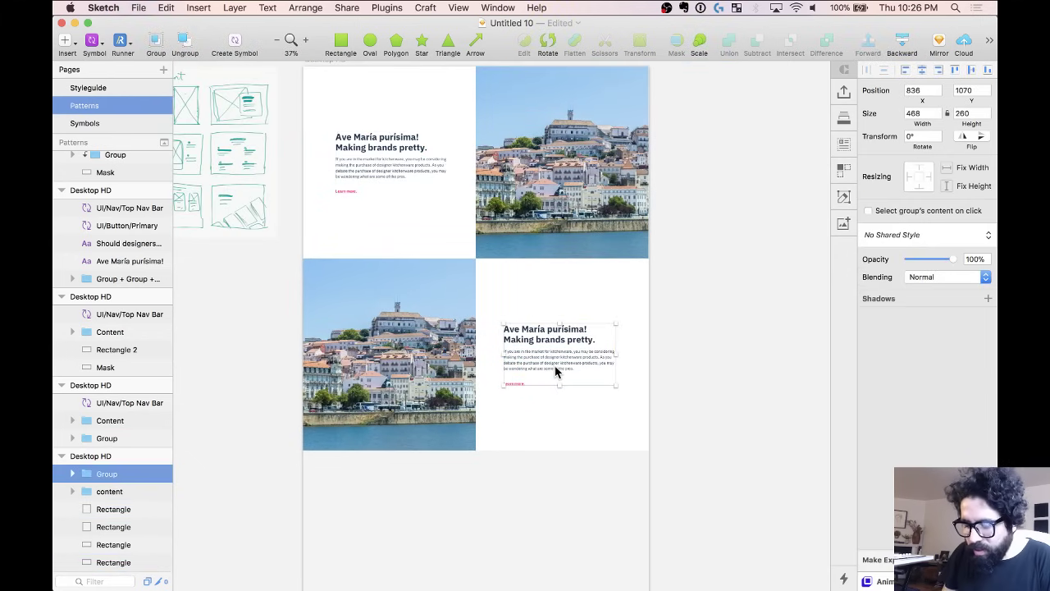
pyautogui.press('super+r')
pyautogui.write('content')
pyautogui.press('Return')
# Replace the photo in the lower split section with another City photo from Unsplash.
pyautogui.click(410, 359)
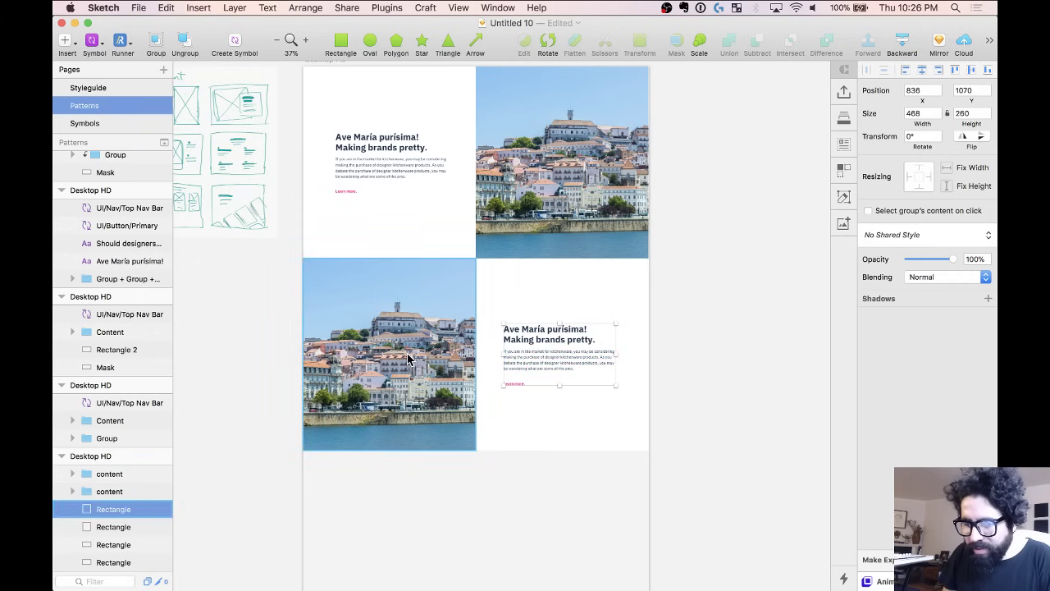
pyautogui.click(843, 146)
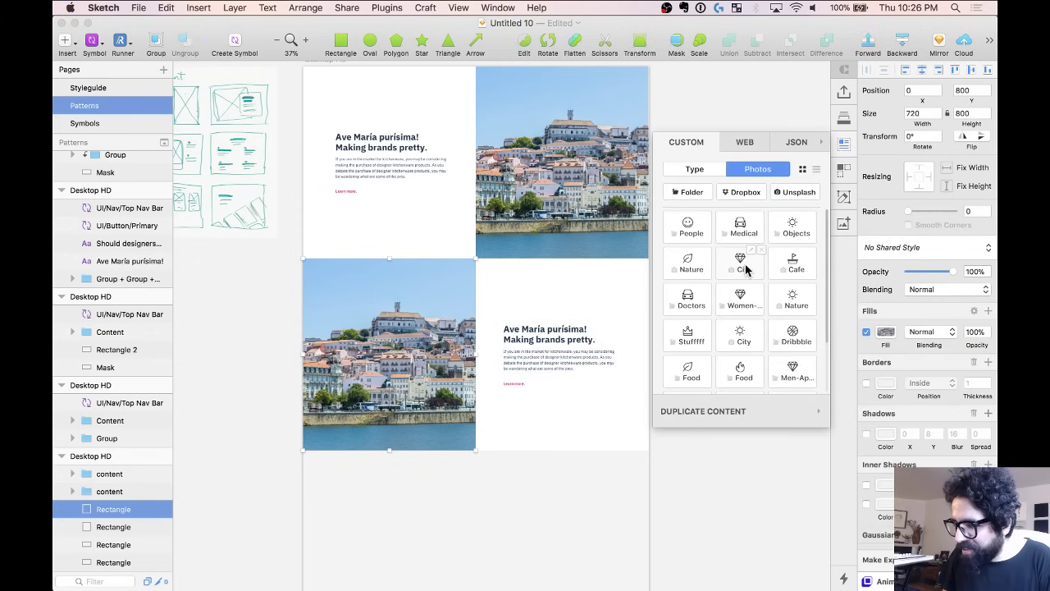
pyautogui.click(746, 269)
pyautogui.click(844, 141)
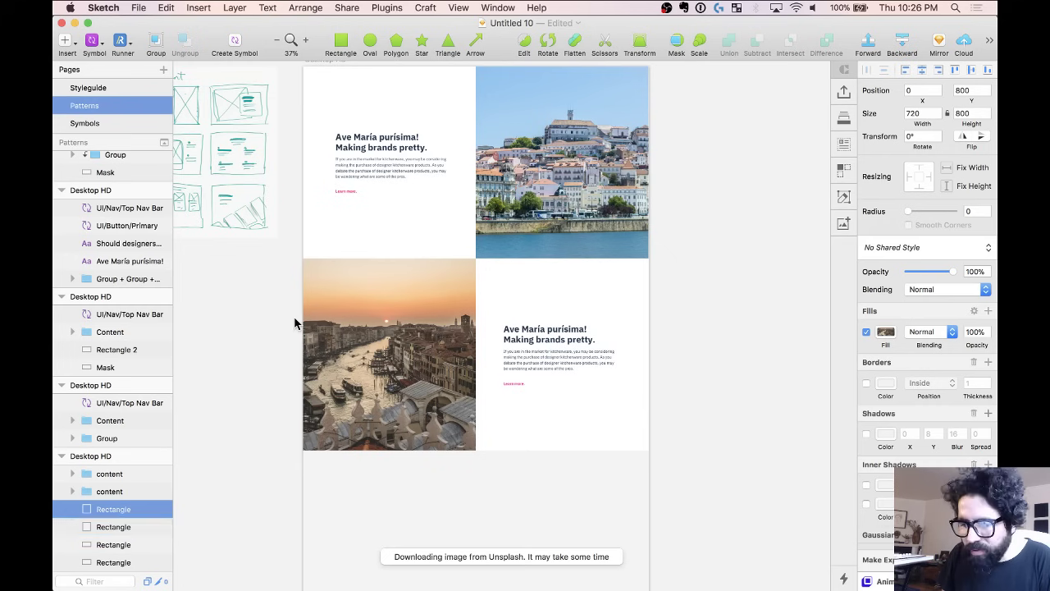
pyautogui.click(265, 344)
# Batch-rename the two photo rectangles as pic with Rename It.
pyautogui.click(374, 326)
pyautogui.keyDown('shift'); pyautogui.click(548, 199); pyautogui.keyUp('shift')
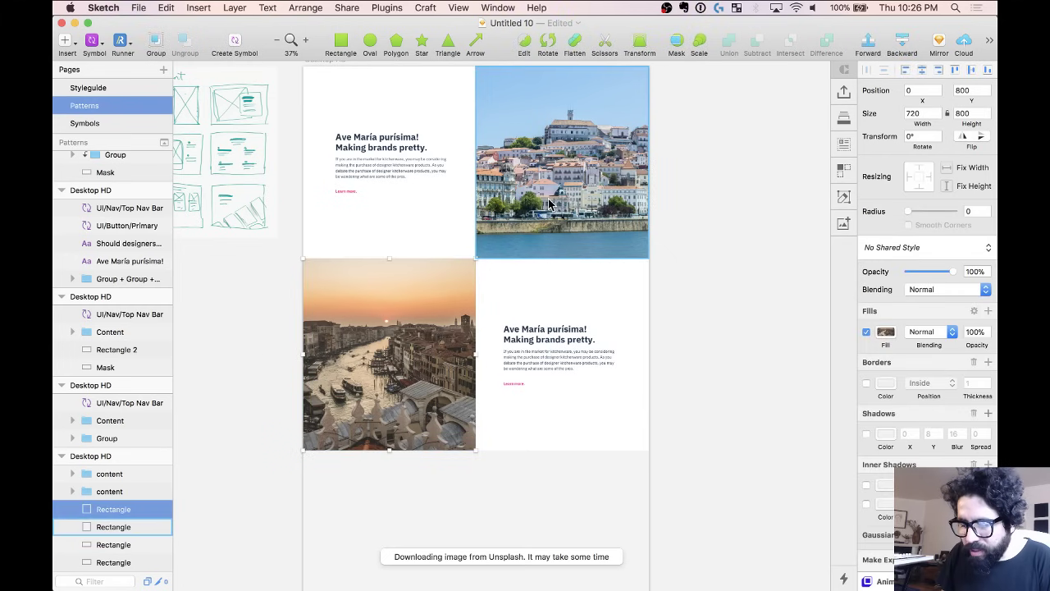
pyautogui.press('super+shift+r')
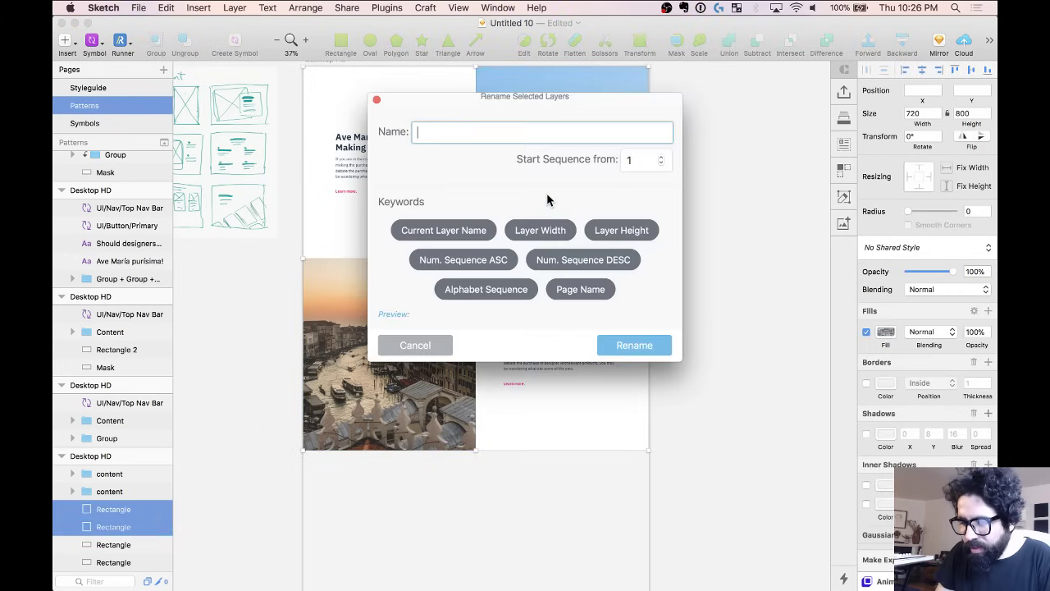
pyautogui.write('pic')
pyautogui.press('Return')
pyautogui.click(392, 7)
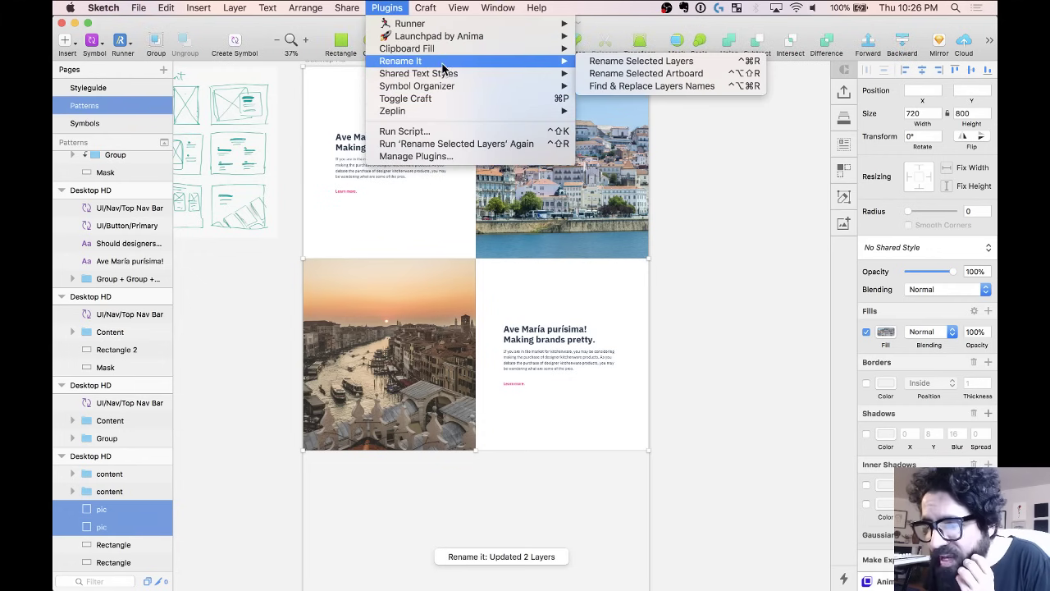
pyautogui.click(729, 192)
pyautogui.click(735, 192)
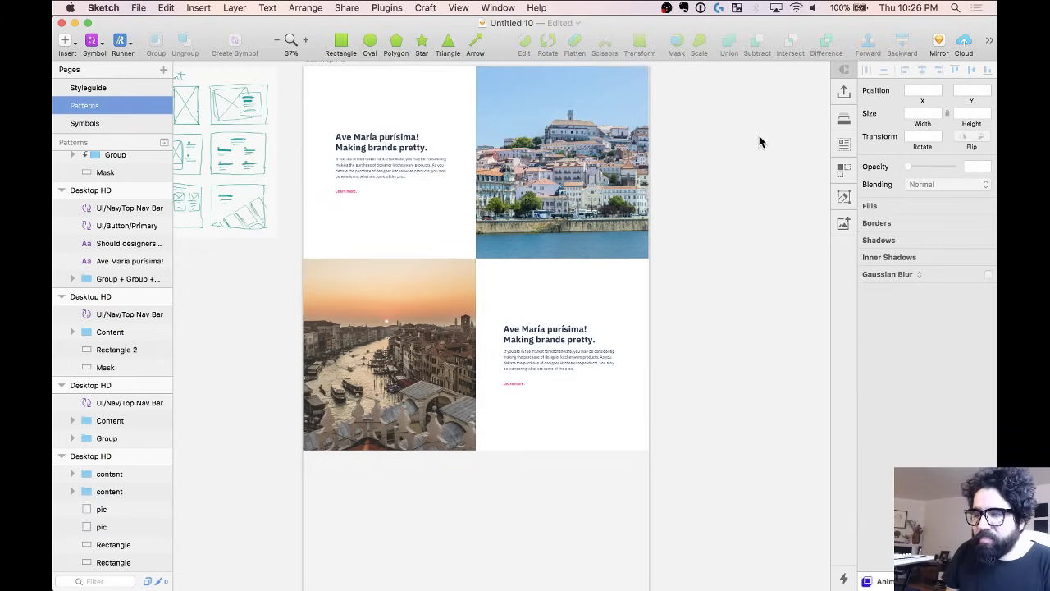
# Group the upper split section's text, photo and background, and name the group photo-right.
pyautogui.moveTo(711, 109); pyautogui.dragTo(355, 205)
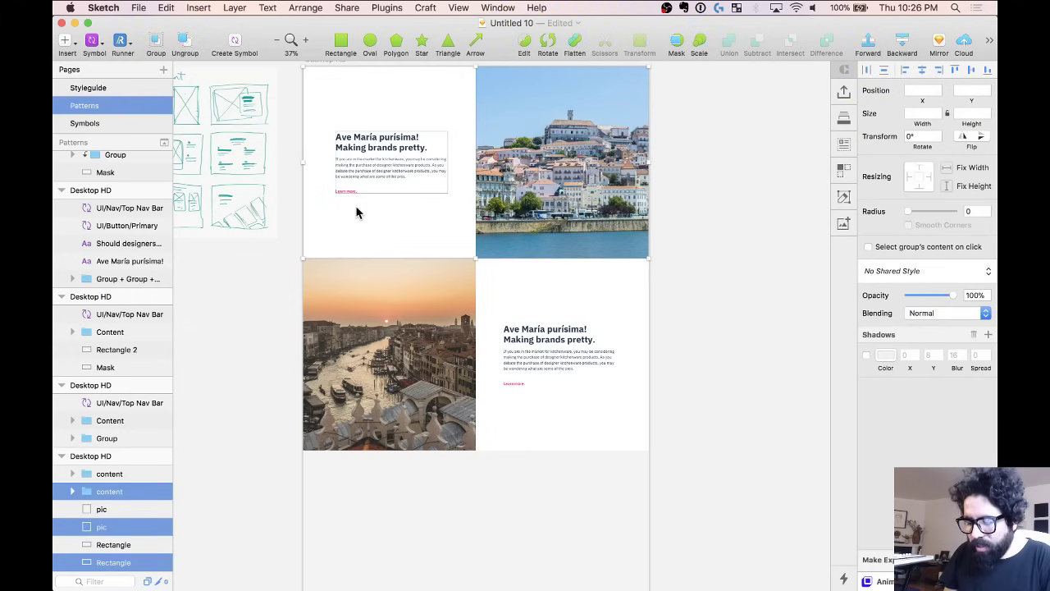
pyautogui.press('super+g')
pyautogui.press('super+r')
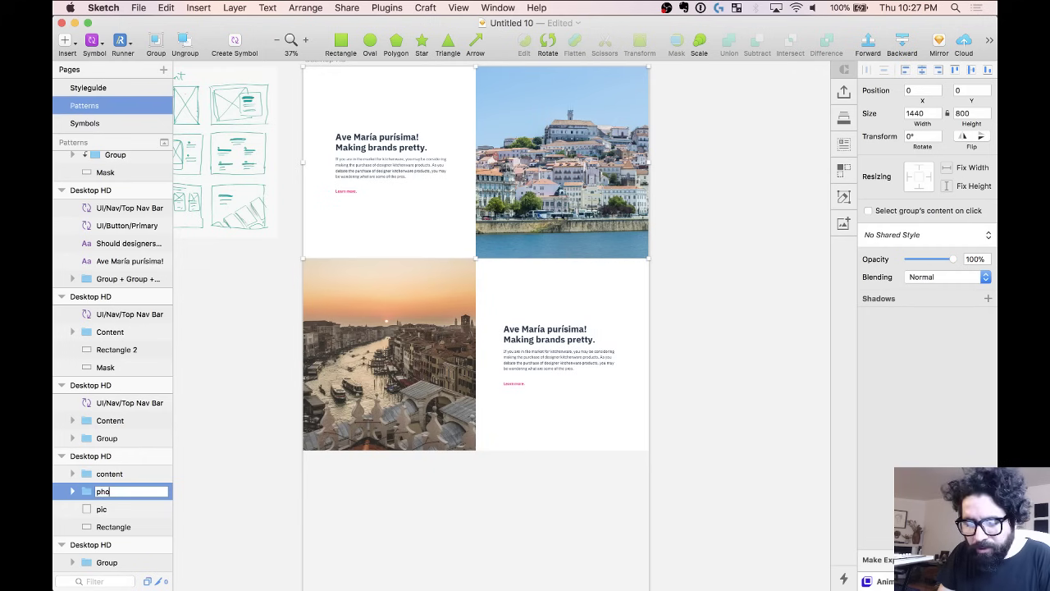
pyautogui.press('Return')
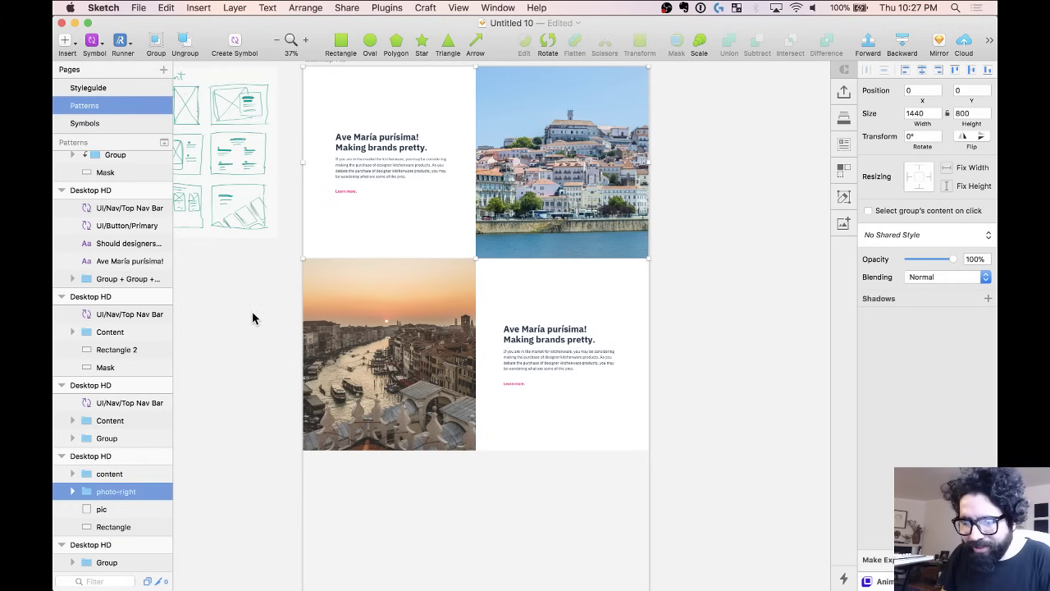
# Group the lower split section's text, photo and background, and name the group photo-left.
pyautogui.moveTo(253, 311); pyautogui.dragTo(665, 396)
pyautogui.press('super+g')
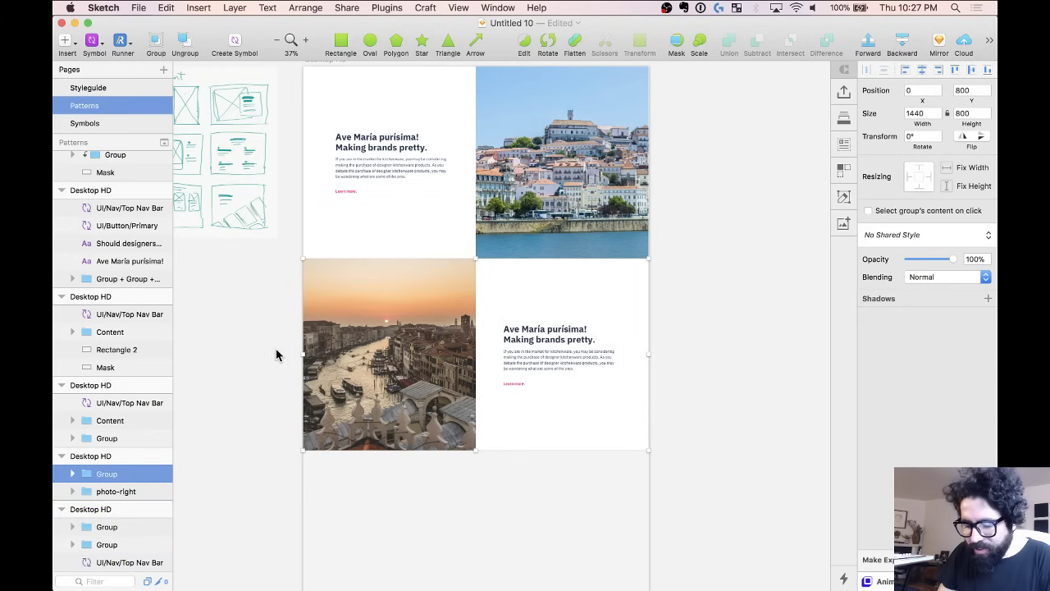
pyautogui.press('super+r')
pyautogui.write('photo-lef')
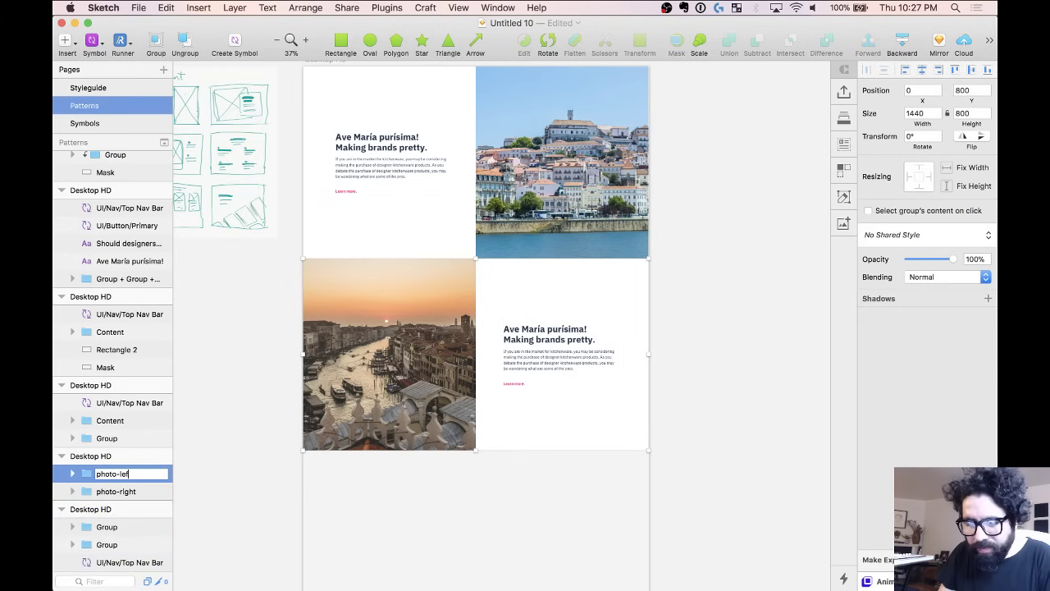
pyautogui.write('t')
pyautogui.press('Return')
pyautogui.scroll(-3, 493, 312)
pyautogui.click(314, 272)
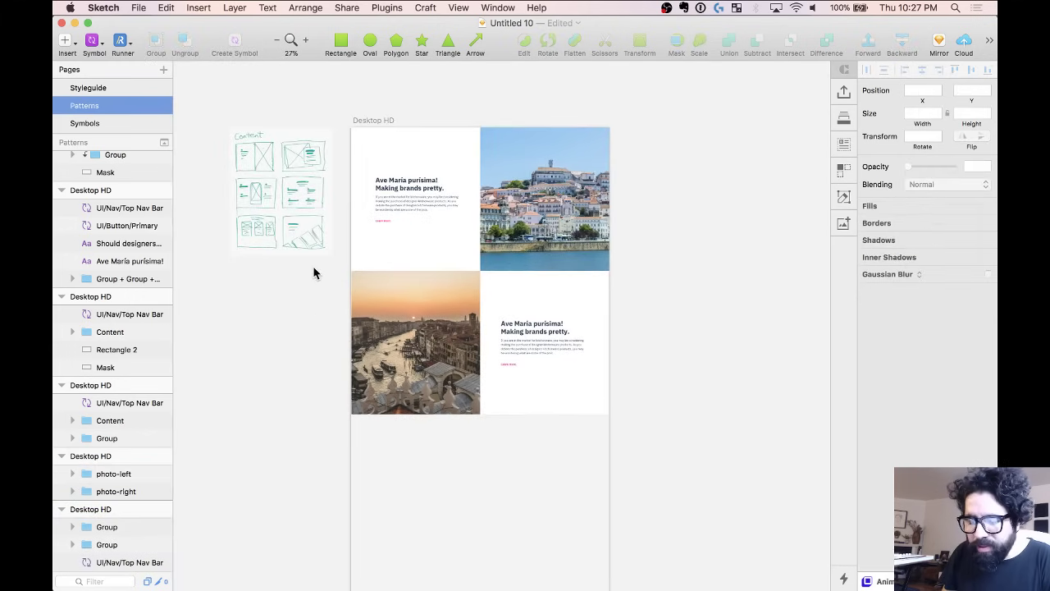
# Duplicate the photo-left group and place the copy below it at X 0, Y 1650.
pyautogui.scroll(5, 281, 164)
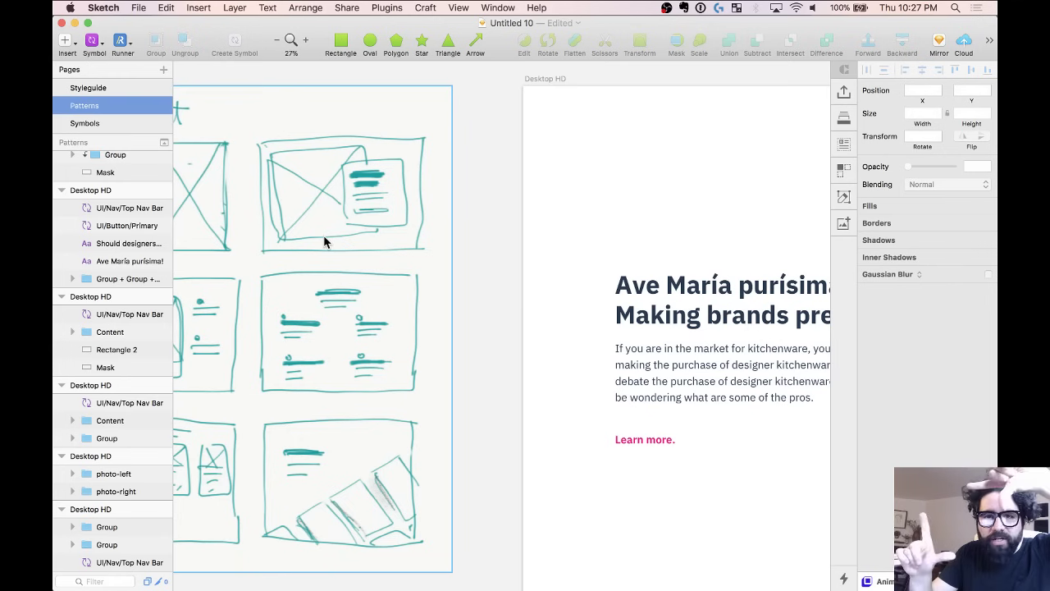
pyautogui.scroll(-5, 324, 242)
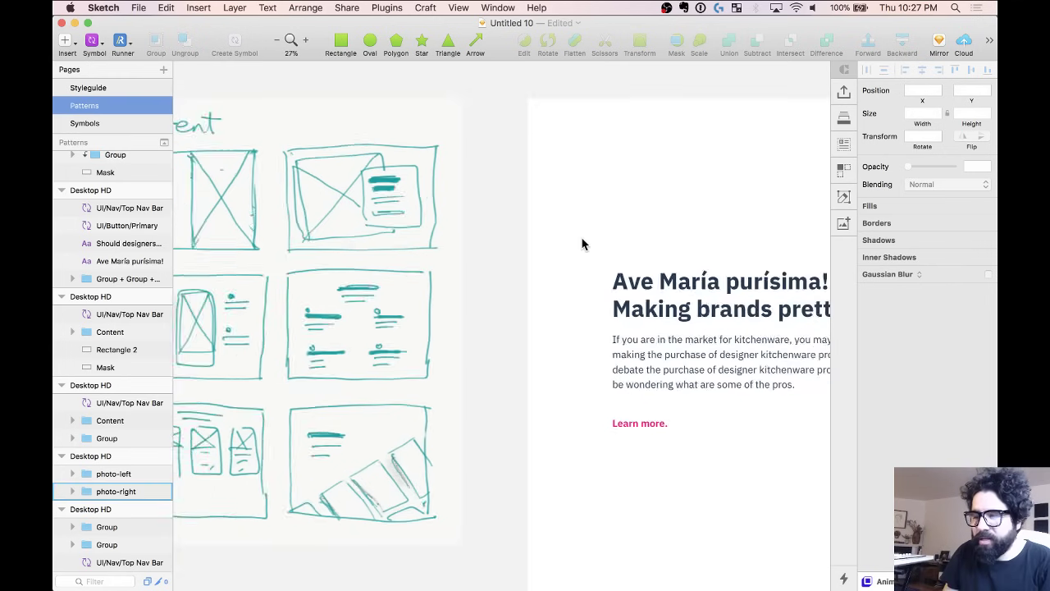
pyautogui.scroll(-10, 647, 260)
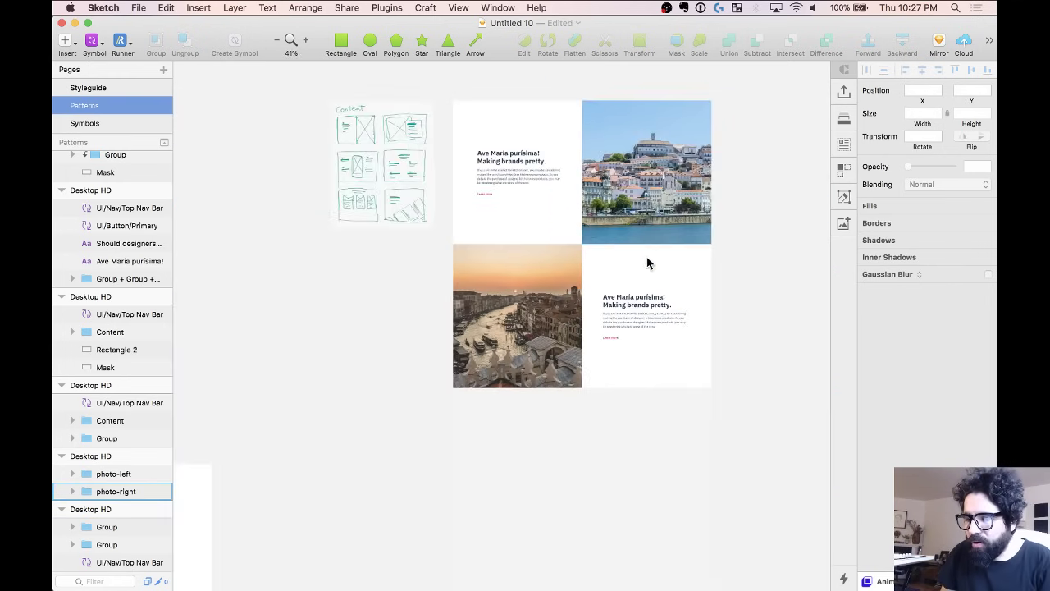
pyautogui.click(599, 293)
pyautogui.moveTo(599, 294); pyautogui.dragTo(616, 444)
pyautogui.press('super+2')
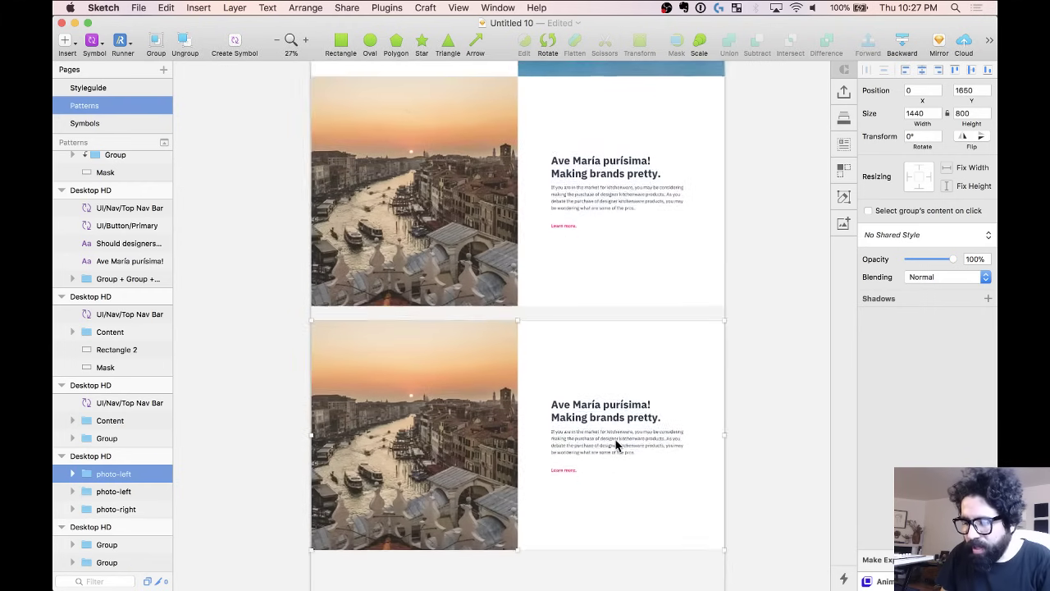
# Show the layout grid and ungroup the duplicated photo-left section at Y 1650.
pyautogui.hotkey('ctrl', 'l')
pyautogui.press('super+2')
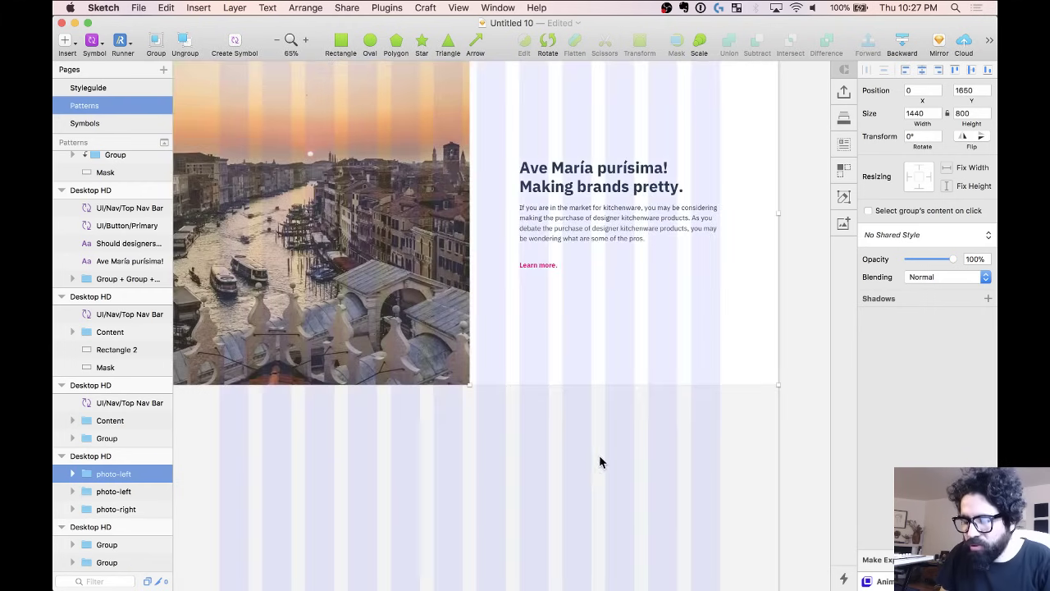
pyautogui.press('shift+super+g')
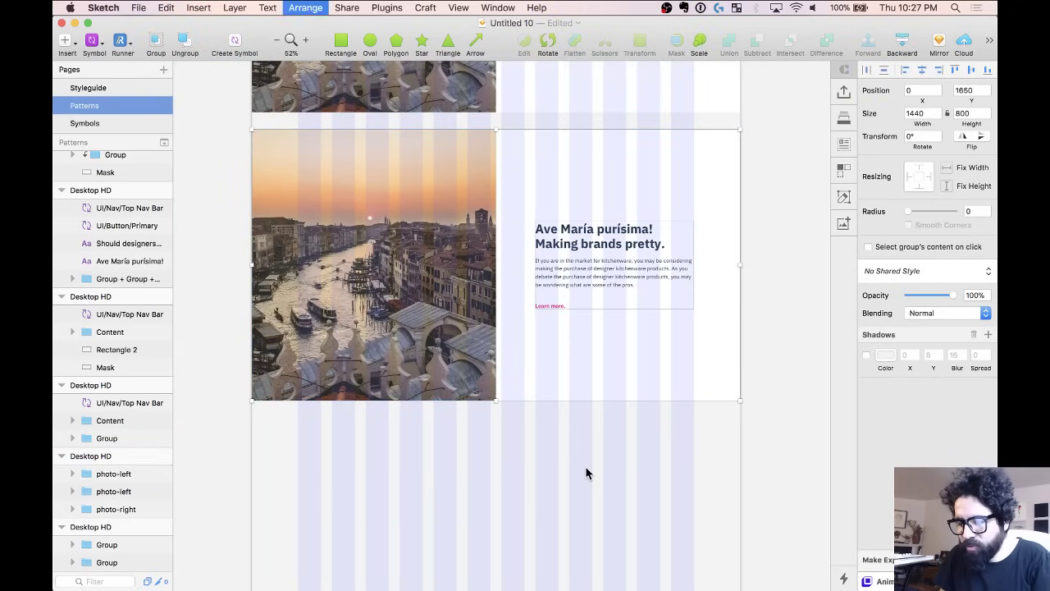
# Move the ungrouped sunset photo to X 144 and delete the white background rectangle behind it.
pyautogui.click(383, 239)
pyautogui.moveTo(380, 239); pyautogui.dragTo(426, 253)
pyautogui.click(270, 241)
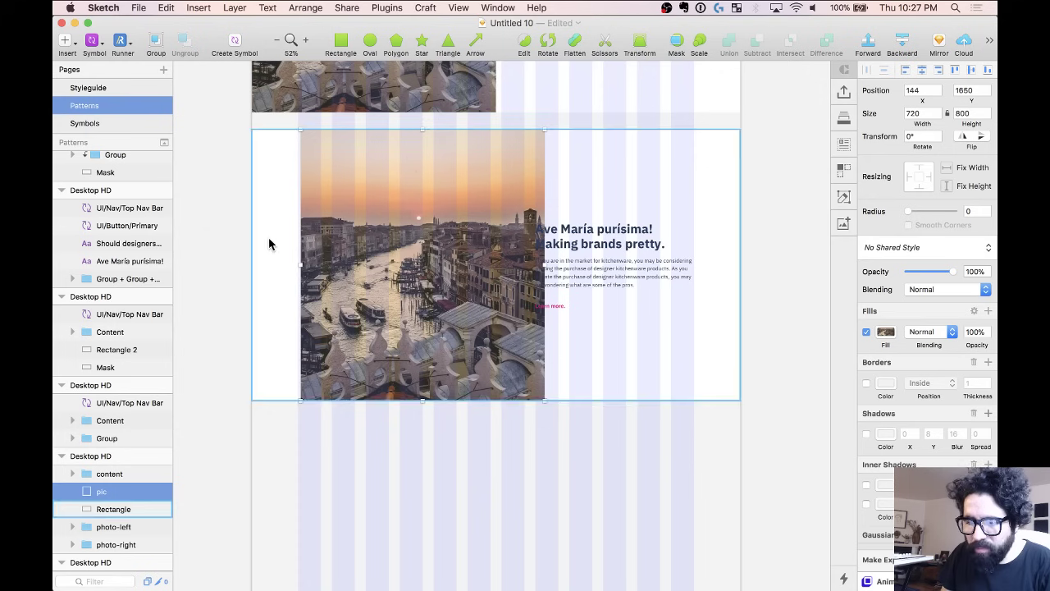
pyautogui.press('Delete')
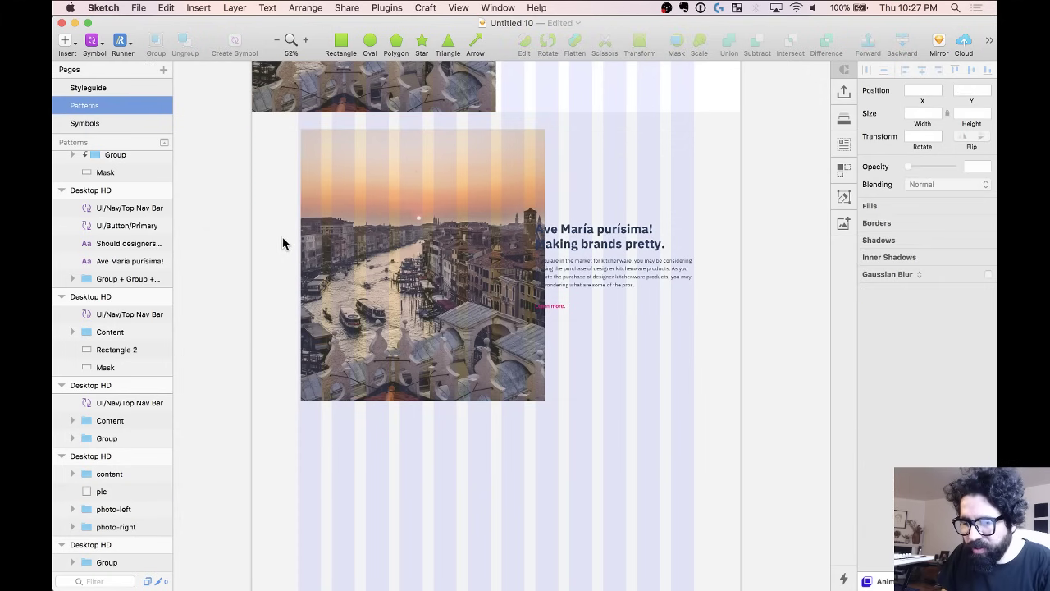
# Nudge the sunset photo to X 136 to align its left edge with the first grid column.
pyautogui.click(302, 217)
pyautogui.scroll(5, 295, 215)
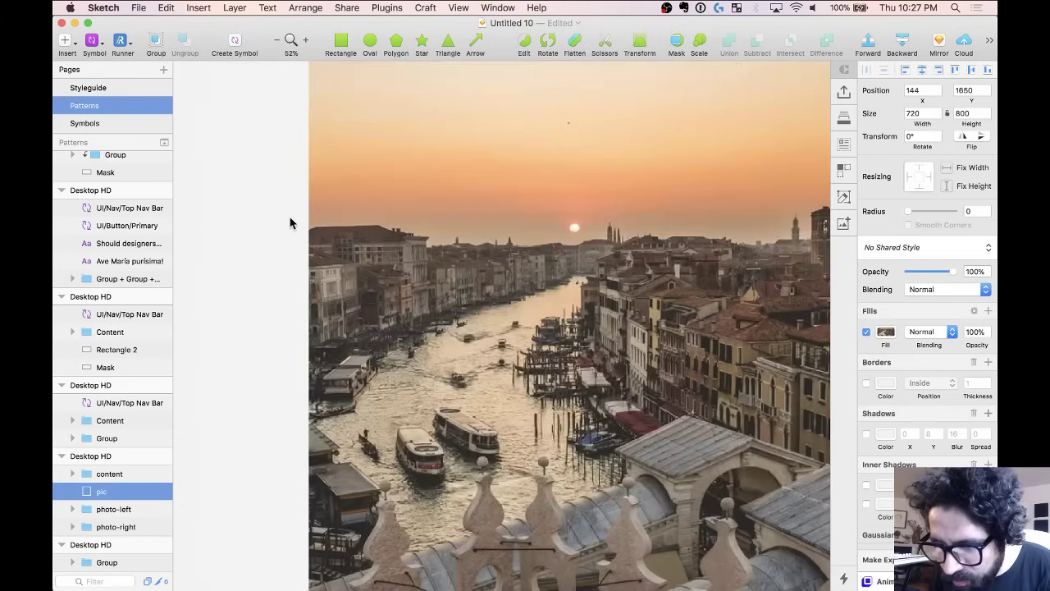
pyautogui.press('Left')
pyautogui.press('Left')
pyautogui.press('Left')
pyautogui.press('Left')
pyautogui.press('Left')
pyautogui.press('Left')
pyautogui.press('Left')
pyautogui.press('Left')
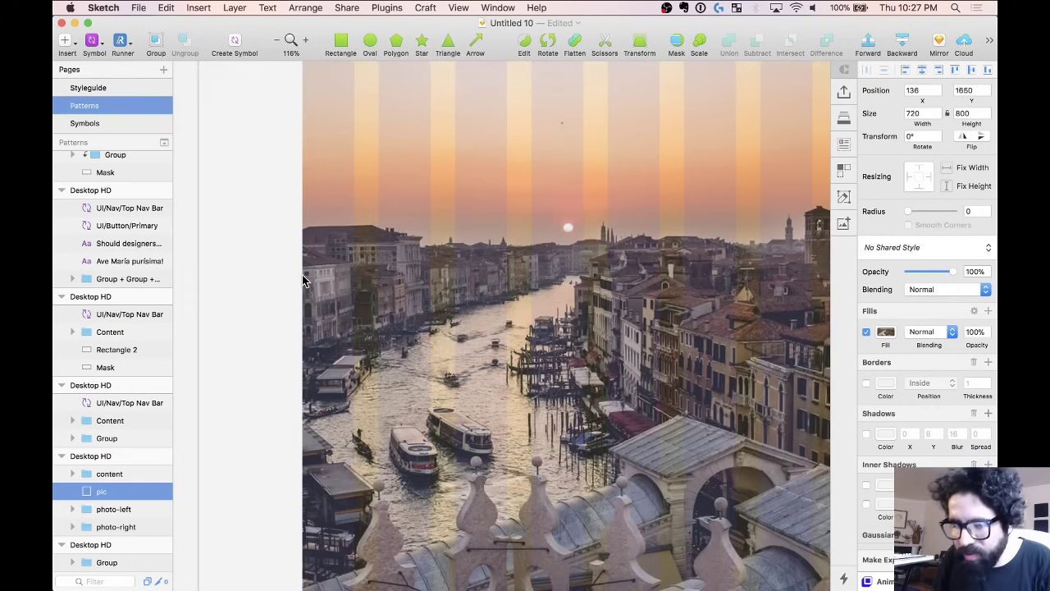
# Resize the sunset photo from its upper corner to 768 × 746, placing its upper edge at Y 1704 on the layout grid.
pyautogui.press('super+minus')
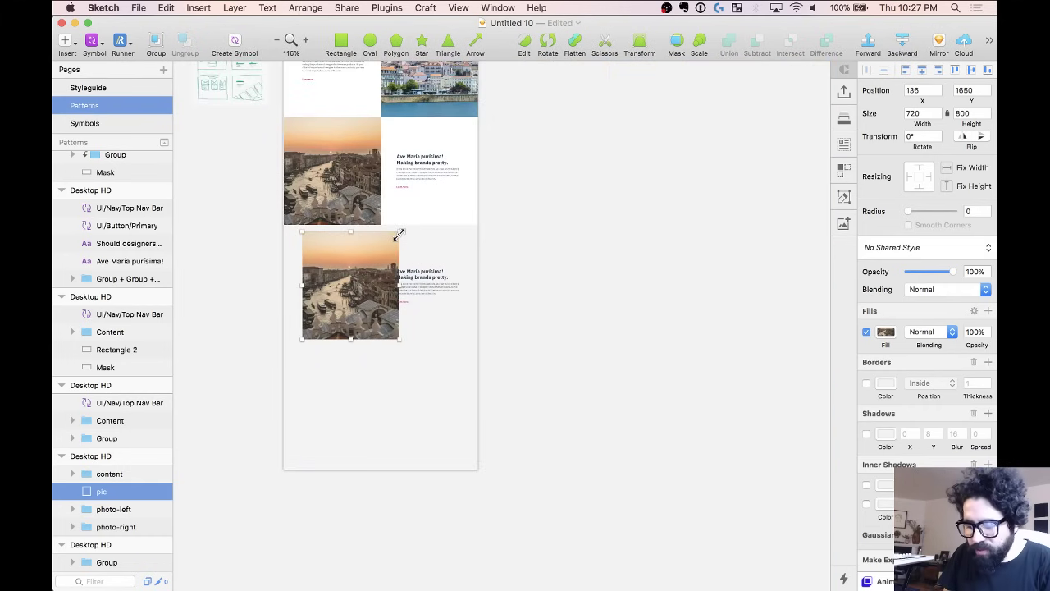
pyautogui.press('super+plus')
pyautogui.press('super+plus')
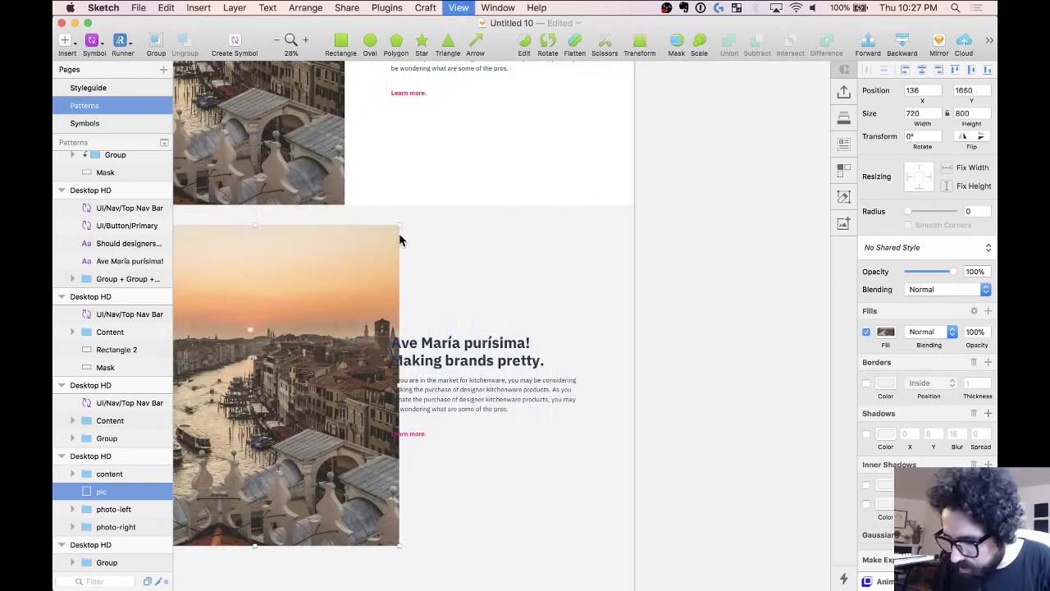
pyautogui.hotkey('ctrl', 'l')
pyautogui.press('super+plus')
pyautogui.moveTo(540, 226); pyautogui.dragTo(561, 250)
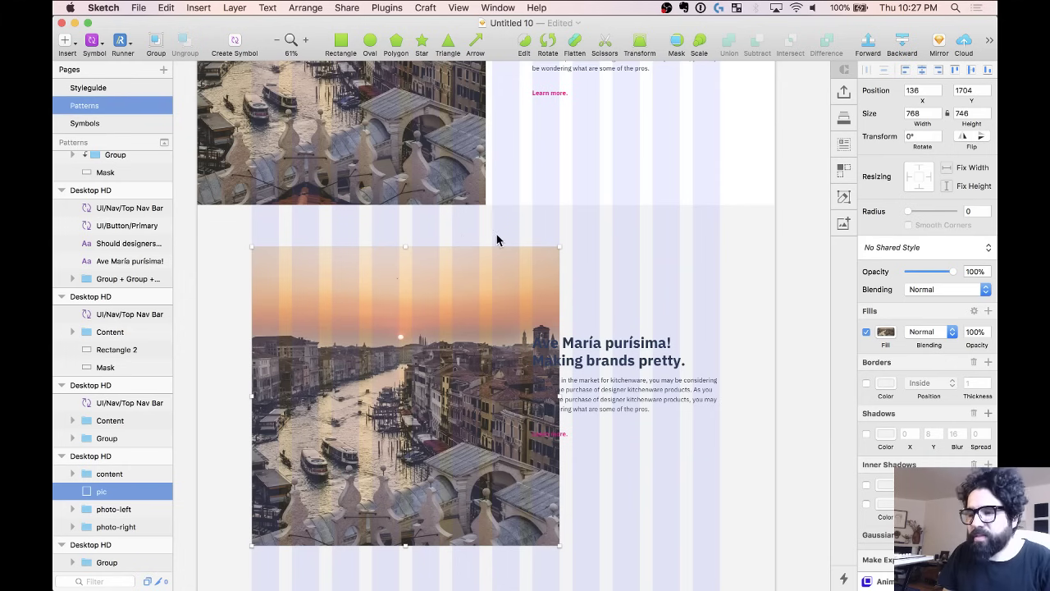
# Move the text content group to X 768, Y 1984 so it overlaps the edge of the sunset photo.
pyautogui.scroll(-3, 557, 247)
pyautogui.click(617, 252)
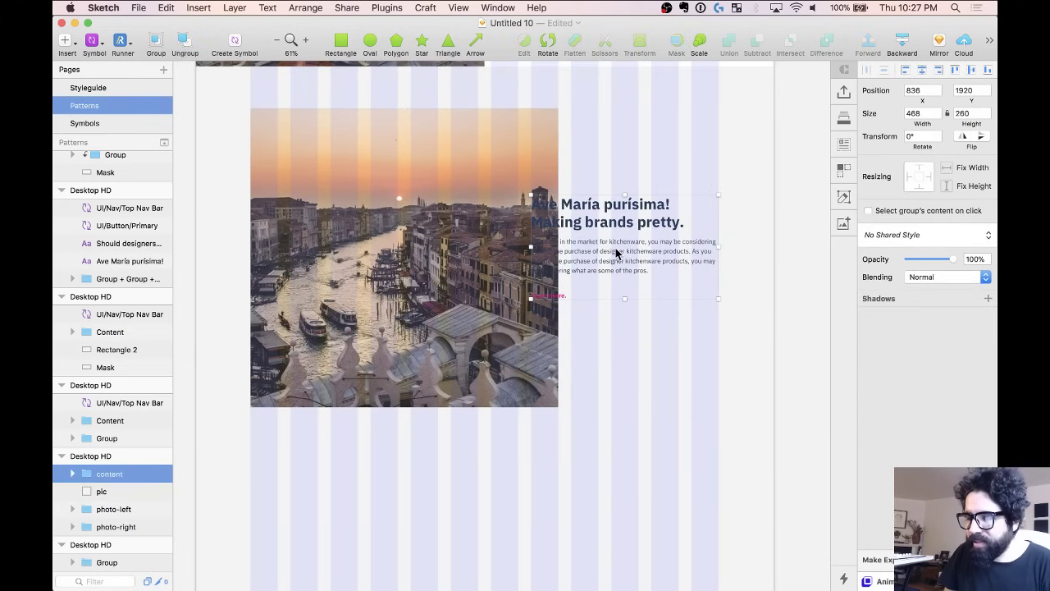
pyautogui.moveTo(614, 250); pyautogui.dragTo(585, 275)
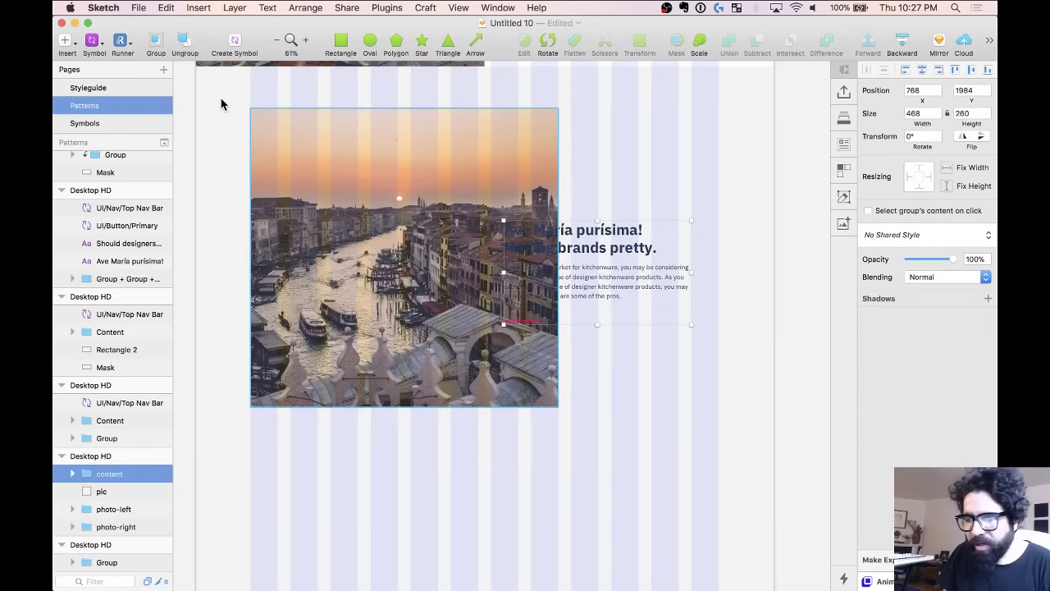
# Draw a 584 × 420 card rectangle at X 720, Y 1879 overlapping the photo, and give it a shadow with blur 36.
pyautogui.click(341, 39)
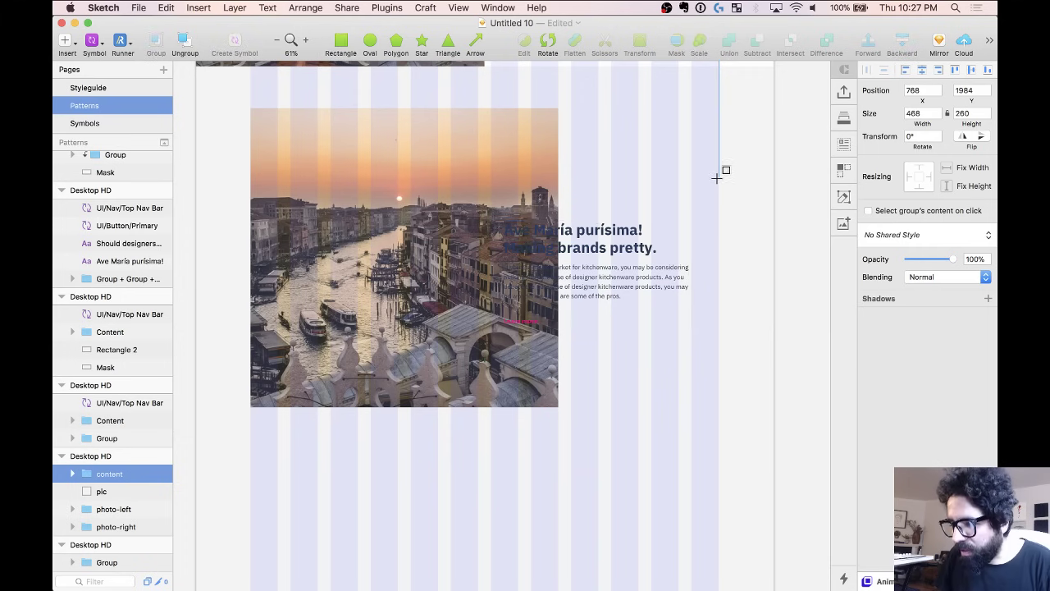
pyautogui.moveTo(717, 178); pyautogui.dragTo(484, 346)
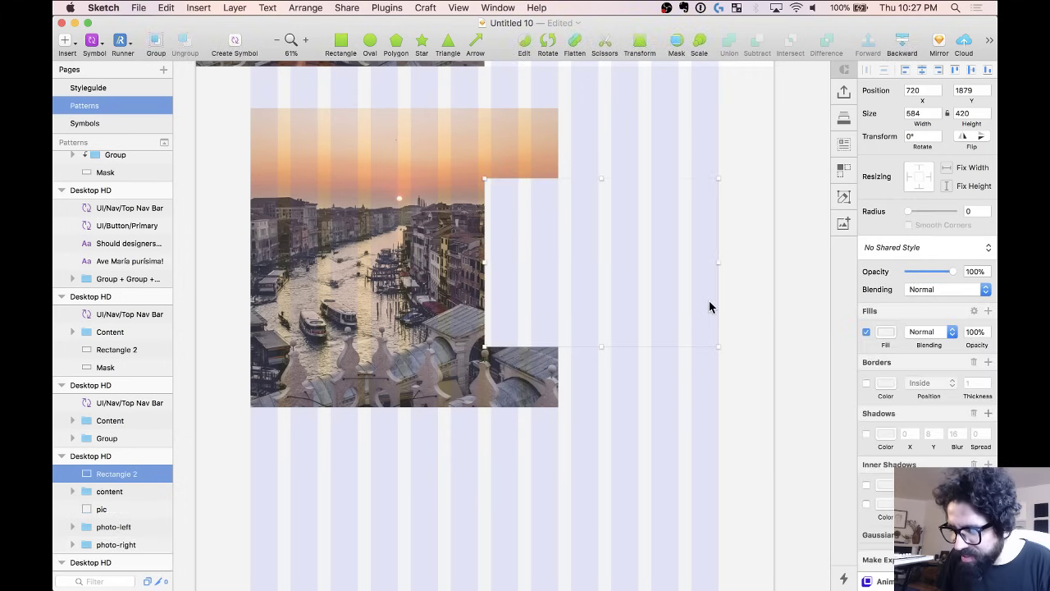
pyautogui.click(866, 435)
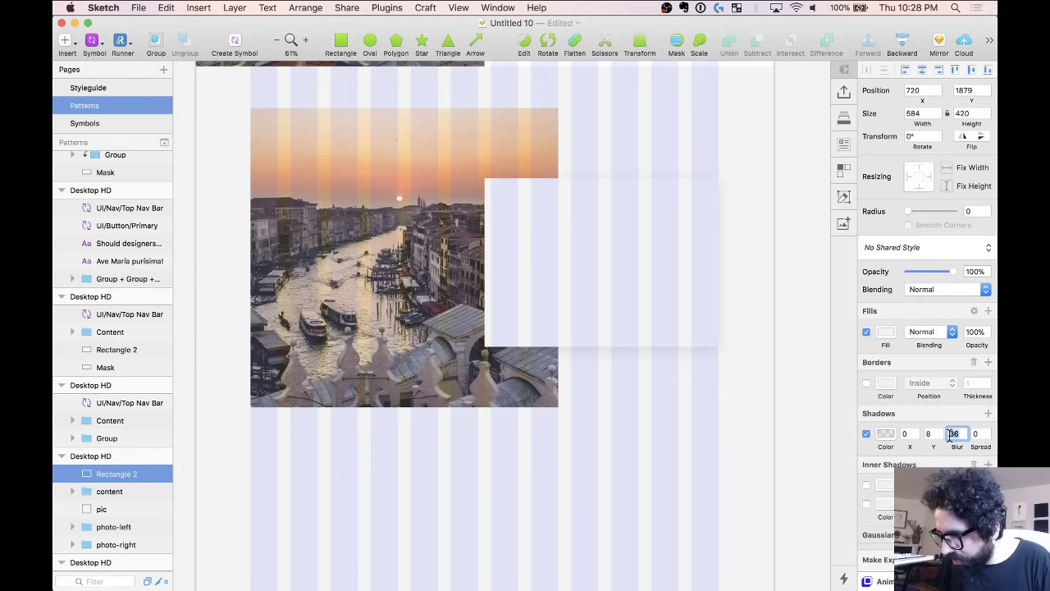
pyautogui.click(670, 380)
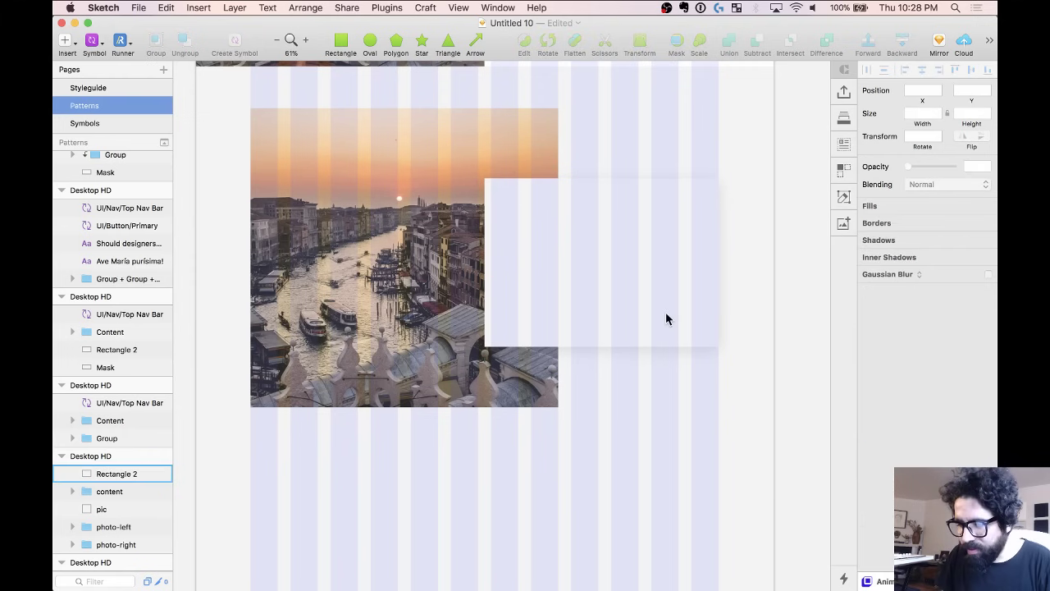
# Send the card rectangle behind the text content and center the text on the card horizontally and vertically.
pyautogui.click(658, 262)
pyautogui.press('super+alt+Down')
pyautogui.keyDown('shift'); pyautogui.click(617, 264); pyautogui.keyUp('shift')
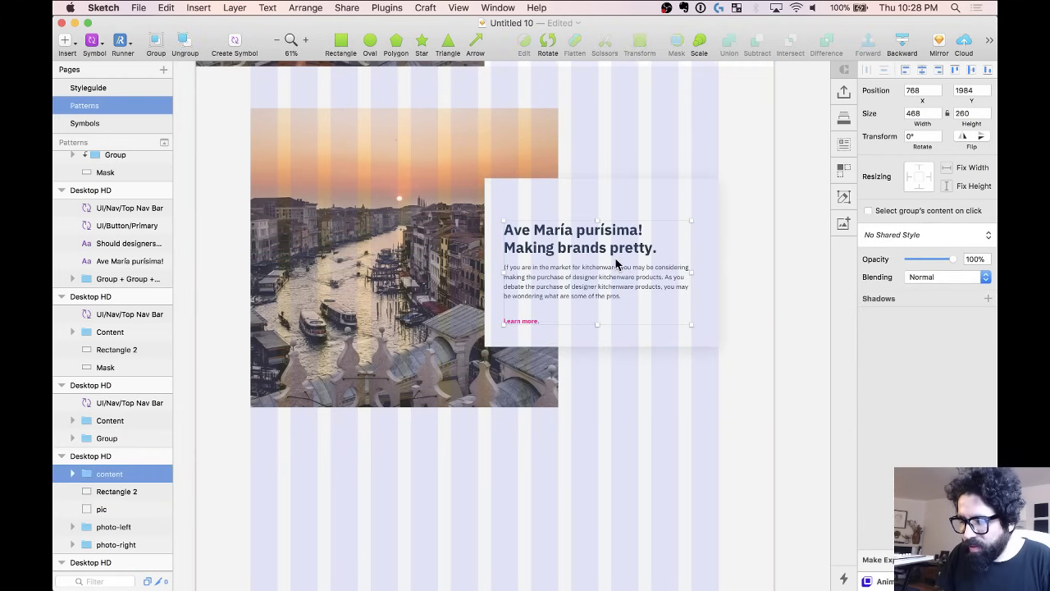
pyautogui.click(922, 71)
pyautogui.click(972, 71)
pyautogui.click(642, 403)
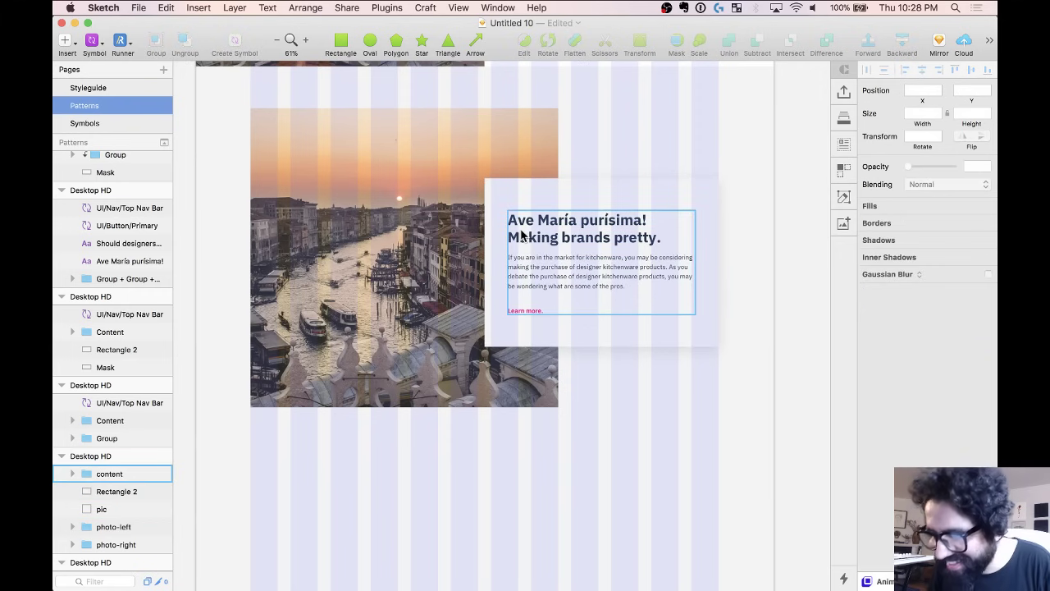
# Widen the card rectangle to 600 and nudge it to X 736 to align its left edge with a grid column.
pyautogui.click(505, 188)
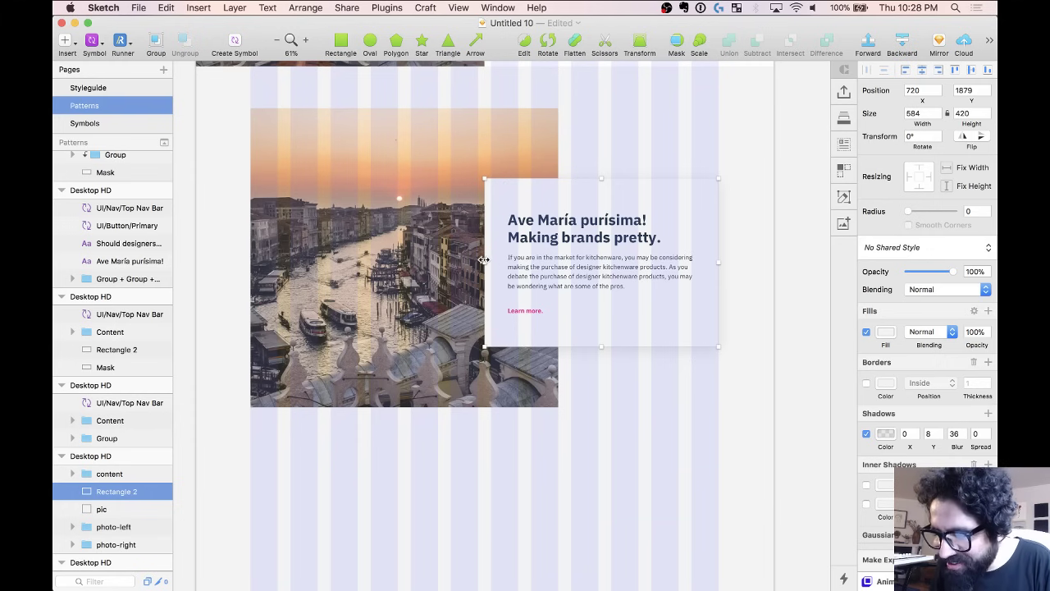
pyautogui.moveTo(484, 260); pyautogui.dragTo(477, 260)
pyautogui.scroll(3, 479, 260)
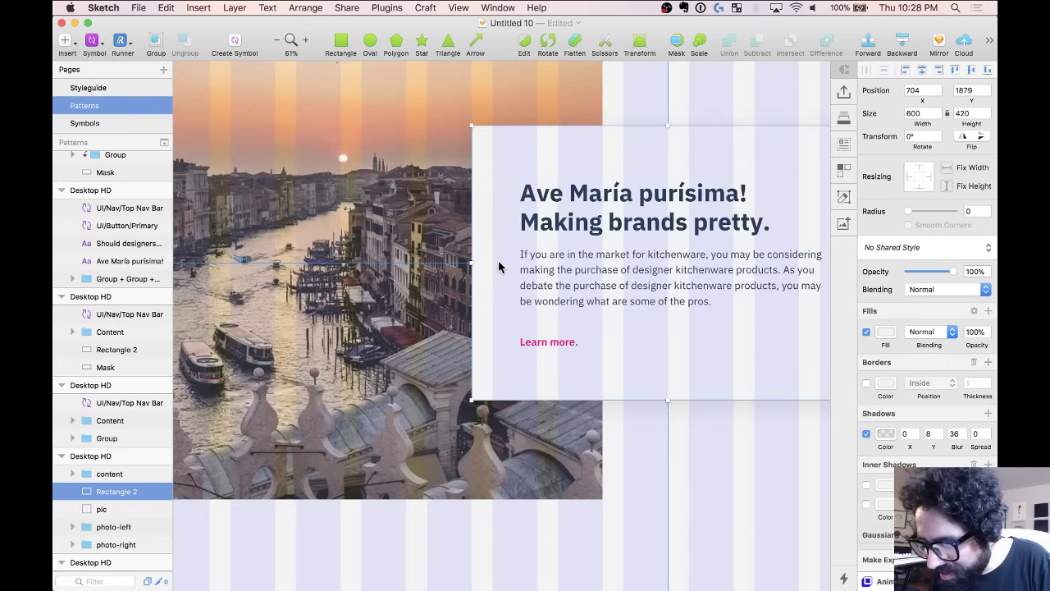
pyautogui.hotkey('shift', 'Right')
pyautogui.hotkey('shift', 'Right')
pyautogui.press('Right')
pyautogui.press('Right')
pyautogui.press('Right')
pyautogui.press('Right')
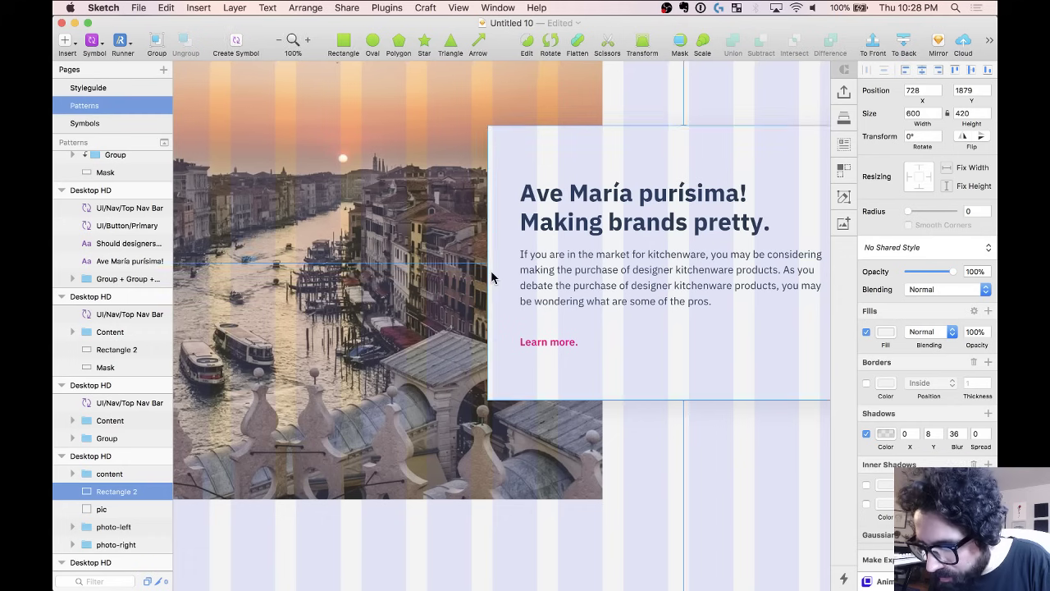
pyautogui.press('Right')
pyautogui.press('Right')
pyautogui.press('Right')
pyautogui.press('Right')
pyautogui.press('Right')
pyautogui.press('Right')
pyautogui.press('Right')
pyautogui.press('Right')
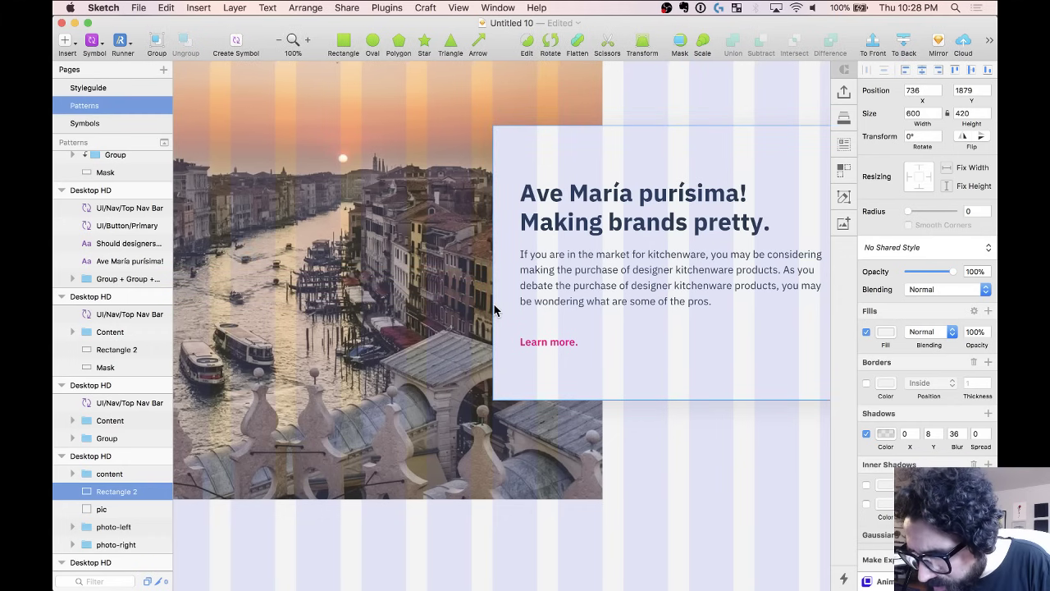
# Narrow the card rectangle to a width of 576 at X 736 so its right edge meets the last grid column.
pyautogui.press('alt')
pyautogui.hscroll(5, 507, 309)
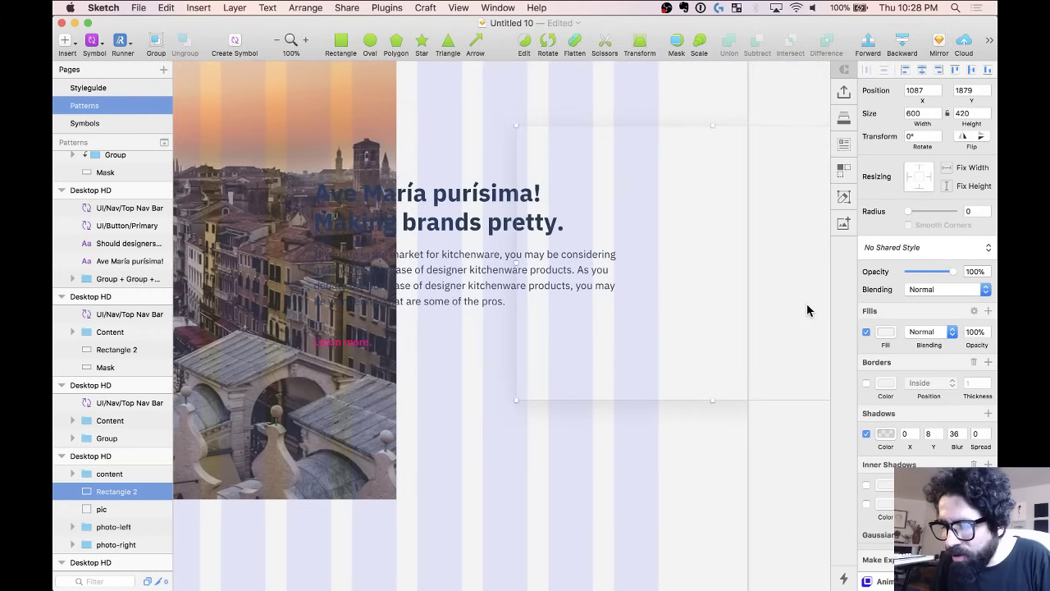
pyautogui.hscroll(2, 505, 310)
pyautogui.press('super+Left')
pyautogui.press('super+Left')
pyautogui.press('super+Left')
pyautogui.press('super+Left')
pyautogui.press('super+Left')
pyautogui.press('super+Left')
pyautogui.press('super+Left')
pyautogui.press('super+Left')
pyautogui.press('super+Left')
pyautogui.press('super+Left')
pyautogui.press('super+Left')
pyautogui.press('super+Left')
pyautogui.press('super+Left')
pyautogui.press('super+Left')
pyautogui.press('super+Left')
pyautogui.press('super+Left')
pyautogui.press('super+Left')
pyautogui.press('super+Left')
pyautogui.press('super+Left')
pyautogui.press('super+Left')
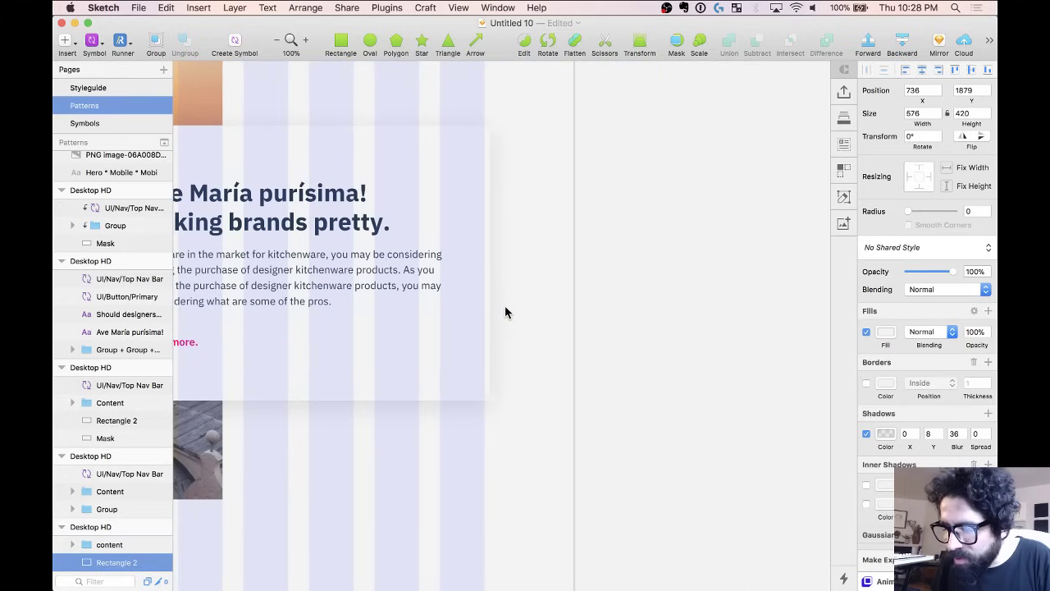
pyautogui.press('super+minus')
pyautogui.hotkey('ctrl', 'l')
# Center the text content group horizontally on the narrowed card.
pyautogui.click(476, 295)
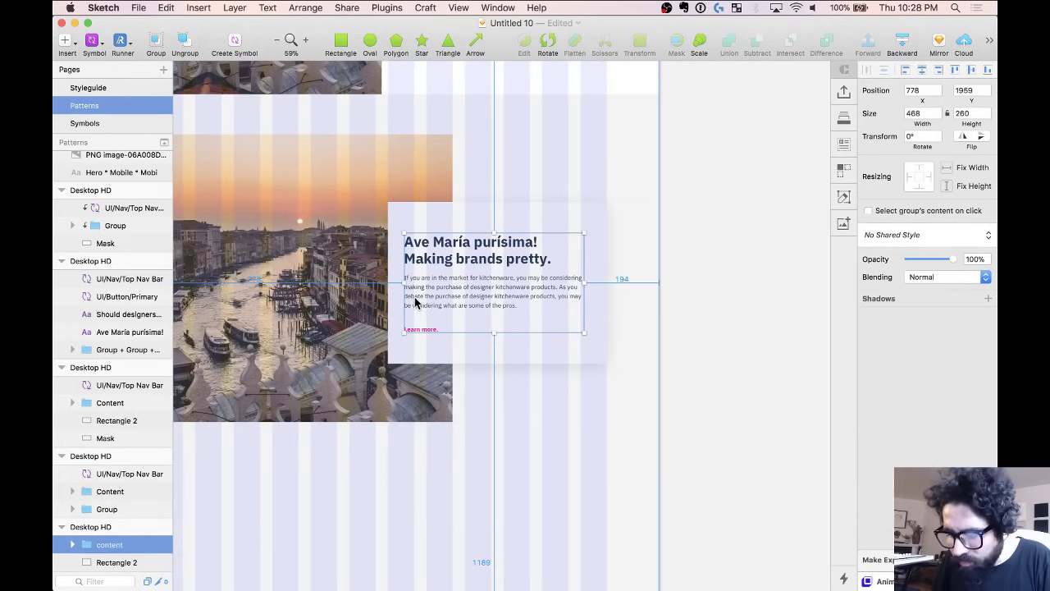
pyautogui.keyDown('shift'); pyautogui.click(395, 305); pyautogui.keyUp('shift')
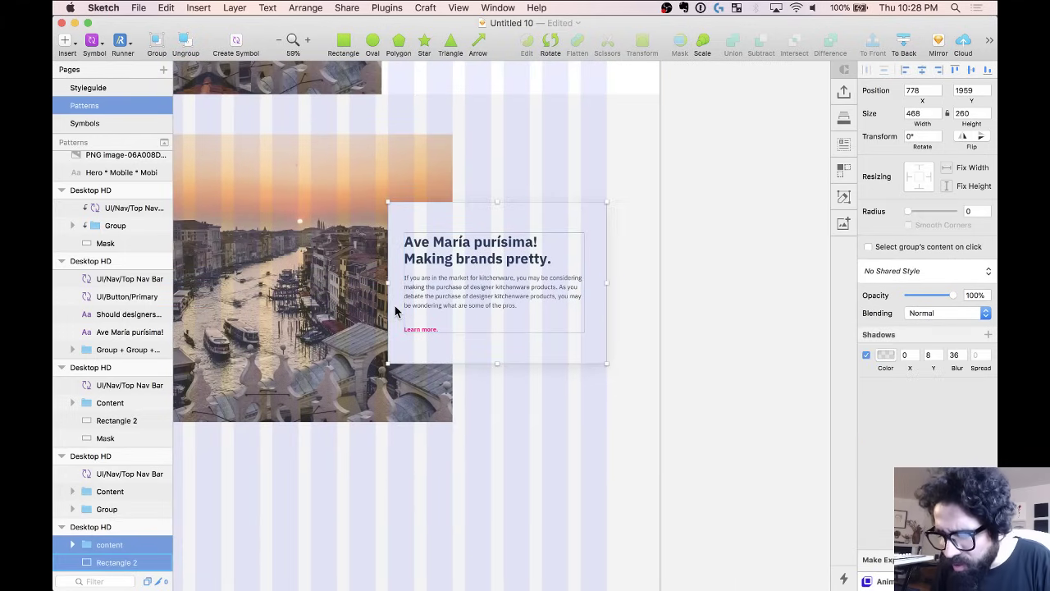
pyautogui.click(921, 72)
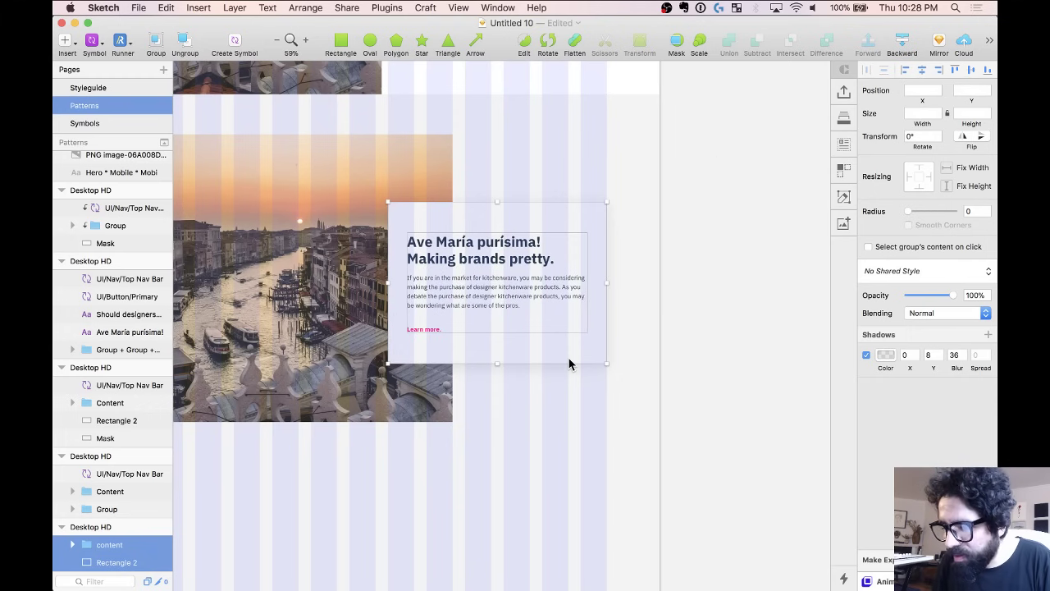
pyautogui.scroll(5, 543, 420)
pyautogui.click(564, 501)
# Nudge the text content group to X 792 and narrow it to 456 for equal side margins of 56.
pyautogui.click(492, 246)
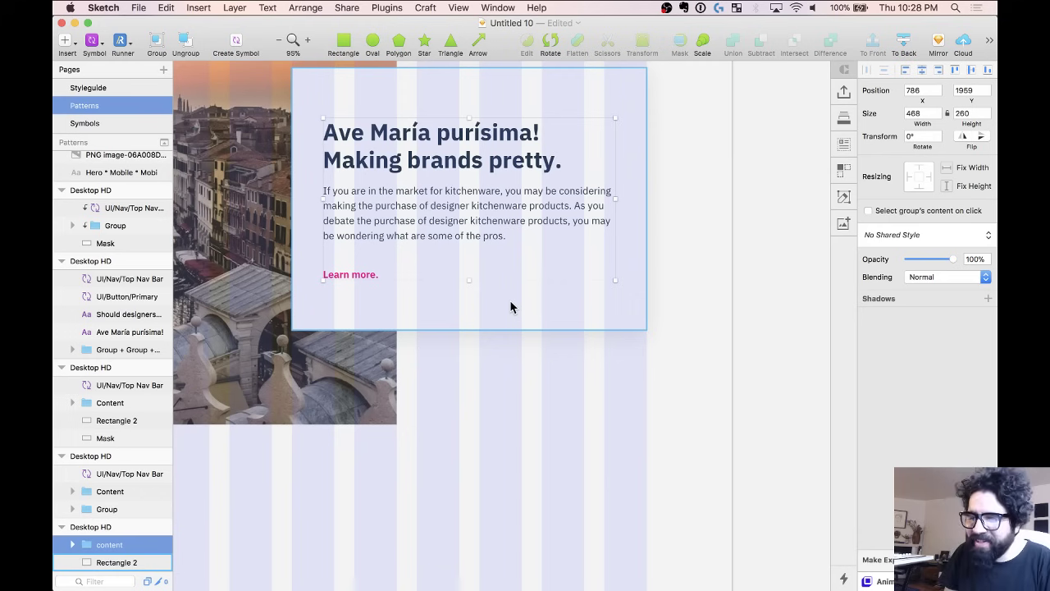
pyautogui.press('Right')
pyautogui.press('Right')
pyautogui.press('Right')
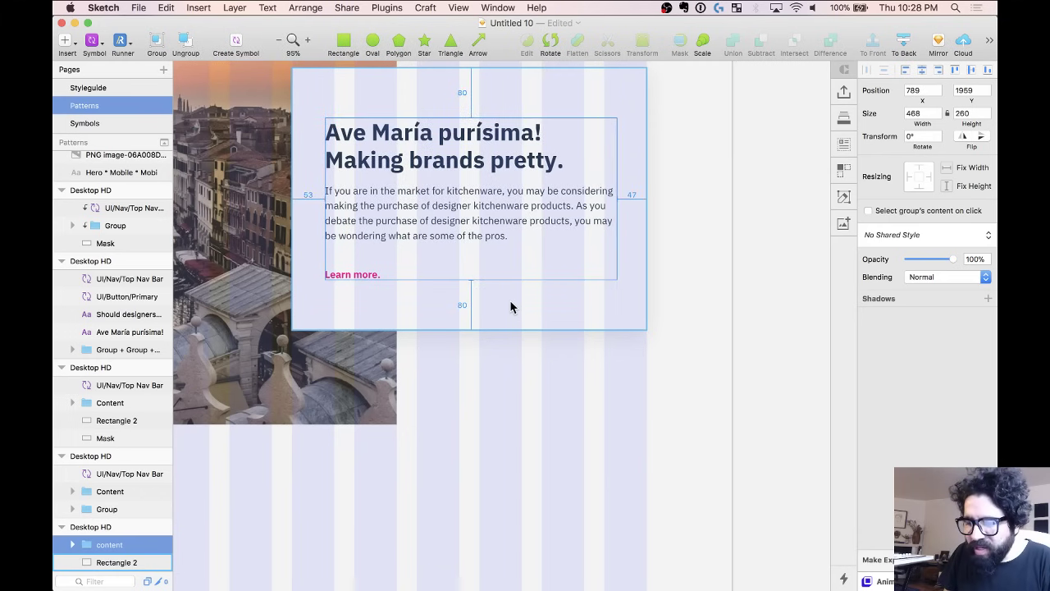
pyautogui.press('Right')
pyautogui.press('Right')
pyautogui.press('Right')
pyautogui.press('super+Left')
pyautogui.press('super+Left')
pyautogui.press('super+Left')
pyautogui.press('super+Left')
pyautogui.press('super+Left')
pyautogui.press('super+Left')
pyautogui.press('super+Left')
pyautogui.press('super+Left')
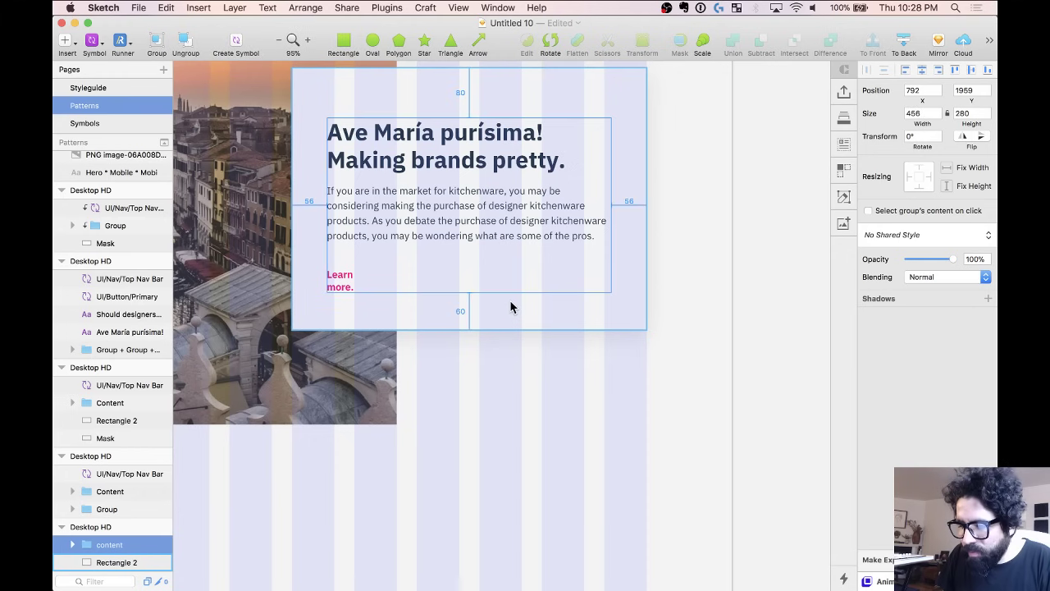
# Set the "Learn more." link text to auto width so it fits on one line.
pyautogui.click(471, 426)
pyautogui.doubleClick(349, 275)
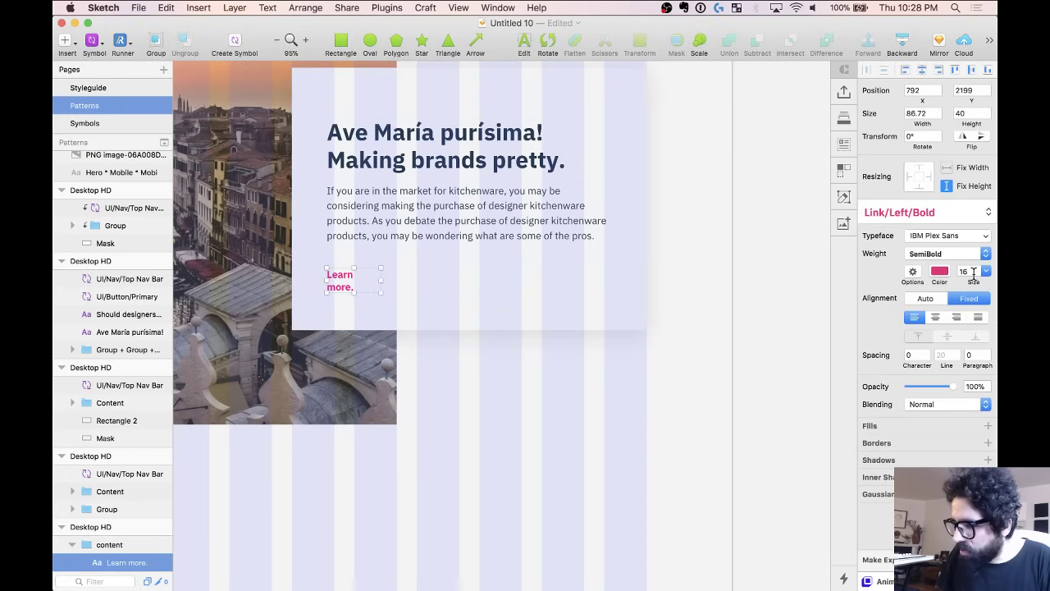
pyautogui.click(924, 298)
pyautogui.press('super+minus')
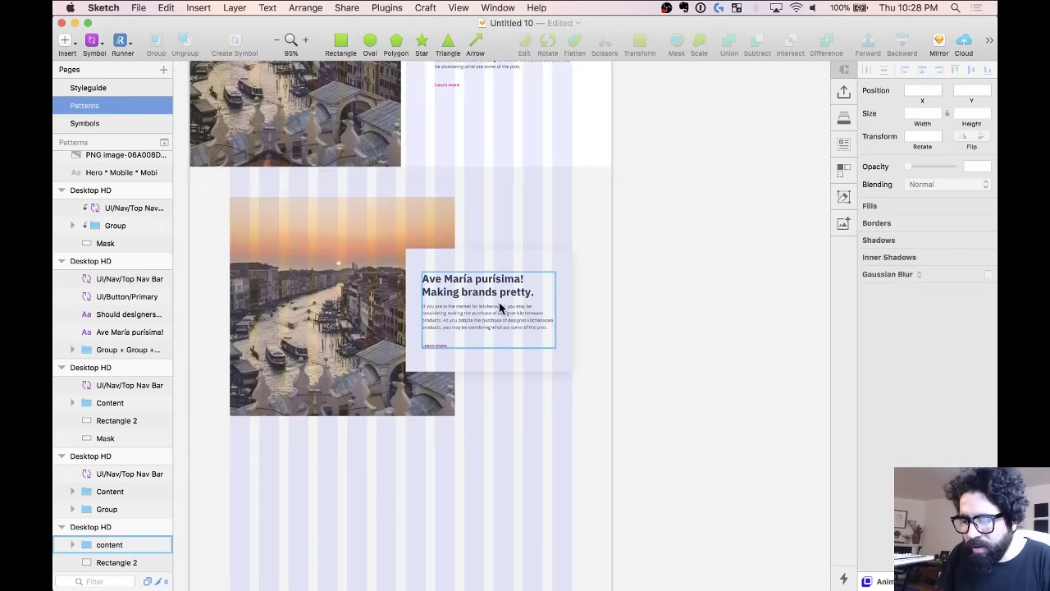
# Examine the text block's margins inside the card and the overall balance of the overlapping photo-and-card section.
pyautogui.click(492, 300)
pyautogui.scroll(3, 497, 256)
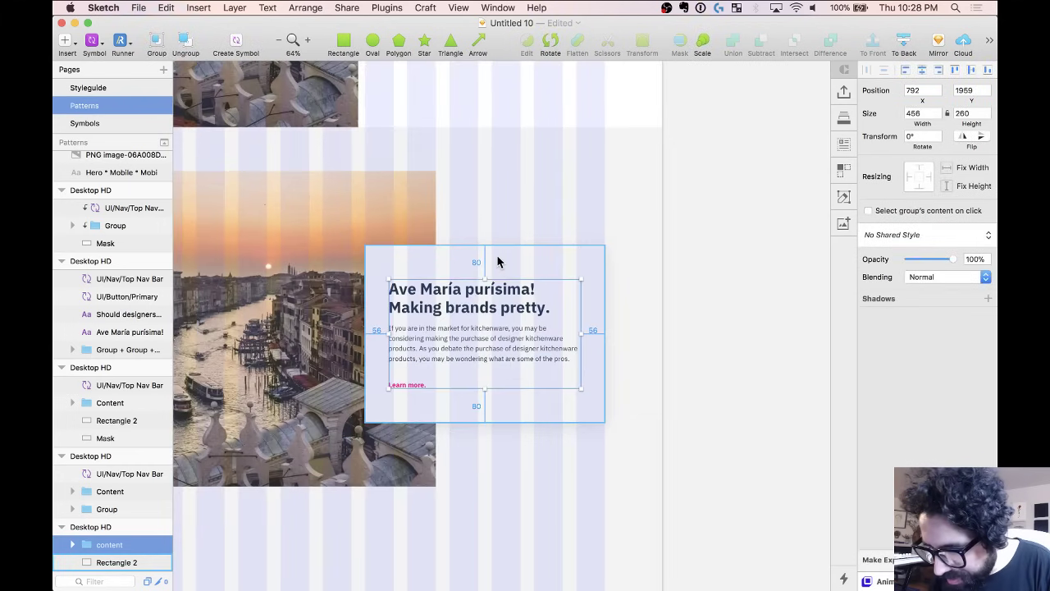
pyautogui.scroll(-3, 496, 260)
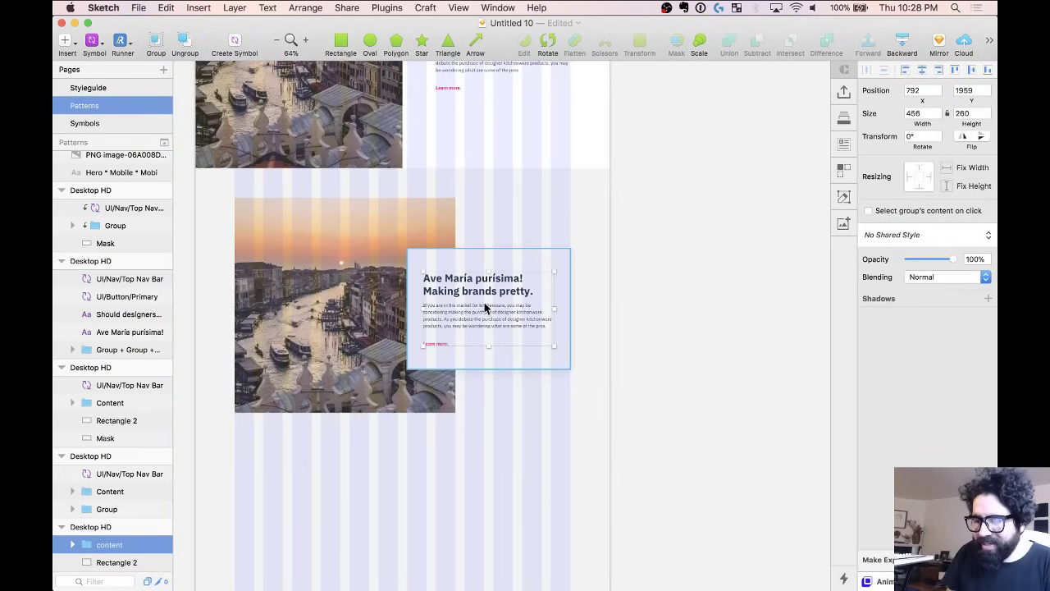
pyautogui.click(511, 434)
pyautogui.hscroll(-5, 511, 432)
pyautogui.click(451, 328)
pyautogui.scroll(3, 447, 328)
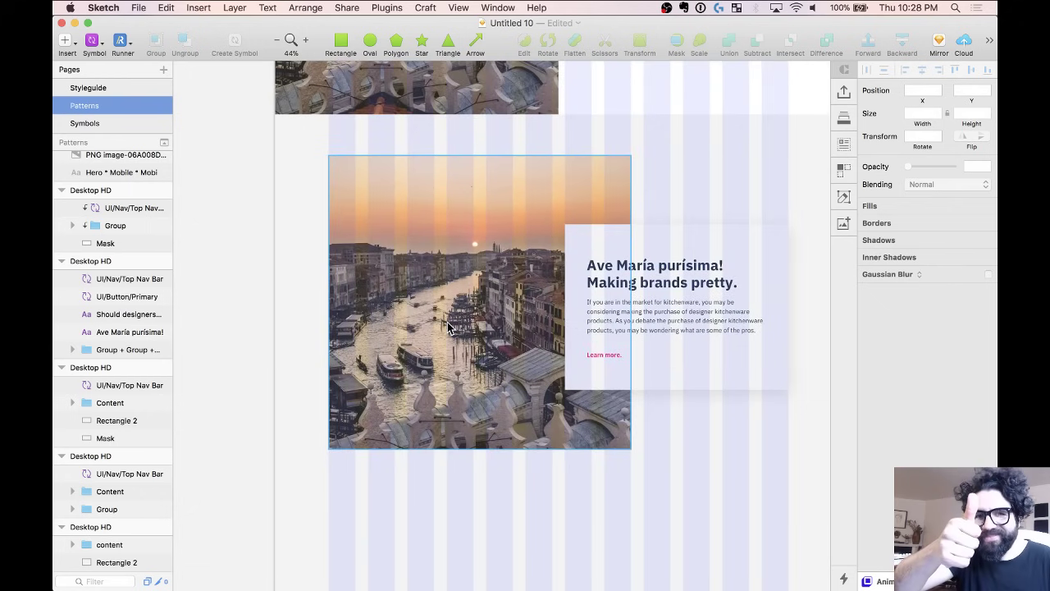
pyautogui.scroll(-2, 447, 327)
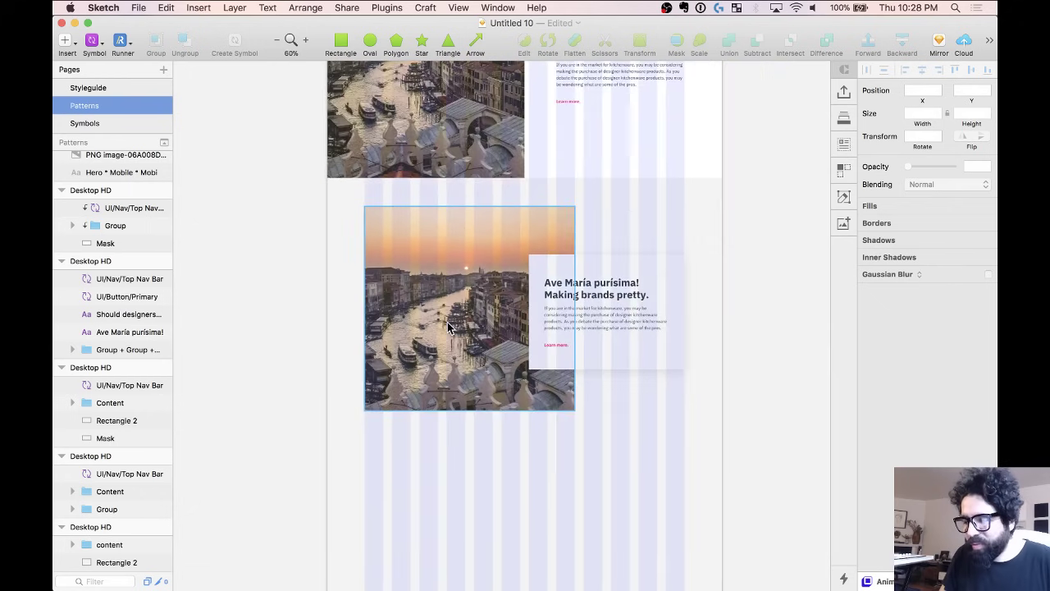
# Align the vertical centers of the photo, card and text content.
pyautogui.click(479, 259)
pyautogui.moveTo(319, 254); pyautogui.dragTo(666, 376)
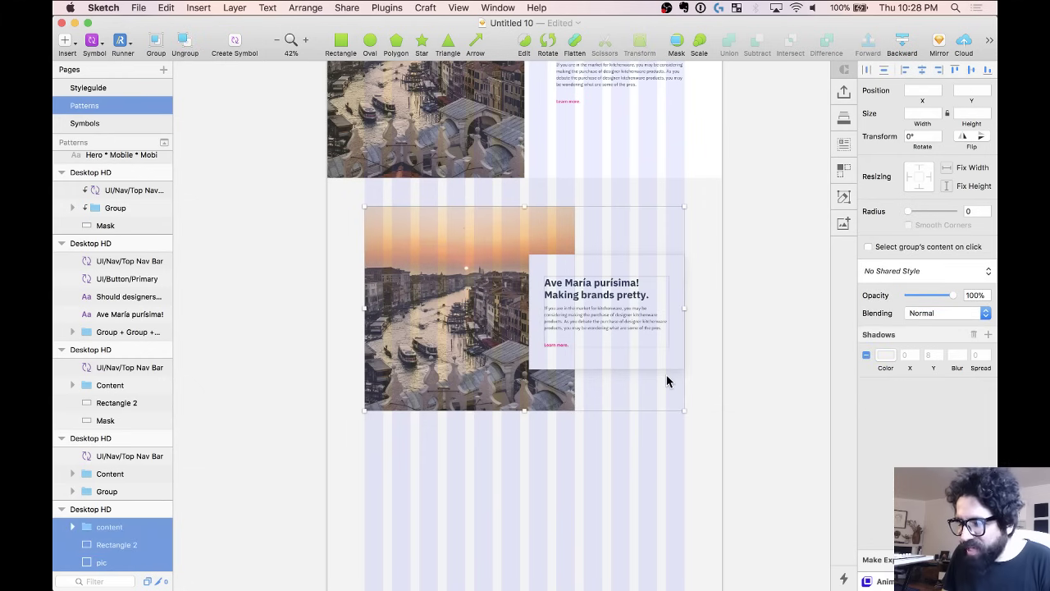
pyautogui.click(973, 73)
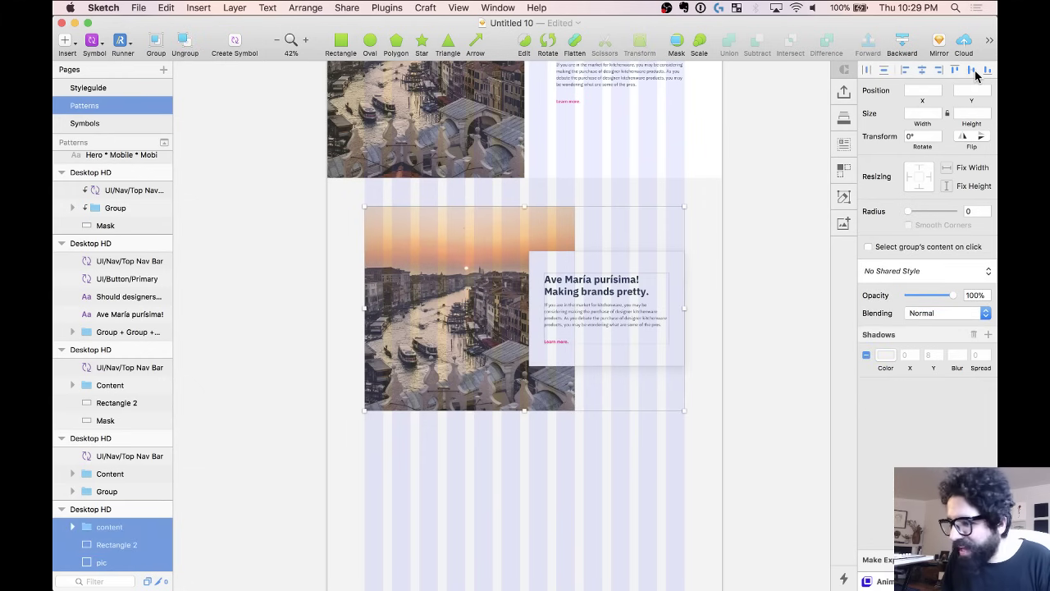
# Shift the card and its text content downward together, below the photo's vertical center.
pyautogui.keyDown('shift'); pyautogui.click(421, 266); pyautogui.keyUp('shift')
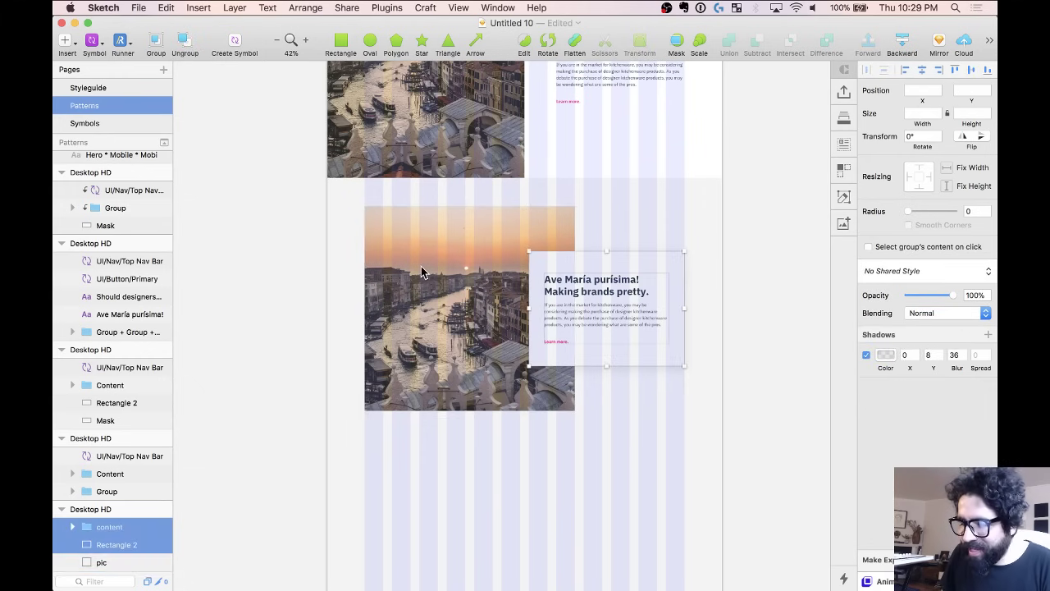
pyautogui.hotkey('shift', 'Down')
pyautogui.hotkey('shift', 'Down')
pyautogui.hotkey('shift', 'Down')
pyautogui.hotkey('shift', 'Down')
pyautogui.press('Down')
pyautogui.press('Down')
pyautogui.press('Down')
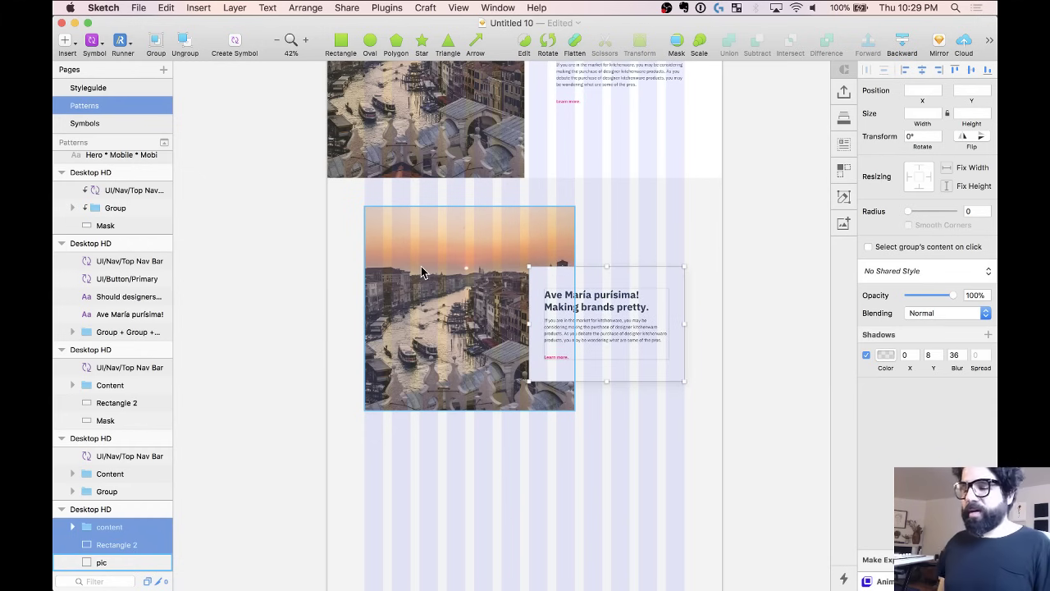
# Group the overlapping photo, card and text content and name the group floating-container.
pyautogui.moveTo(296, 236); pyautogui.dragTo(680, 397)
pyautogui.press('super+g')
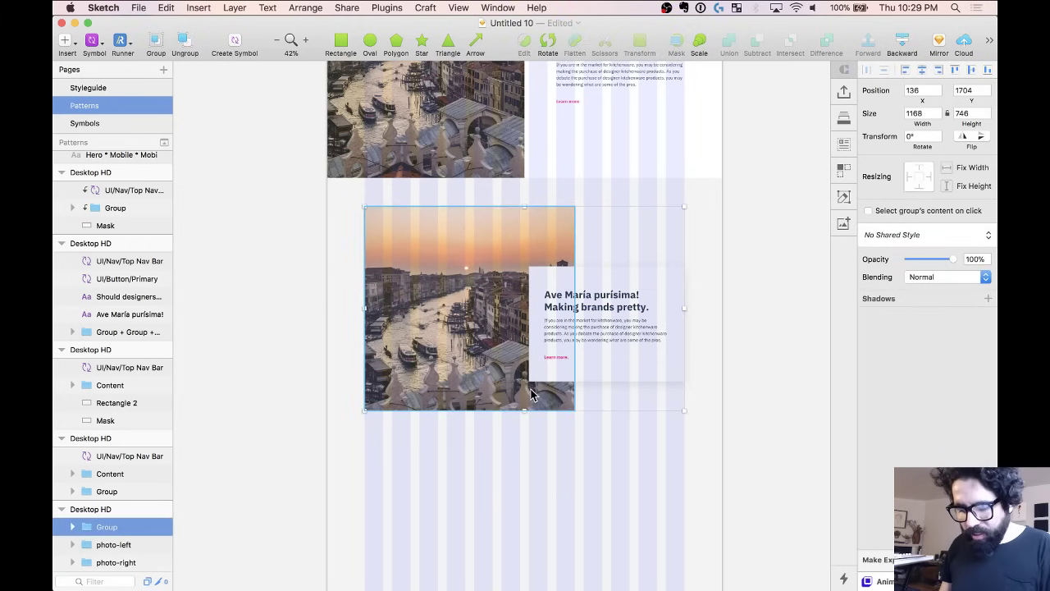
pyautogui.press('super+r')
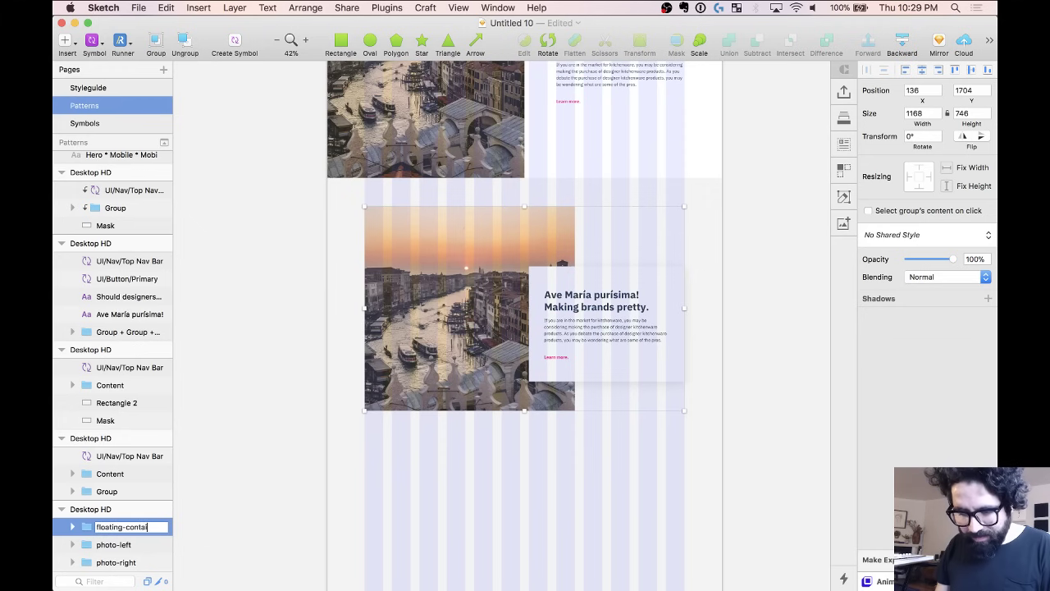
pyautogui.write('ner')
pyautogui.press('Return')
pyautogui.scroll(5, 533, 310)
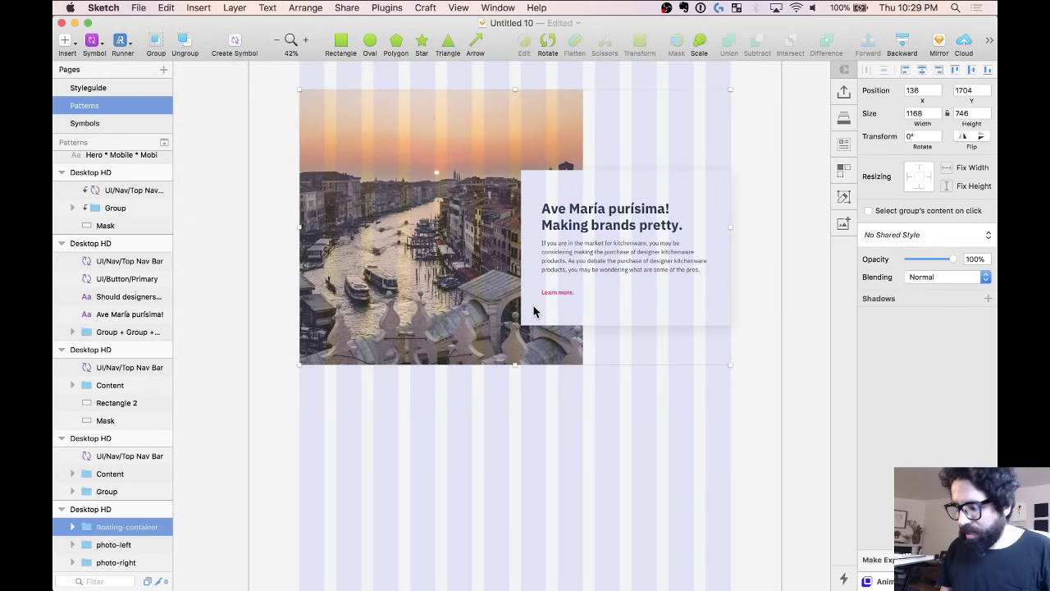
pyautogui.click(521, 469)
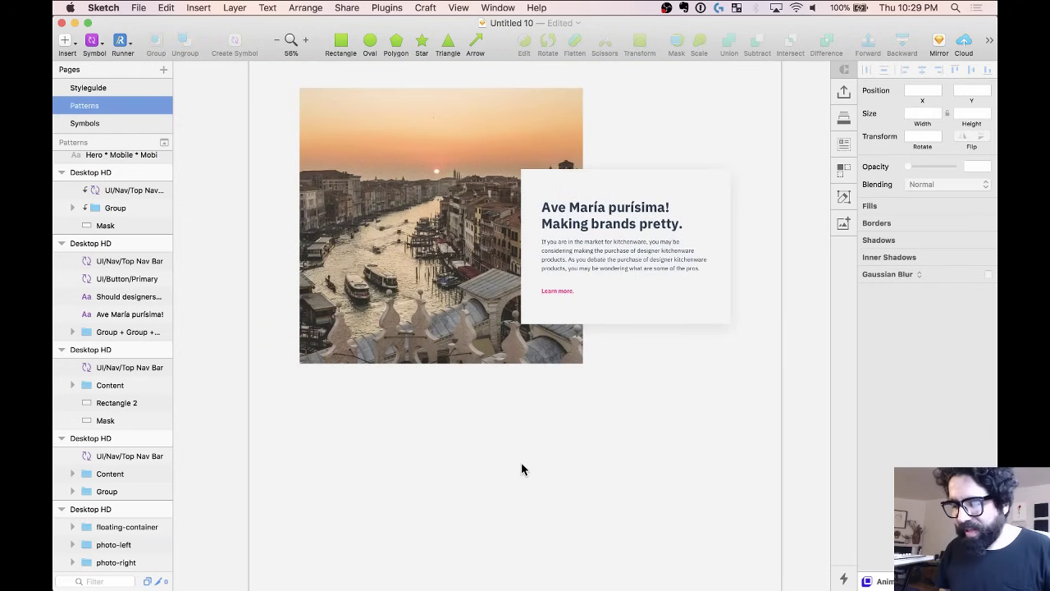
# Examine the content wireframe sketches for the next pattern, with a central phone-shaped image between text items.
pyautogui.scroll(10, 521, 469)
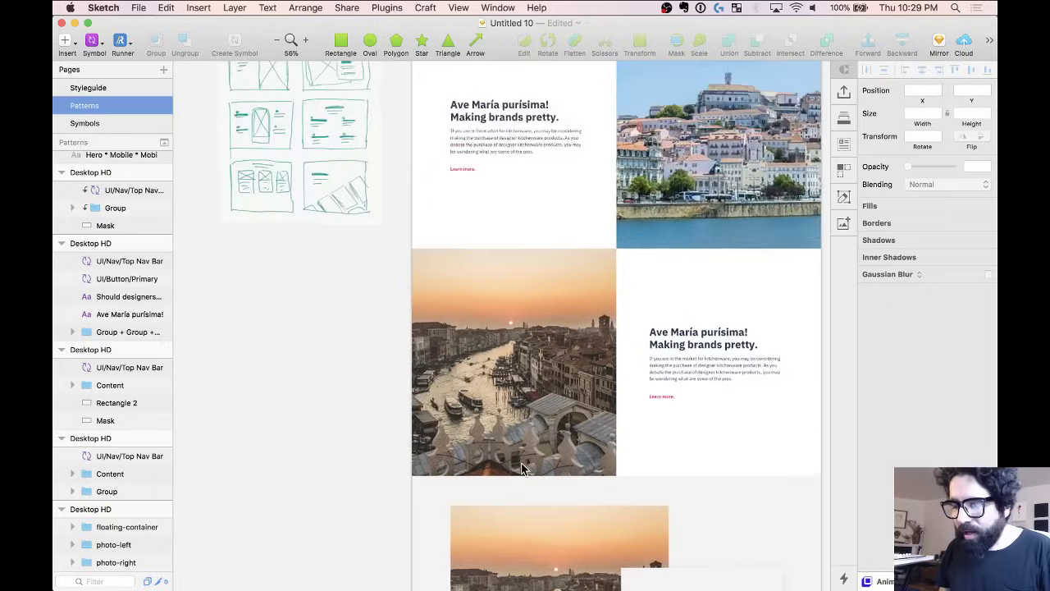
pyautogui.hscroll(-3, 457, 276)
pyautogui.scroll(5, 457, 276)
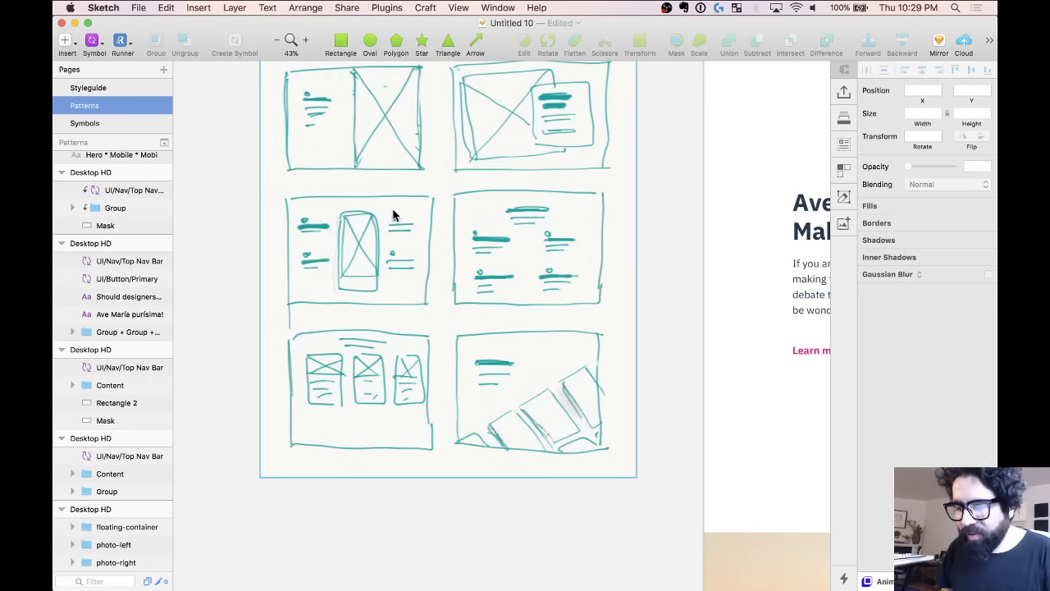
pyautogui.scroll(-5, 395, 304)
pyautogui.scroll(-10, 396, 304)
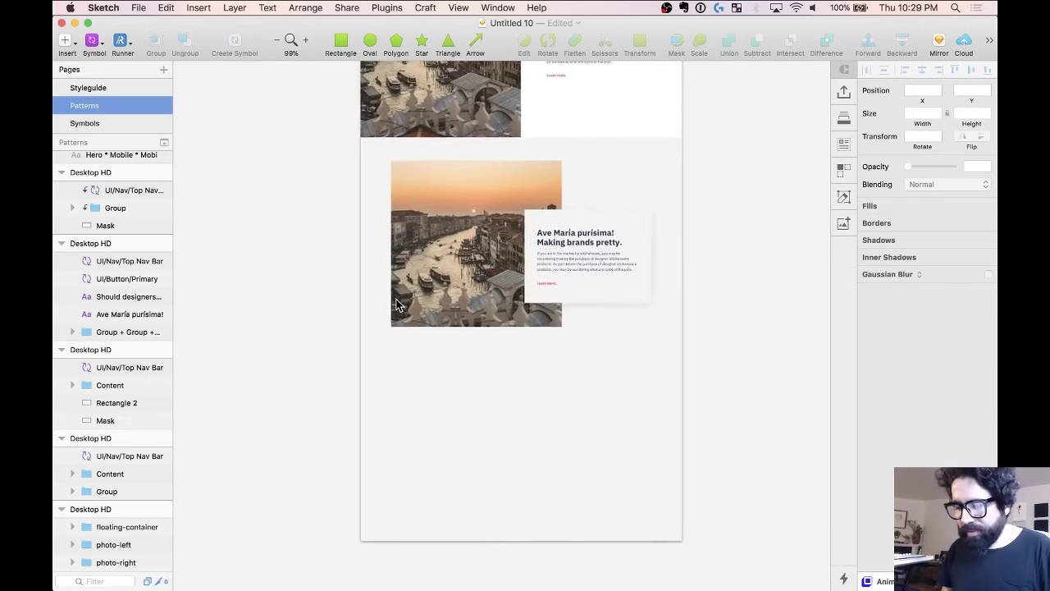
pyautogui.scroll(-3, 395, 303)
pyautogui.scroll(5, 395, 303)
pyautogui.hscroll(2, 395, 304)
# Copy the right-hand phone mockup group from the first hero artboard.
pyautogui.click(396, 303)
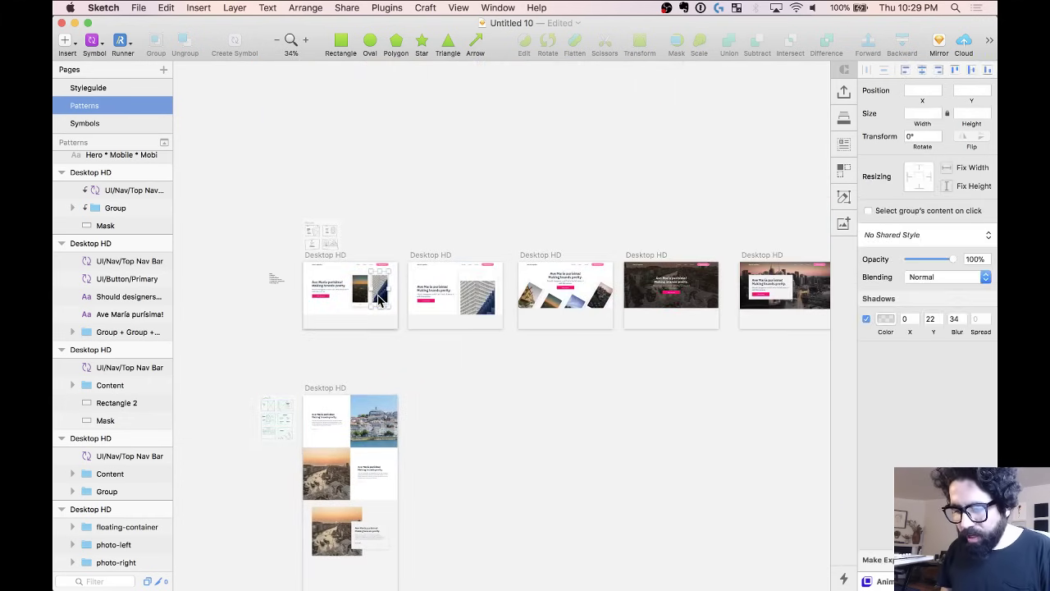
pyautogui.scroll(10, 379, 301)
pyautogui.scroll(-8, 377, 301)
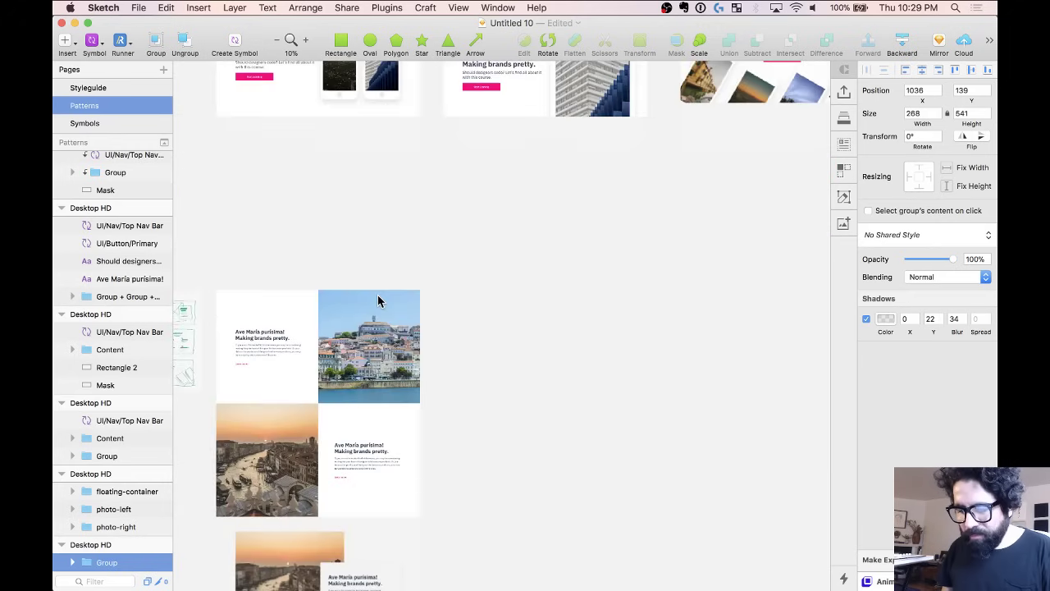
pyautogui.scroll(-8, 377, 301)
# Extend the content artboard's lower edge downward to make room below the floating-container section.
pyautogui.click(377, 246)
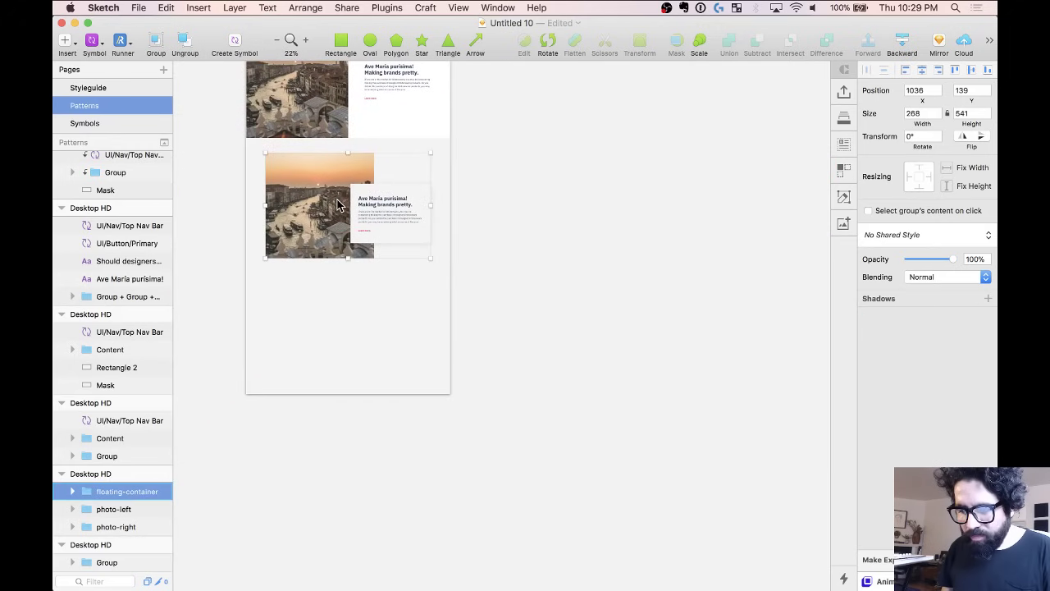
pyautogui.scroll(-8, 352, 246)
pyautogui.click(334, 212)
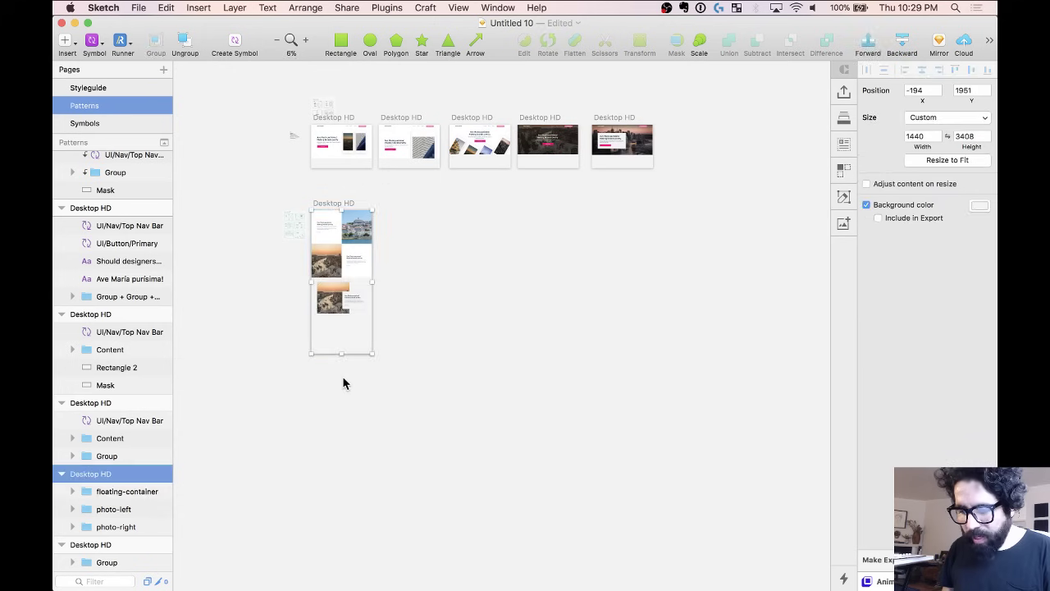
pyautogui.moveTo(341, 352); pyautogui.dragTo(345, 457)
# Duplicate the photo-left section and place the copy below the floating-container section at about Y 2668.
pyautogui.press('z')
pyautogui.moveTo(296, 292); pyautogui.dragTo(437, 420)
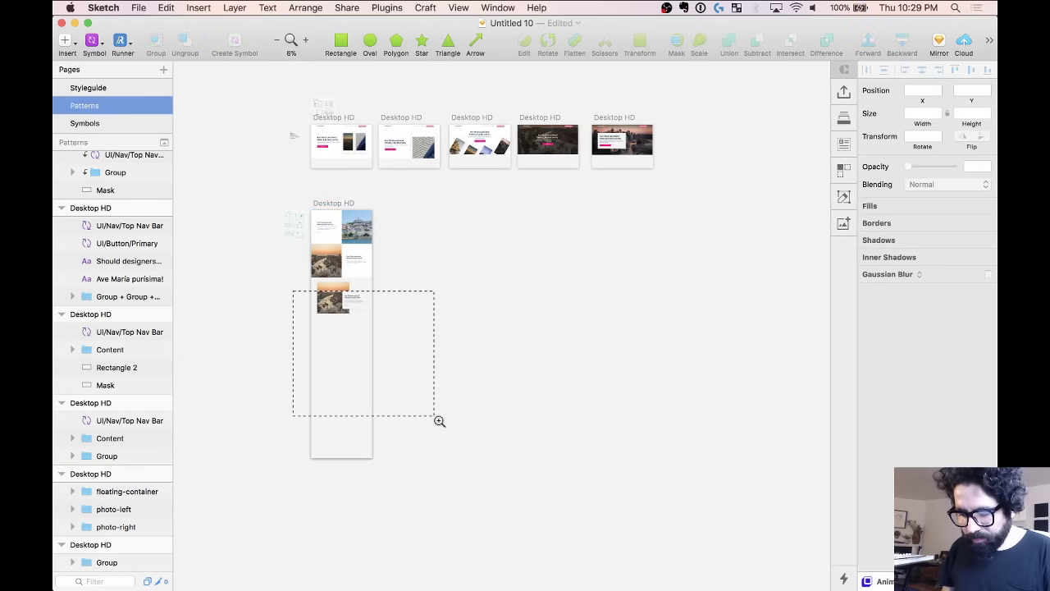
pyautogui.click(363, 136)
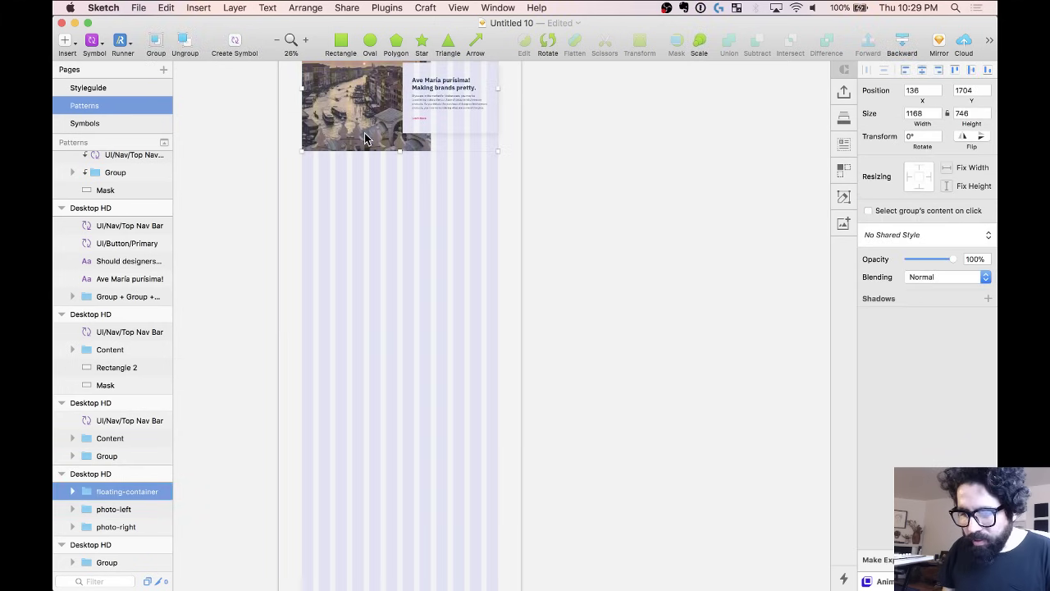
pyautogui.scroll(-3, 363, 136)
pyautogui.scroll(3, 517, 255)
pyautogui.scroll(-5, 517, 256)
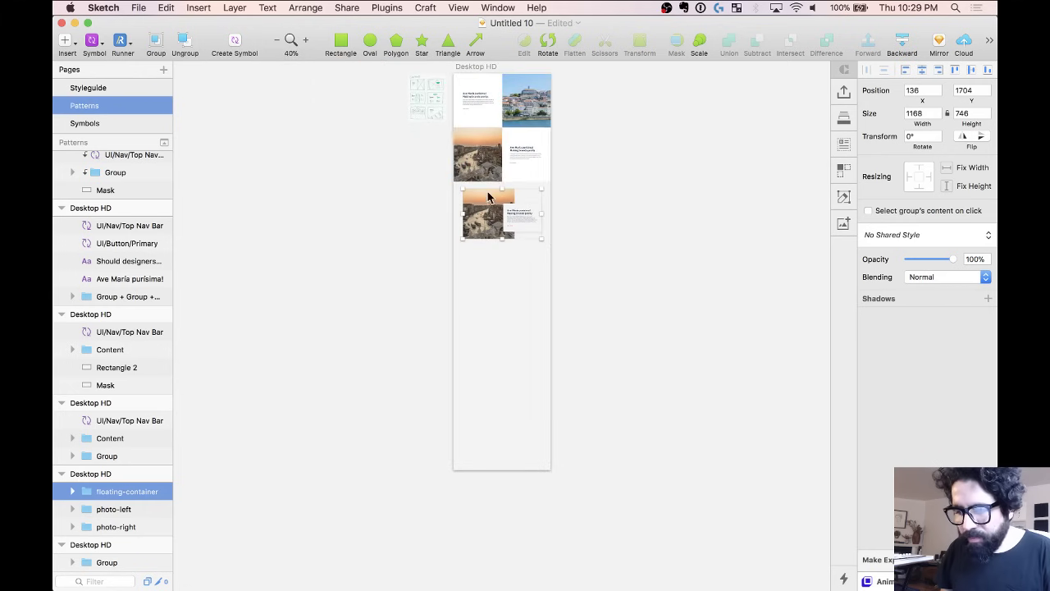
pyautogui.click(495, 158)
pyautogui.keyDown('alt'); pyautogui.moveTo(494, 158); pyautogui.dragTo(495, 285); pyautogui.keyUp('alt')
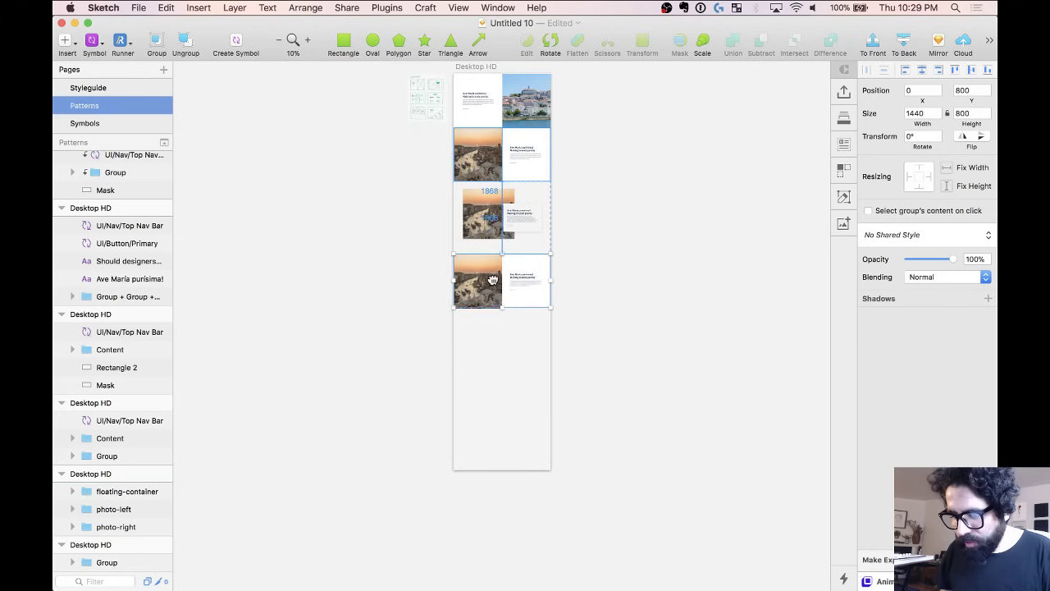
pyautogui.moveTo(583, 372); pyautogui.dragTo(582, 372)
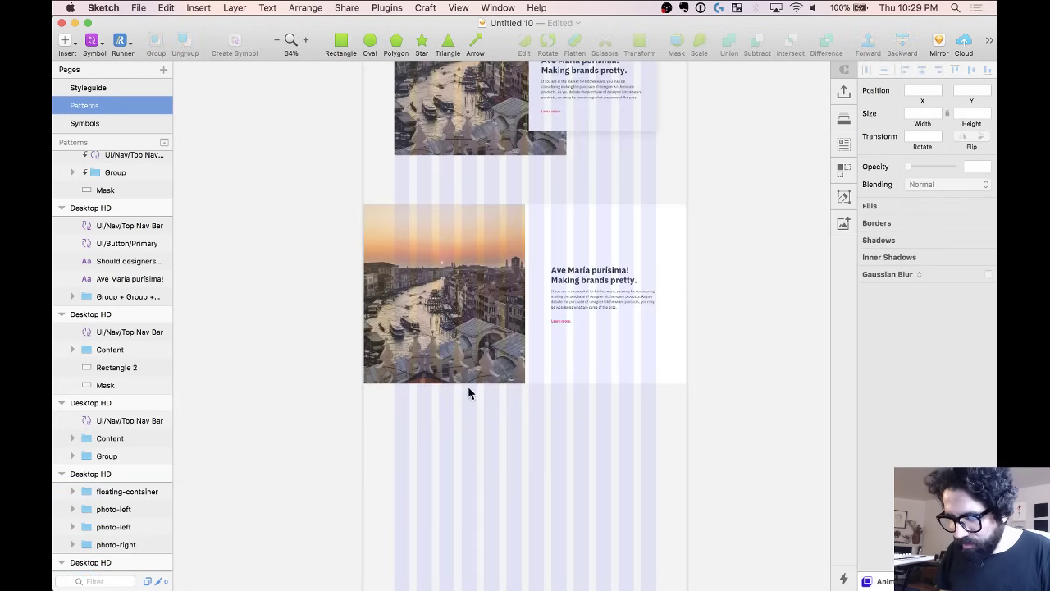
# Delete the photo, the body paragraph and the "Learn more." link from the duplicated section, keeping its heading.
pyautogui.doubleClick(470, 341)
pyautogui.press('Delete')
pyautogui.click(624, 324)
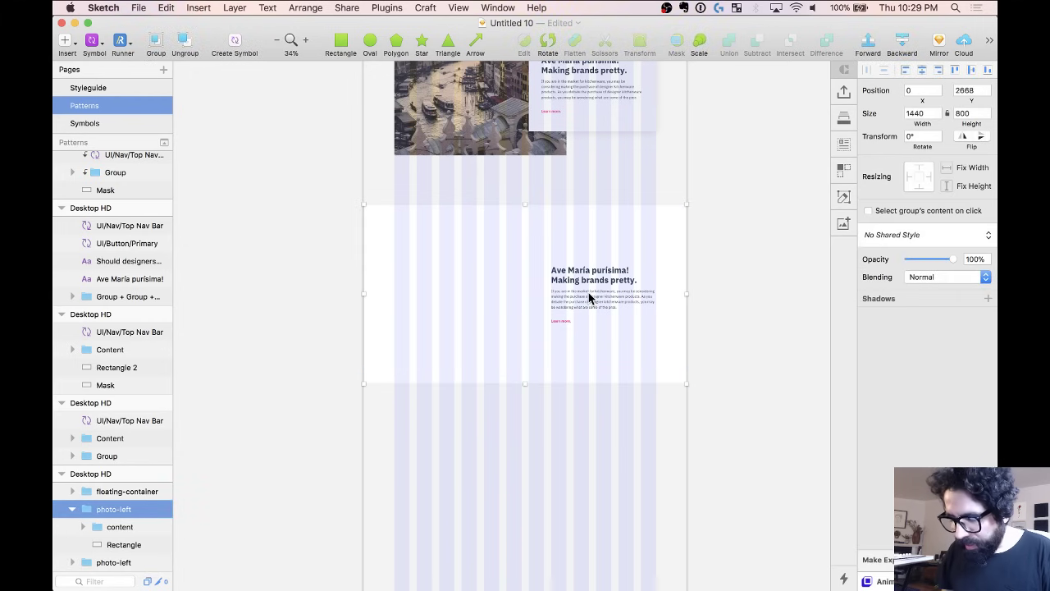
pyautogui.press('super+2')
pyautogui.scroll(-5, 548, 315)
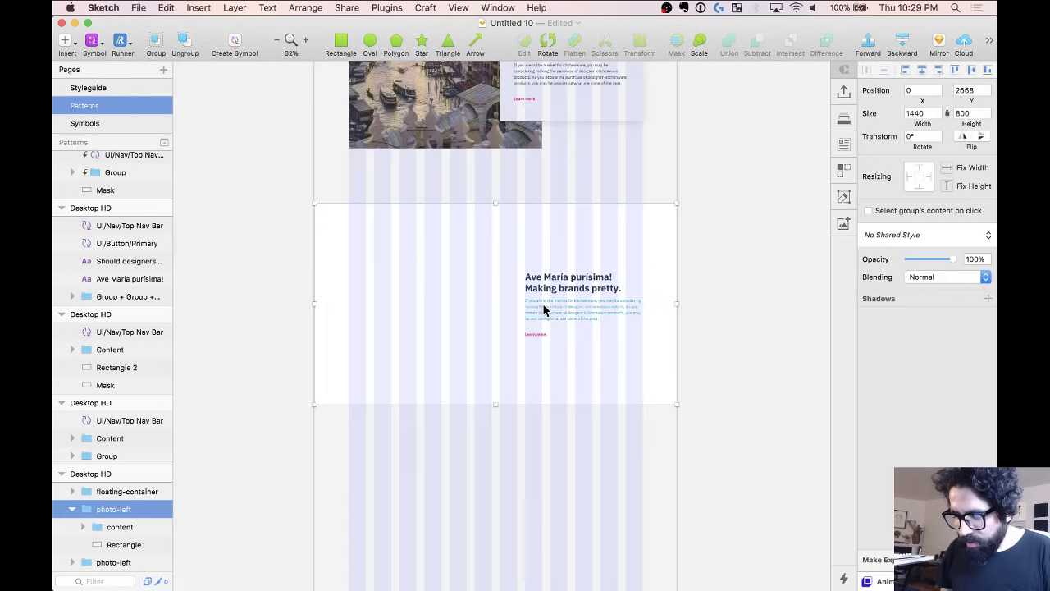
pyautogui.doubleClick(537, 310)
pyautogui.press('Delete')
pyautogui.click(532, 341)
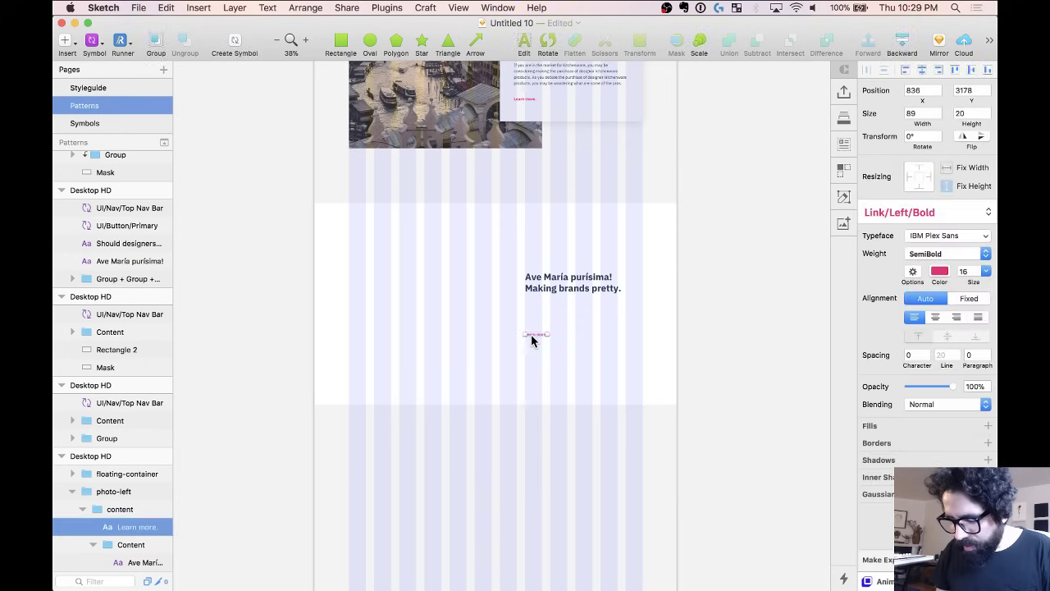
pyautogui.press('Delete')
# Place the heading horizontally centered near the top of the white section, in the h2/black/centered text style.
pyautogui.click(562, 277)
pyautogui.moveTo(563, 277); pyautogui.dragTo(390, 236)
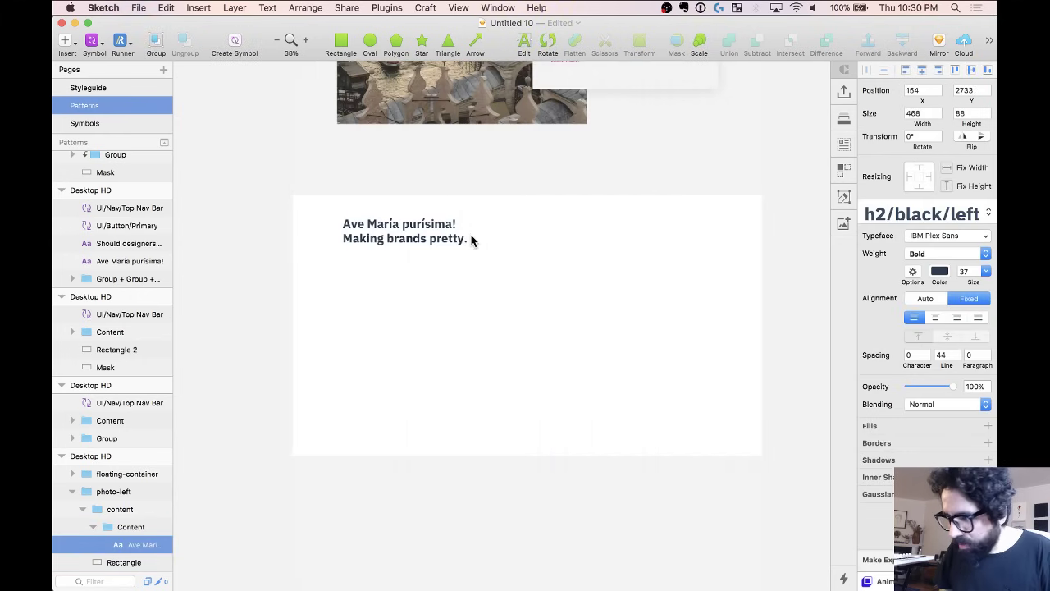
pyautogui.click(947, 215)
pyautogui.moveTo(943, 223)
pyautogui.moveTo(803, 238)
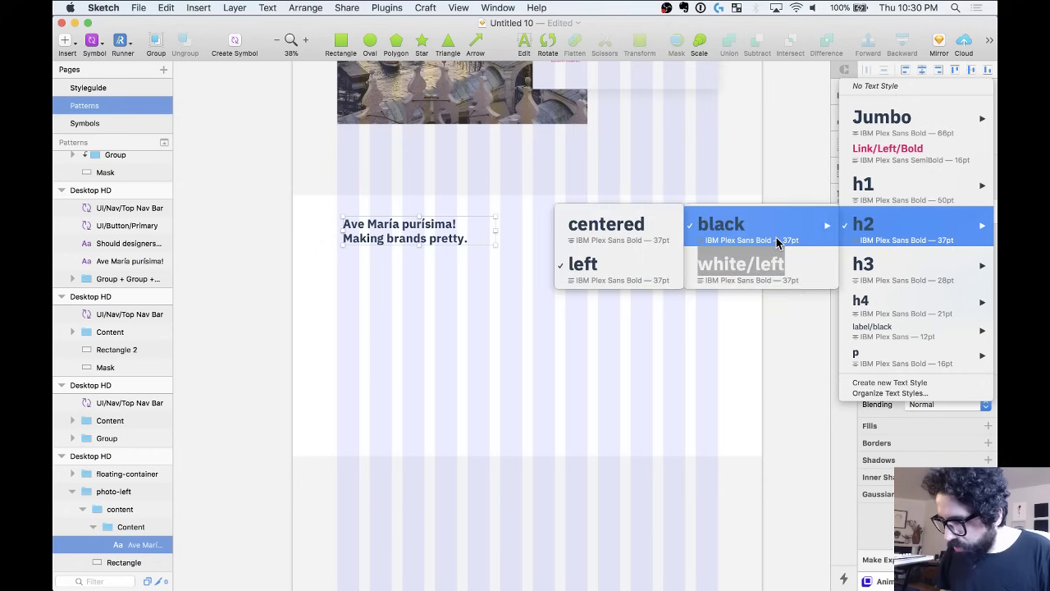
pyautogui.click(648, 230)
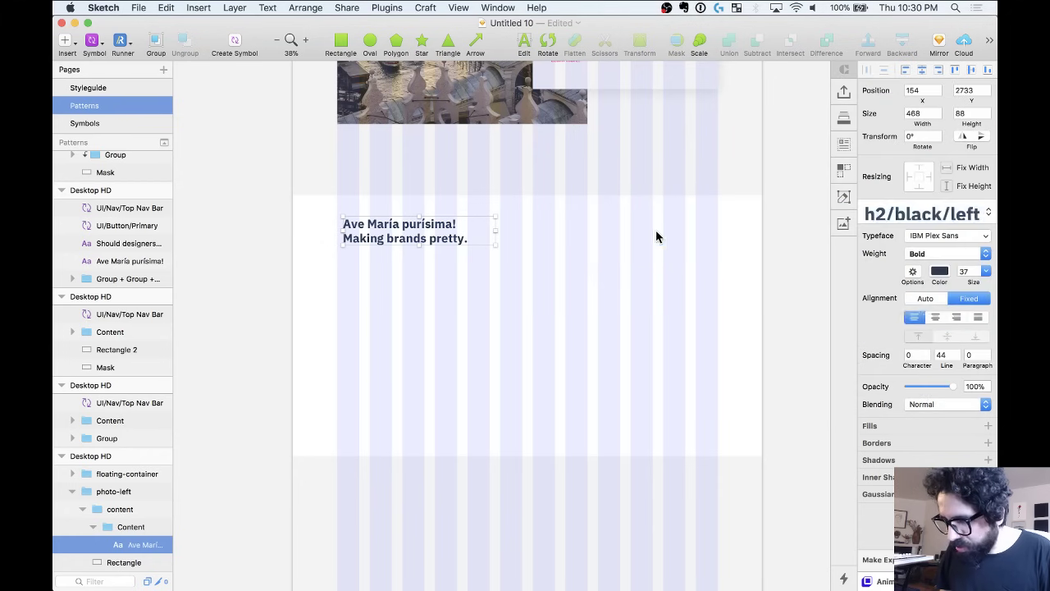
pyautogui.click(919, 73)
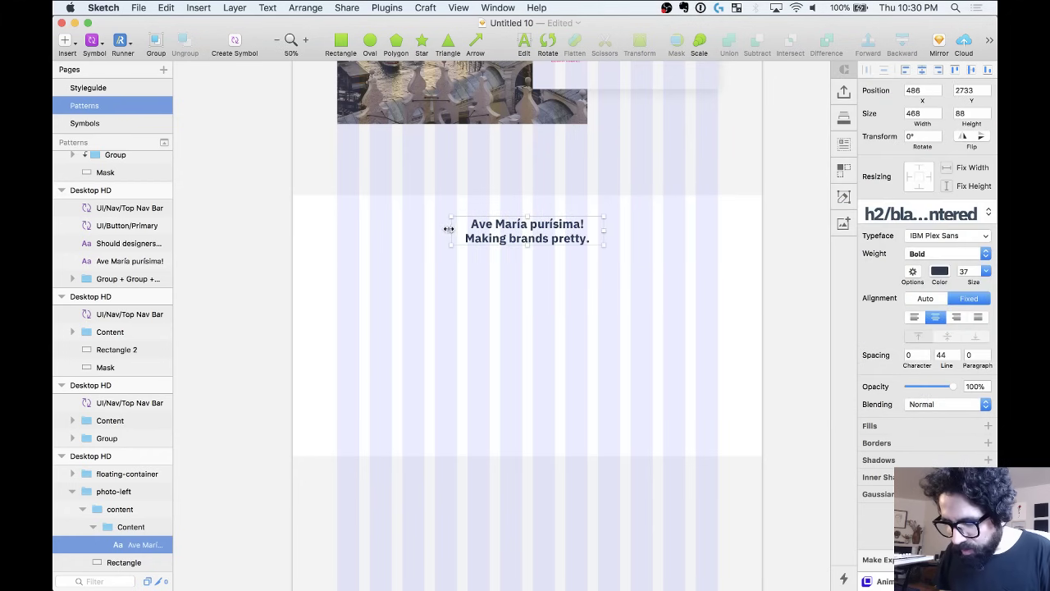
# Widen the heading's text box leftward to about 512 px and nudge it left to X 436.
pyautogui.moveTo(449, 229); pyautogui.dragTo(433, 230)
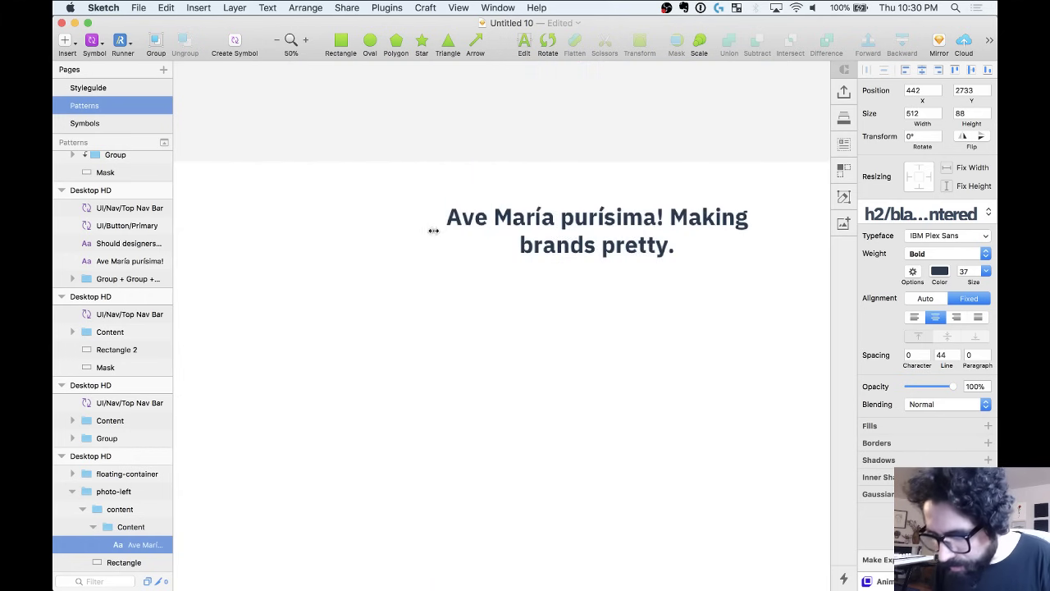
pyautogui.hotkey('ctrl', 'l')
pyautogui.press('Left')
pyautogui.press('Left')
pyautogui.press('Left')
pyautogui.press('Left')
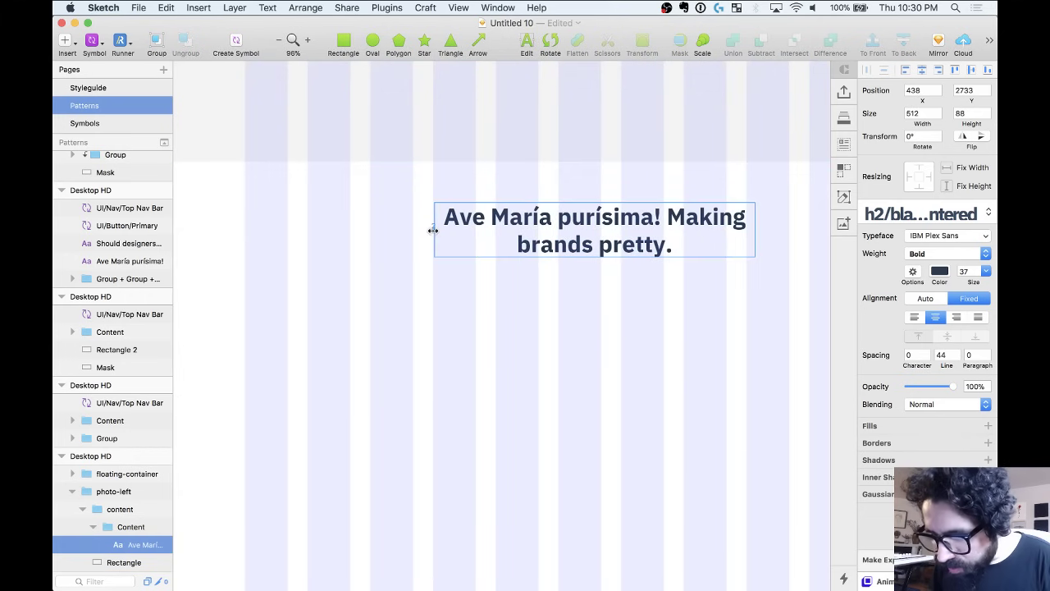
pyautogui.hscroll(3, 433, 229)
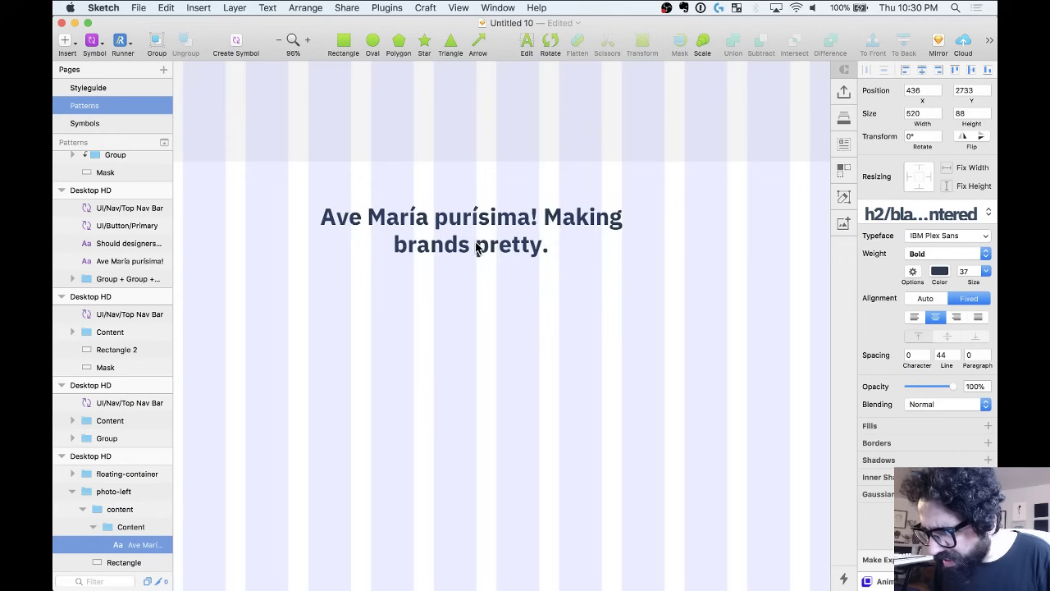
# Widen the heading's text box rightward to 568 px to match the grid columns.
pyautogui.press('super+shift+Right')
pyautogui.press('super+shift+Right')
pyautogui.press('super+shift+Right')
pyautogui.press('super+Right')
pyautogui.press('super+Right')
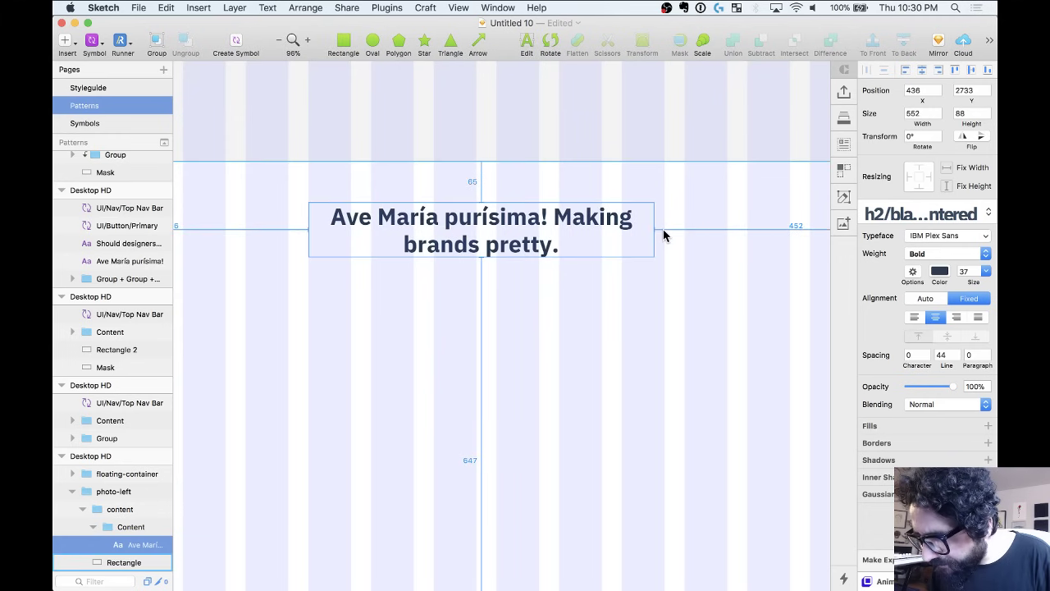
pyautogui.press('super+shift+Right')
pyautogui.press('super+Right')
pyautogui.press('super+Right')
pyautogui.press('super+Right')
pyautogui.press('super+Right')
pyautogui.press('super+Right')
pyautogui.press('super+Right')
# Nudge the heading down 40 px from the top of the white section.
pyautogui.press('super+minus')
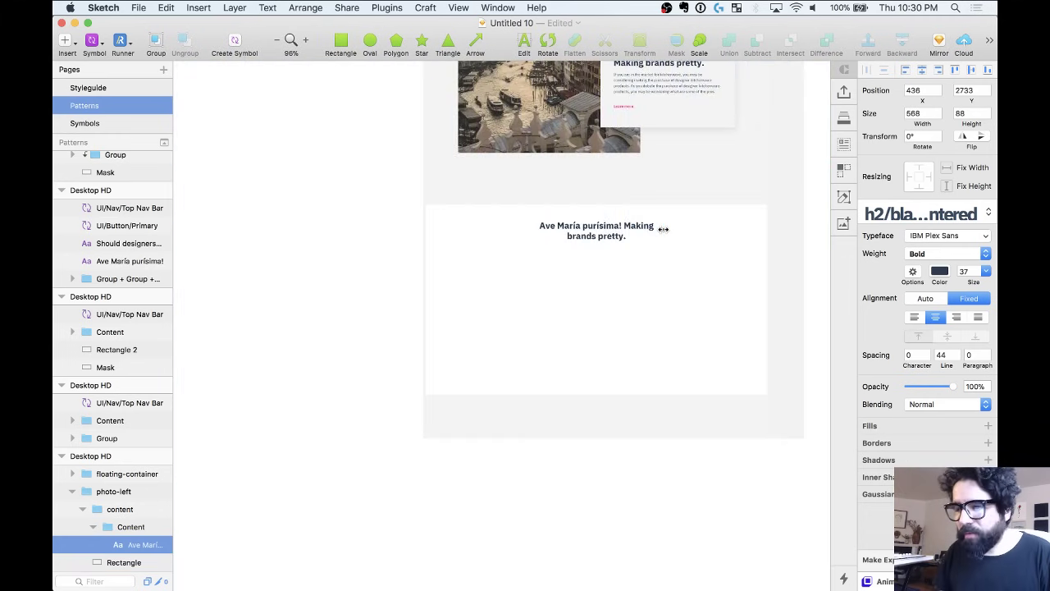
pyautogui.hotkey('ctrl', 'l')
pyautogui.hotkey('shift', 'Down')
pyautogui.hotkey('shift', 'Down')
pyautogui.hotkey('shift', 'Down')
pyautogui.press('Down')
pyautogui.press('Down')
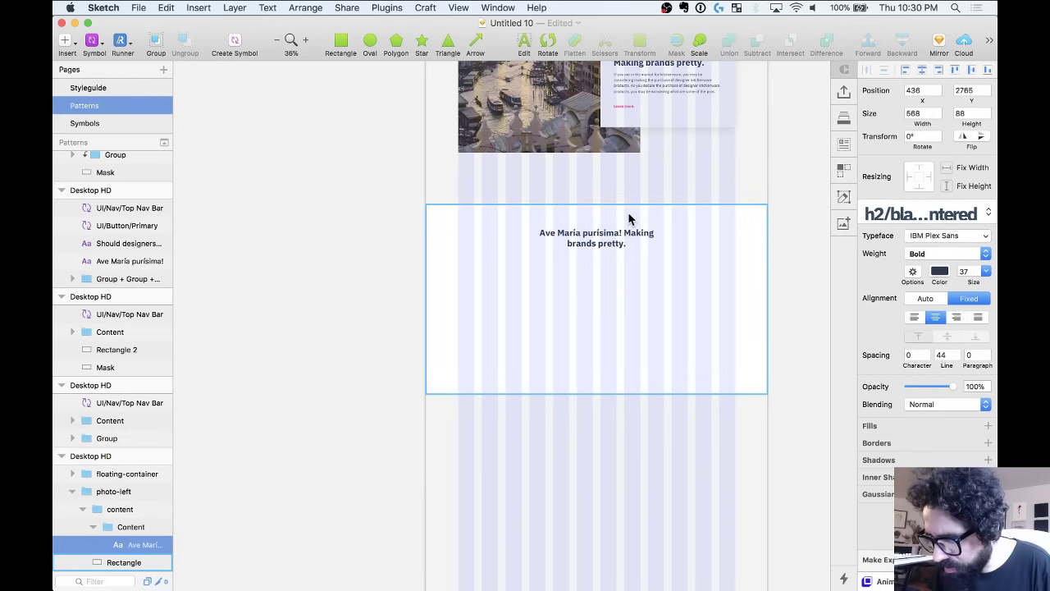
pyautogui.press('Down')
pyautogui.press('Down')
pyautogui.press('Down')
pyautogui.press('Down')
pyautogui.press('Down')
pyautogui.press('Down')
pyautogui.press('Down')
pyautogui.press('Down')
# Paste the phone mockup below the heading at X 538 and enlarge it to about 368 × 743 px.
pyautogui.press('super+v')
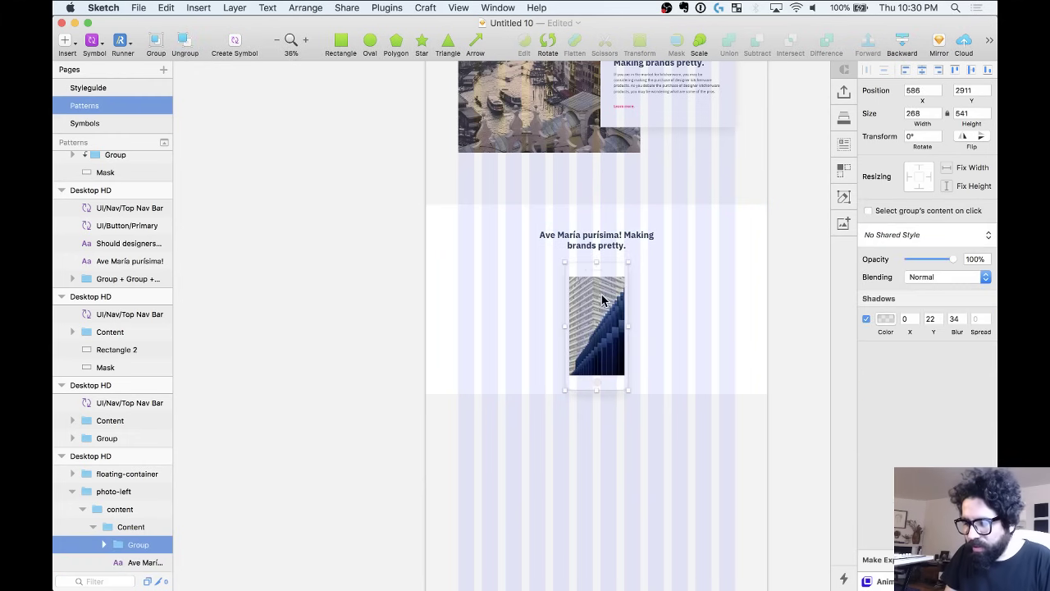
pyautogui.scroll(3, 621, 310)
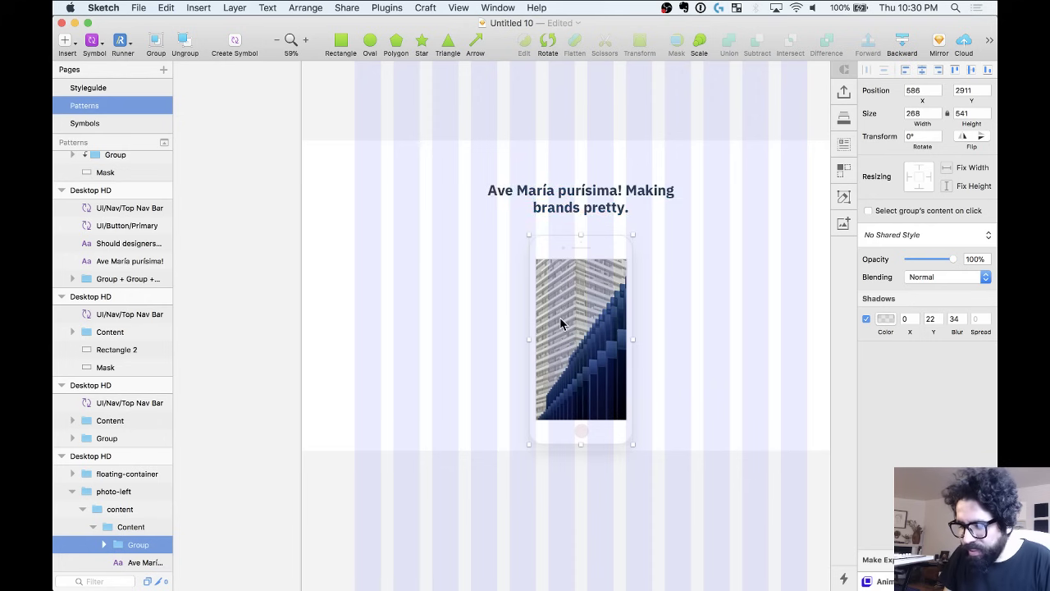
pyautogui.scroll(-2, 560, 317)
pyautogui.moveTo(550, 351); pyautogui.dragTo(526, 344)
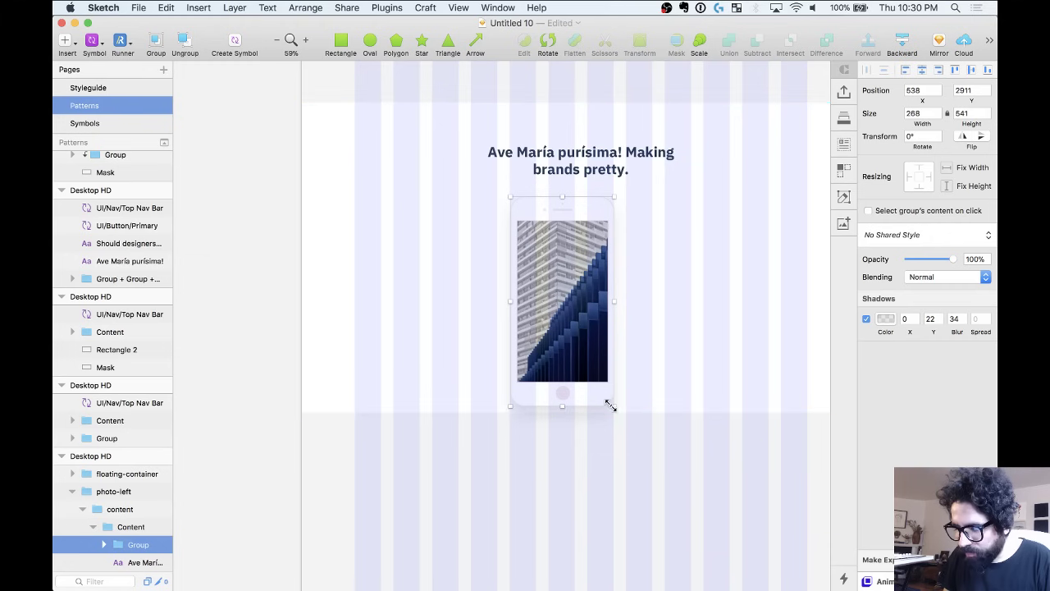
pyautogui.moveTo(613, 405); pyautogui.dragTo(654, 483)
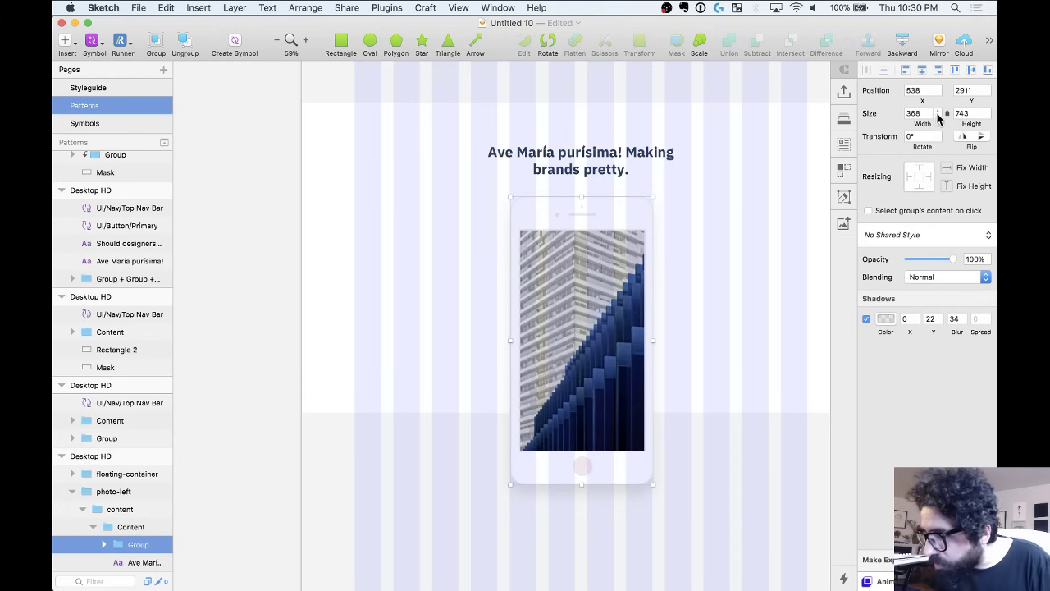
# Extend the section's white background rectangle downward to a height of about 1180 px, past the phone mockup.
pyautogui.scroll(-3, 413, 317)
pyautogui.click(517, 392)
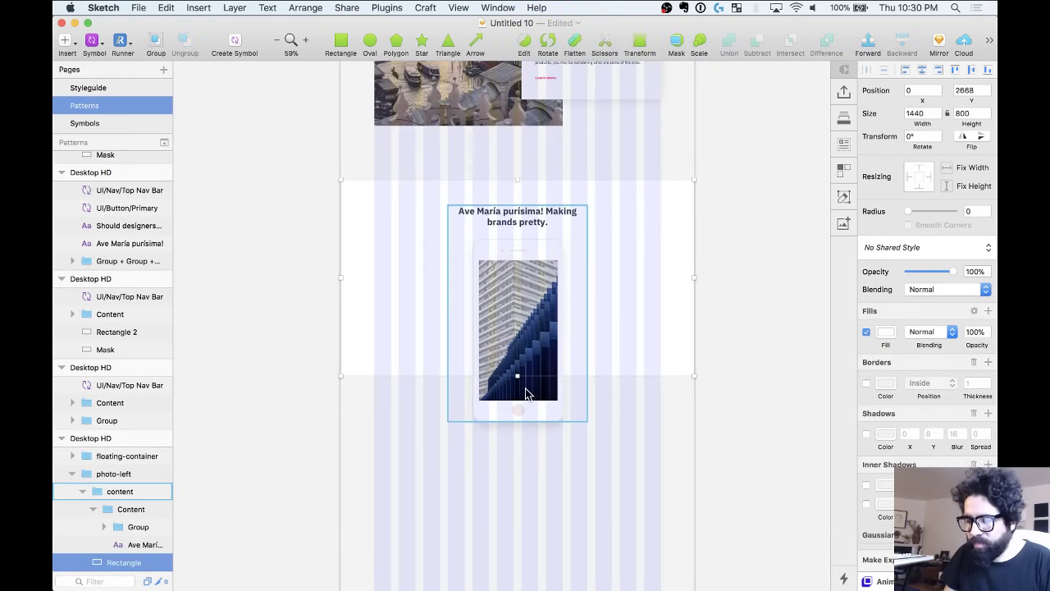
pyautogui.moveTo(517, 395); pyautogui.dragTo(527, 470)
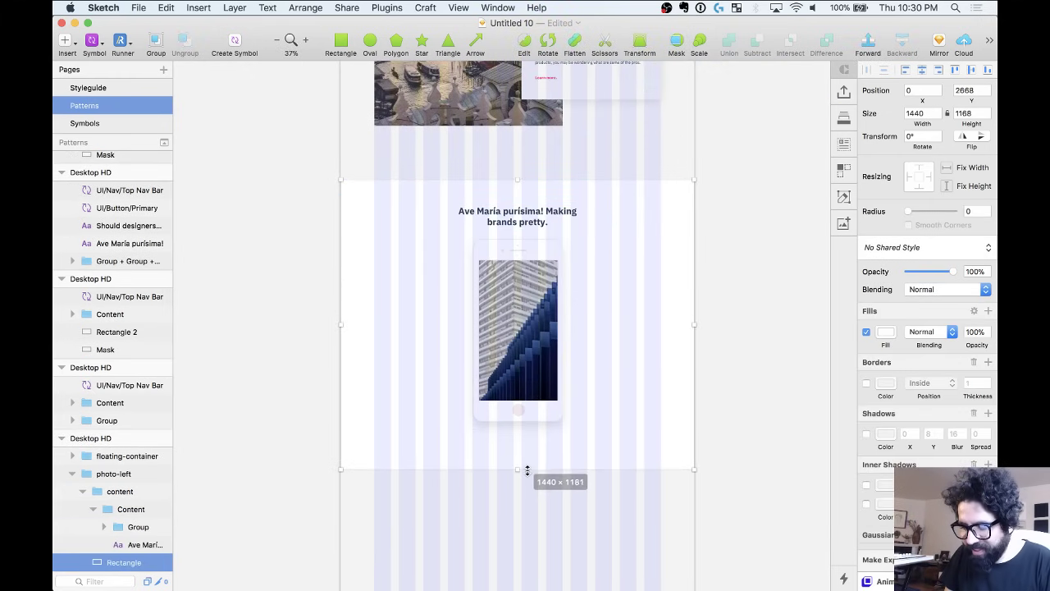
# Hide the layout grid and ungroup the two nested content groups that hold the heading and phone mockup.
pyautogui.scroll(3, 529, 474)
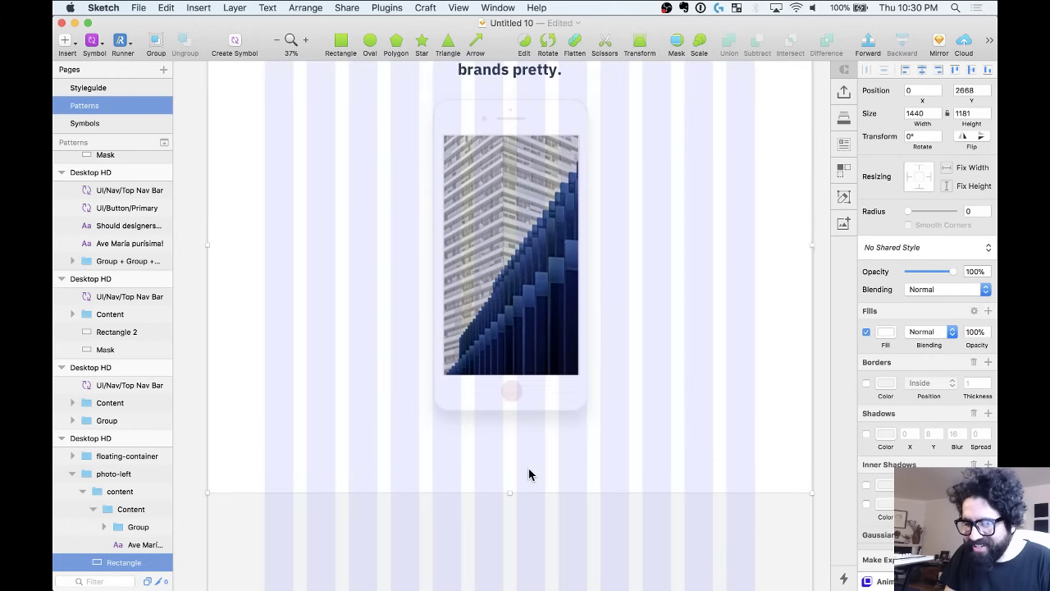
pyautogui.scroll(2, 529, 474)
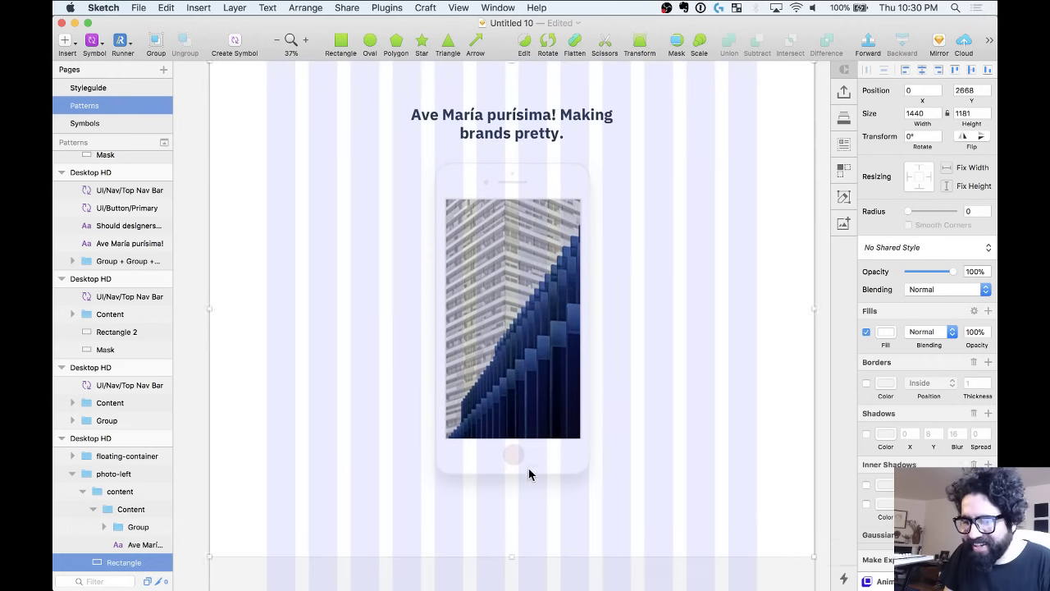
pyautogui.hotkey('ctrl', 'l')
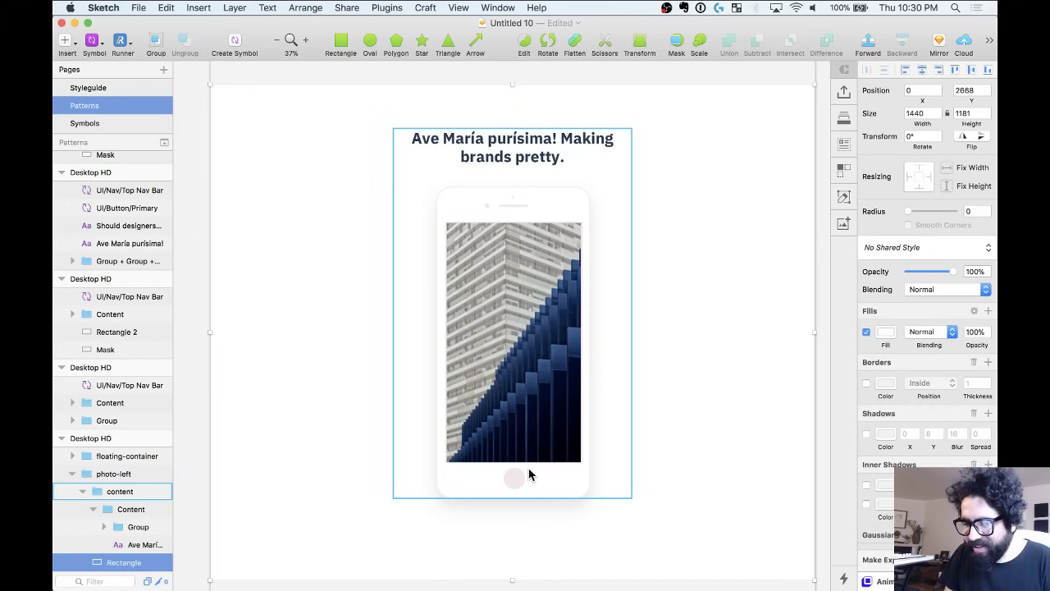
pyautogui.scroll(-2, 714, 342)
pyautogui.click(578, 370)
pyautogui.press('shift+super+g')
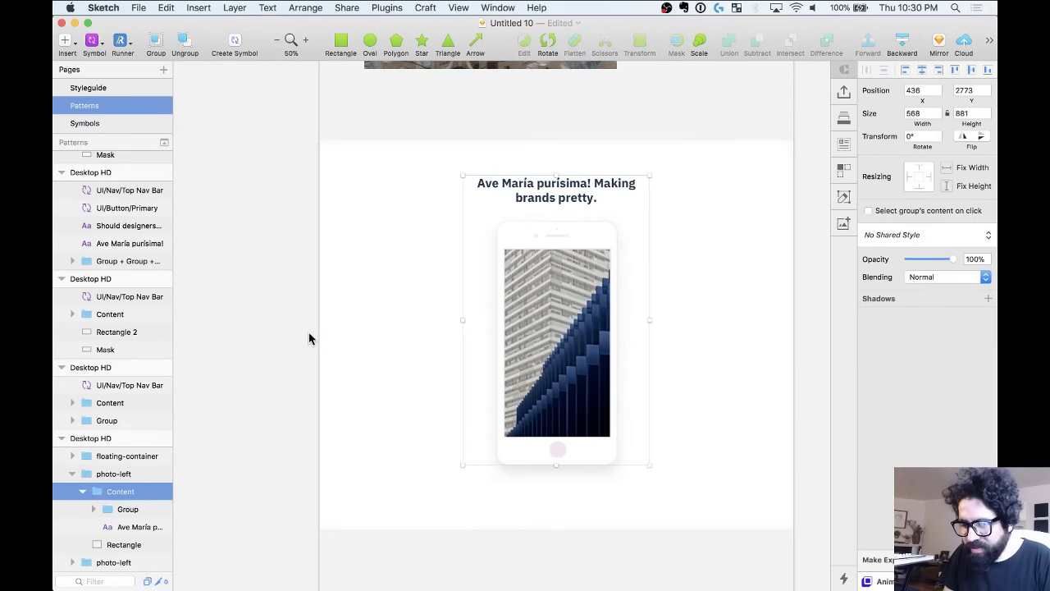
pyautogui.click(564, 318)
pyautogui.doubleClick(555, 305)
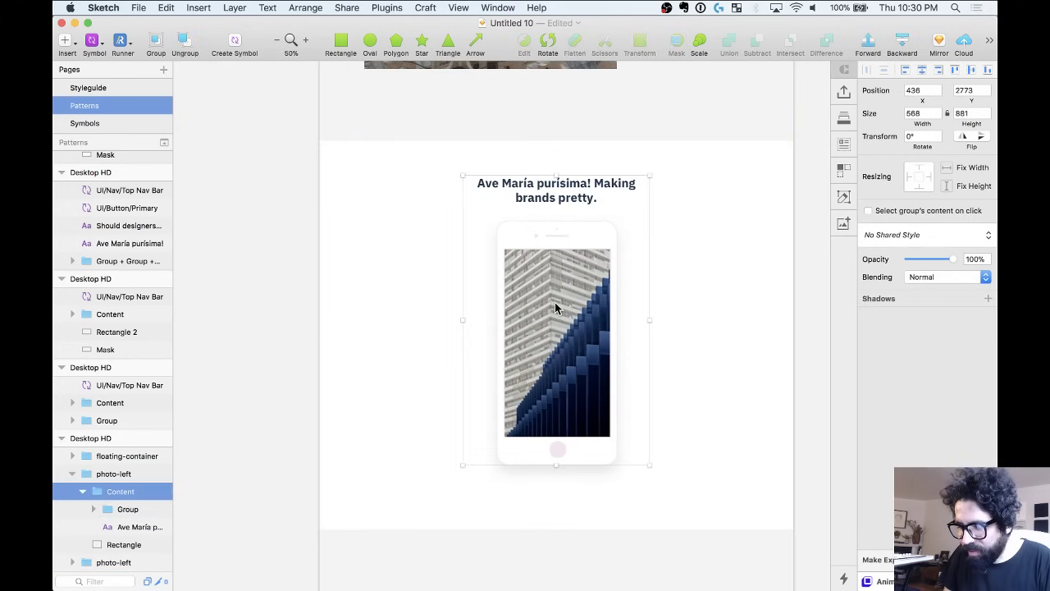
pyautogui.press('shift+super+g')
# Ungroup the photo-left section containing the phone mockup, centered heading and white background rectangle.
pyautogui.click(312, 260)
pyautogui.click(480, 276)
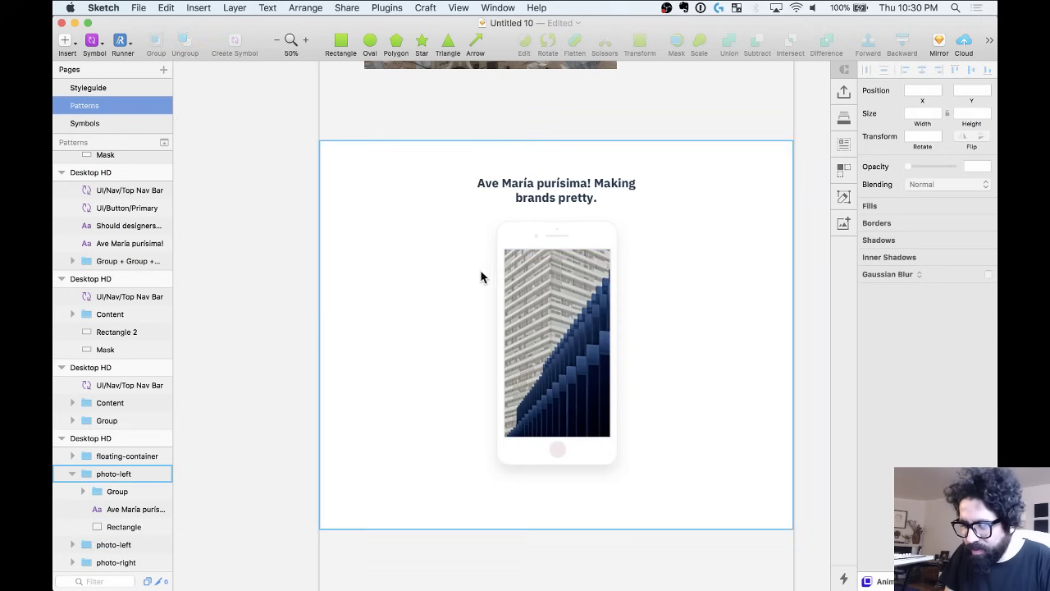
pyautogui.press('shift+super+g')
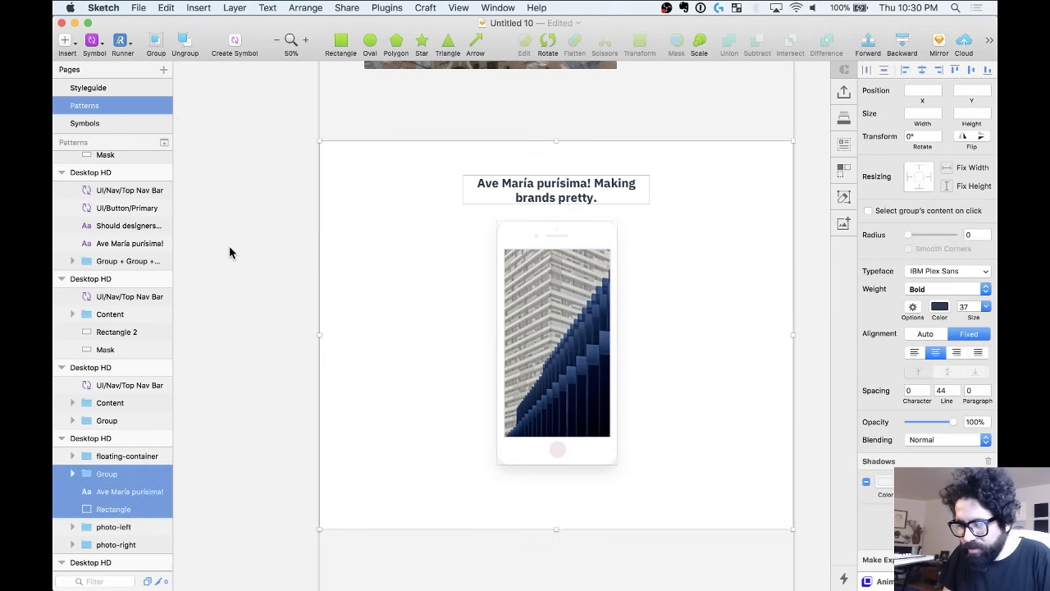
# Center the phone mockup horizontally on the artboard at X 536 and show the layout grid again.
pyautogui.click(612, 281)
pyautogui.click(921, 72)
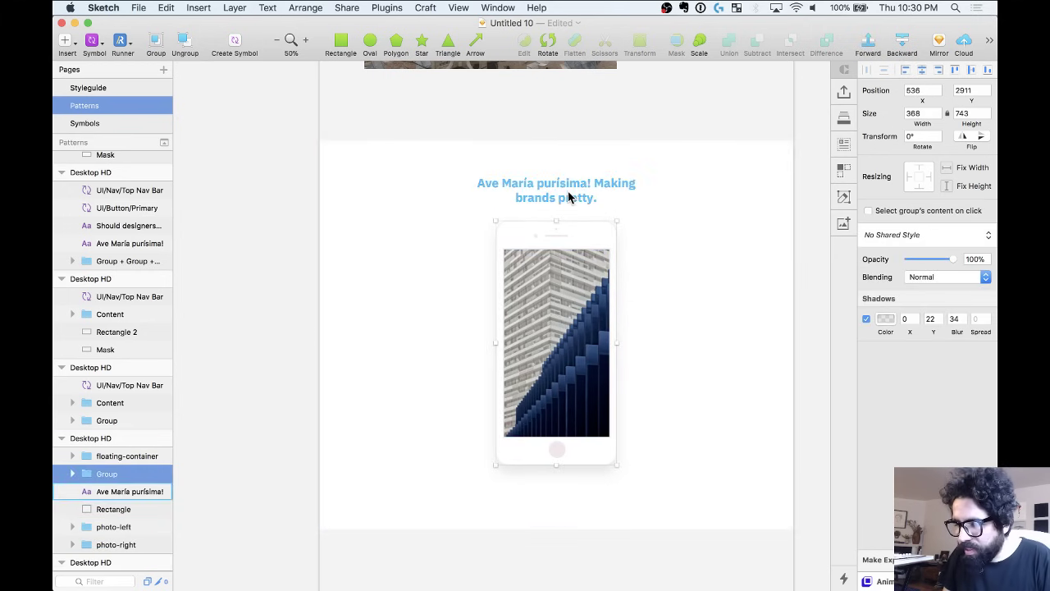
pyautogui.scroll(3, 502, 301)
pyautogui.hotkey('ctrl', 'l')
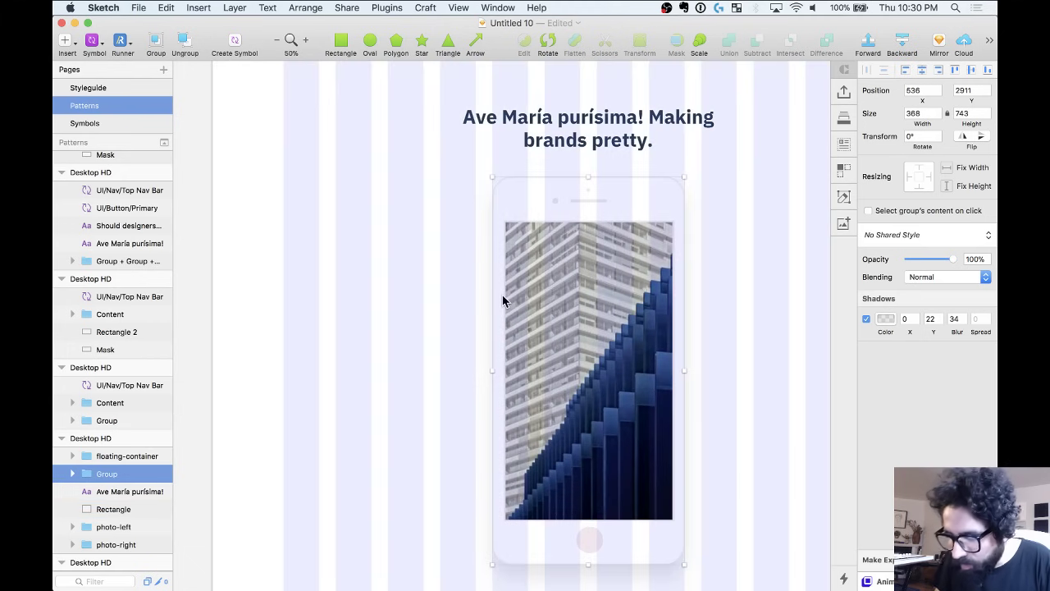
# Examine the phone mockup's side spacing and the heading's width against the layout grid columns.
pyautogui.click(299, 8)
pyautogui.click(543, 314)
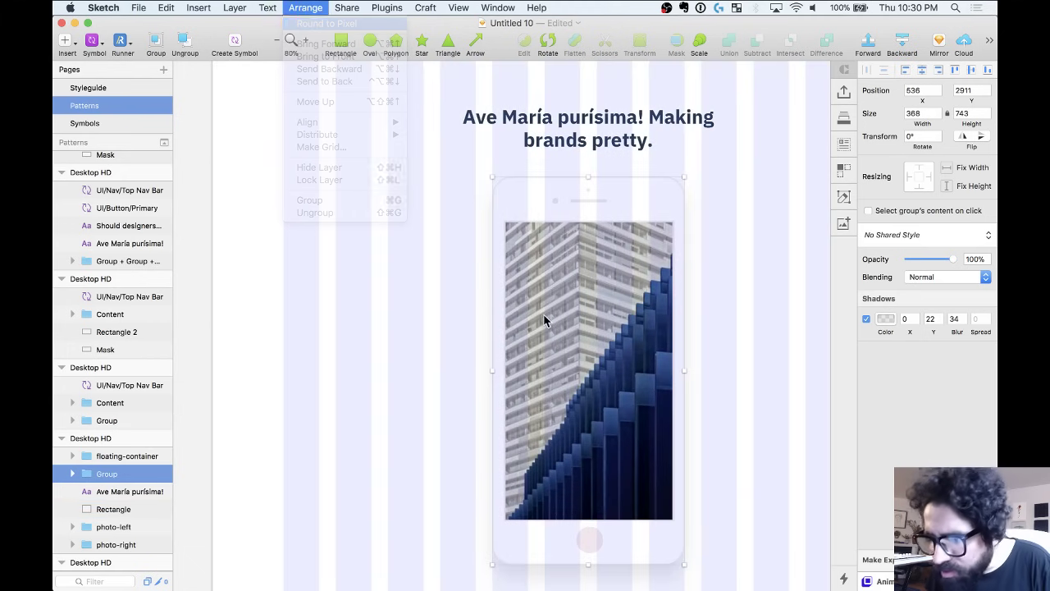
pyautogui.press('alt')
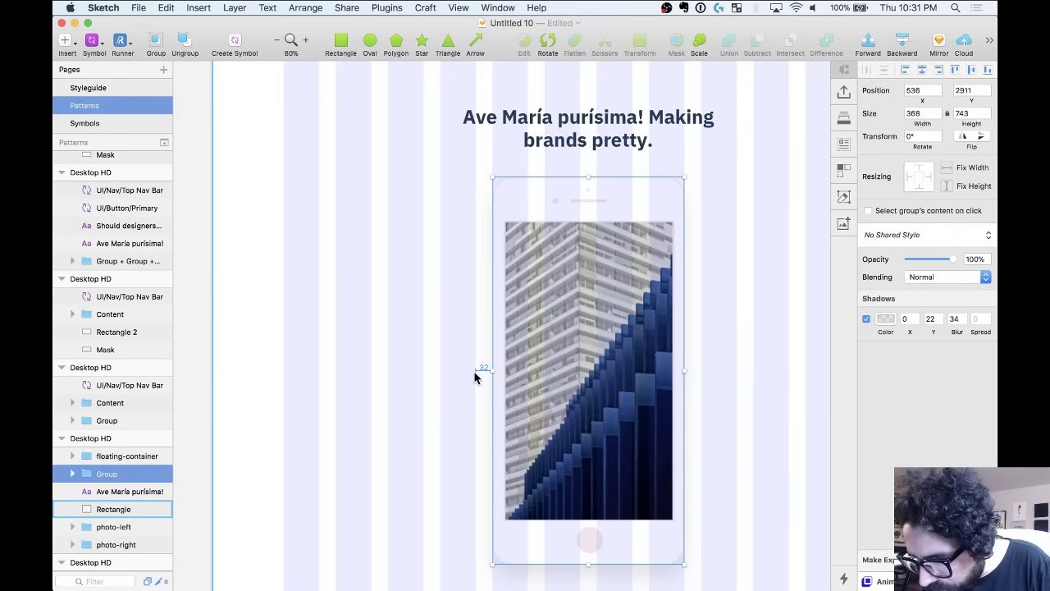
pyautogui.press('alt')
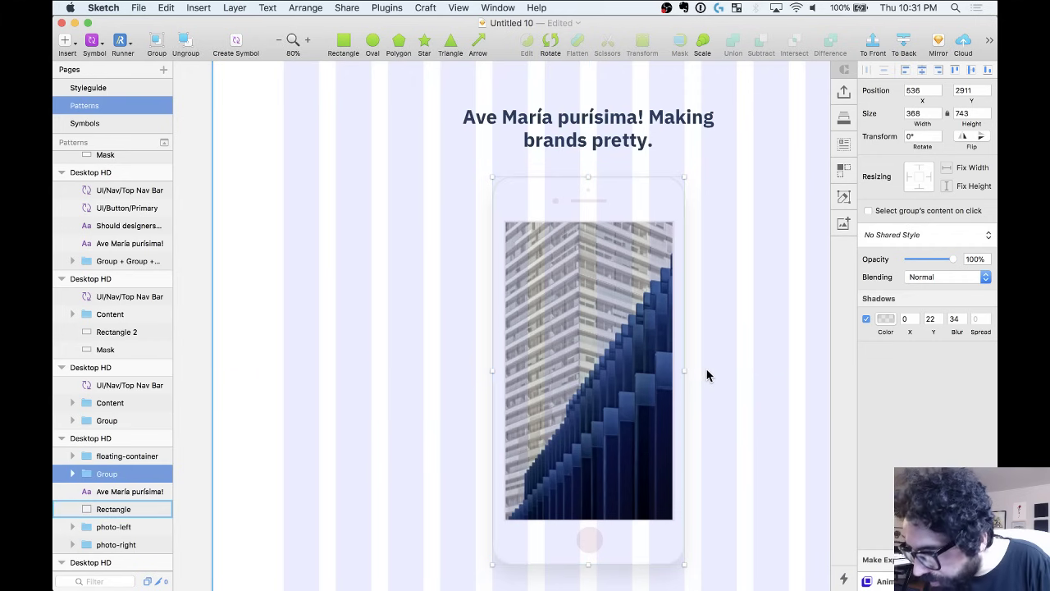
pyautogui.scroll(-5, 705, 370)
pyautogui.click(689, 244)
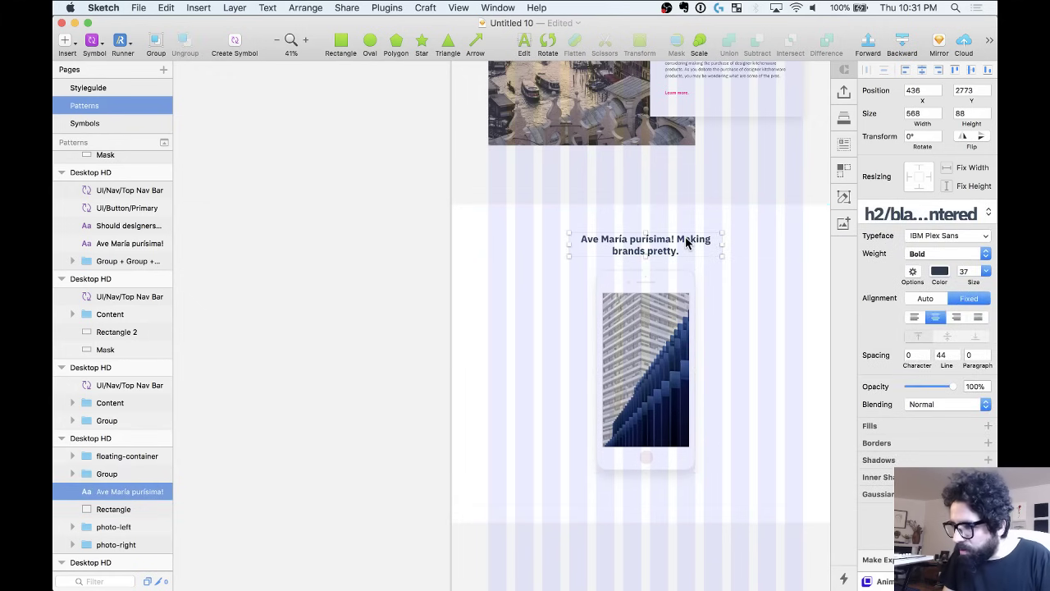
pyautogui.scroll(2, 686, 242)
pyautogui.hscroll(3, 686, 242)
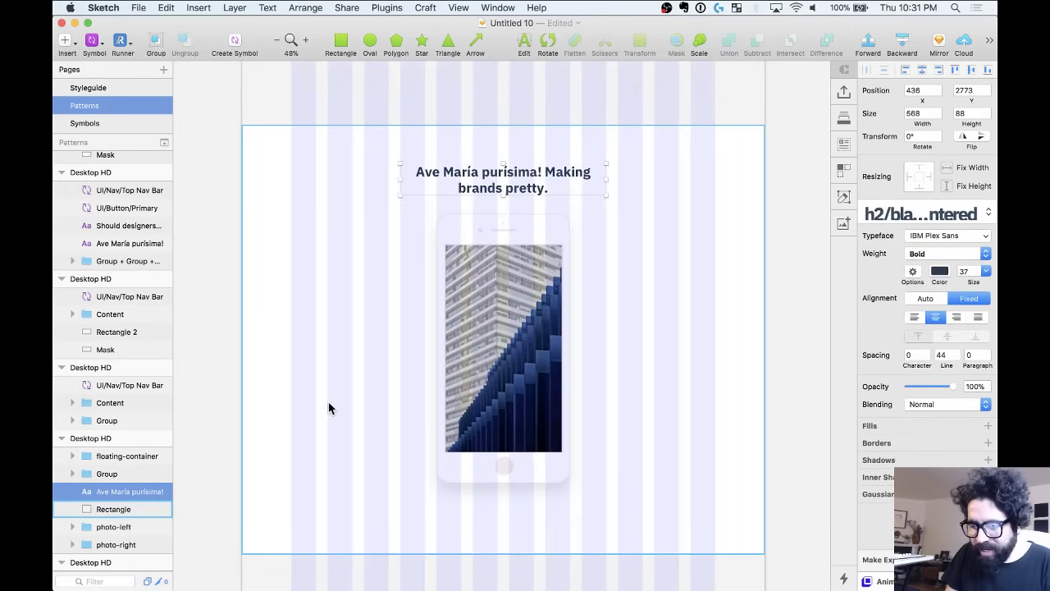
pyautogui.scroll(1, 449, 398)
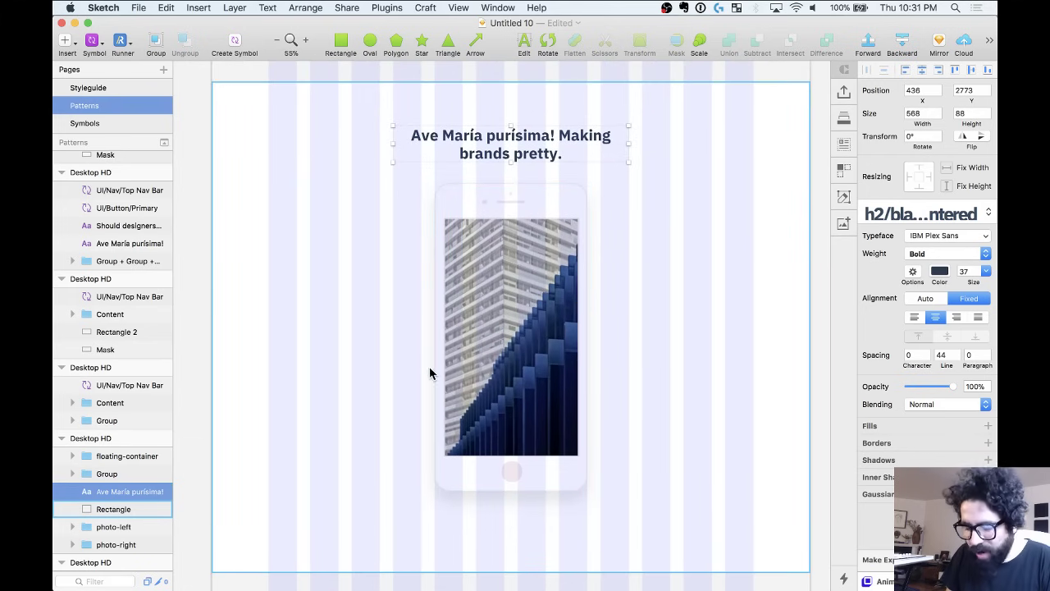
pyautogui.scroll(1, 271, 263)
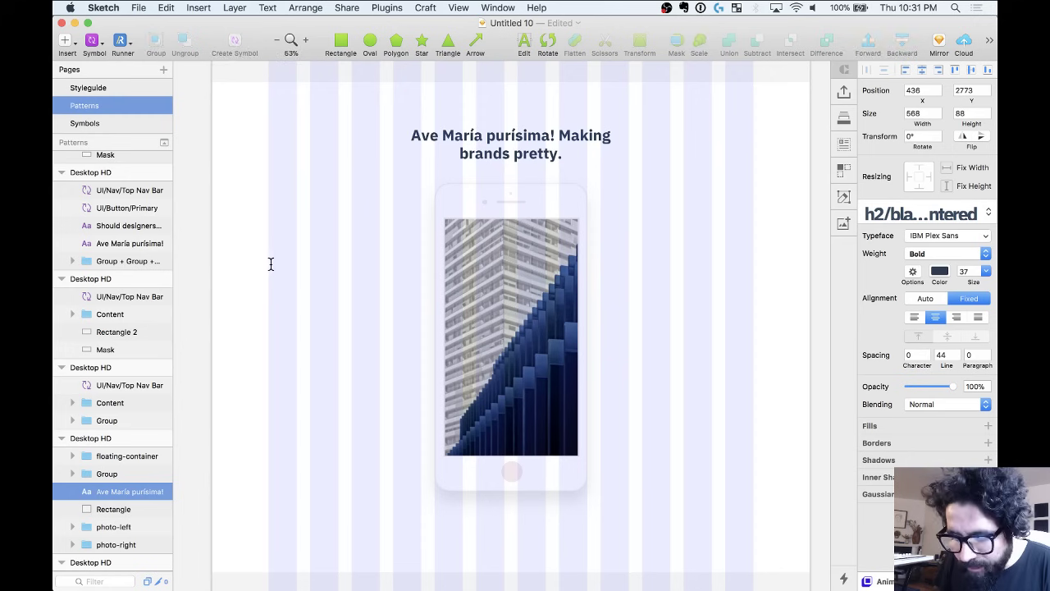
# Add a "Title" text at X 142, Y 3101 beside the phone mockup and duplicate it 20 px below as "Copy".
pyautogui.click(270, 264)
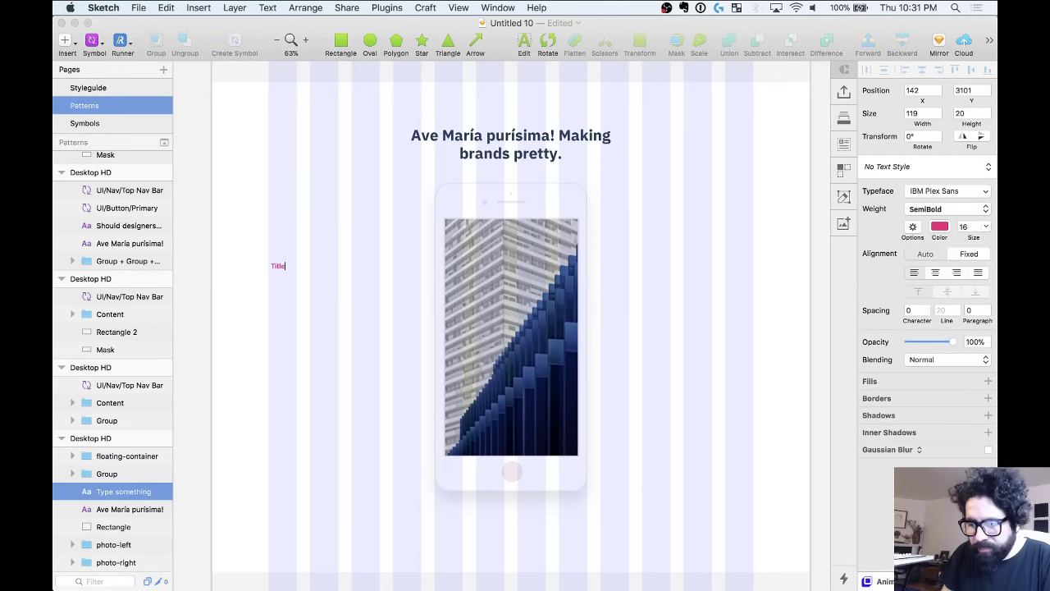
pyautogui.write('Title')
pyautogui.press('Escape')
pyautogui.moveTo(279, 269); pyautogui.dragTo(280, 283)
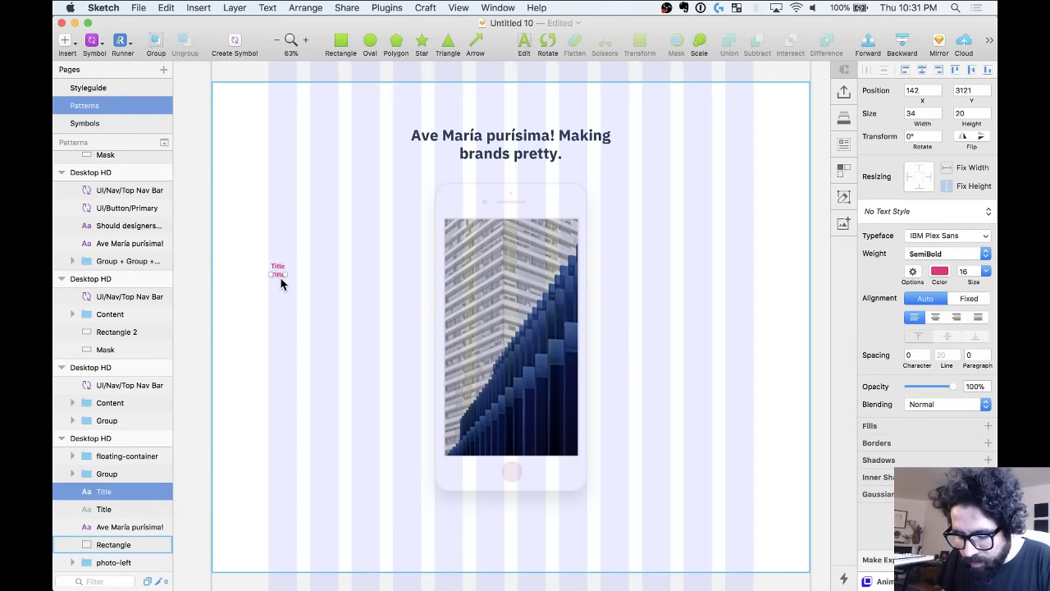
pyautogui.doubleClick(280, 276)
pyautogui.write('Copy')
pyautogui.press('Escape')
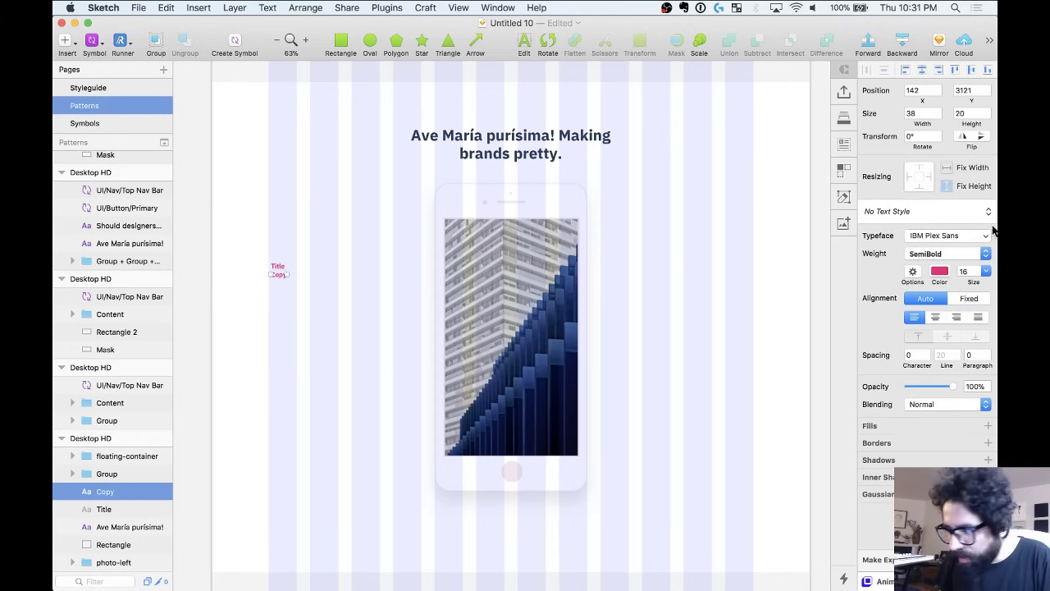
# Apply the p/black/left/regular text style to the "Copy" text.
pyautogui.click(927, 210)
pyautogui.moveTo(861, 482)
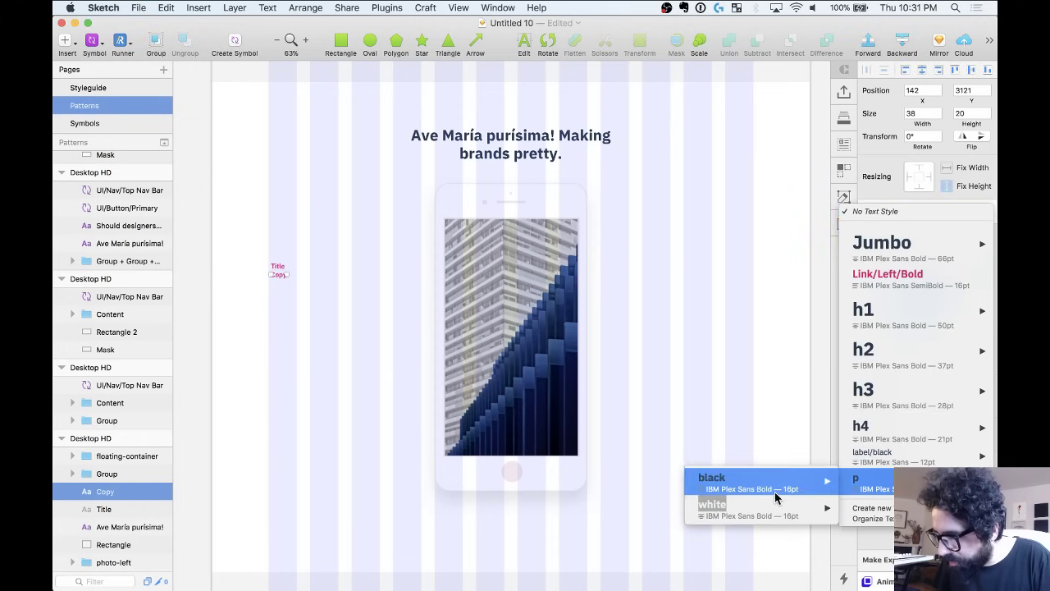
pyautogui.moveTo(770, 490)
pyautogui.moveTo(604, 508)
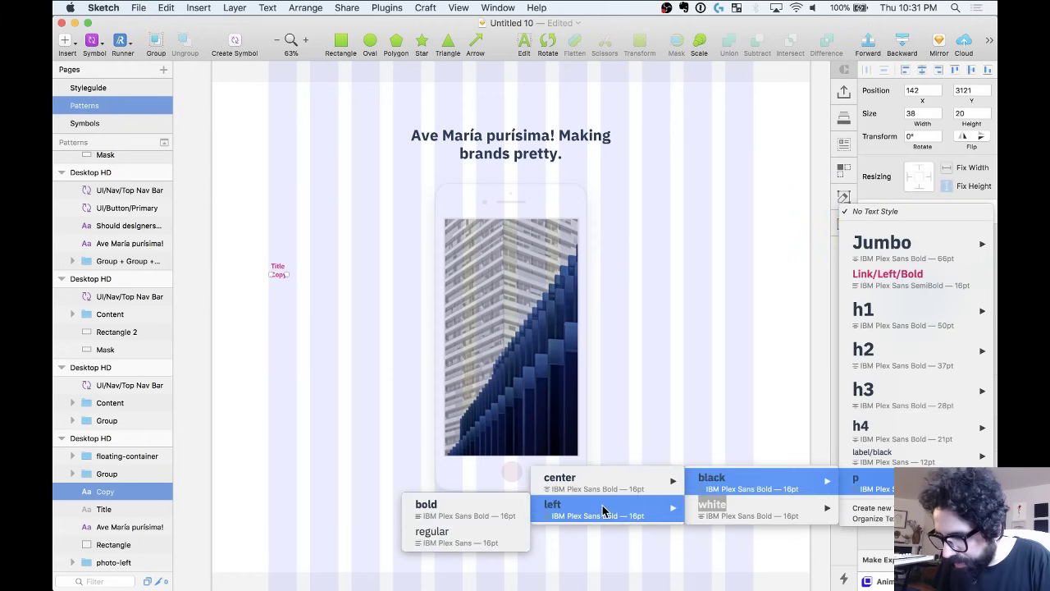
pyautogui.click(476, 536)
# Apply the h3/black/left/bold text style to the "Title" text above "Copy".
pyautogui.click(277, 266)
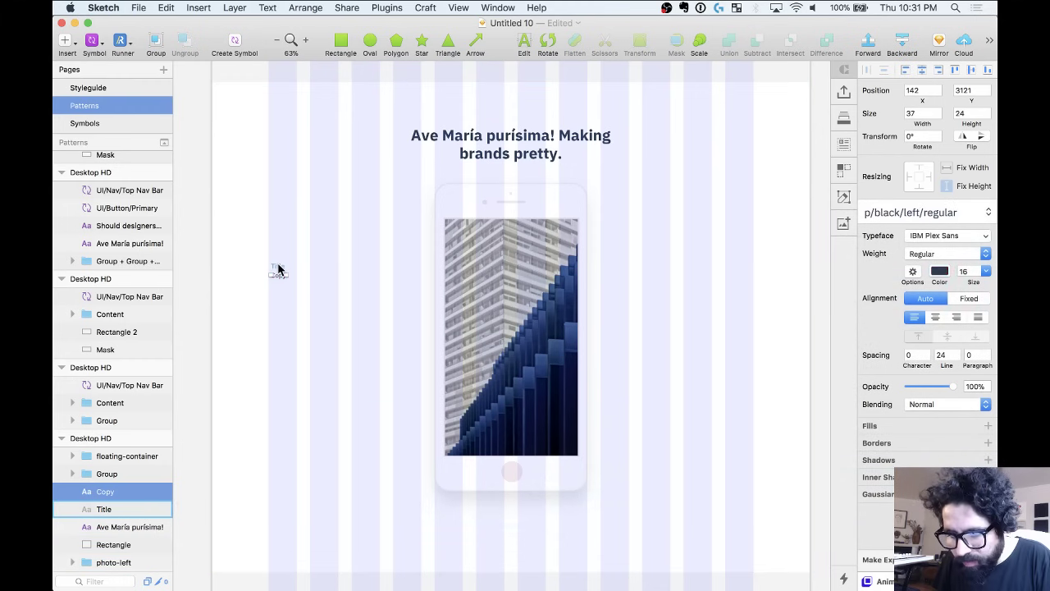
pyautogui.click(925, 211)
pyautogui.moveTo(919, 398)
pyautogui.moveTo(753, 402)
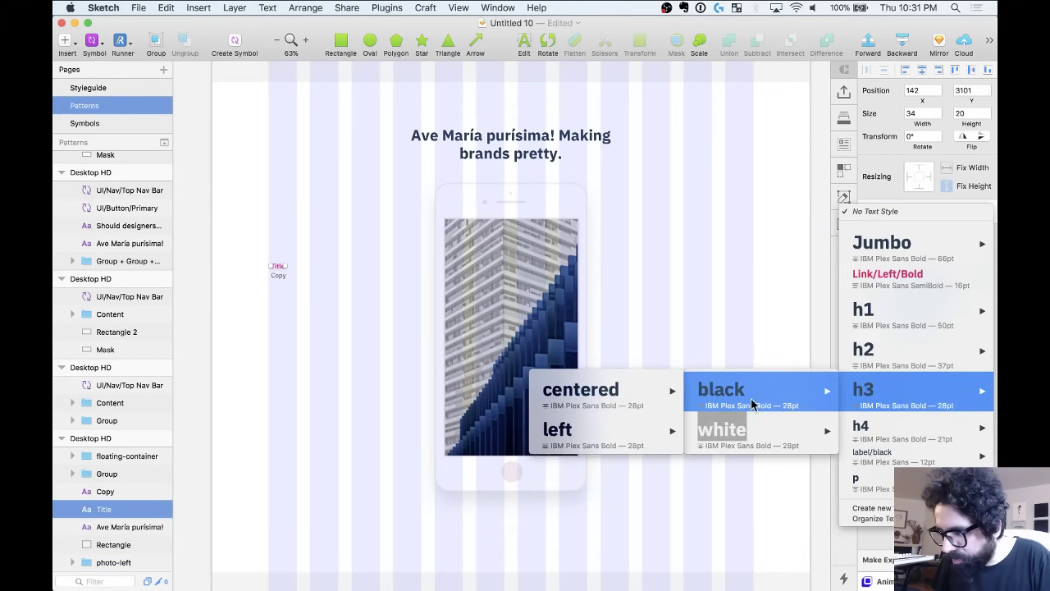
pyautogui.moveTo(639, 428)
pyautogui.click(434, 439)
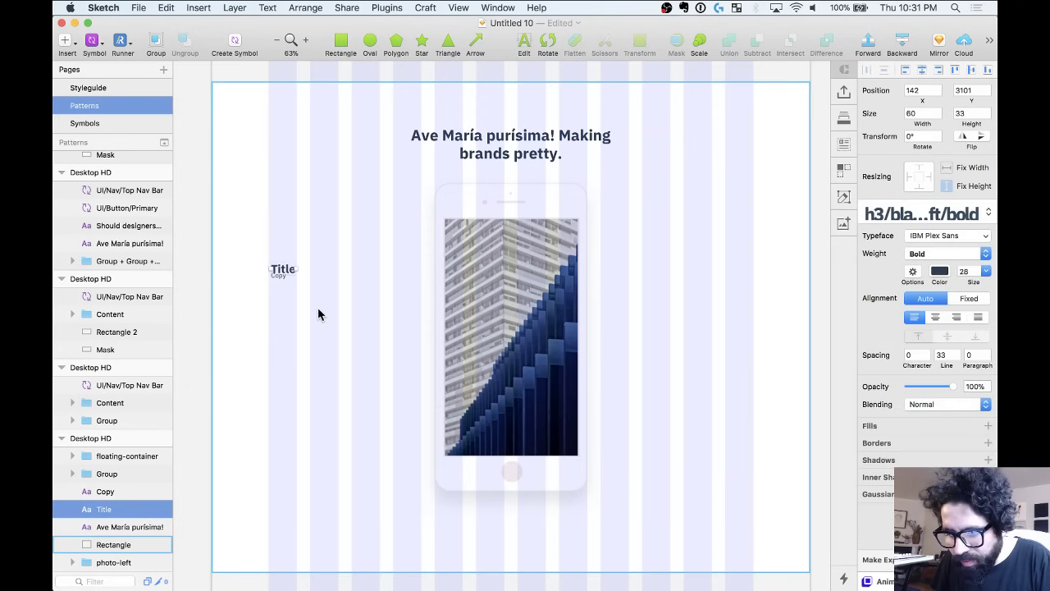
# Move the "Copy" text down to Y 3145 so it clears the "Title" text.
pyautogui.click(279, 277)
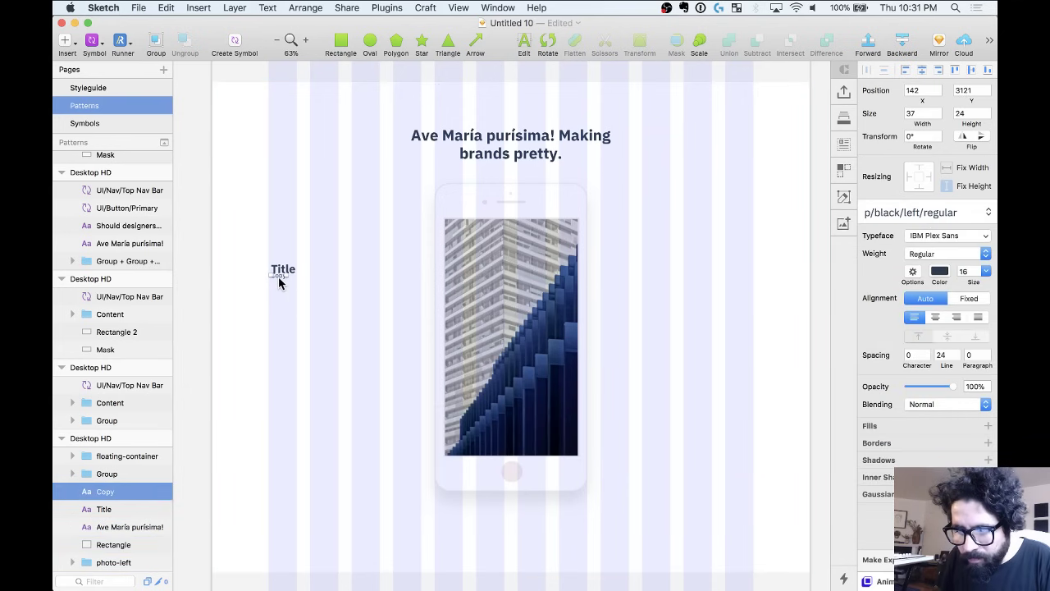
pyautogui.click(280, 272)
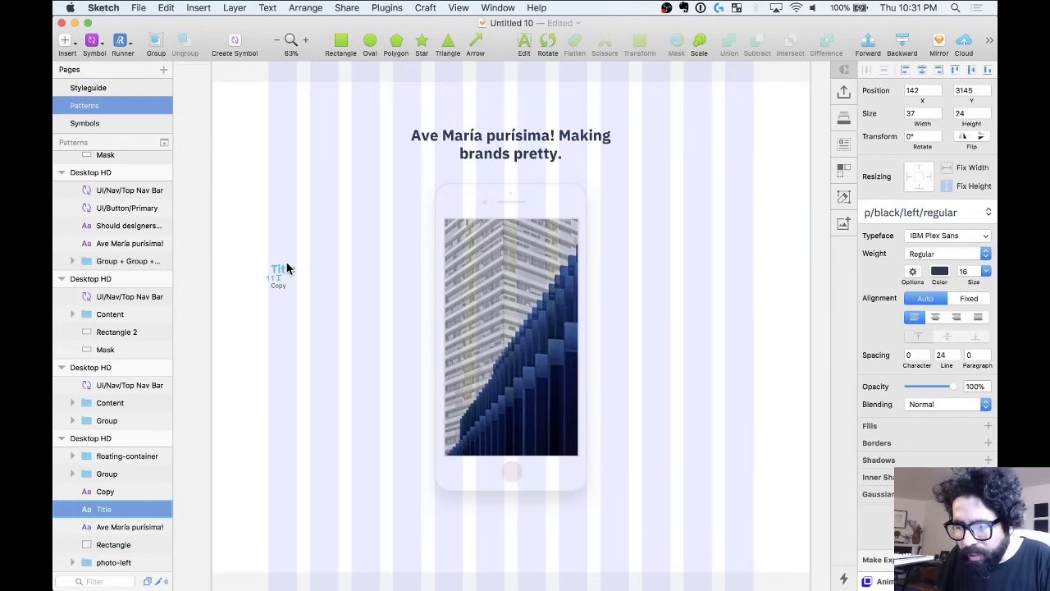
# Fill the Title text beside the phone mockup with a sample Astronomy headline from Craft's custom text data.
pyautogui.click(844, 145)
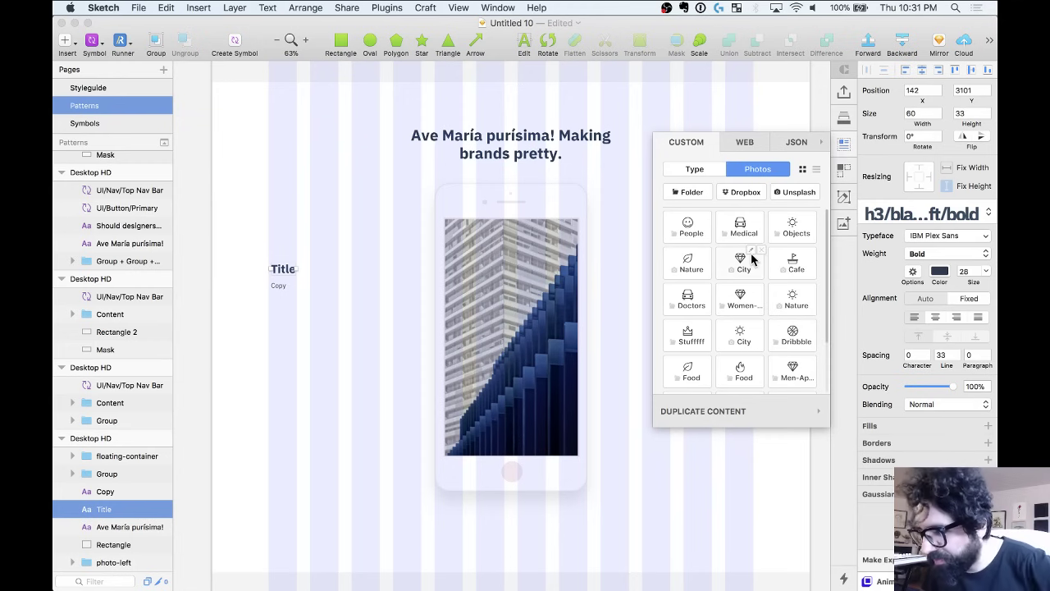
pyautogui.click(696, 171)
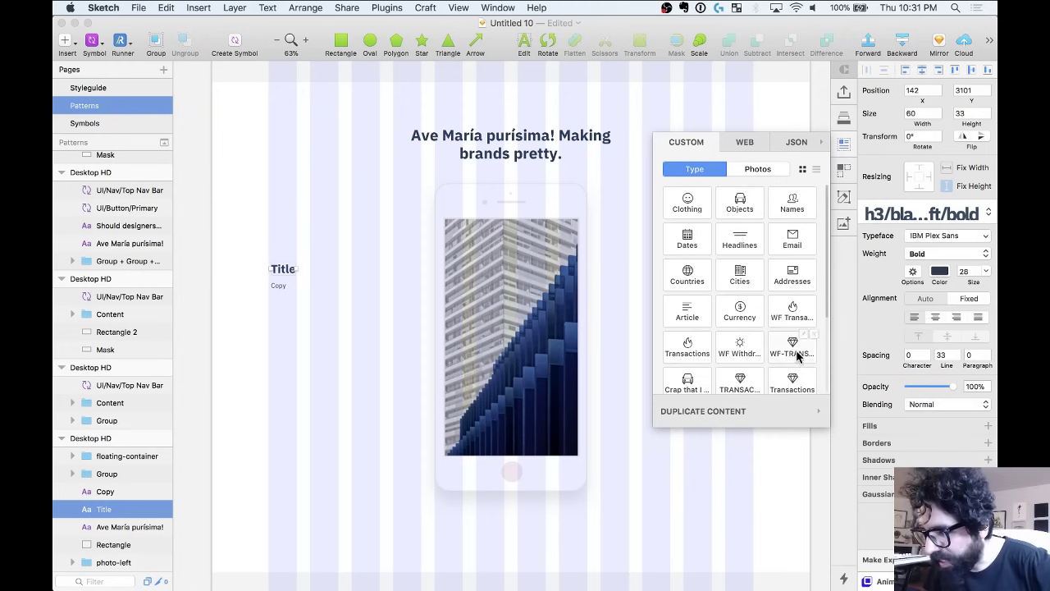
pyautogui.click(747, 246)
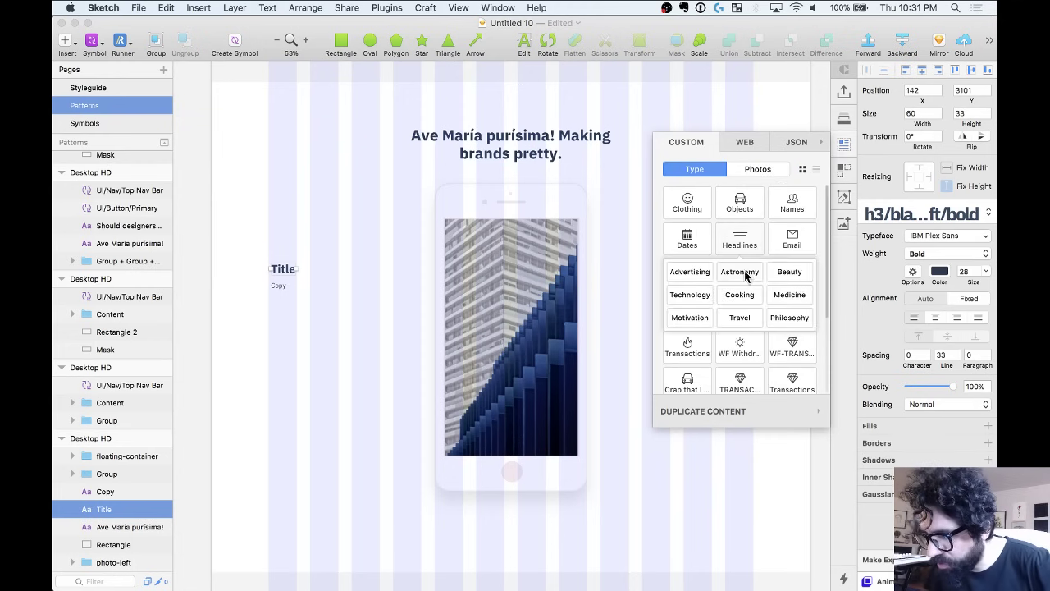
pyautogui.click(743, 280)
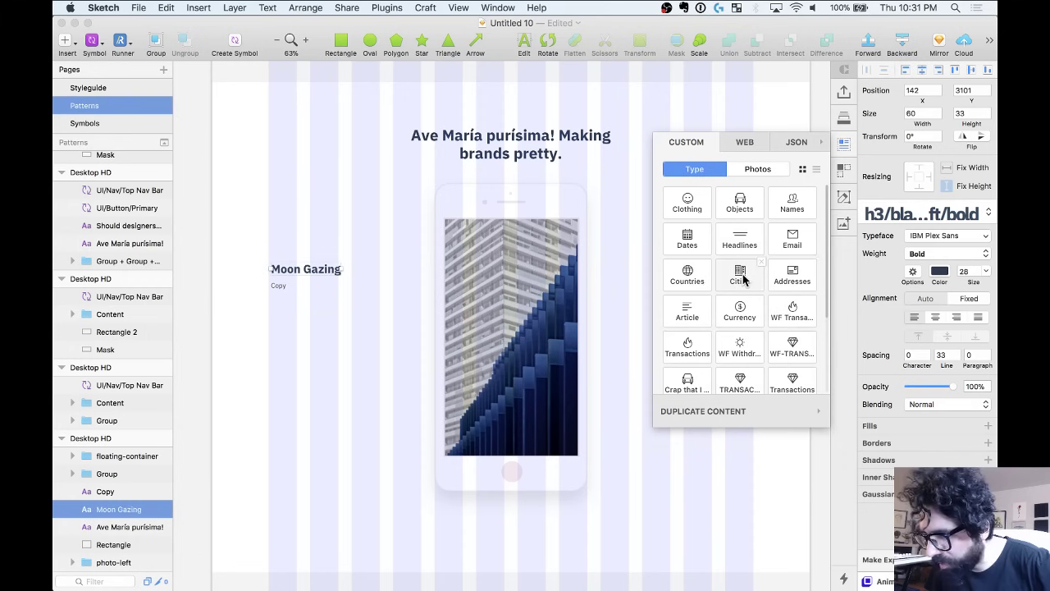
# Copy the paragraph text from "If you are in the market" through "As you" in the card overlapping the canal photo.
pyautogui.click(279, 286)
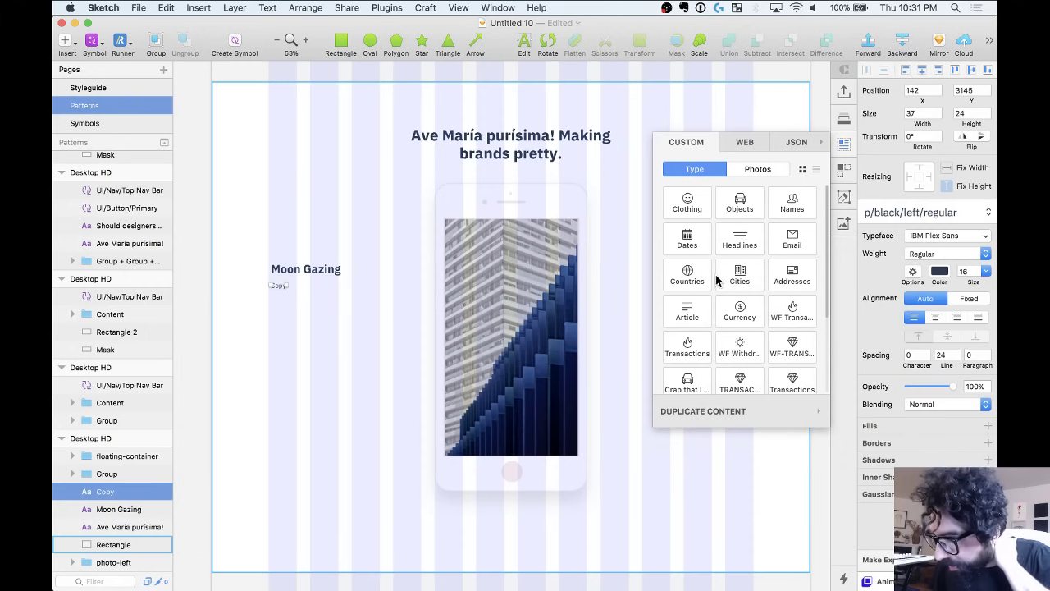
pyautogui.scroll(-3, 403, 258)
pyautogui.scroll(10, 399, 253)
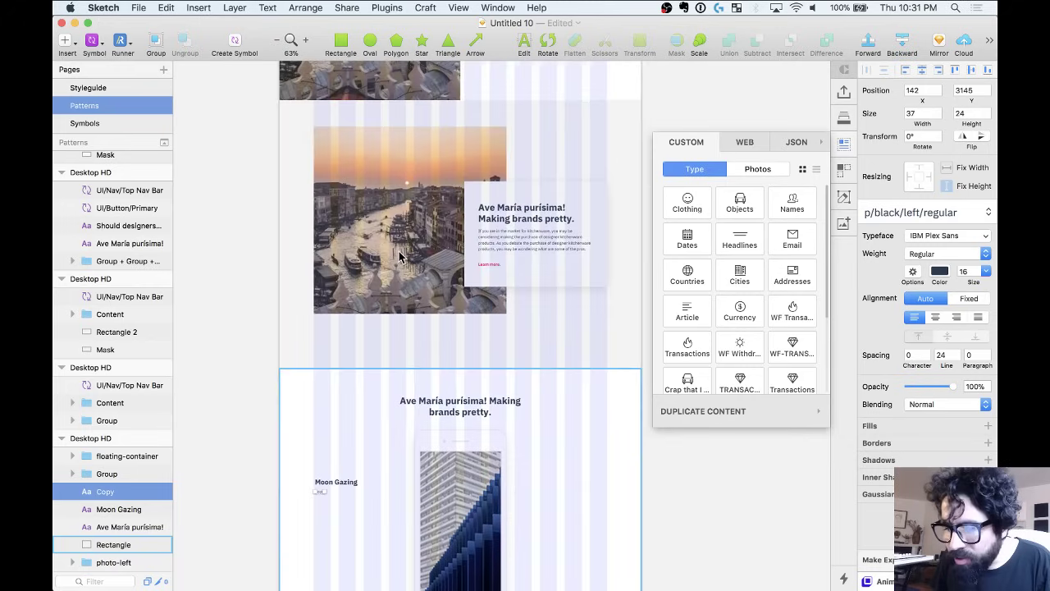
pyautogui.scroll(3, 558, 281)
pyautogui.click(338, 201)
pyautogui.doubleClick(338, 201)
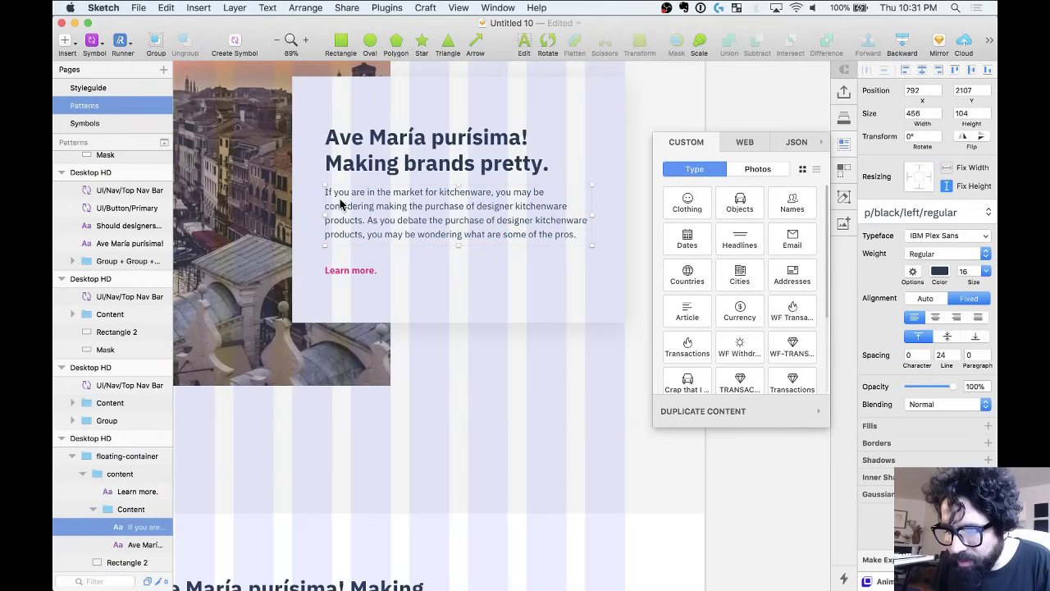
pyautogui.doubleClick(339, 203)
pyautogui.tripleClick(339, 198)
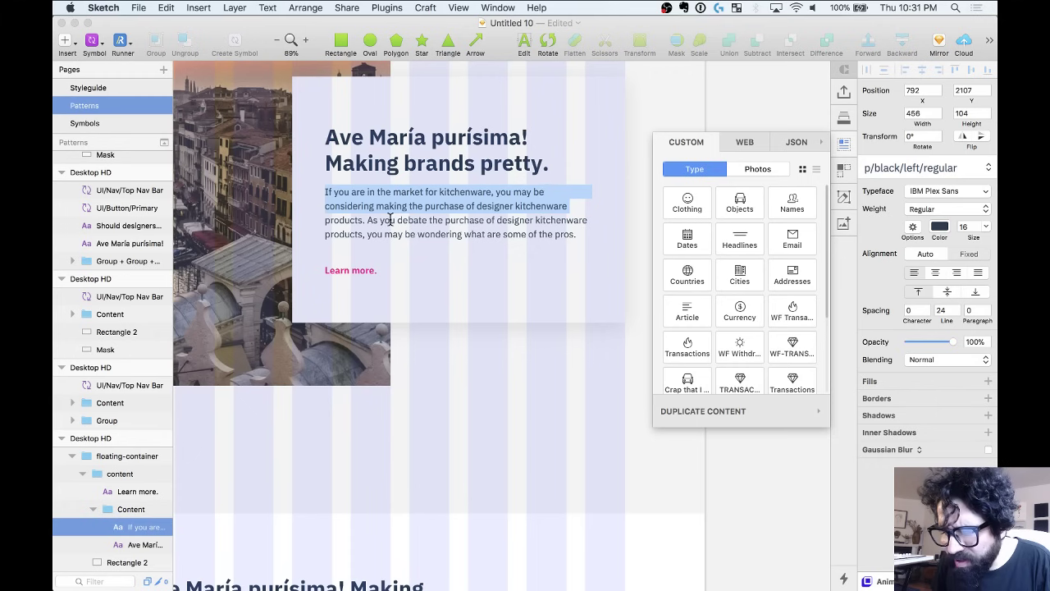
pyautogui.moveTo(392, 219); pyautogui.dragTo(394, 219)
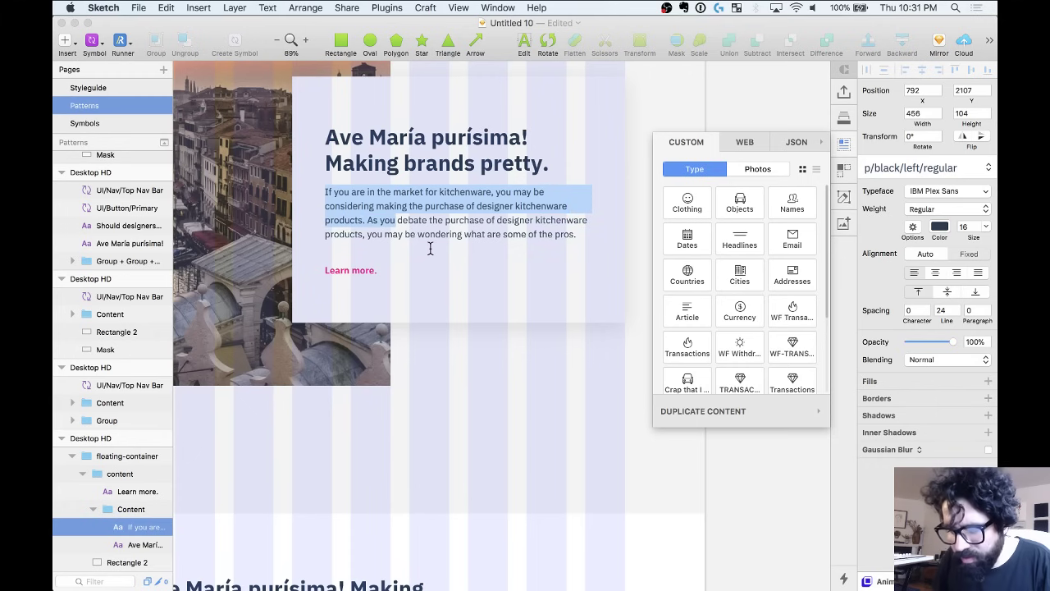
# Replace the Copy placeholder under the Moon Gazing heading with the copied paragraph text.
pyautogui.scroll(-10, 430, 249)
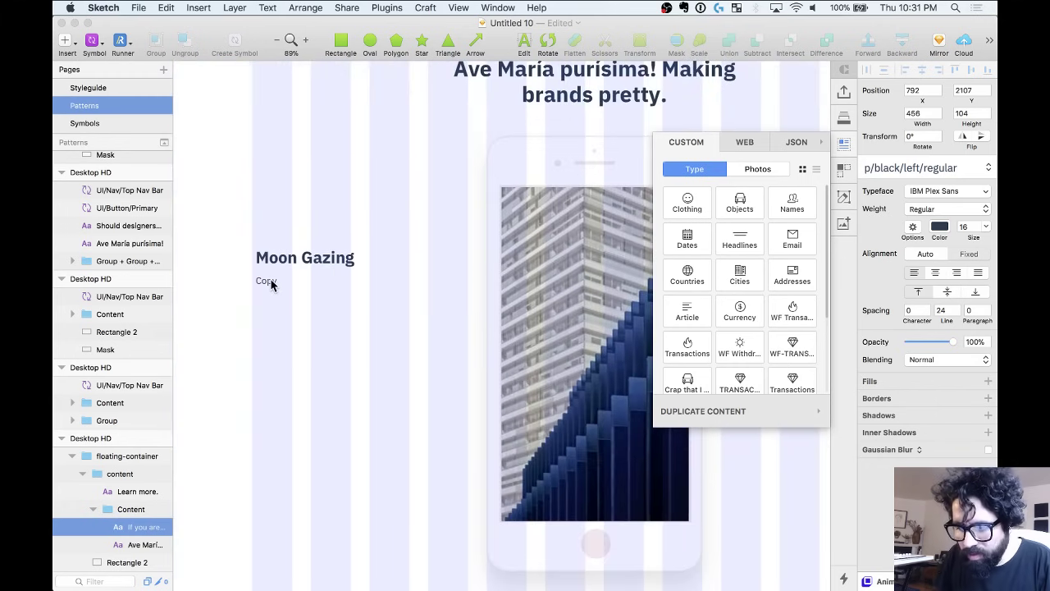
pyautogui.click(271, 284)
pyautogui.doubleClick(271, 284)
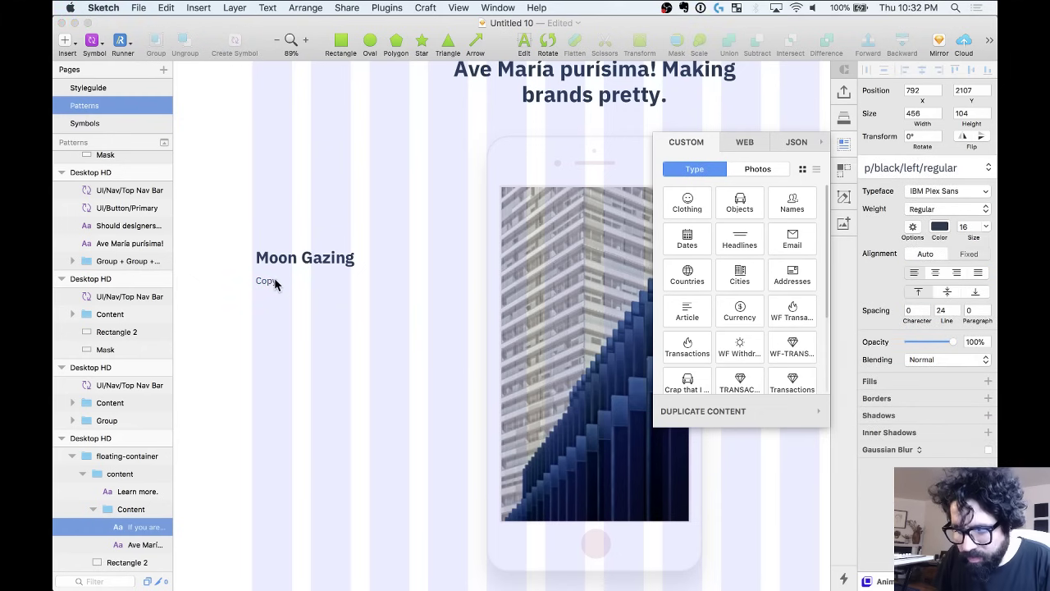
pyautogui.doubleClick(265, 281)
pyautogui.press('super+v')
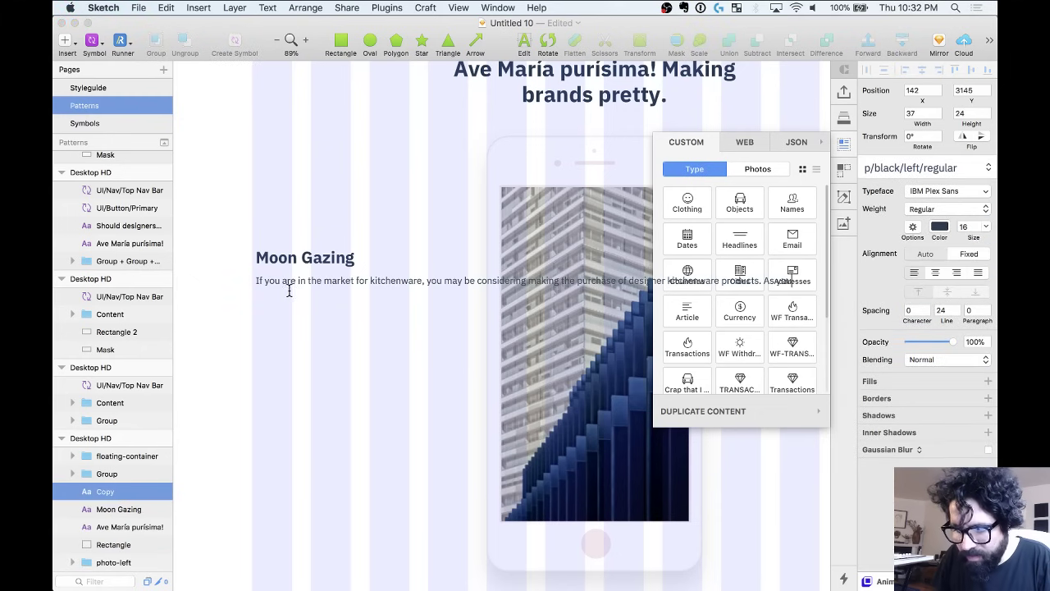
pyautogui.press('Escape')
# Narrow the pasted paragraph to about 294 px wide so that it wraps beside the phone mockup.
pyautogui.scroll(-5, 466, 336)
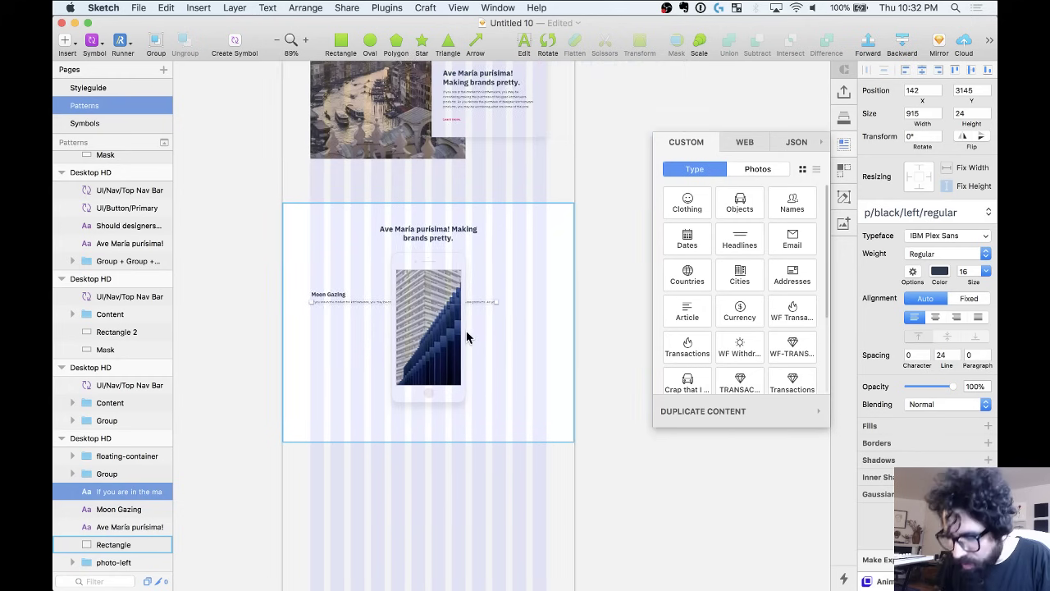
pyautogui.moveTo(503, 304); pyautogui.dragTo(369, 308)
pyautogui.scroll(5, 369, 309)
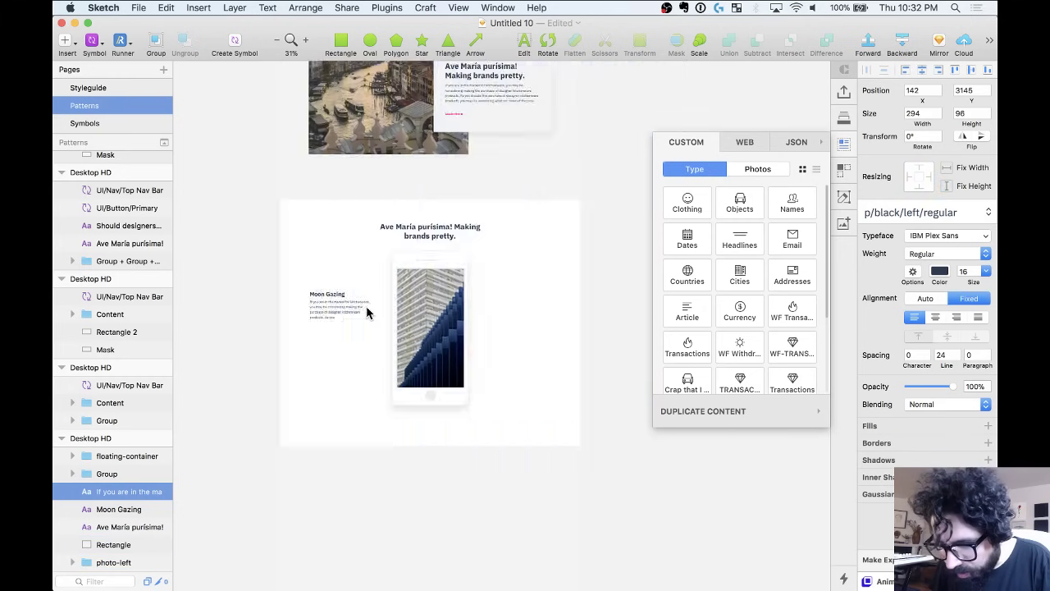
pyautogui.hscroll(-2, 320, 308)
pyautogui.scroll(-5, 311, 308)
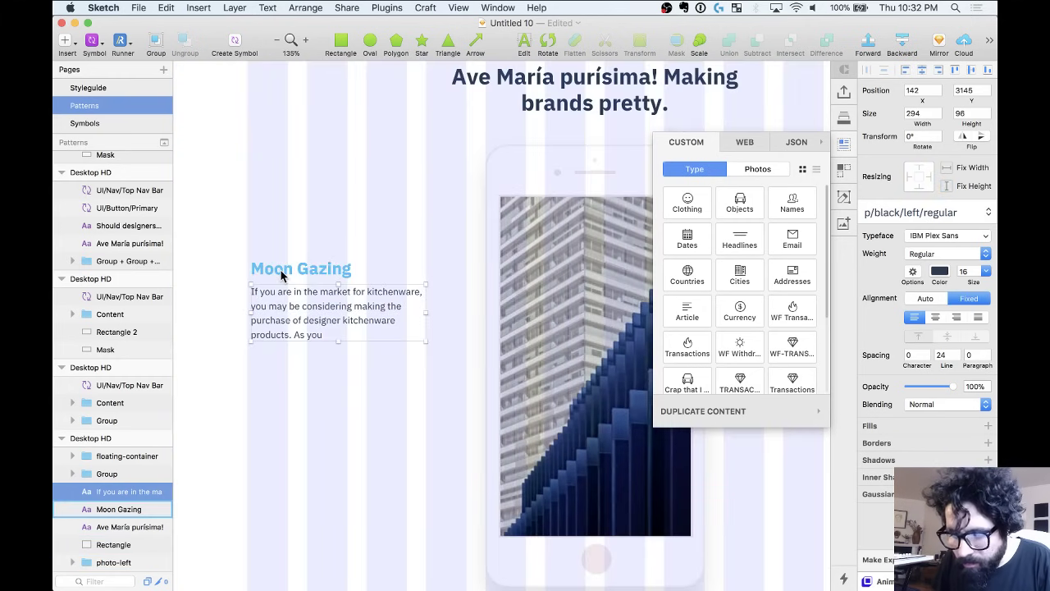
# Set the Moon Gazing heading and its paragraph to 368 wide, move them to X 136 on the column grid, and hide Craft's sample data.
pyautogui.keyDown('shift'); pyautogui.click(316, 268); pyautogui.keyUp('shift')
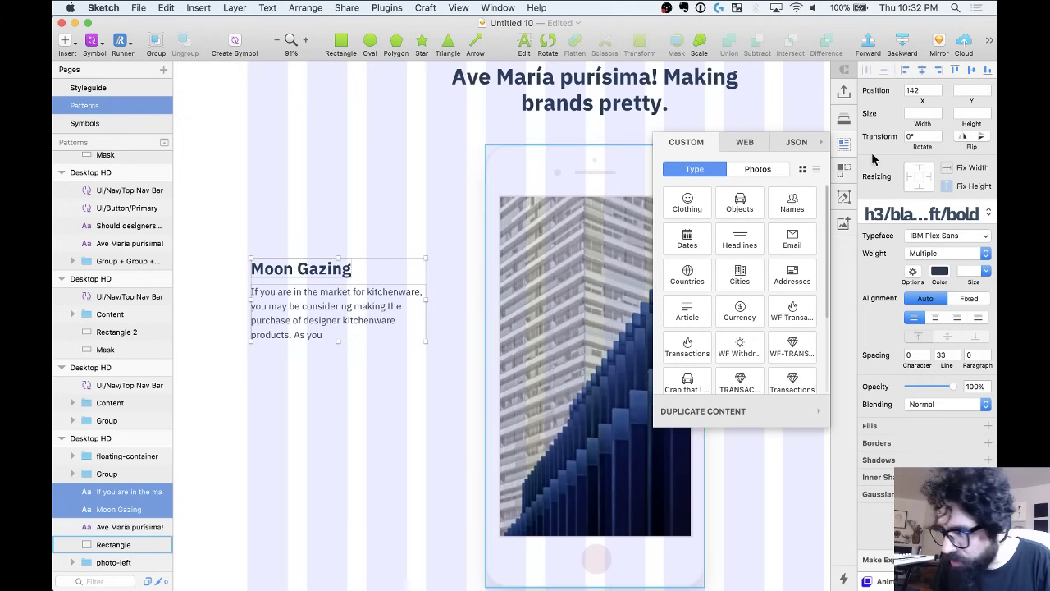
pyautogui.click(922, 113)
pyautogui.write('268')
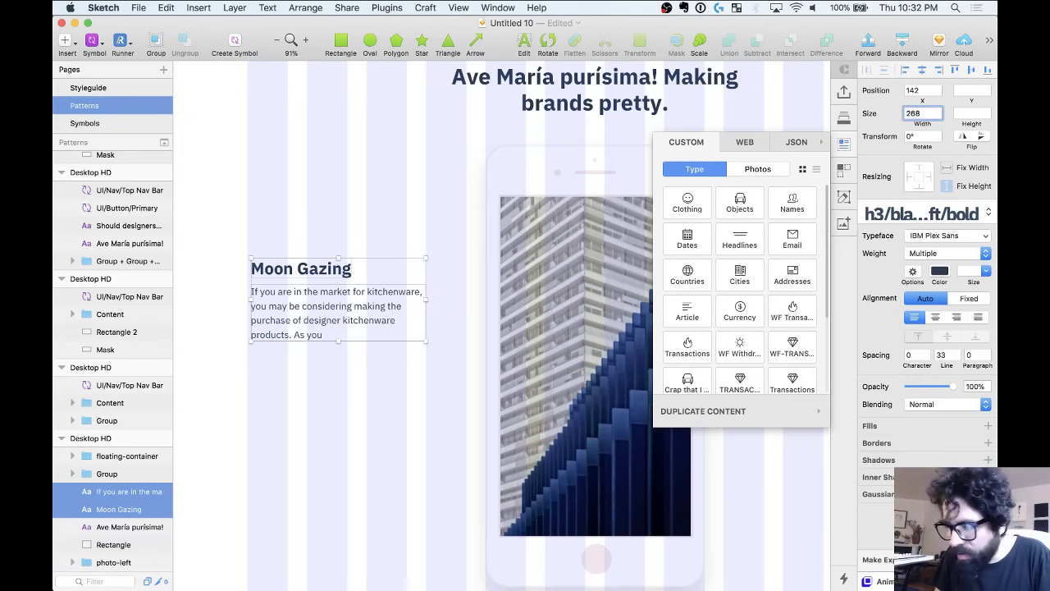
pyautogui.press('Return')
pyautogui.moveTo(329, 304); pyautogui.dragTo(323, 300)
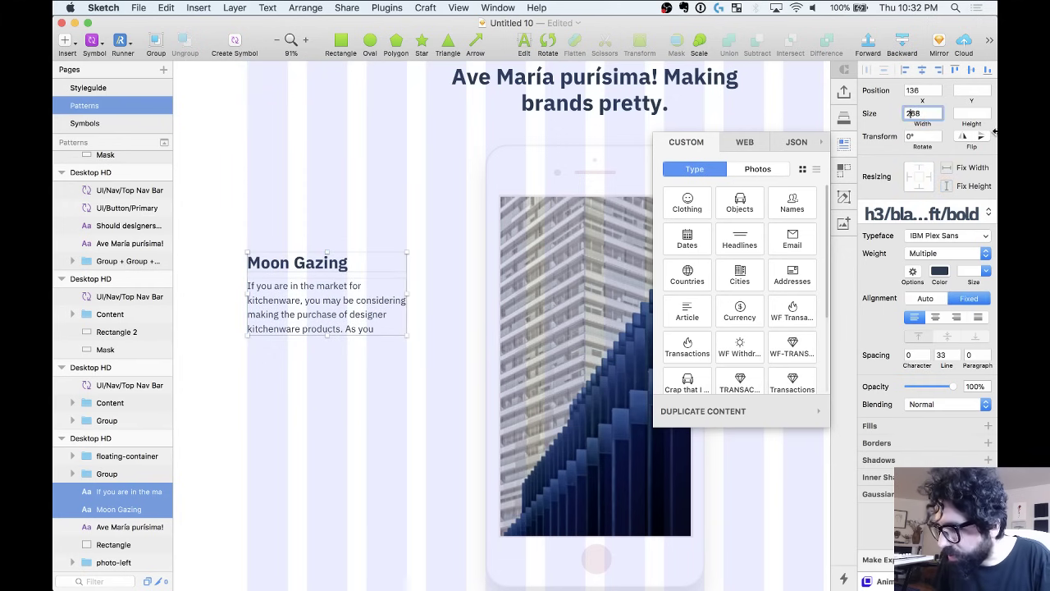
pyautogui.write('368')
pyautogui.press('Return')
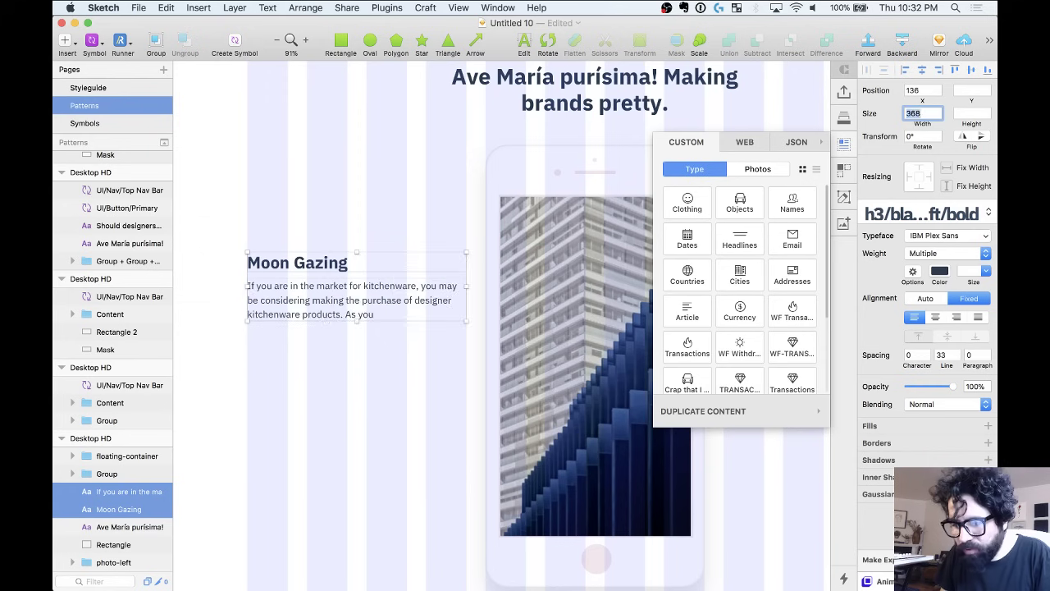
pyautogui.scroll(-5, 377, 310)
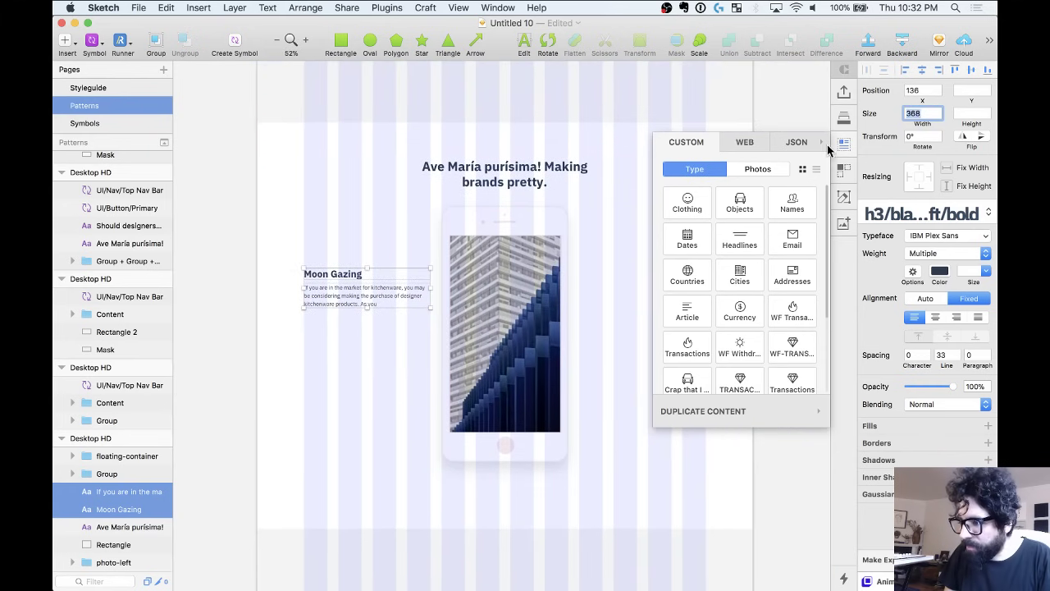
pyautogui.click(844, 144)
# Nudge the paragraph 3 px up towards the Moon Gazing heading, and select both text layers.
pyautogui.scroll(2, 390, 355)
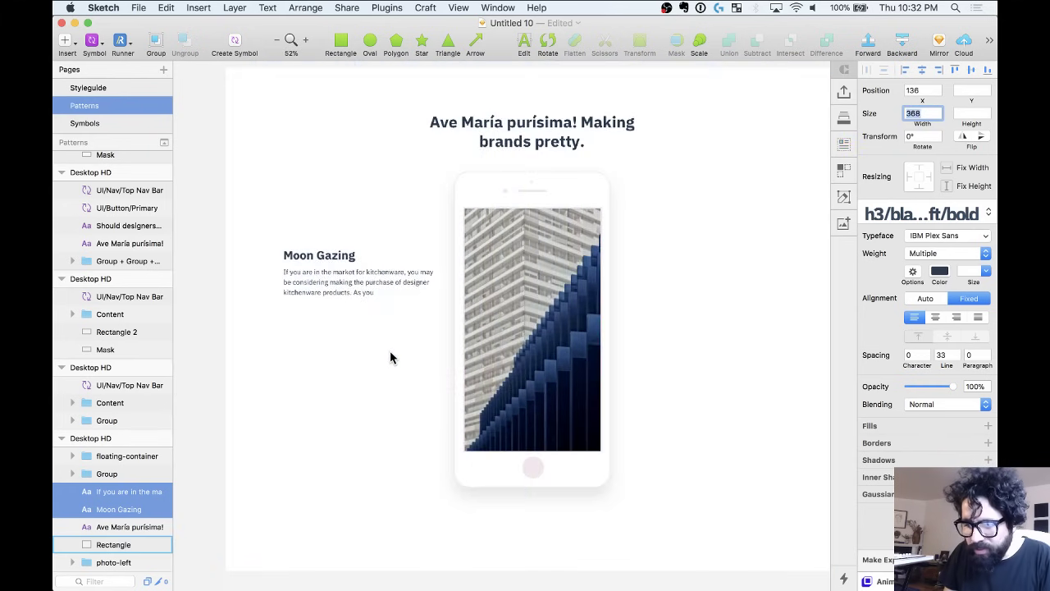
pyautogui.click(311, 269)
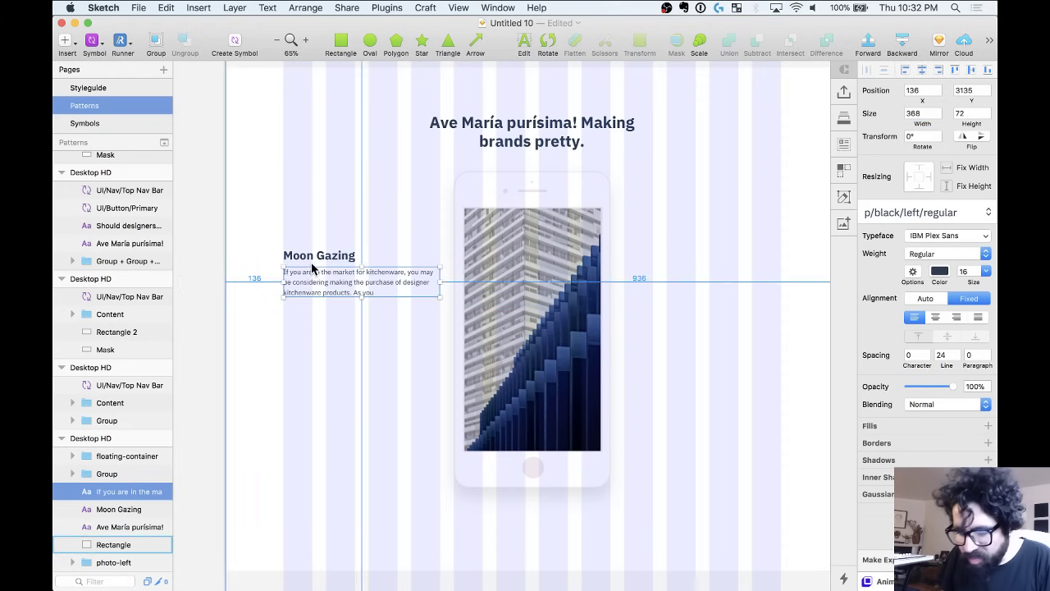
pyautogui.scroll(3, 311, 254)
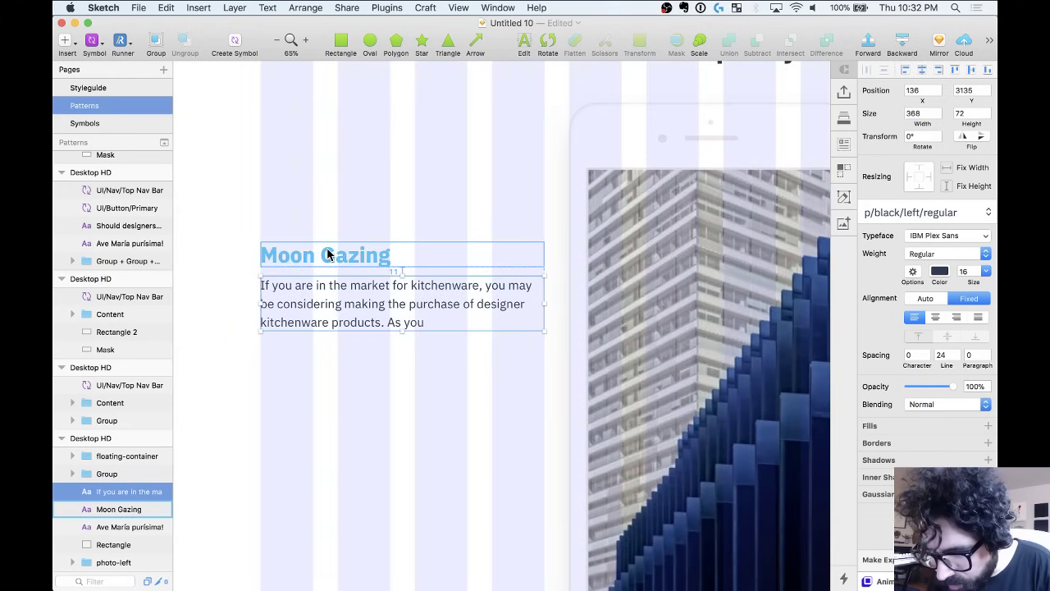
pyautogui.press('Up')
pyautogui.press('Up')
pyautogui.press('Up')
pyautogui.scroll(-3, 327, 254)
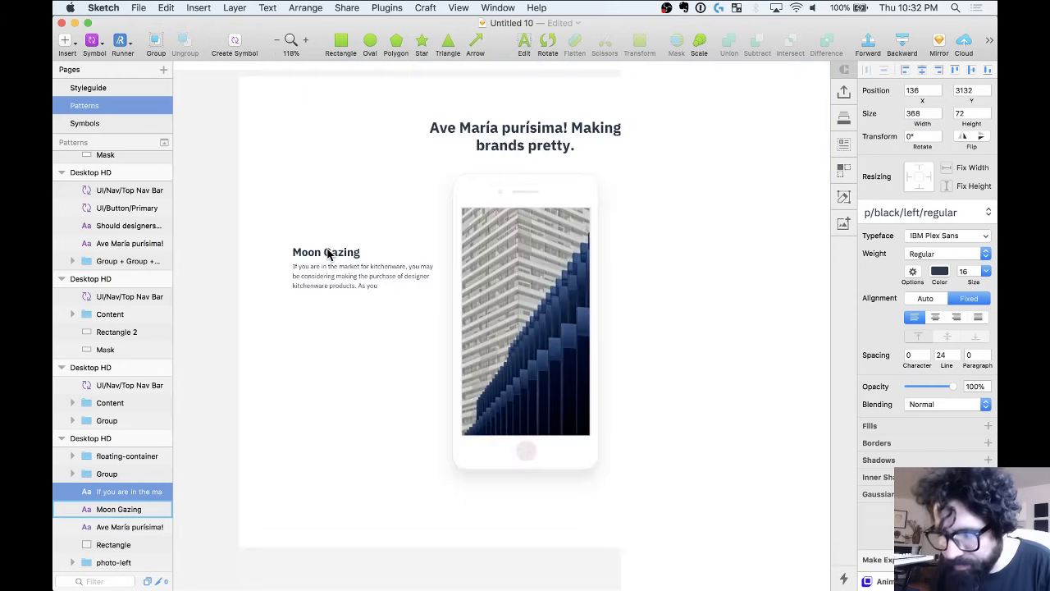
pyautogui.keyDown('shift'); pyautogui.click(330, 254); pyautogui.keyUp('shift')
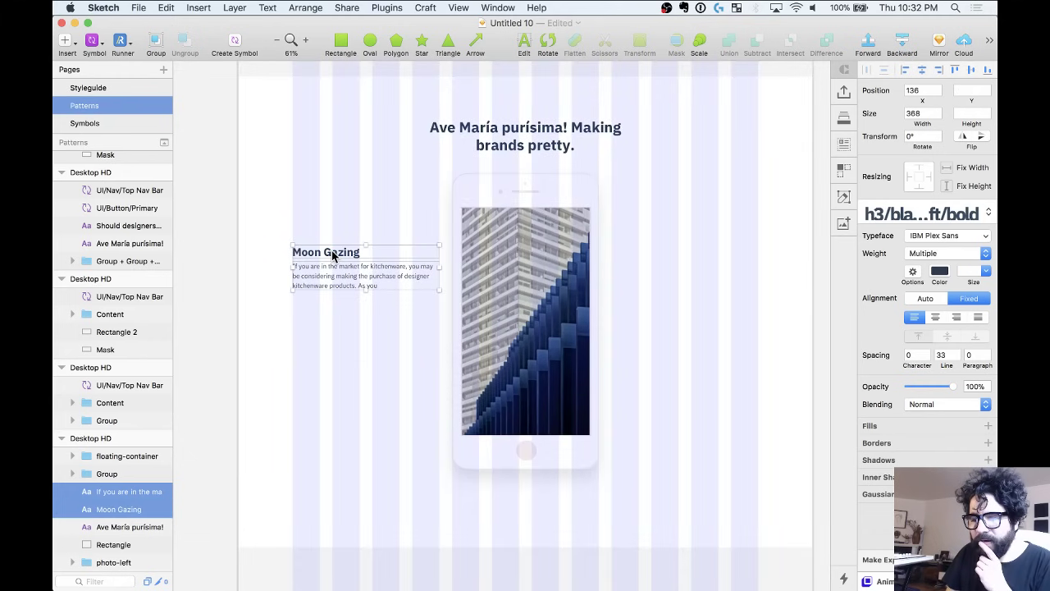
pyautogui.scroll(3, 332, 256)
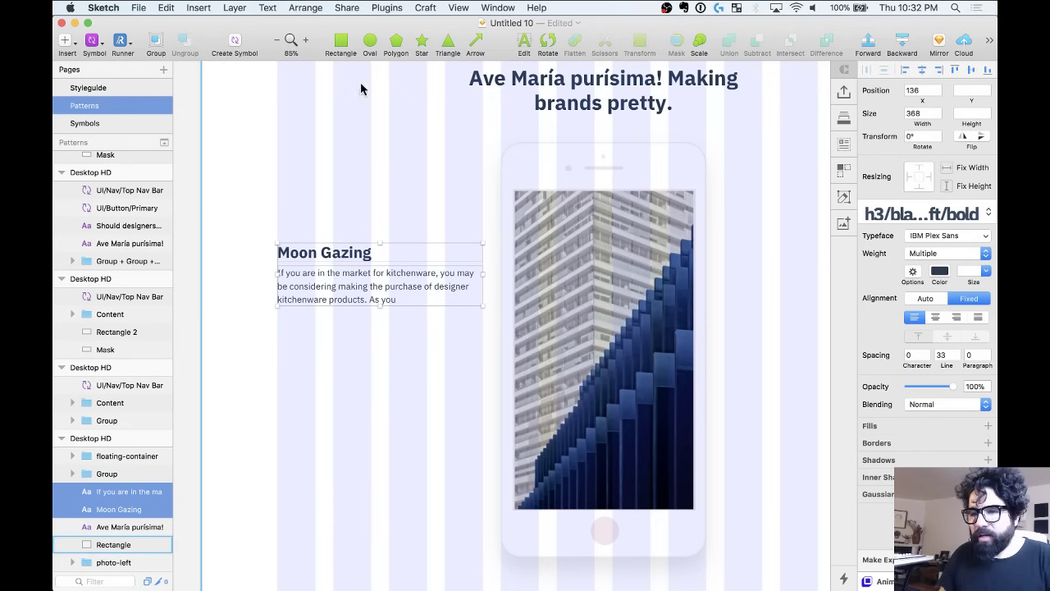
# Enable the Sketch Material plugin in the plugin preferences and close them.
pyautogui.click(398, 6)
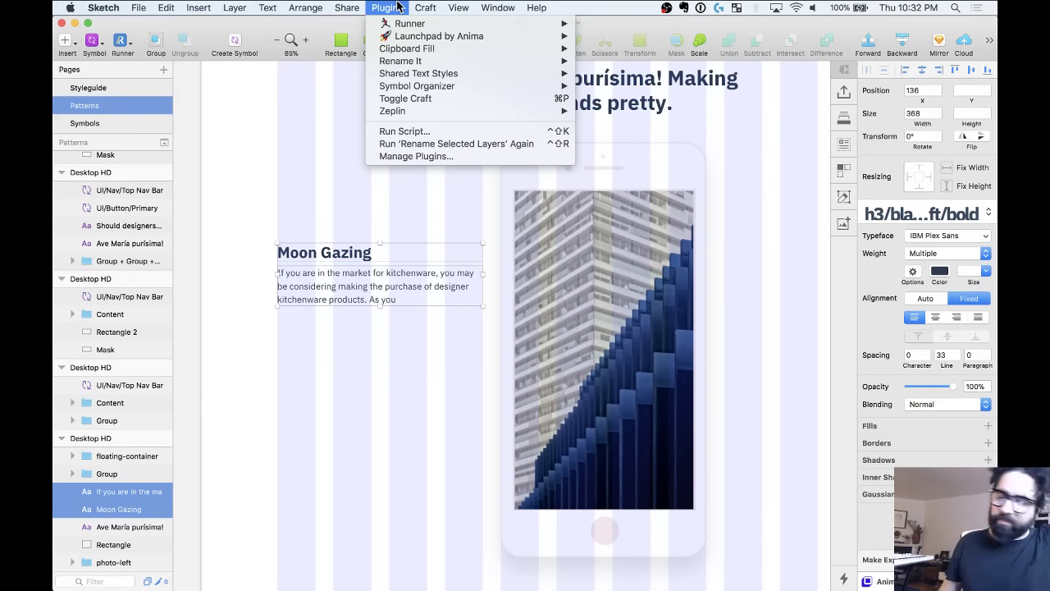
pyautogui.click(430, 156)
pyautogui.scroll(5, 435, 328)
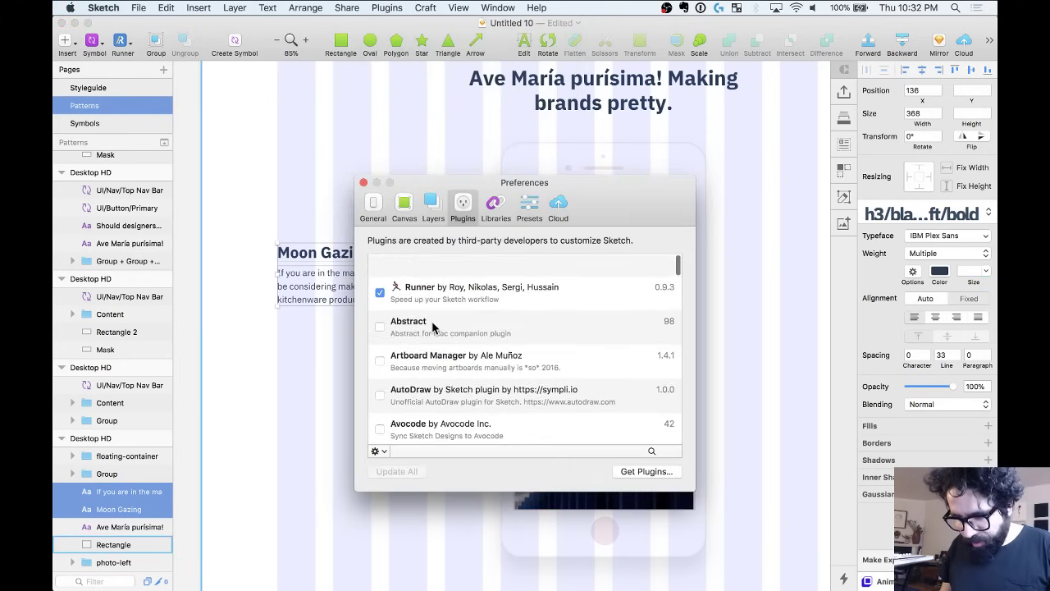
pyautogui.scroll(-10, 433, 327)
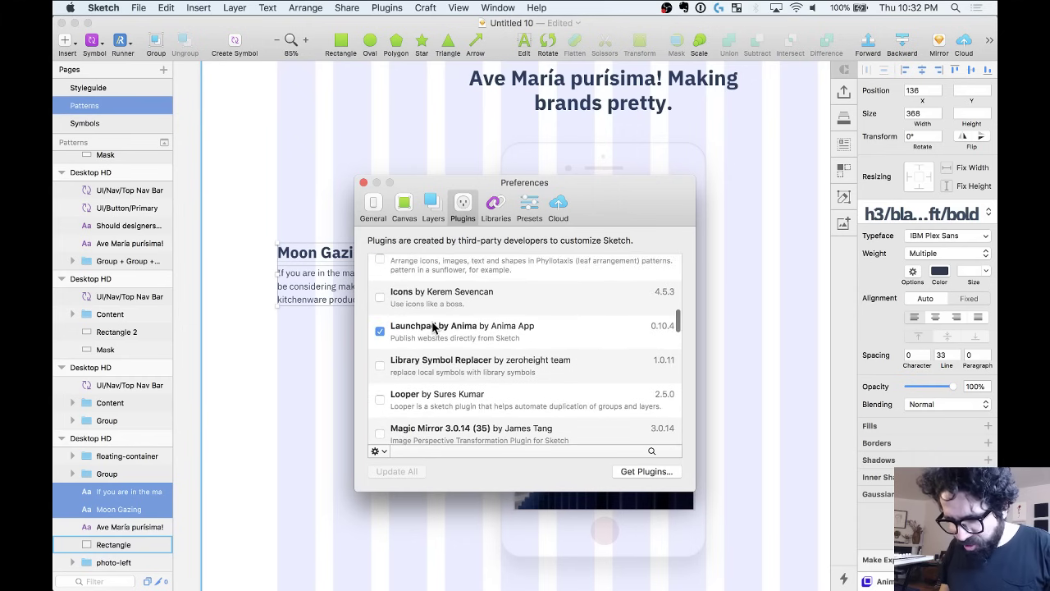
pyautogui.scroll(-10, 433, 326)
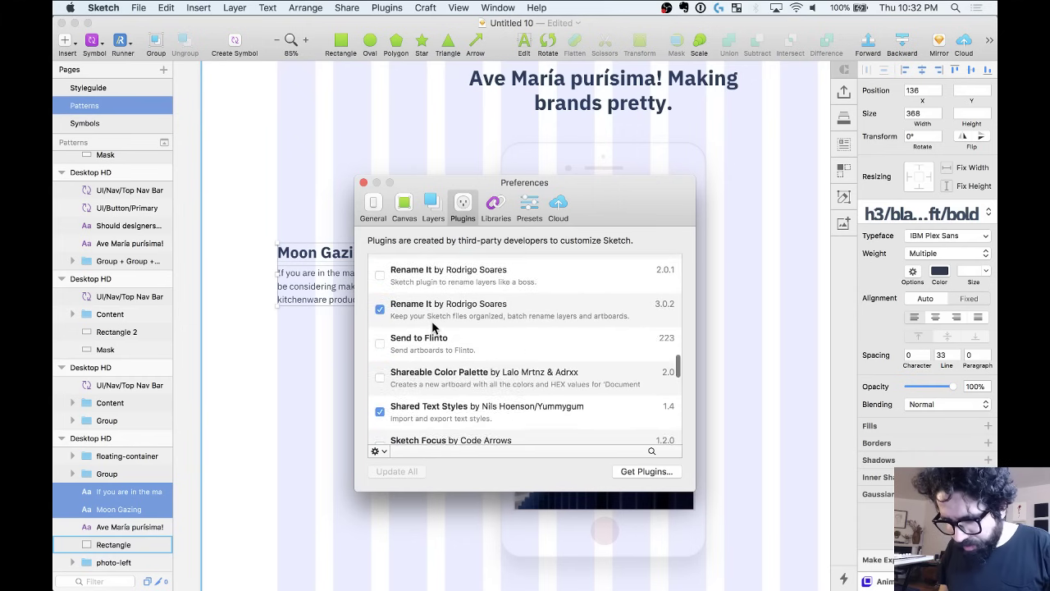
pyautogui.scroll(-2, 433, 327)
pyautogui.scroll(-2, 430, 337)
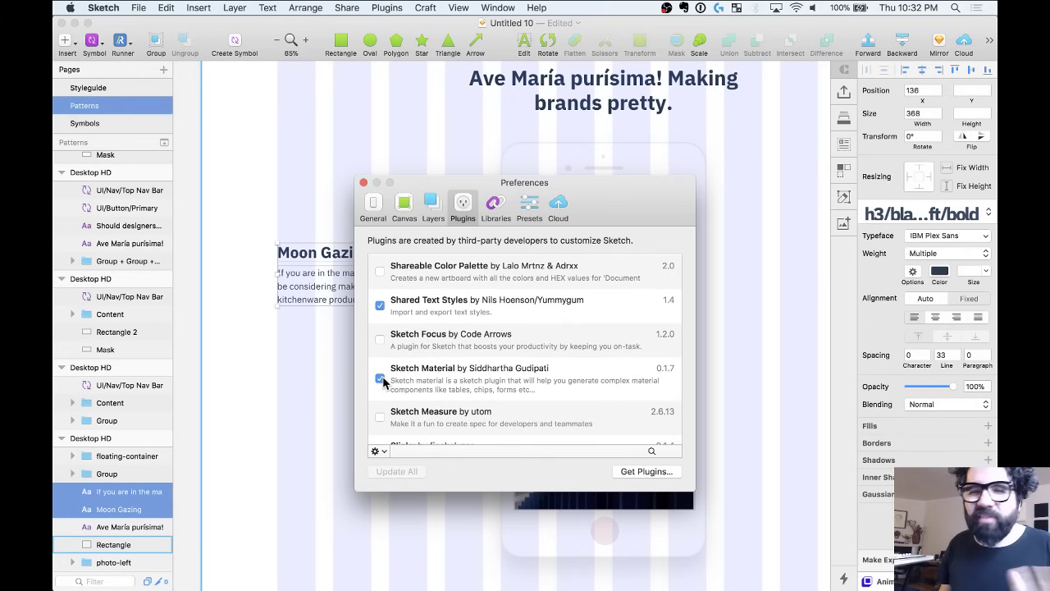
pyautogui.click(364, 182)
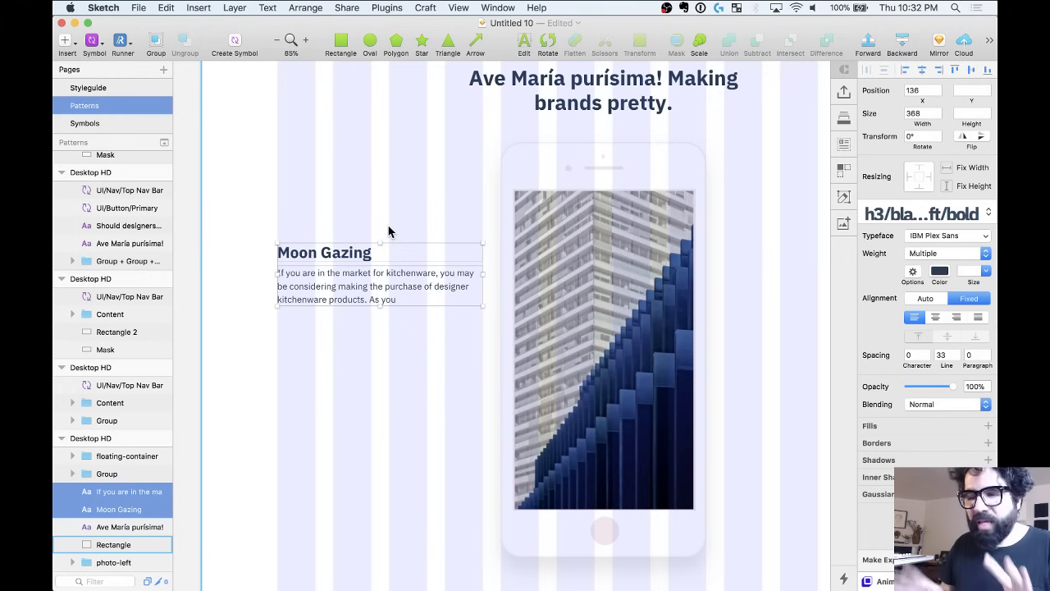
# Search the Sketch Material icons for "came" and try to place the camera alt icon above the Moon Gazing heading.
pyautogui.click(388, 8)
pyautogui.moveTo(414, 25)
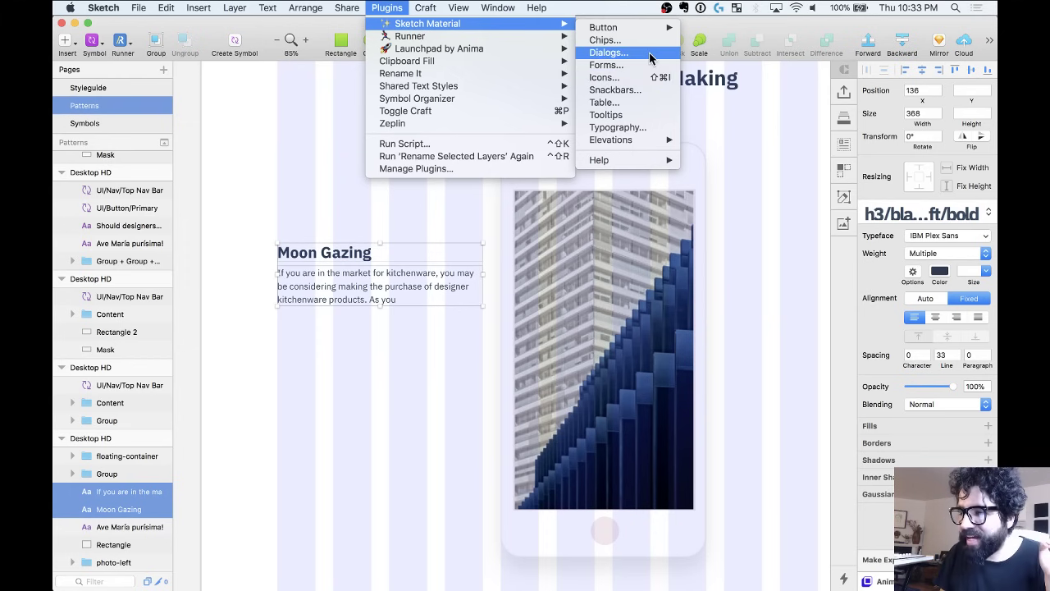
pyautogui.click(627, 79)
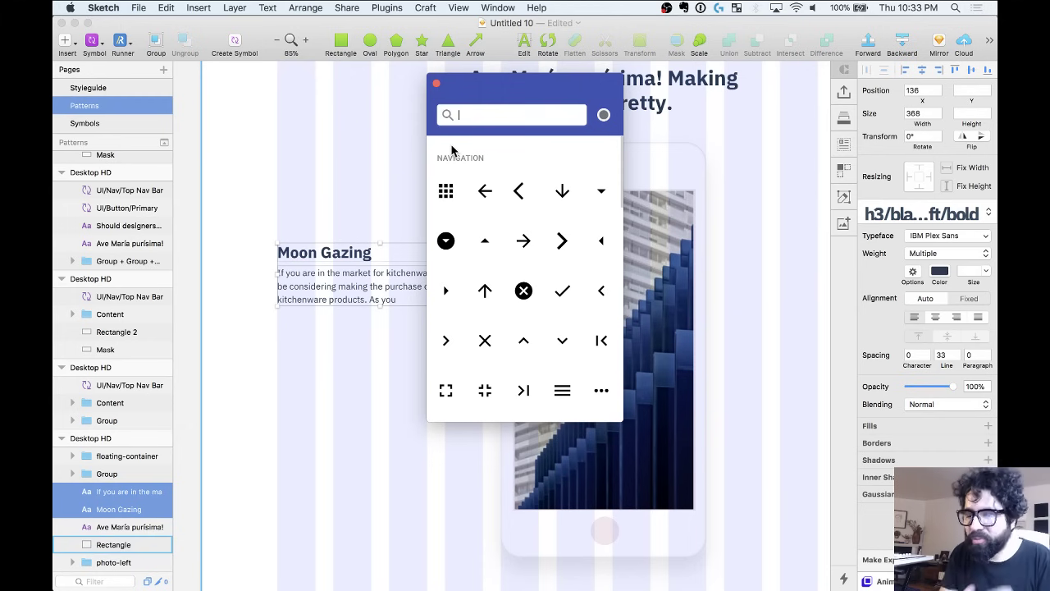
pyautogui.write('came')
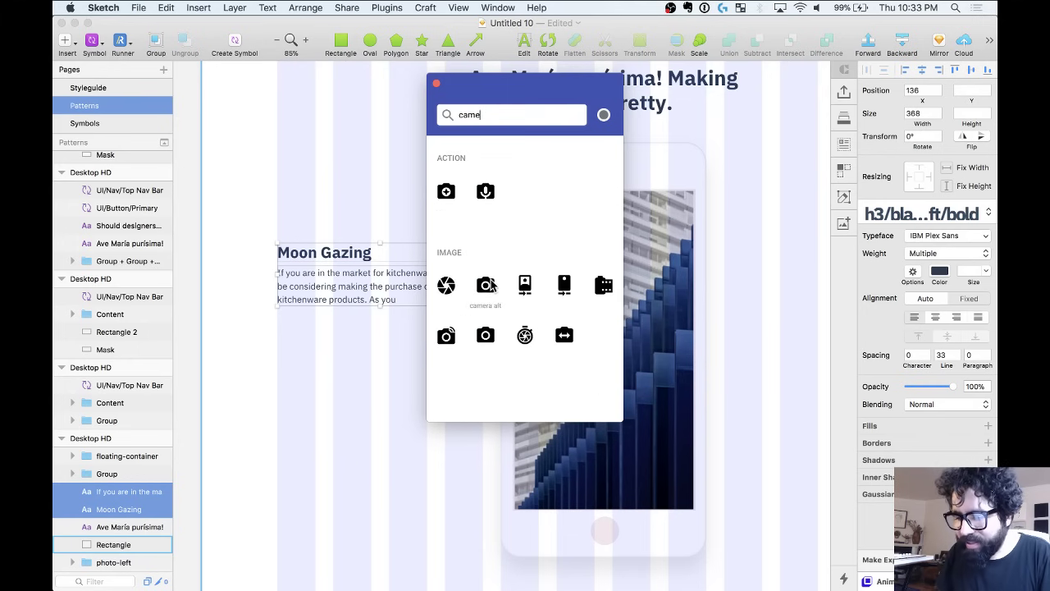
pyautogui.moveTo(485, 285); pyautogui.dragTo(297, 210)
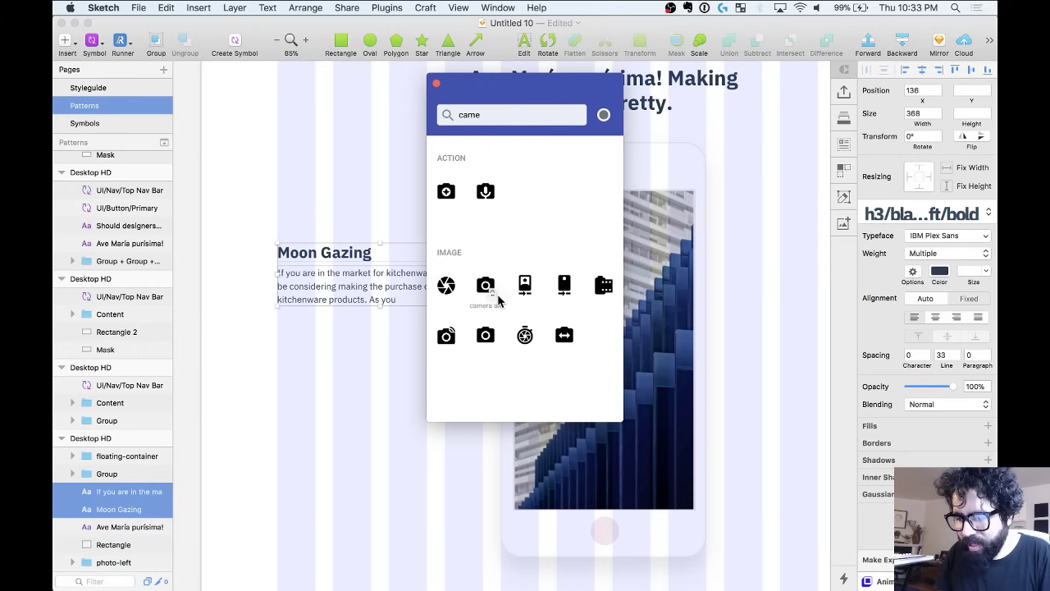
pyautogui.click(604, 115)
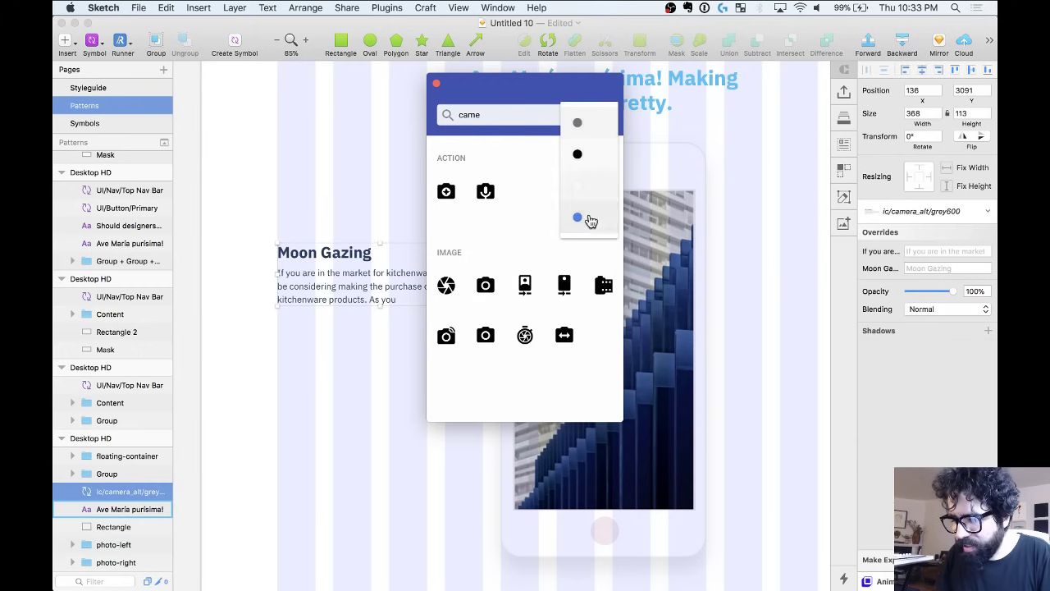
pyautogui.click(580, 125)
pyautogui.moveTo(512, 301); pyautogui.dragTo(265, 204)
pyautogui.click(375, 212)
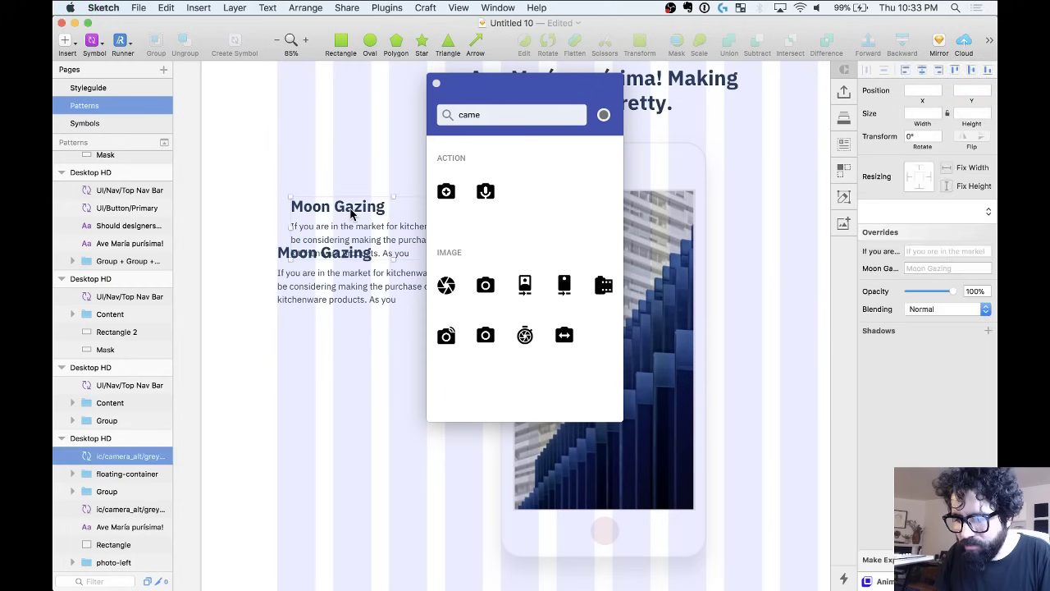
pyautogui.press('Delete')
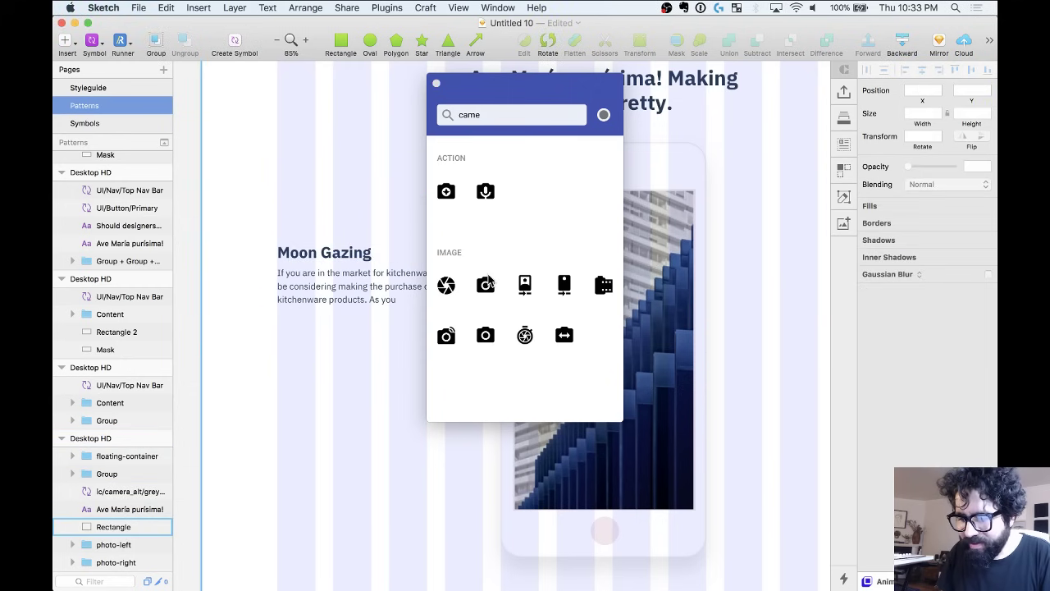
pyautogui.hscroll(2, 394, 295)
pyautogui.moveTo(484, 297); pyautogui.dragTo(318, 187)
pyautogui.press('Delete')
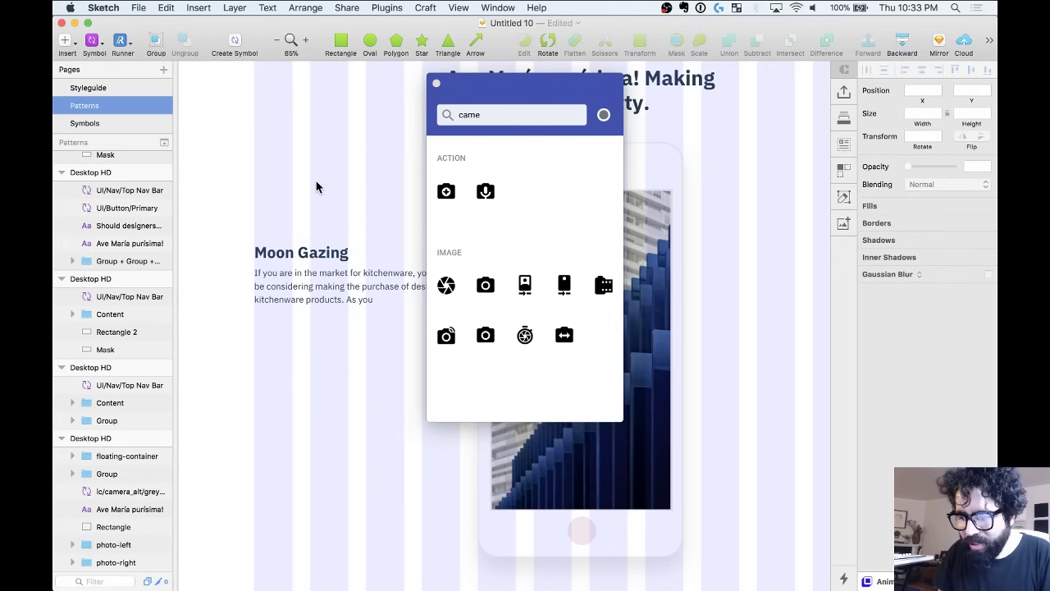
# Place the camera alt icon from the icon picker on the empty canvas outside the artboards.
pyautogui.scroll(-3, 316, 187)
pyautogui.hscroll(3, 265, 218)
pyautogui.scroll(-3, 265, 218)
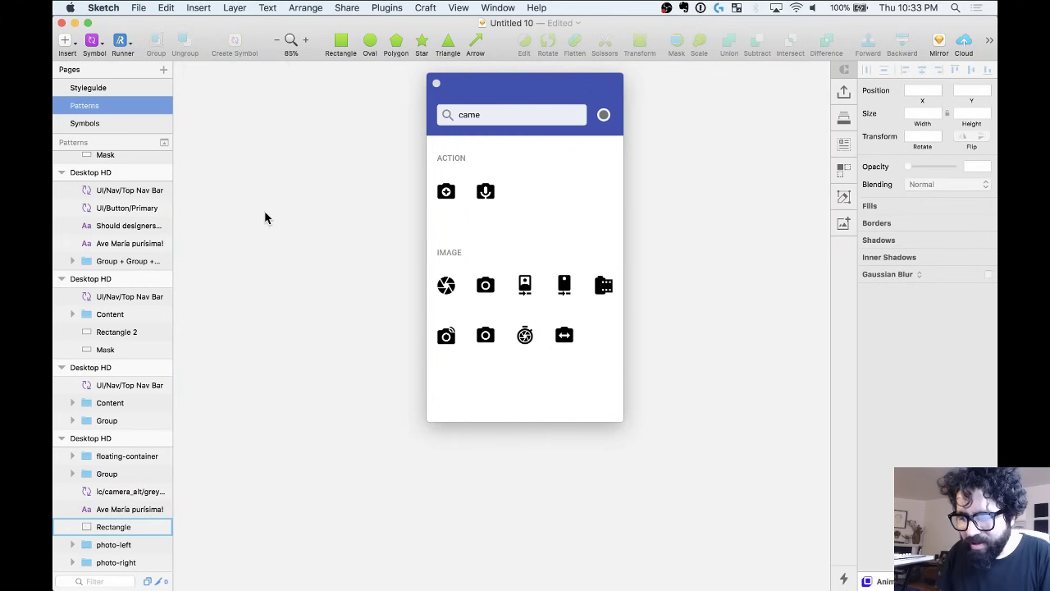
pyautogui.scroll(2, 331, 219)
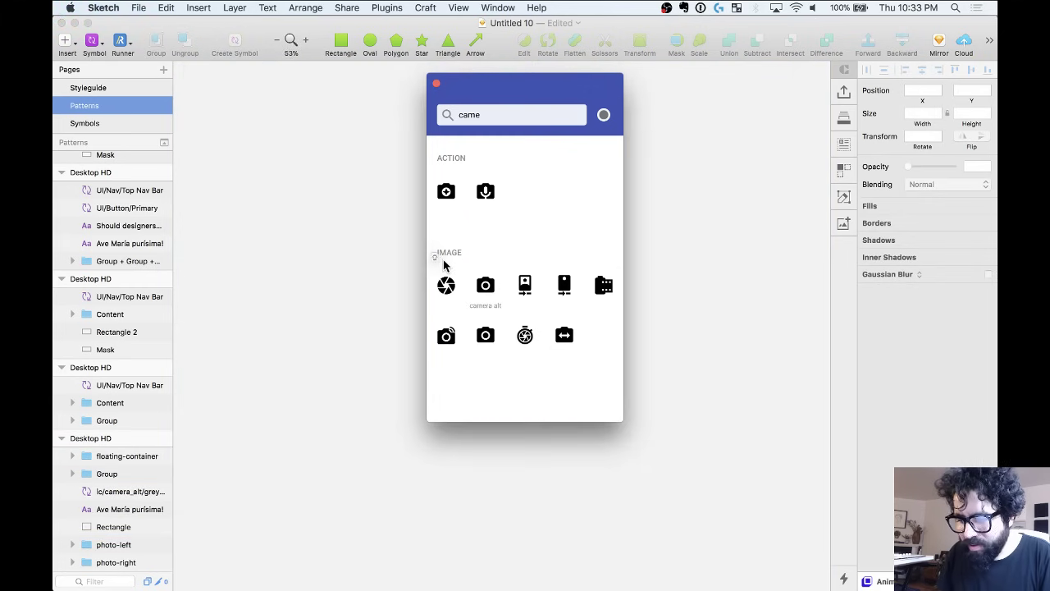
pyautogui.moveTo(440, 258); pyautogui.dragTo(341, 255)
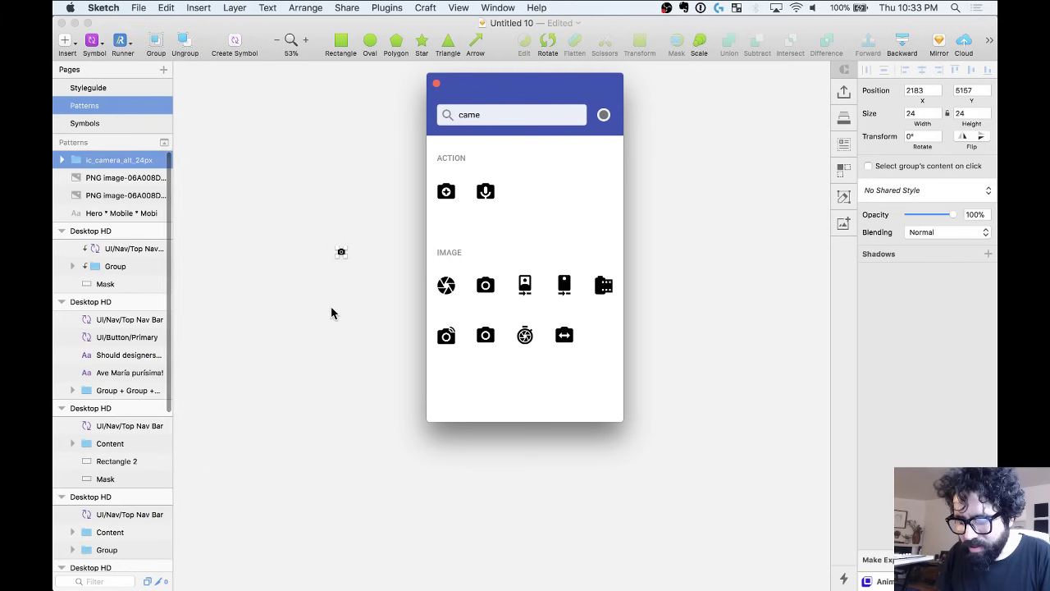
# Cut the camera icon from the empty canvas and paste it into the artboard with the Moon Gazing text.
pyautogui.click(330, 312)
pyautogui.scroll(-3, 331, 309)
pyautogui.click(336, 281)
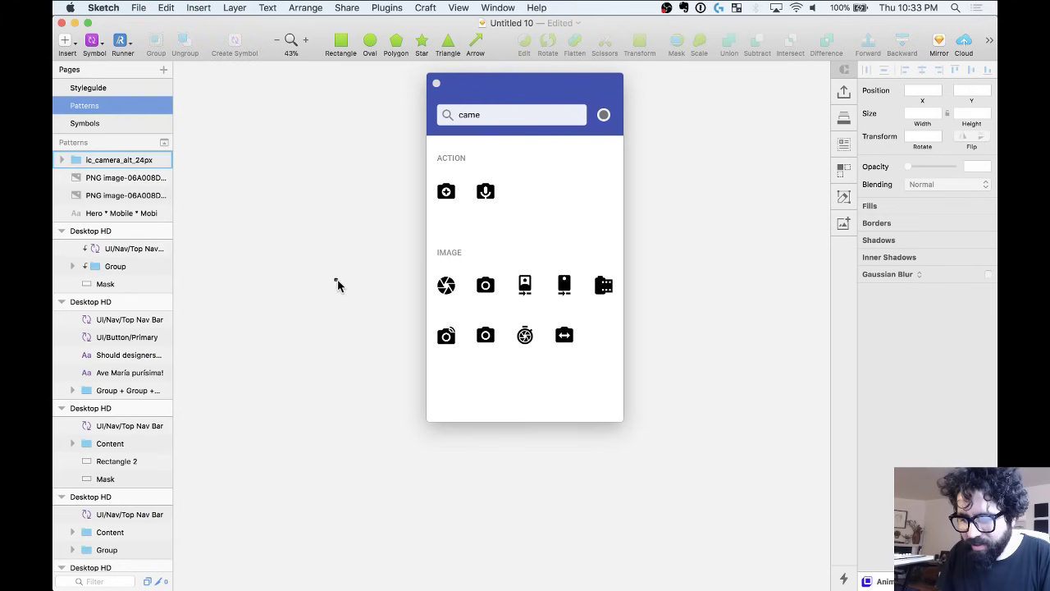
pyautogui.press('super+x')
pyautogui.press('super+v')
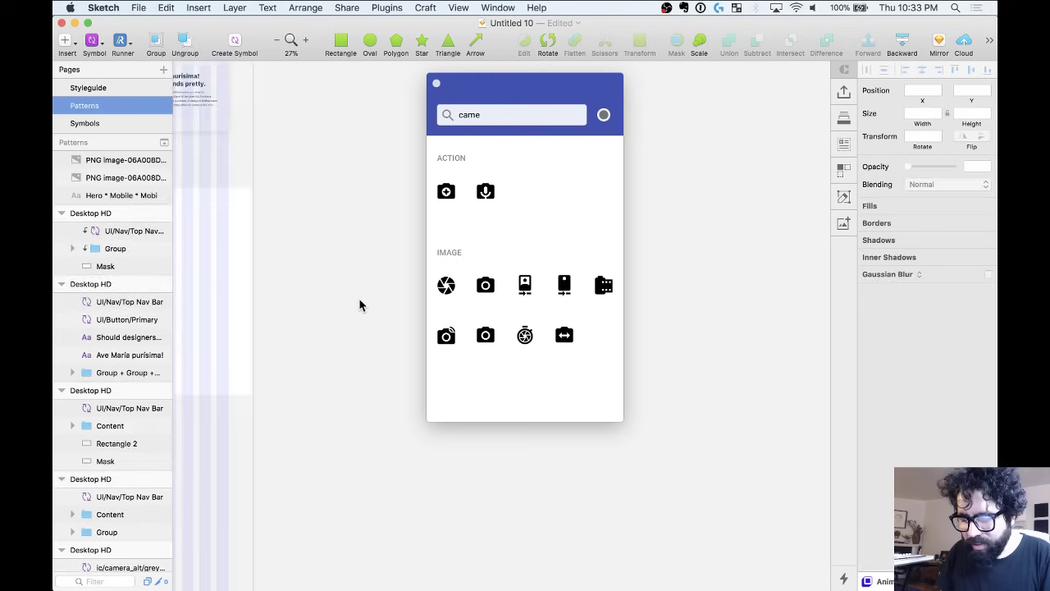
pyautogui.moveTo(283, 226); pyautogui.dragTo(391, 314)
pyautogui.press('super+v')
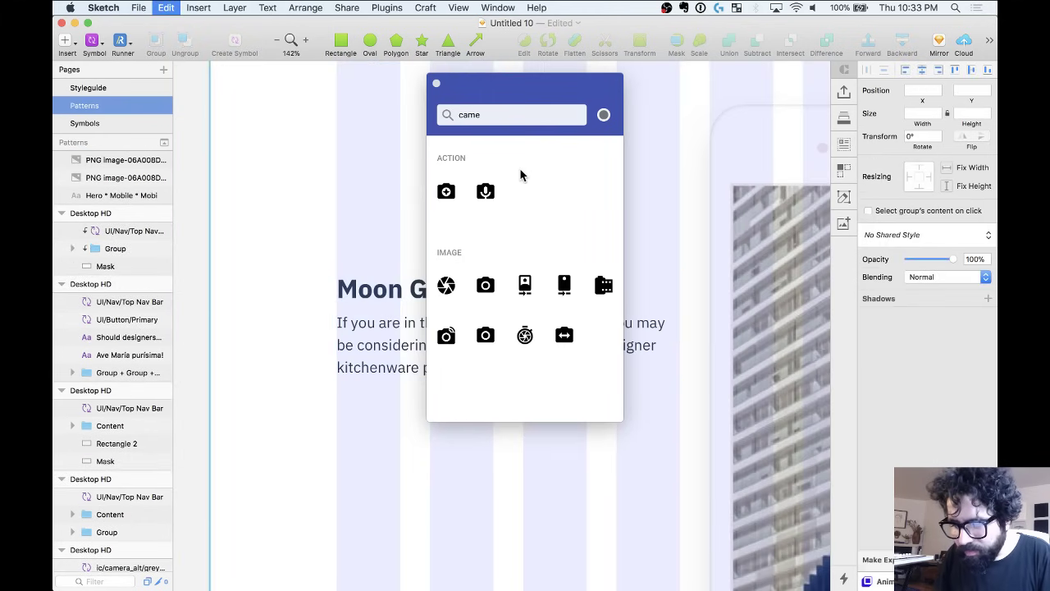
# Close the icon picker and move the pasted camera icon to X 136, 16 px above the Moon Gazing heading.
pyautogui.click(503, 83)
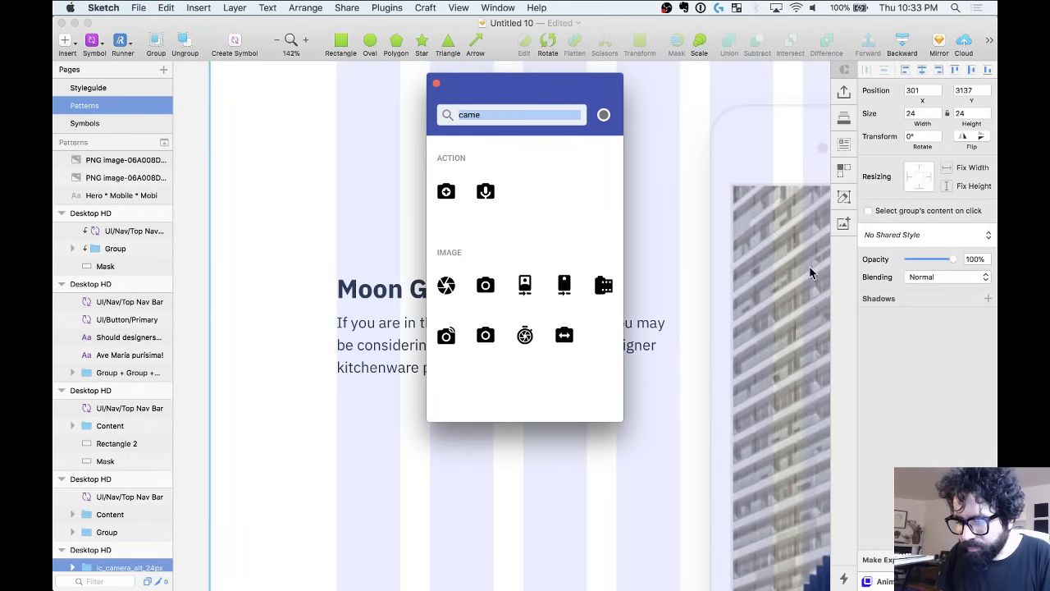
pyautogui.click(437, 86)
pyautogui.press('super+minus')
pyautogui.press('super+minus')
pyautogui.moveTo(447, 166); pyautogui.dragTo(630, 267)
pyautogui.moveTo(481, 295); pyautogui.dragTo(338, 221)
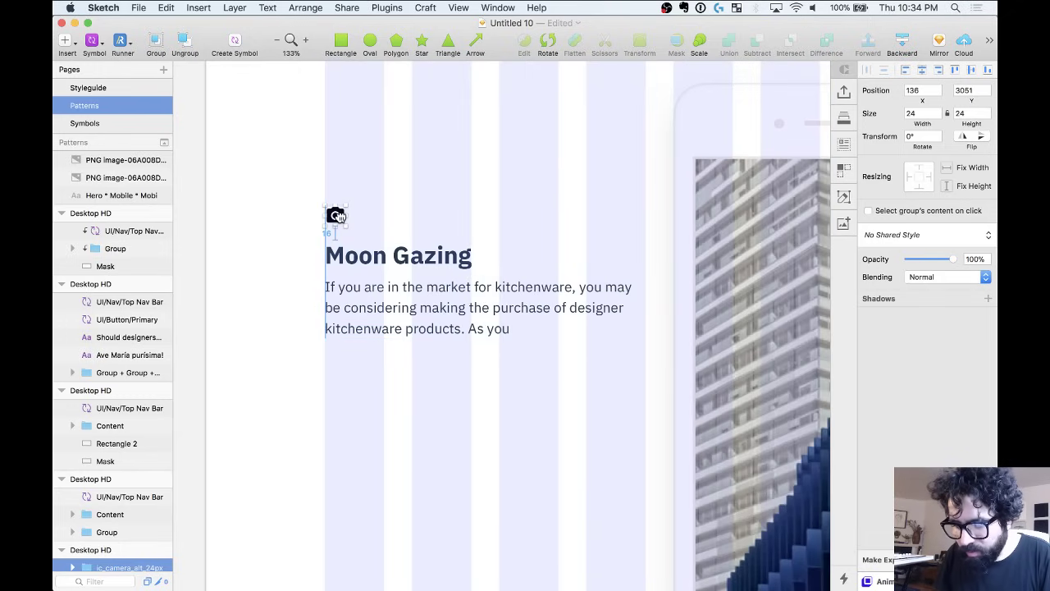
# Duplicate the camera icon and Moon Gazing text straight down at X 136, with the copied icon at Y 3308.
pyautogui.scroll(-3, 354, 260)
pyautogui.click(357, 262)
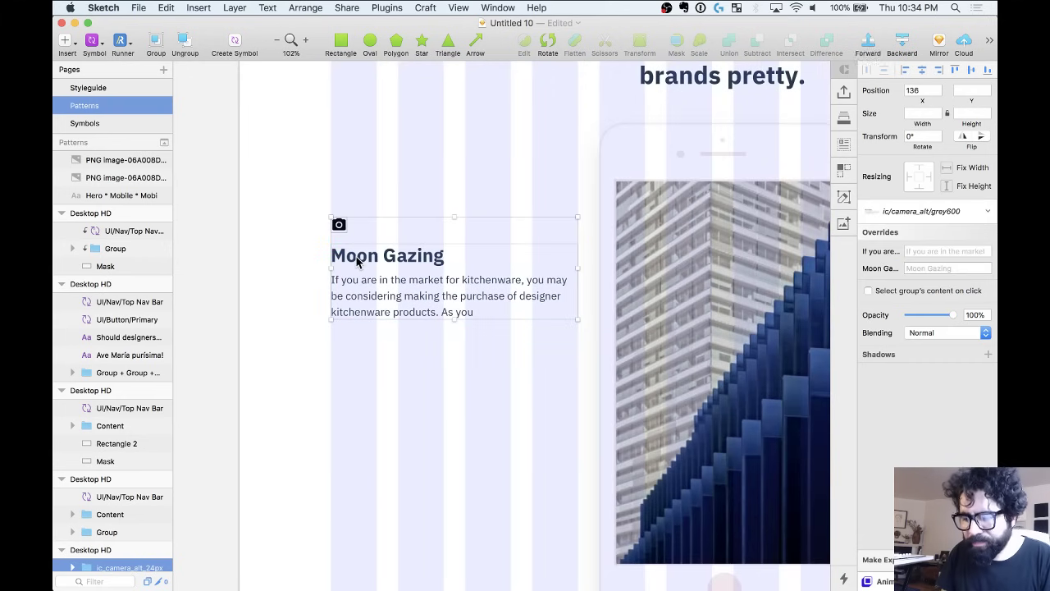
pyautogui.moveTo(376, 407); pyautogui.dragTo(364, 430)
pyautogui.scroll(-3, 365, 430)
pyautogui.scroll(-2, 364, 431)
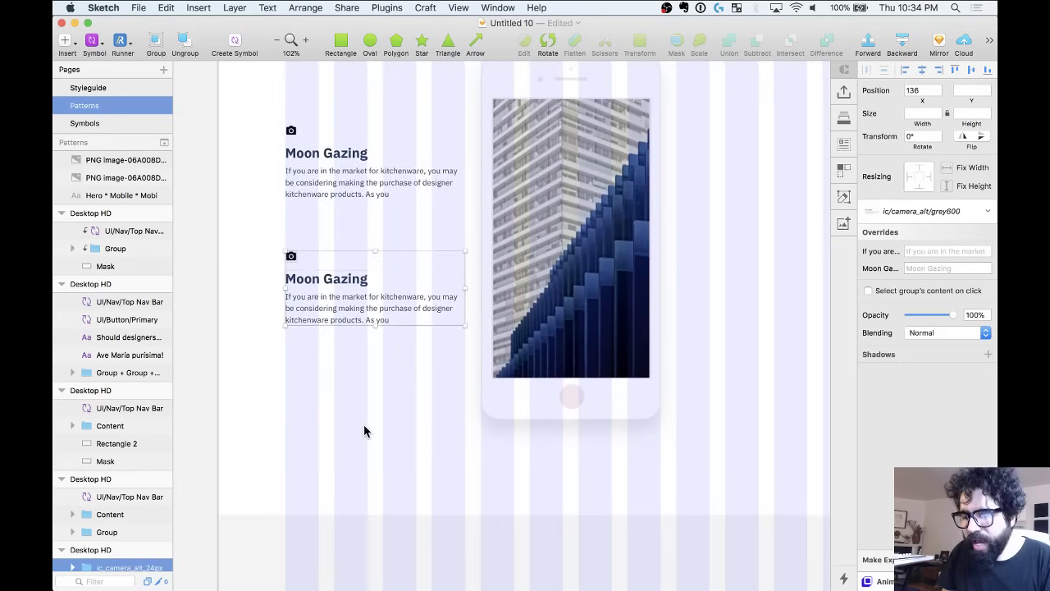
# Reopen the Material icon picker and place the description icon over the lower block's camera icon.
pyautogui.click(205, 265)
pyautogui.scroll(3, 206, 265)
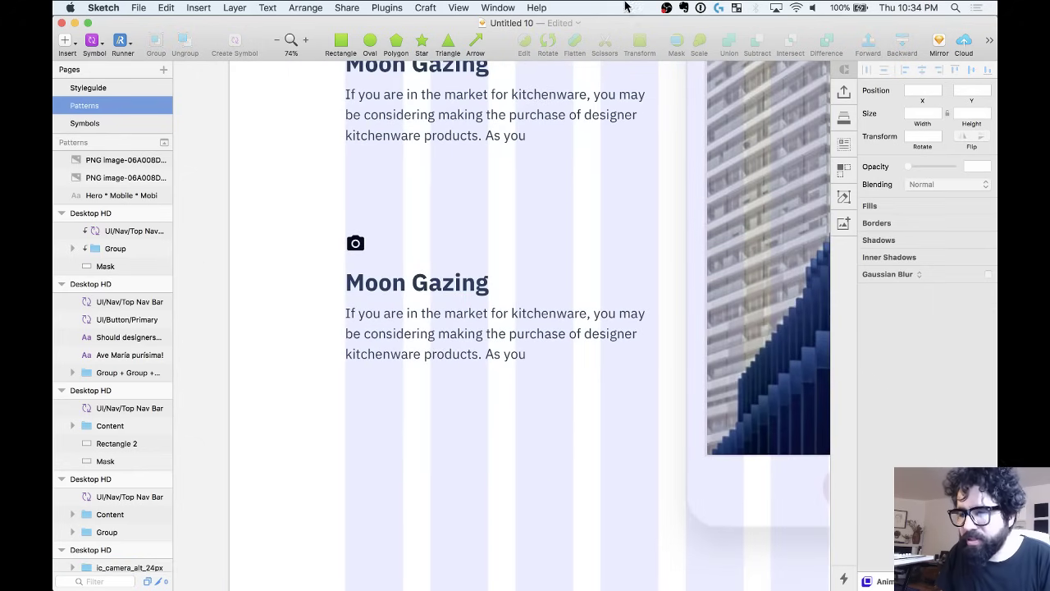
pyautogui.hotkey('ctrl', 'shift', 'i')
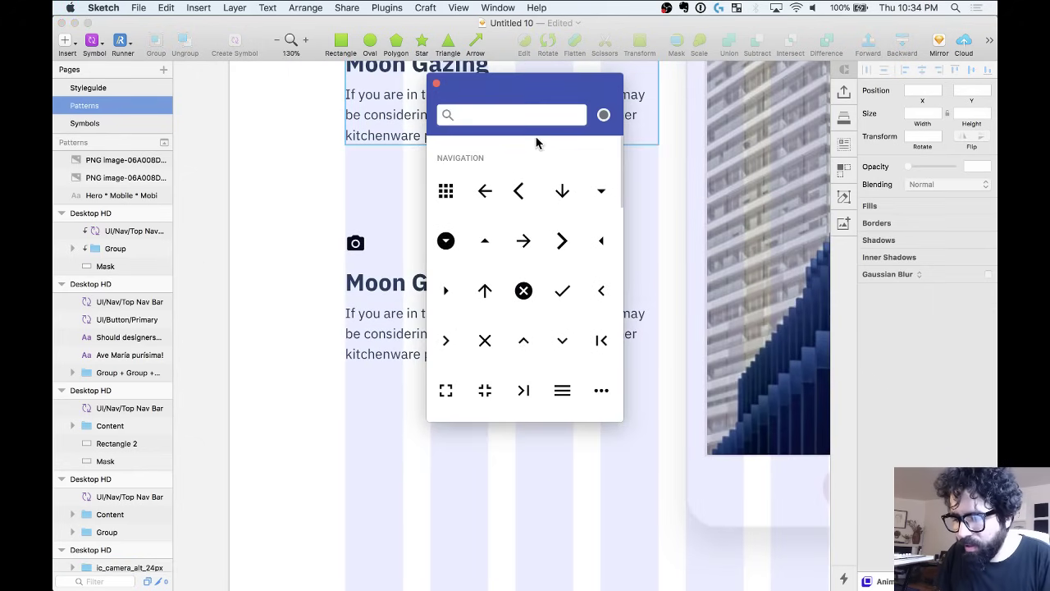
pyautogui.scroll(-5, 520, 218)
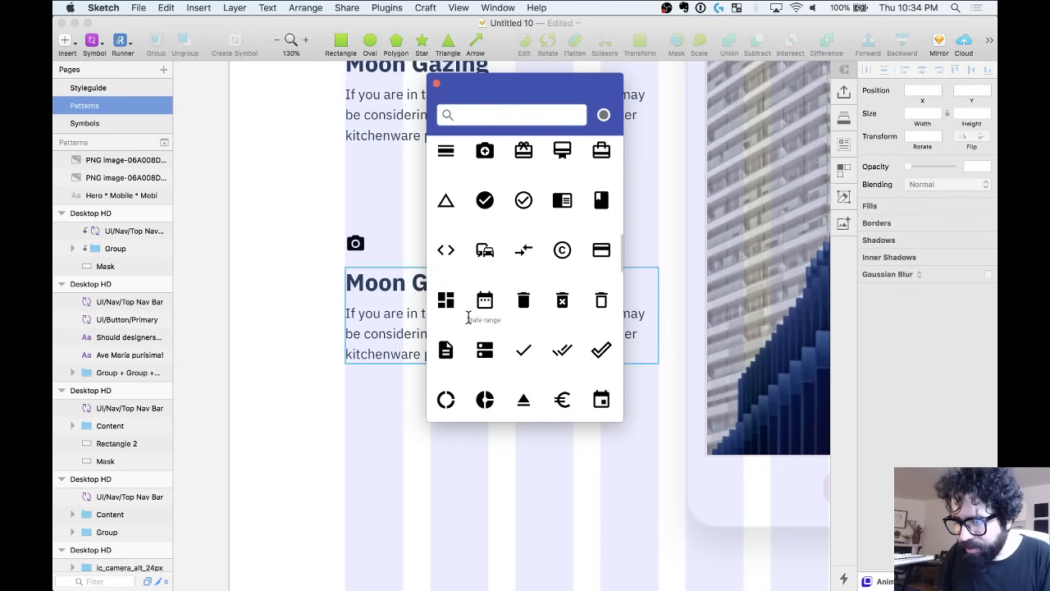
pyautogui.moveTo(448, 351); pyautogui.dragTo(356, 244)
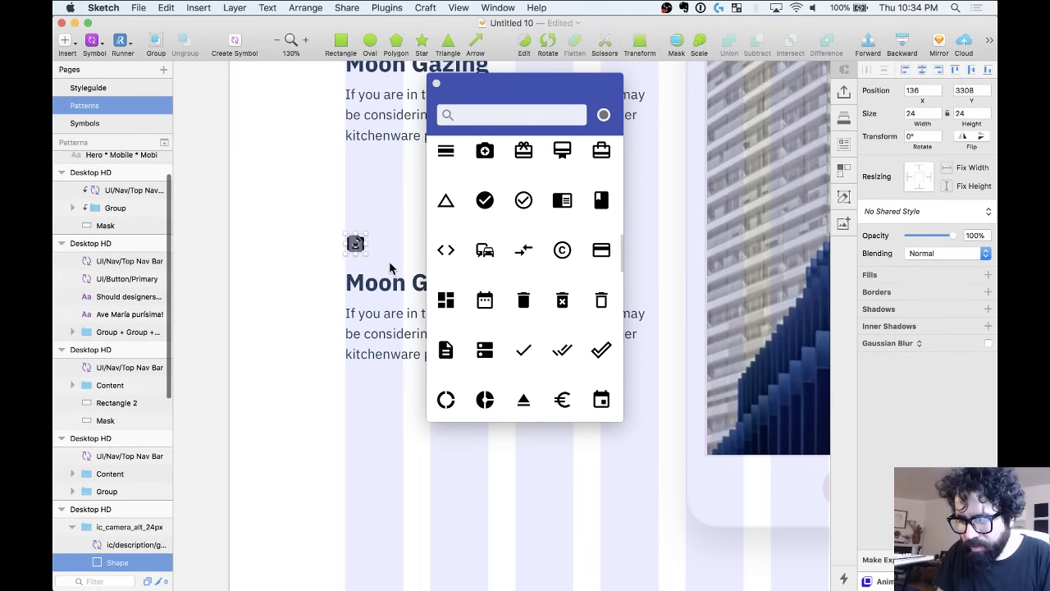
pyautogui.click(356, 244)
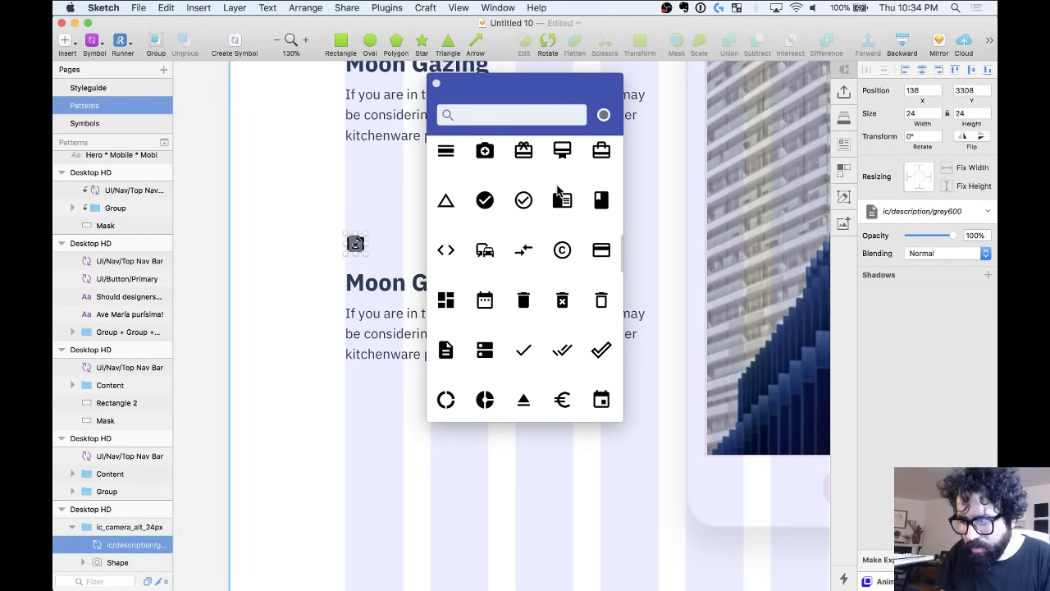
# Set the icon colour to black and place the check circle icon just above the lower block's camera icon.
pyautogui.click(604, 114)
pyautogui.click(603, 188)
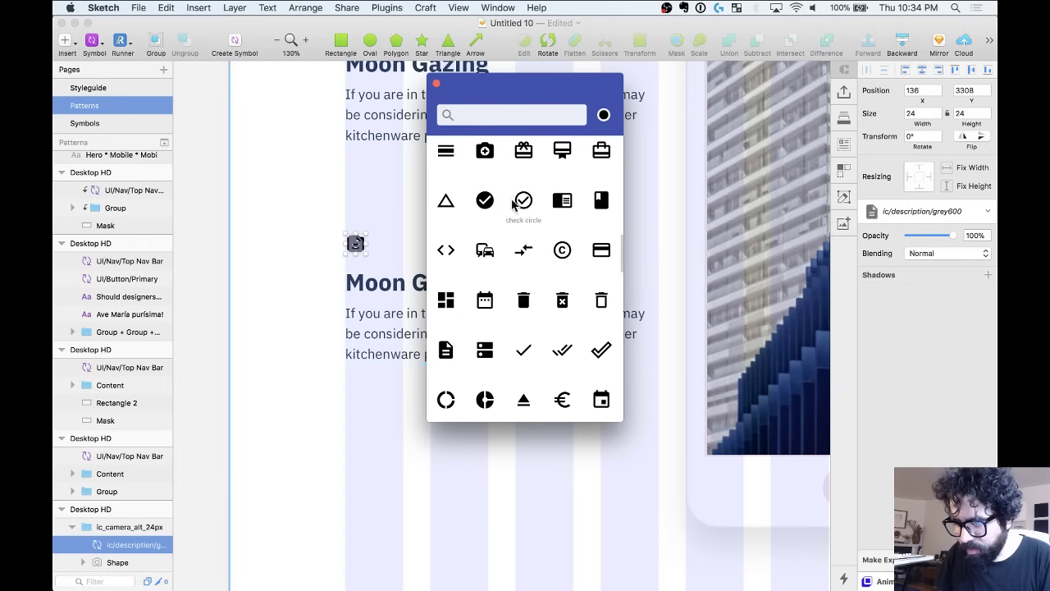
pyautogui.moveTo(485, 200); pyautogui.dragTo(370, 221)
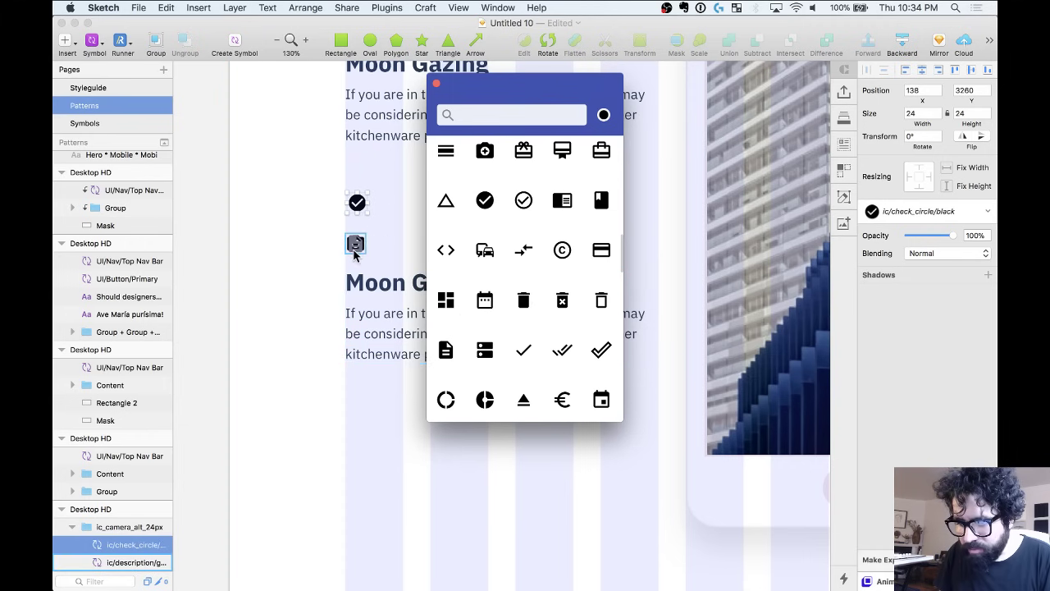
# Ungroup the lower block's camera icon and delete the surplus check circle along with the camera shapes.
pyautogui.click(355, 243)
pyautogui.click(351, 244)
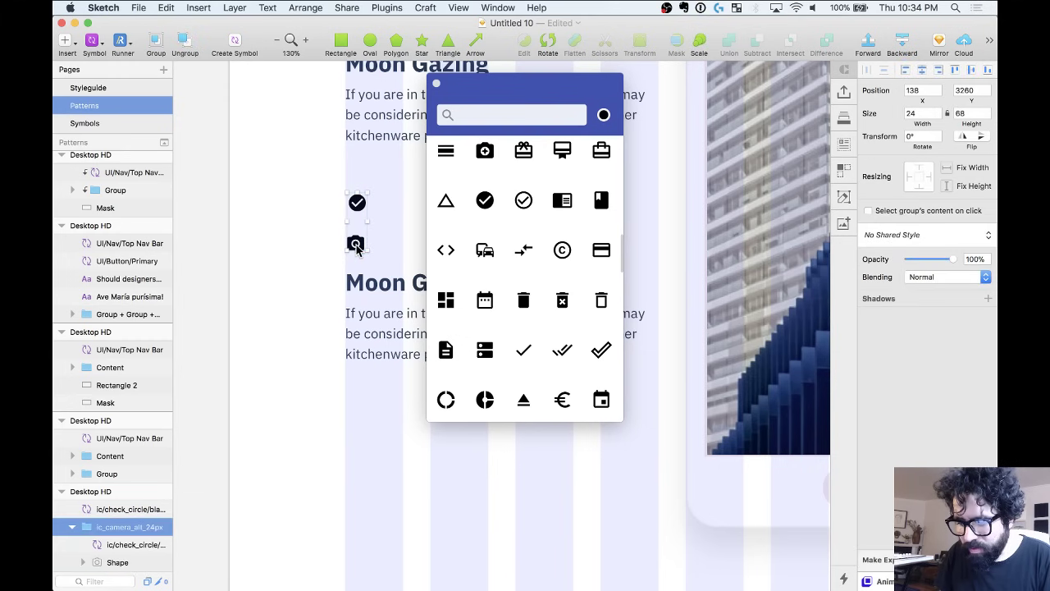
pyautogui.press('super+shift+g')
pyautogui.click(356, 205)
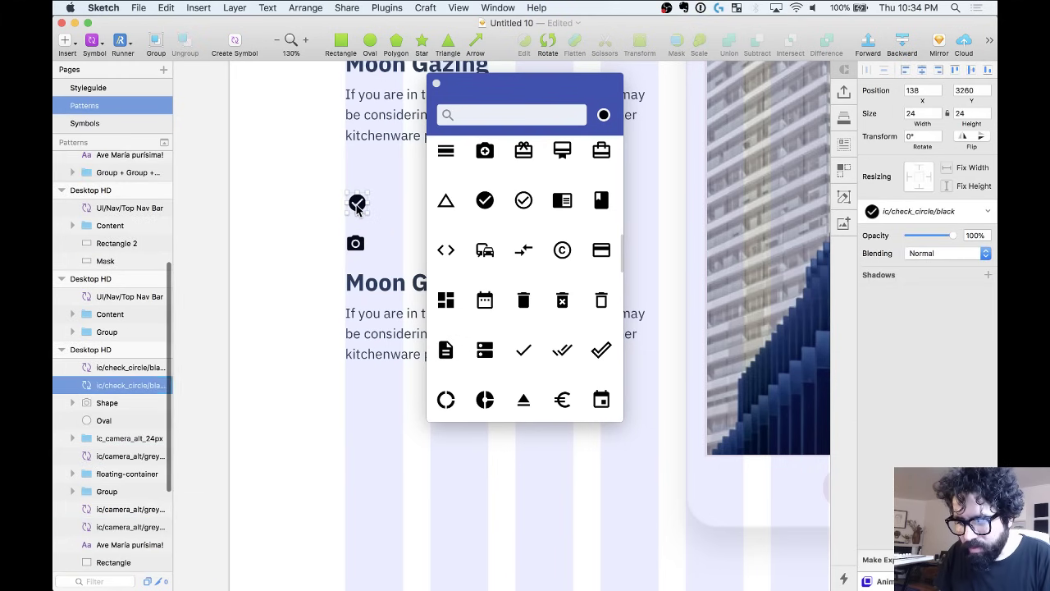
pyautogui.press('BackSpace')
pyautogui.click(356, 205)
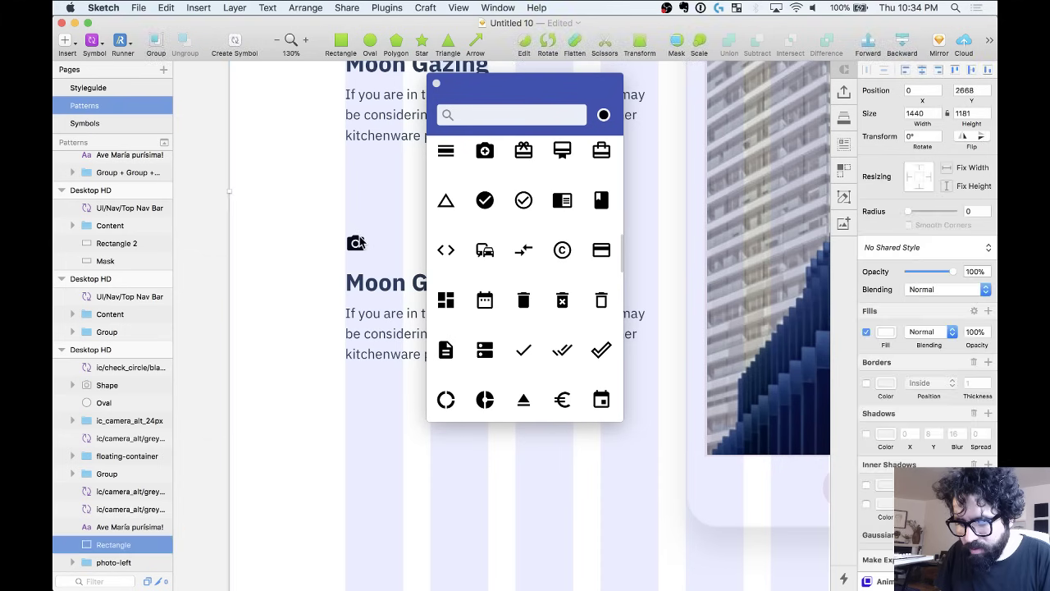
pyautogui.click(110, 387)
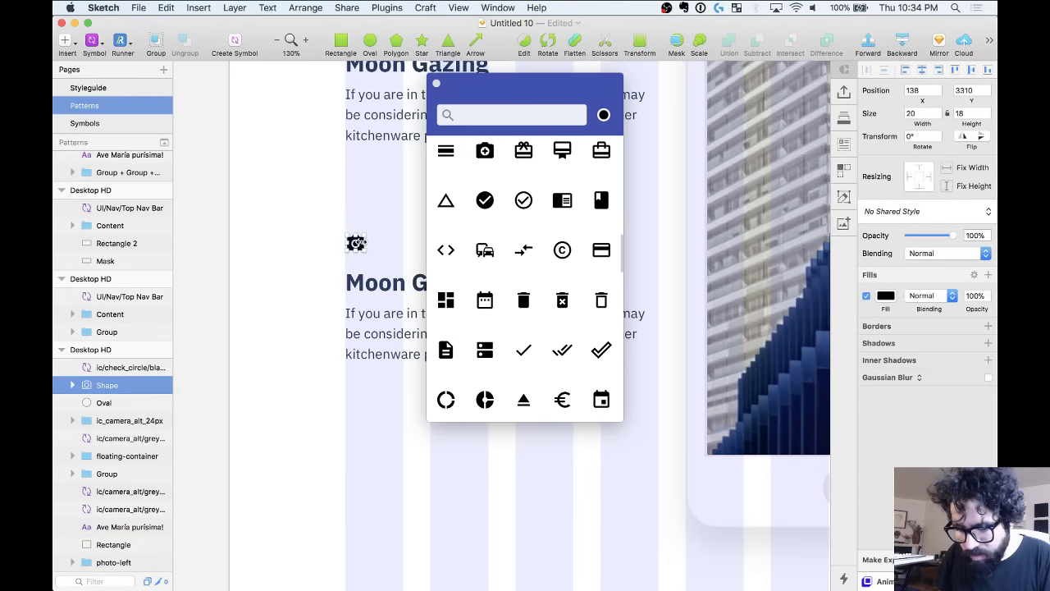
pyautogui.scroll(1, 112, 395)
pyautogui.press('BackSpace')
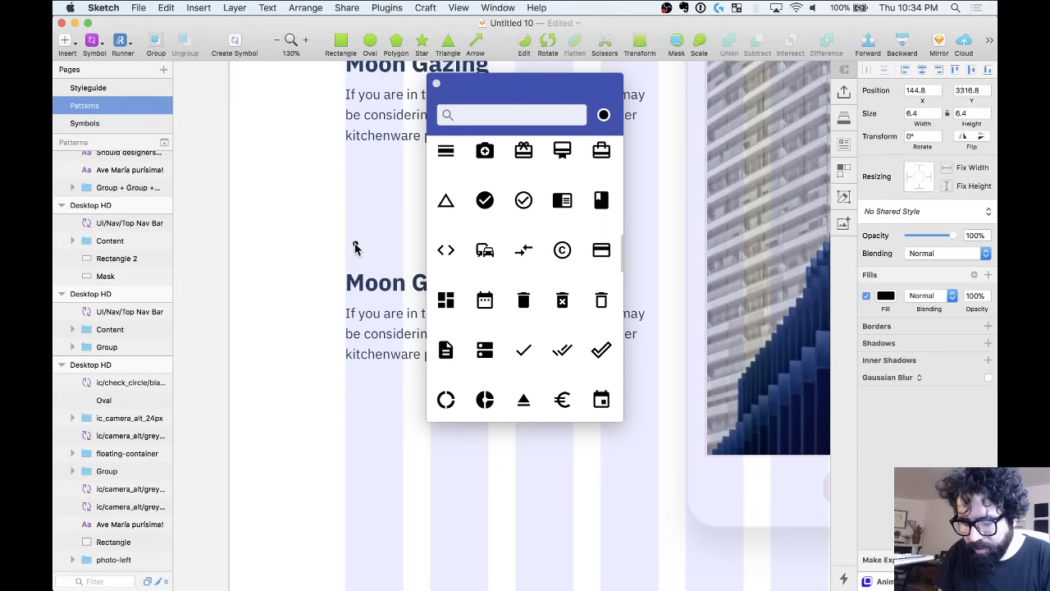
# Paste the black check circle icon onto the lower text block and nudge it up to Y 3308, 16 px above the heading.
pyautogui.click(348, 279)
pyautogui.press('super+v')
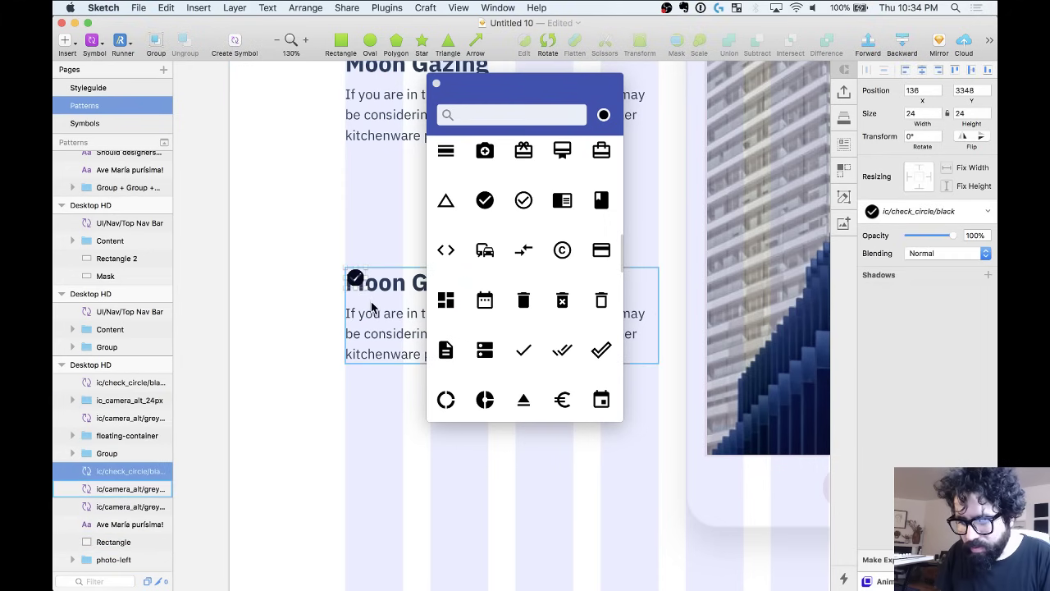
pyautogui.press('Up')
pyautogui.press('Up')
pyautogui.press('Up')
pyautogui.press('Up')
pyautogui.press('Up')
pyautogui.press('Up')
pyautogui.press('Up')
pyautogui.press('Up')
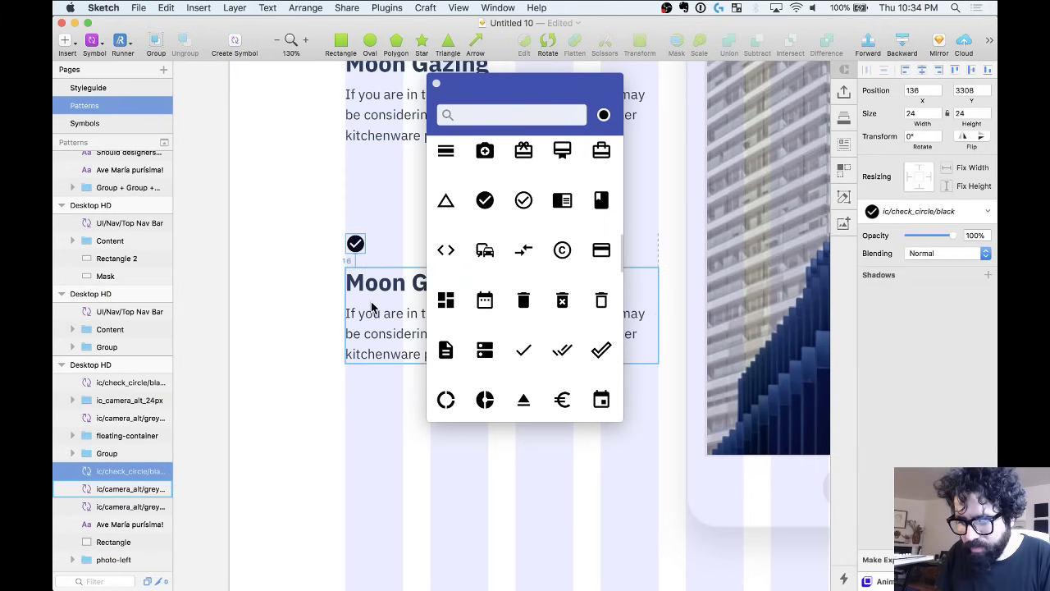
# Close the icon picker and select both icons together with both Moon Gazing text blocks.
pyautogui.scroll(-5, 371, 307)
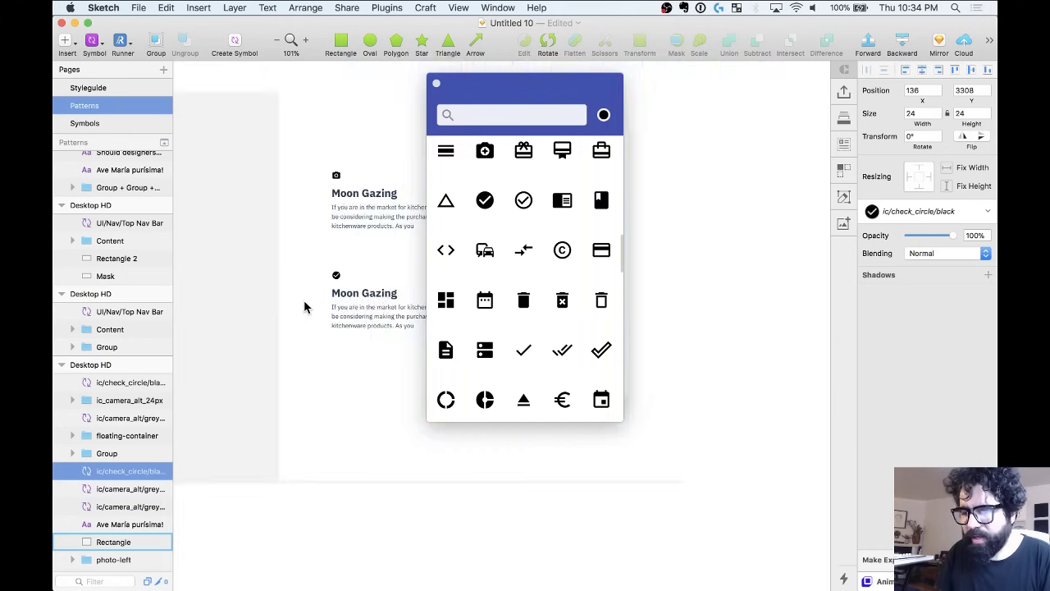
pyautogui.click(436, 84)
pyautogui.keyDown('shift'); pyautogui.click(342, 288); pyautogui.keyUp('shift')
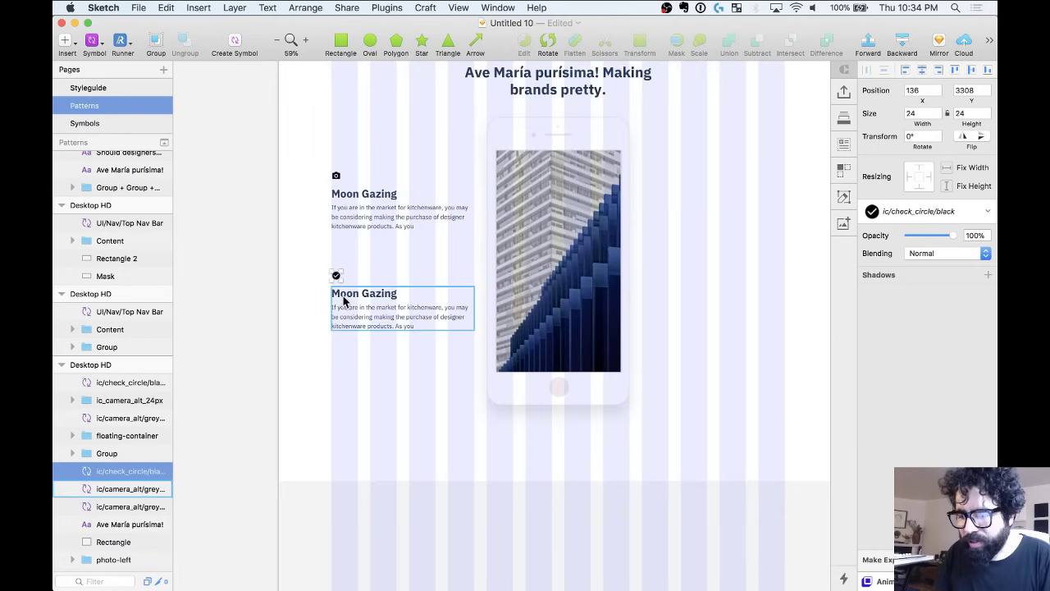
pyautogui.keyDown('shift'); pyautogui.click(335, 175); pyautogui.keyUp('shift')
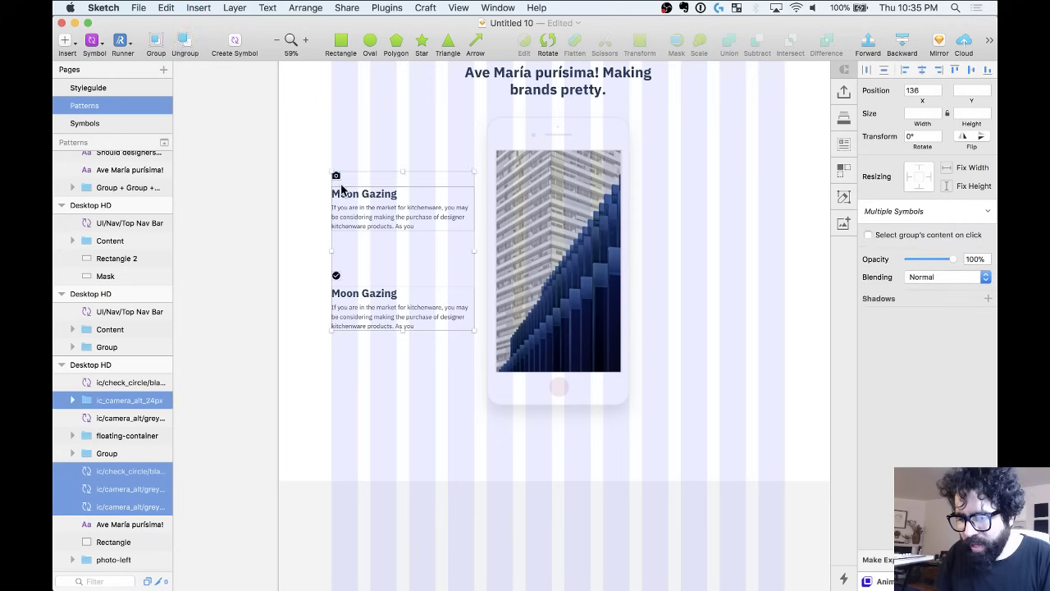
# Group the check circle icon with the lower Moon Gazing text block.
pyautogui.click(287, 273)
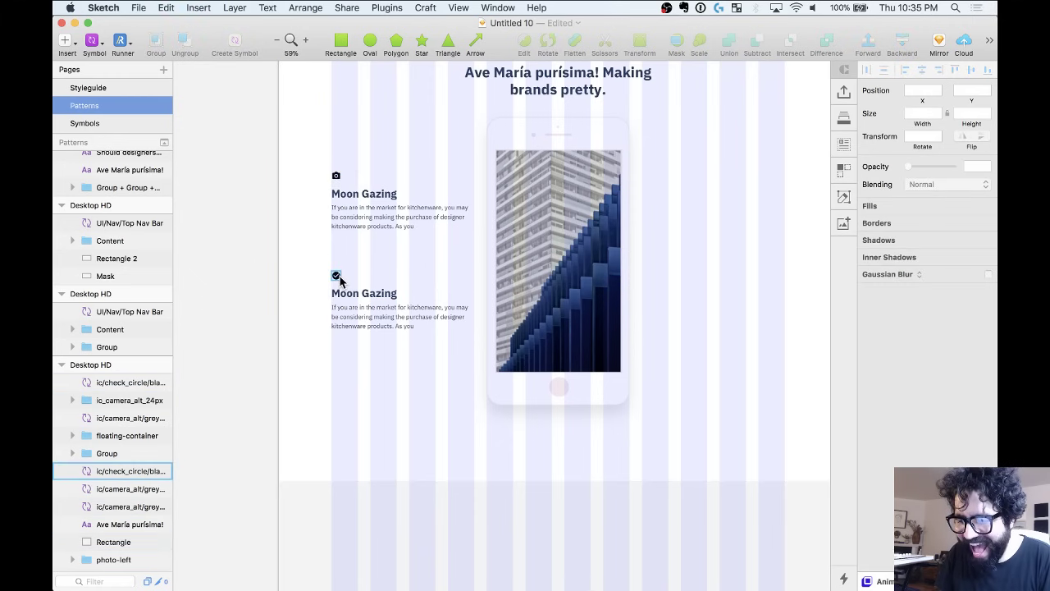
pyautogui.click(336, 277)
pyautogui.keyDown('shift'); pyautogui.click(361, 300); pyautogui.keyUp('shift')
pyautogui.scroll(5, 361, 300)
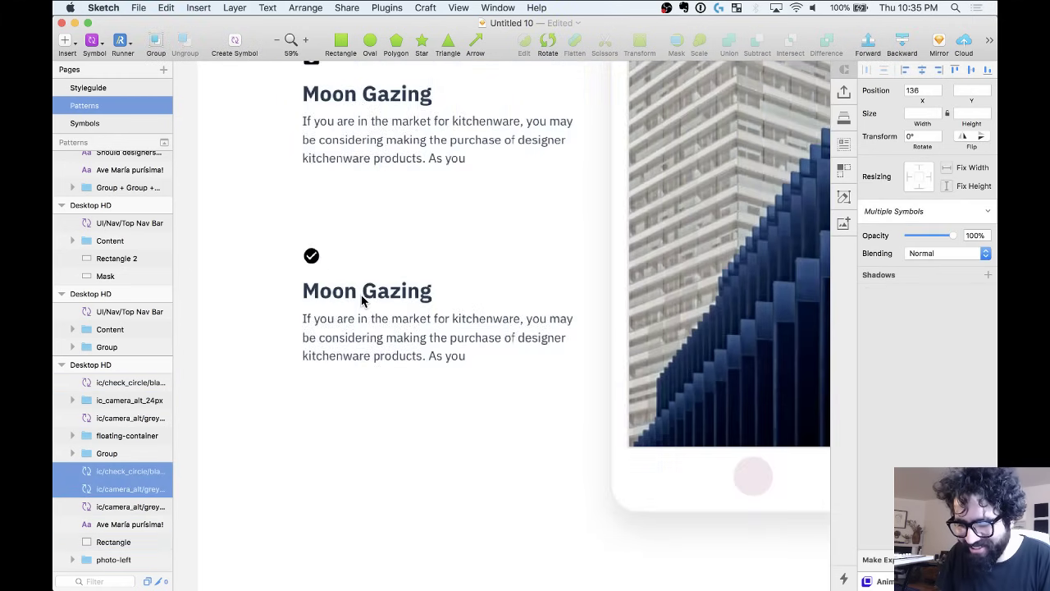
pyautogui.press('super+g')
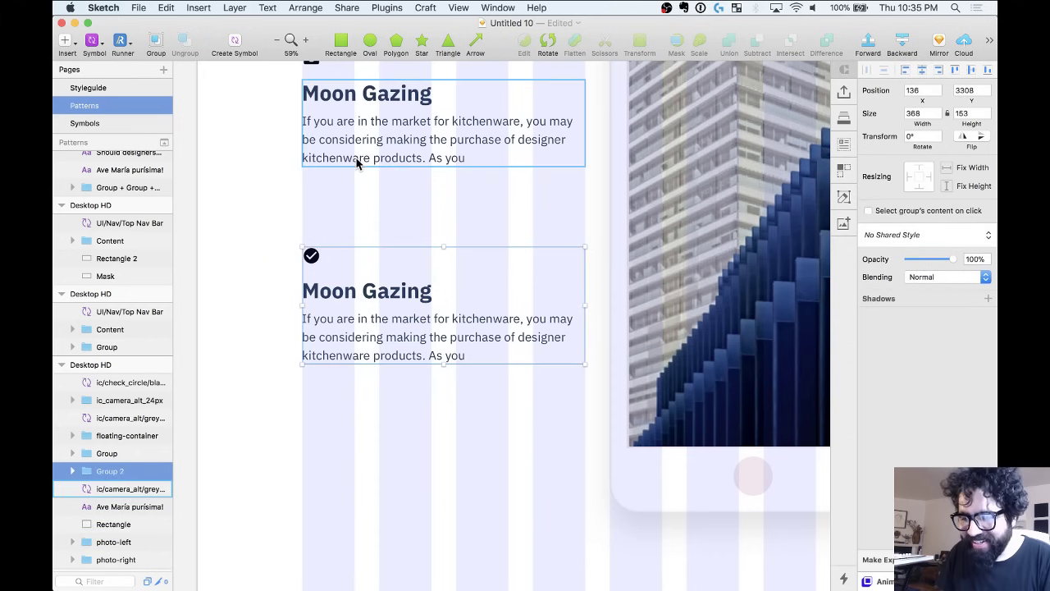
# Detach the upper Moon Gazing text block from its symbol and ungroup it into a separate heading and paragraph.
pyautogui.scroll(-5, 356, 159)
pyautogui.click(327, 88)
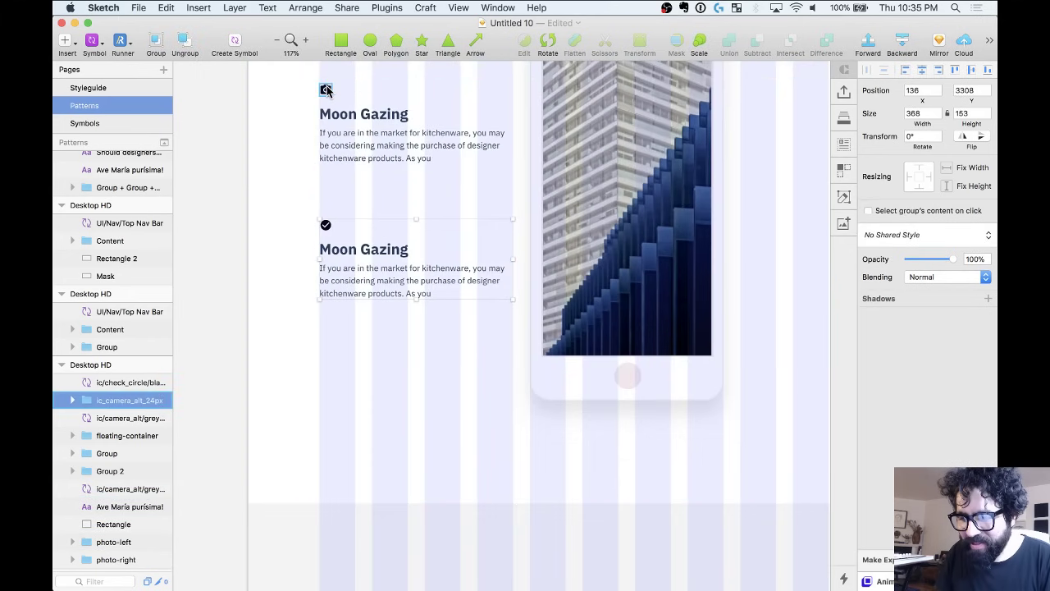
pyautogui.click(332, 122)
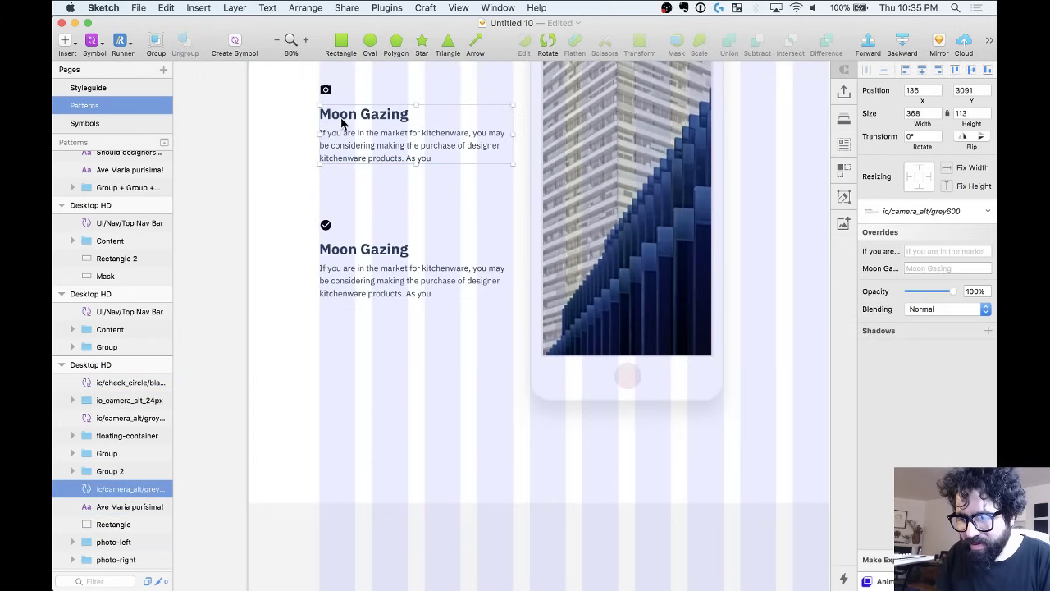
pyautogui.click(345, 176)
pyautogui.click(350, 119)
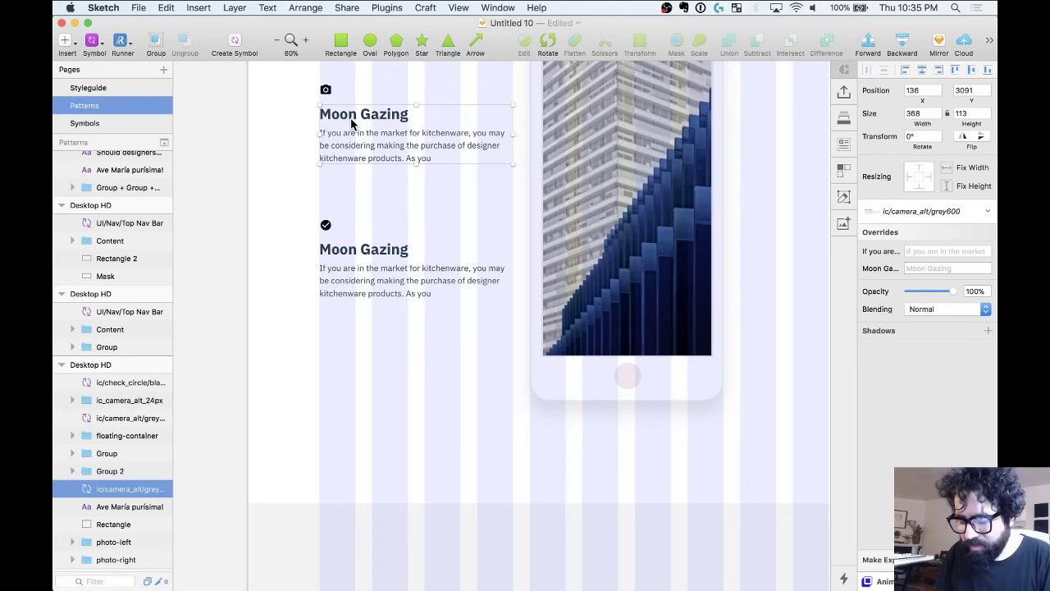
pyautogui.click(308, 142)
pyautogui.click(357, 121)
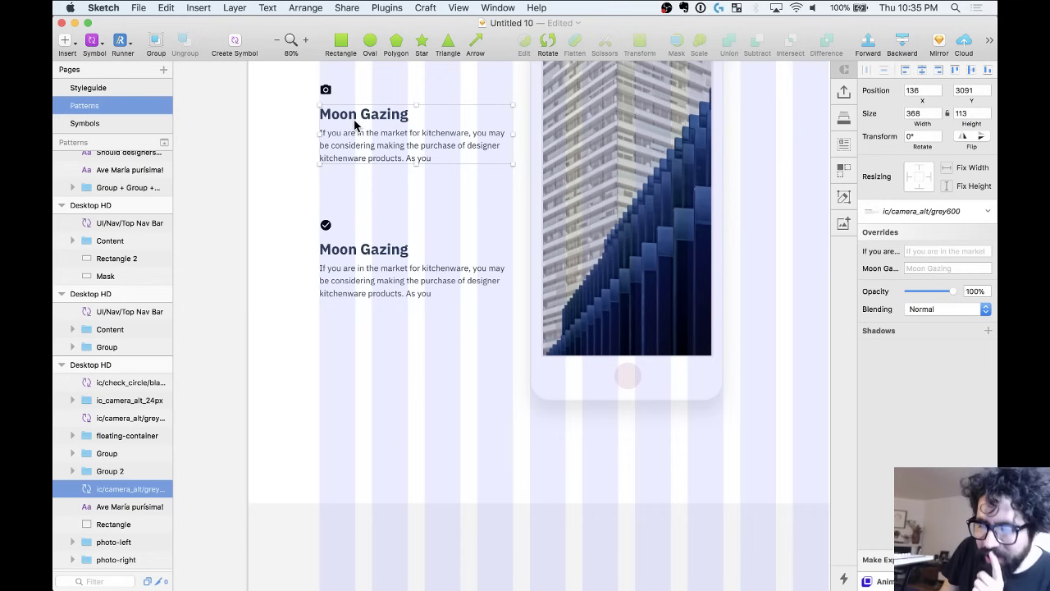
pyautogui.rightClick(355, 123)
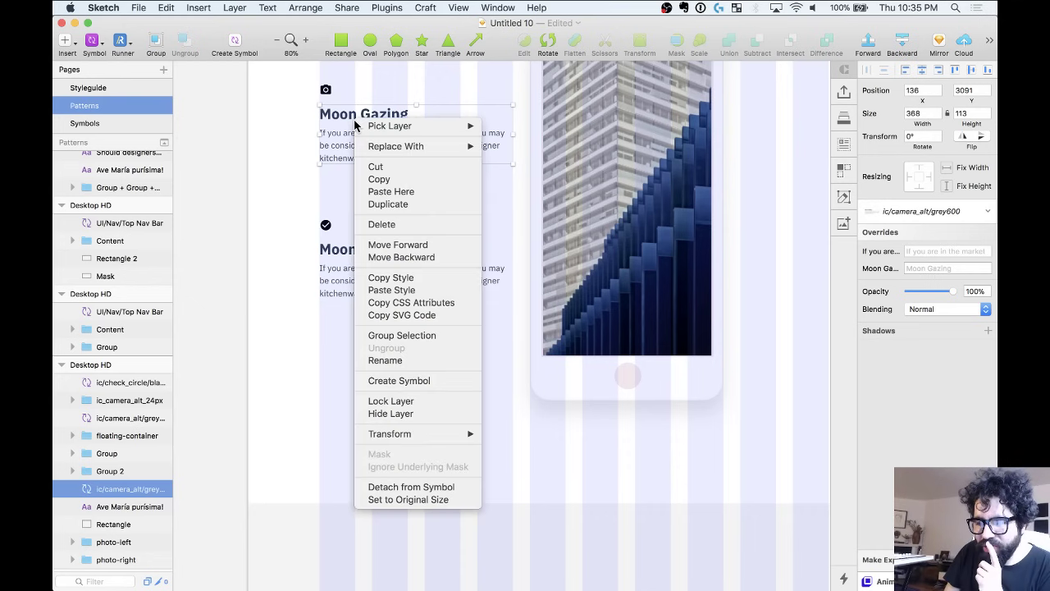
pyautogui.click(414, 488)
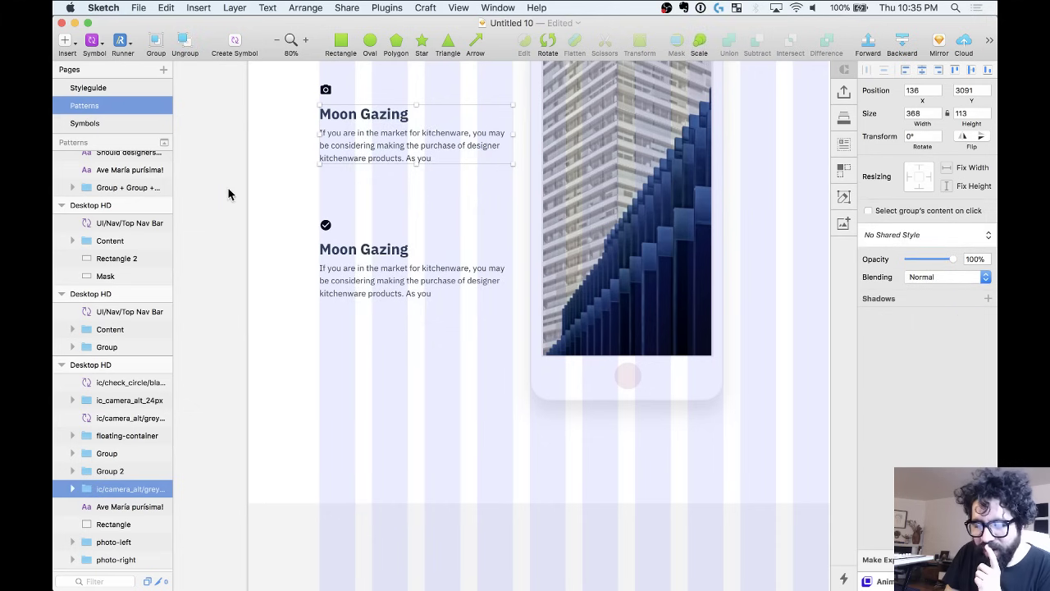
pyautogui.press('super+shift+g')
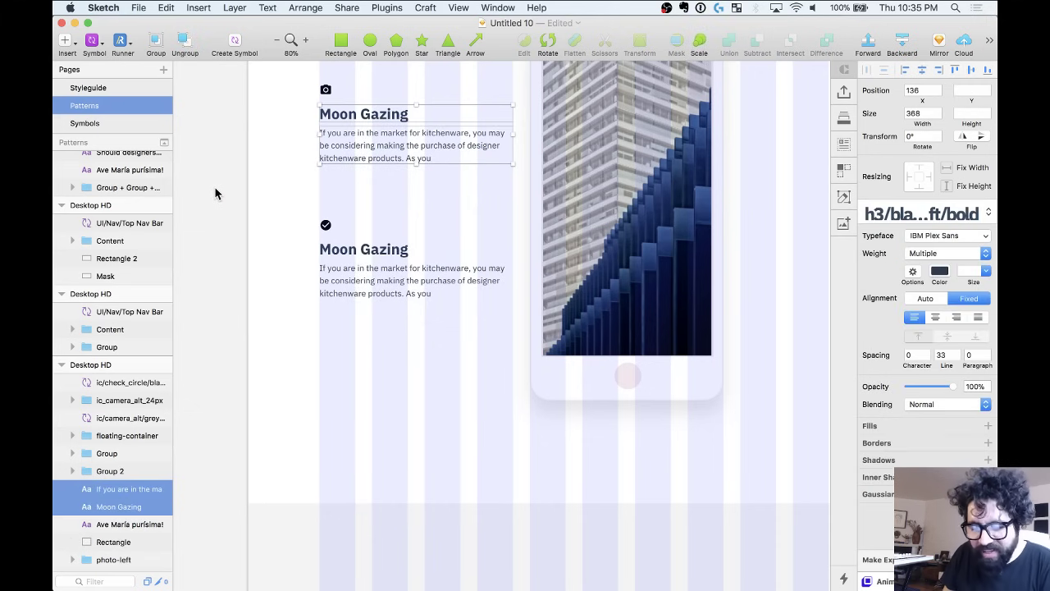
pyautogui.click(225, 180)
pyautogui.click(361, 116)
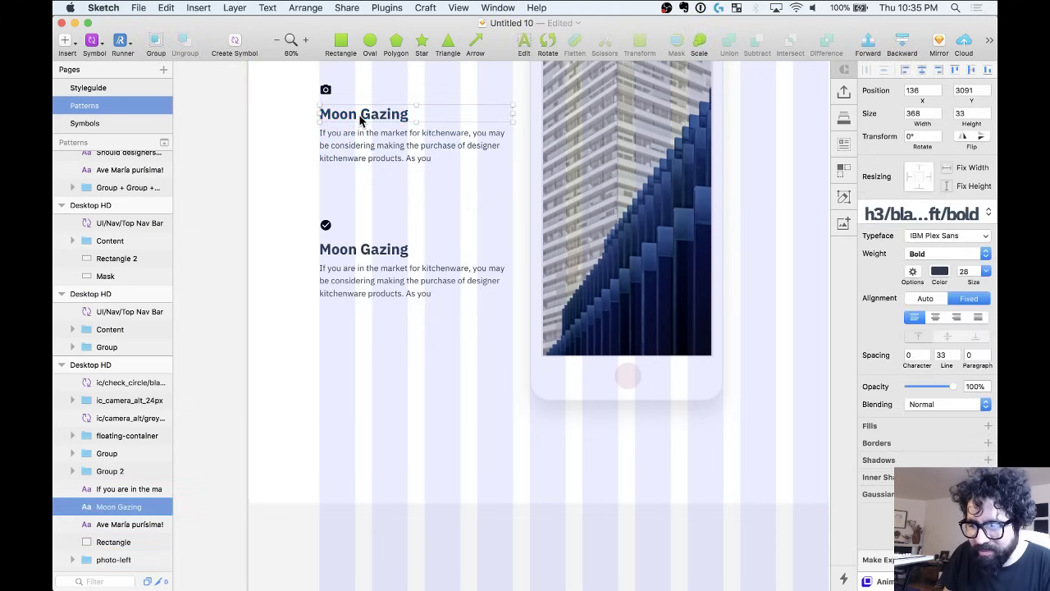
pyautogui.scroll(1, 359, 120)
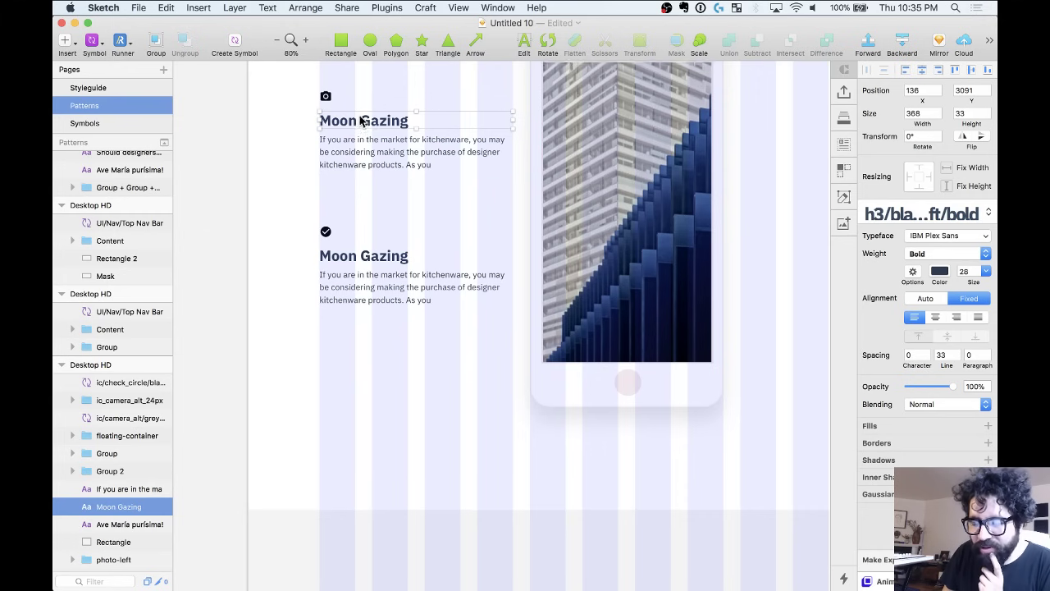
# Ungroup the lower block, then detach its Moon Gazing text from the symbol and split it into a separate heading and paragraph.
pyautogui.click(337, 264)
pyautogui.press('super+shift+g')
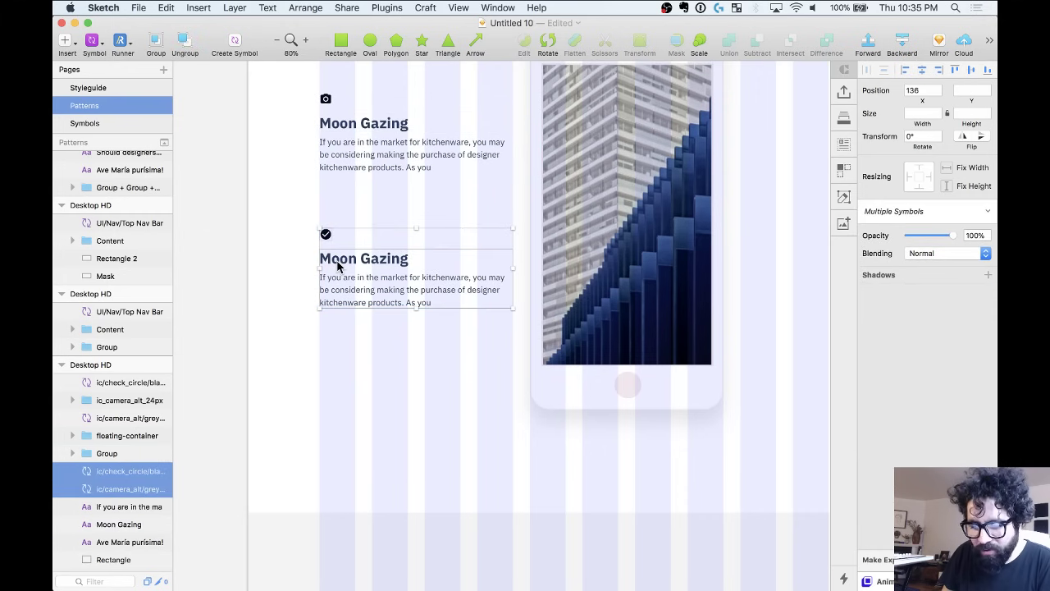
pyautogui.click(271, 263)
pyautogui.click(401, 261)
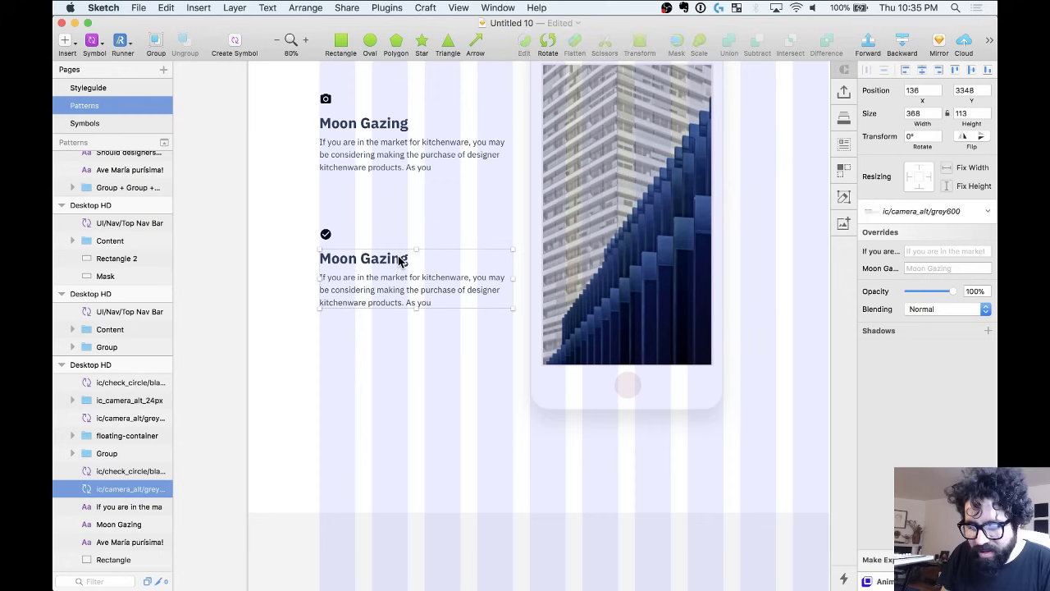
pyautogui.rightClick(402, 260)
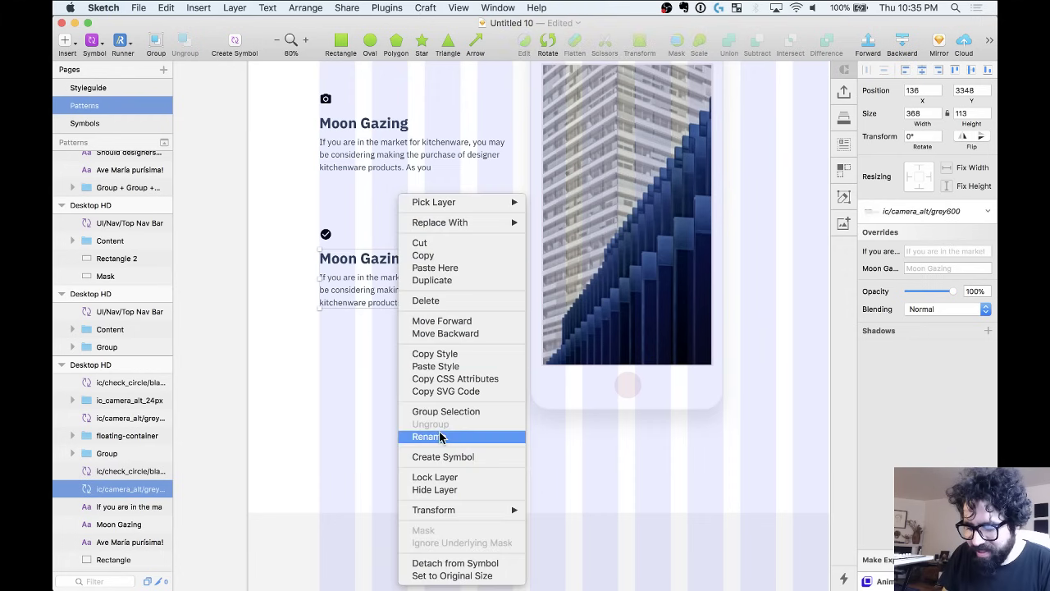
pyautogui.click(441, 564)
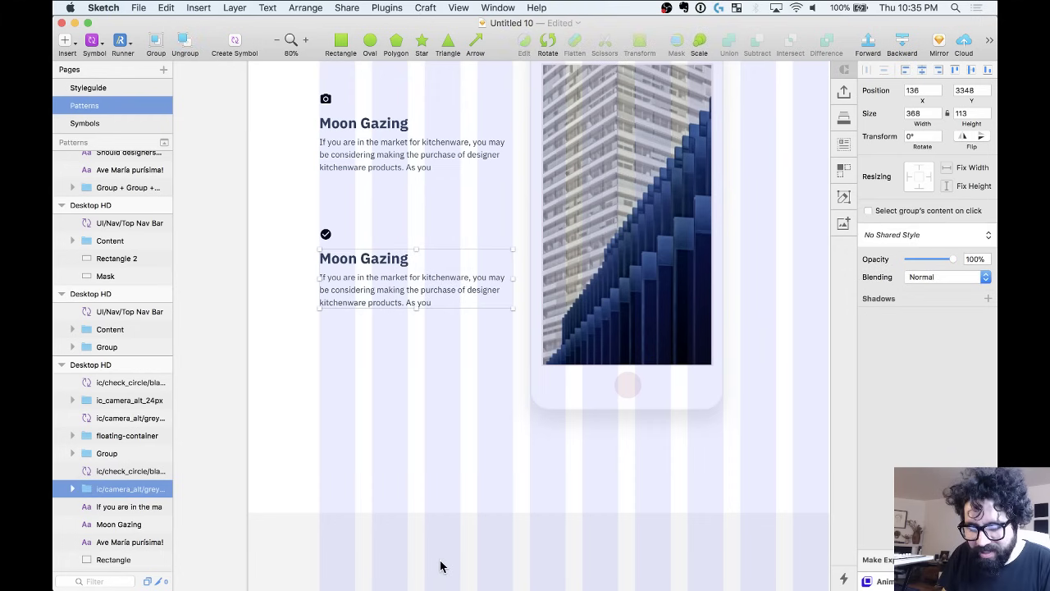
pyautogui.press('super+shift+g')
pyautogui.click(225, 293)
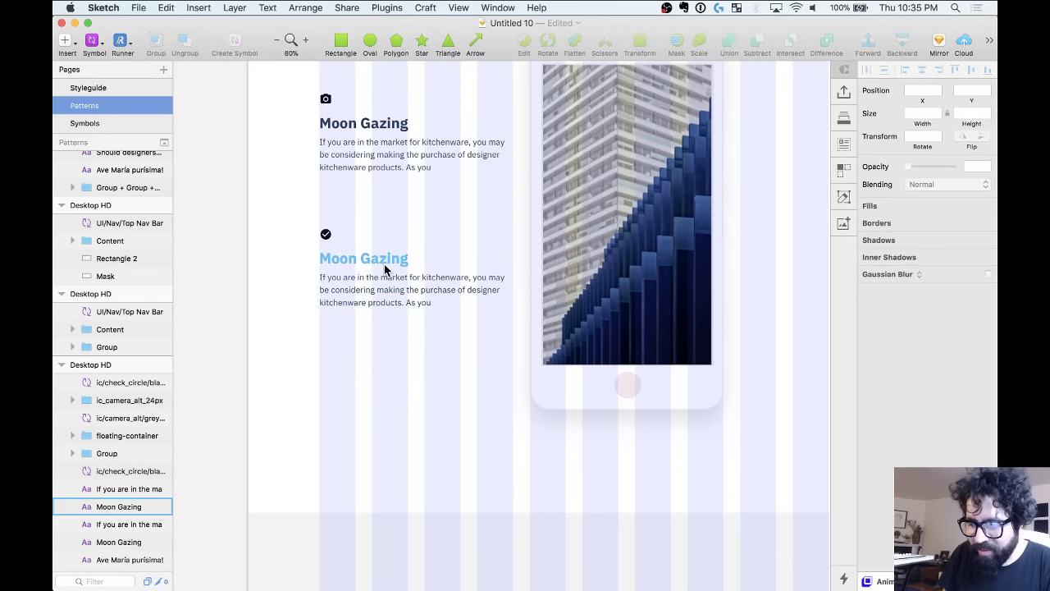
# Measure the spacing between the check circle icon and the lower text, and select the icon, heading and paragraph together.
pyautogui.click(385, 269)
pyautogui.keyDown('shift'); pyautogui.click(381, 280); pyautogui.keyUp('shift')
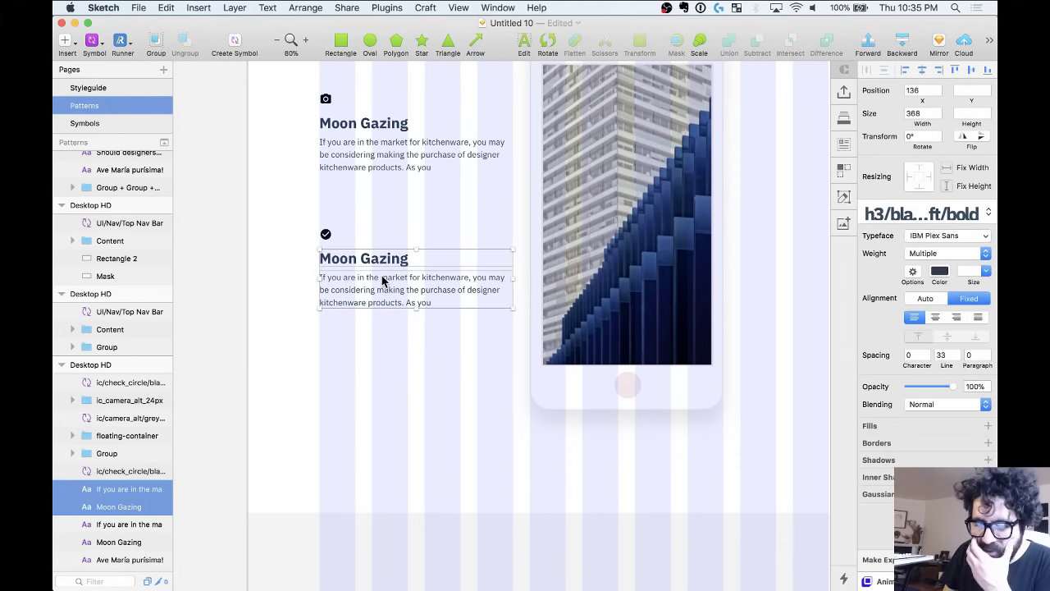
pyautogui.press('alt')
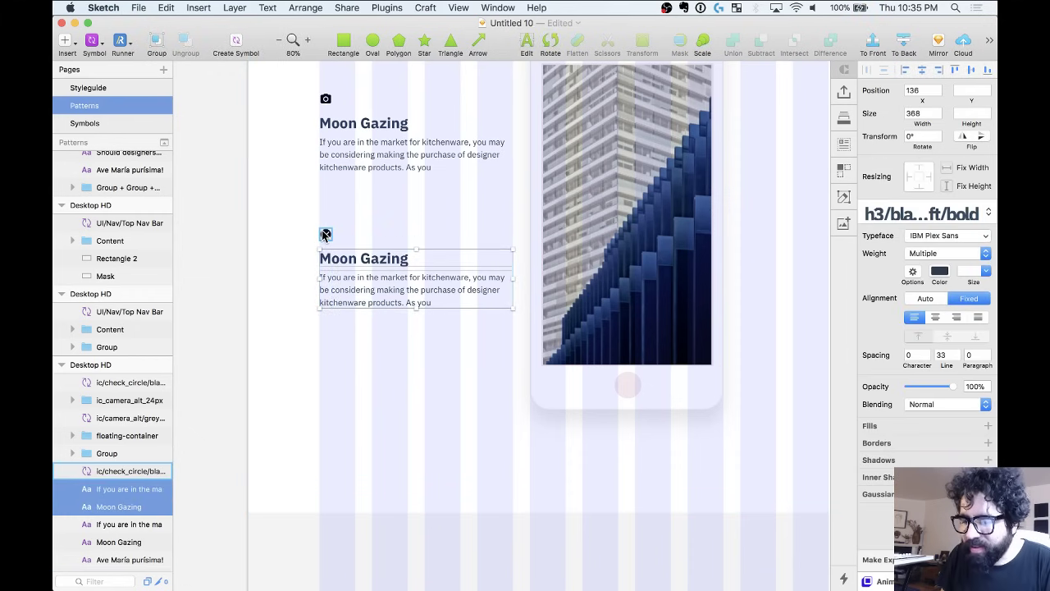
pyautogui.scroll(3, 325, 235)
pyautogui.scroll(2, 367, 196)
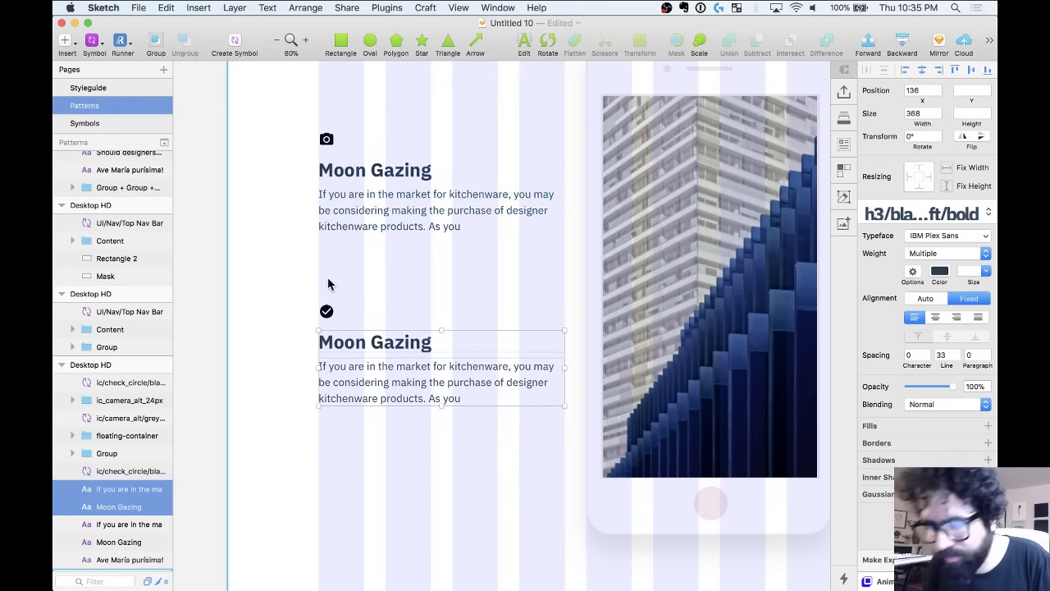
pyautogui.moveTo(329, 322); pyautogui.dragTo(327, 314)
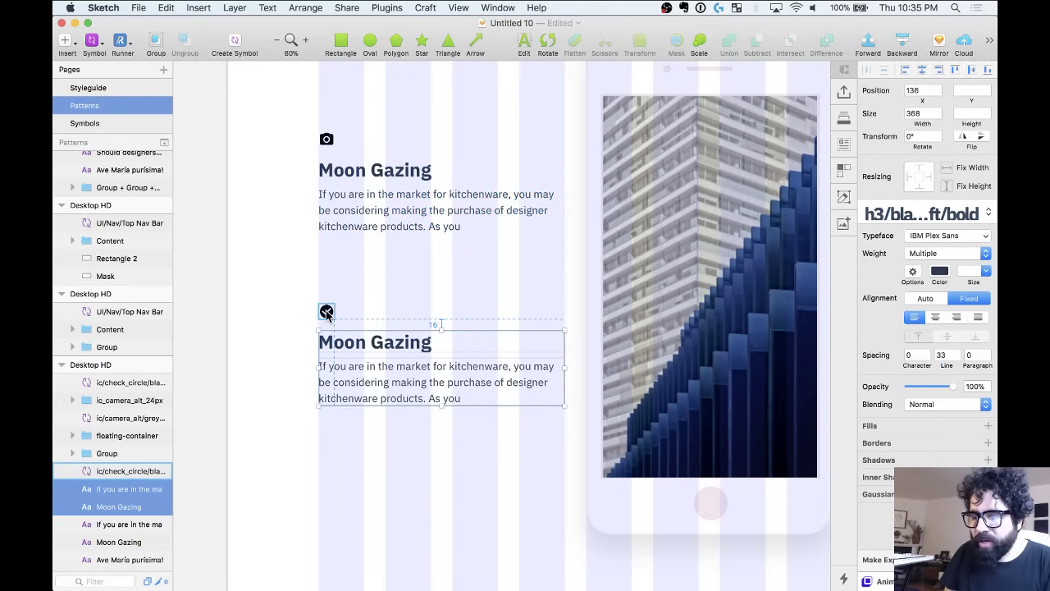
pyautogui.press('alt')
pyautogui.click(326, 311)
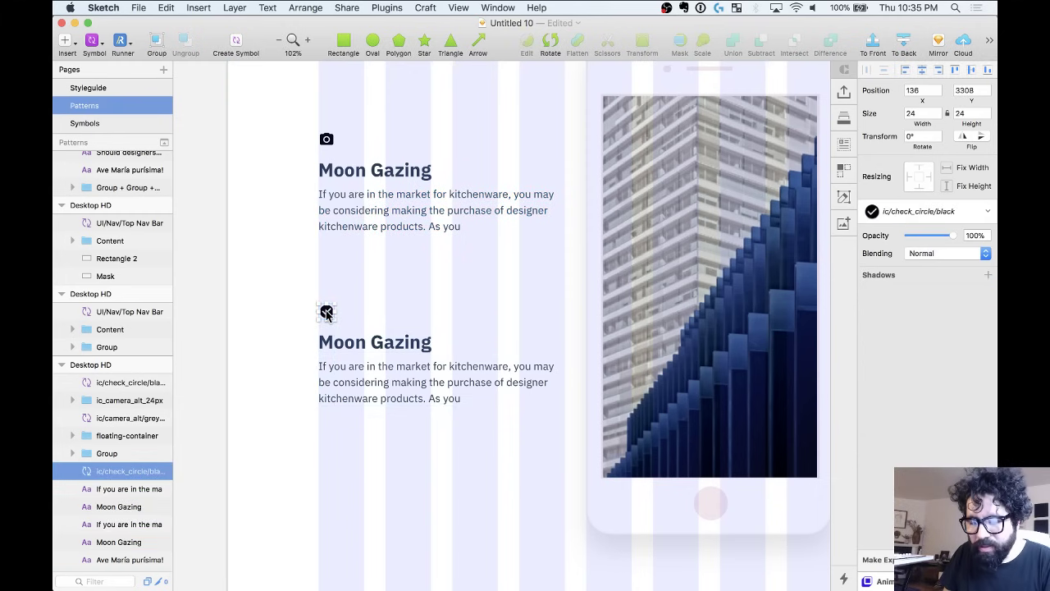
pyautogui.keyDown('shift'); pyautogui.click(344, 341); pyautogui.keyUp('shift')
pyautogui.keyDown('shift'); pyautogui.click(358, 381); pyautogui.keyUp('shift')
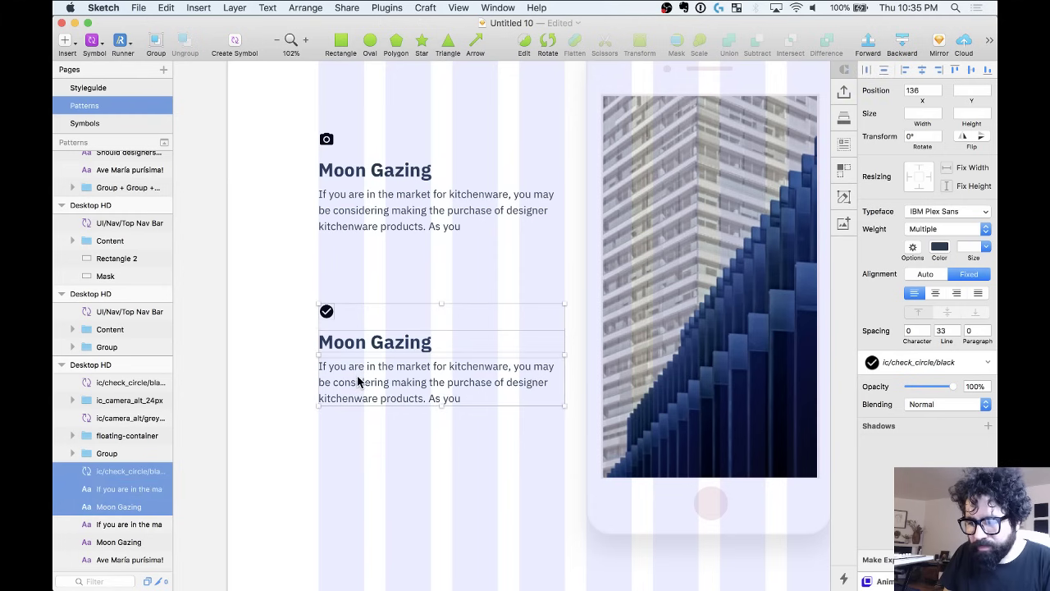
pyautogui.click(326, 138)
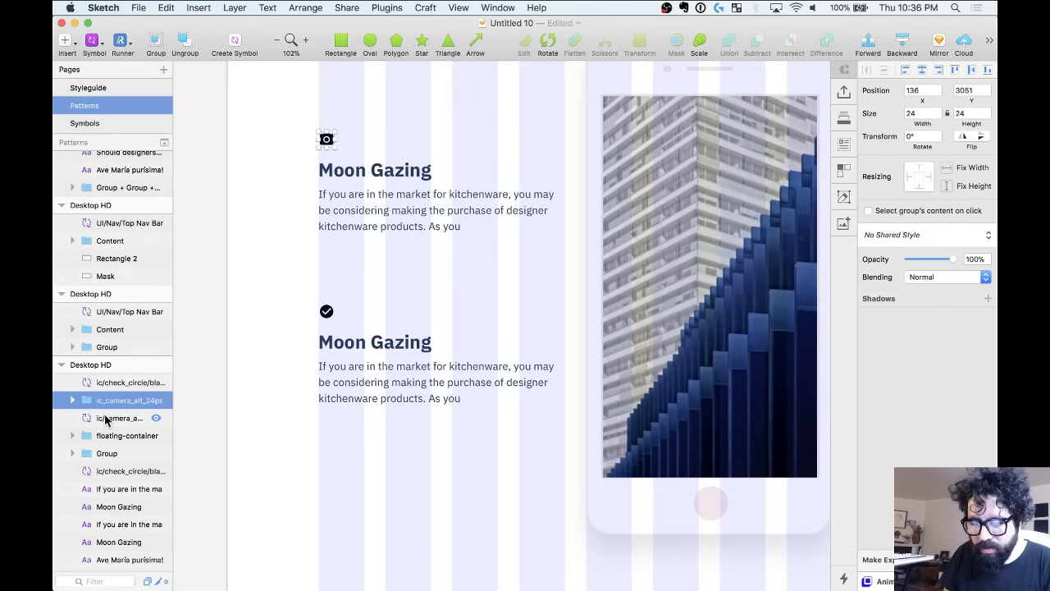
pyautogui.press('Delete')
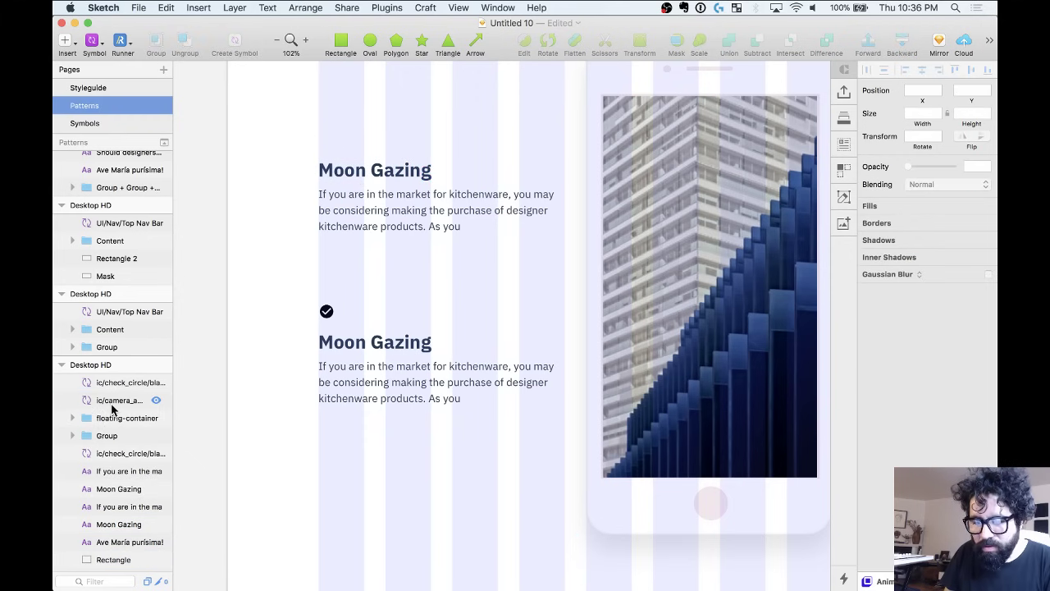
pyautogui.click(113, 403)
pyautogui.click(358, 197)
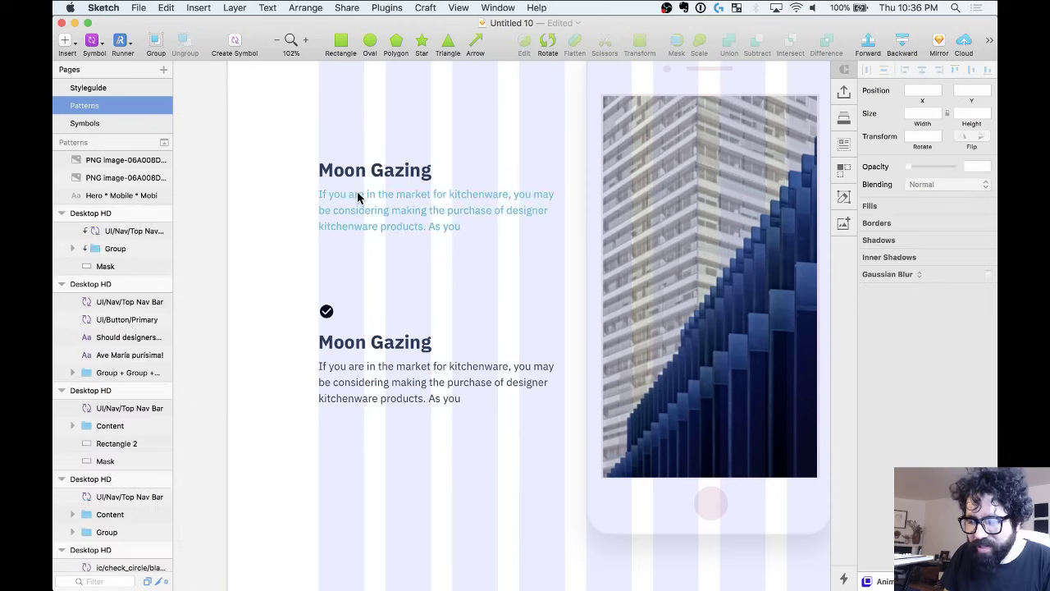
pyautogui.press('super+z')
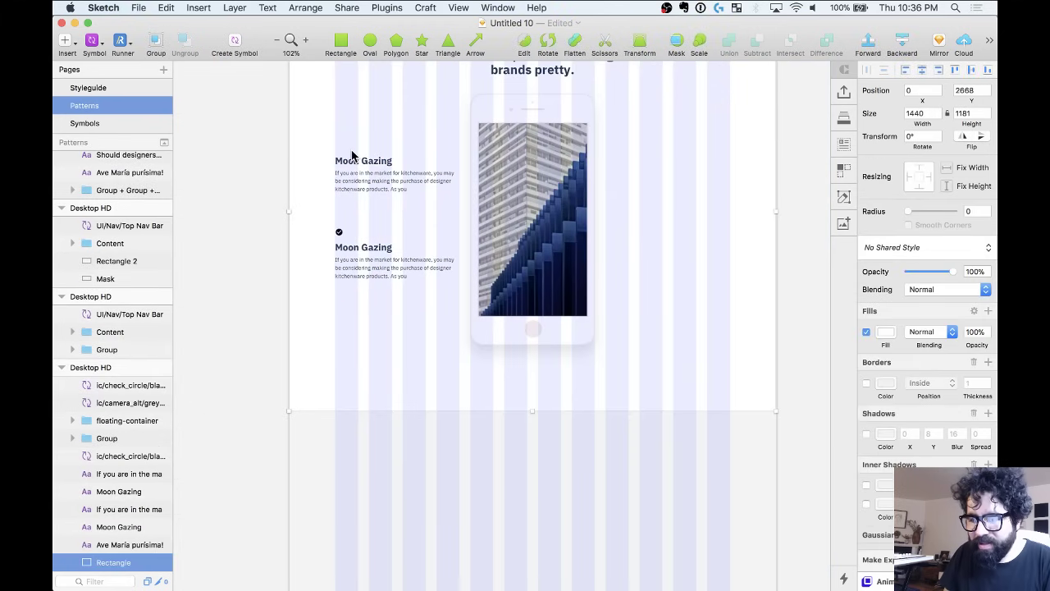
pyautogui.press('super+z')
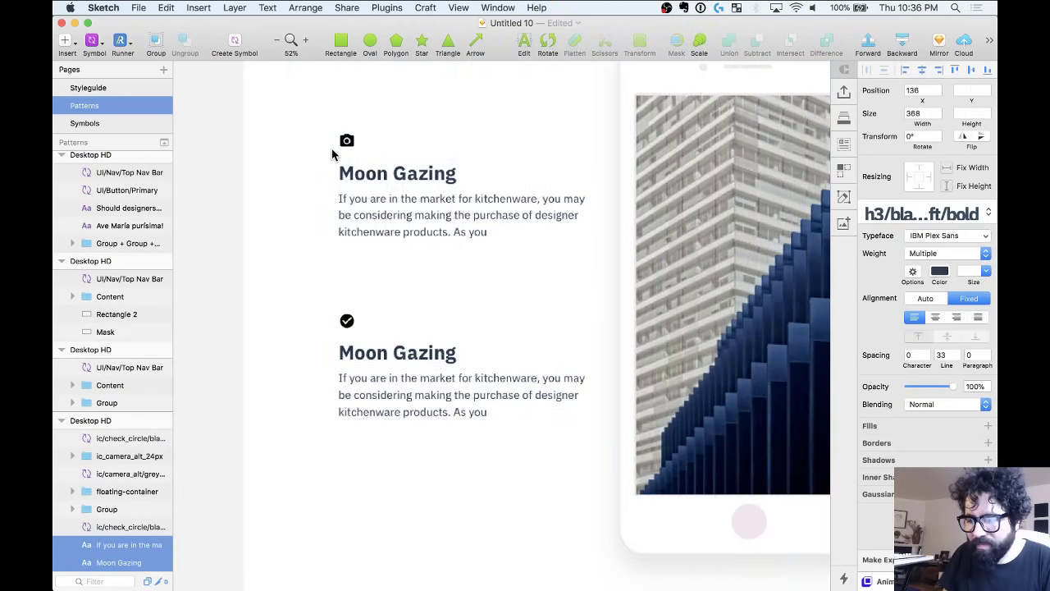
# Group the camera icon with the upper Moon Gazing heading and its paragraph.
pyautogui.click(344, 144)
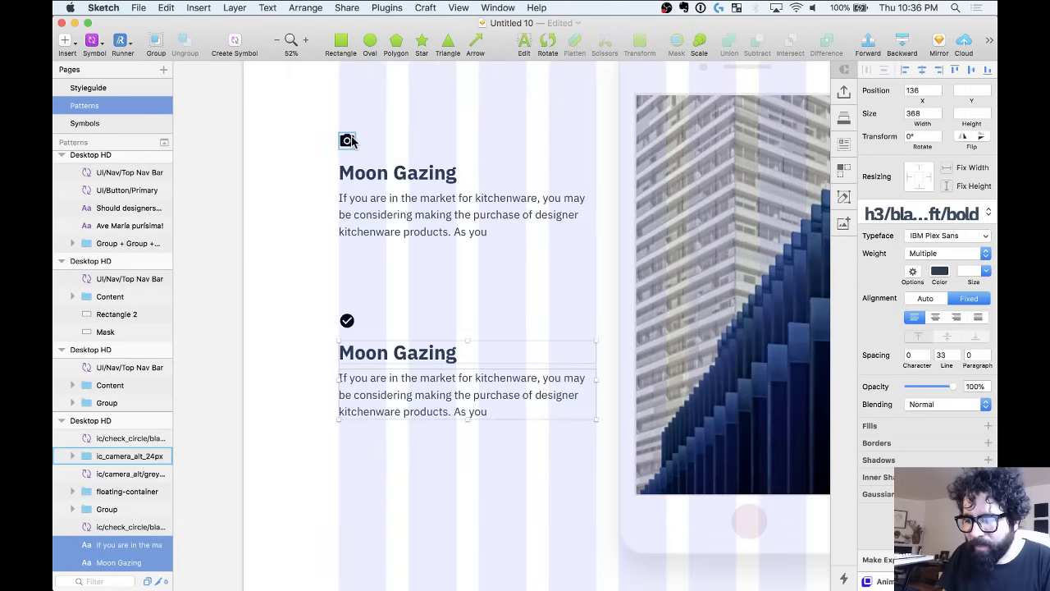
pyautogui.keyDown('shift'); pyautogui.click(368, 188); pyautogui.keyUp('shift')
pyautogui.keyDown('shift'); pyautogui.click(376, 200); pyautogui.keyUp('shift')
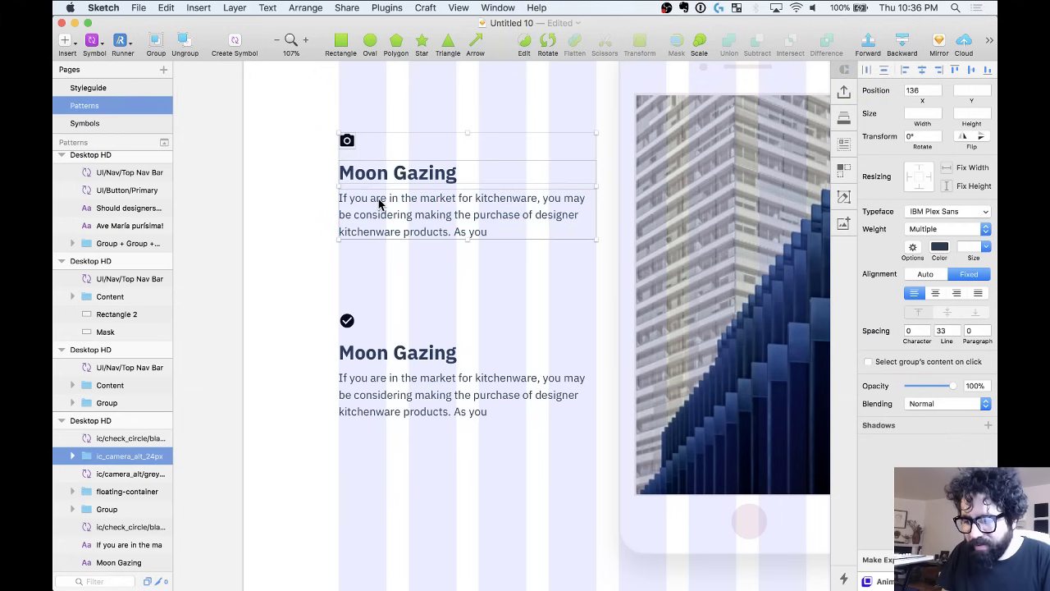
pyautogui.press('super+g')
# Group the check circle icon with the lower Moon Gazing heading and its paragraph.
pyautogui.click(347, 320)
pyautogui.keyDown('shift'); pyautogui.click(358, 353); pyautogui.keyUp('shift')
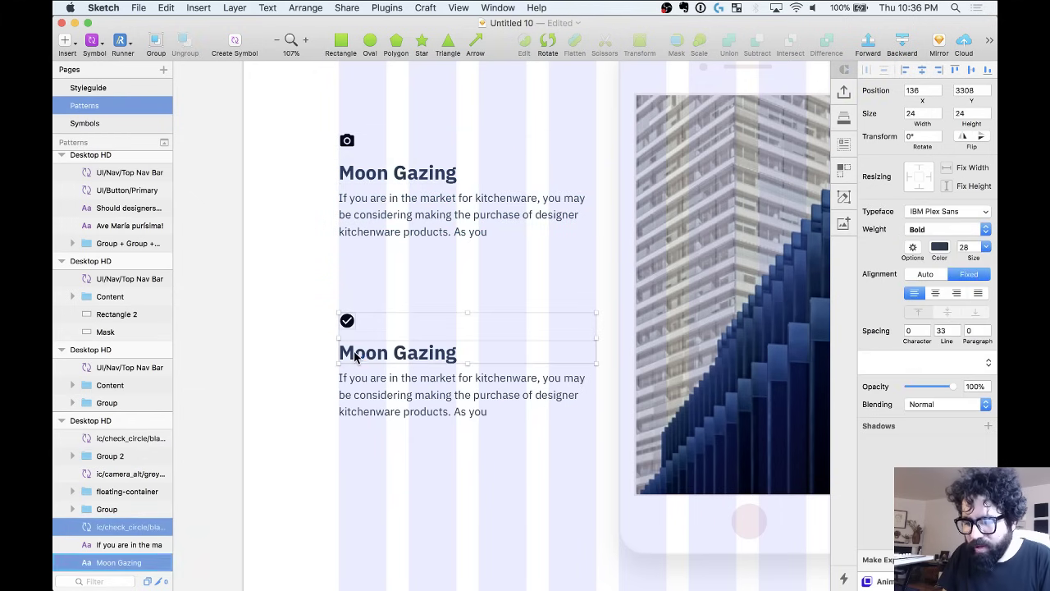
pyautogui.keyDown('shift'); pyautogui.click(358, 383); pyautogui.keyUp('shift')
pyautogui.press('super+g')
# Nudge the lower block up in 8 px increments to tighten the gap below the upper block, and select both blocks.
pyautogui.scroll(-3, 358, 382)
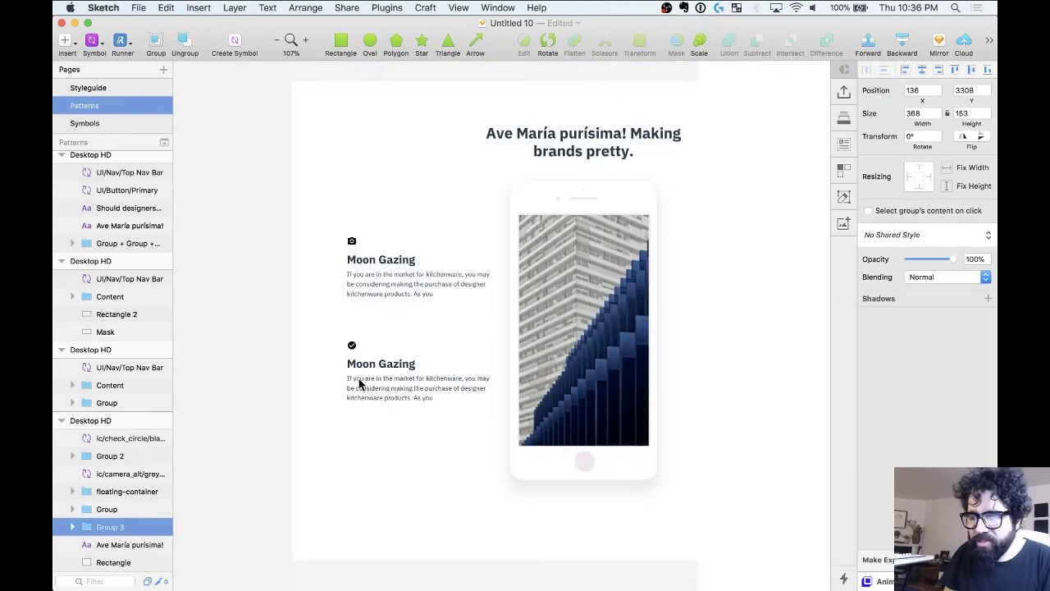
pyautogui.press('alt')
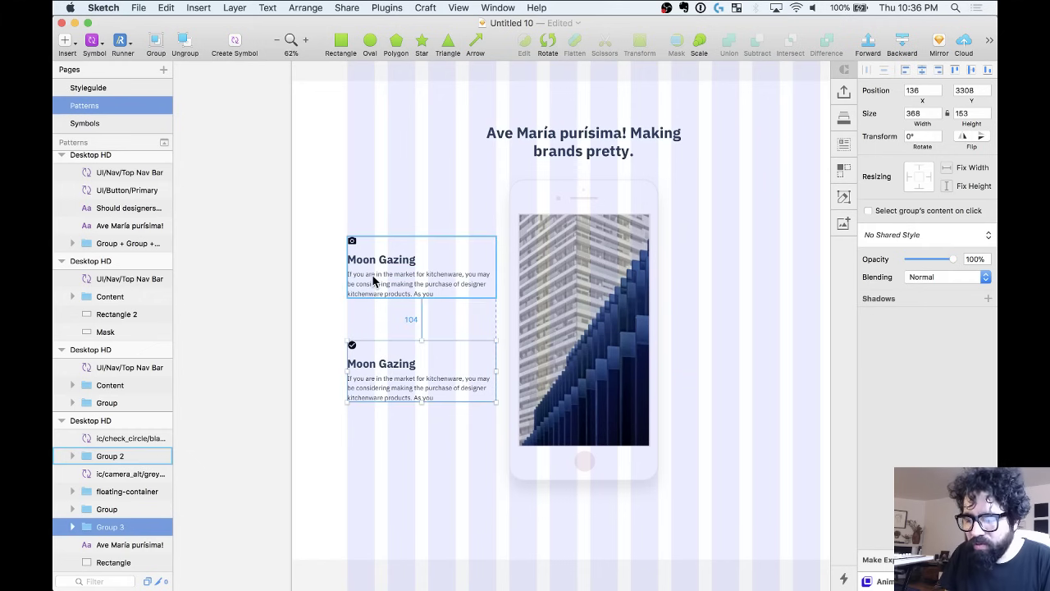
pyautogui.hotkey('shift', 'Up')
pyautogui.hotkey('shift', 'Up')
pyautogui.hotkey('shift', 'Up')
pyautogui.hotkey('shift', 'Up')
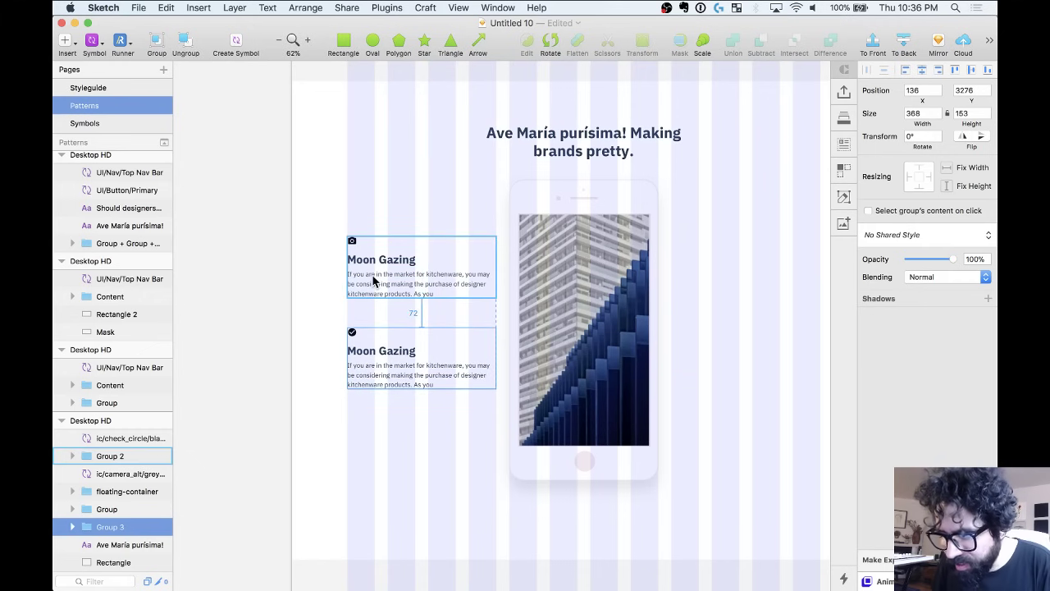
pyautogui.keyDown('shift'); pyautogui.click(372, 294); pyautogui.keyUp('shift')
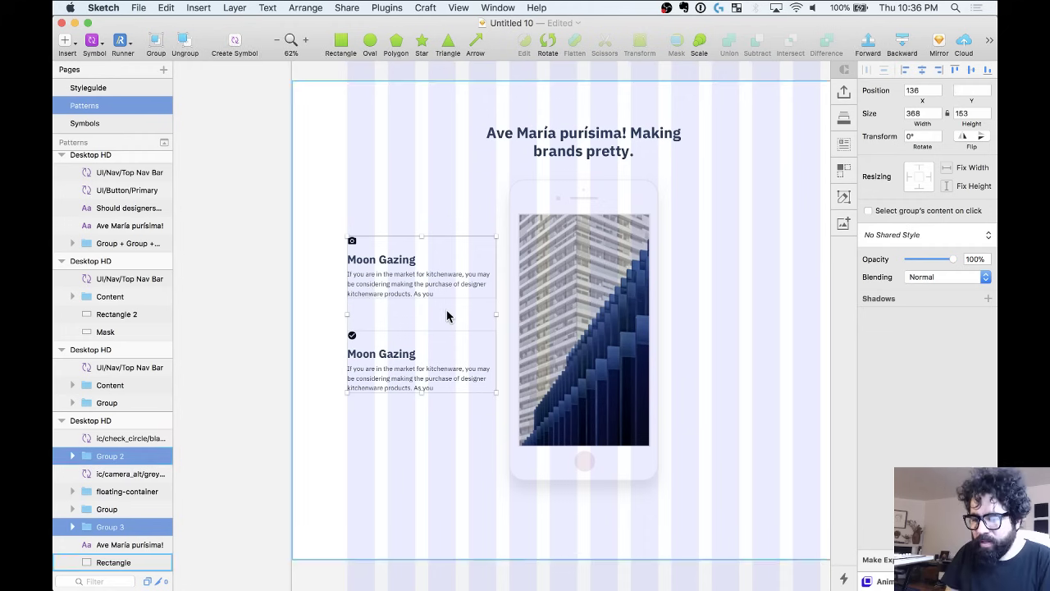
# Group the two Moon Gazing blocks and align the group vertically to the middle of the phone mockup.
pyautogui.press('super+g')
pyautogui.keyDown('shift'); pyautogui.click(552, 252); pyautogui.keyUp('shift')
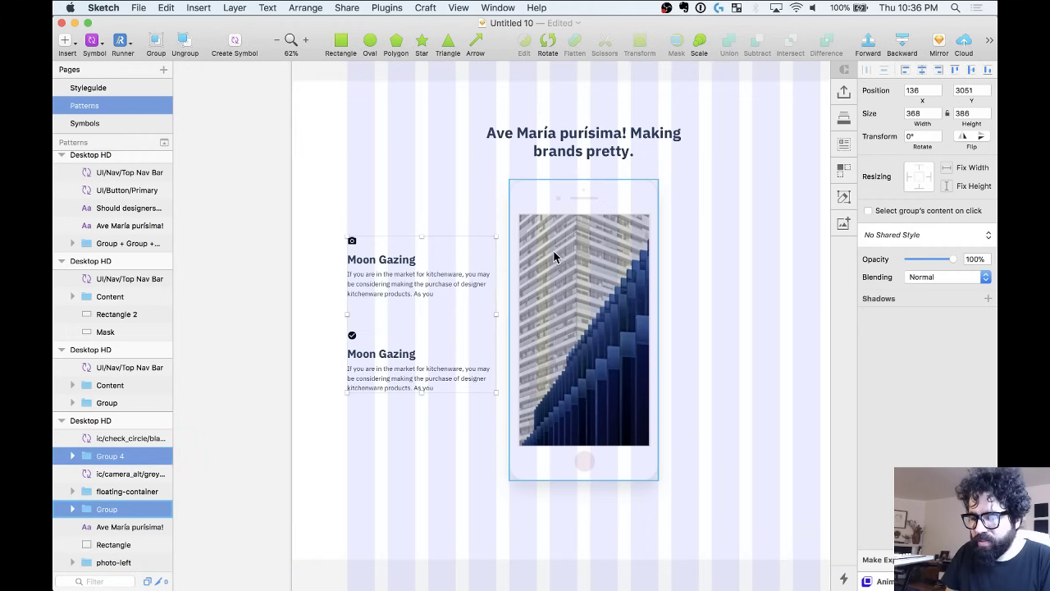
pyautogui.click(970, 73)
# Duplicate the grouped Moon Gazing column to the other side of the phone mockup at X 936, and hide the layout grid.
pyautogui.hscroll(5, 478, 304)
pyautogui.click(277, 289)
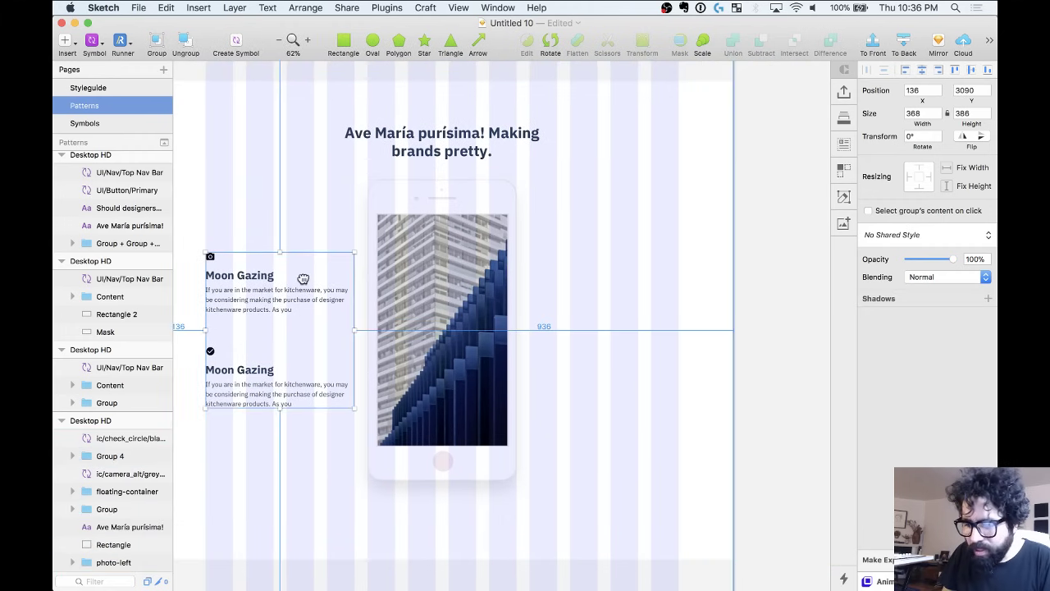
pyautogui.moveTo(303, 278); pyautogui.dragTo(583, 281)
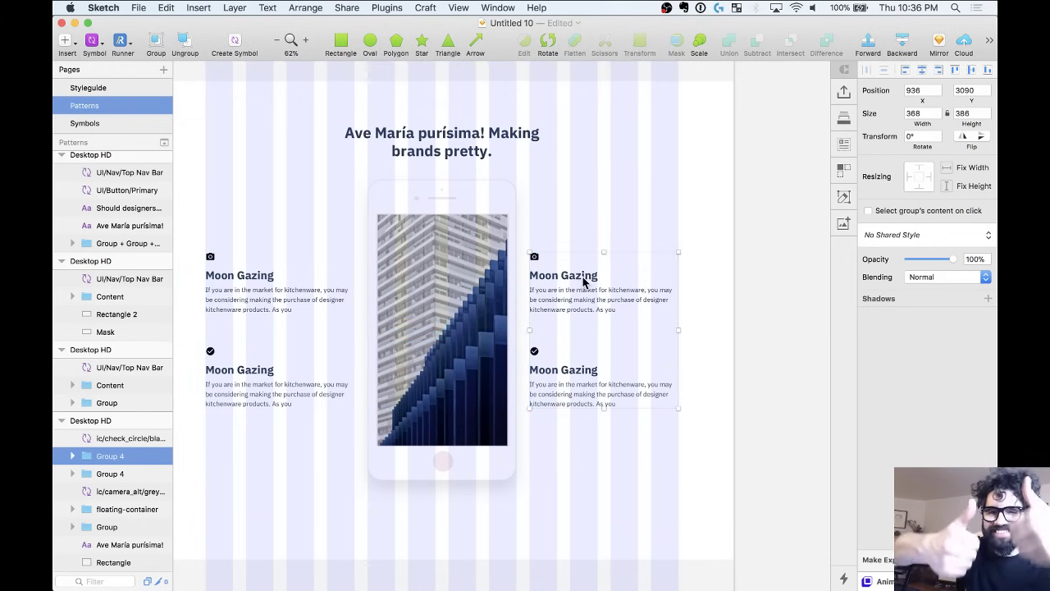
pyautogui.click(743, 265)
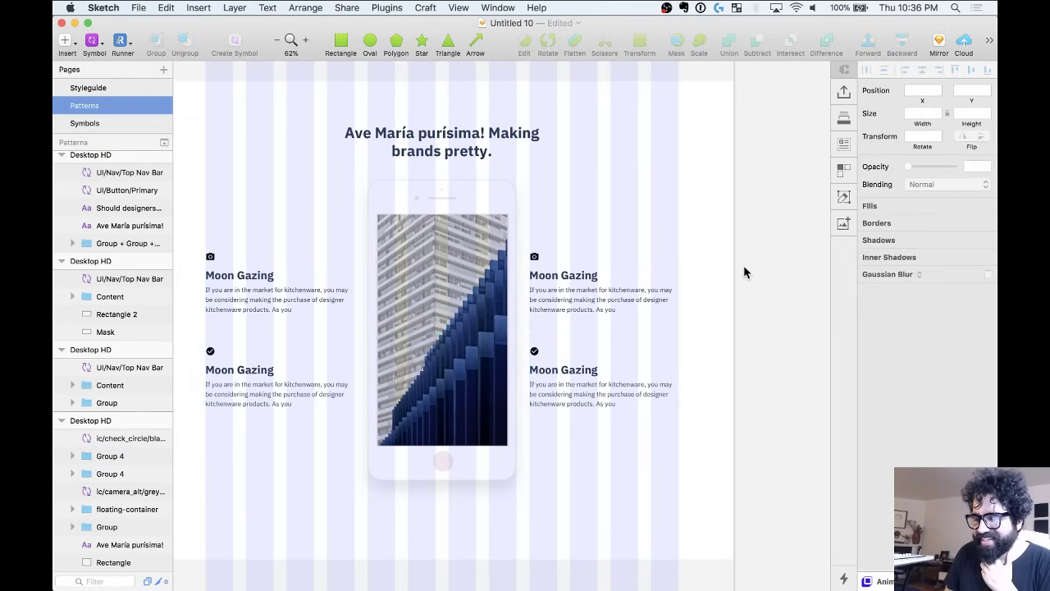
pyautogui.hotkey('ctrl', 'l')
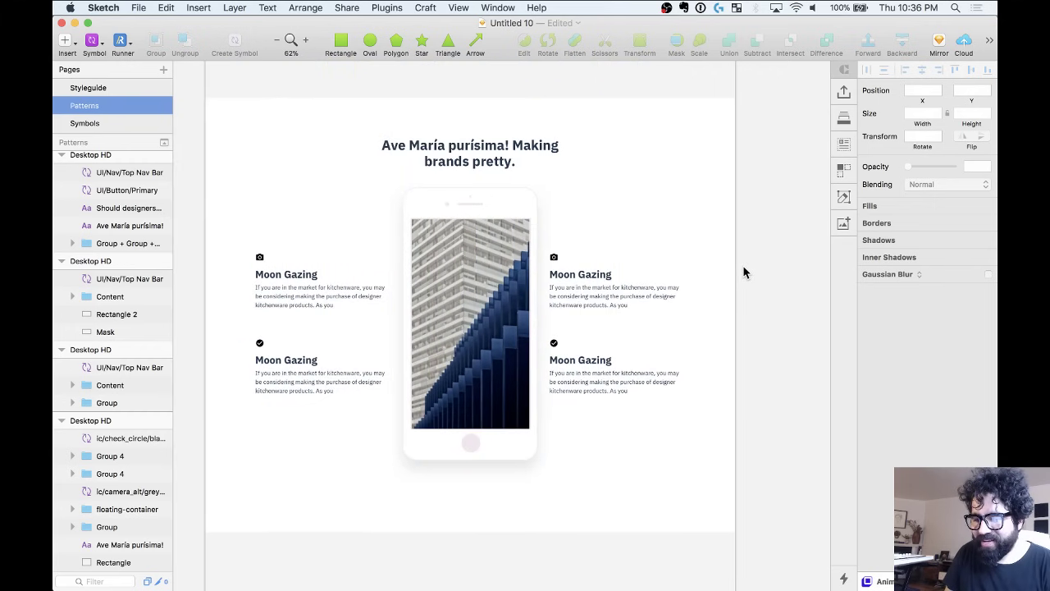
# Try to narrow the headings and paragraphs of the left Moon Gazing column to 268 px, using the layout grid.
pyautogui.click(650, 286)
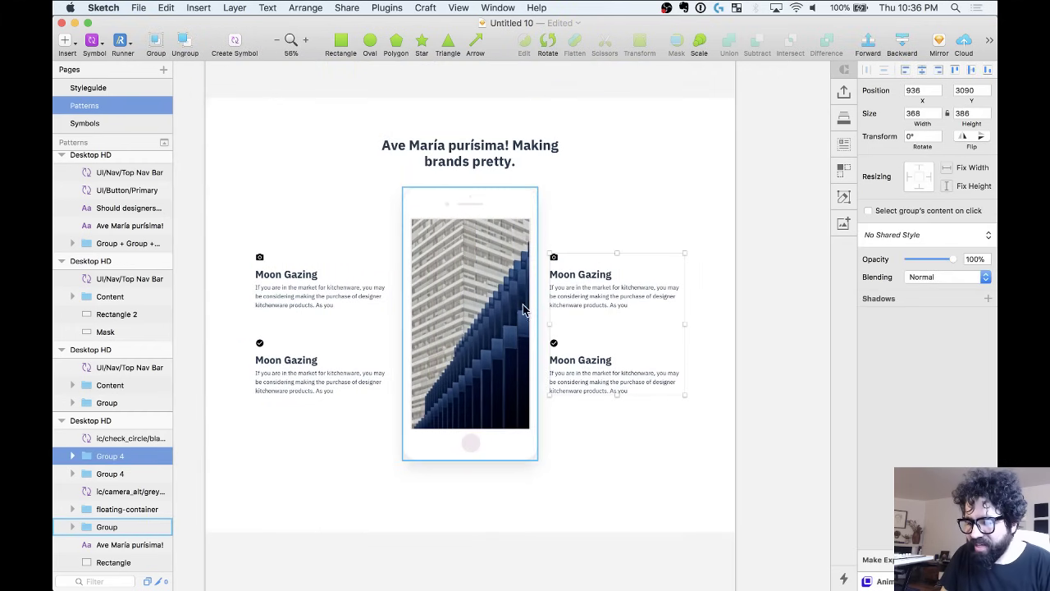
pyautogui.click(353, 300)
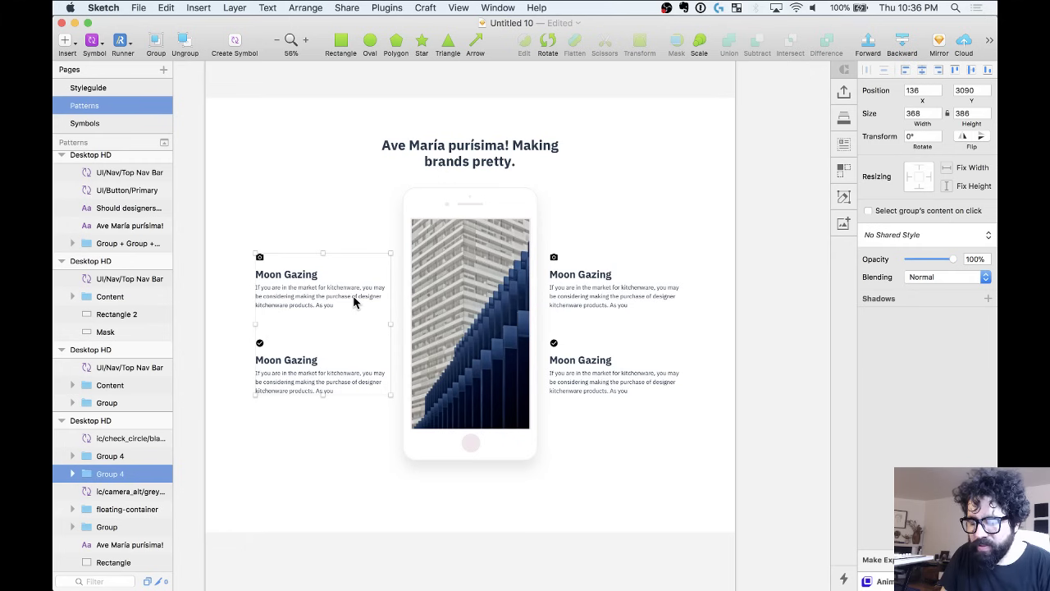
pyautogui.hotkey('ctrl', 'l')
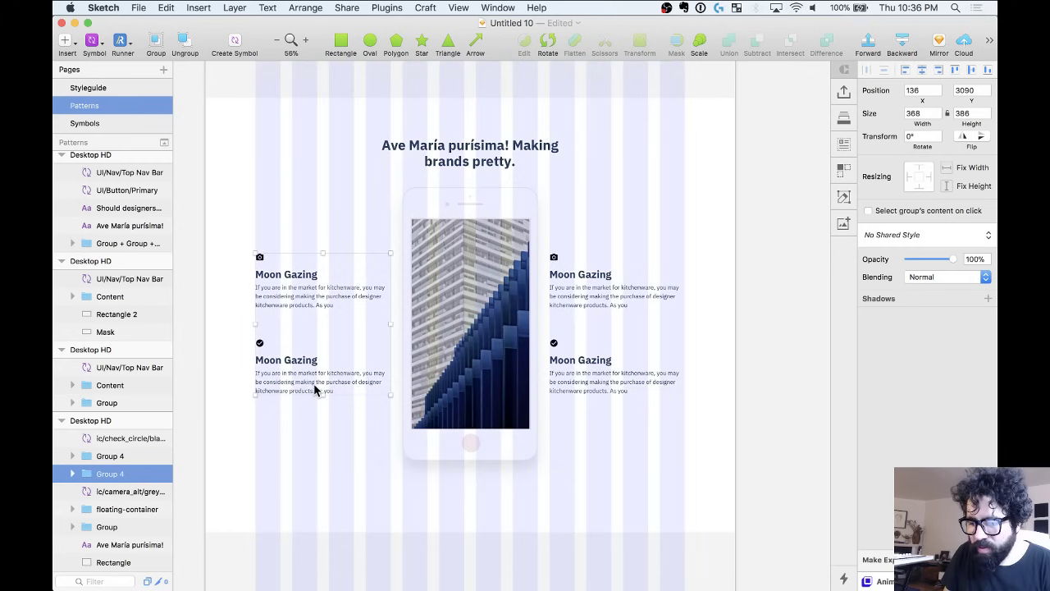
pyautogui.scroll(3, 316, 389)
pyautogui.click(361, 429)
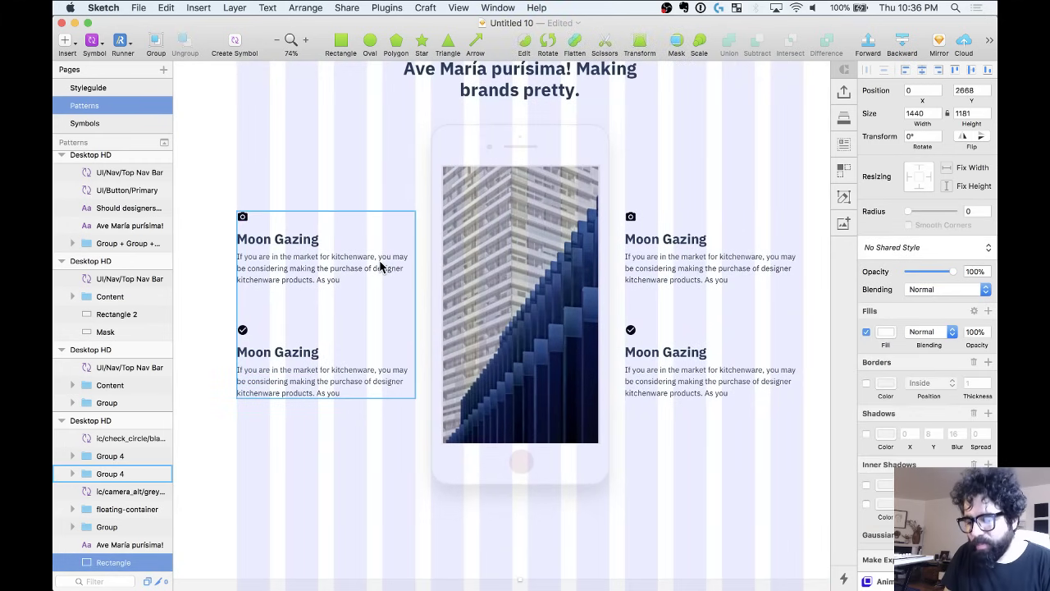
pyautogui.click(542, 204)
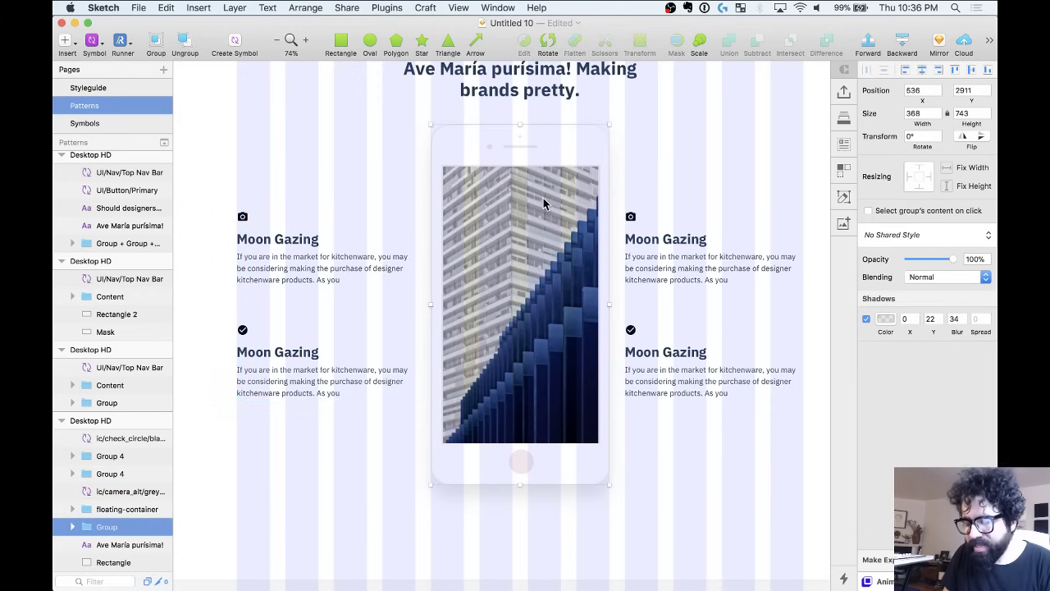
pyautogui.doubleClick(343, 267)
pyautogui.click(305, 241)
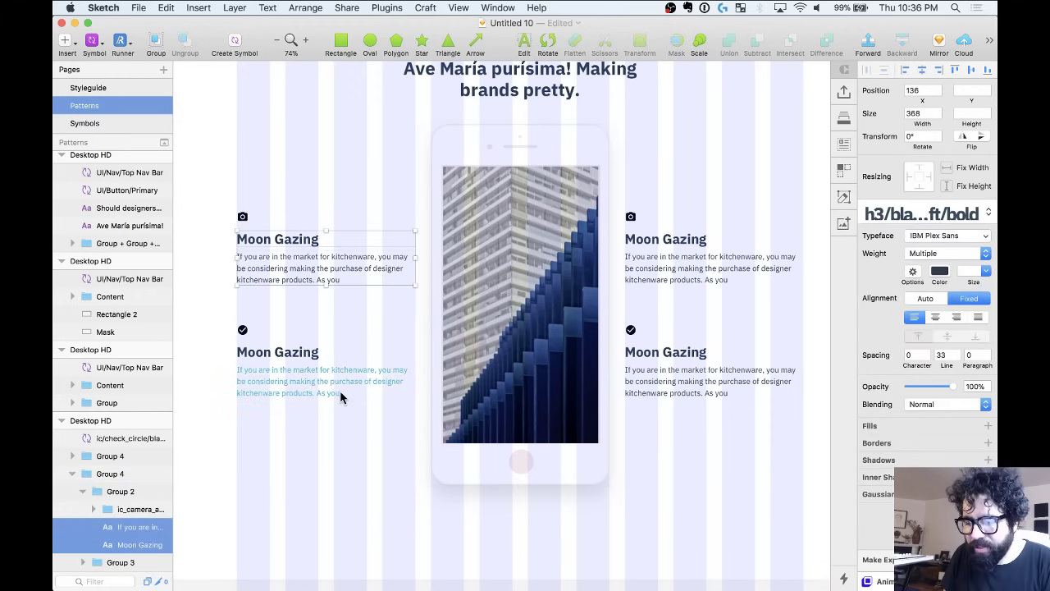
pyautogui.keyDown('shift'); pyautogui.click(315, 371); pyautogui.keyUp('shift')
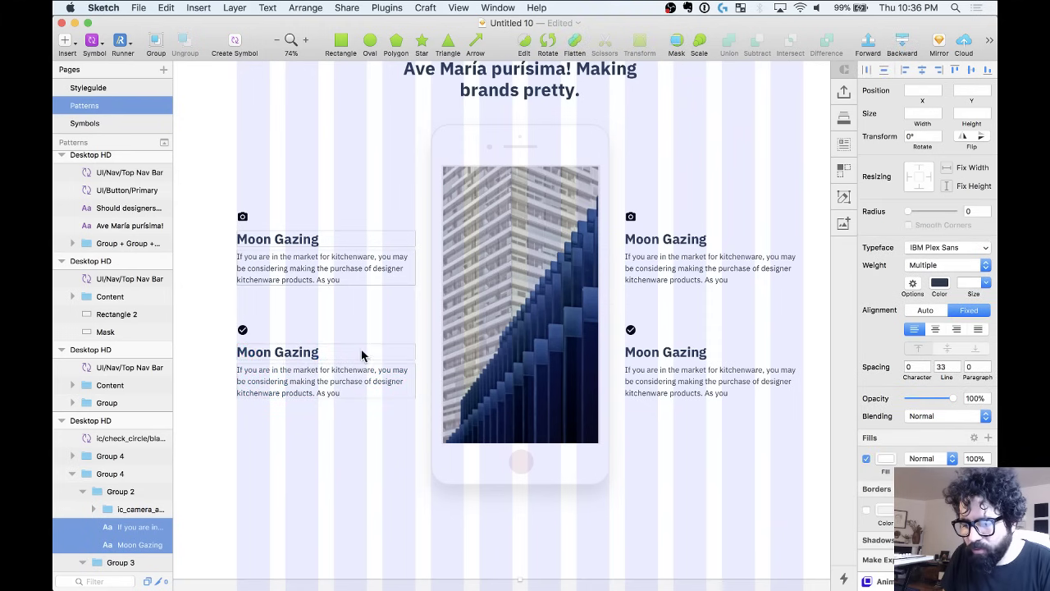
pyautogui.moveTo(415, 315); pyautogui.dragTo(367, 322)
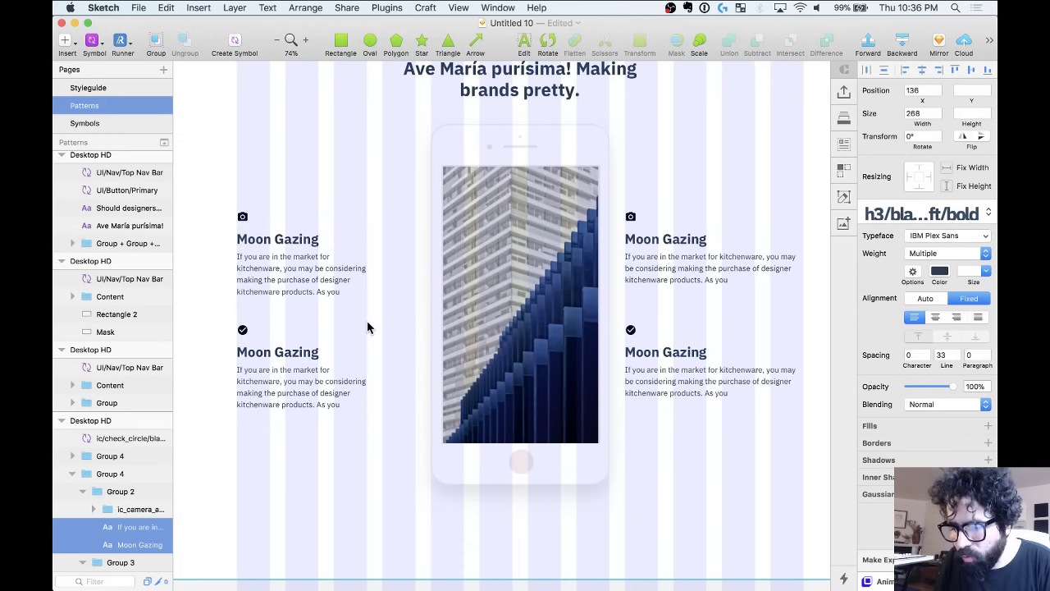
pyautogui.hscroll(3, 477, 349)
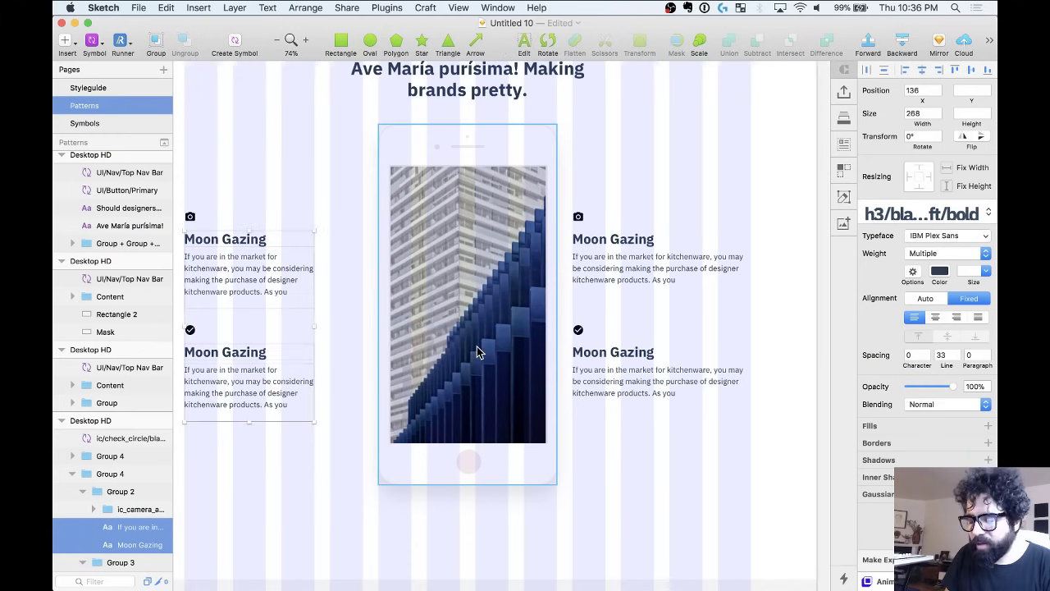
pyautogui.hscroll(-3, 477, 353)
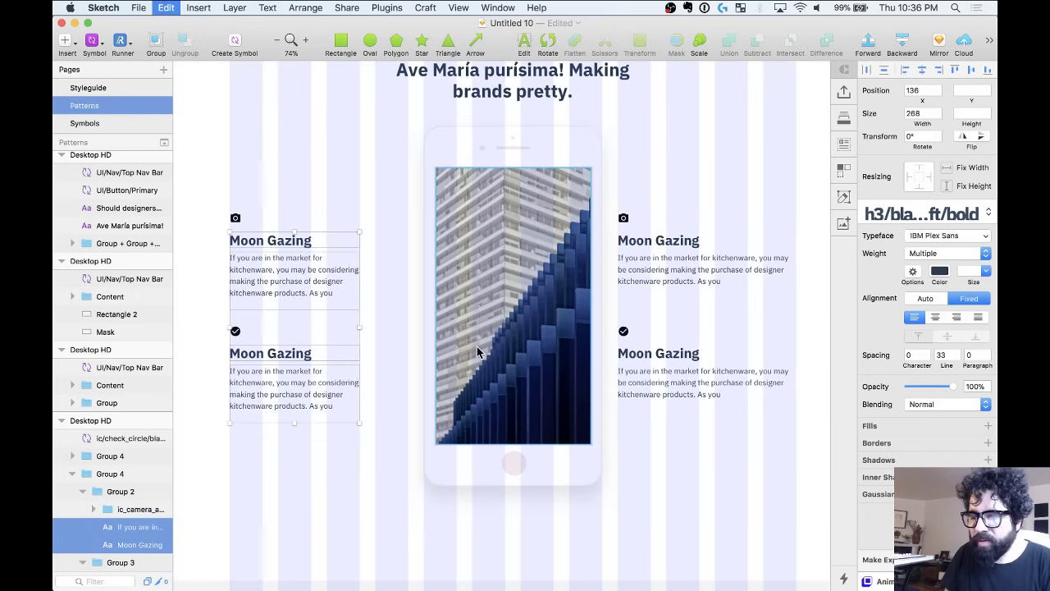
pyautogui.click(476, 353)
# Examine the balance of both text columns around the phone mockup with and without the layout grid.
pyautogui.scroll(-3, 477, 351)
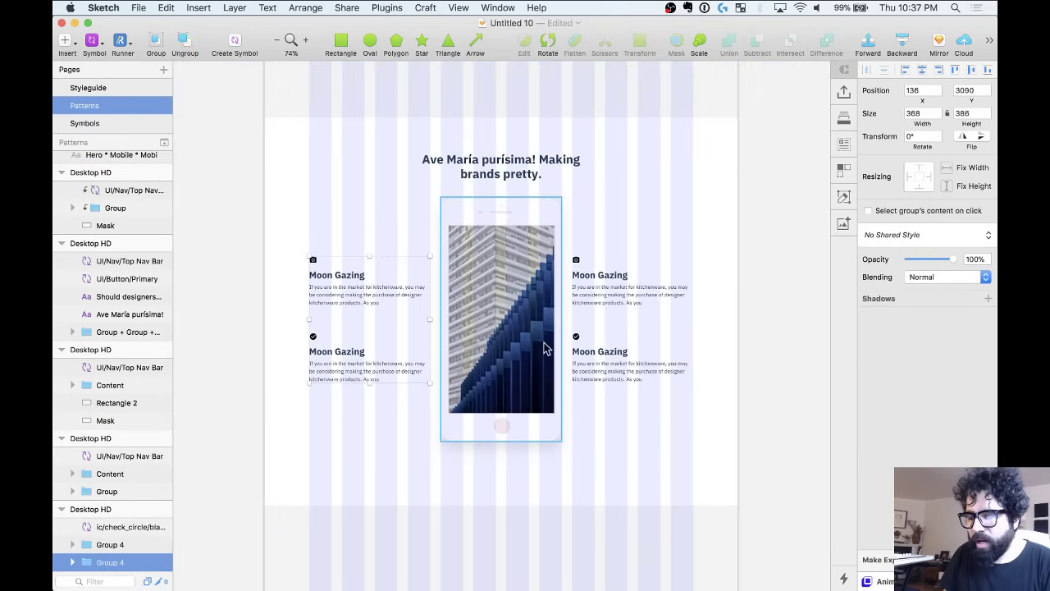
pyautogui.click(717, 287)
pyautogui.scroll(3, 596, 285)
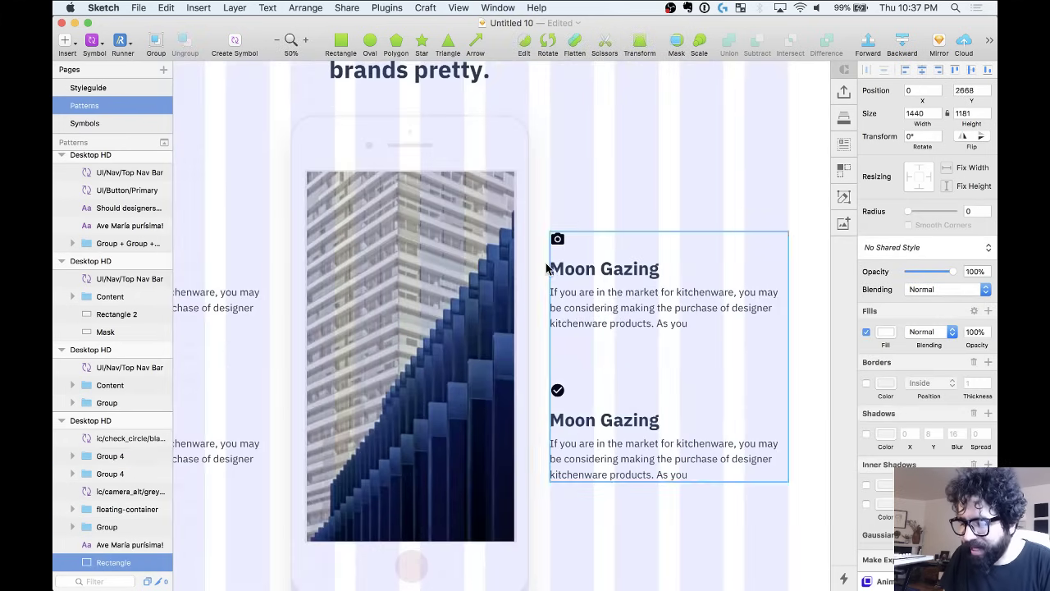
pyautogui.scroll(-2, 590, 299)
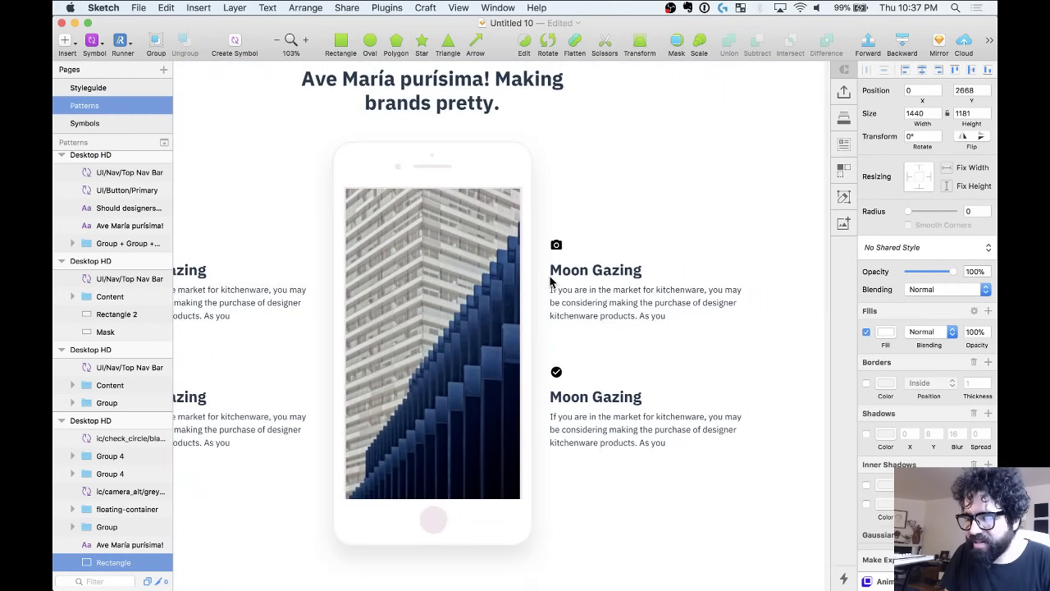
pyautogui.click(505, 295)
pyautogui.scroll(-3, 504, 295)
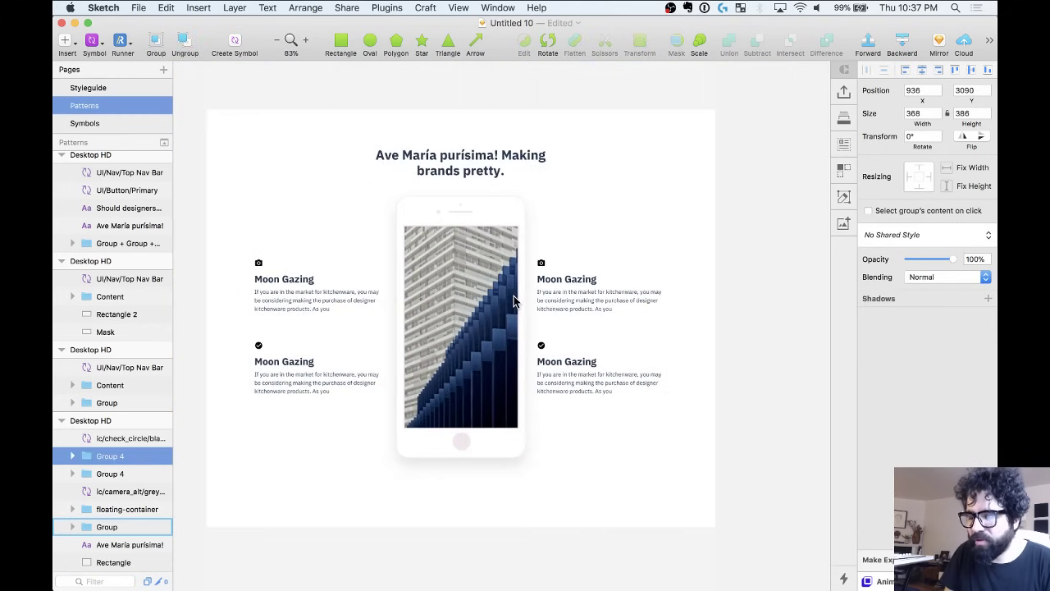
pyautogui.click(734, 320)
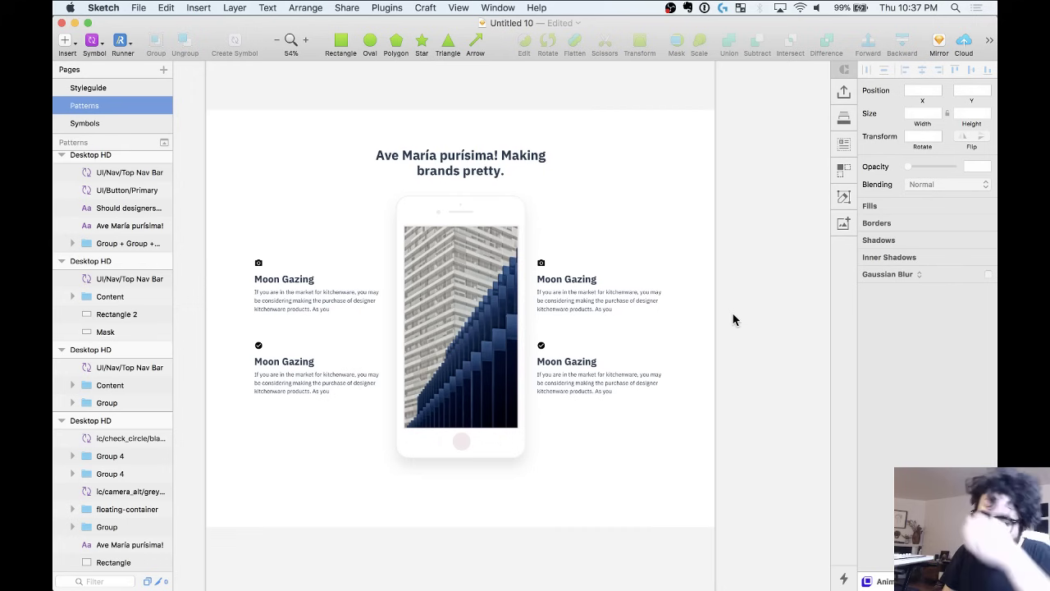
# Group the background, headline, phone mockup and both text columns, and name the group mobile-features.
pyautogui.scroll(-3, 735, 320)
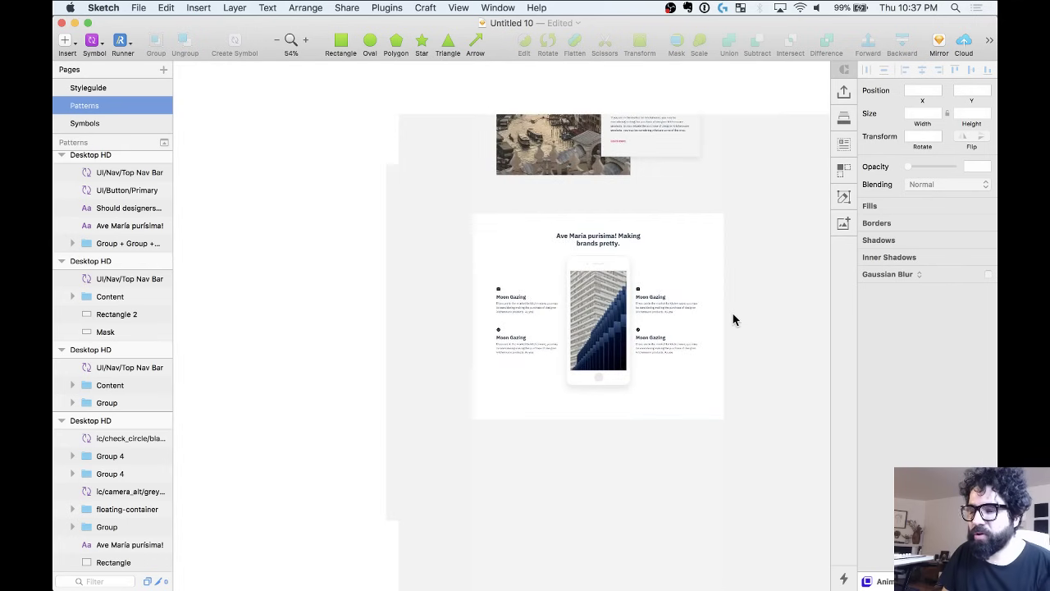
pyautogui.moveTo(438, 211); pyautogui.dragTo(687, 385)
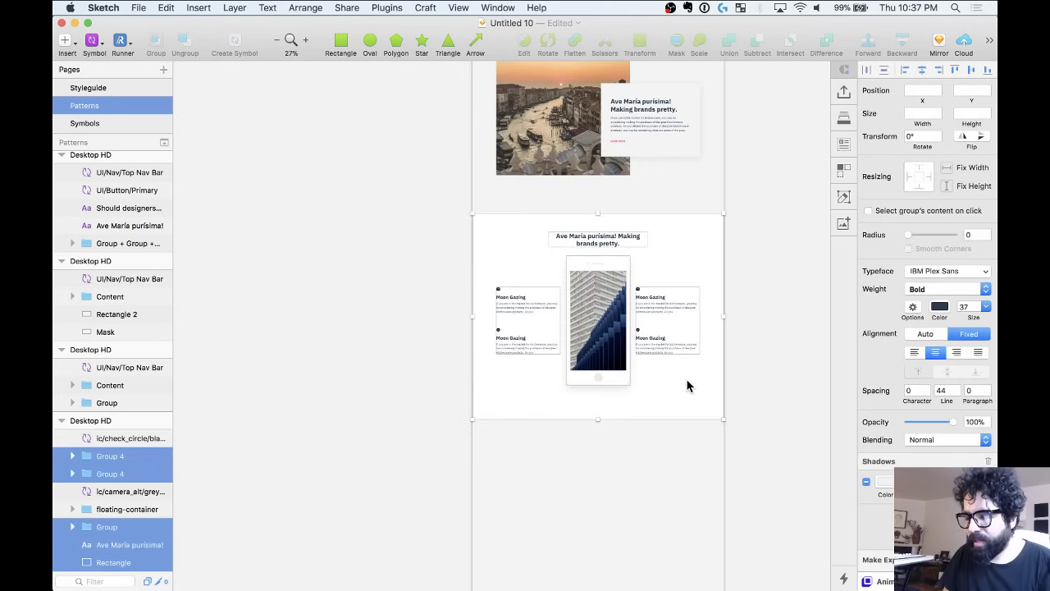
pyautogui.press('super+g')
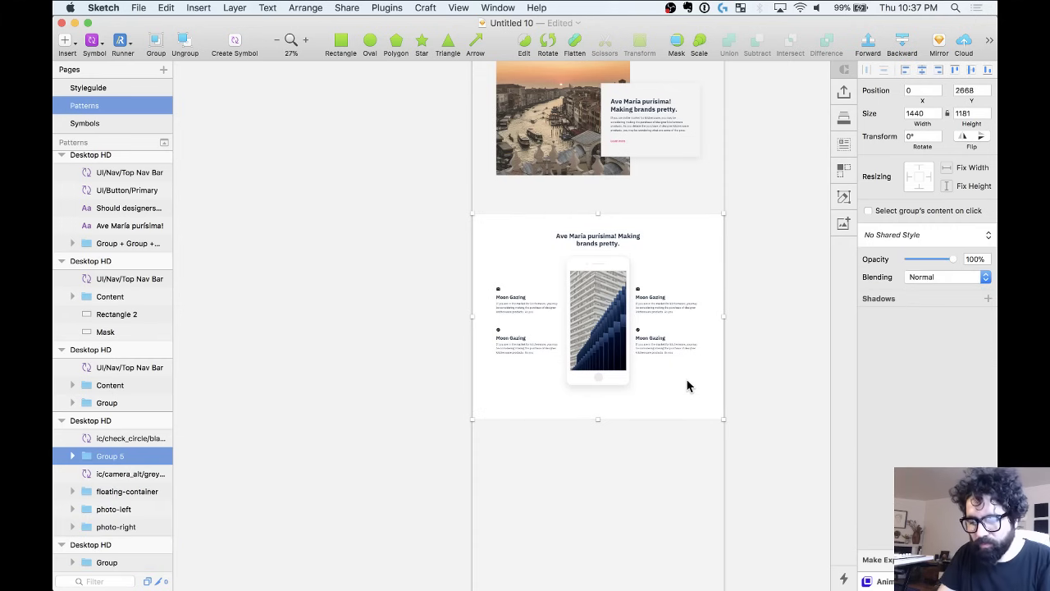
pyautogui.press('super+r')
pyautogui.write('mo')
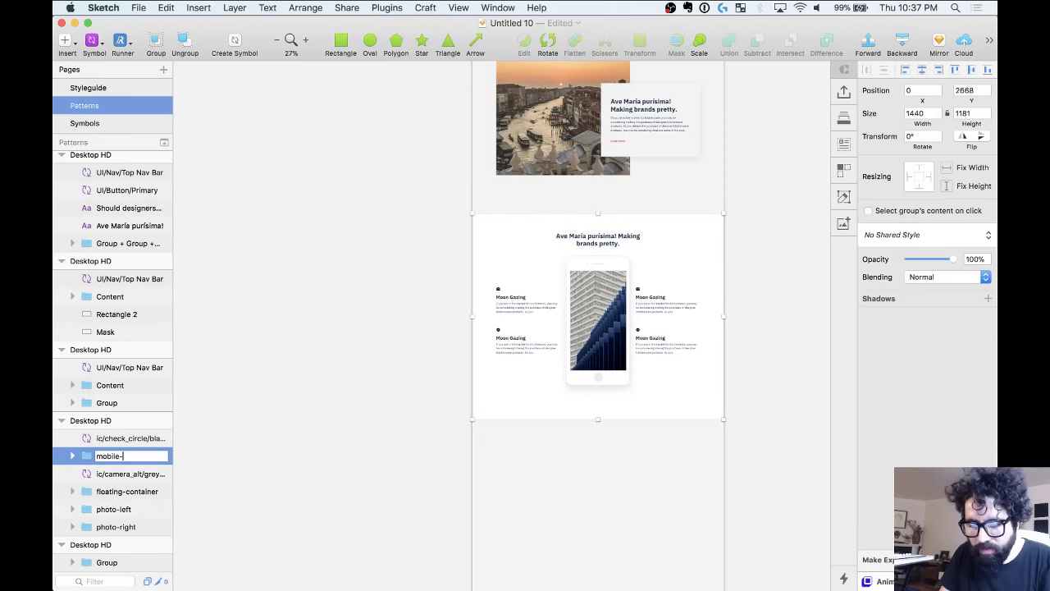
pyautogui.write('bile-features')
pyautogui.press('Return')
pyautogui.click(398, 336)
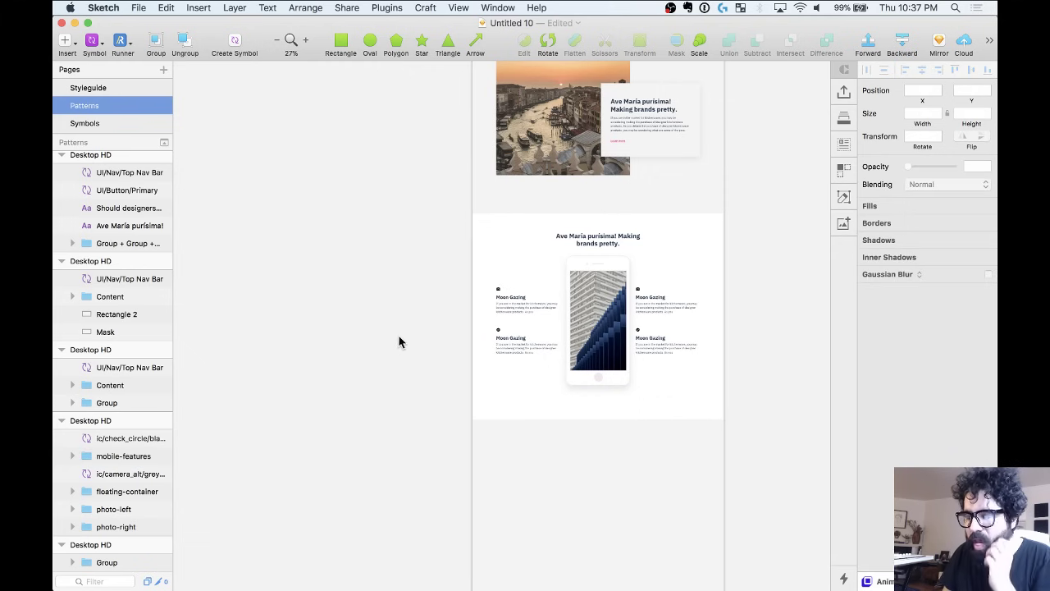
# Check the wireframe sketches for the next pattern, and duplicate the mobile-features section directly below the original at Y 3849.
pyautogui.scroll(10, 397, 336)
pyautogui.press('z')
pyautogui.moveTo(358, 255); pyautogui.dragTo(468, 323)
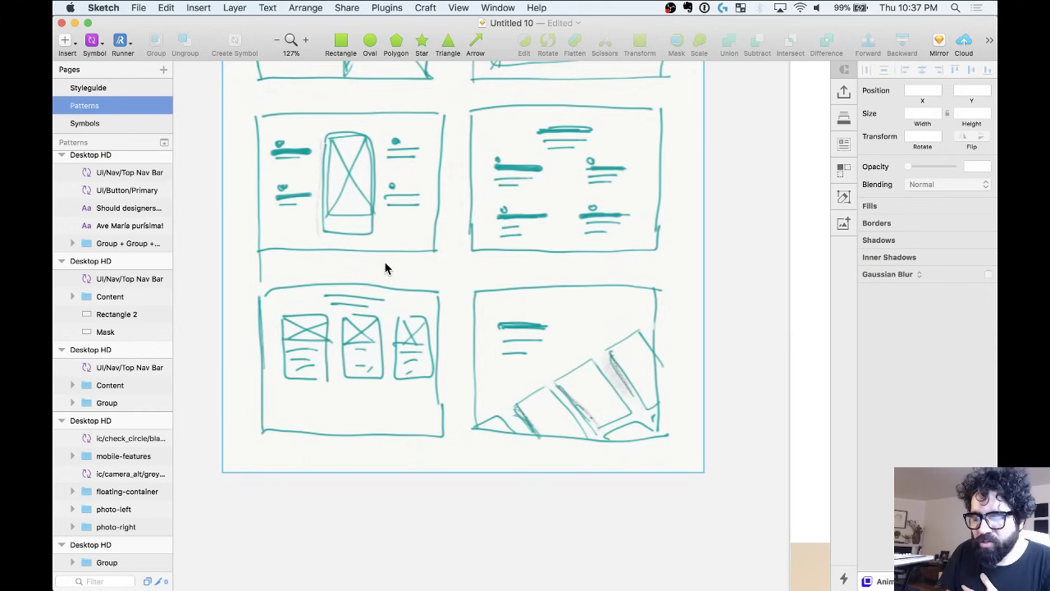
pyautogui.scroll(-5, 386, 268)
pyautogui.scroll(-10, 385, 268)
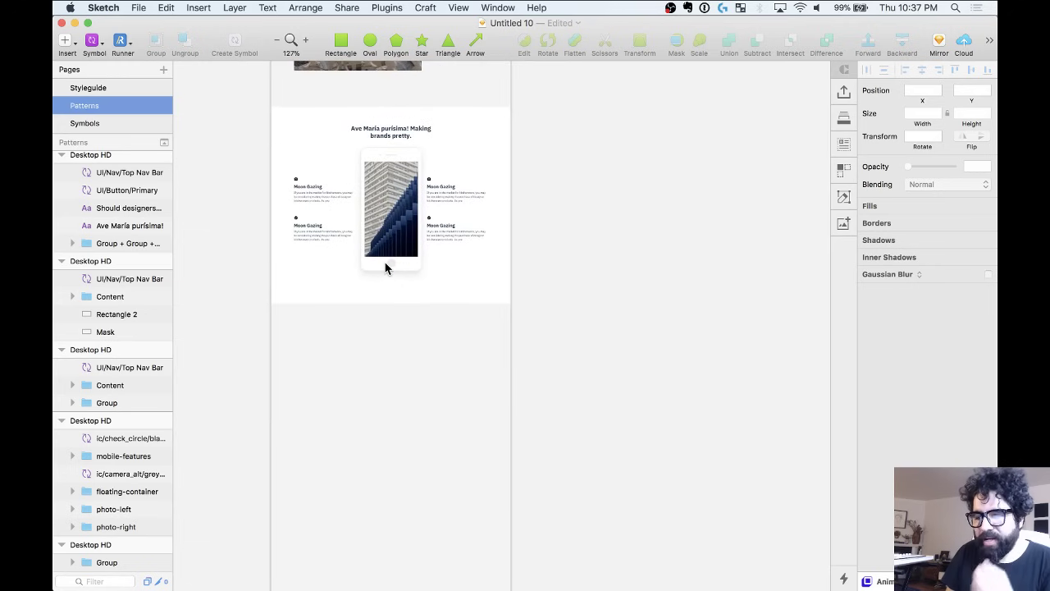
pyautogui.moveTo(395, 134); pyautogui.dragTo(410, 331)
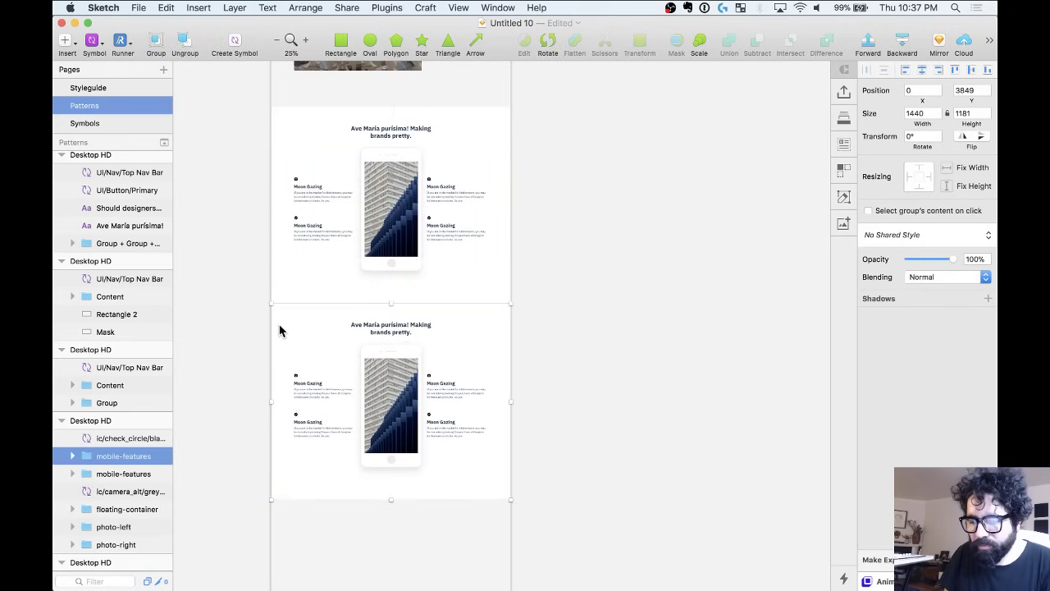
# Apply the Palette/Lighter shared style to the background rectangle of the duplicated section.
pyautogui.doubleClick(403, 332)
pyautogui.click(304, 335)
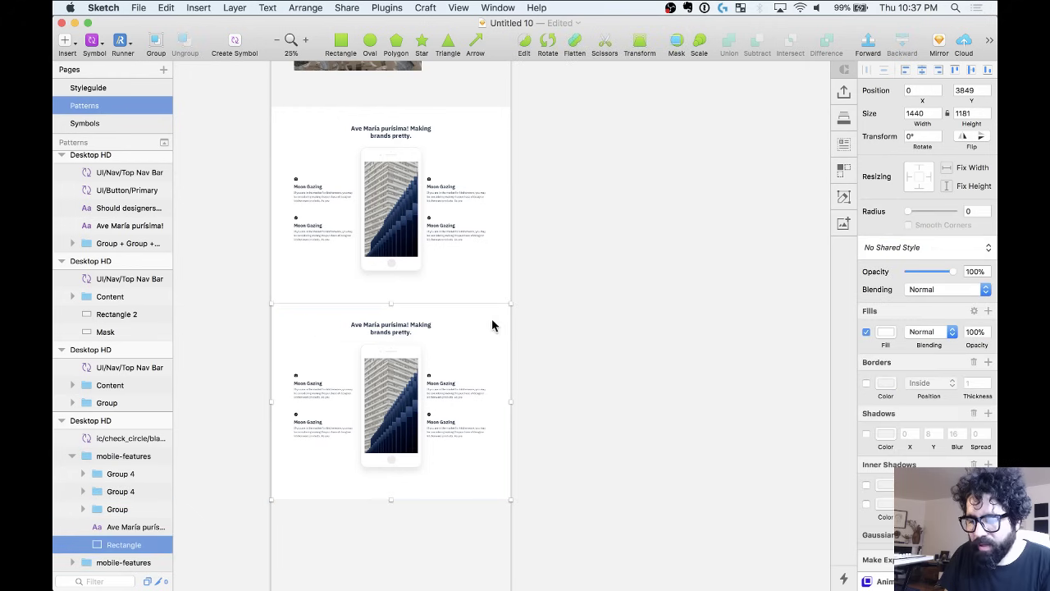
pyautogui.click(900, 257)
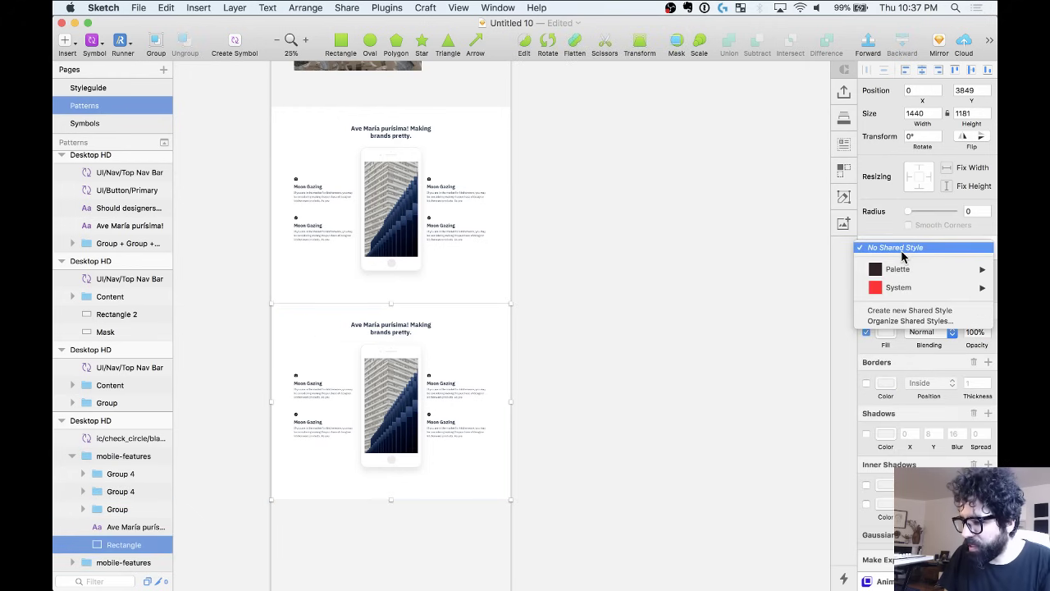
pyautogui.moveTo(912, 274)
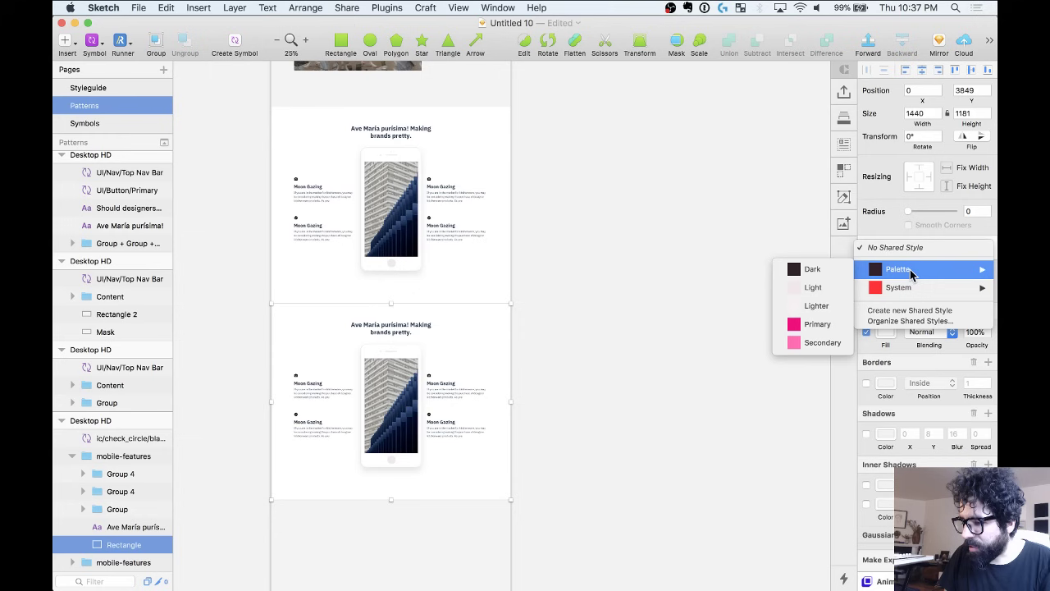
pyautogui.click(816, 305)
# Delete the lower feature of the left column, the phone mockup and the whole right text column from the duplicated section.
pyautogui.scroll(3, 323, 412)
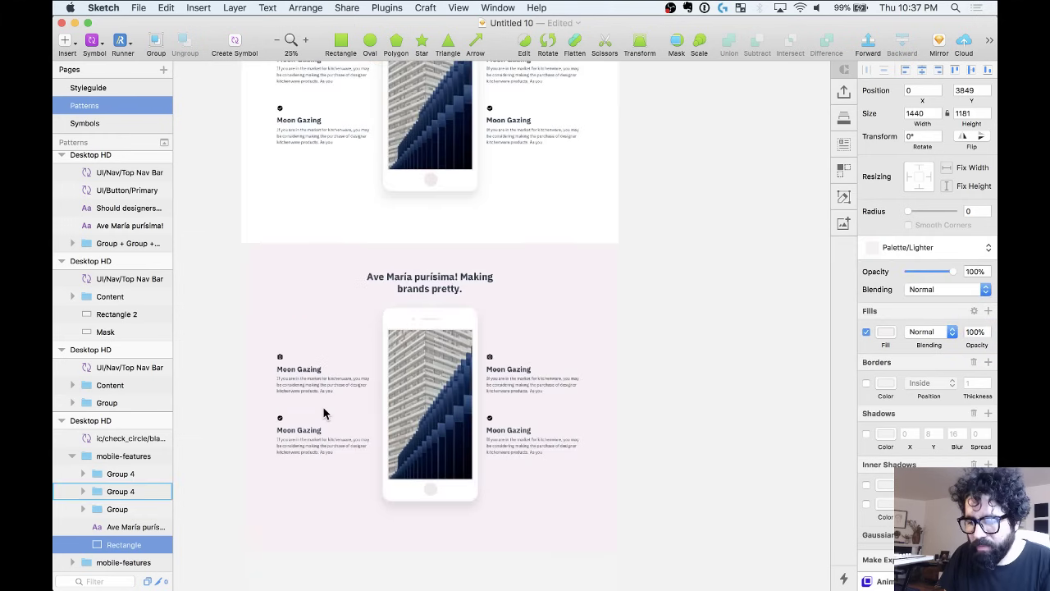
pyautogui.click(323, 413)
pyautogui.doubleClick(298, 429)
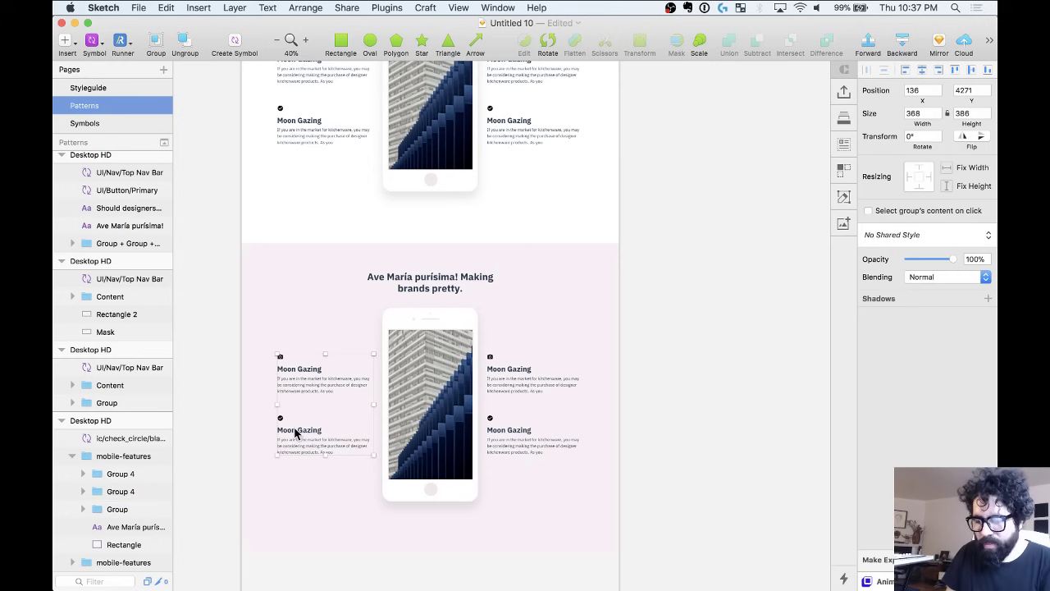
pyautogui.press('Delete')
pyautogui.doubleClick(441, 387)
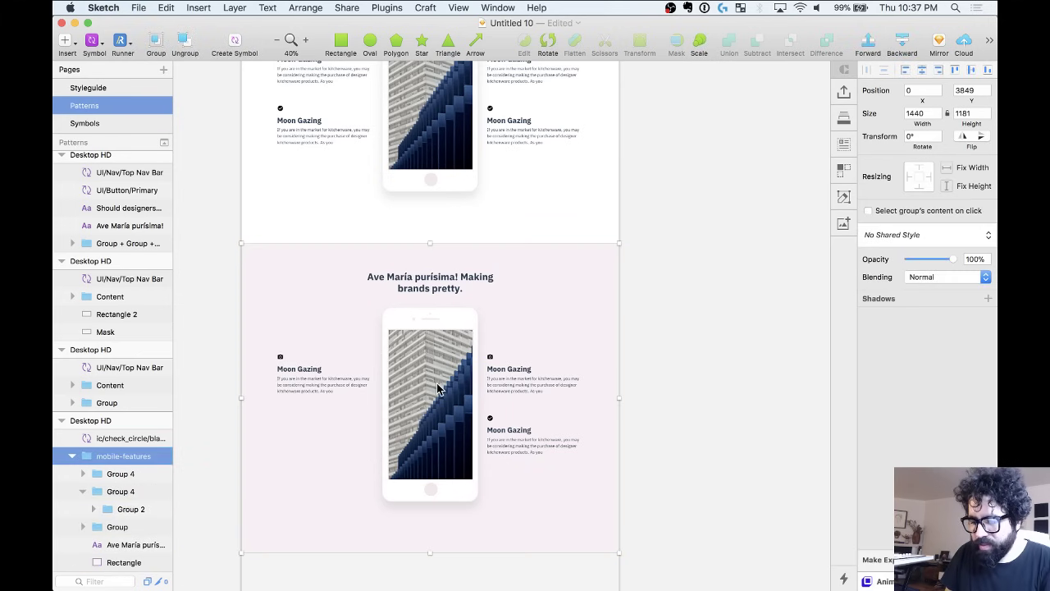
pyautogui.press('Delete')
pyautogui.click(520, 371)
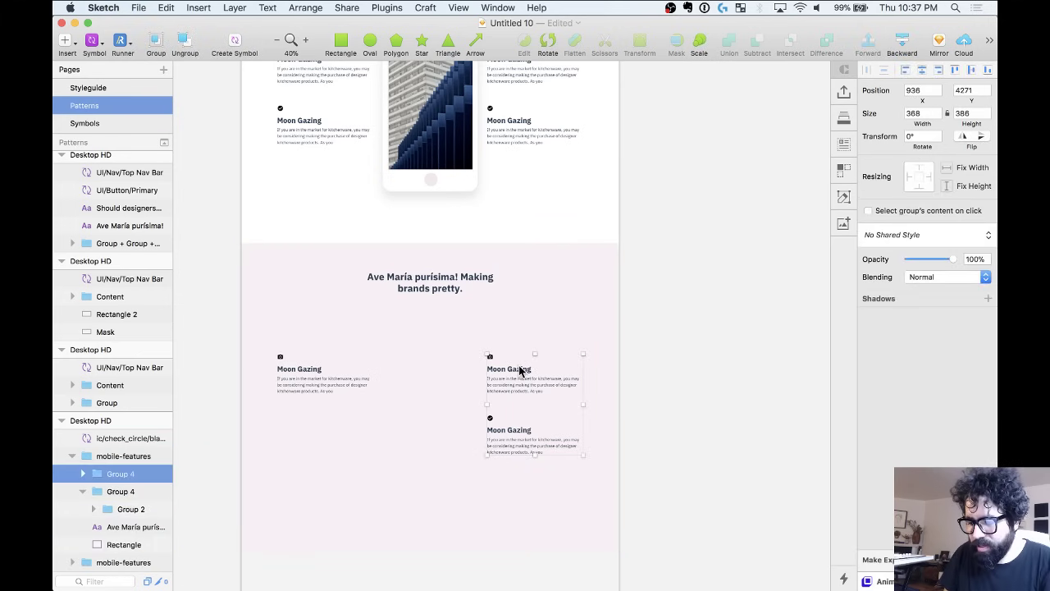
pyautogui.press('Delete')
# Delete the camera icon of the remaining feature and apply the h4/black/left text style to its Moon Gazing heading.
pyautogui.scroll(5, 365, 352)
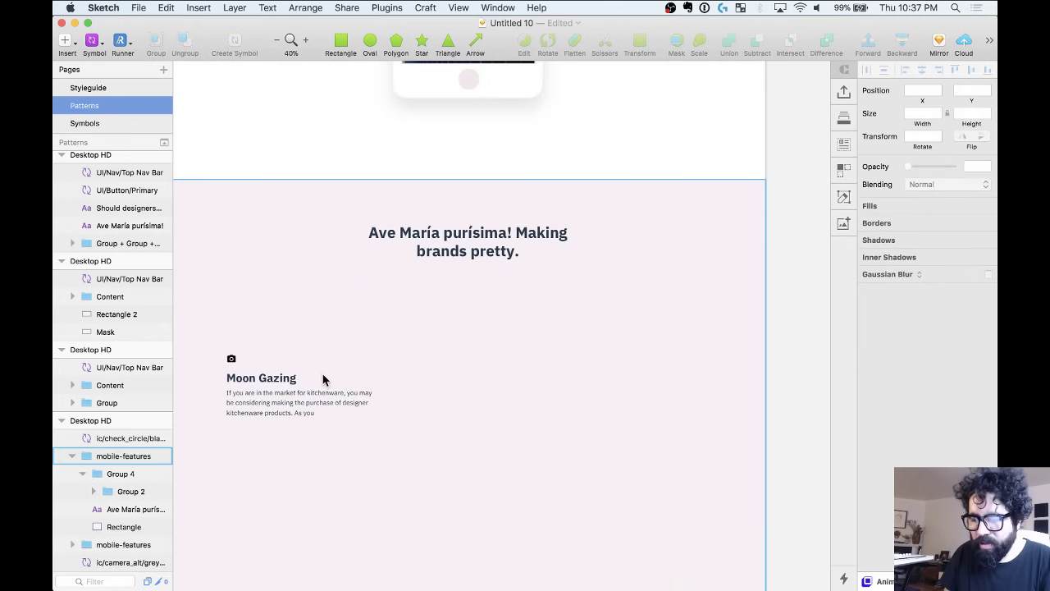
pyautogui.doubleClick(232, 361)
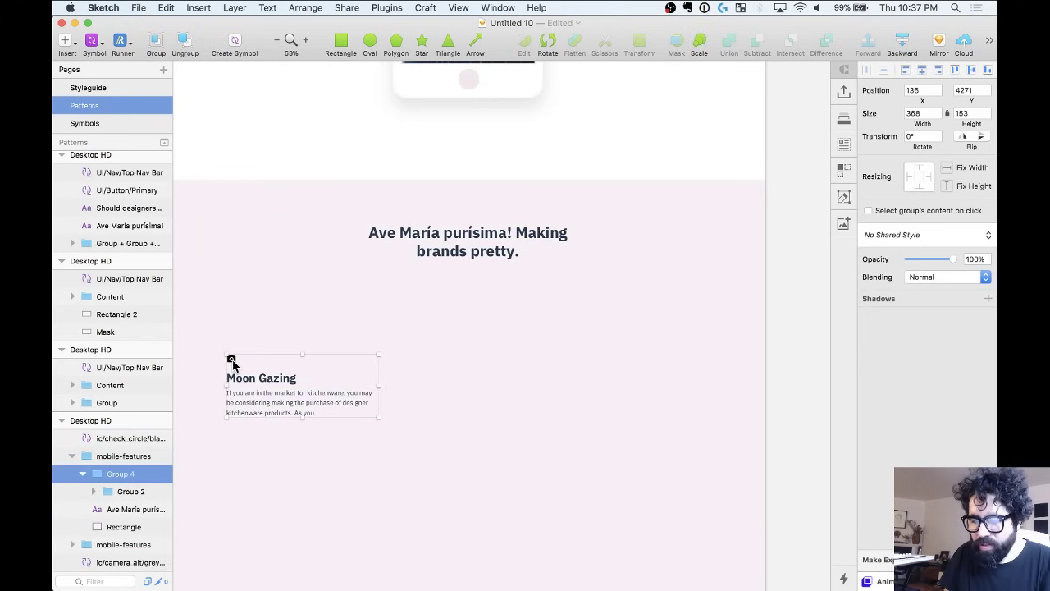
pyautogui.doubleClick(232, 362)
pyautogui.press('Delete')
pyautogui.click(230, 379)
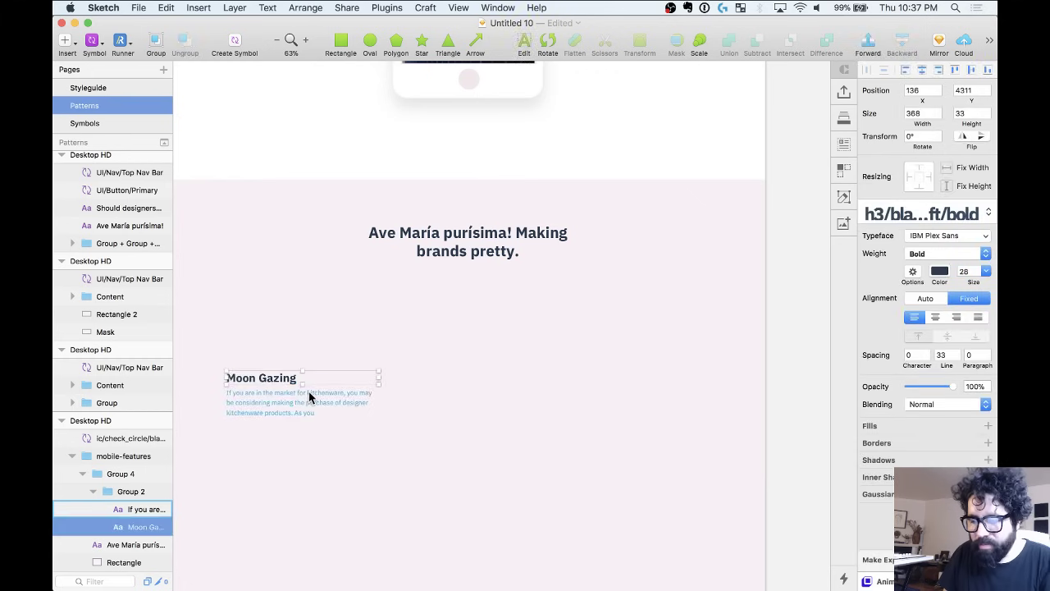
pyautogui.click(925, 215)
pyautogui.moveTo(905, 274)
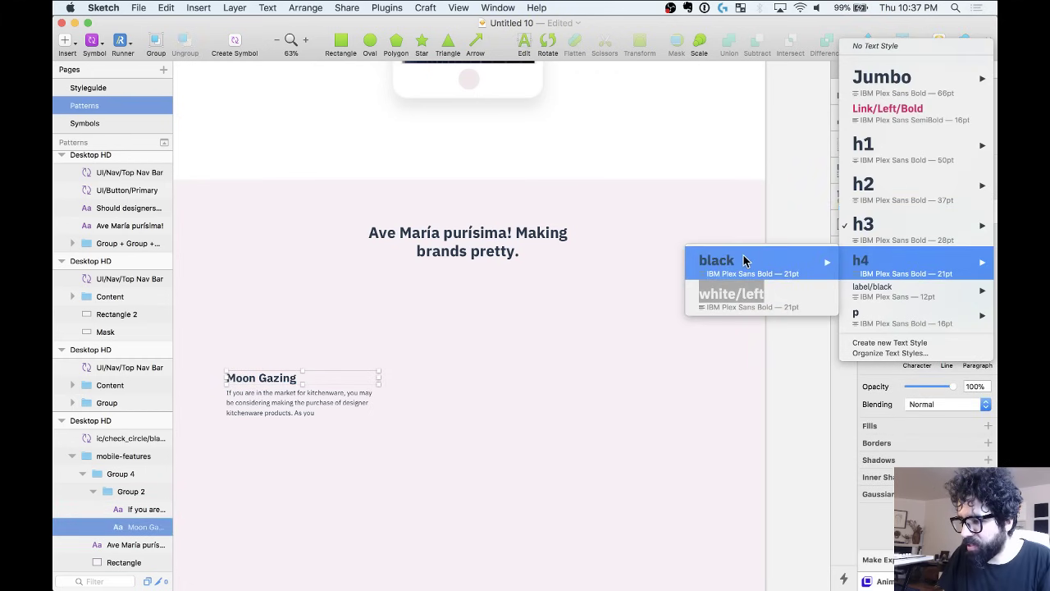
pyautogui.moveTo(695, 267)
pyautogui.click(613, 298)
# Nudge the paragraph under the Moon Gazing heading up to Y 4344.
pyautogui.click(276, 398)
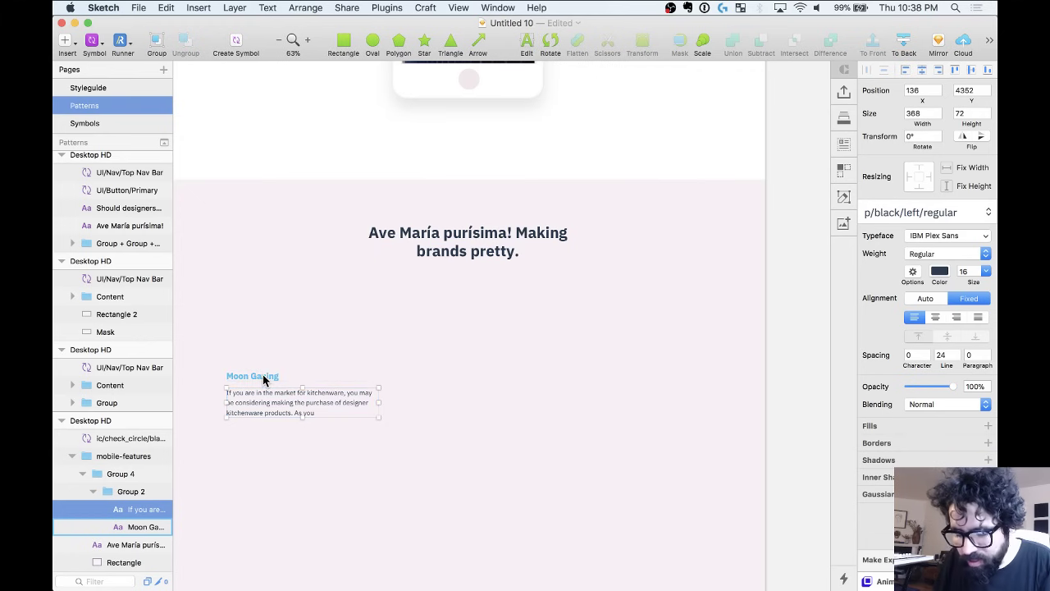
pyautogui.press('Up')
pyautogui.press('Up')
pyautogui.press('Up')
pyautogui.press('Up')
pyautogui.press('Up')
pyautogui.press('Up')
pyautogui.press('Up')
pyautogui.press('Up')
# Show the layout grid, draw a 268 × 150 rectangle above the Moon Gazing heading at X 136, Y 4133, and fill it with BB9898.
pyautogui.scroll(3, 264, 379)
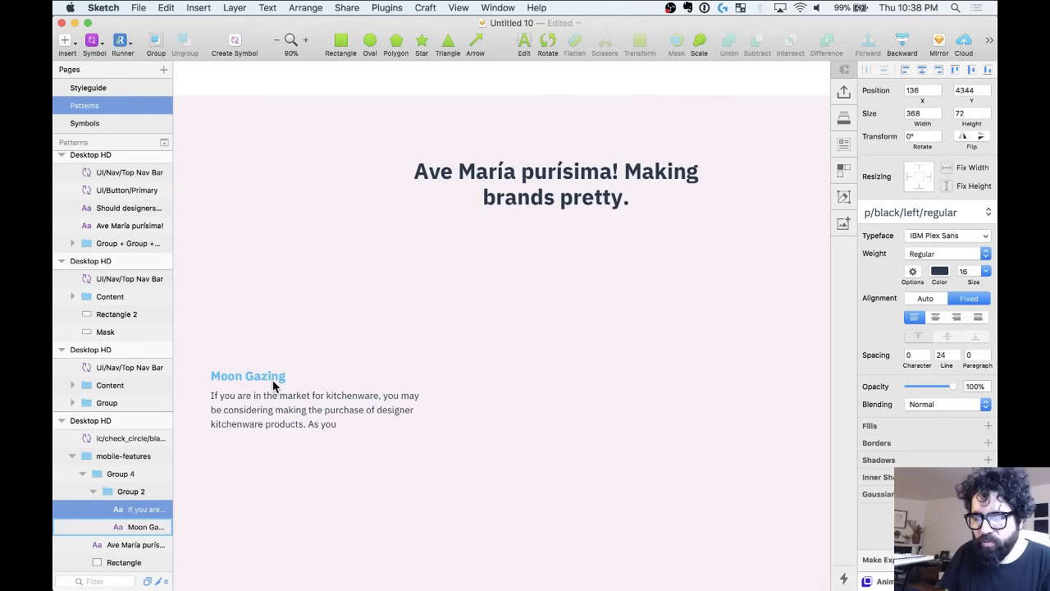
pyautogui.scroll(-2, 275, 385)
pyautogui.scroll(4, 273, 384)
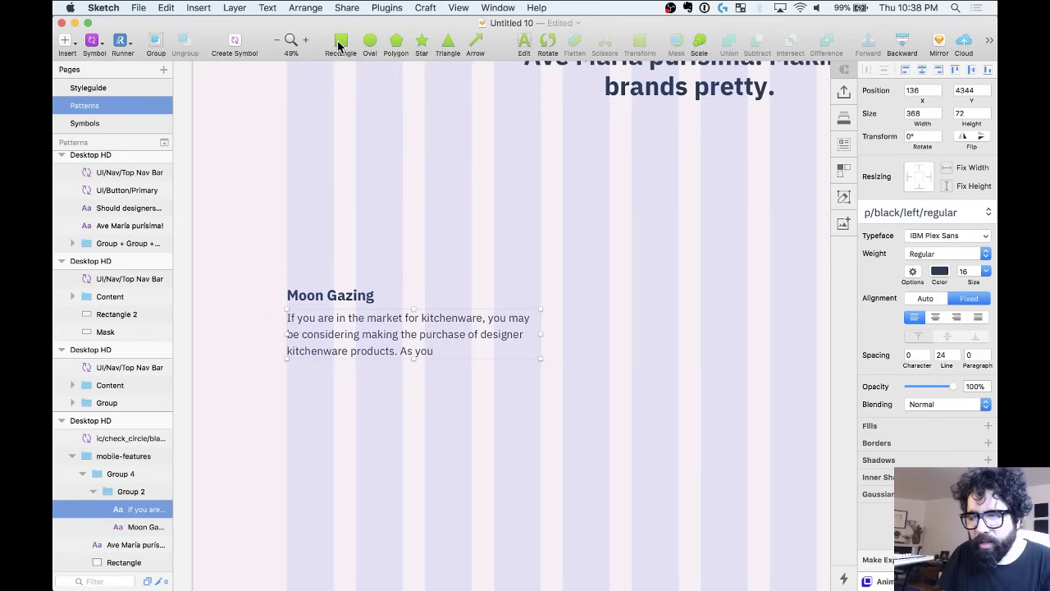
pyautogui.click(340, 40)
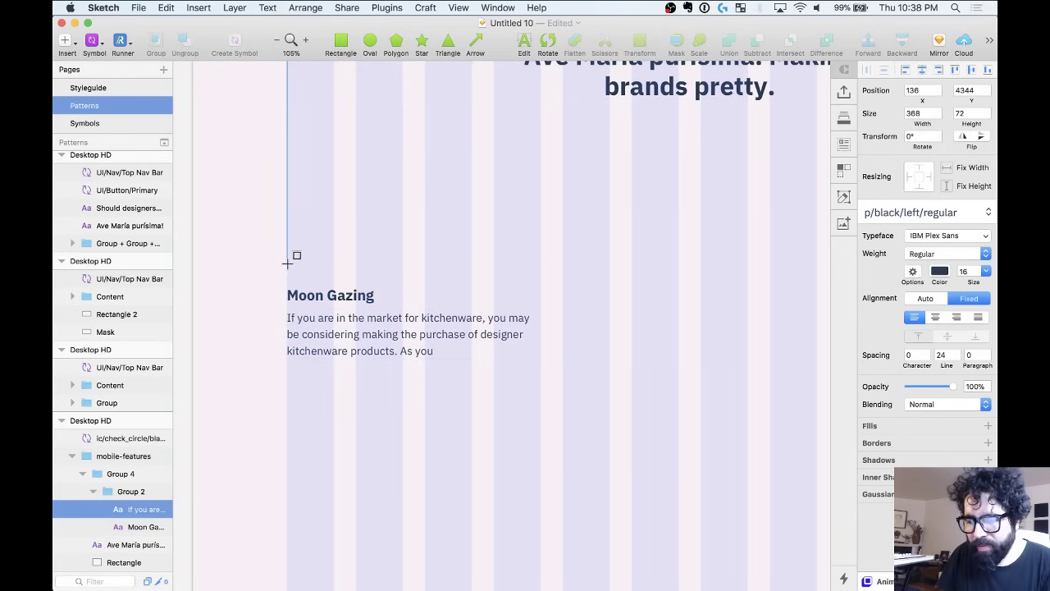
pyautogui.moveTo(287, 264); pyautogui.dragTo(469, 169)
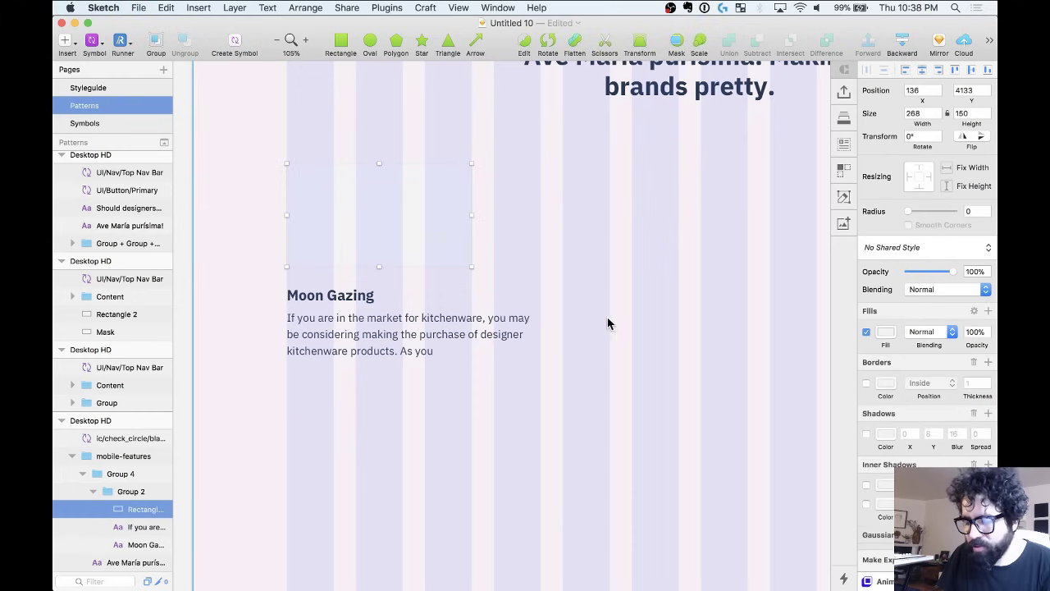
pyautogui.click(885, 332)
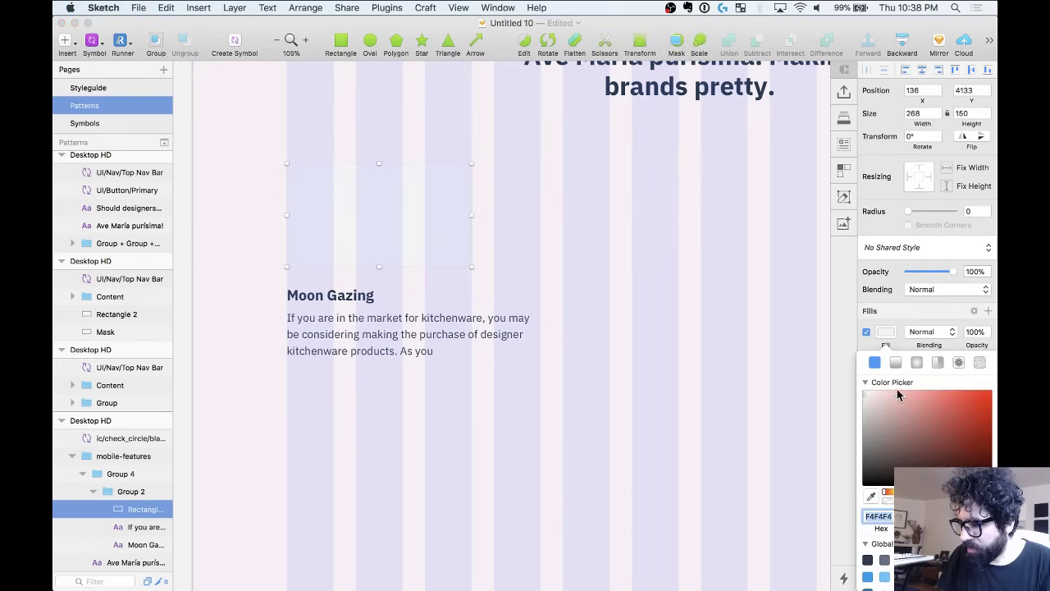
pyautogui.click(887, 415)
# Narrow the Moon Gazing heading and its paragraph together to a width of 268, matching the rectangle.
pyautogui.click(401, 322)
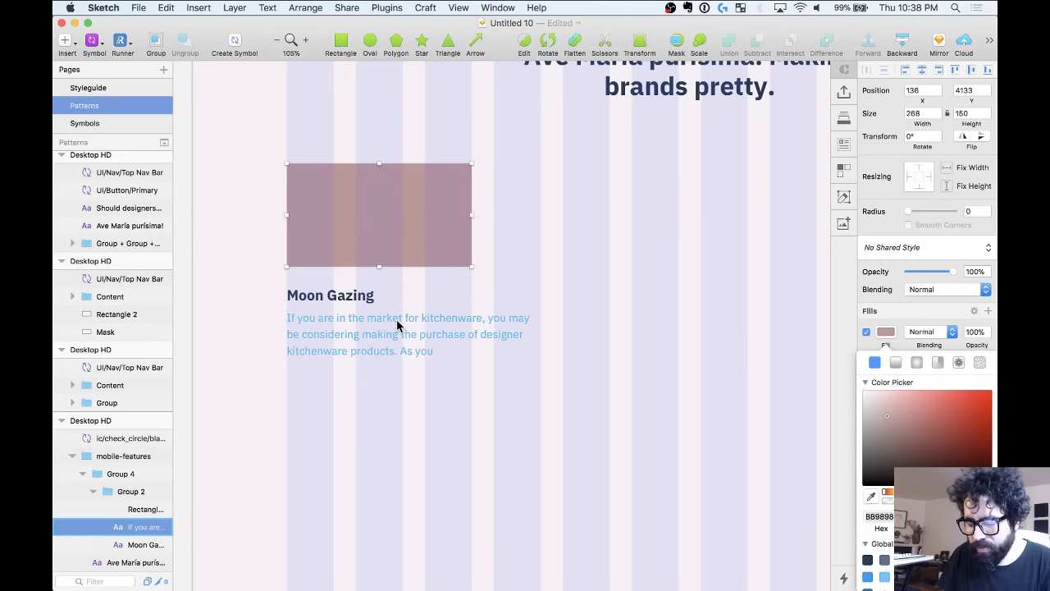
pyautogui.keyDown('shift'); pyautogui.click(413, 300); pyautogui.keyUp('shift')
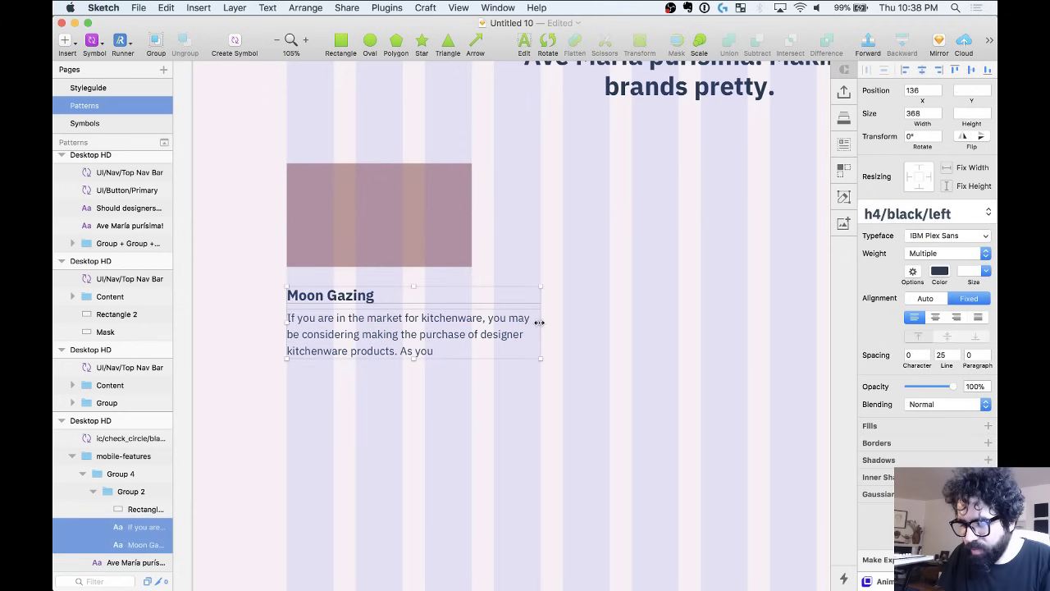
pyautogui.moveTo(539, 321); pyautogui.dragTo(473, 320)
pyautogui.press('alt')
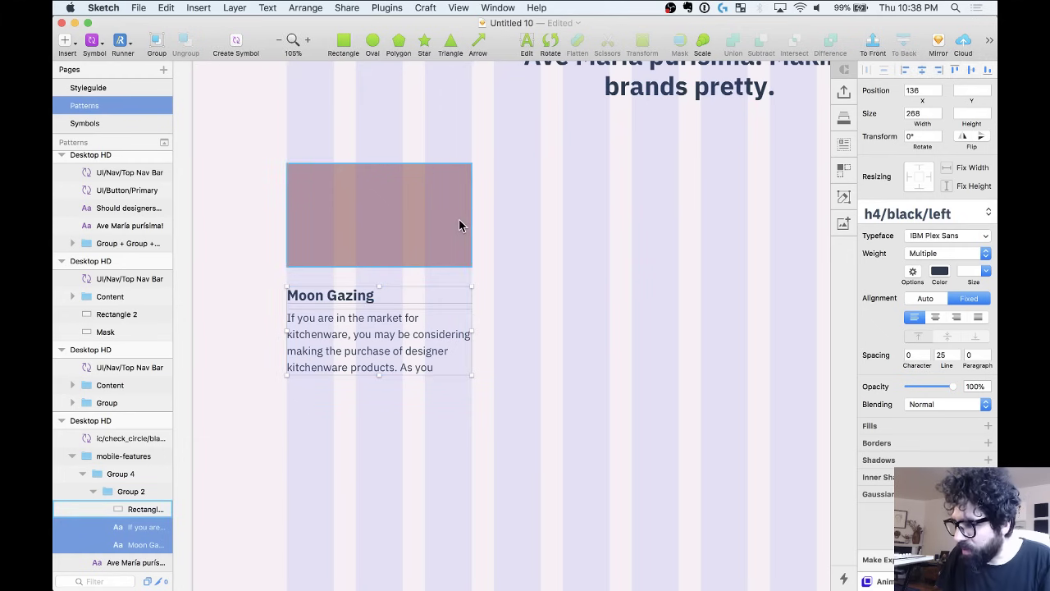
# Move the heading and paragraph together up closer to the rectangle, checking the gap between them.
pyautogui.keyDown('shift'); pyautogui.click(458, 219); pyautogui.keyUp('shift')
pyautogui.keyDown('shift'); pyautogui.click(391, 241); pyautogui.keyUp('shift')
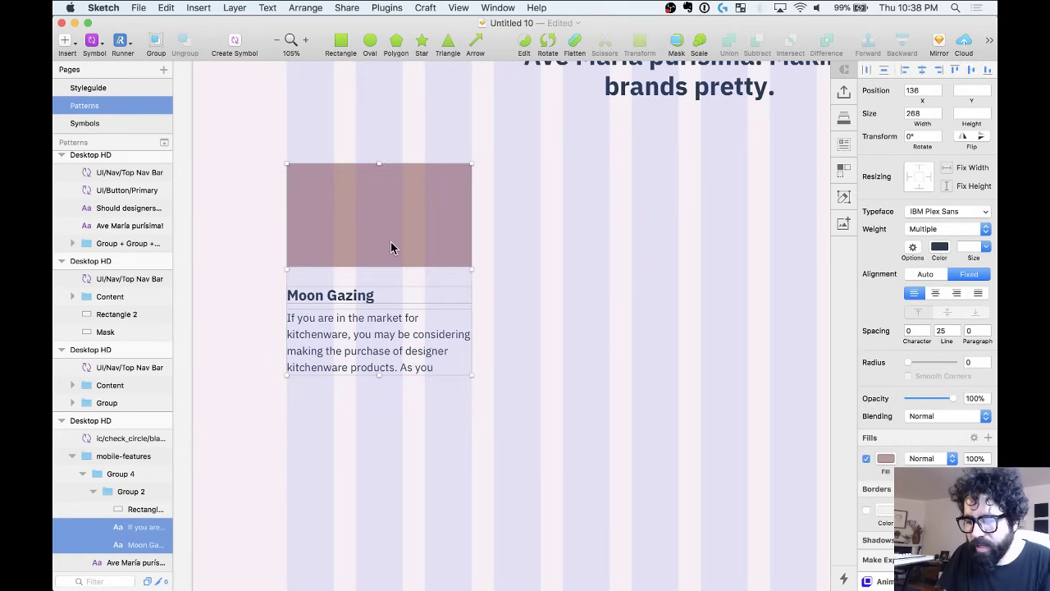
pyautogui.press('alt')
pyautogui.hotkey('shift', 'Up')
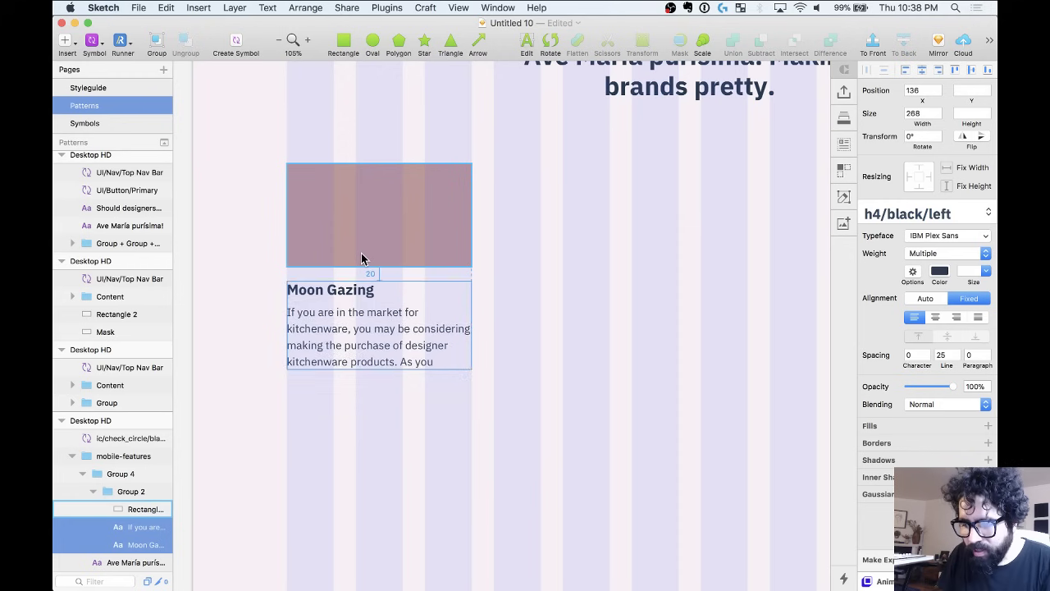
pyautogui.press('Up')
pyautogui.press('Up')
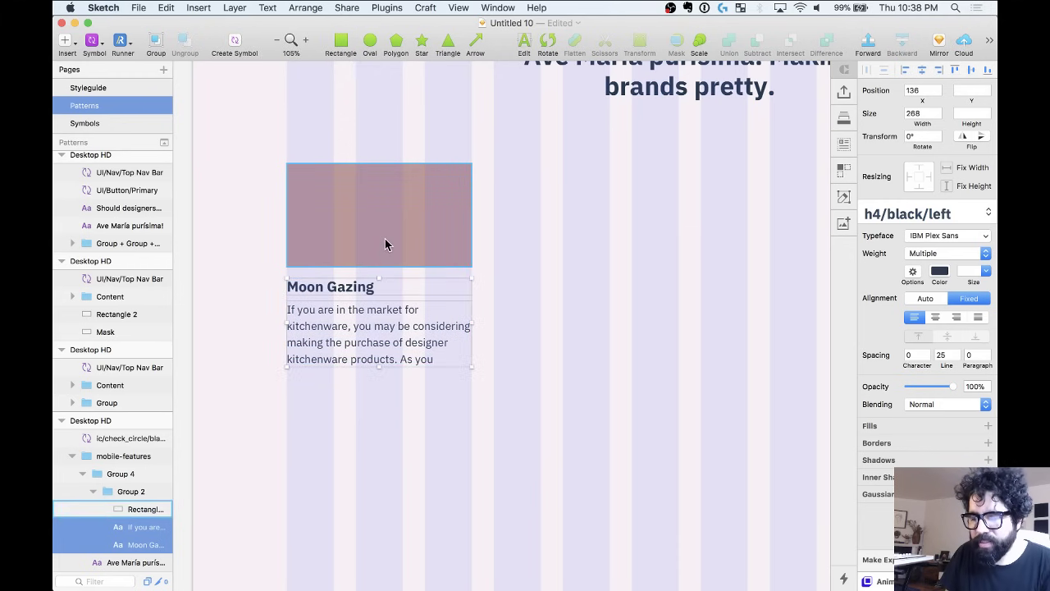
# Duplicate the Moon Gazing heading below the paragraph at Y 4444 and apply the Link/Left/Bold text style to the copy.
pyautogui.click(319, 422)
pyautogui.click(340, 289)
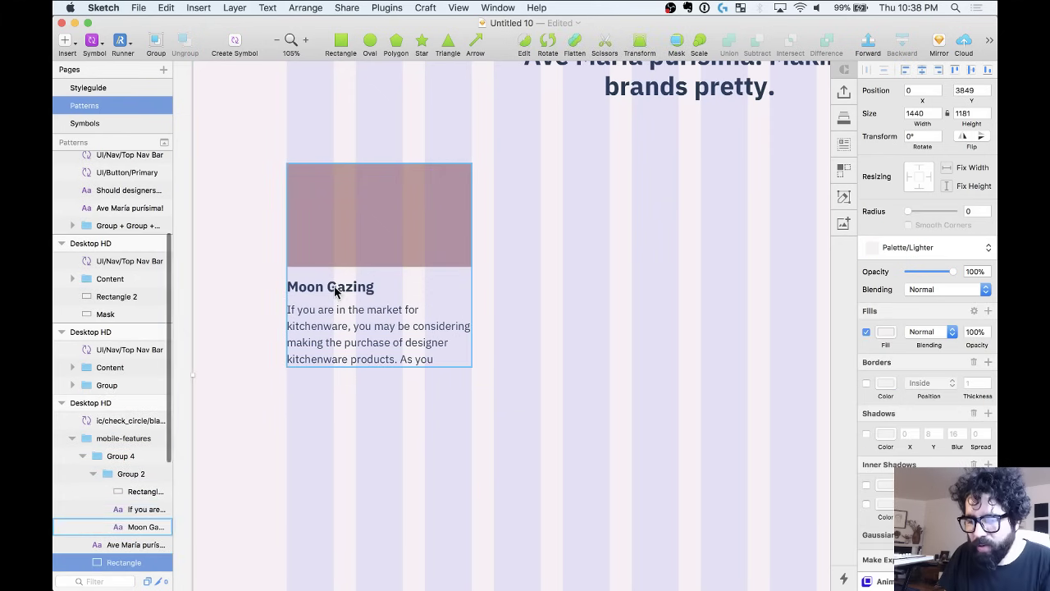
pyautogui.moveTo(346, 306); pyautogui.dragTo(340, 379)
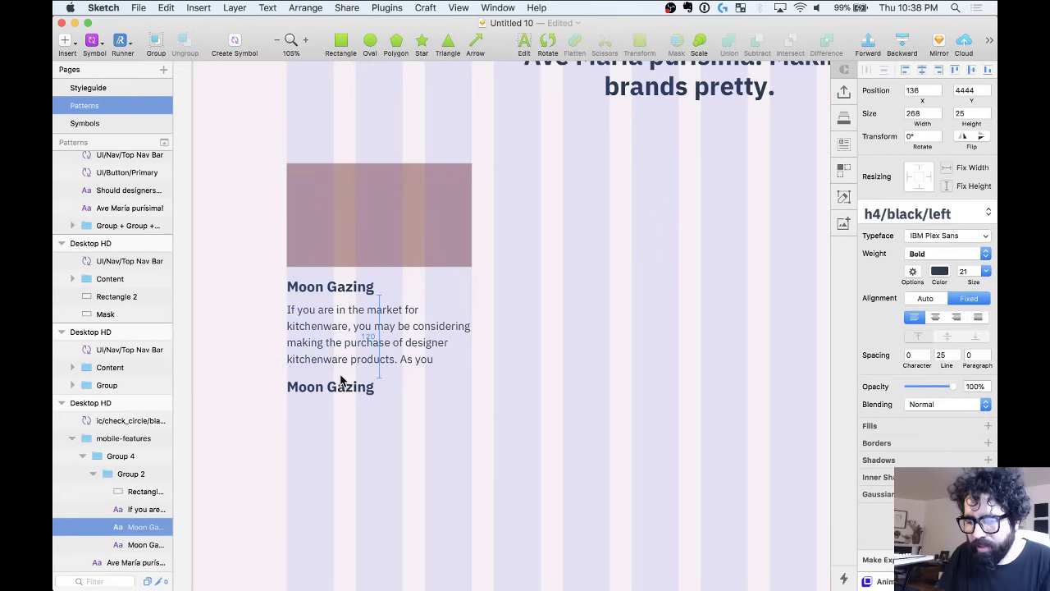
pyautogui.click(923, 215)
pyautogui.moveTo(900, 283)
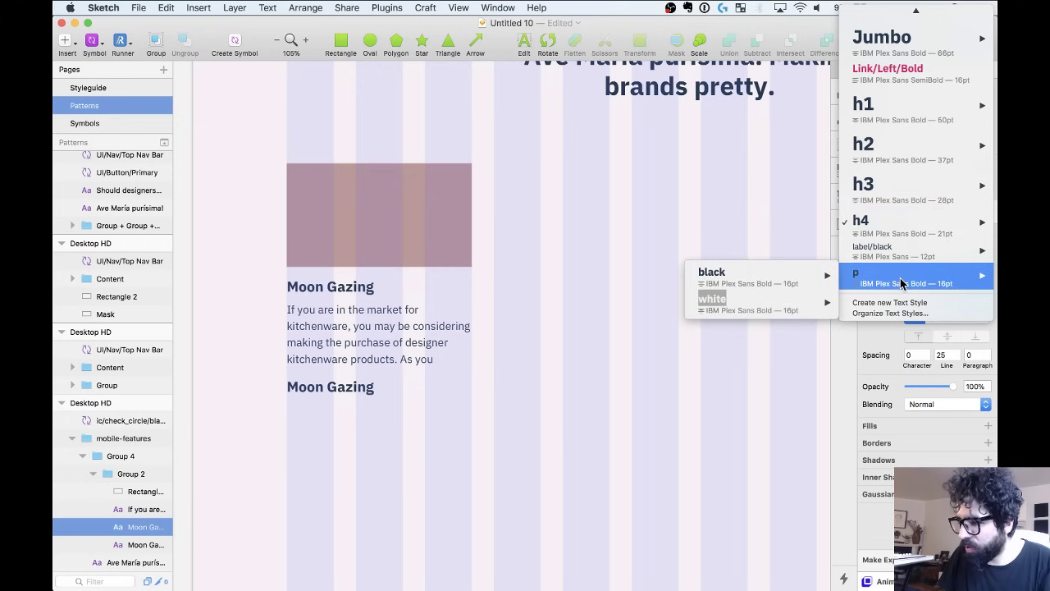
pyautogui.click(926, 53)
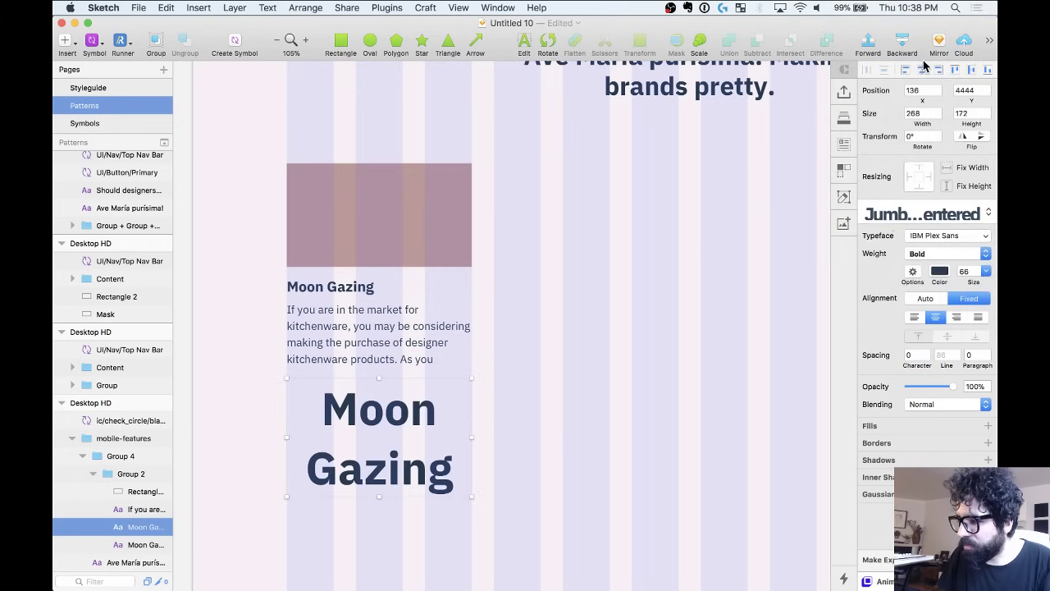
pyautogui.click(892, 213)
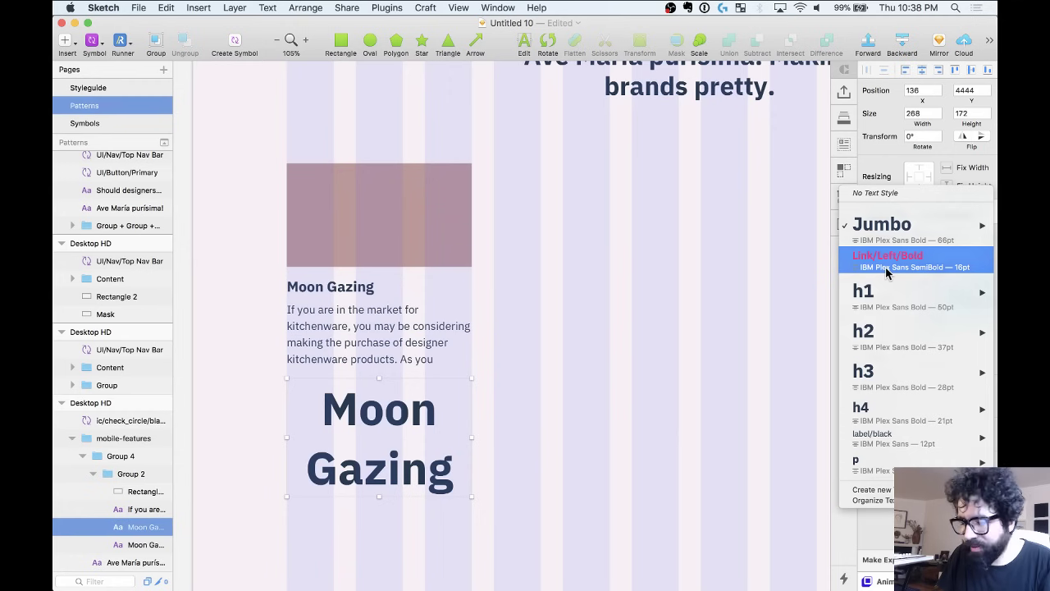
pyautogui.click(886, 273)
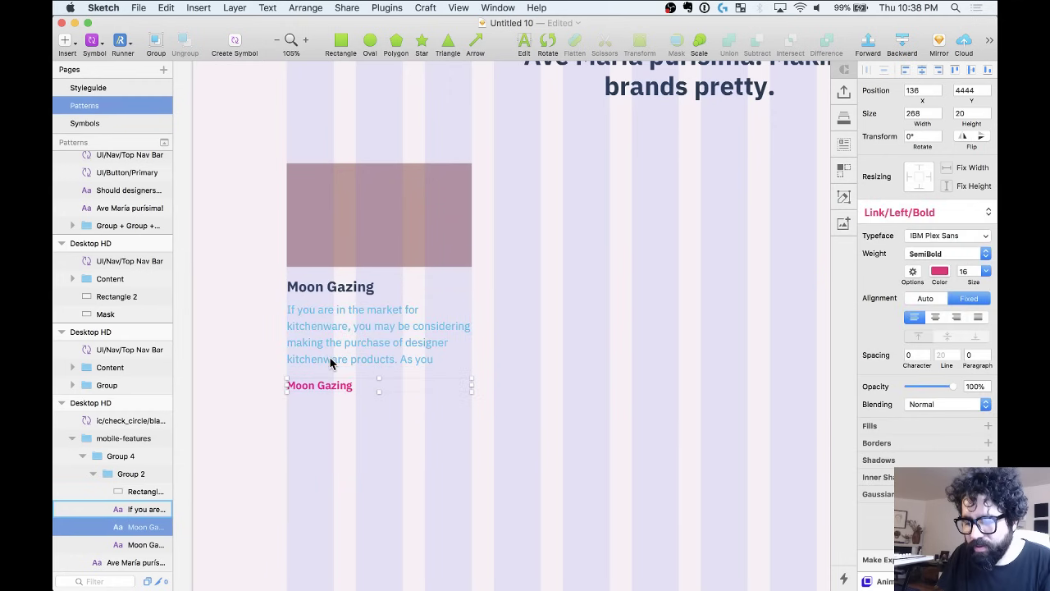
# Move the link text below the paragraph down to Y 4452 and hide the layout grid to check the card.
pyautogui.scroll(-5, 330, 363)
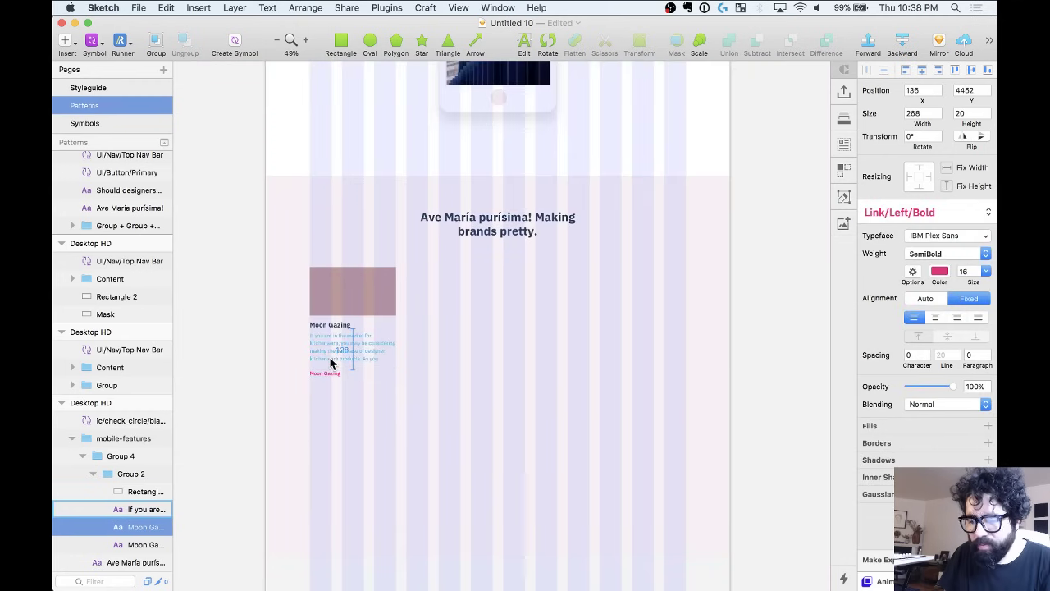
pyautogui.scroll(2, 331, 363)
pyautogui.hotkey('ctrl', 'l')
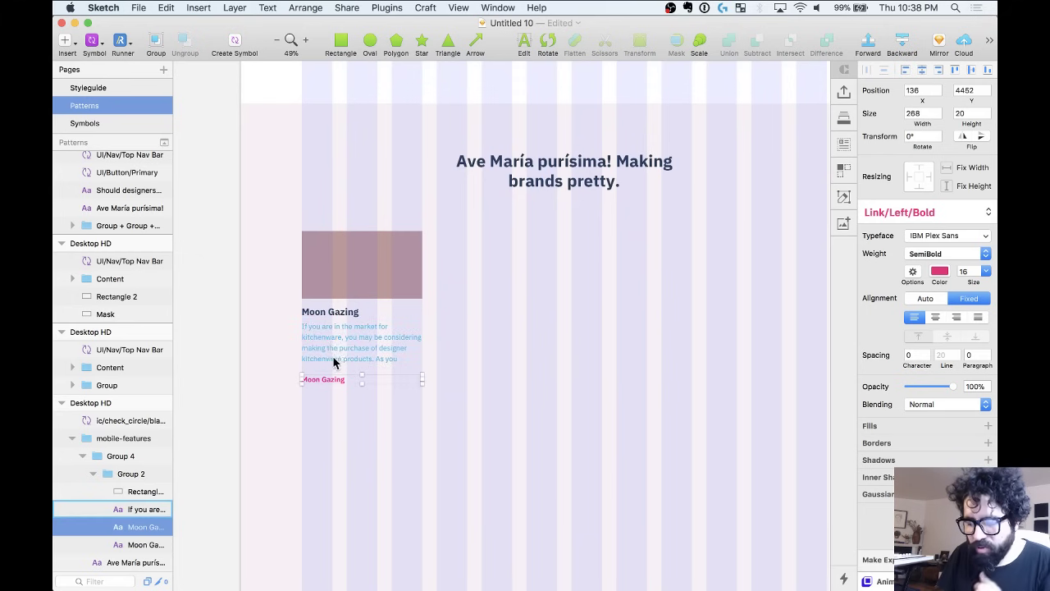
pyautogui.scroll(2, 333, 373)
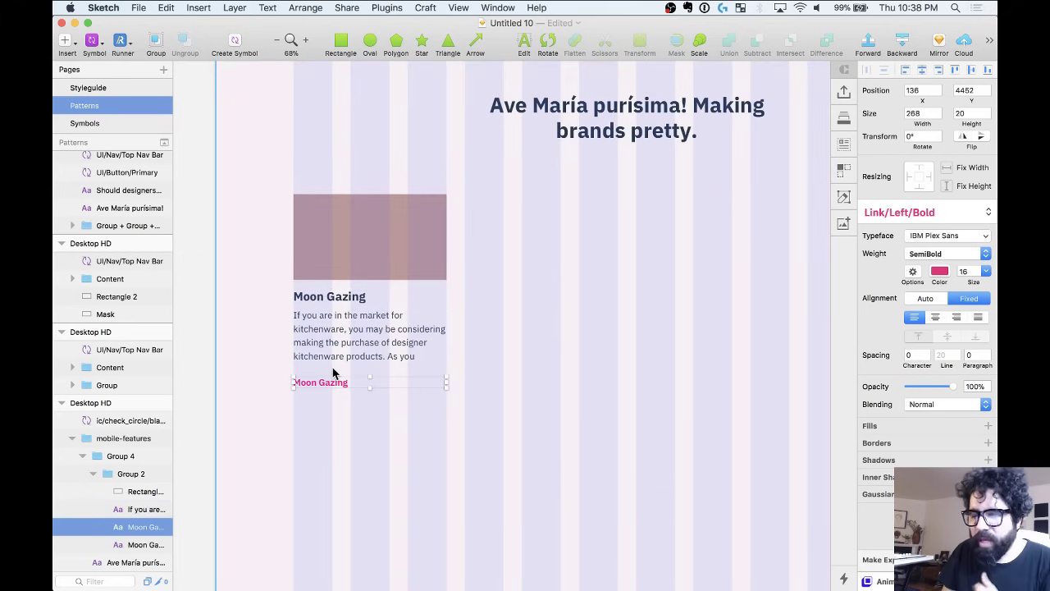
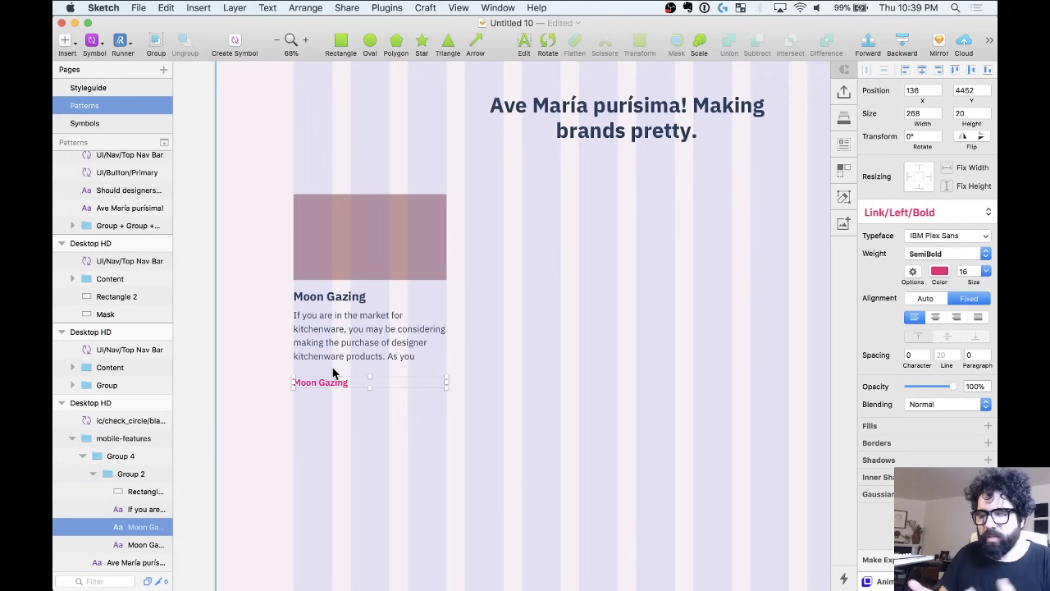
pyautogui.hotkey('ctrl', 'l')
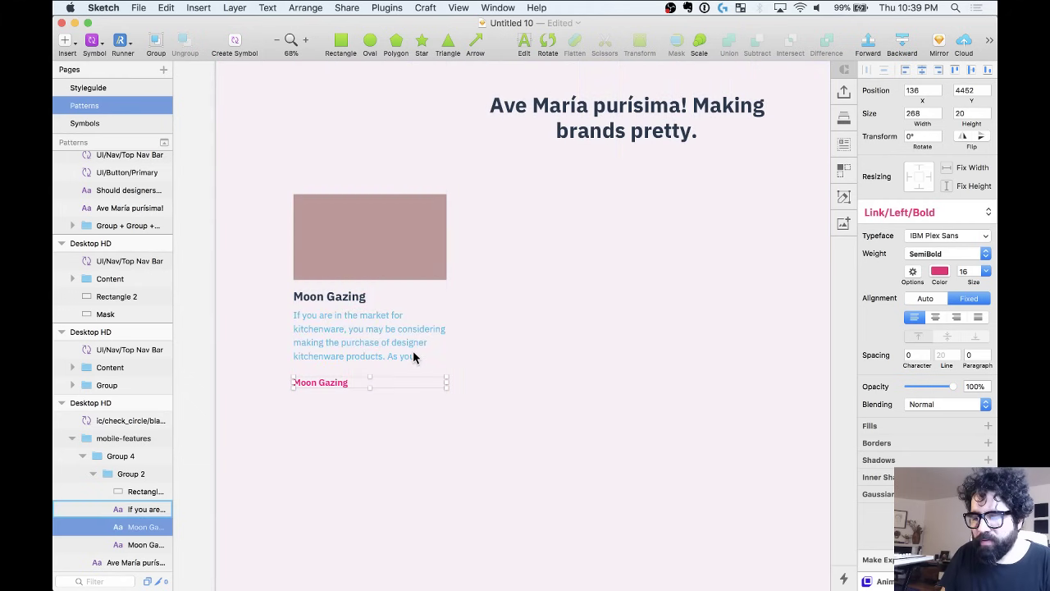
# Ungroup the duplicated mobile-features section into its background, headline and feature card.
pyautogui.scroll(-3, 342, 296)
pyautogui.click(308, 272)
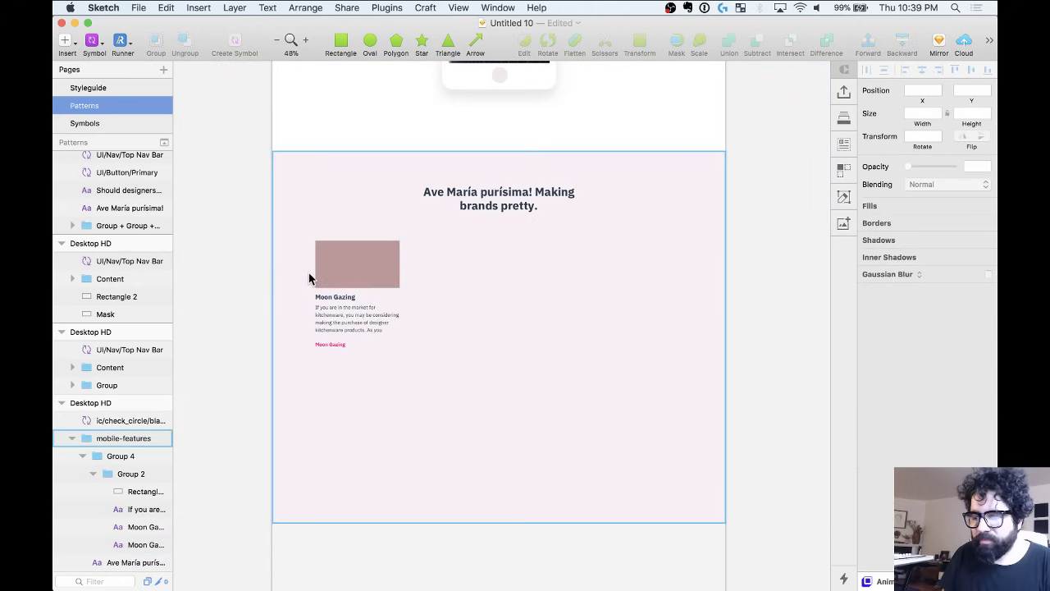
pyautogui.press('super+shift+g')
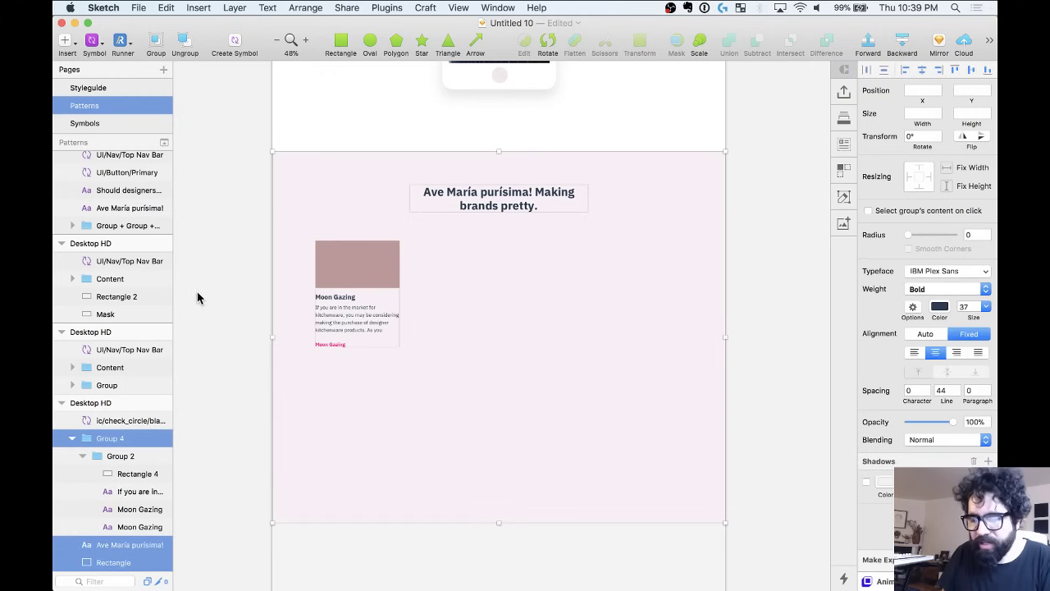
pyautogui.click(285, 256)
# Show the layout grid and duplicate the feature card three times across the columns, placing the last copy at X 1036.
pyautogui.click(358, 276)
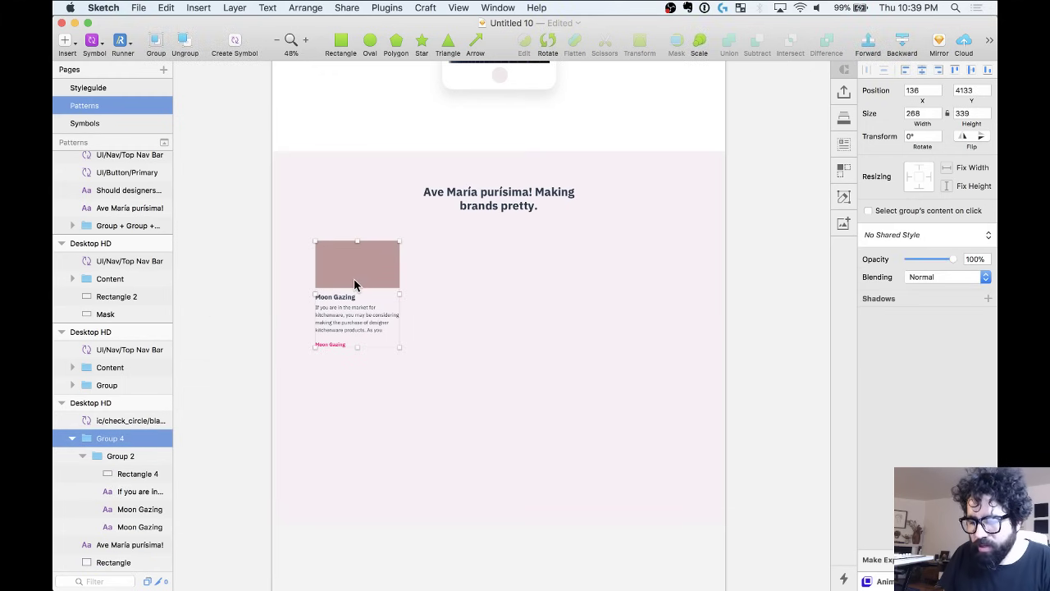
pyautogui.hotkey('ctrl', 'l')
pyautogui.moveTo(366, 290); pyautogui.dragTo(447, 281)
pyautogui.press('super+d')
pyautogui.press('super+d')
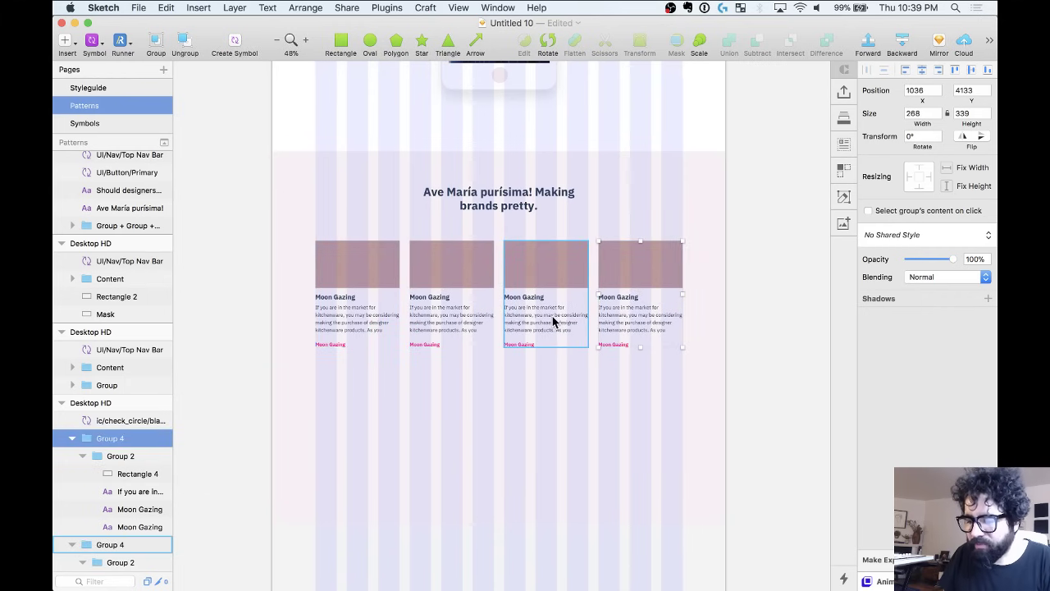
# Fill the image rectangles of all four feature cards with the City photo set from the custom photo content.
pyautogui.keyDown('super'); pyautogui.click(369, 259); pyautogui.keyUp('super')
pyautogui.keyDown('shift'); pyautogui.click(587, 266); pyautogui.keyUp('shift')
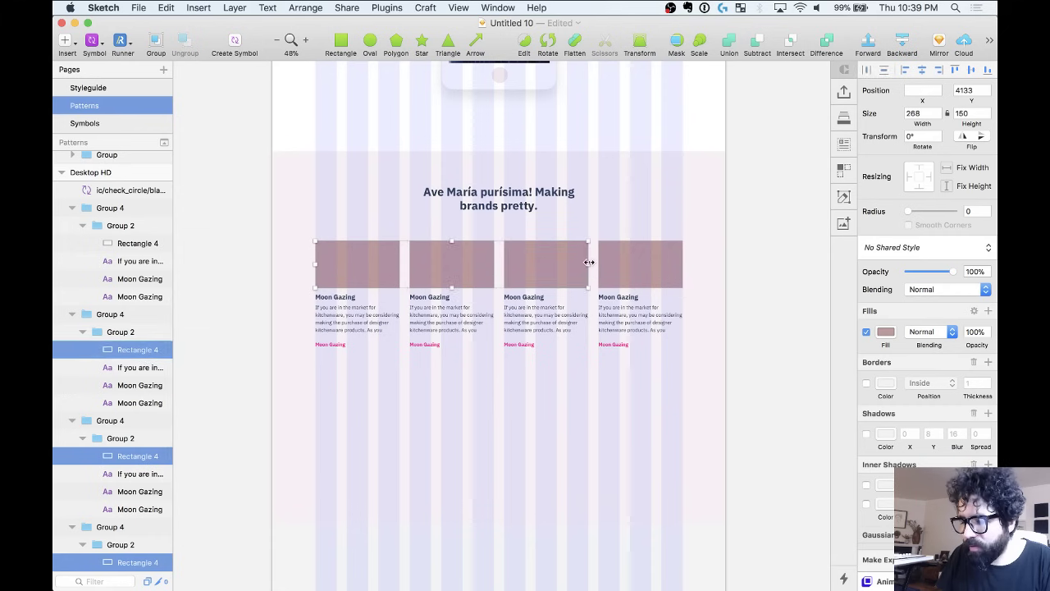
pyautogui.keyDown('shift'); pyautogui.click(630, 271); pyautogui.keyUp('shift')
pyautogui.click(846, 146)
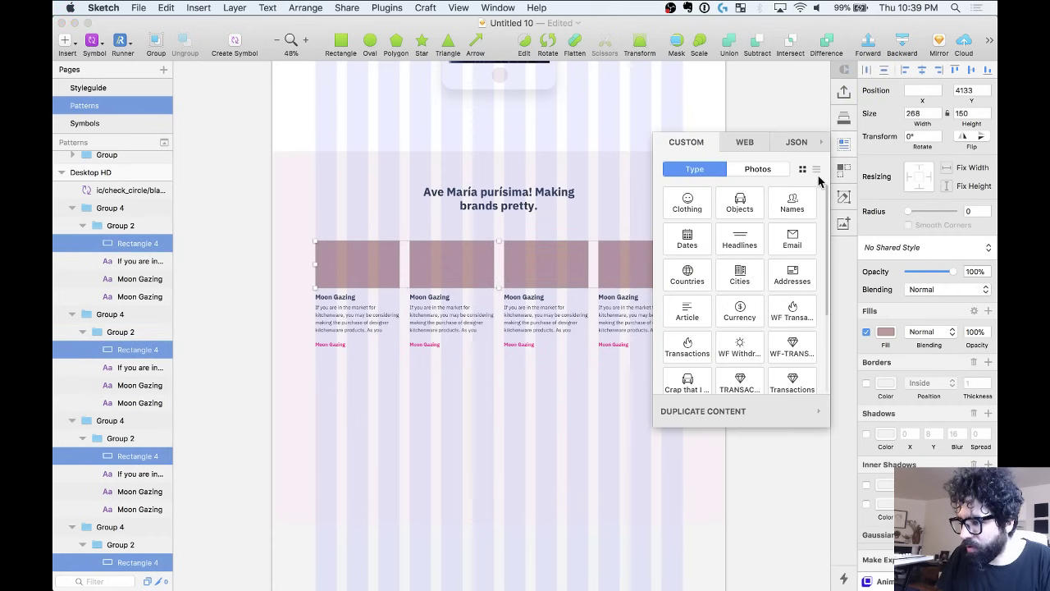
pyautogui.click(741, 277)
pyautogui.click(628, 218)
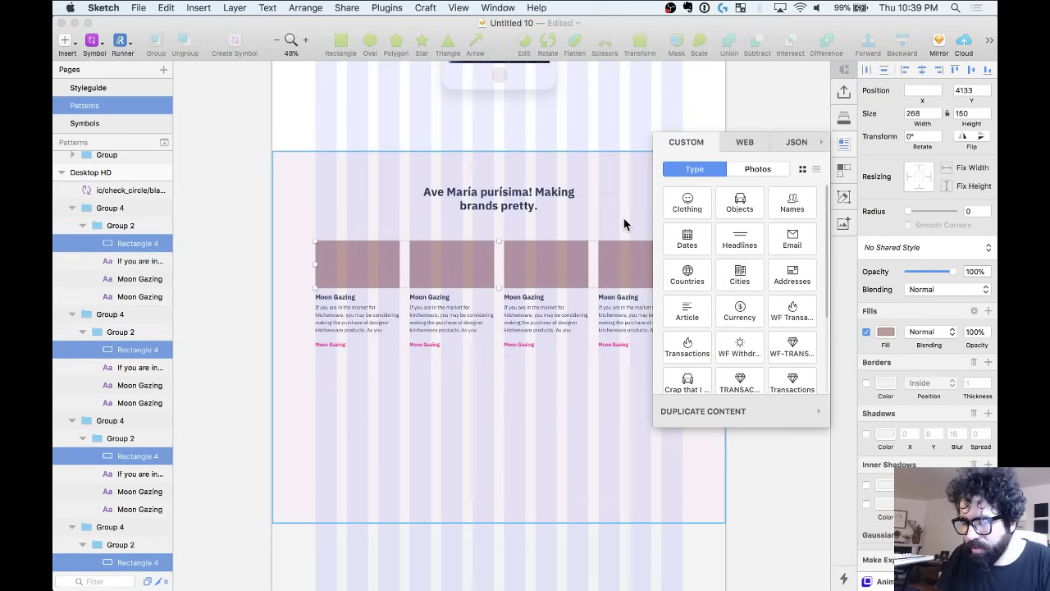
pyautogui.click(757, 169)
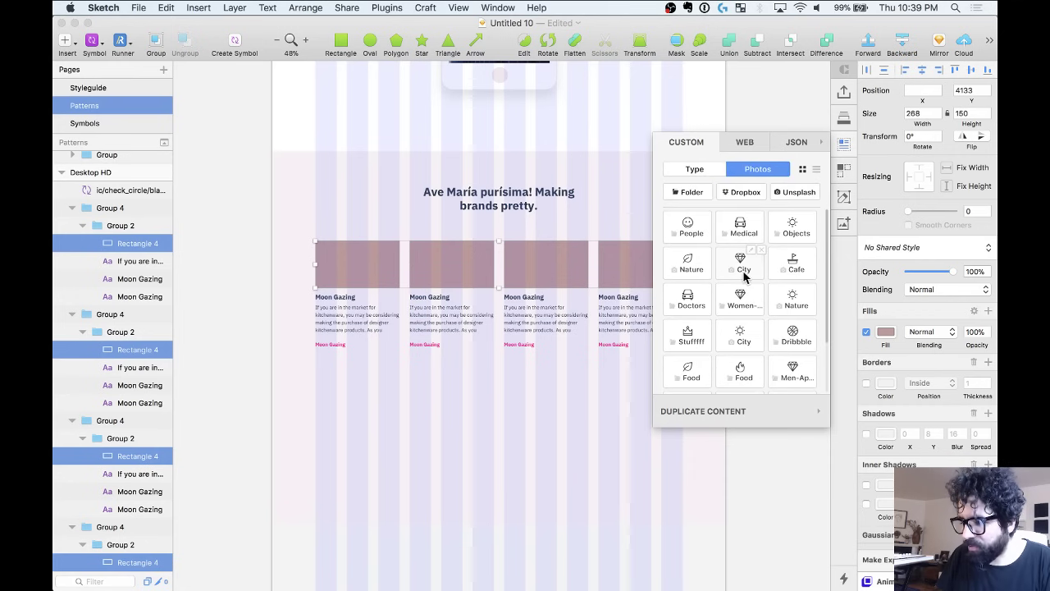
pyautogui.click(743, 271)
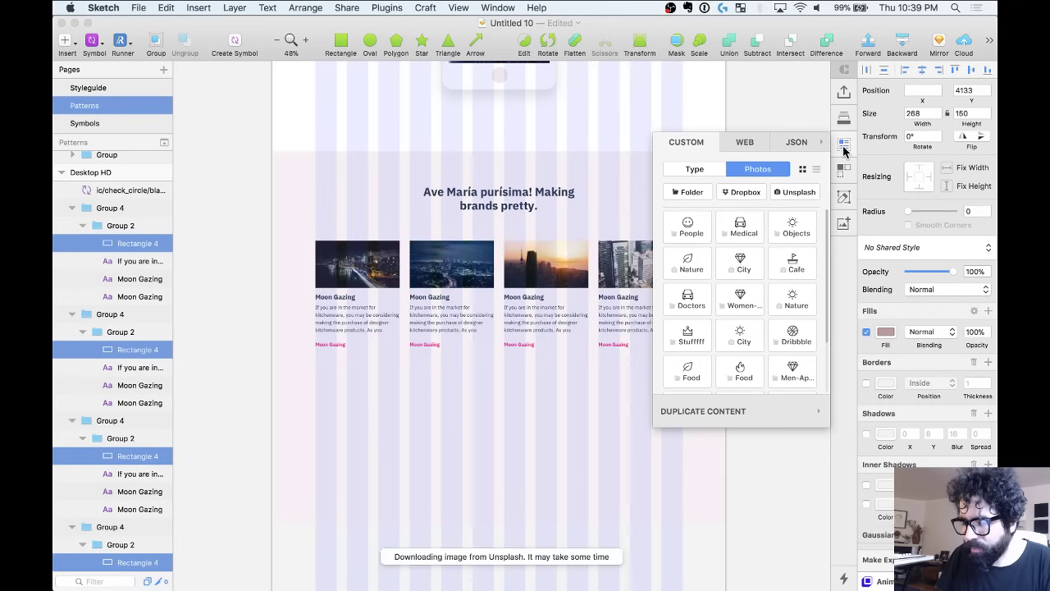
pyautogui.click(845, 147)
pyautogui.click(785, 256)
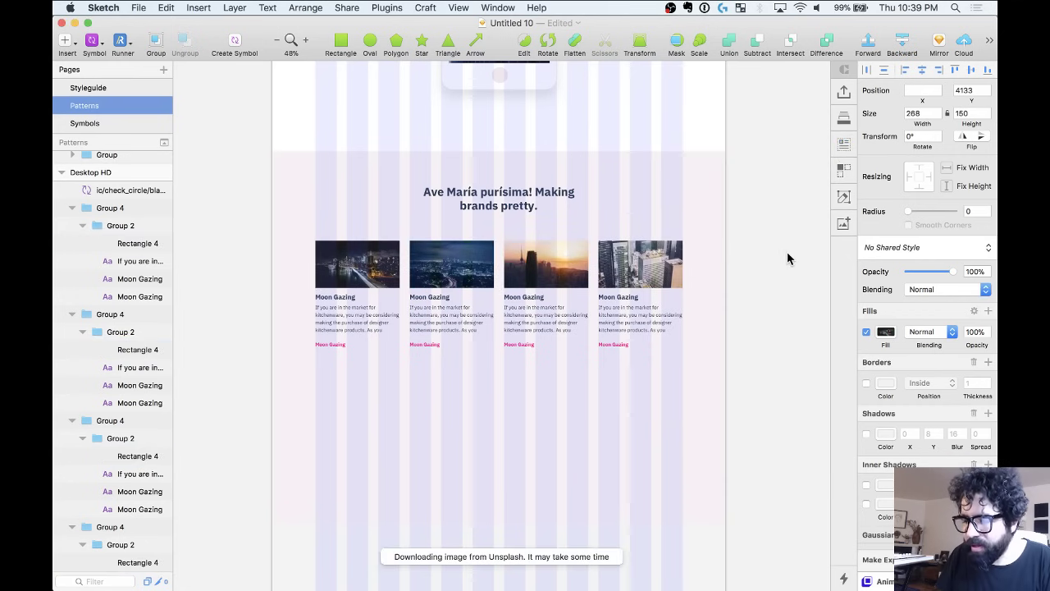
# Shorten the pink background rectangle behind the four cards to a height of 800.
pyautogui.click(635, 389)
pyautogui.click(729, 354)
pyautogui.click(549, 474)
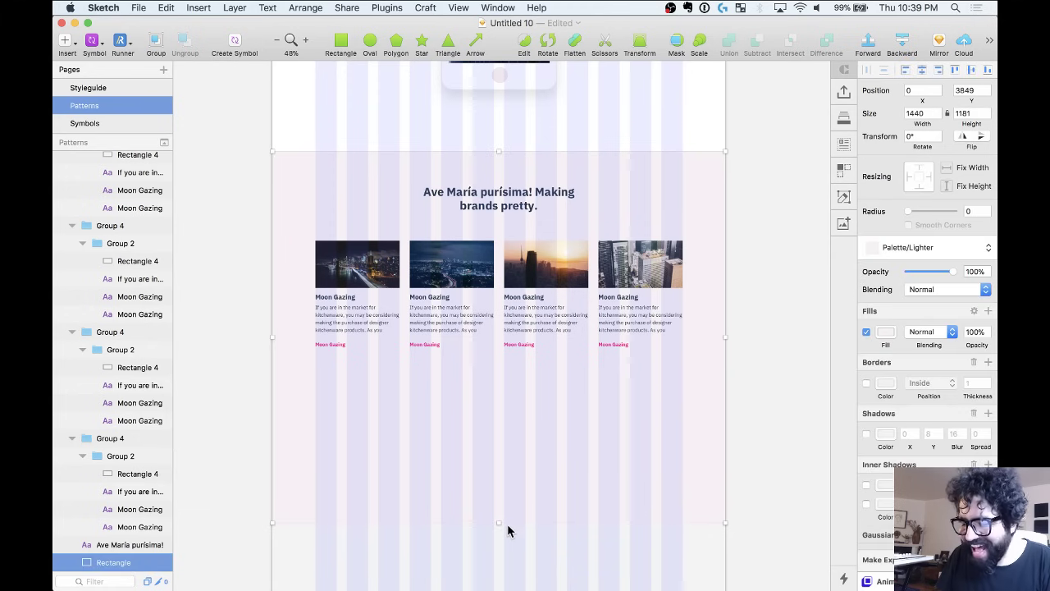
pyautogui.moveTo(498, 522); pyautogui.dragTo(522, 402)
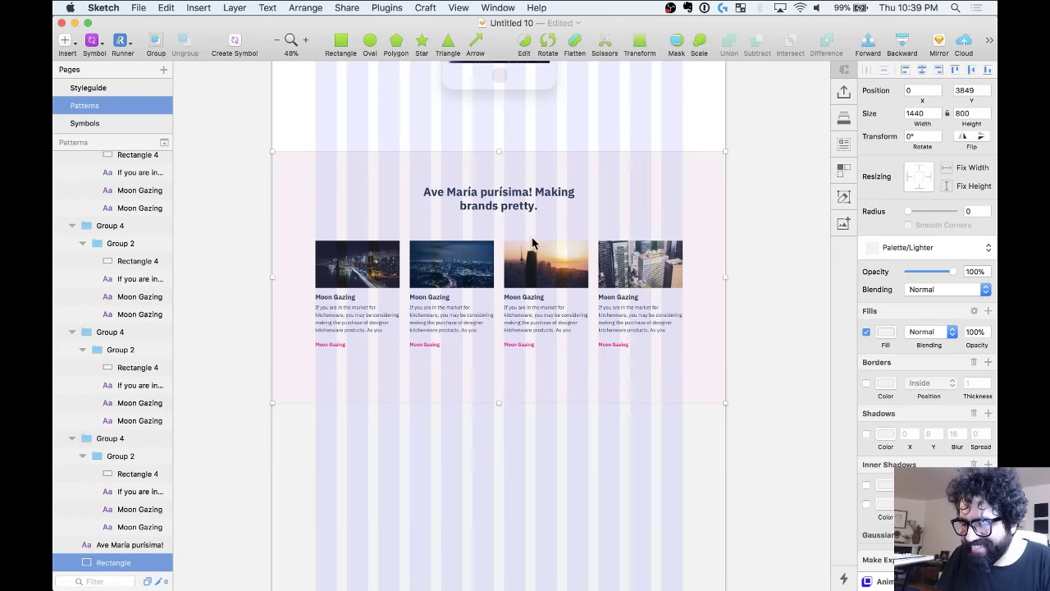
# Move the row of four feature cards up to Y 4122, leaving an 80 px gap below the headline.
pyautogui.click(522, 205)
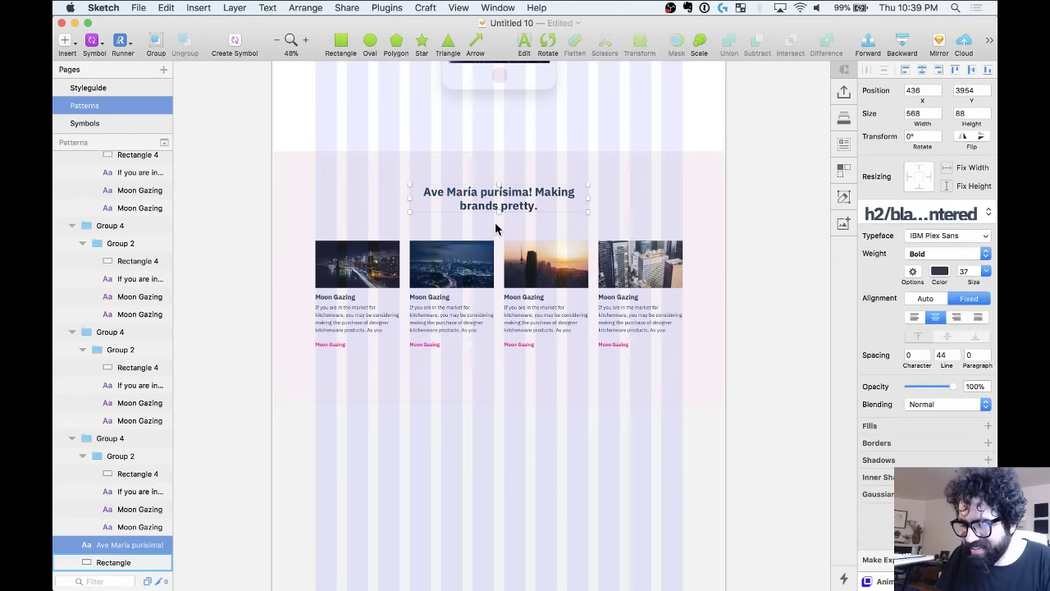
pyautogui.click(449, 264)
pyautogui.keyDown('shift'); pyautogui.click(356, 265); pyautogui.keyUp('shift')
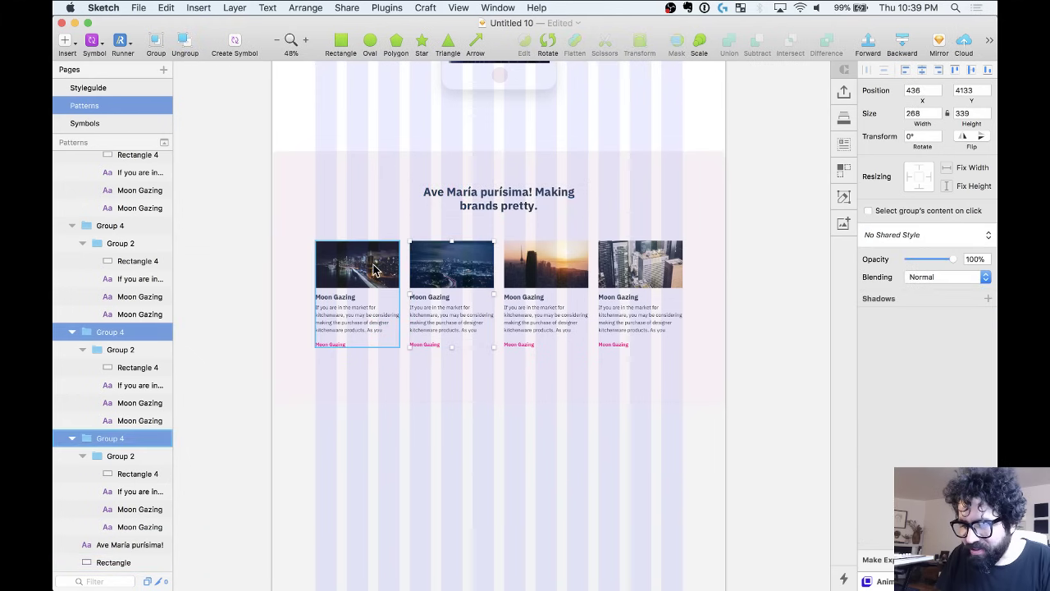
pyautogui.keyDown('shift'); pyautogui.click(545, 264); pyautogui.keyUp('shift')
pyautogui.keyDown('shift'); pyautogui.click(644, 268); pyautogui.keyUp('shift')
pyautogui.moveTo(507, 193)
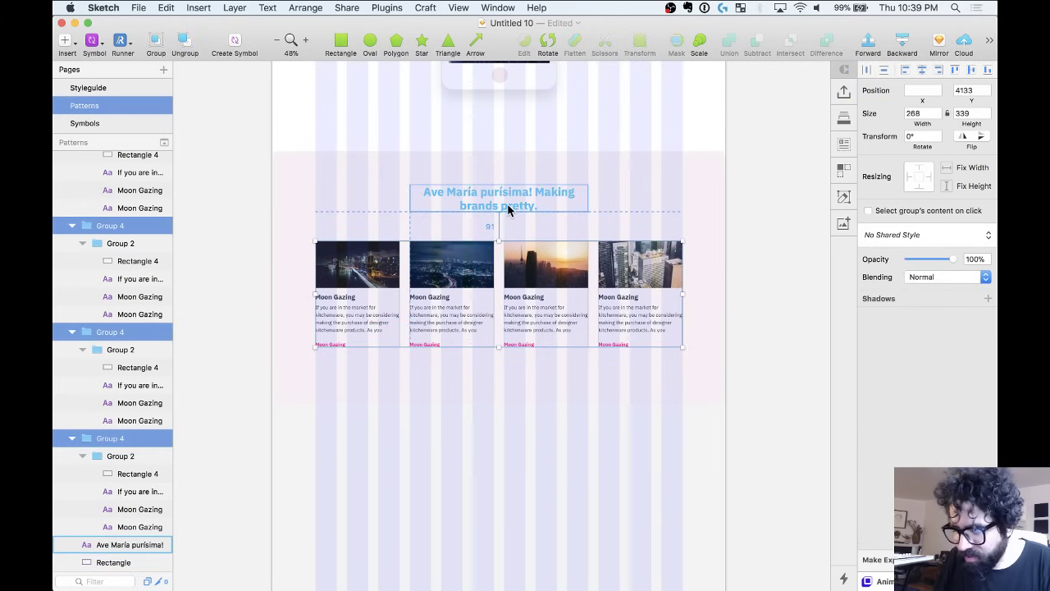
pyautogui.press('Down')
pyautogui.press('Down')
pyautogui.press('Down')
pyautogui.press('Down')
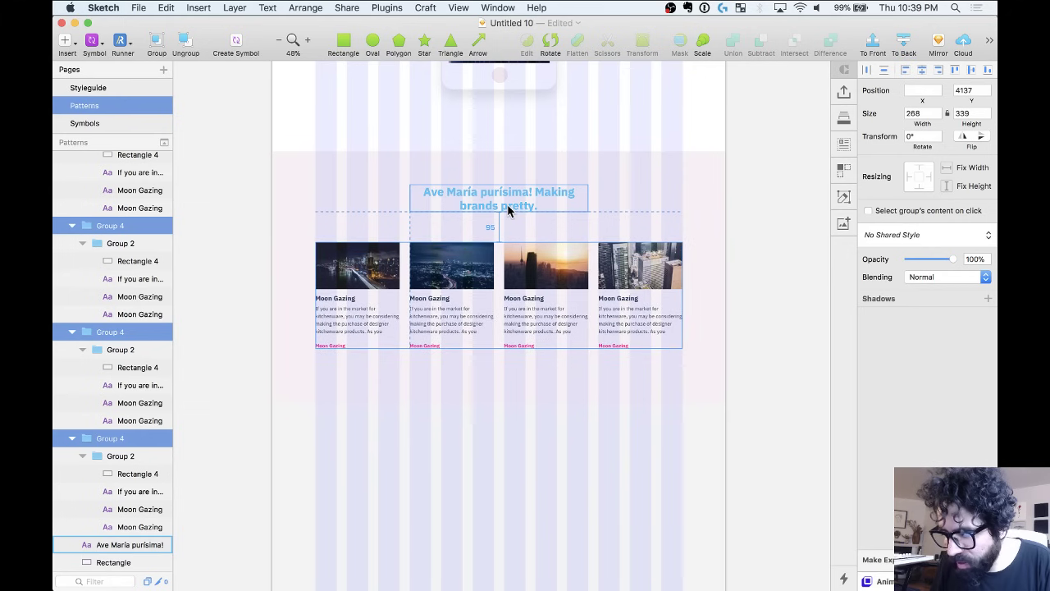
pyautogui.press('Up')
pyautogui.press('Up')
pyautogui.press('Up')
pyautogui.press('Up')
pyautogui.press('Up')
pyautogui.press('Up')
pyautogui.press('Up')
pyautogui.press('Up')
pyautogui.press('Up')
pyautogui.press('Up')
pyautogui.press('Up')
pyautogui.press('Up')
pyautogui.press('Up')
pyautogui.press('Up')
pyautogui.press('Up')
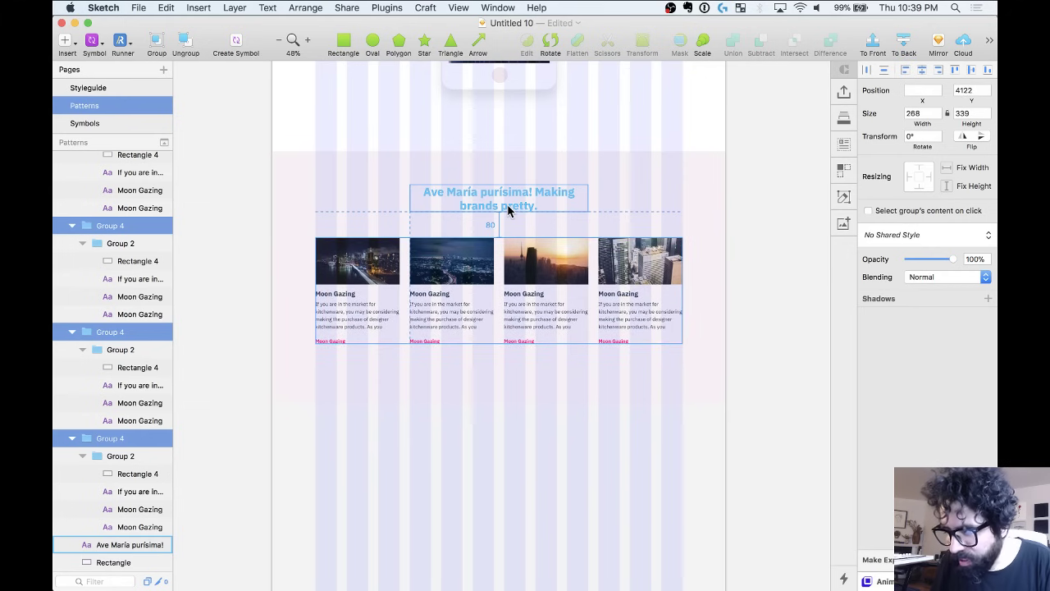
# Move the section's background rectangle to Y 3834 so its upper edge sits 120 px above the headline.
pyautogui.click(469, 365)
pyautogui.click(472, 368)
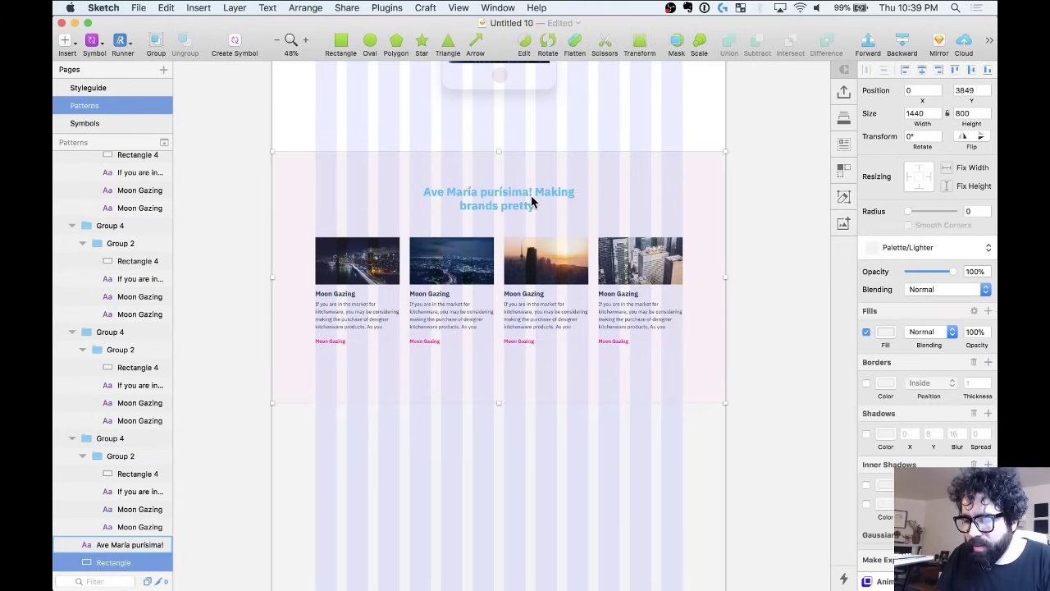
pyautogui.press('alt')
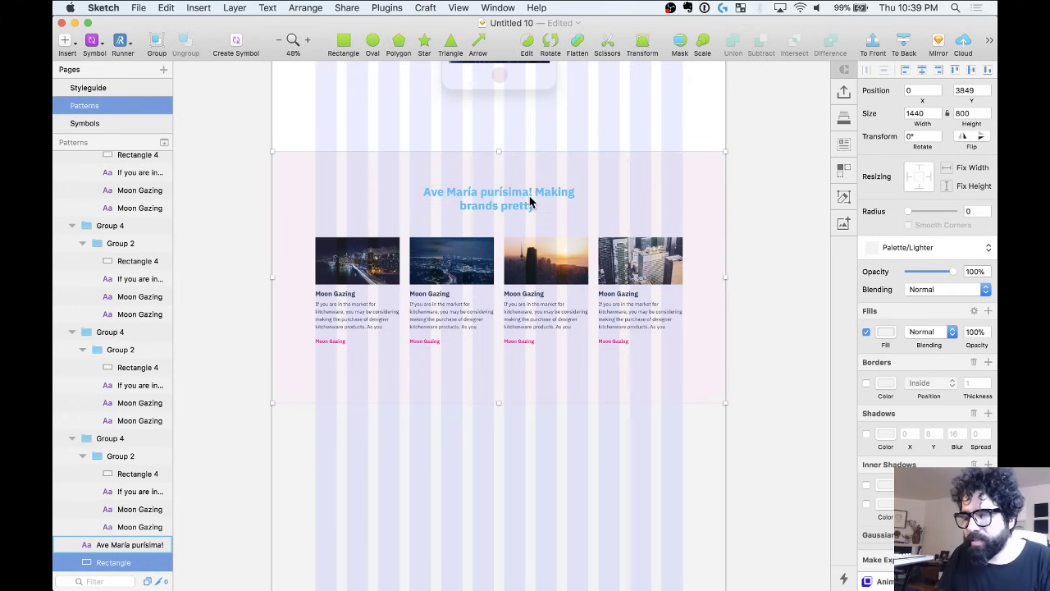
pyautogui.press('Down')
pyautogui.press('Down')
pyautogui.press('Down')
pyautogui.press('Down')
pyautogui.press('Down')
pyautogui.press('Down')
pyautogui.press('Down')
pyautogui.press('Down')
pyautogui.press('Down')
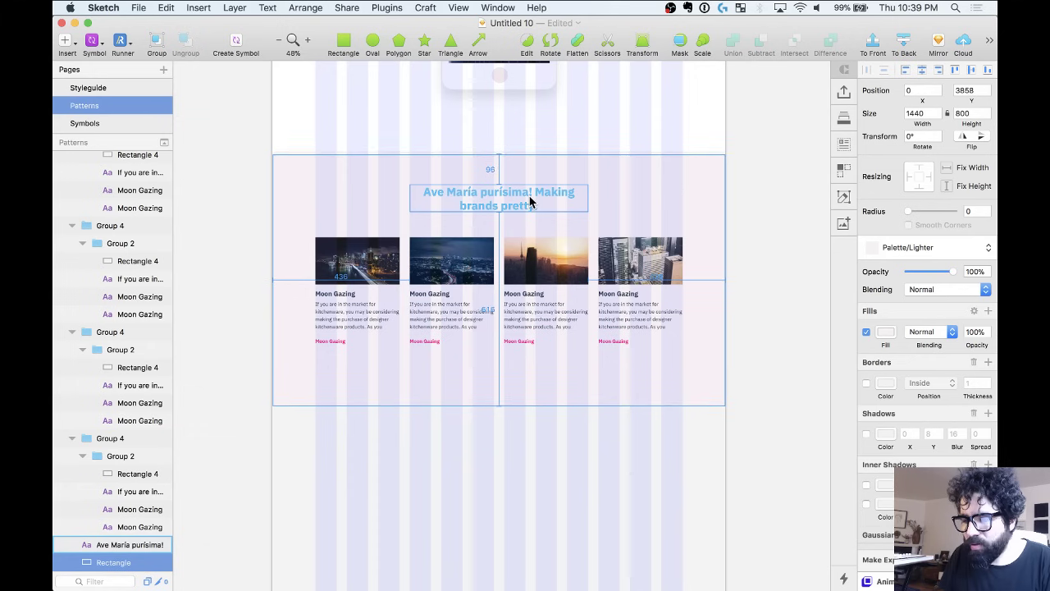
pyautogui.press('Up')
pyautogui.press('Up')
pyautogui.press('Up')
pyautogui.press('Up')
pyautogui.press('Up')
pyautogui.press('Up')
pyautogui.press('Up')
pyautogui.press('Up')
pyautogui.press('Up')
pyautogui.press('Up')
pyautogui.press('Up')
pyautogui.press('Up')
pyautogui.press('Up')
pyautogui.press('Up')
pyautogui.press('Up')
pyautogui.press('Up')
pyautogui.press('Up')
pyautogui.press('Up')
pyautogui.press('Up')
pyautogui.press('Up')
pyautogui.press('Up')
pyautogui.press('Up')
pyautogui.press('Up')
pyautogui.press('Up')
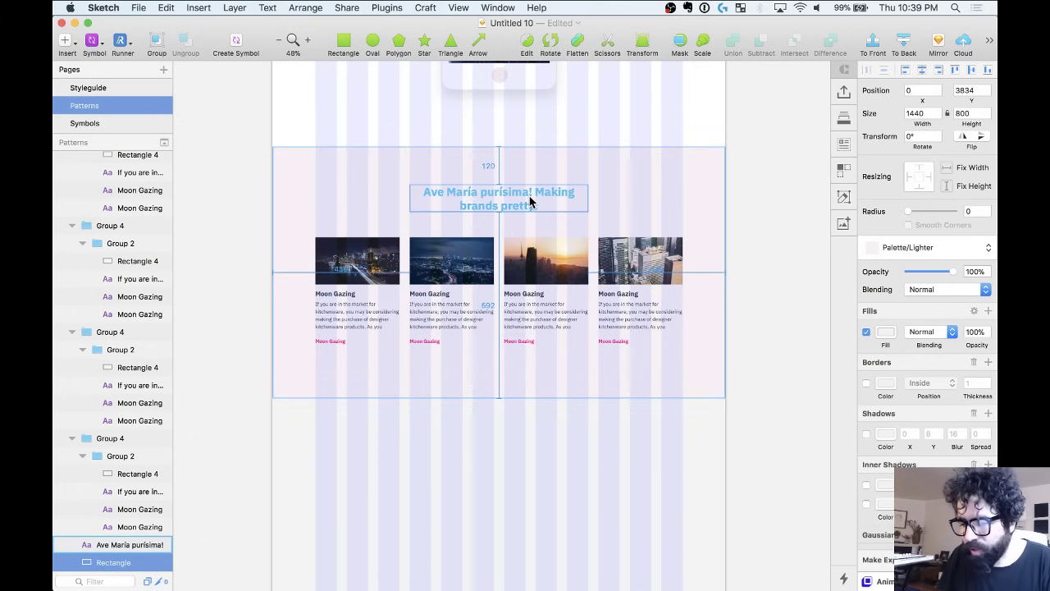
# Reduce the section background's height to 747 to tighten the space below the cards.
pyautogui.press('super+shift+Up')
pyautogui.press('super+shift+Up')
pyautogui.press('super+shift+Up')
pyautogui.press('super+Up')
pyautogui.press('super+Up')
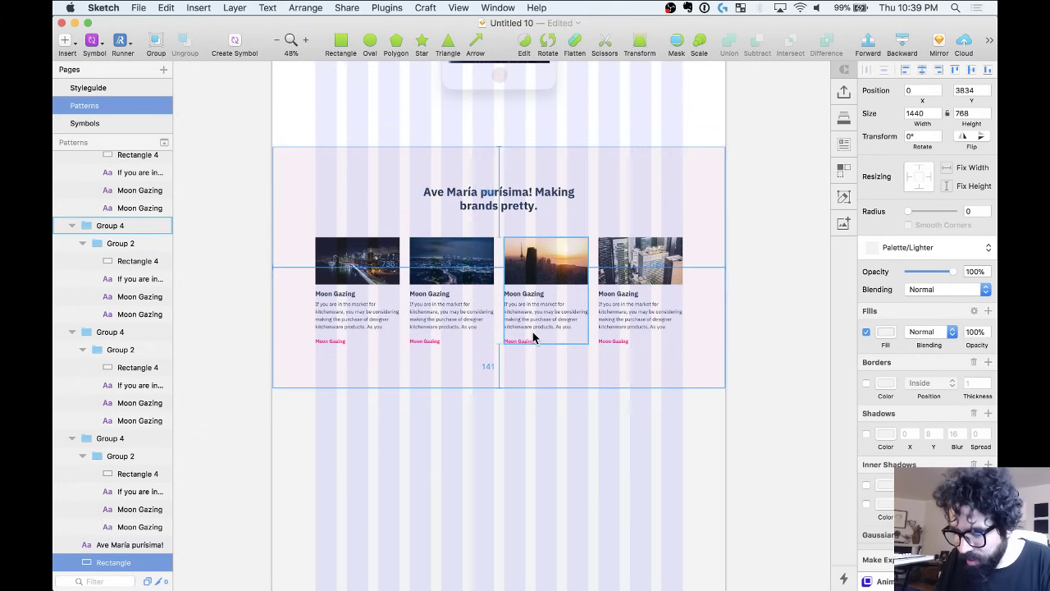
pyautogui.press('super+shift+Up')
pyautogui.press('super+Up')
pyautogui.press('super+Up')
pyautogui.press('super+Up')
pyautogui.press('super+Up')
pyautogui.press('super+Up')
pyautogui.press('super+Up')
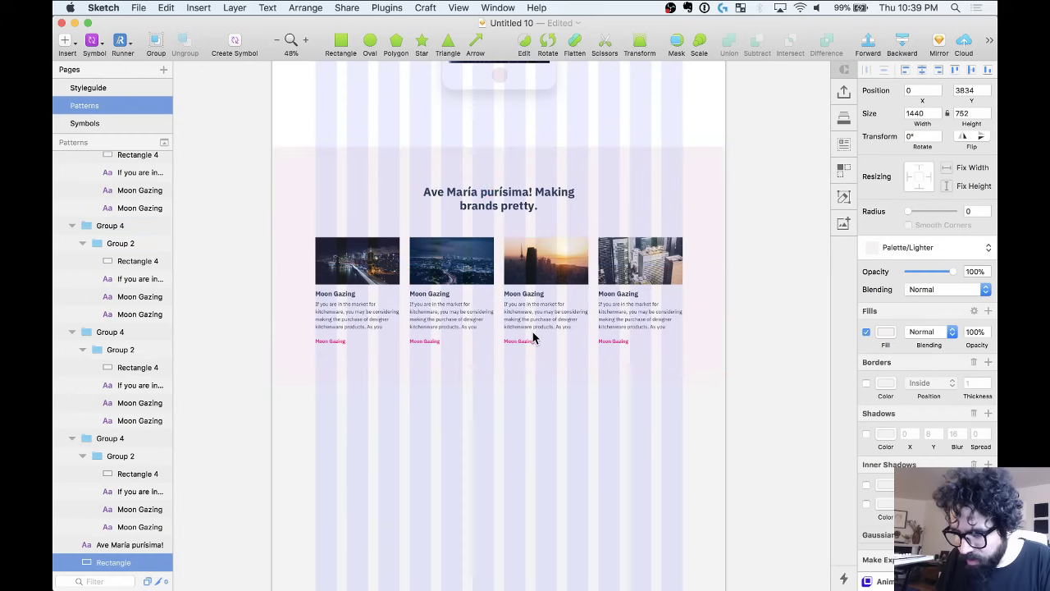
pyautogui.press('super+Up')
pyautogui.press('alt')
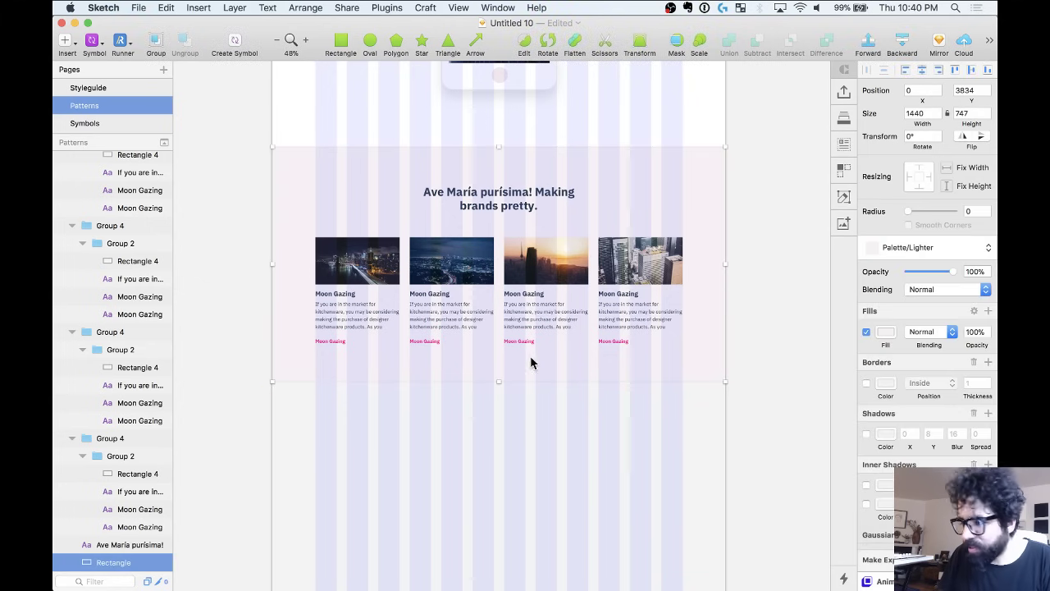
# Change the section background's fill to white (FFFFFF) and save it as a new shared style named Palette/White.
pyautogui.click(886, 331)
pyautogui.click(900, 249)
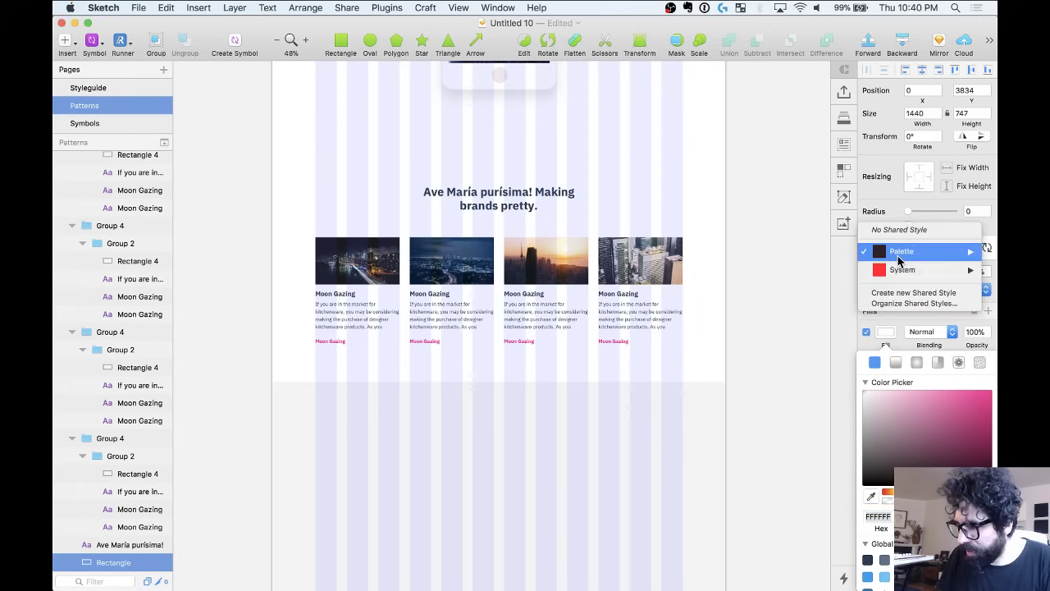
pyautogui.click(899, 293)
pyautogui.press('Right')
pyautogui.press('BackSpace')
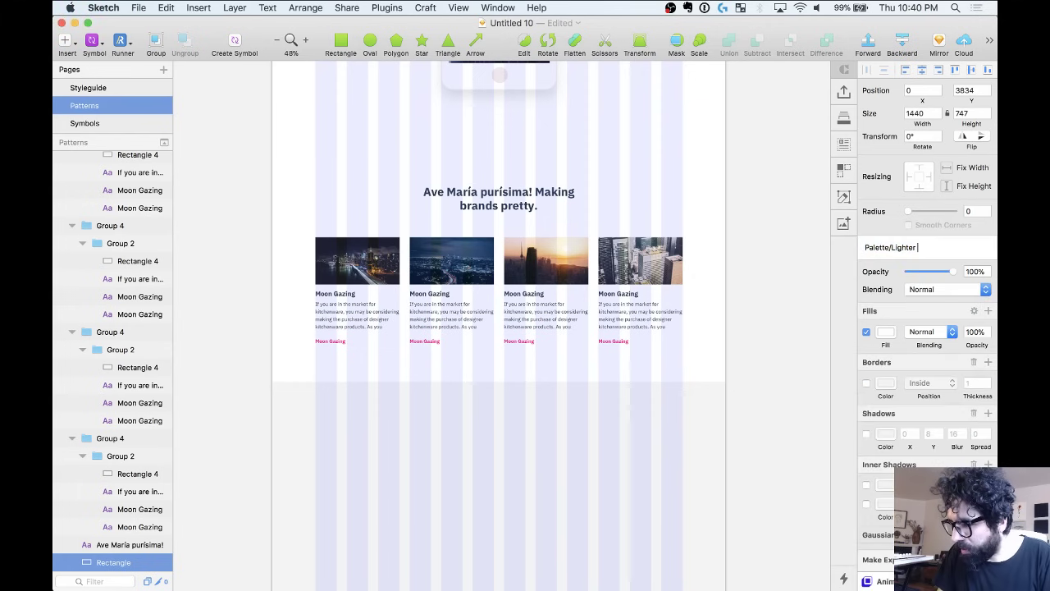
pyautogui.press('BackSpace')
pyautogui.write('Whit')
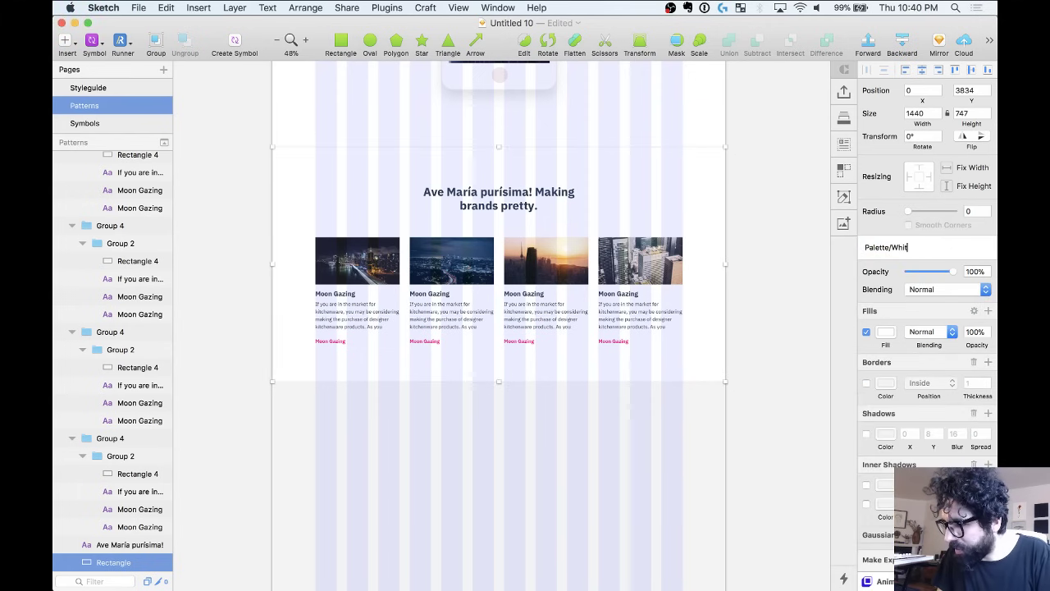
pyautogui.write('e')
pyautogui.press('Return')
# Group the section's background, headline and four feature cards, and name the group "4 columns".
pyautogui.scroll(-5, 694, 136)
pyautogui.click(694, 136)
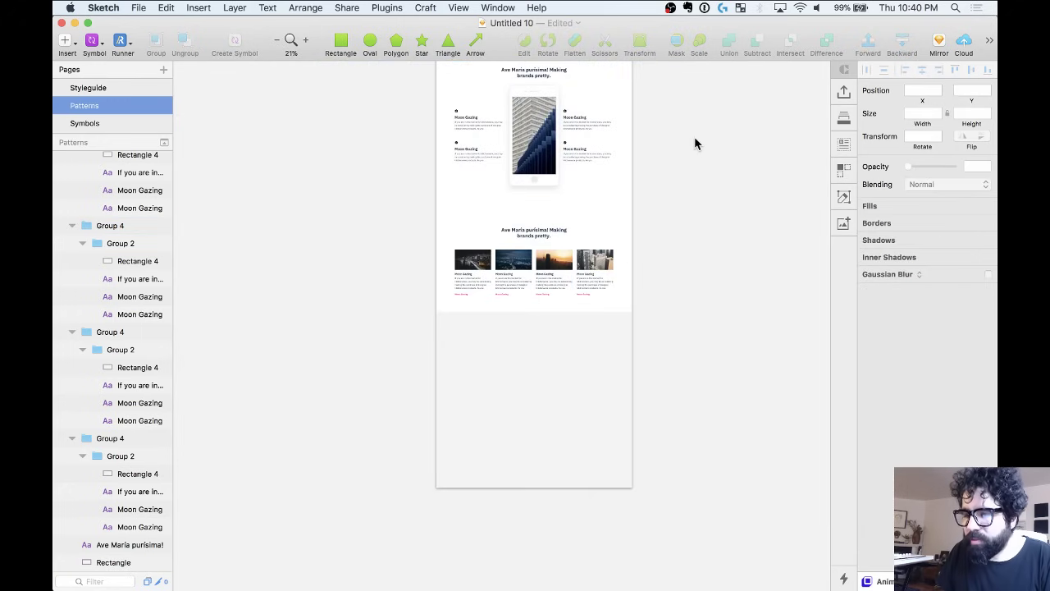
pyautogui.moveTo(383, 189); pyautogui.dragTo(661, 361)
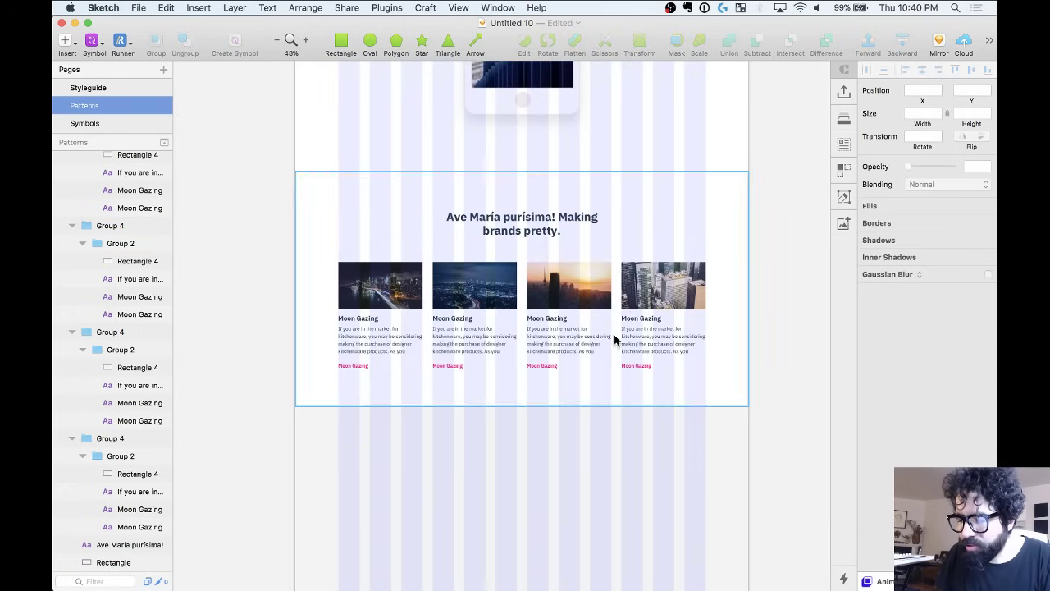
pyautogui.click(613, 340)
pyautogui.scroll(-3, 527, 270)
pyautogui.hotkey('ctrl', 'l')
pyautogui.click(529, 242)
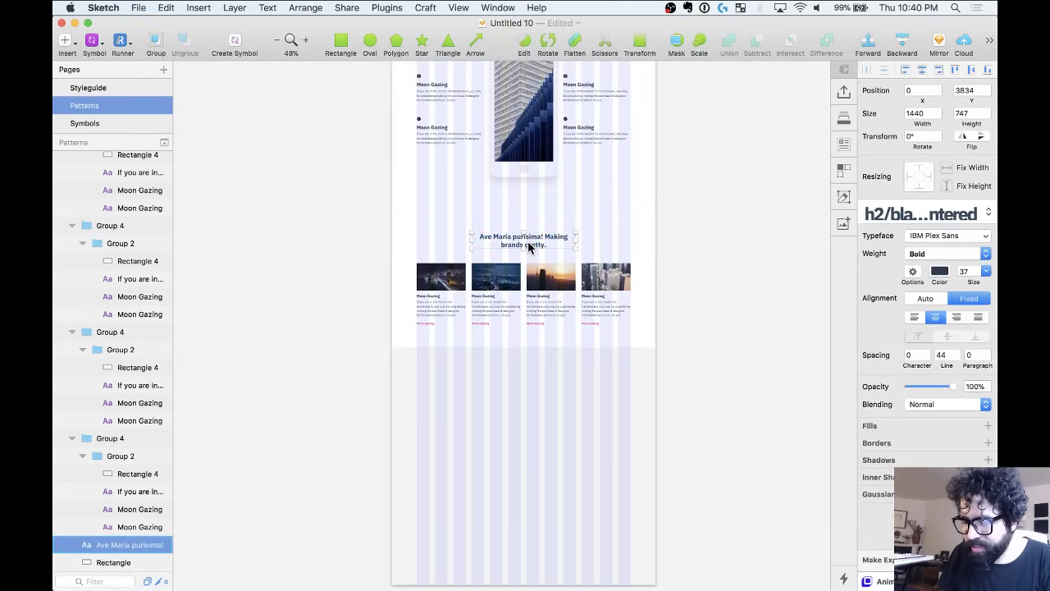
pyautogui.moveTo(347, 227); pyautogui.dragTo(650, 394)
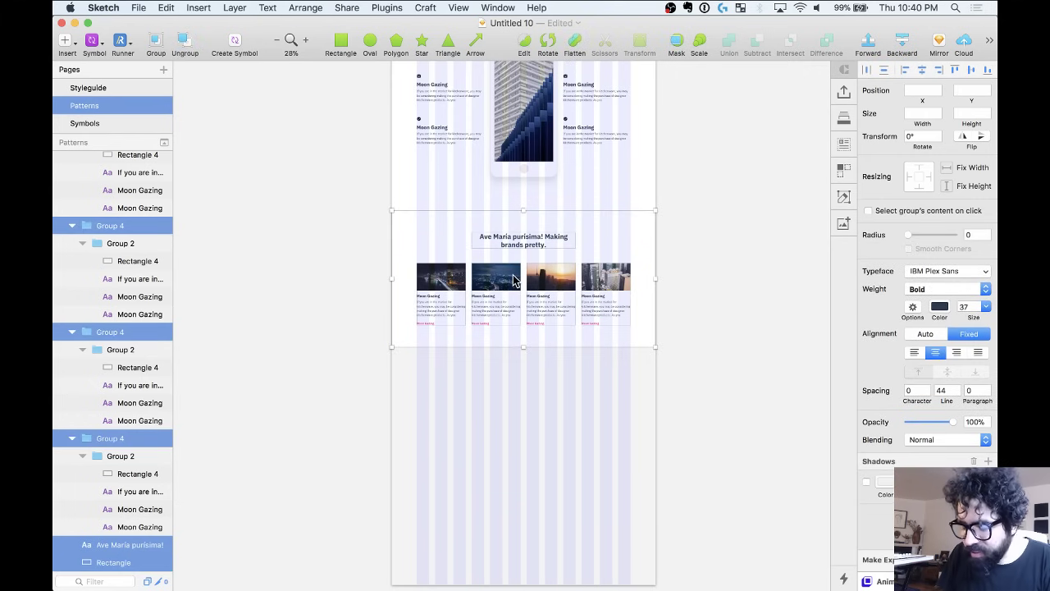
pyautogui.scroll(2, 514, 281)
pyautogui.press('super+g')
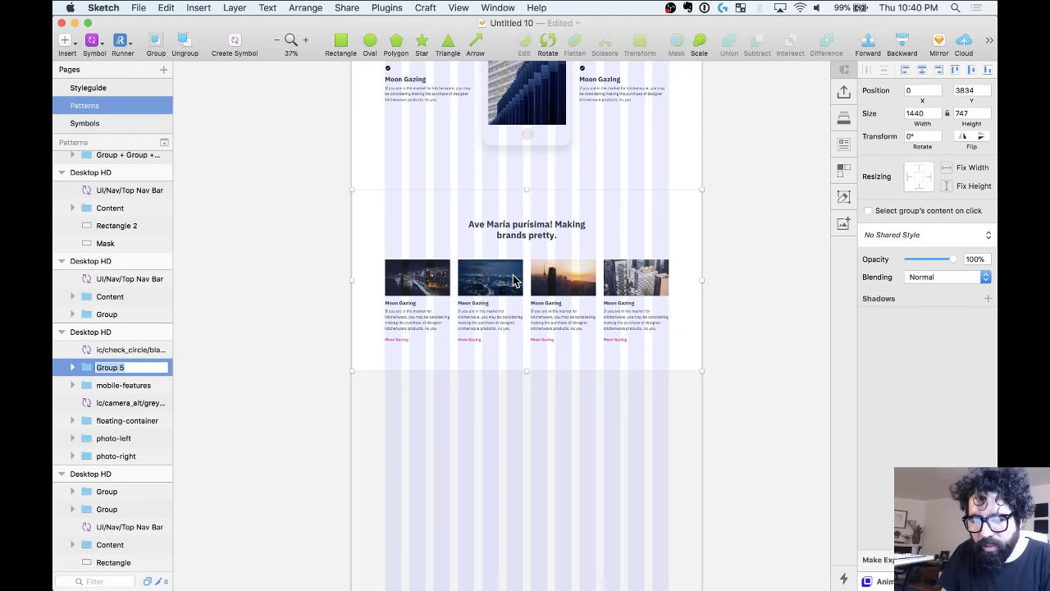
pyautogui.write('Co')
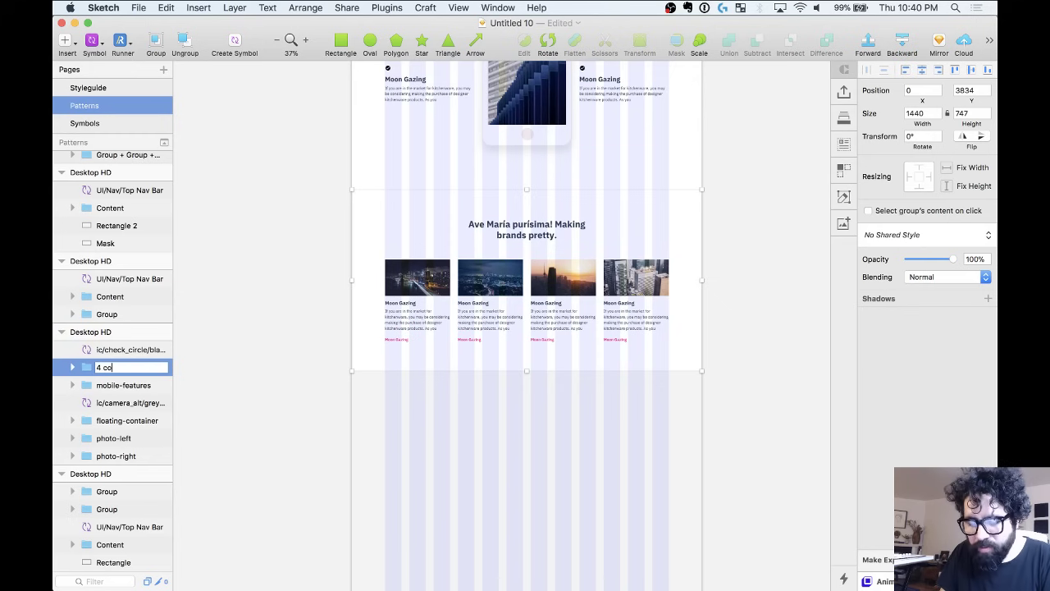
pyautogui.write('4 columns')
pyautogui.press('Return')
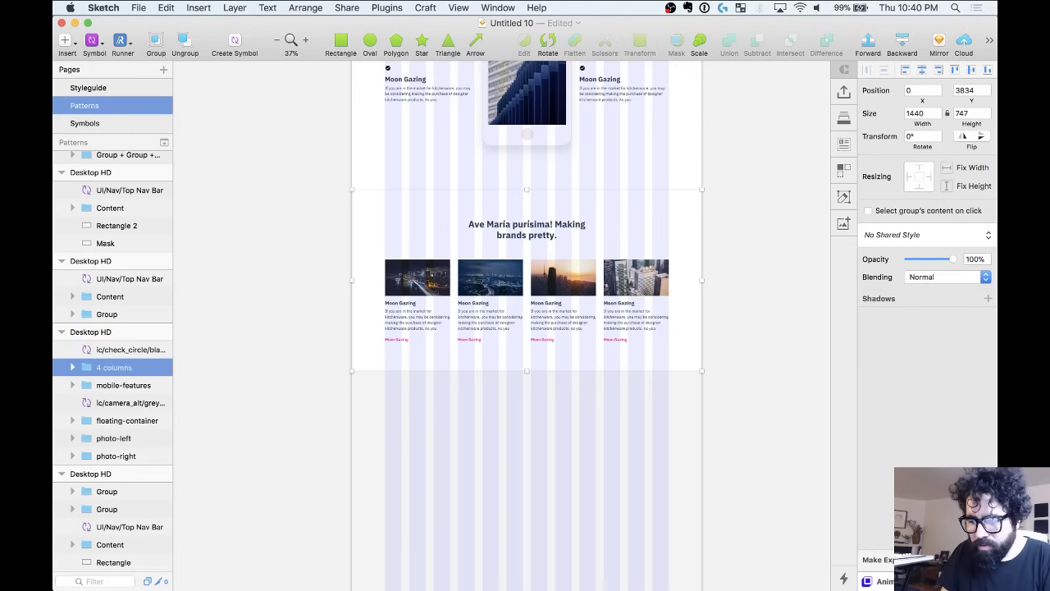
# Duplicate the 4 columns section directly below at Y 4581 and apply the Palette/Lighter style to the copy's background.
pyautogui.moveTo(590, 267); pyautogui.dragTo(585, 451)
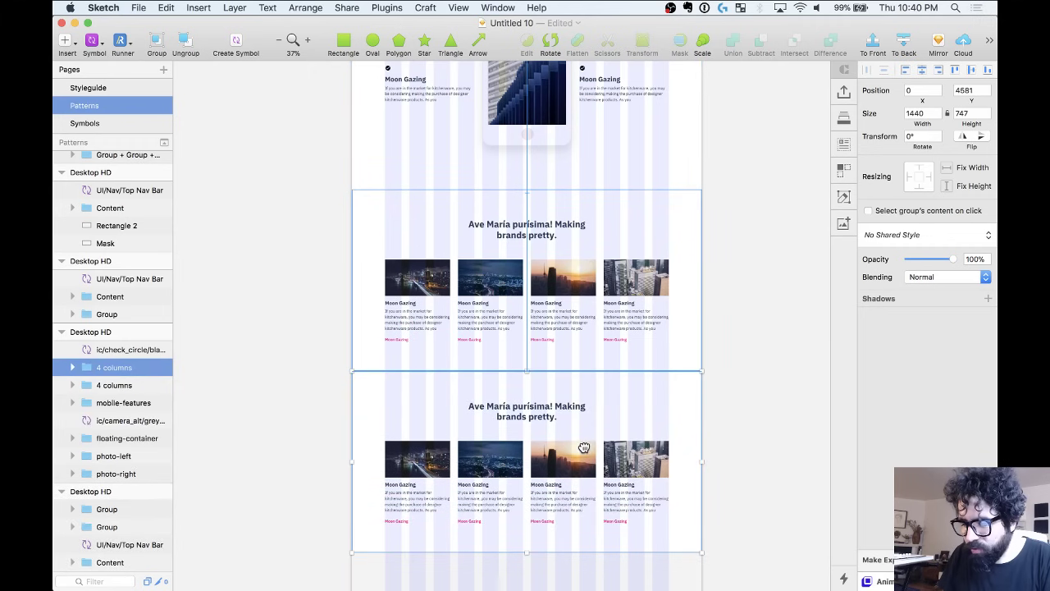
pyautogui.doubleClick(700, 399)
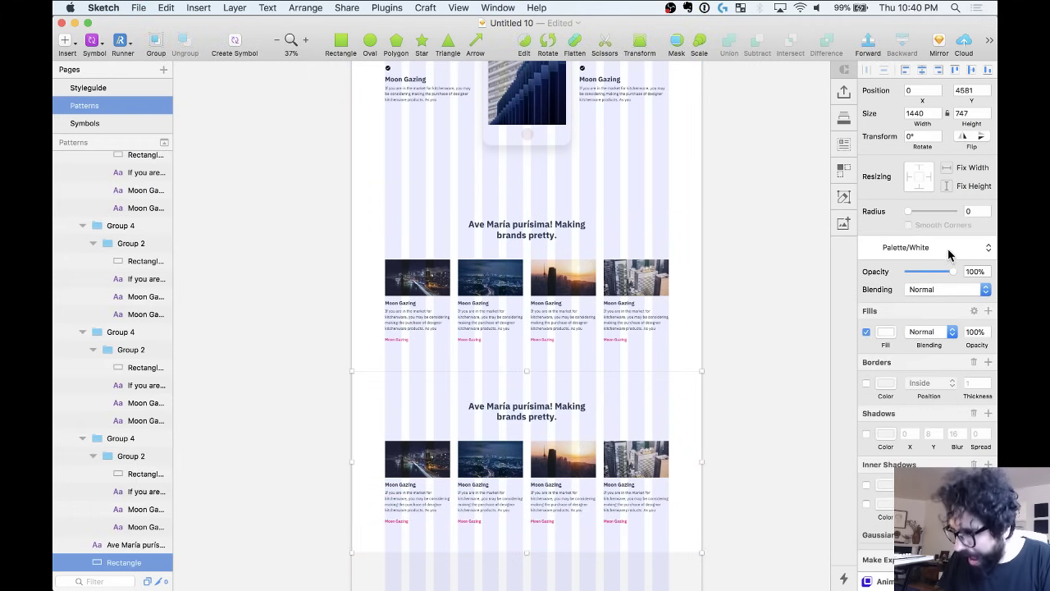
pyautogui.click(948, 246)
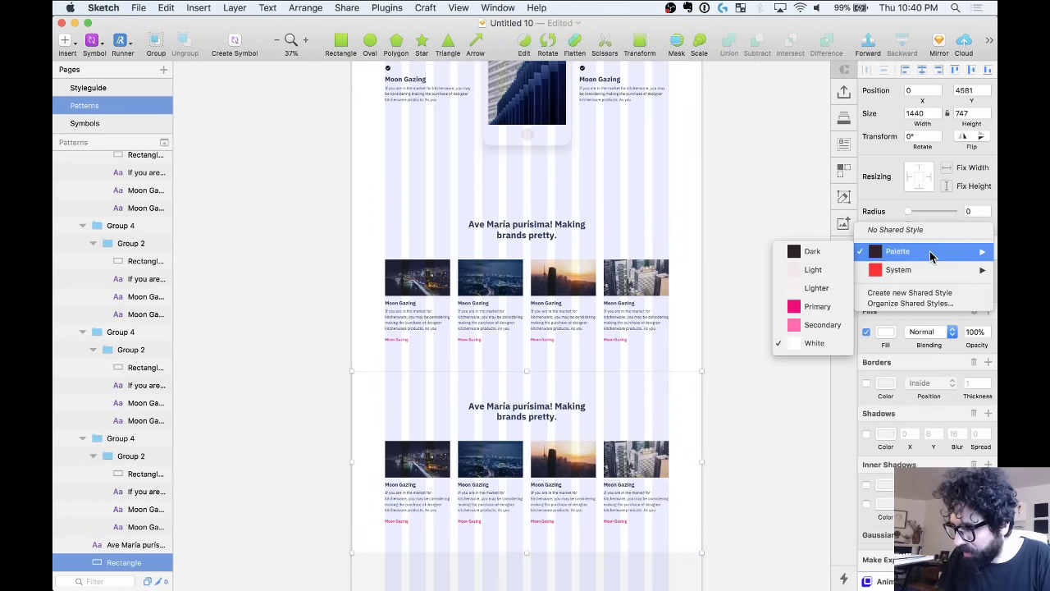
pyautogui.click(812, 288)
pyautogui.scroll(-5, 496, 339)
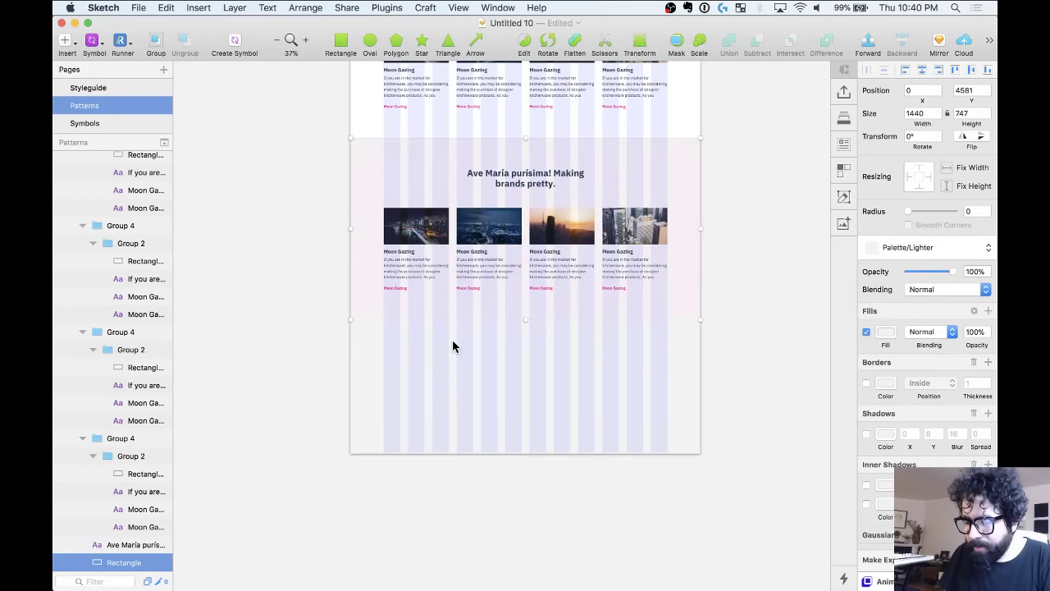
pyautogui.scroll(3, 452, 345)
pyautogui.click(497, 336)
pyautogui.click(497, 410)
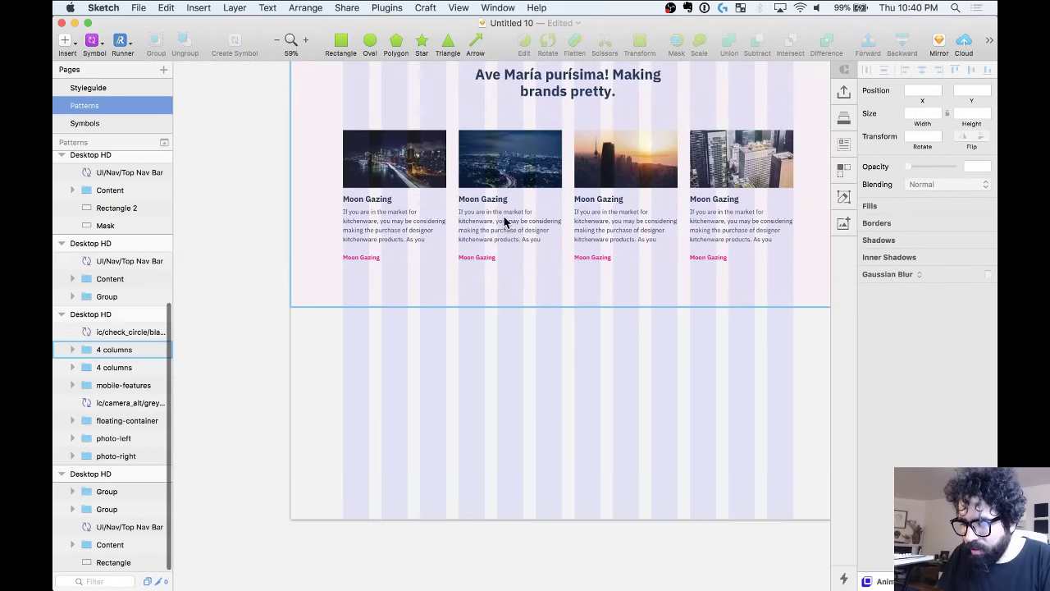
# Delete the second, third and fourth feature cards from the duplicated 4 columns section, keeping only the first card.
pyautogui.click(503, 211)
pyautogui.doubleClick(522, 208)
pyautogui.keyDown('shift'); pyautogui.click(624, 164); pyautogui.keyUp('shift')
pyautogui.keyDown('shift'); pyautogui.click(744, 171); pyautogui.keyUp('shift')
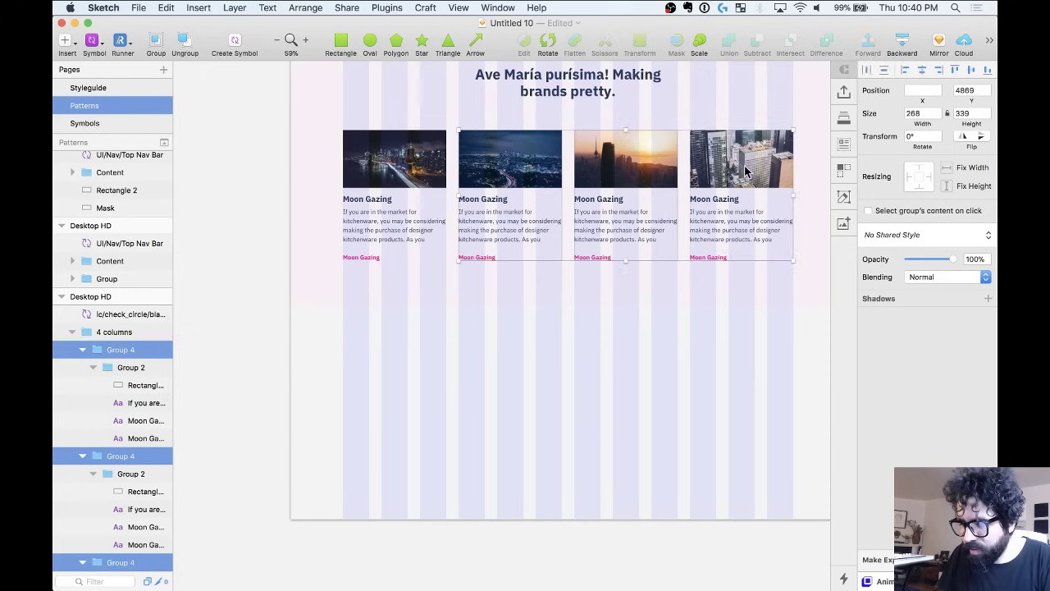
pyautogui.press('Delete')
# Draw a 268 by 374 rectangle over the remaining card at X 136, Y 4869 and apply the Palette/White style.
pyautogui.scroll(3, 429, 169)
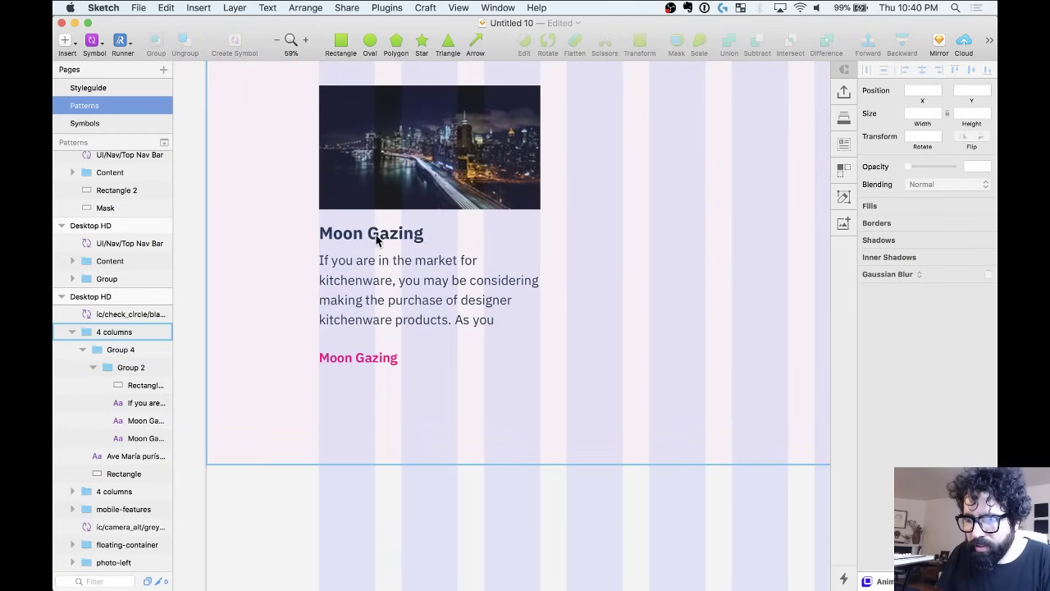
pyautogui.click(380, 185)
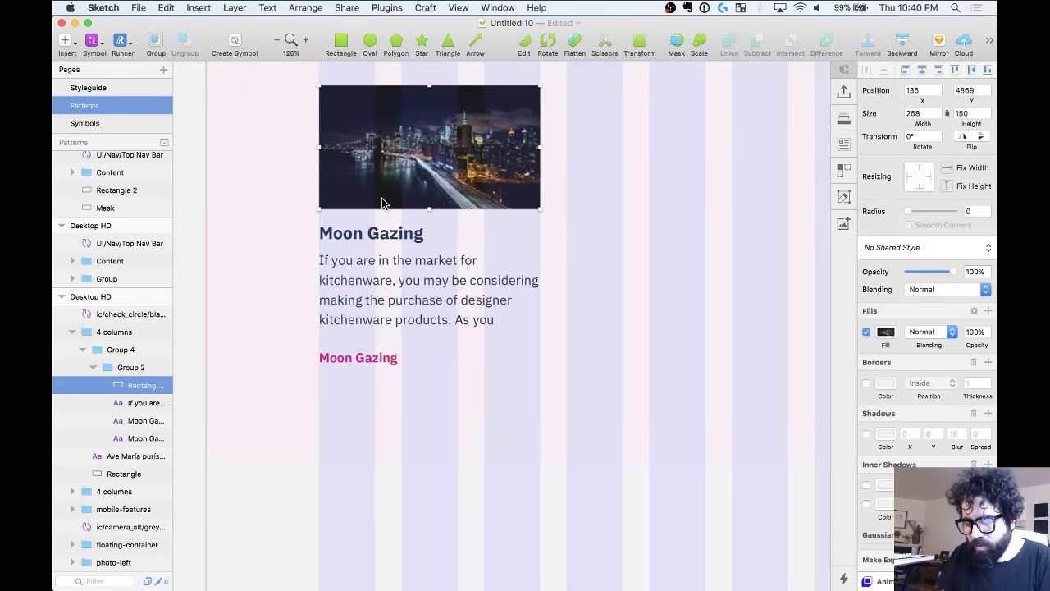
pyautogui.press('r')
pyautogui.moveTo(401, 137); pyautogui.dragTo(319, 86)
pyautogui.moveTo(401, 137)
pyautogui.mouseDown()
pyautogui.moveTo(559, 402)
pyautogui.moveTo(553, 412)
pyautogui.moveTo(539, 394)
pyautogui.mouseUp()
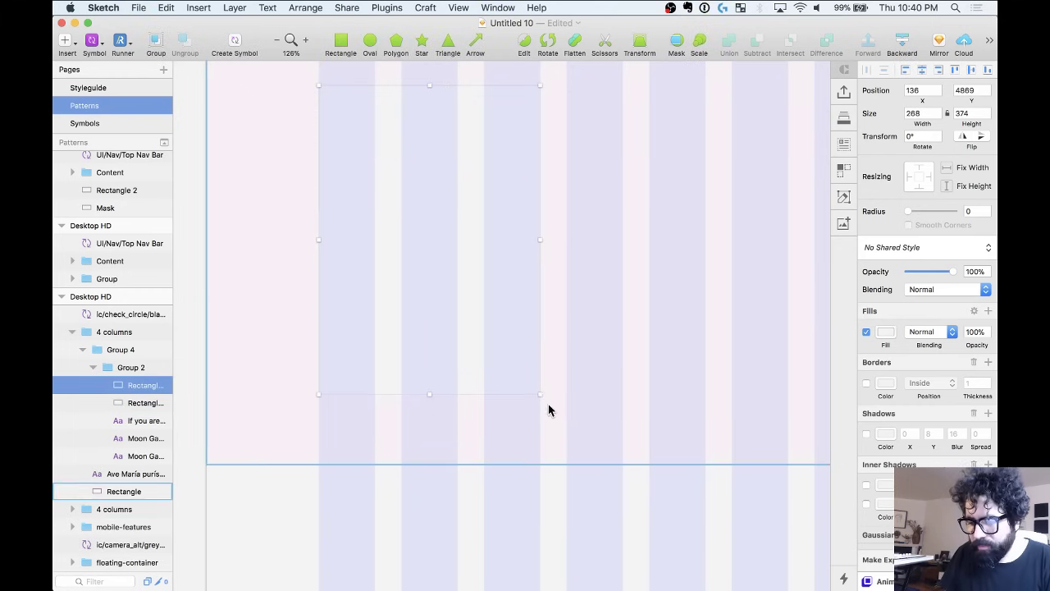
pyautogui.click(918, 247)
pyautogui.moveTo(903, 269)
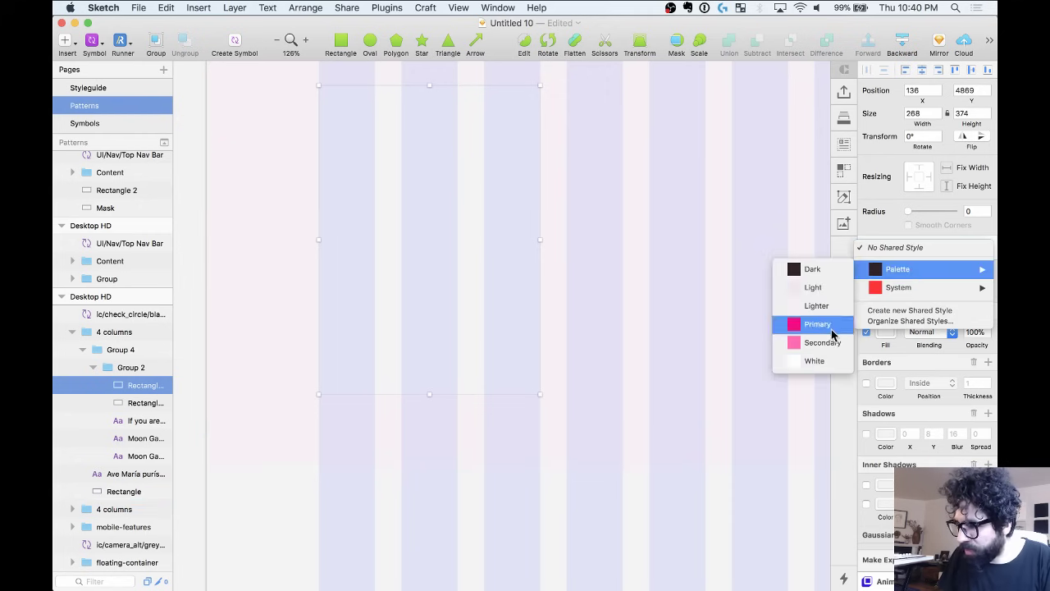
pyautogui.click(814, 362)
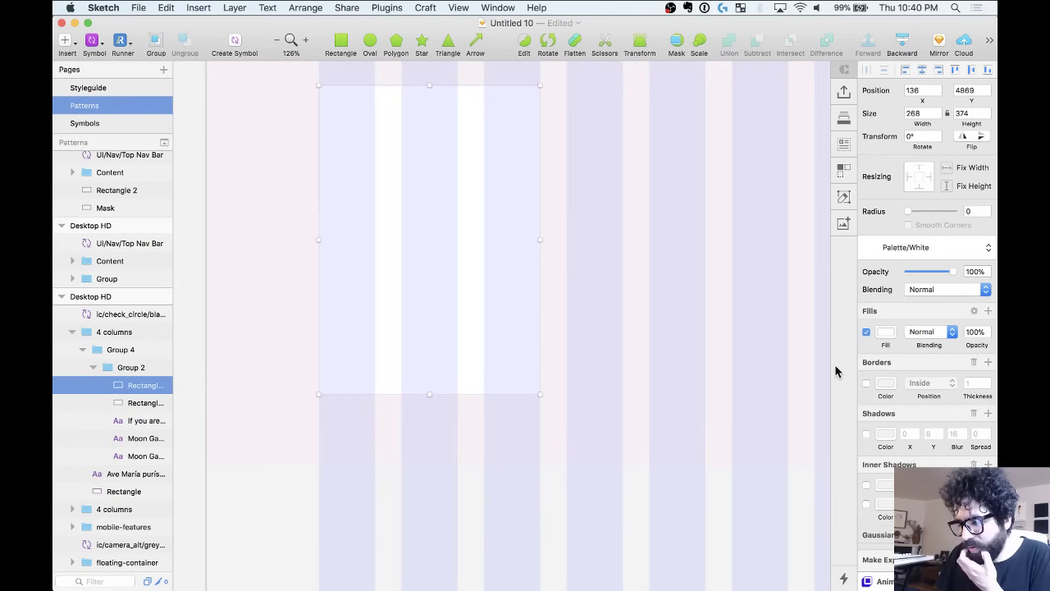
# Enable the rectangle's shadow and save the look as a new shared style named Palette/White+Shadow.
pyautogui.click(866, 434)
pyautogui.click(926, 248)
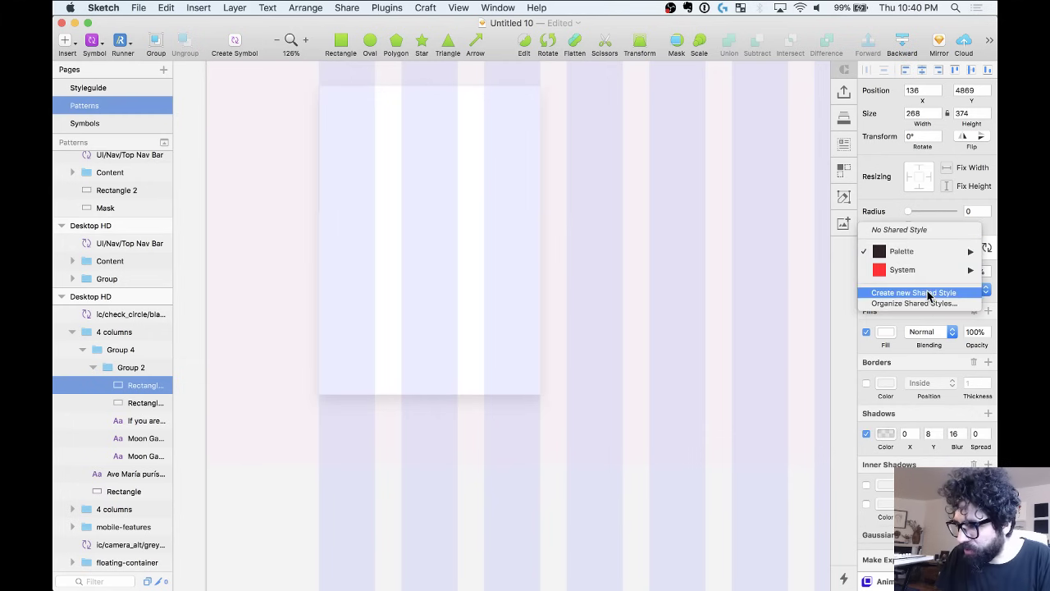
pyautogui.click(927, 292)
pyautogui.press('Right')
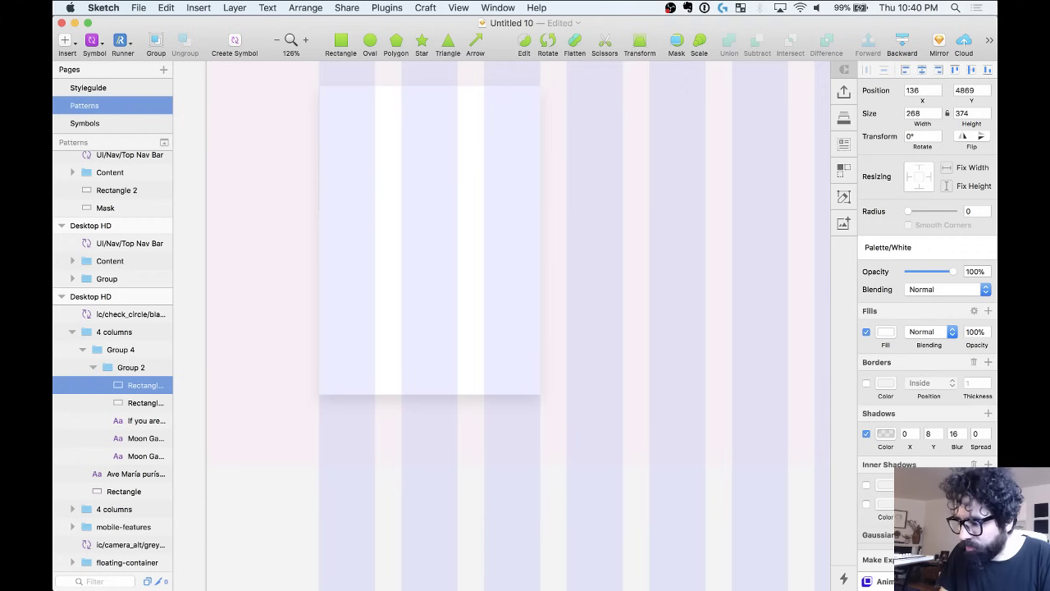
pyautogui.write('+Shadow')
pyautogui.press('Return')
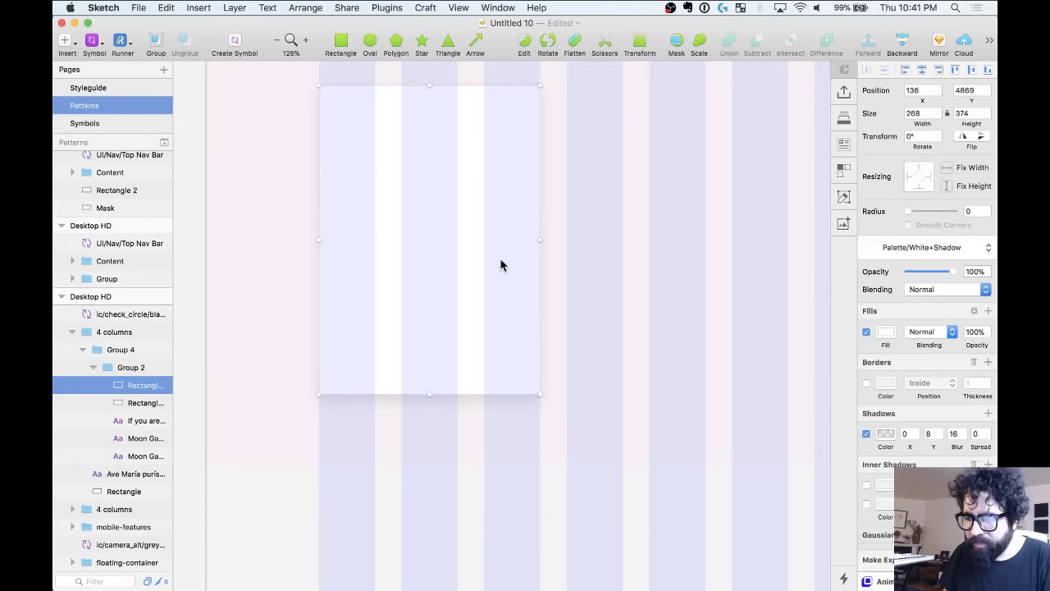
# Set the white card rectangle's corner radius to 4.
pyautogui.click(972, 210)
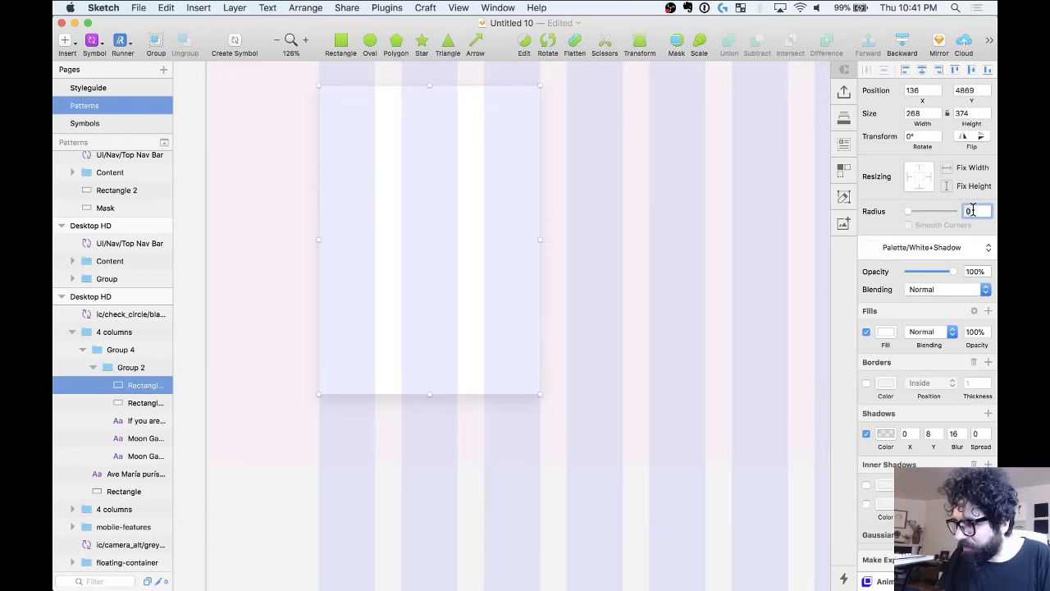
pyautogui.write('4')
pyautogui.press('Return')
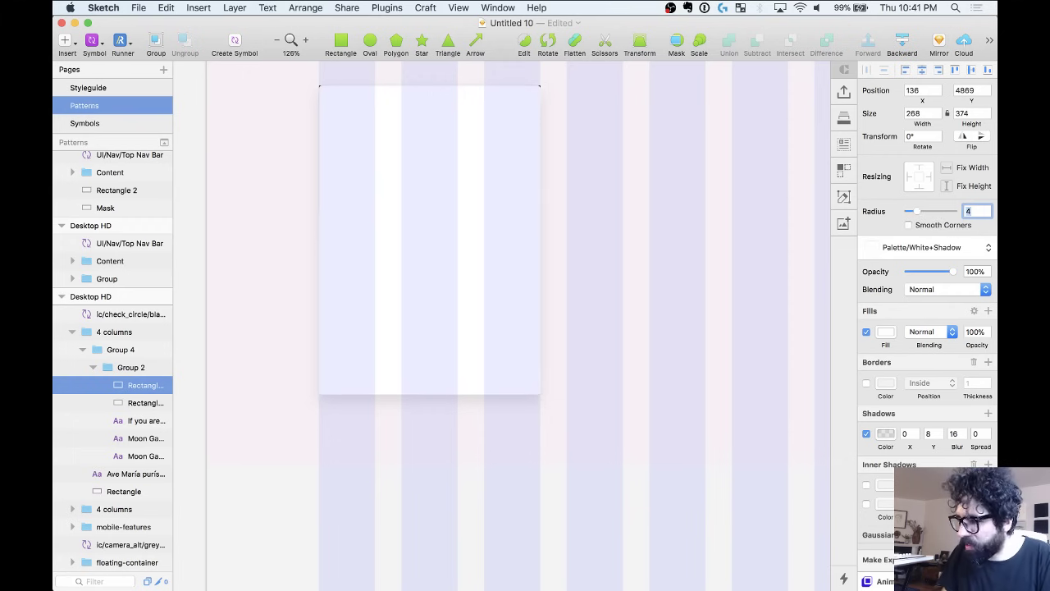
# Send the white rectangle behind the card's photo and texts, and rename its layer Container.
pyautogui.press('super+alt+Down')
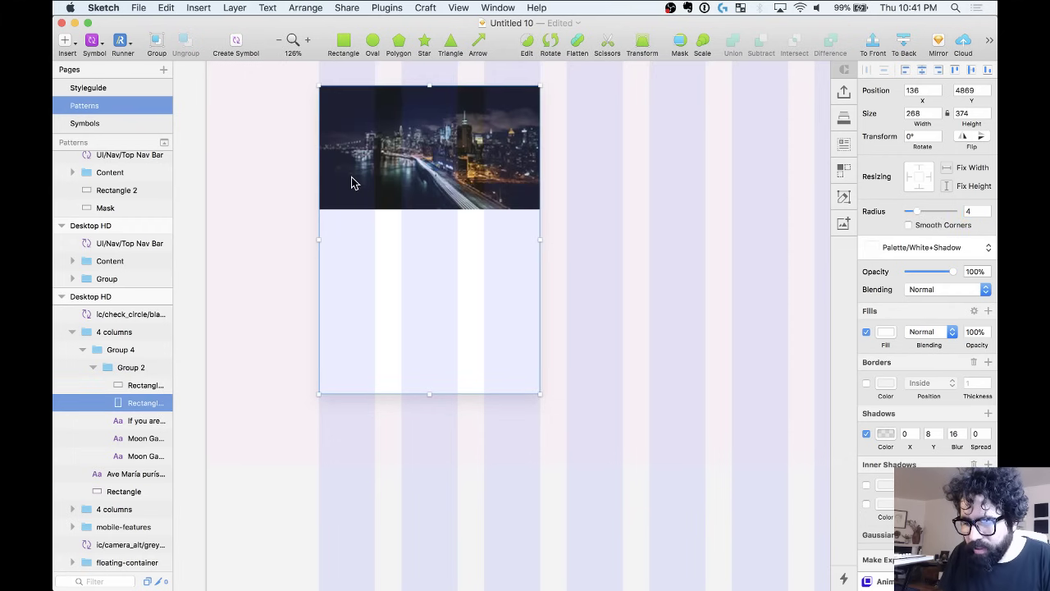
pyautogui.press('super+alt+Down')
pyautogui.press('super+alt+Down')
pyautogui.press('super+alt+Down')
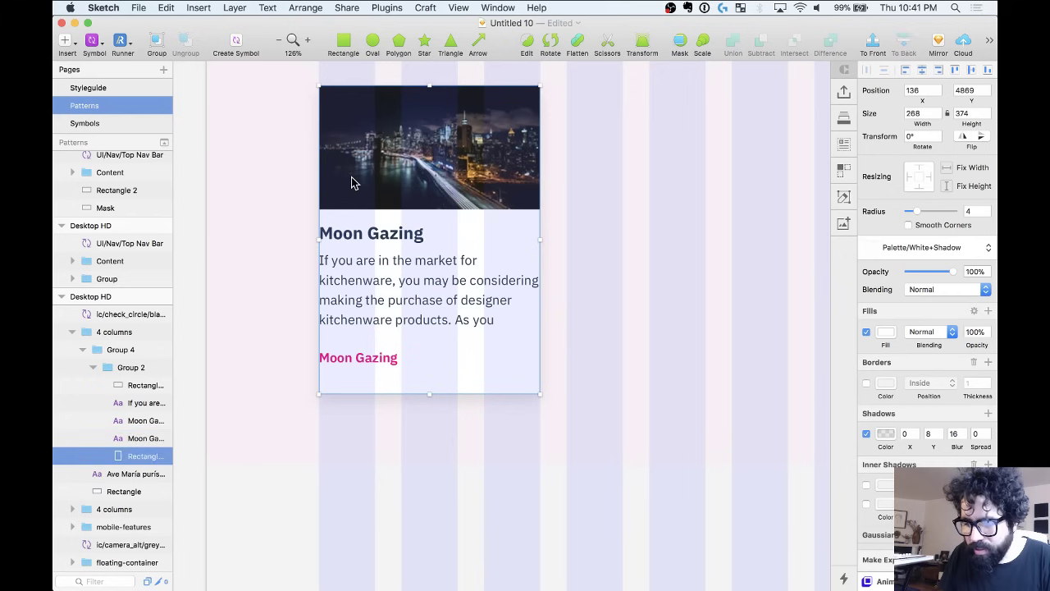
pyautogui.doubleClick(141, 456)
pyautogui.write('M')
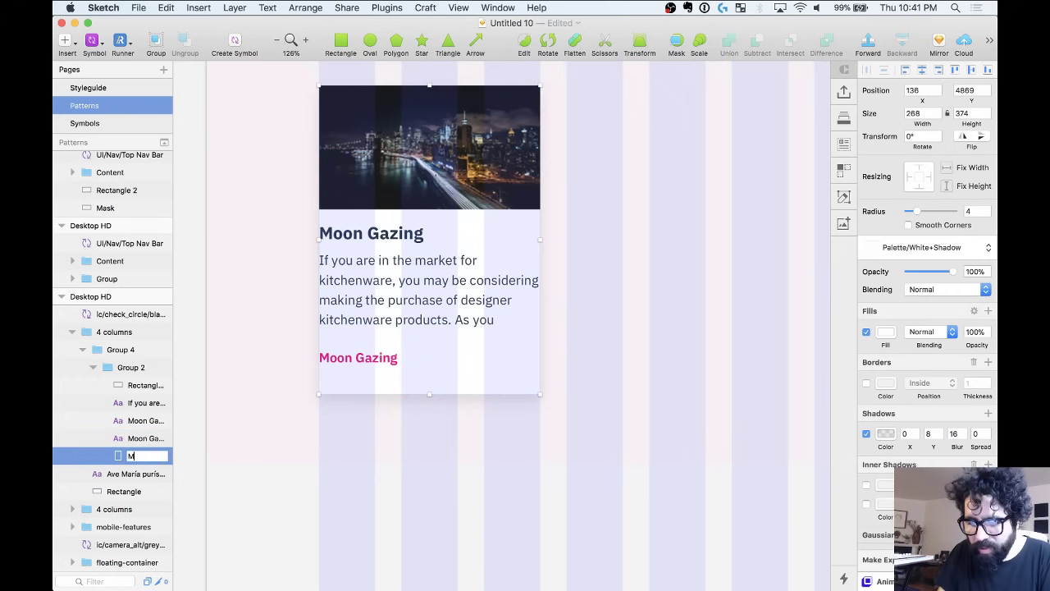
pyautogui.write('ontainer')
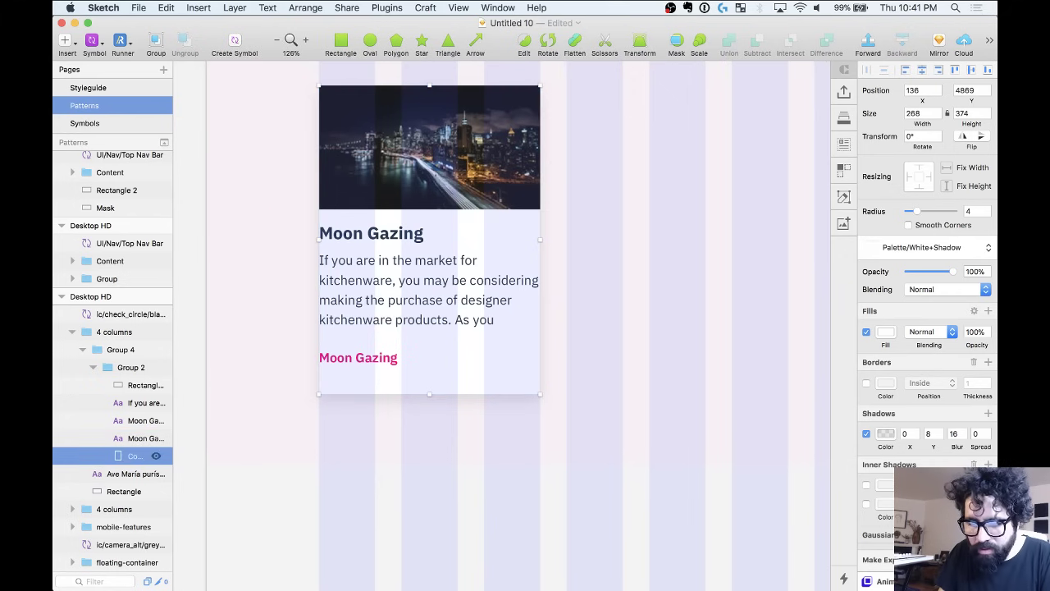
pyautogui.press('Return')
# Ungroup the nested Group 2 and Group 4 so the card's layers sit directly inside the 4 columns group.
pyautogui.click(94, 367)
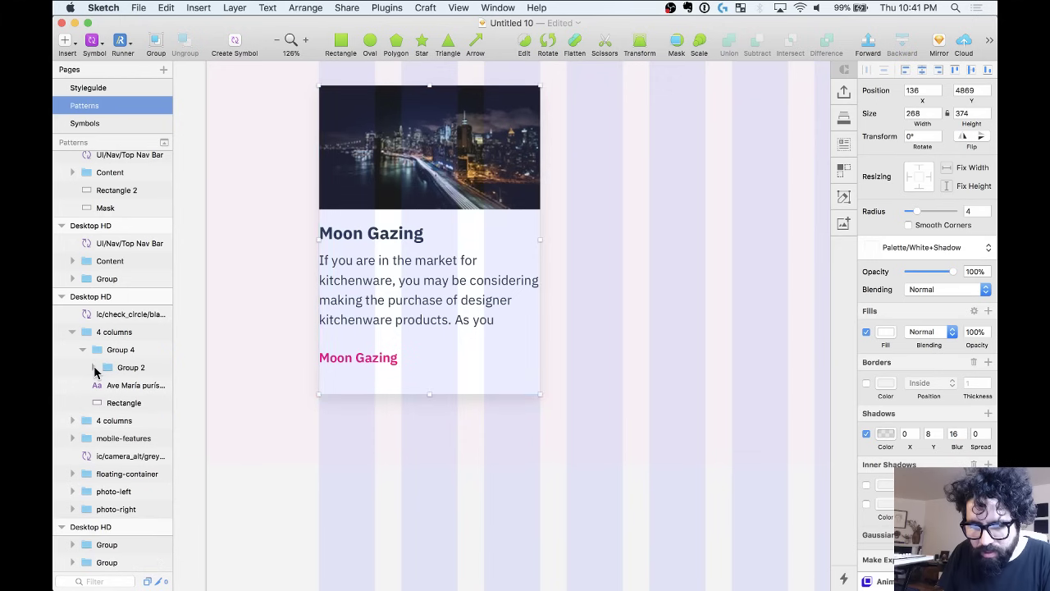
pyautogui.click(94, 367)
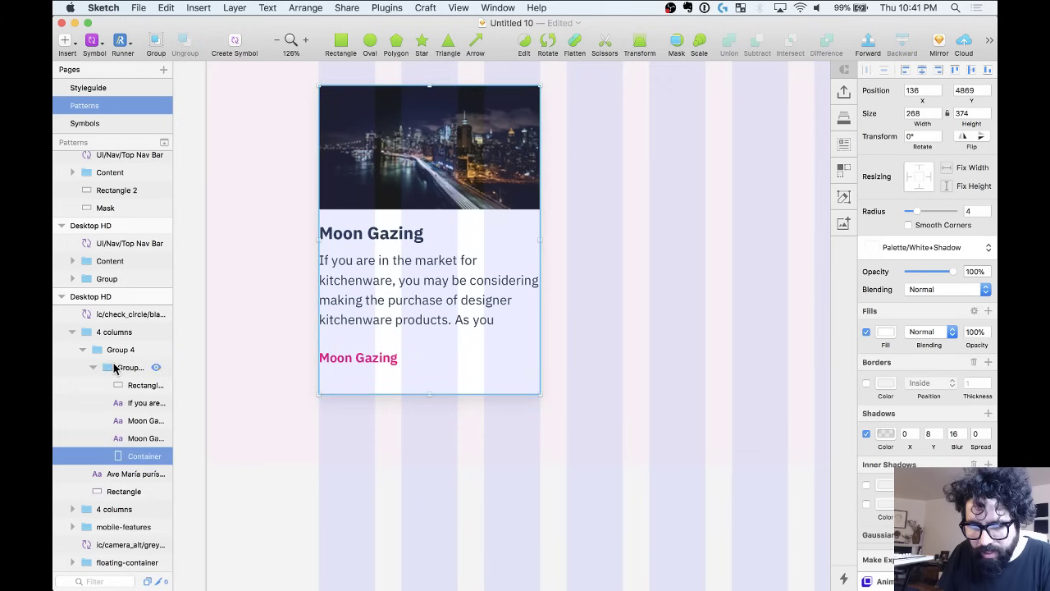
pyautogui.click(115, 367)
pyautogui.press('super+shift+g')
pyautogui.click(118, 351)
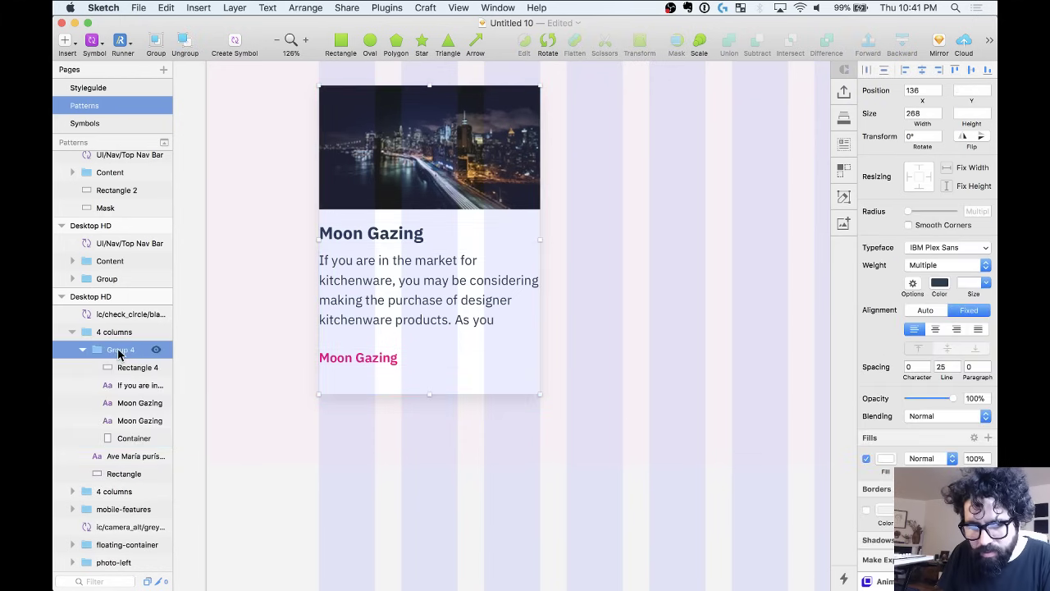
pyautogui.press('super+shift+g')
pyautogui.click(118, 339)
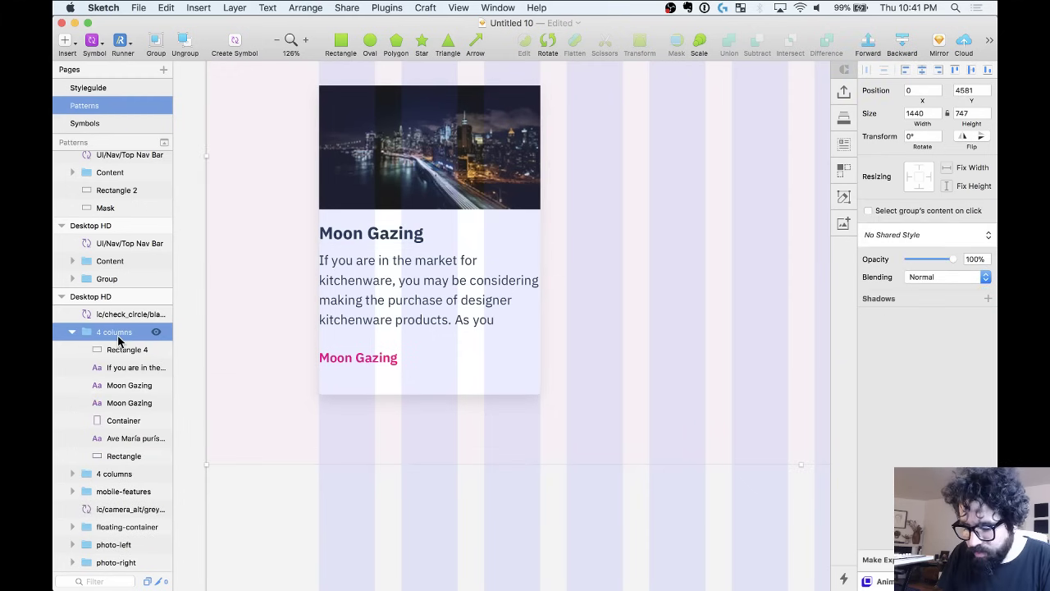
# Rename the card's photo layer Image and group it with the three text layers and Container.
pyautogui.click(125, 349)
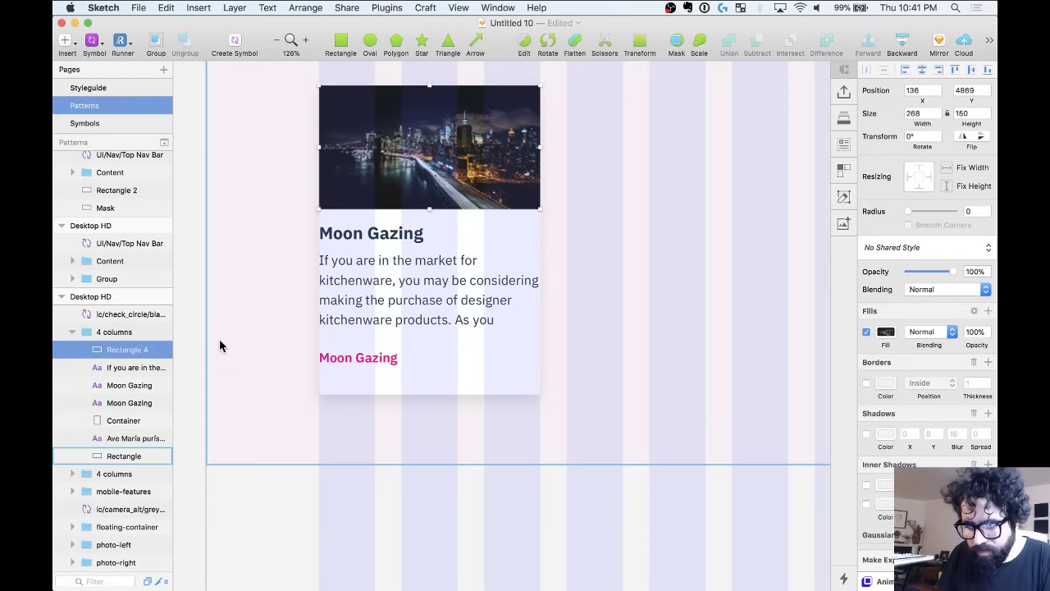
pyautogui.doubleClick(108, 349)
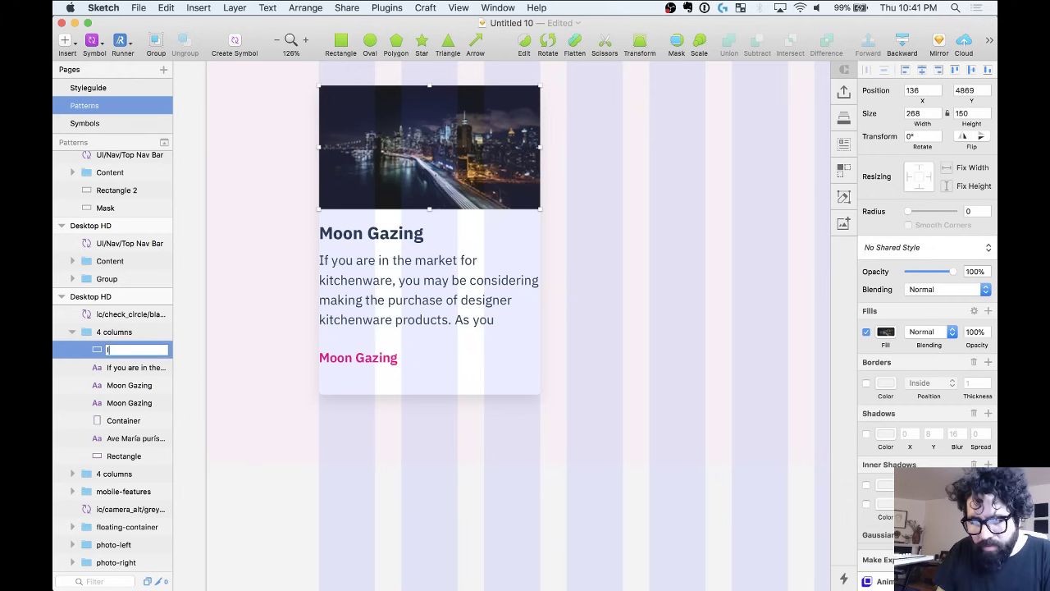
pyautogui.press('Return')
pyautogui.keyDown('shift'); pyautogui.click(123, 420); pyautogui.keyUp('shift')
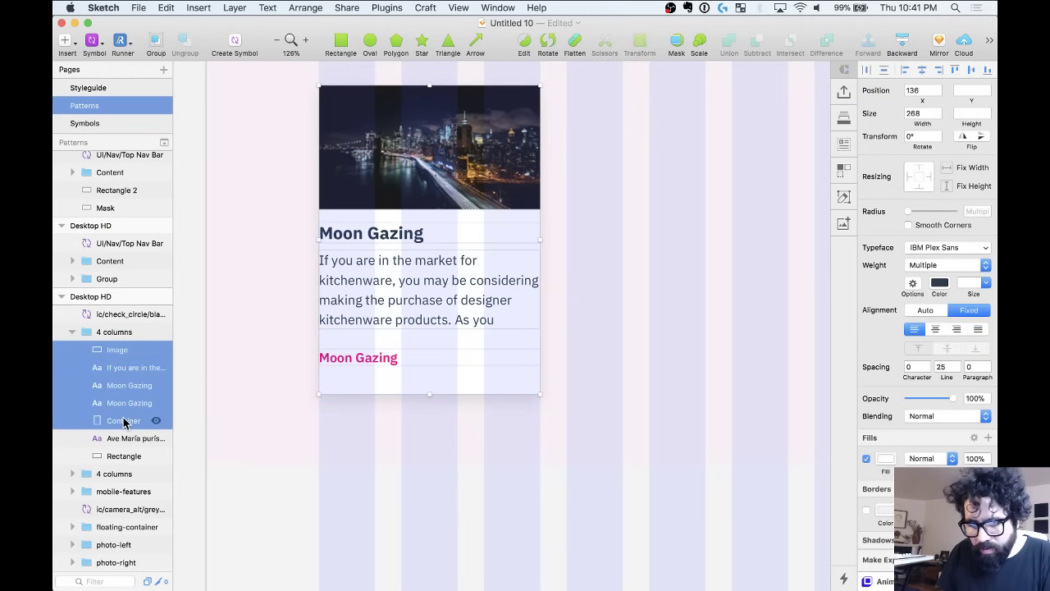
pyautogui.press('super+g')
# Turn the Container layer into a mask for the card's contents and check the photo's clipped corner.
pyautogui.click(82, 350)
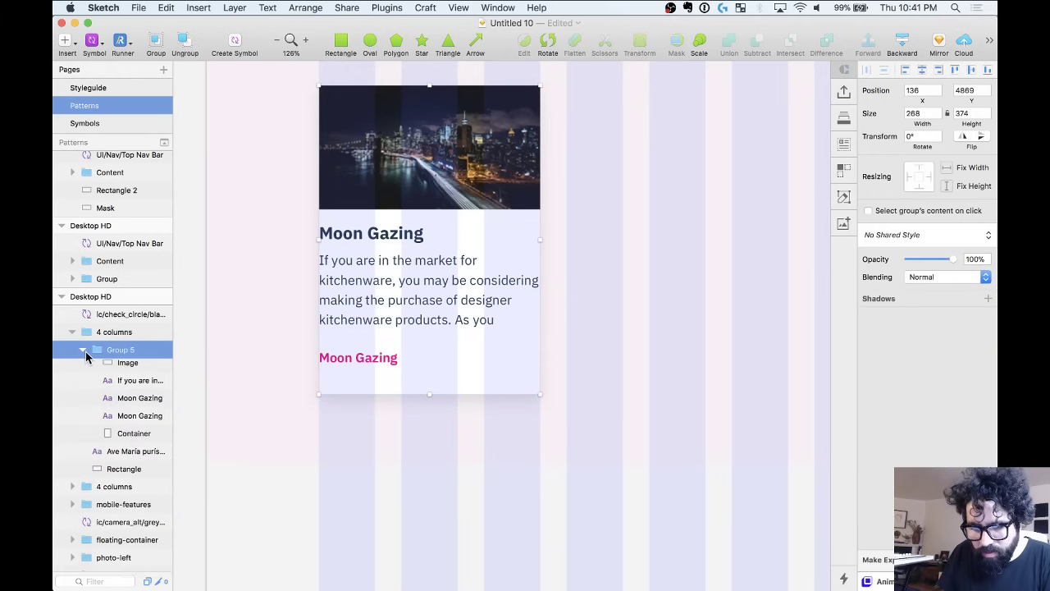
pyautogui.click(124, 437)
pyautogui.rightClick(125, 438)
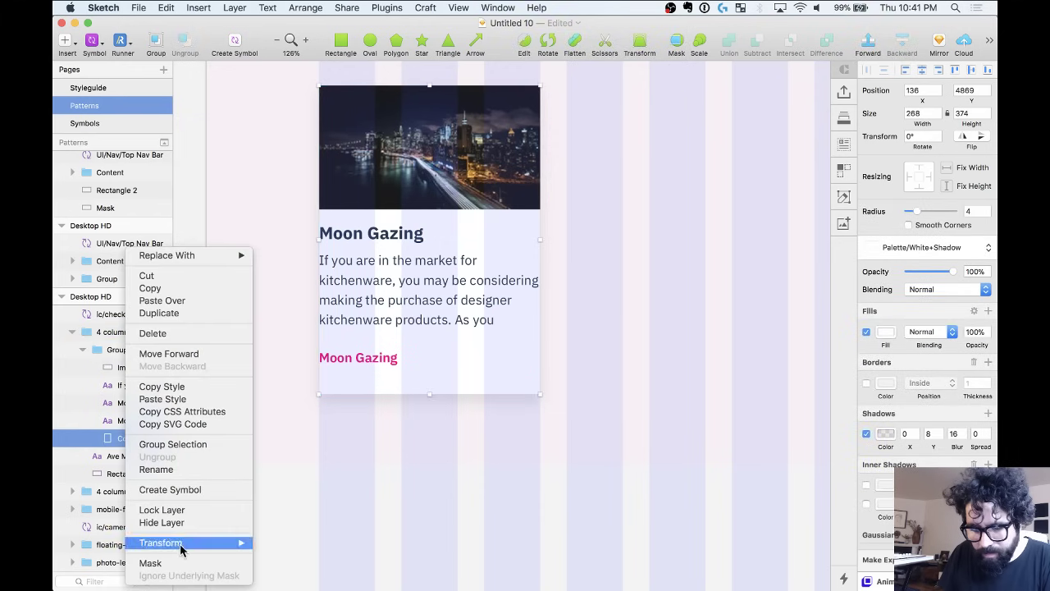
pyautogui.click(178, 572)
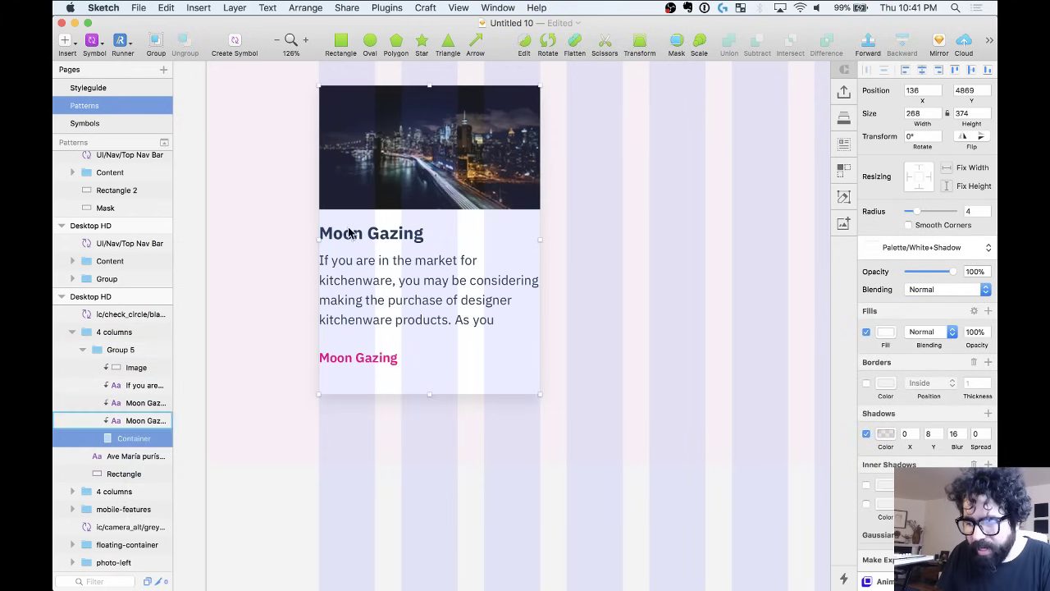
pyautogui.scroll(5, 402, 220)
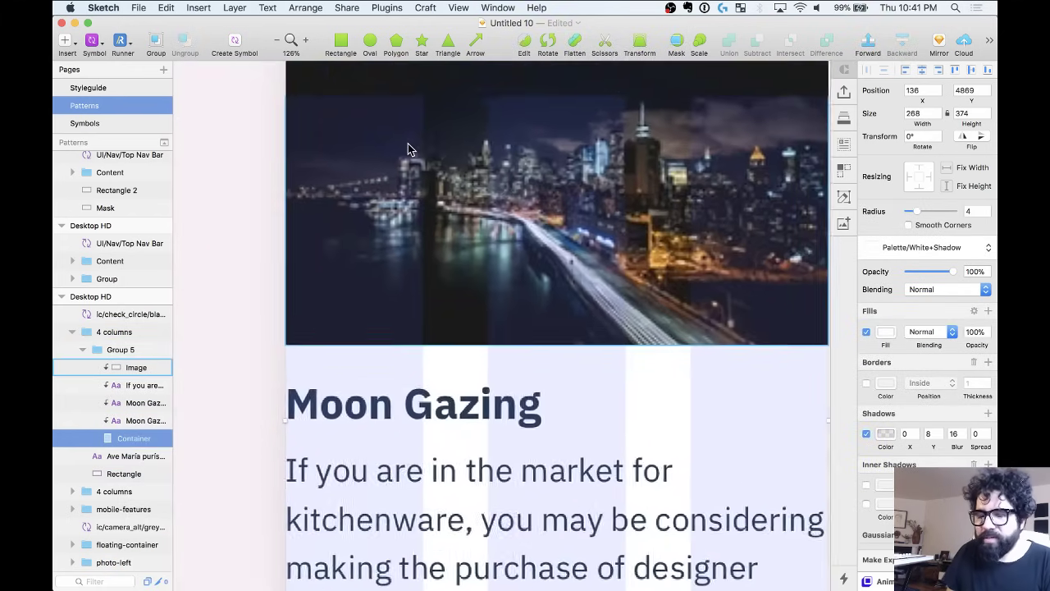
pyautogui.scroll(5, 349, 372)
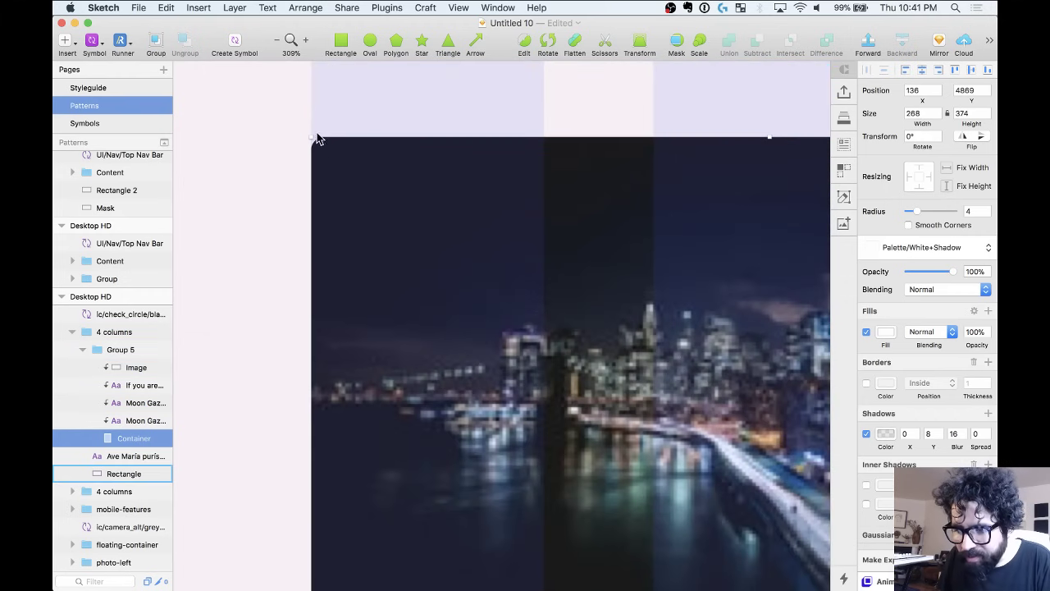
pyautogui.scroll(3, 317, 157)
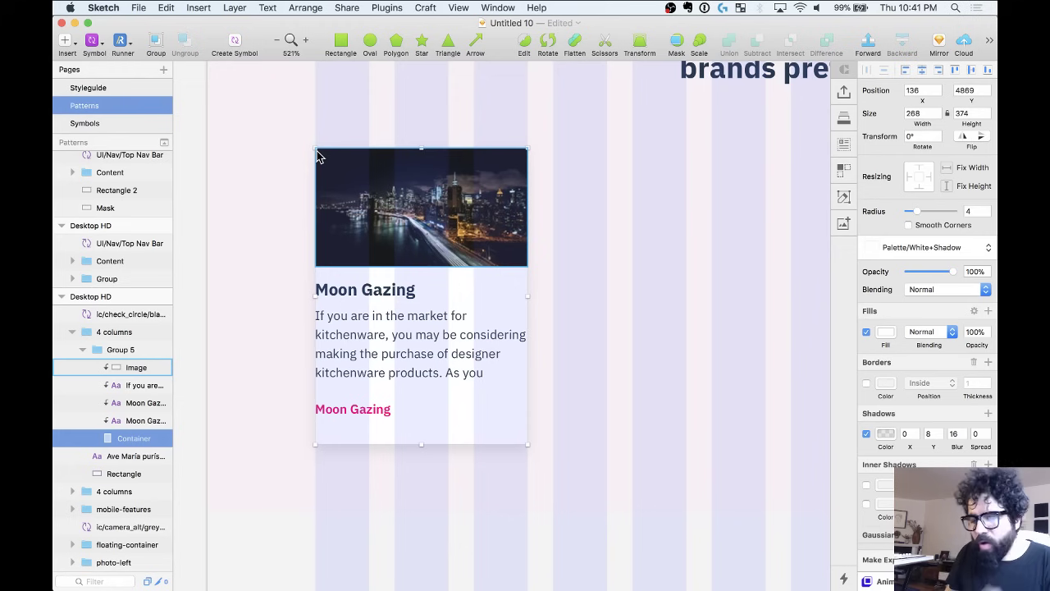
# Indent the card's title, paragraph and pink link text by 16 pixels to X 152.
pyautogui.click(420, 235)
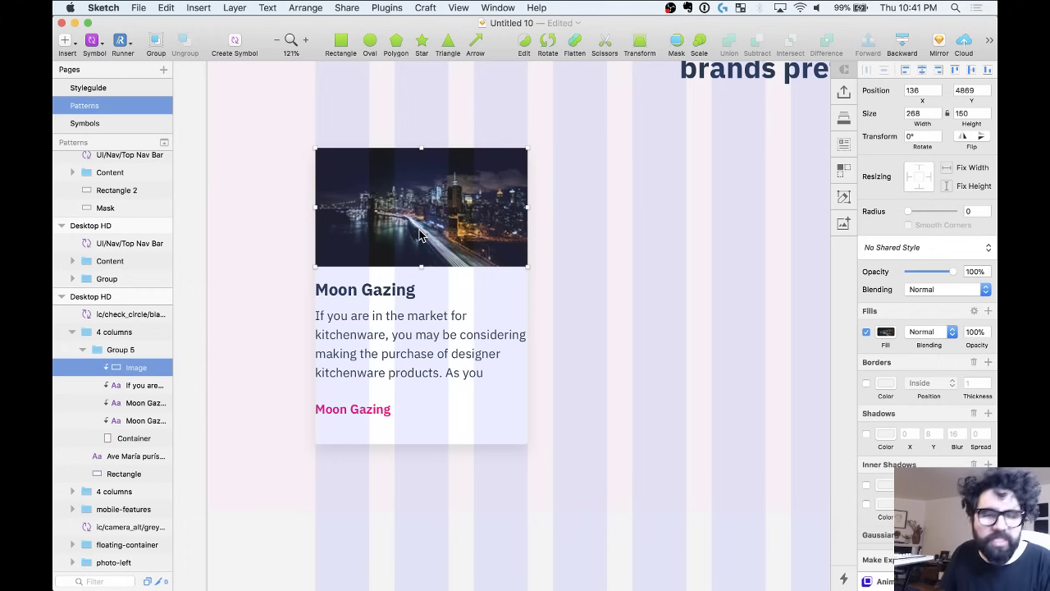
pyautogui.click(404, 293)
pyautogui.click(402, 295)
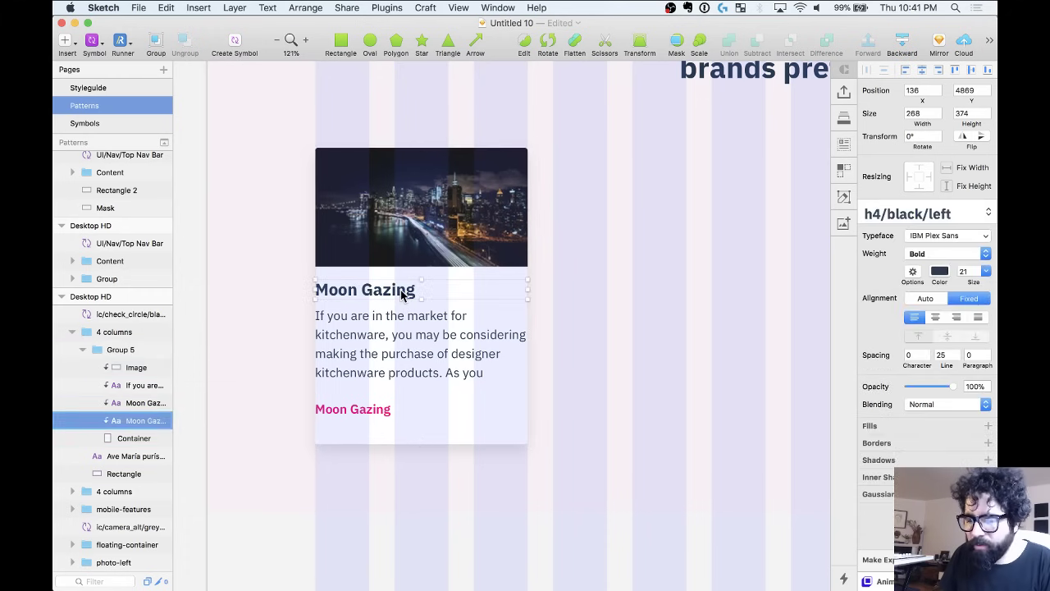
pyautogui.keyDown('shift'); pyautogui.click(398, 315); pyautogui.keyUp('shift')
pyautogui.keyDown('shift'); pyautogui.click(352, 410); pyautogui.keyUp('shift')
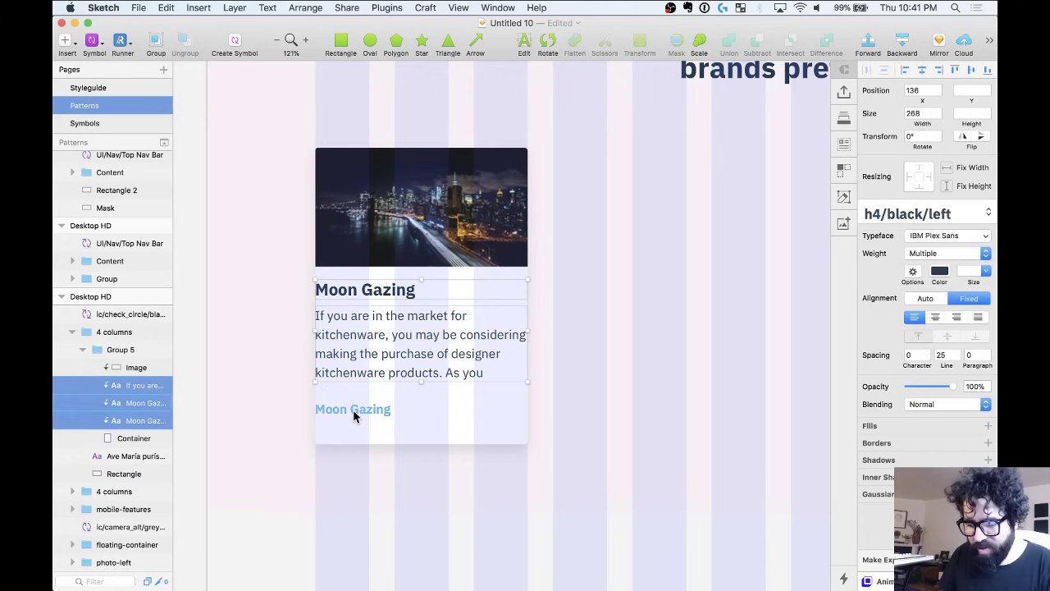
pyautogui.hotkey('shift', 'Right')
pyautogui.press('Right')
pyautogui.press('Right')
pyautogui.press('Right')
pyautogui.press('Right')
pyautogui.press('Right')
pyautogui.press('Right')
# Narrow the card's three text layers to a width of 236 to leave matching padding on the other side.
pyautogui.press('super+shift+Left')
pyautogui.press('super+shift+Left')
pyautogui.press('super+Left')
pyautogui.press('super+Left')
pyautogui.press('super+Left')
pyautogui.press('super+Left')
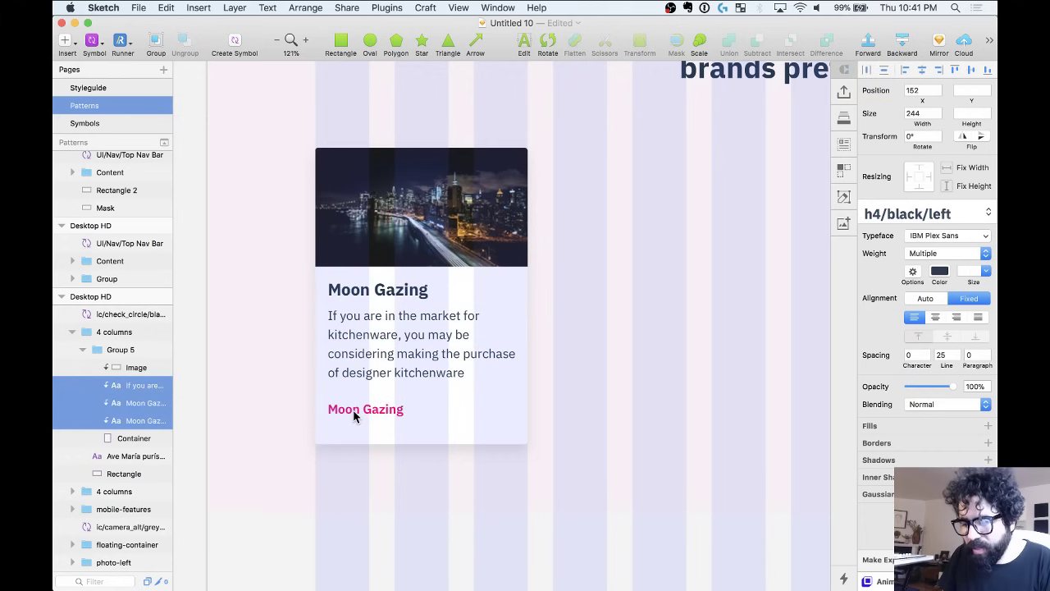
pyautogui.press('super+Left')
pyautogui.press('super+Left')
pyautogui.press('super+Left')
pyautogui.press('super+Left')
pyautogui.press('super+Left')
pyautogui.press('super+Left')
pyautogui.press('super+Left')
pyautogui.press('super+Left')
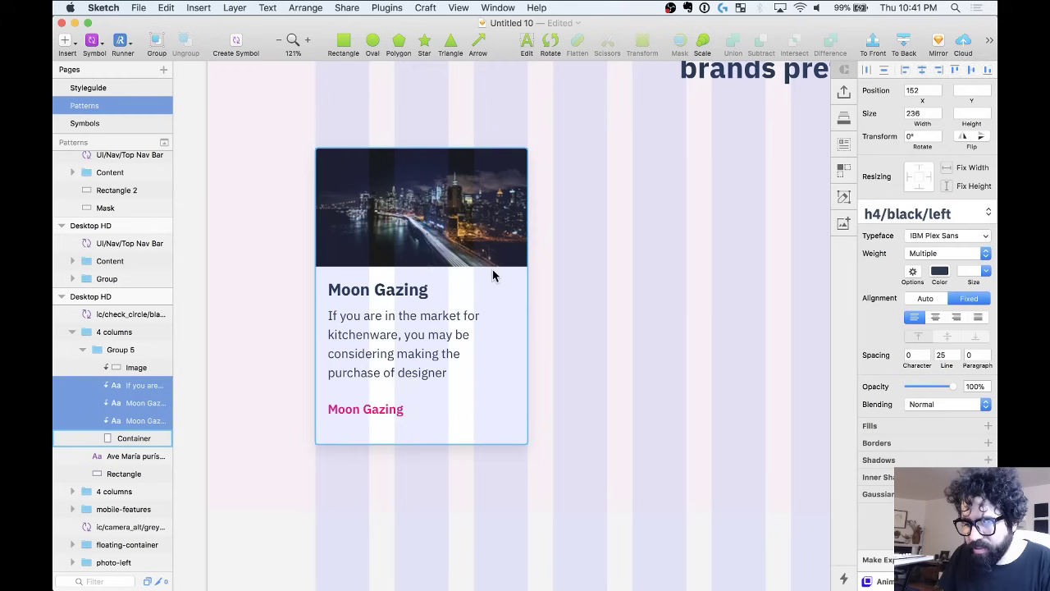
# Try the label/black/left text style on the card's paragraph.
pyautogui.click(391, 520)
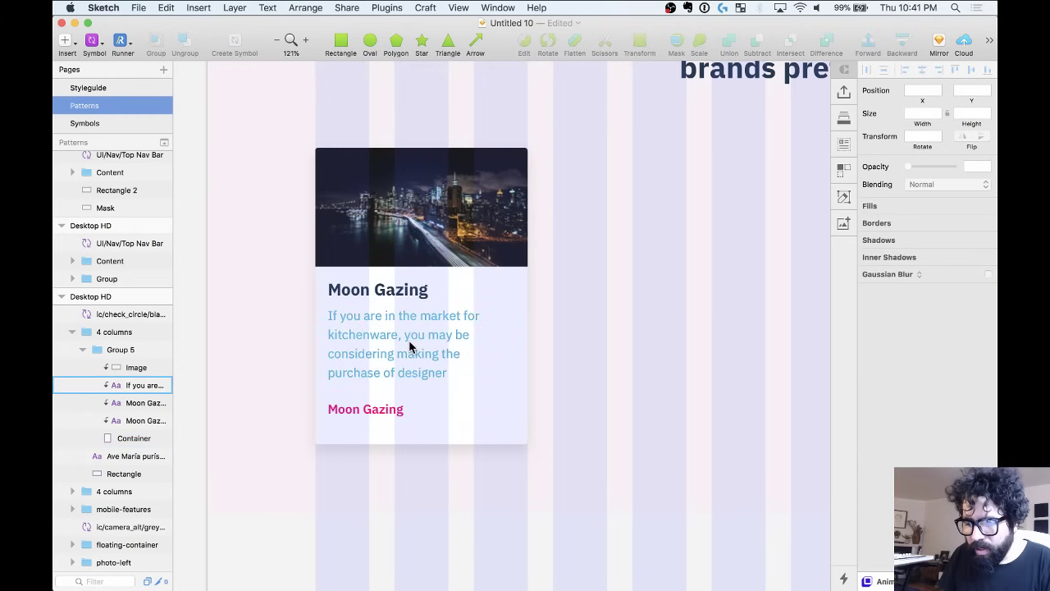
pyautogui.click(410, 347)
pyautogui.click(900, 211)
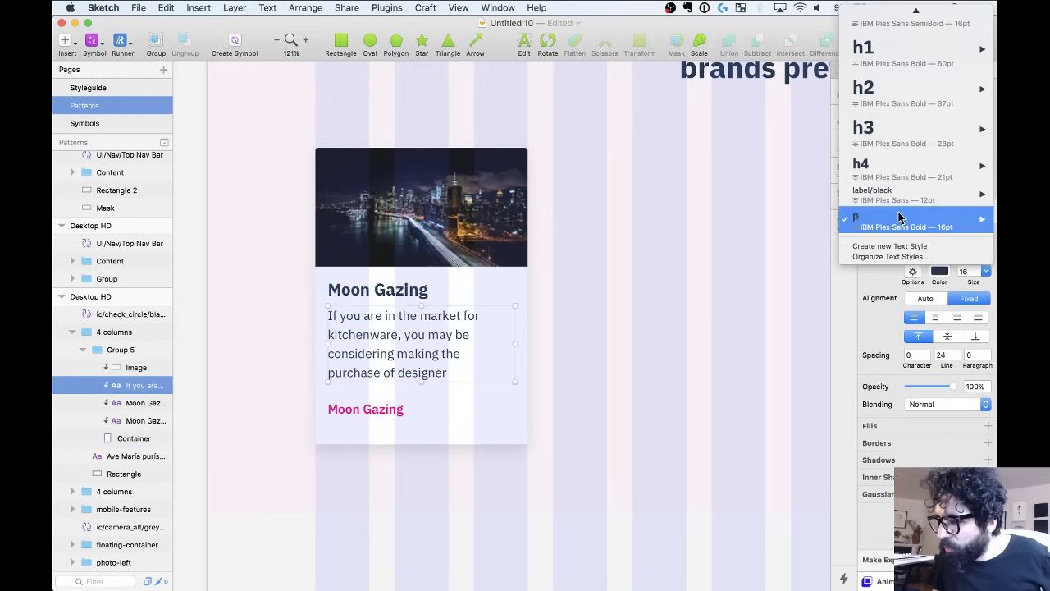
pyautogui.moveTo(898, 216)
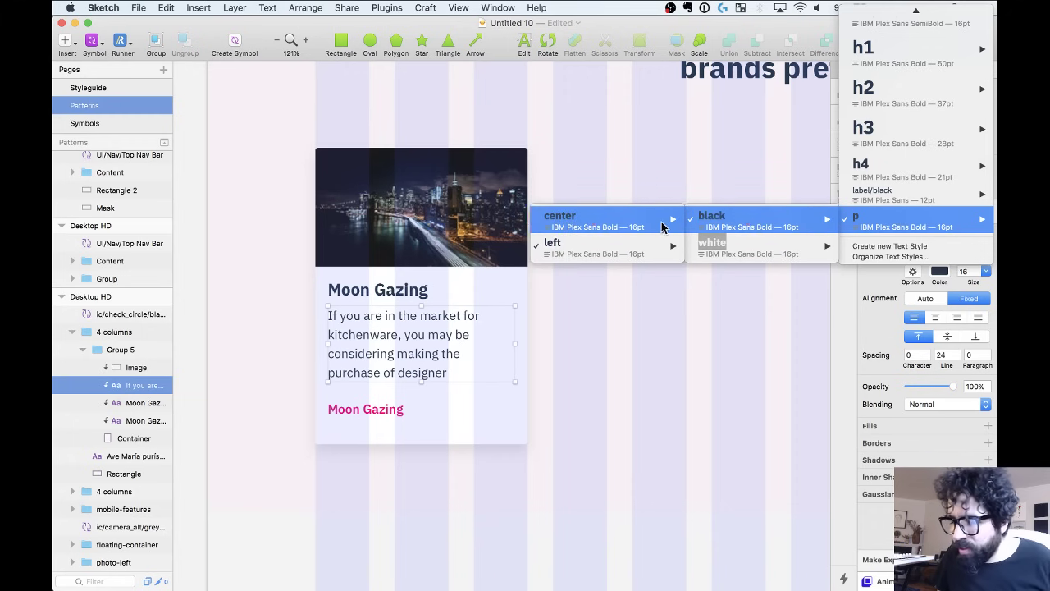
pyautogui.click(883, 293)
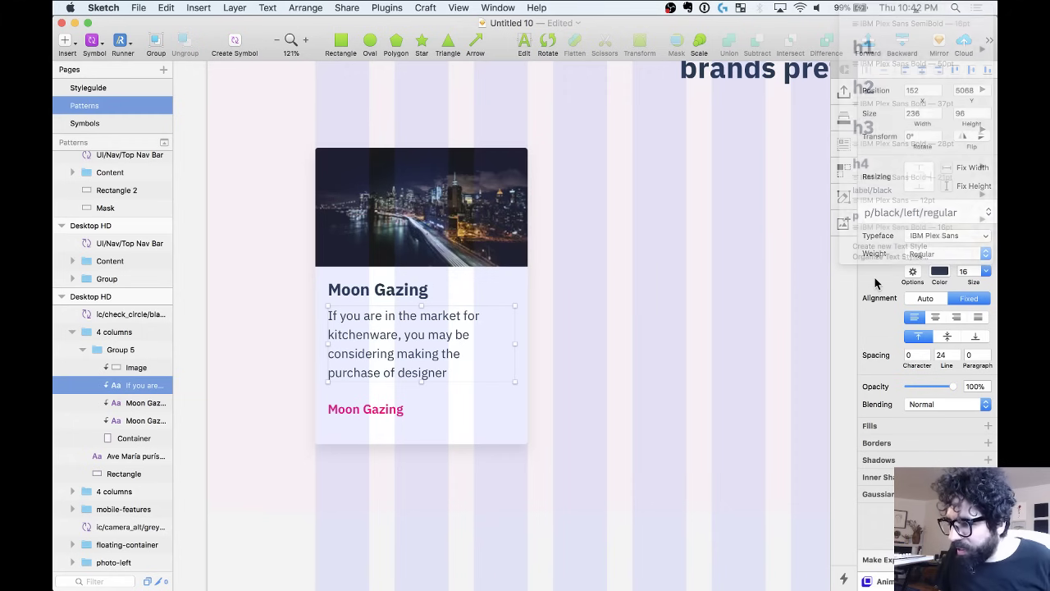
pyautogui.click(910, 213)
pyautogui.moveTo(917, 193)
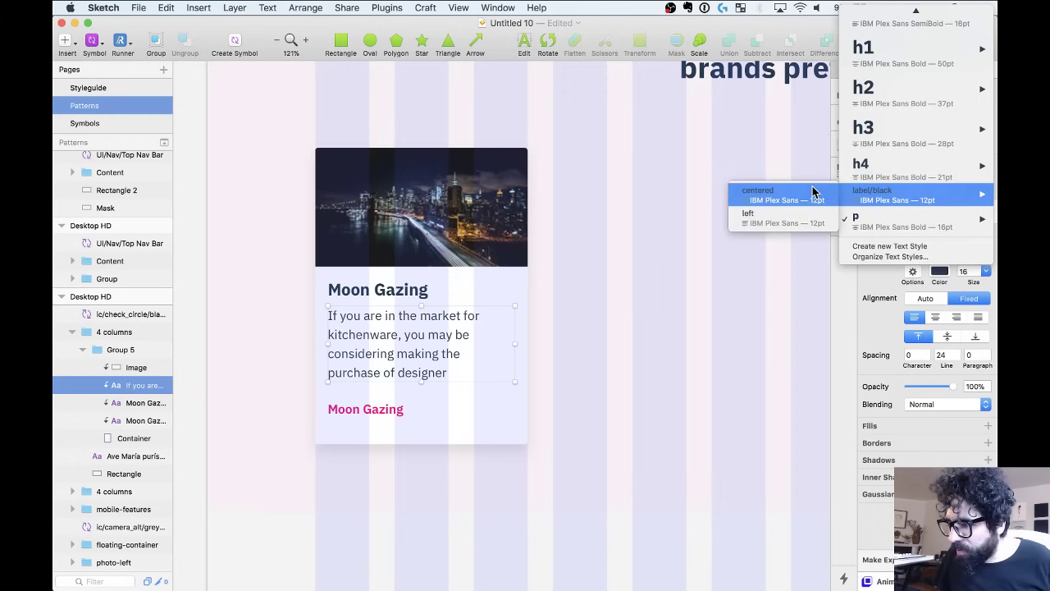
pyautogui.click(795, 218)
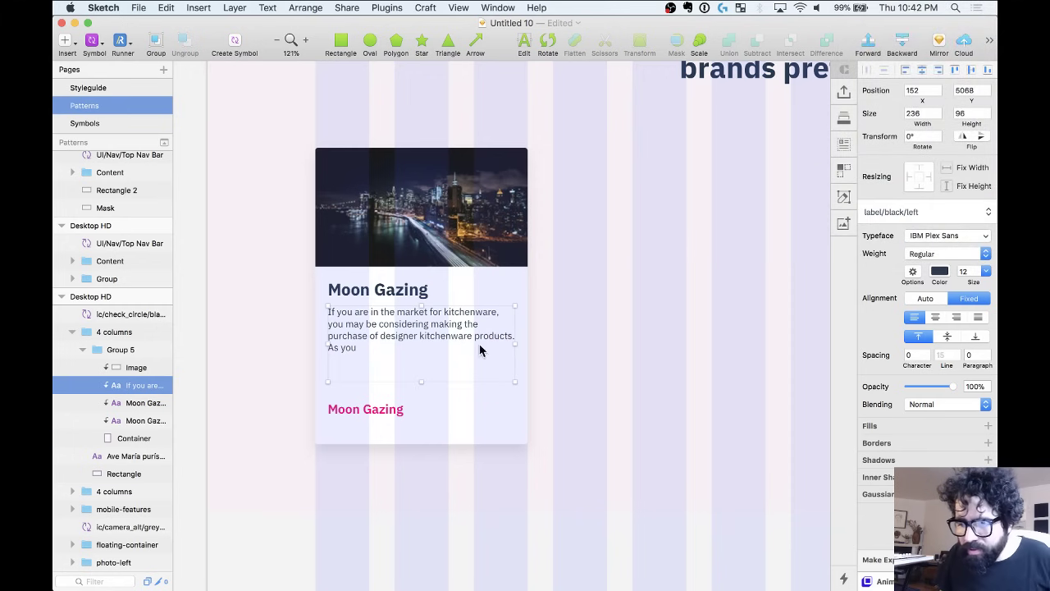
# Undo the smaller label text style on the card's paragraph.
pyautogui.click(387, 413)
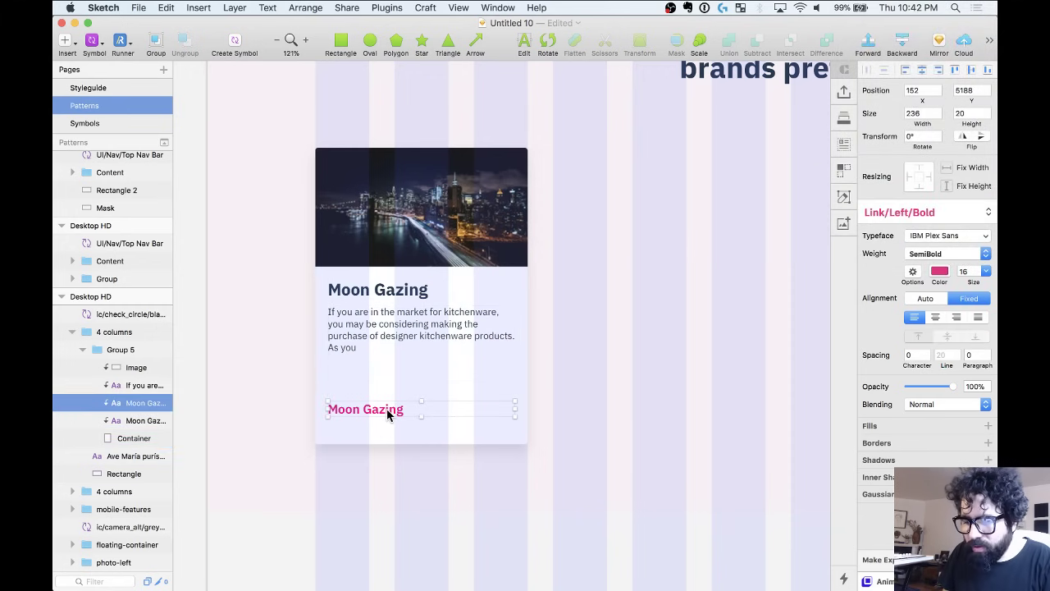
pyautogui.scroll(-3, 403, 383)
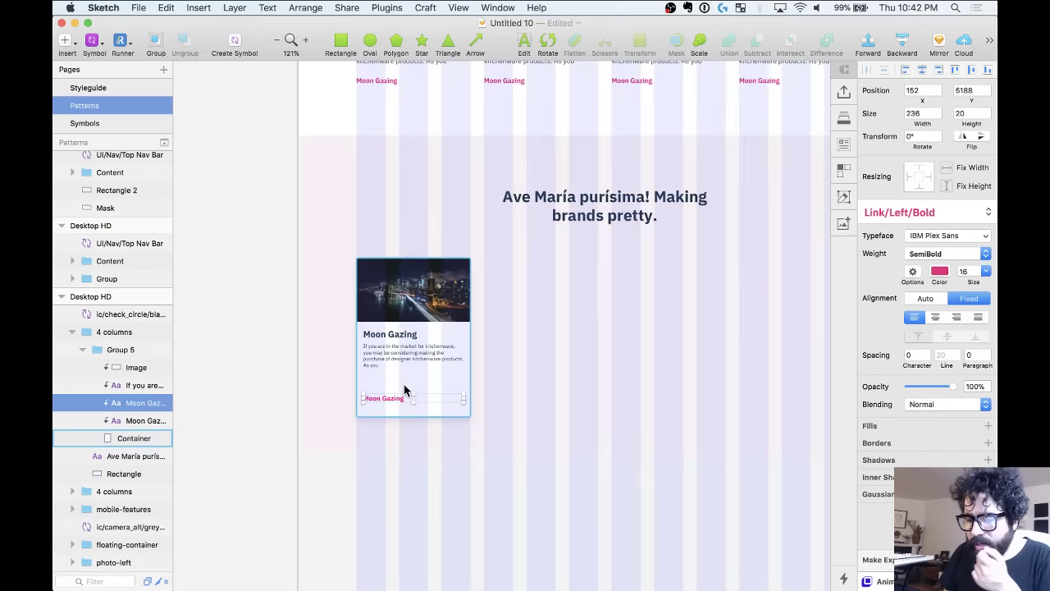
pyautogui.scroll(2, 403, 384)
pyautogui.press('super+z')
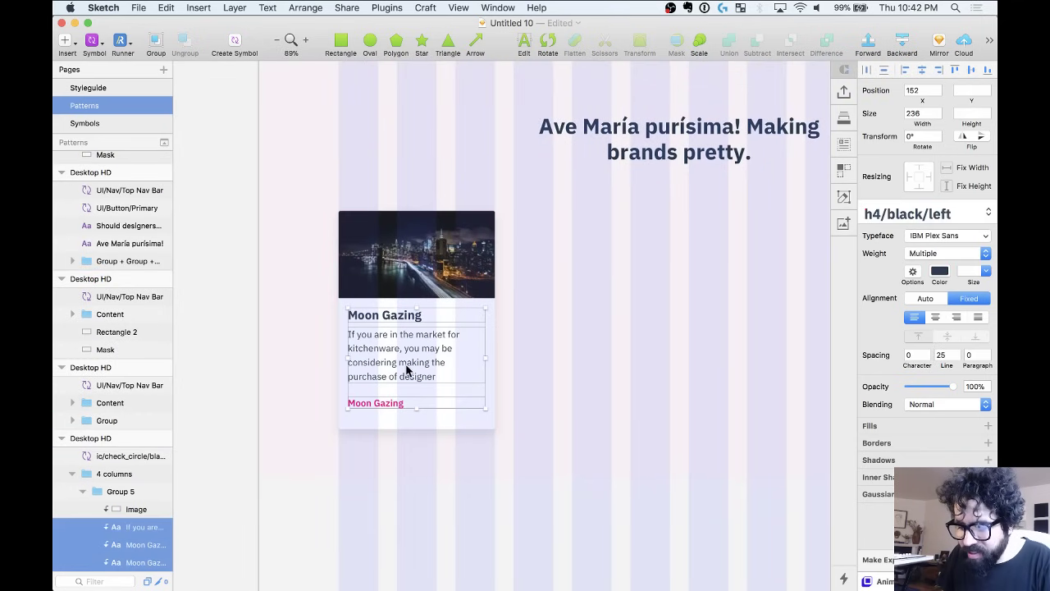
# Delete the word "kitchenware" after "in the market for" in the card's paragraph.
pyautogui.click(406, 370)
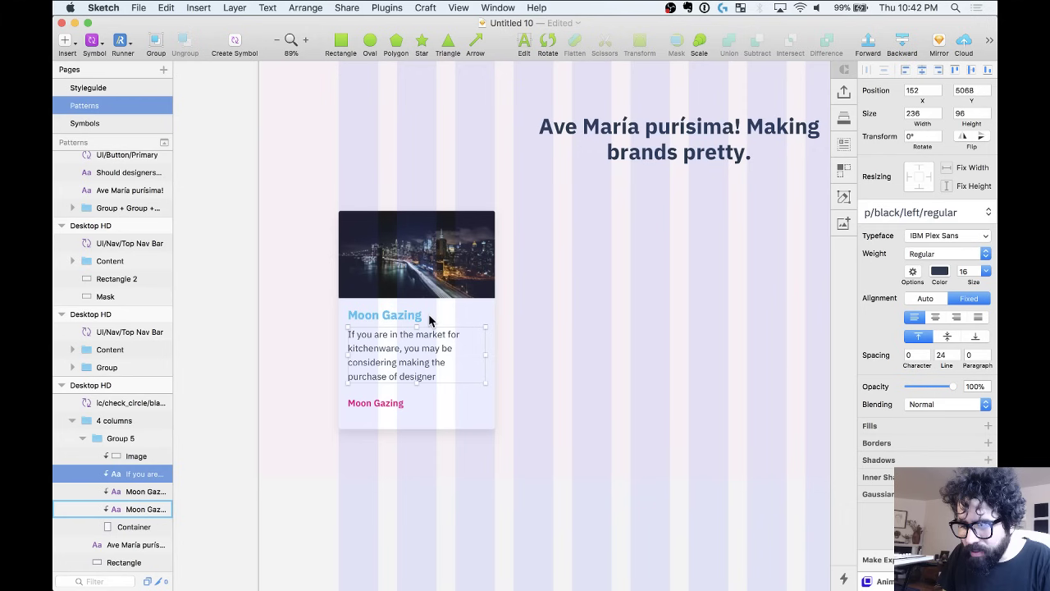
pyautogui.click(414, 318)
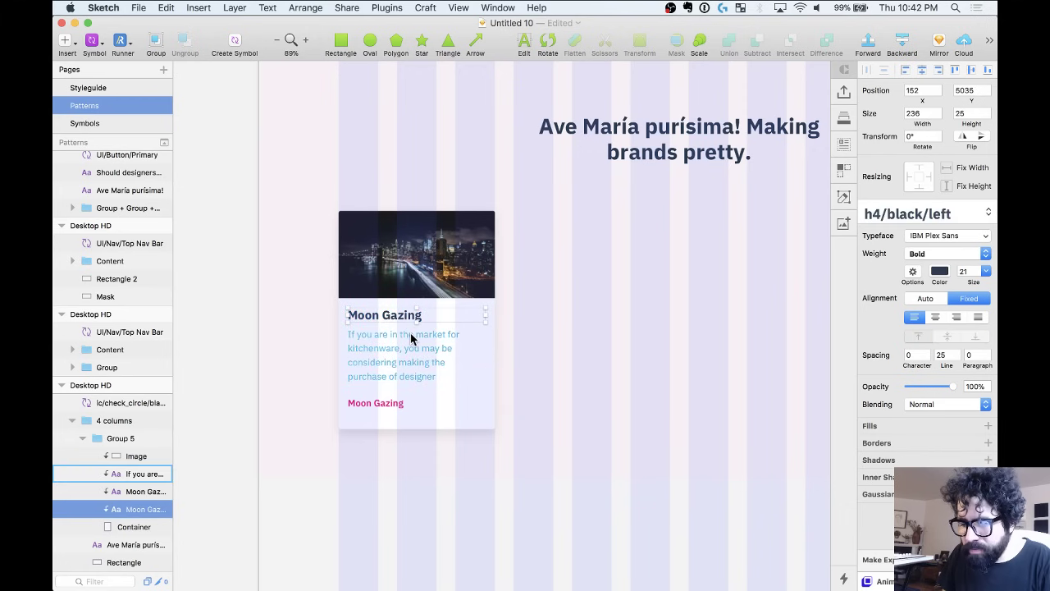
pyautogui.click(411, 332)
pyautogui.scroll(3, 410, 332)
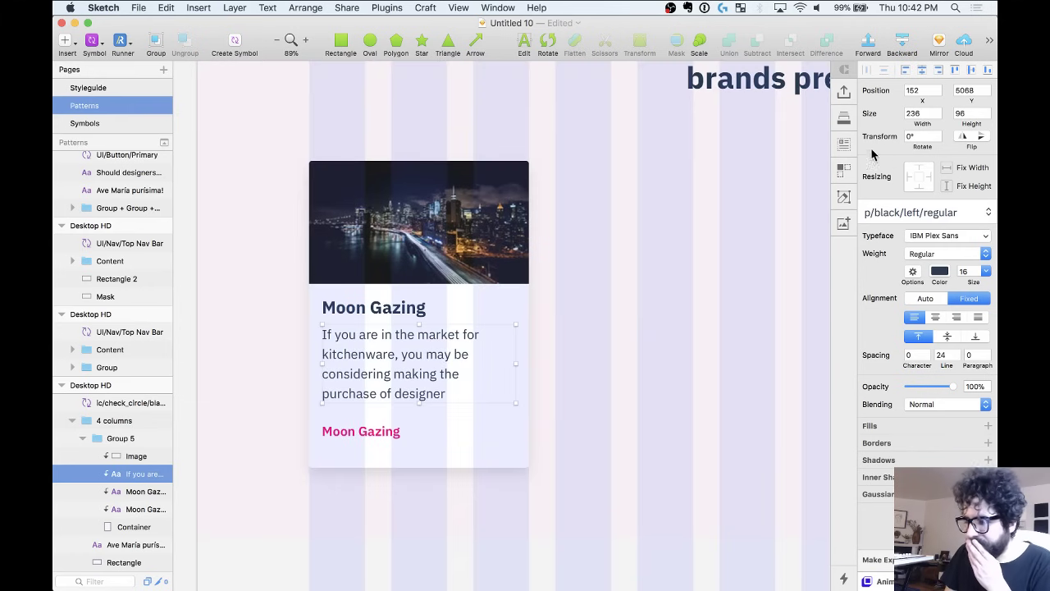
pyautogui.click(843, 148)
pyautogui.click(380, 374)
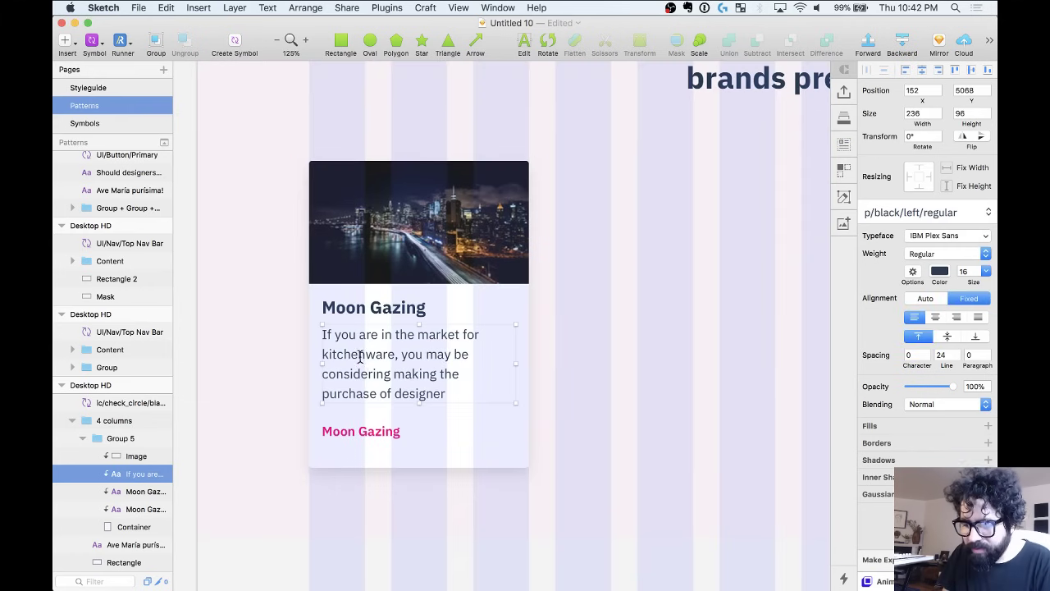
pyautogui.doubleClick(382, 354)
pyautogui.press('BackSpace')
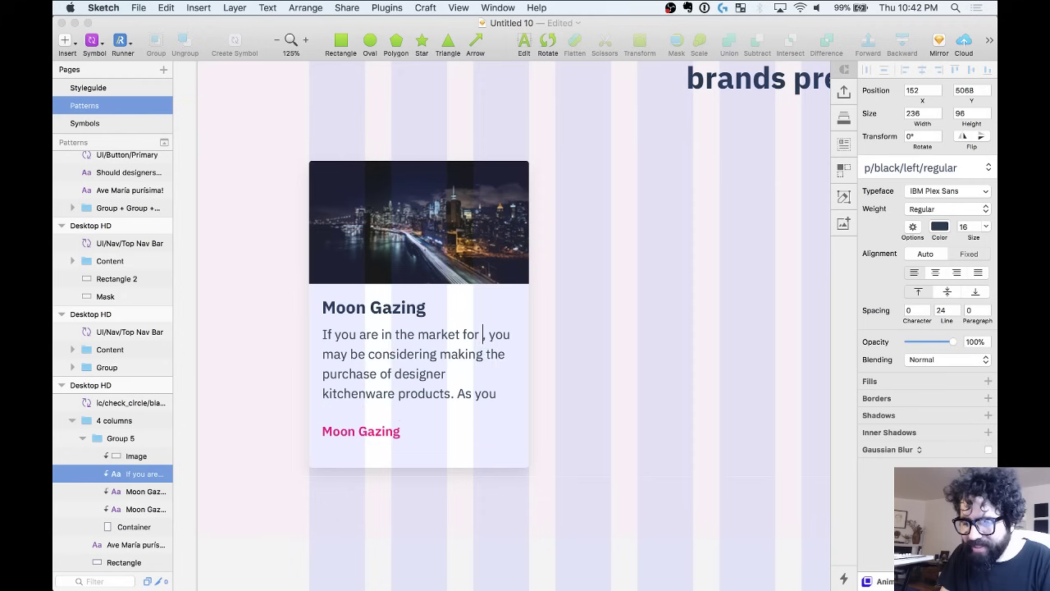
pyautogui.press('Escape')
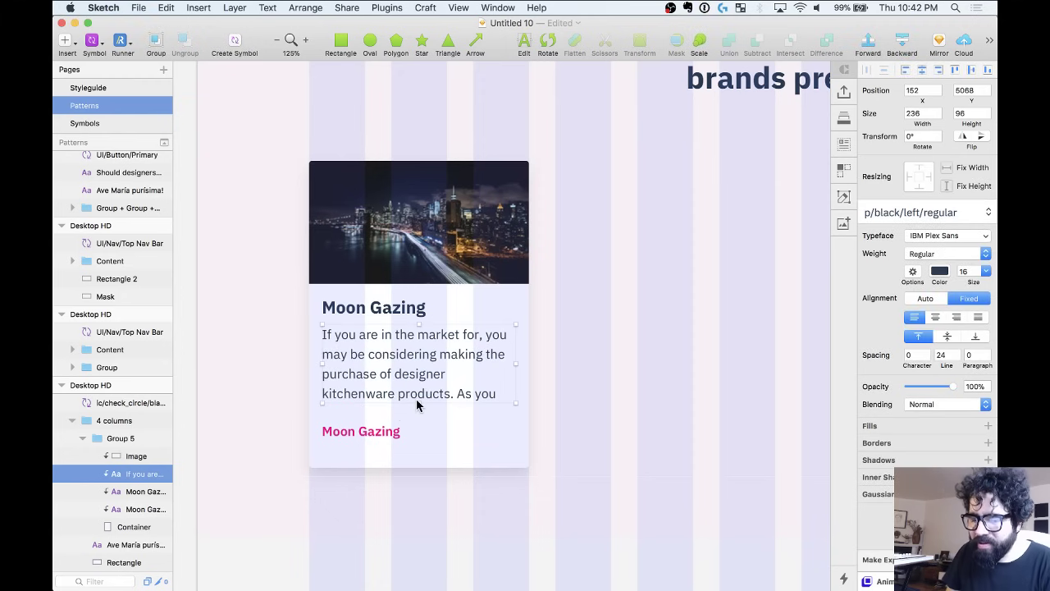
# Remove the trailing words "As you" so the card's paragraph ends with "products.".
pyautogui.moveTo(416, 401); pyautogui.dragTo(415, 431)
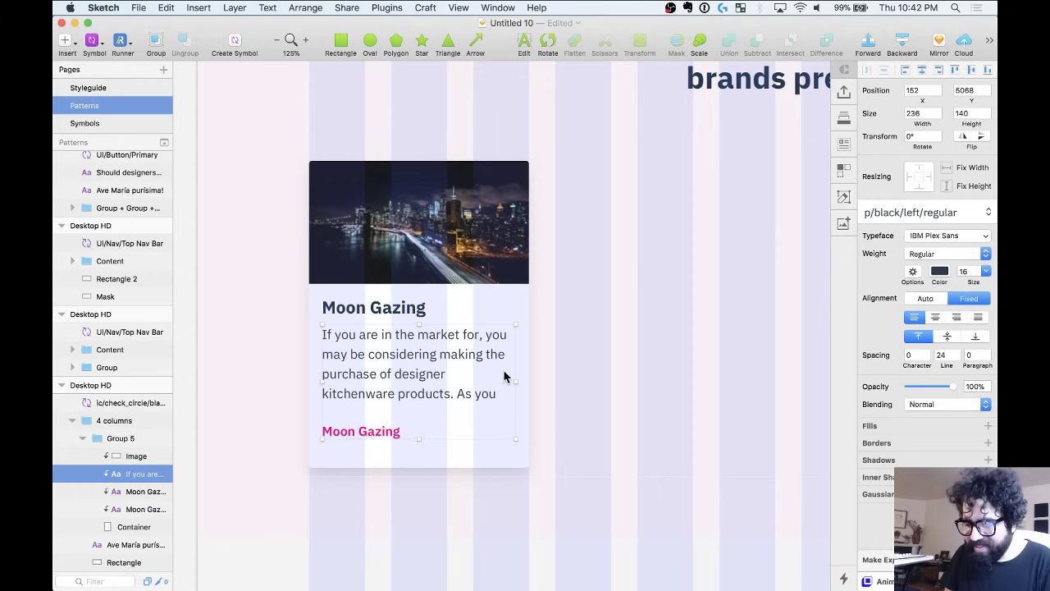
pyautogui.press('super+z')
pyautogui.hotkey('shift', 'End')
pyautogui.press('BackSpace')
pyautogui.press('BackSpace')
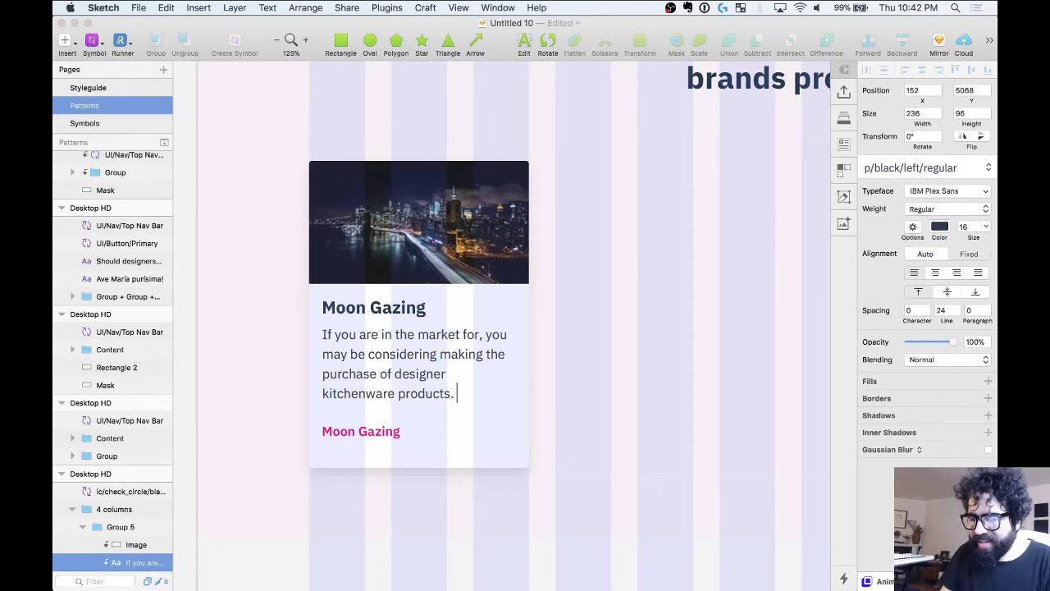
pyautogui.press('Escape')
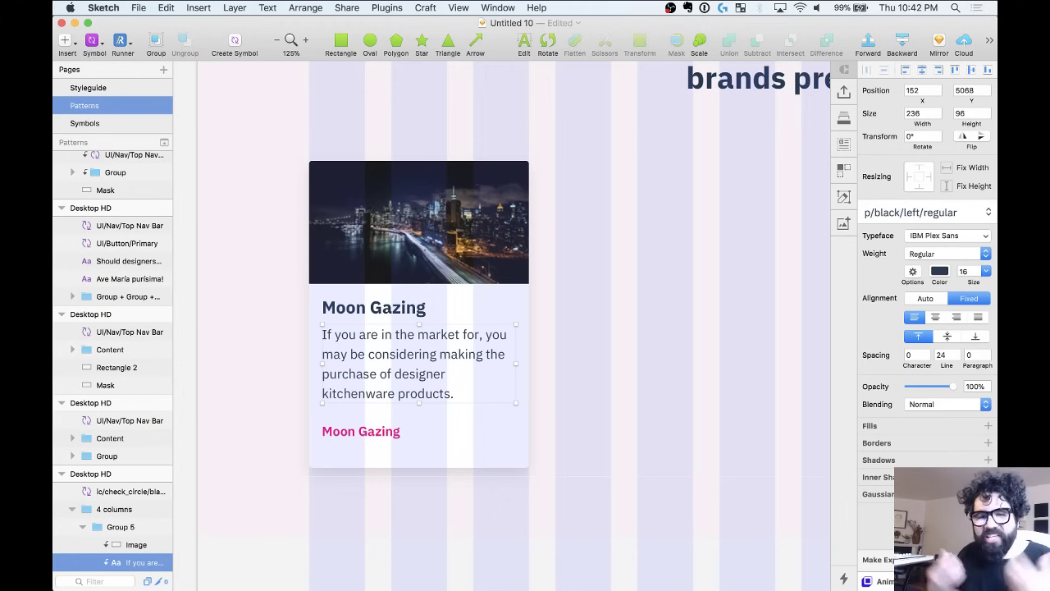
# Split the remaining "kitchenware" in the paragraph into "kitchen ware" to fill its third line.
pyautogui.doubleClick(363, 397)
pyautogui.click(360, 395)
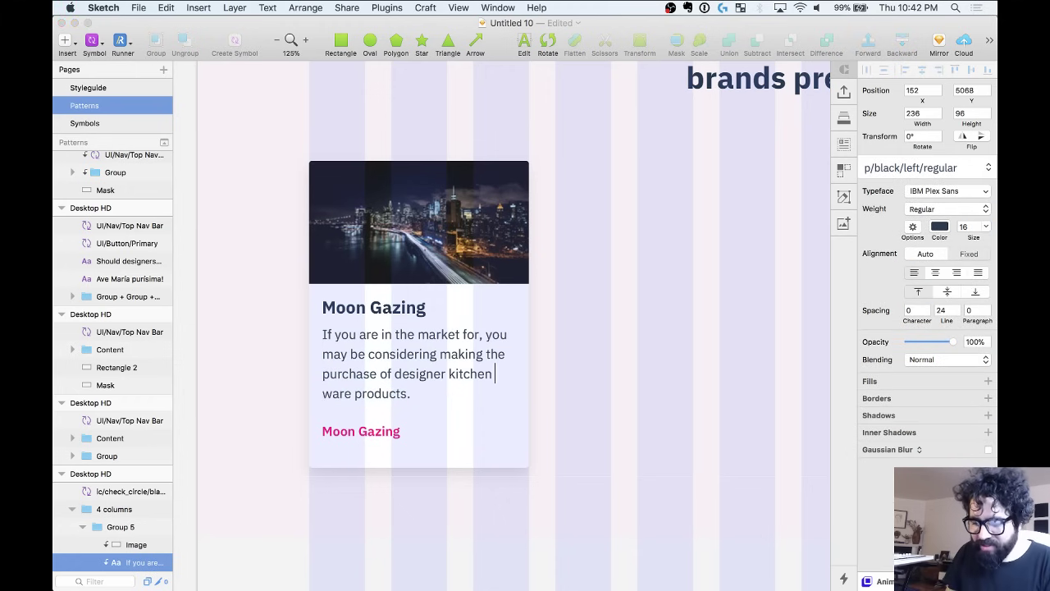
pyautogui.press('Escape')
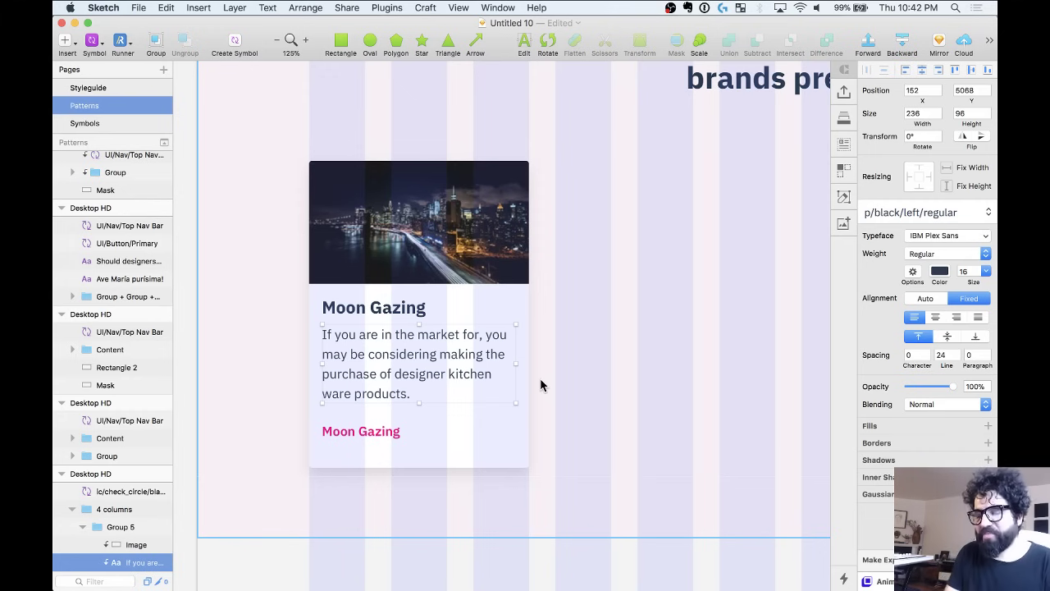
# Shorten the card's Container to a height of 363 to tighten the space below the link, and check the gap between photo and title.
pyautogui.click(379, 434)
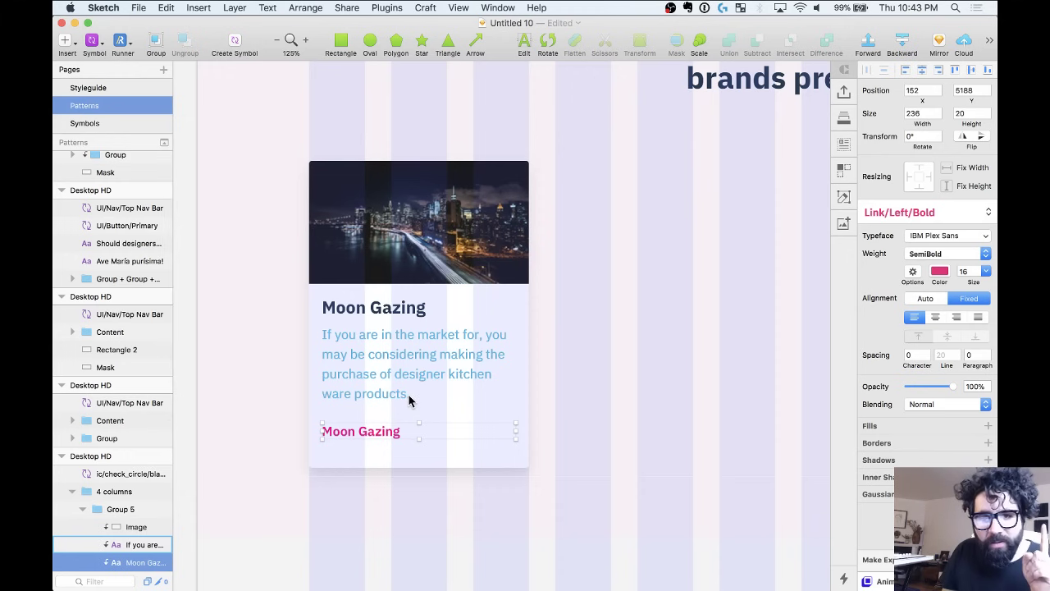
pyautogui.press('alt')
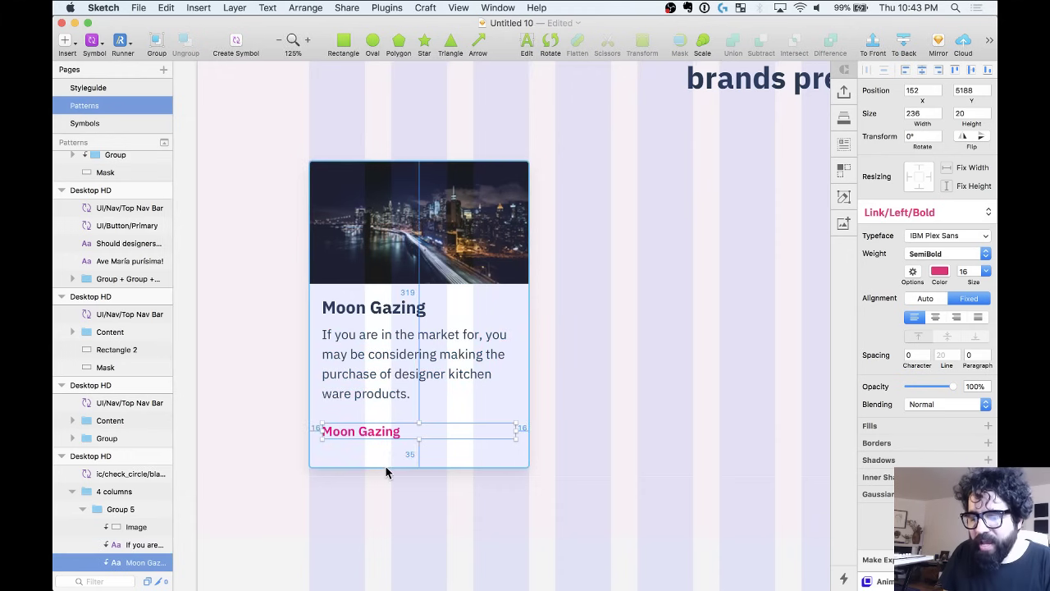
pyautogui.click(387, 472)
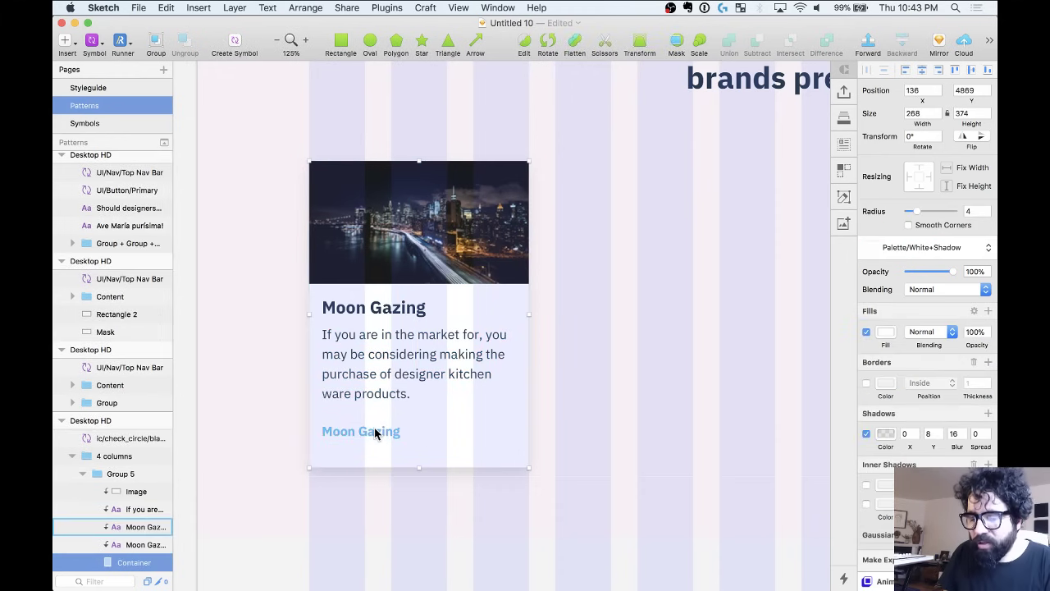
pyautogui.press('super+Up')
pyautogui.press('super+Up')
pyautogui.press('super+Up')
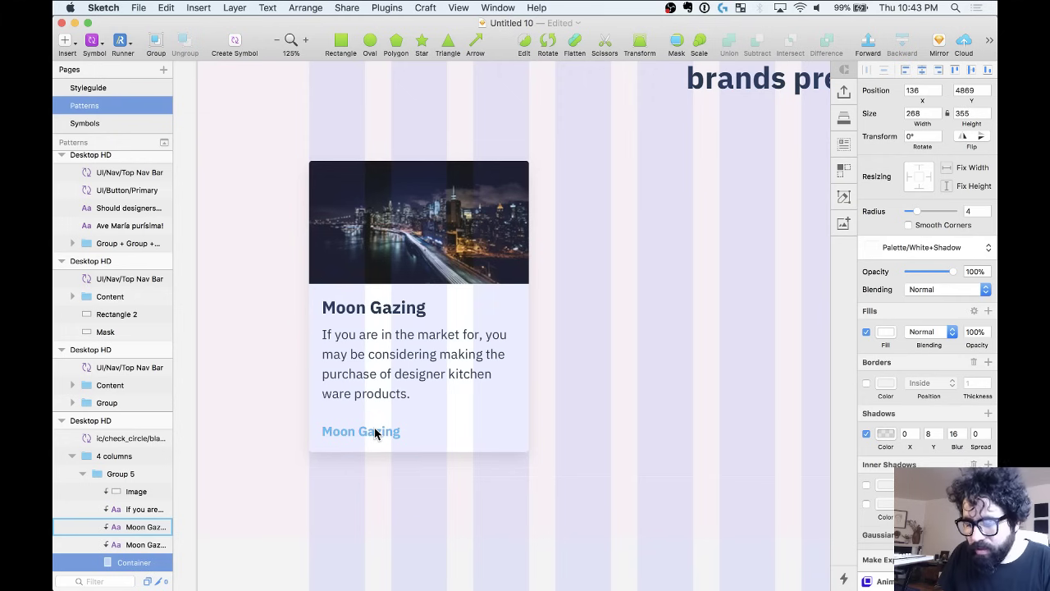
pyautogui.press('alt')
pyautogui.press('super+Down')
pyautogui.press('super+Down')
pyautogui.press('super+Down')
pyautogui.press('super+Down')
pyautogui.press('super+Down')
pyautogui.press('super+Down')
pyautogui.press('super+Down')
pyautogui.press('super+Down')
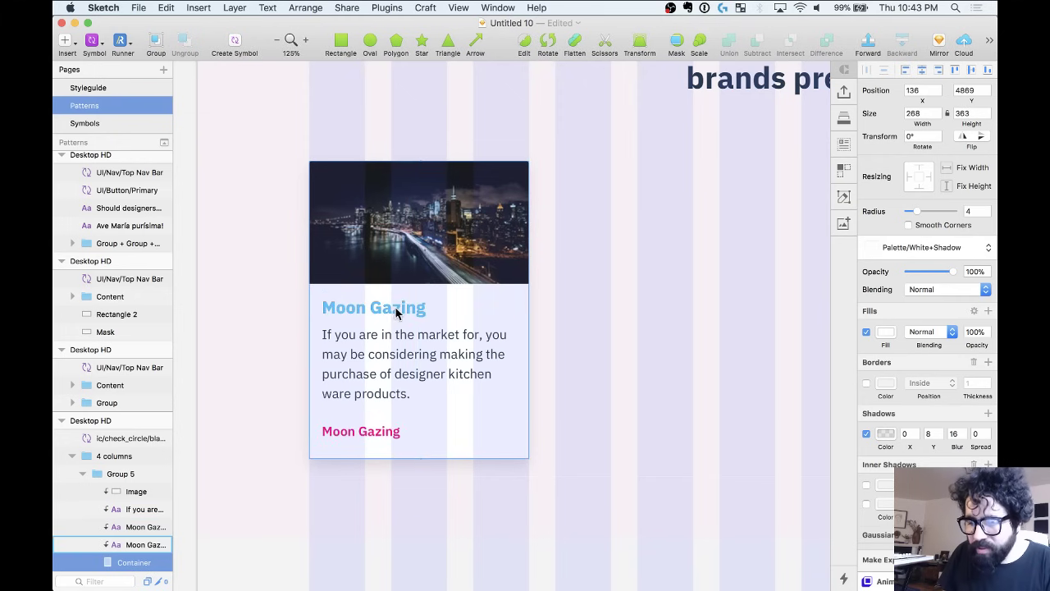
pyautogui.press('Tab')
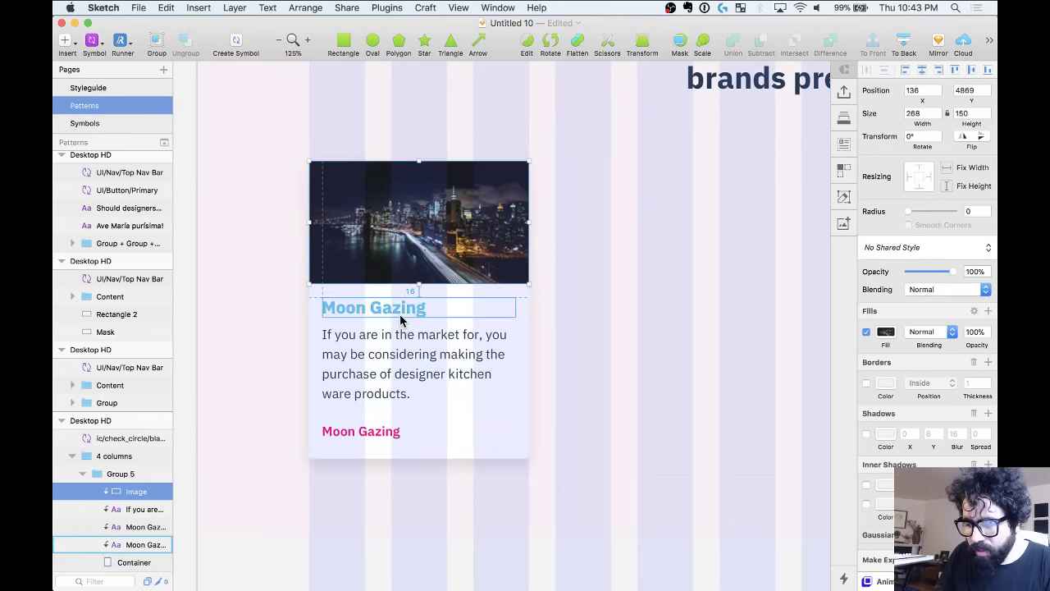
# Rename the card's group to card and collapse it in the layer list.
pyautogui.scroll(-3, 370, 441)
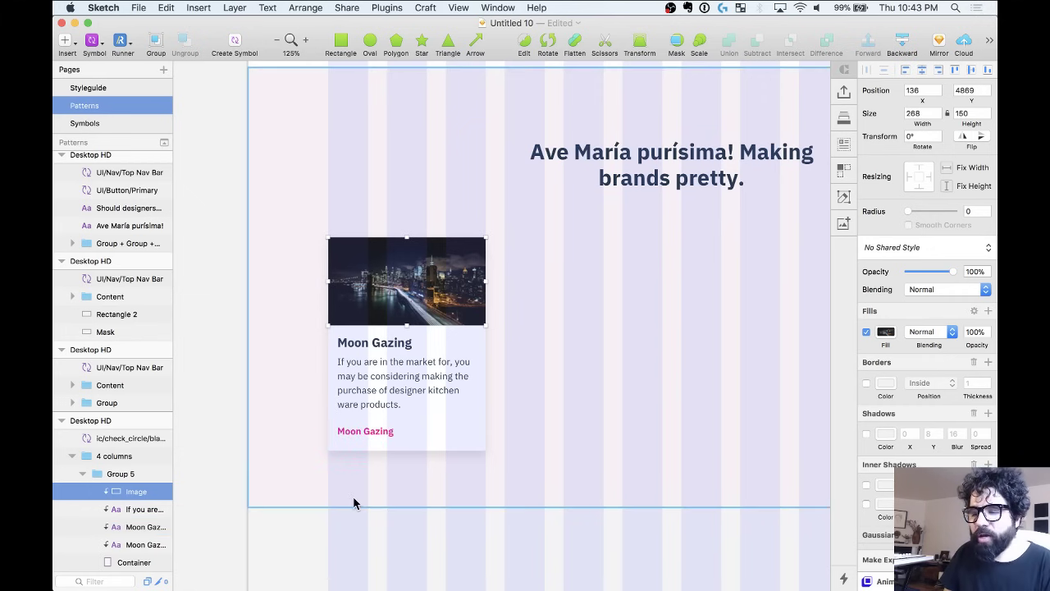
pyautogui.click(391, 342)
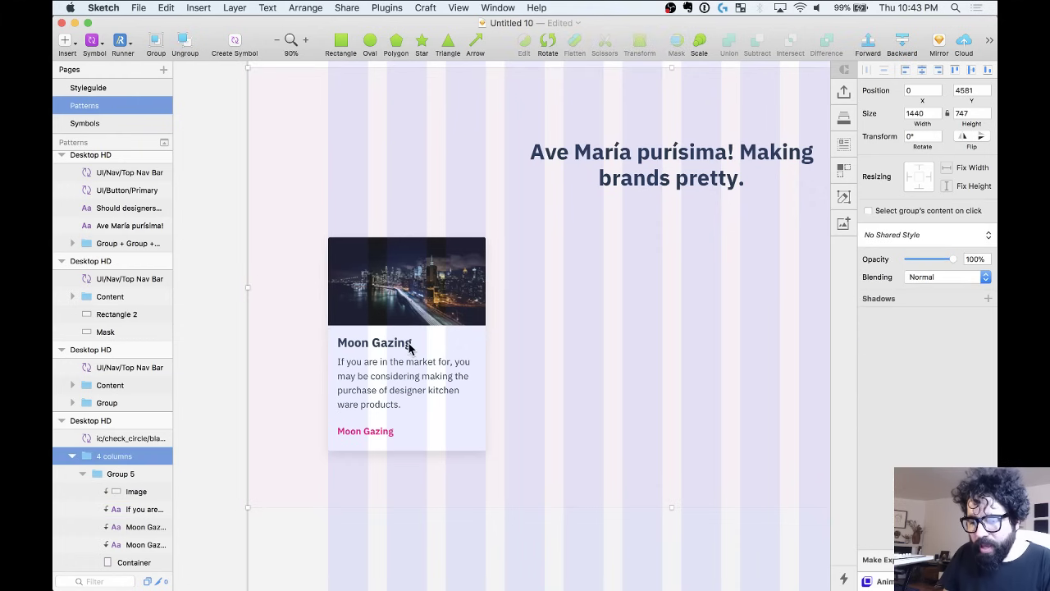
pyautogui.doubleClick(410, 348)
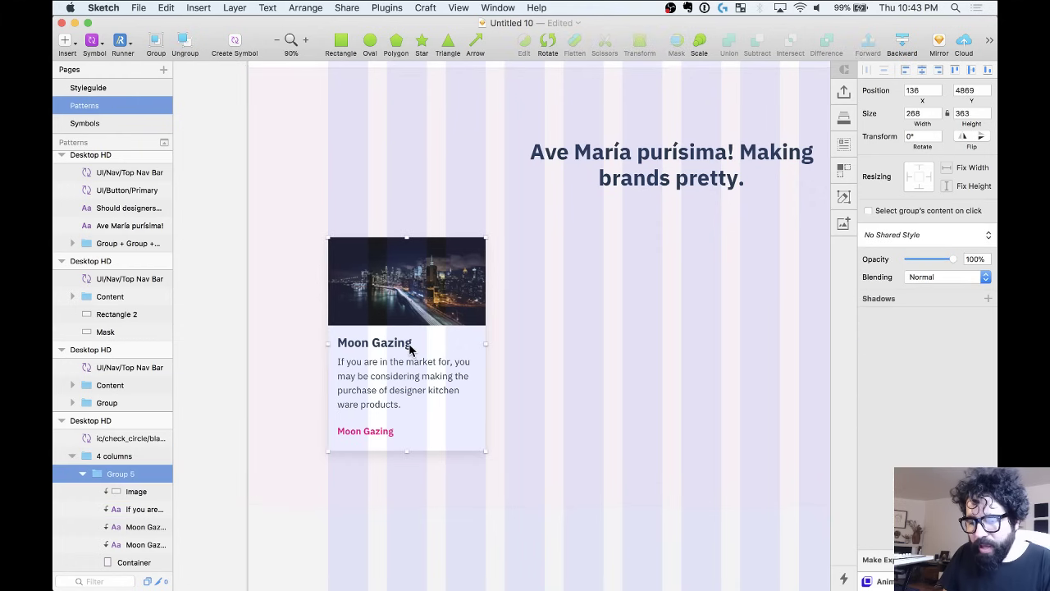
pyautogui.doubleClick(119, 474)
pyautogui.write('card')
pyautogui.press('Return')
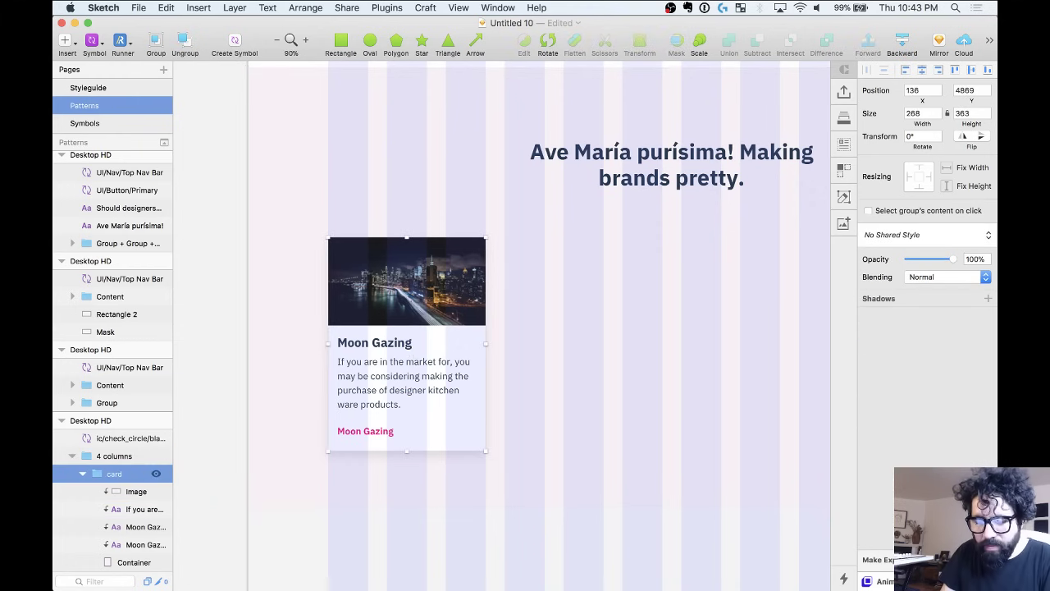
pyautogui.click(82, 473)
# Duplicate the card three times across the grid, placing the copies at X 436, 736 and 1036.
pyautogui.moveTo(410, 283); pyautogui.dragTo(574, 337)
pyautogui.press('super+d')
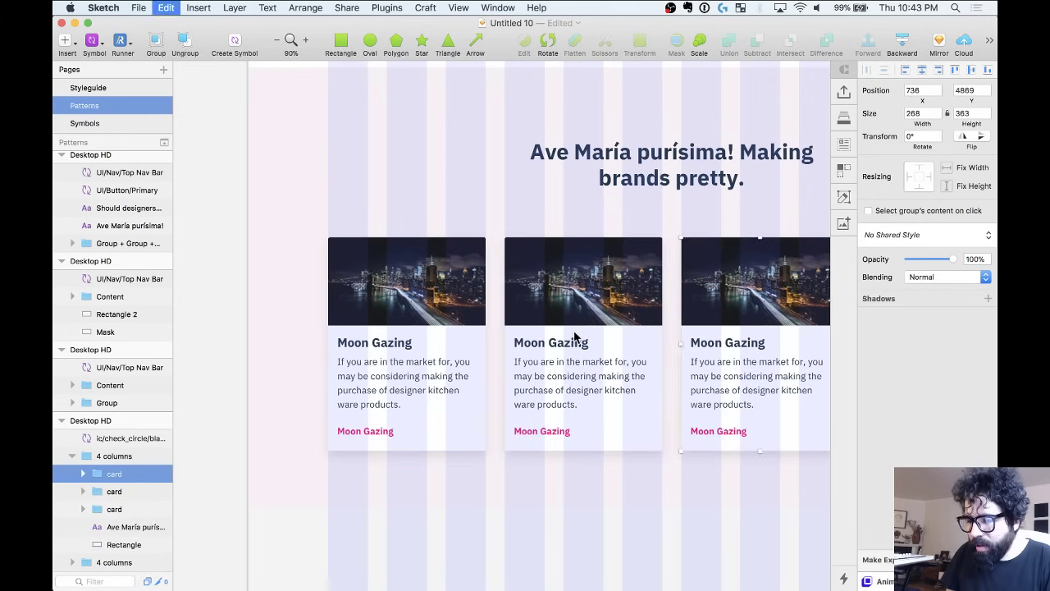
pyautogui.press('super+minus')
pyautogui.press('super+d')
pyautogui.scroll(5, 573, 330)
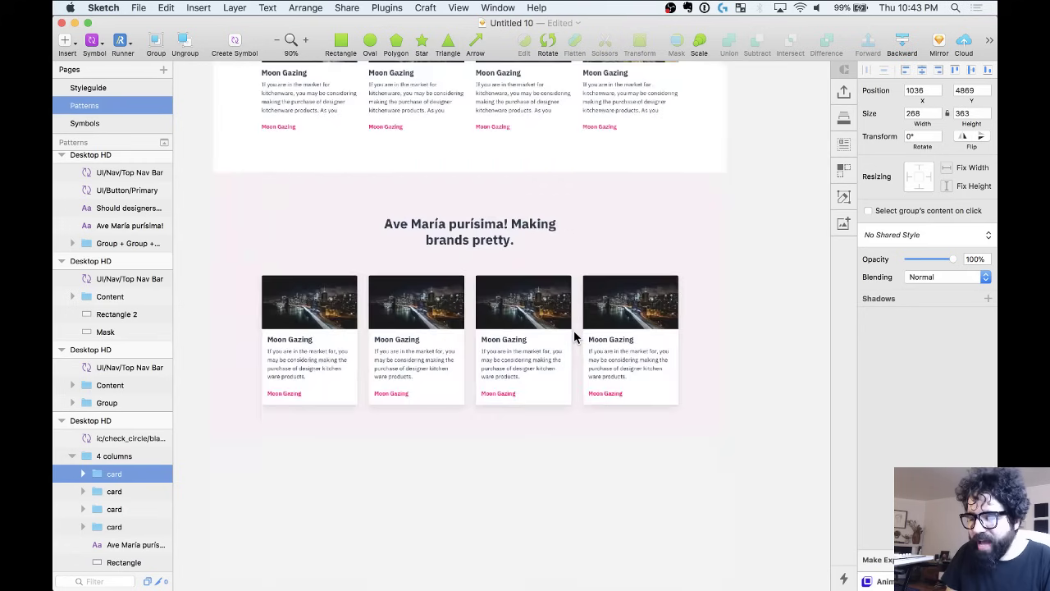
pyautogui.click(400, 509)
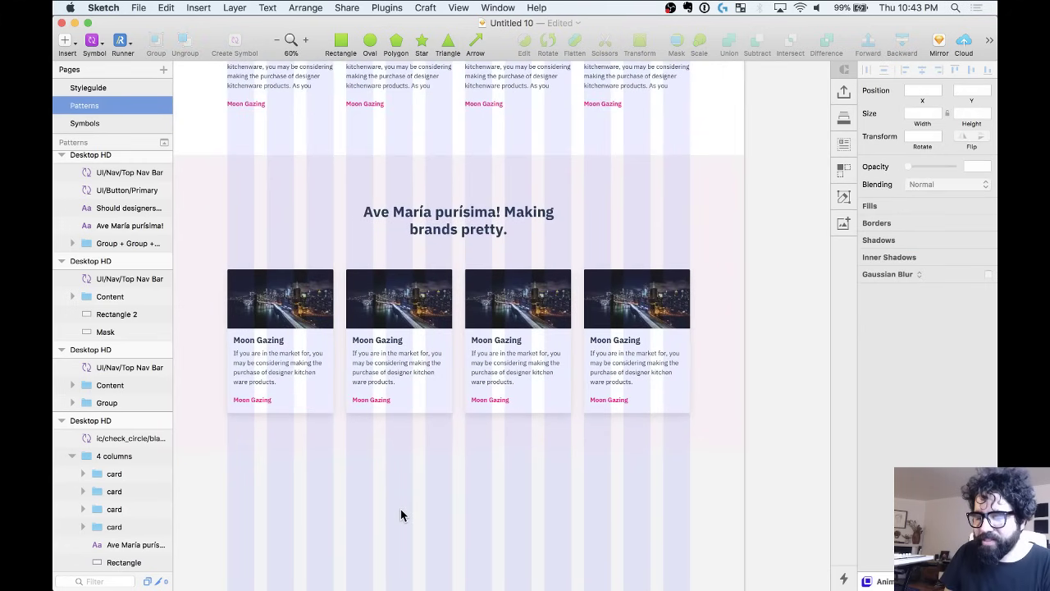
# Select all four cards in the light section and move them up 40 px to Y 4829.
pyautogui.click(424, 337)
pyautogui.hscroll(-2, 425, 340)
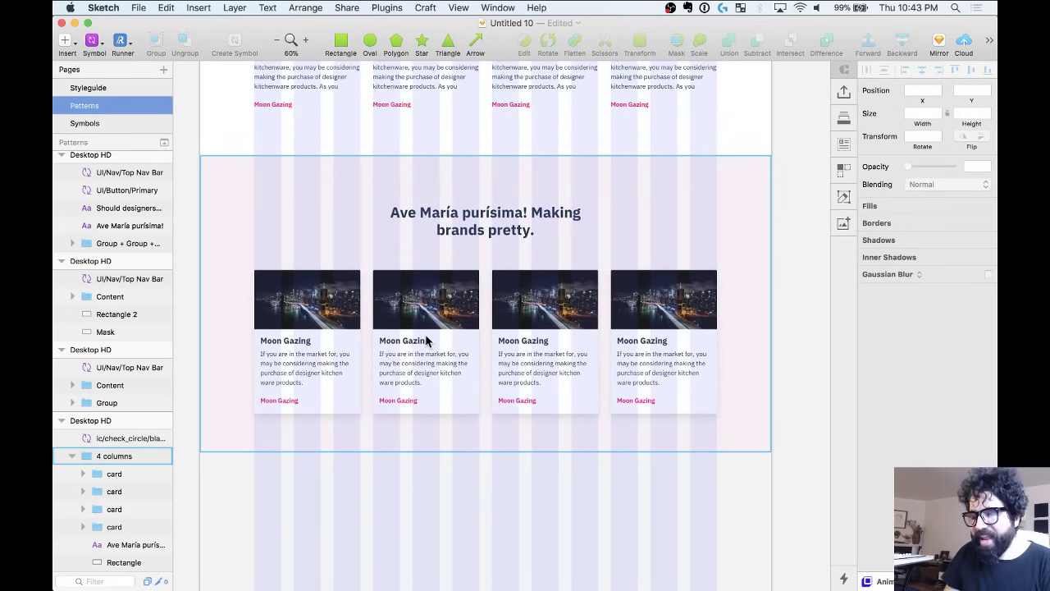
pyautogui.click(529, 305)
pyautogui.keyDown('shift'); pyautogui.click(415, 313); pyautogui.keyUp('shift')
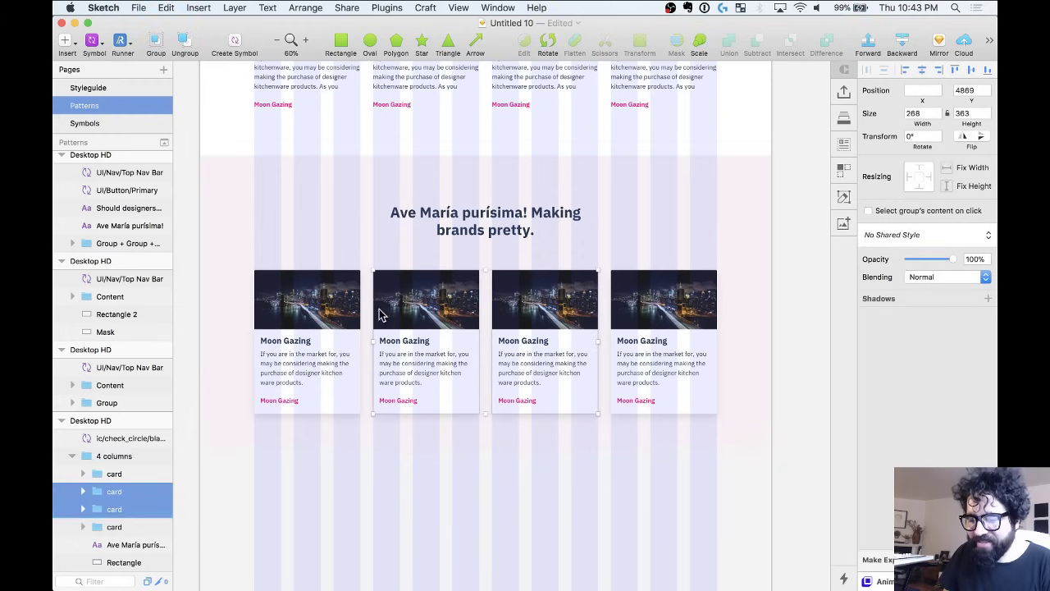
pyautogui.keyDown('shift'); pyautogui.click(312, 303); pyautogui.keyUp('shift')
pyautogui.keyDown('shift'); pyautogui.click(631, 308); pyautogui.keyUp('shift')
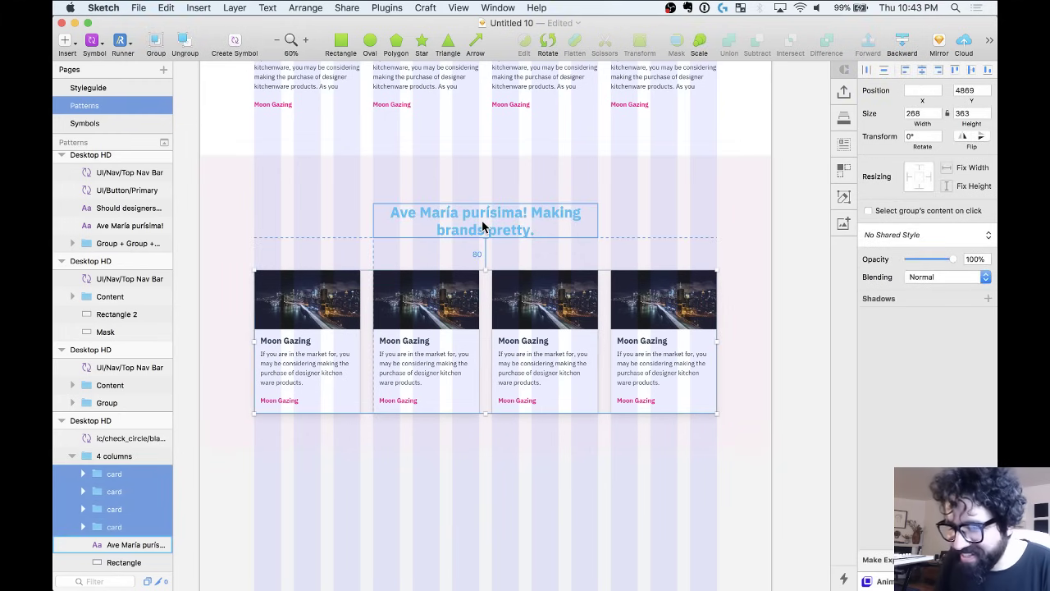
pyautogui.hotkey('shift', 'Up')
pyautogui.hotkey('shift', 'Up')
pyautogui.hotkey('shift', 'Up')
pyautogui.hotkey('shift', 'Up')
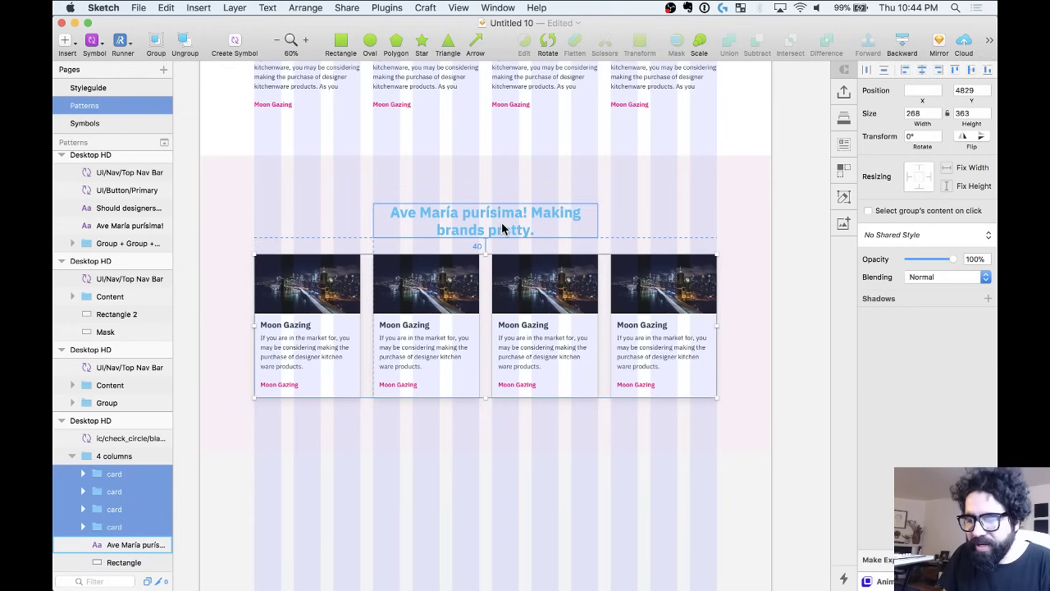
# Lower the four cards to Y 4845 and check their gap to the heading.
pyautogui.hotkey('shift', 'Down')
pyautogui.press('Down')
pyautogui.press('Down')
pyautogui.press('Down')
pyautogui.press('Down')
pyautogui.press('Down')
pyautogui.press('Down')
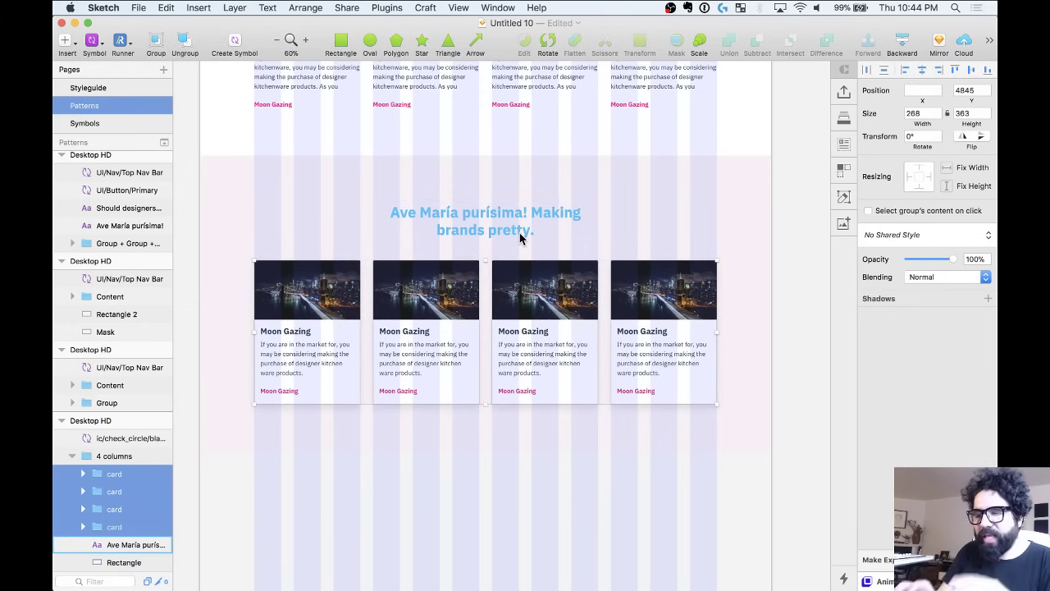
pyautogui.press('alt')
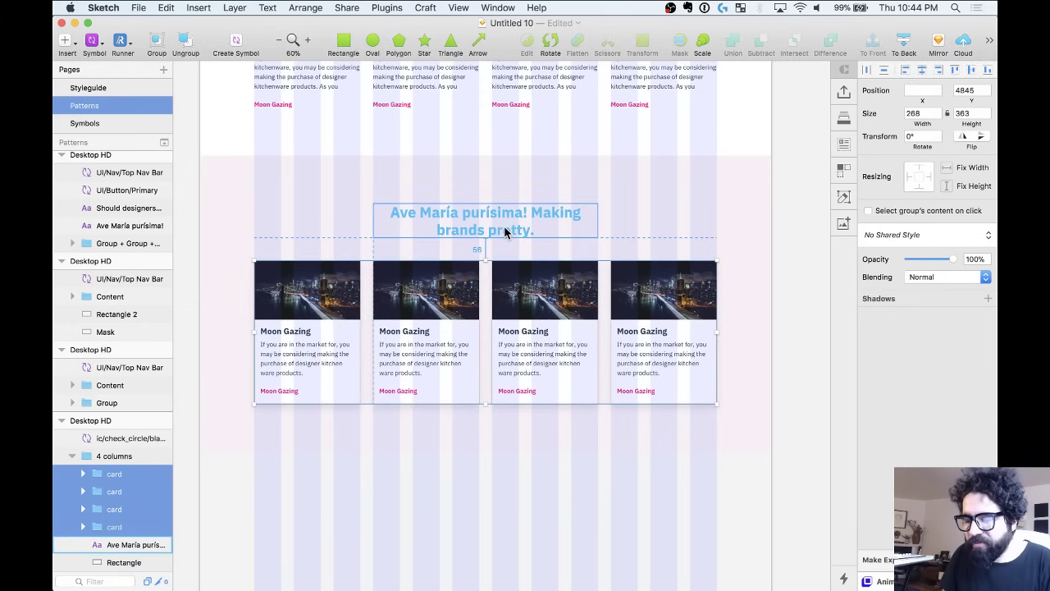
pyautogui.click(429, 481)
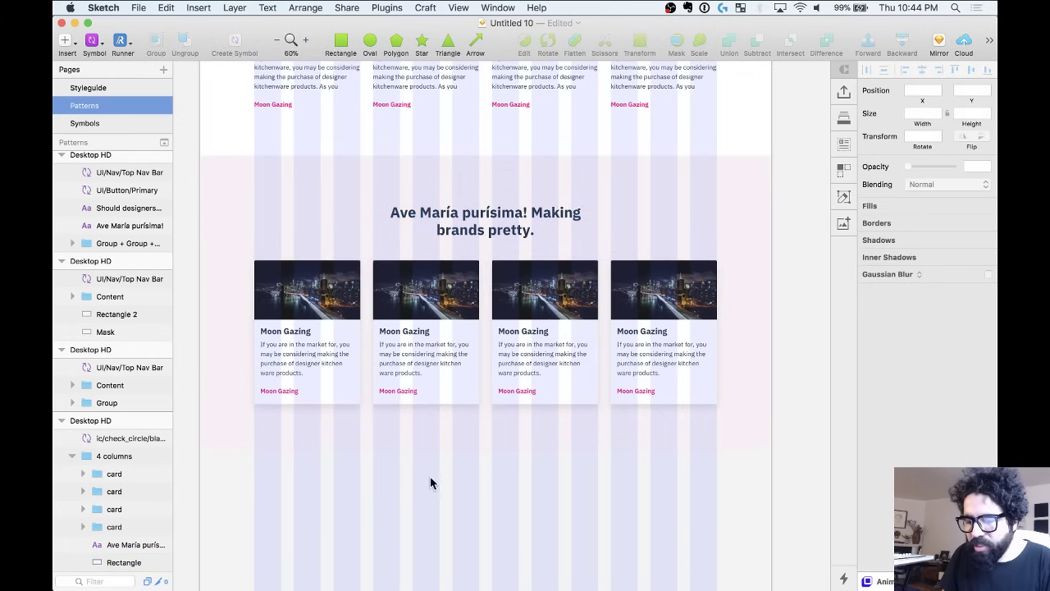
# Select the photos of all four cards and fill them with Unsplash images from the City category.
pyautogui.click(321, 303)
pyautogui.keyDown('shift'); pyautogui.click(437, 297); pyautogui.keyUp('shift')
pyautogui.keyDown('shift'); pyautogui.click(568, 291); pyautogui.keyUp('shift')
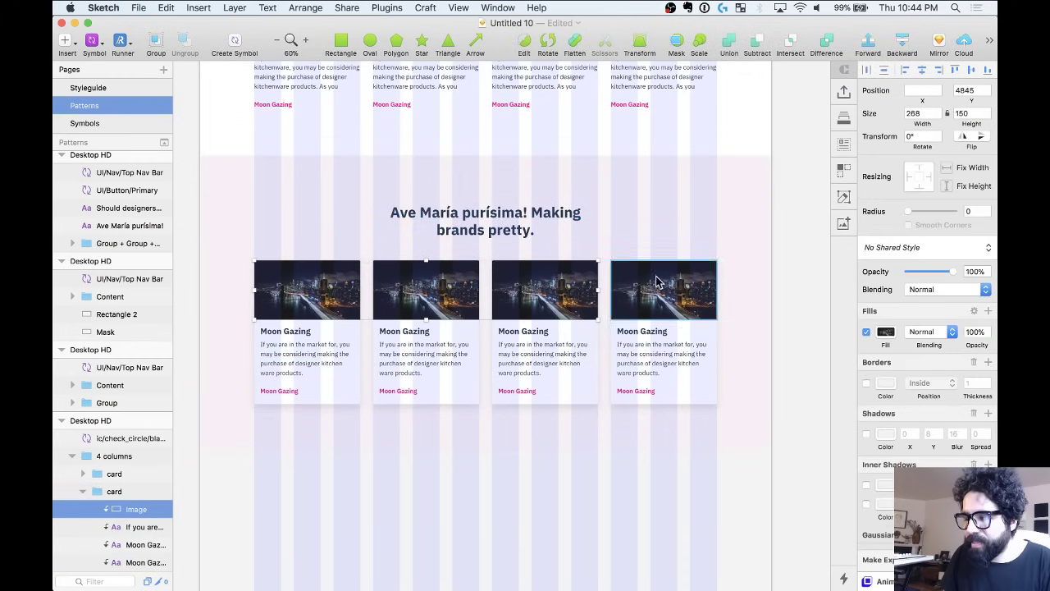
pyautogui.keyDown('shift'); pyautogui.click(656, 279); pyautogui.keyUp('shift')
pyautogui.click(843, 144)
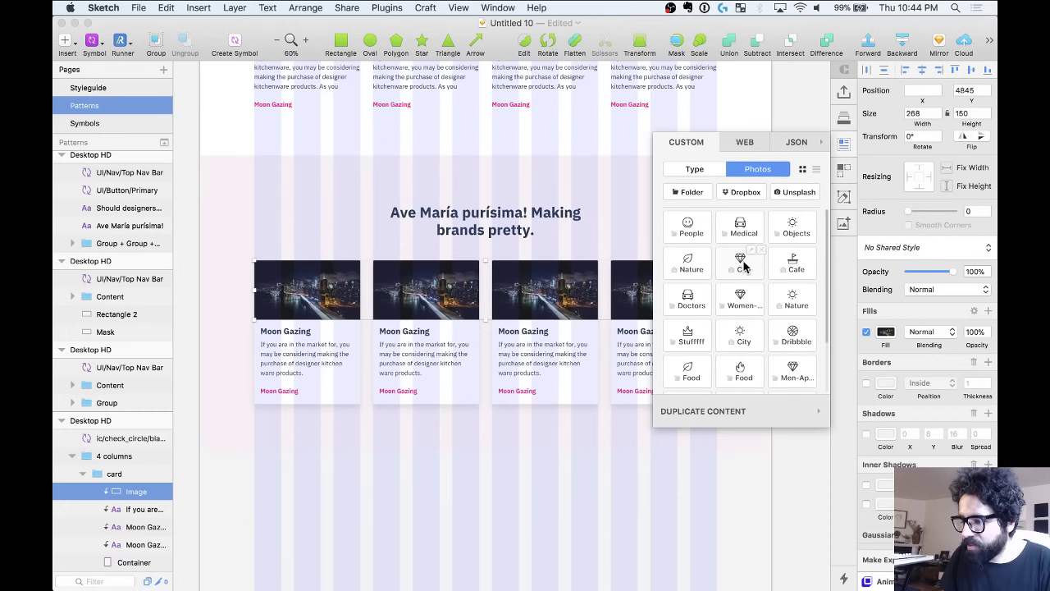
pyautogui.click(742, 264)
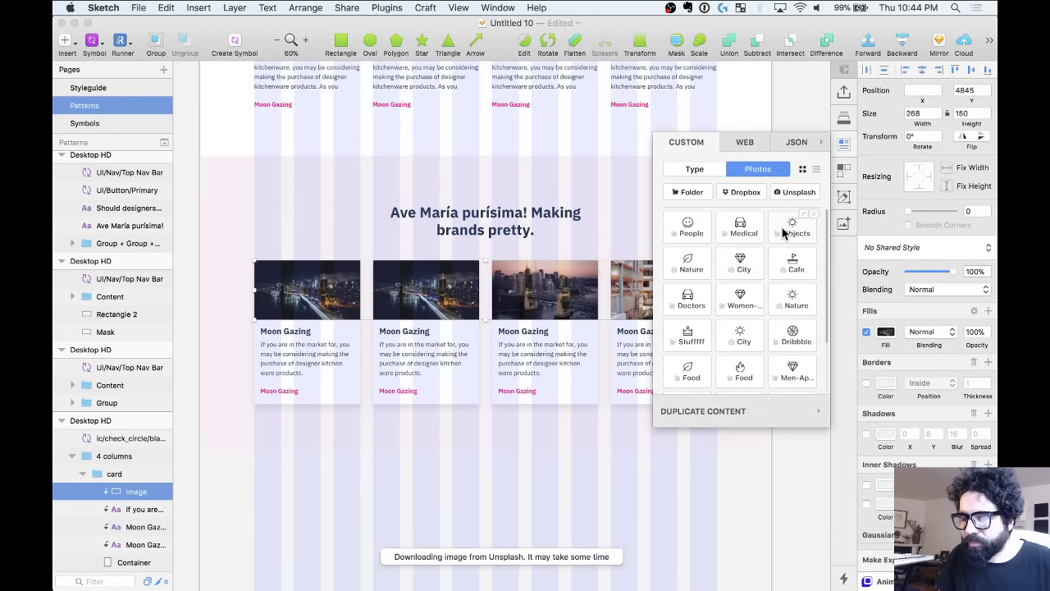
# Replace the second card's photo with another Unsplash City image.
pyautogui.doubleClick(426, 291)
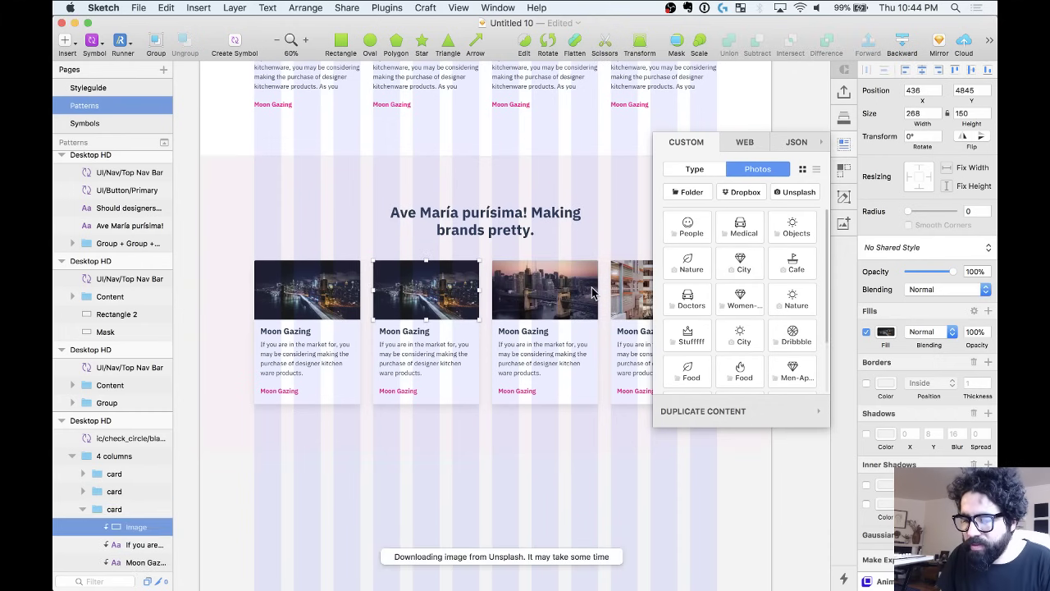
pyautogui.click(741, 264)
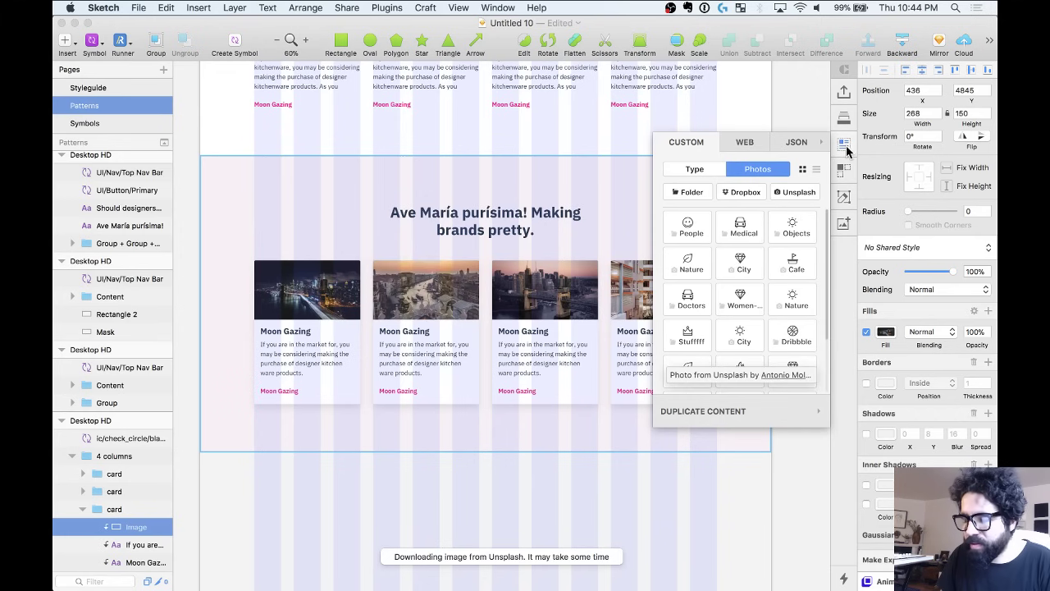
pyautogui.click(628, 537)
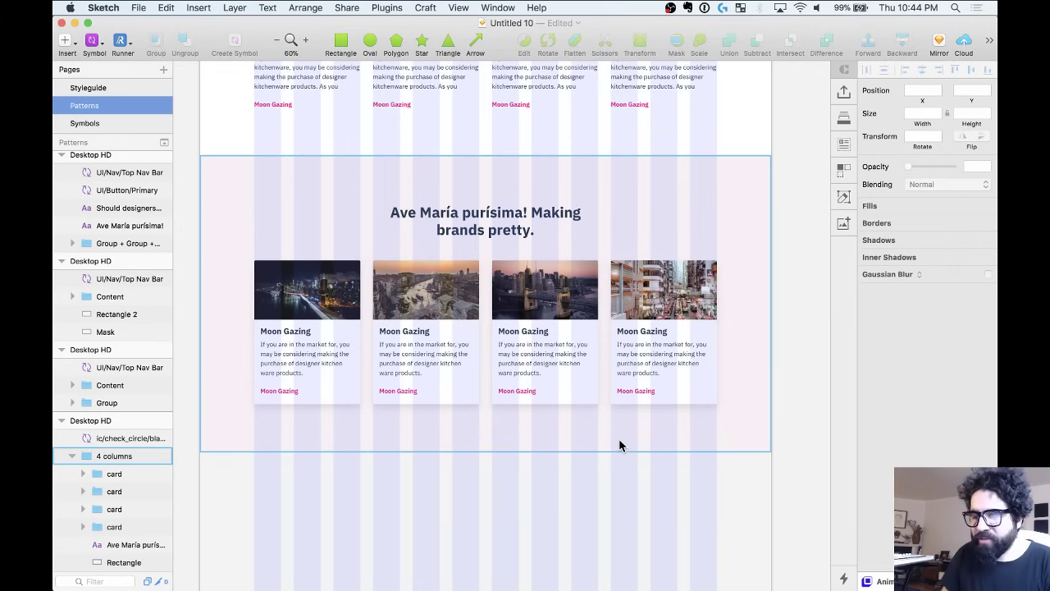
# Check the distance from the card section's background to its heading, and review the whole content artboard beside the hero artboards.
pyautogui.scroll(-2, 620, 445)
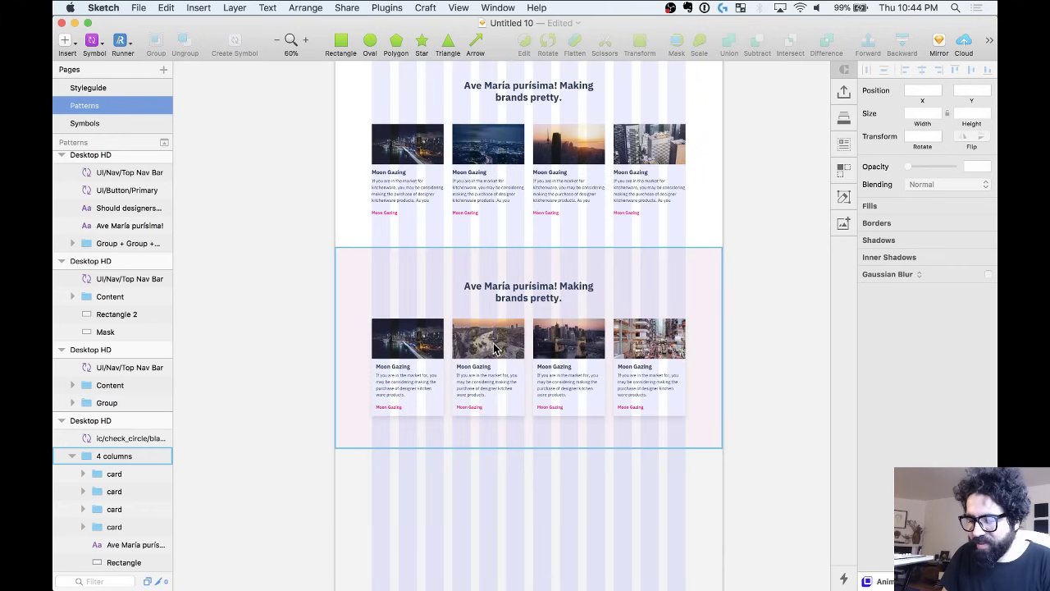
pyautogui.scroll(3, 497, 344)
pyautogui.scroll(-2, 480, 329)
pyautogui.click(574, 448)
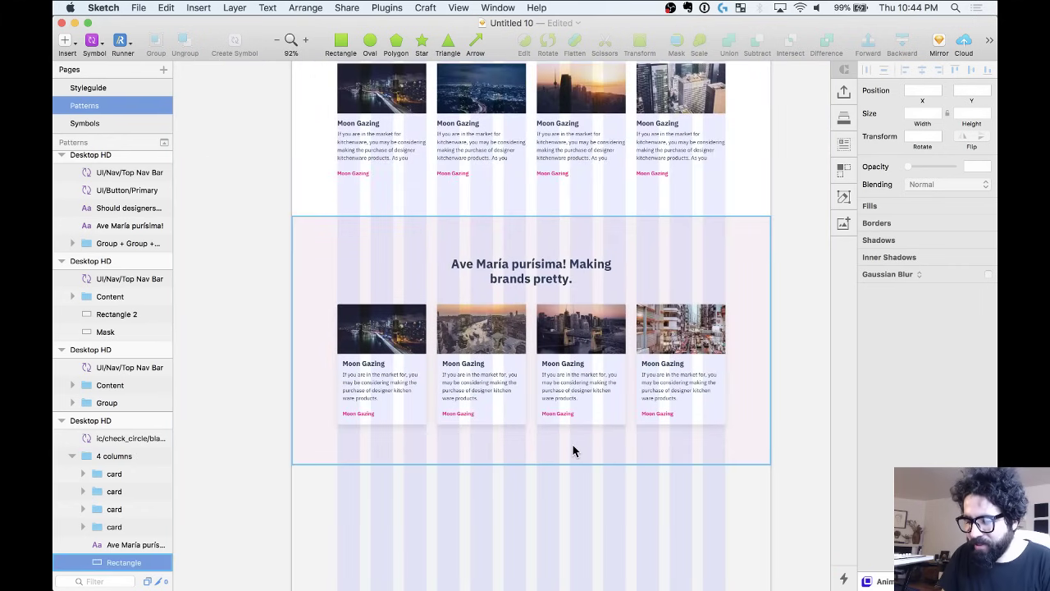
pyautogui.click(553, 265)
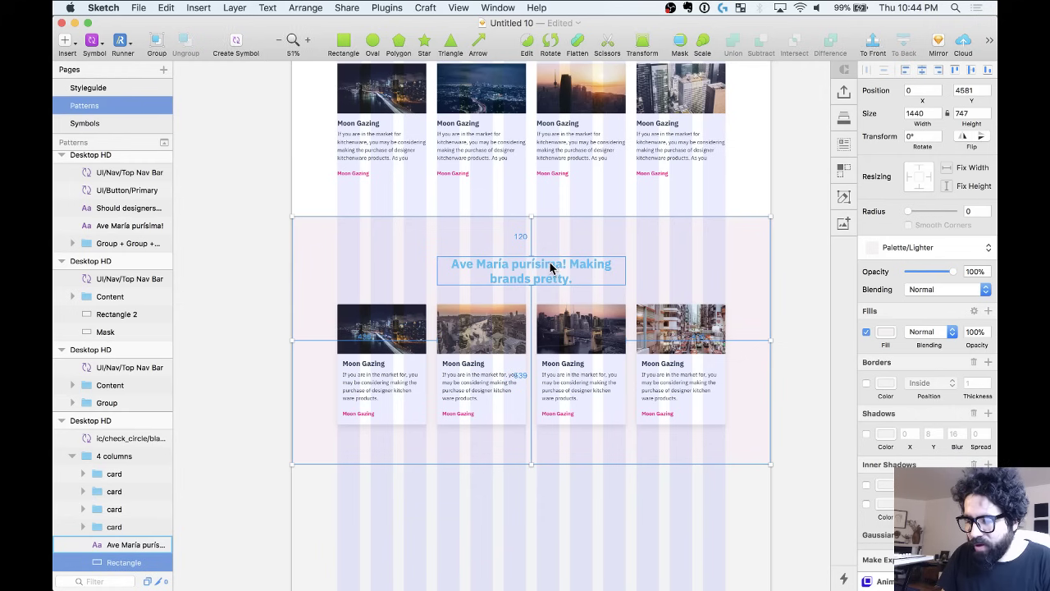
pyautogui.click(561, 495)
pyautogui.scroll(-3, 559, 495)
pyautogui.scroll(-2, 559, 495)
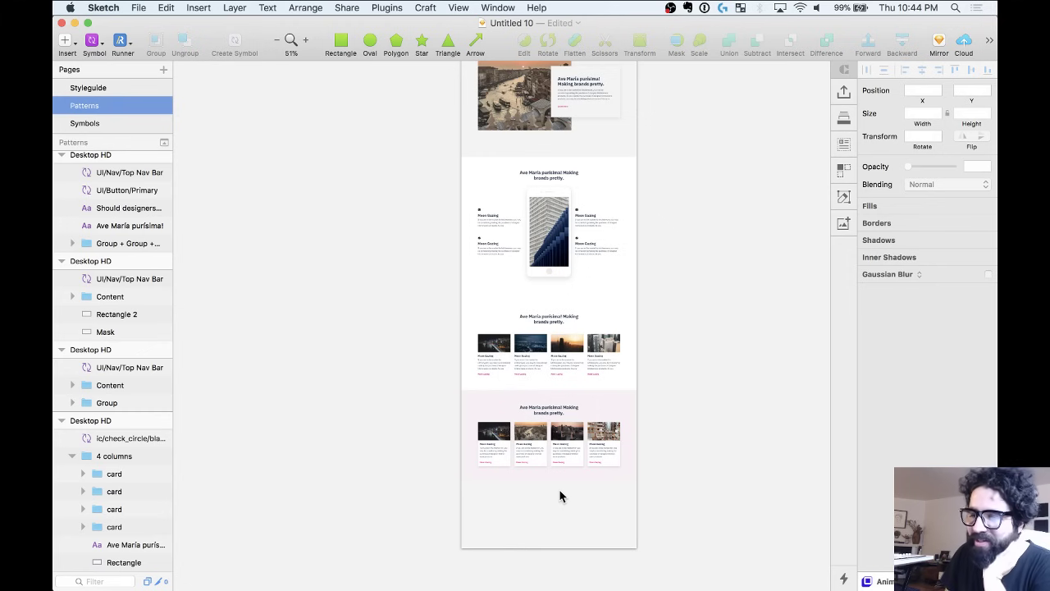
pyautogui.scroll(-3, 560, 495)
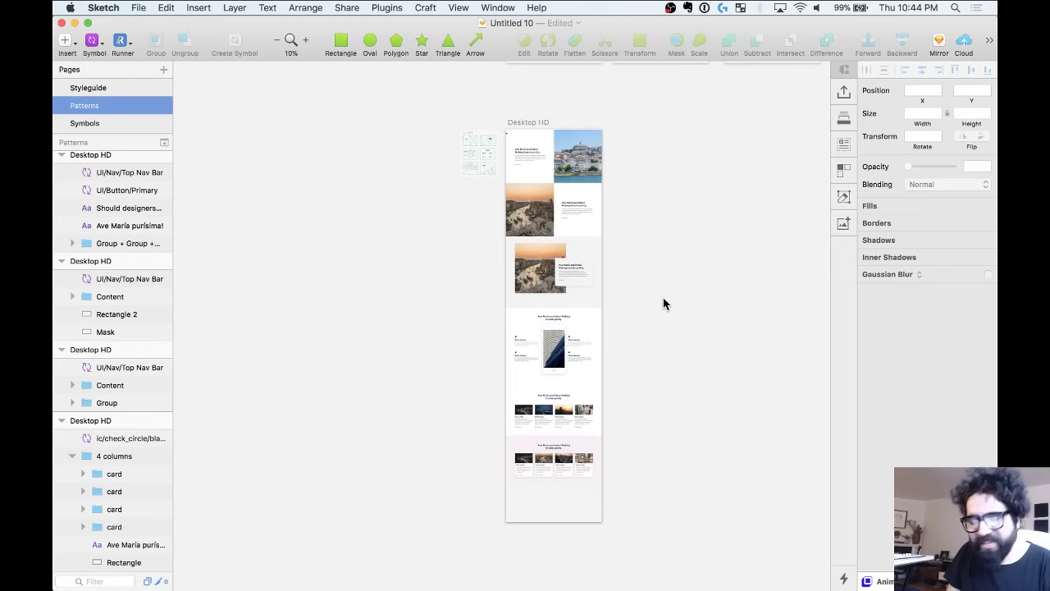
pyautogui.scroll(3, 663, 300)
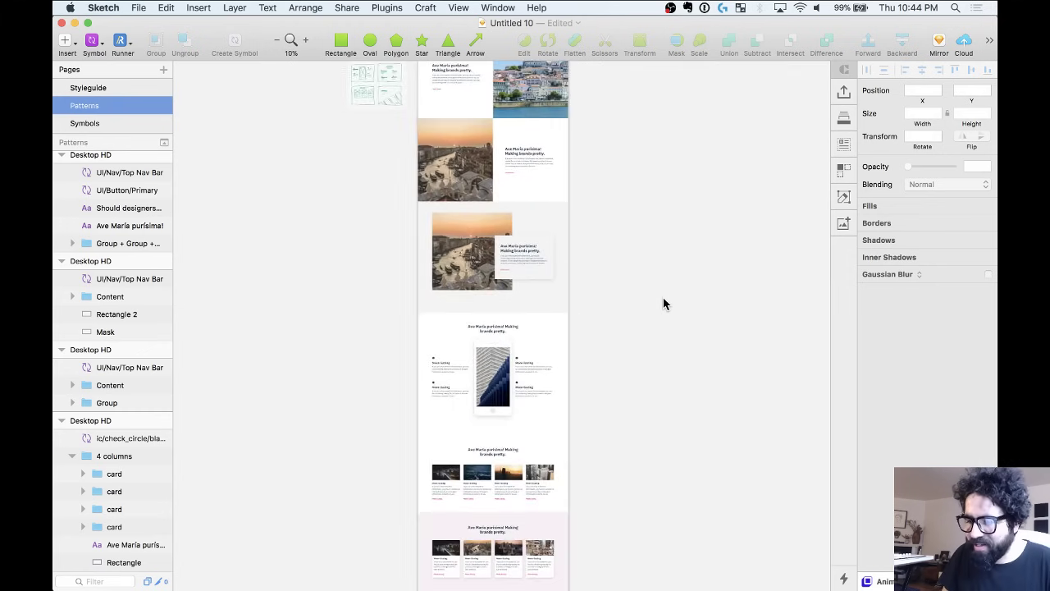
pyautogui.scroll(-3, 663, 303)
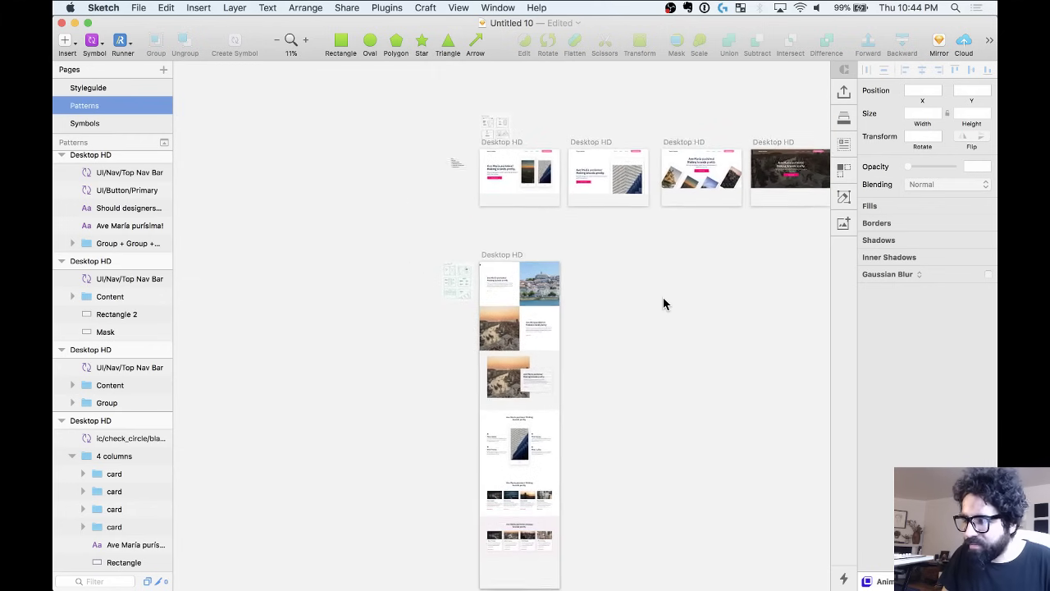
pyautogui.hscroll(5, 663, 304)
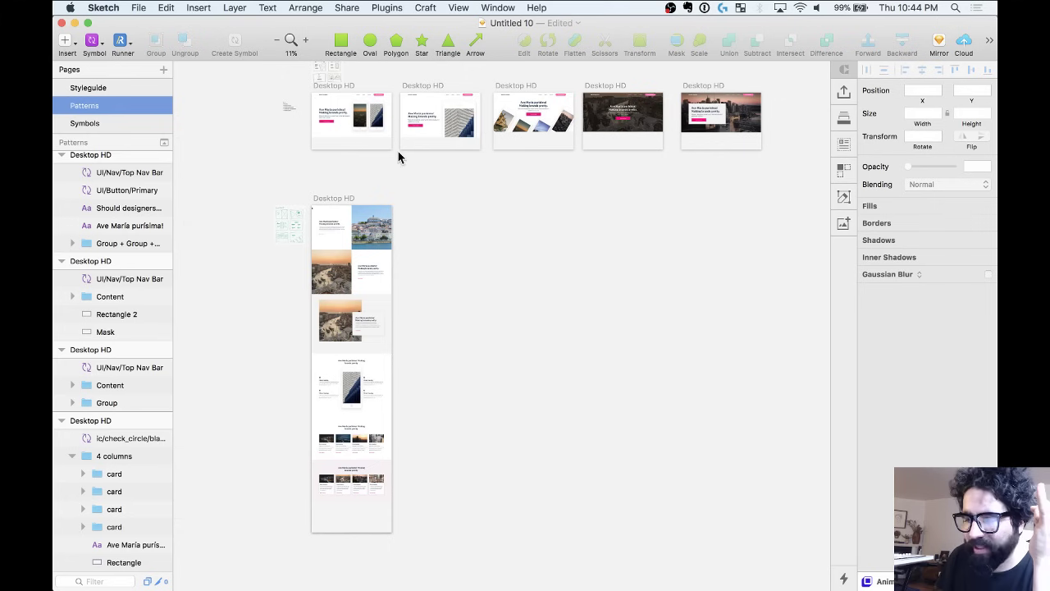
# Examine the hero artboards one after another, from the two-phone layout to the city photo with the white text box.
pyautogui.scroll(5, 398, 151)
pyautogui.scroll(2, 401, 153)
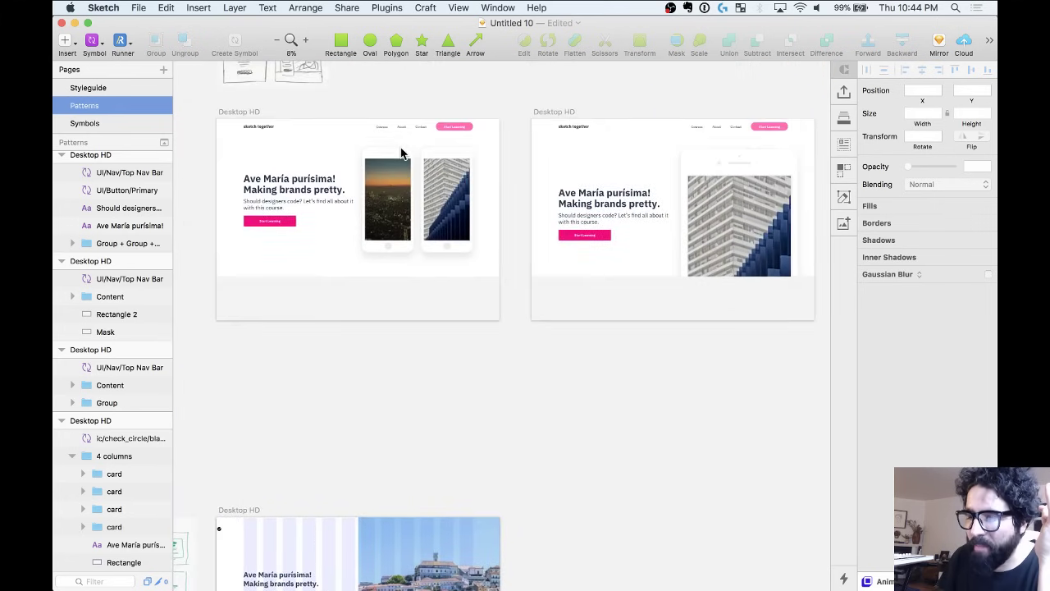
pyautogui.scroll(3, 401, 152)
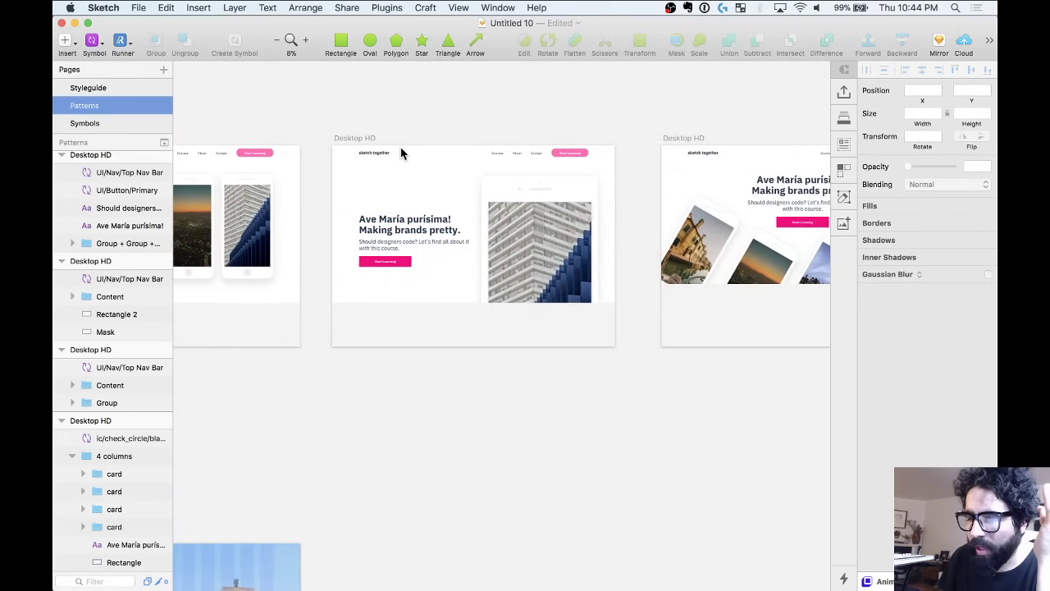
pyautogui.hscroll(6, 401, 151)
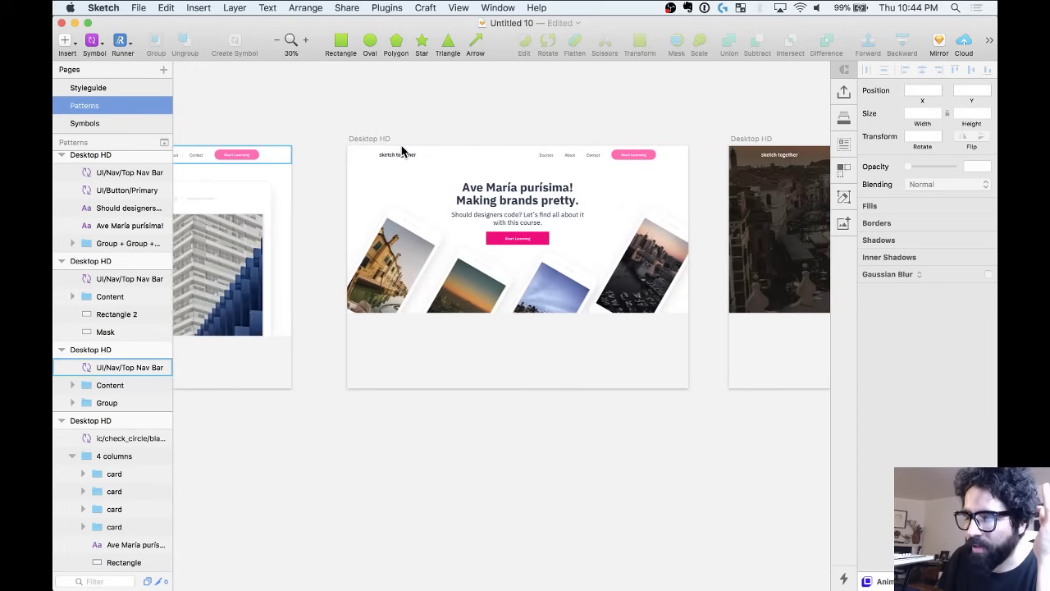
pyautogui.scroll(1, 401, 151)
pyautogui.scroll(-3, 402, 151)
pyautogui.hscroll(2, 401, 151)
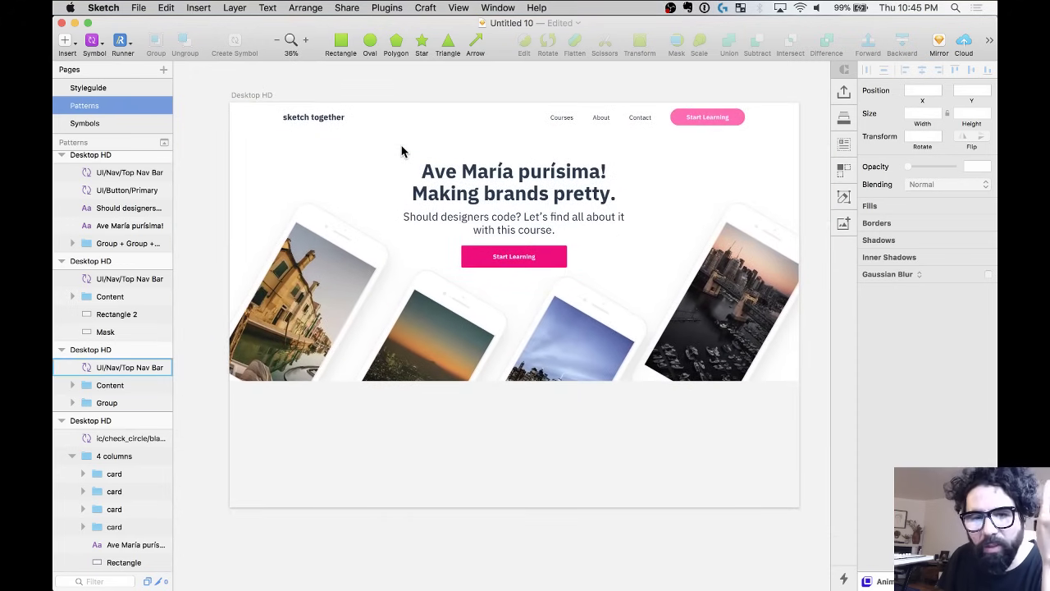
pyautogui.hscroll(15, 401, 151)
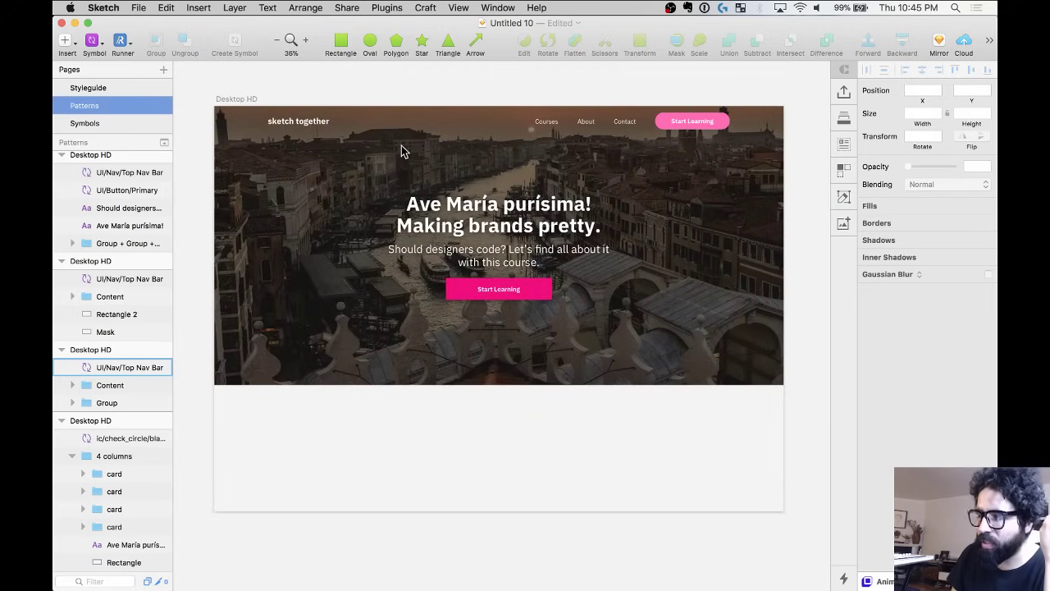
pyautogui.scroll(-3, 401, 151)
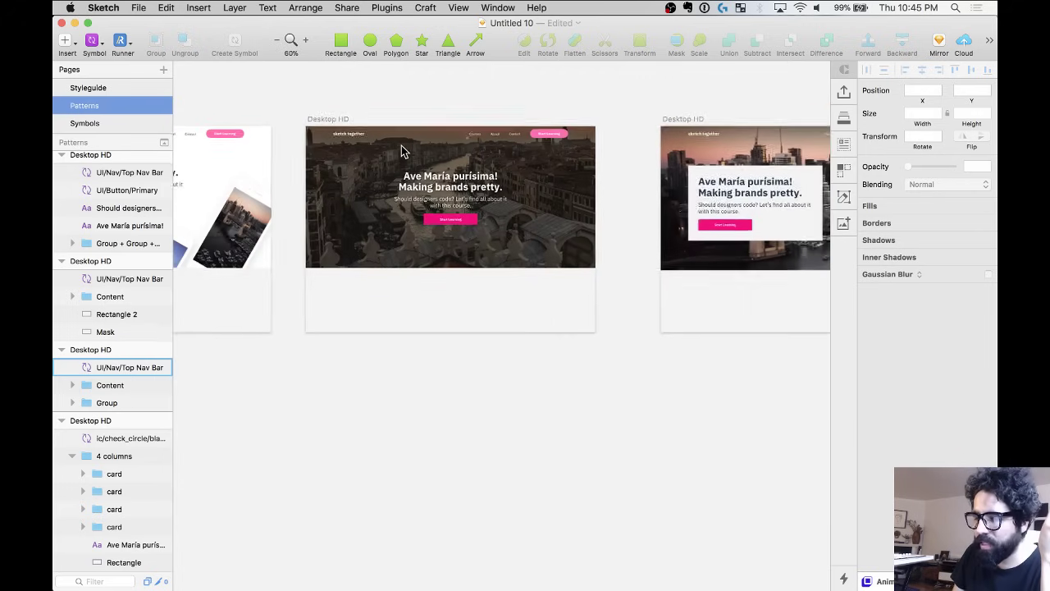
pyautogui.hscroll(5, 401, 151)
pyautogui.scroll(3, 745, 127)
pyautogui.scroll(-5, 746, 126)
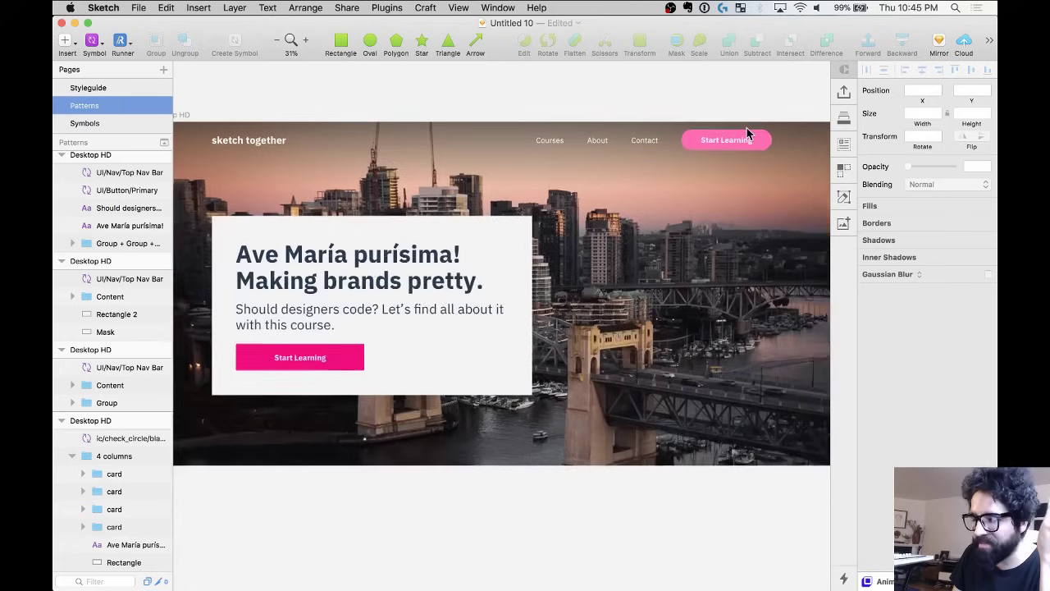
pyautogui.scroll(-5, 746, 127)
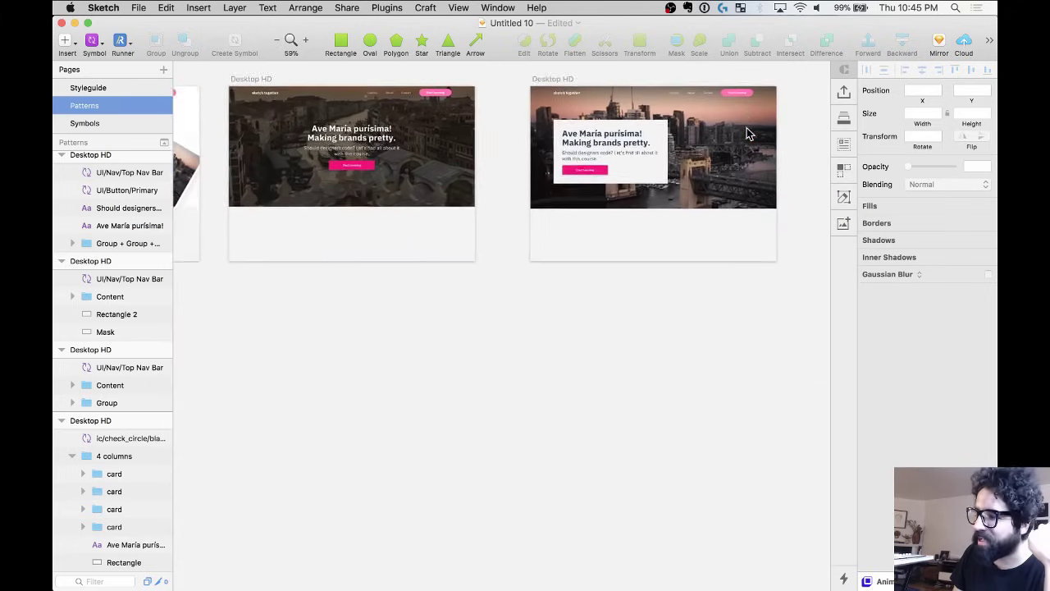
# Delete the stray black check-circle icon at the upper corner of the tall content artboard.
pyautogui.scroll(-5, 738, 129)
pyautogui.hscroll(-2, 738, 129)
pyautogui.hotkey('ctrl', 'l')
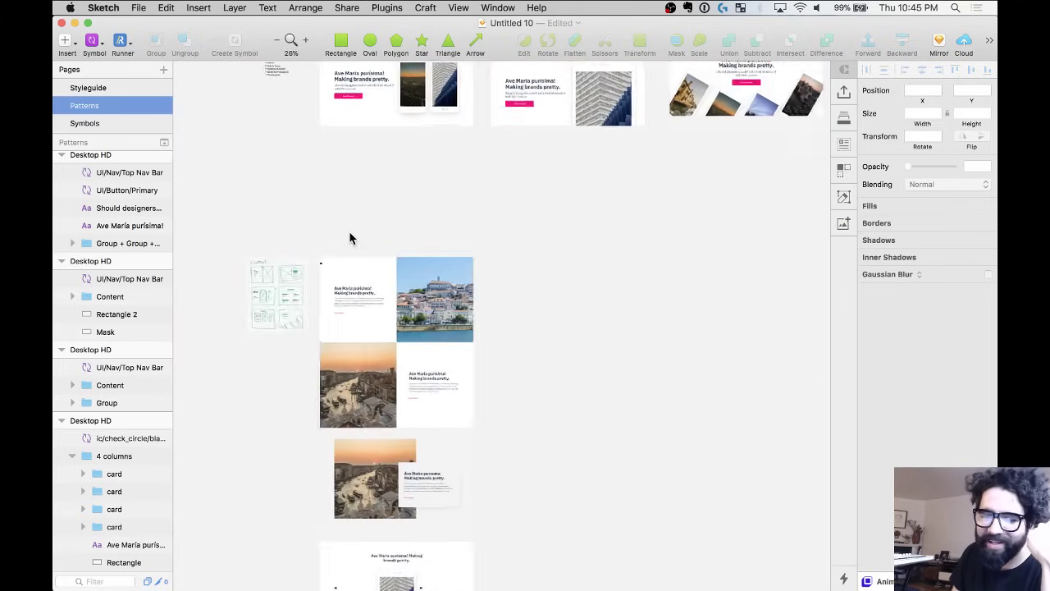
pyautogui.scroll(5, 349, 237)
pyautogui.scroll(3, 349, 236)
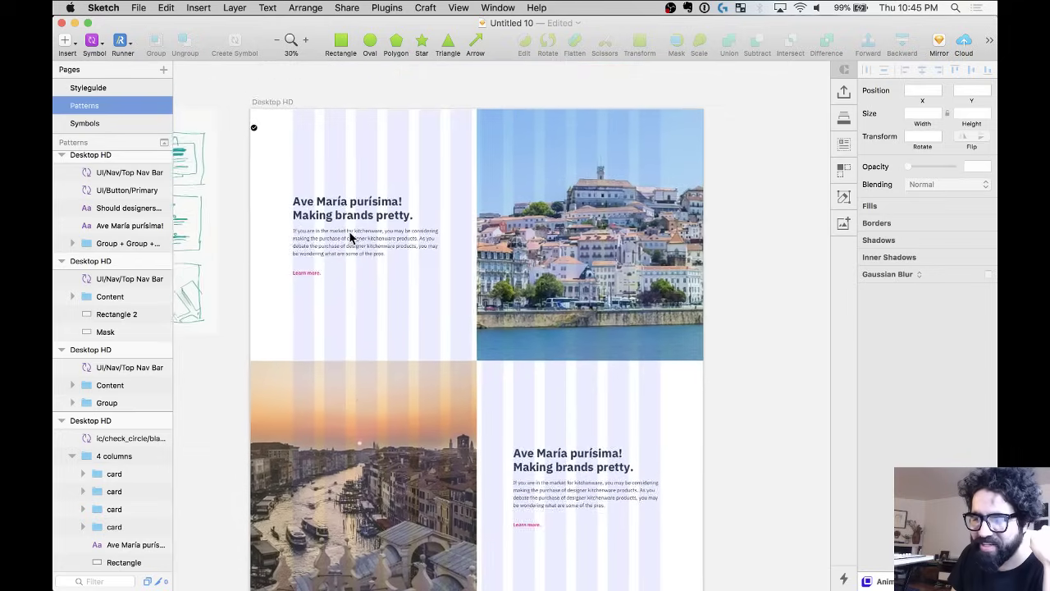
pyautogui.scroll(1, 287, 201)
pyautogui.click(246, 158)
pyautogui.press('Delete')
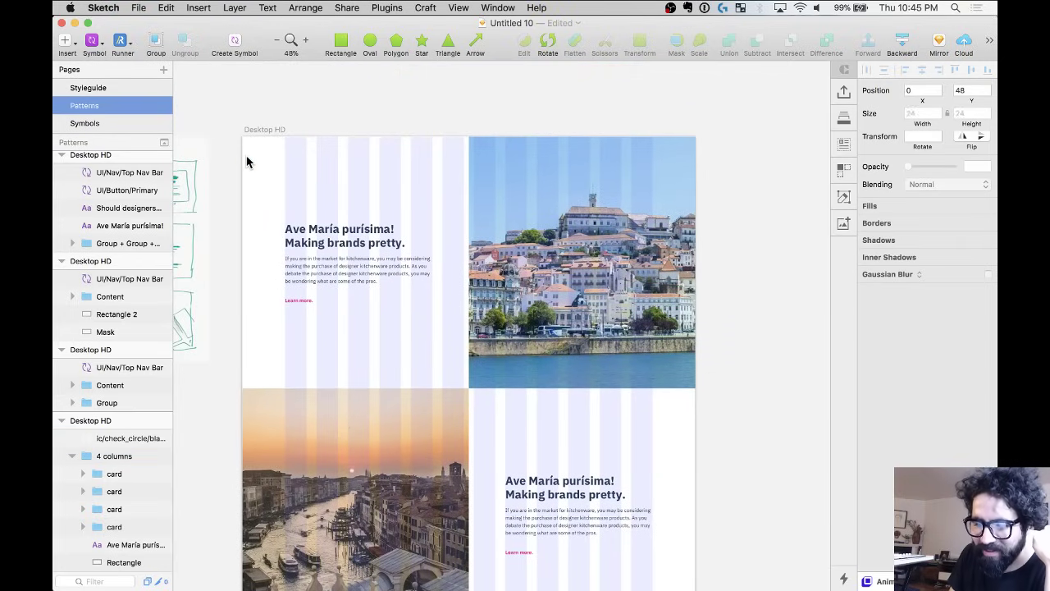
# Hide the column layout grid on the tall content artboard.
pyautogui.scroll(3, 284, 203)
pyautogui.scroll(-5, 284, 203)
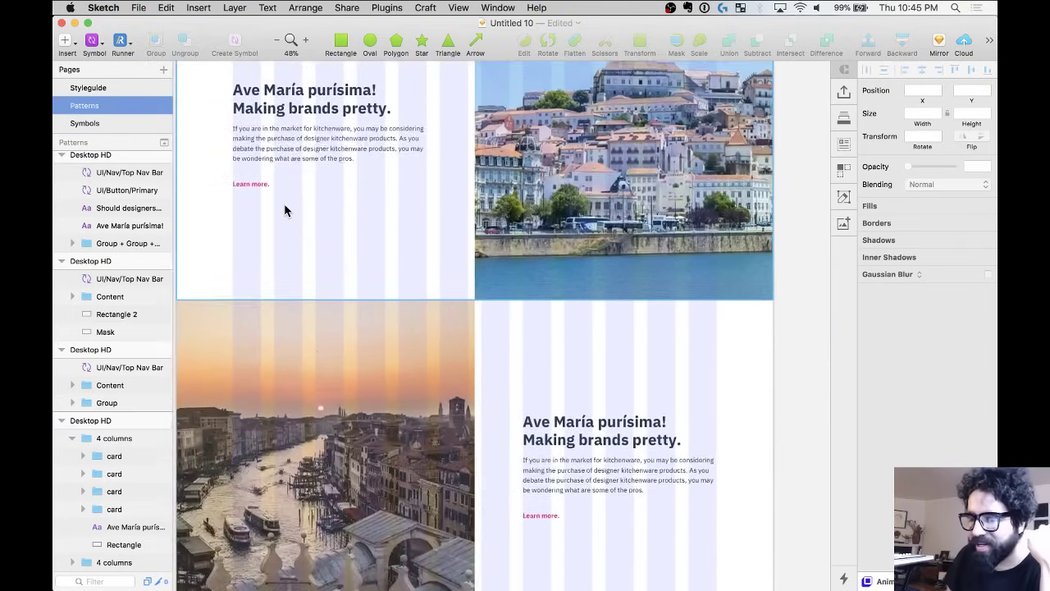
pyautogui.scroll(5, 284, 203)
pyautogui.hscroll(-2, 289, 134)
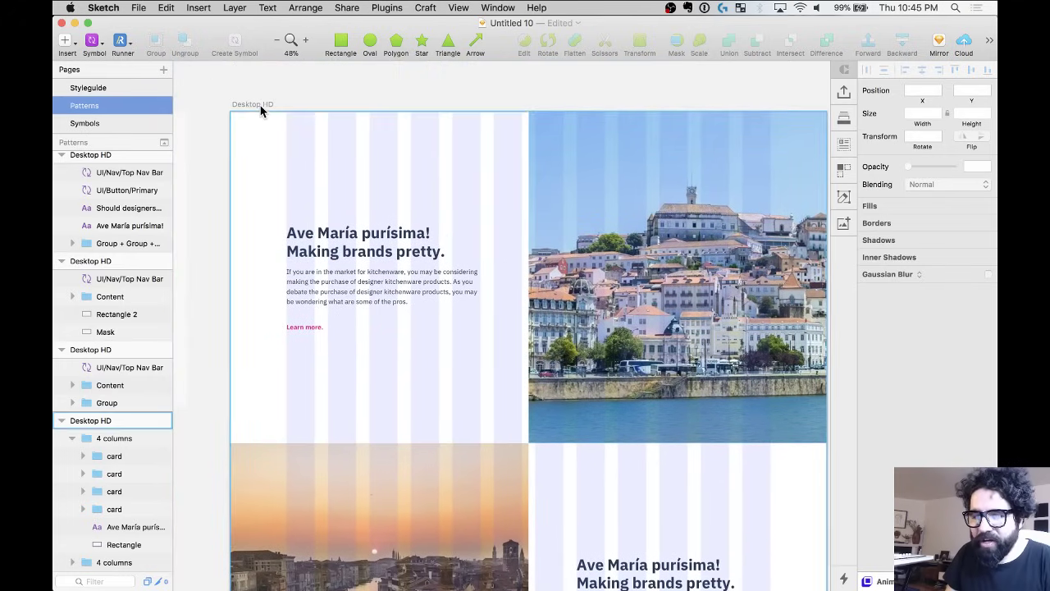
pyautogui.click(260, 105)
pyautogui.hotkey('ctrl', 'l')
pyautogui.scroll(-5, 497, 204)
pyautogui.hscroll(2, 497, 204)
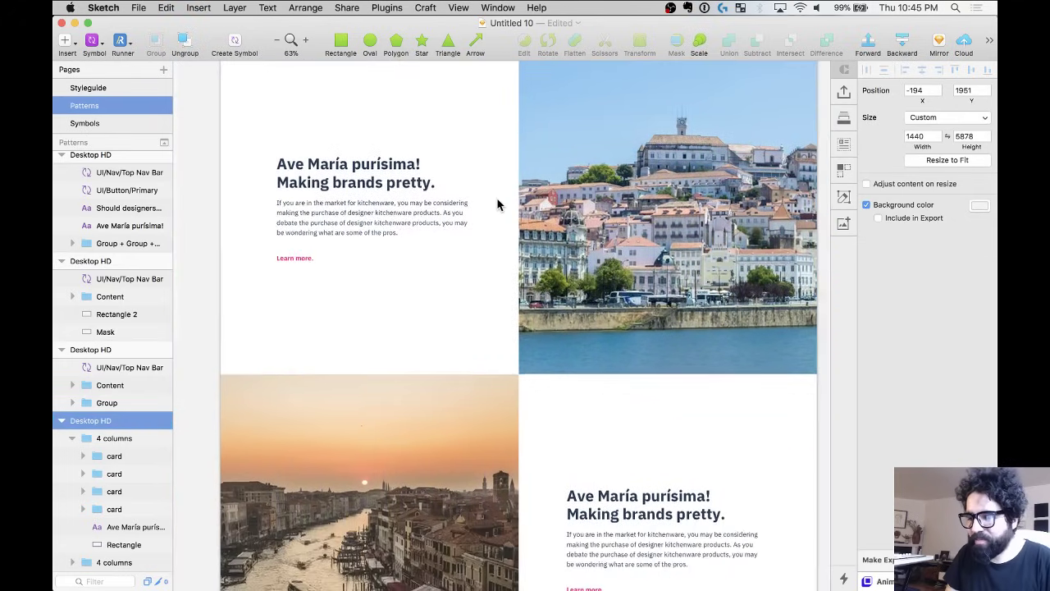
# Hide the interface and review the content artboard from the photo-and-text sections down to the phone features section.
pyautogui.click(502, 205)
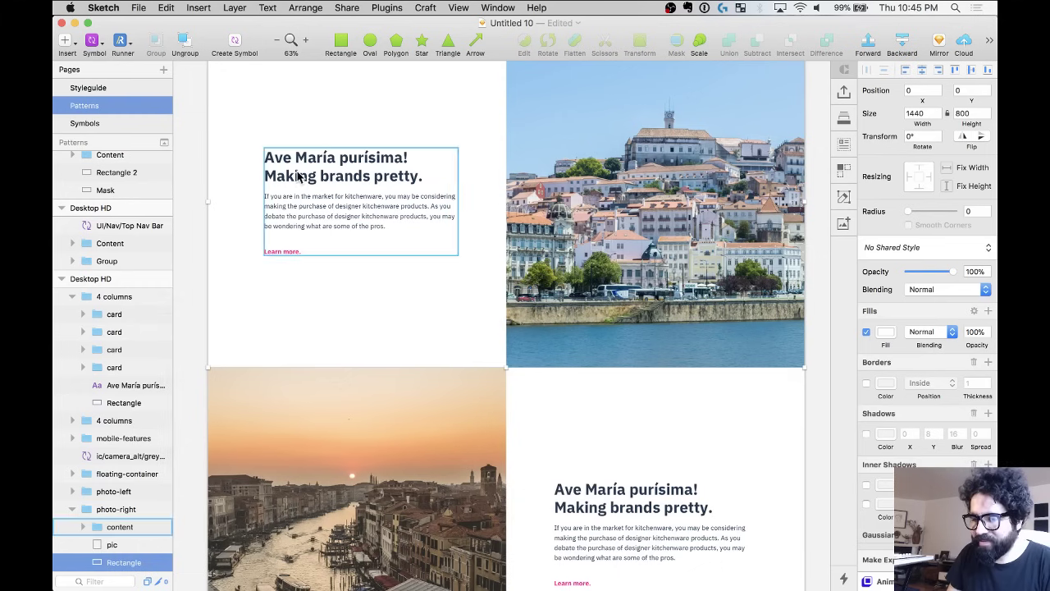
pyautogui.click(194, 178)
pyautogui.press('super+period')
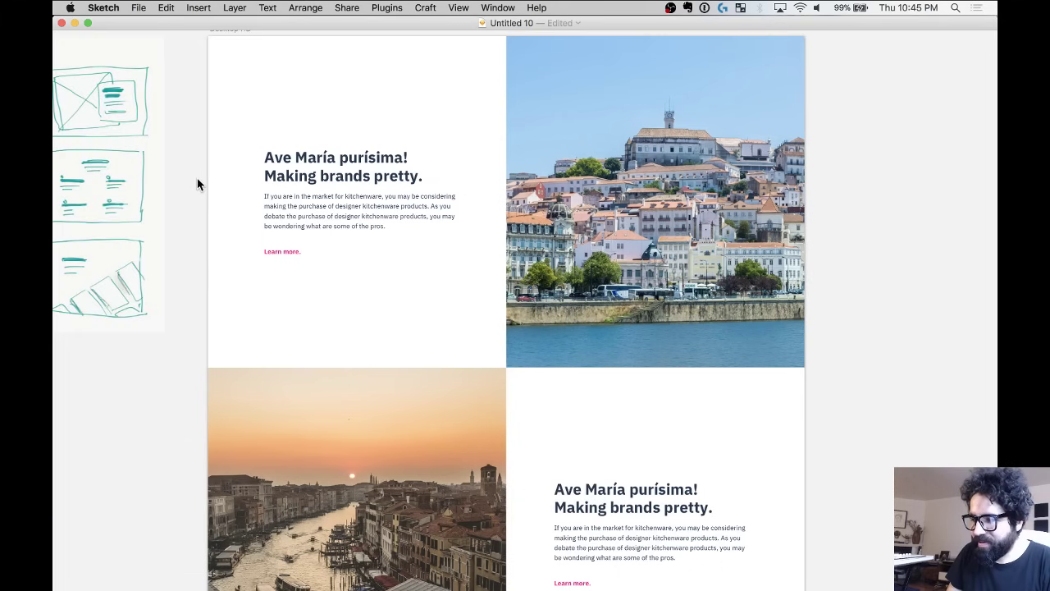
pyautogui.scroll(-10, 196, 170)
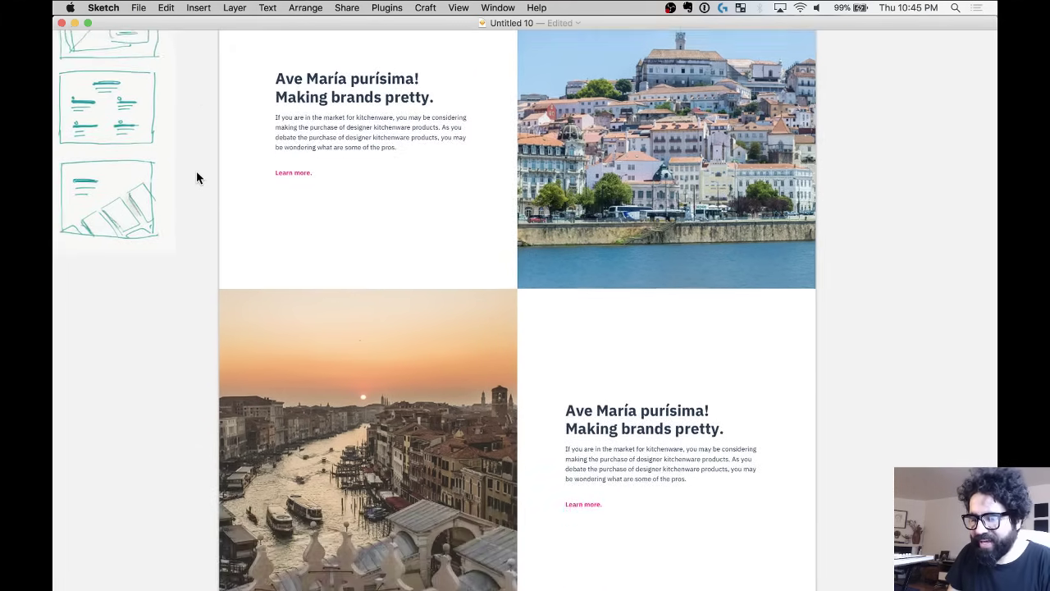
pyautogui.scroll(-5, 196, 173)
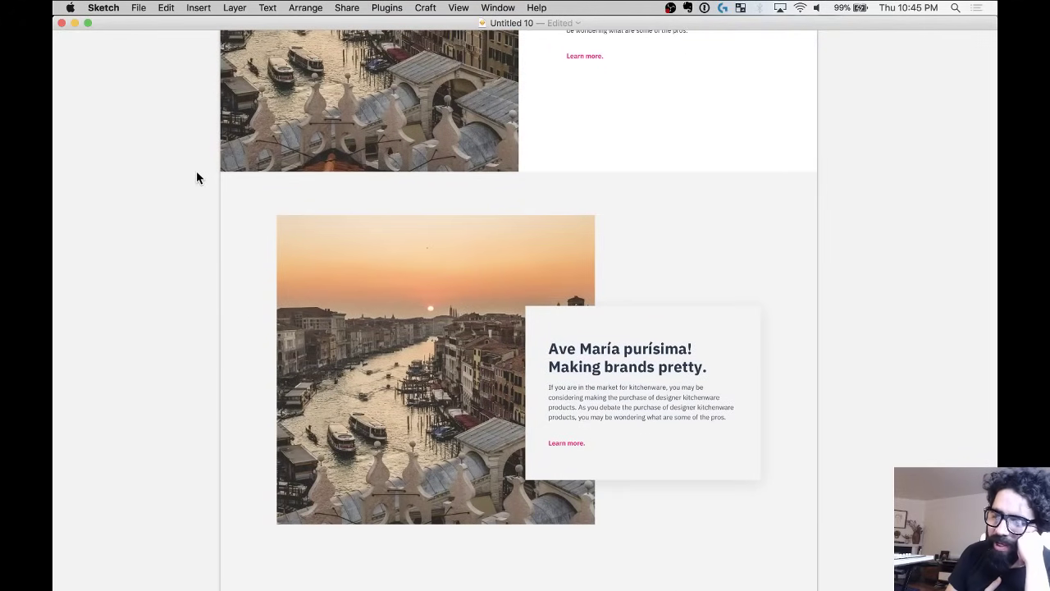
pyautogui.scroll(-15, 196, 172)
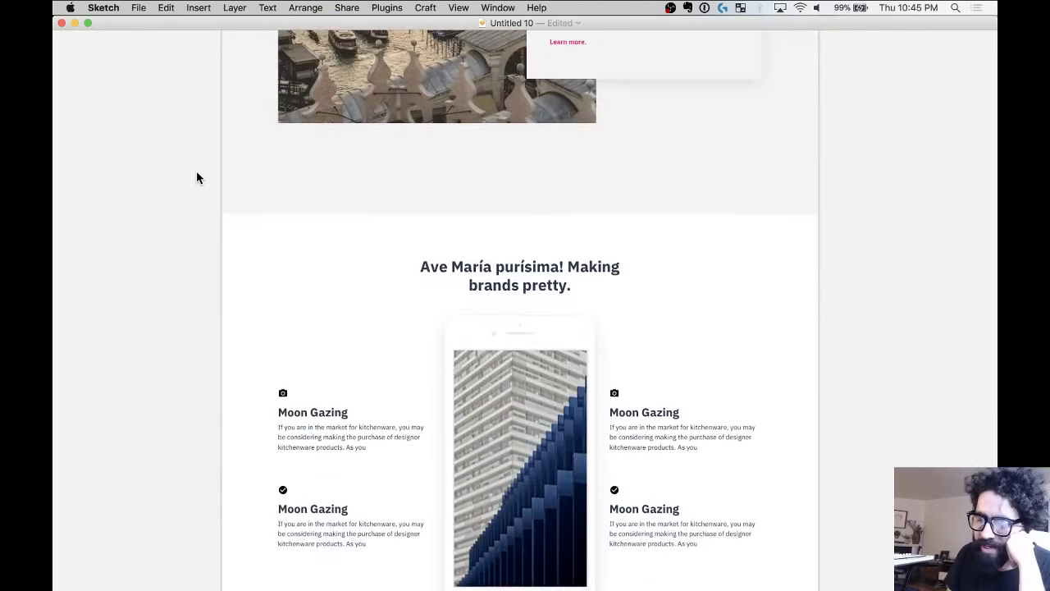
# Examine the phone features section and both four-card sections beneath it, and show the interface again.
pyautogui.scroll(2, 196, 174)
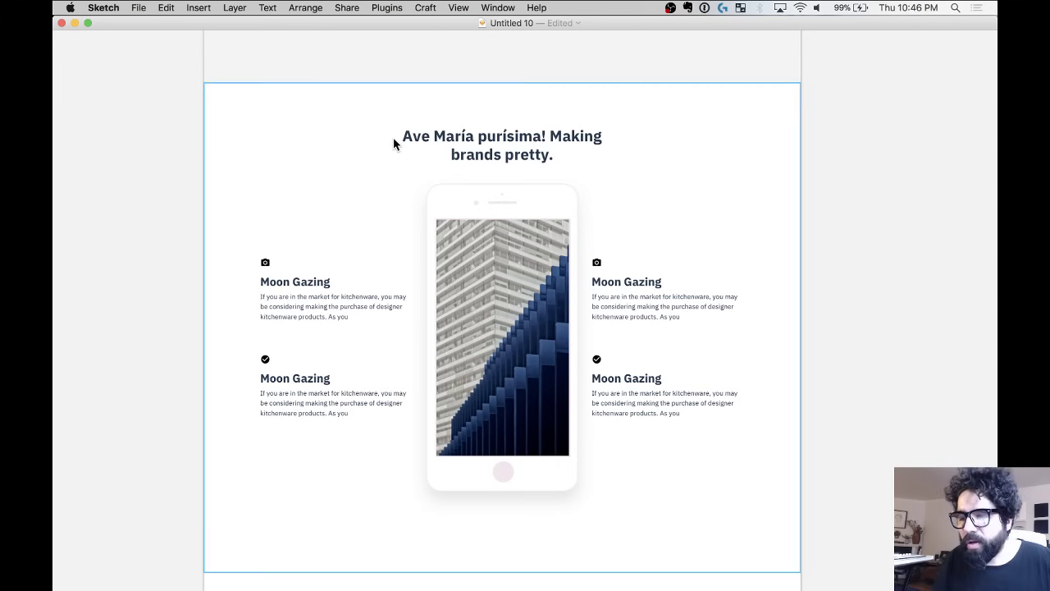
pyautogui.scroll(-2, 392, 137)
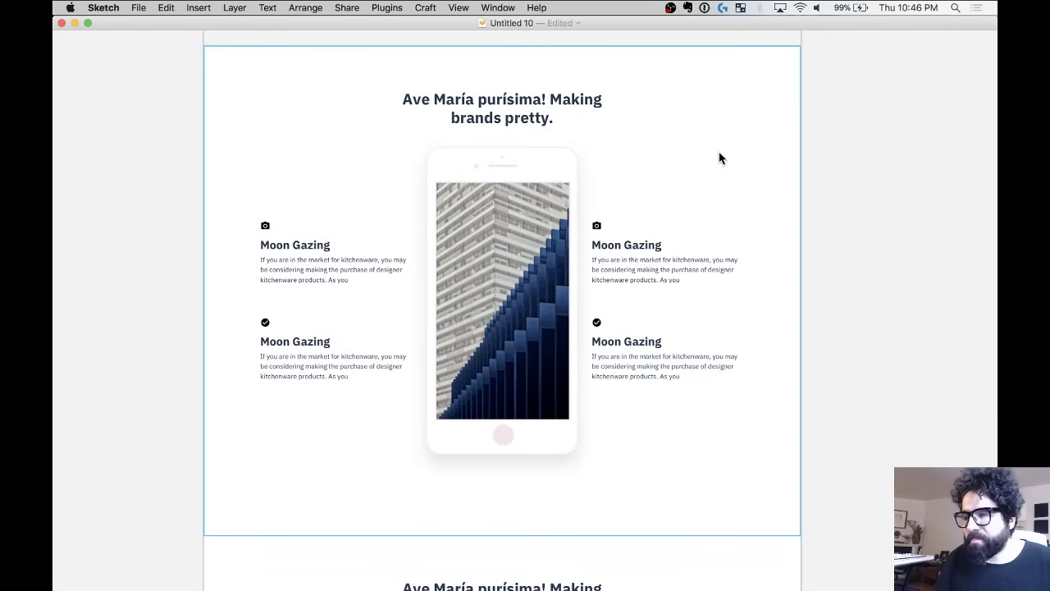
pyautogui.scroll(-5, 720, 158)
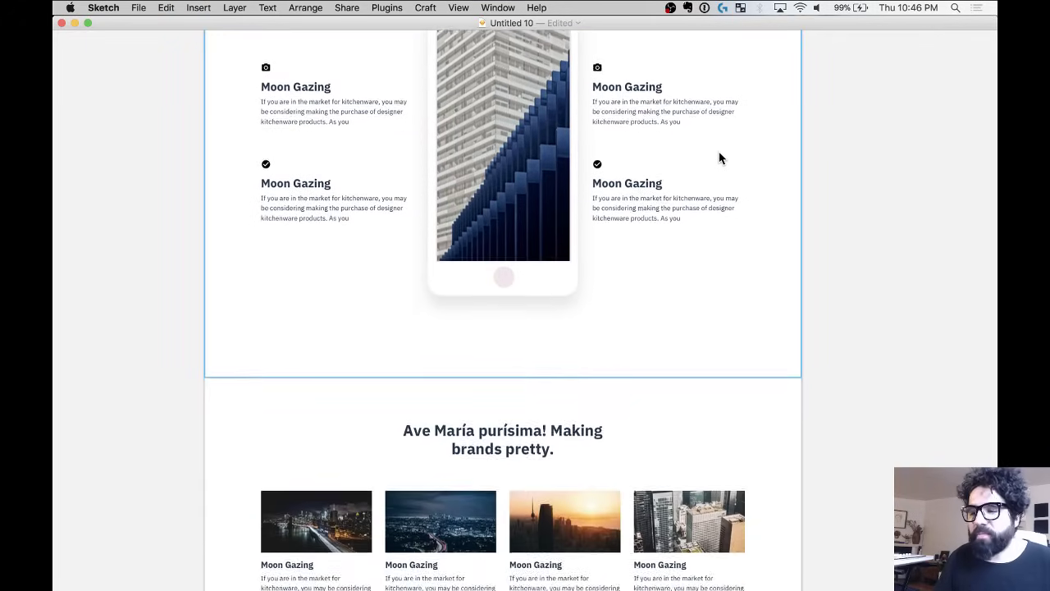
pyautogui.scroll(5, 720, 158)
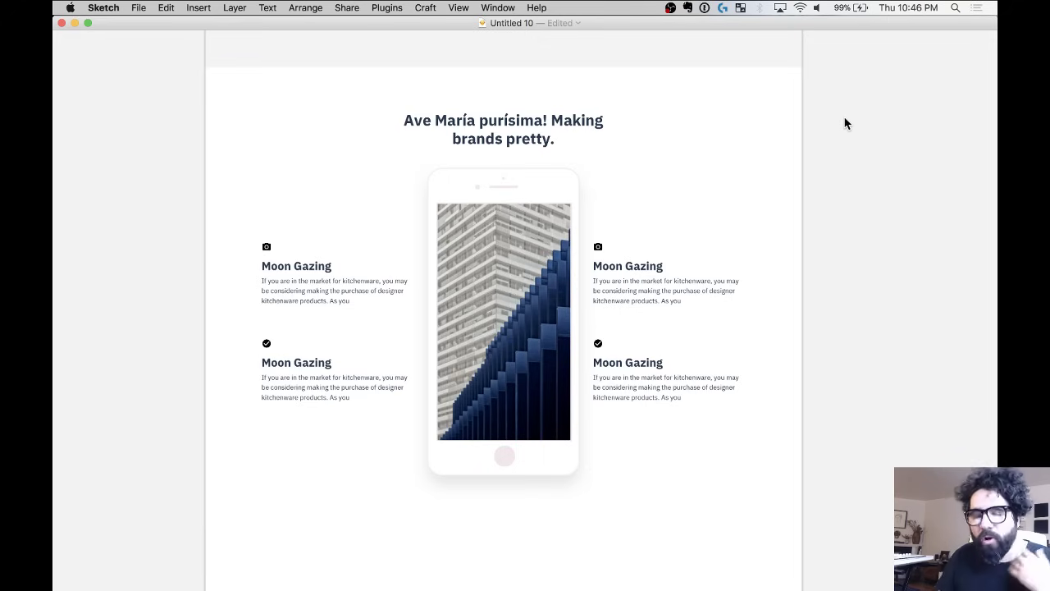
pyautogui.scroll(-8, 846, 123)
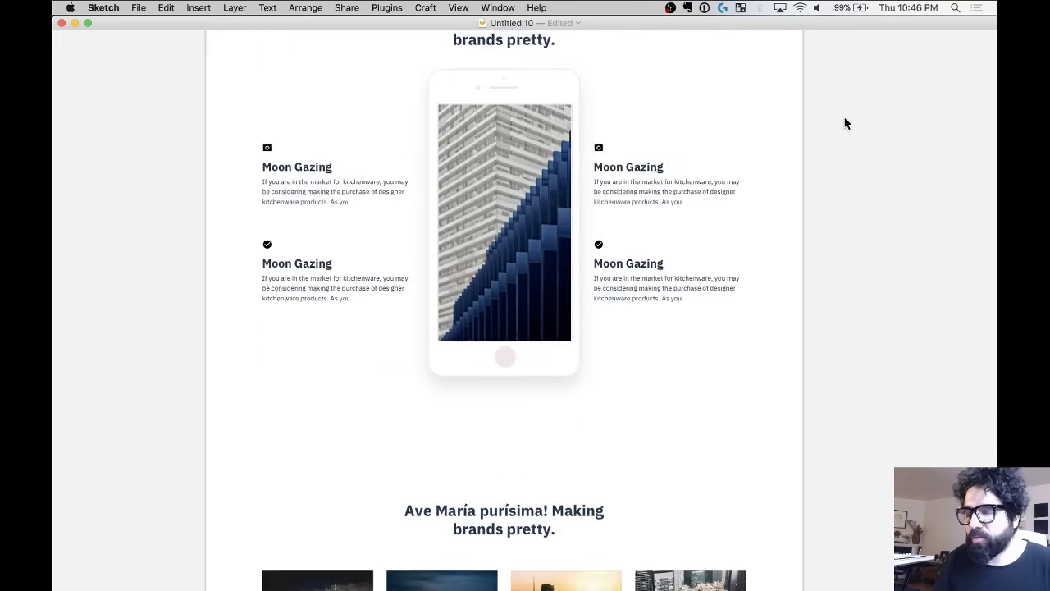
pyautogui.scroll(-8, 847, 123)
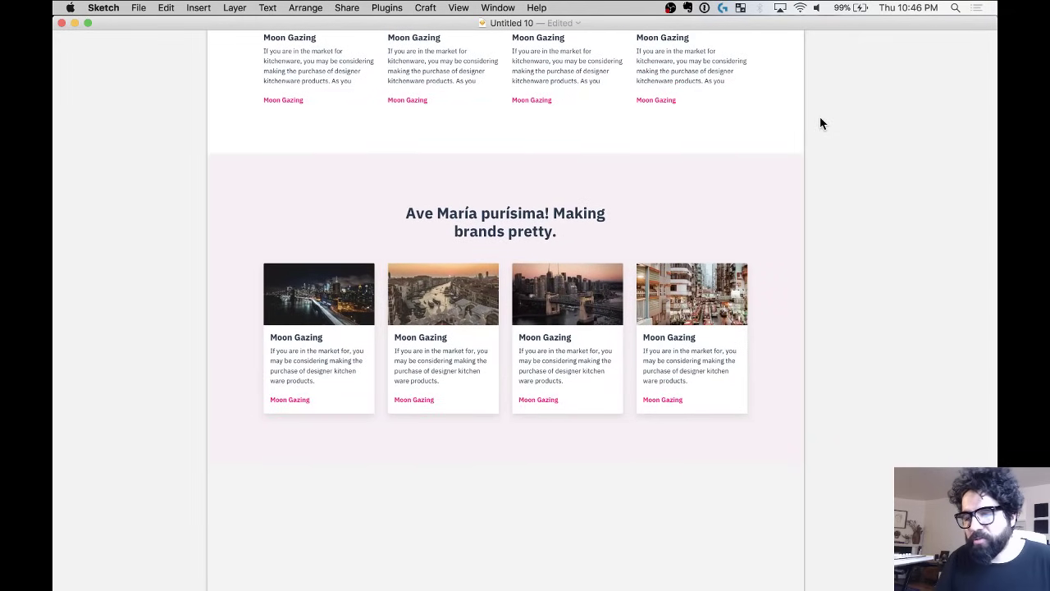
pyautogui.press('super+period')
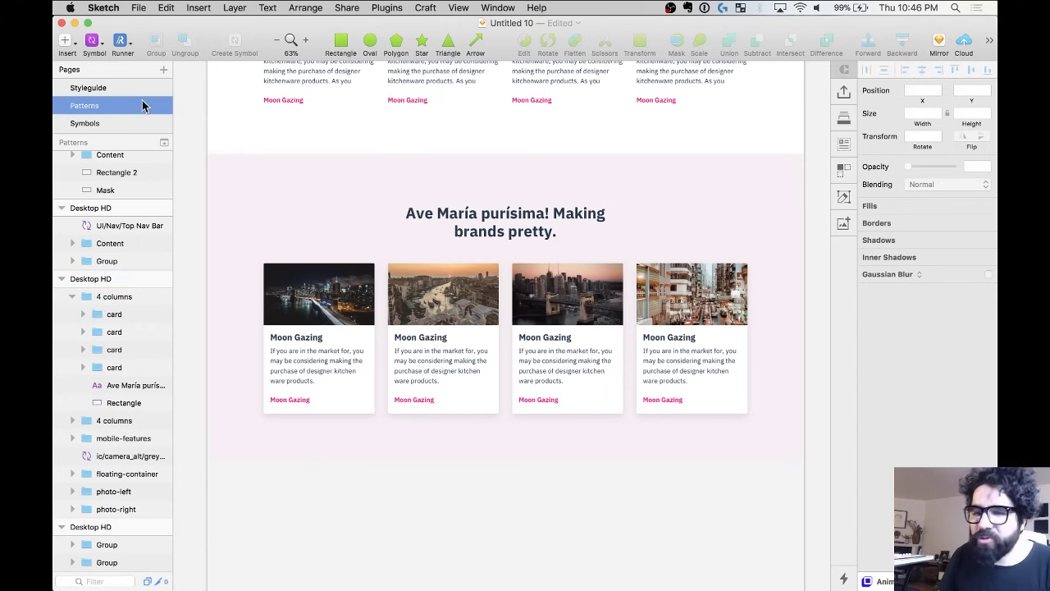
# View the Styleguide page with its typography and wireframes, and return to the hero artboards on the Patterns page.
pyautogui.click(99, 90)
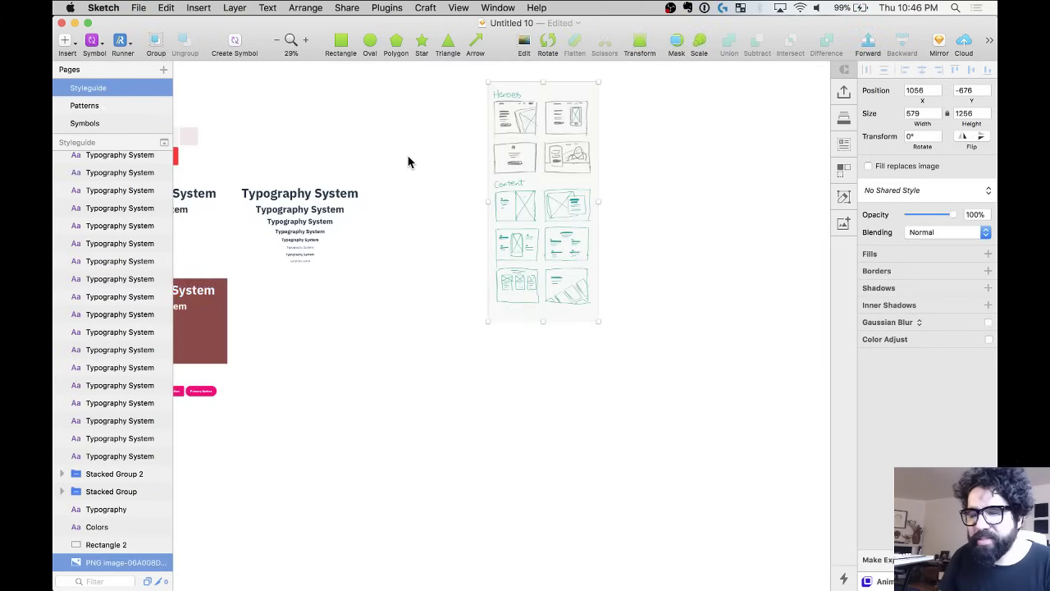
pyautogui.hscroll(-5, 408, 159)
pyautogui.click(120, 105)
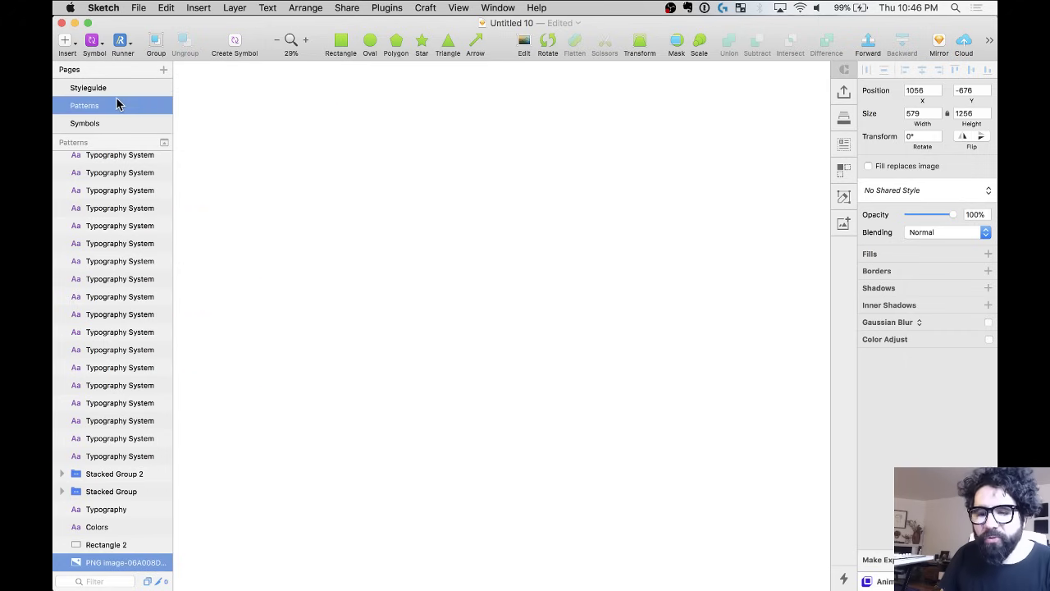
pyautogui.scroll(20, 404, 215)
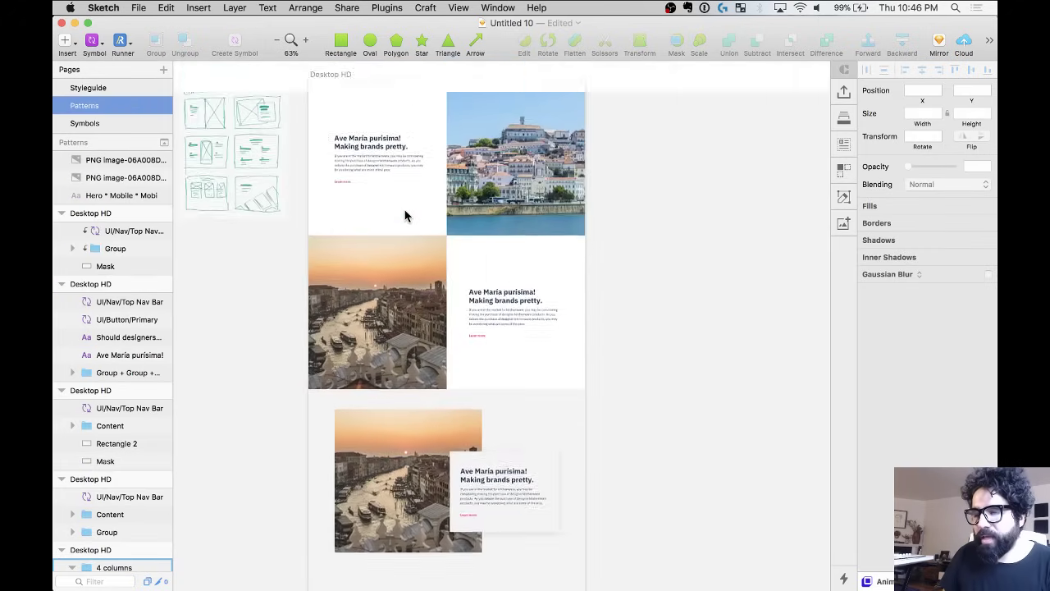
# Switch to Chrome, enlarge the YouTube live chat window, and read through the viewers' questions.
pyautogui.moveTo(628, 584)
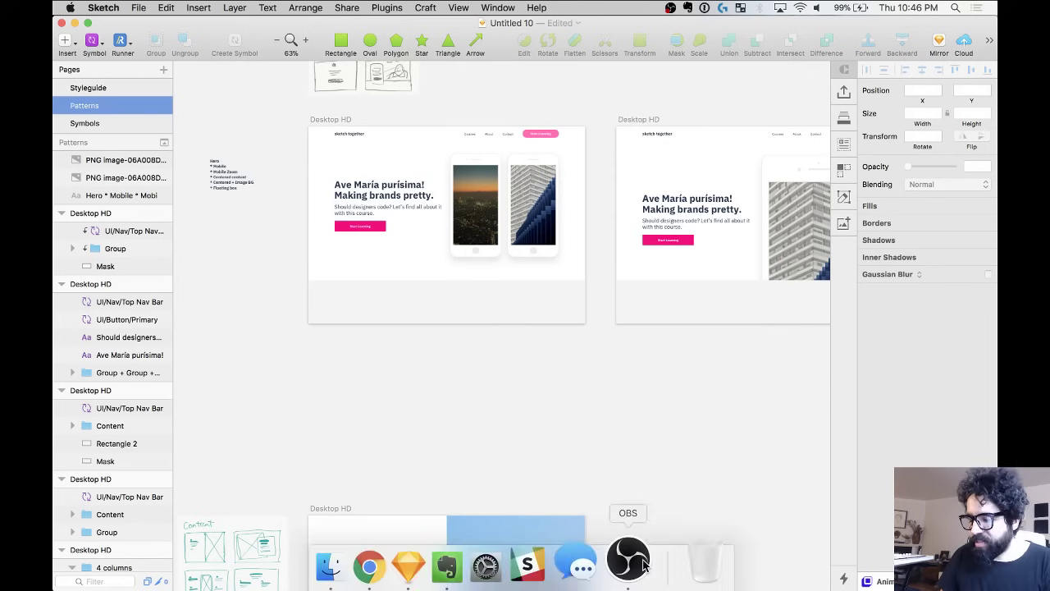
pyautogui.click(392, 562)
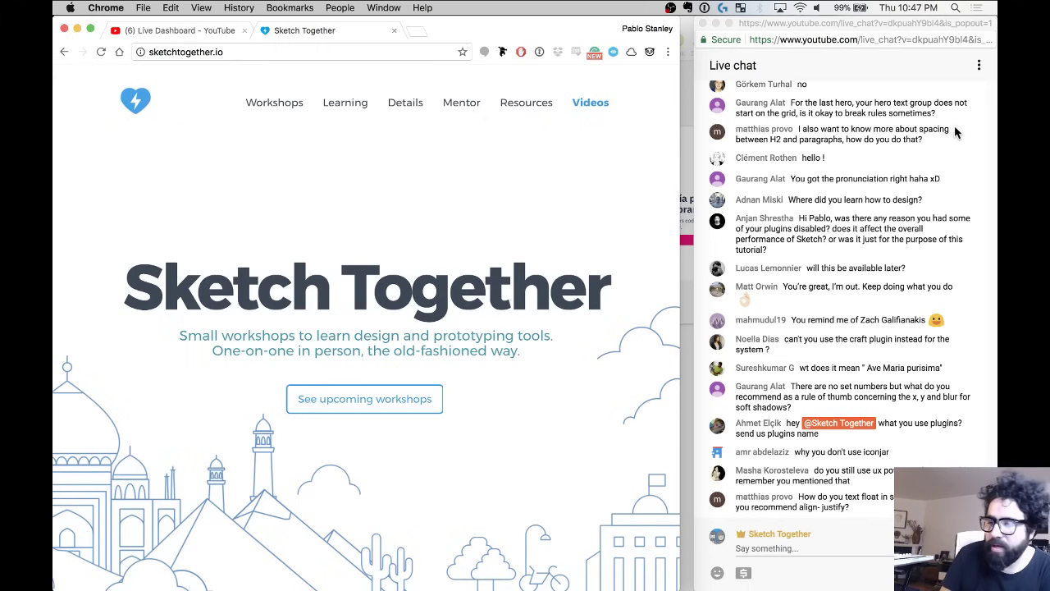
pyautogui.moveTo(786, 27); pyautogui.dragTo(782, 27)
pyautogui.doubleClick(782, 27)
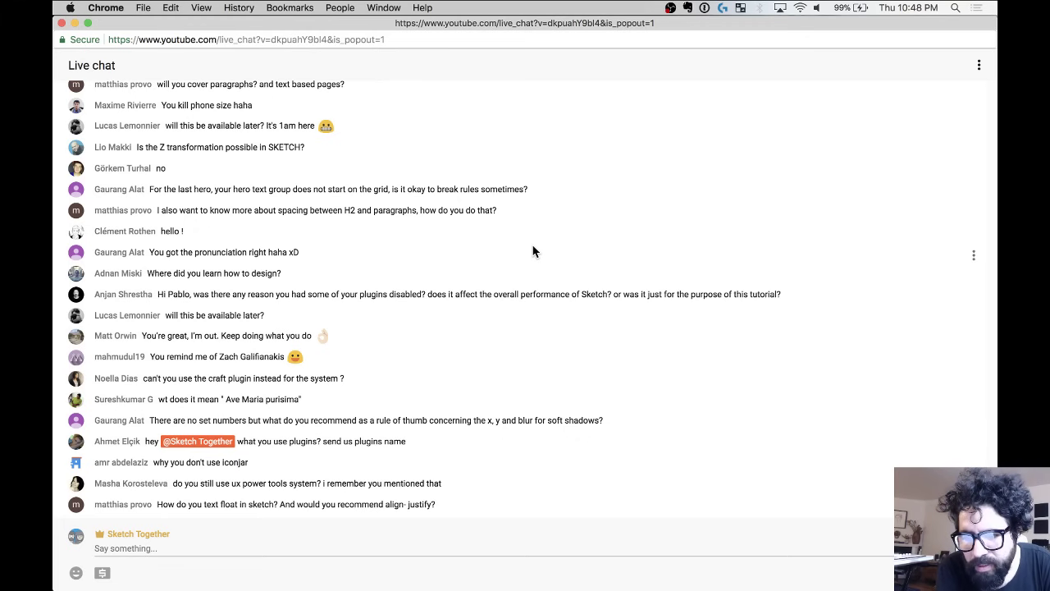
pyautogui.scroll(2, 532, 251)
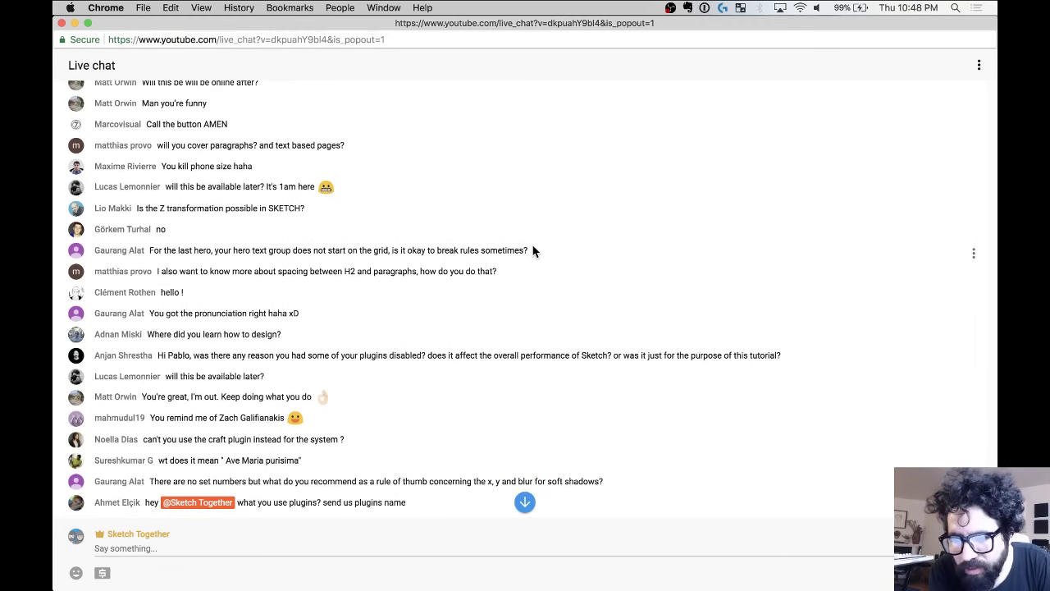
pyautogui.scroll(1, 533, 251)
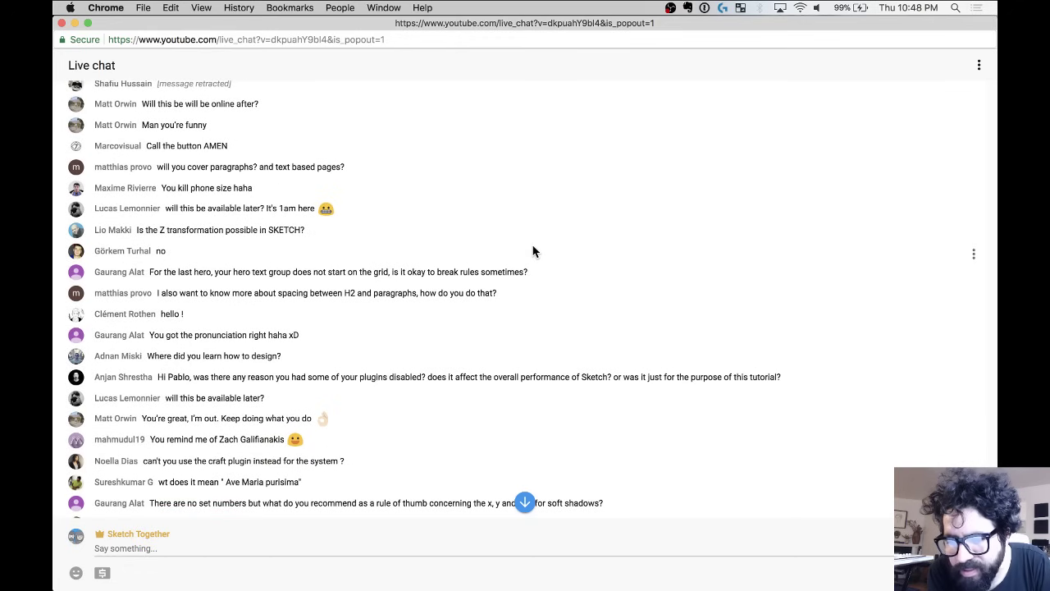
pyautogui.scroll(2, 532, 251)
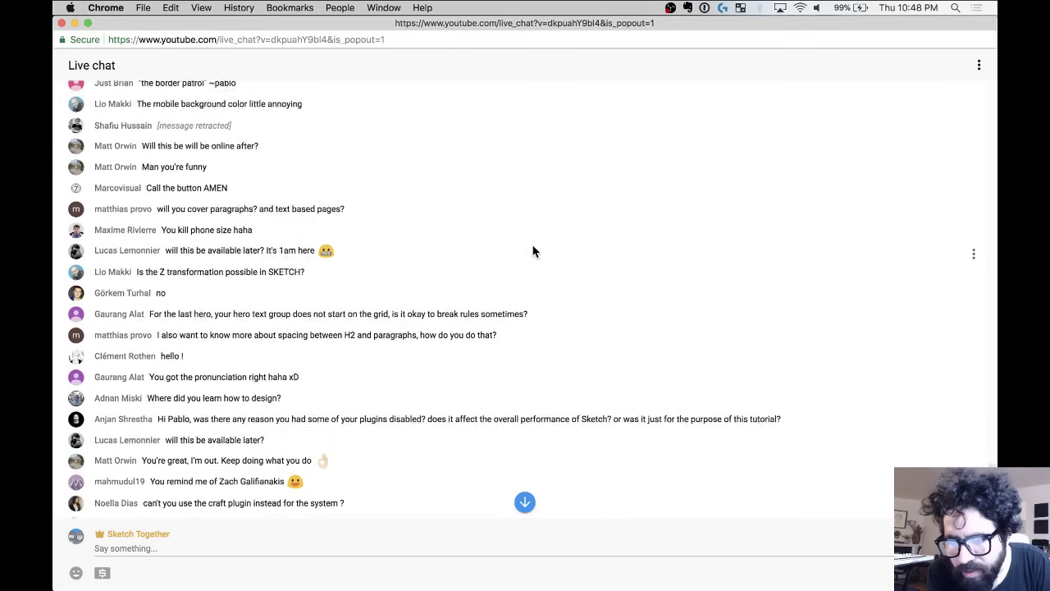
pyautogui.scroll(5, 532, 251)
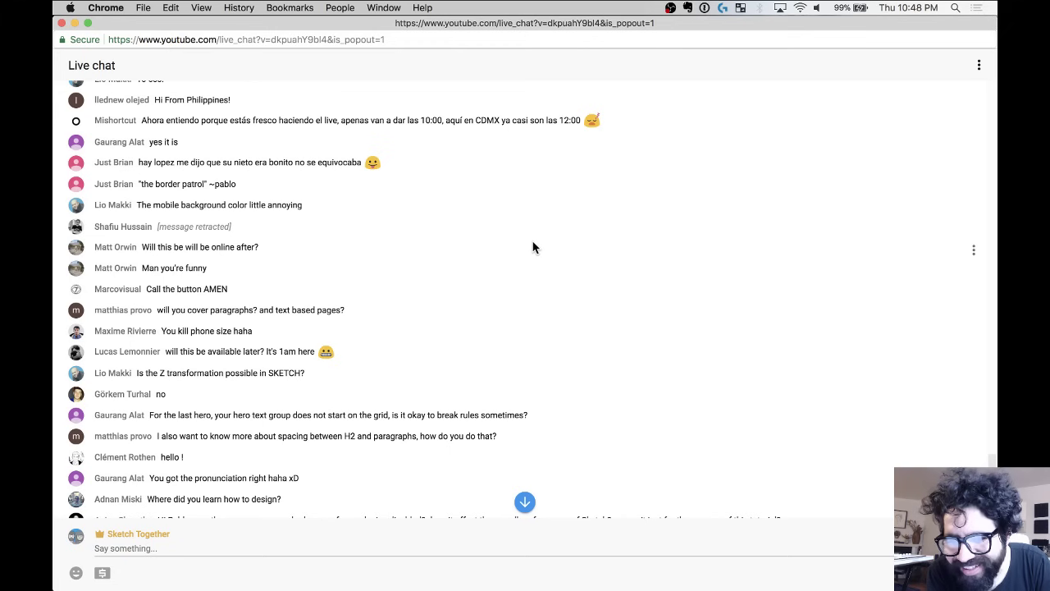
pyautogui.scroll(-10, 532, 248)
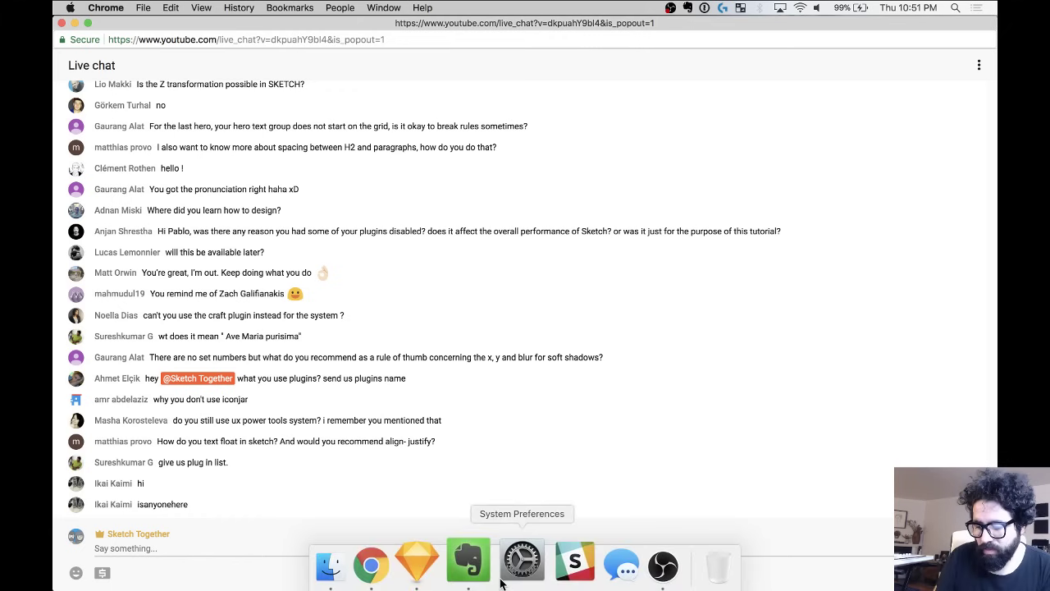
# Switch to Sketch and examine the hero artboard with the white text box over the city photo up close.
pyautogui.click(435, 565)
pyautogui.click(677, 275)
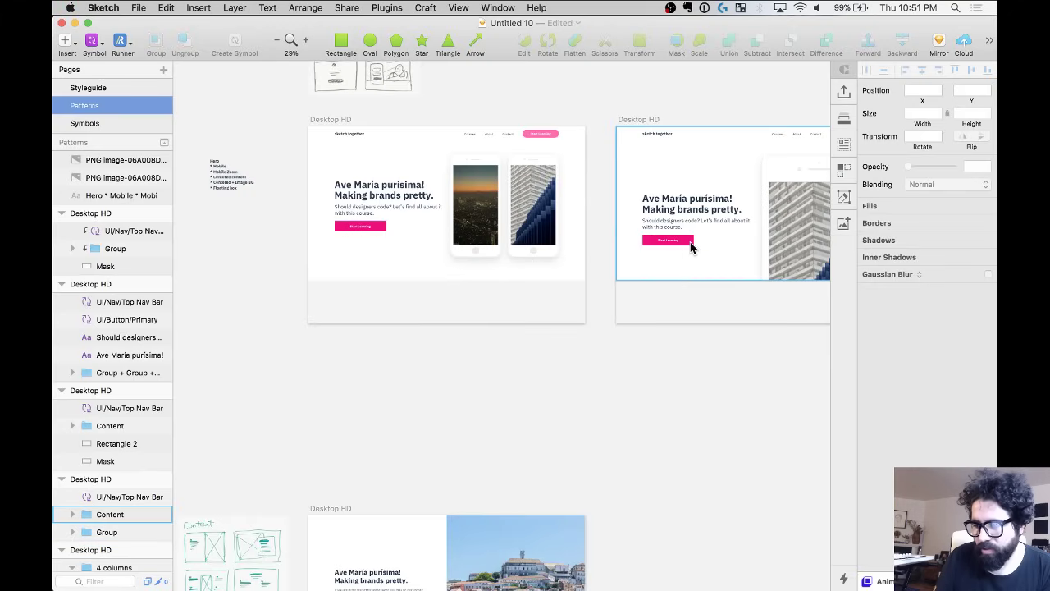
pyautogui.hscroll(10, 691, 246)
pyautogui.hscroll(10, 691, 243)
pyautogui.scroll(-3, 691, 241)
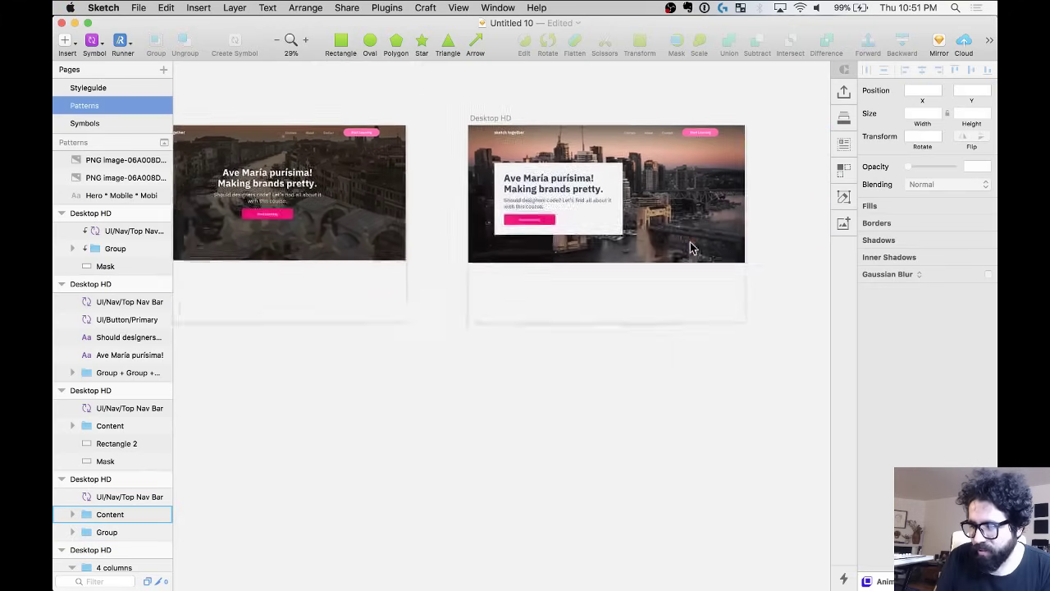
pyautogui.click(515, 111)
pyautogui.scroll(10, 515, 111)
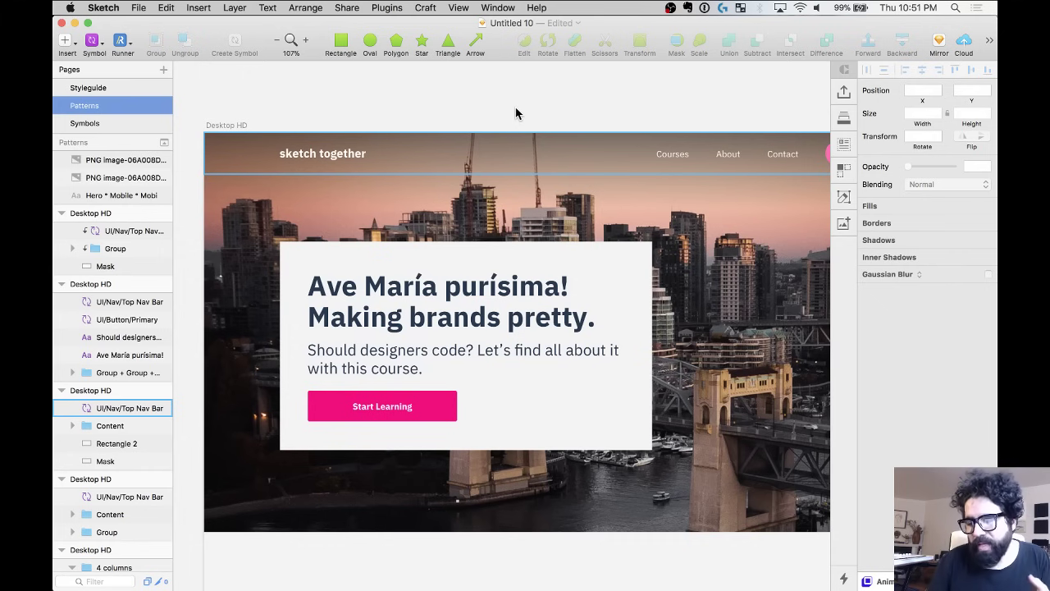
pyautogui.scroll(-3, 515, 113)
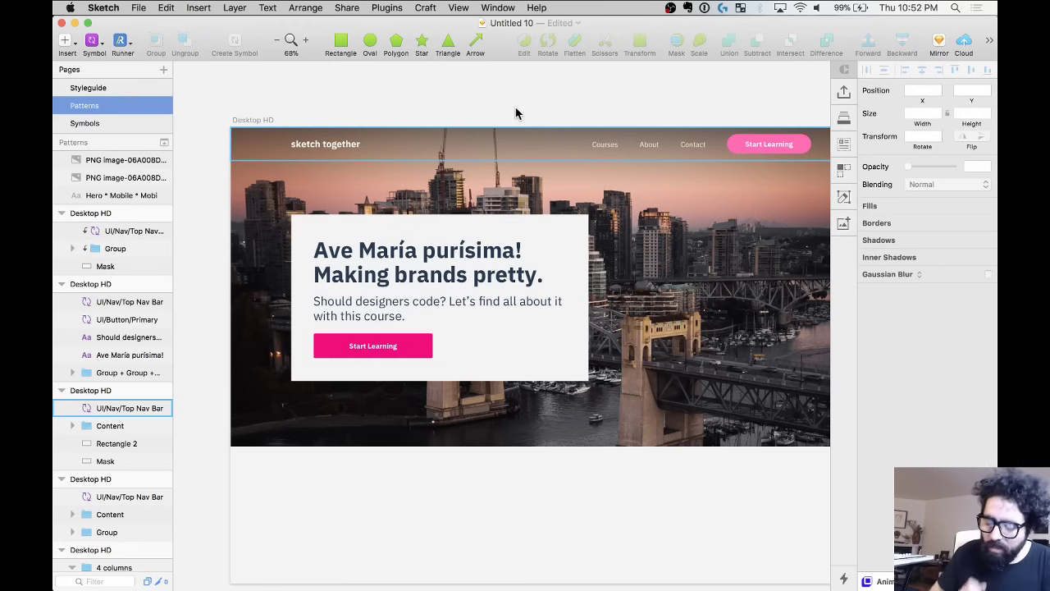
# Switch to the live chat in Chrome and read the latest viewer messages.
pyautogui.click(515, 112)
pyautogui.press('super+Tab')
pyautogui.press('super+shift+Tab')
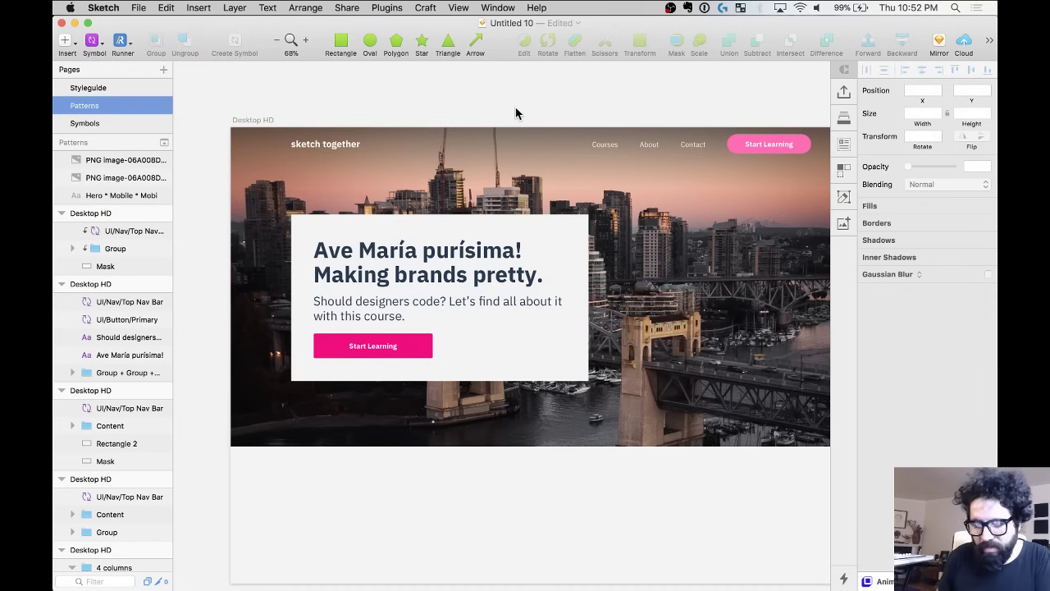
pyautogui.press('super+Tab')
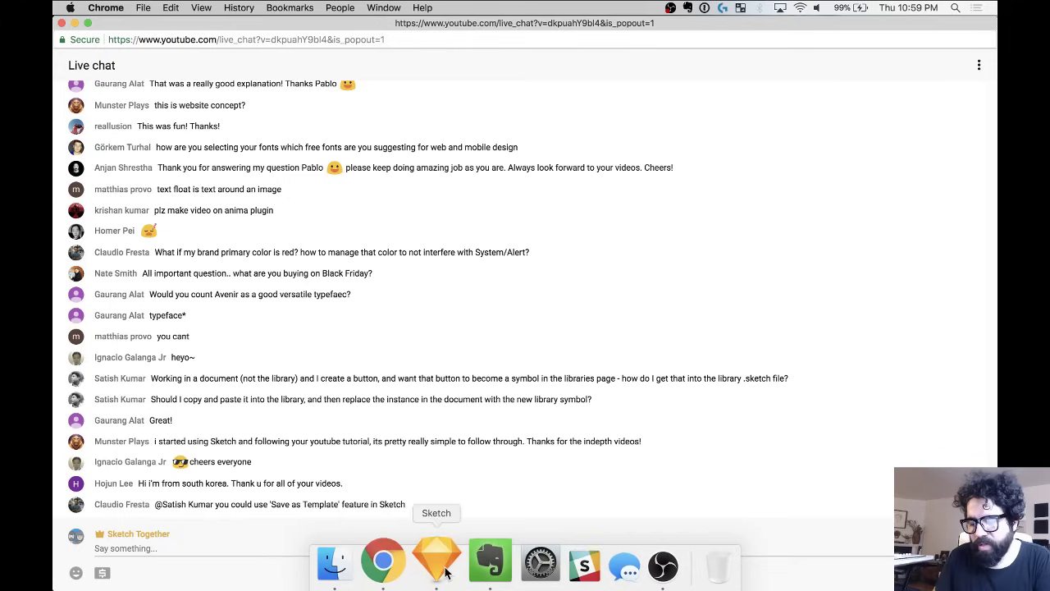
# Switch to OBS and change the stream to the Me Big scene.
pyautogui.click(440, 566)
pyautogui.click(663, 566)
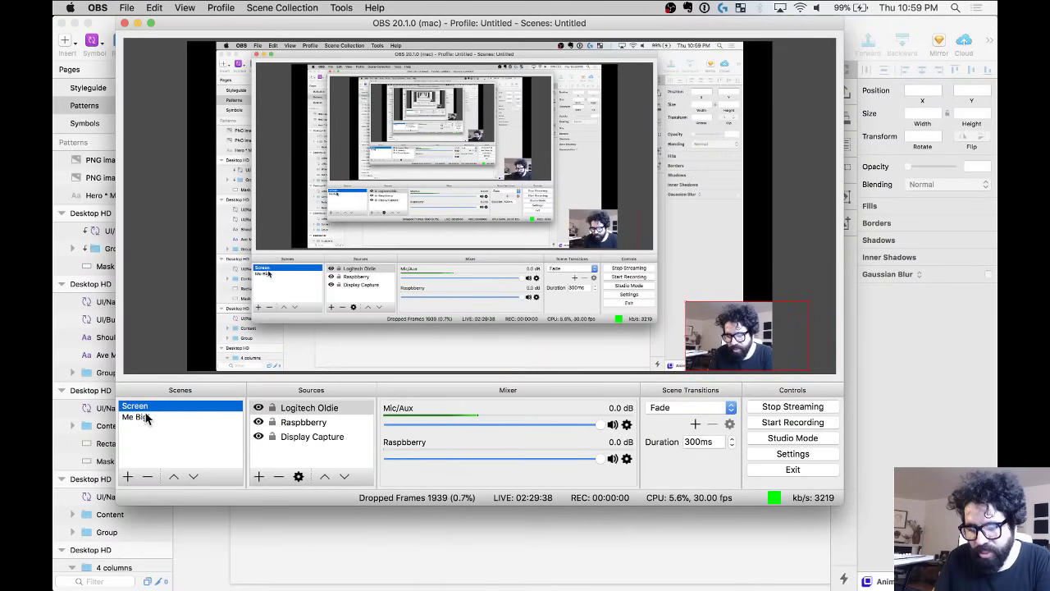
pyautogui.click(136, 415)
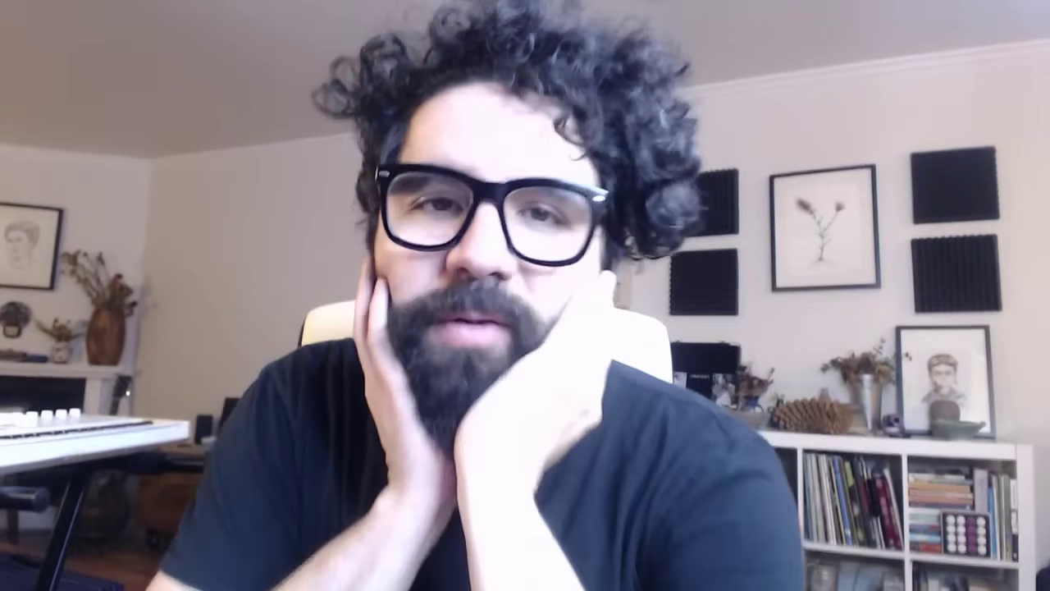